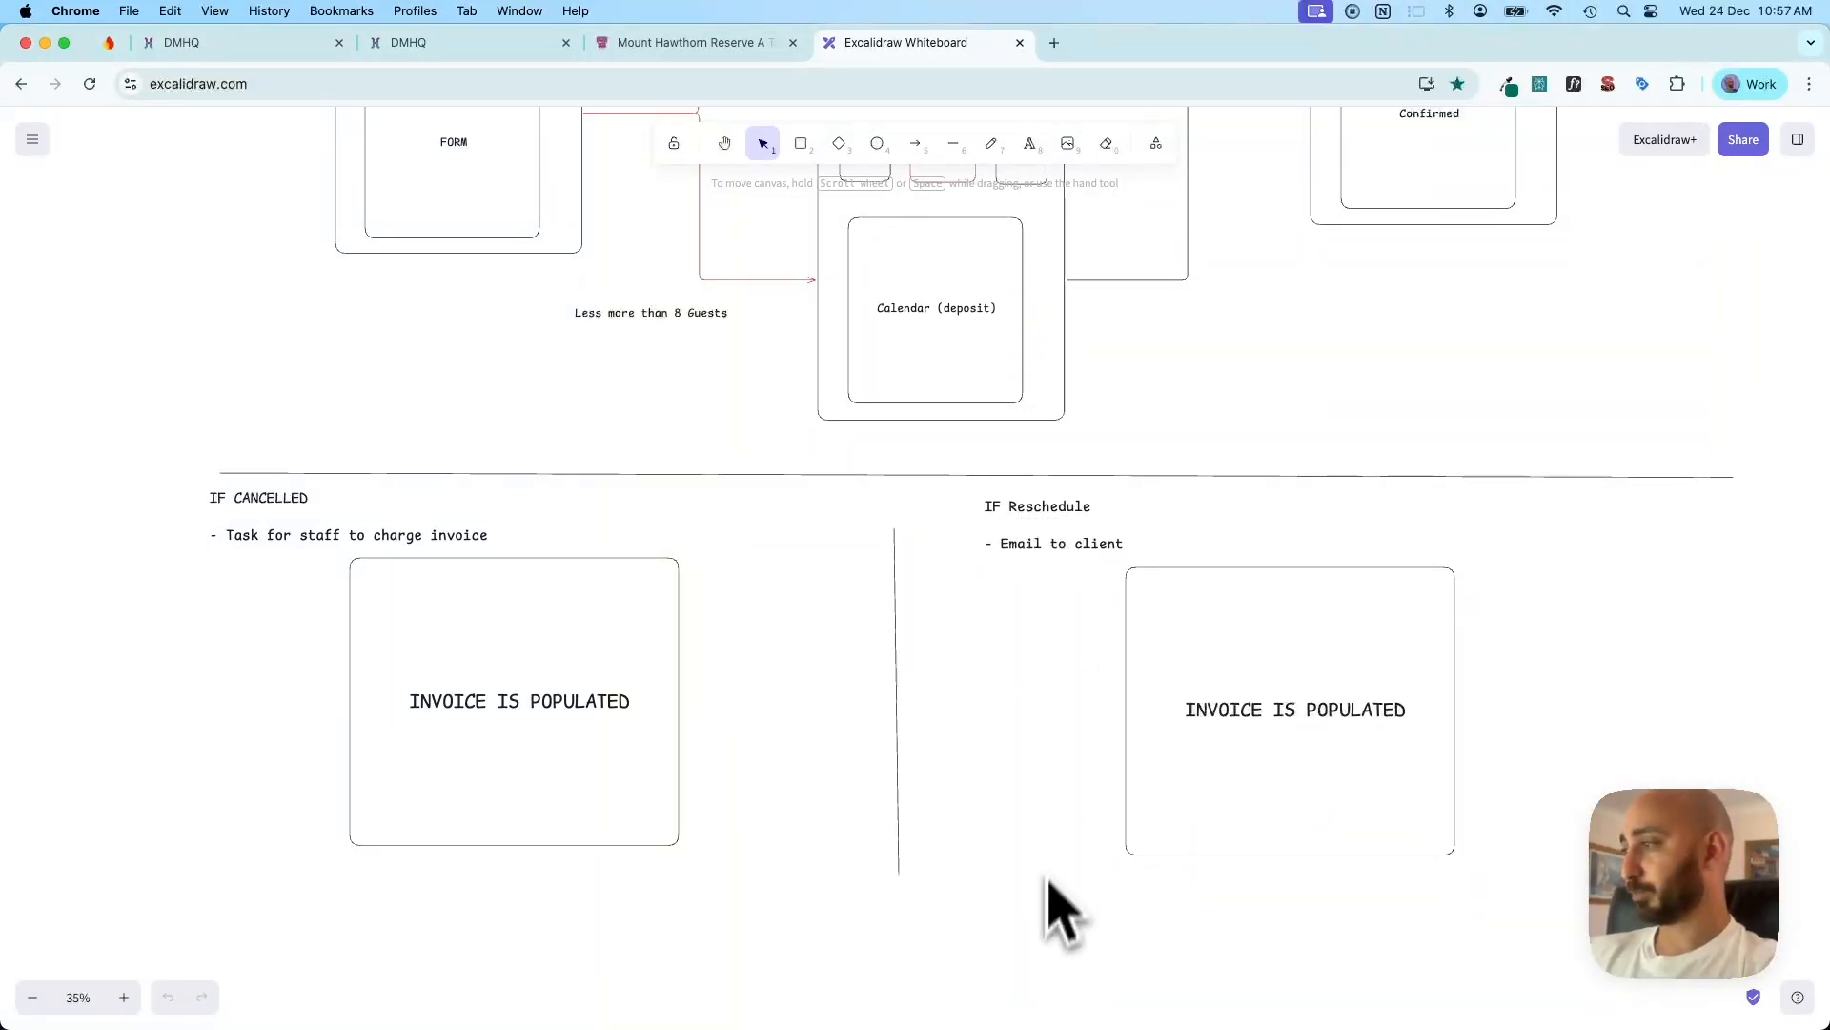
Switch to the DMHQ calendar settings, open the "Reserve a table" calendar for editing and review its name and description
key(super+2)
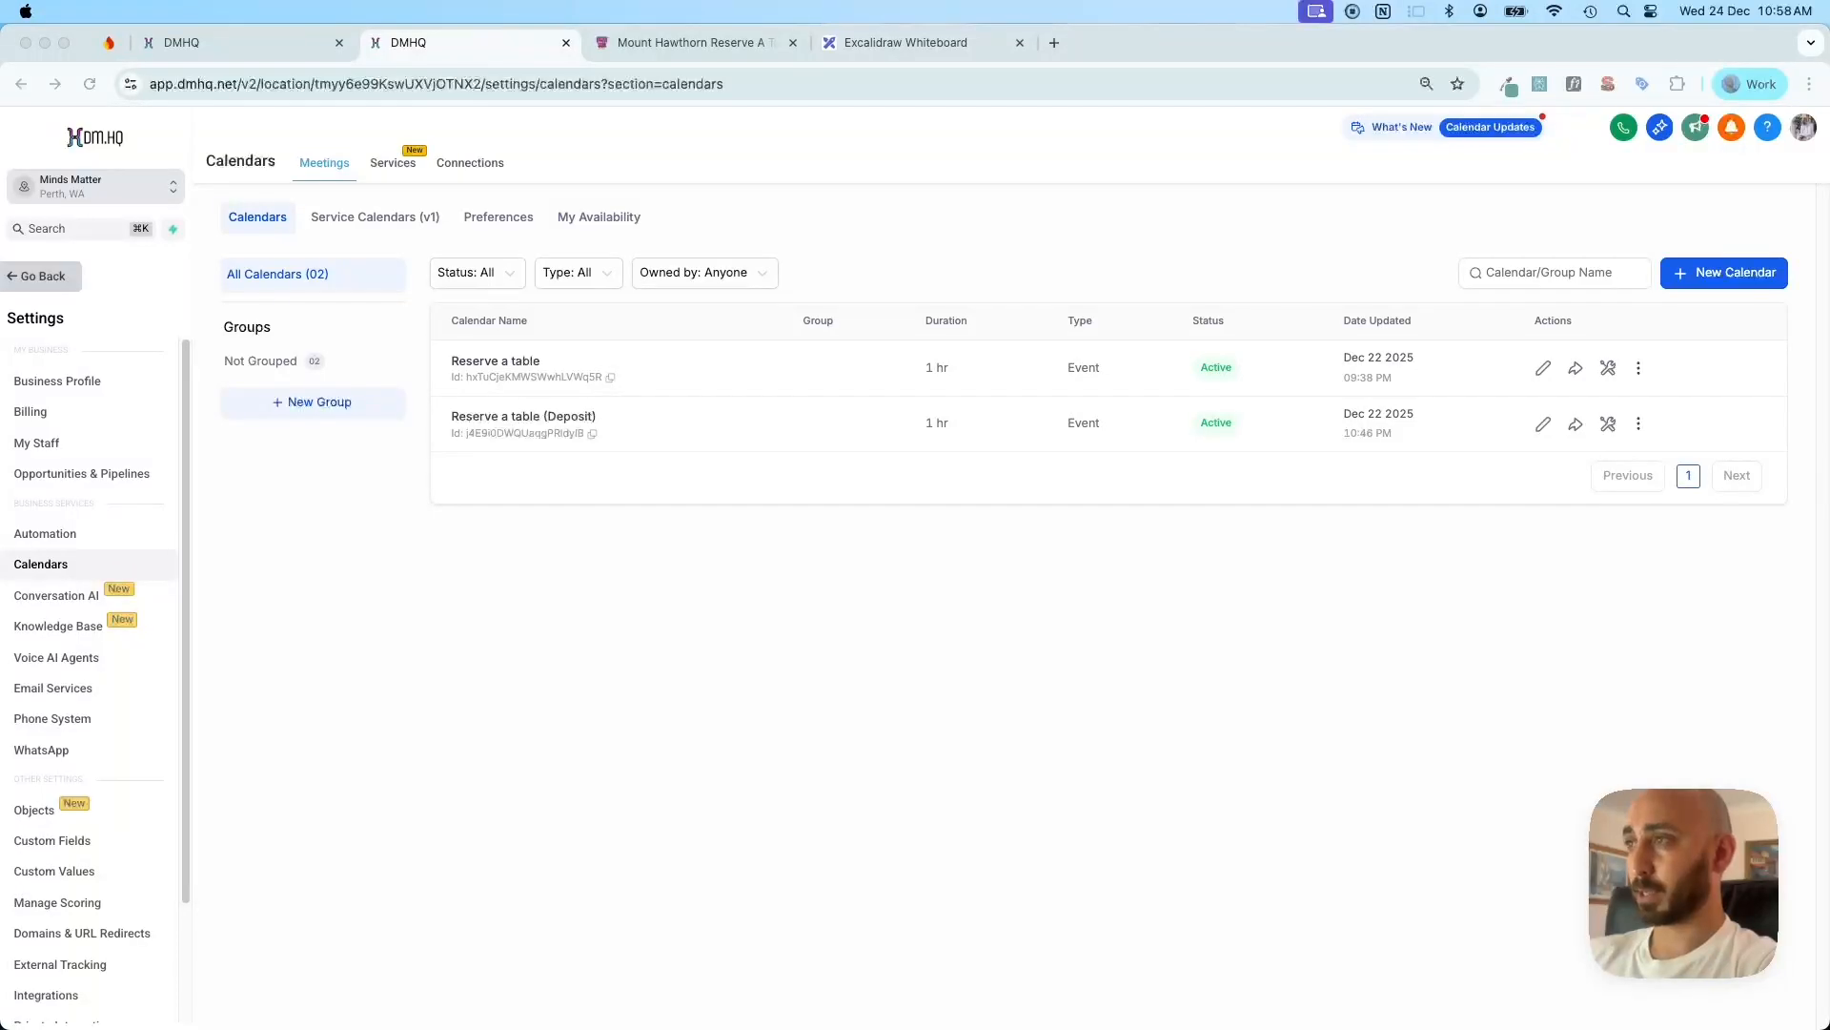
click(1544, 380)
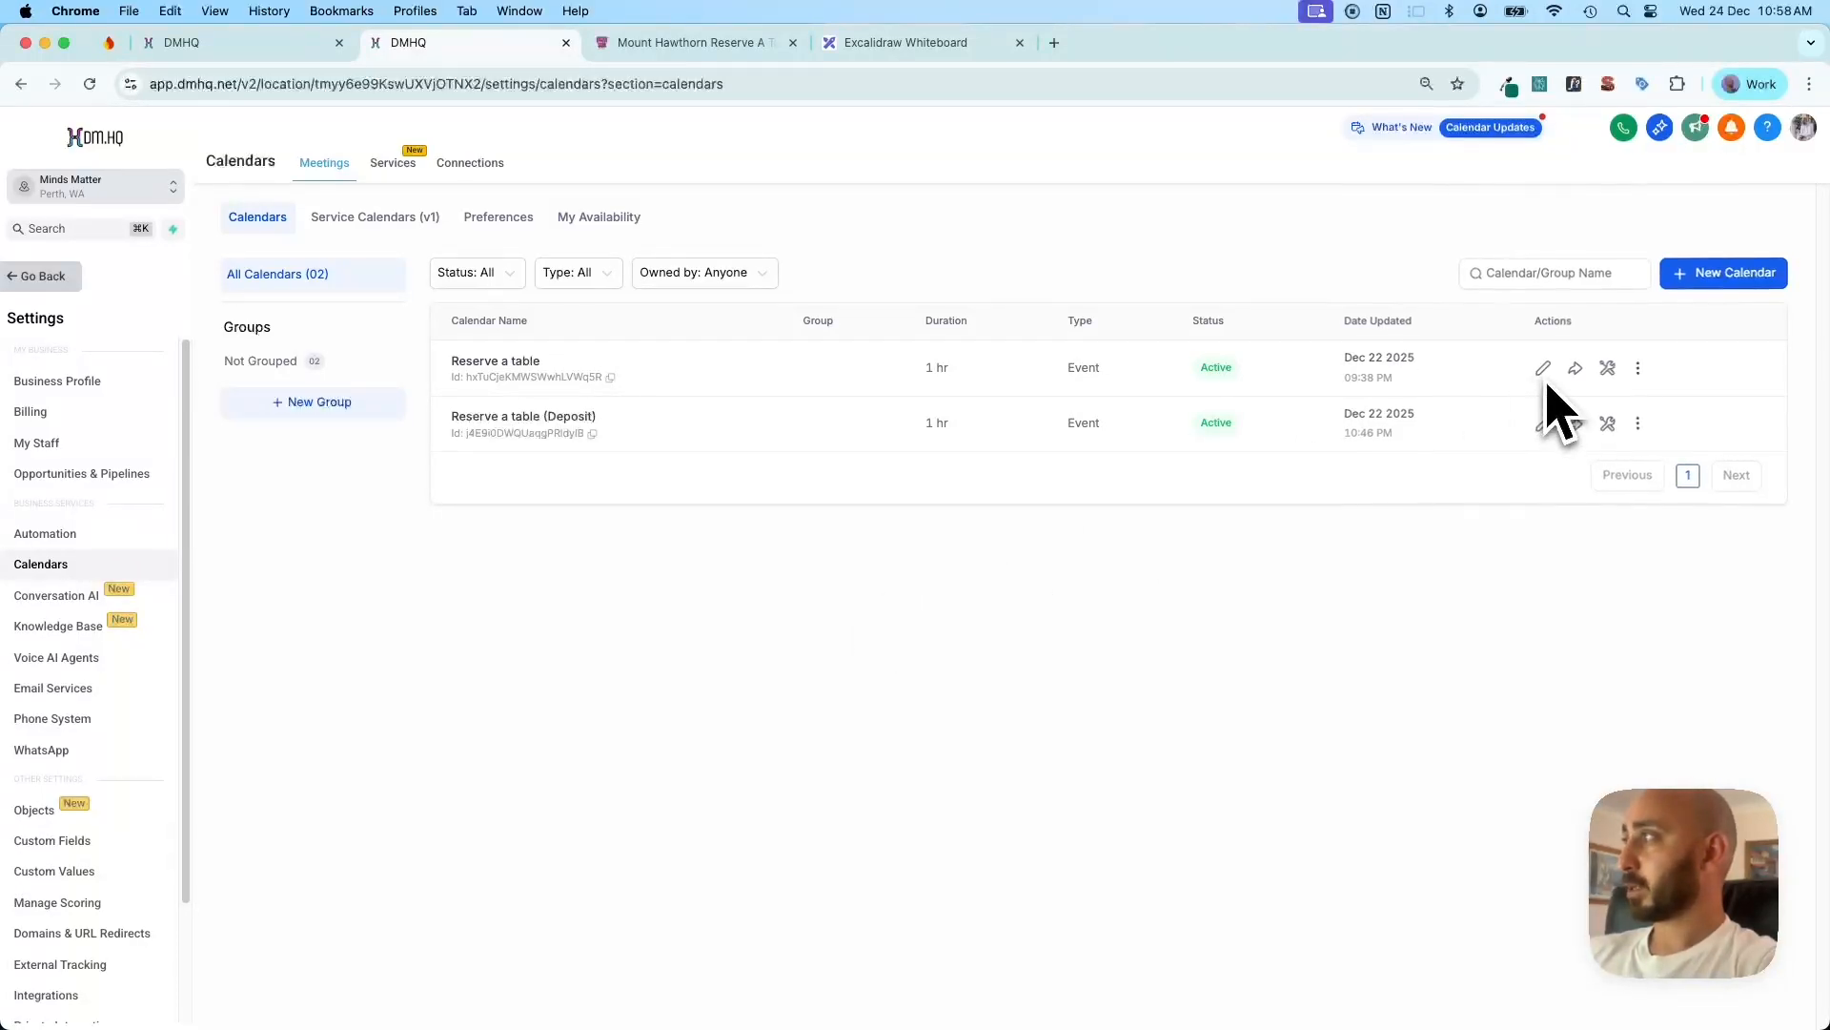
click(1545, 381)
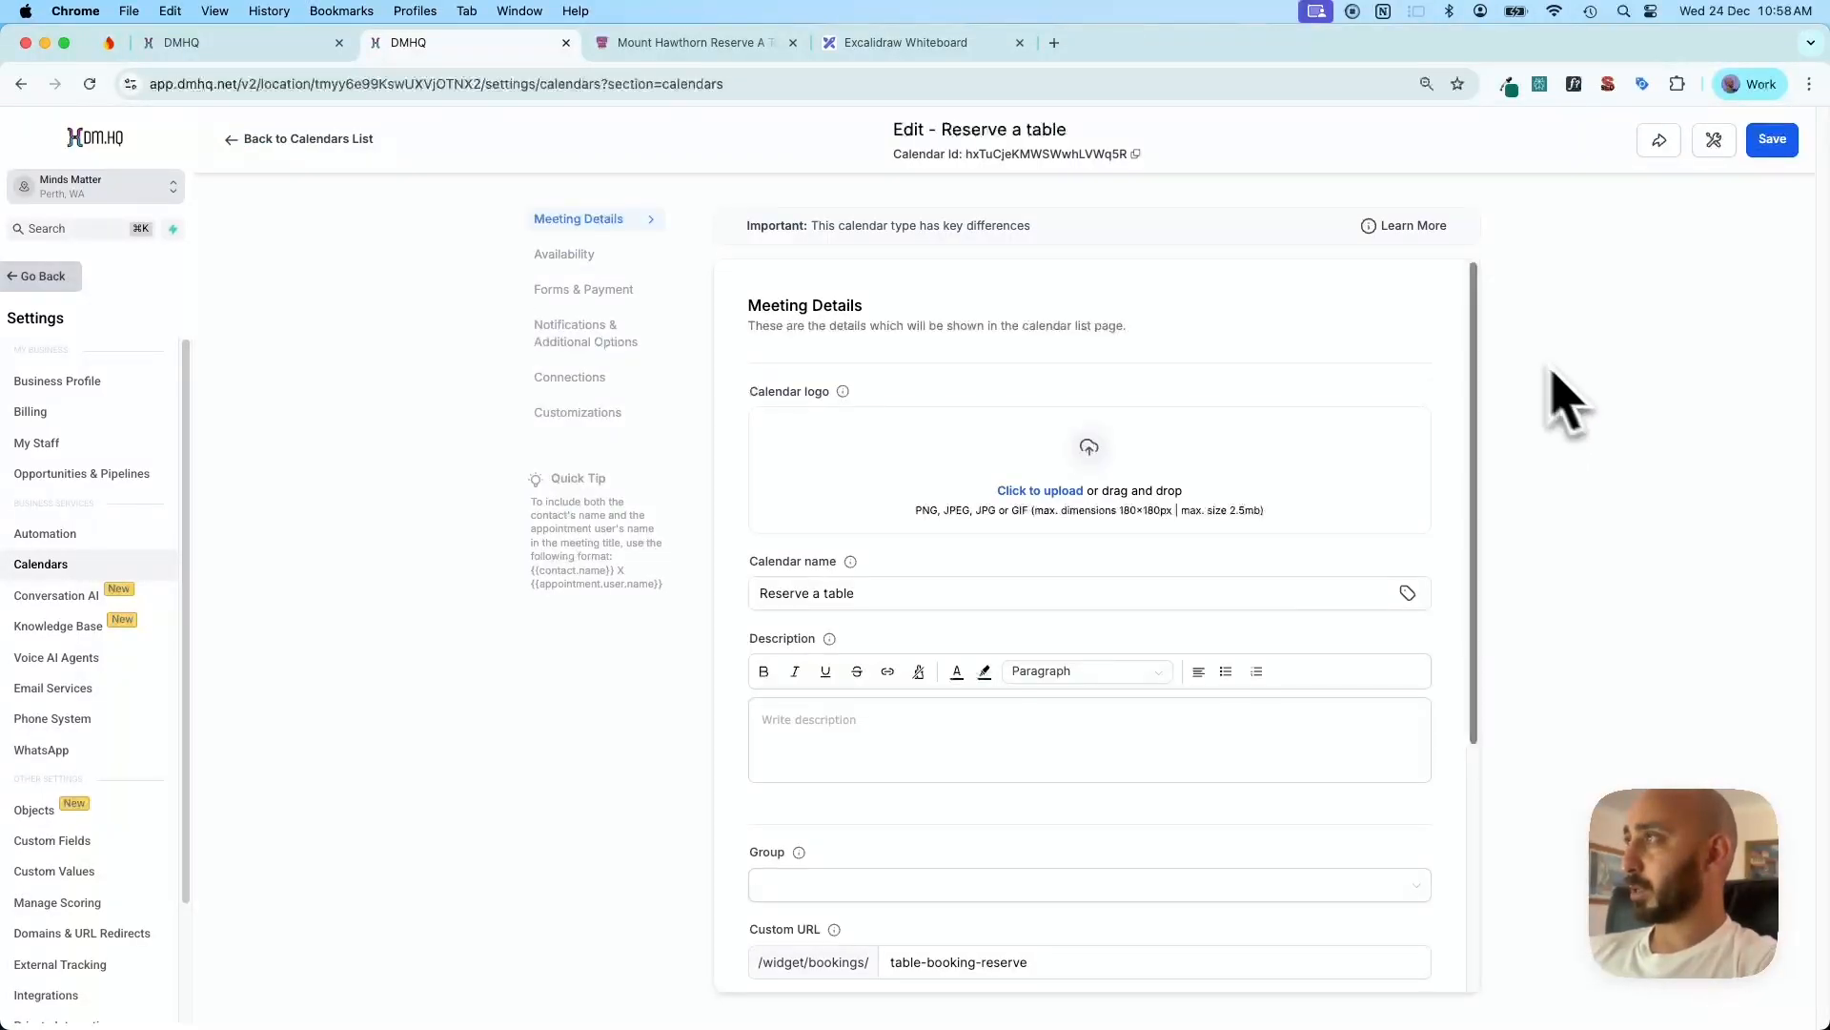
drag(943, 132, 1080, 150)
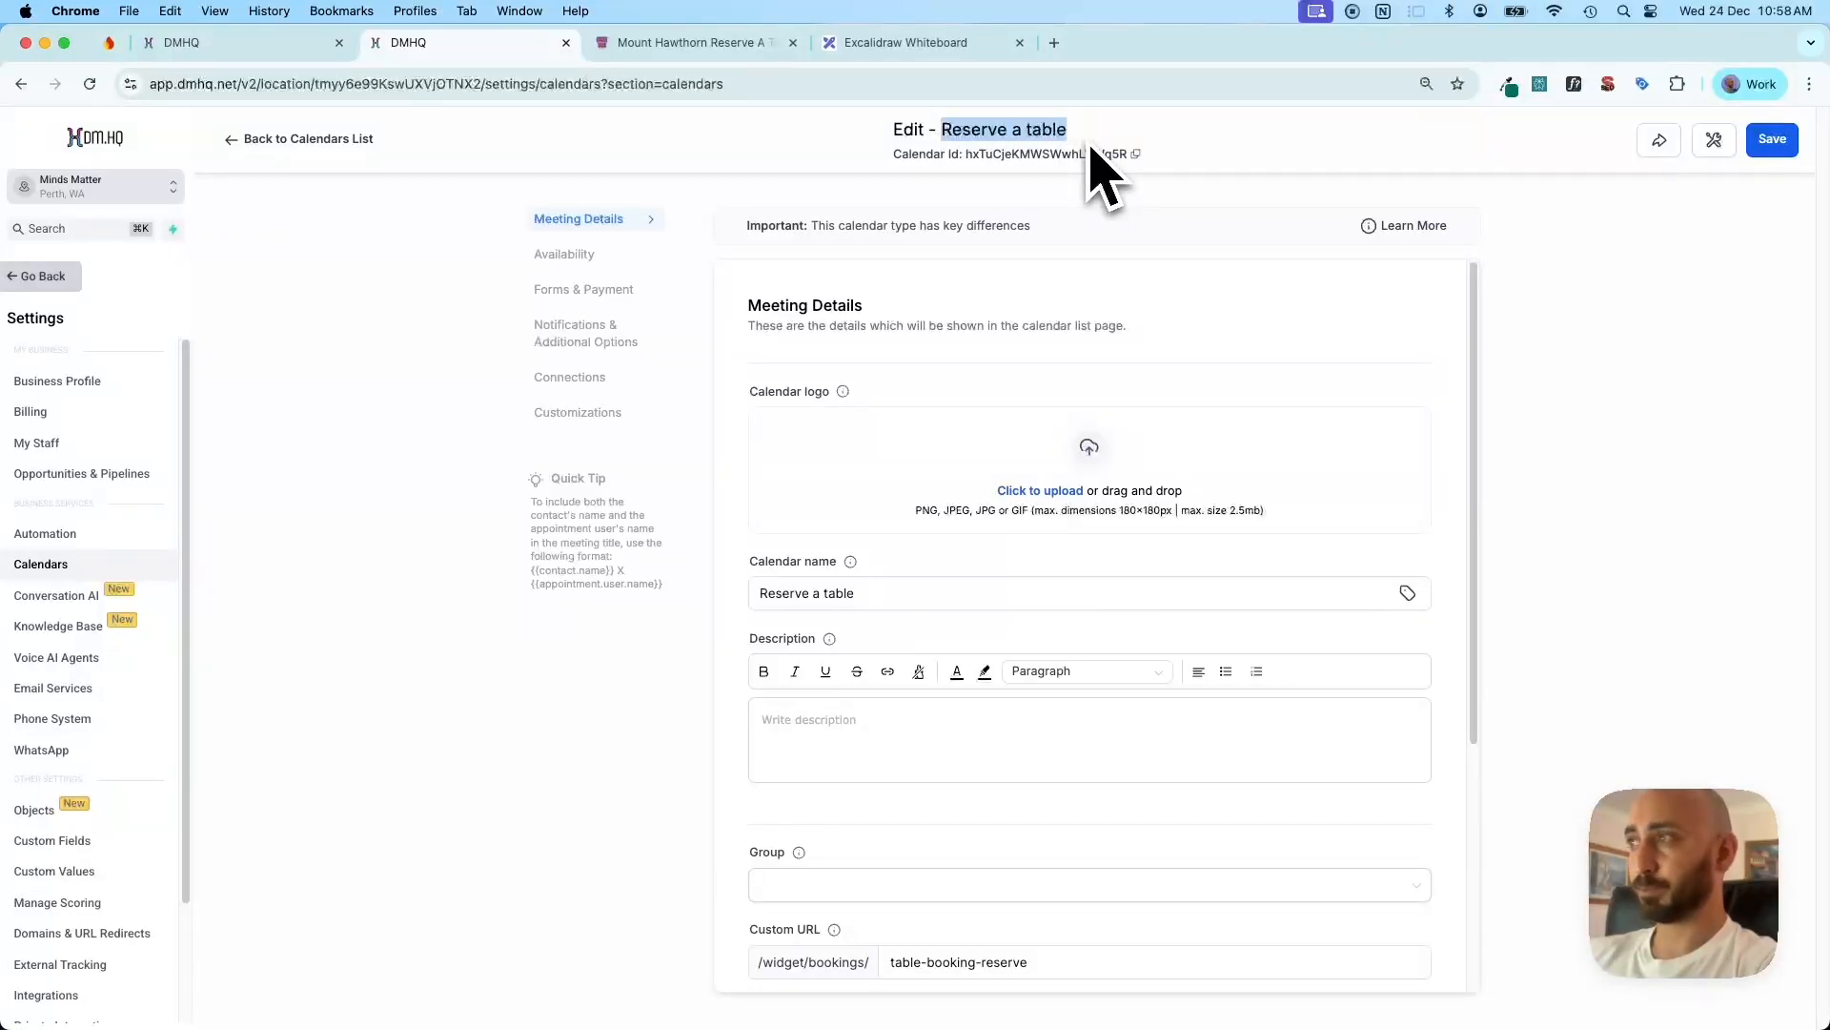
scroll(930, 549, down, 2)
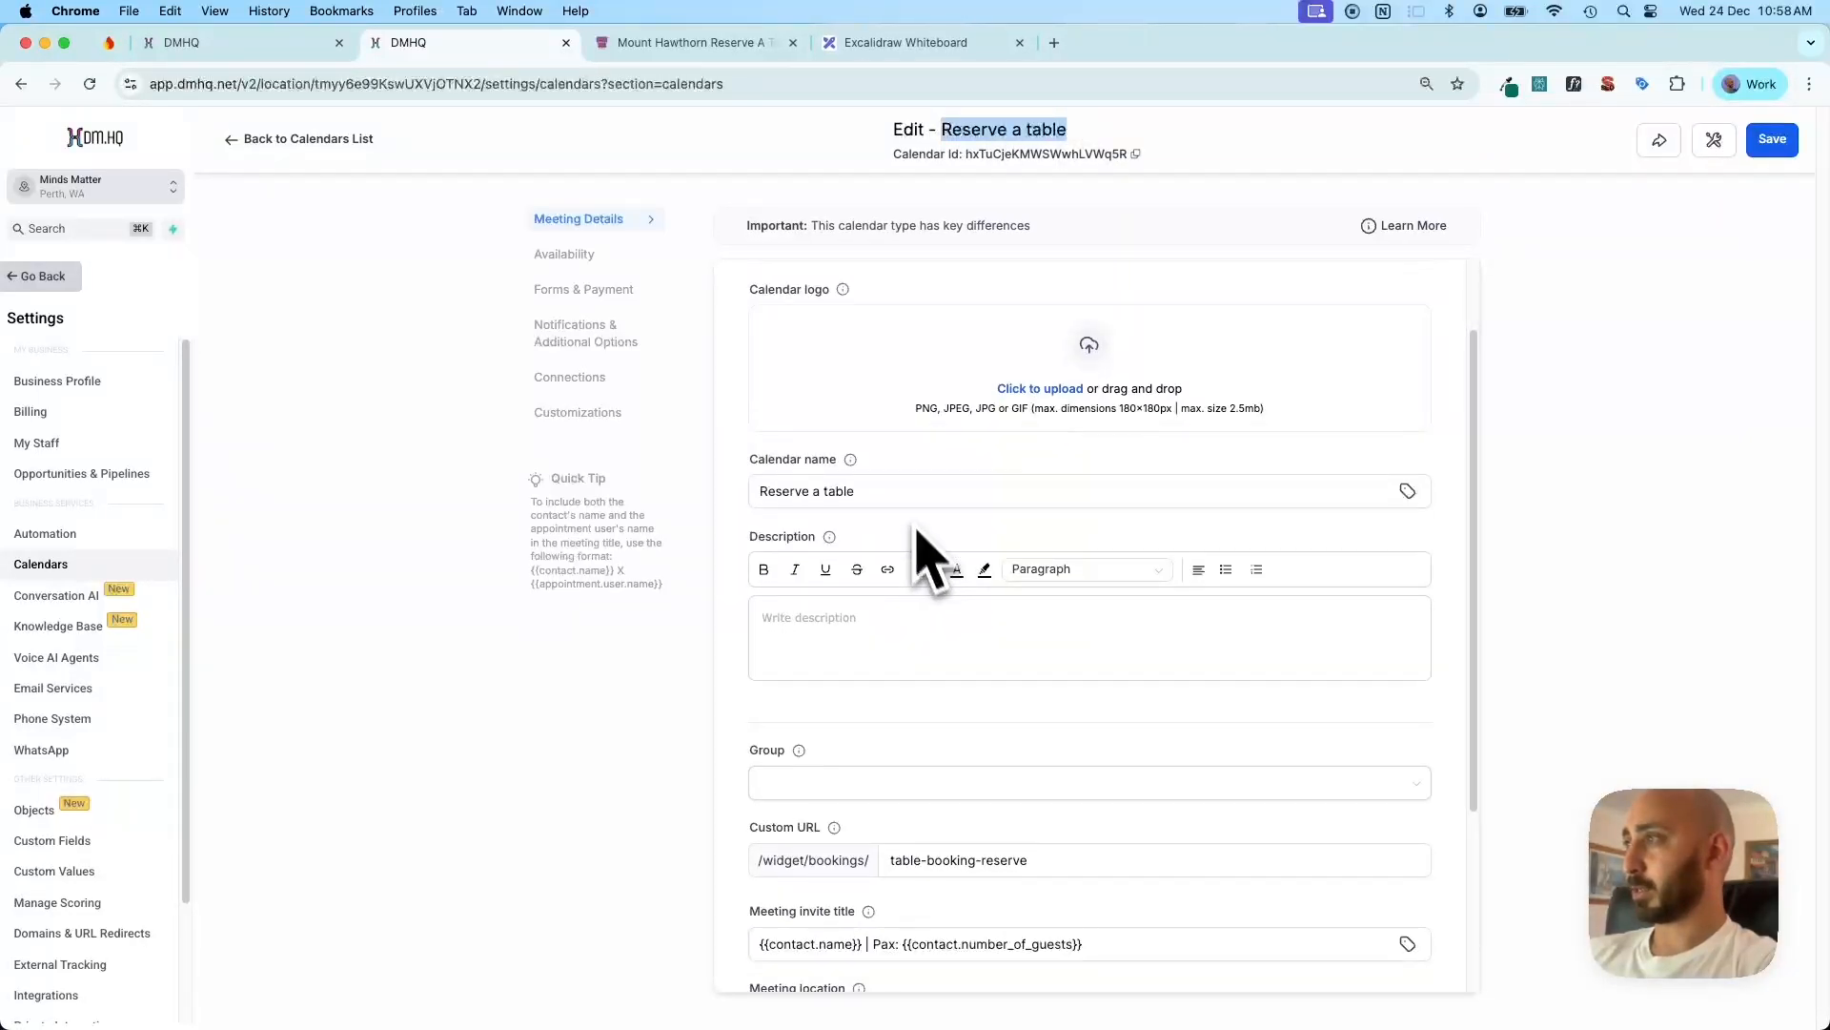
drag(749, 460, 855, 472)
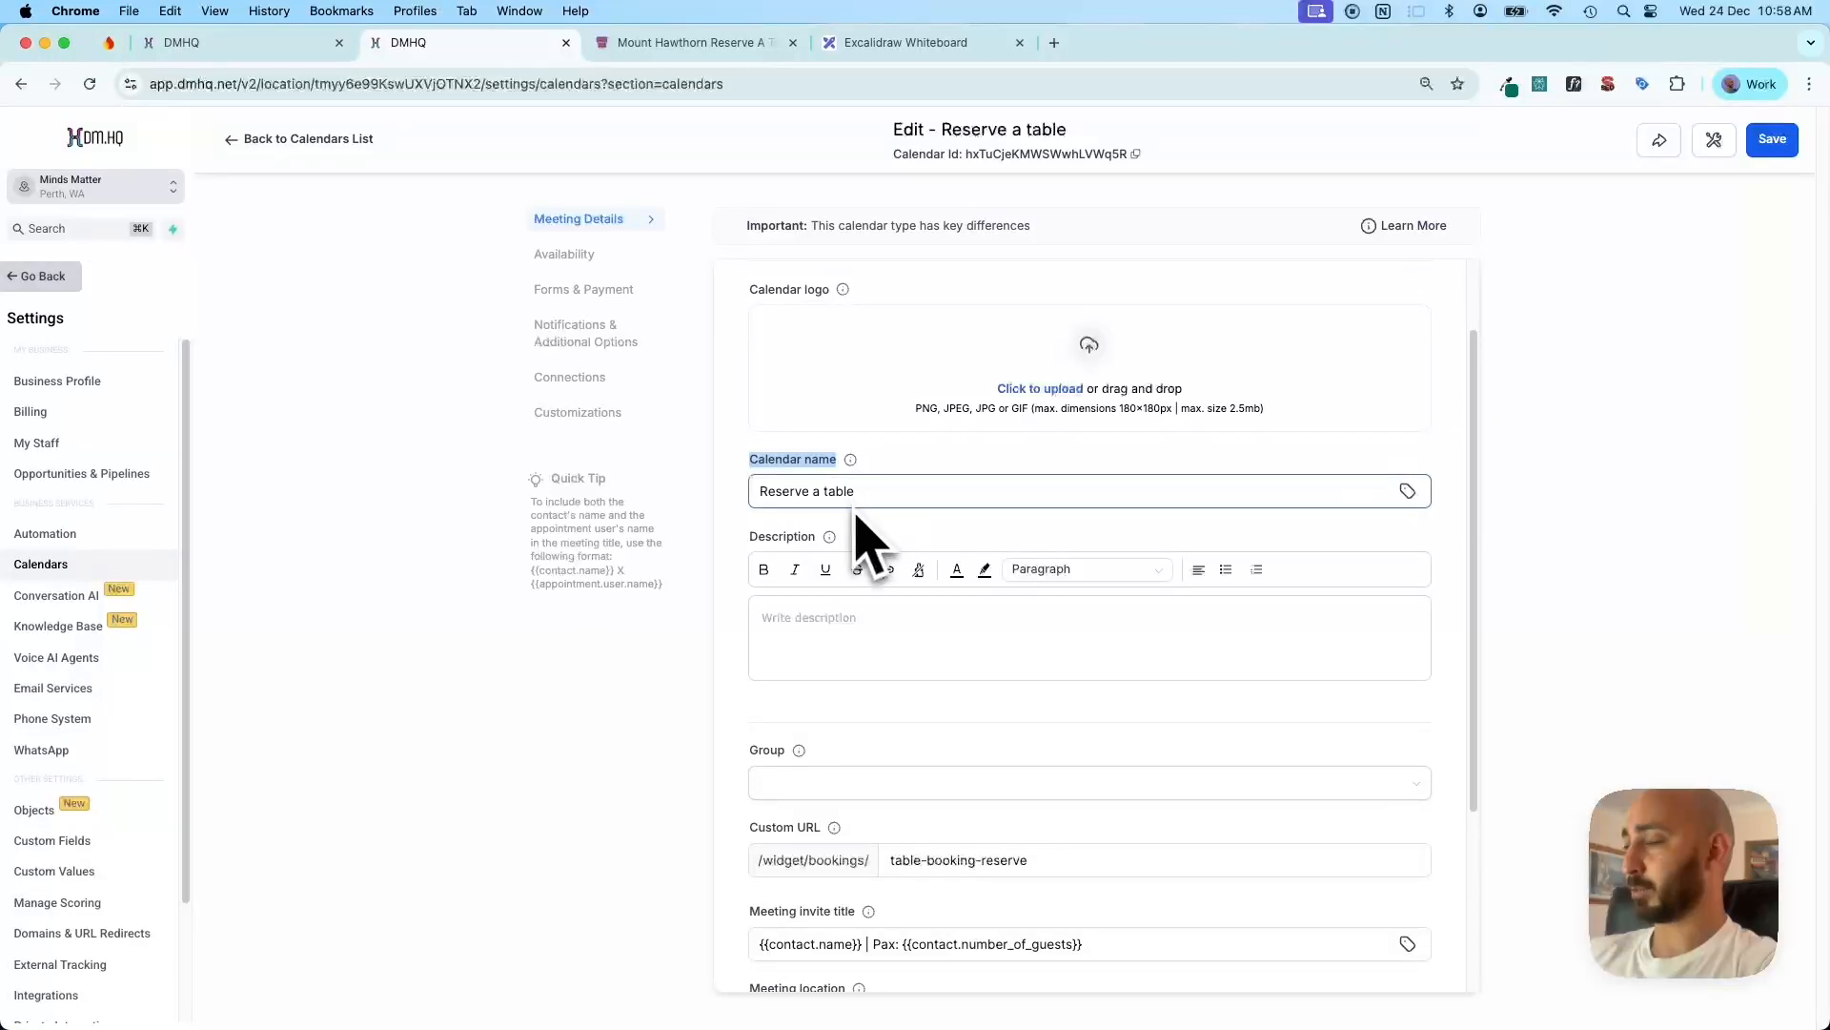
scroll(855, 514, down, 5)
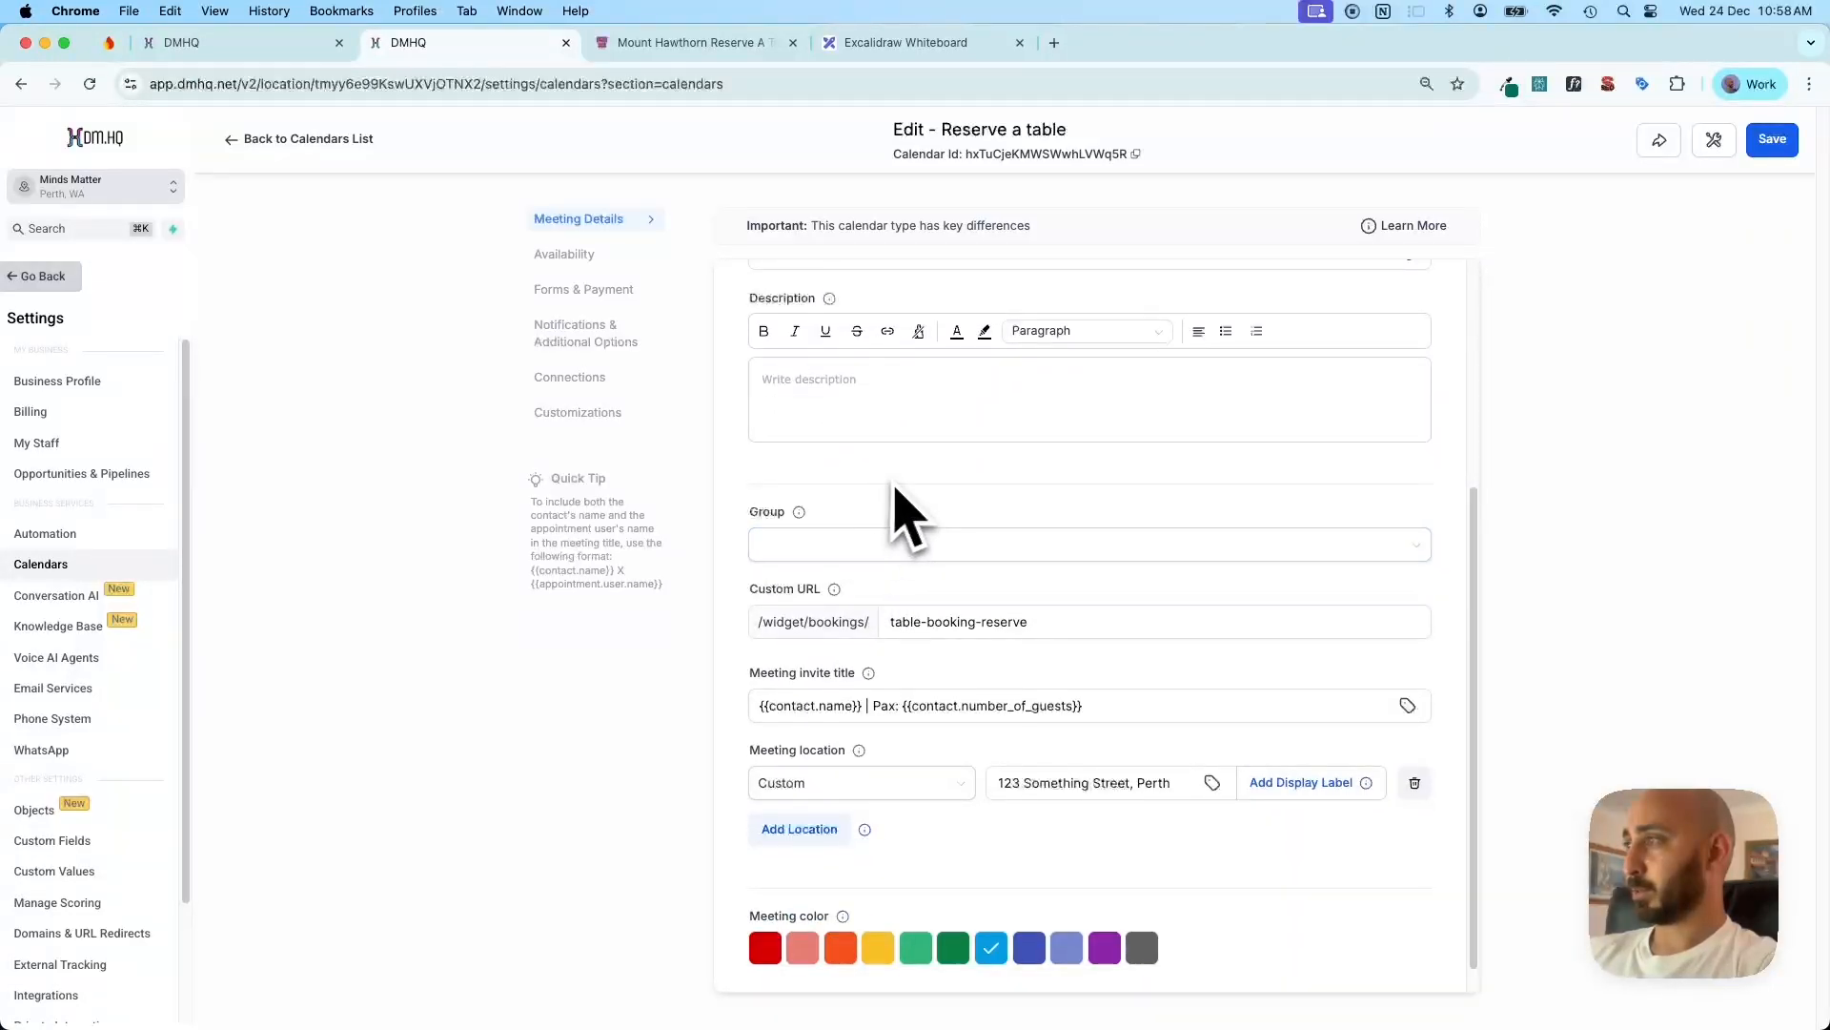
Examine the calendar's group, custom URL, meeting location and the contact name and guest-count variables in its invite title
click(772, 549)
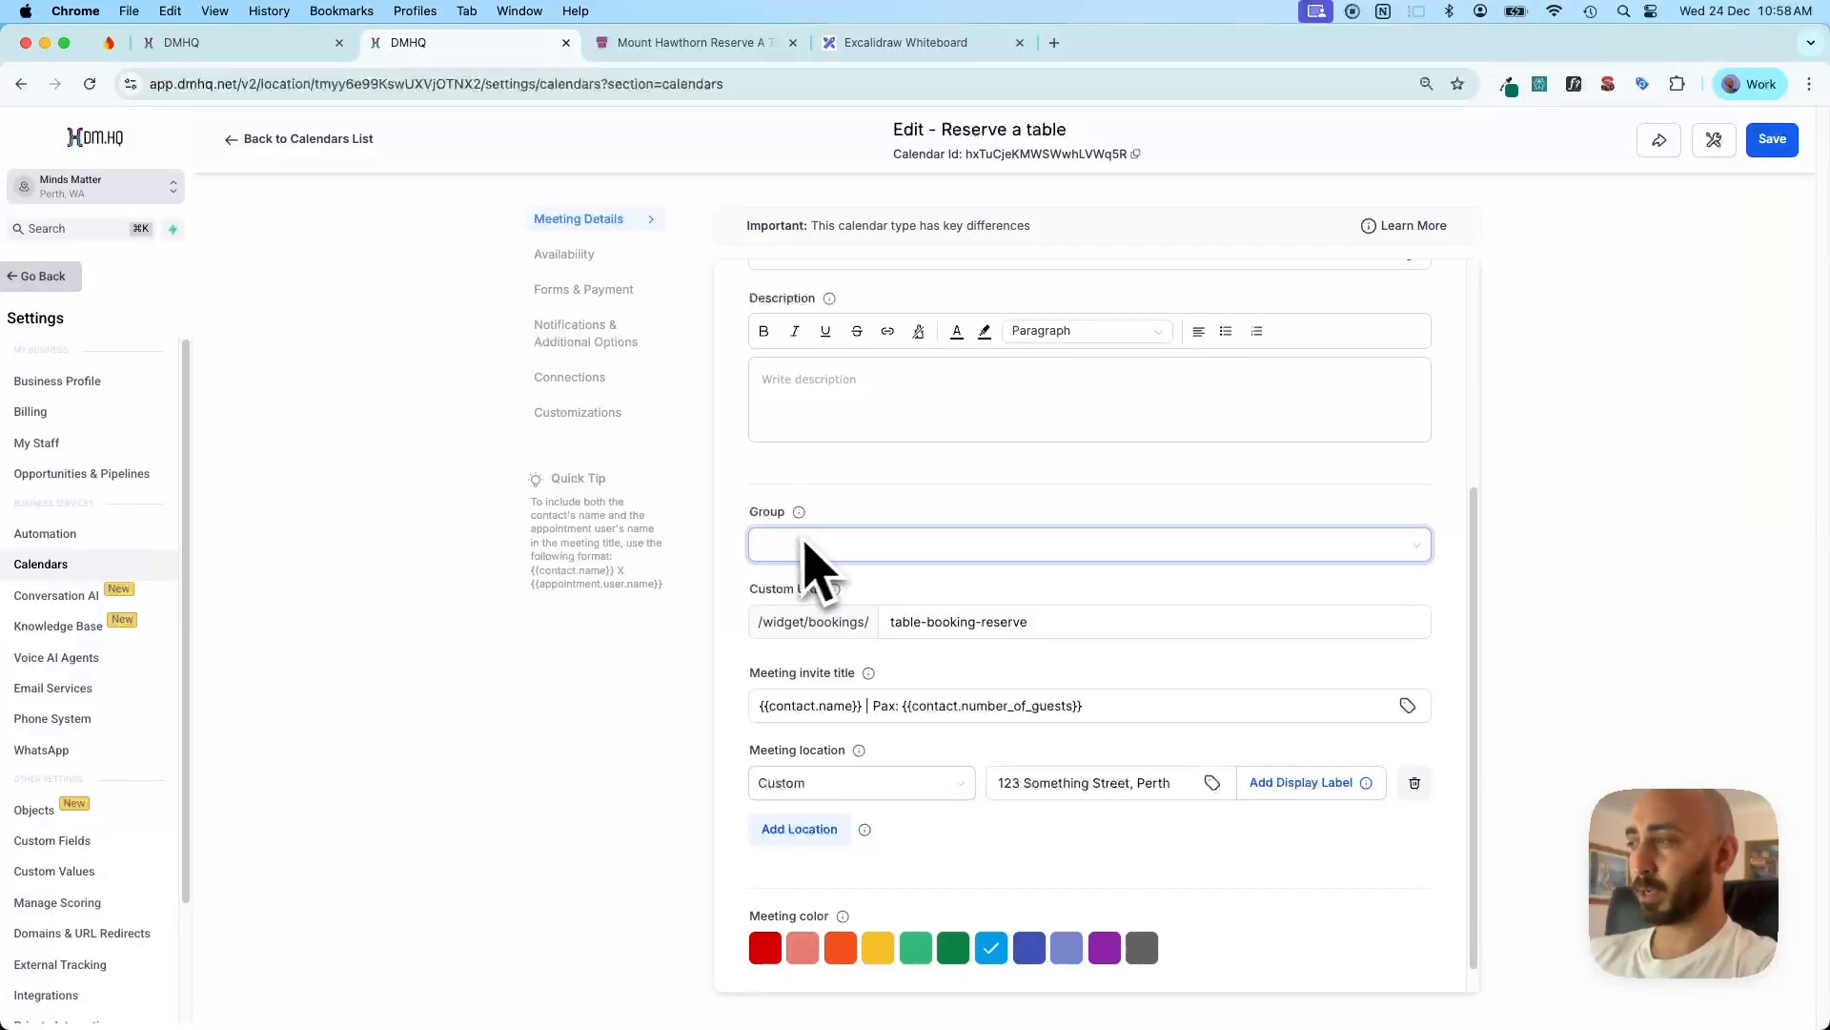
click(824, 564)
scroll(793, 492, down, 1)
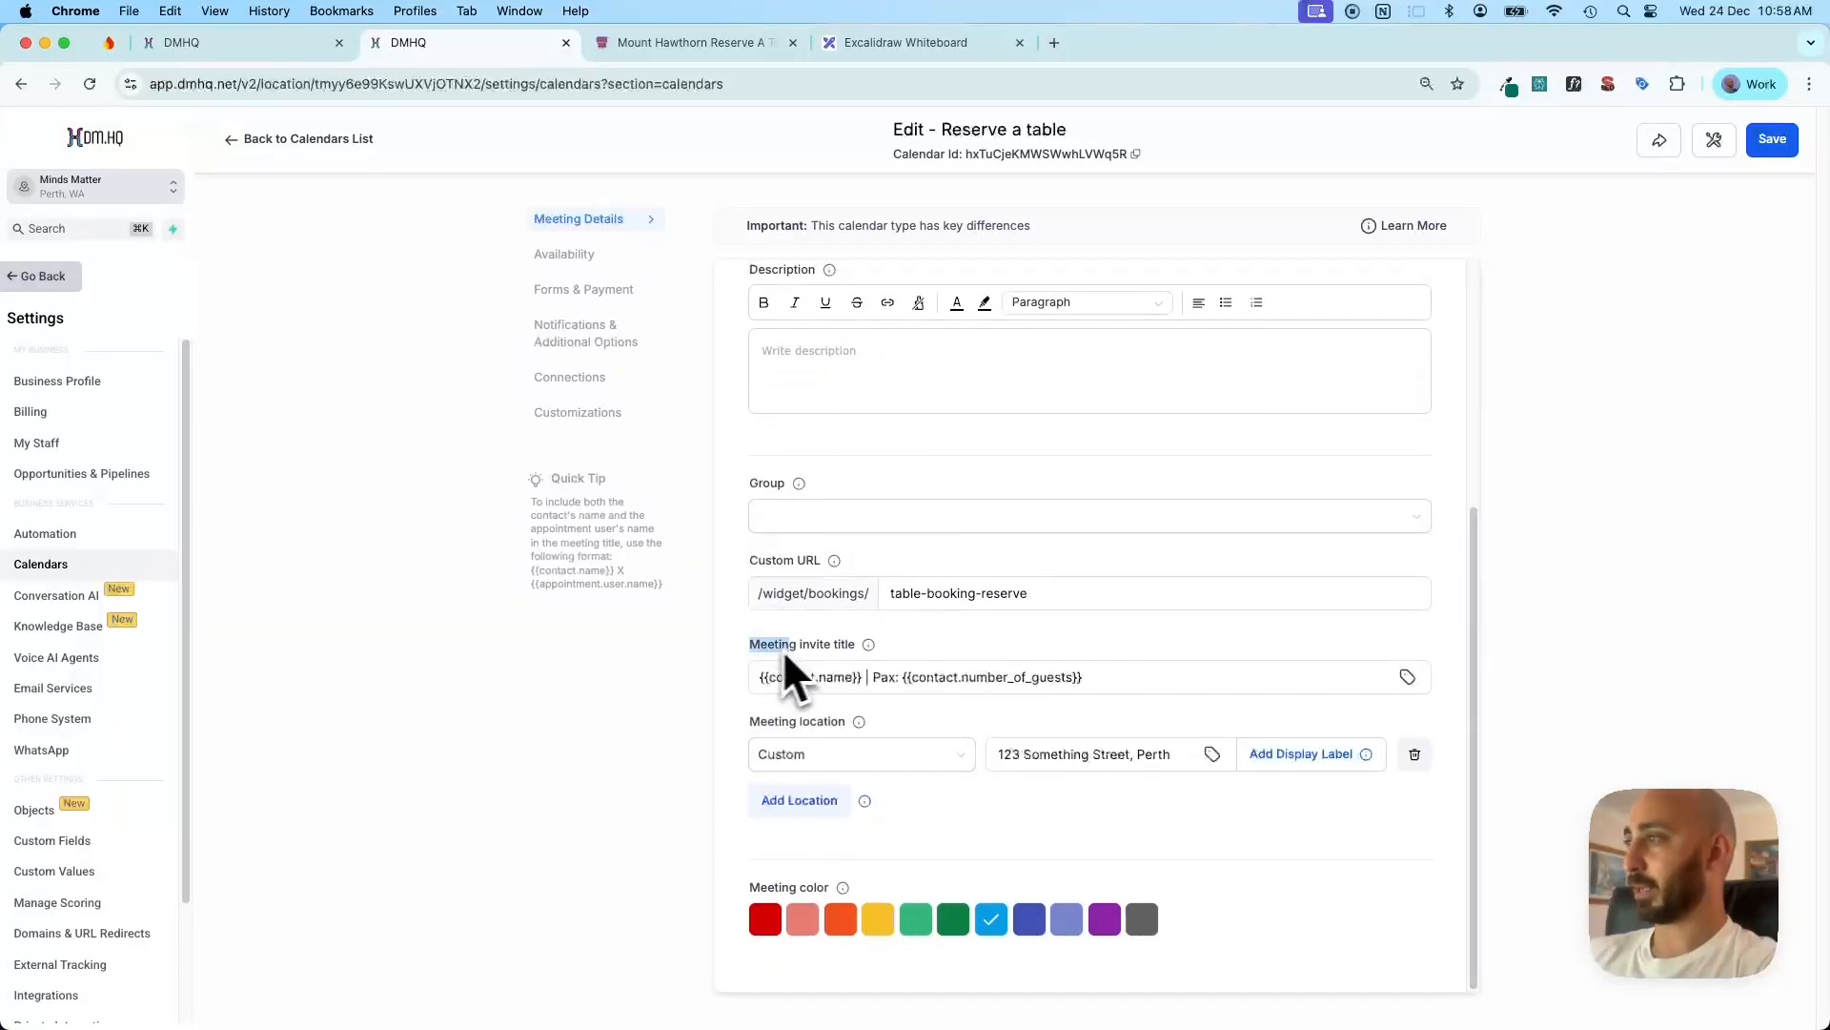
click(863, 681)
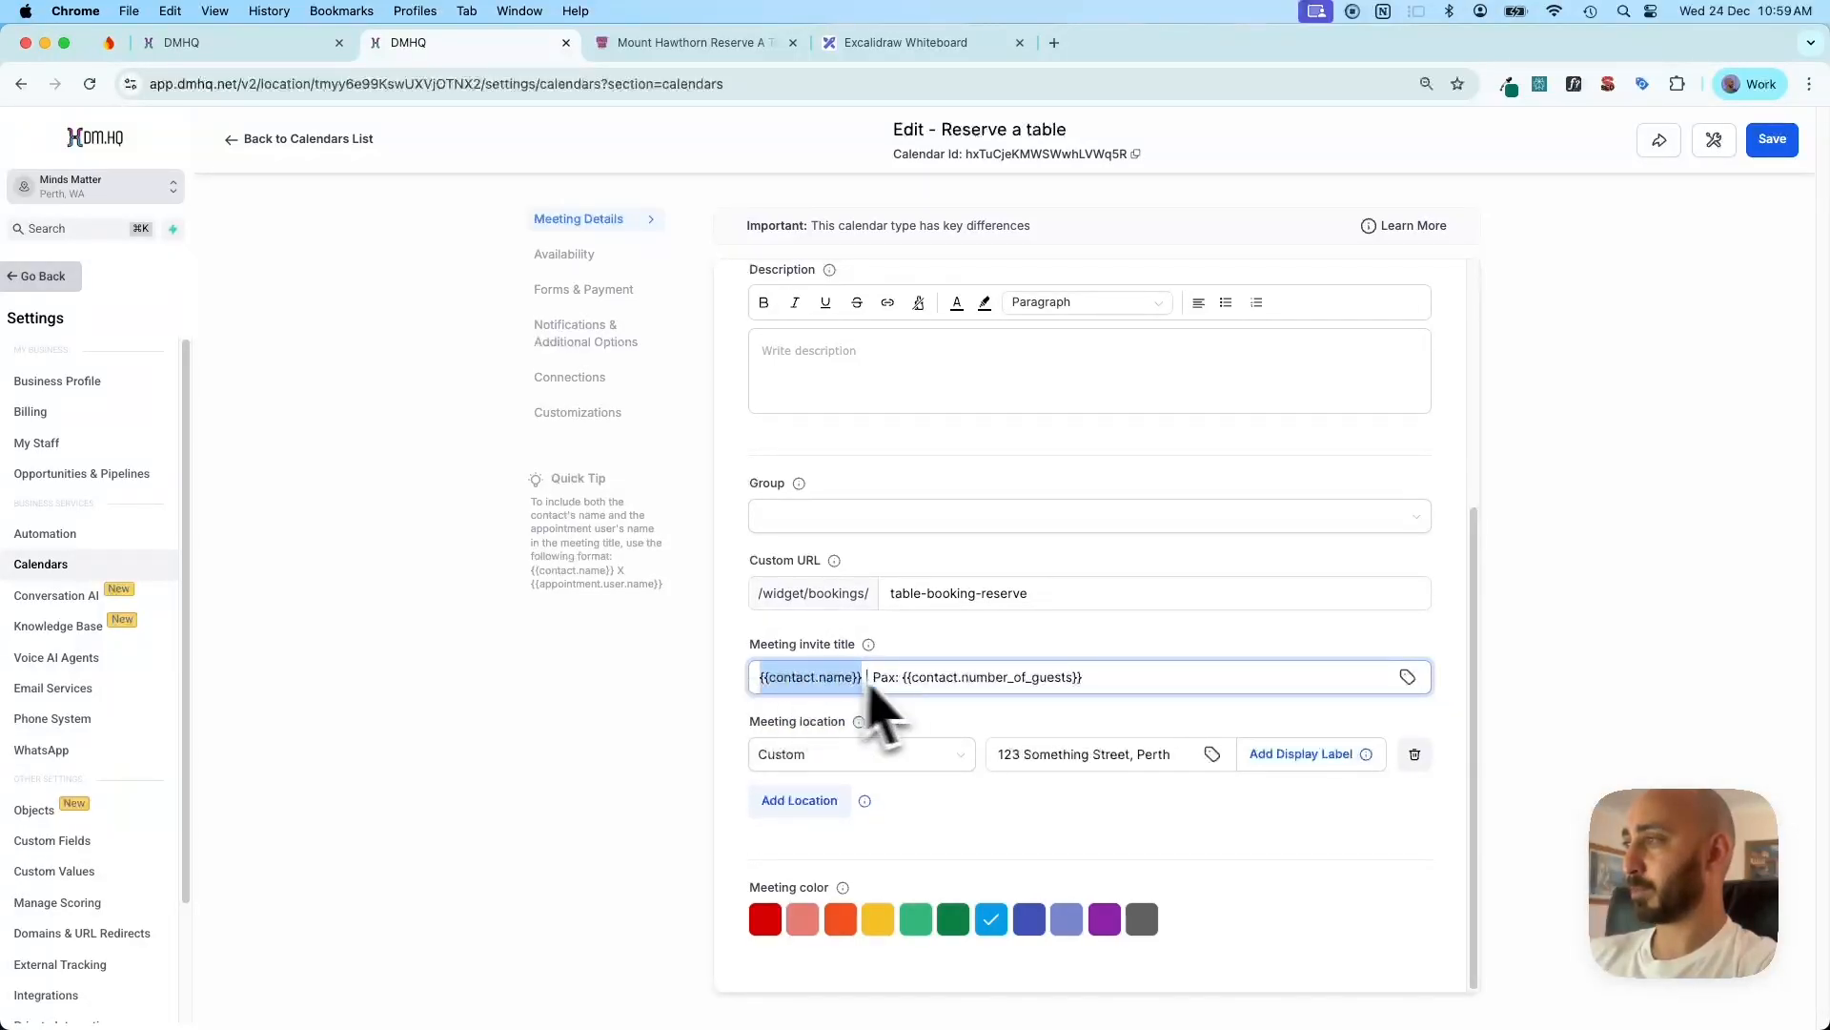
drag(872, 678, 894, 681)
click(904, 683)
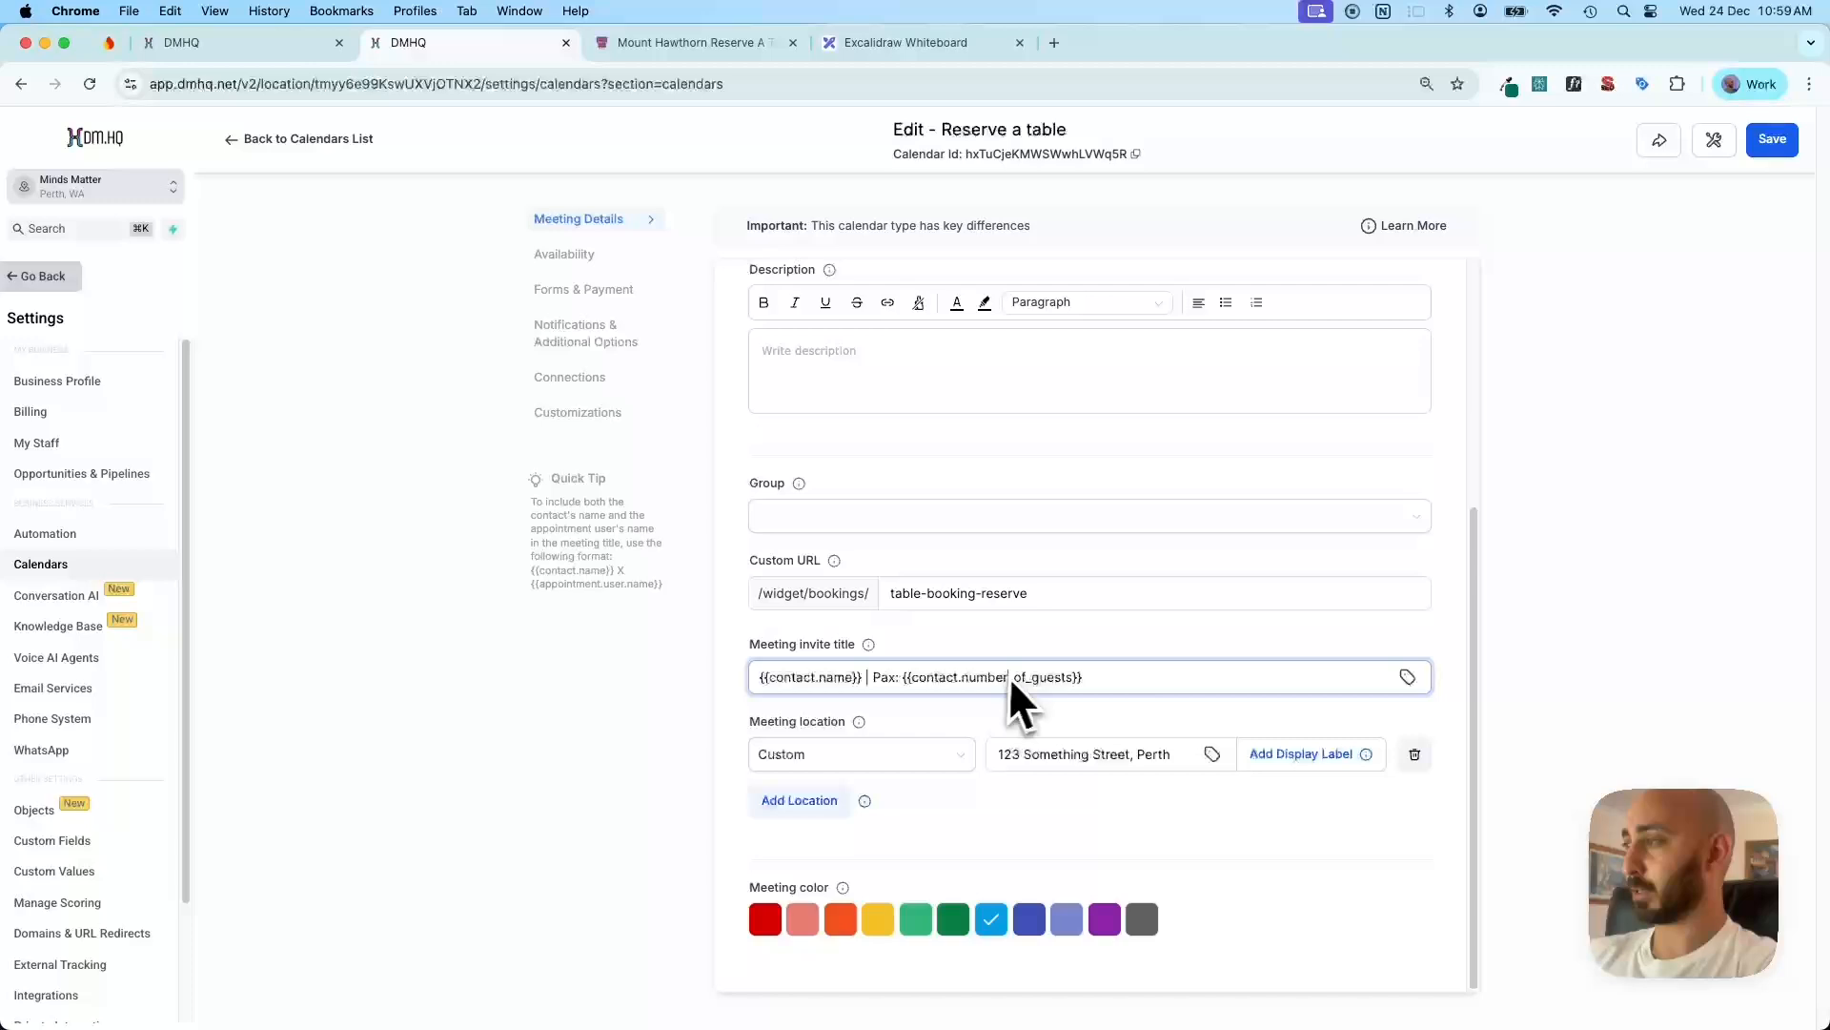
click(906, 679)
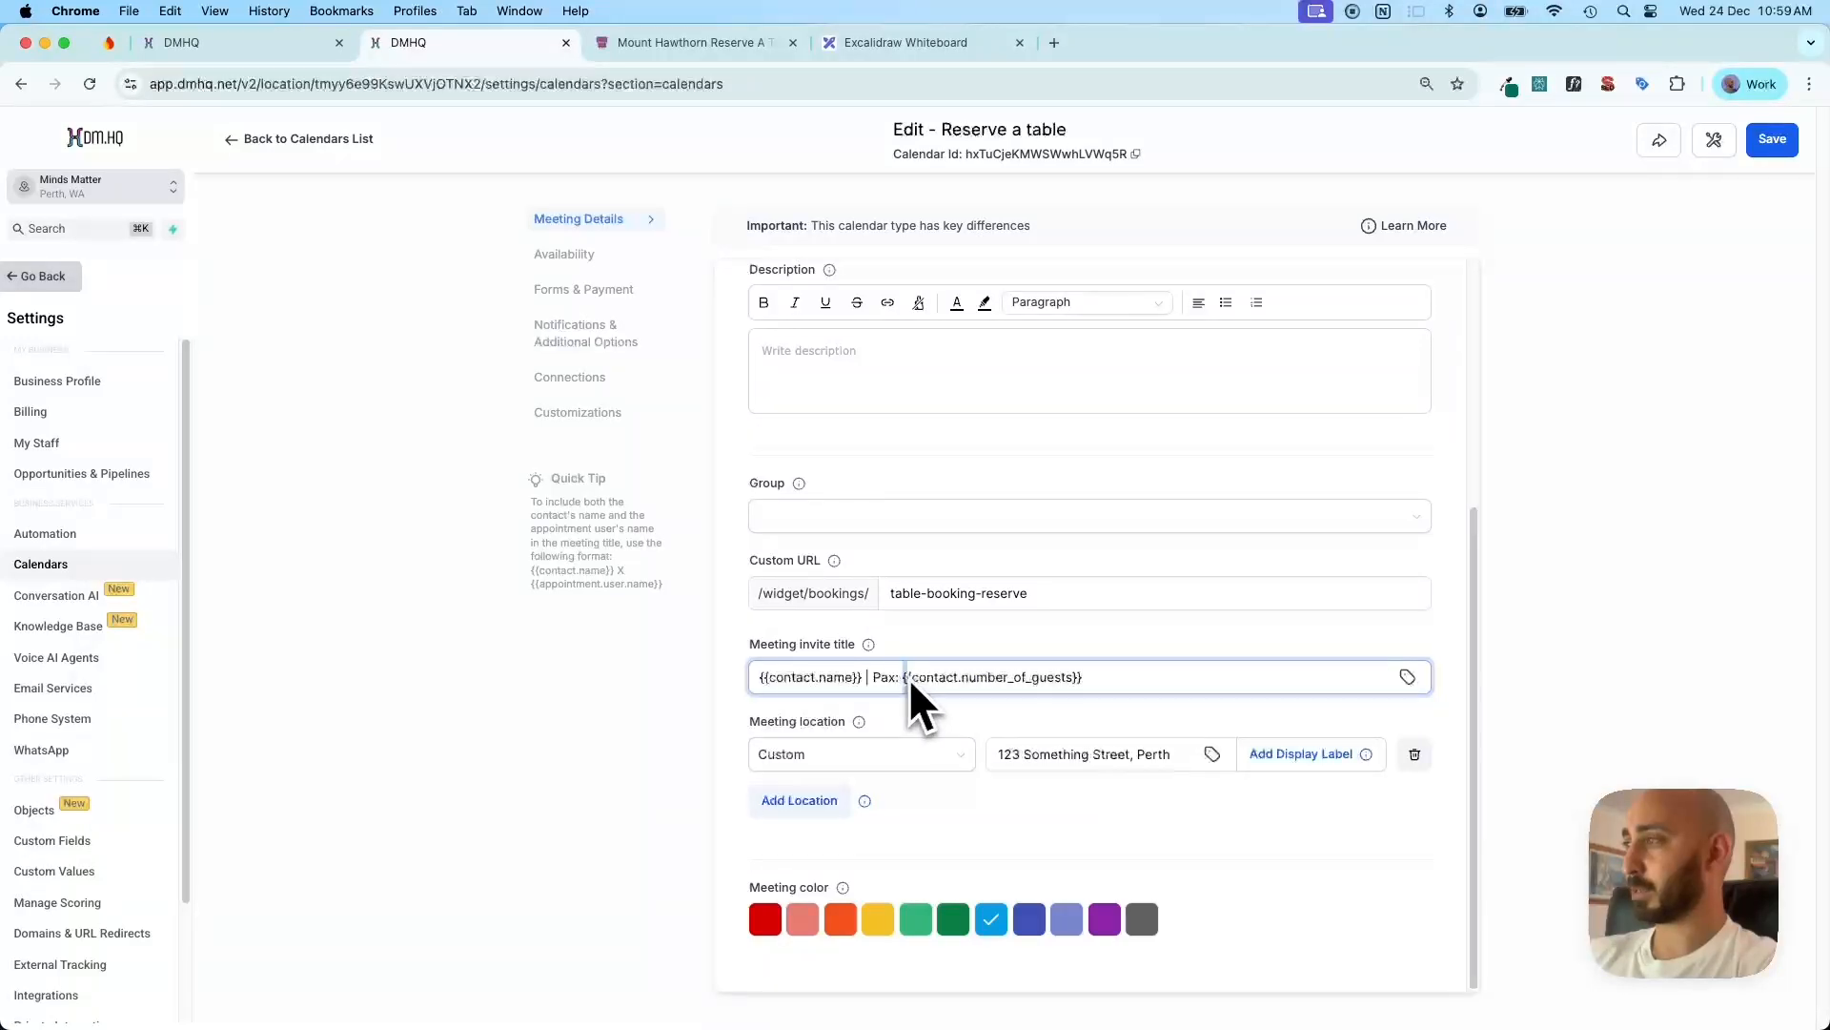
click(1077, 651)
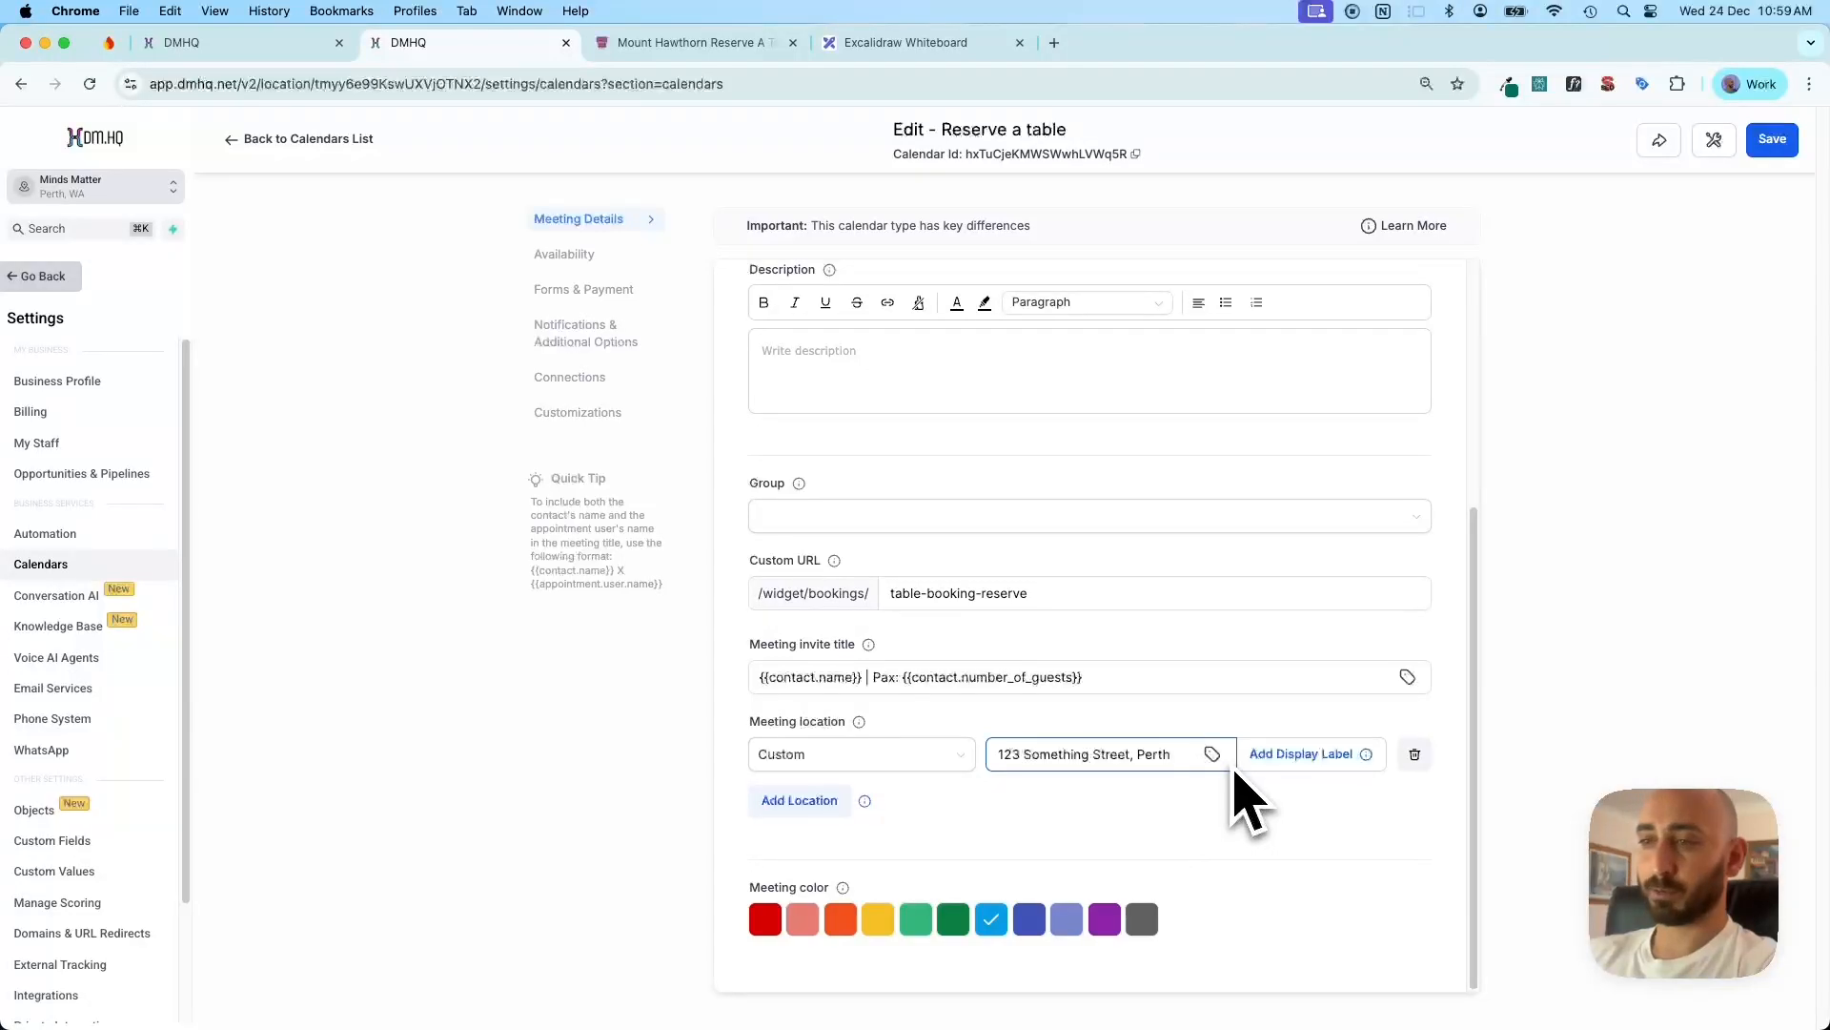
Check the "Reserve a table" calendar's weekly availability and the forms offered for its booking form
click(564, 255)
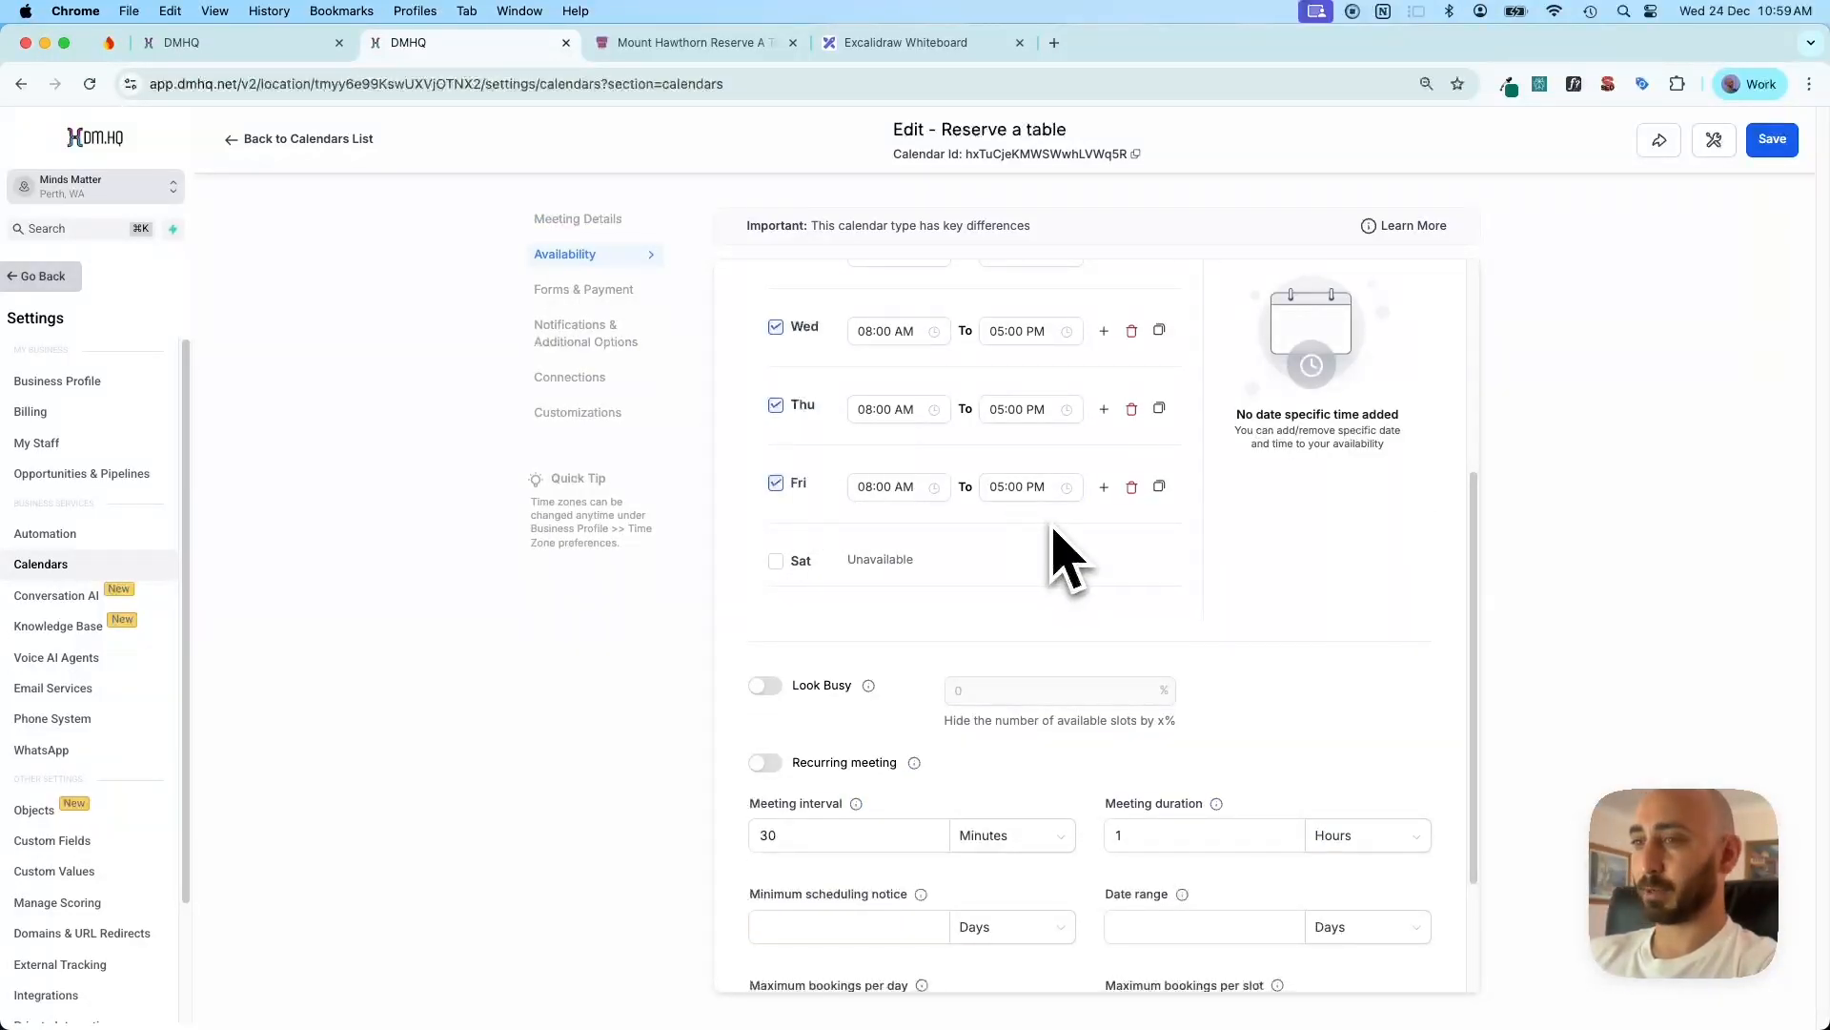
click(602, 290)
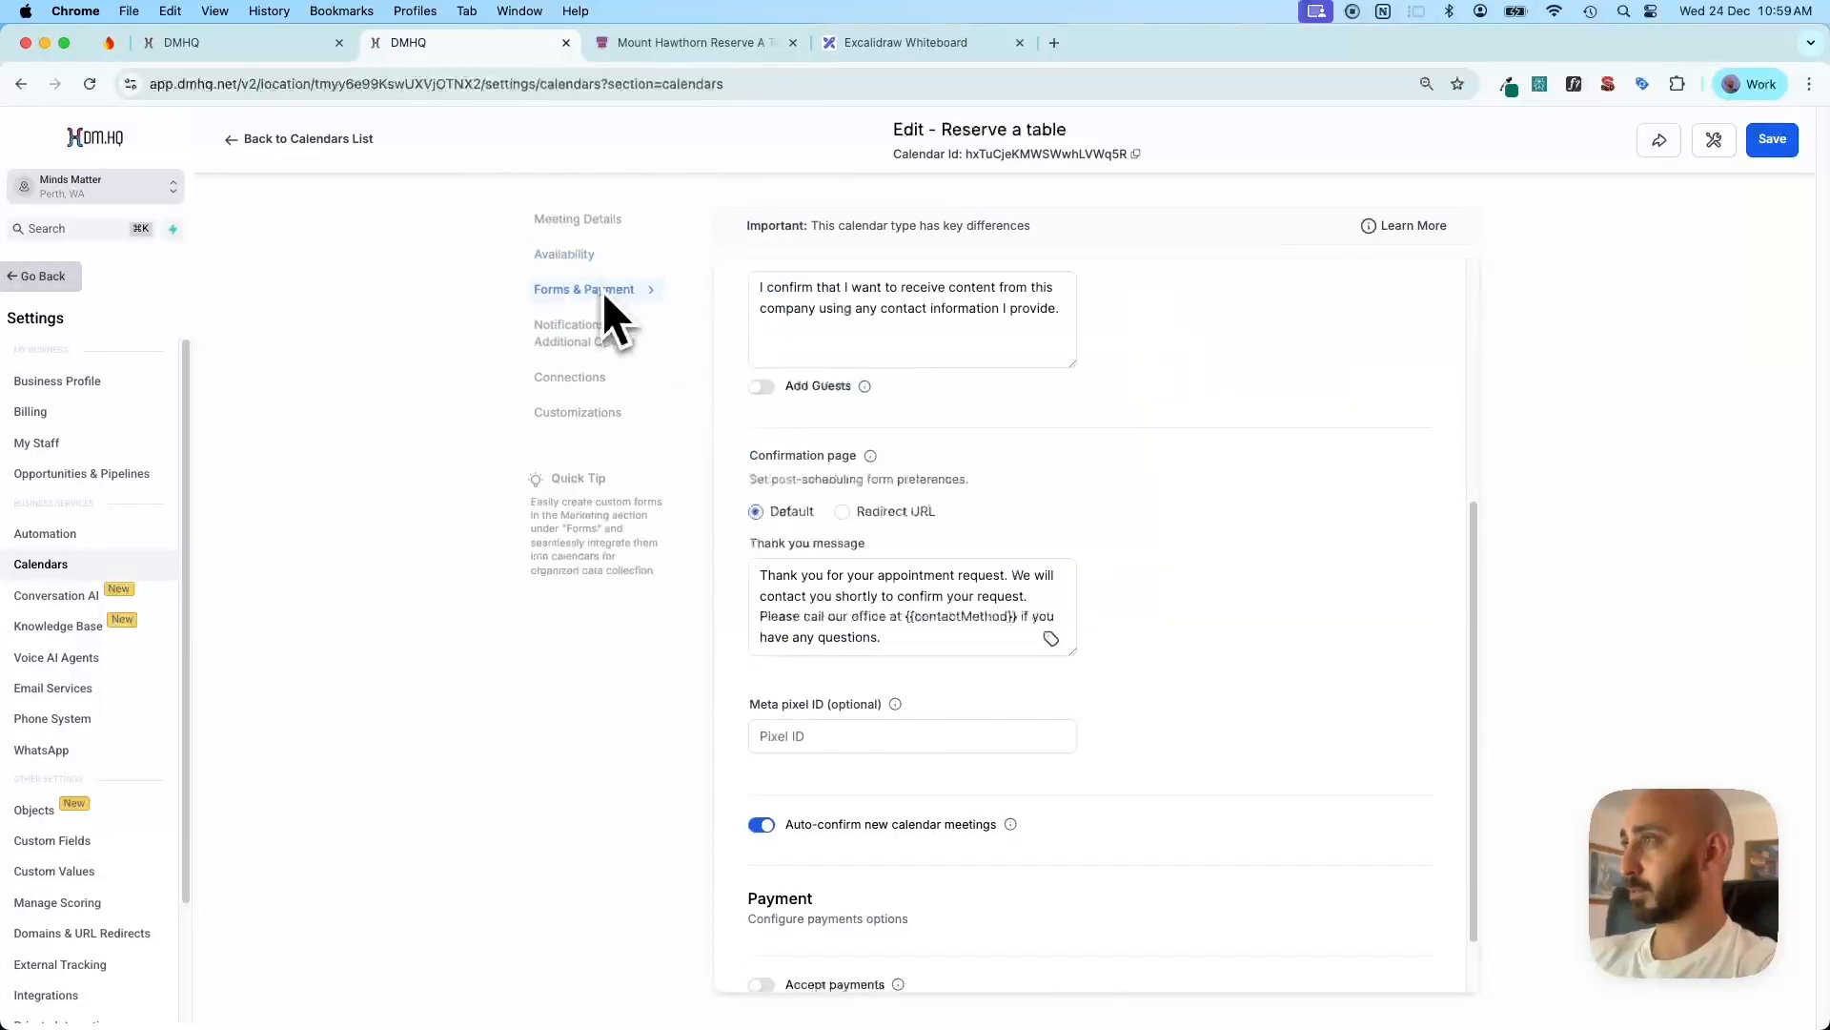
scroll(1013, 388, up, 5)
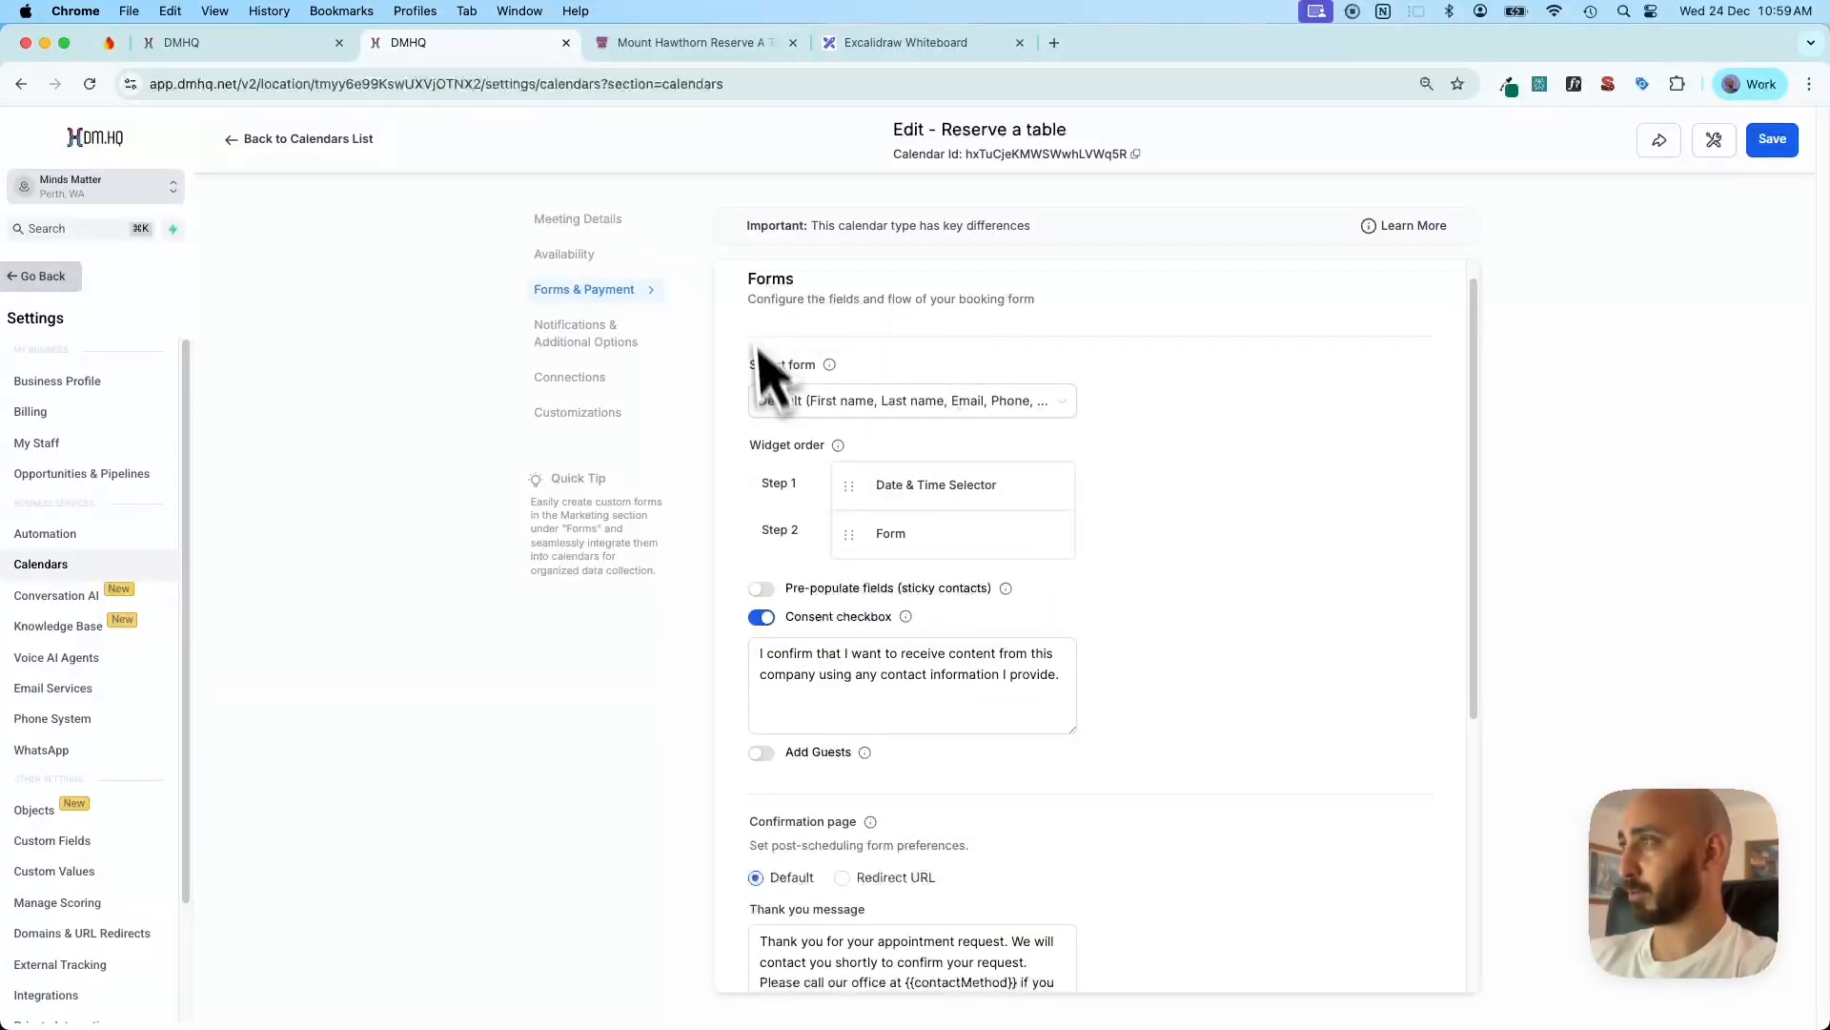
click(795, 403)
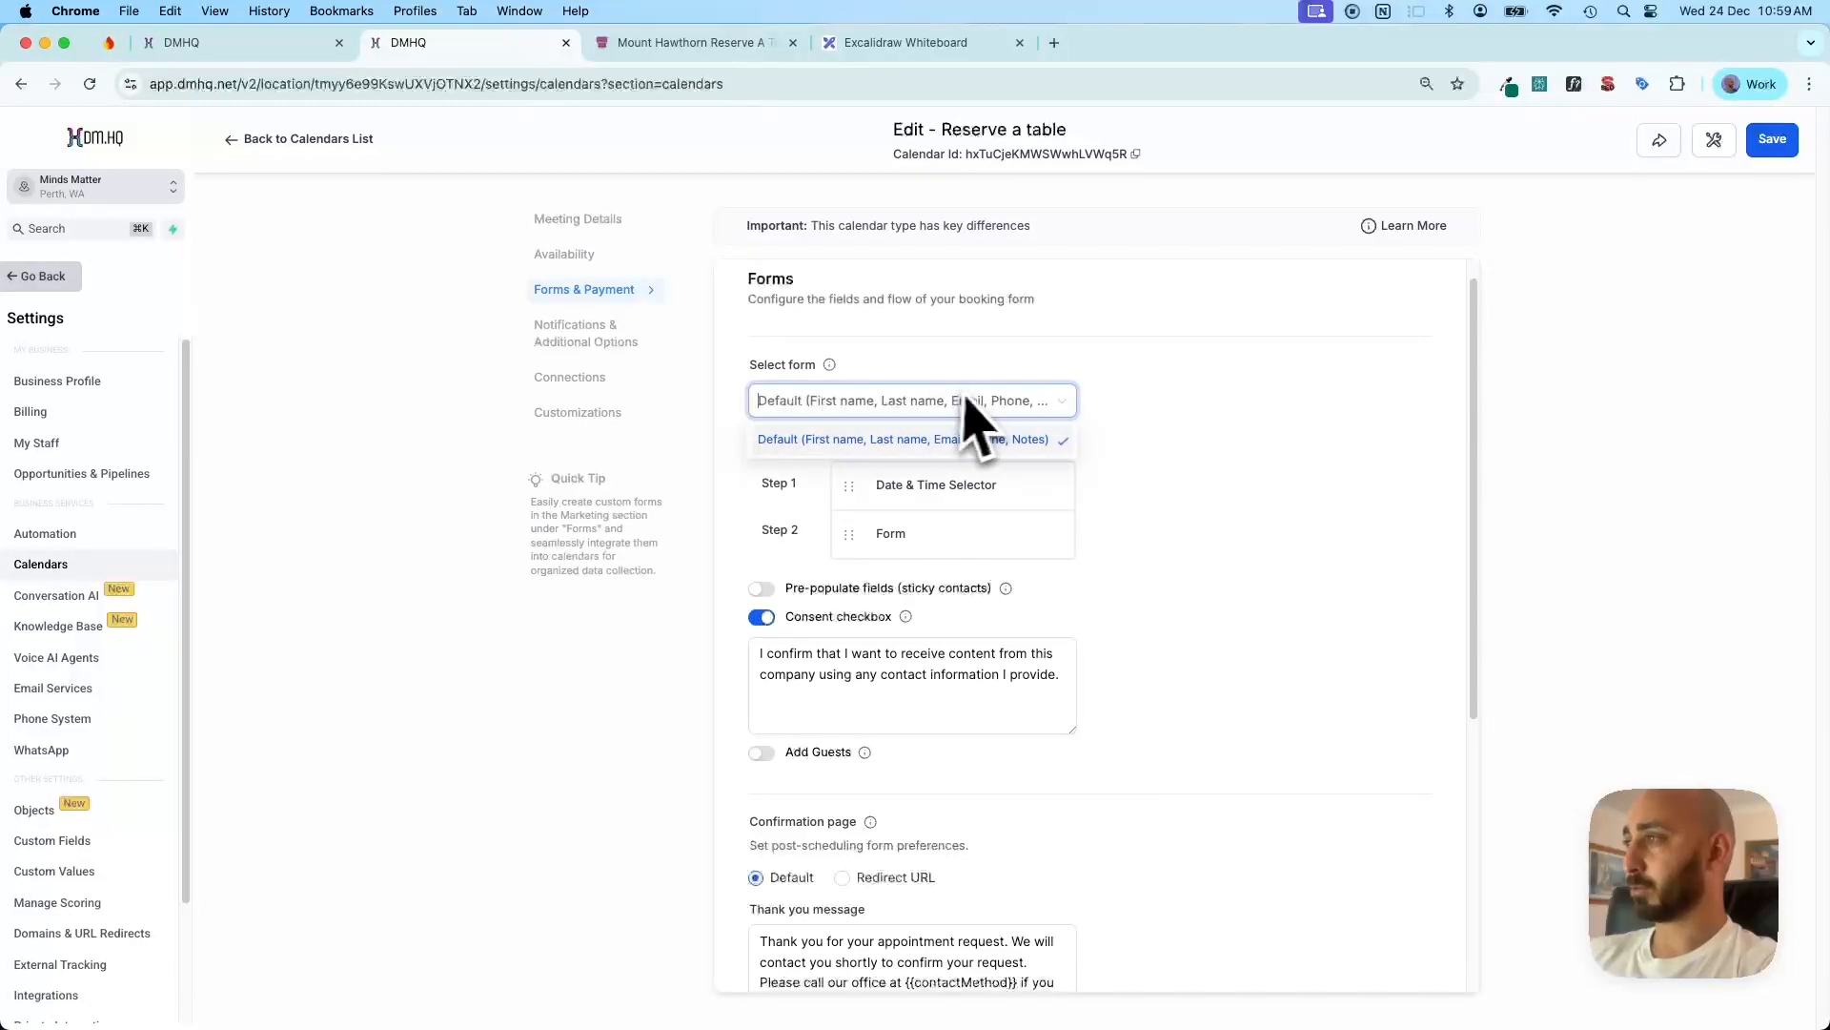
click(1001, 366)
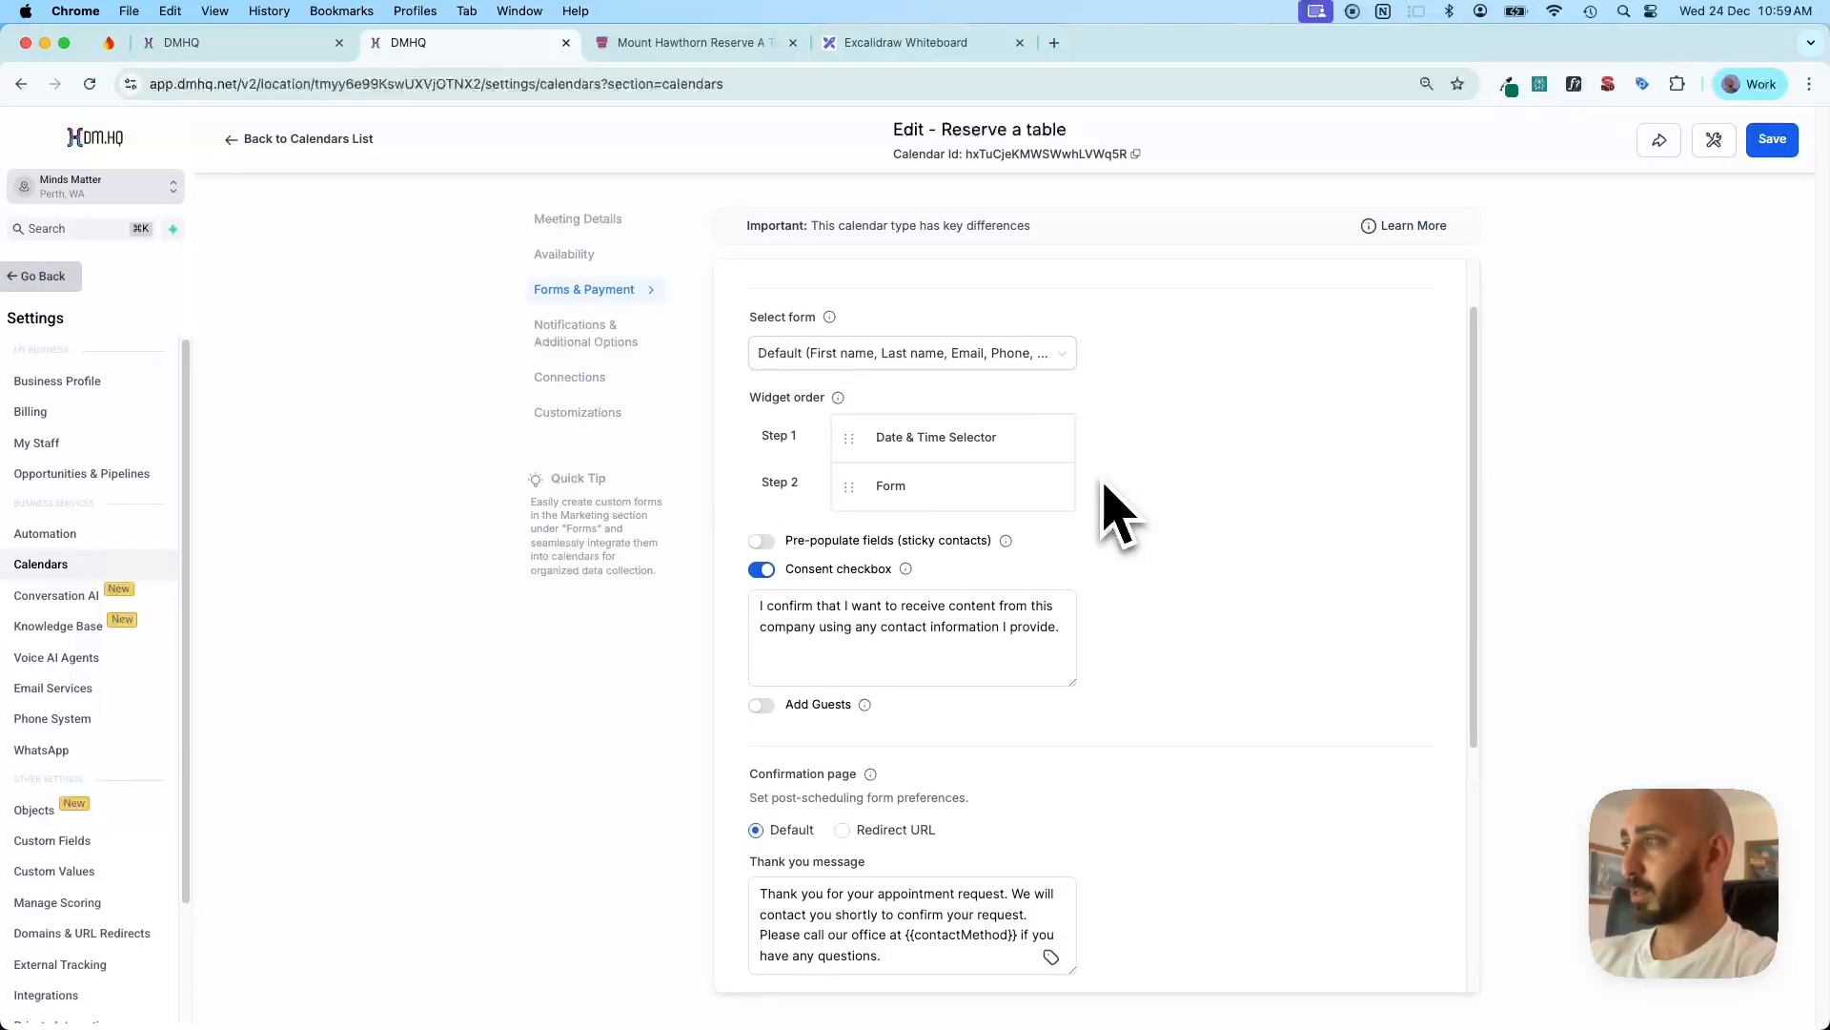
Review the consent, confirmation page, auto-confirm and payment settings of the "Reserve a table" calendar
scroll(1113, 512, down, 5)
scroll(1131, 592, down, 3)
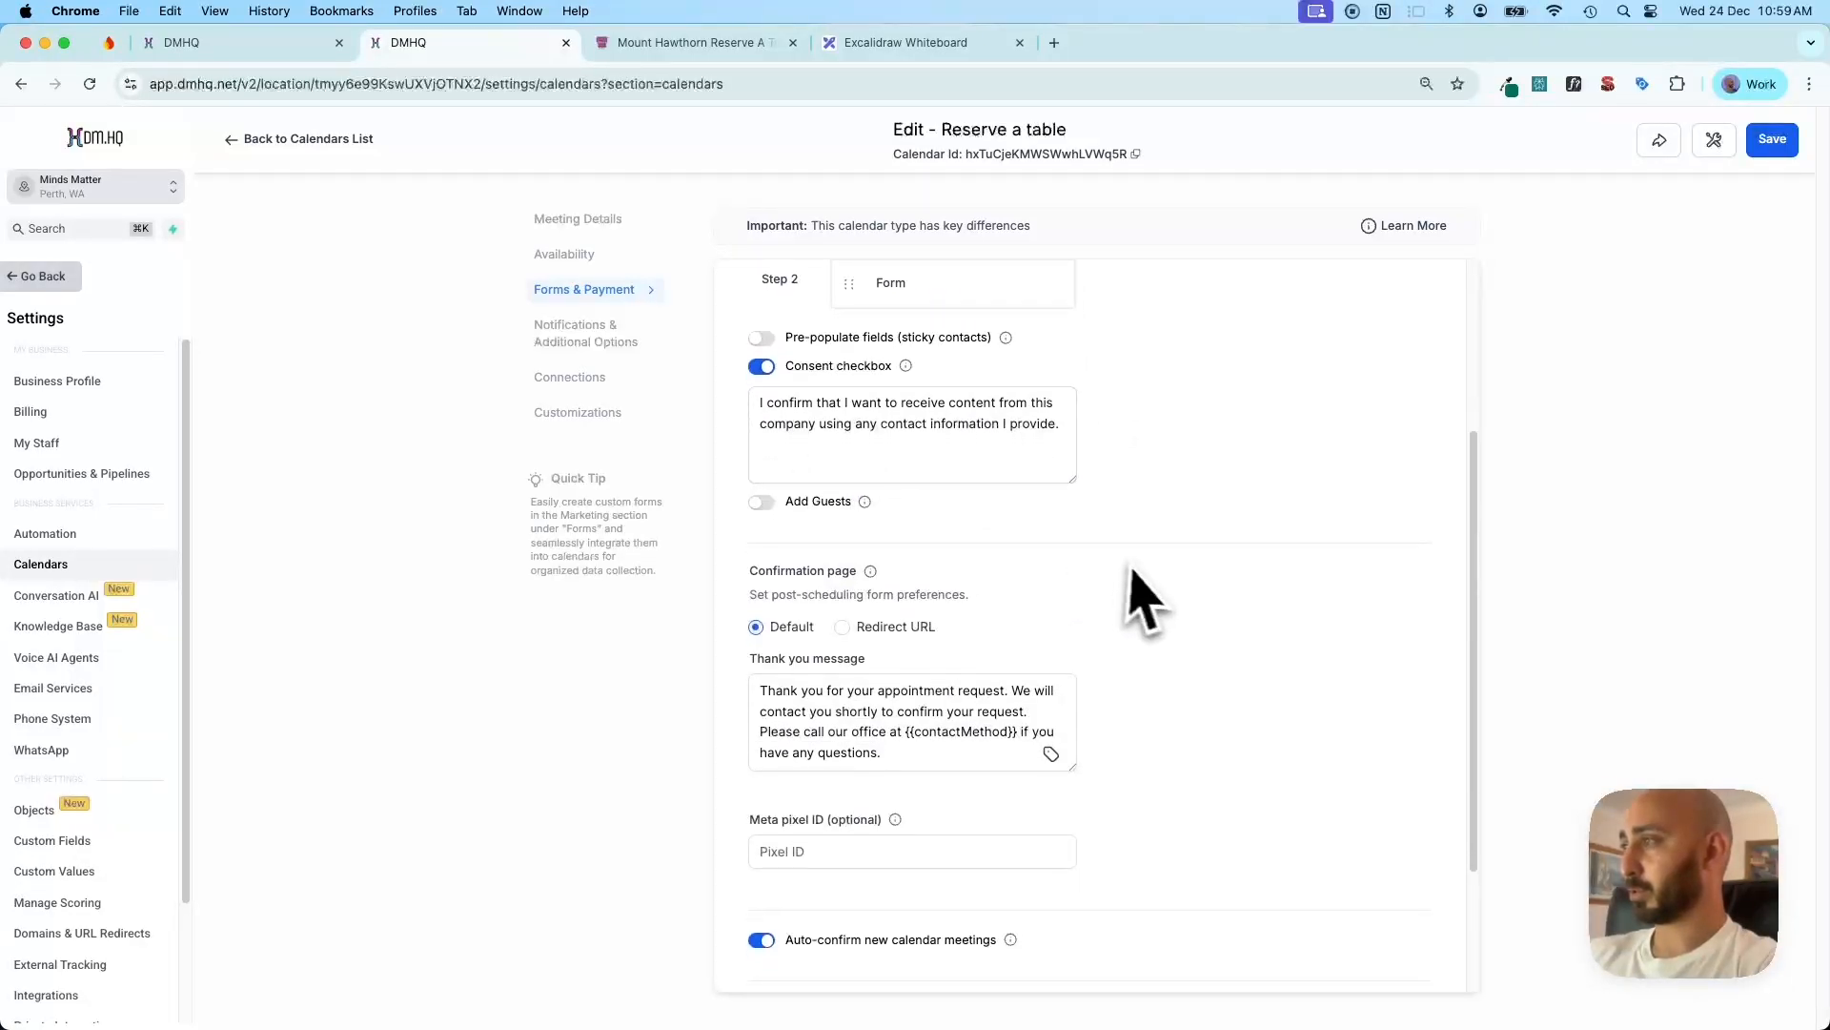
scroll(1144, 587, down, 1)
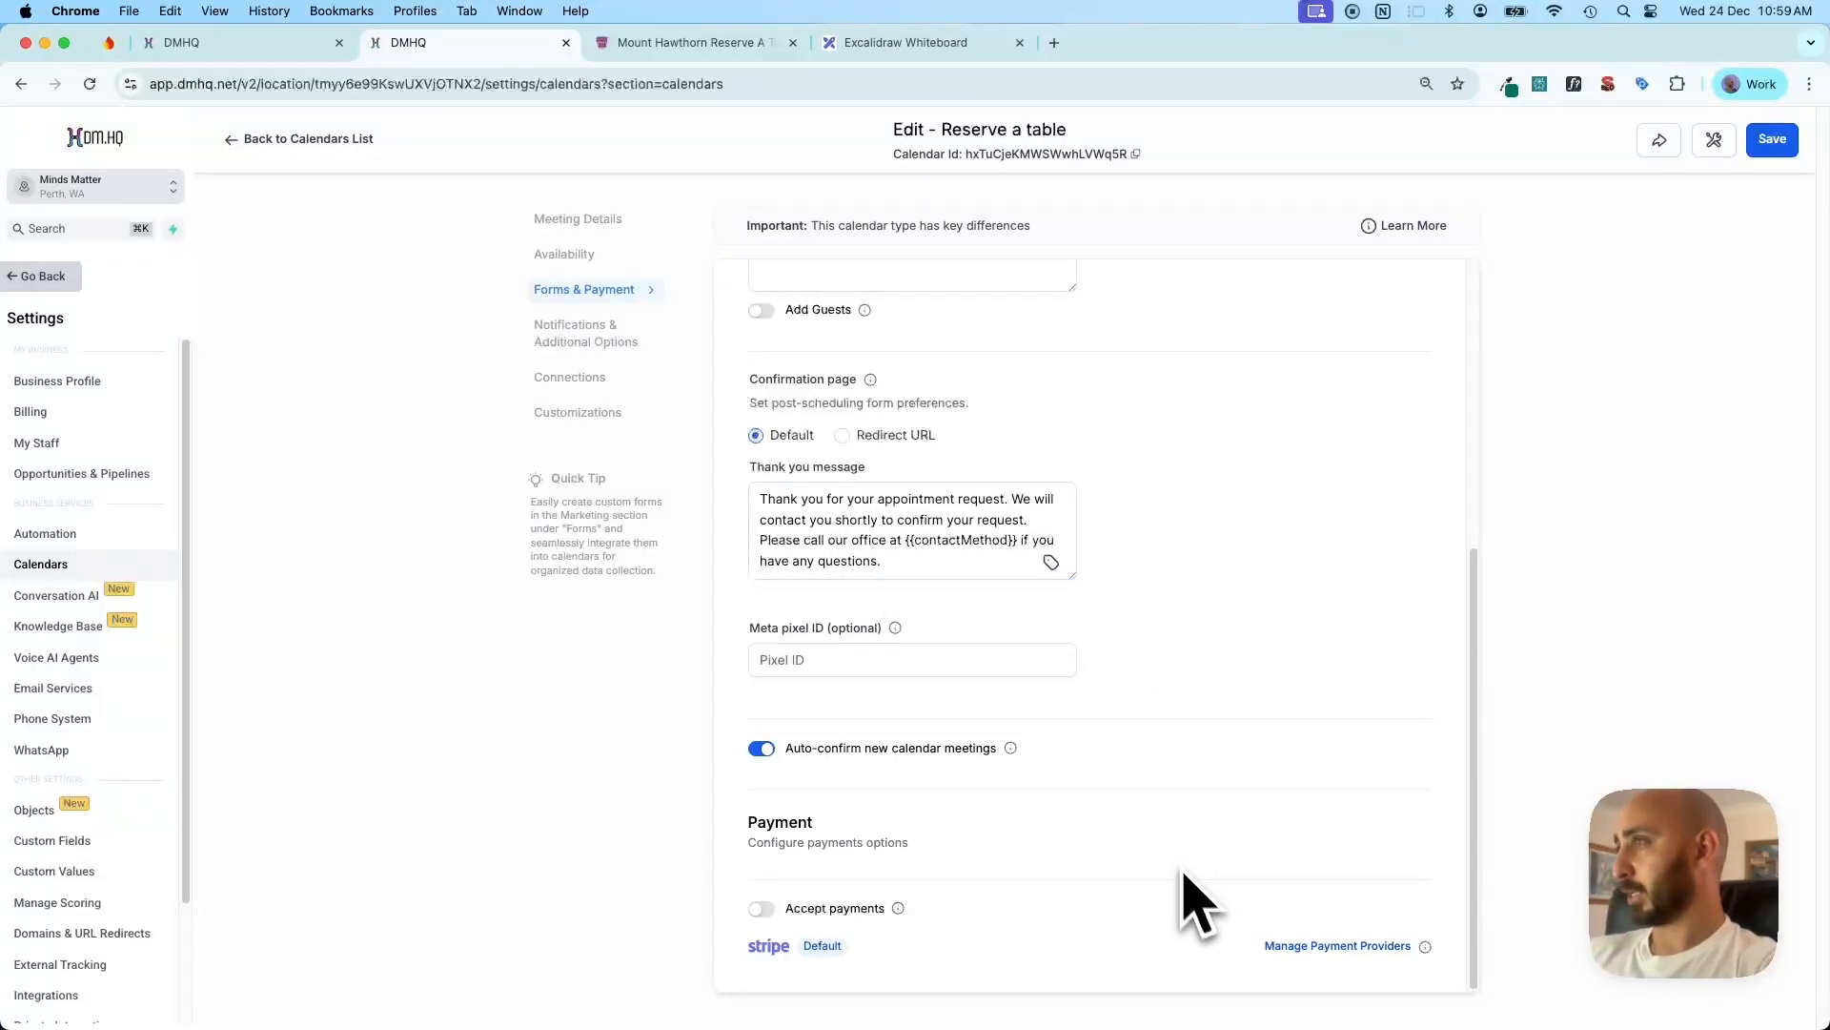
Review the "Reserve a table" calendar's notifications, external calendar connections and widget customizations
click(589, 341)
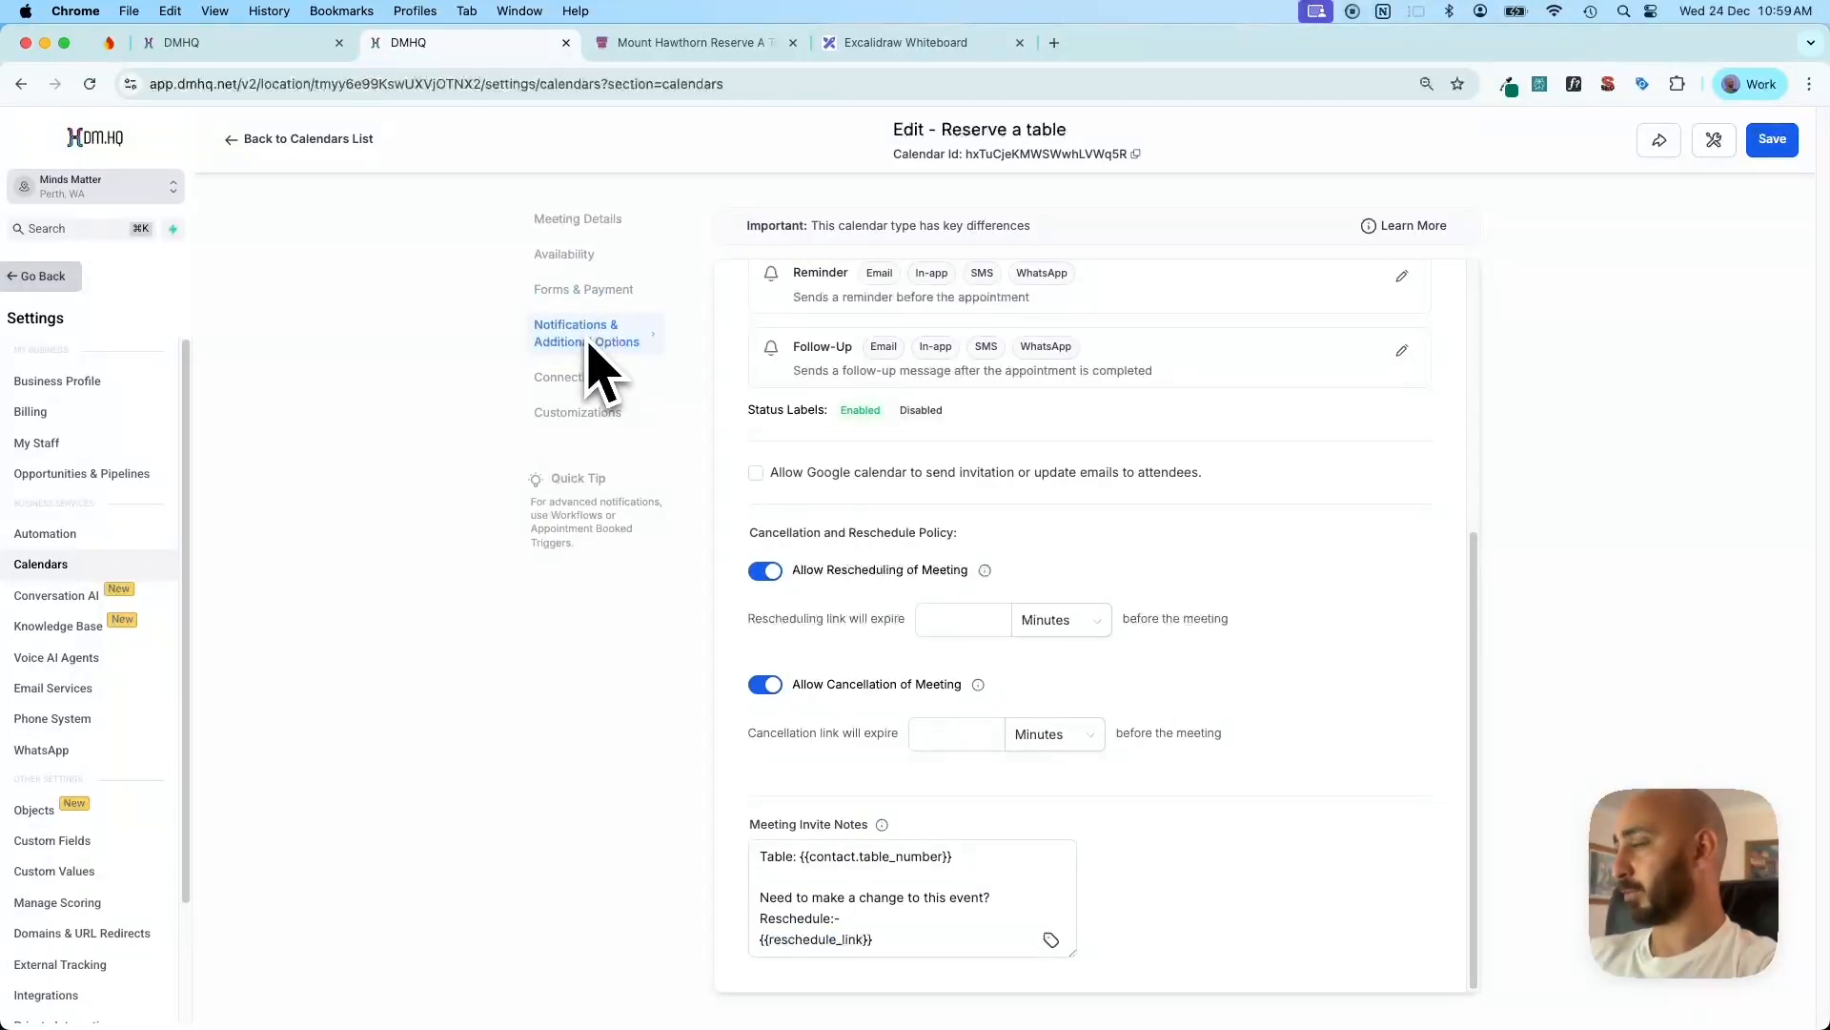
scroll(1157, 544, up, 5)
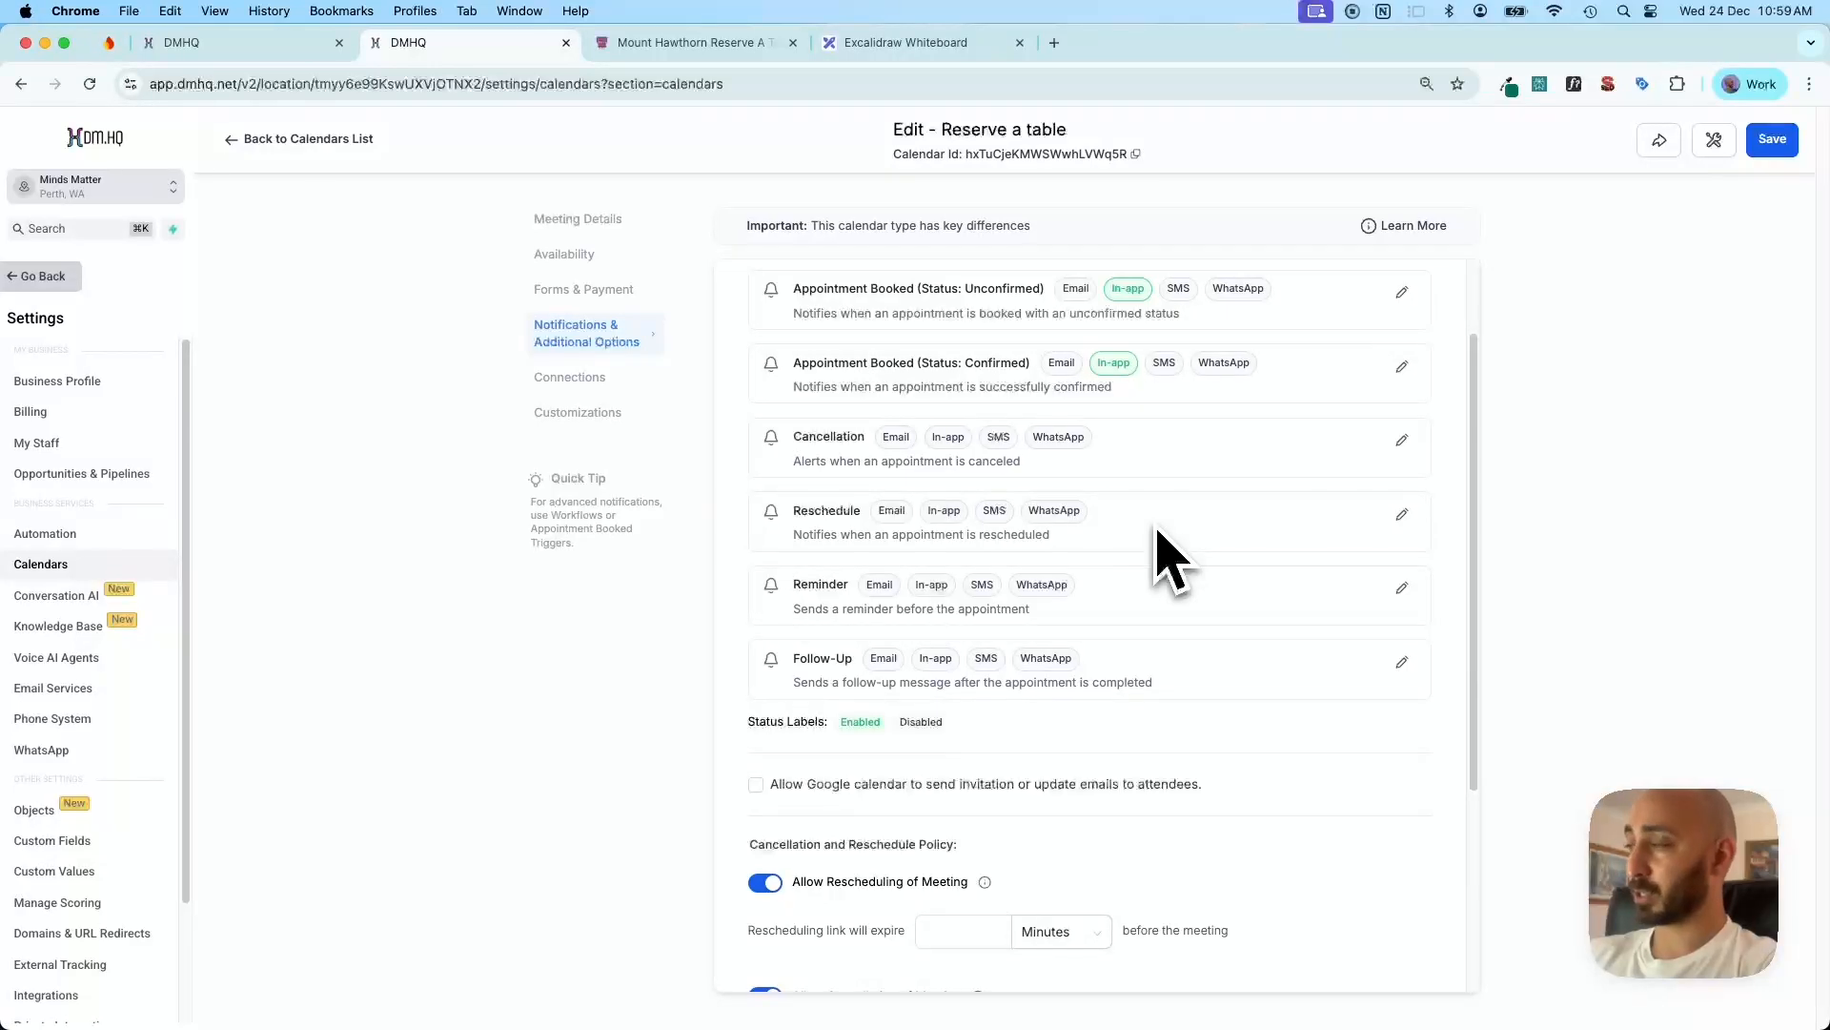
click(572, 378)
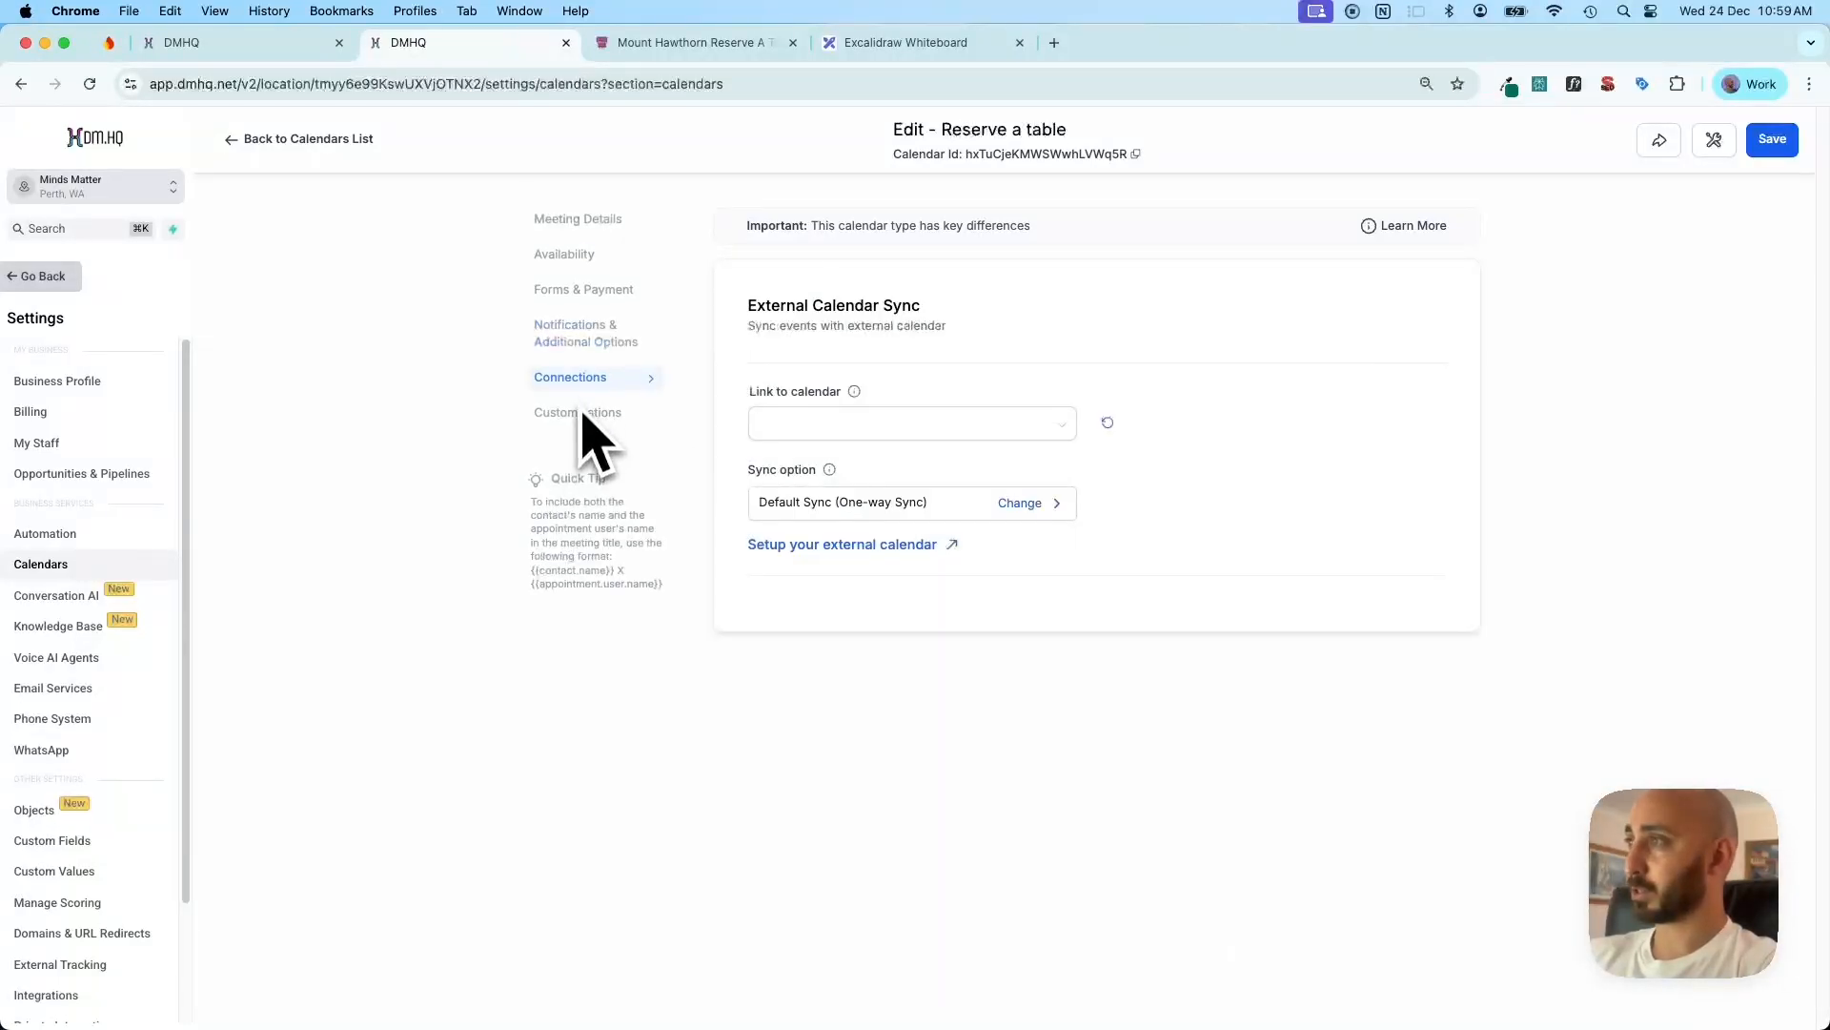
click(581, 416)
scroll(878, 441, down, 5)
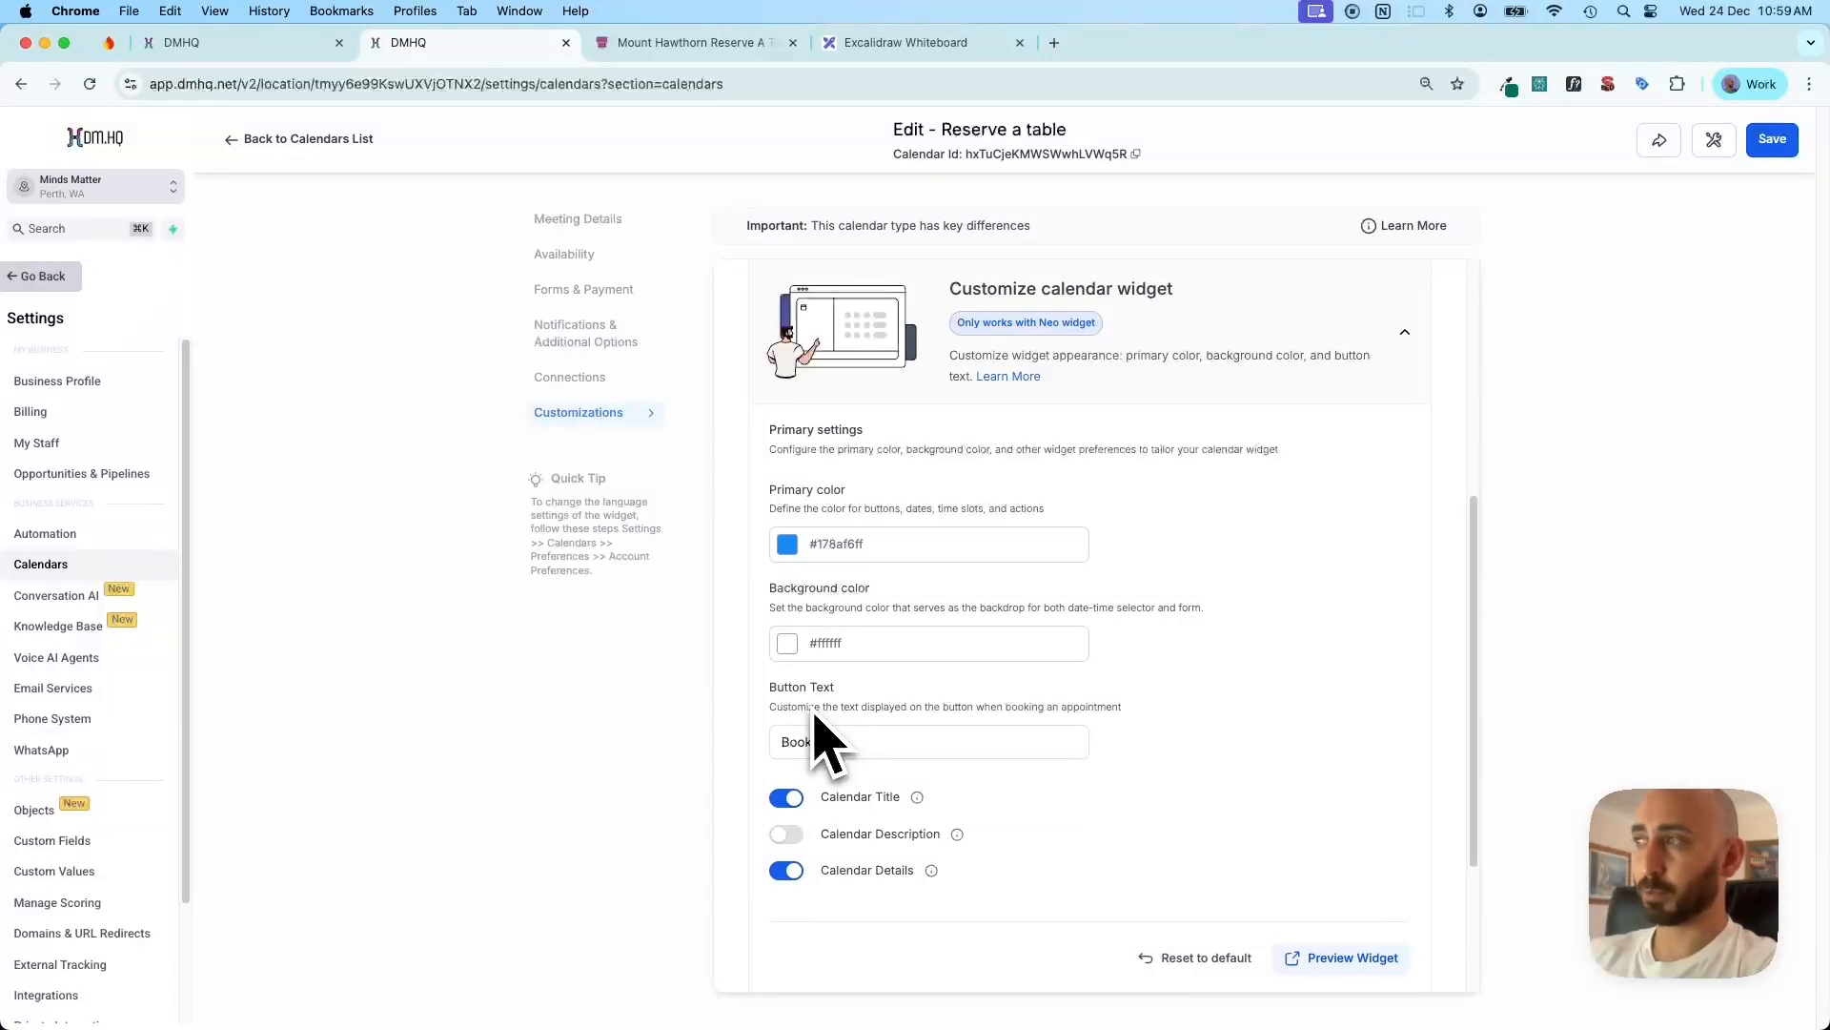
scroll(1221, 756, up, 5)
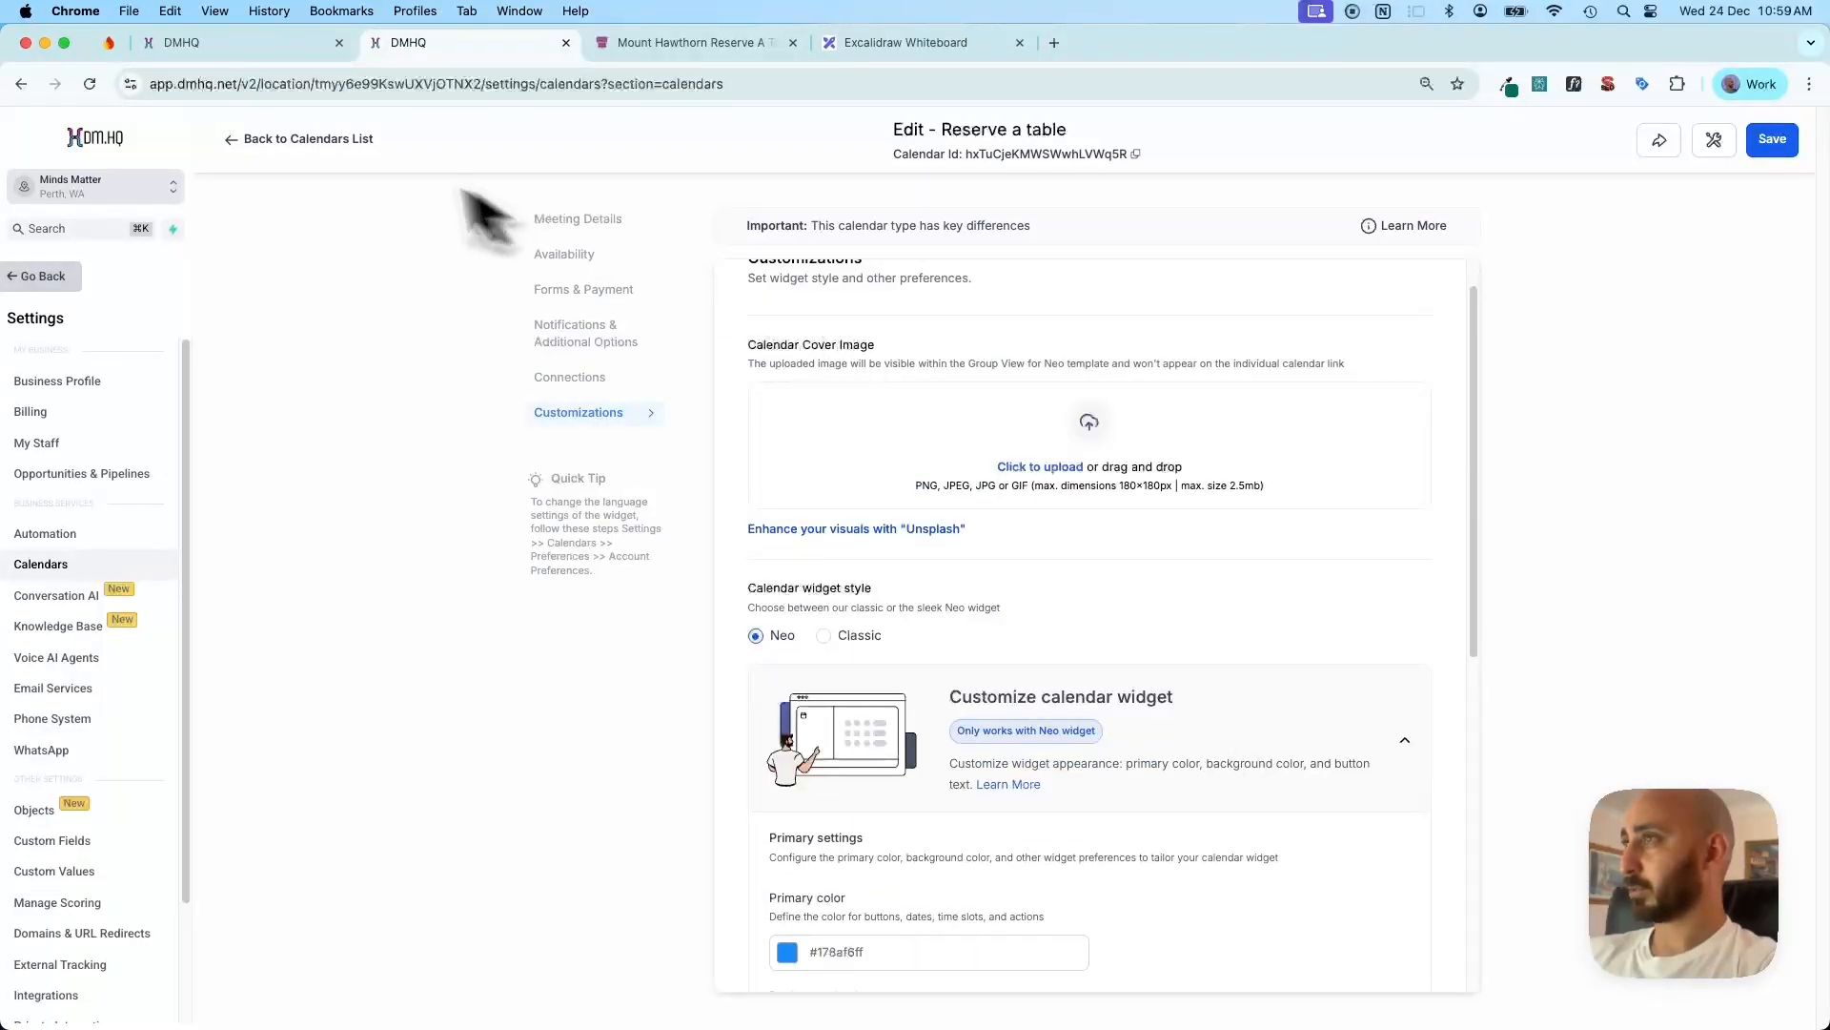
Return to the calendars list and check the additional actions available for the "Reserve a table" calendar
click(327, 145)
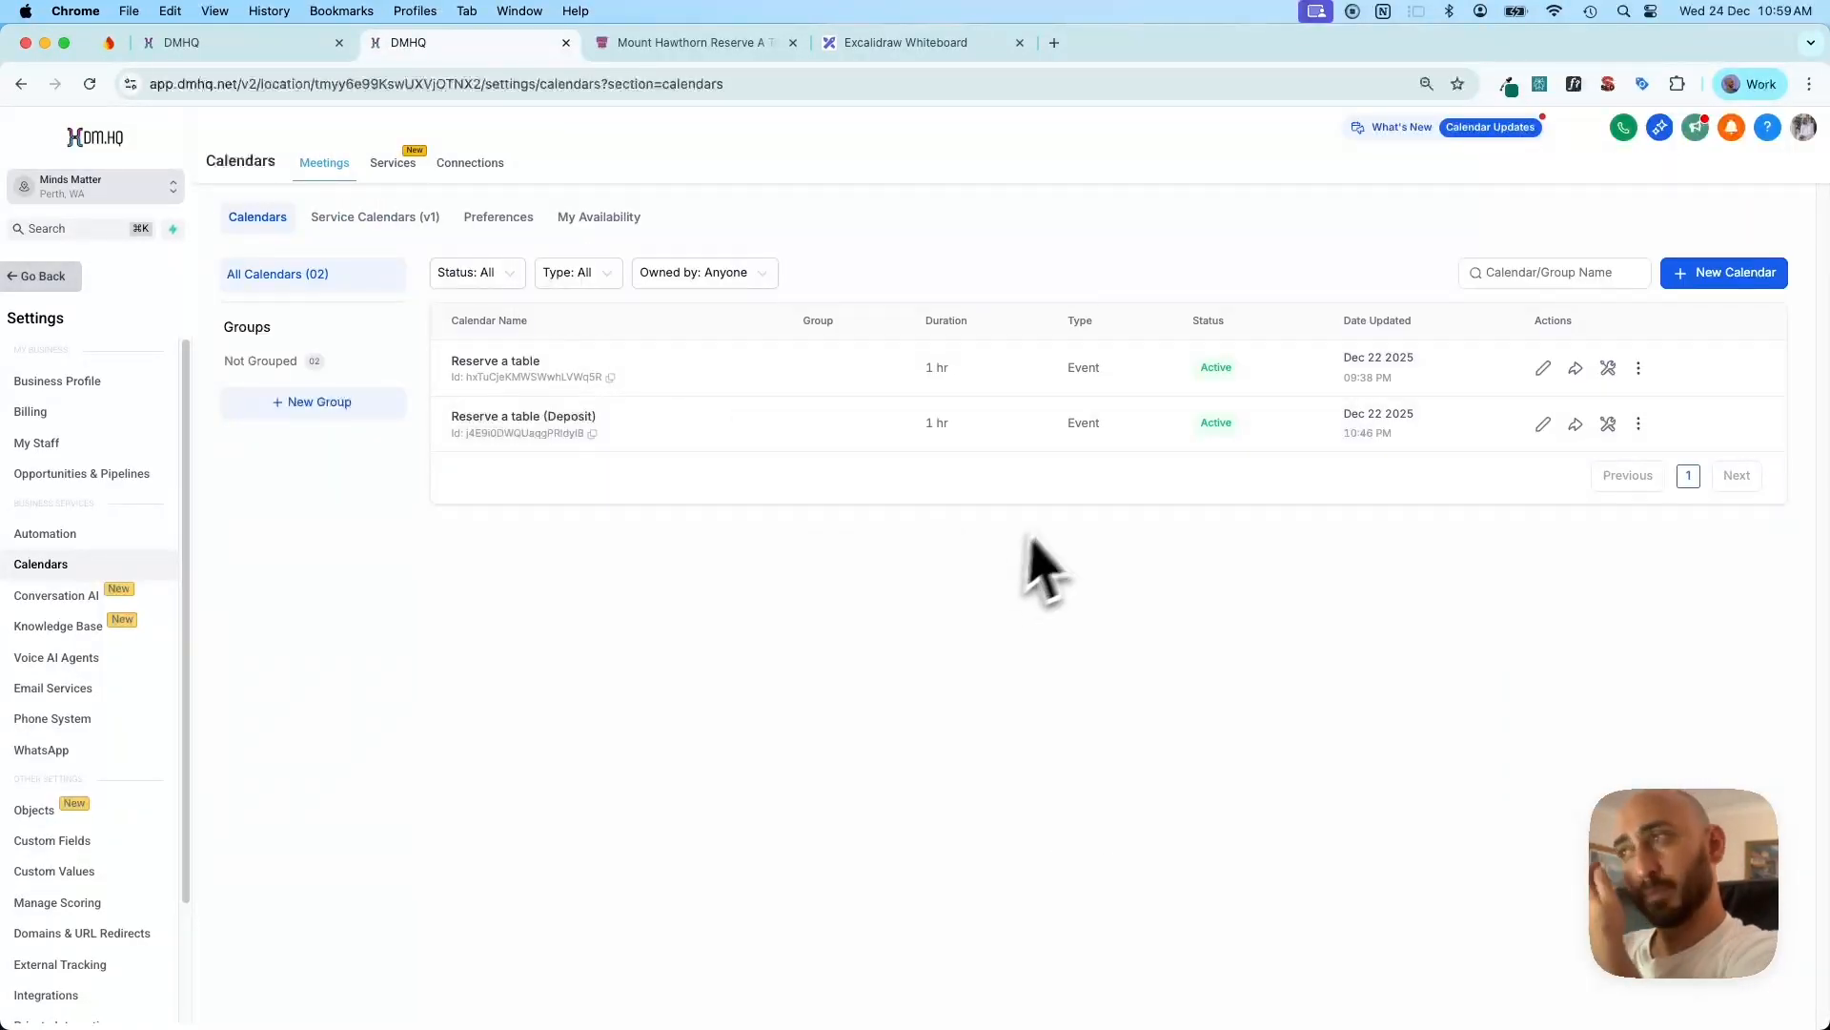
click(1638, 369)
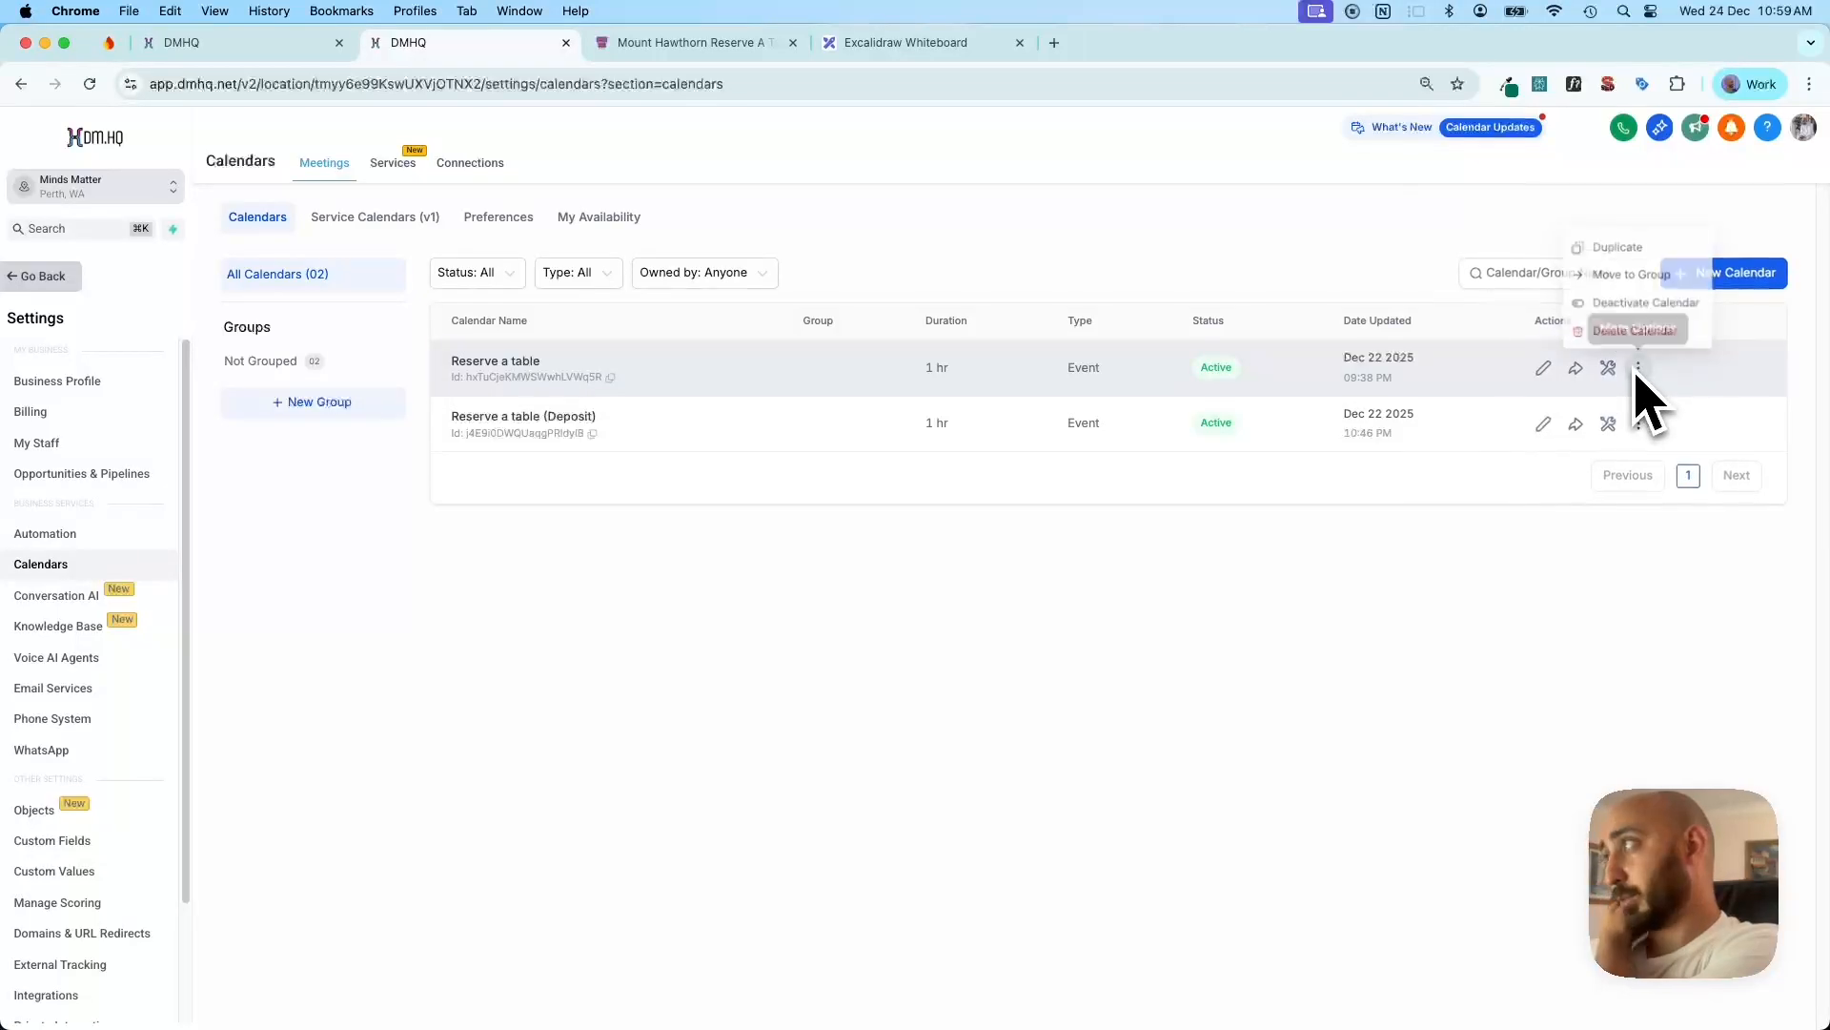
click(1496, 584)
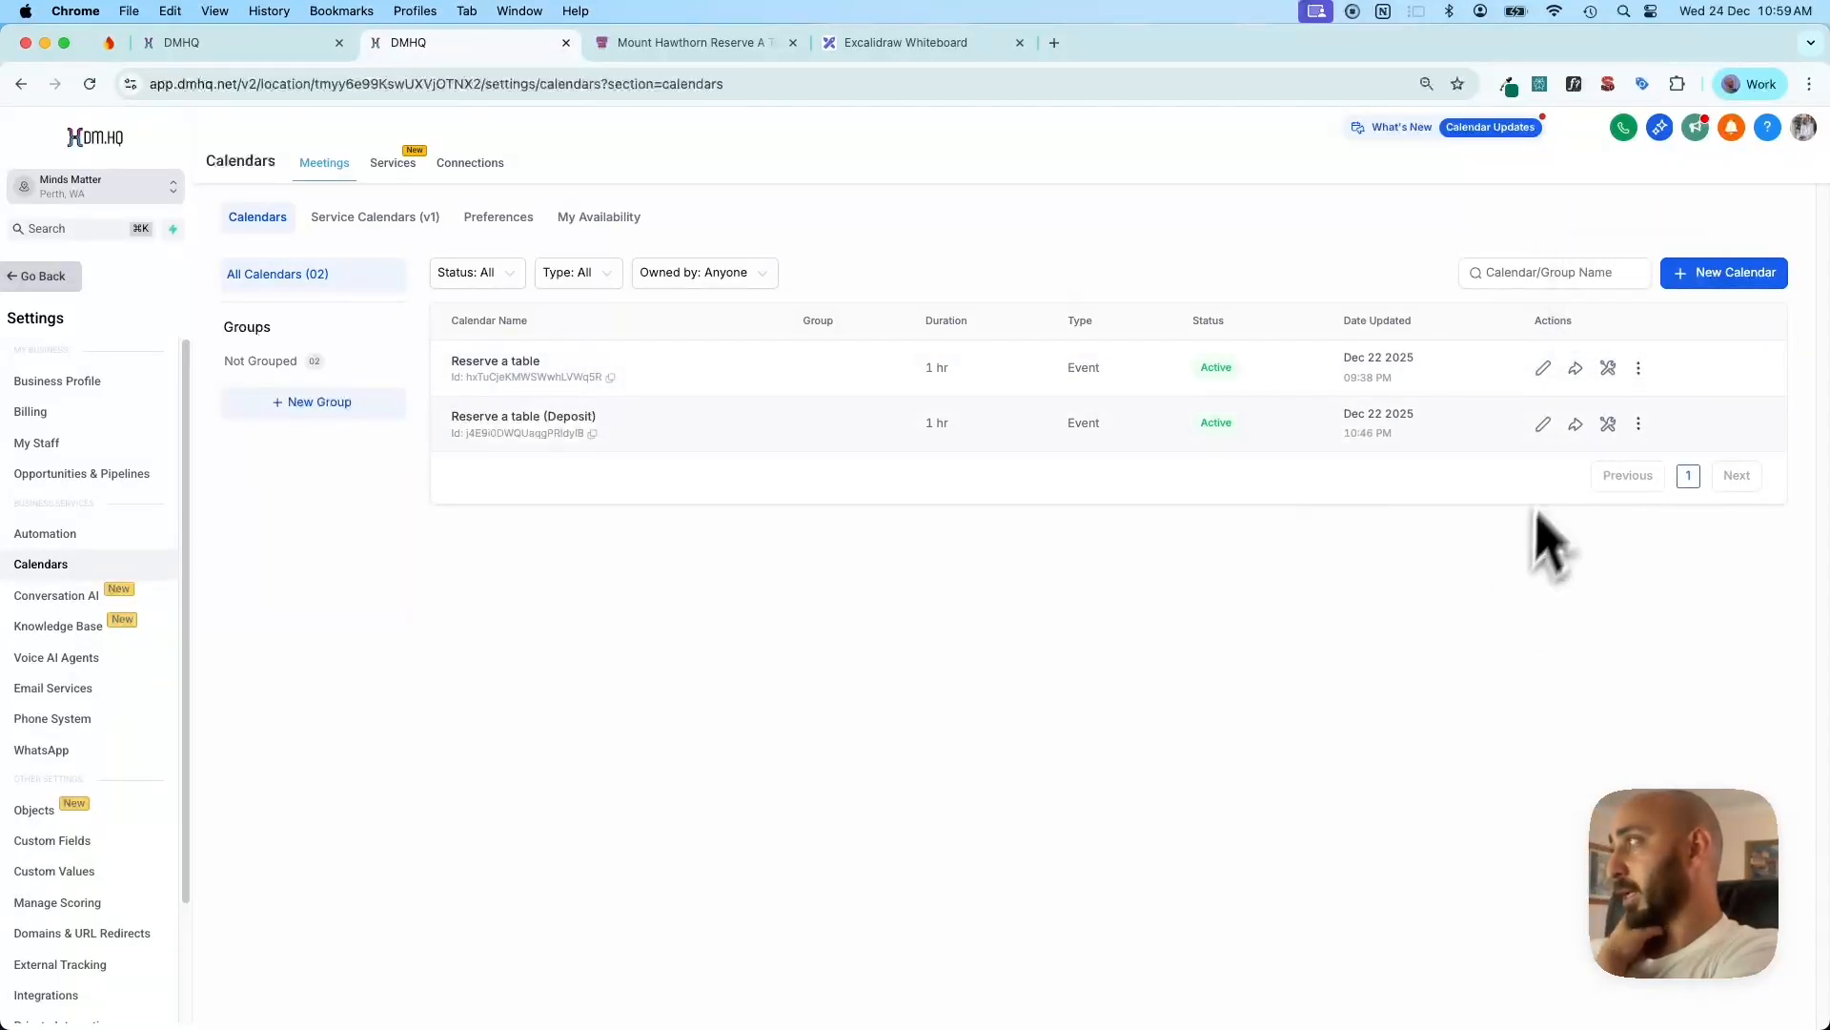
Open the "Reserve a table (Deposit)" calendar for editing and review its name, description and other meeting details
click(1543, 424)
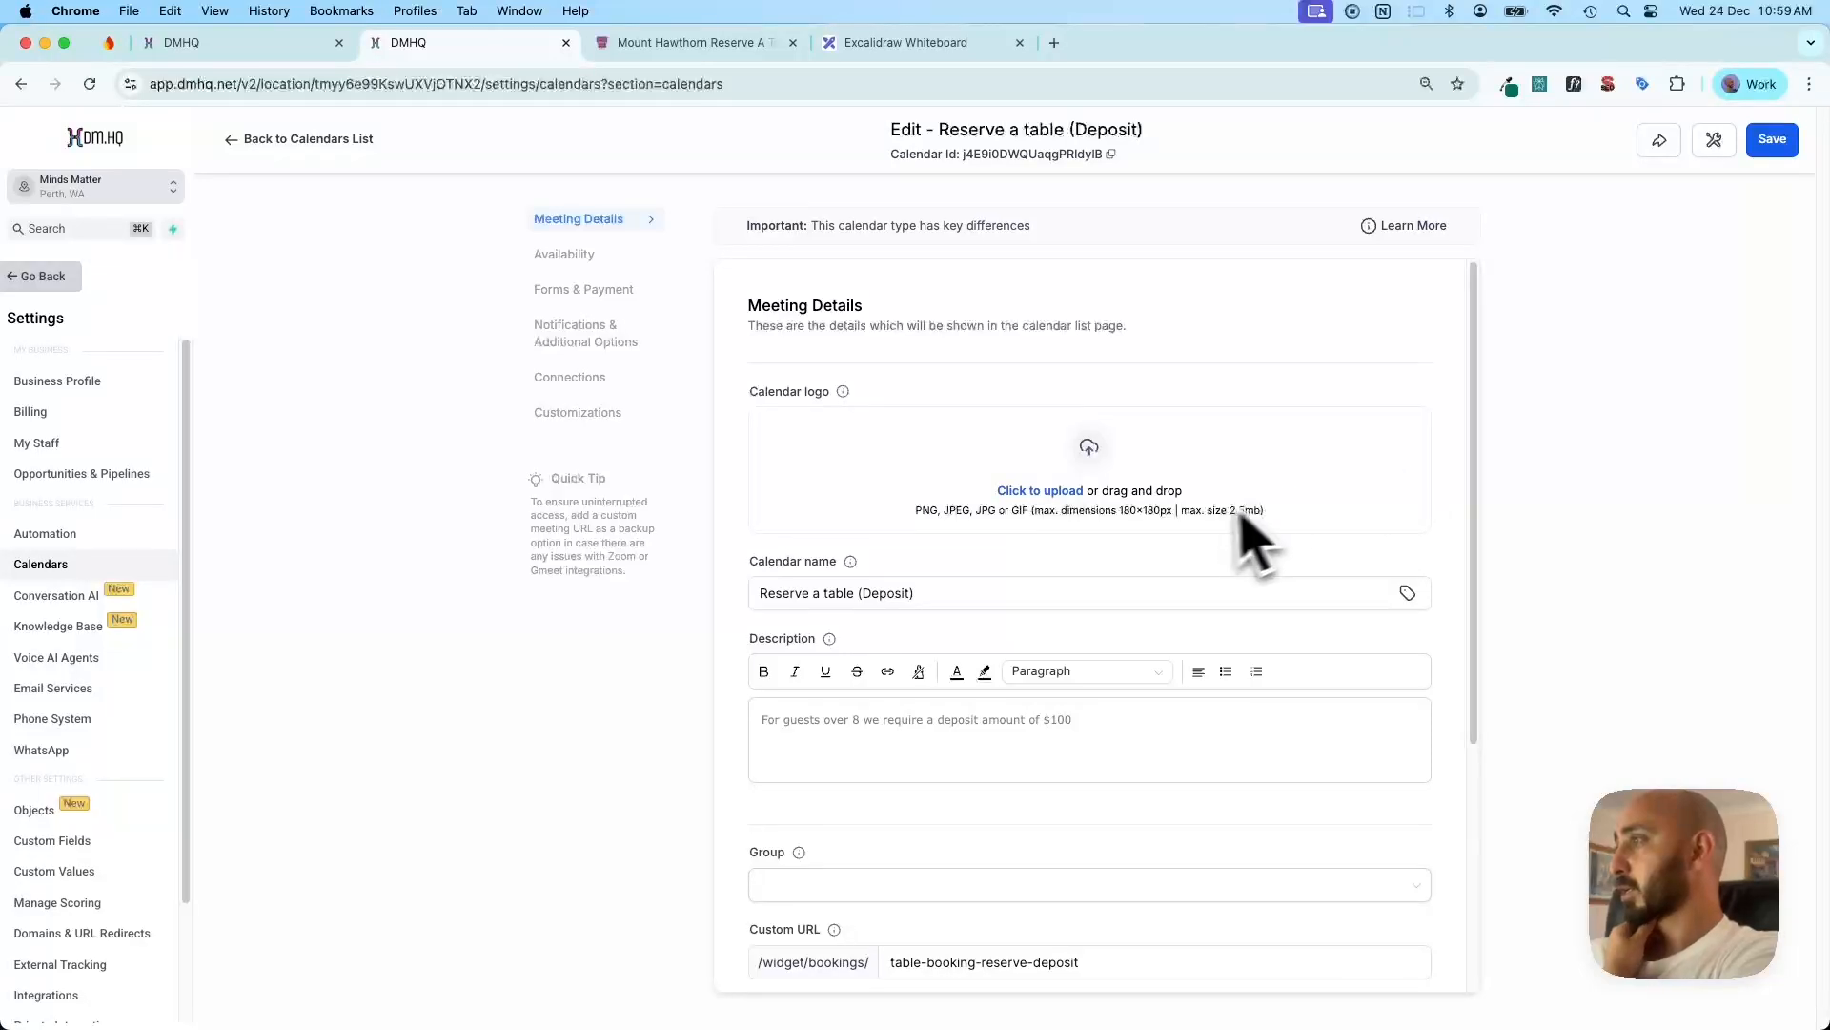
scroll(1203, 517, down, 3)
double_click(884, 452)
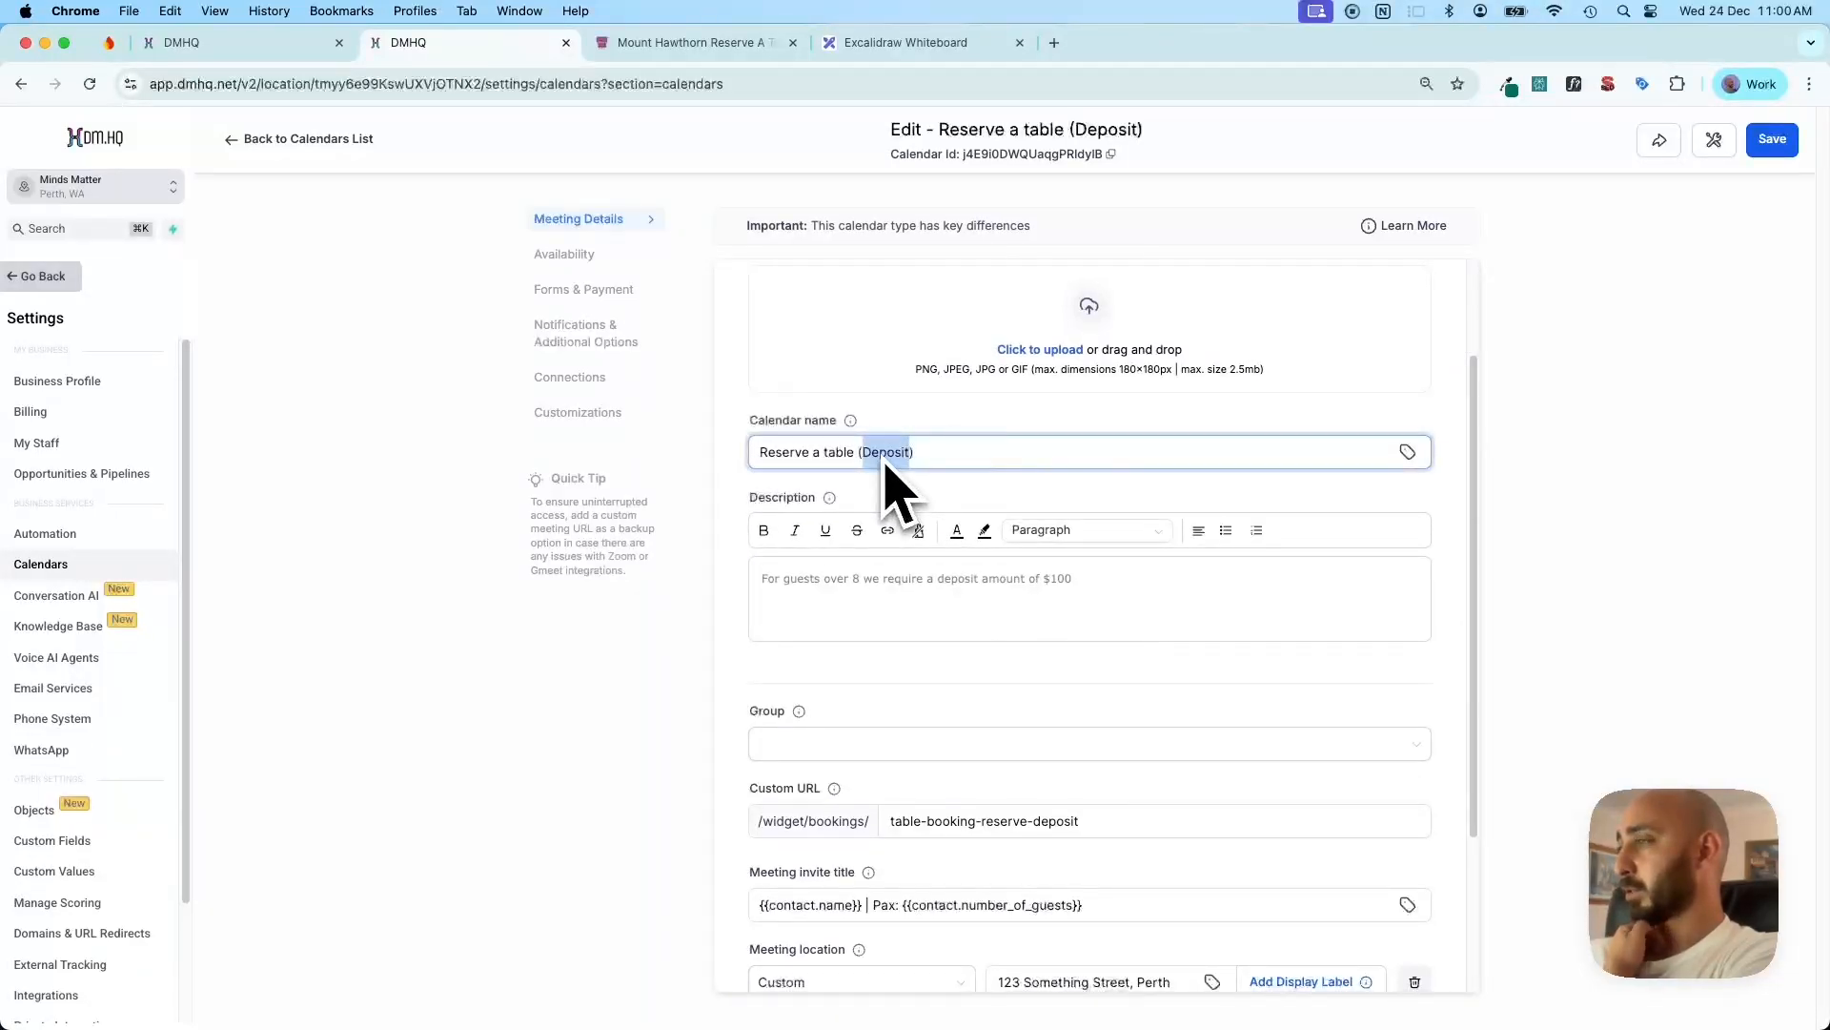
scroll(884, 462, down, 2)
scroll(896, 486, down, 1)
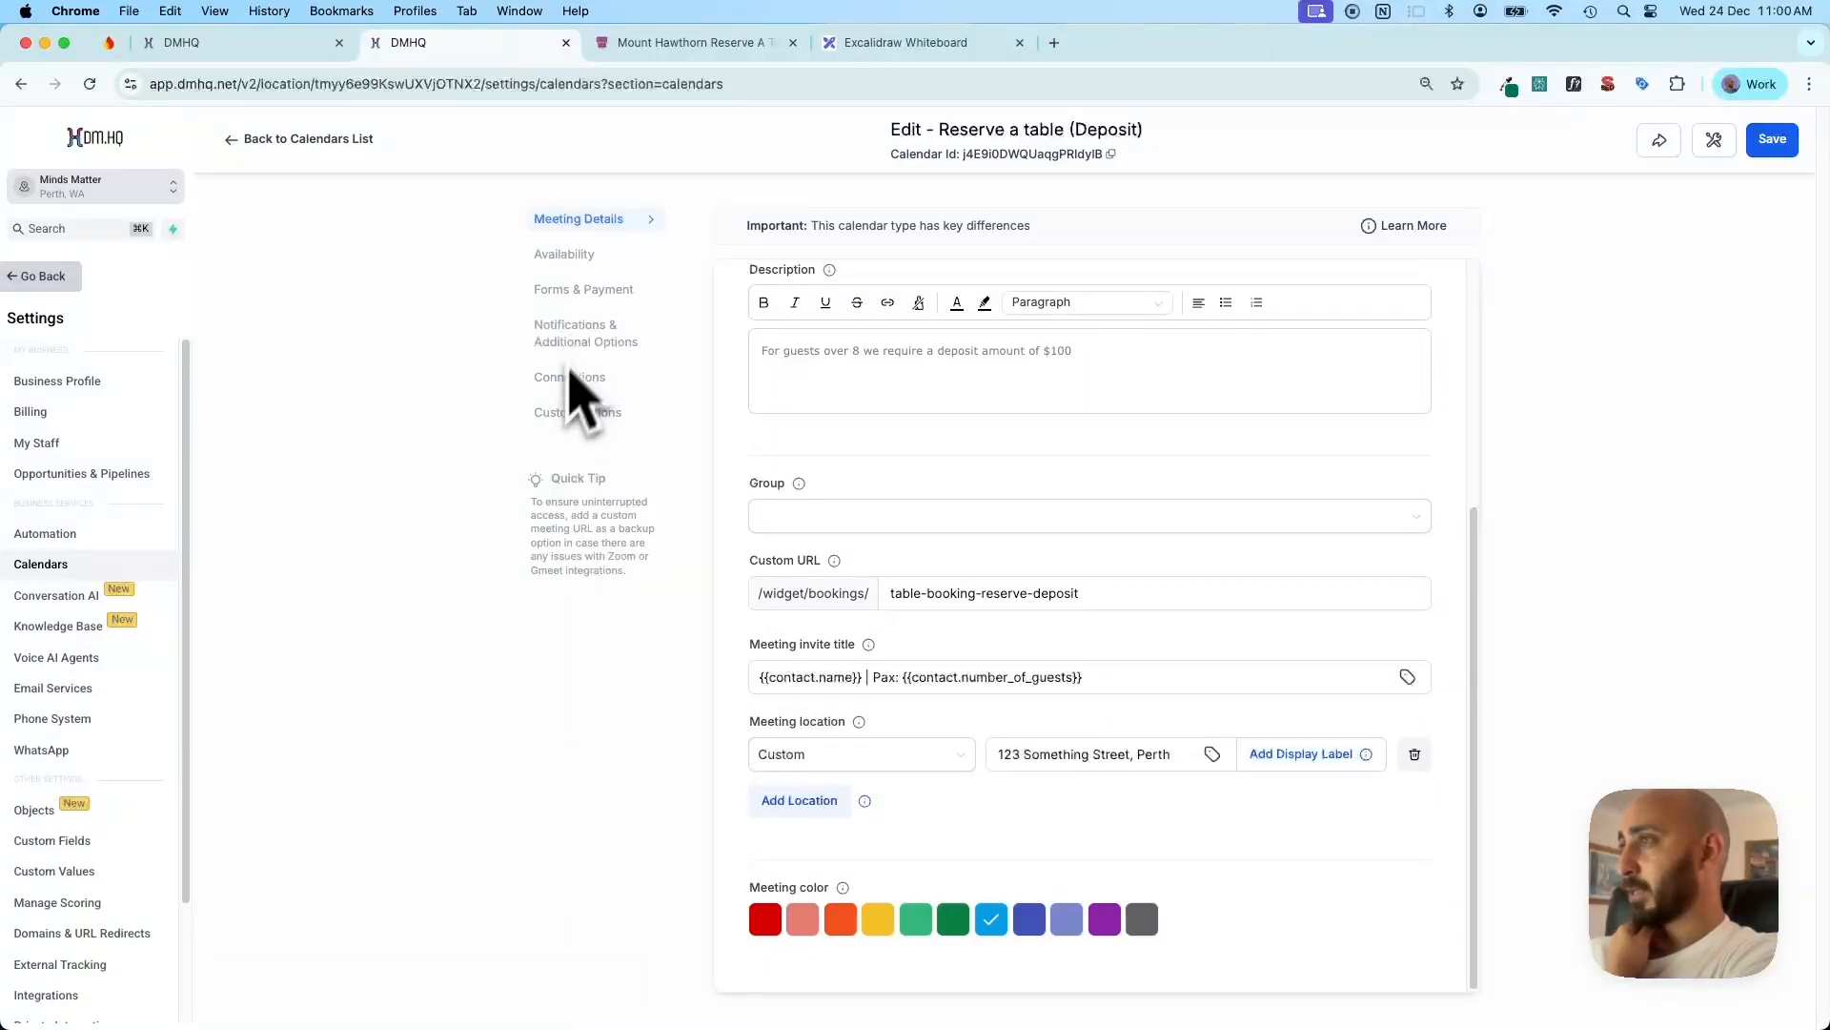
Examine the deposit calendar's payment settings, including the total amount, partial payment deposit and payment description
click(583, 289)
scroll(1095, 490, down, 6)
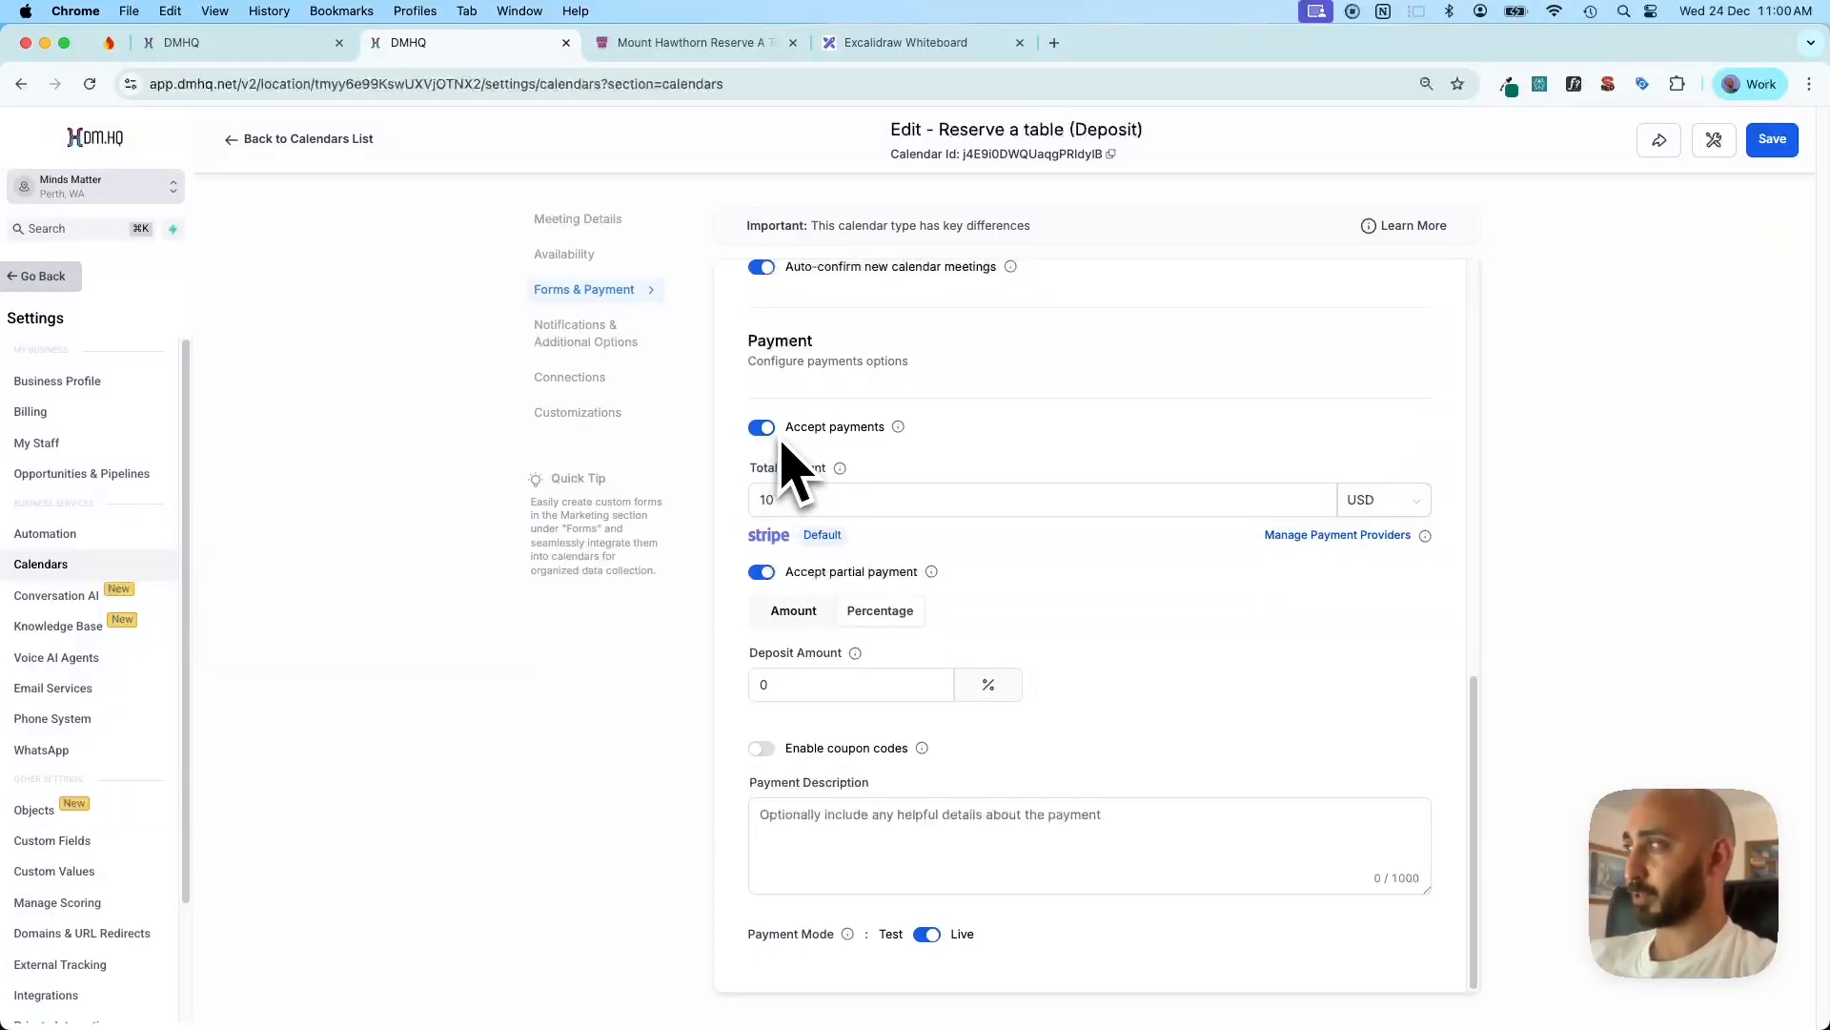
click(935, 510)
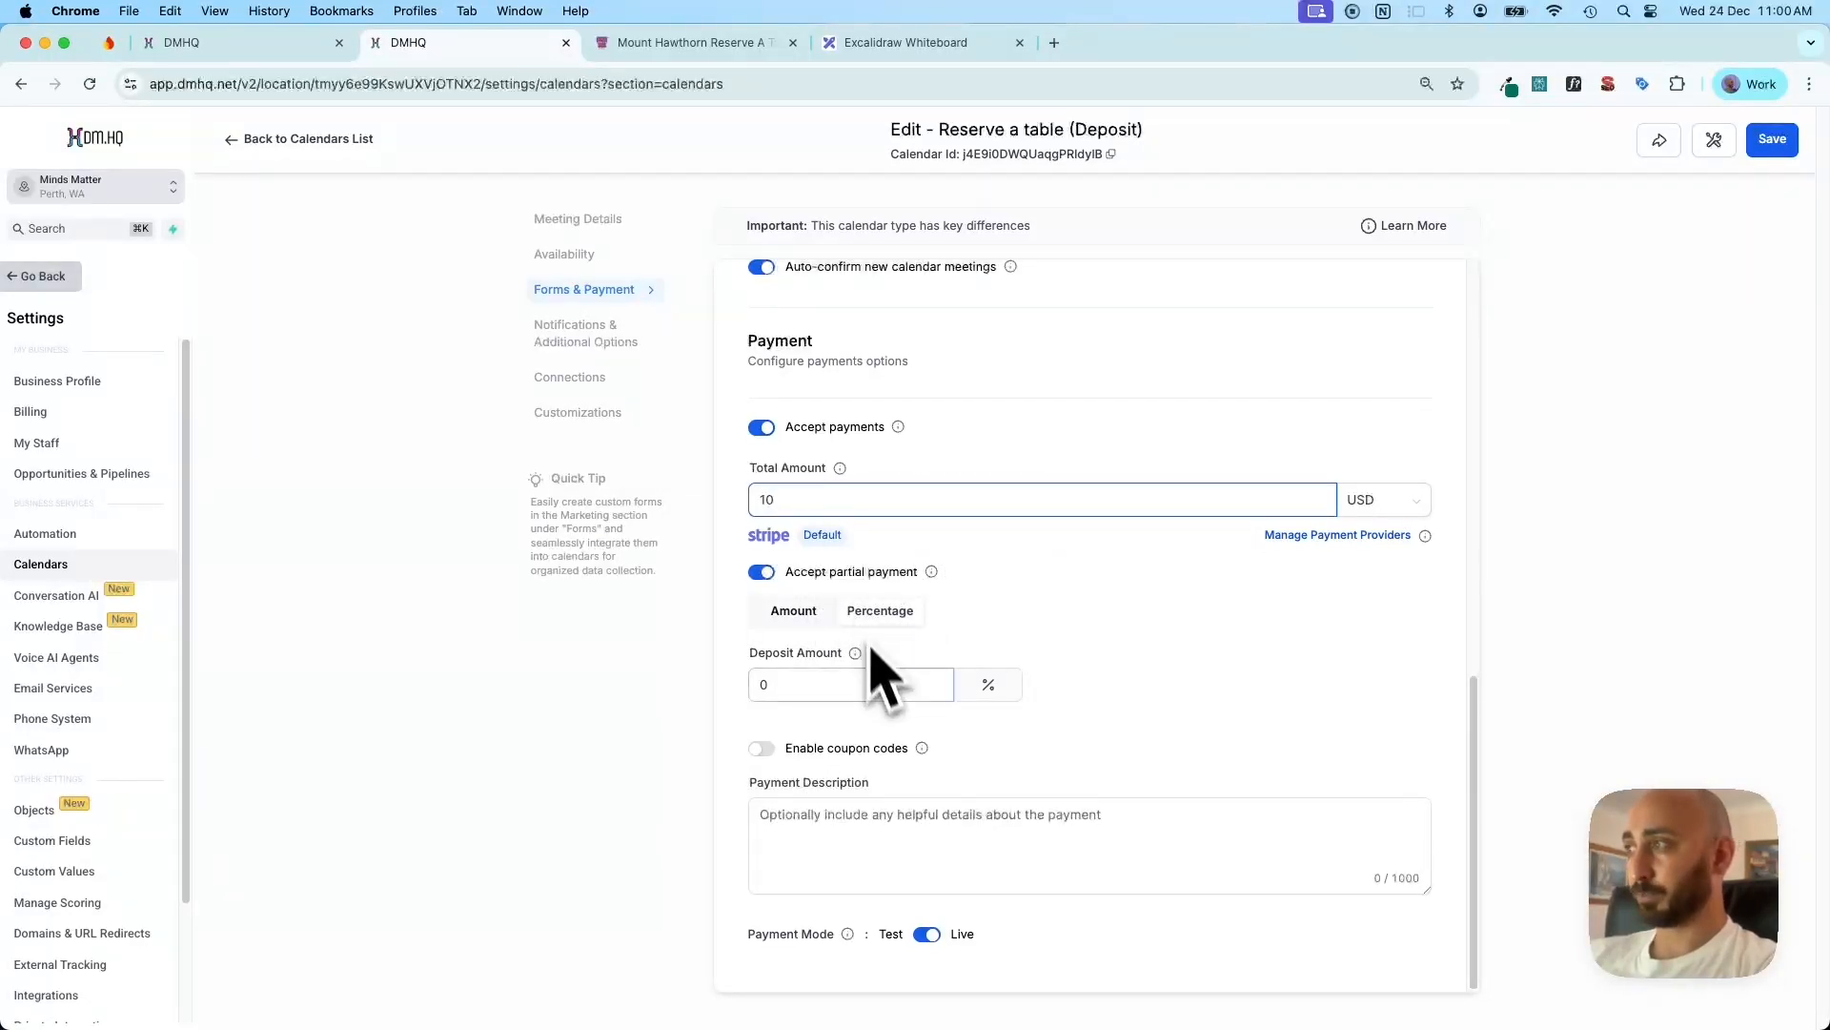
click(794, 688)
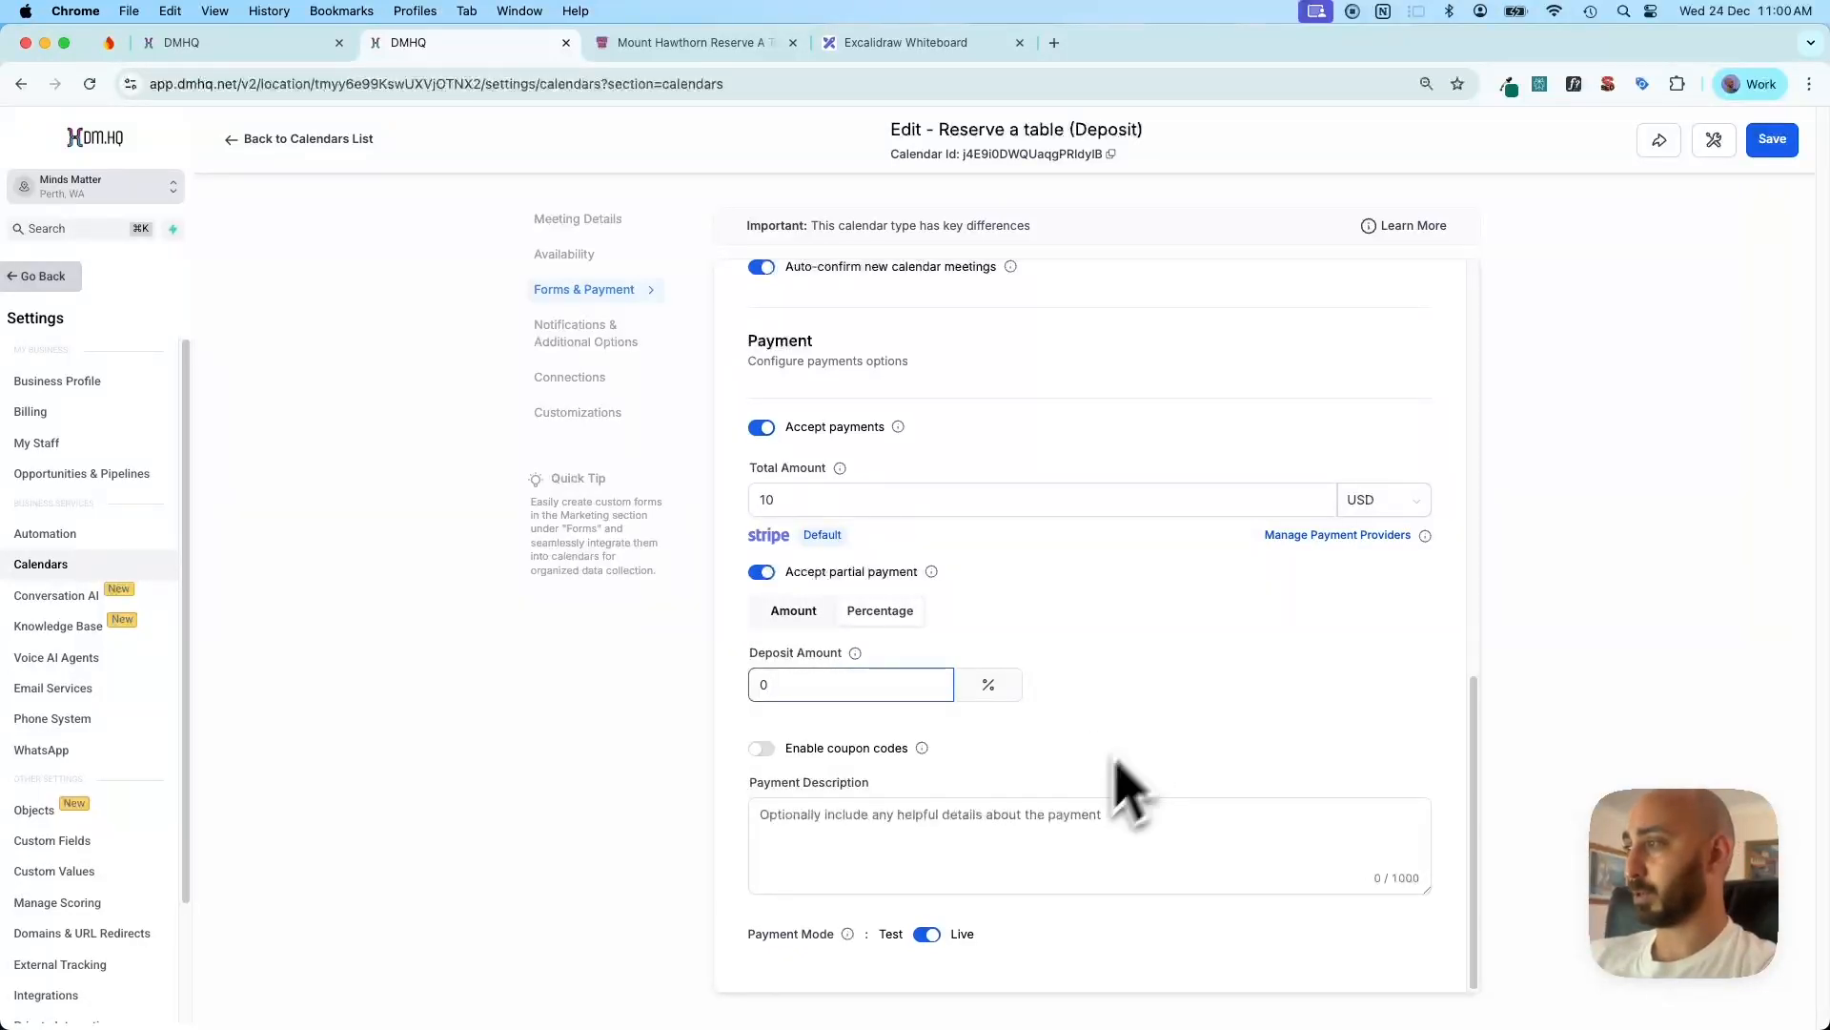
click(780, 828)
click(779, 829)
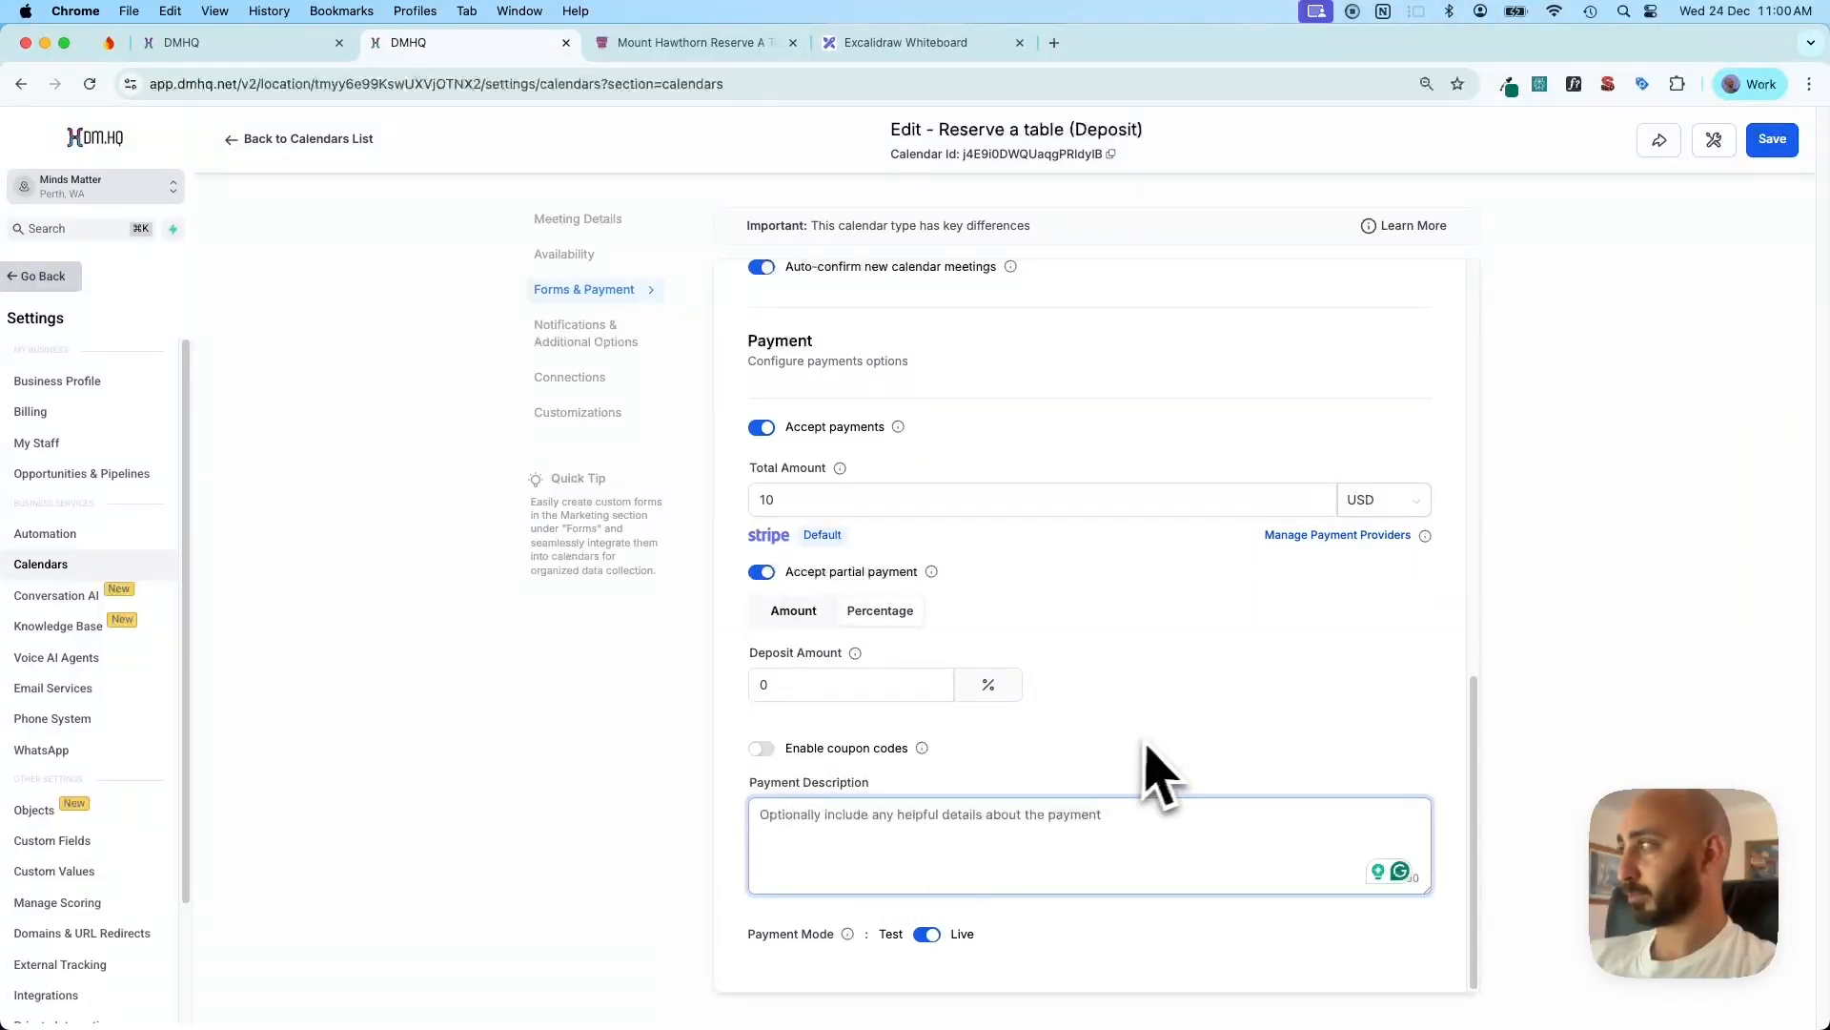
Review the deposit calendar's notifications and additional options, connections and widget customizations
click(563, 341)
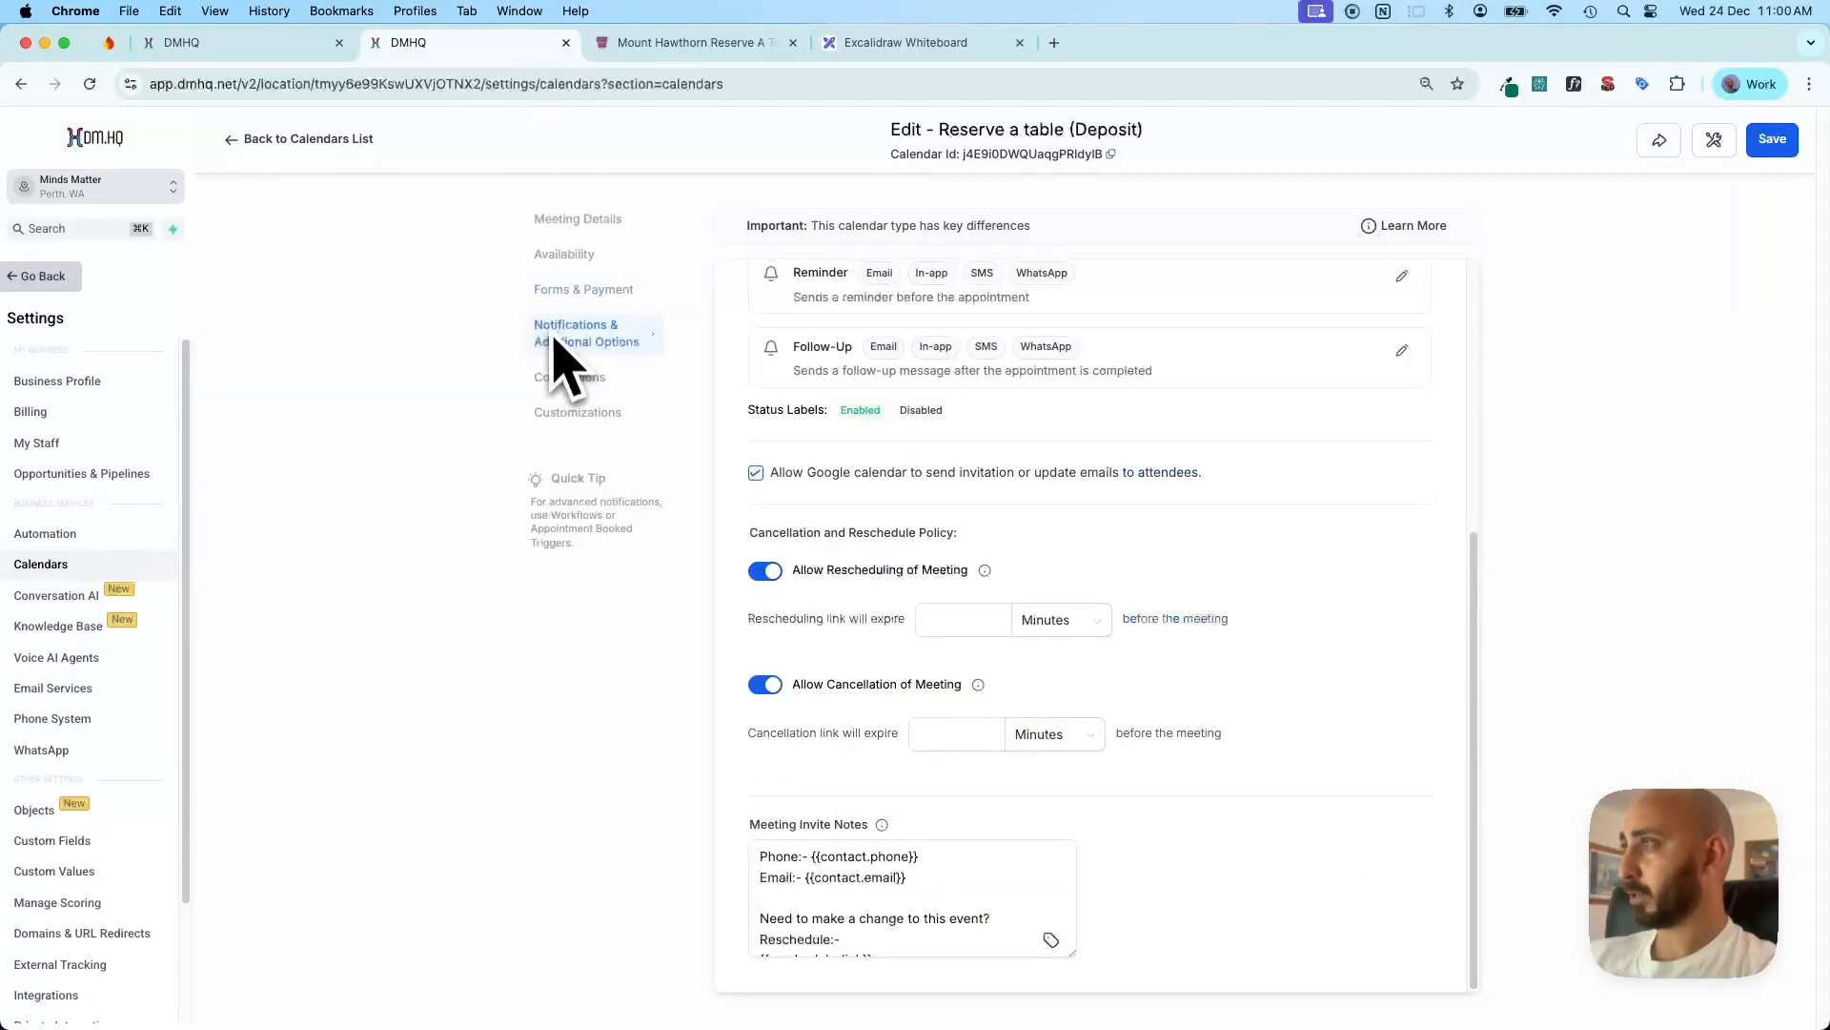
click(578, 379)
click(584, 412)
scroll(1156, 703, down, 5)
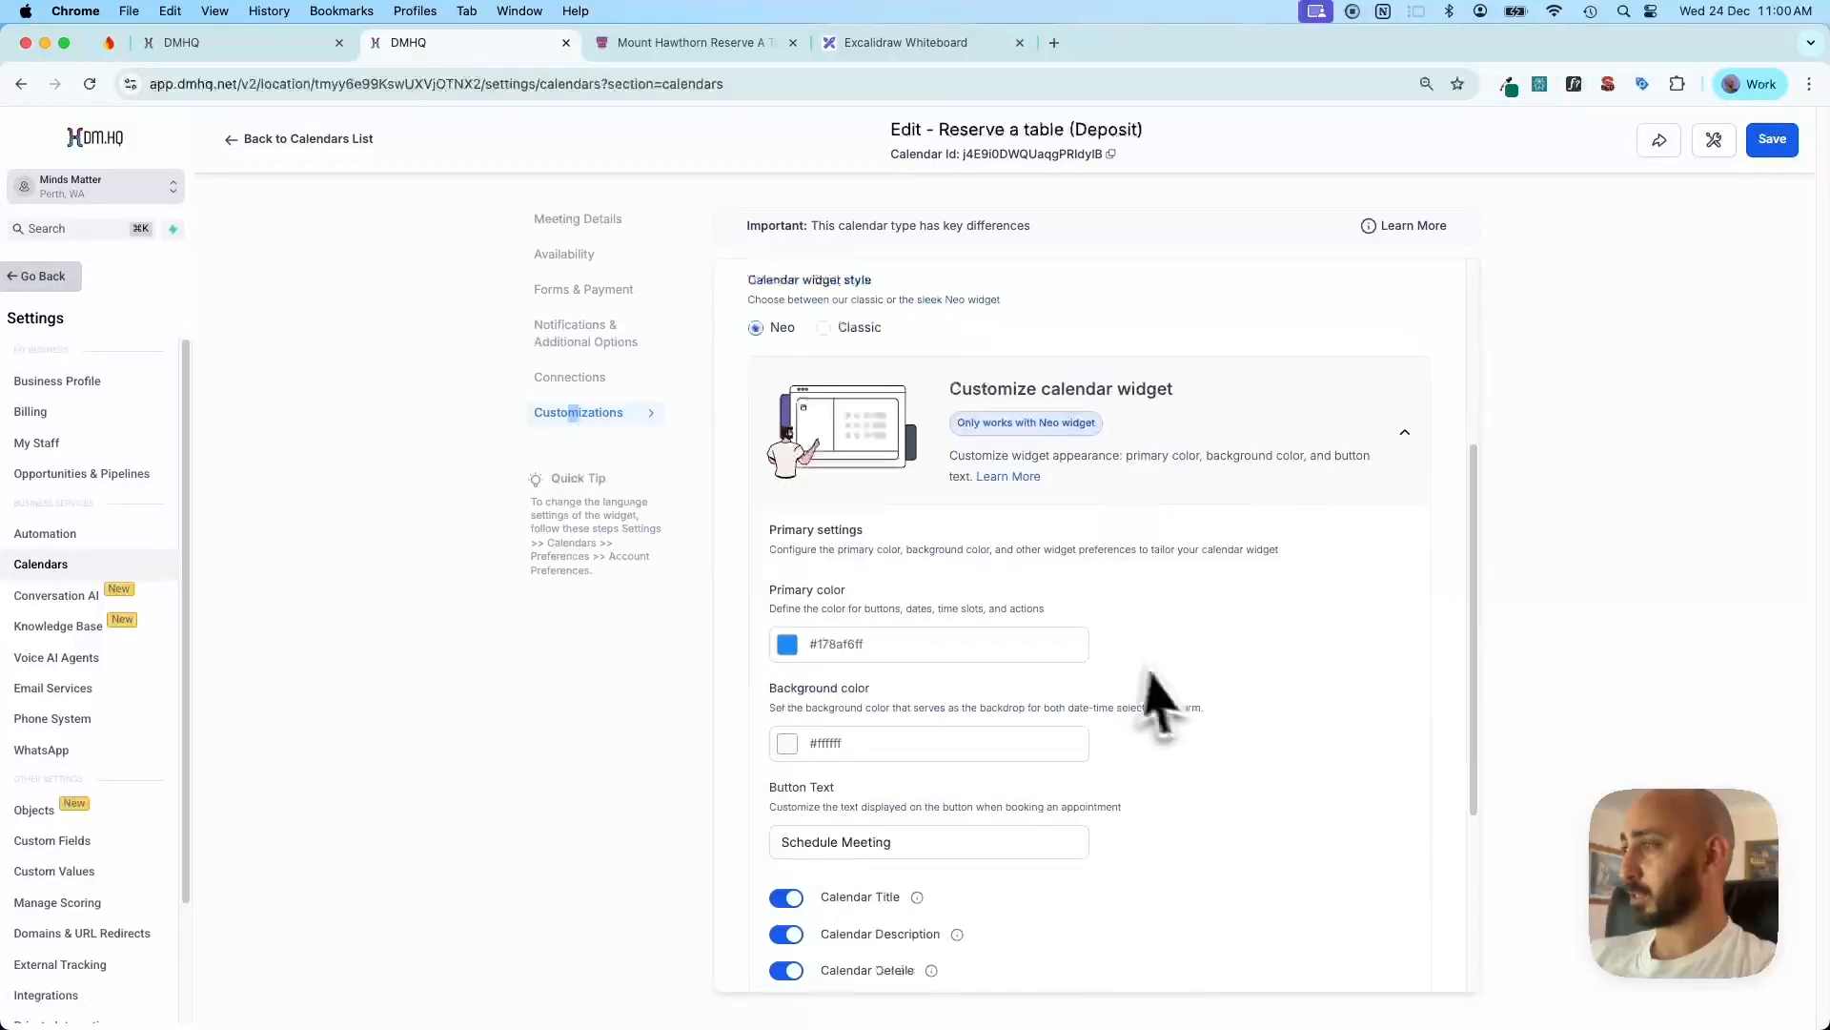
scroll(1184, 713, up, 3)
scroll(1144, 687, down, 5)
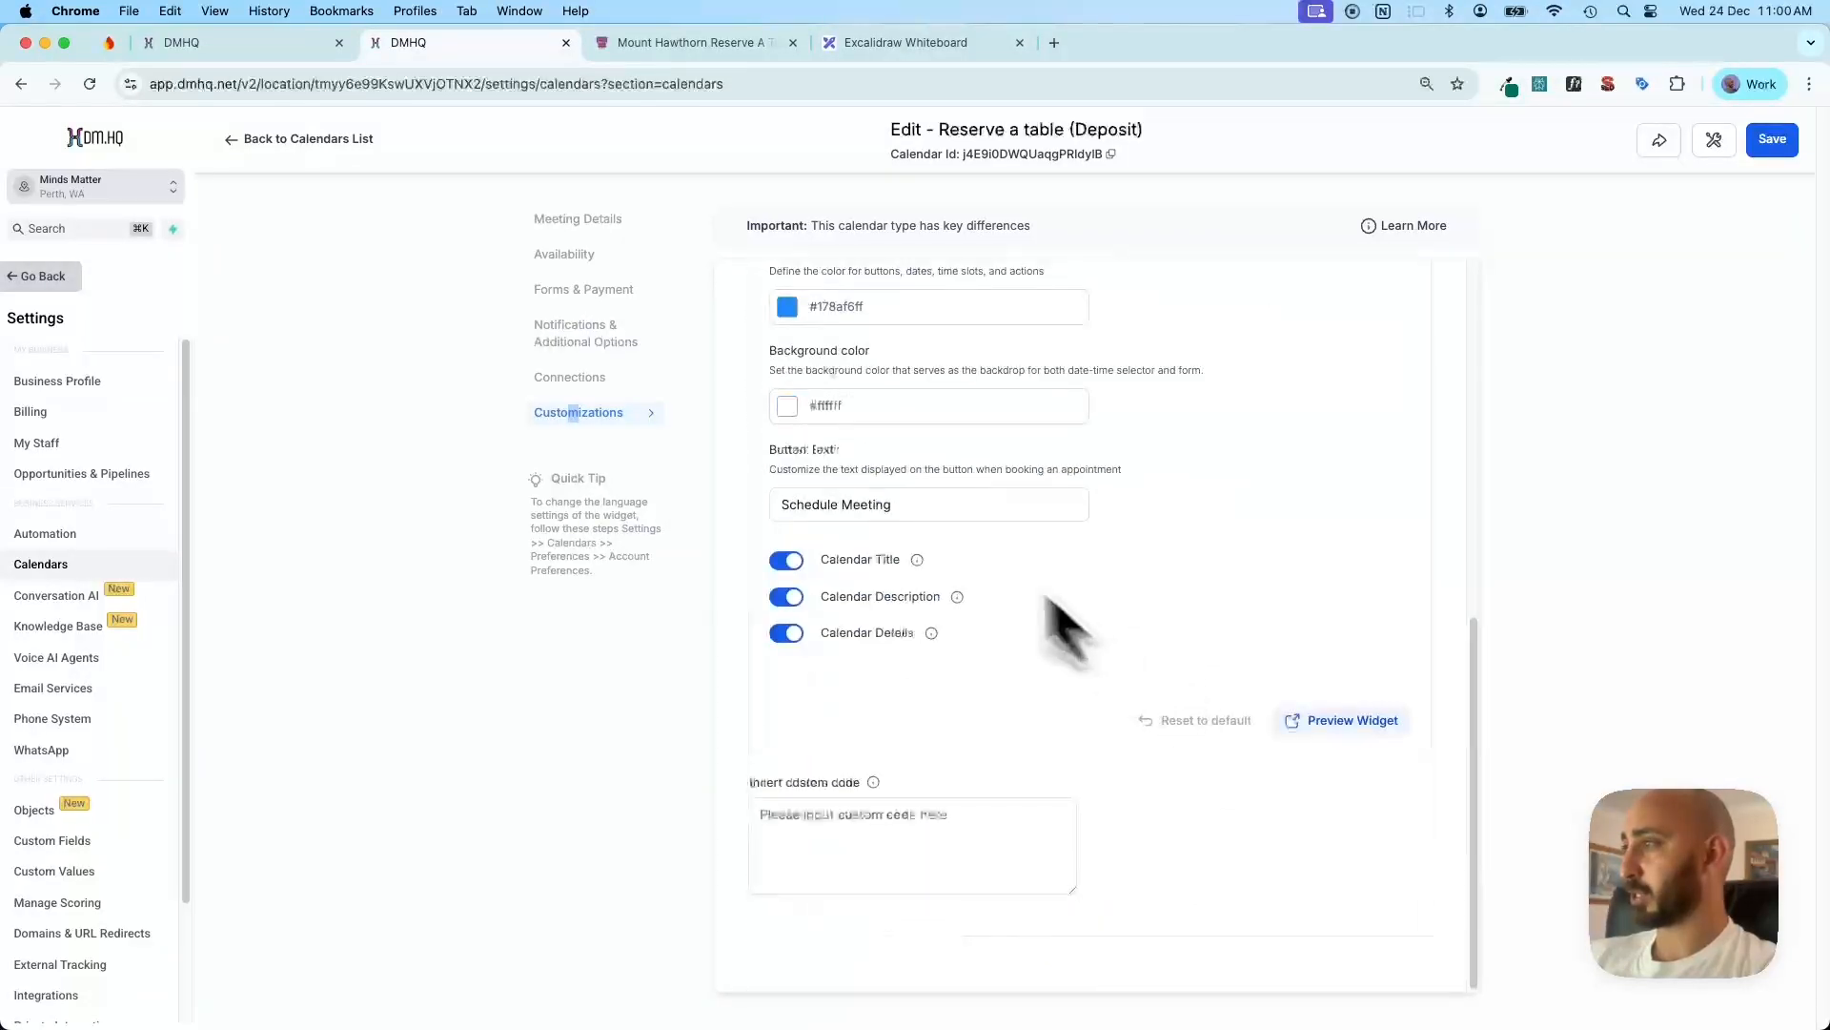
Change the deposit calendar widget's button text to "Book" and save the calendar
click(936, 515)
key(super+a)
text(B)
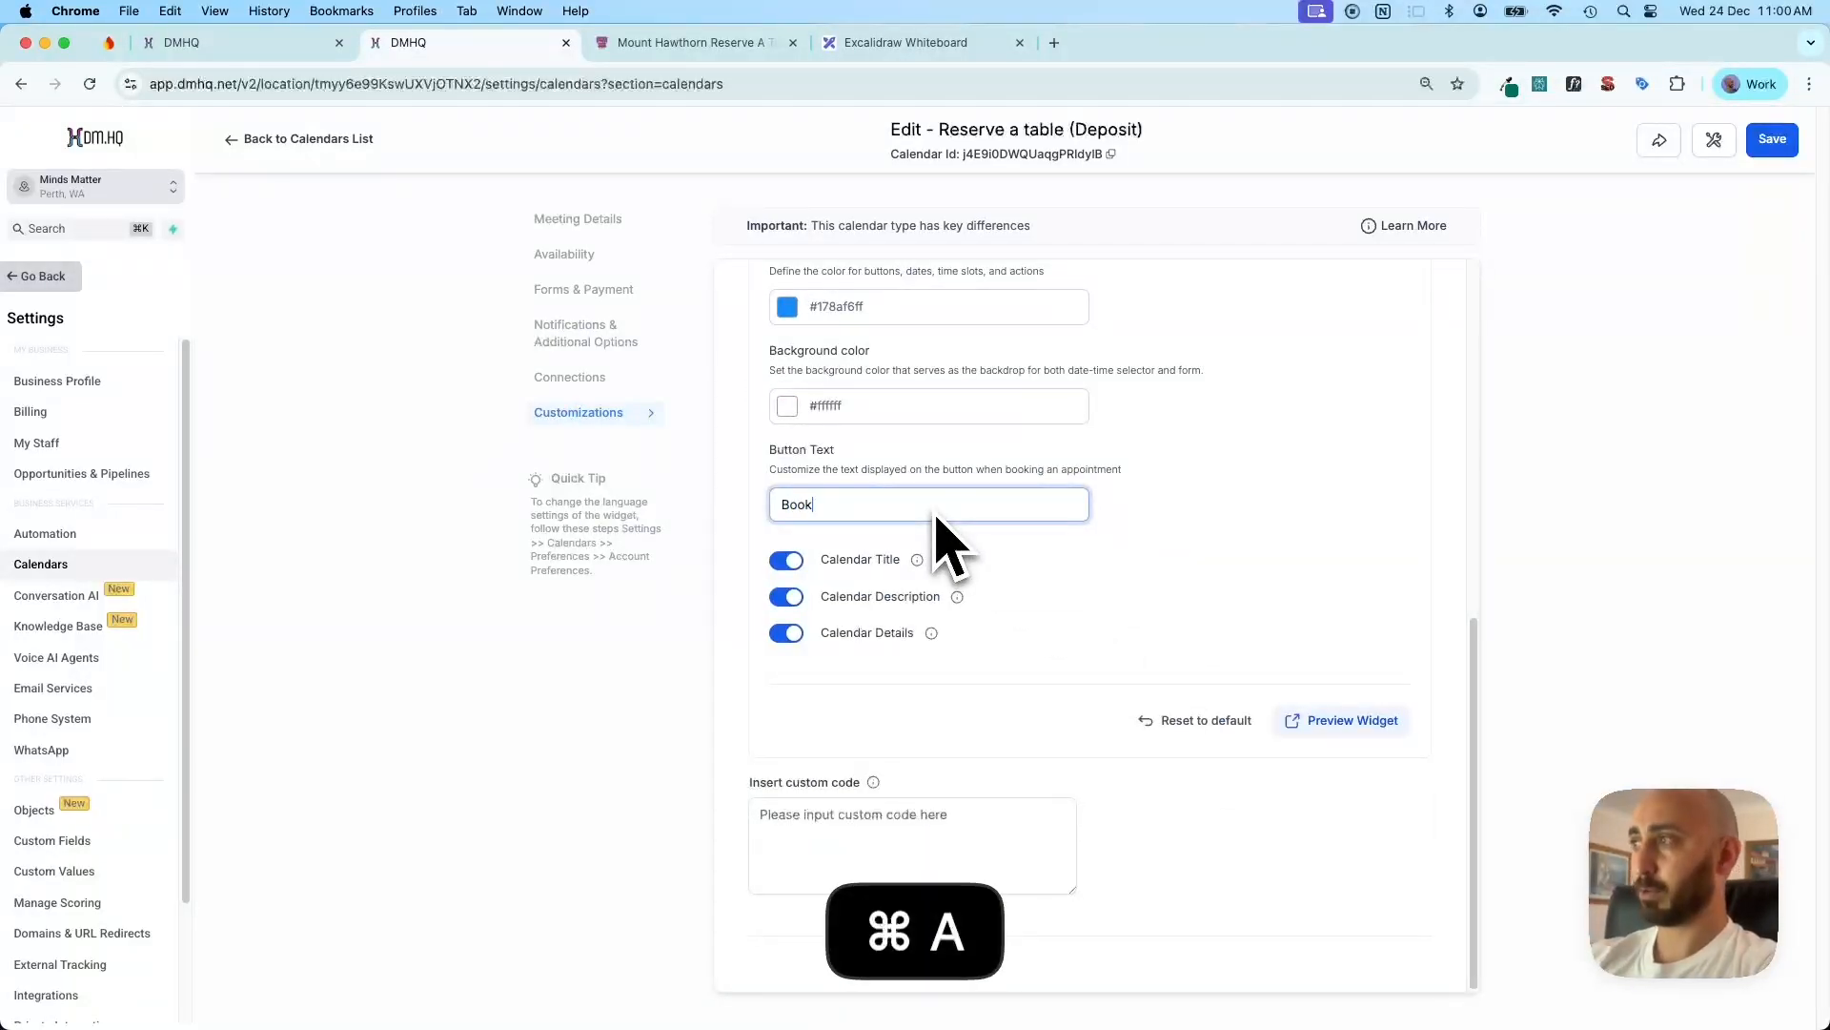
text(ook)
click(1315, 613)
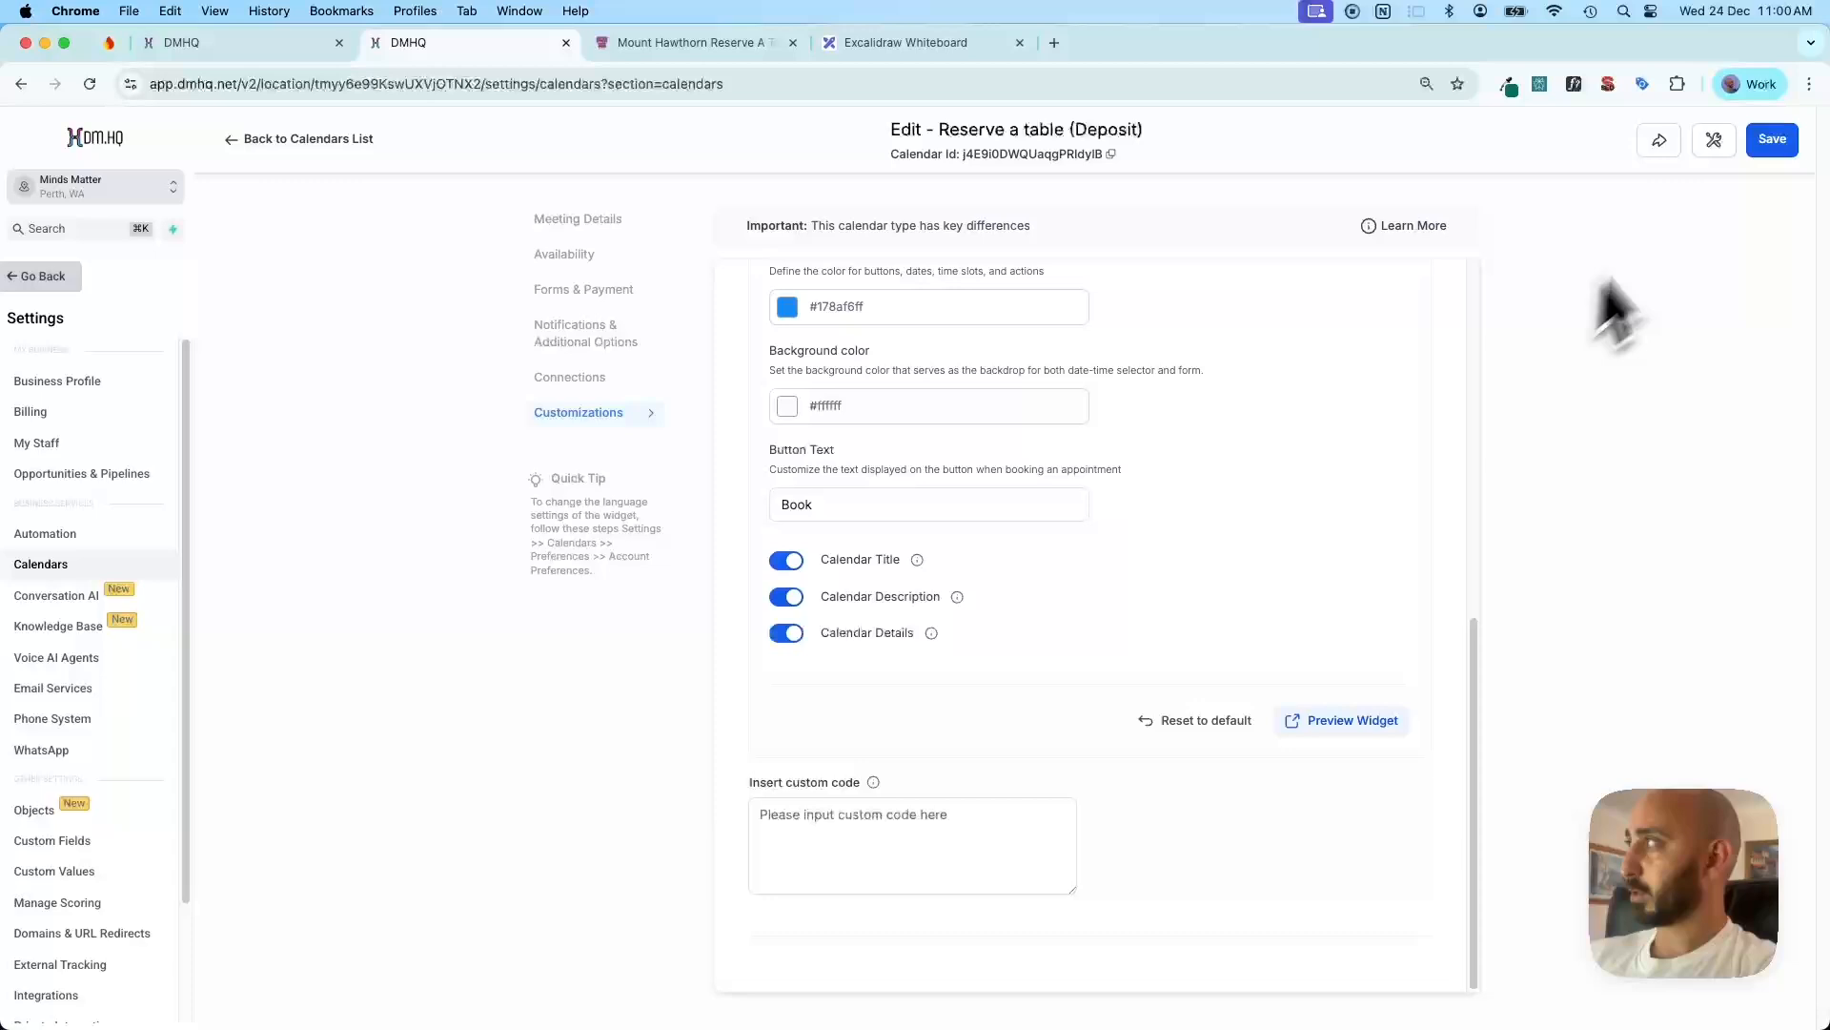
click(1778, 156)
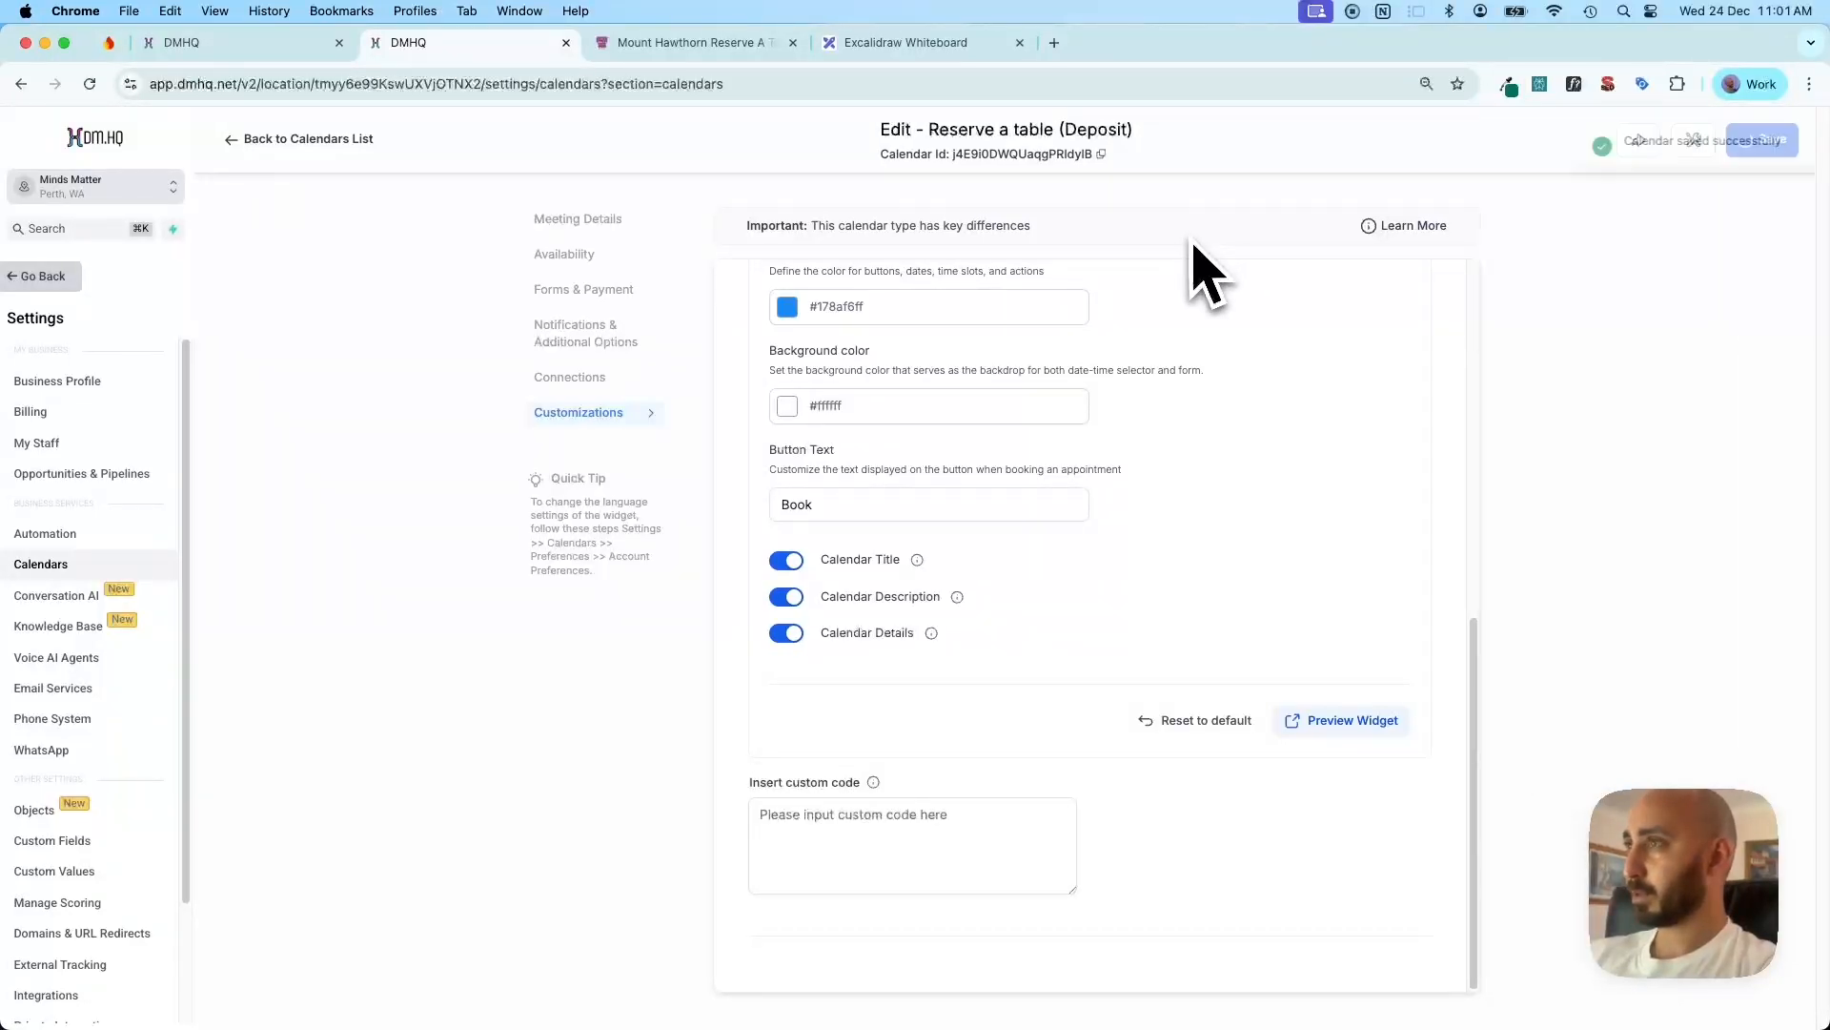
Leave the calendar settings for the form builder under Sites and create a new form
click(46, 277)
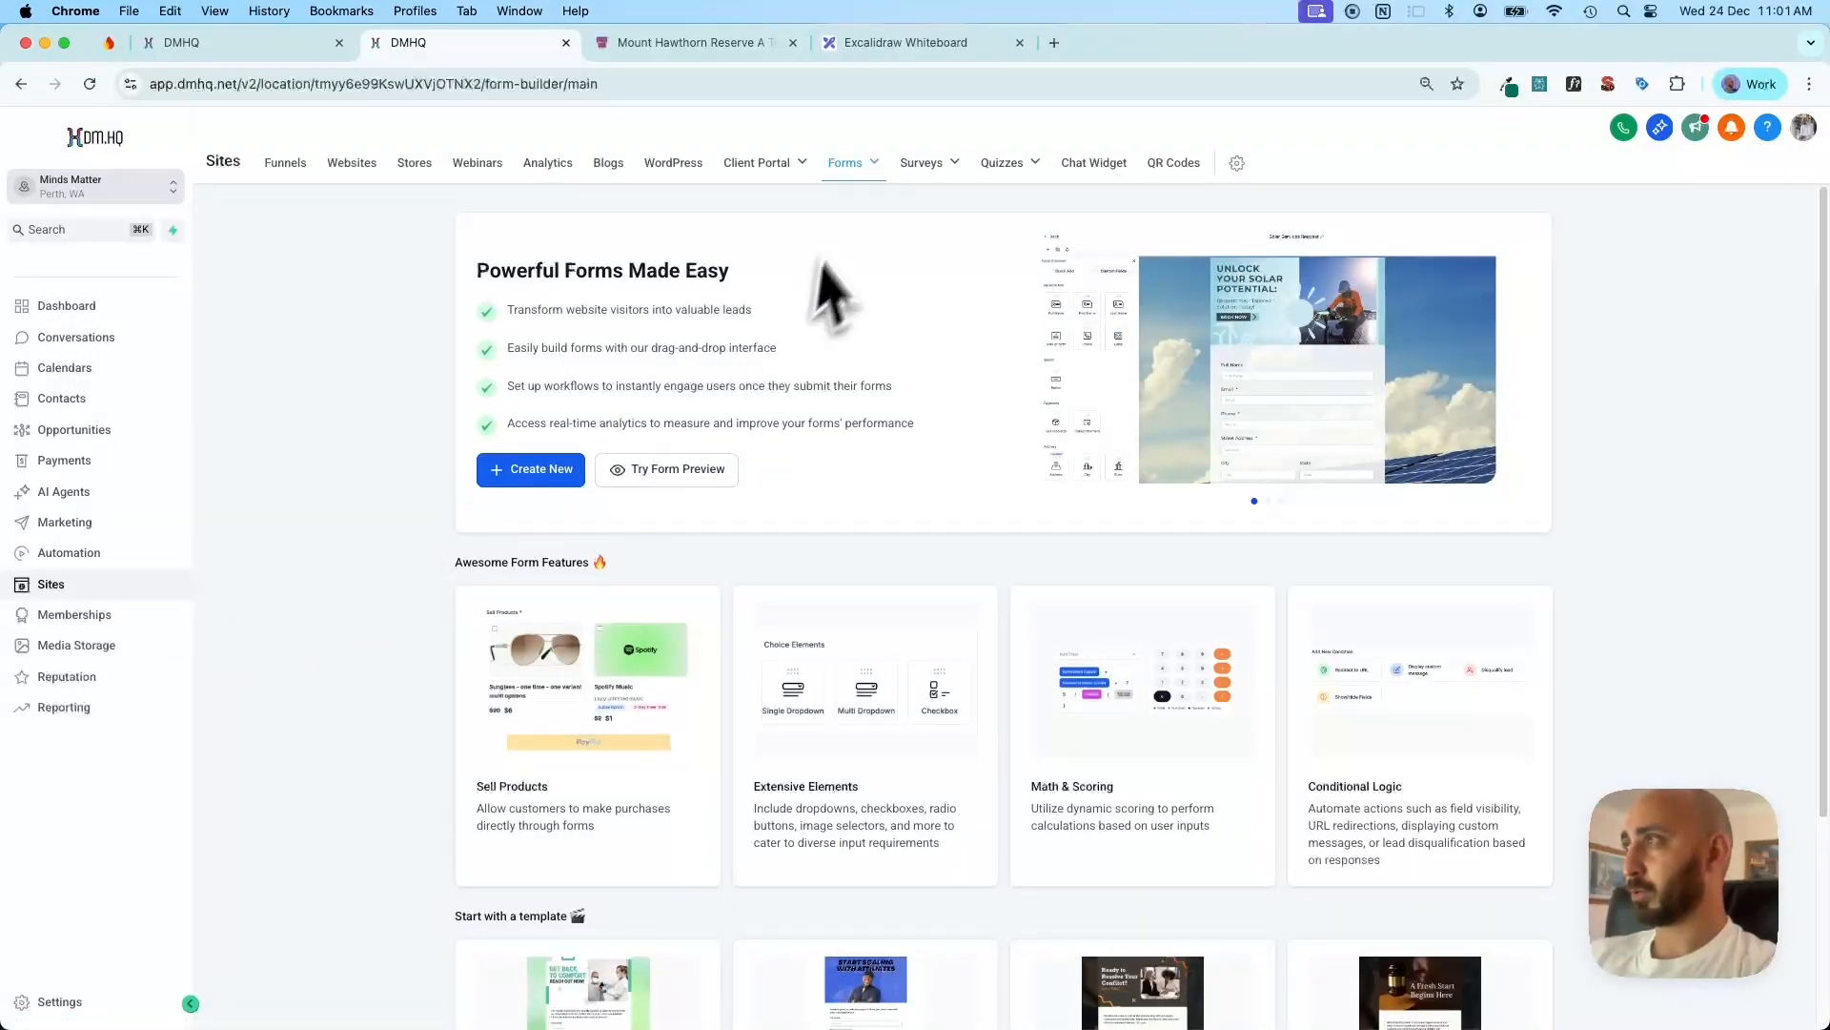
mouse_move(856, 175)
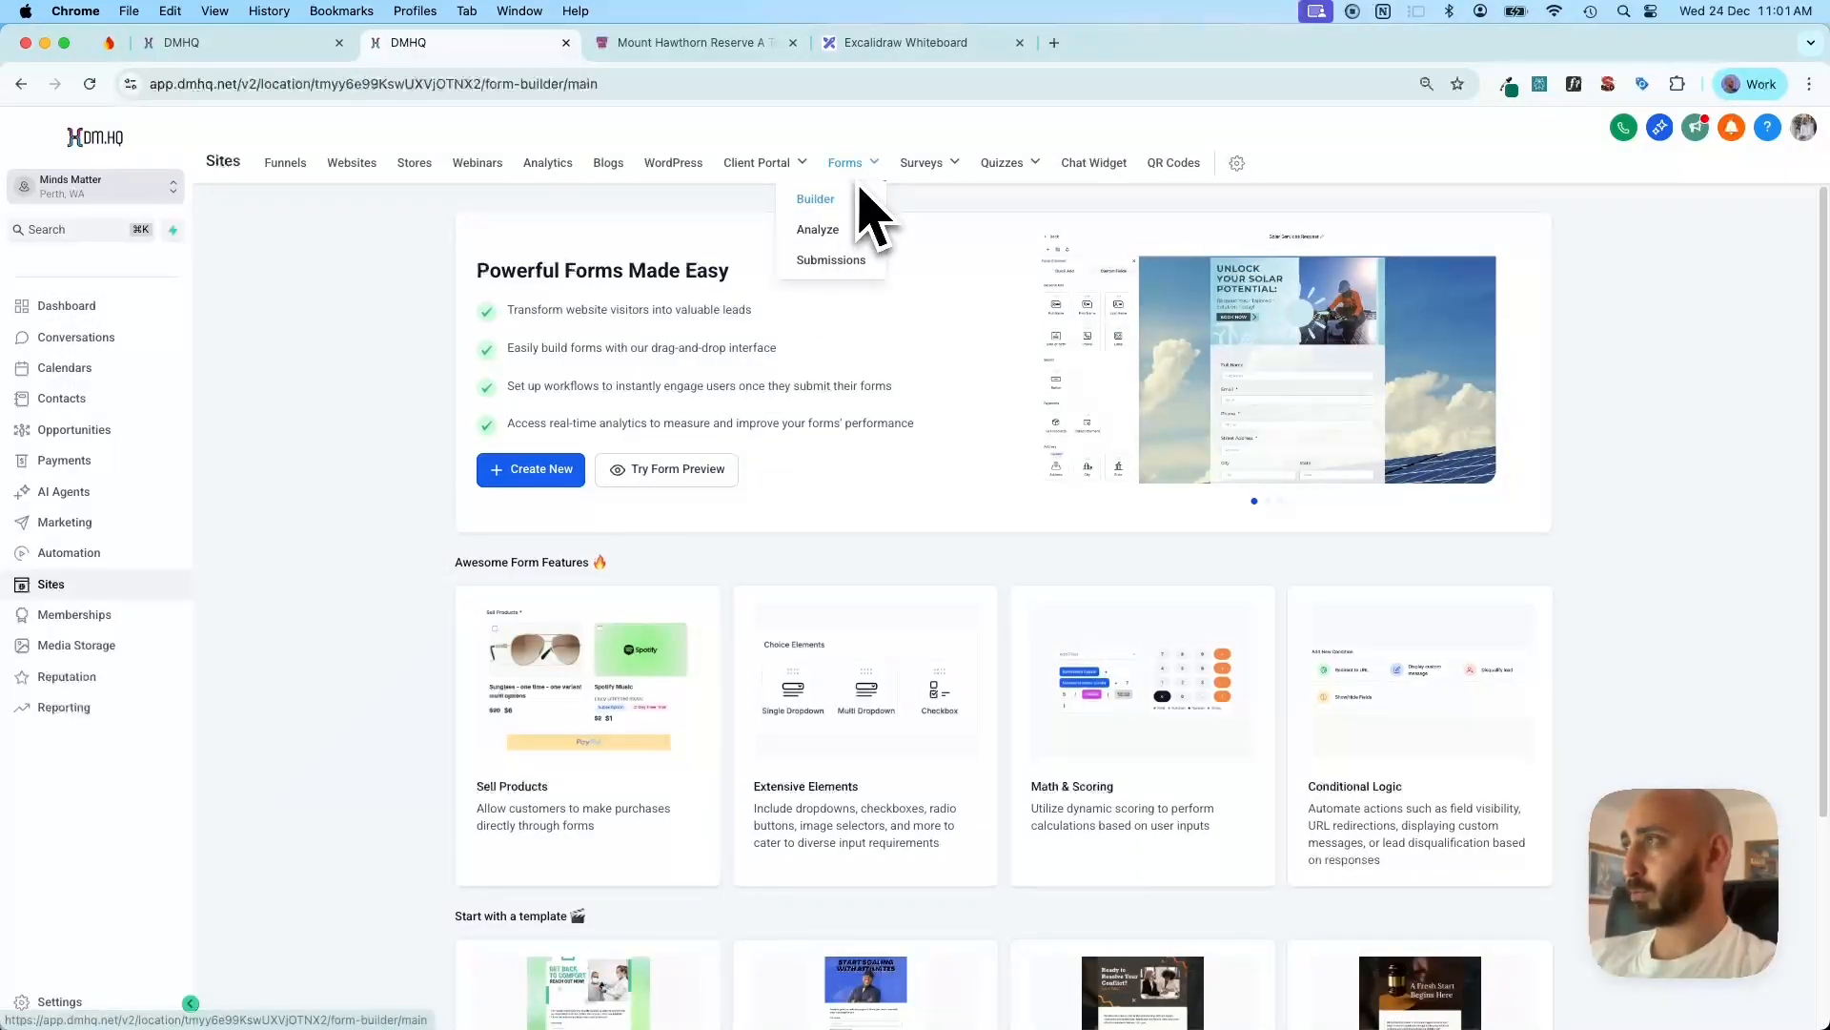
click(512, 474)
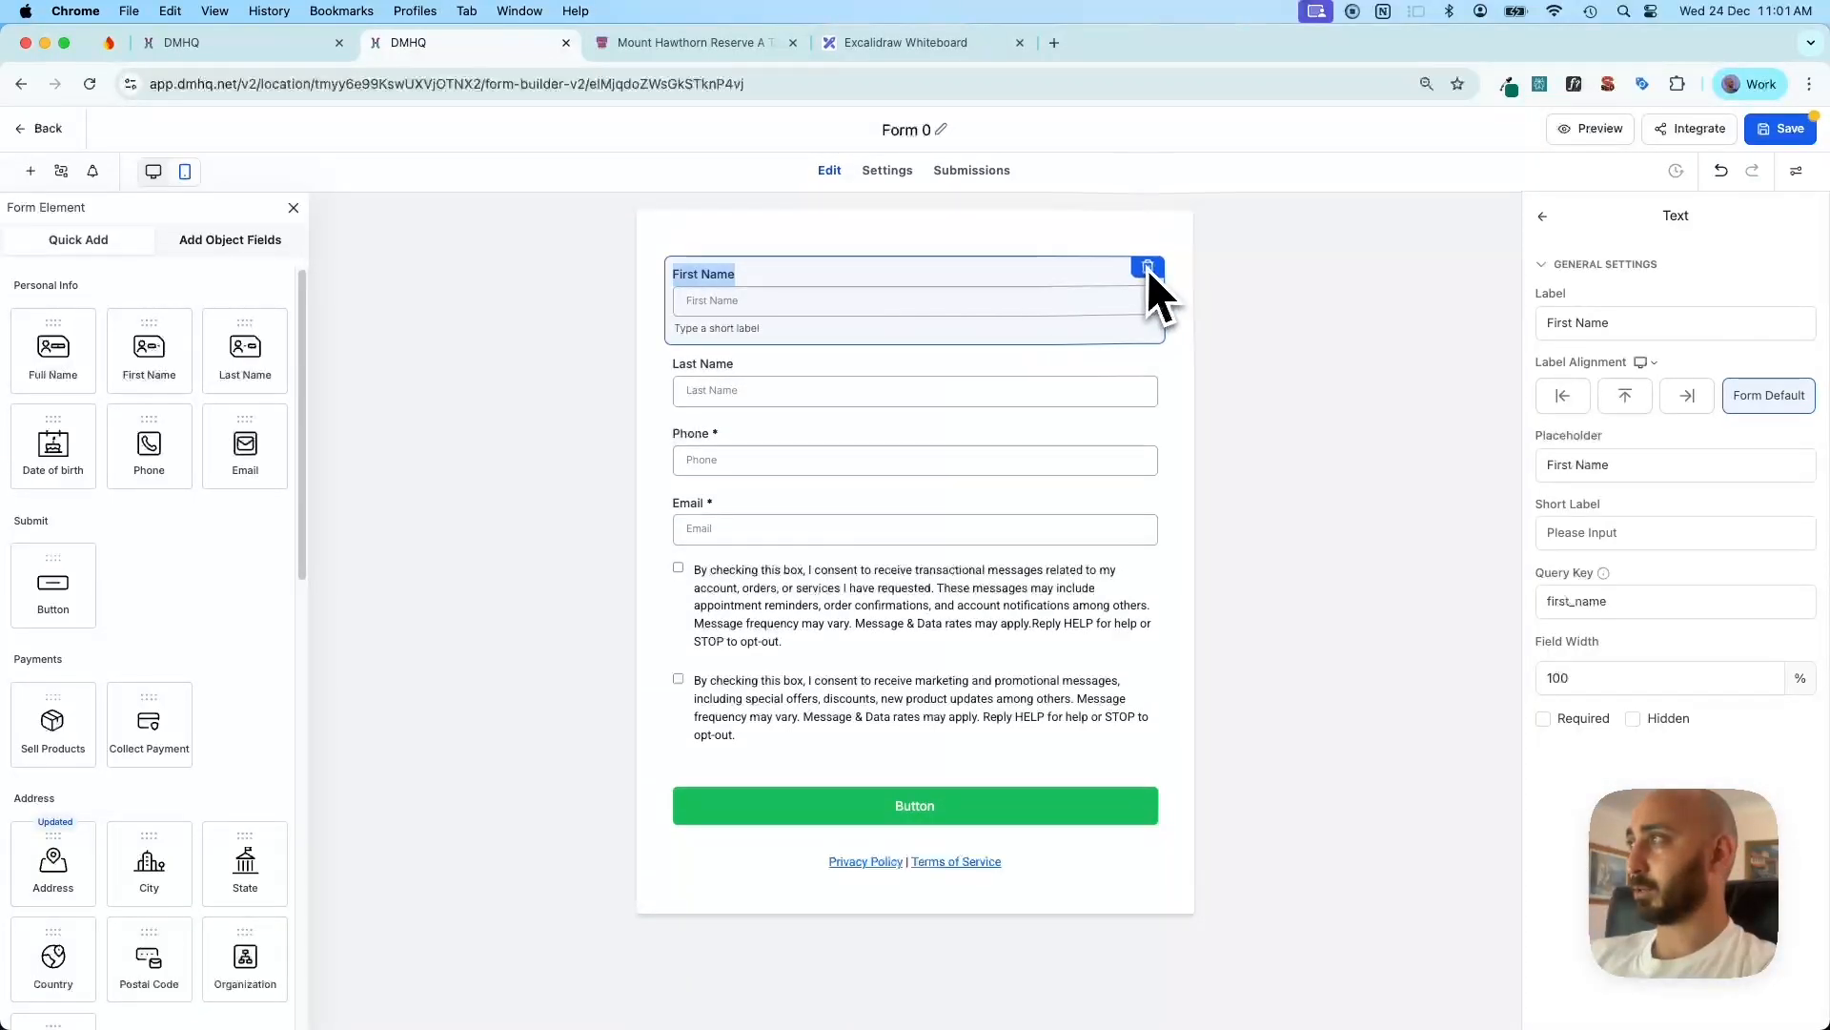
Delete the default First Name, Last Name, Phone, Email and consent checkbox elements from the form
click(1147, 269)
click(1147, 270)
click(1150, 268)
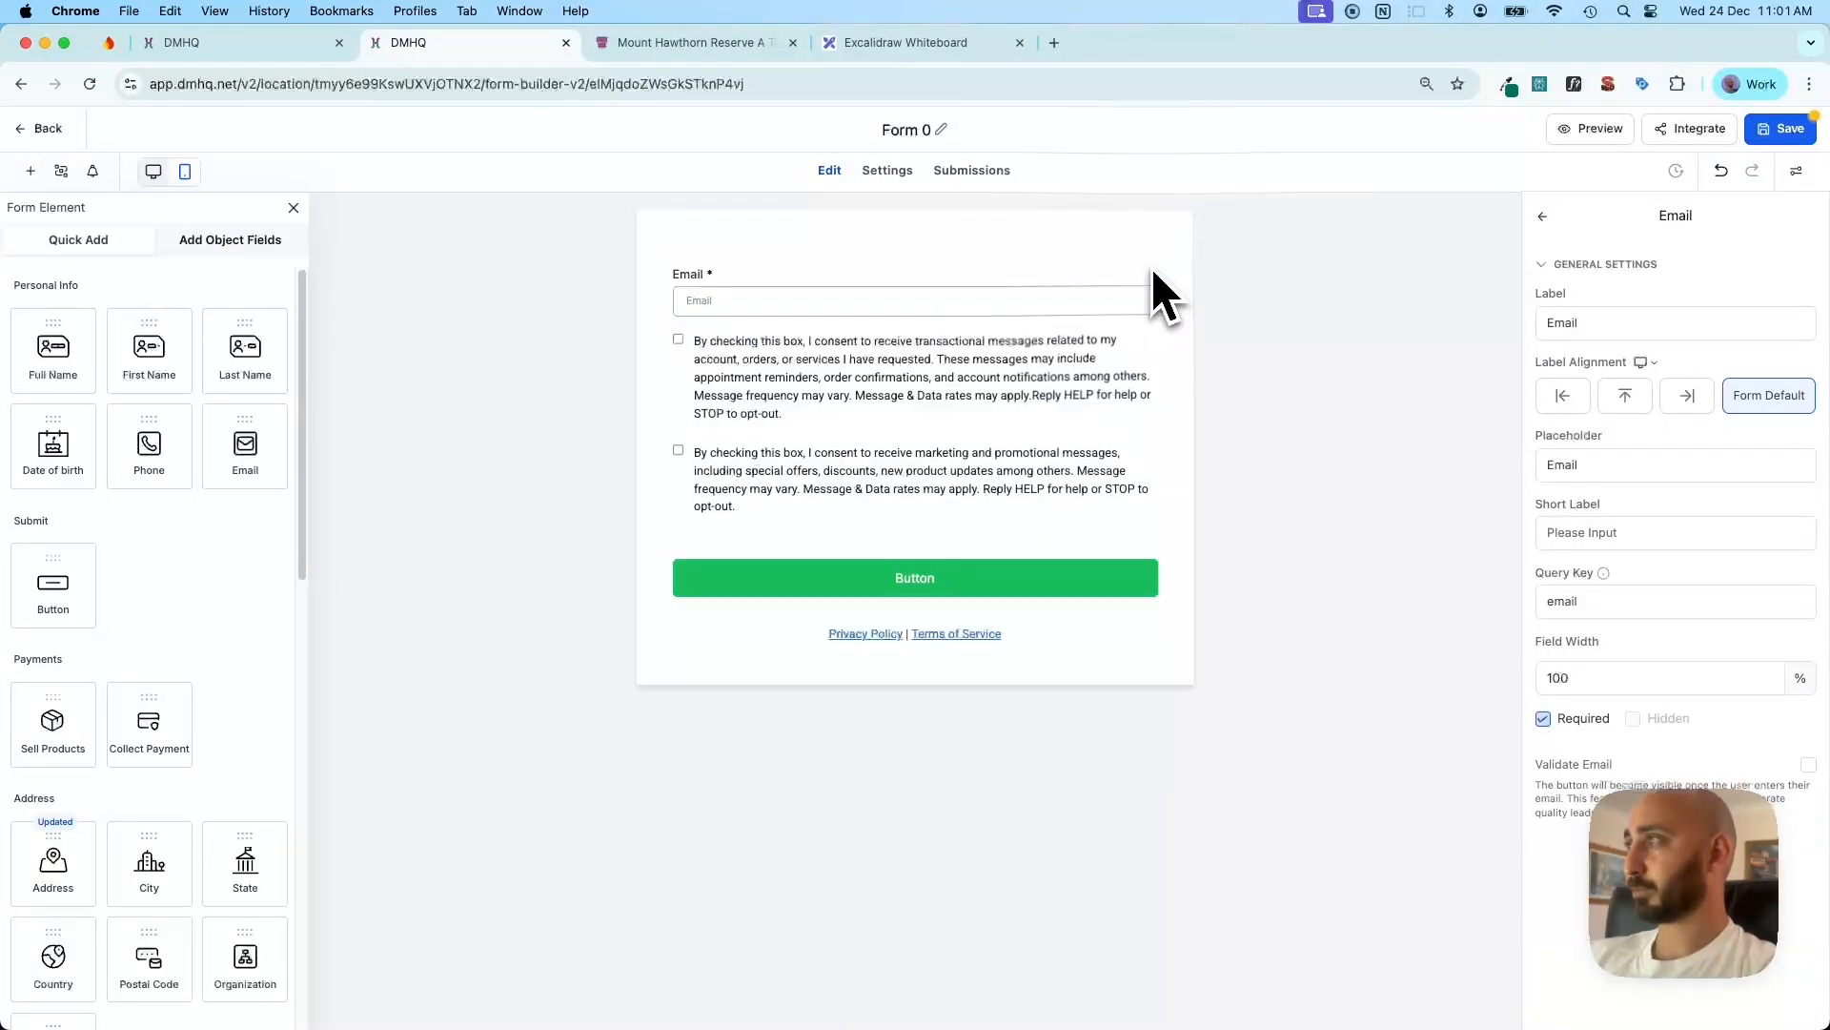
click(1148, 269)
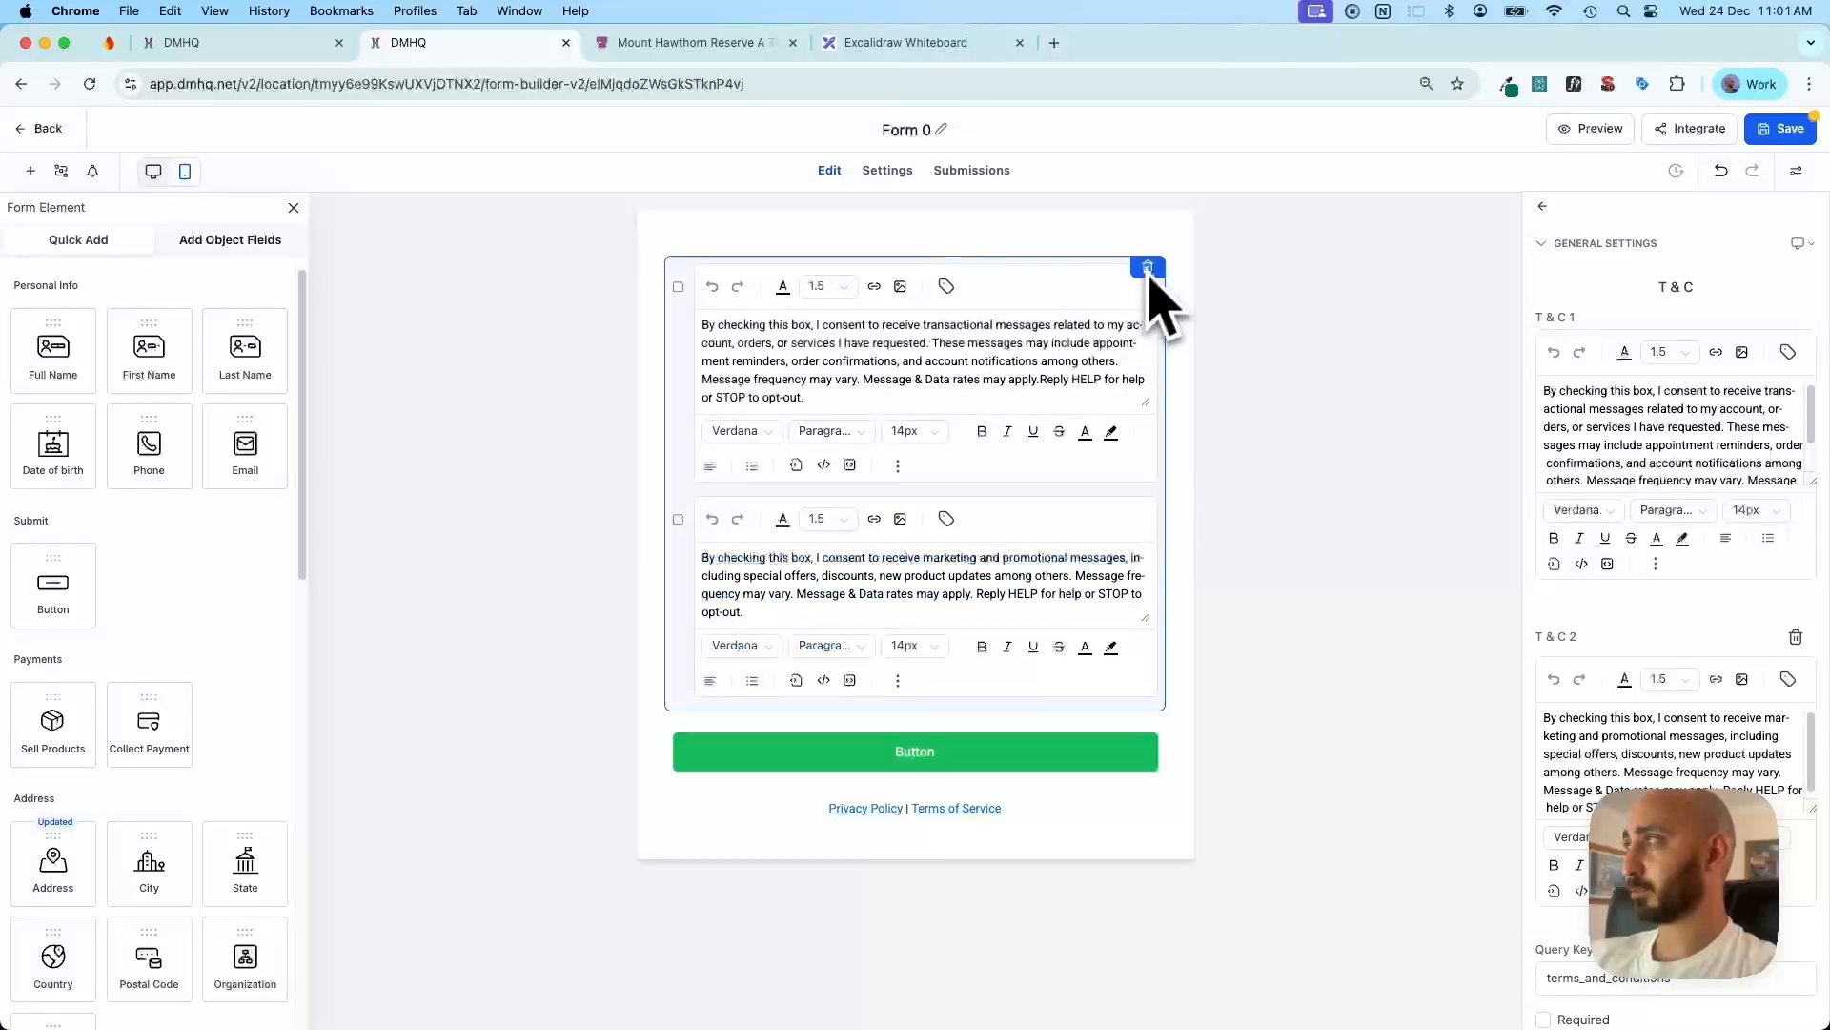
click(1148, 270)
Set the form button's text to "Go to Dates" and enable its icon, keeping the Arrow Forward type
click(996, 298)
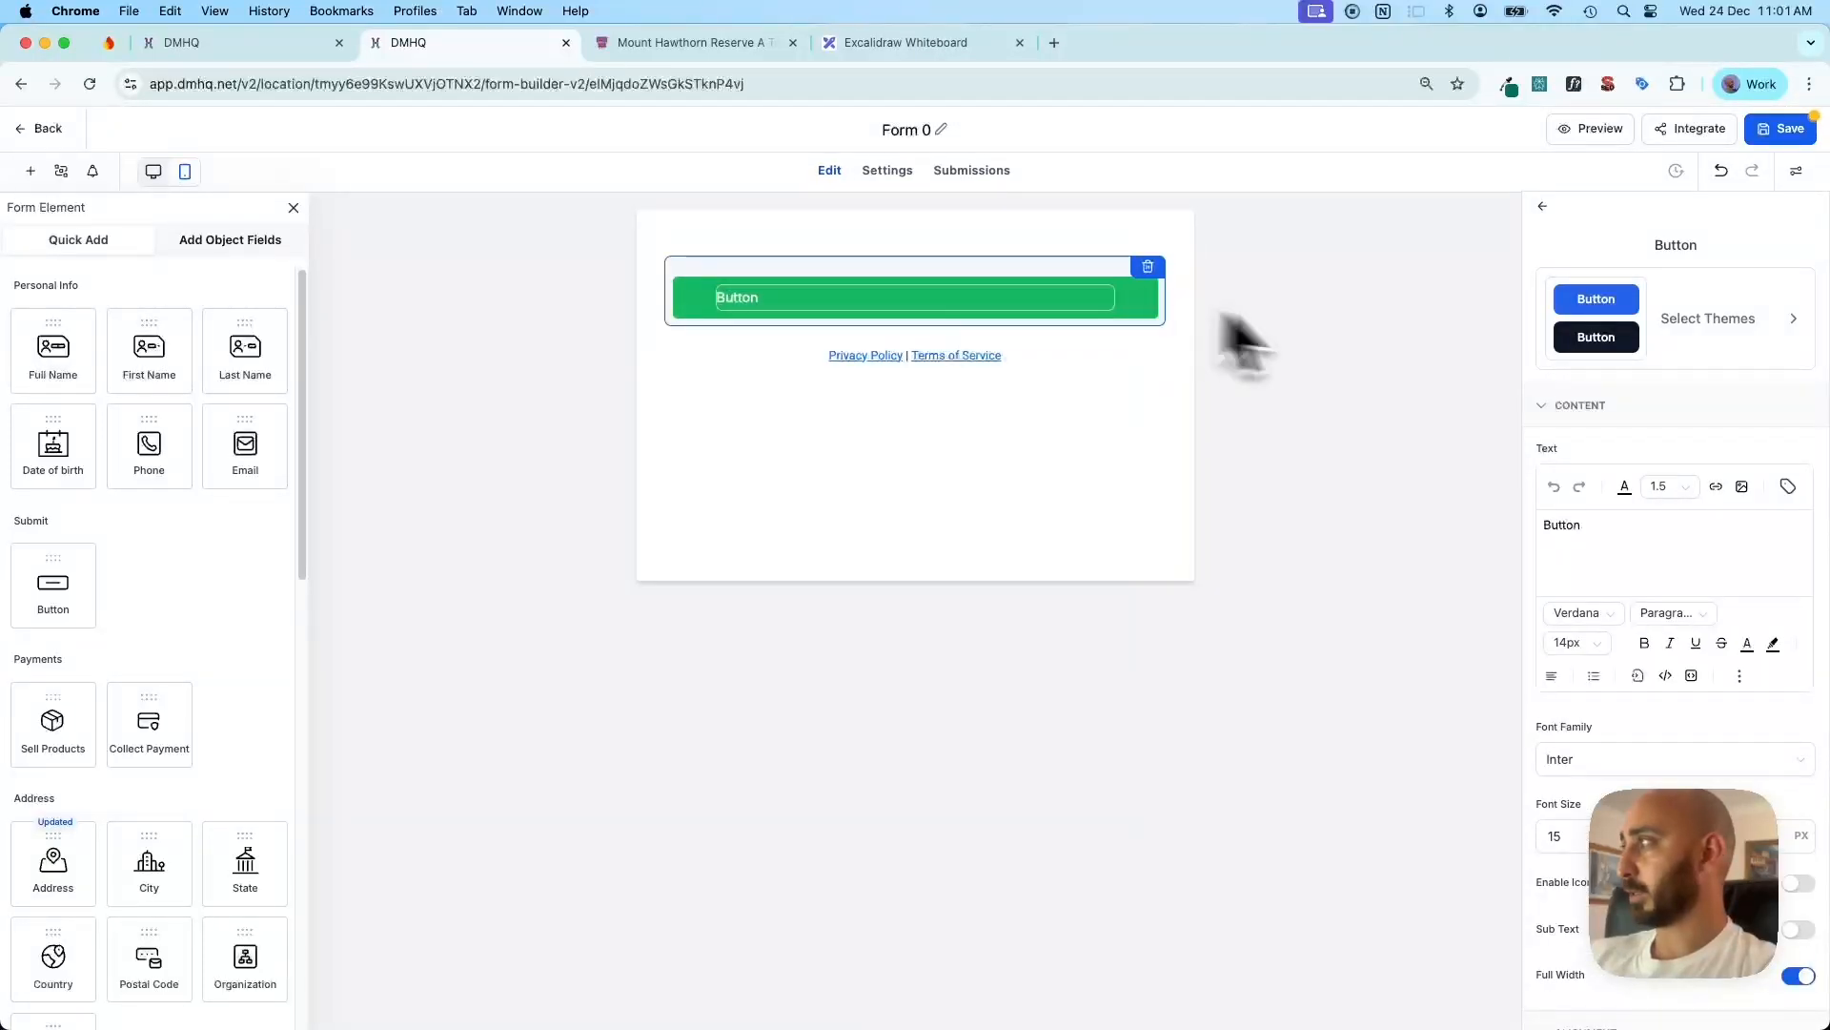
key(super+a)
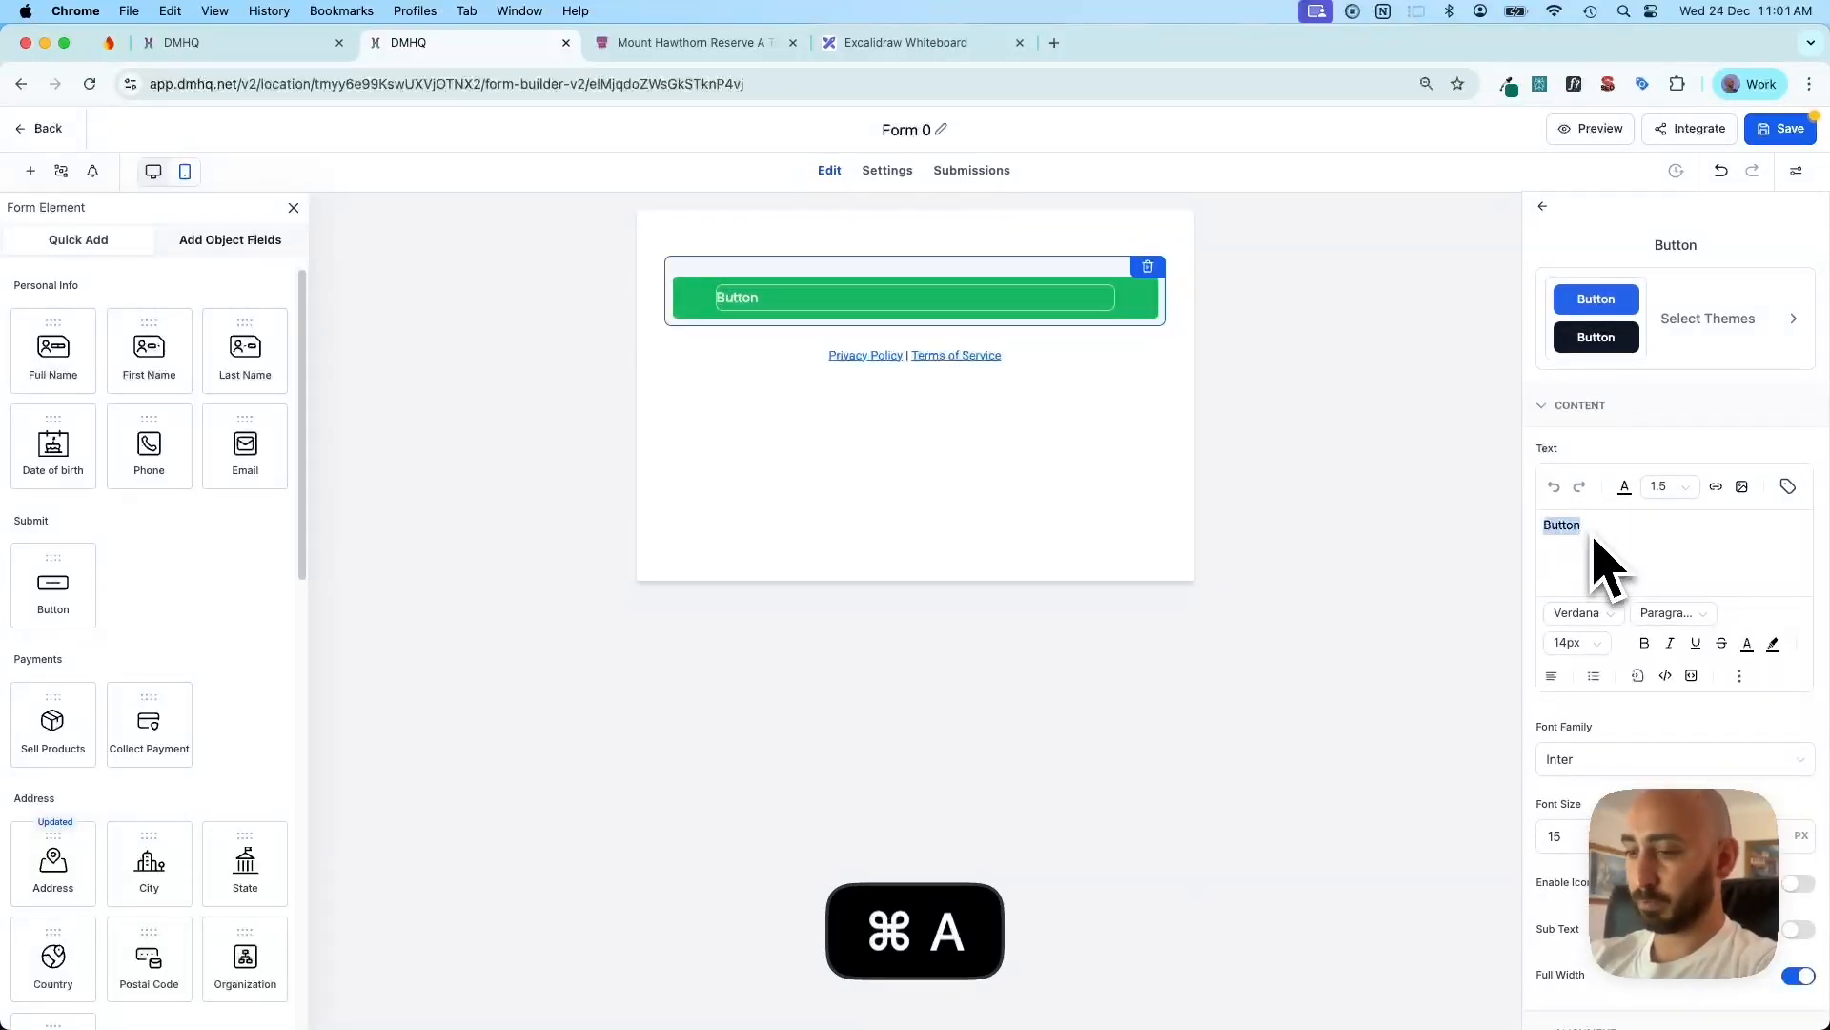
text(Go to Dates)
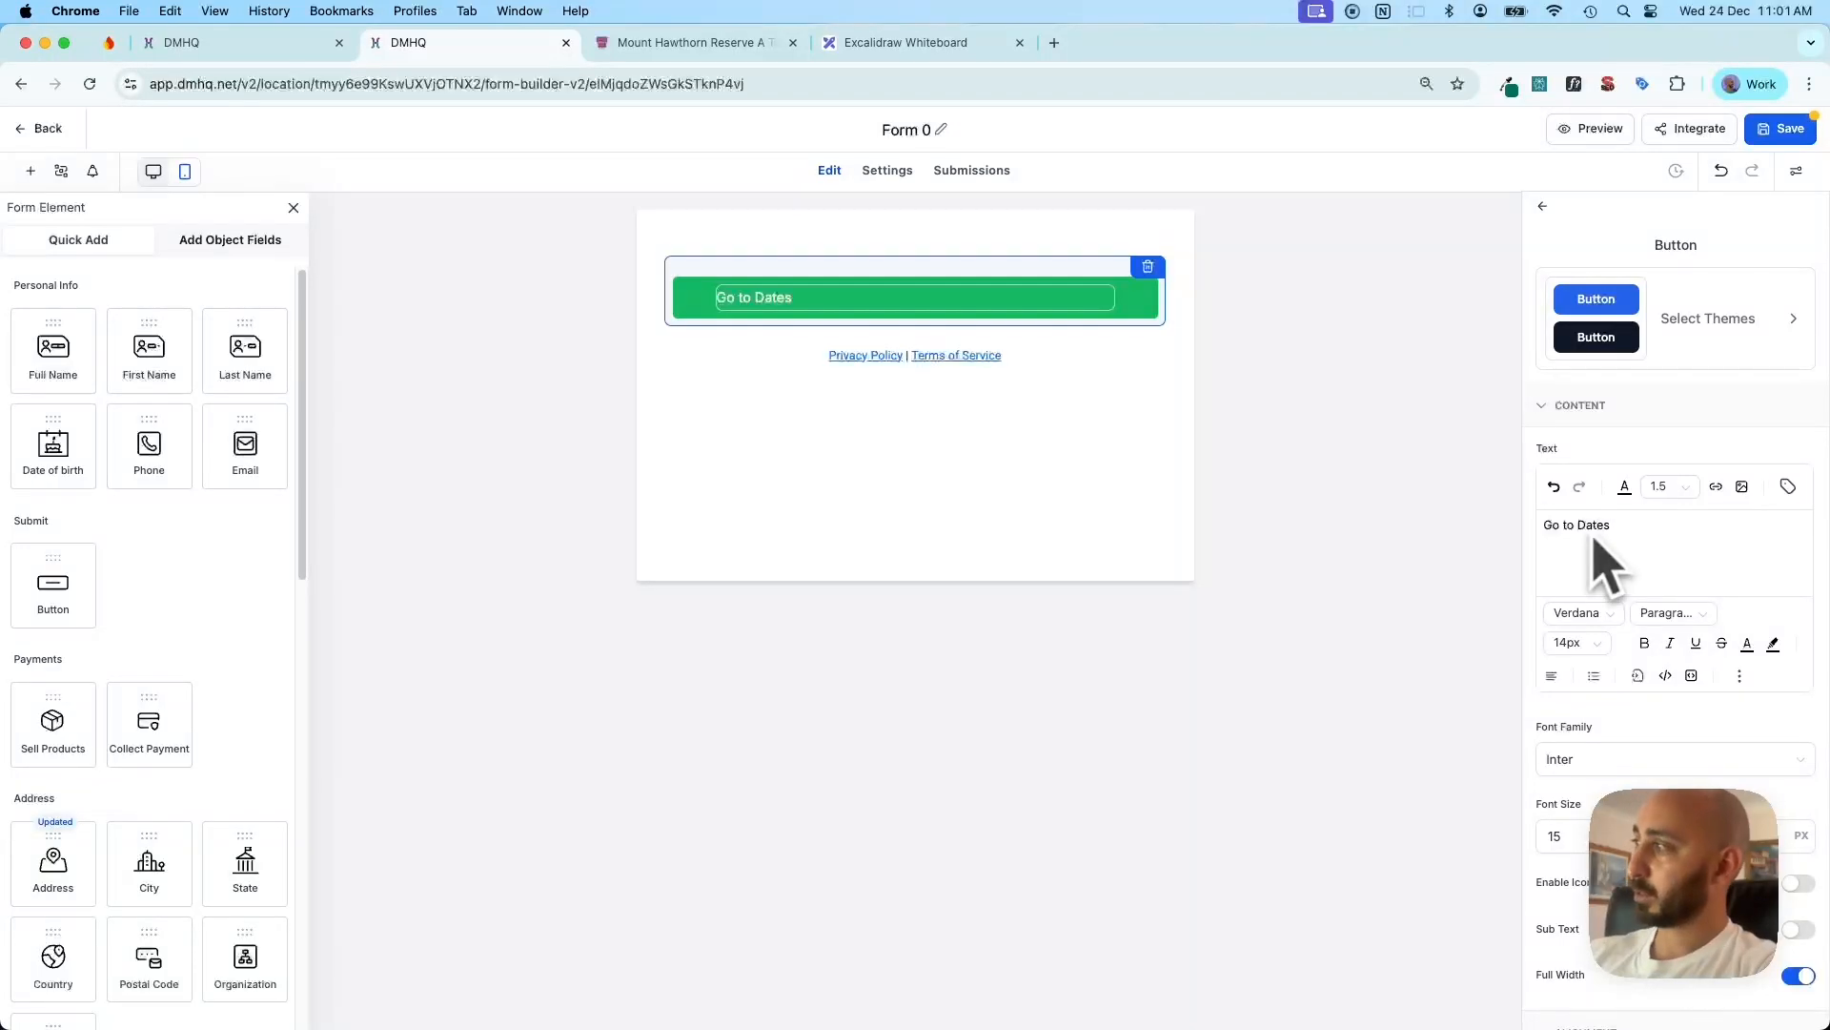
scroll(1678, 600, down, 3)
click(1807, 722)
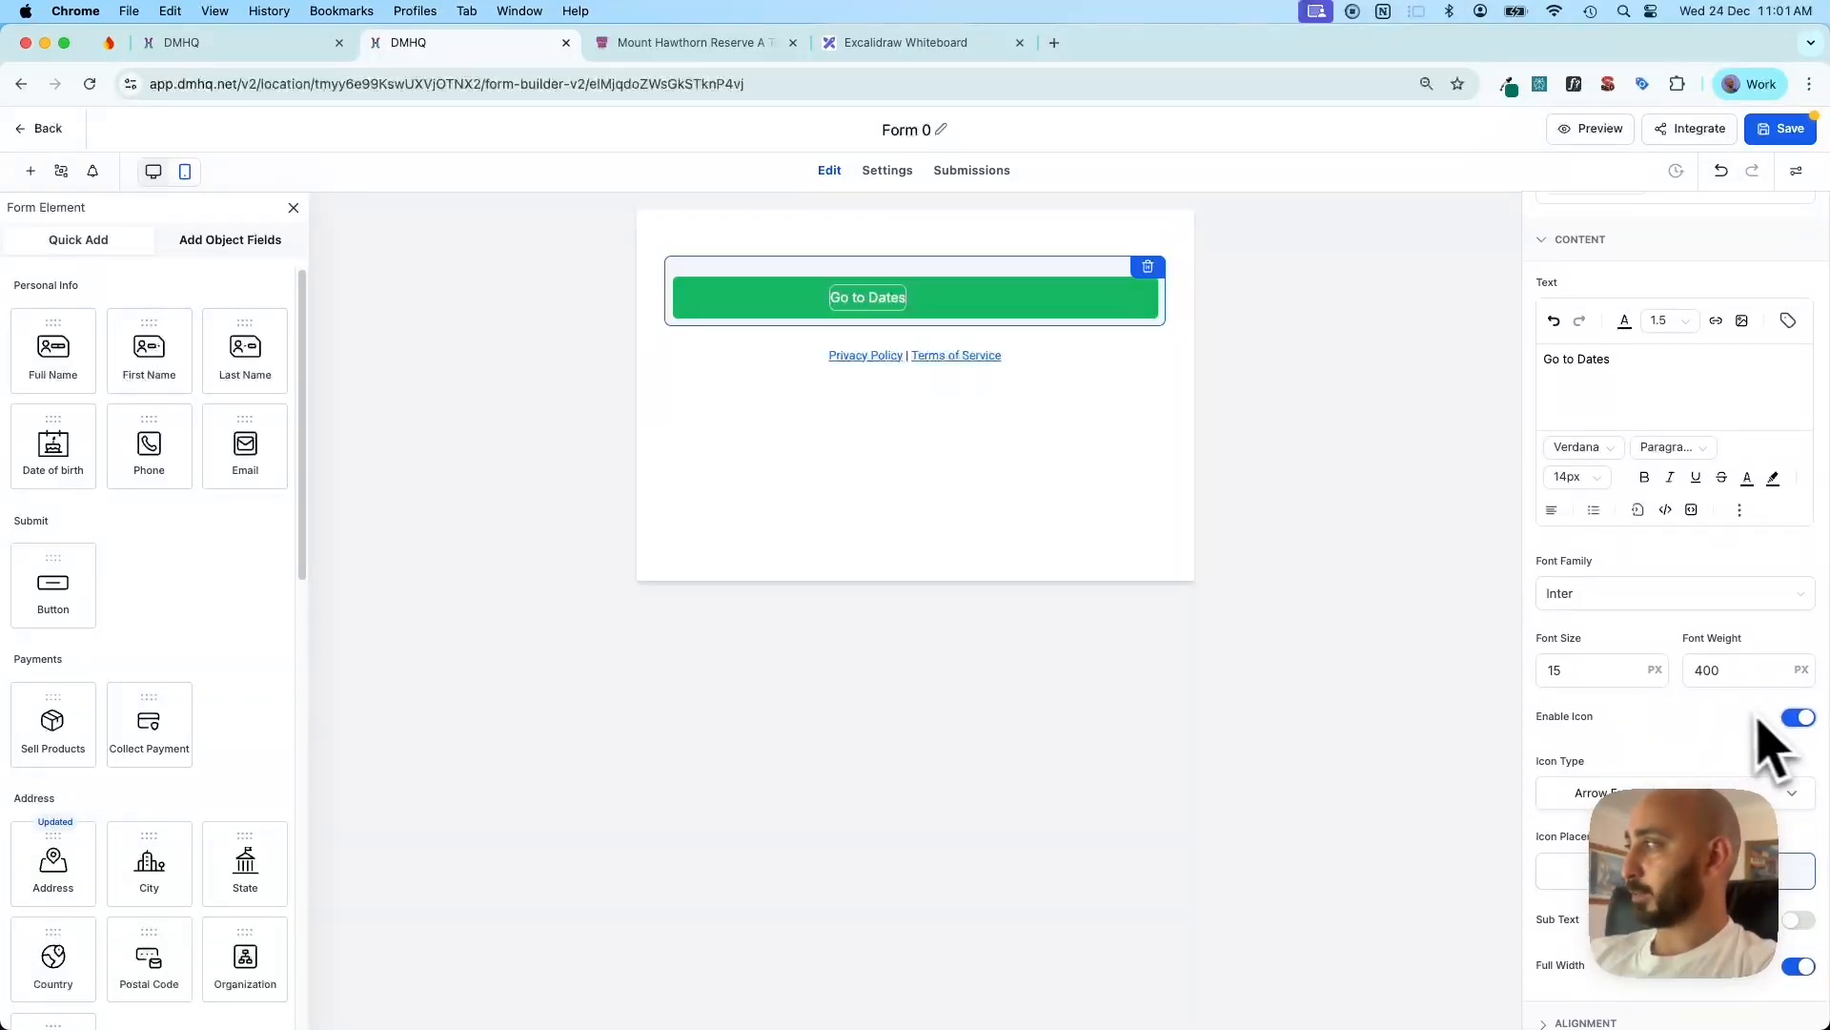
scroll(1744, 739, down, 4)
click(1706, 545)
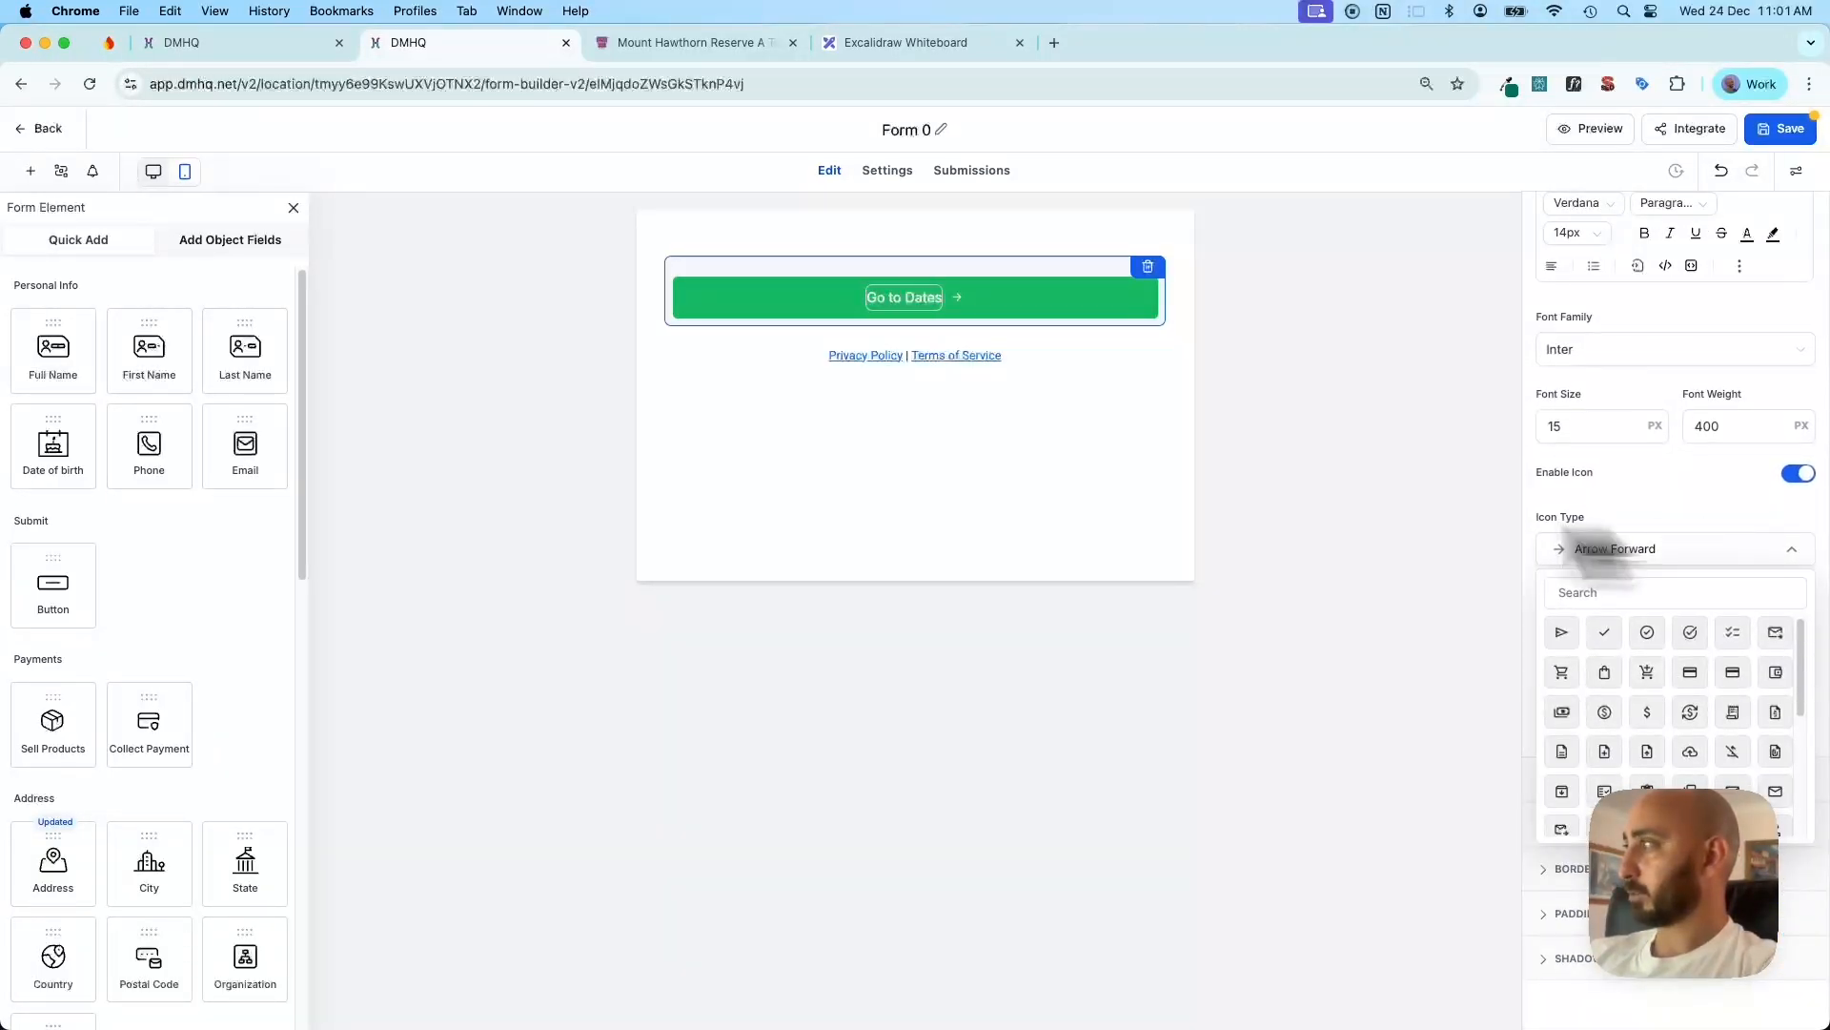
click(1020, 505)
Delete the Privacy Policy and Terms of Service text element below the button
click(1041, 361)
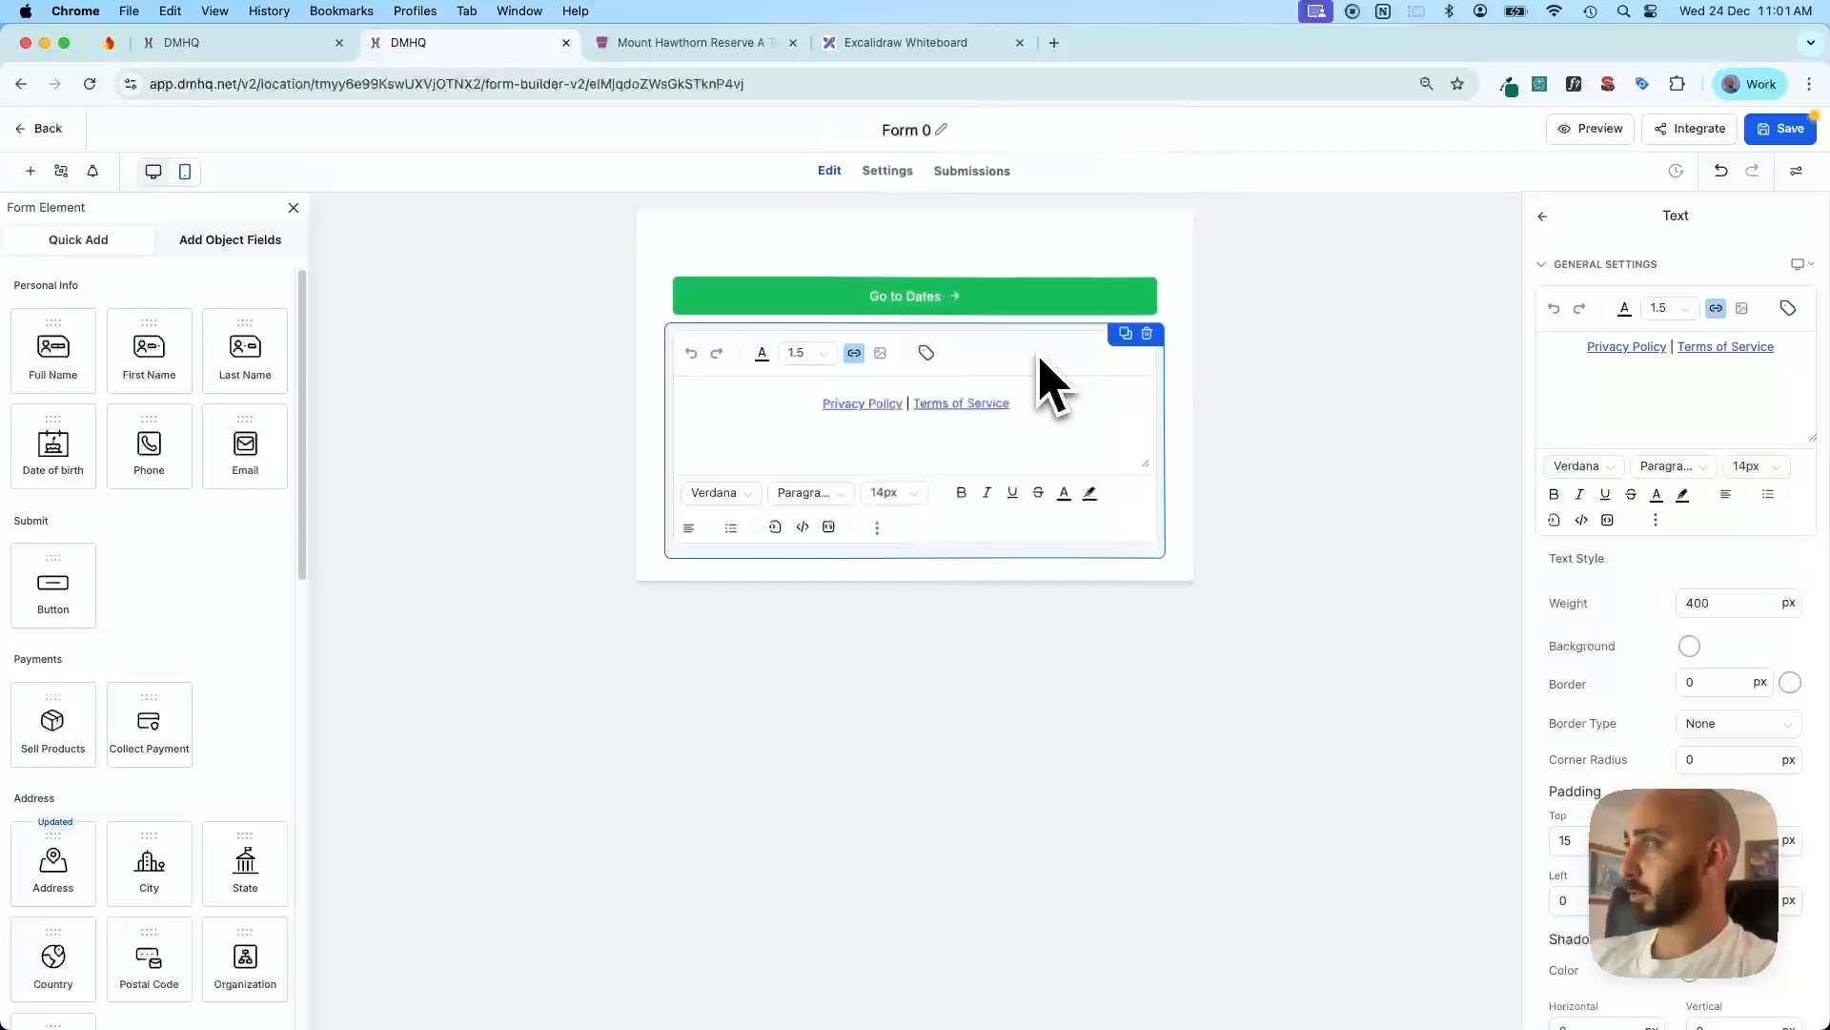
click(1147, 333)
Rename the form as "Table Booking Step 1" and copy the new name
key(super+a)
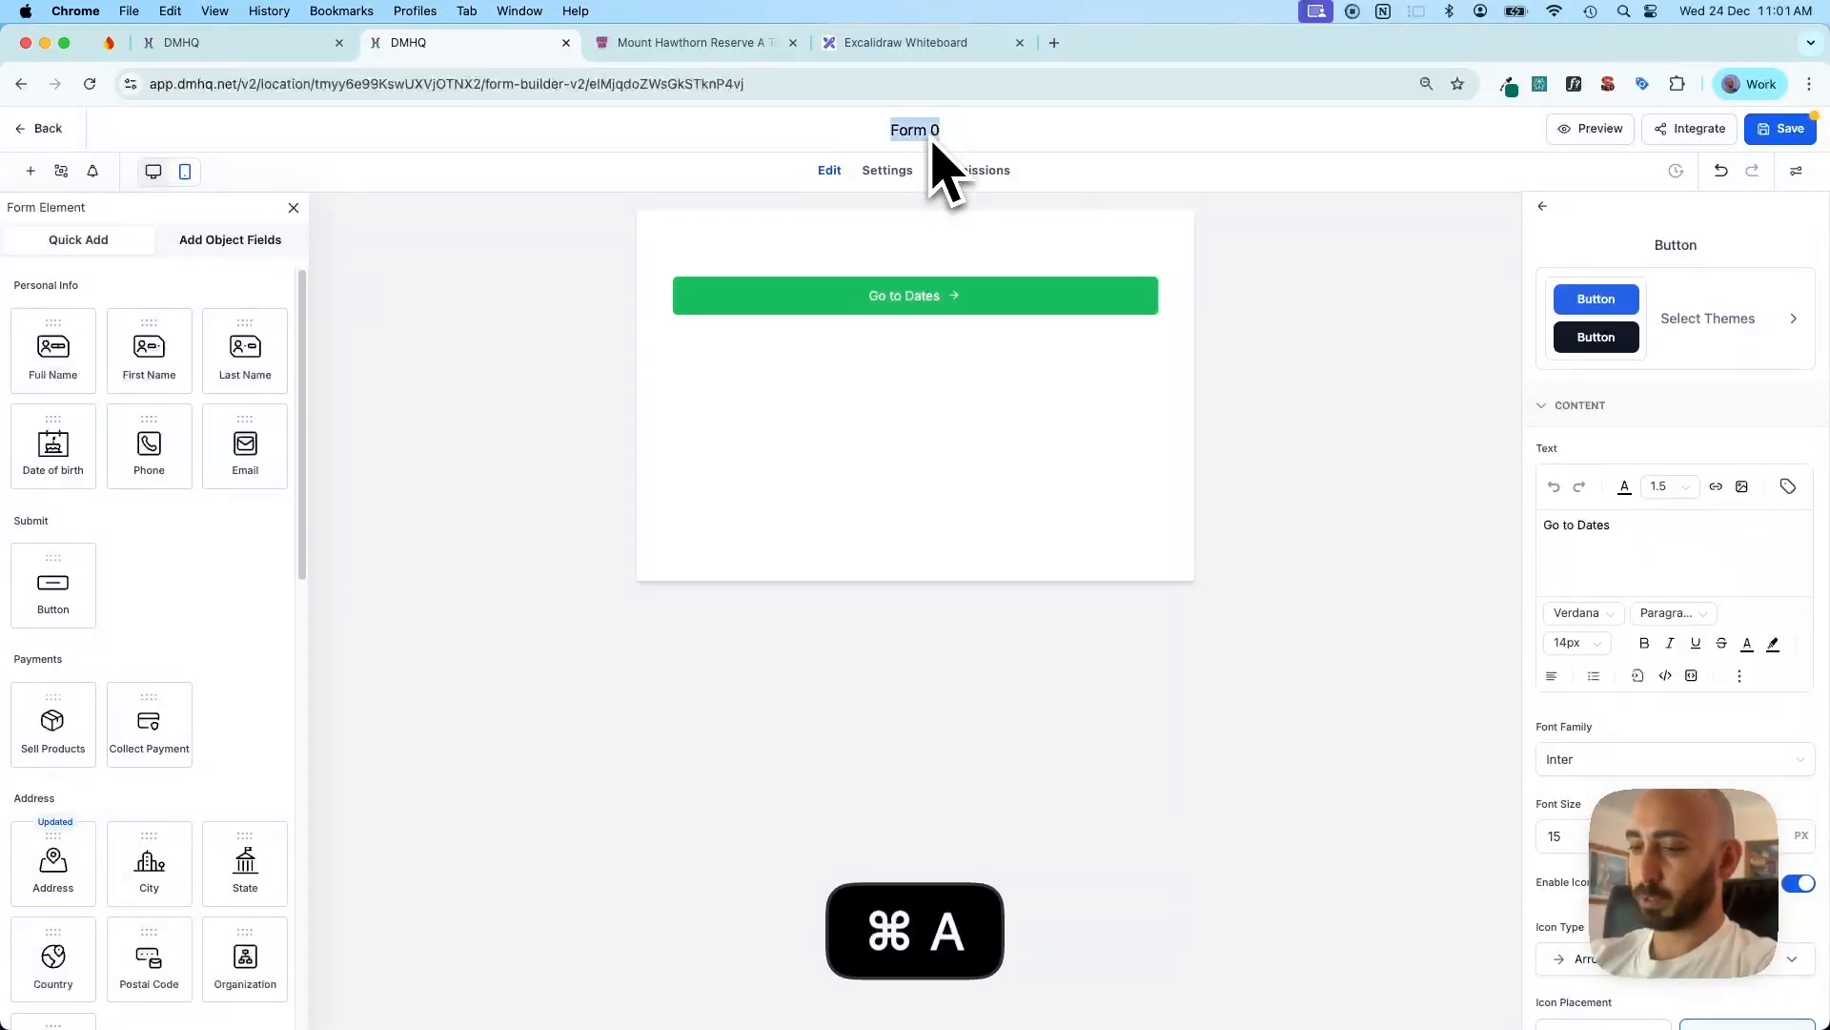
text(Table Booking Step 1)
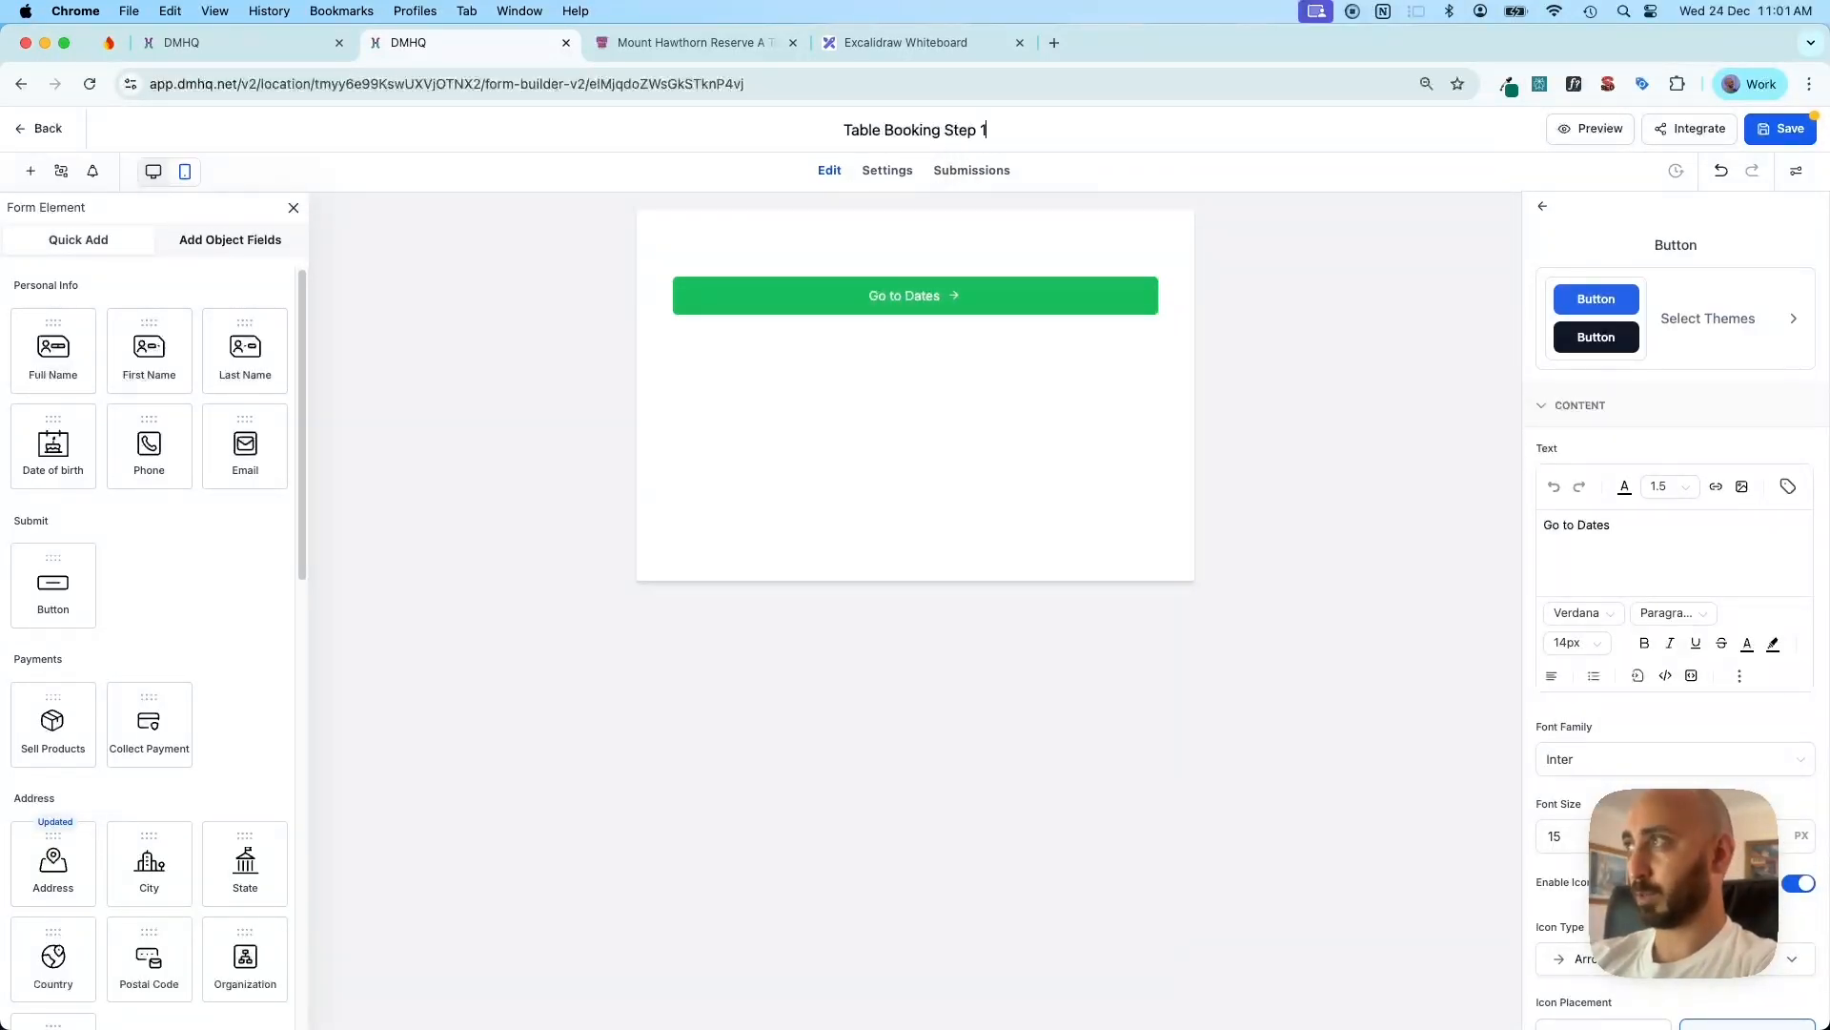
key(super+a)
key(super+c)
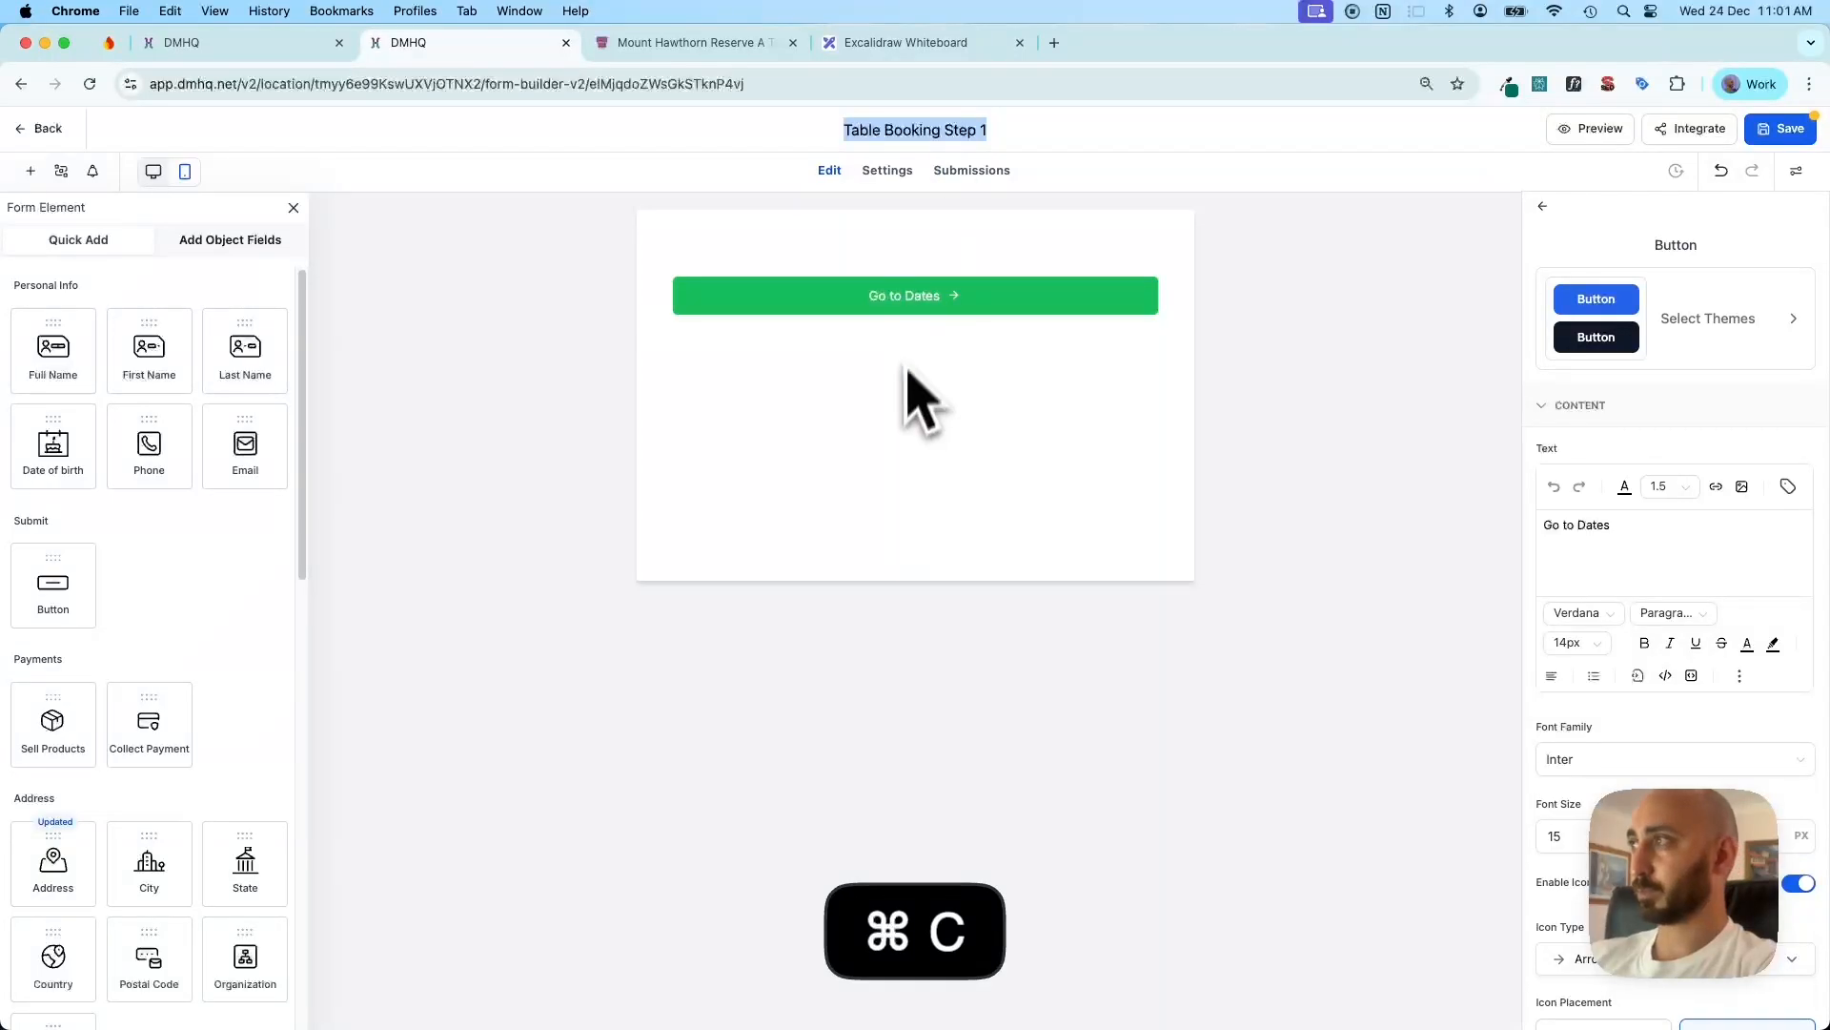
click(901, 396)
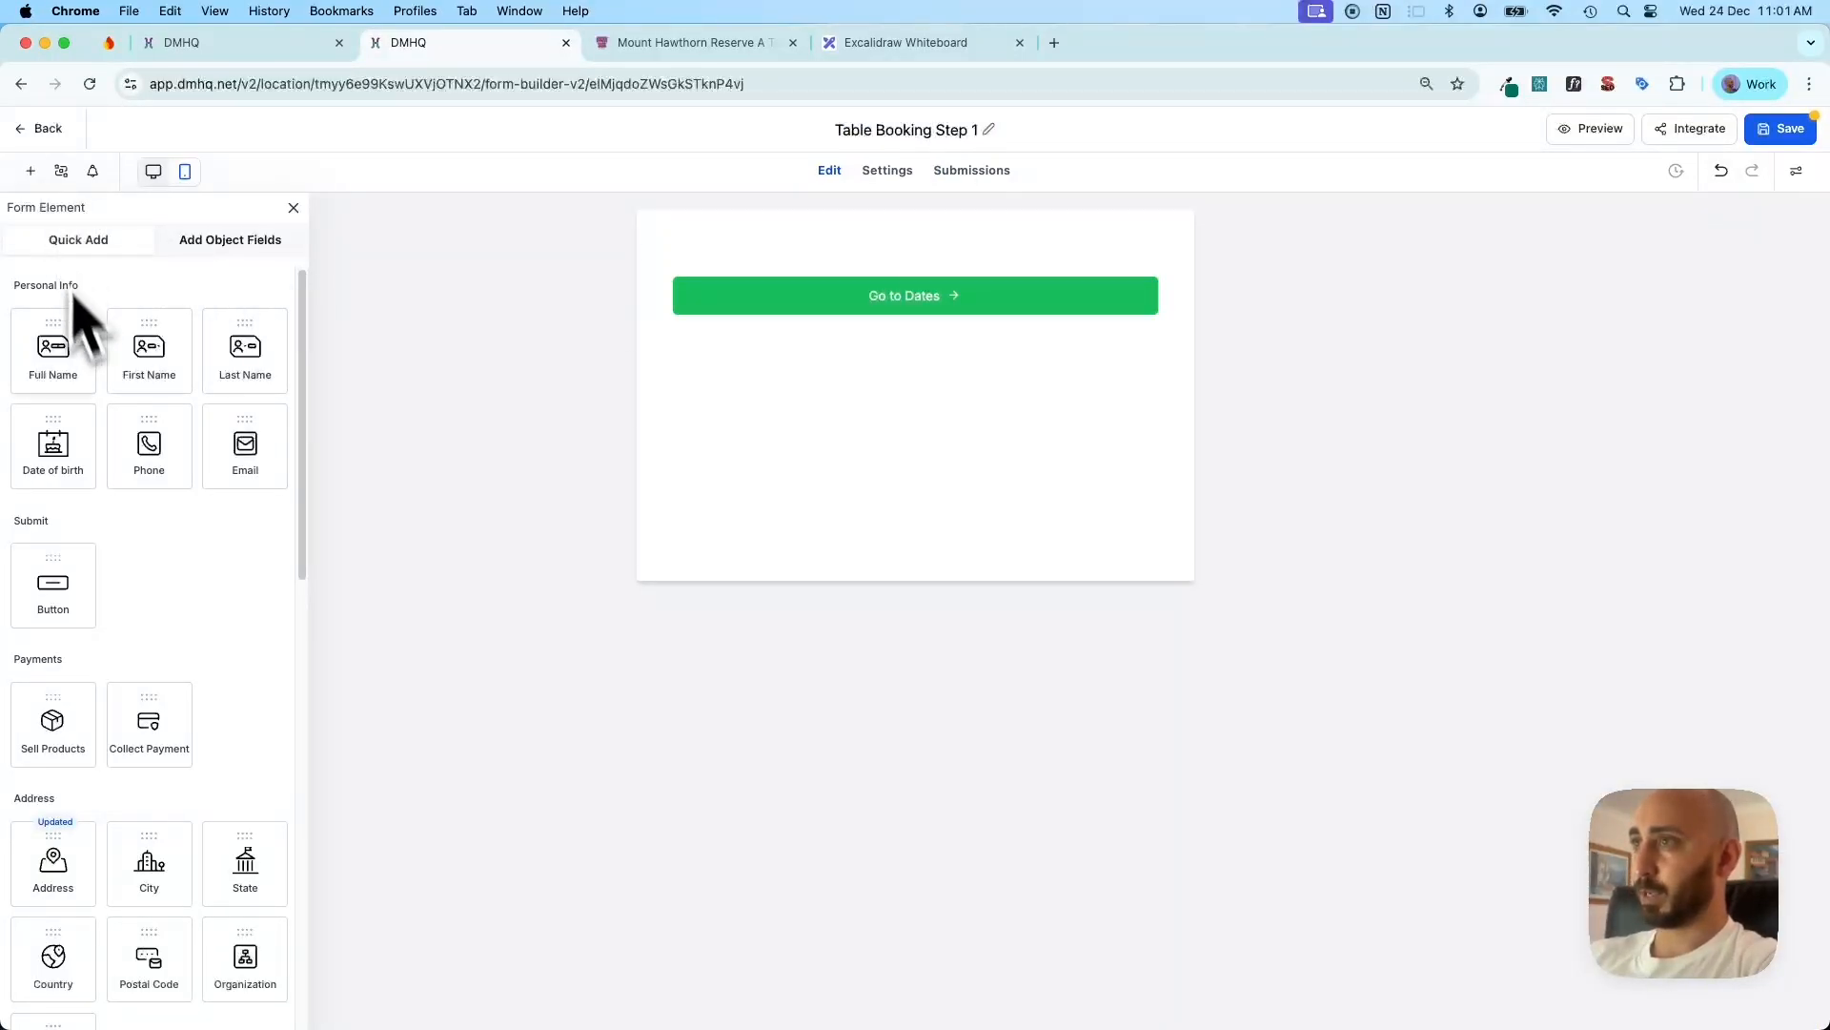
Add a Full Name field above the "Go to Dates" button and clear its placeholder text
drag(67, 381, 751, 324)
click(1642, 477)
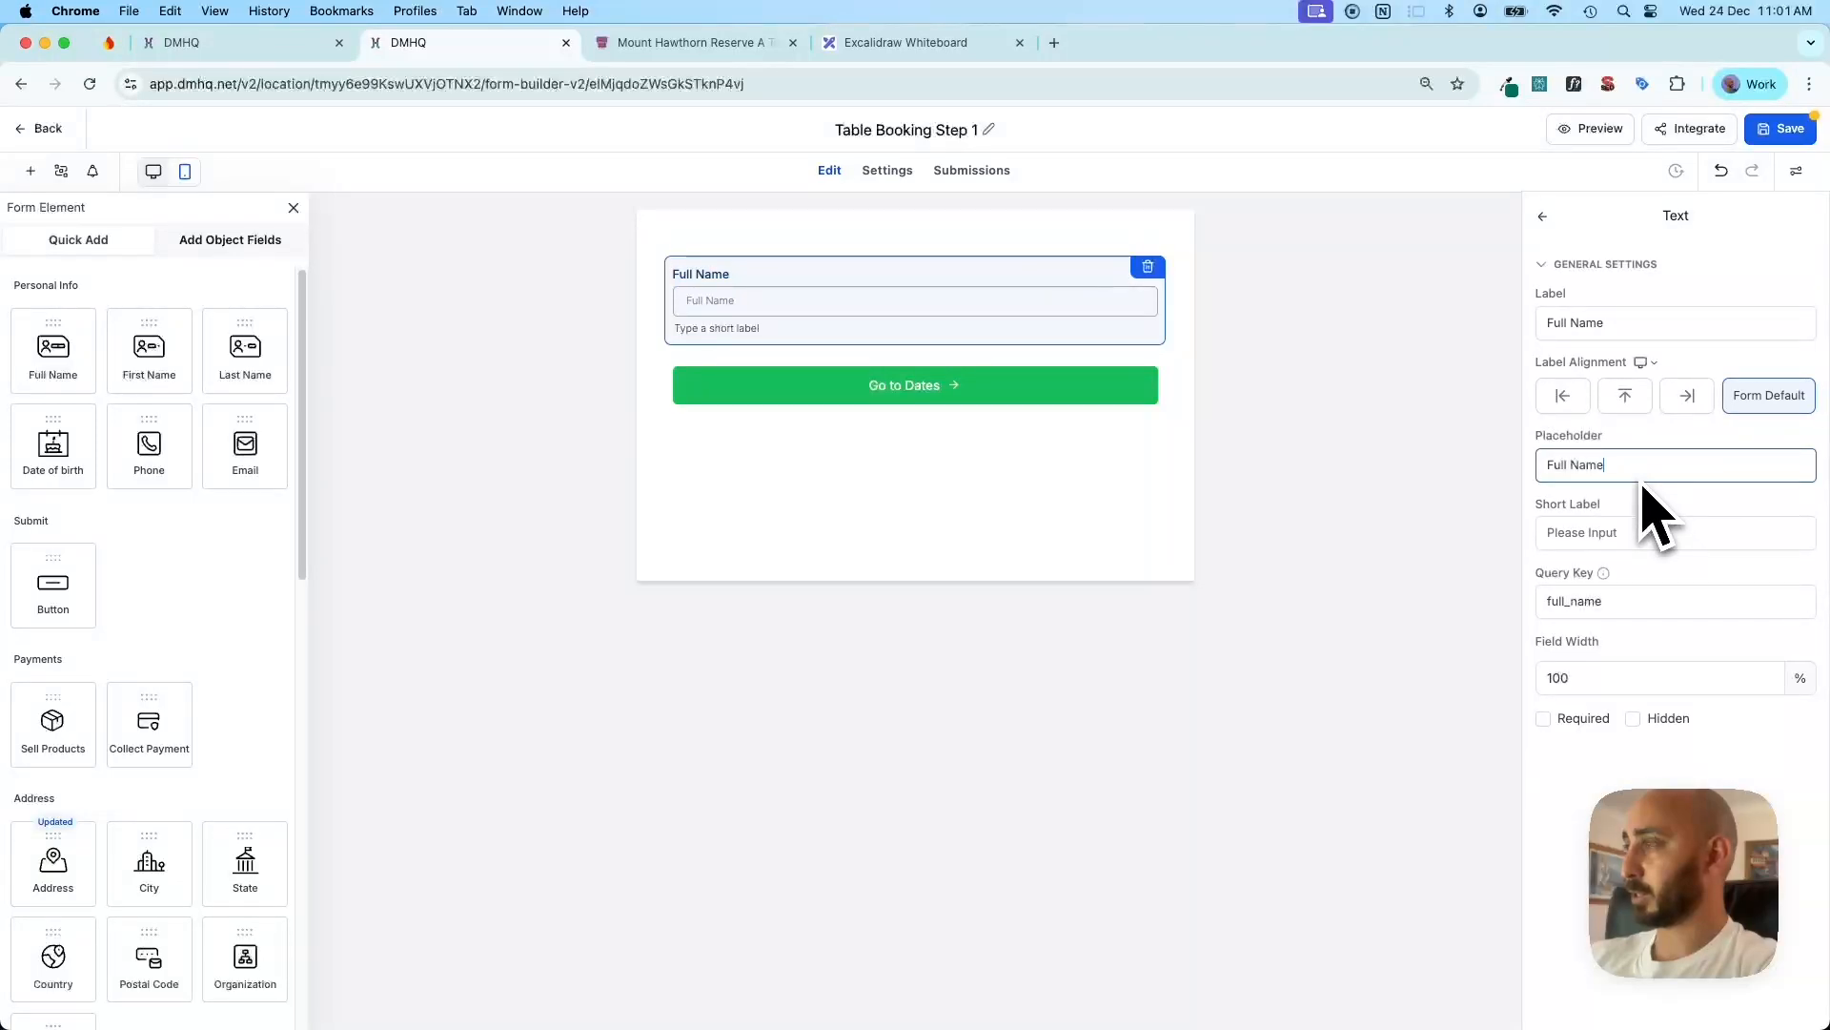
key(super+a)
key(BackSpace)
key(shift+Tab)
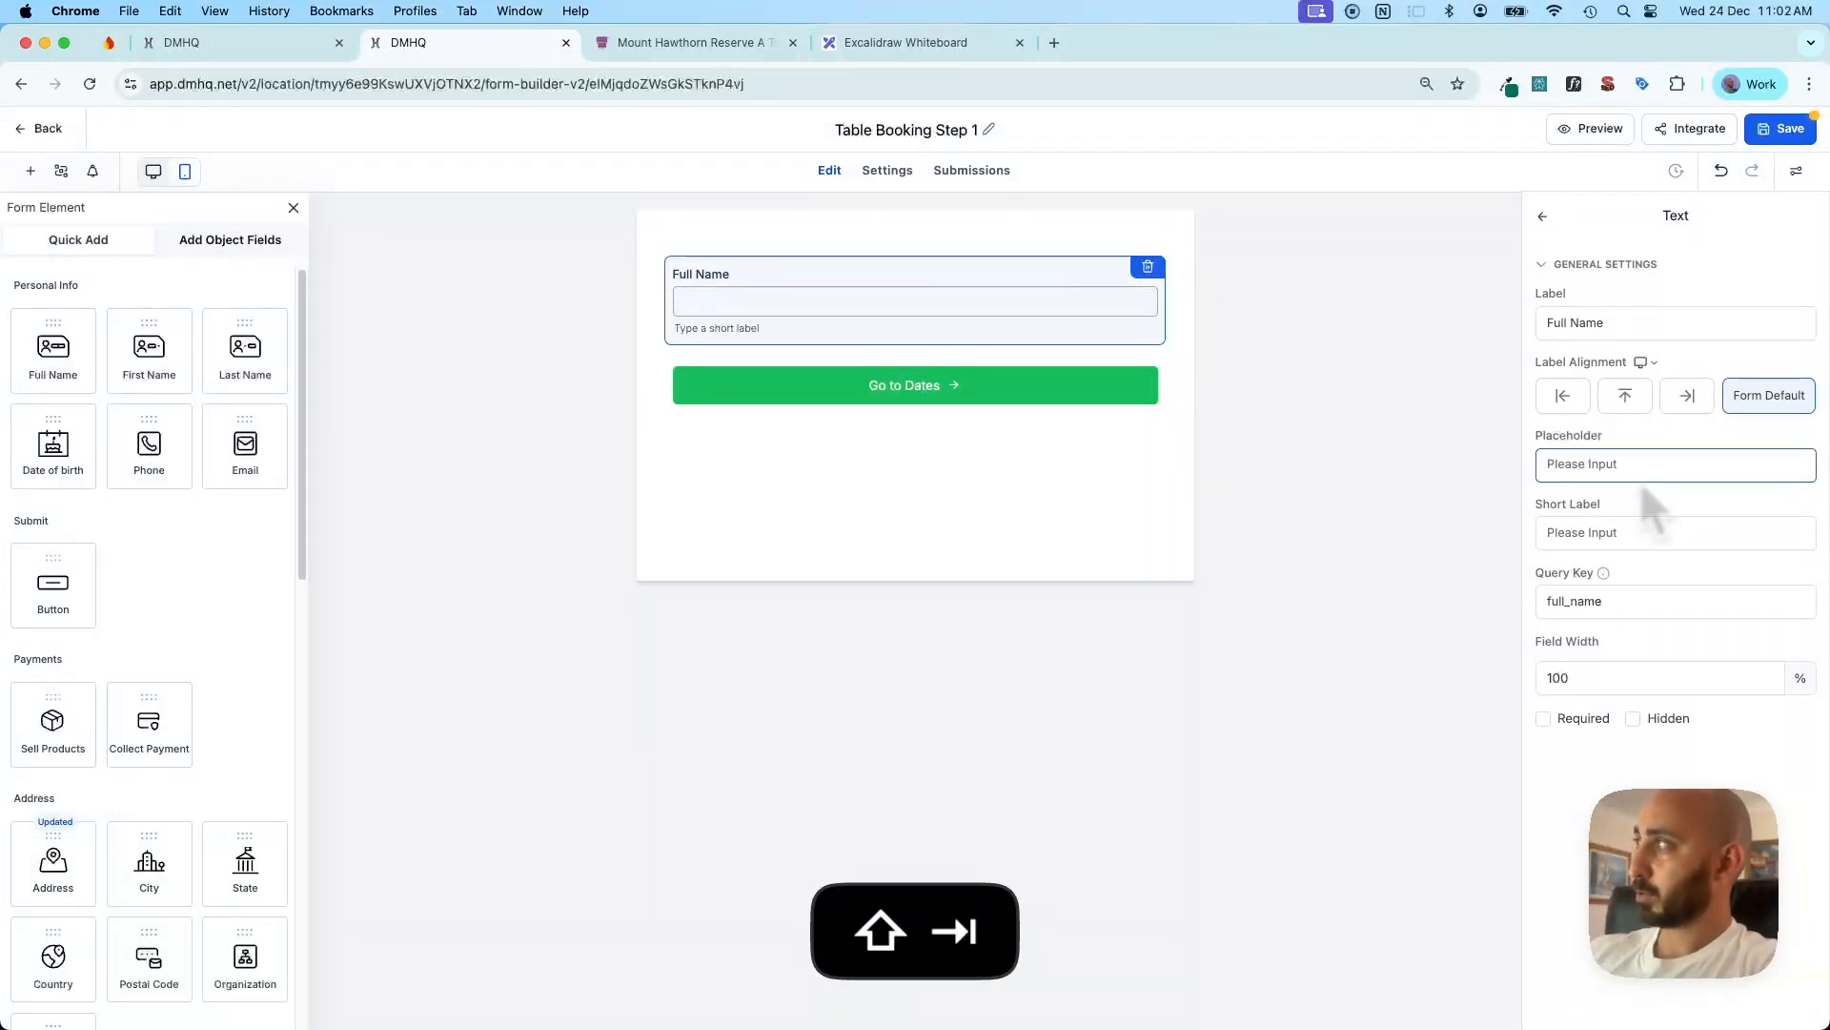
Change the full name field's label to "Booking Full Name" and make the field required
click(1654, 326)
key(super+a)
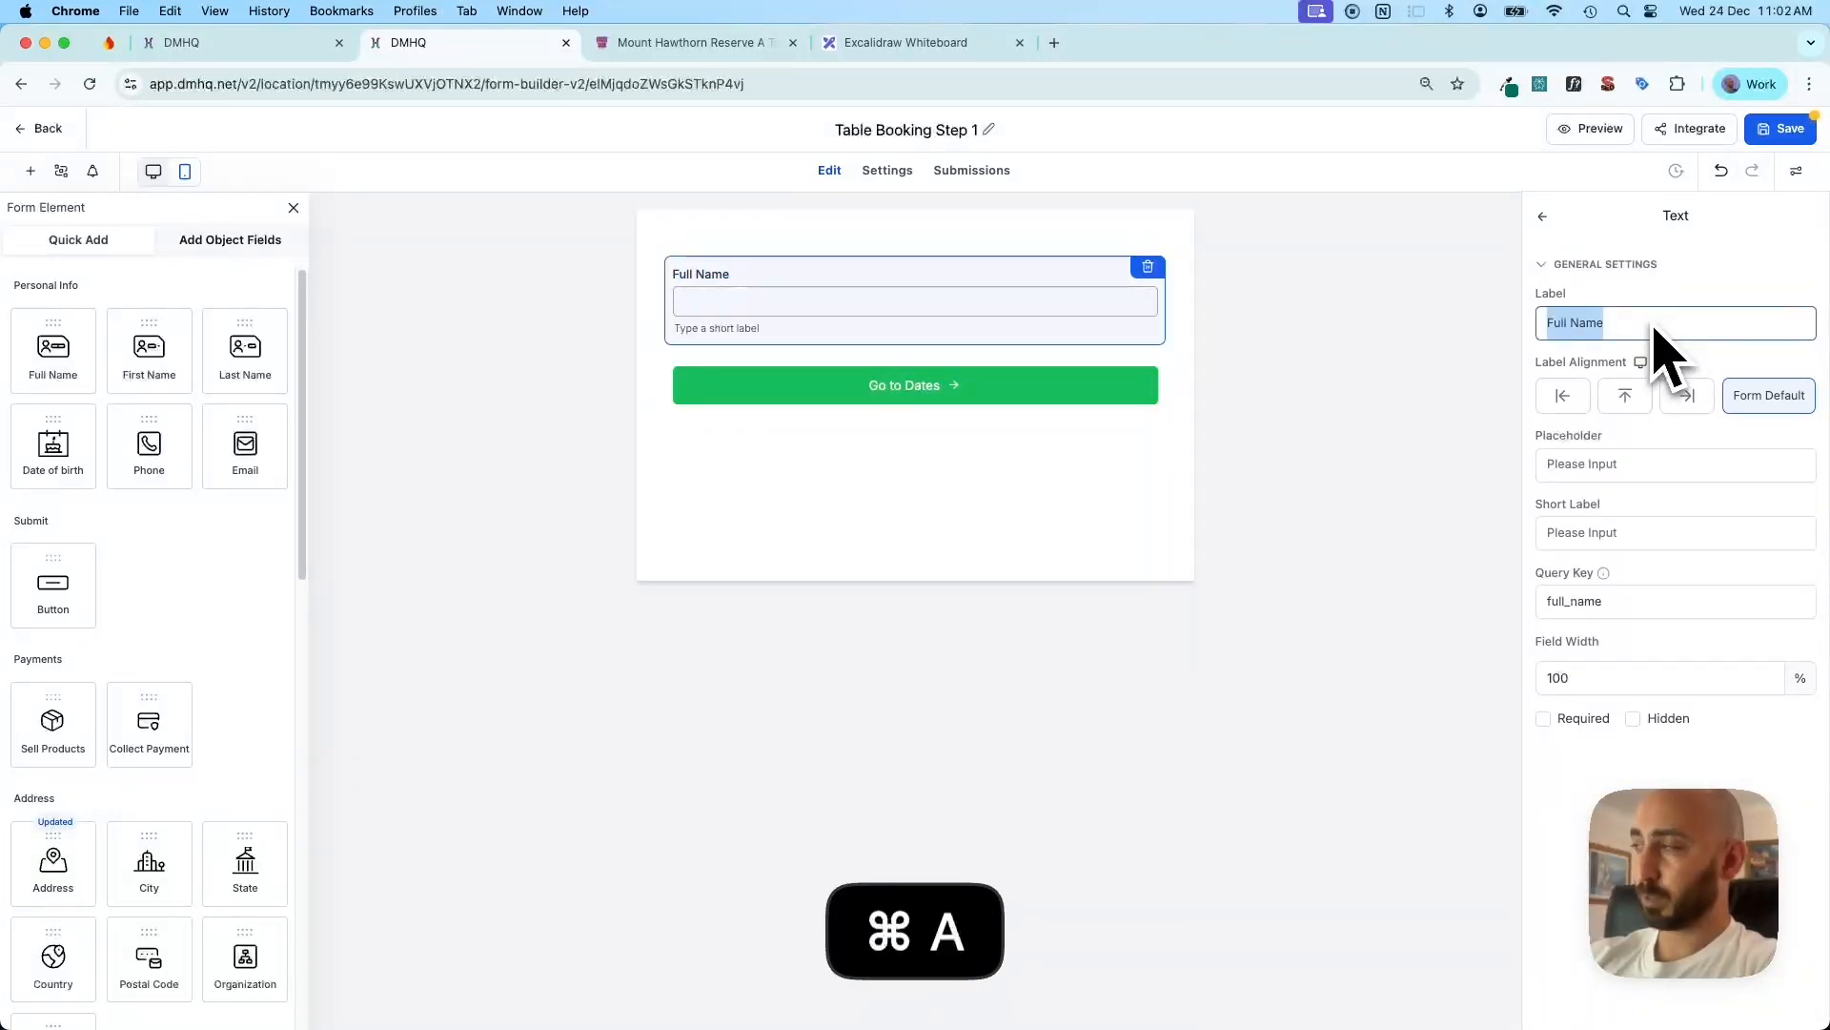
text(Booking )
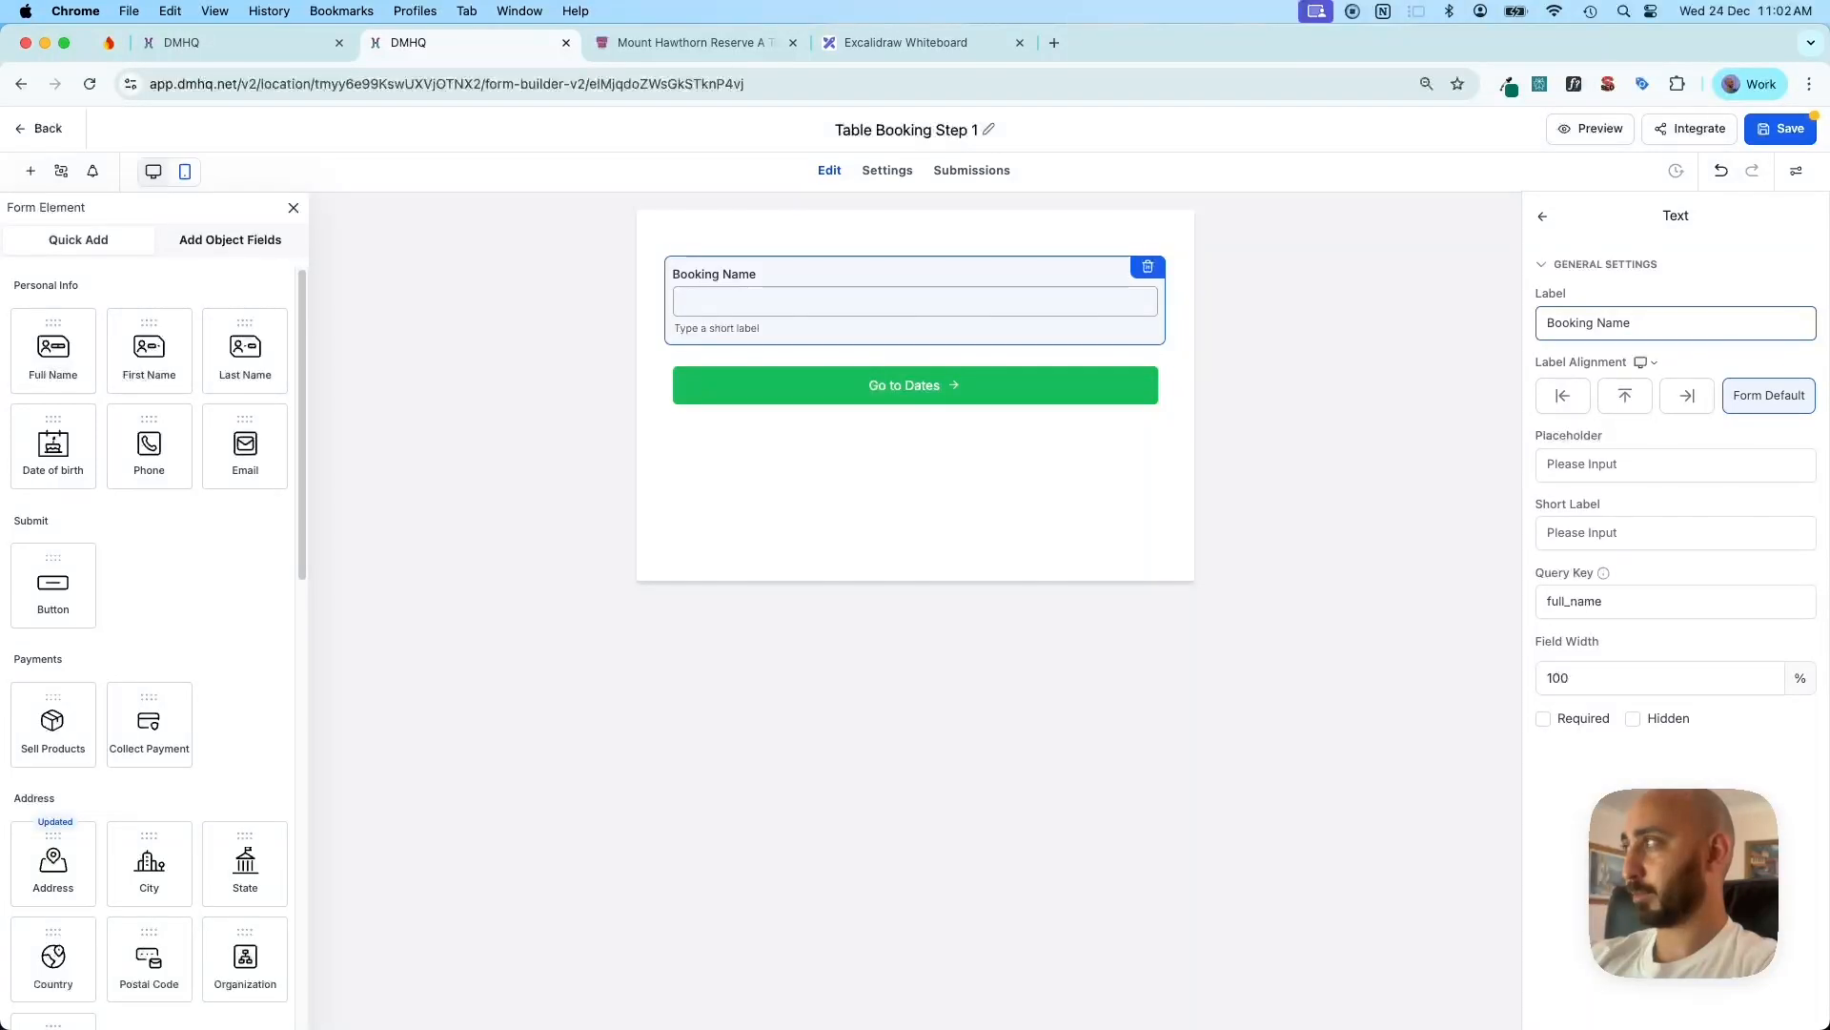
text(Name)
key(Left)
key(Left)
key(Left)
key(Left)
text(Fu)
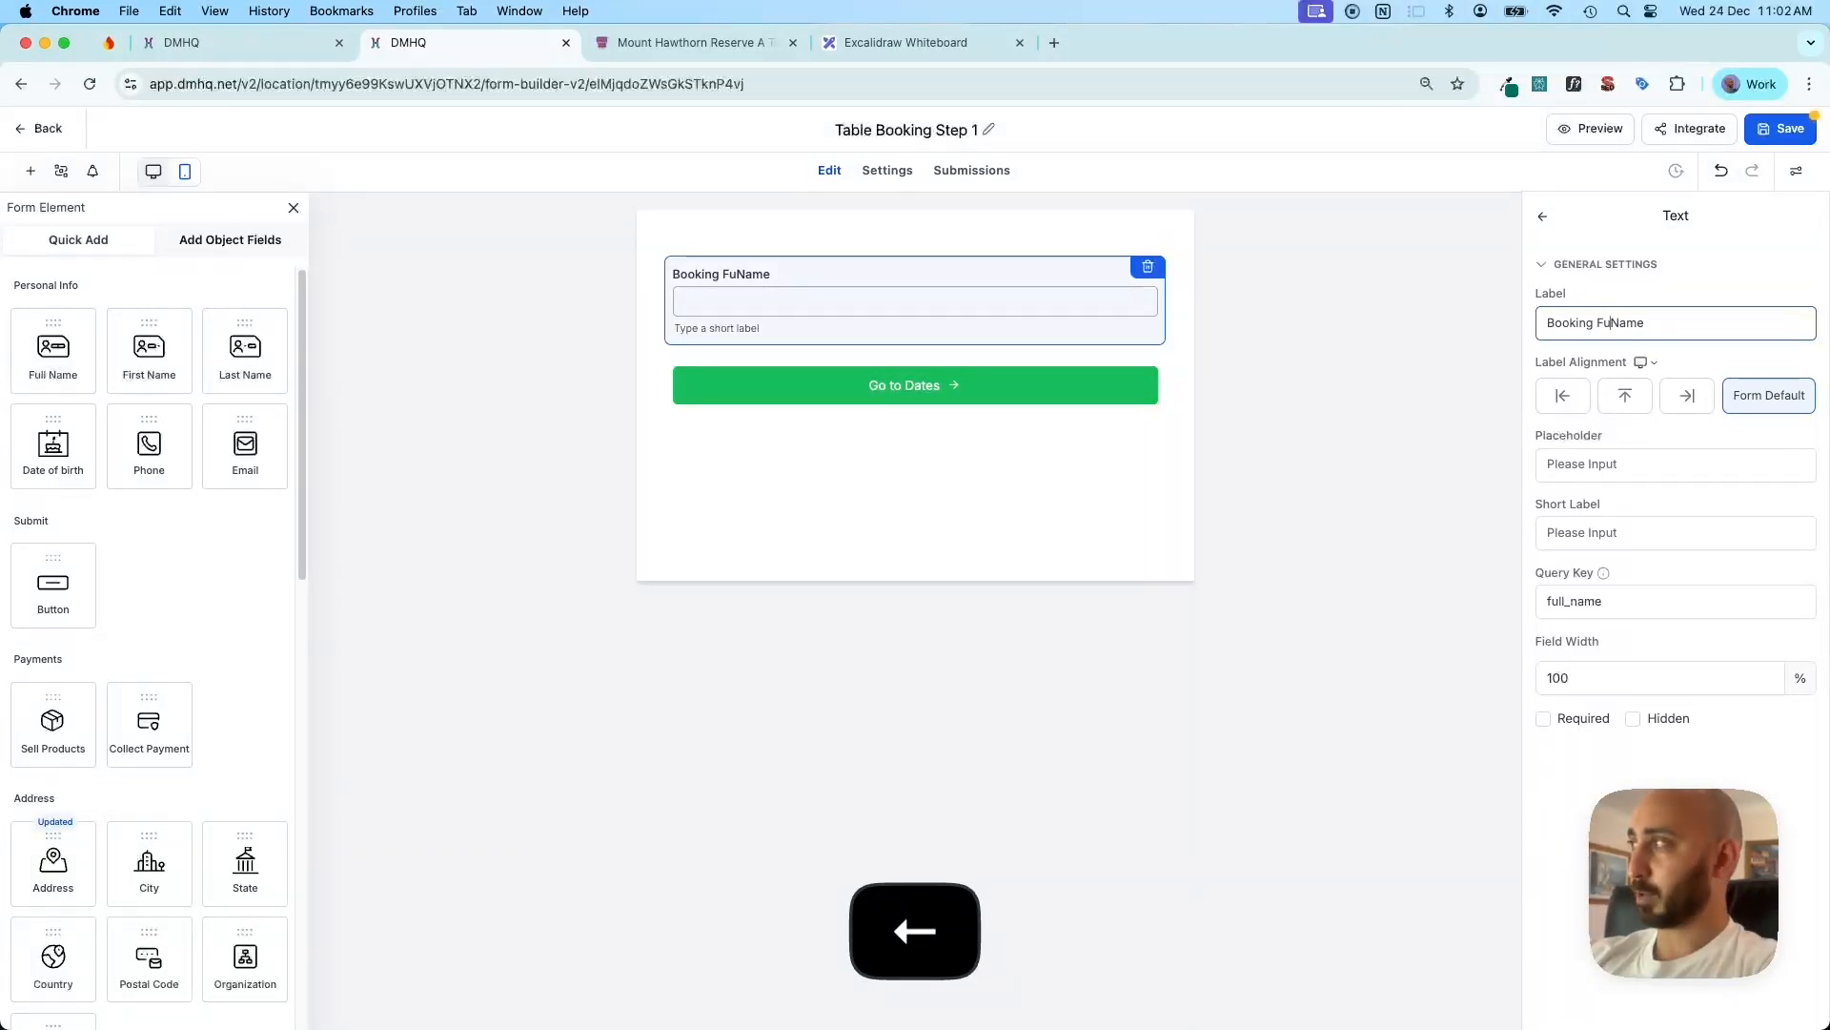
text(ll)
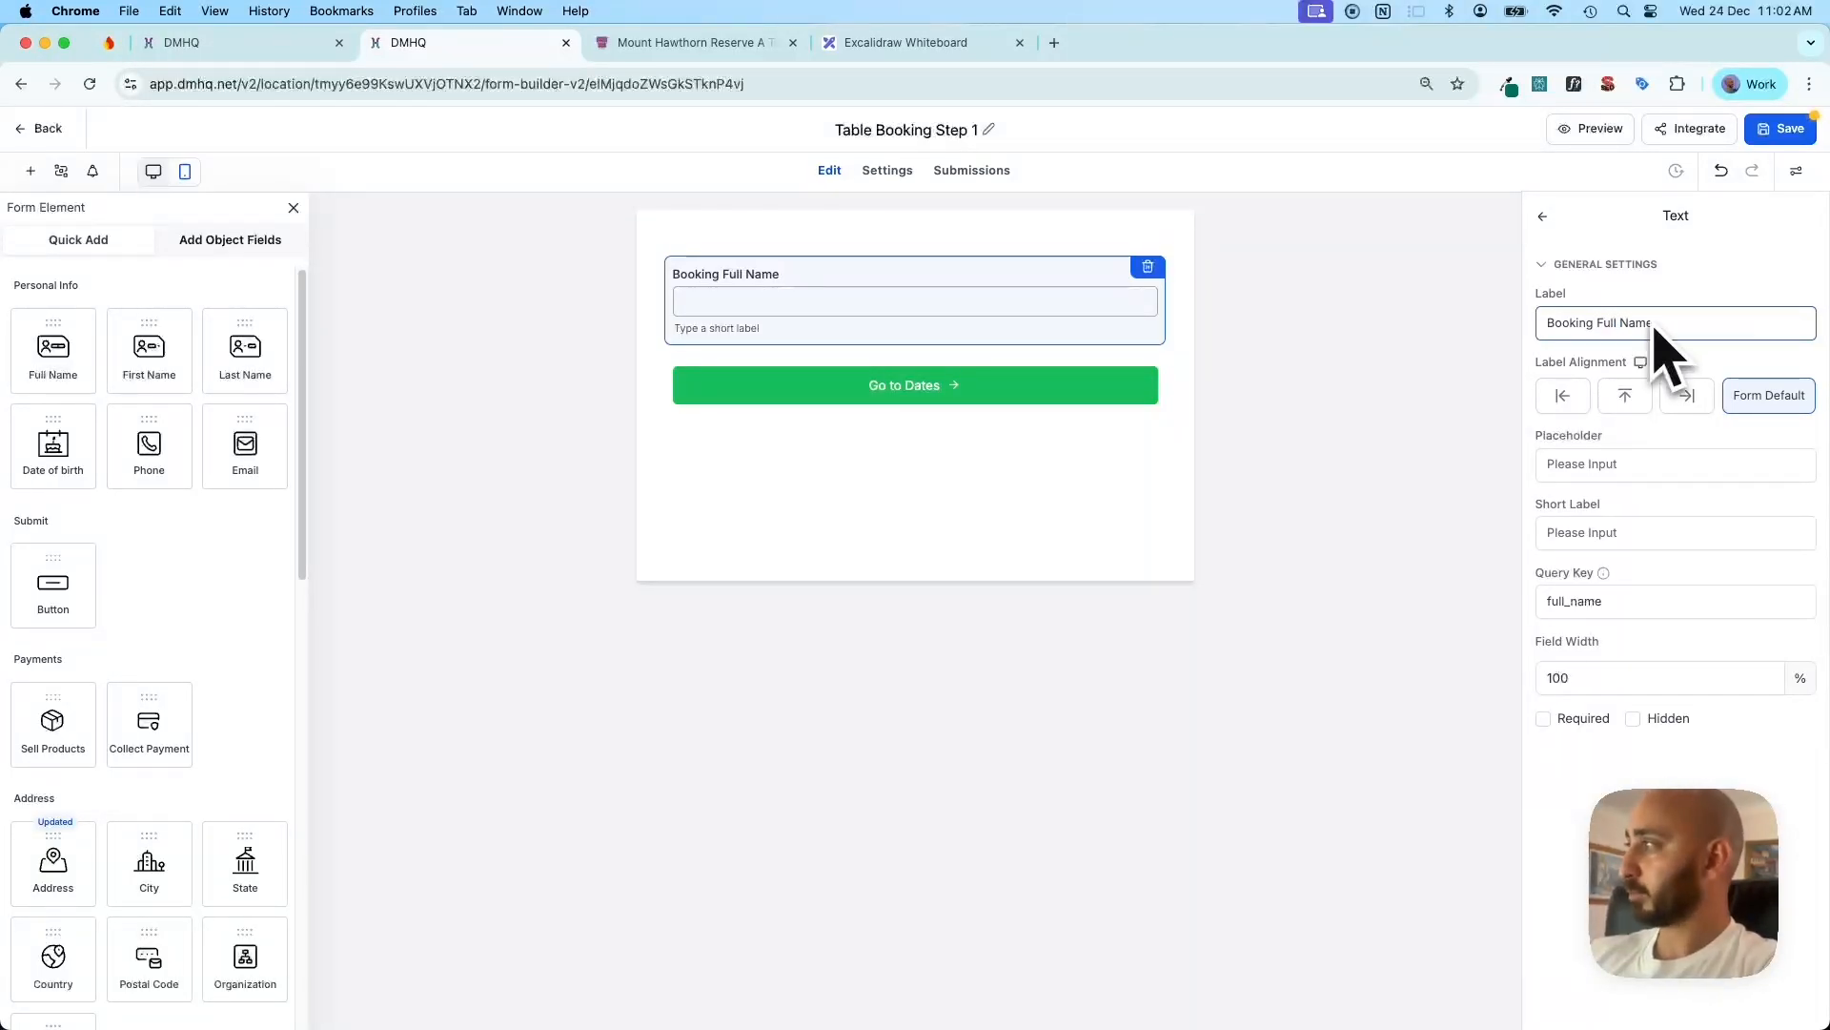
click(1554, 723)
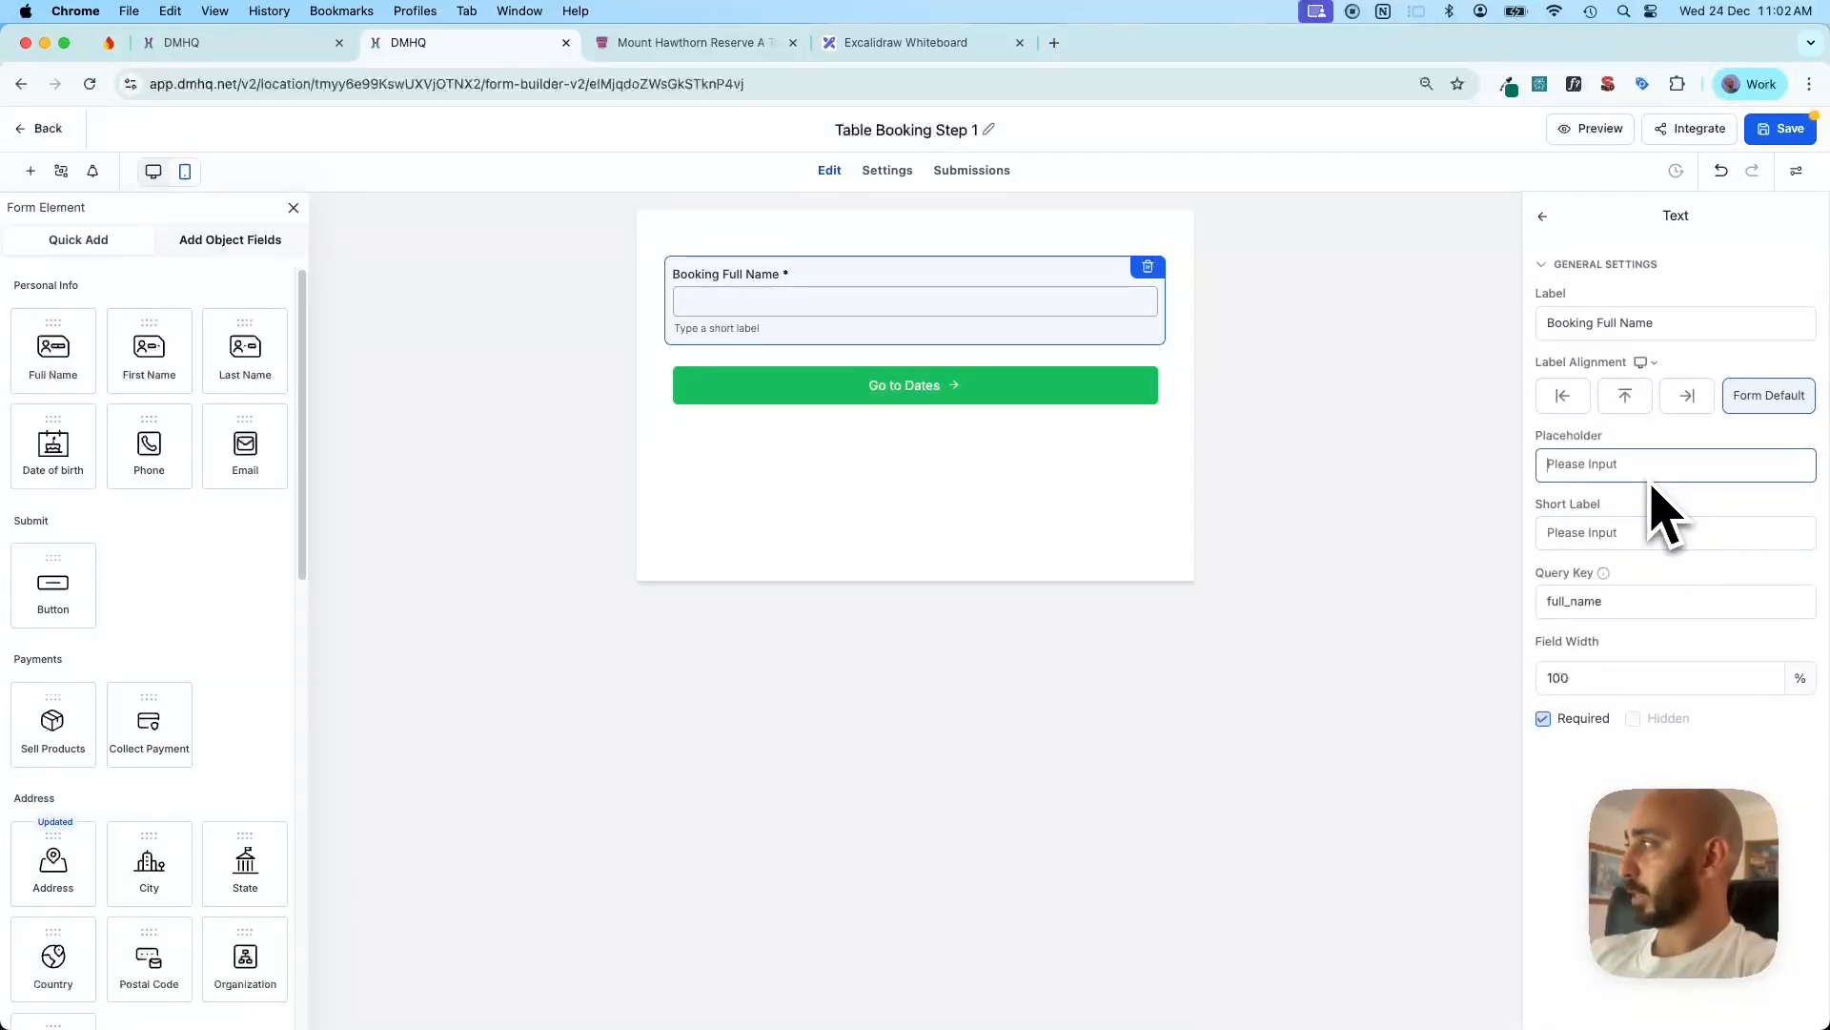
click(901, 482)
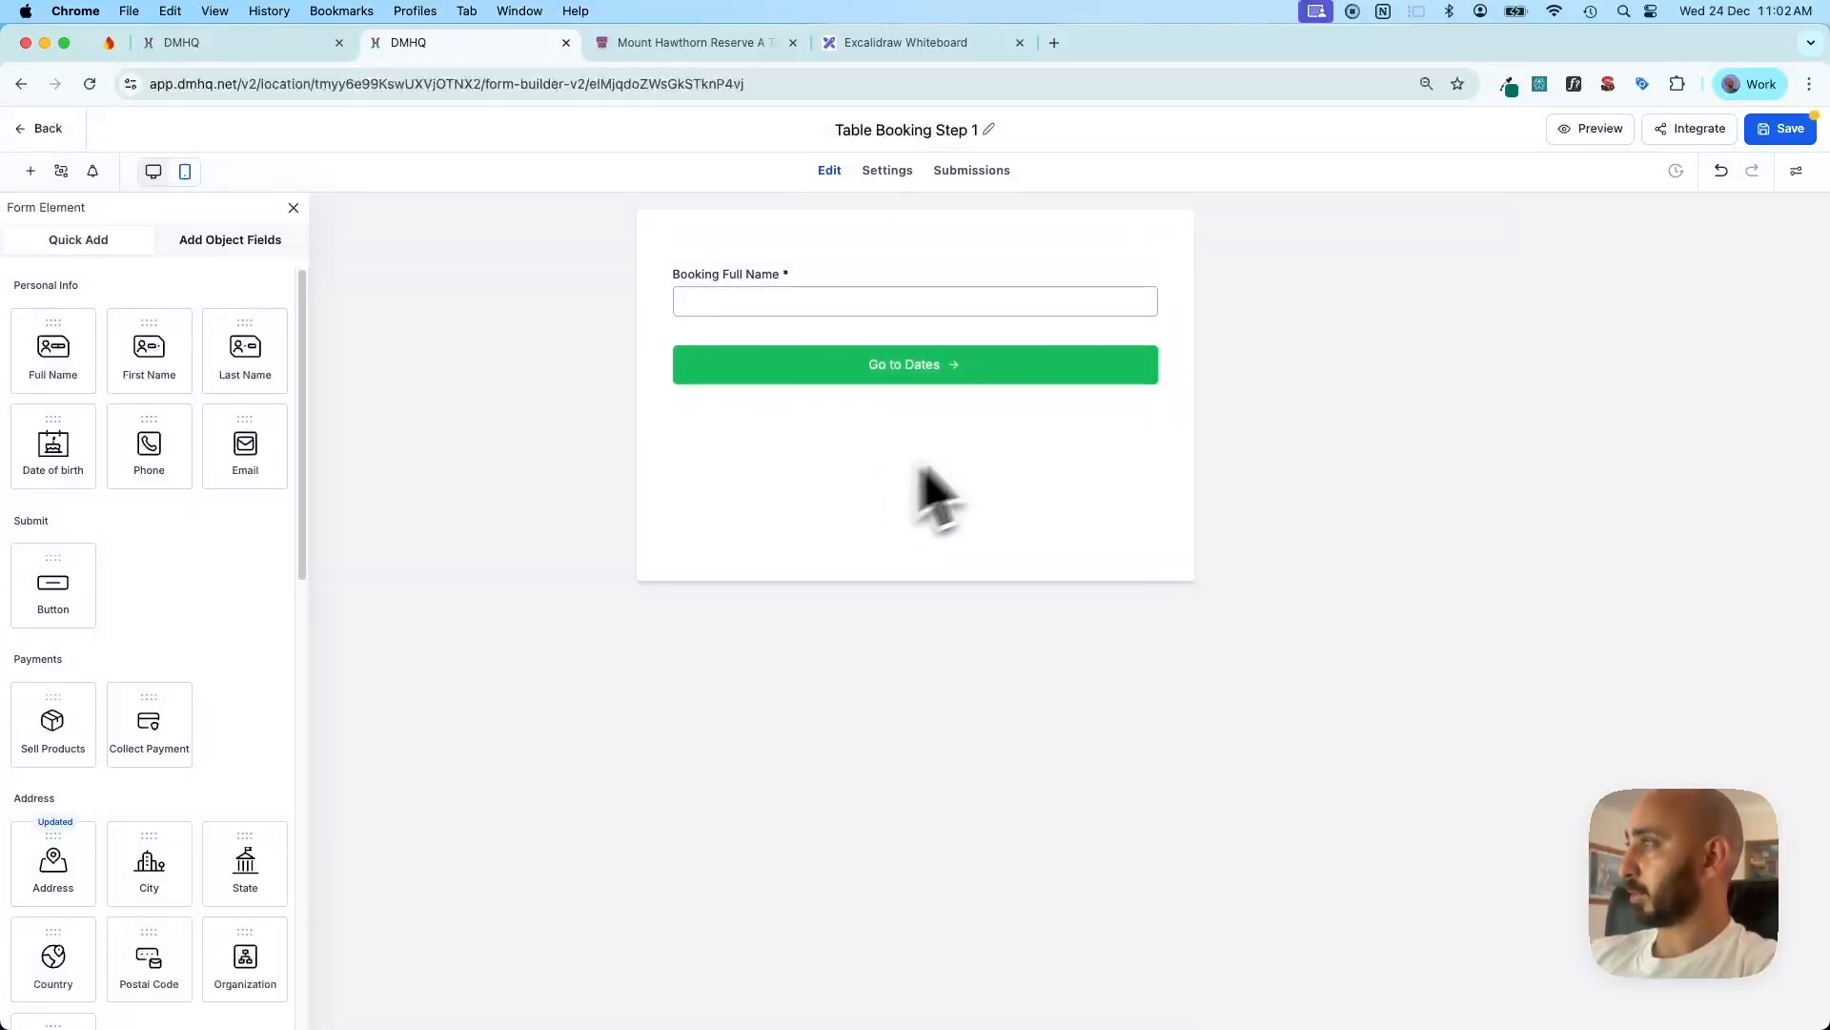
Show the contact object fields available for the form and expand the Booking Info group
scroll(205, 401, down, 3)
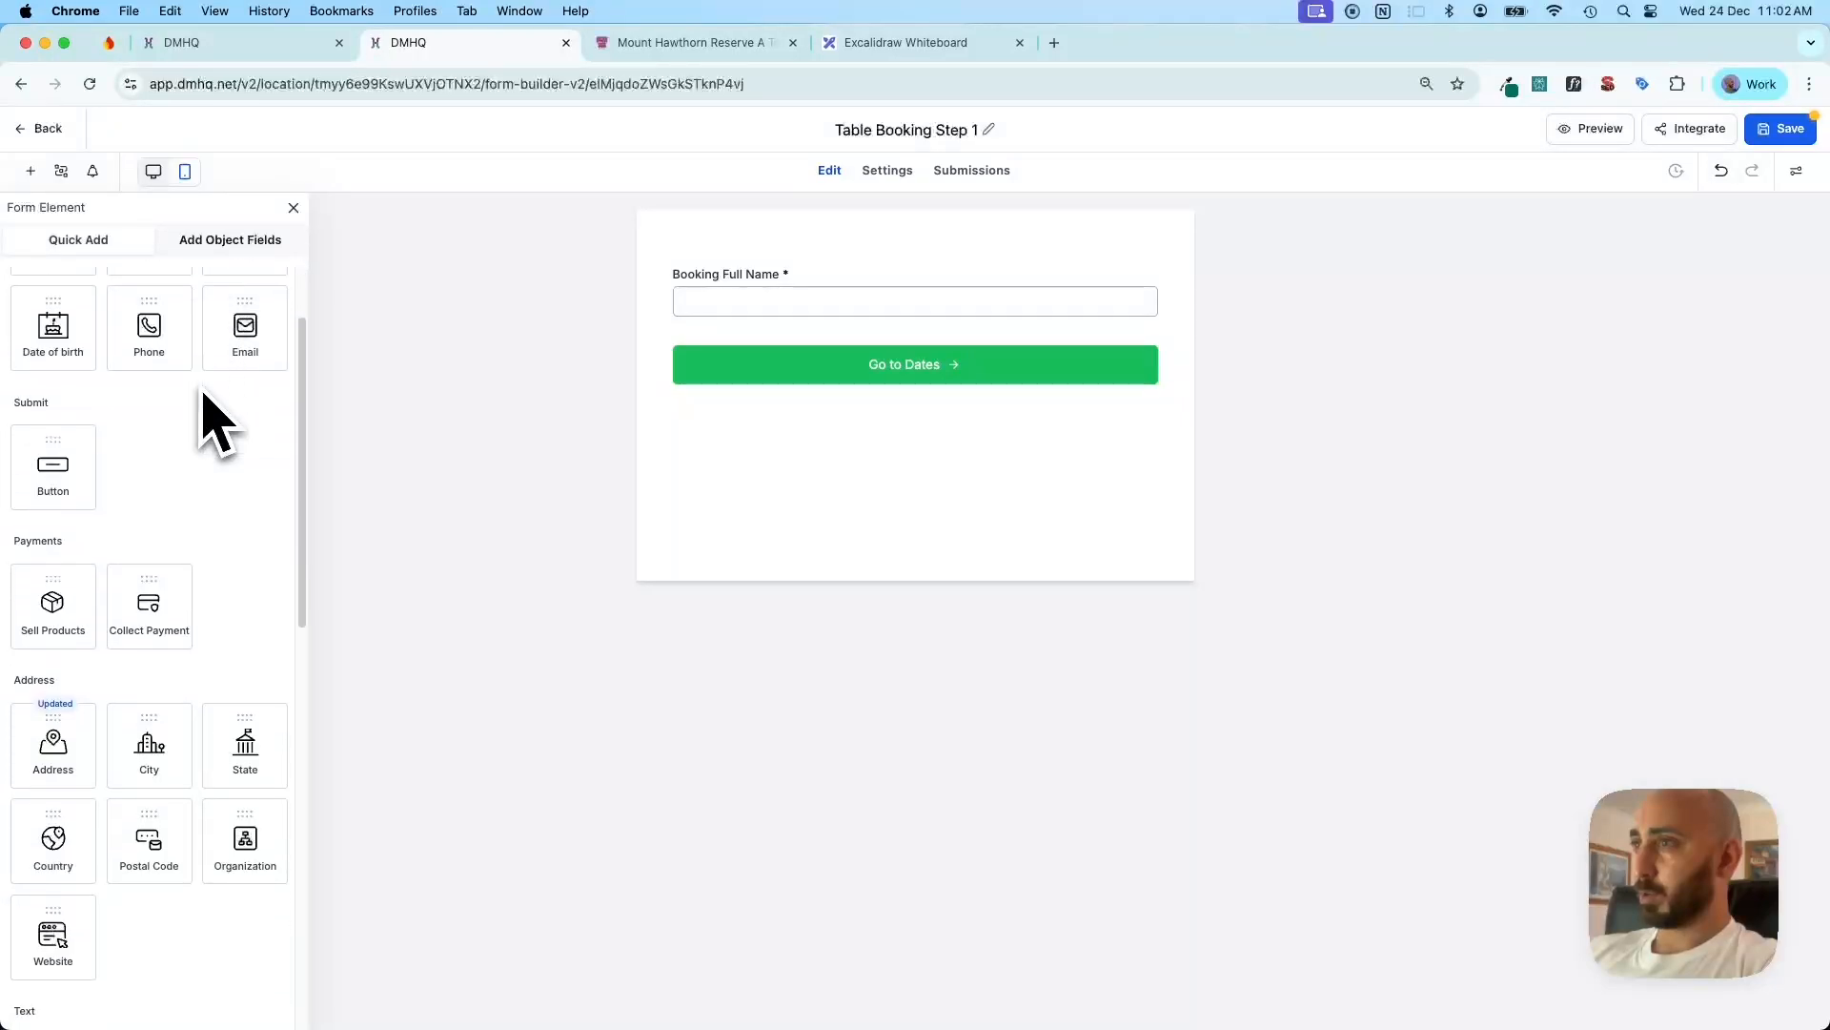
click(250, 241)
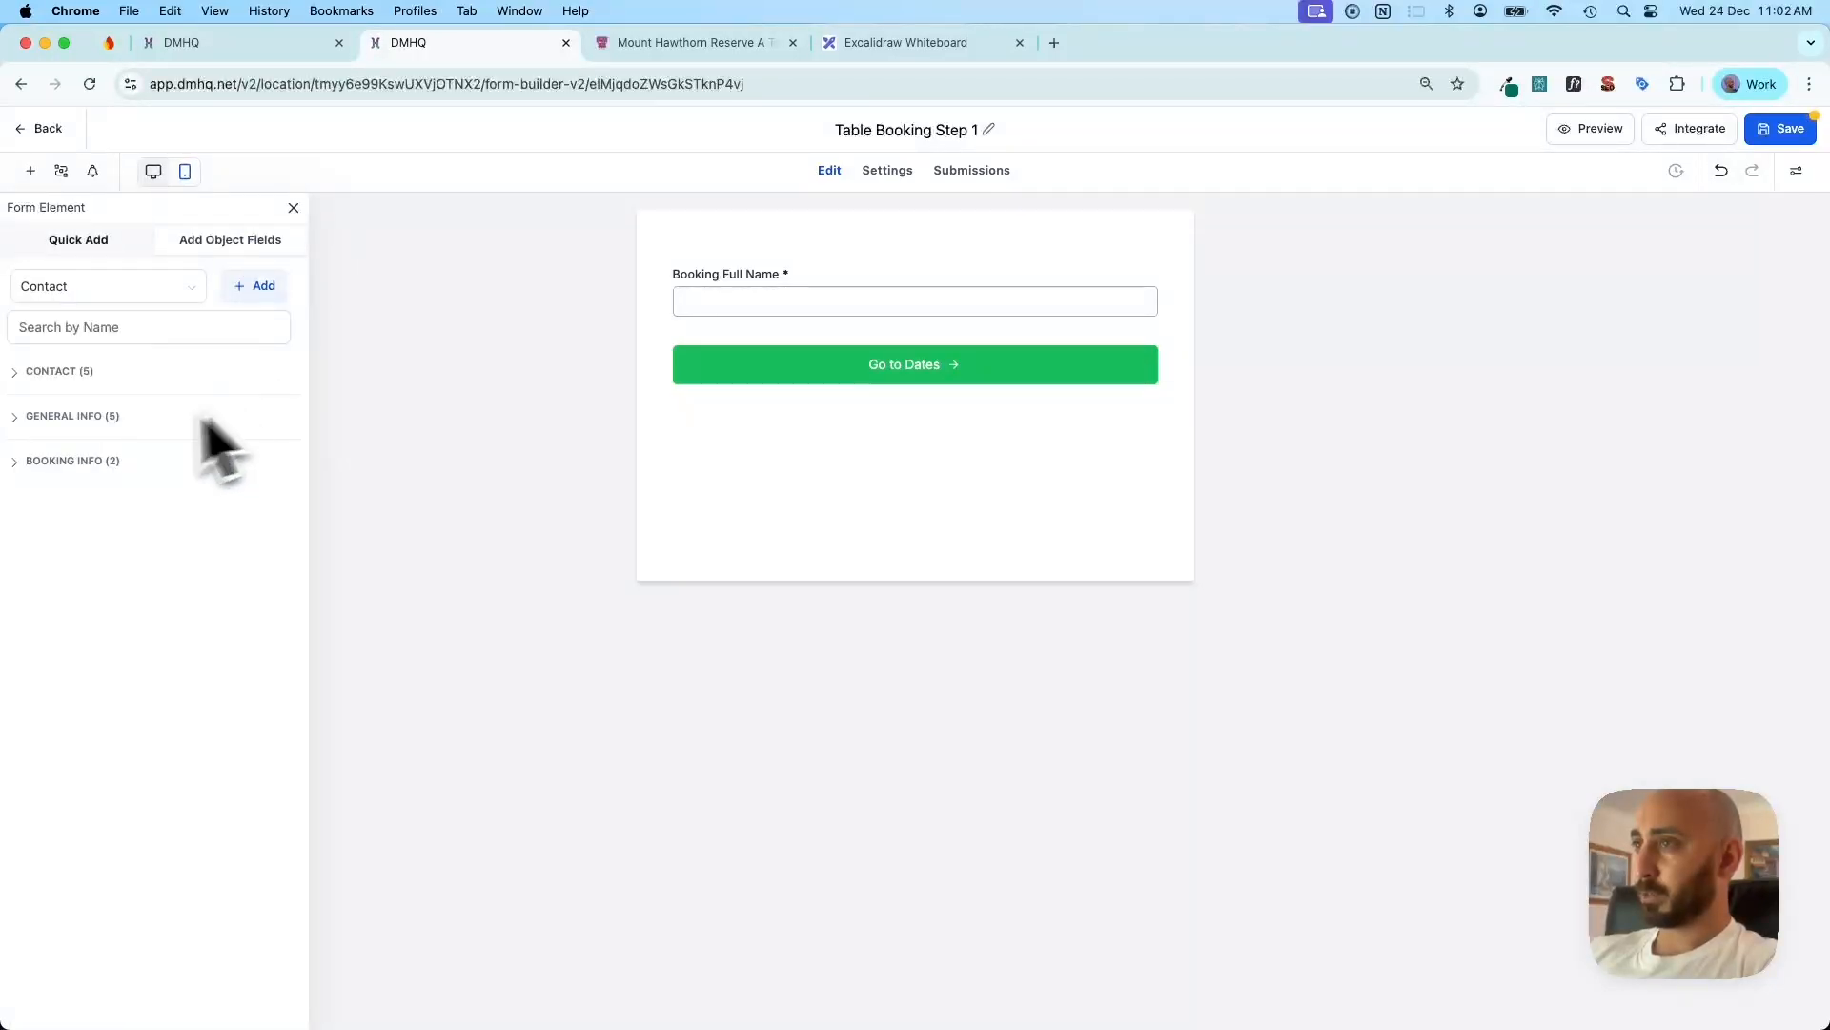
click(19, 463)
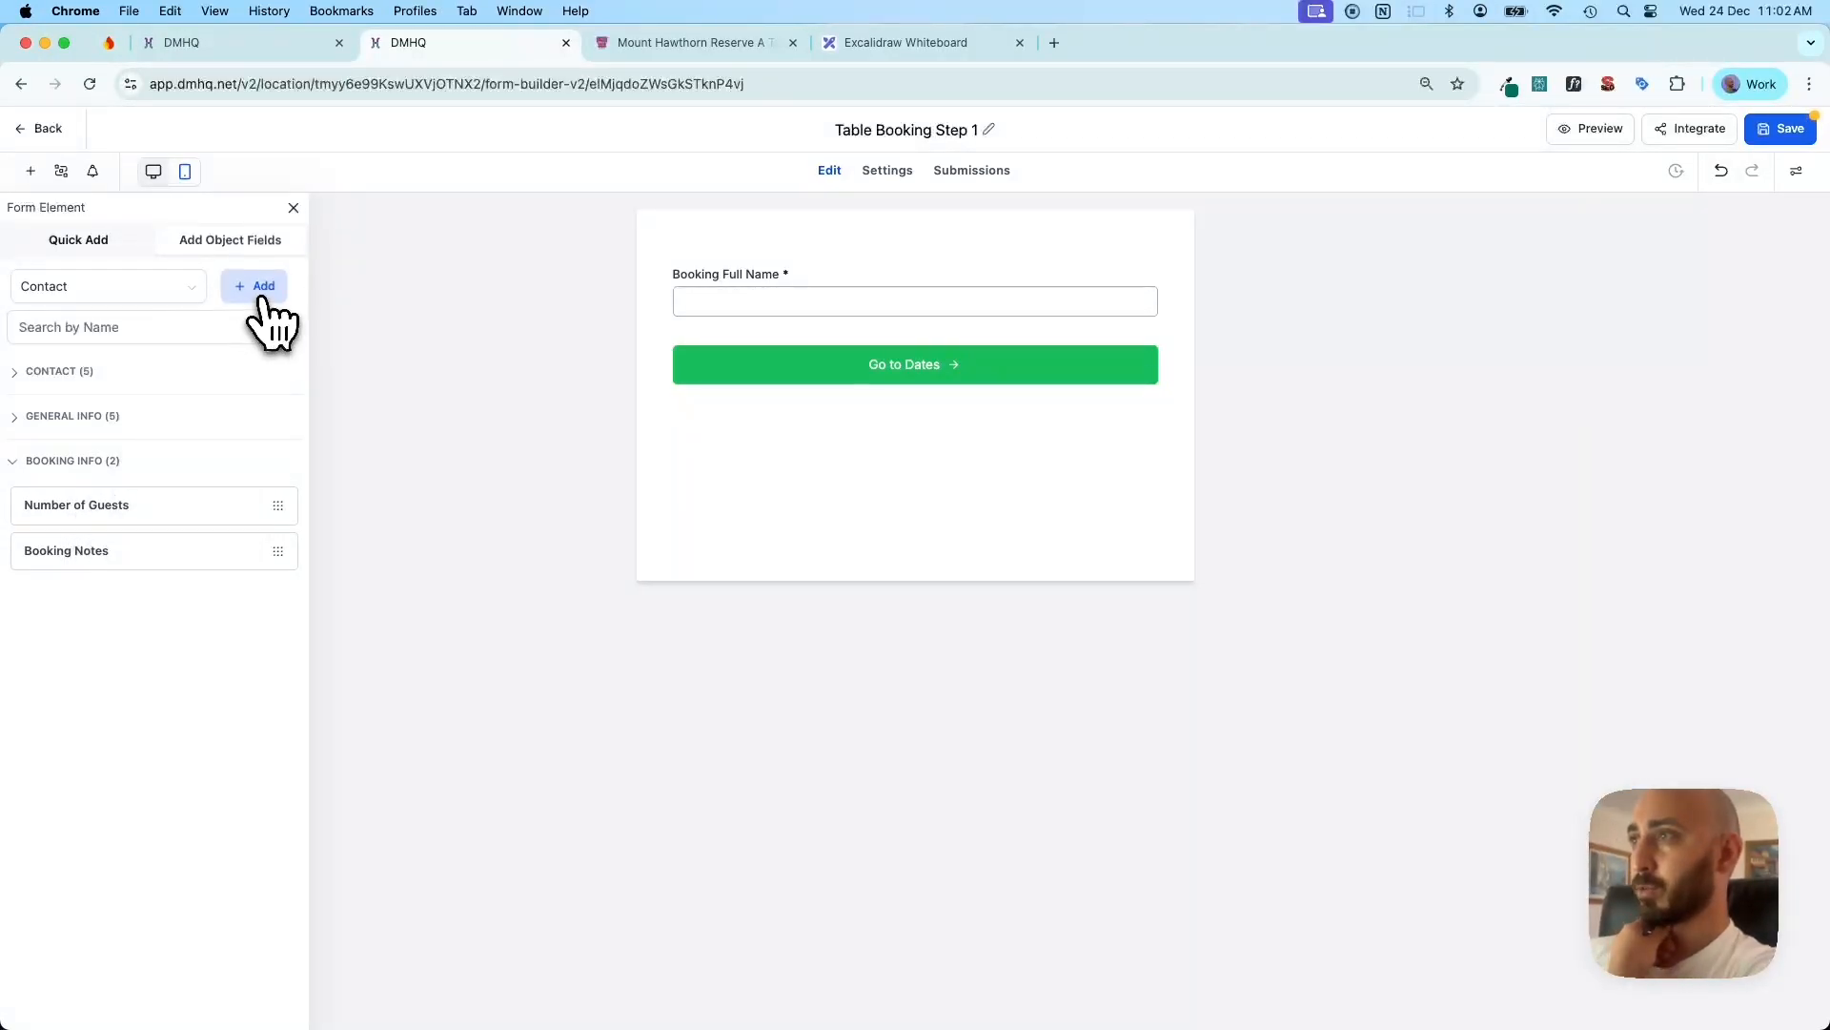
click(257, 288)
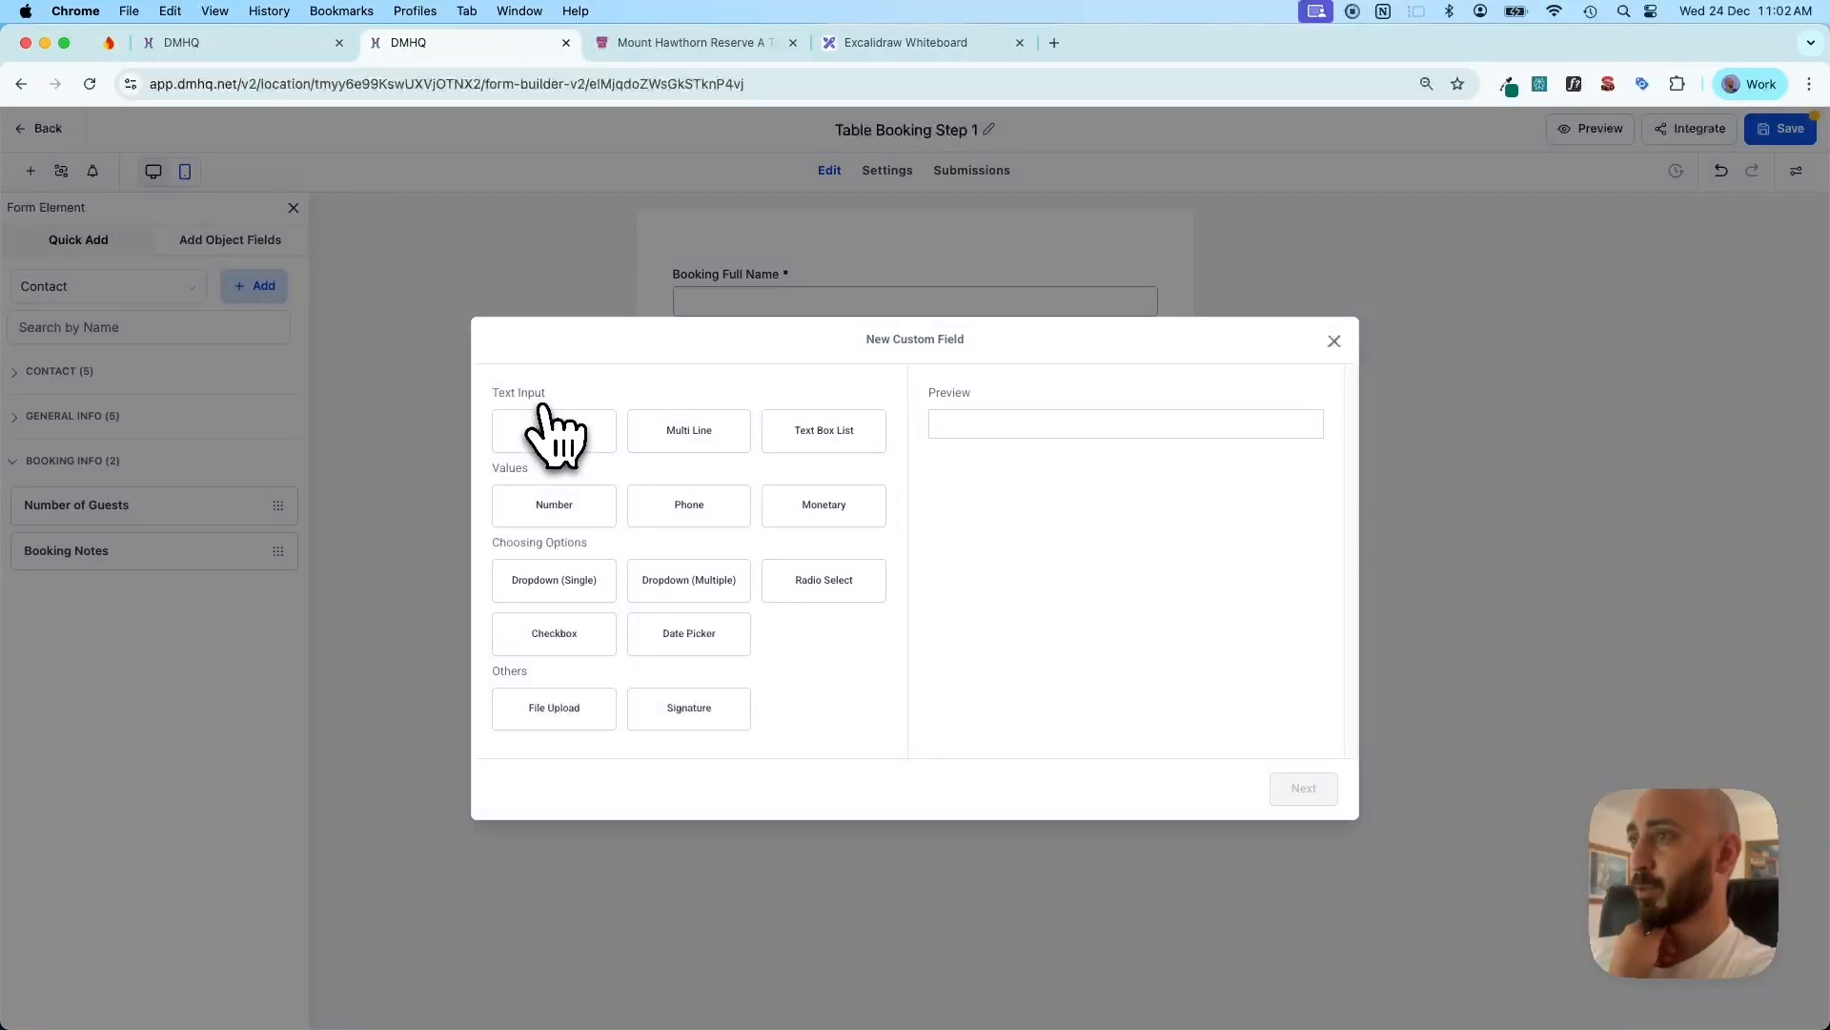
click(577, 503)
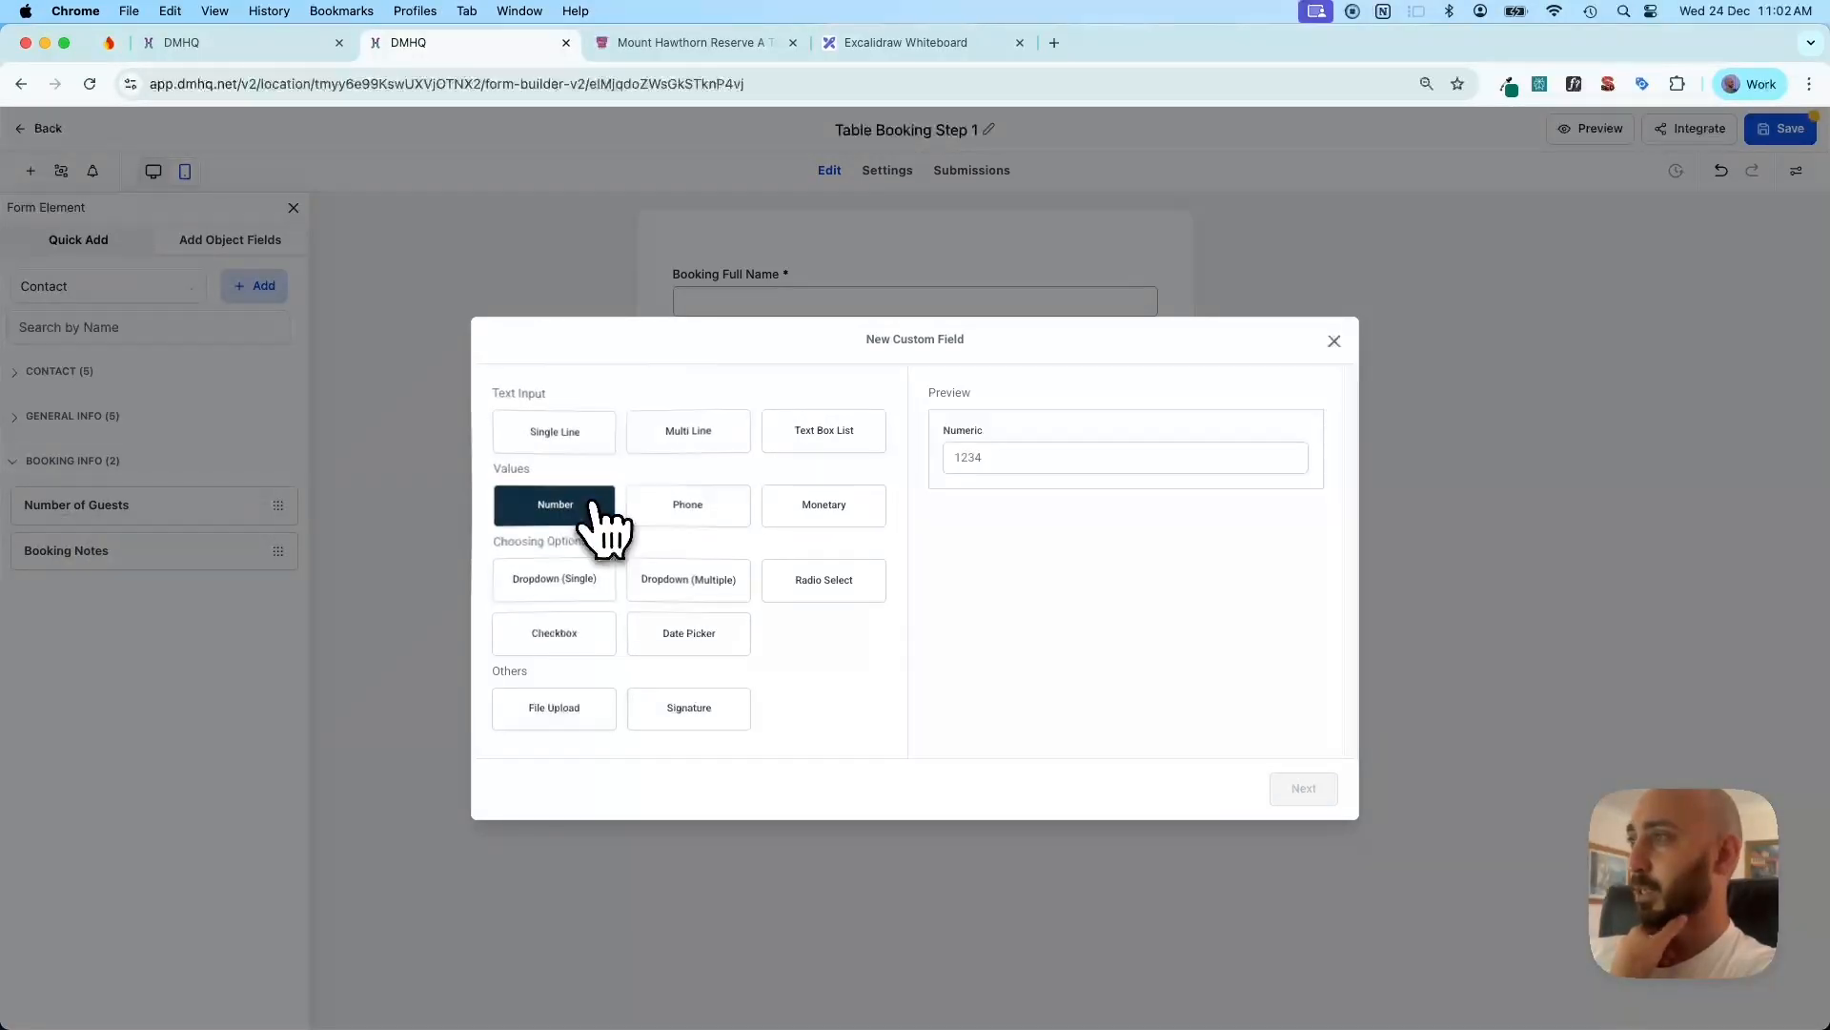
click(1335, 341)
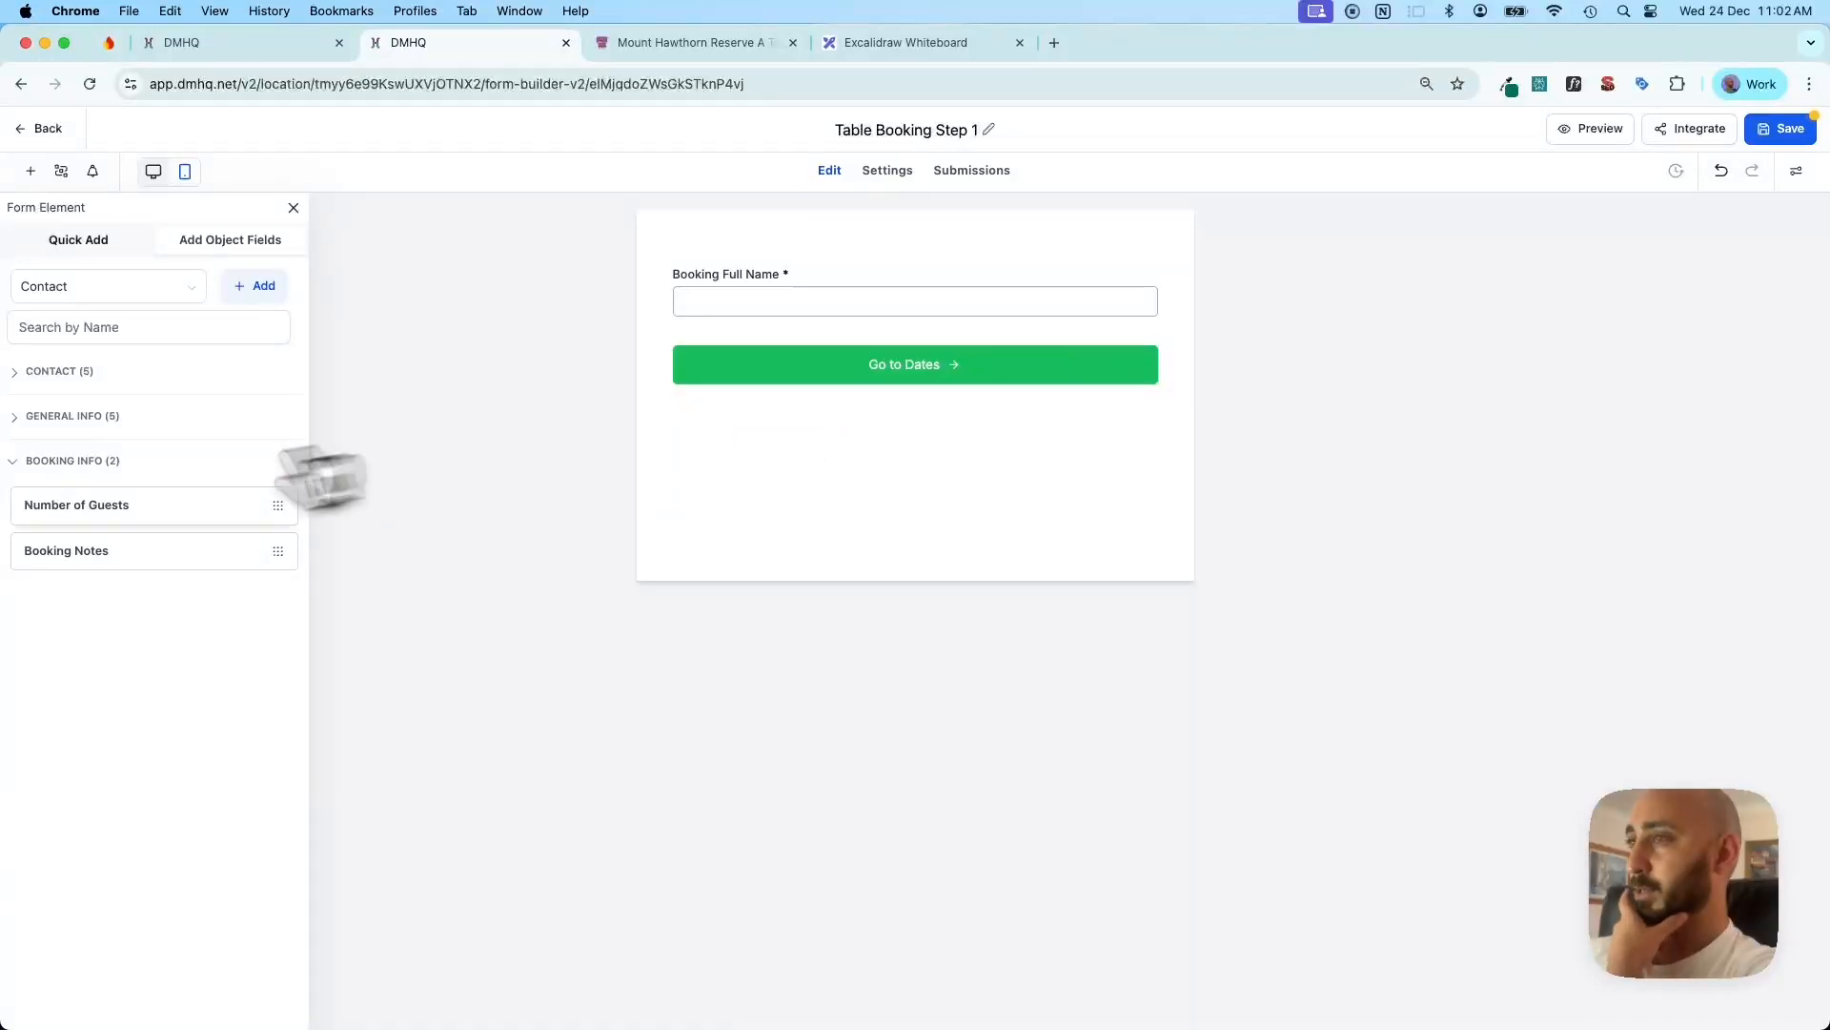
click(254, 288)
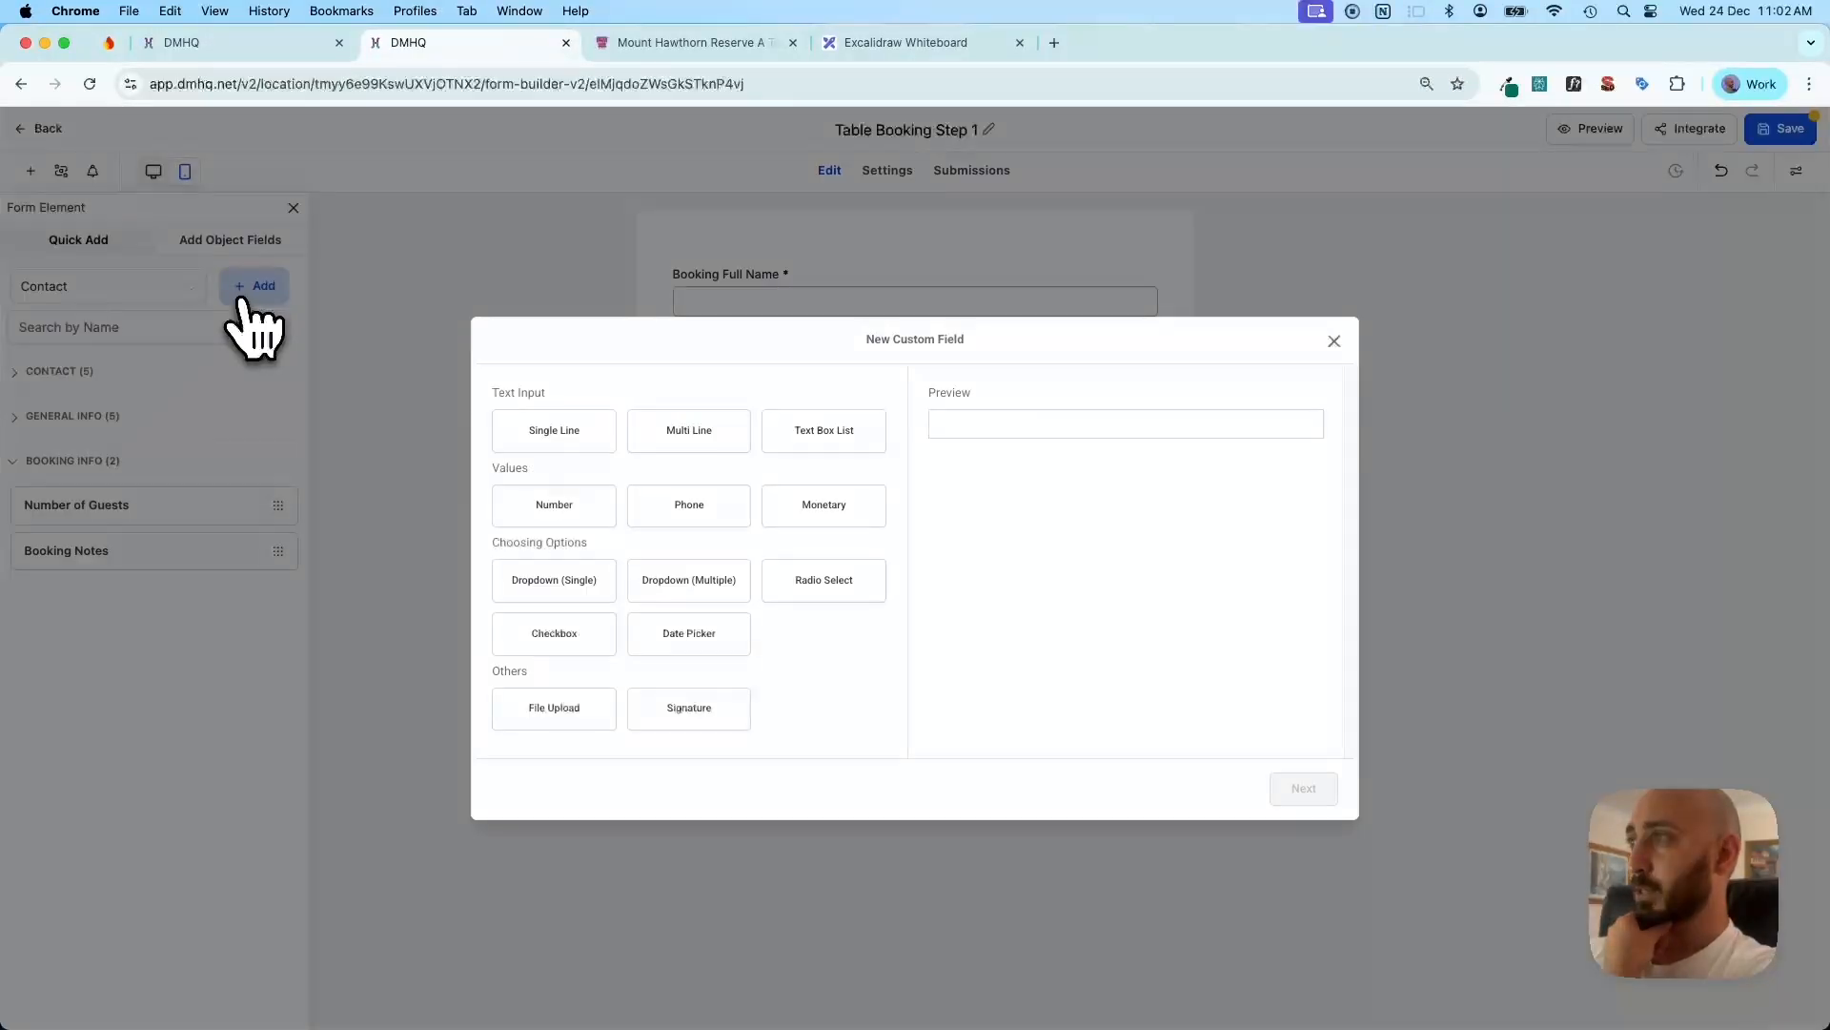
click(689, 434)
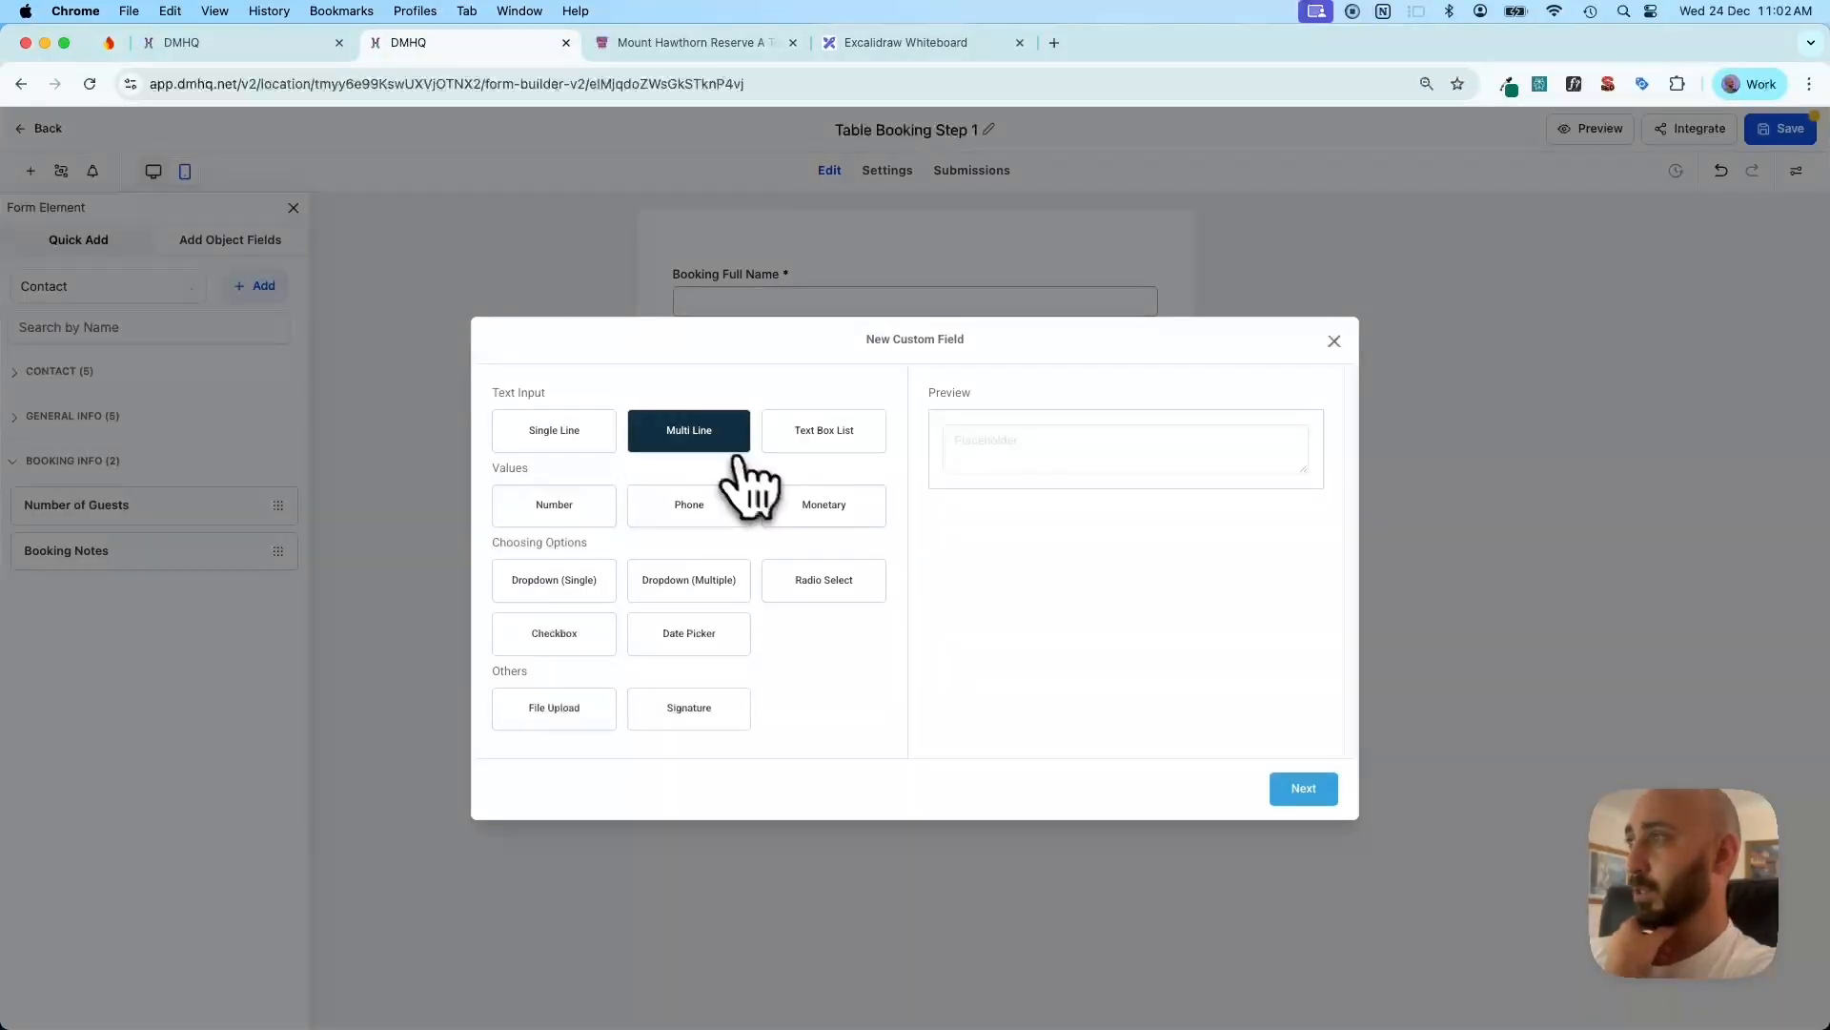
click(1334, 342)
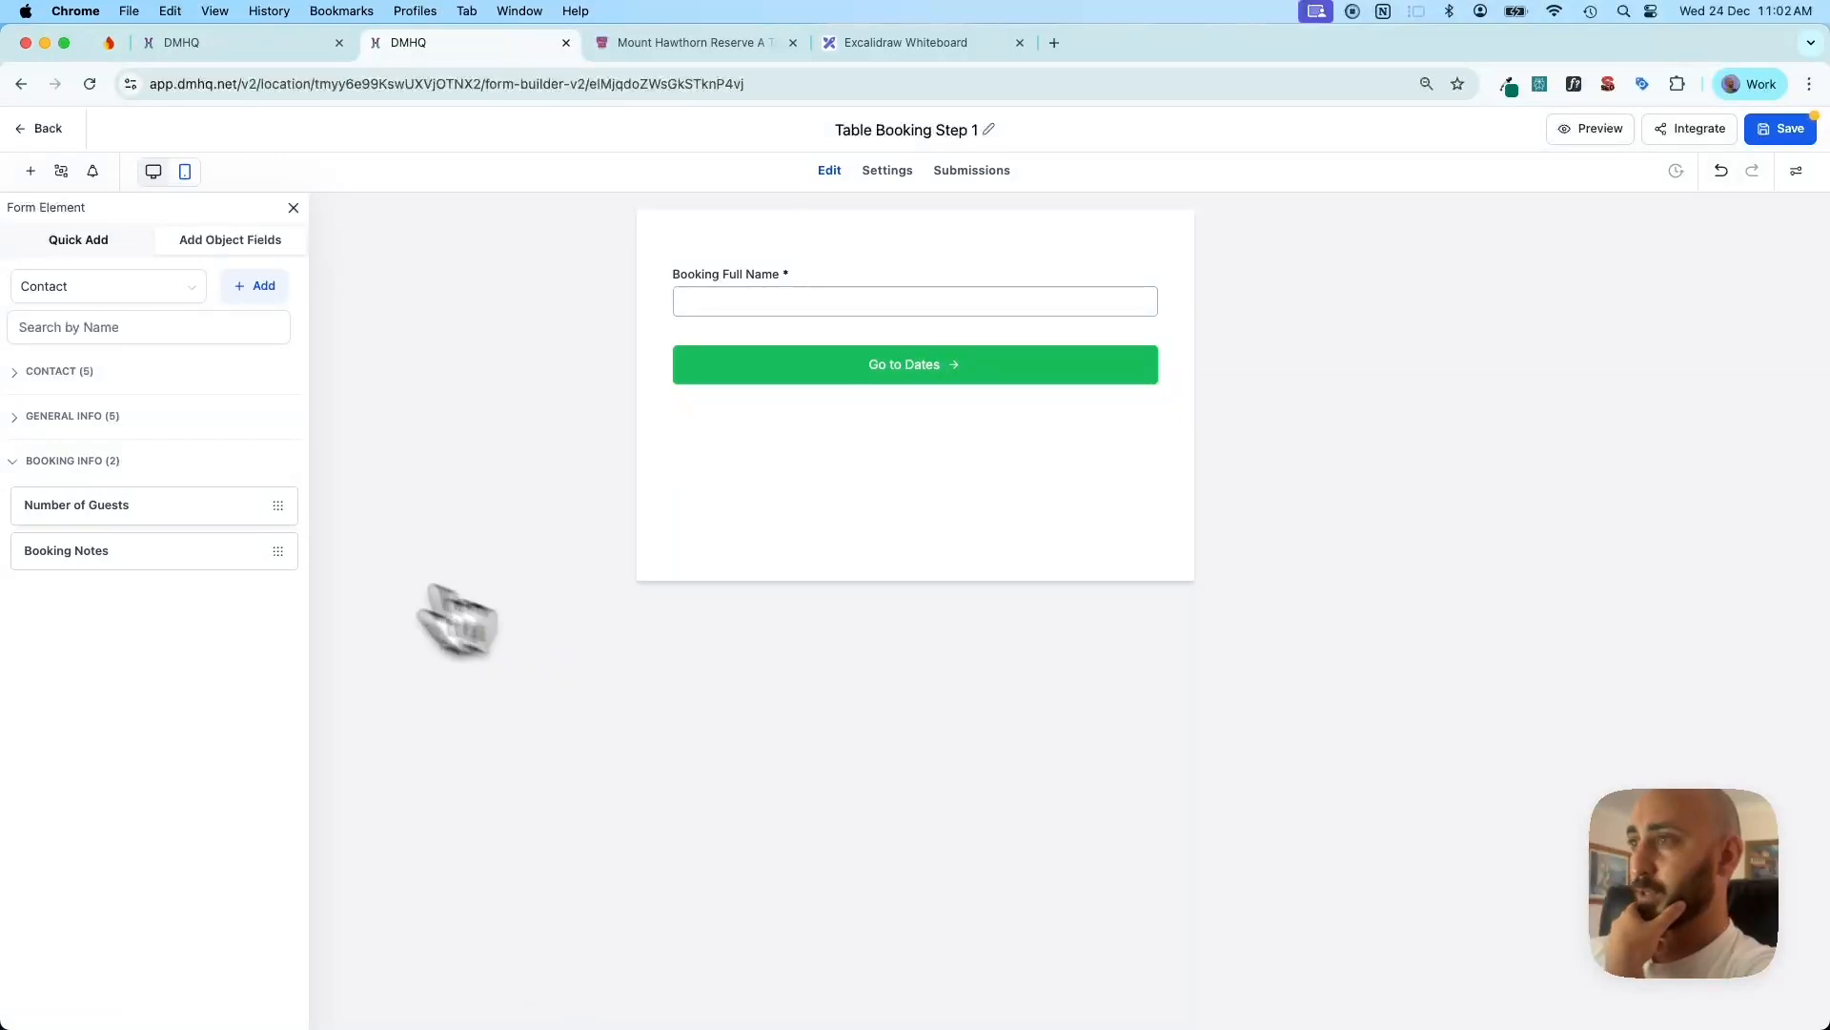
Add the Number of Guests field and an optional Email field between the full name field and the "Go to Dates" button
drag(153, 520, 825, 405)
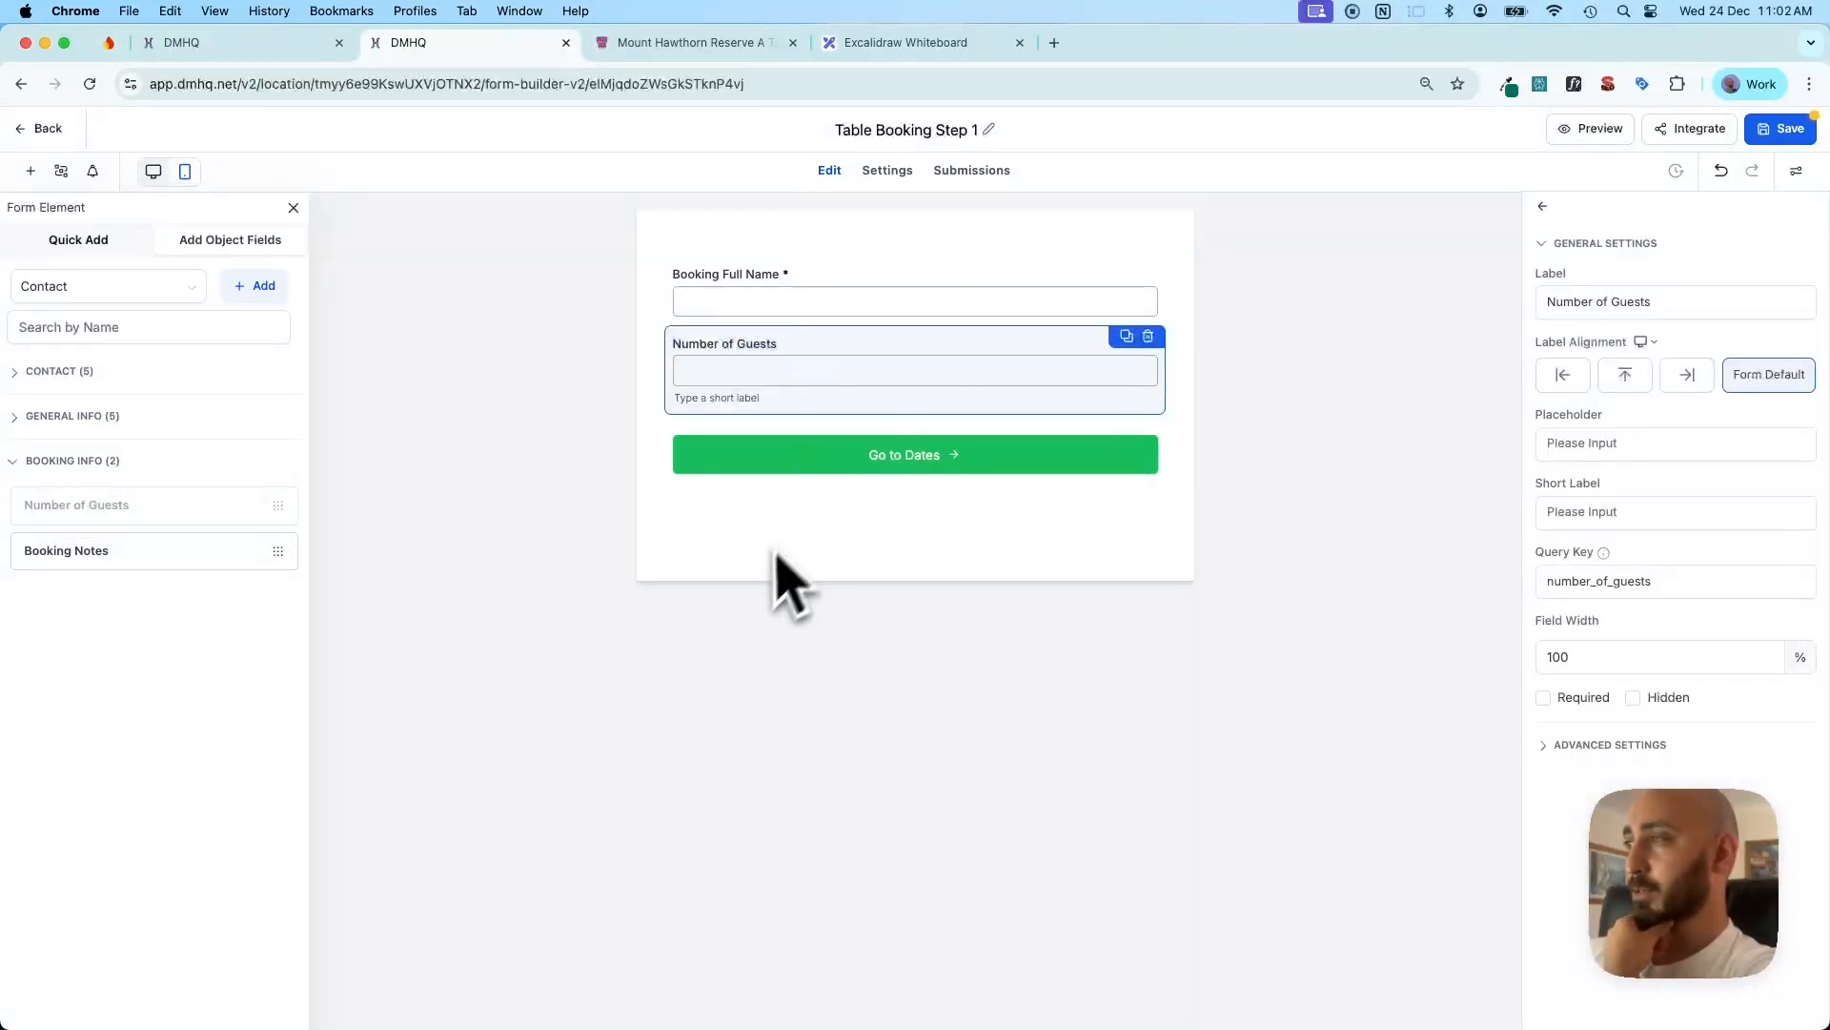
click(761, 615)
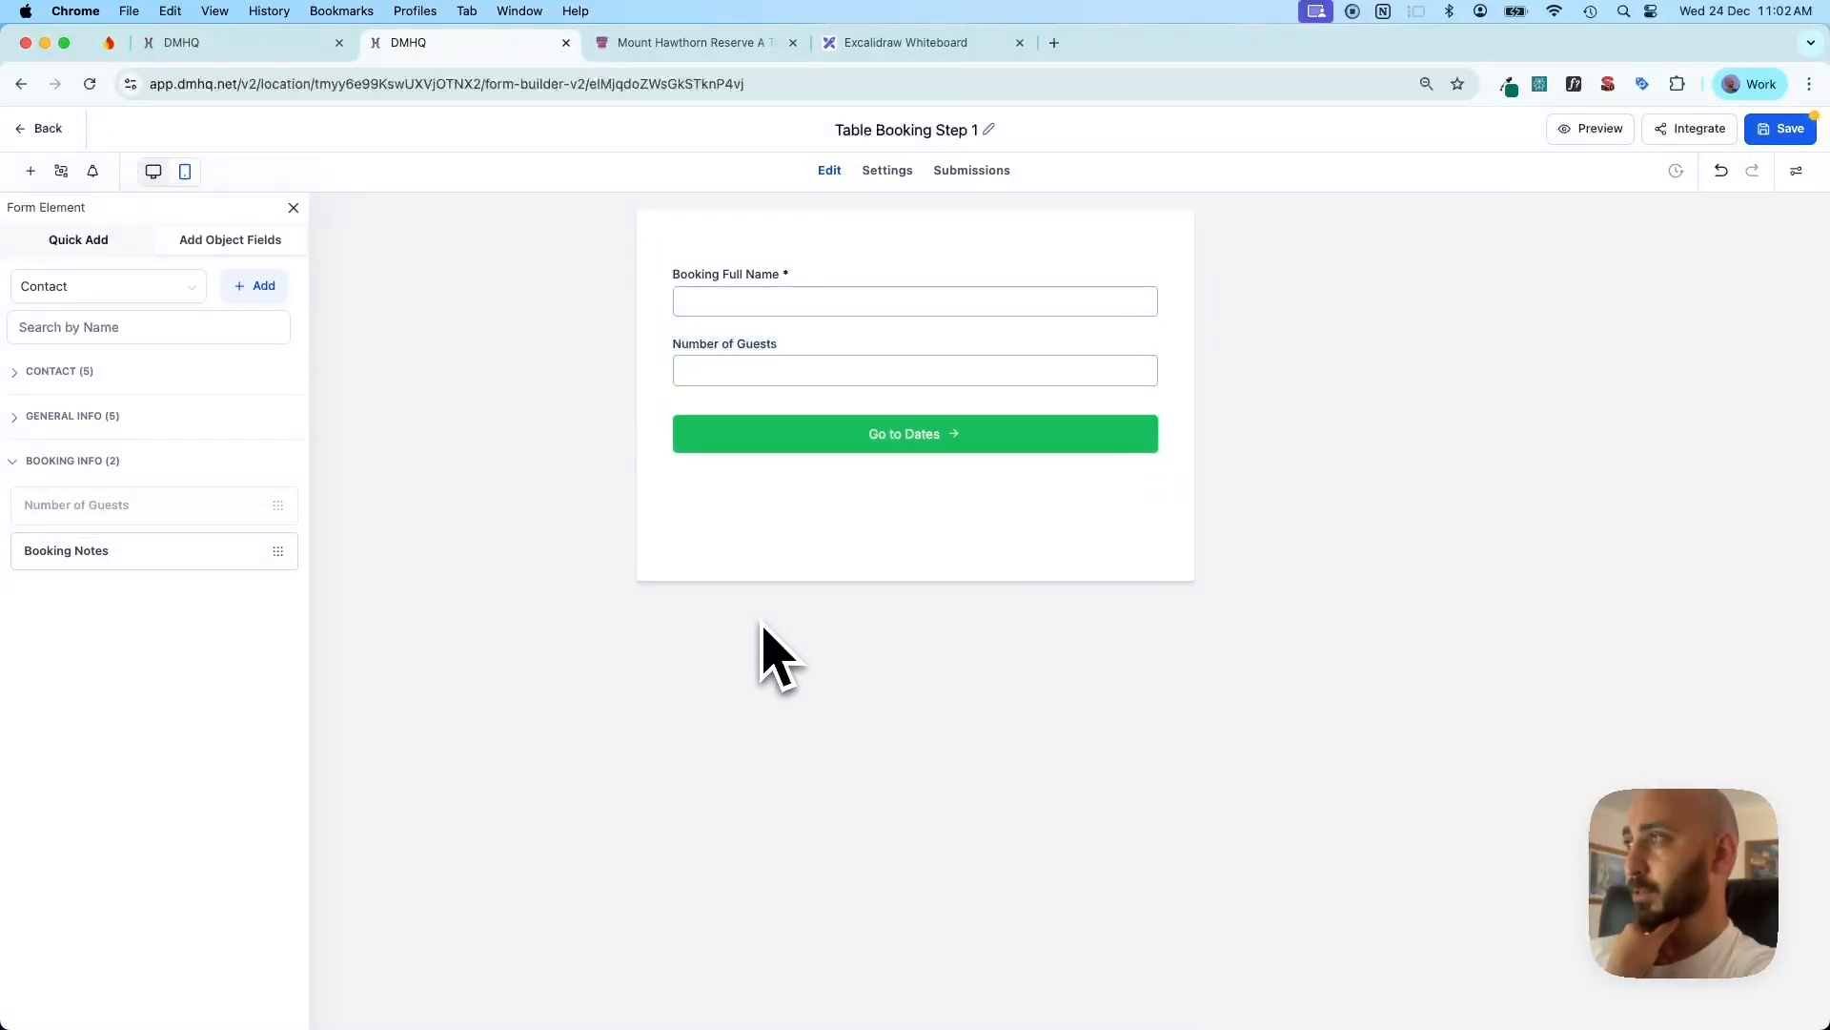
click(15, 372)
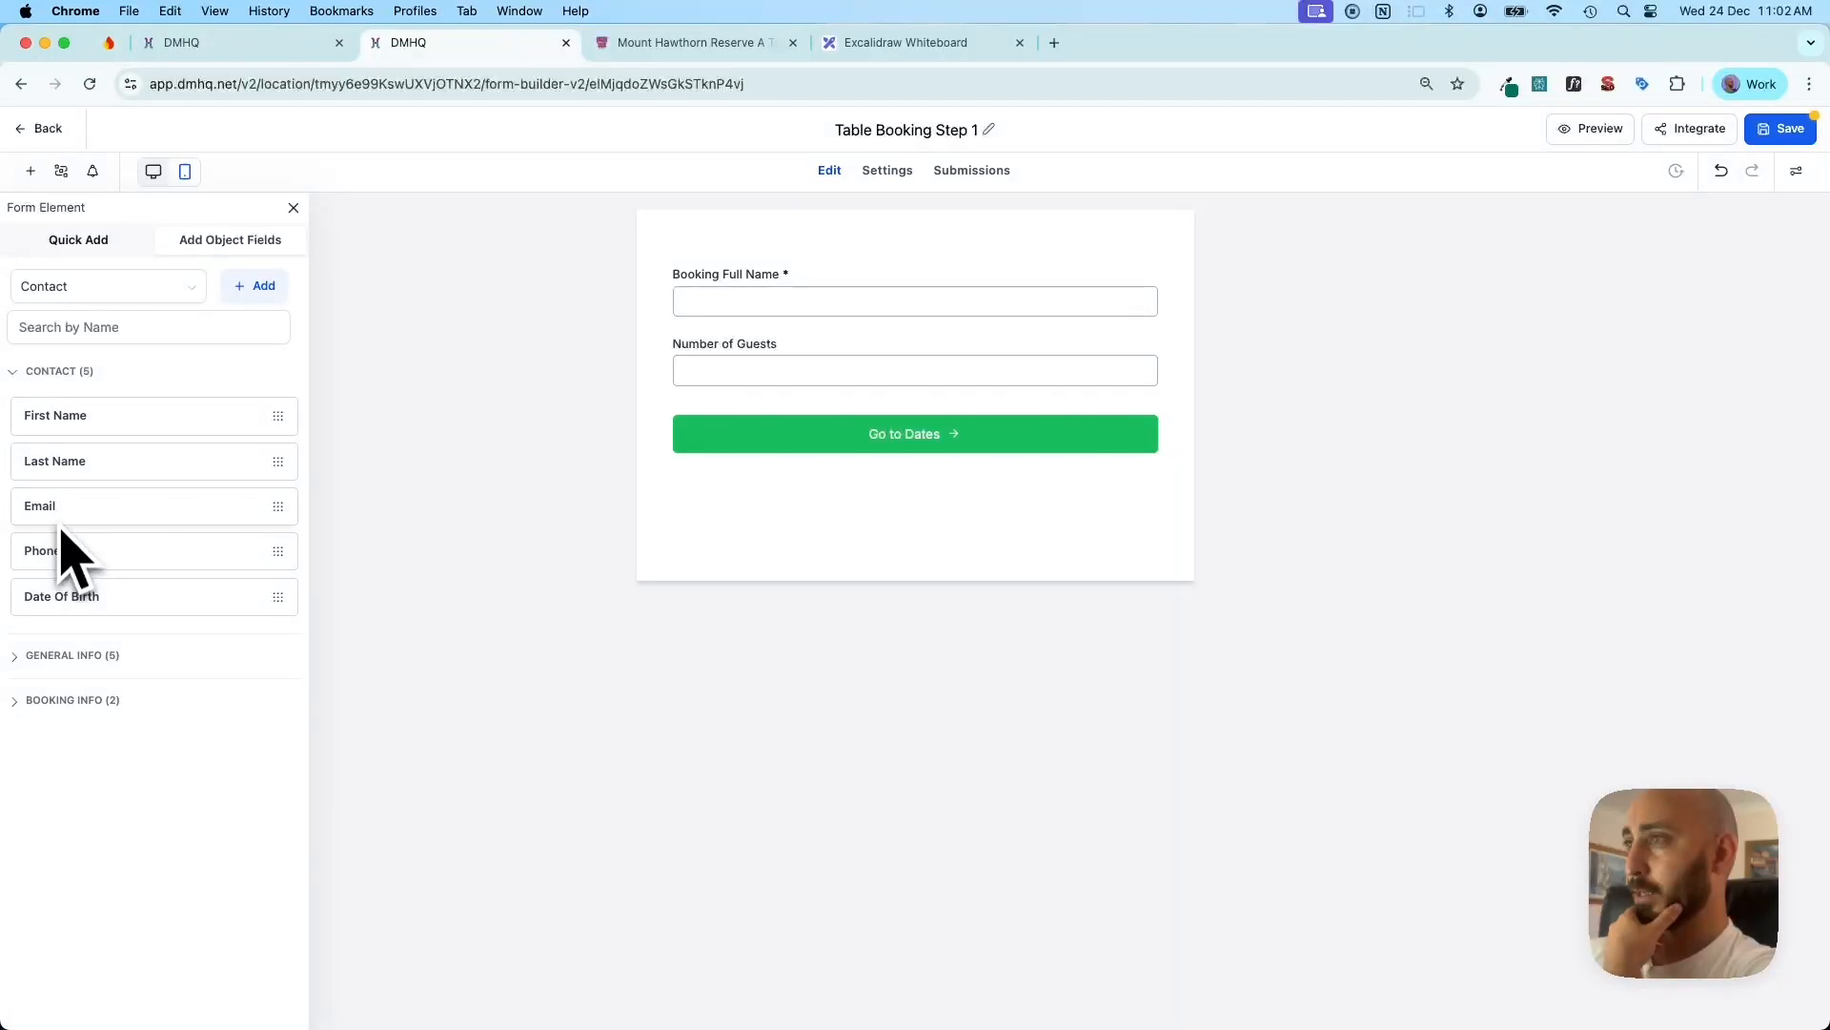
drag(60, 527, 759, 458)
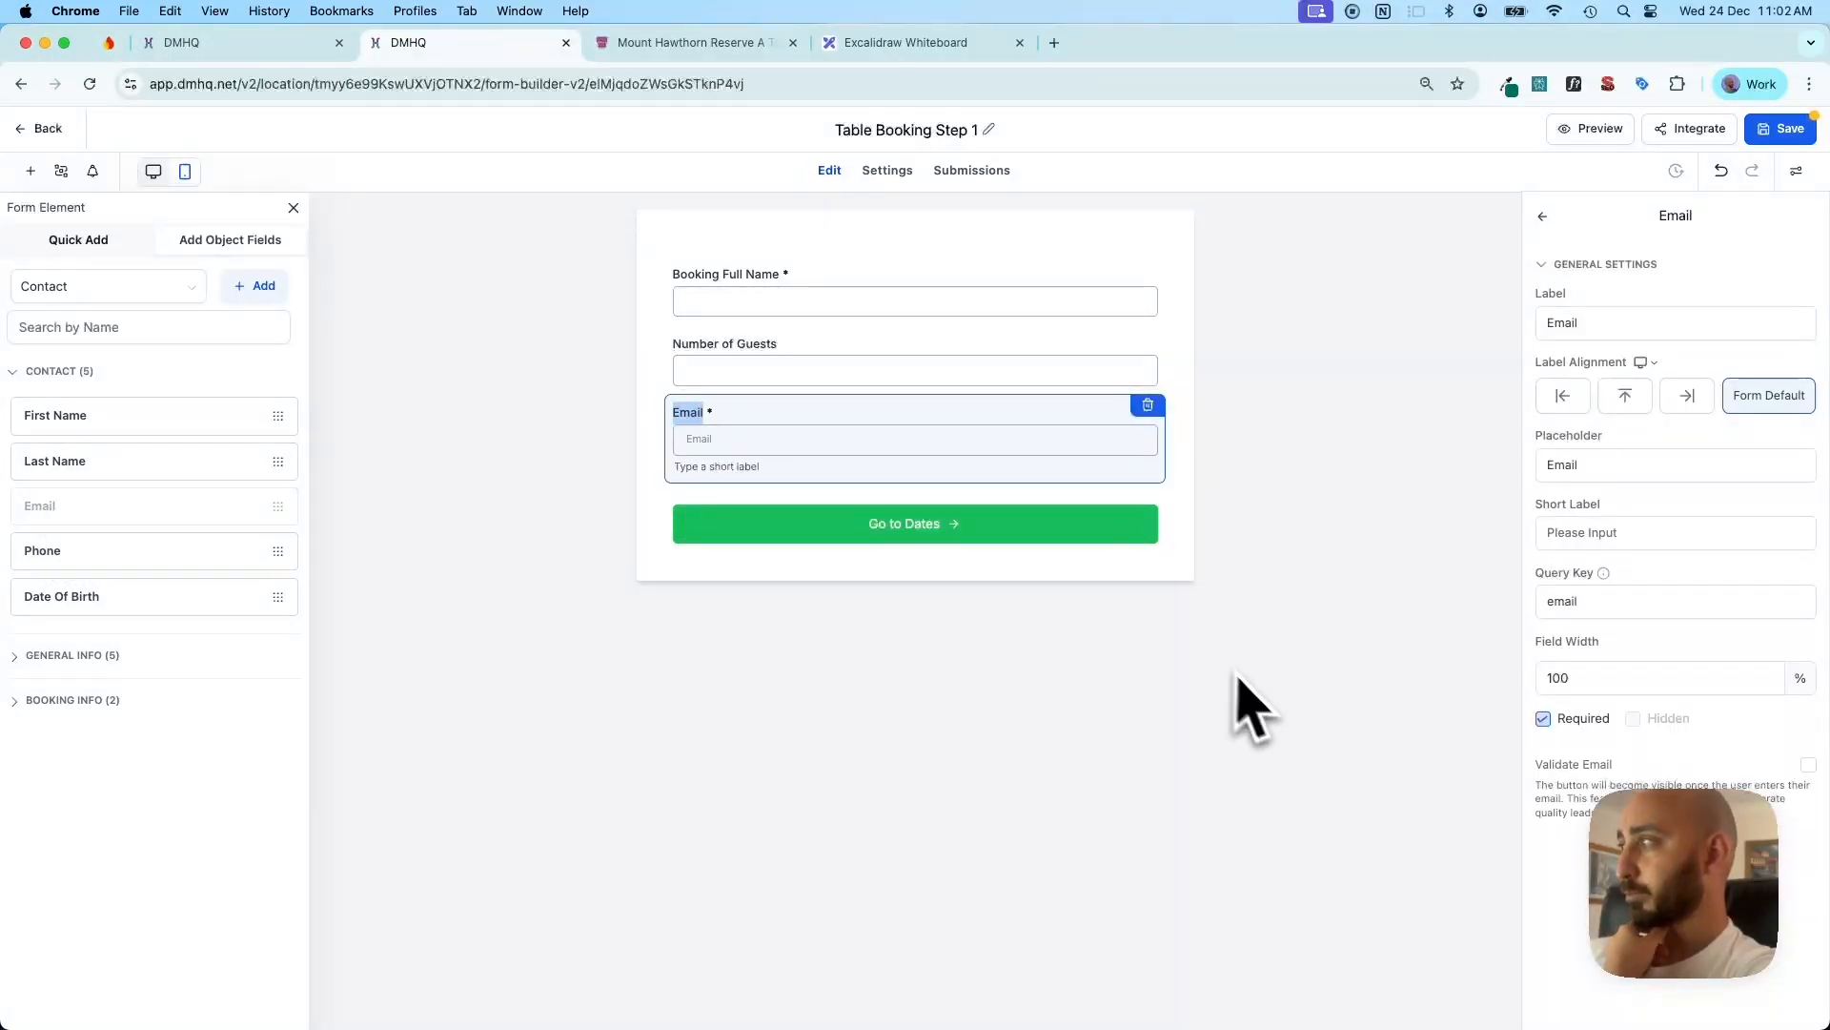
click(1228, 779)
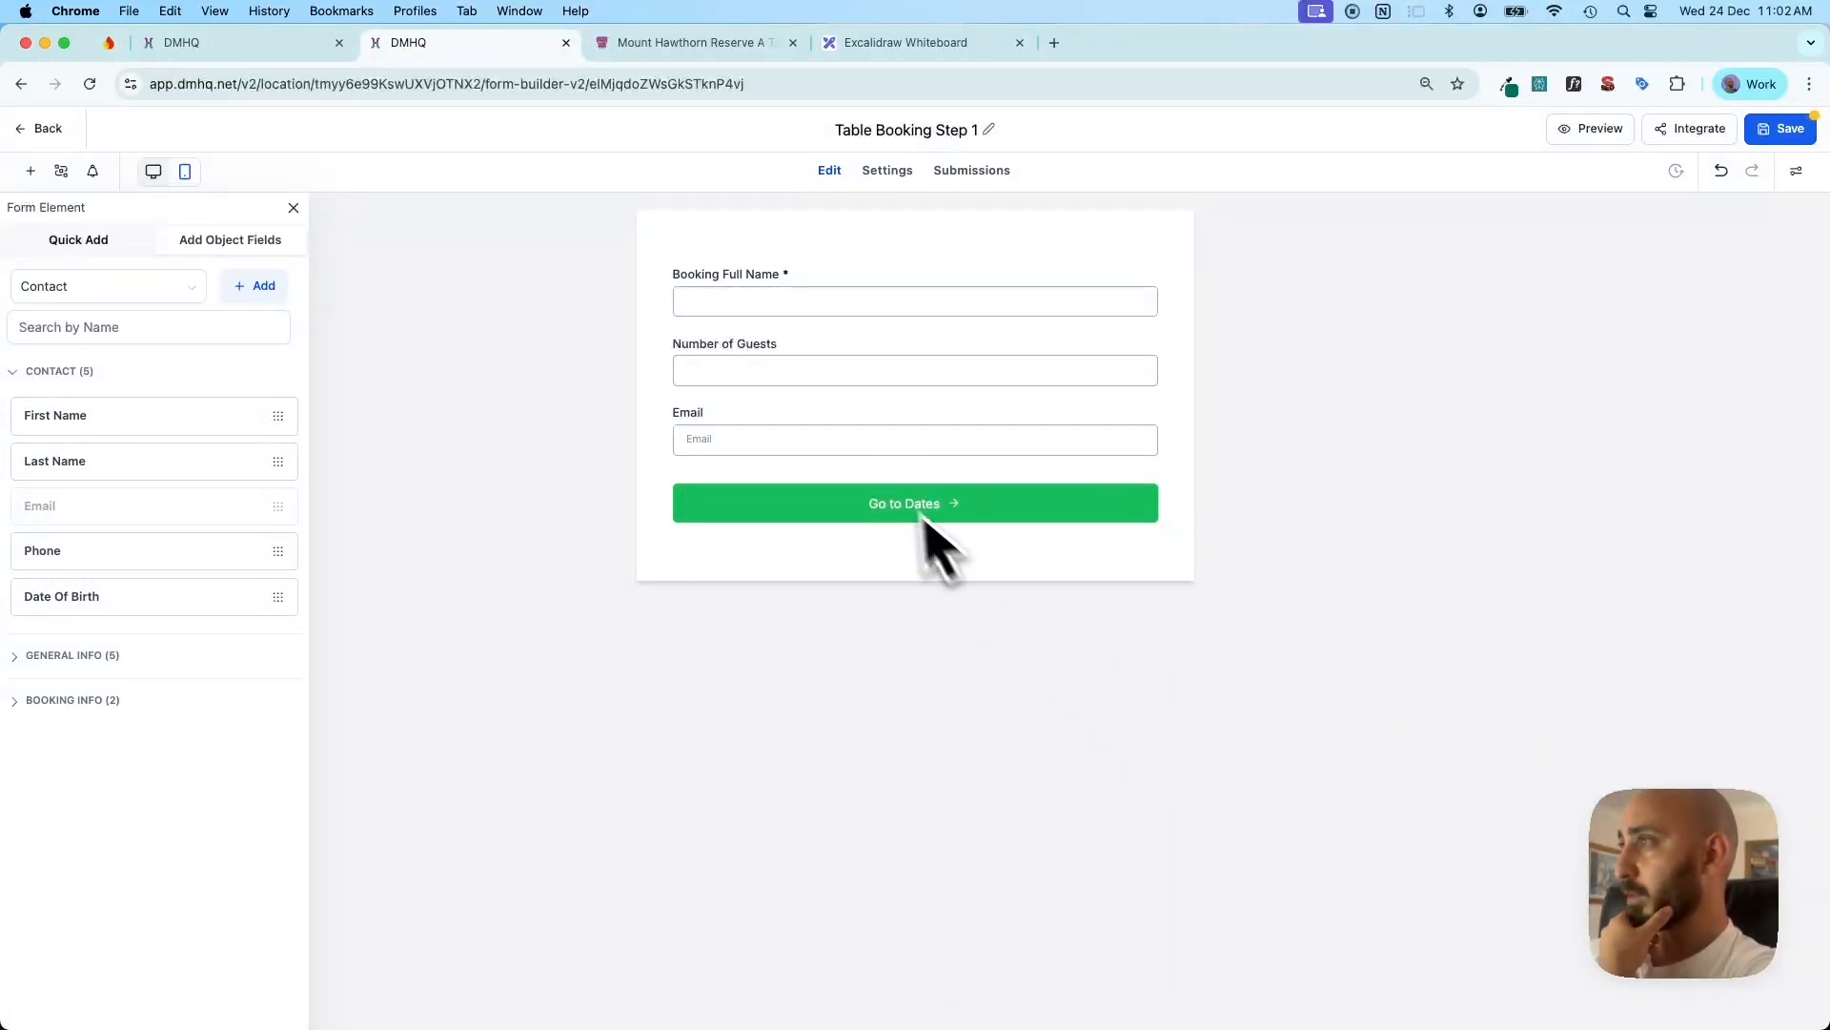
Clear the Email field's placeholder text and save the form
click(889, 440)
drag(1575, 465, 1520, 491)
key(BackSpace)
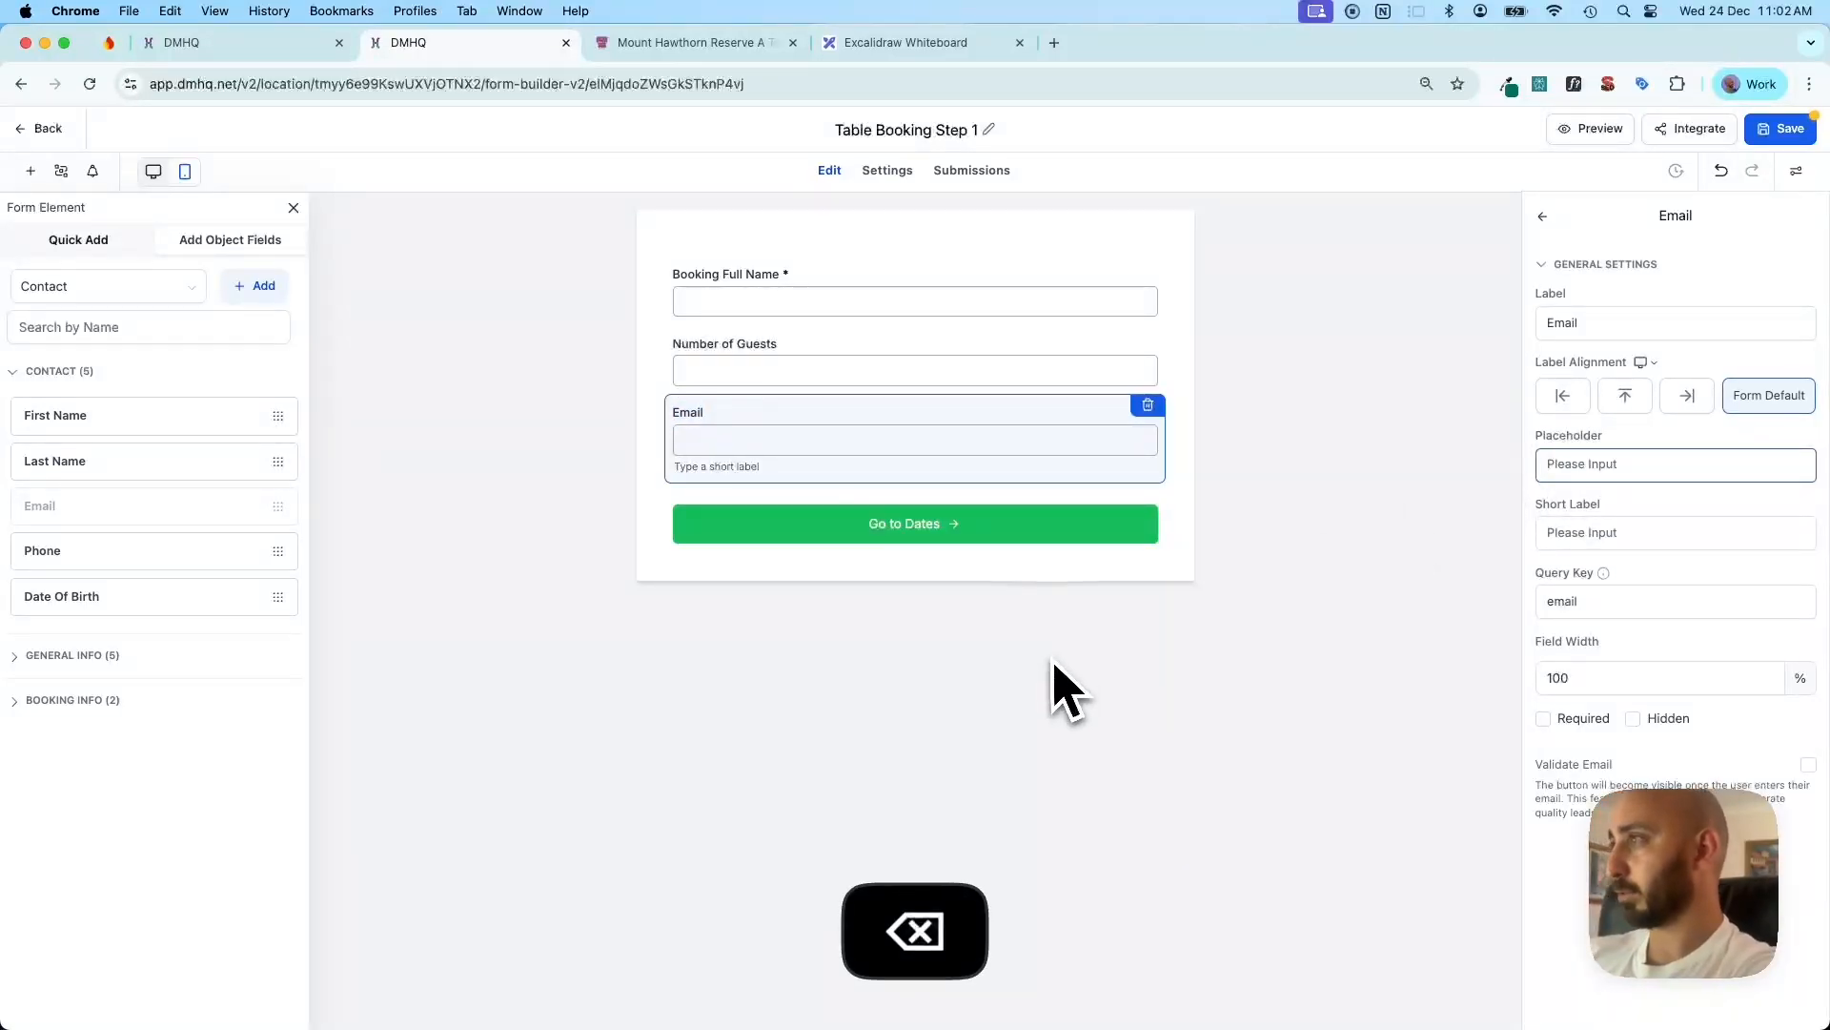
click(1054, 688)
click(1779, 130)
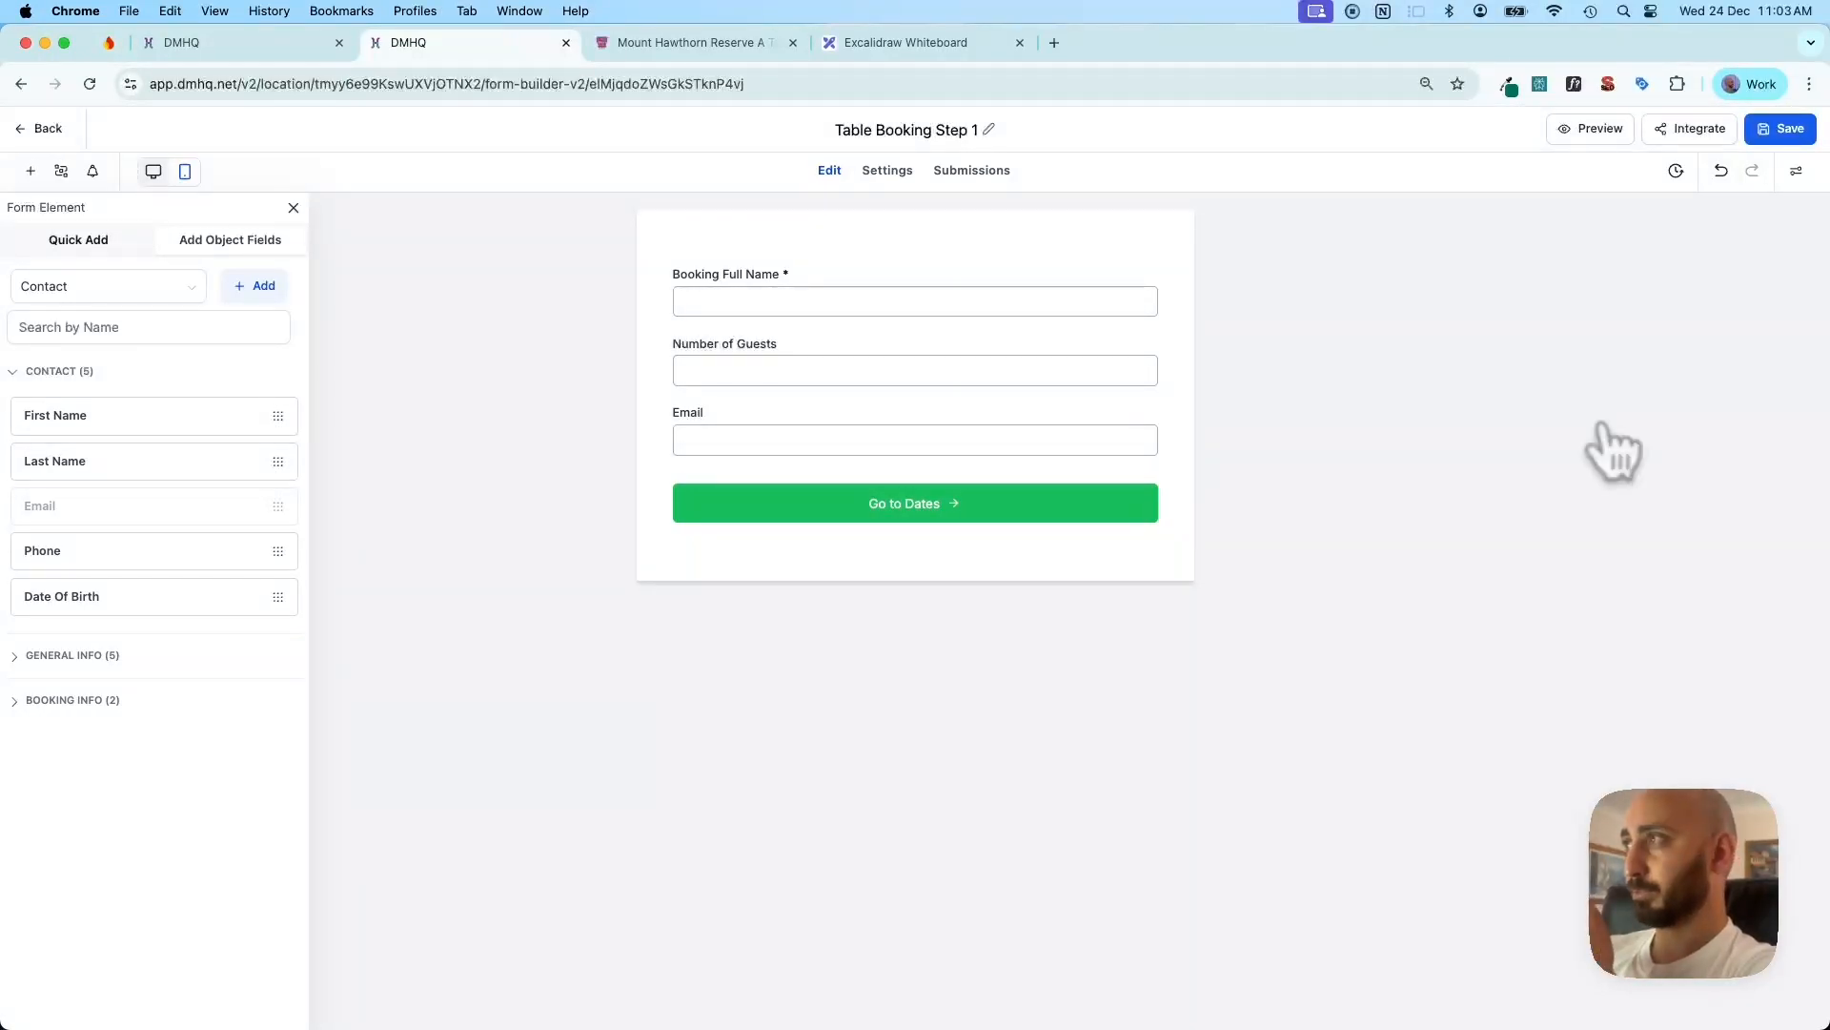
Return to the forms list and duplicate "Table Booking Step 1" as "Table Booking Step 2 - Calendar"
click(46, 129)
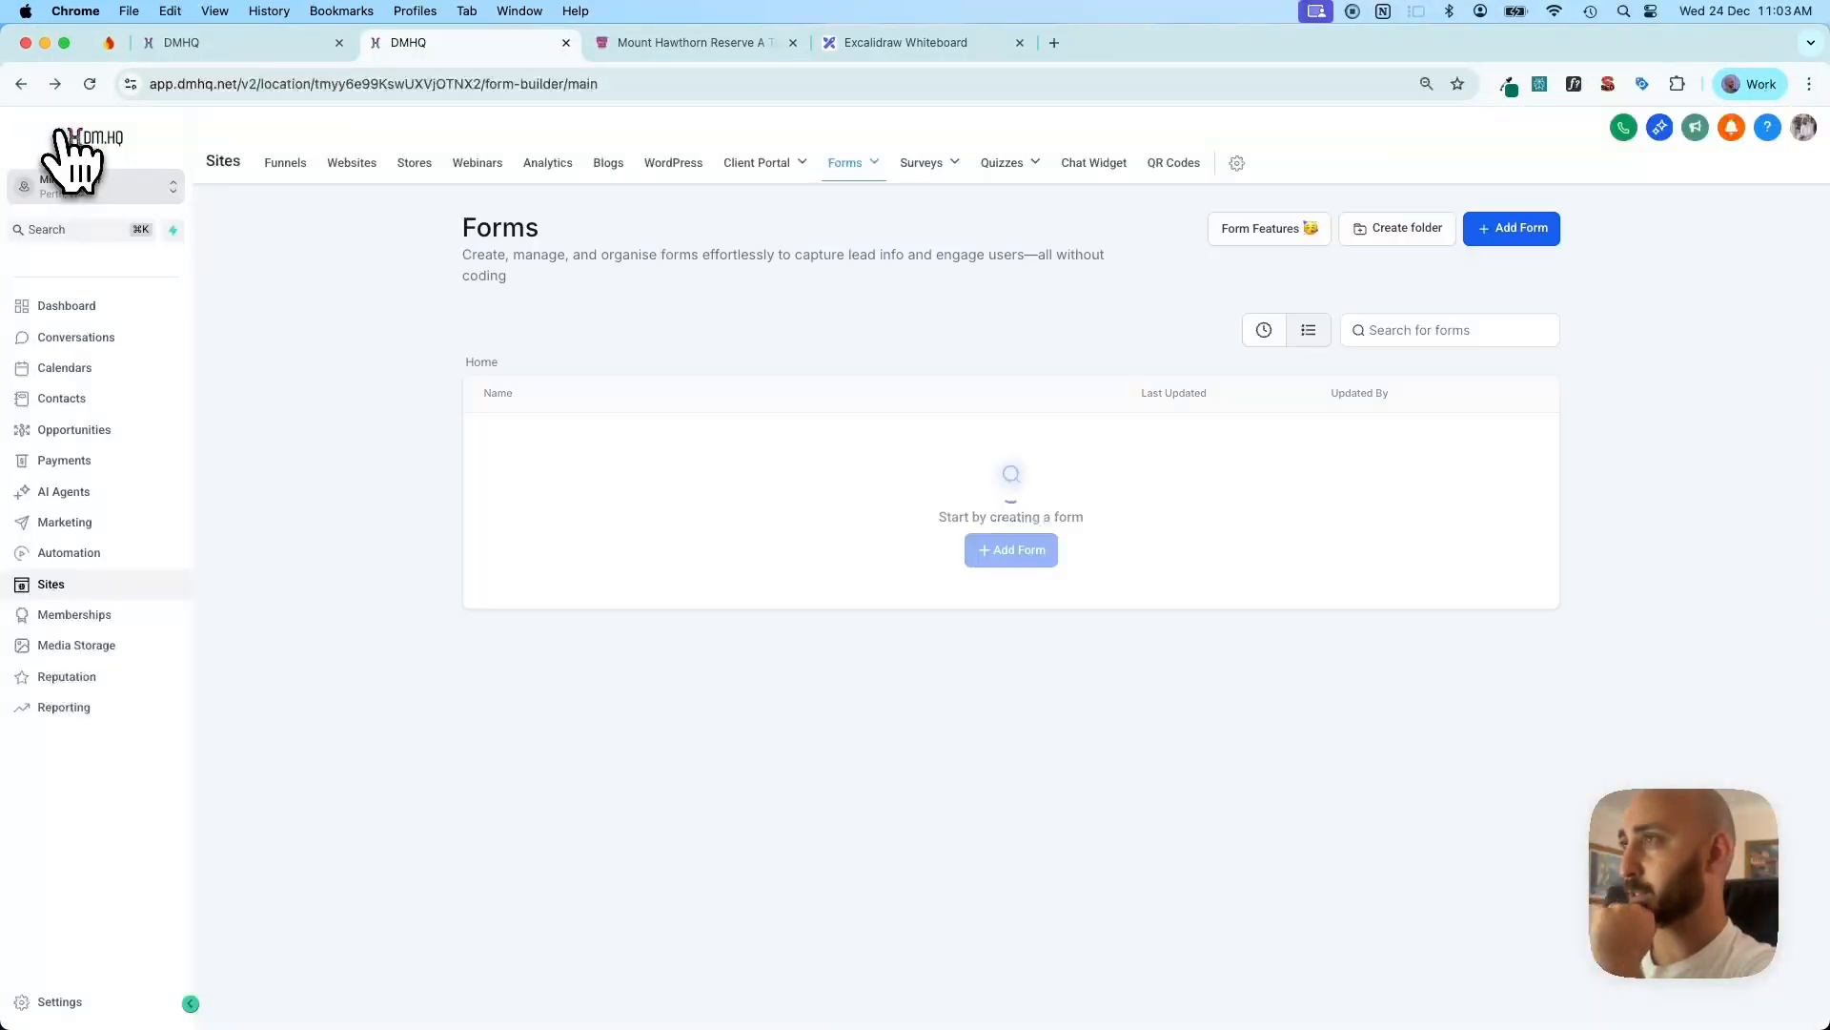
click(1508, 442)
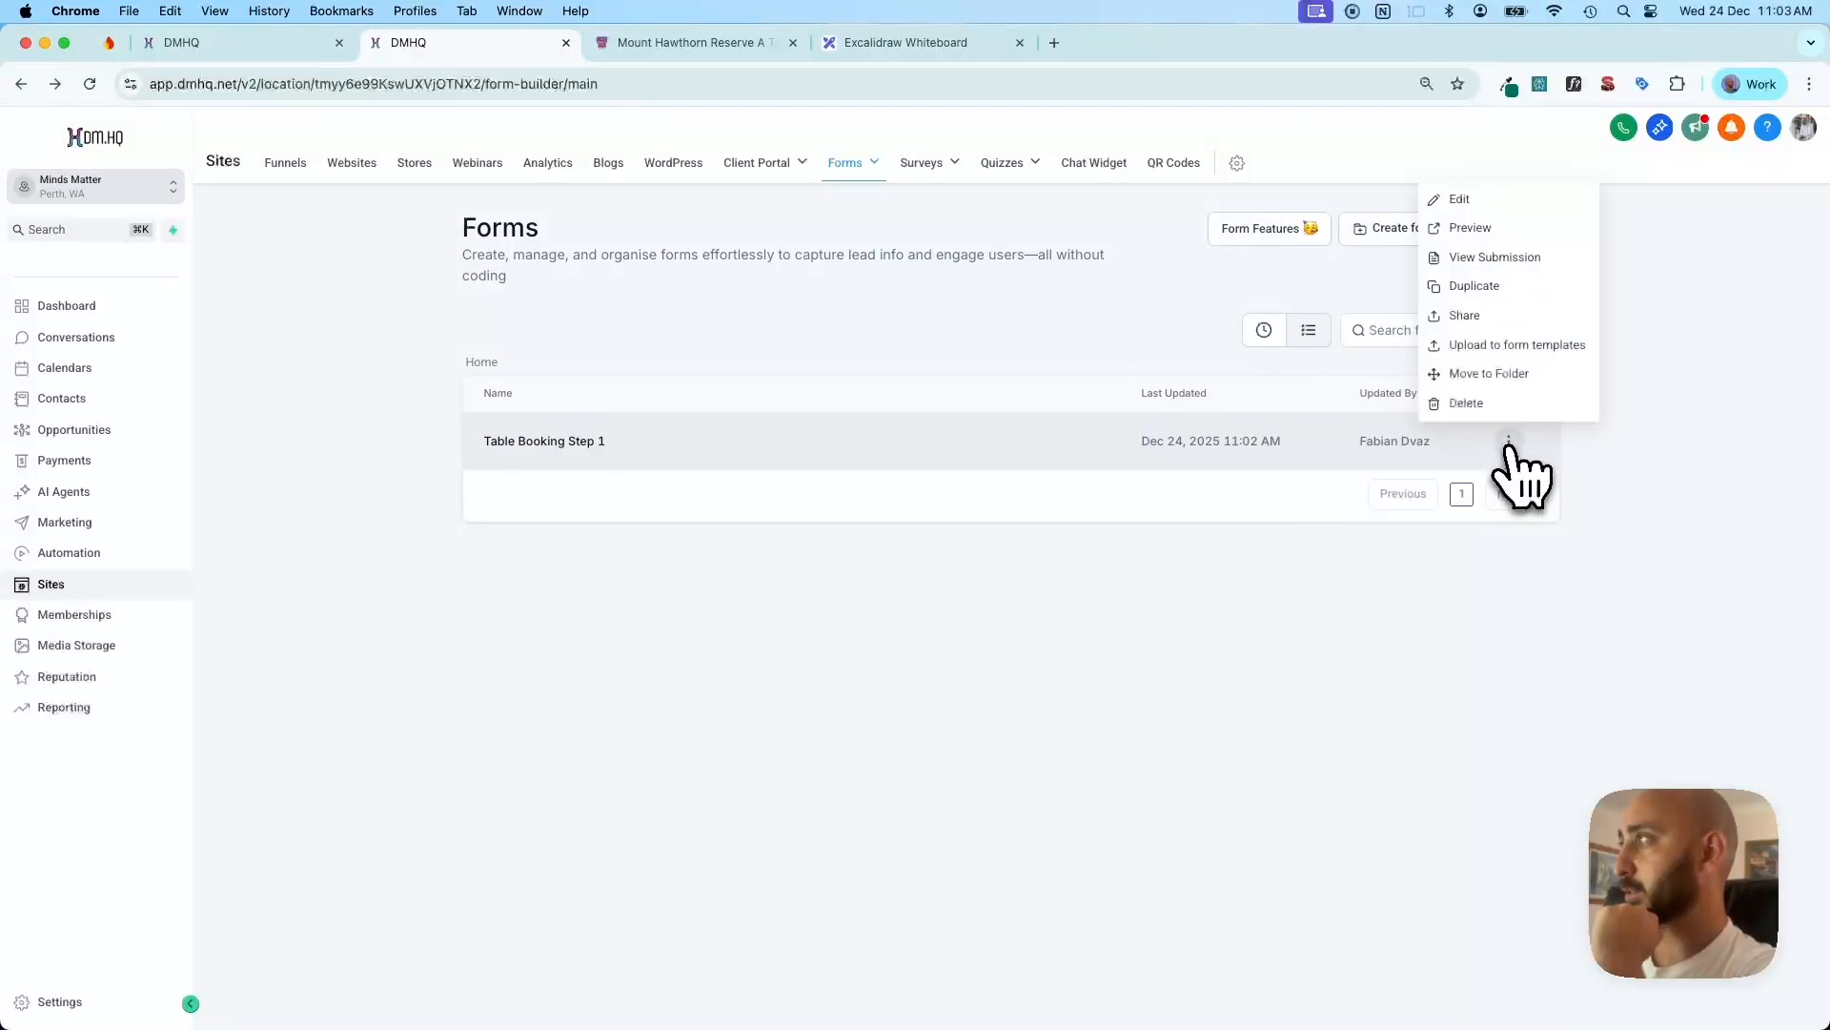
click(1487, 286)
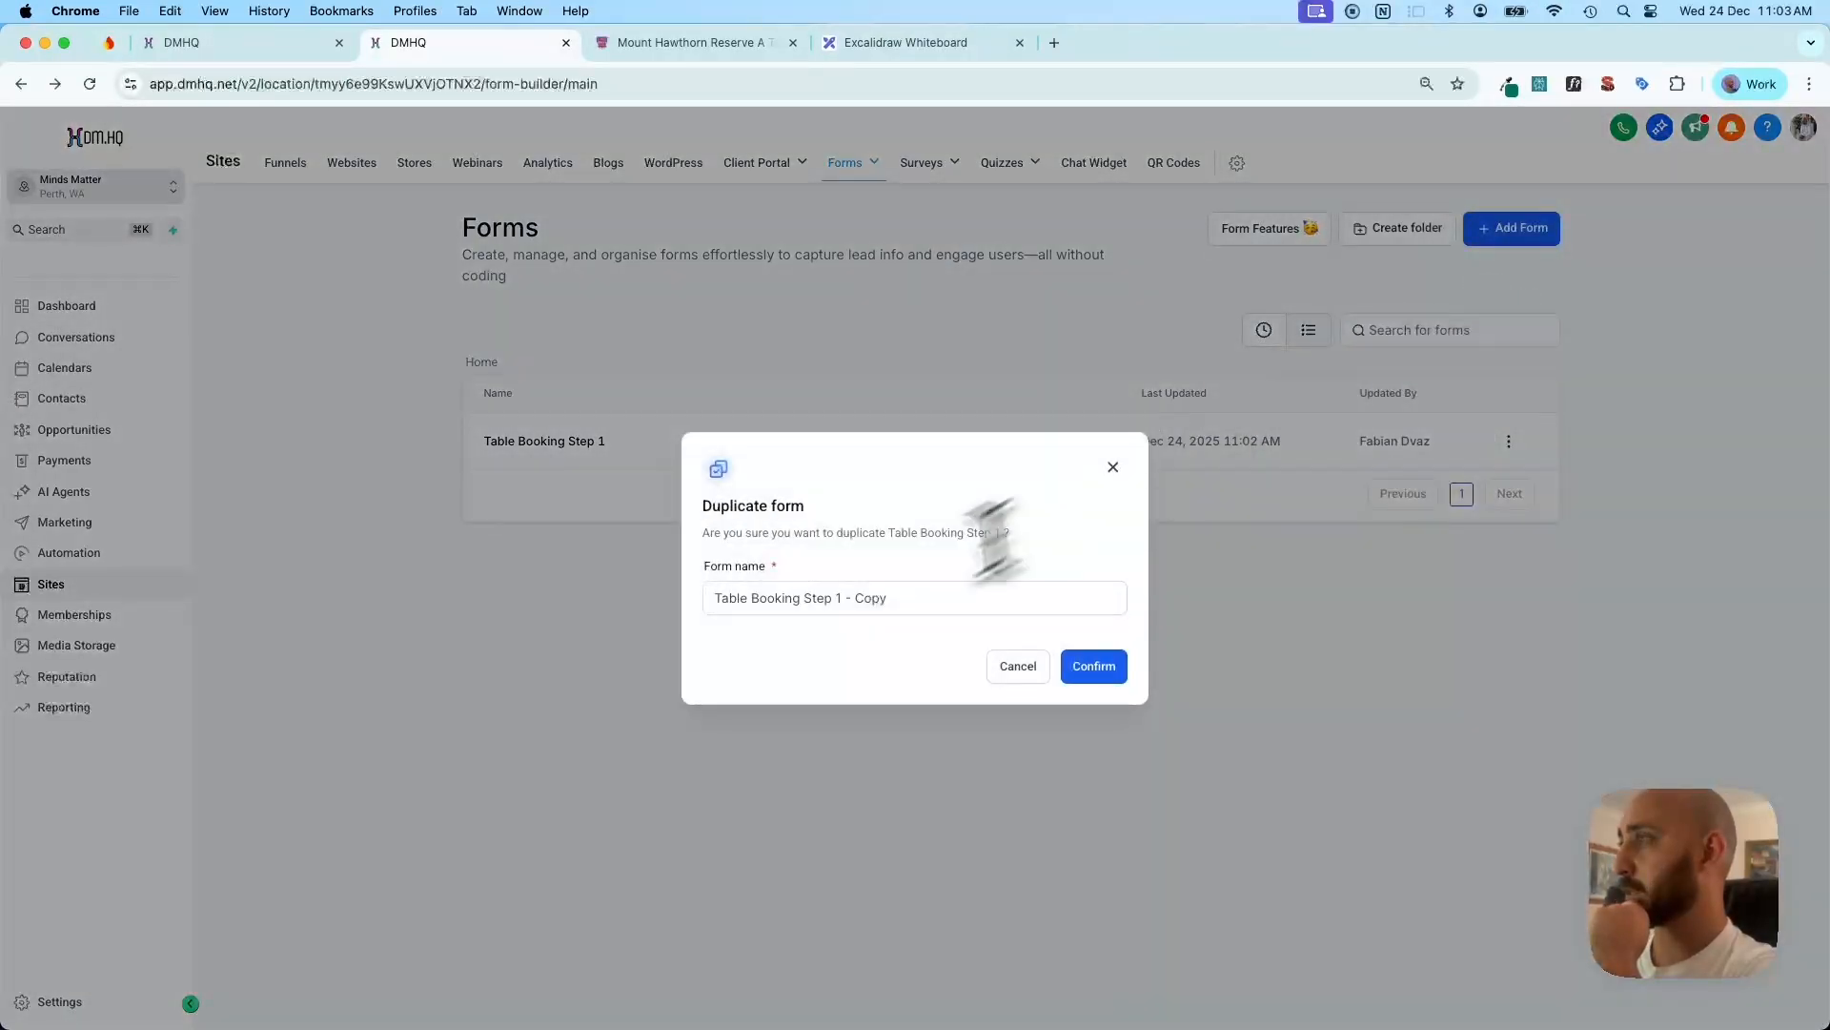
click(836, 598)
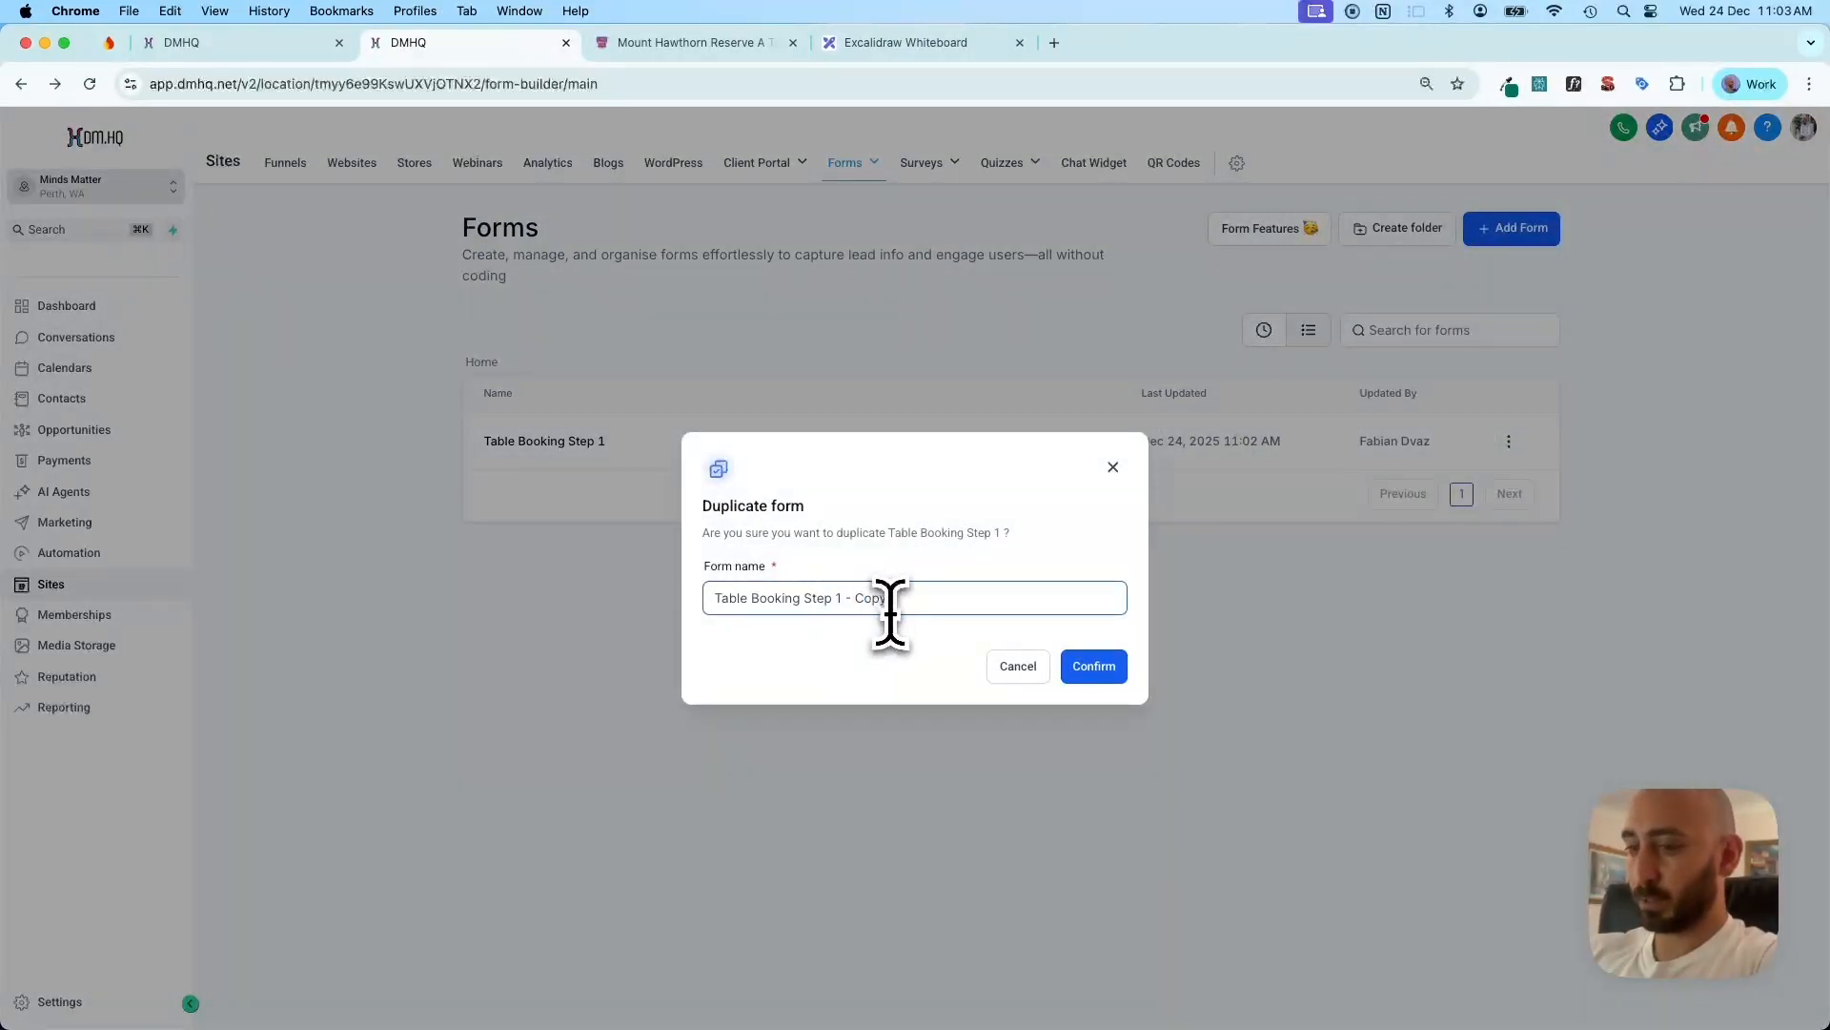
key(Right)
key(Right)
key(Right)
key(Right)
key(Right)
key(Right)
key(Right)
key(shift+Left)
key(shift+Left)
key(shift+Left)
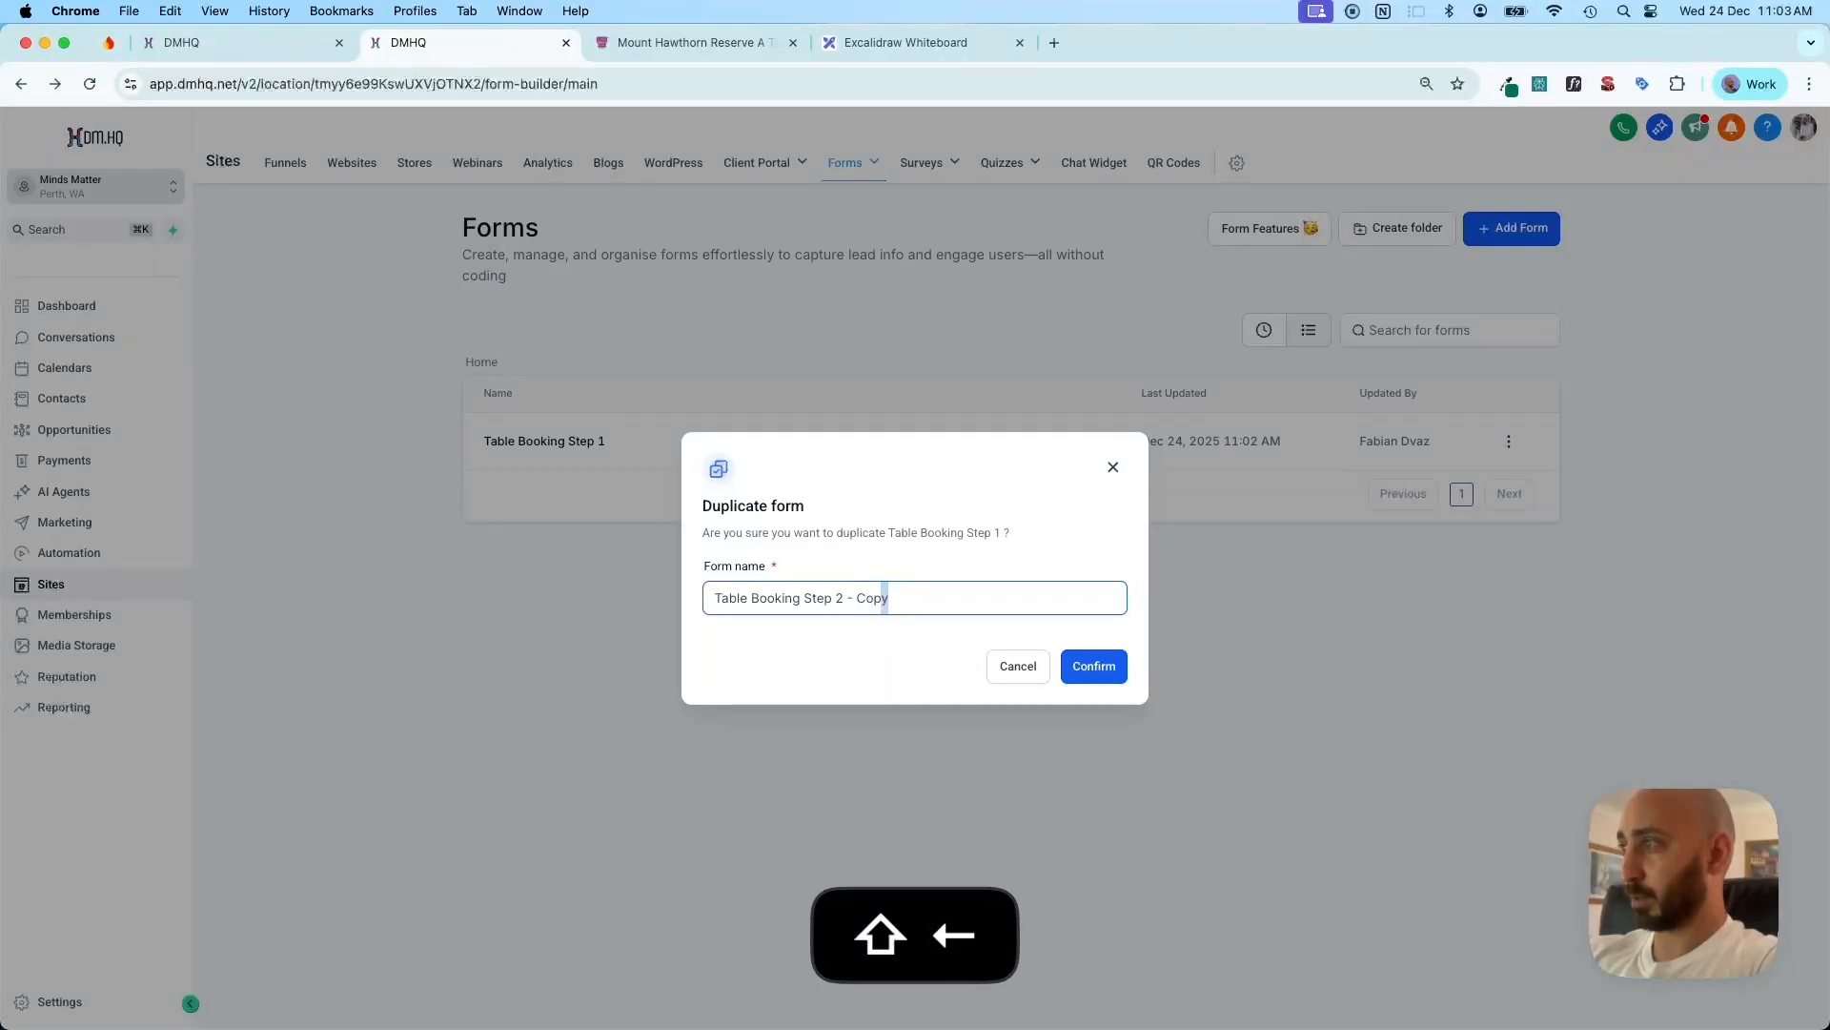
text(alendar)
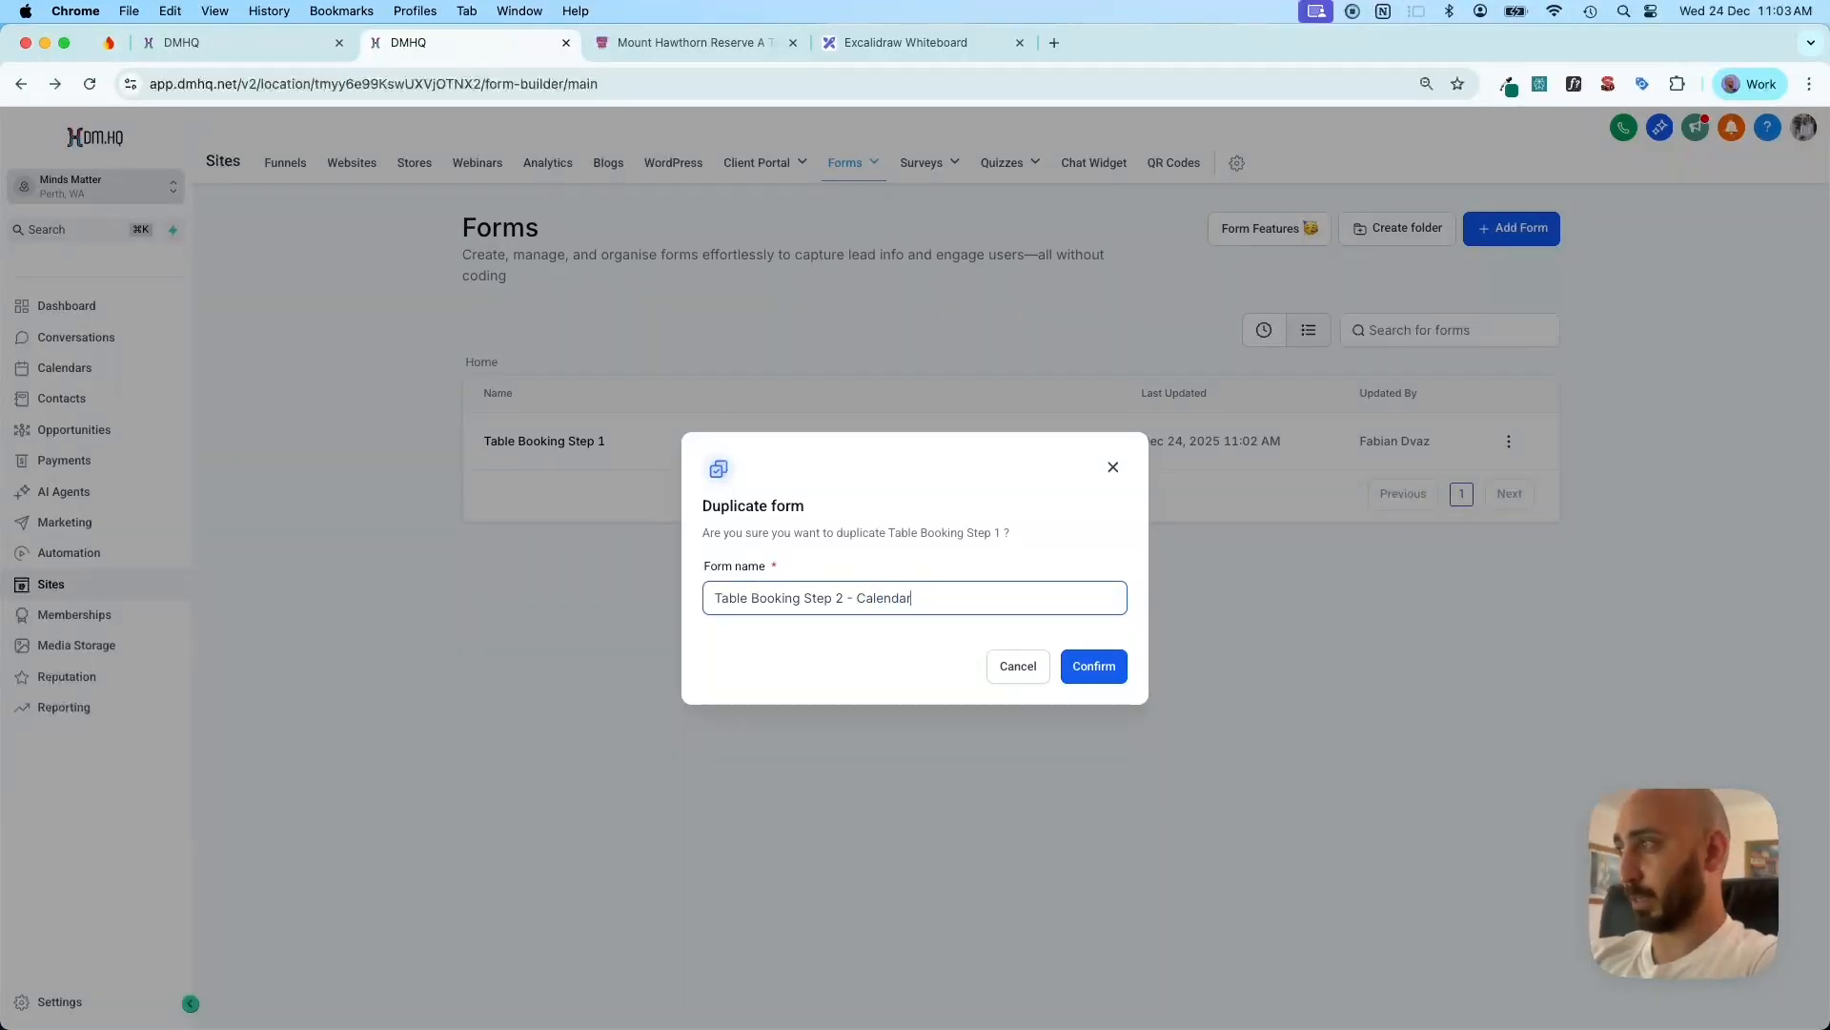
click(1086, 665)
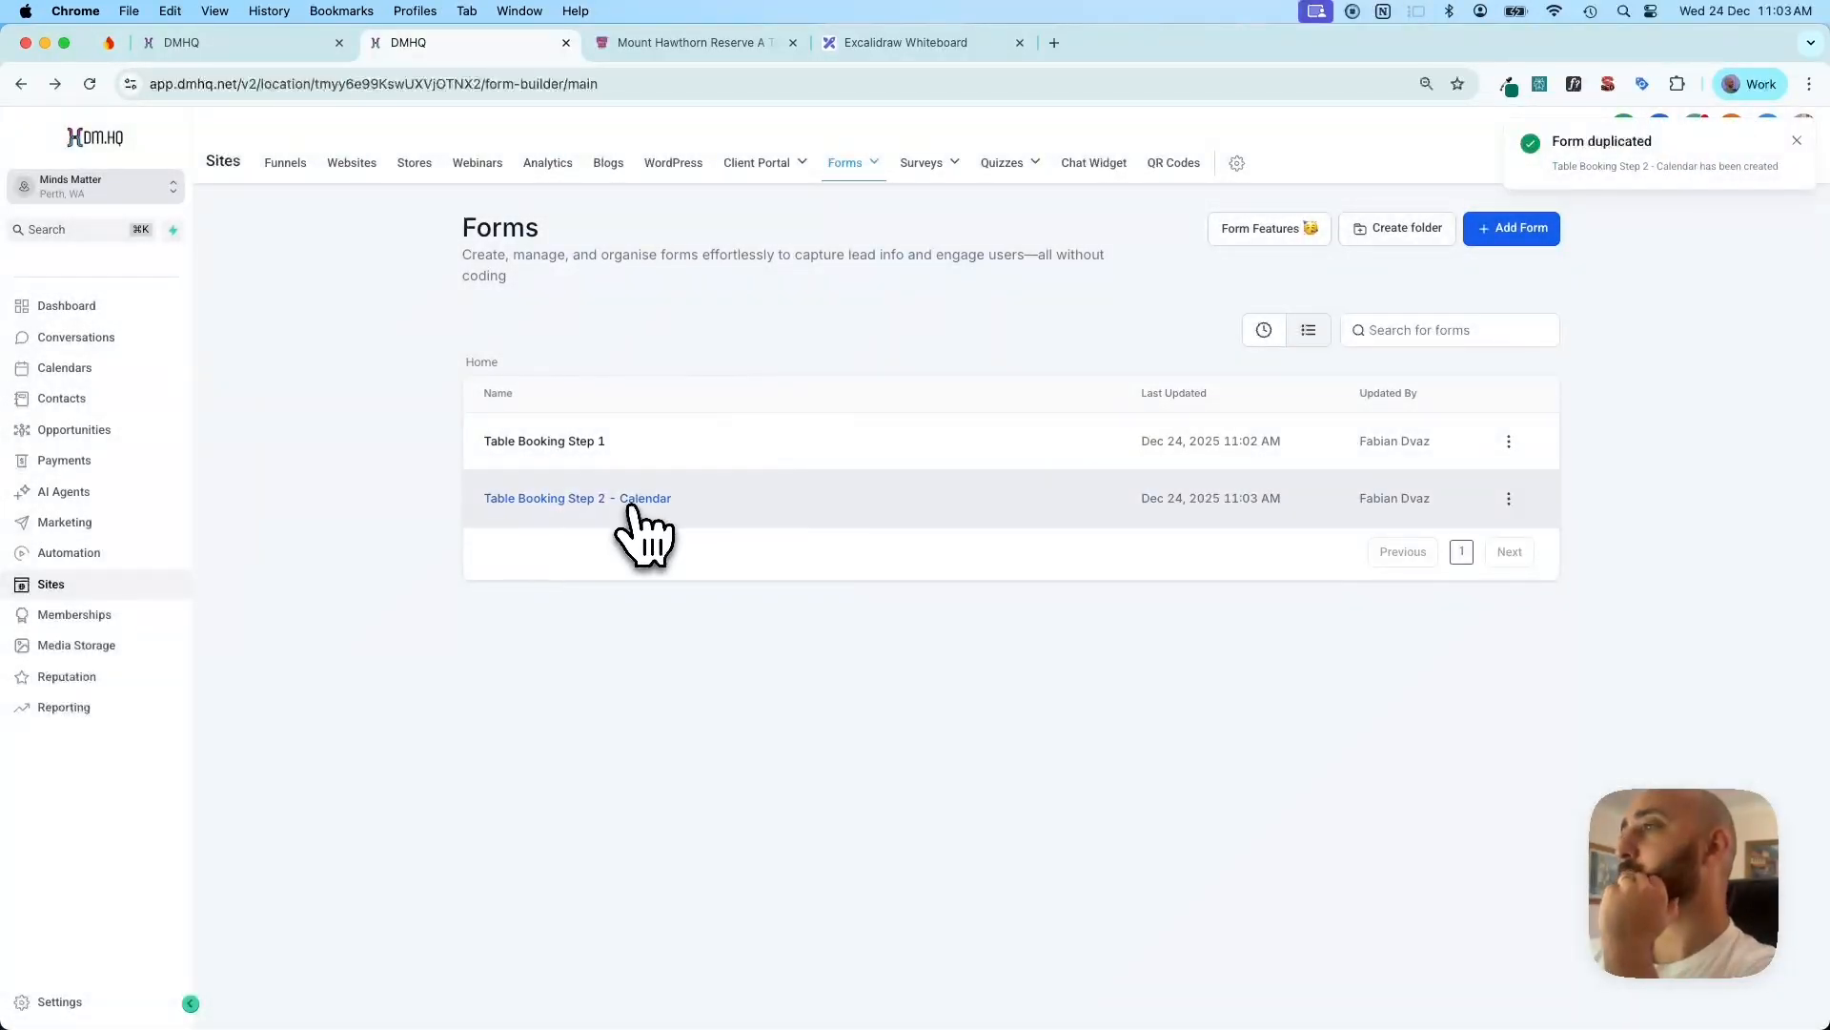
Open the "Table Booking Step 2 - Calendar" form and add the Booking Notes field below the Email field
click(629, 506)
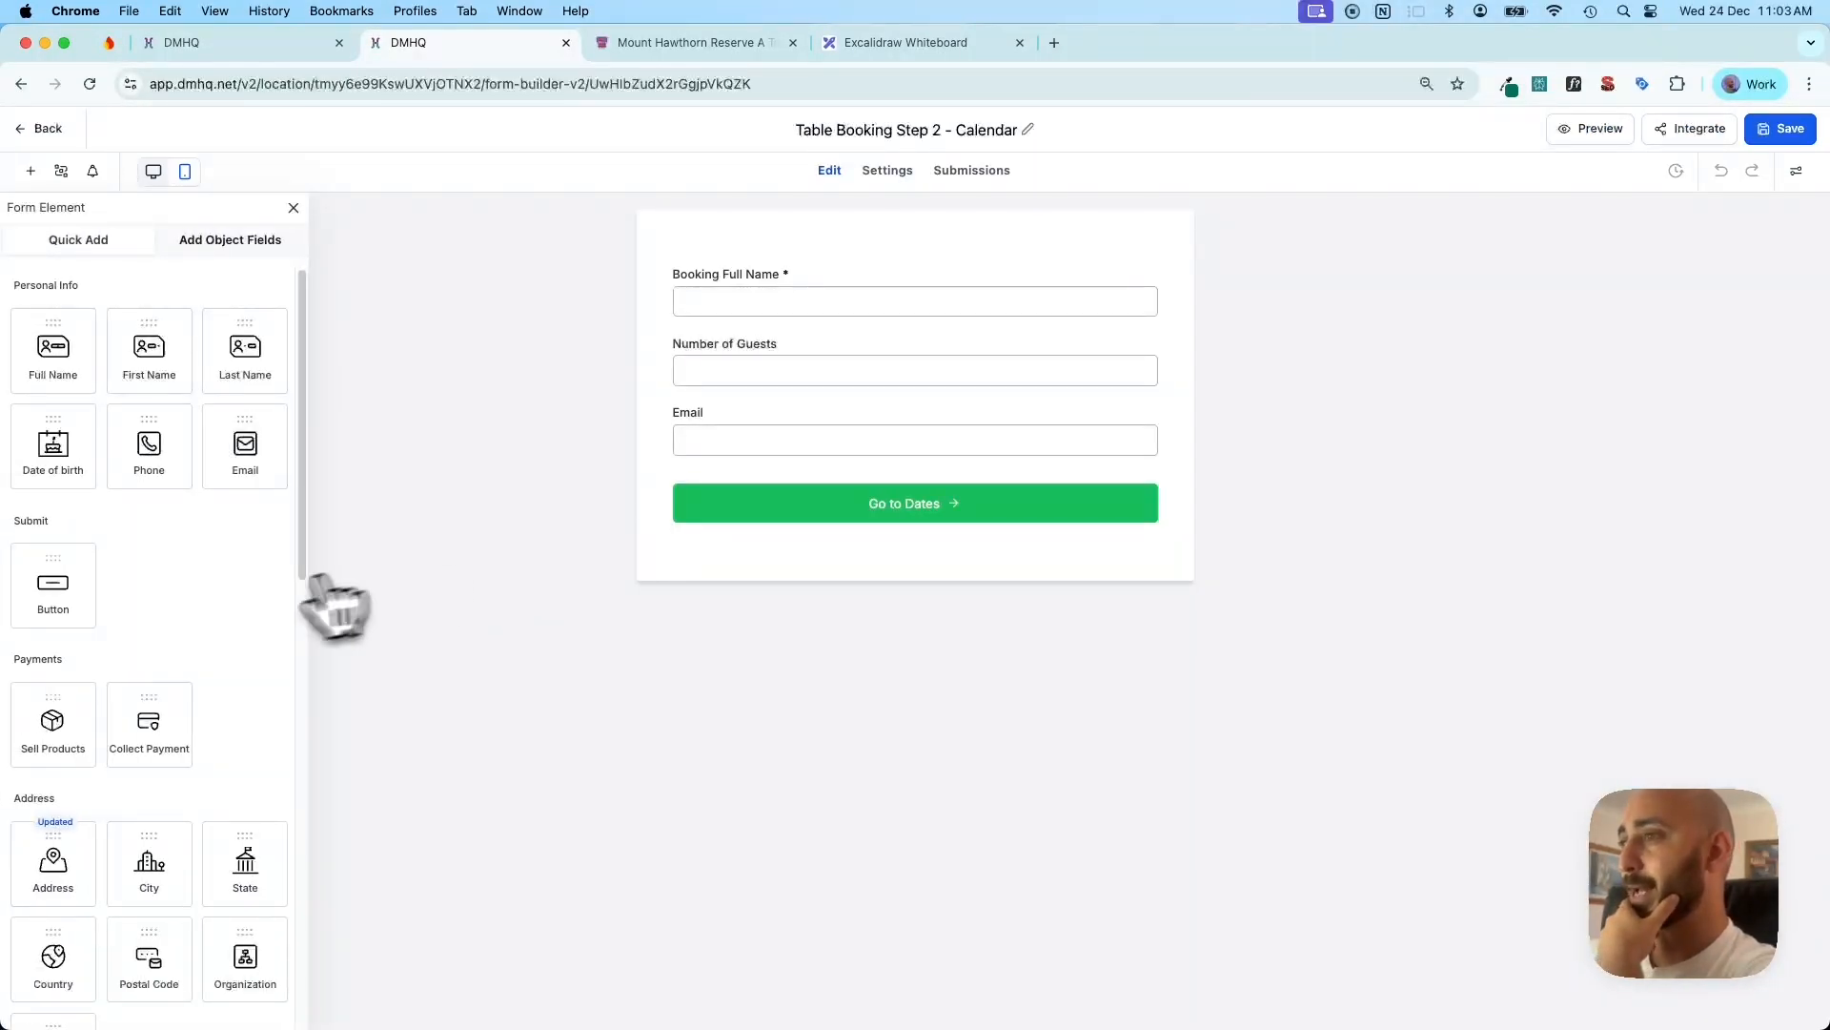
scroll(270, 470, down, 3)
click(267, 252)
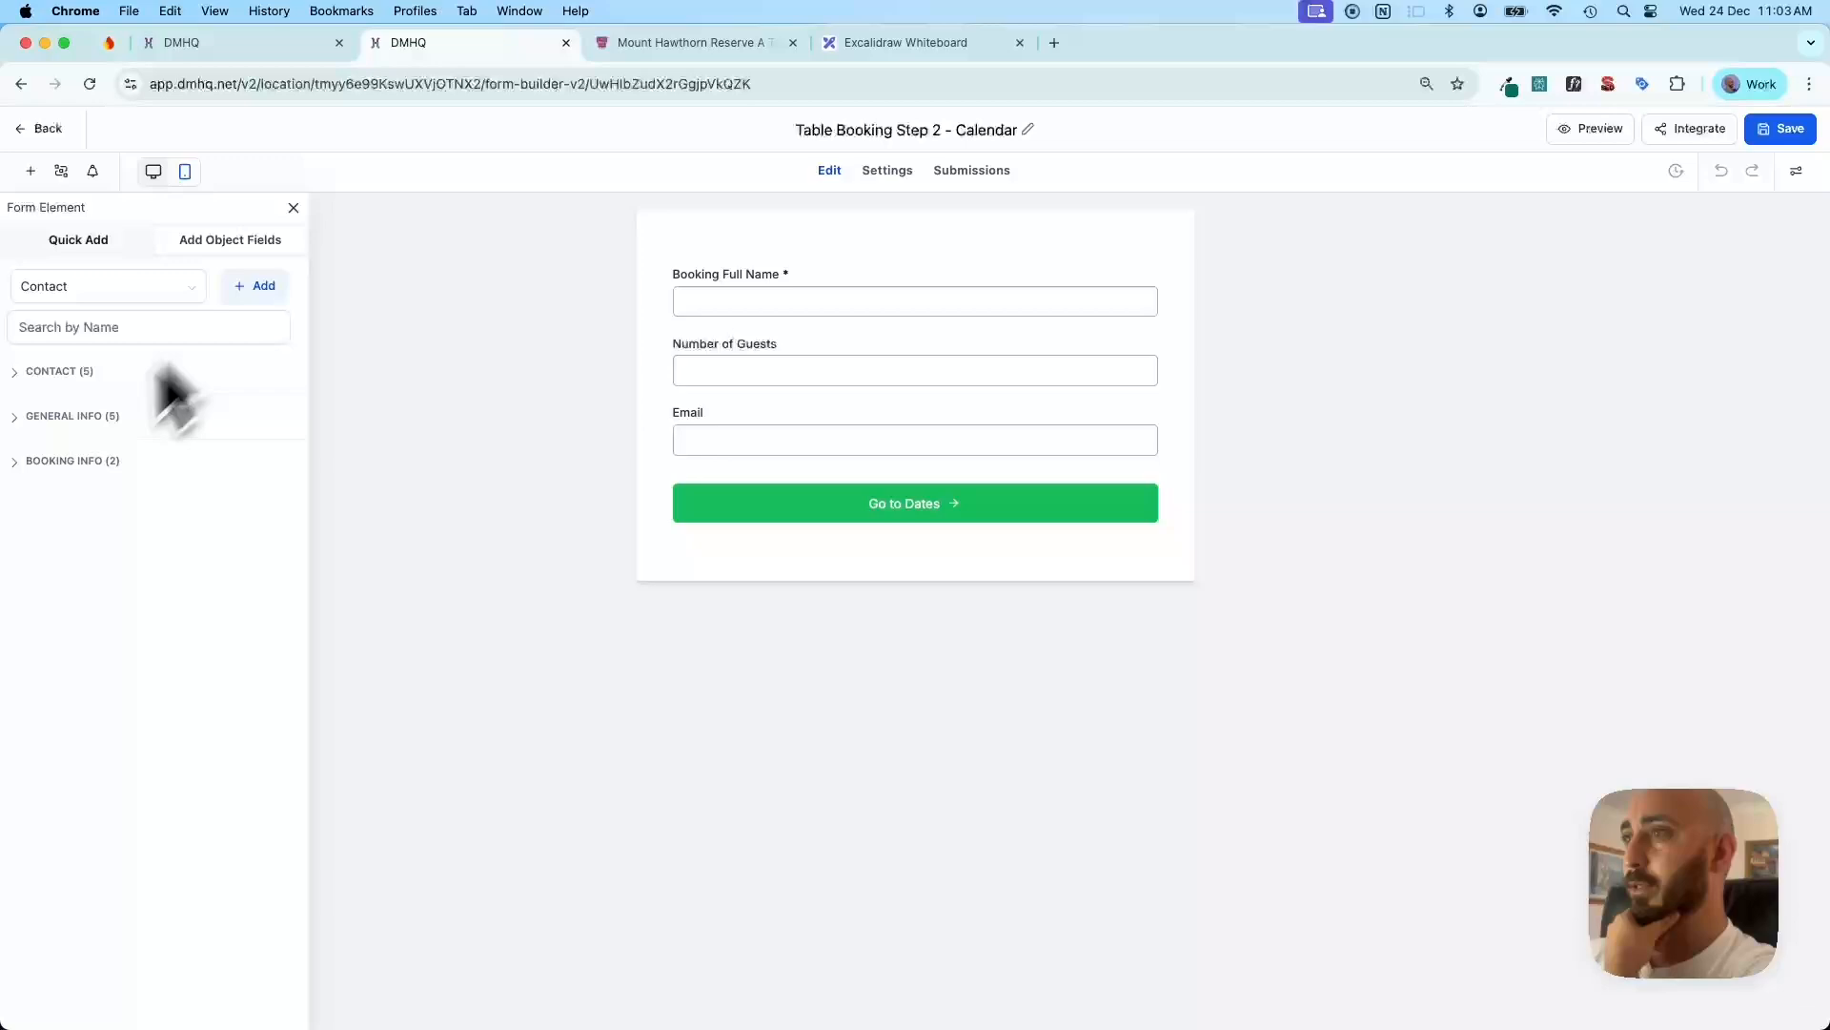
click(60, 461)
drag(78, 553, 766, 510)
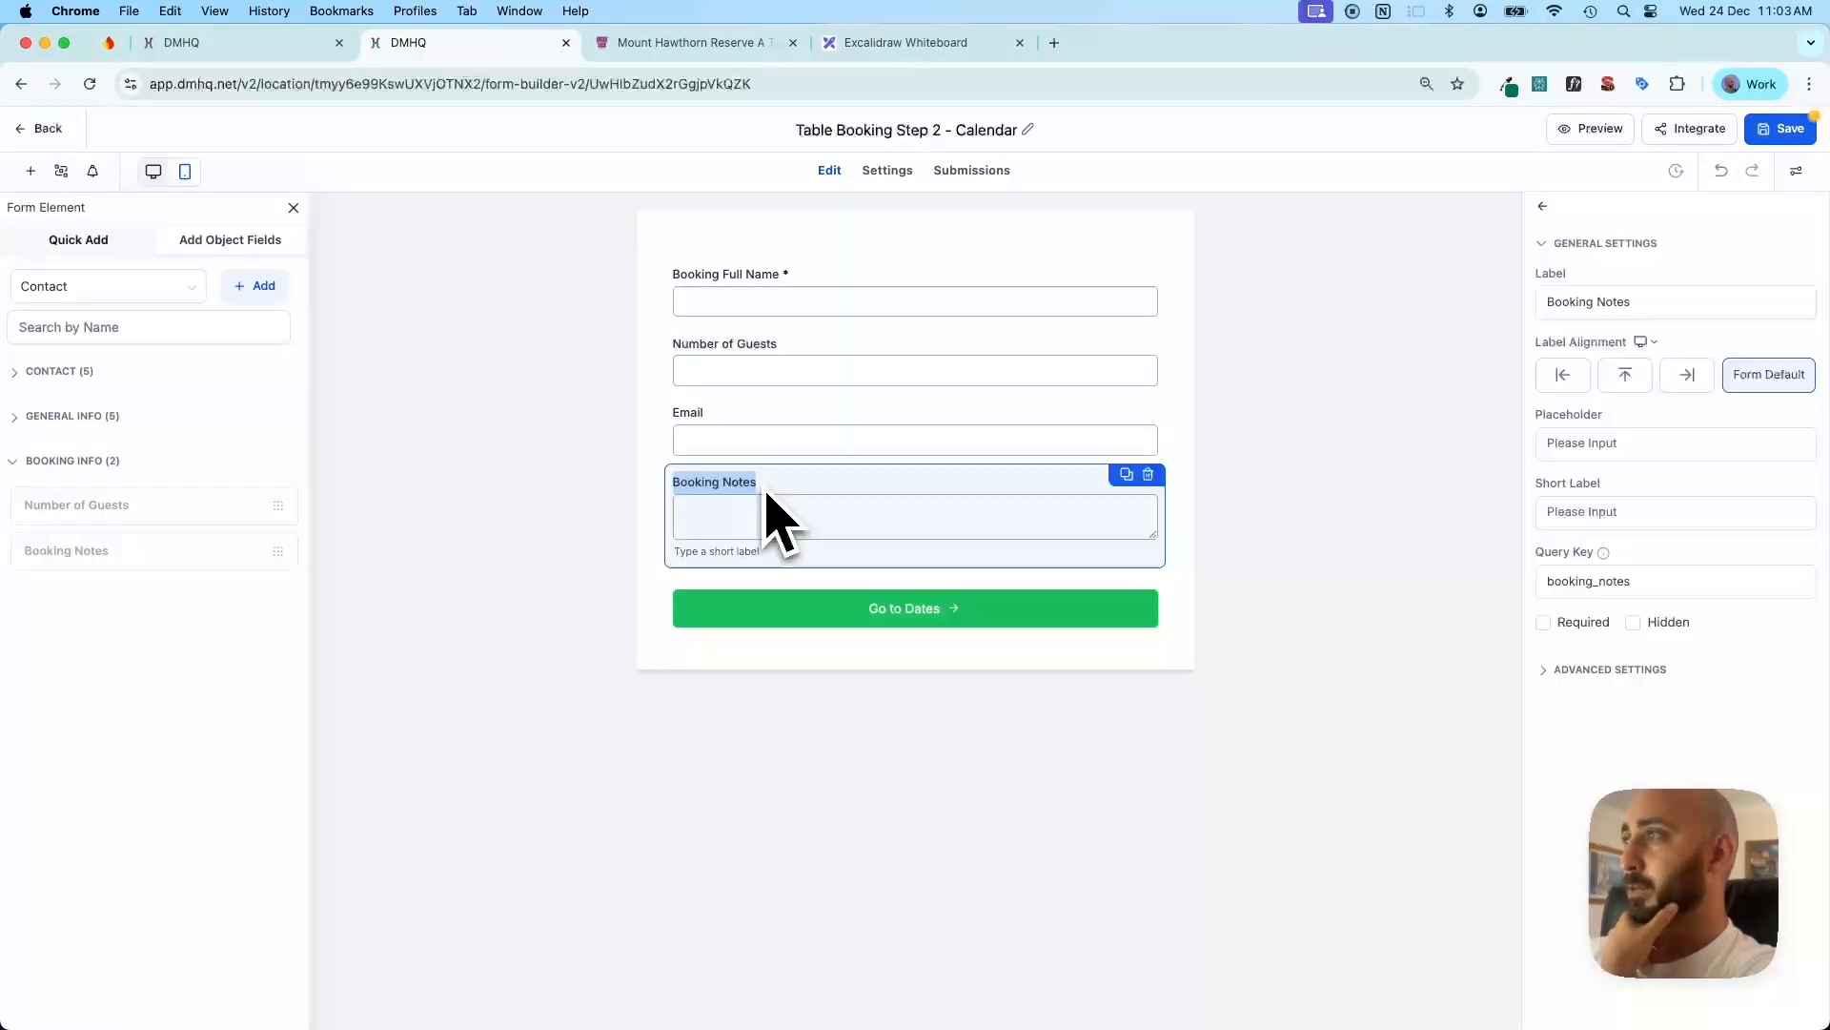
Delete the Number of Guests and Email fields from the form
click(813, 278)
click(994, 379)
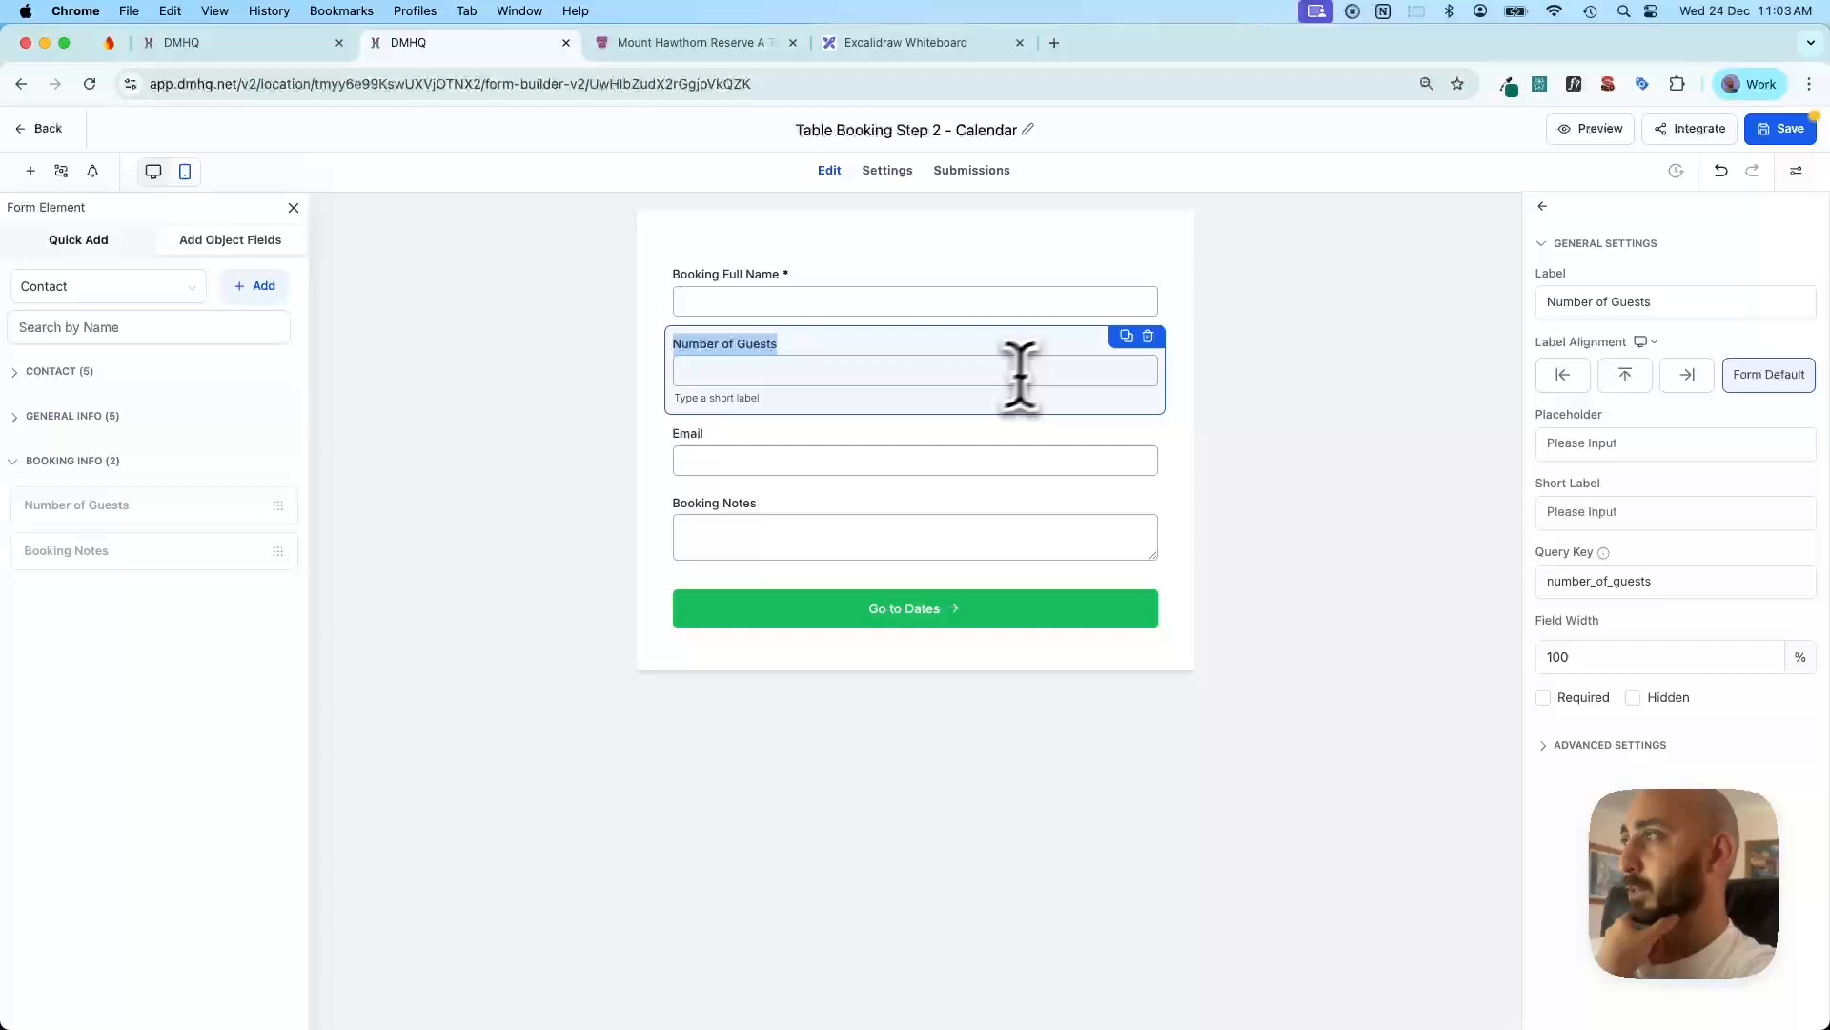
click(1149, 337)
click(1103, 375)
click(1149, 337)
Change the full name field's label to "Confirm Booking Full Name"
click(899, 295)
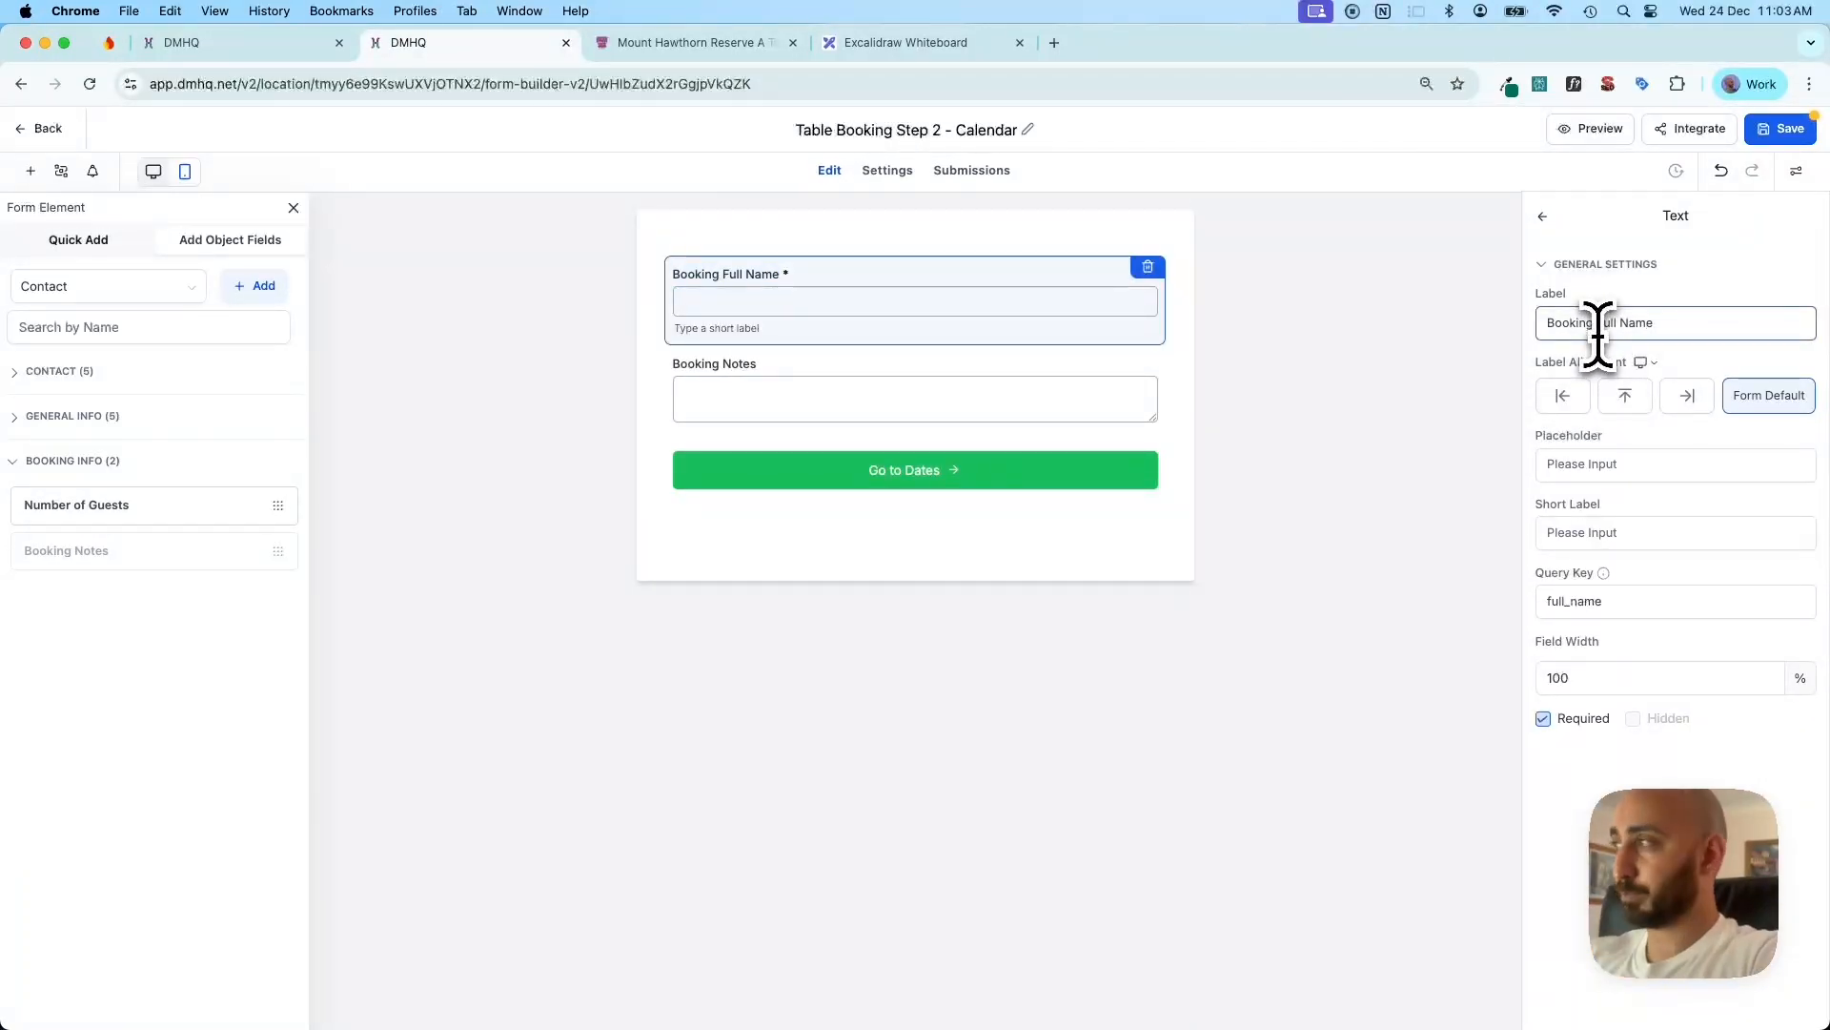
key(Left)
text(Confirm)
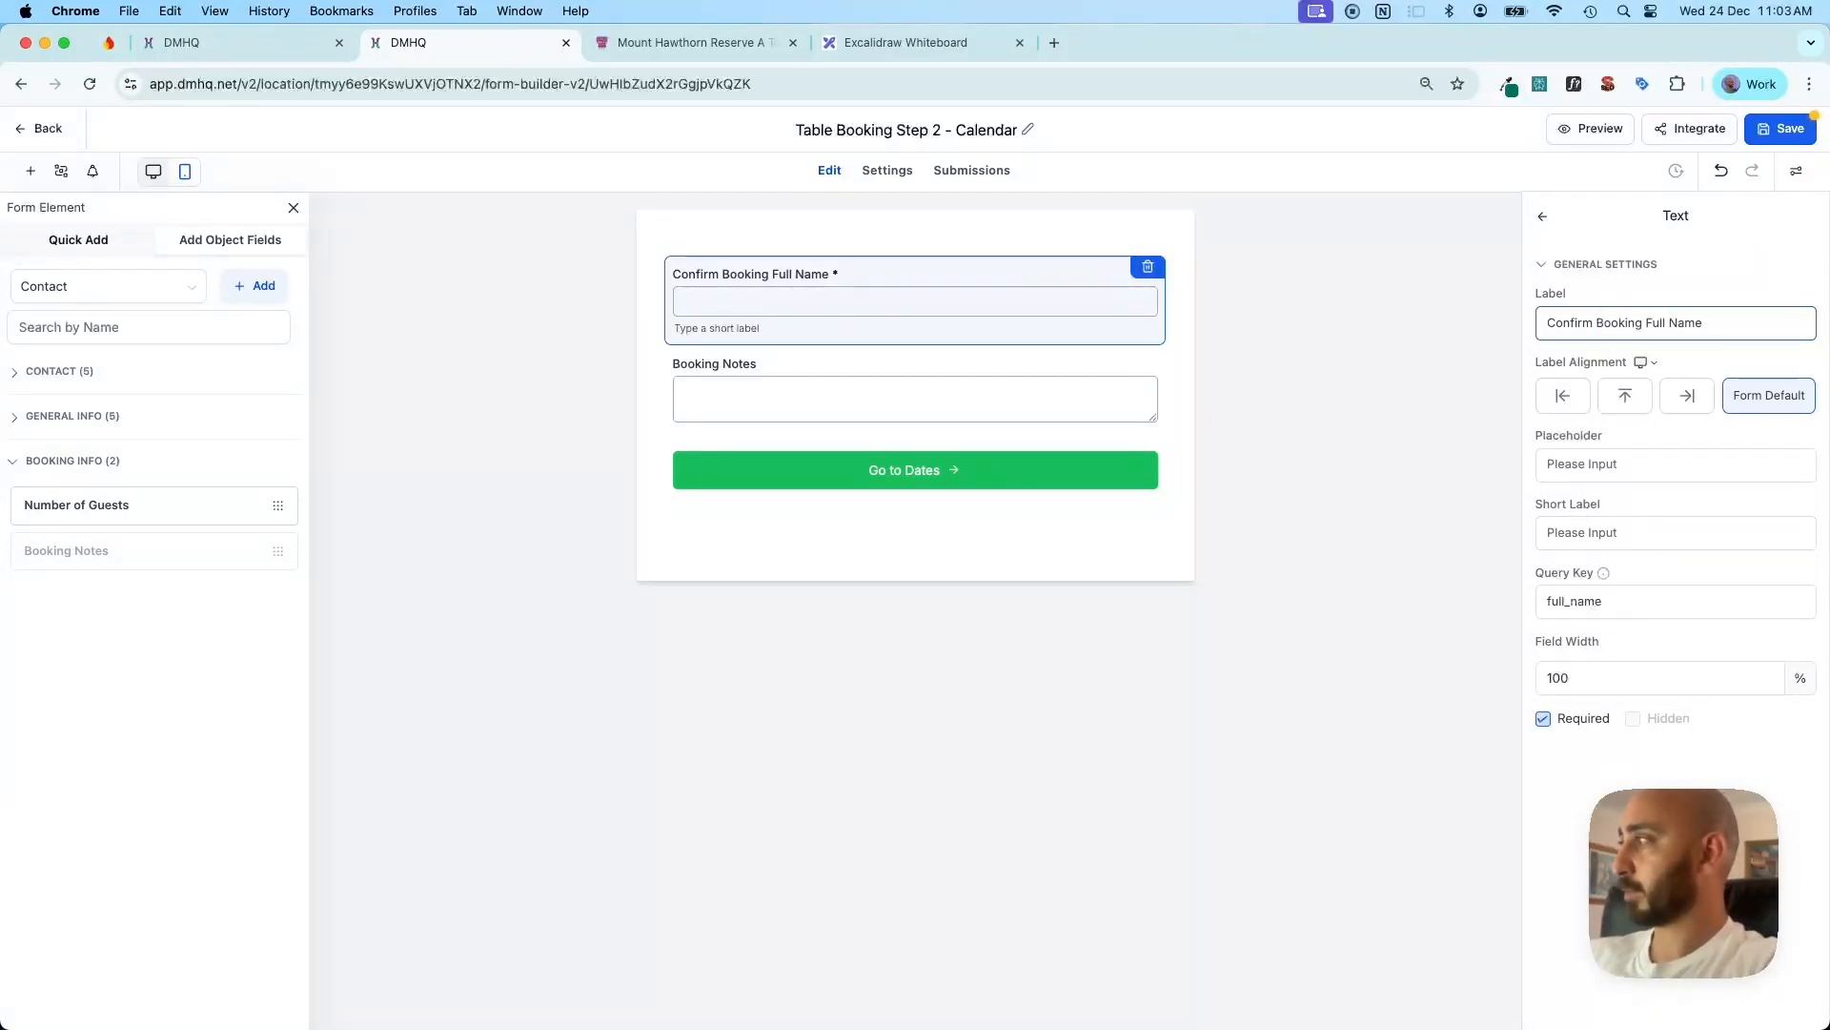
click(1614, 601)
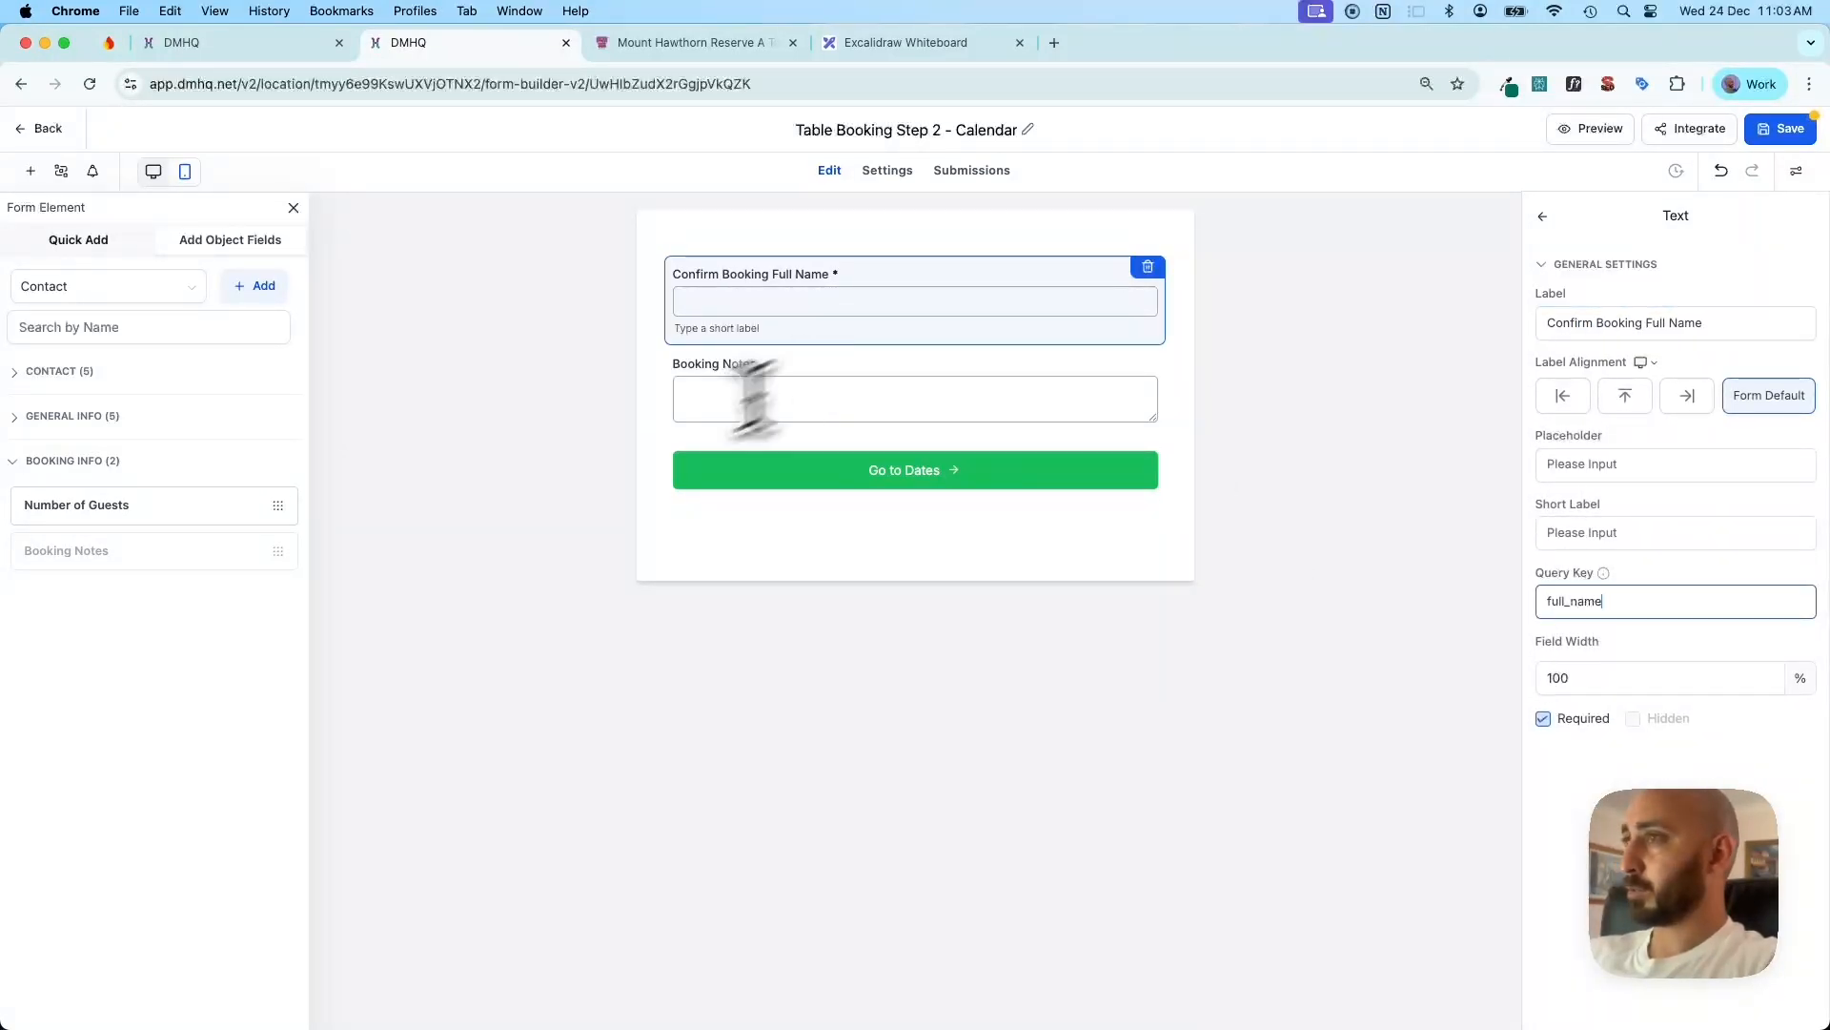
Add a Phone field between the full name and Booking Notes fields and clear its placeholder text
click(93, 244)
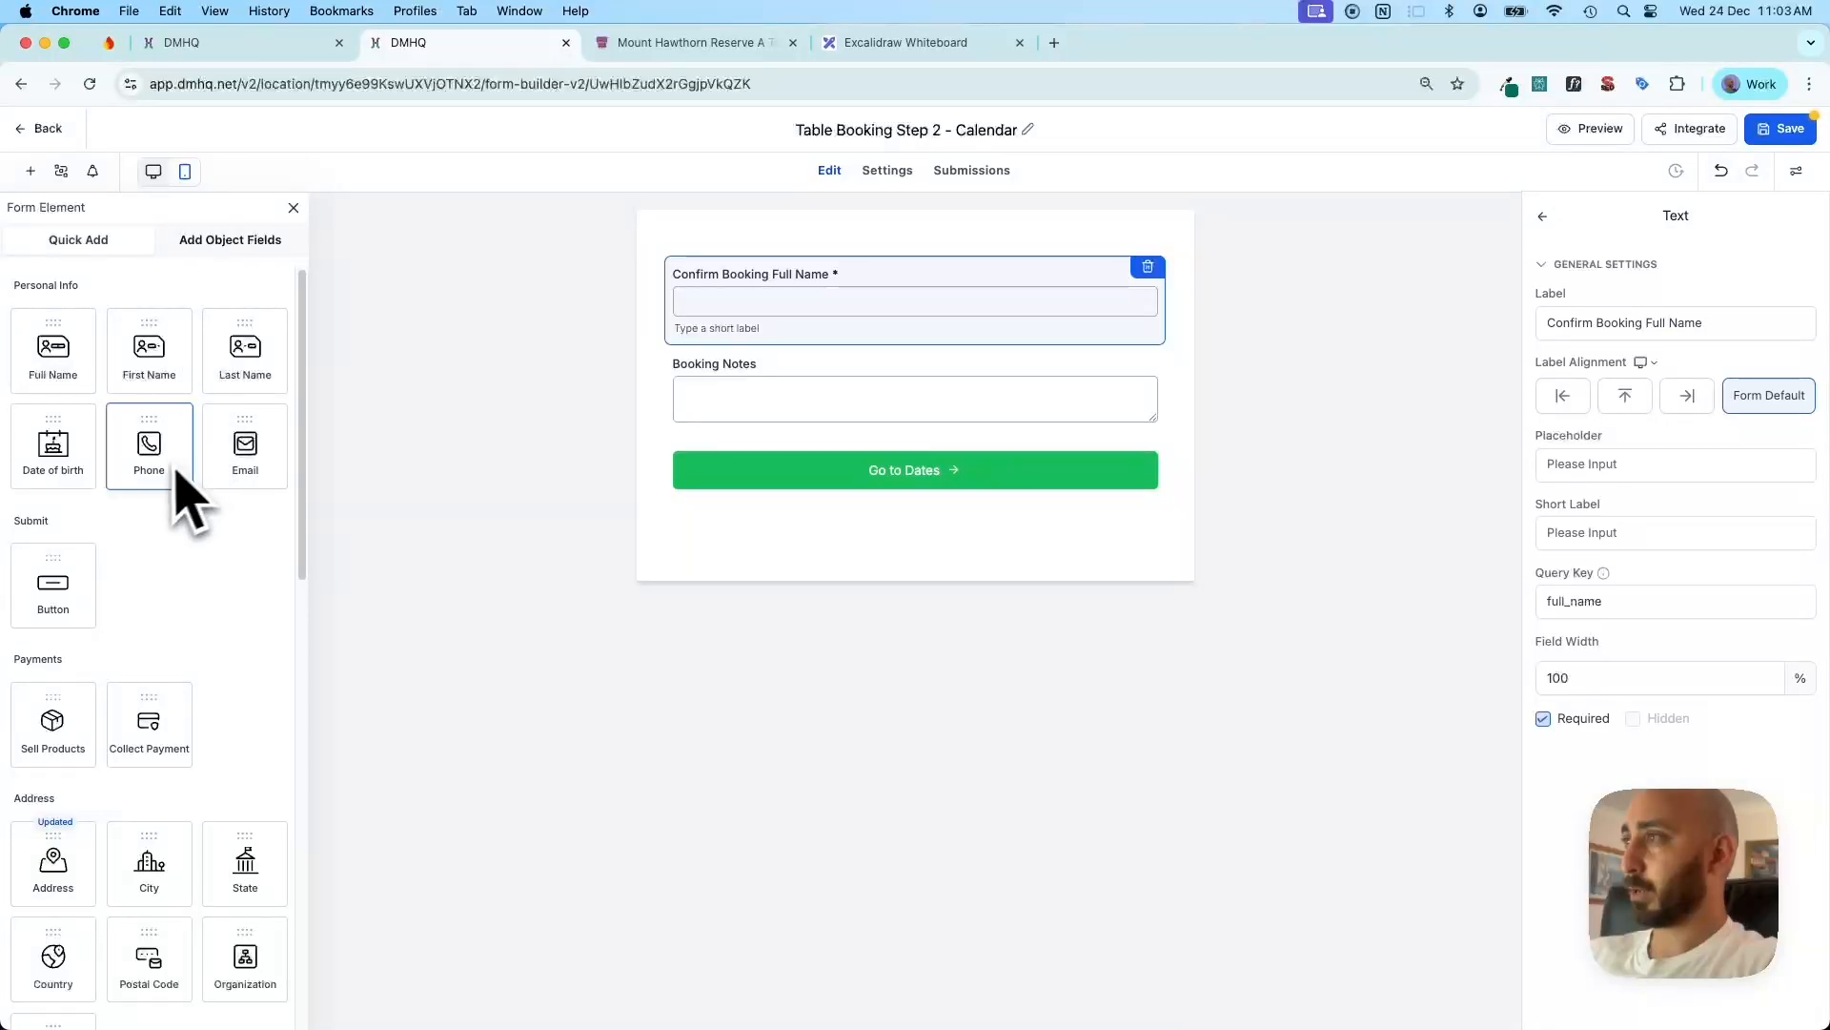
drag(179, 472, 780, 370)
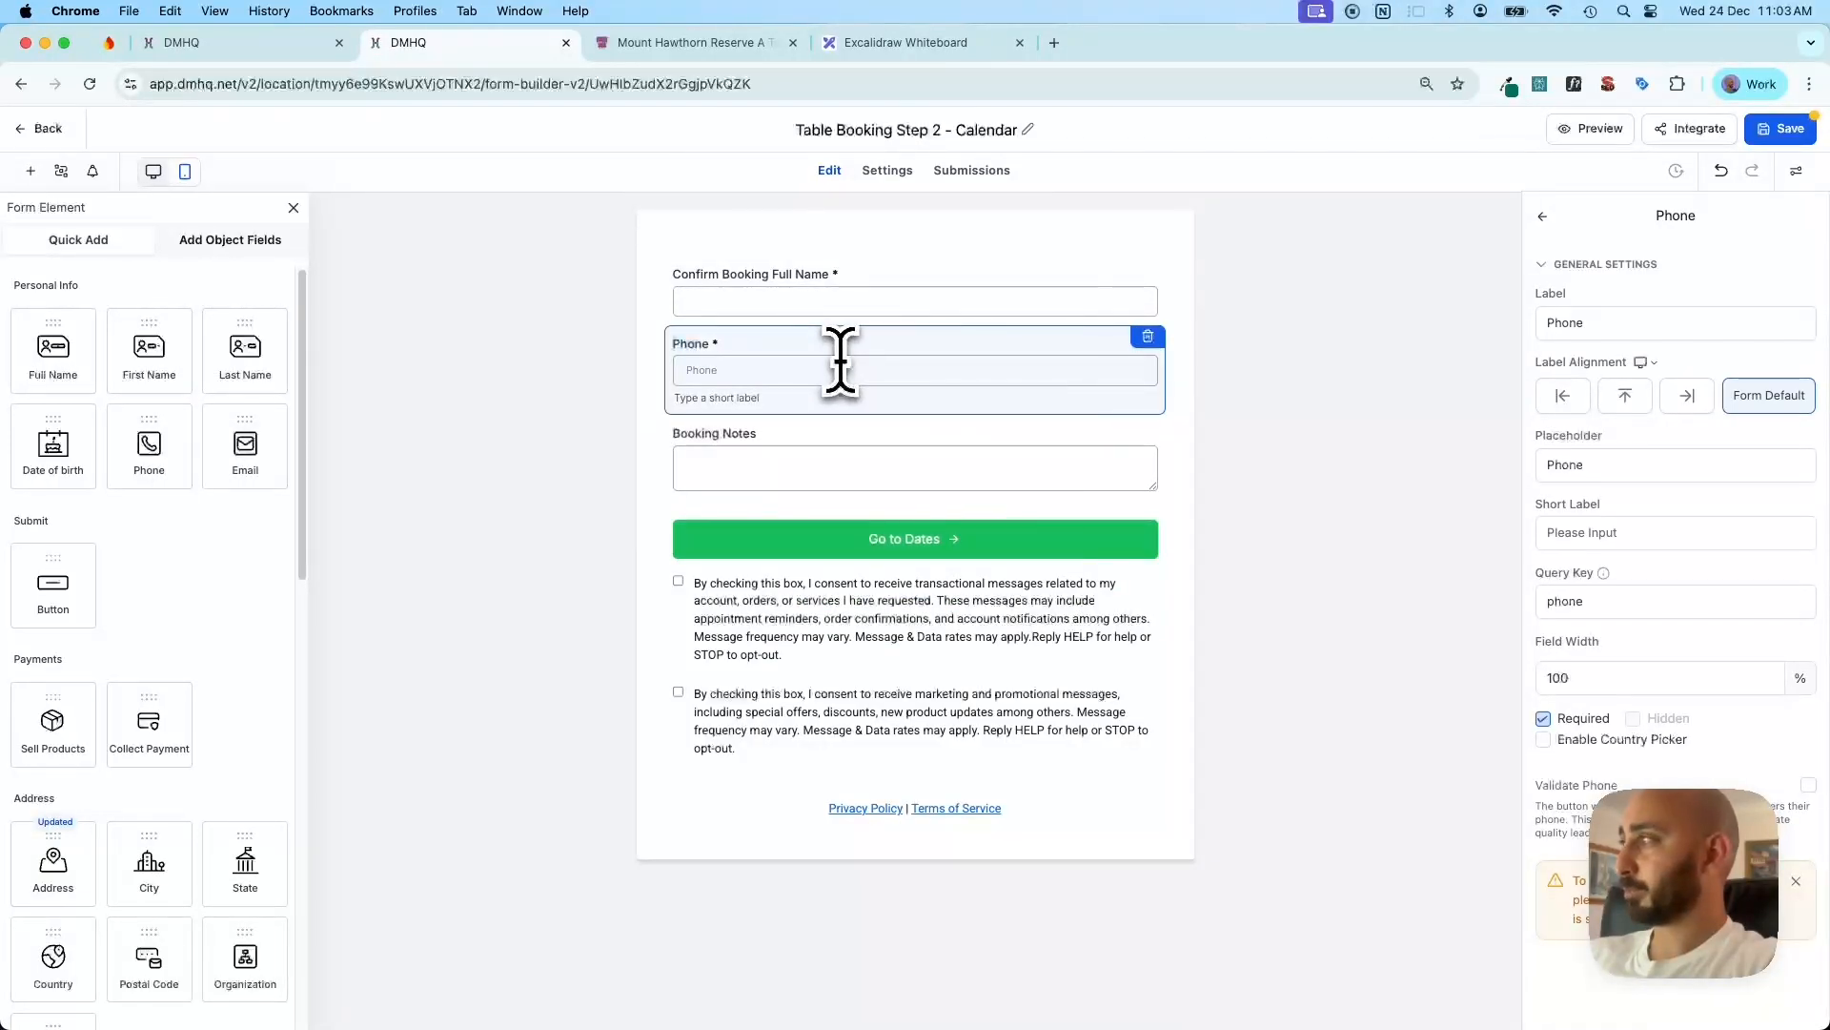
double_click(1595, 467)
key(BackSpace)
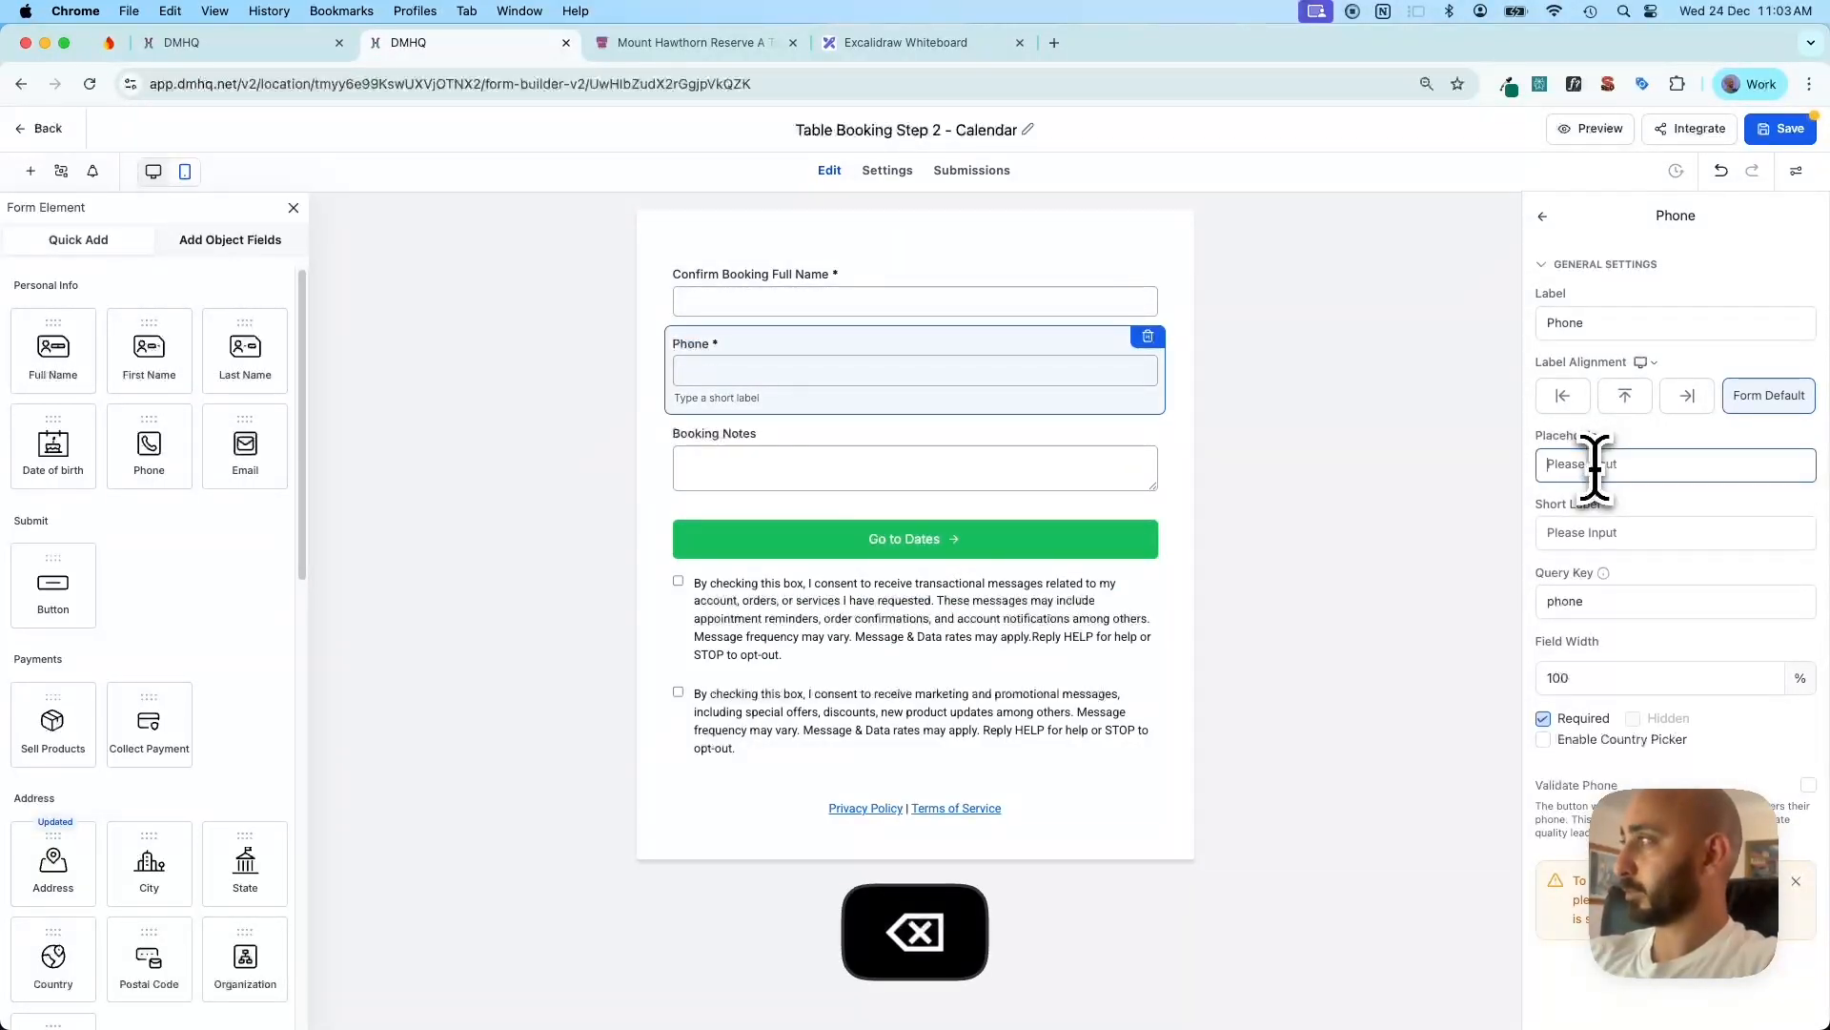
click(1348, 515)
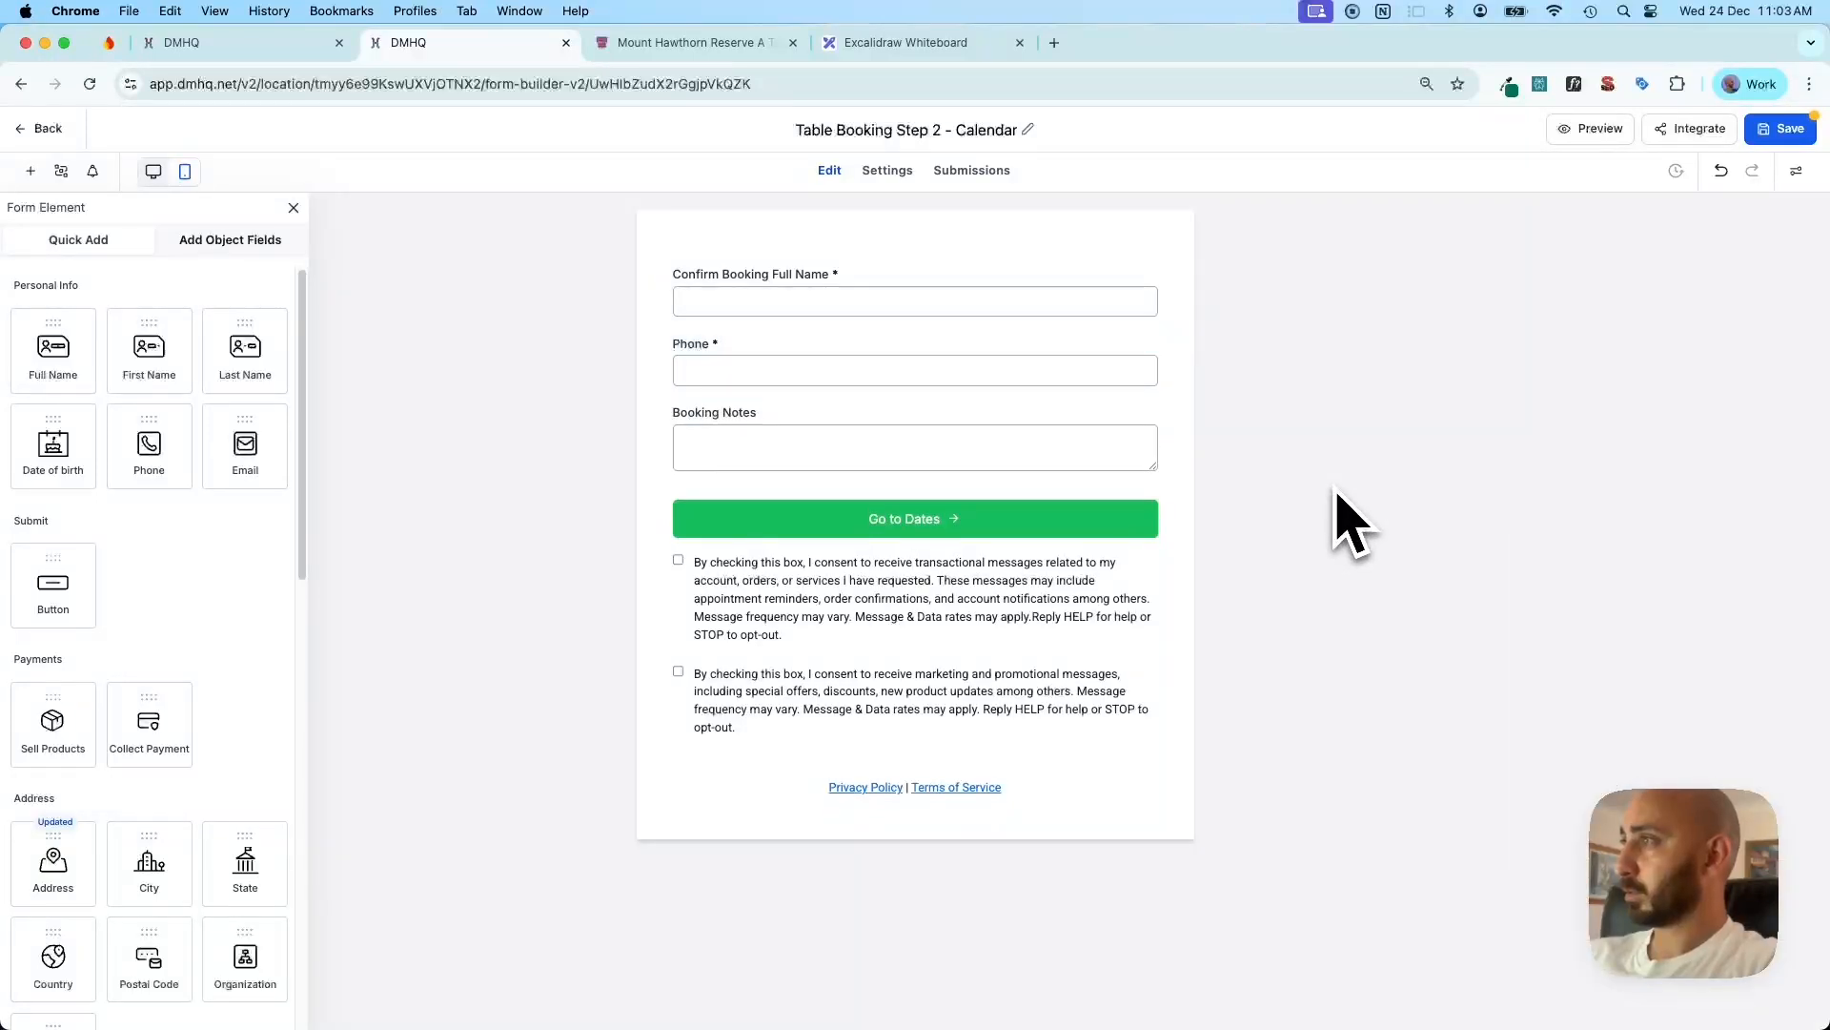
Delete the transactional and marketing message consent checkboxes below the "Go to Dates" button
click(961, 372)
click(907, 466)
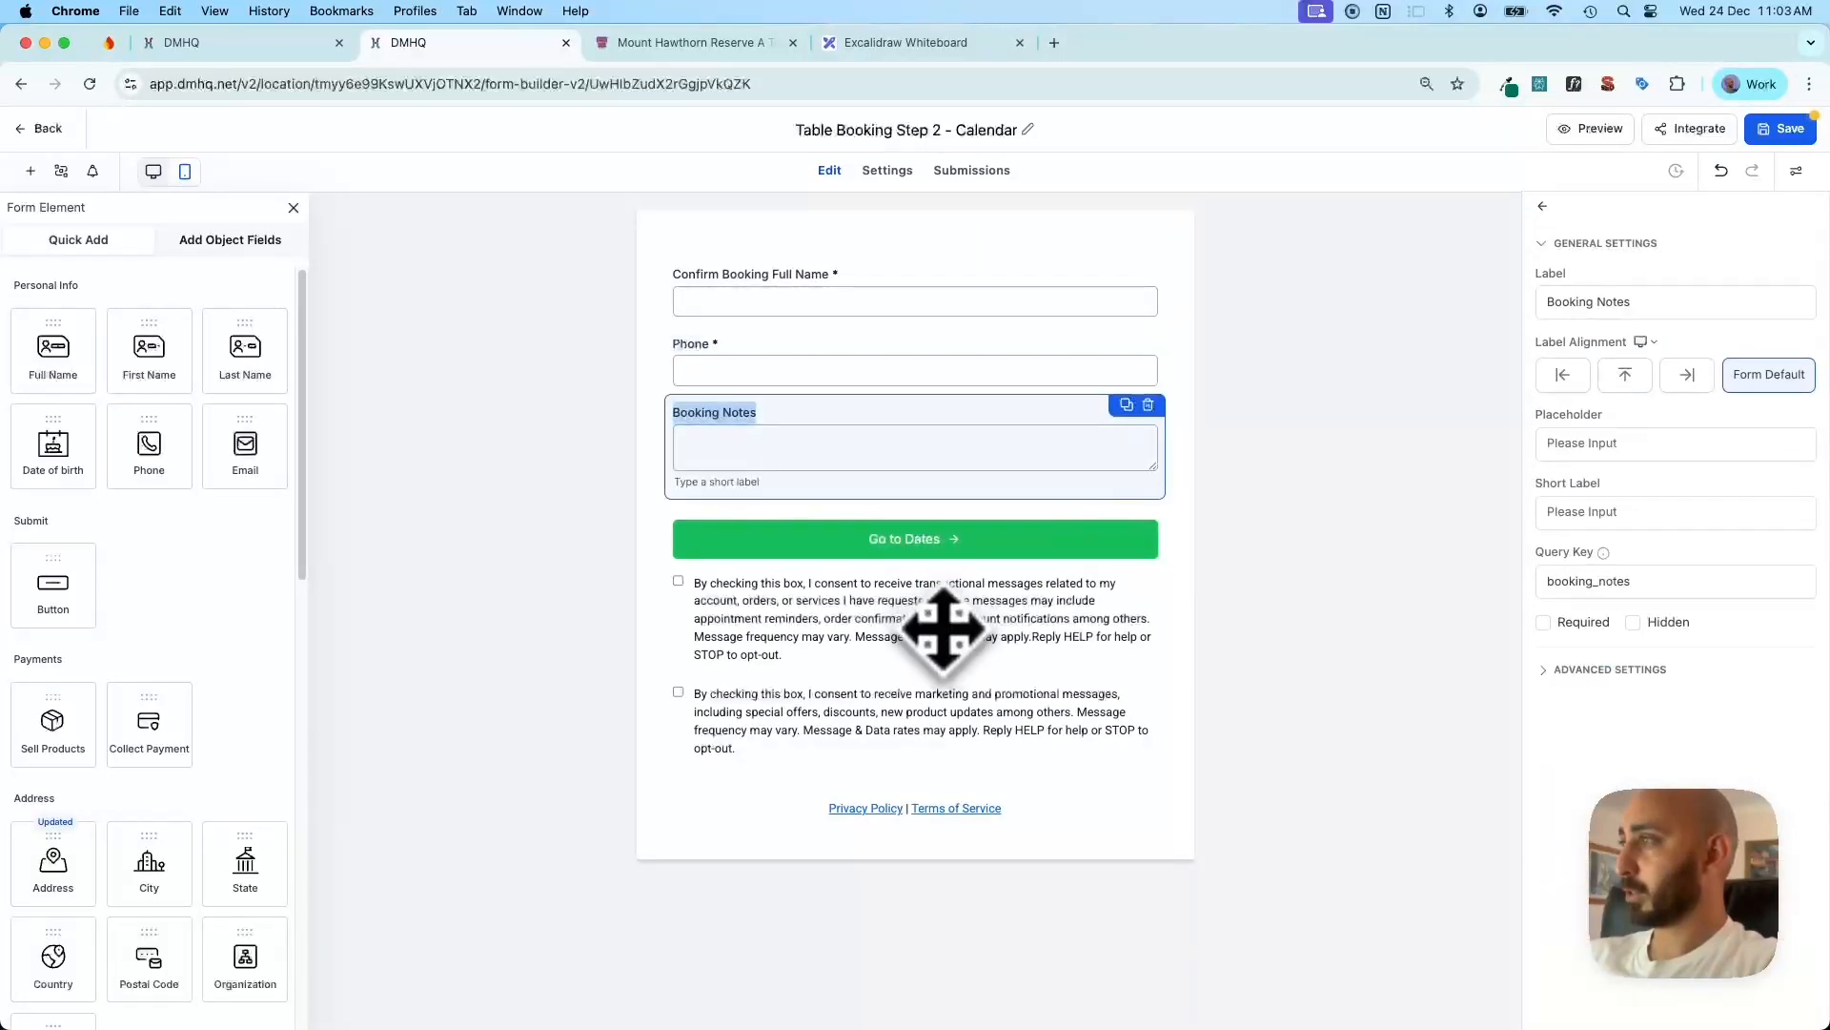
click(944, 619)
click(1141, 556)
Change the "Go to Dates" button's text to "Book"
click(1082, 527)
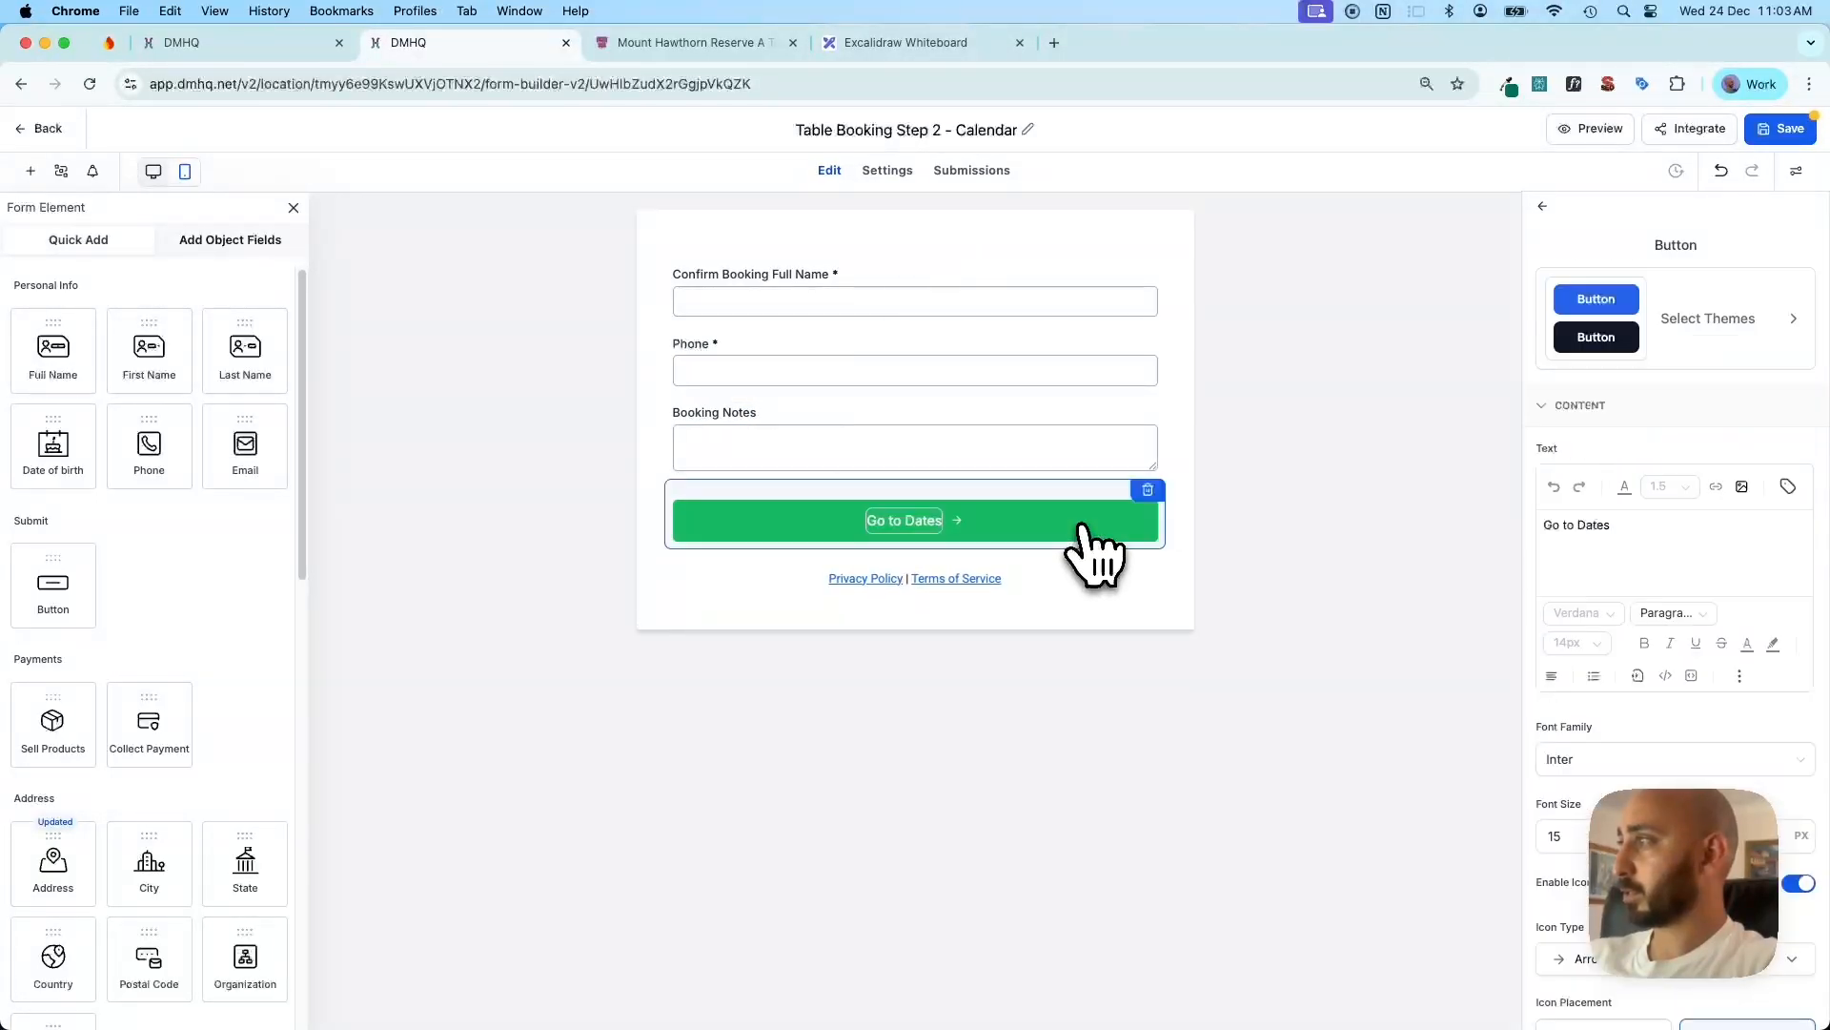
key(super+a)
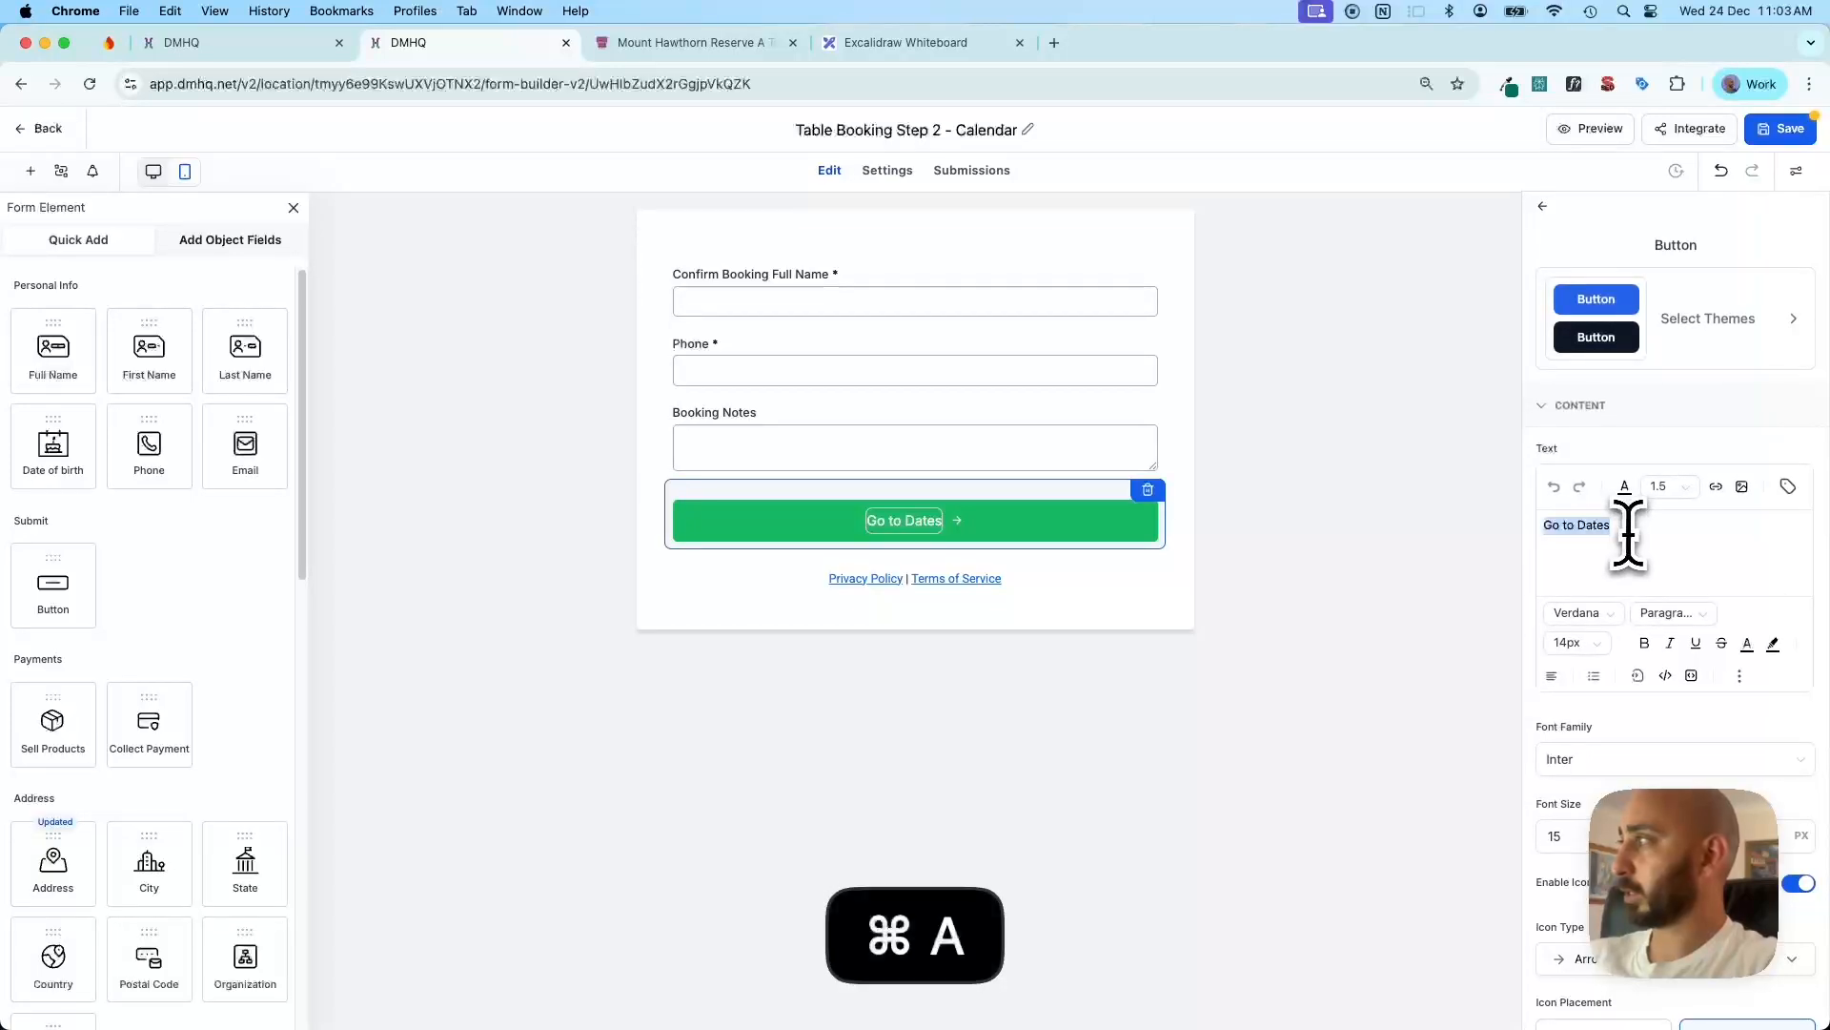
text(Book)
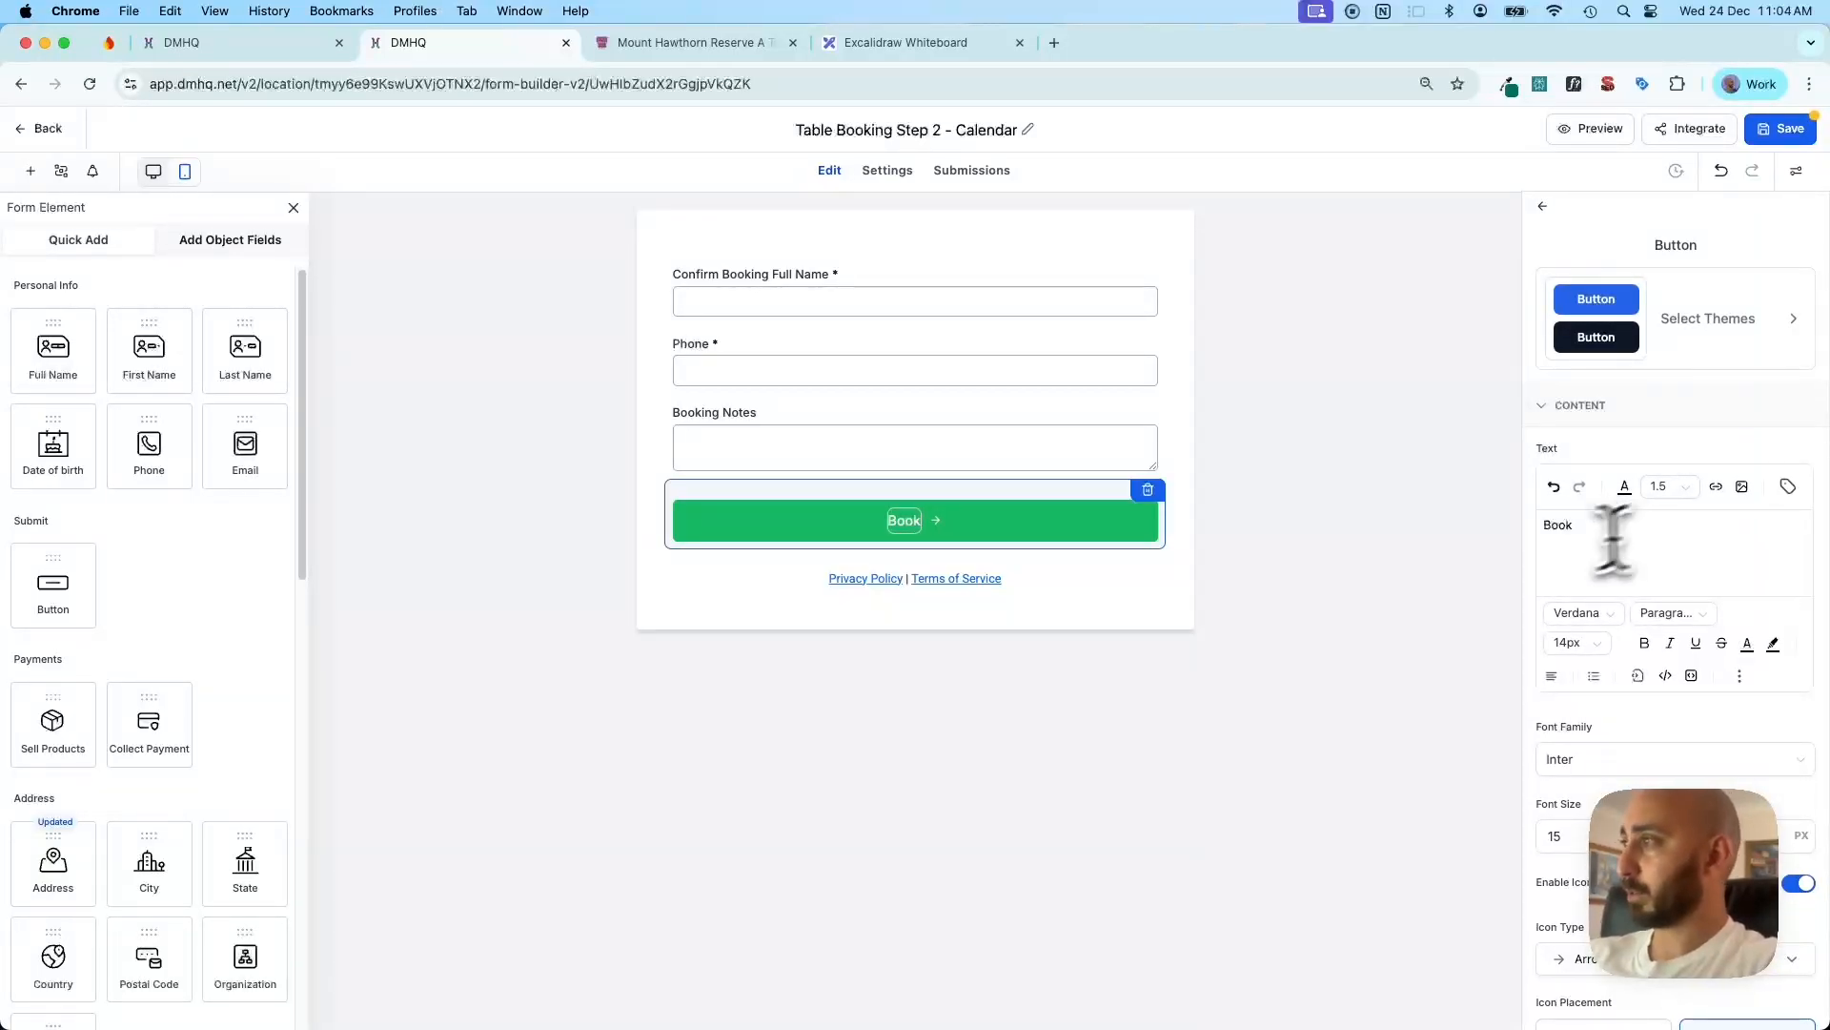
click(1355, 620)
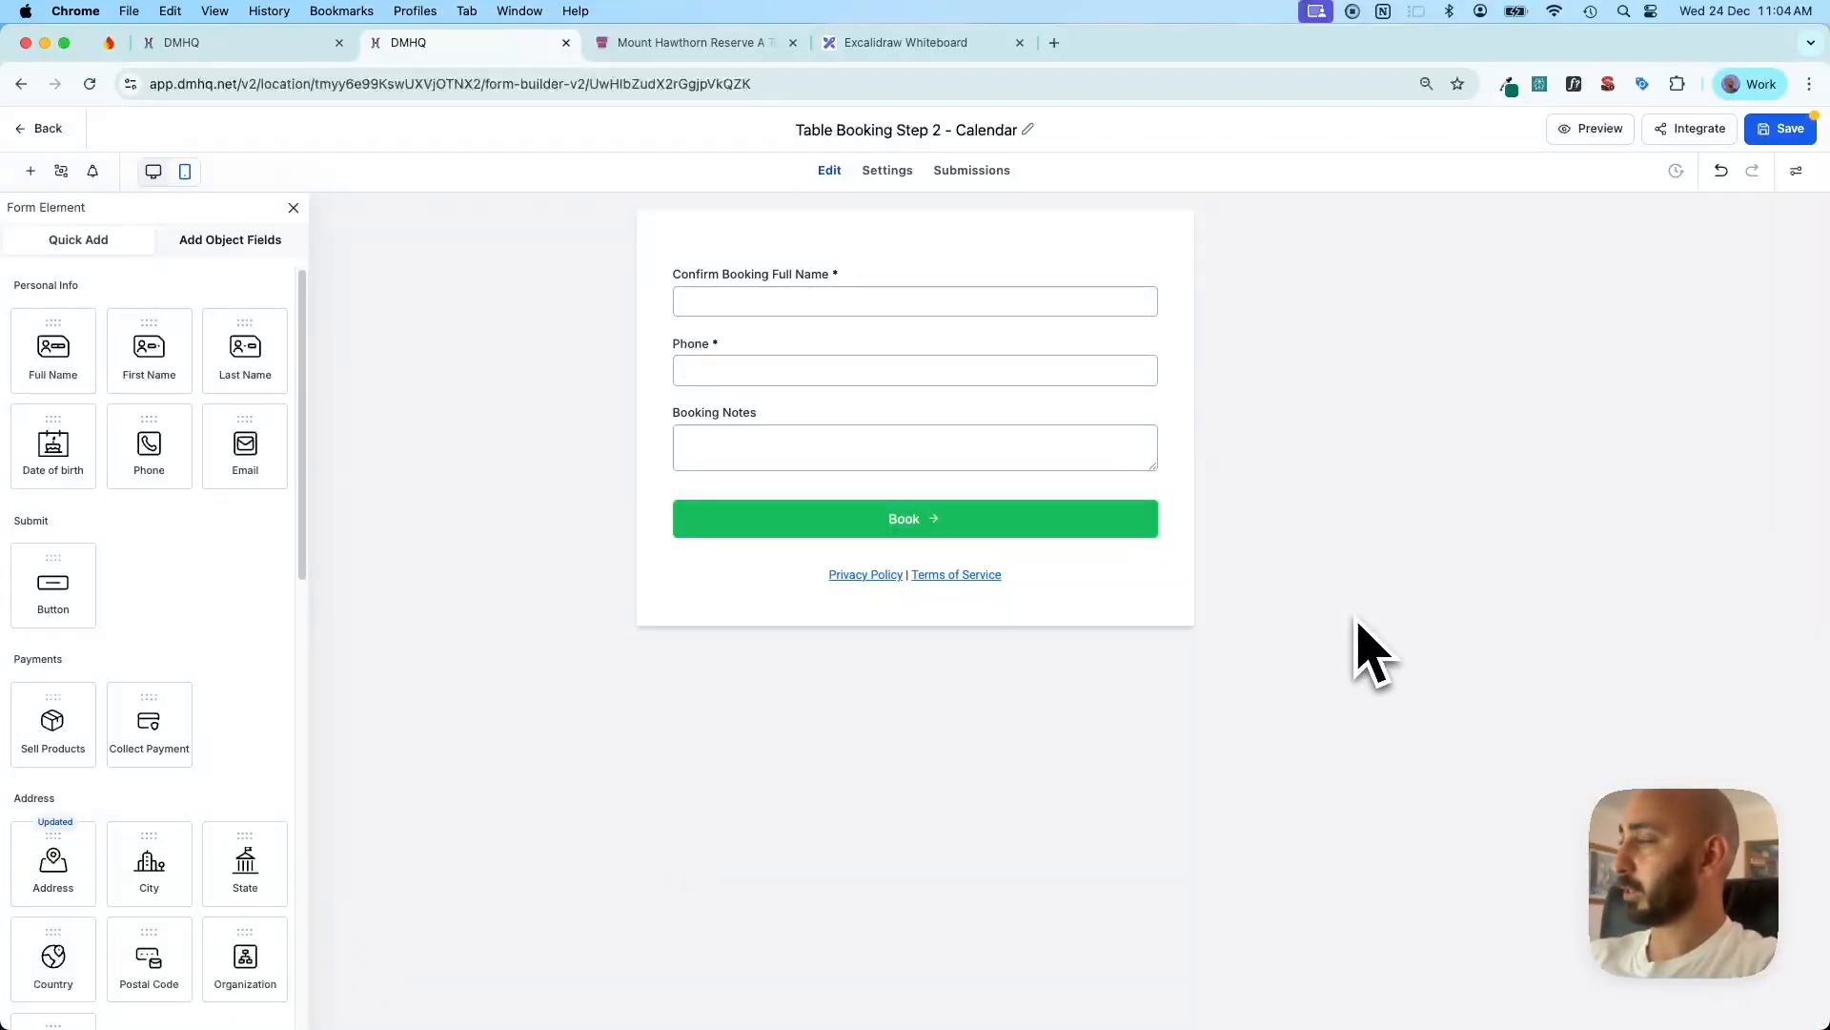
Save the form and remove the Privacy Policy and Terms of Service links below the "Book" button
click(1781, 134)
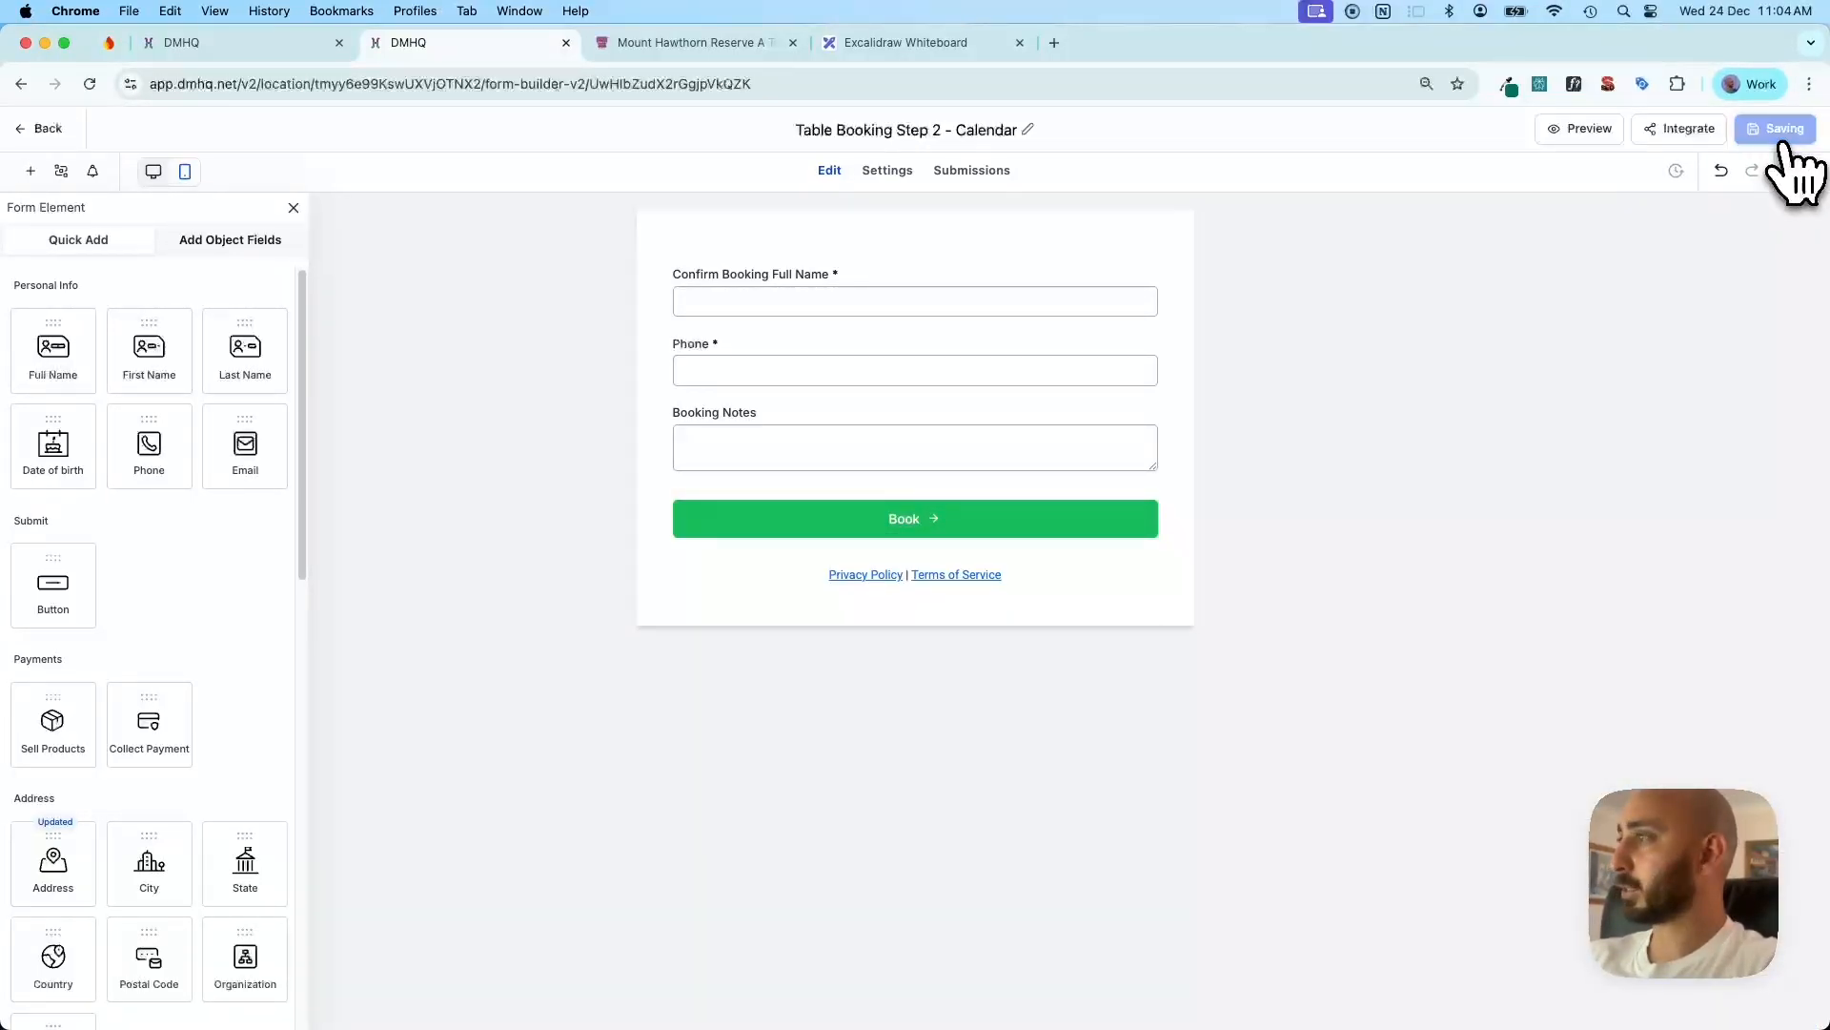
click(1030, 588)
key(Delete)
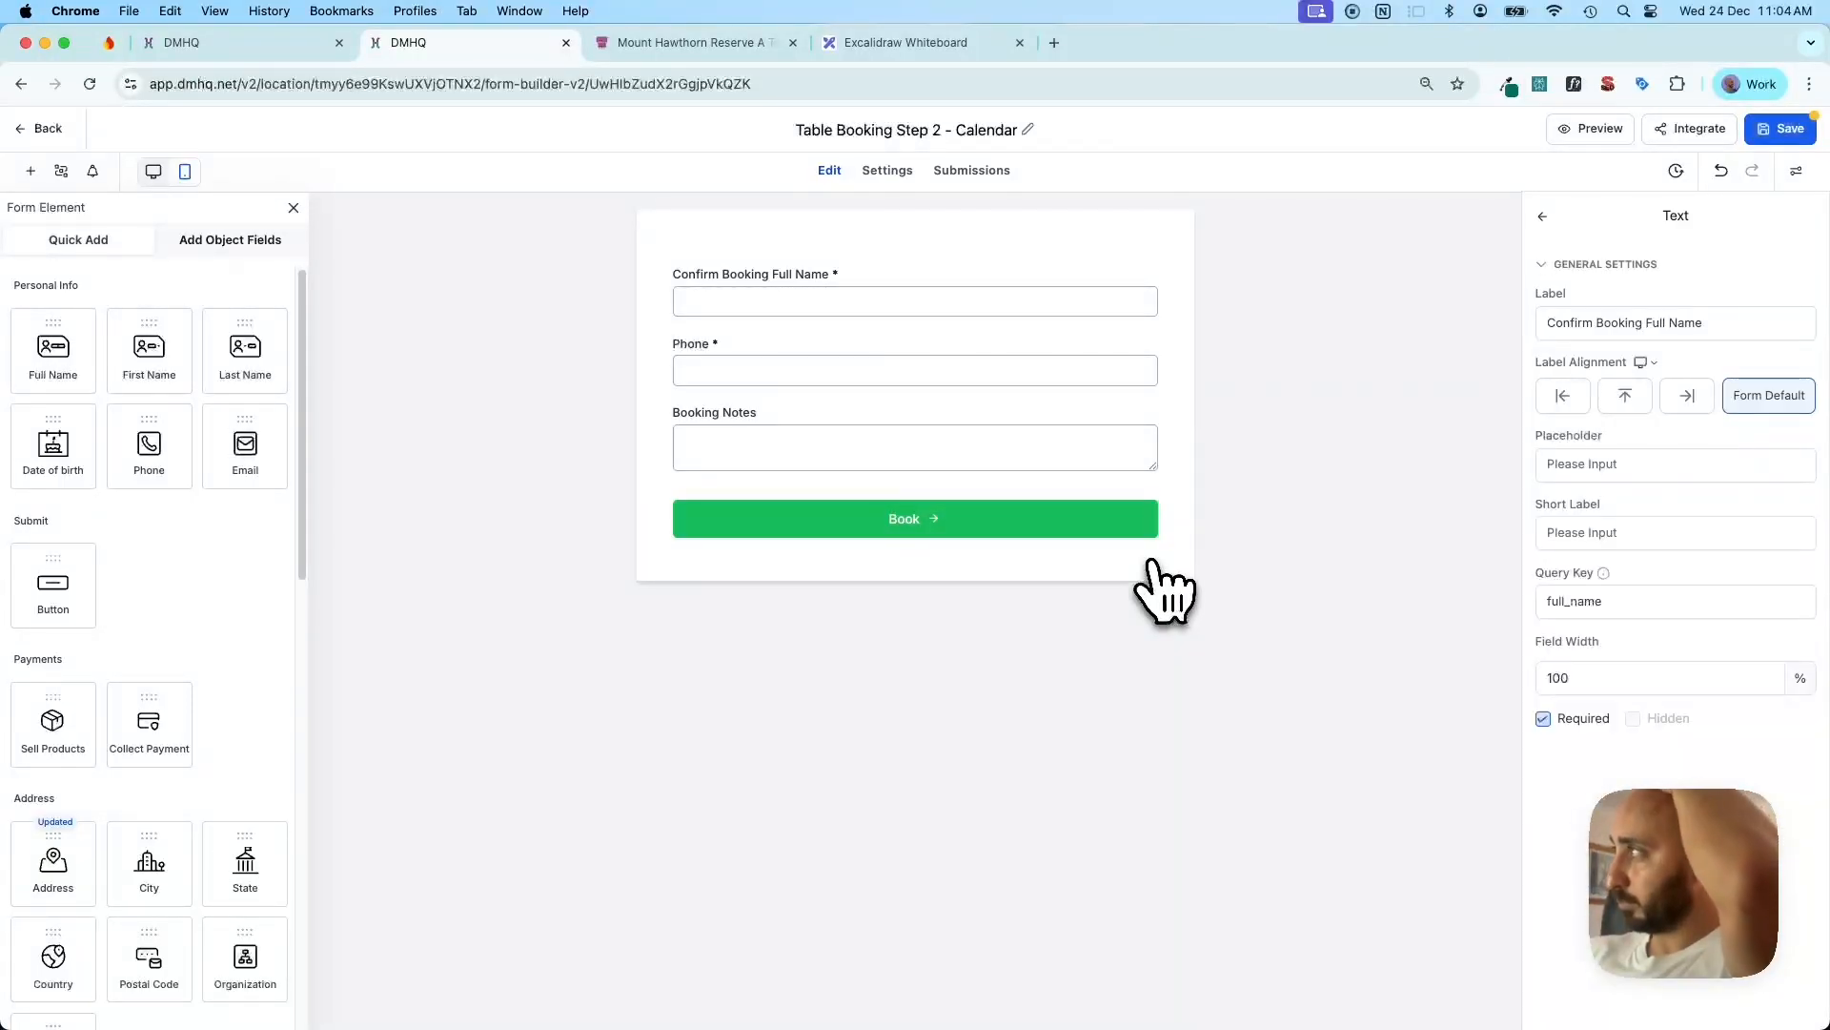
Save the "Table Booking Step 2 - Calendar" form and return to the forms list
click(1798, 136)
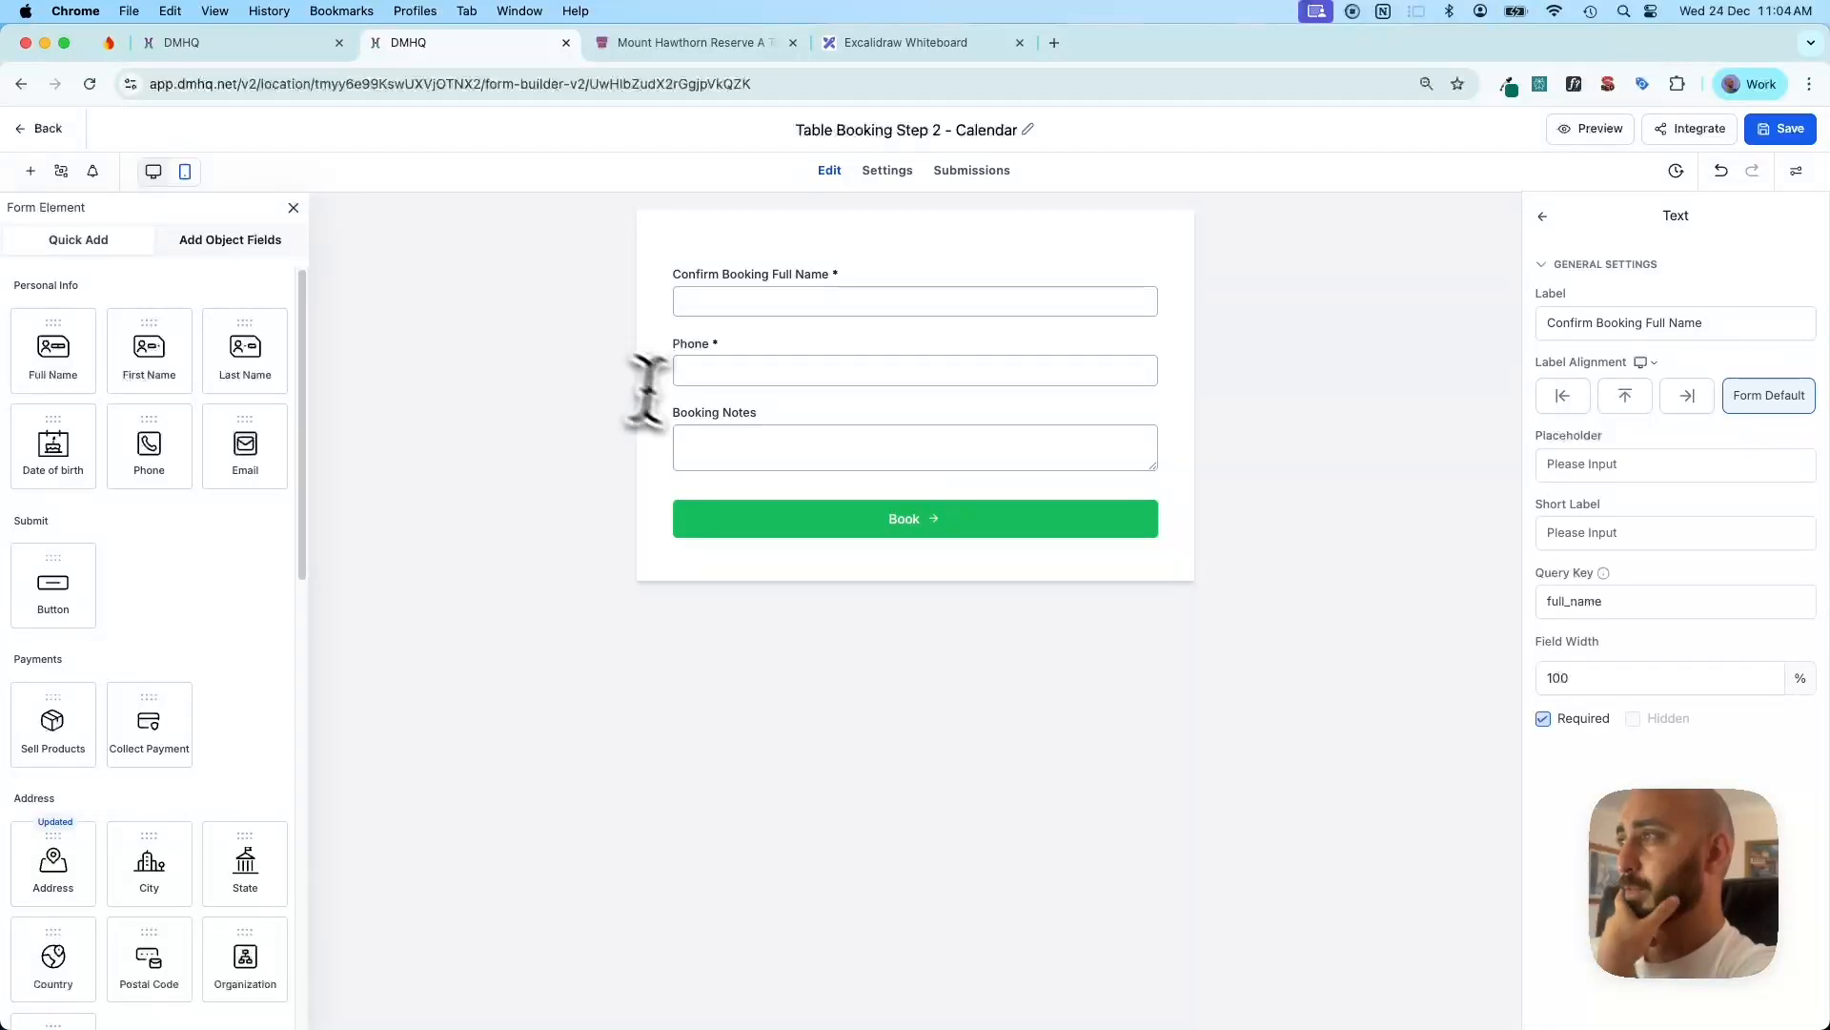
click(681, 411)
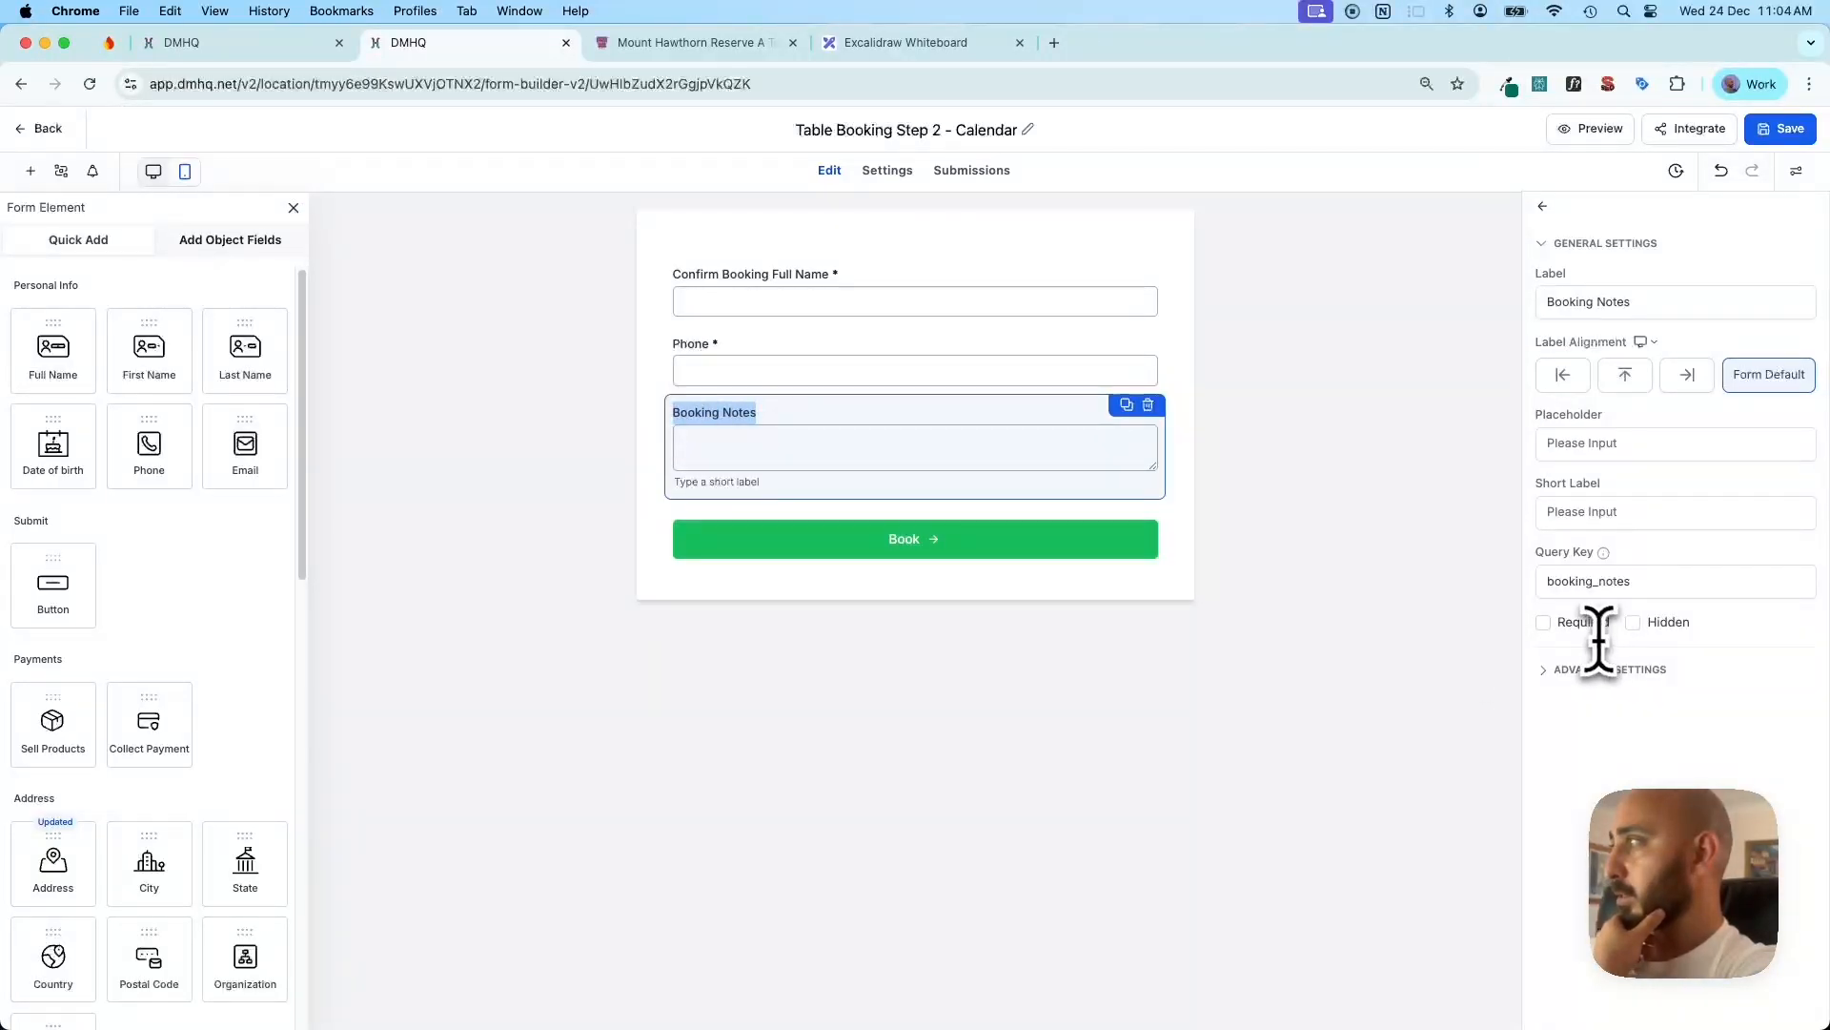
click(1135, 758)
click(45, 128)
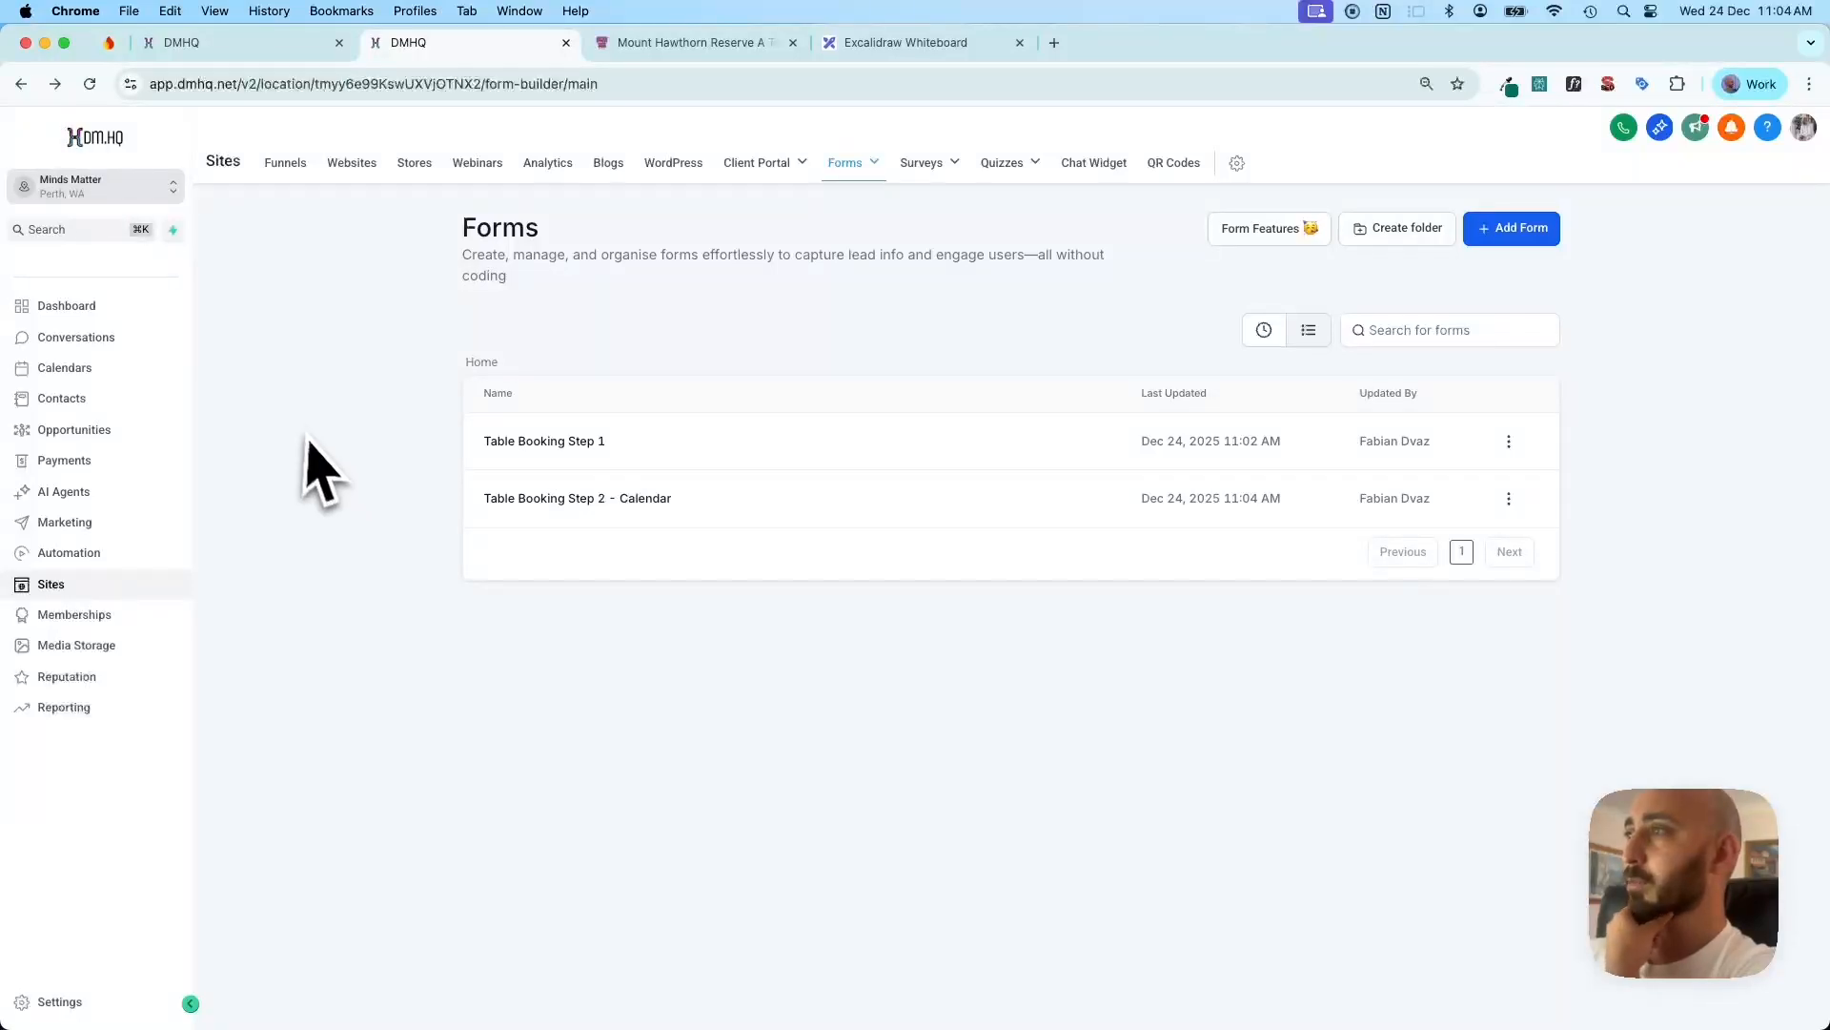
Go to the calendar settings and open the "Reserve a table" calendar for editing
click(107, 1001)
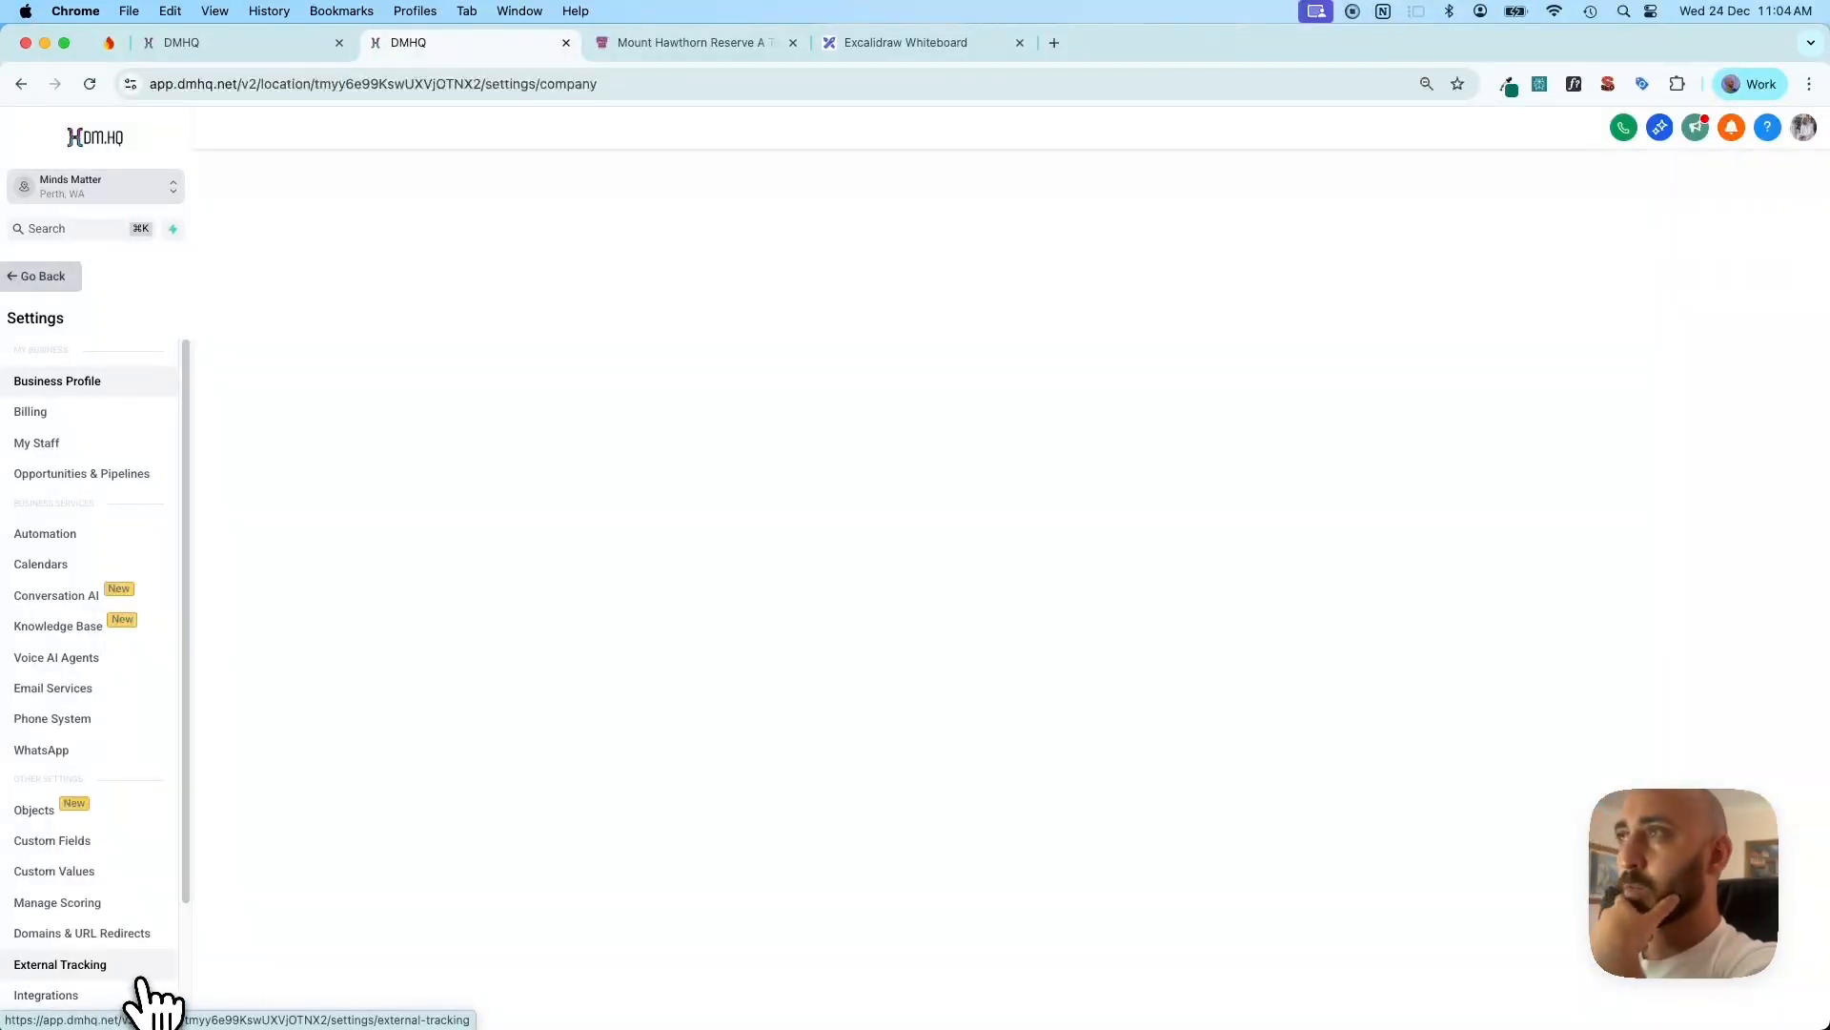
click(57, 565)
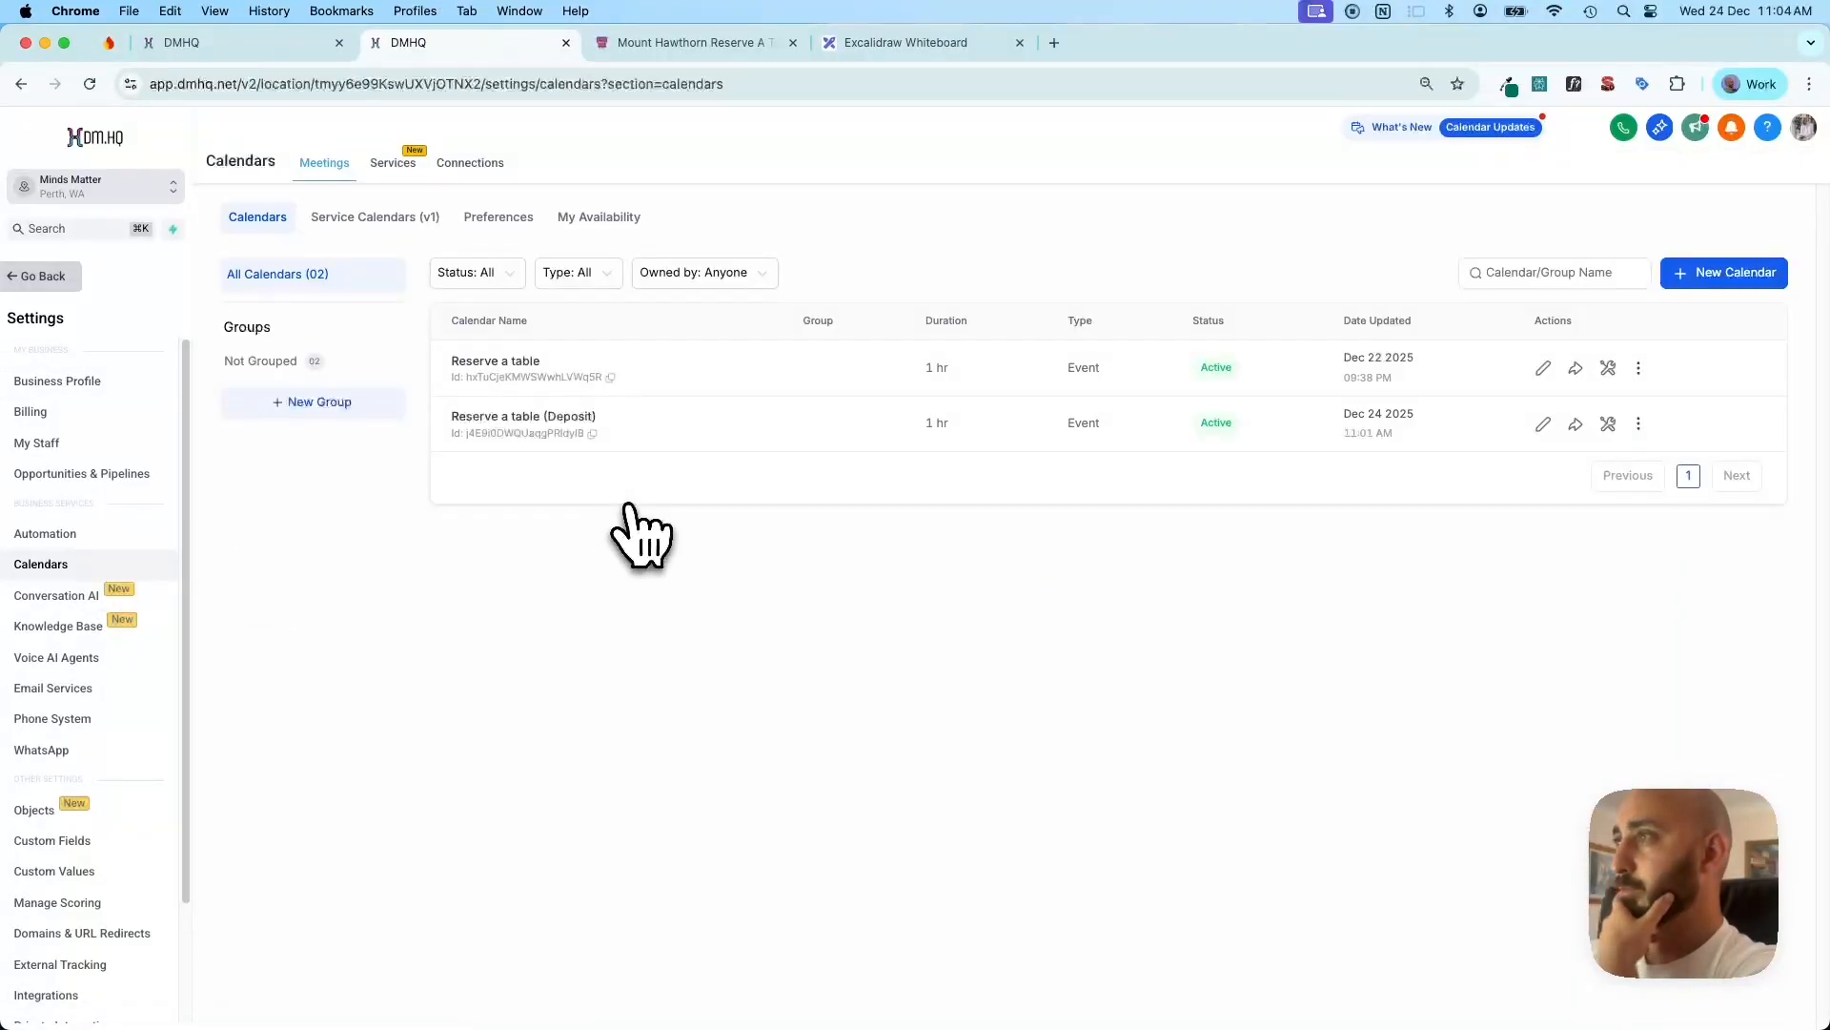
click(1544, 368)
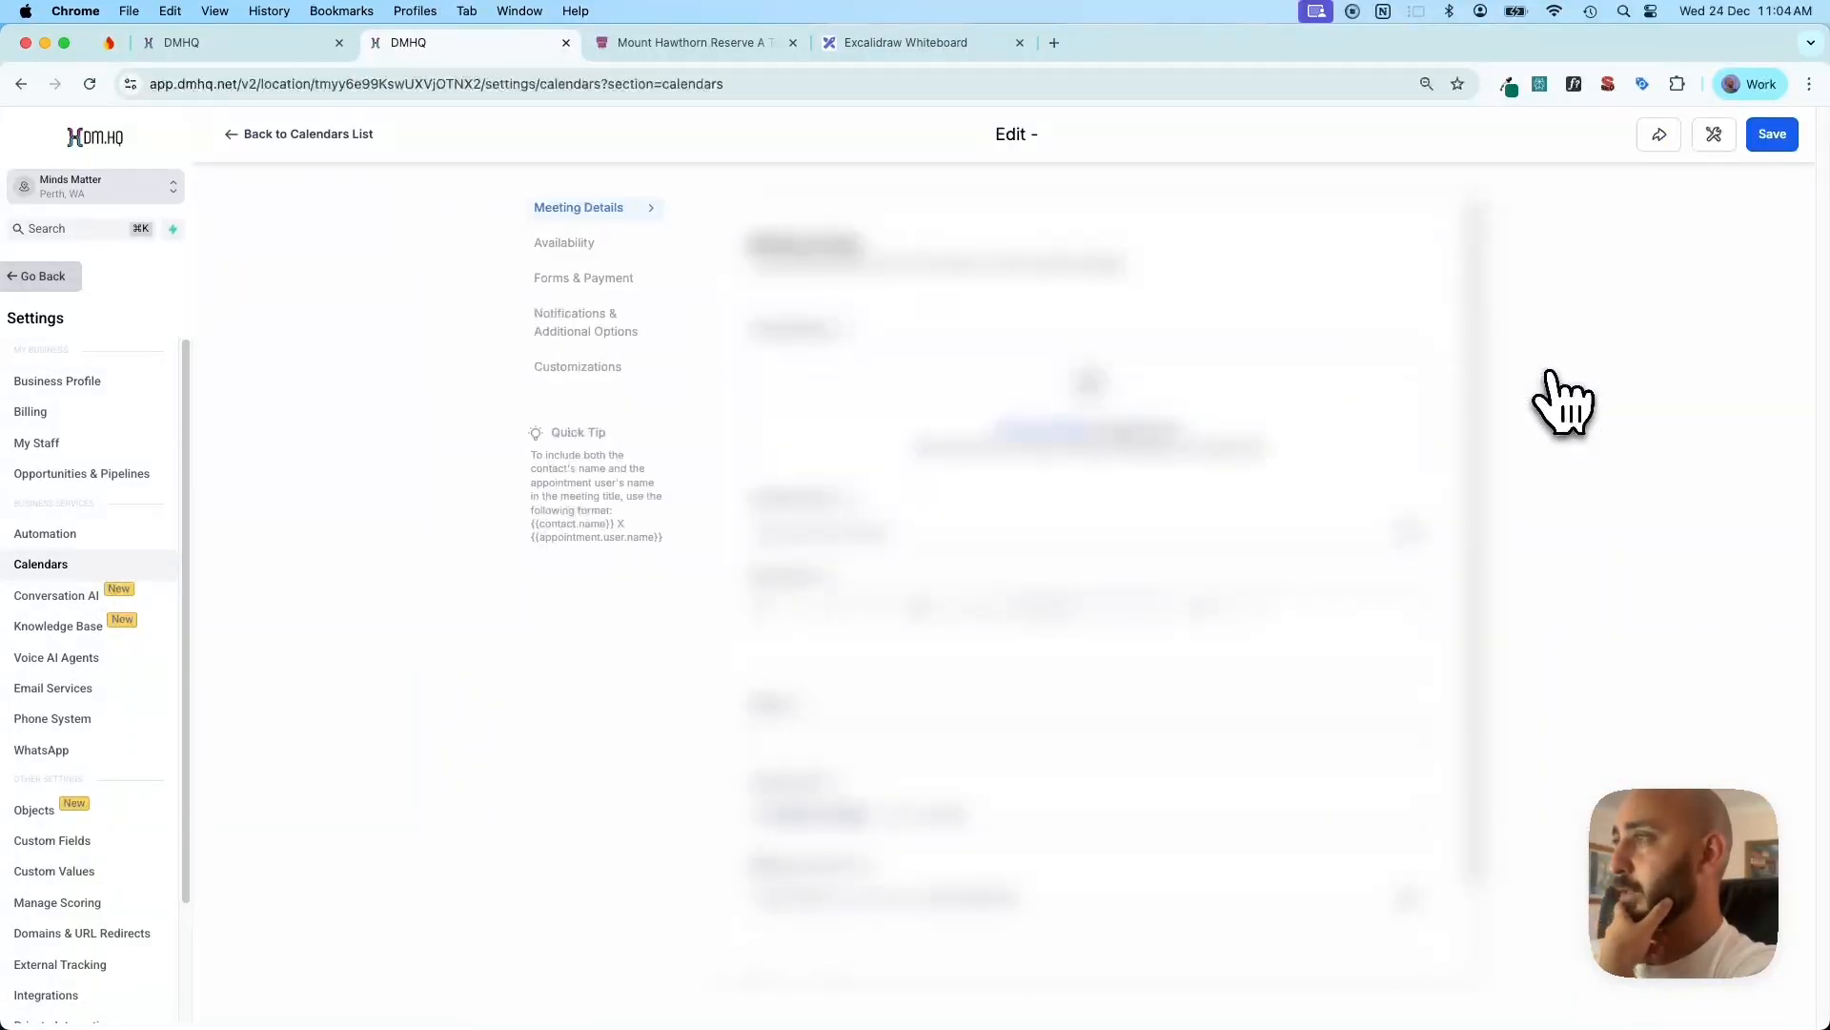
Assign the "Table Booking Step 2 - Calendar" form to the "Reserve a table" calendar, save it and return to the calendars list
click(610, 295)
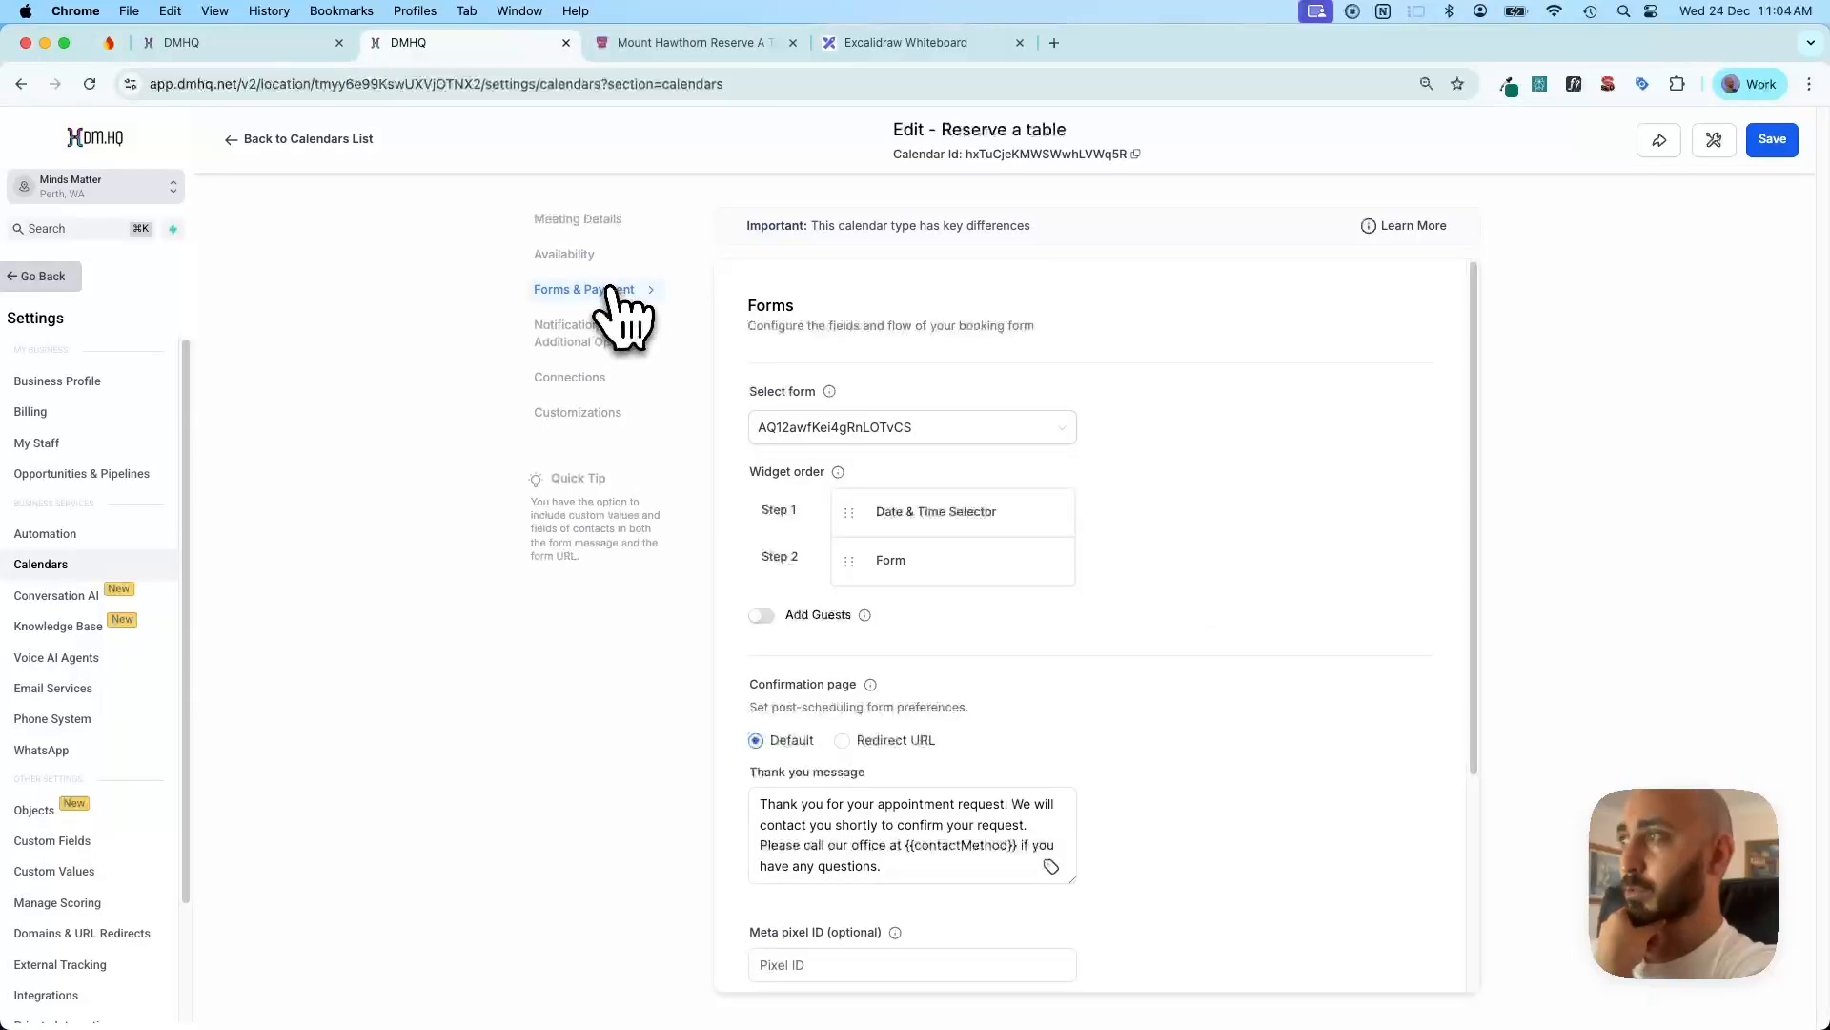
click(832, 431)
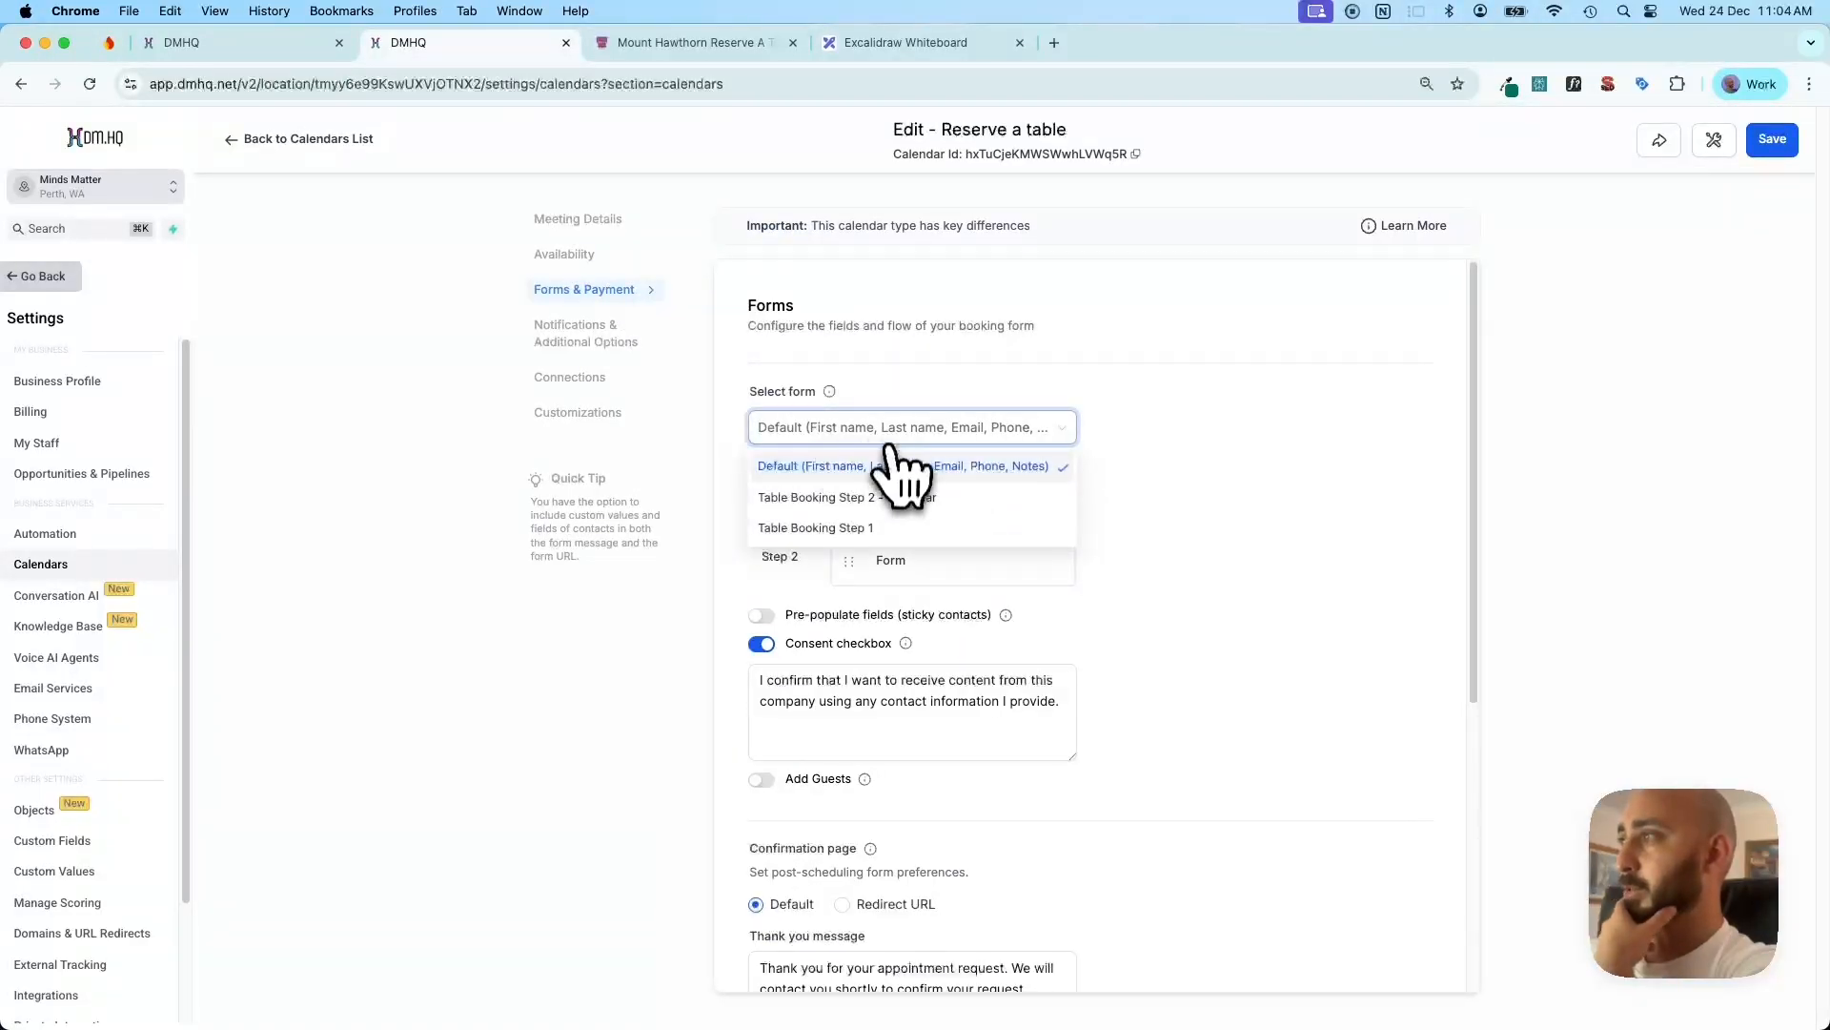
click(865, 527)
click(877, 429)
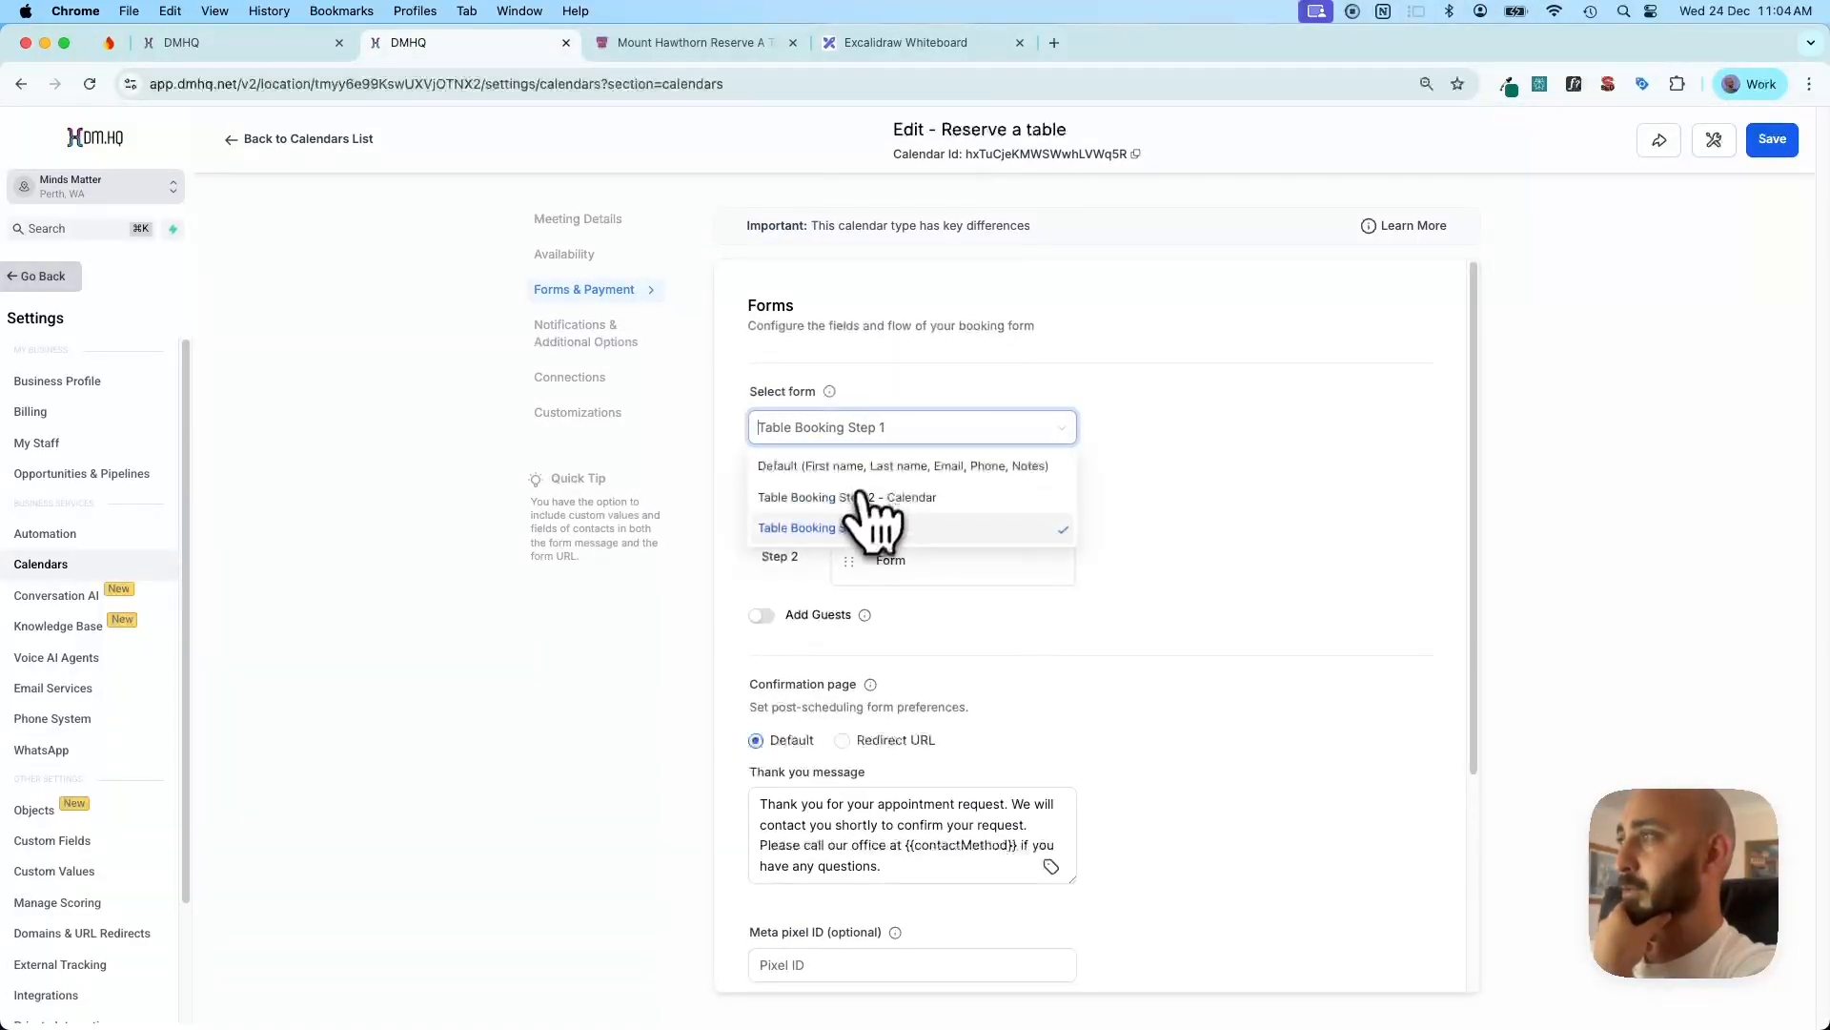
click(863, 523)
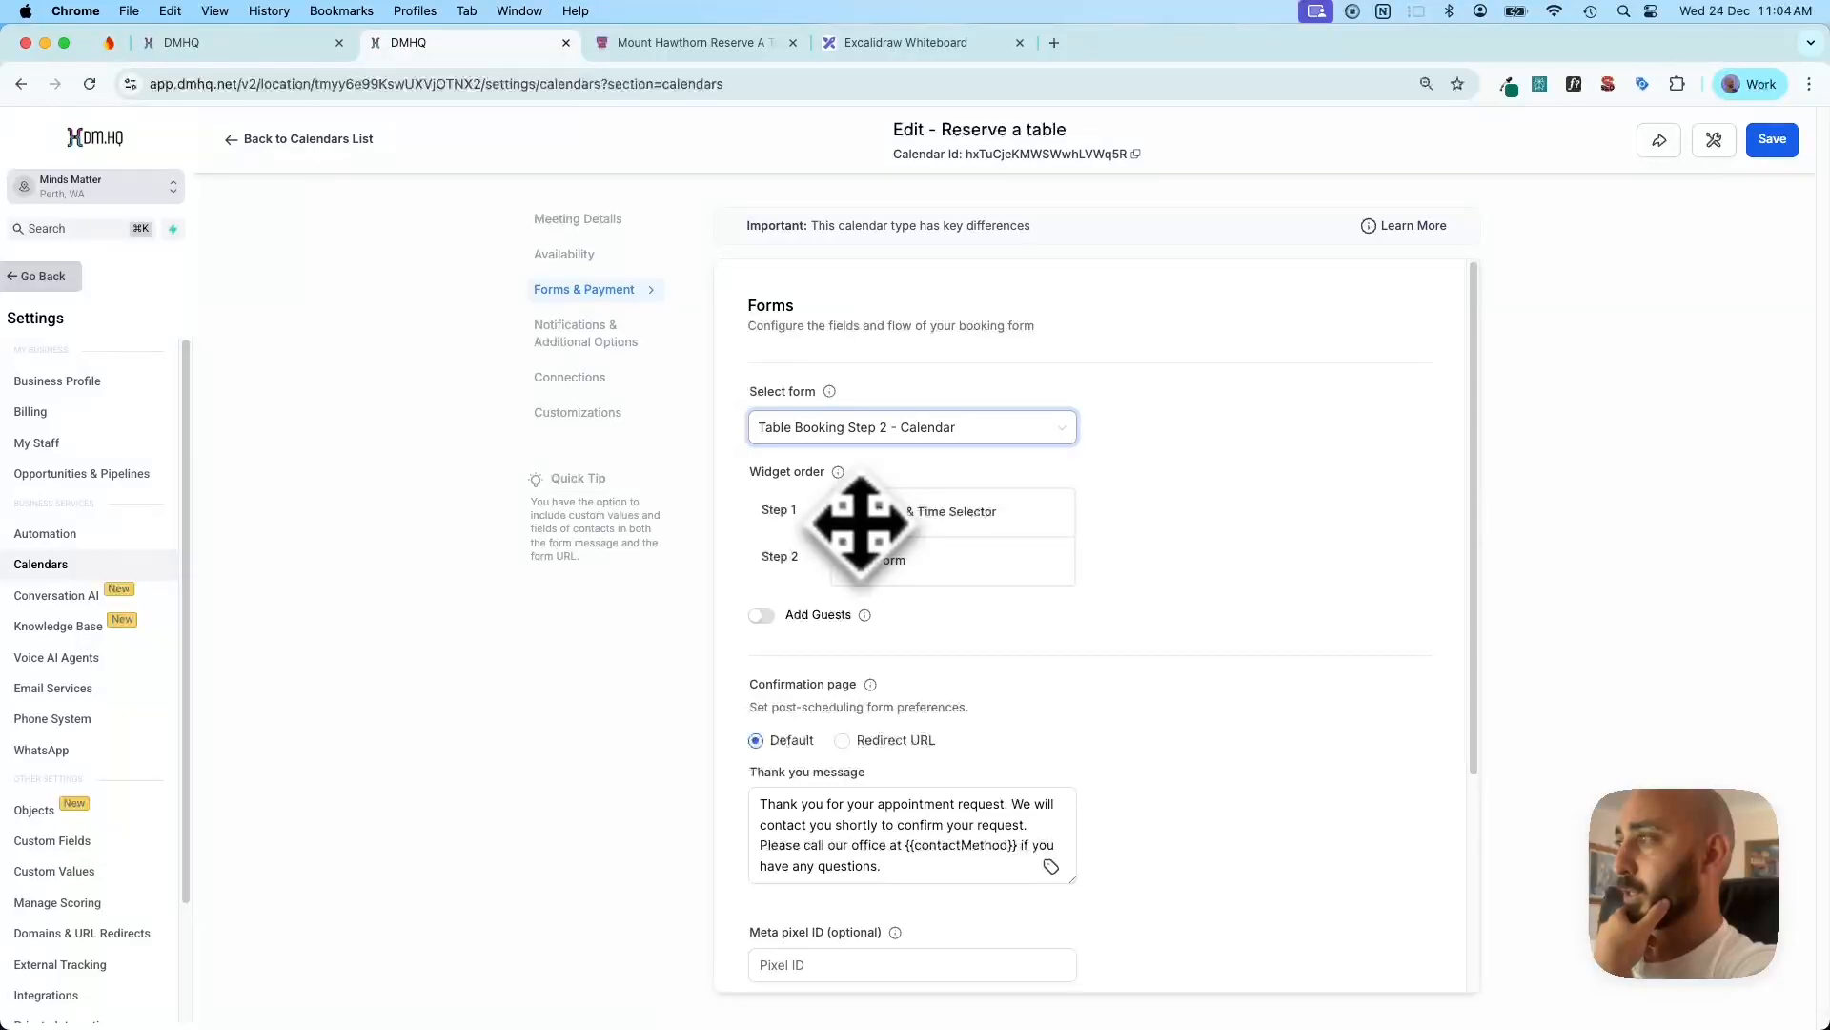
mouse_move(861, 522)
mouse_down()
mouse_move(867, 572)
mouse_move(867, 531)
mouse_up()
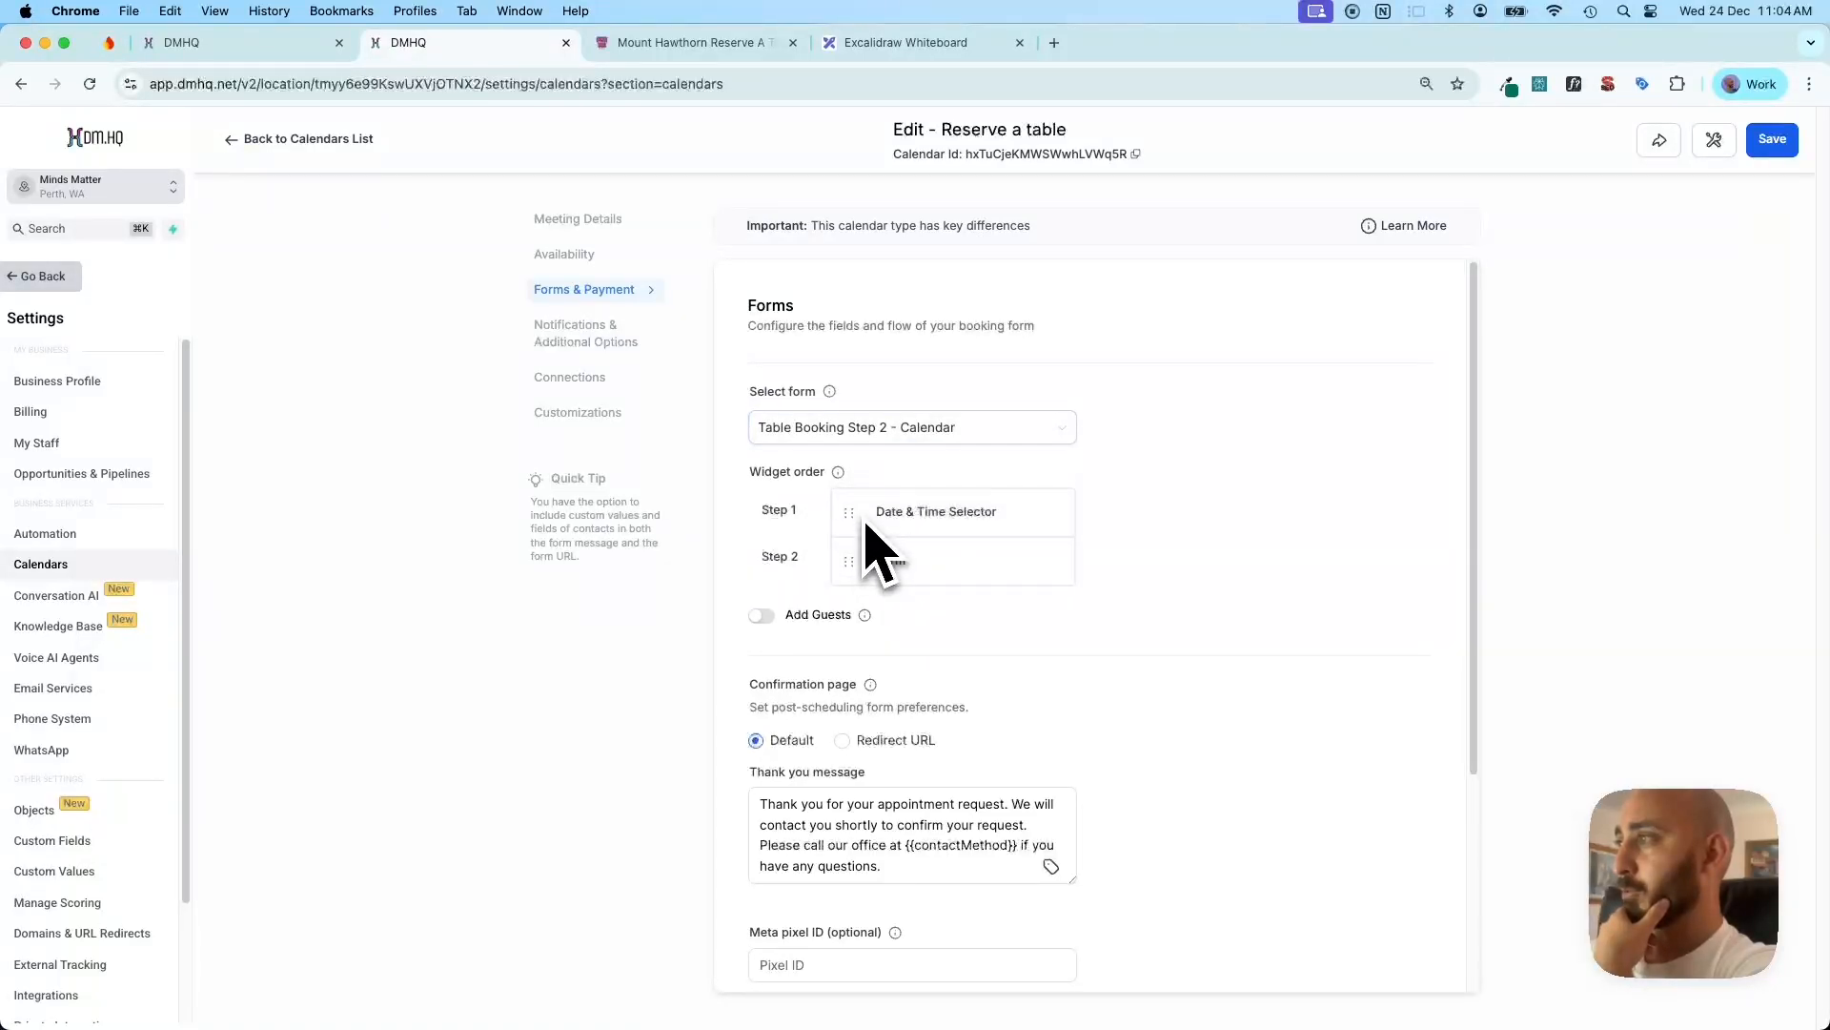
scroll(1253, 615, down, 5)
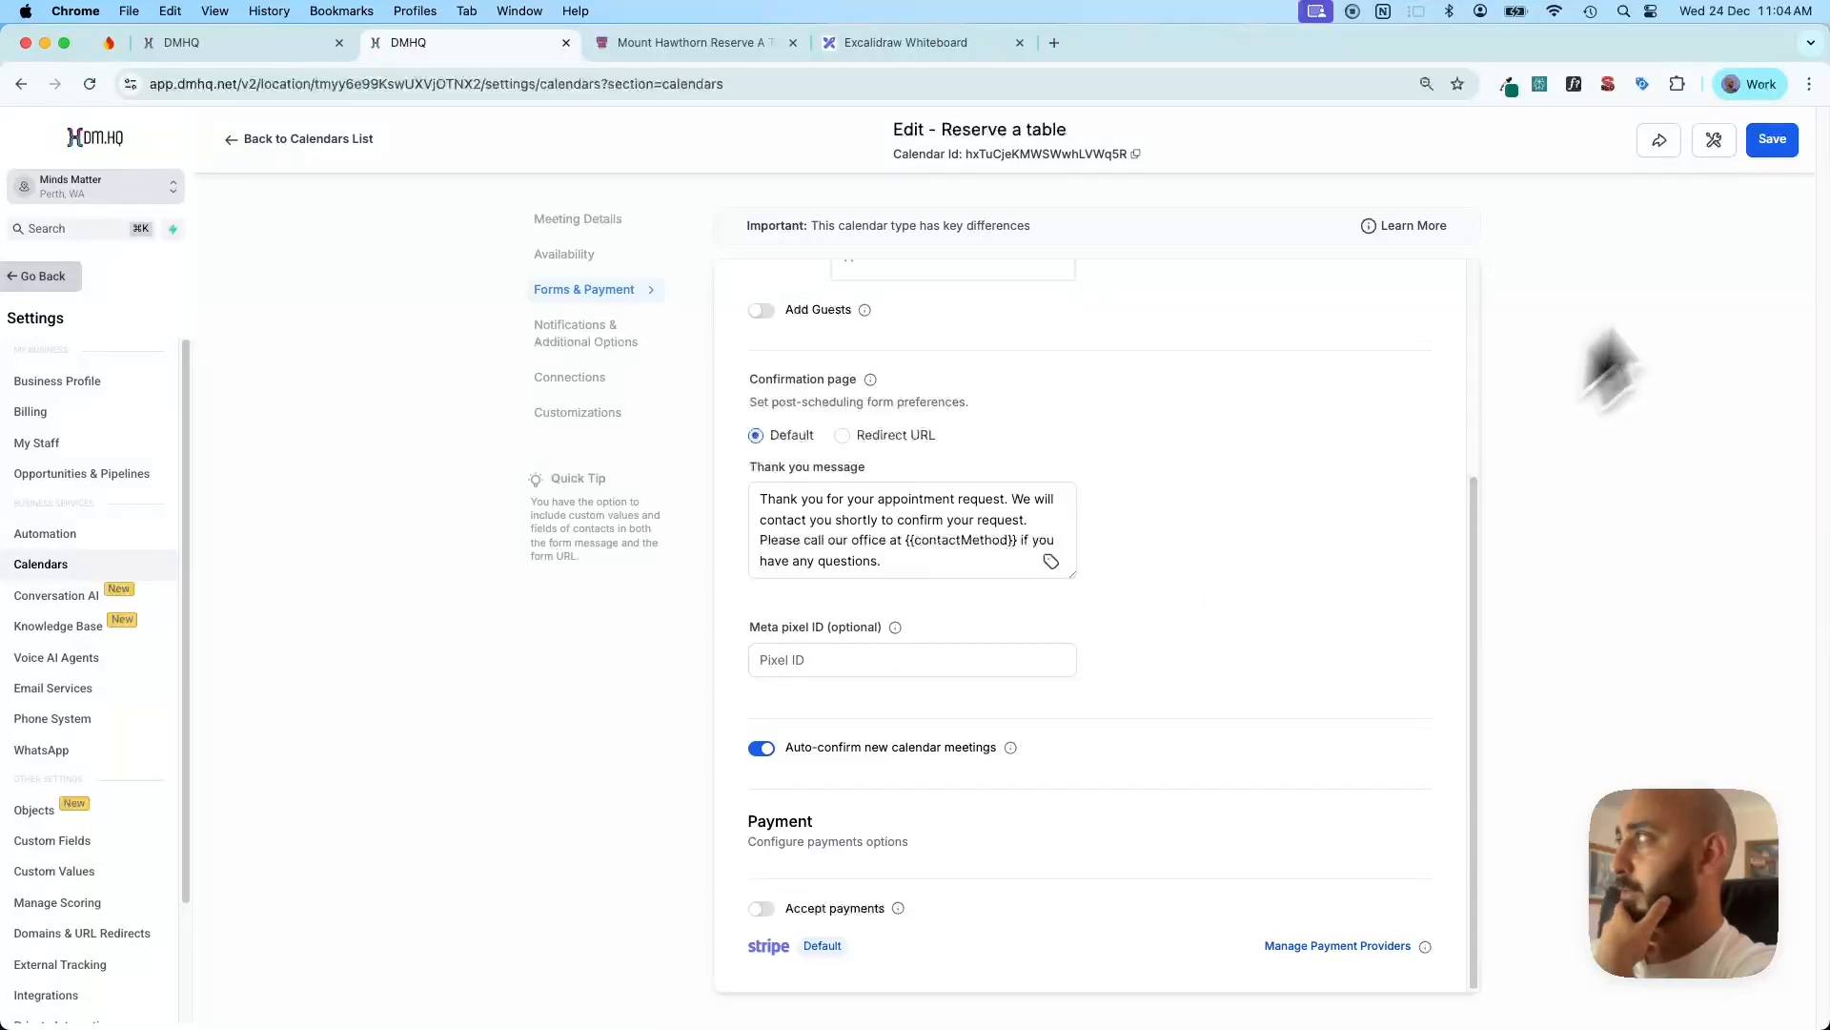
click(1771, 142)
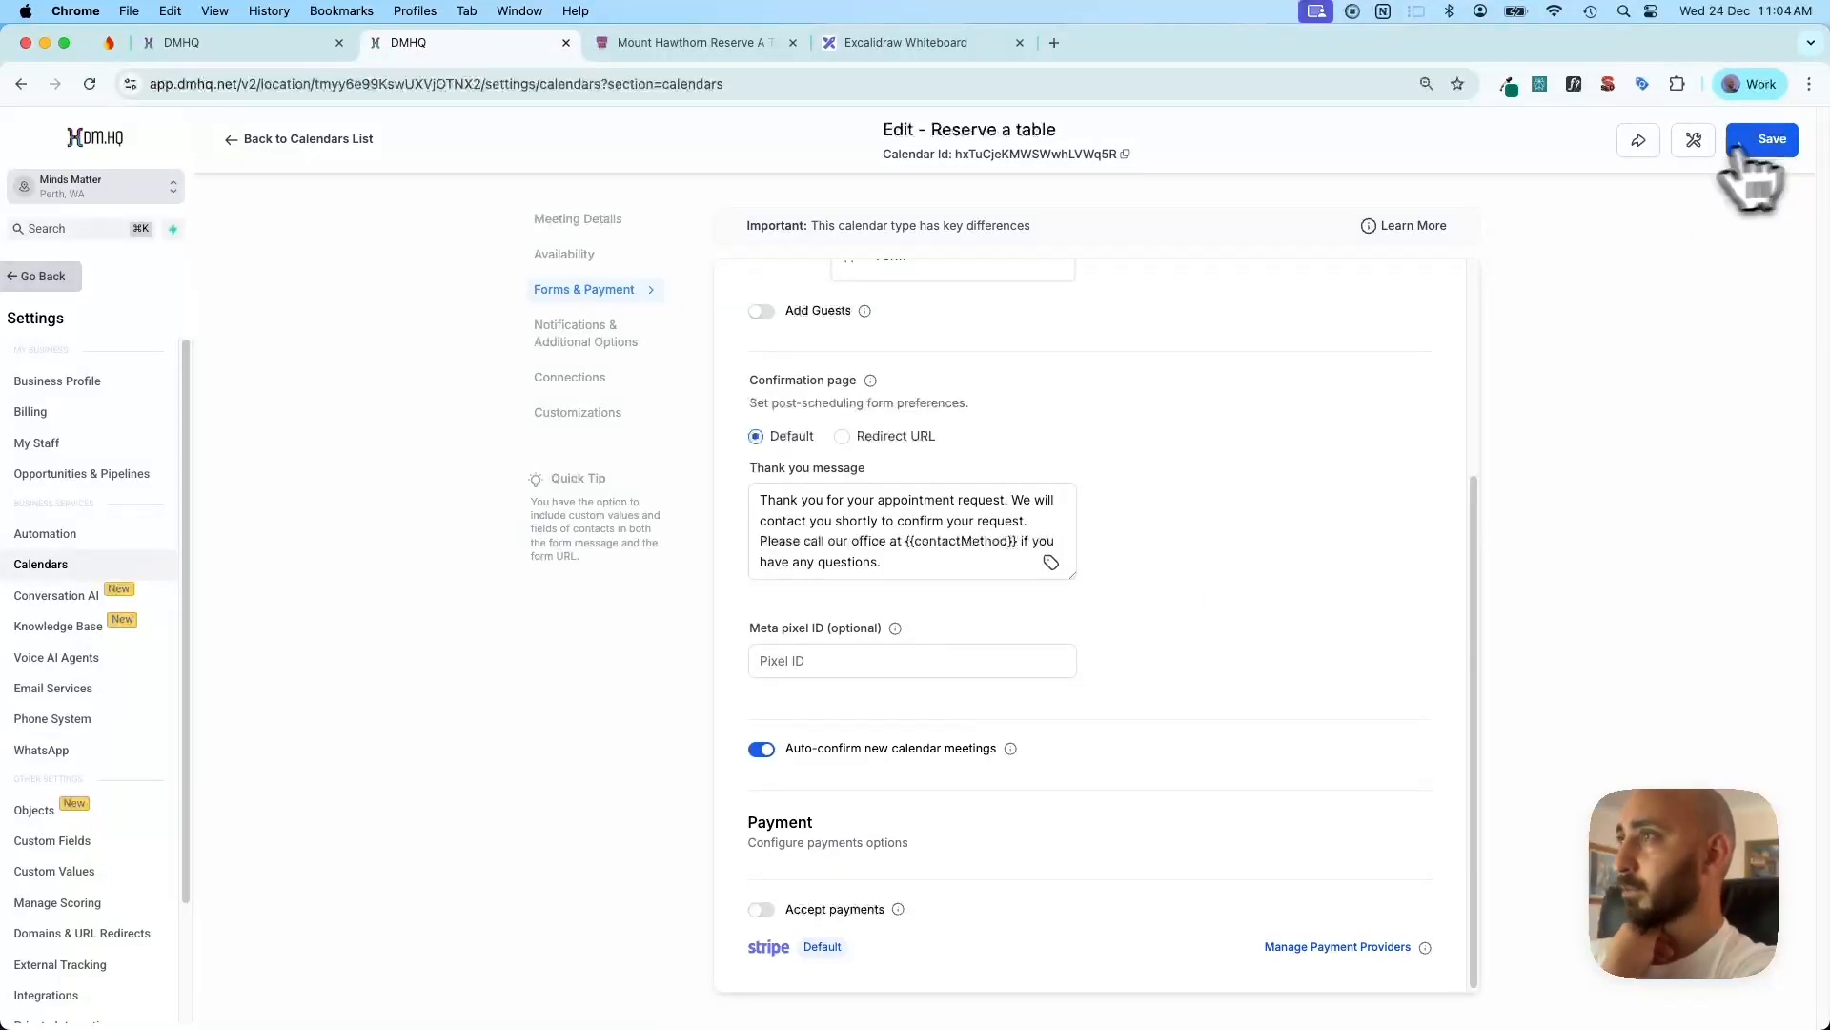
click(371, 141)
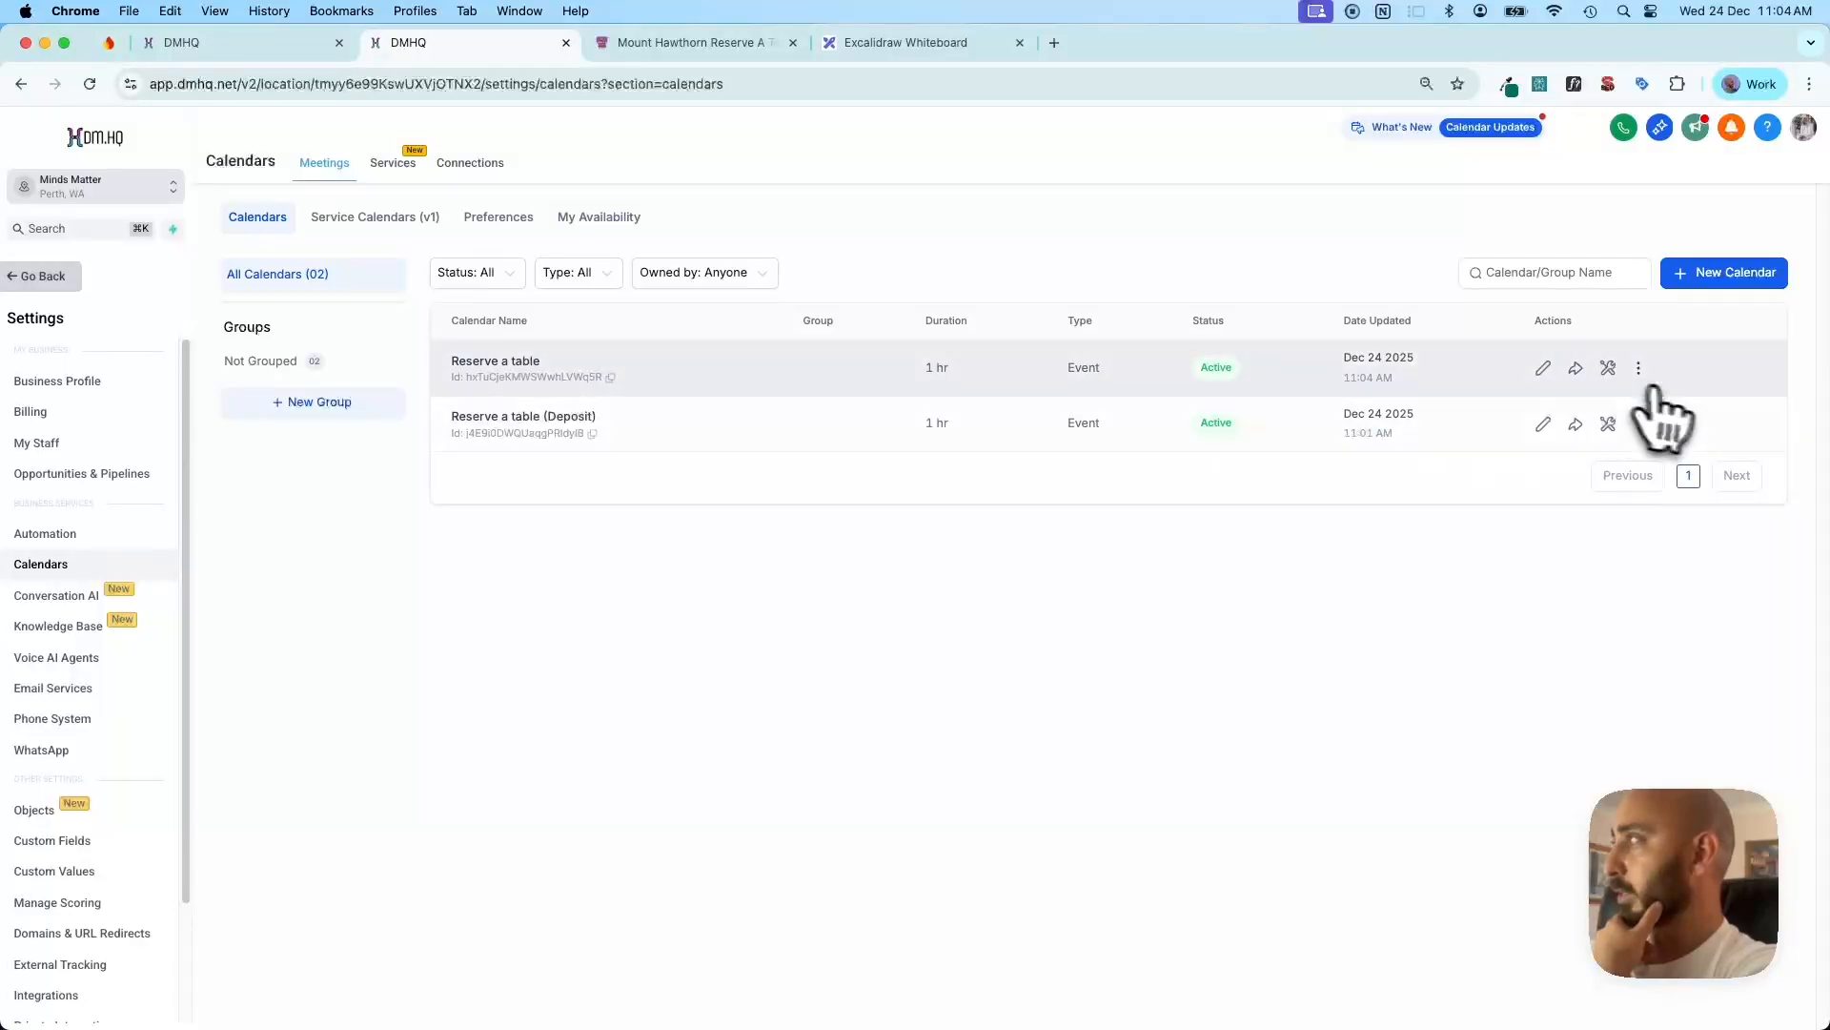
Assign the "Table Booking Step 2 - Calendar" form to the "Reserve a table (Deposit)" calendar and save it
click(1543, 423)
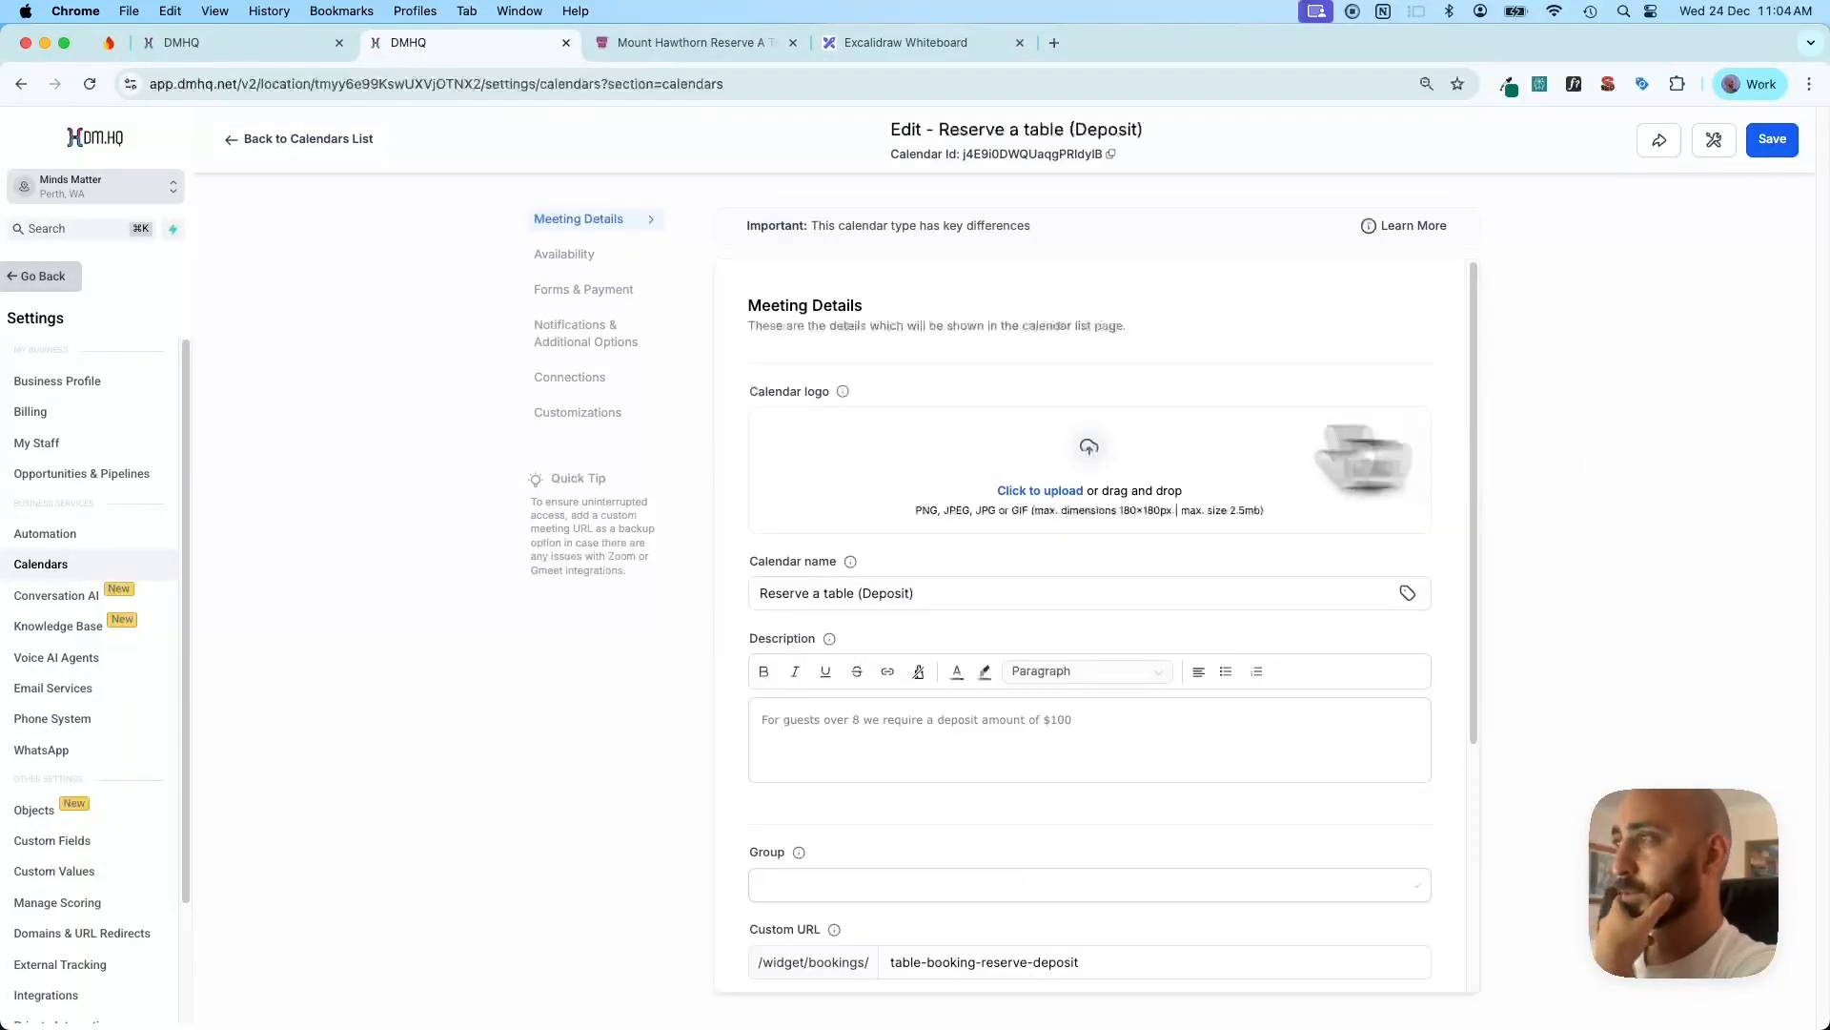
scroll(942, 448, down, 5)
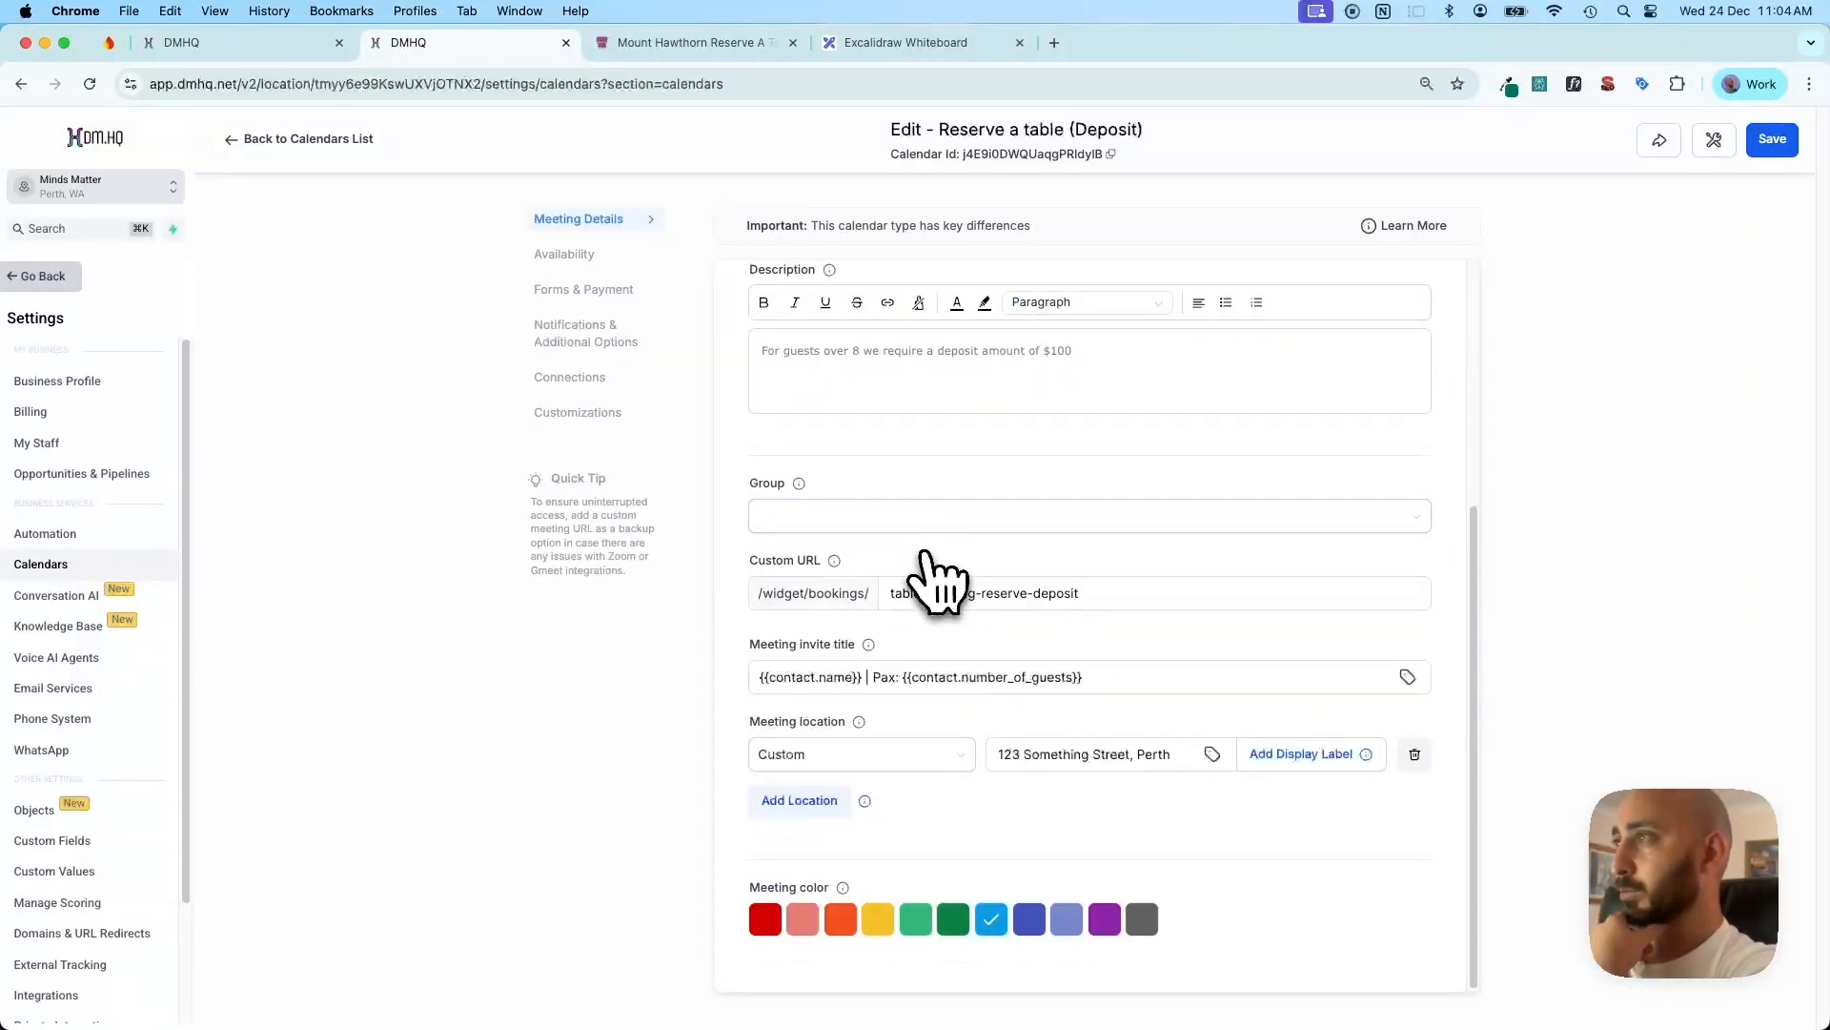
scroll(940, 572, up, 1)
click(561, 286)
scroll(915, 410, up, 3)
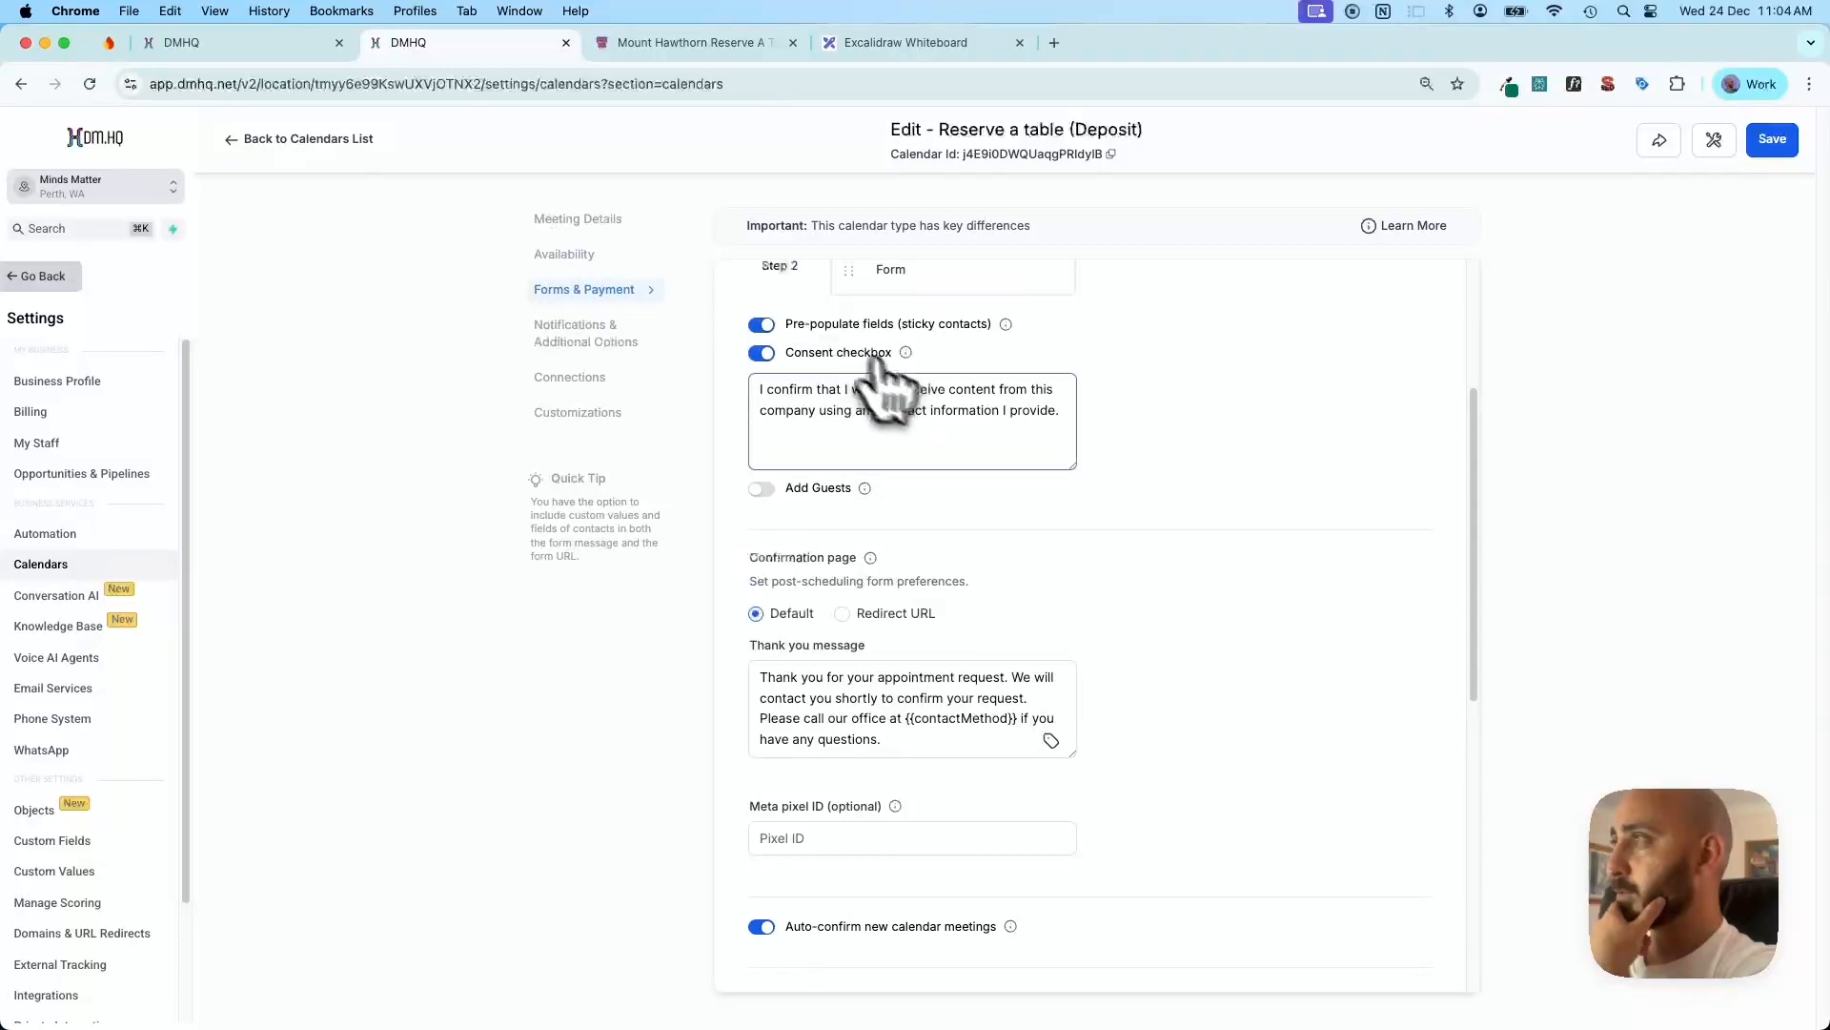
scroll(904, 391, up, 1)
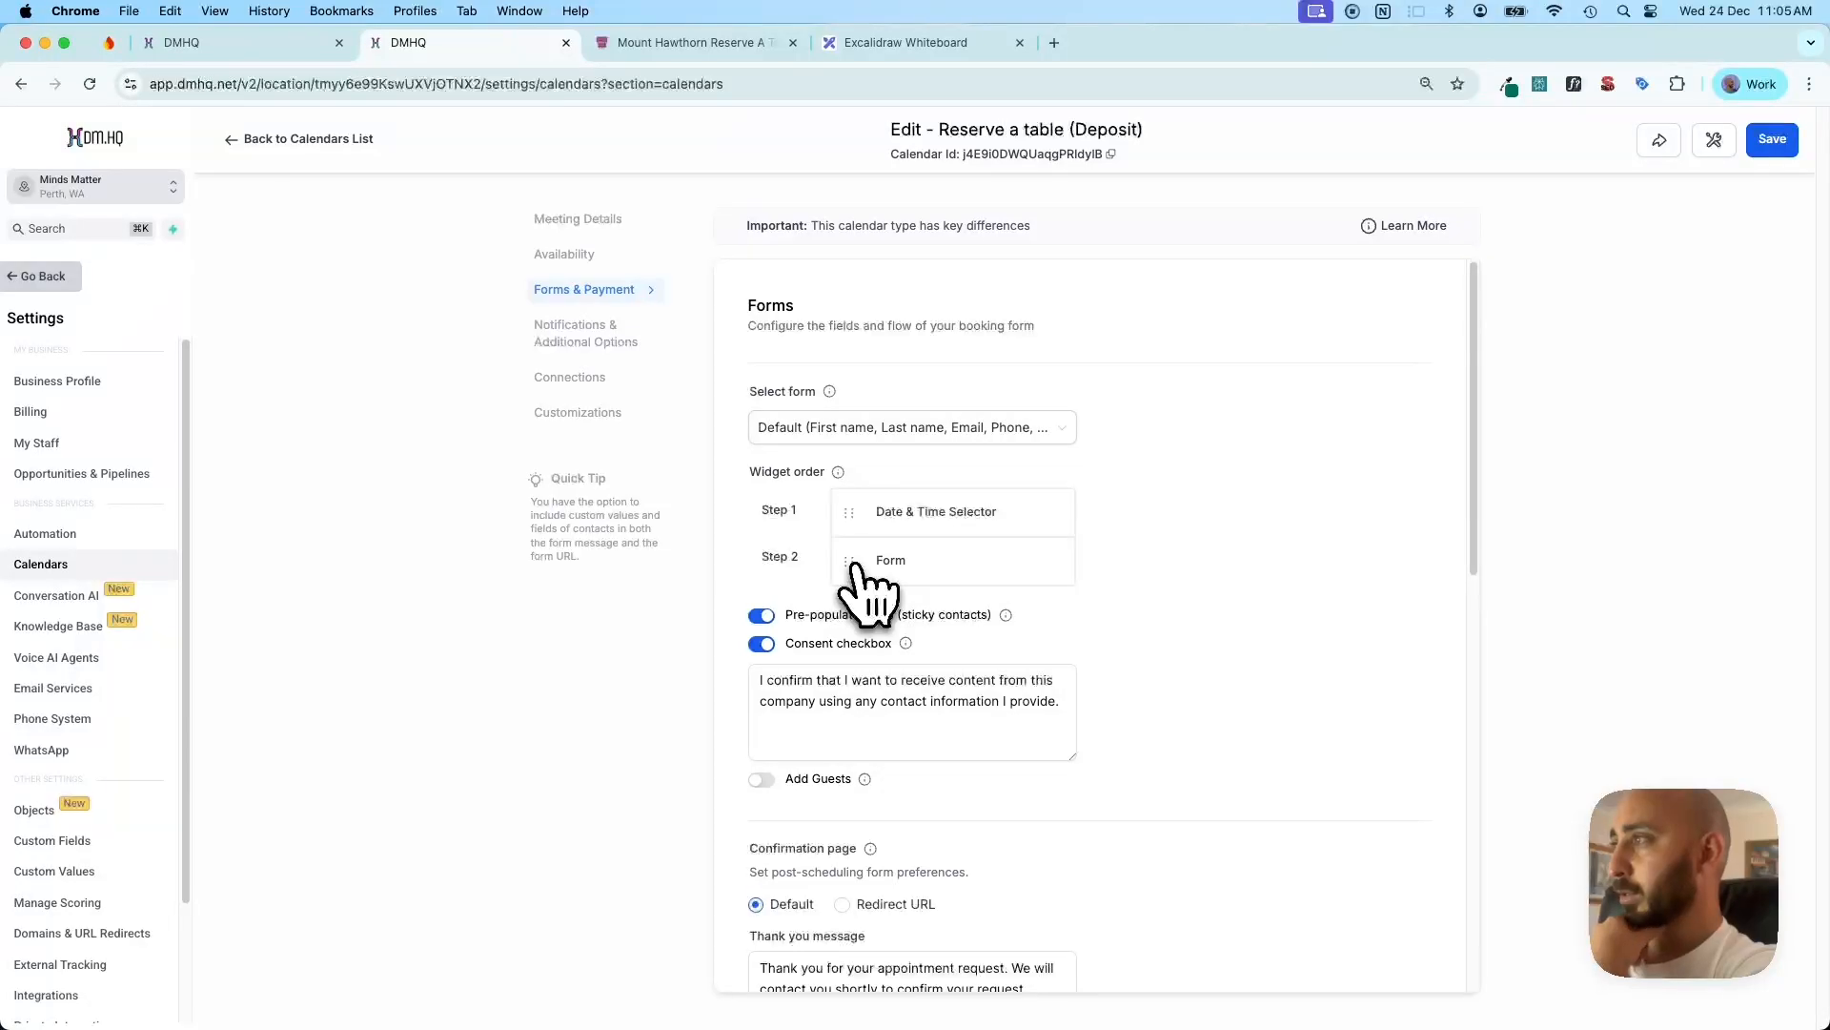
click(869, 430)
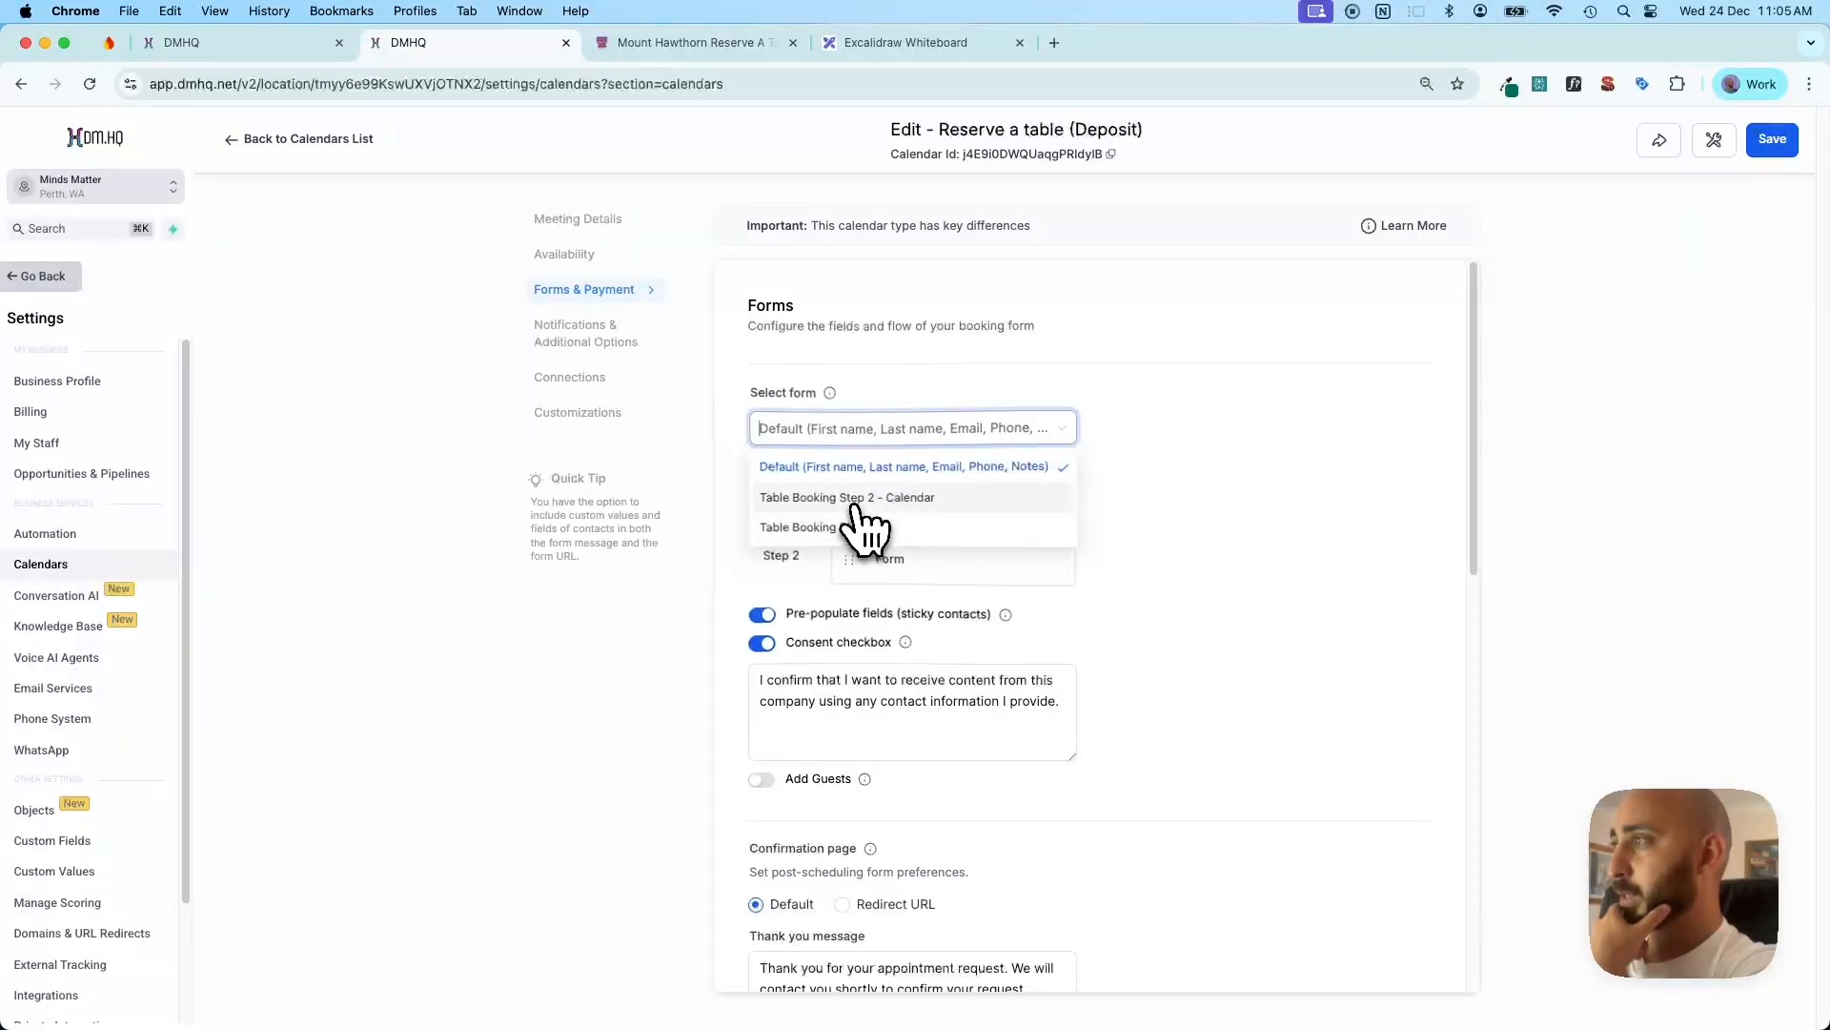
click(864, 502)
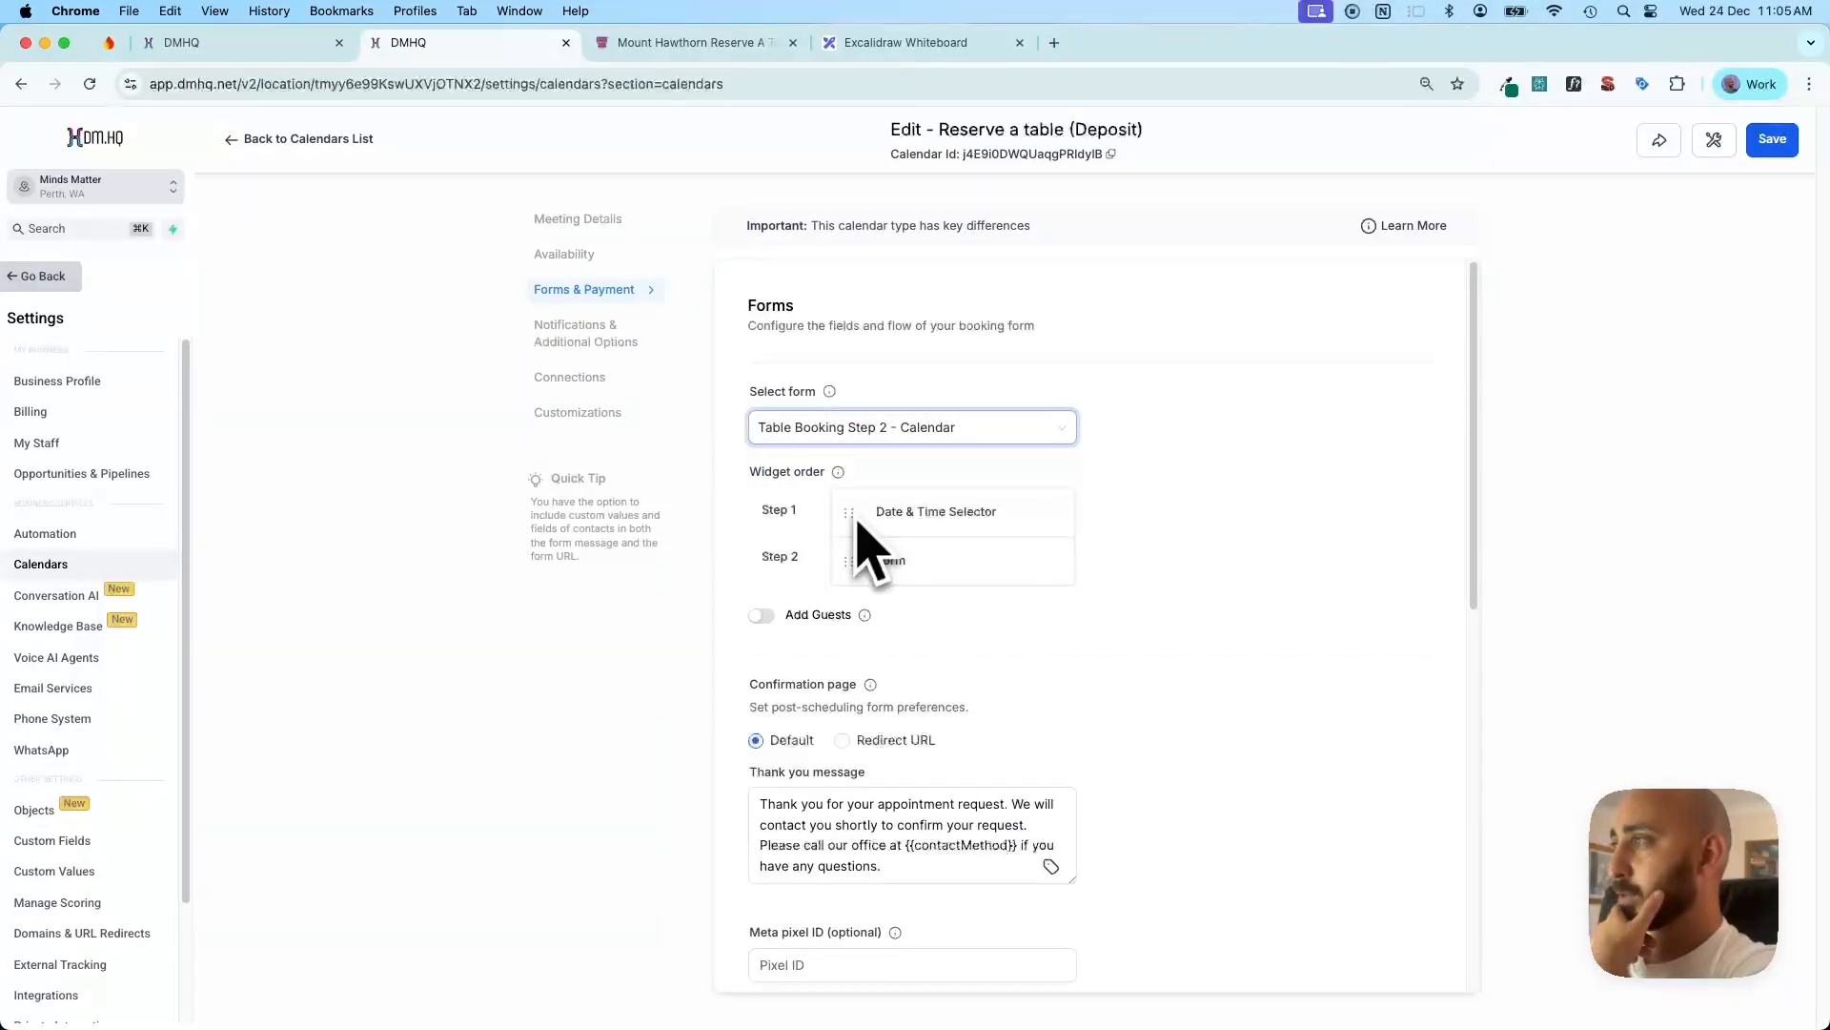
click(1159, 570)
scroll(1292, 546, down, 1)
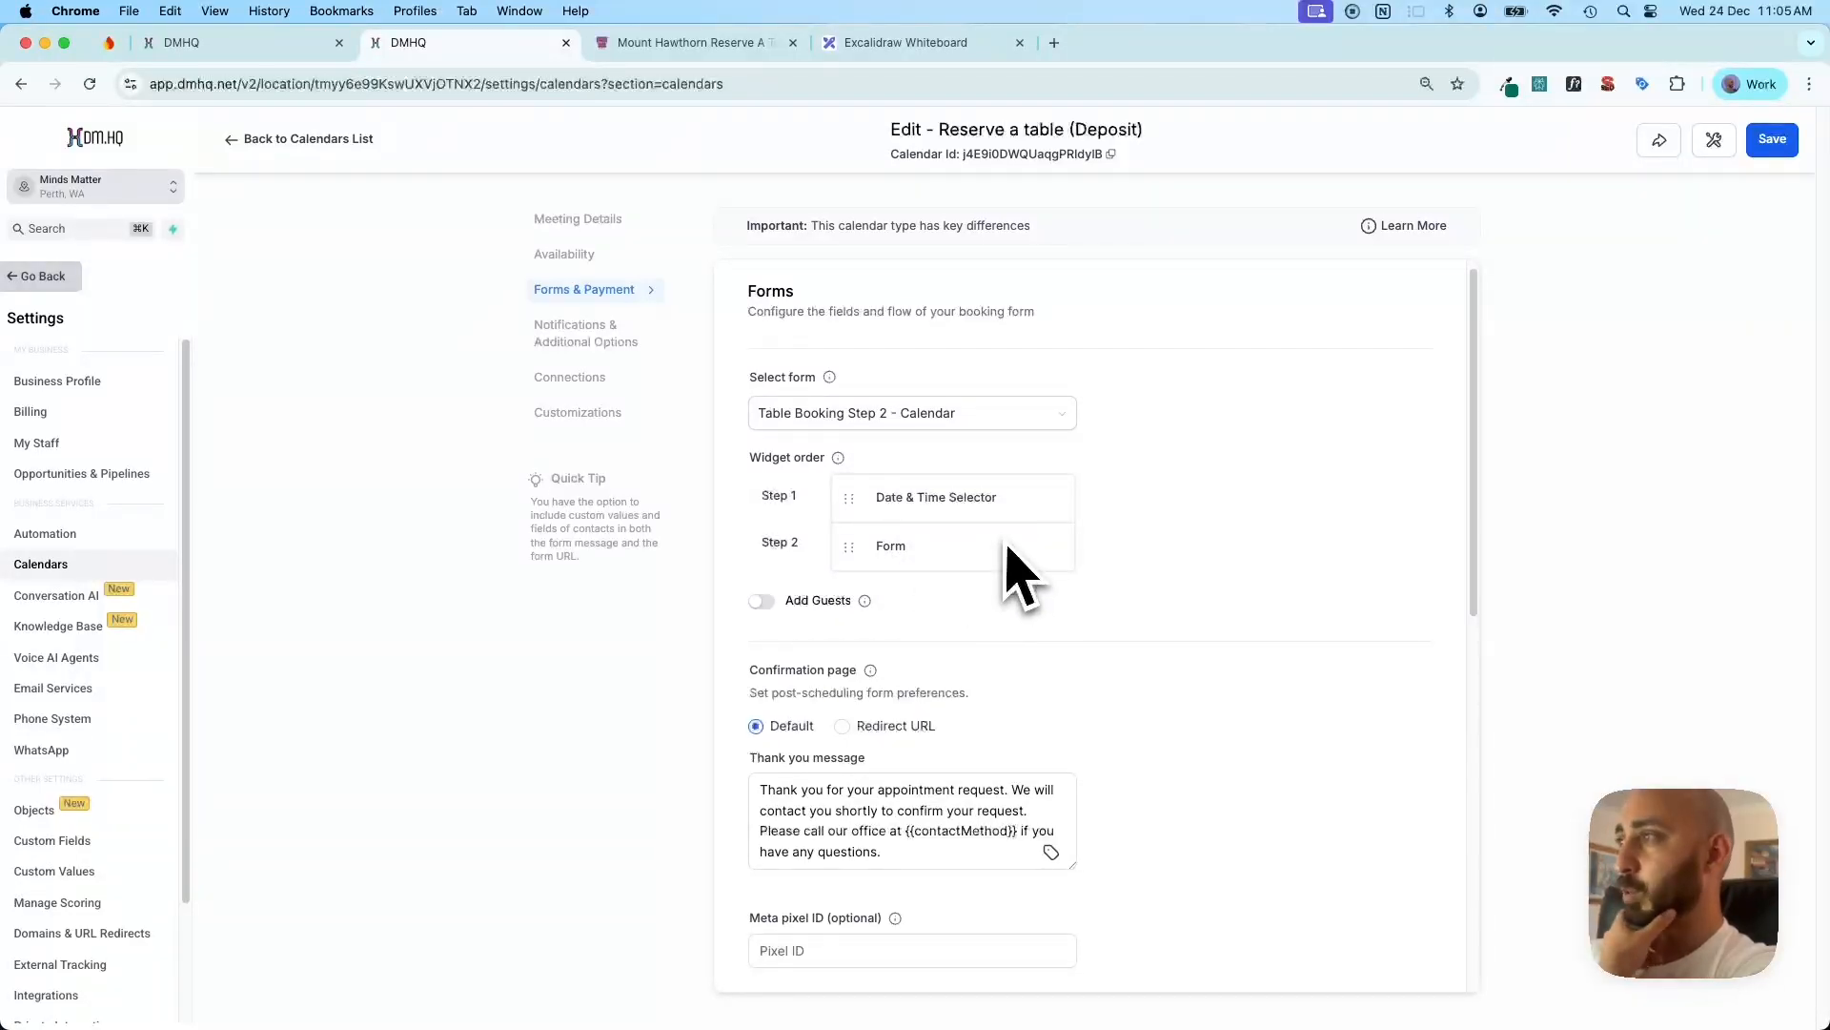
click(1773, 140)
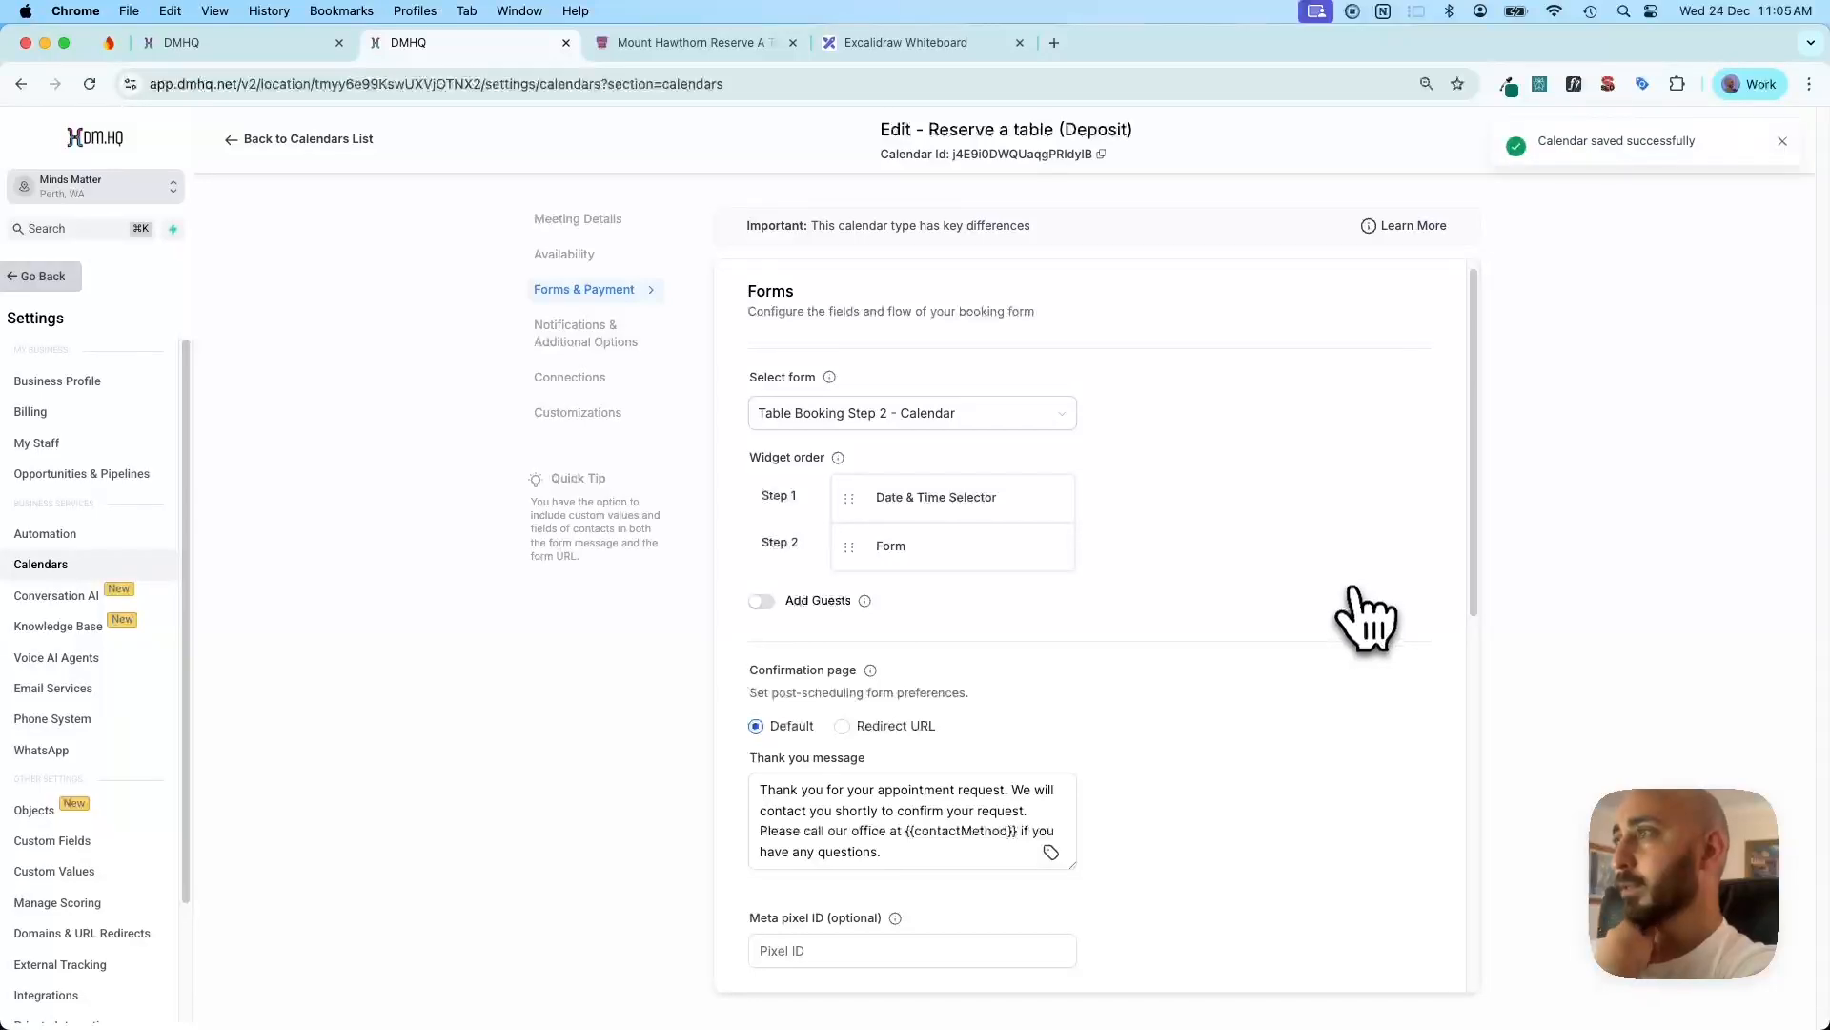
Reopen the "Reserve a table (Deposit)" calendar at its notifications and additional options
click(591, 416)
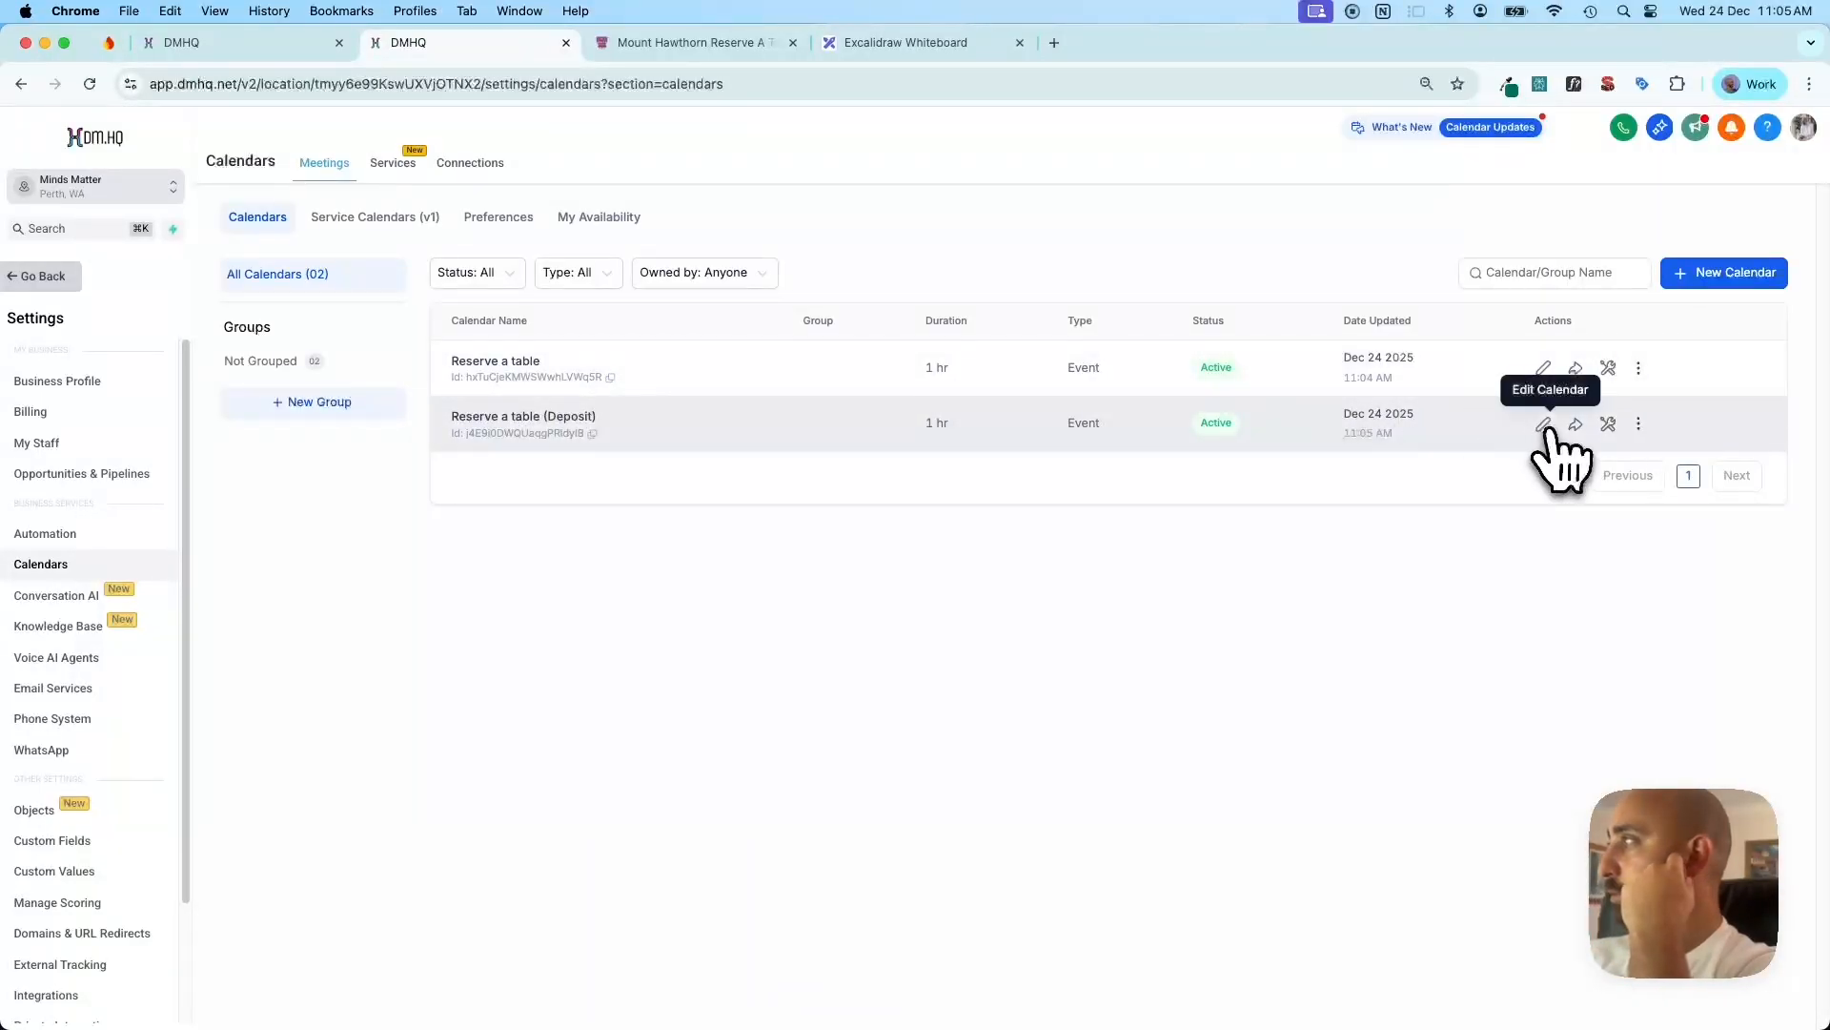
click(1544, 424)
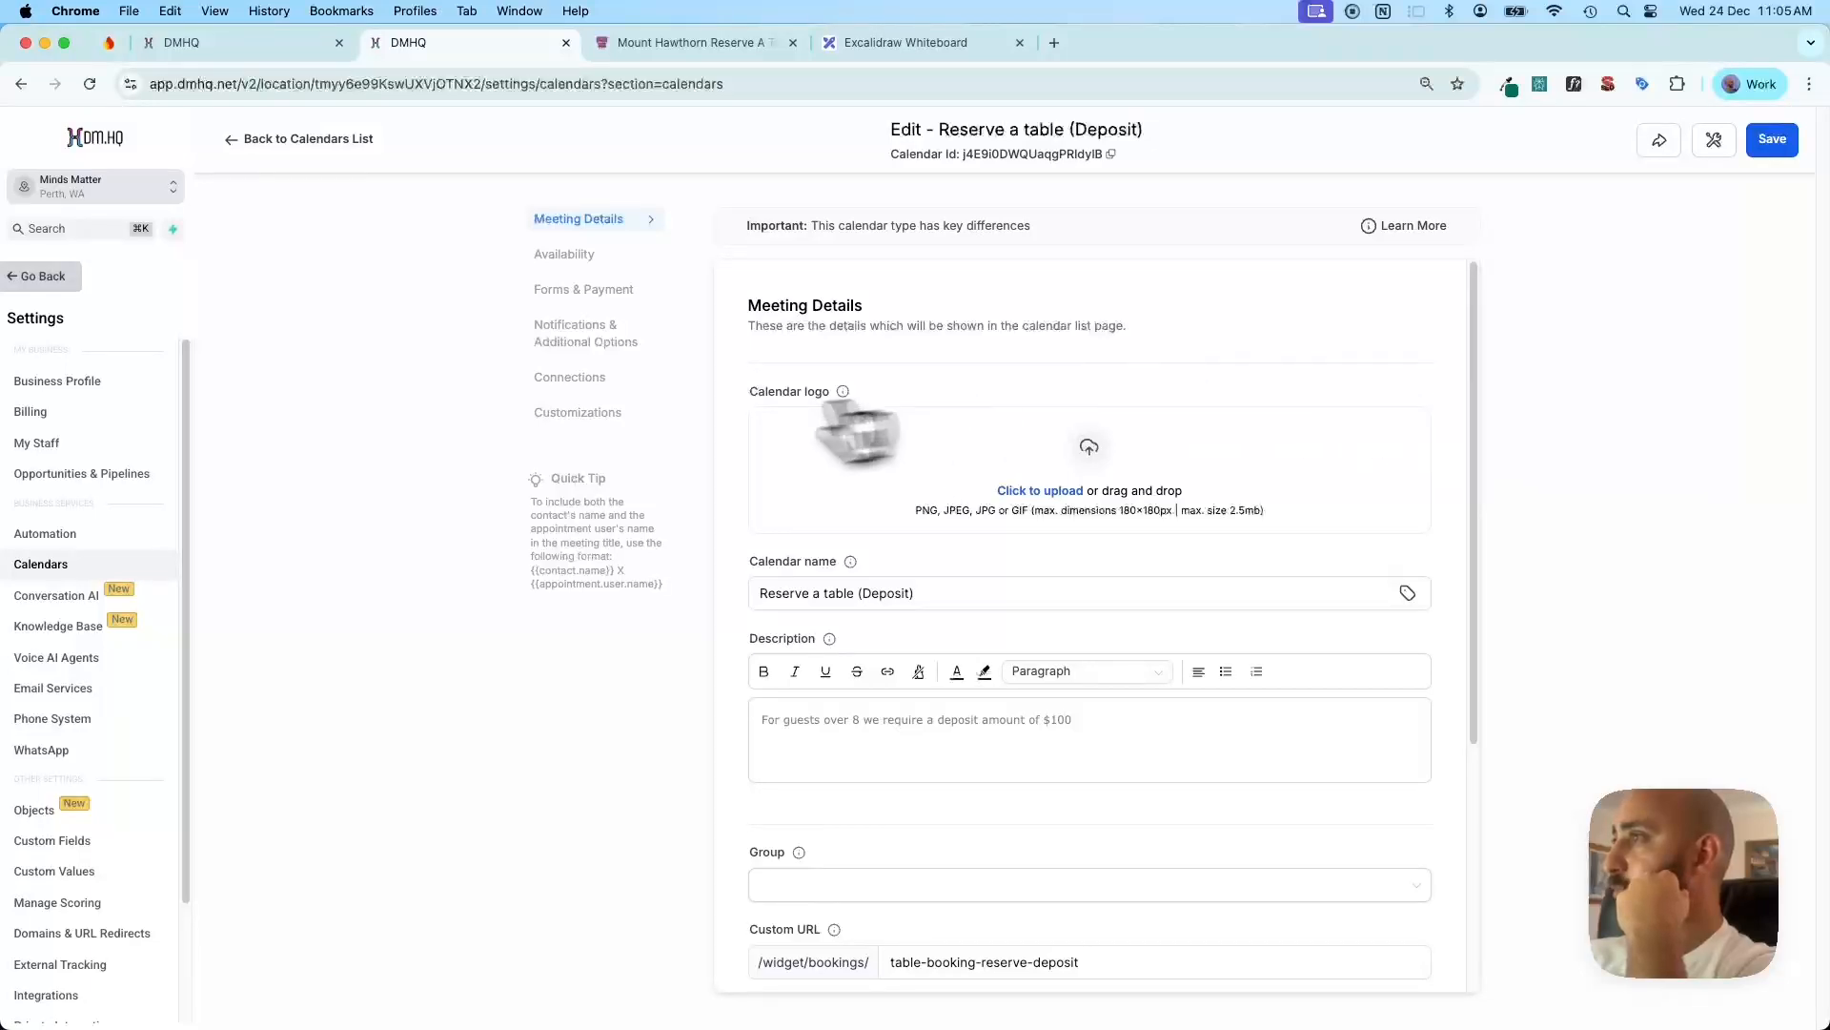
click(615, 341)
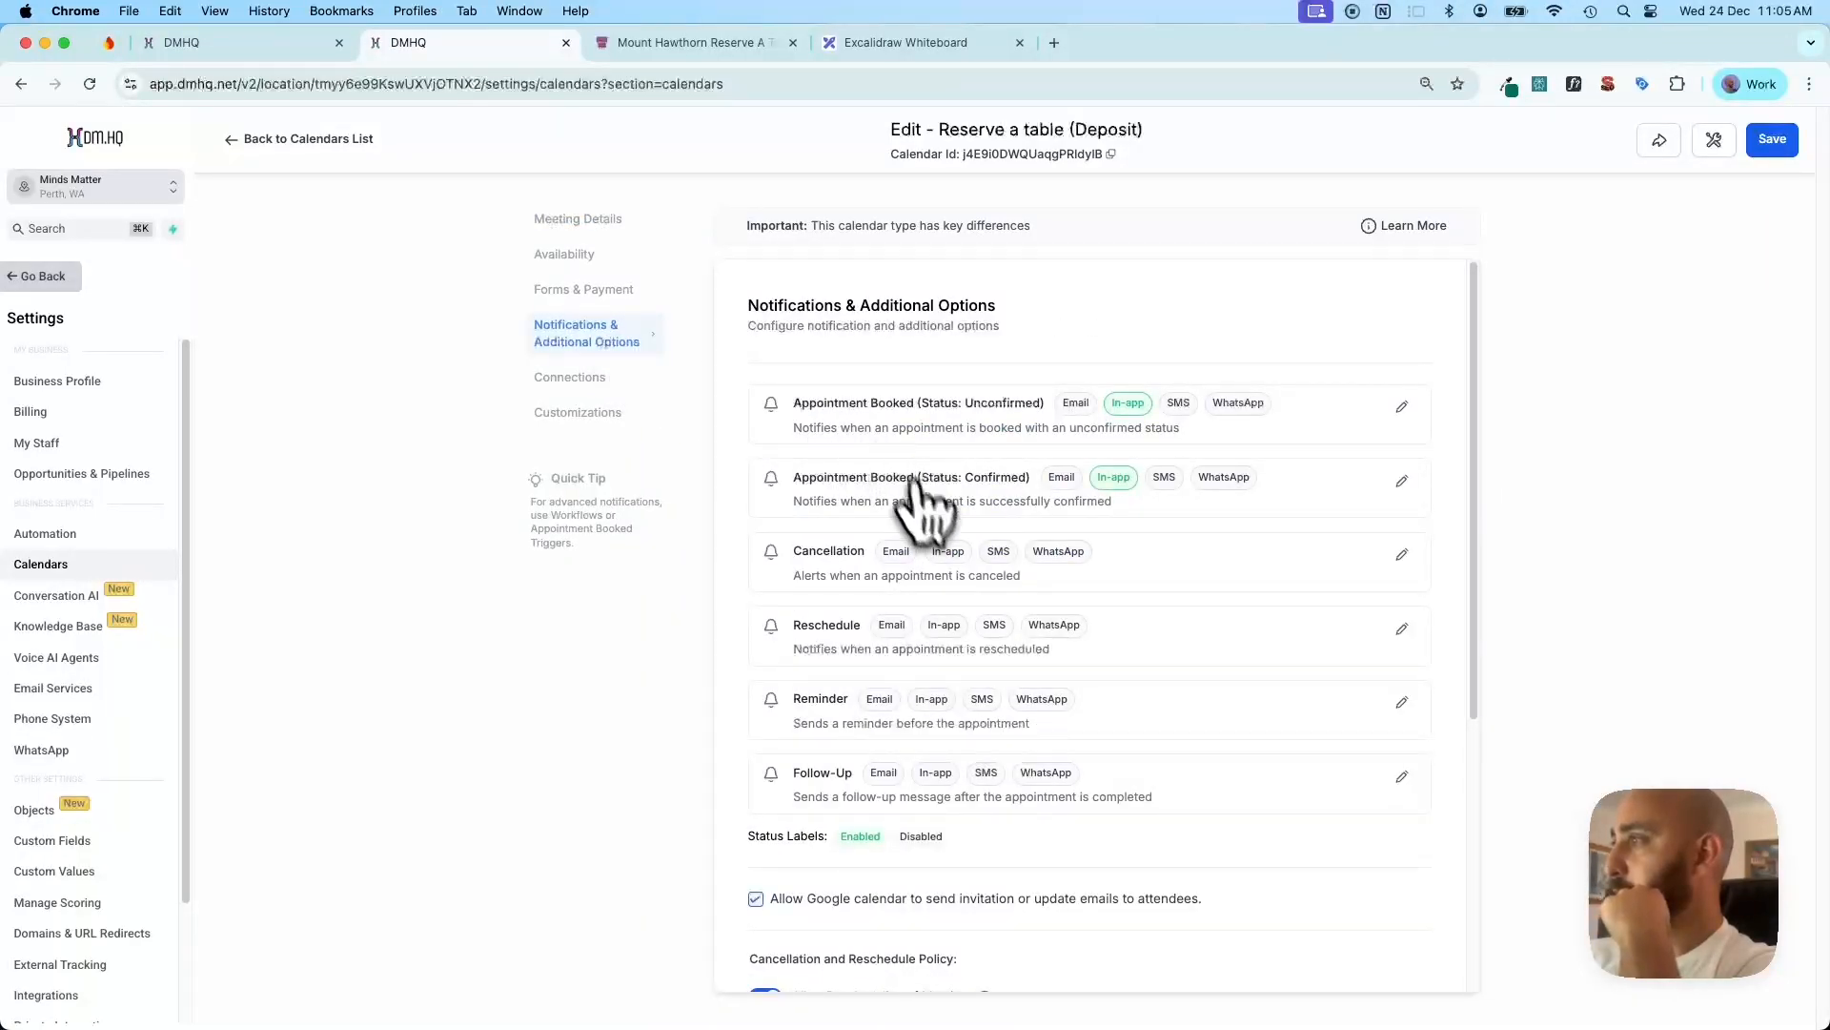
Enable the in-app cancellation notification, send it to Account Admin, and save it
click(1402, 555)
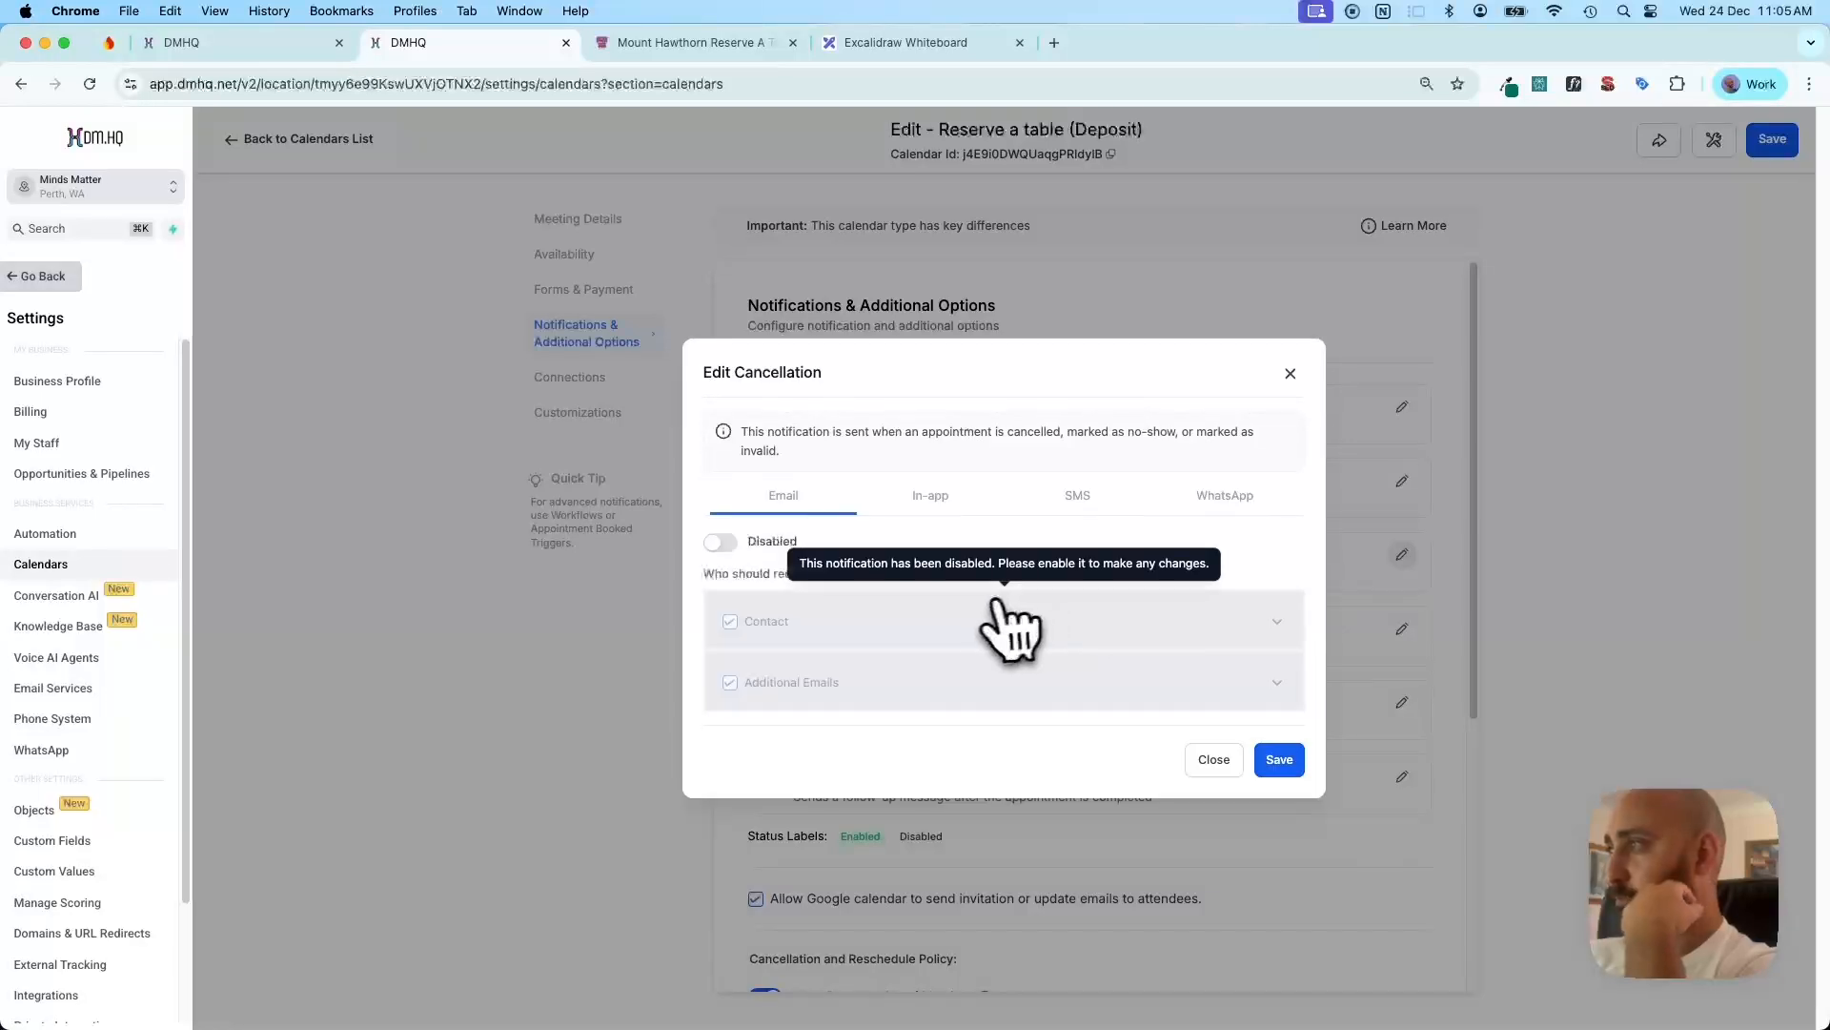
click(934, 497)
click(736, 538)
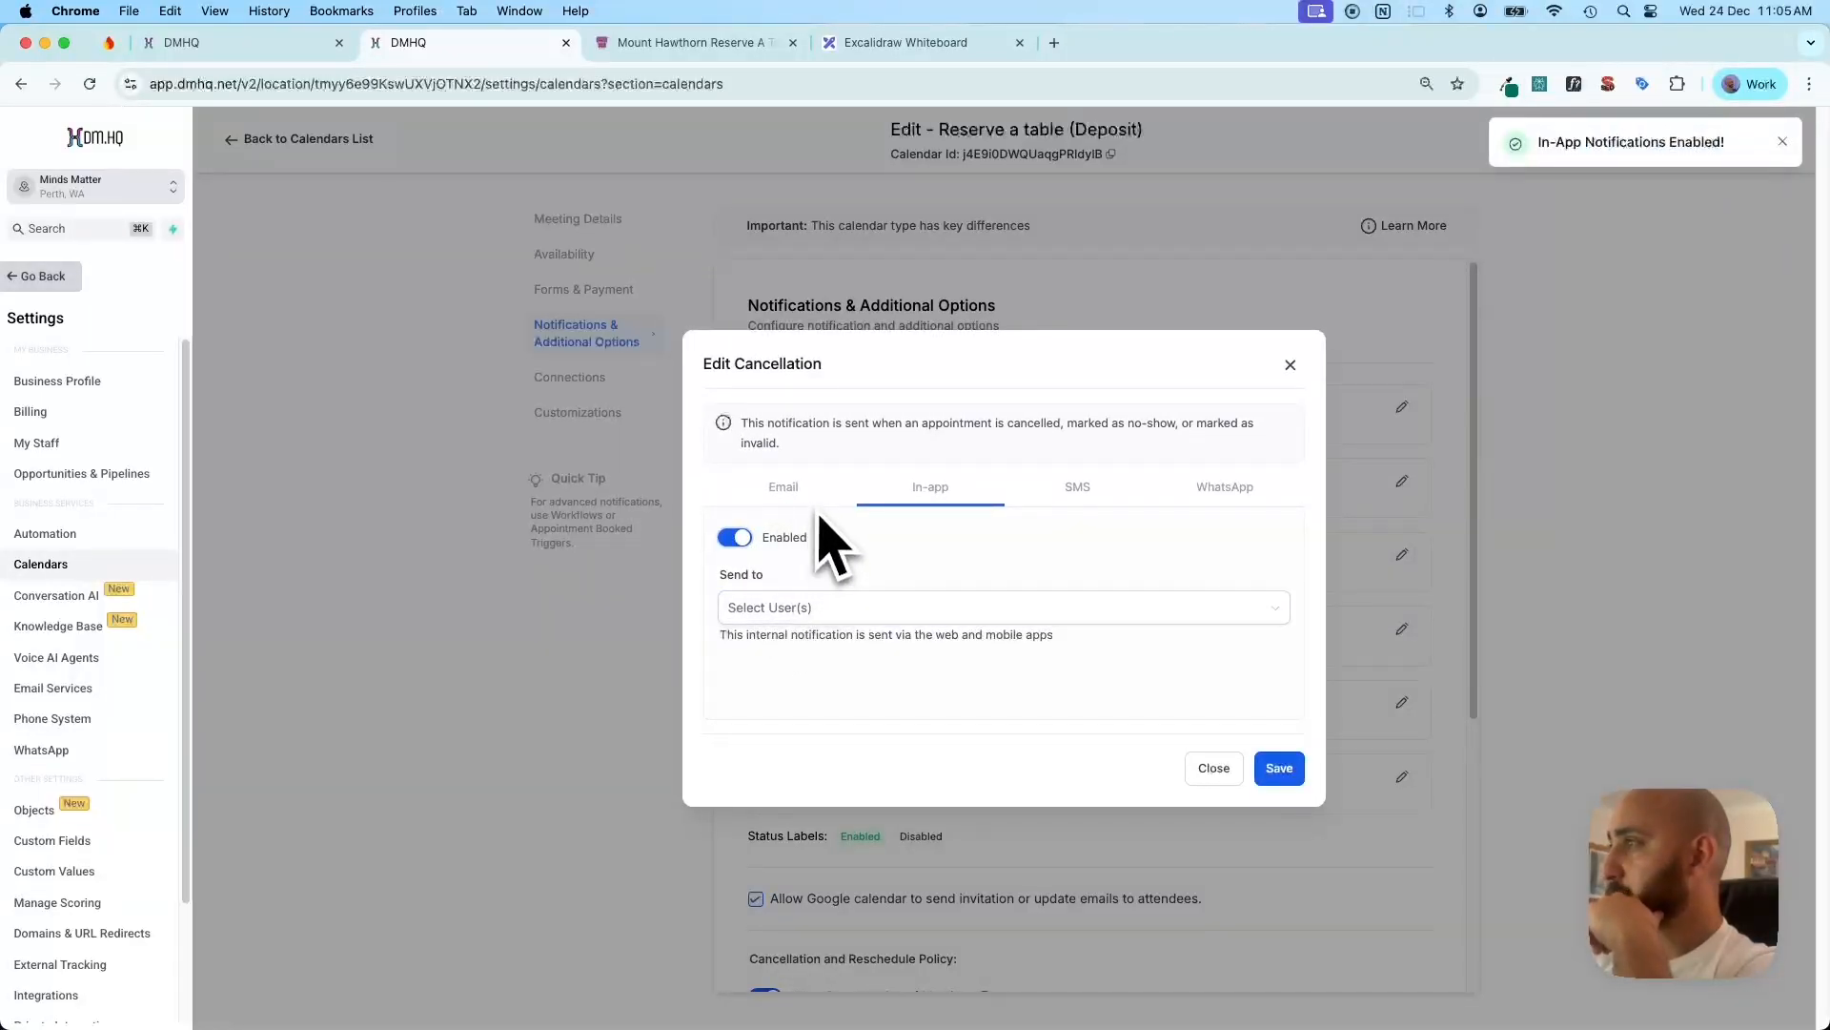
click(789, 613)
click(796, 649)
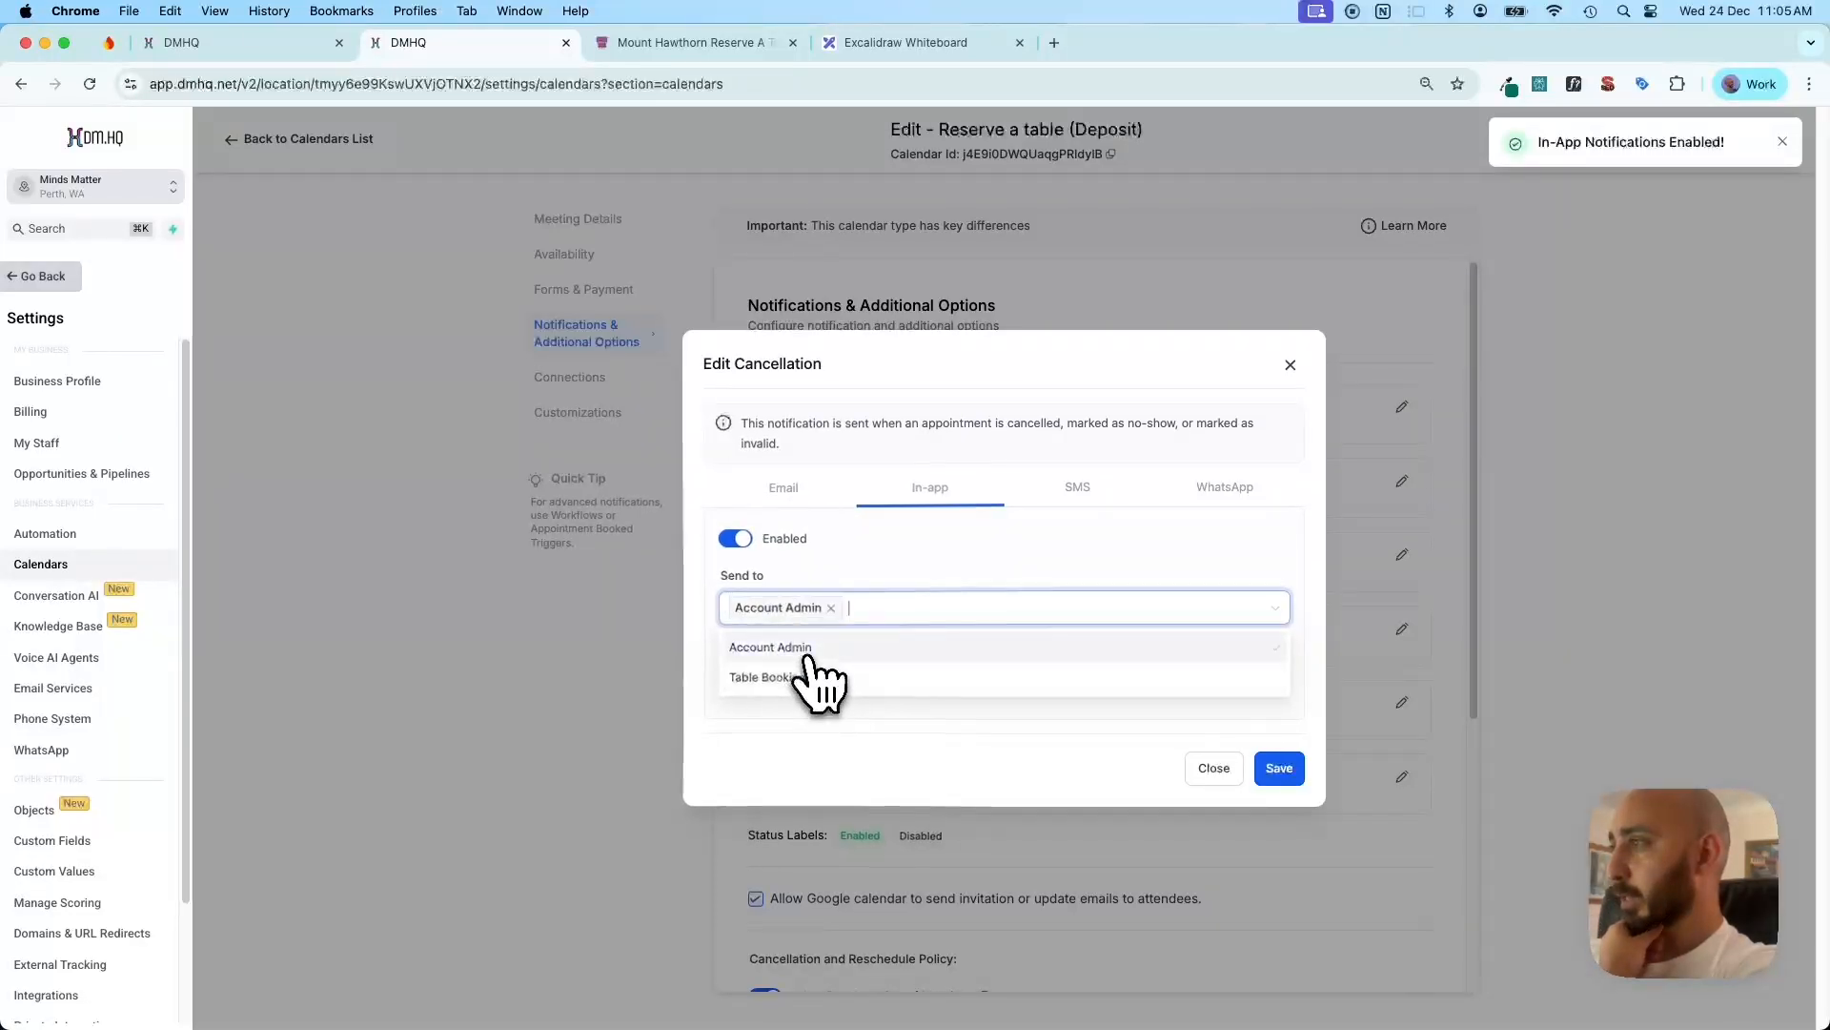
click(877, 748)
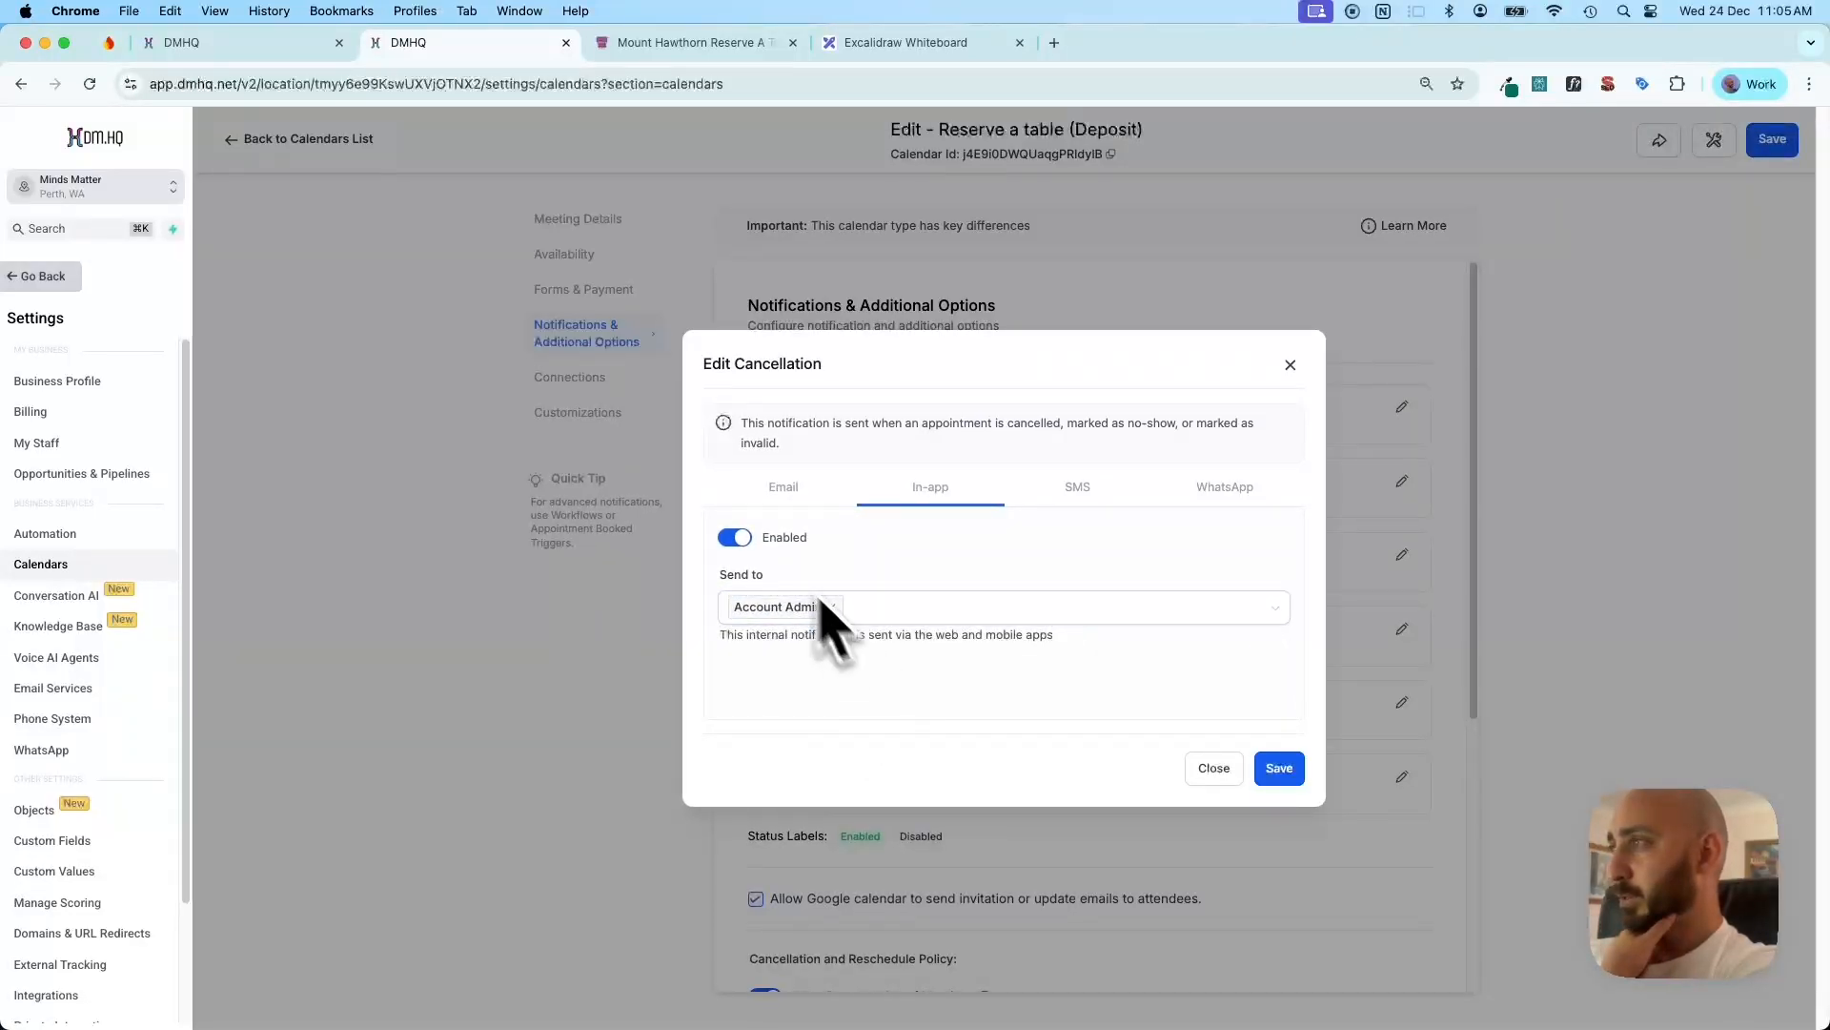
click(1280, 769)
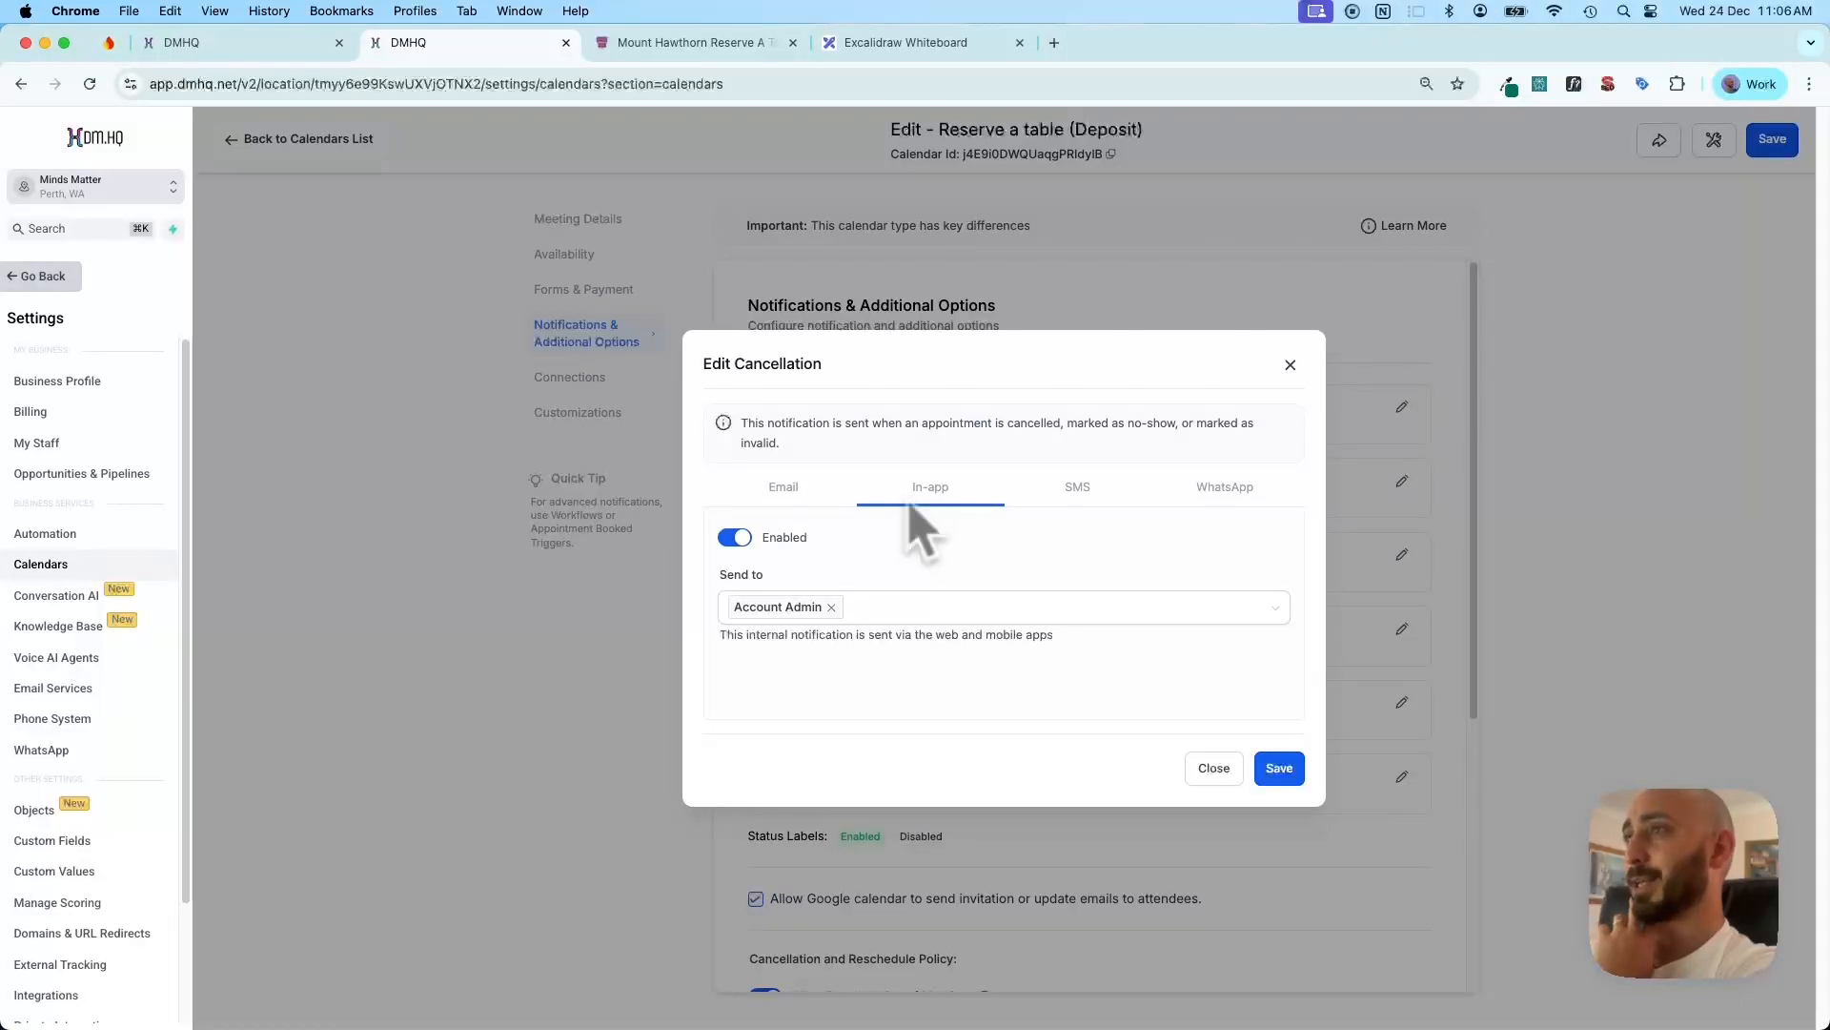
click(1290, 365)
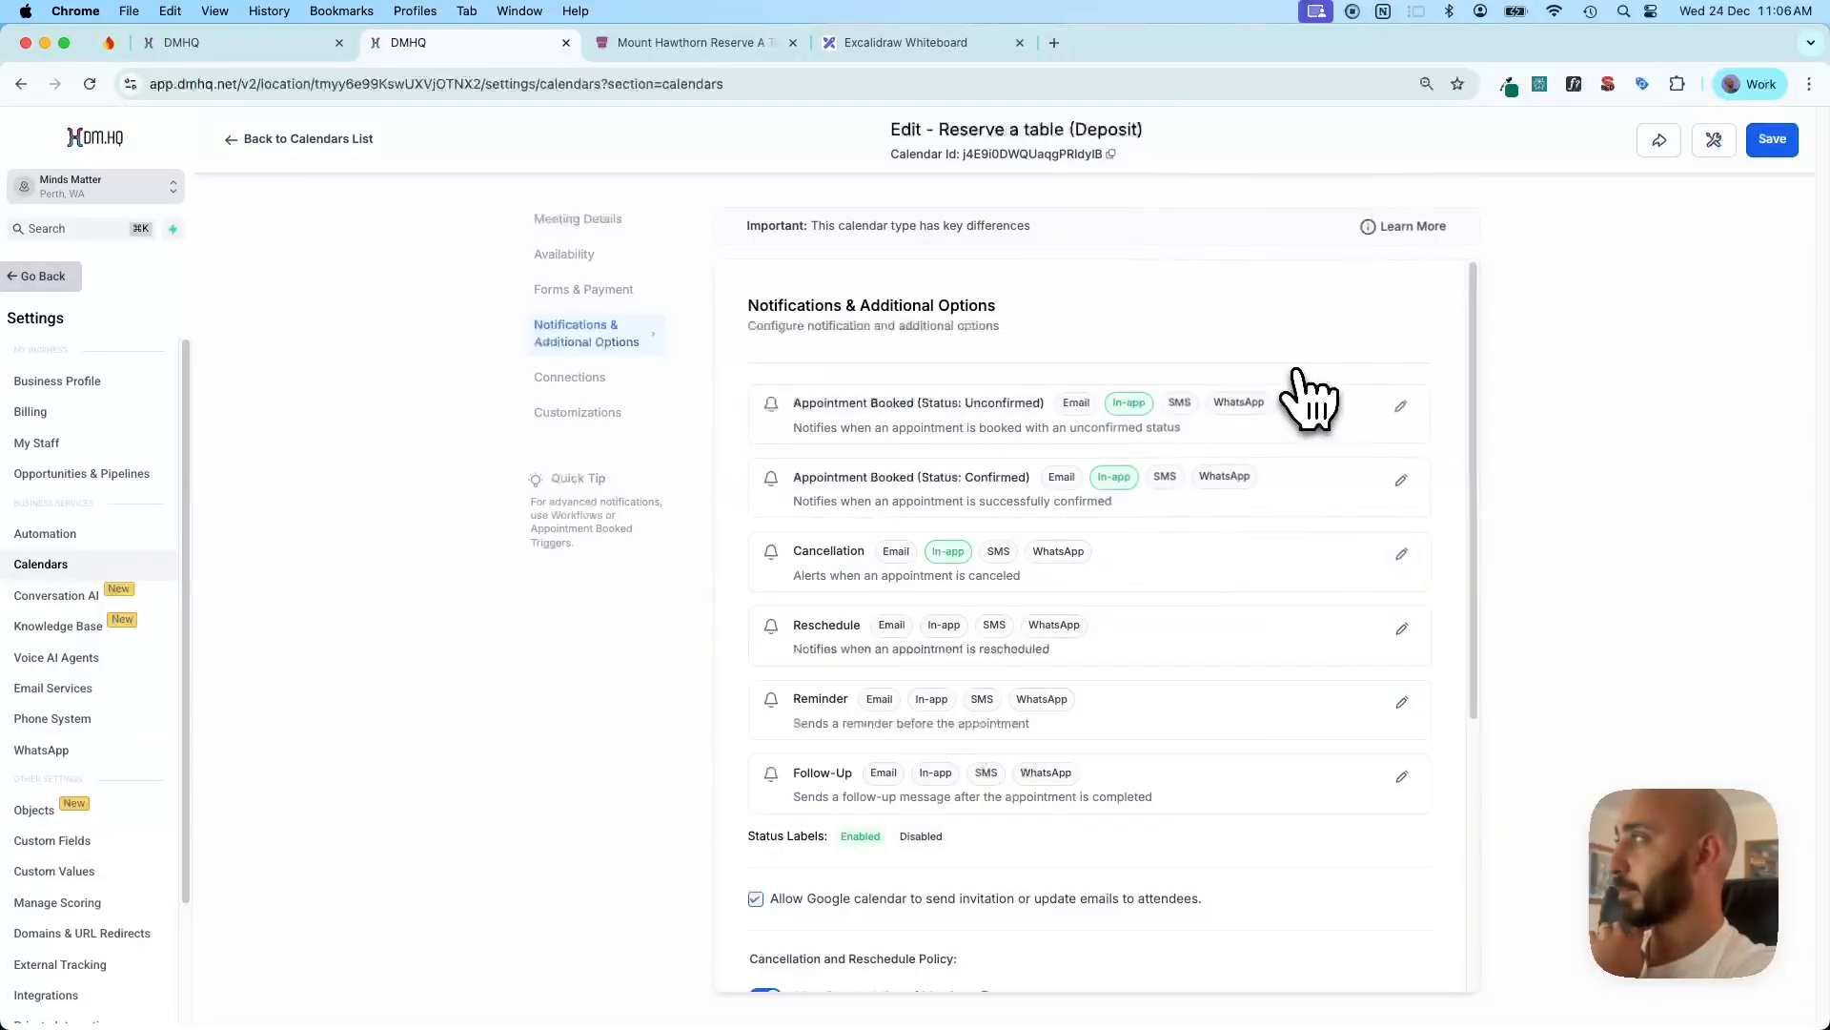
Stop Google Calendar from sending invitation or update emails to attendees, review the meeting invite notes, and save the calendar
scroll(1197, 674, down, 5)
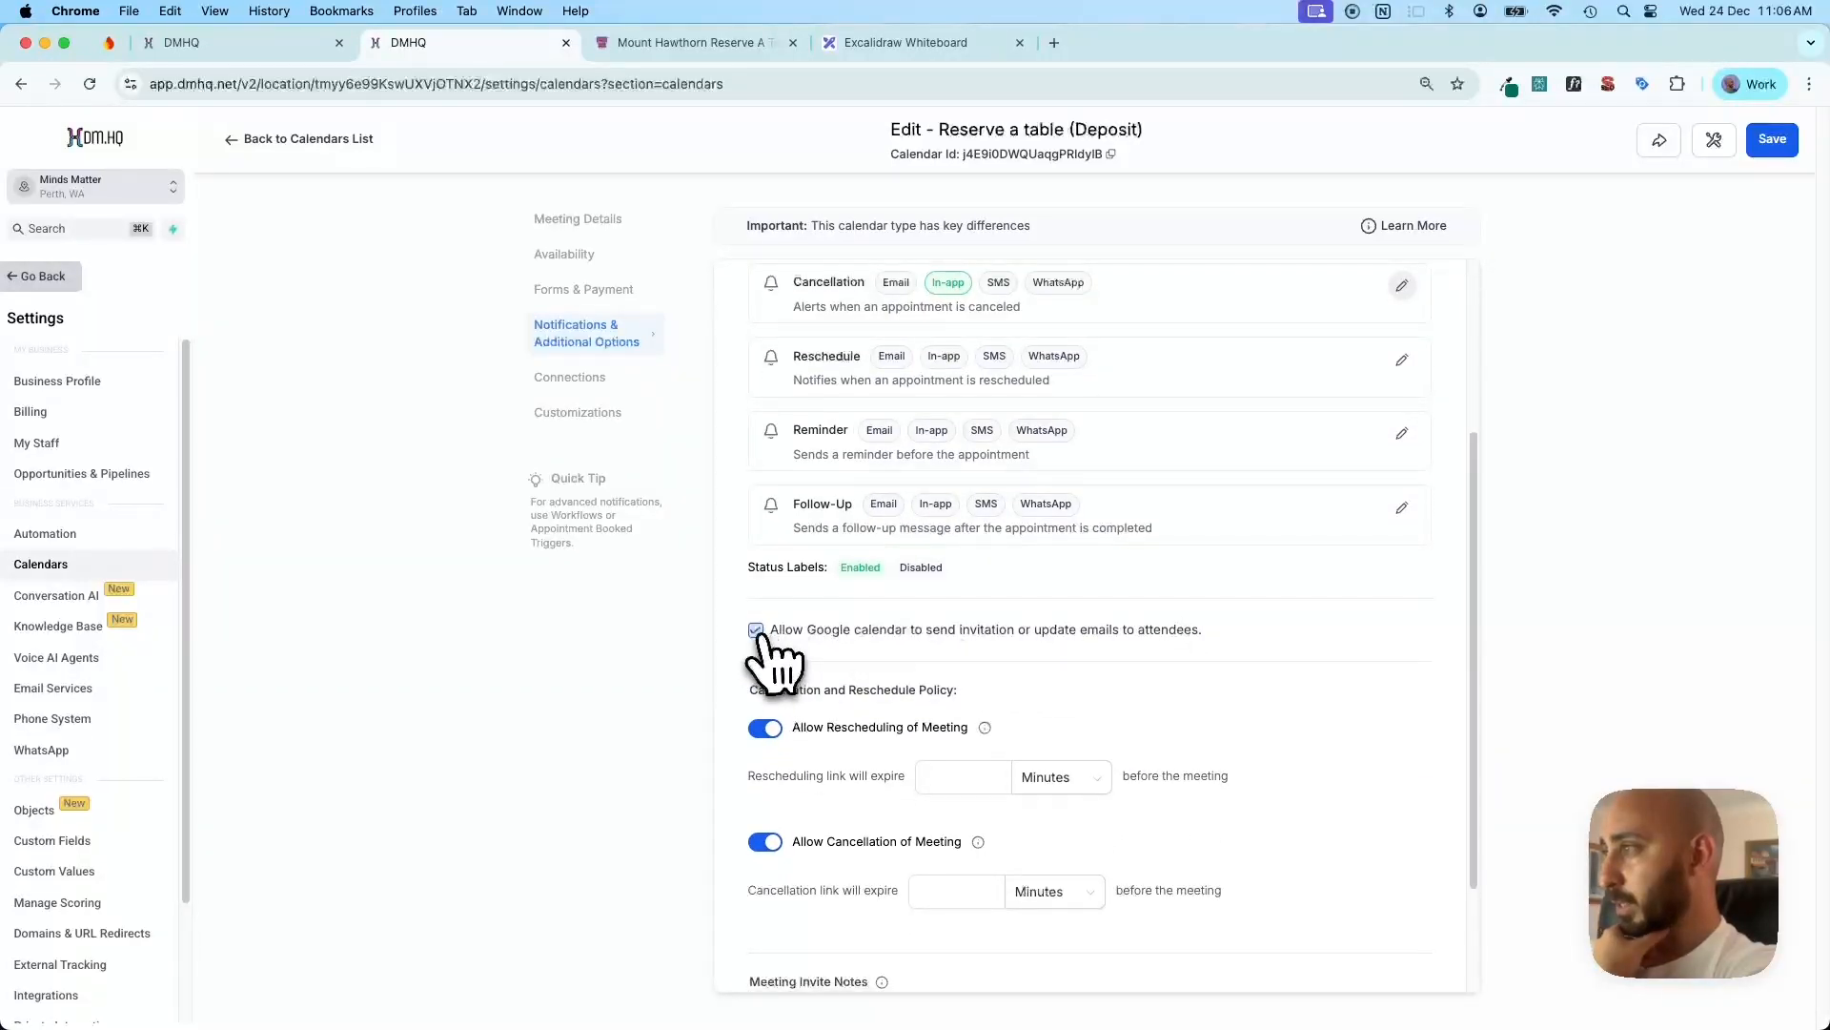
click(756, 631)
scroll(1075, 613, down, 3)
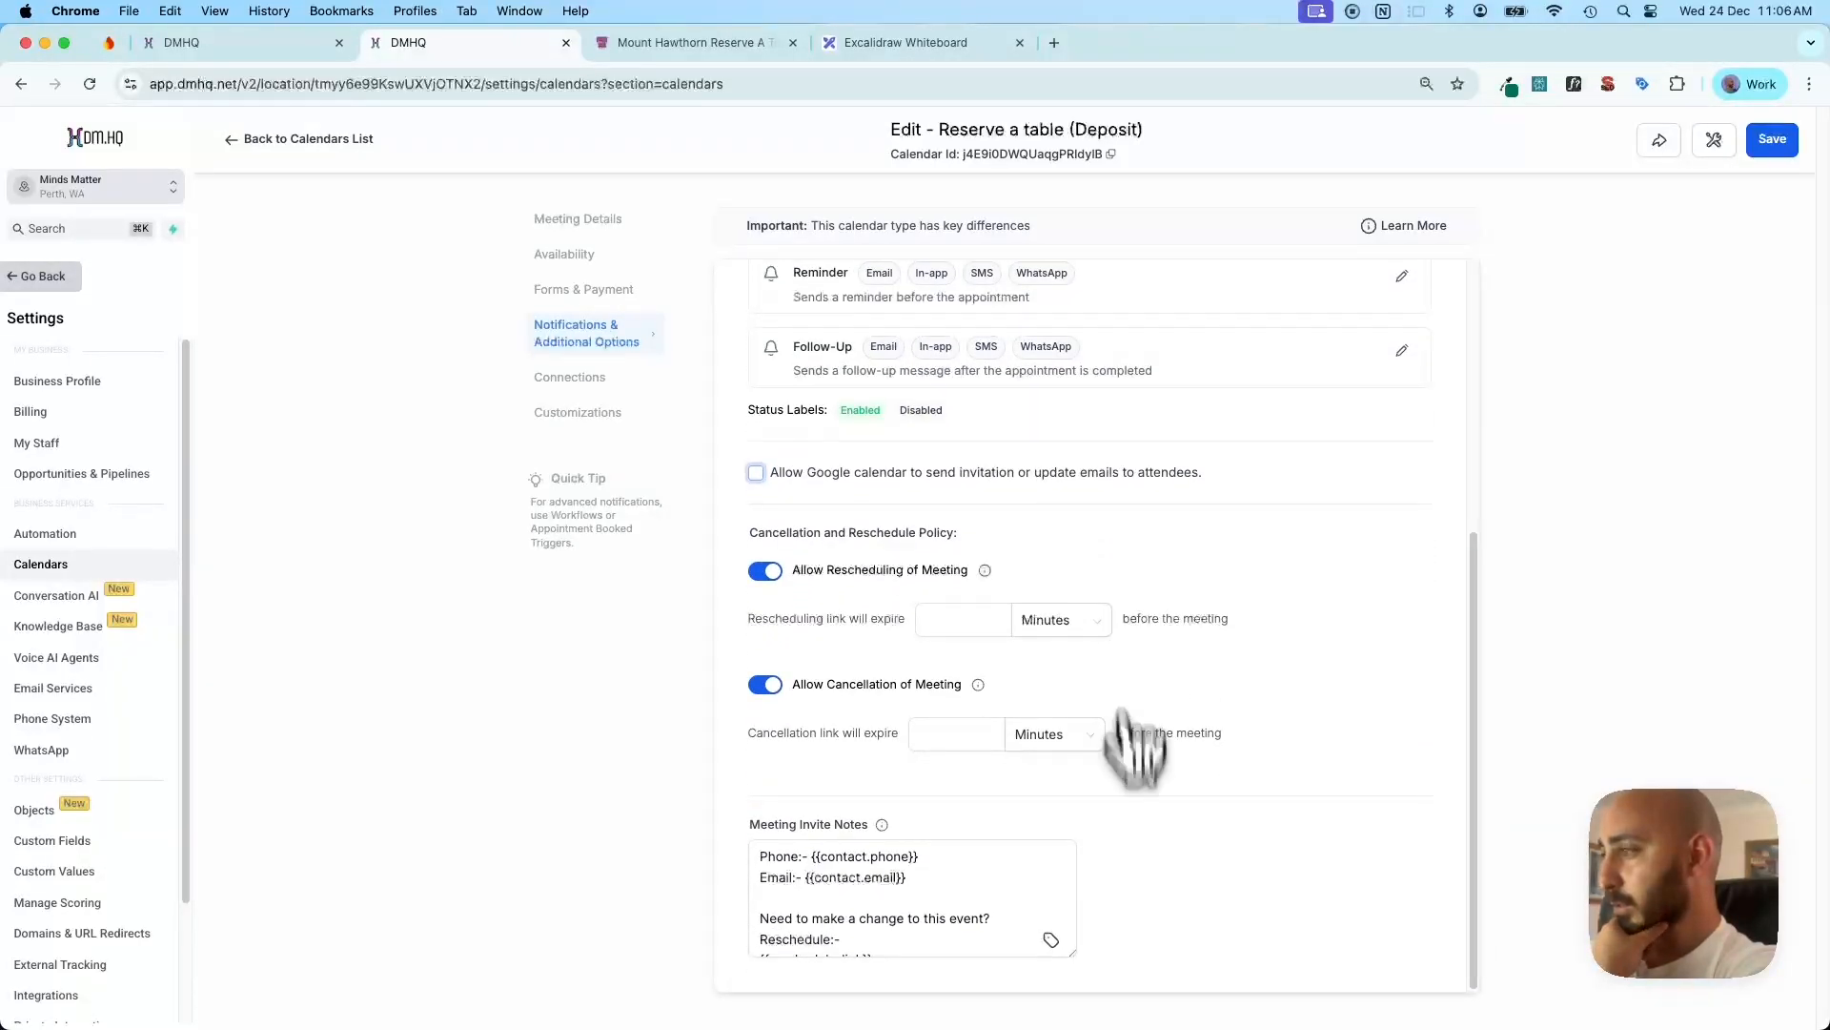
scroll(1047, 885, down, 1)
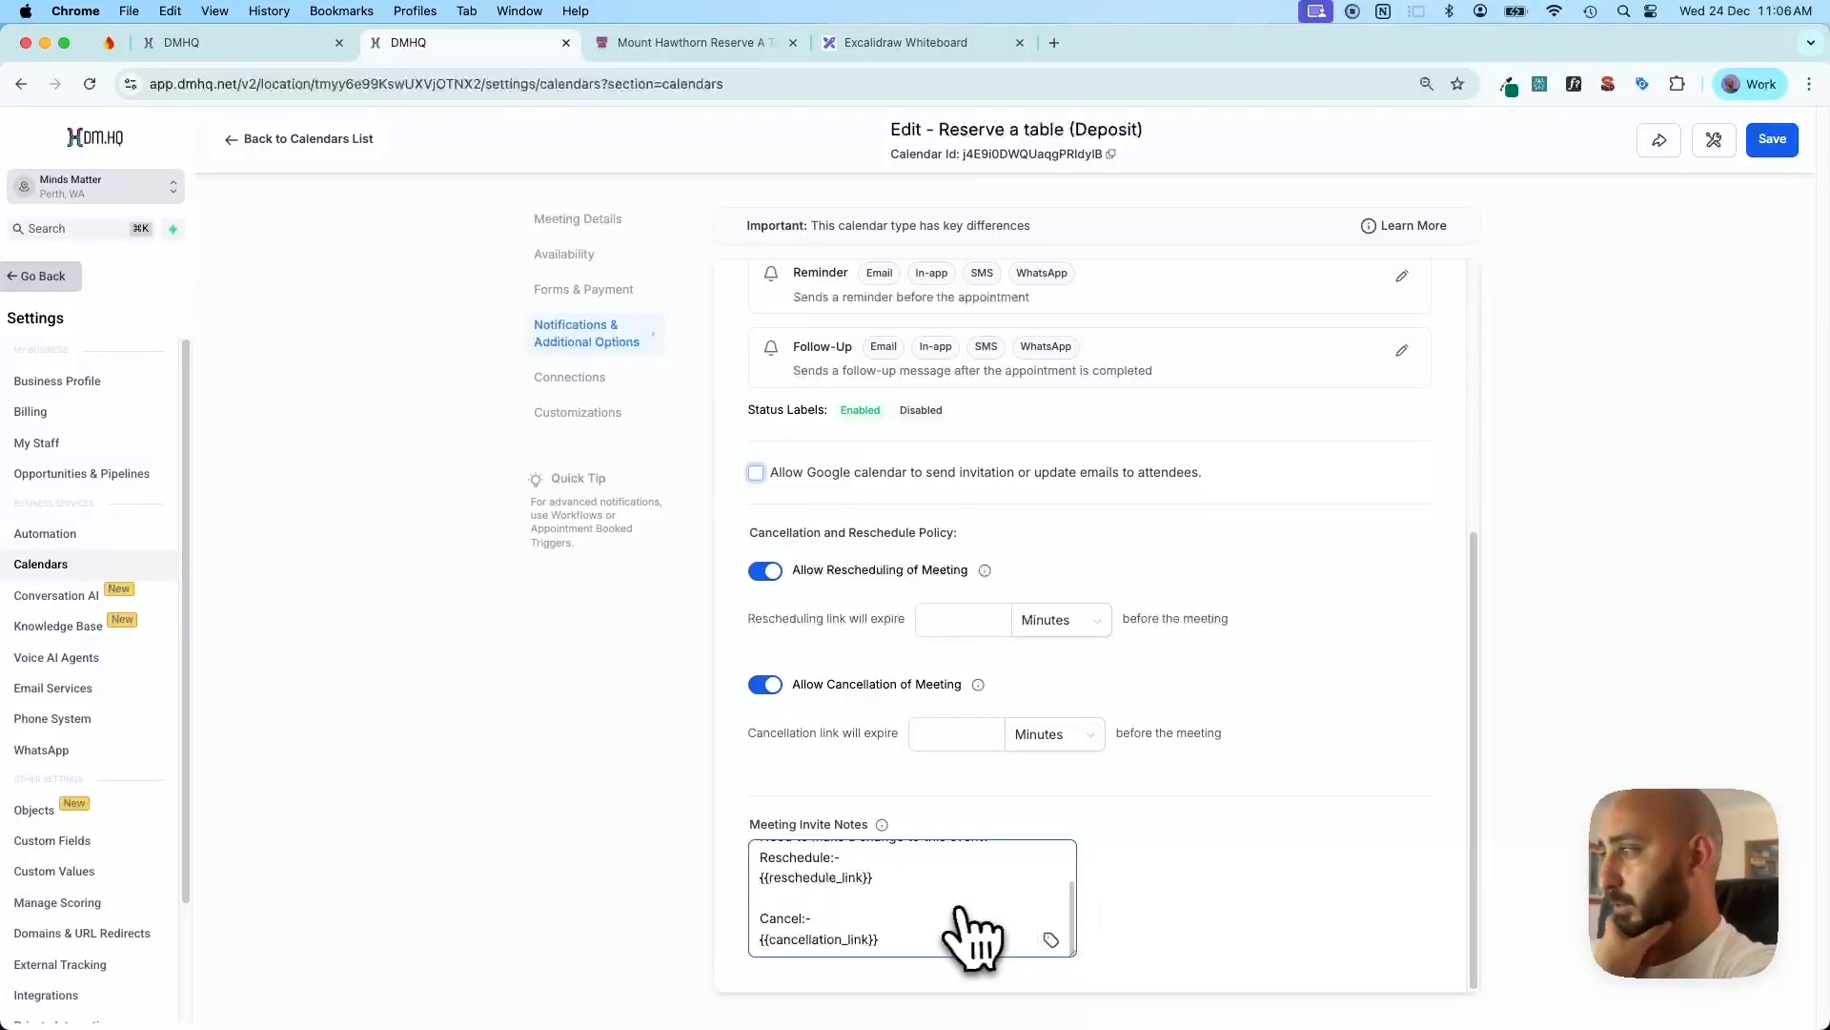
scroll(1045, 908, up, 1)
scroll(1268, 930, up, 1)
click(1768, 143)
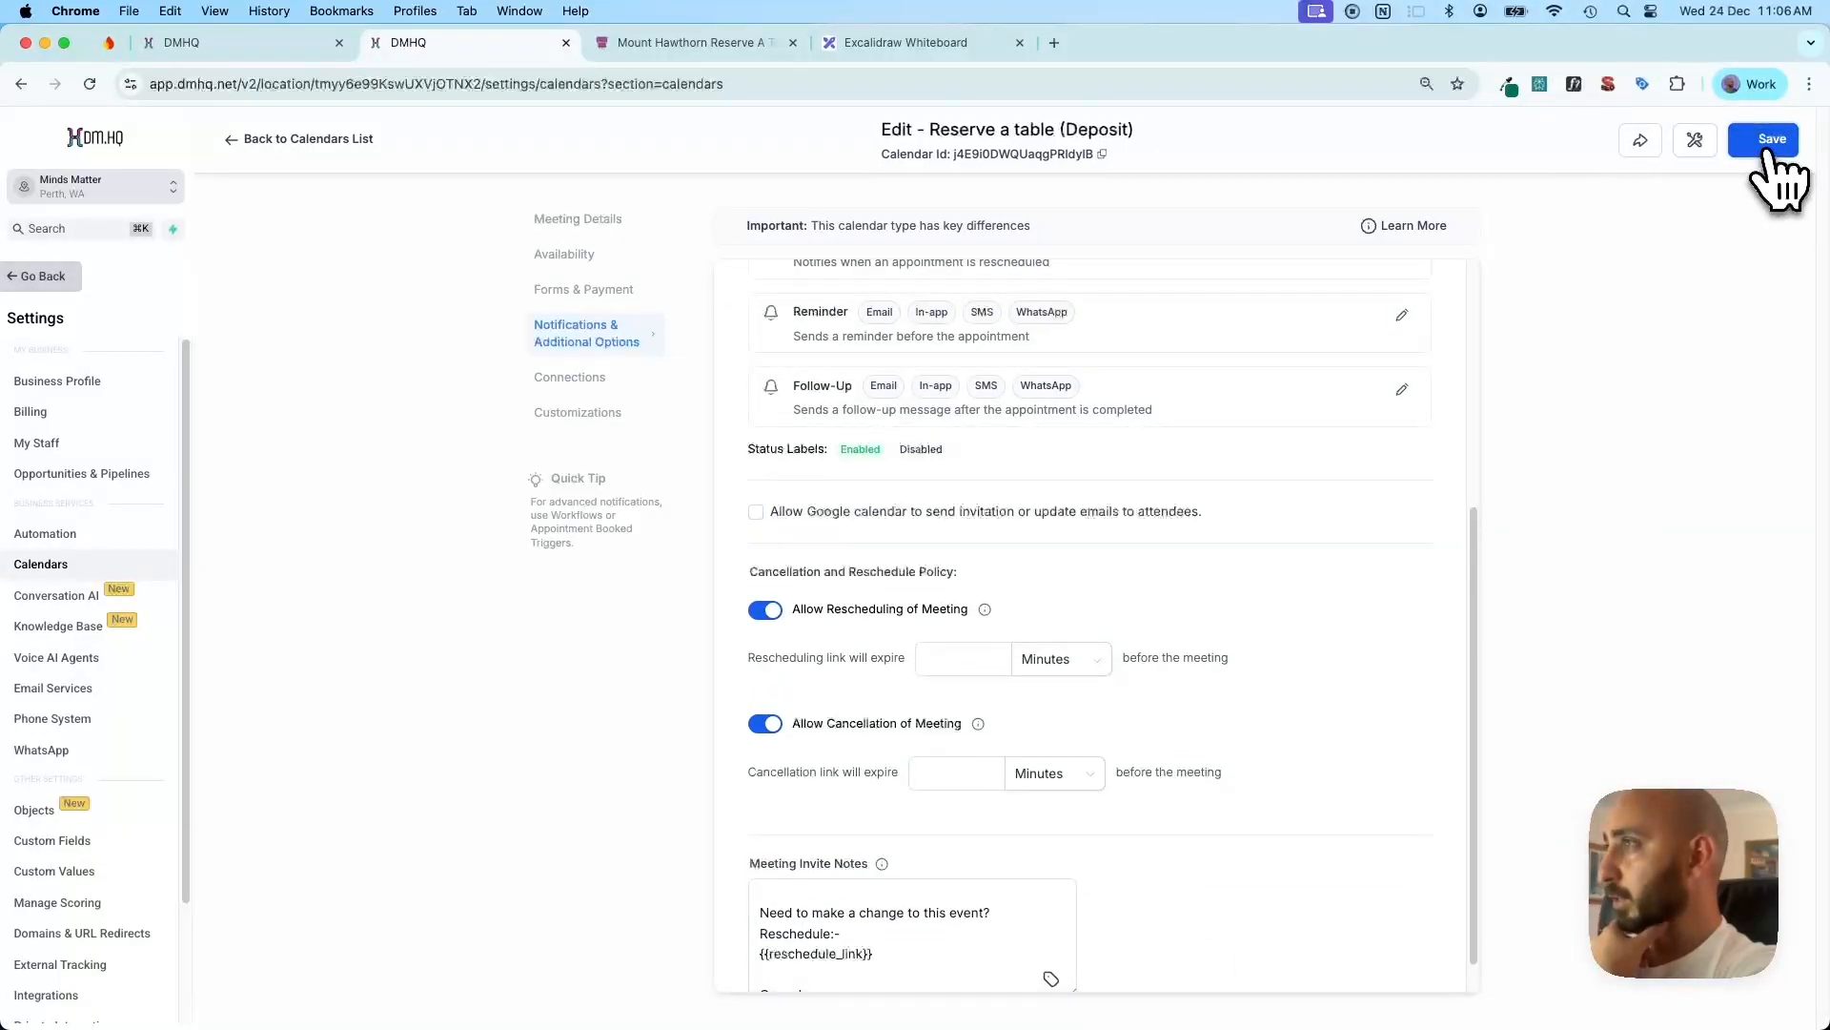
Review the notifications, cancellation and reschedule policy, and meeting invite notes of the "Reserve a table" calendar
click(260, 139)
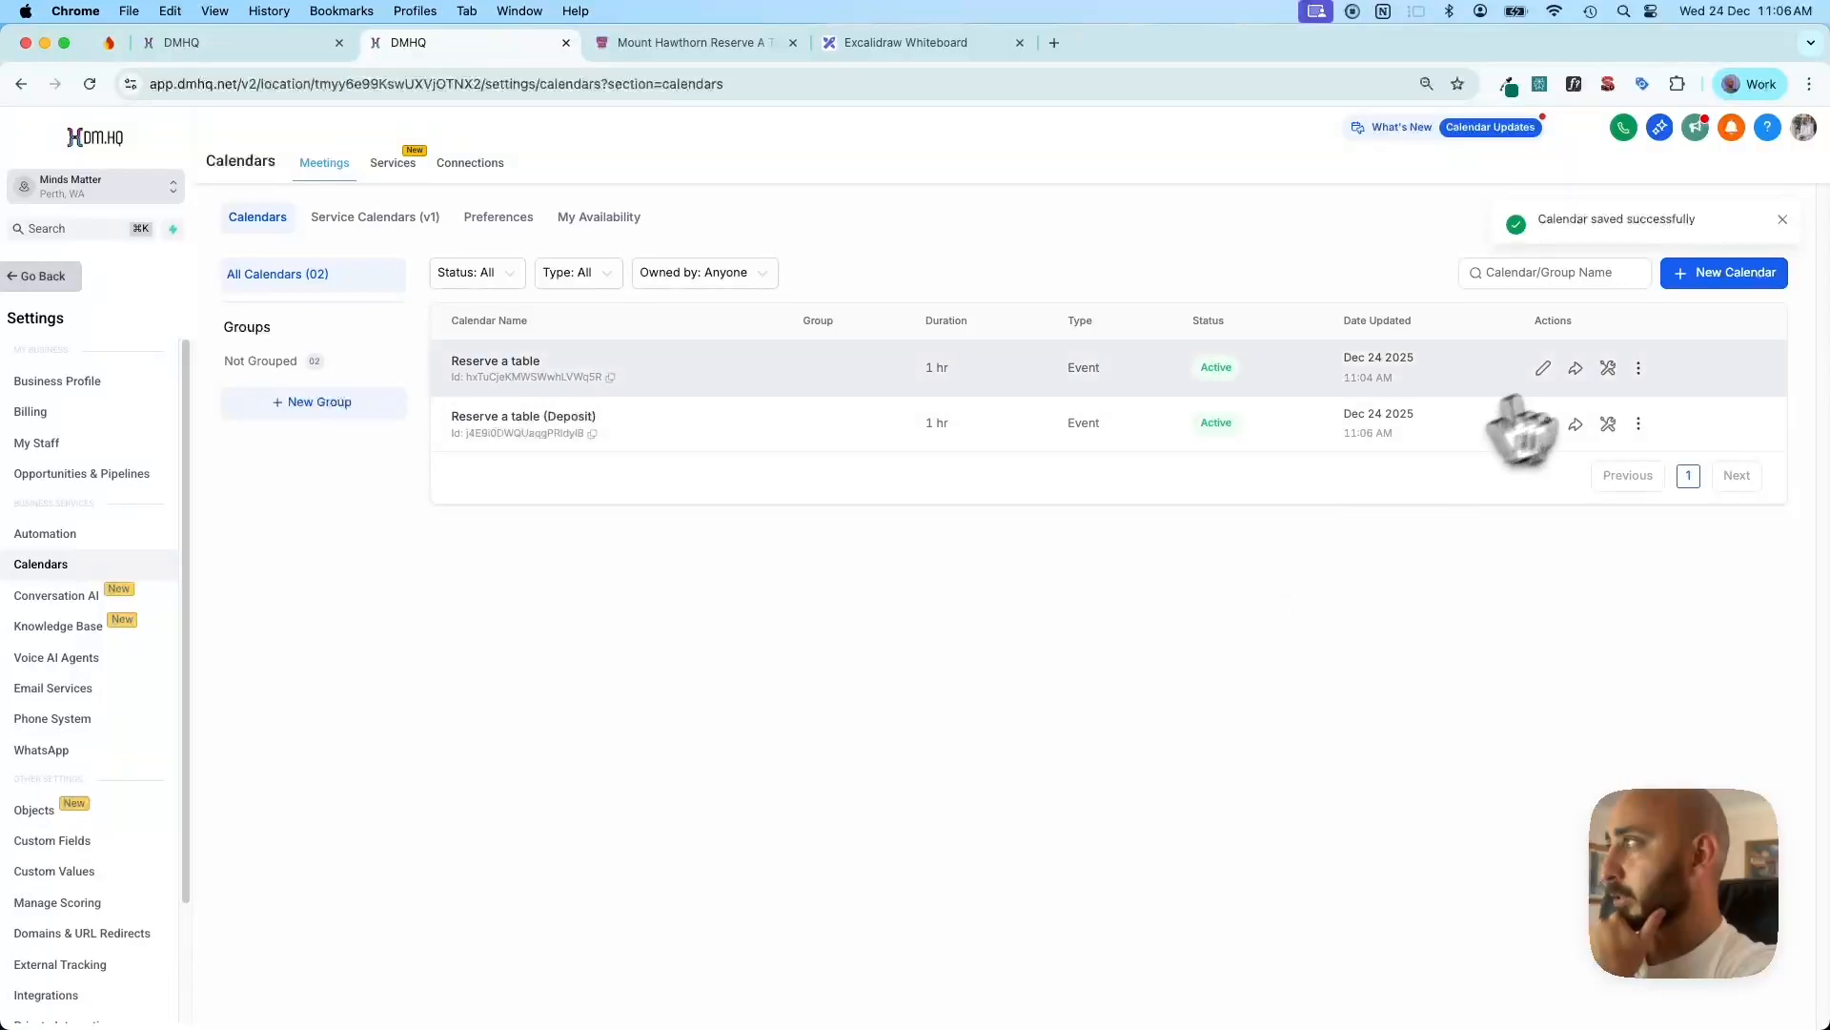
click(1547, 368)
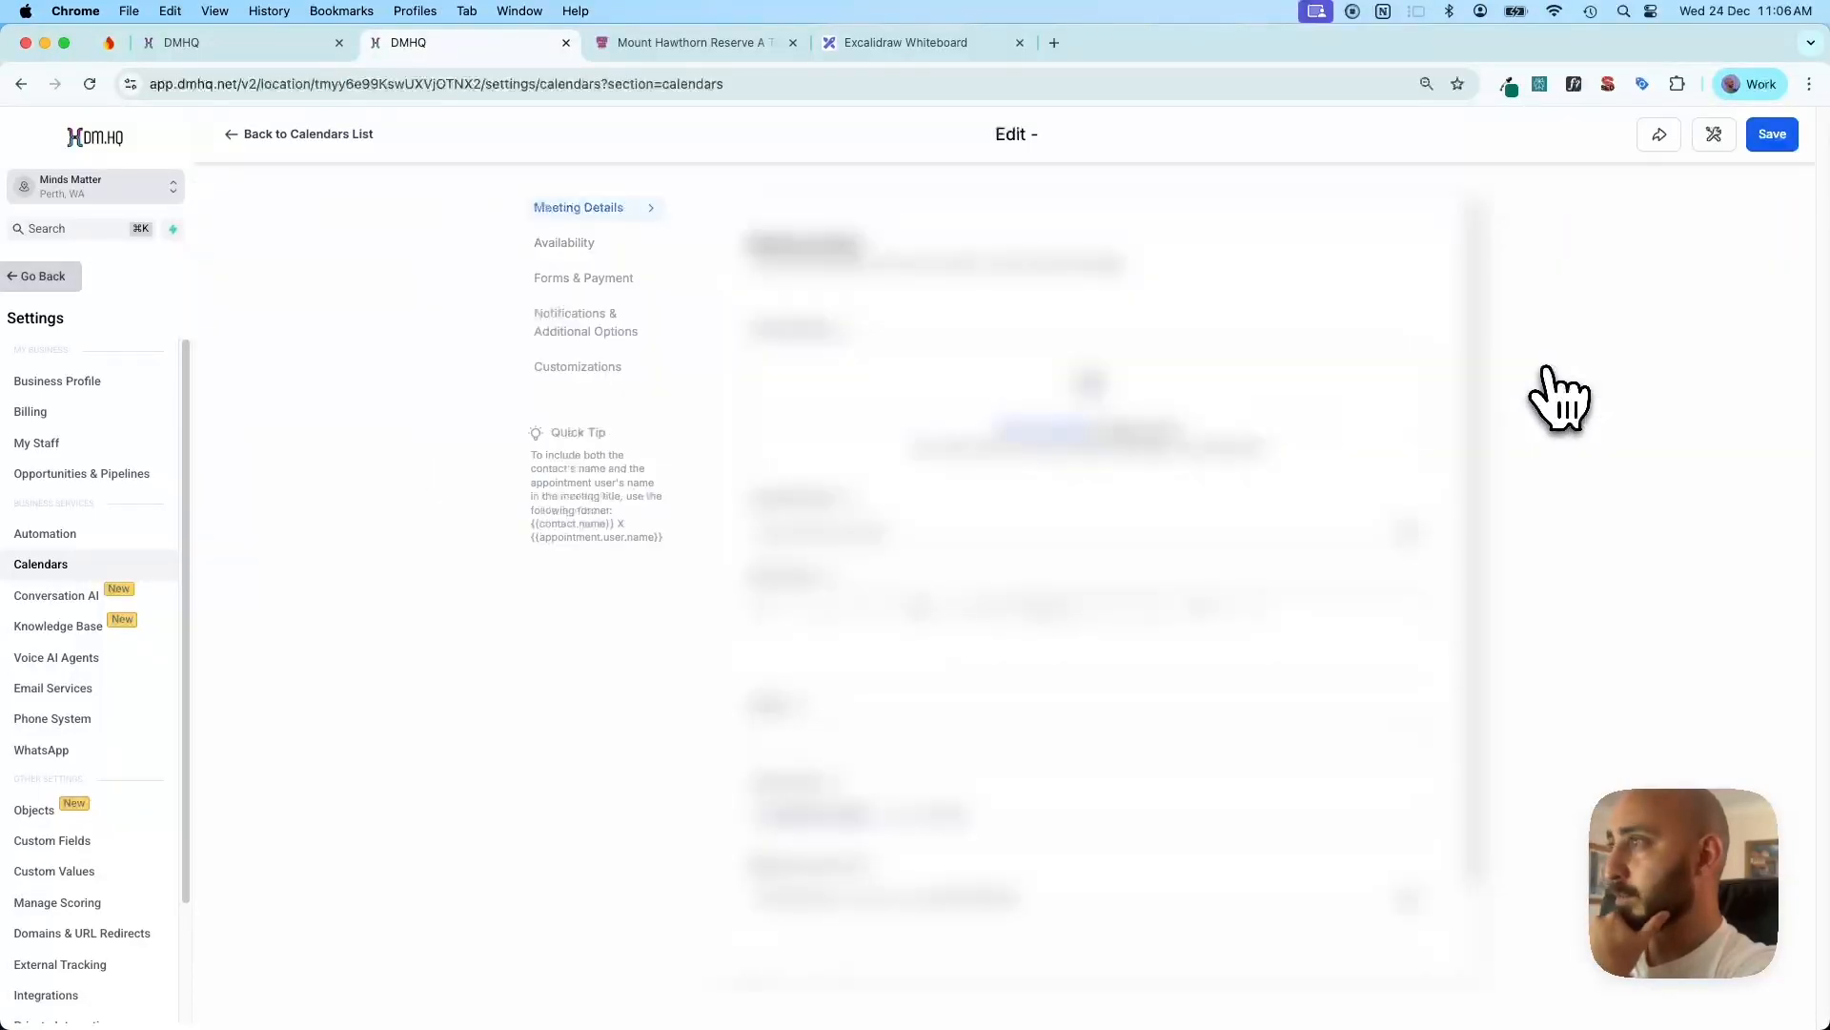
click(607, 324)
scroll(838, 477, down, 5)
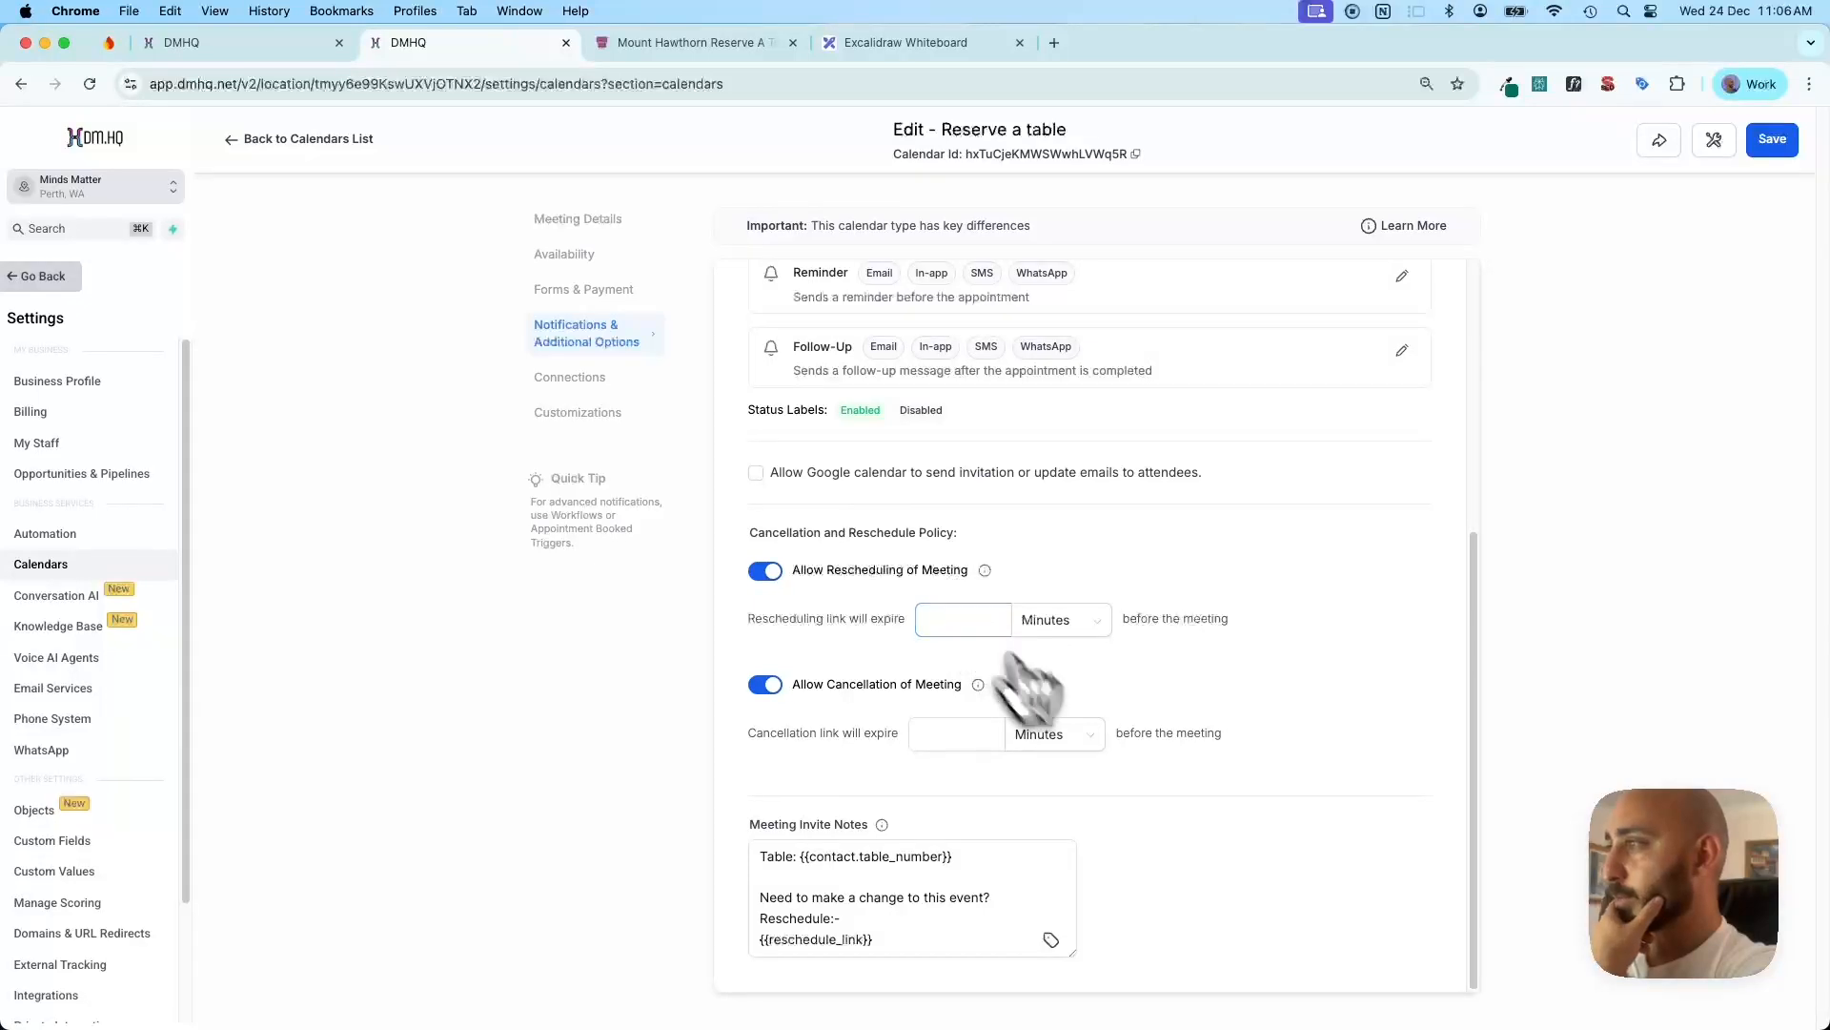
scroll(1206, 825, up, 5)
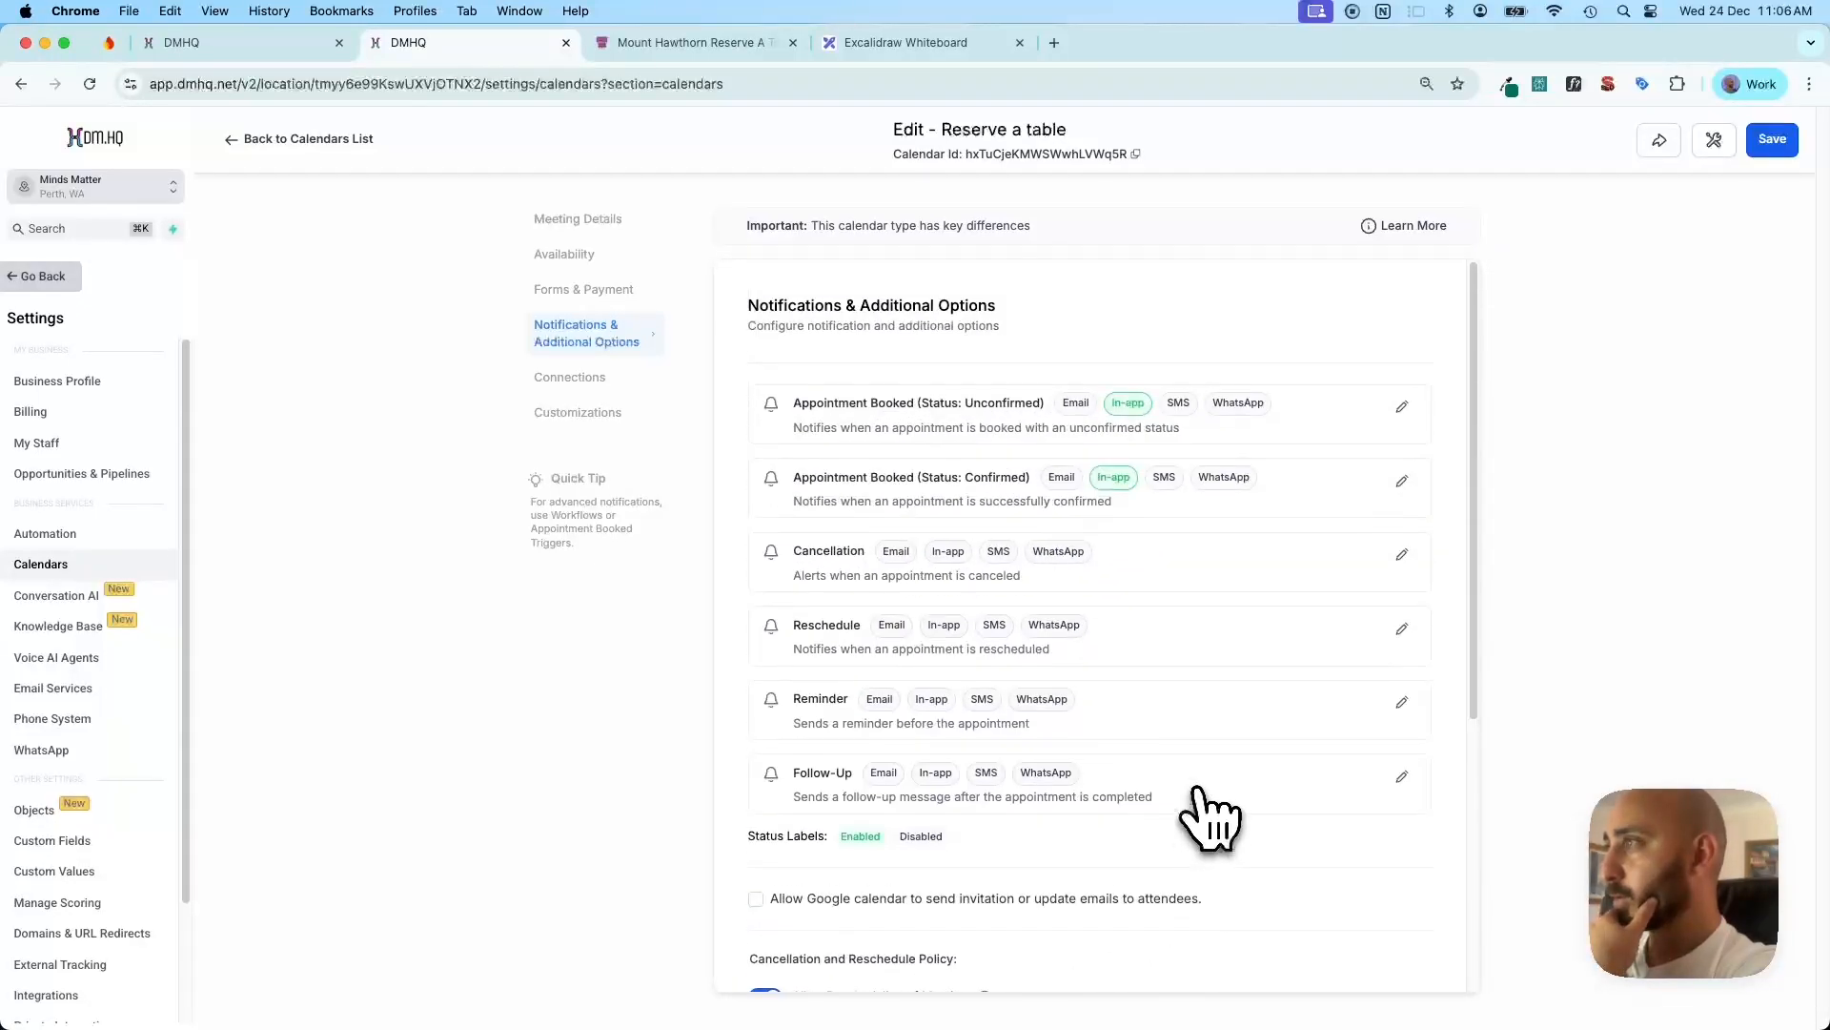
click(295, 141)
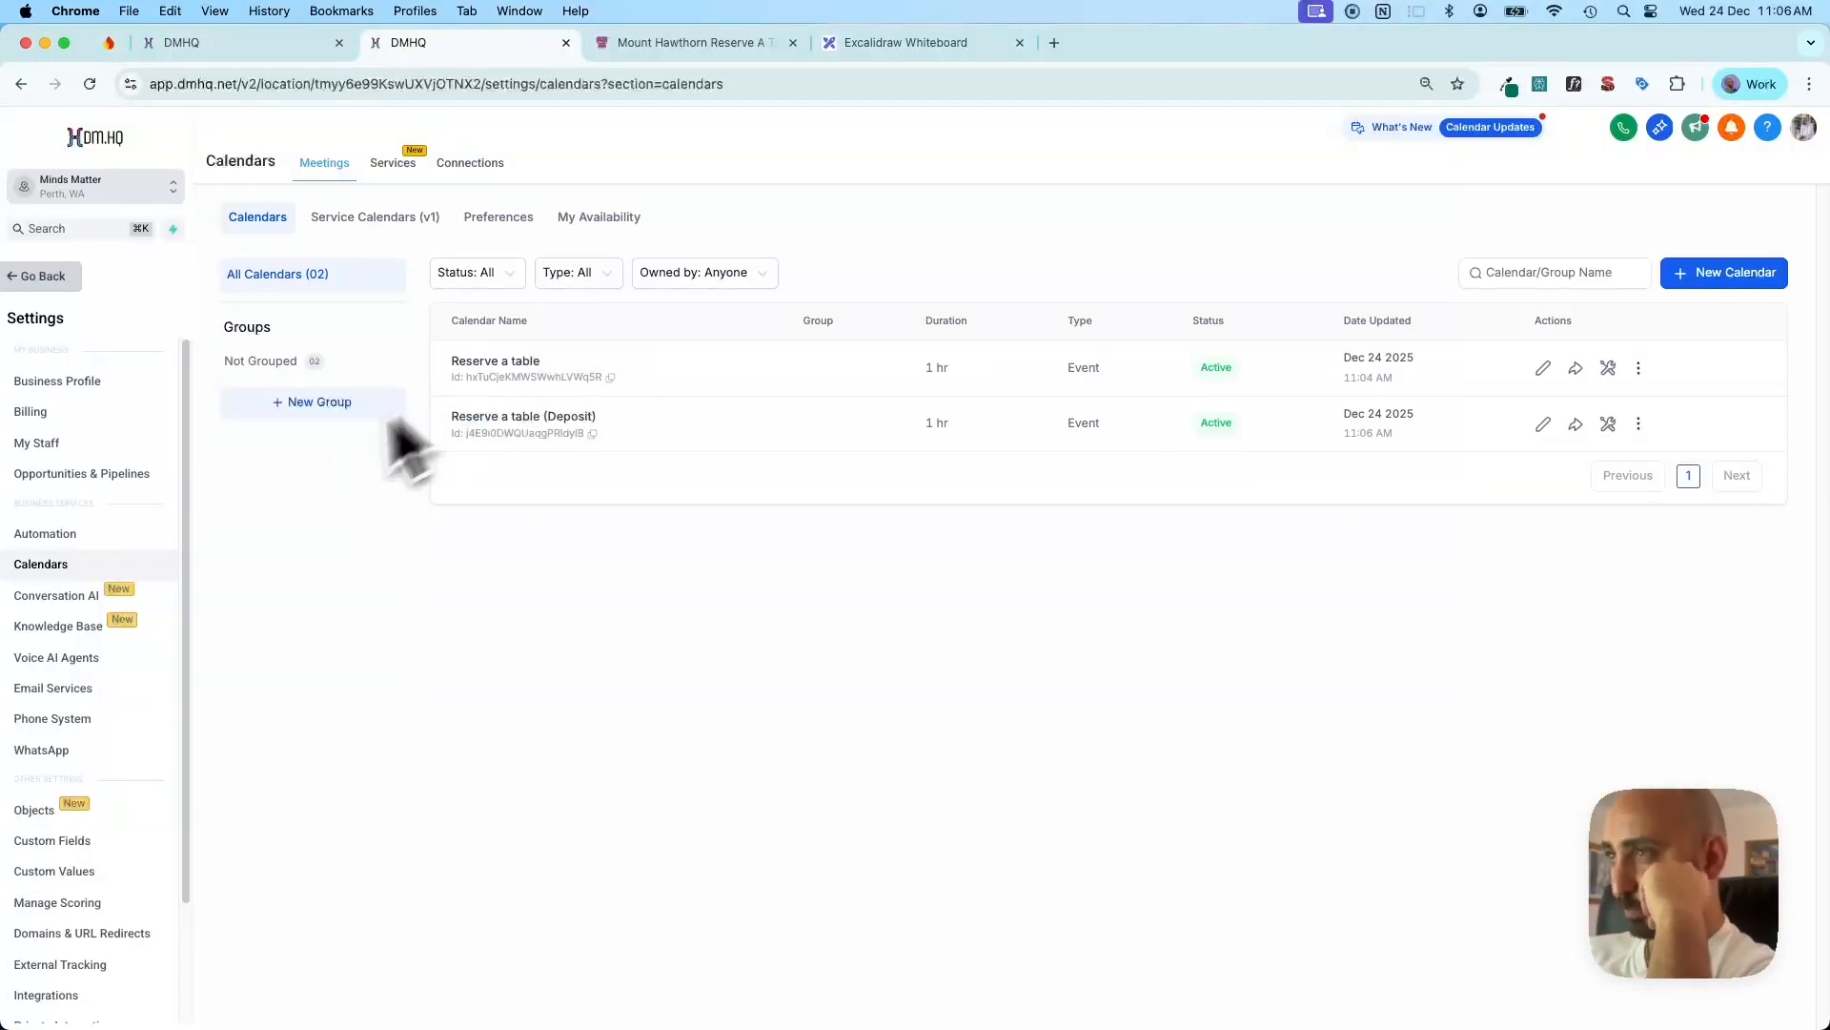
Create a blank funnel named "Table Bookings" inside the Table Bookings funnel folder under Sites
click(43, 277)
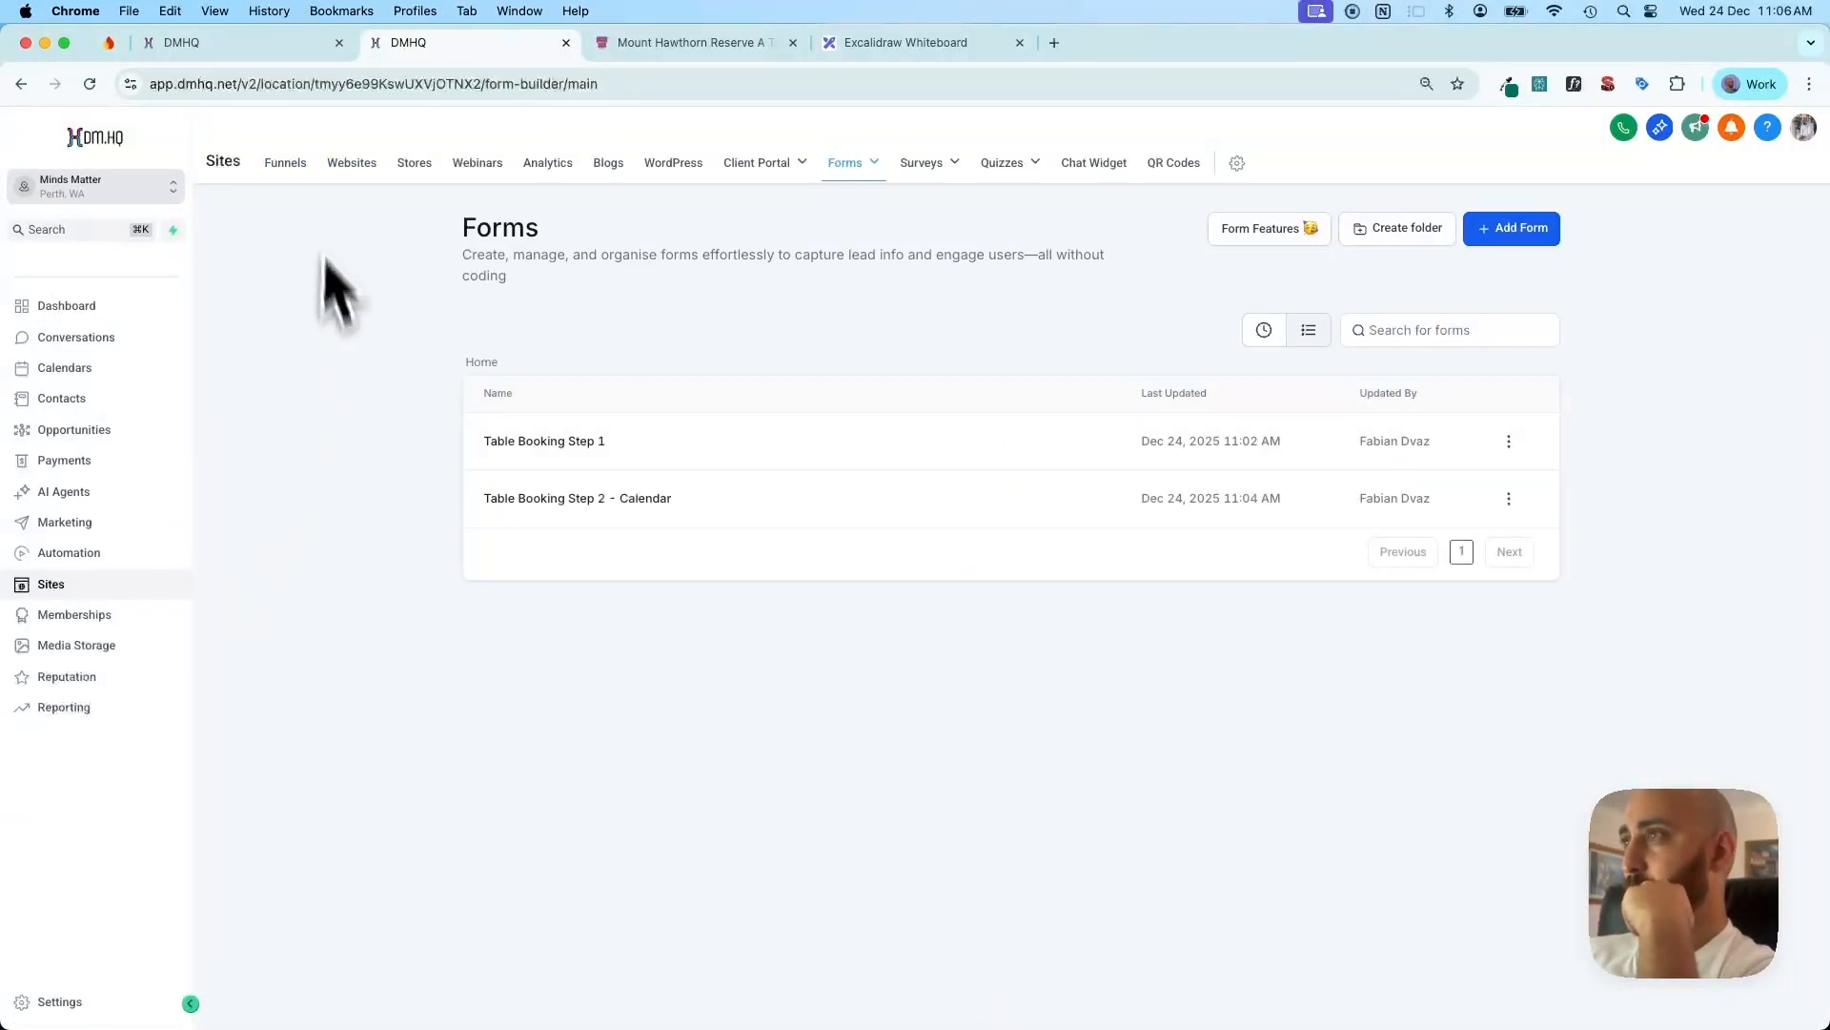
click(289, 168)
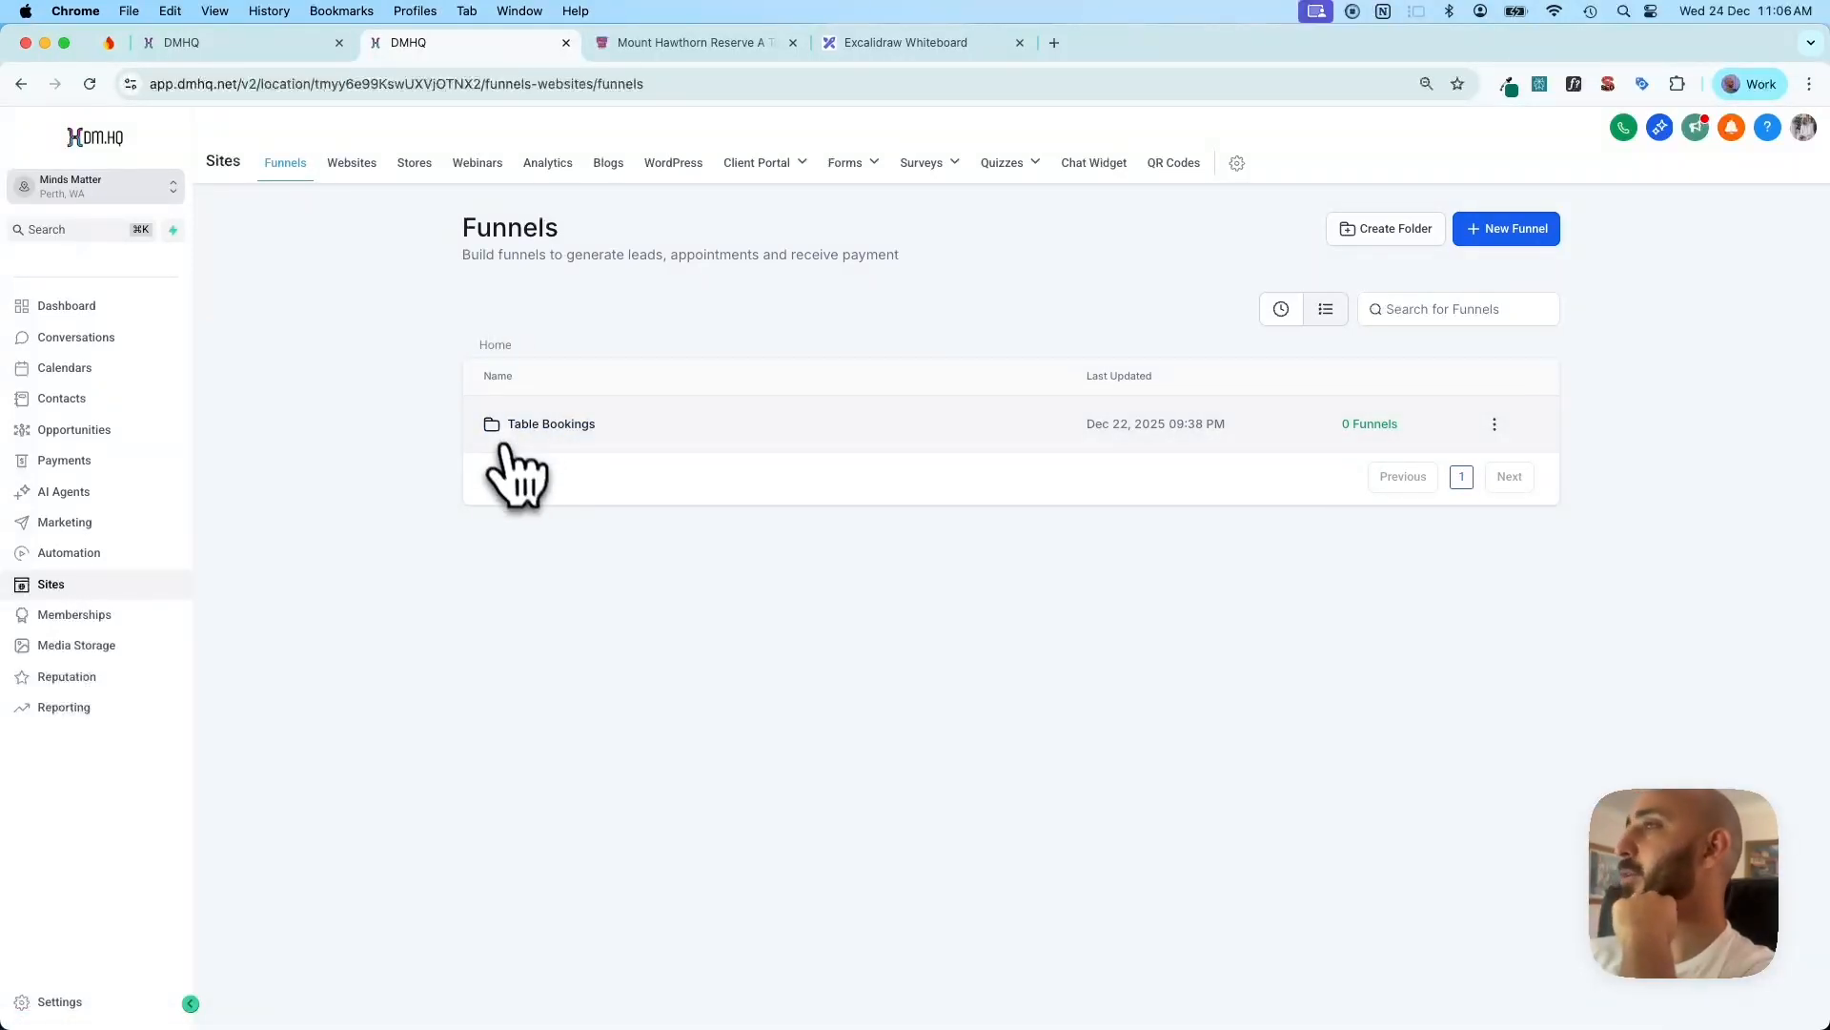
click(544, 426)
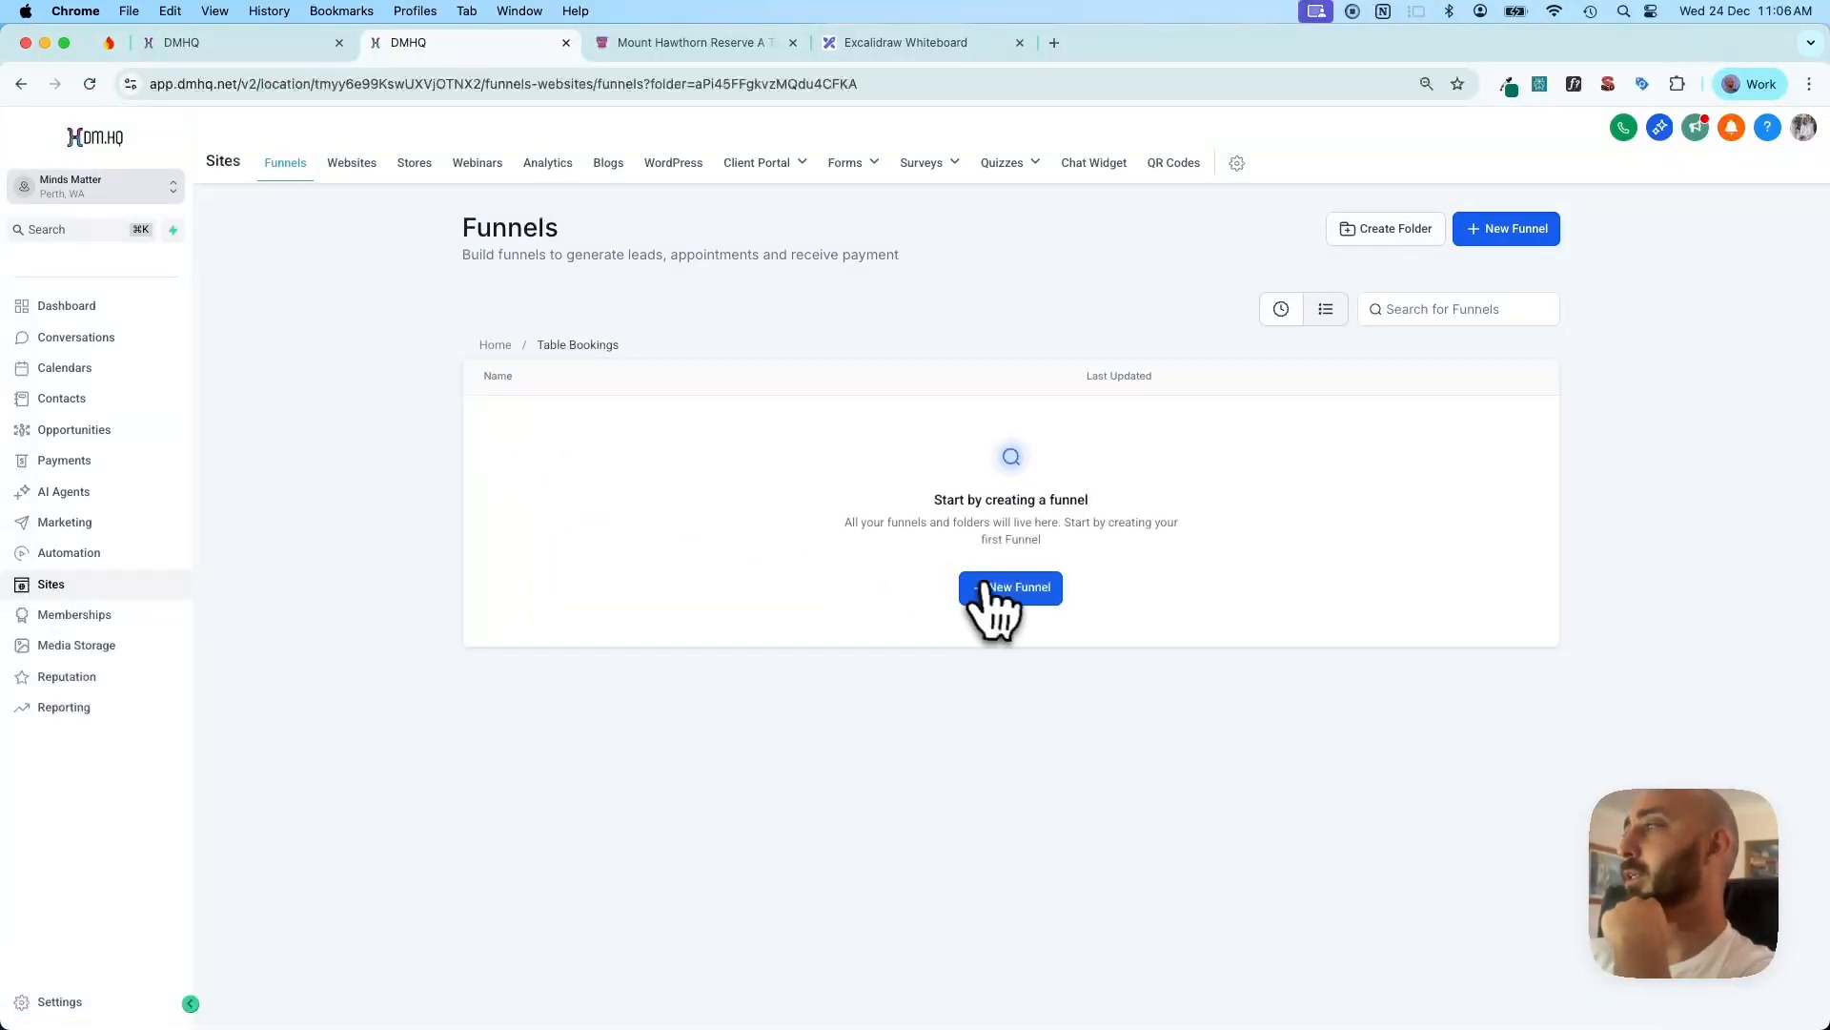
click(991, 585)
click(722, 602)
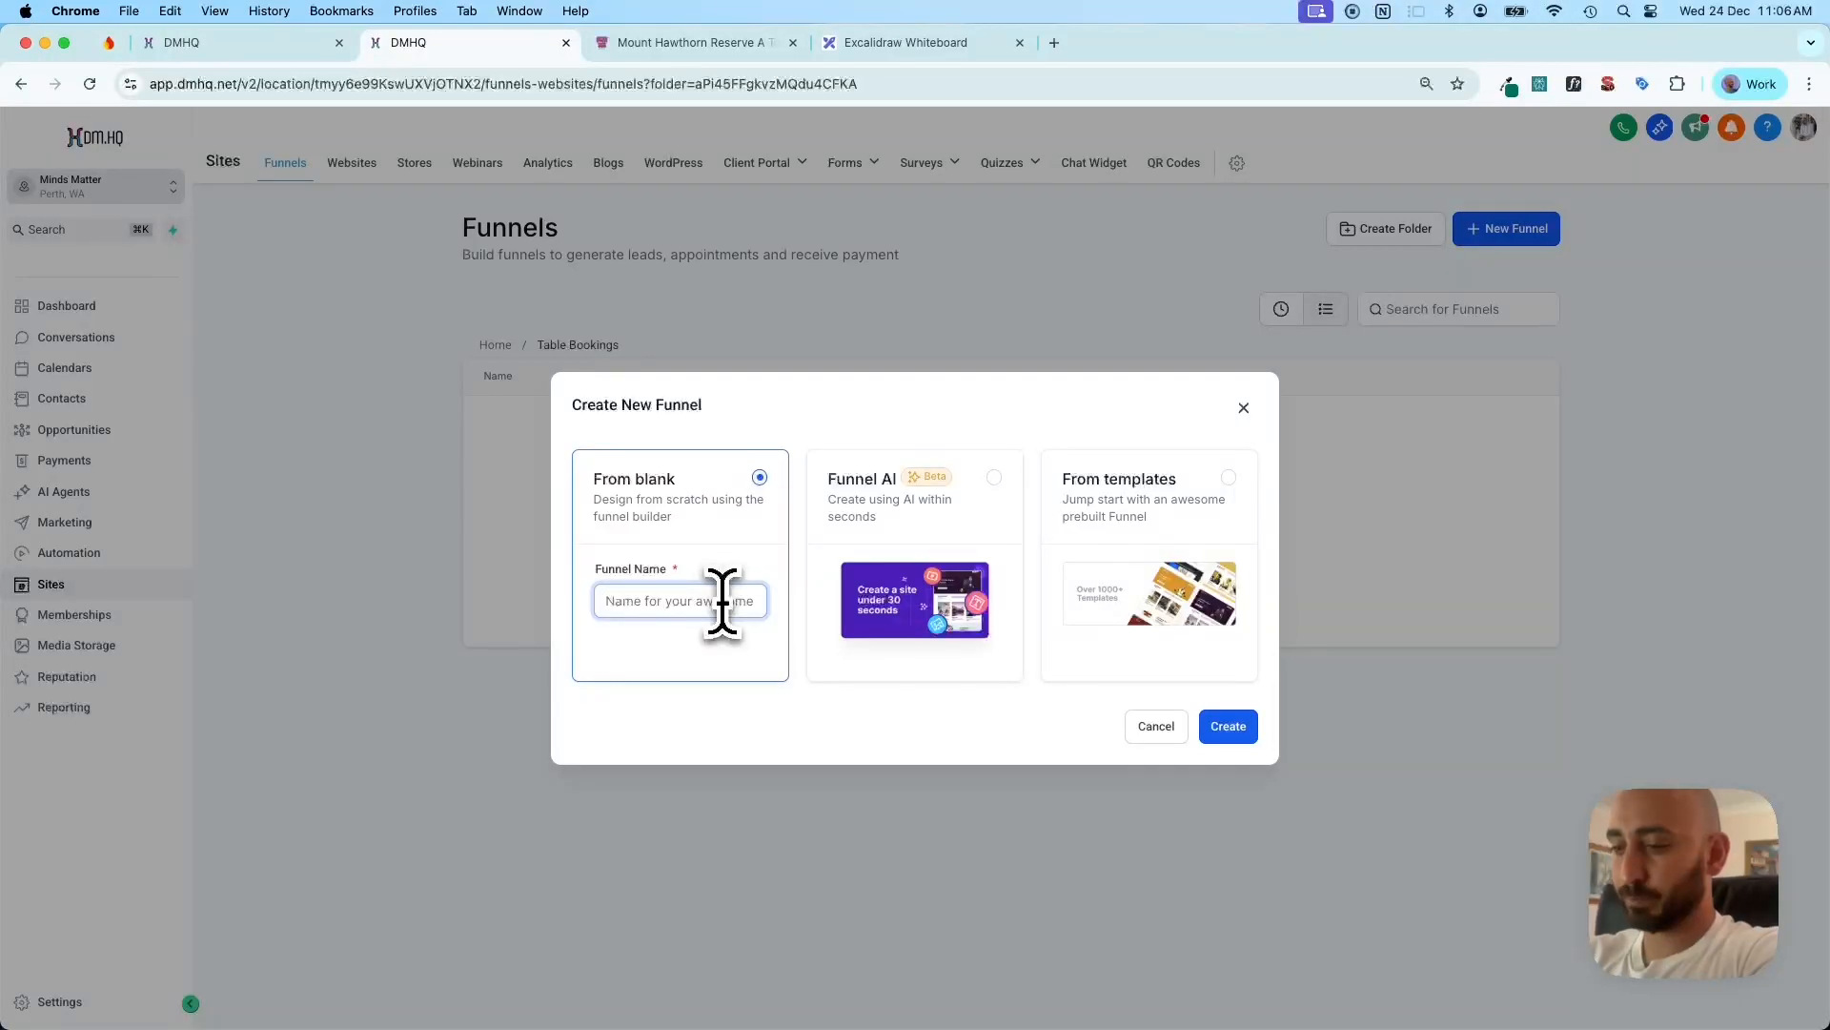
text(Tbale)
key(BackSpace)
key(BackSpace)
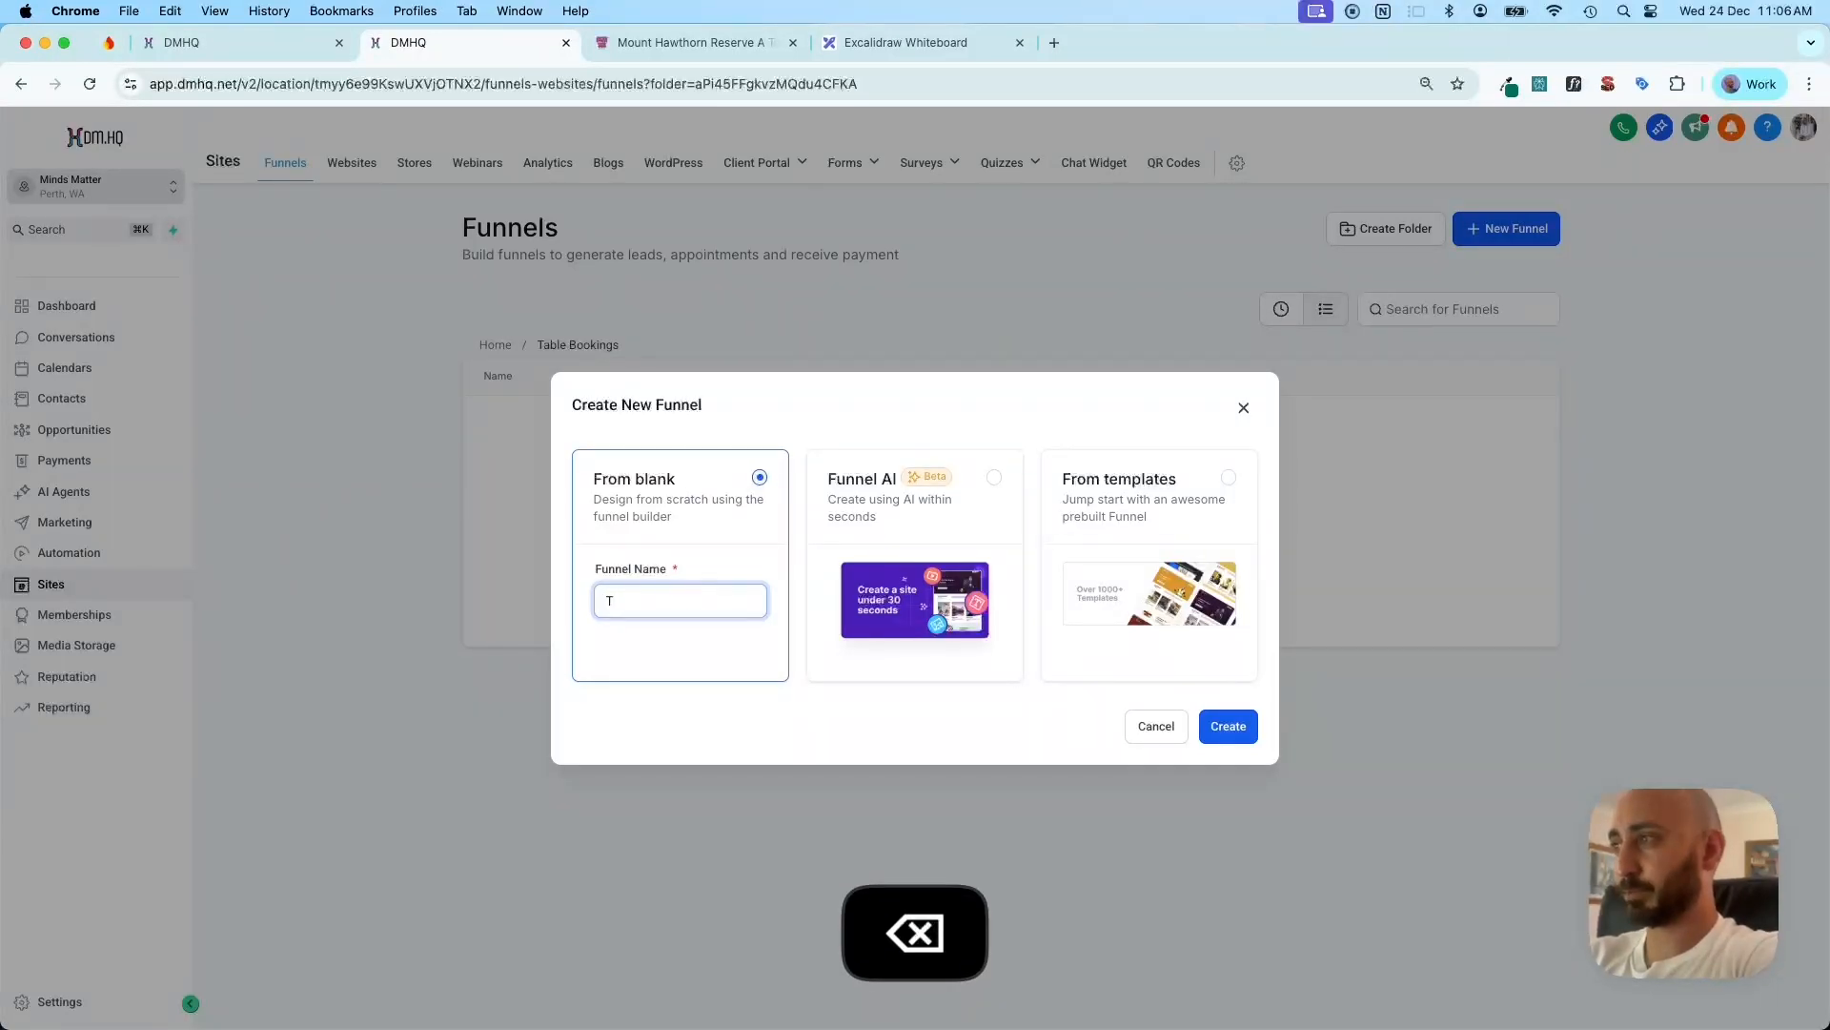
text(able Bookings)
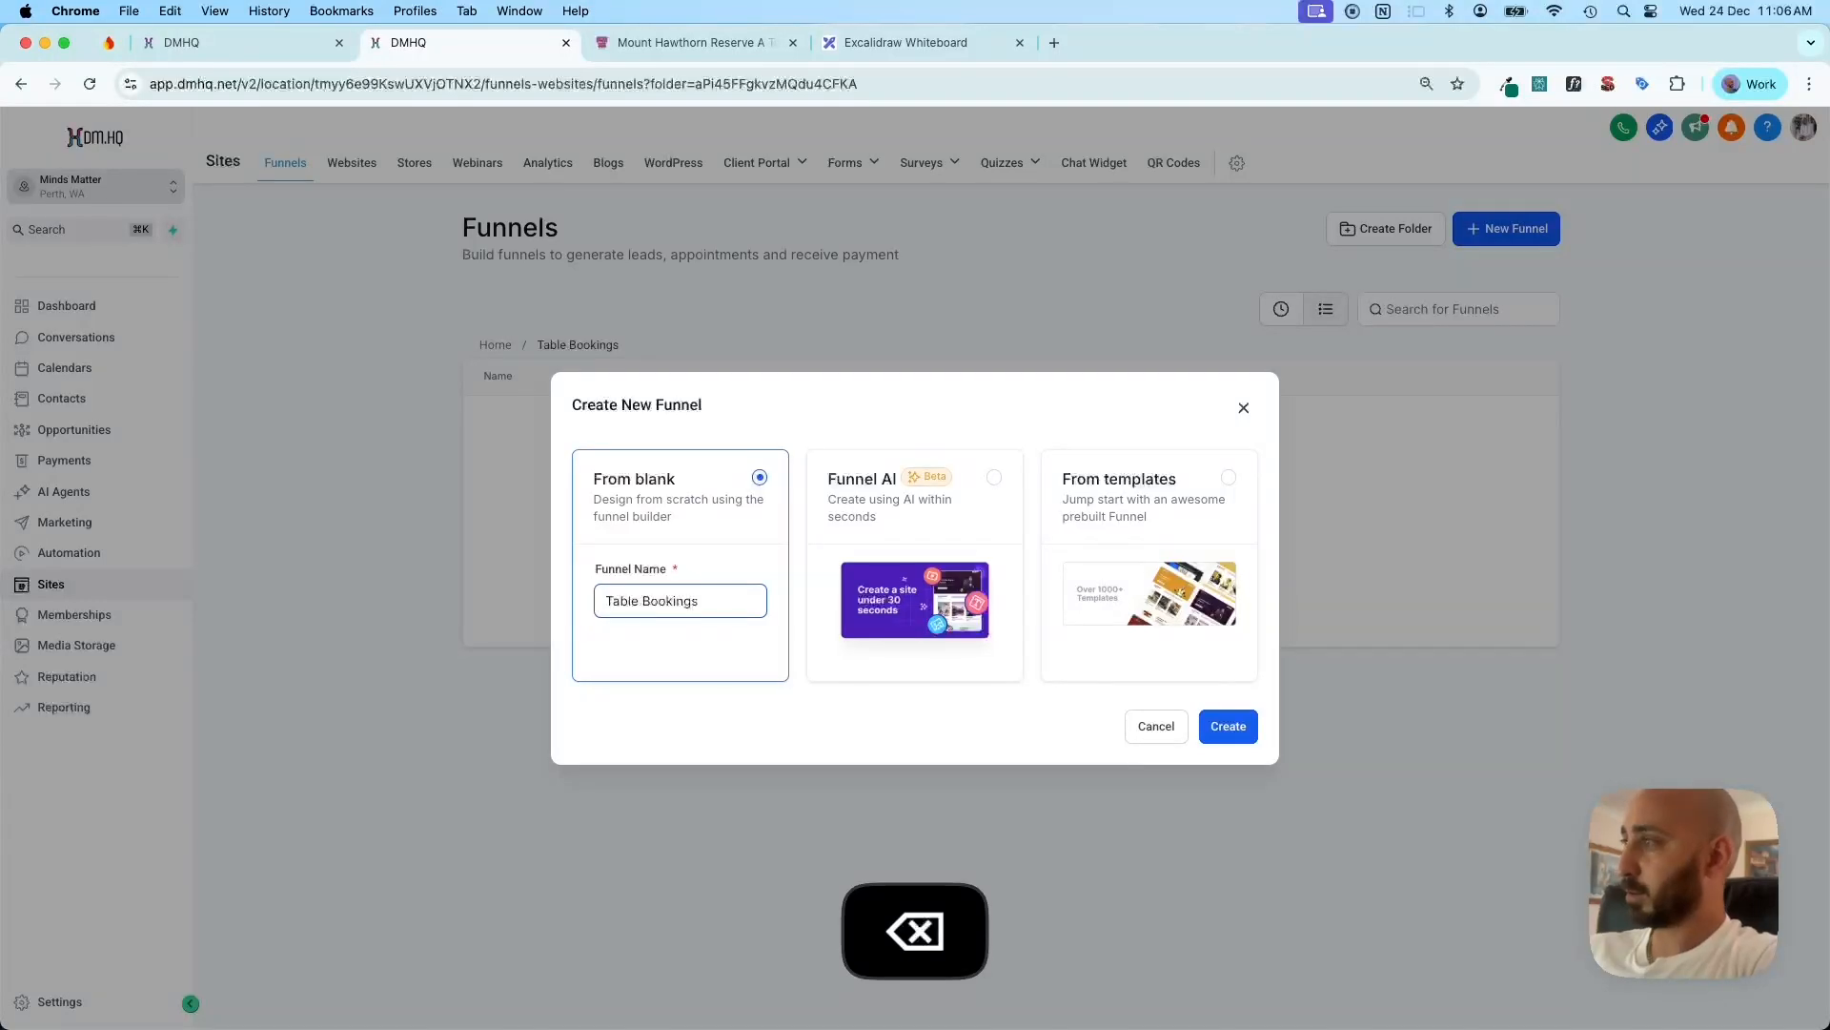
click(1220, 726)
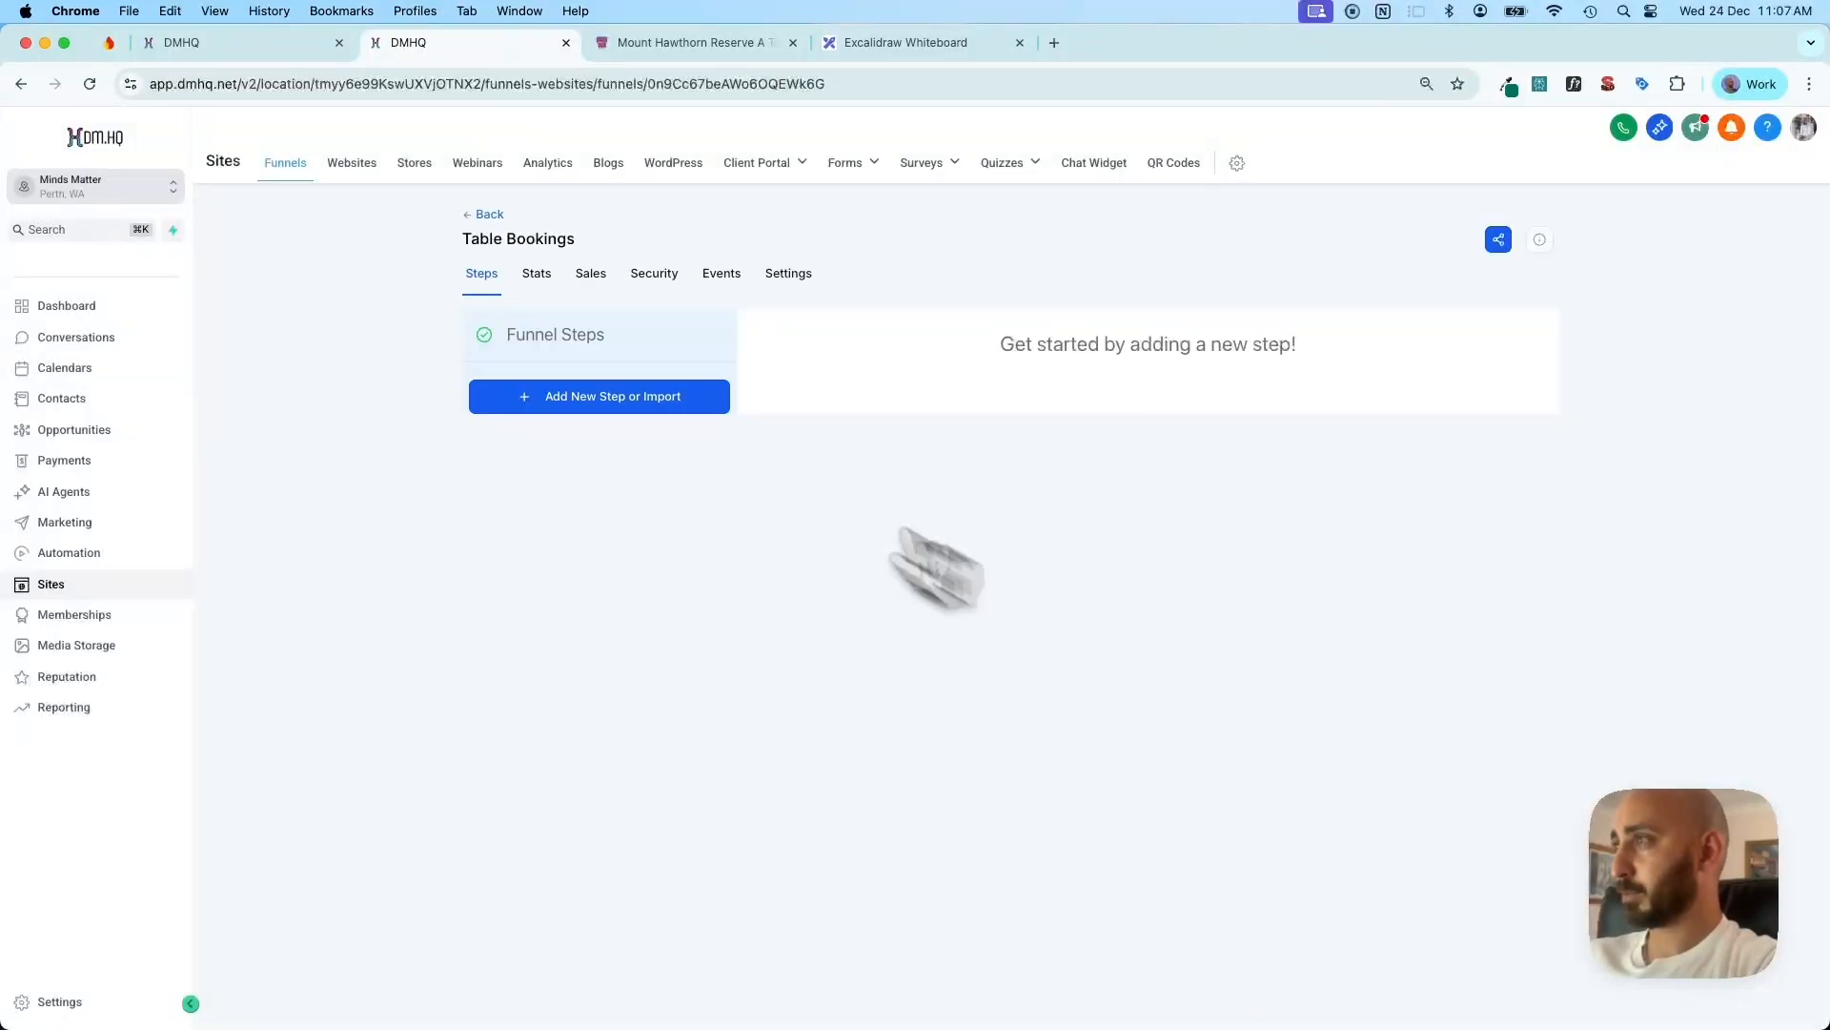
Add a funnel step named "Step 1 Guest Amount" with the path "book-guest"
click(654, 400)
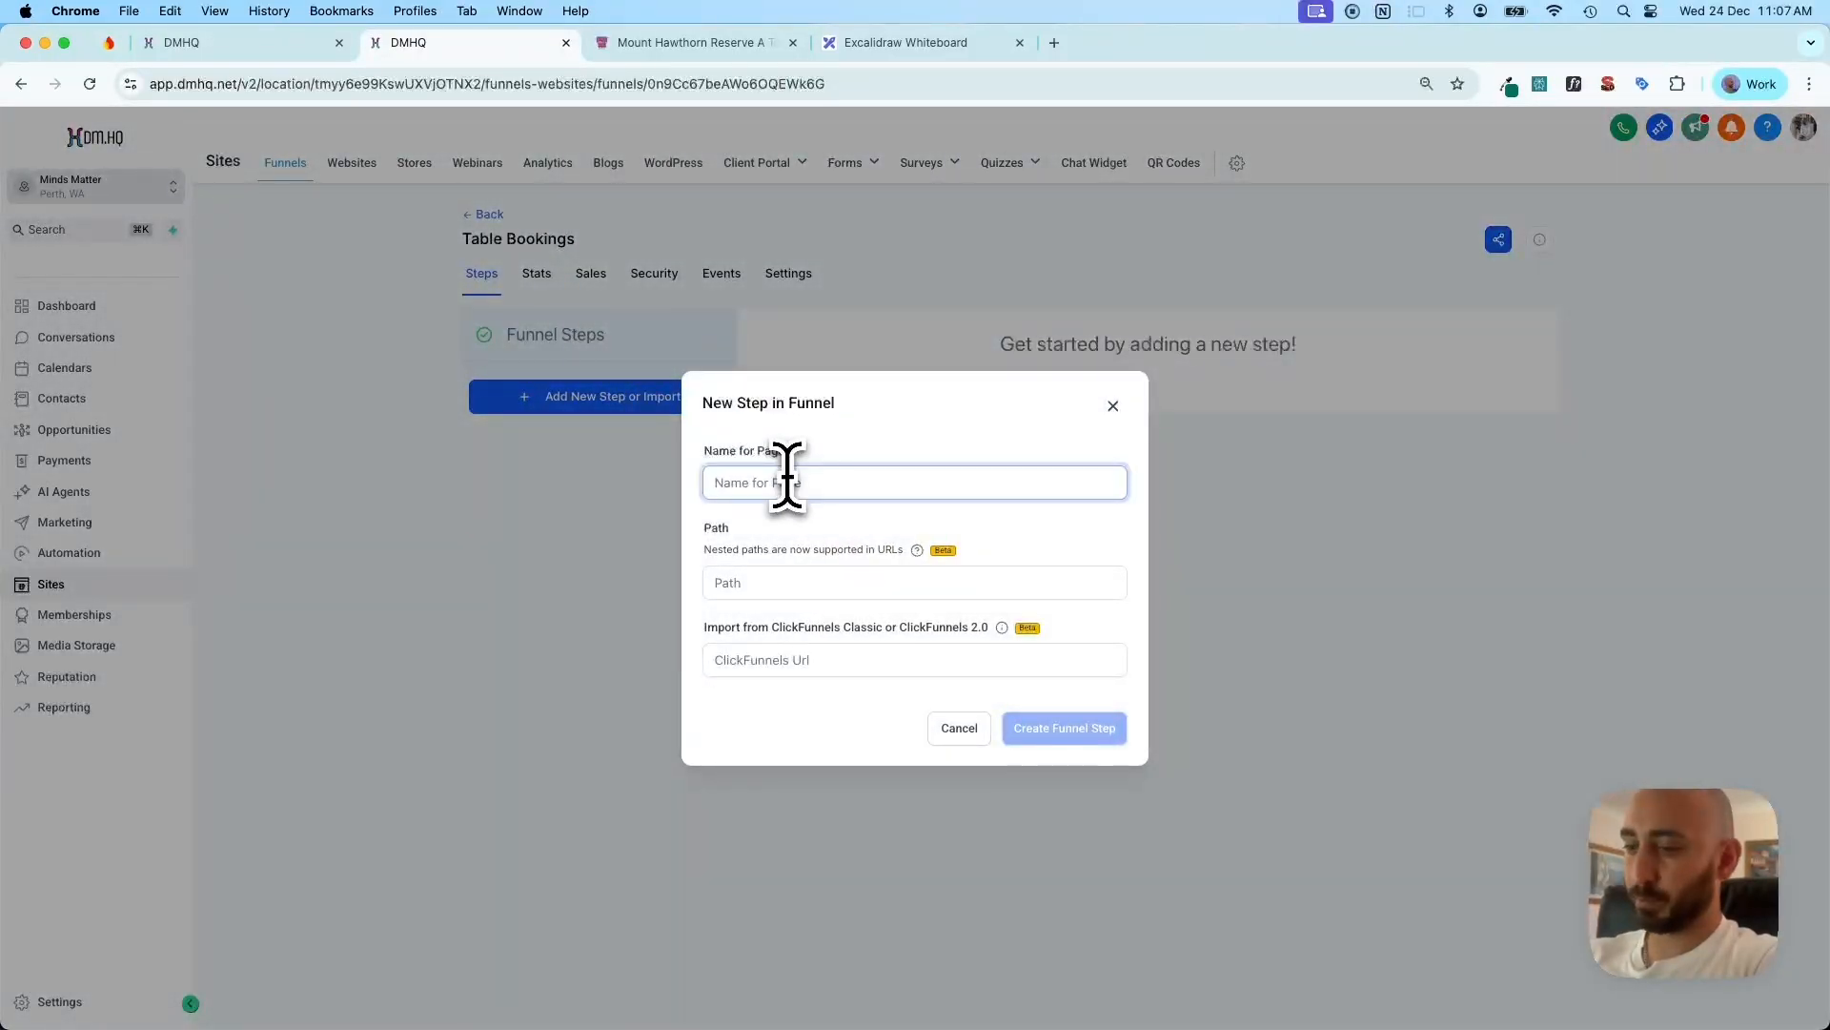
text(Gu)
key(BackSpace)
key(BackSpace)
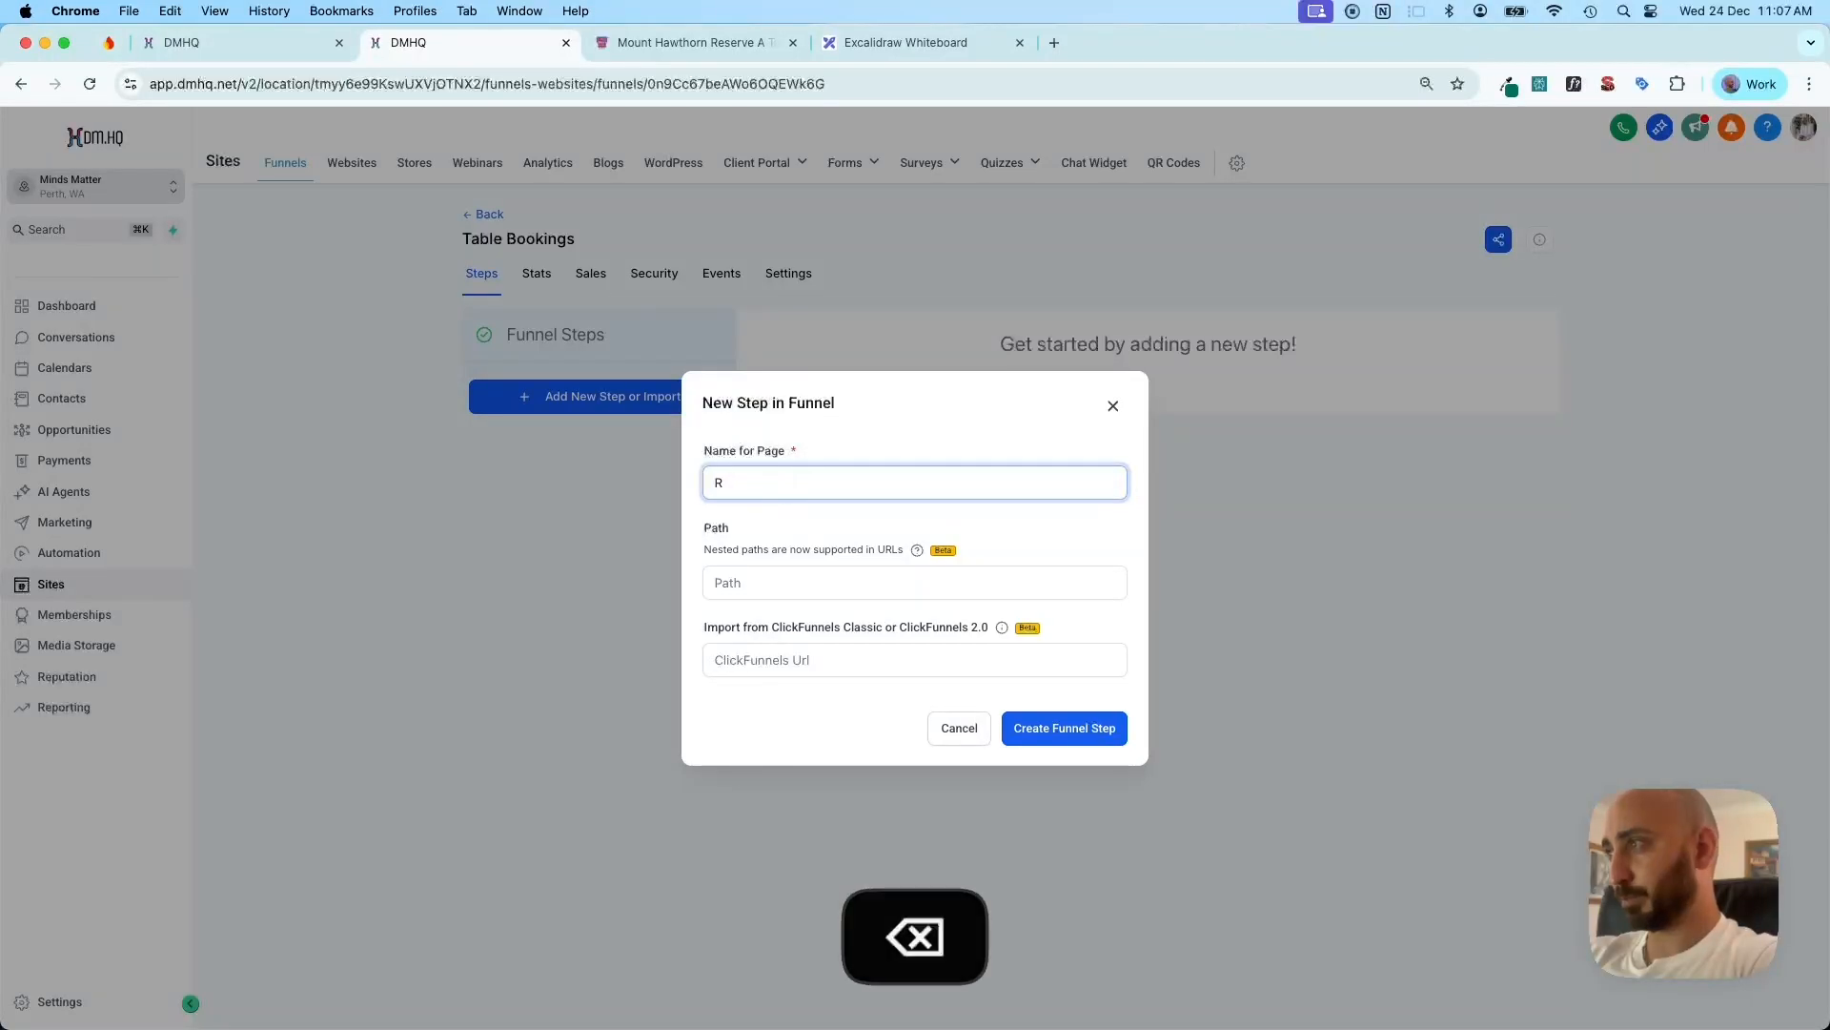
text(Guest Amount)
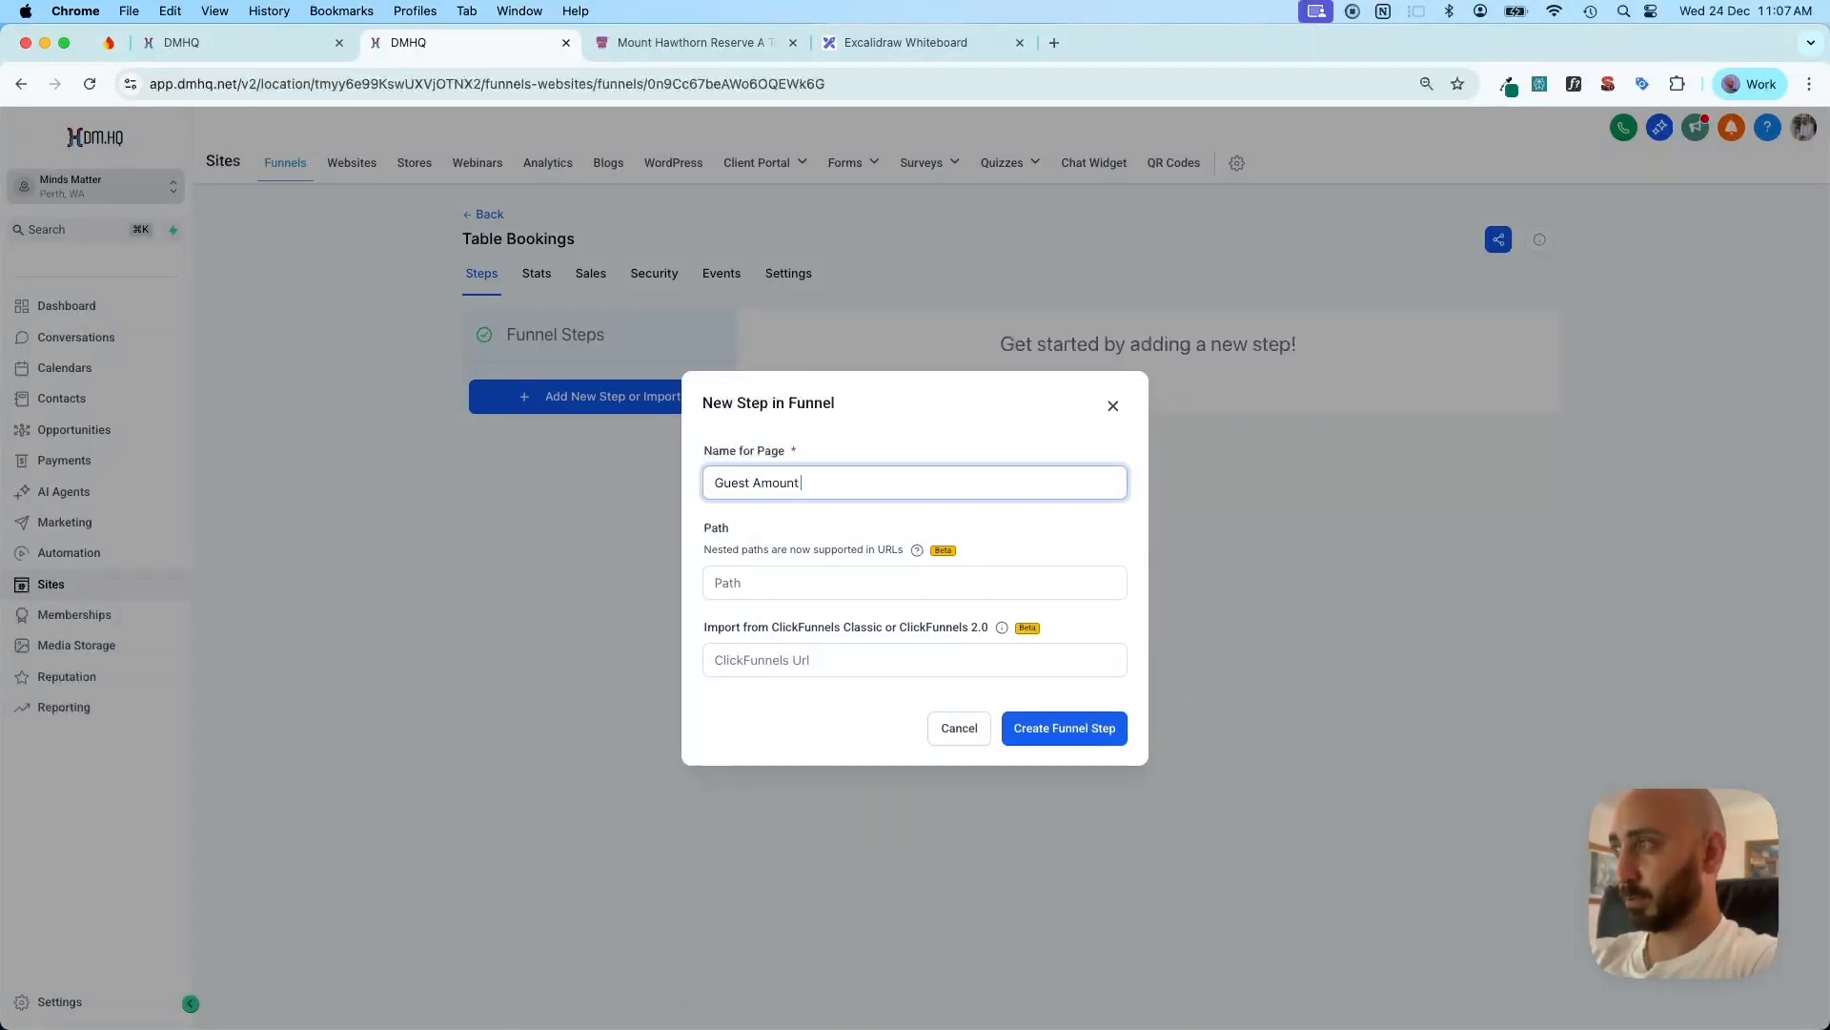
key(BackSpace)
key(super+shift+Left)
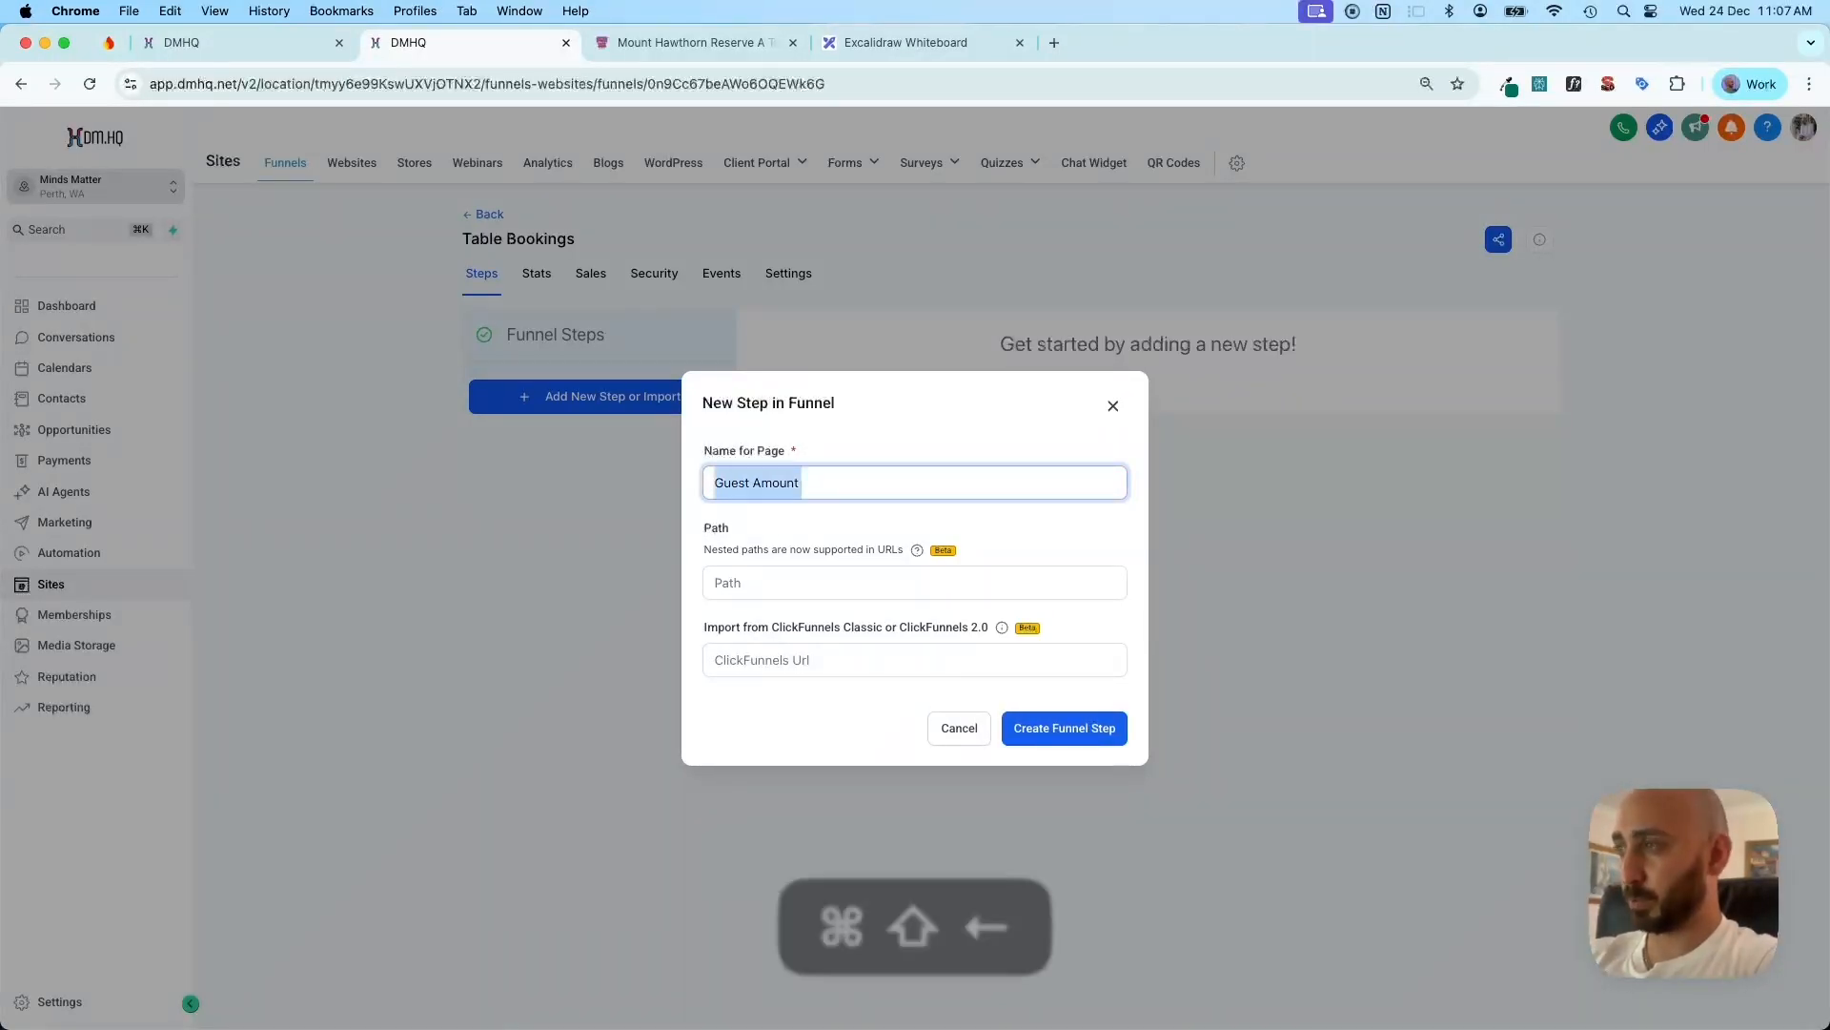
key(Left)
text(S)
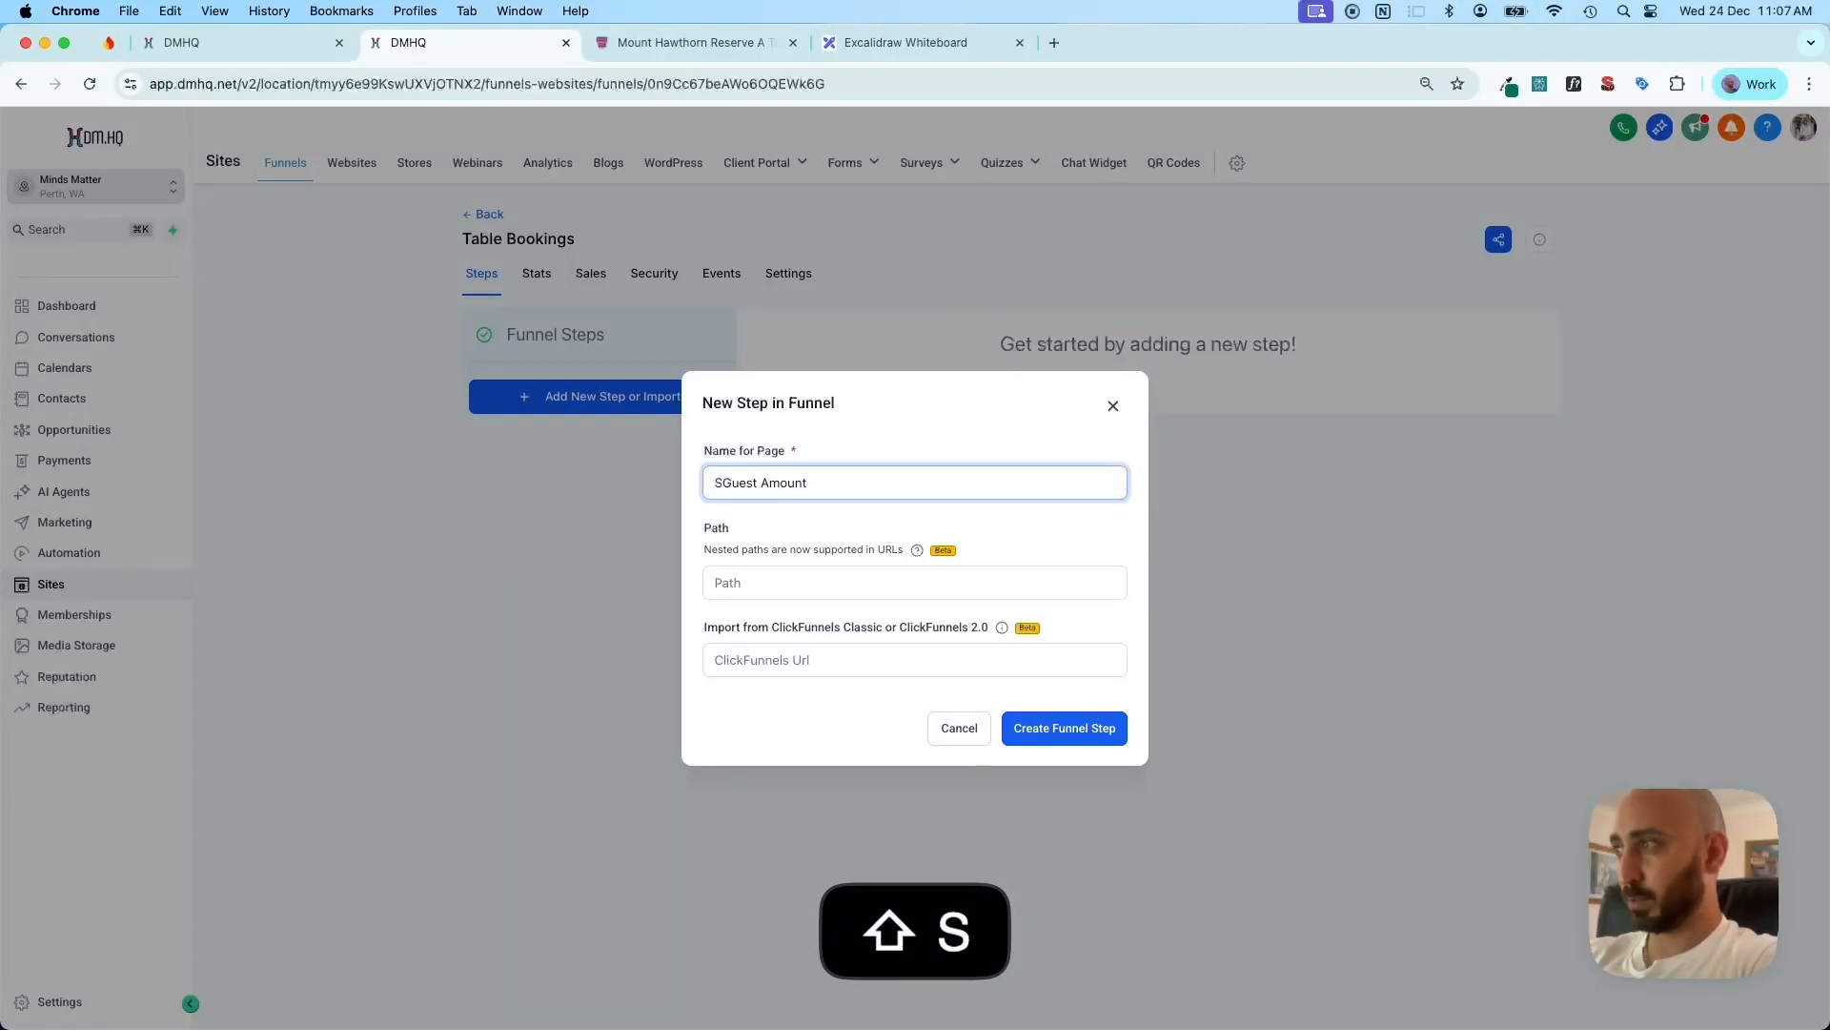
text(tep 1)
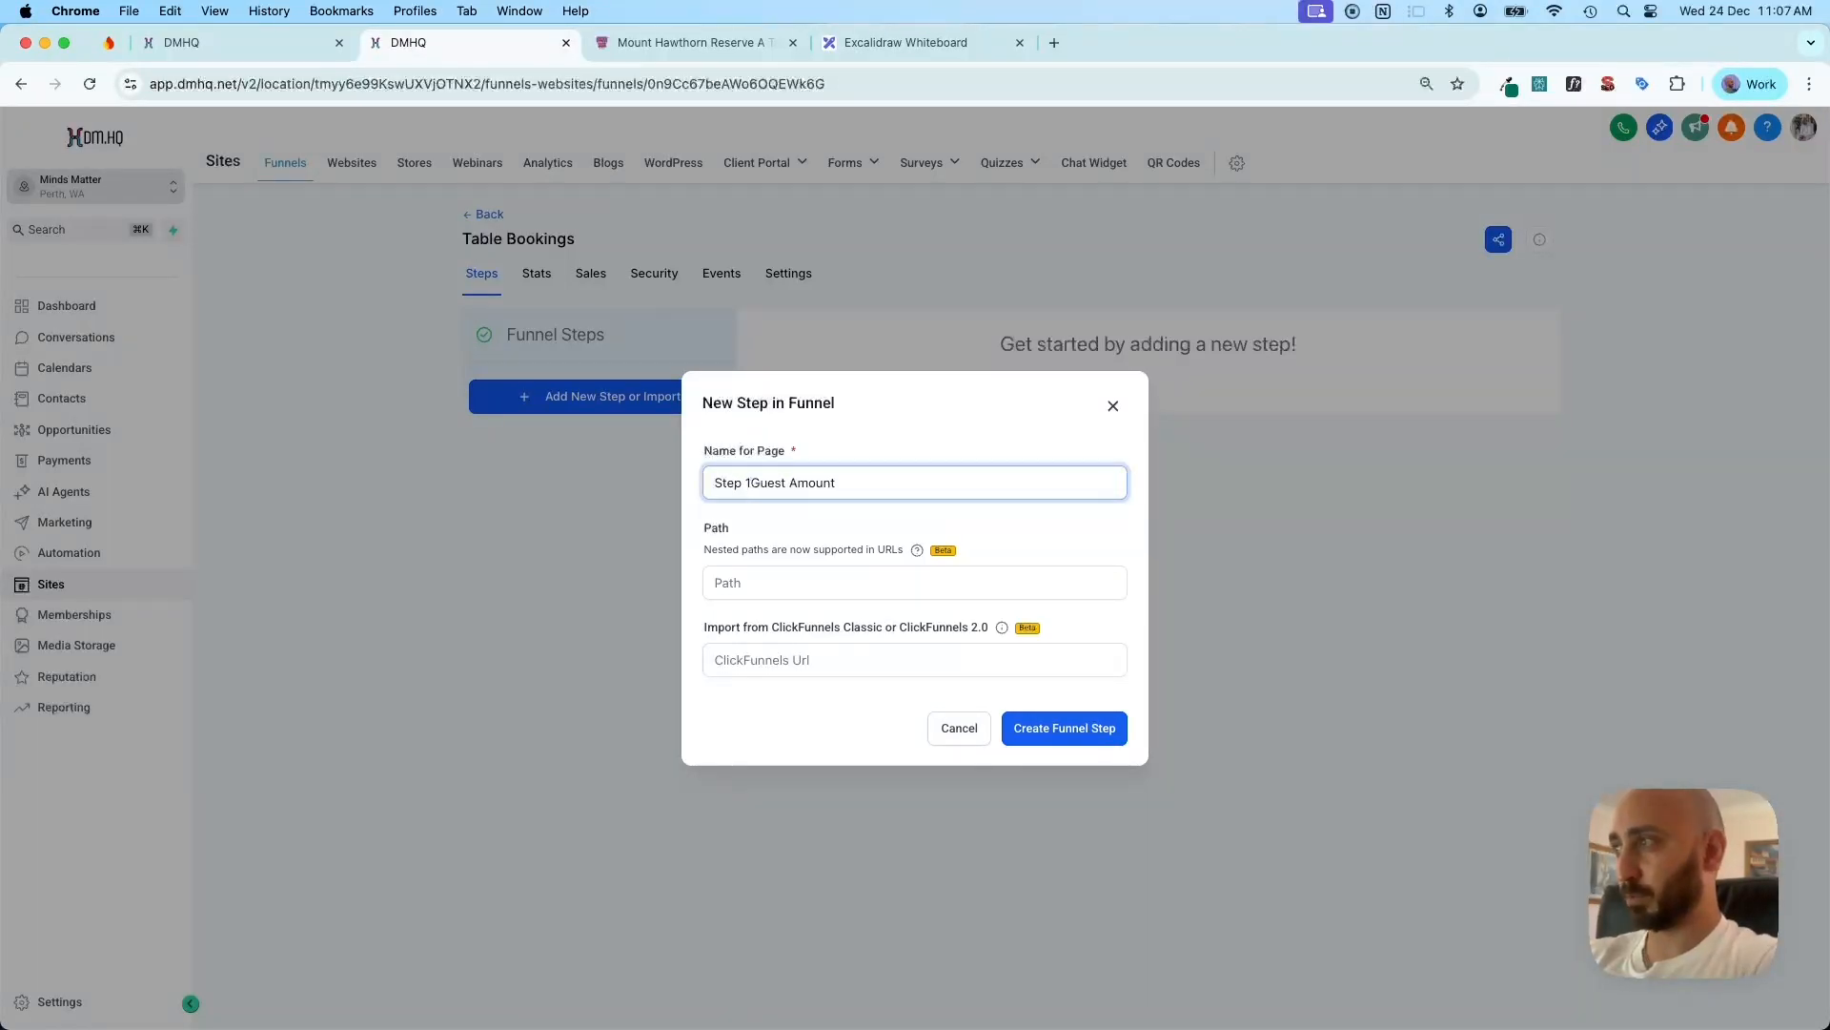
key(Tab)
key(Tab)
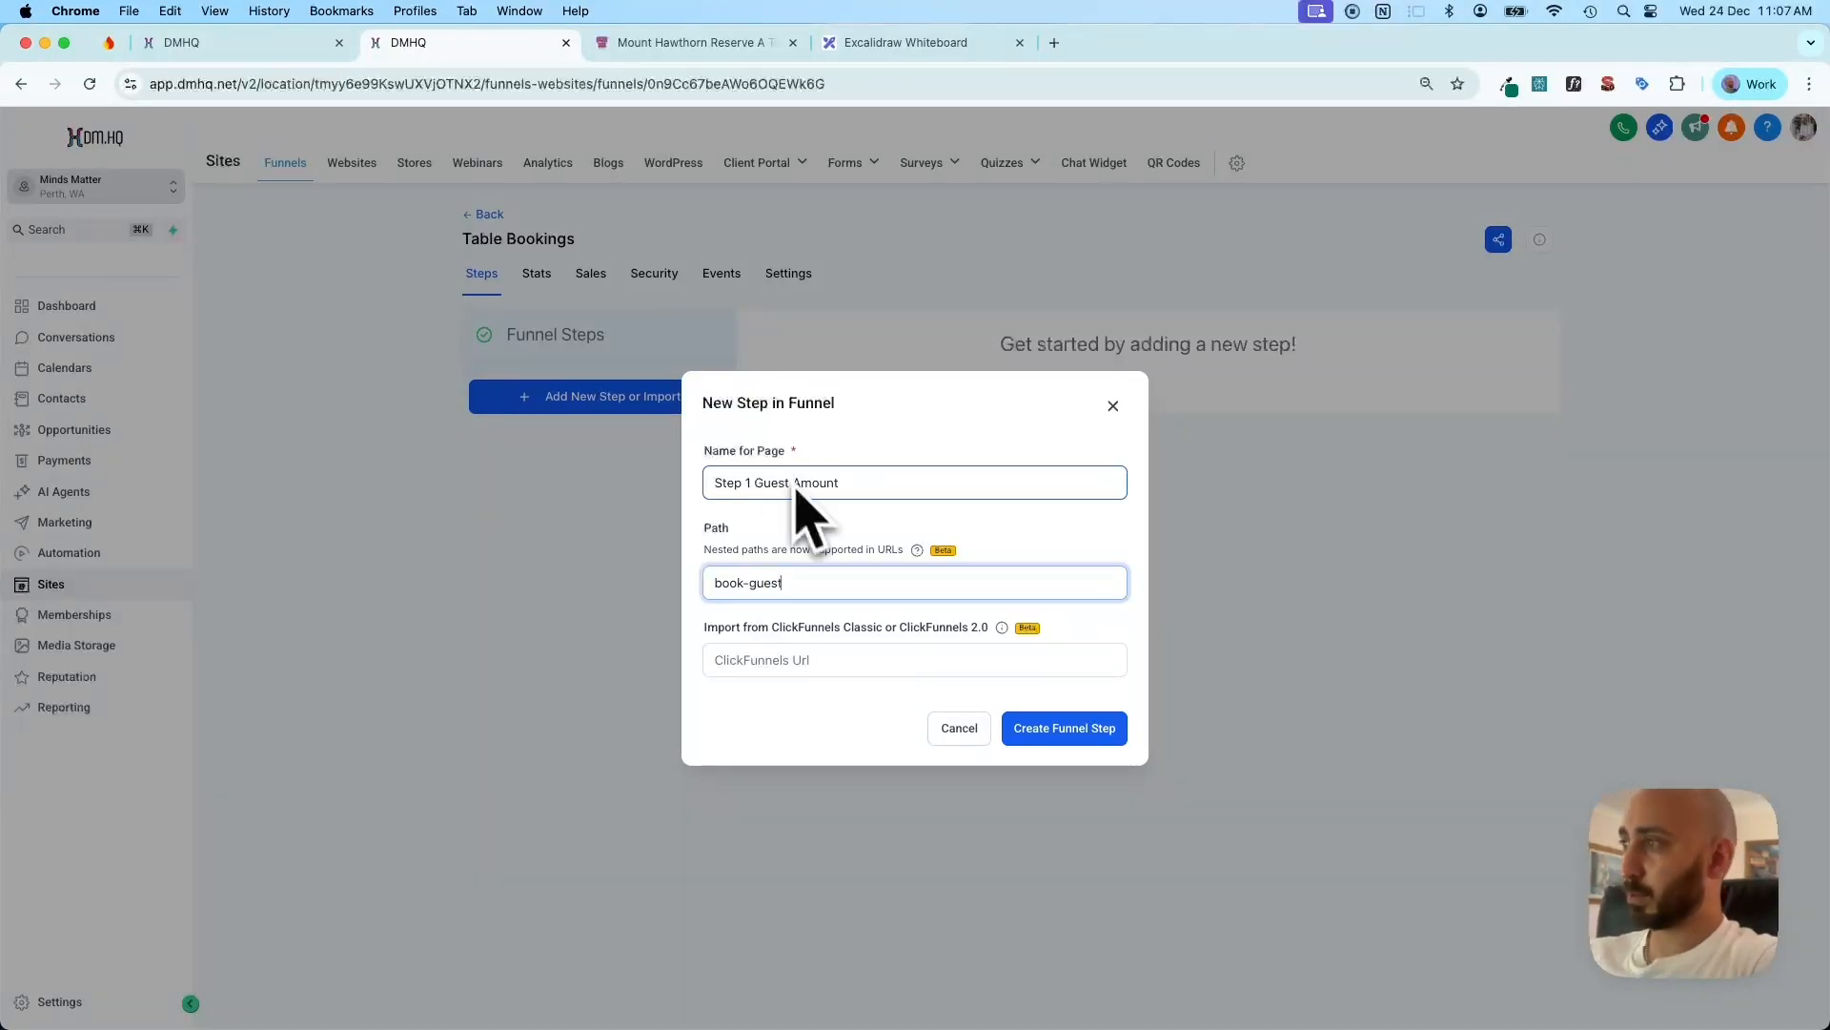
click(1028, 727)
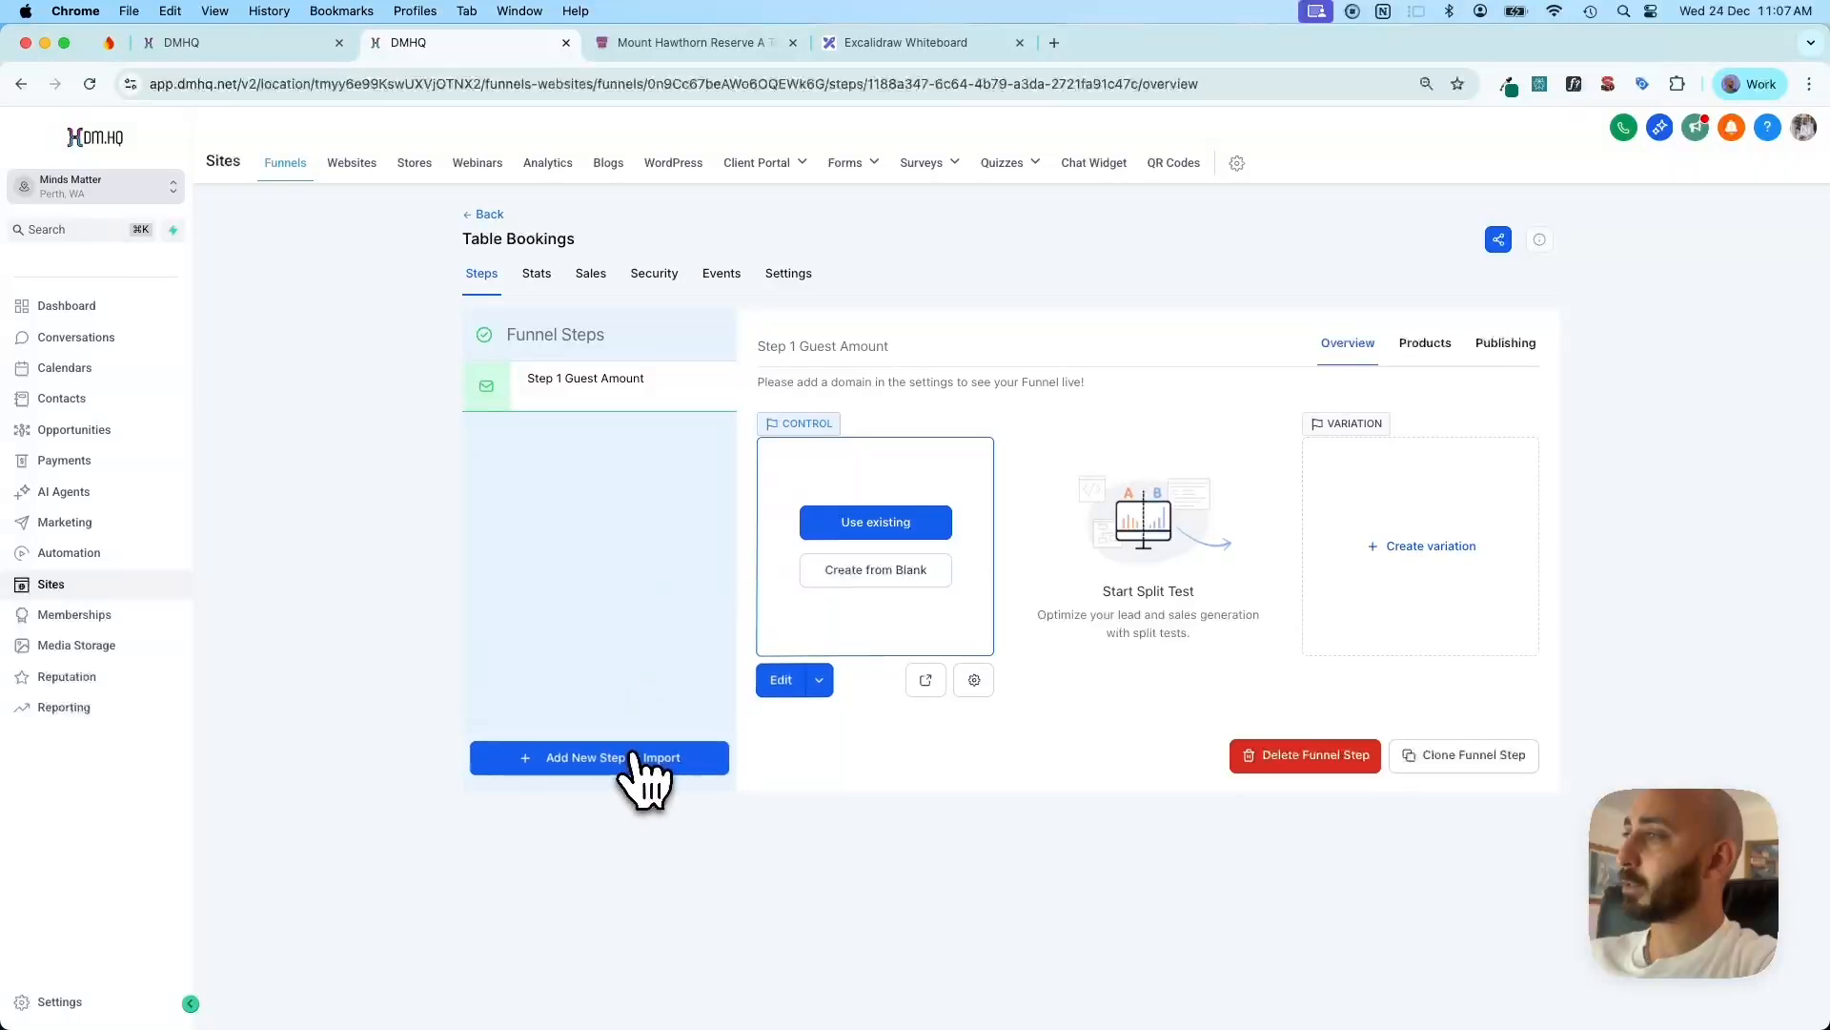
Add a second funnel step named "Step 2 - Calendar" with the path "book-calendar"
click(635, 759)
text(Step)
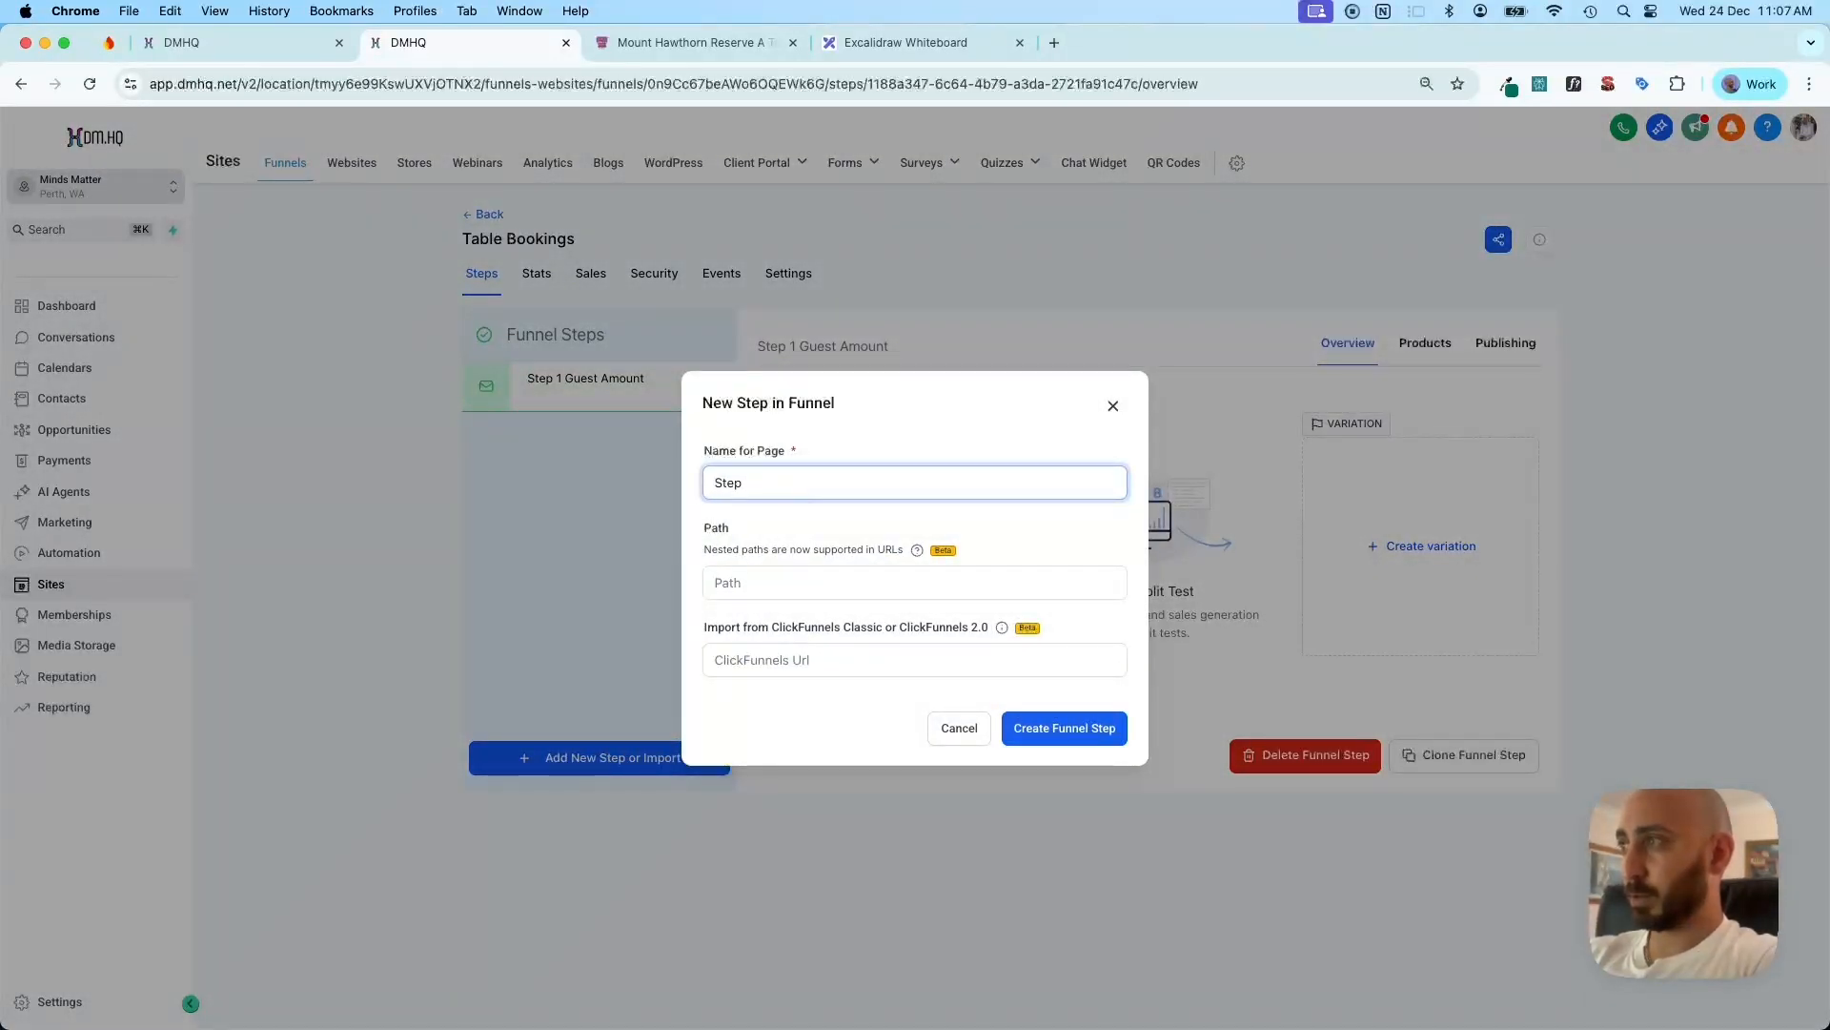
text( 3)
key(BackSpace)
text(2 - Calendar)
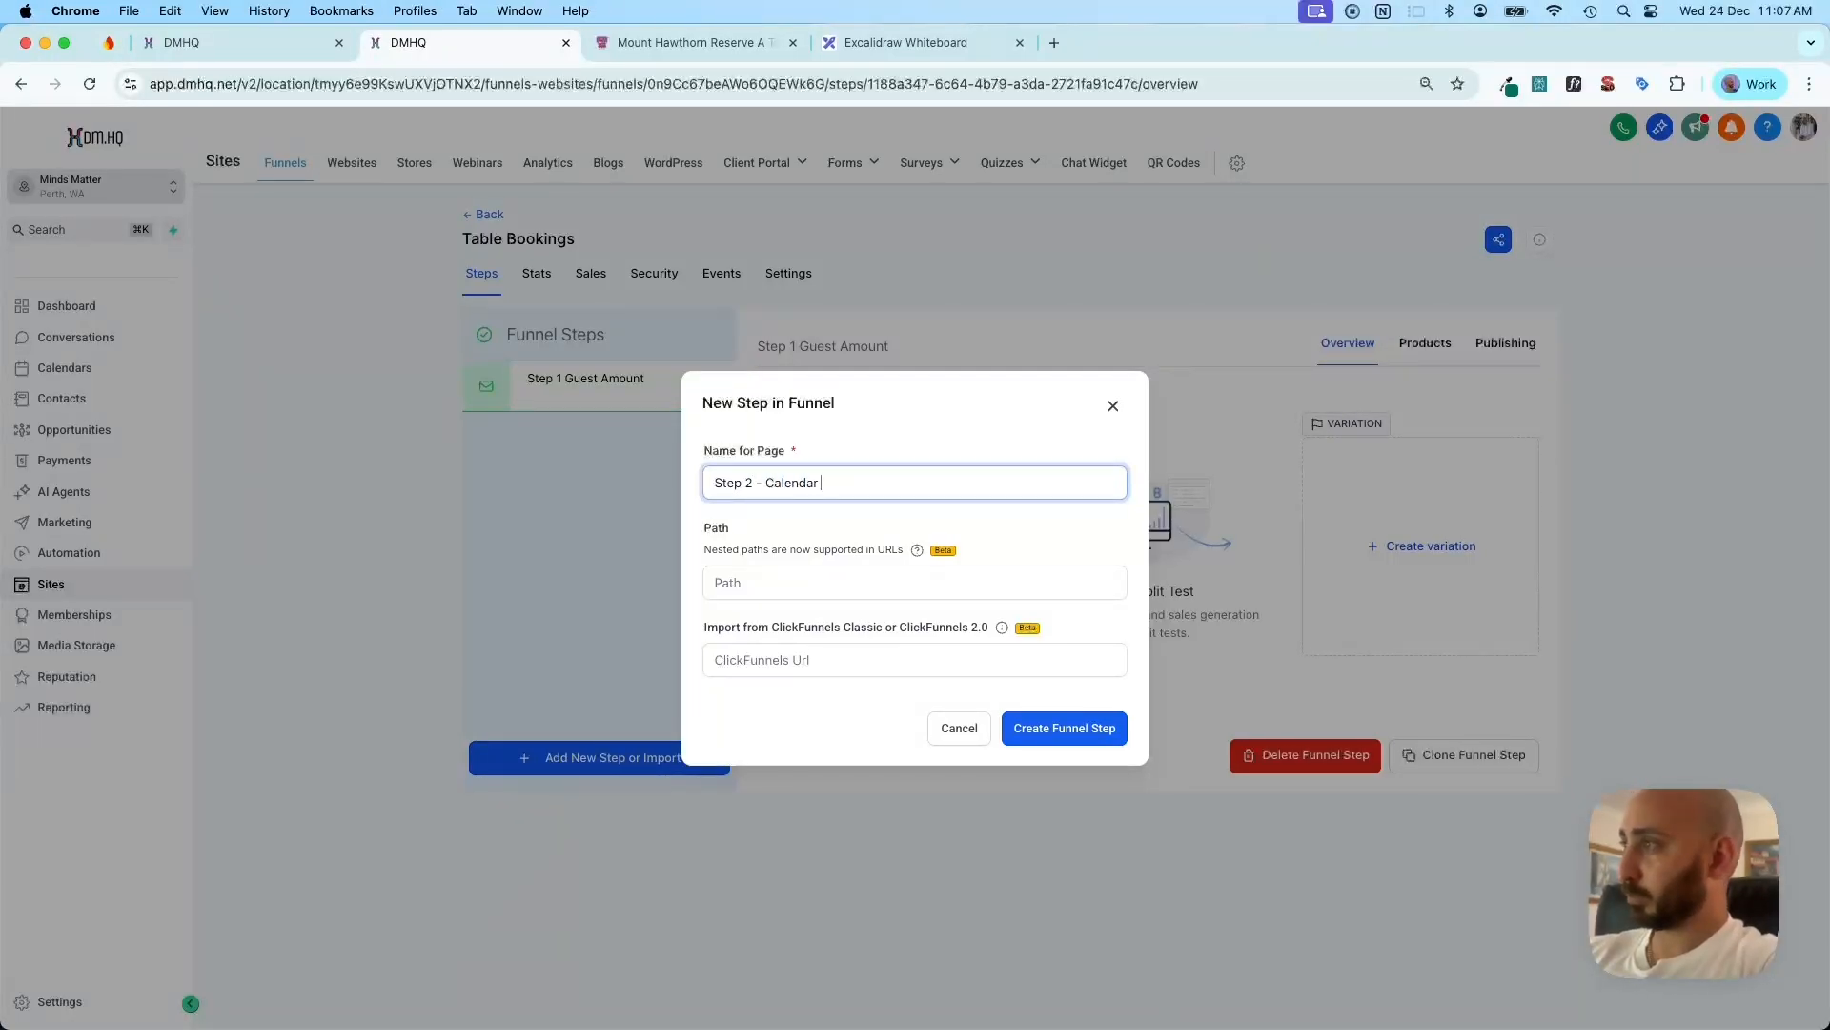
key(BackSpace)
key(Tab)
key(Tab)
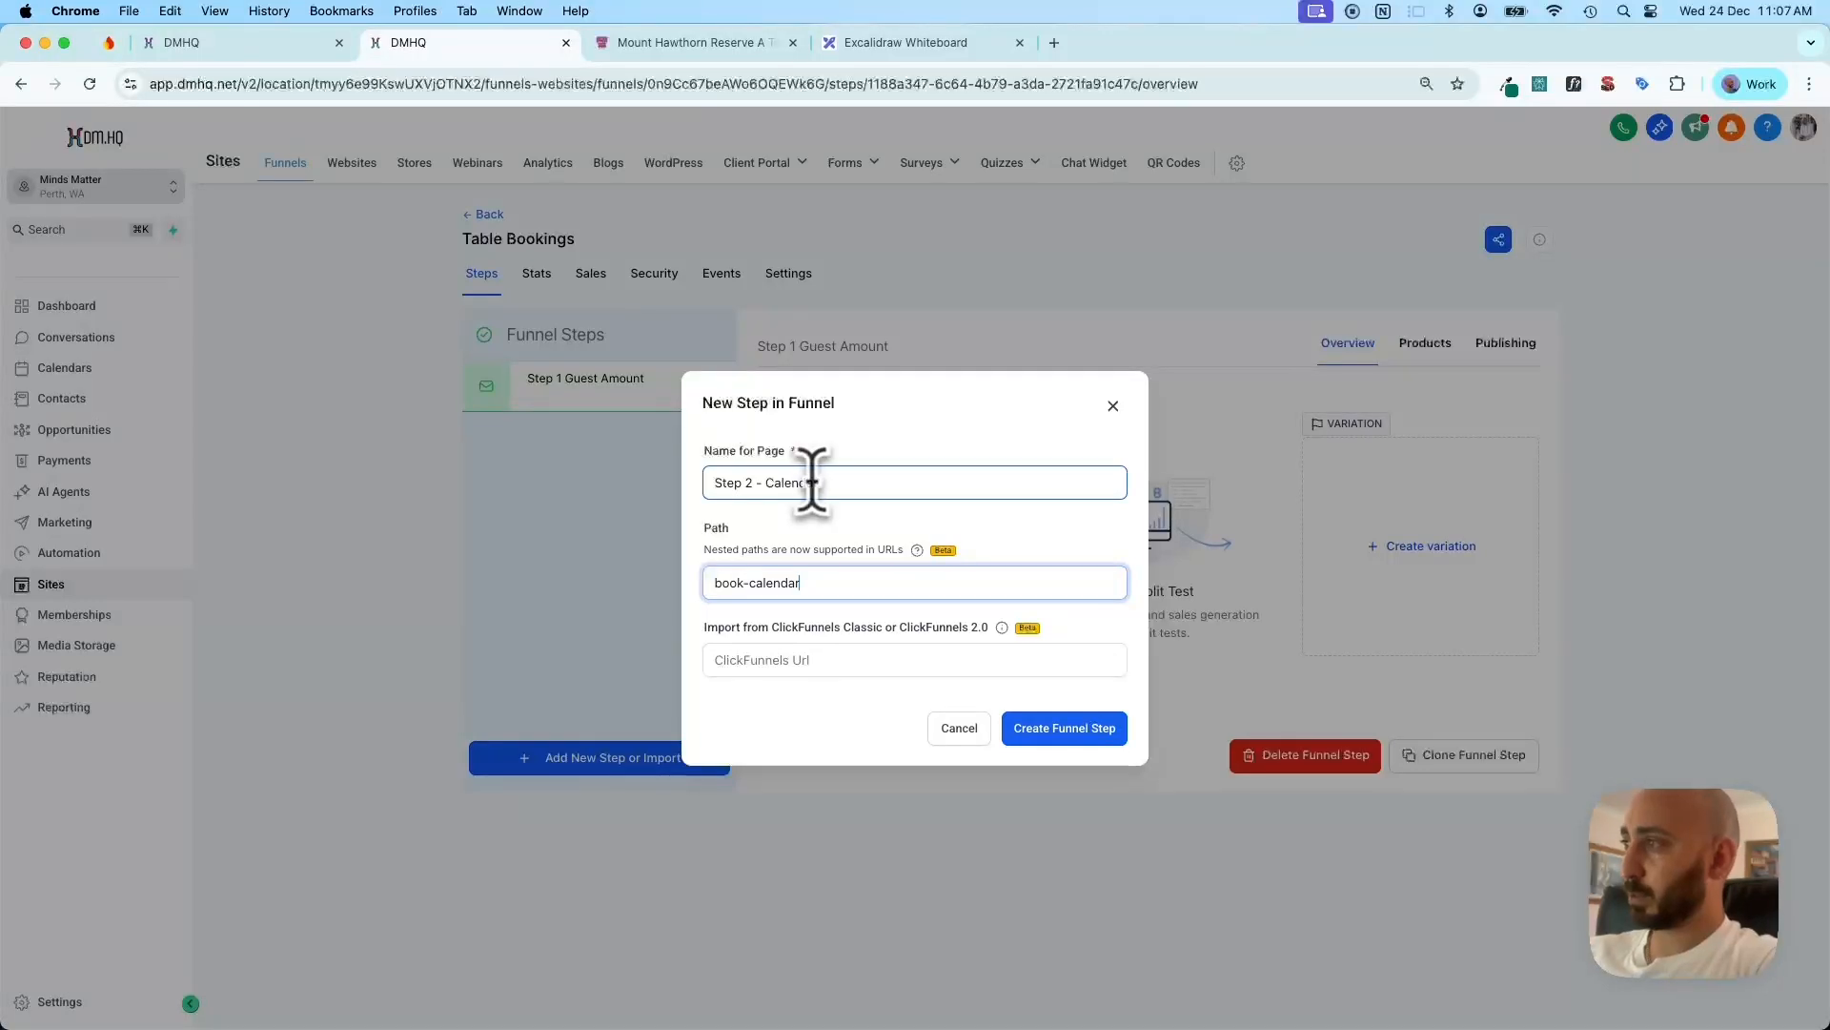
click(1087, 736)
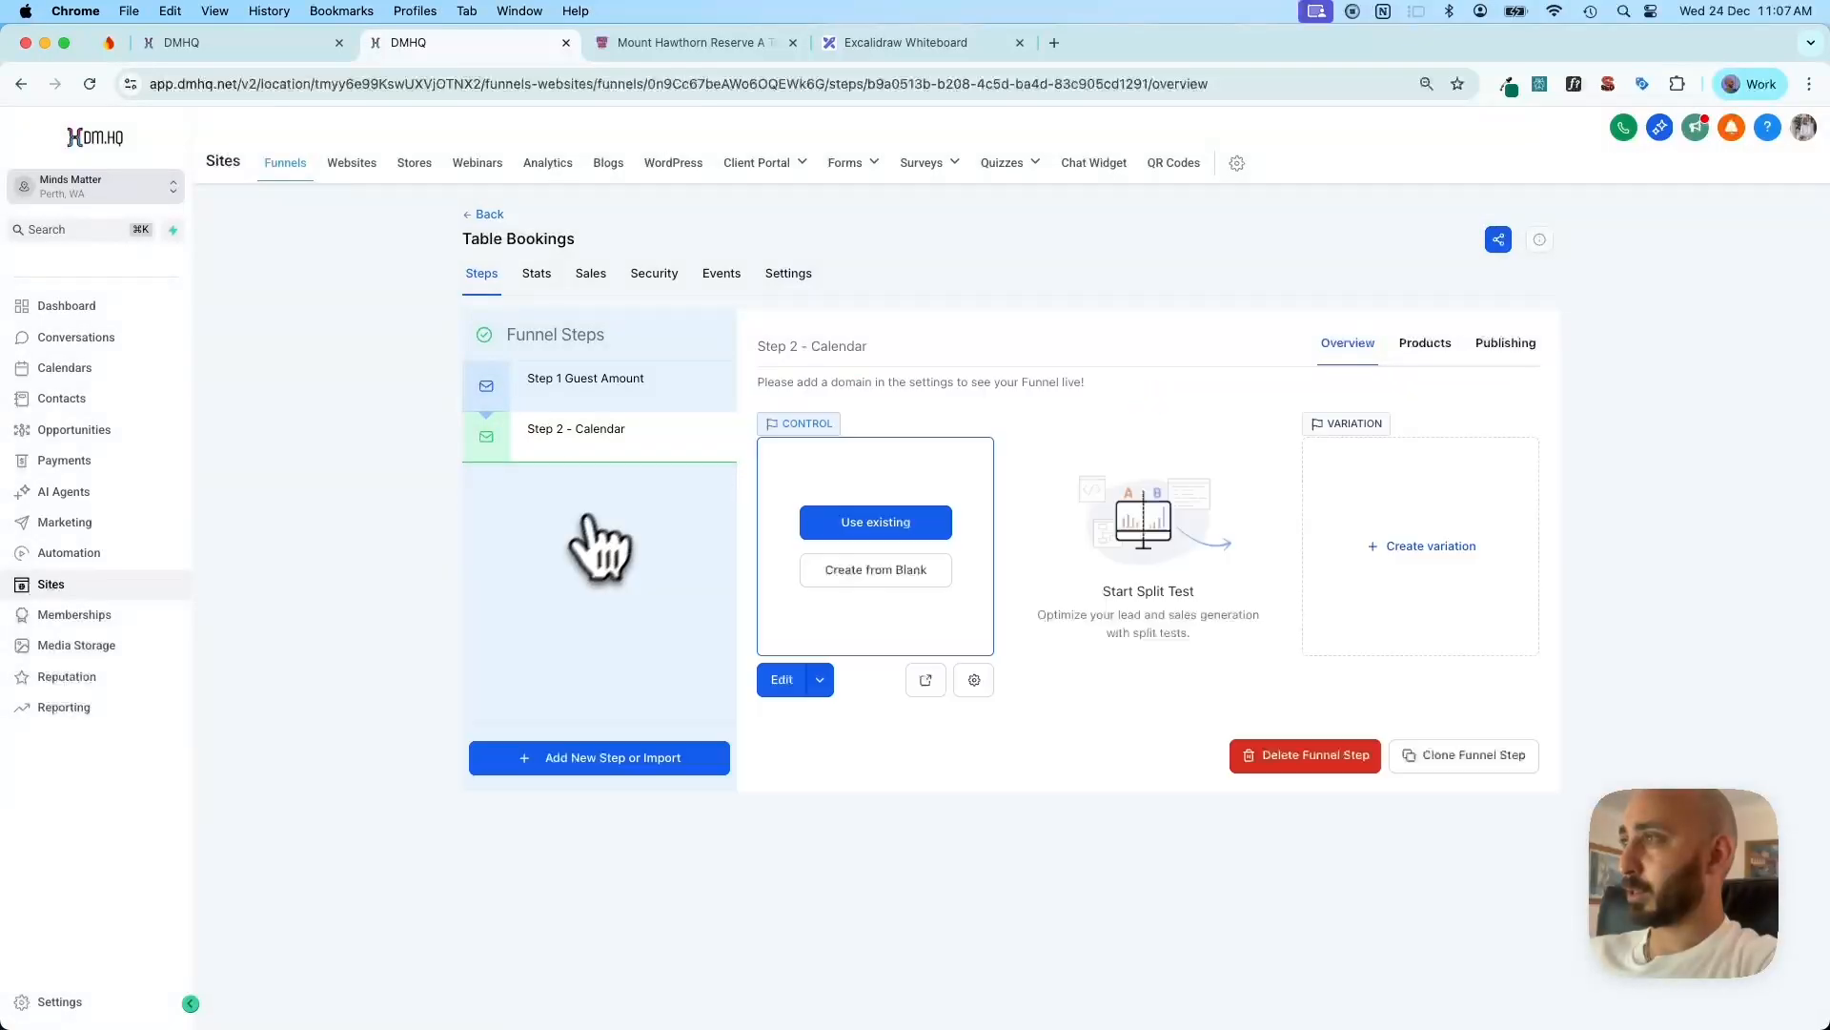
Add a third funnel step named "Step 2B - Calendar (Deposit)" with the path "book-calendar-deposit"
click(593, 756)
click(751, 481)
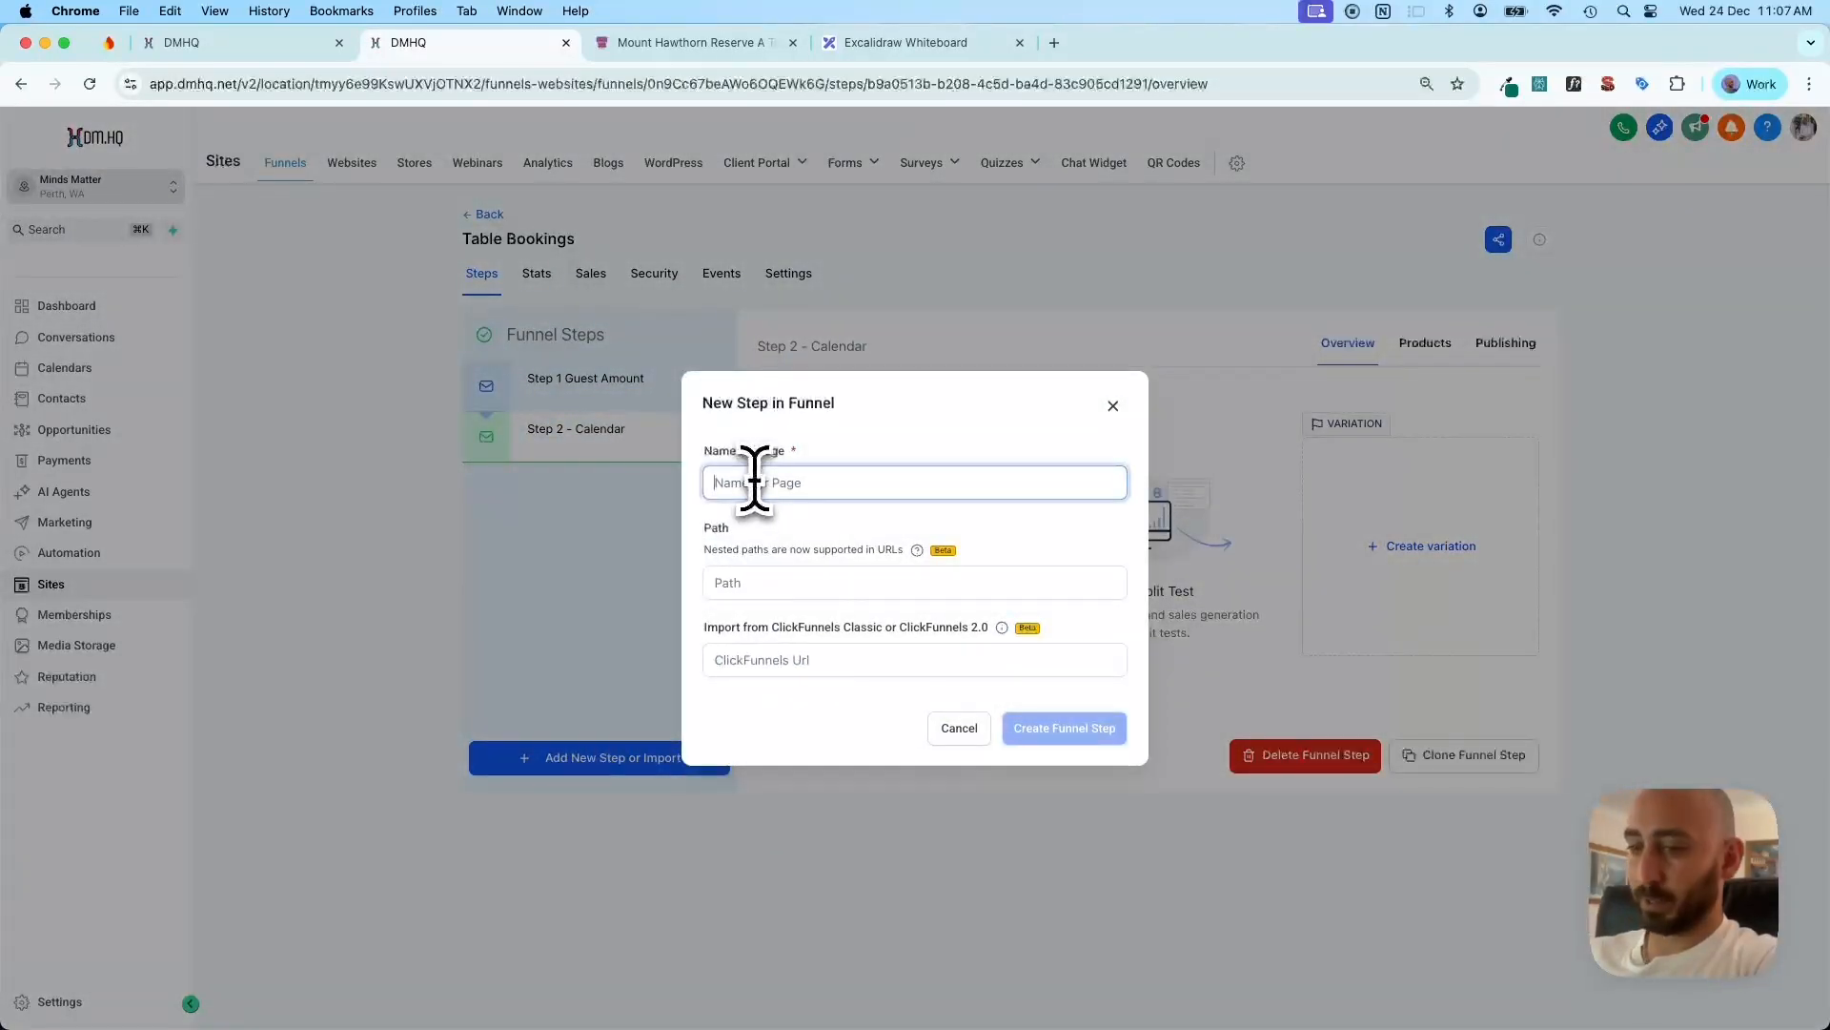
text(Step)
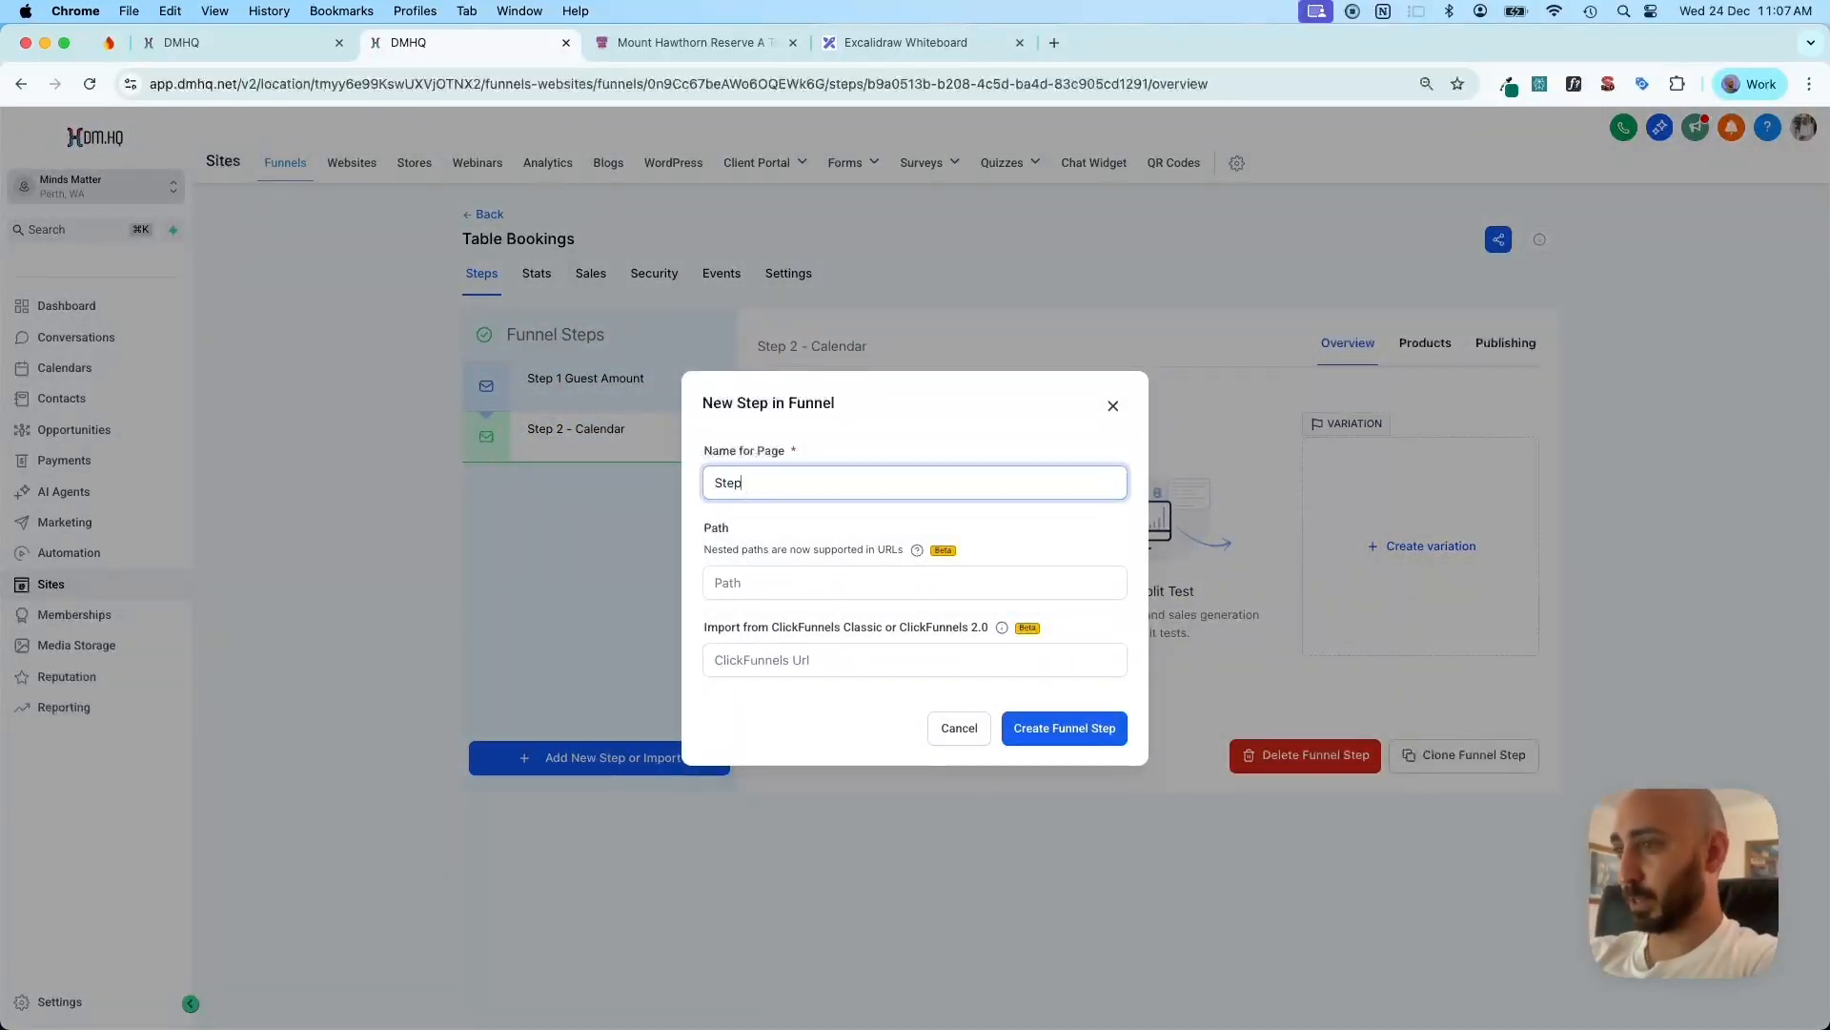
text( 2B - Ca)
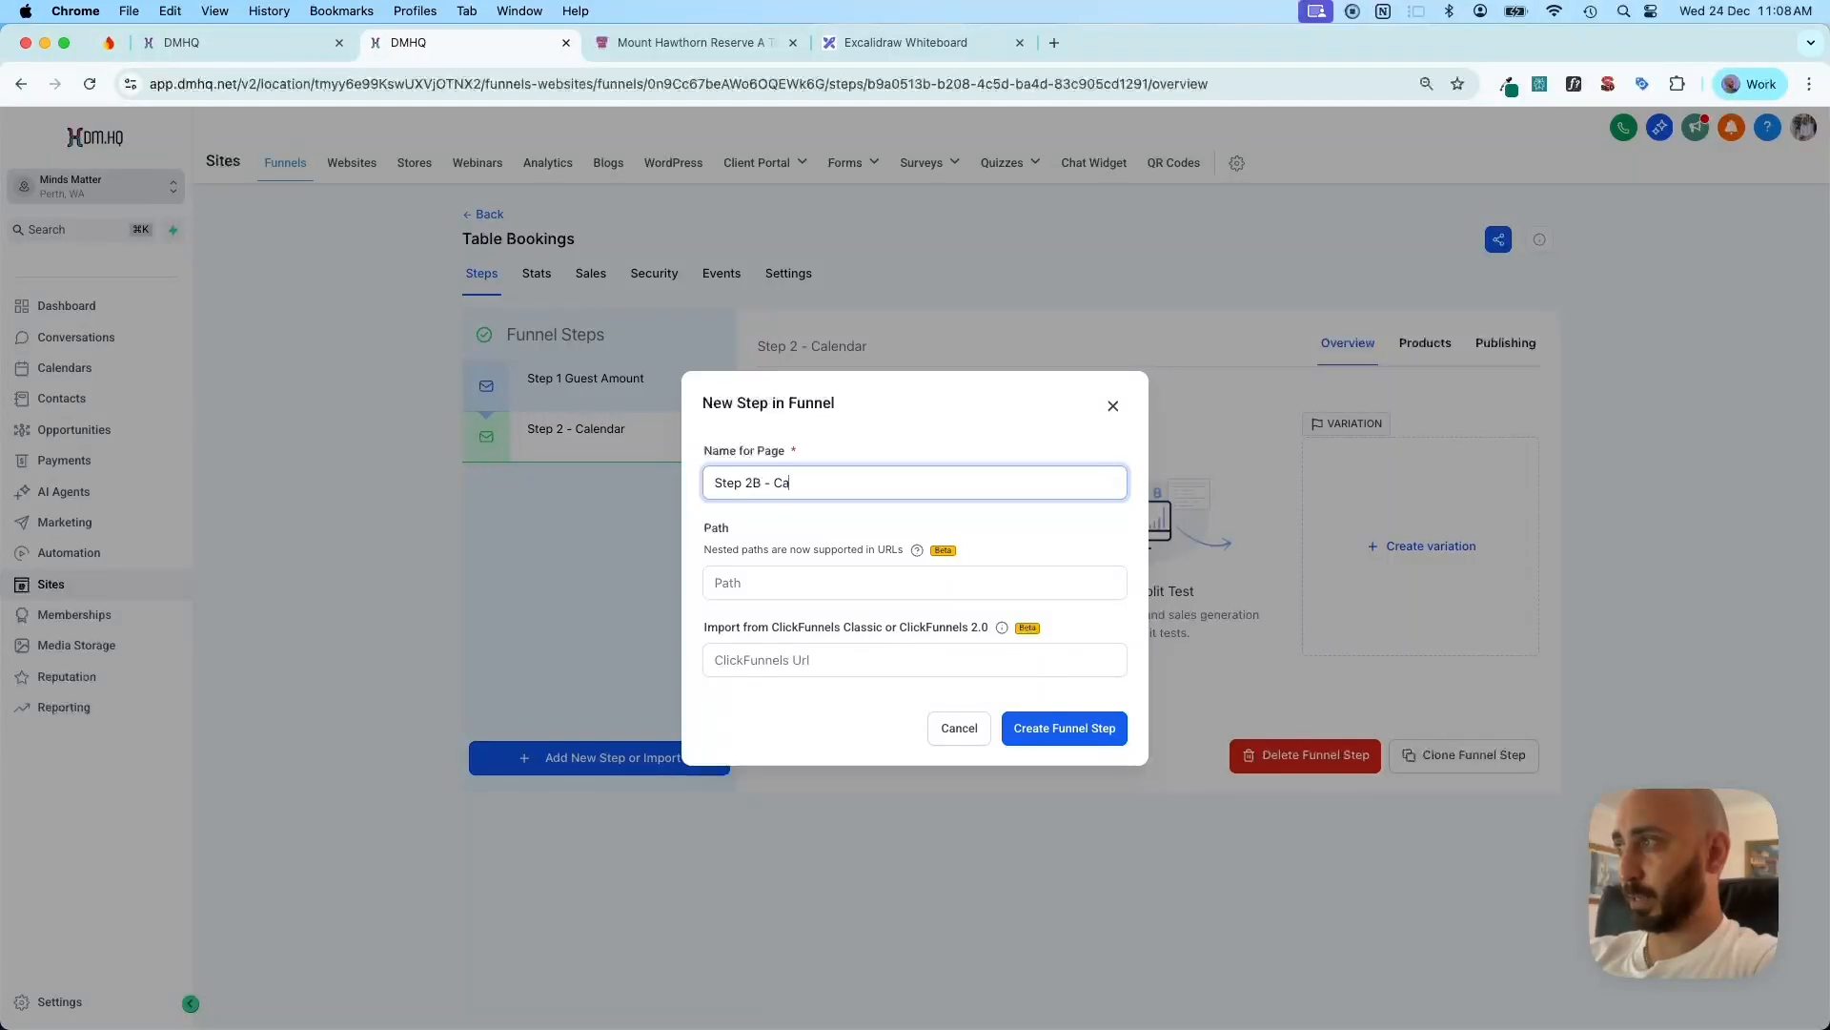
text(lendar (Deposi)
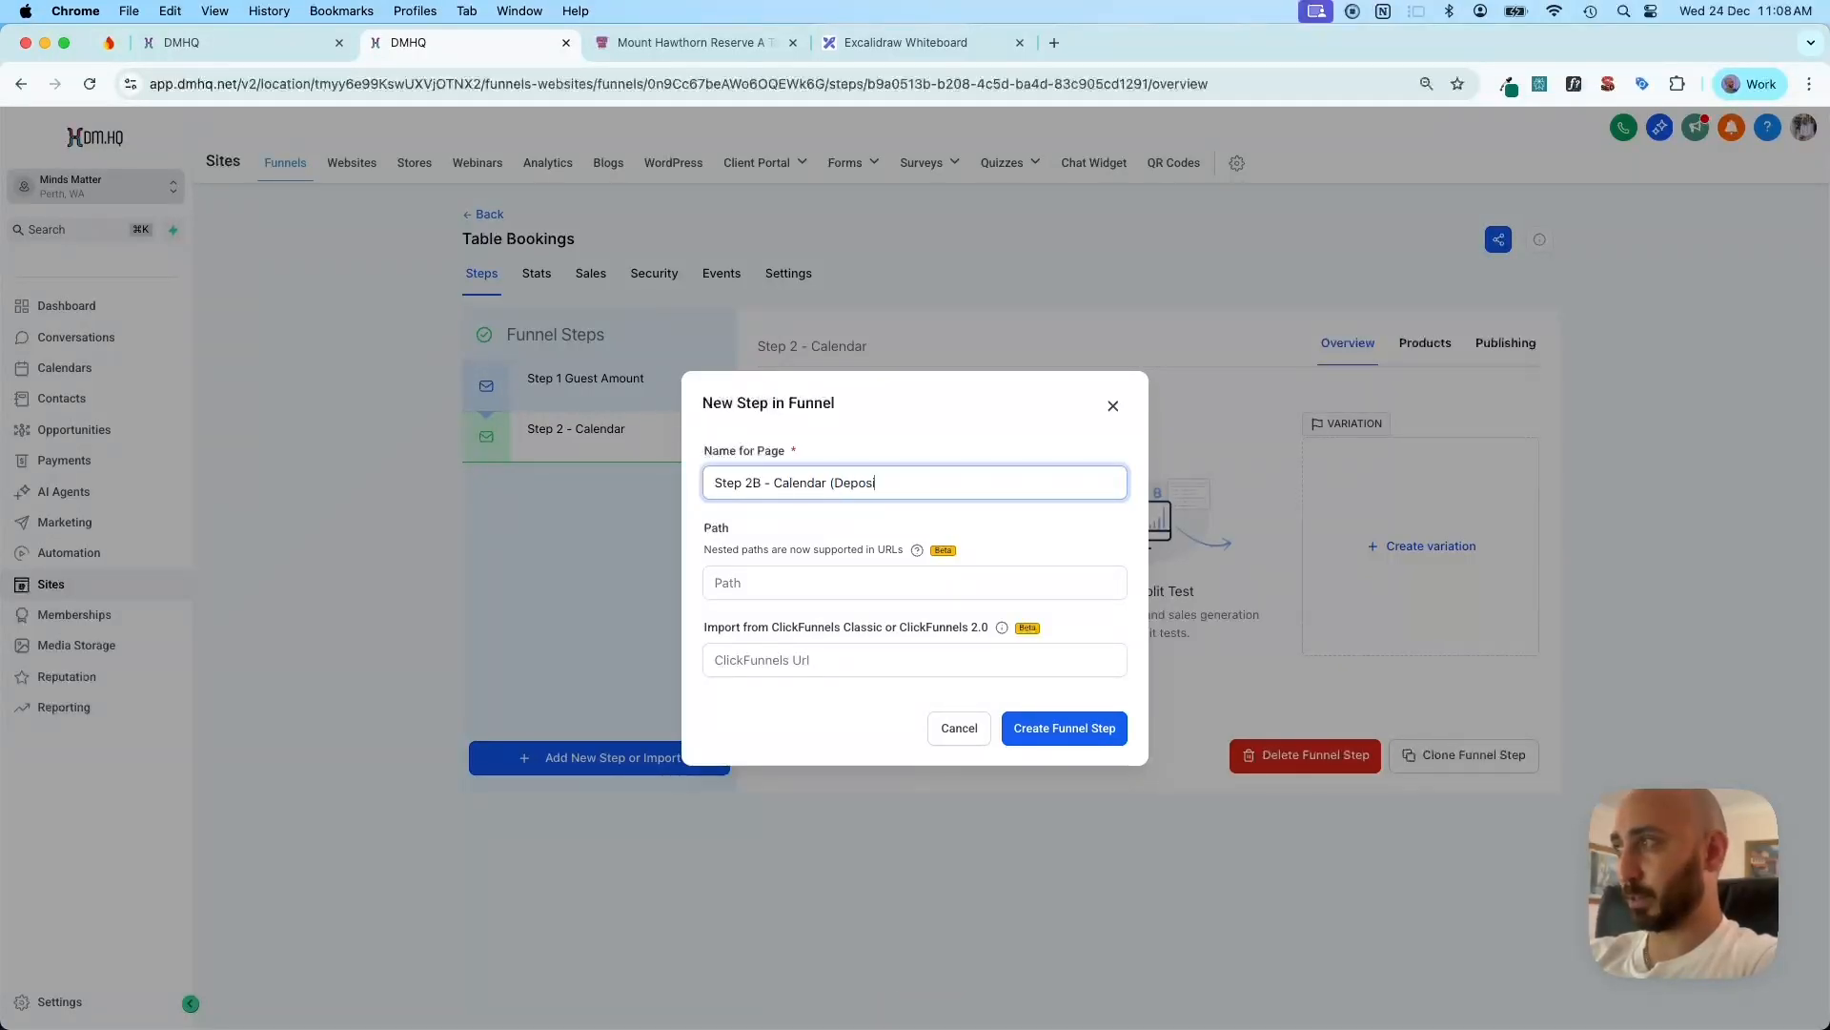
key(Tab)
key(Tab)
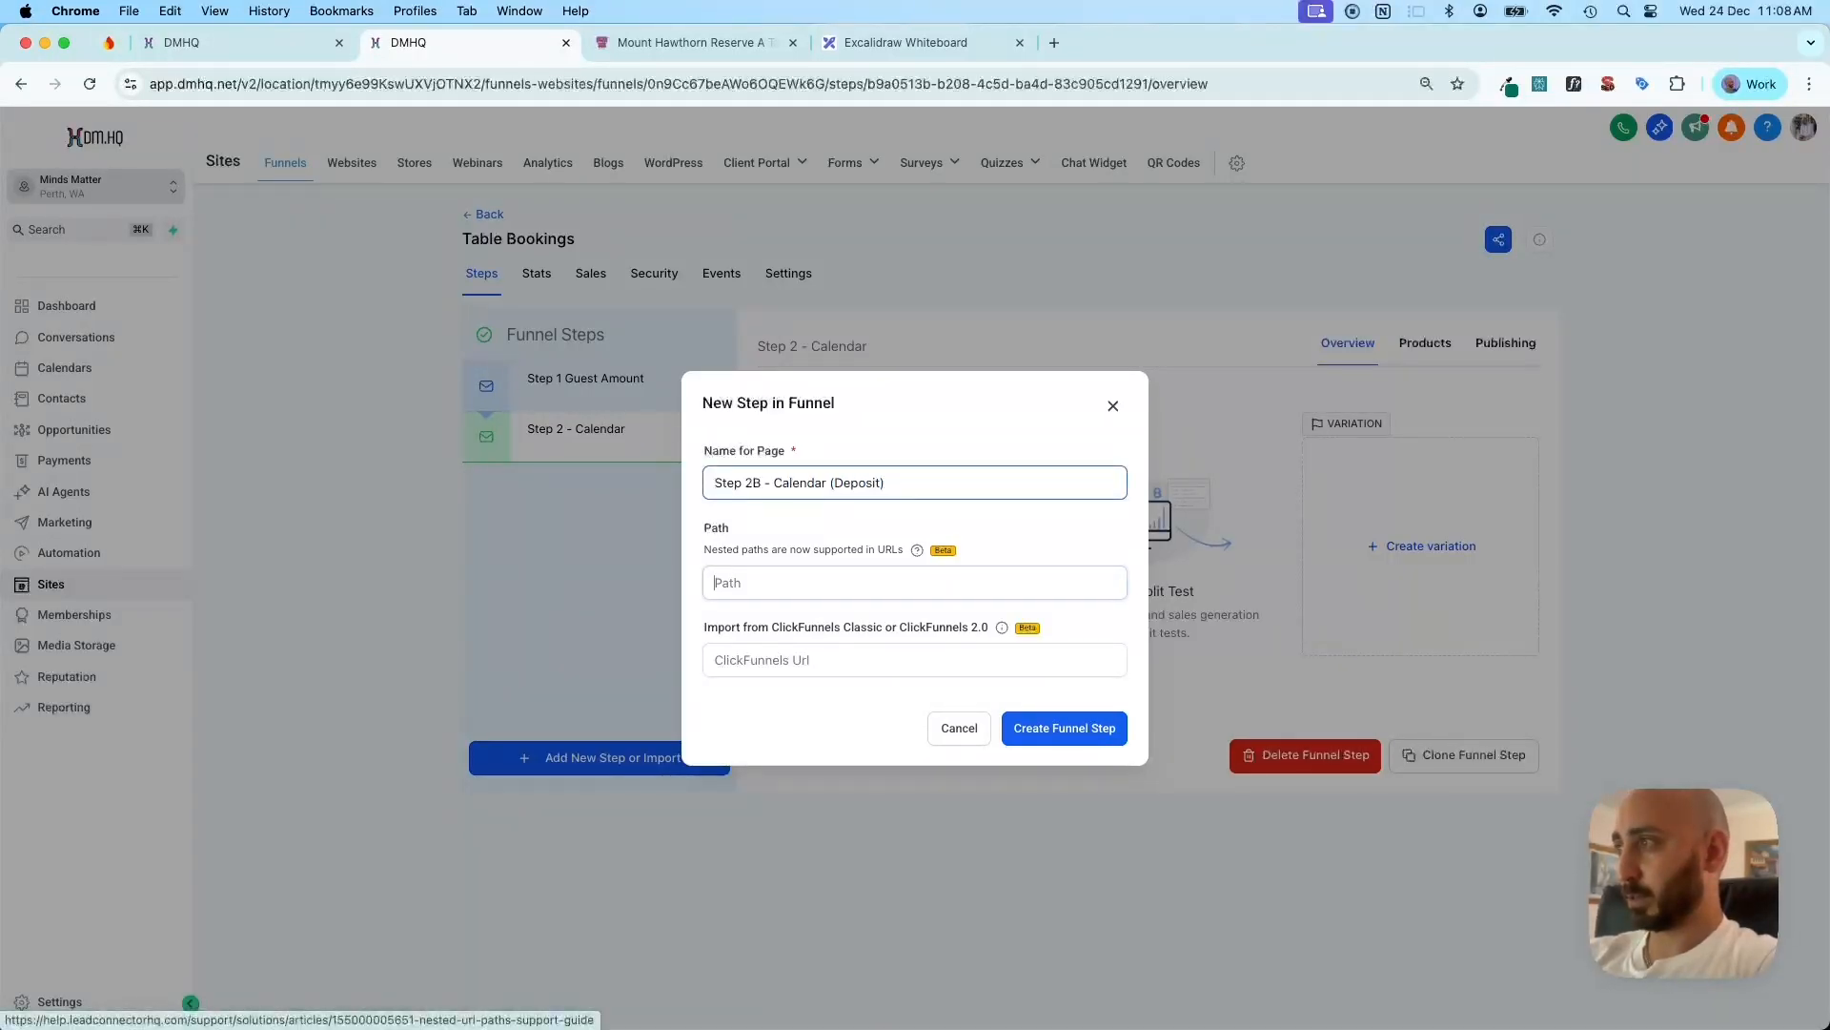
text(book-c)
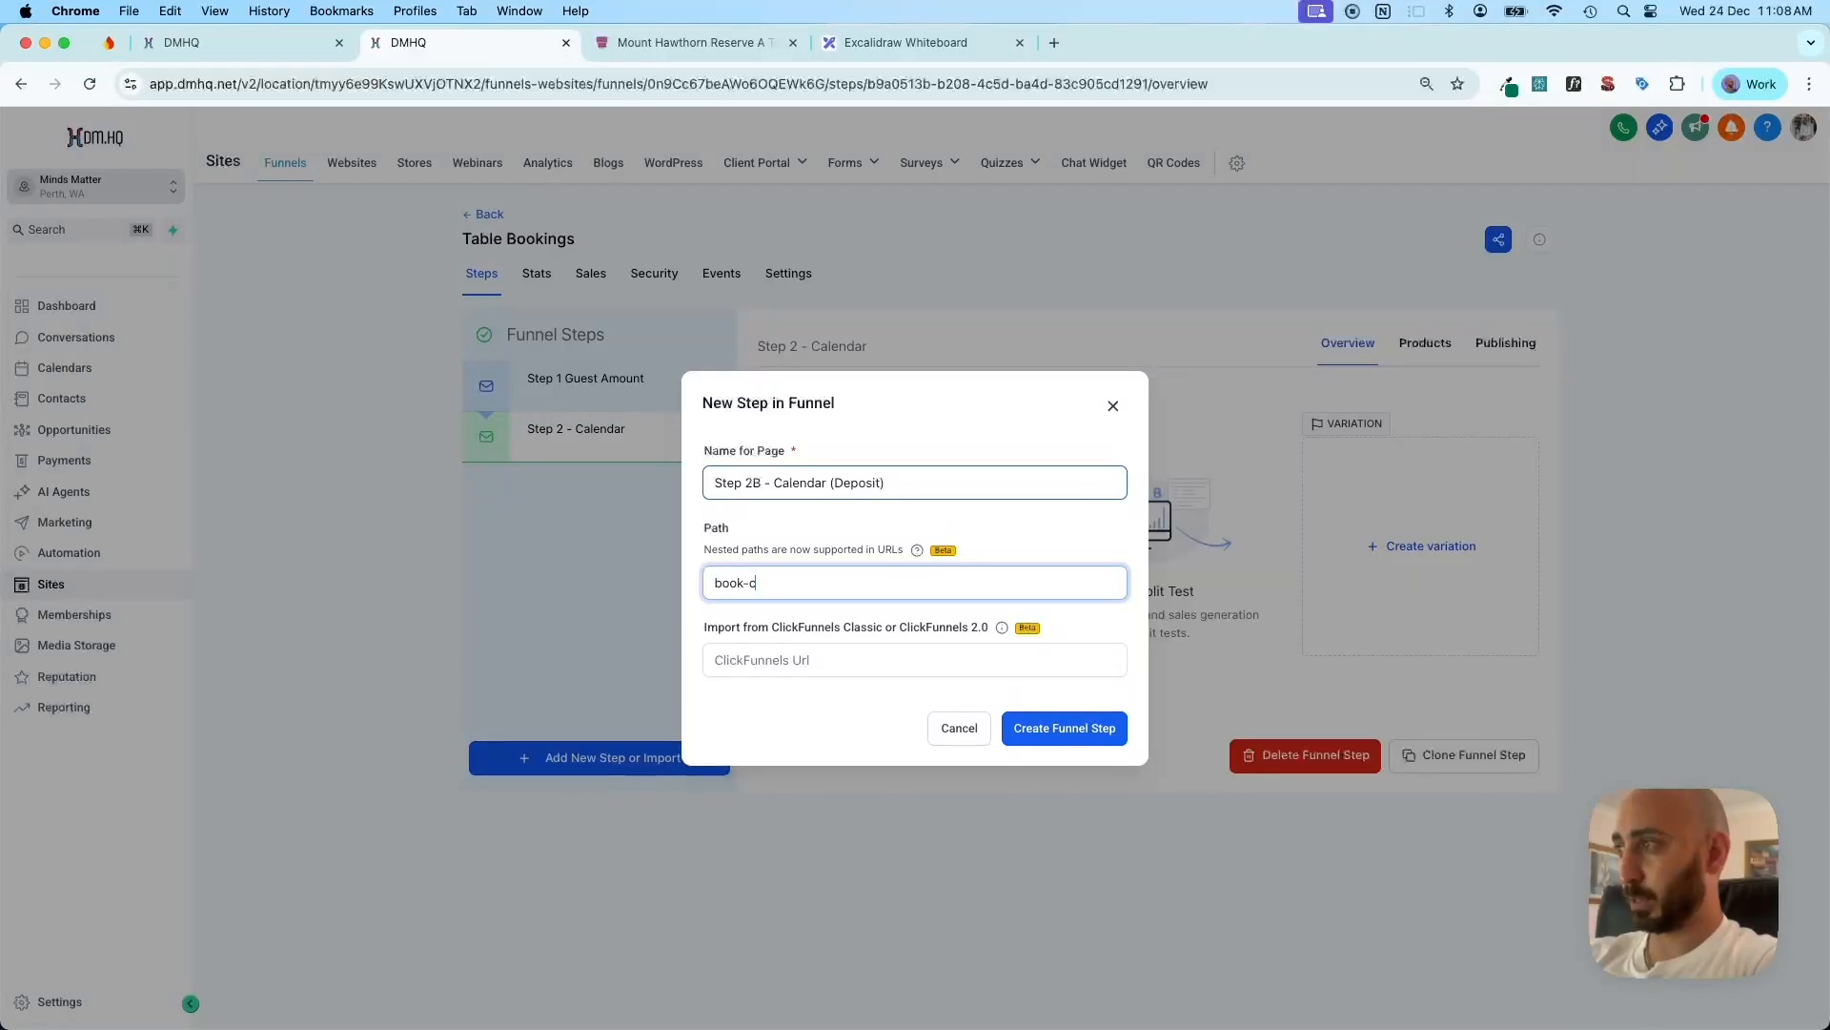
key(BackSpace)
text(calendar-deposit)
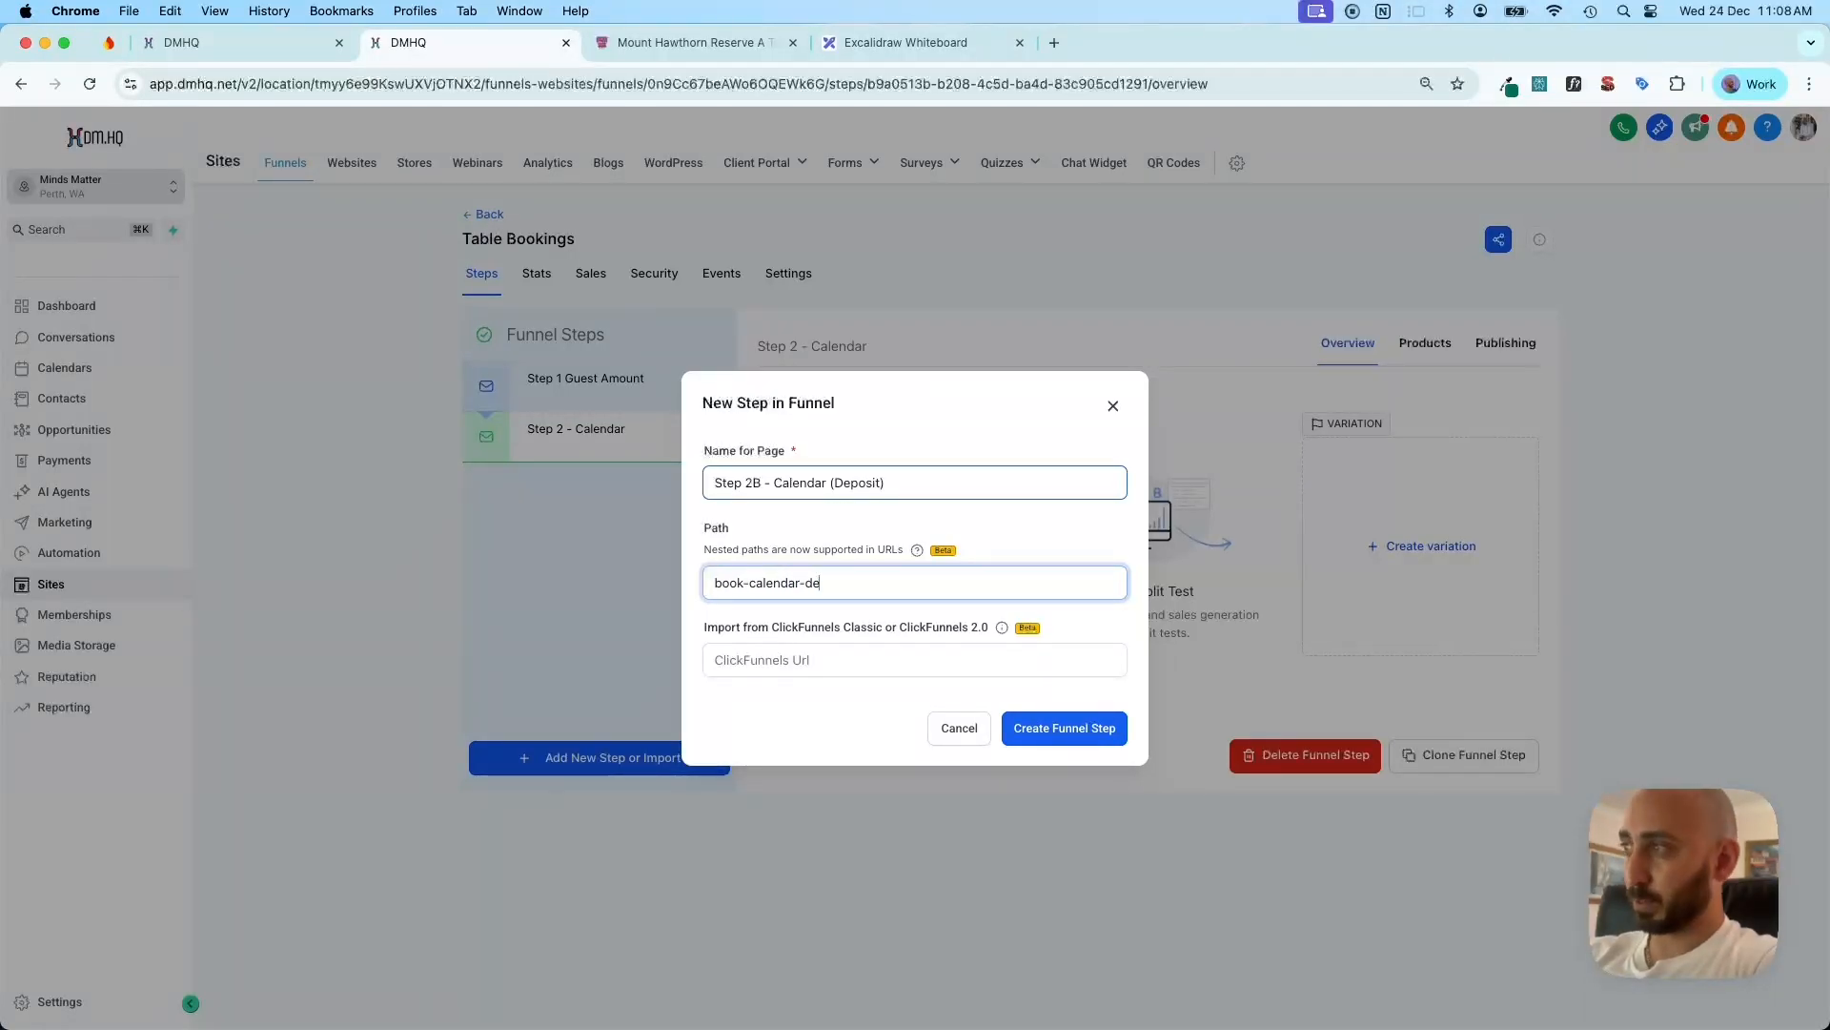
click(806, 701)
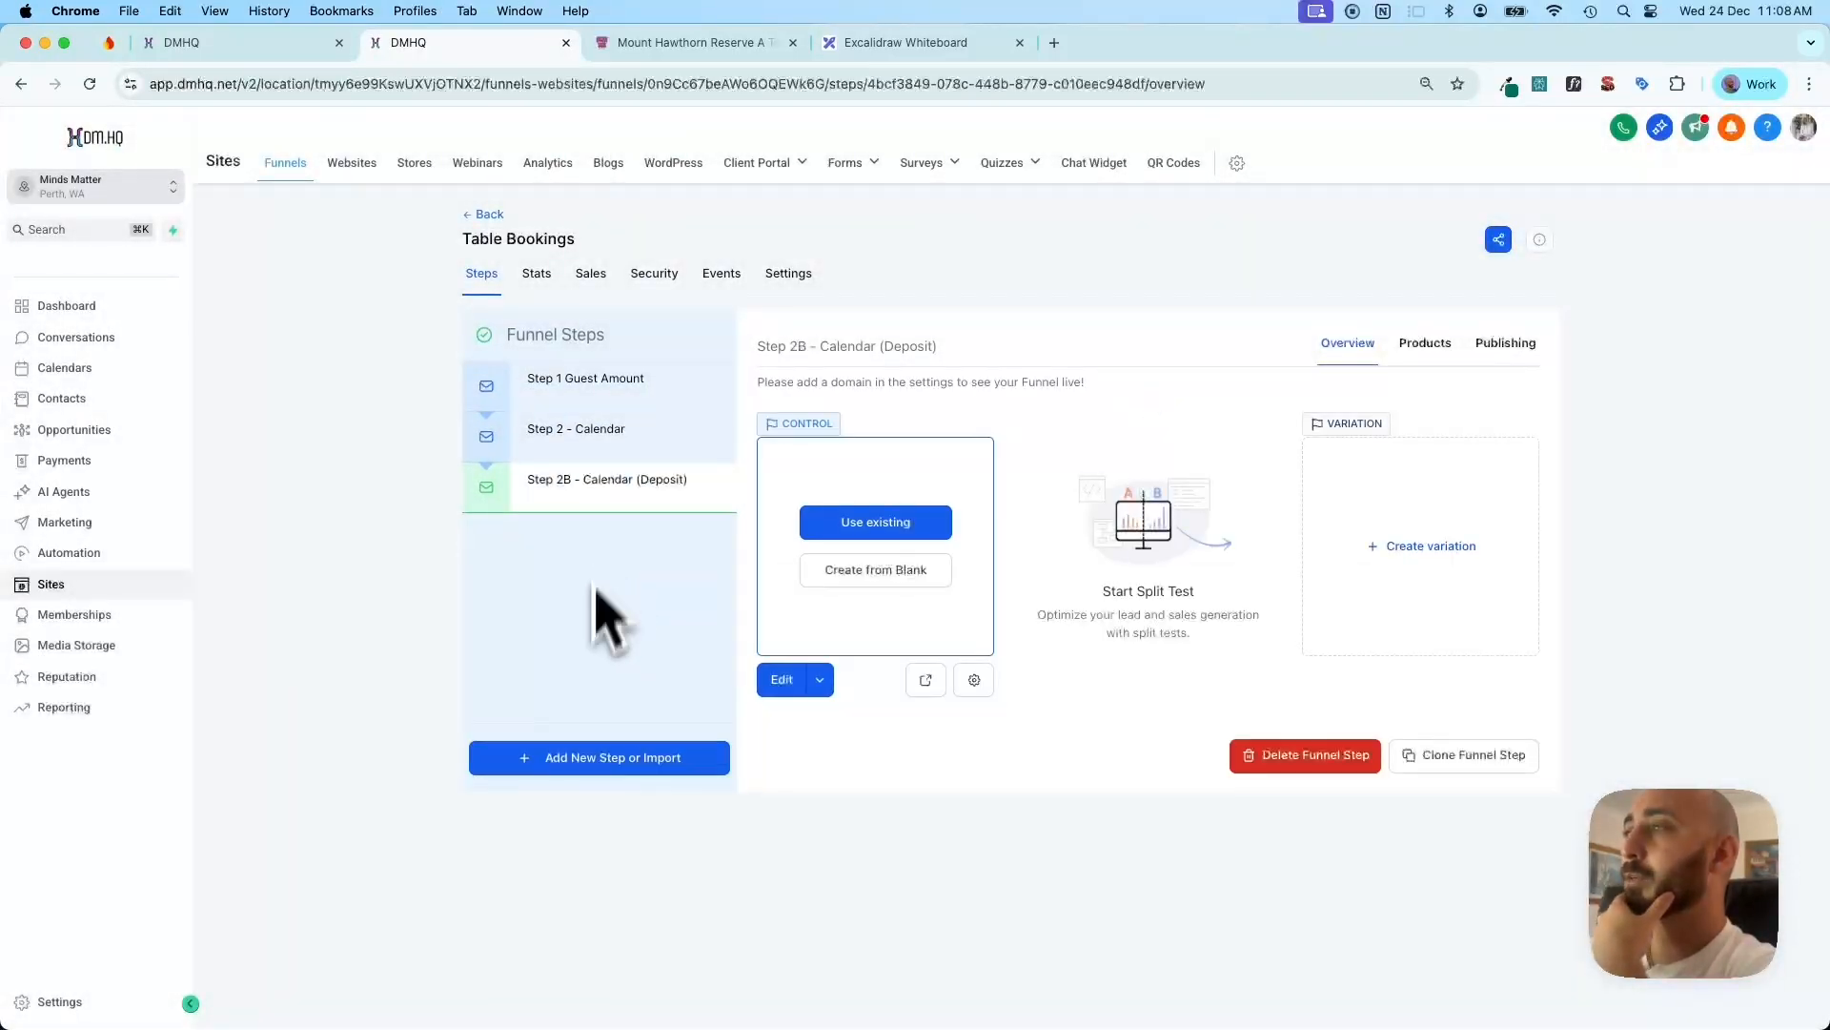
Add a fourth funnel step named "Confirmed" with the path "/book-confirmation"
click(589, 762)
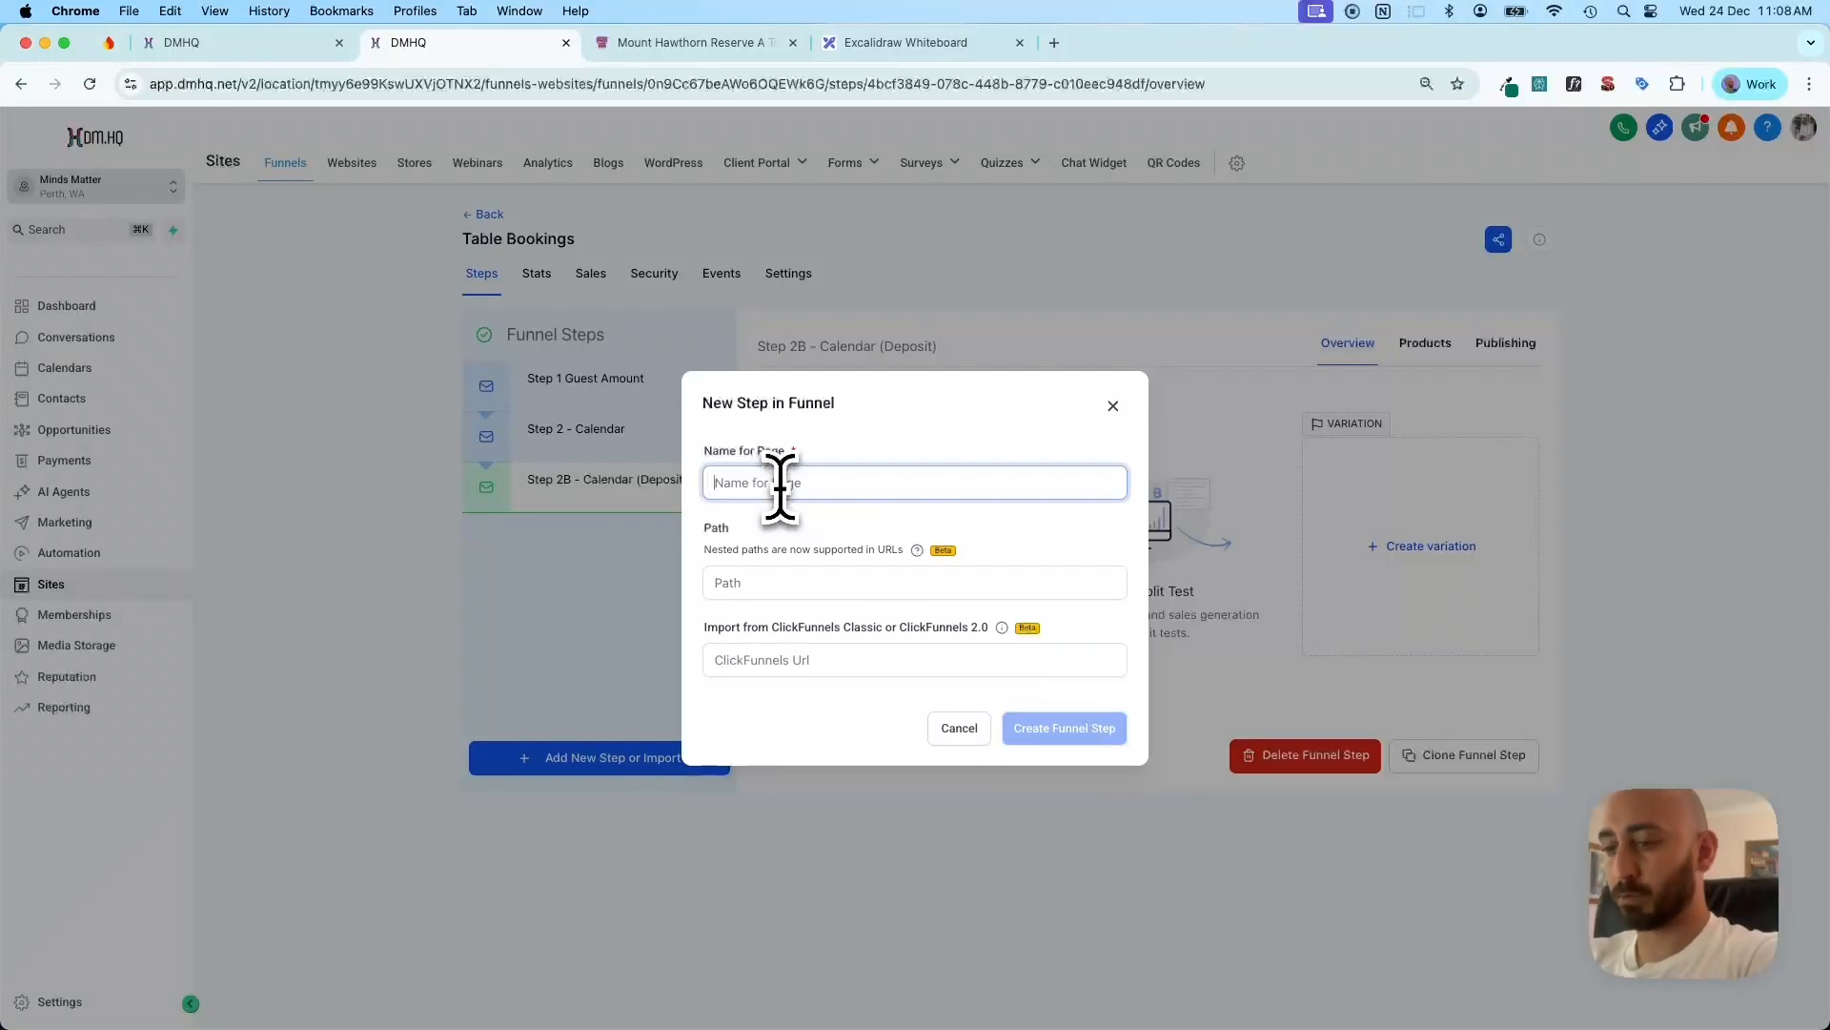
text(Confirmed)
key(Tab)
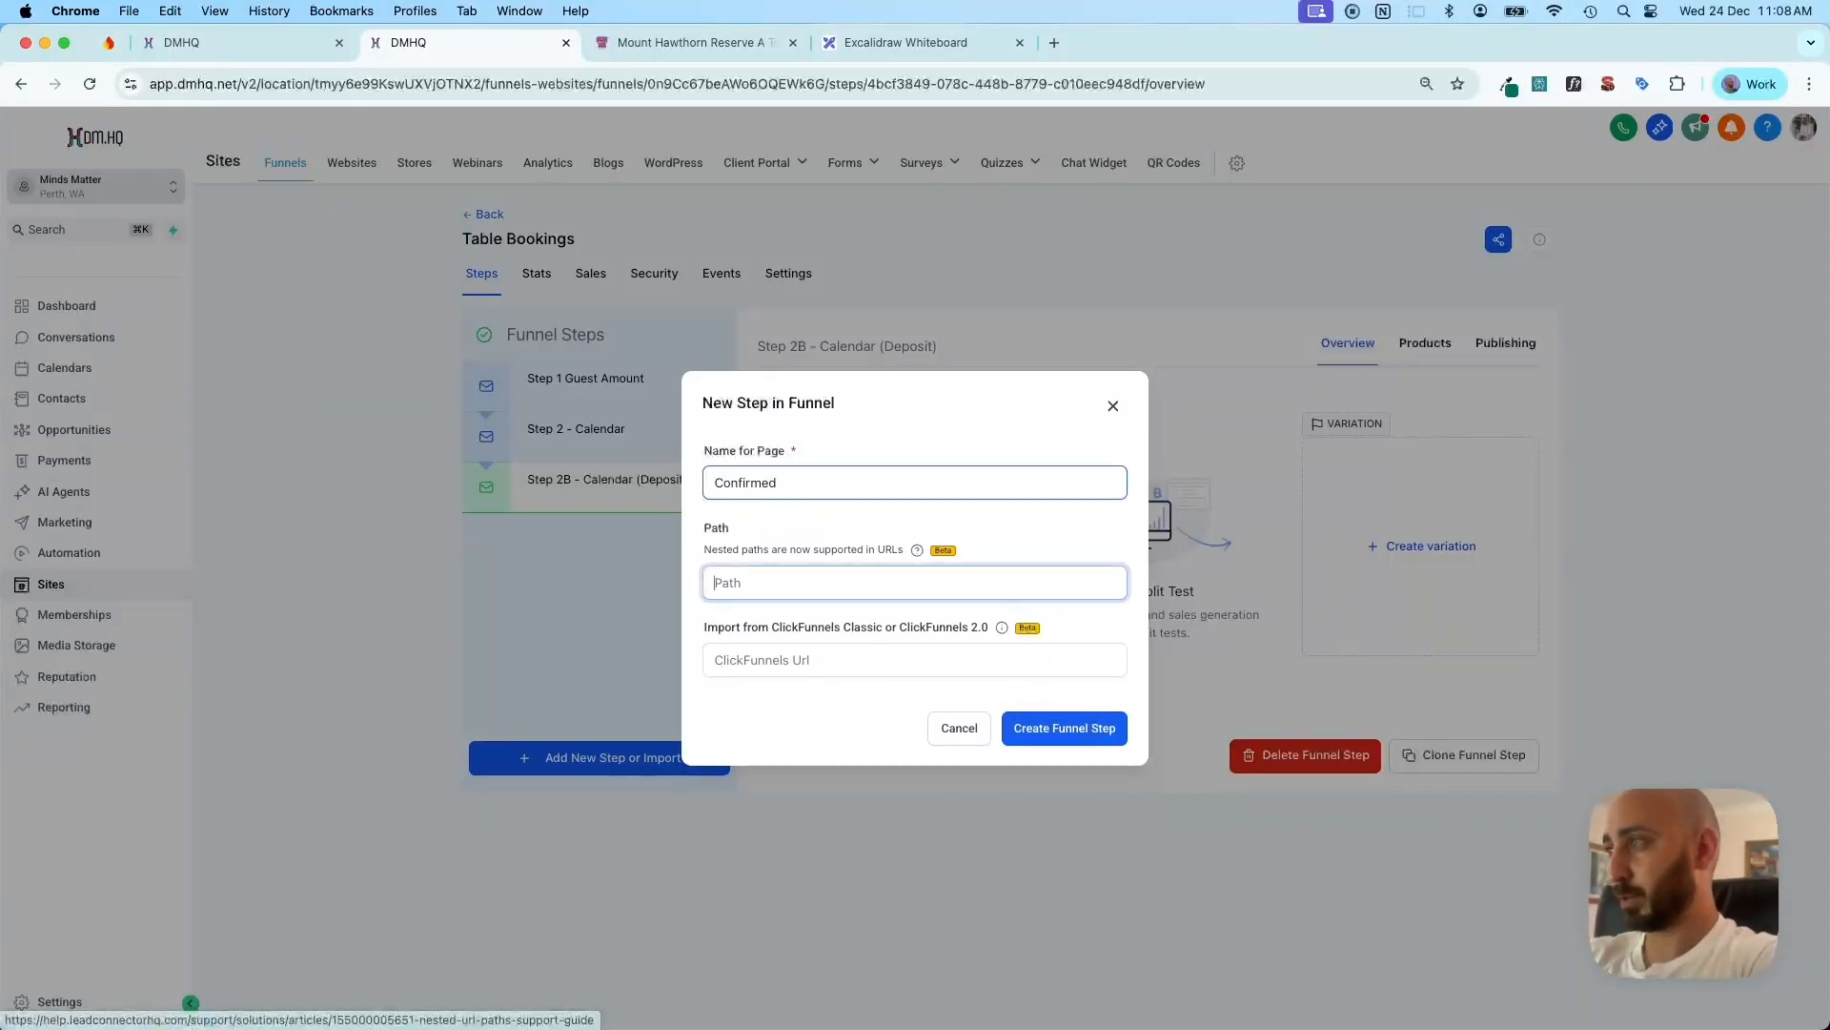
text(n)
key(BackSpace)
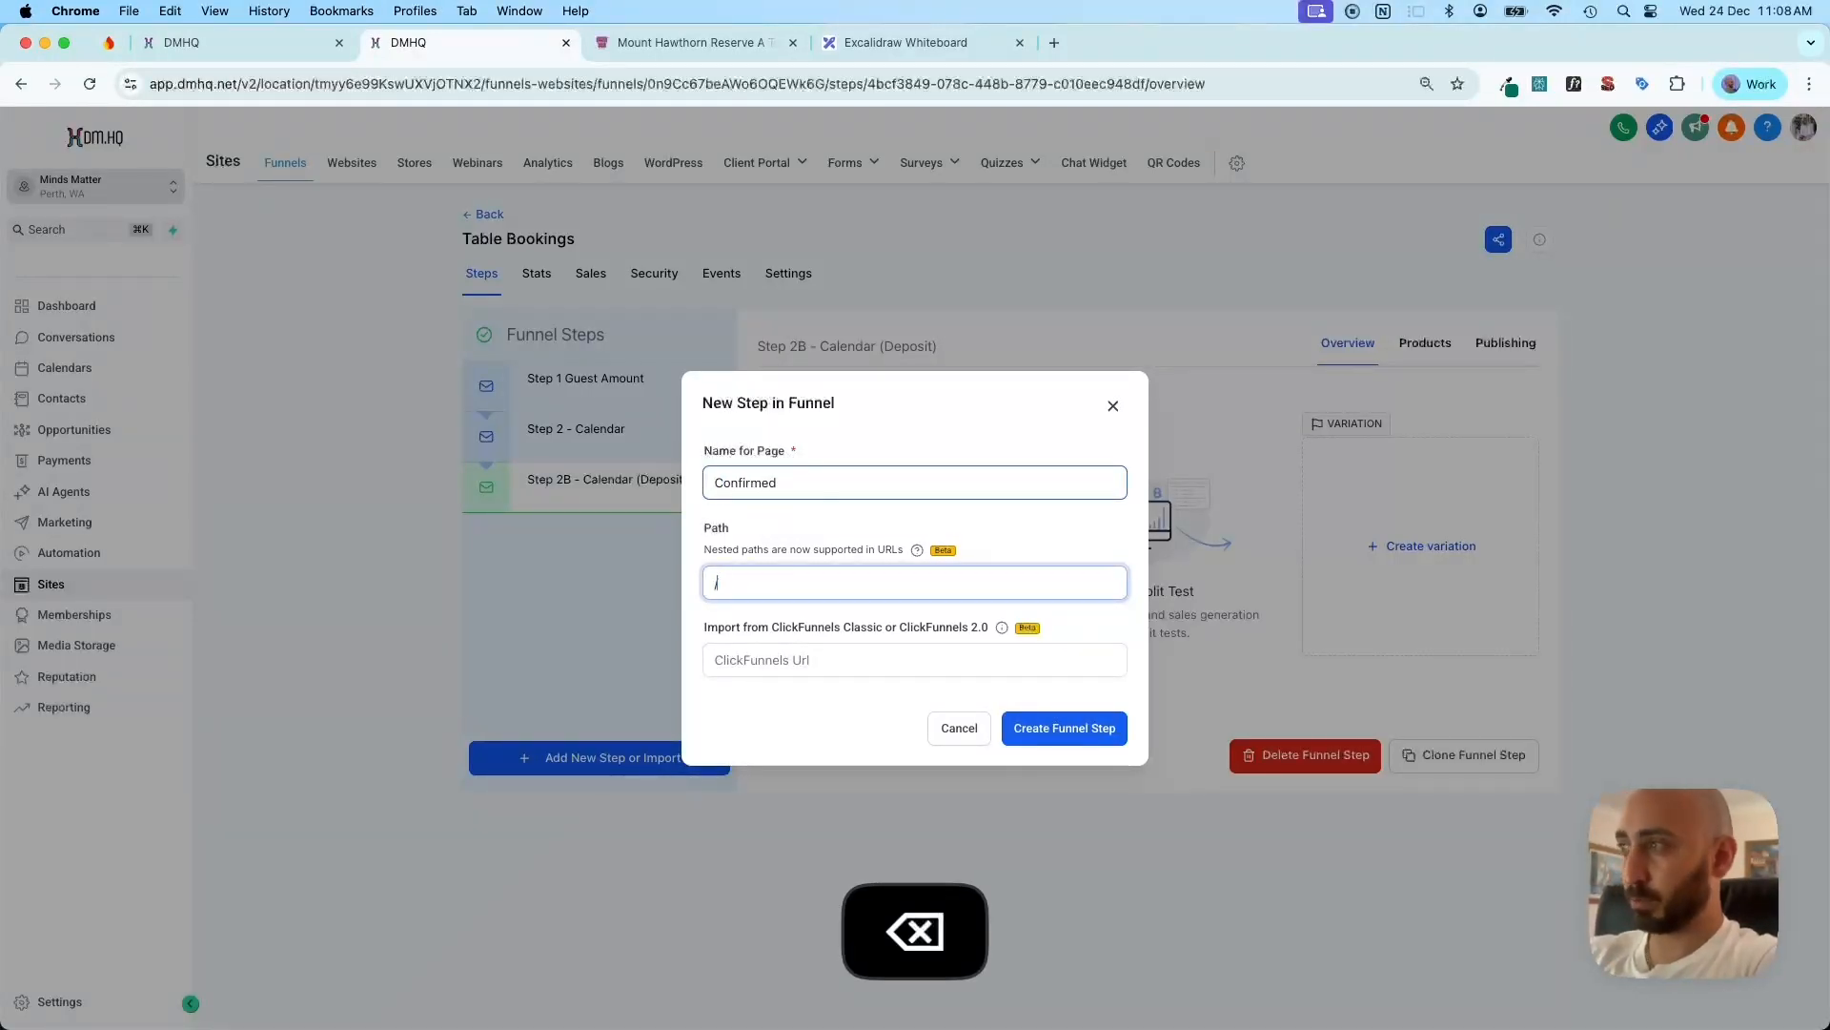
text(book-confirmation)
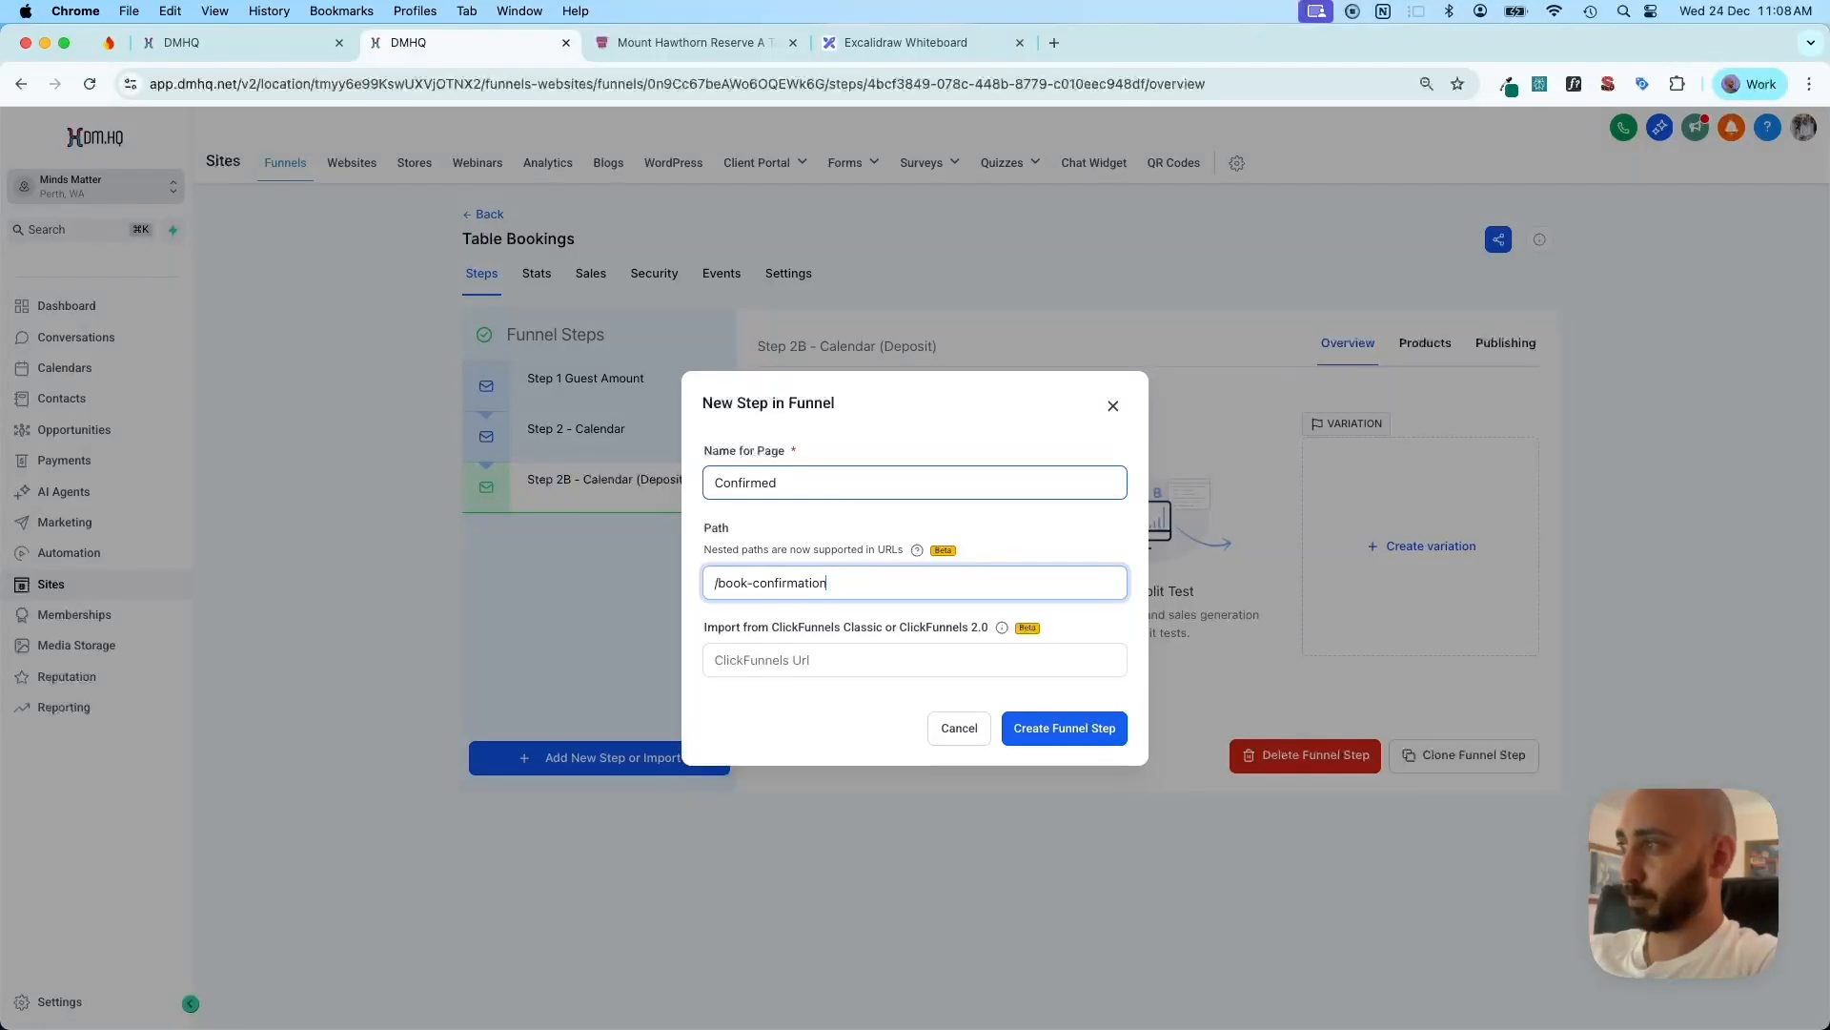
click(1044, 732)
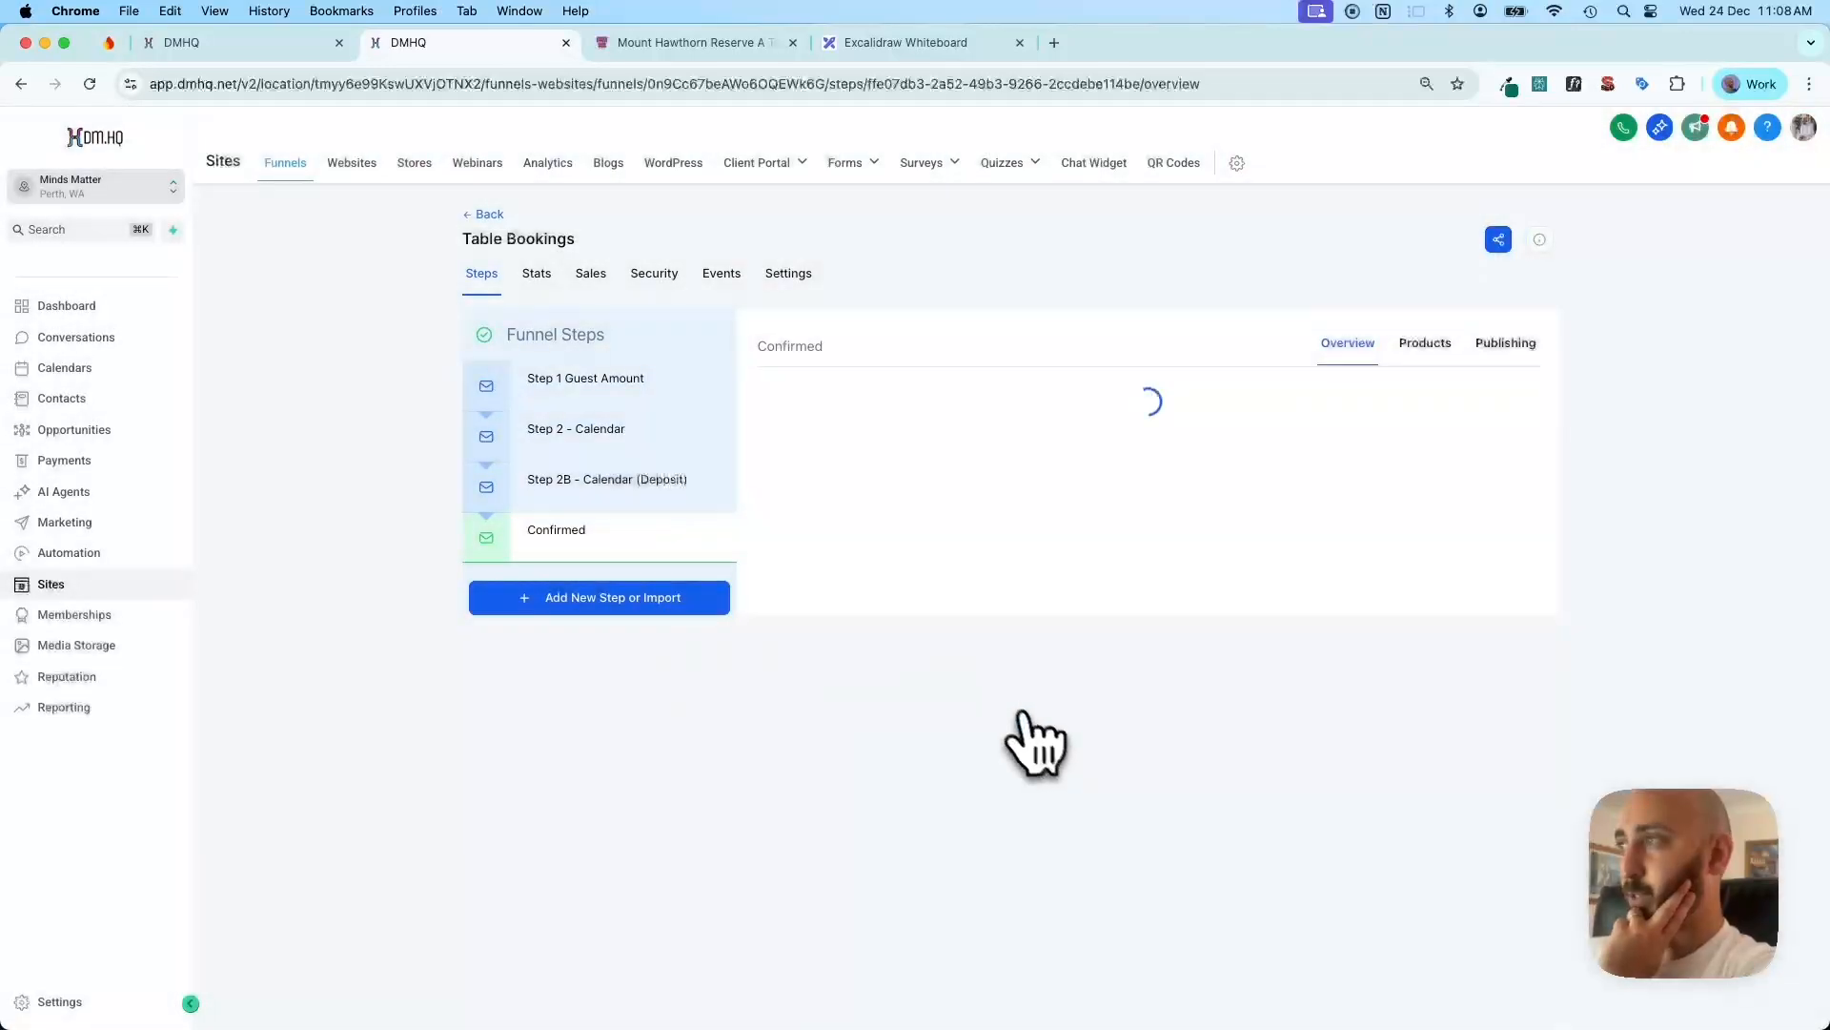
Set the funnel's domain to mindsmatter.store, save the settings and return to the funnel steps
click(796, 281)
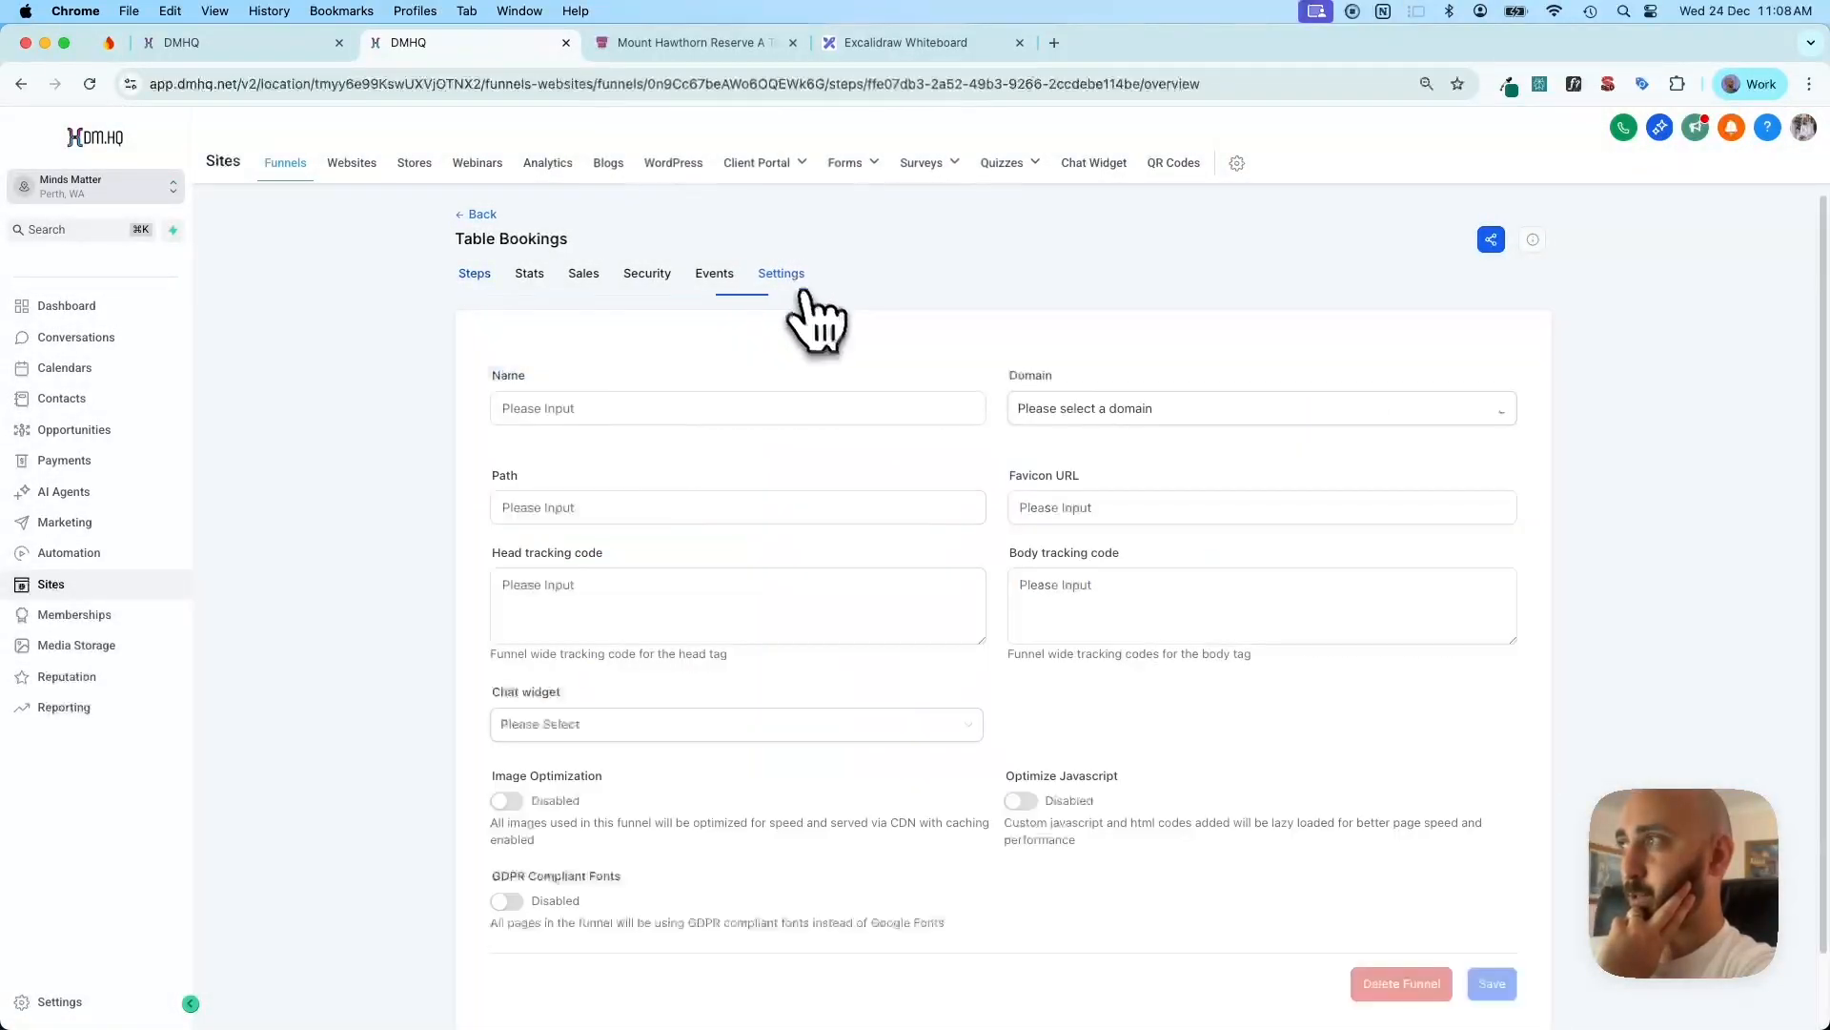
click(1084, 410)
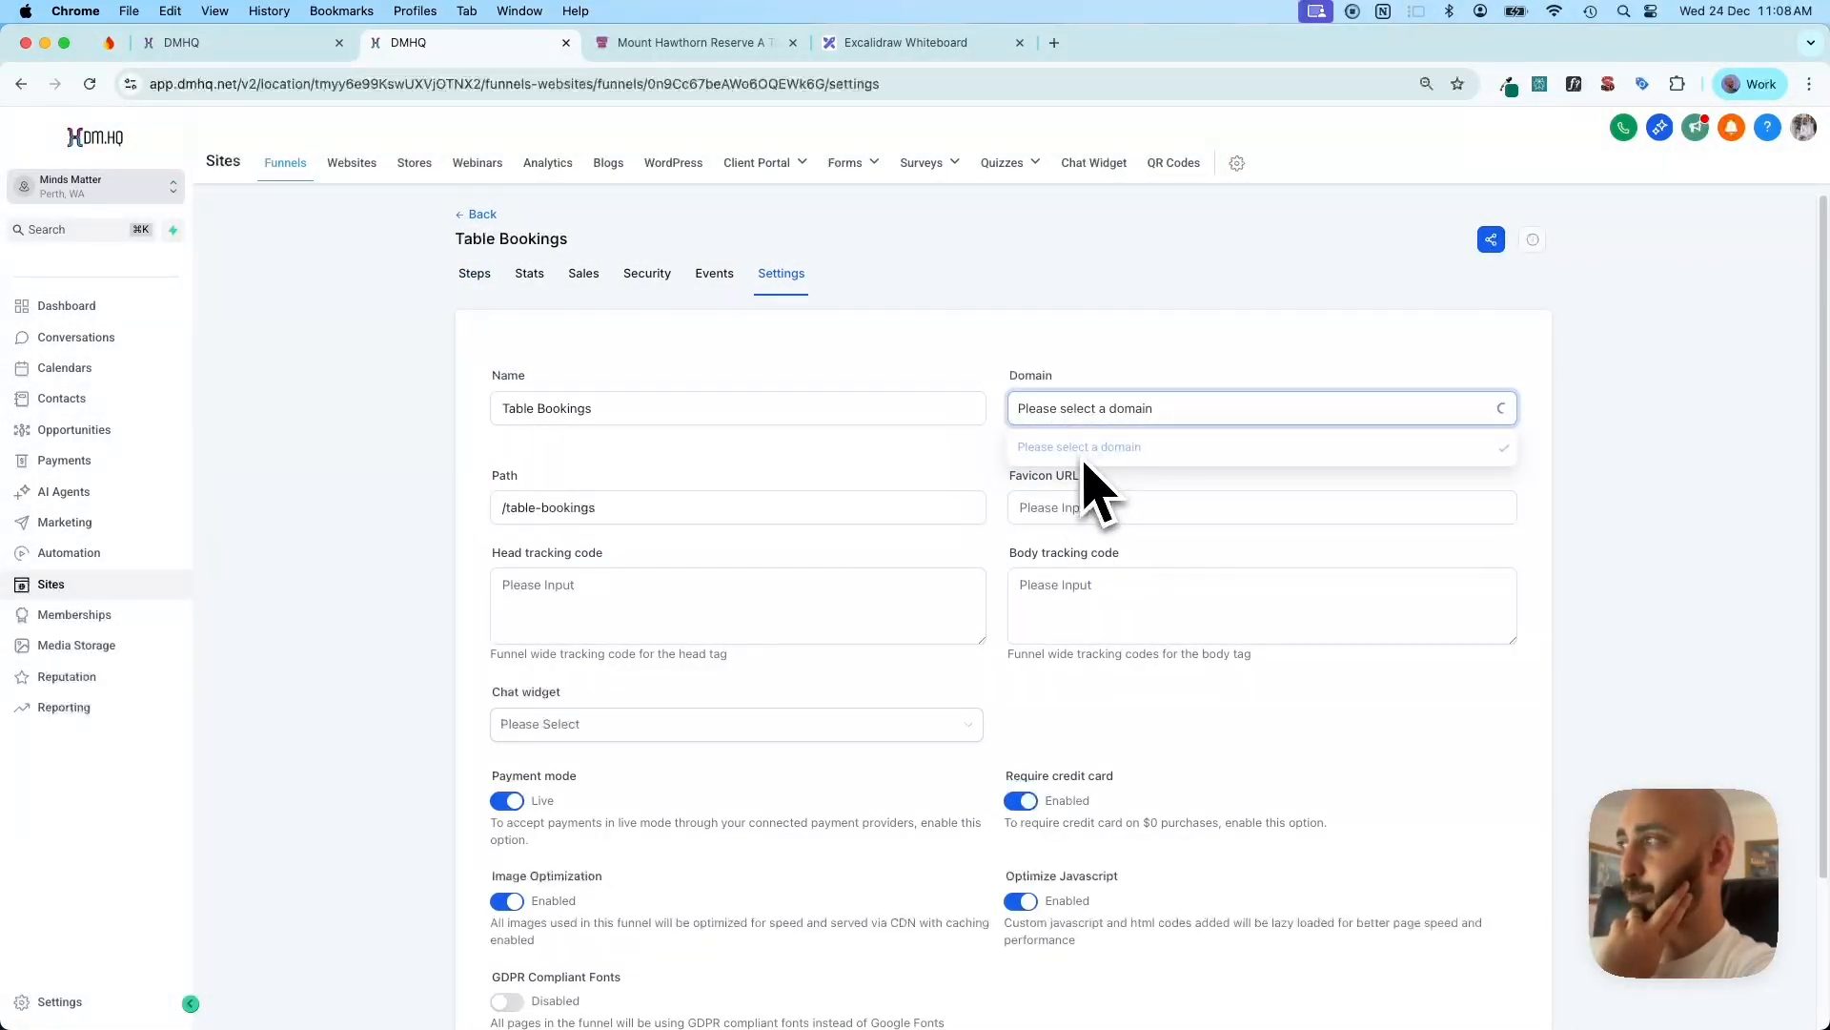
click(1087, 478)
scroll(920, 534, down, 2)
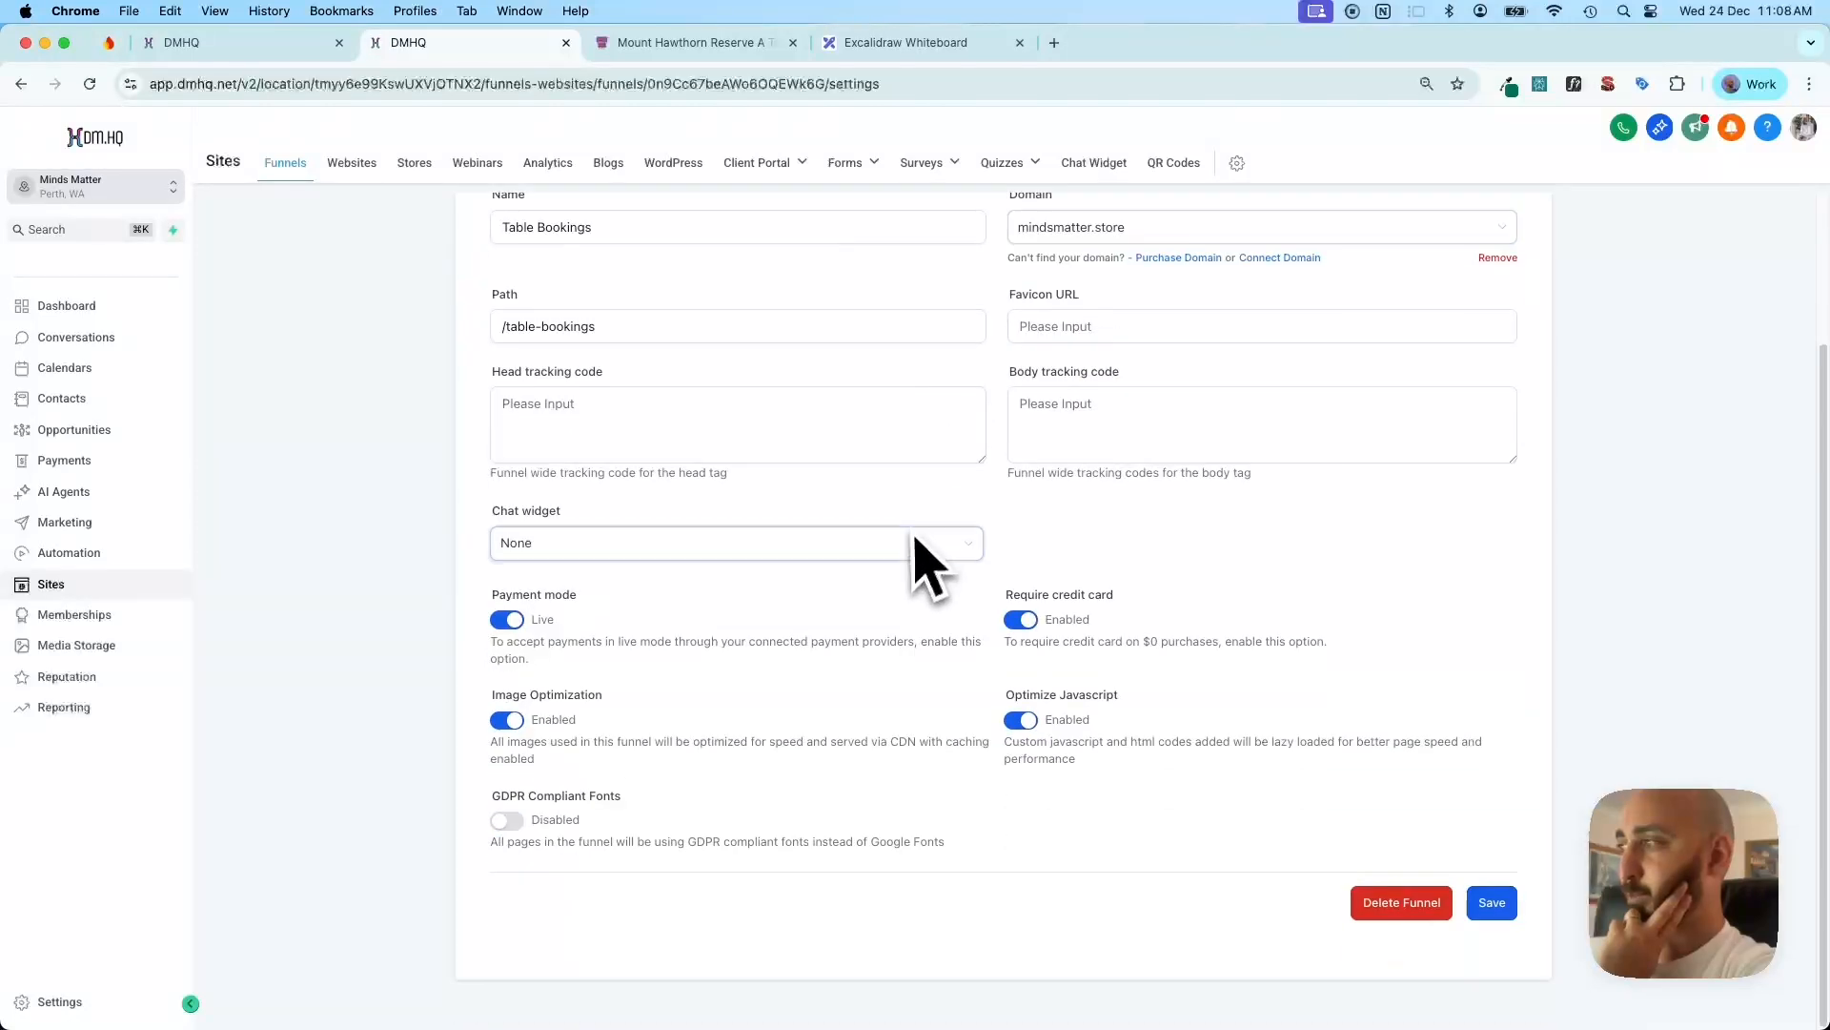
scroll(1144, 906, up, 2)
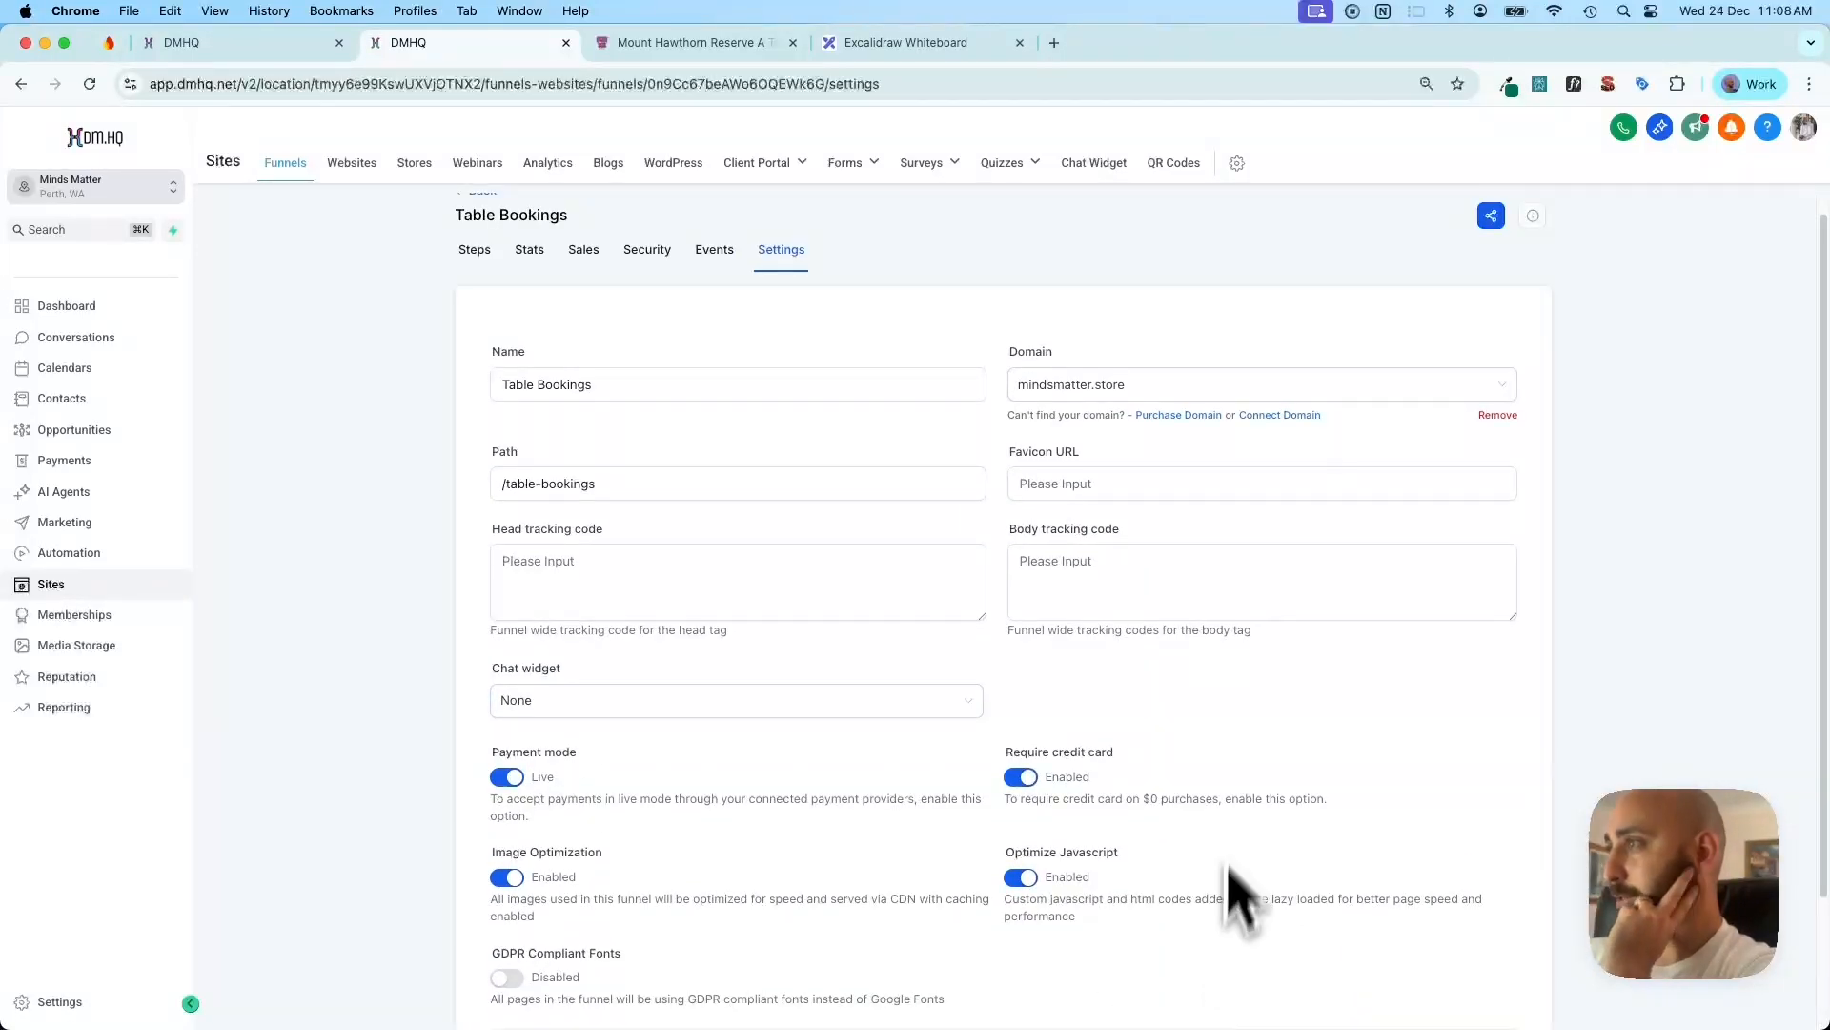
scroll(1232, 873, down, 2)
click(1486, 903)
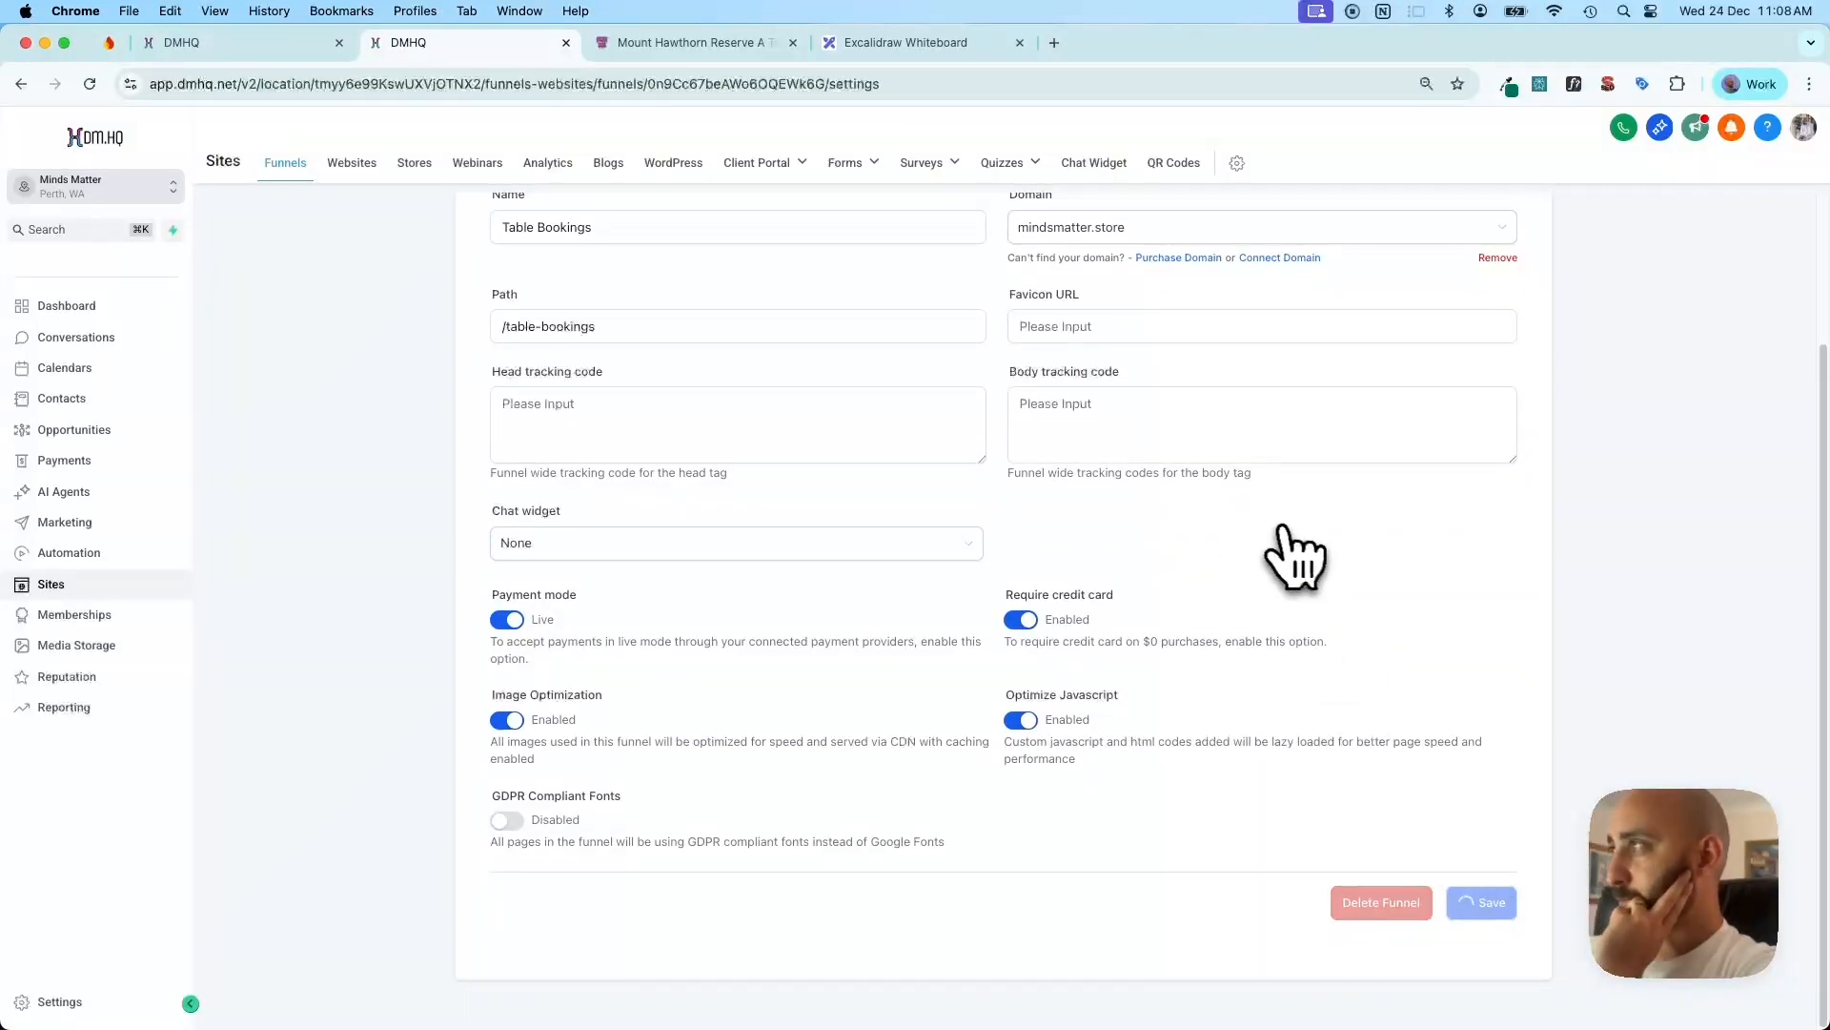
scroll(1294, 557, up, 2)
click(469, 279)
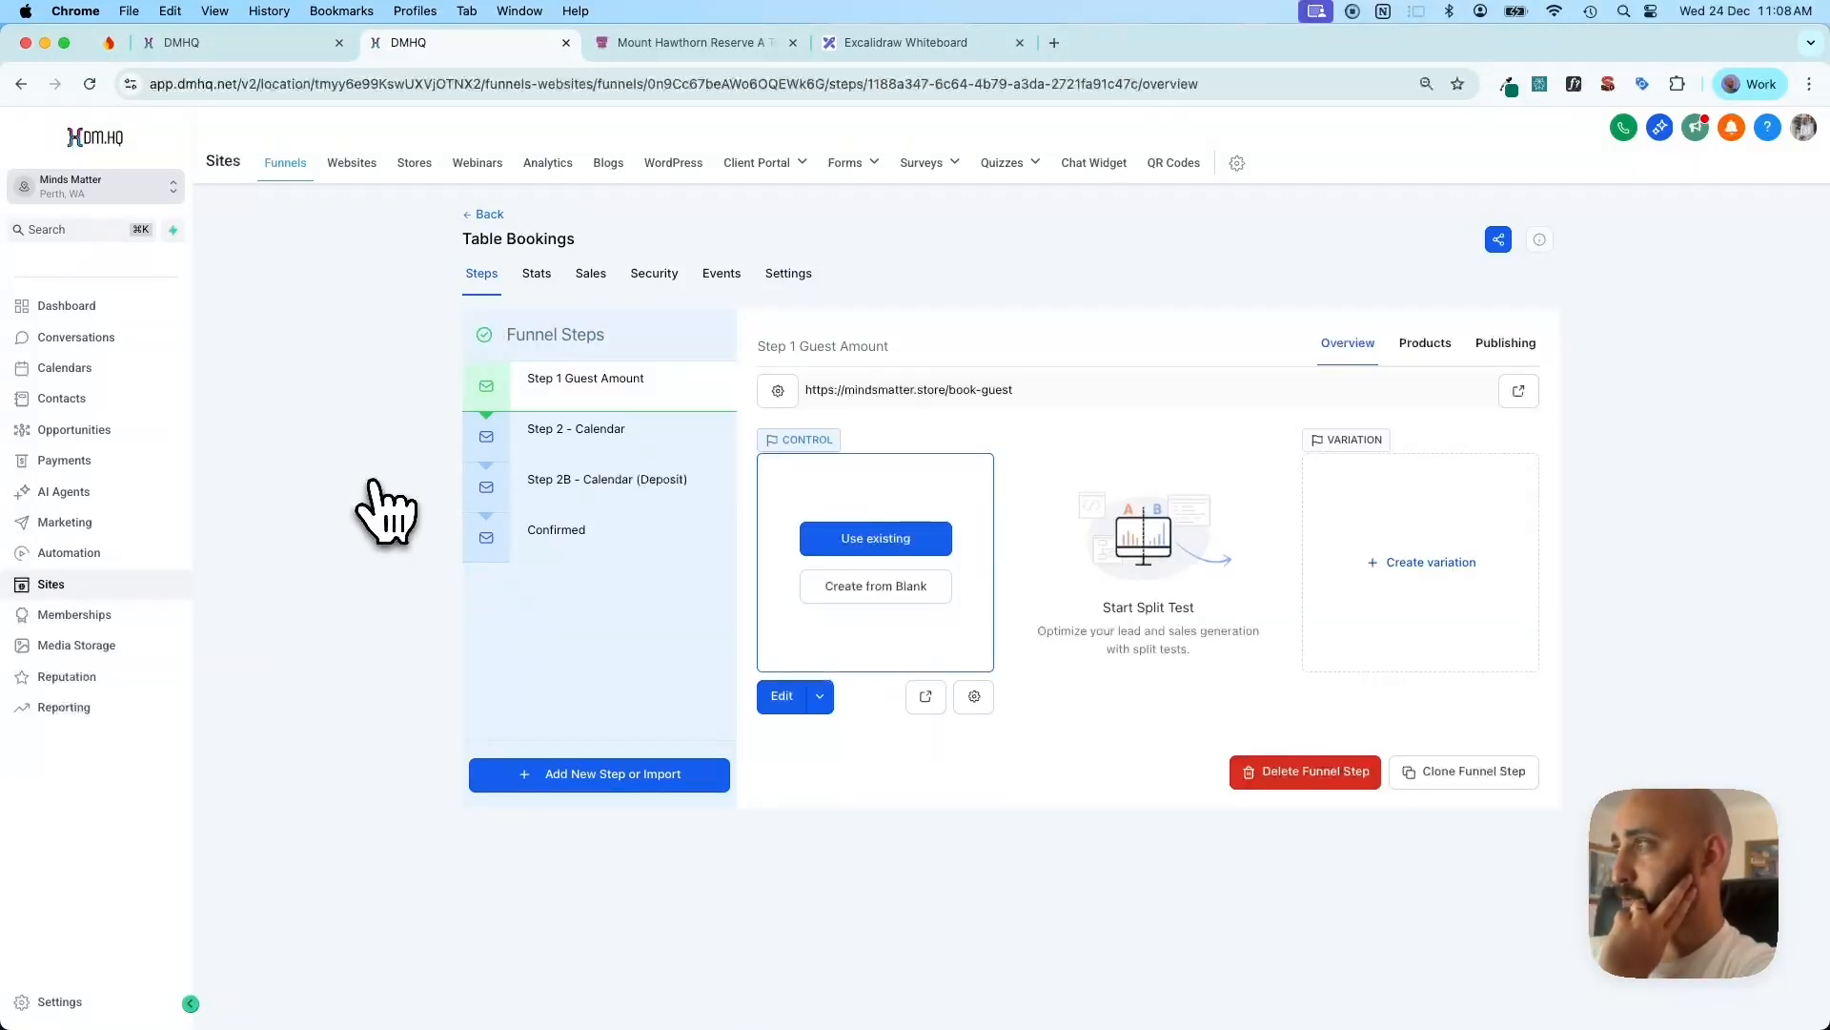
Switch to the Notes app, clear all text from the "System" note and move the window aside
key(super+space)
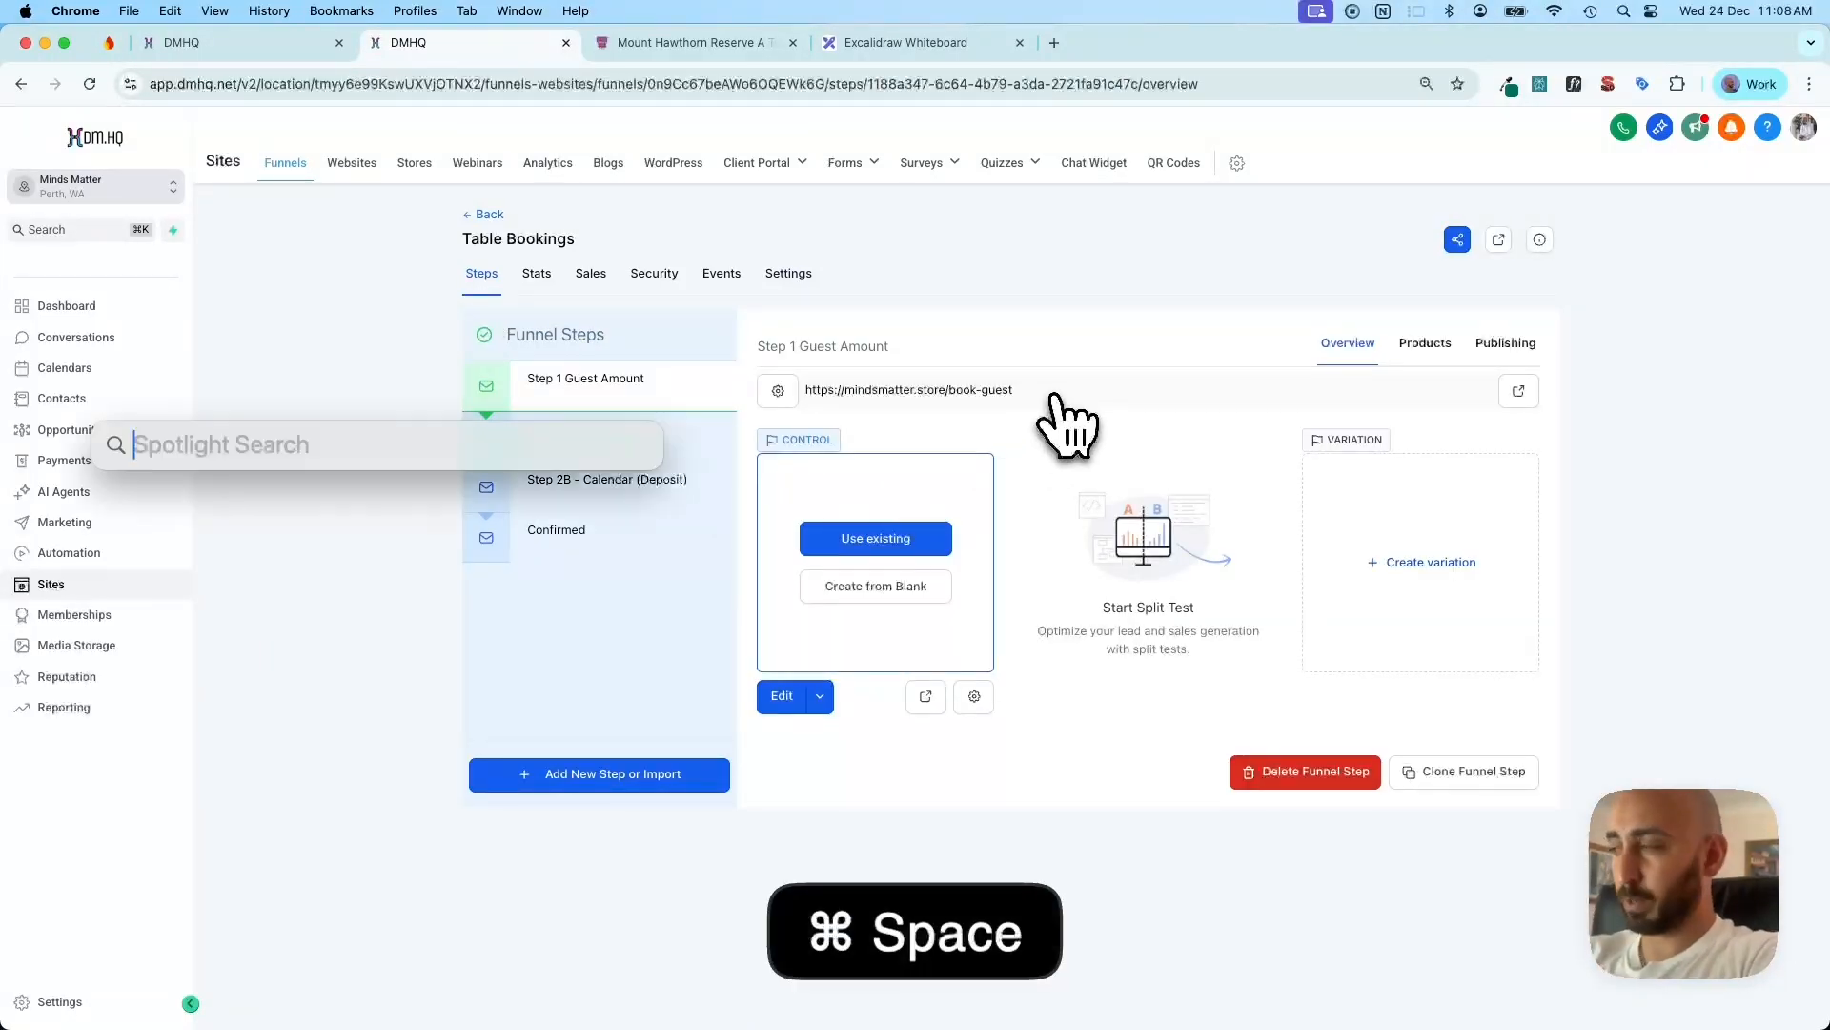
key(Return)
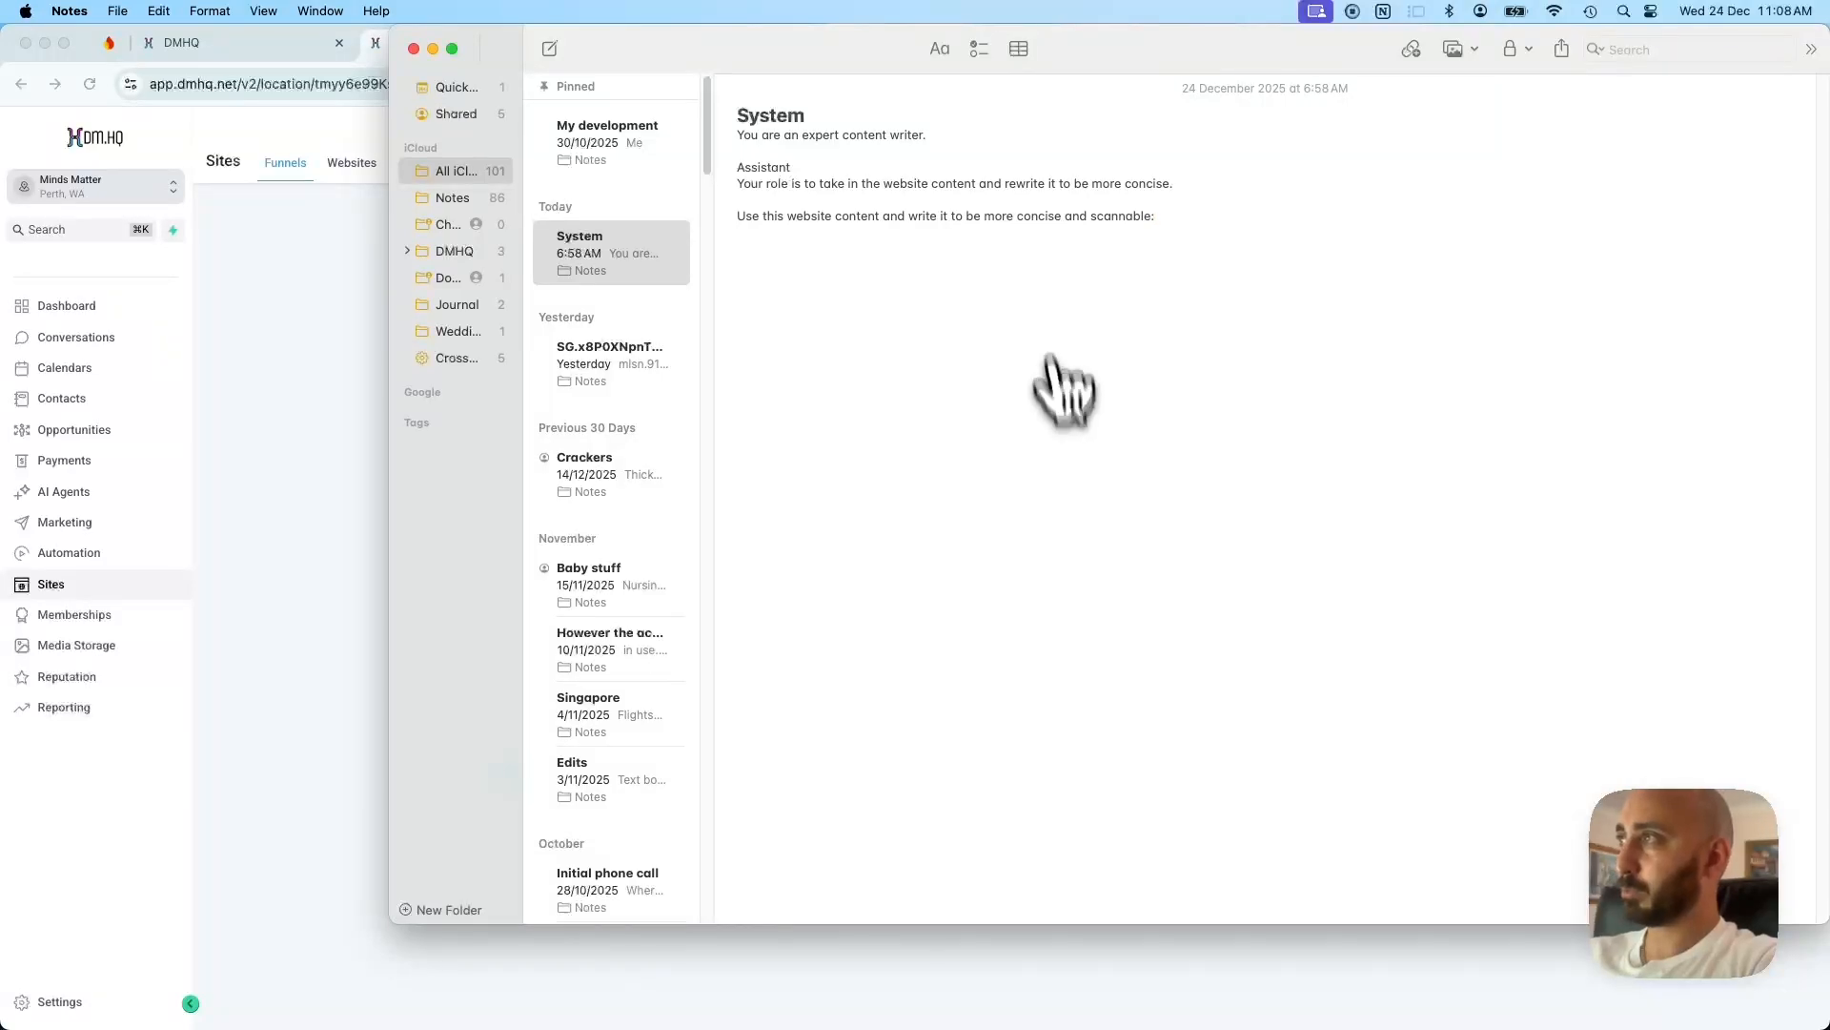
drag(1125, 217, 740, 116)
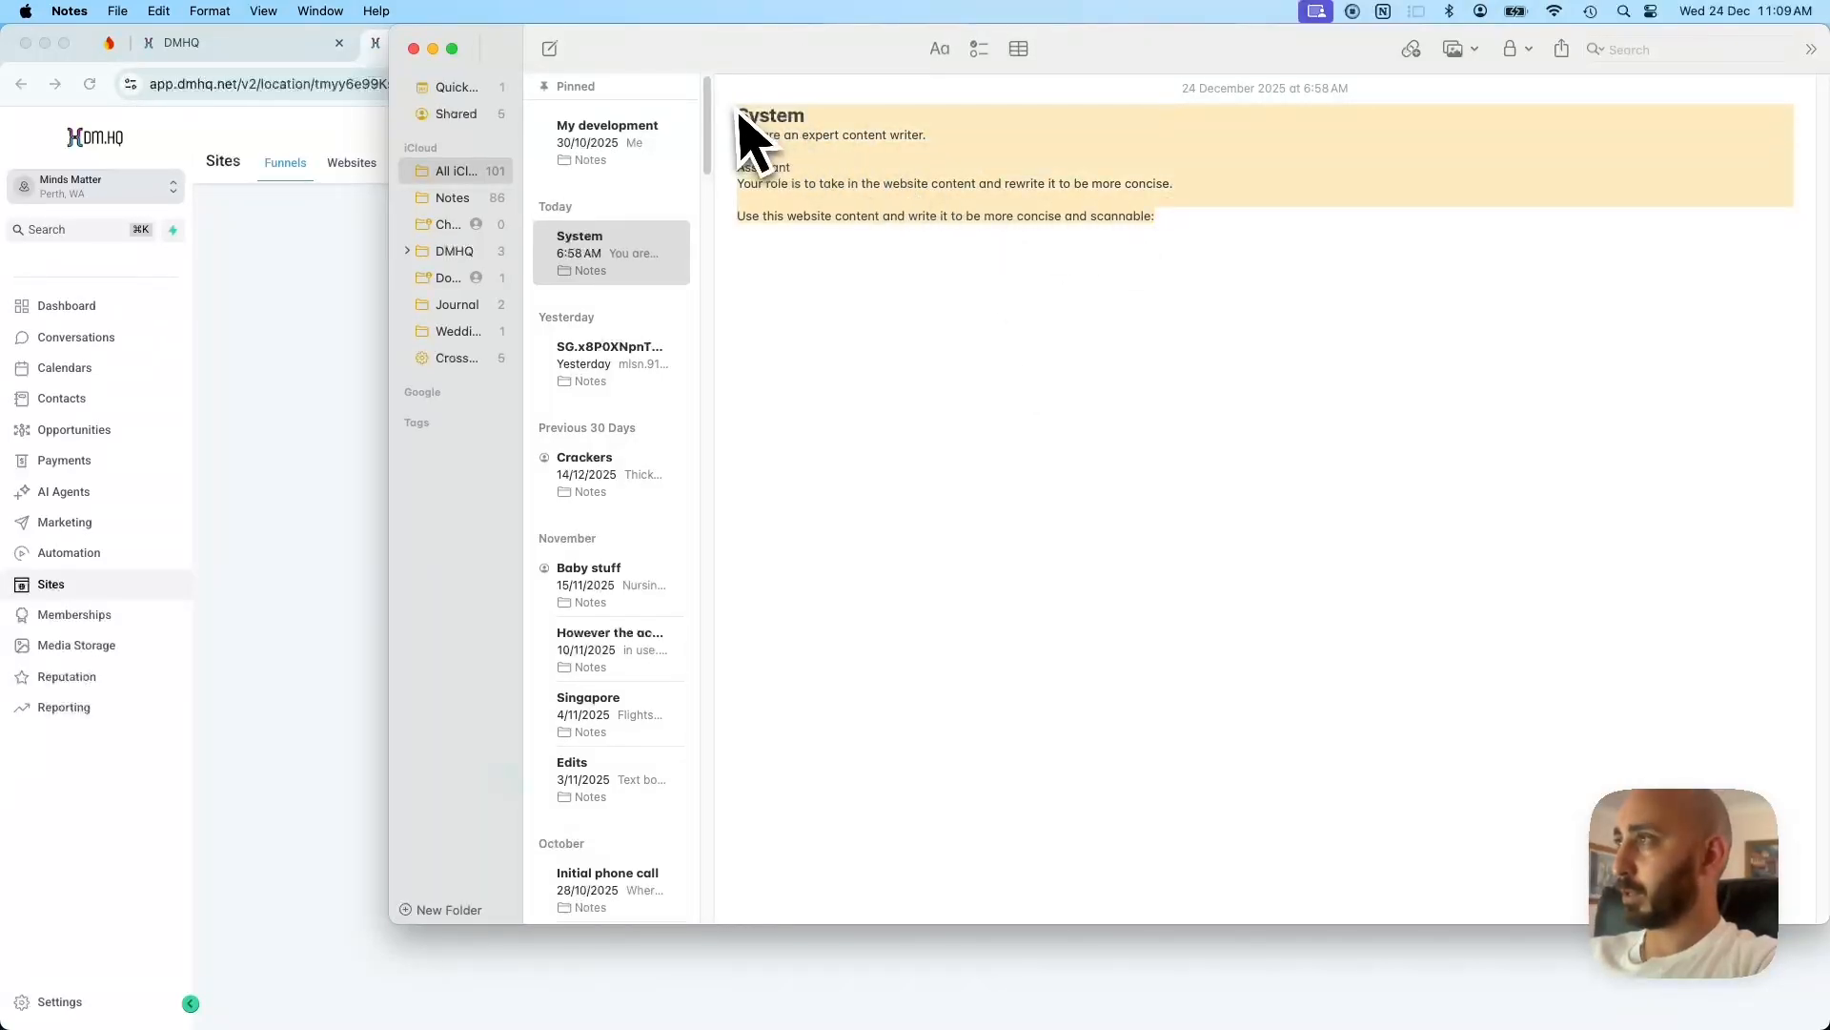
key(BackSpace)
drag(839, 50, 0, 202)
Copy the Step 1 Guest Amount page URL into the empty note
click(1030, 401)
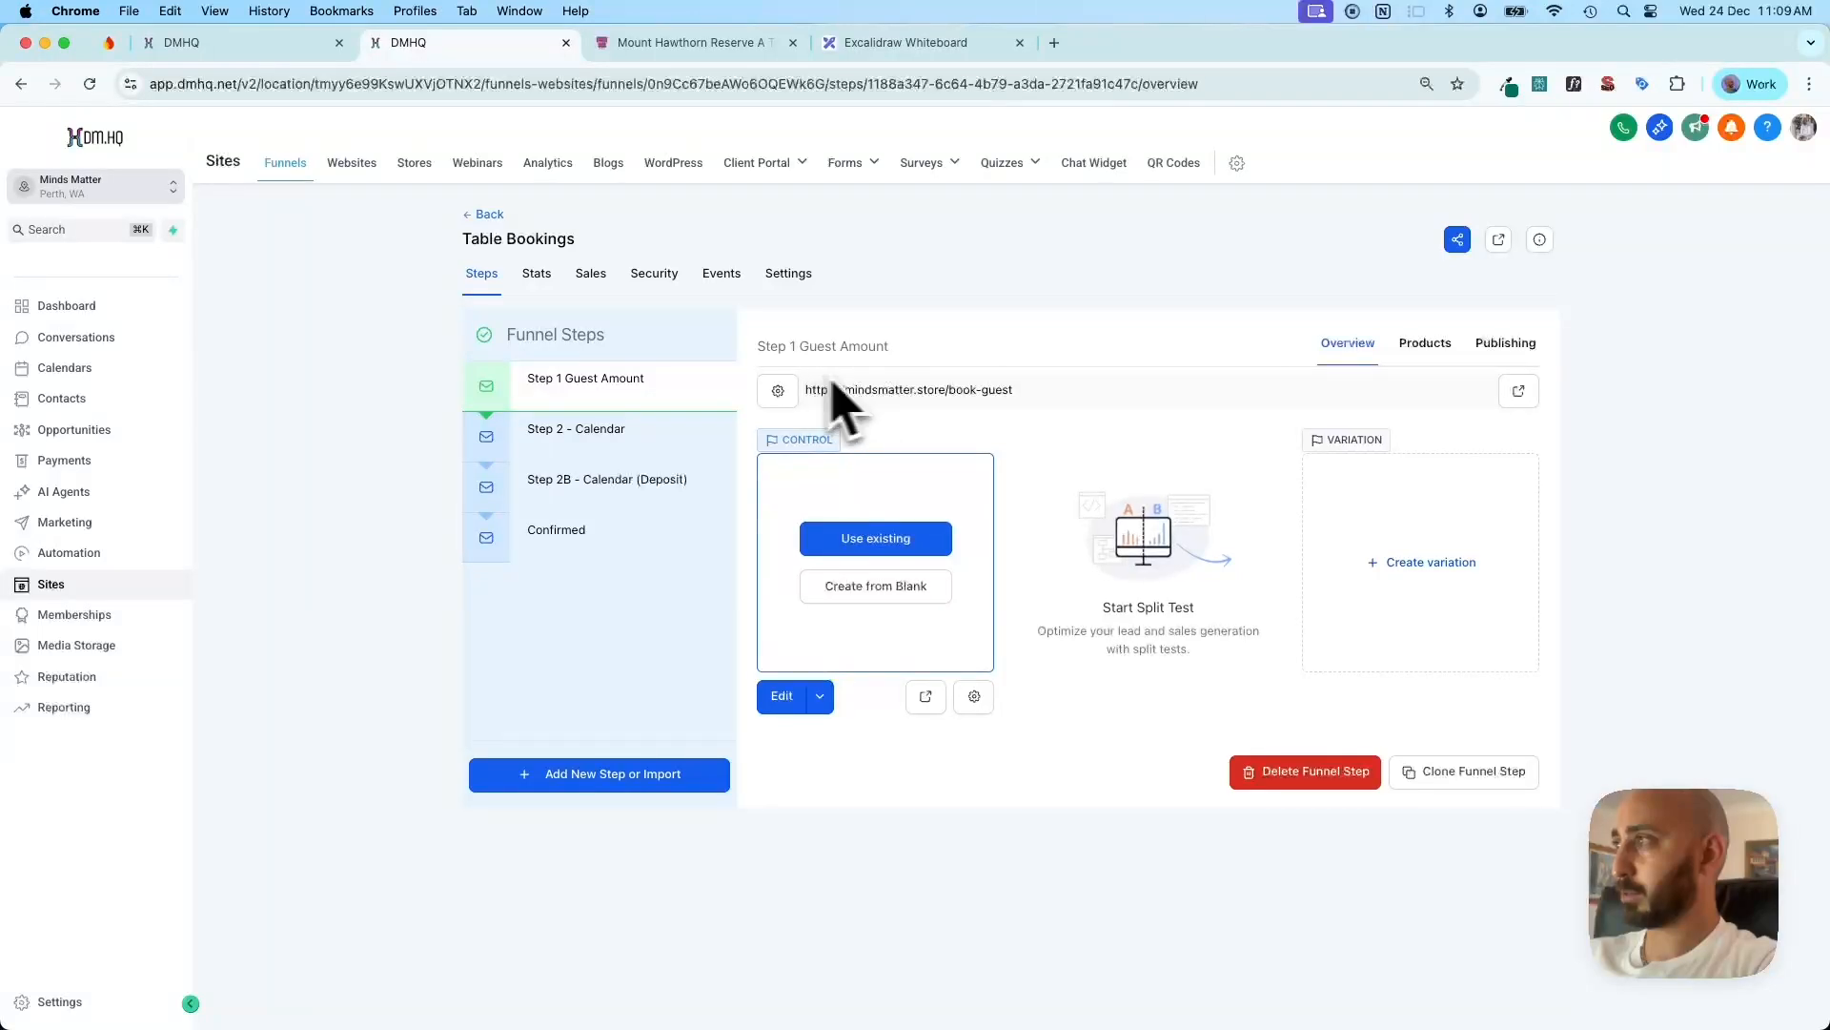
drag(1030, 398, 807, 397)
key(super+c)
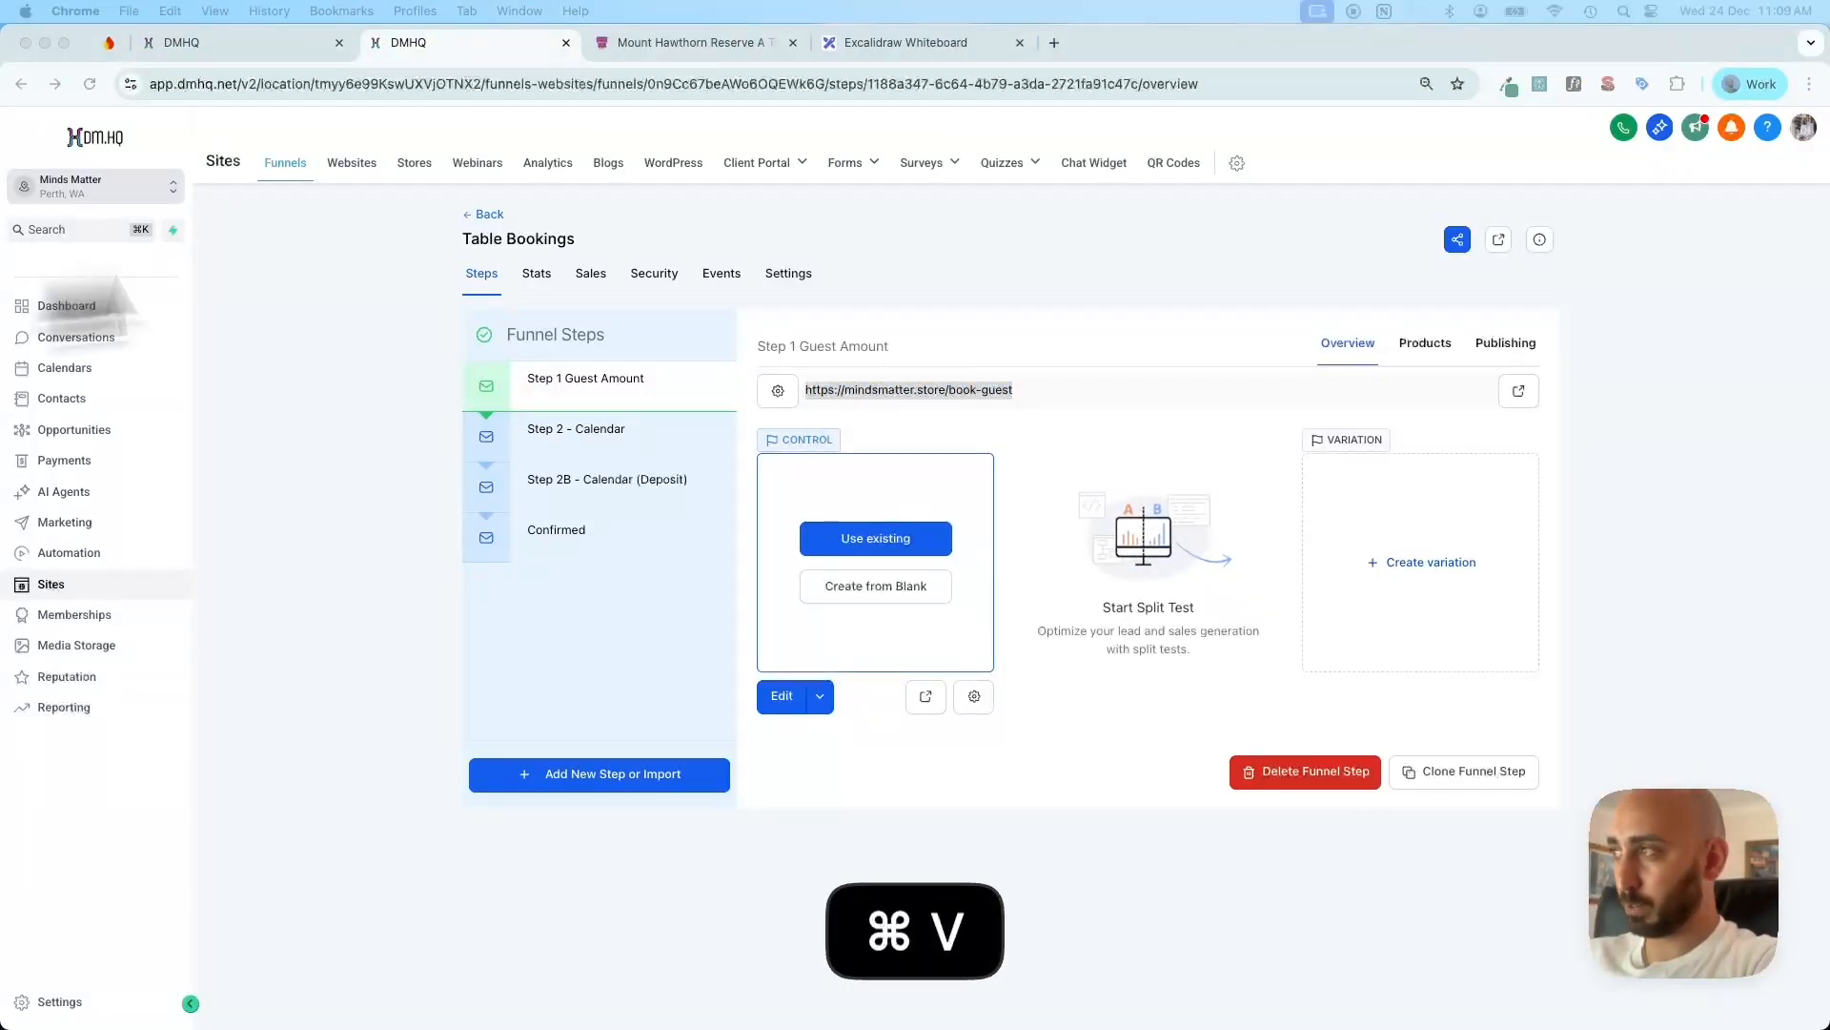
Copy the Step 2 - Calendar page URL into the note
click(627, 440)
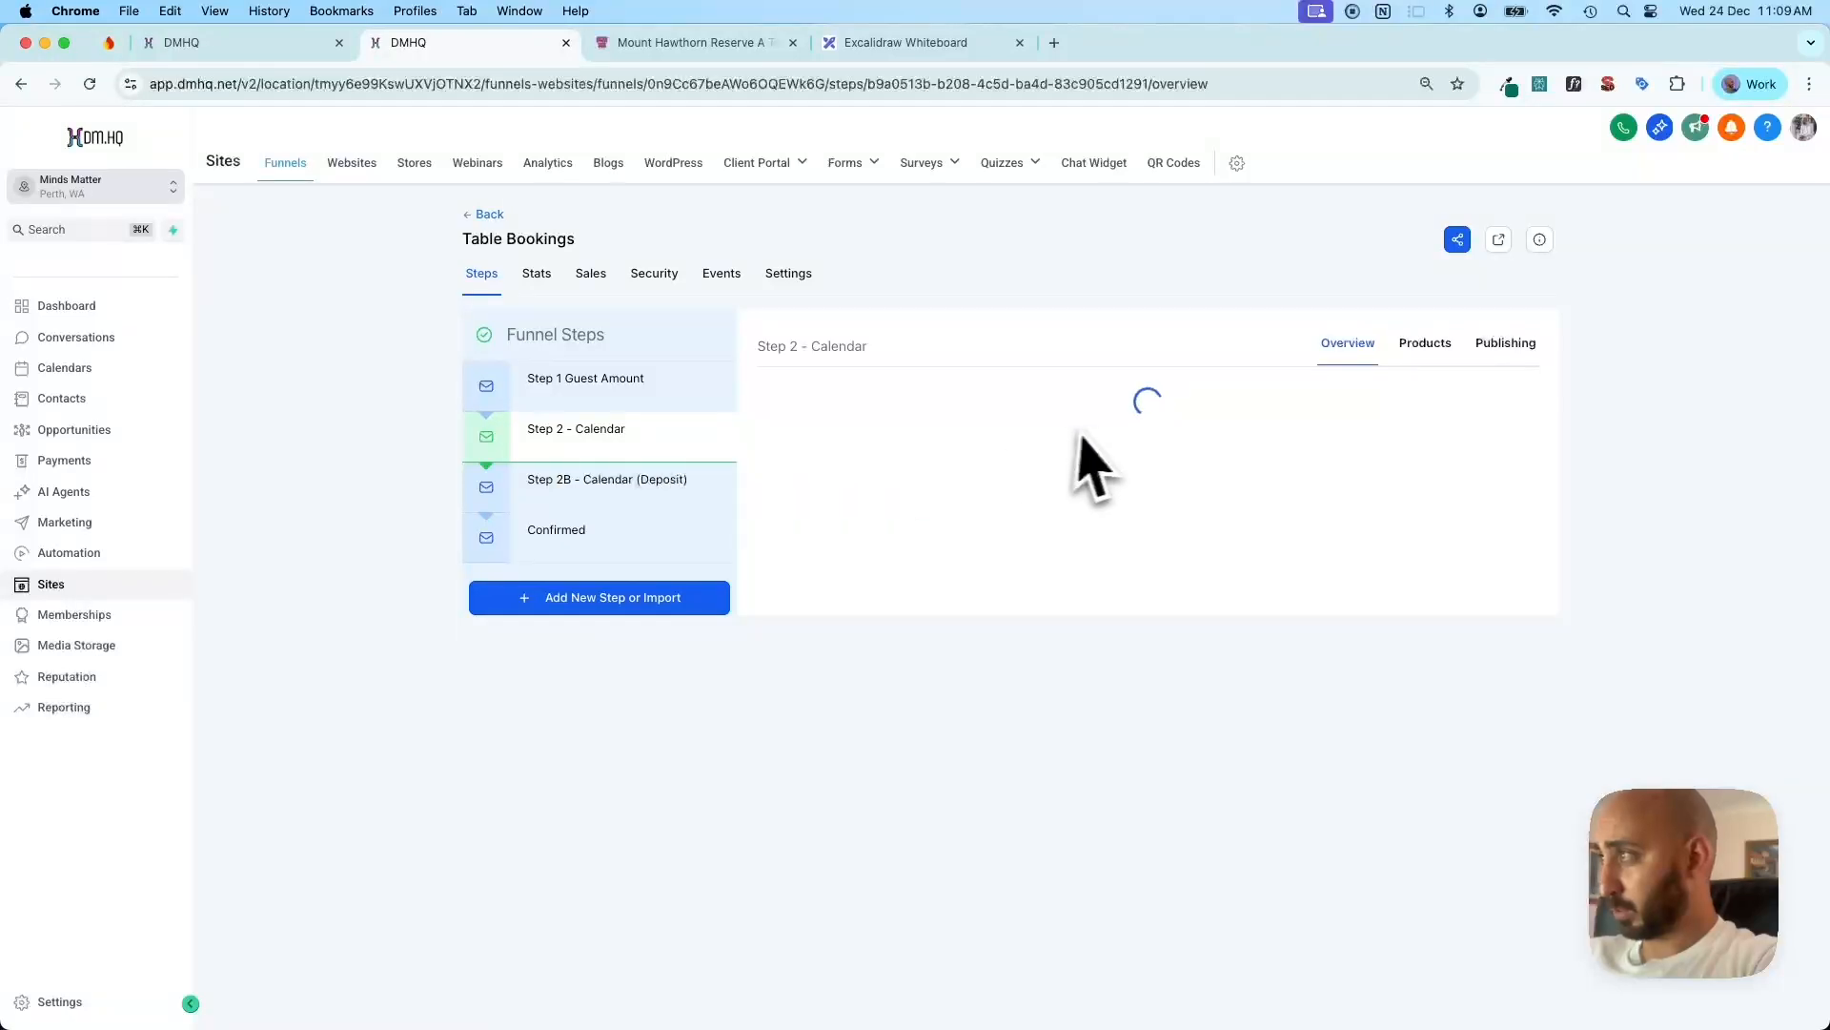
drag(1069, 420, 738, 381)
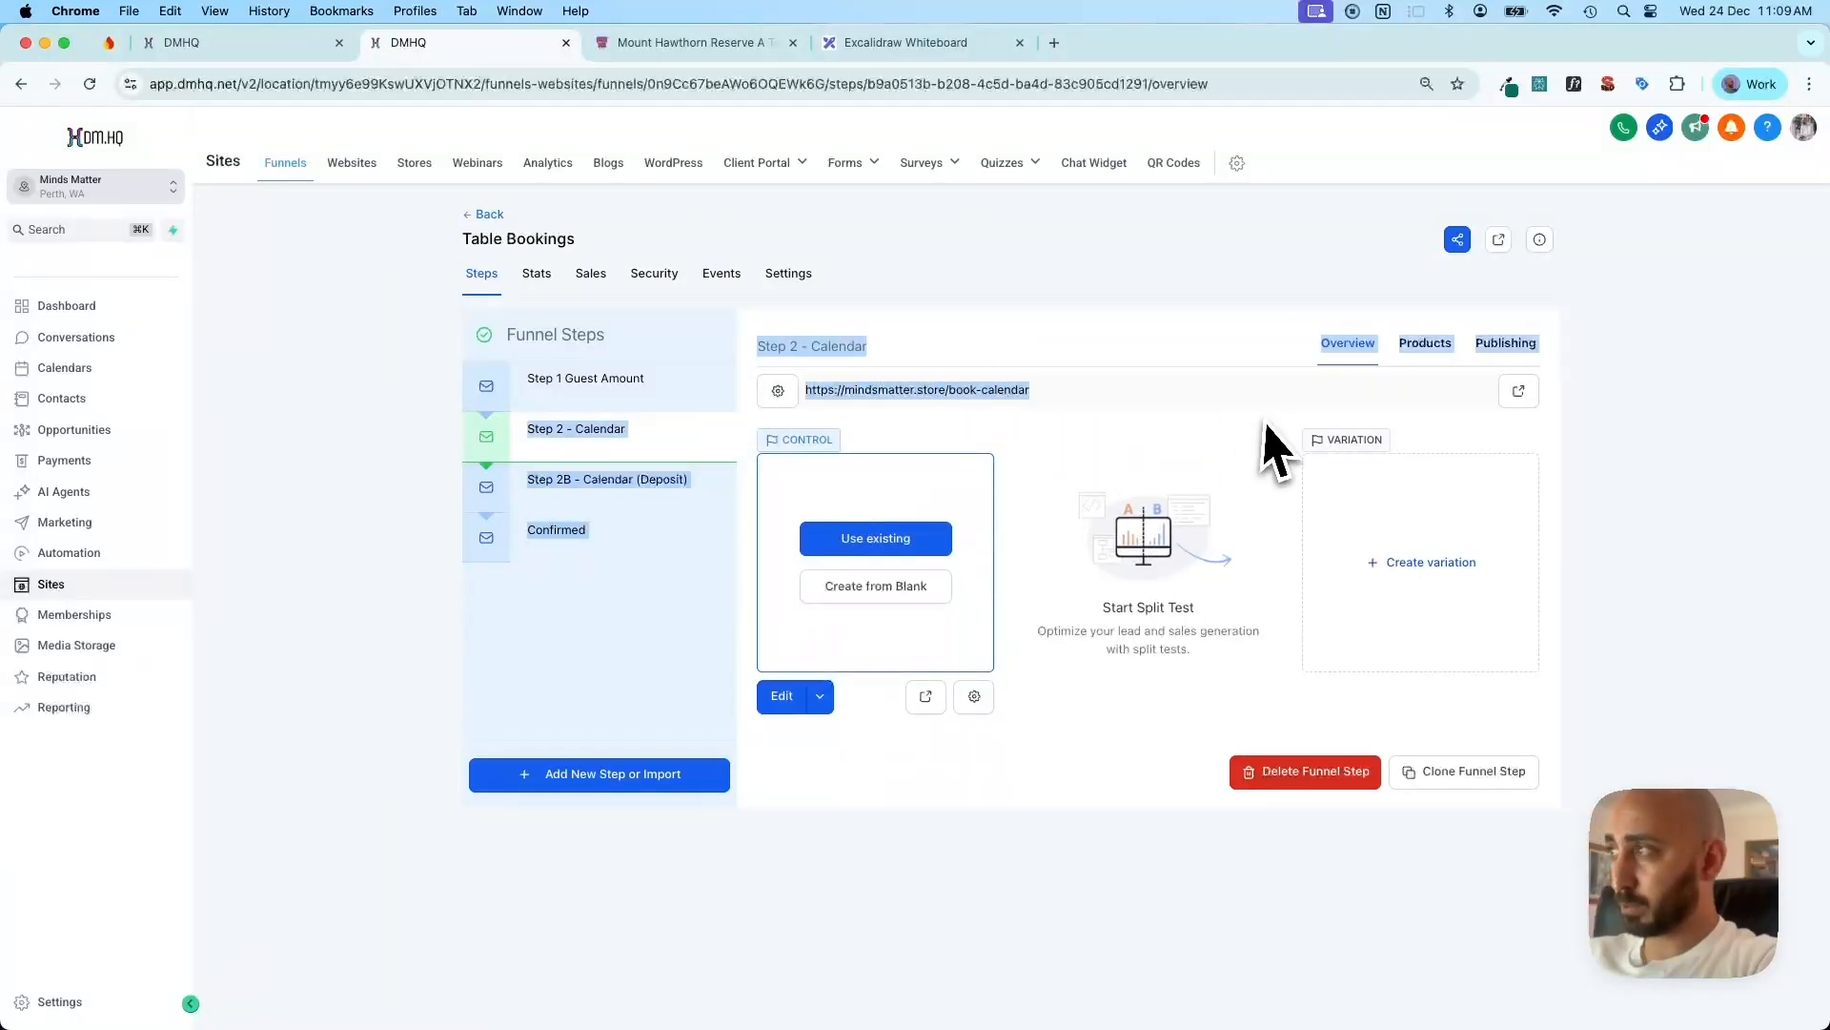
drag(1077, 422, 832, 399)
key(super+c)
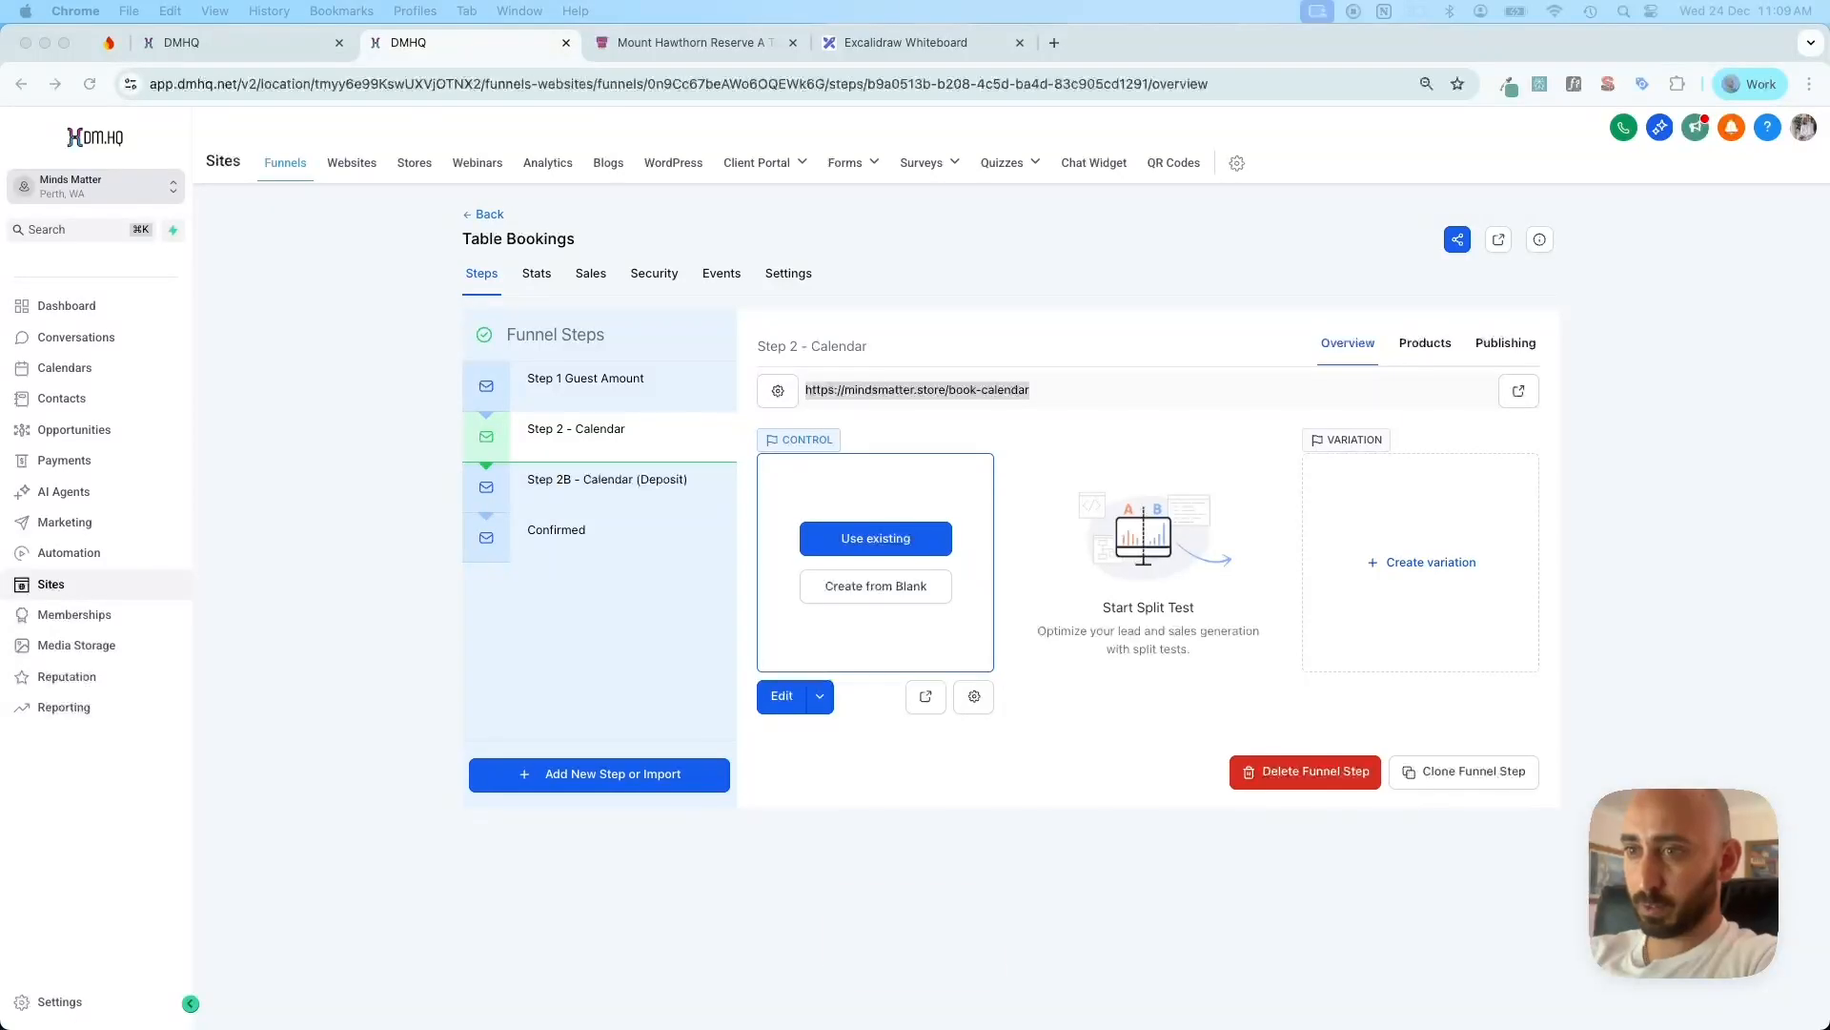
key(super+v)
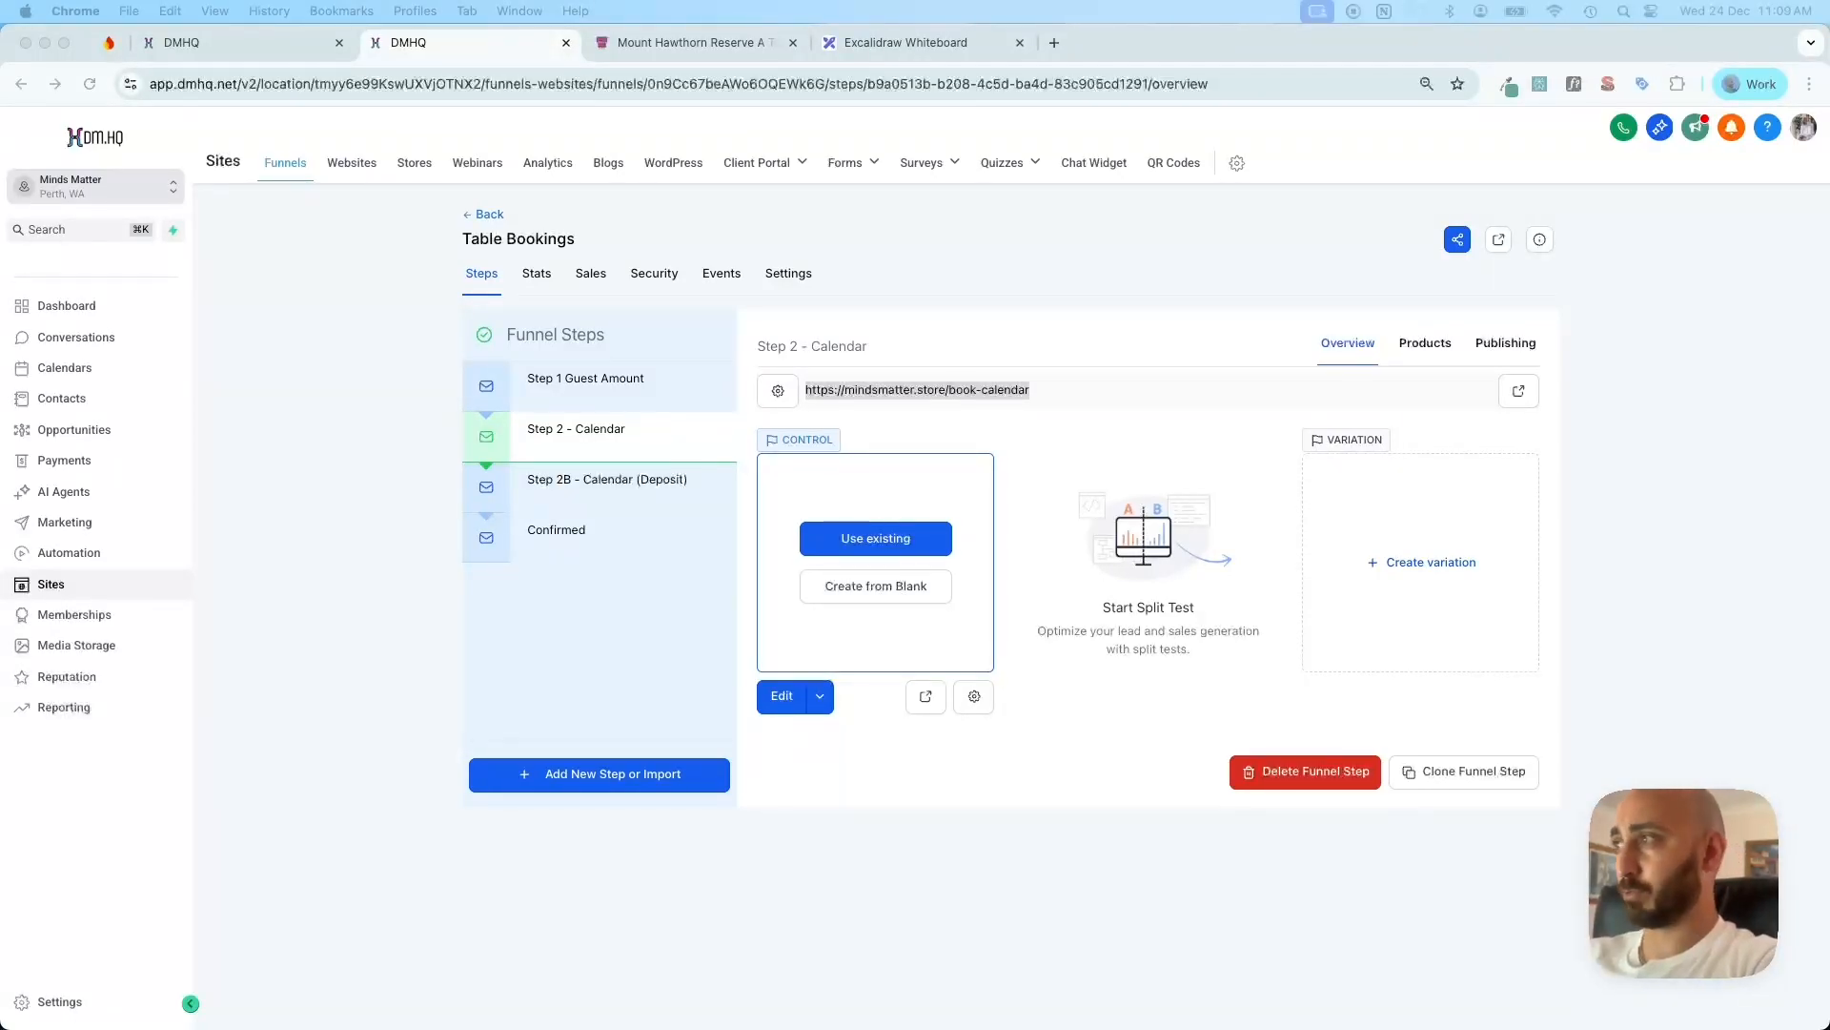
Copy the Step 2B - Calendar (Deposit) page URL into the note
click(553, 488)
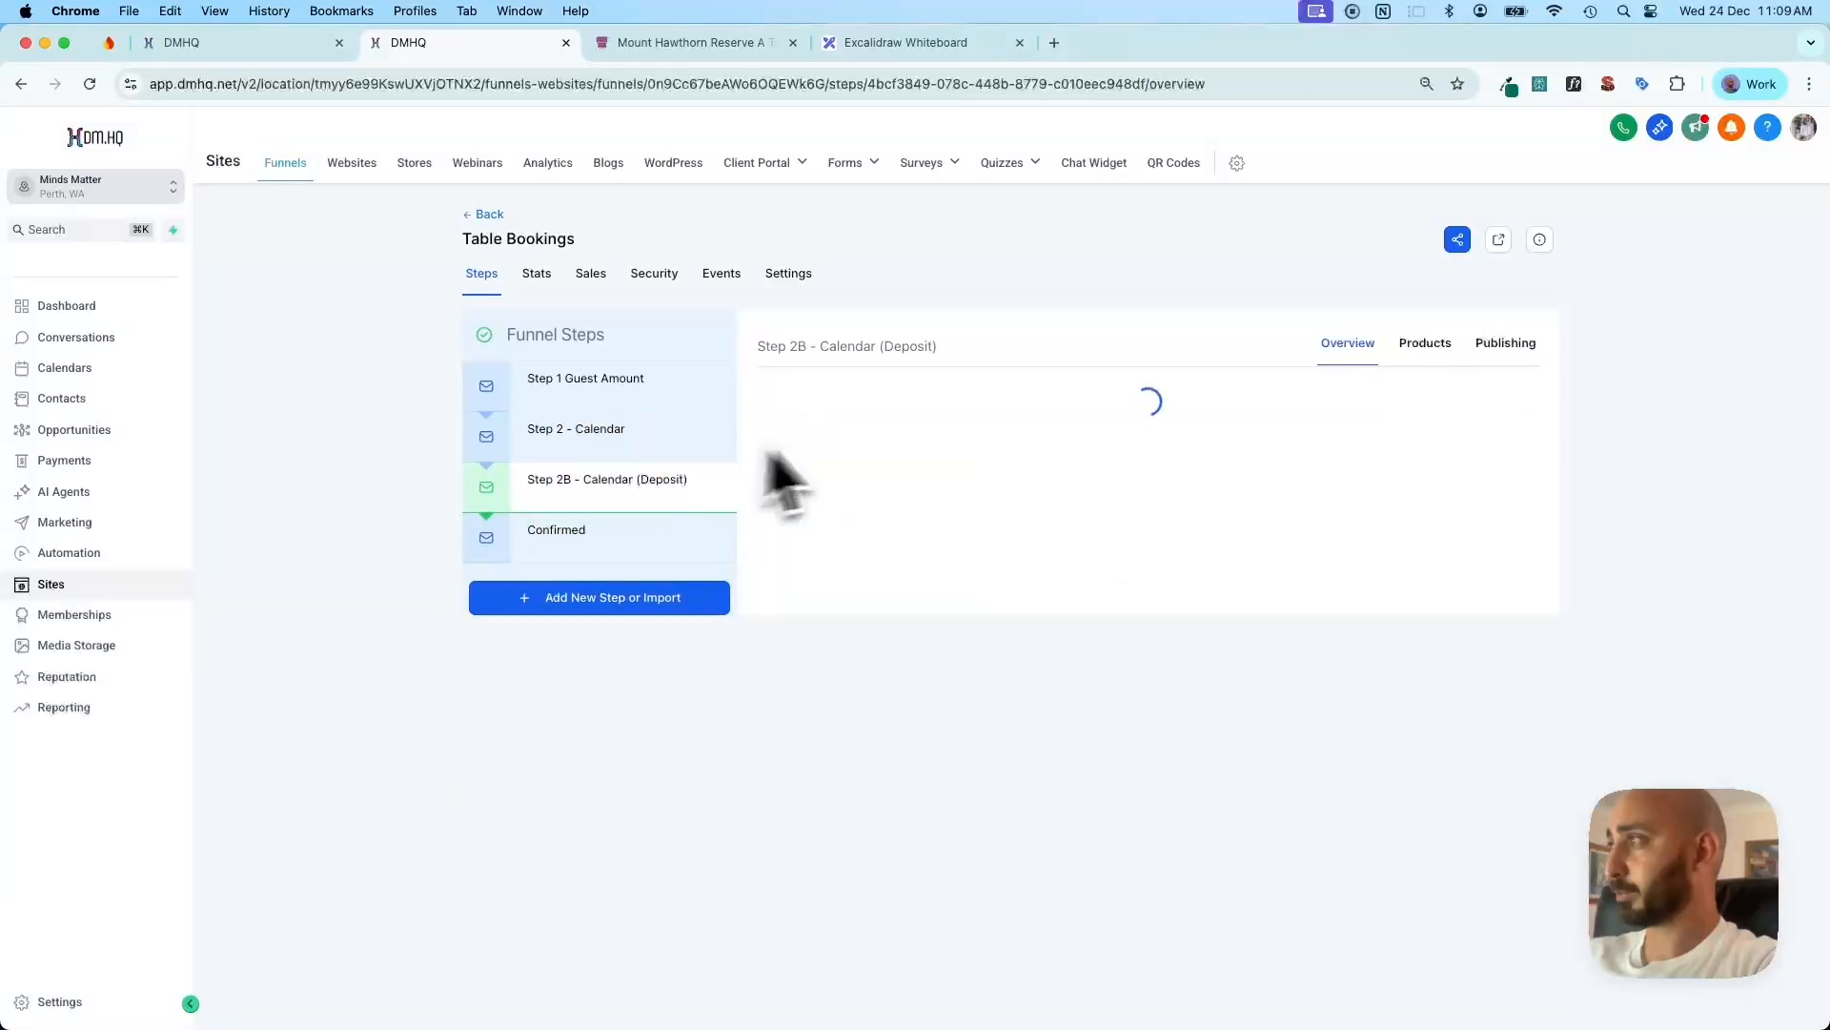
drag(1077, 390, 791, 392)
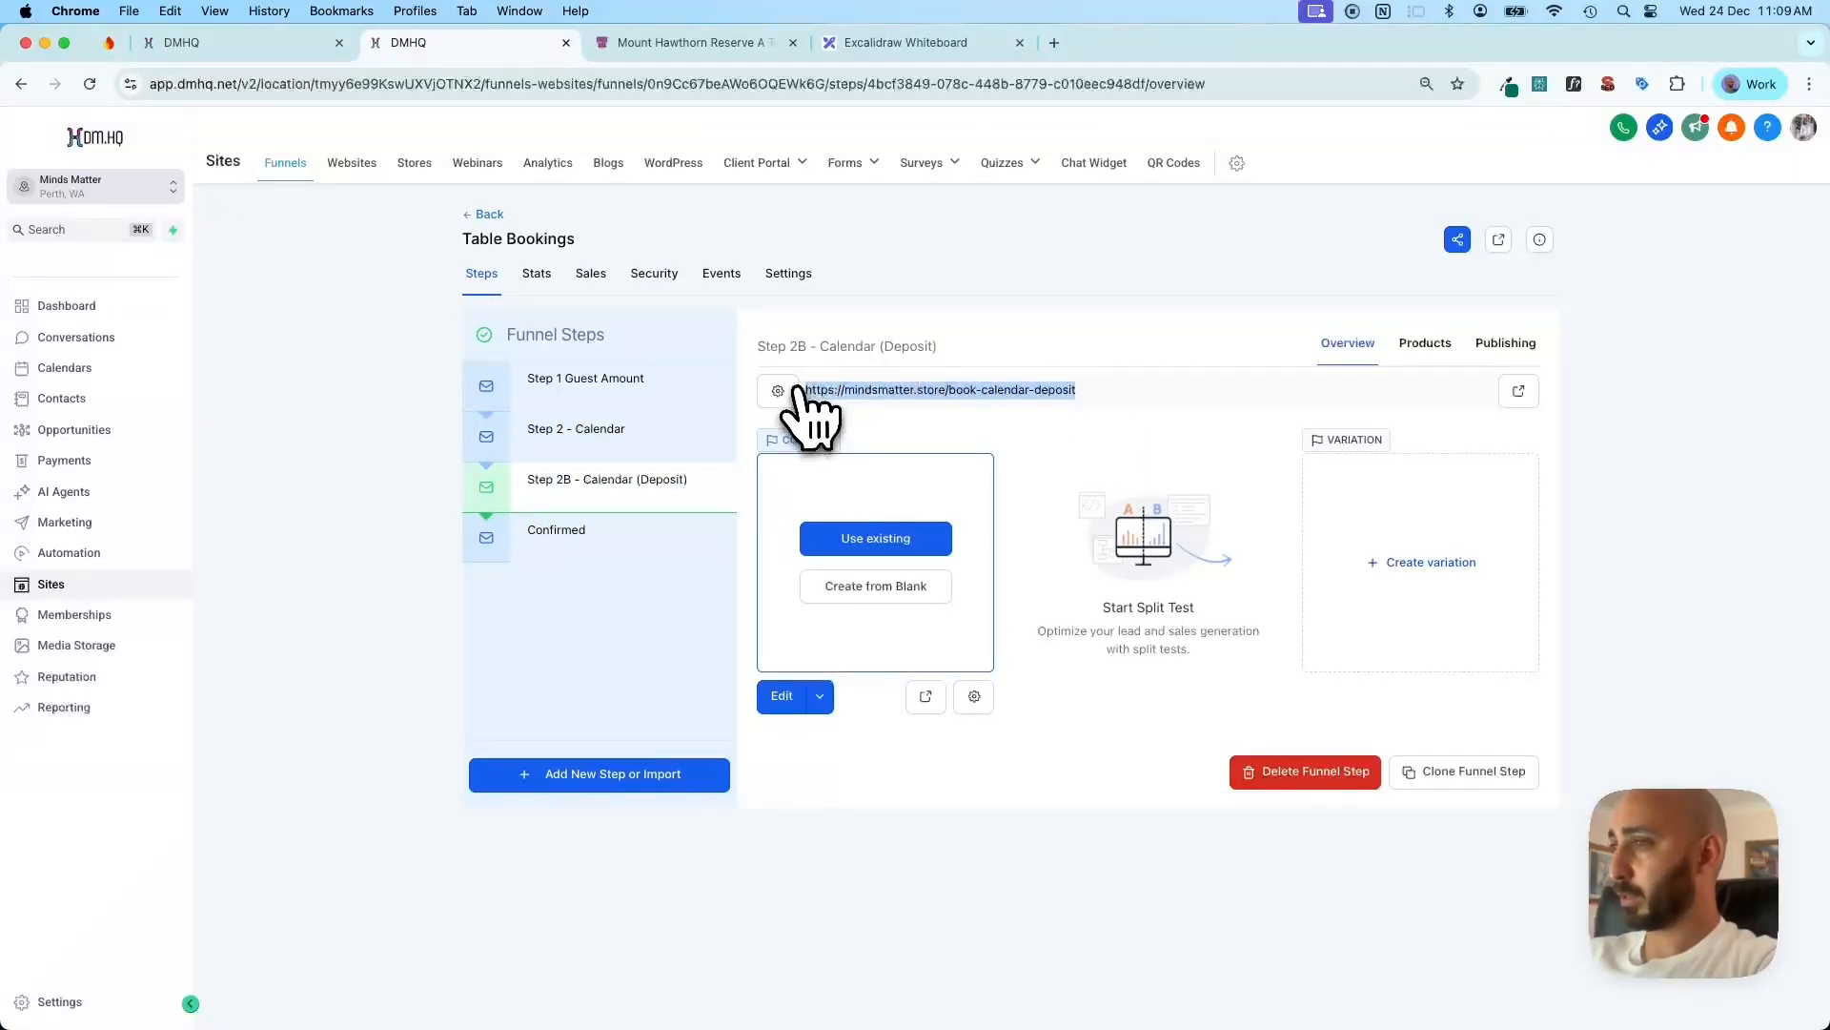
key(super+c)
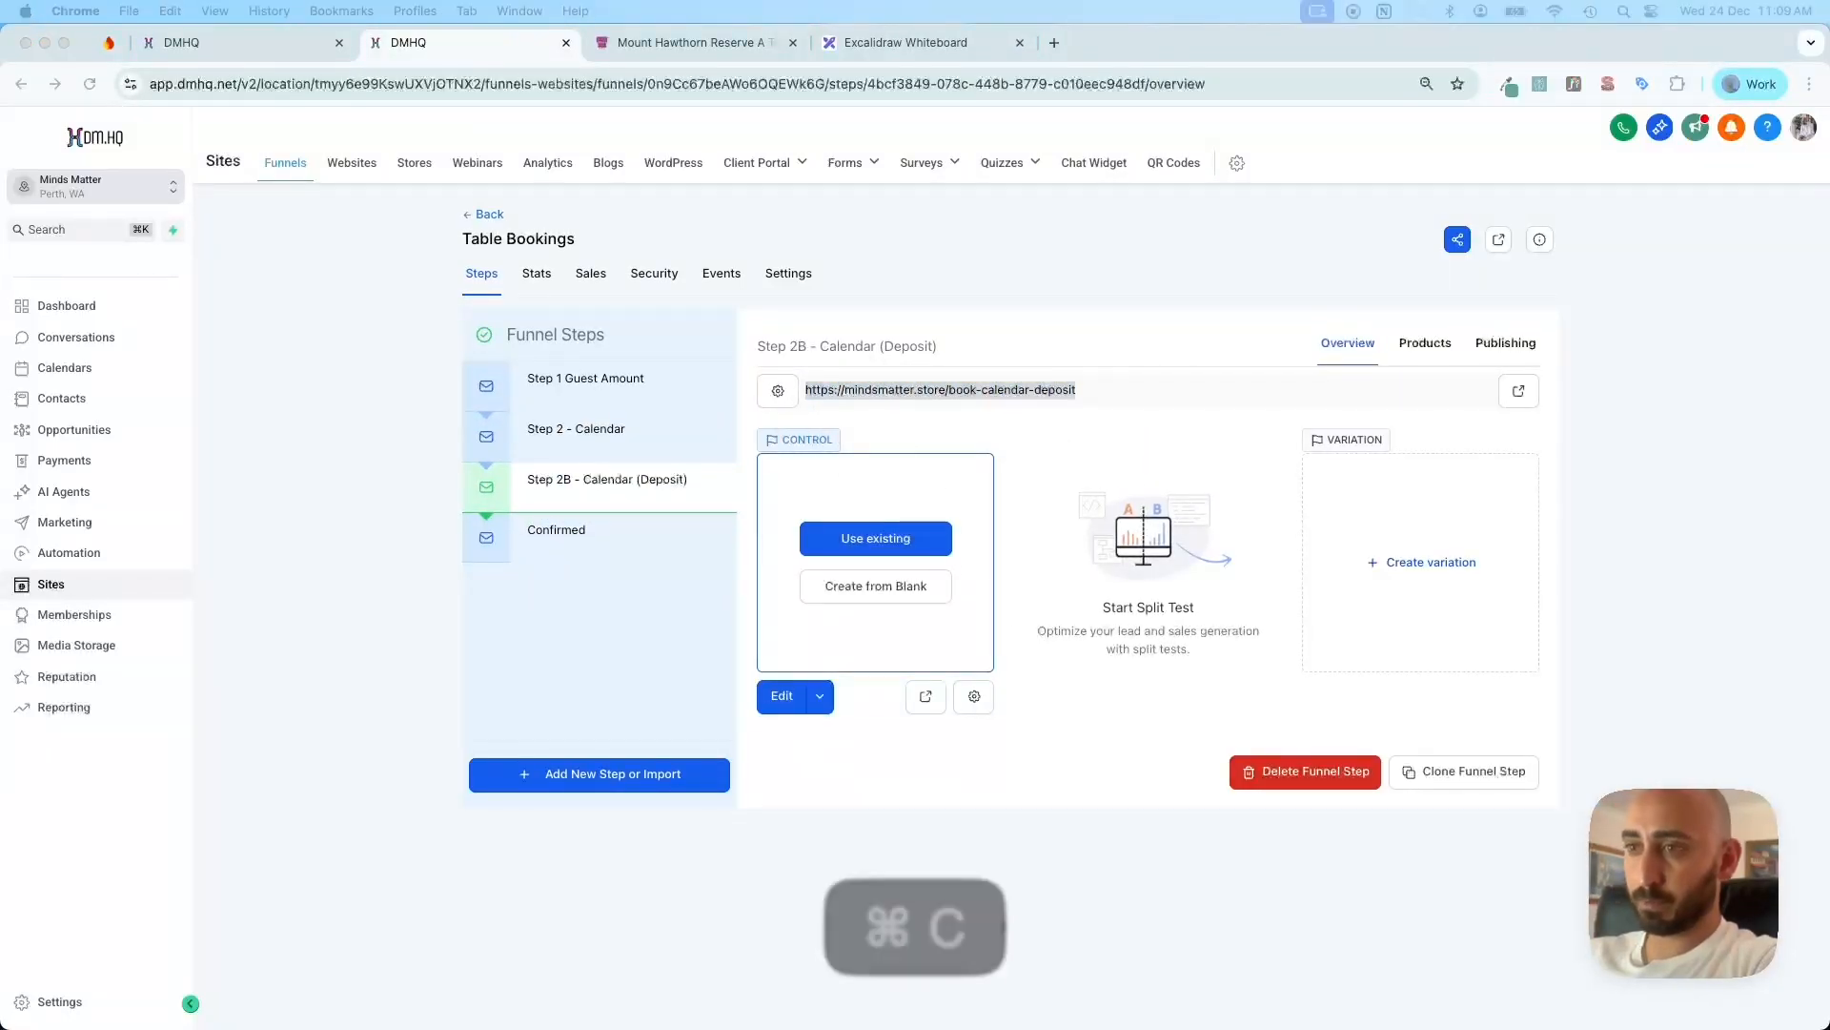
key(super+v)
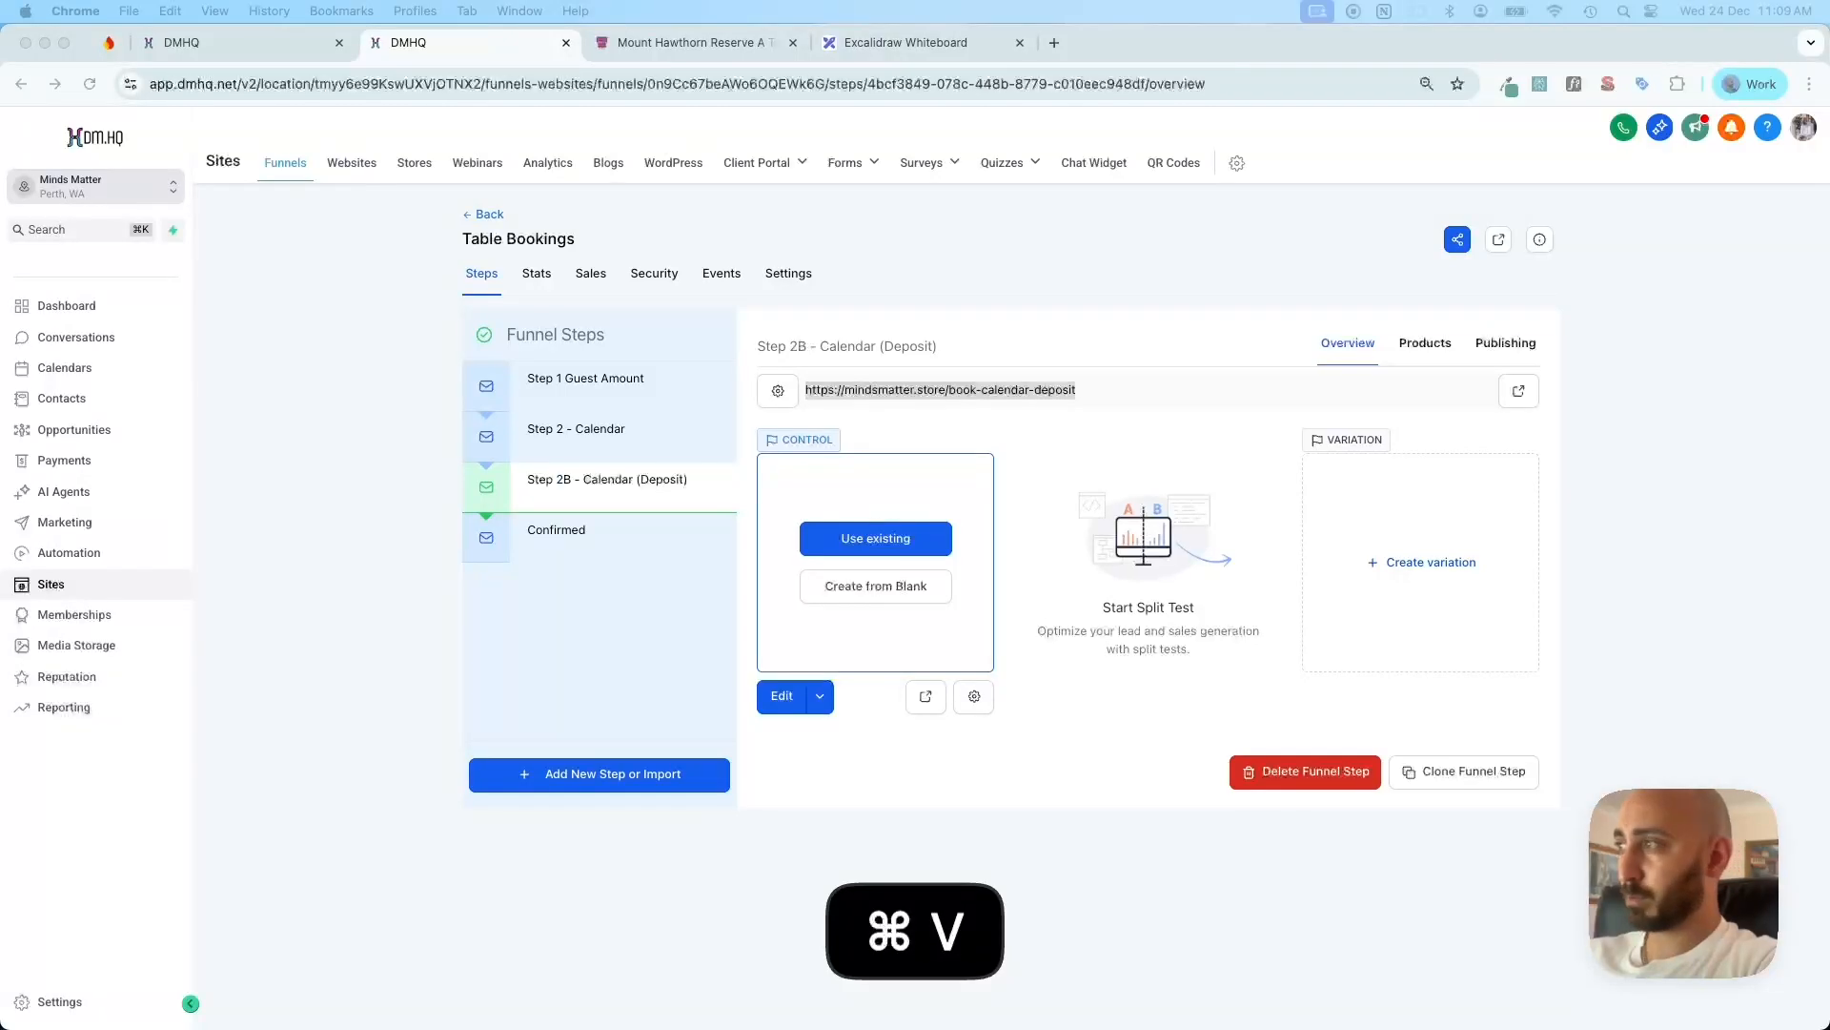
Copy the Confirmed page URL into the note
click(539, 536)
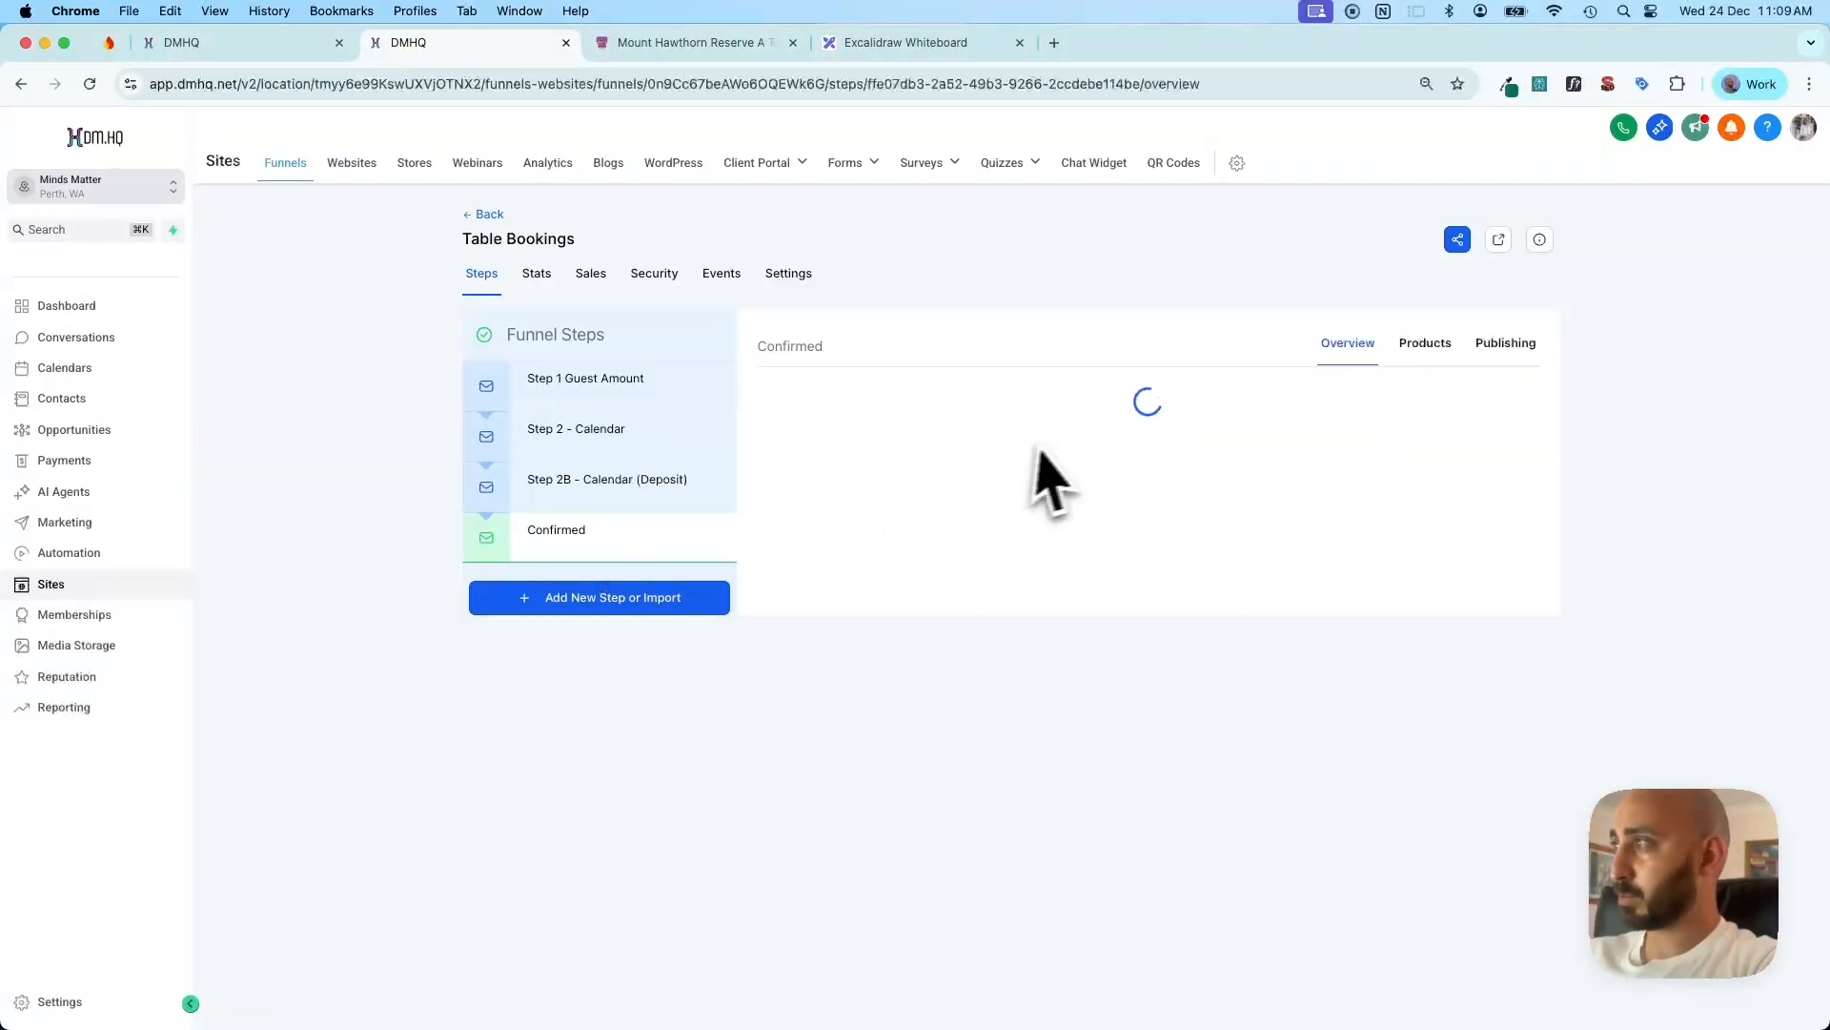
drag(1087, 393, 806, 391)
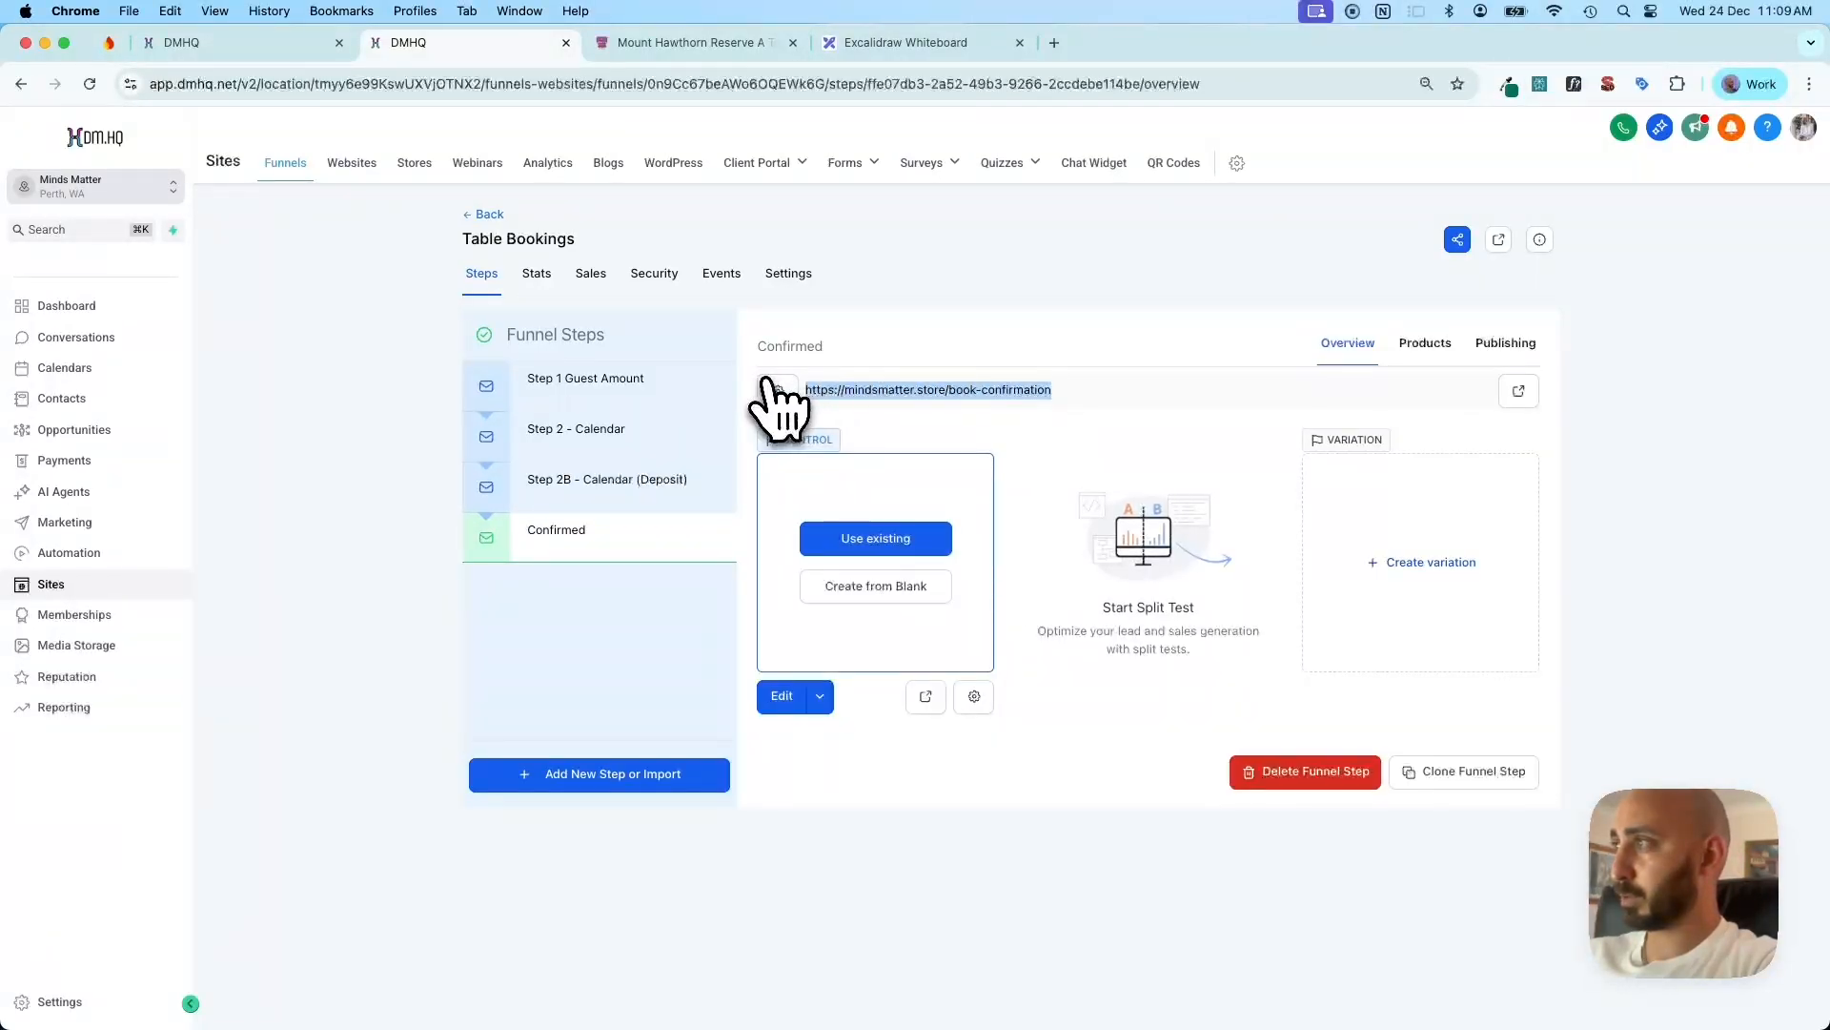
key(super+c)
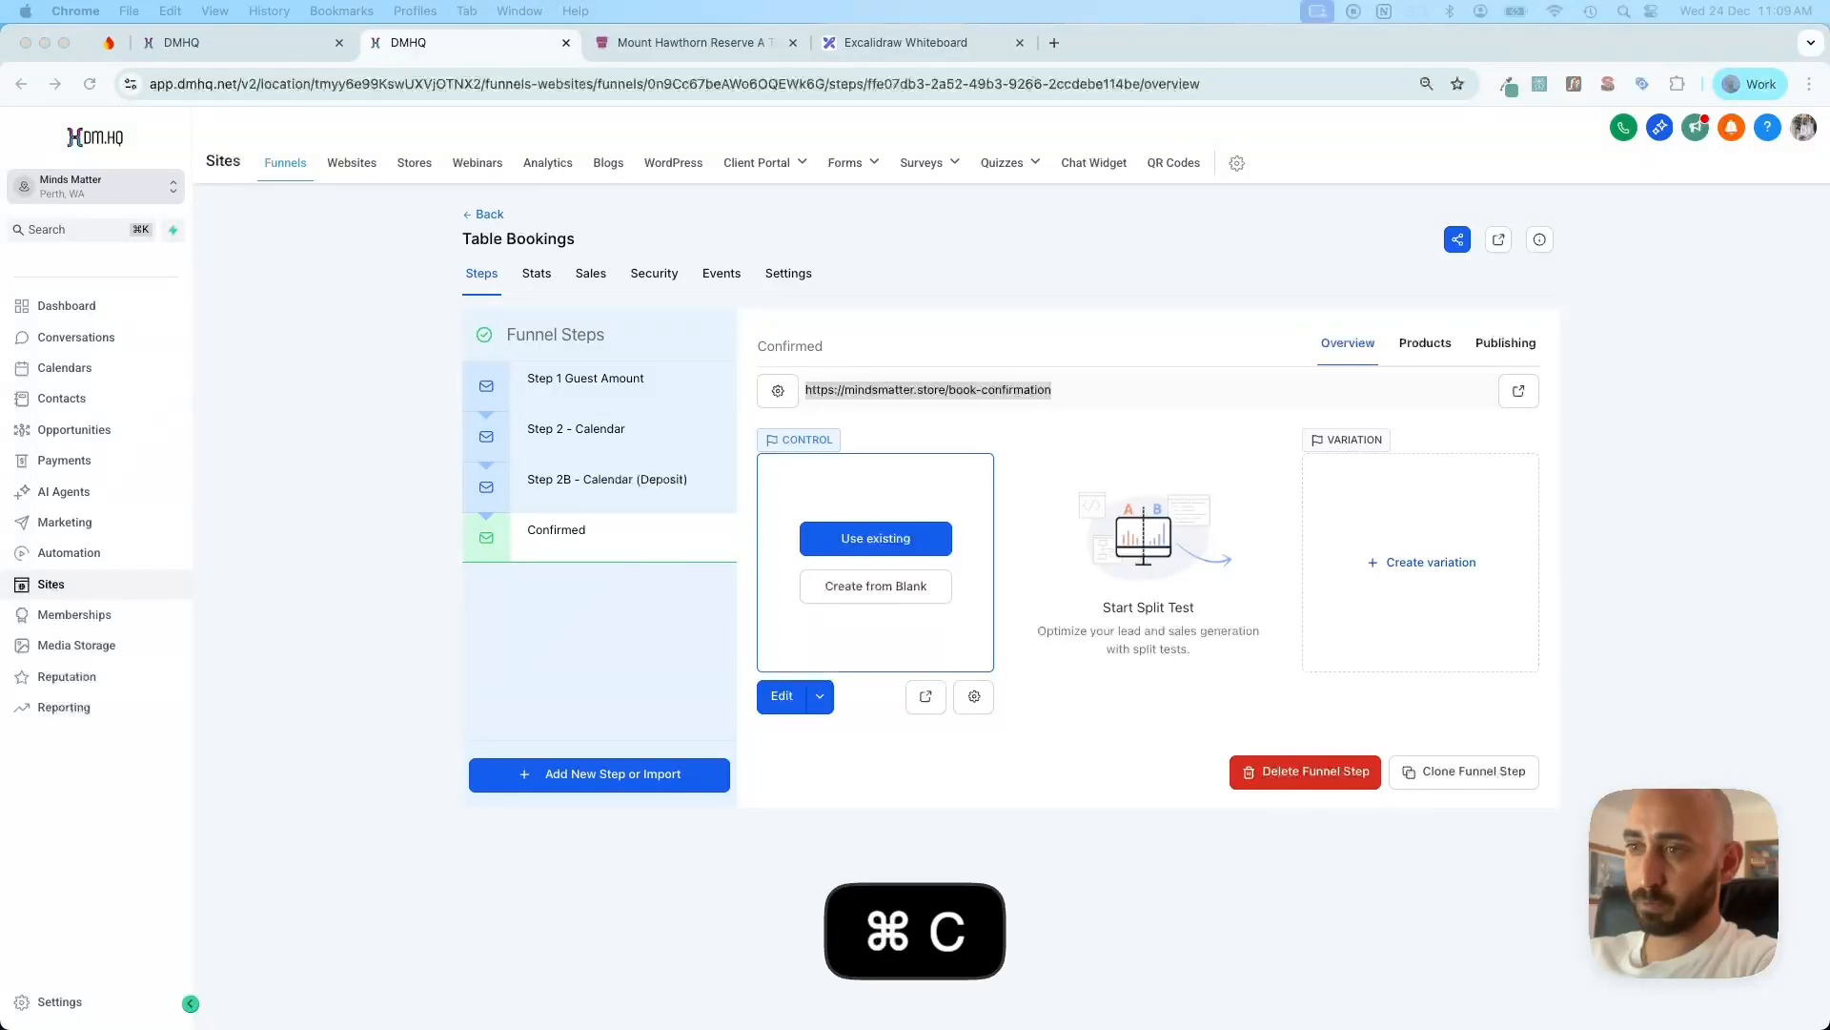
key(super+v)
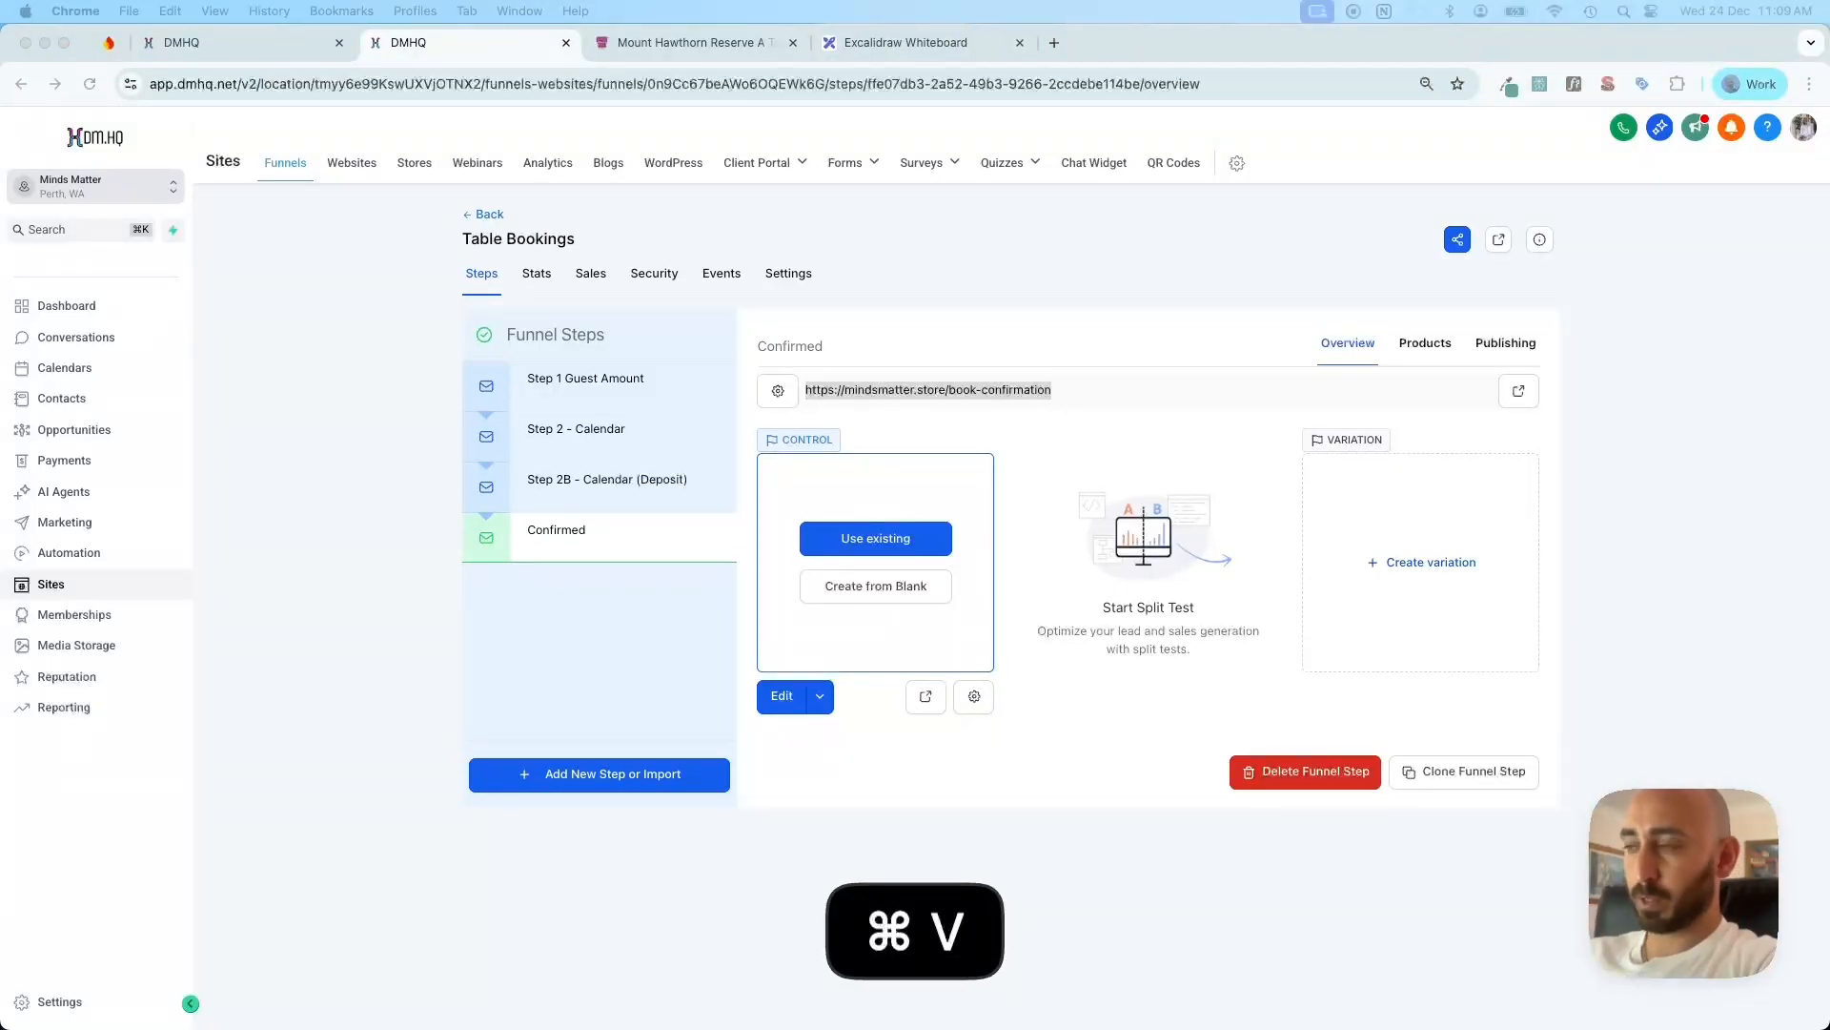
Create the Step 1 Guest Amount page from blank and close the Mount Hawthorn Reserve browser tab
click(1040, 915)
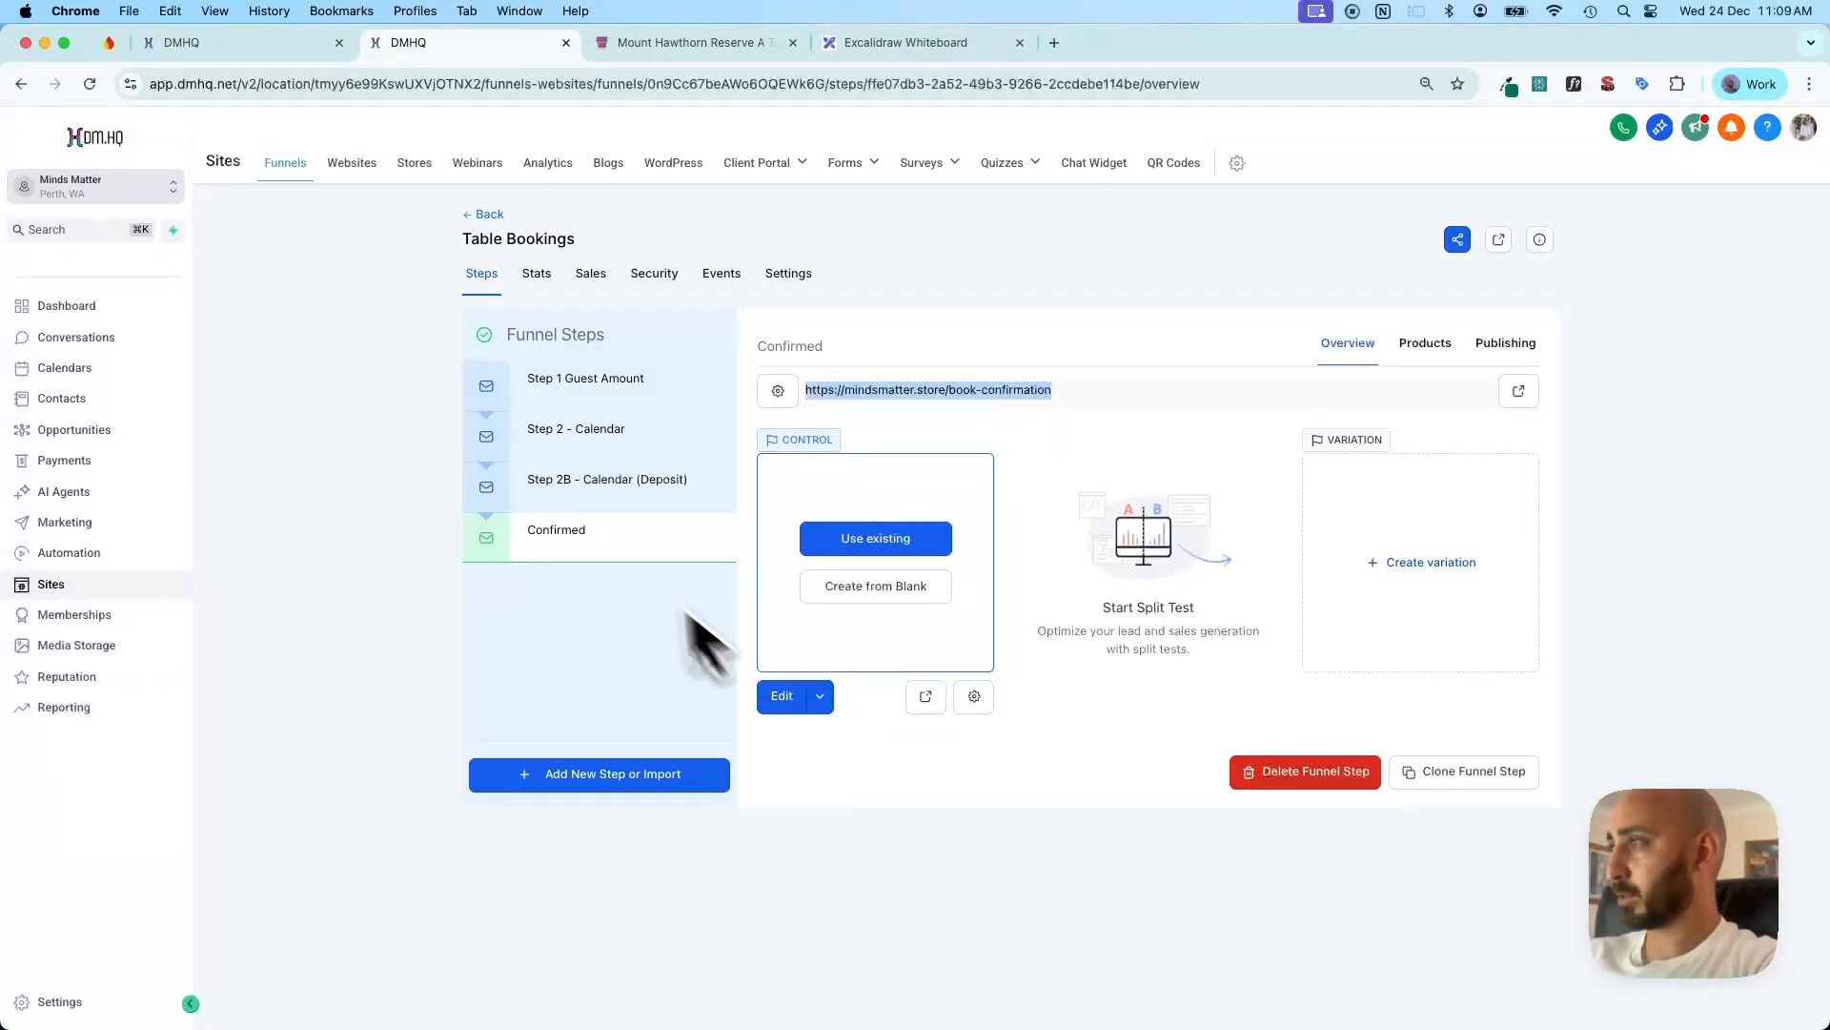
click(625, 536)
click(639, 400)
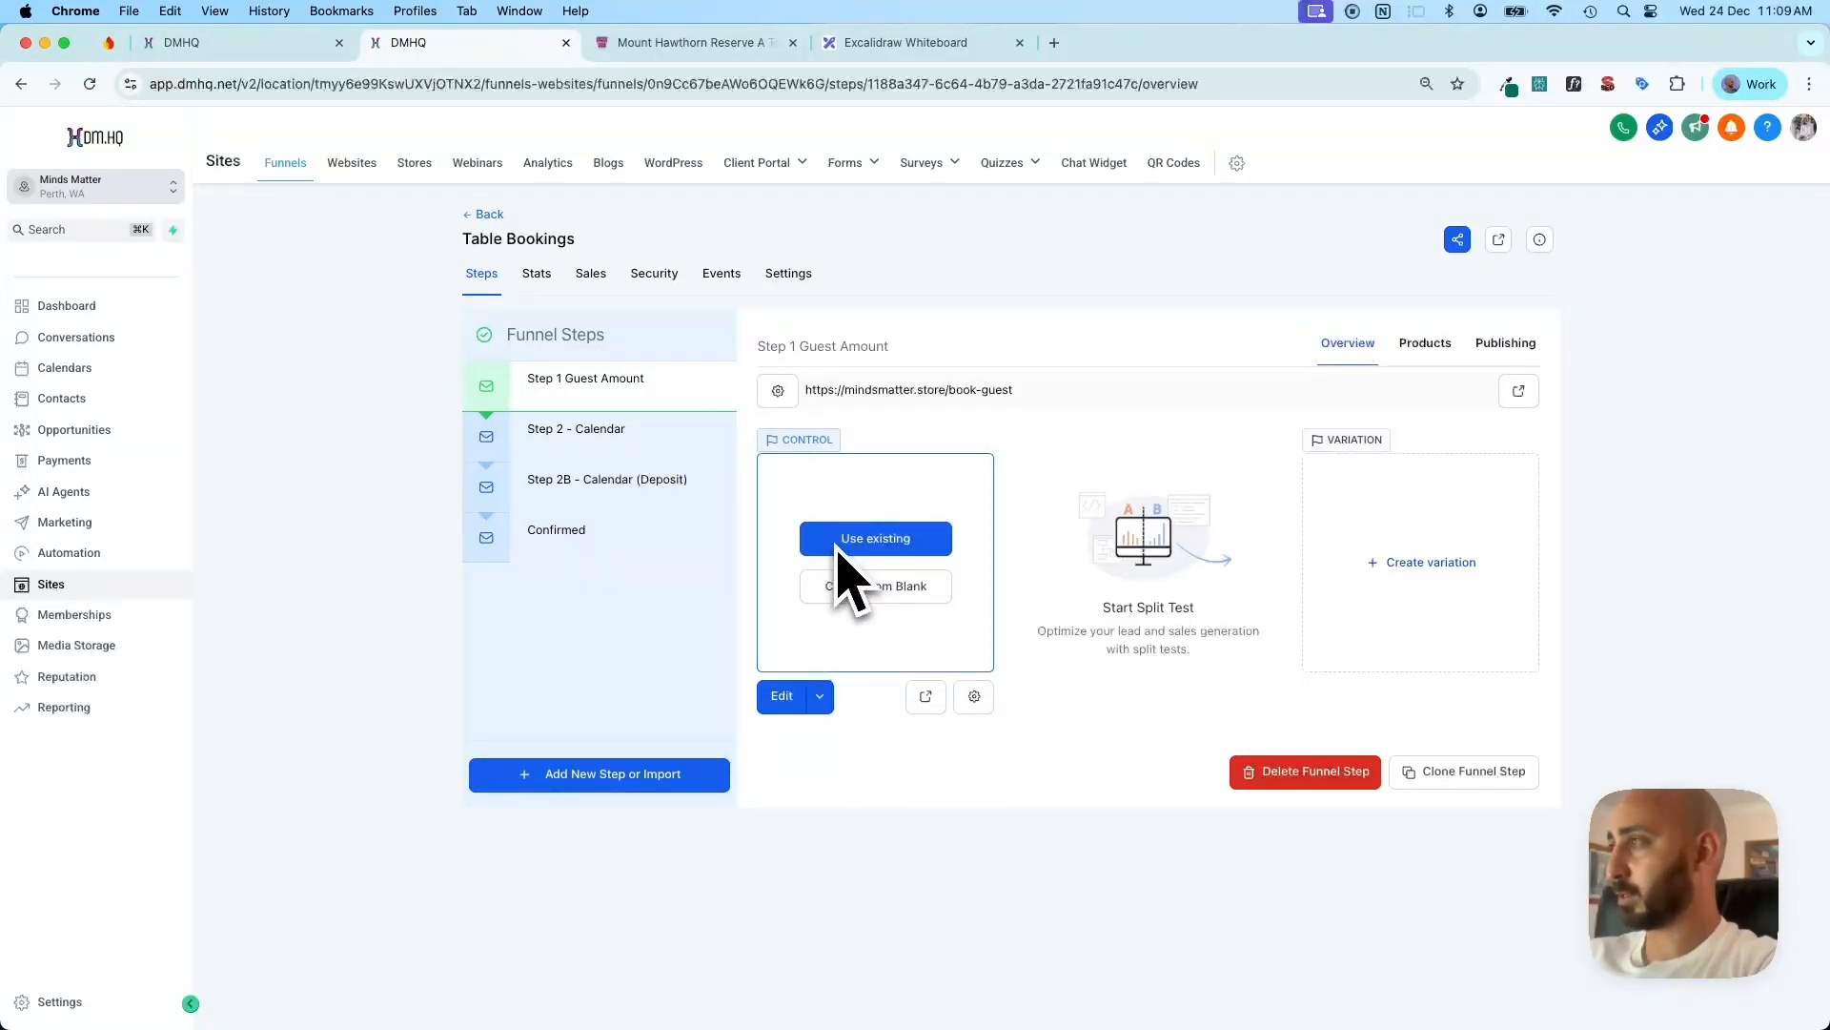
click(868, 586)
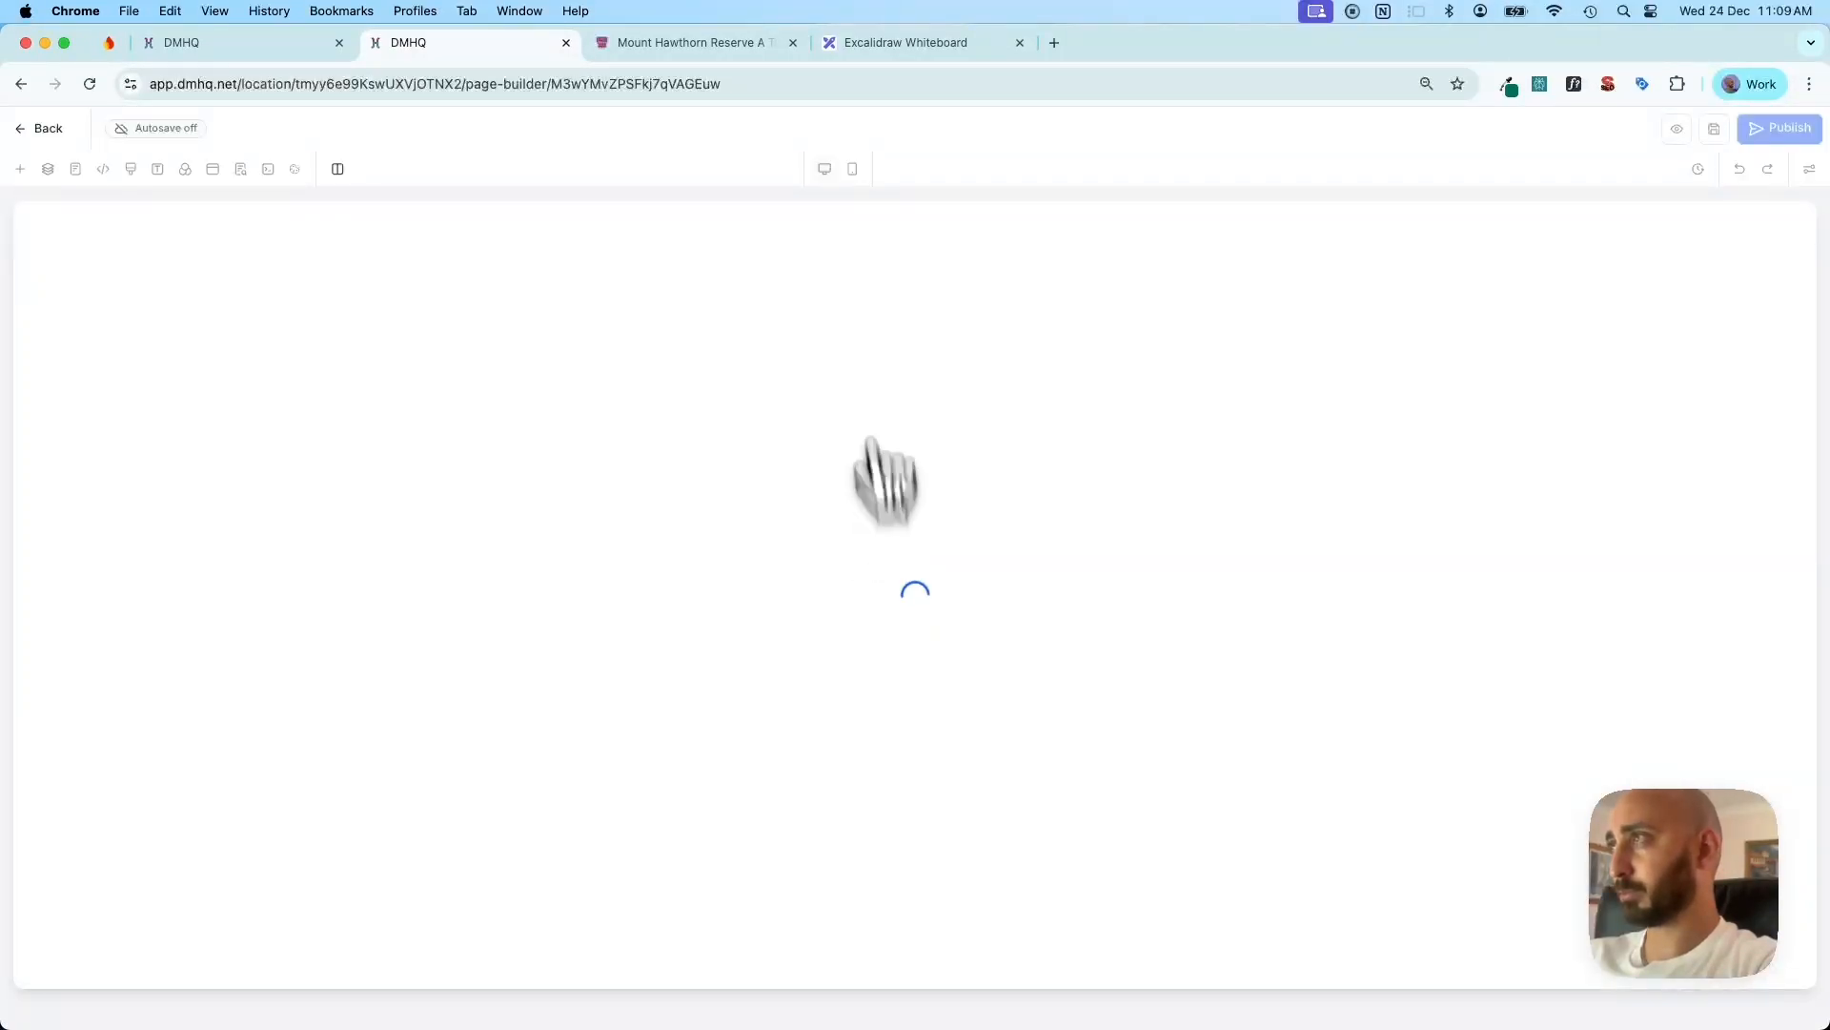
click(793, 42)
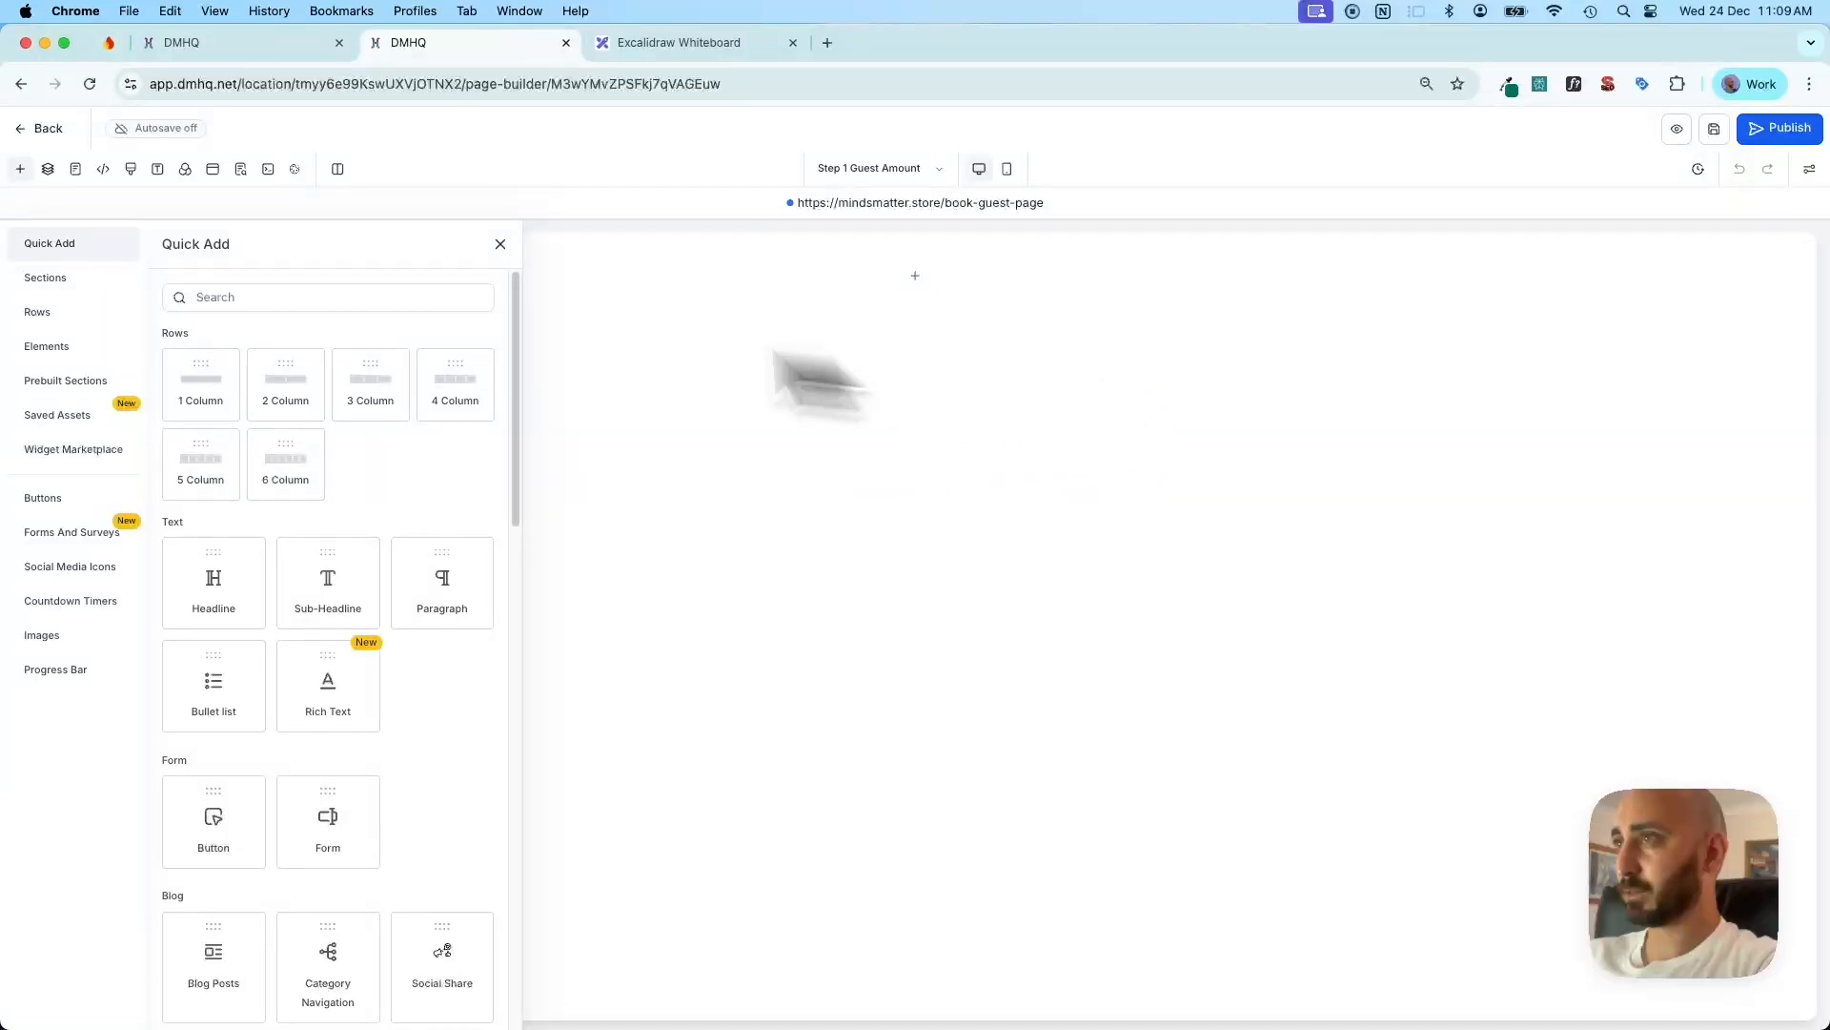
Insert the saved "Nav" section template at the start of the blank Step 1 Guest Amount page
click(90, 417)
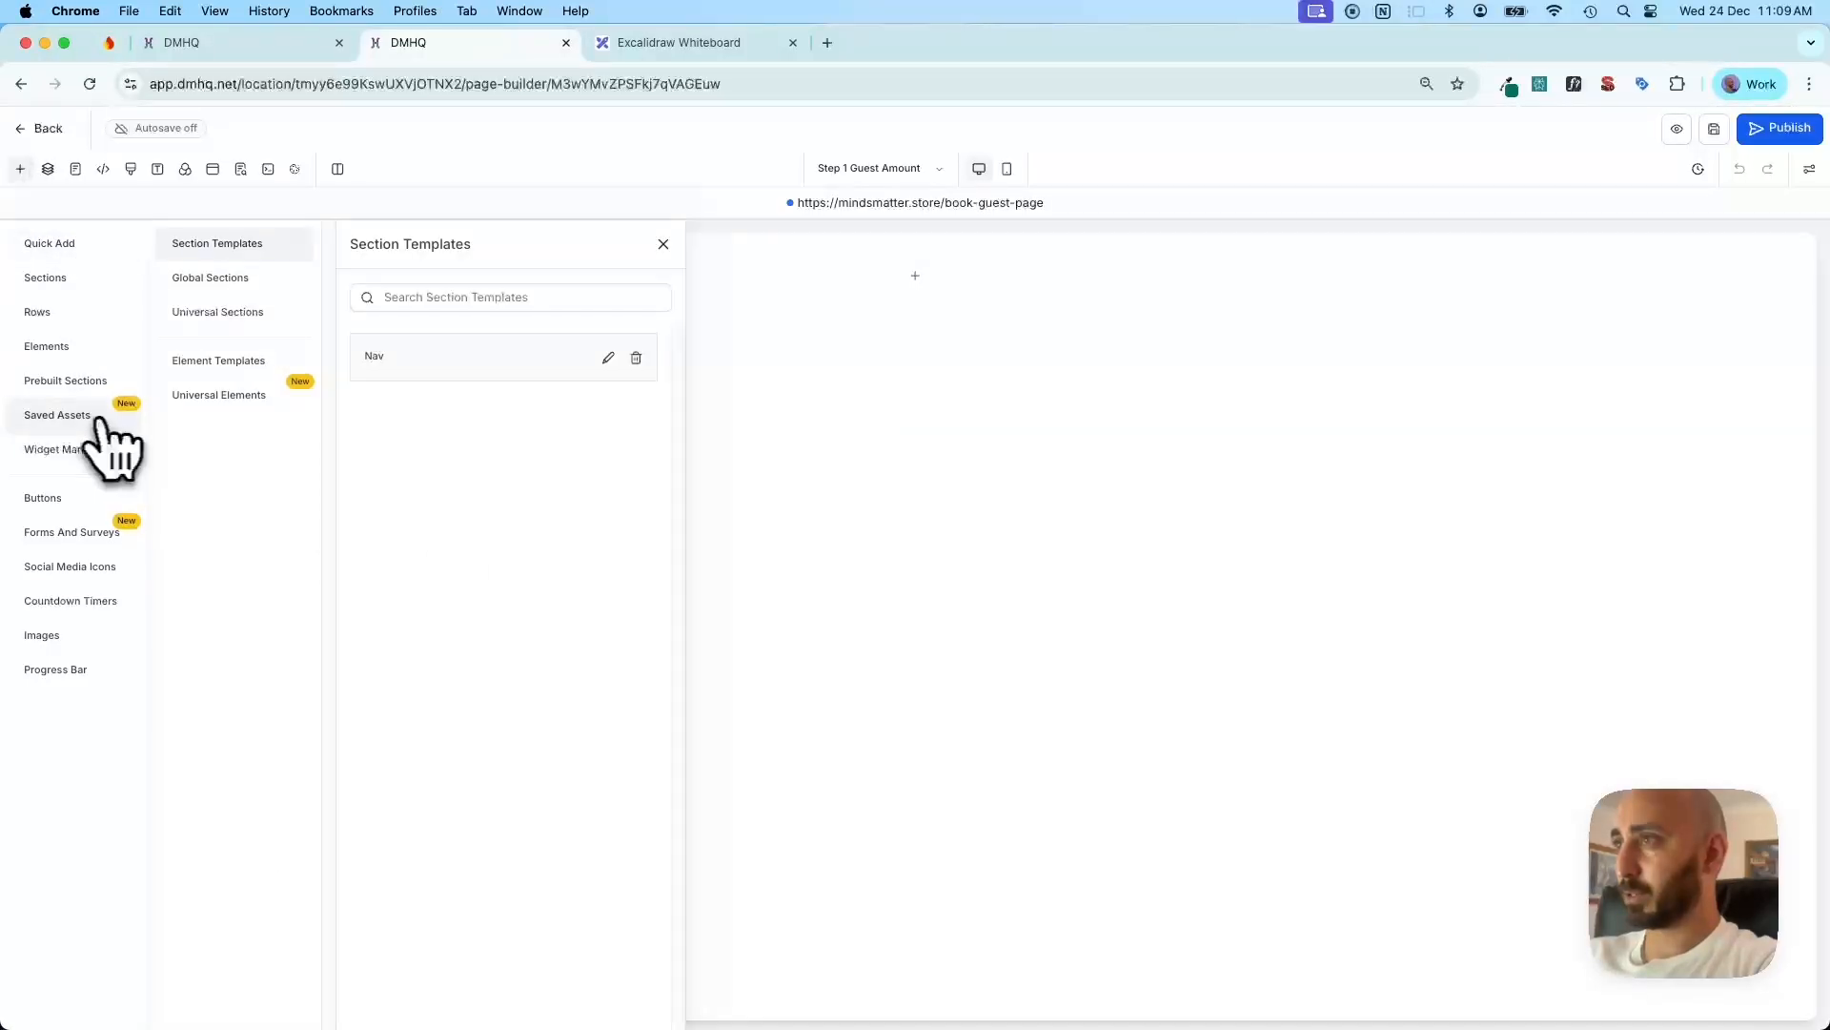
click(211, 367)
click(226, 246)
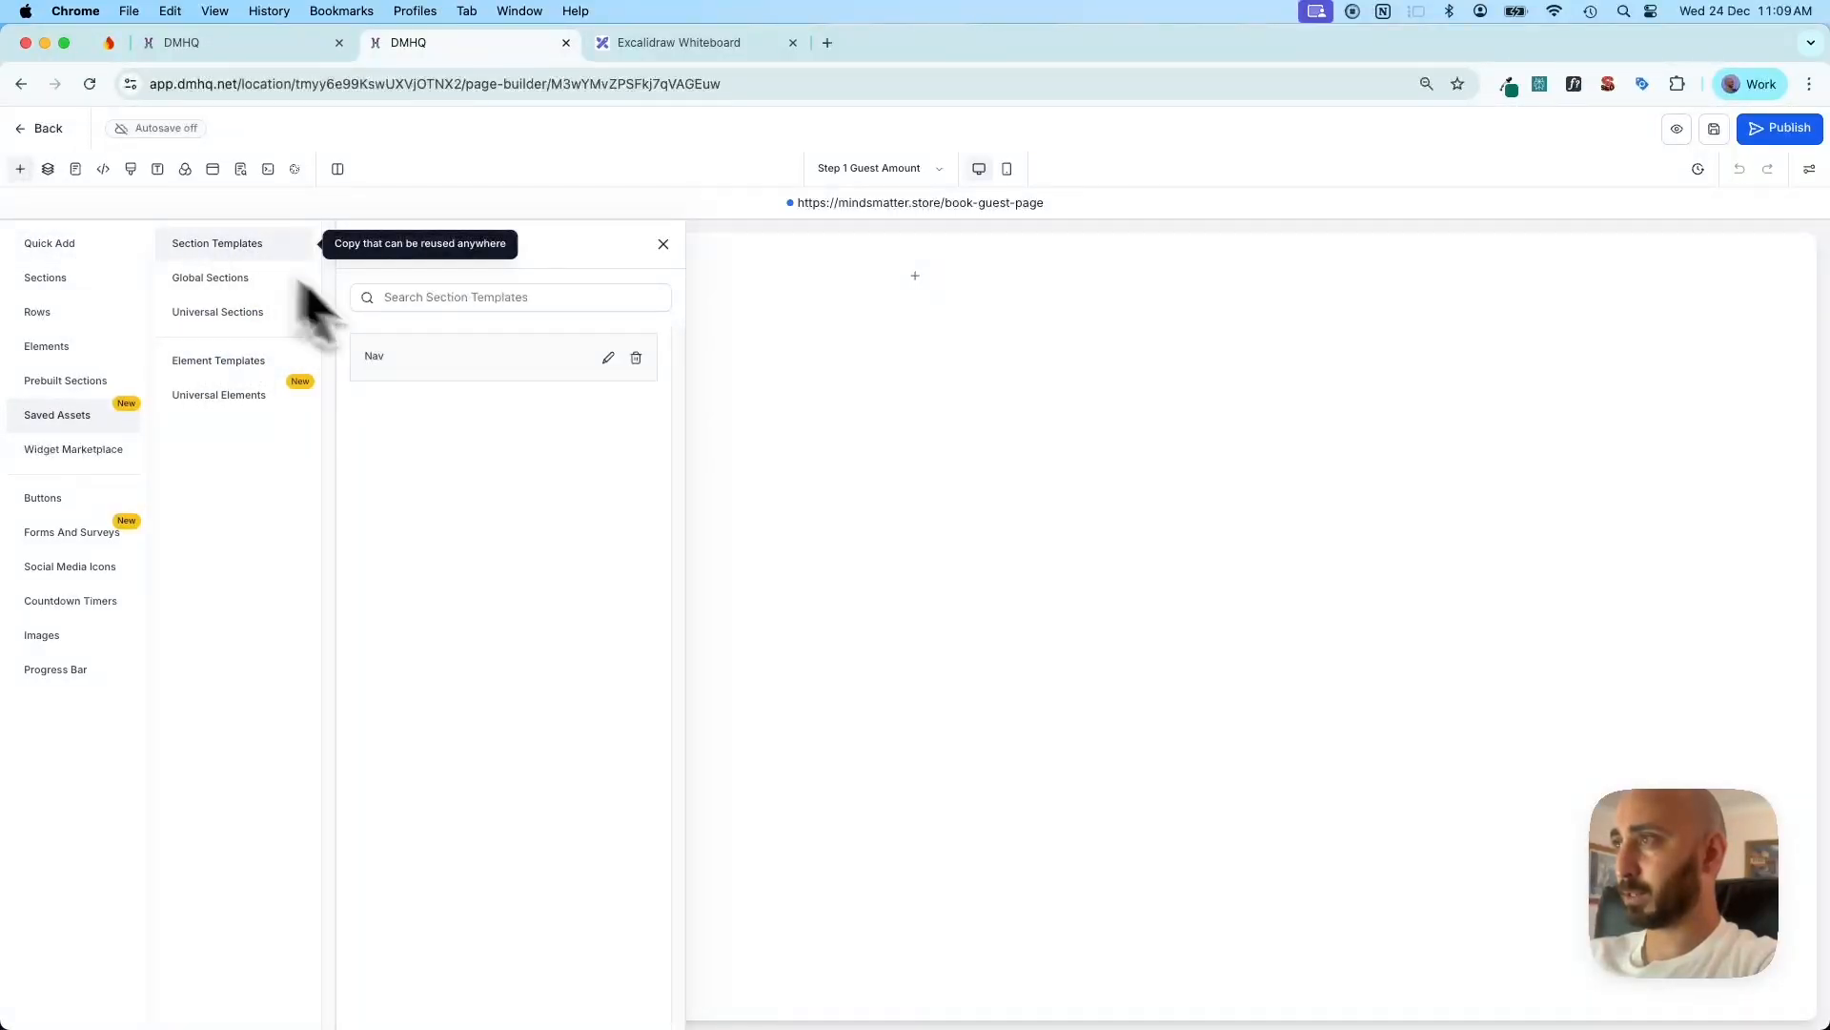
drag(533, 365, 907, 327)
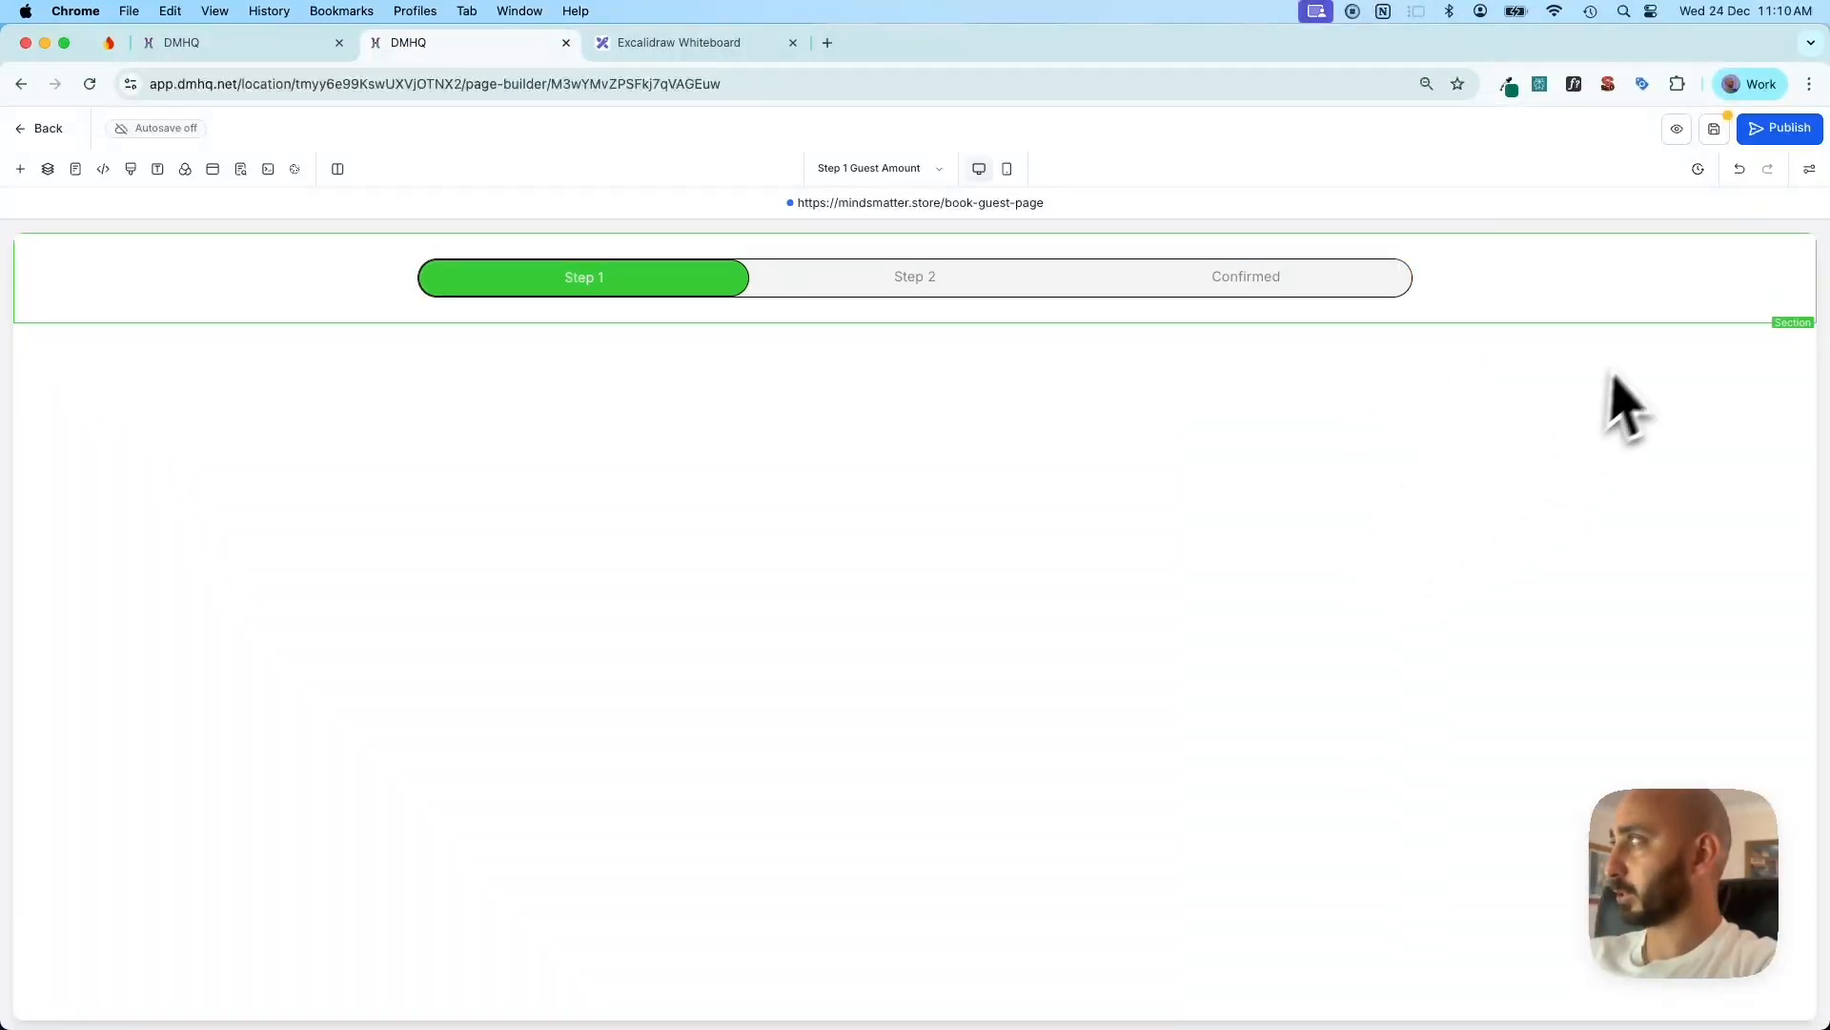
Add a one-column row below the step navigation section and place a Form element in it
click(915, 323)
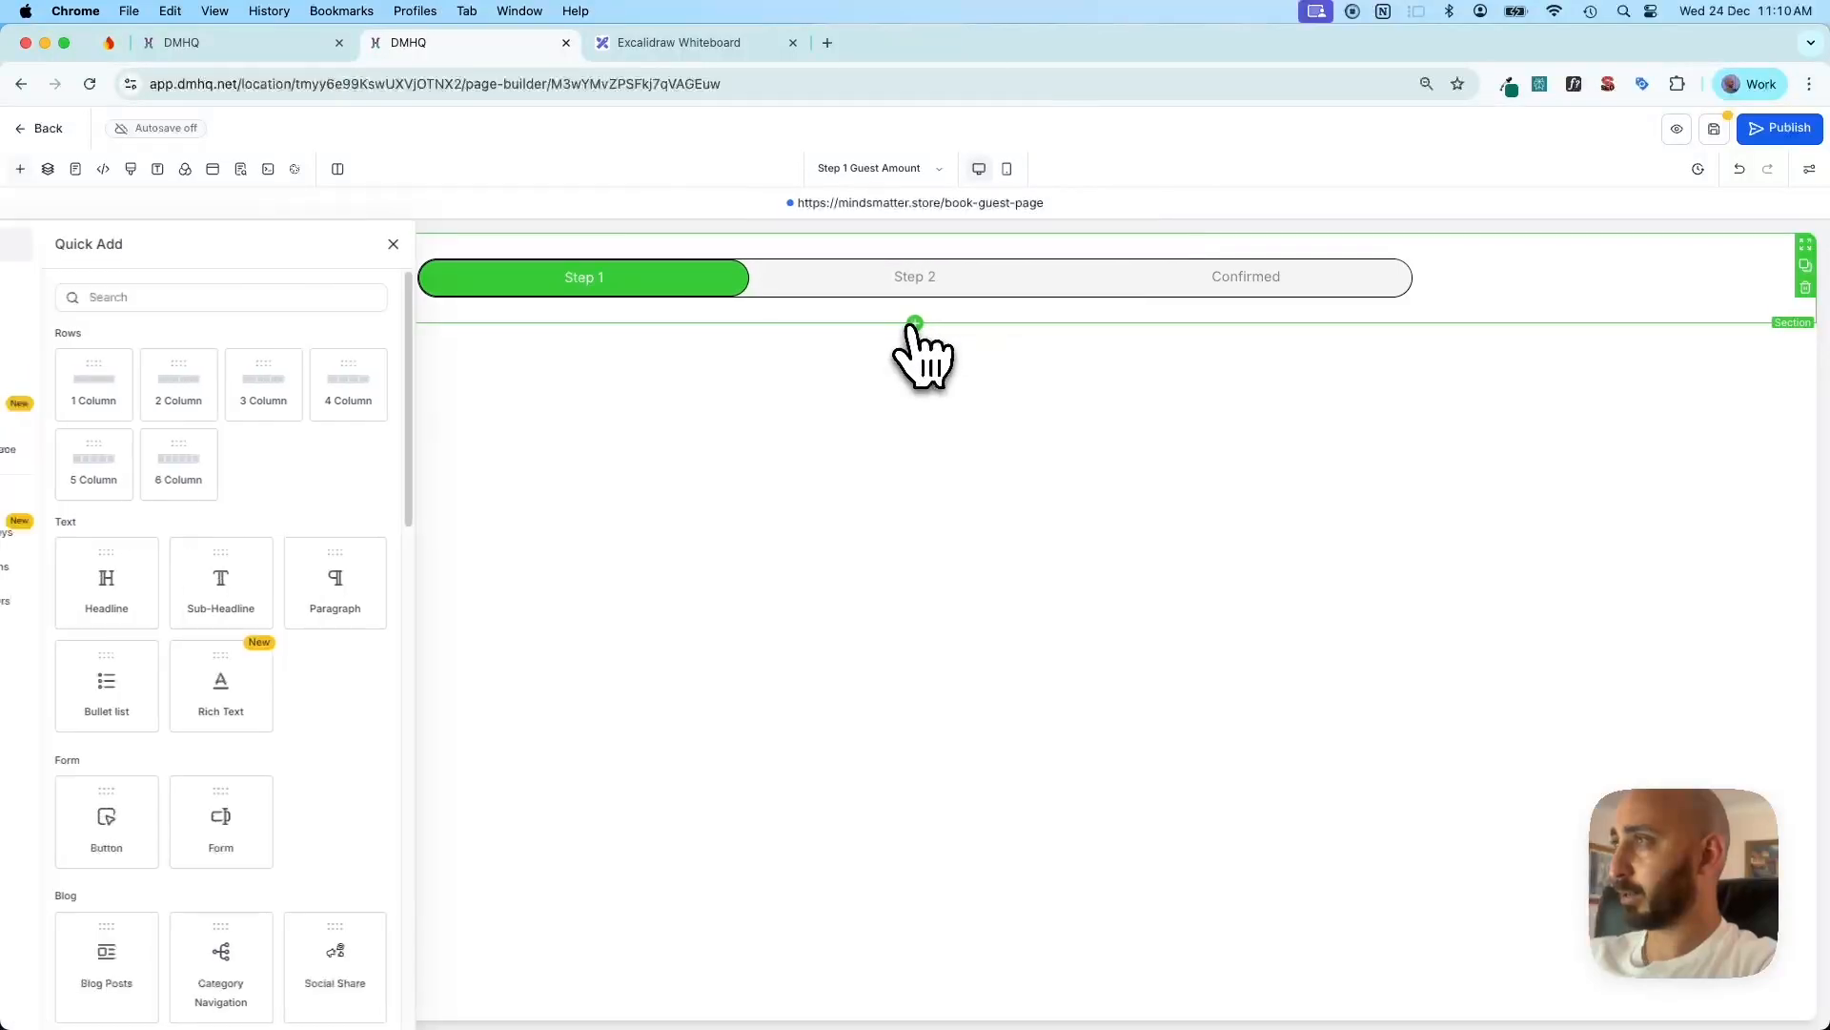
click(176, 381)
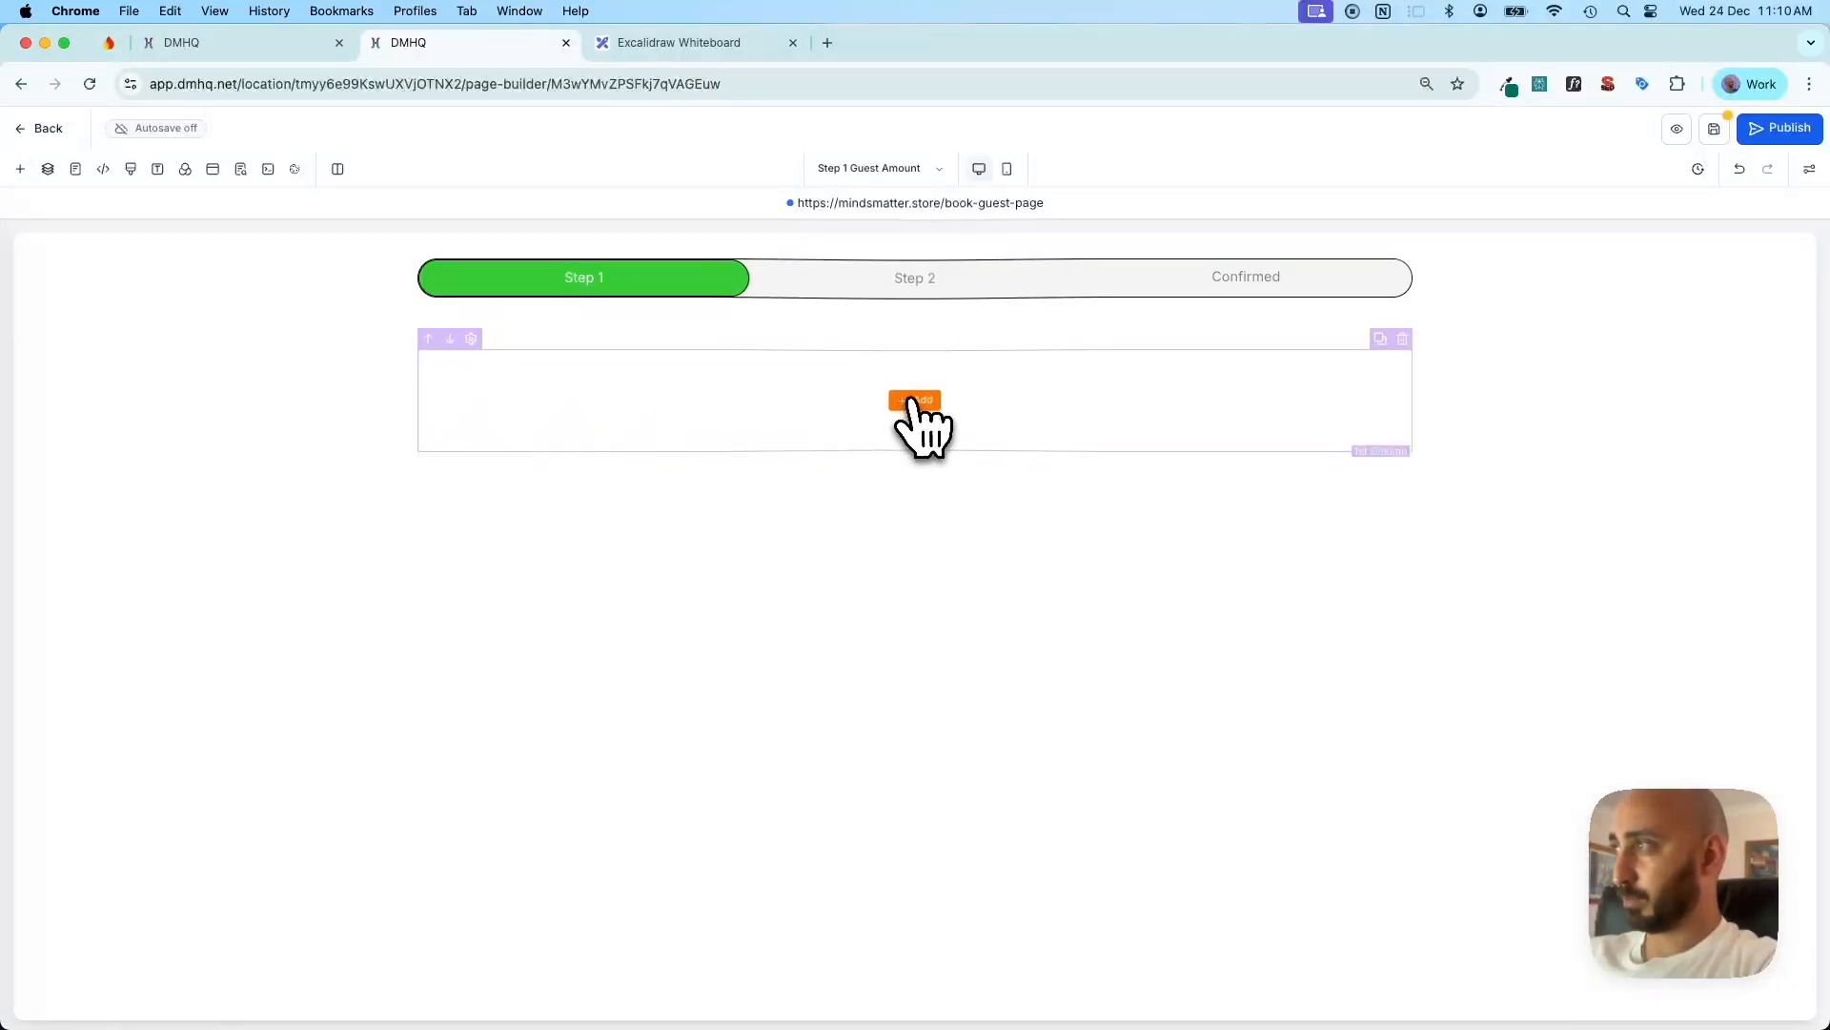
click(915, 400)
click(319, 298)
text(Form)
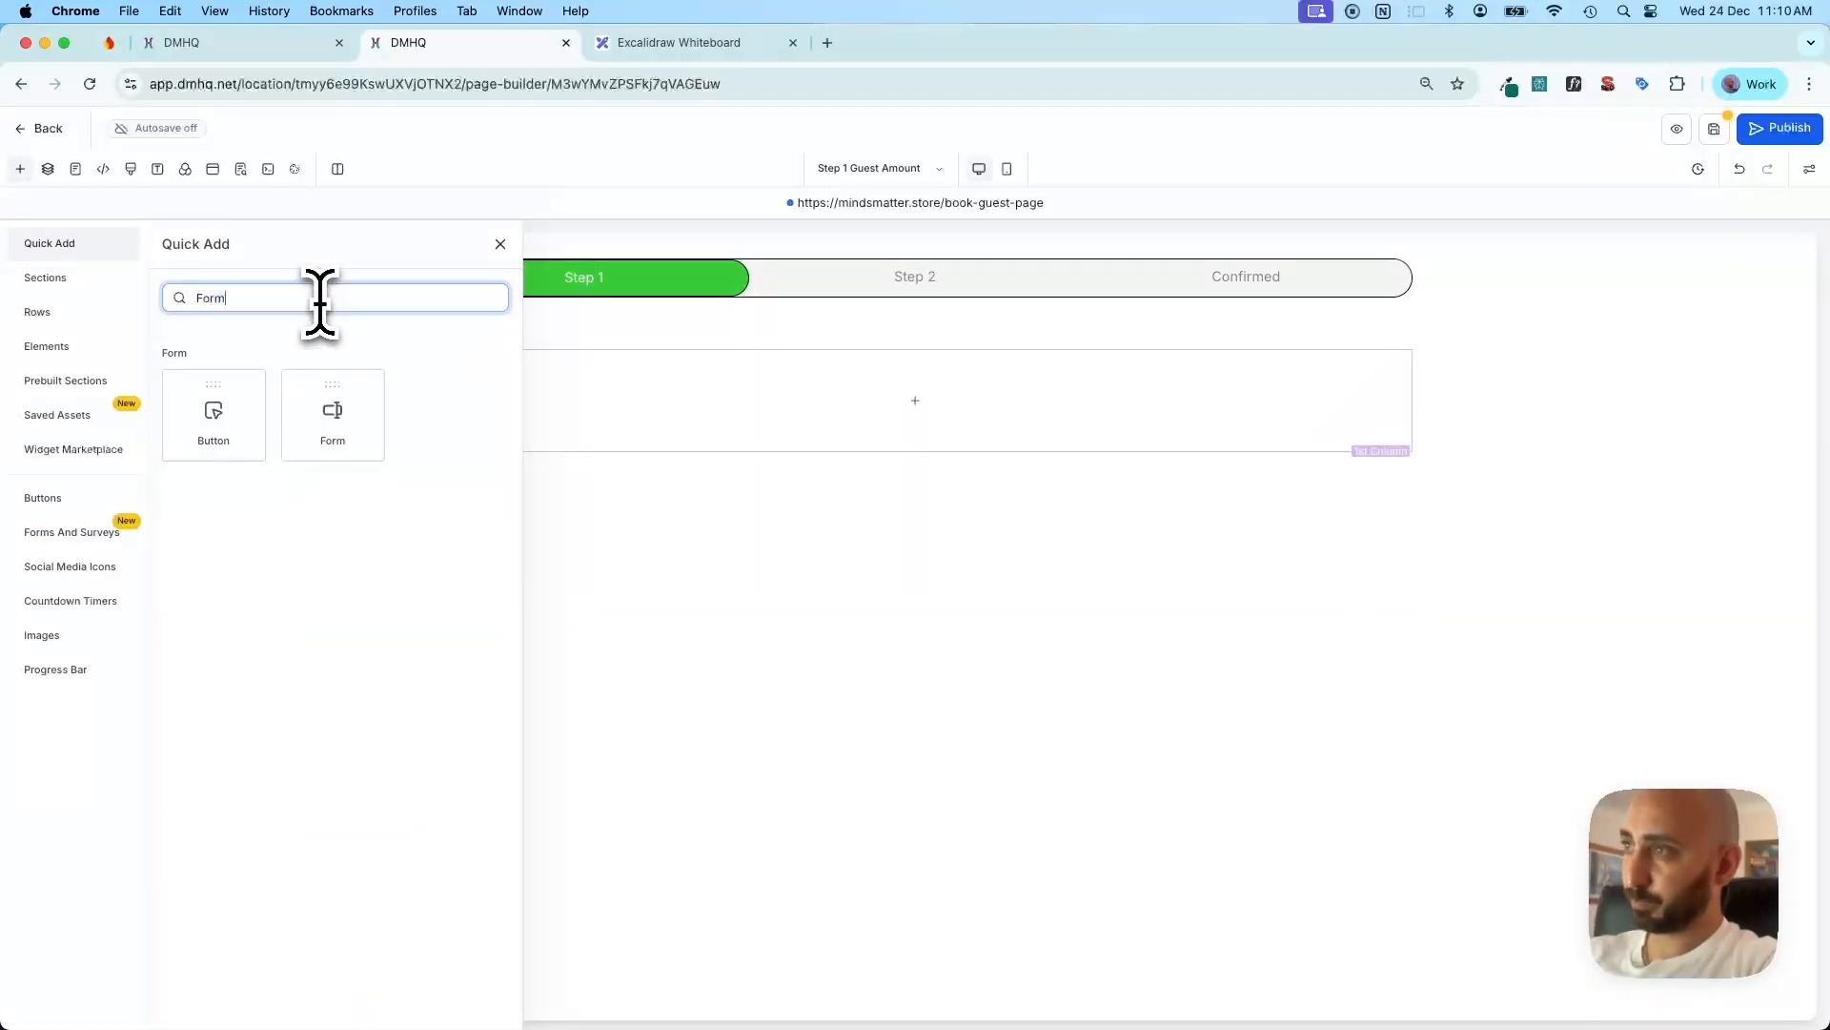
drag(332, 412, 339, 441)
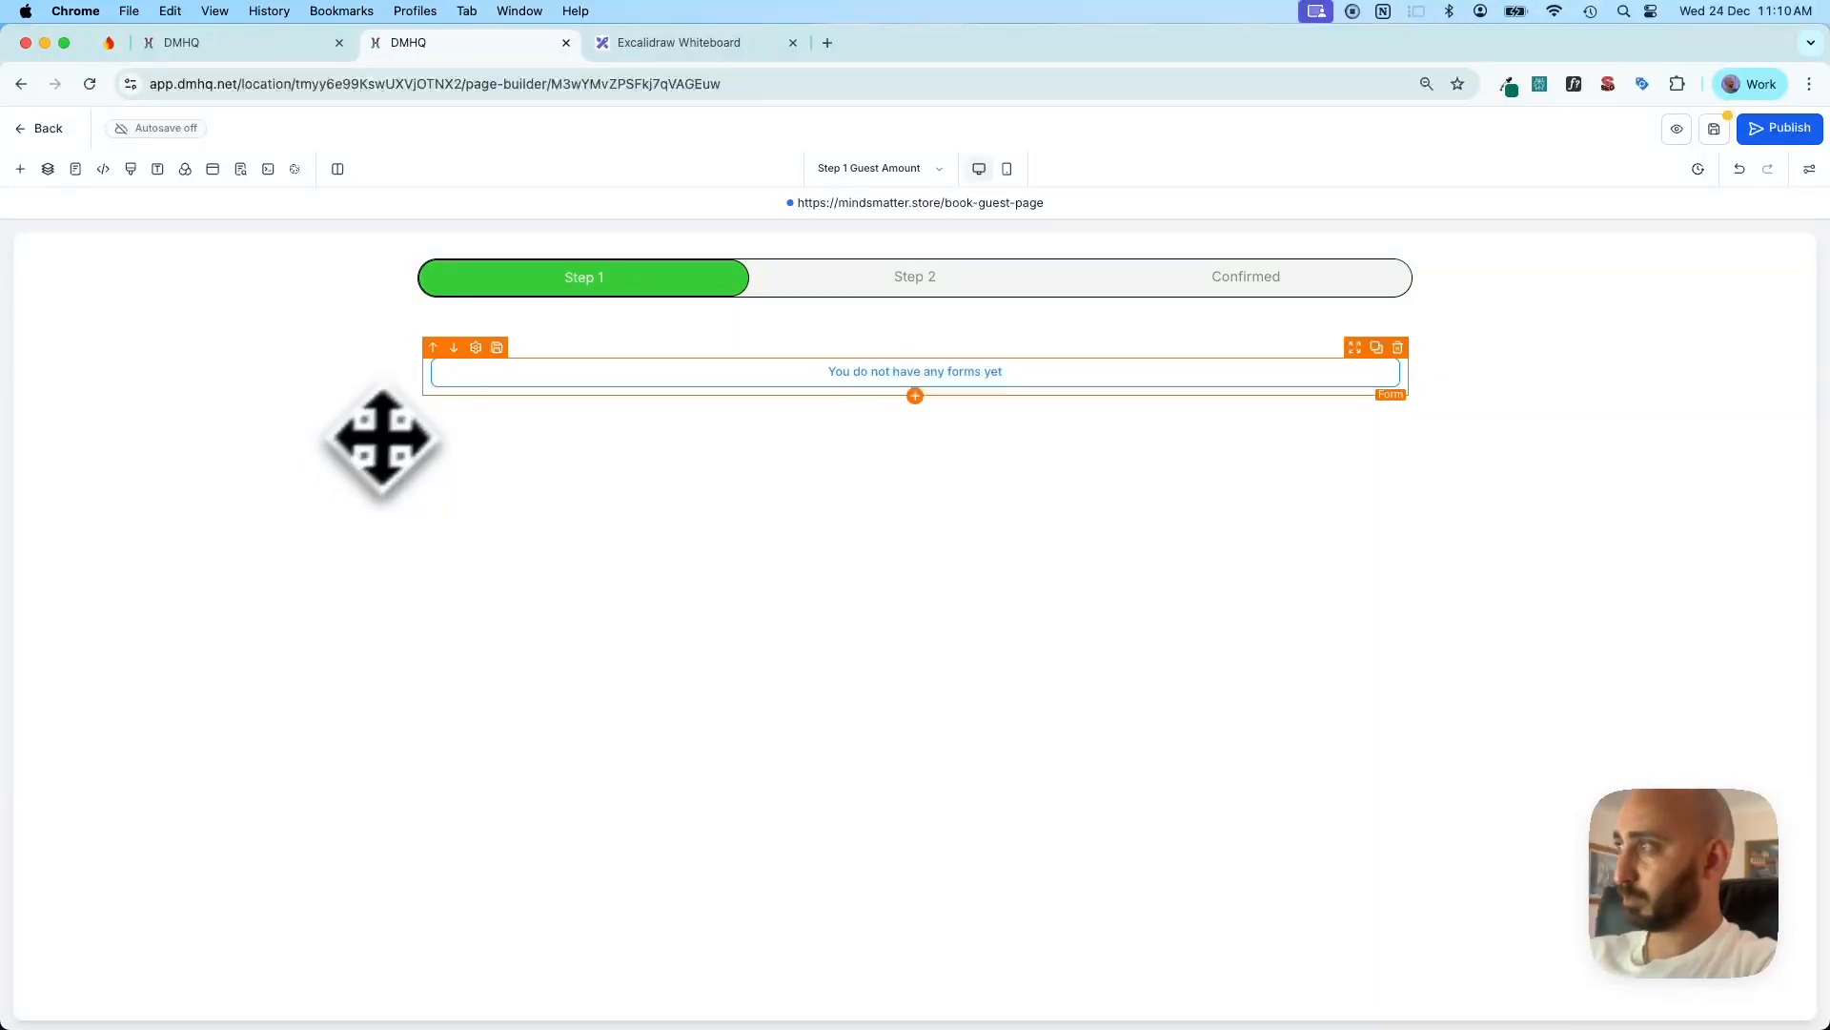
Assign the Table Booking Step 1 form to the new form element
click(863, 383)
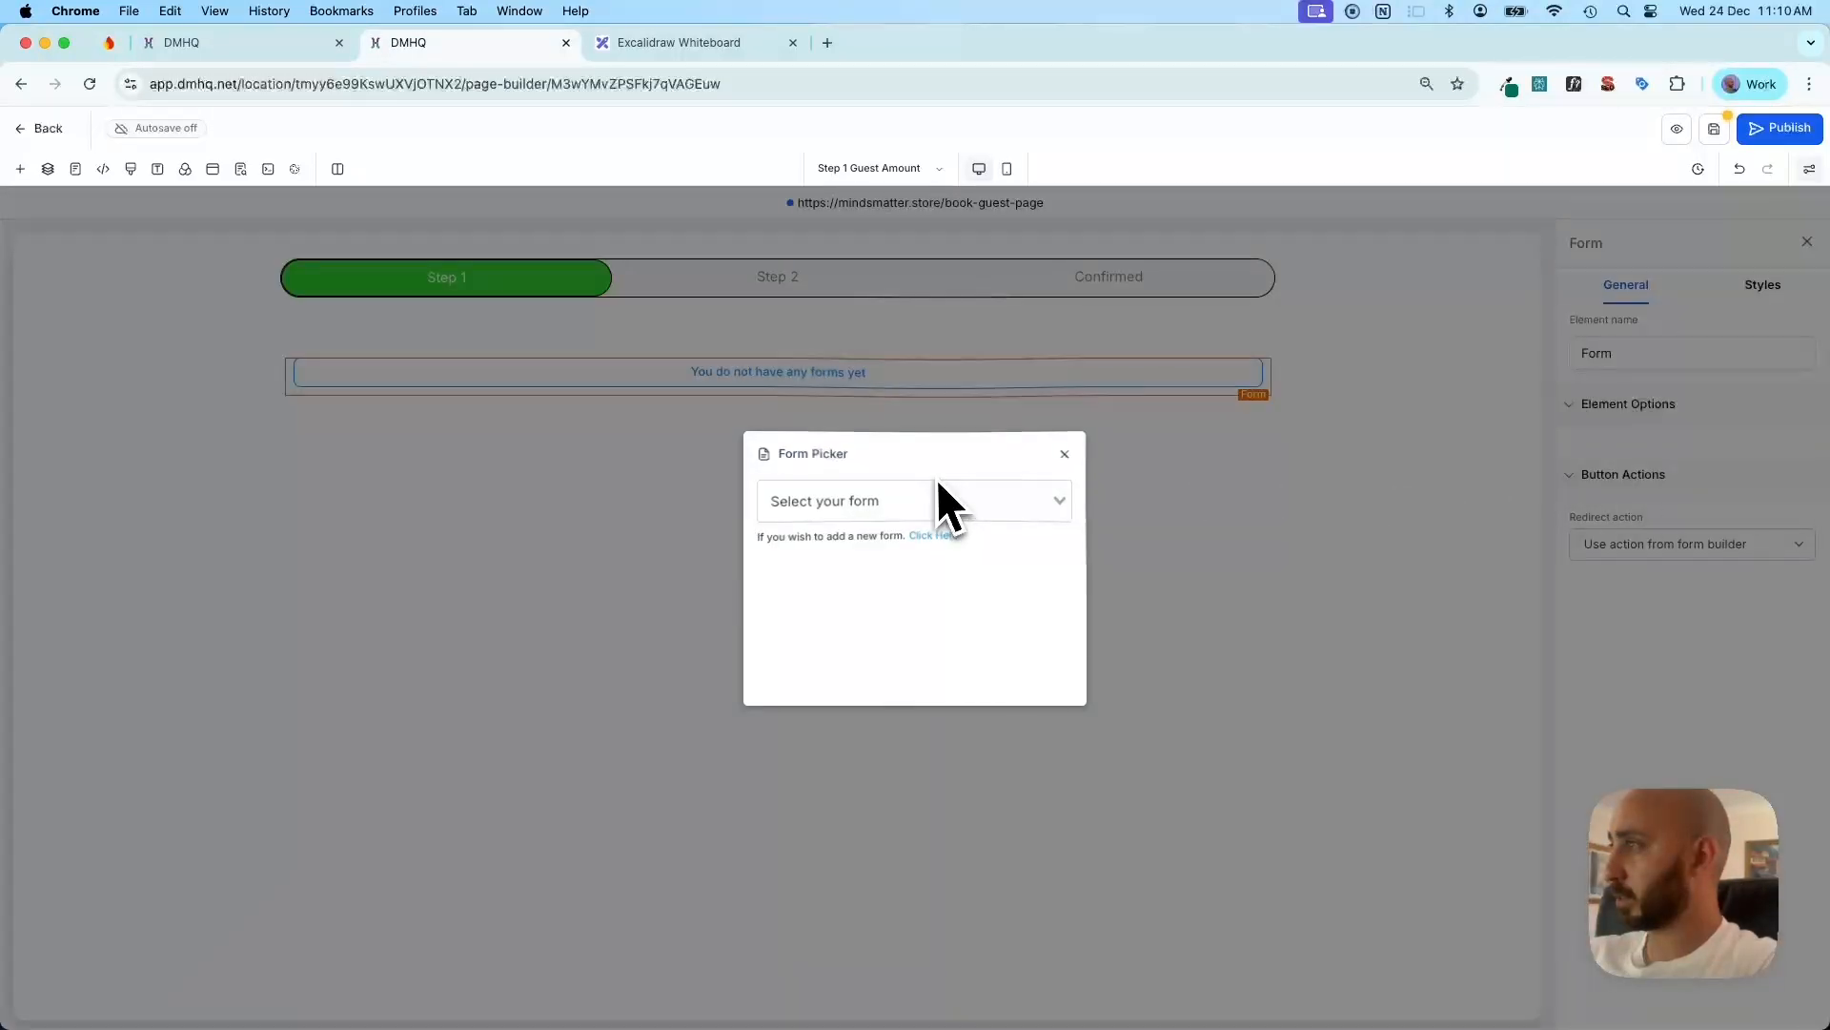
click(915, 500)
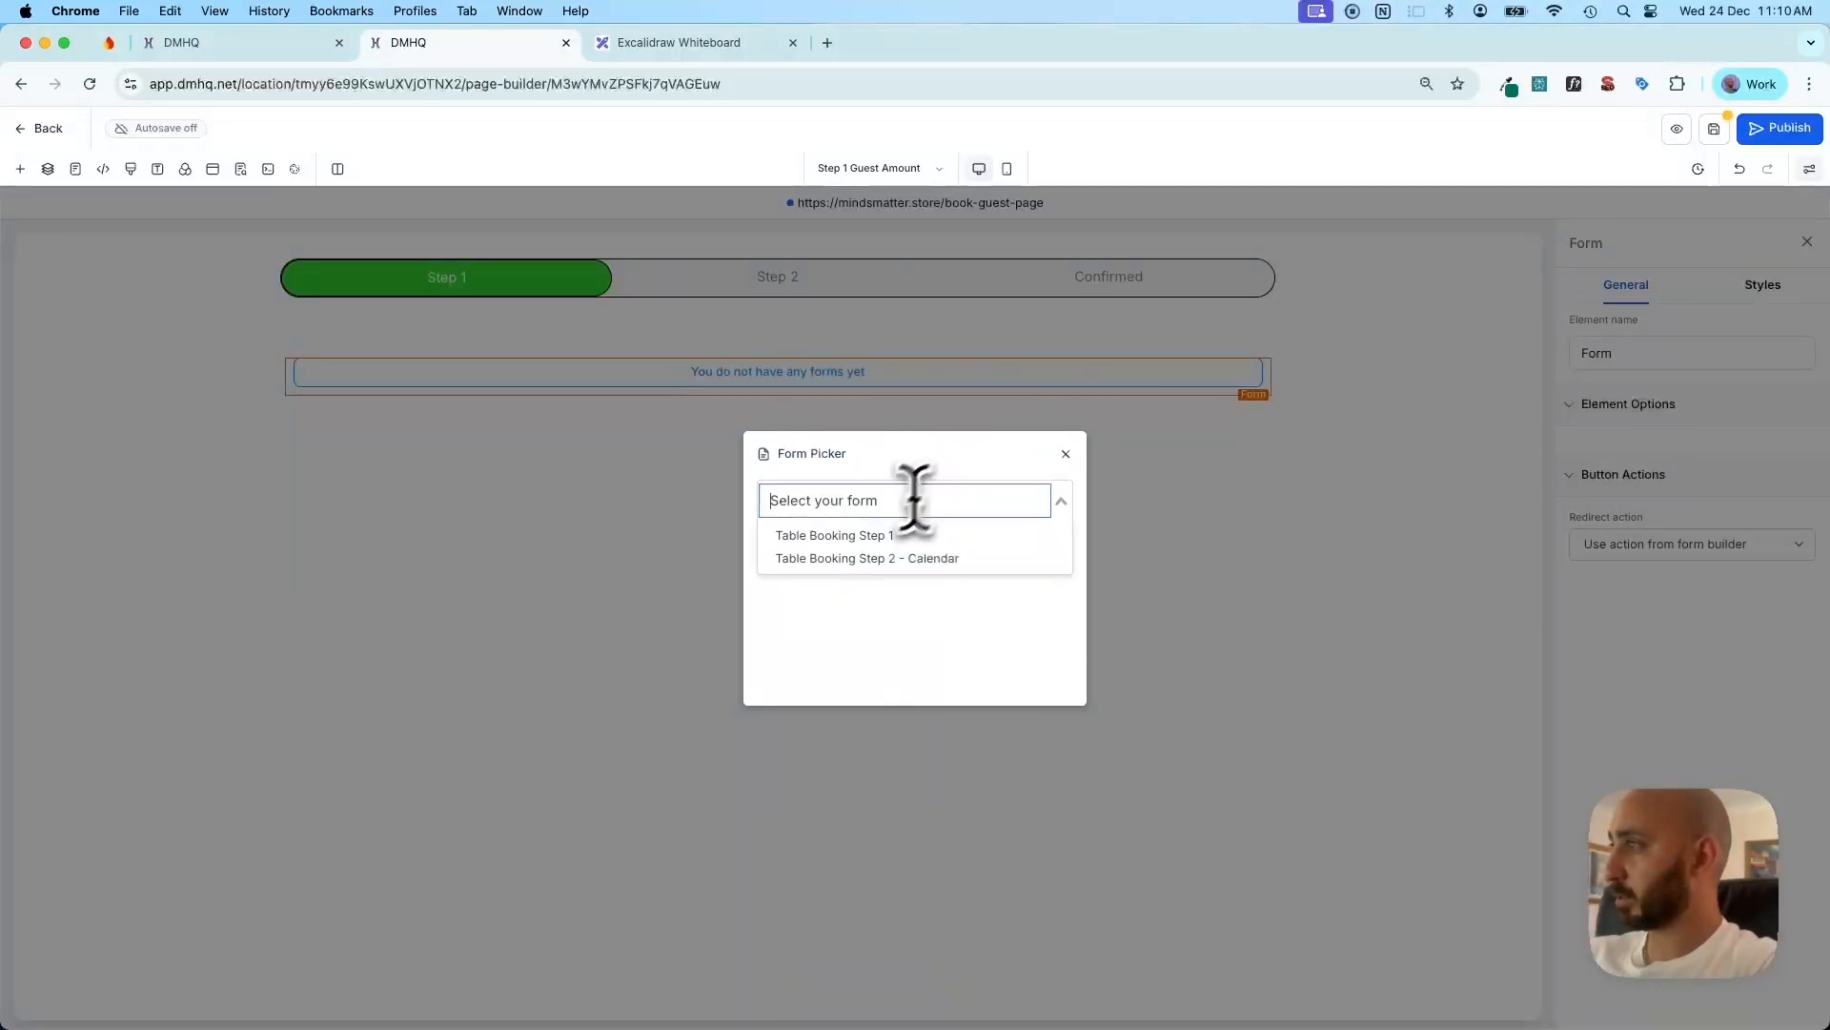
click(860, 537)
click(861, 537)
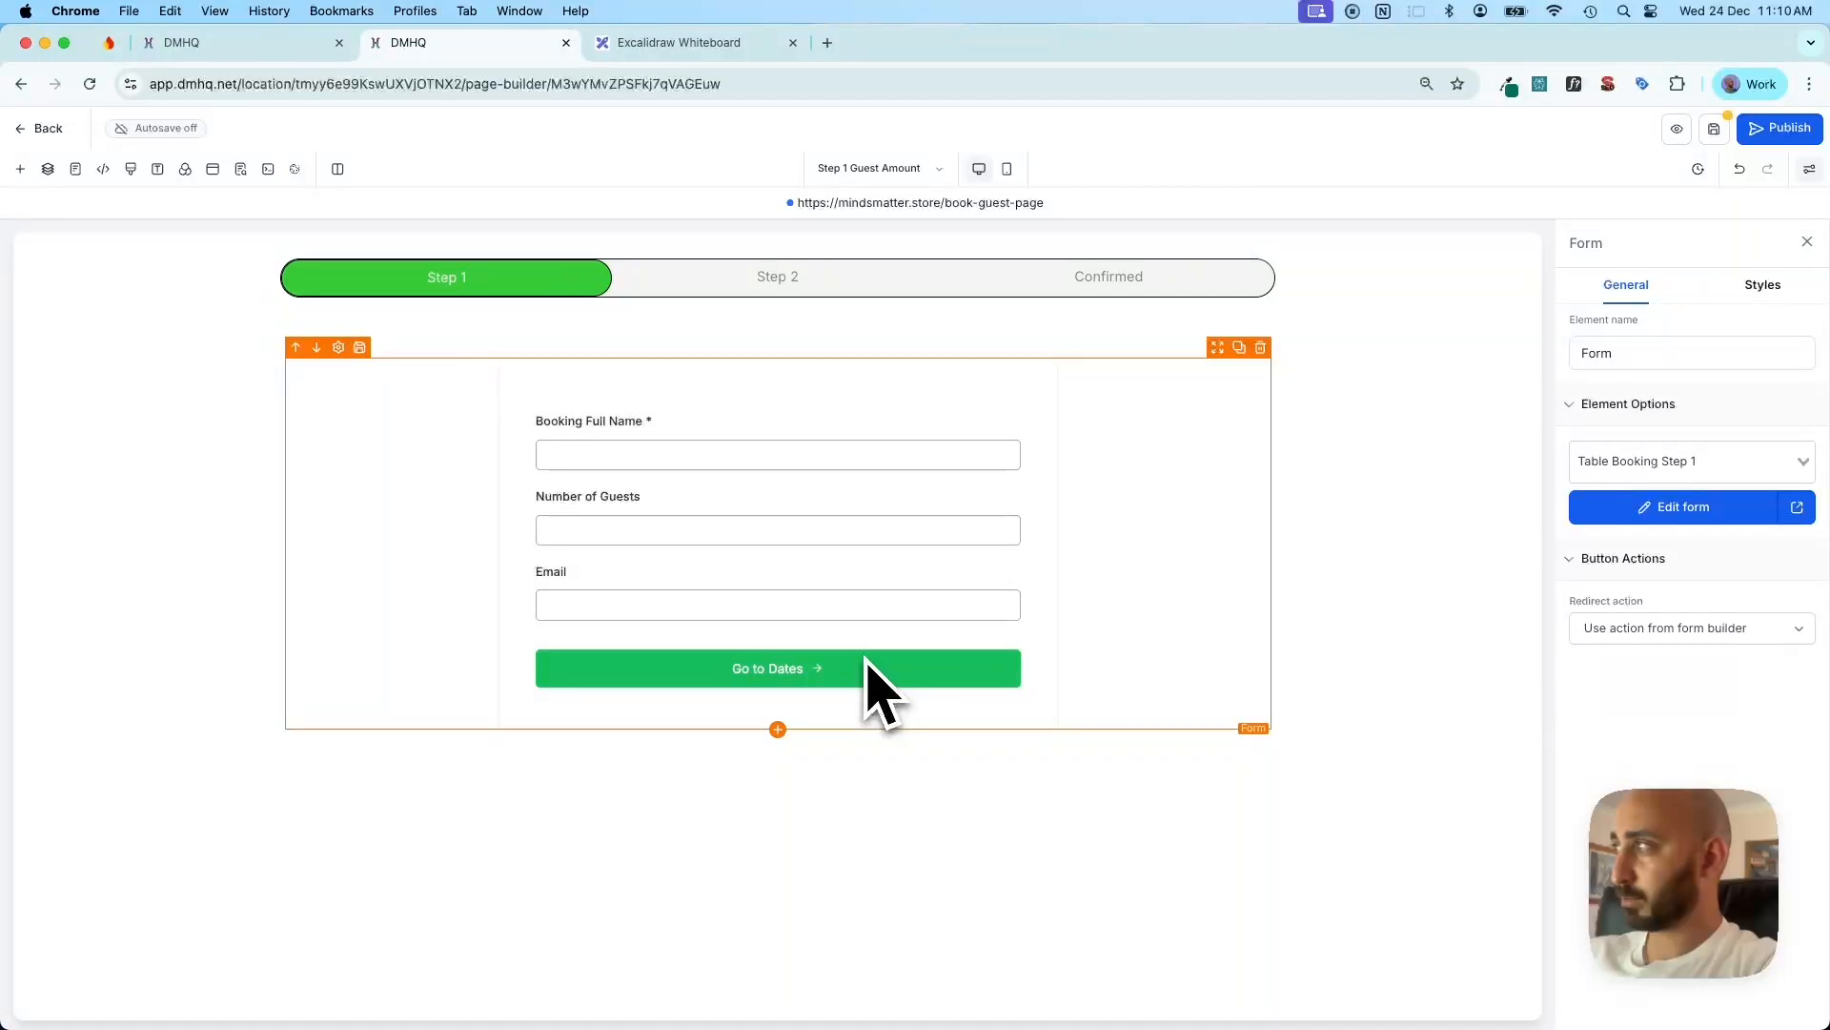
click(1361, 592)
click(1039, 505)
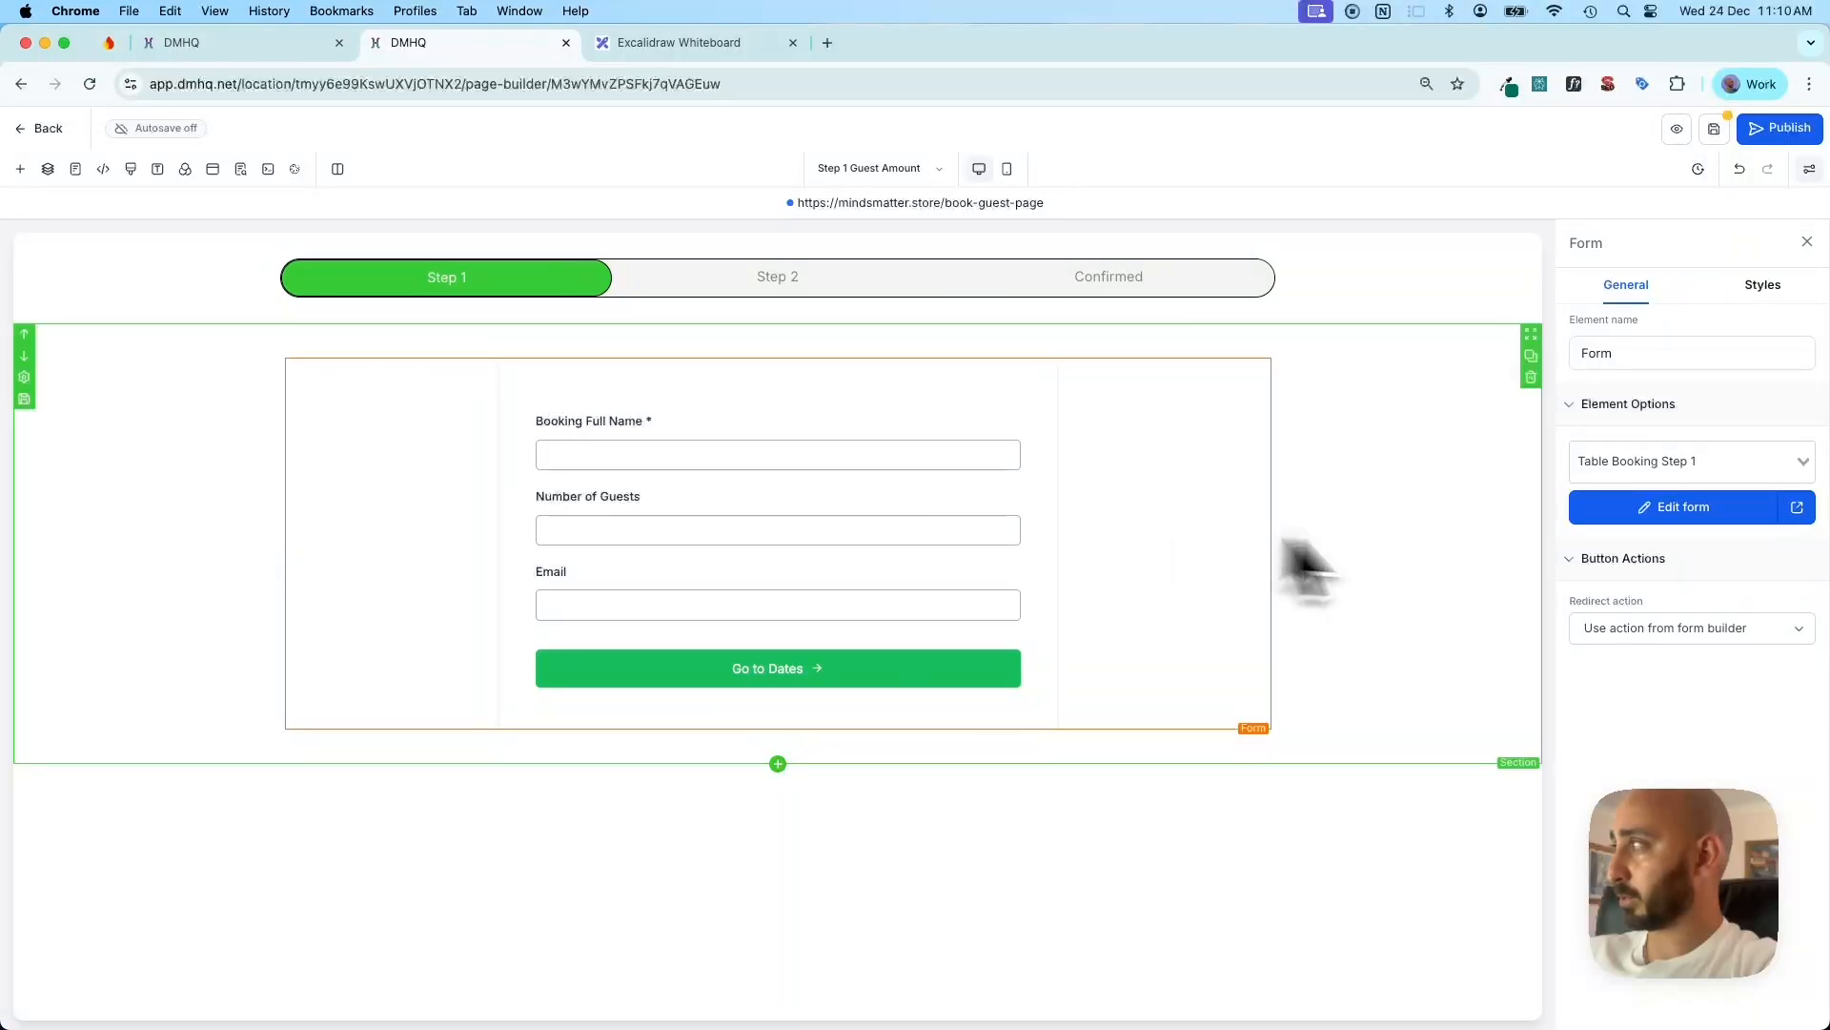
Open the embedded form for editing and make the Number of Guests and Email fields required
click(1637, 522)
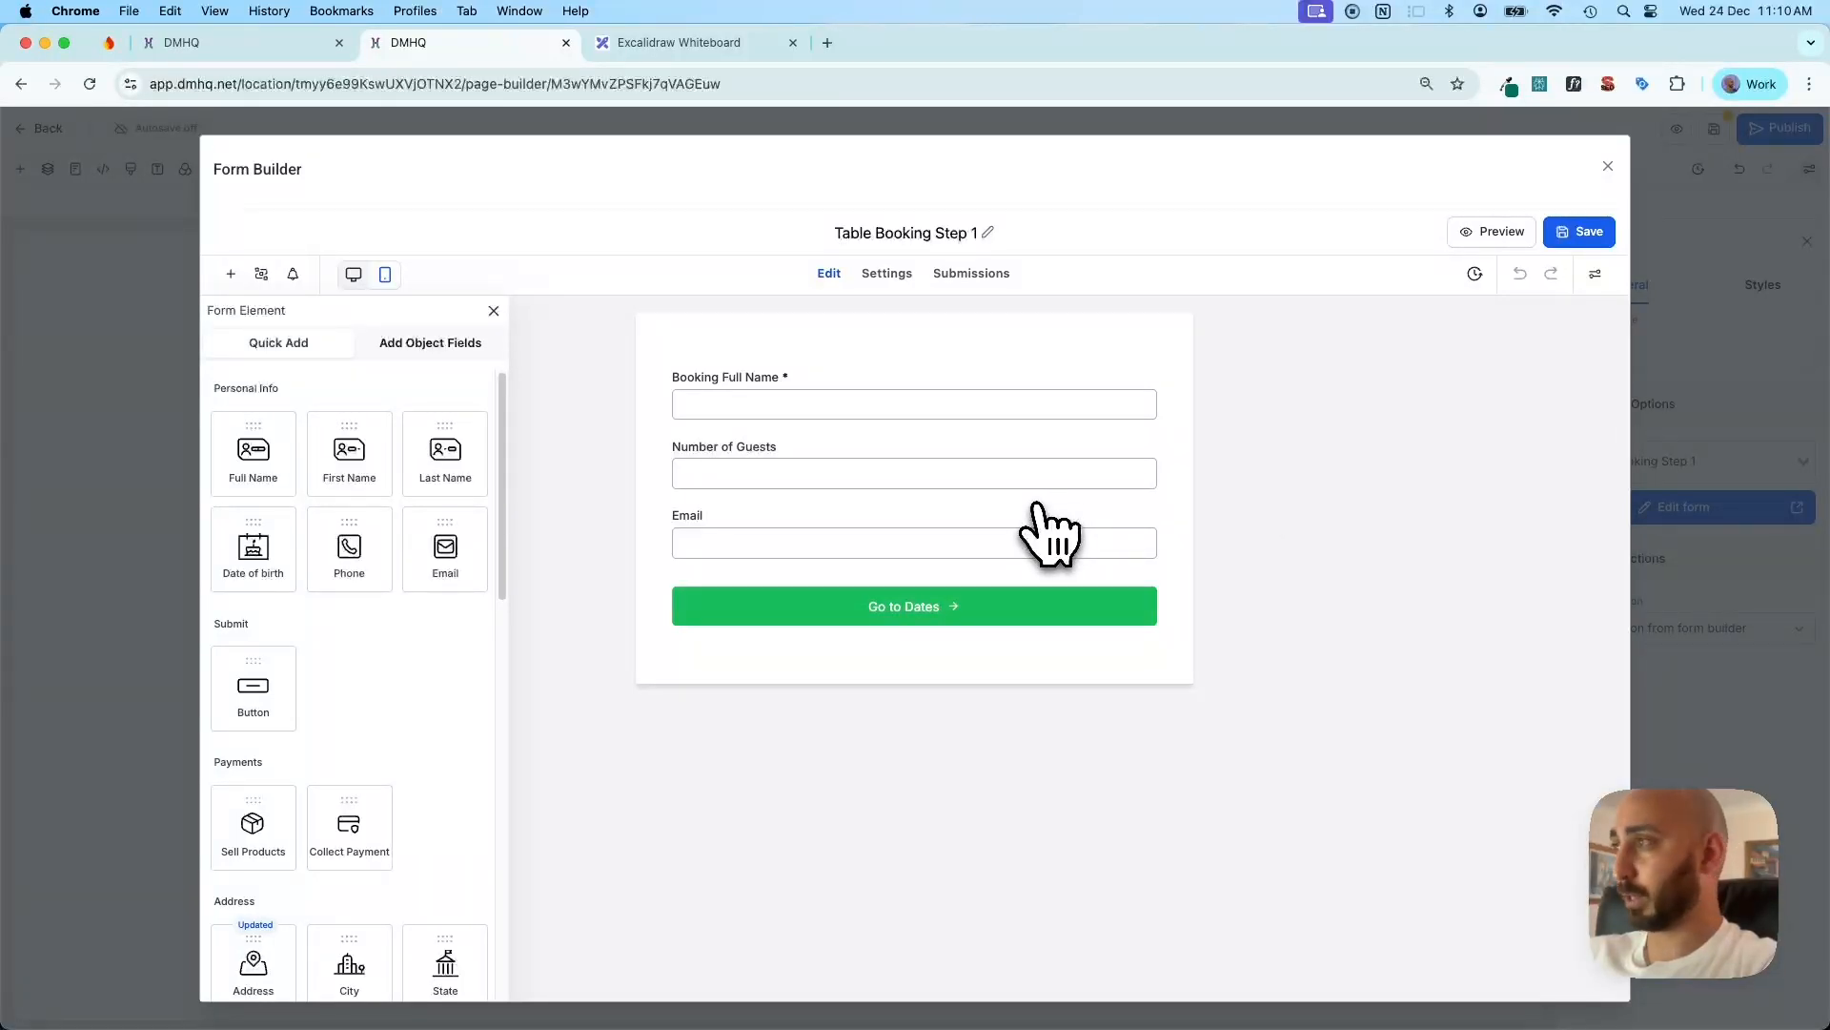
click(944, 465)
click(1341, 801)
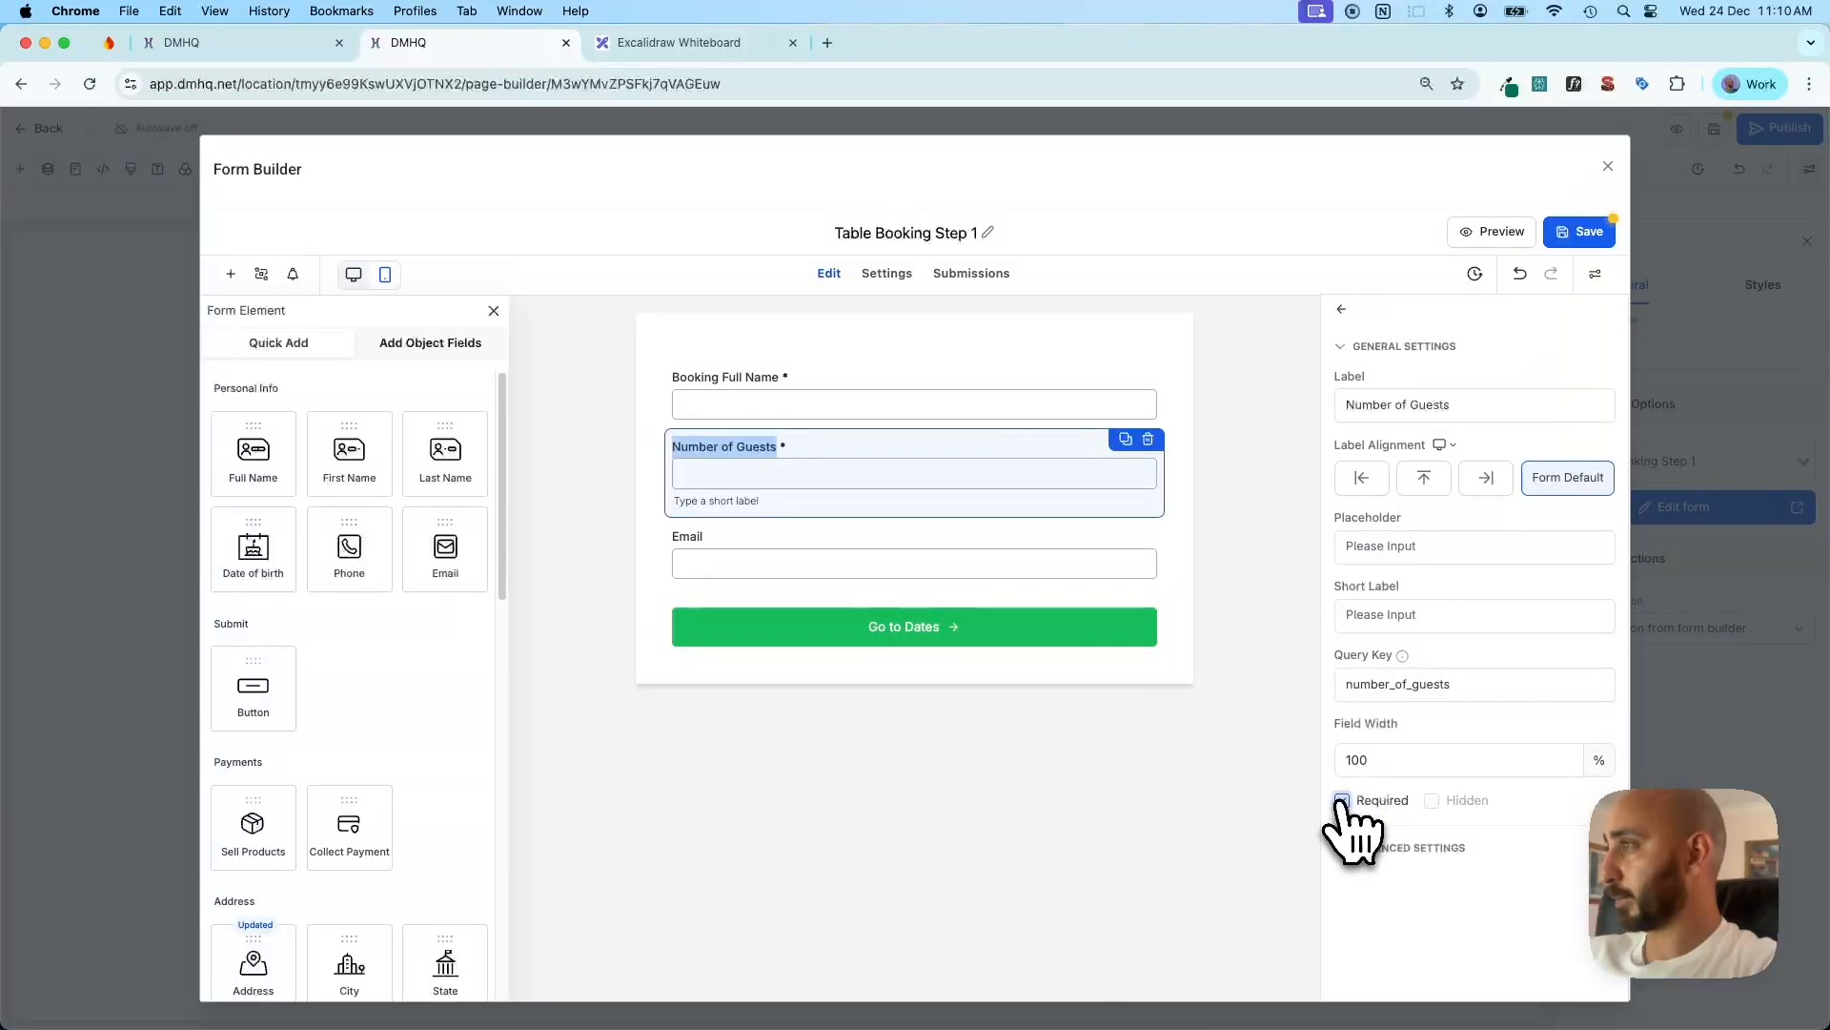
click(905, 562)
click(1342, 820)
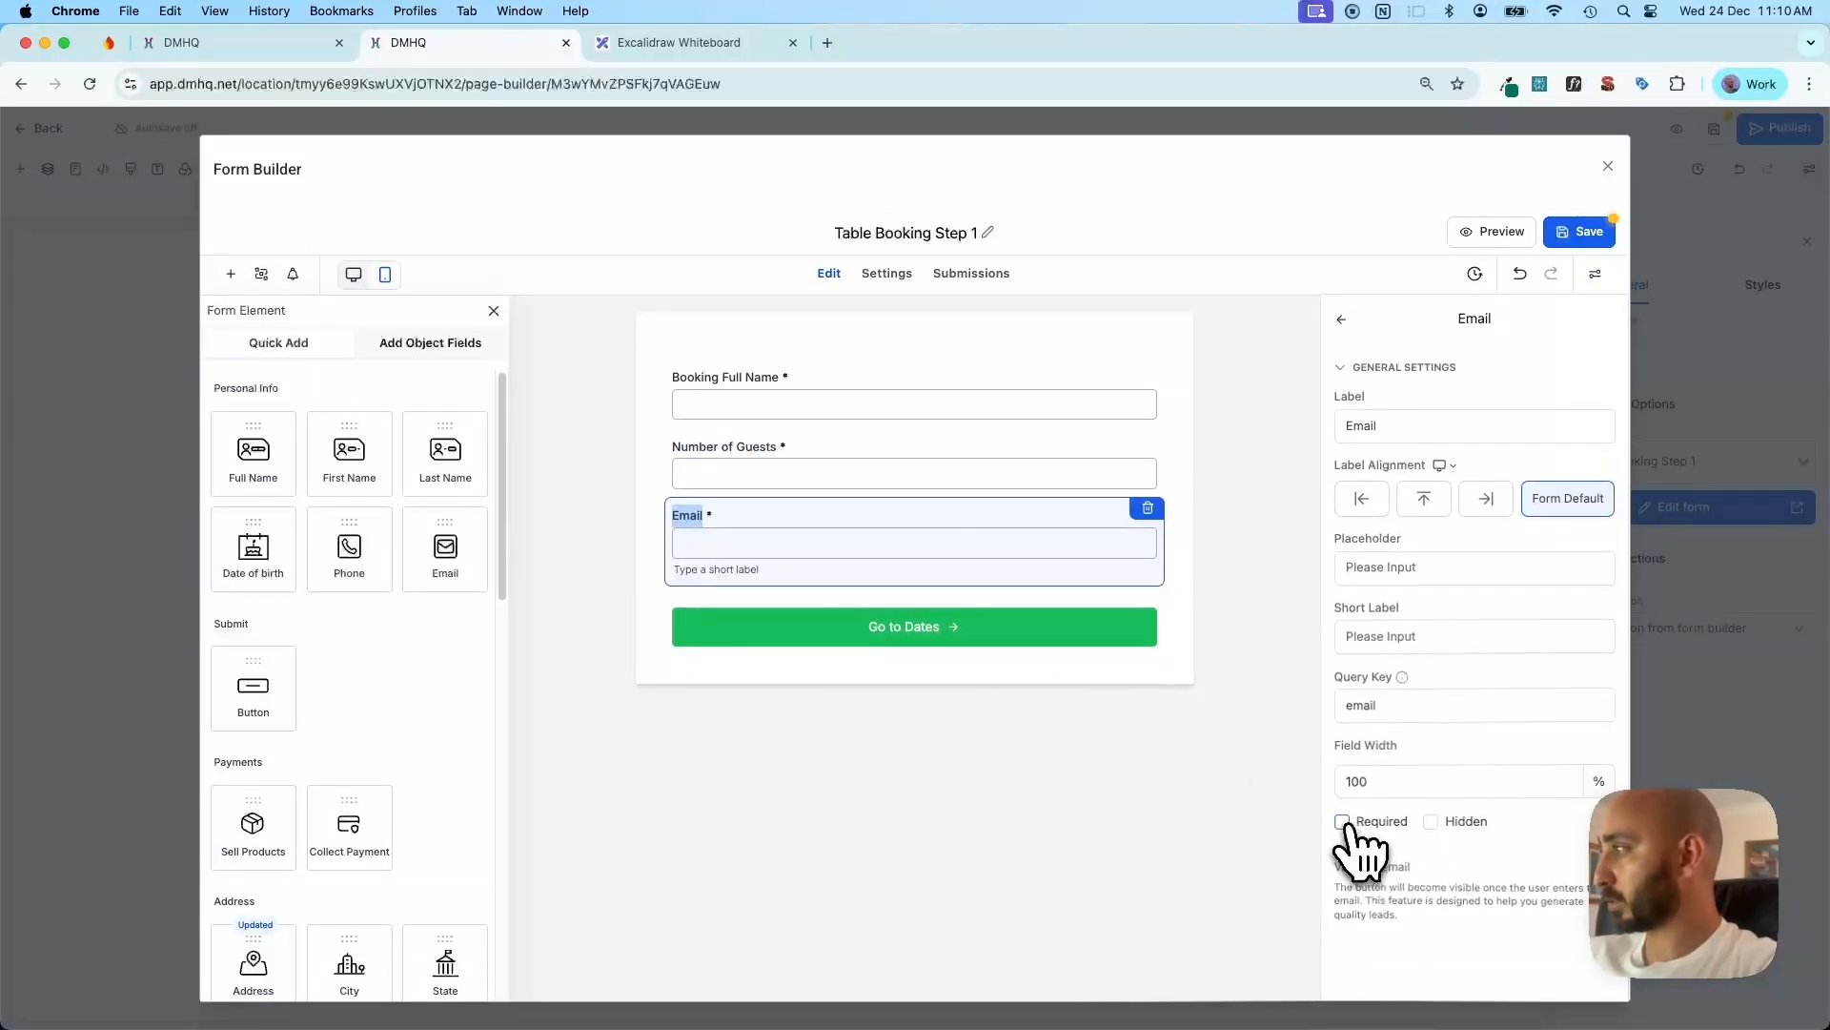
click(1168, 863)
Create a Redirect to URL conditional rule that checks Number of Guests with the Greater Than operator
click(927, 461)
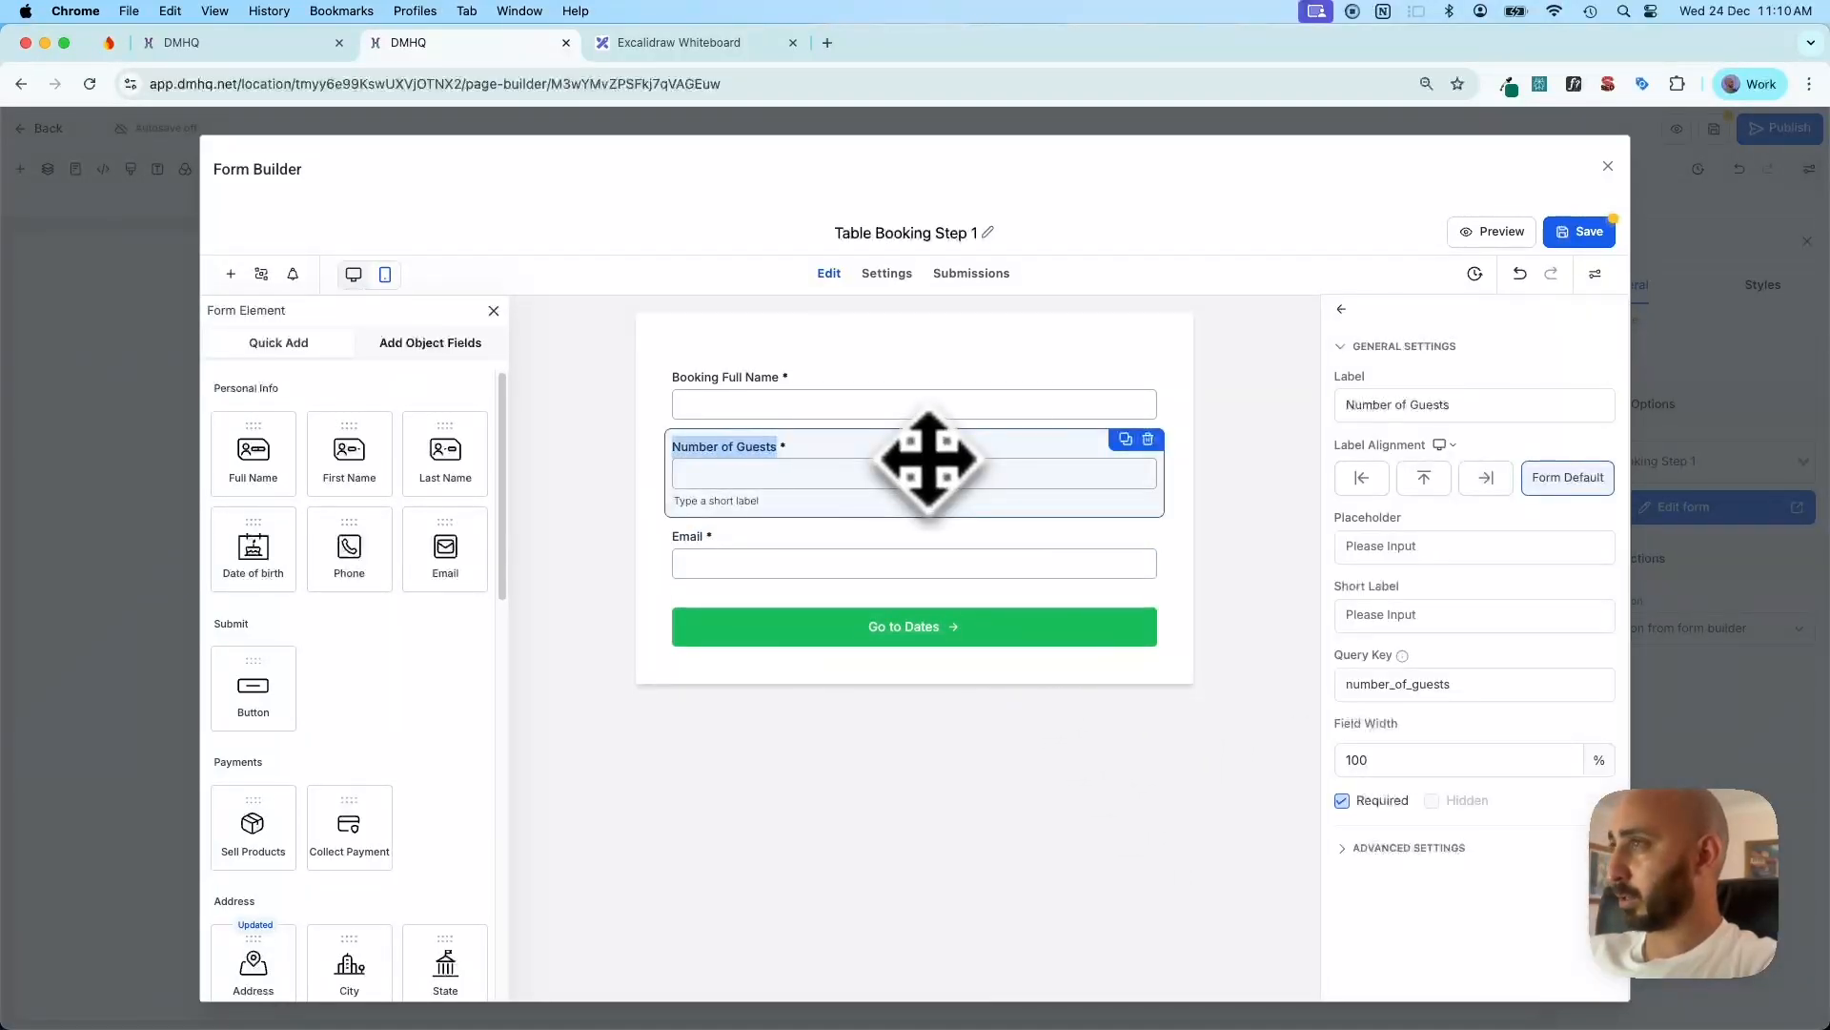
click(263, 274)
click(686, 469)
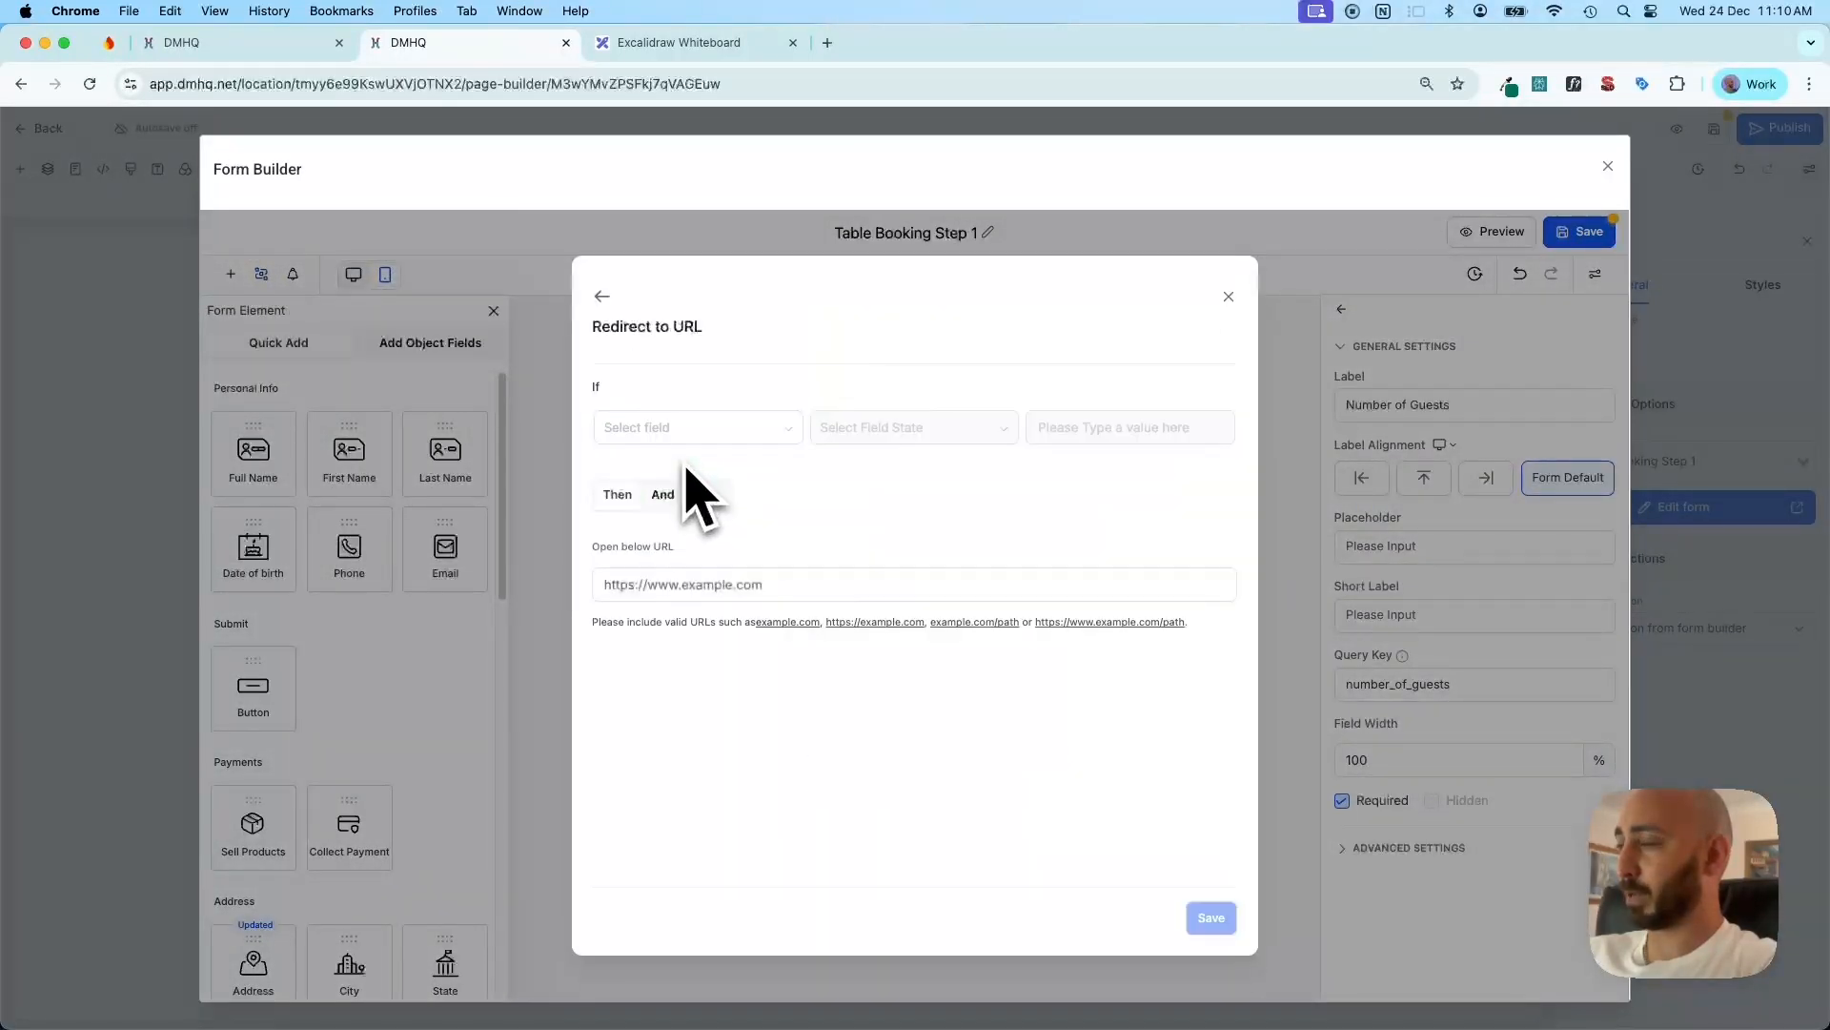
click(730, 437)
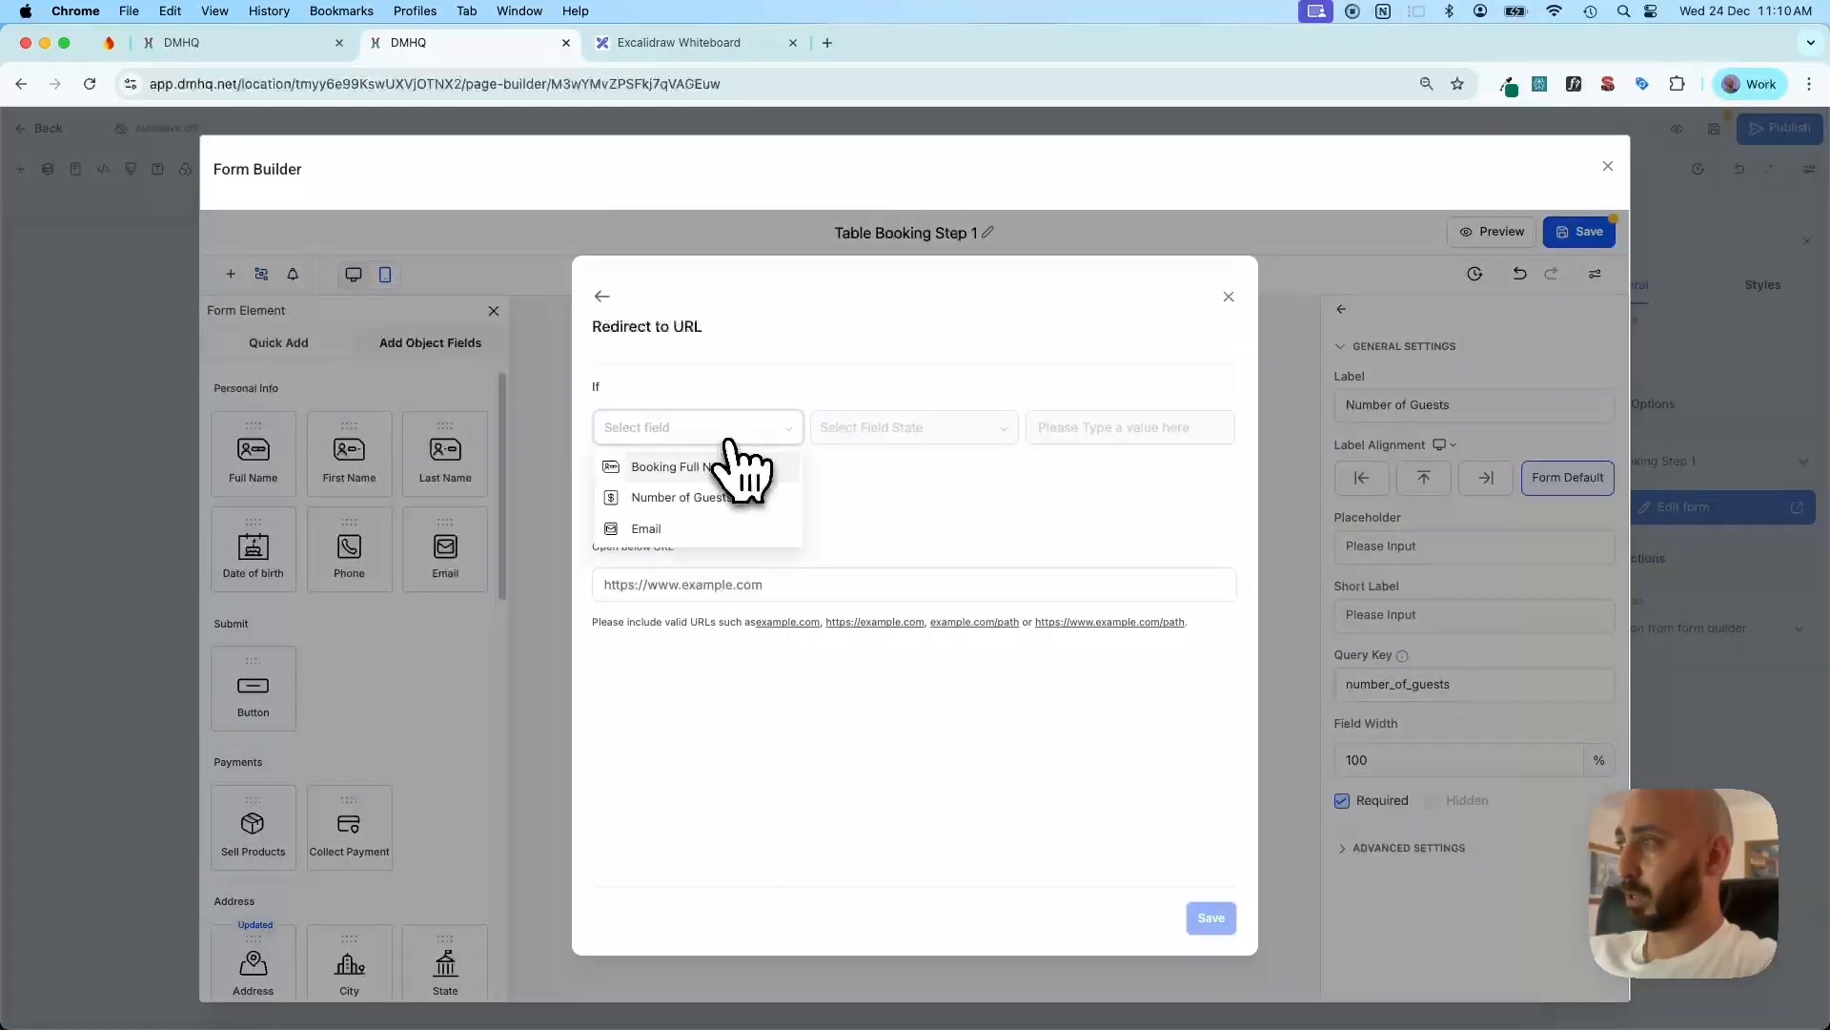
click(699, 494)
click(866, 431)
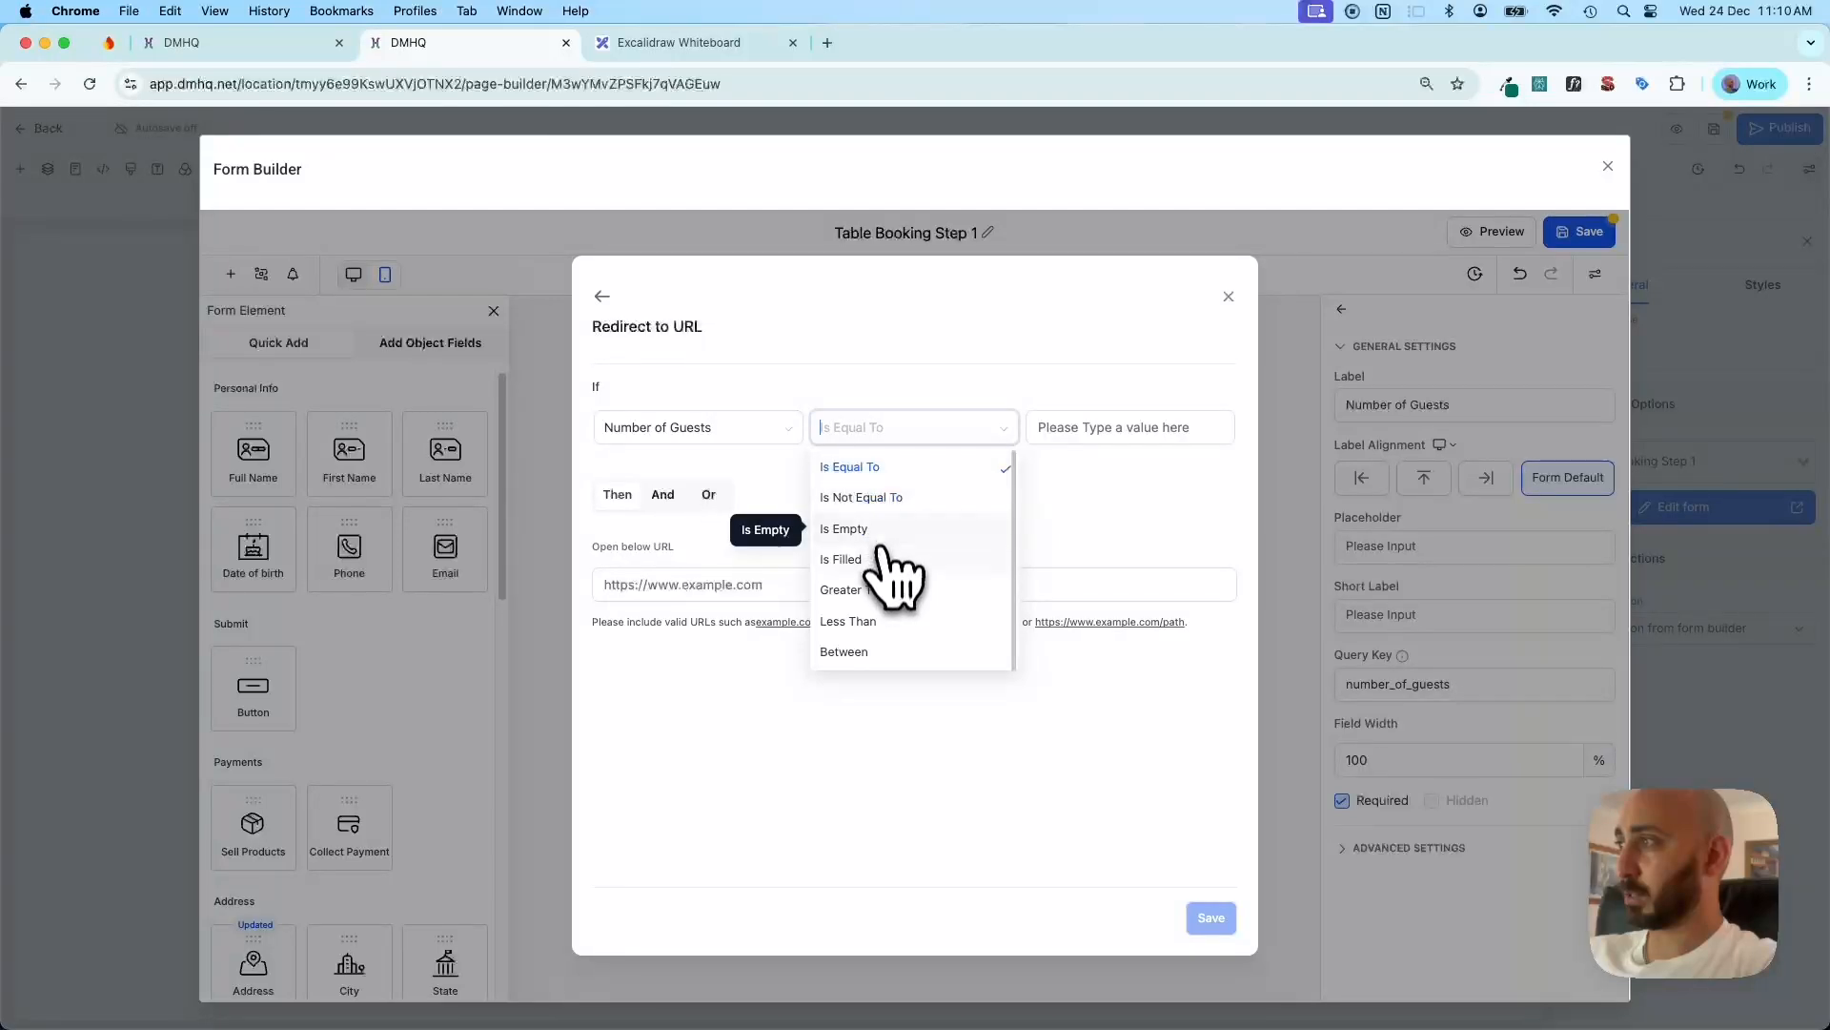
click(879, 591)
click(915, 431)
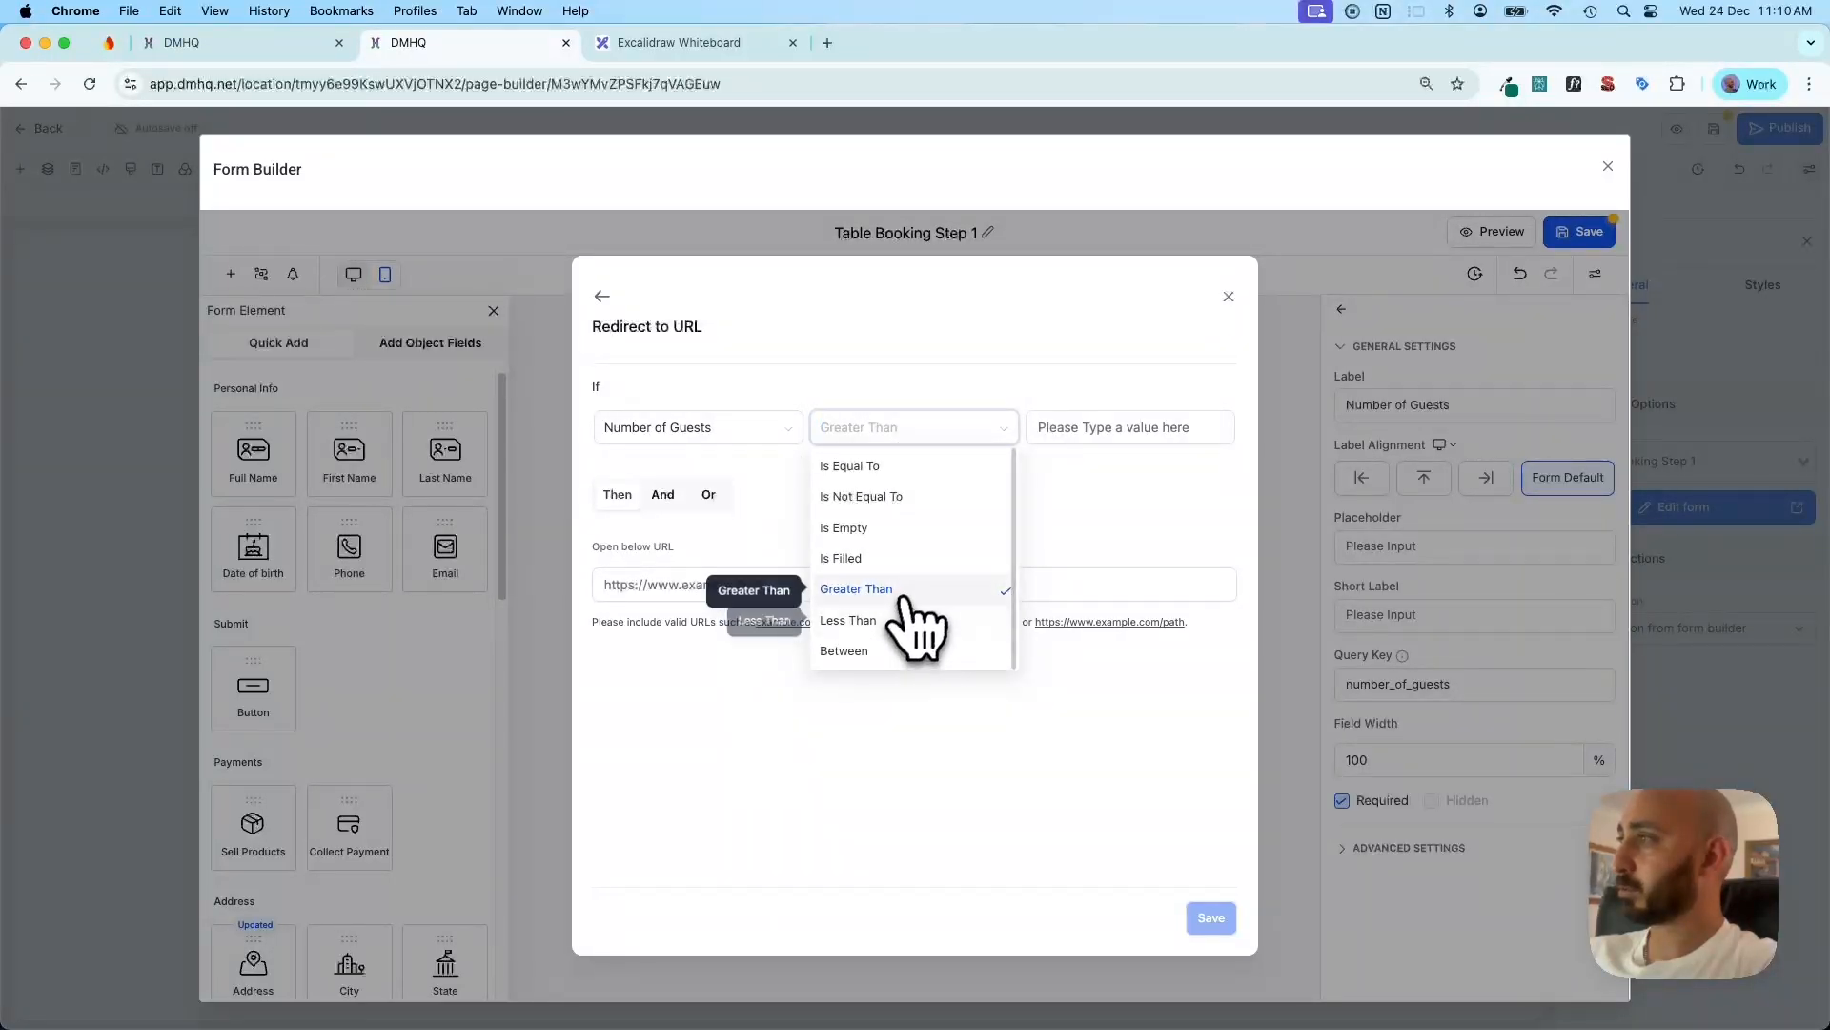
click(906, 592)
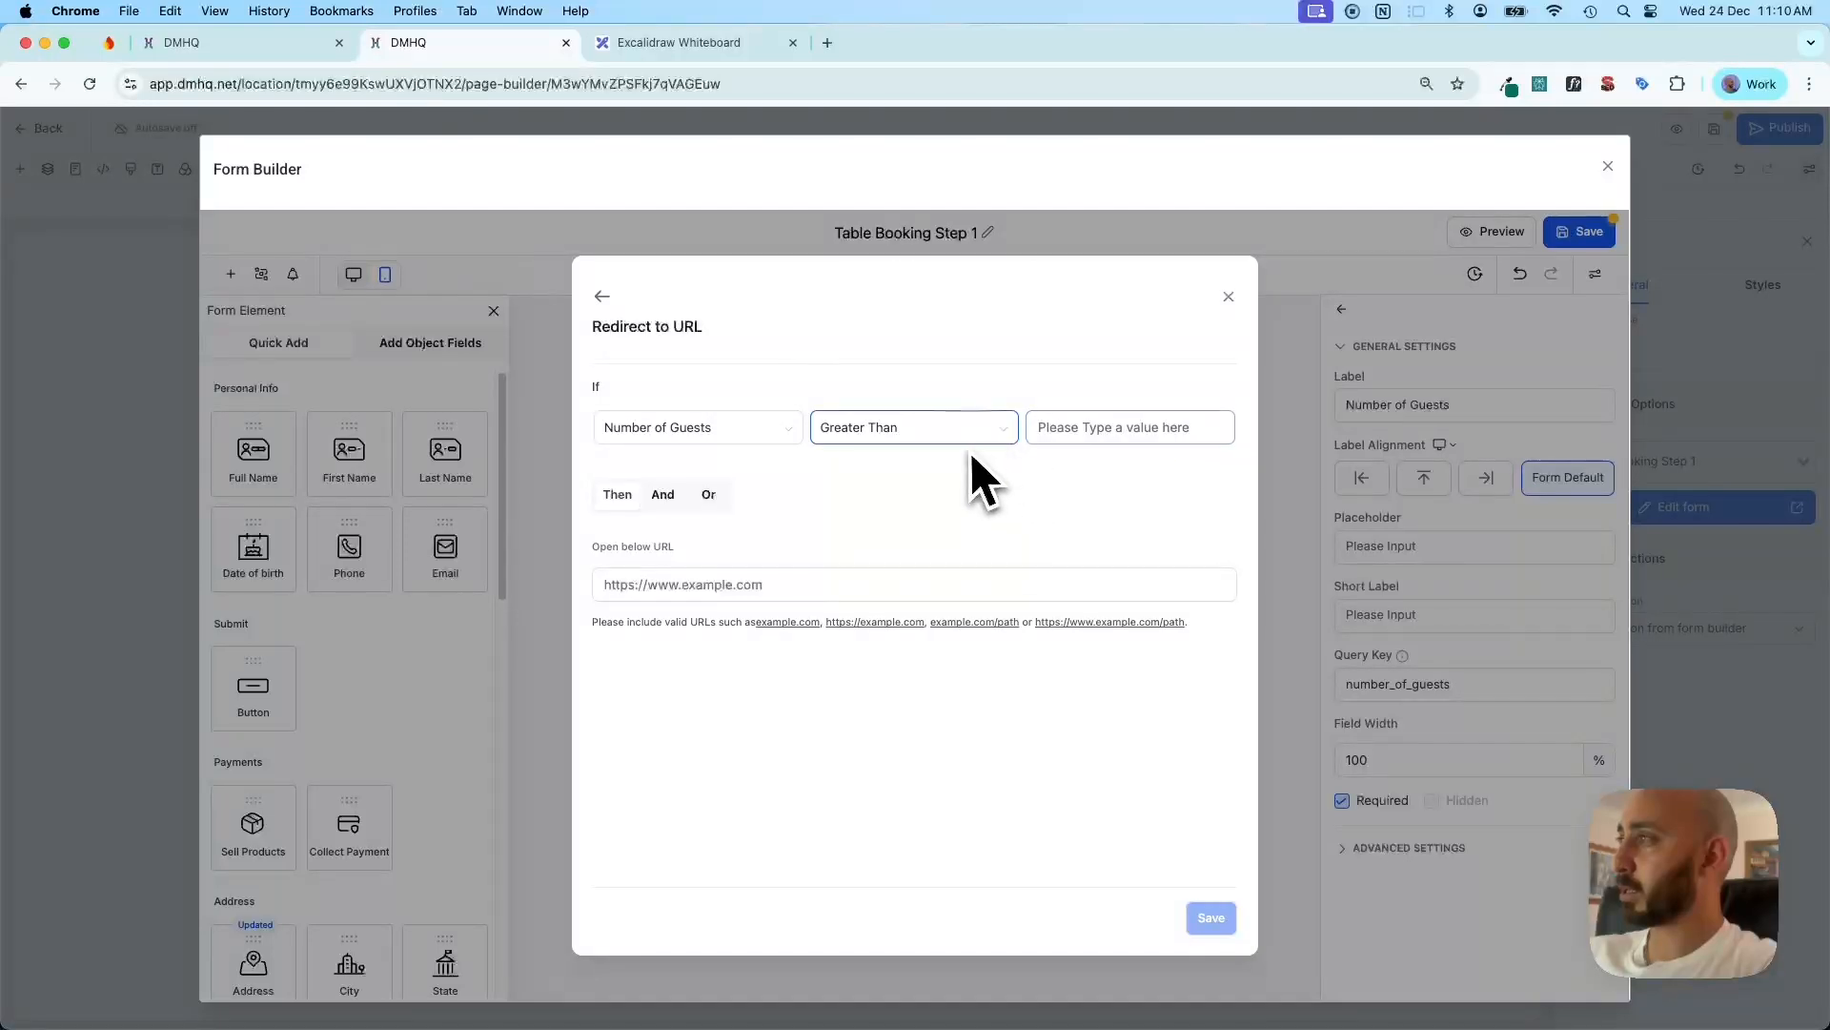
click(968, 440)
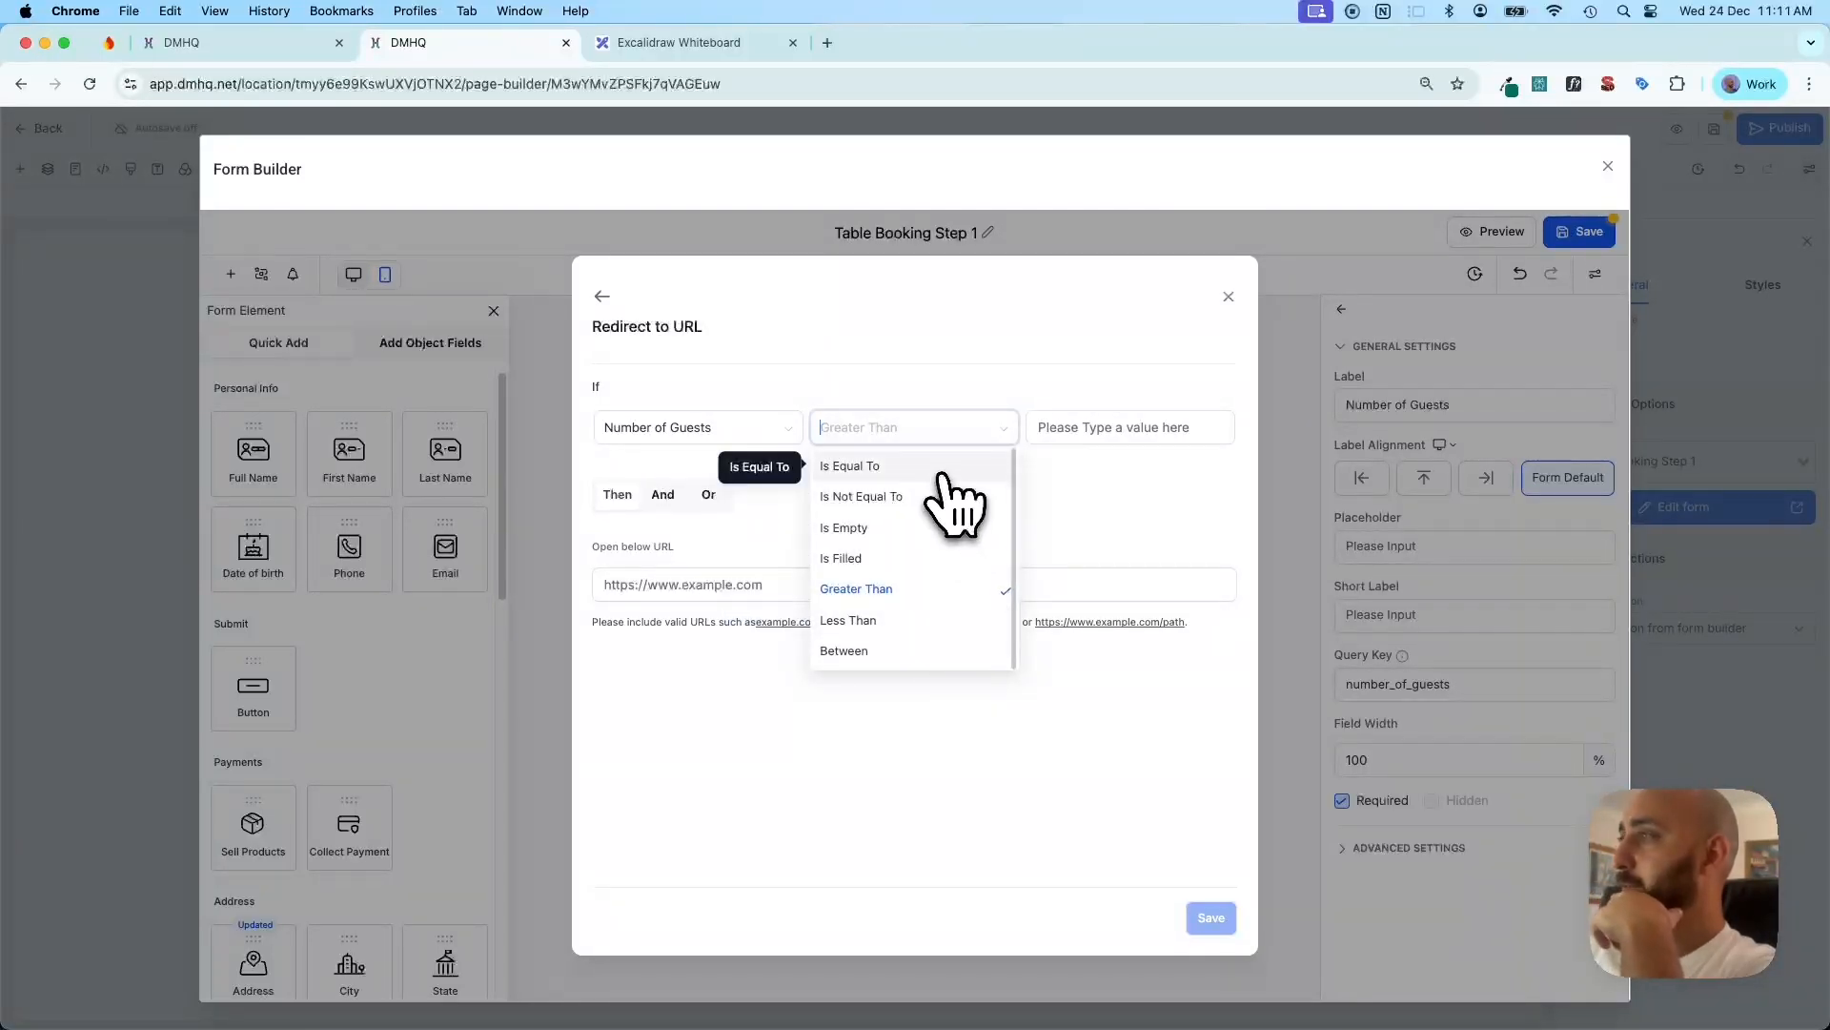
click(930, 590)
Set the comparison value of the Number of Guests condition to 7
click(1077, 429)
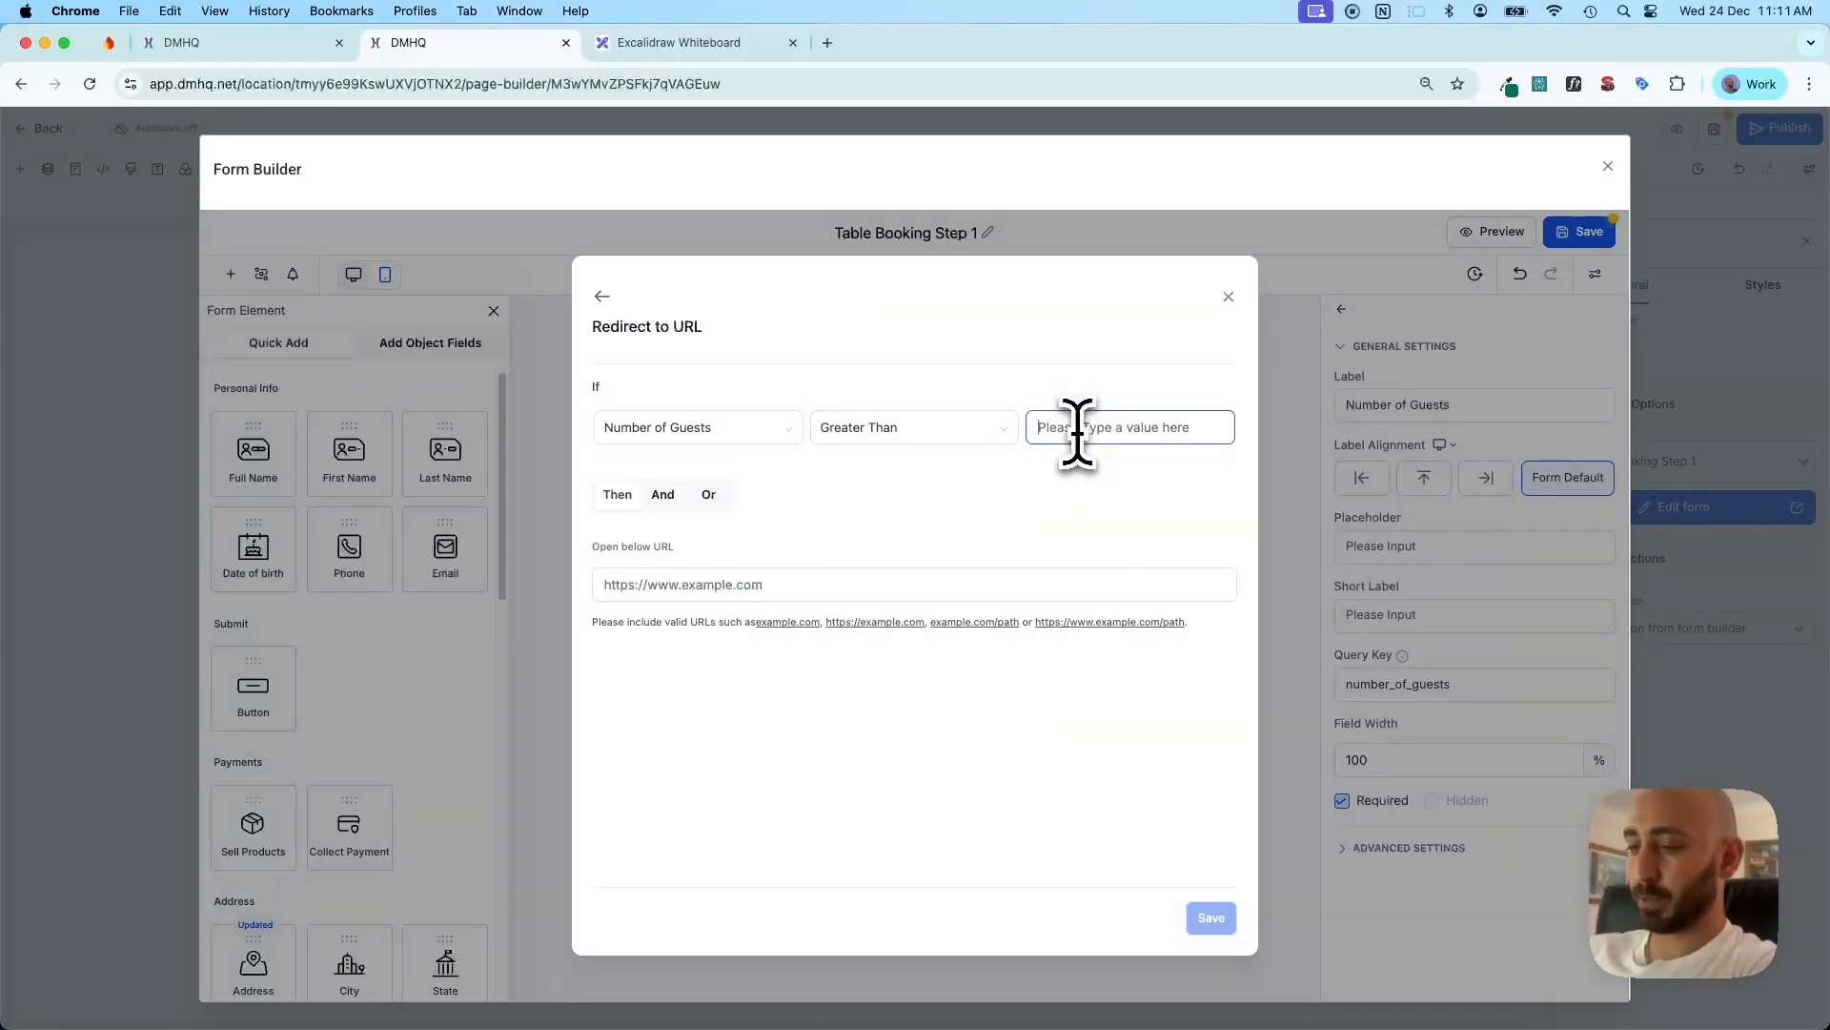
click(918, 431)
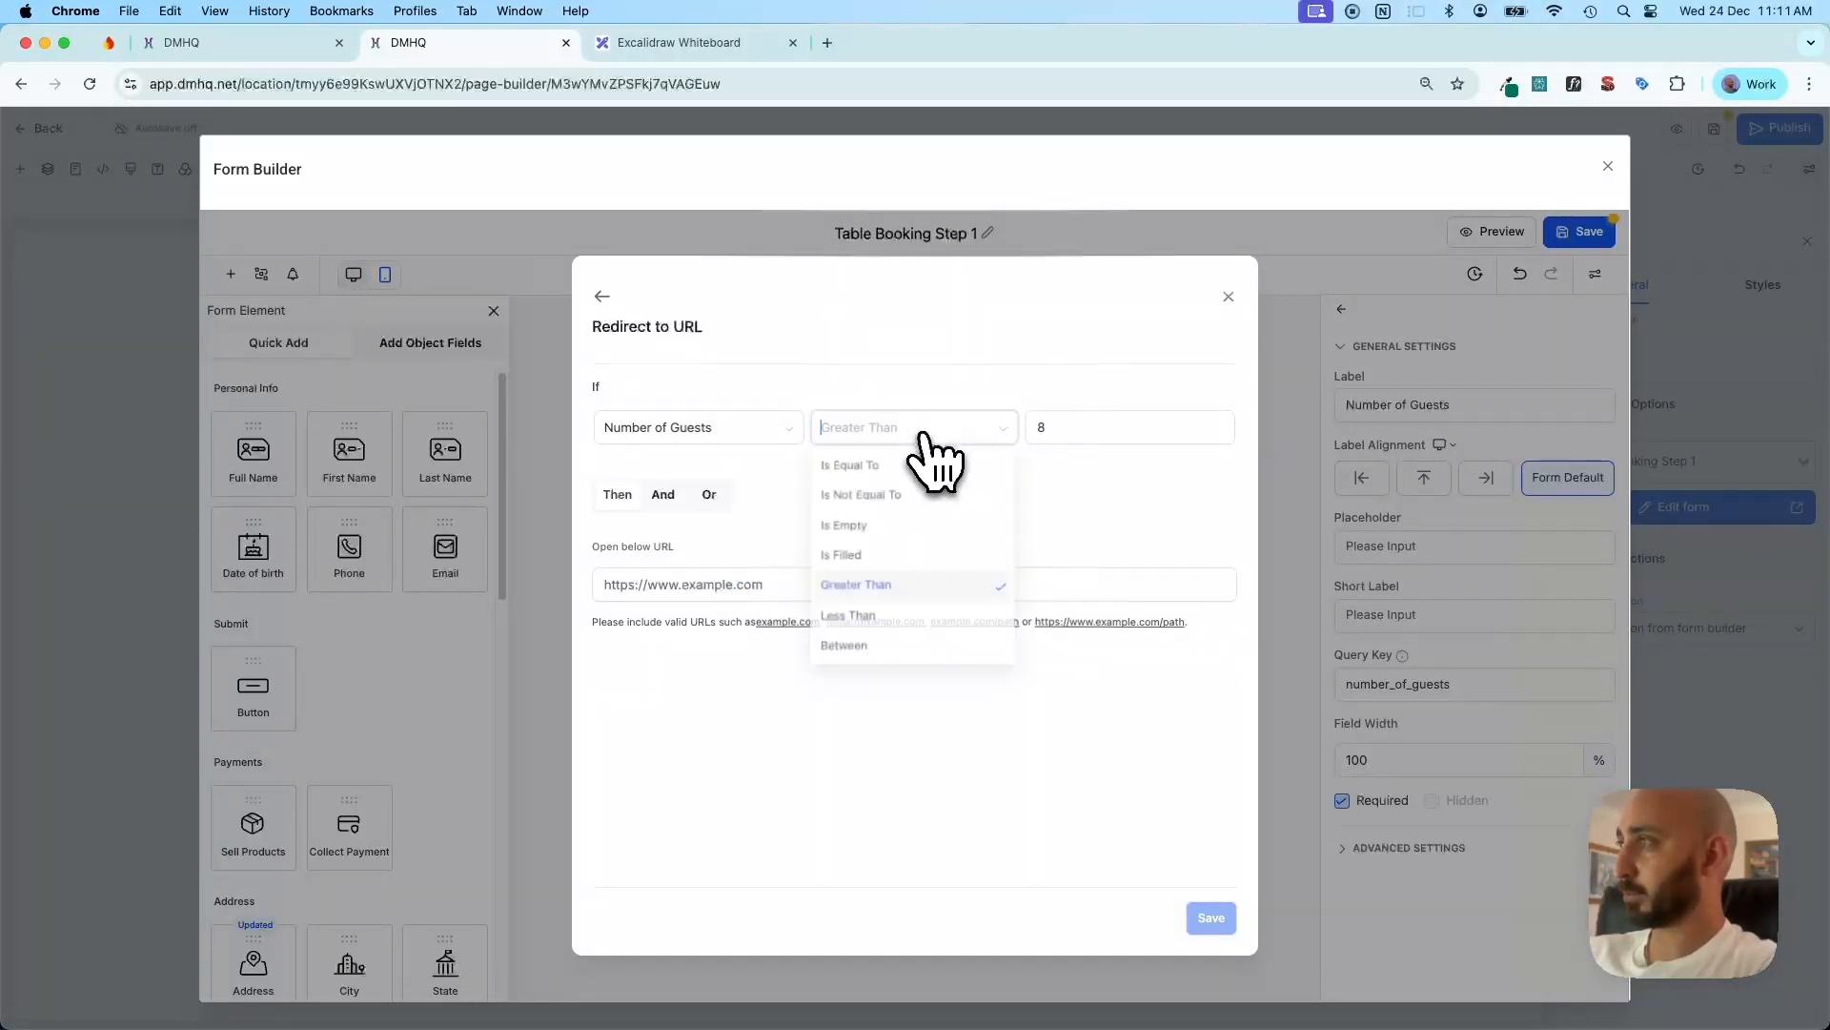
click(768, 489)
click(910, 434)
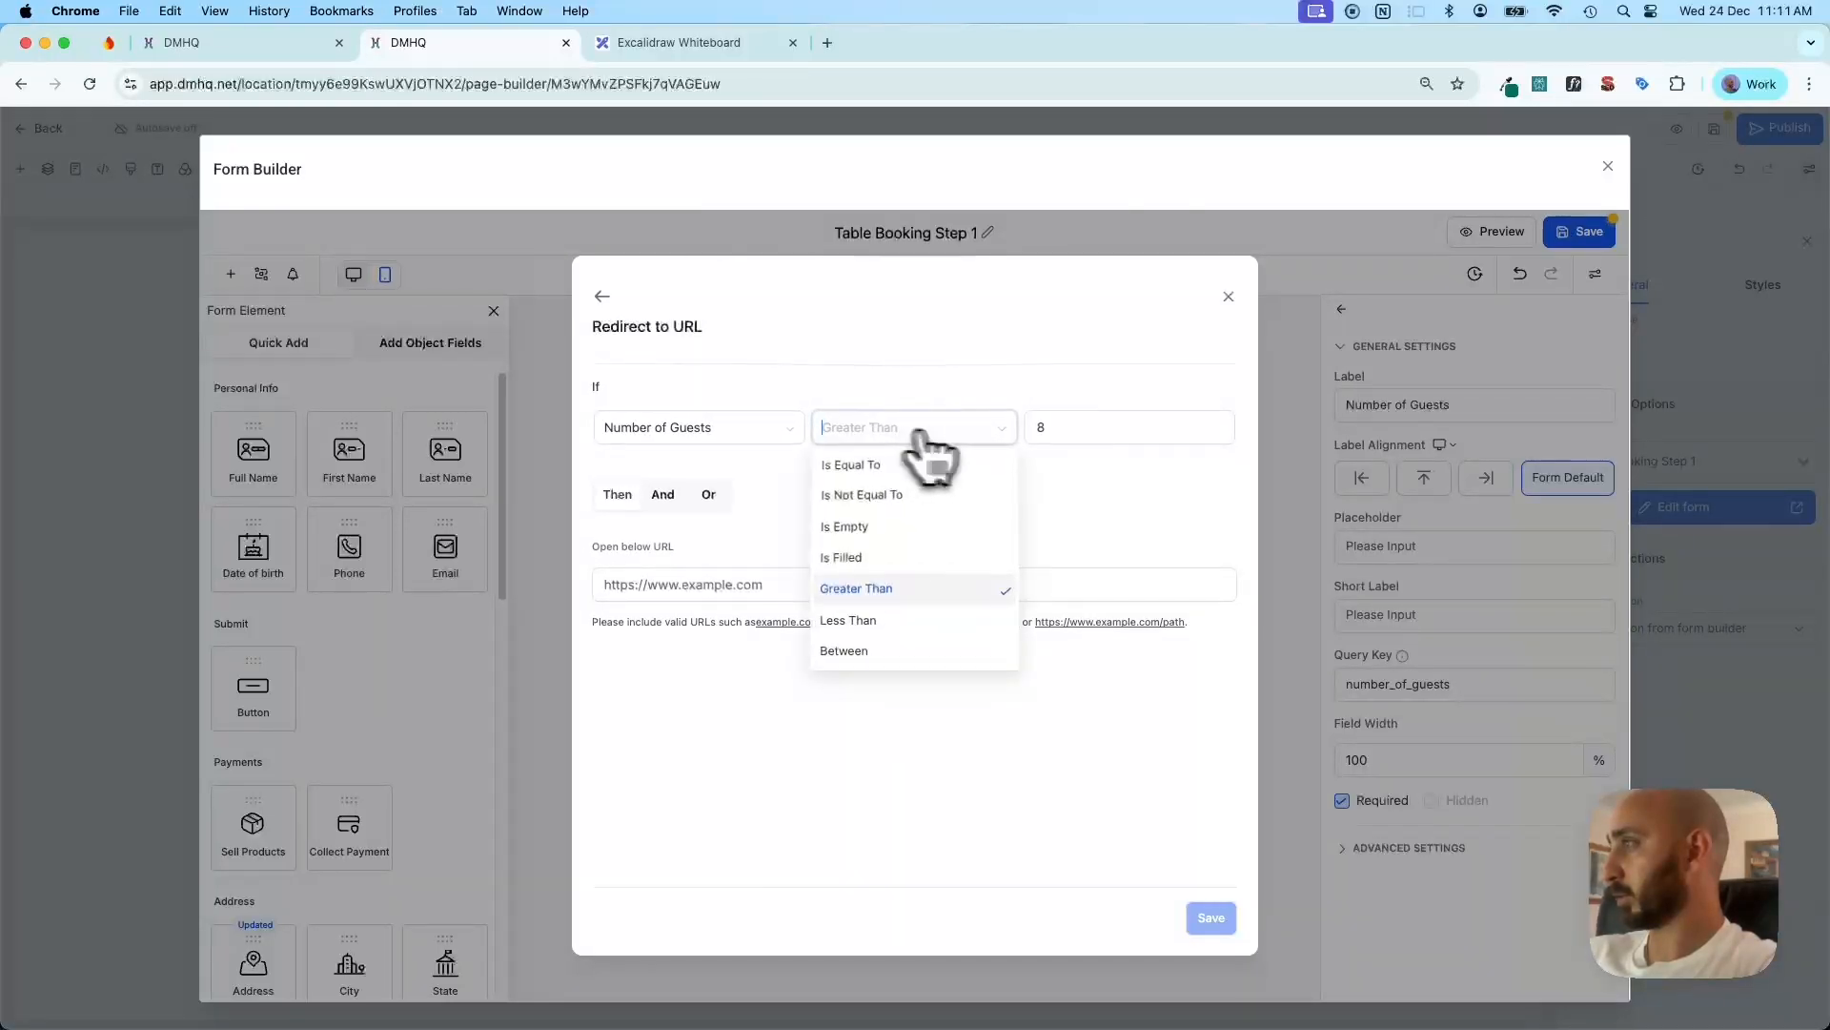
click(1096, 431)
key(BackSpace)
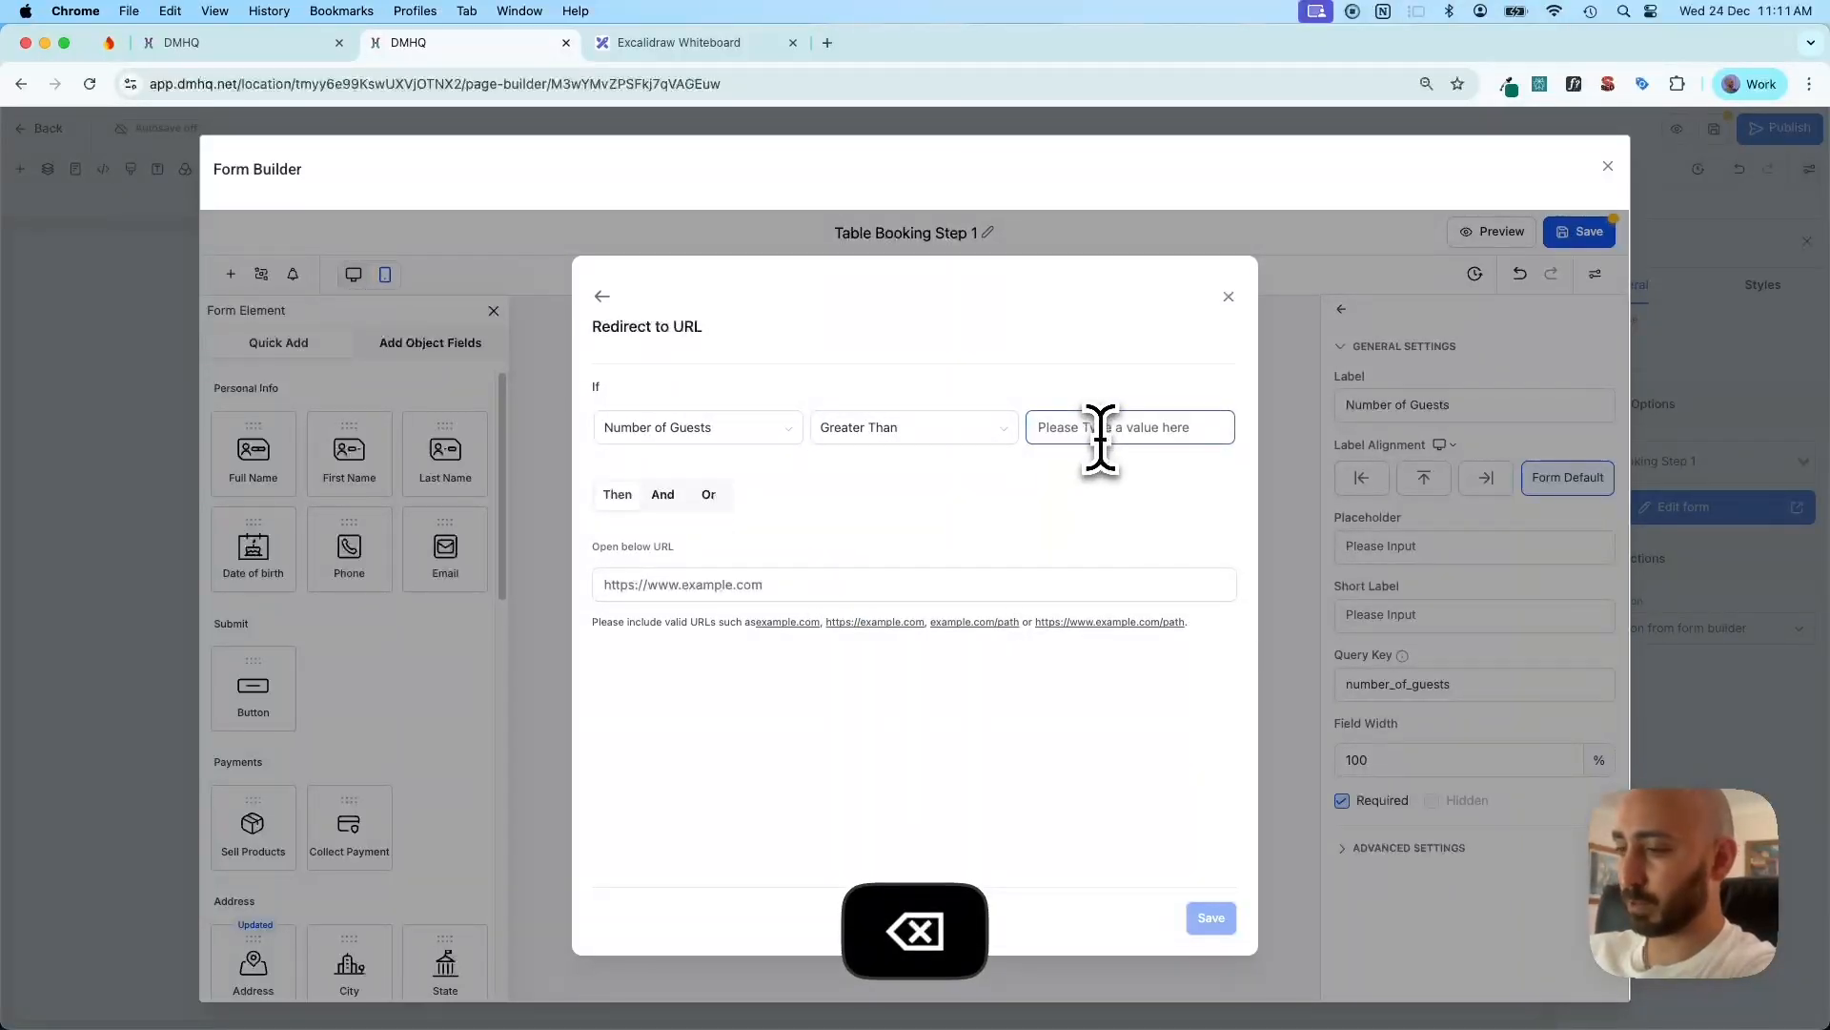
text(7)
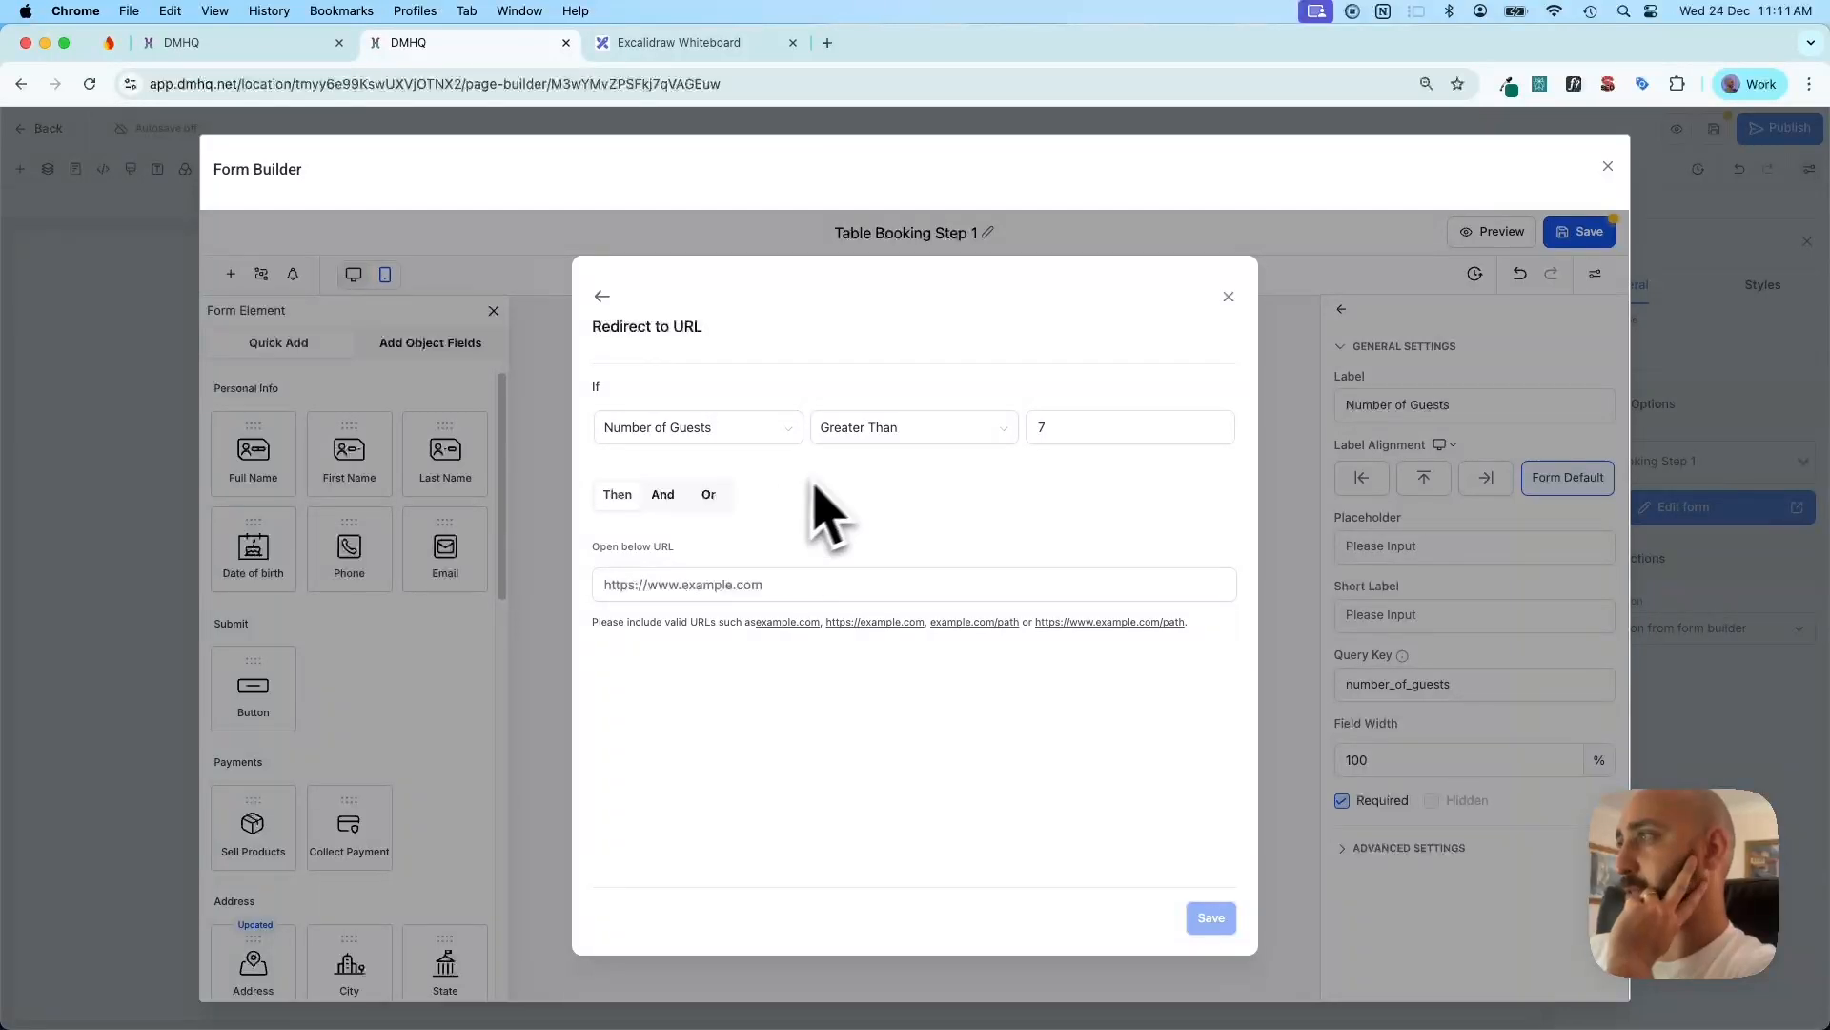
click(656, 584)
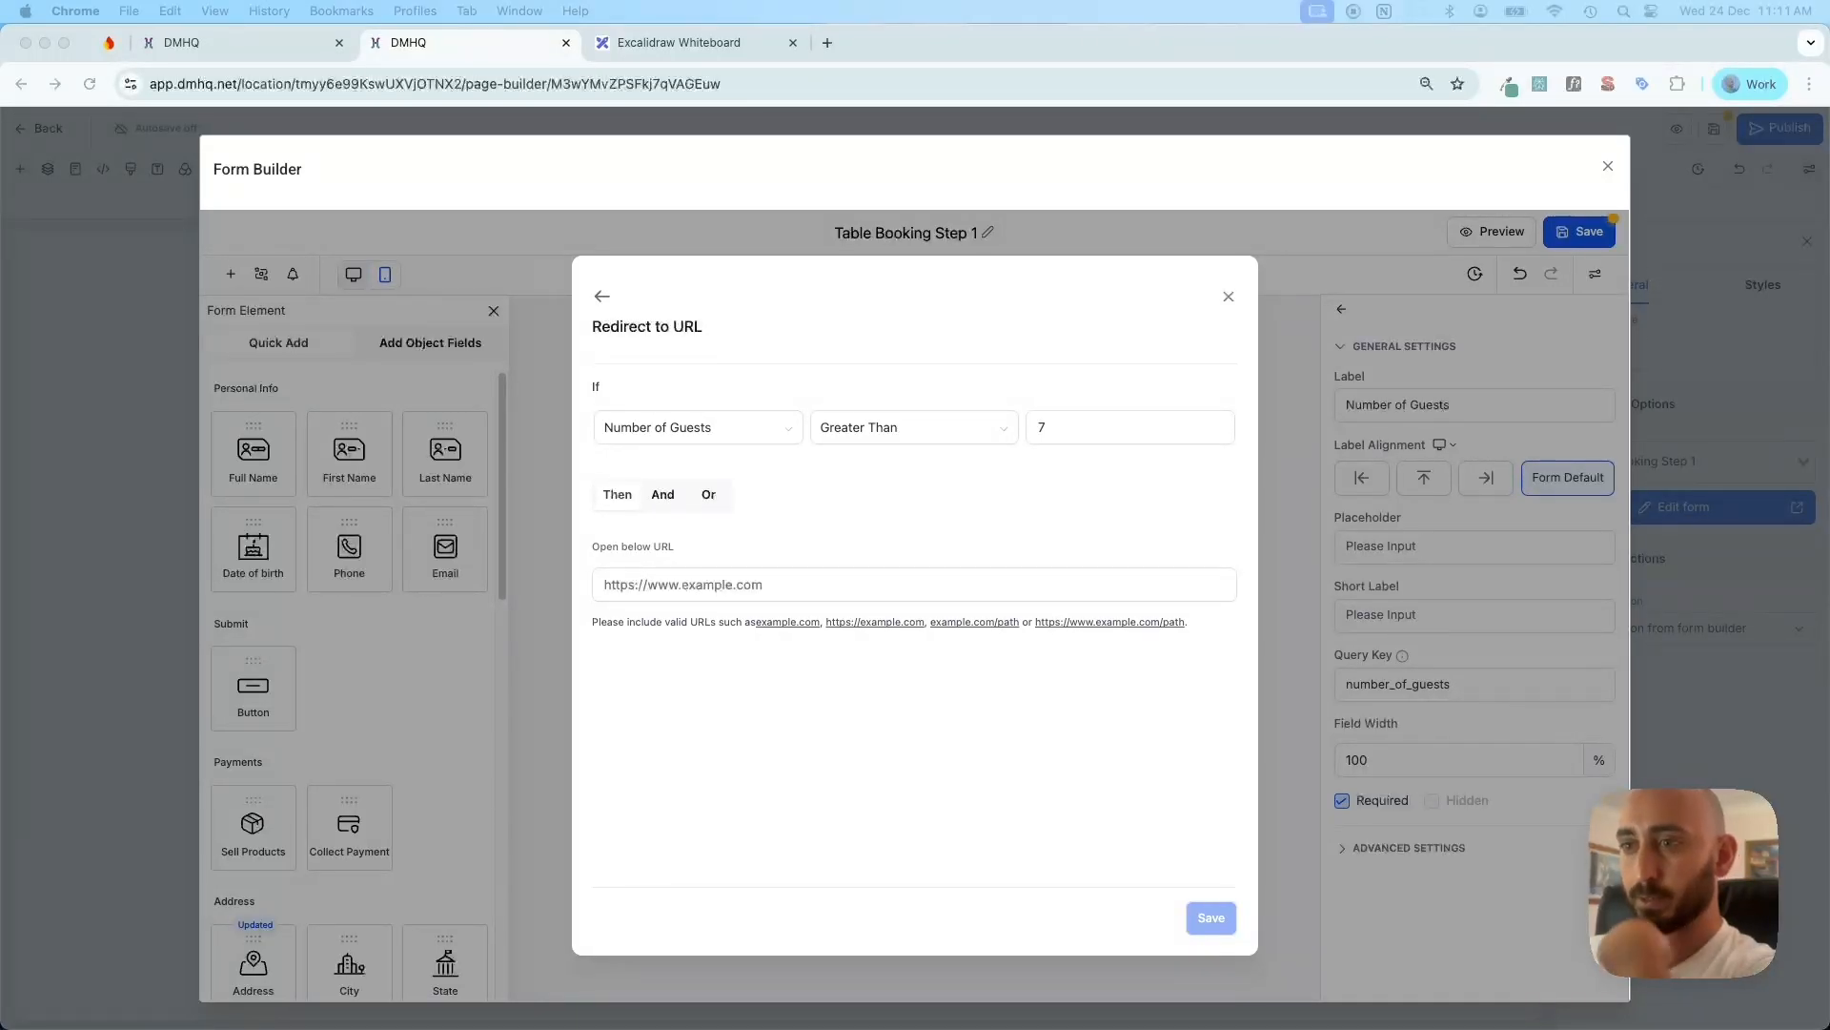
key(super+c)
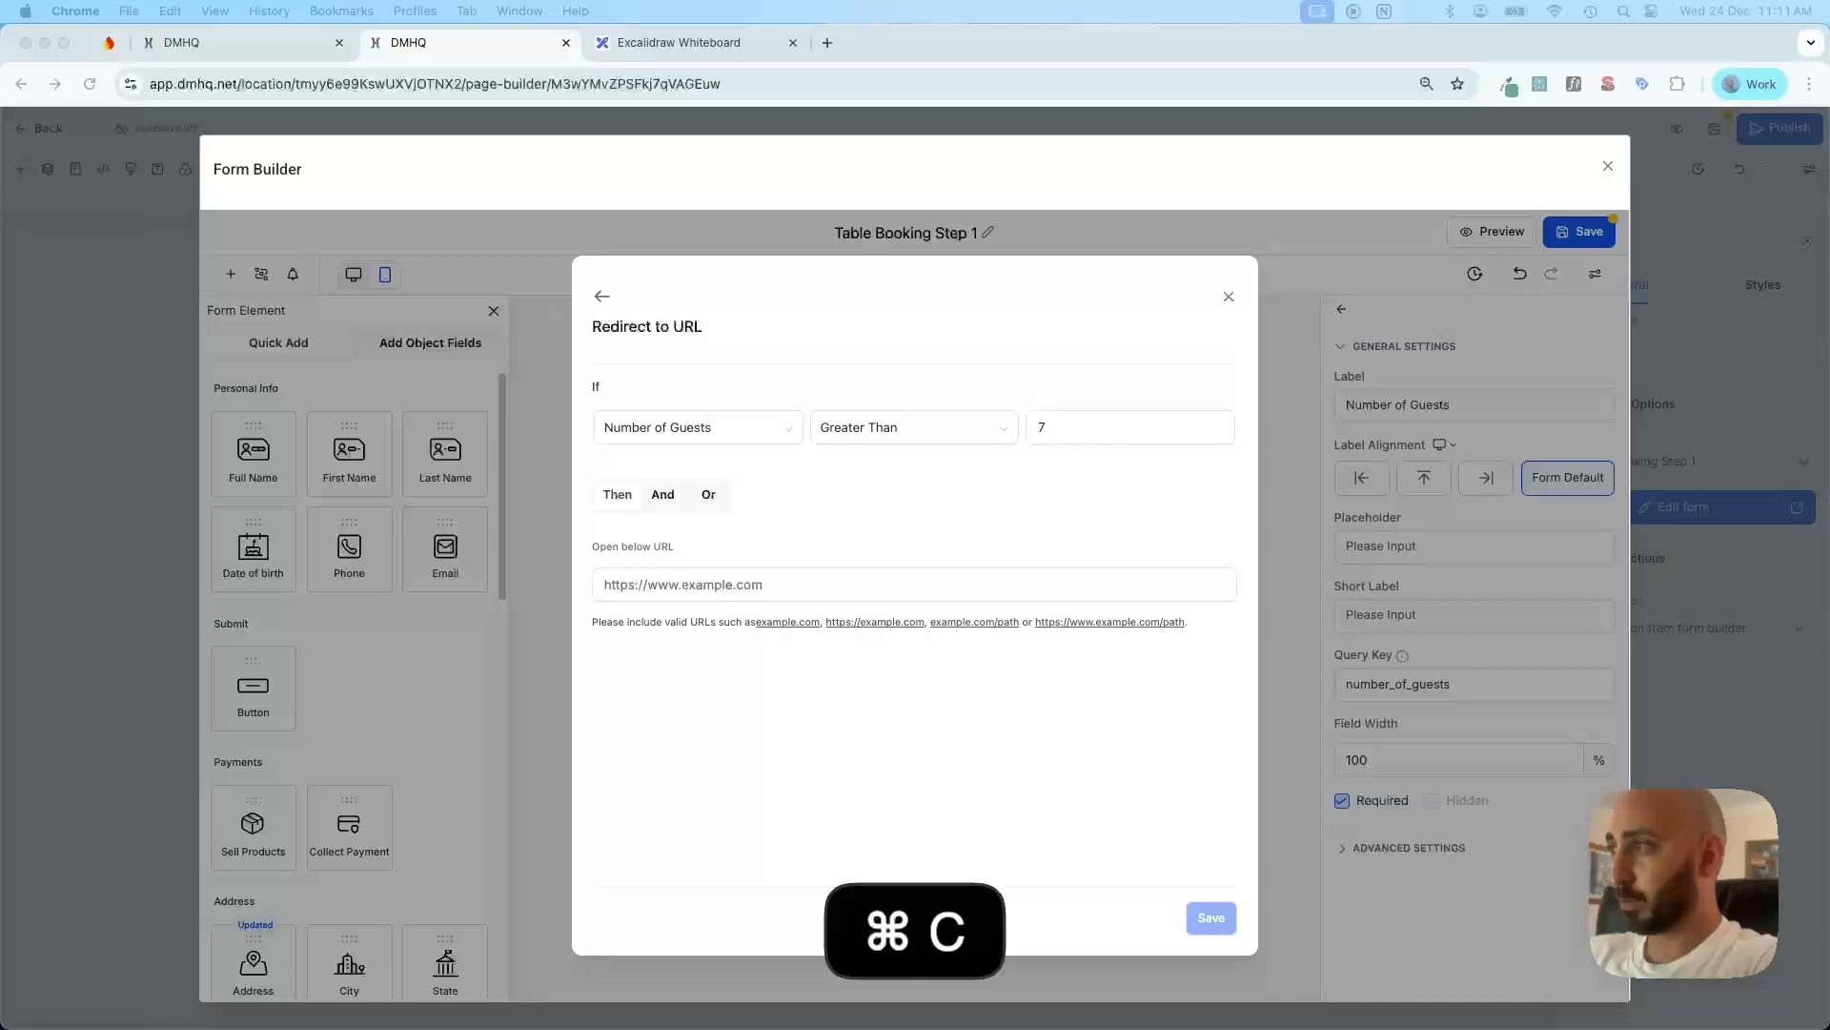
click(703, 589)
key(super+v)
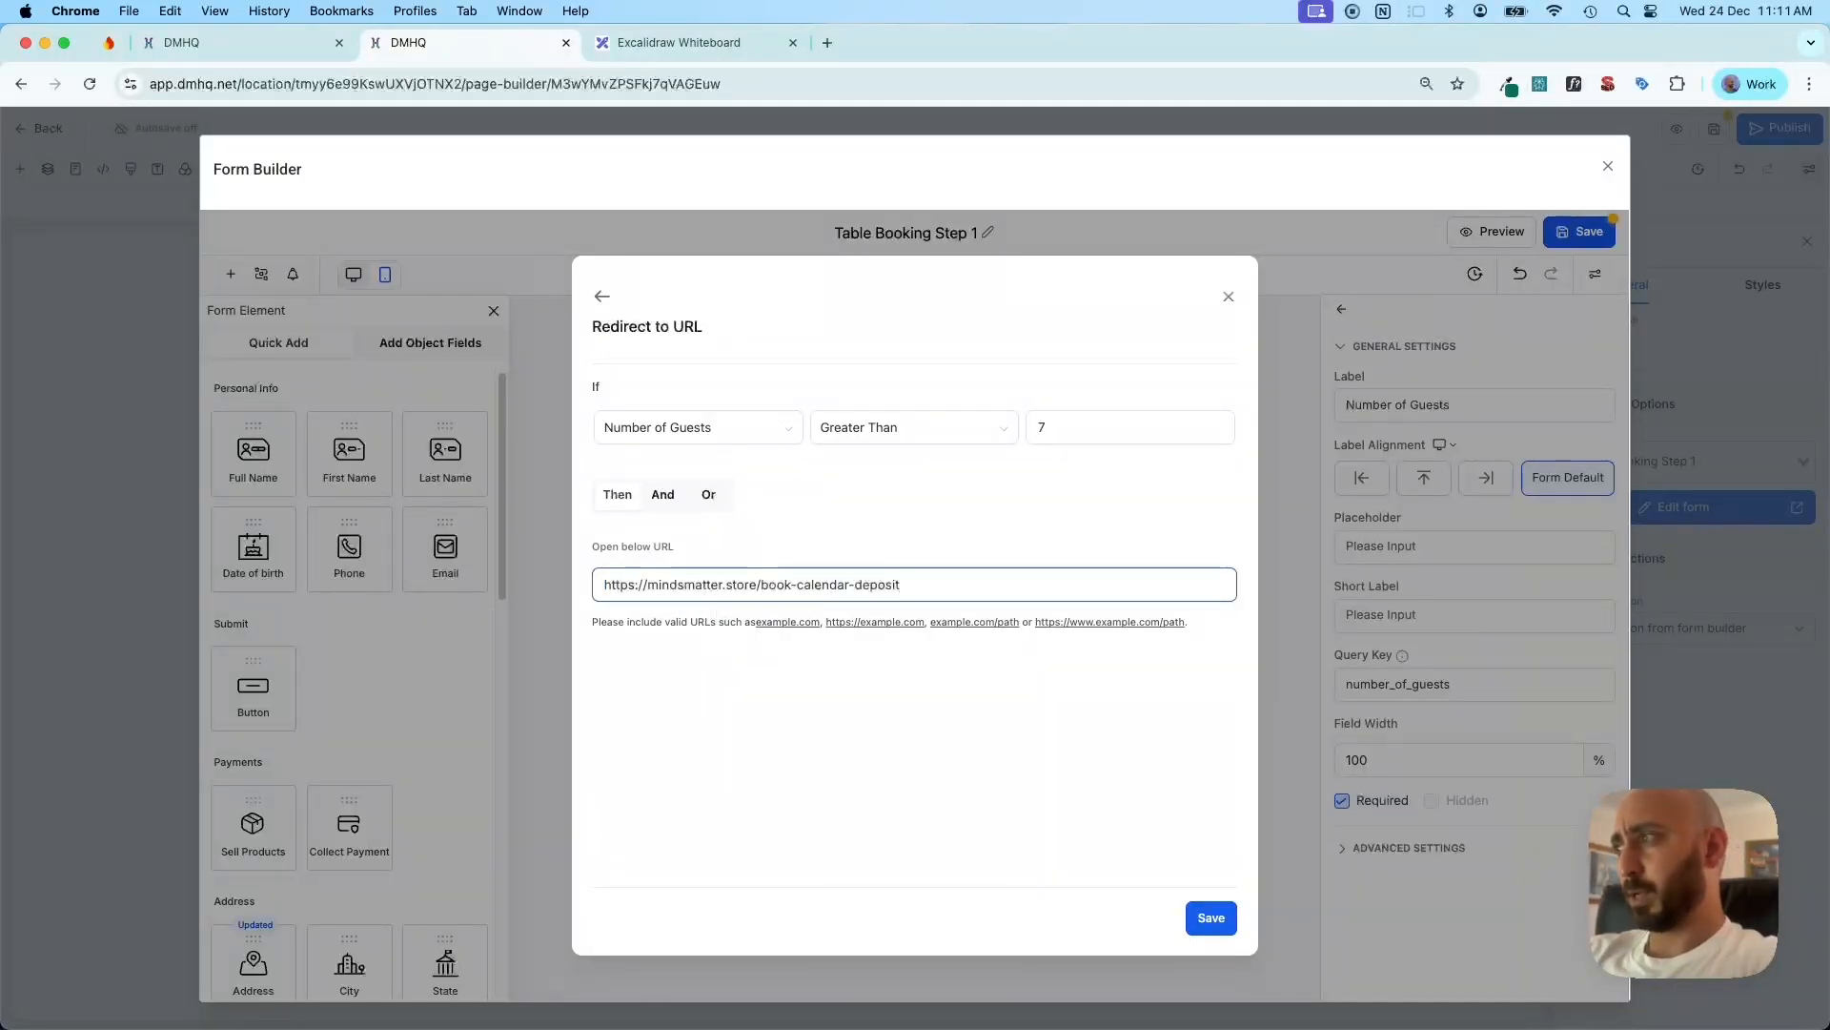
Append the query parameter ?full_name={{contact.name}} to the redirect rule's book-calendar-deposit URL
text(?full+m)
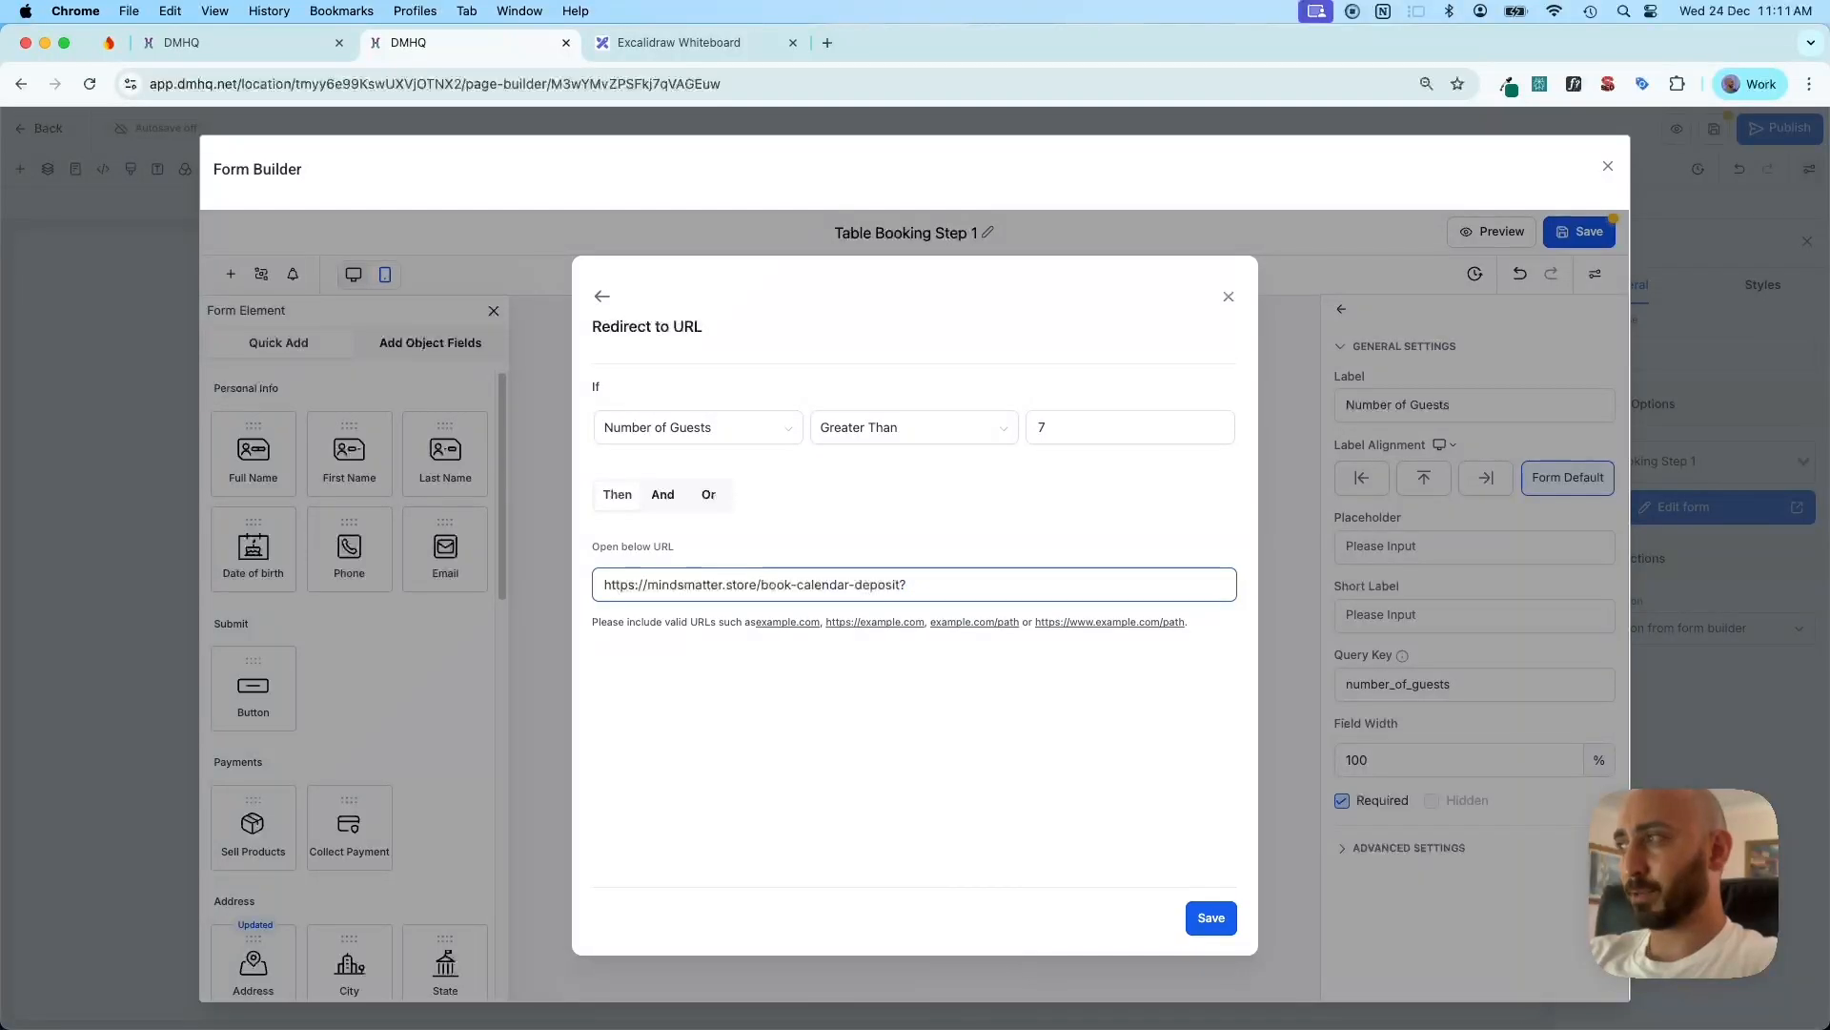
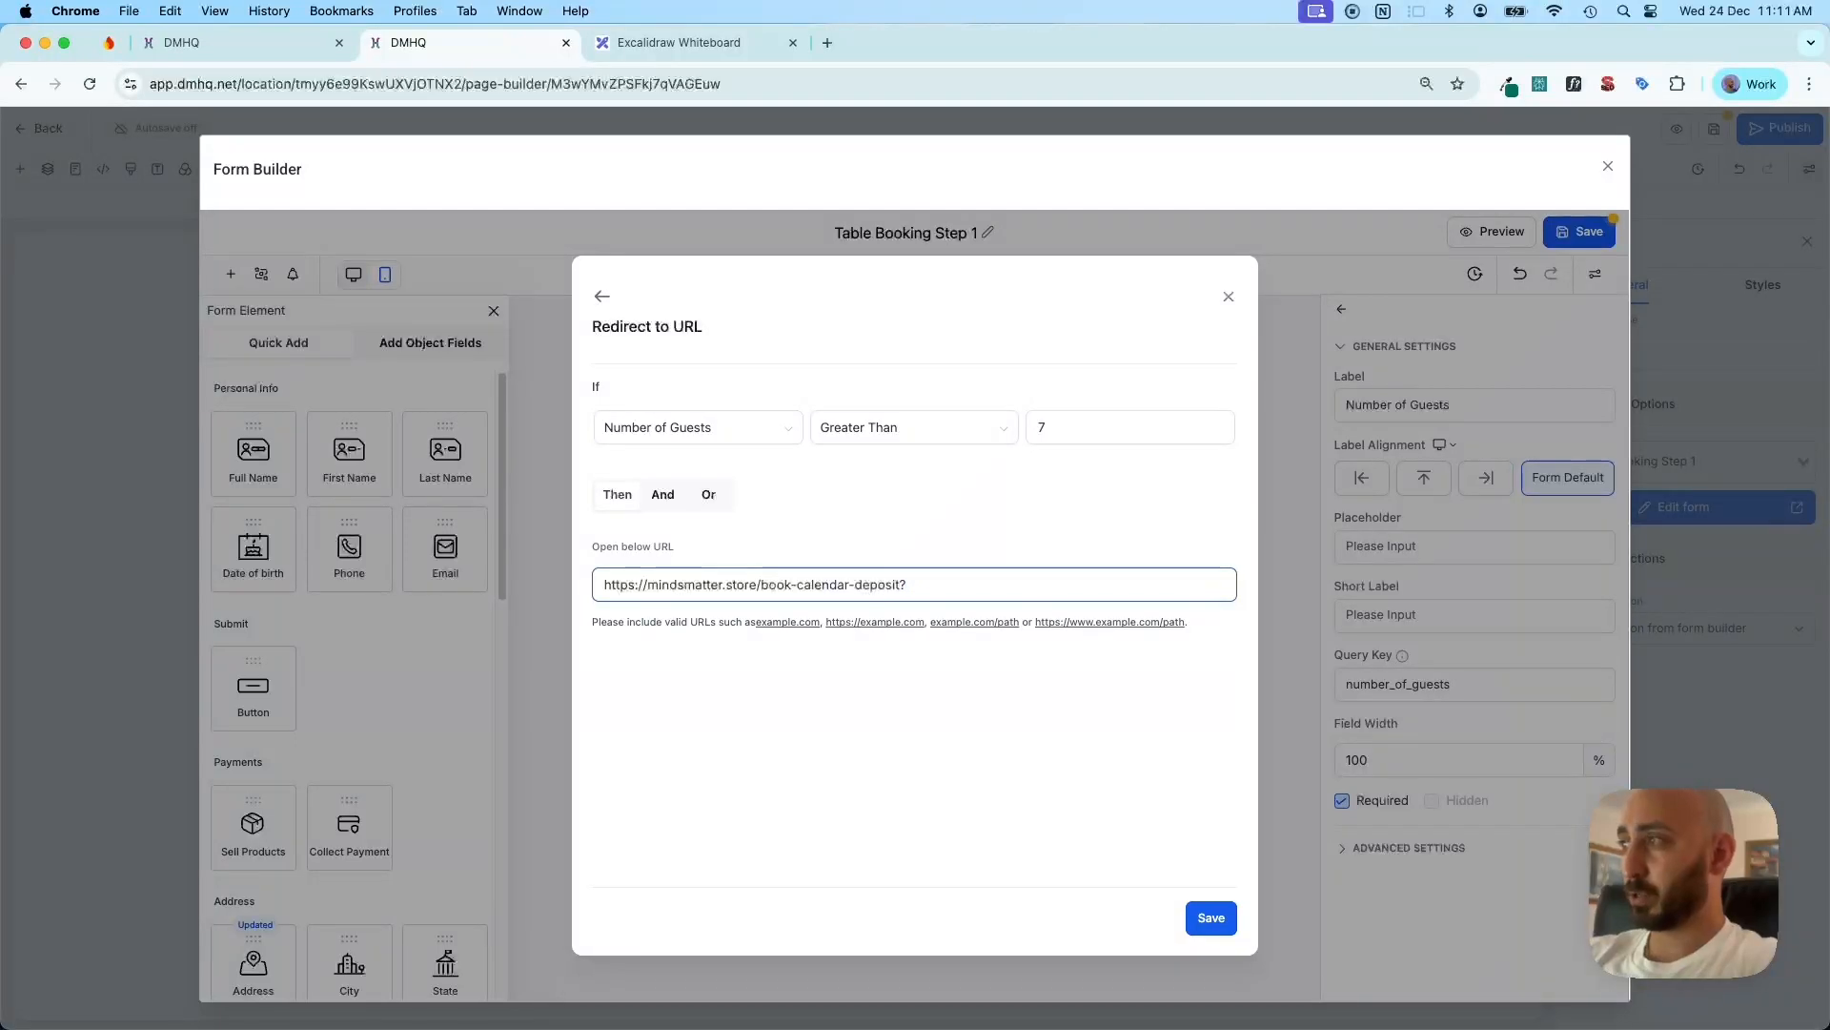
key(BackSpace)
key(BackSpace)
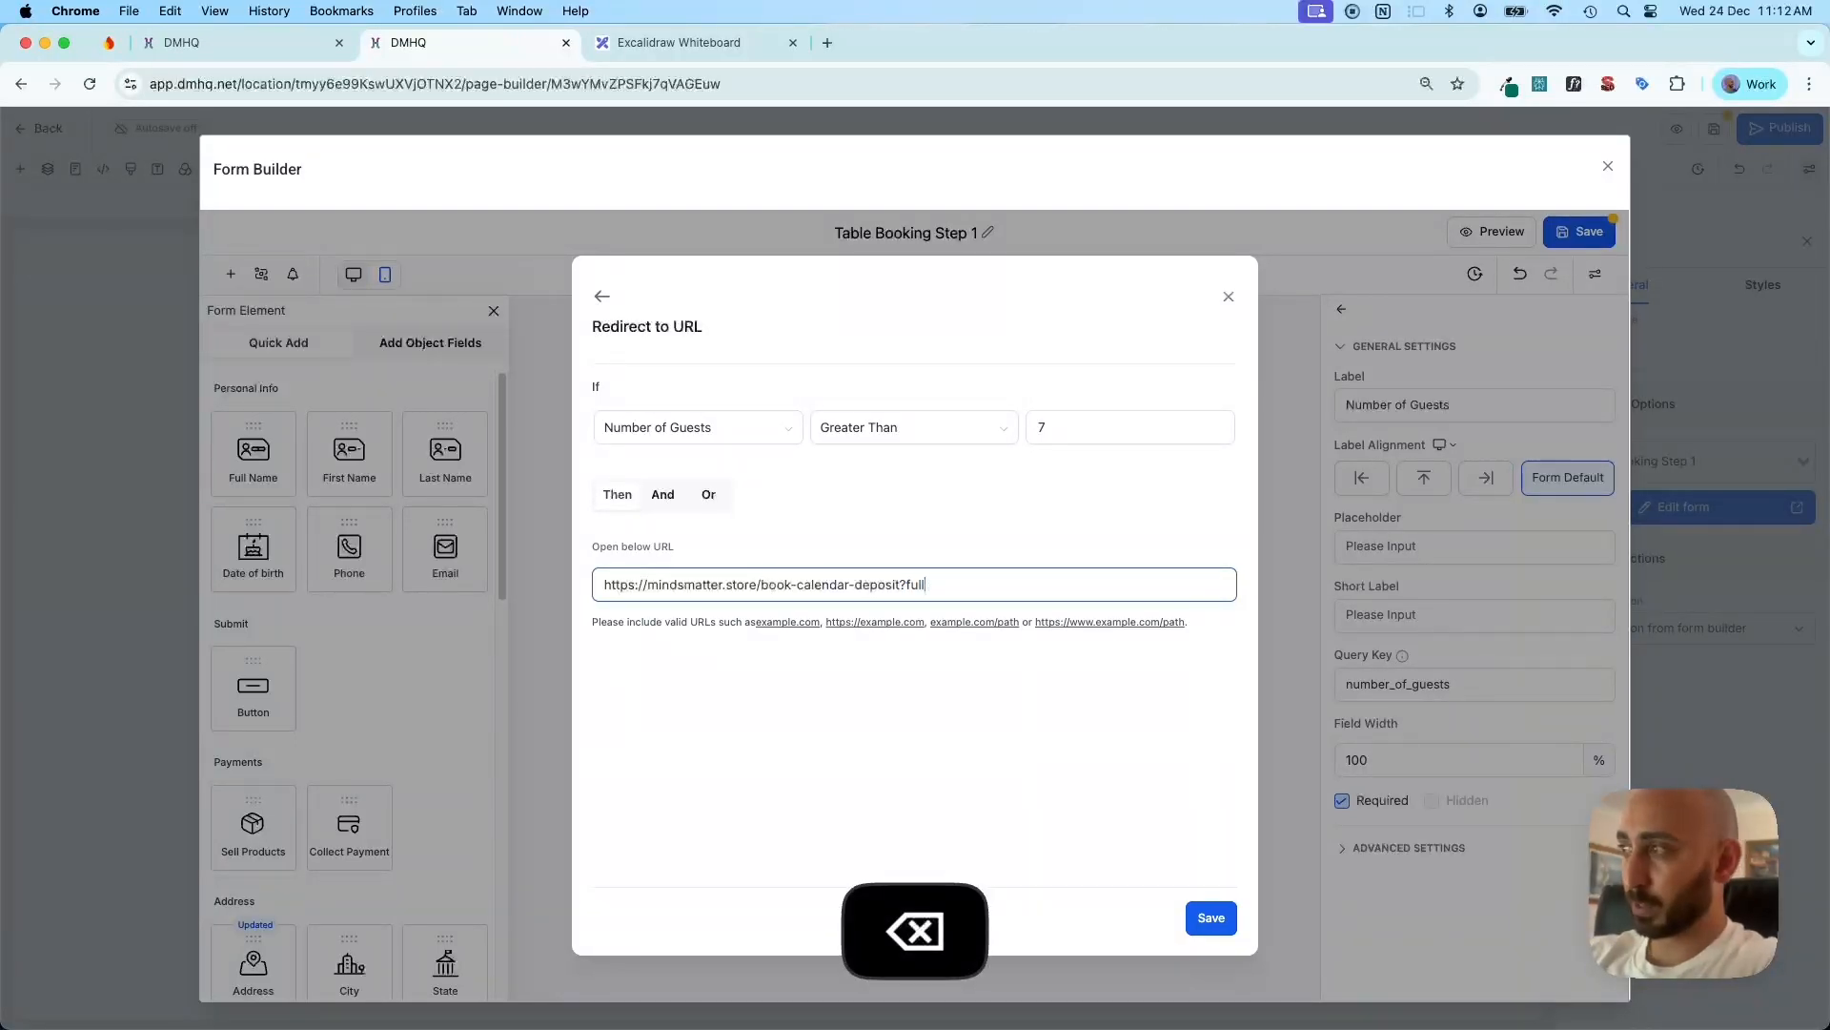
text(_name)
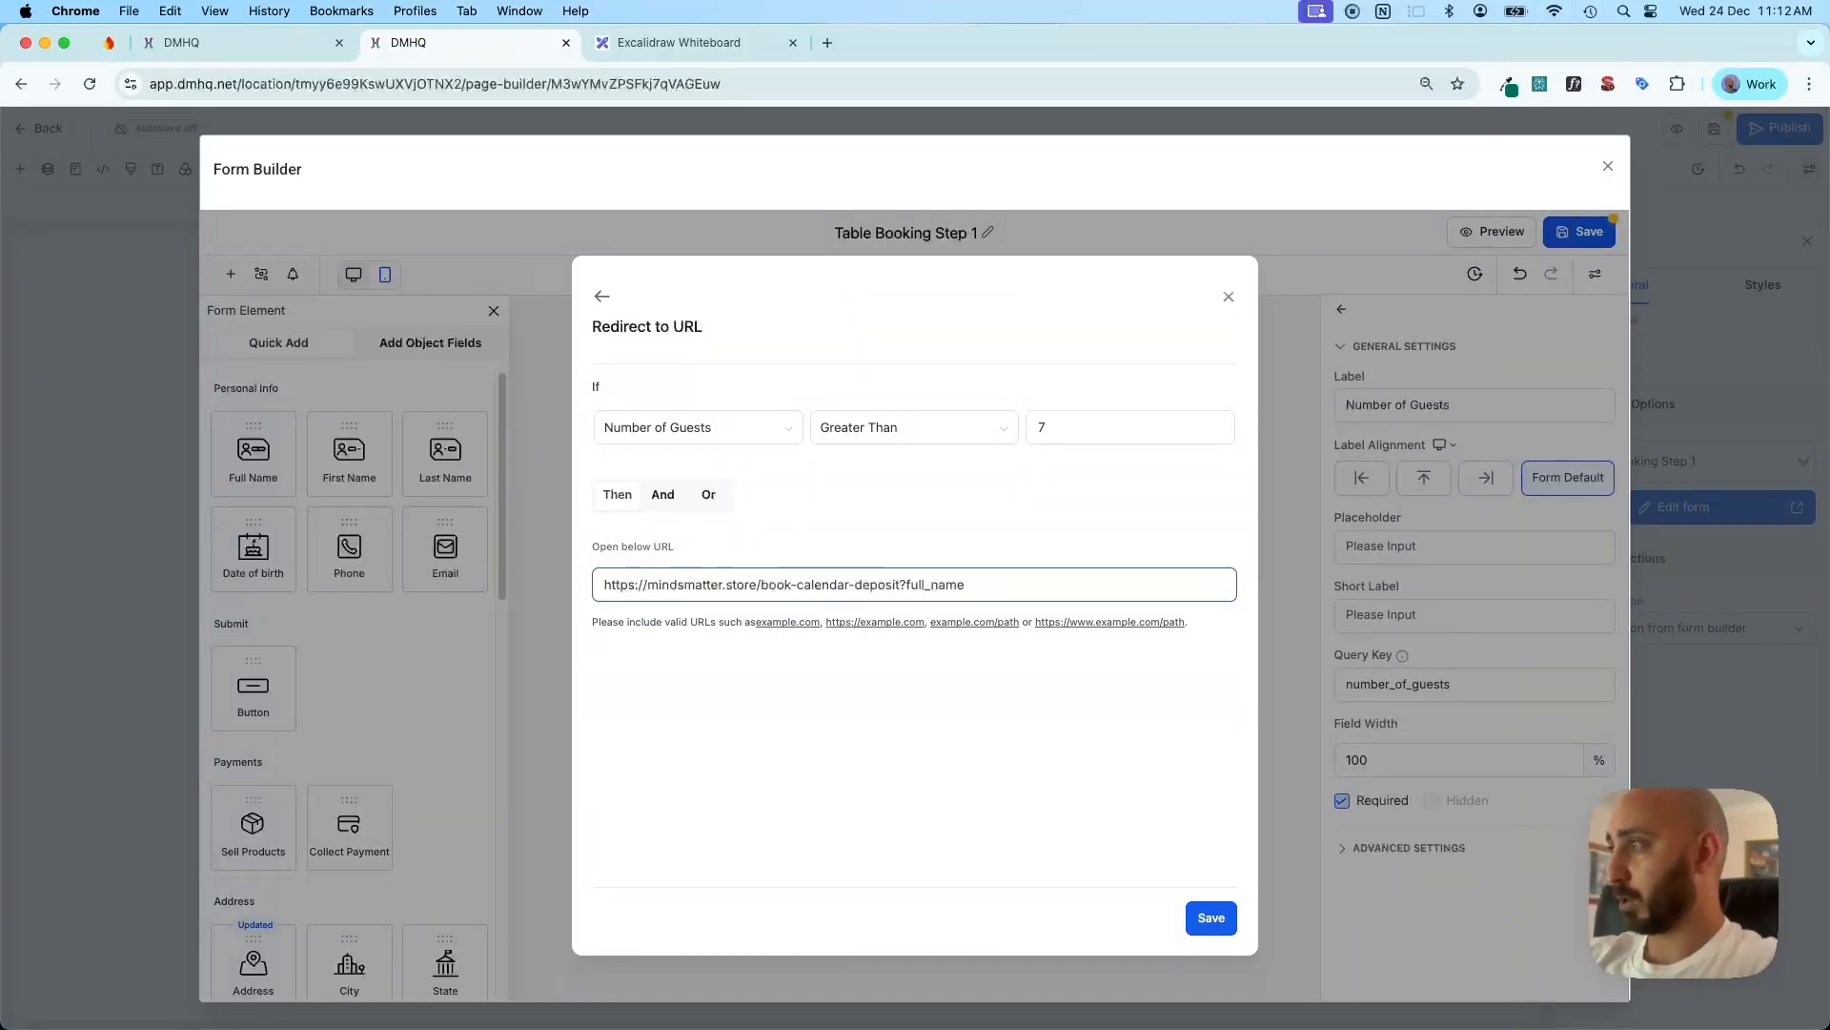
text(-)
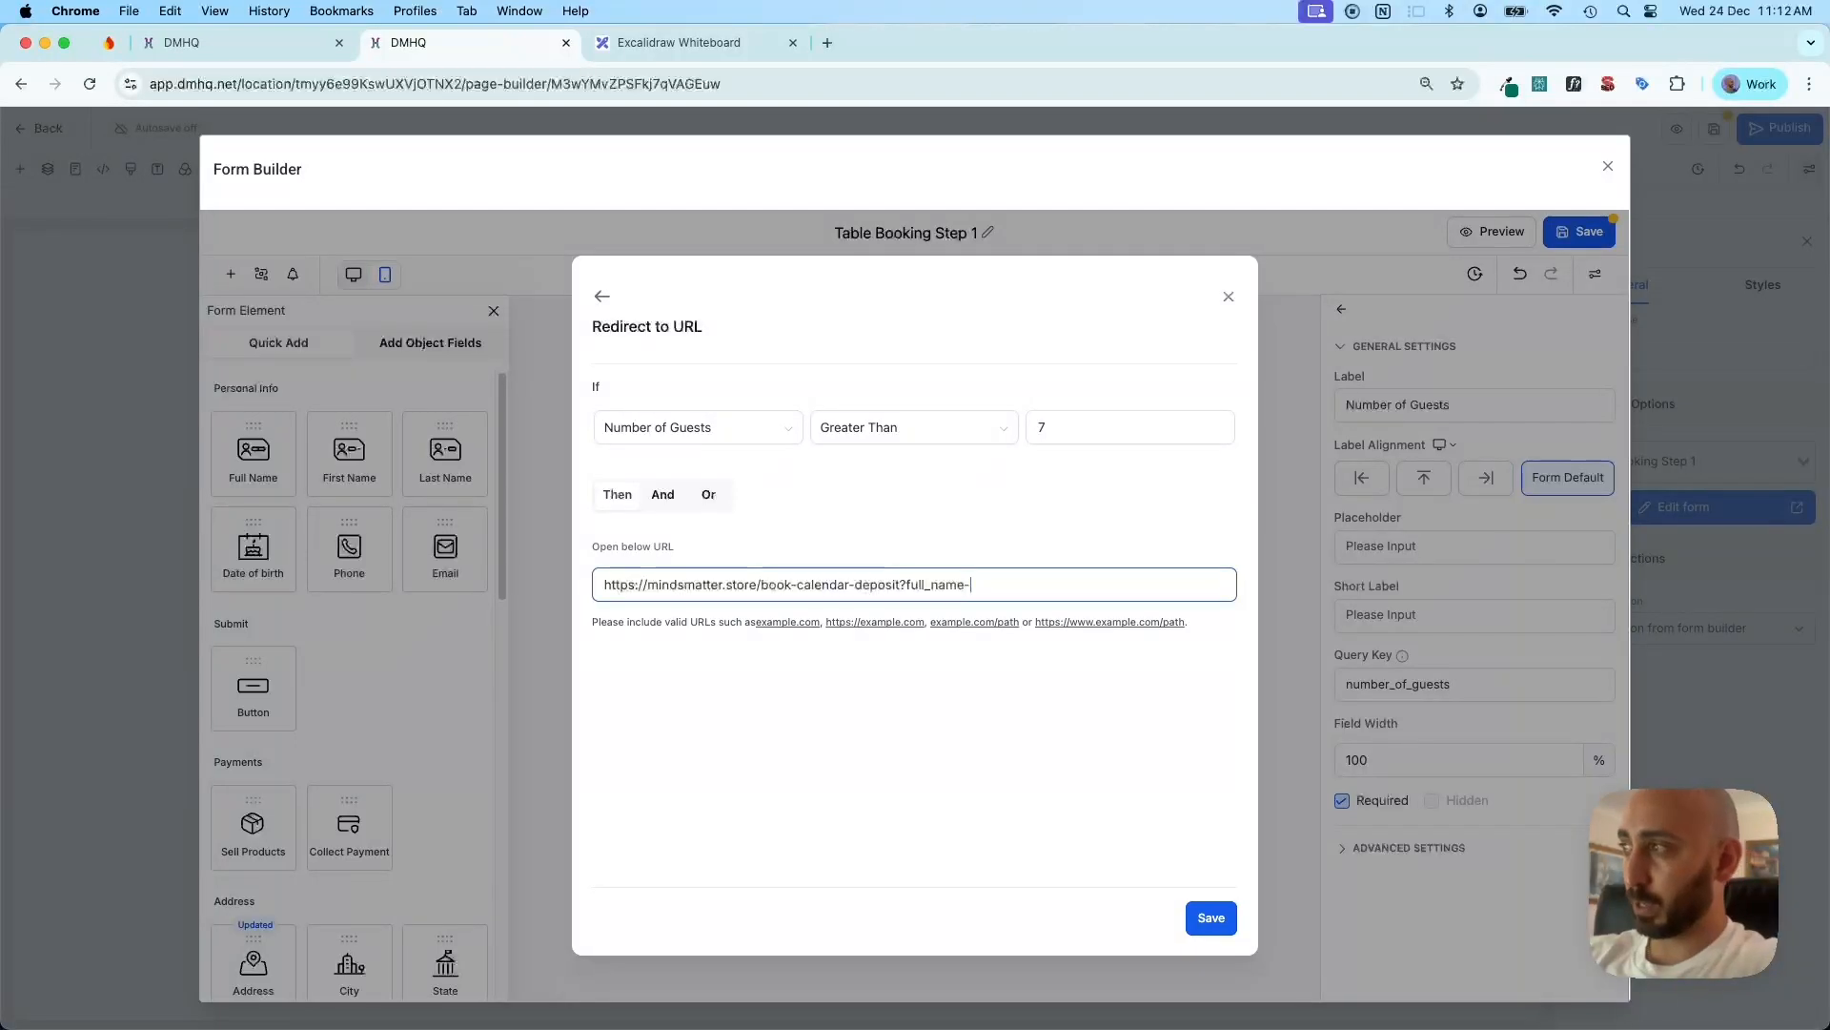
key(BackSpace)
text(={{contact.)
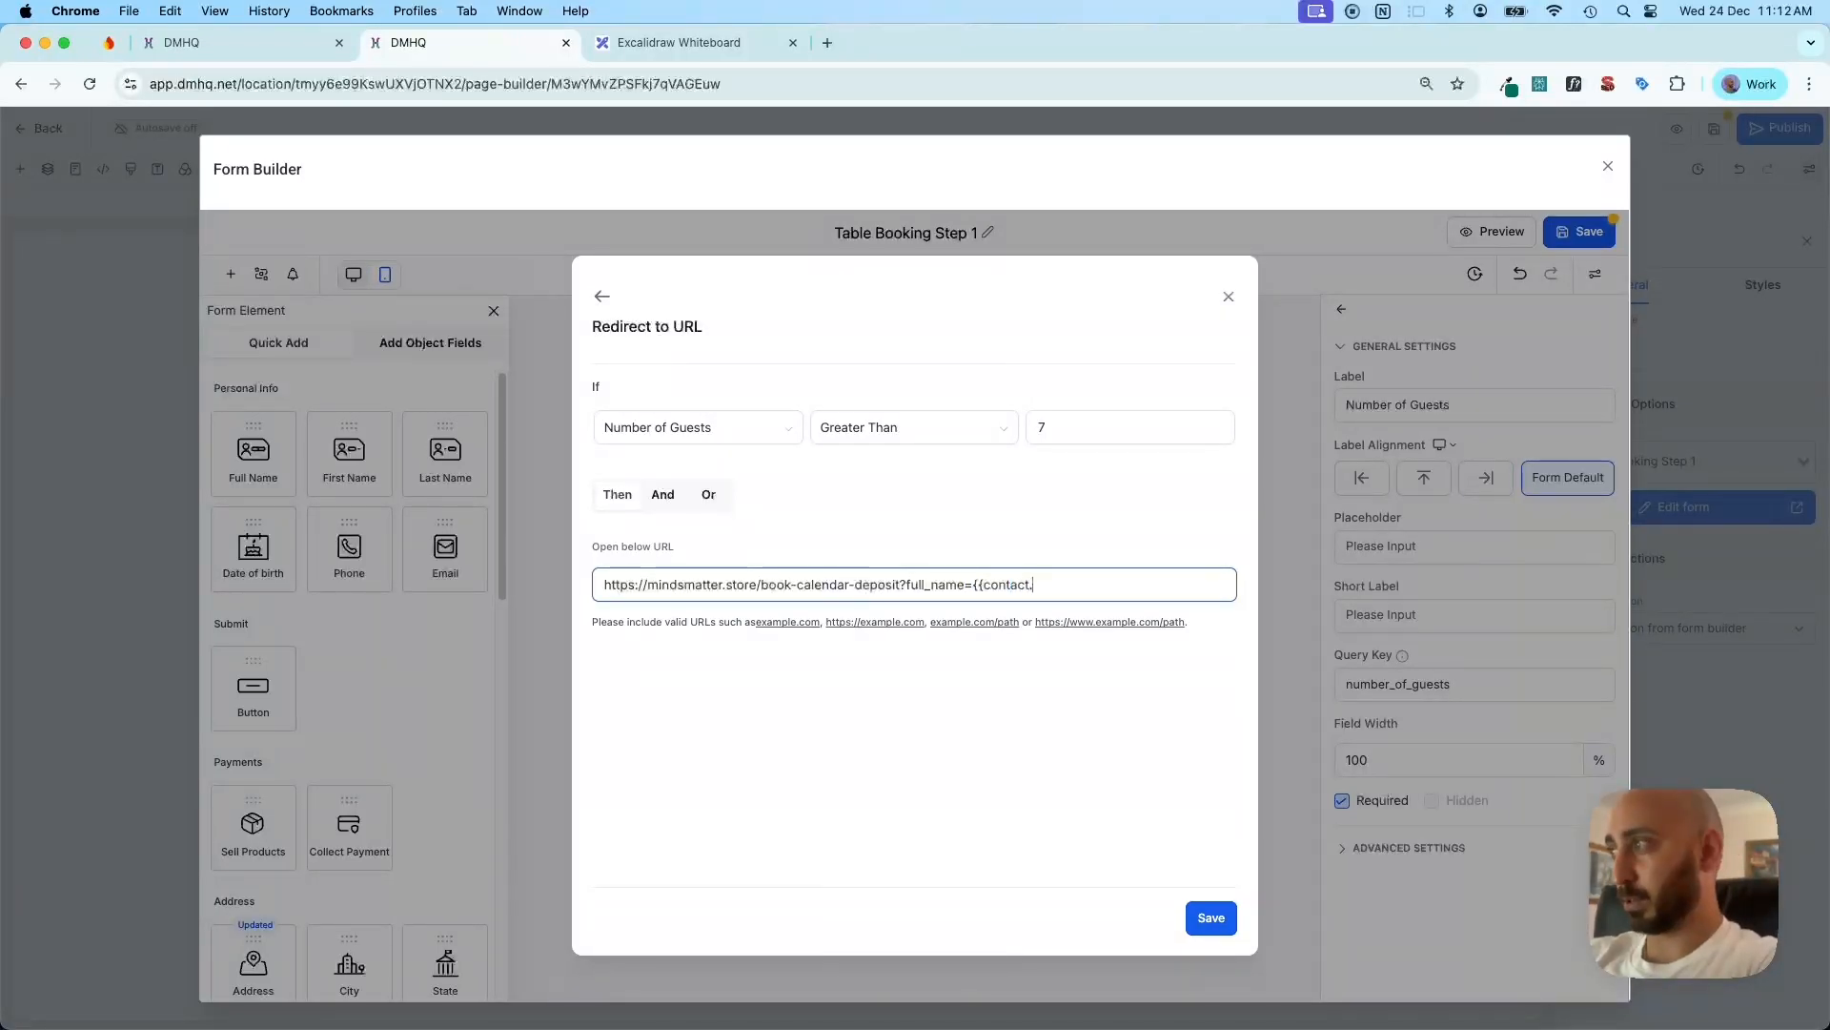
text(name}})
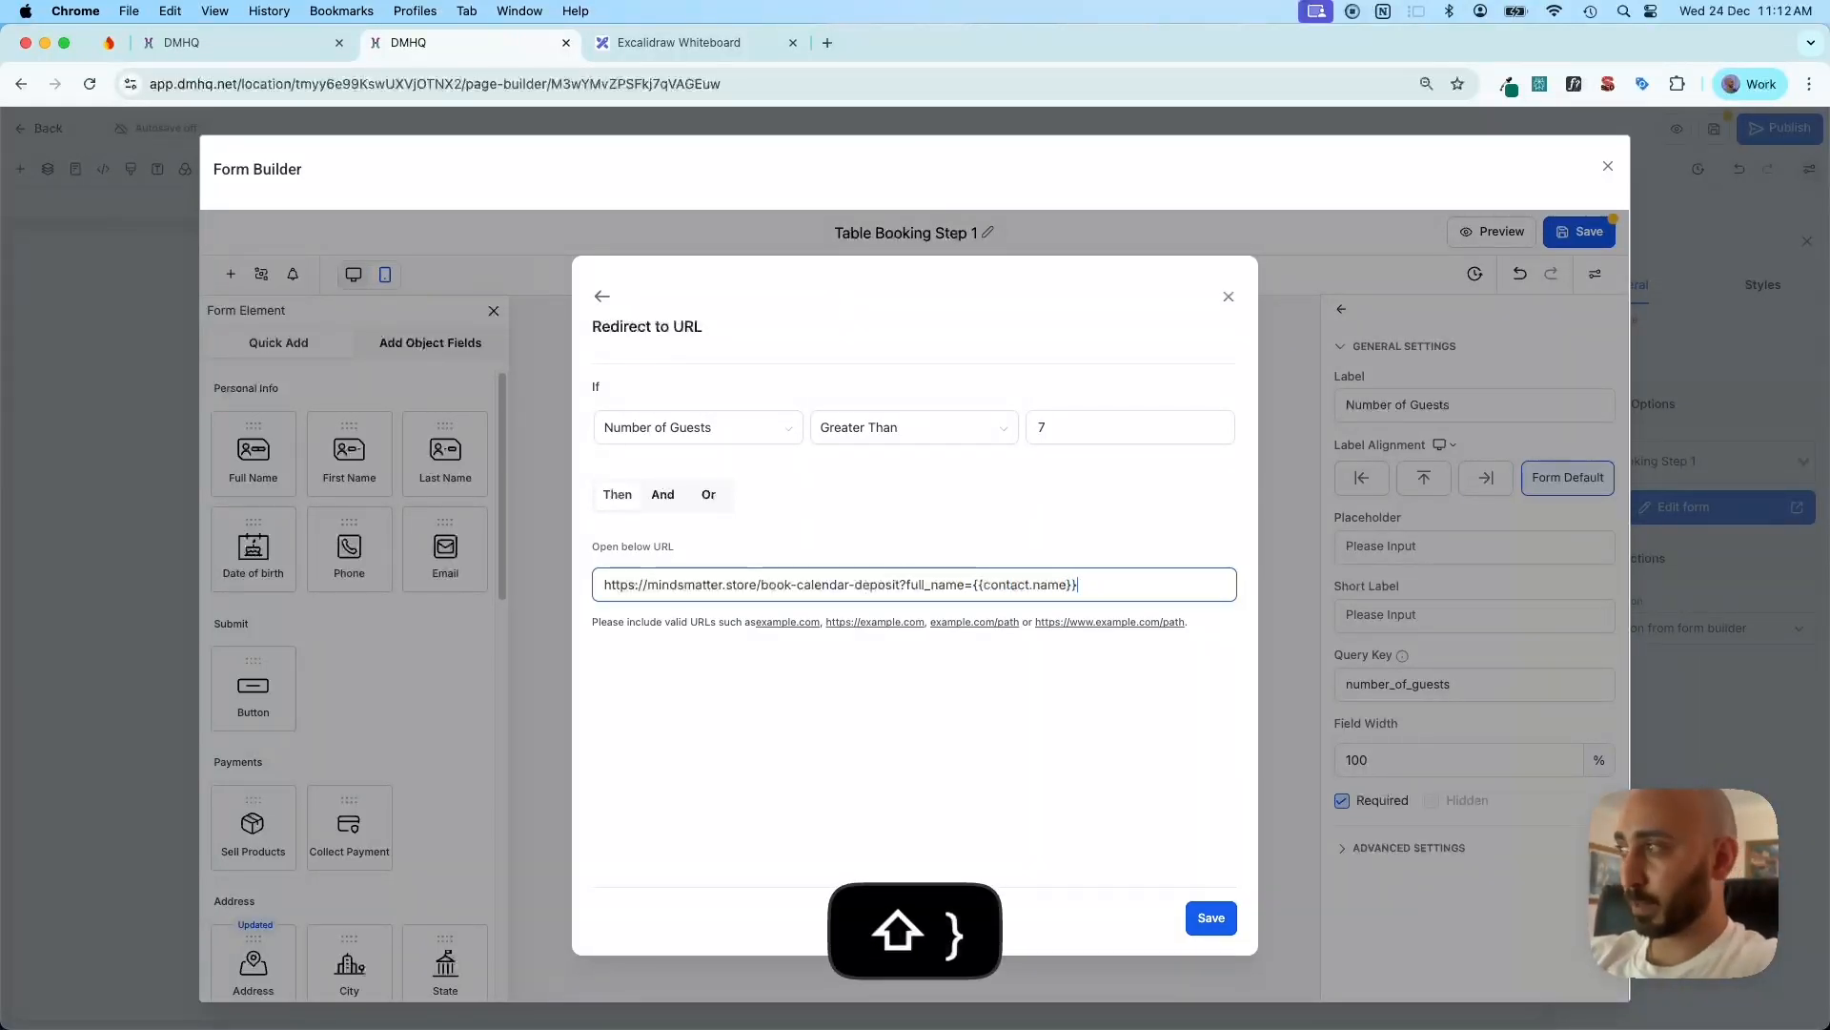
Add a second query parameter, &email={{contact.email}}, to the end of the rule's redirect URL
text(&)
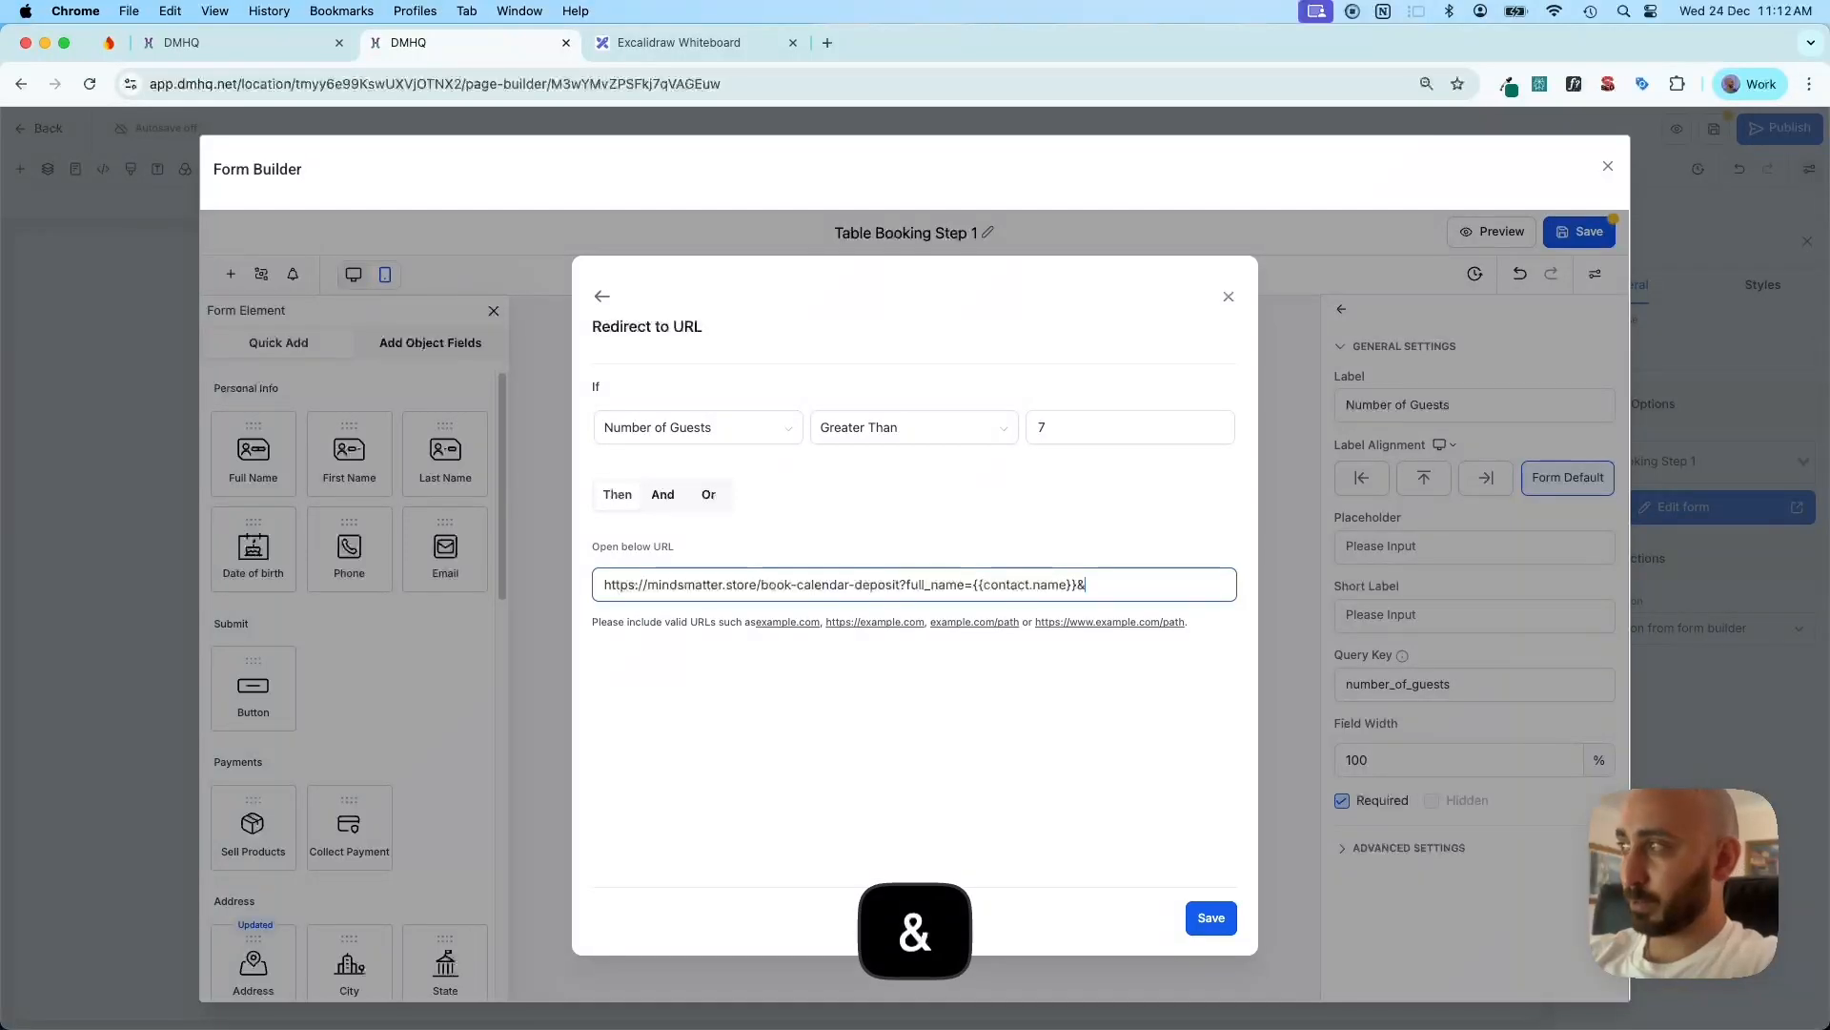
text(email)
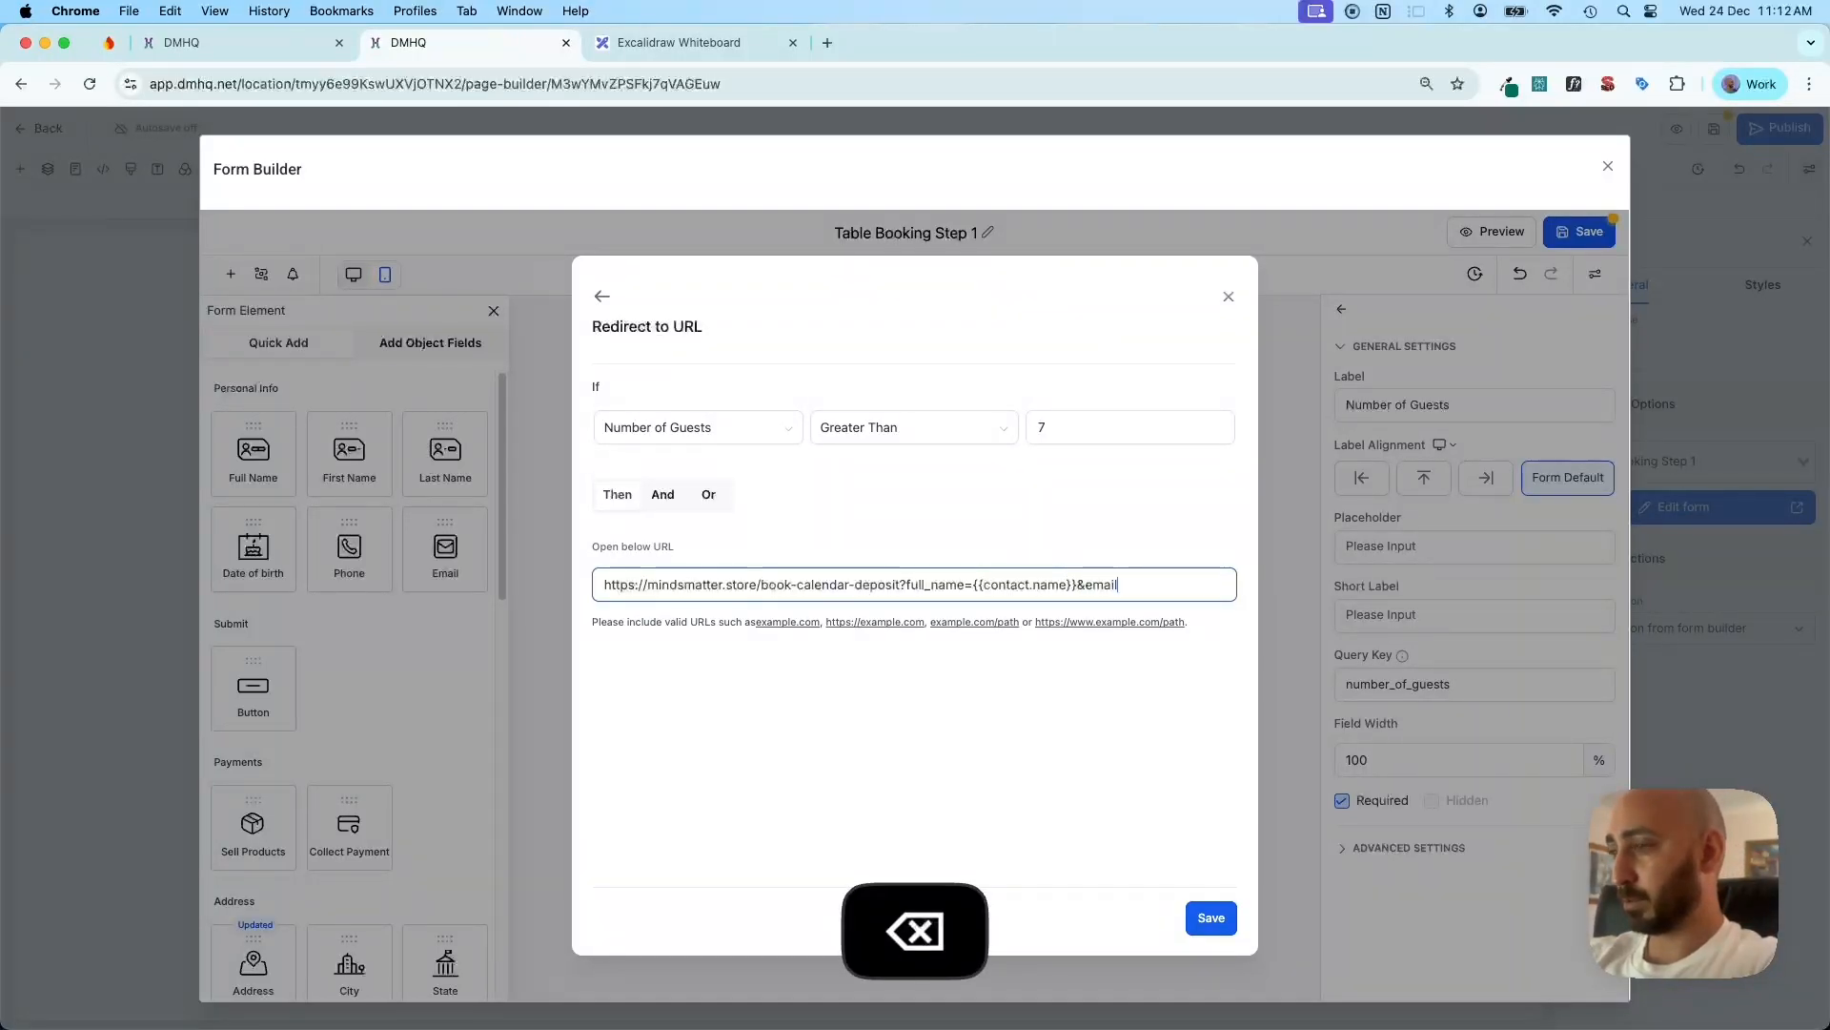
text(={cont)
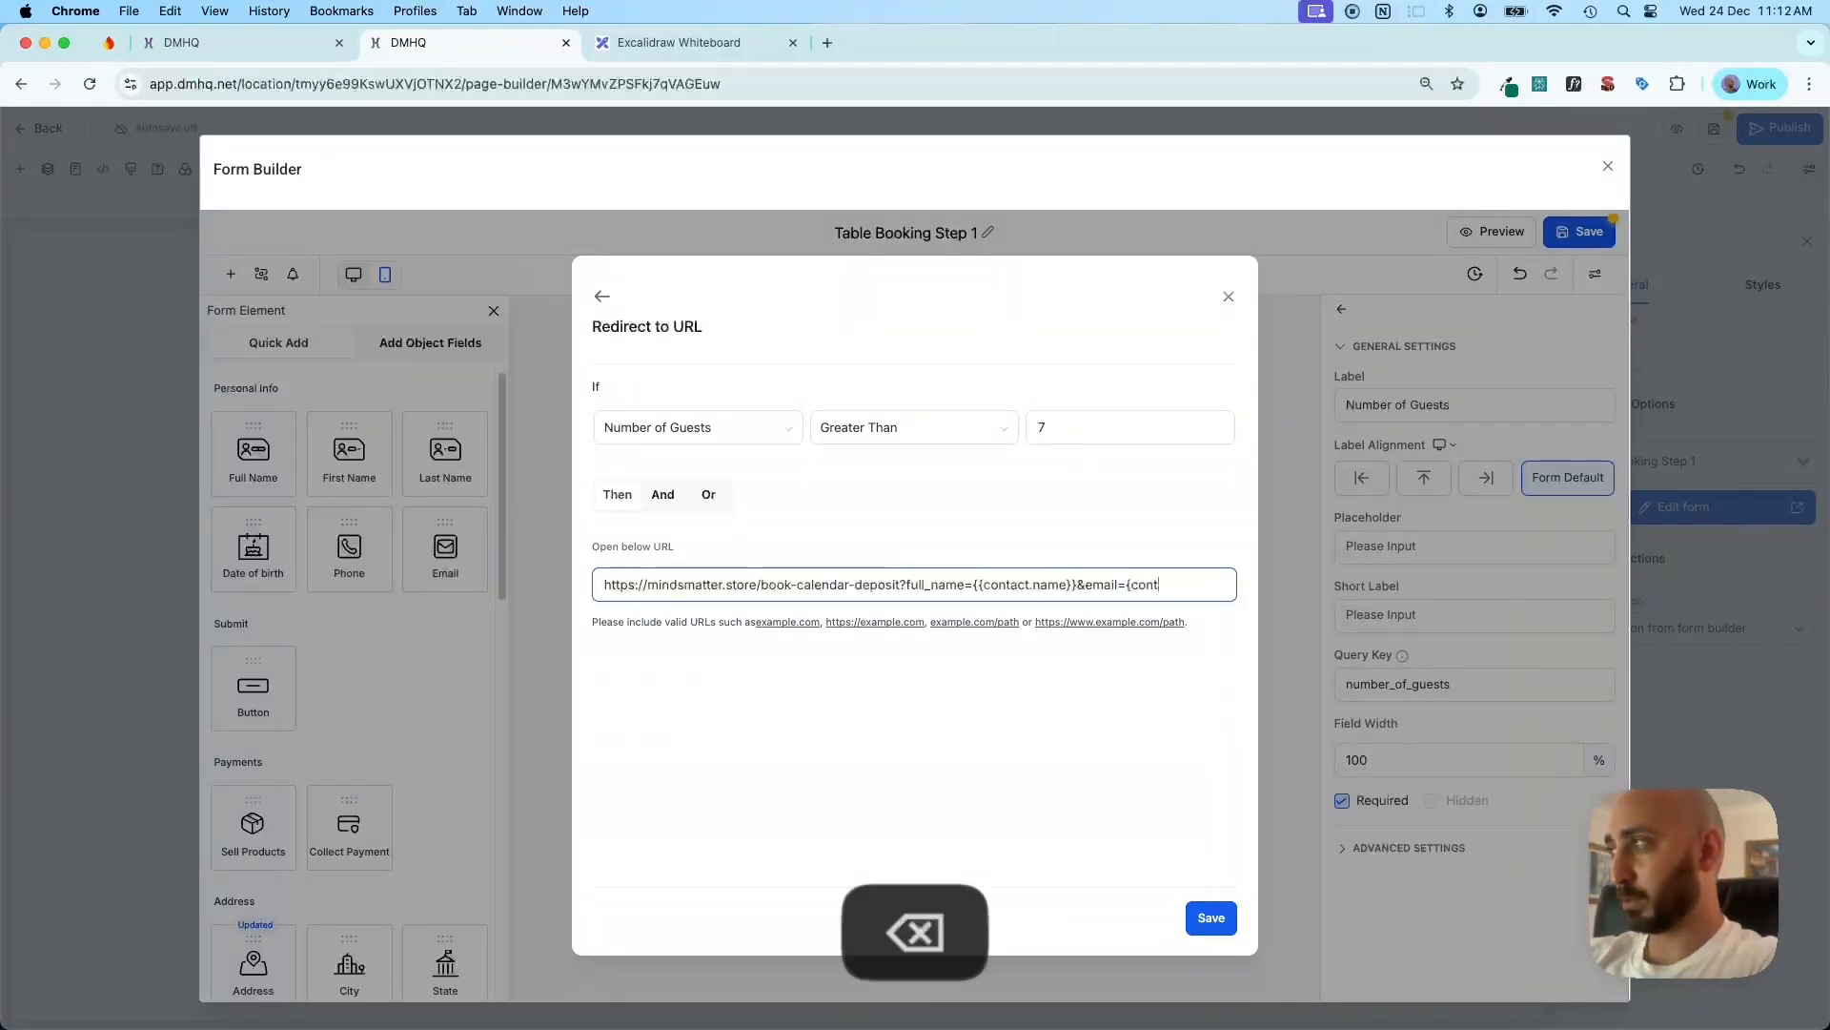
key(BackSpace)
key(BackSpace)
key(BackSpace)
key(BackSpace)
text({contact.)
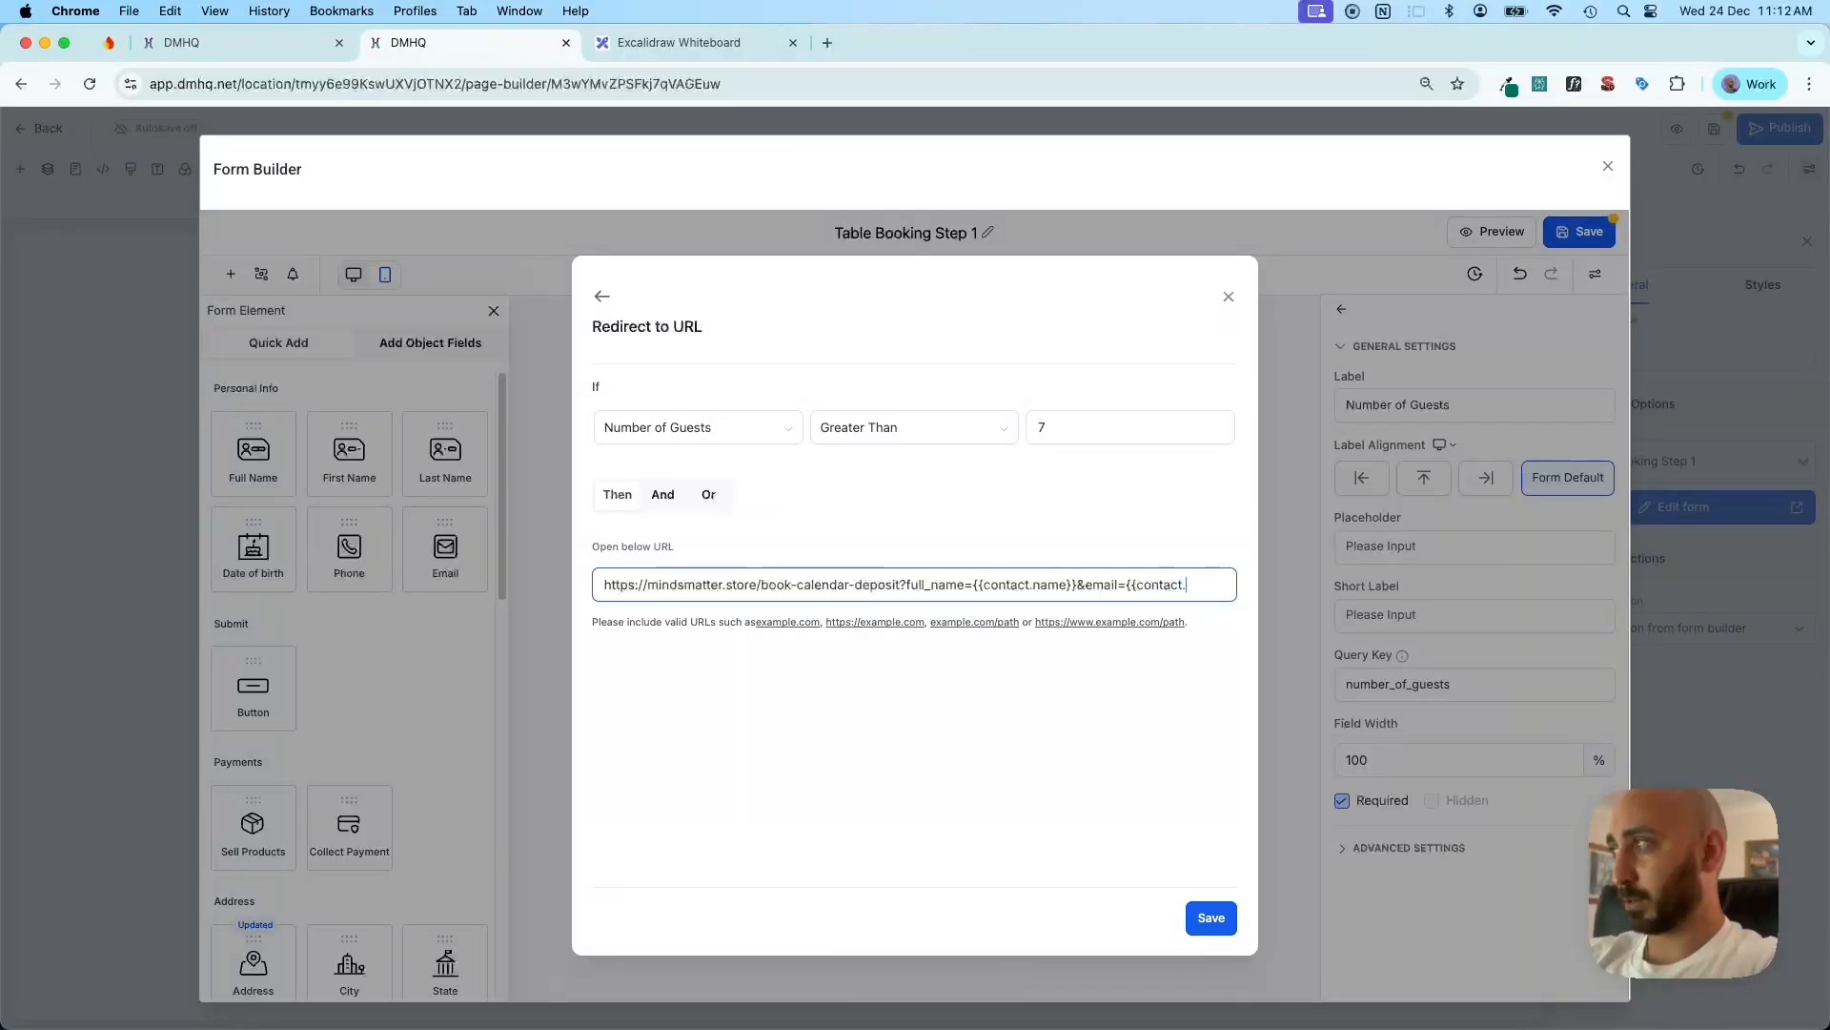
text(email)
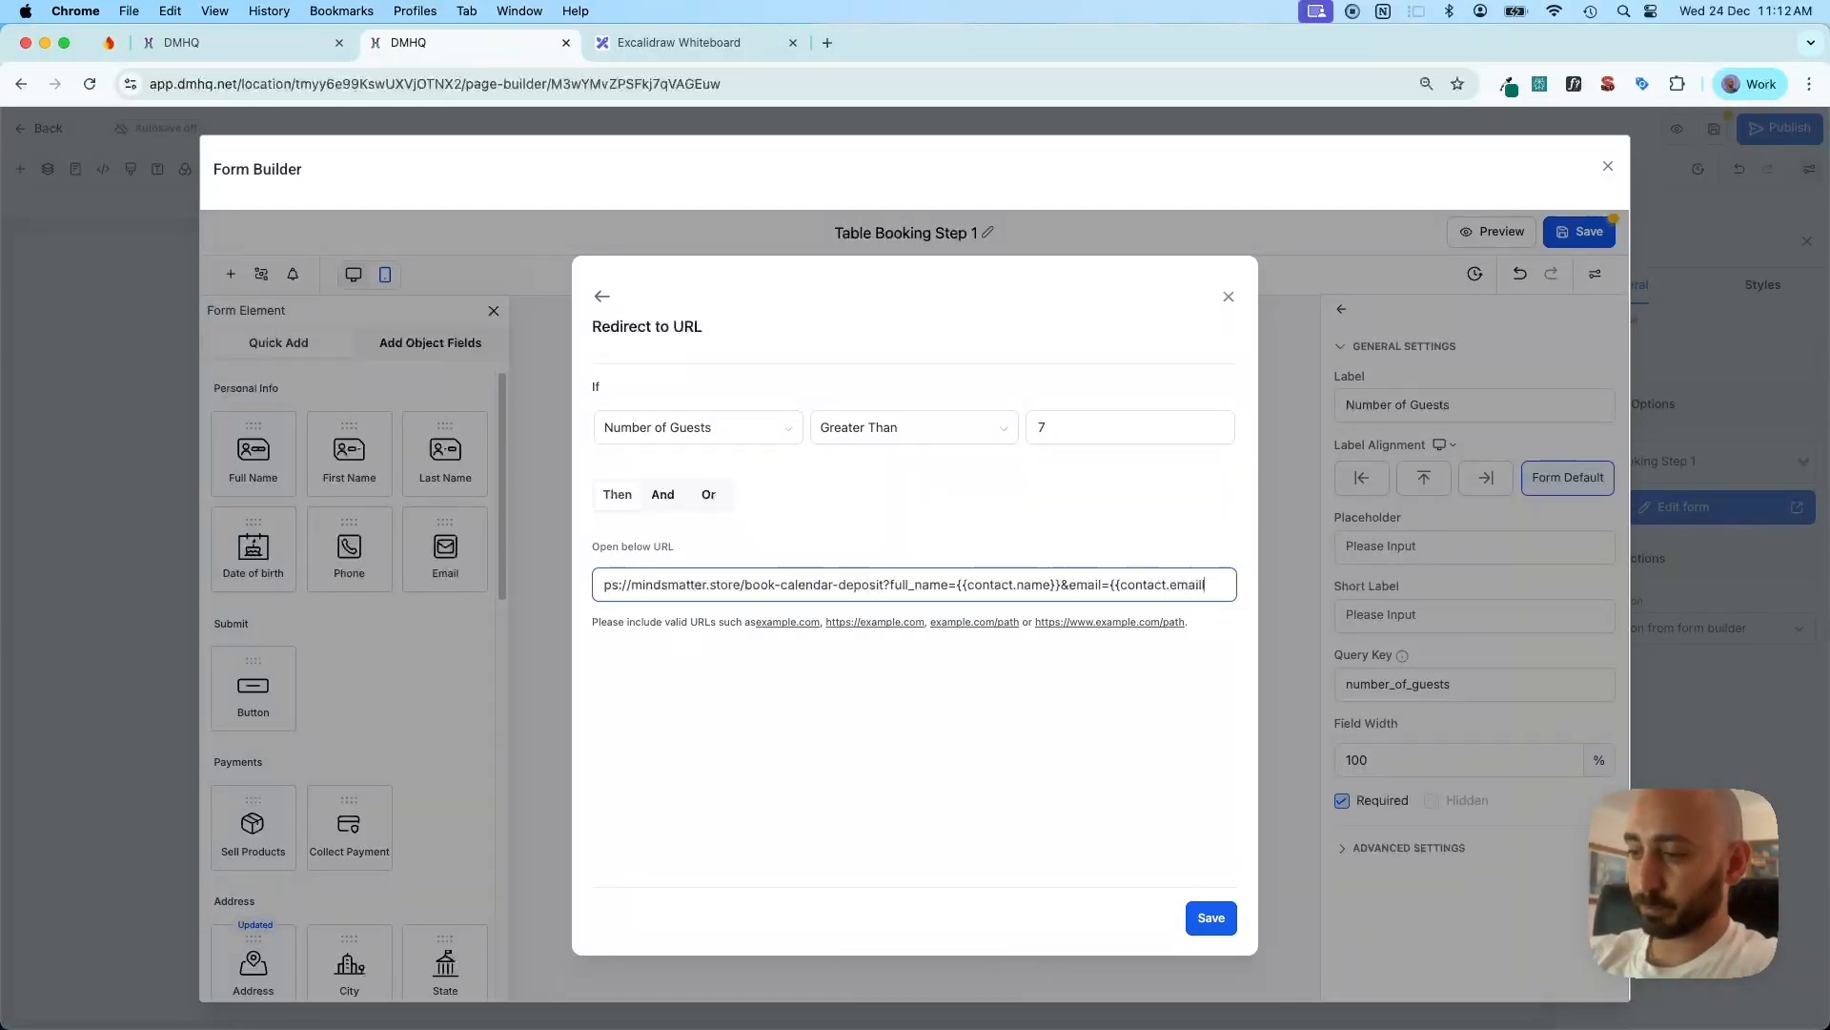
text(}})
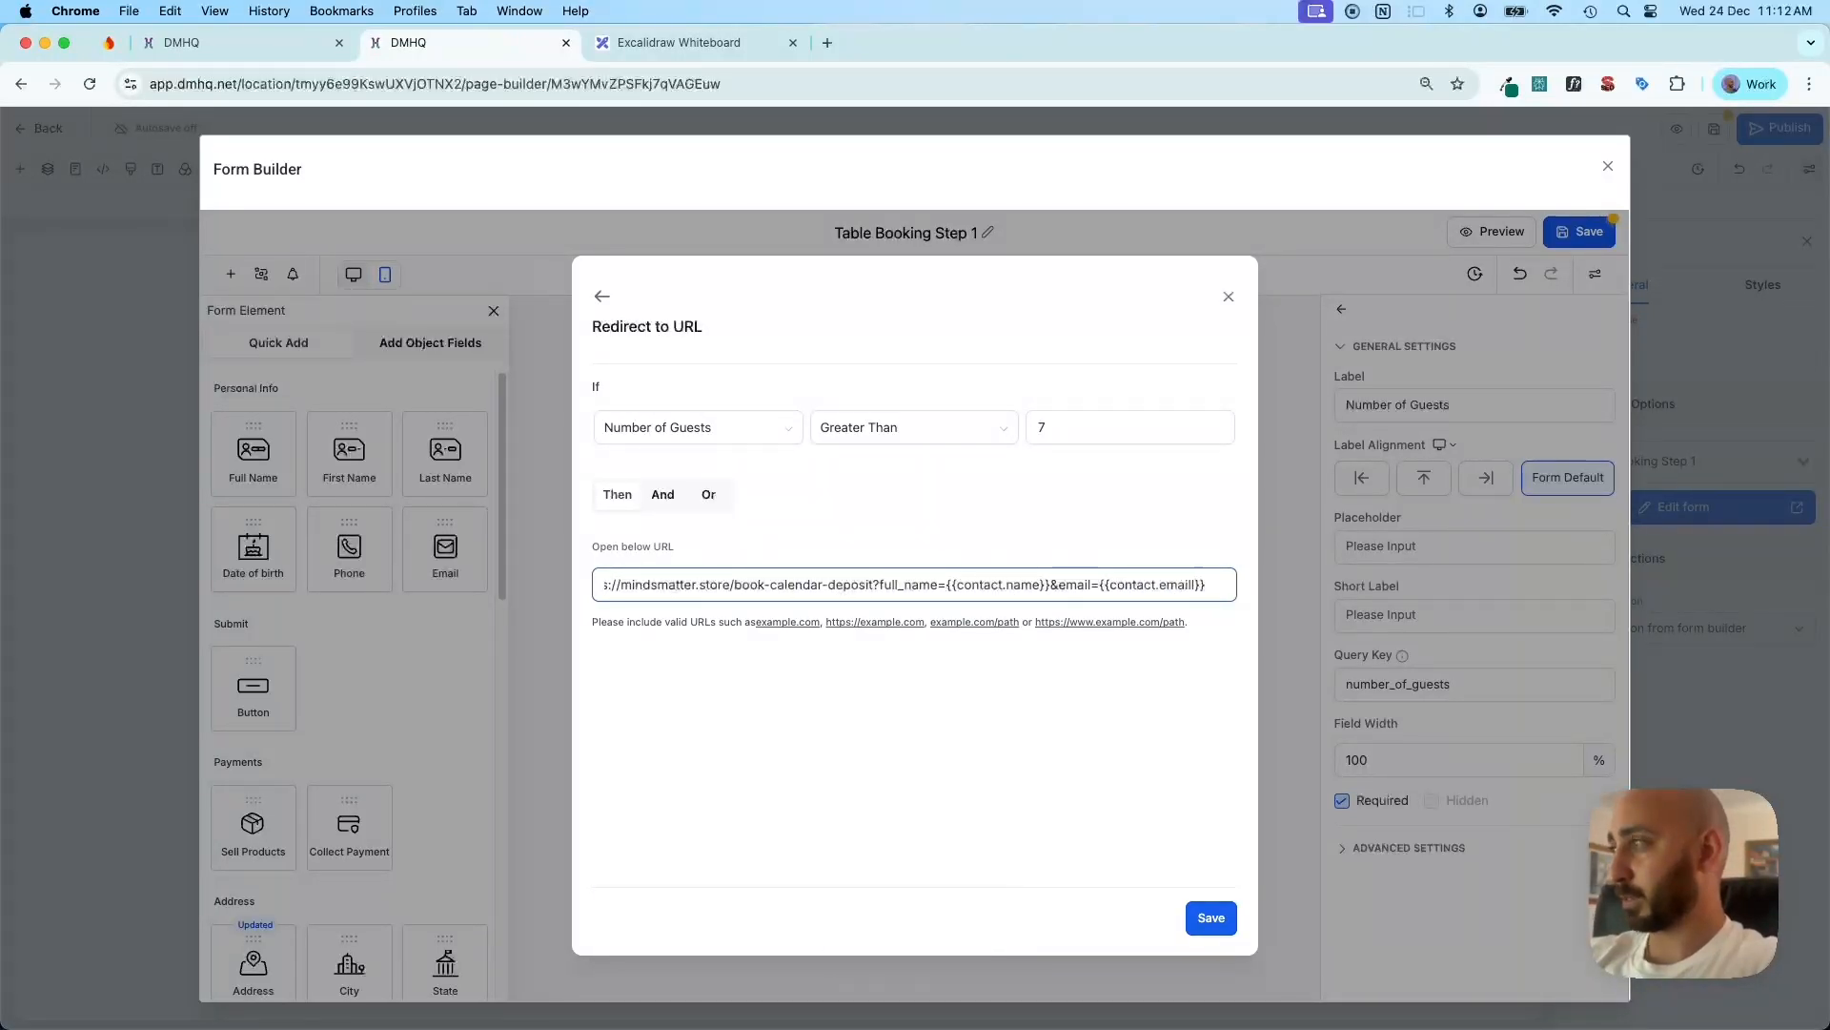
Copy the query string from ?full_name to the end of the redirect URL, then save the condition and close the conditions dialog
key(shift+alt+Left)
key(shift+alt+Left)
key(shift+alt+Left)
key(shift+alt+Left)
key(shift+alt+Left)
key(shift+alt+Left)
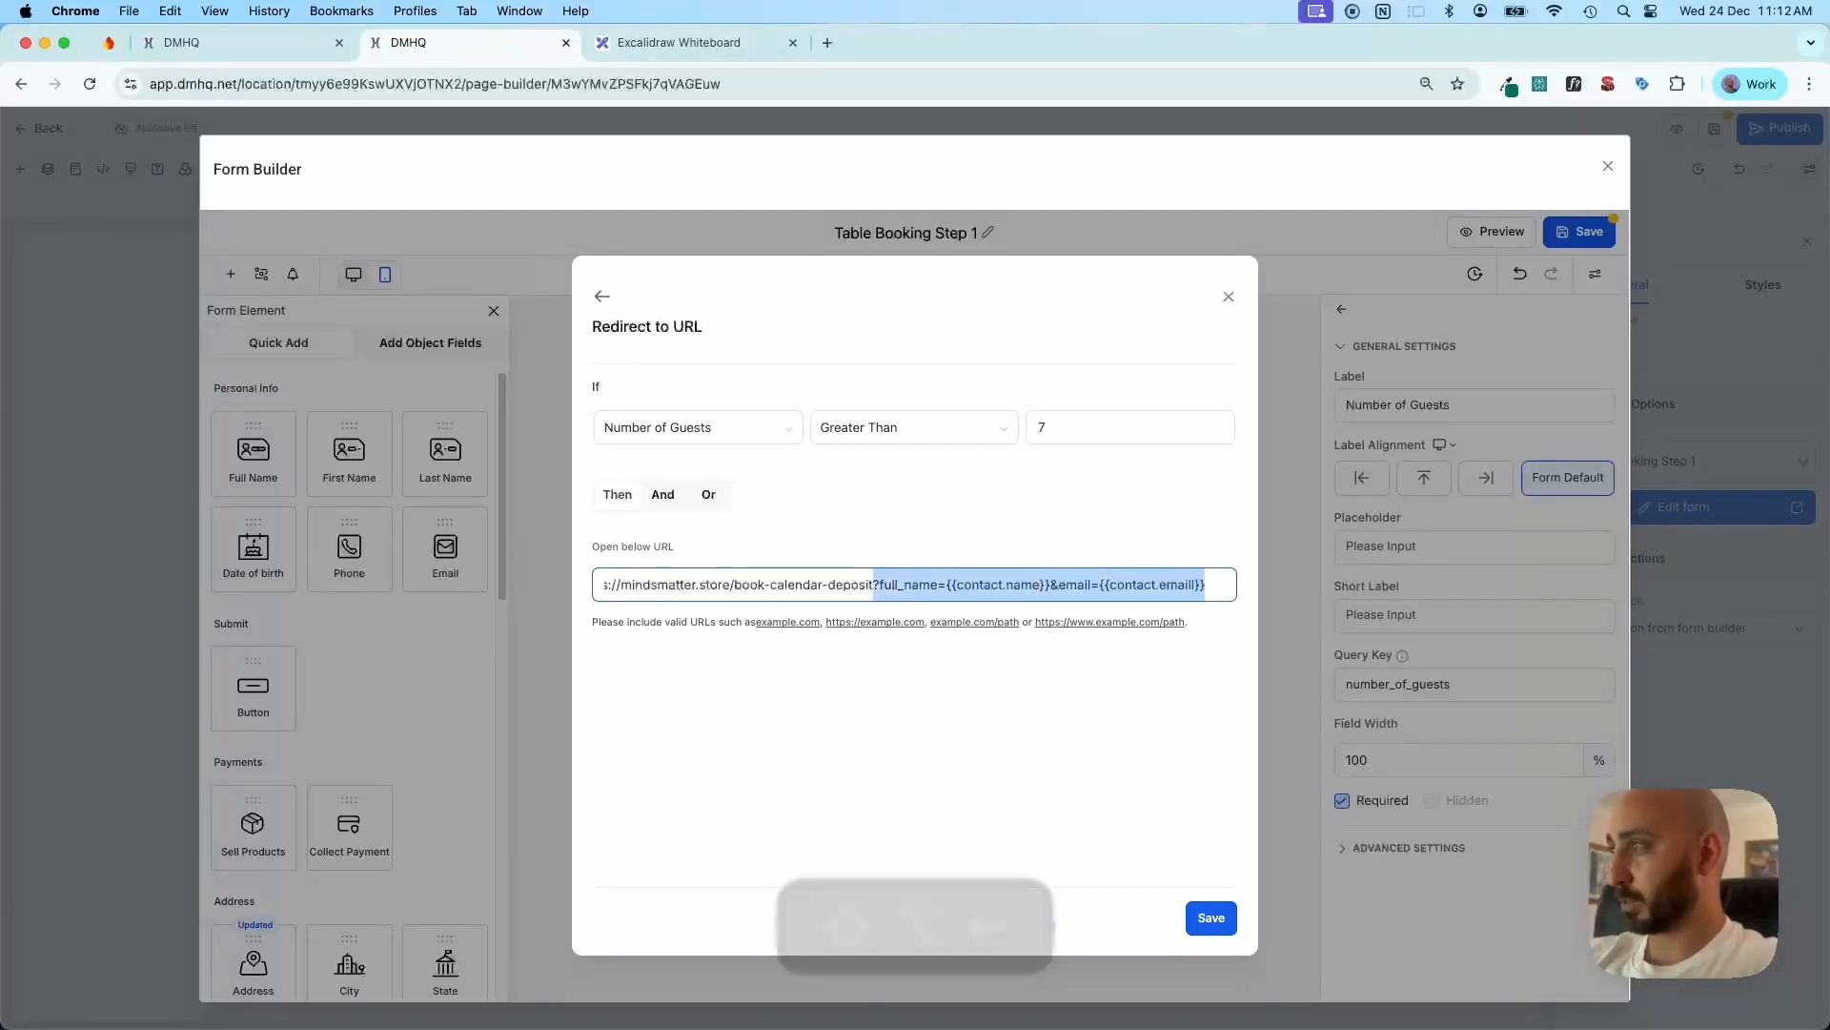
key(super+c)
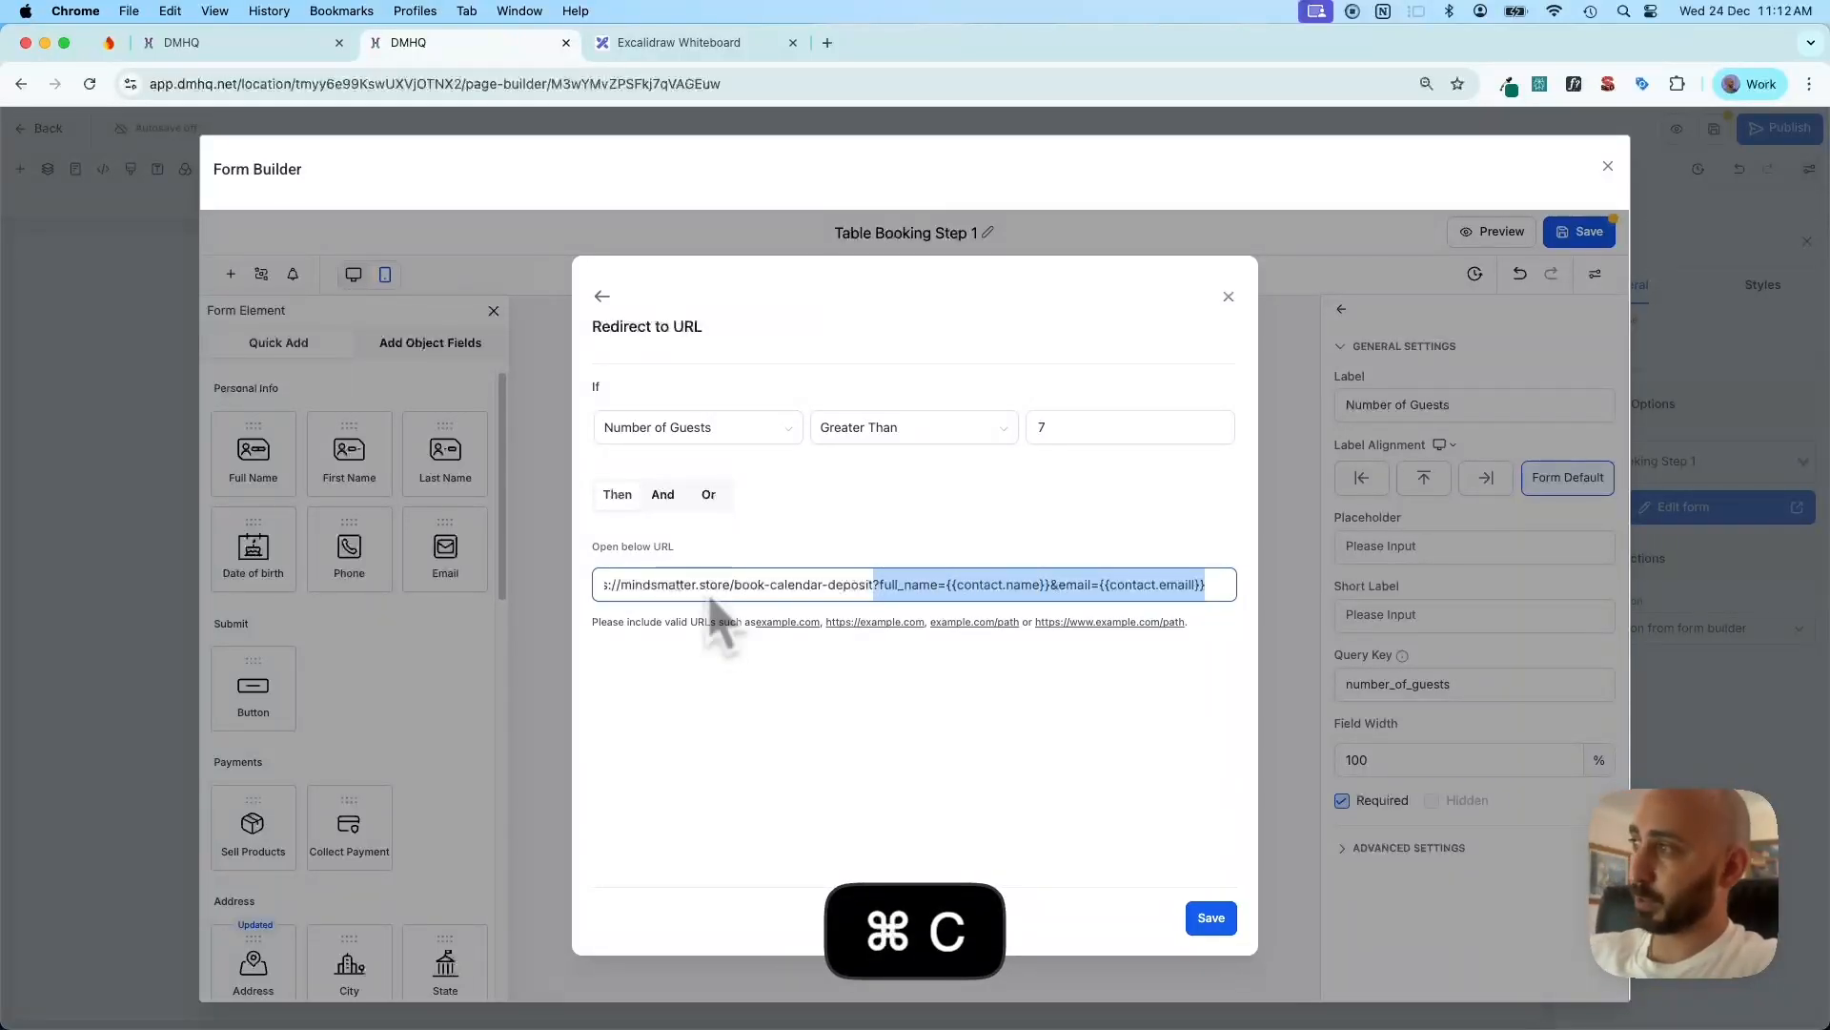
click(939, 775)
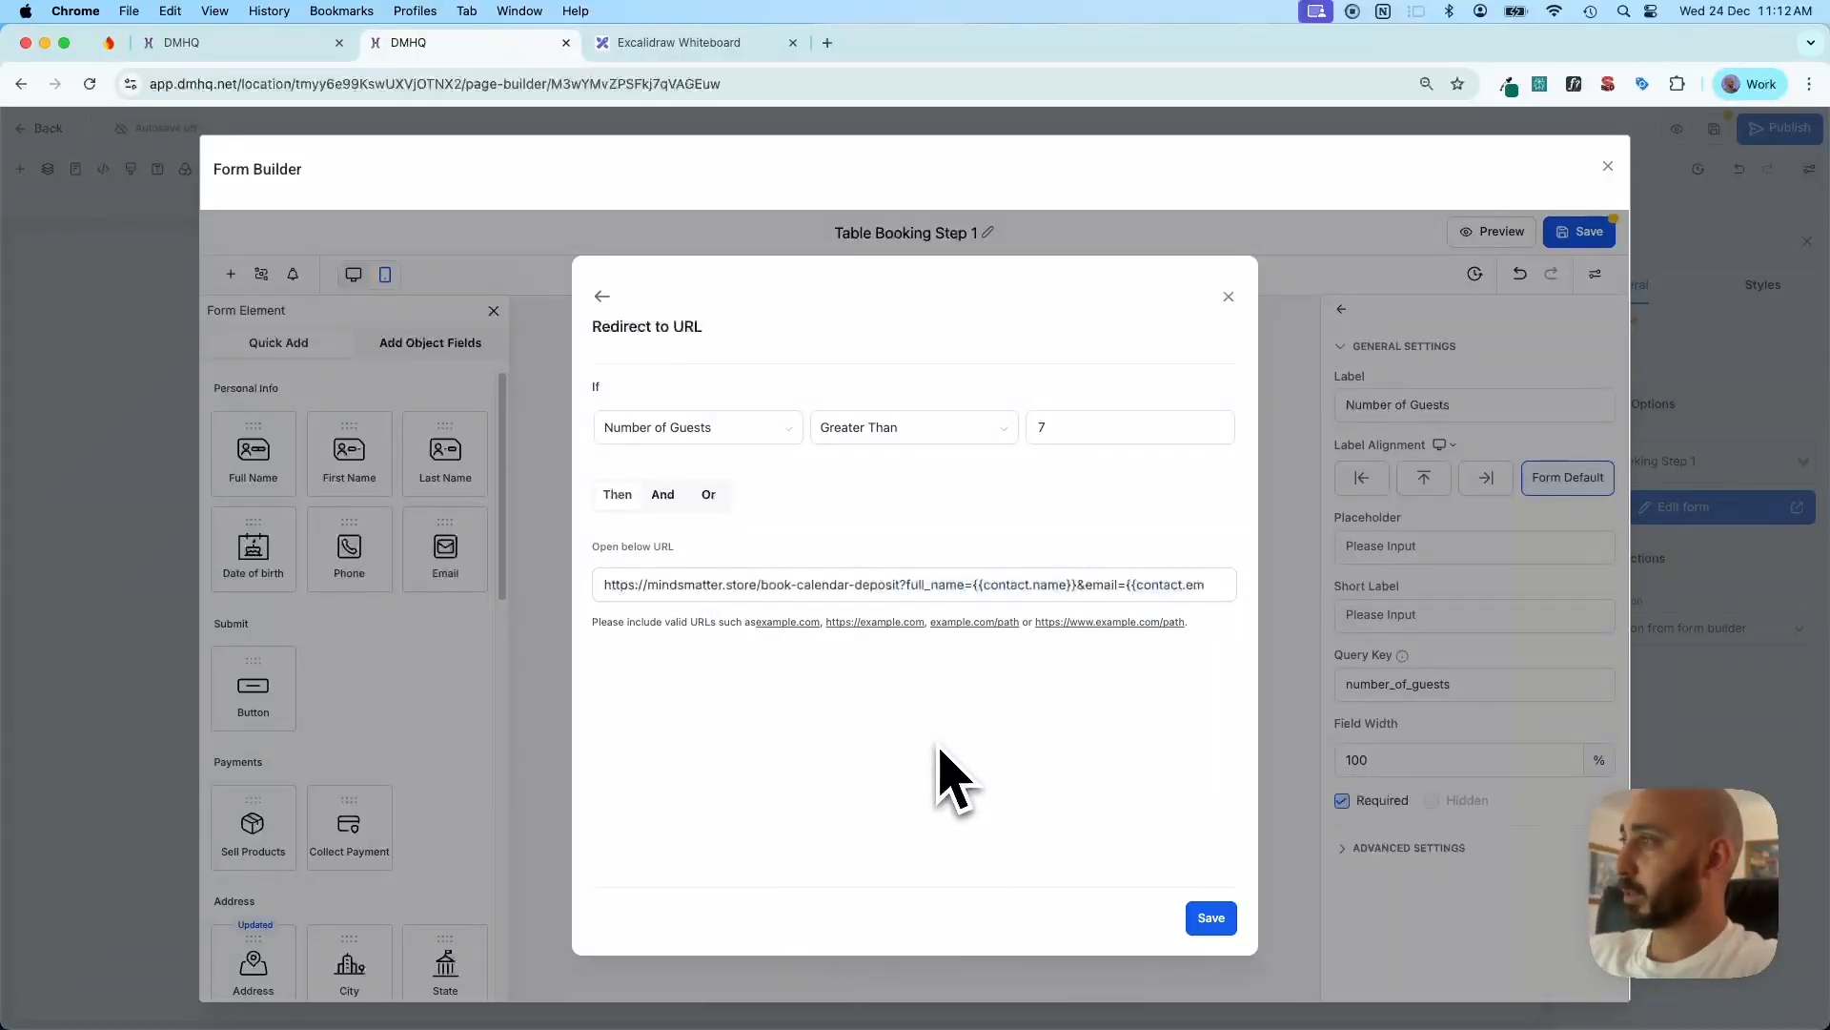
click(1211, 918)
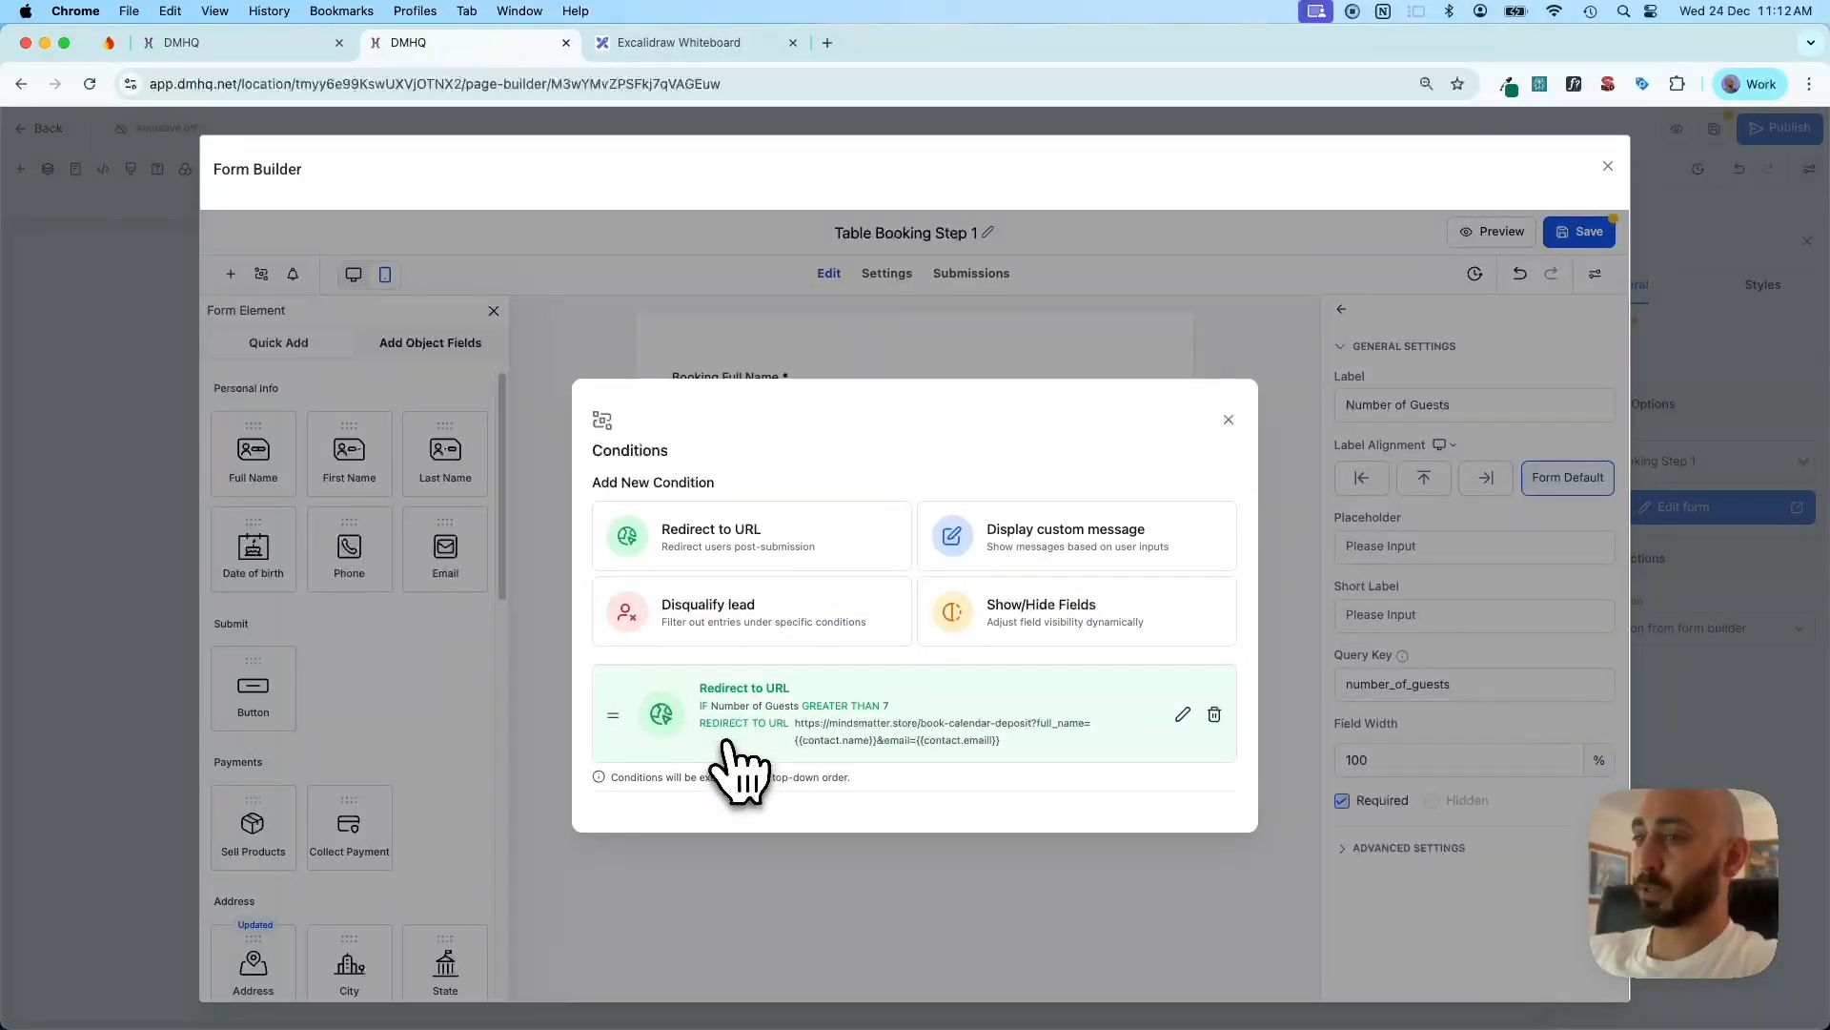
click(1229, 420)
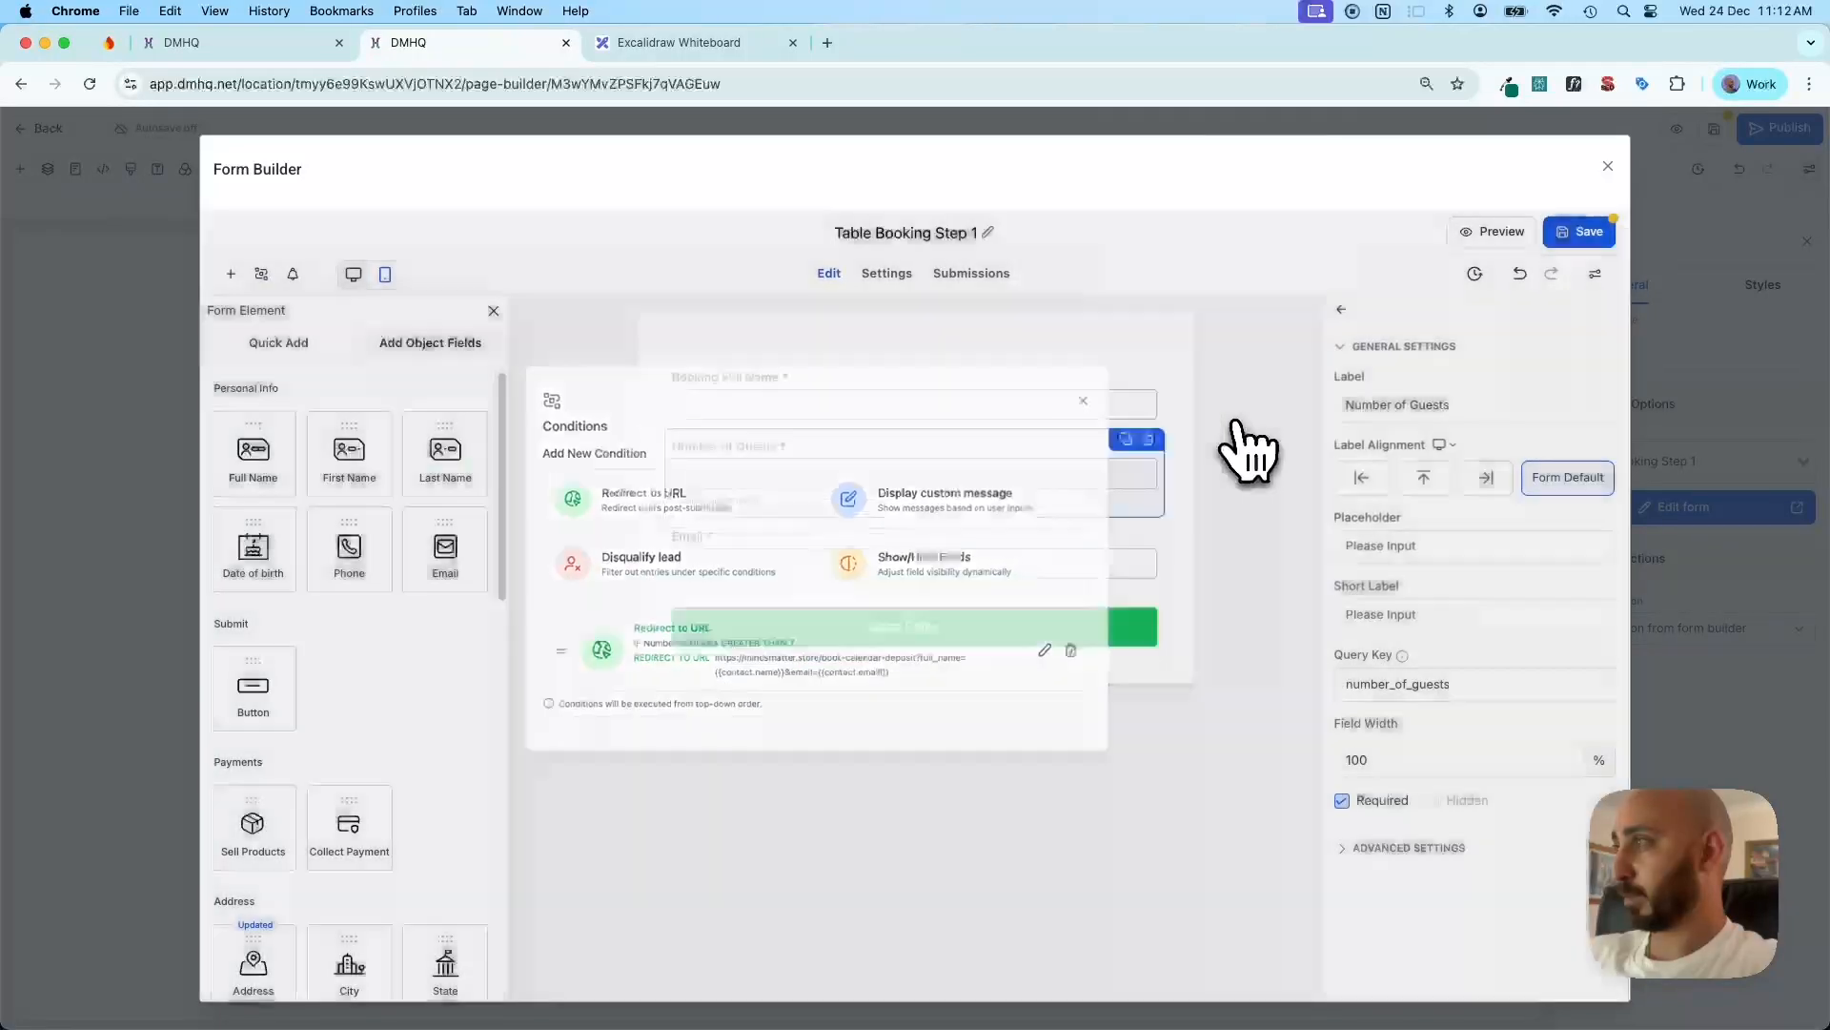
Set the form's On Submit action to Redirect to URL and paste the copied full_name and email query string as its address
click(886, 274)
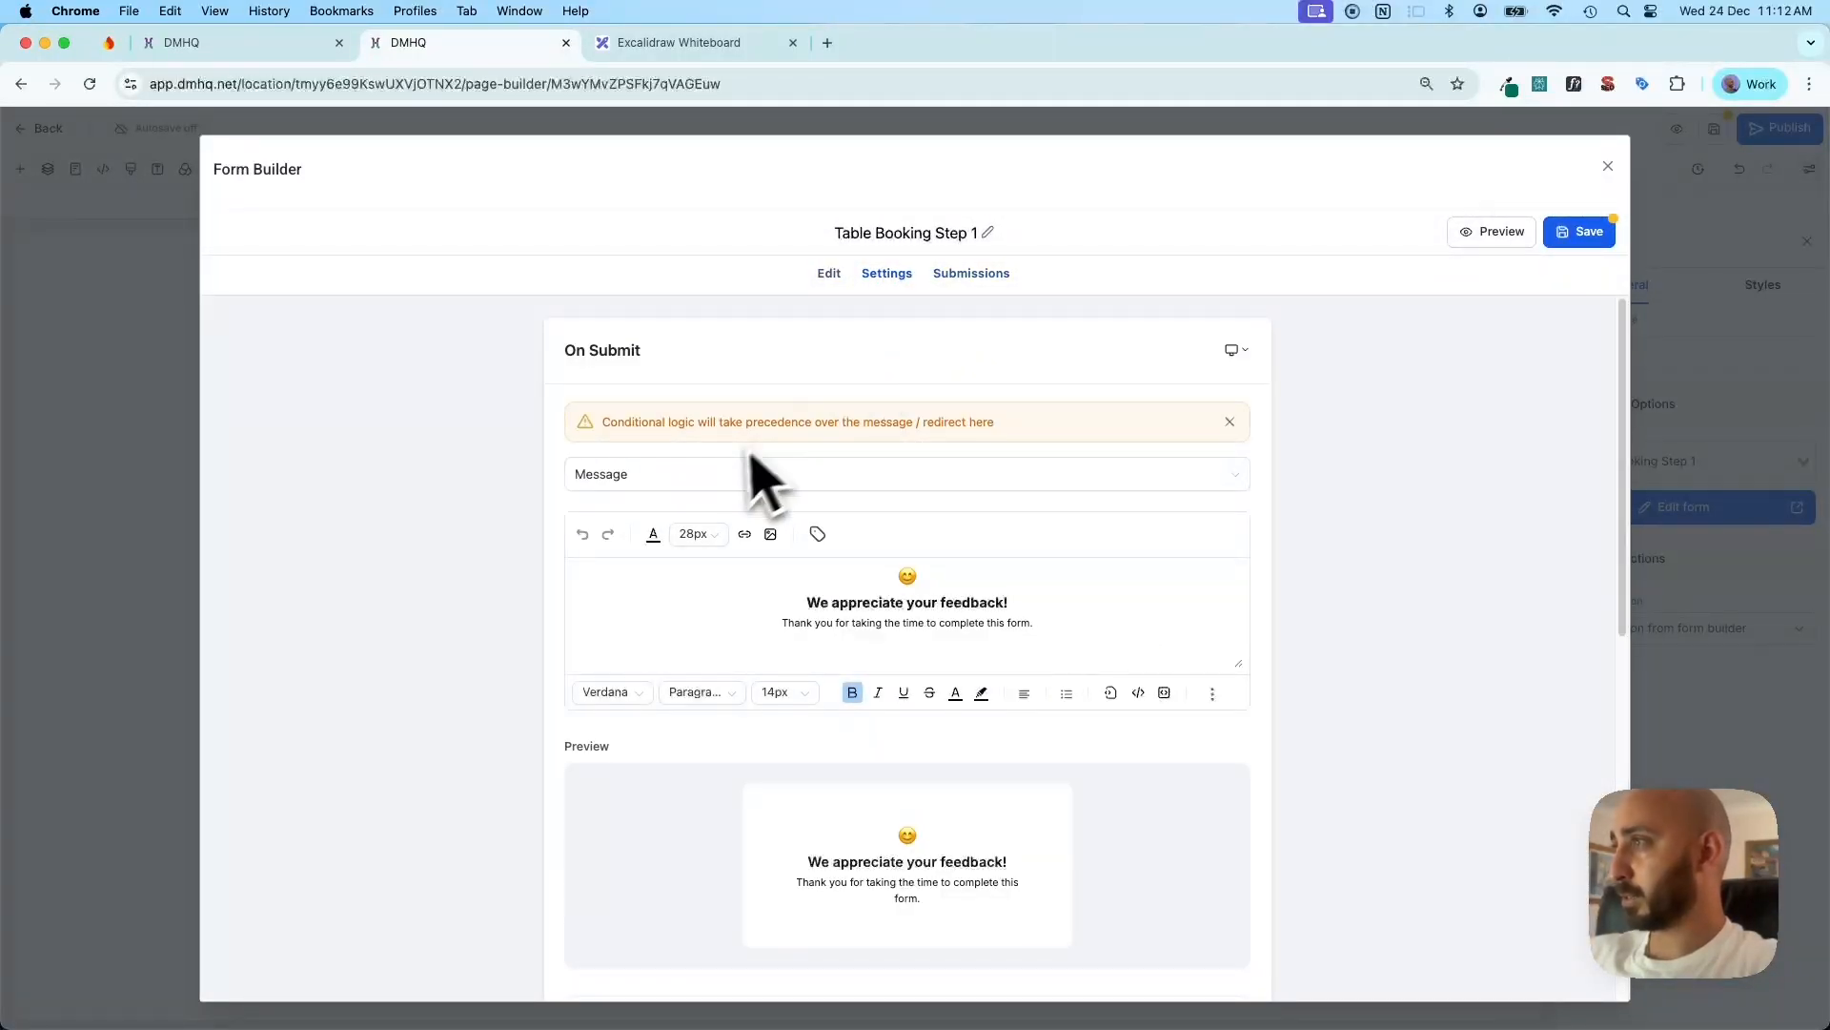
click(725, 477)
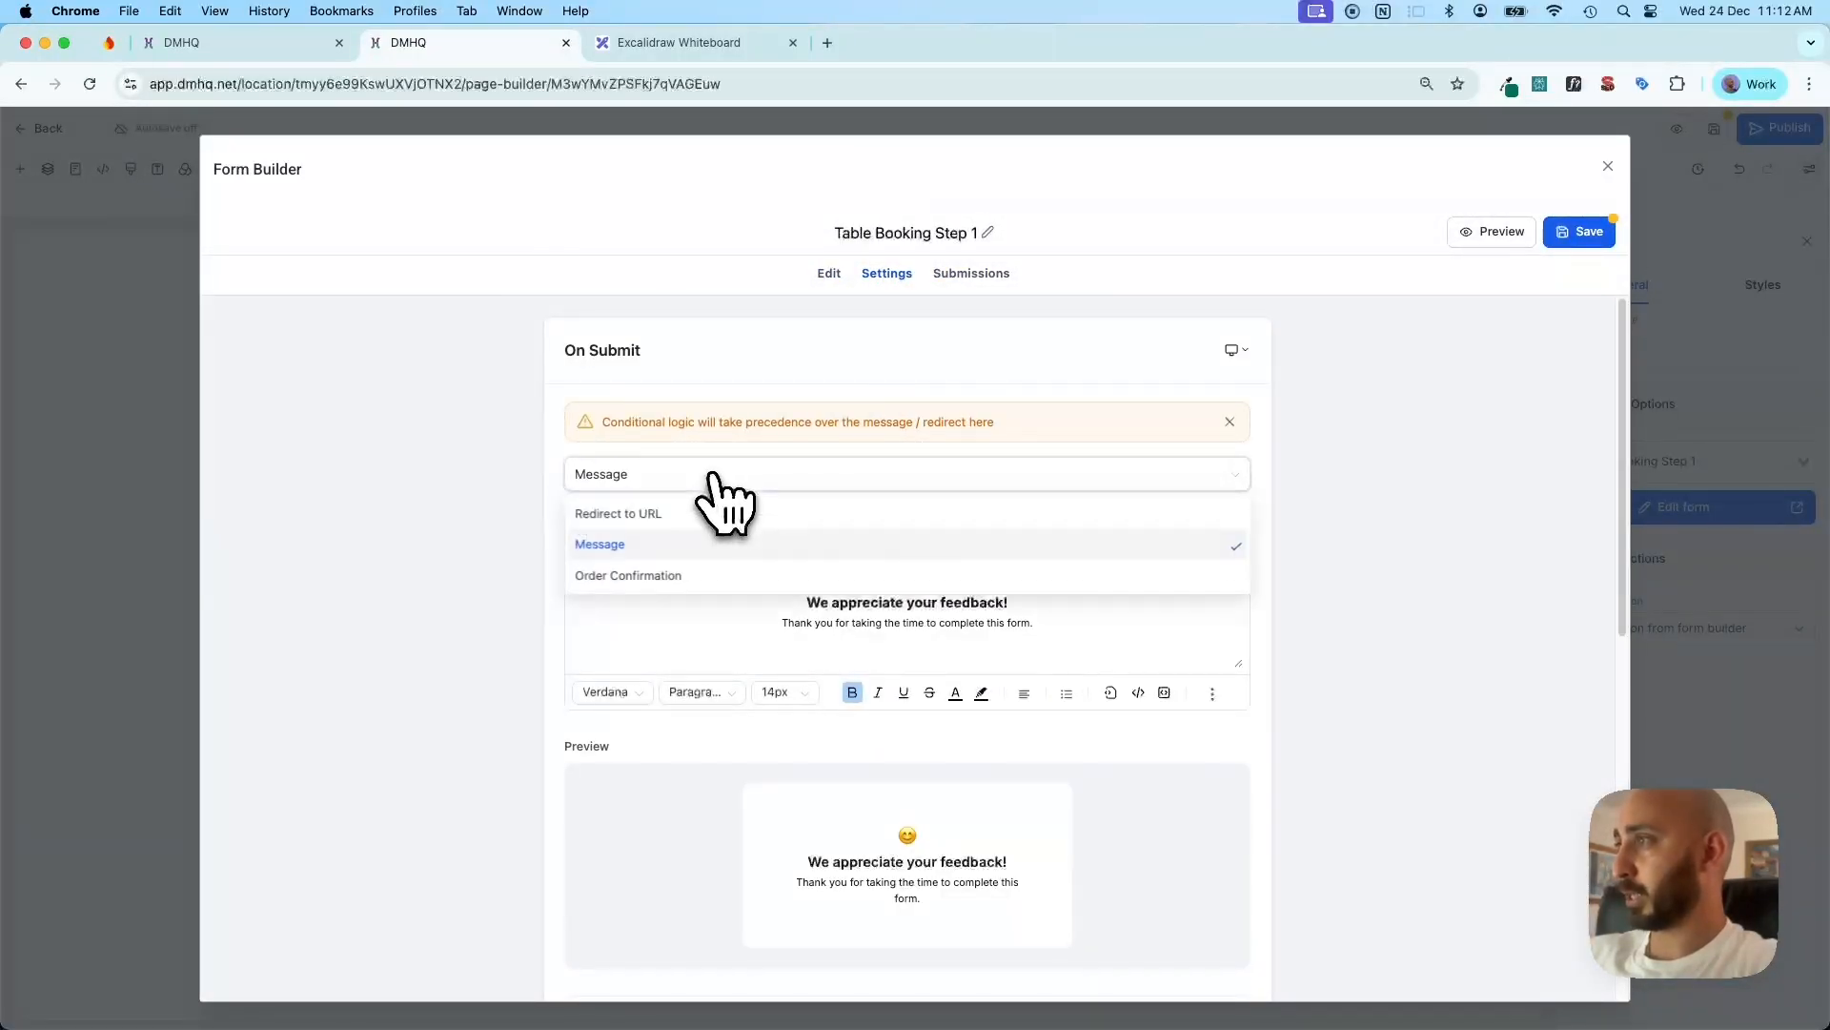
click(661, 510)
click(697, 515)
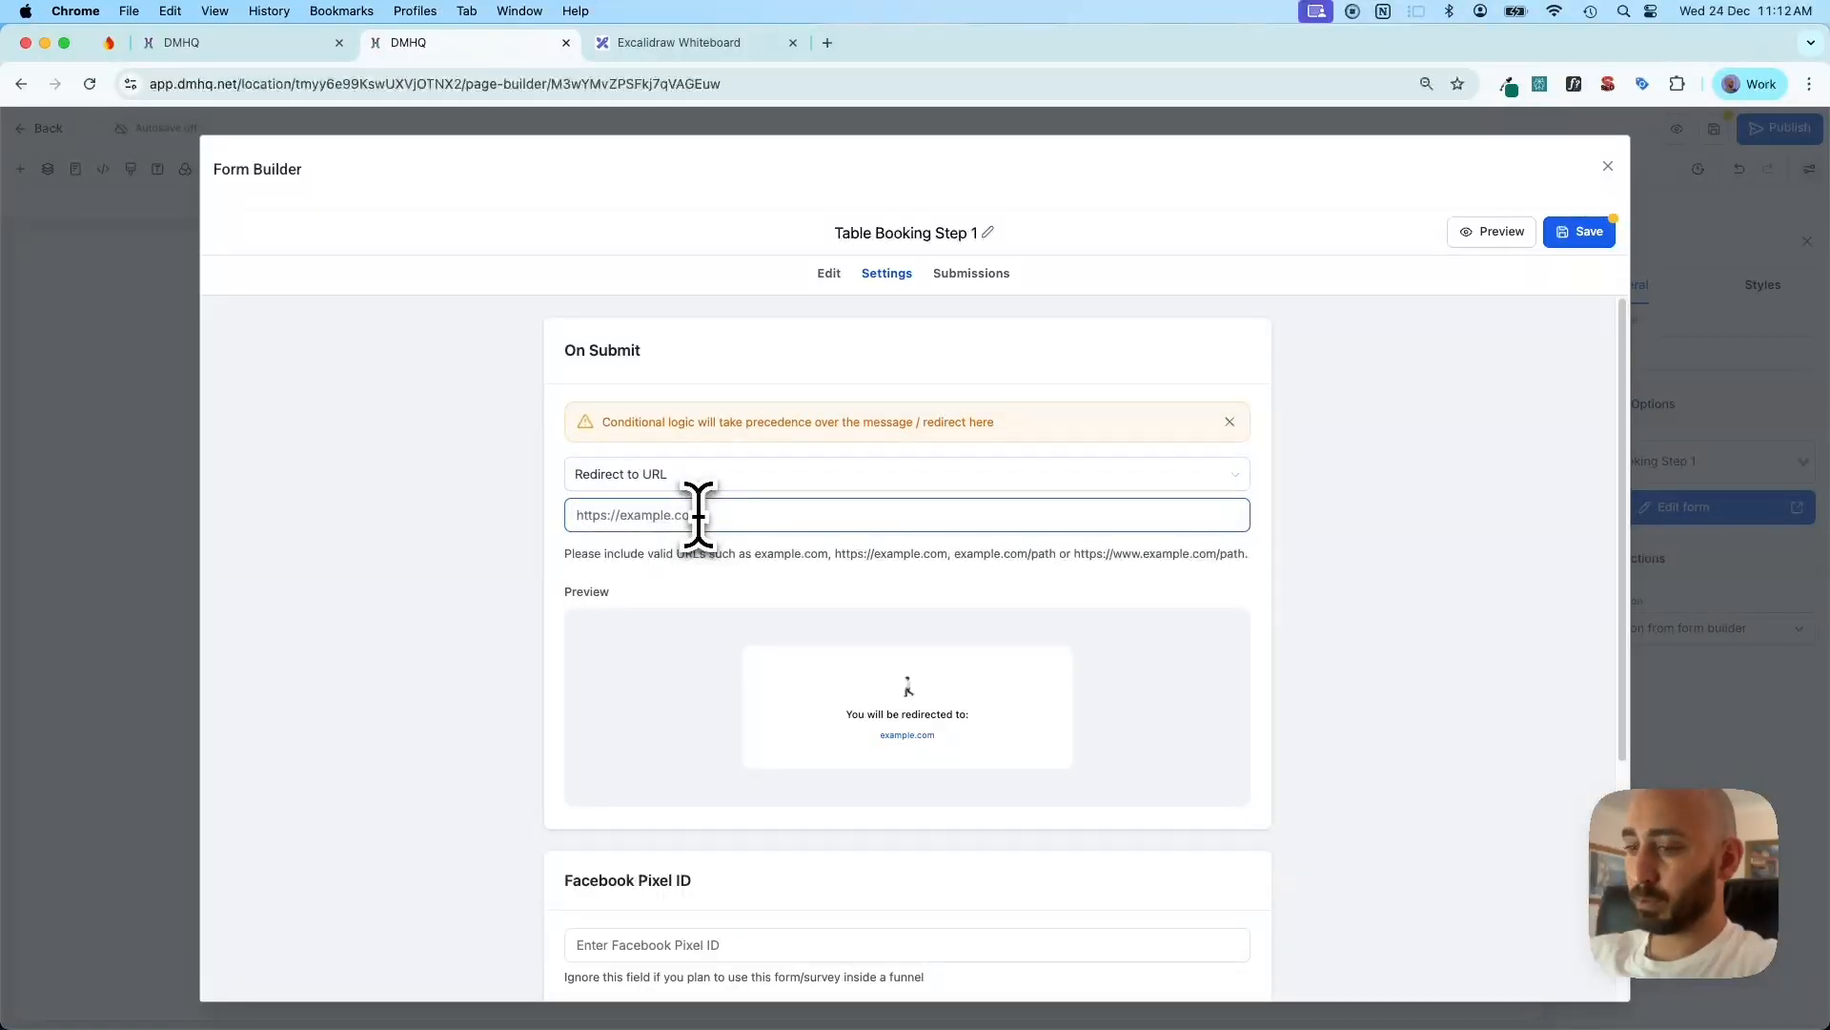
key(super+v)
click(577, 521)
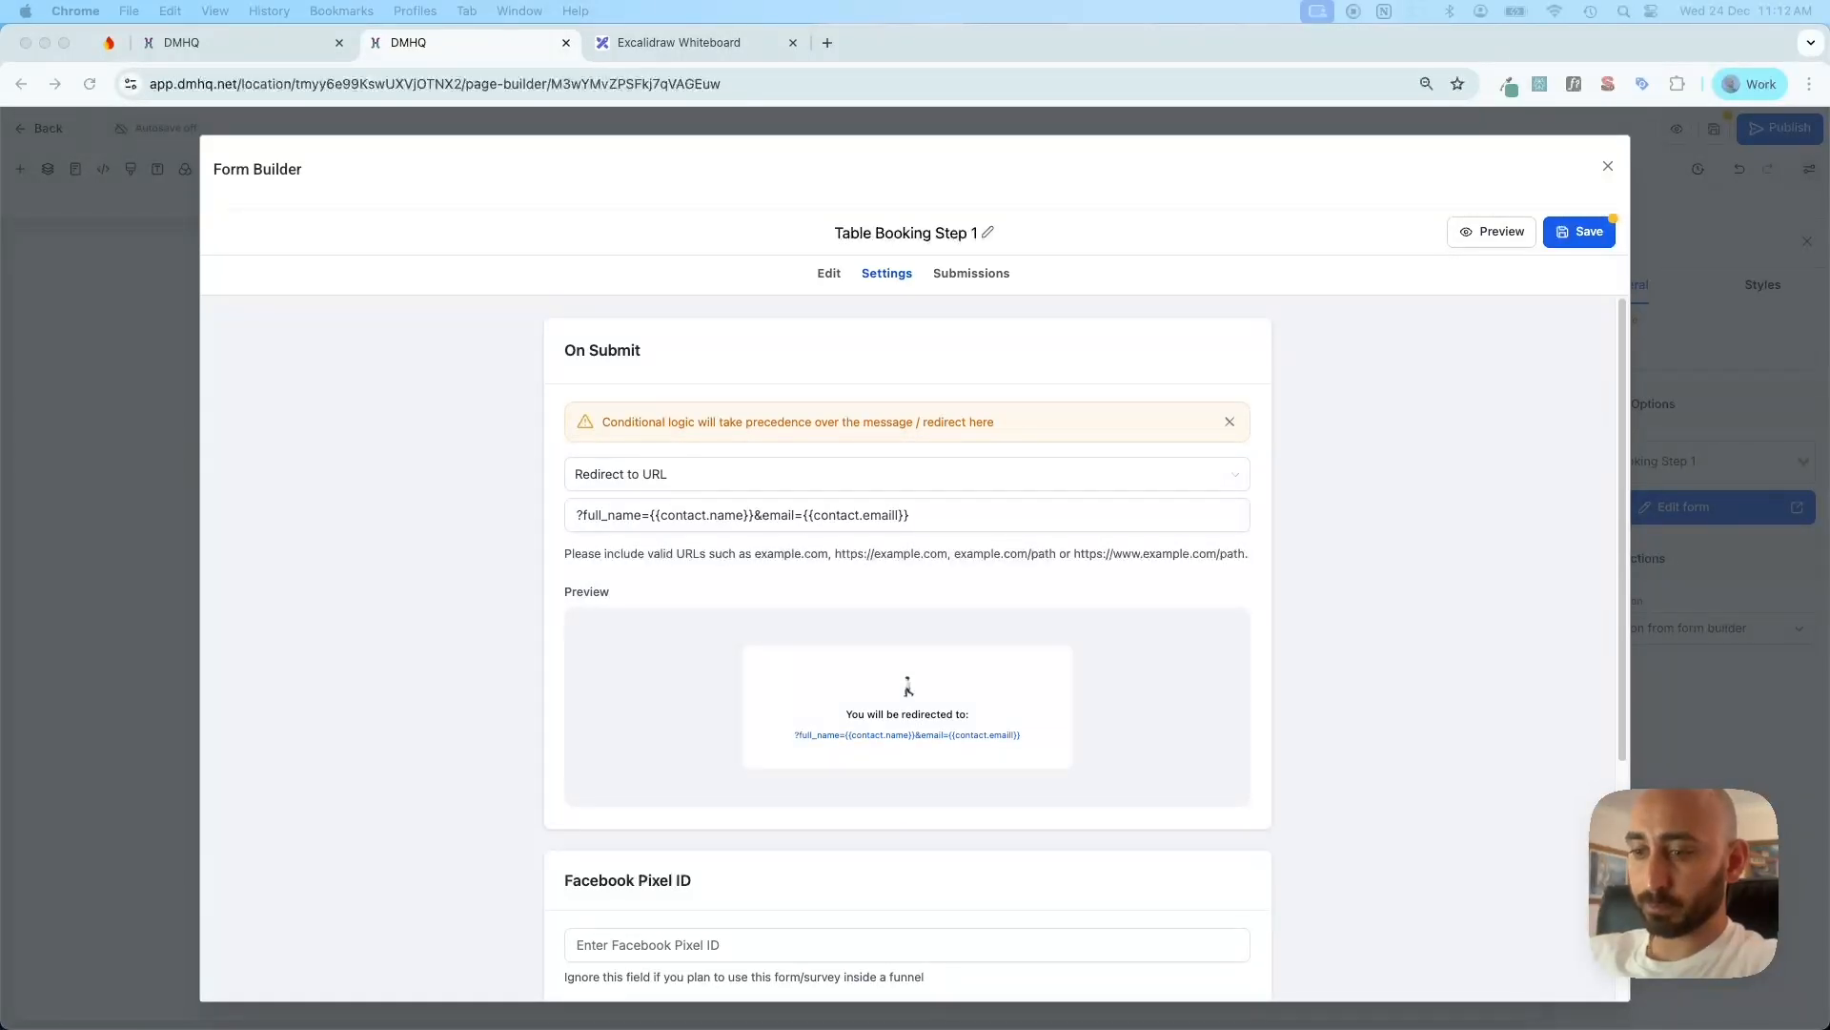
key(super+c)
click(580, 523)
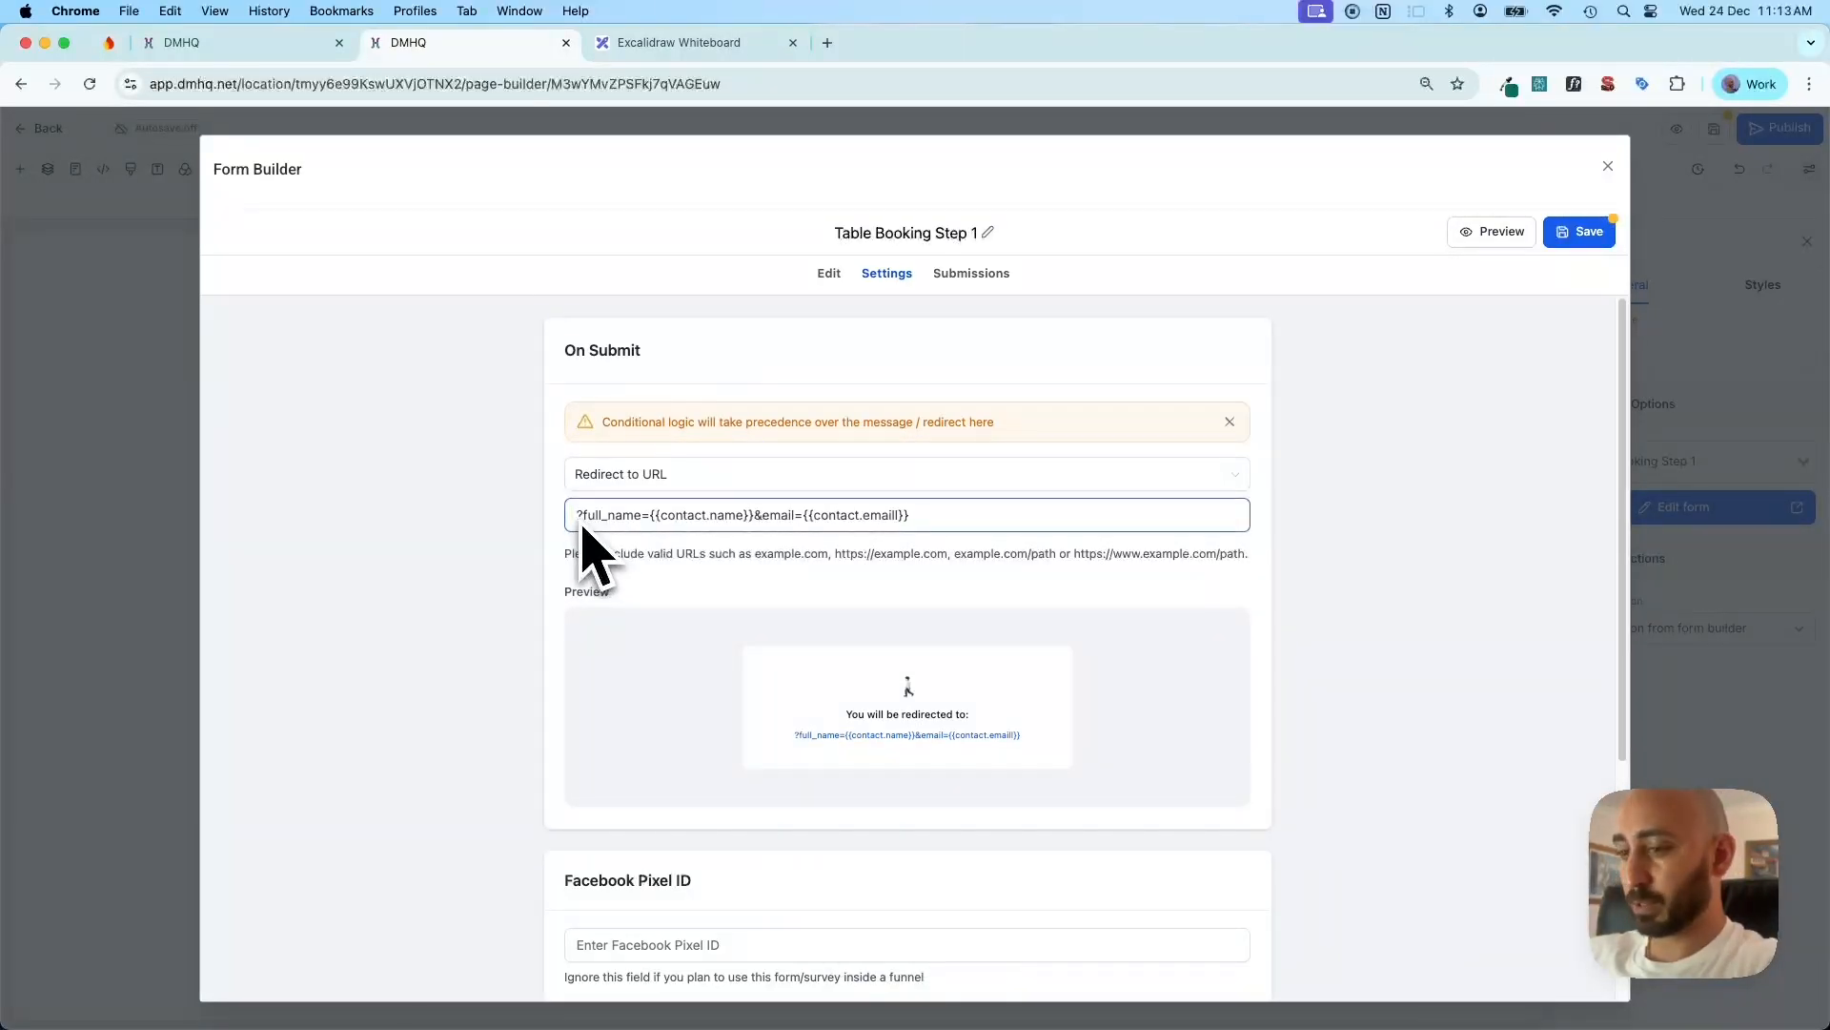
key(super+v)
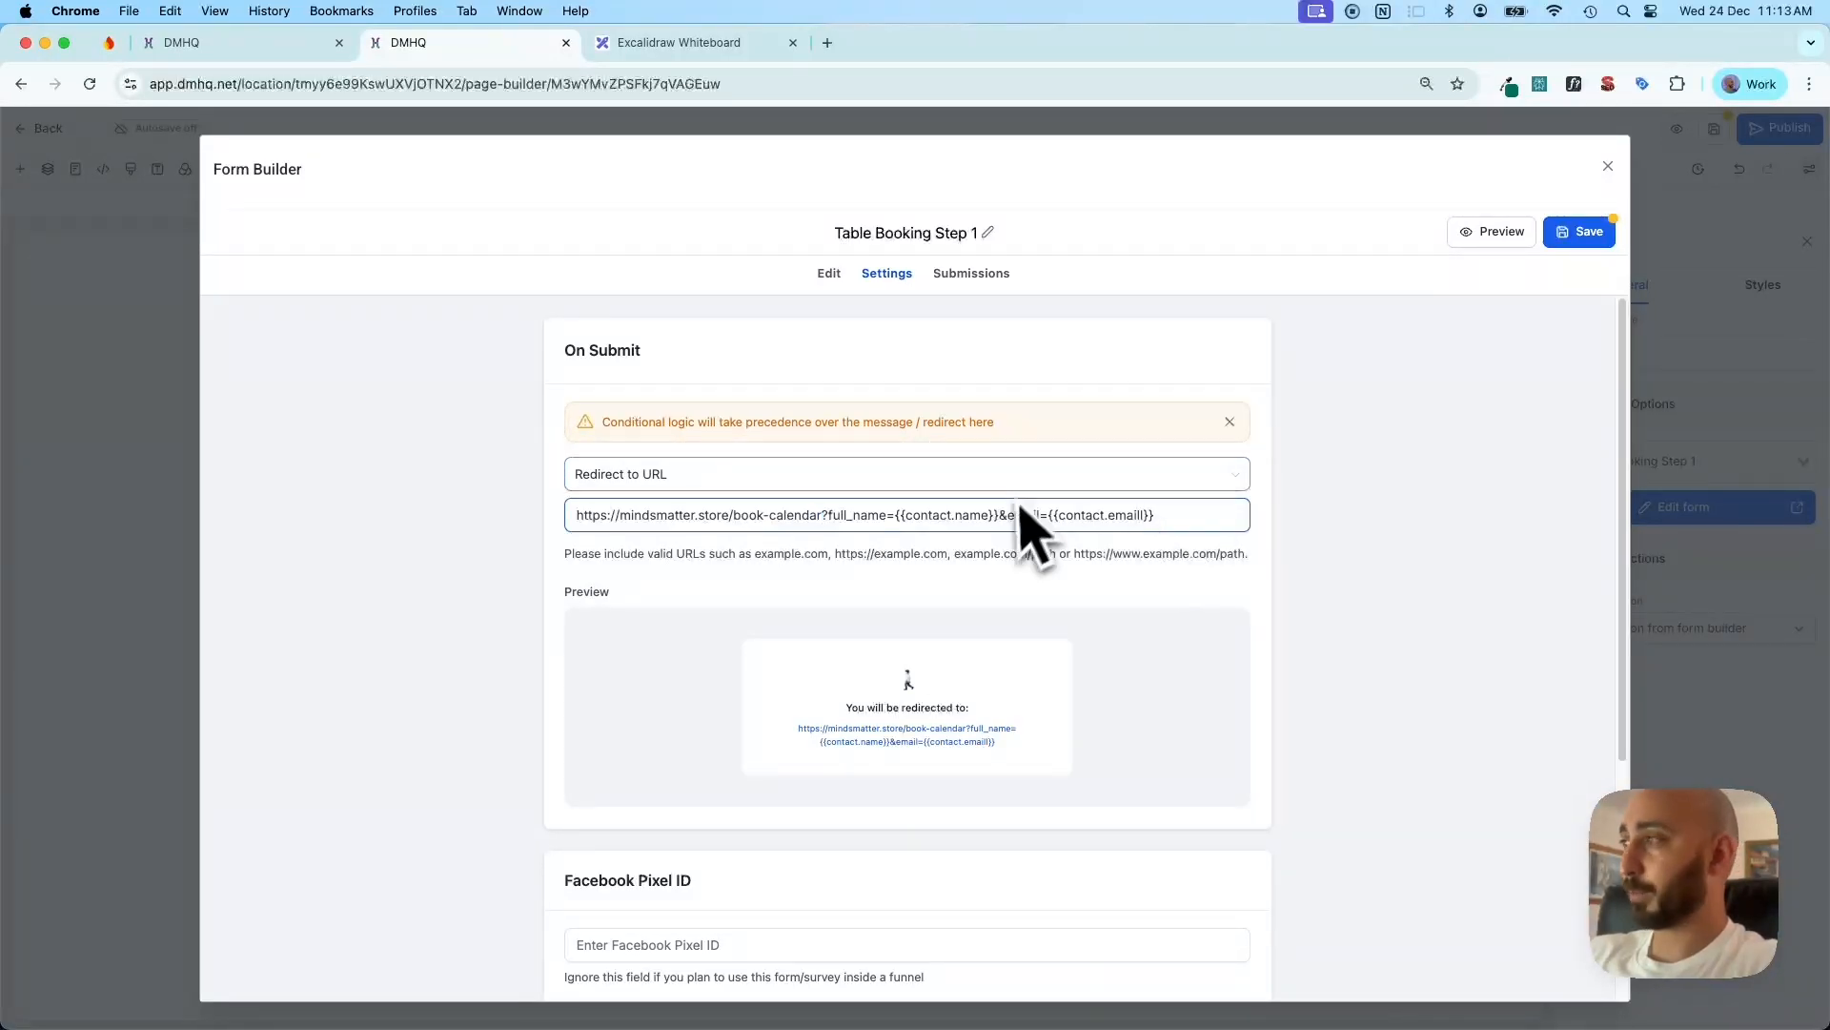
Save the Table Booking Step 1 form, close the form builder and publish the Step 1 Guest Amount page
scroll(1135, 582, down, 5)
scroll(1135, 600, down, 3)
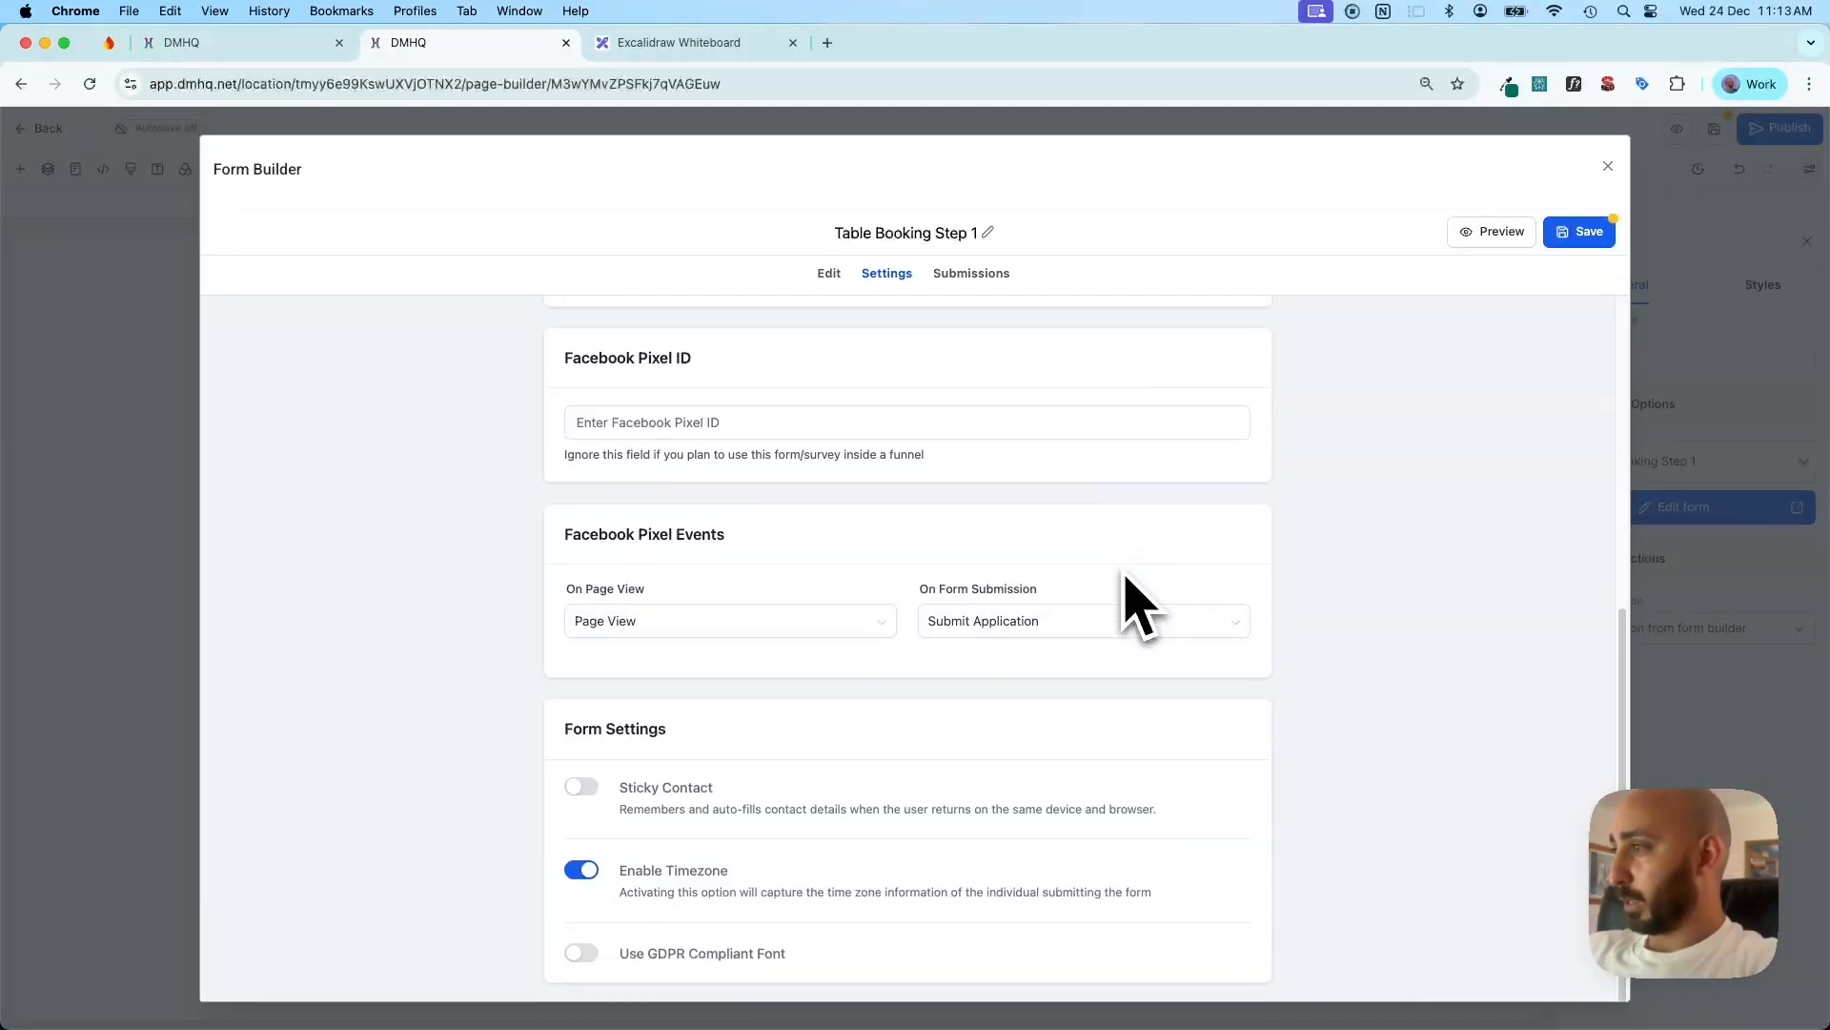
scroll(1328, 694, up, 7)
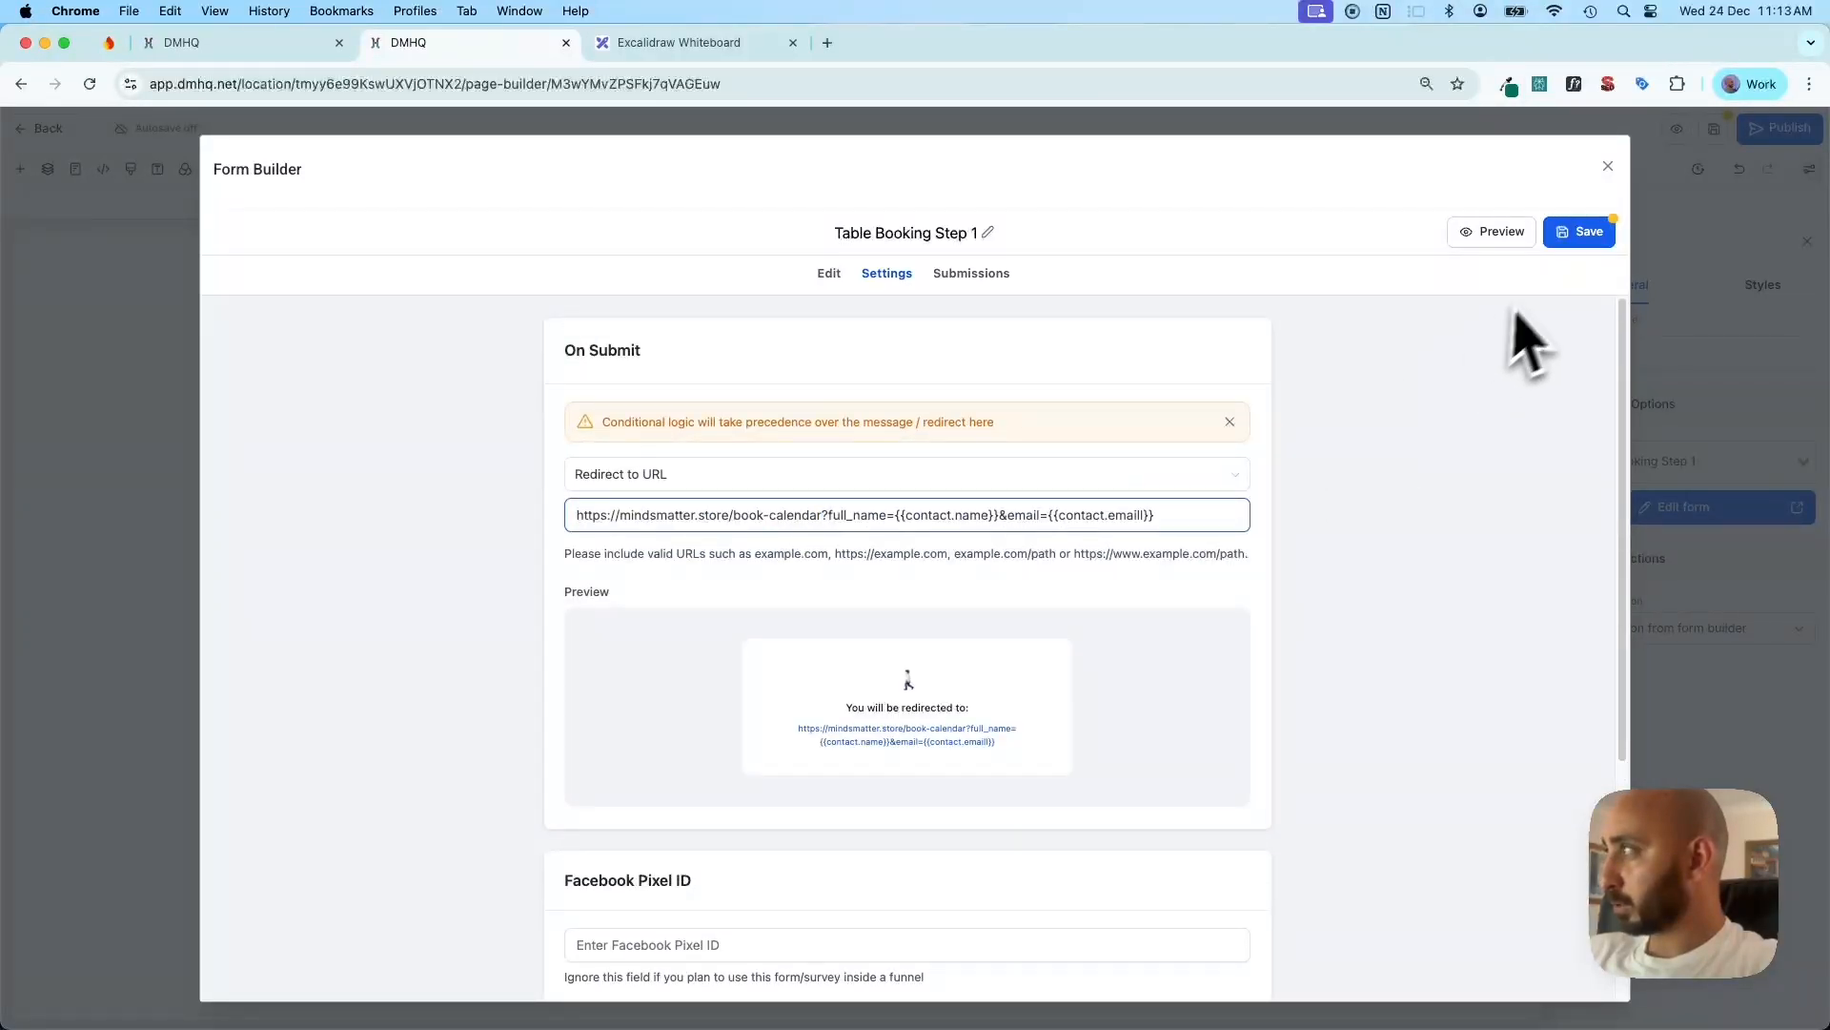
click(1573, 238)
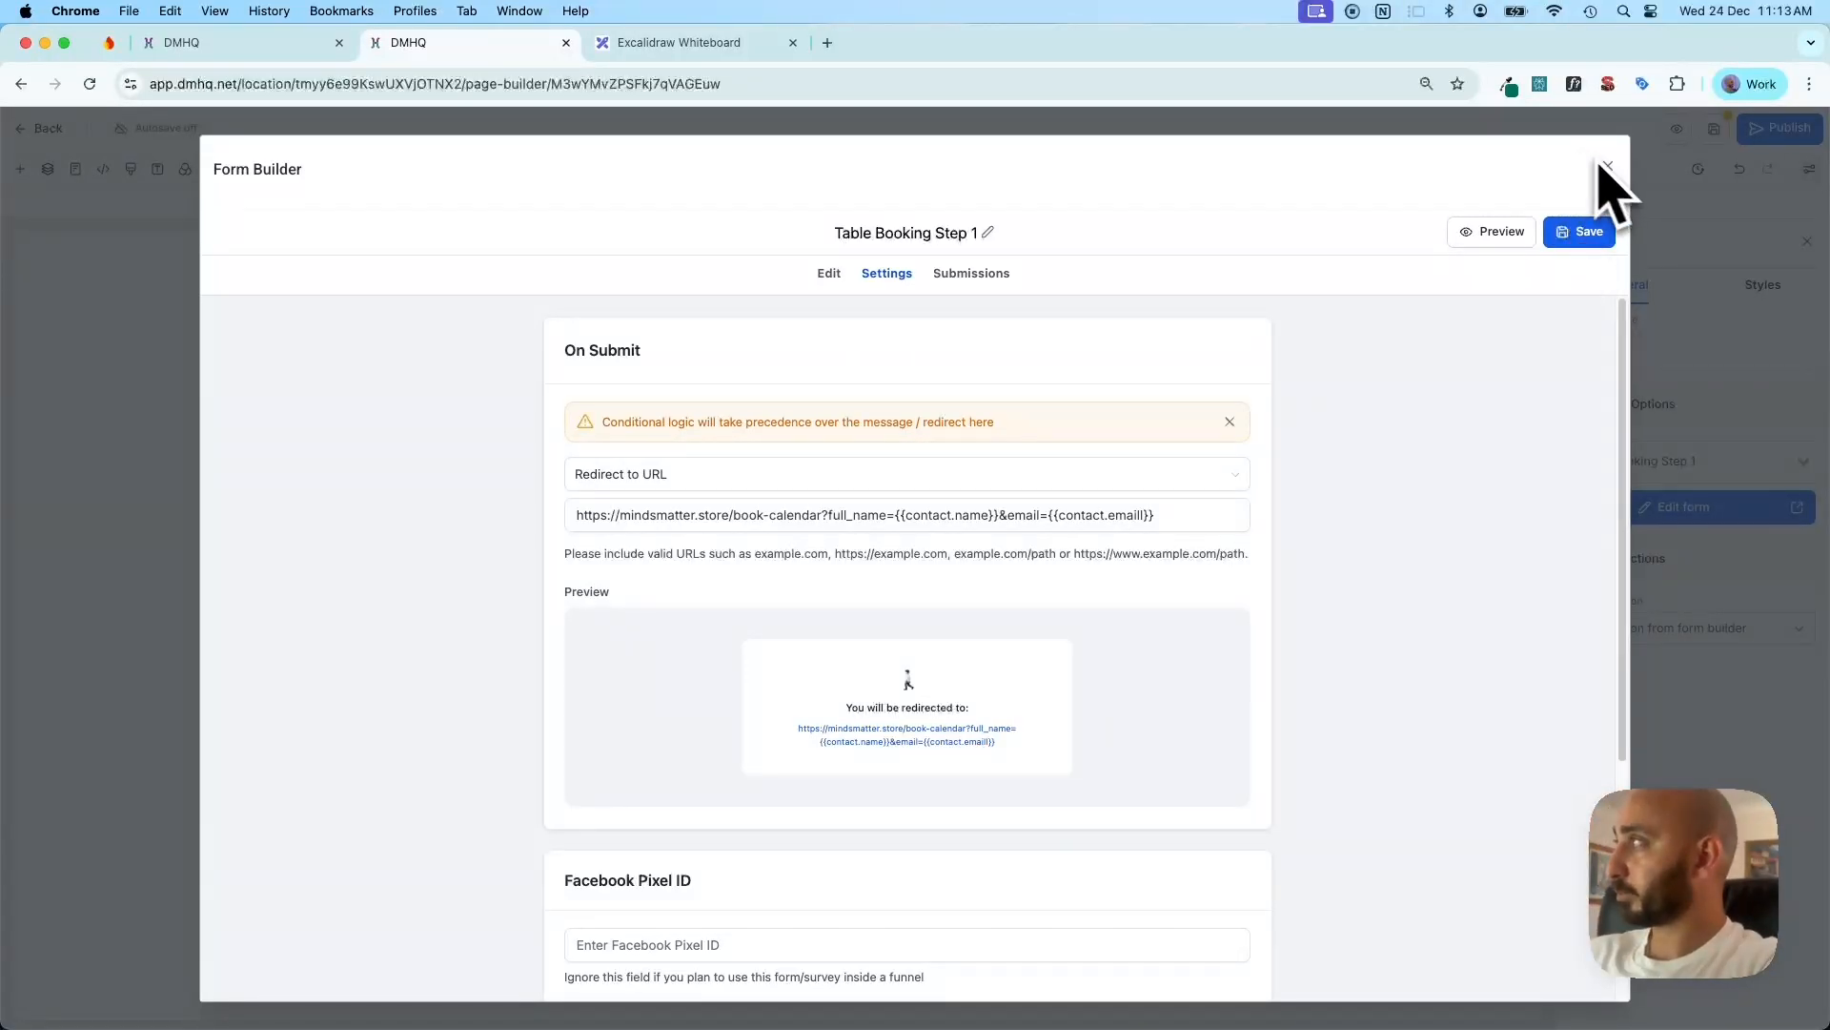
click(1607, 166)
click(1382, 538)
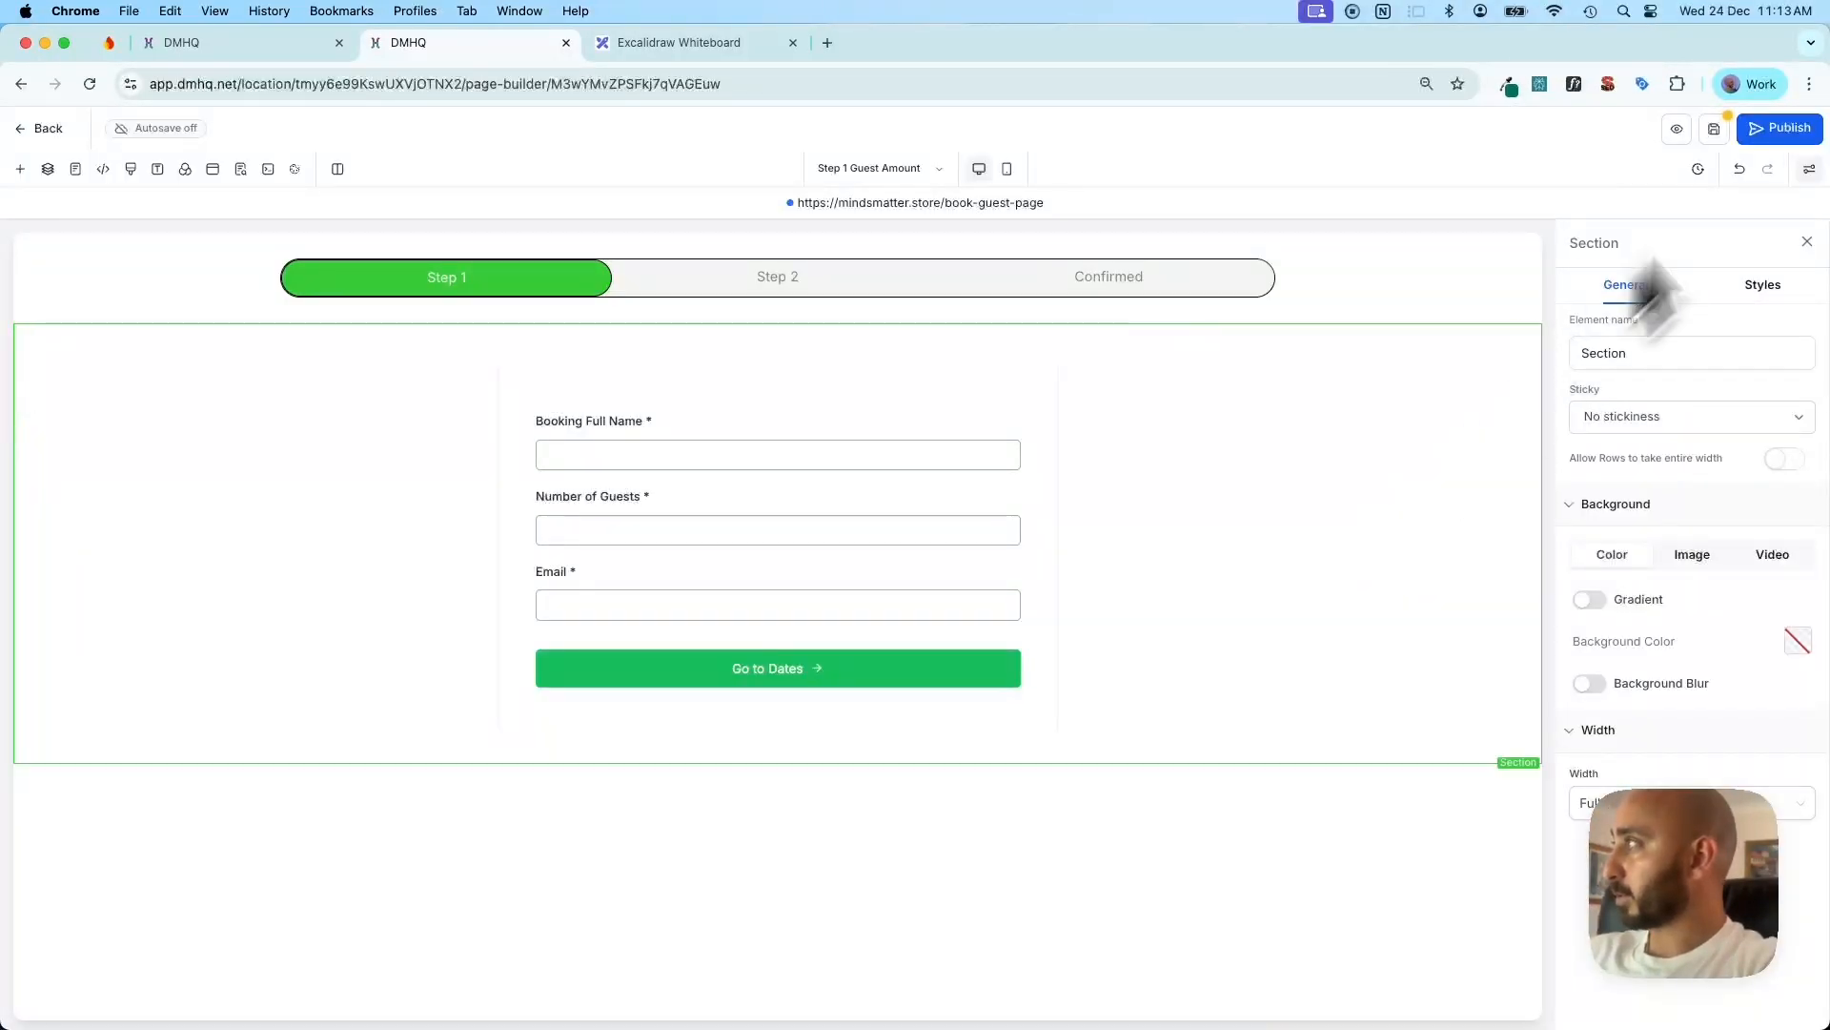
click(1779, 127)
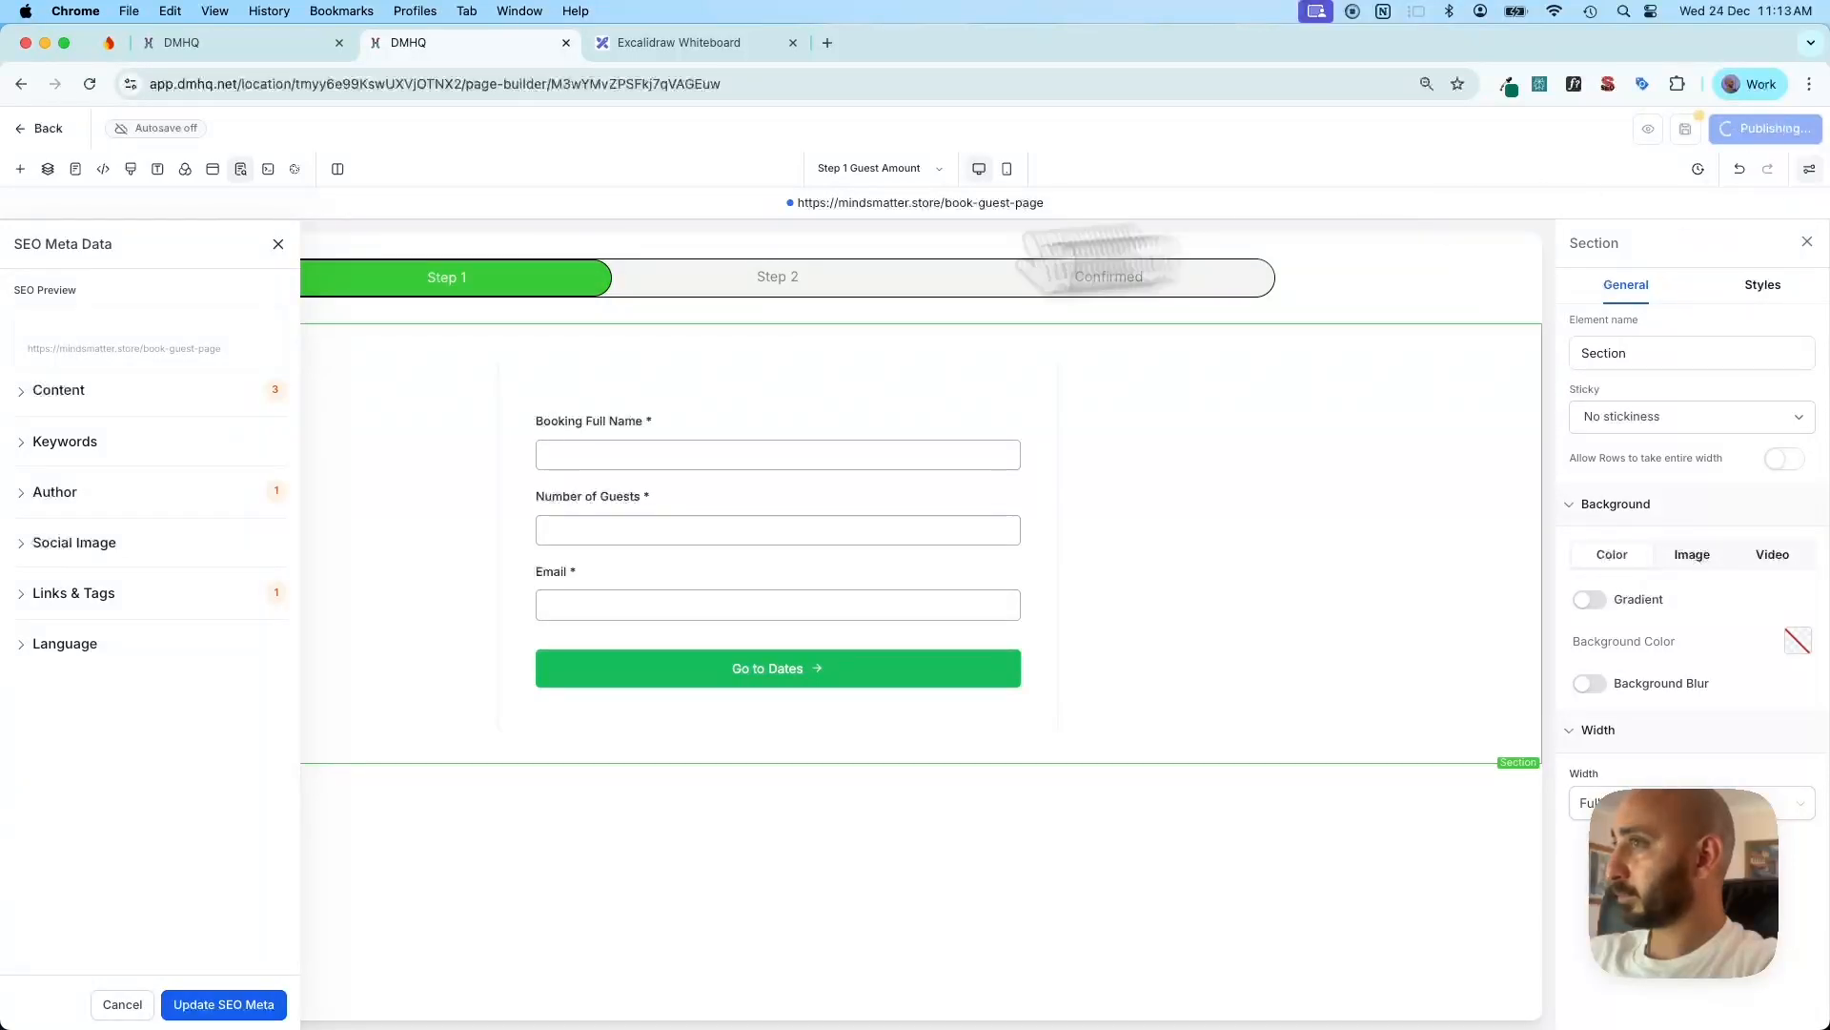
click(279, 244)
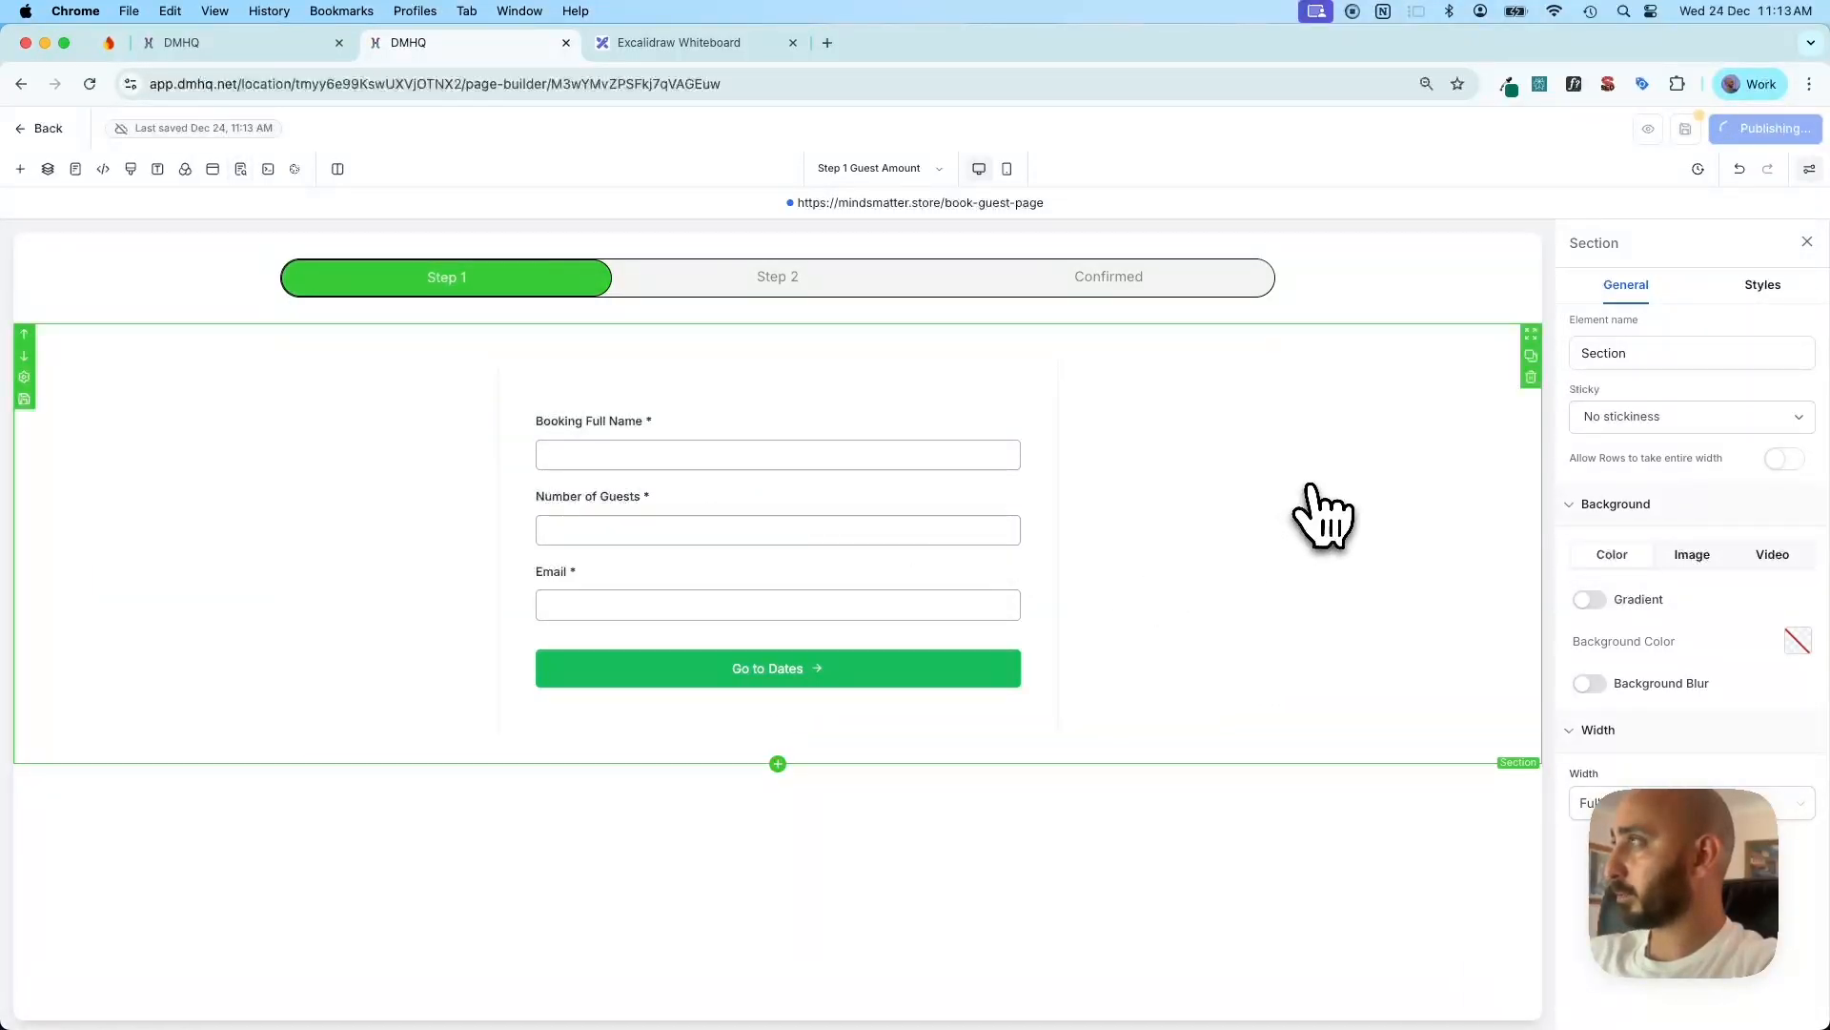
Leave the page builder and open the Table Bookings funnel from the Table Bookings folder
click(925, 170)
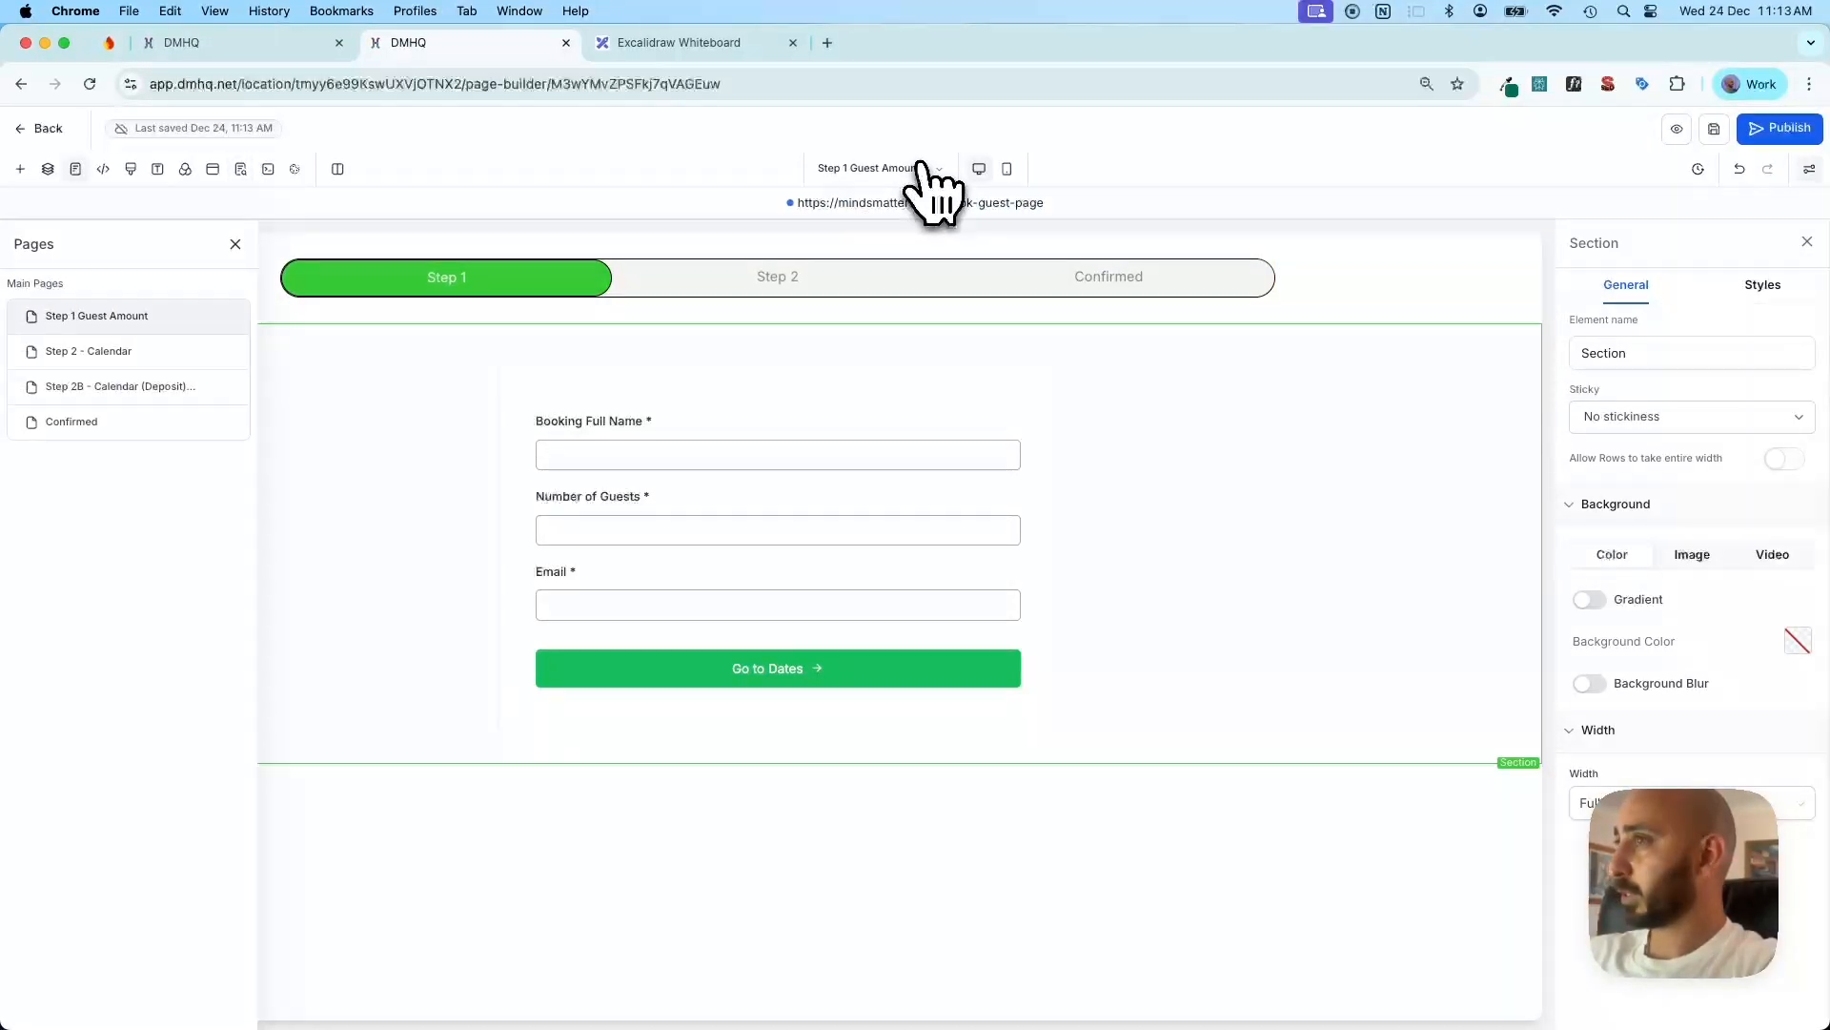
click(235, 244)
click(265, 45)
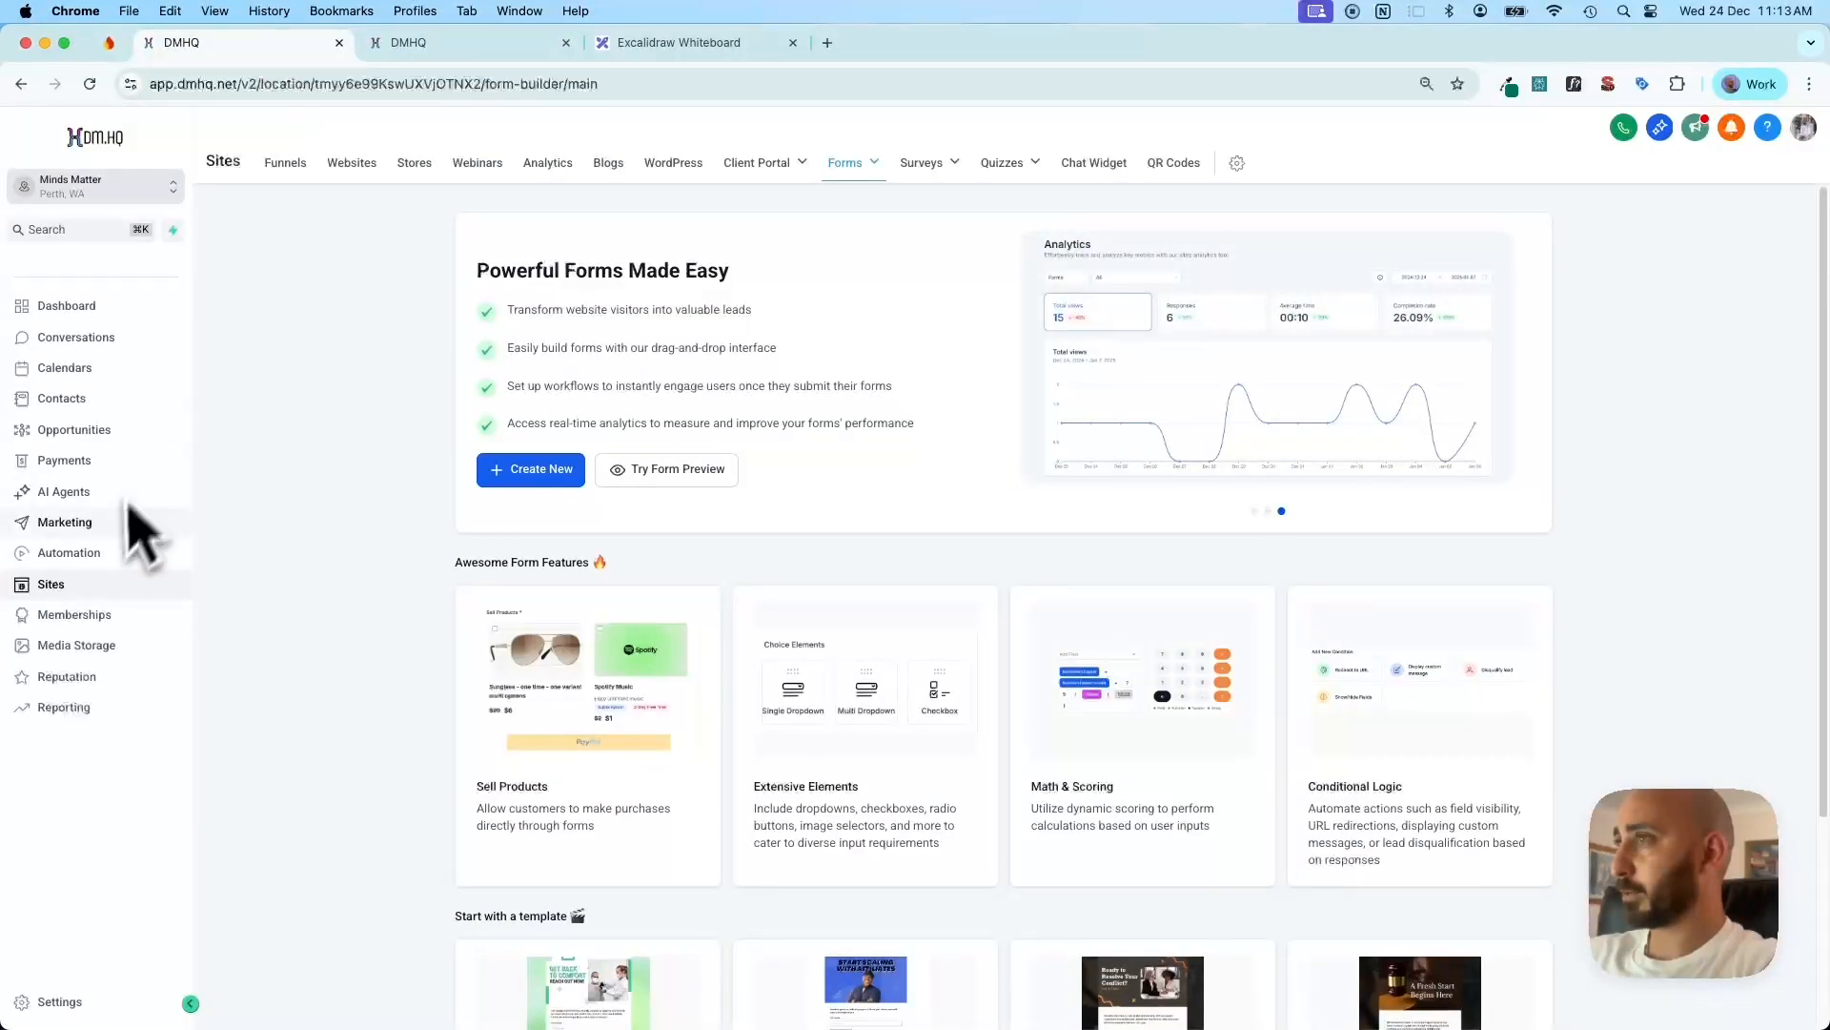
click(284, 164)
click(566, 42)
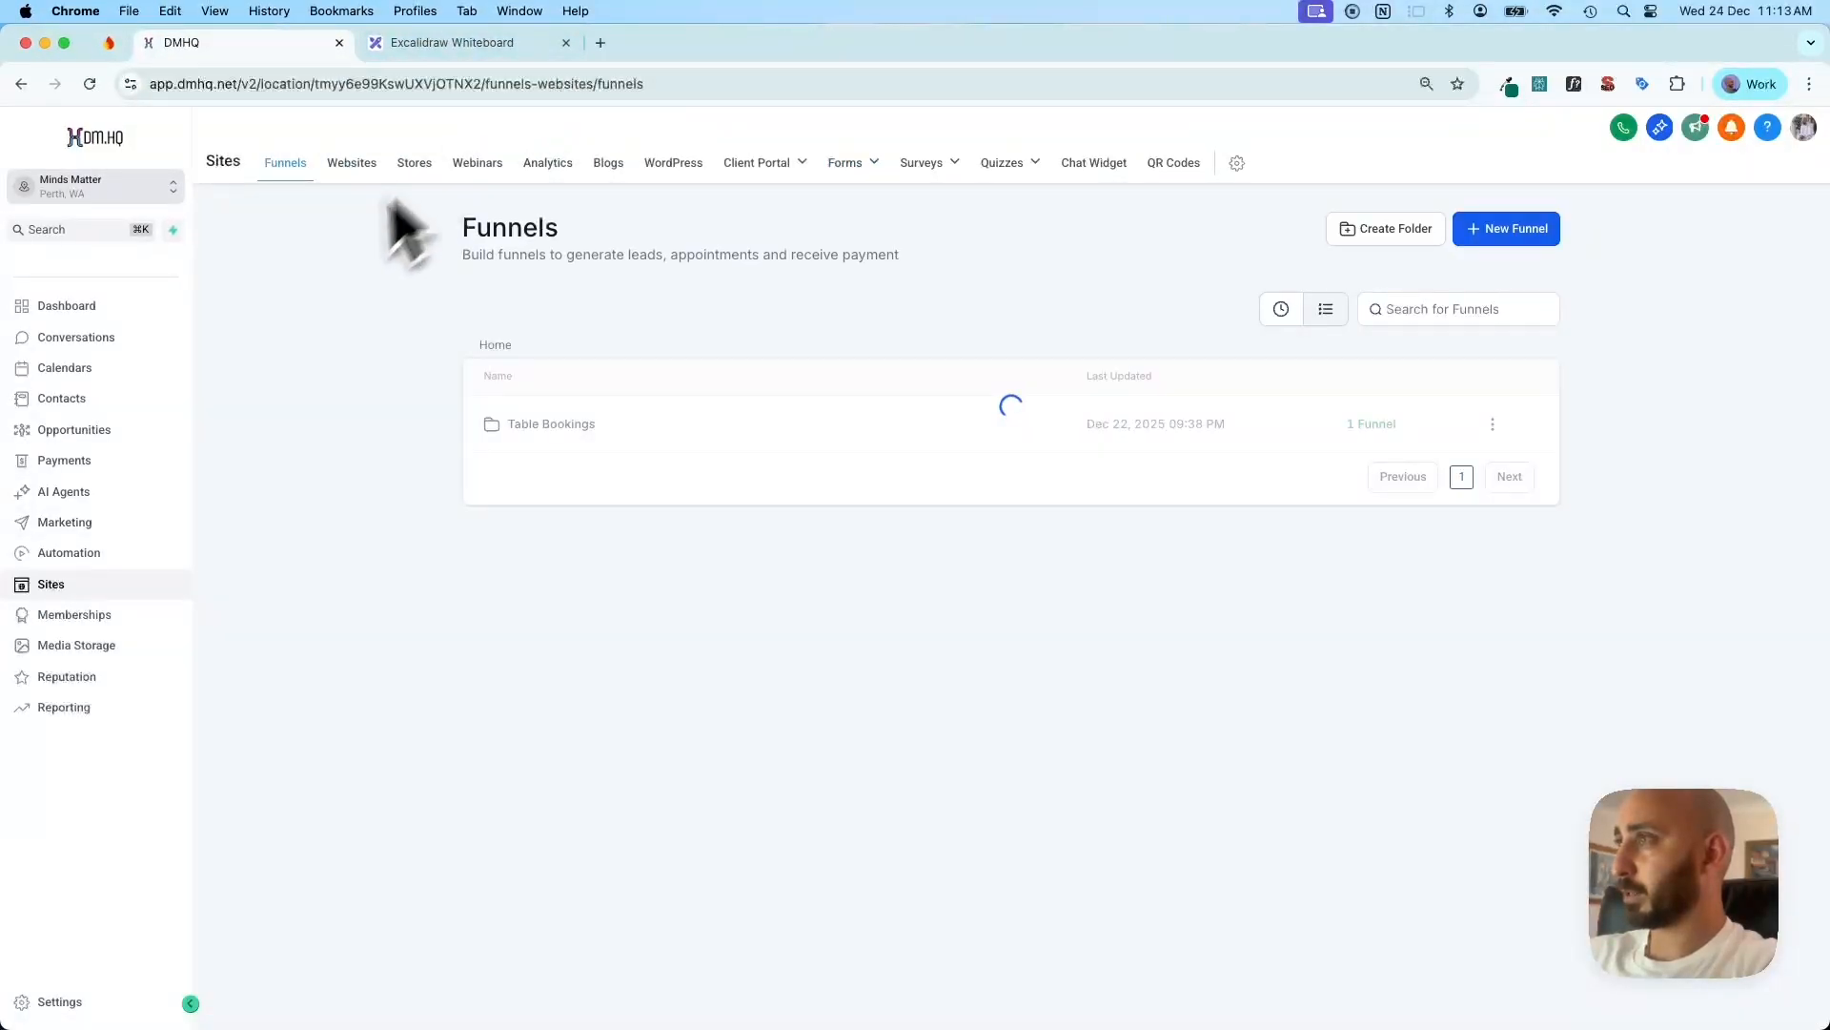
click(523, 437)
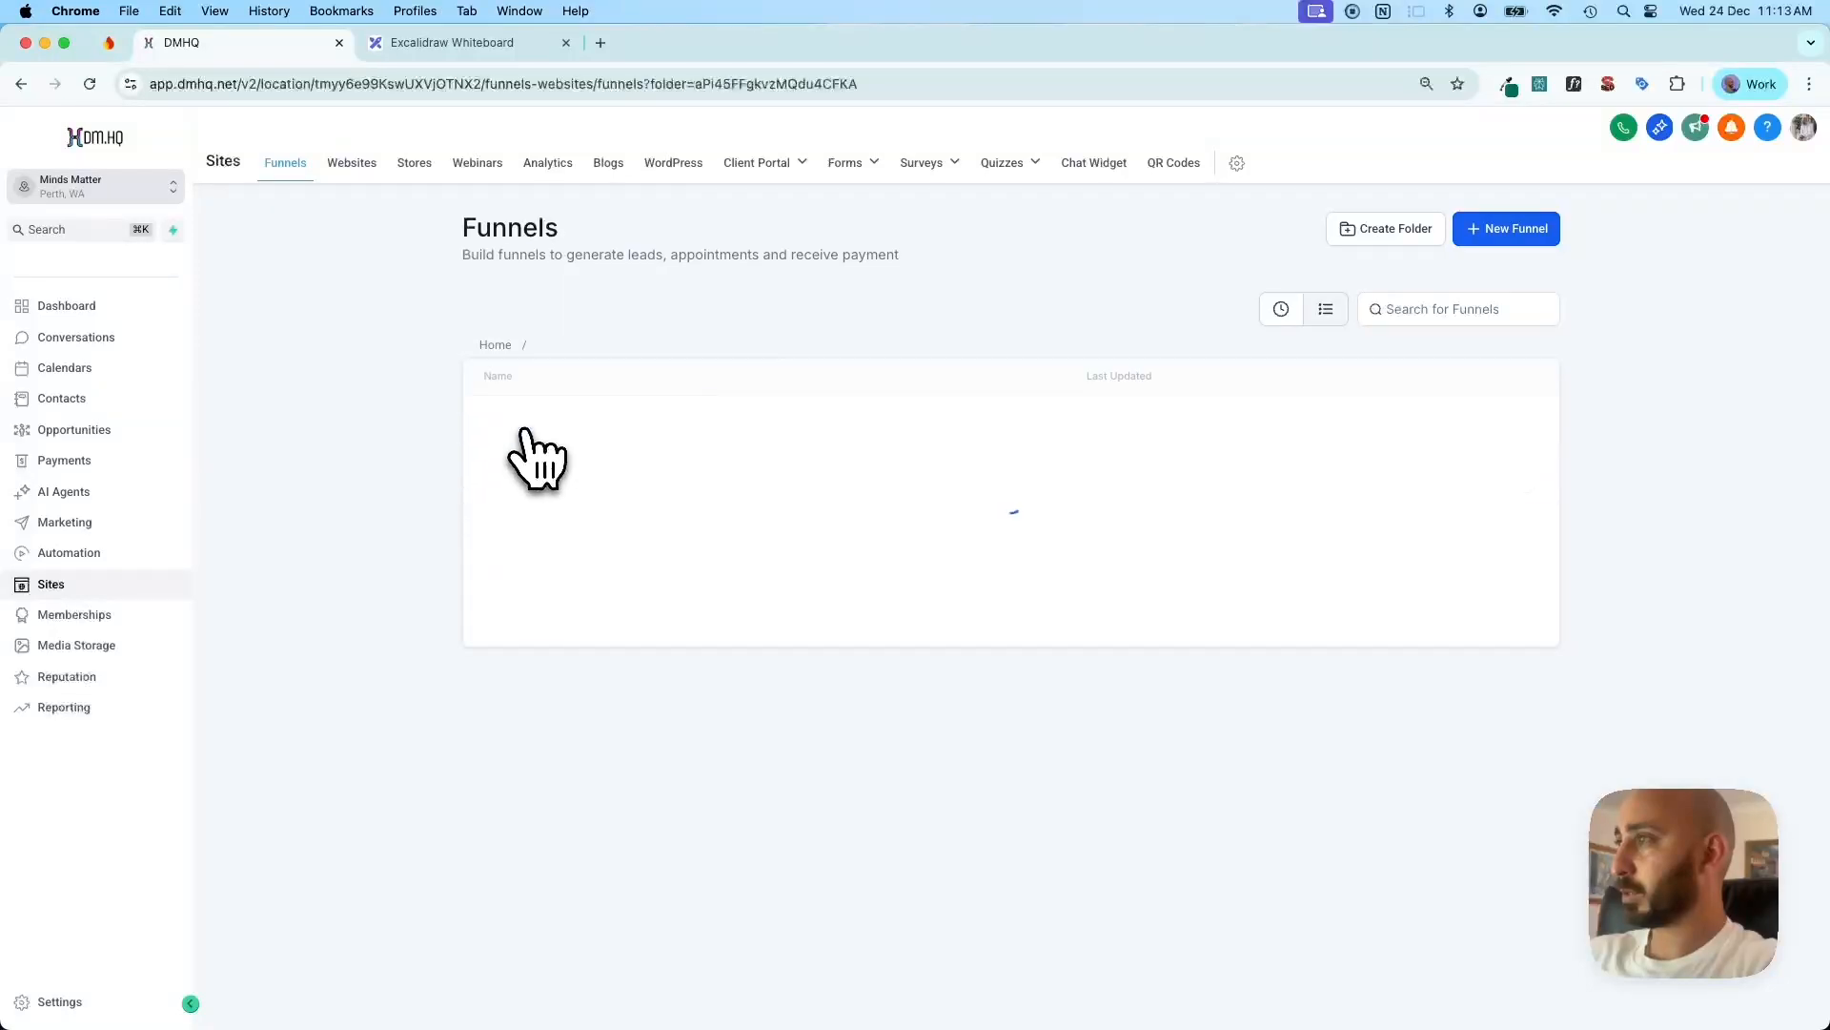
click(546, 432)
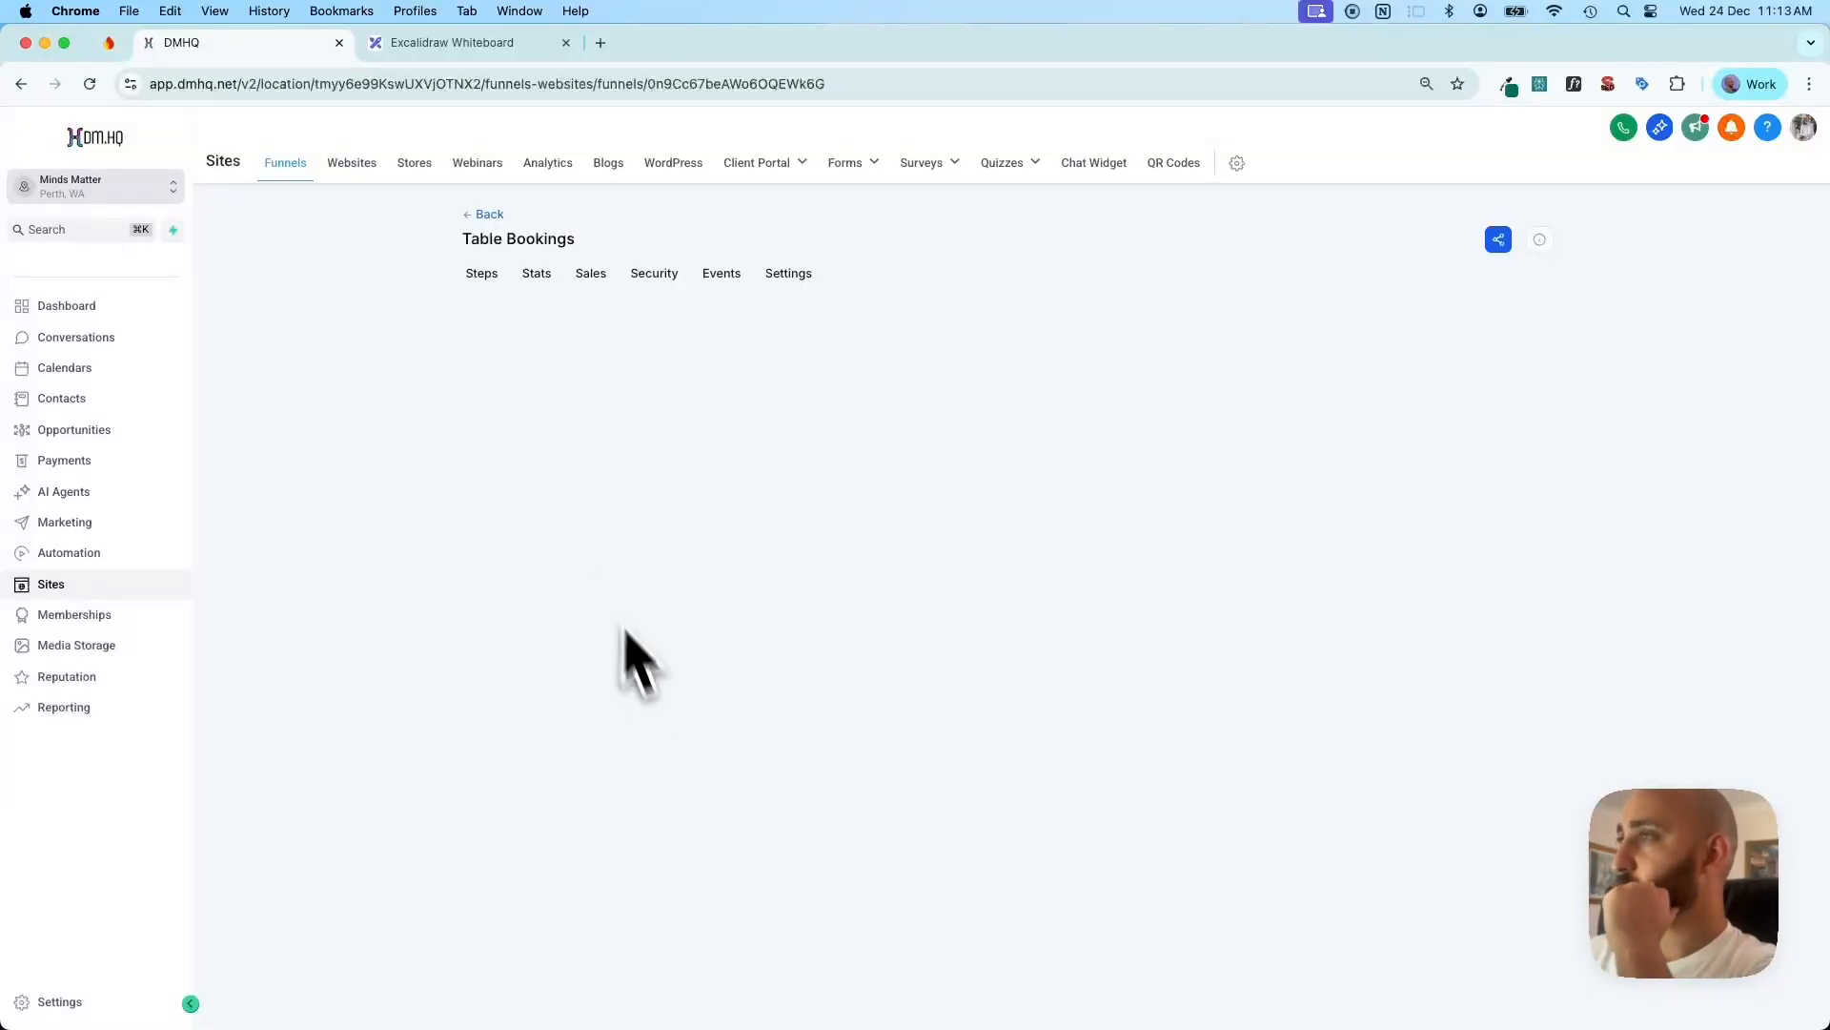
Import the Table Bookings funnel's Step 1 Guest Amount page into Step 2 - Calendar and open the imported page for editing
click(578, 436)
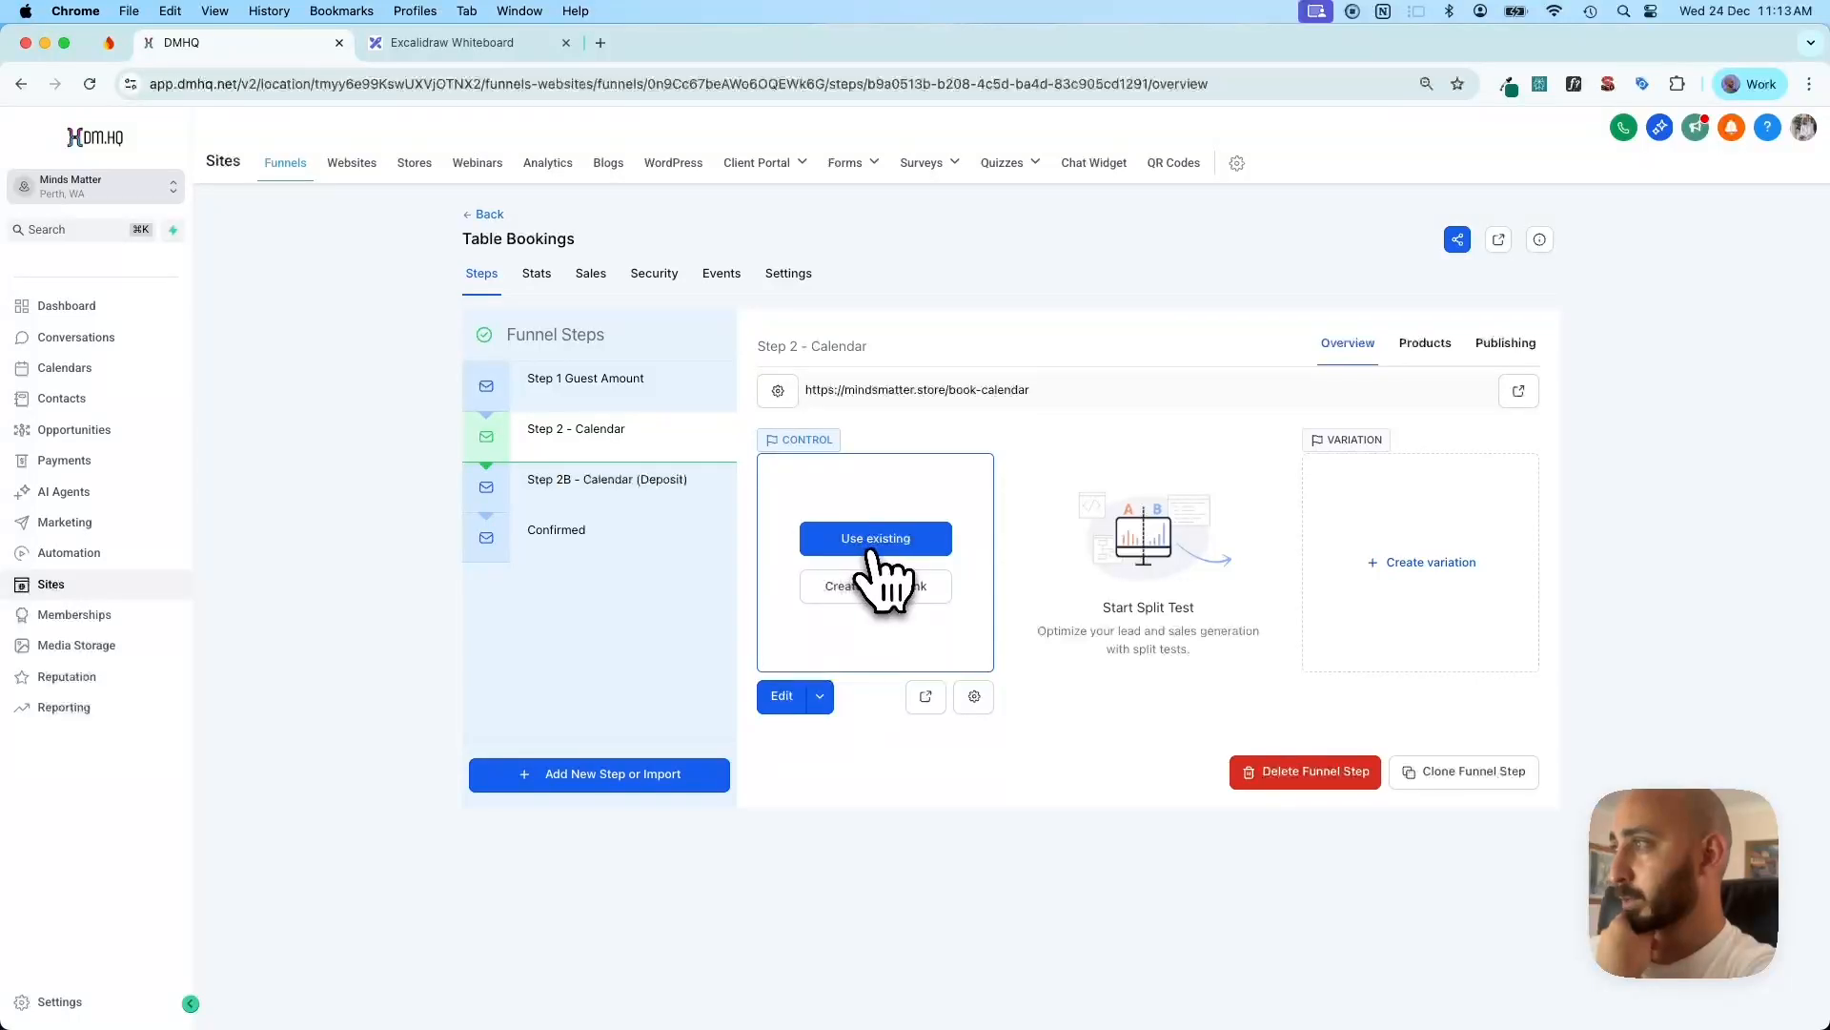
click(875, 540)
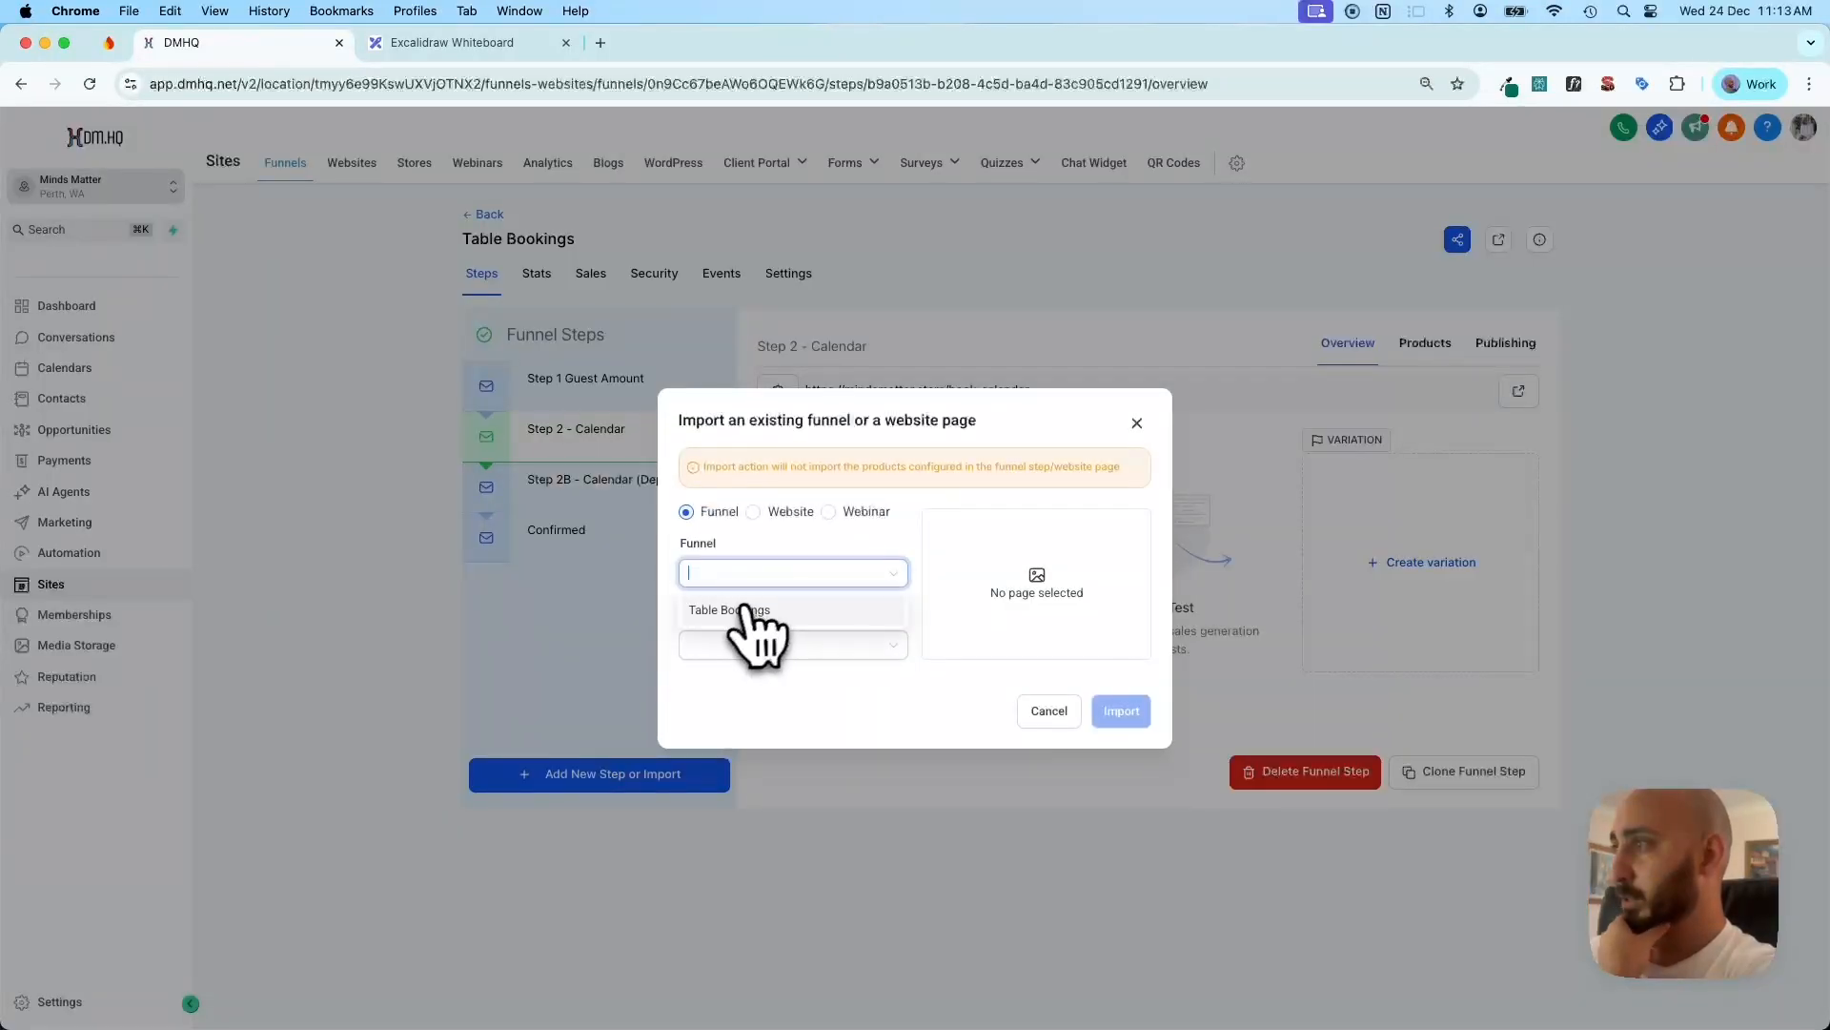
click(758, 637)
click(772, 646)
click(758, 678)
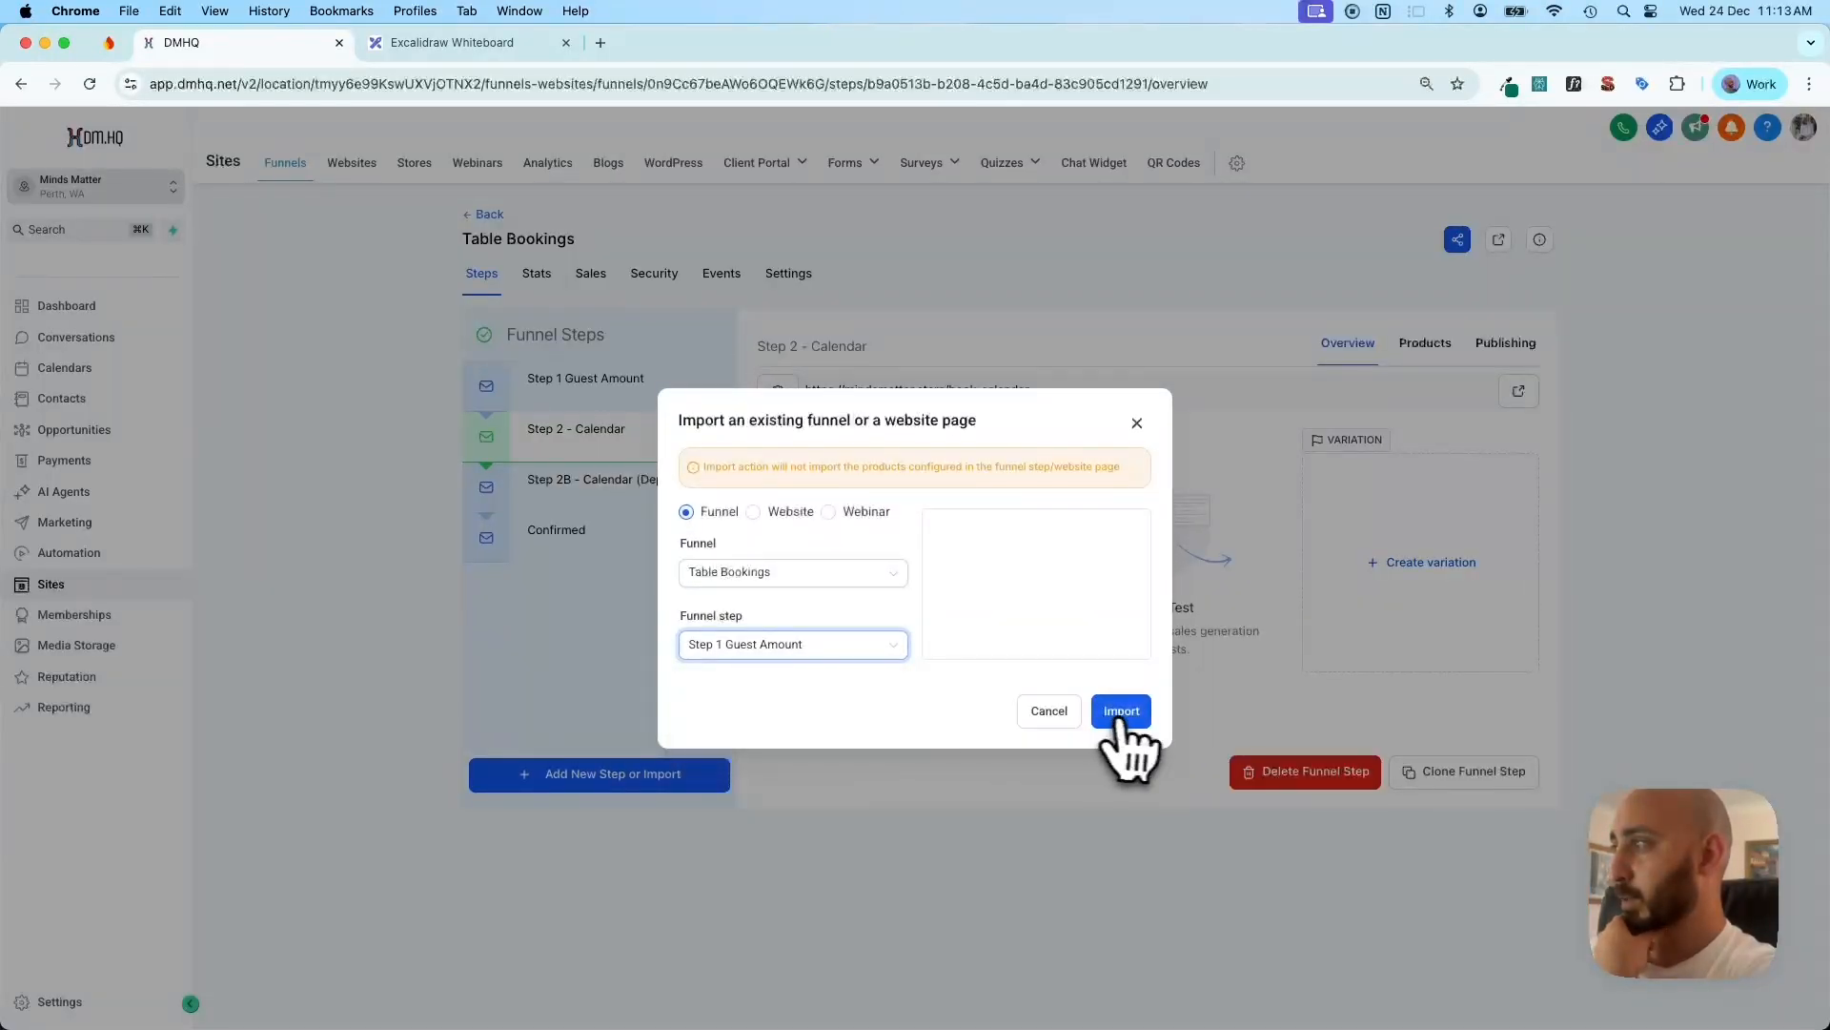
click(1119, 713)
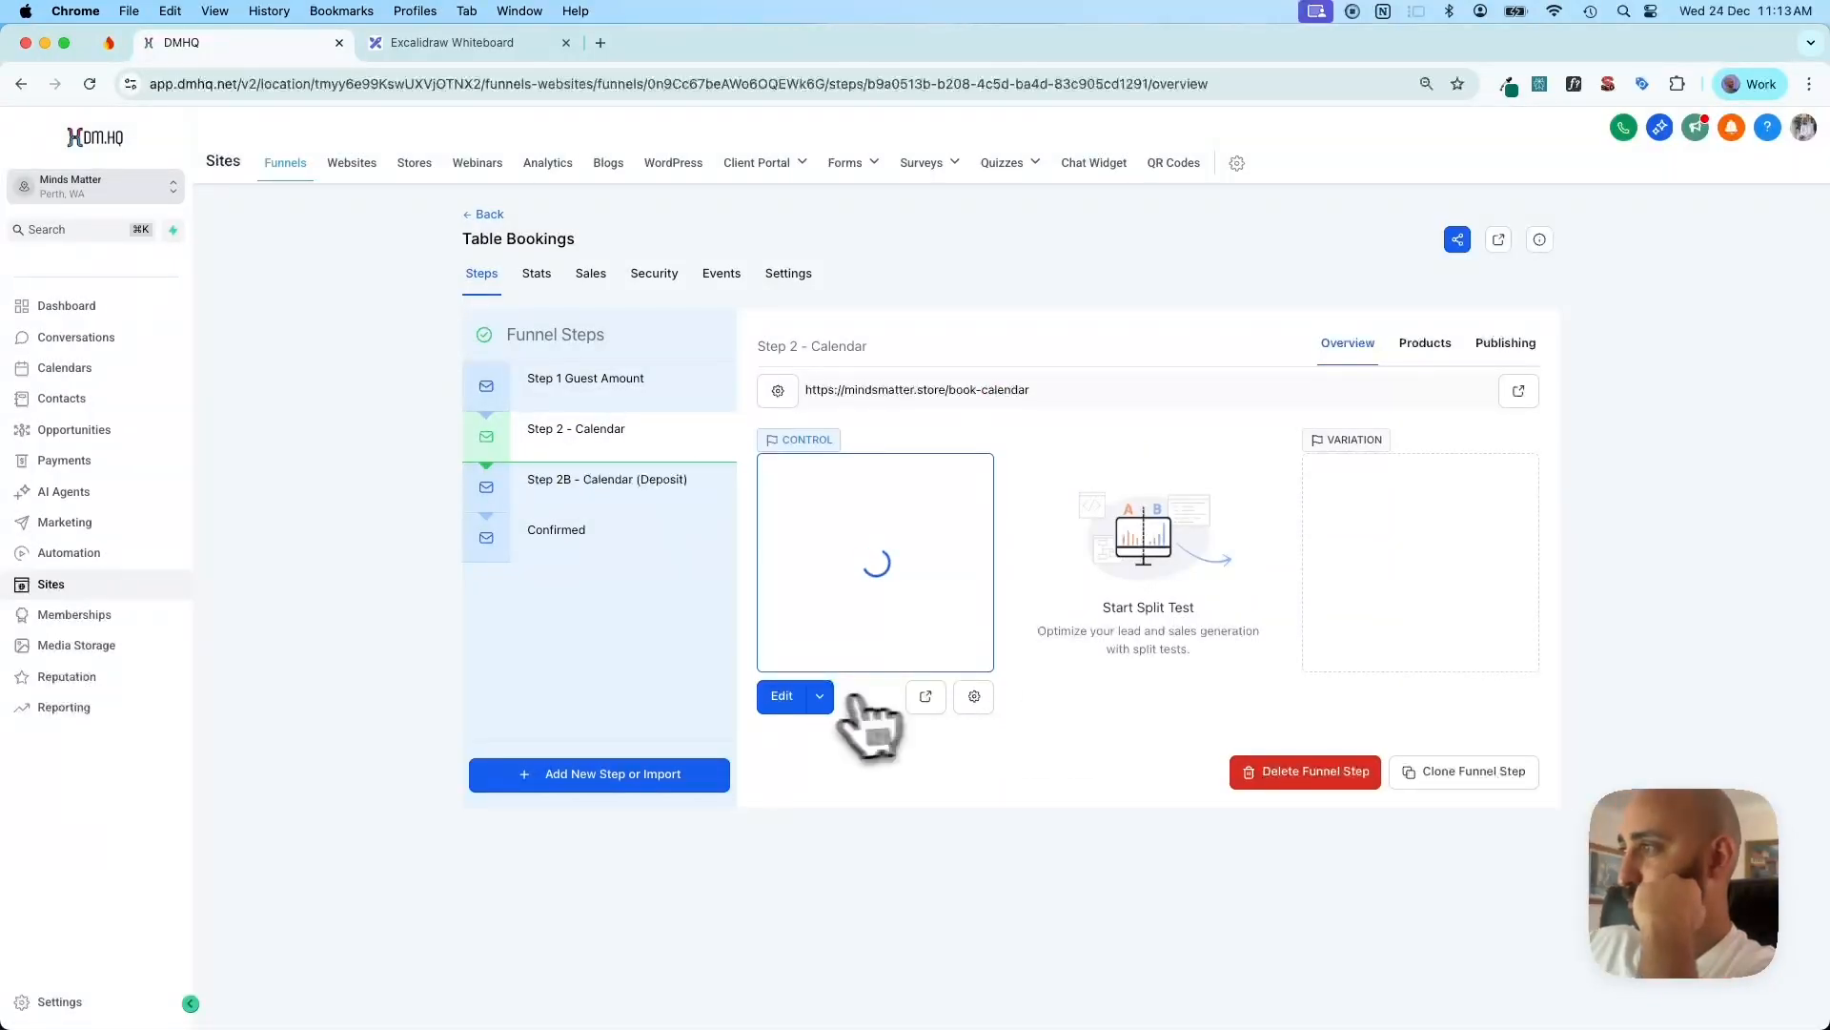
click(820, 696)
click(825, 658)
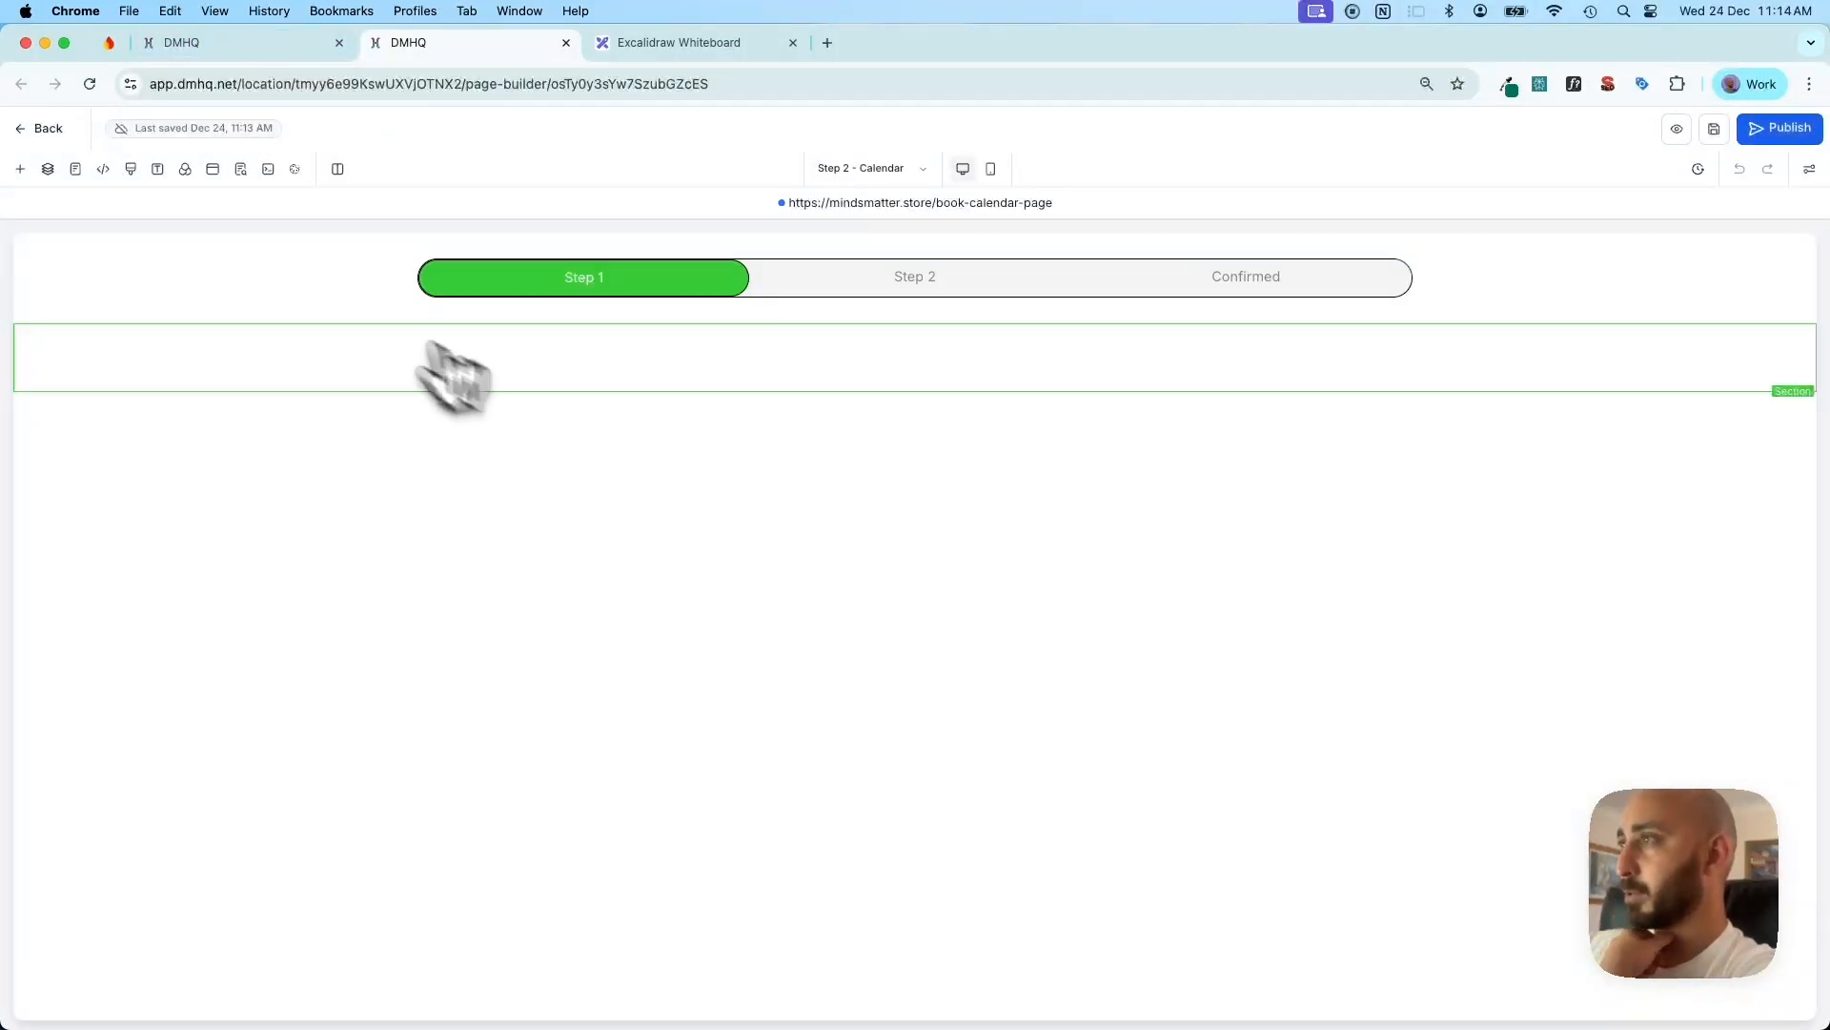
Give the Step 2 label in the progress bar a green background and set its opacity to None
click(339, 292)
click(803, 298)
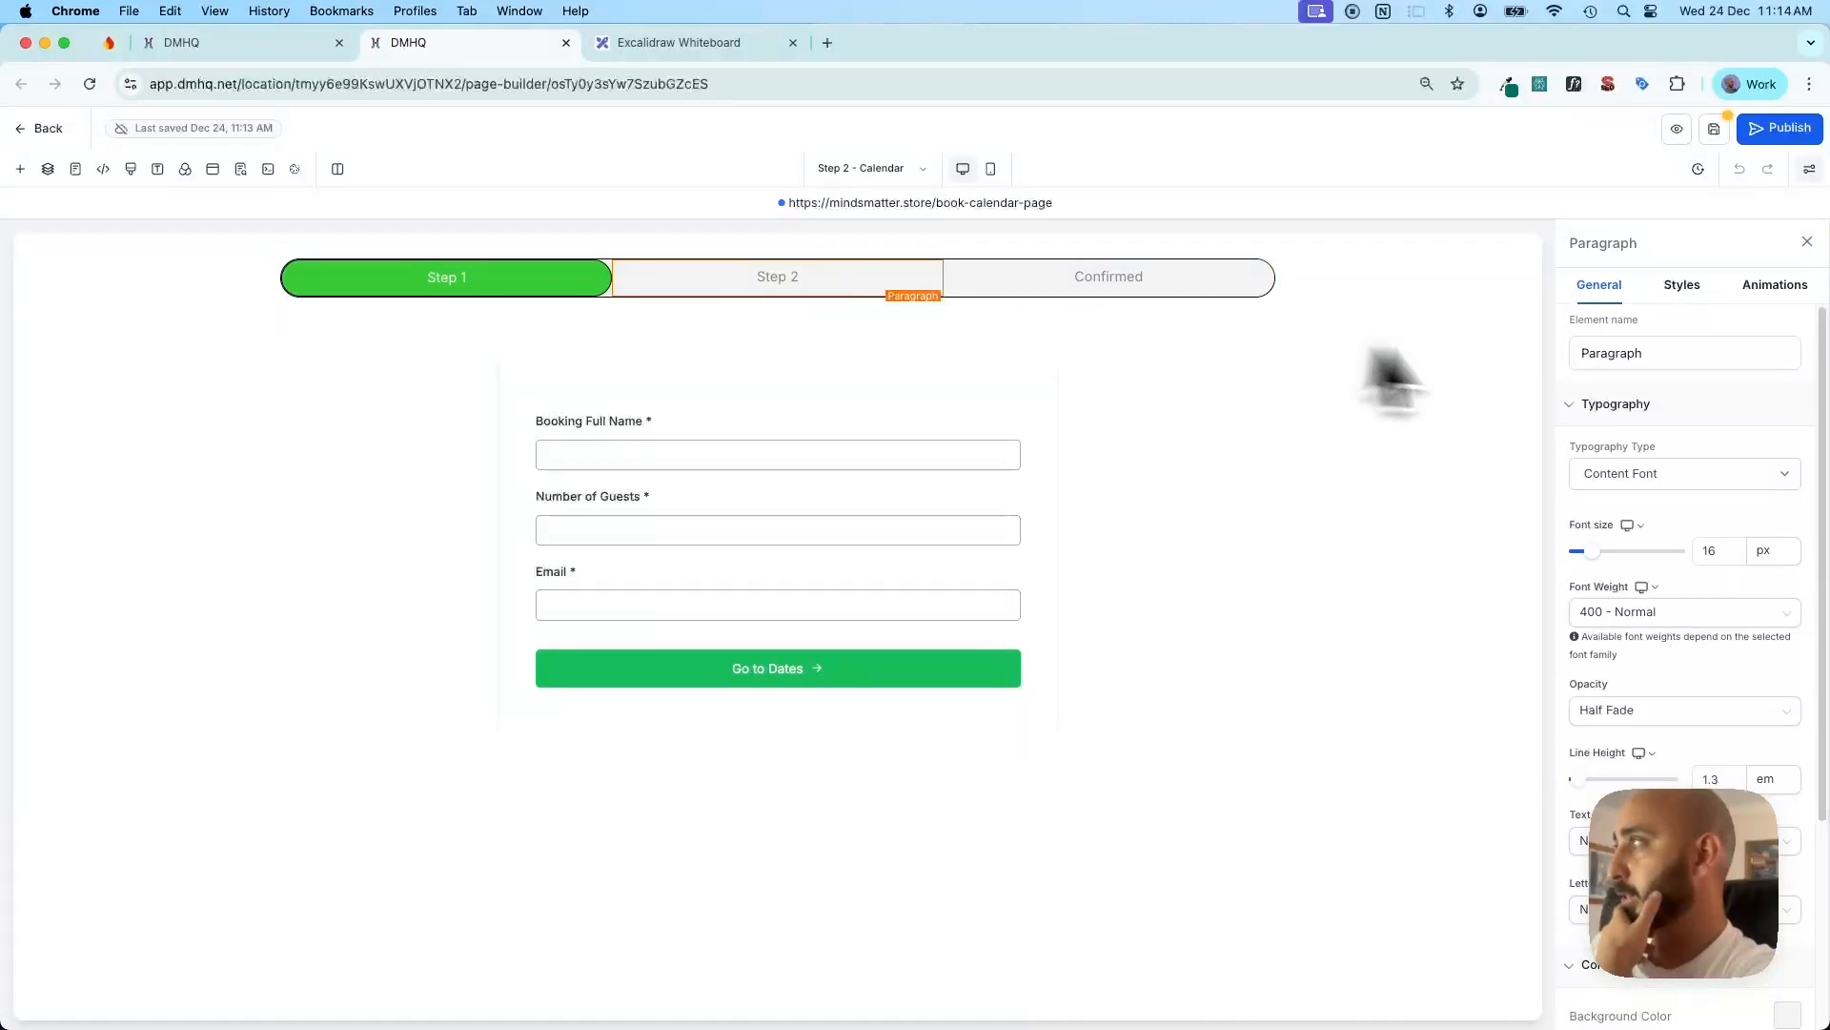
scroll(1792, 677, down, 5)
click(1785, 715)
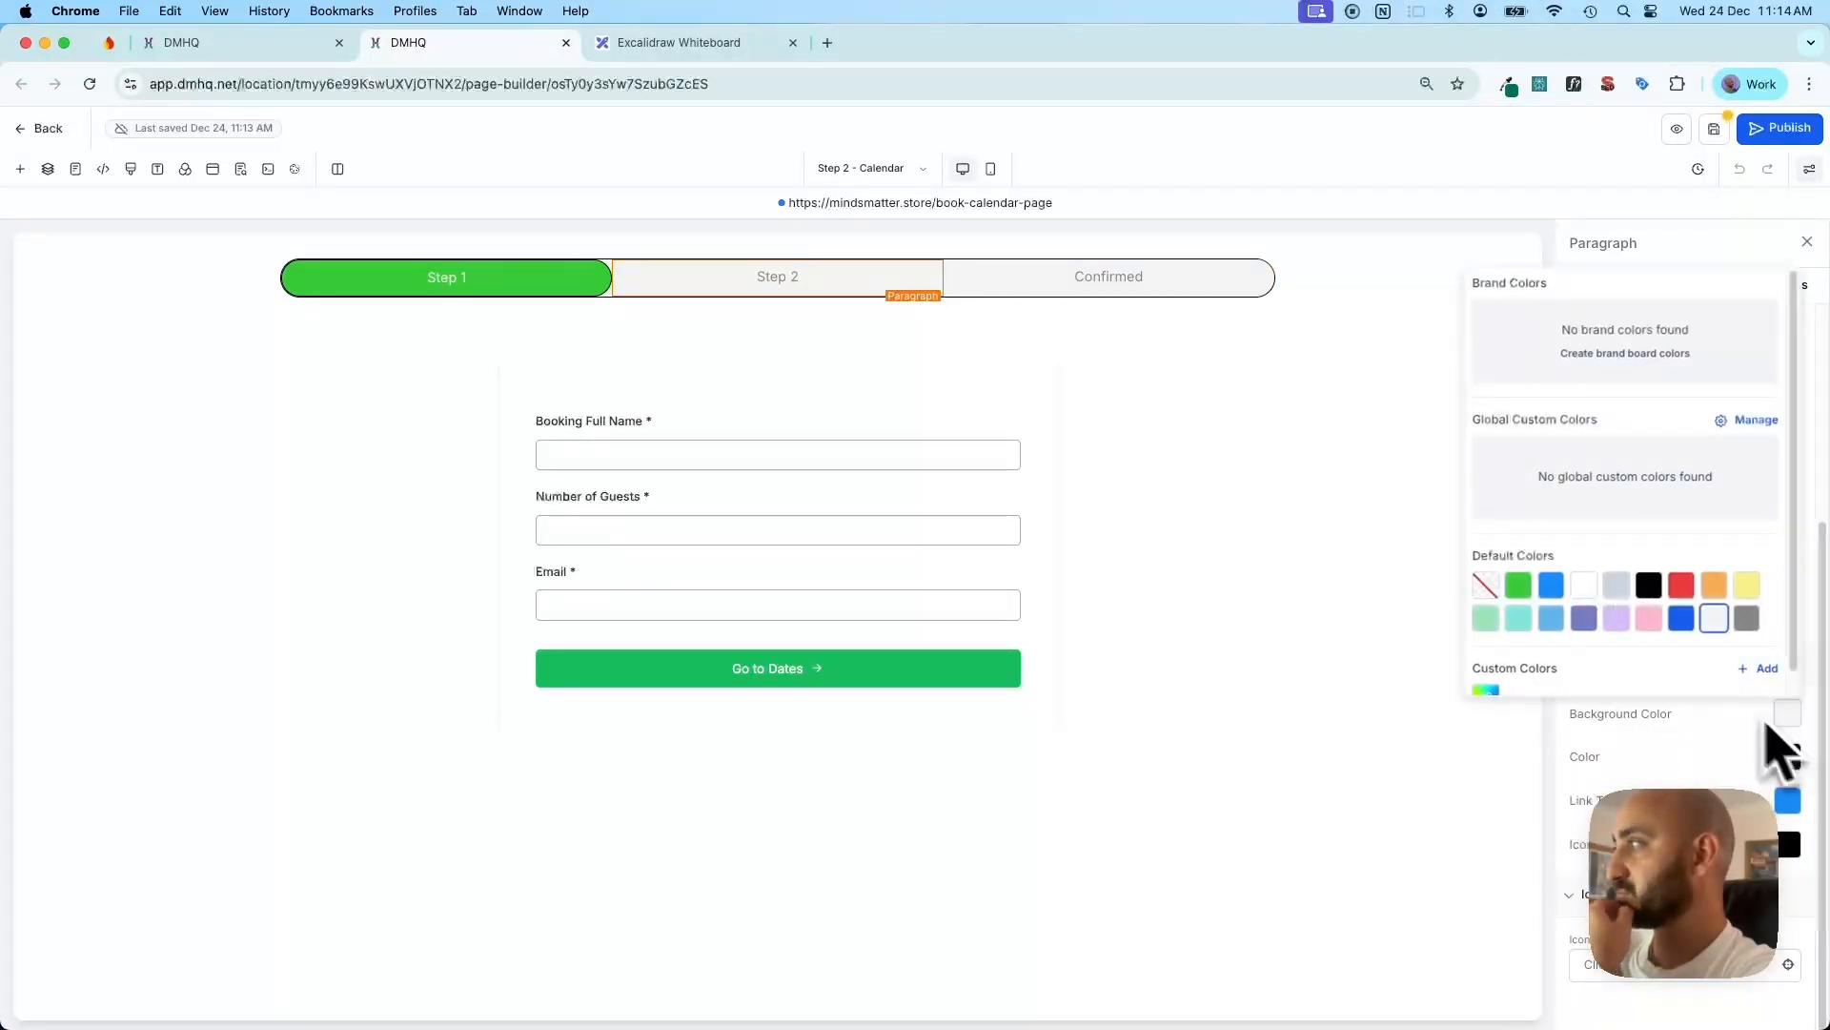
click(1519, 586)
click(1686, 839)
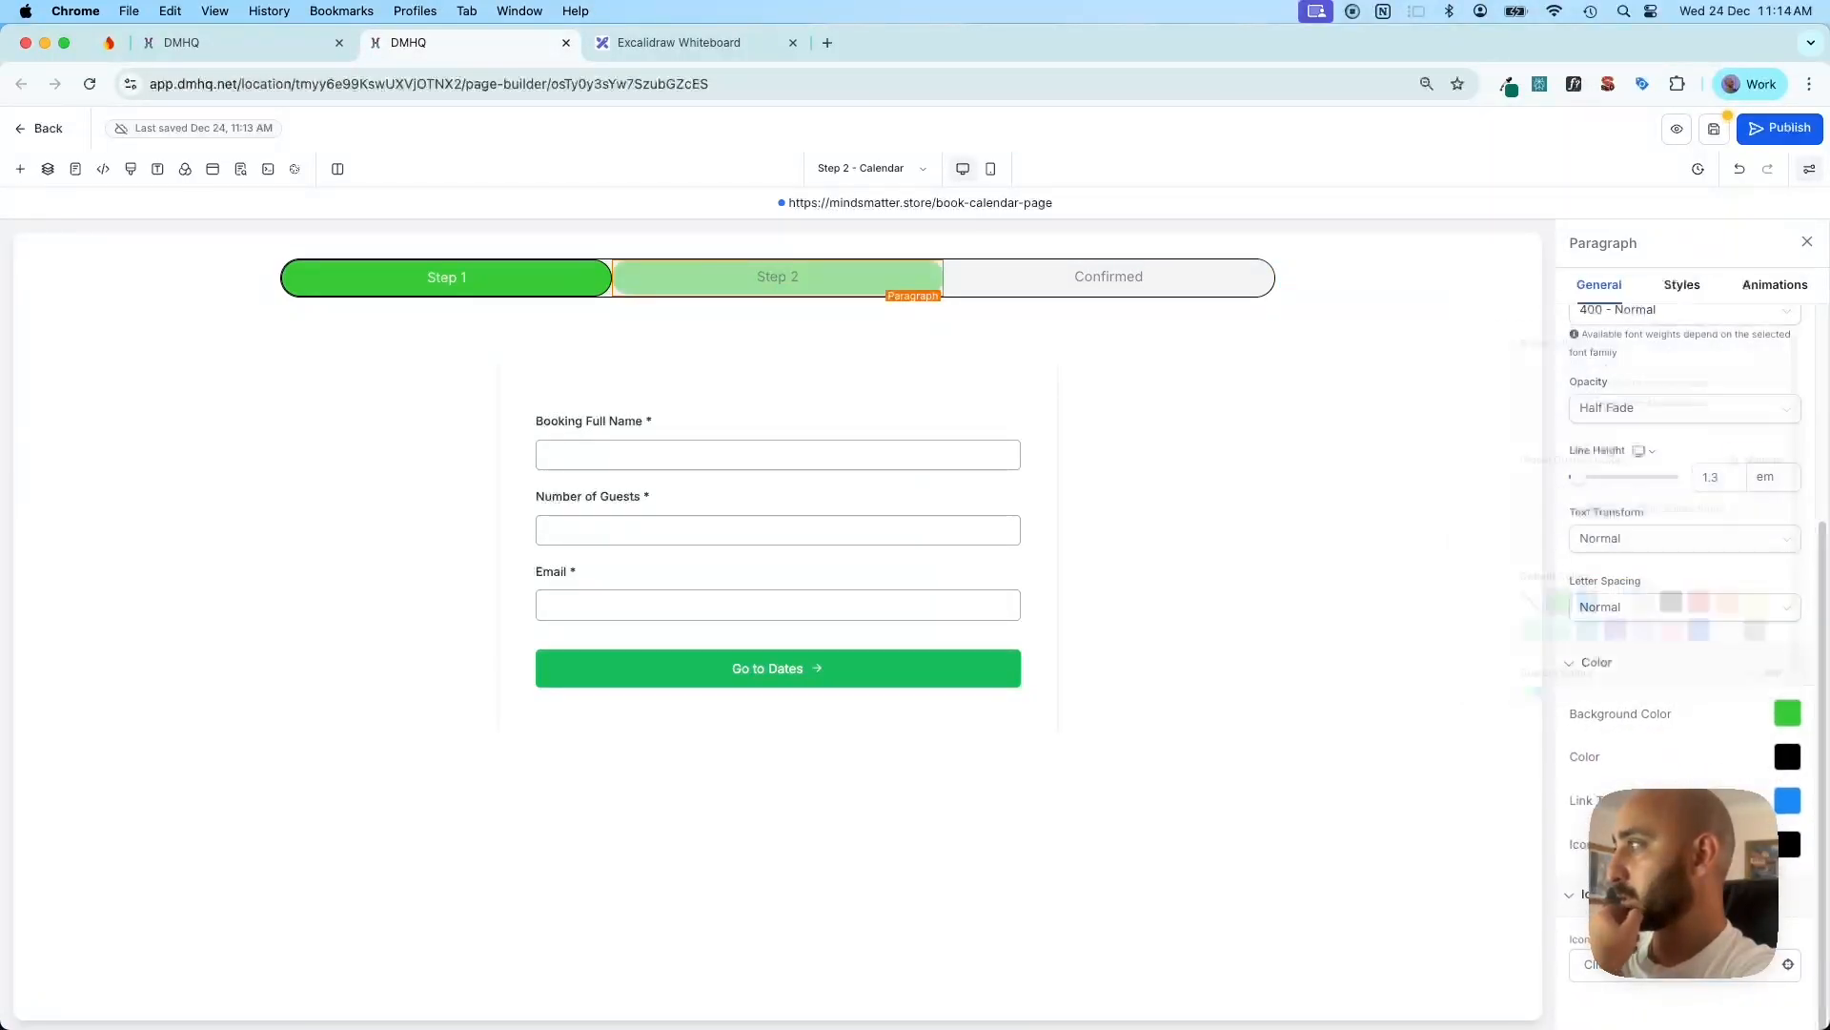
scroll(1685, 820, up, 1)
click(1684, 492)
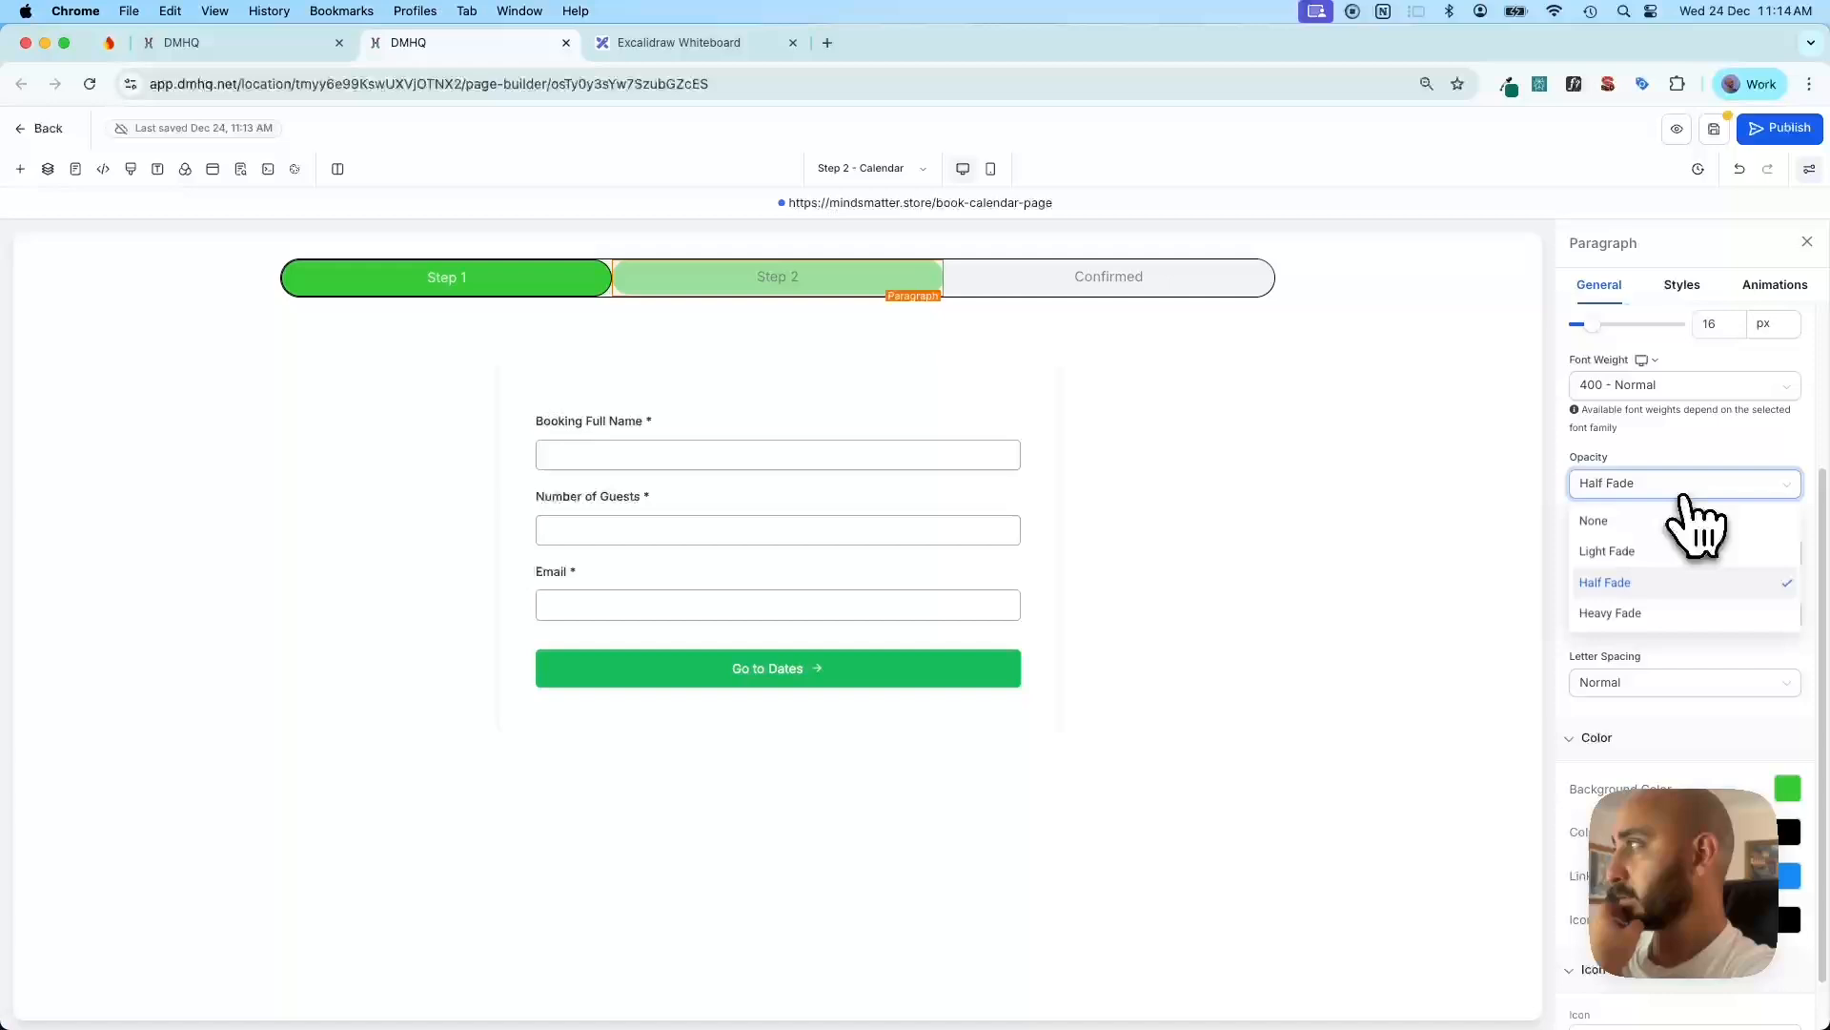
click(1611, 521)
Set the Step 1 label's background to Smoke (#f5f5f5) and its text color to Gray (#cbd5e0)
click(564, 286)
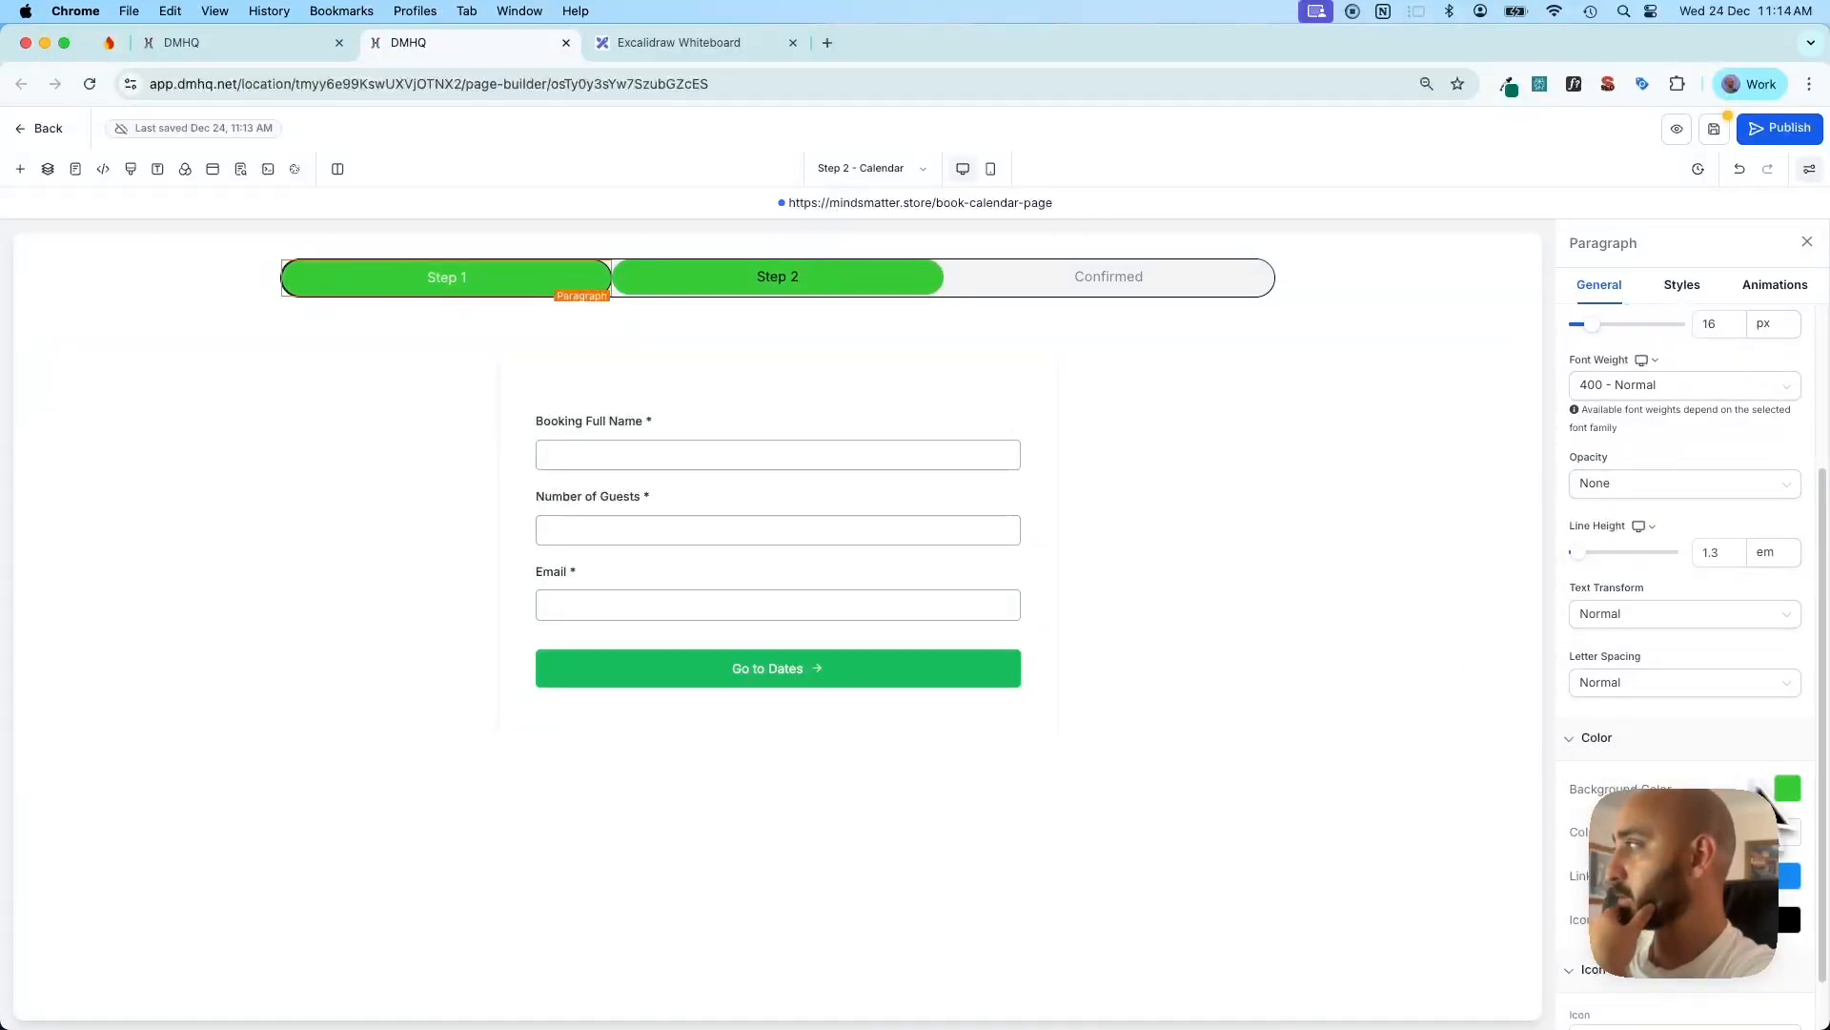
click(1787, 787)
click(1716, 694)
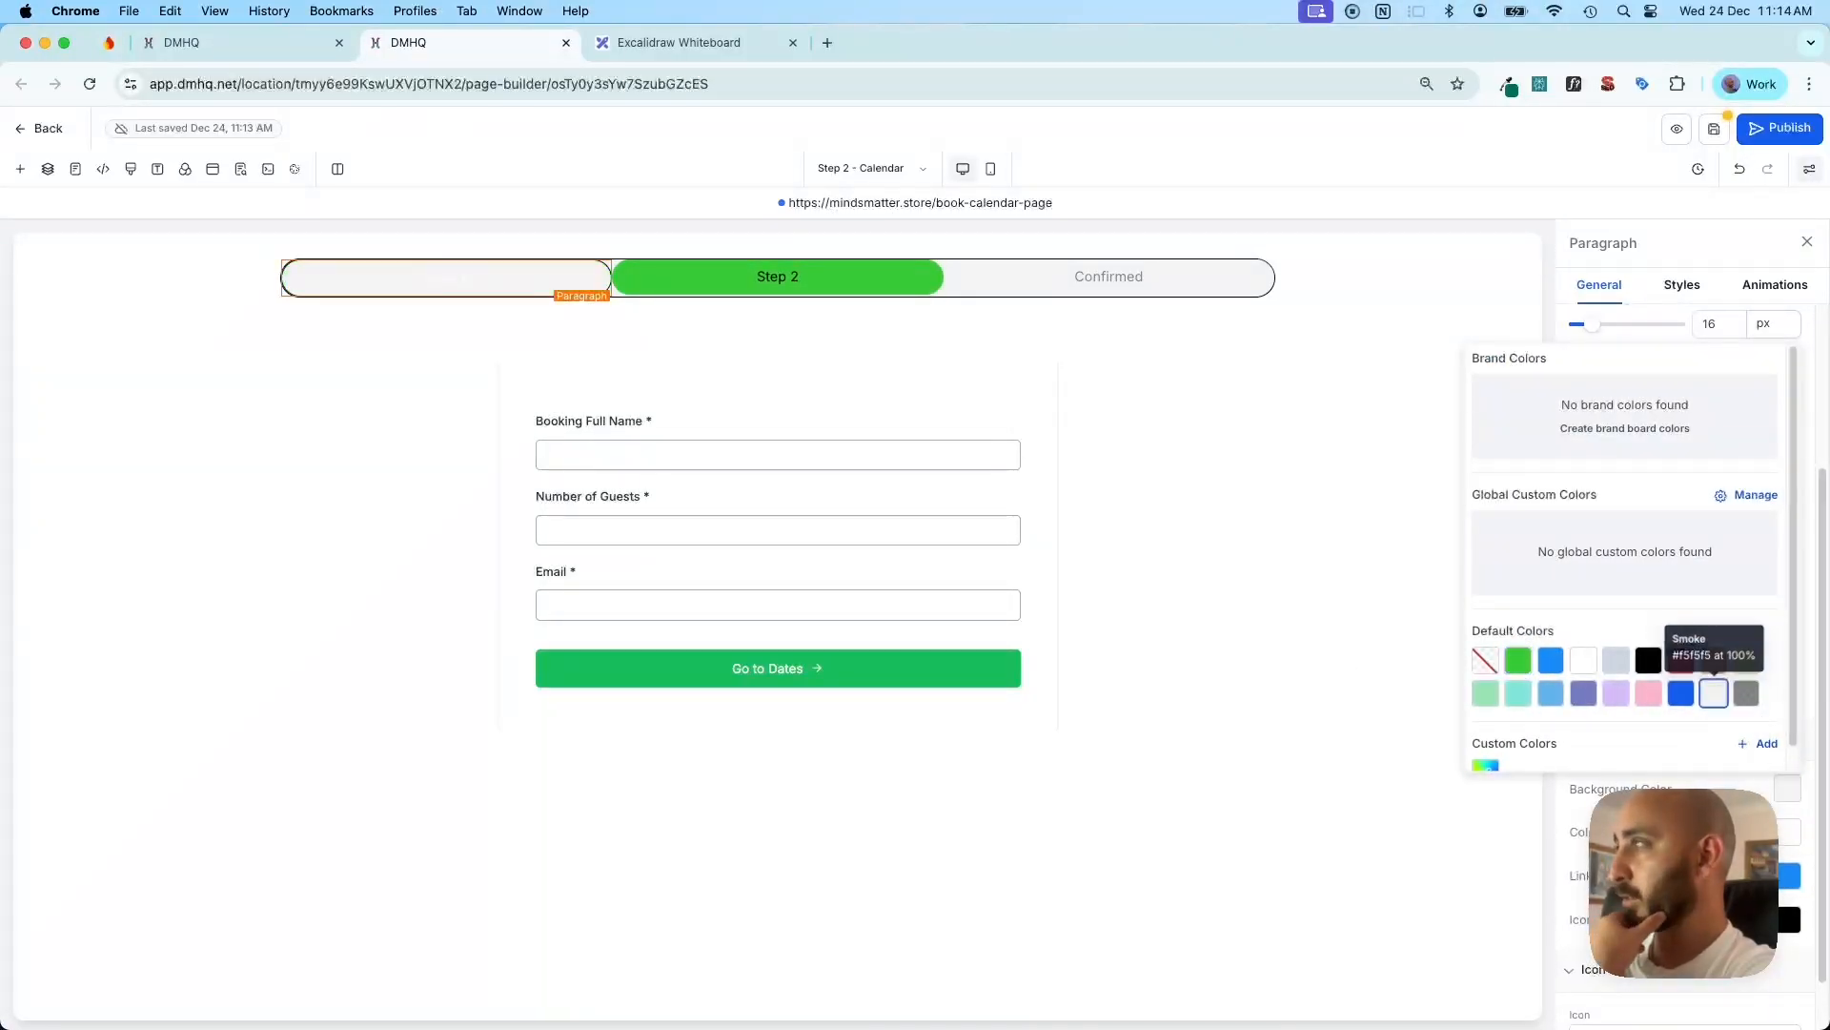
click(1790, 834)
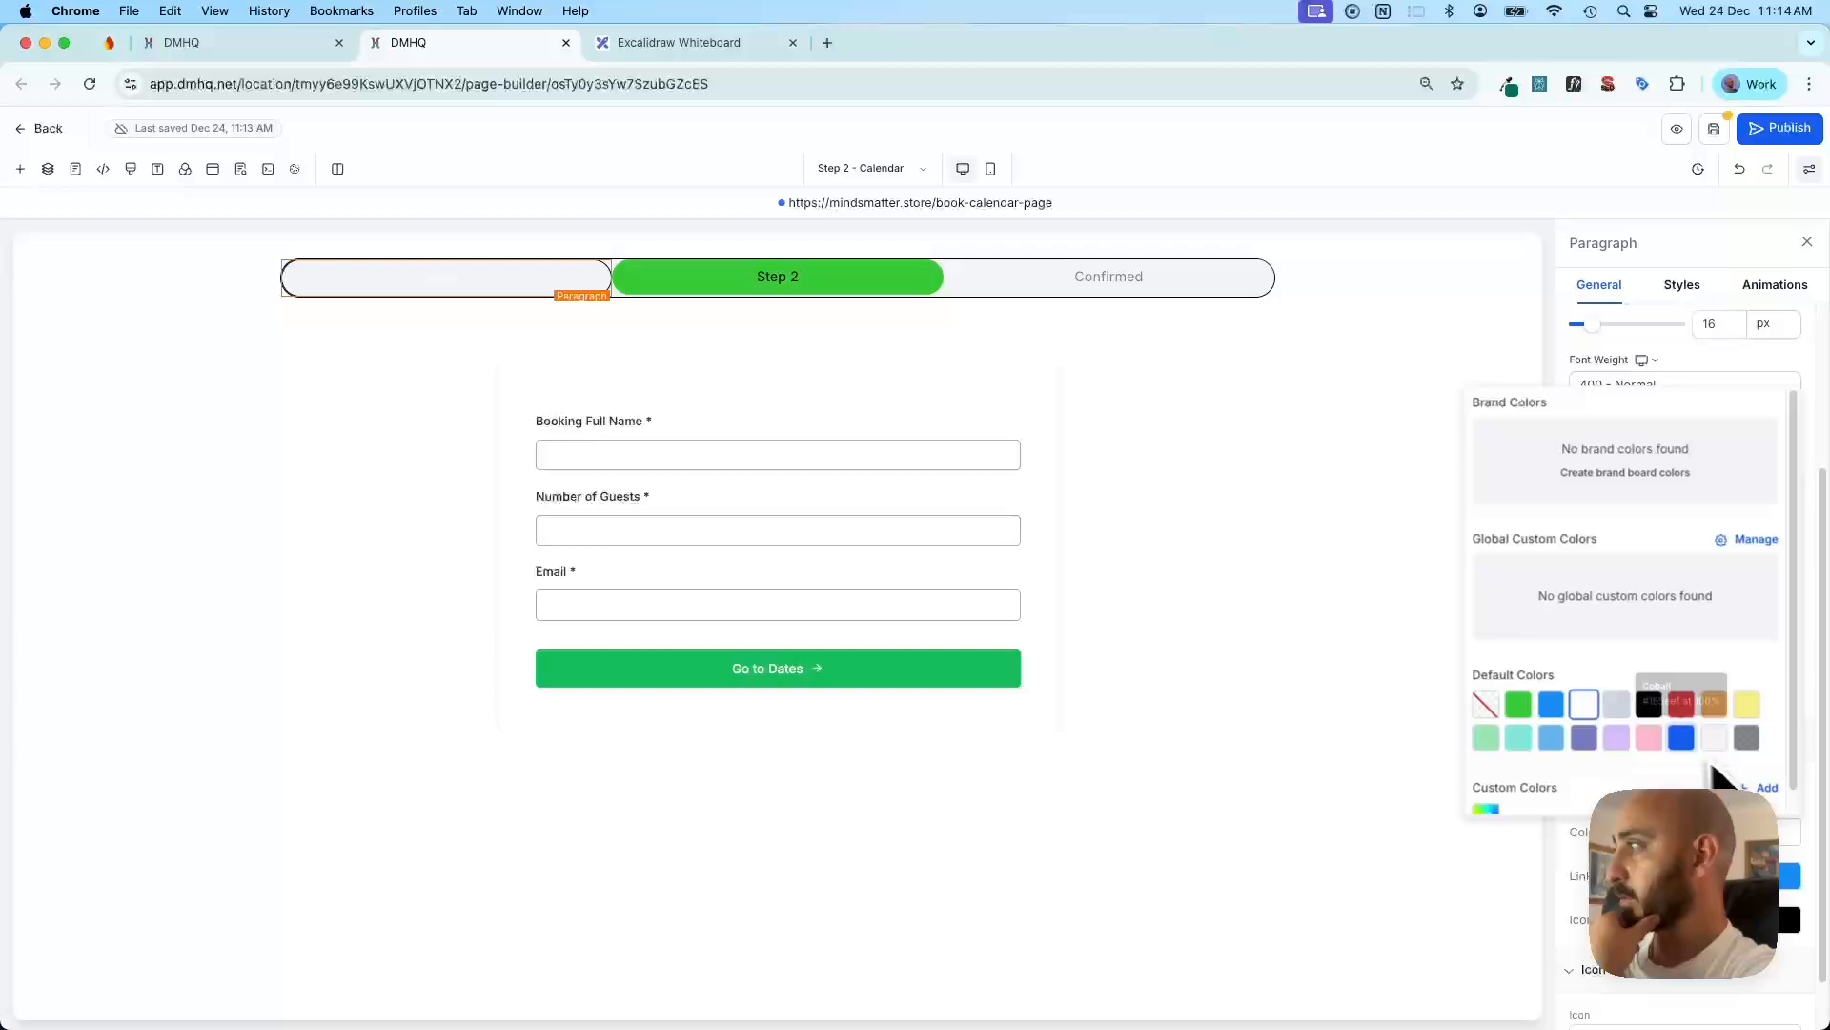
click(1617, 707)
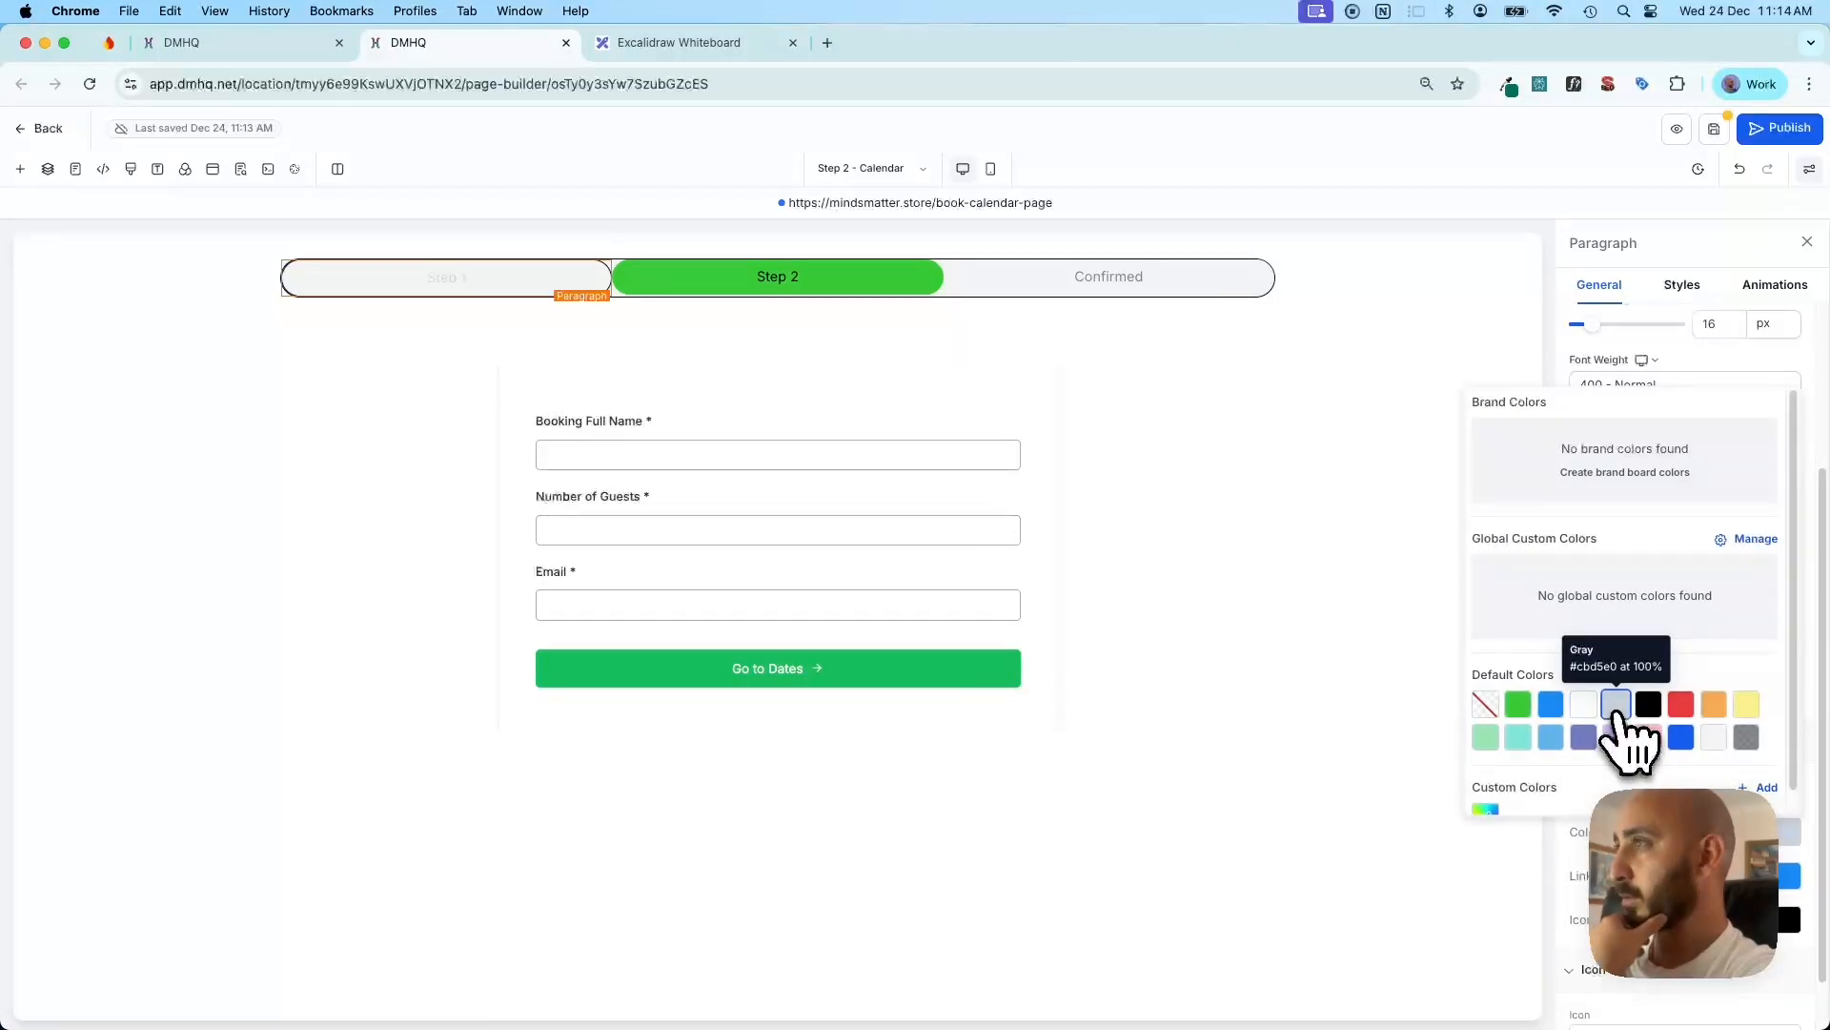
click(1330, 620)
Change the Step 1 label's text color to black and set its opacity to Half Fade
click(506, 284)
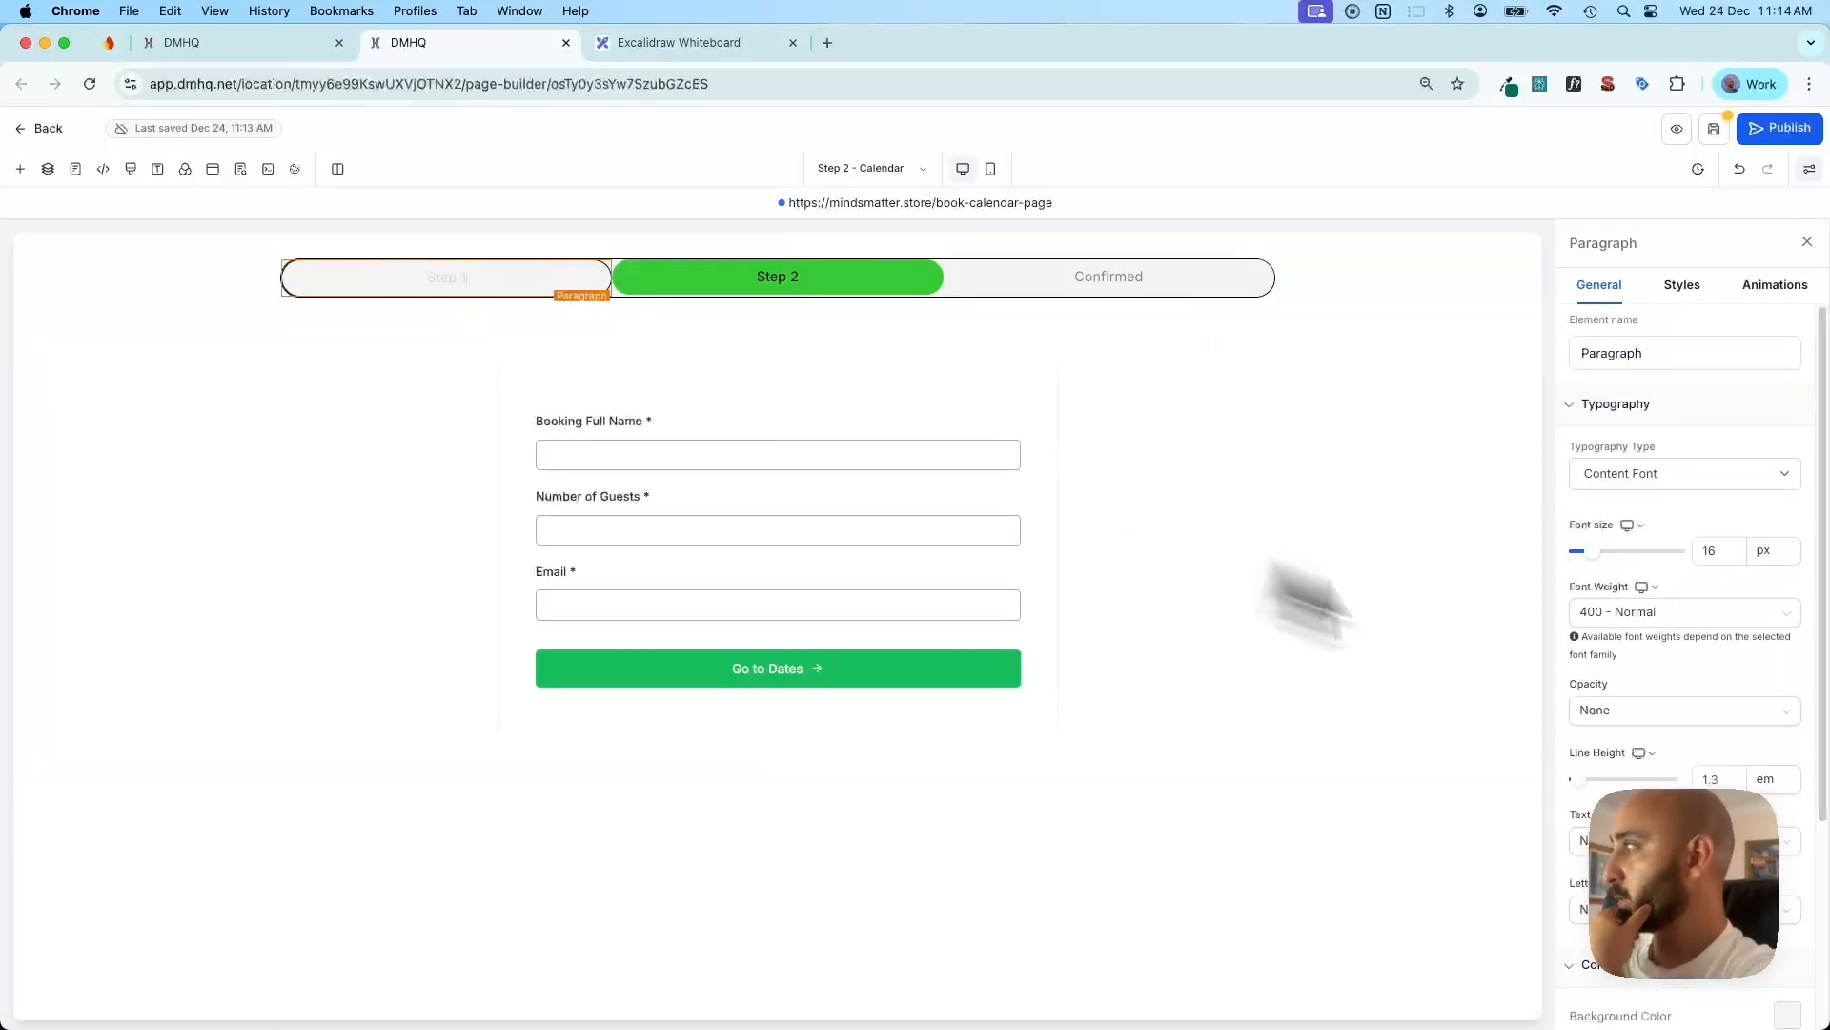
scroll(1697, 667, down, 5)
click(1787, 761)
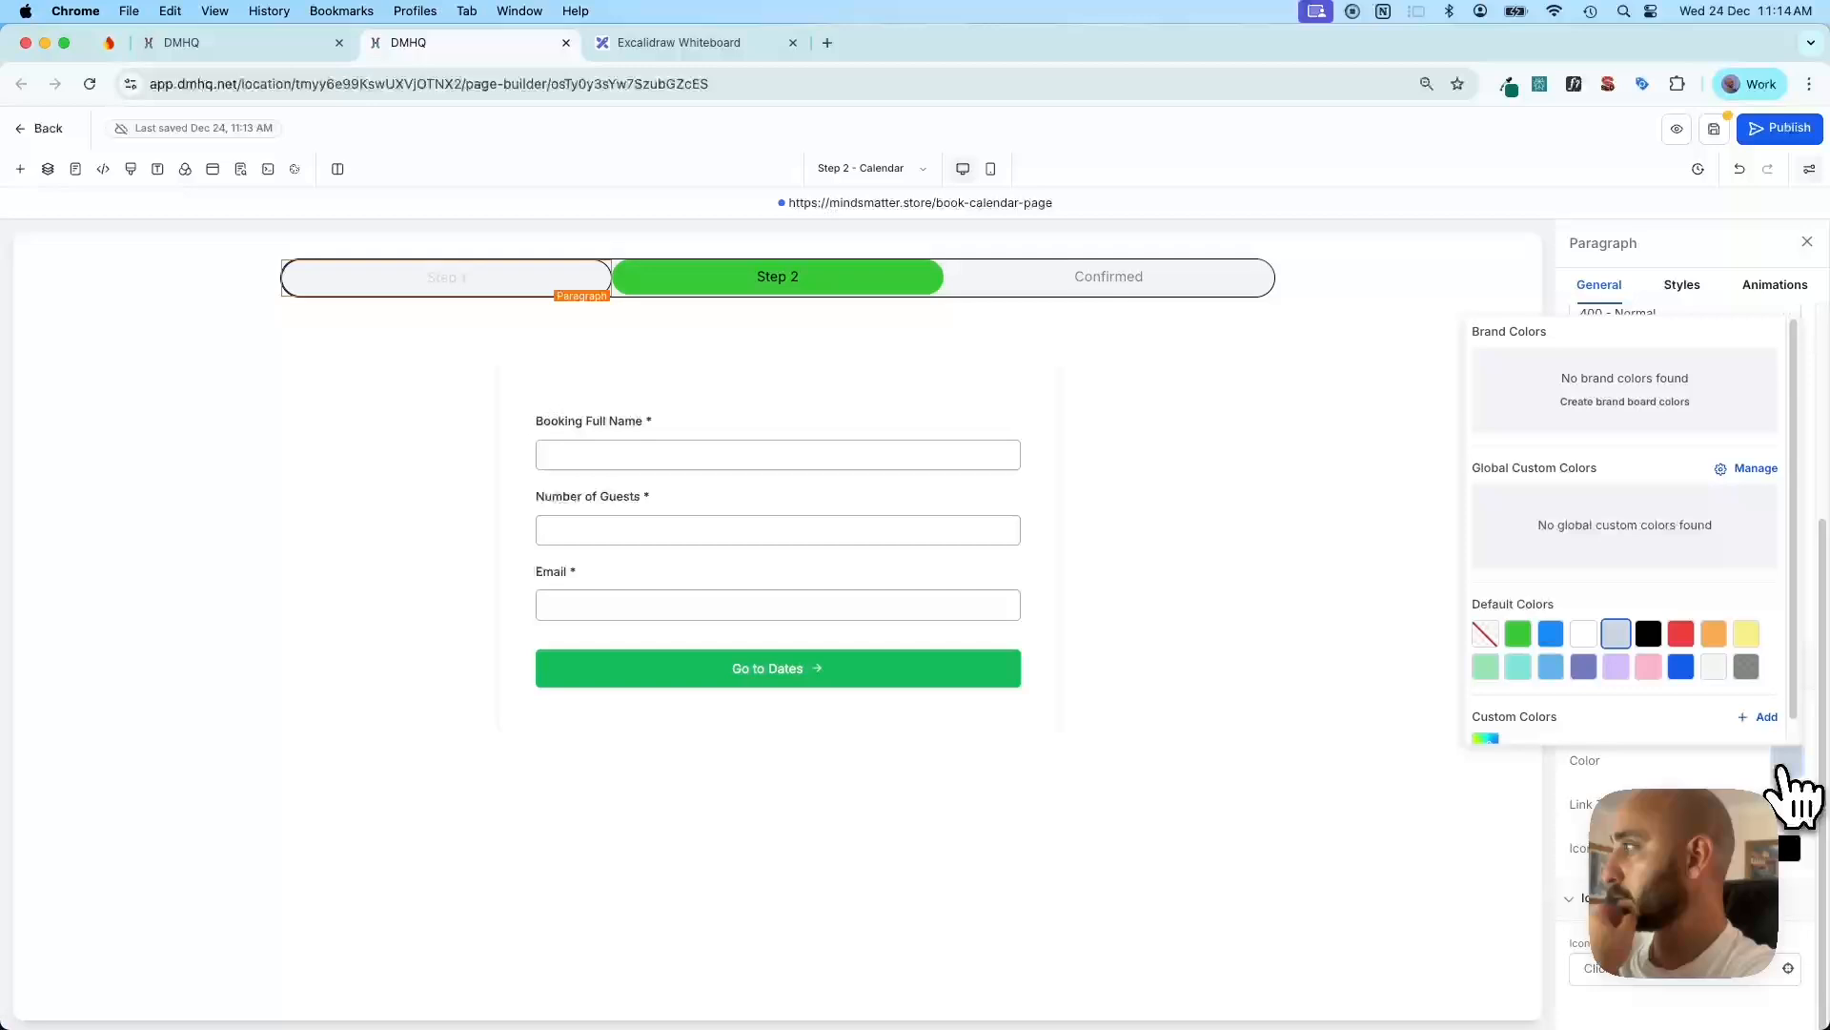
click(1659, 635)
scroll(1678, 648, up, 3)
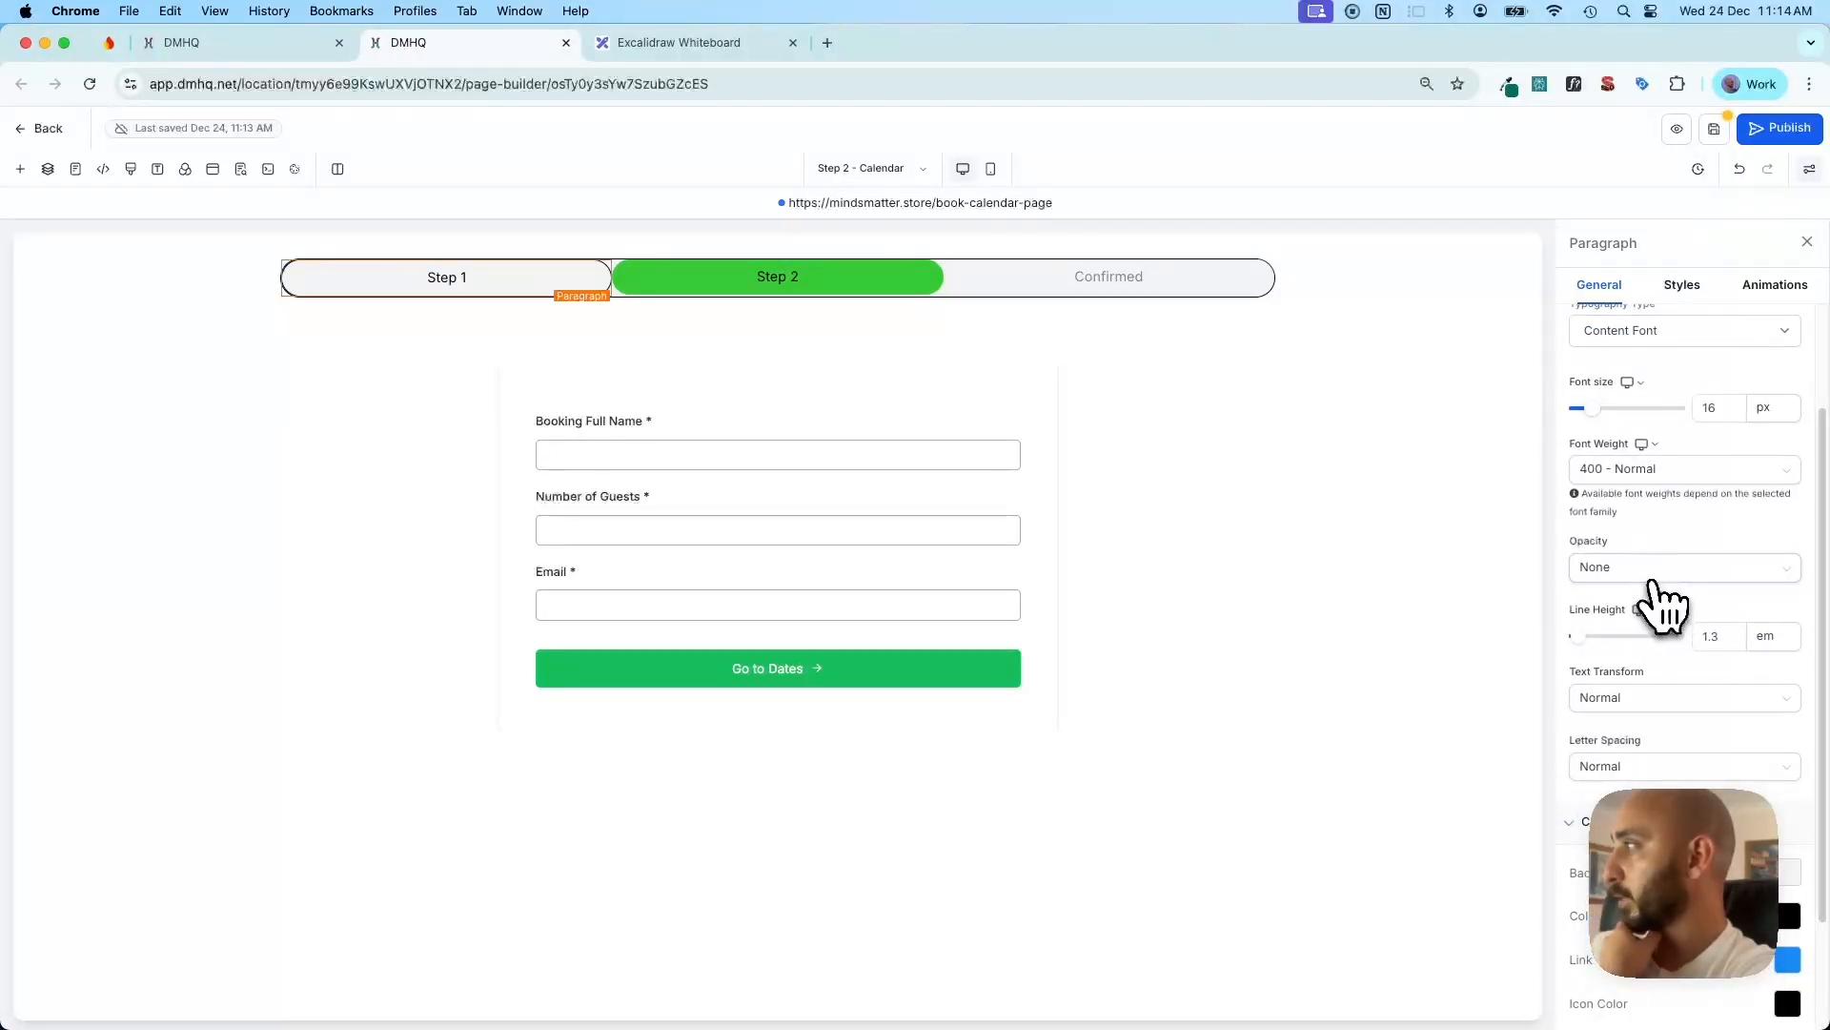
click(1663, 570)
click(1625, 667)
click(1306, 592)
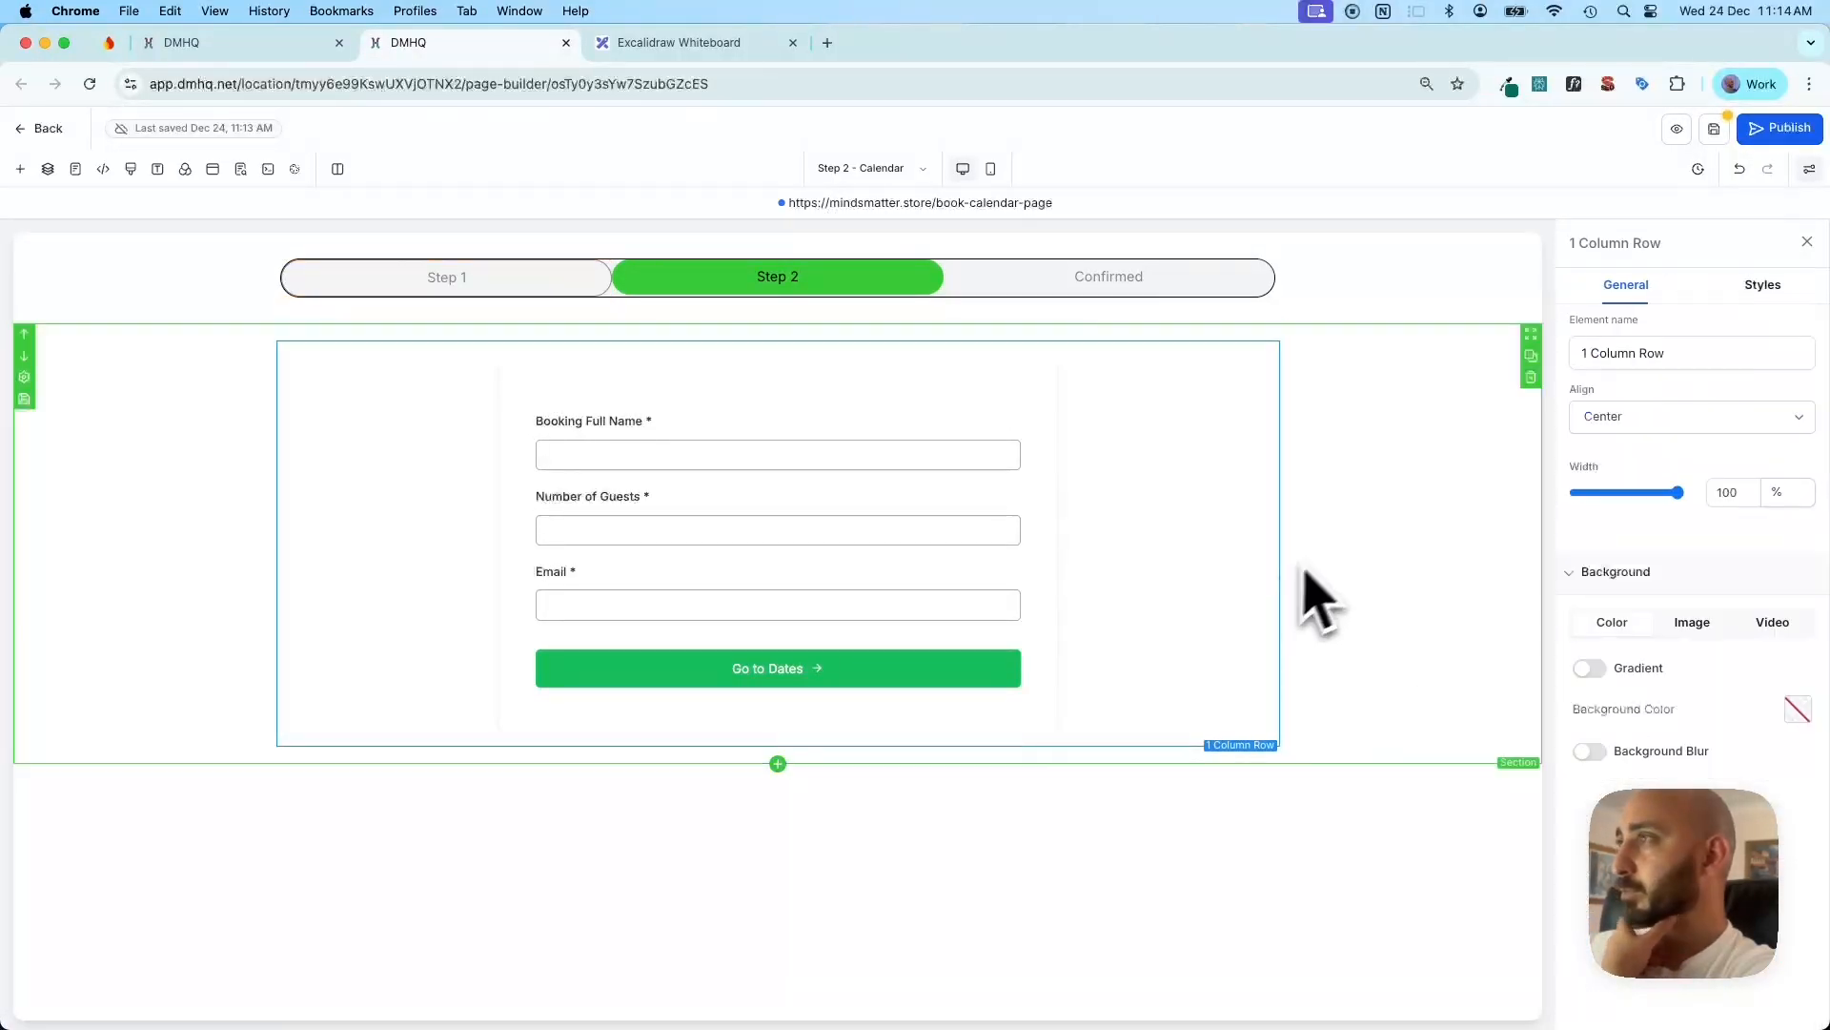
Set the Step 1 label's border to No Border
click(577, 286)
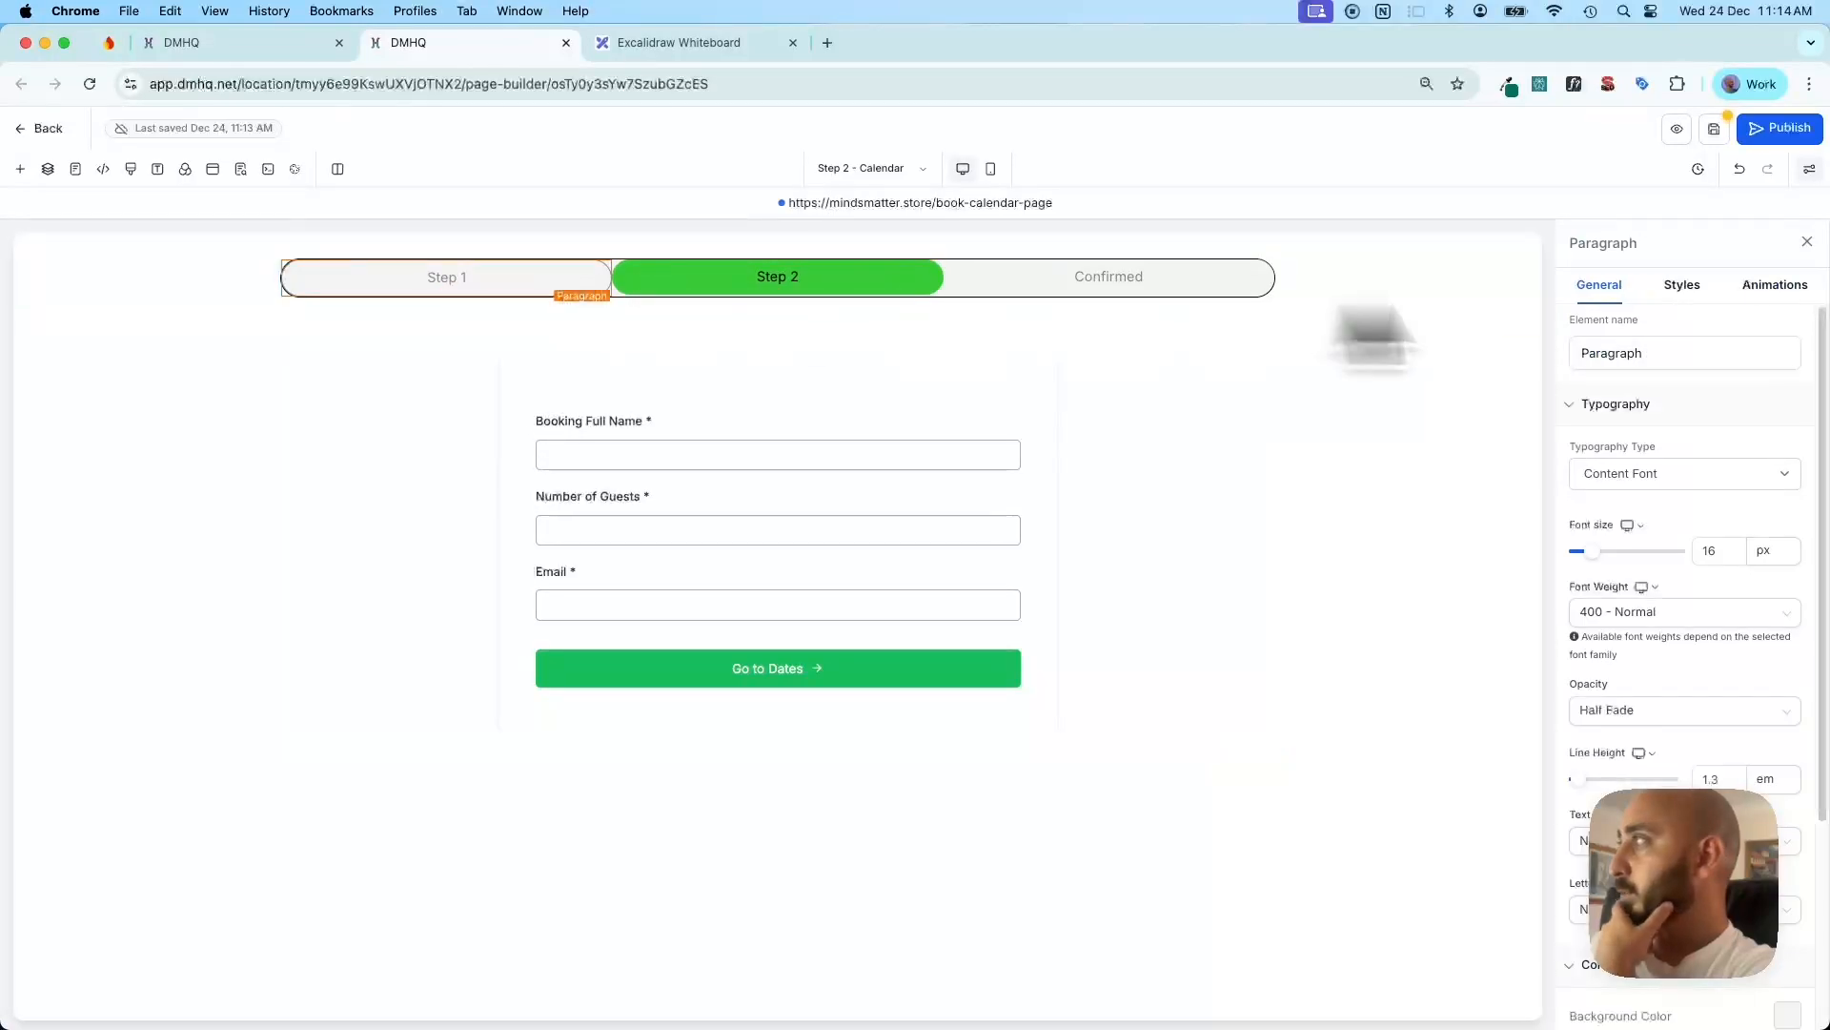
click(1682, 284)
click(1644, 419)
click(1611, 374)
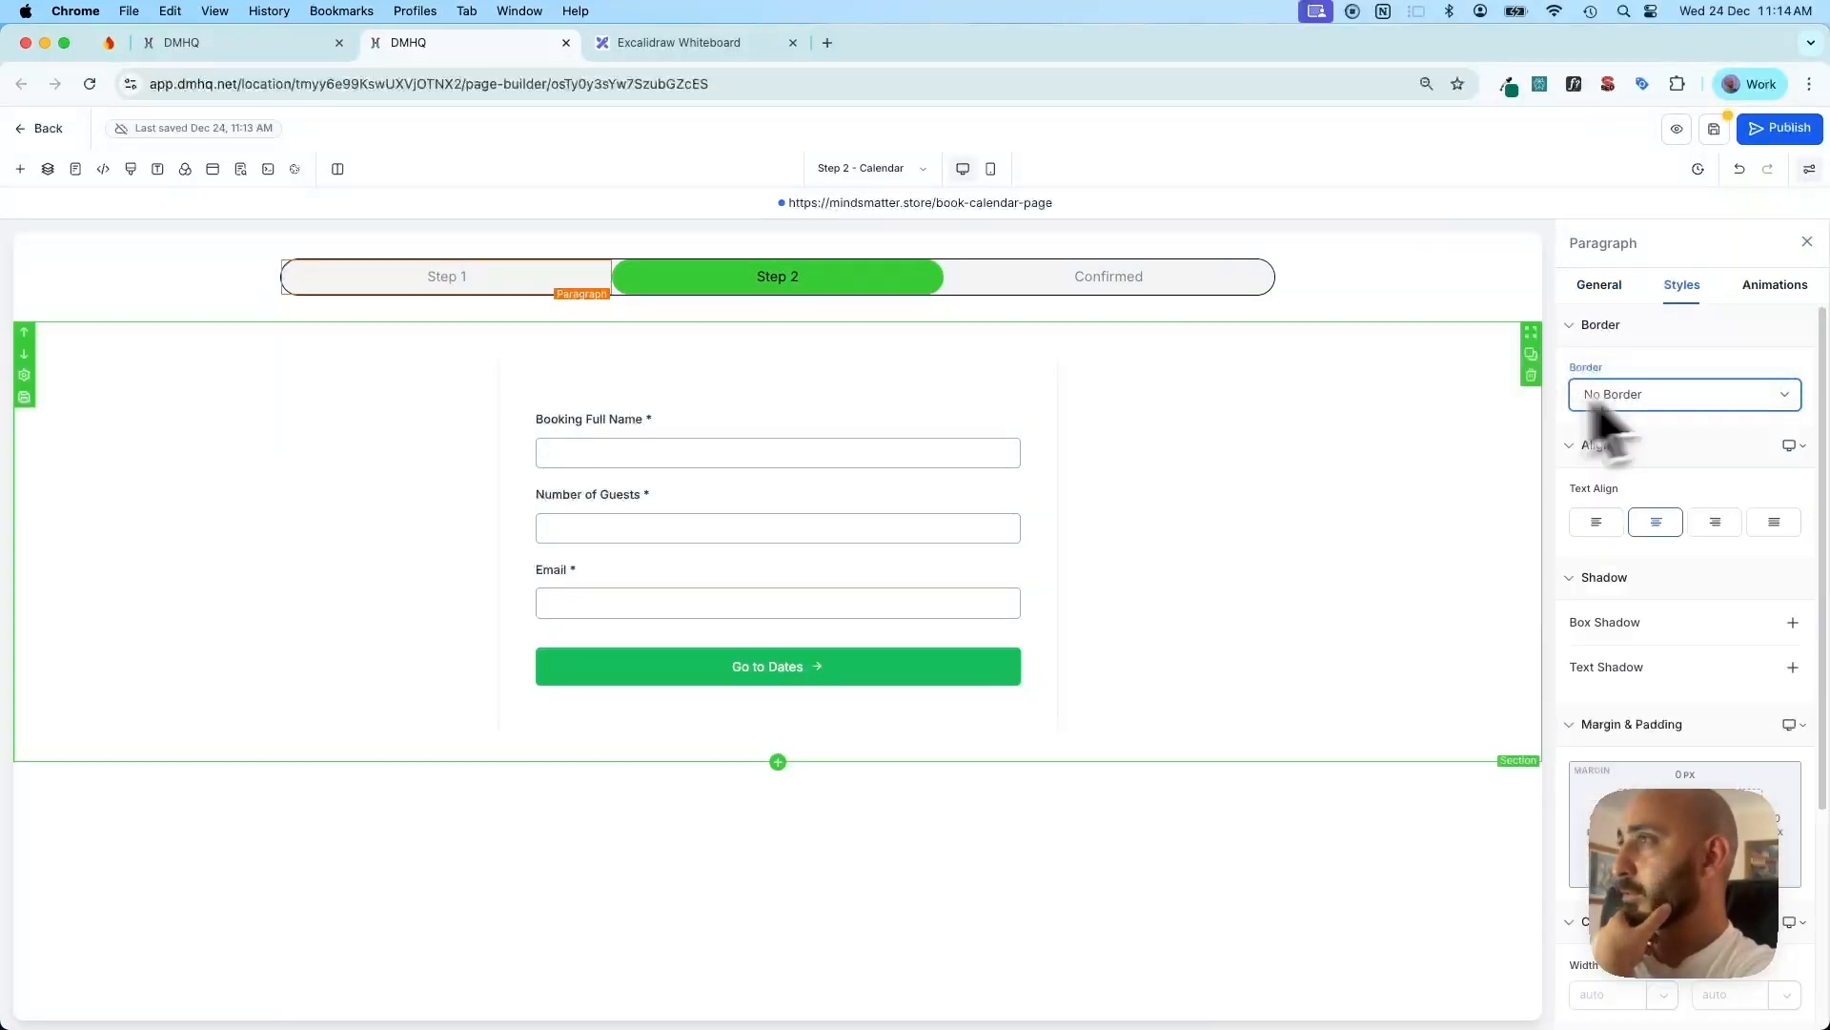
click(1277, 360)
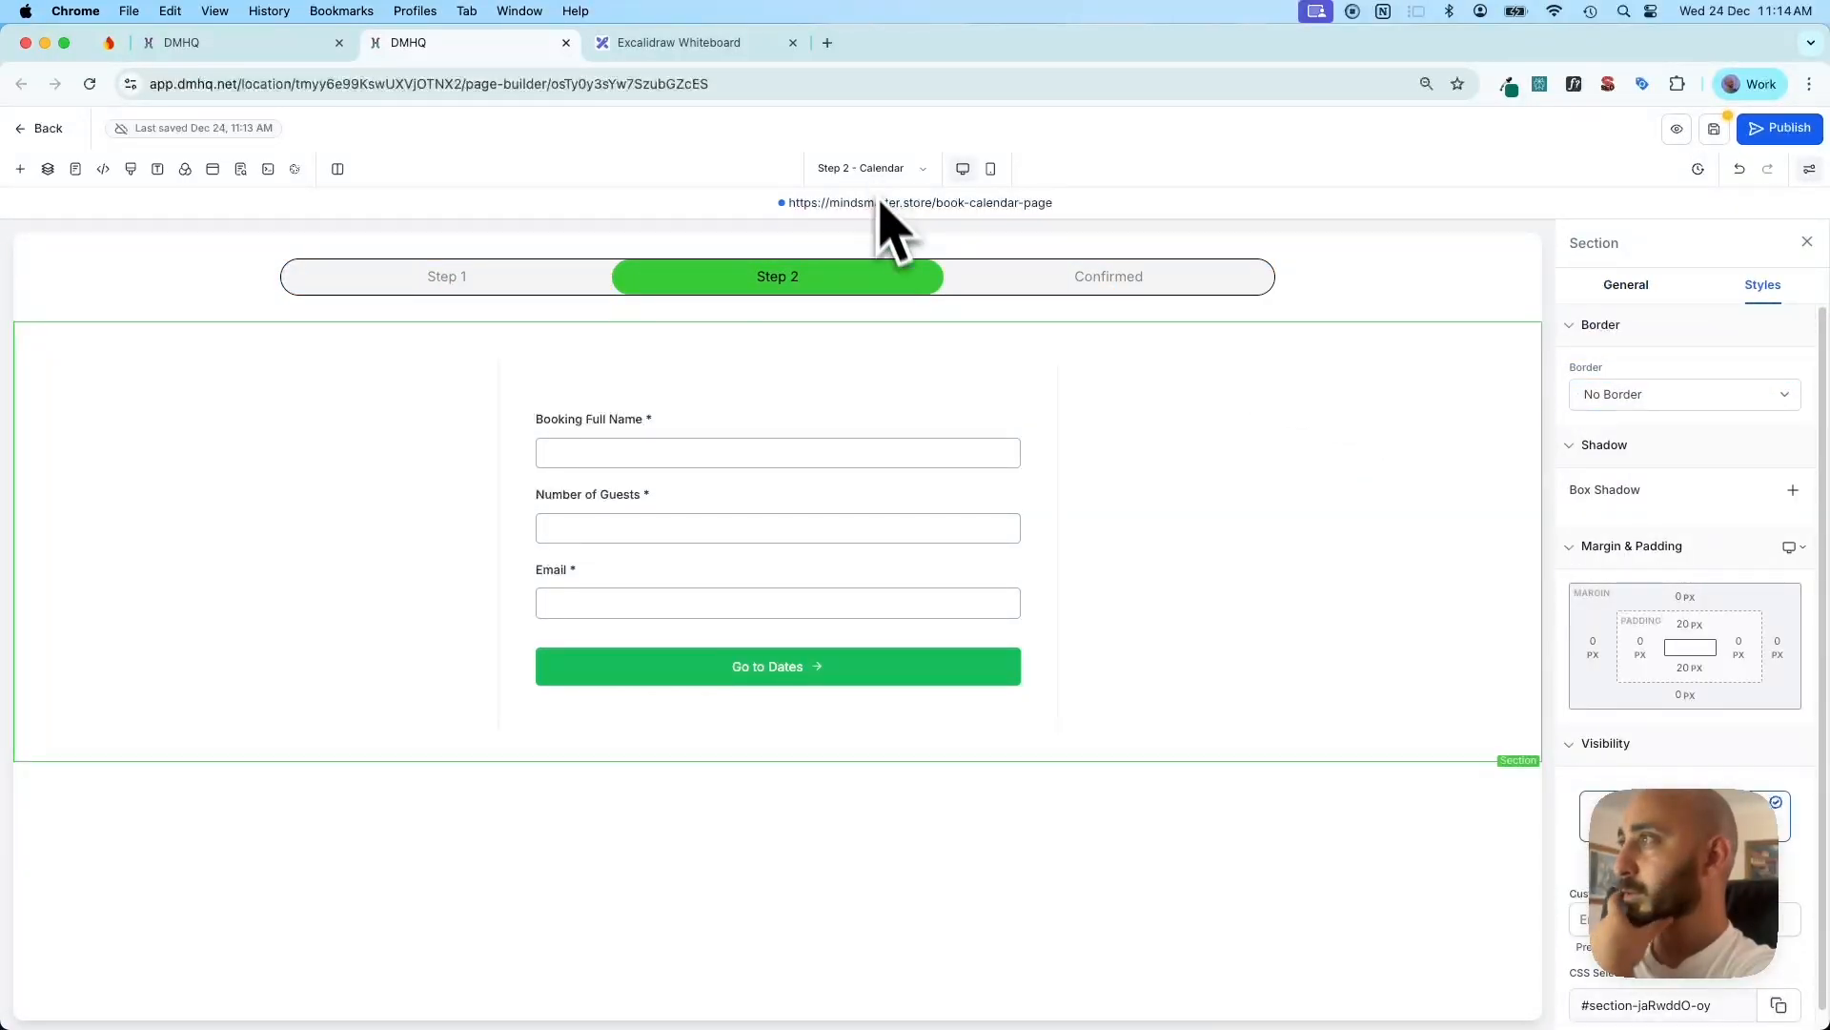
Replace the booking form below the progress bar with a Calendar element showing the Reserve a table calendar
click(1048, 503)
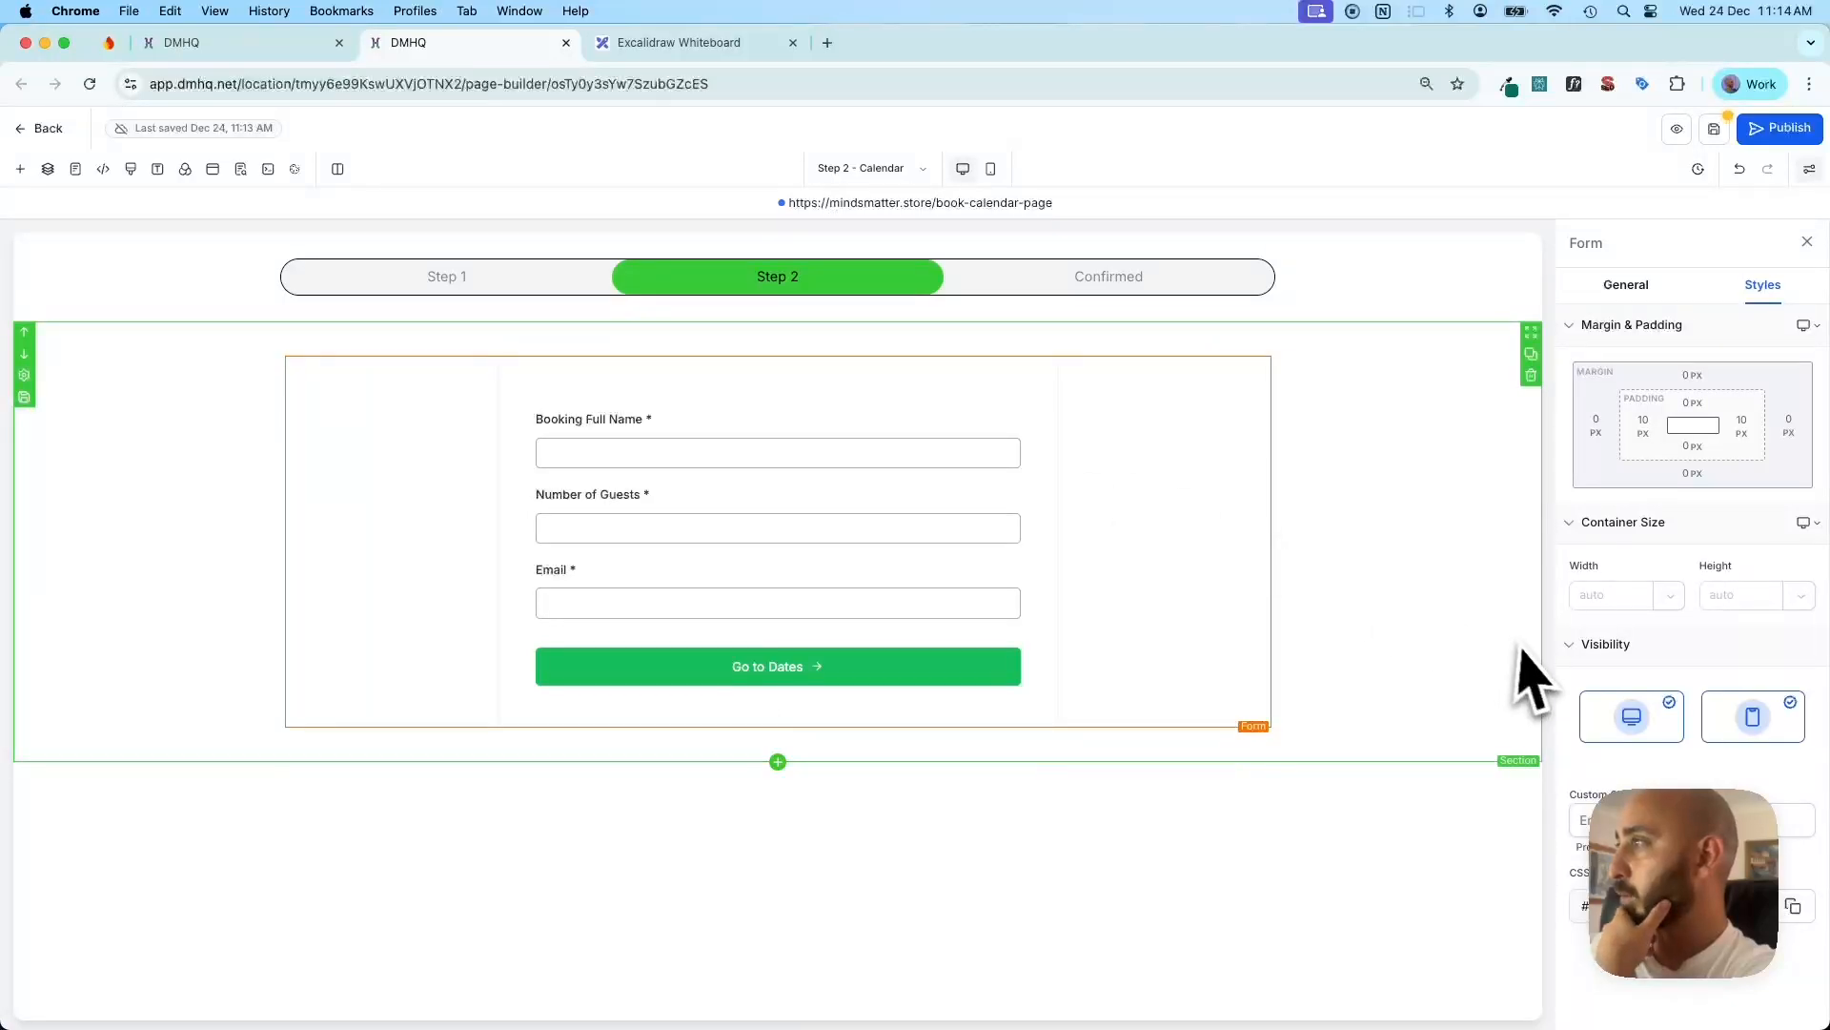
click(1259, 341)
click(781, 399)
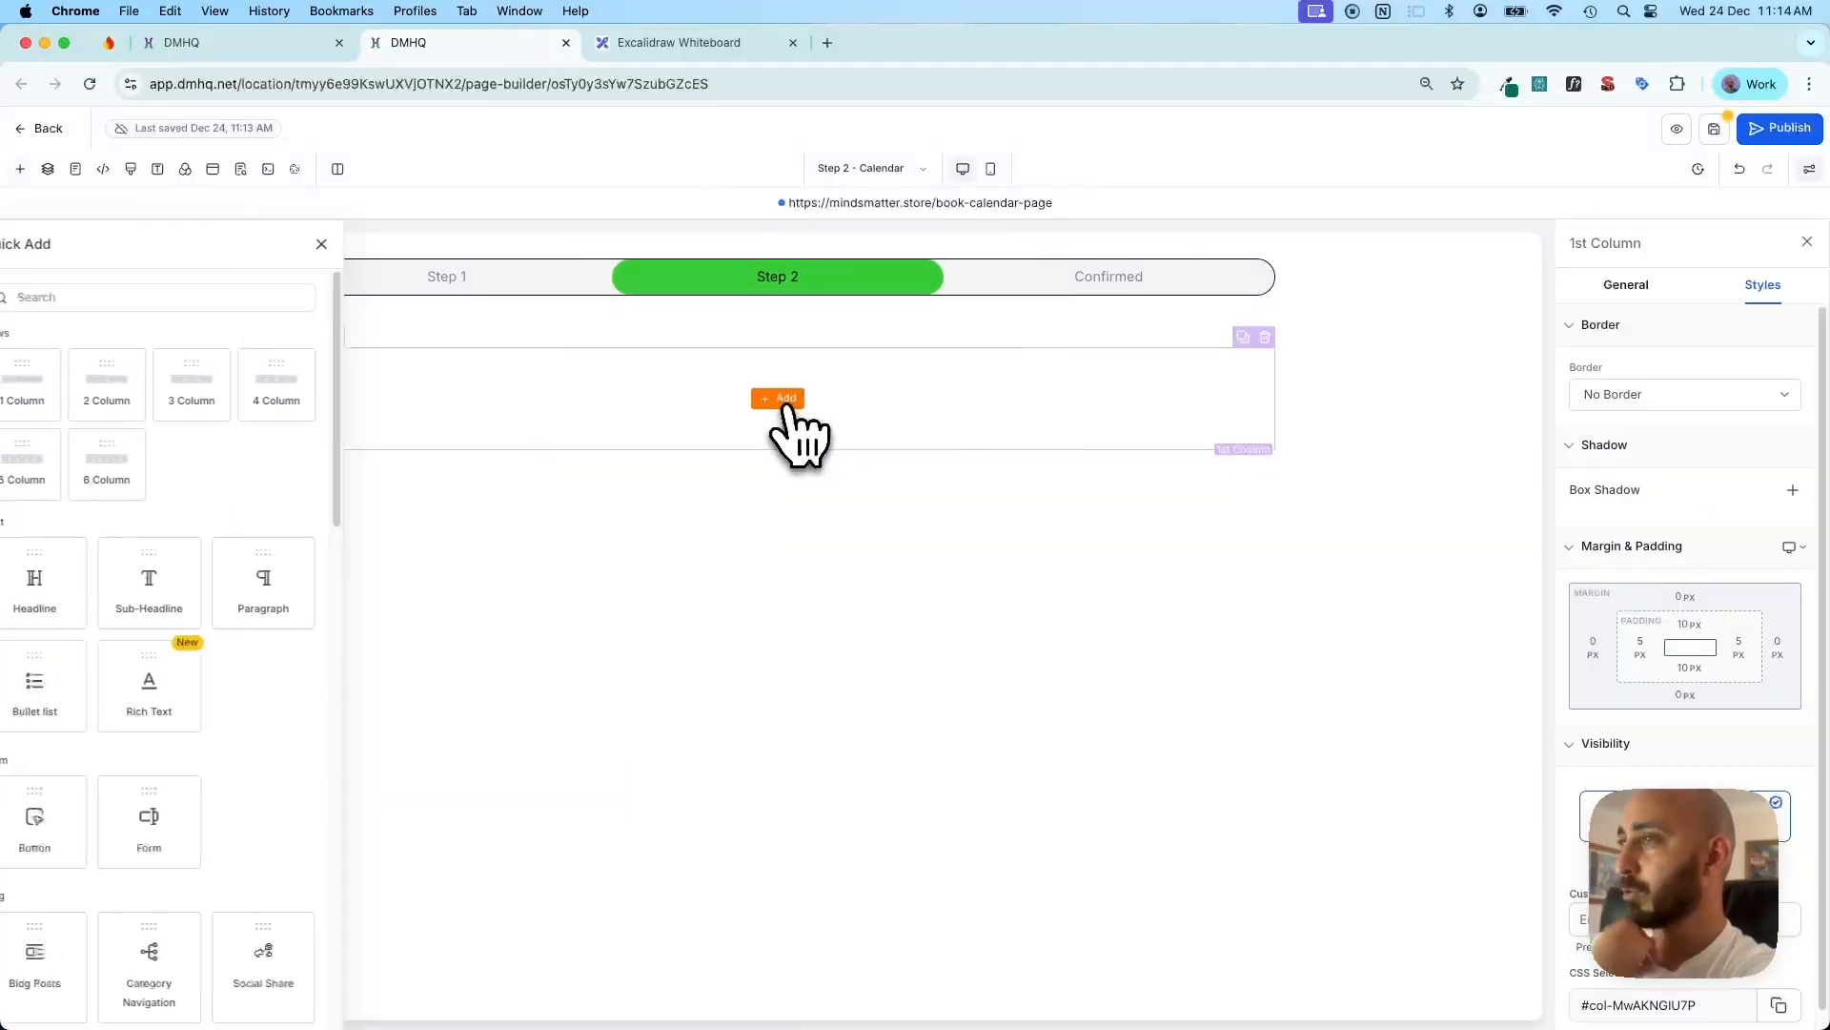
text(Calen)
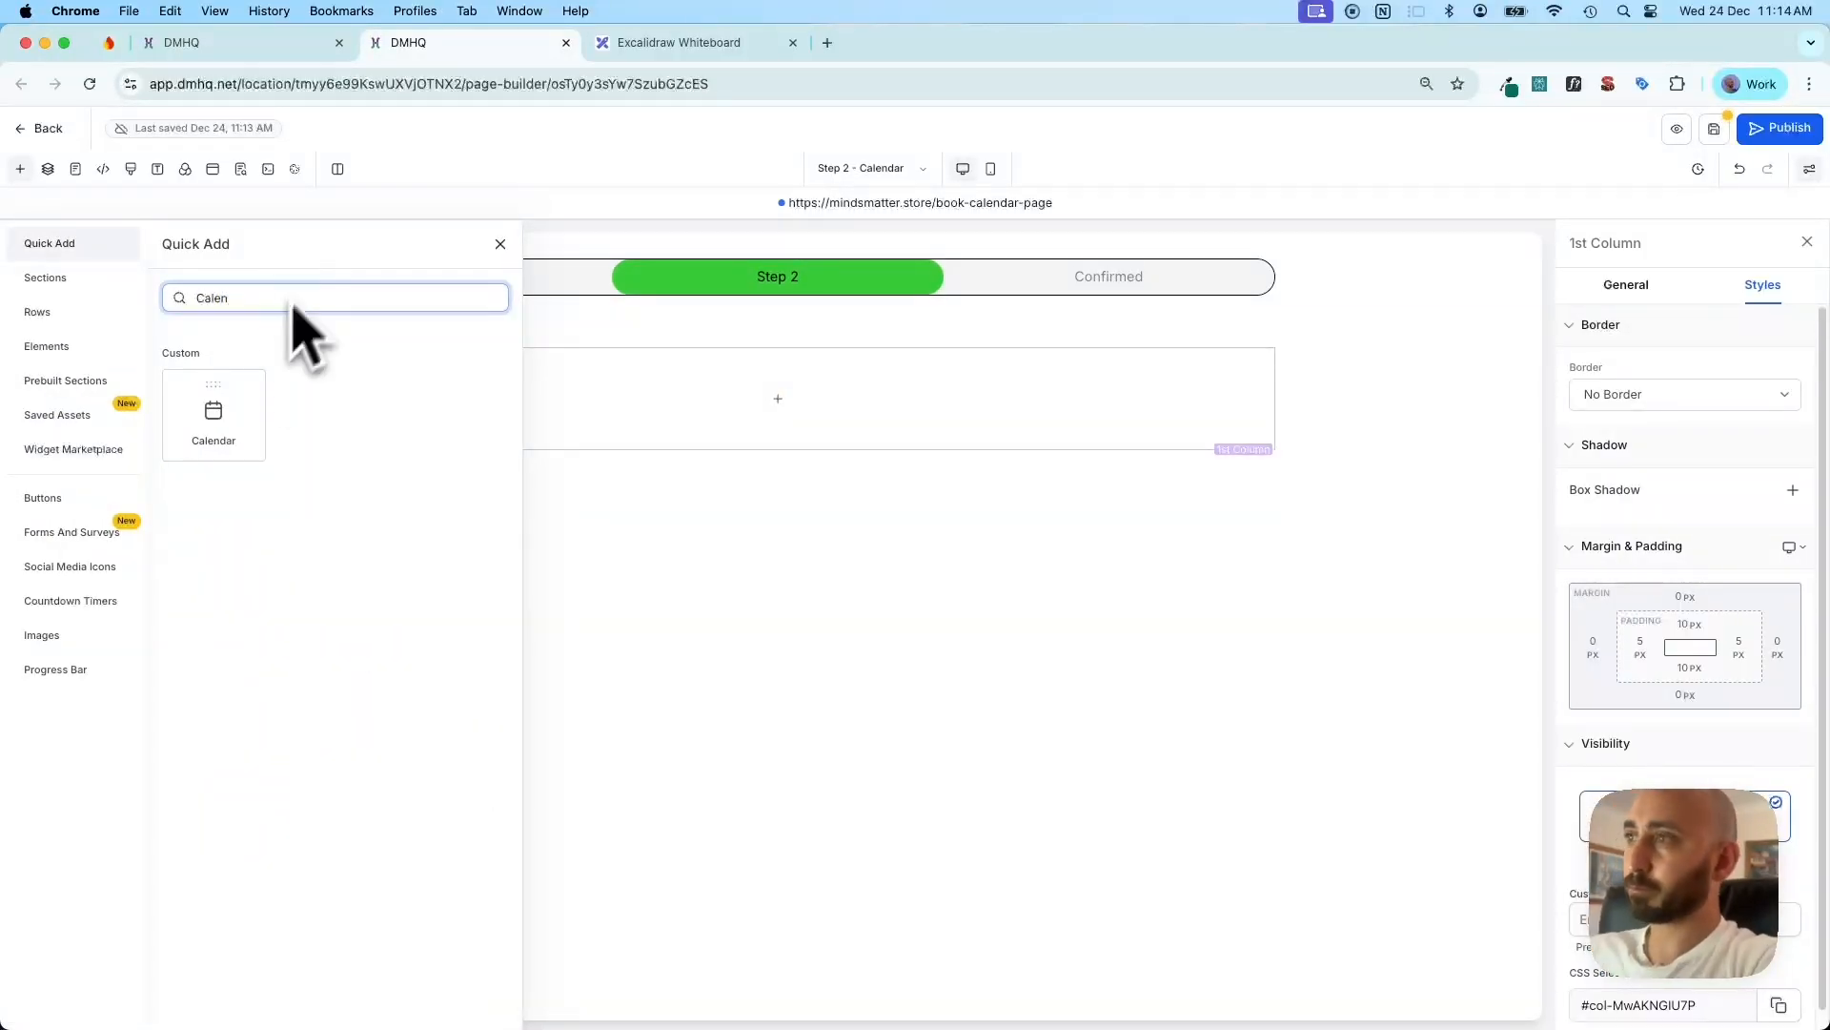
click(225, 445)
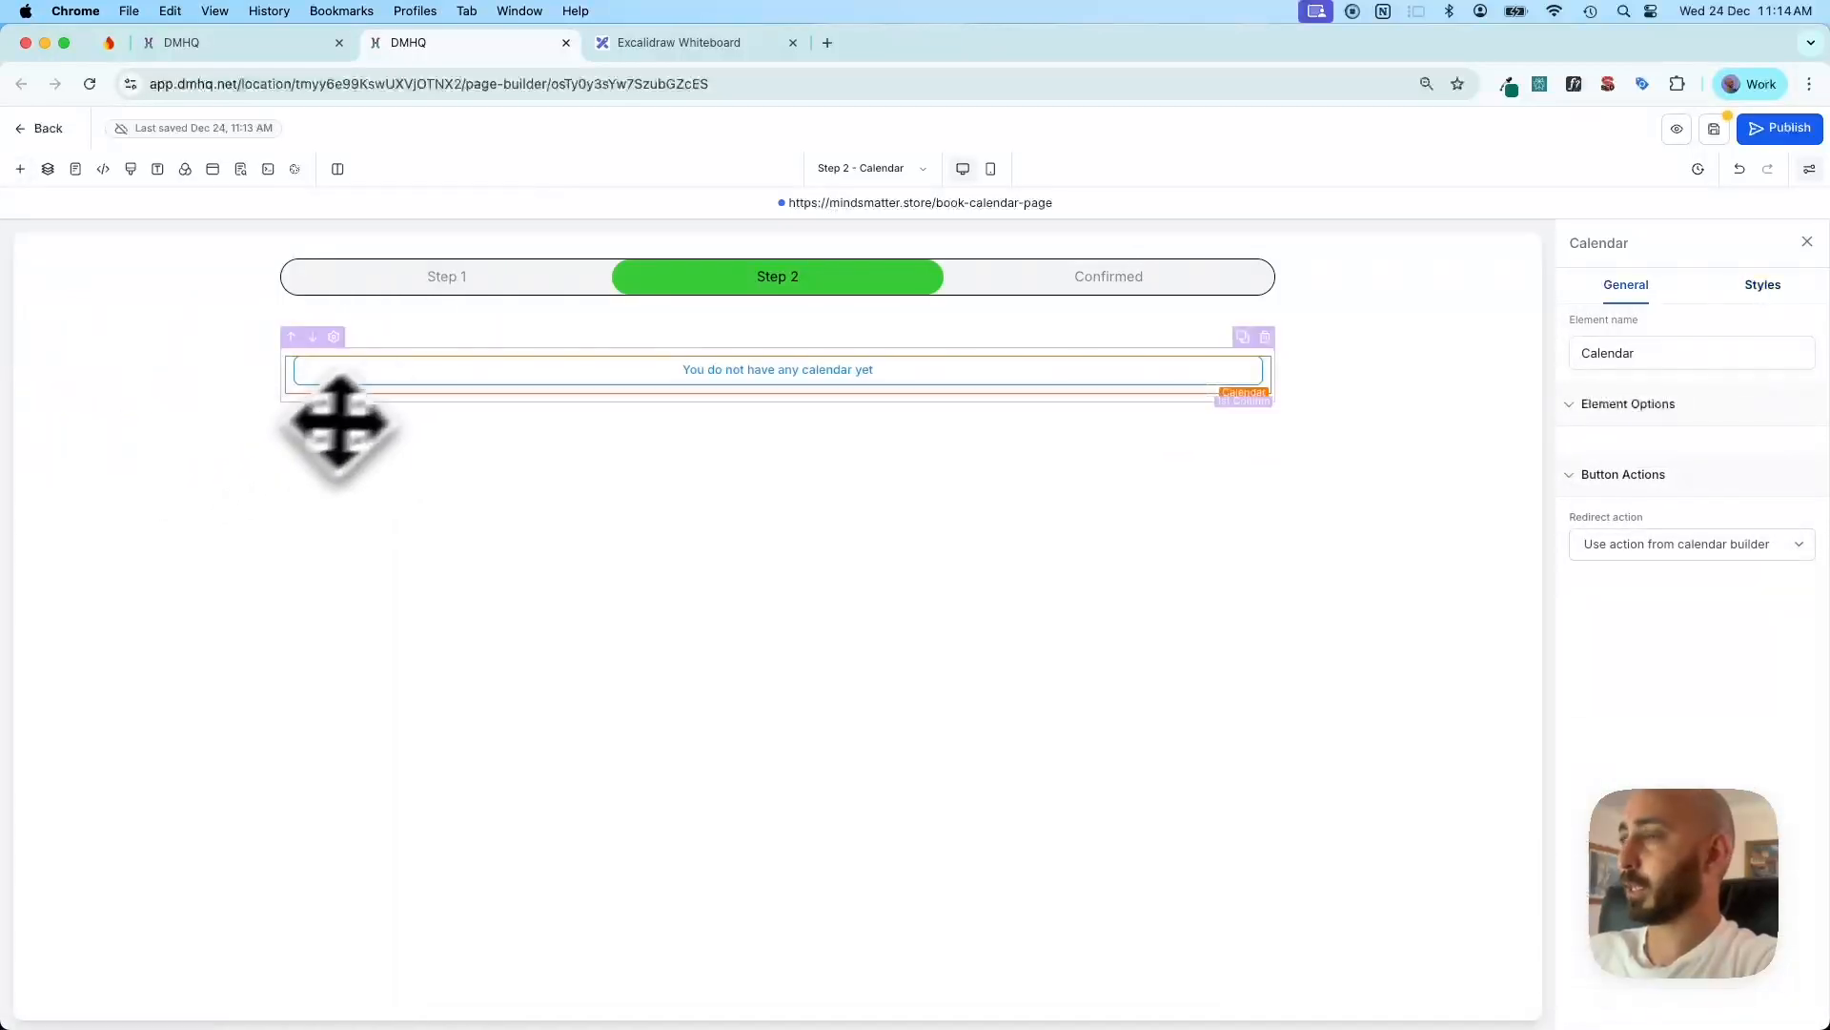
click(883, 552)
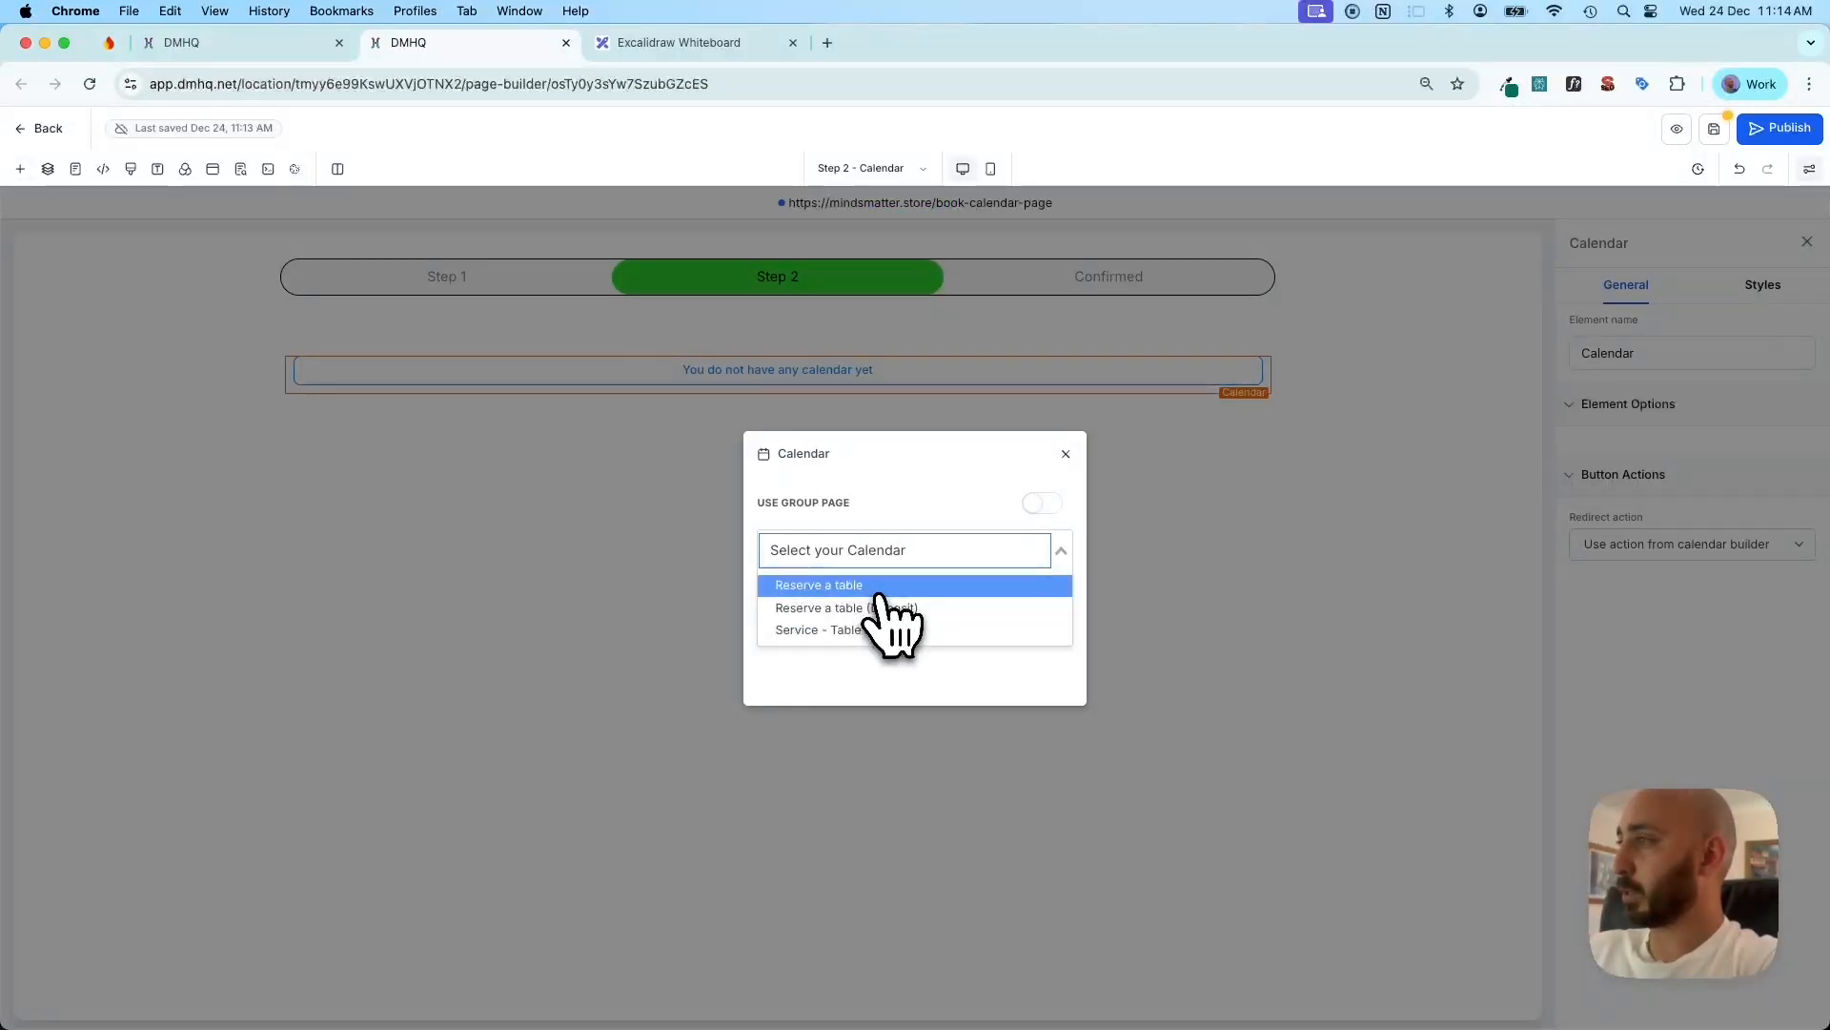
click(879, 587)
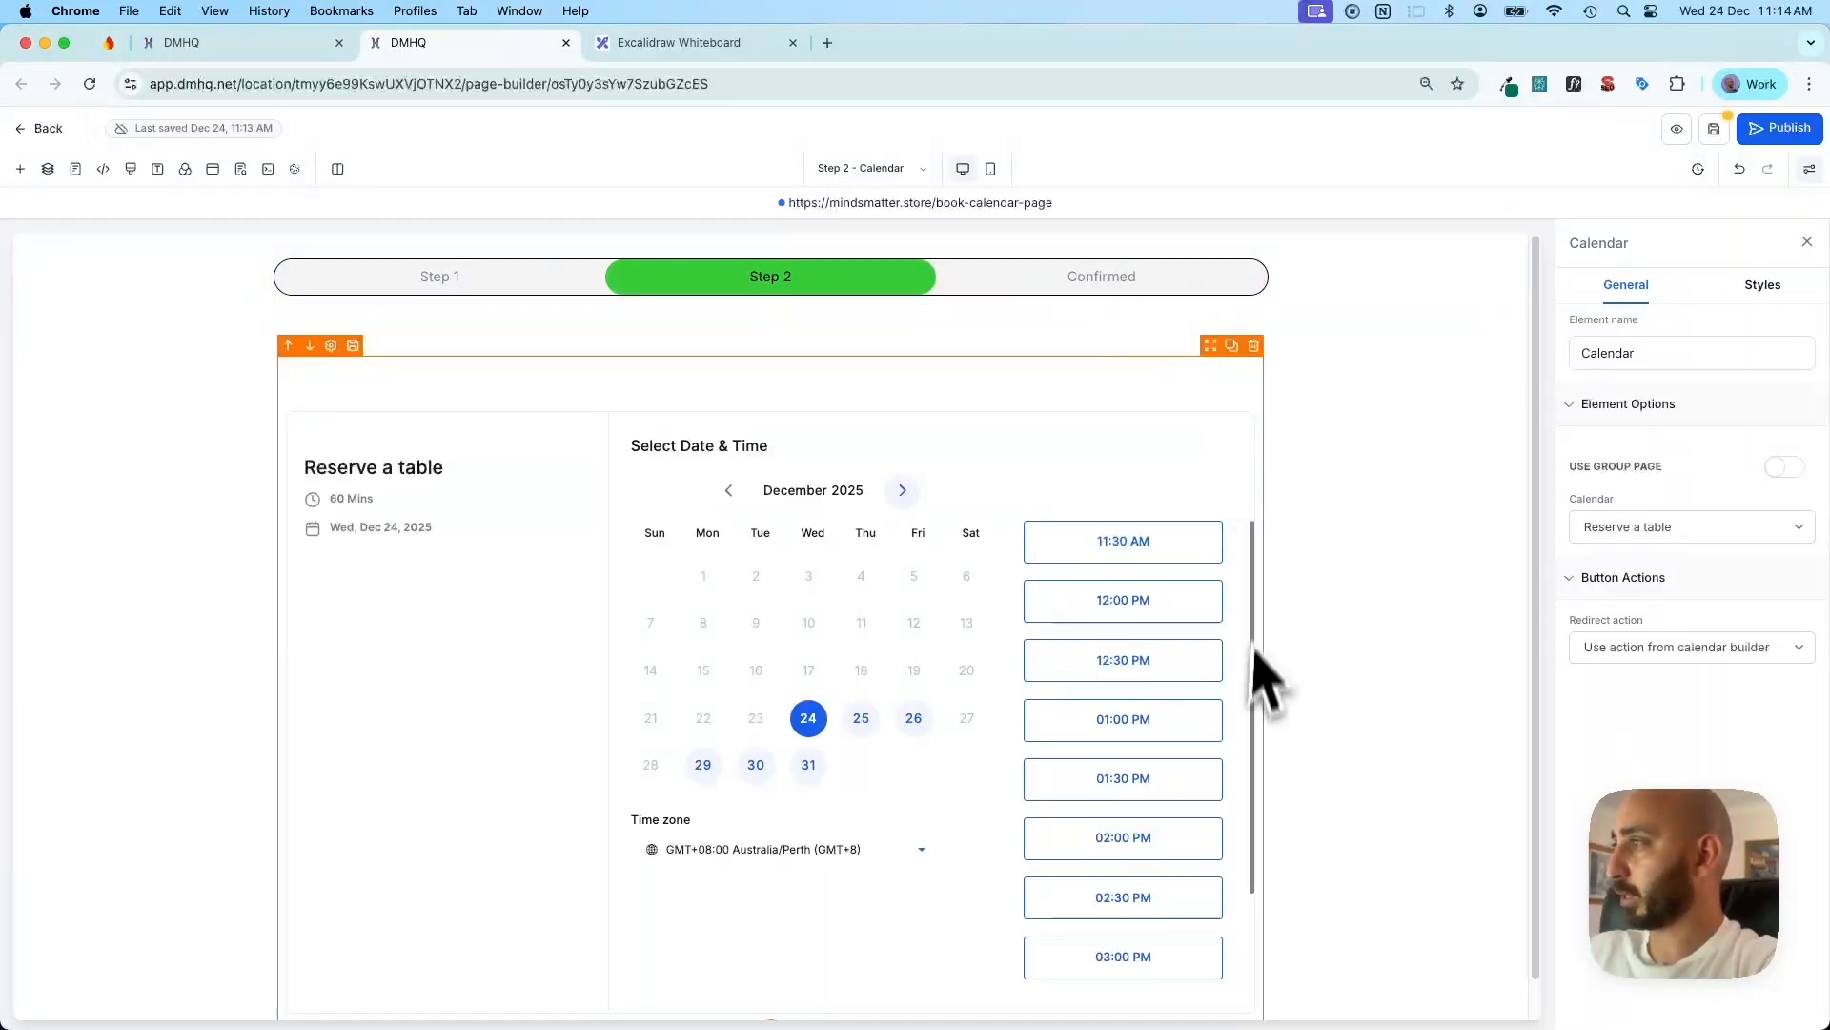
Publish the Step 2 - Calendar page and close its page builder
scroll(1354, 696, down, 1)
click(1407, 638)
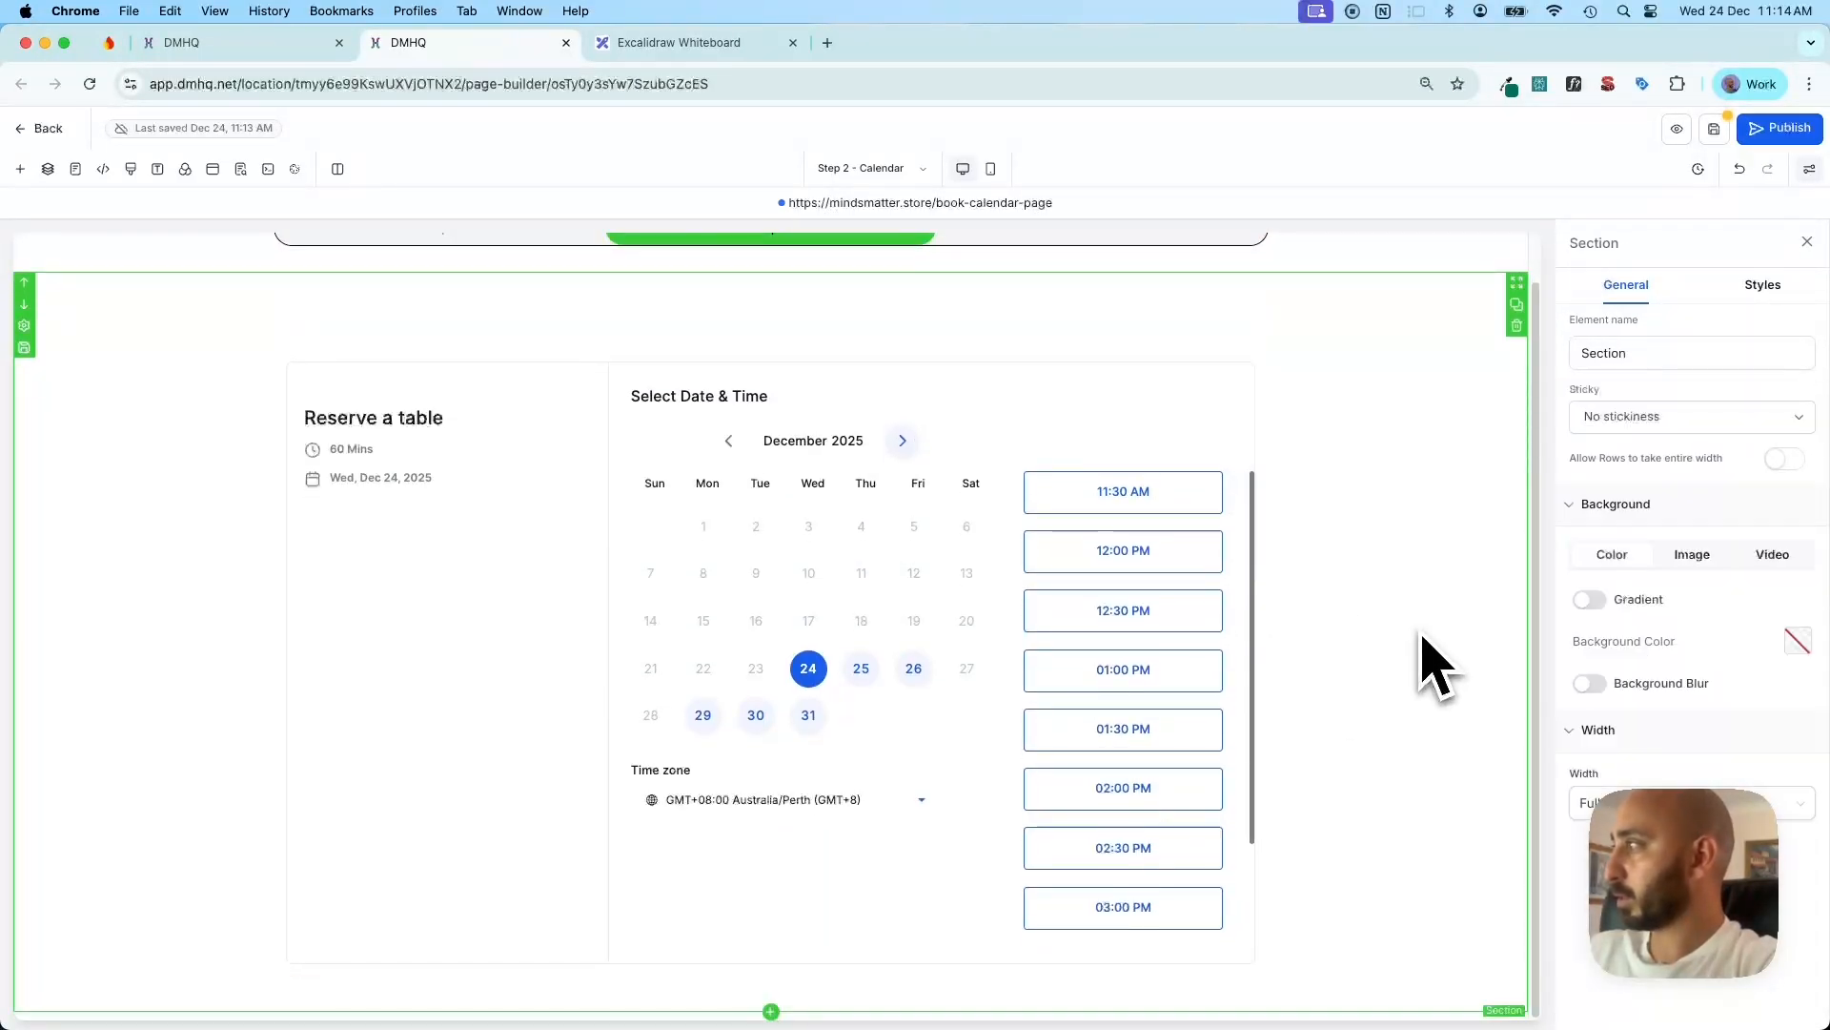
scroll(1301, 606, up, 1)
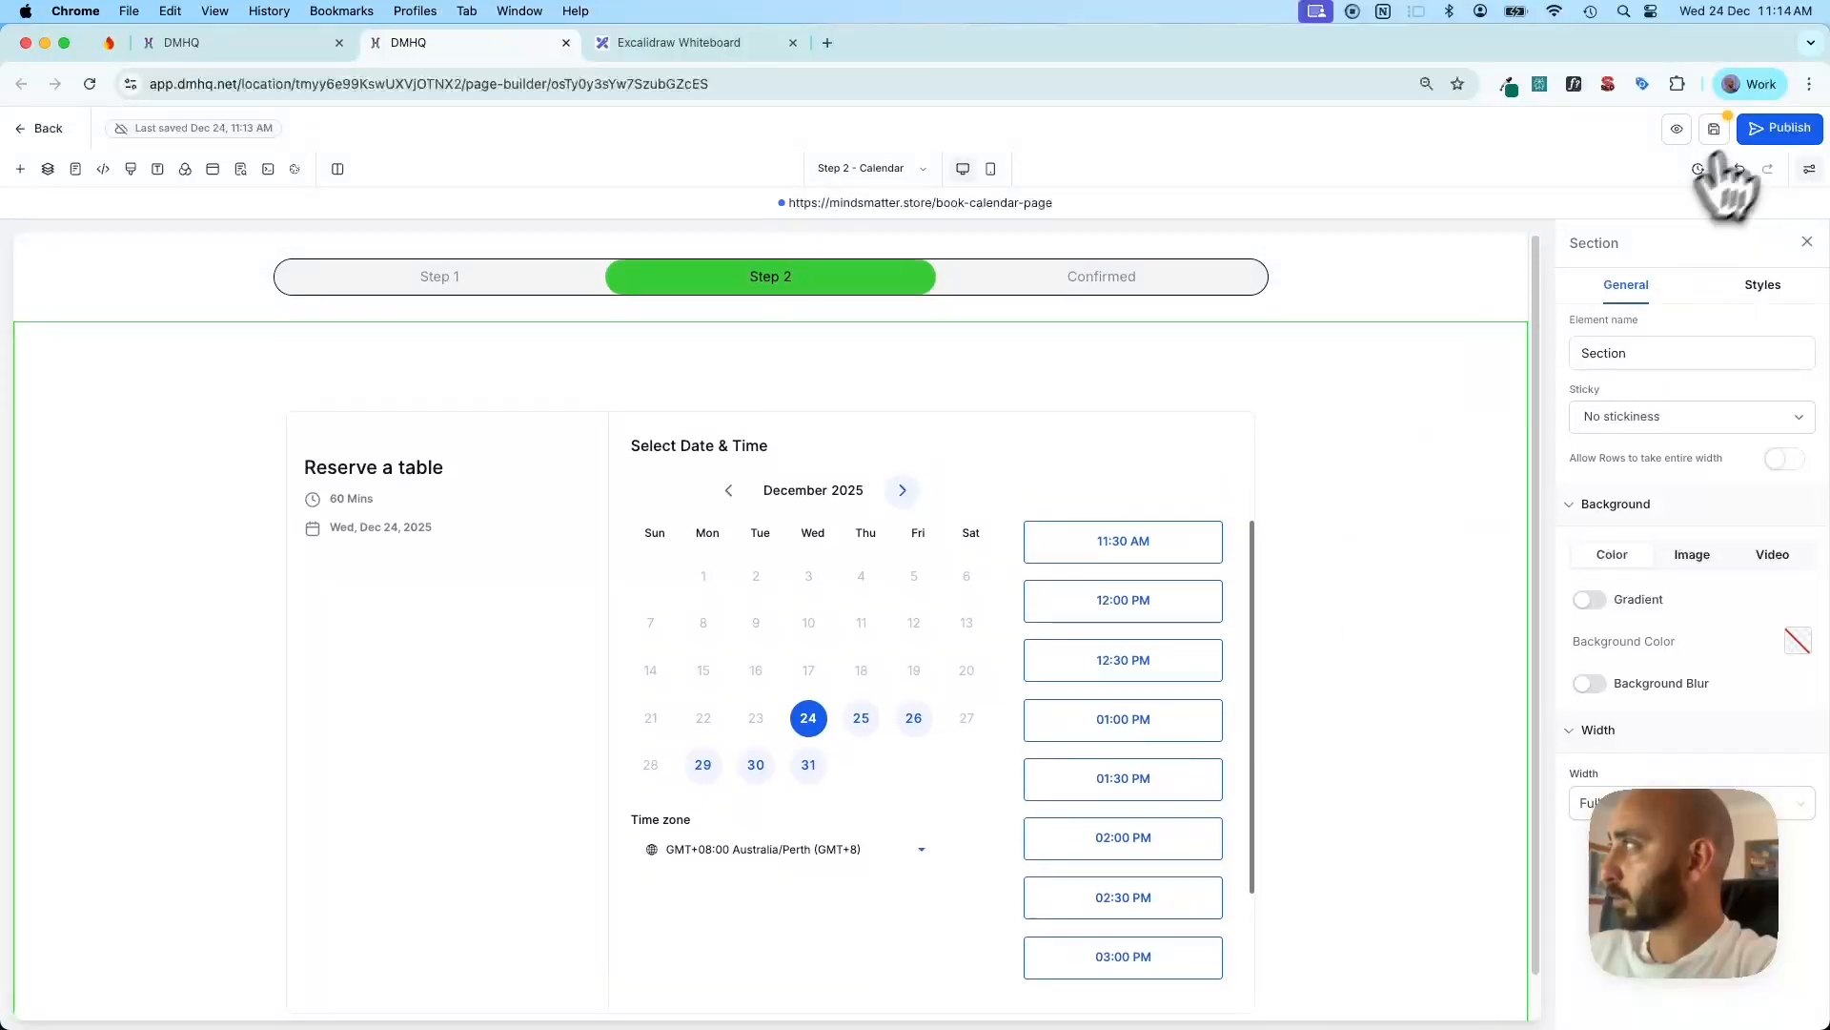
click(1754, 131)
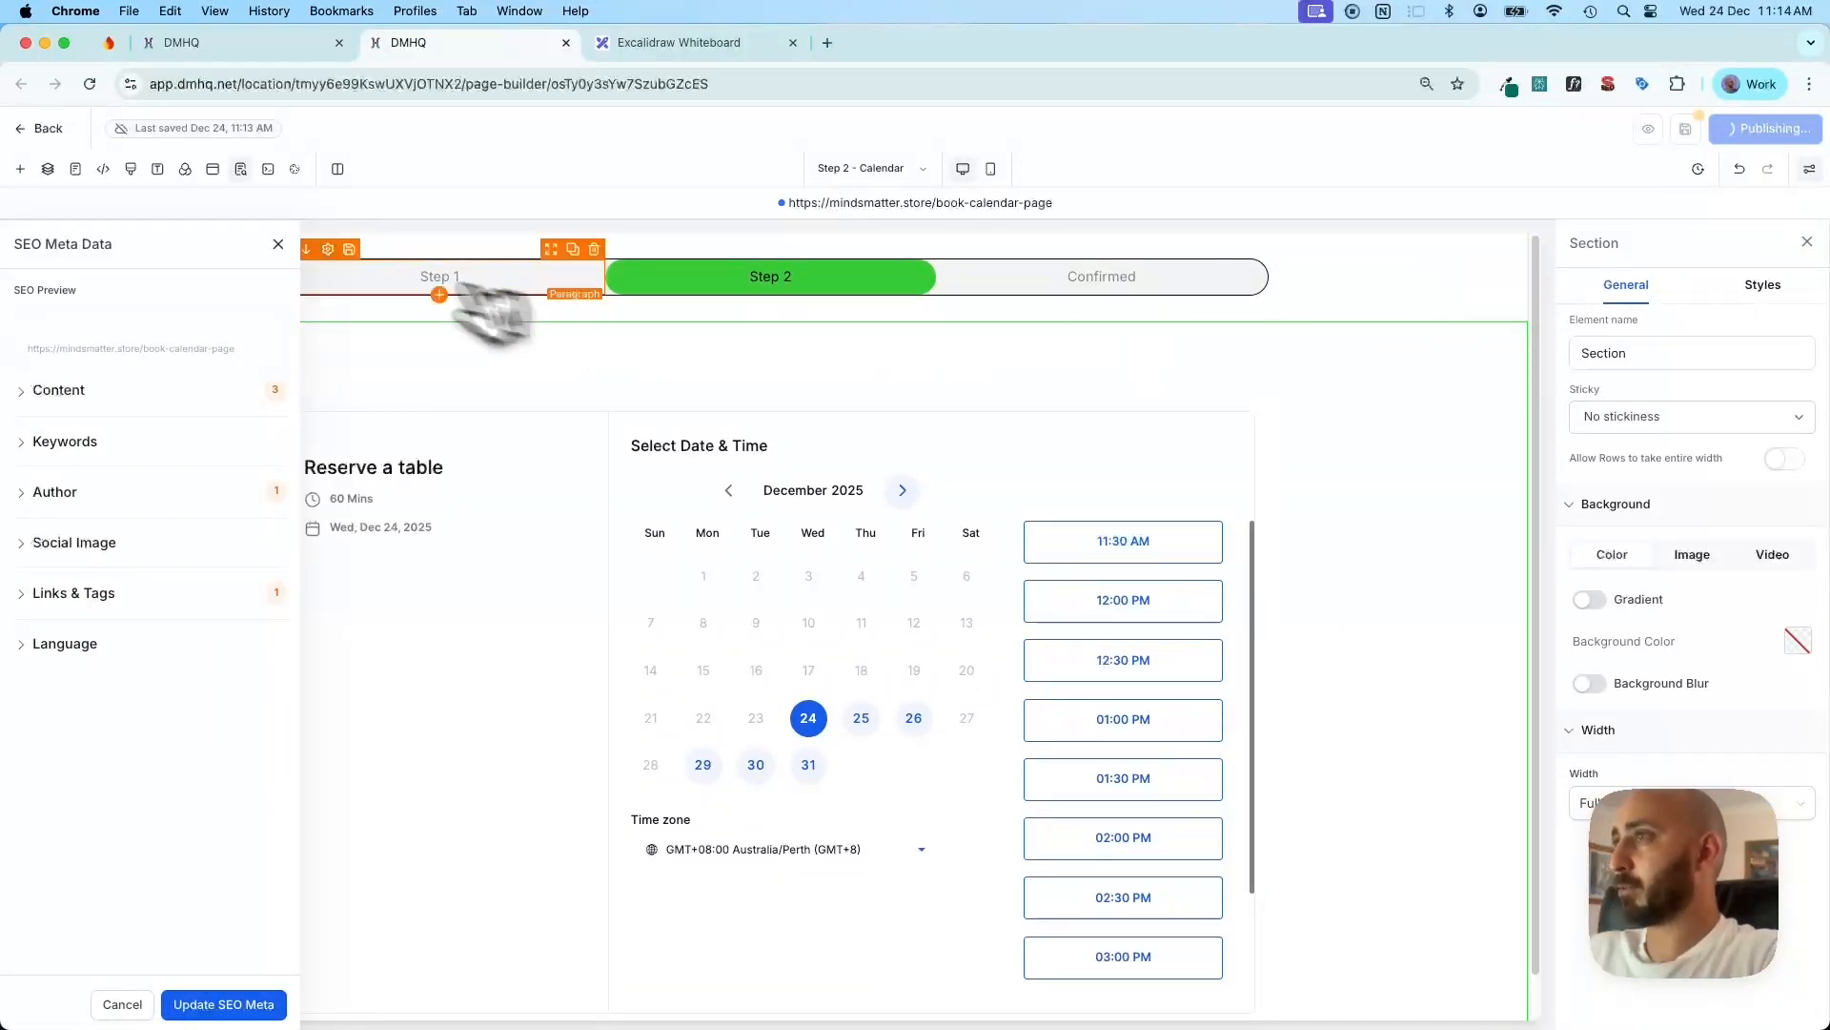
click(285, 246)
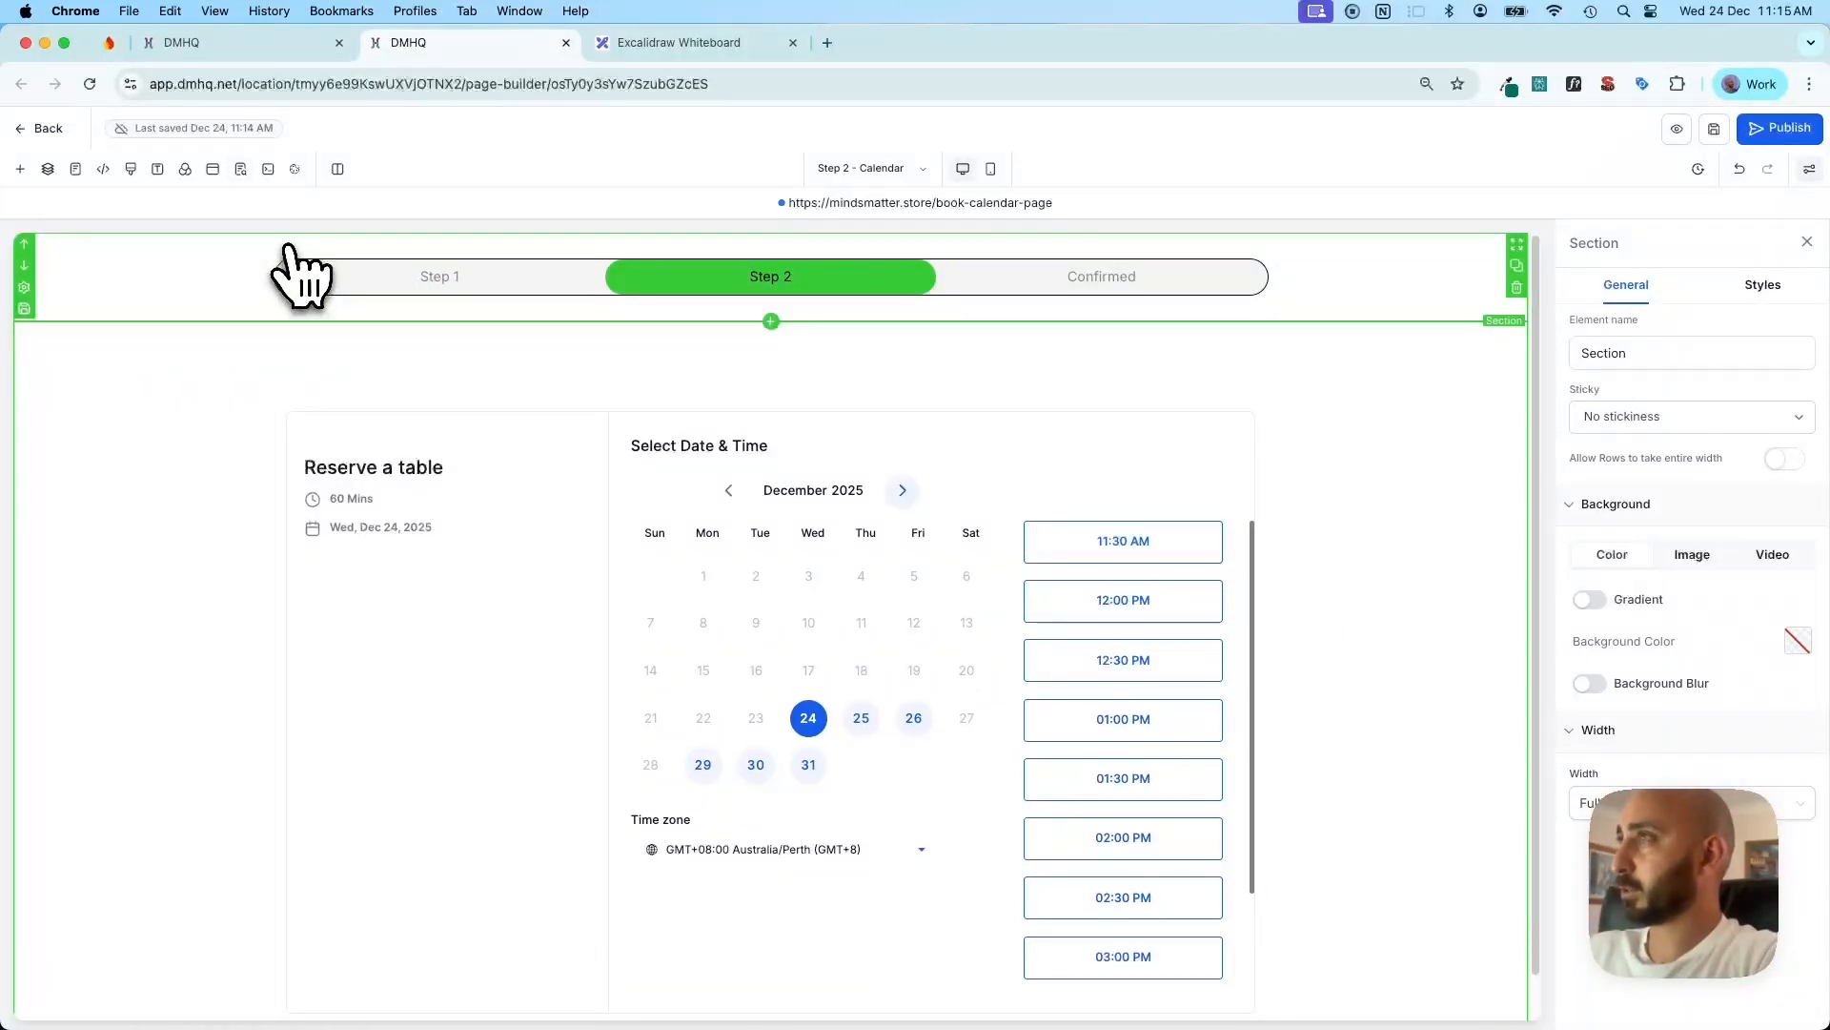
scroll(838, 572, down, 1)
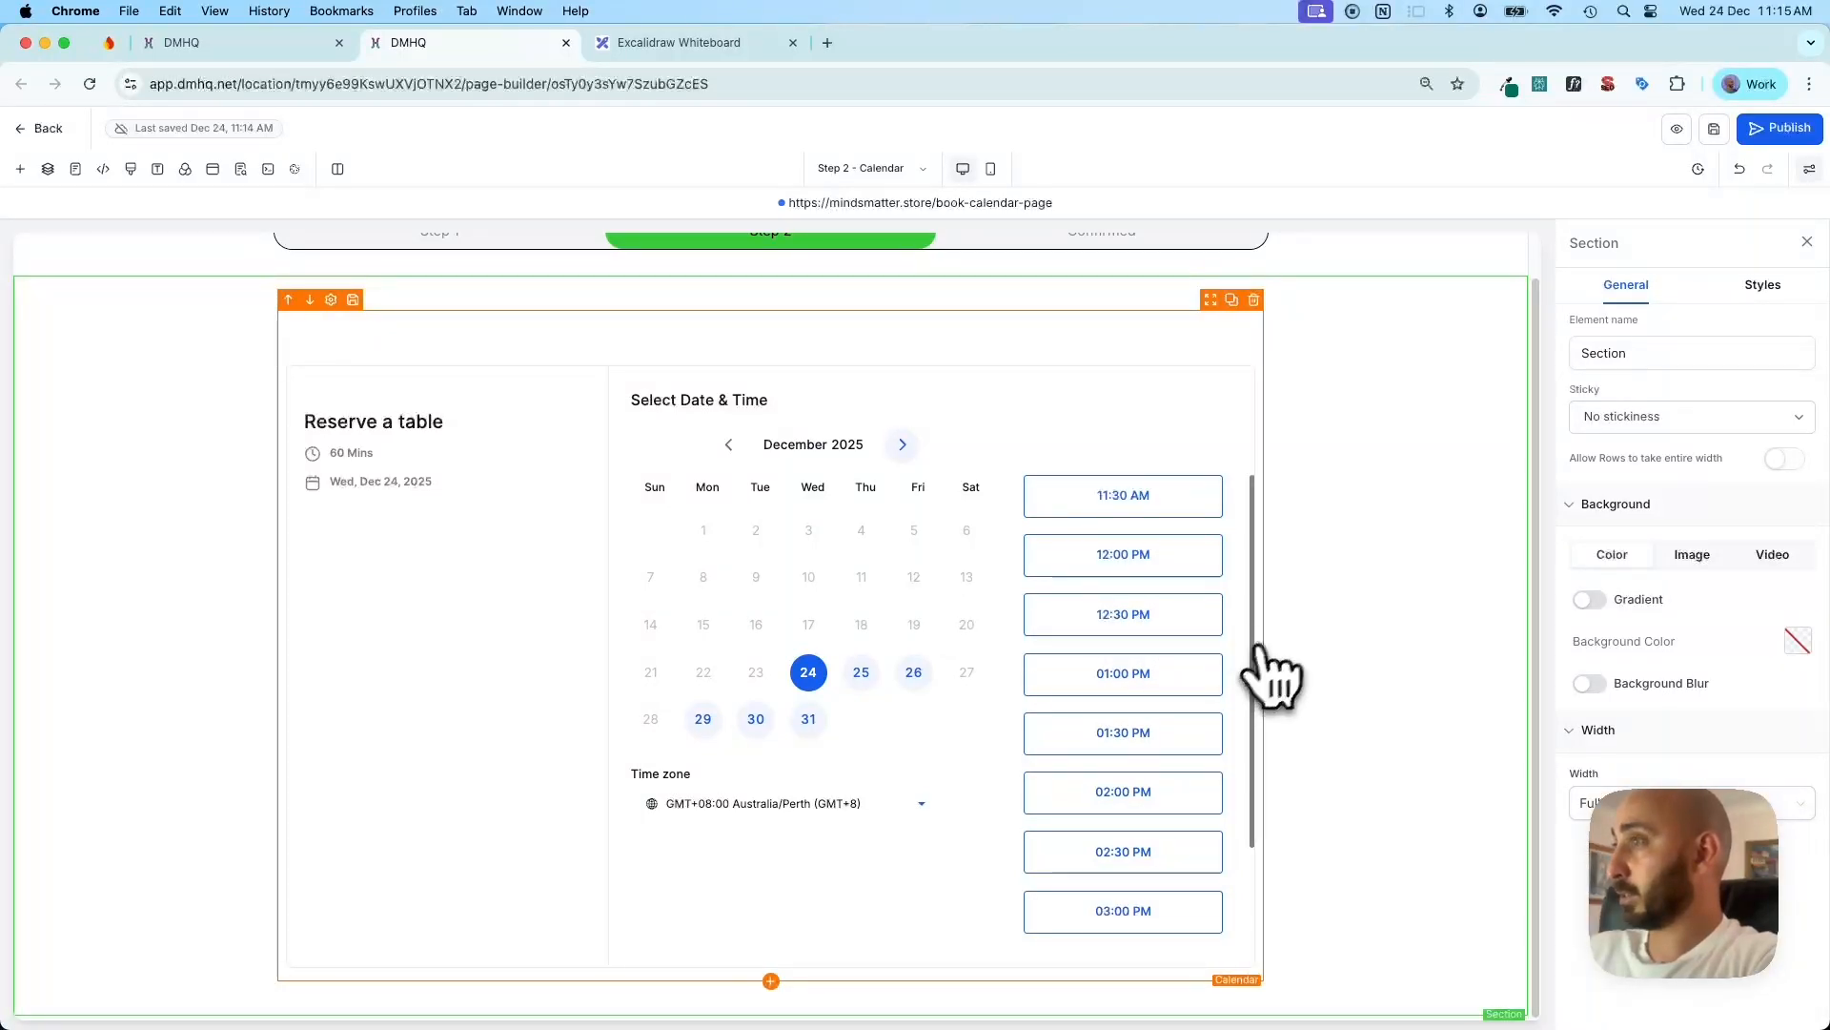
scroll(1256, 663, up, 1)
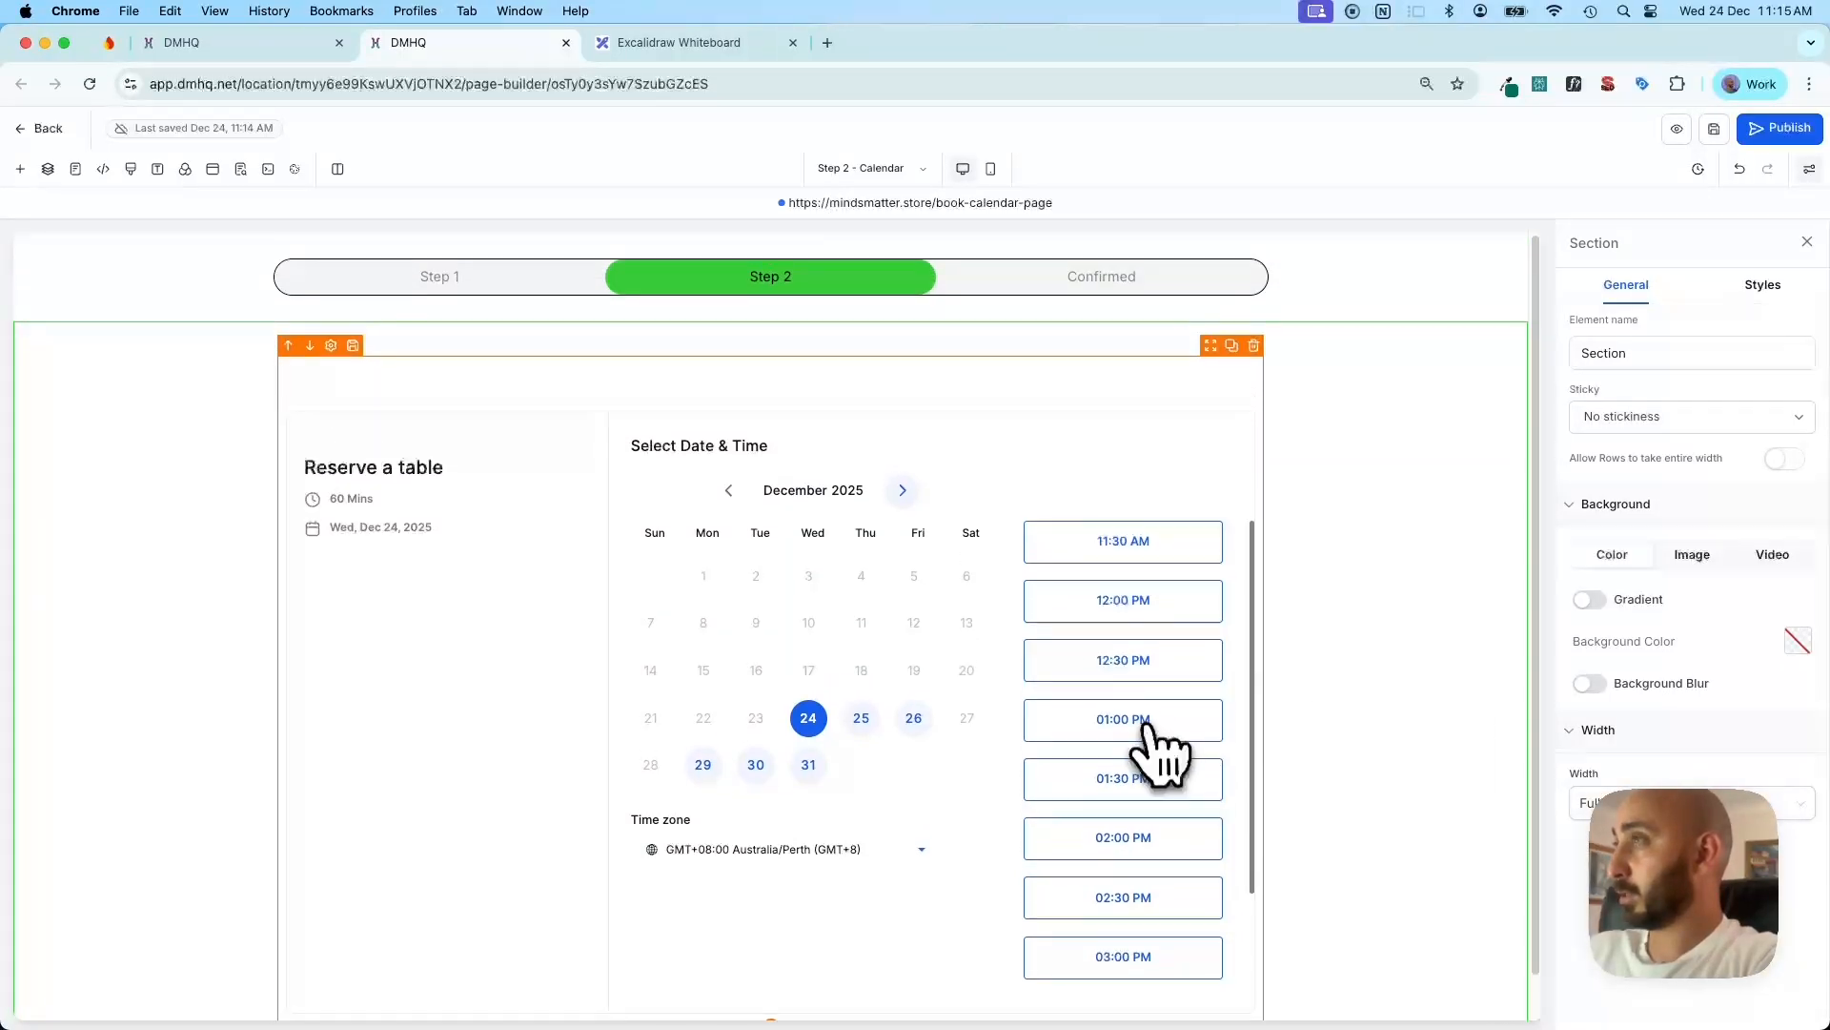
click(566, 43)
Import the Table Bookings funnel's Step 2 - Calendar page into Step 2B - Calendar (Deposit) and open it for editing in a new tab
click(564, 482)
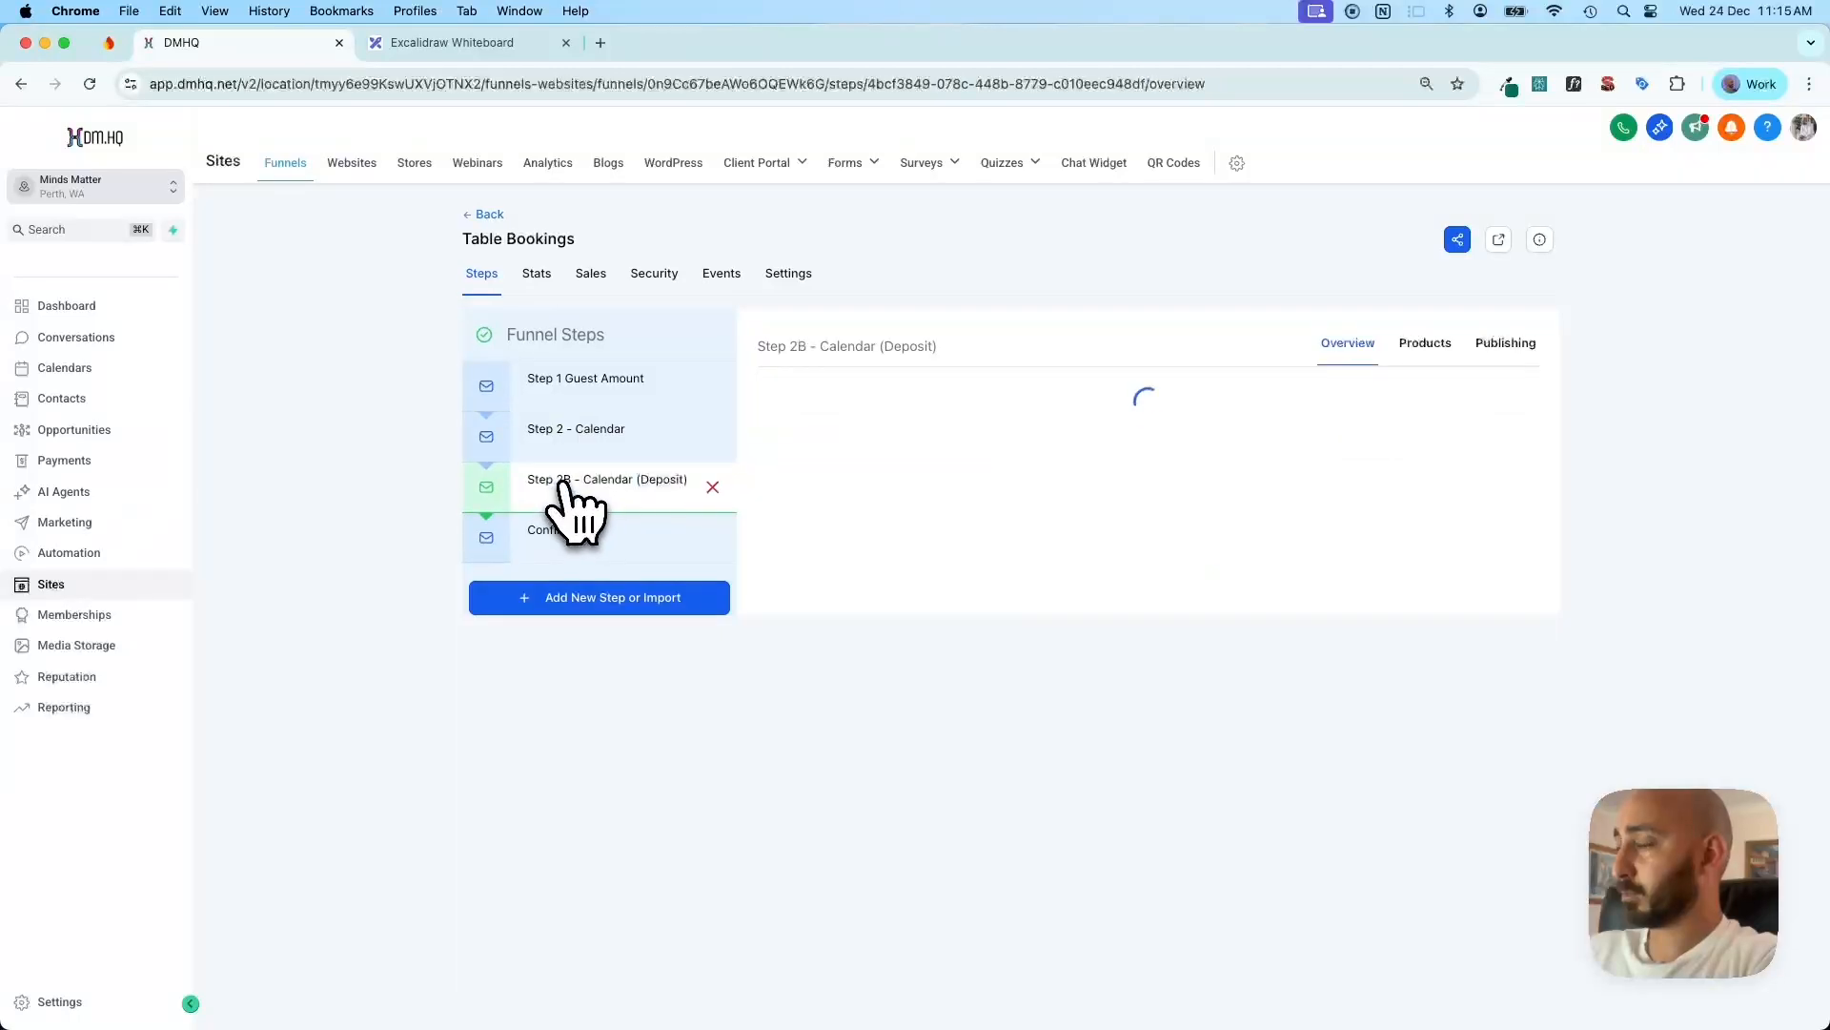
click(863, 576)
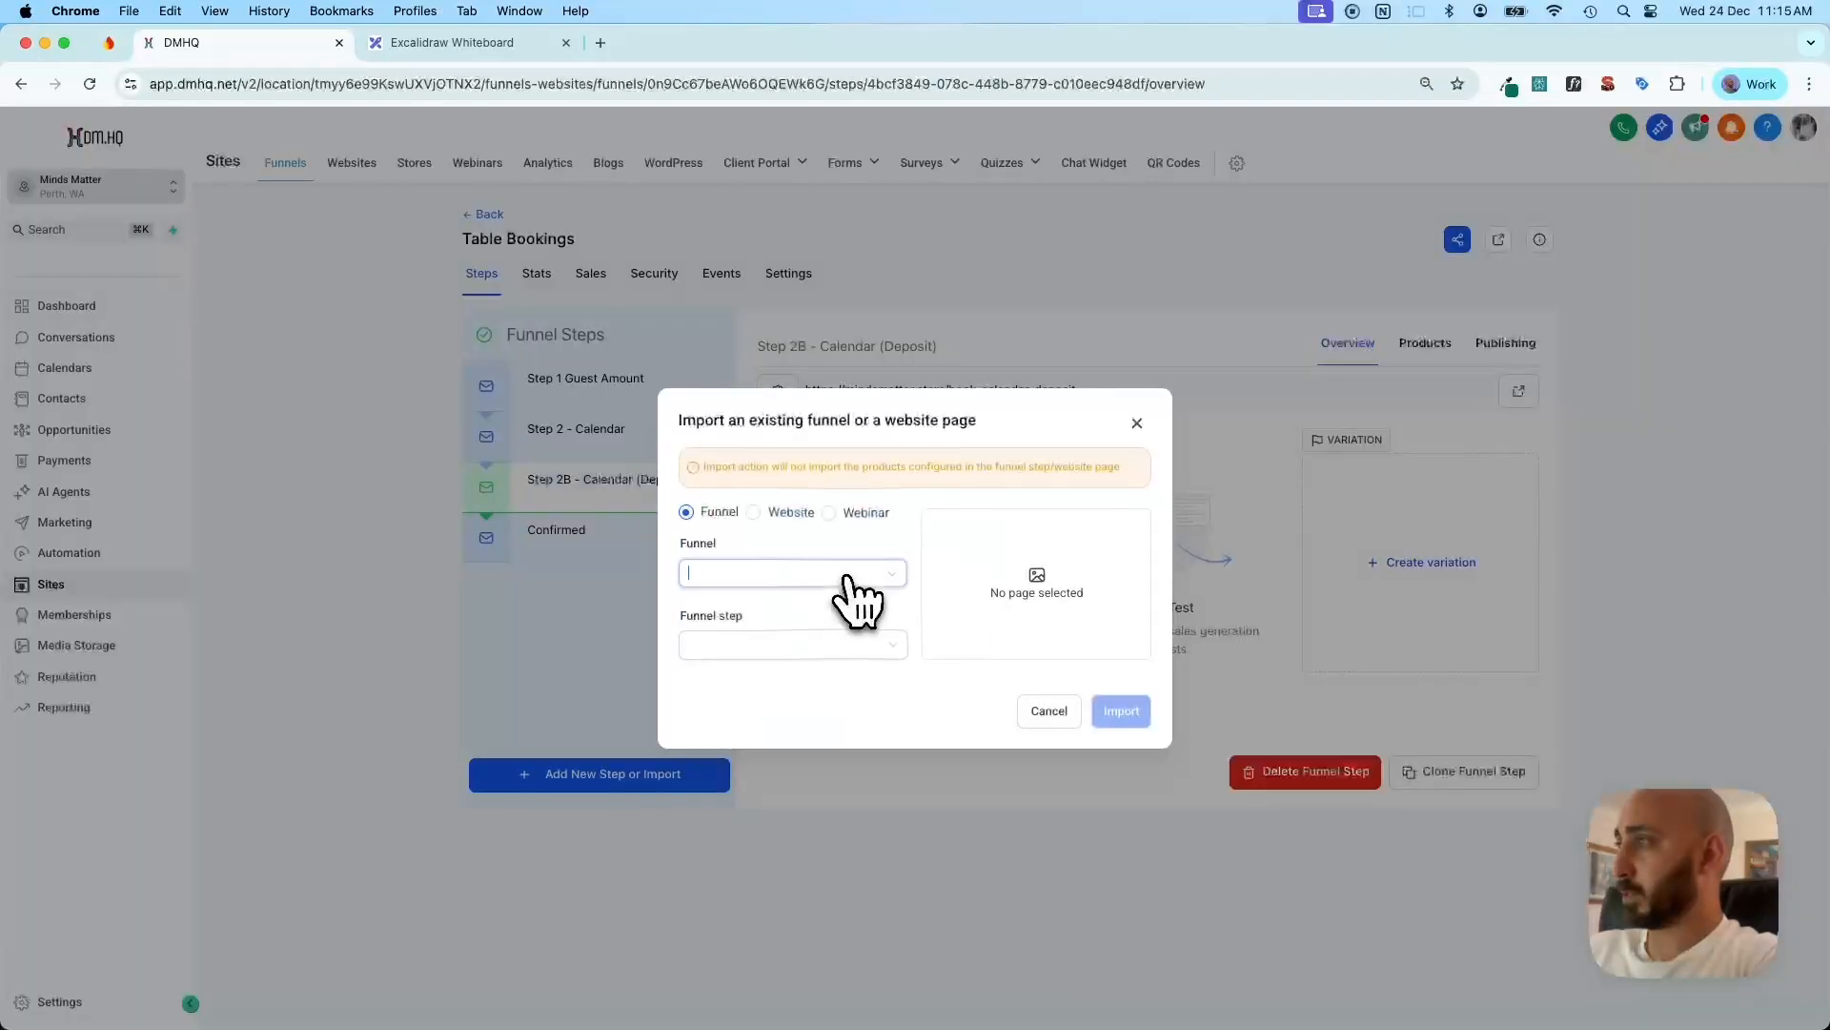
click(812, 642)
click(774, 710)
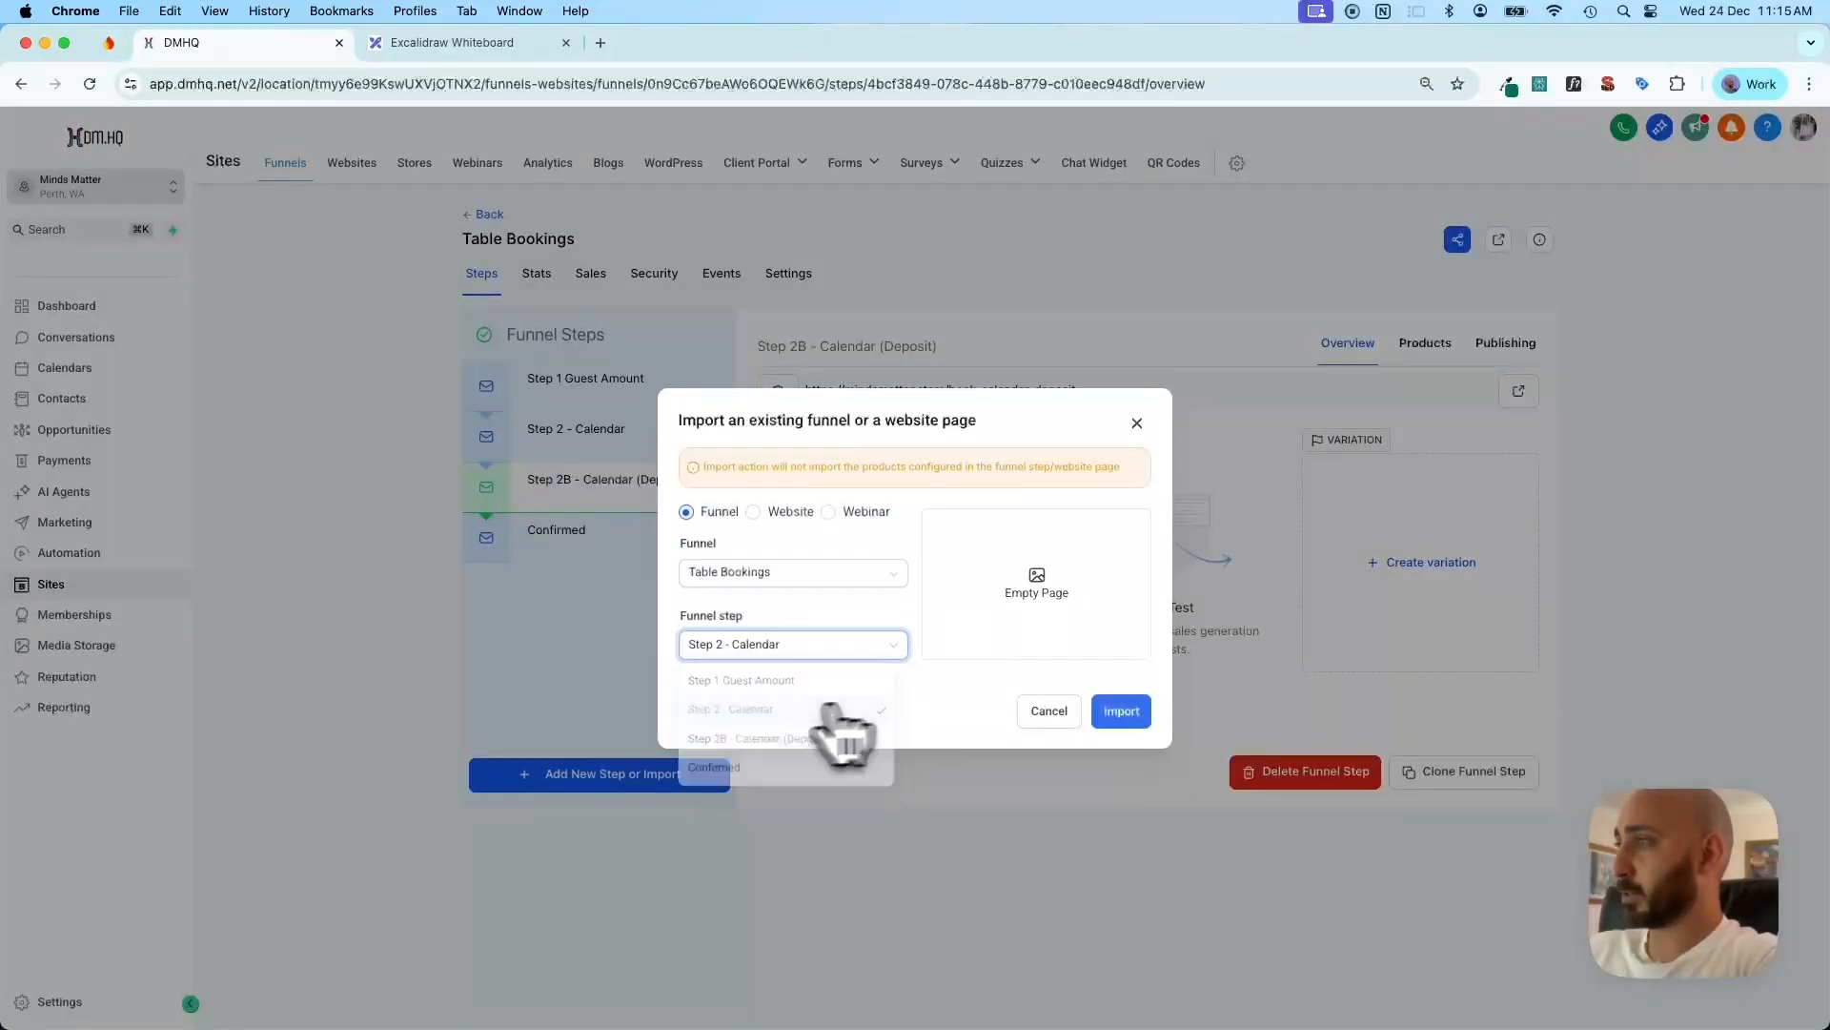
click(1135, 722)
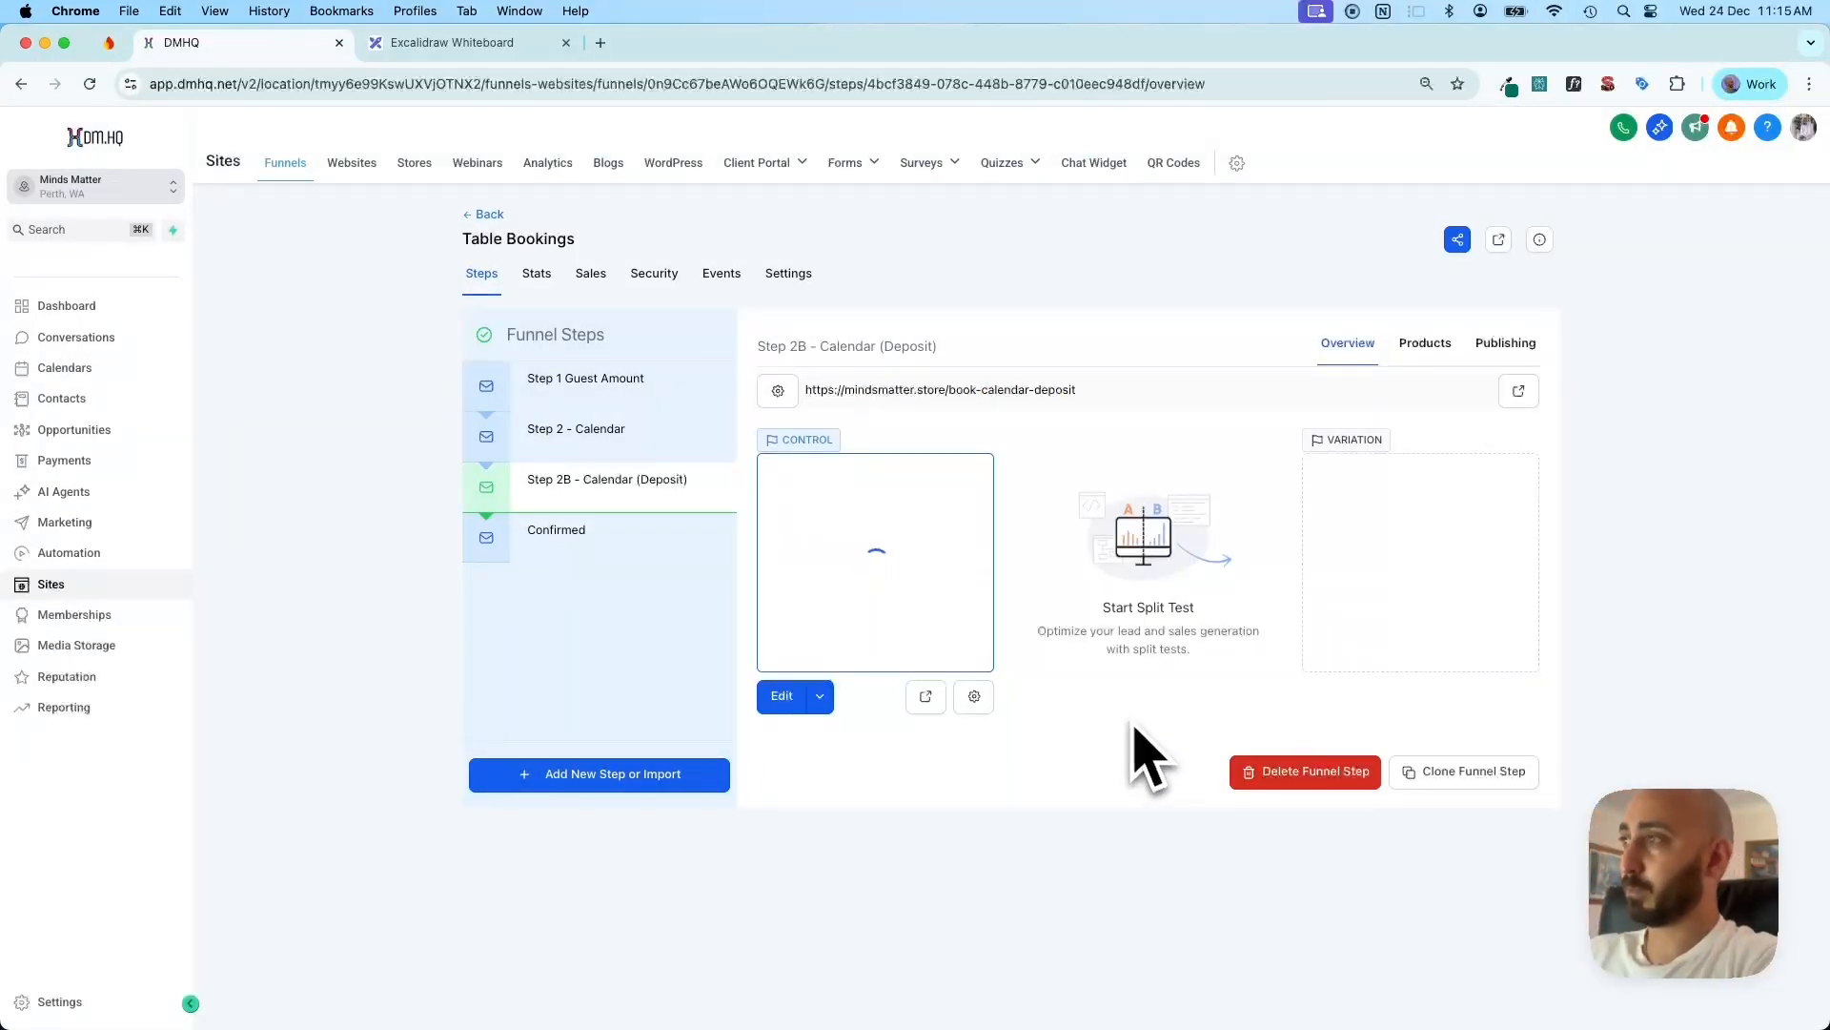
click(822, 697)
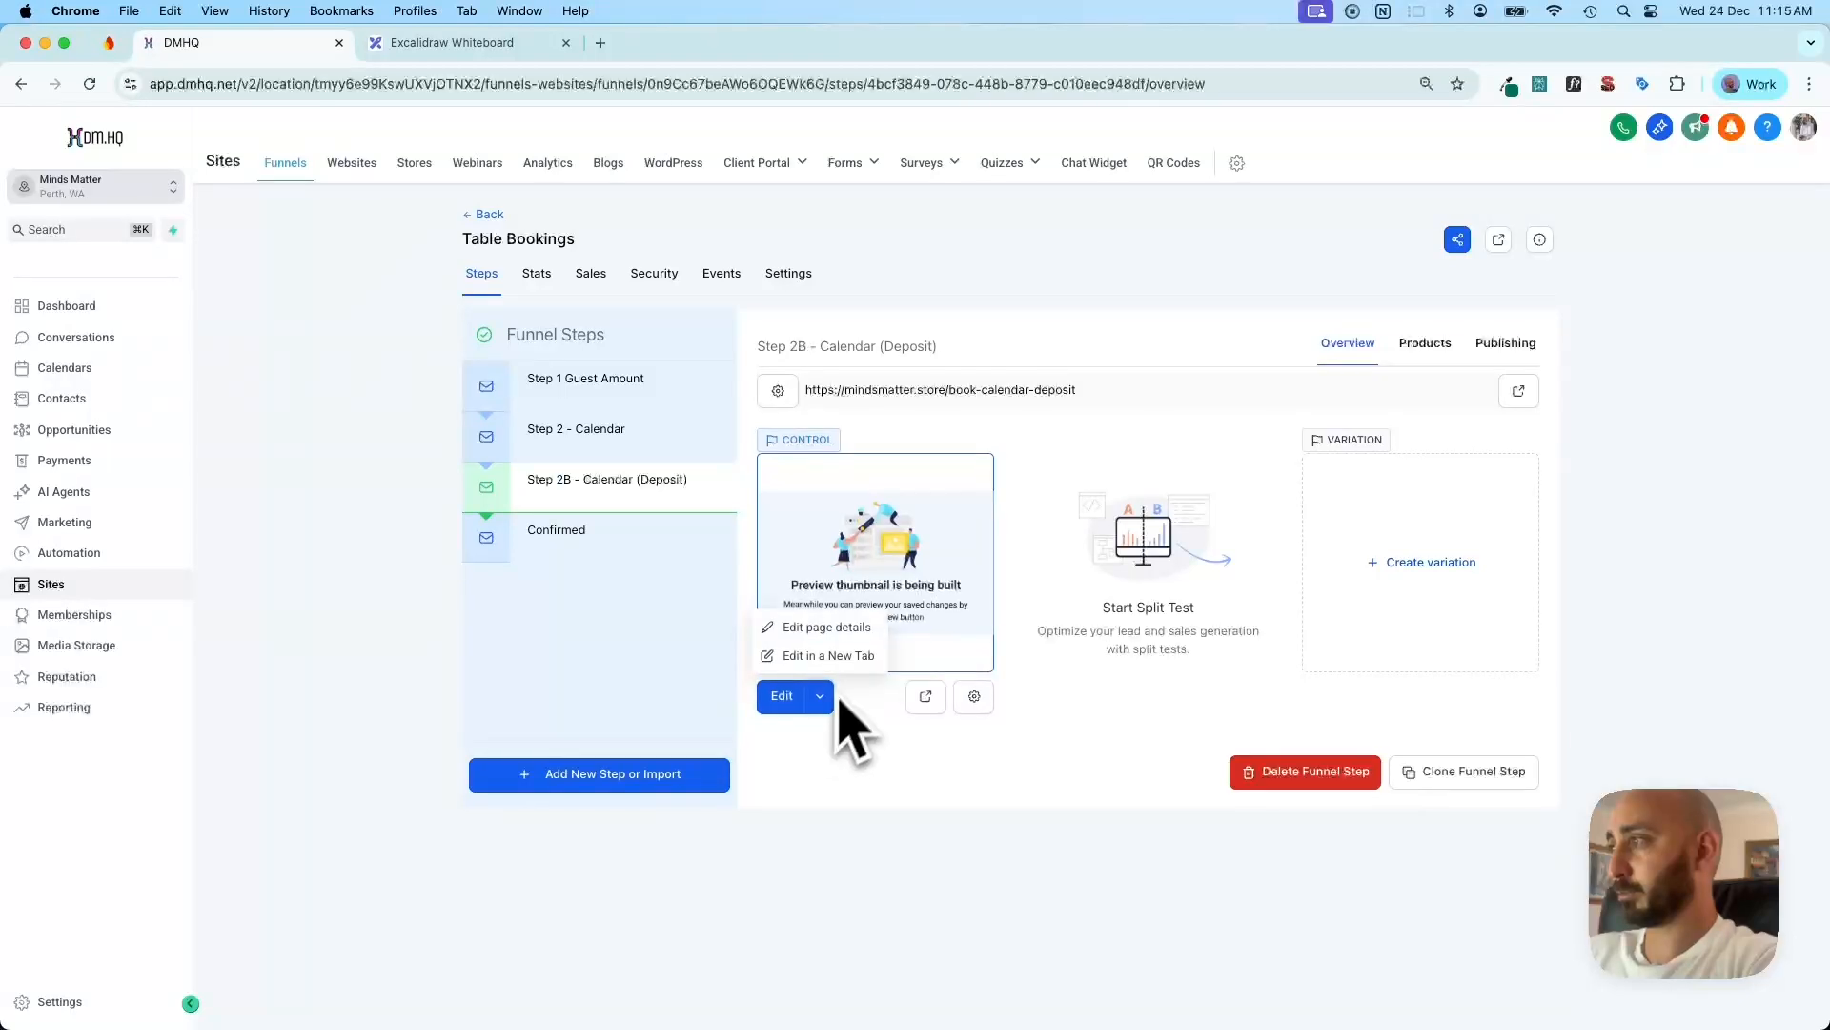
click(830, 656)
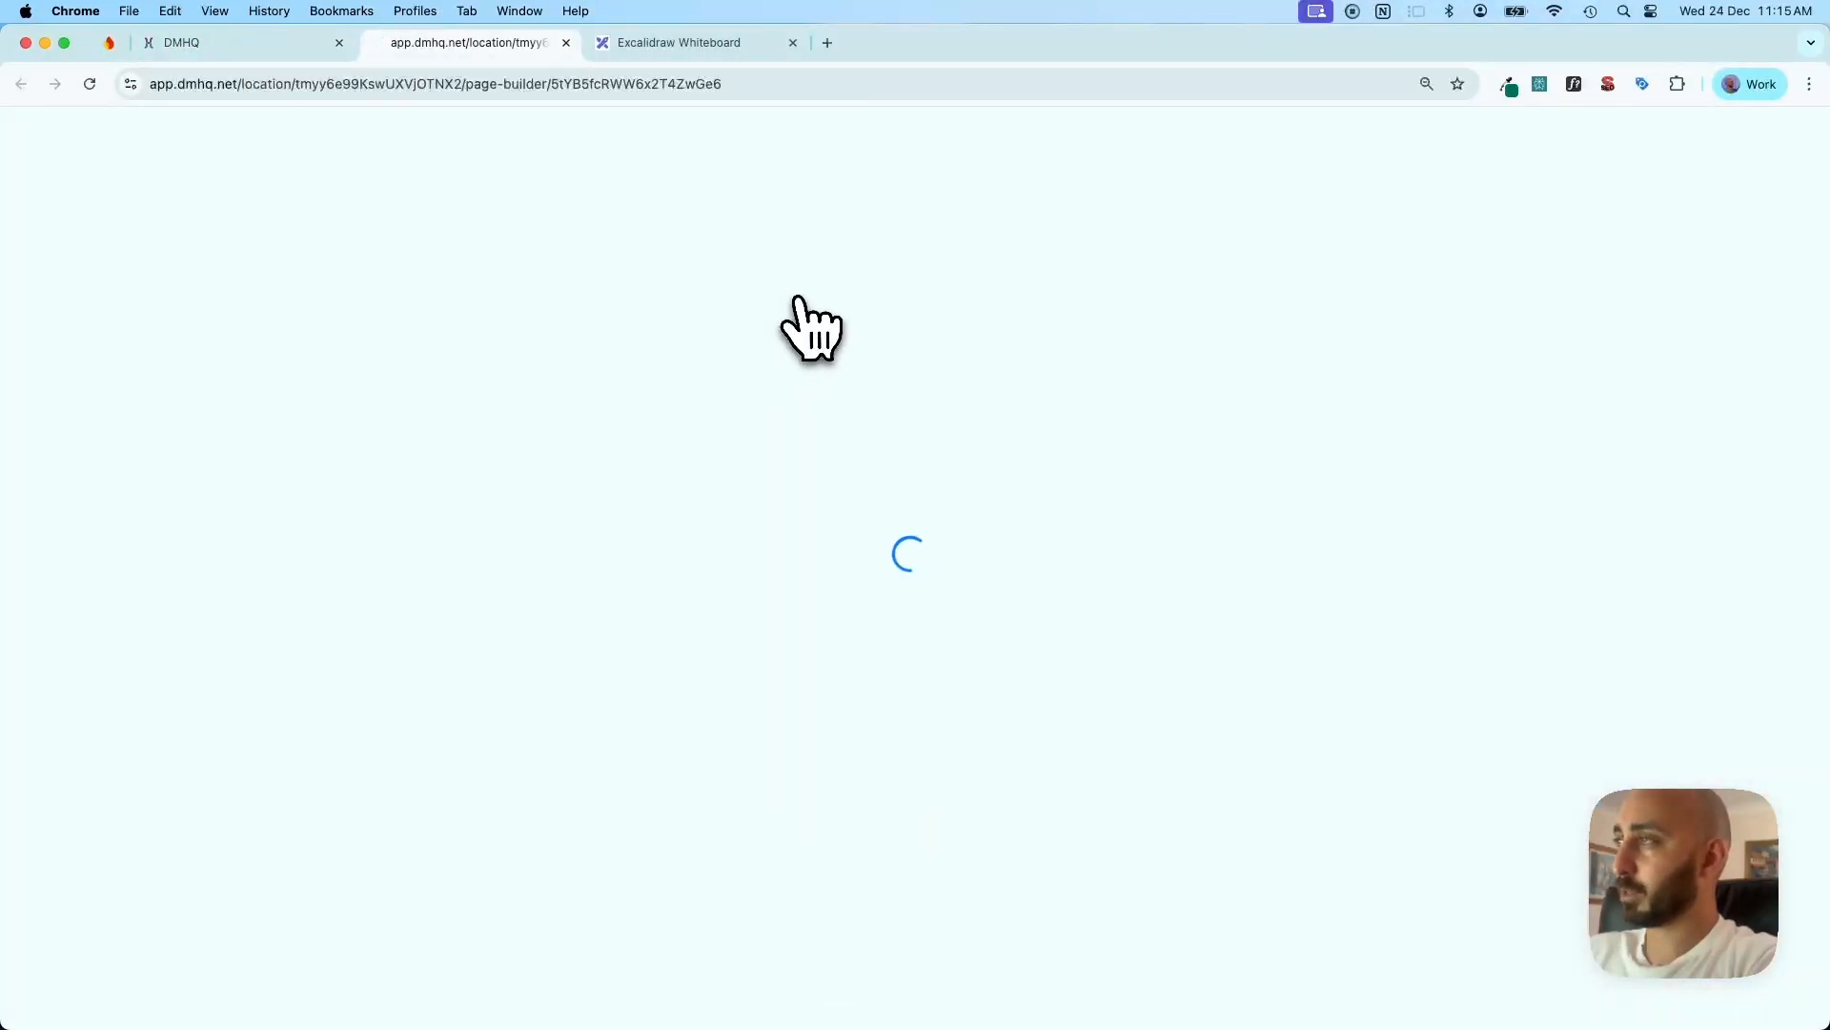
Review the deposit calendar branch of the booking flow on the Excalidraw whiteboard and return to the page builder
click(670, 48)
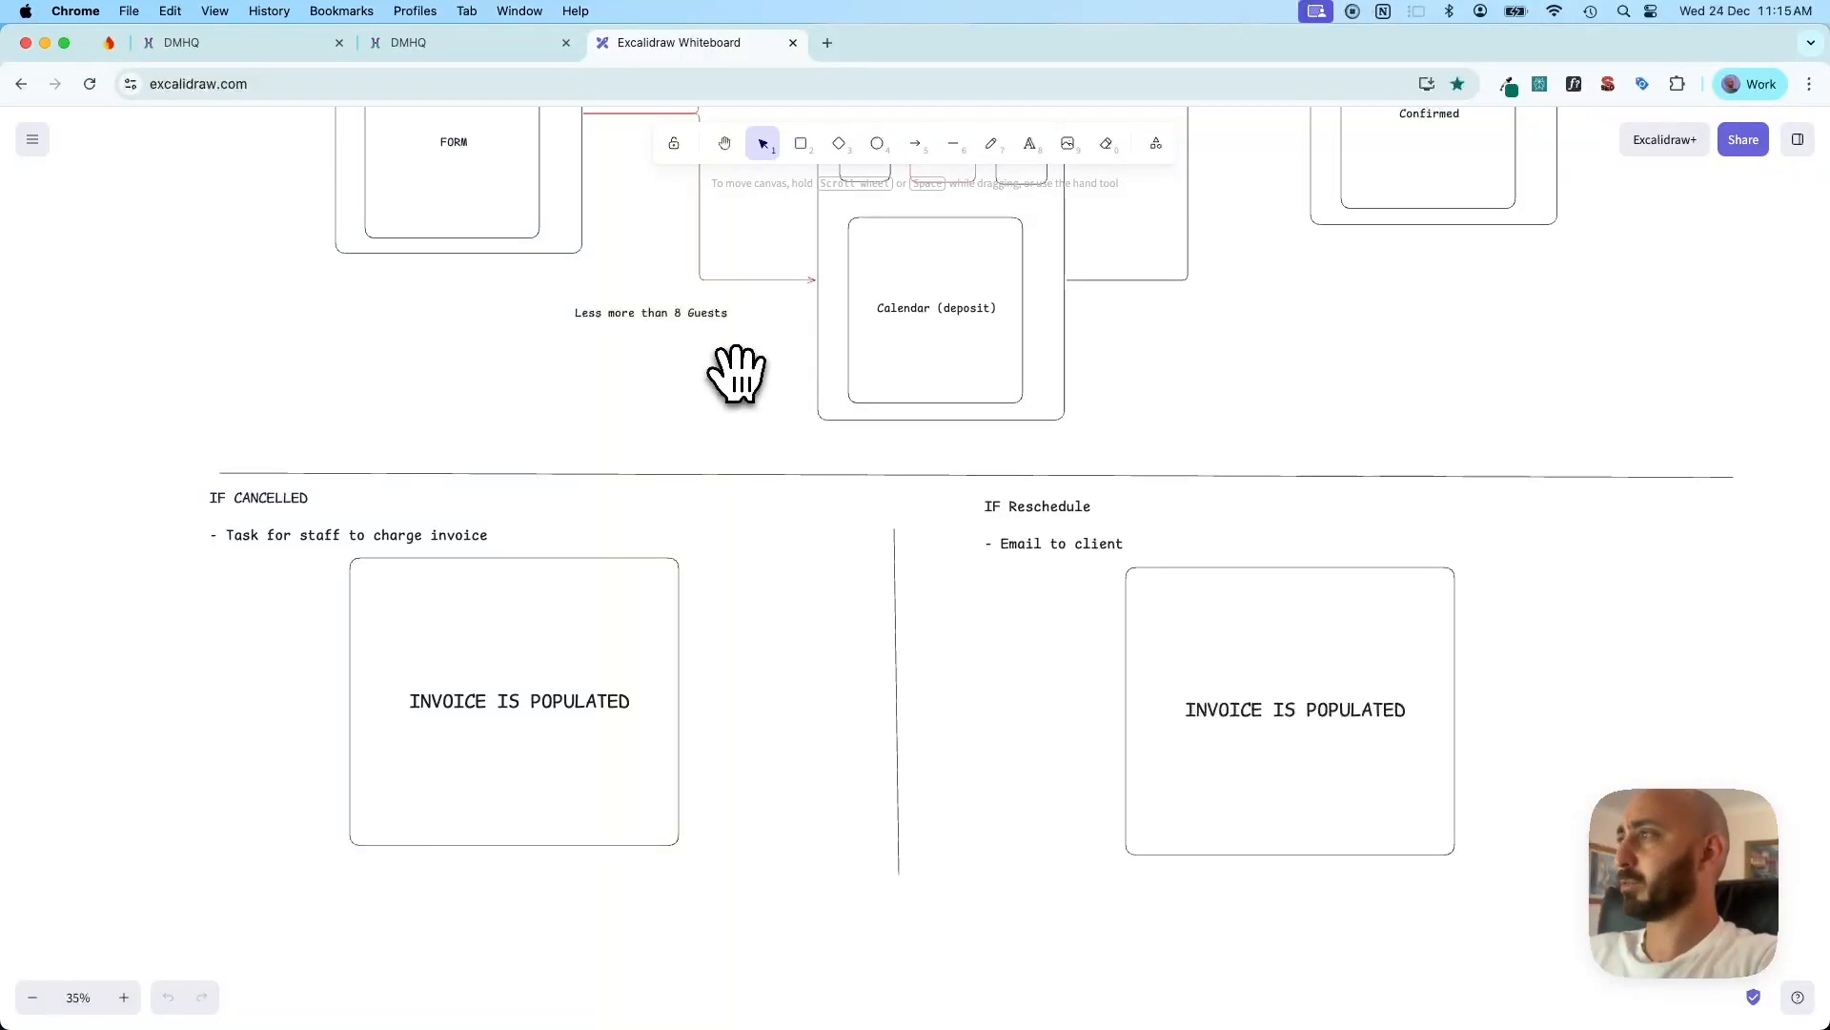
drag(735, 375, 683, 547)
drag(716, 315, 1034, 625)
click(1185, 642)
click(458, 43)
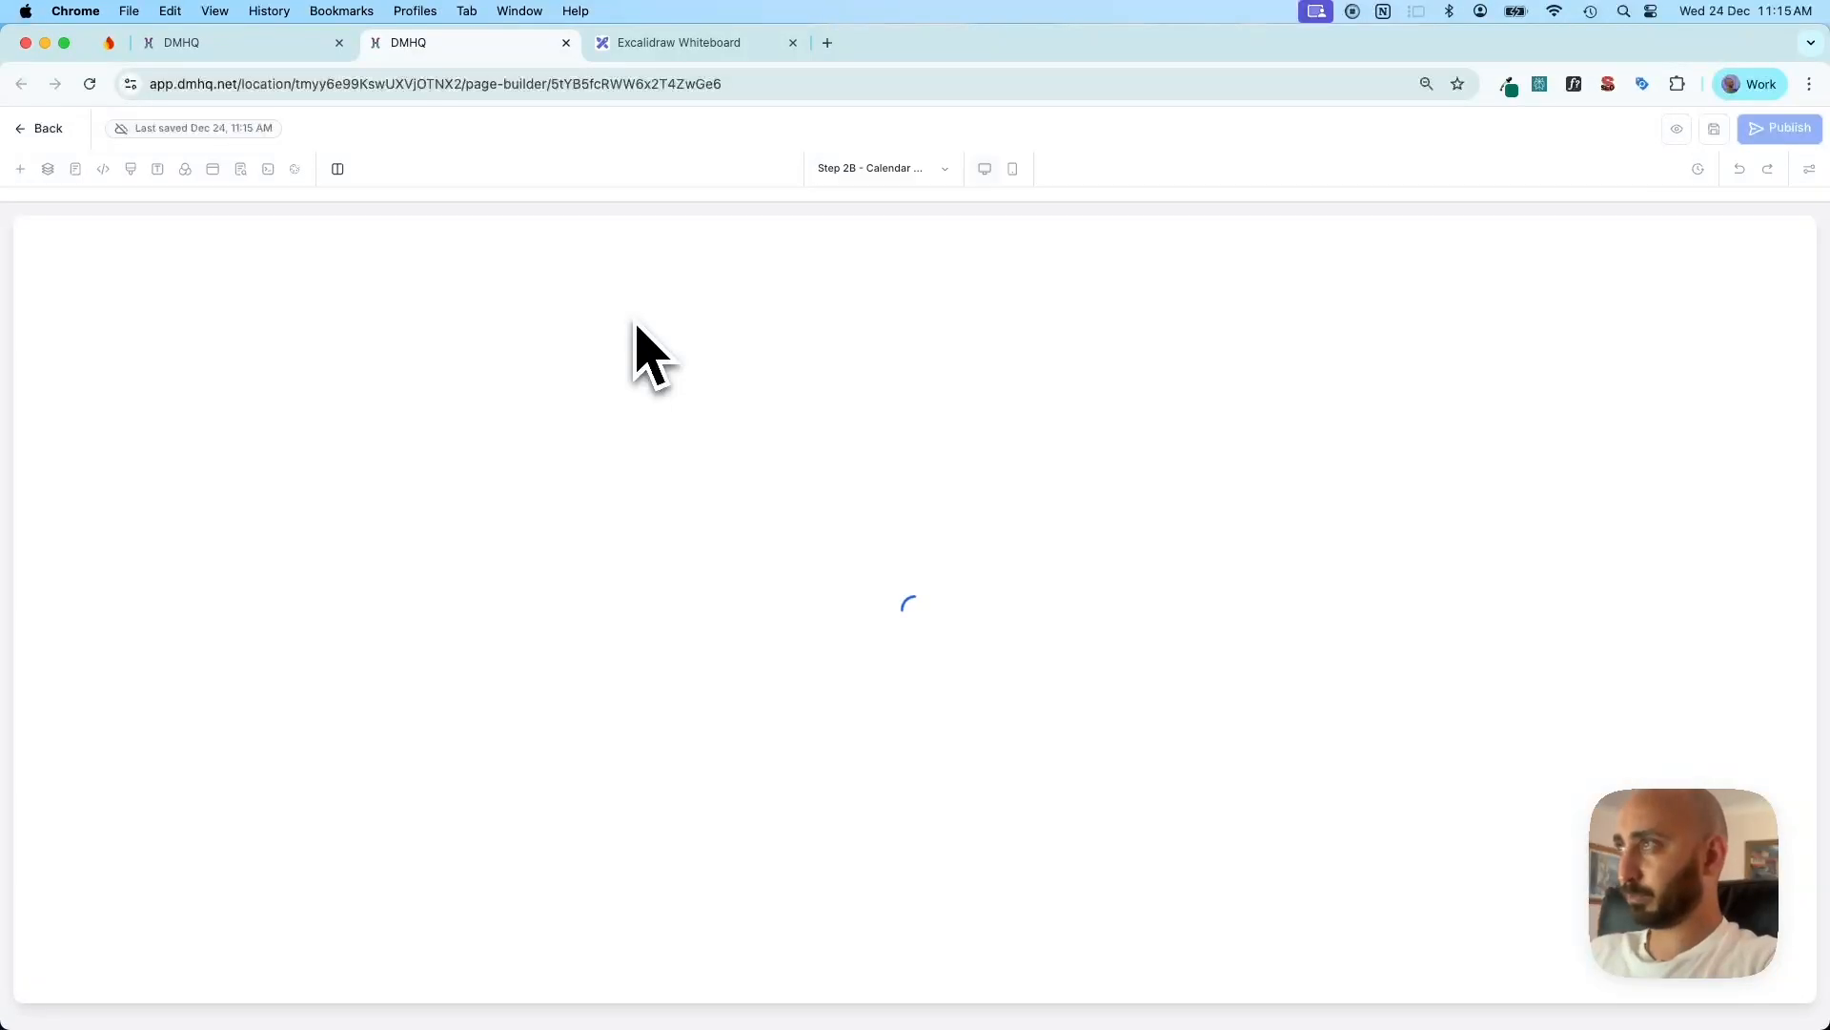
Switch the Step 2B page's calendar element to Reserve a table (Deposit) and publish the page
click(887, 482)
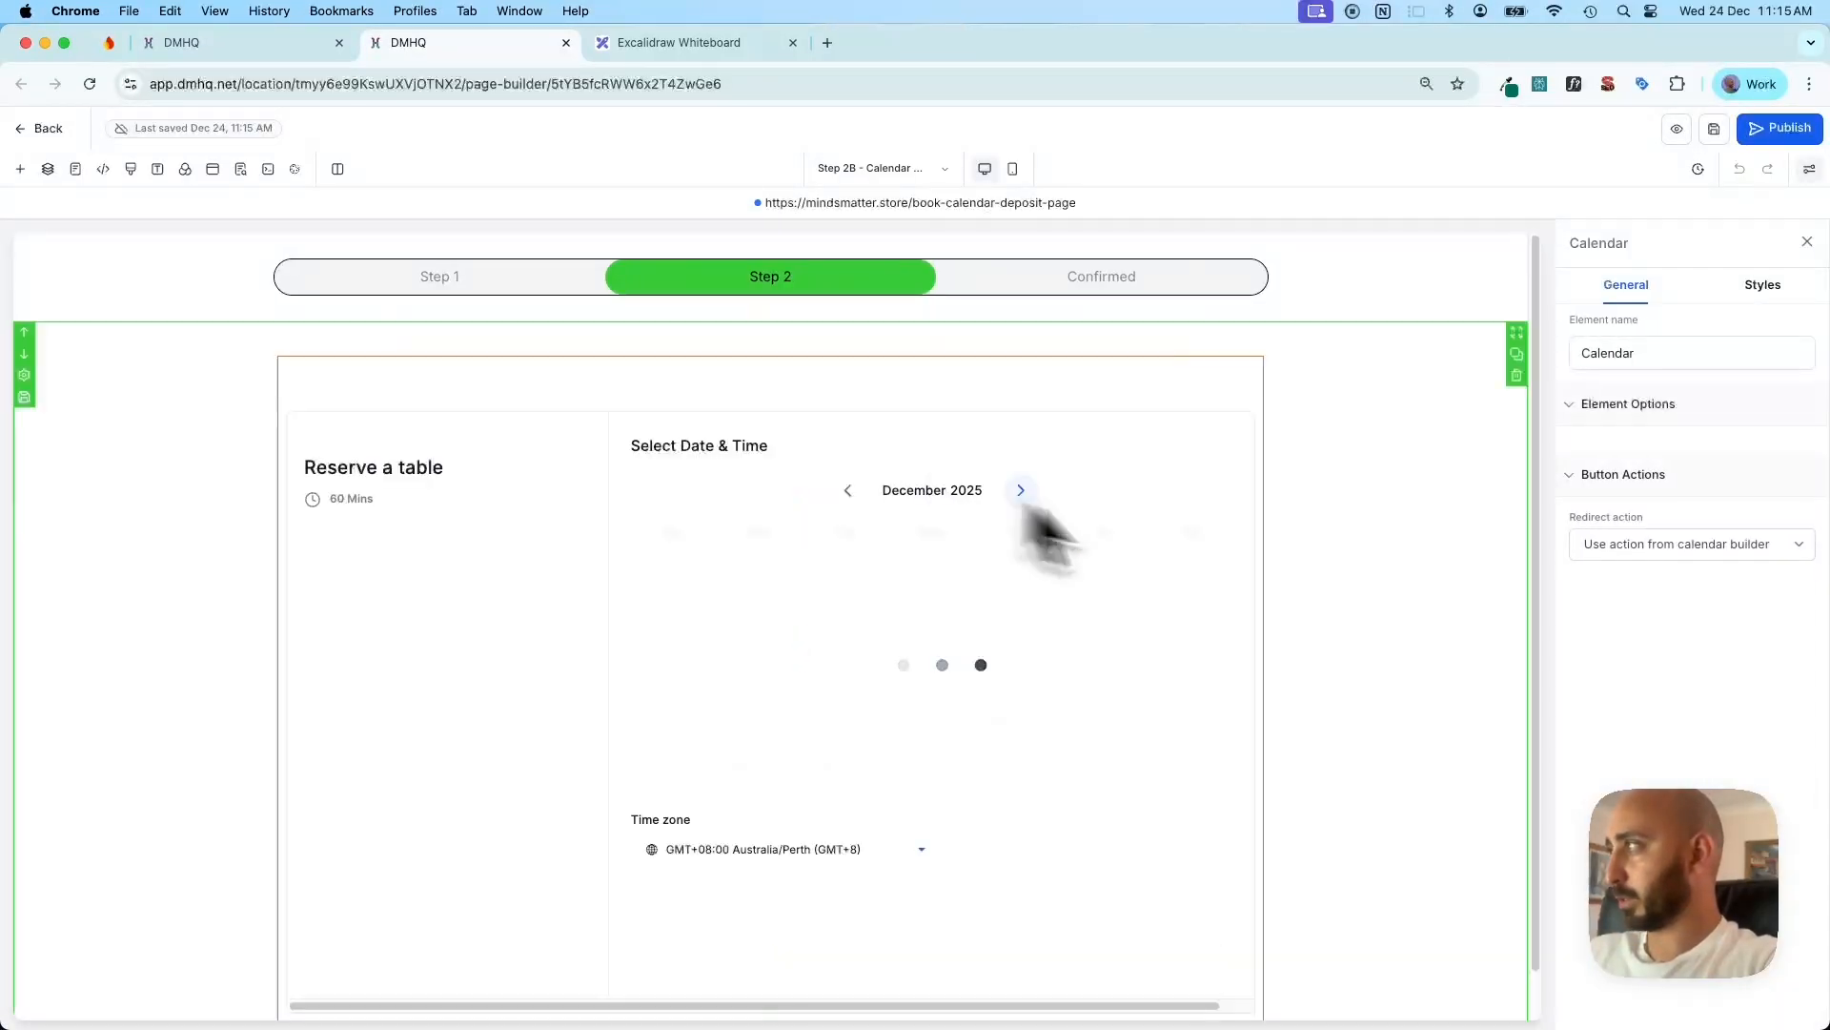
click(1663, 526)
click(1659, 547)
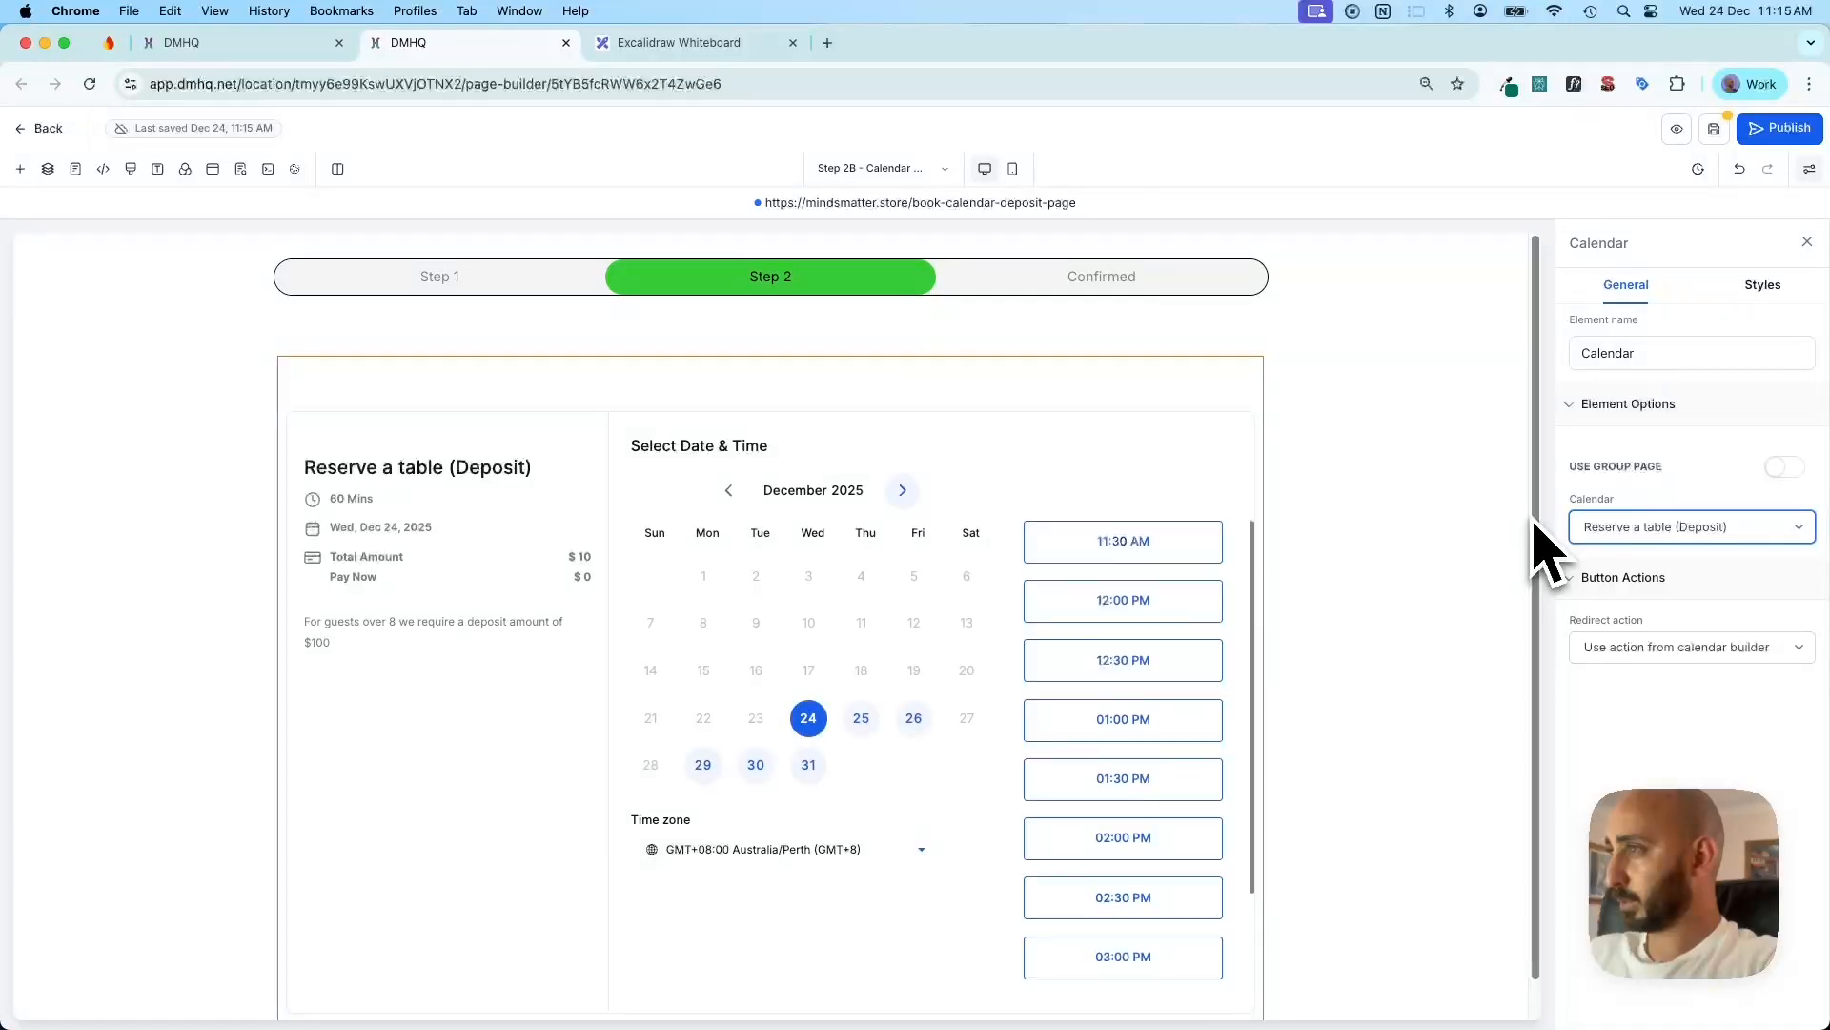
scroll(526, 615, down, 2)
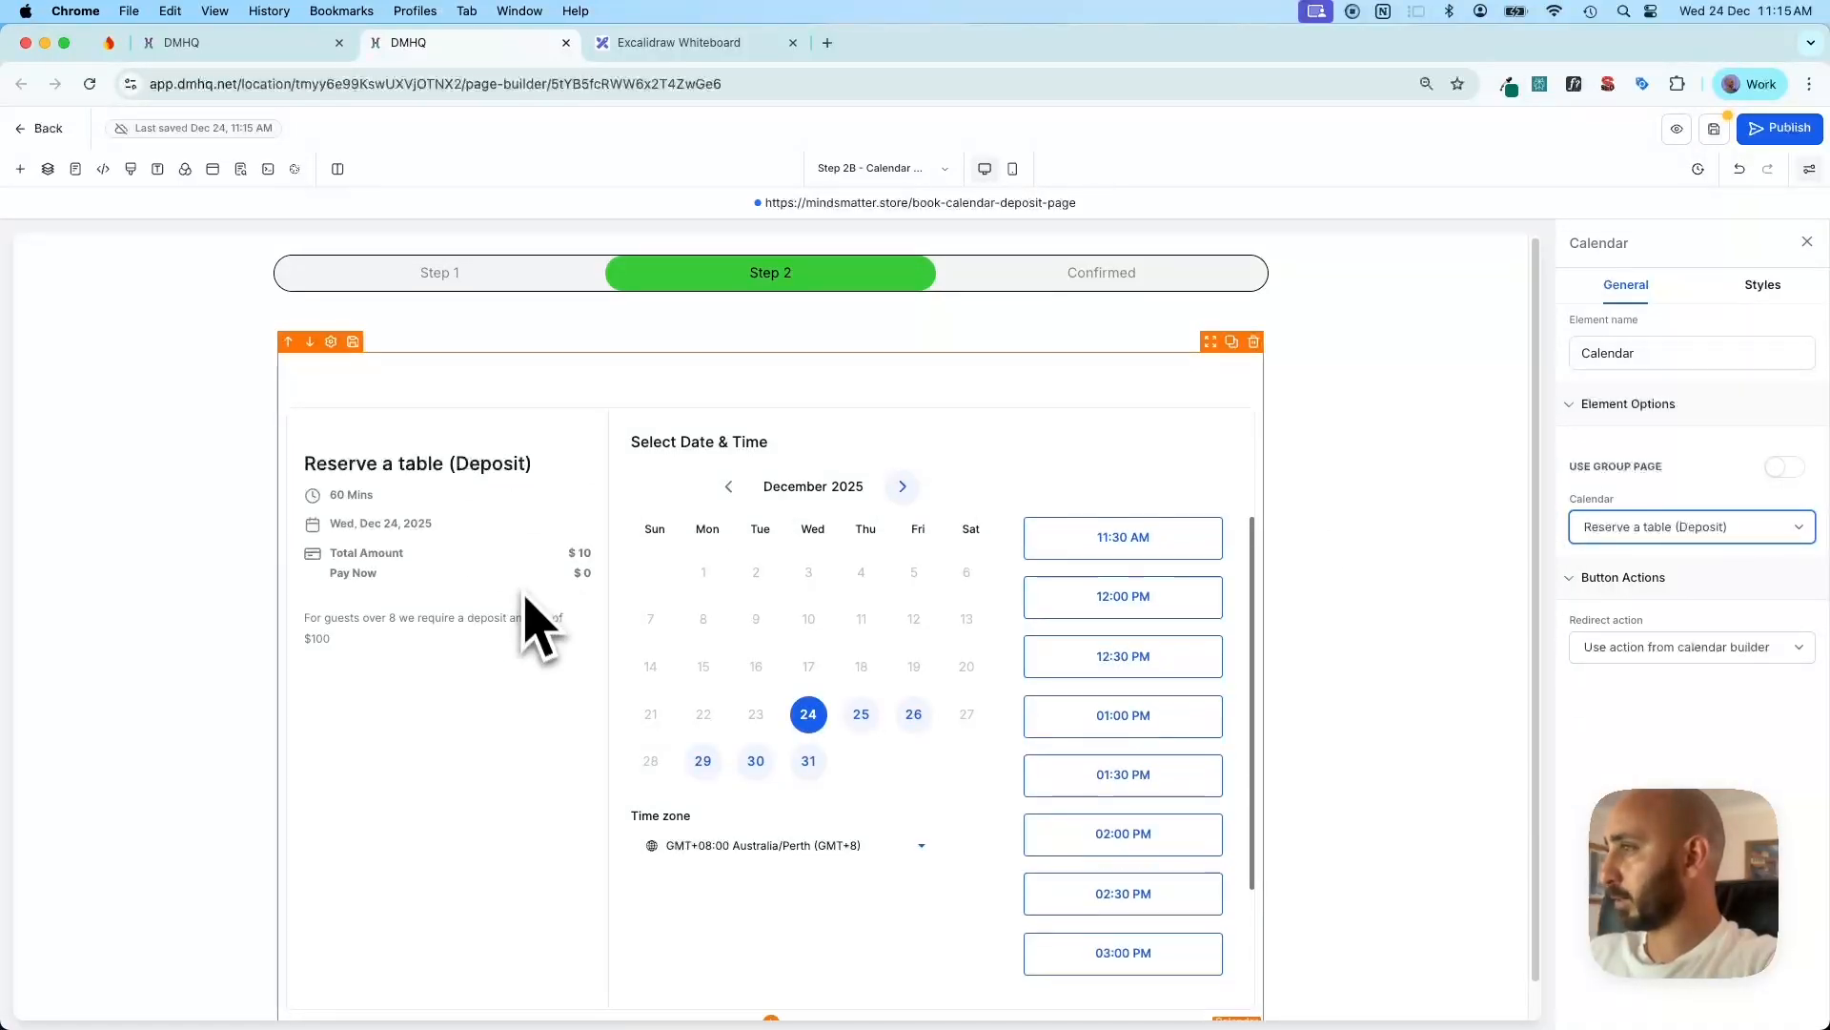
scroll(1388, 747, down, 1)
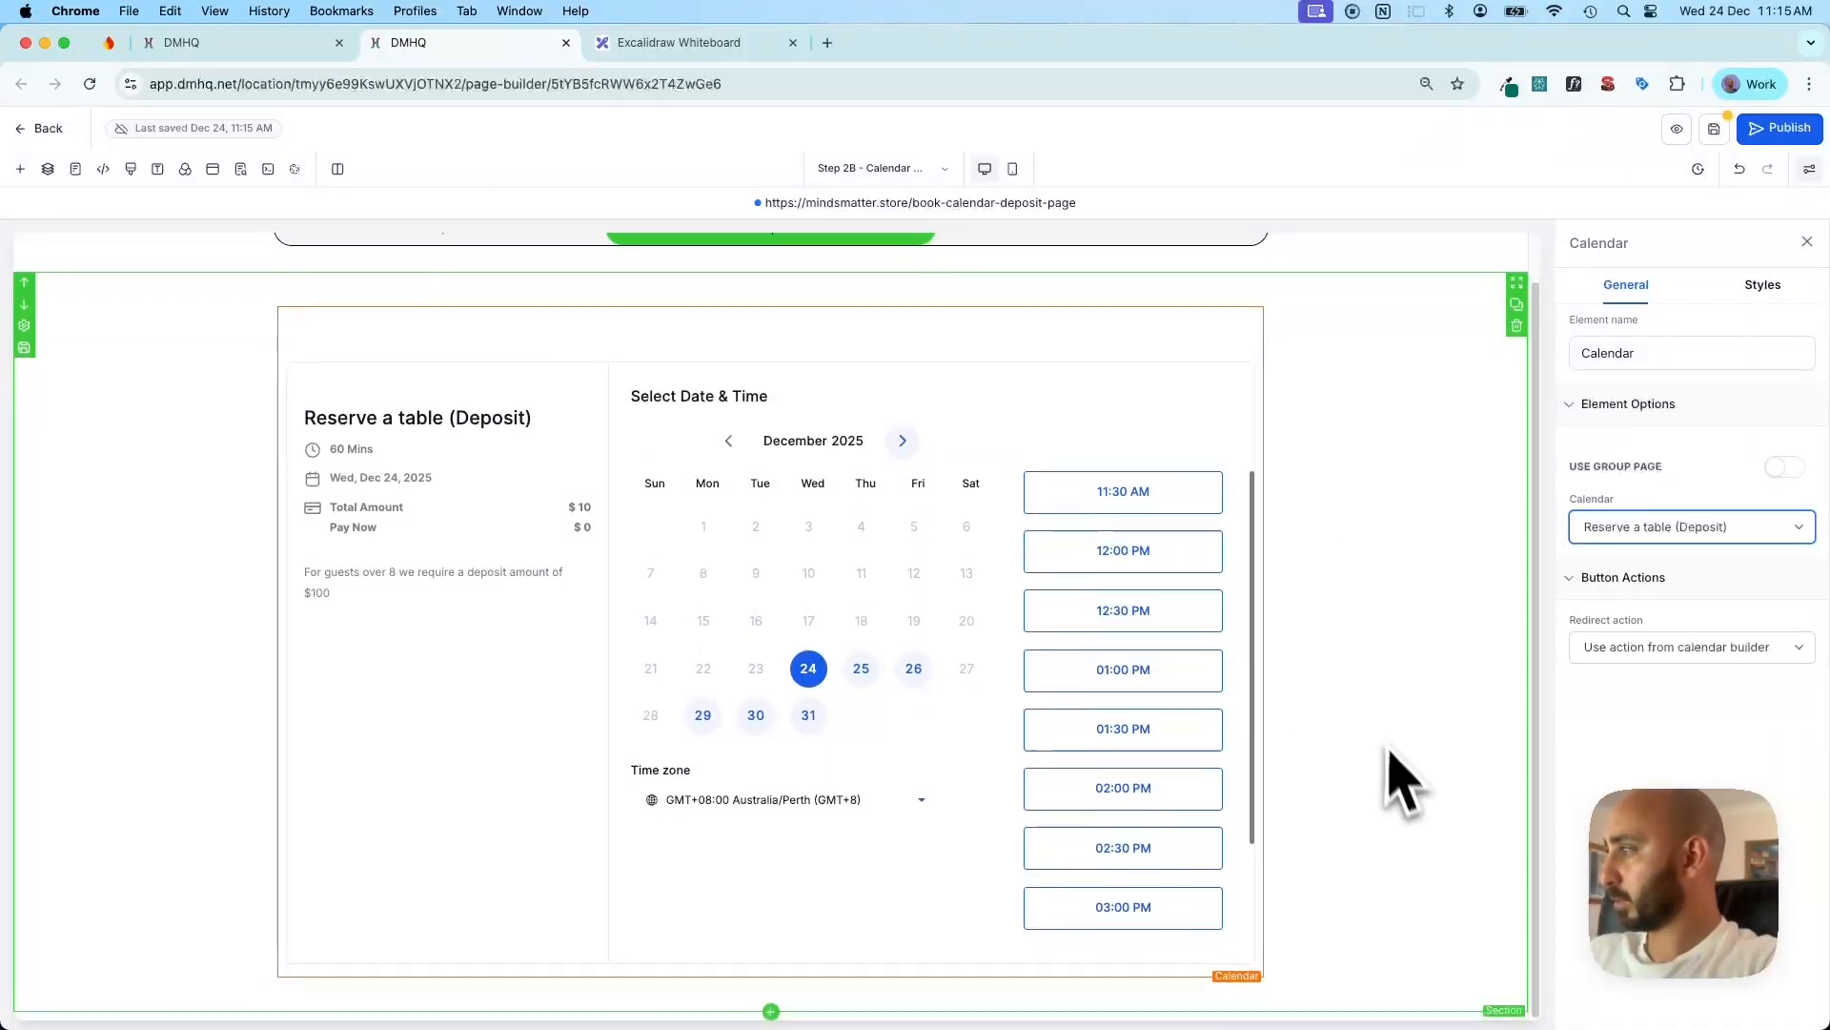
scroll(1245, 776, up, 2)
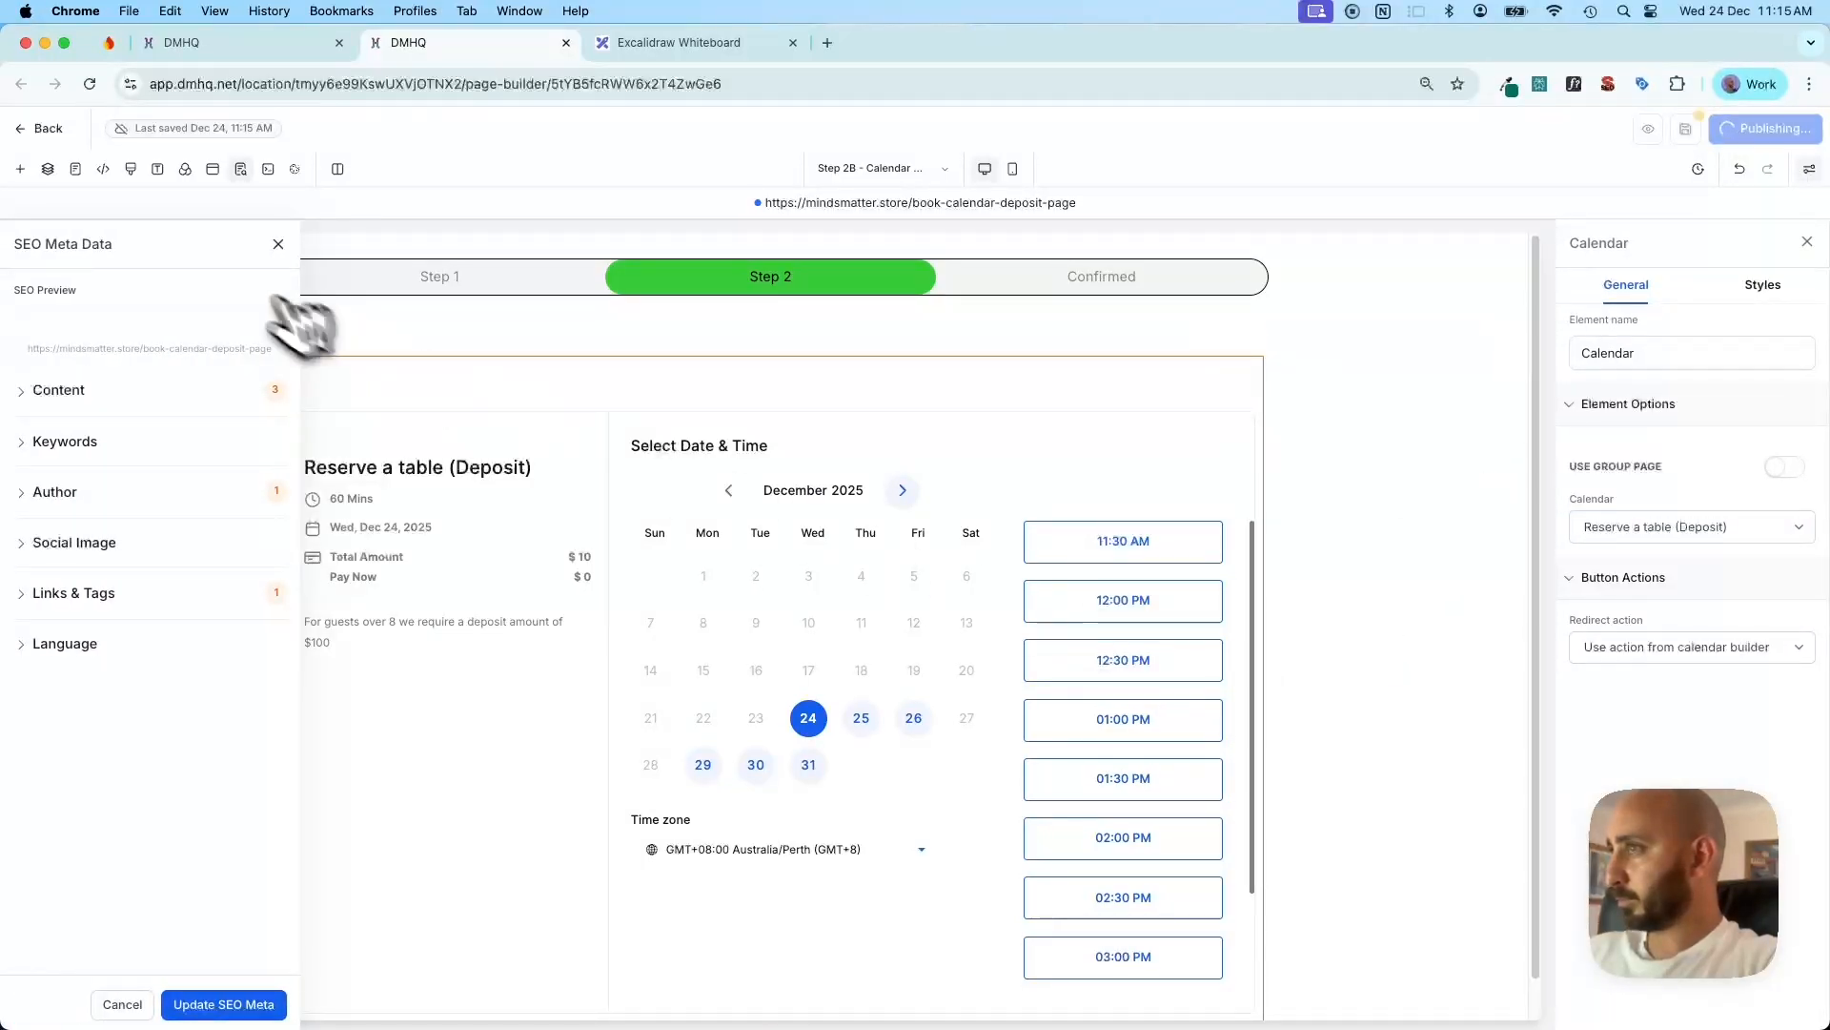
click(278, 246)
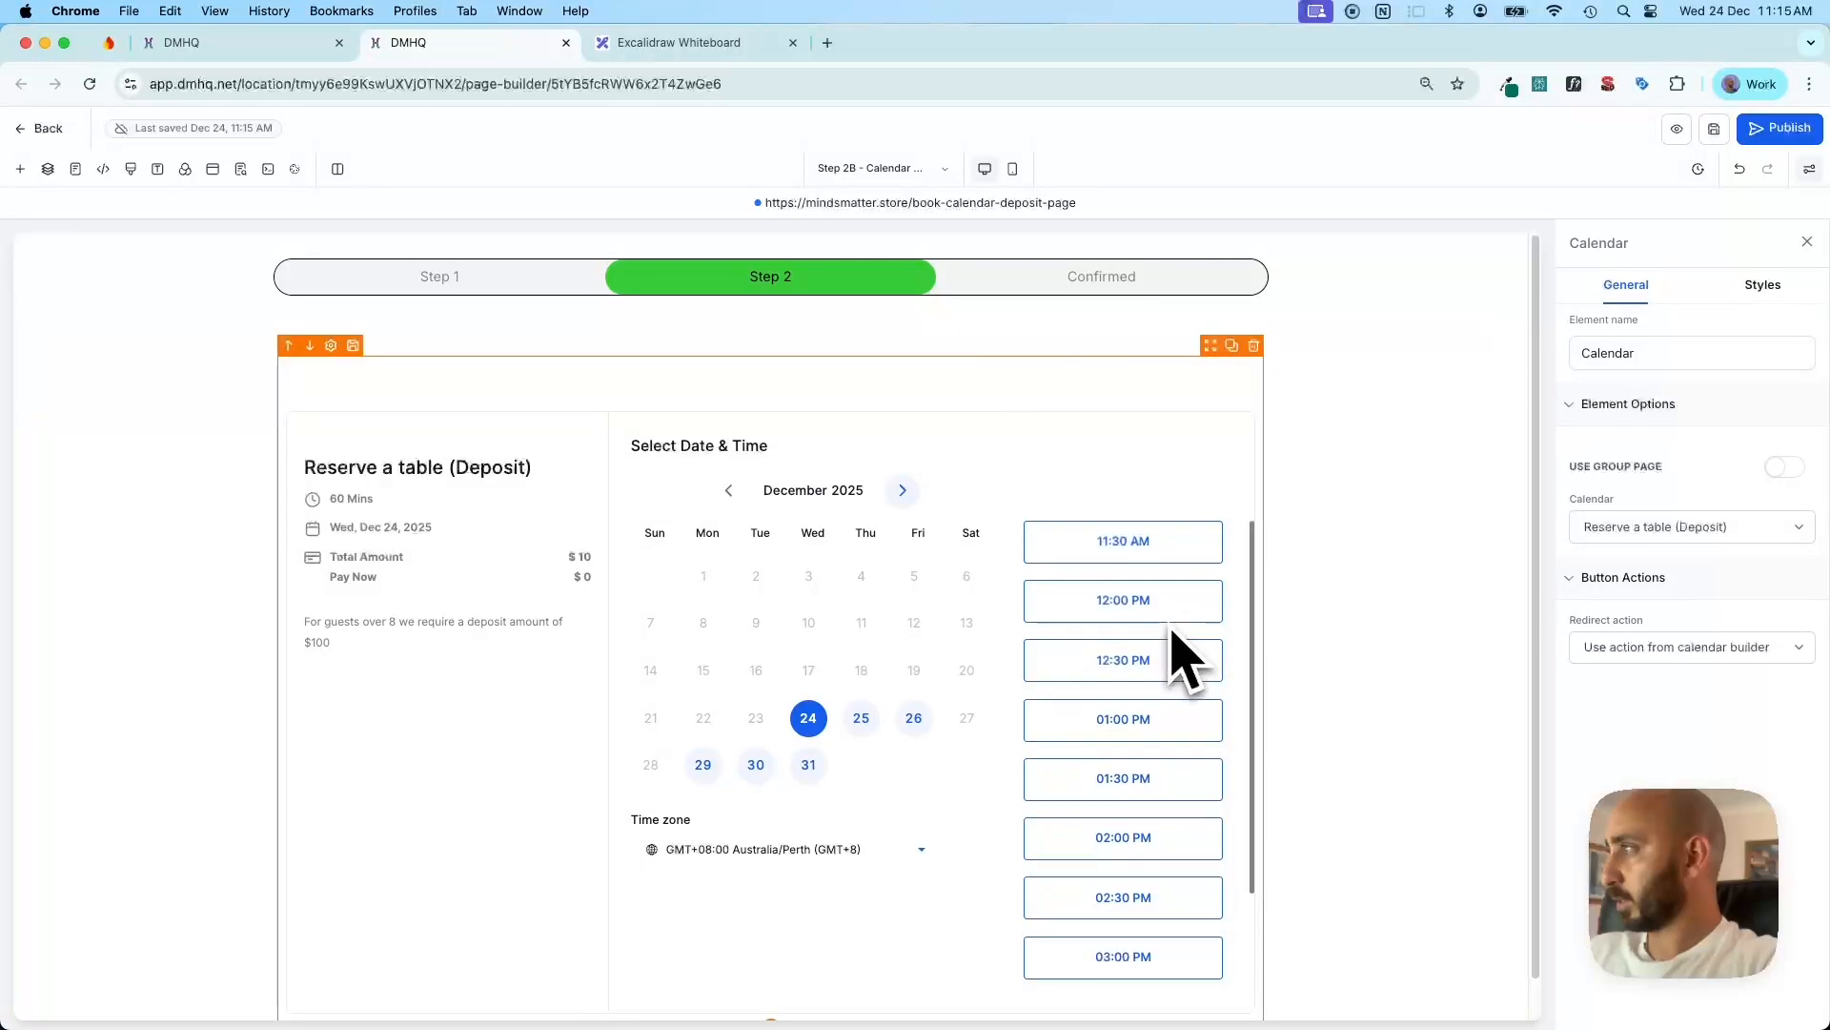
click(1669, 649)
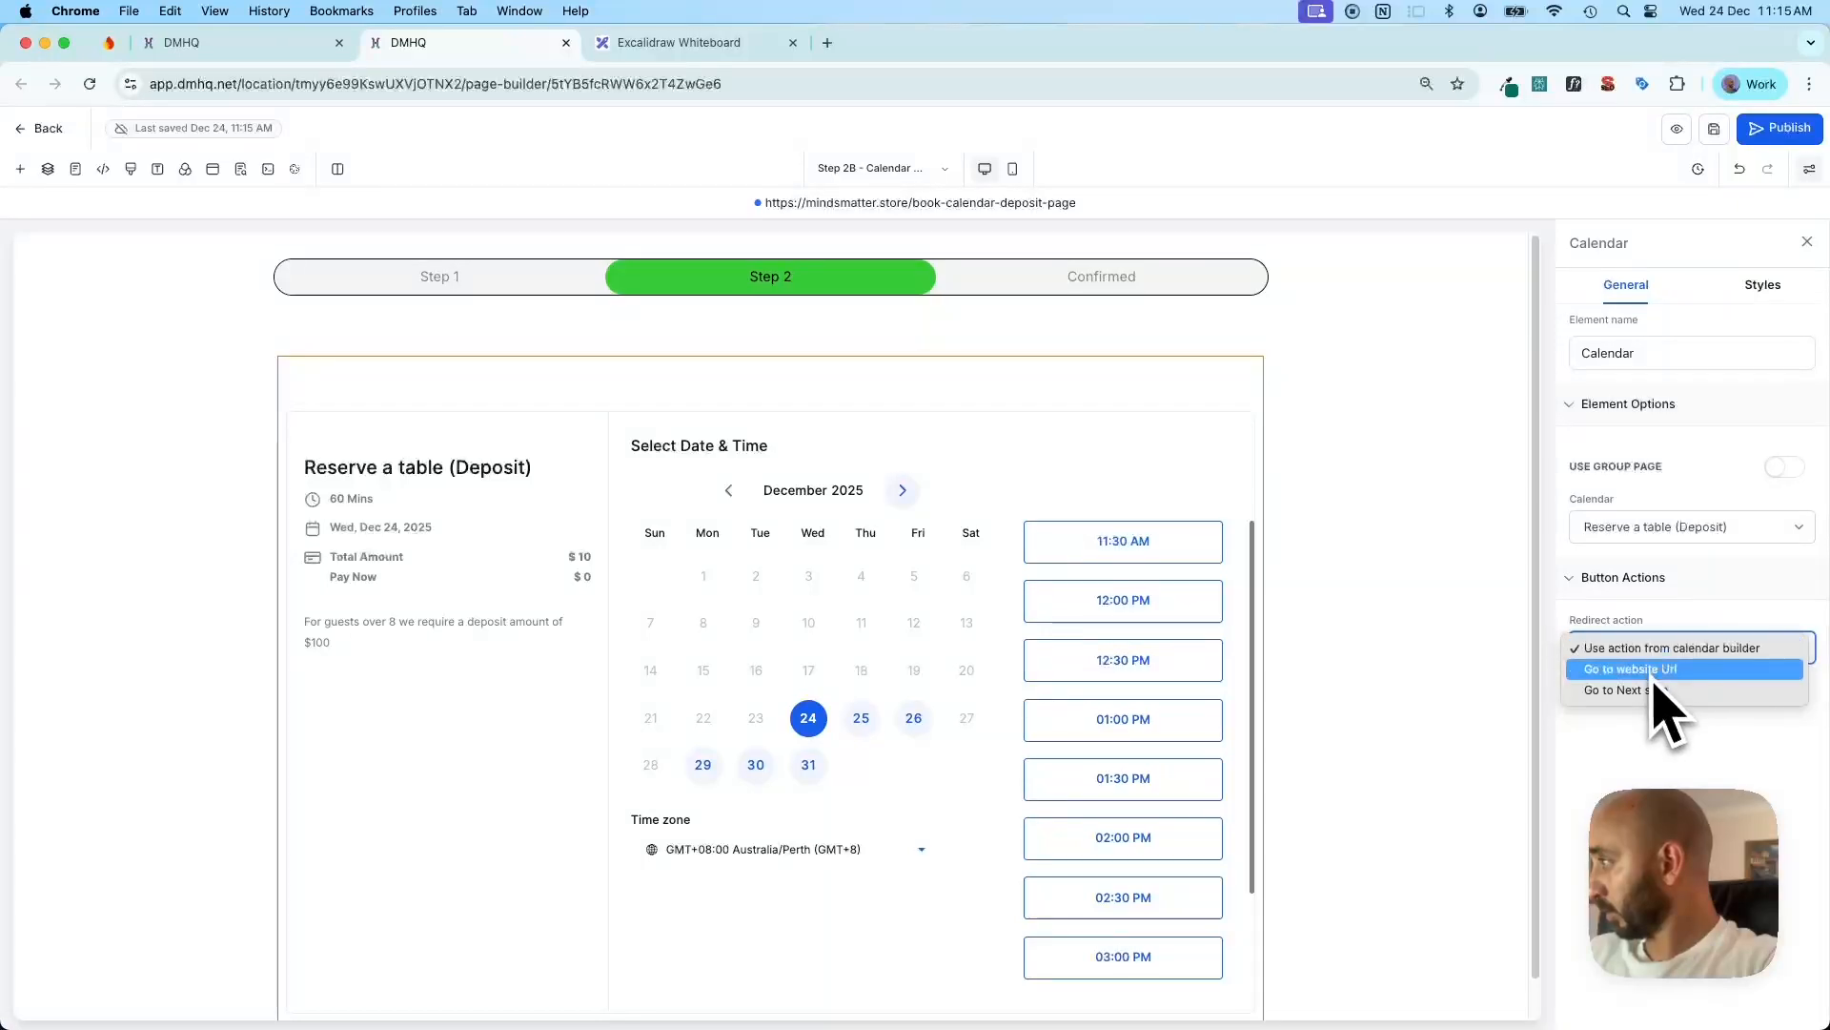
click(1650, 672)
click(1640, 720)
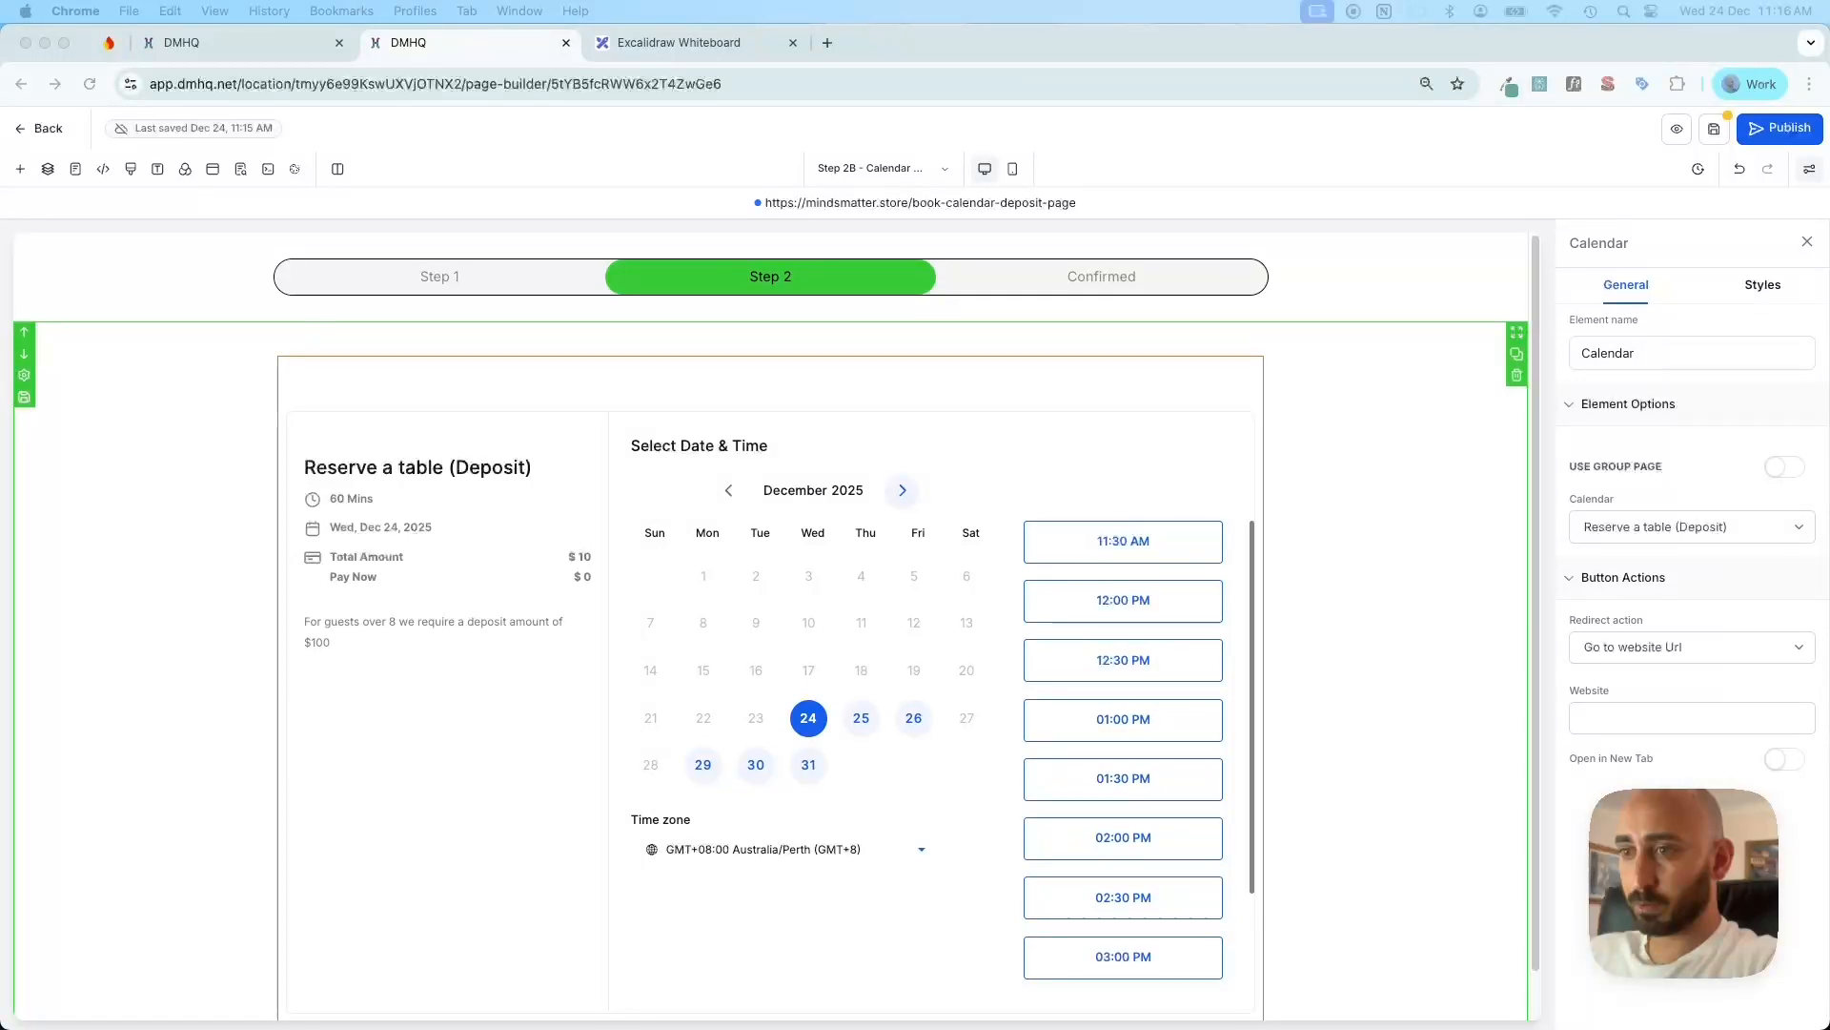
key(super+c)
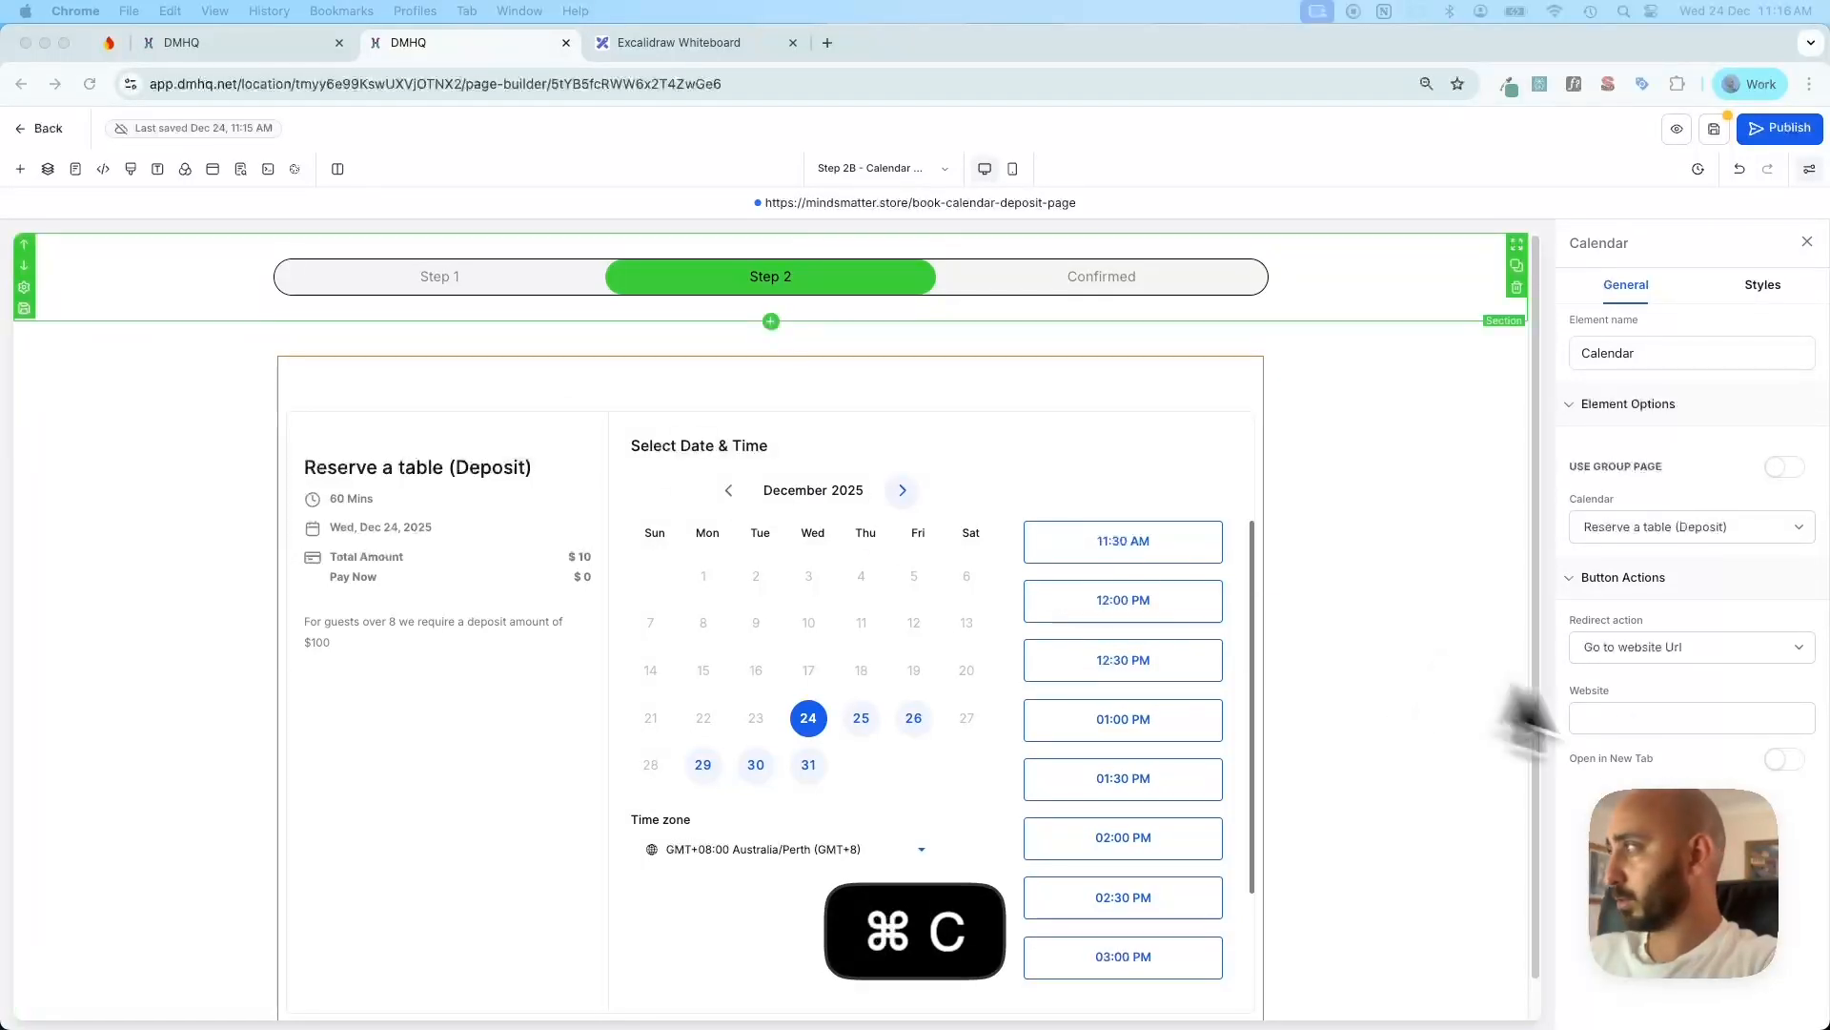
click(1657, 720)
key(super+v)
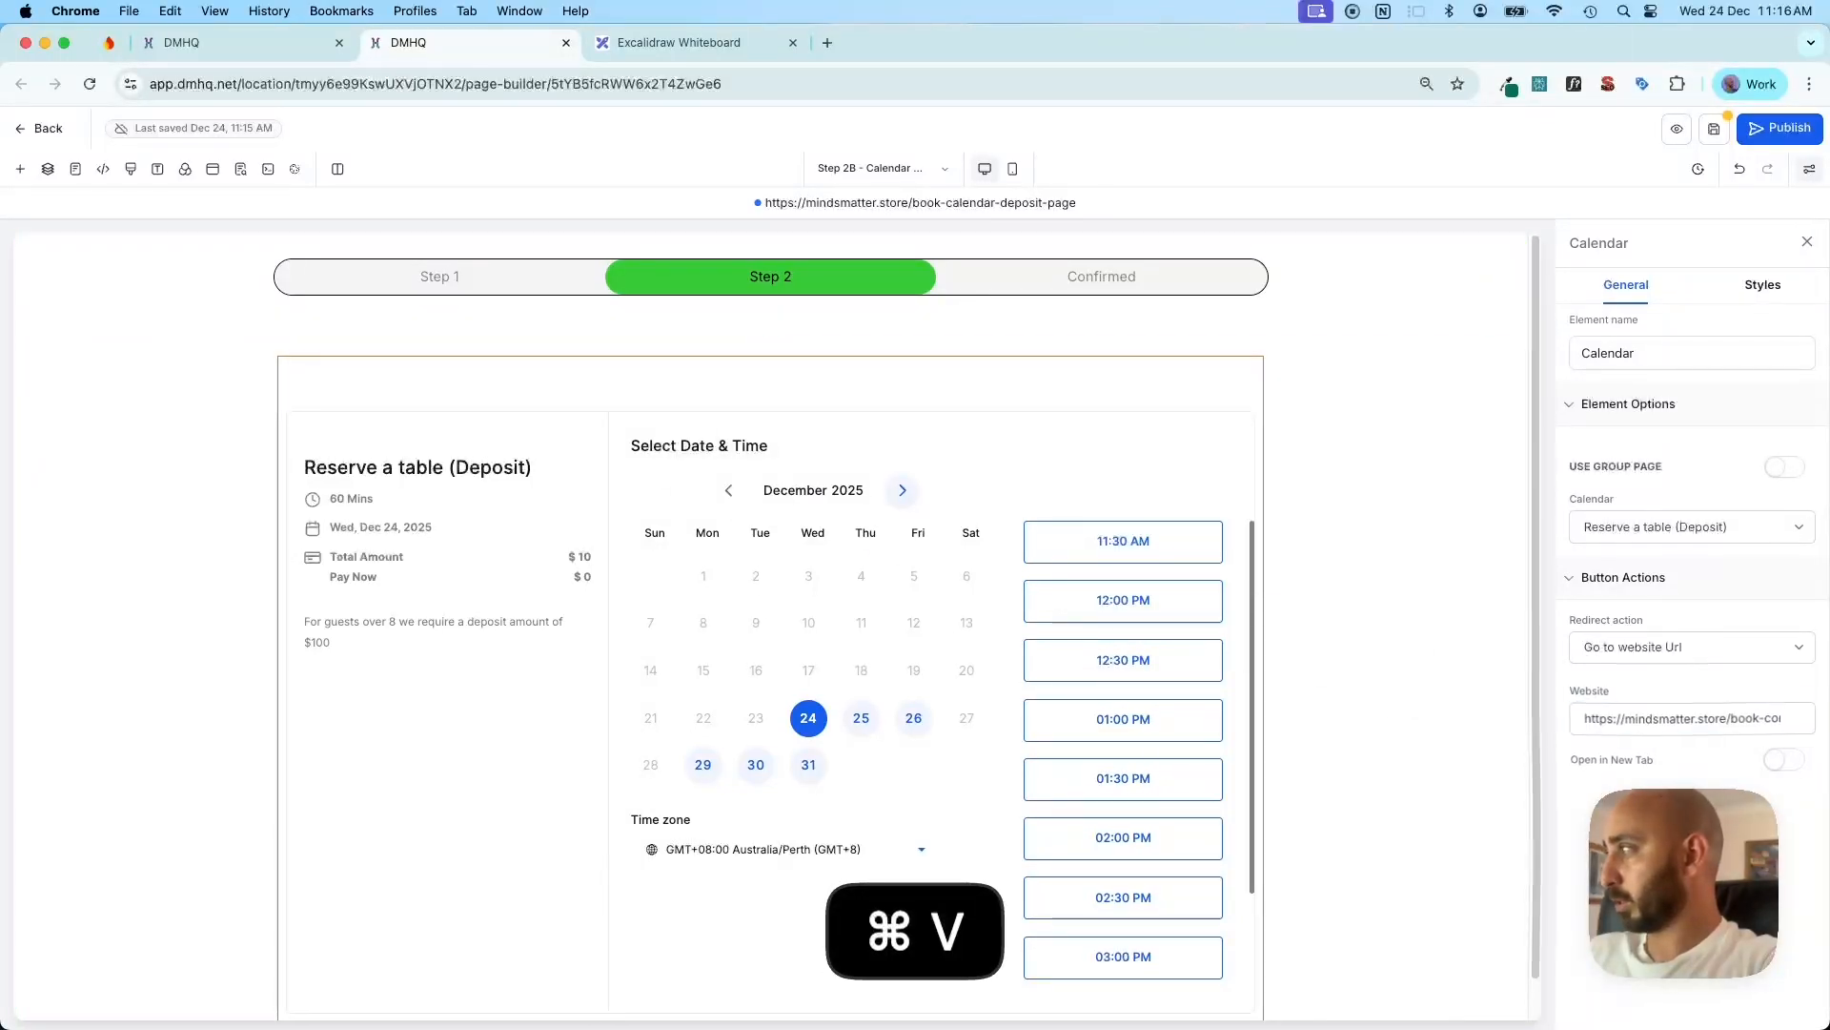
click(1441, 685)
click(1754, 131)
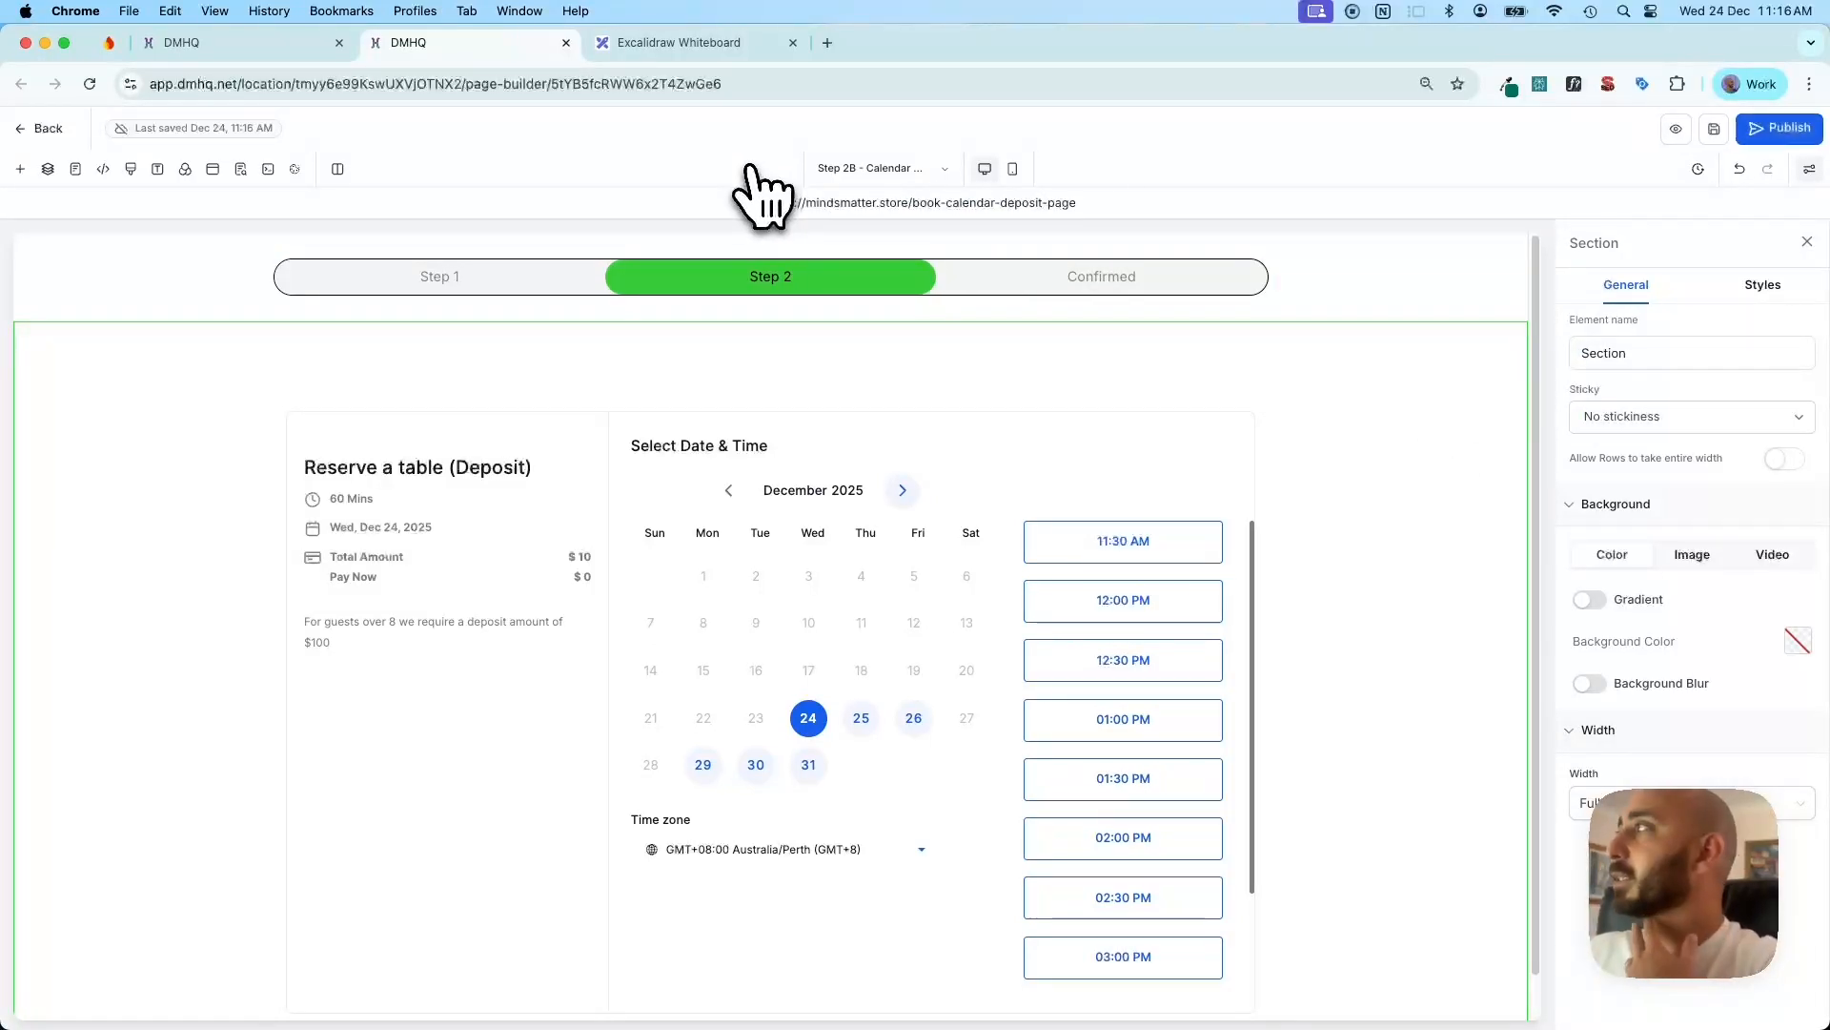
Switch the page builder to the Step 2 - Calendar page and select its calendar element, keeping the Reserve a table calendar
click(867, 169)
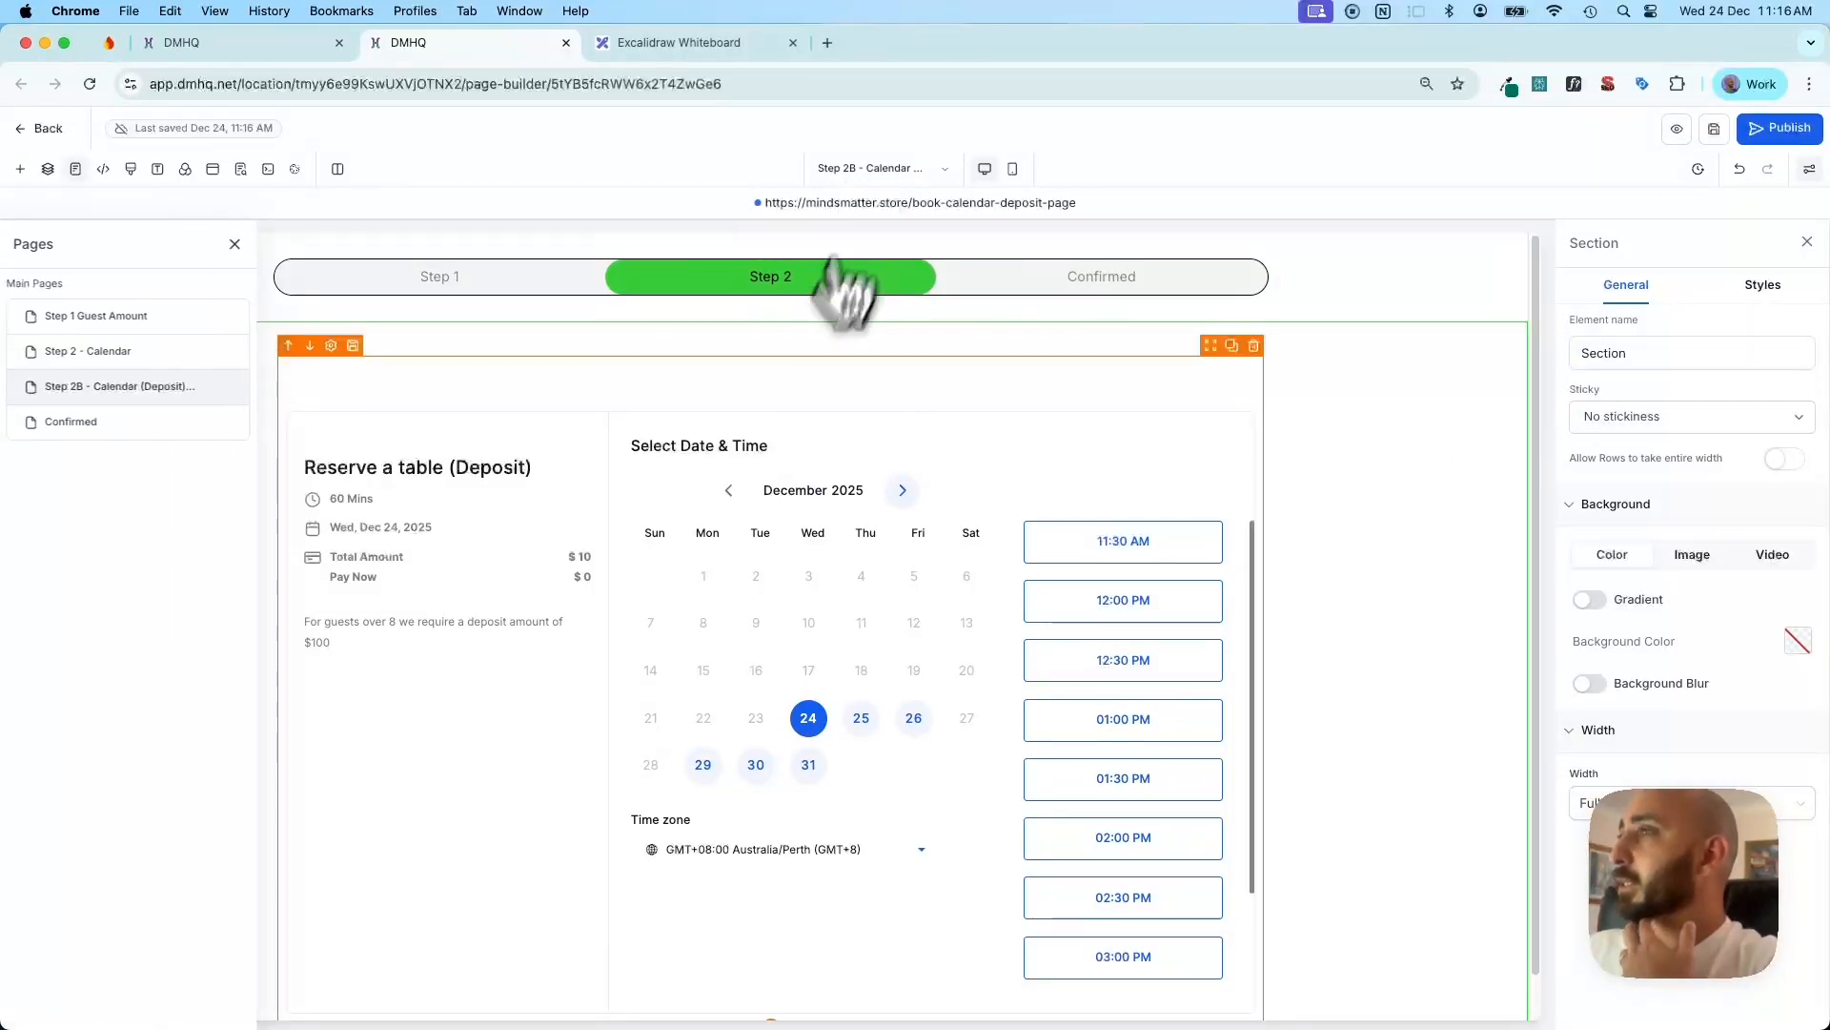
click(95, 357)
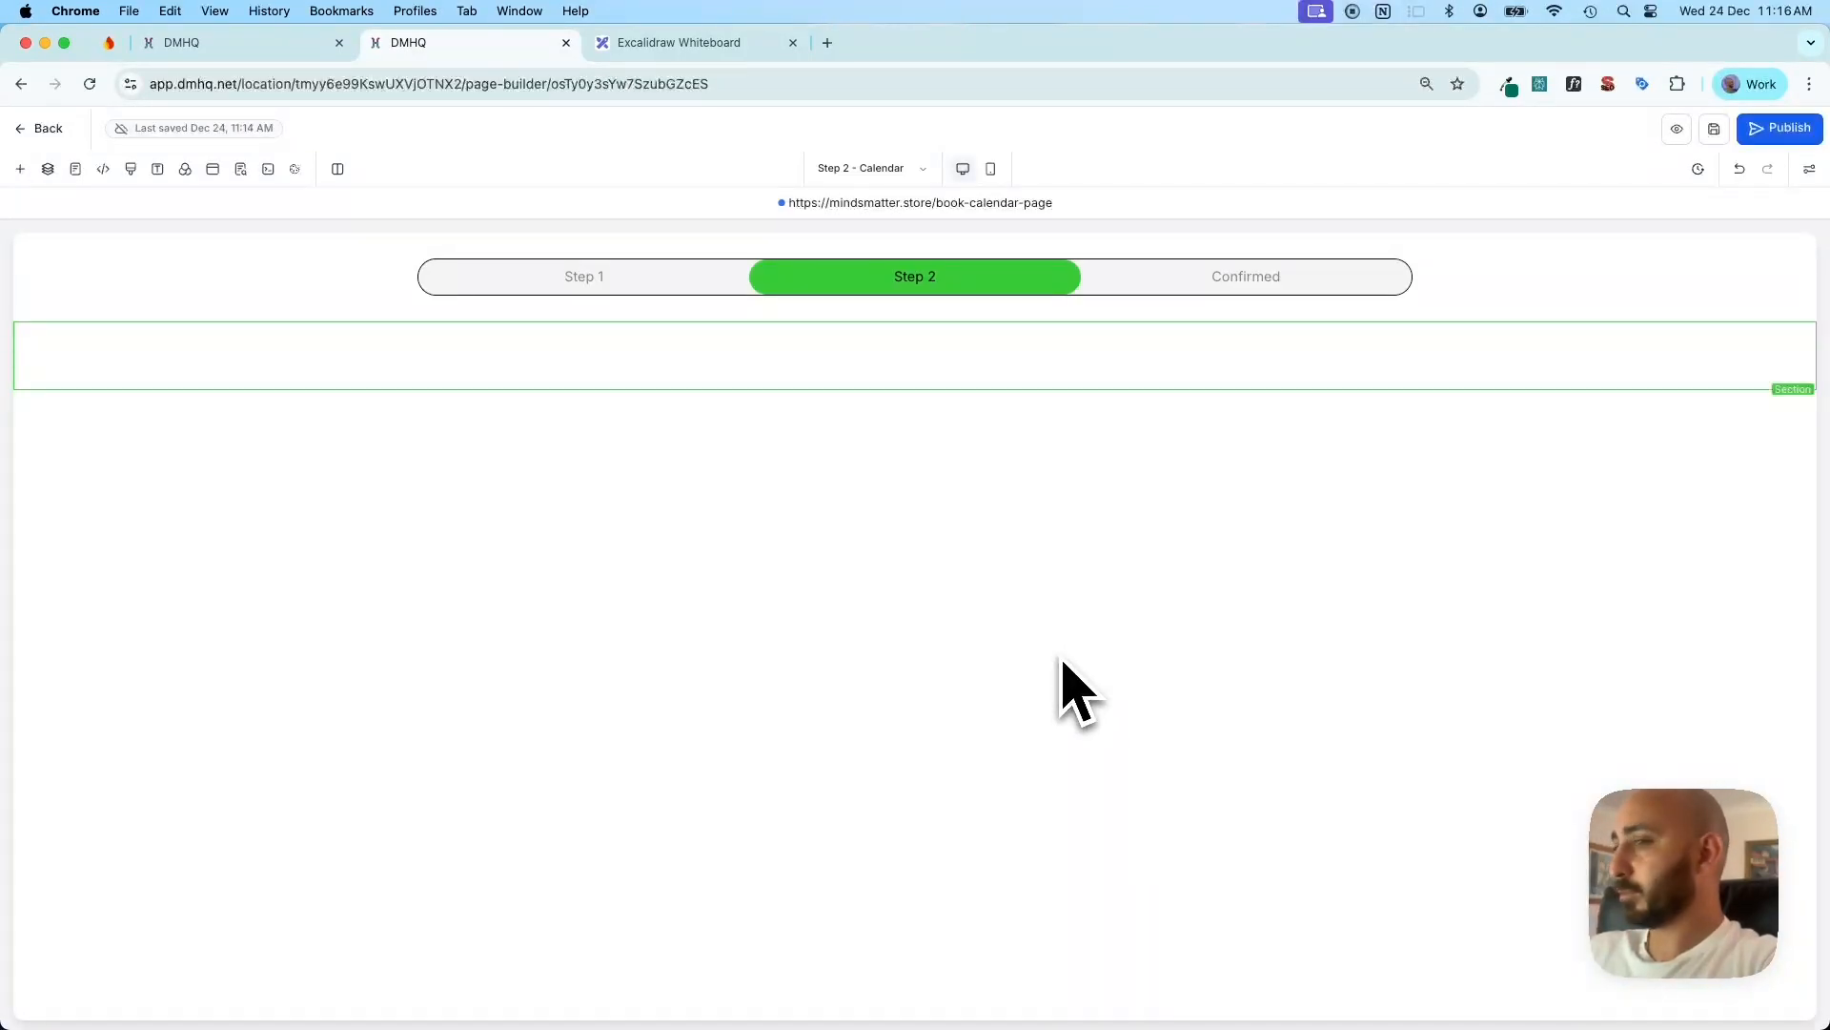
click(1072, 572)
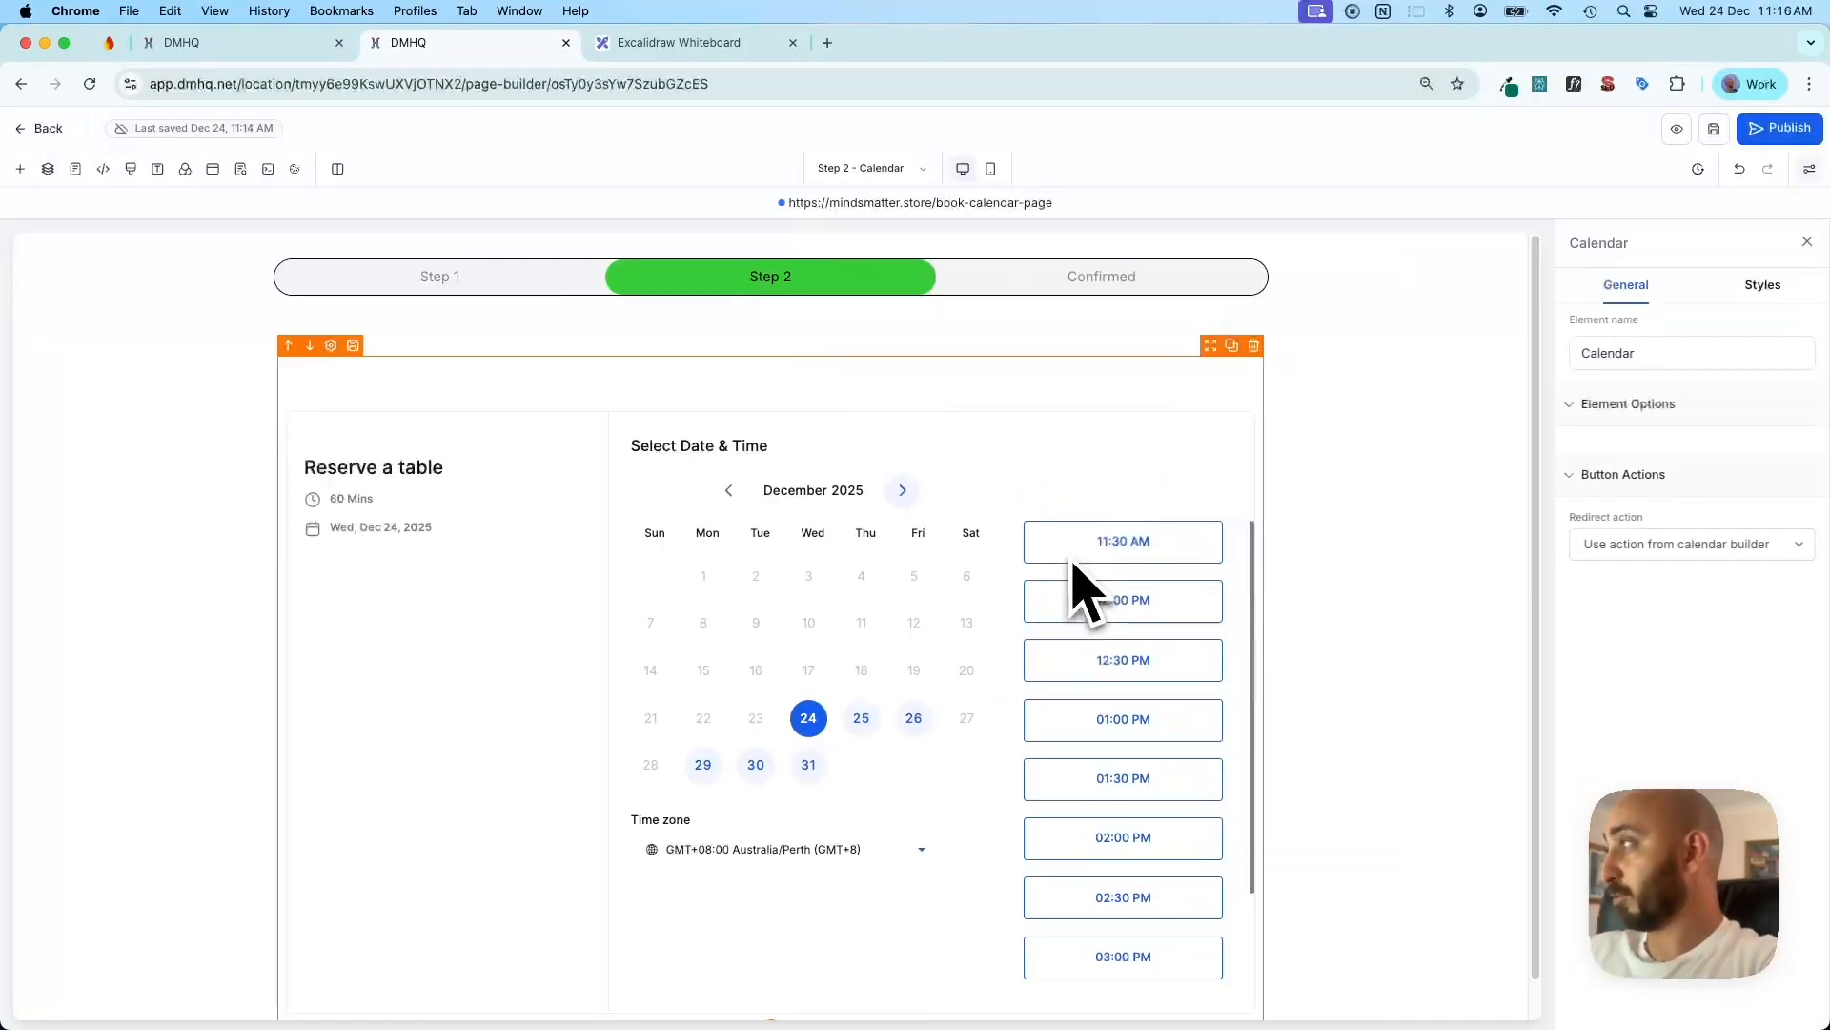
click(1747, 535)
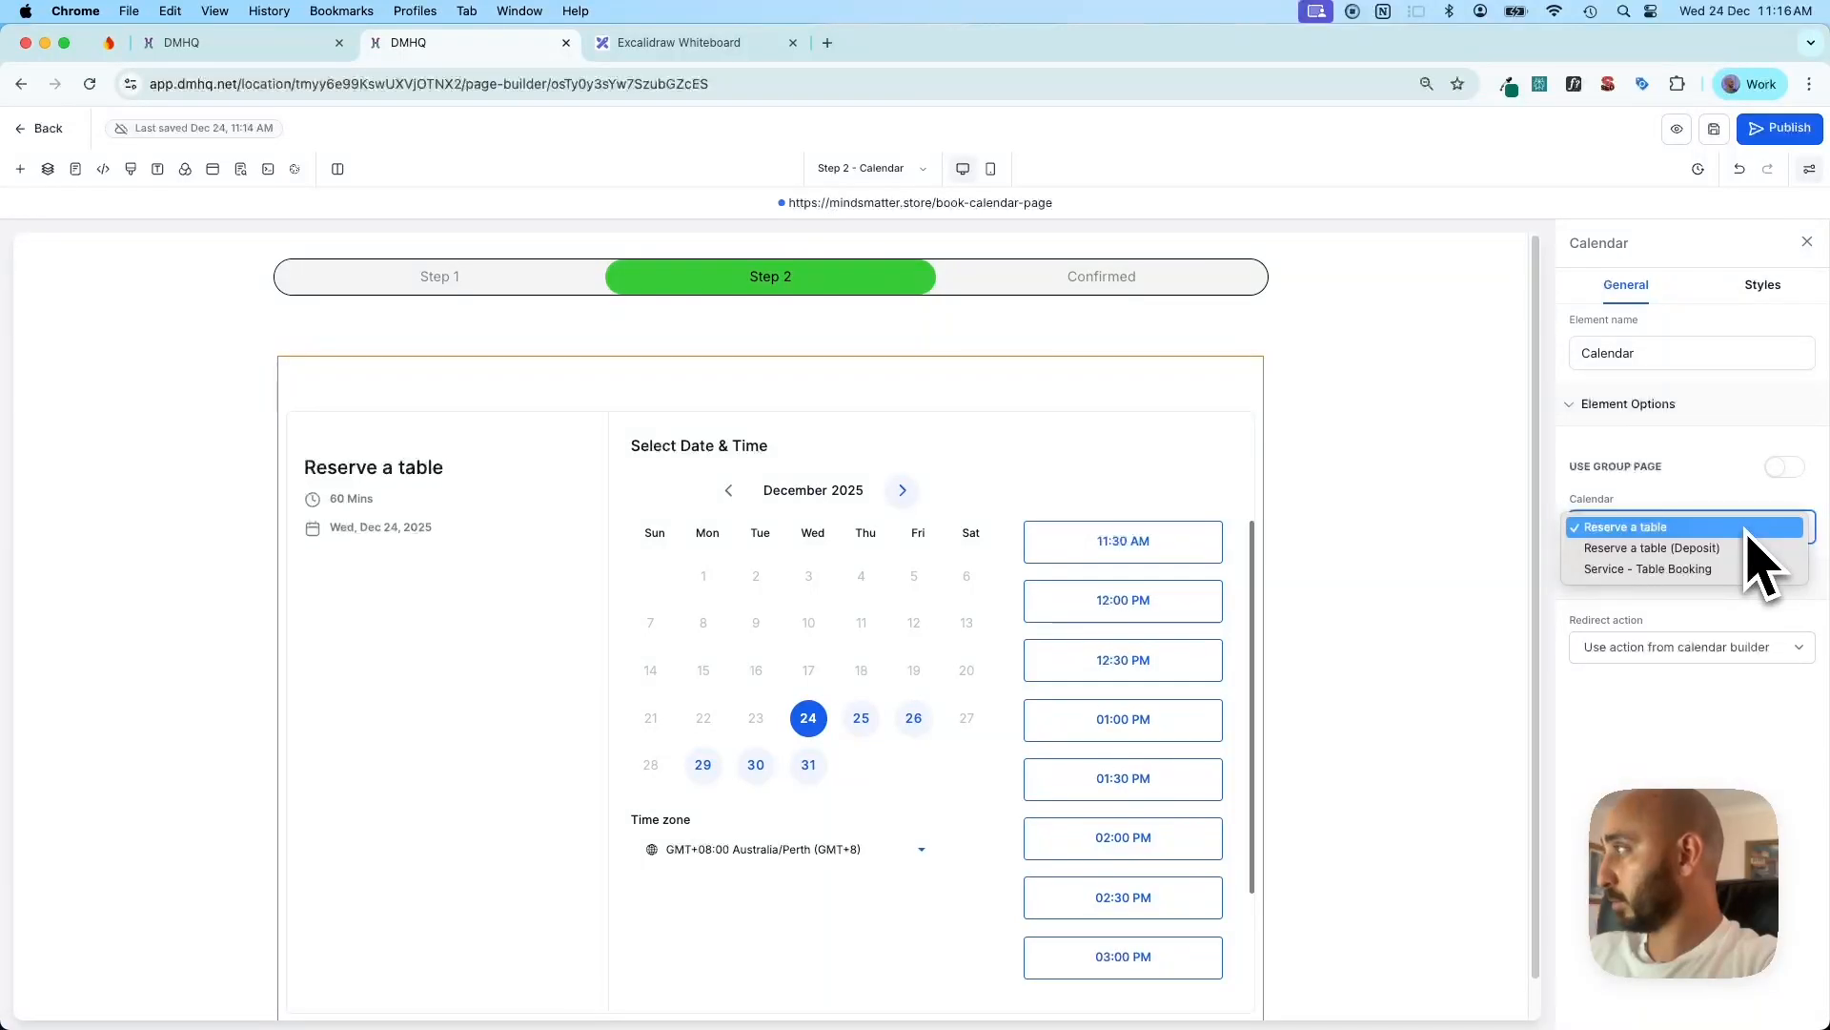
click(1705, 532)
click(1672, 646)
click(1659, 652)
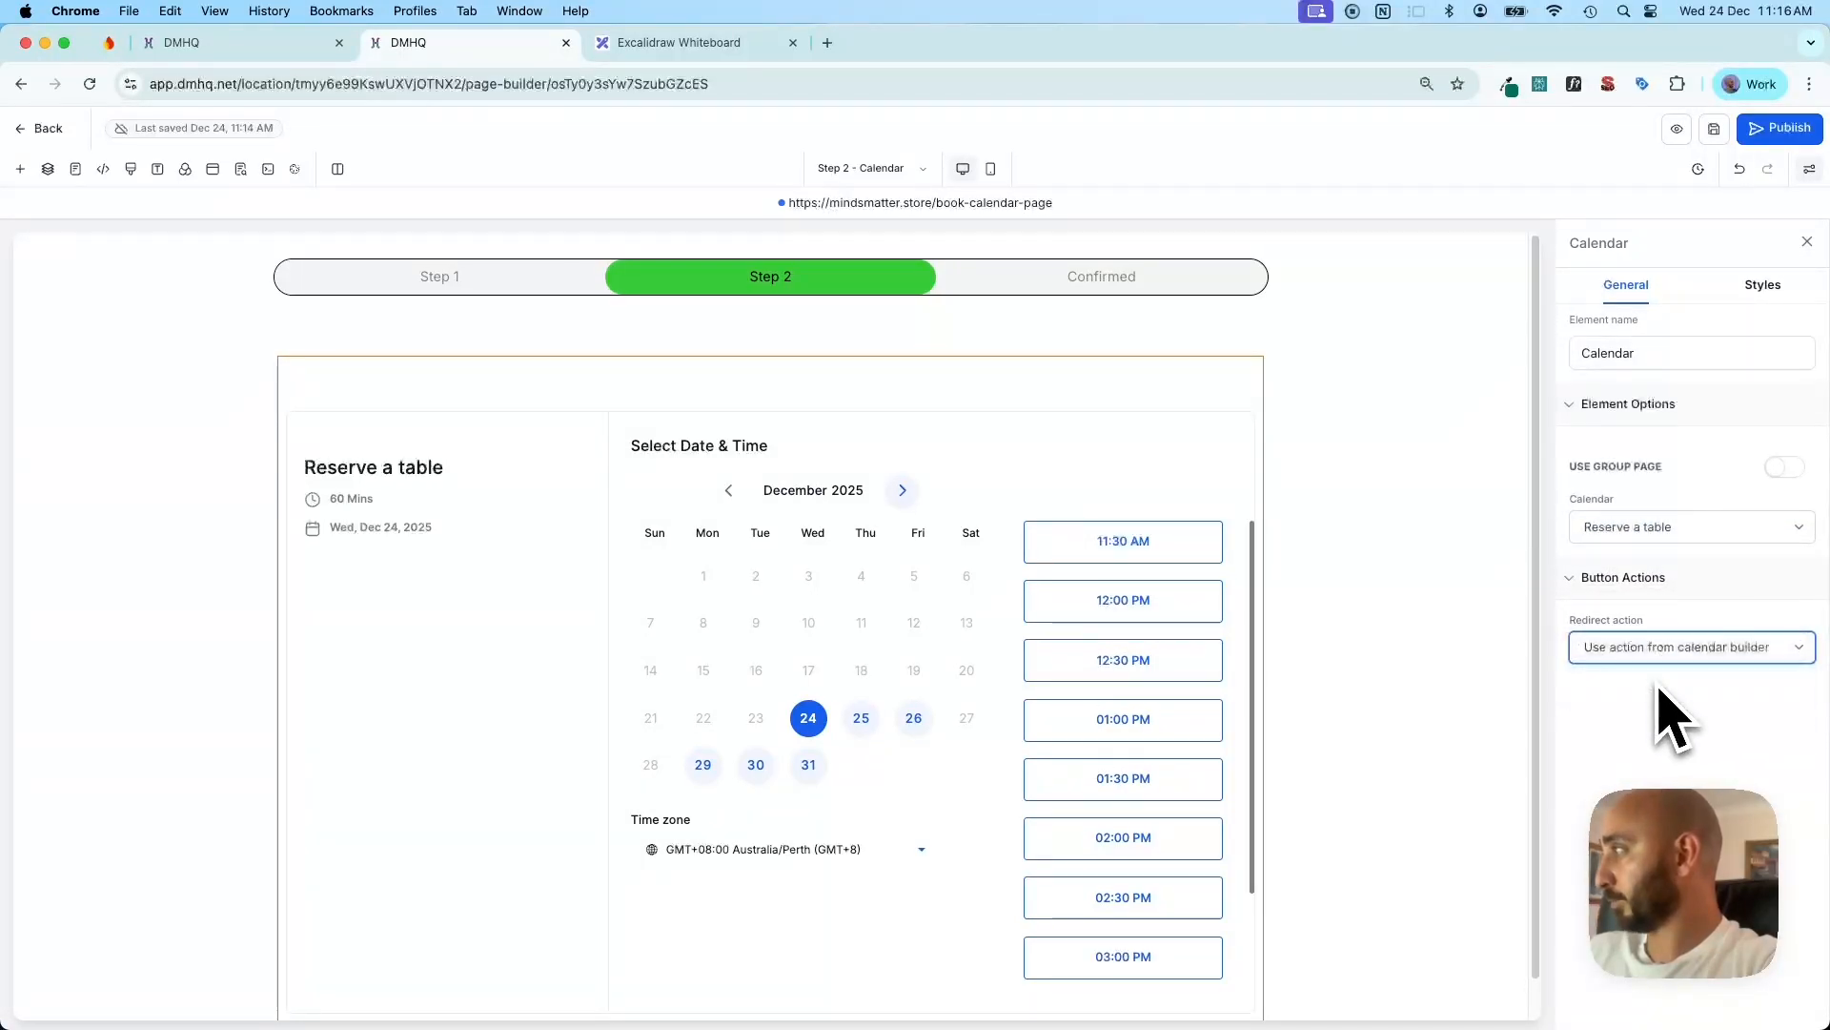
click(1673, 722)
click(1629, 718)
key(super+v)
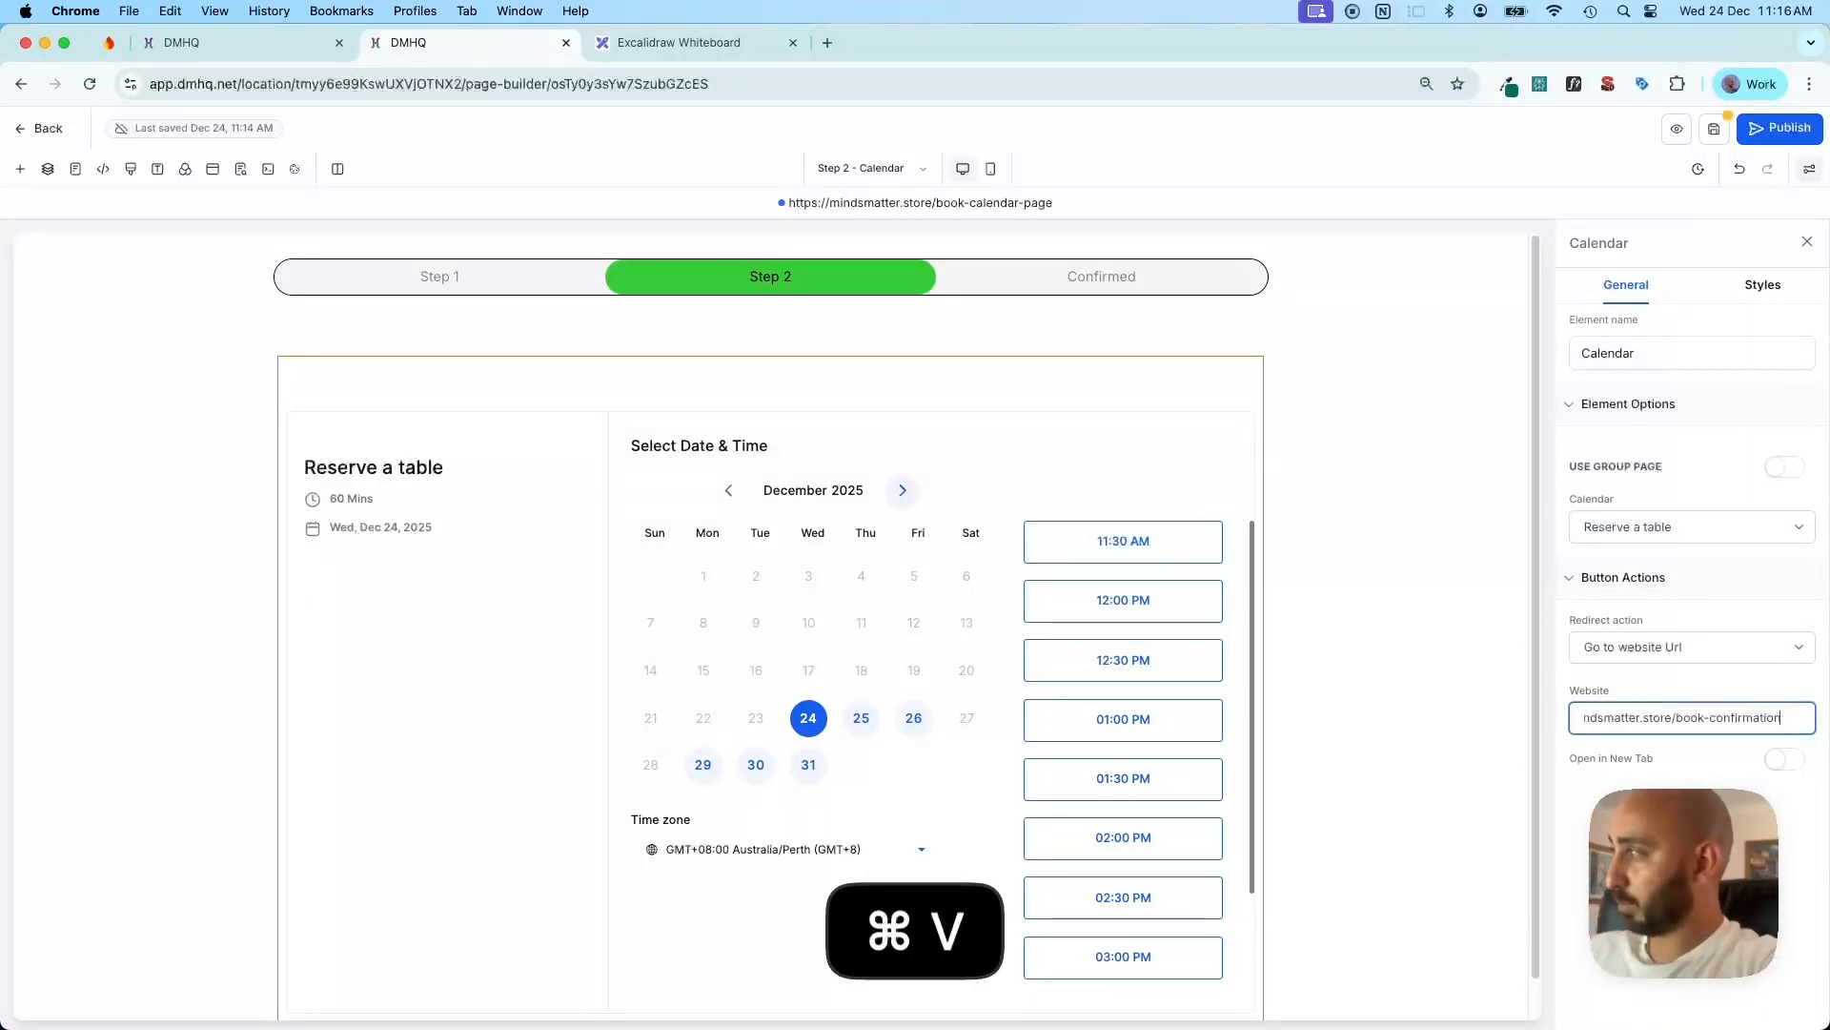
click(1775, 129)
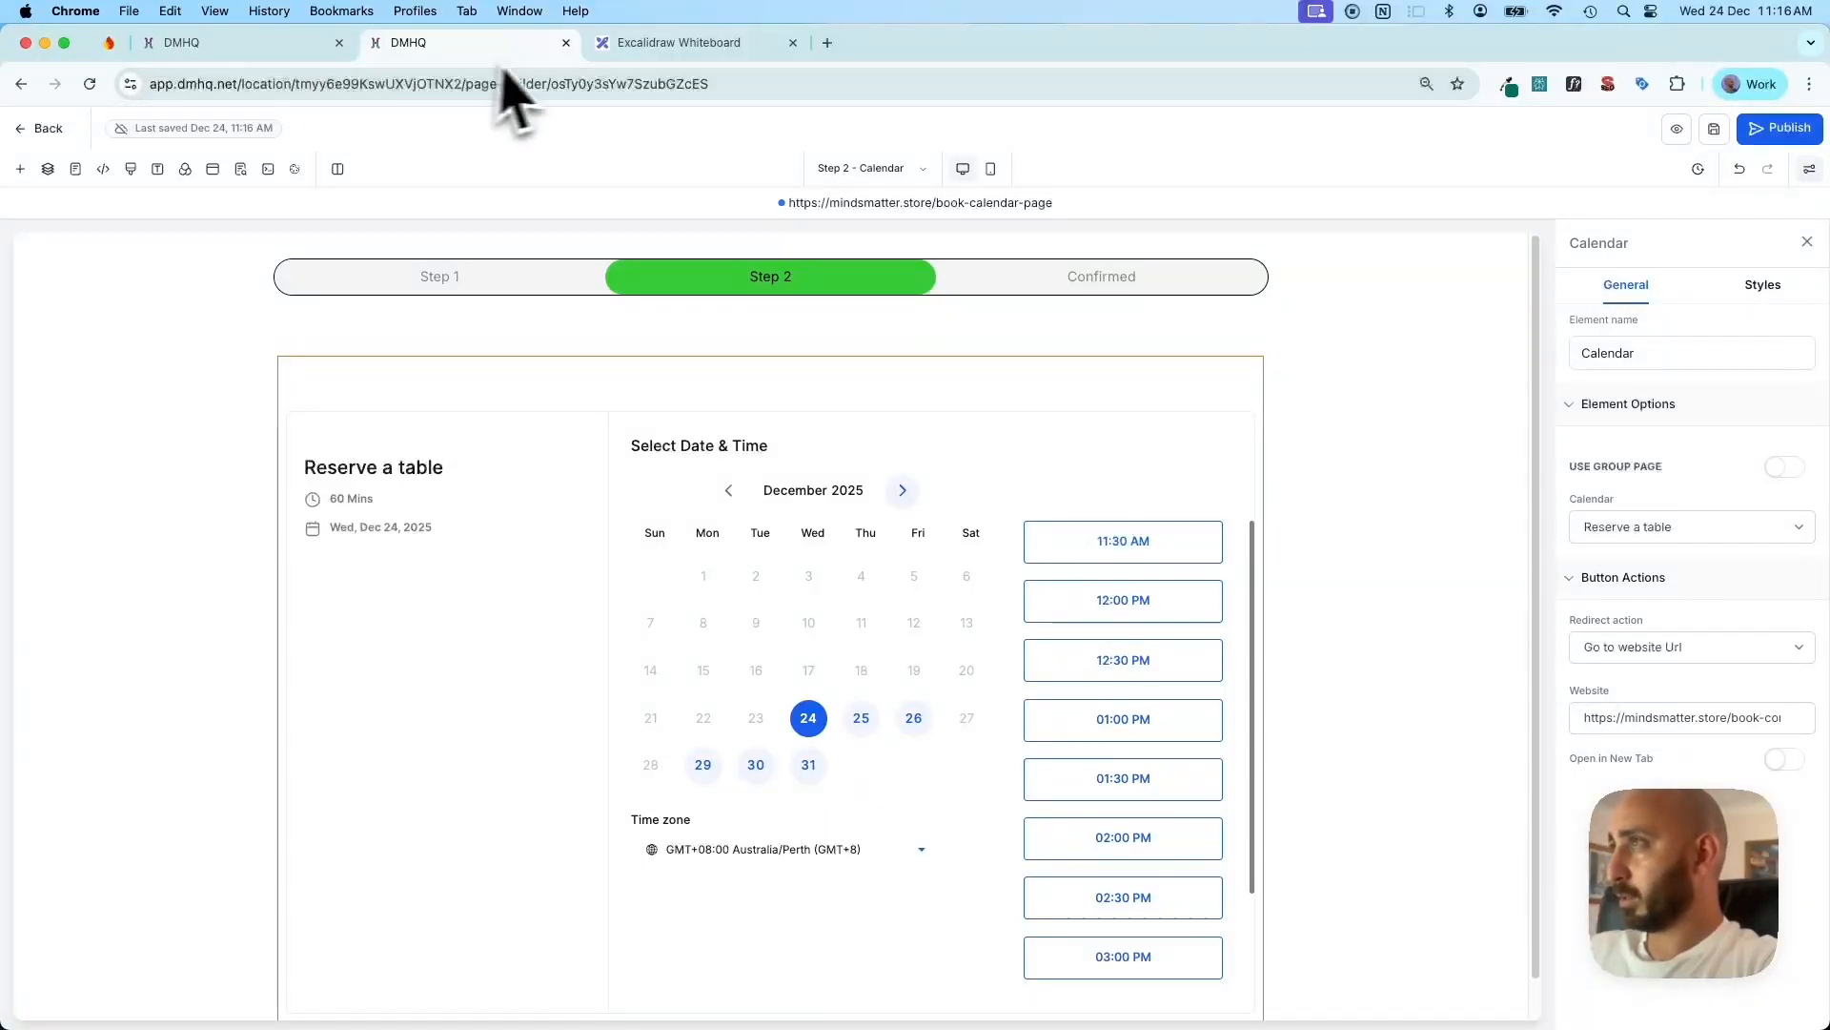
click(565, 43)
click(270, 42)
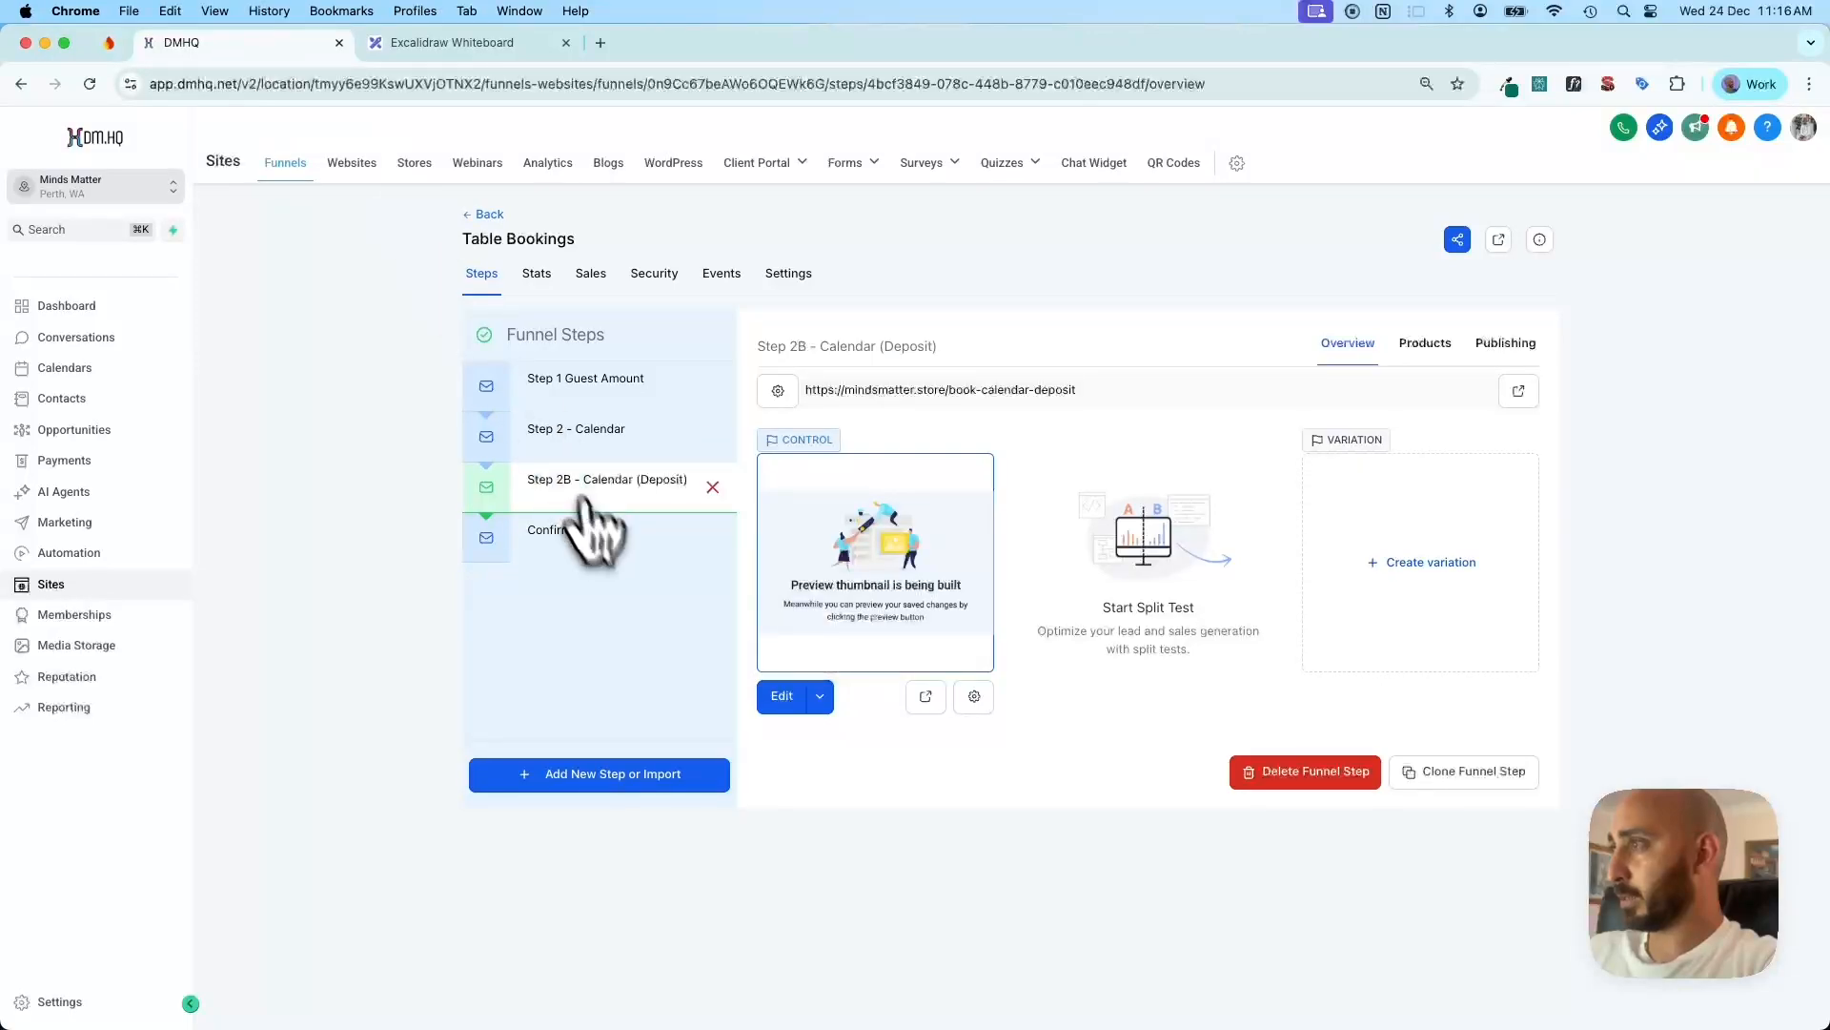
Import the Table Bookings funnel's Step 2 - Calendar page into the Confirmed step and open it for editing in a new tab
click(582, 529)
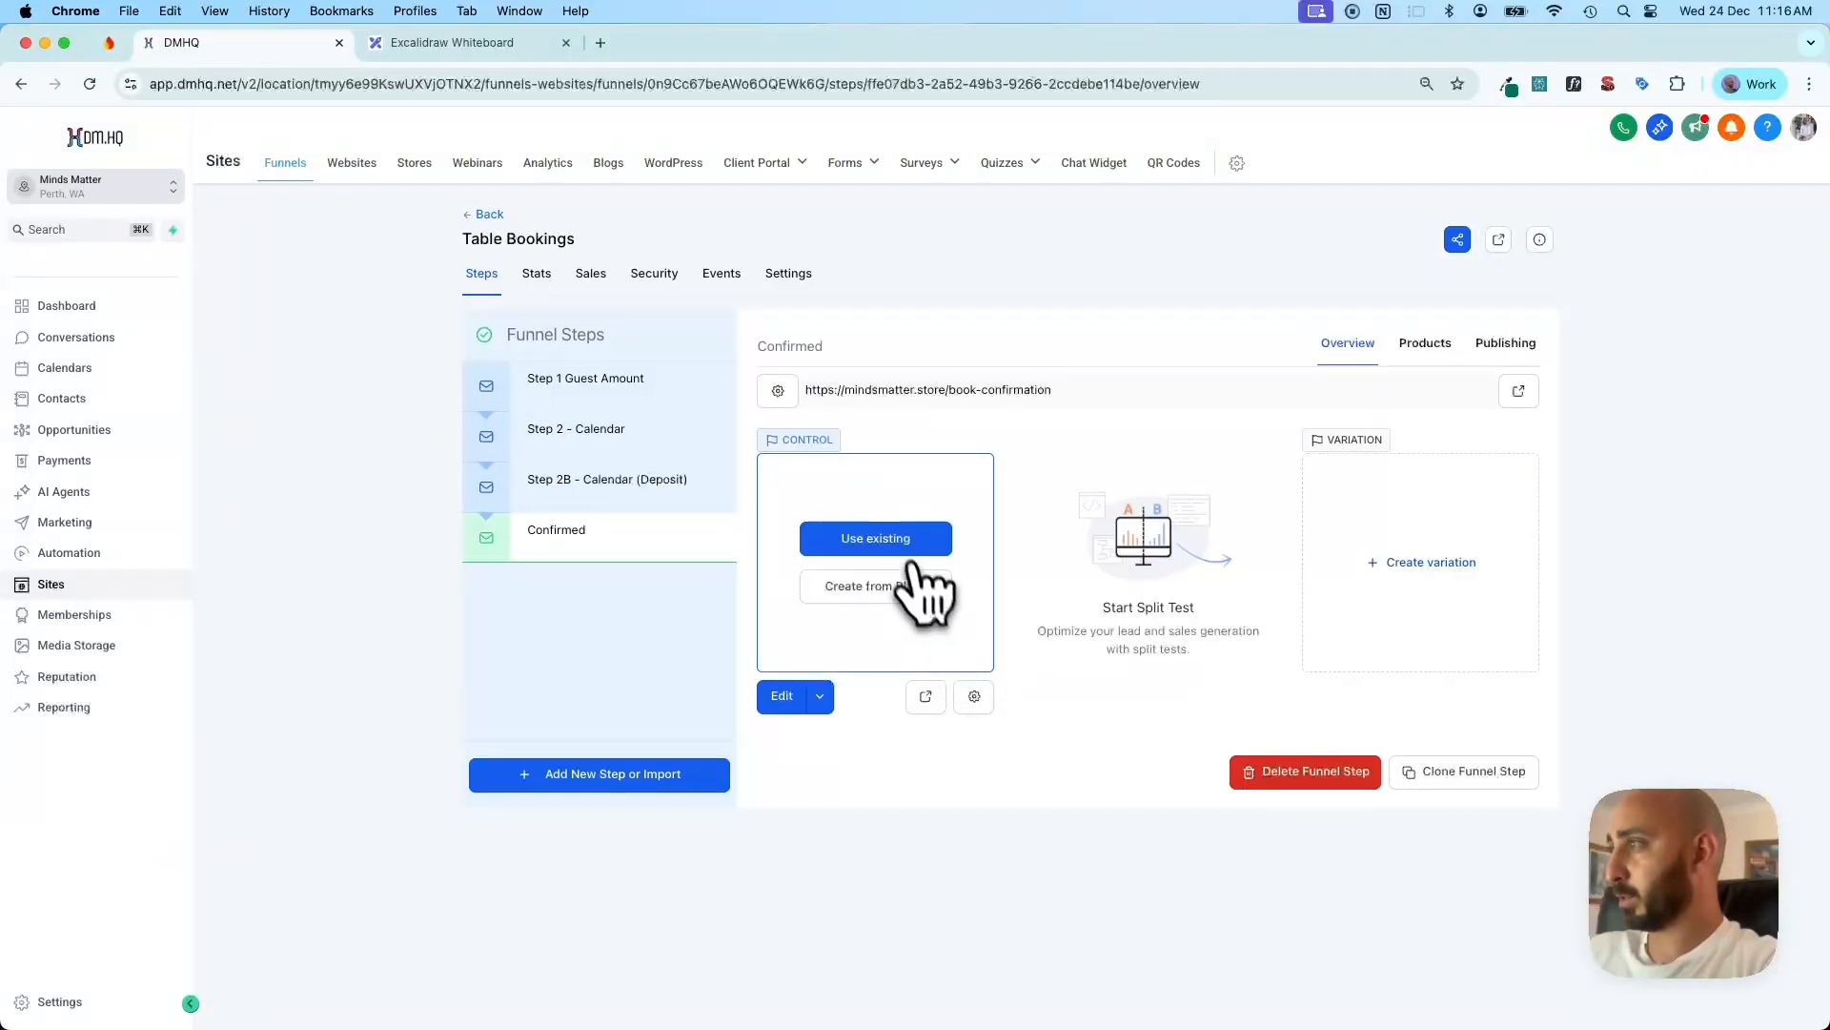
click(900, 552)
click(844, 574)
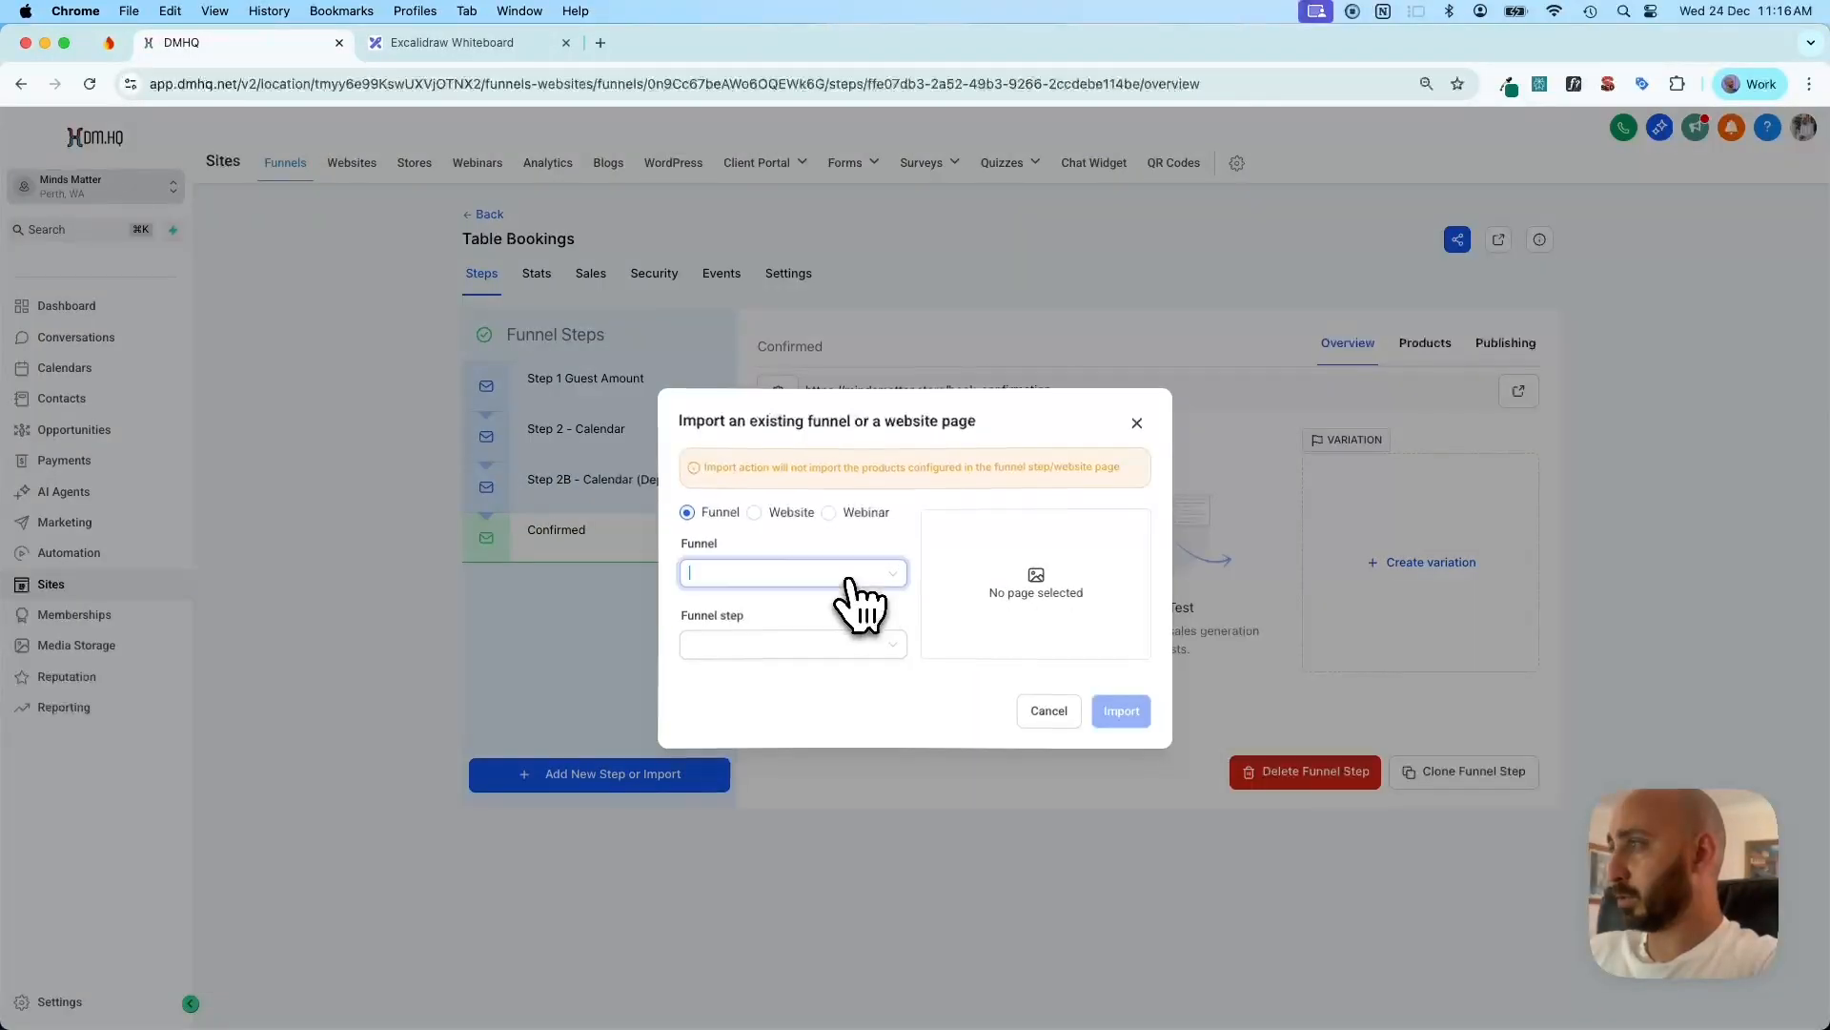
click(792, 610)
click(792, 644)
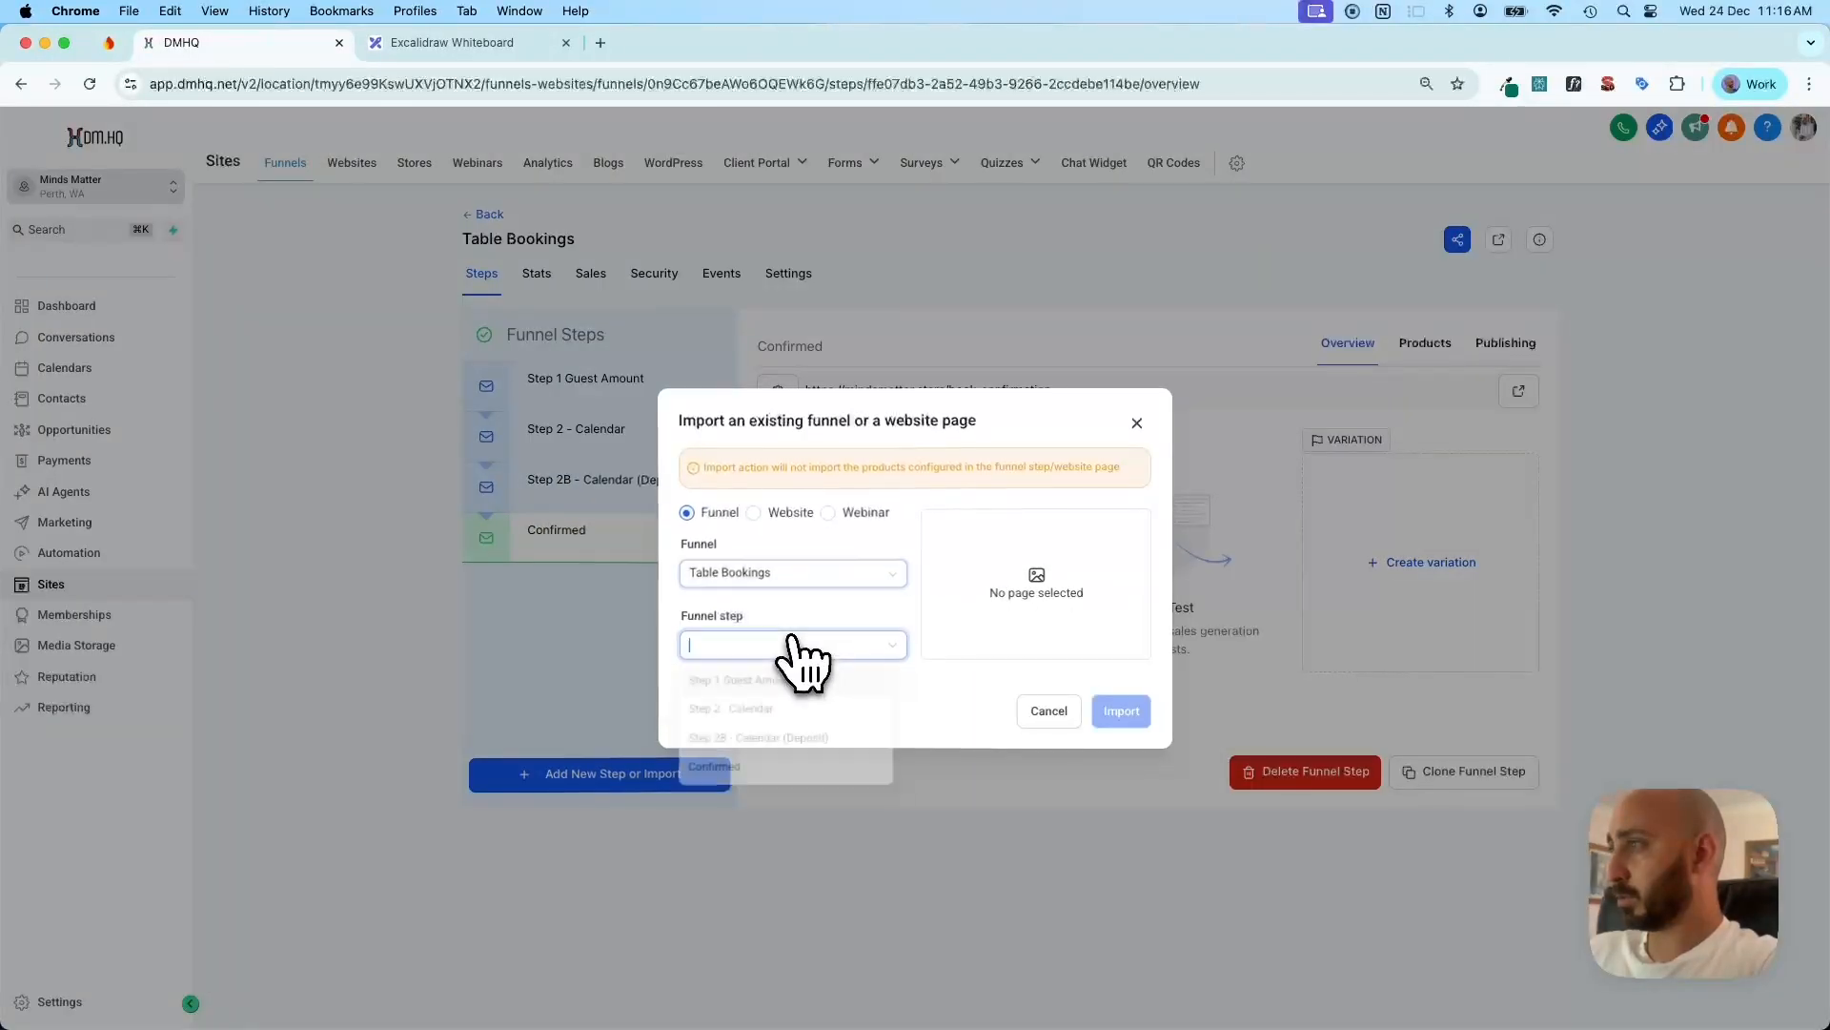
click(762, 708)
click(1120, 712)
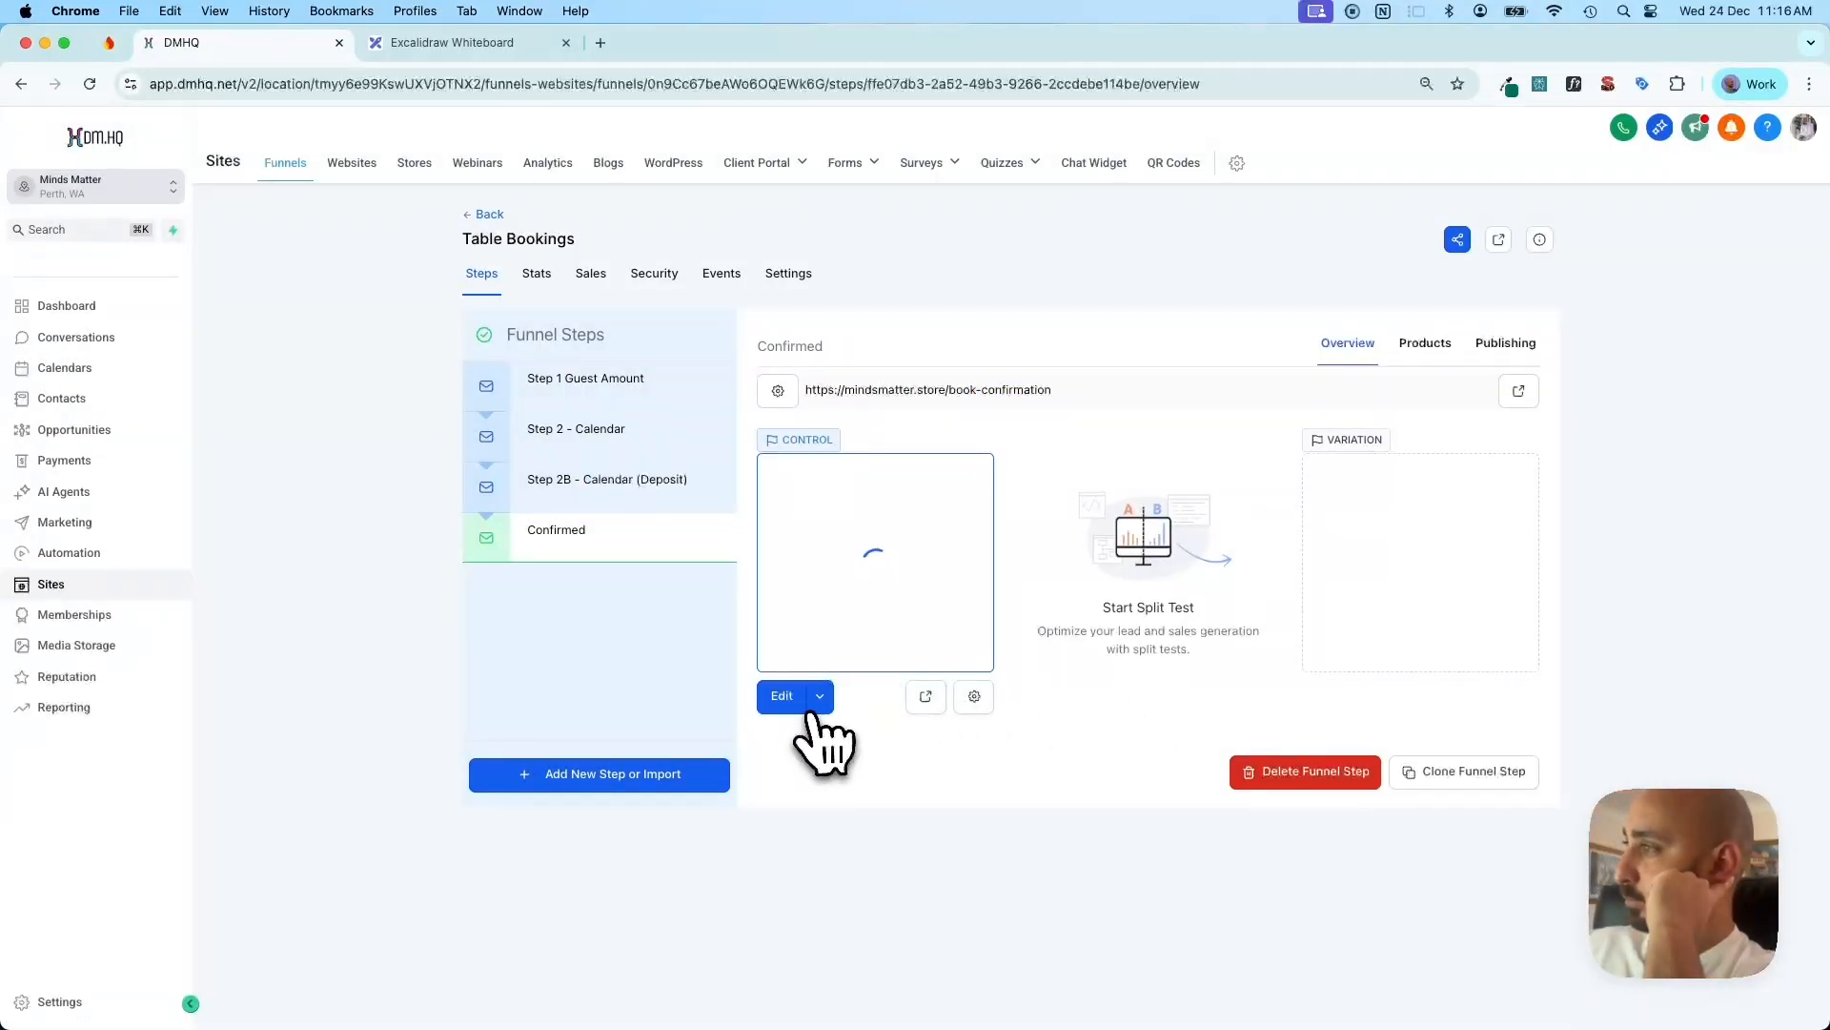
click(818, 704)
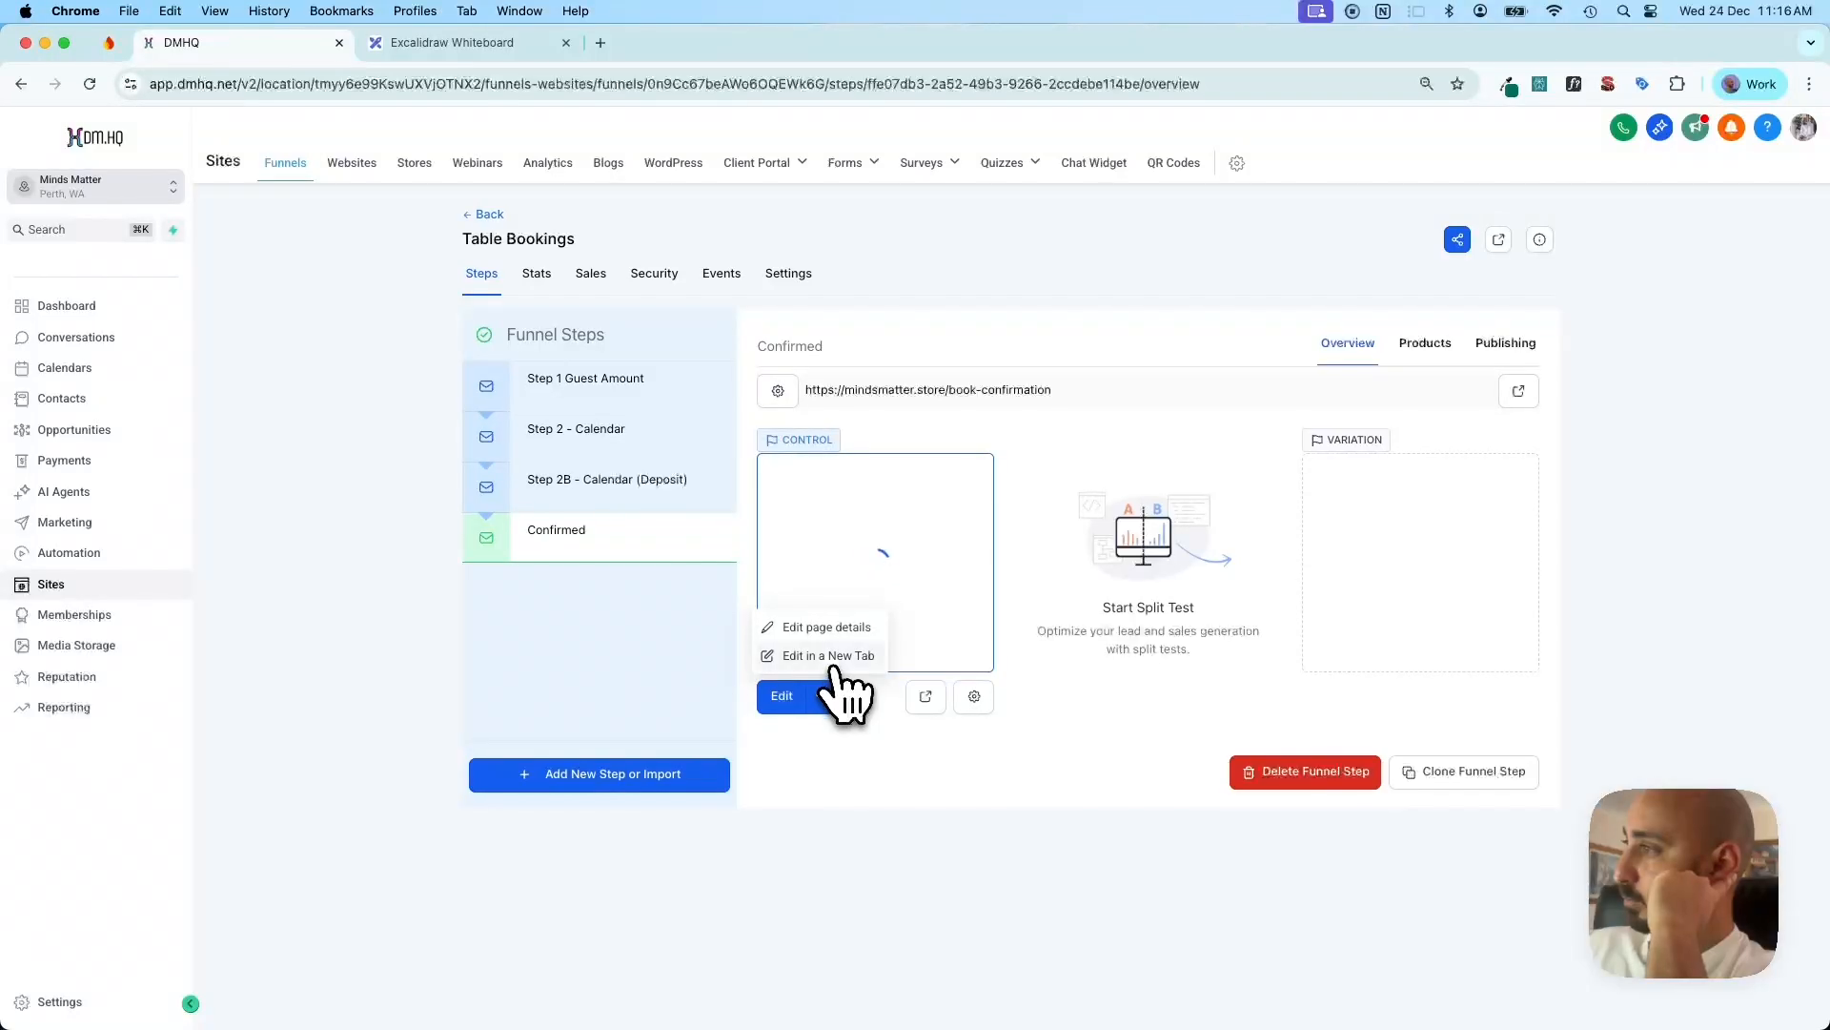
click(822, 653)
Return to the funnel's browser tab and open the Table Bookings folder in the automation workflows
click(267, 55)
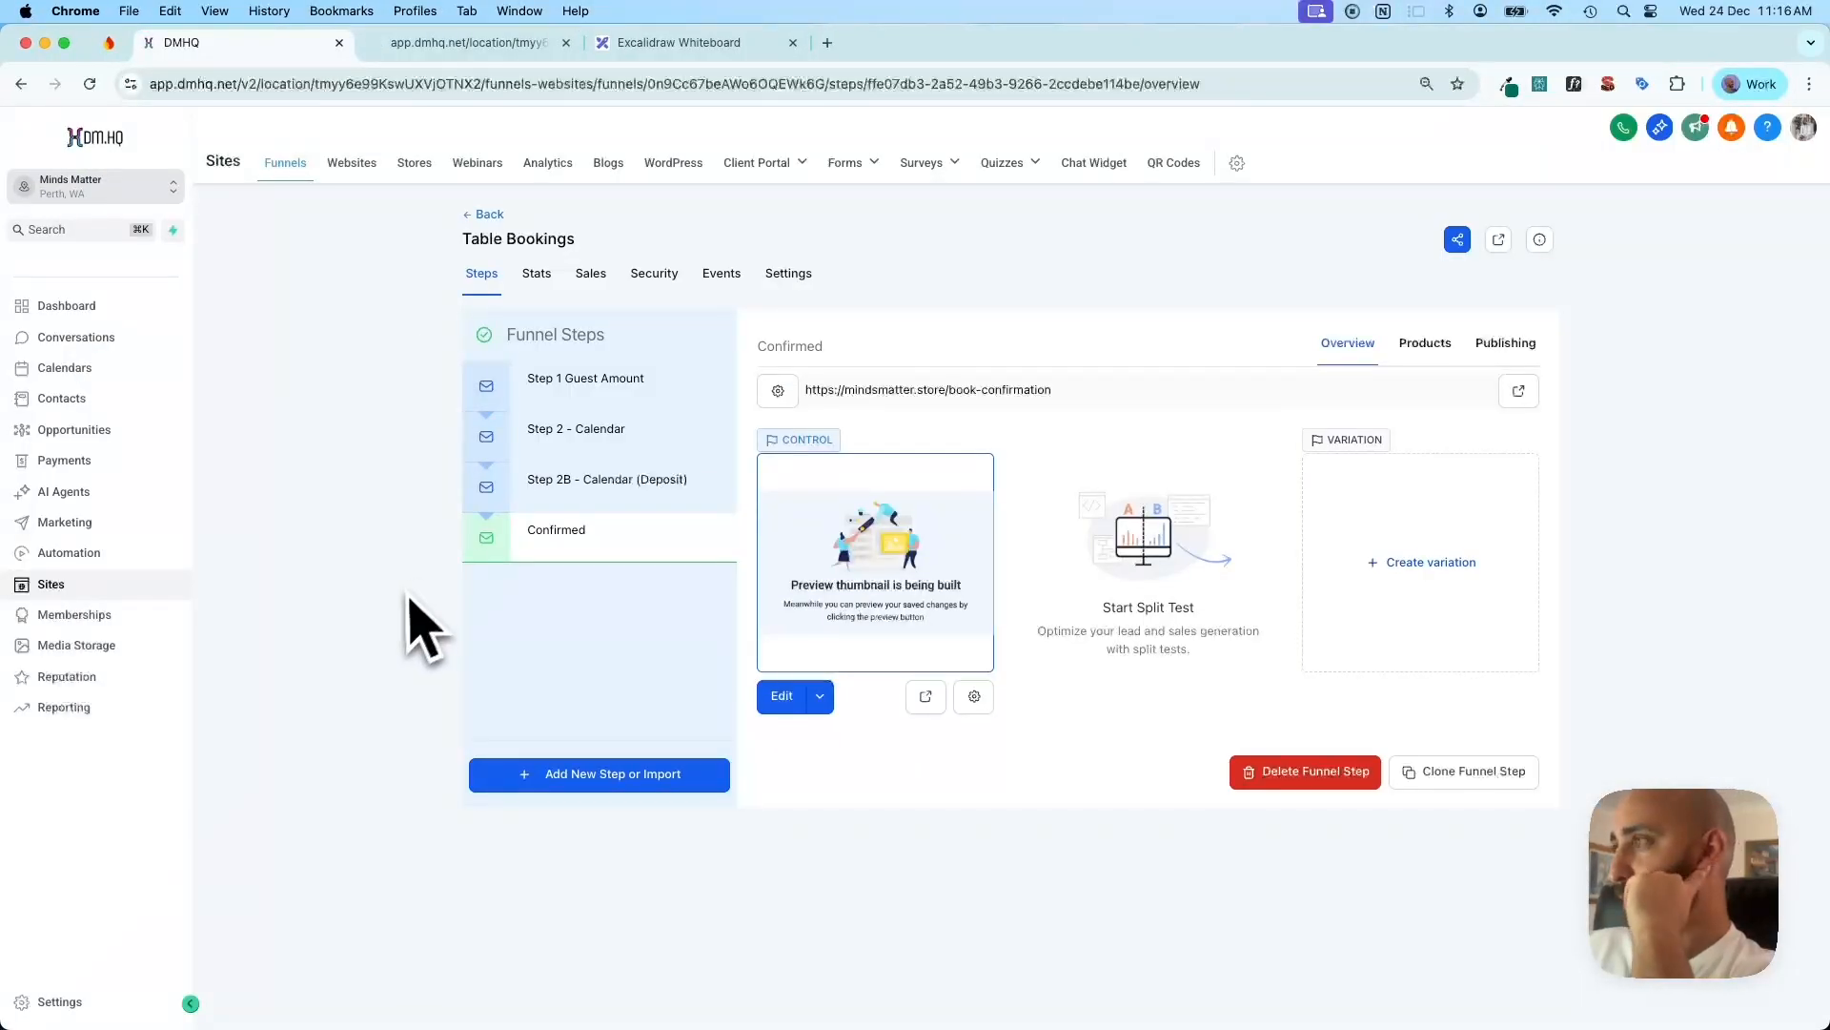
click(78, 551)
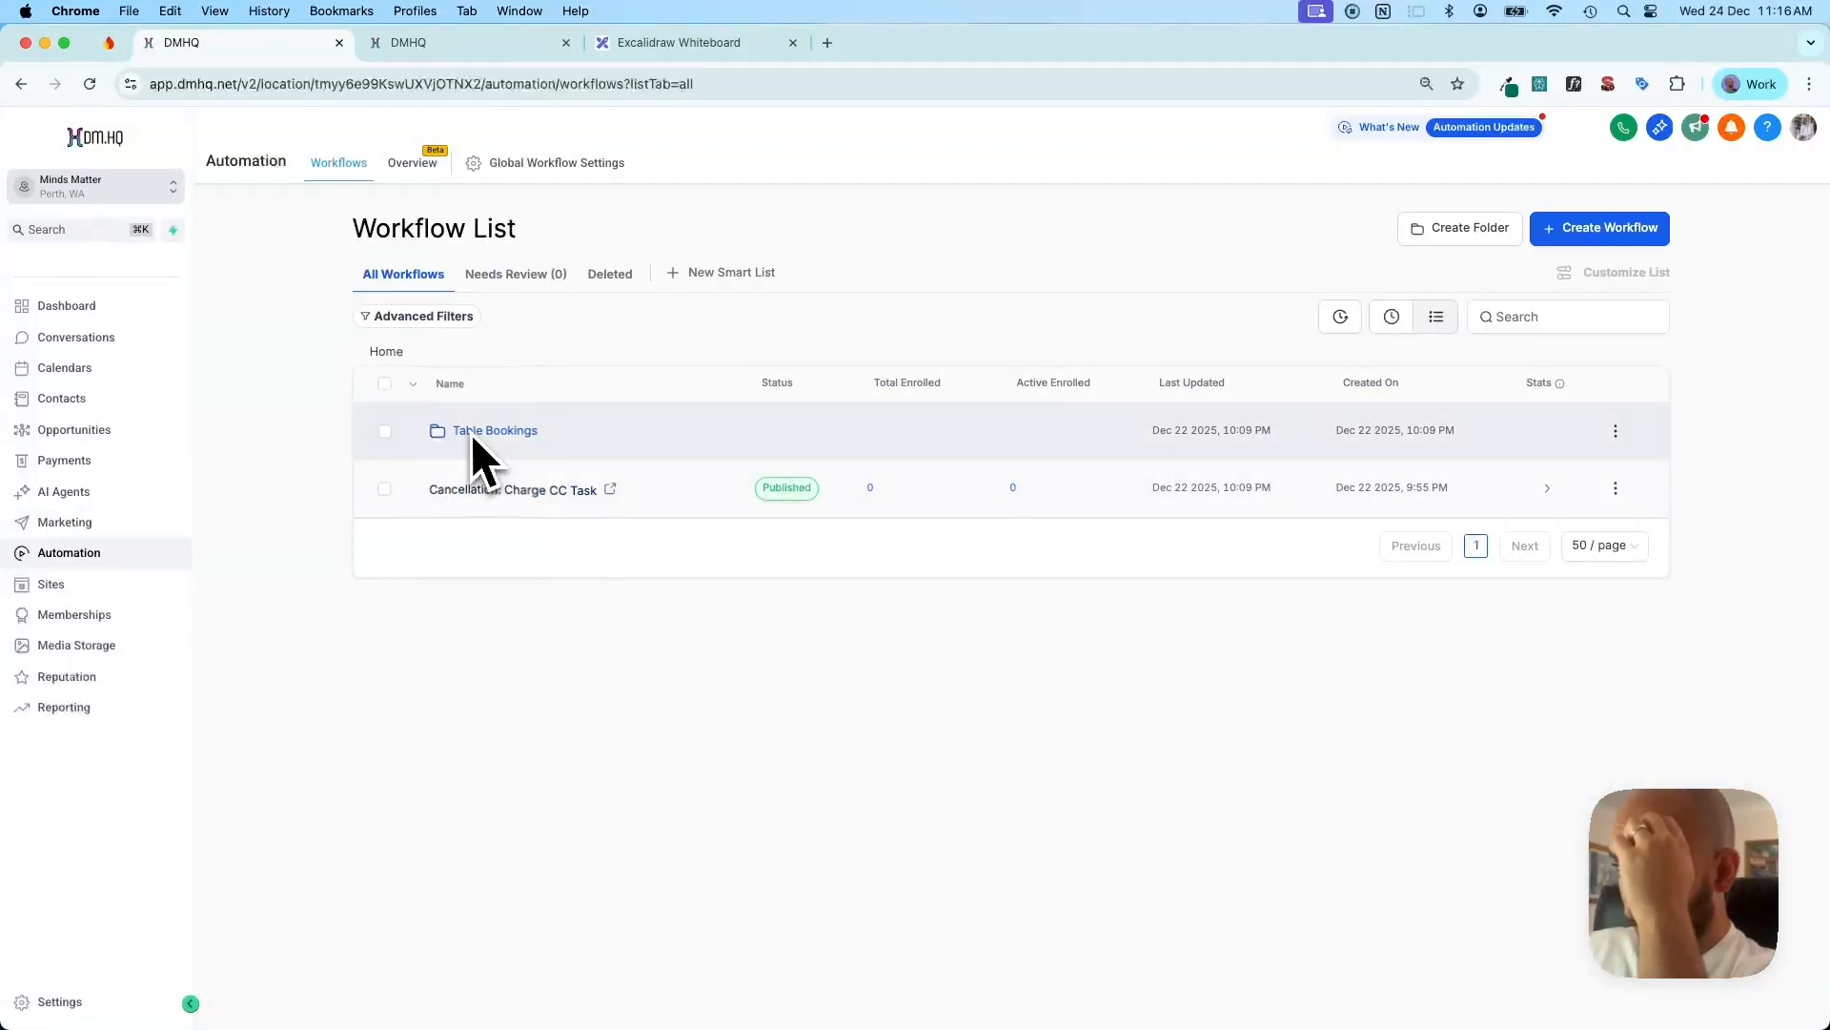
click(471, 433)
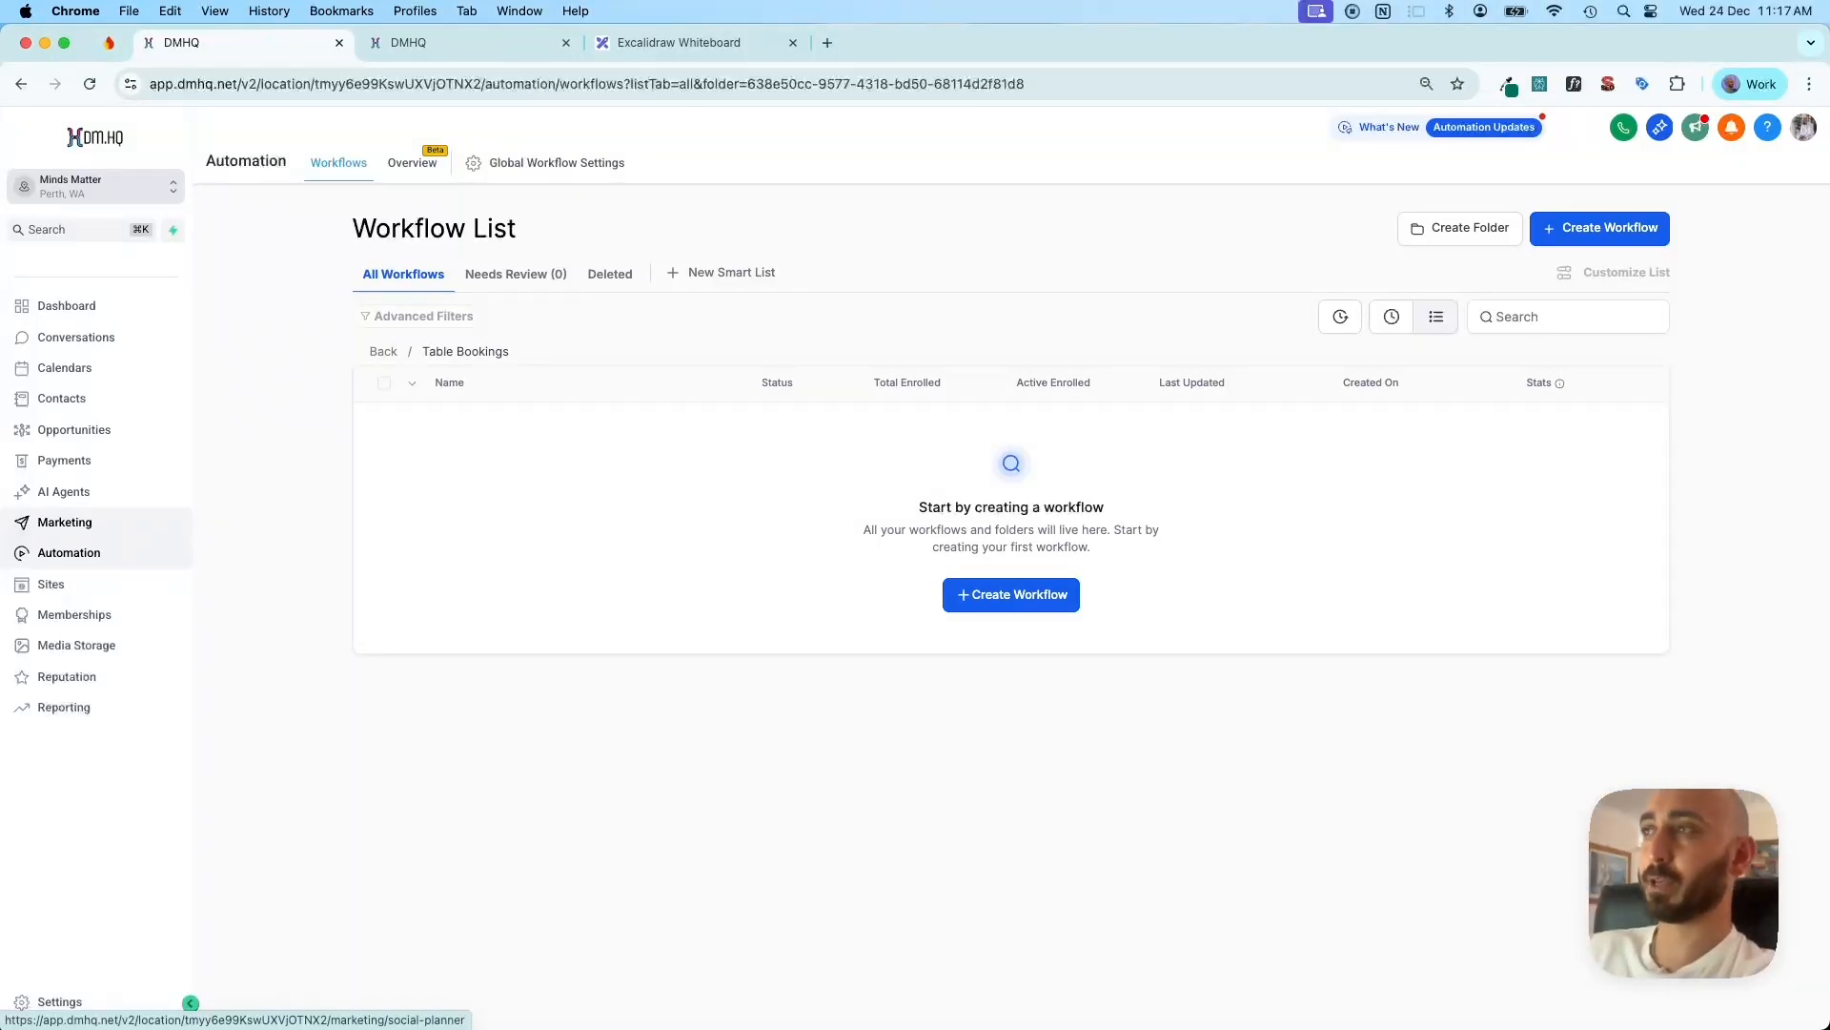
Open the Table Bookings folder of marketing email templates and show the available actions for the Booking Confirmed template
click(65, 522)
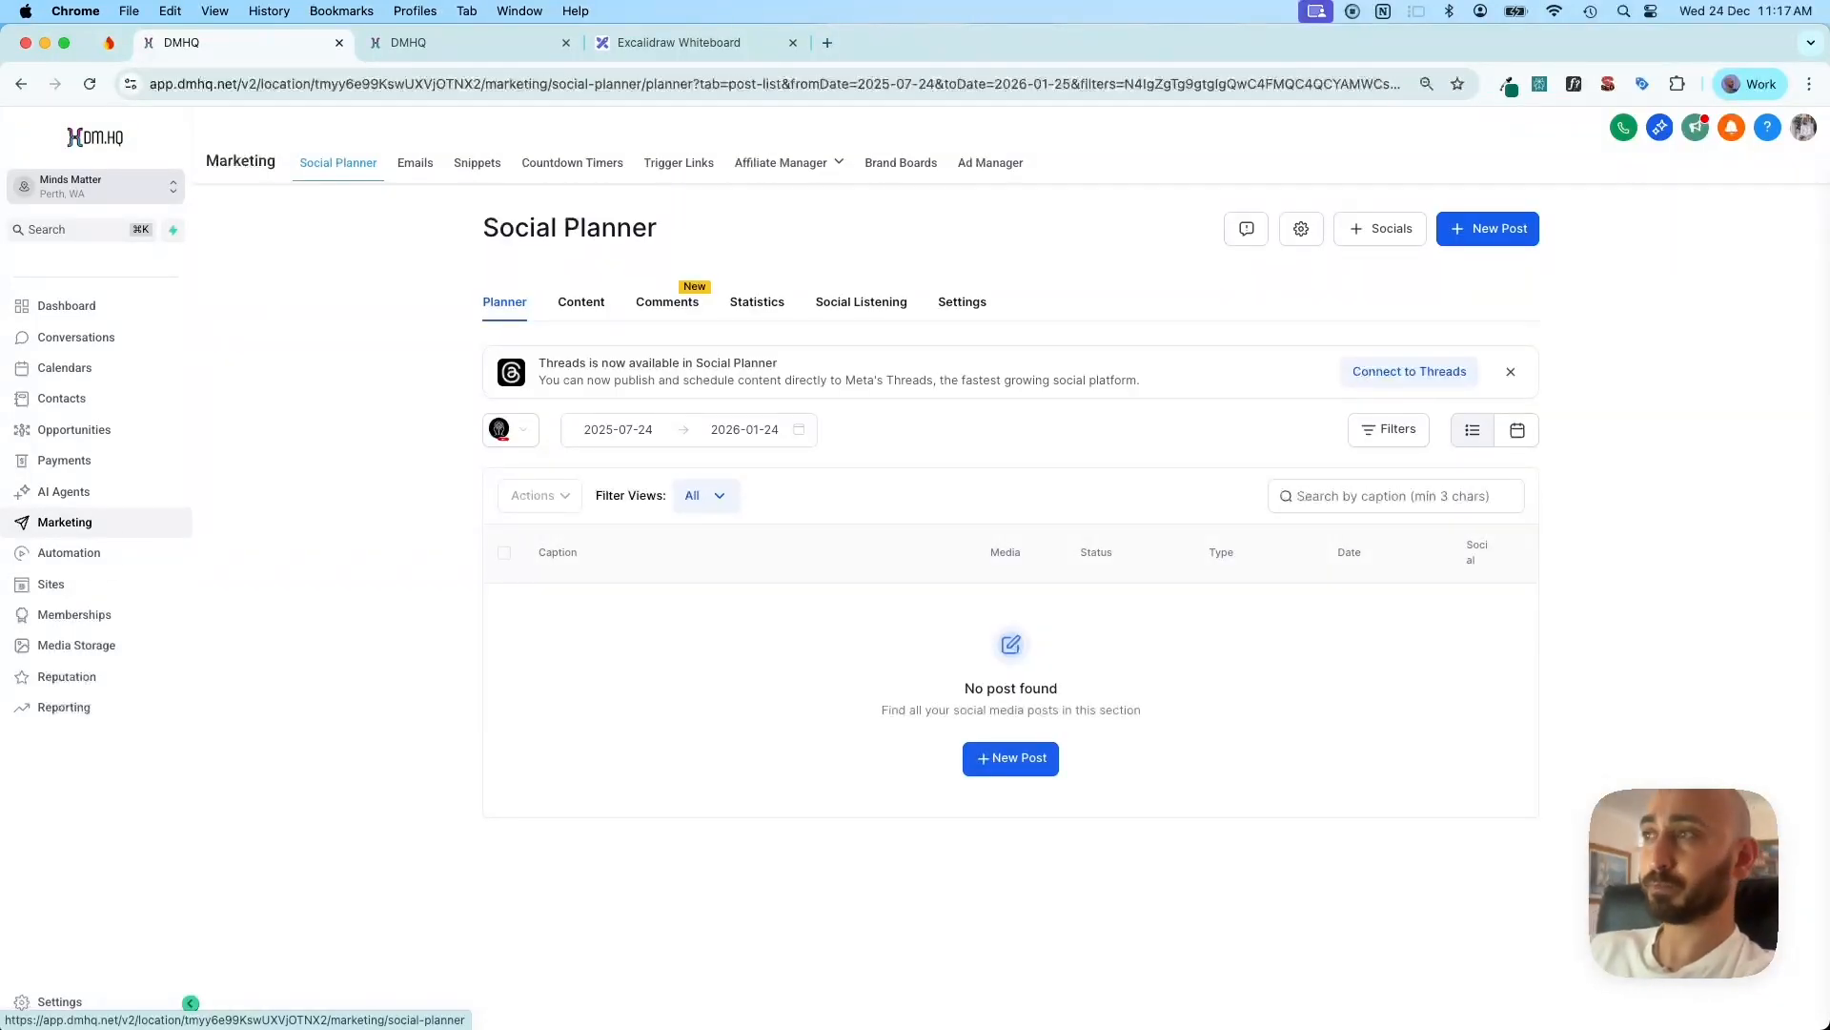
click(417, 166)
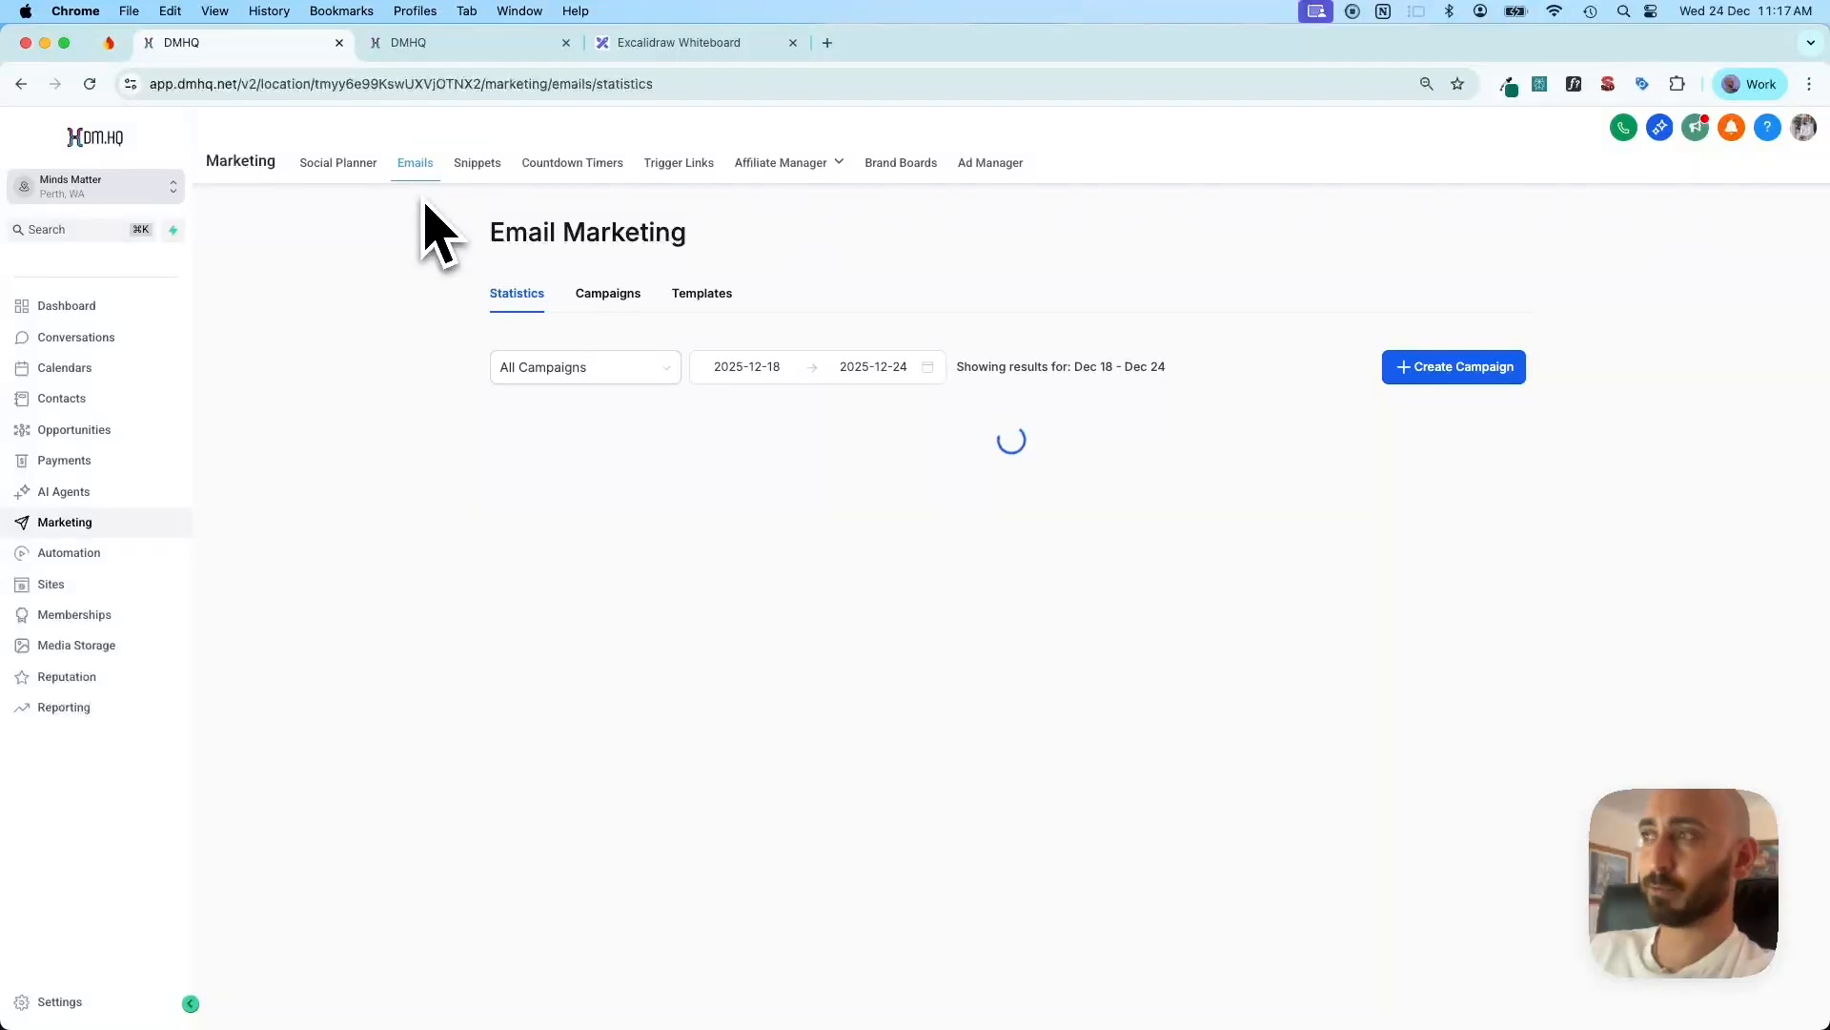
click(679, 297)
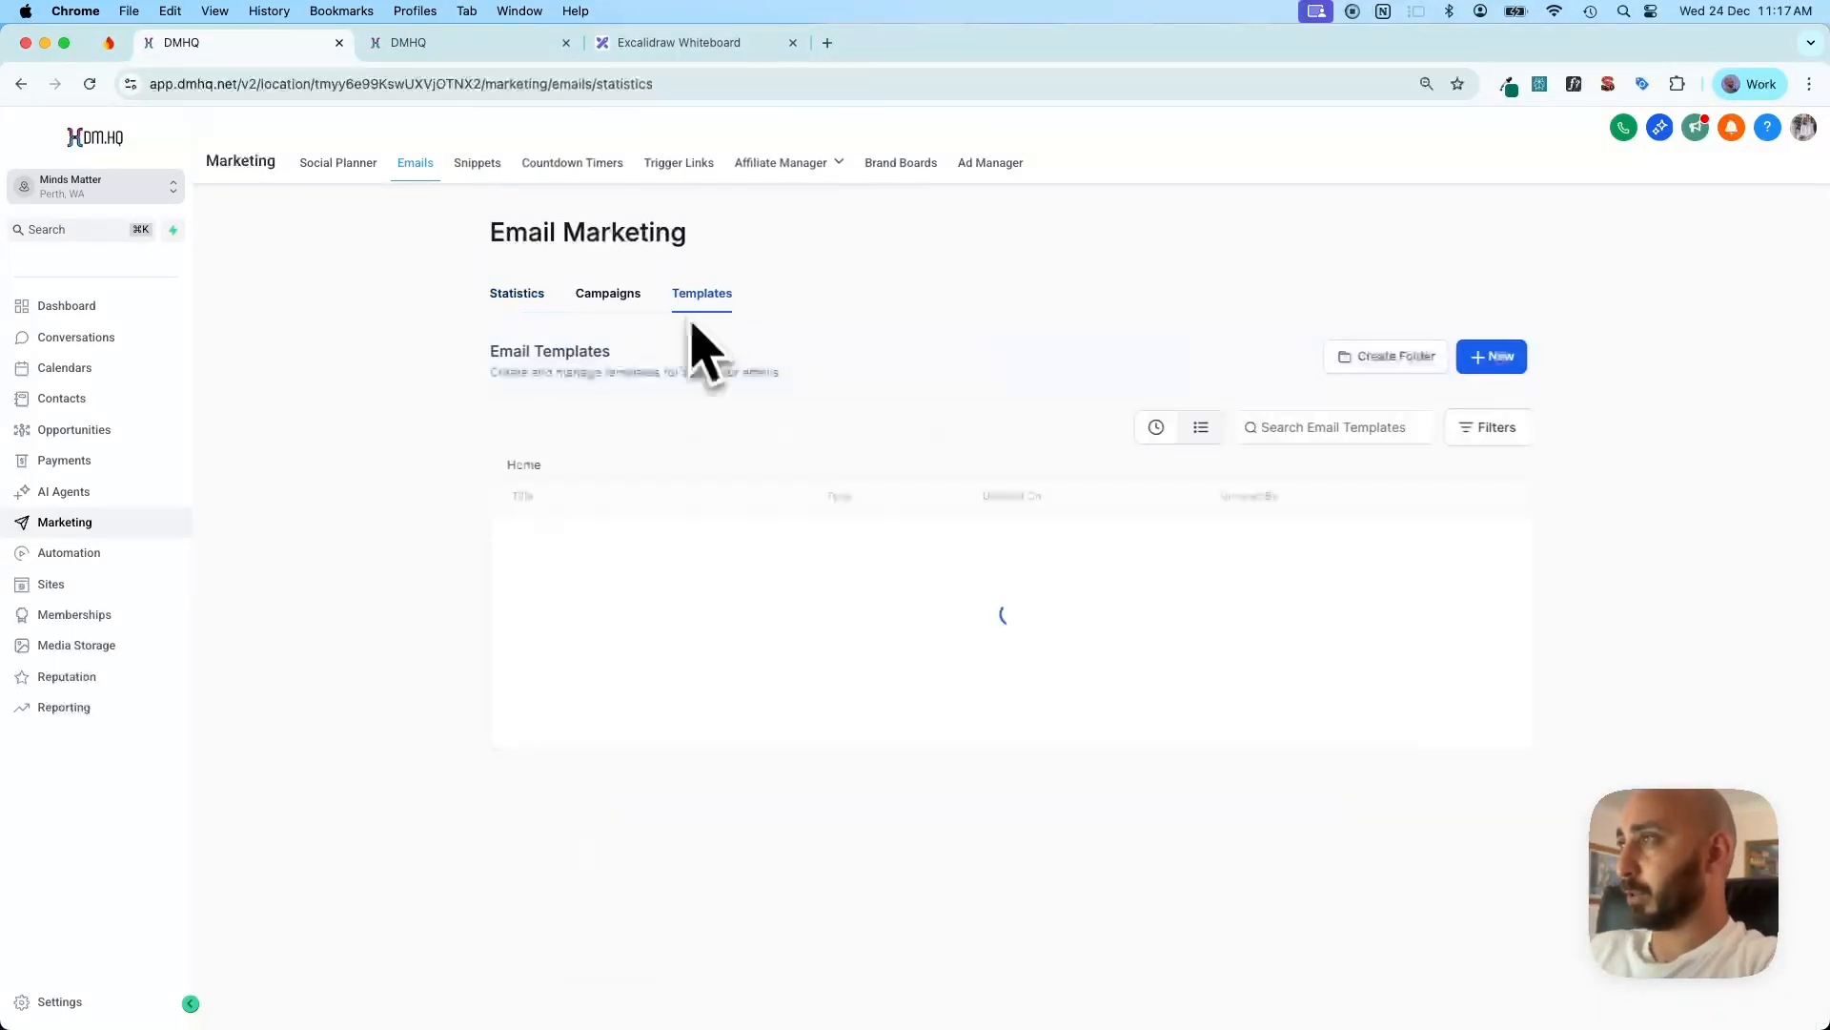
click(626, 547)
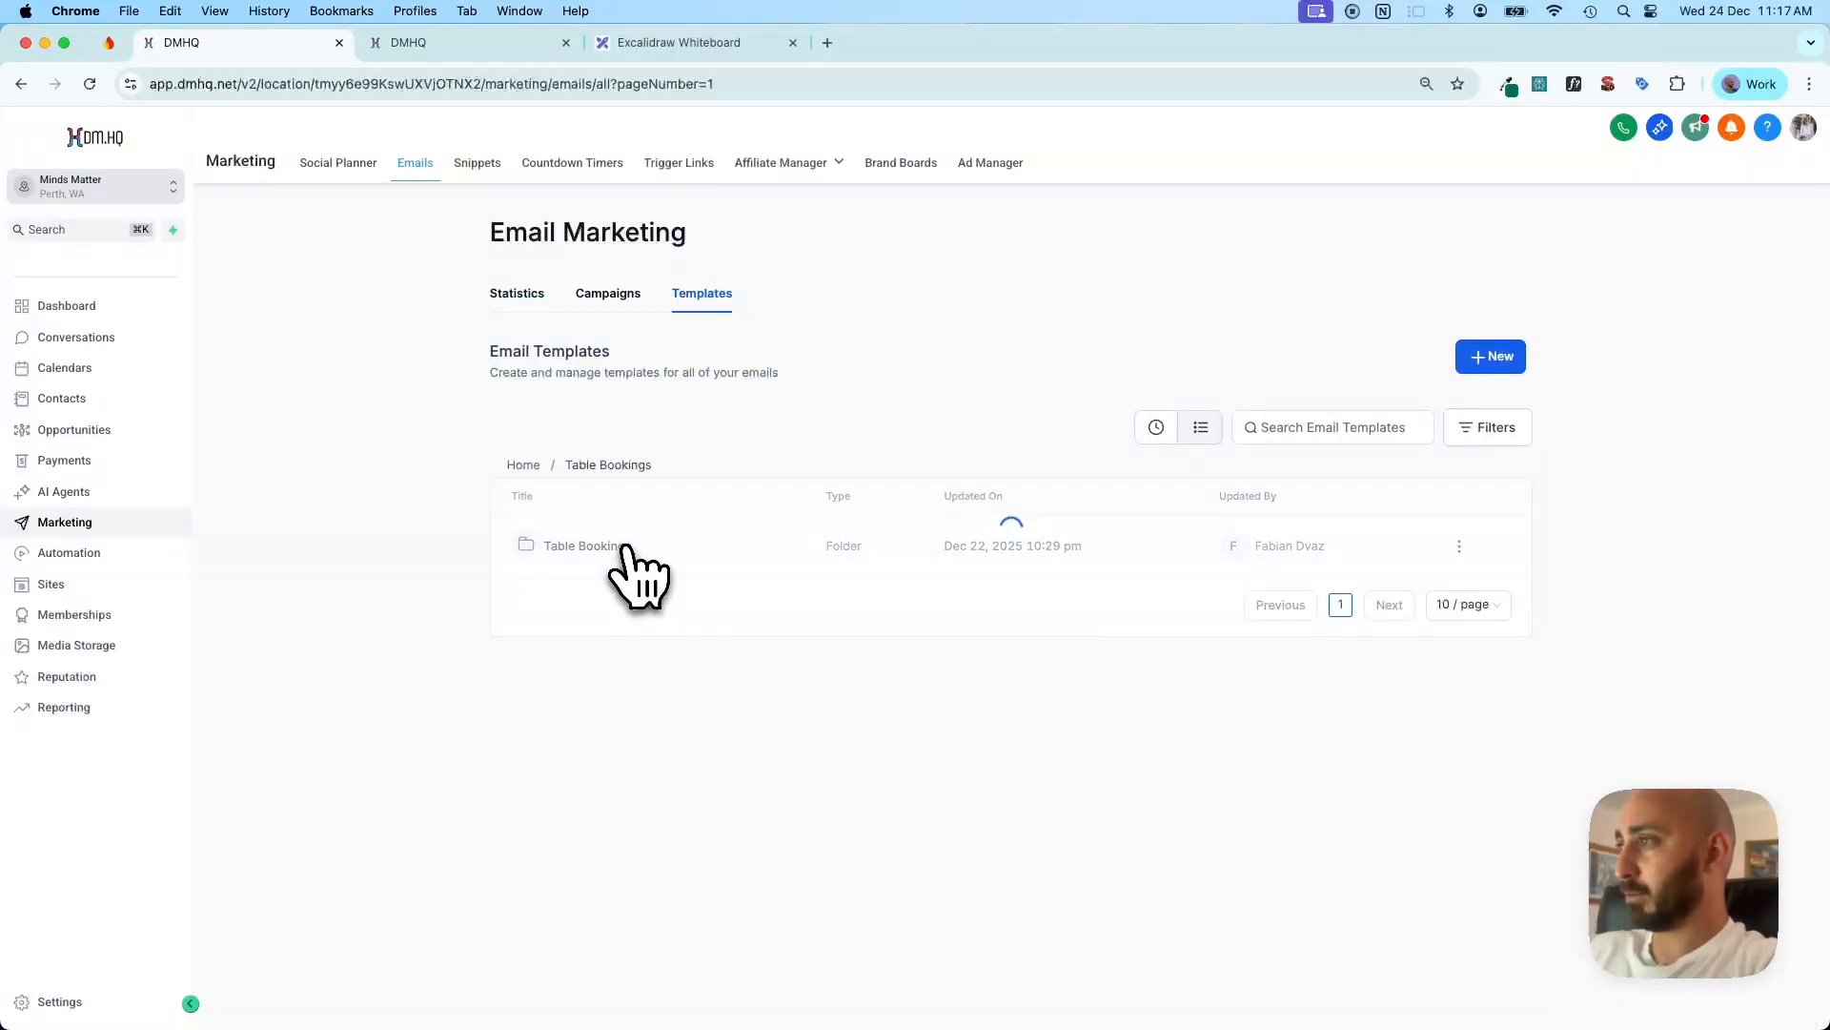
click(1469, 547)
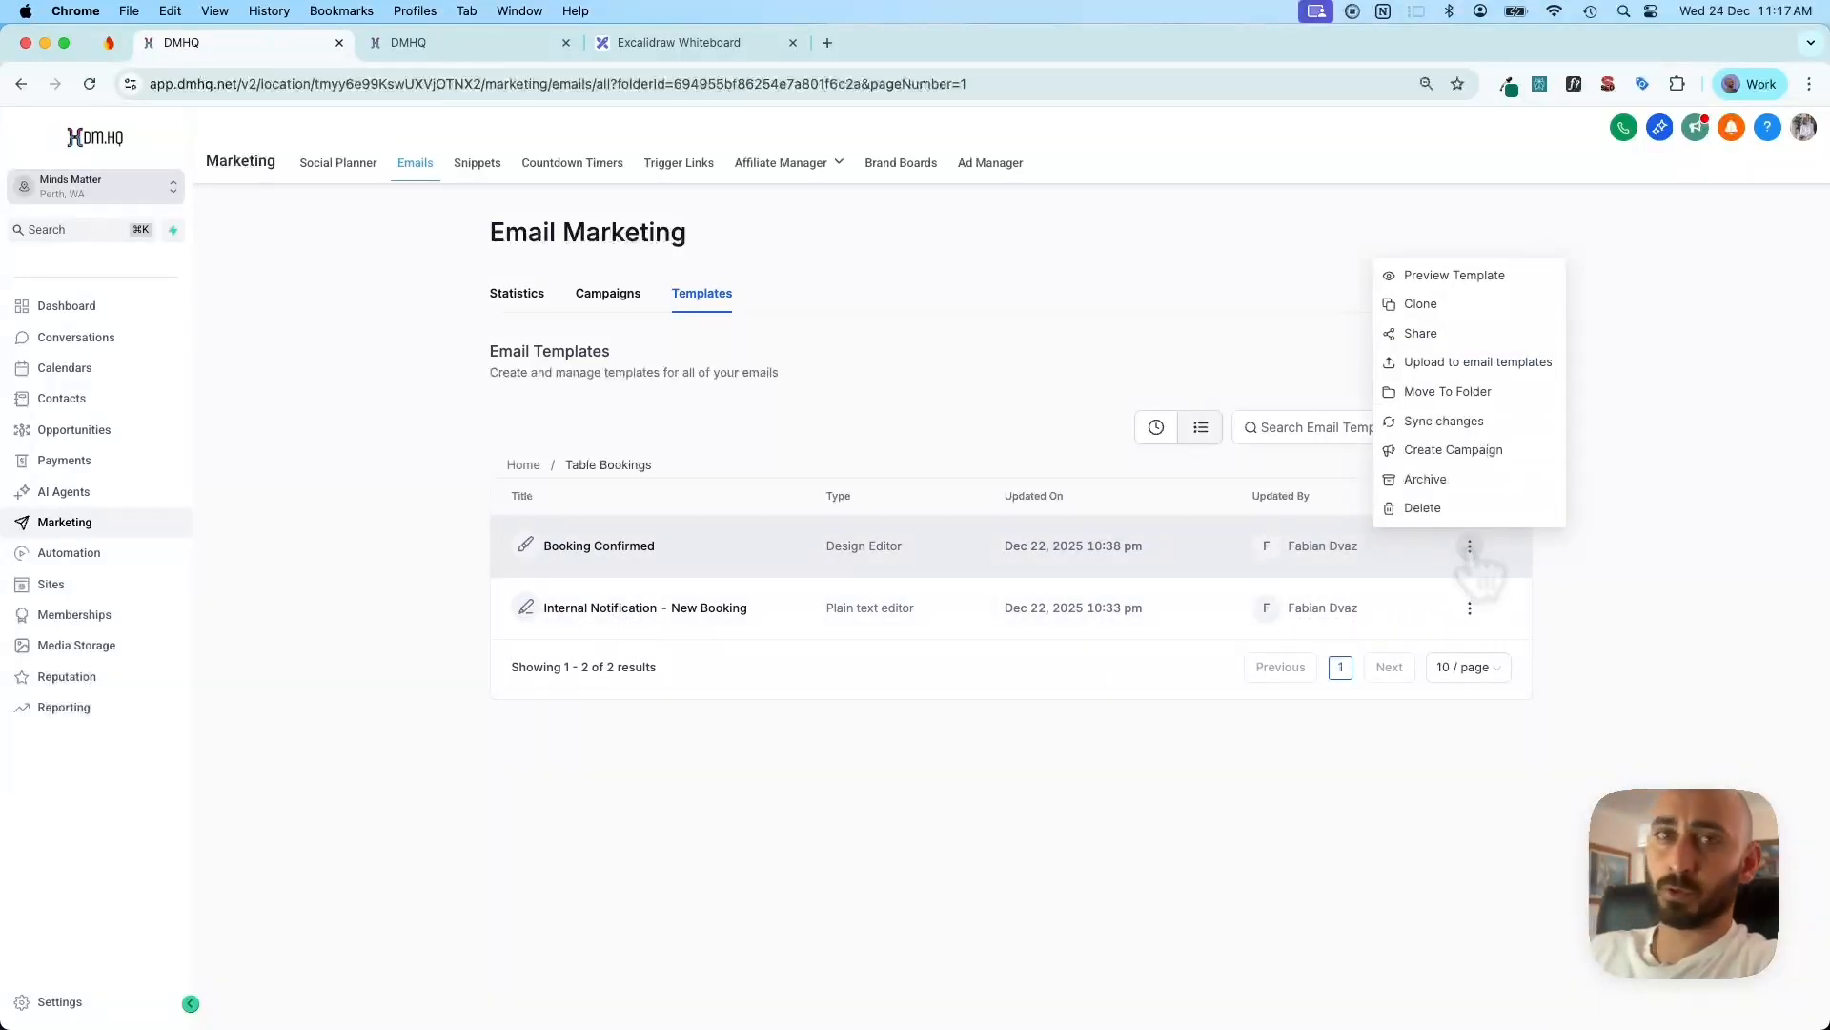
Clone the Booking Confirmed email template under the name "Booking Rescheduled"
click(1473, 305)
double_click(950, 603)
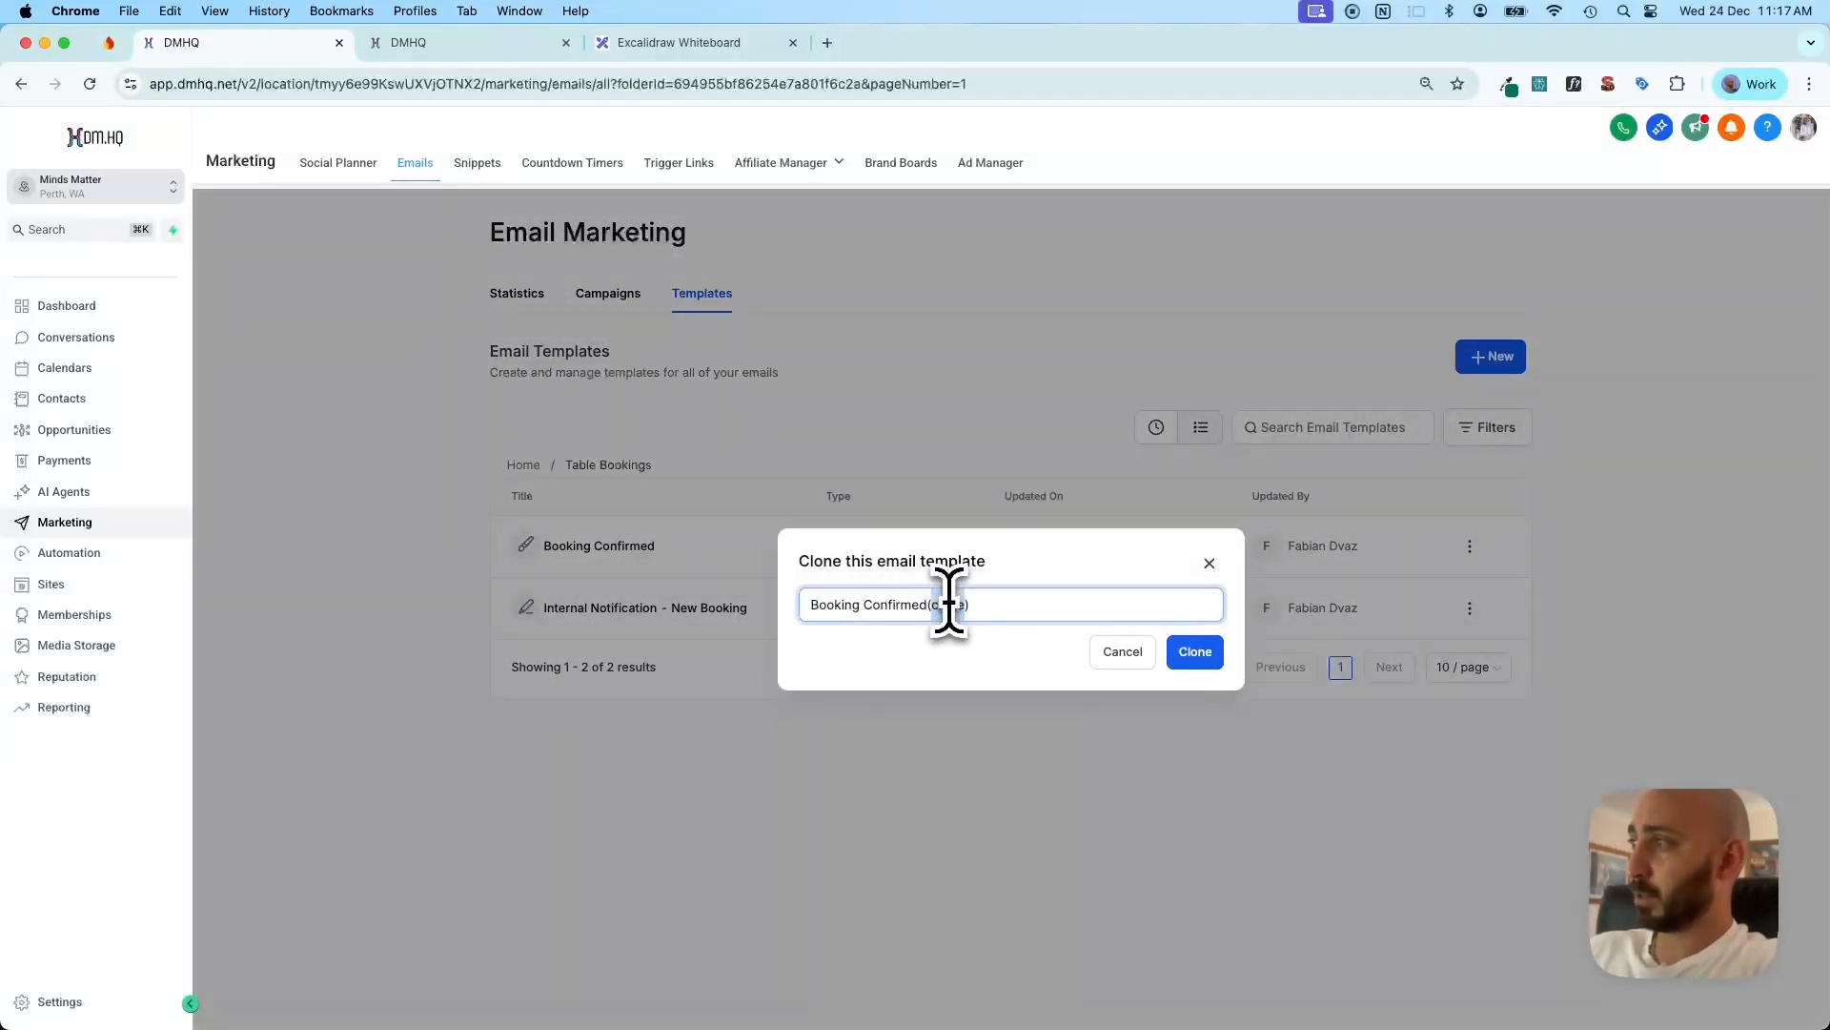
key(BackSpace)
key(BackSpace)
key(BackSpace)
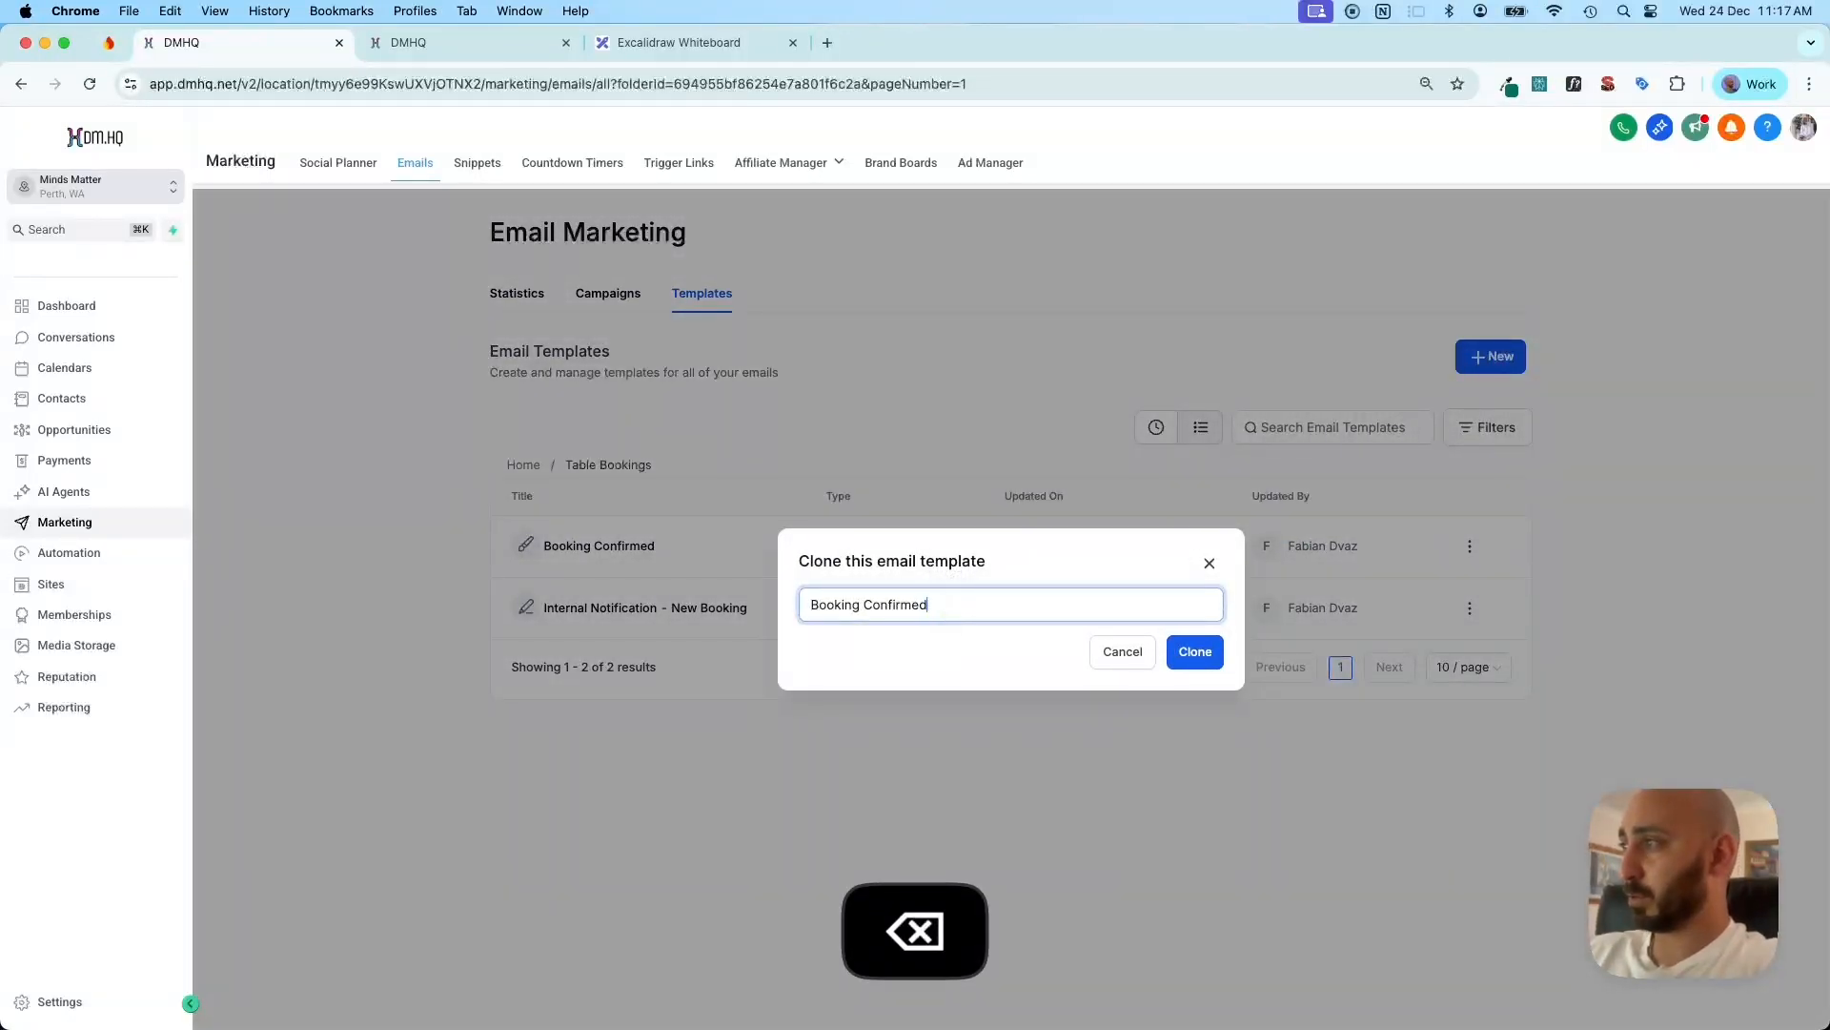
key(alt+Left)
key(shift+alt+Right)
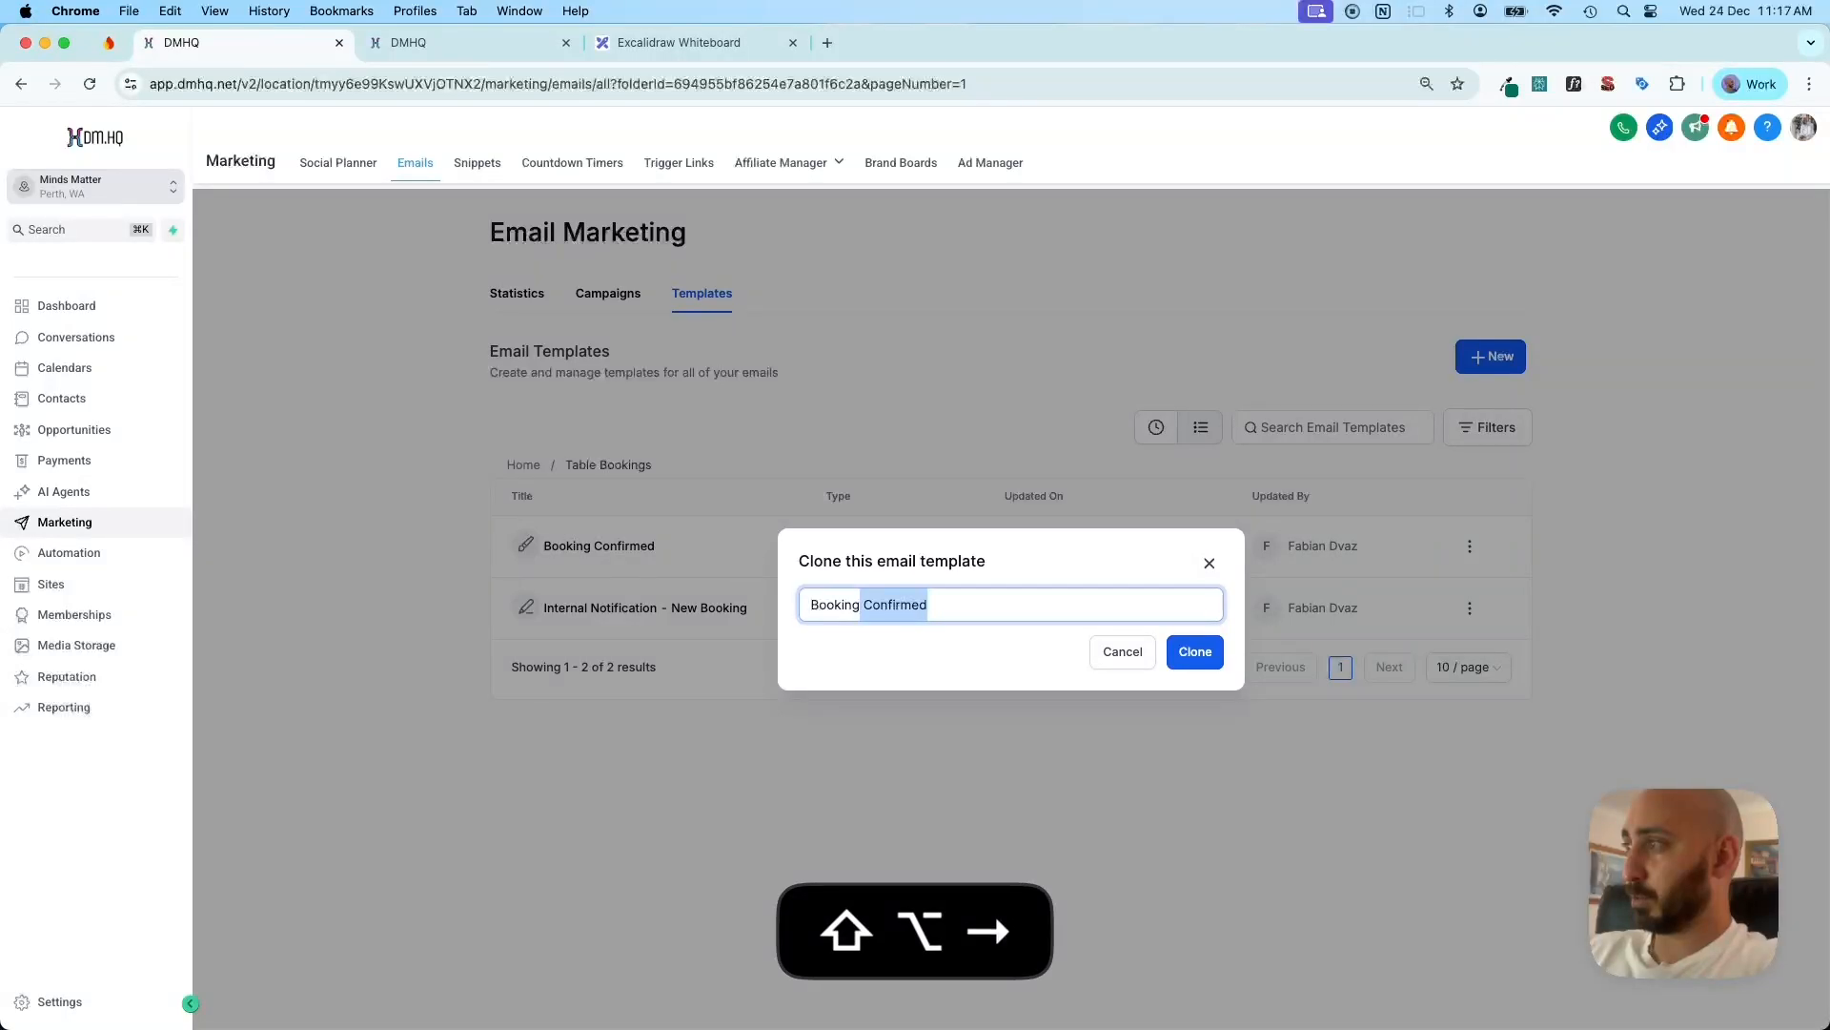
text(Rescheulde)
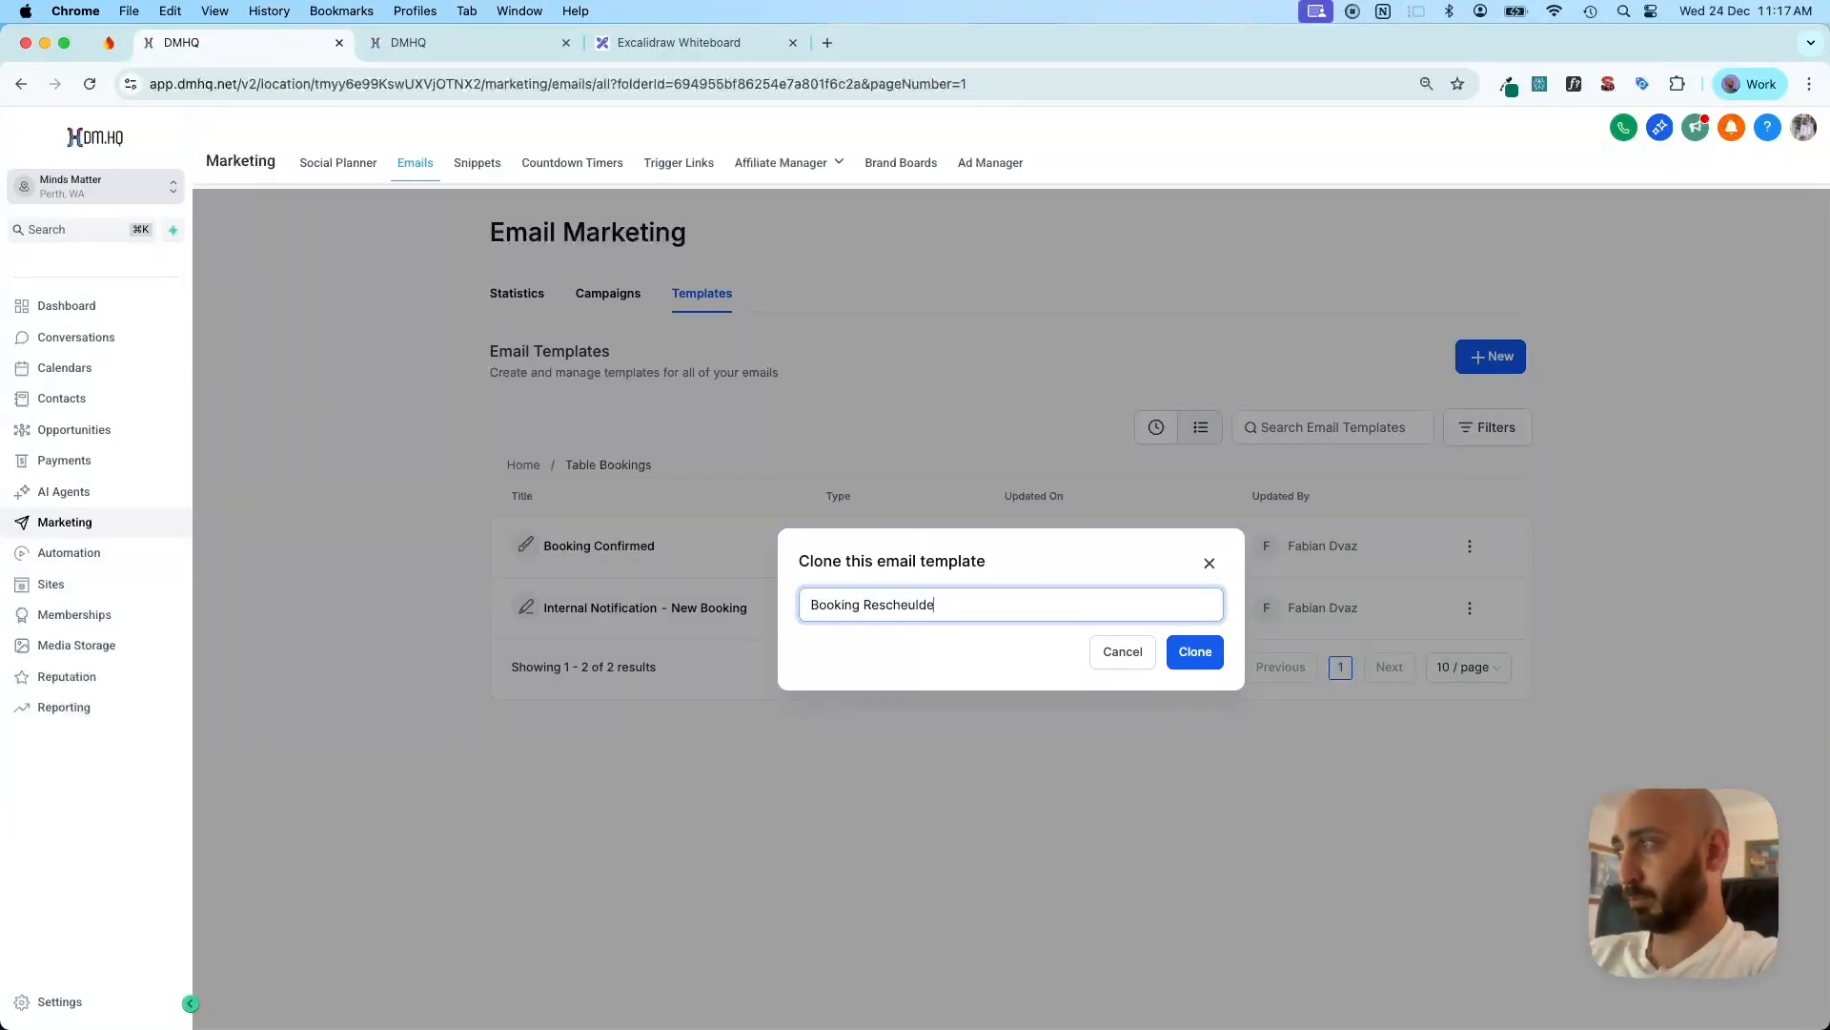
key(BackSpace)
key(BackSpace)
key(BackSpace)
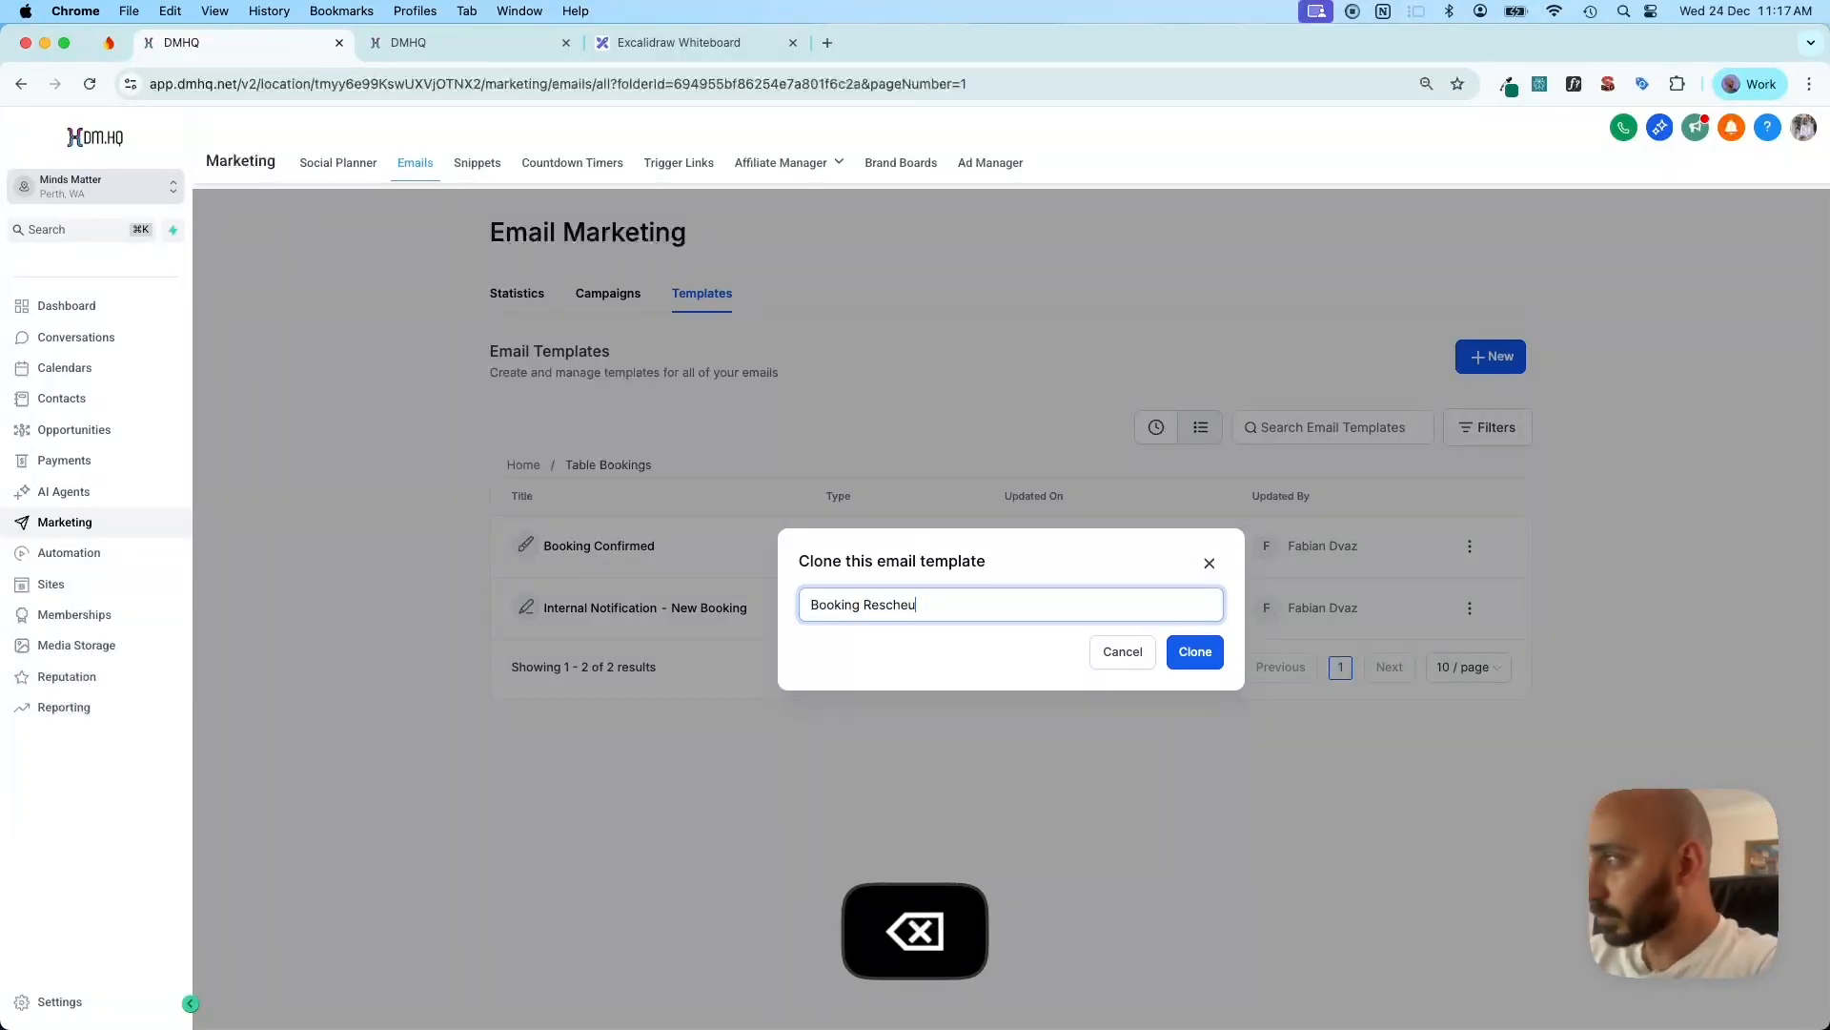
text(dule)
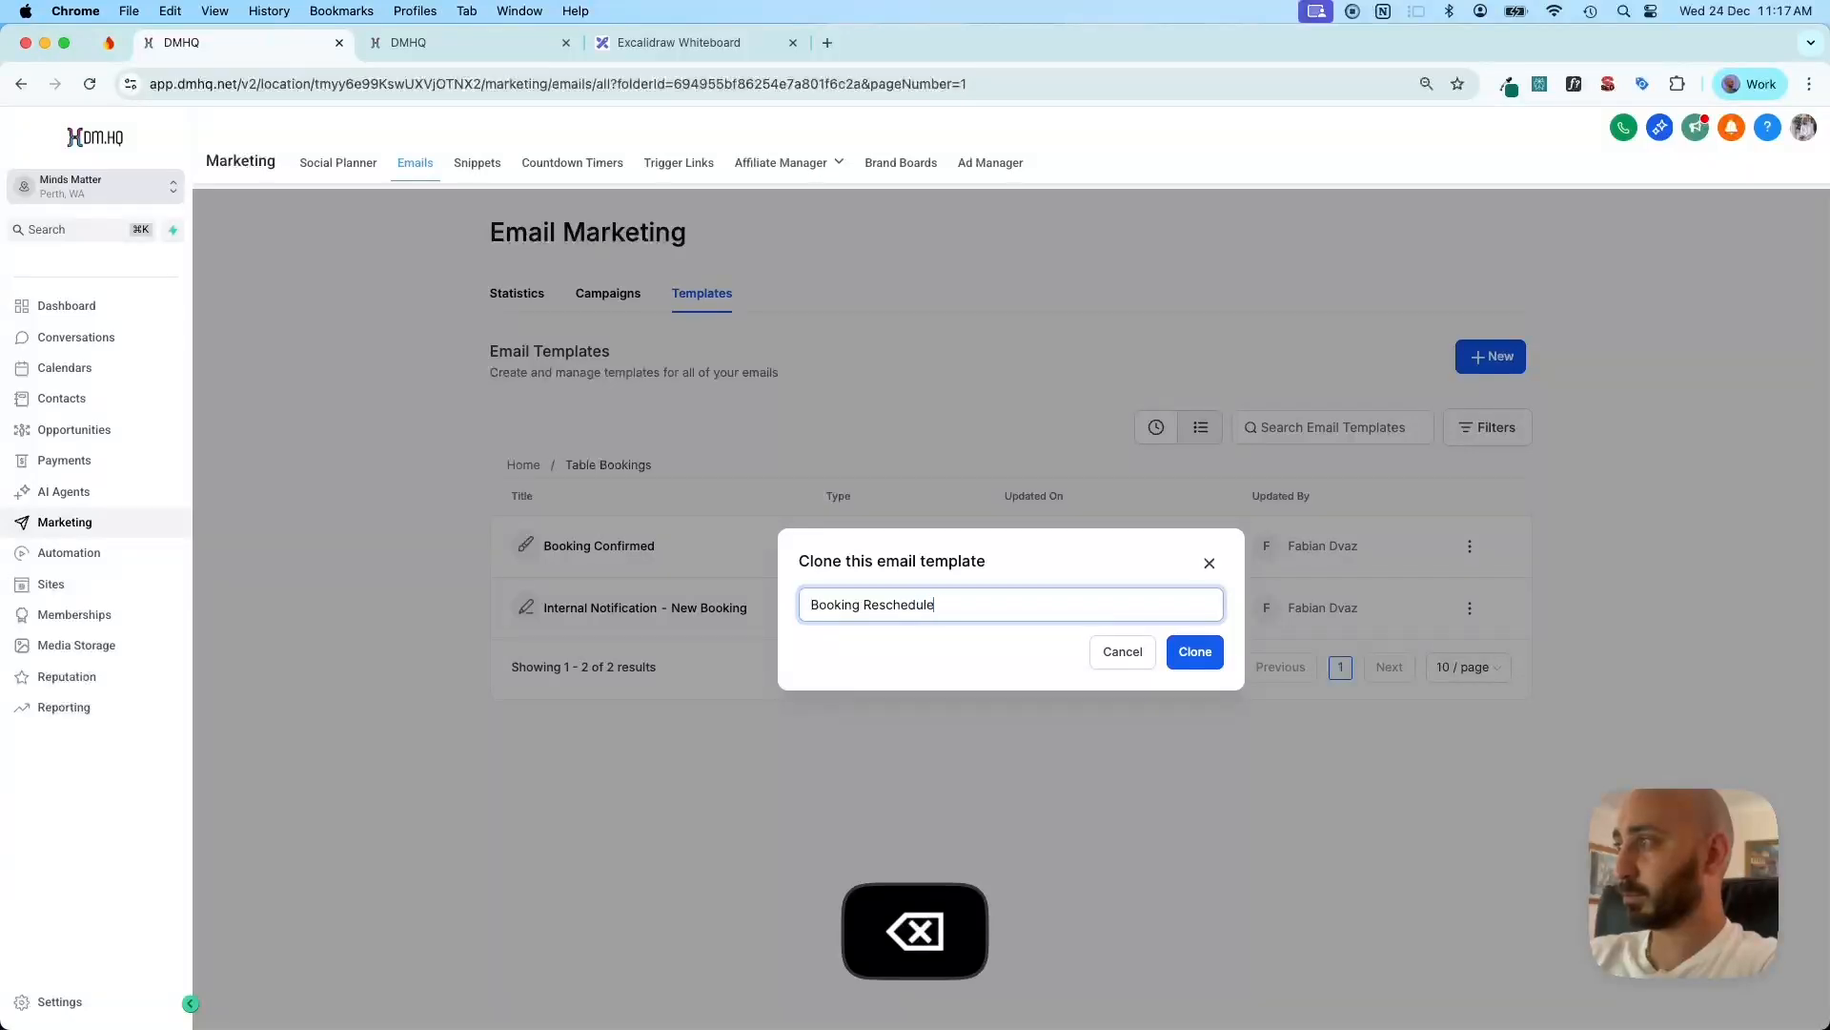
text(d)
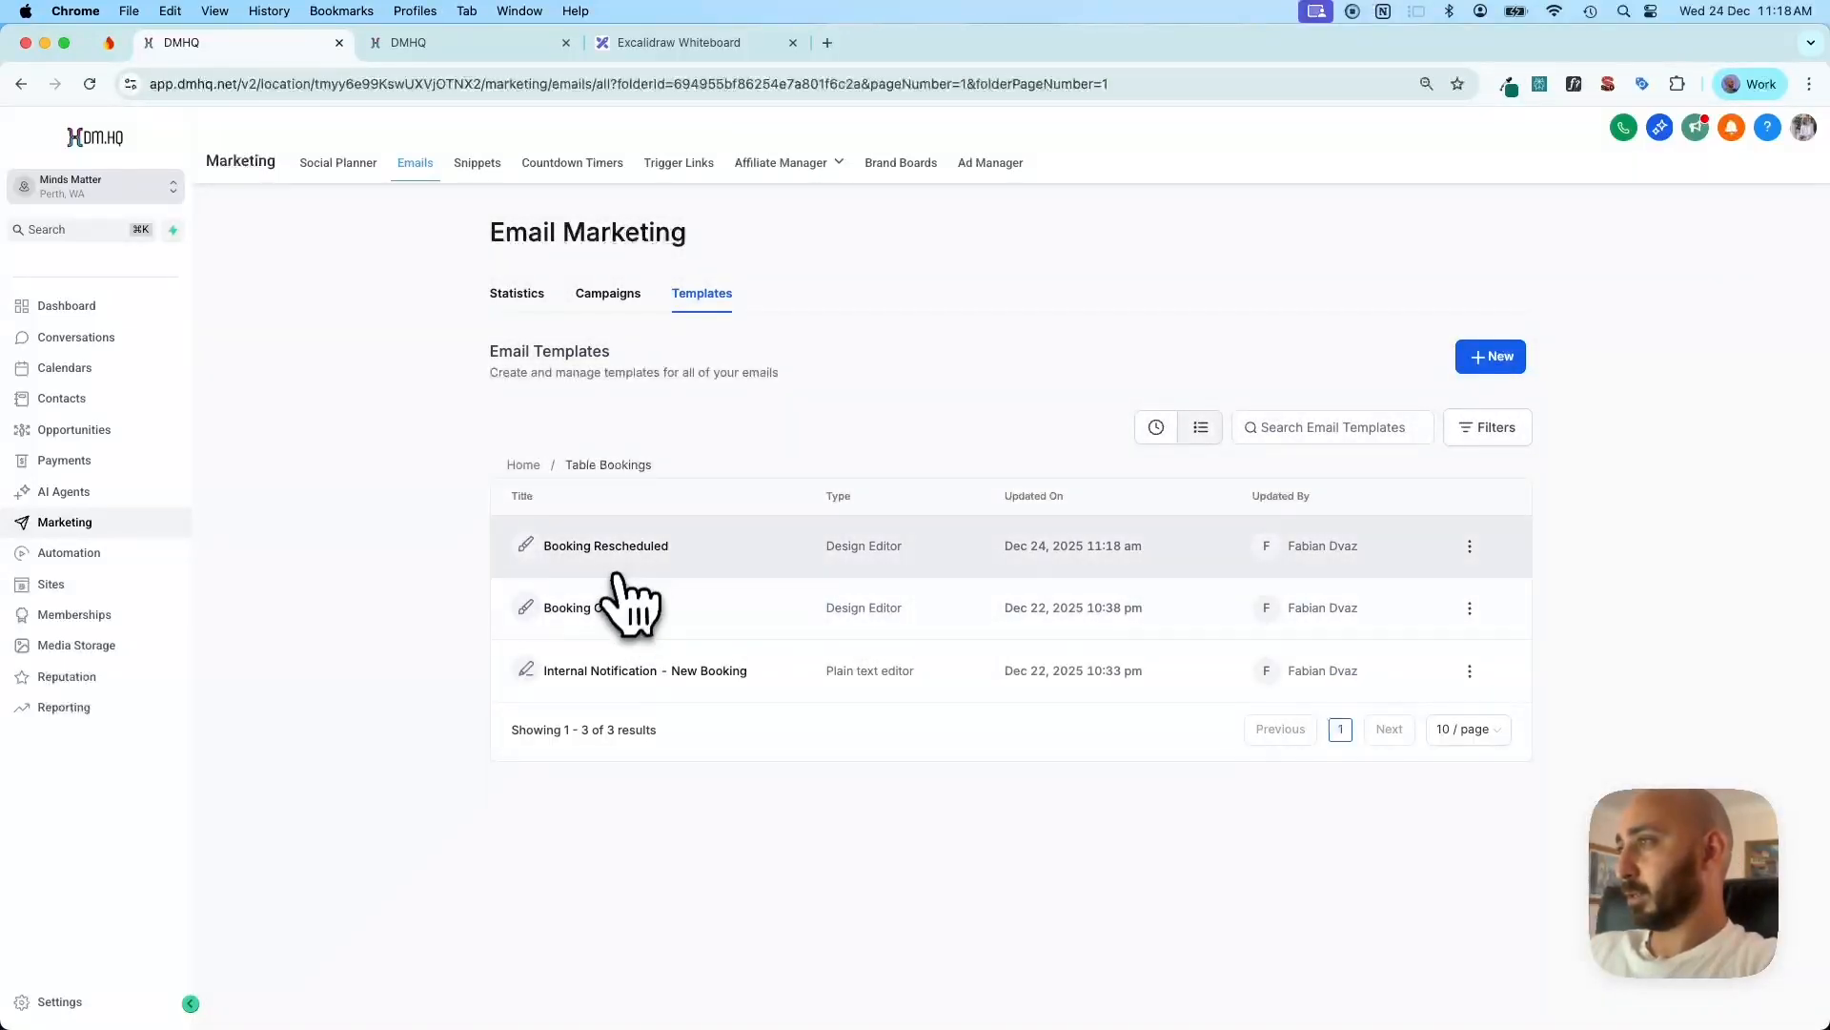
Open the Booking Rescheduled template for editing and change its heading to "Table Booking Rescheduled"
click(628, 547)
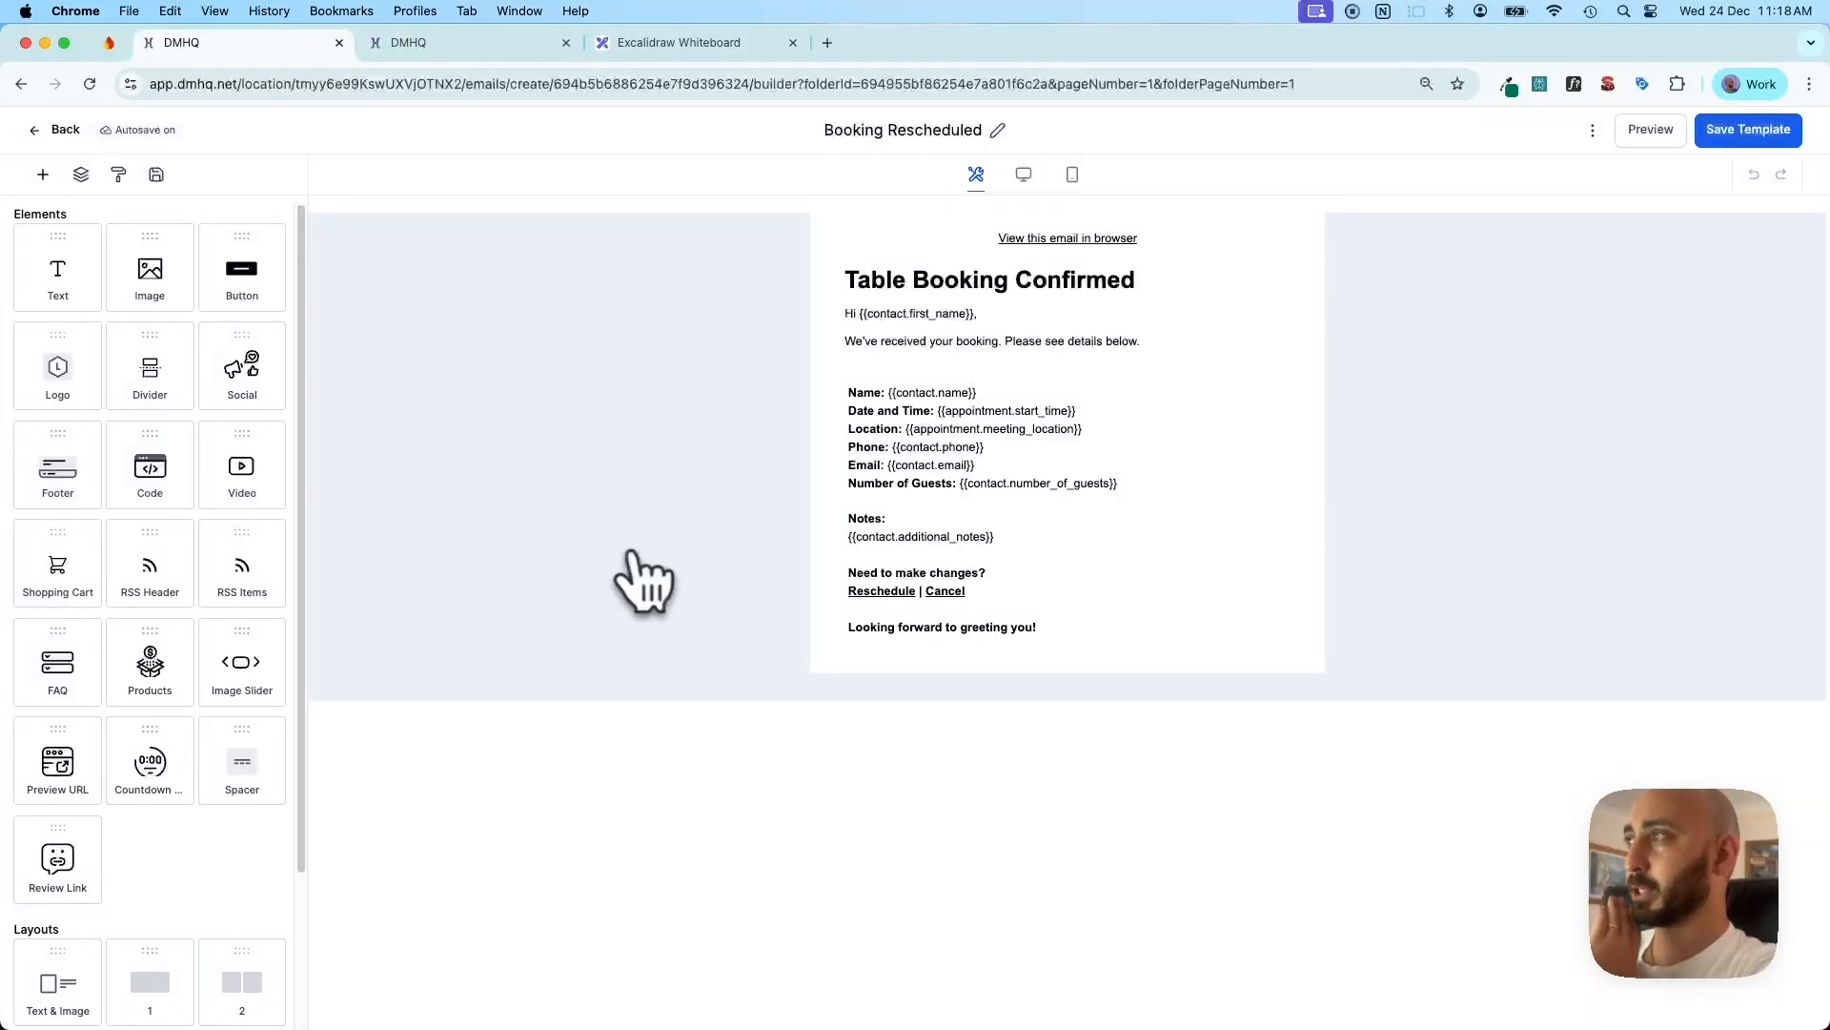
click(1038, 291)
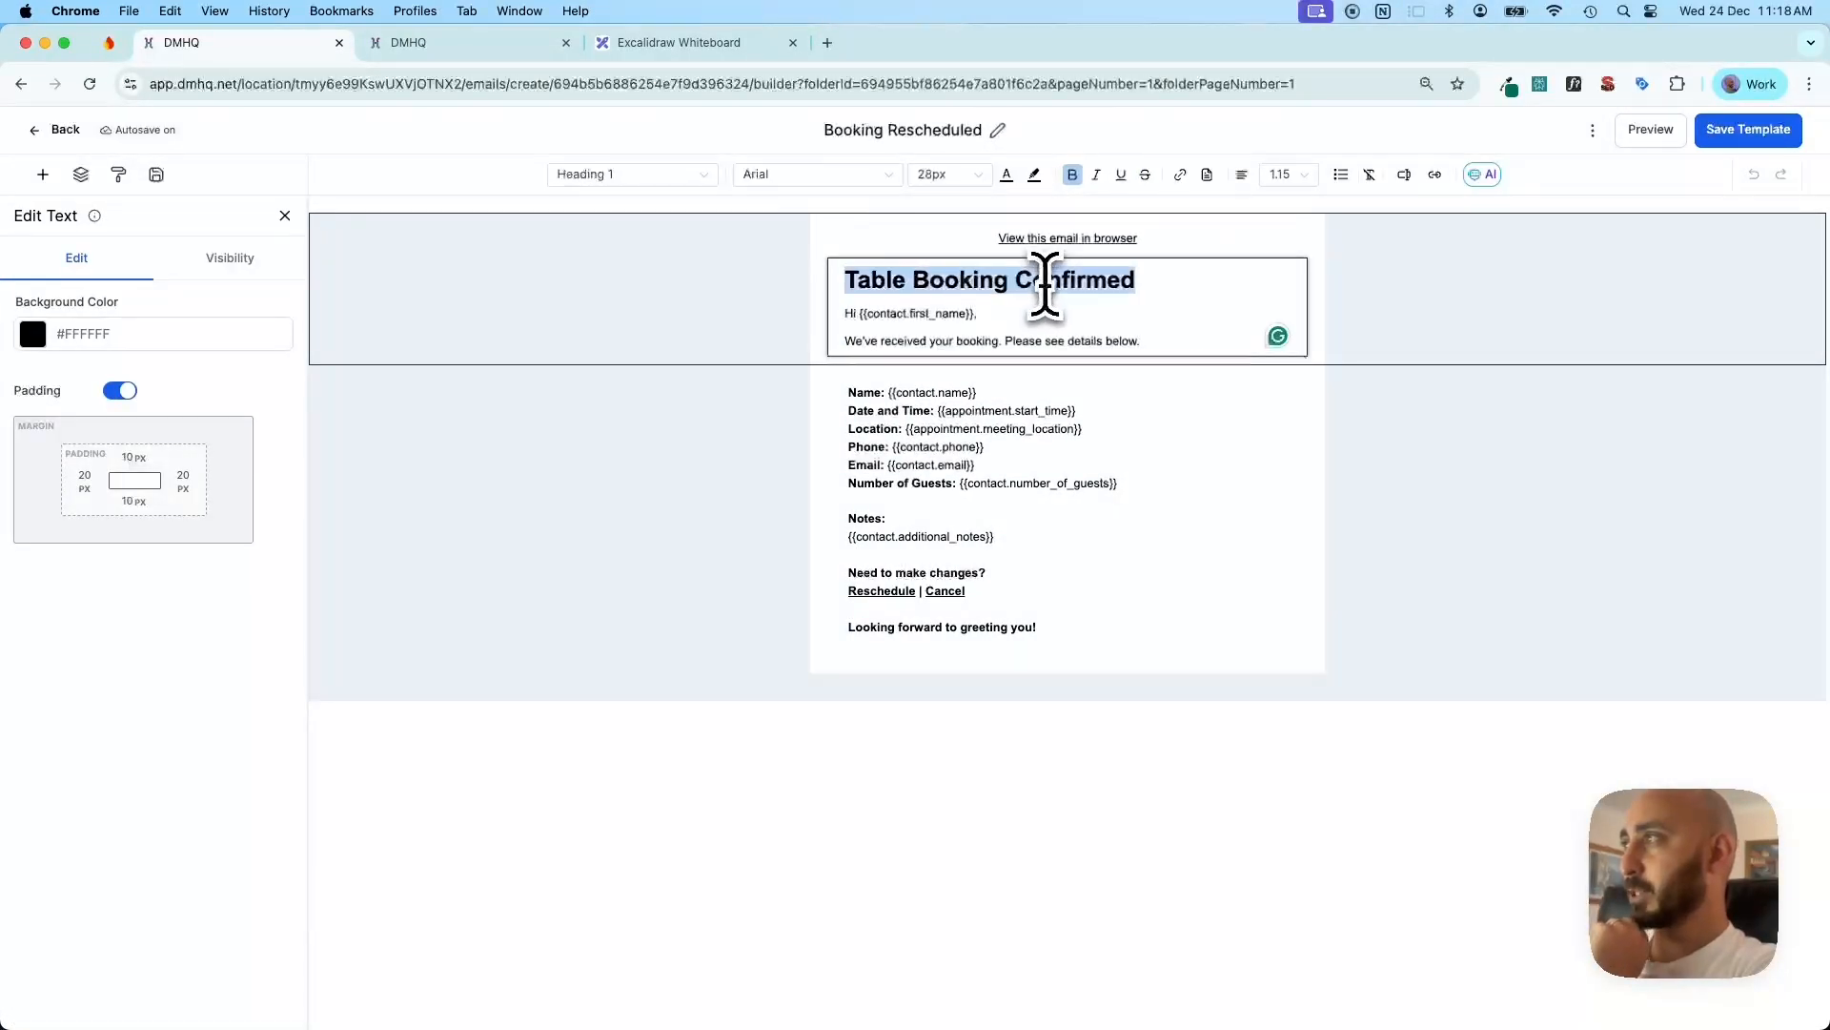
double_click(1056, 286)
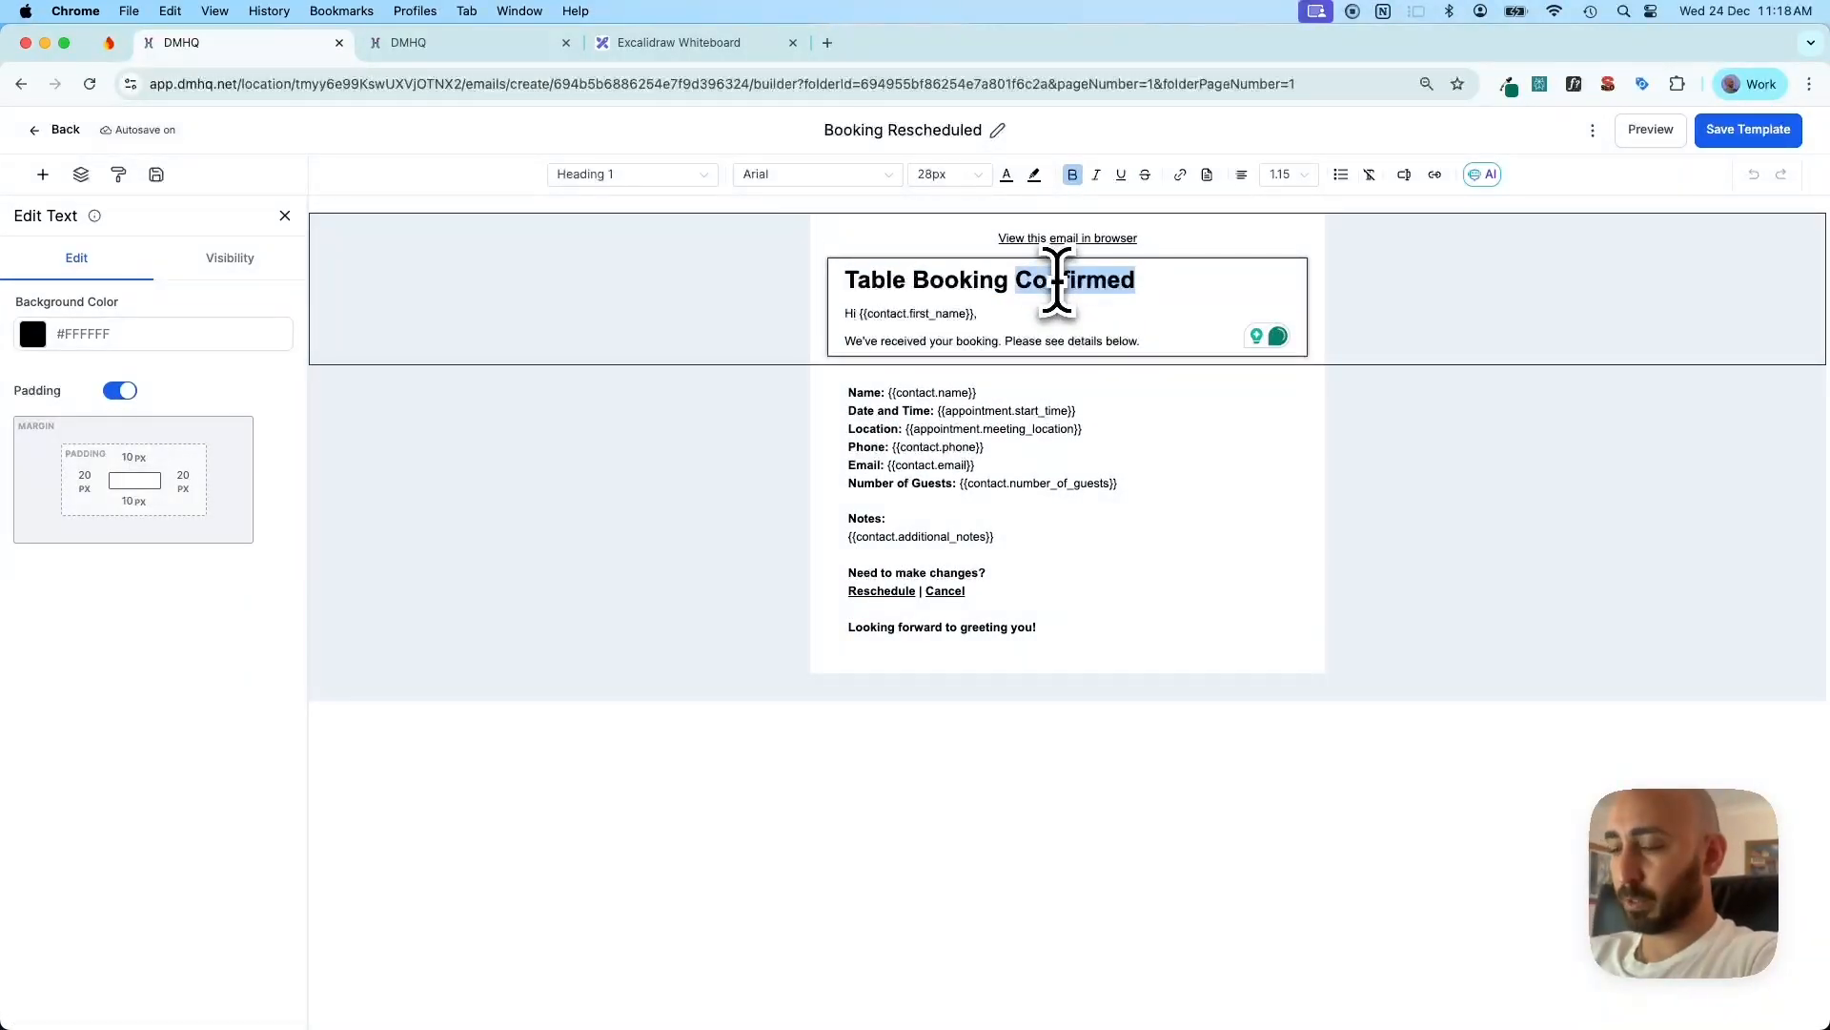
key(BackSpace)
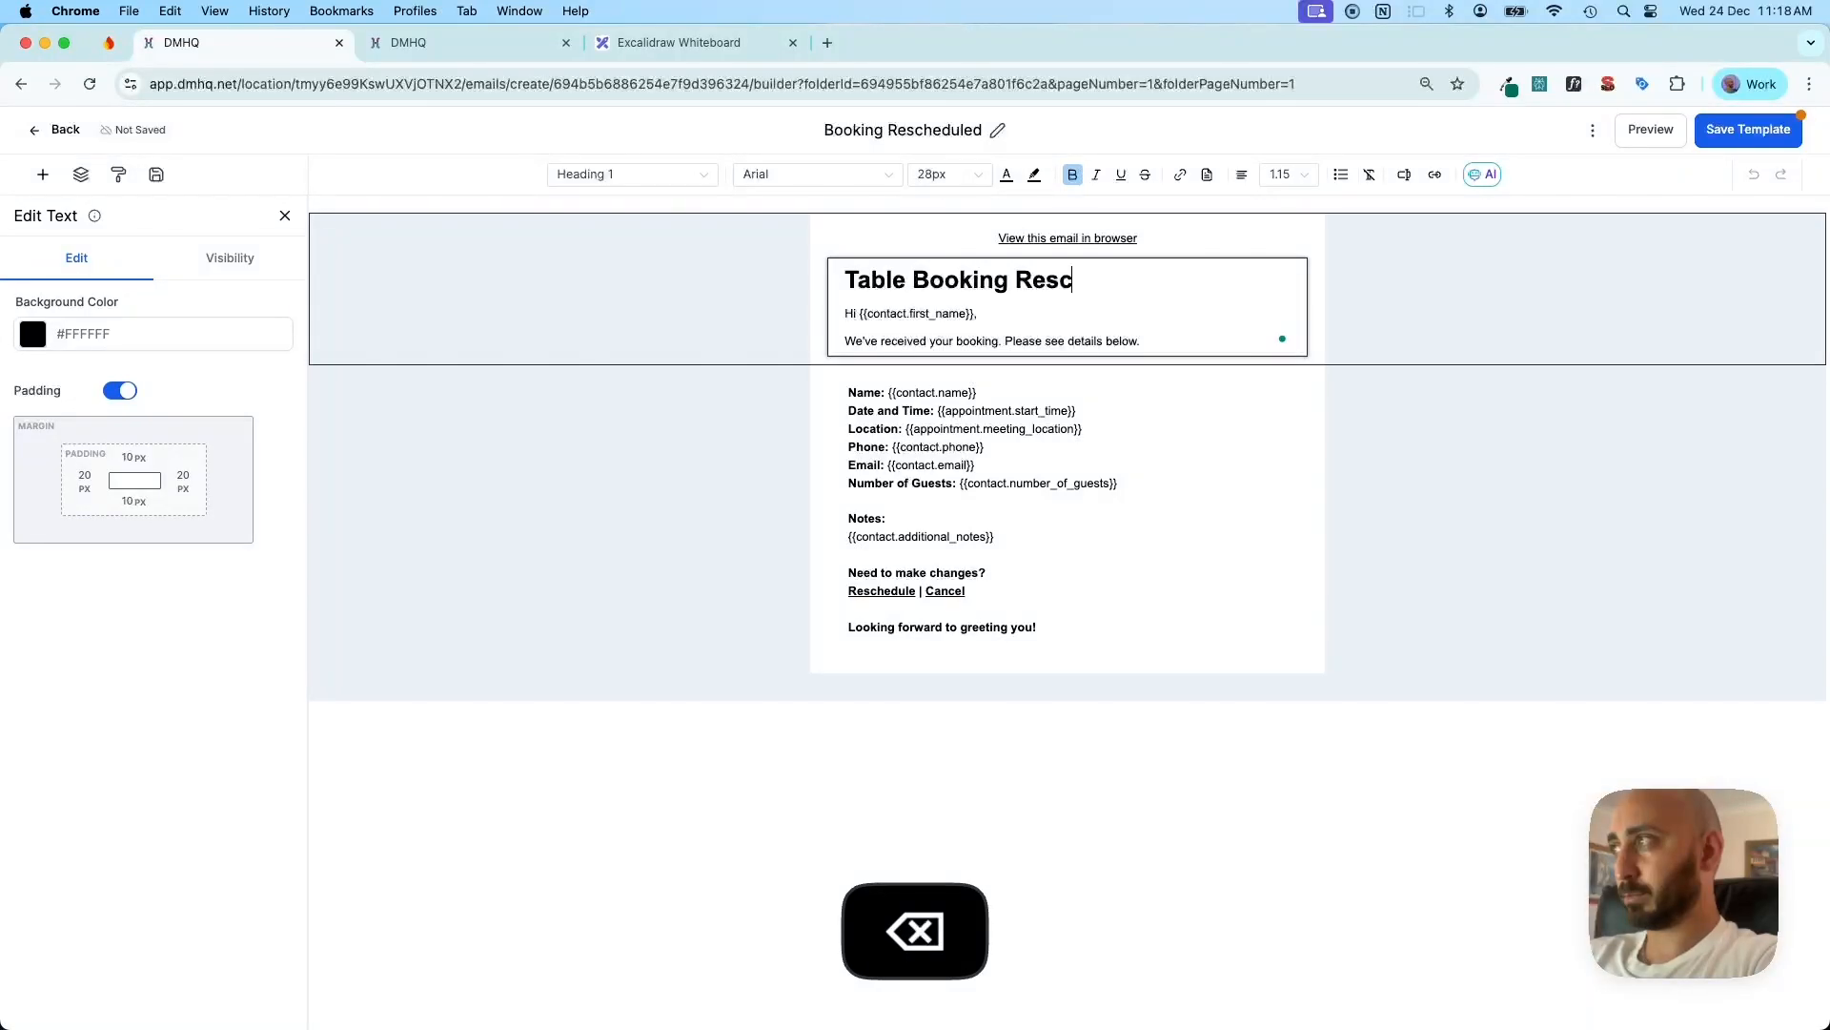
text(cheduled)
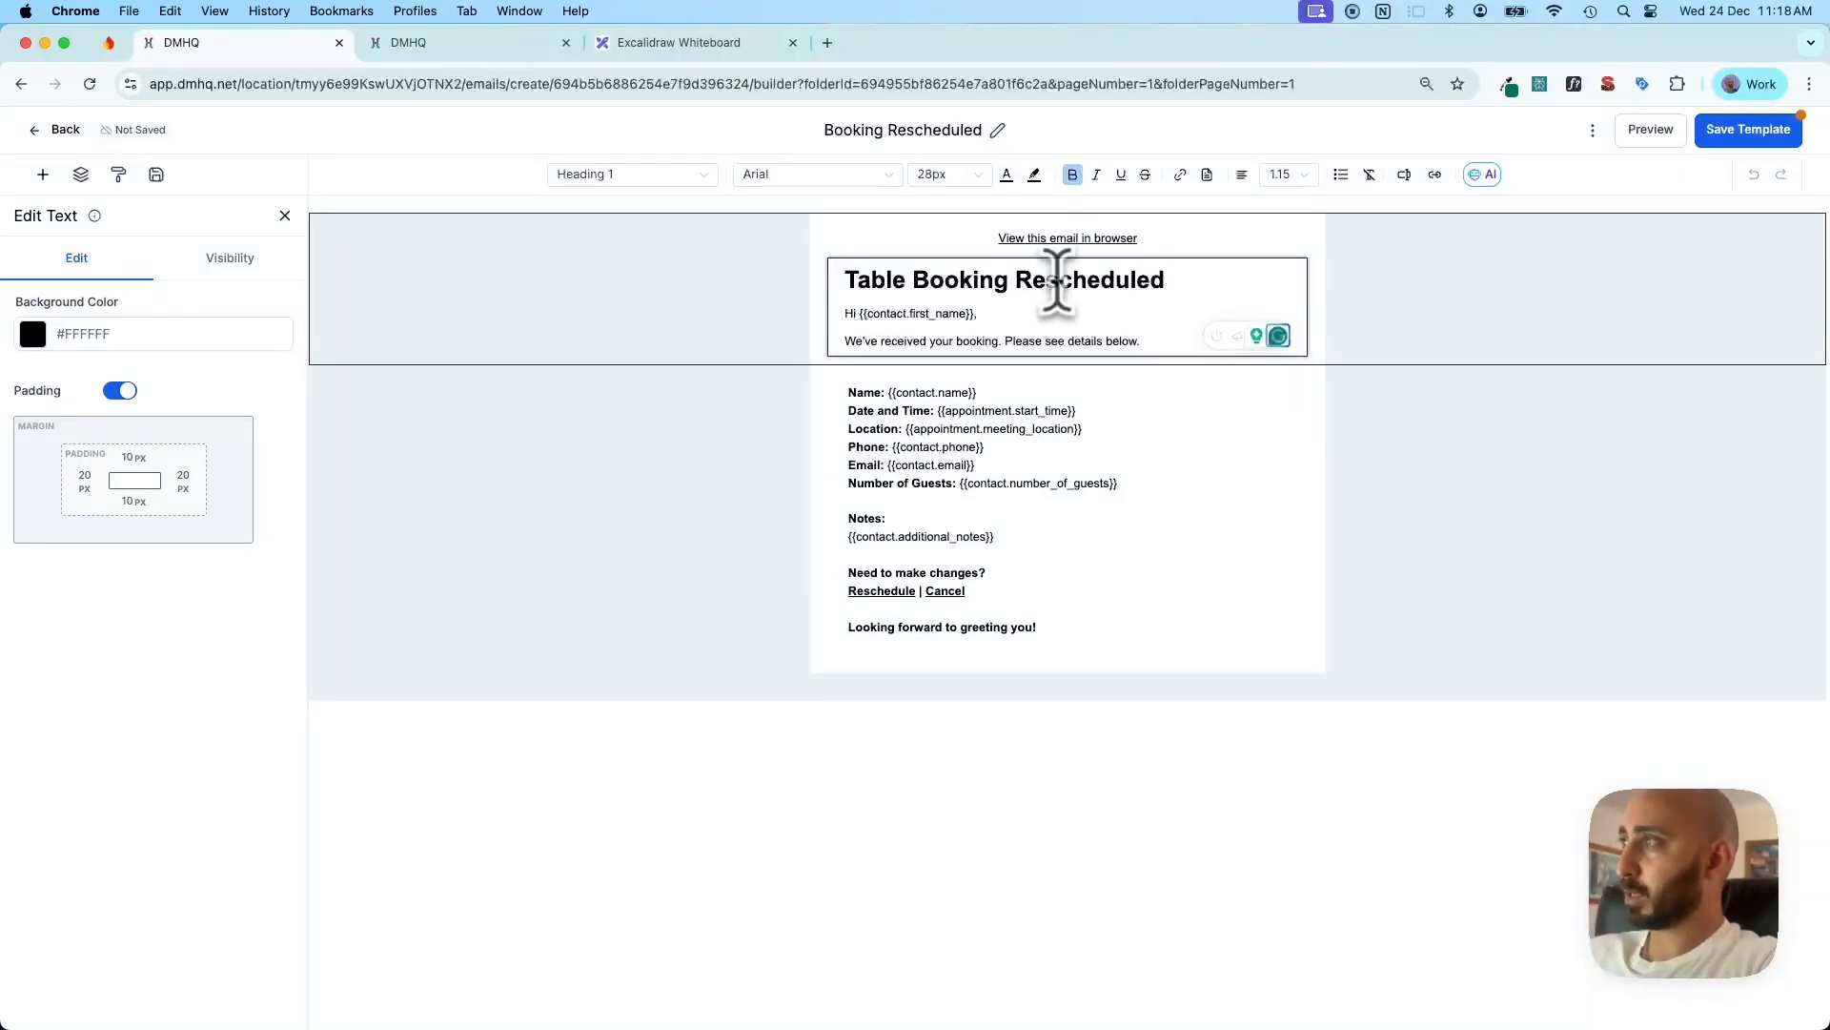
Reword the opening of the sentence below the greeting to "Your booking has been rescheduled.", keeping "Please see details below."
click(953, 357)
click(1089, 299)
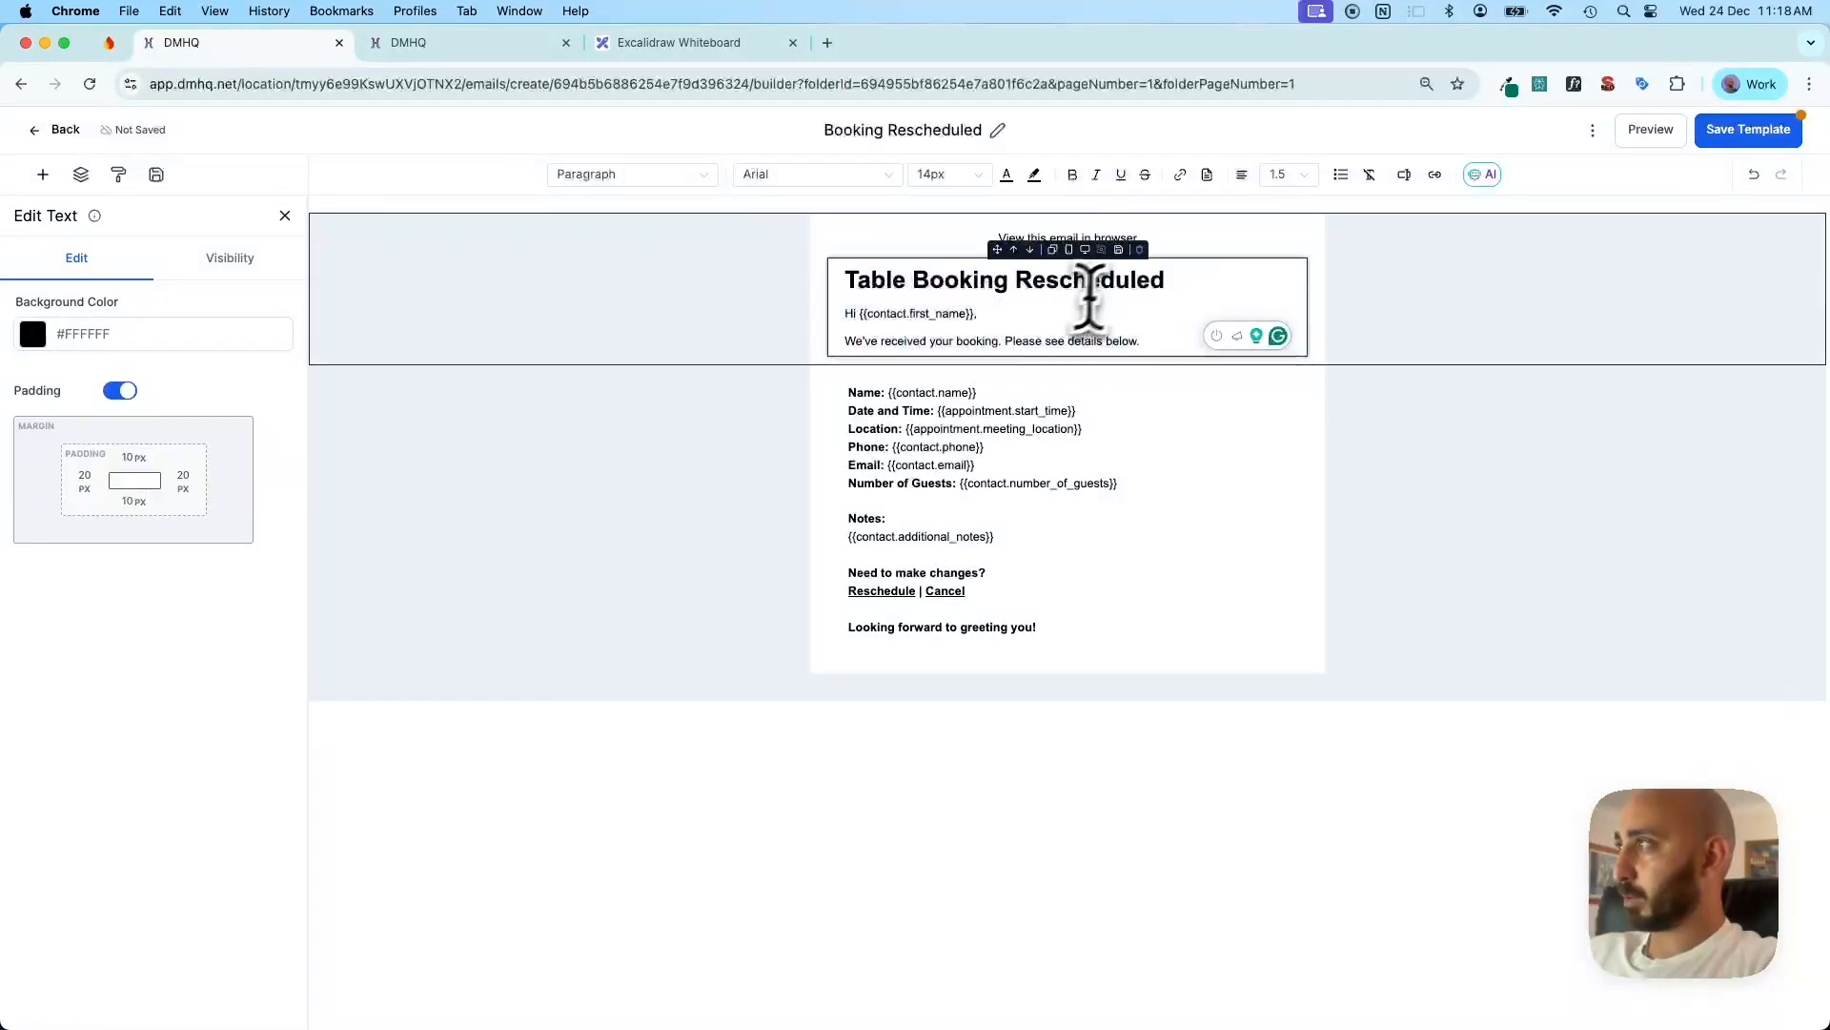
double_click(1089, 291)
key(super+c)
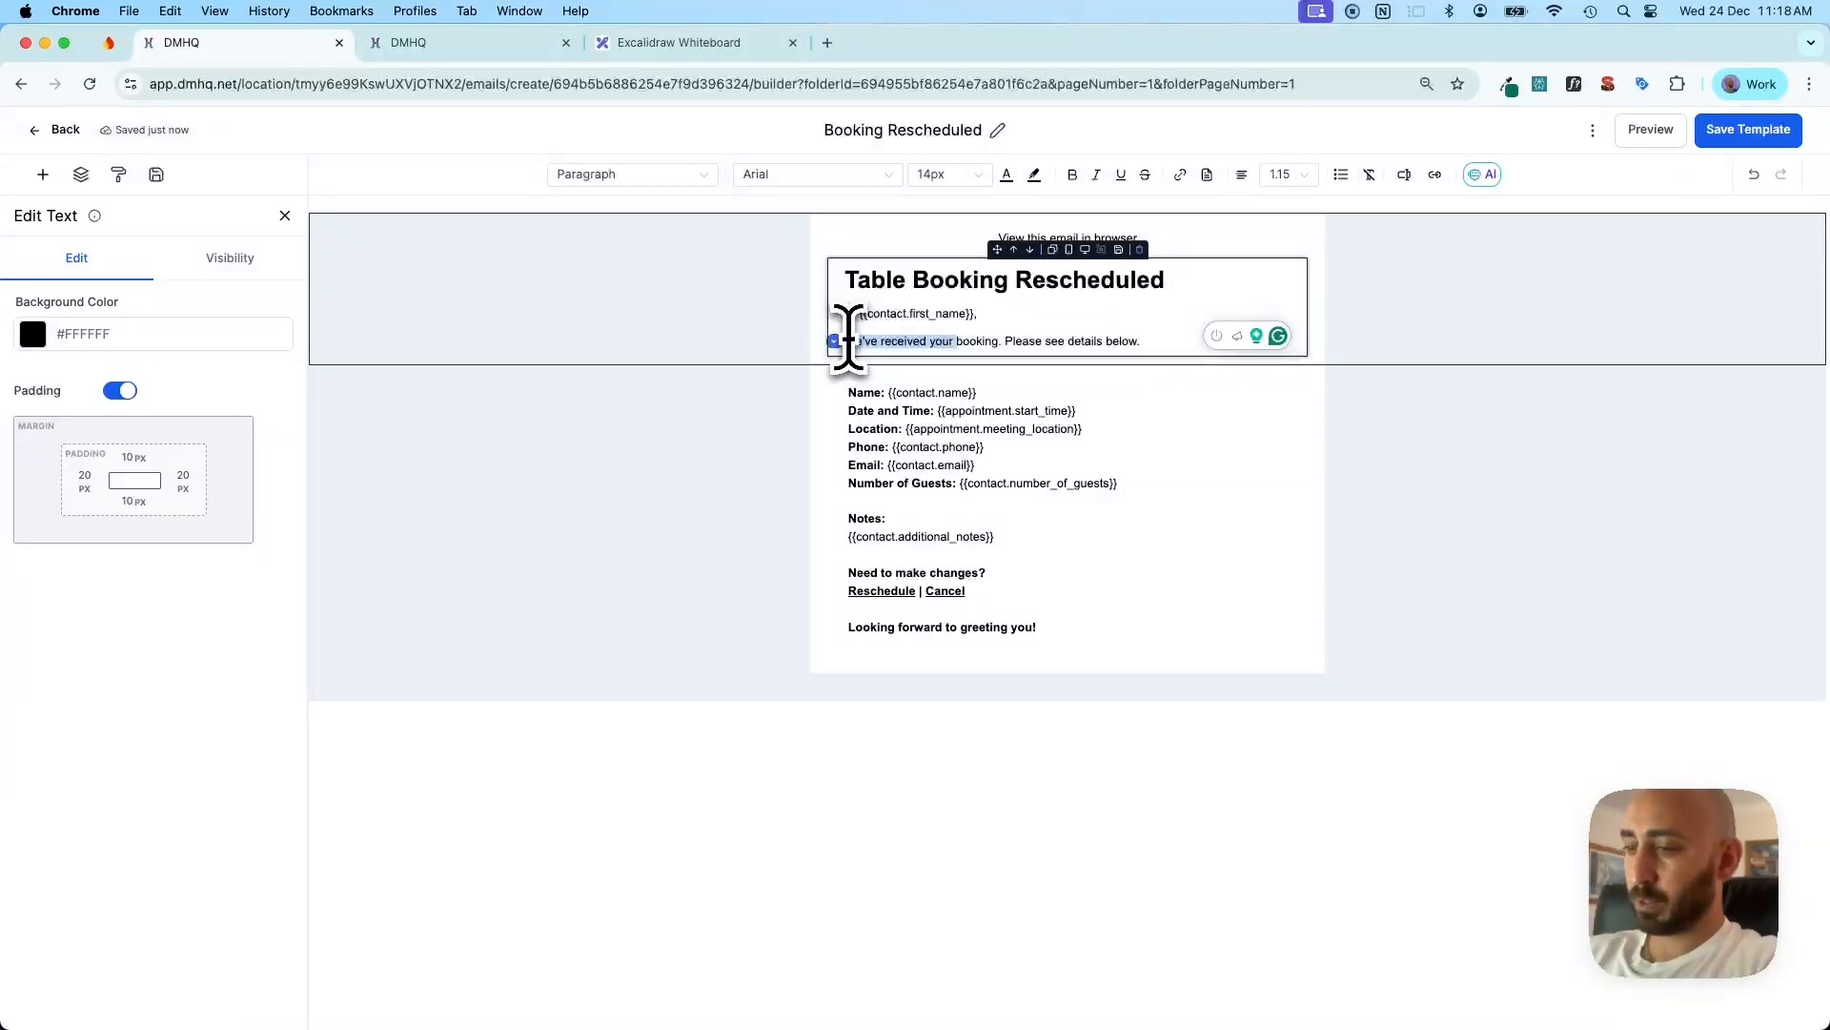
key(BackSpace)
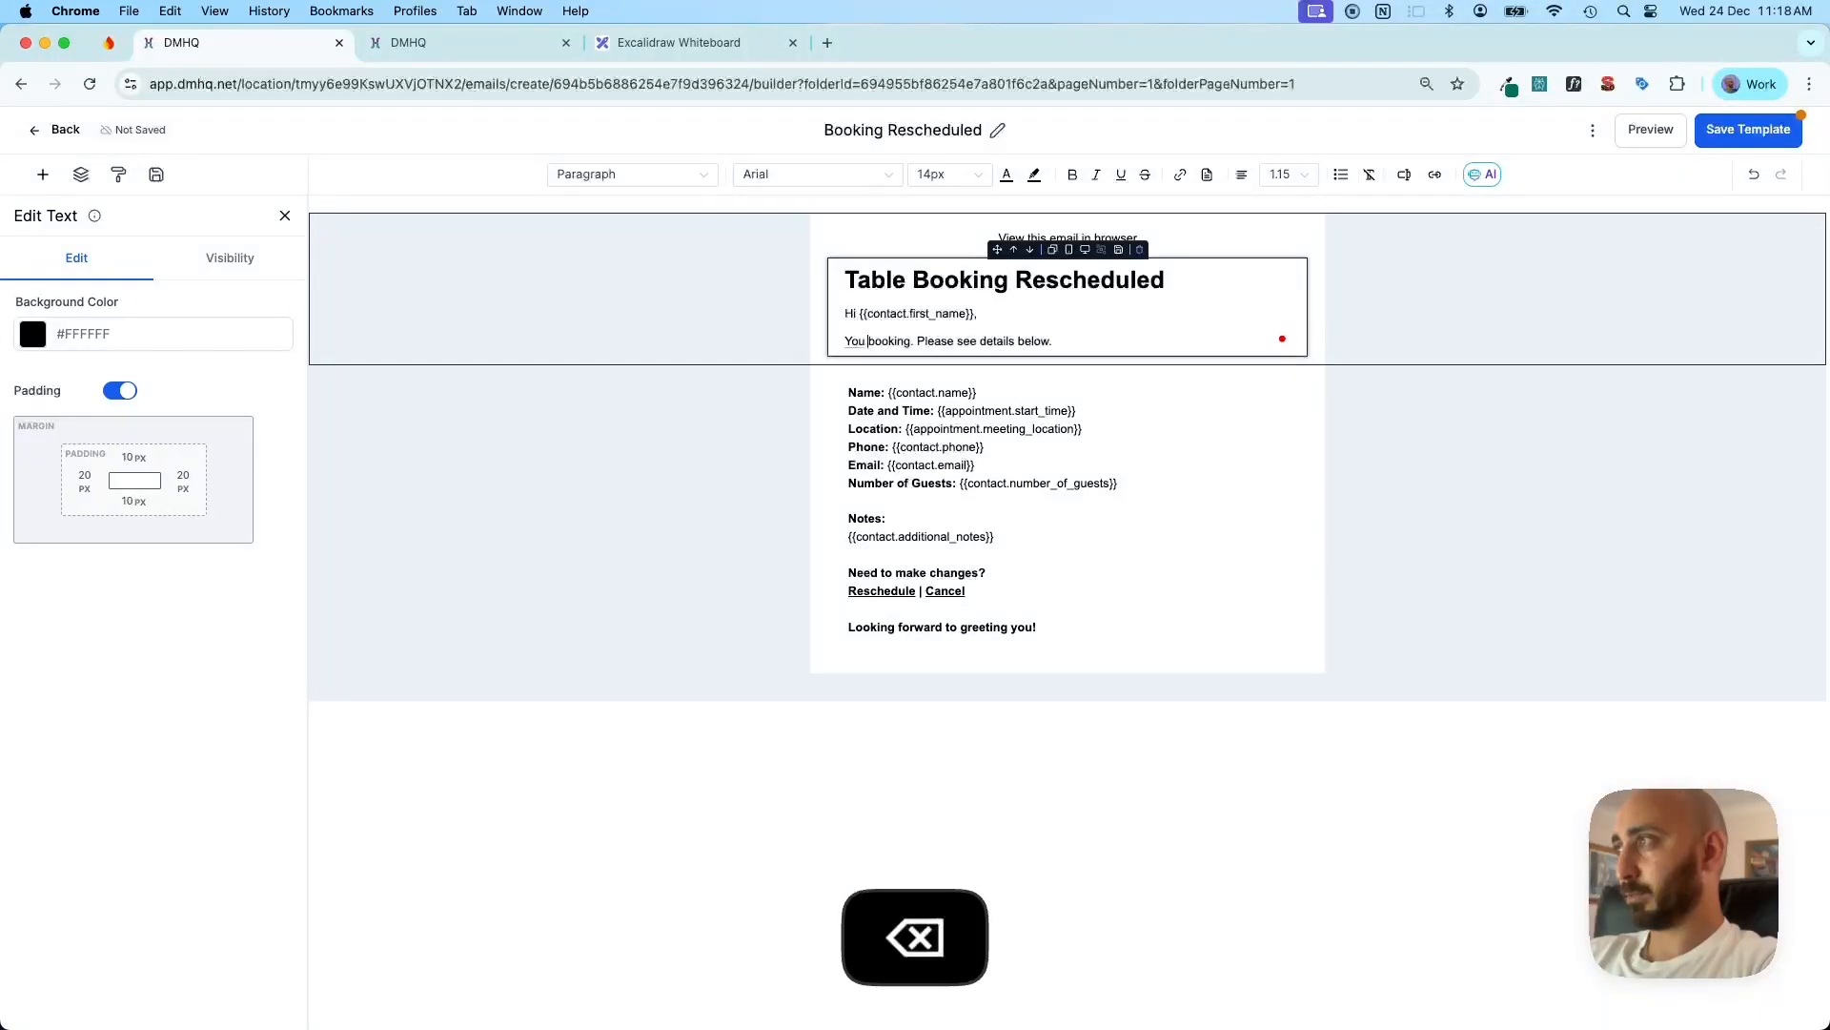
text(r)
key(Right)
key(Right)
key(Right)
key(Right)
key(Right)
key(Right)
key(Right)
text(has been)
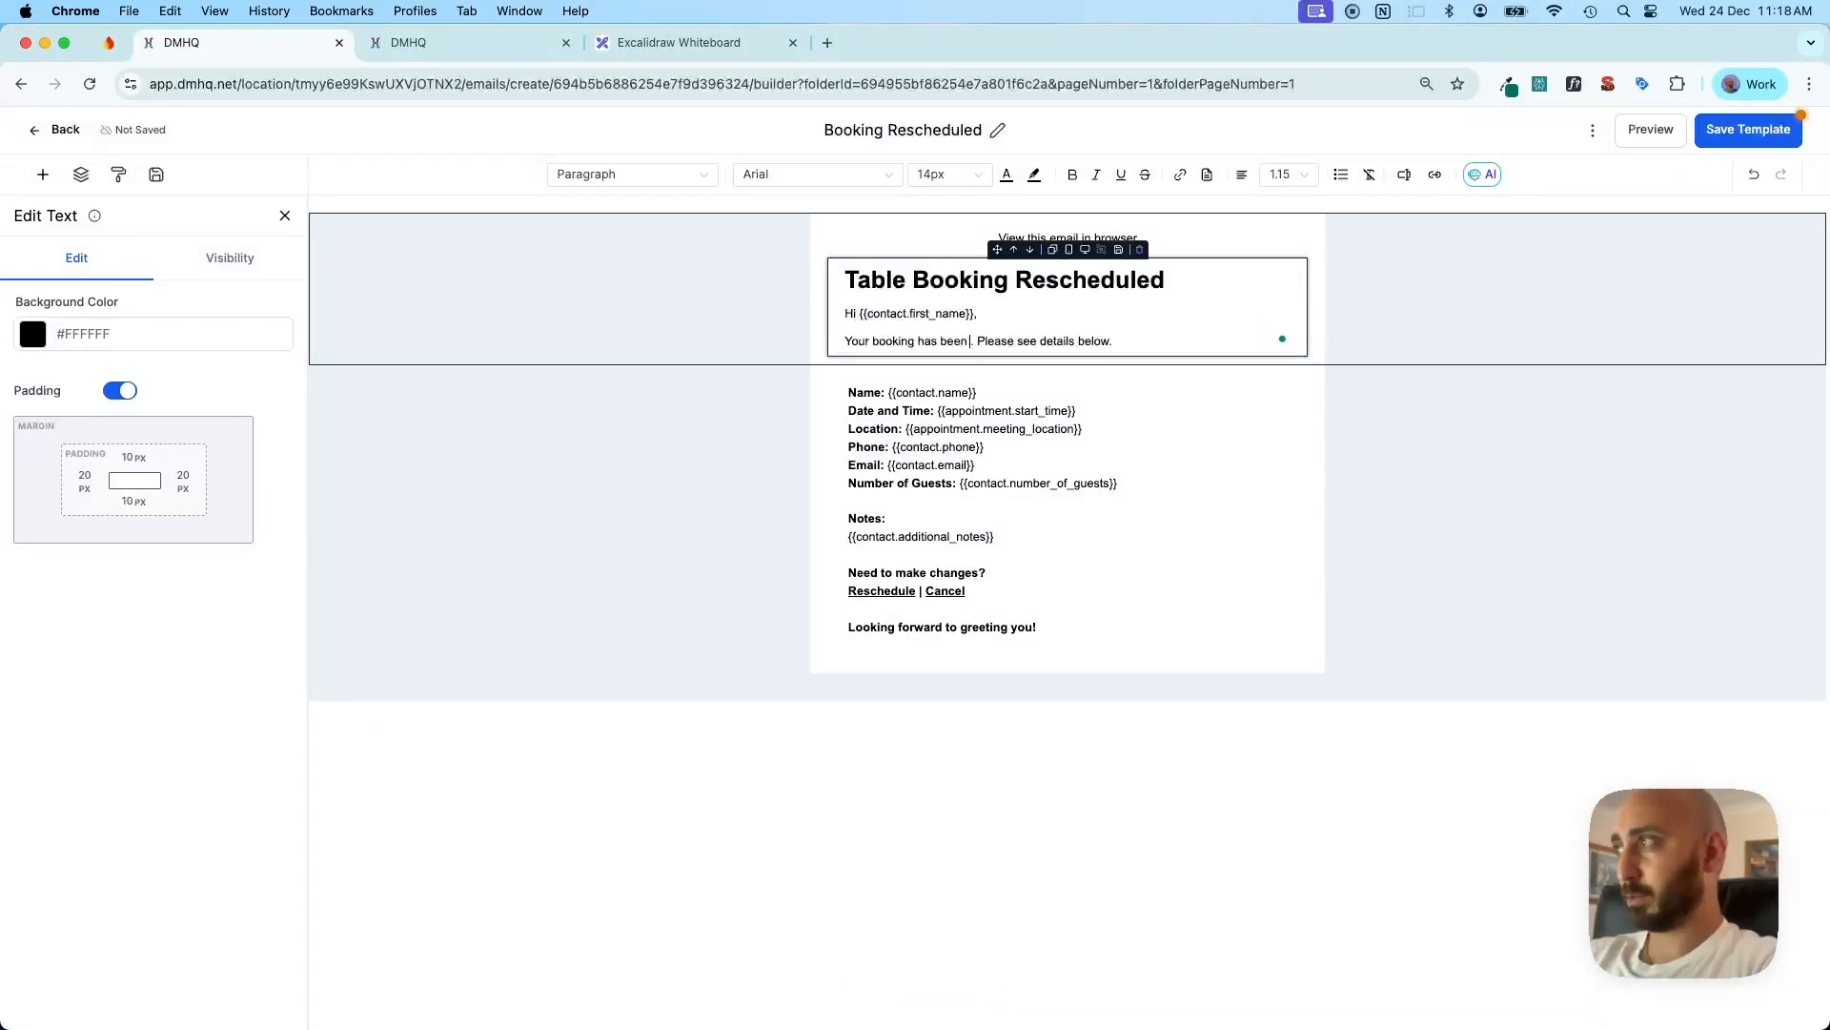
key(super+shift+v)
key(shift+alt+Left)
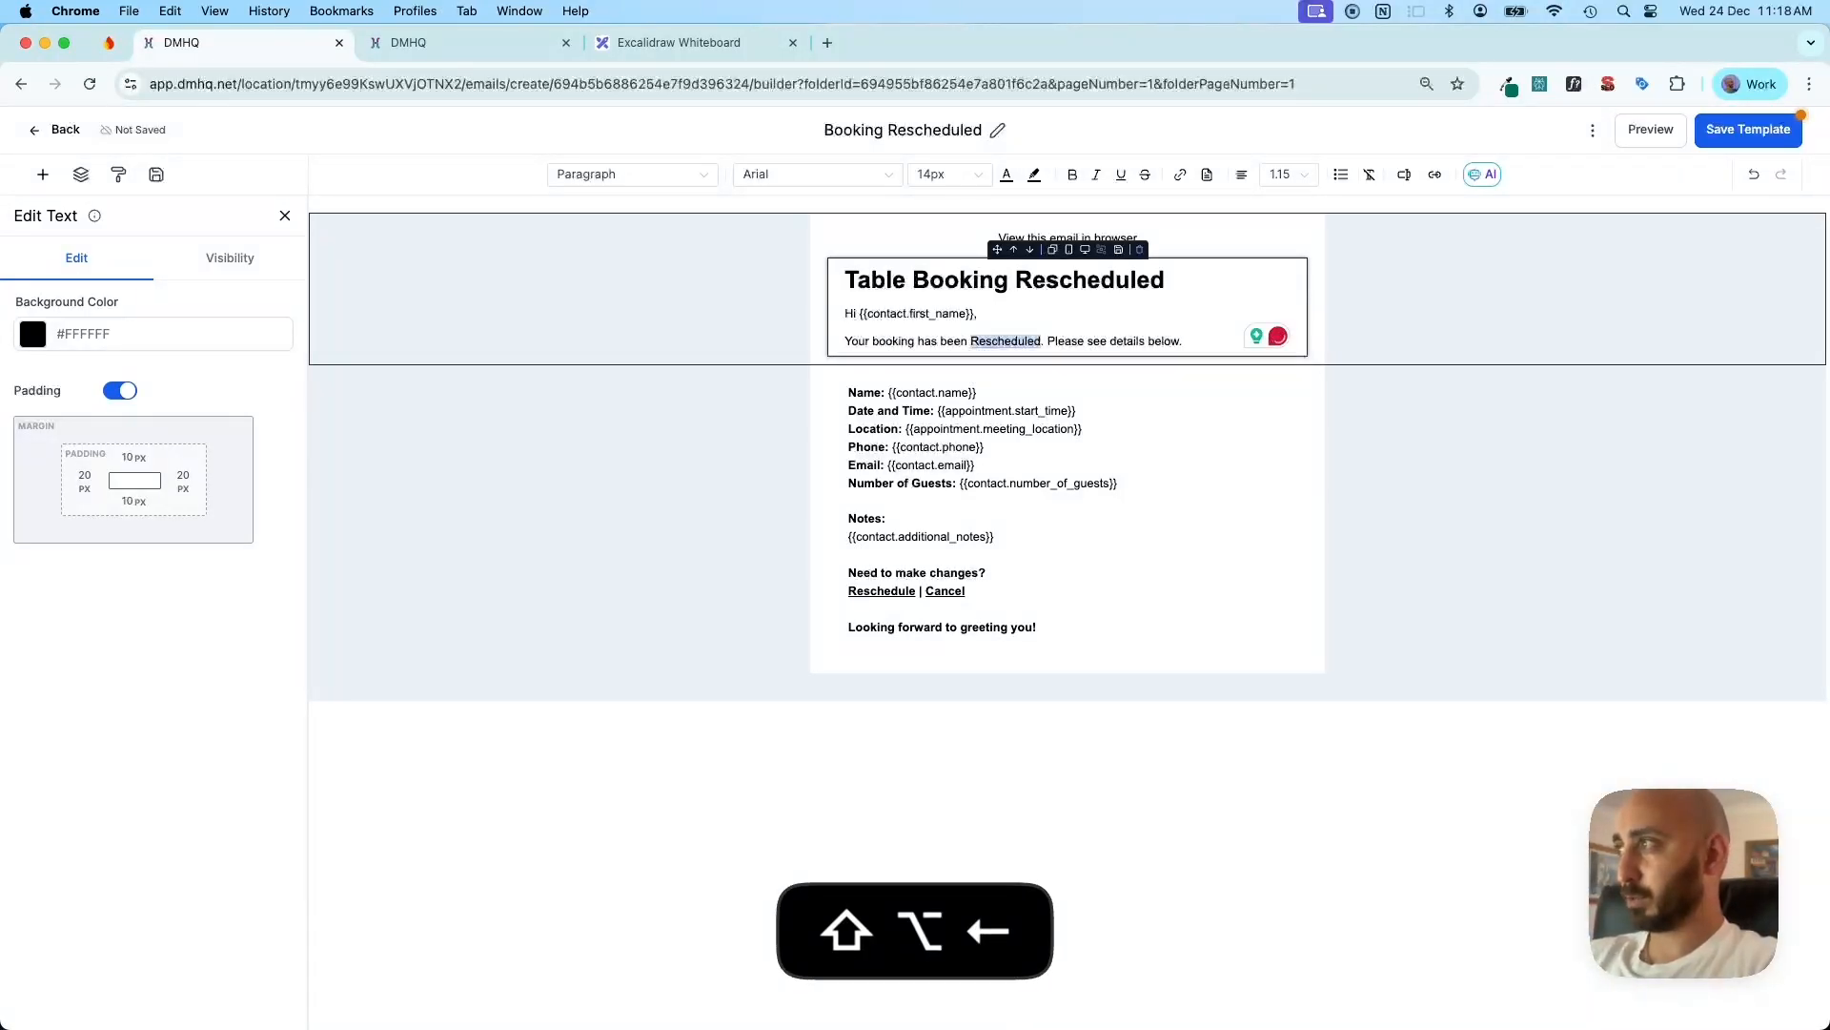
key(Left)
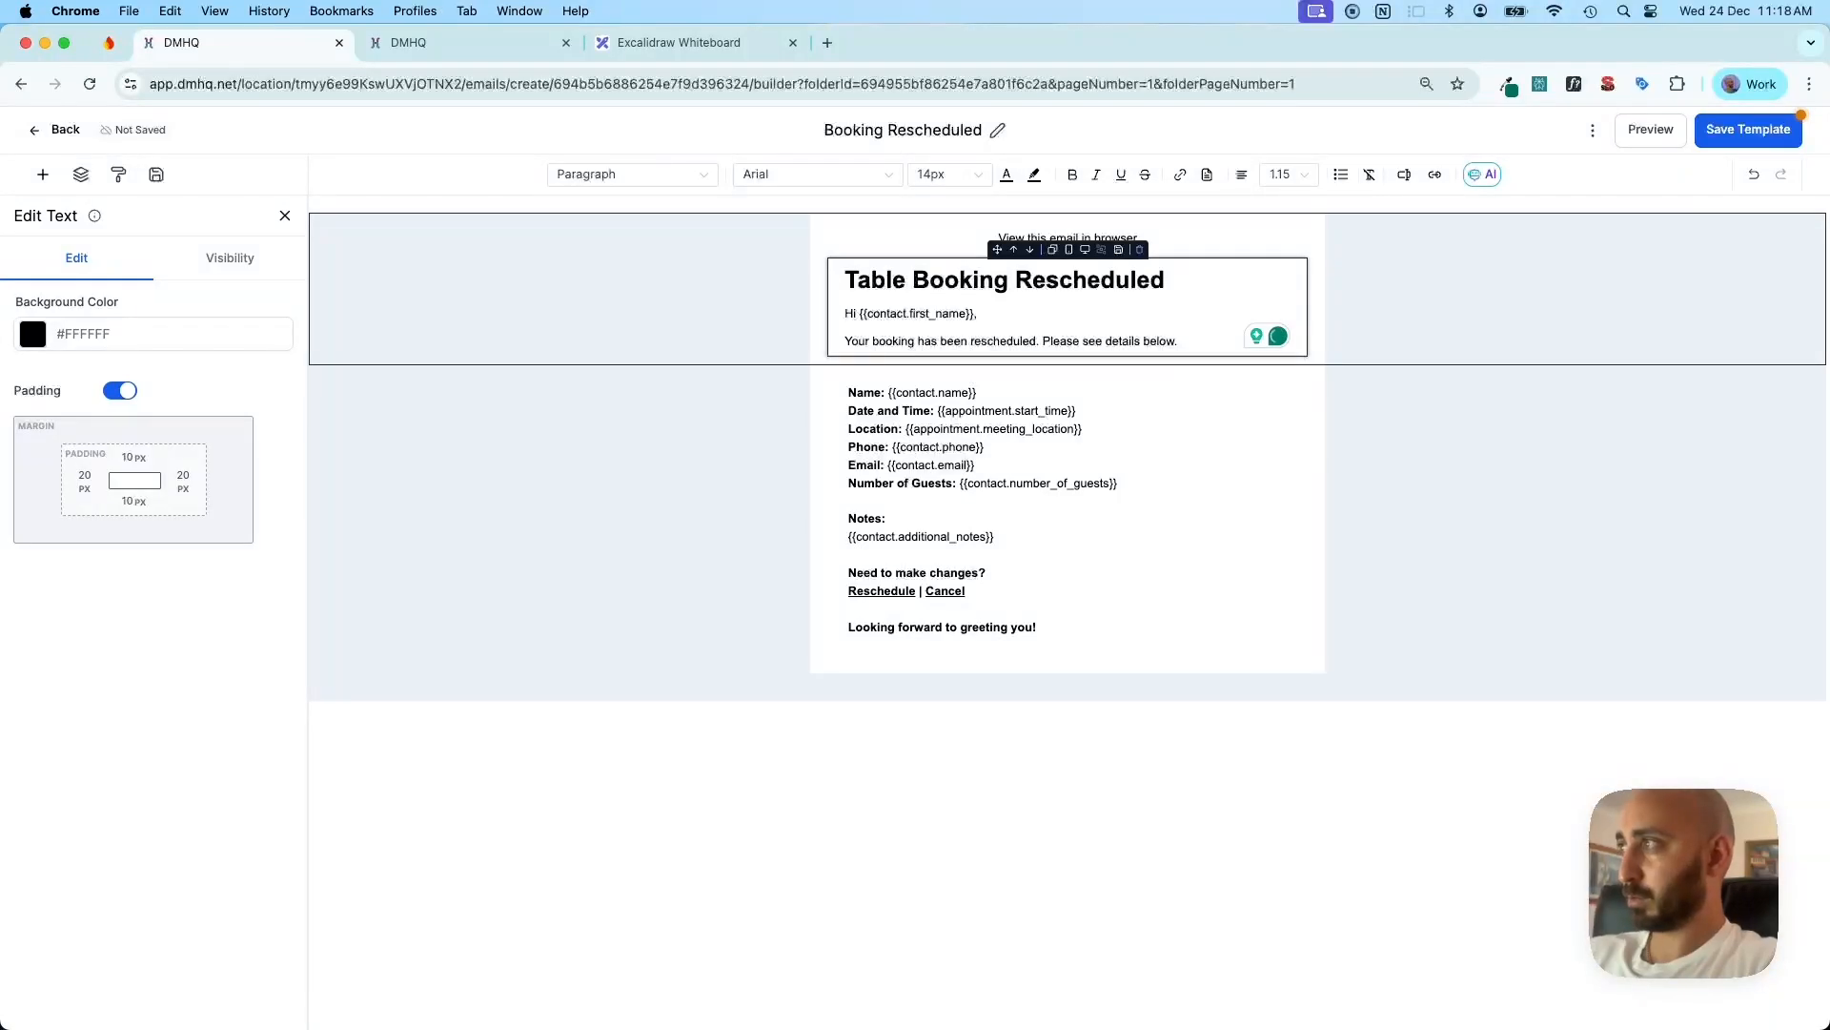
click(1173, 465)
click(1198, 338)
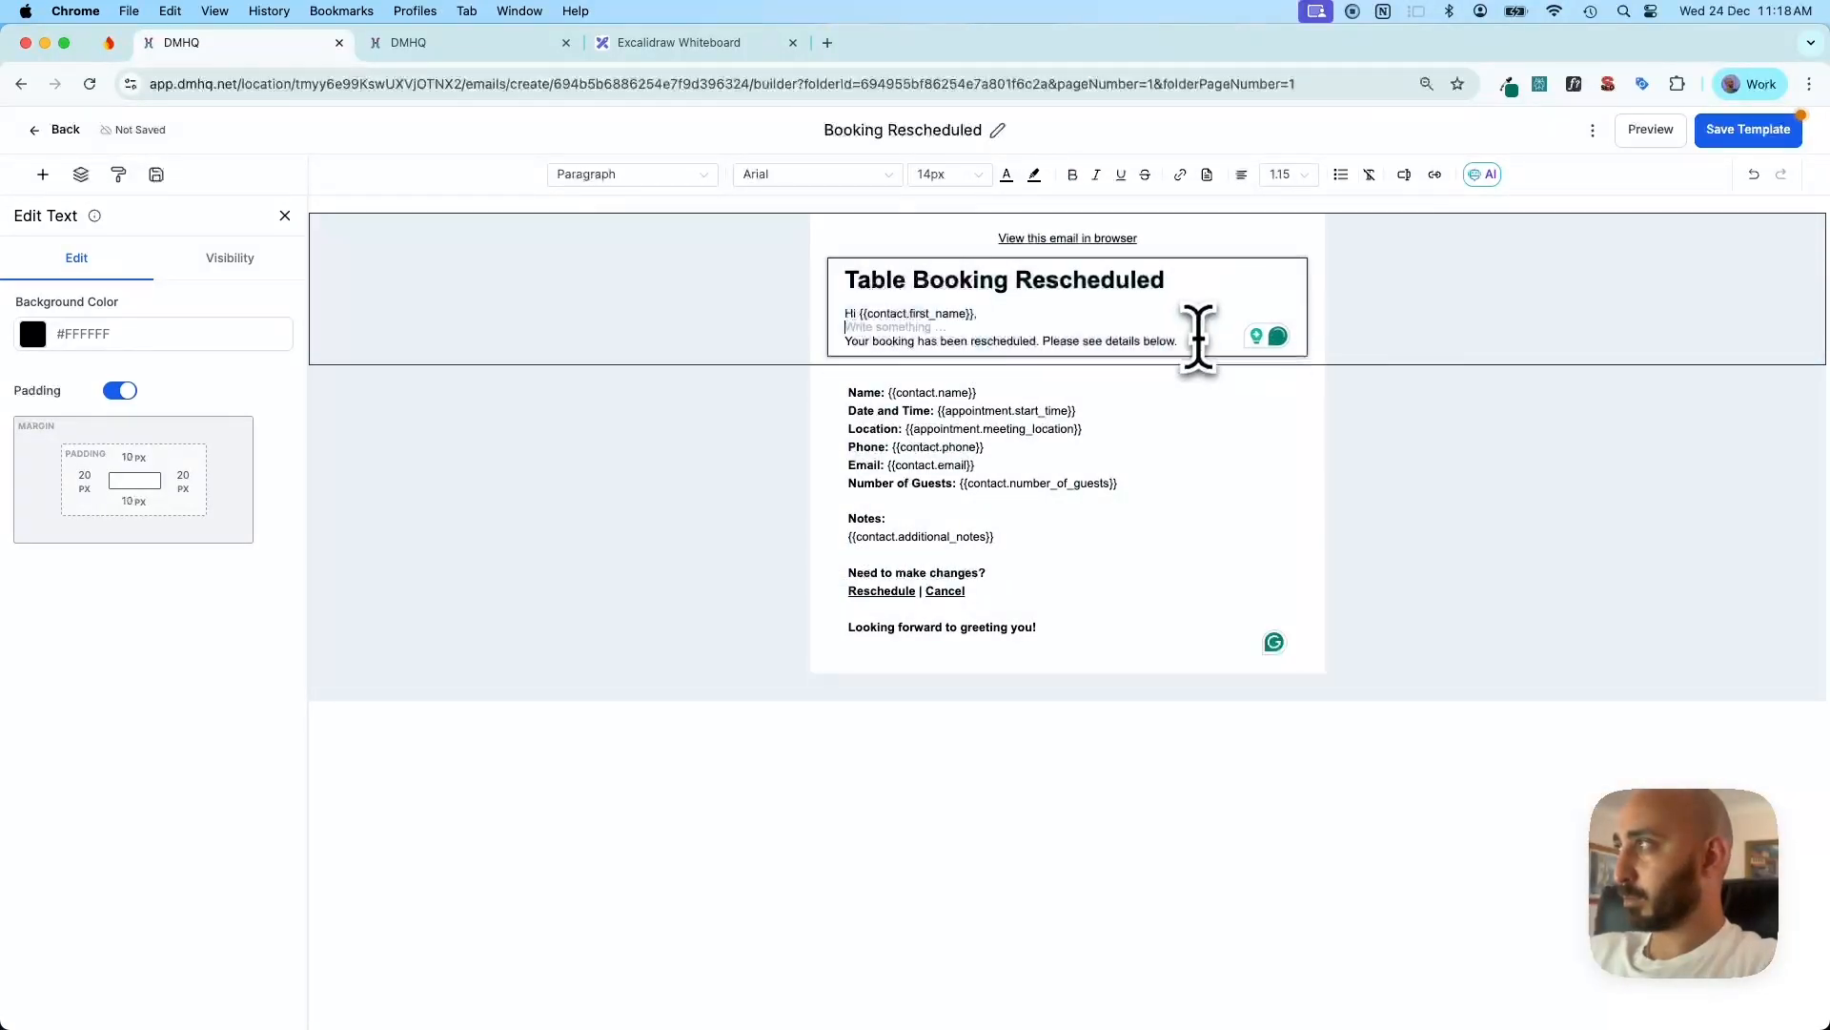
Replace the merge field under Notes with the contact custom field {{contact.booking_notes}} and copy the new field
click(1138, 410)
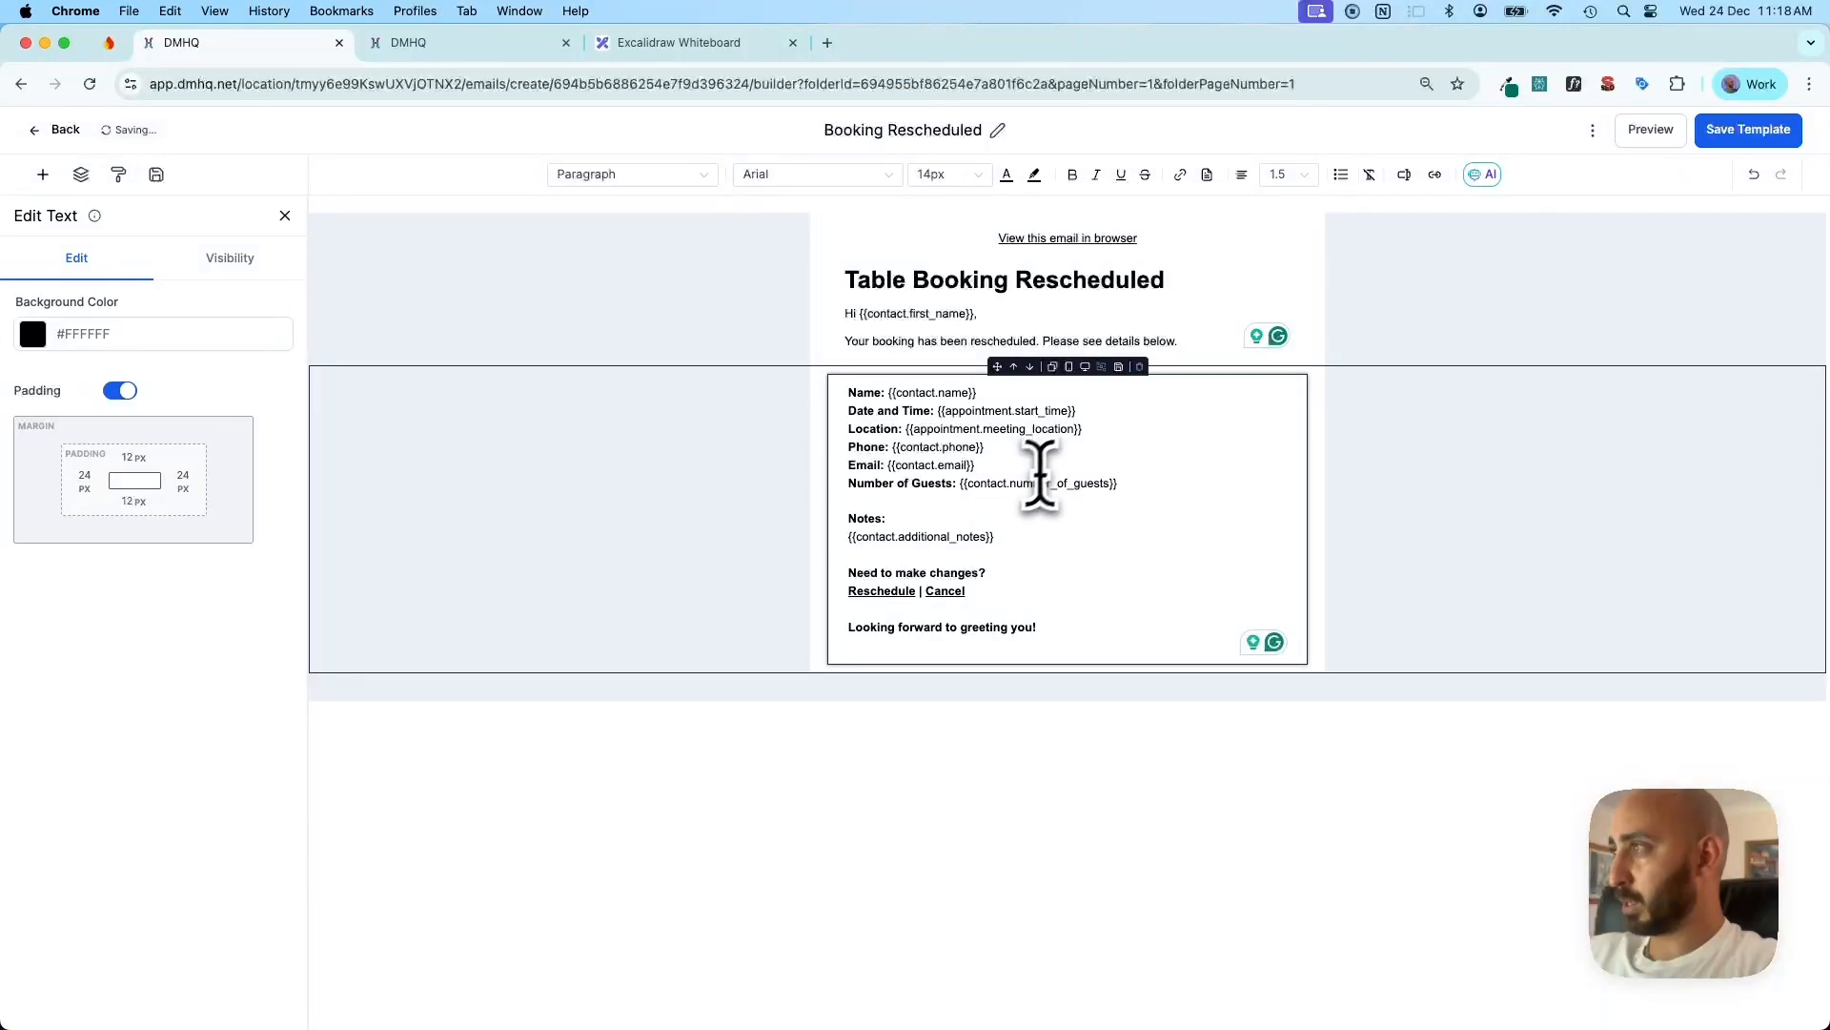
click(1035, 541)
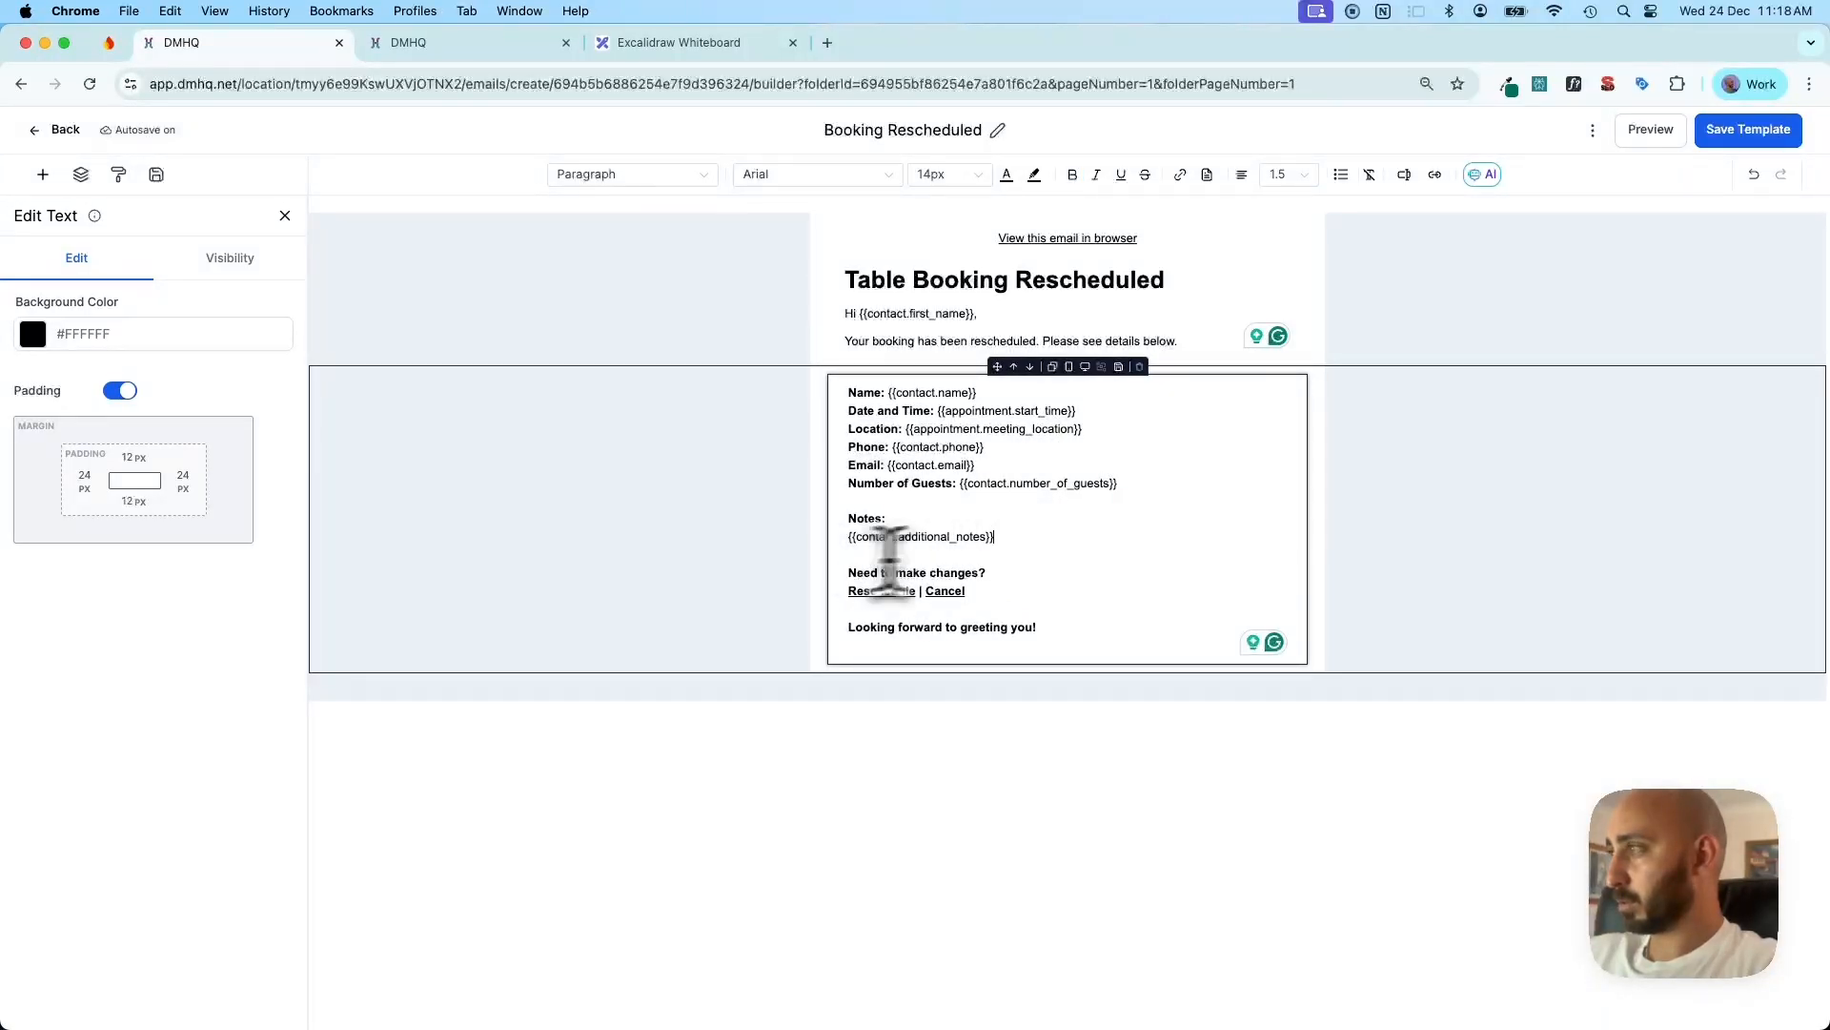
drag(1026, 533, 877, 539)
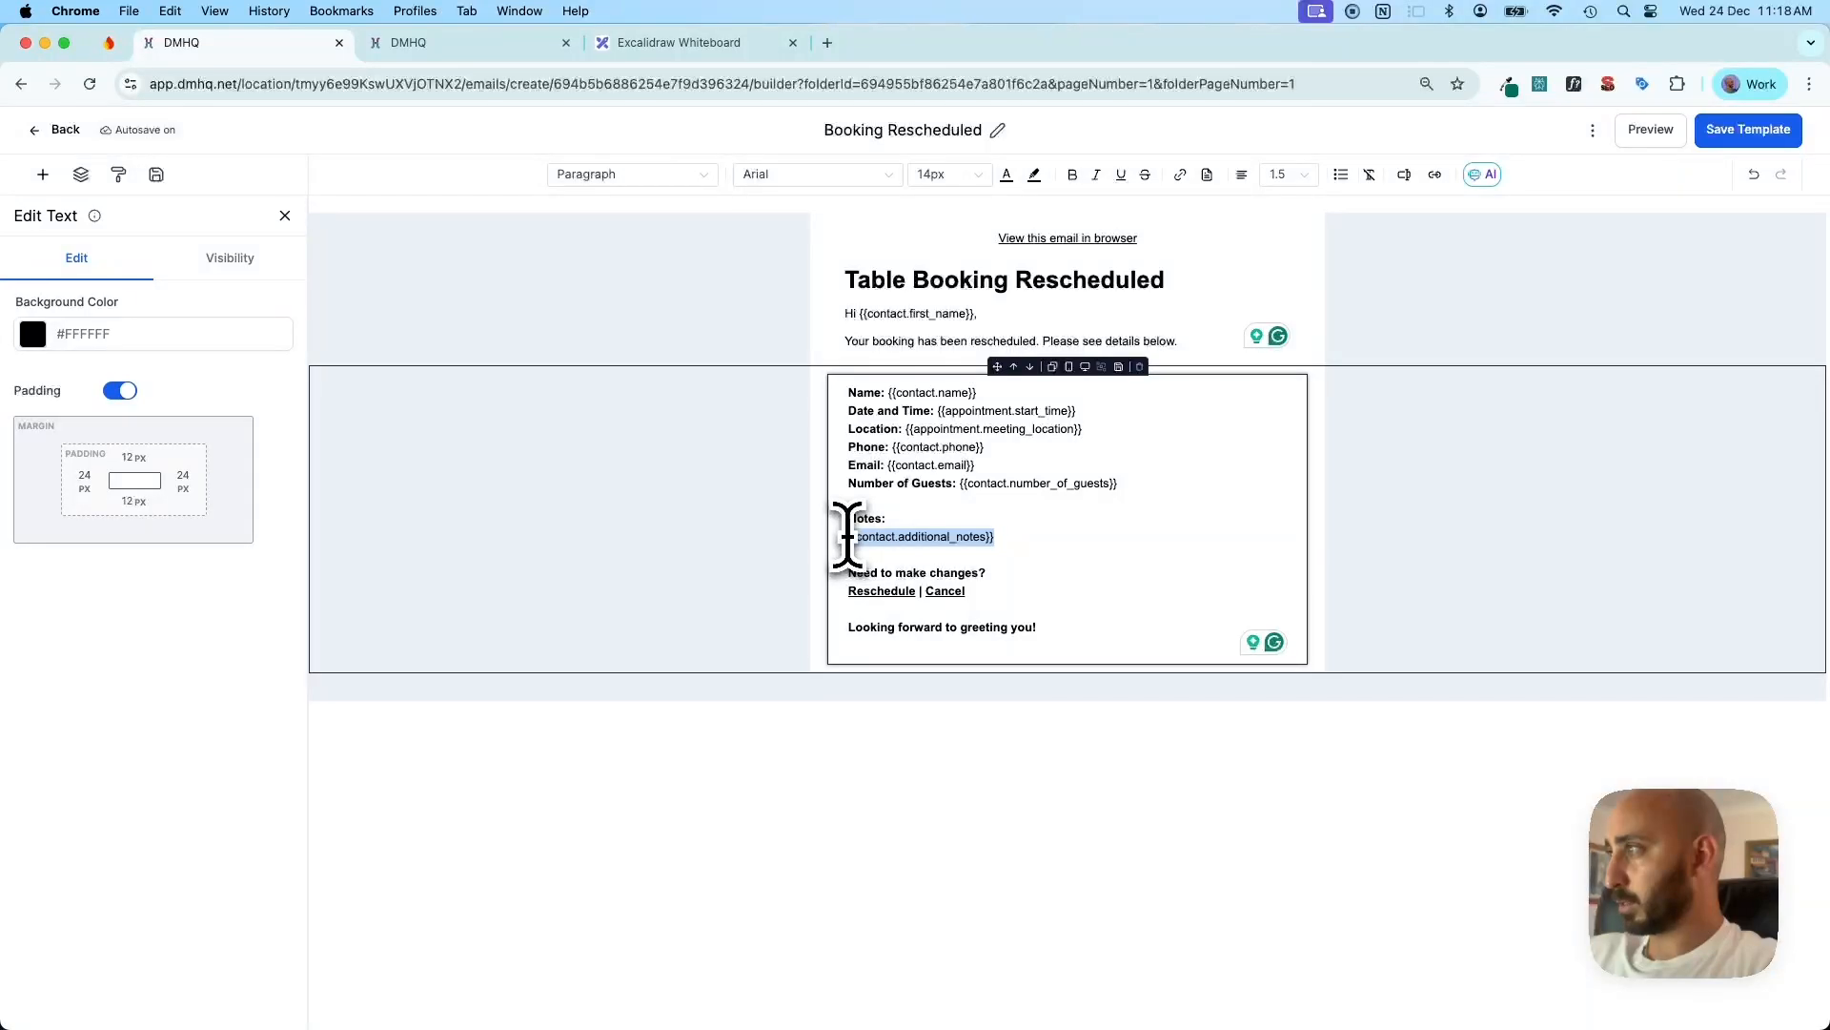
click(1404, 175)
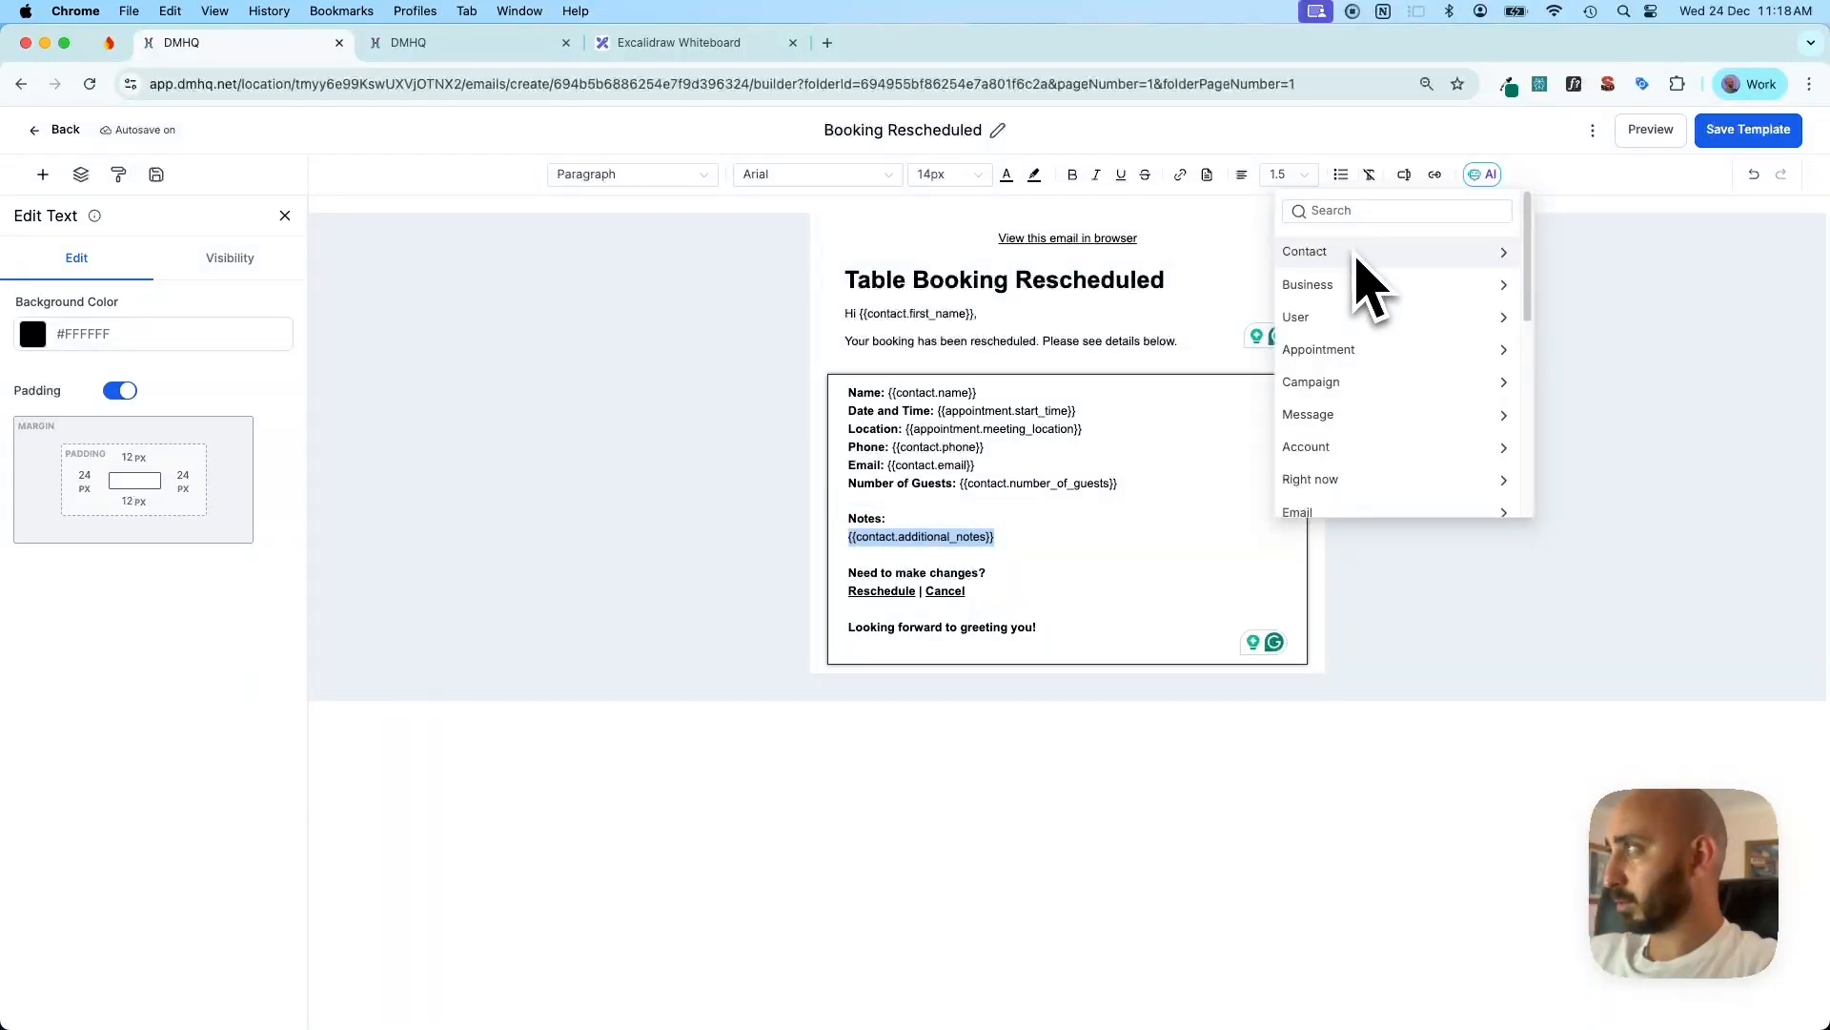
click(1313, 256)
scroll(1321, 457, down, 5)
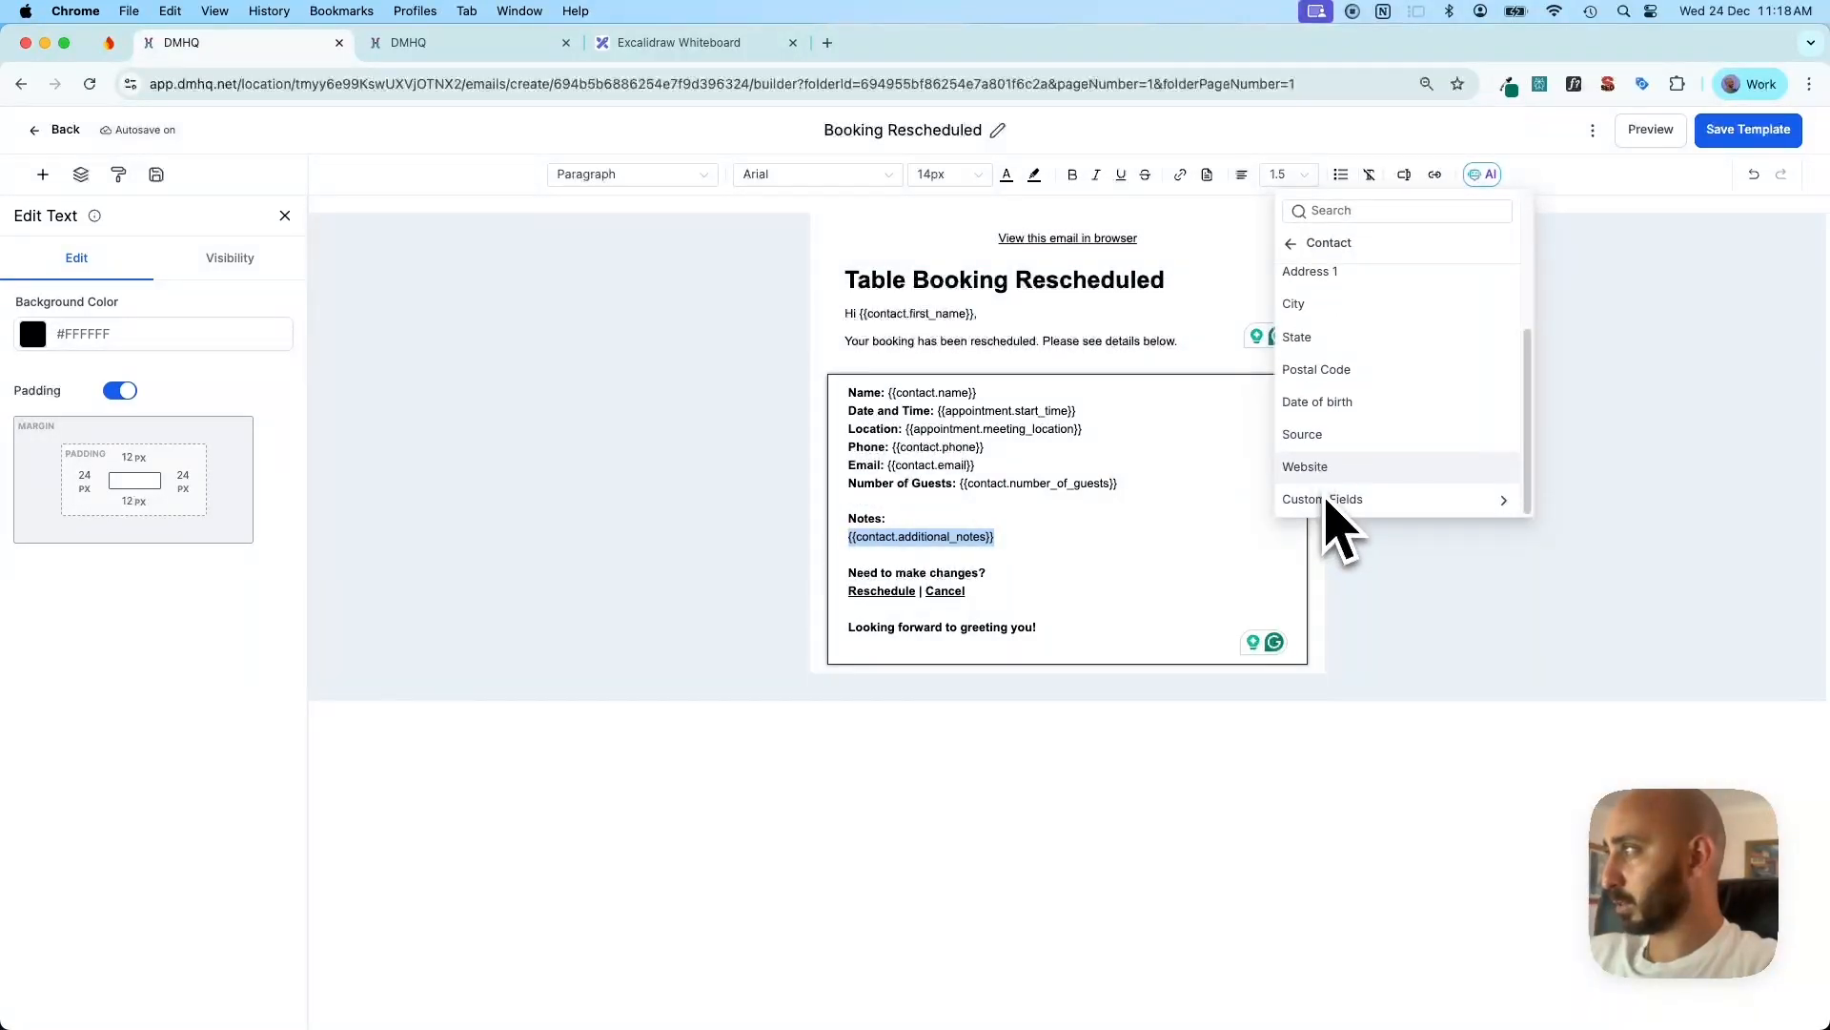
click(1325, 498)
click(1370, 284)
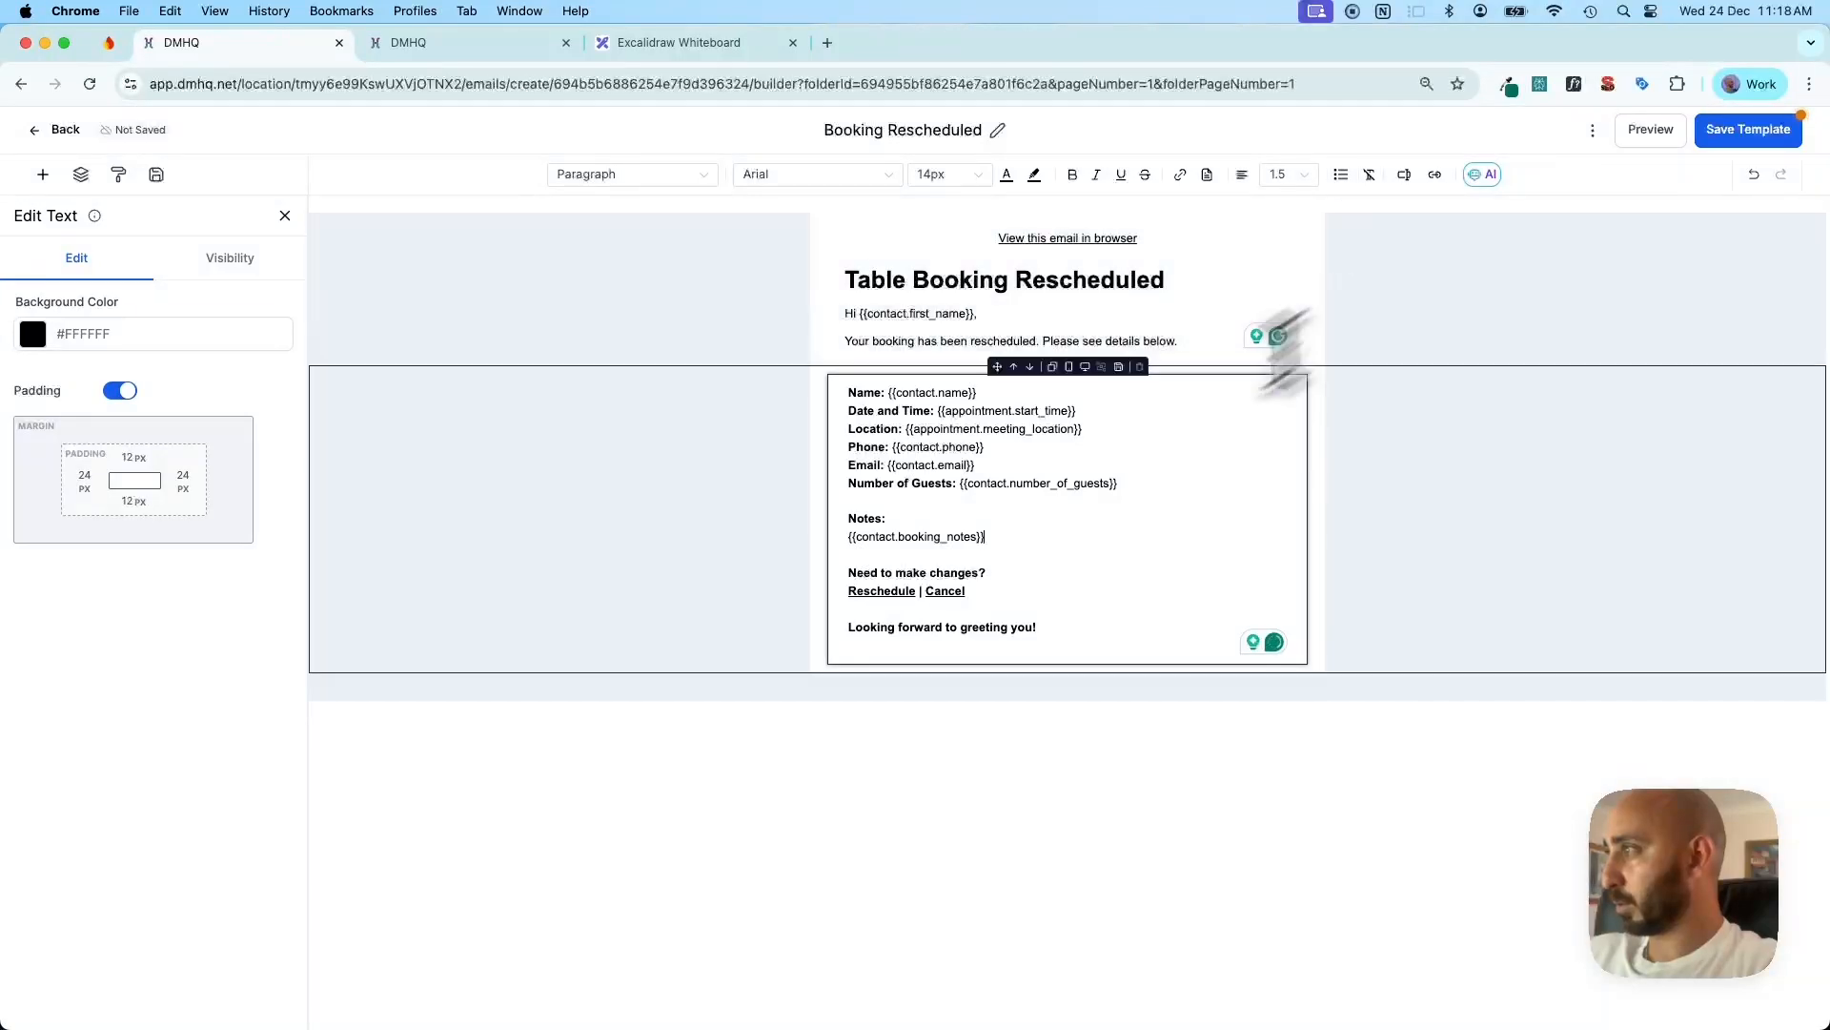
drag(989, 534, 845, 534)
key(super+c)
Add a custom blue to the default colors and set the template's link color to it, #1815bd
click(963, 600)
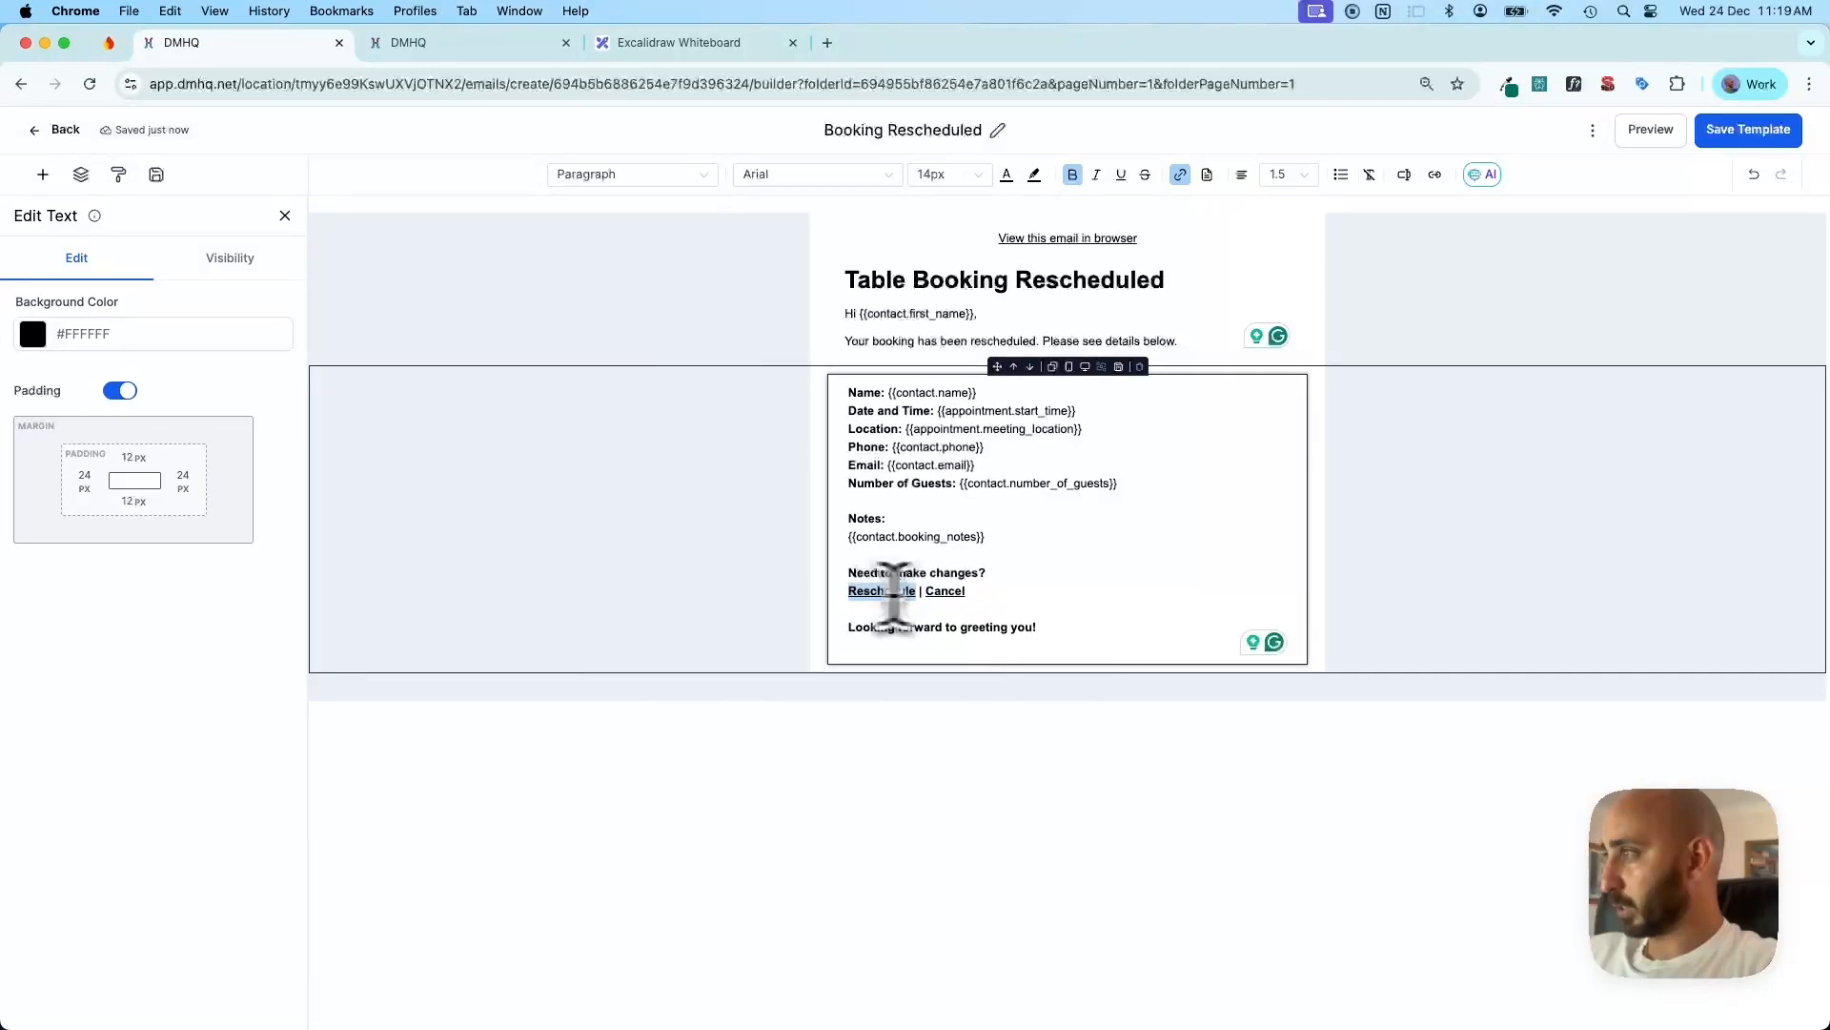
drag(968, 592, 919, 592)
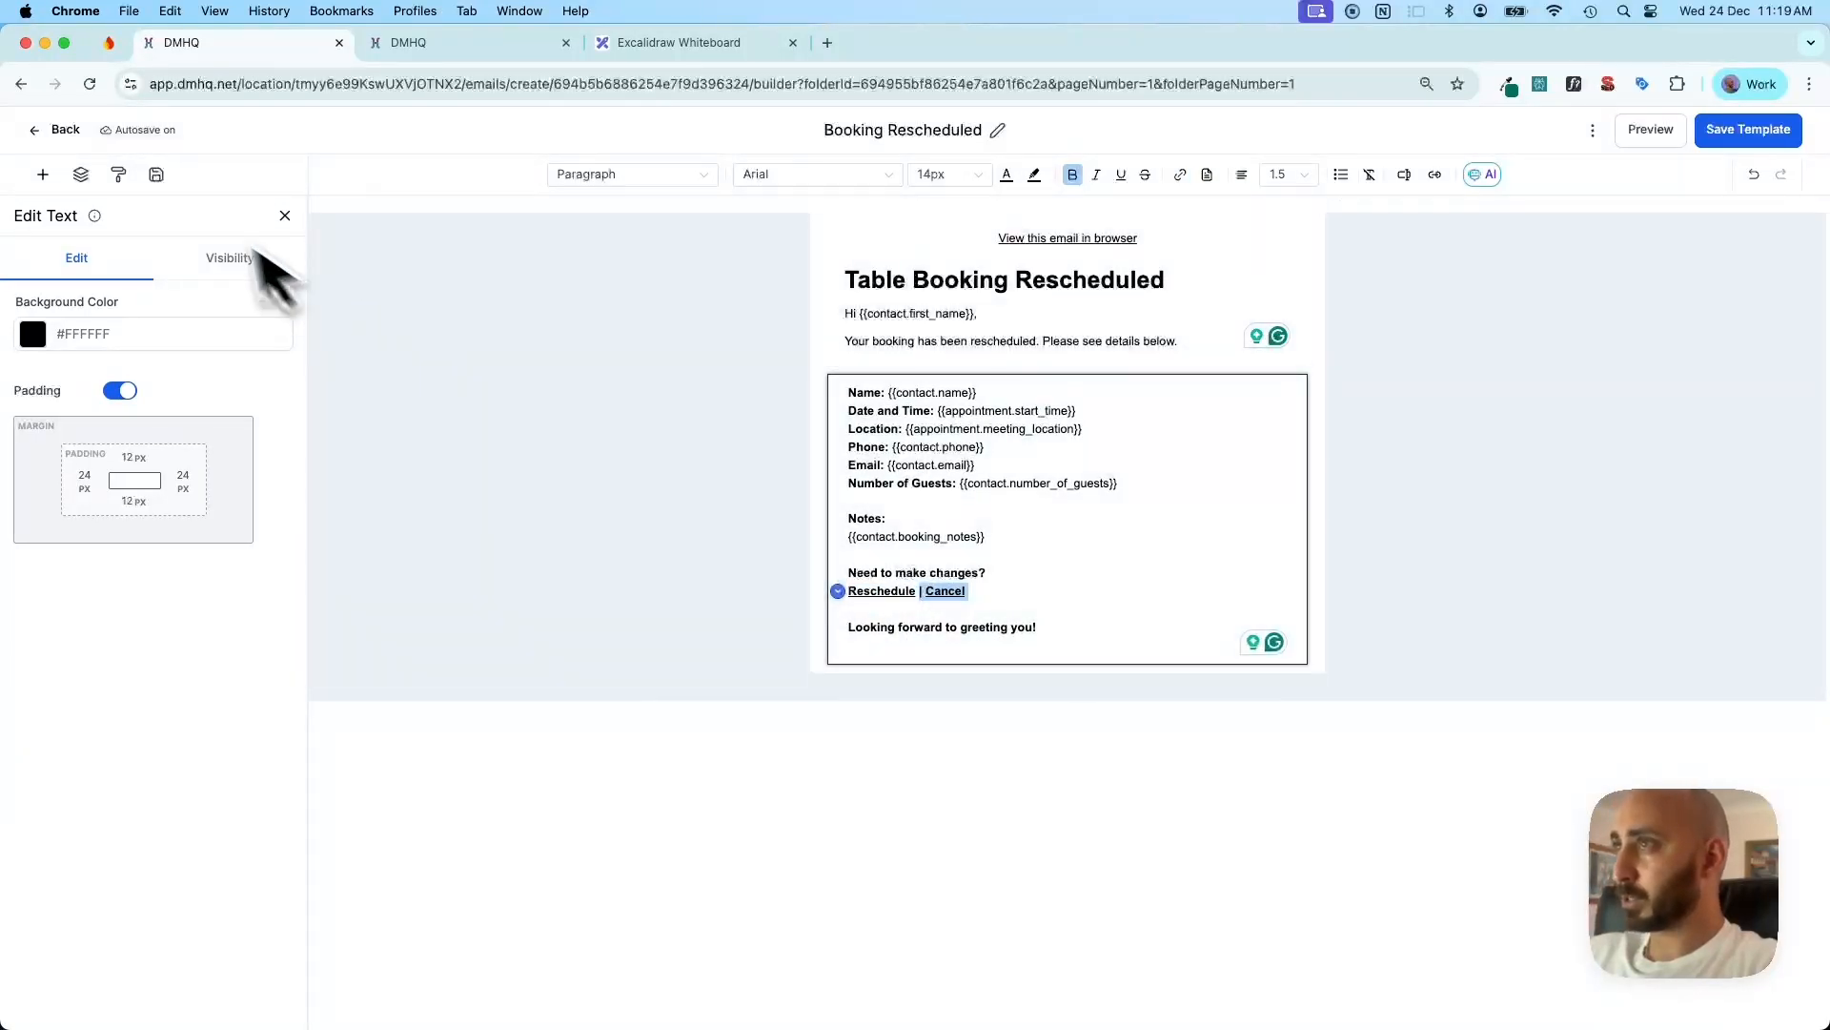
click(116, 174)
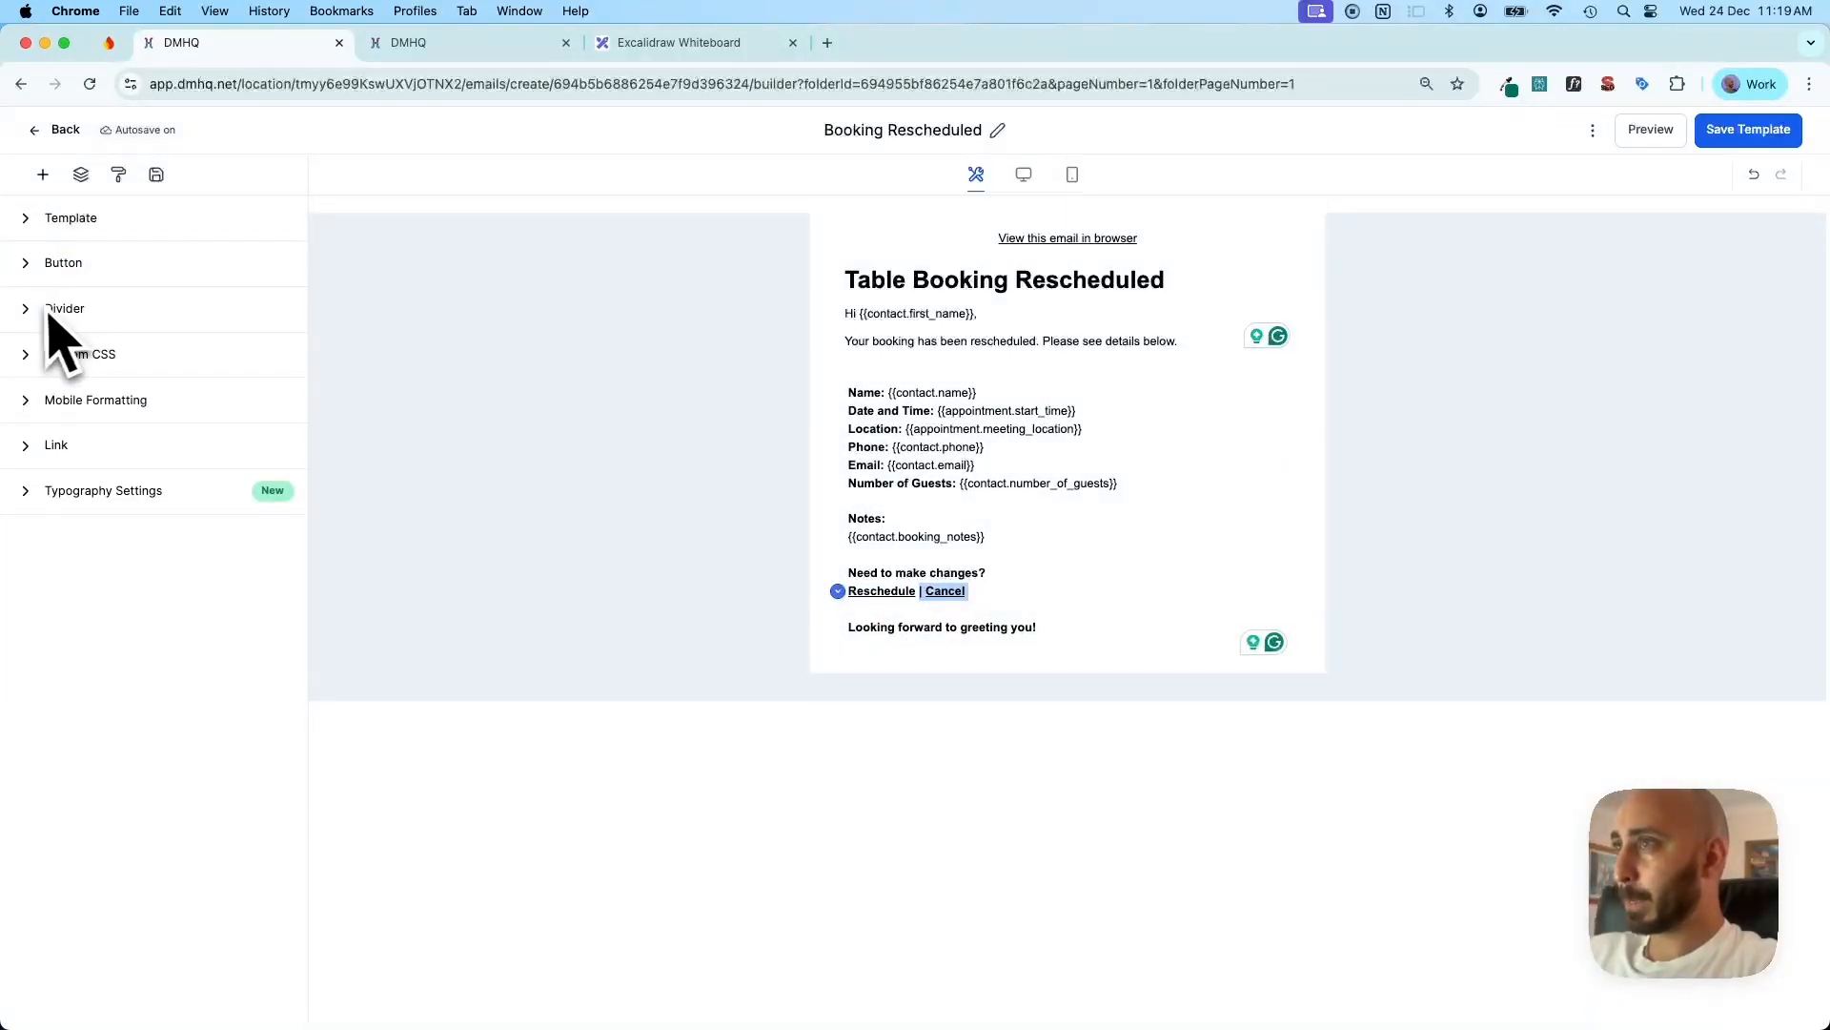
click(56, 445)
click(173, 514)
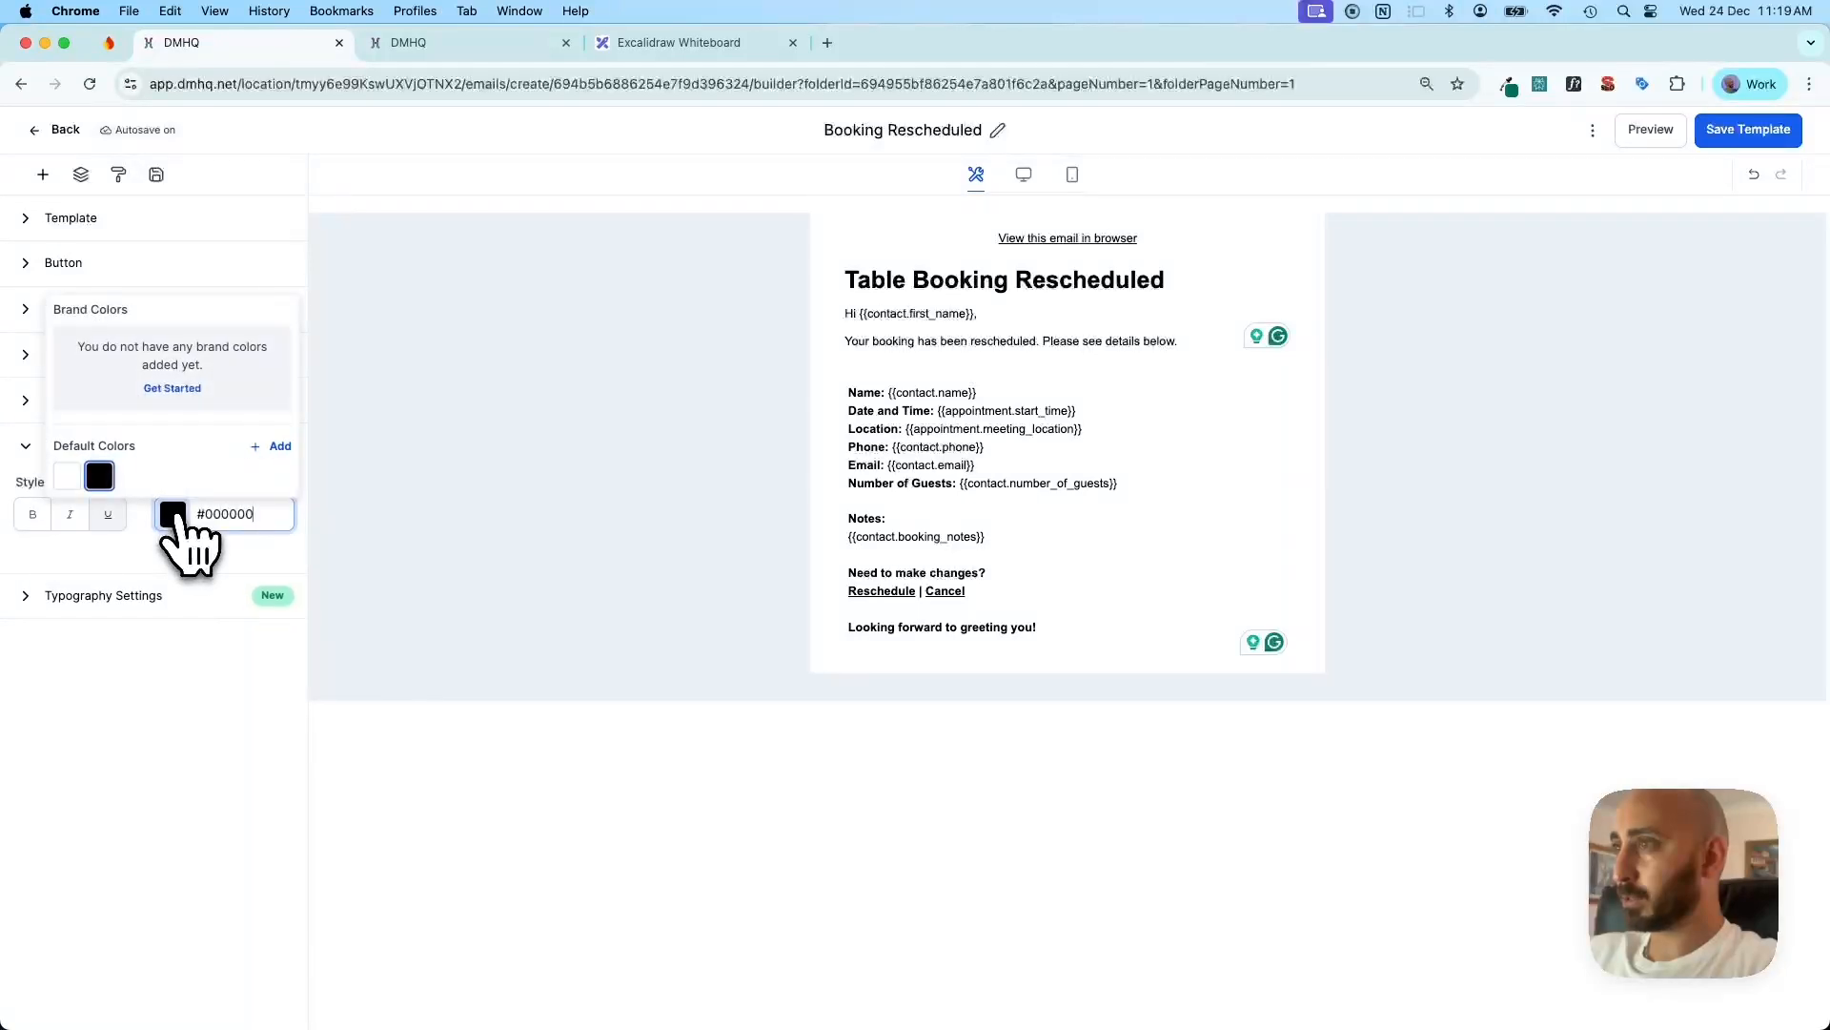
click(276, 446)
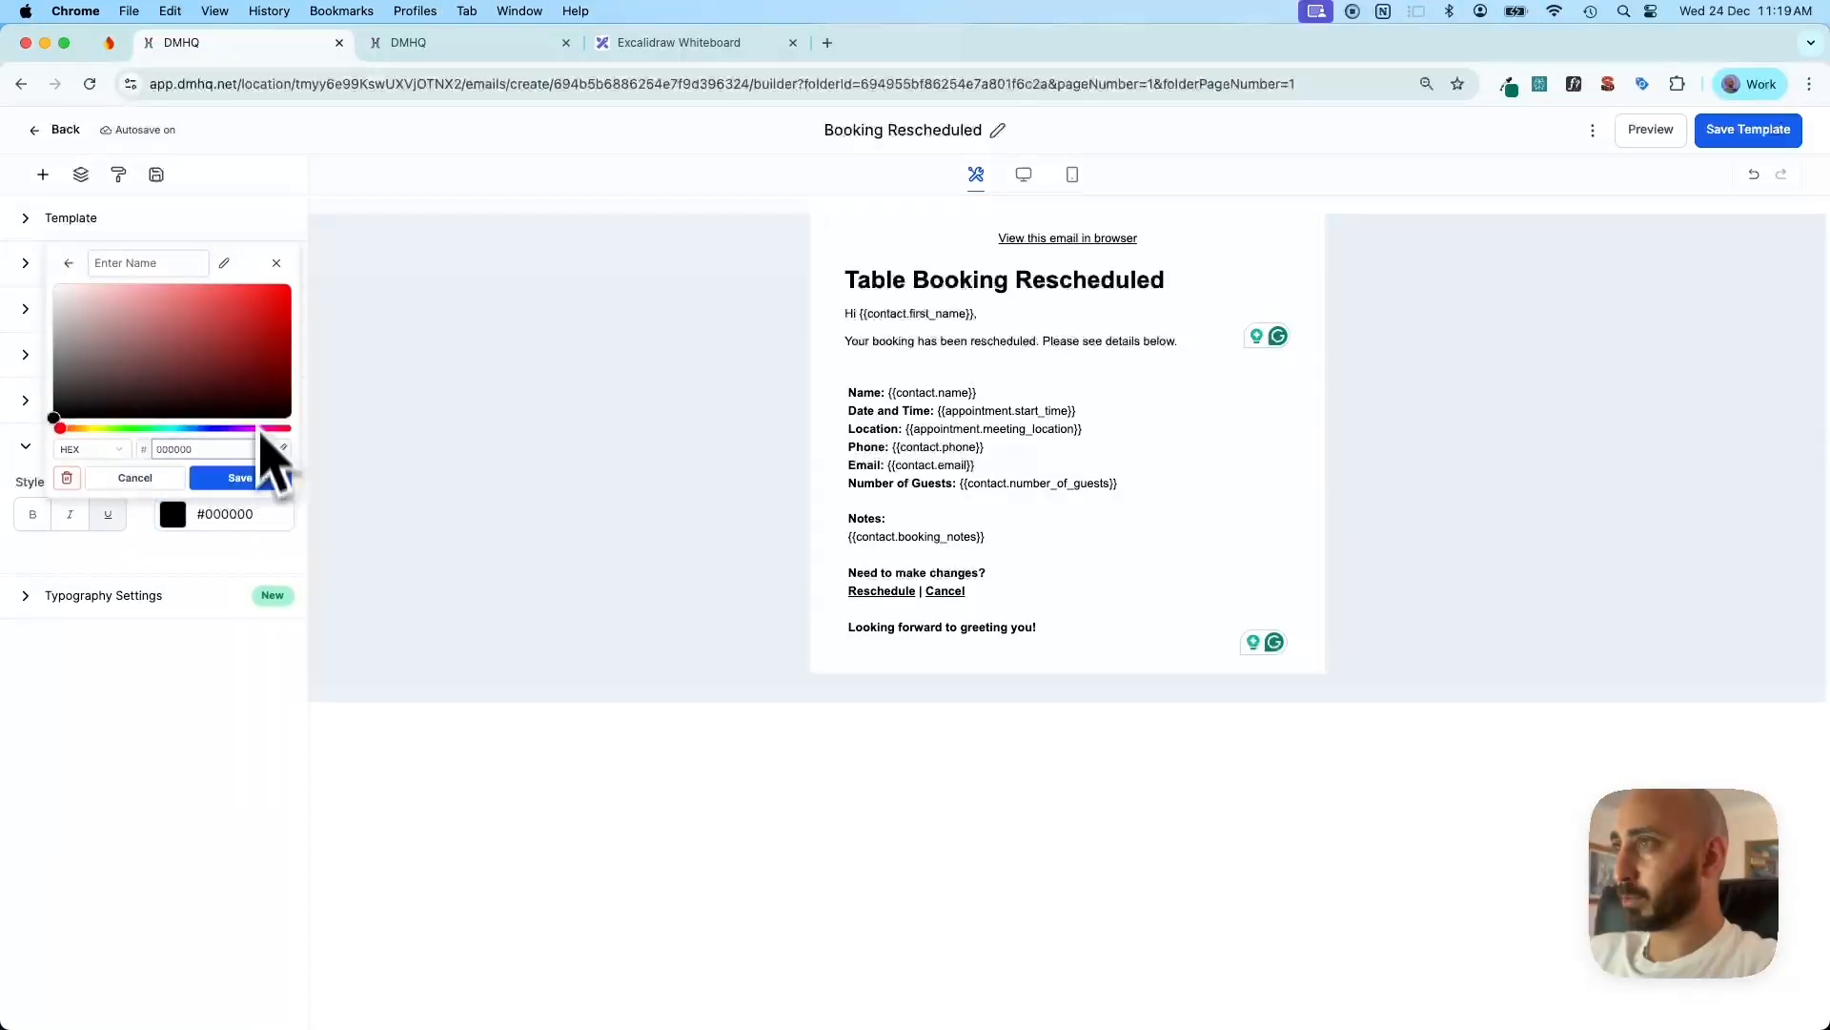
click(211, 413)
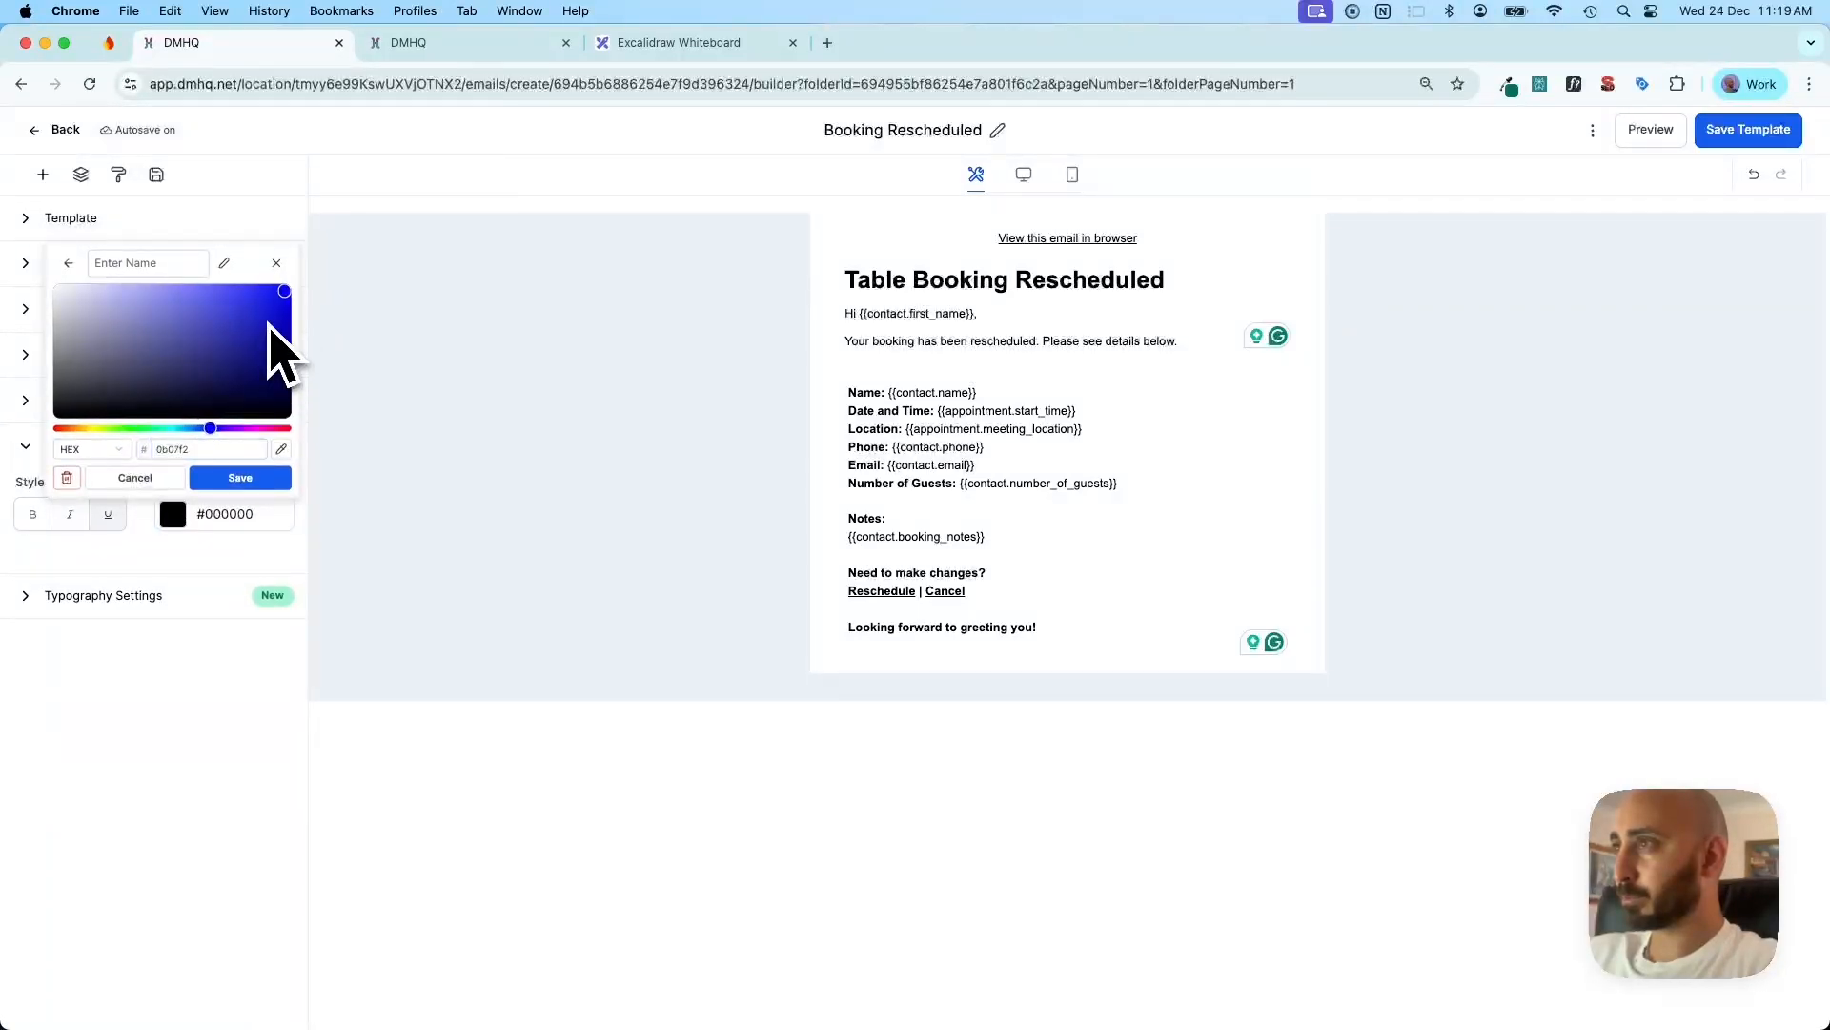
click(246, 463)
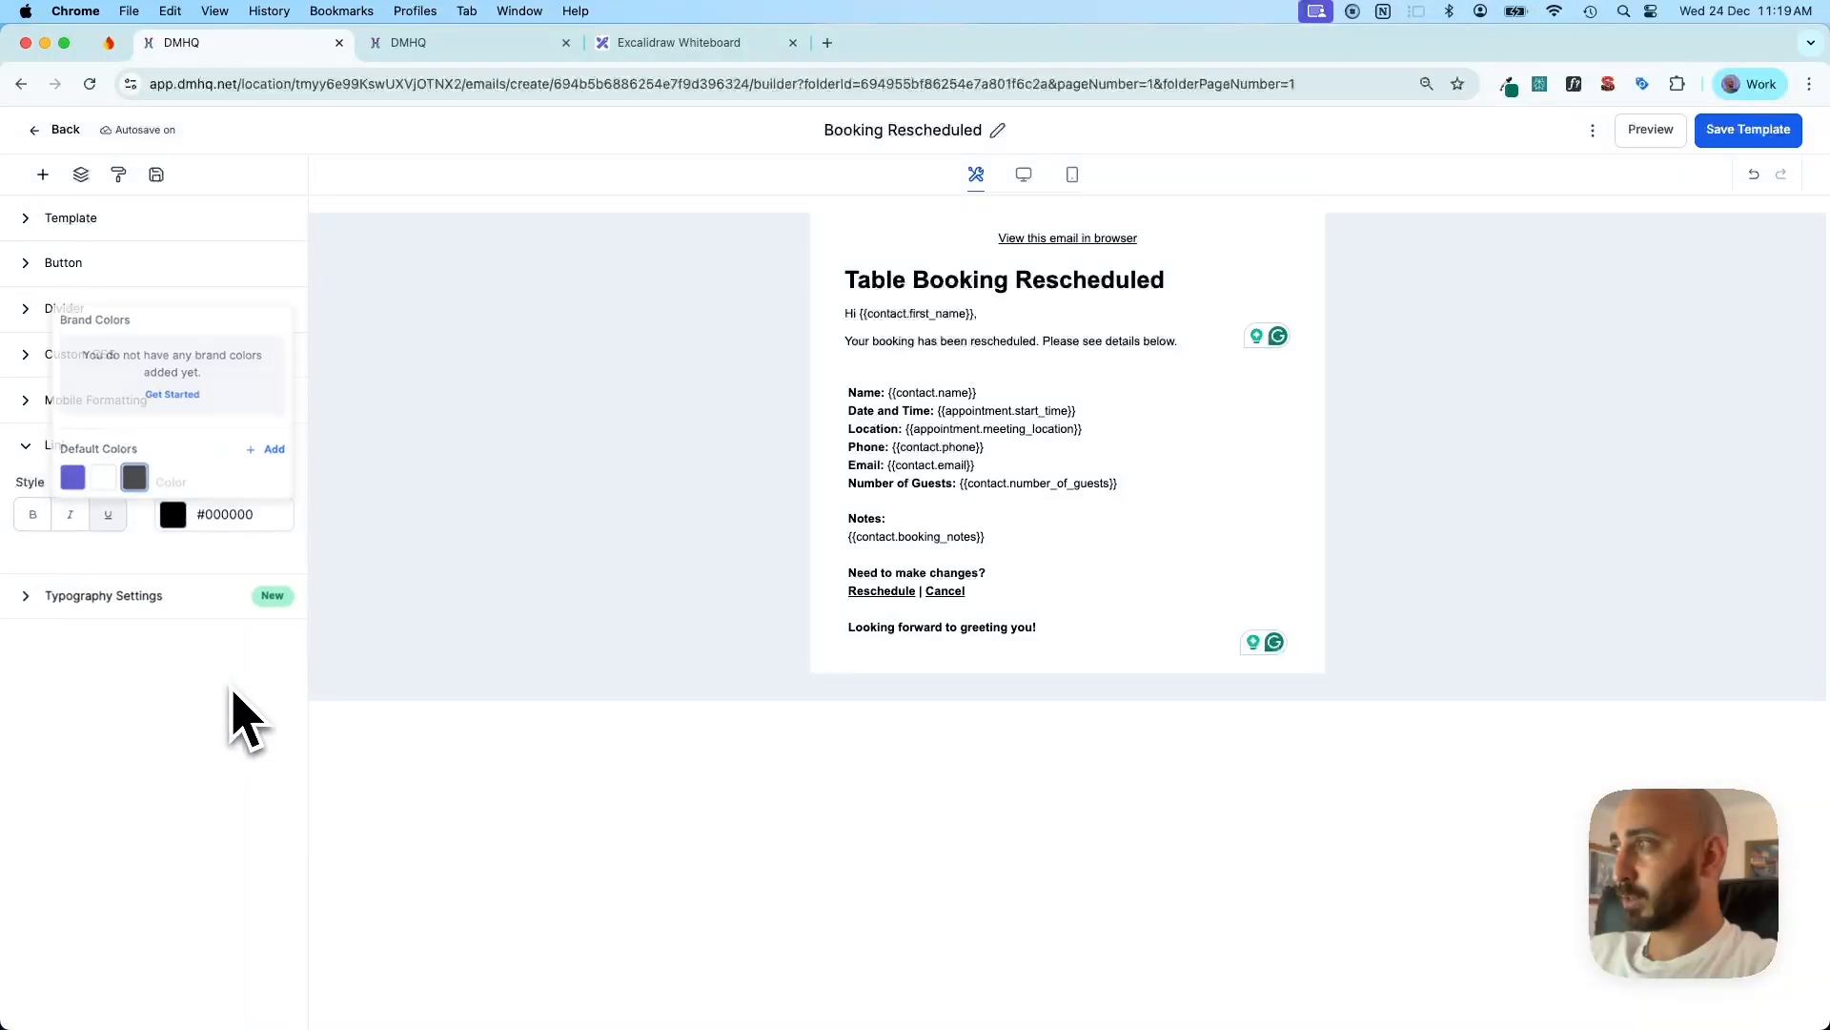
click(258, 667)
click(173, 514)
click(67, 477)
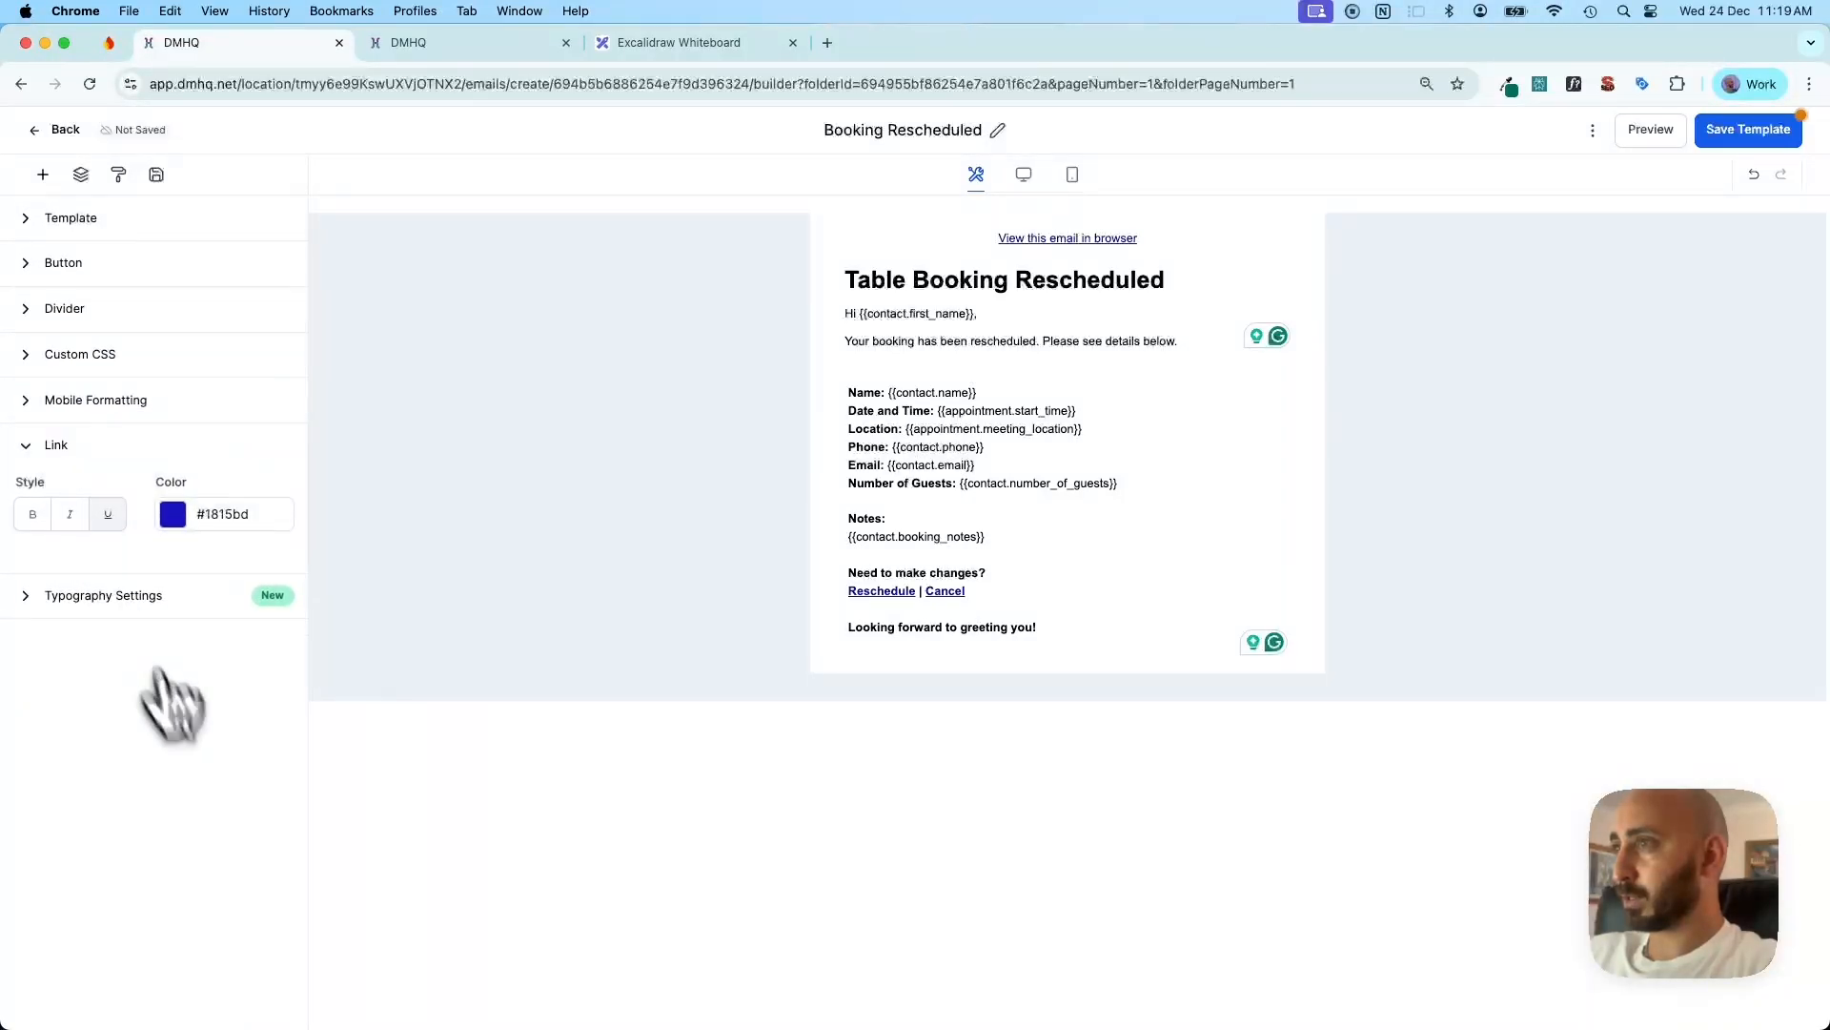
Open the settings of the Booking Rescheduled template and set the From Name to the account name merge field, {{location.name}}
click(1120, 534)
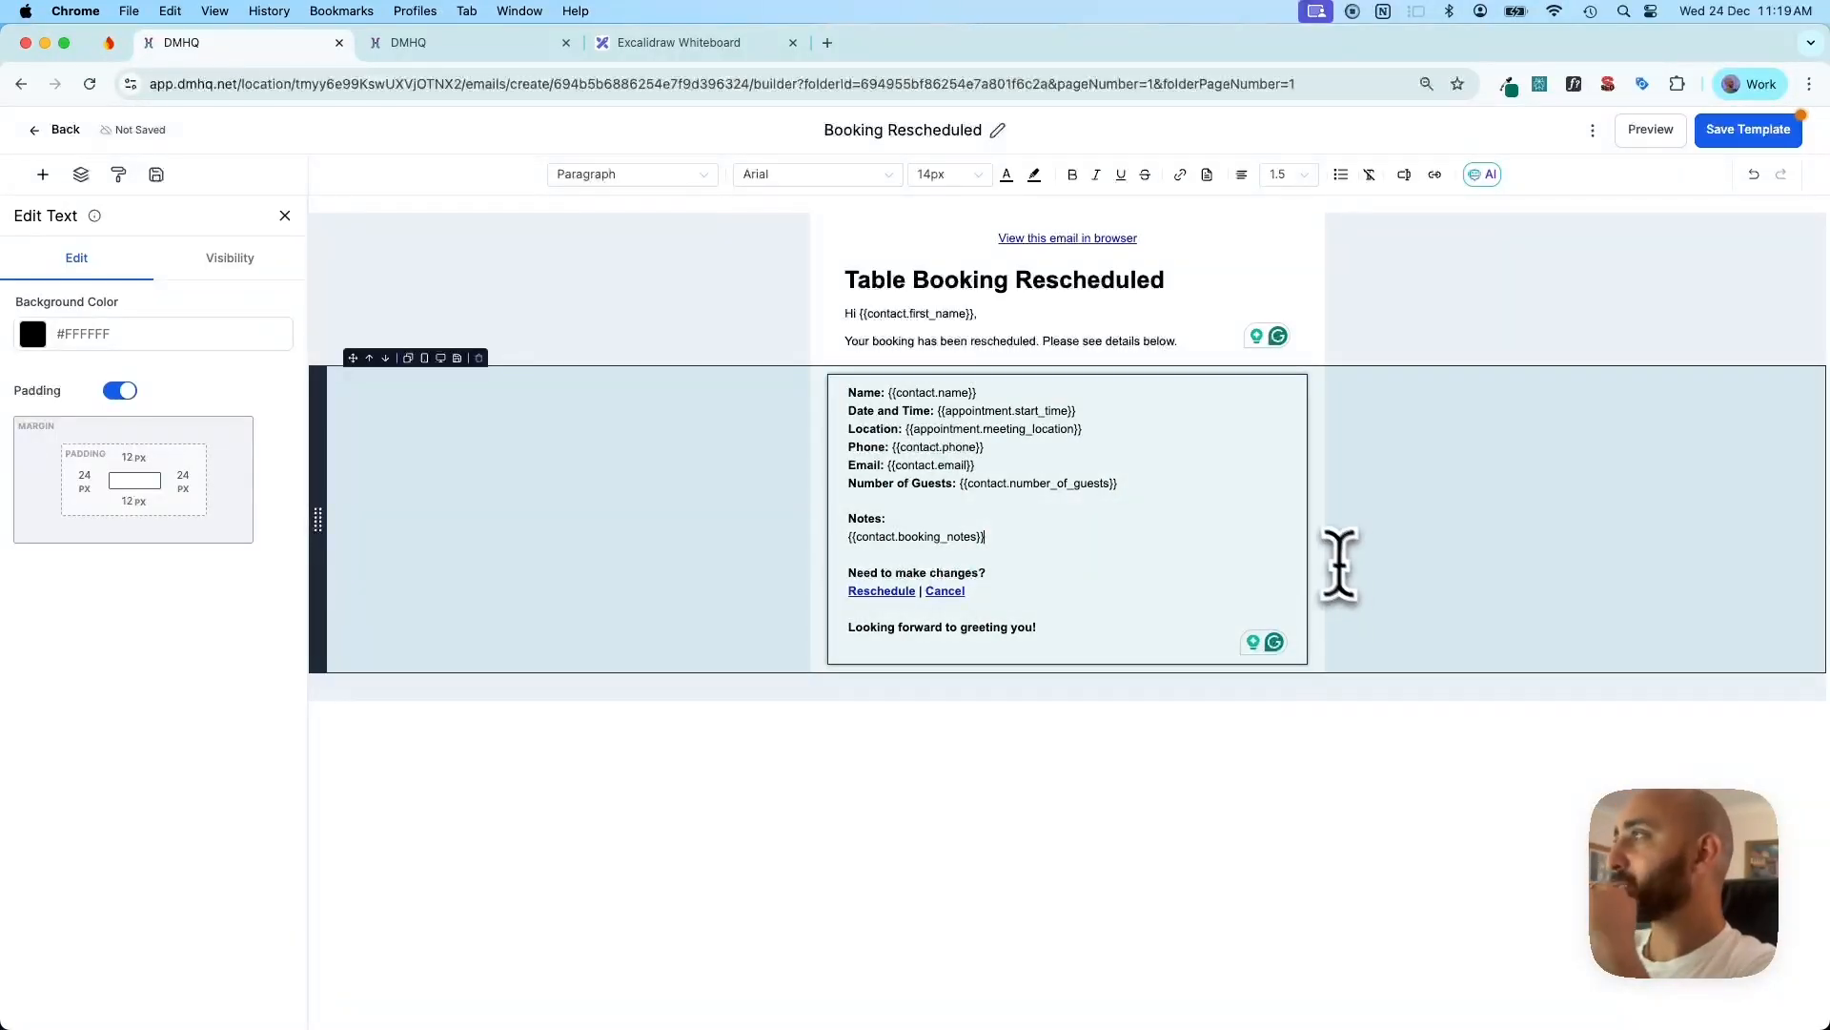
click(1592, 131)
click(1626, 225)
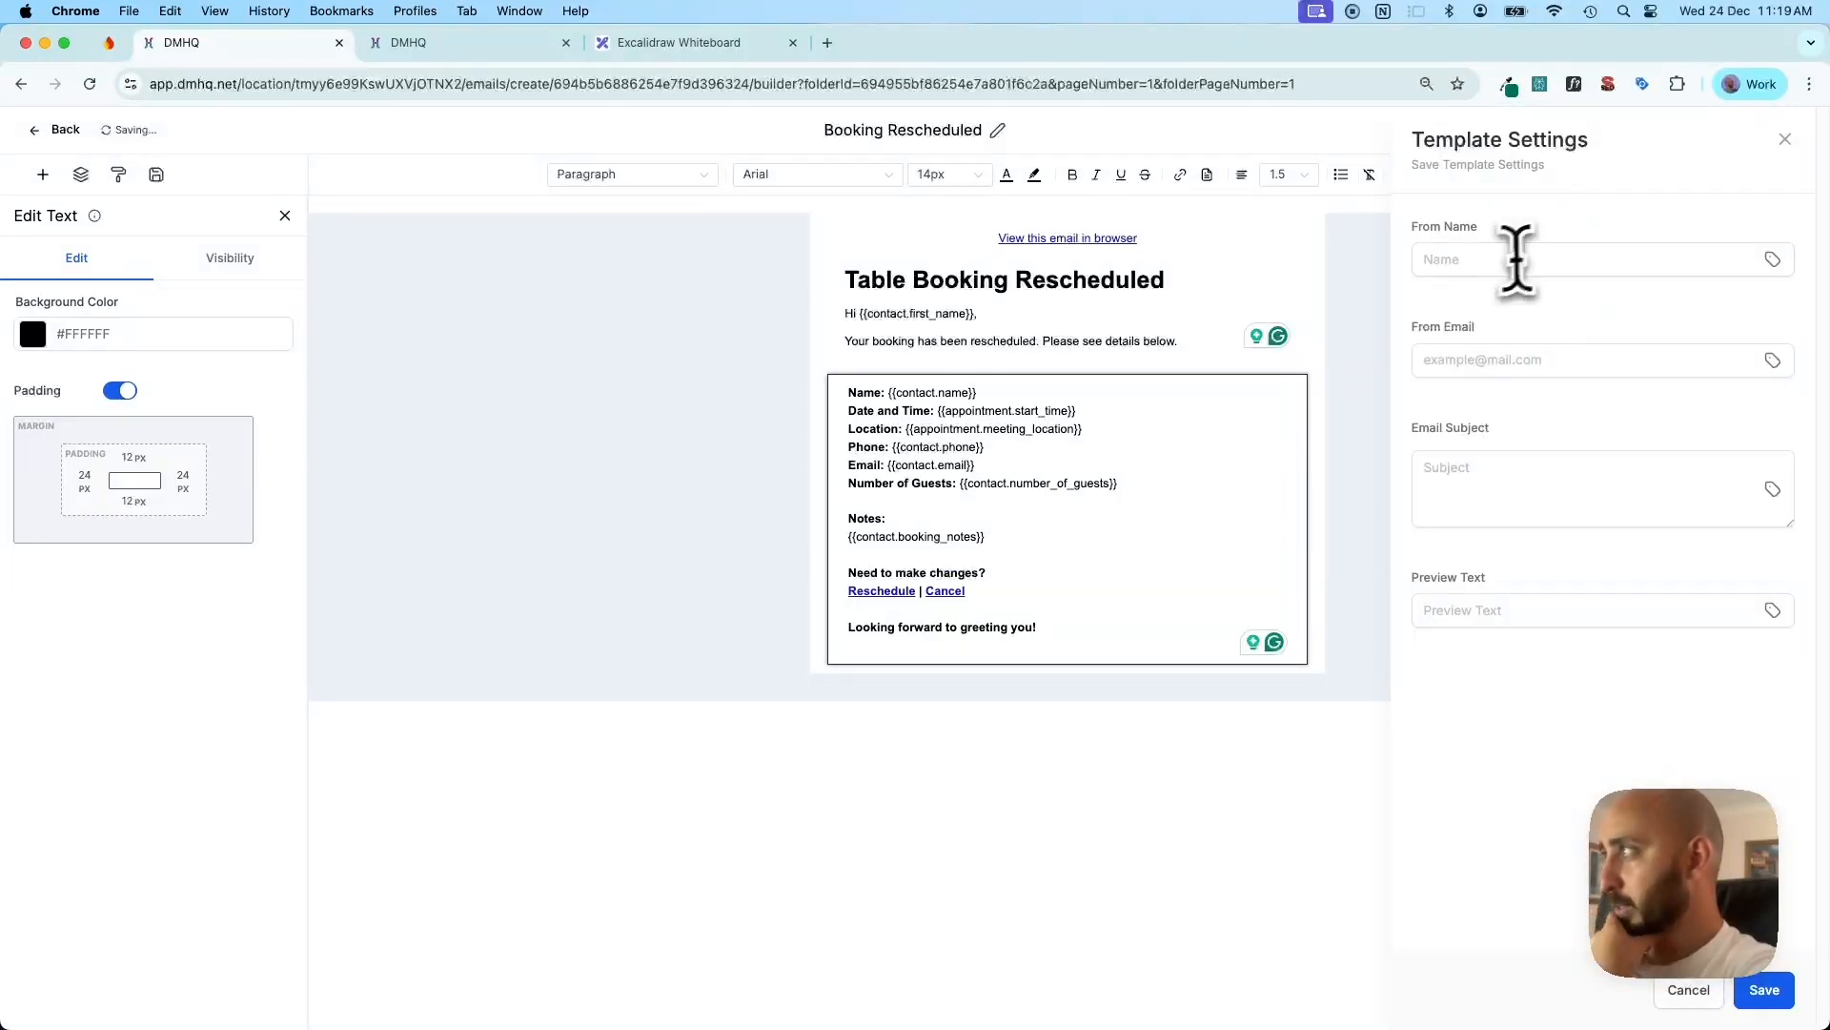
click(1771, 259)
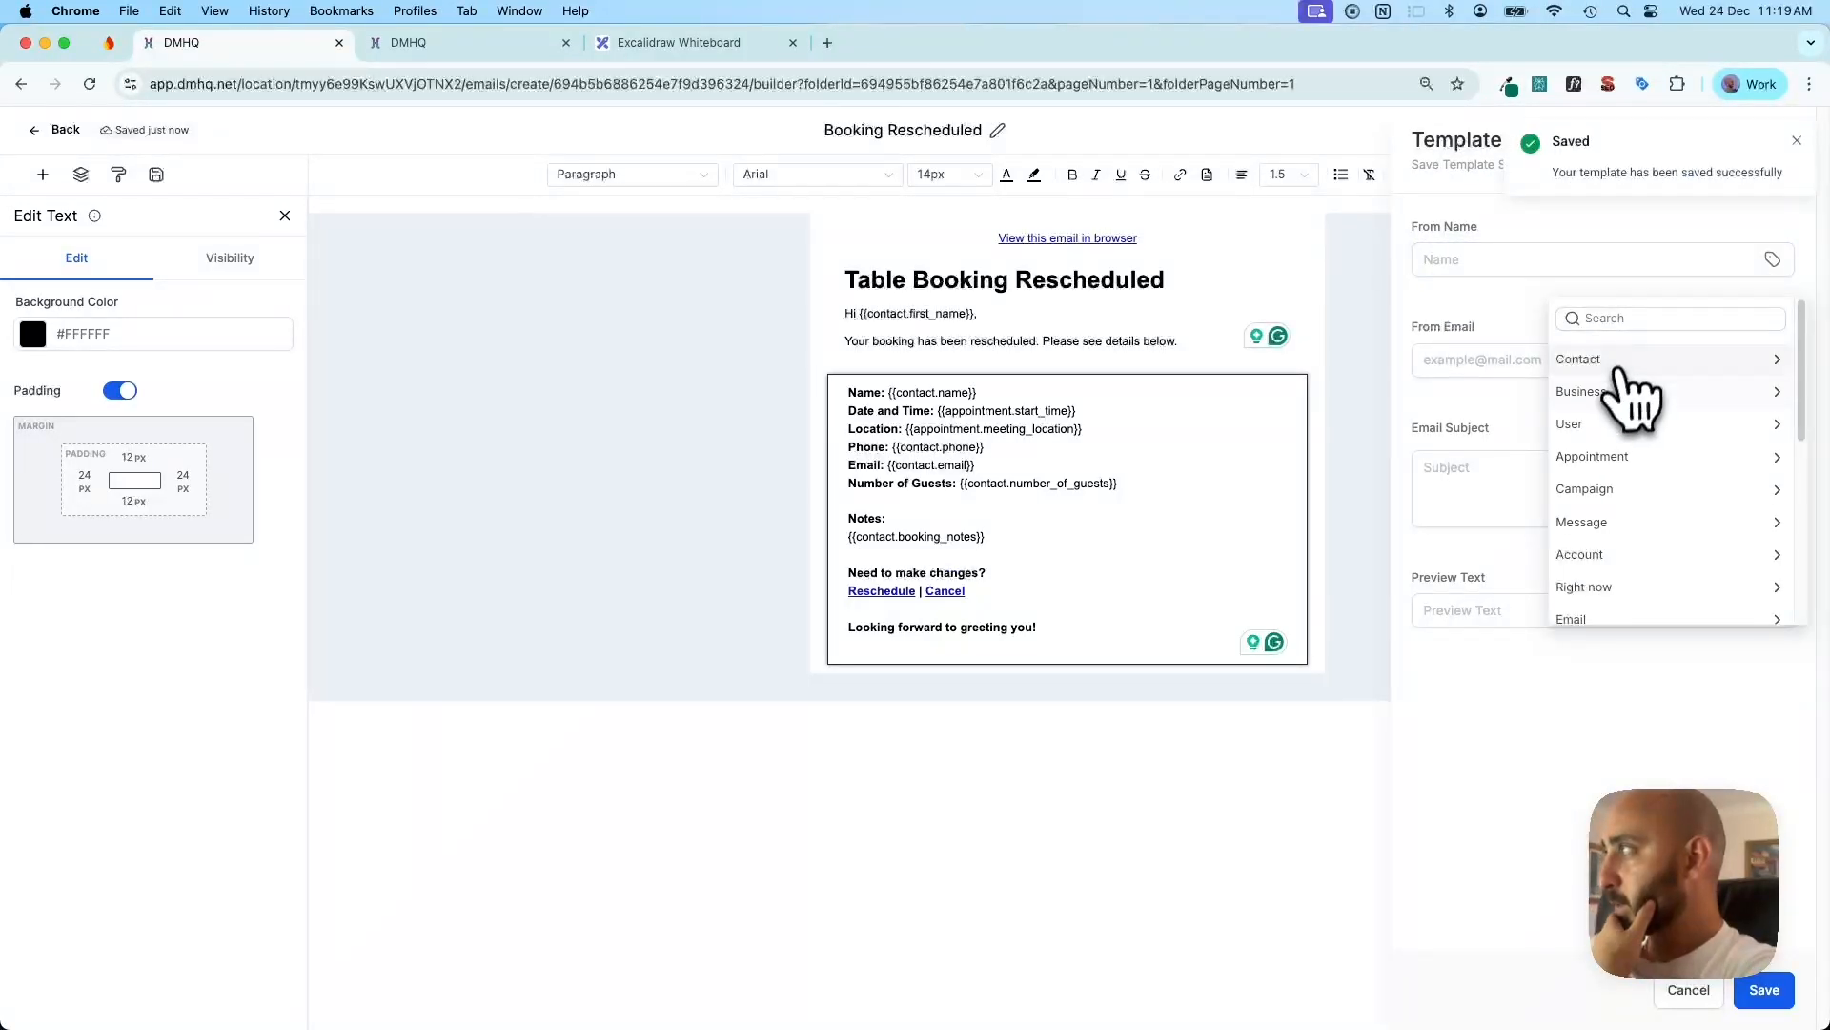
click(1626, 555)
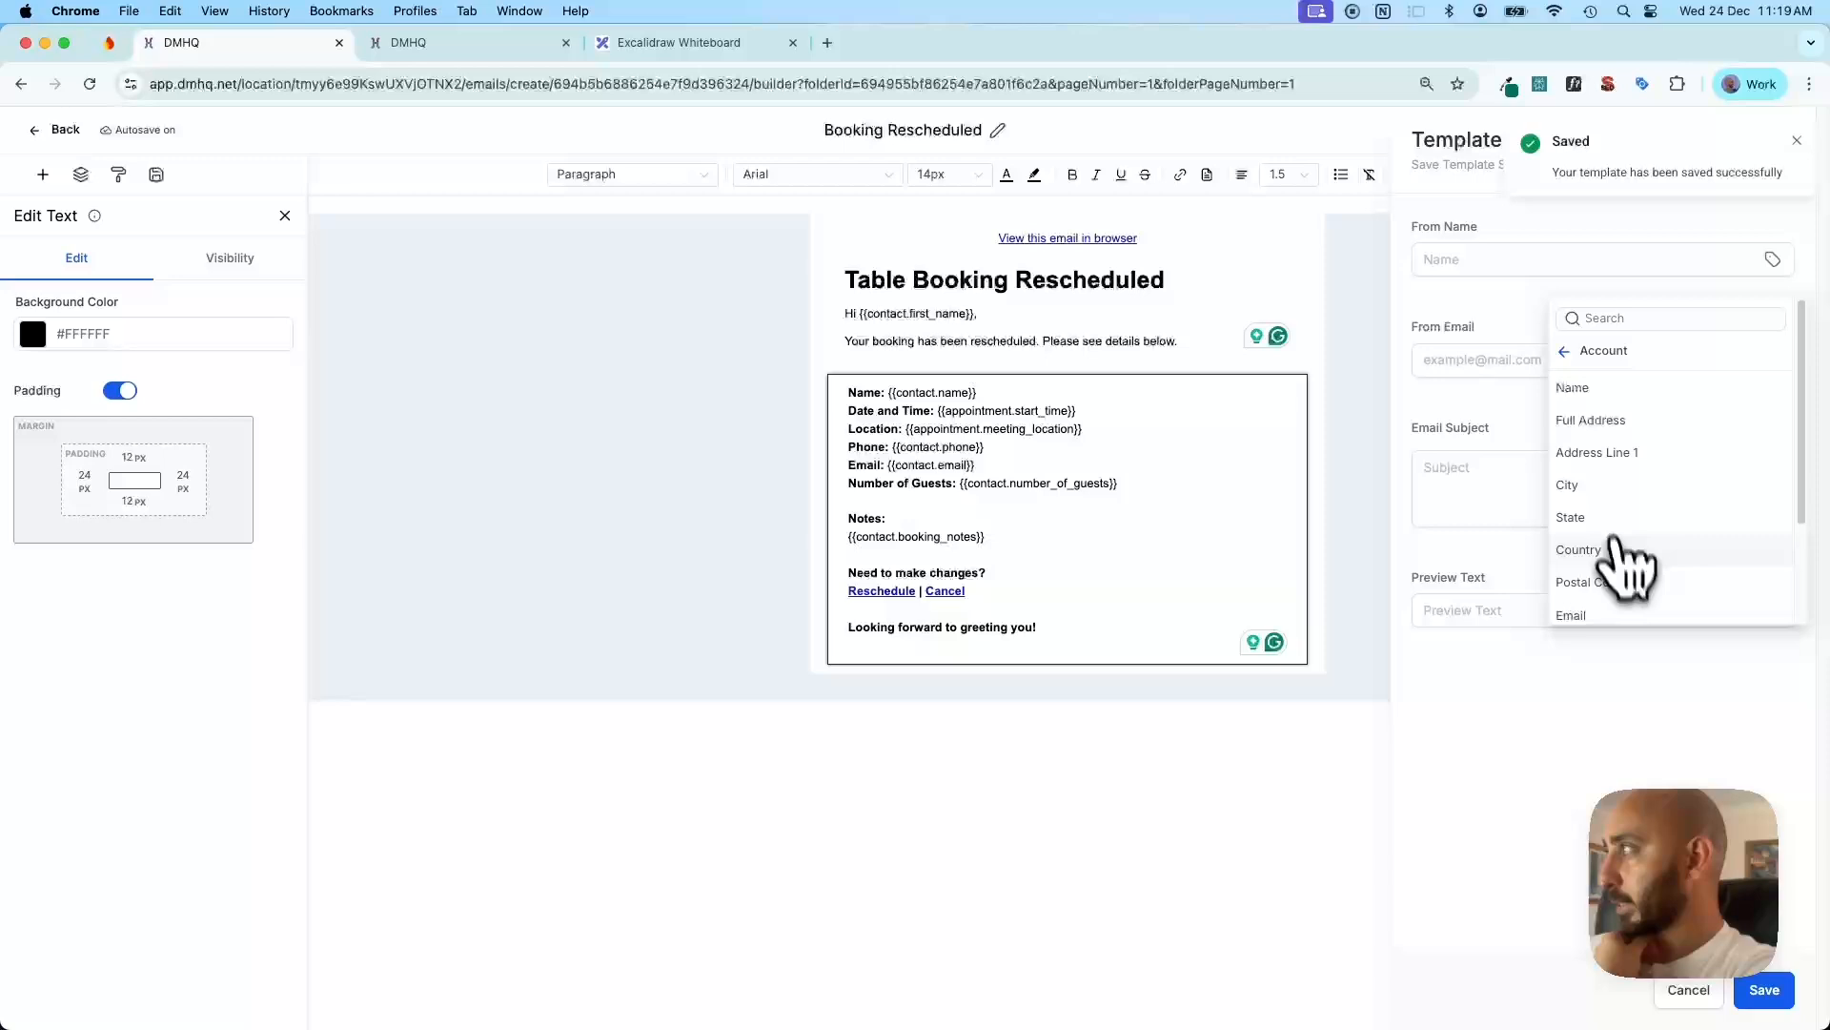
click(1573, 389)
Set the template's From Email to the account email merge field, {{location.email}}
click(1514, 359)
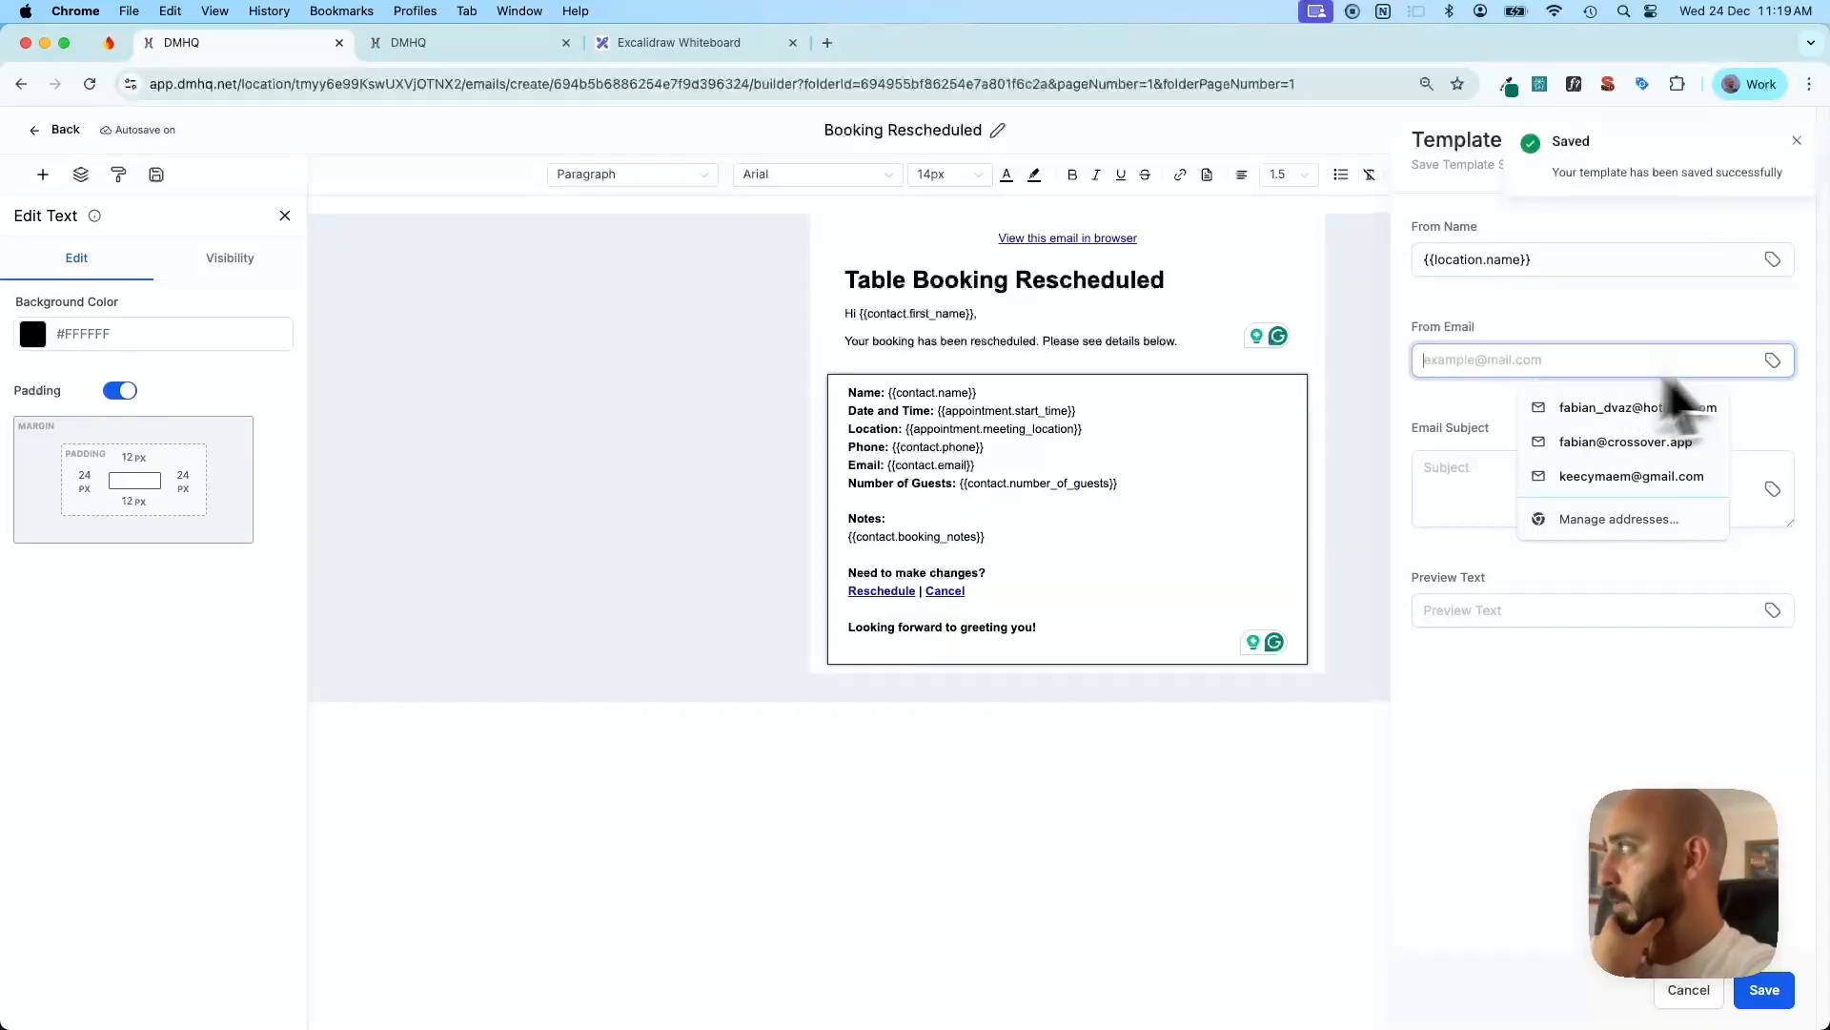
click(1773, 359)
click(1626, 644)
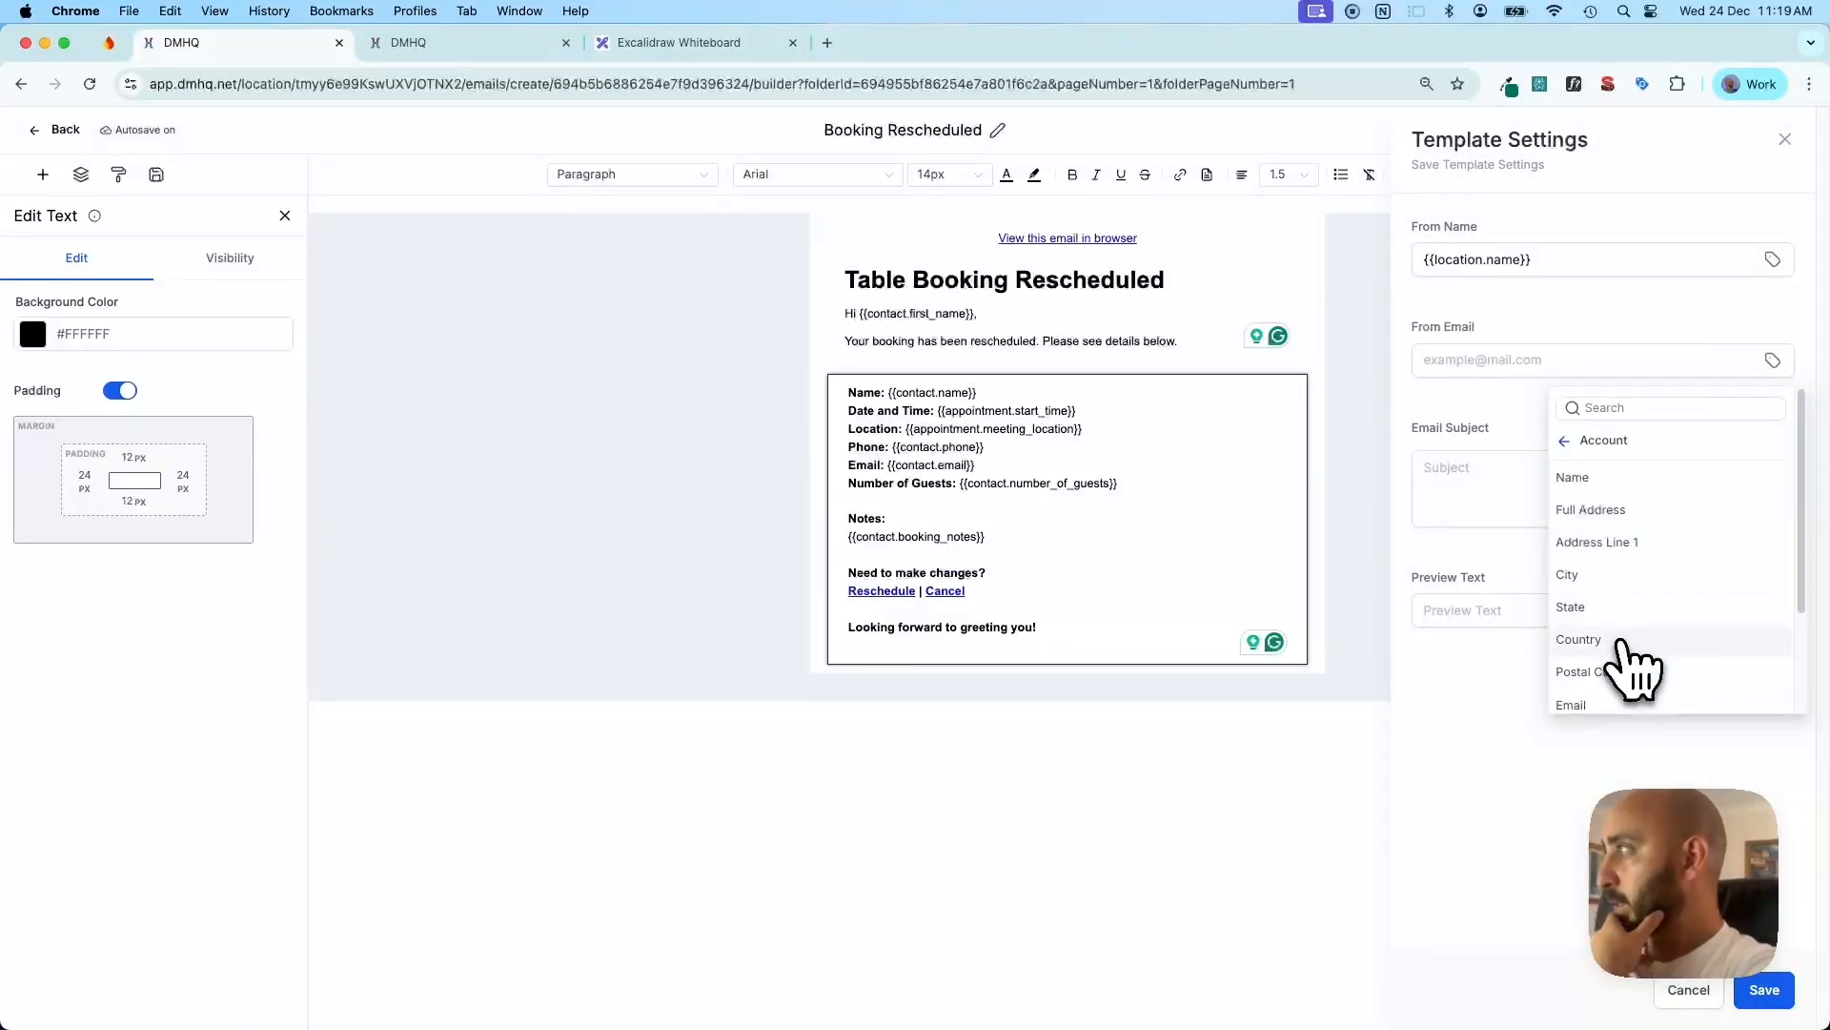
click(1620, 706)
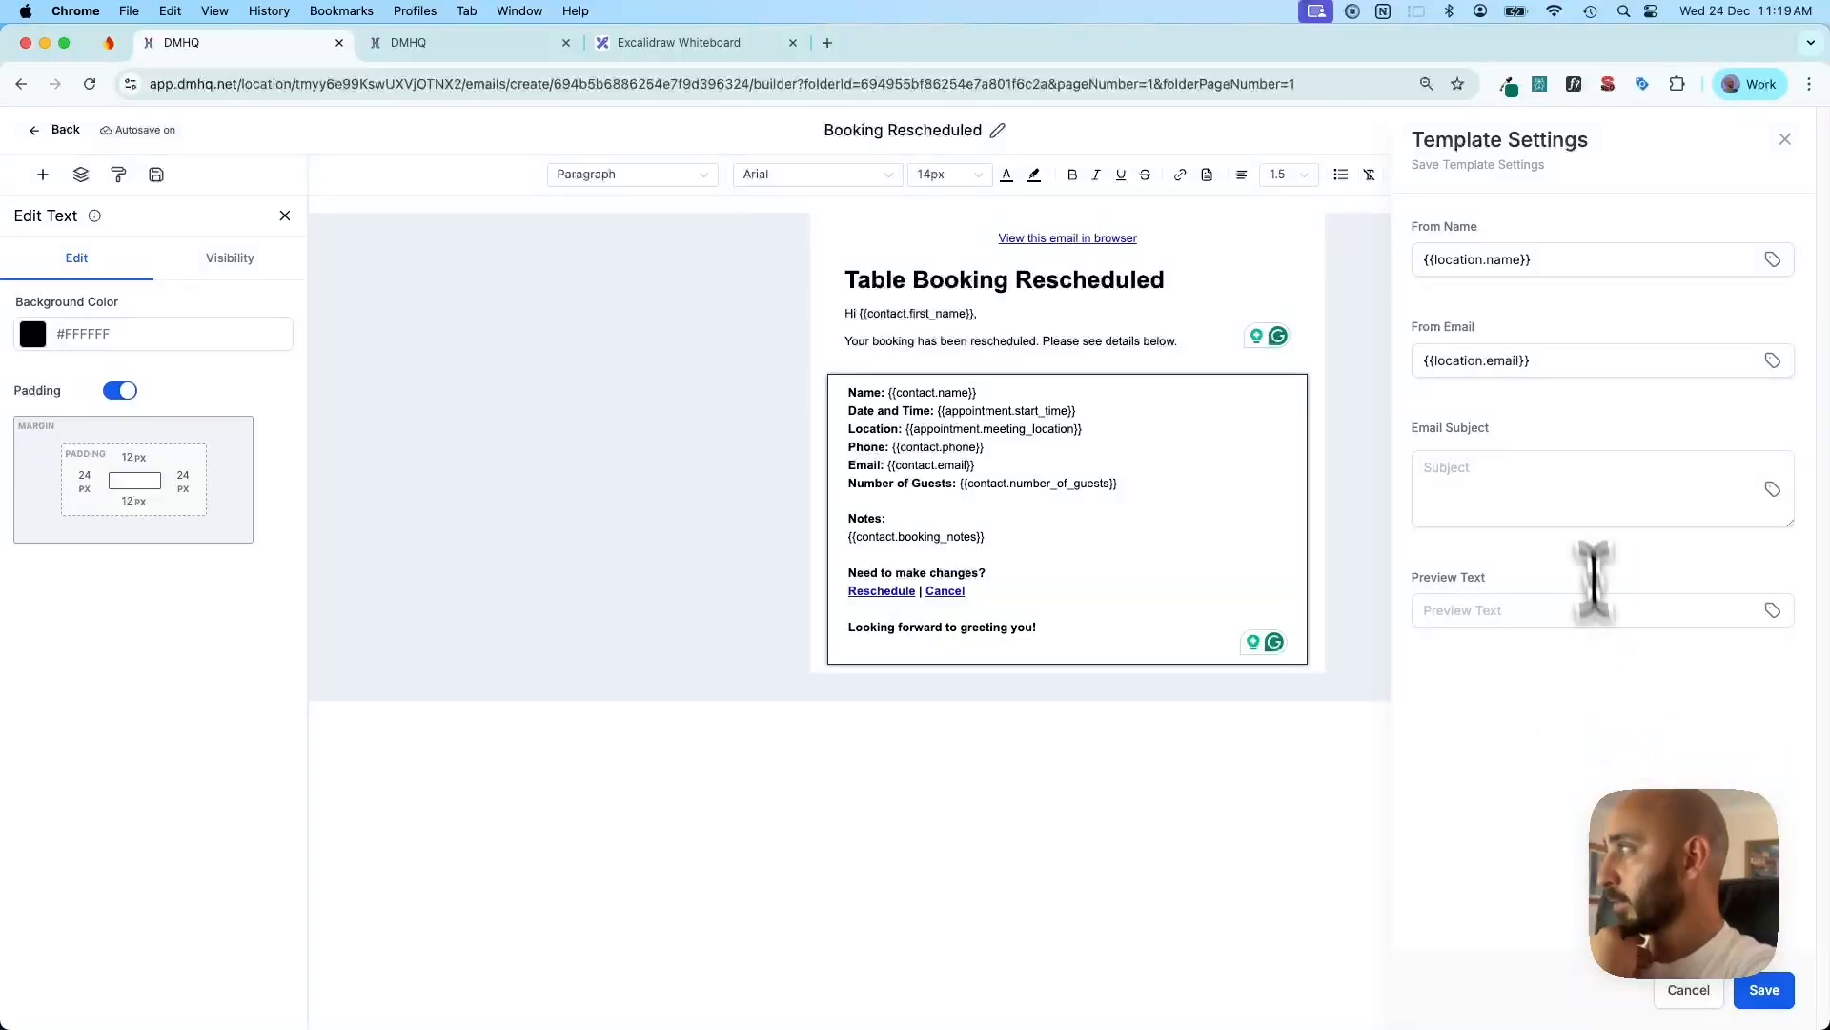
click(1588, 484)
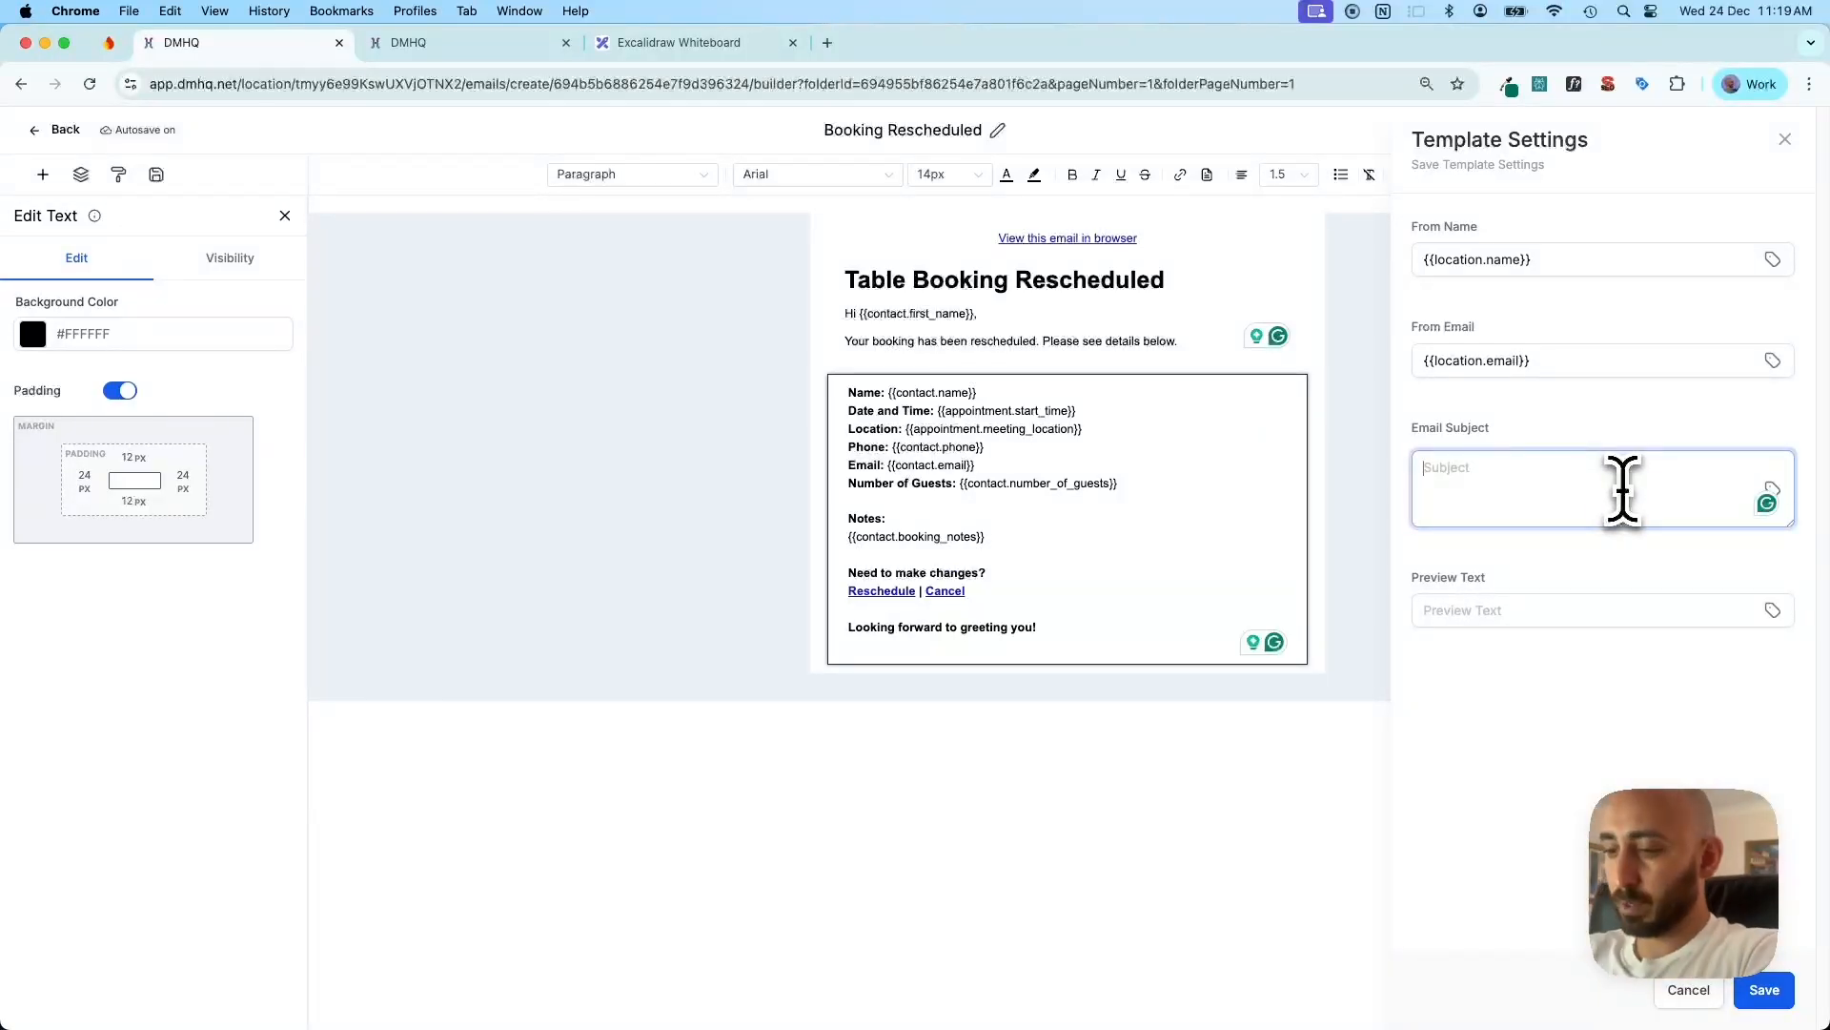
text({{contact.booking_notes}})
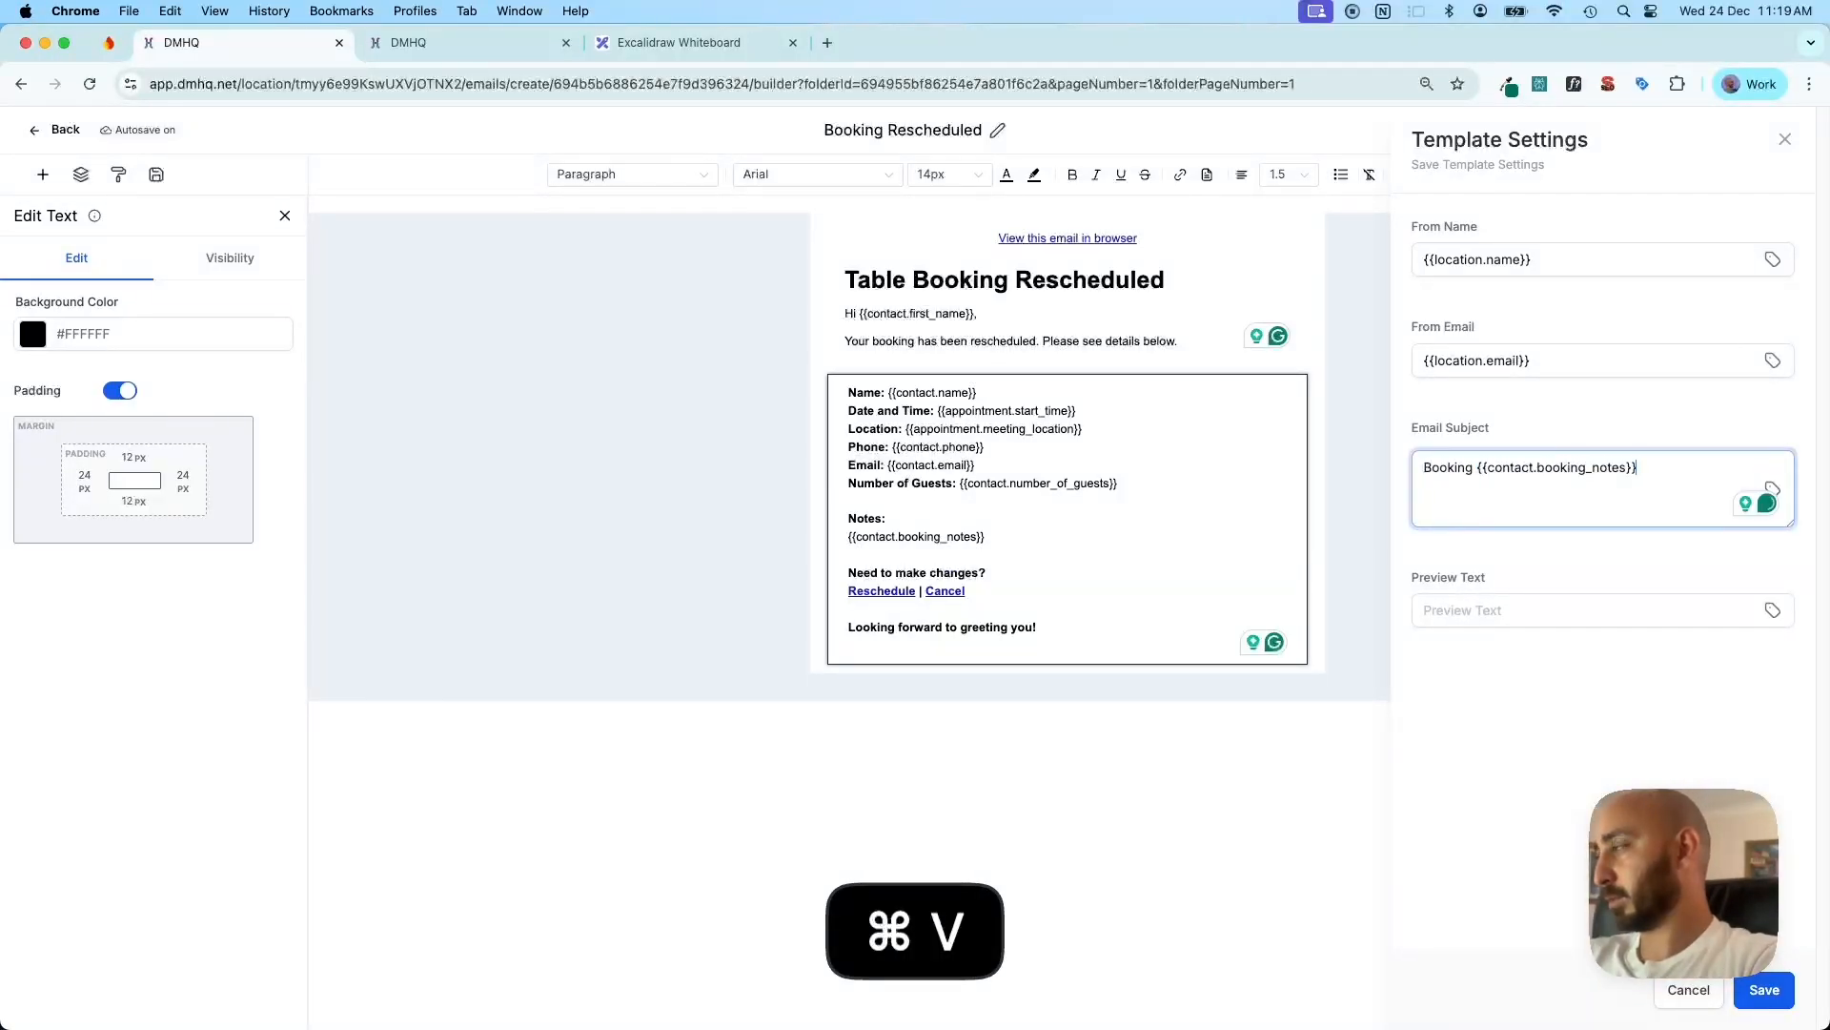
key(shift+alt+Left)
key(shift+alt+Left)
key(shift+alt+Left)
key(shift+alt+Left)
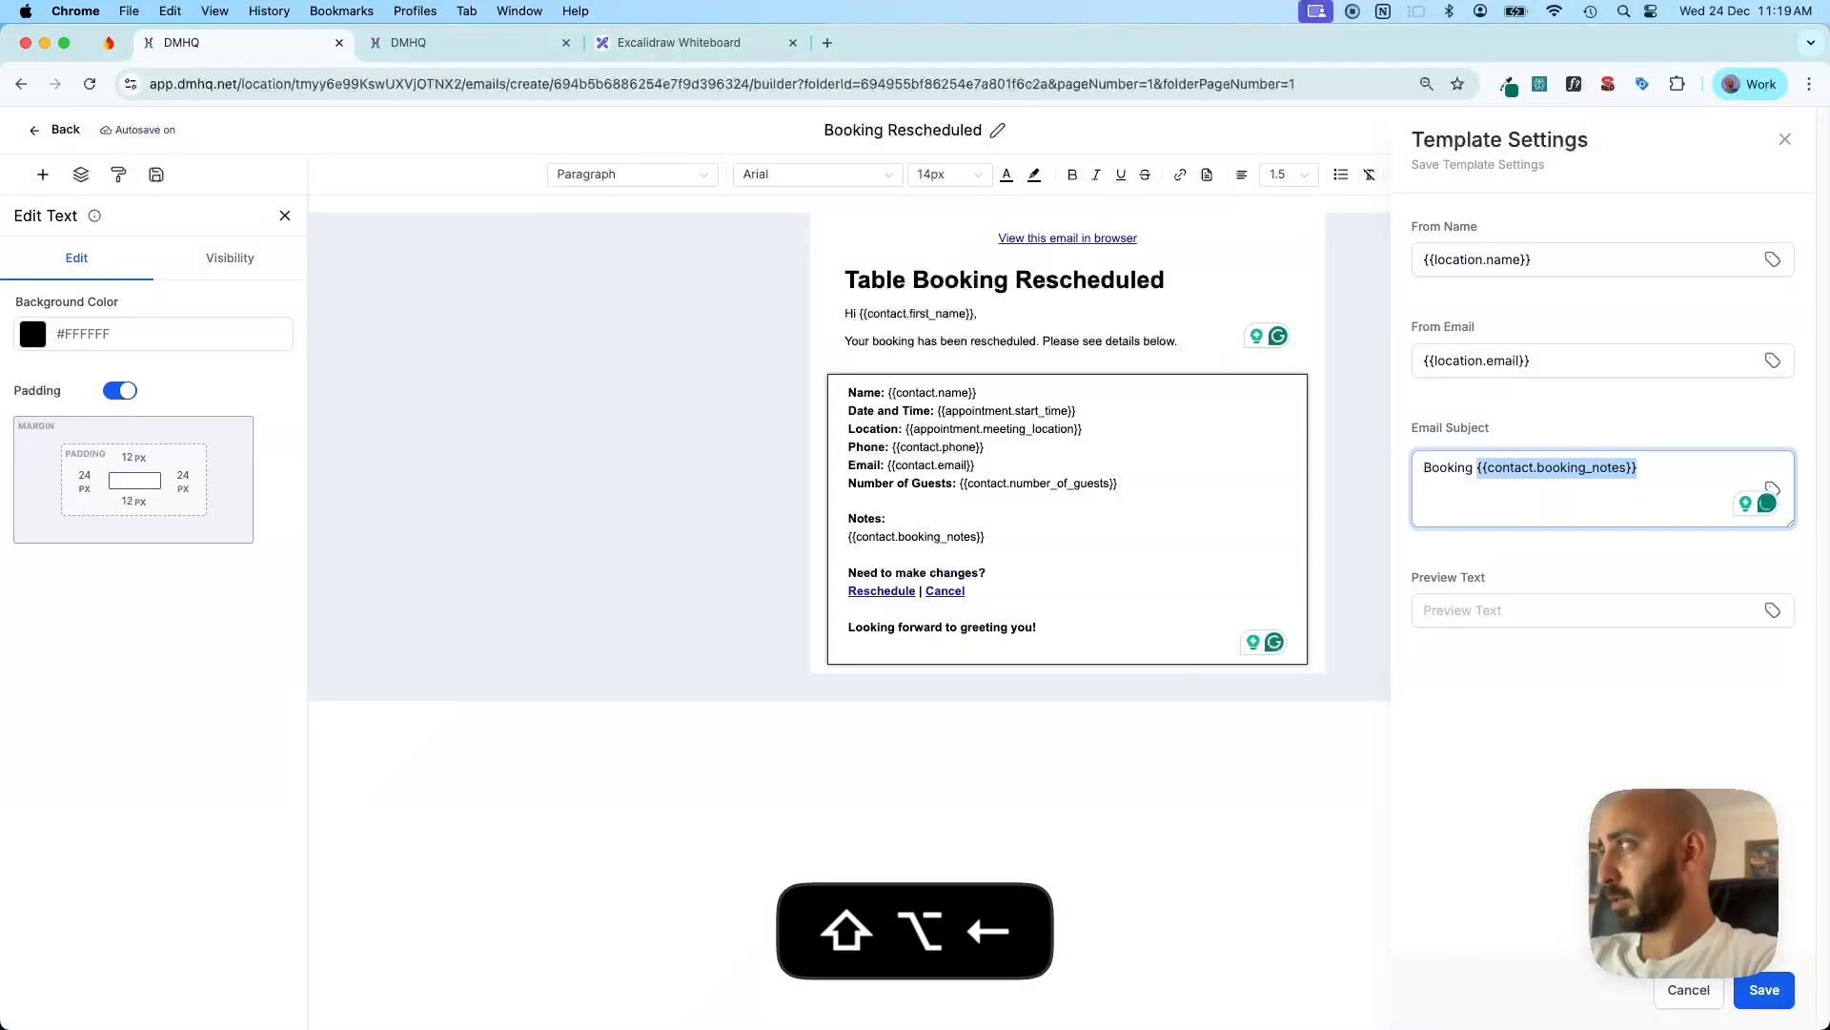
key(BackSpace)
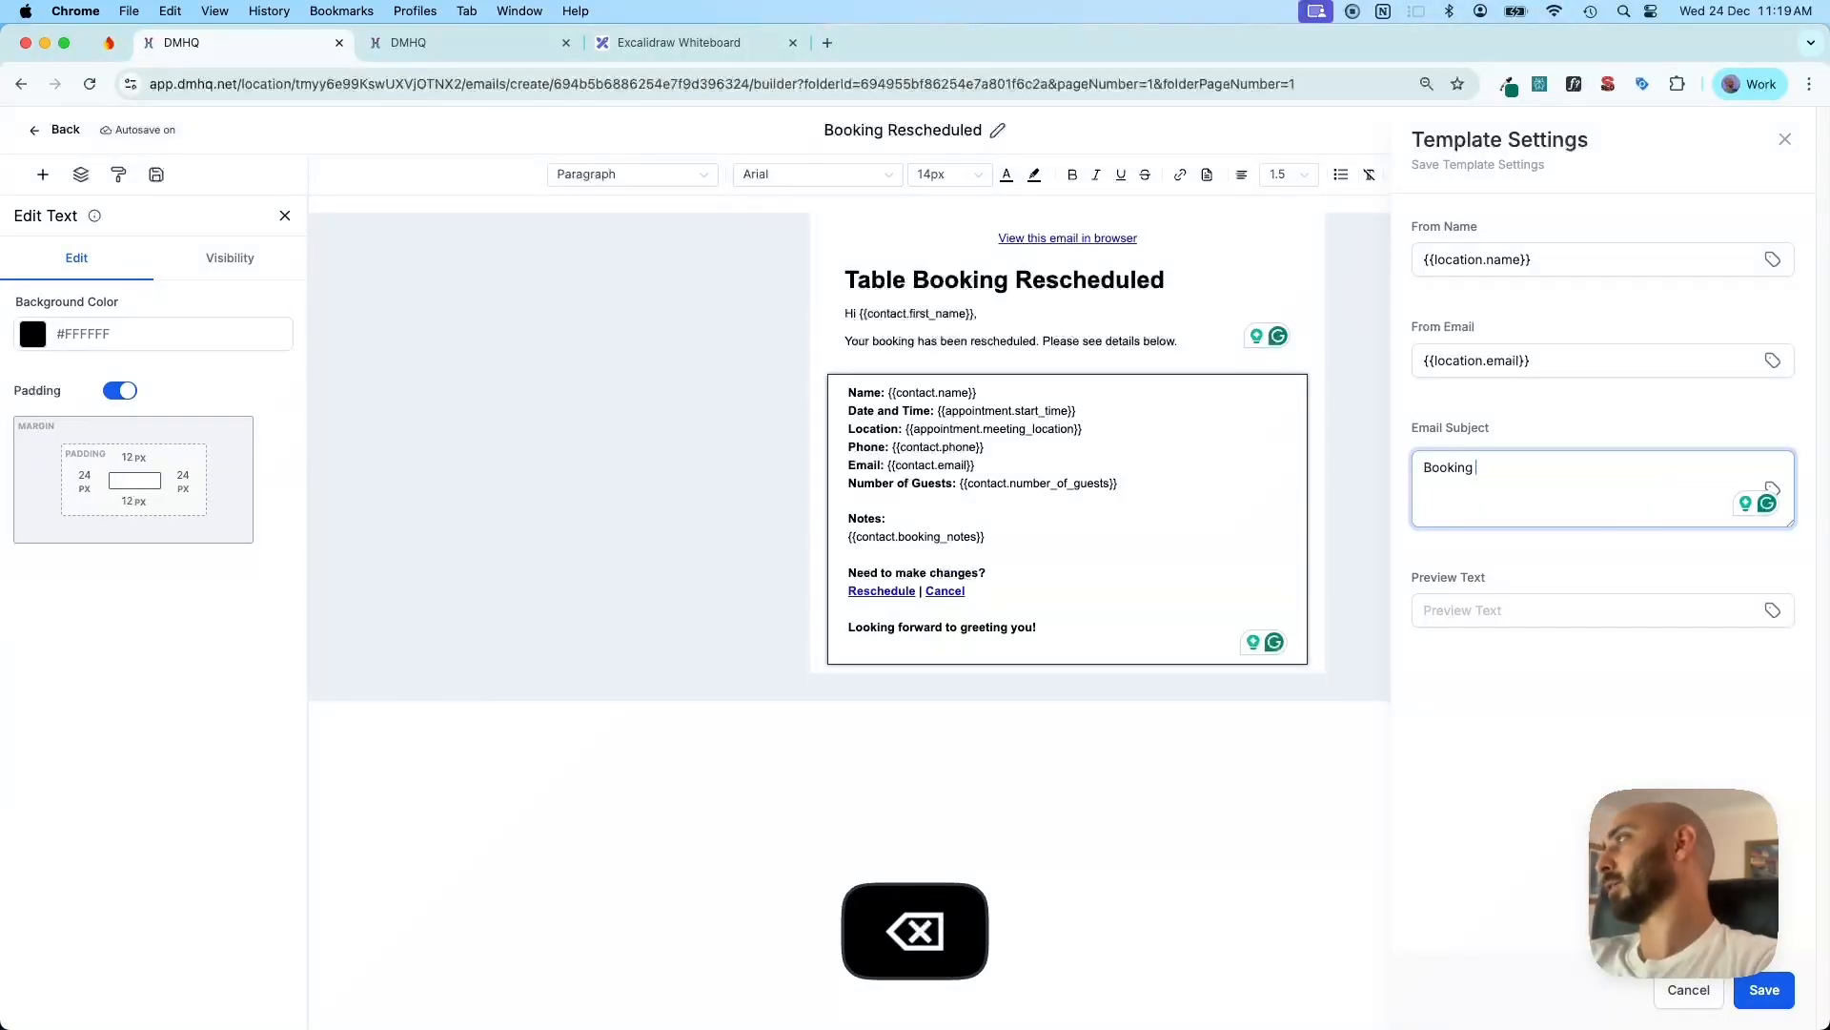
key(super+a)
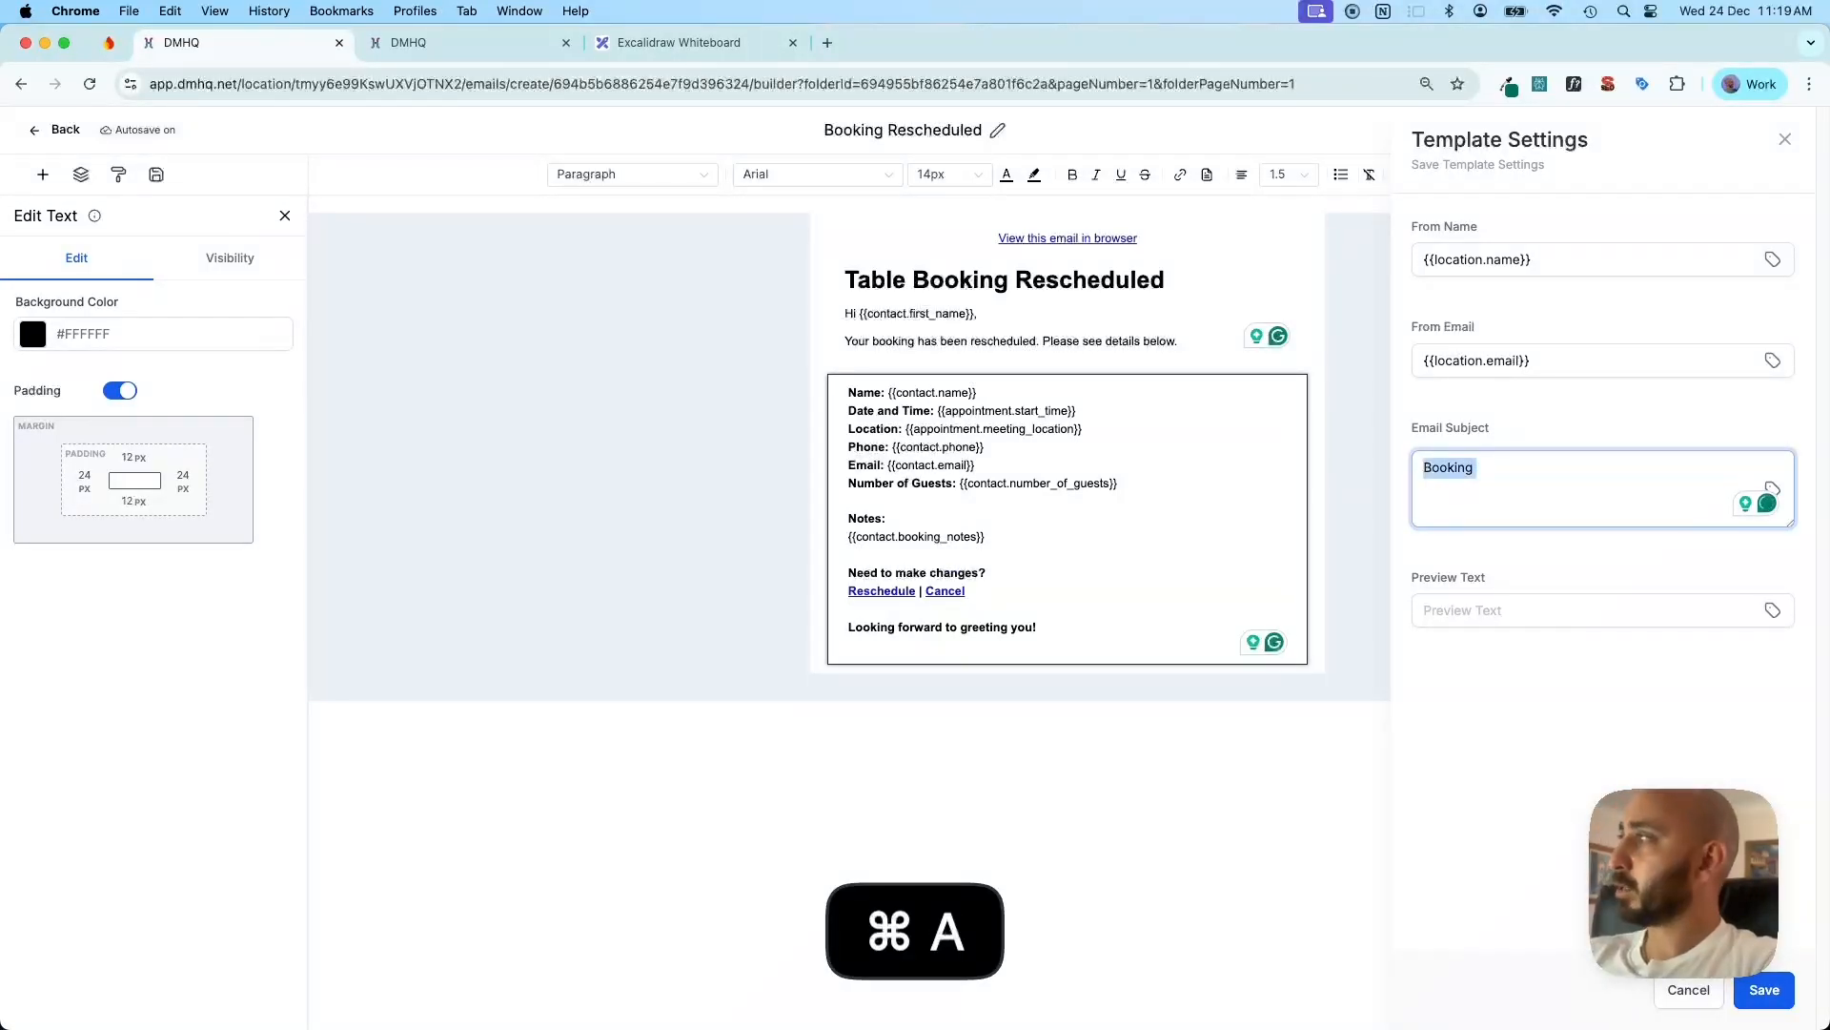
key(BackSpace)
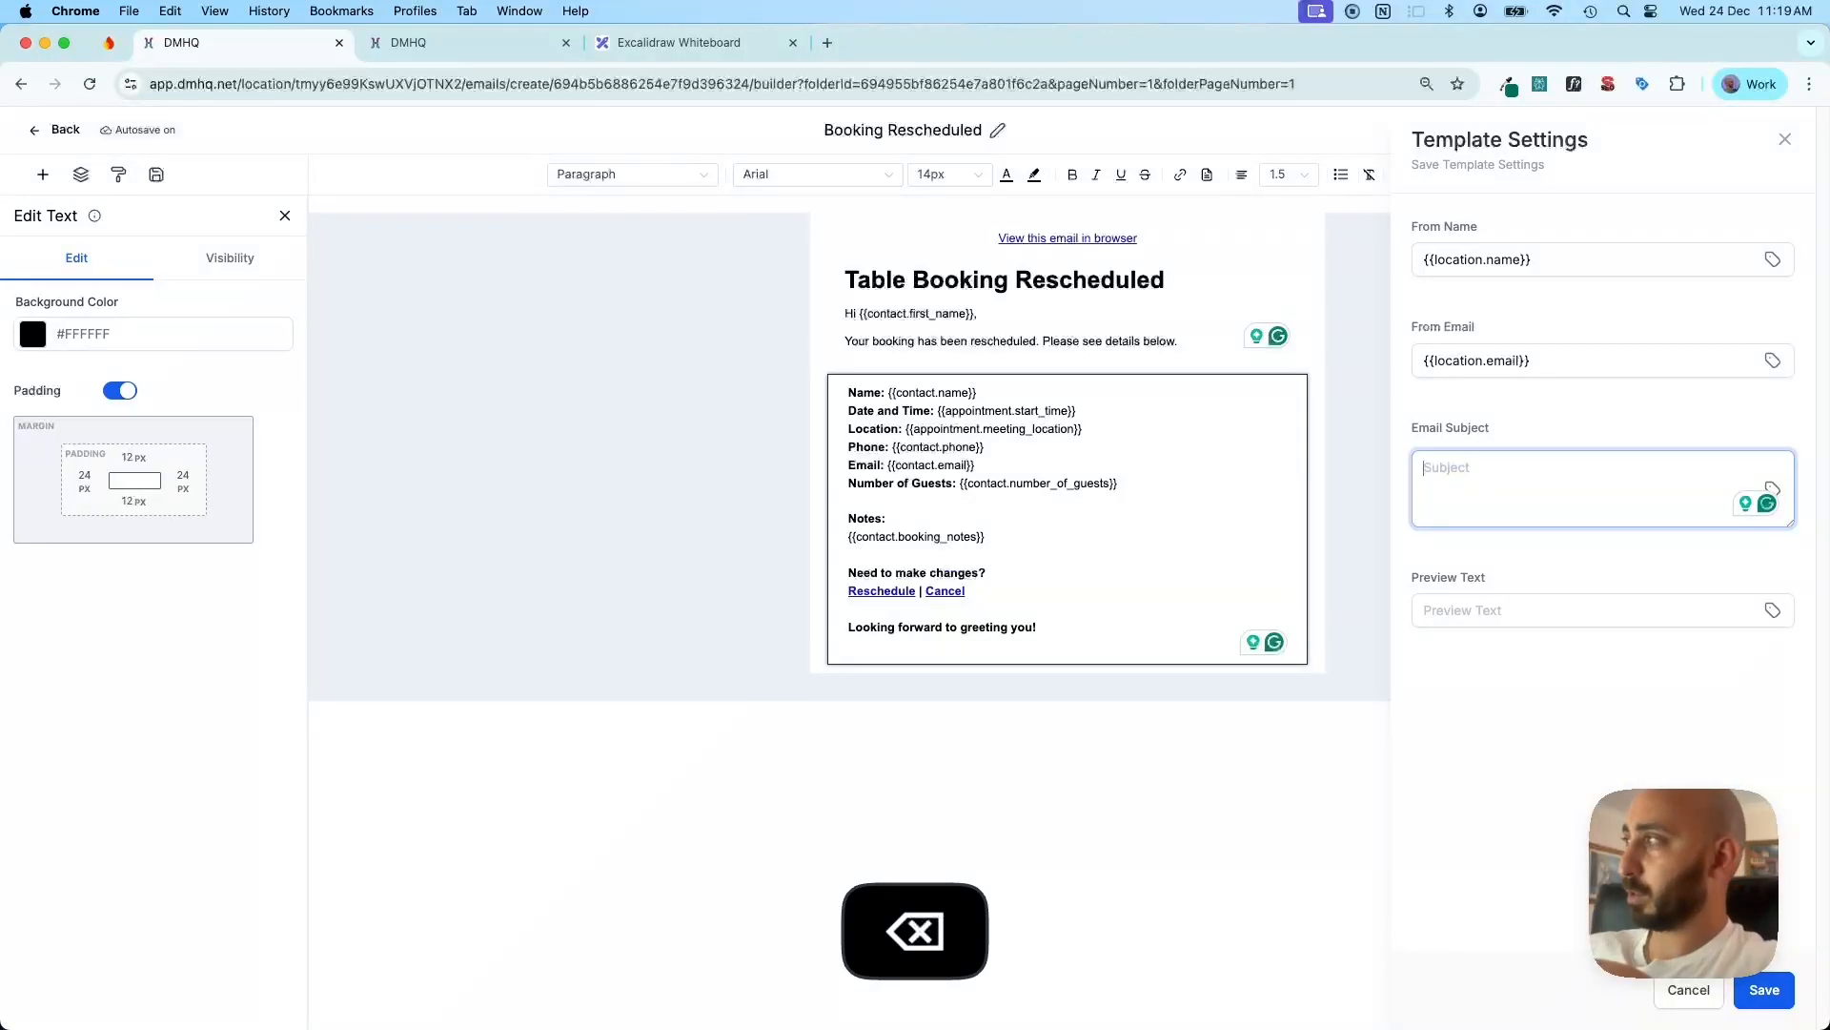
Enter "Booking Rescheduled" as the email subject, copy that text, and save the template settings
text(Booking )
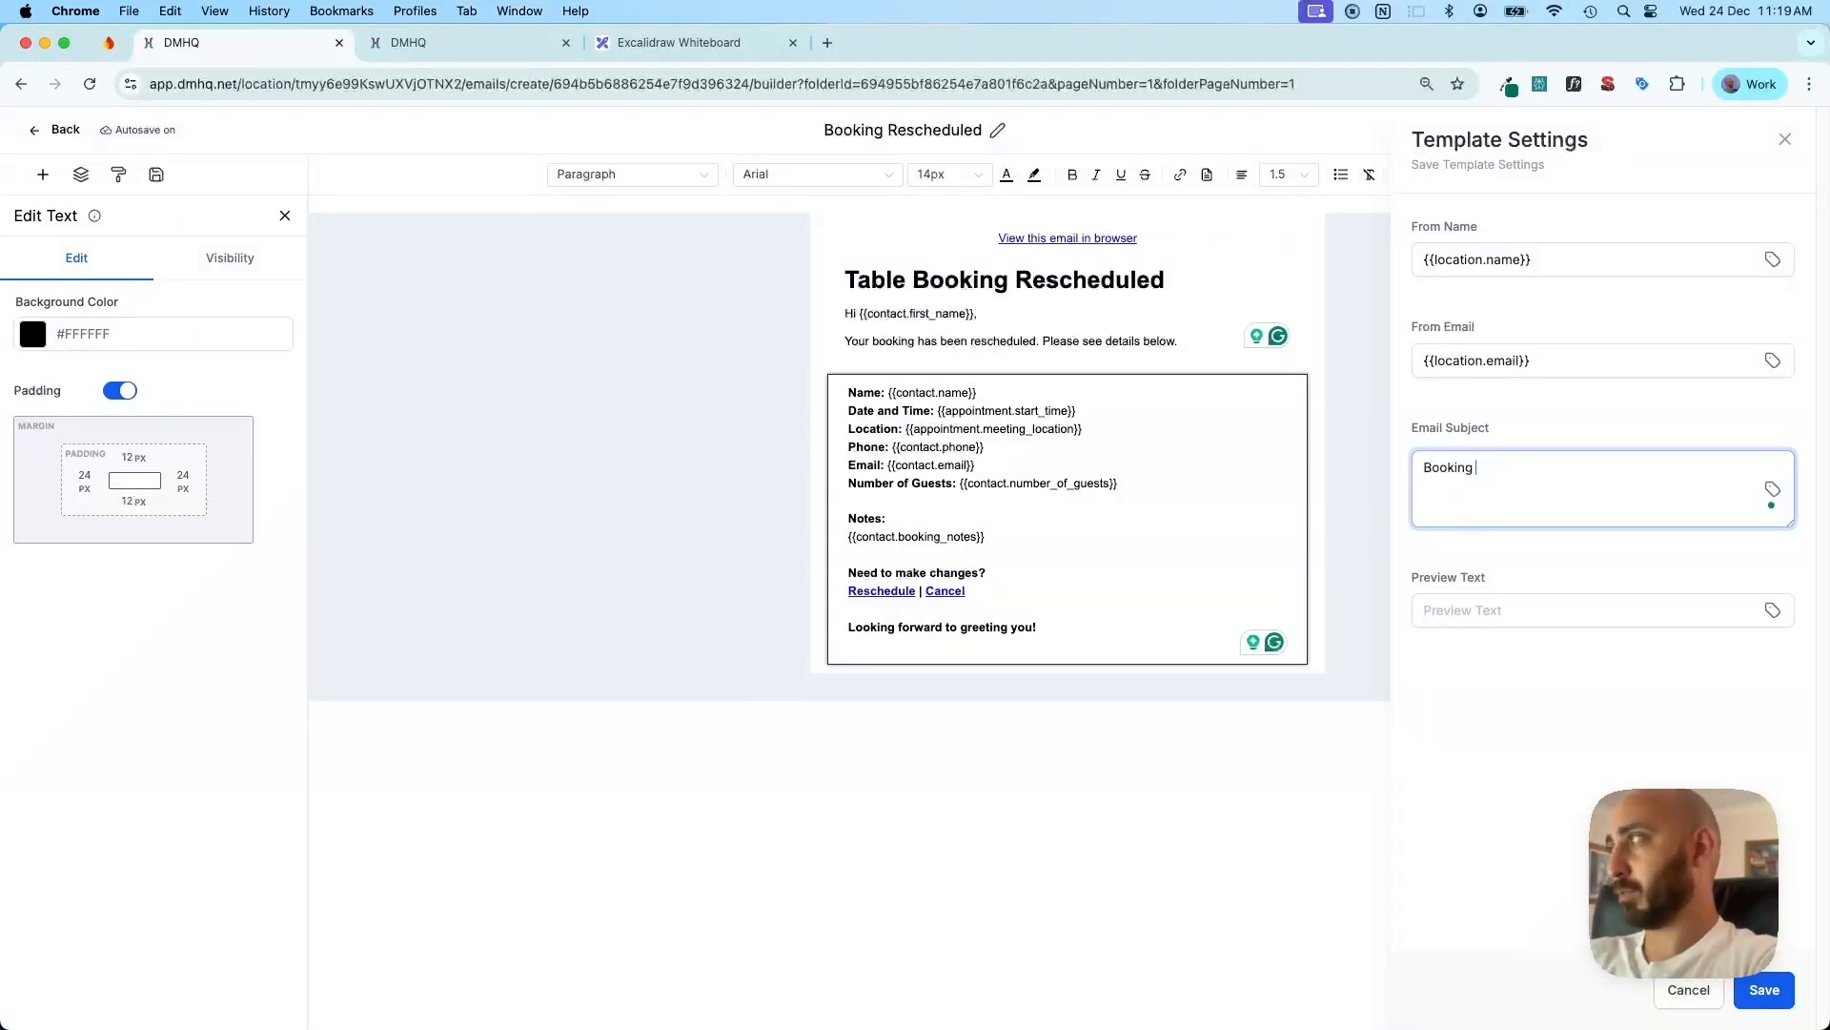
text(Rescheduled)
key(cmd+a)
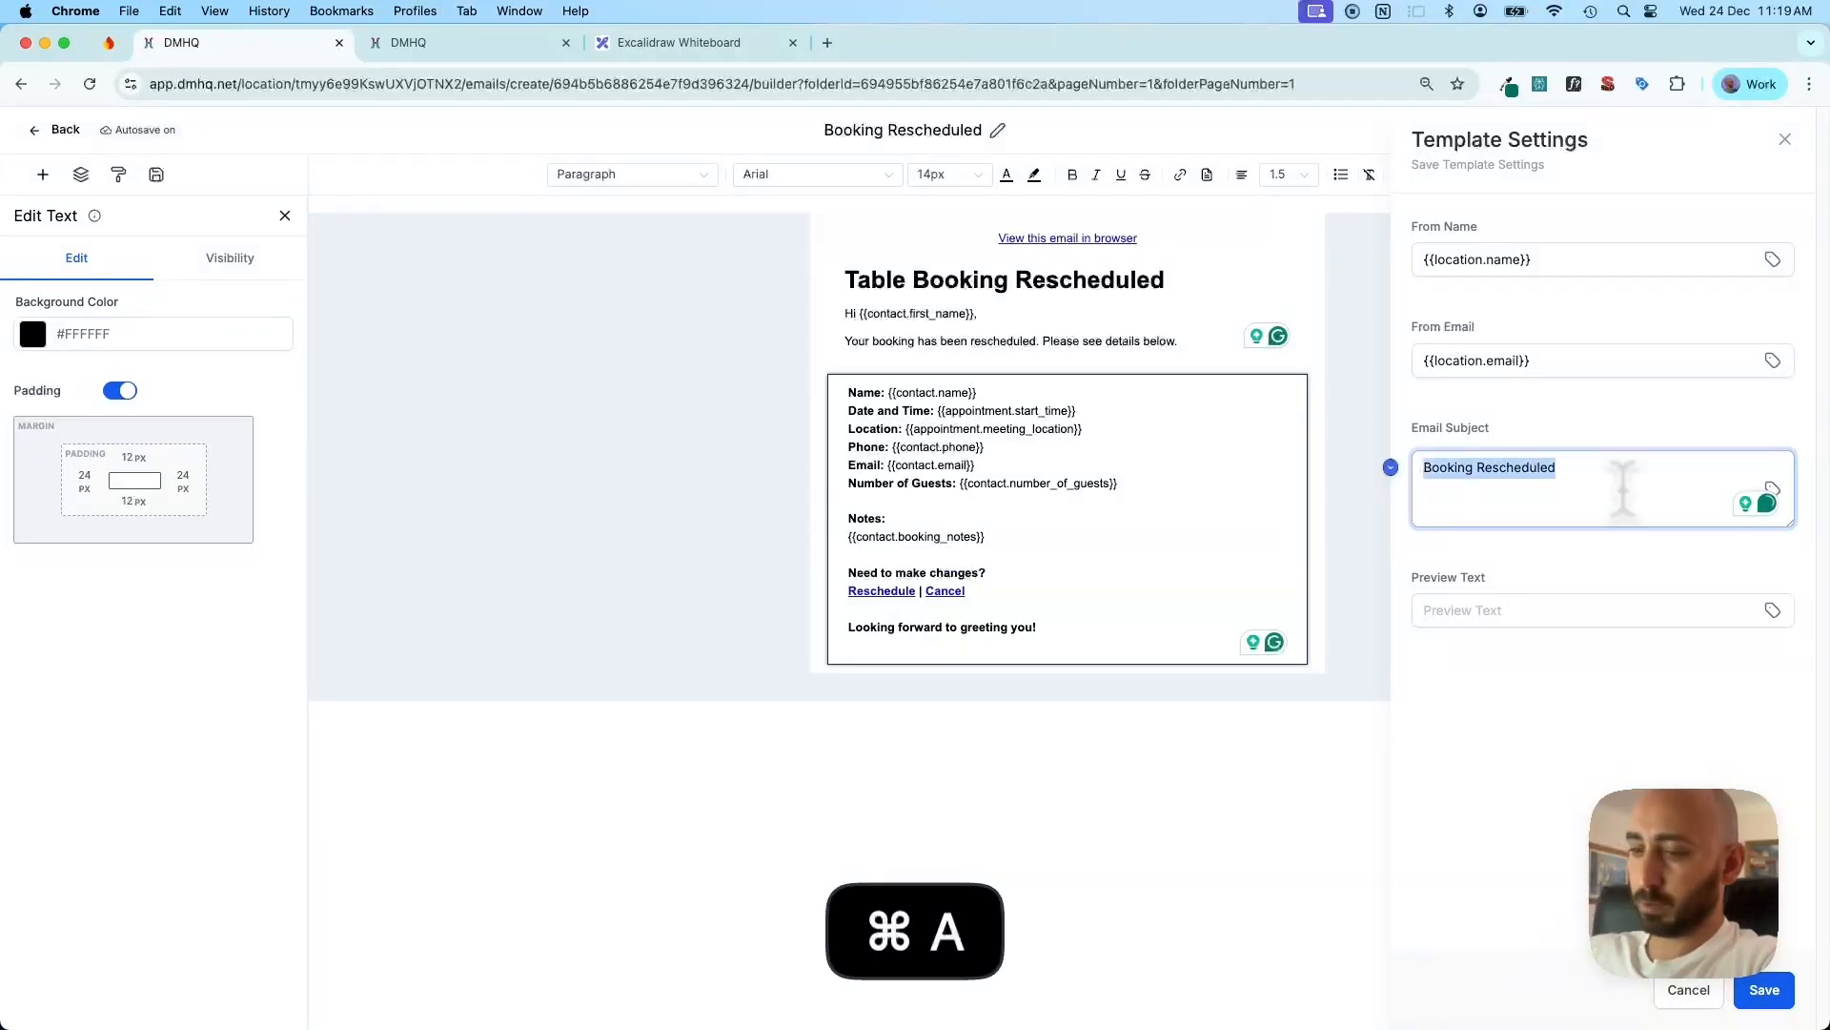
key(cmd+c)
click(1650, 747)
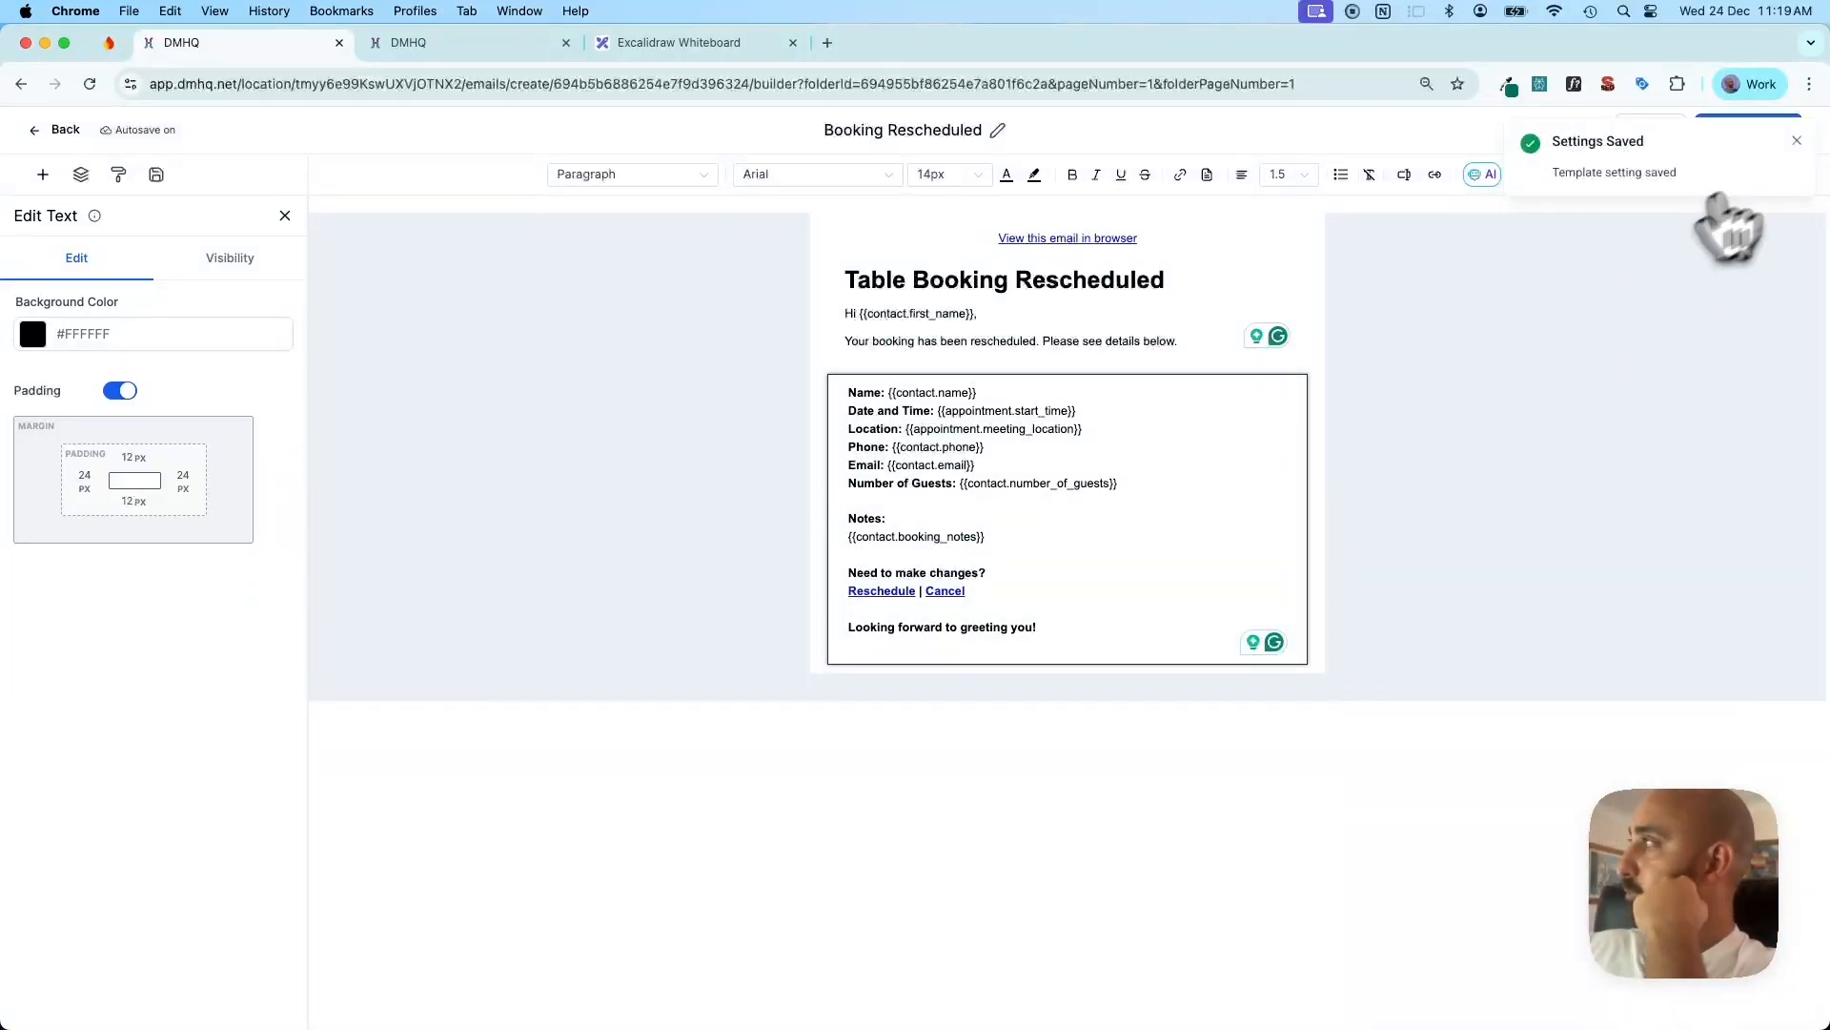
Save the Booking Rescheduled template and return to the Table Bookings template list
click(1797, 143)
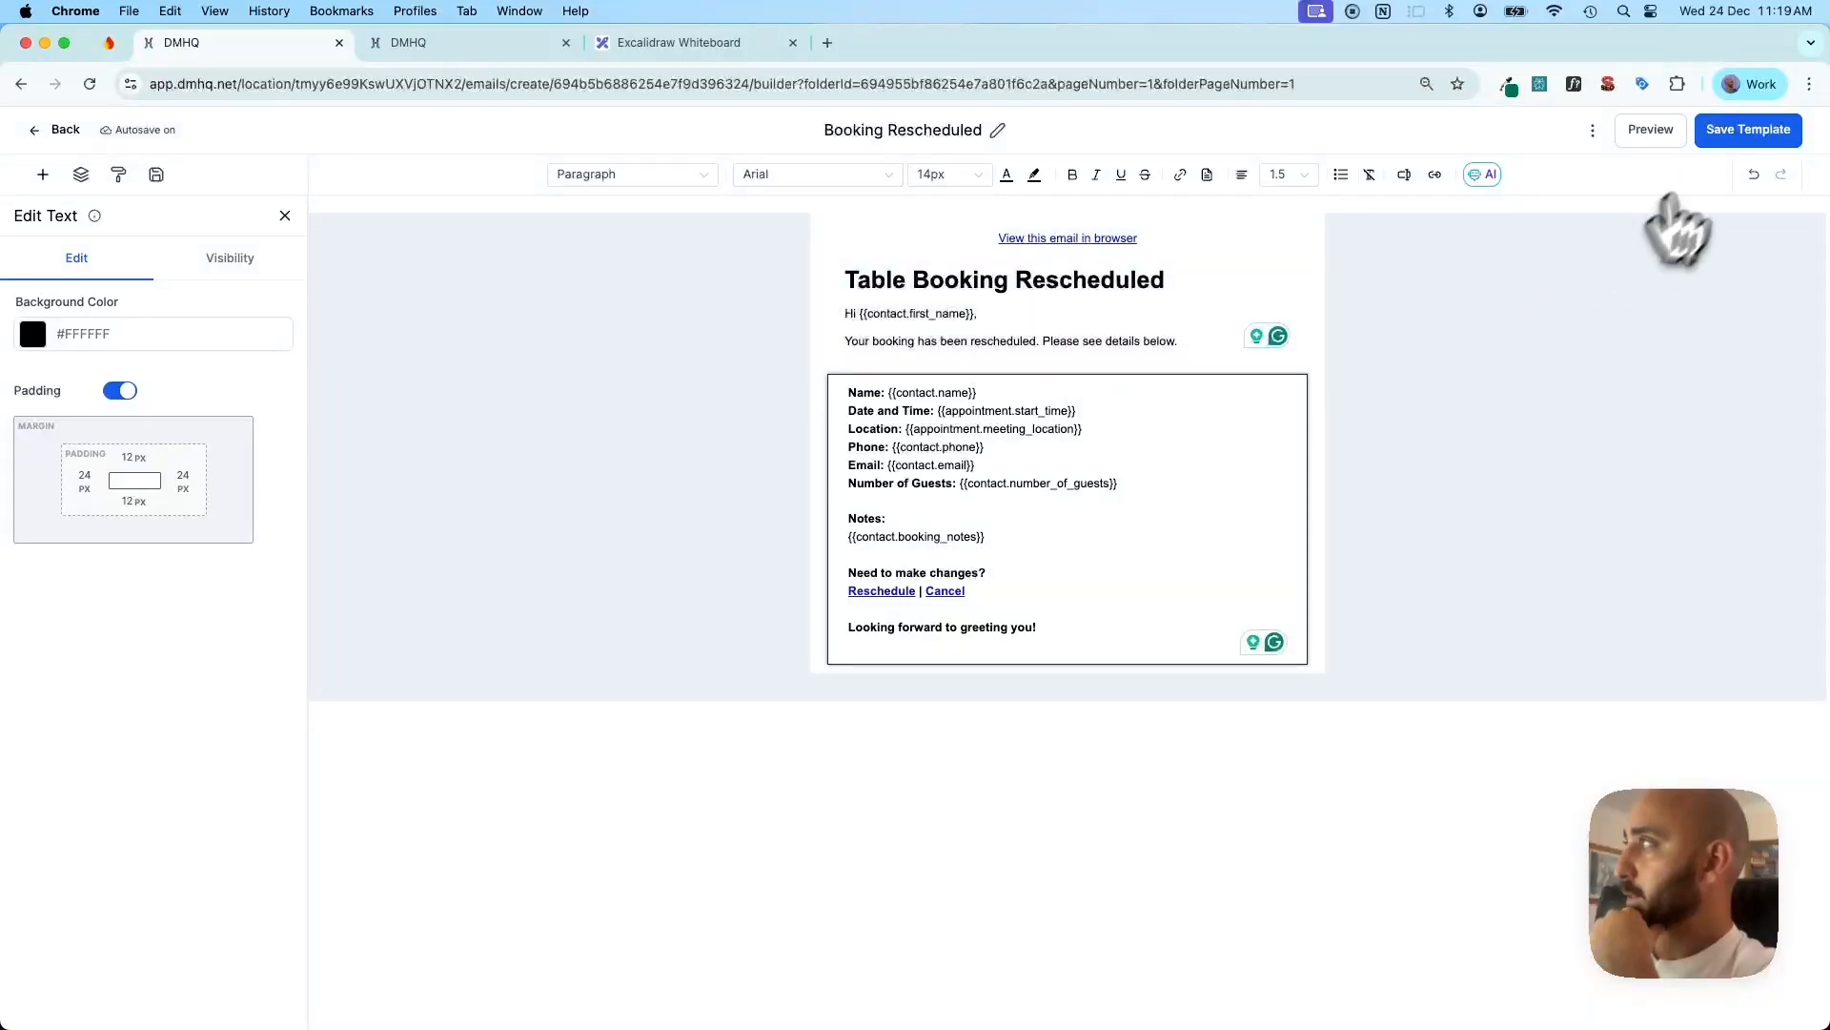
click(1742, 133)
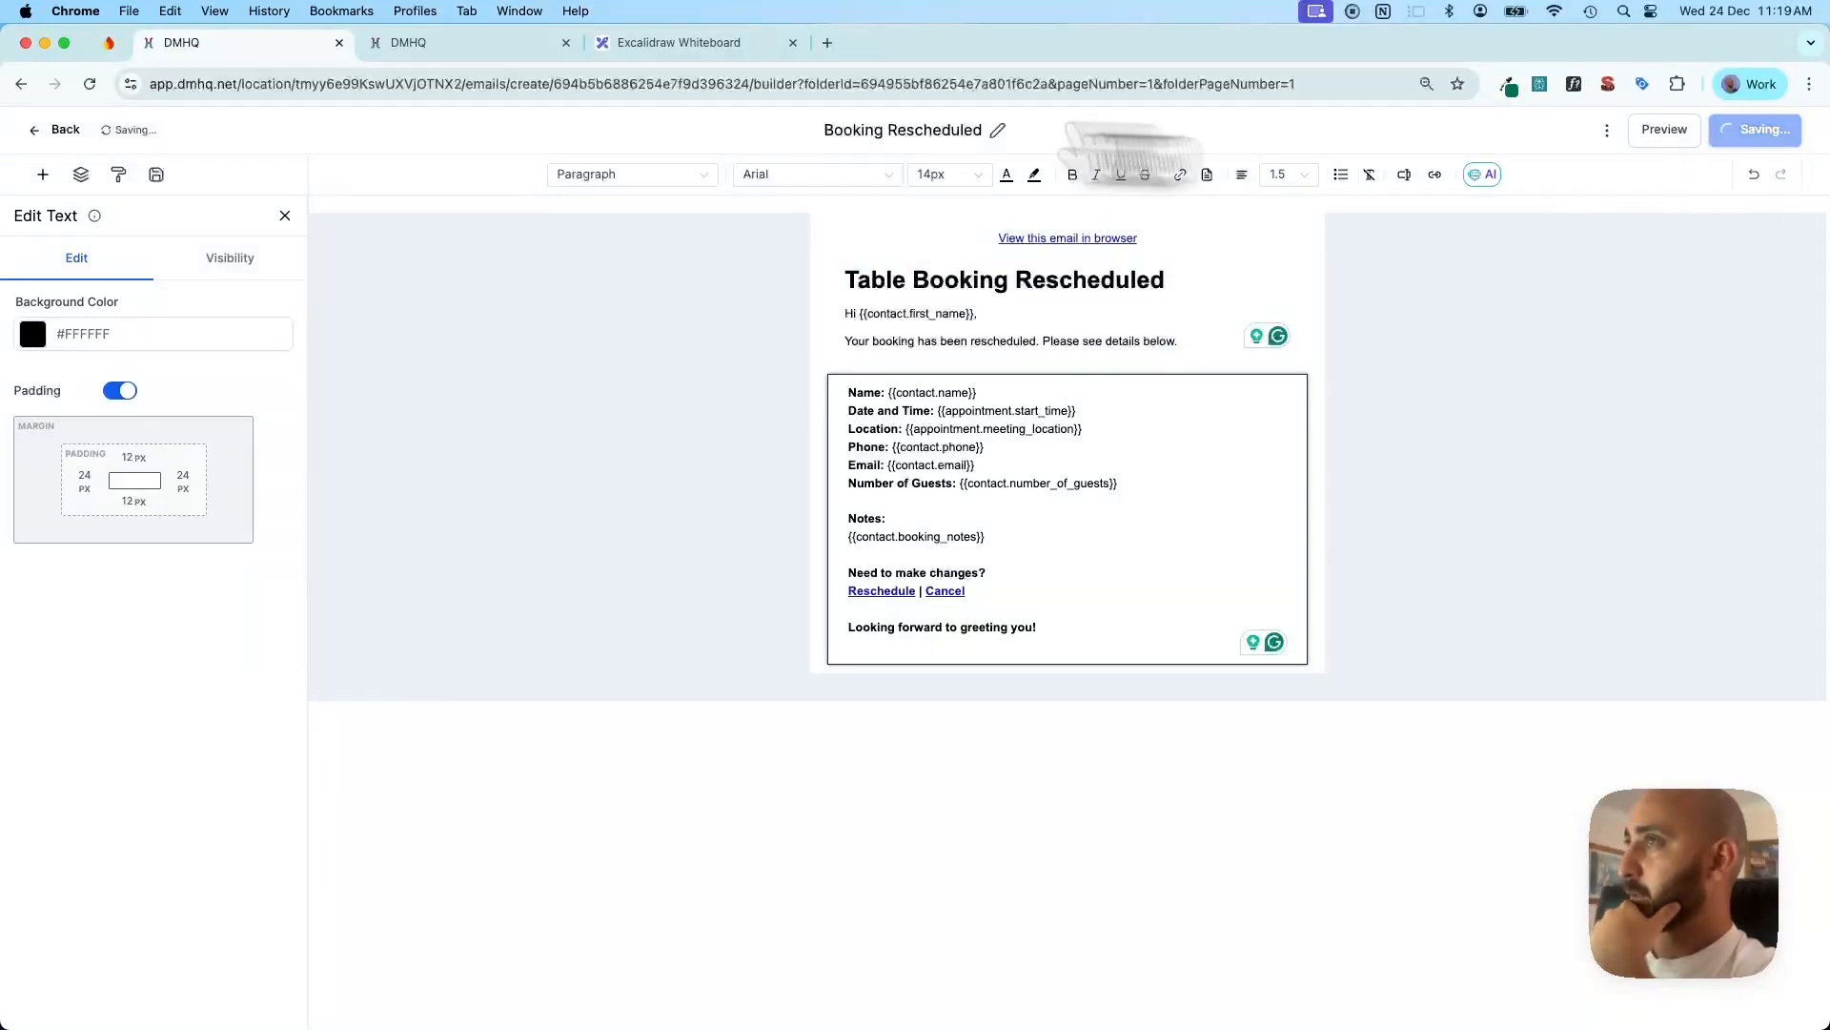
click(61, 131)
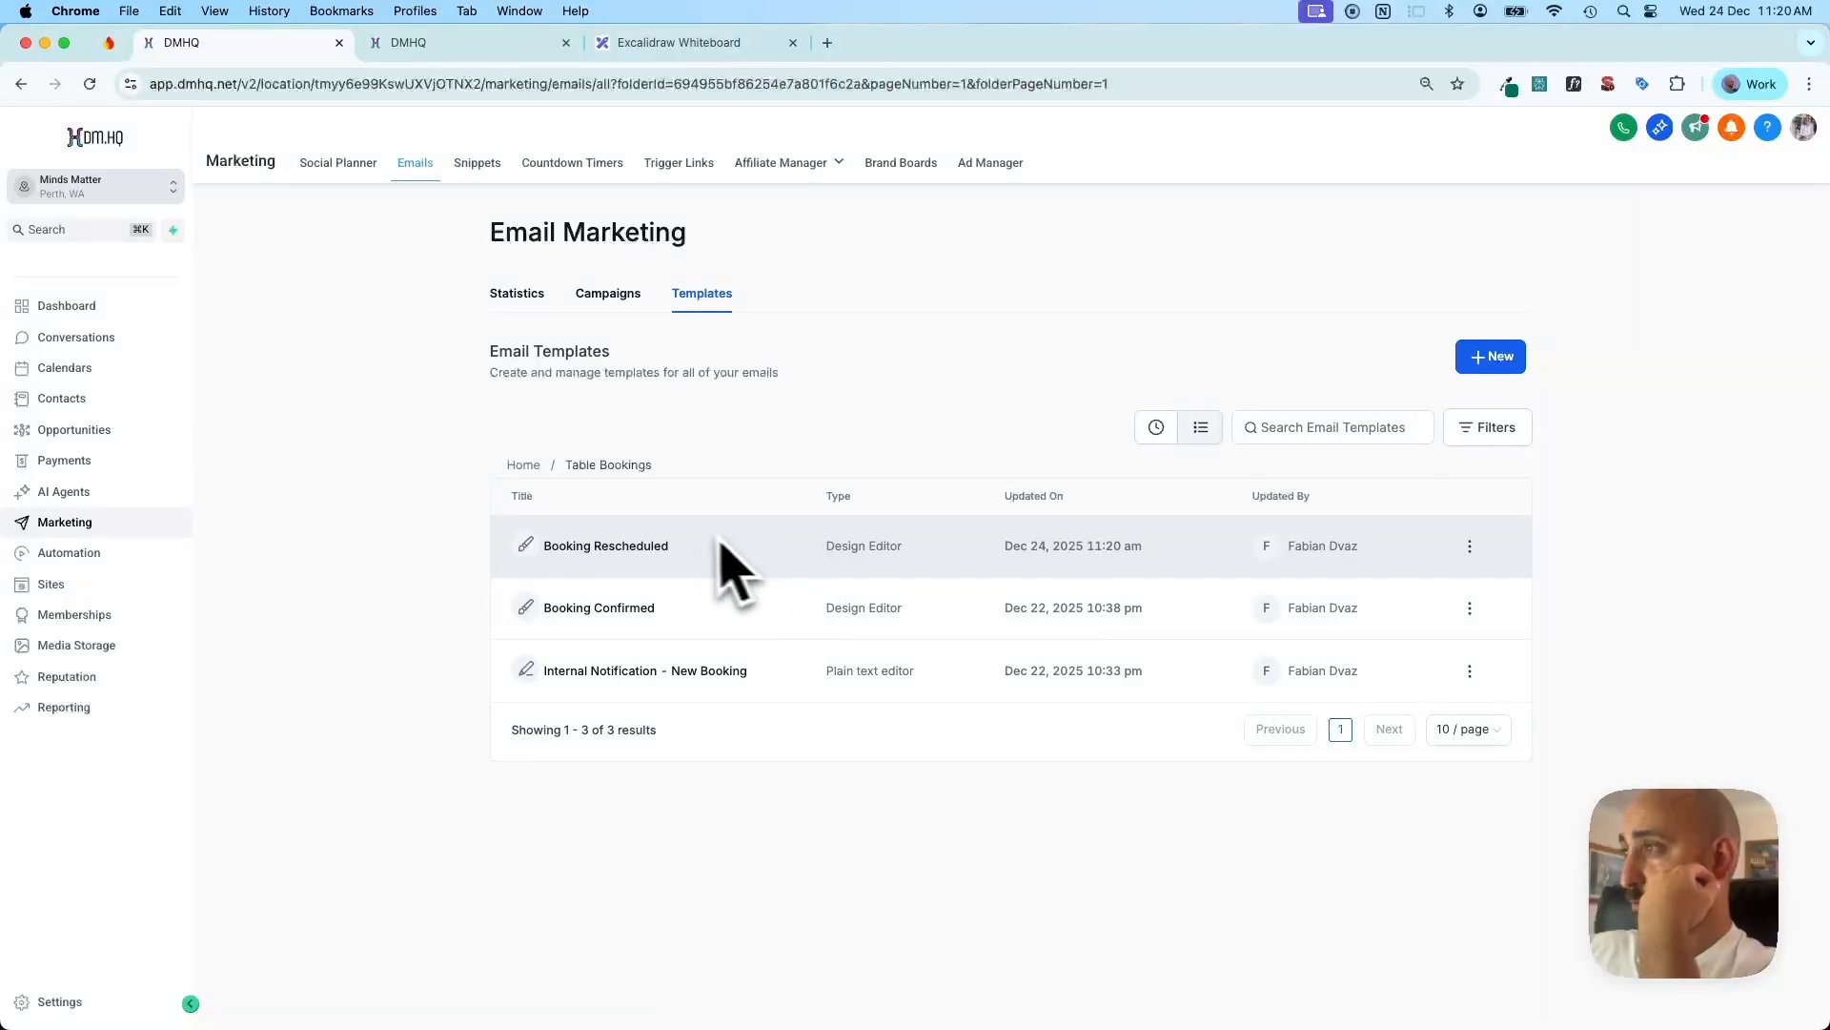
Clone the Booking Rescheduled template under the name "Booking Cancelled", copying the new name before confirming
click(1469, 545)
click(1462, 303)
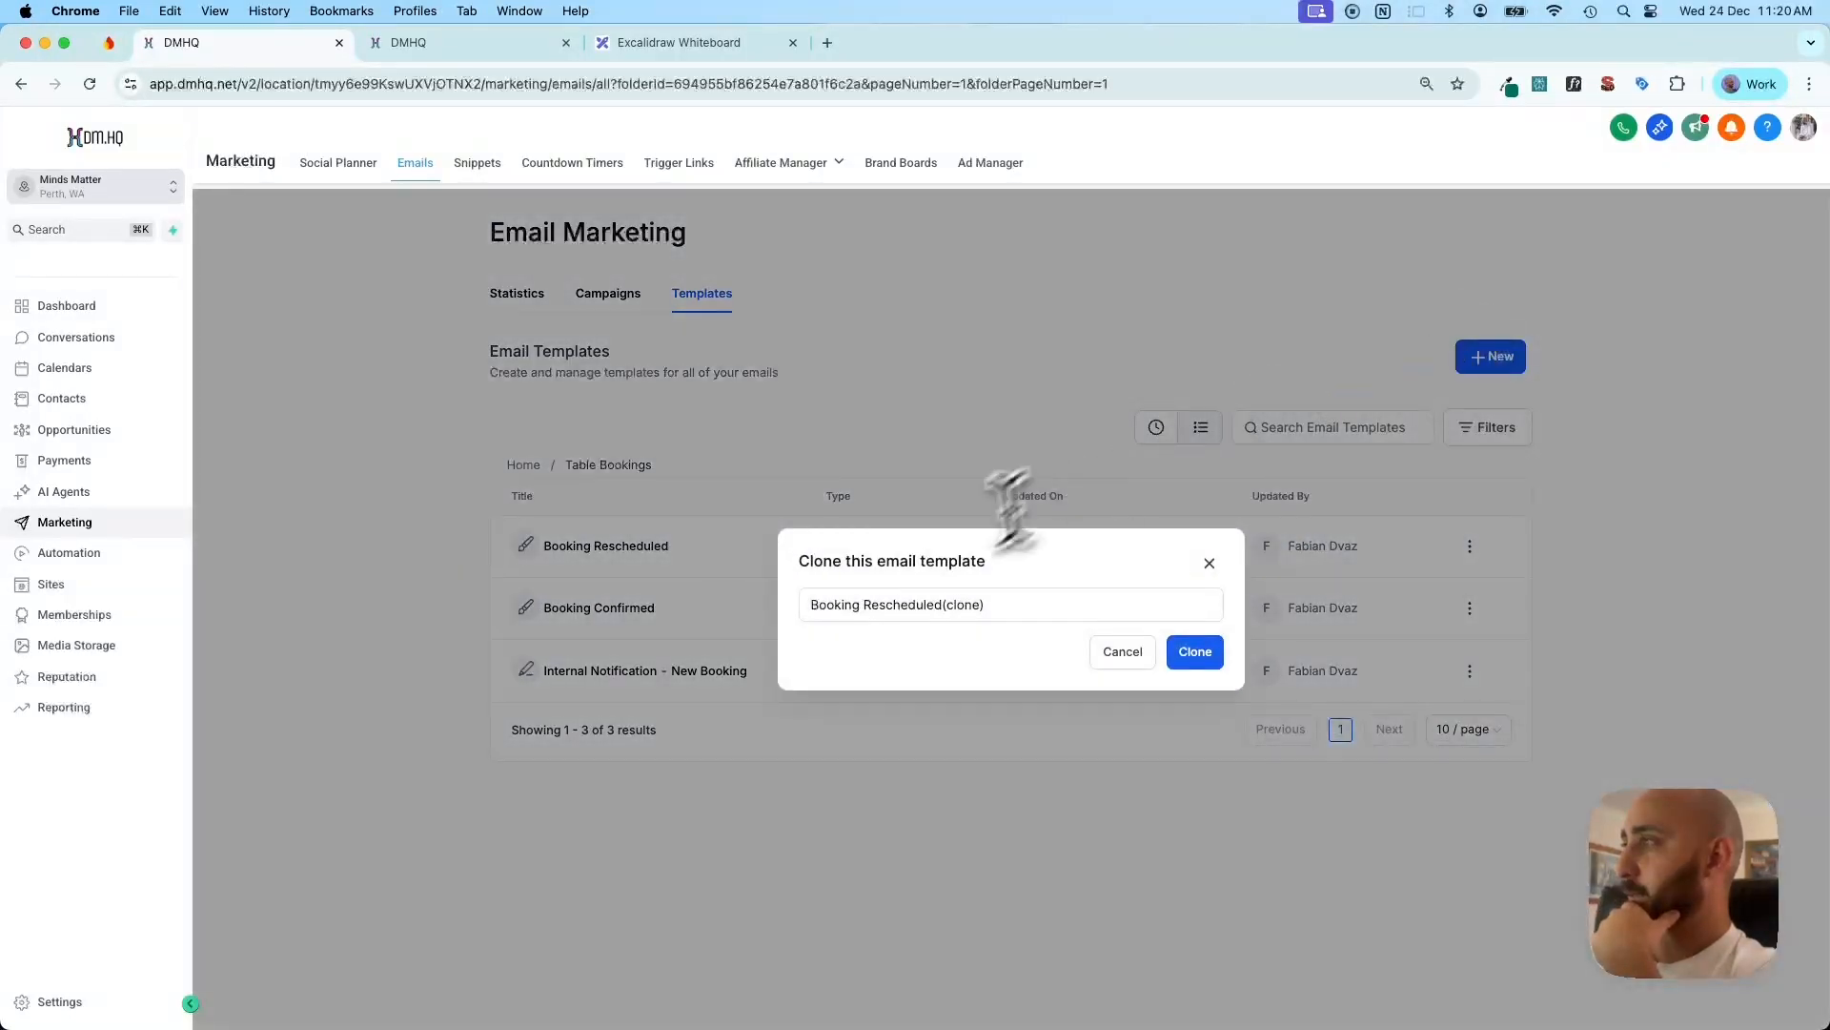
drag(863, 604, 1073, 618)
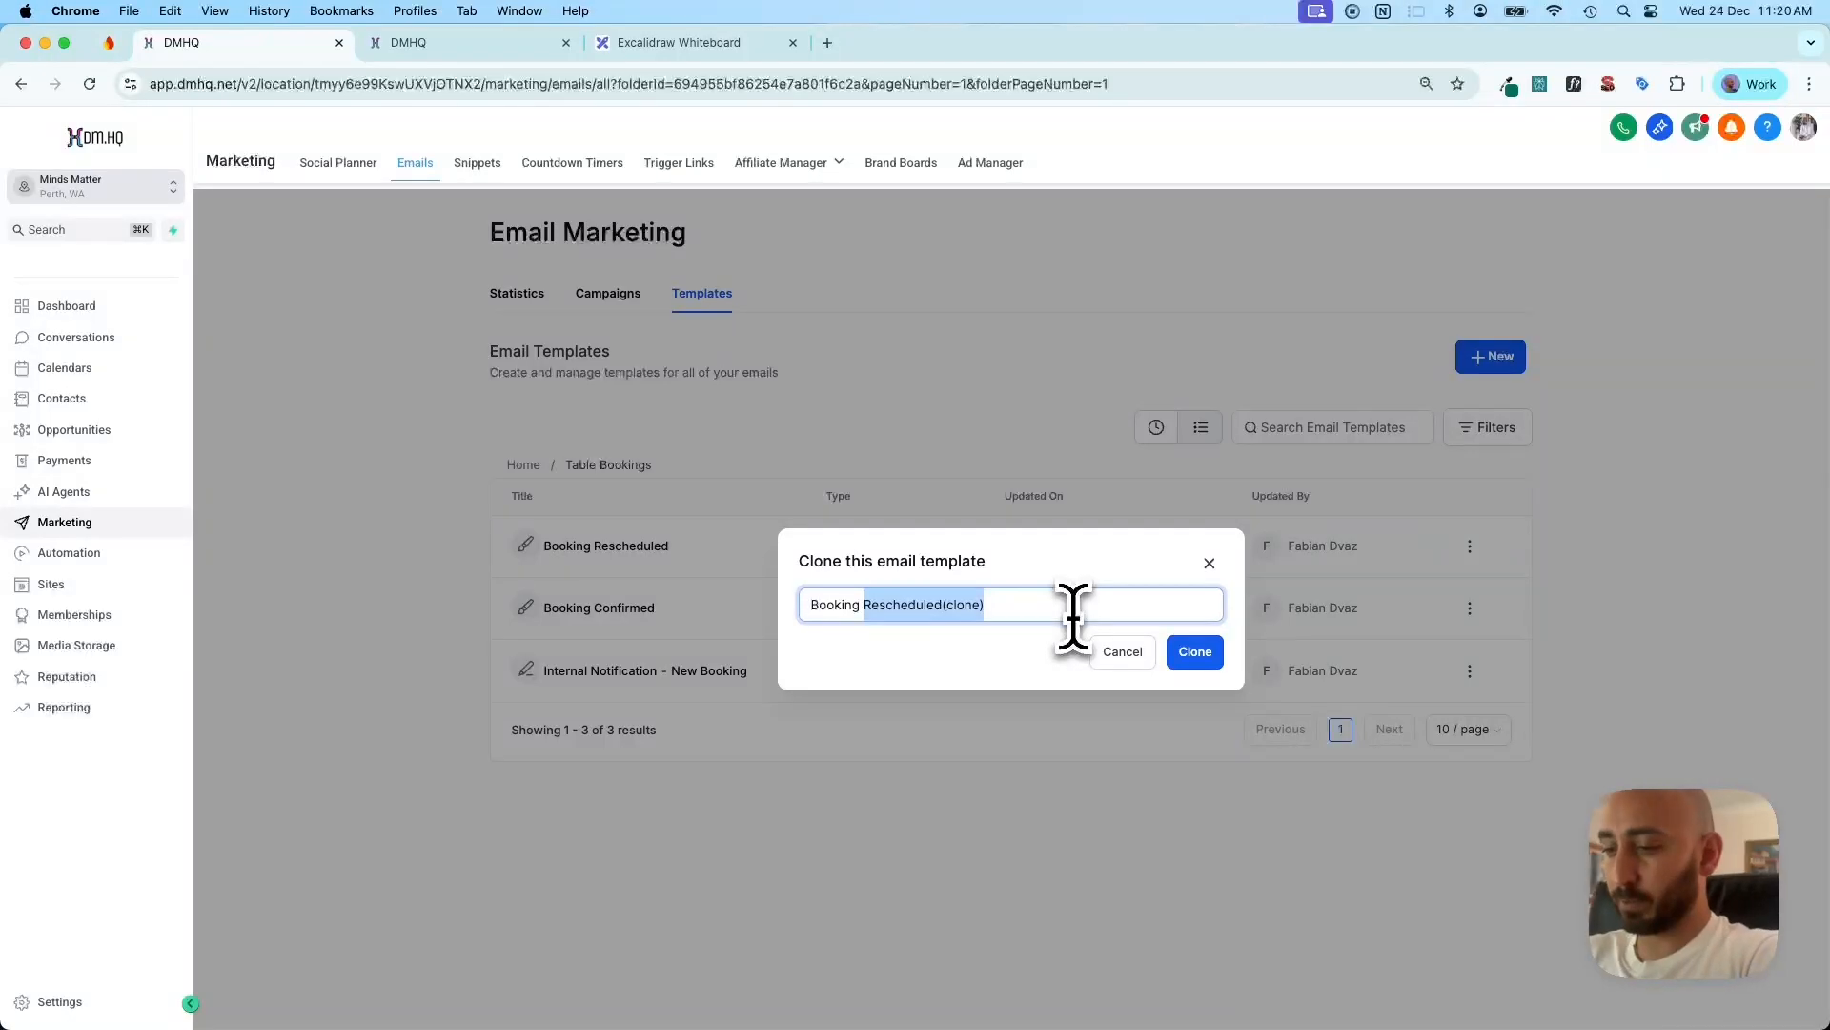
text(Cn)
key(BackSpace)
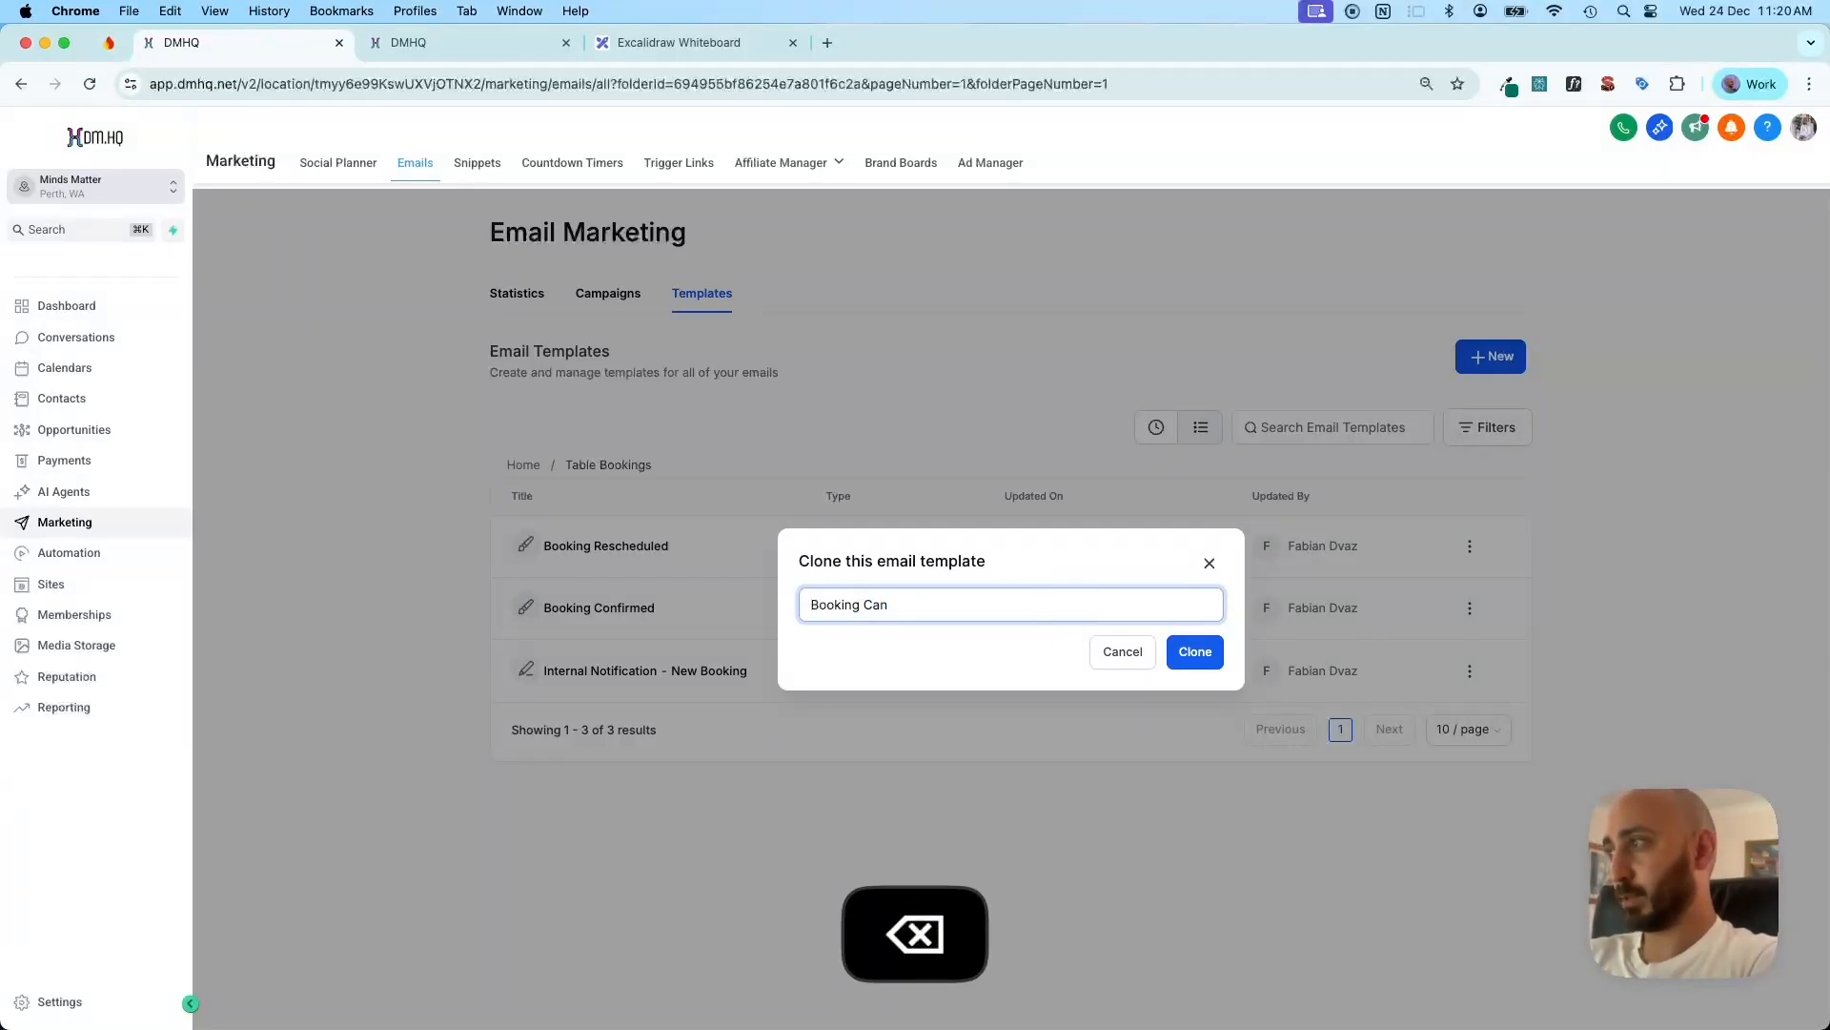
key(super+a)
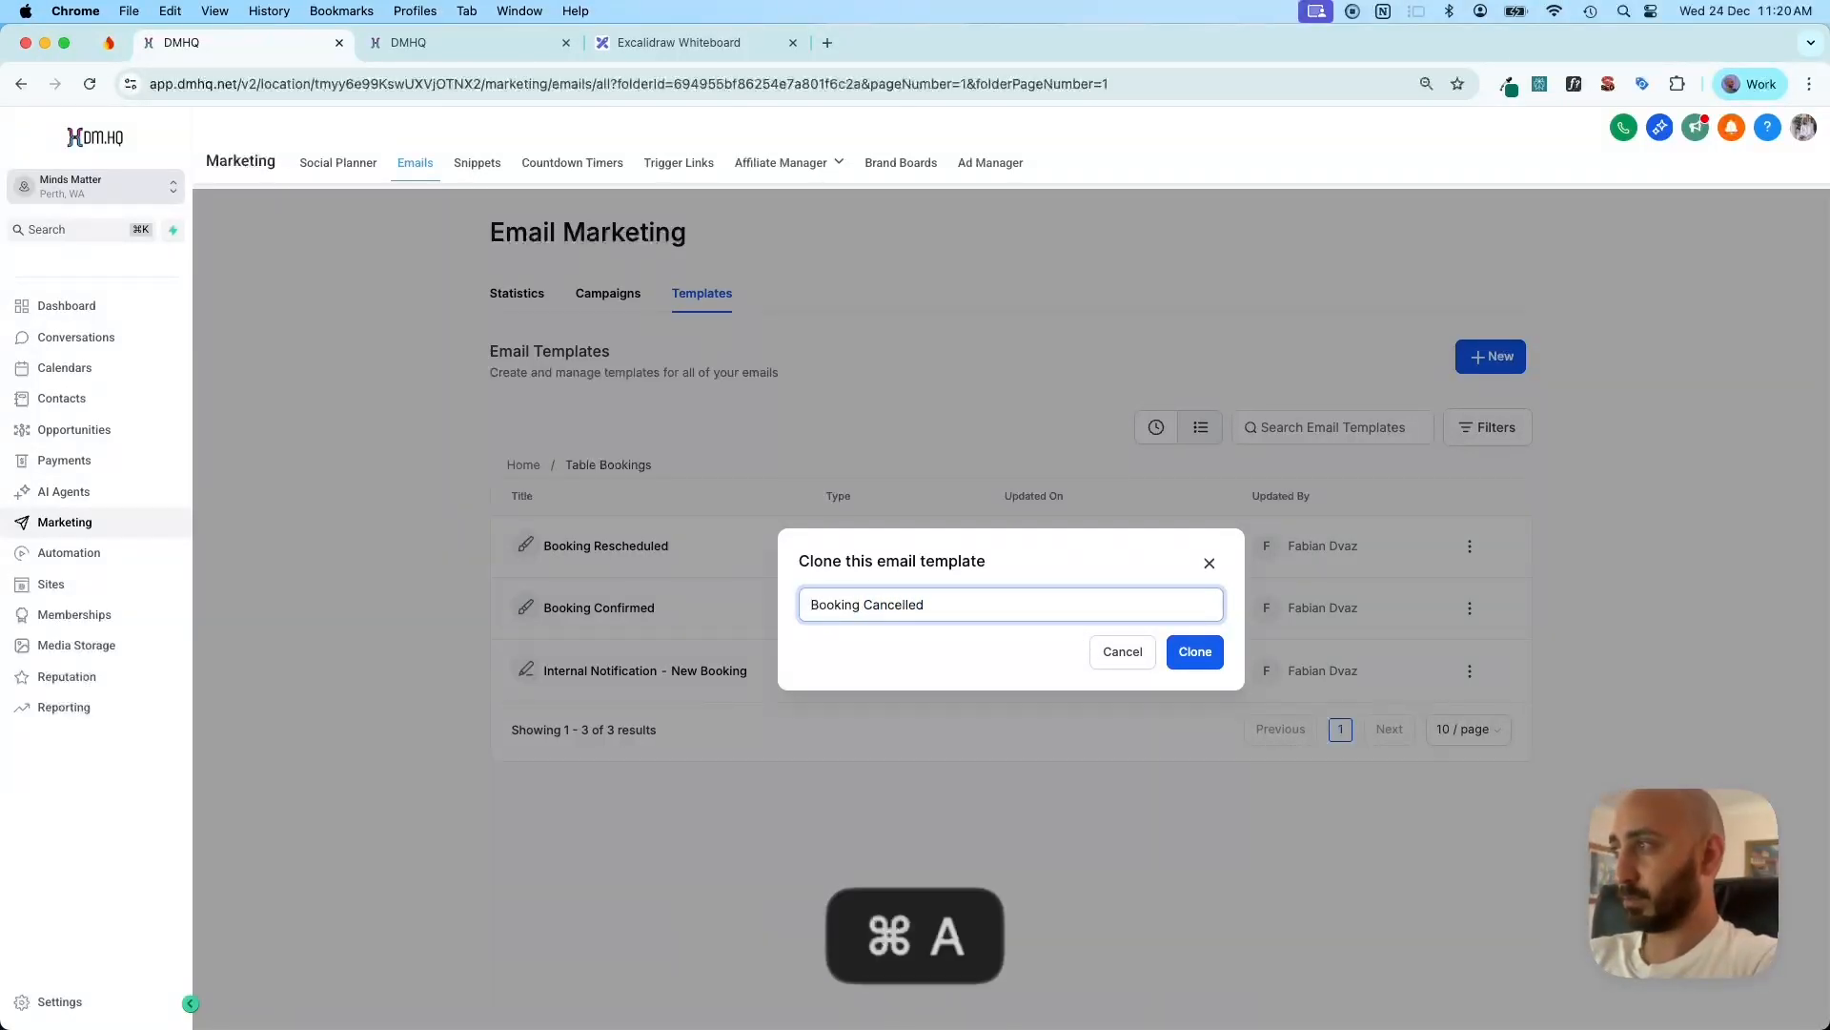
key(super+c)
click(1217, 661)
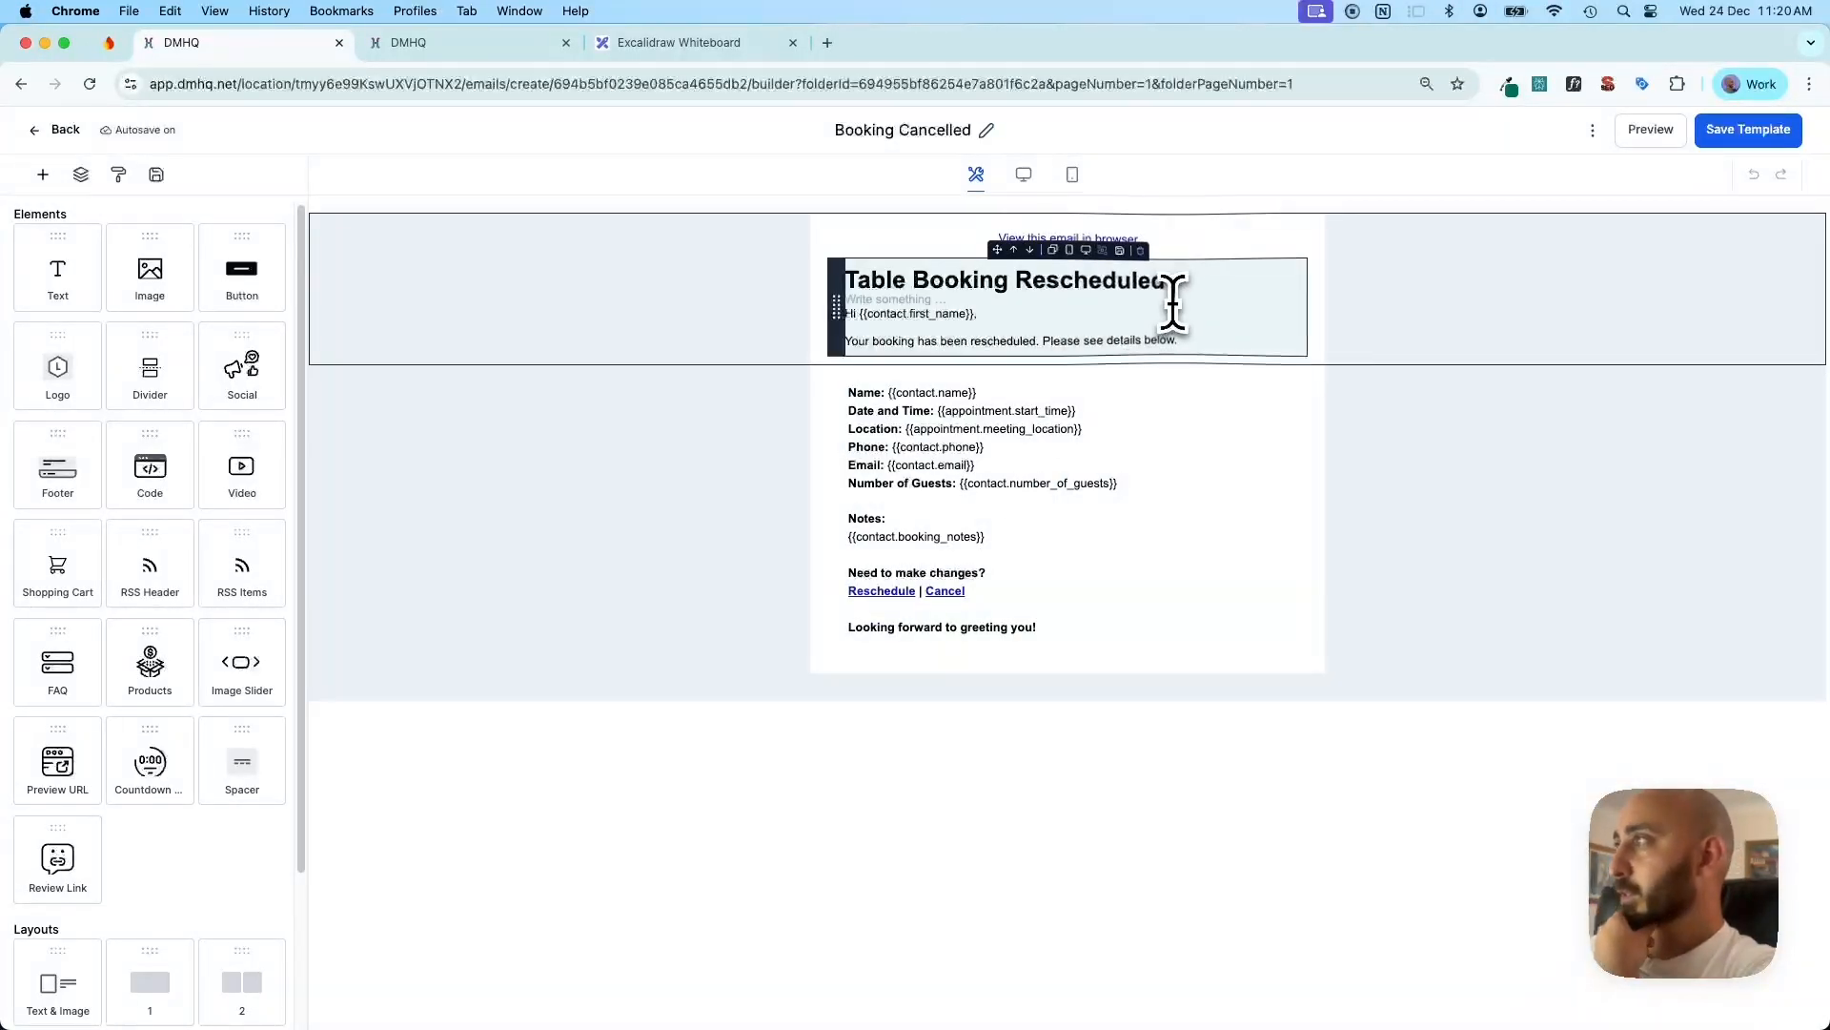
Change the heading of the cloned template to "Table Booking Cancelled"
click(1191, 281)
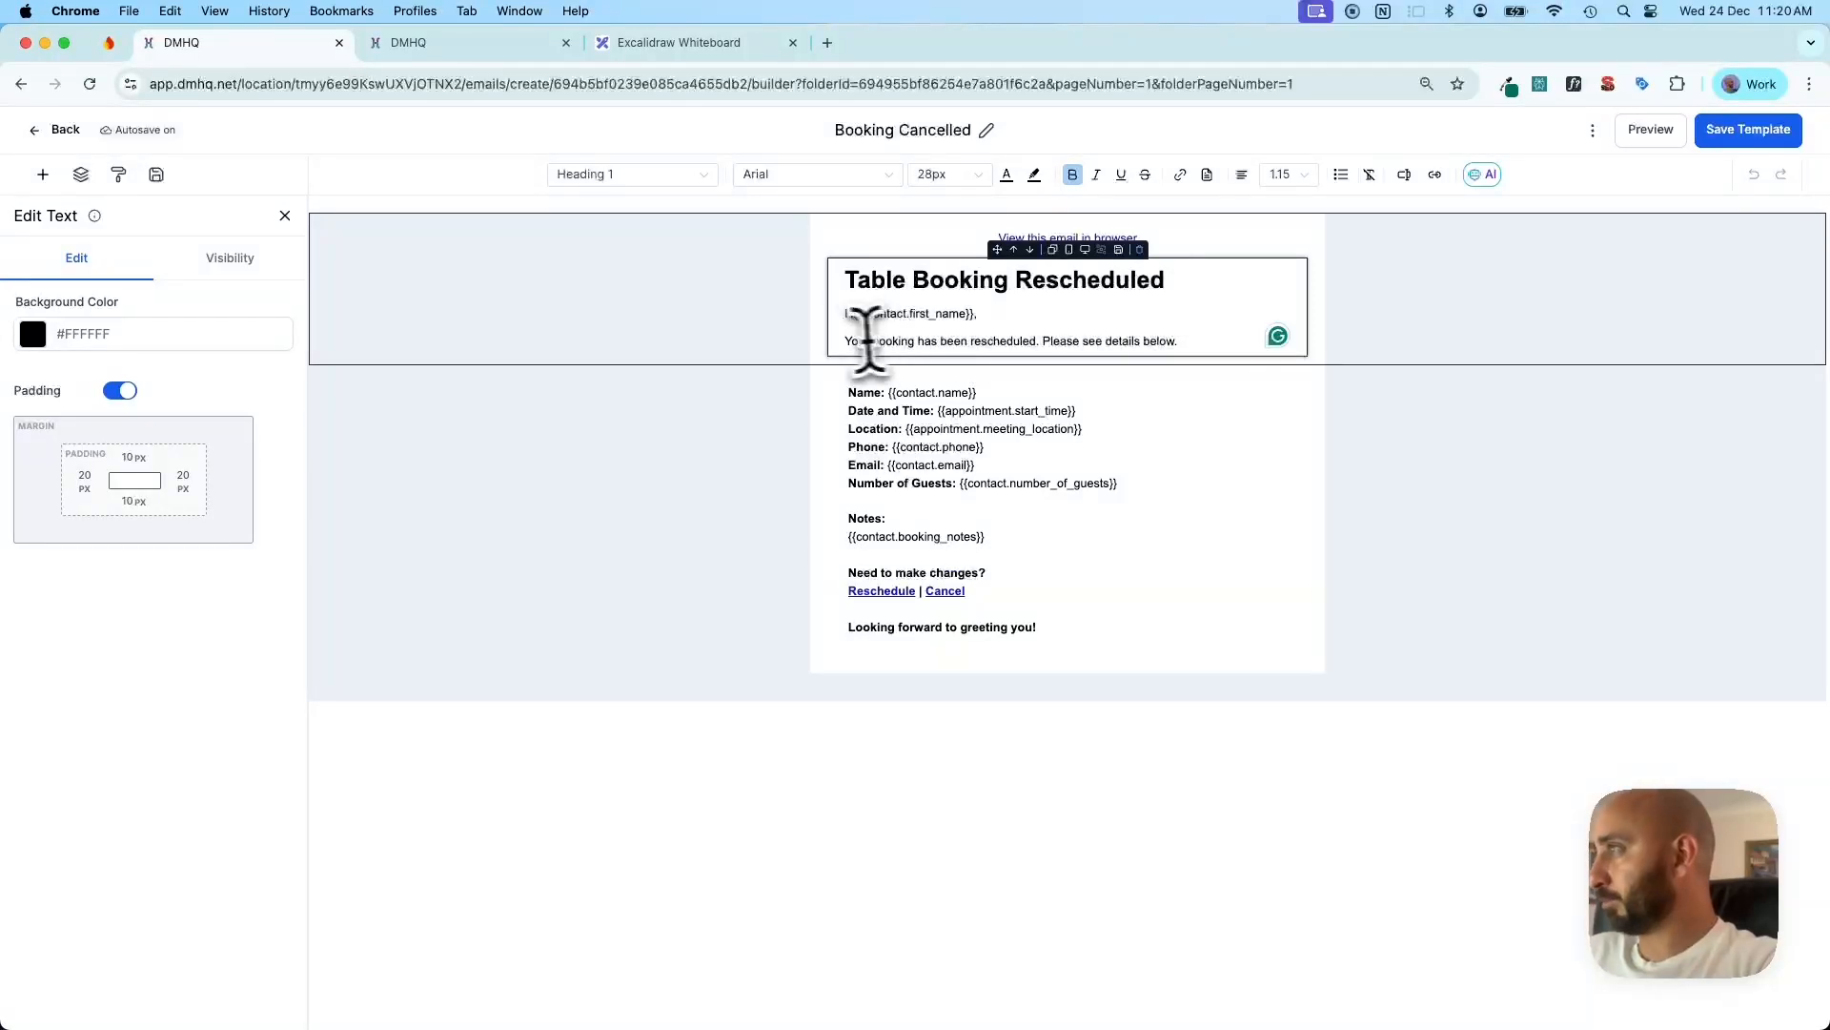
double_click(1018, 279)
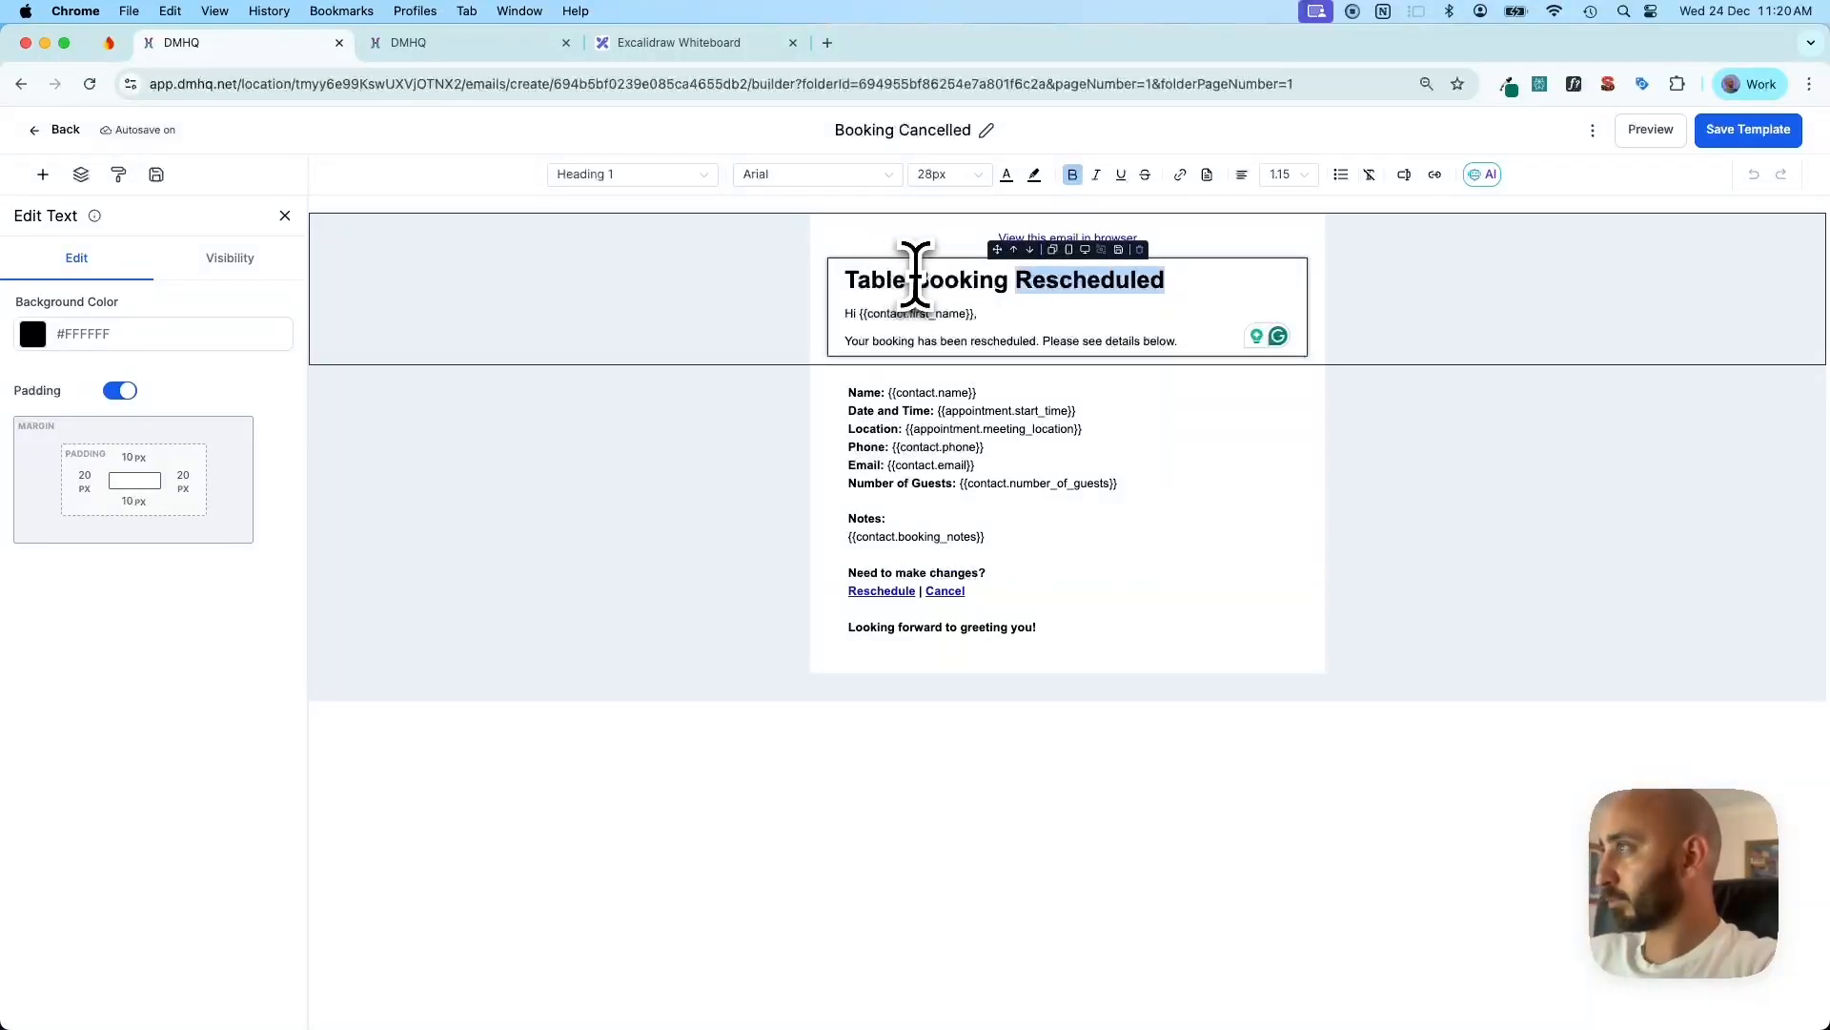
key(super+v)
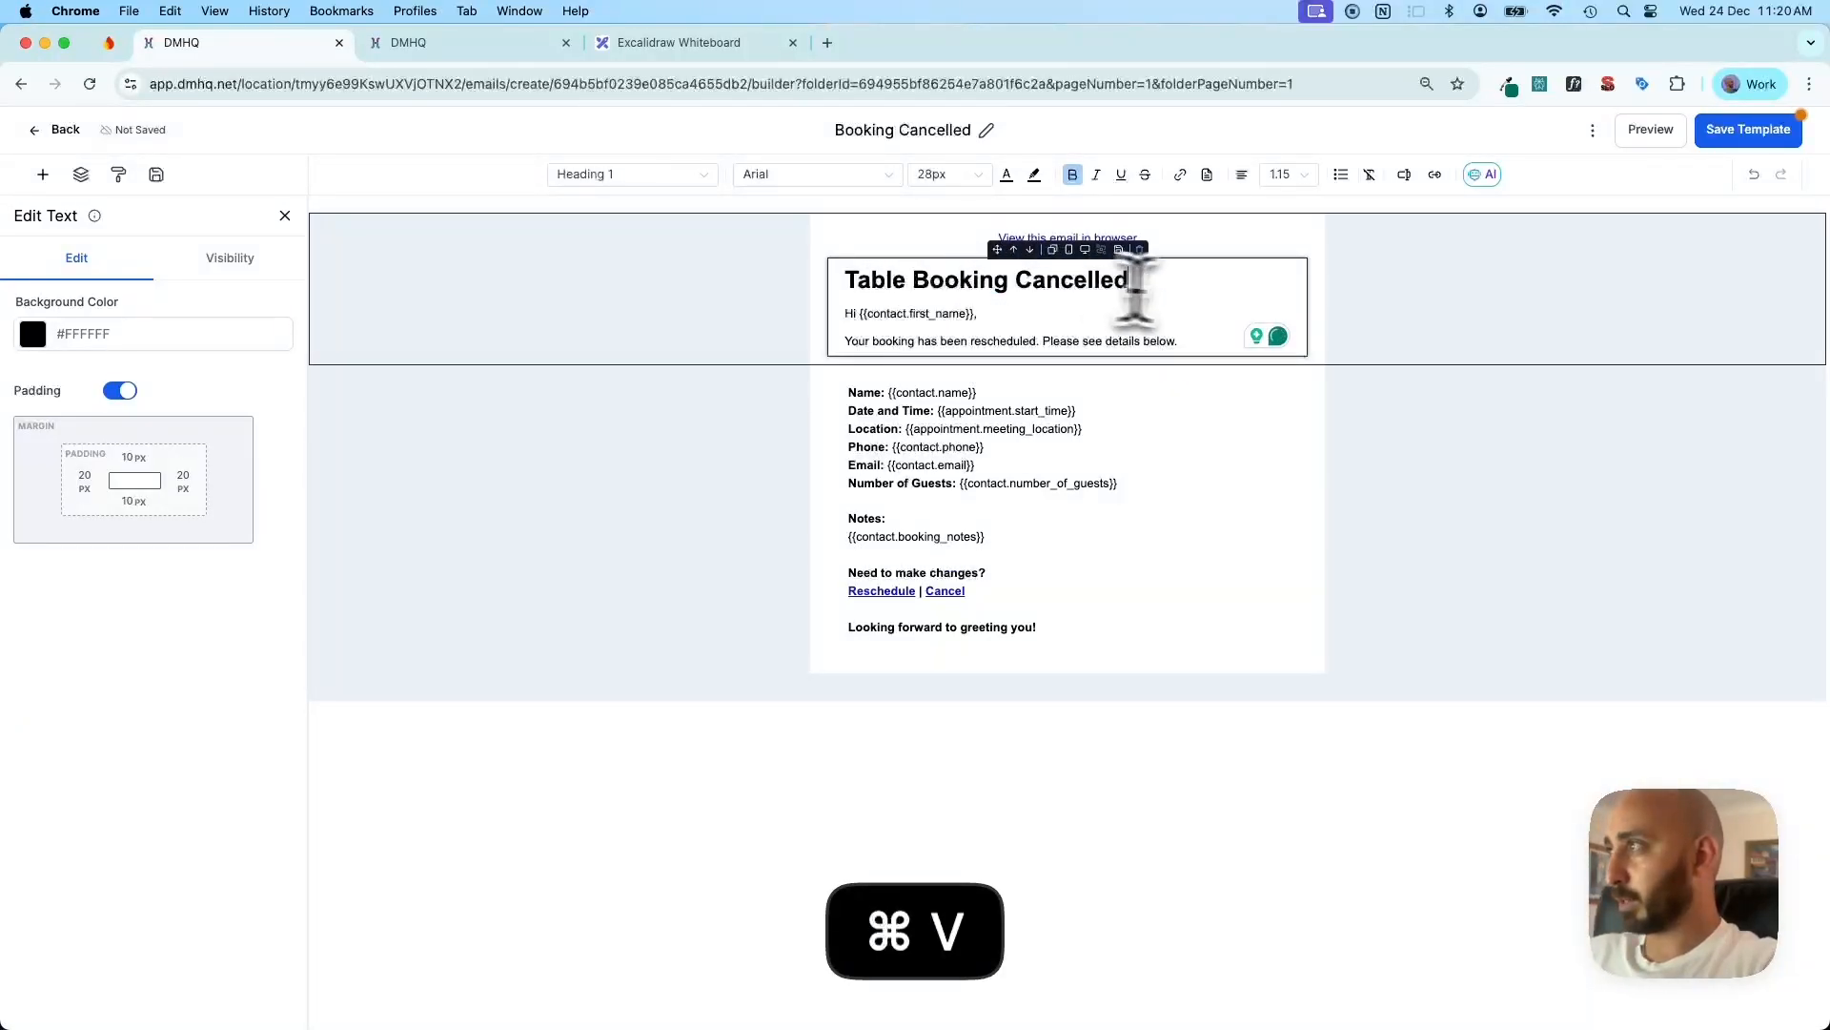
Reword the sentence below the greeting to "Your booking has been cancelled. Please see details below."
double_click(992, 341)
key(super+v)
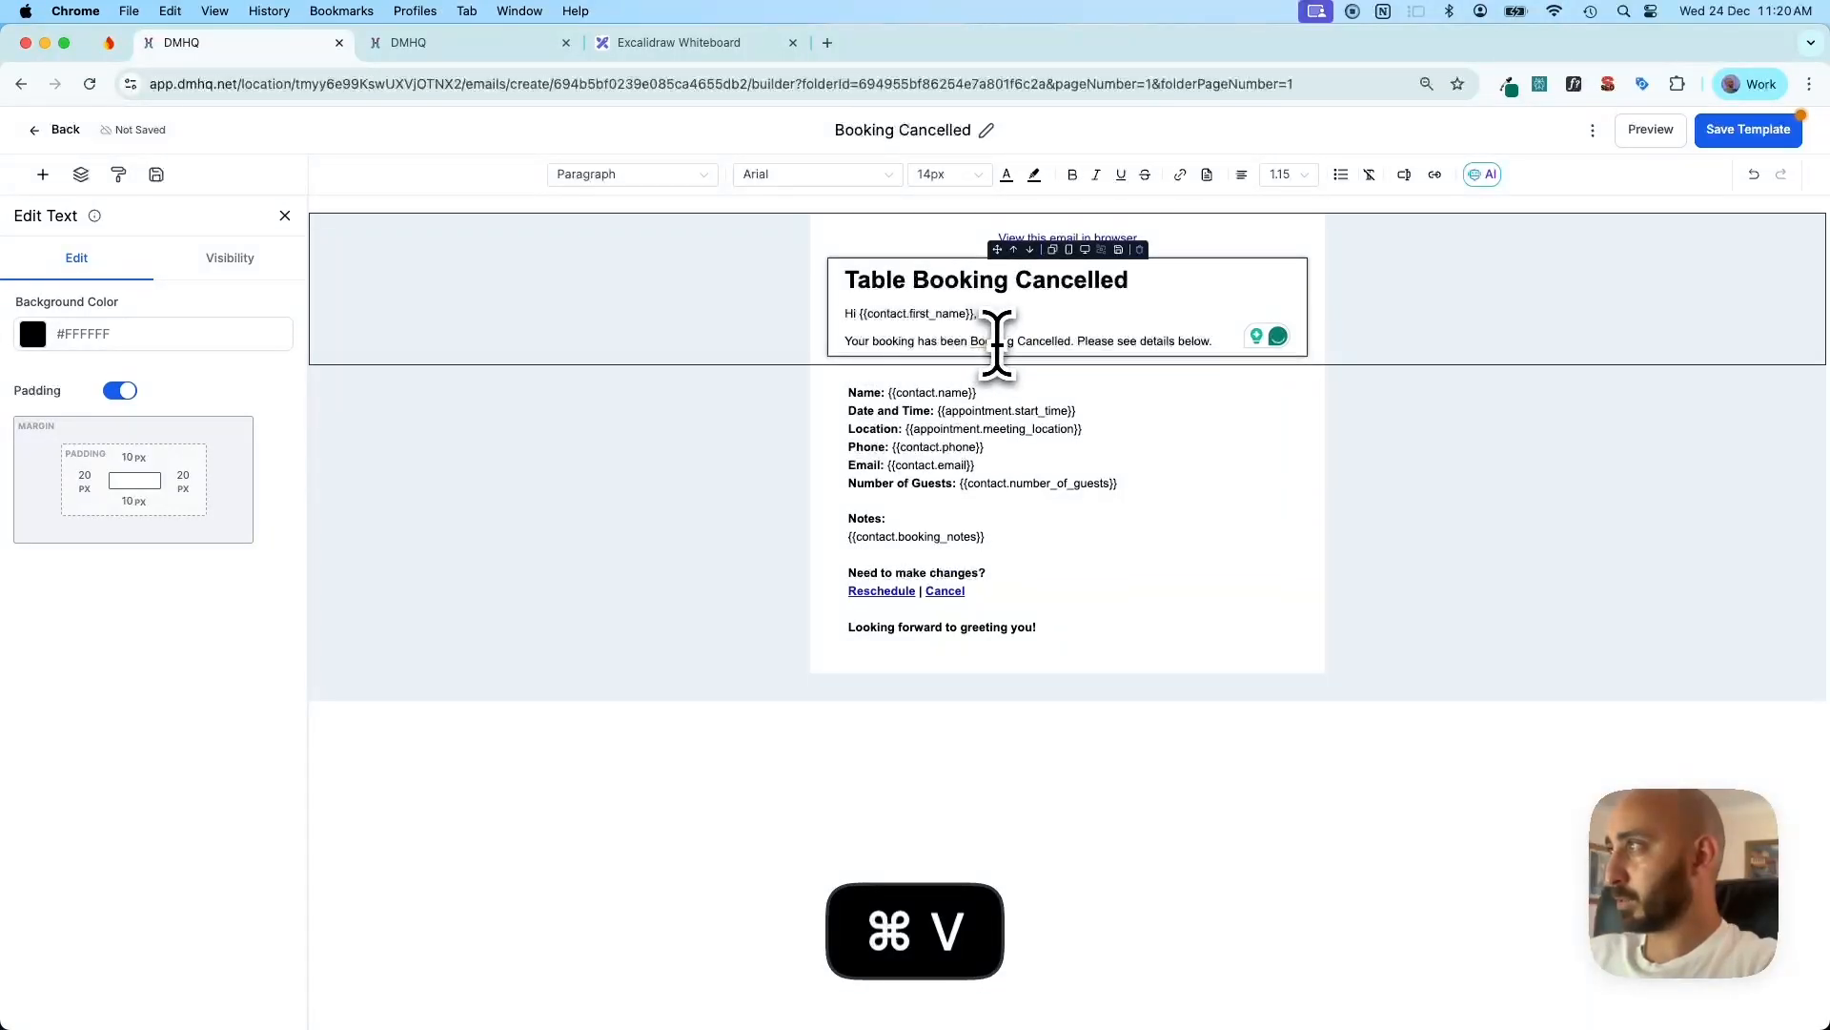
mouse_move(975, 348)
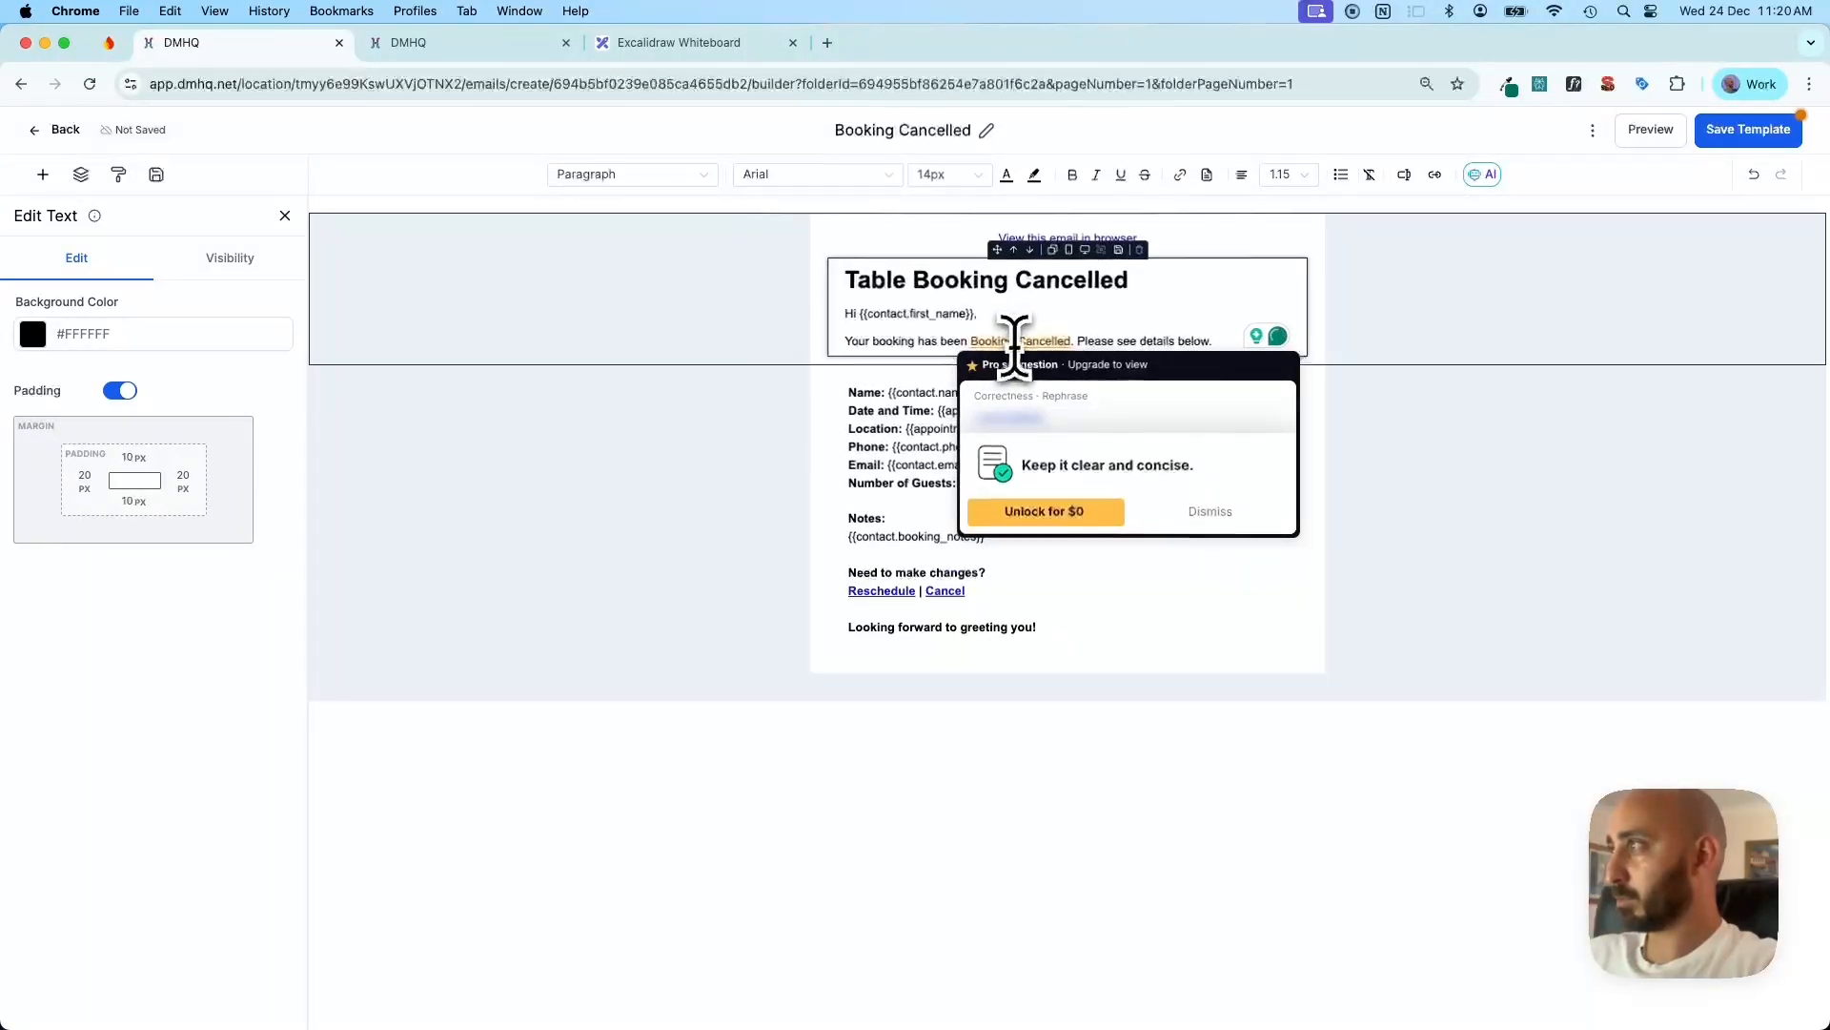
key(BackSpace)
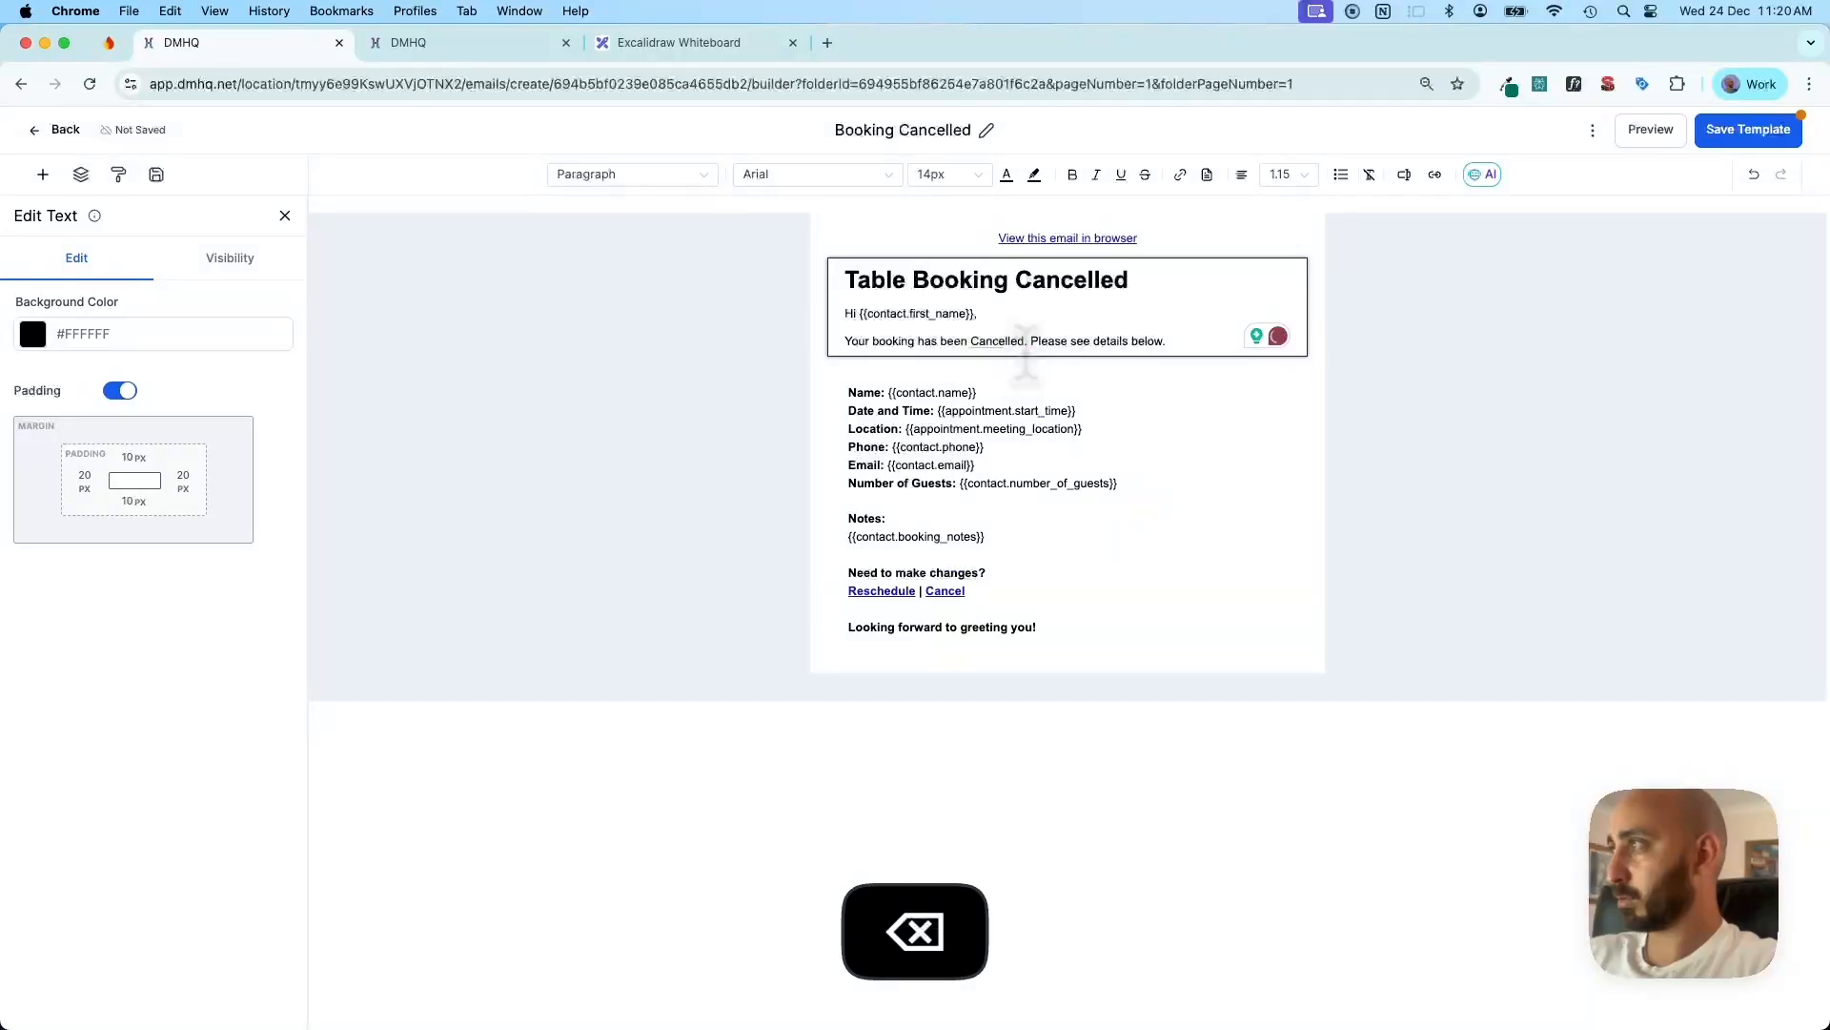
key(Right)
key(BackSpace)
text(c)
key(super+shift+Right)
key(Down)
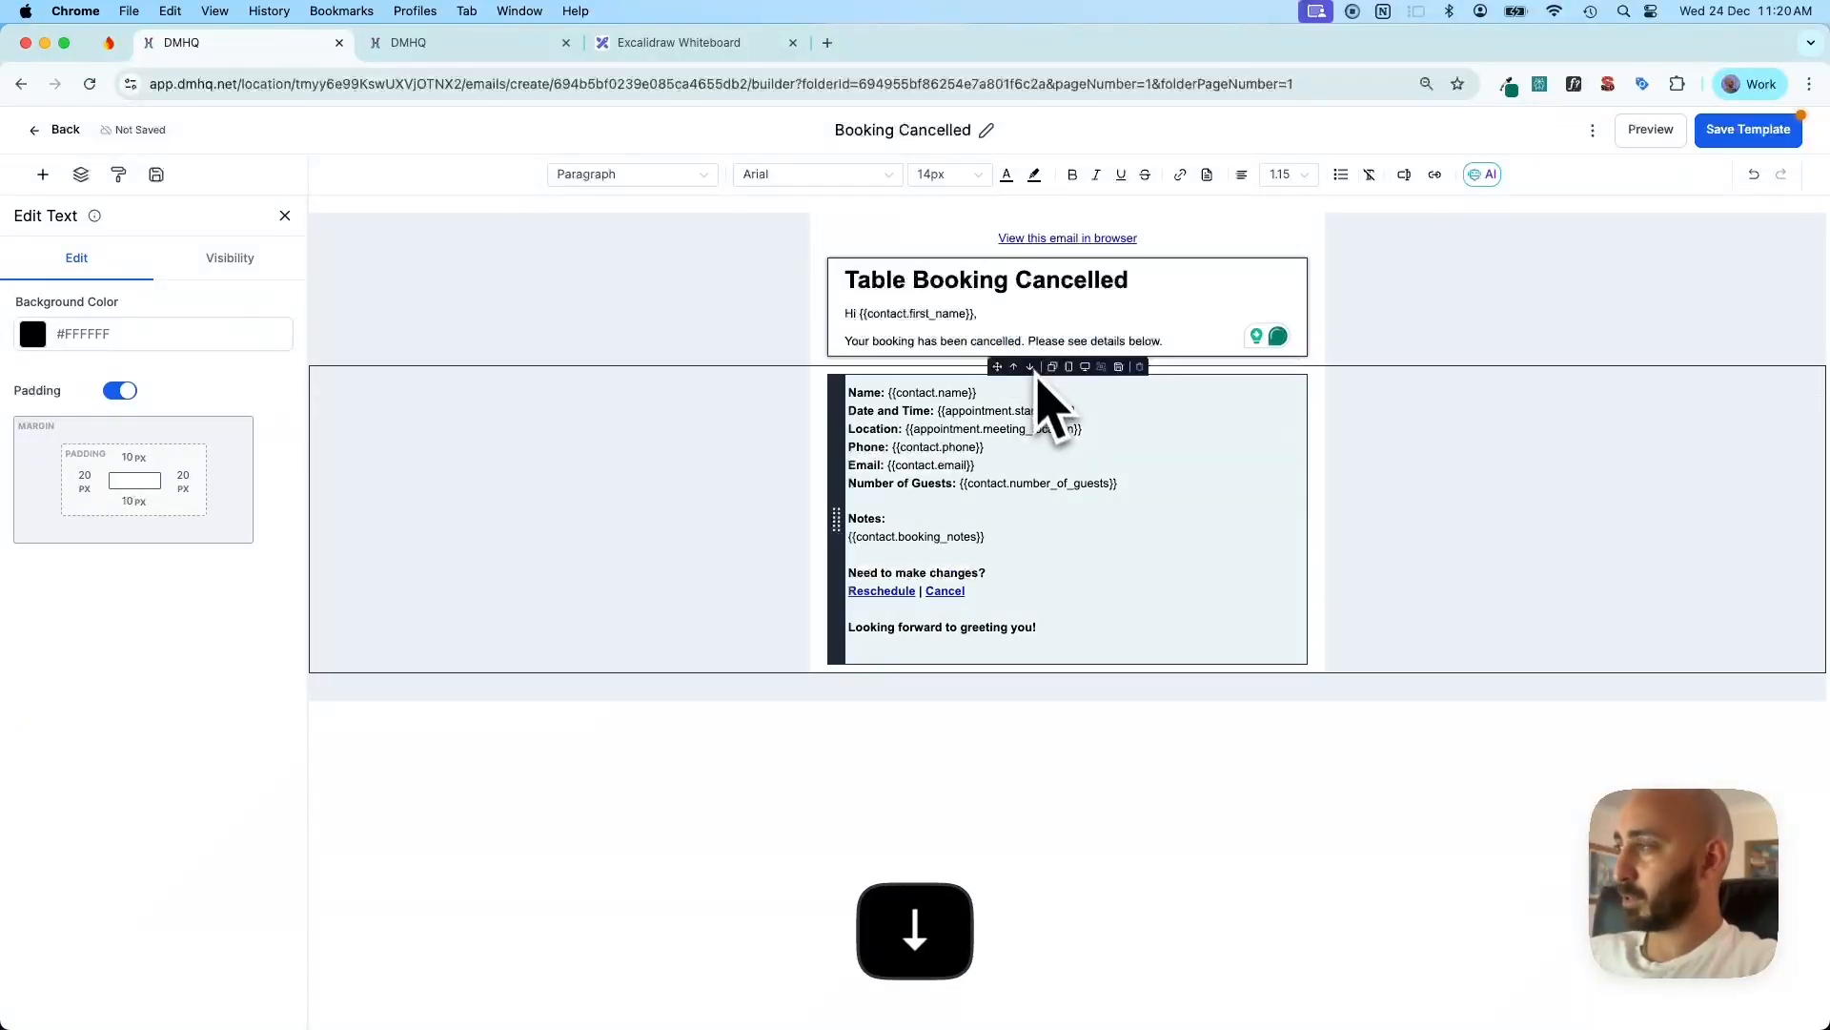
Delete the booking detail lines from Name through Number of Guests in the details block
click(1191, 445)
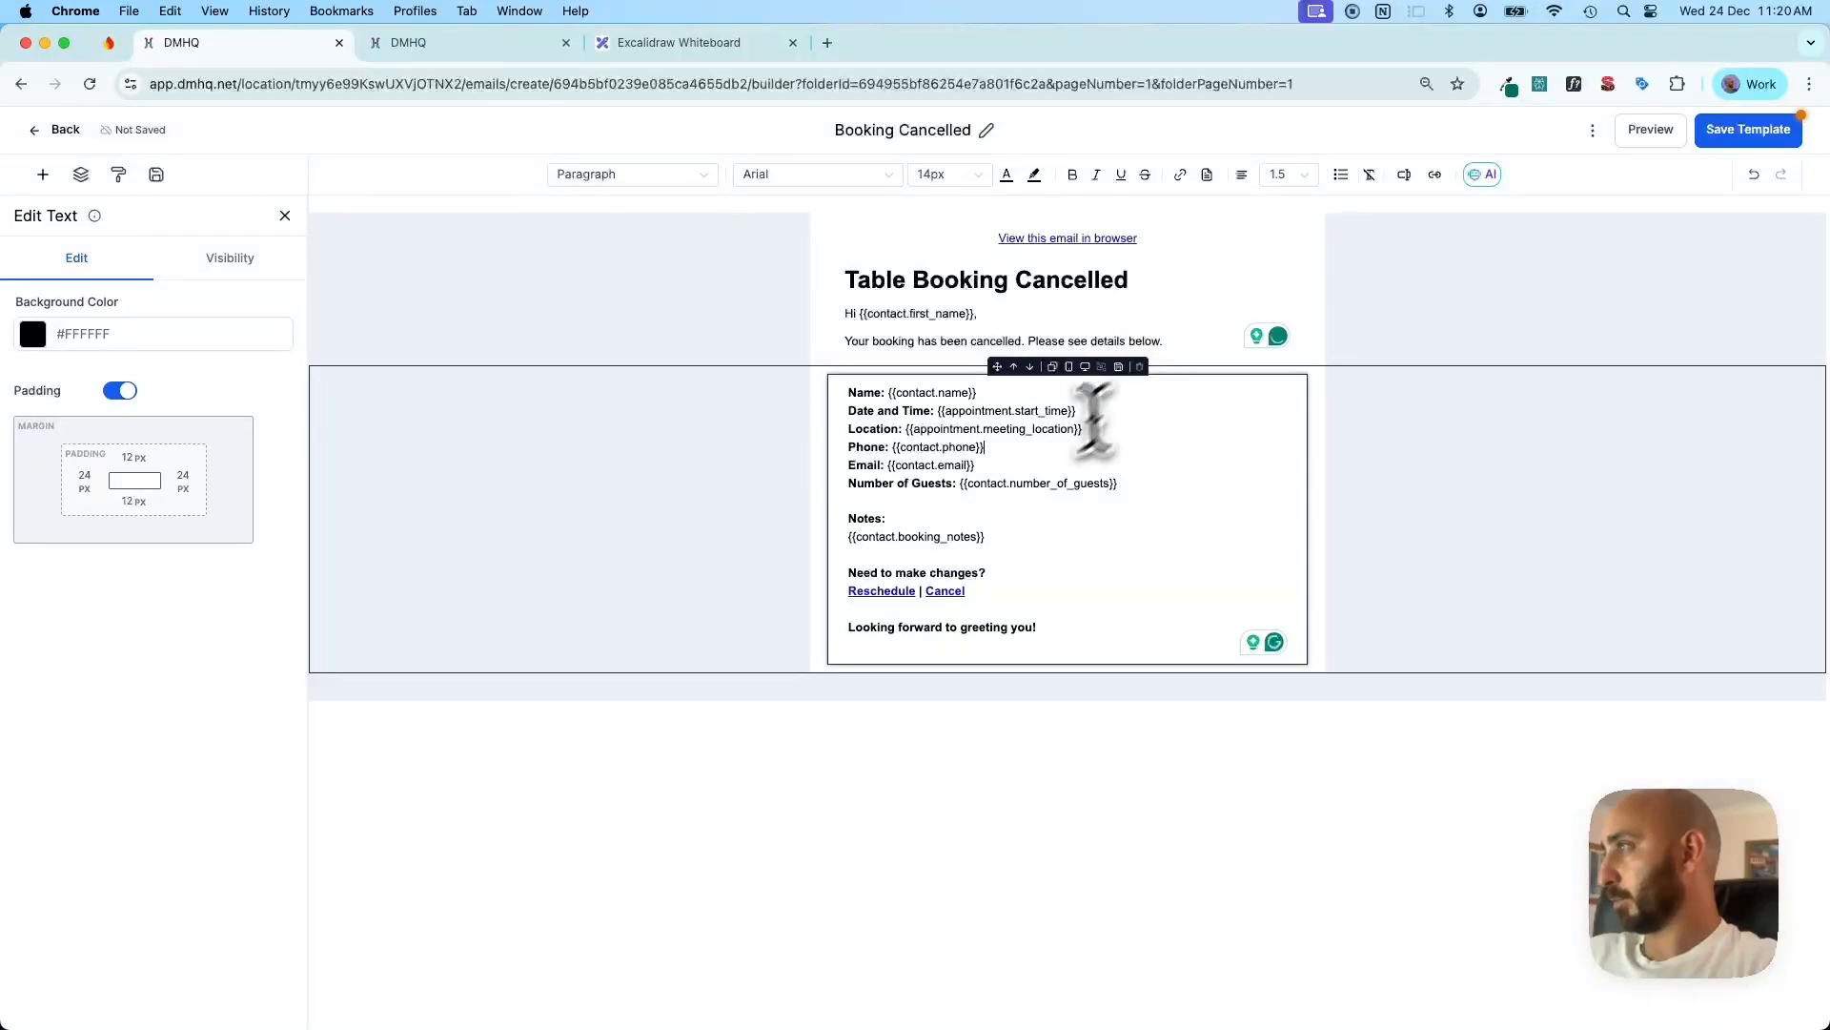
click(1025, 531)
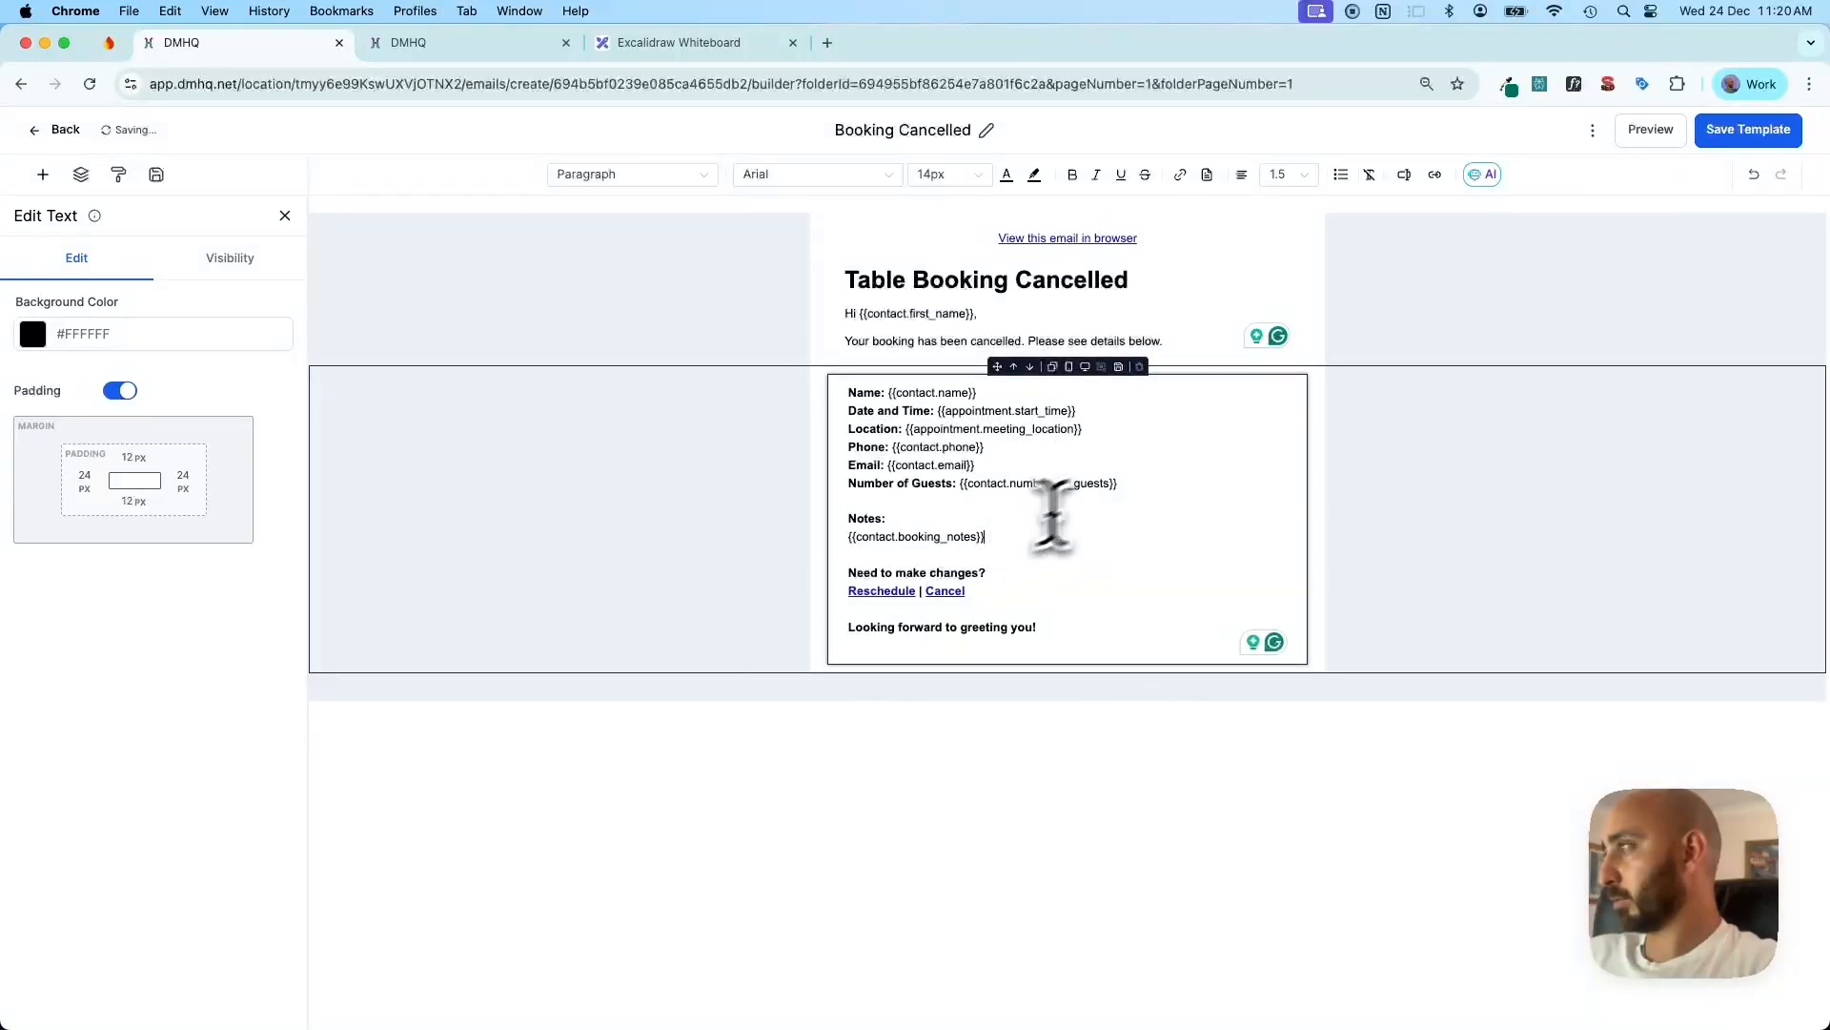
drag(1121, 483, 850, 391)
key(BackSpace)
key(BackSpace)
key(BackSpace)
key(BackSpace)
key(BackSpace)
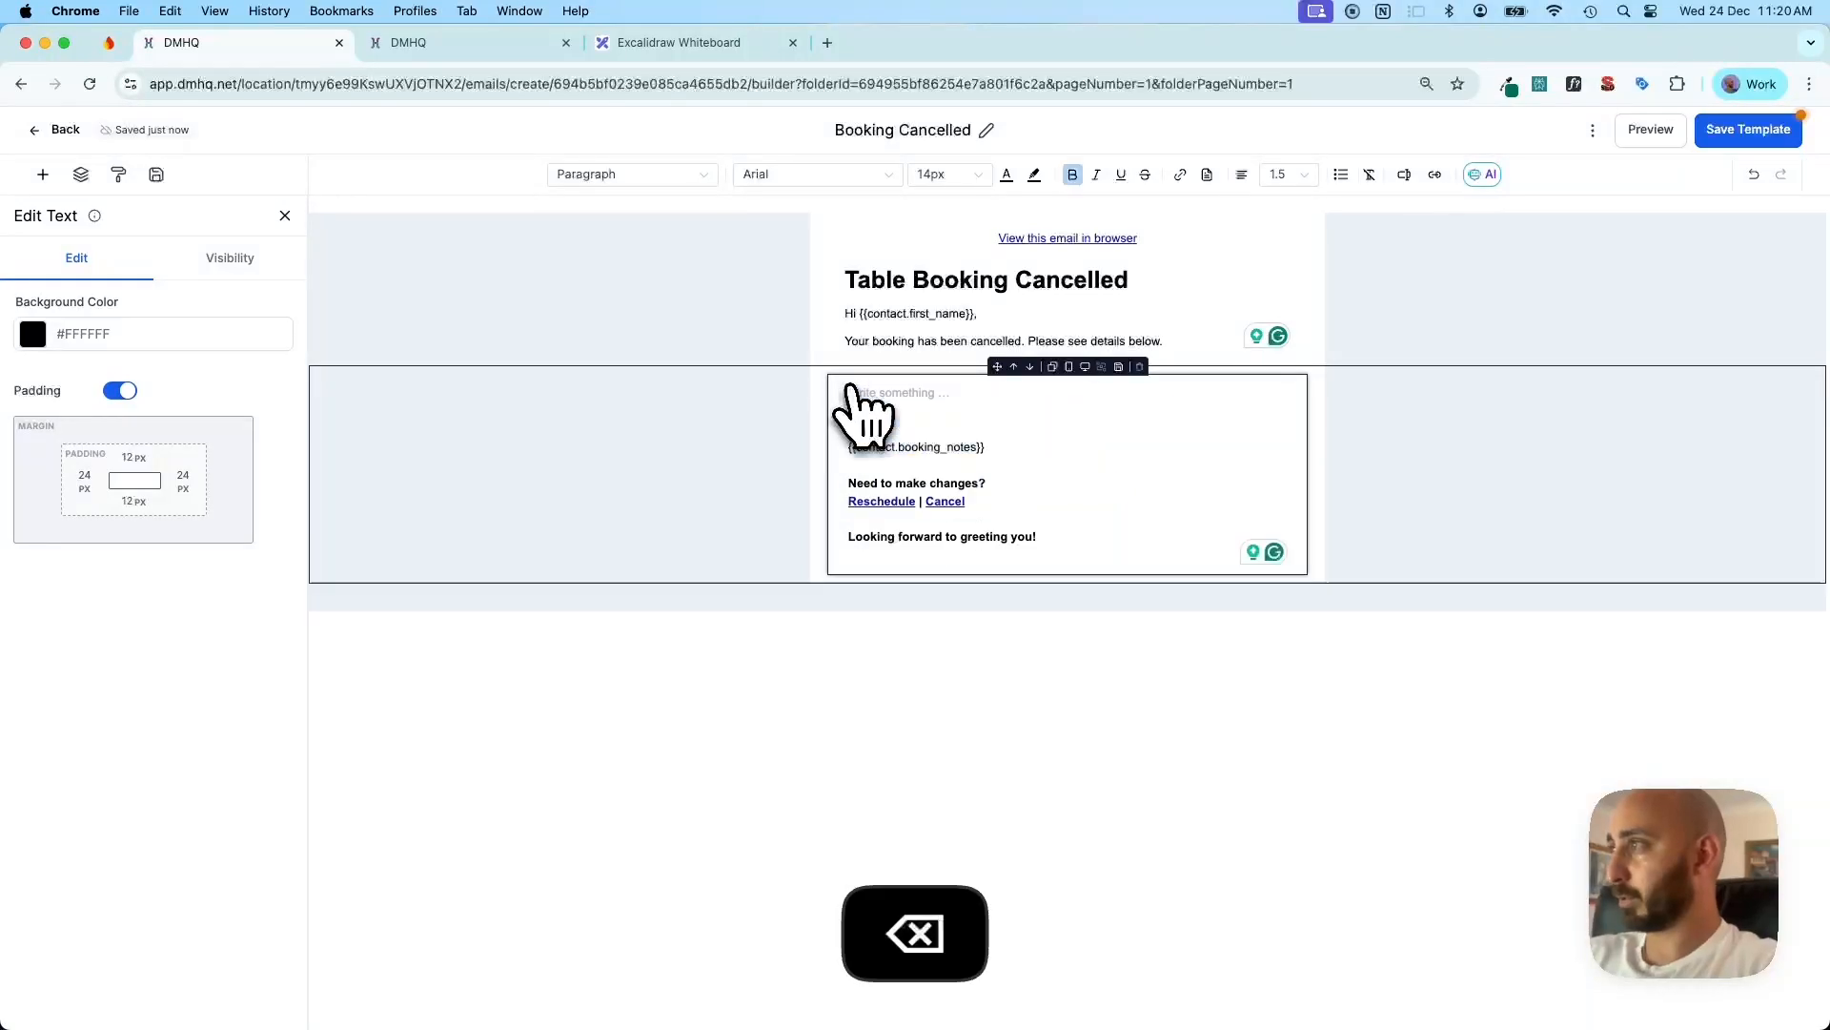
Shorten the notes heading to "Note" and replace its placeholder with "If you provided a deposit amount, you will be charge in the coming days."
key(Left)
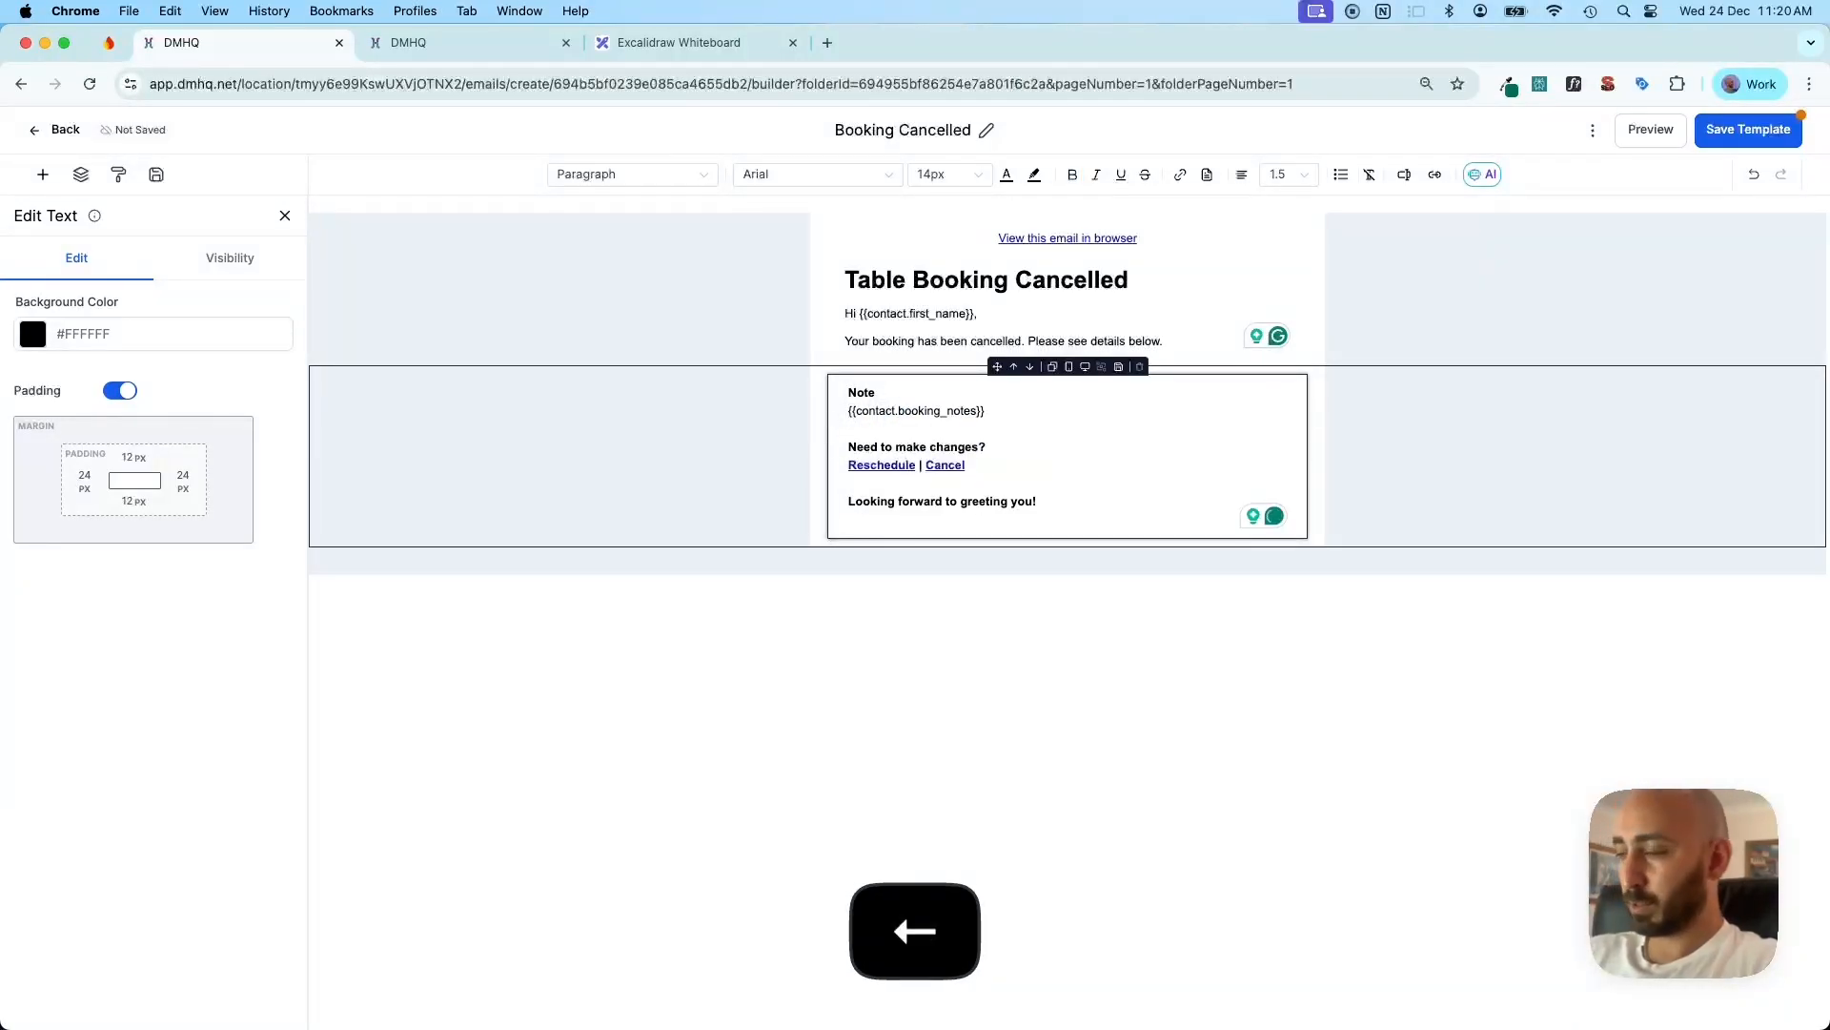
key(super+shift+Right)
text(If you proci)
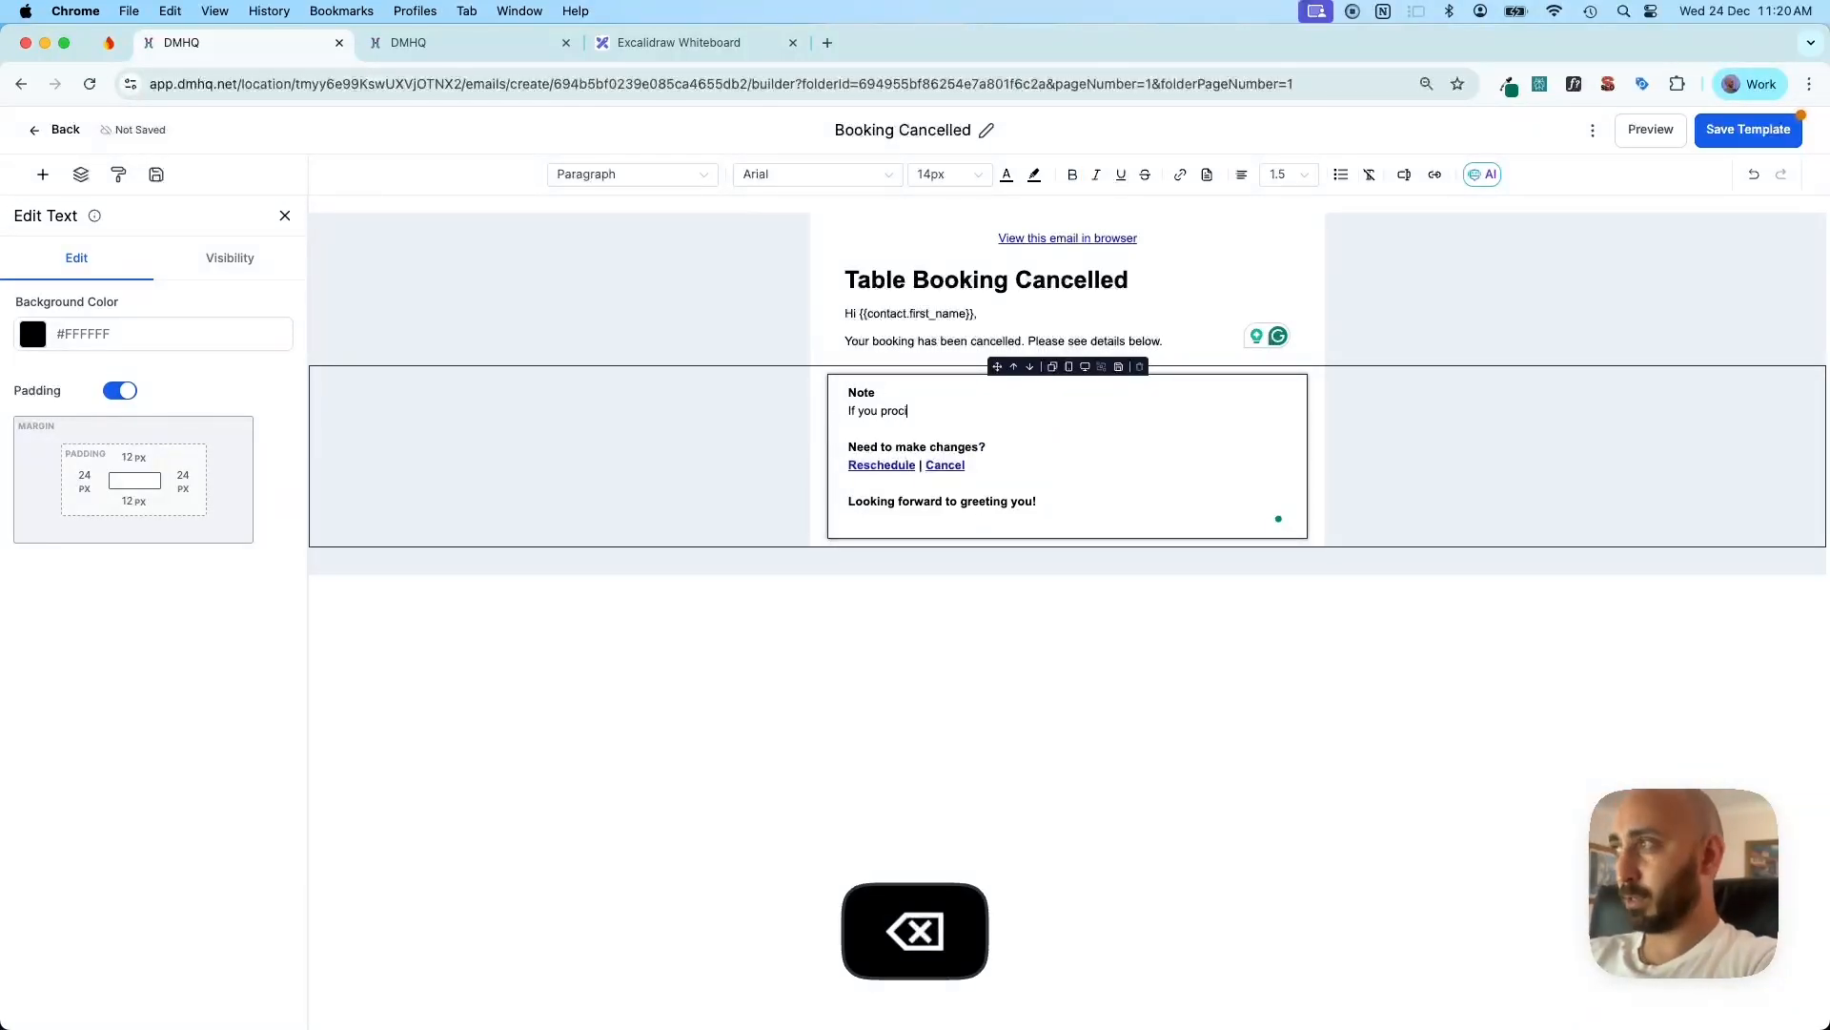
key(BackSpace)
key(BackSpace)
text(vided a despoi)
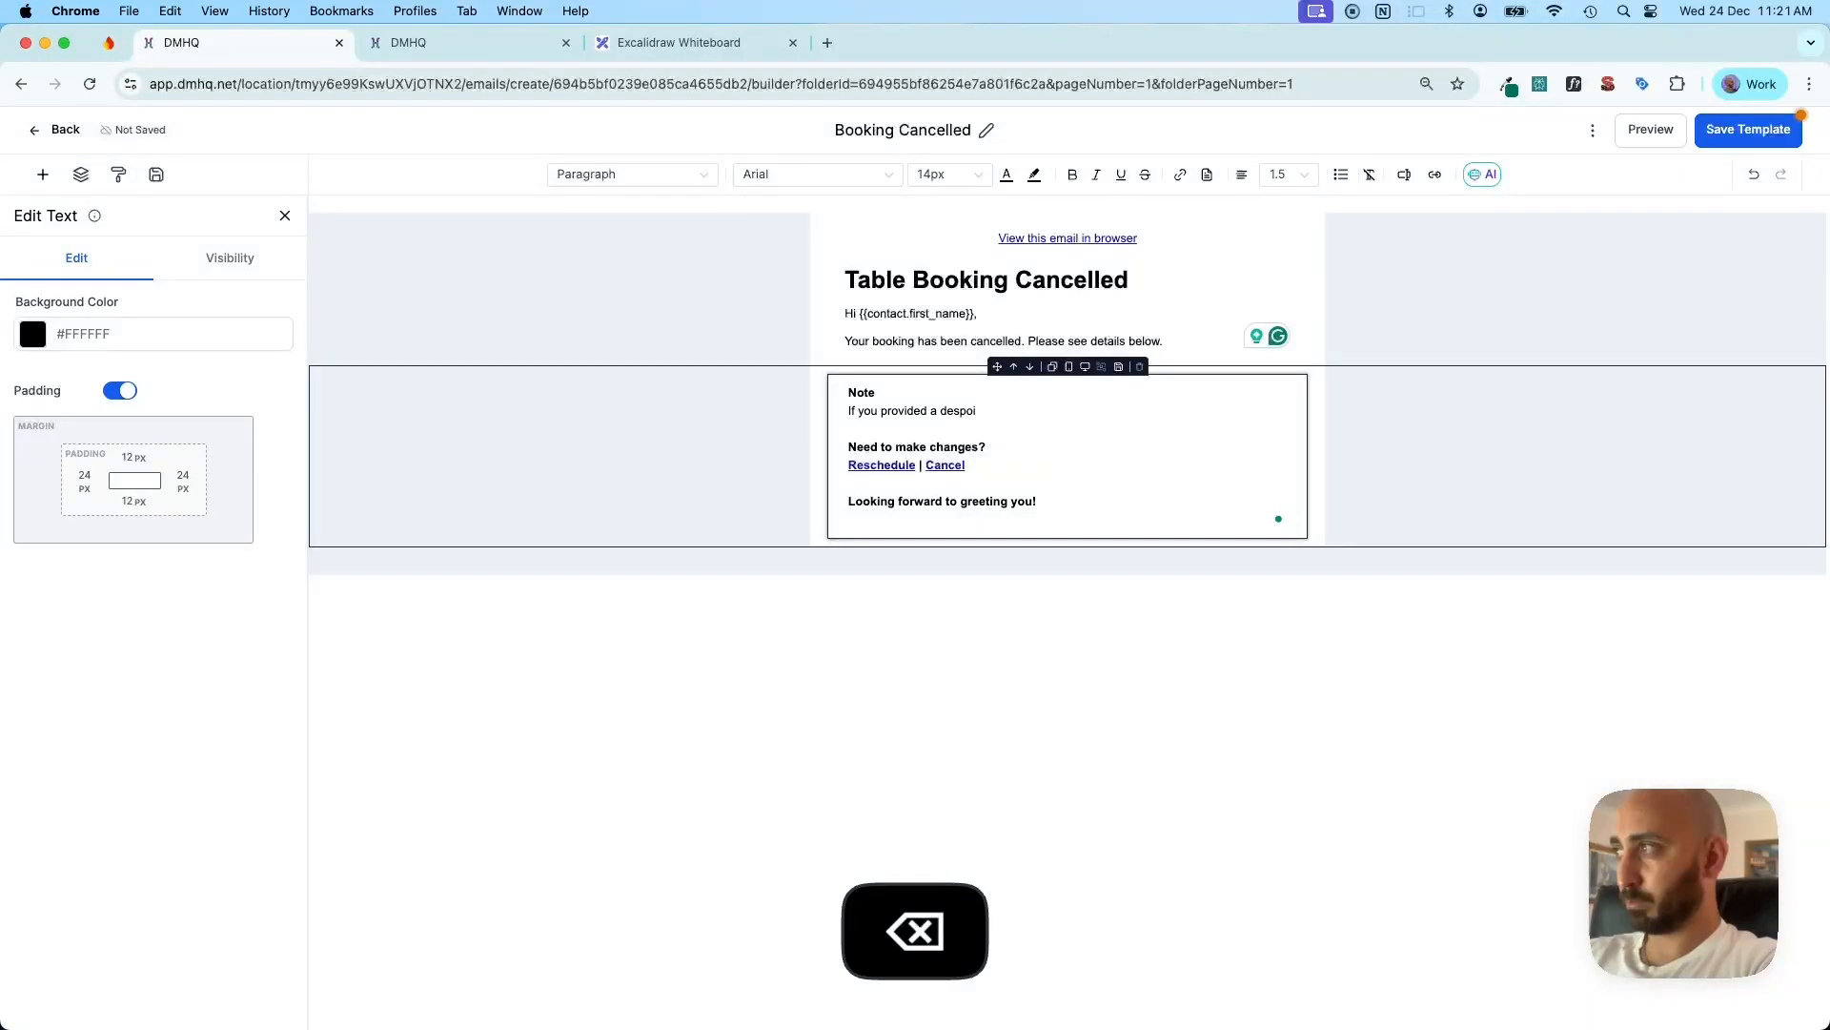
text(t amount, you will be charge in the coming days.)
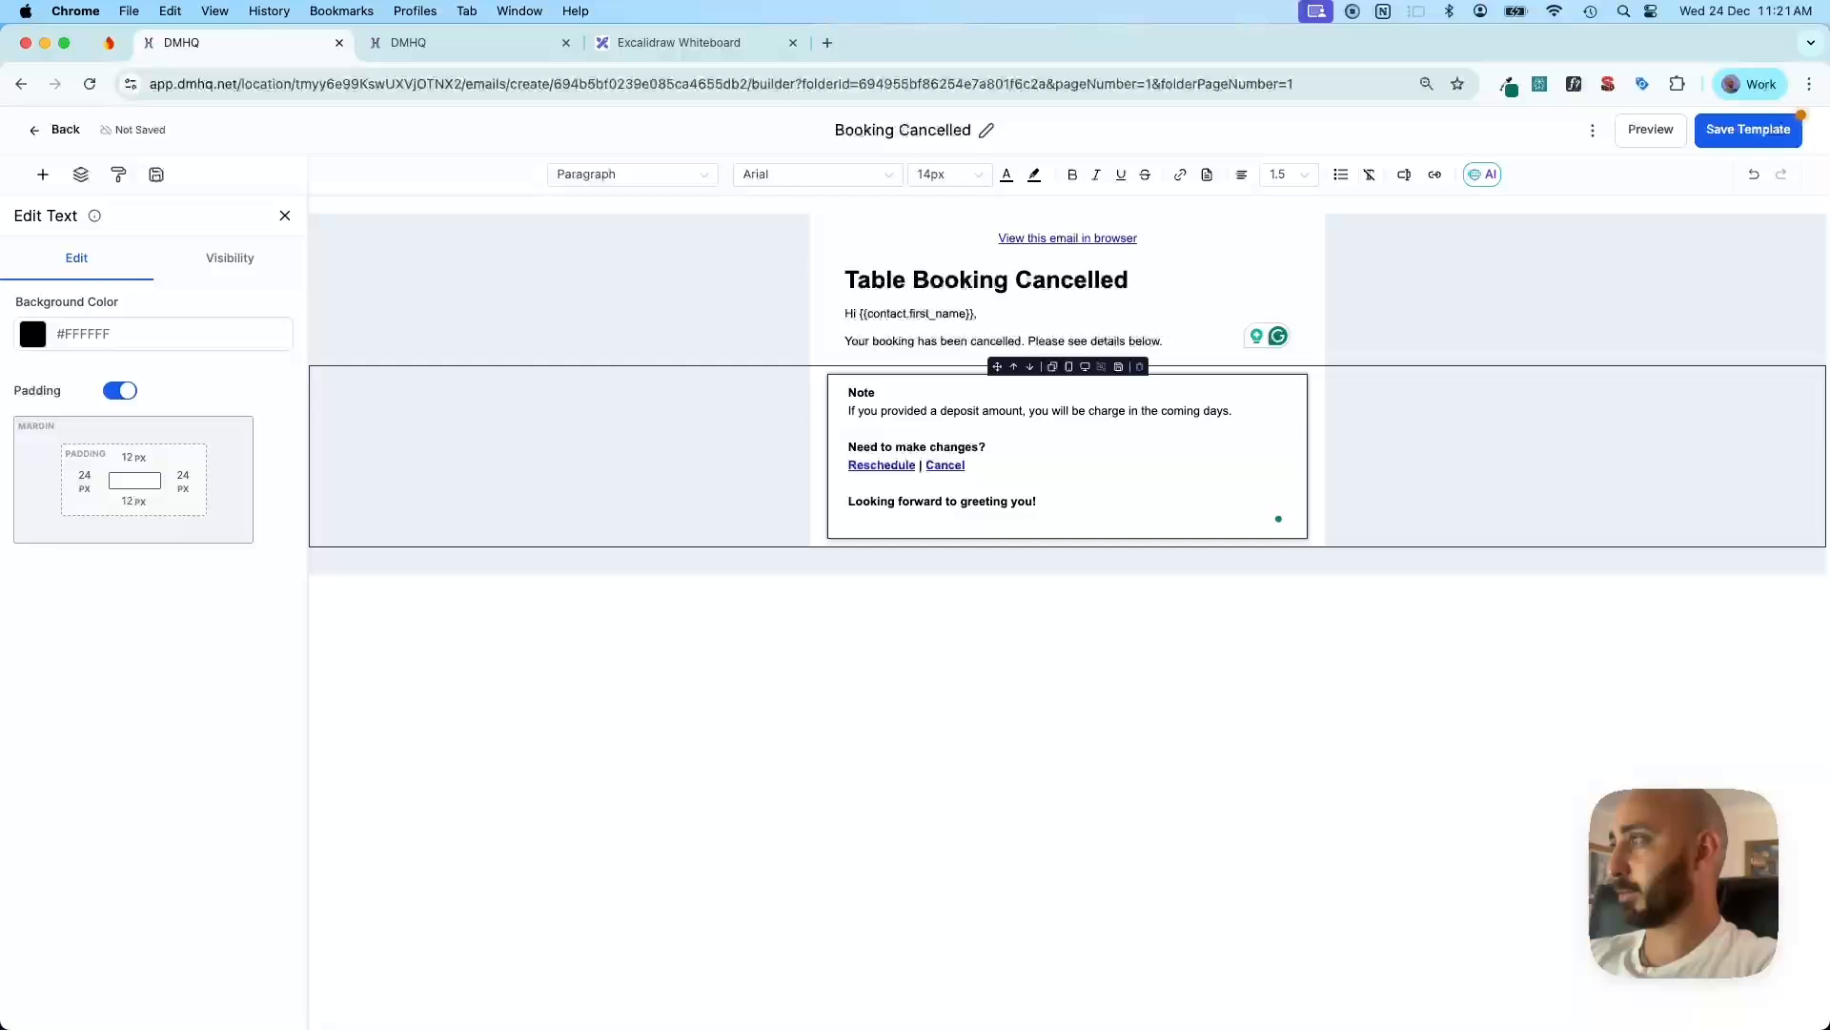
Delete the "Need to make changes?" section with its Reschedule and Cancel links
key(Down)
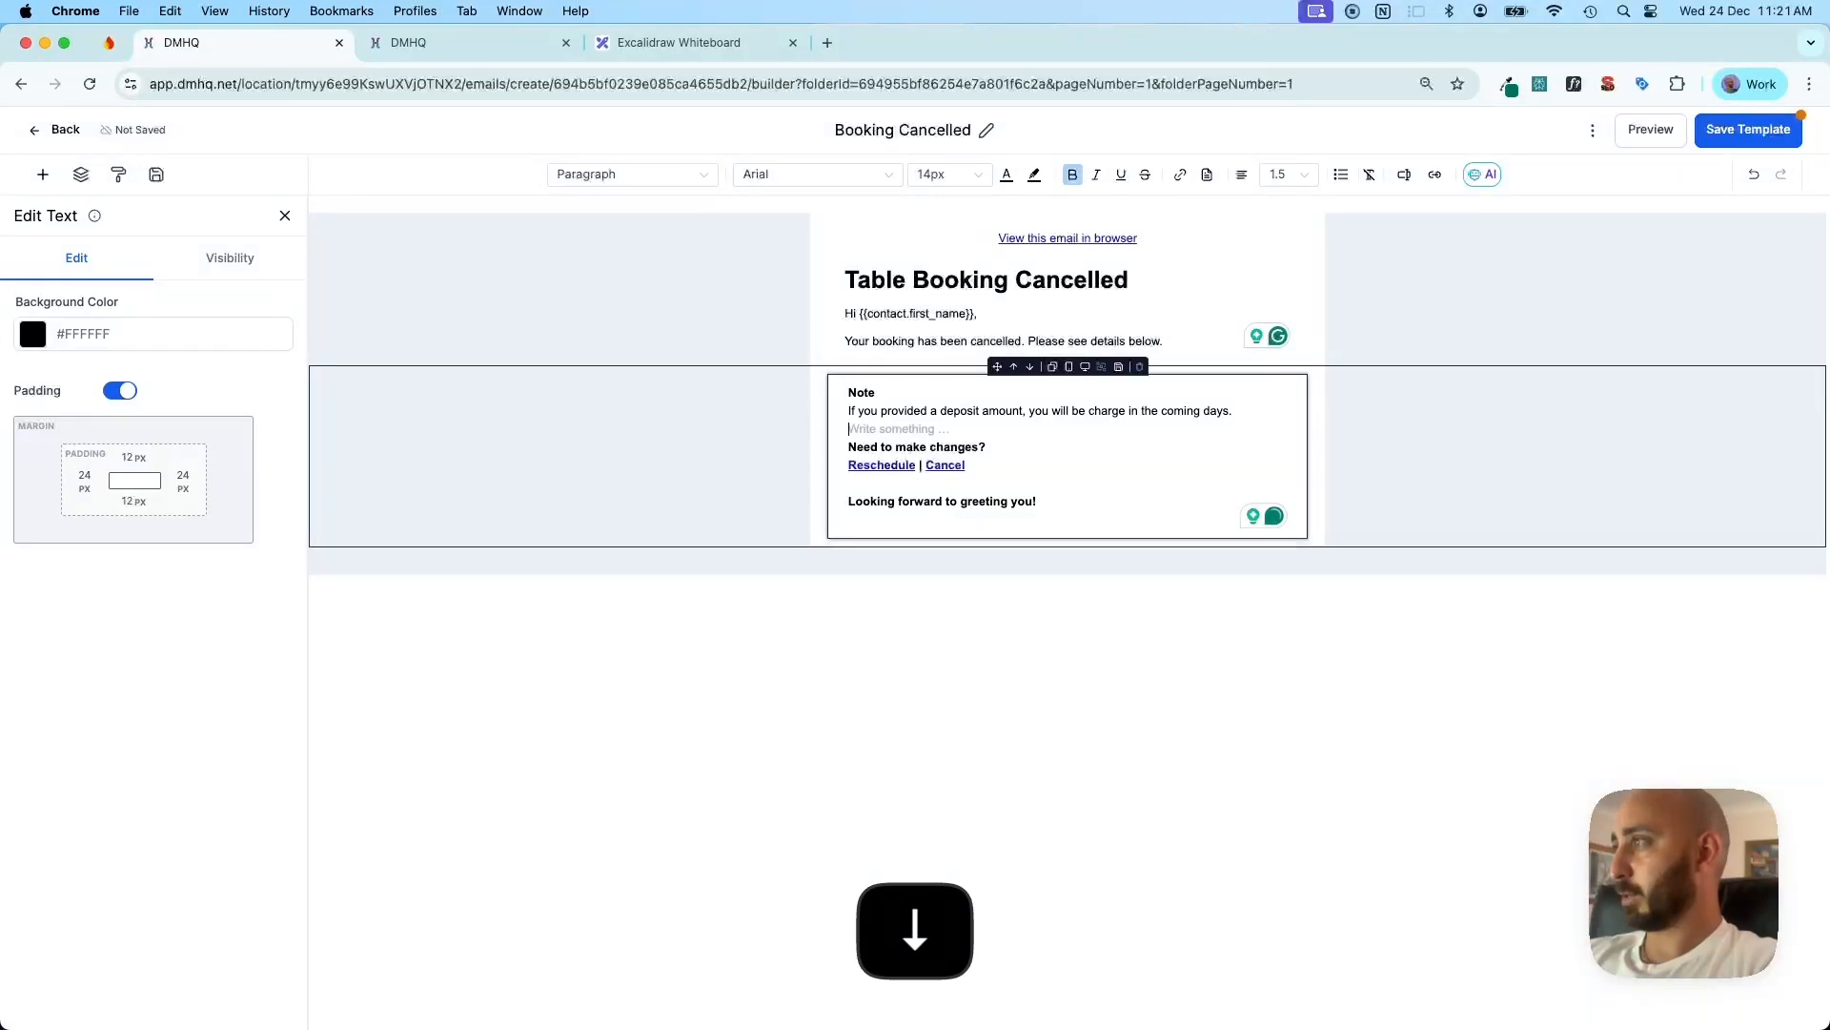
key(shift+Down)
key(shift+Down)
key(BackSpace)
Replace the closing line with "Regards," followed by "Team" on a new line, and save the template
key(shift+Down)
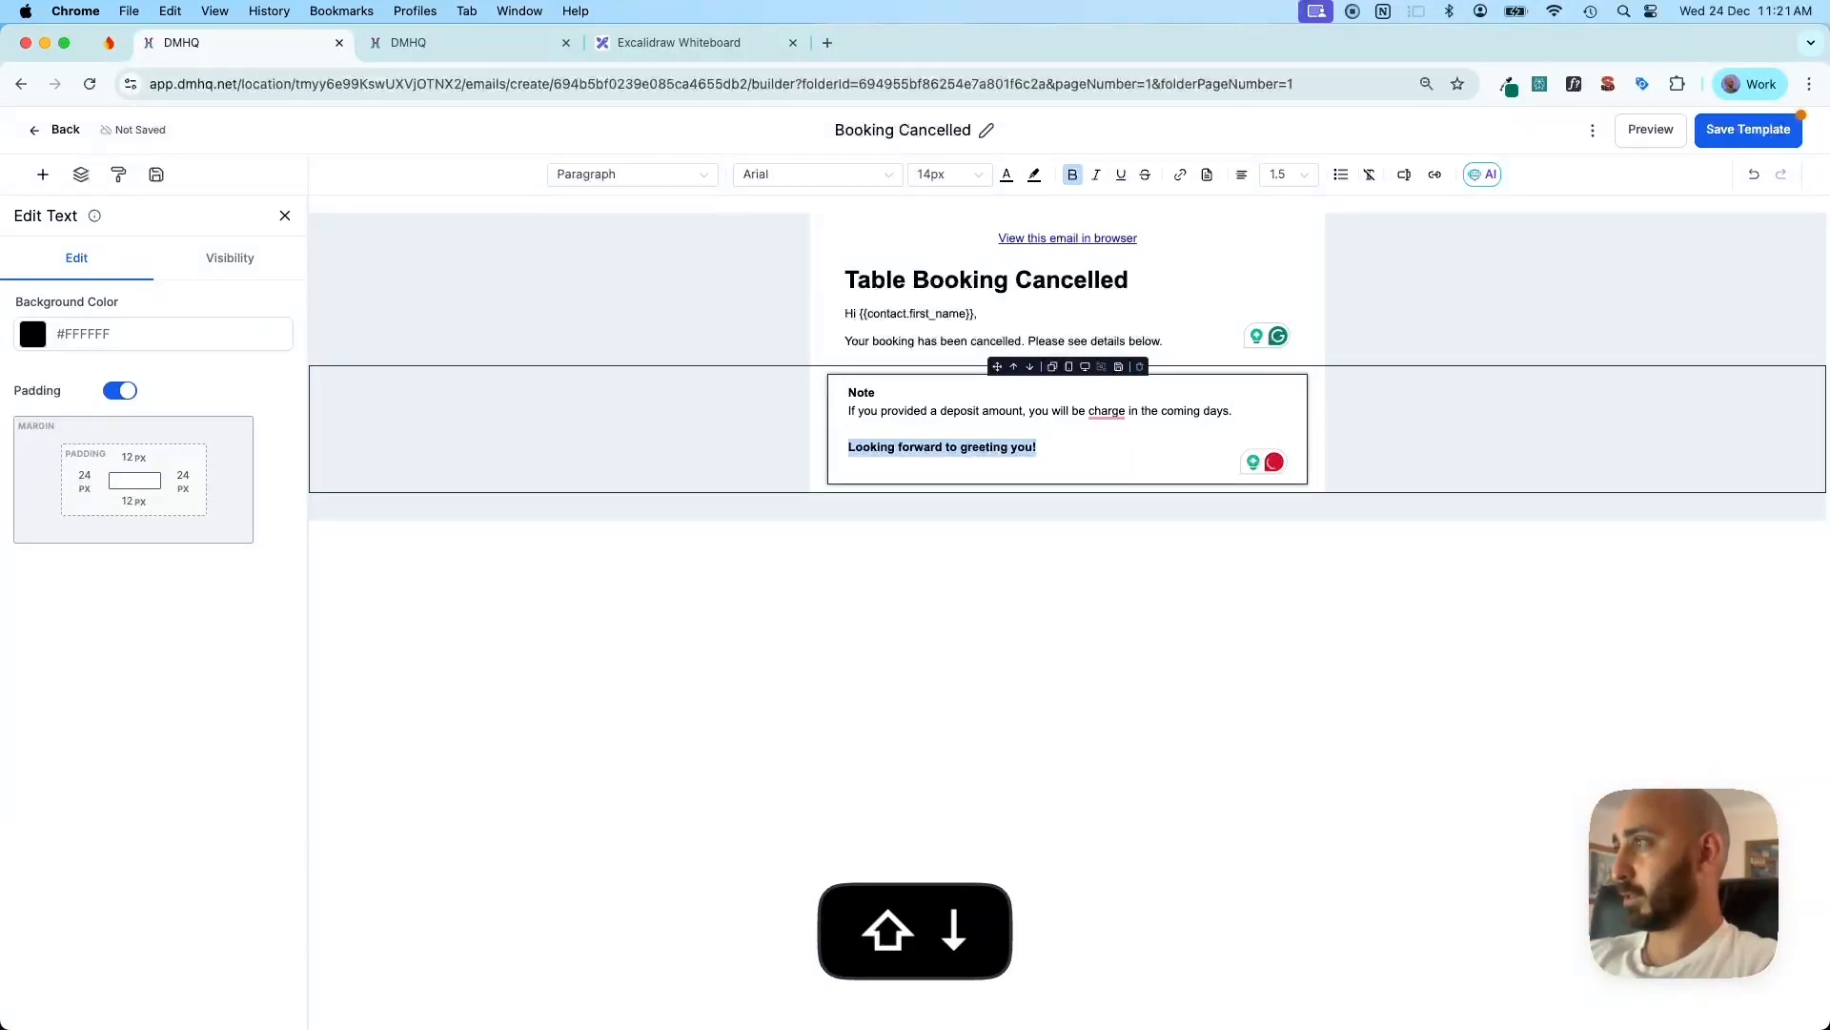
key(BackSpace)
text(Regards,)
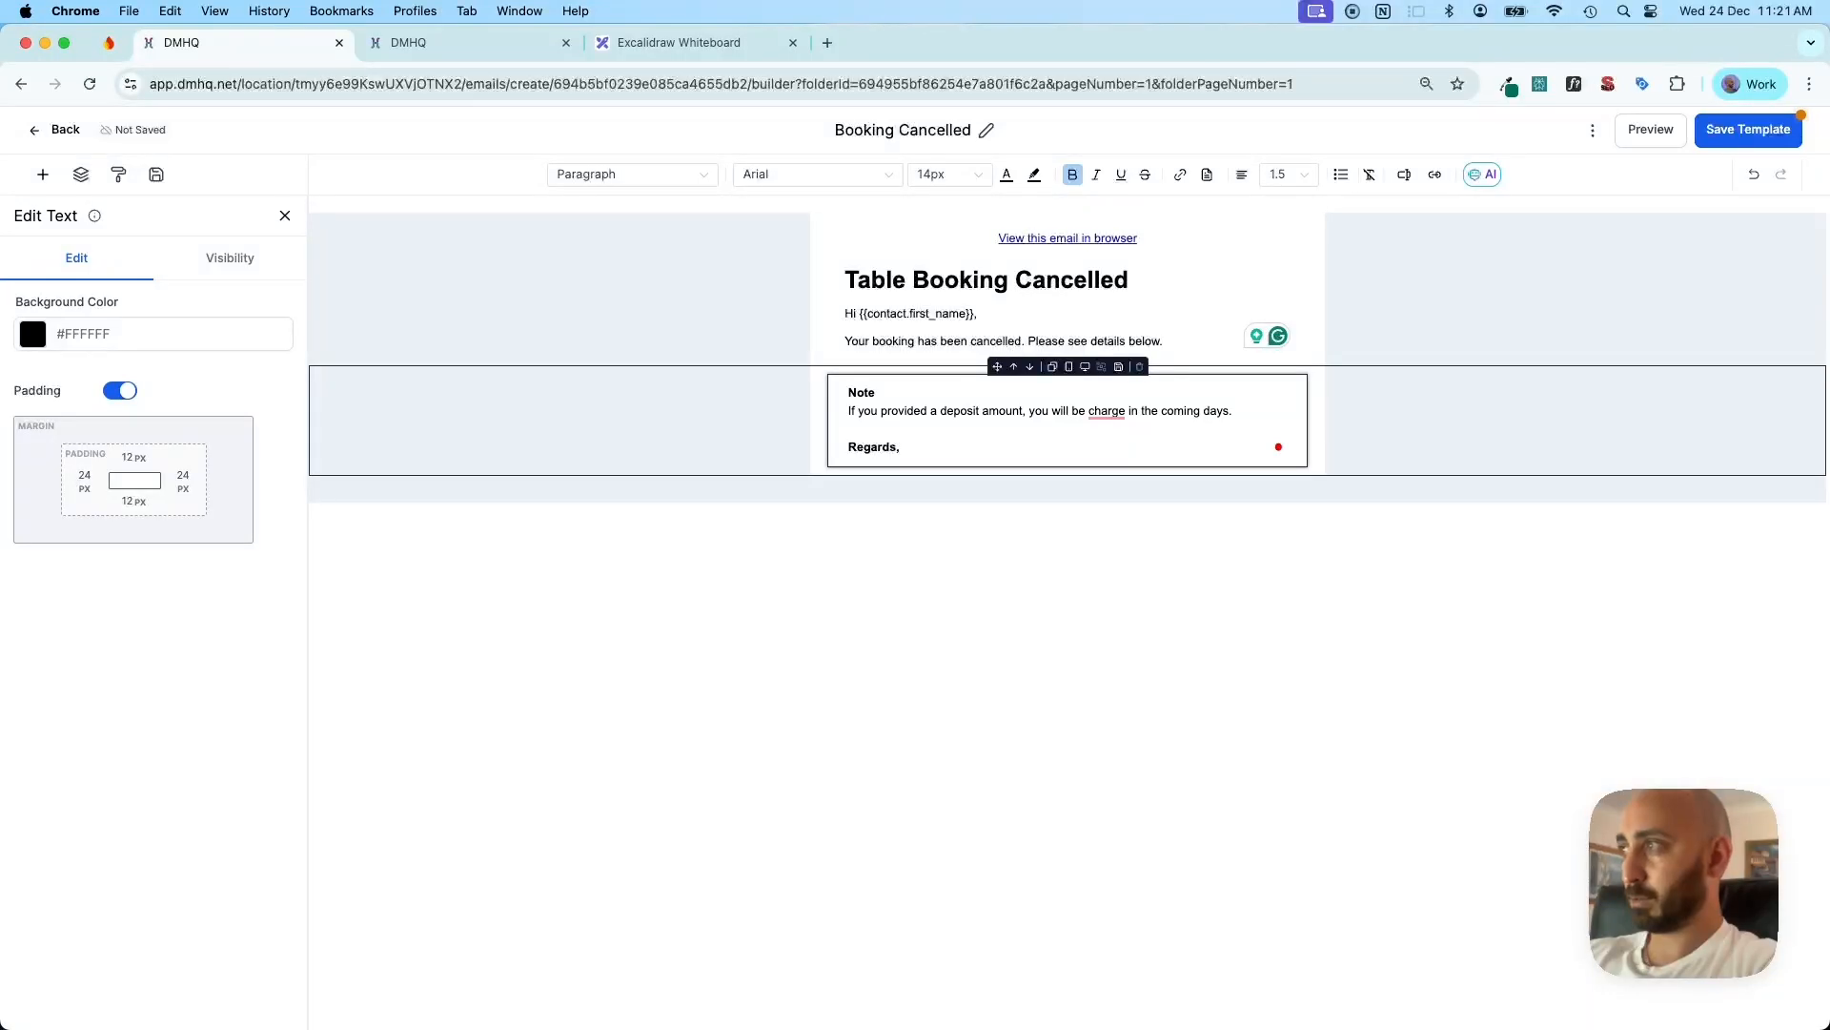
key(Return)
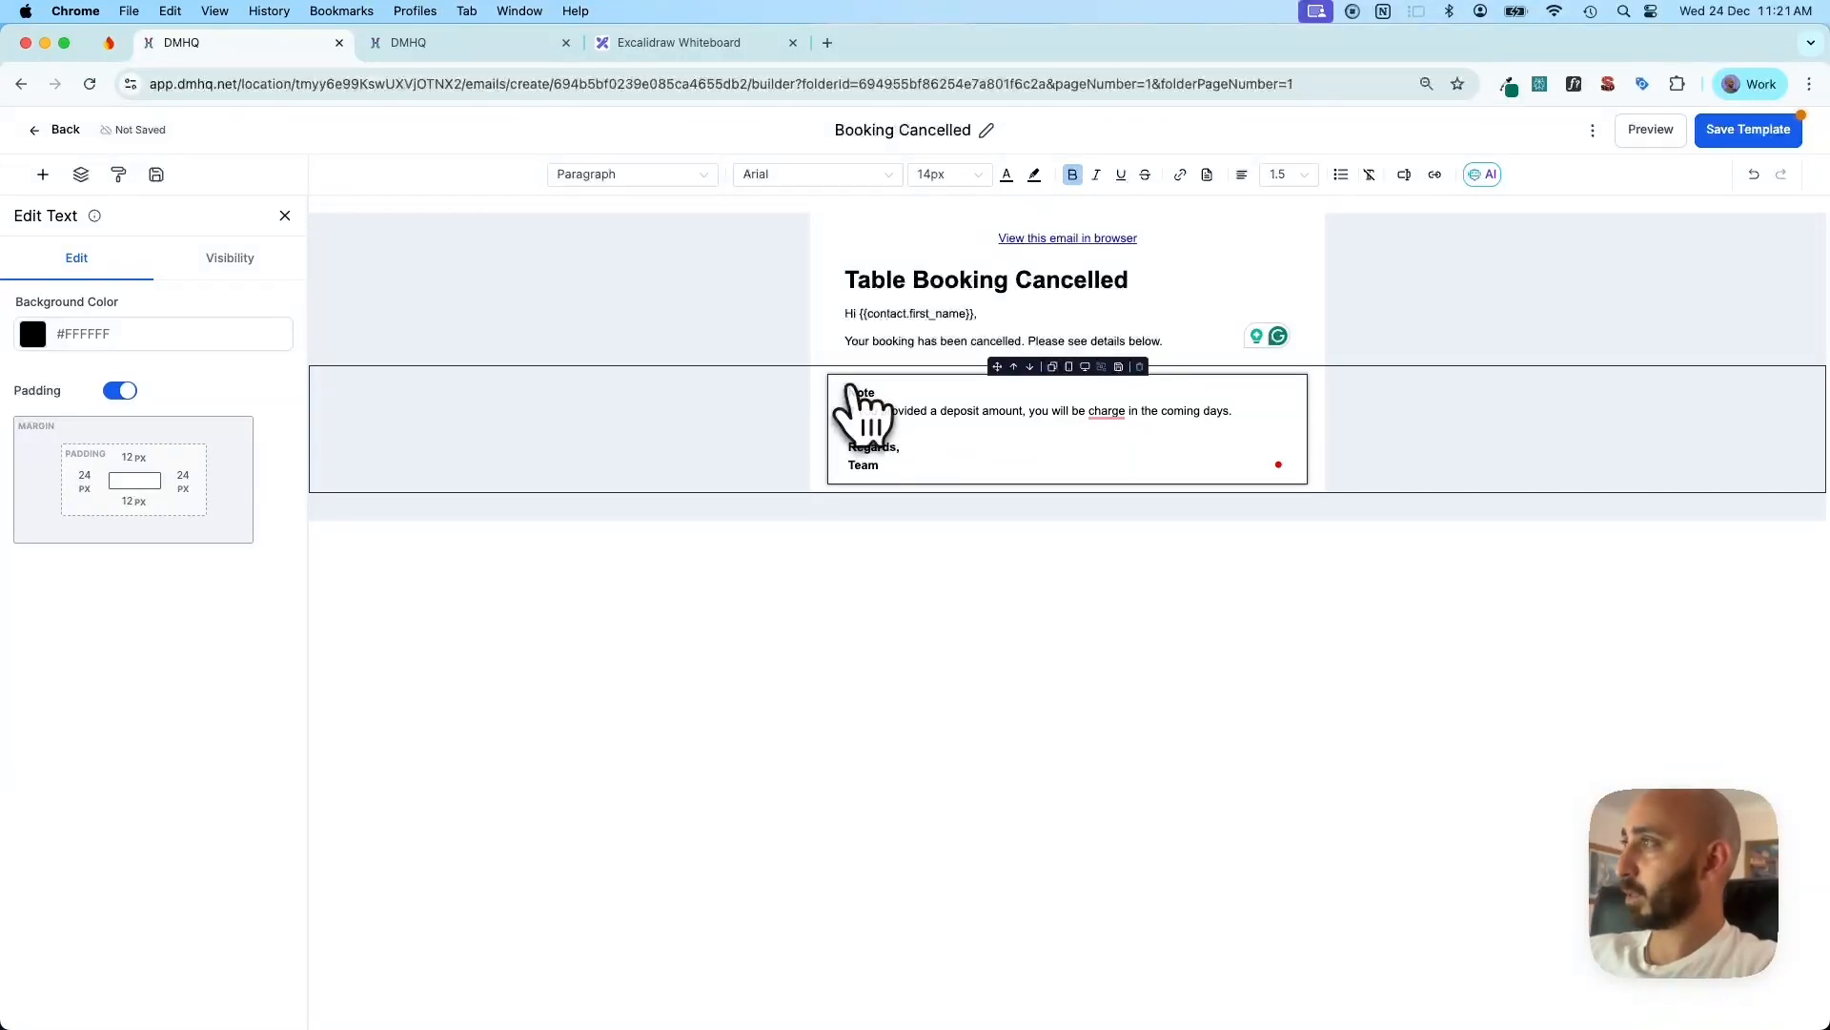
click(1127, 295)
click(1720, 136)
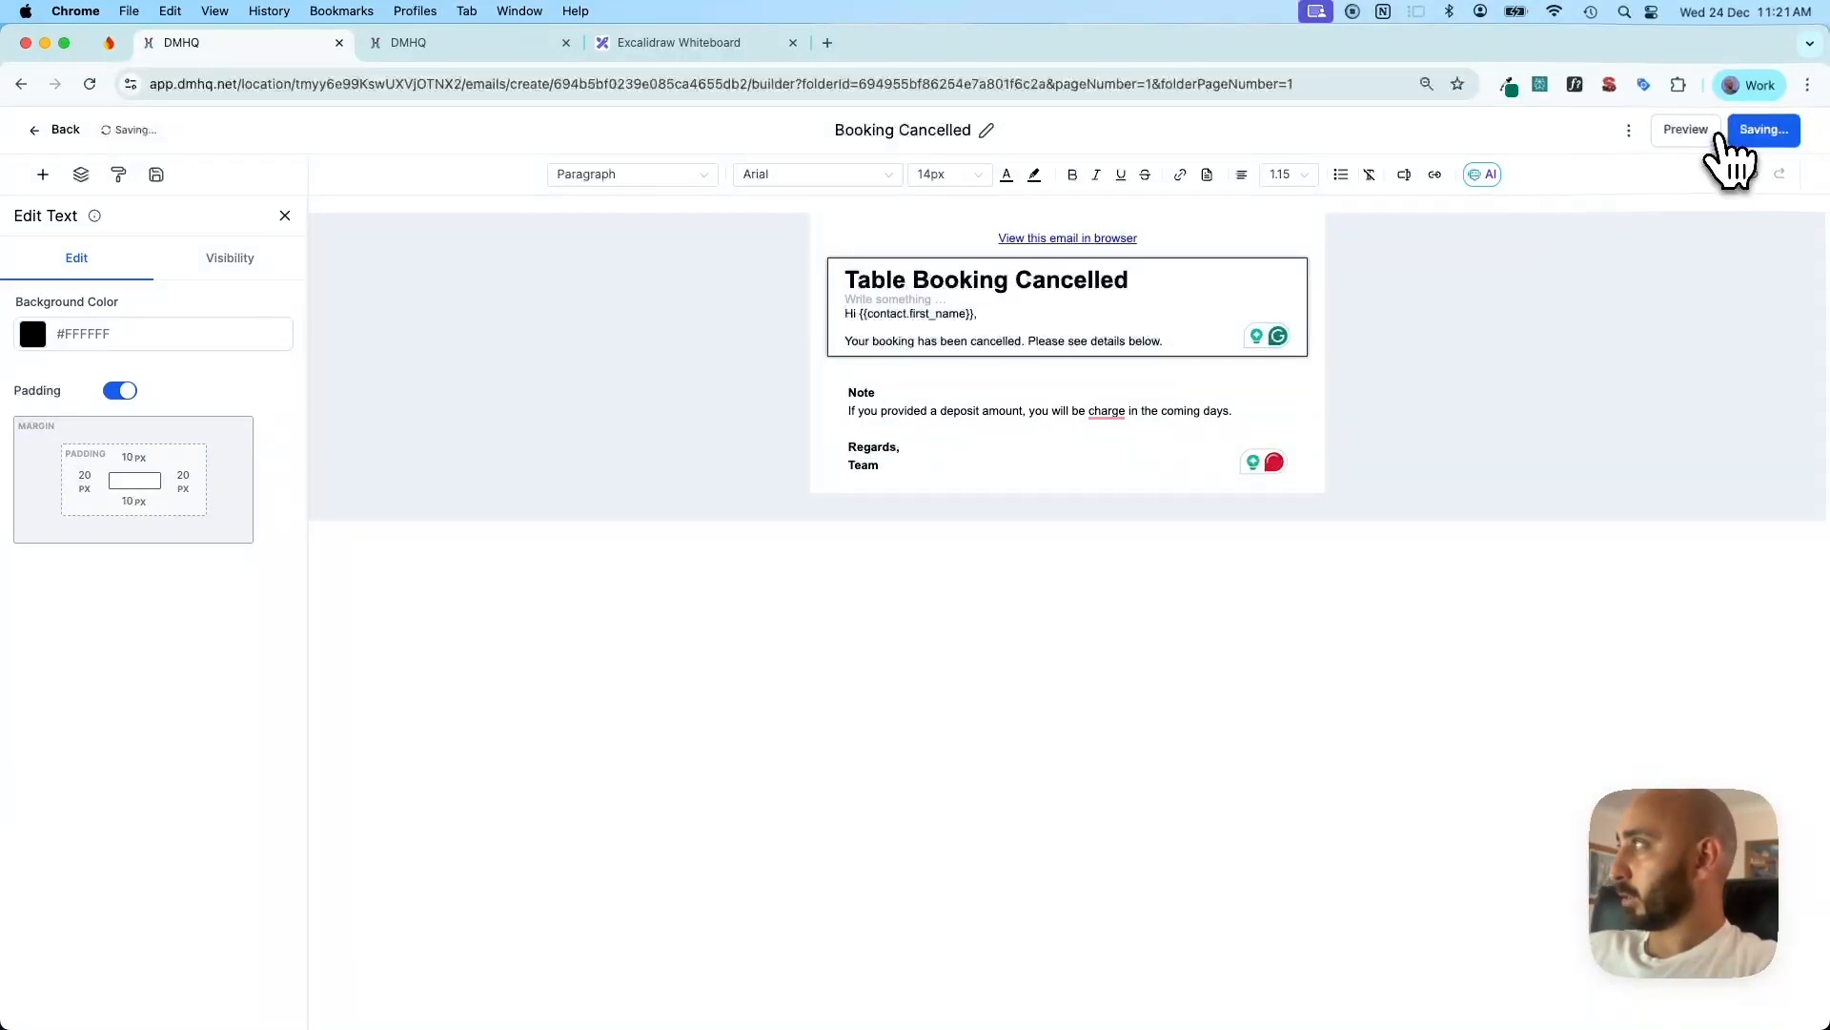
Change the email subject in the template settings to "Booking Cancelled" and save the settings
click(1628, 130)
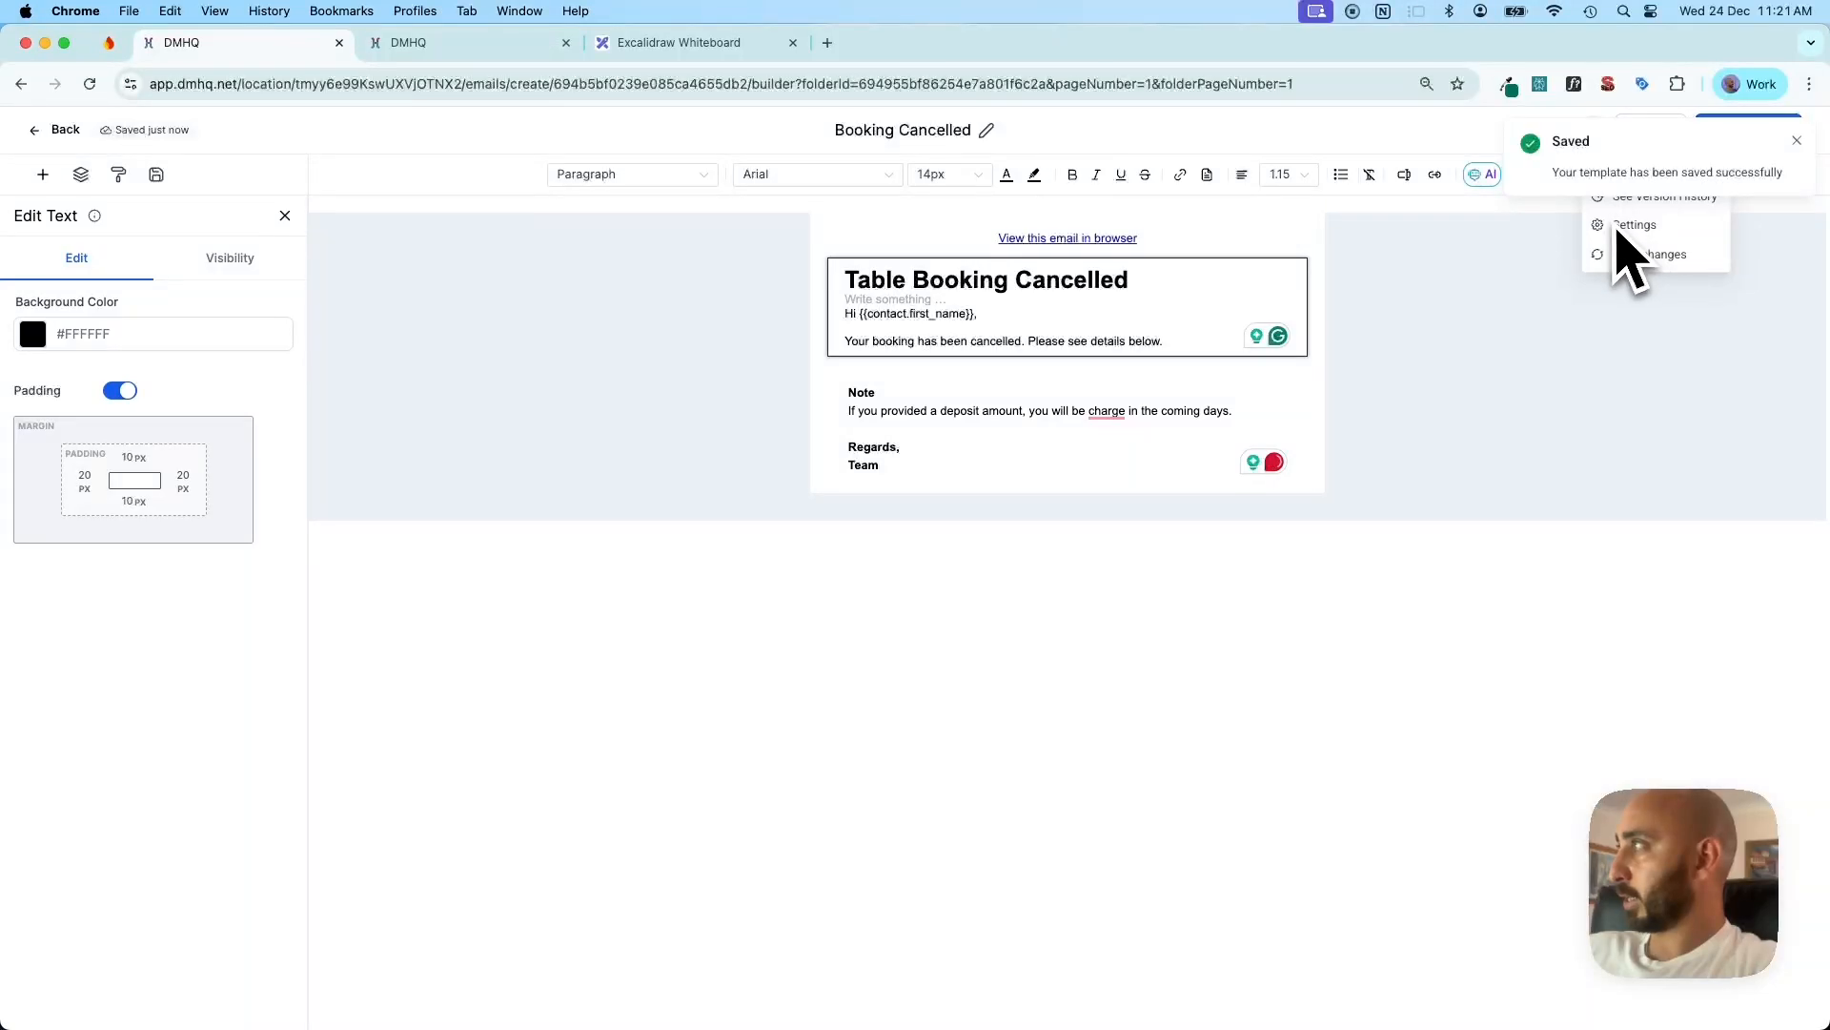
click(1621, 229)
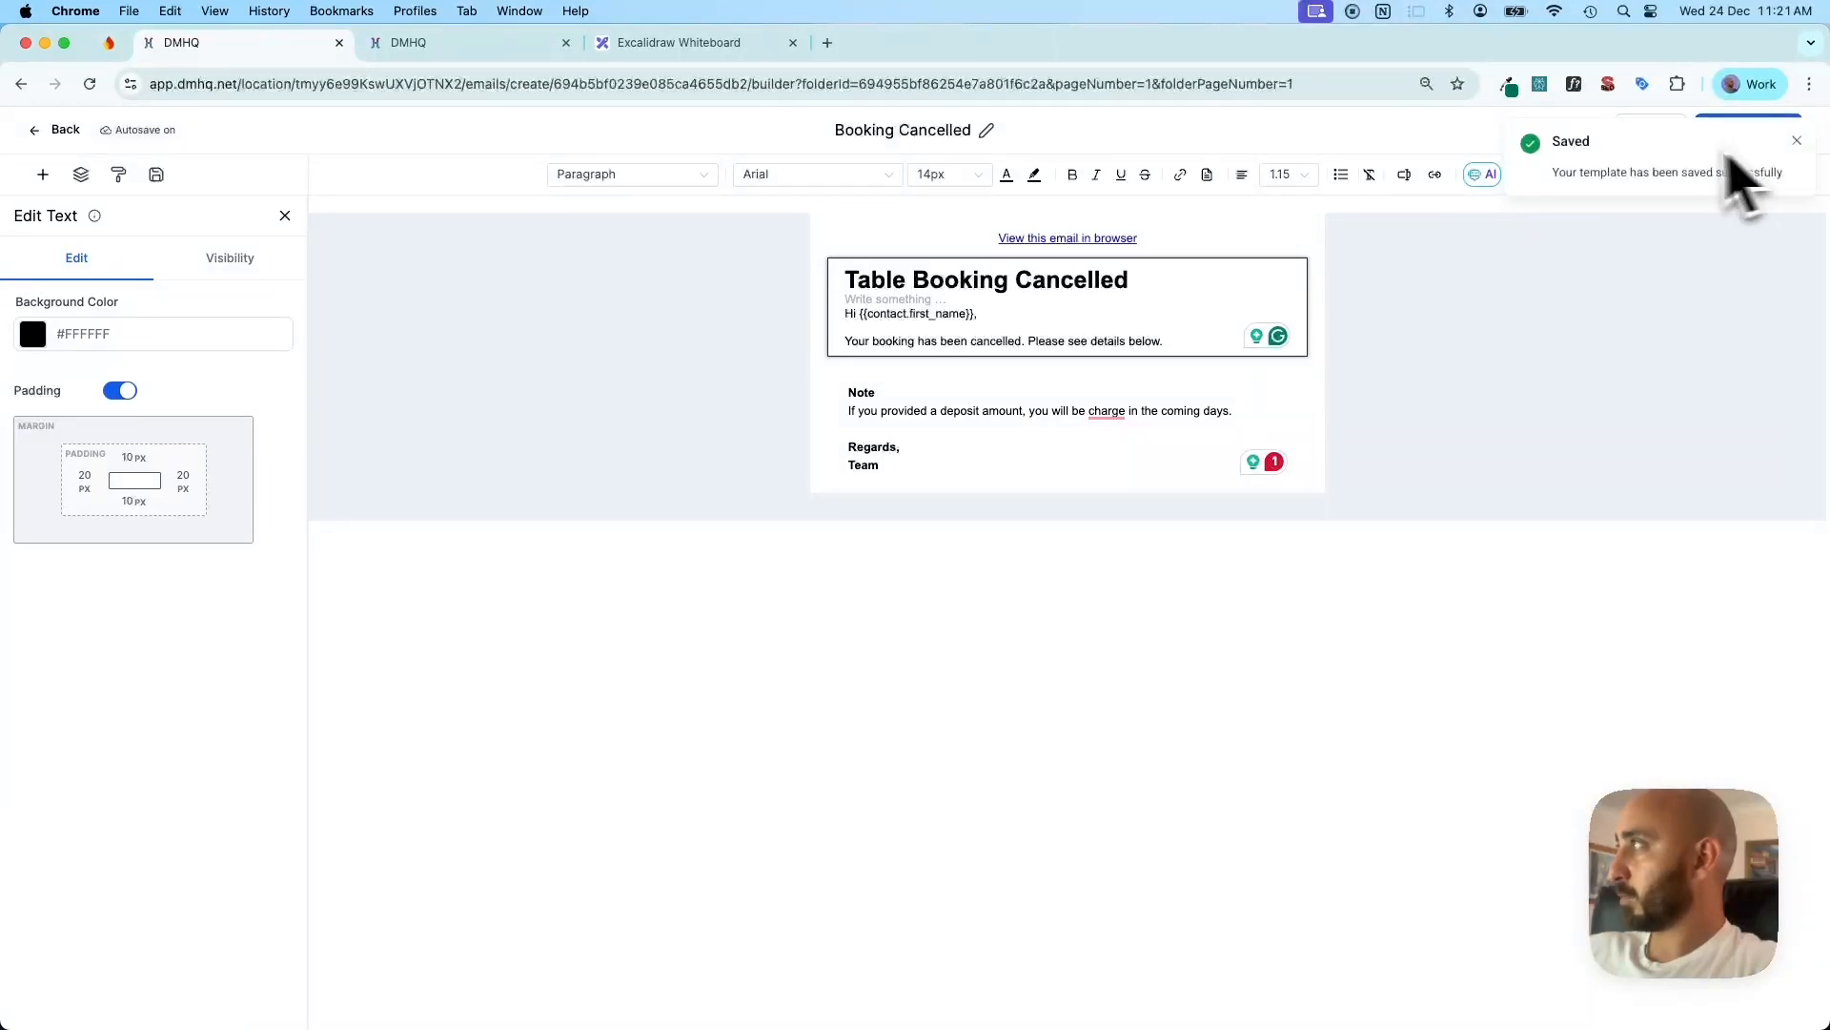
click(1593, 132)
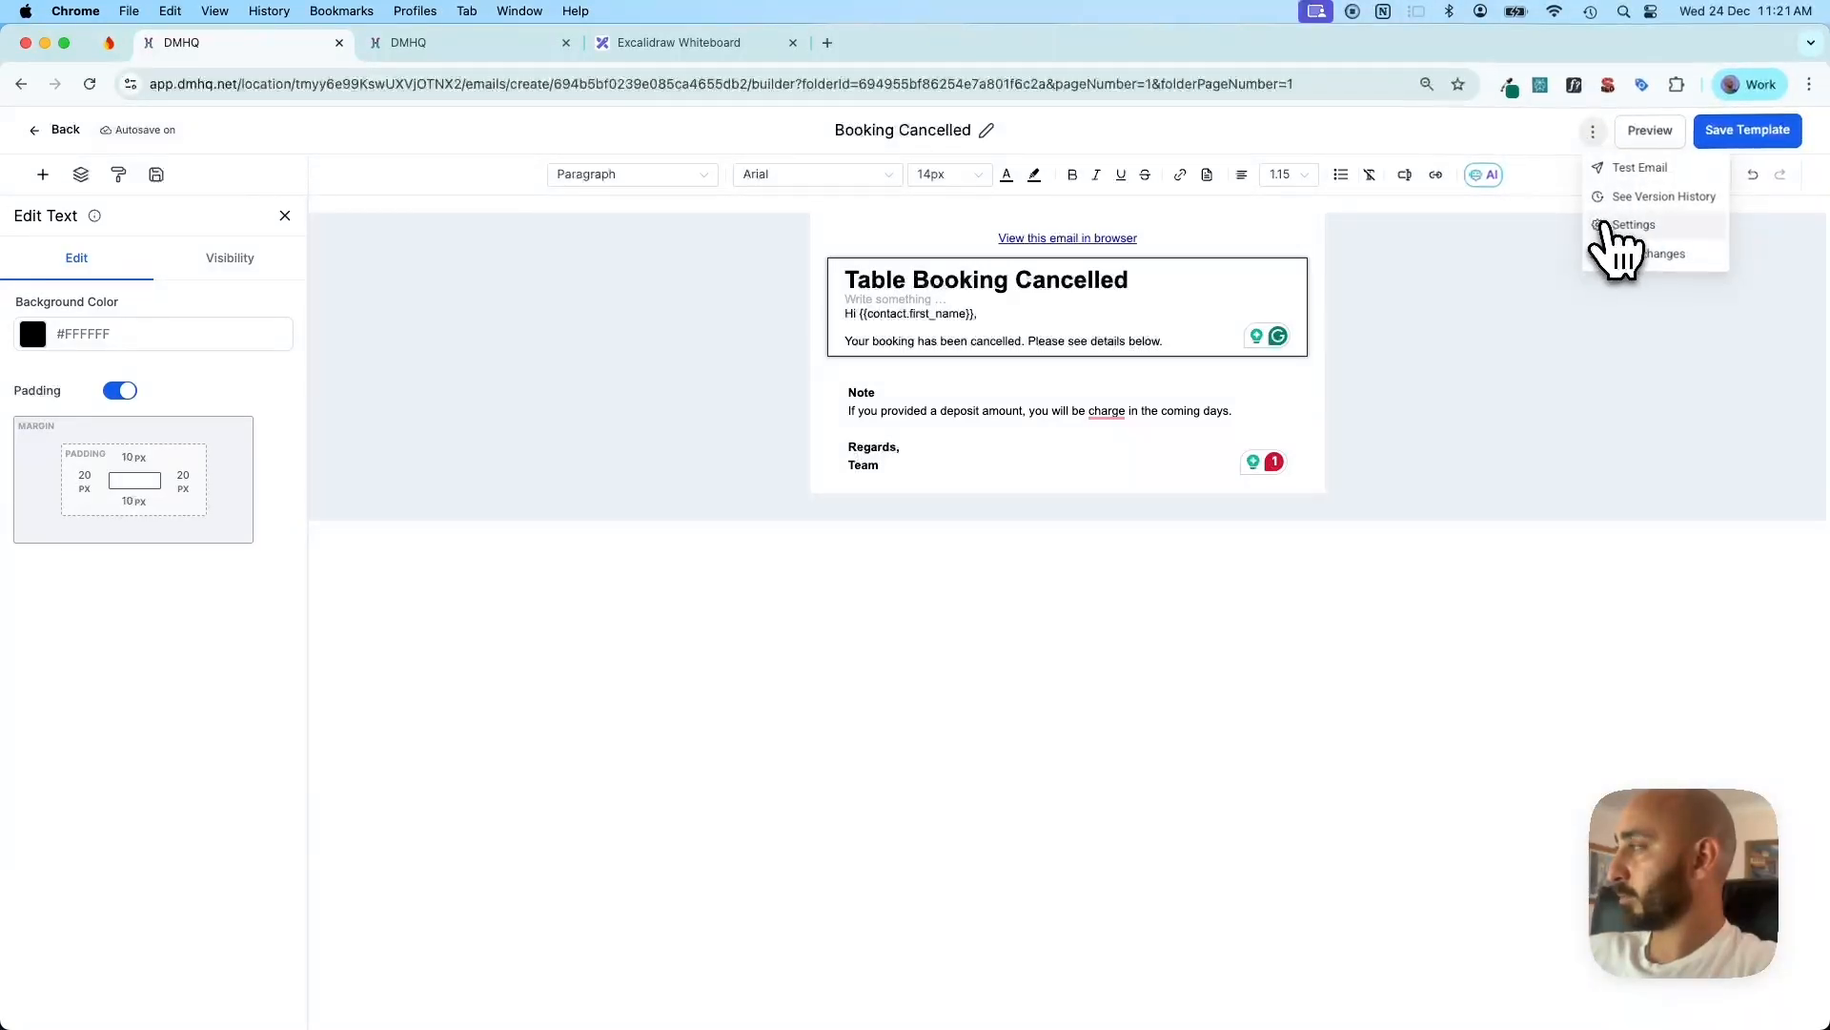
click(1619, 233)
click(1571, 360)
click(1512, 462)
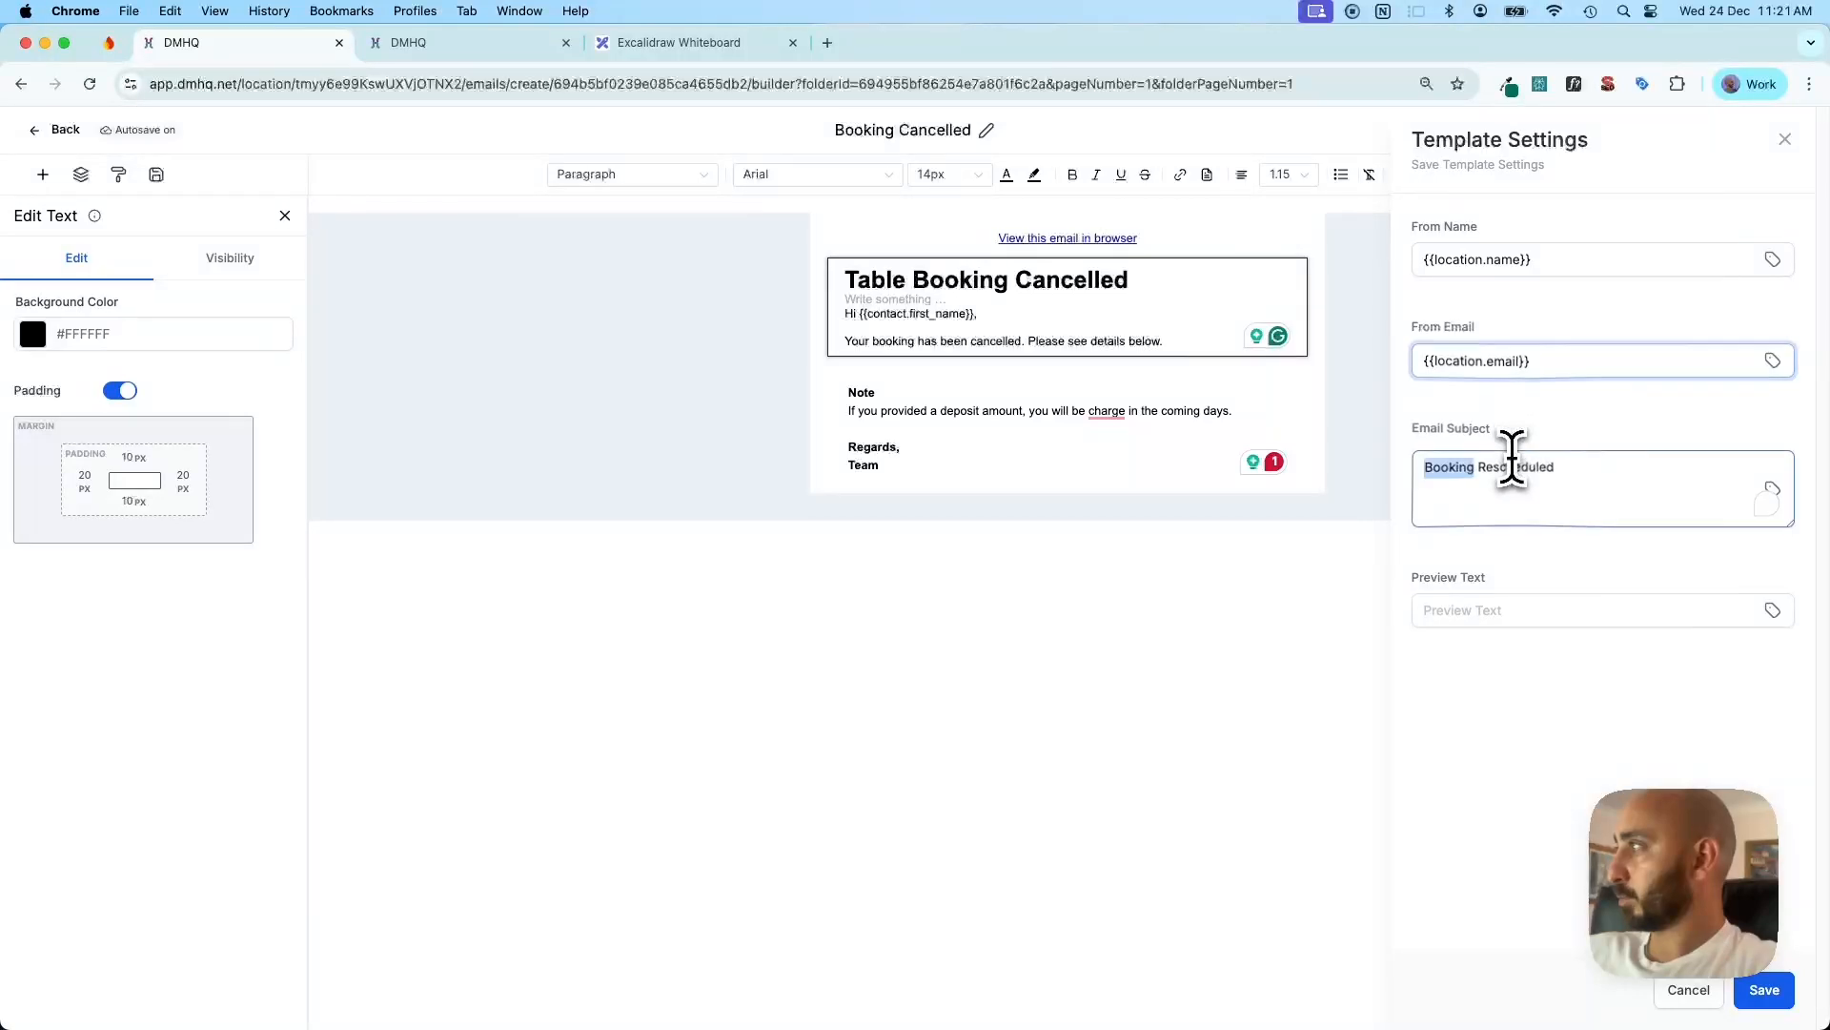
key(super+a)
text(Booking Cancelled)
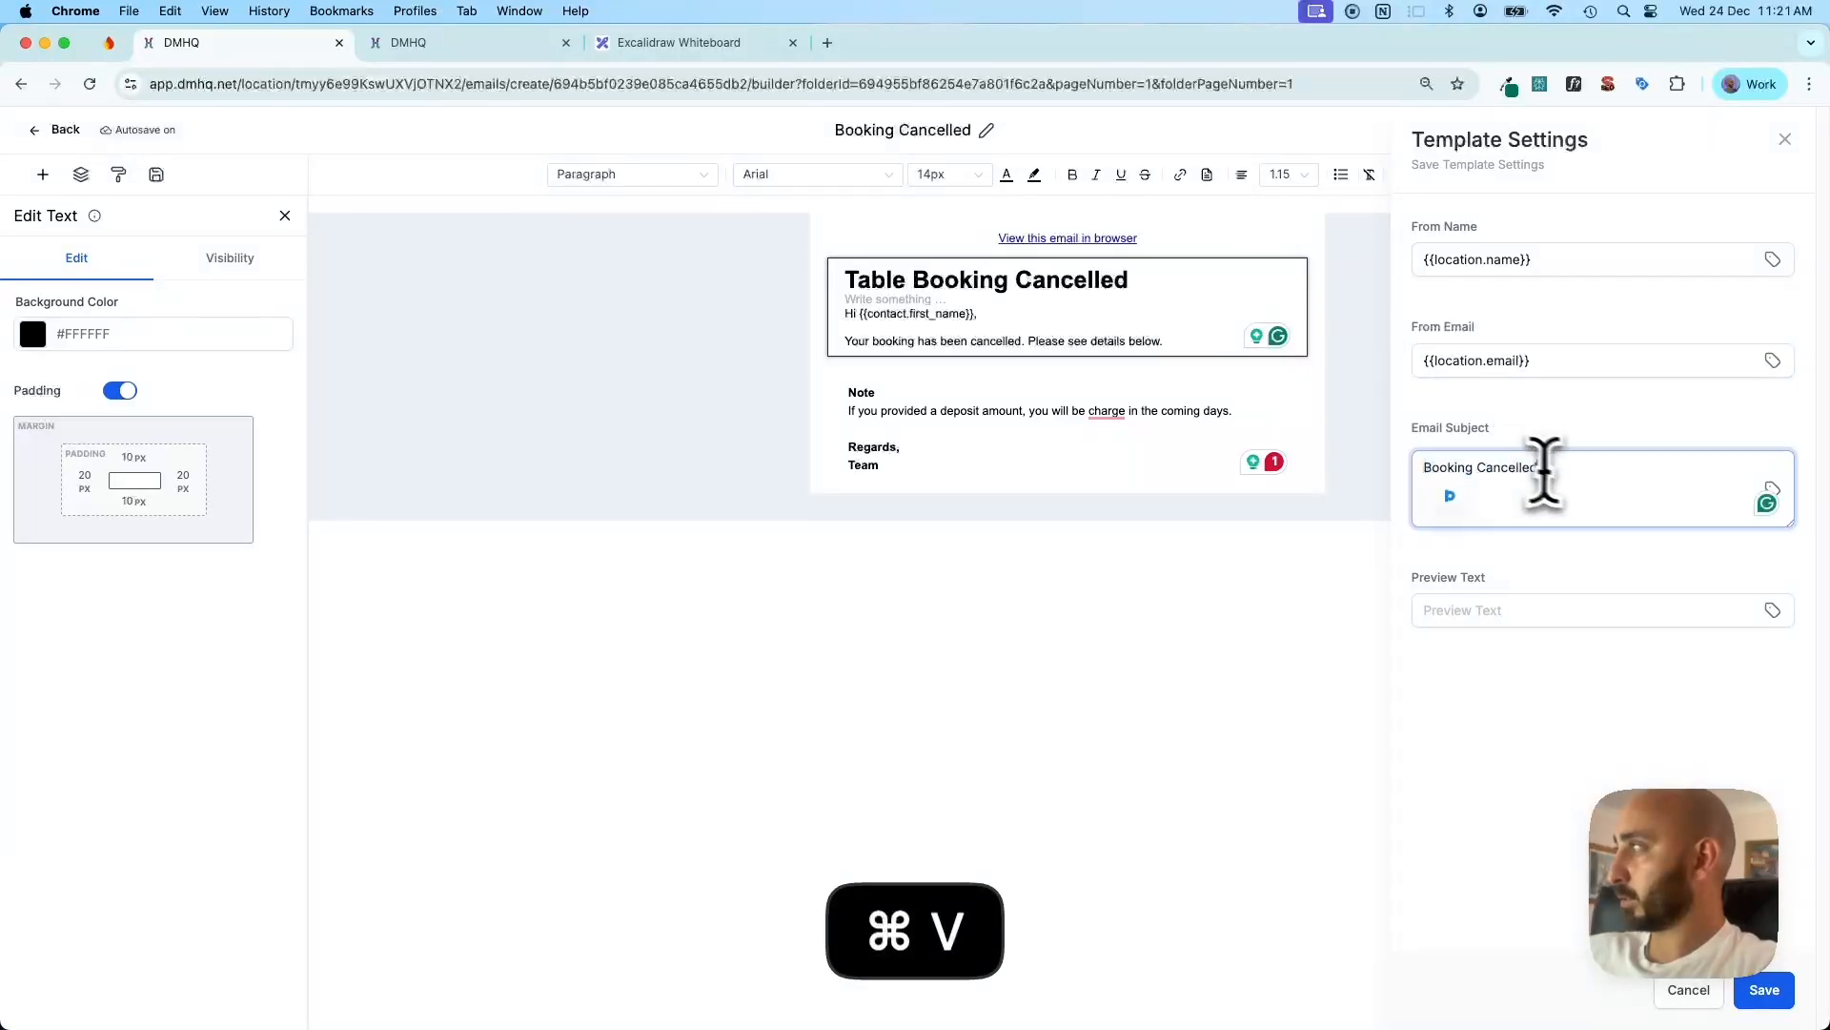
click(1647, 734)
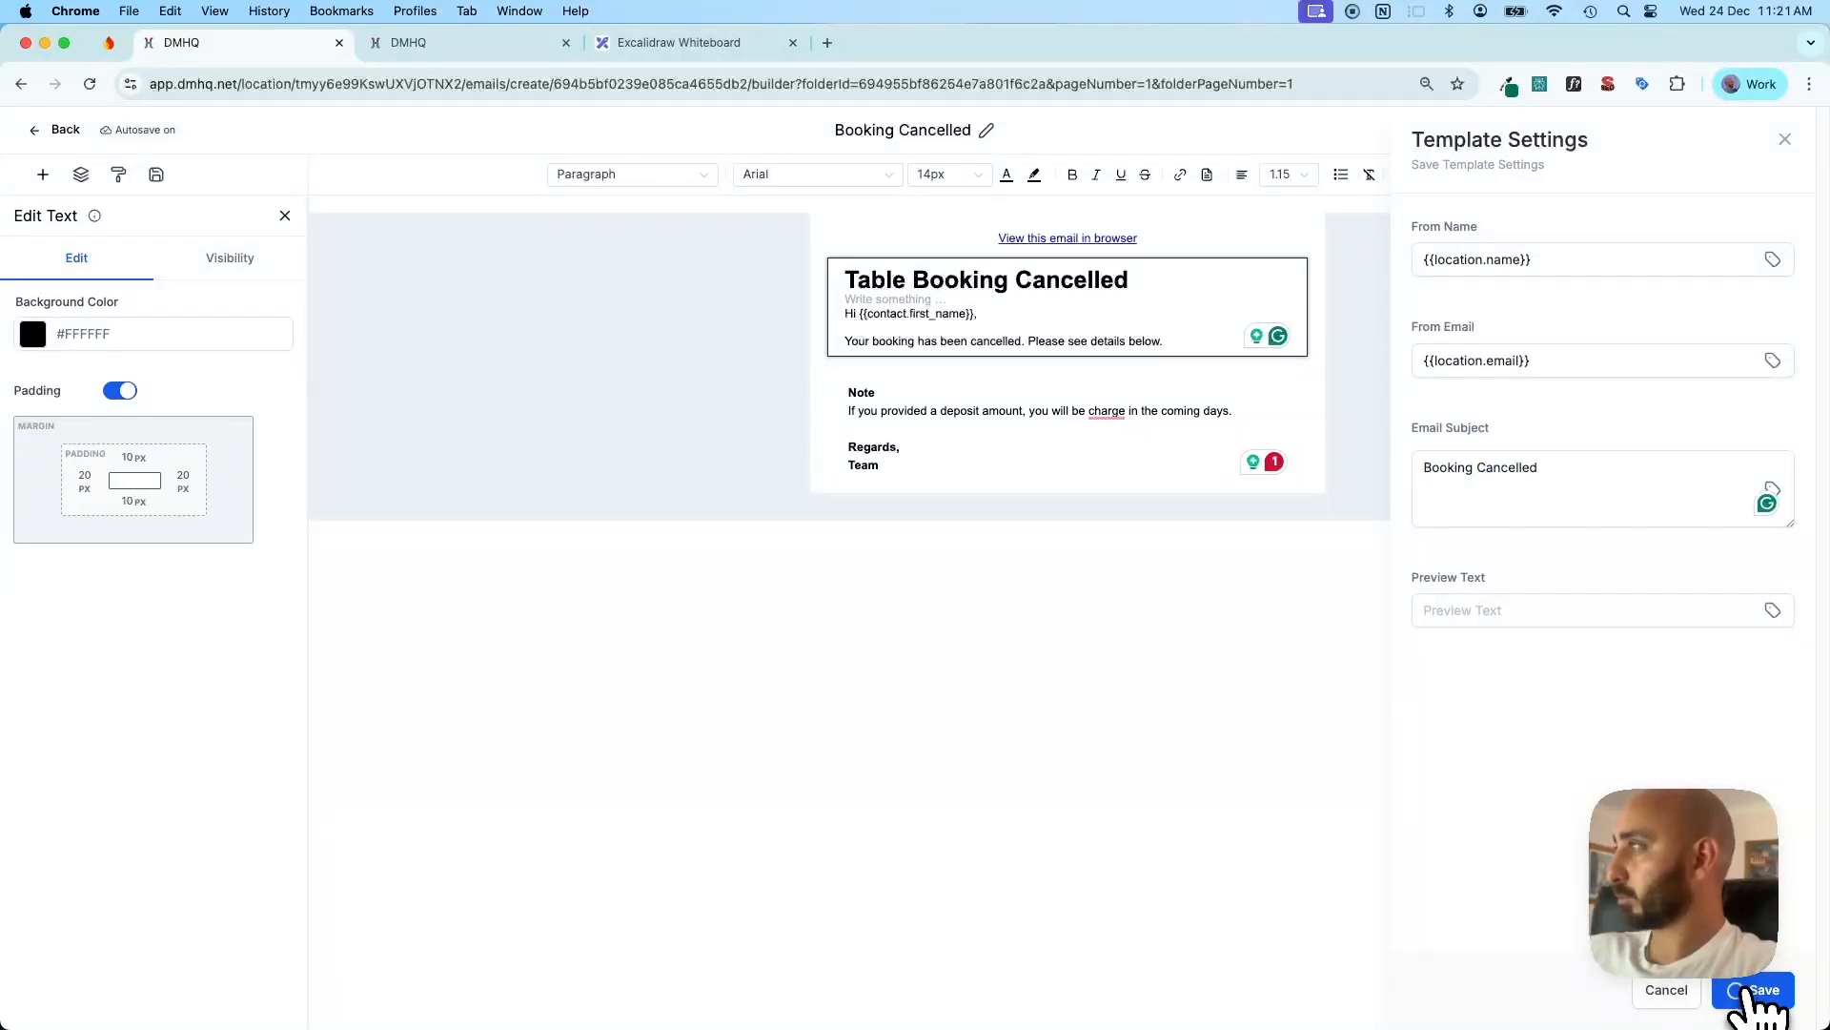
Correct "charge" to "charged" in the deposit note and save the template
click(1125, 417)
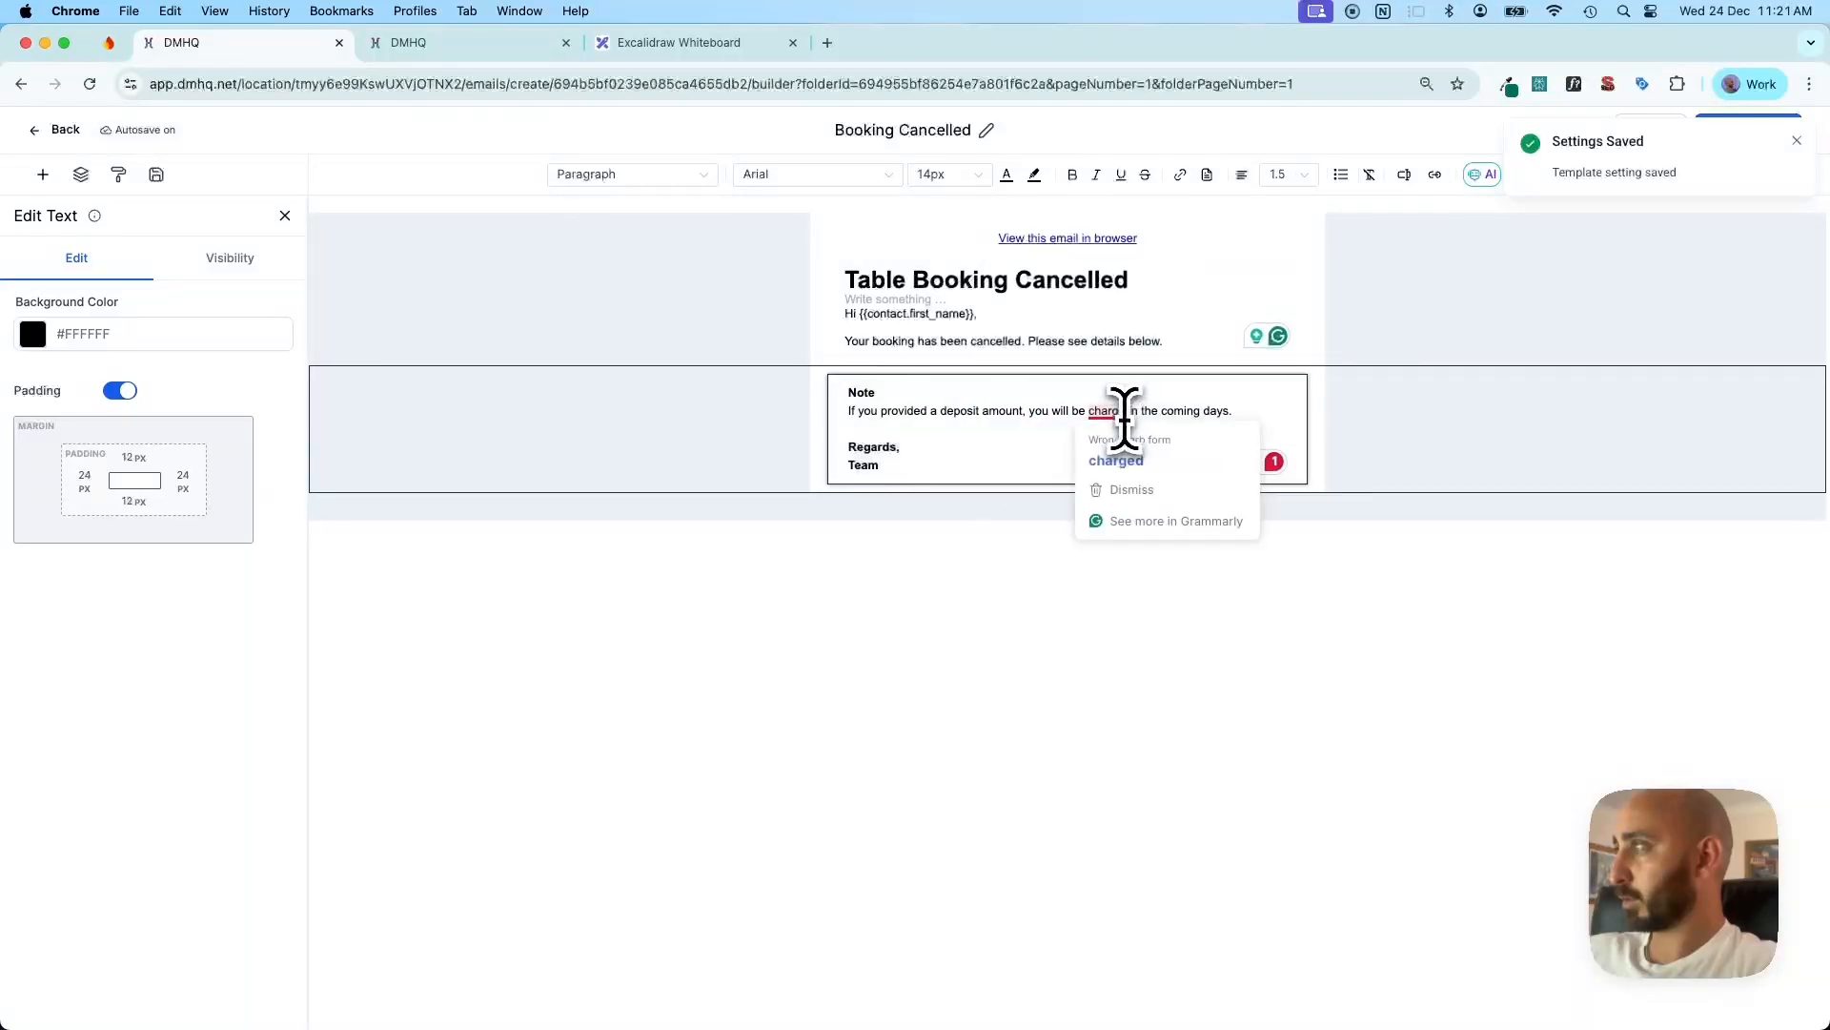
click(1134, 461)
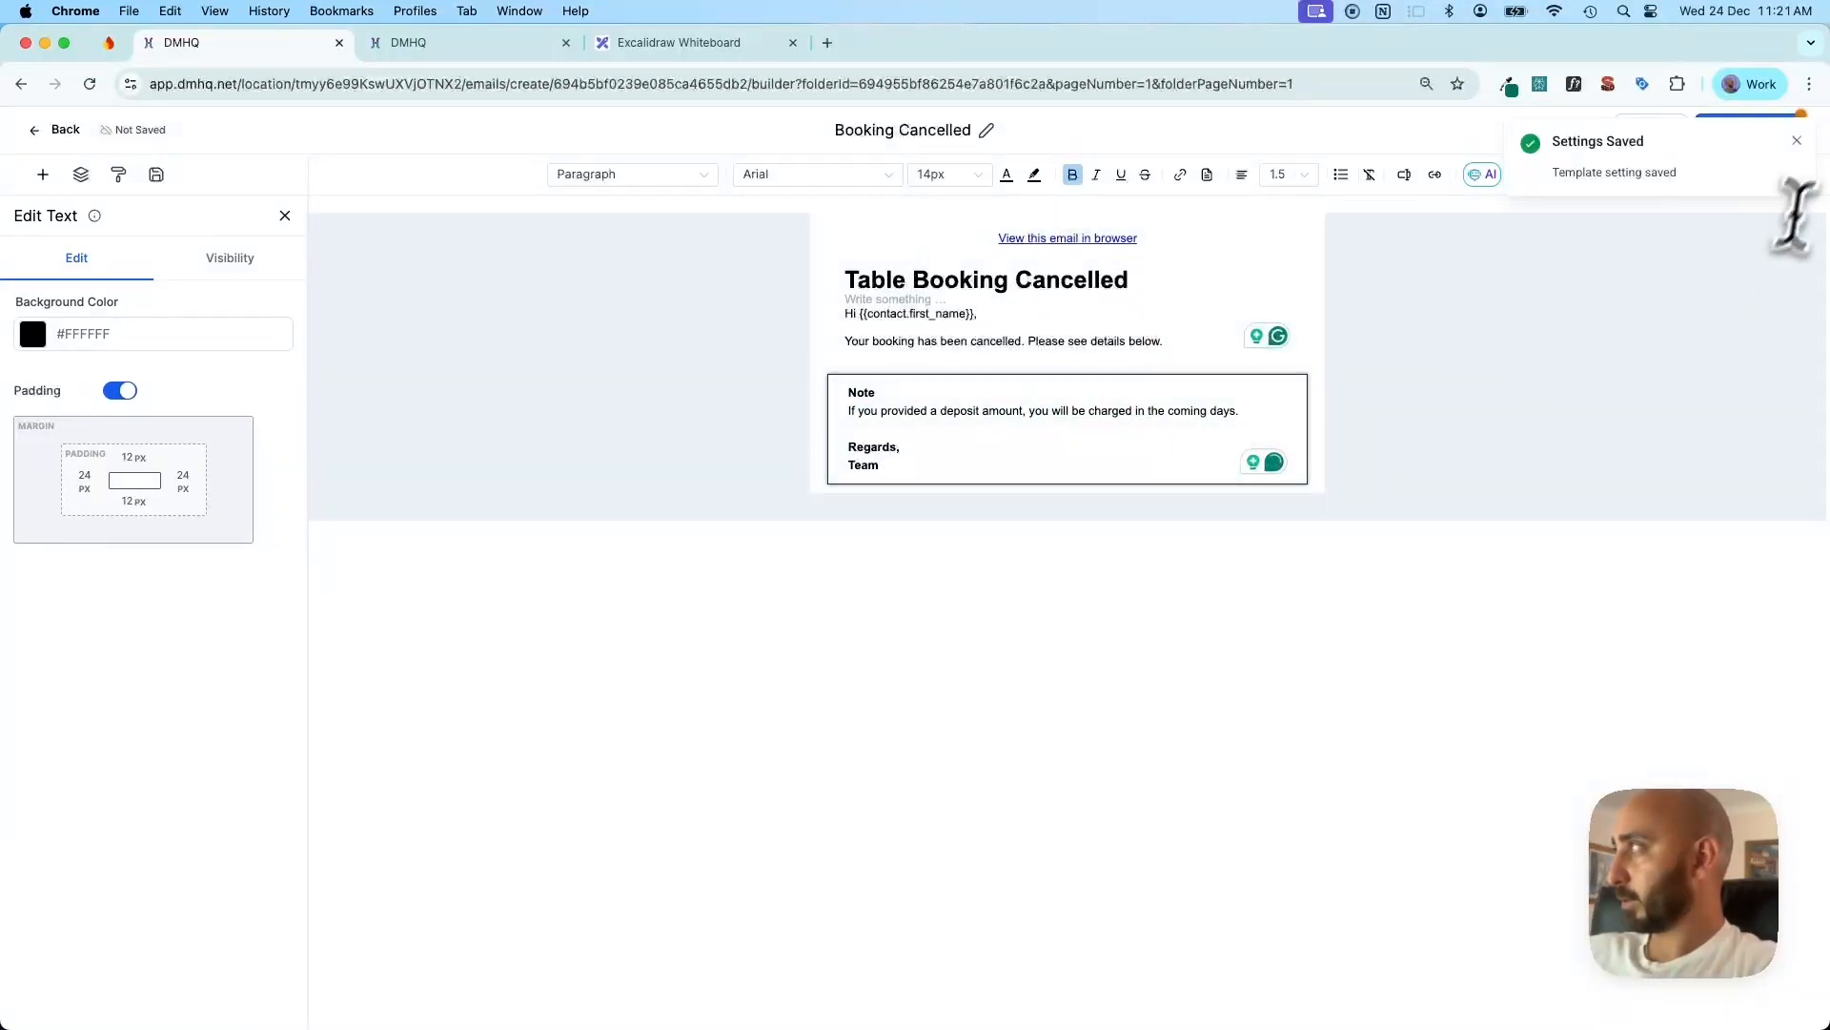
click(1772, 136)
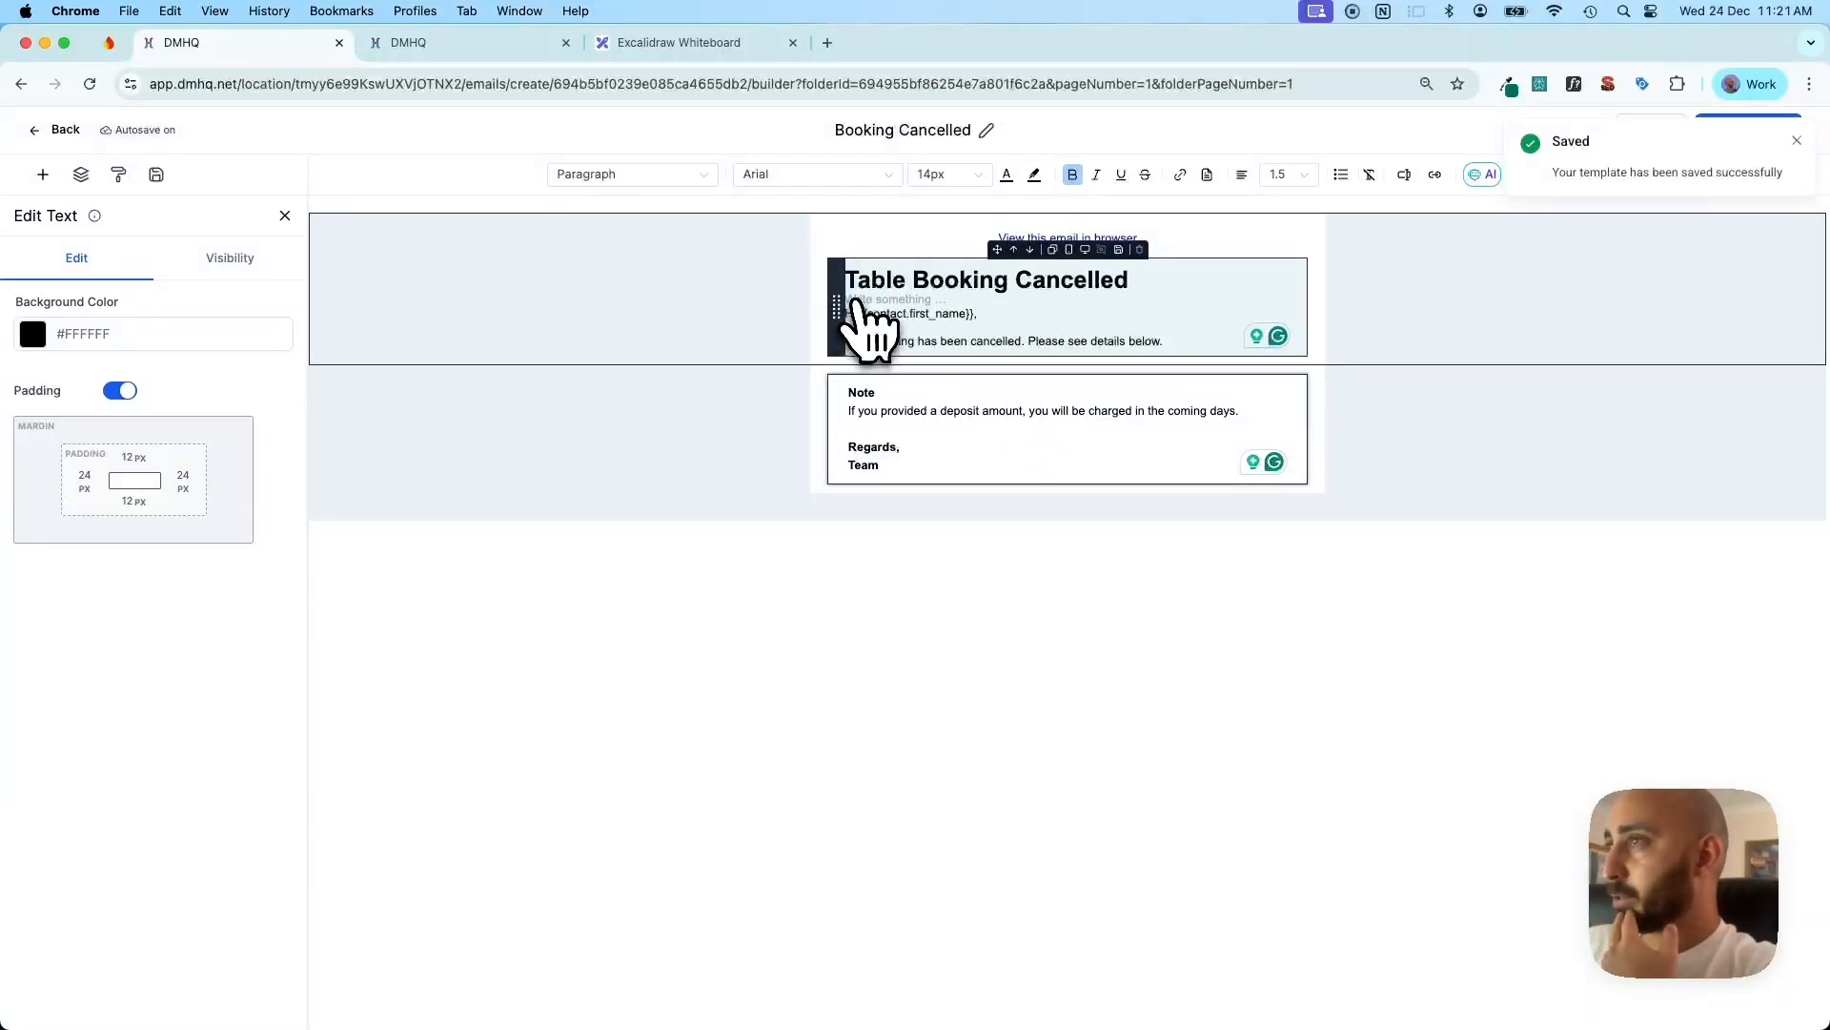
Leave the template editor and create a workflow from scratch in the Table Bookings automation folder
click(63, 133)
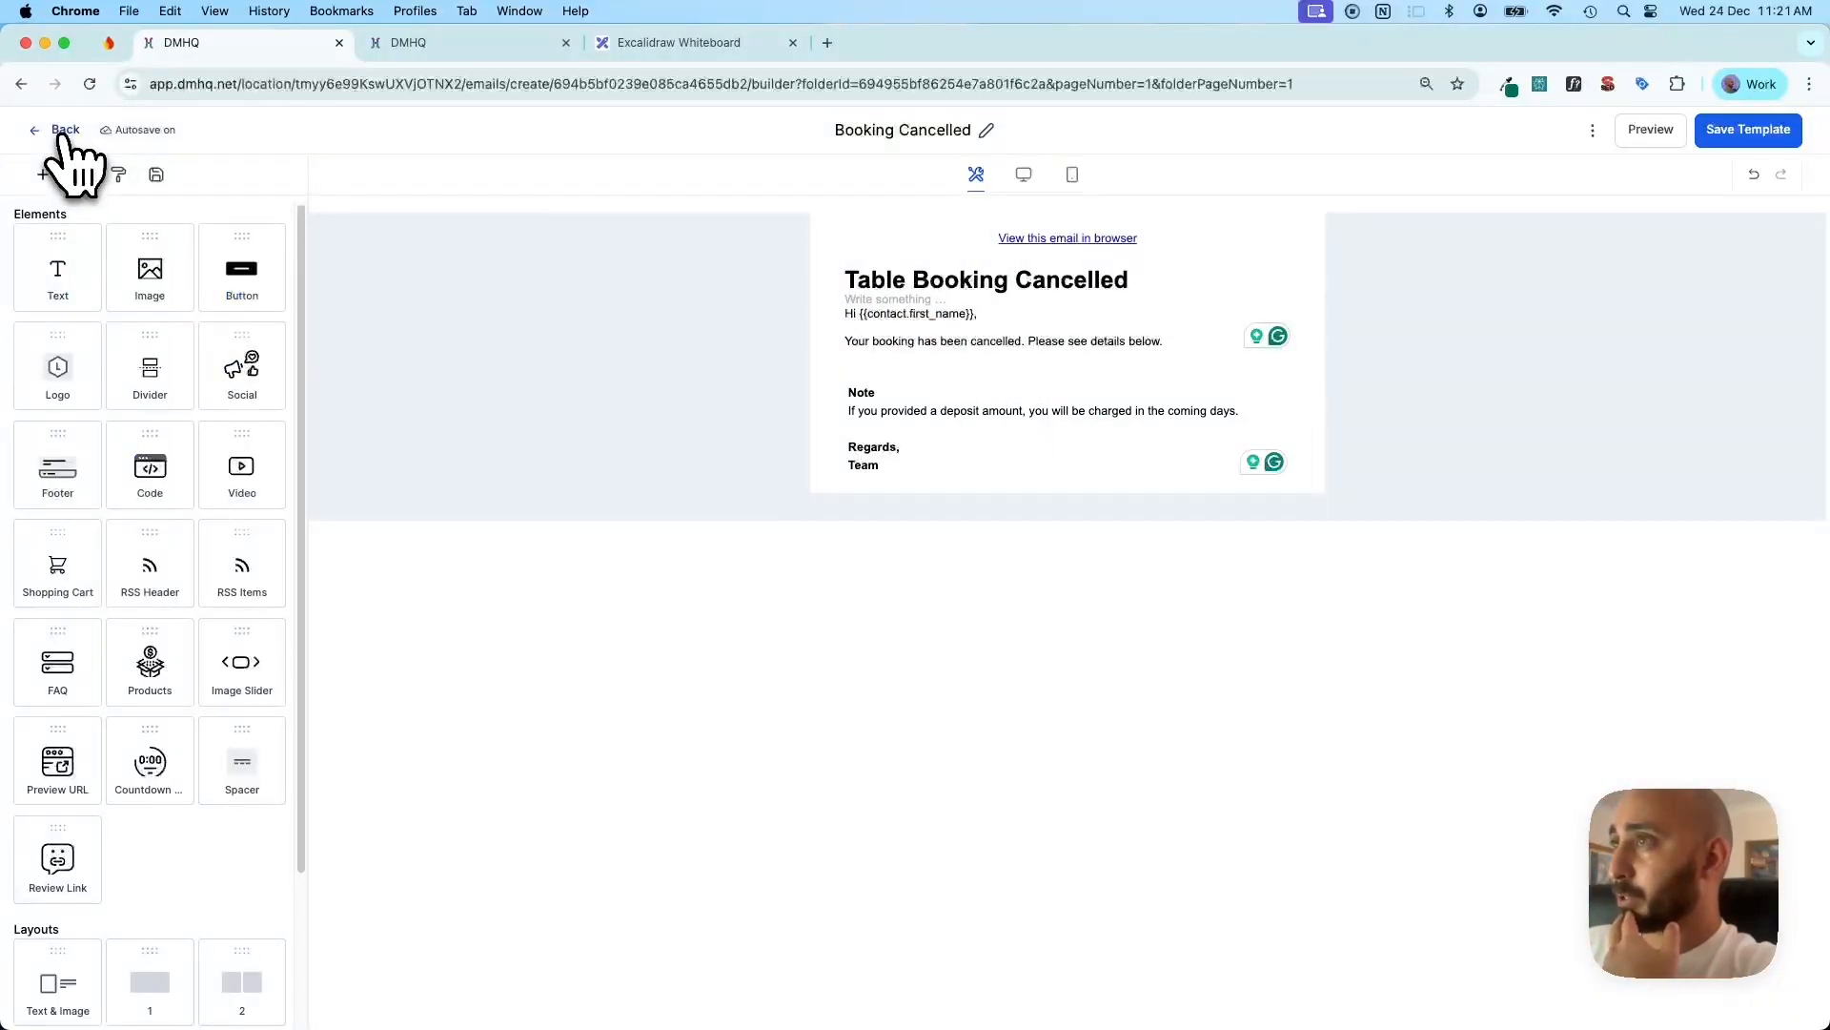
click(57, 130)
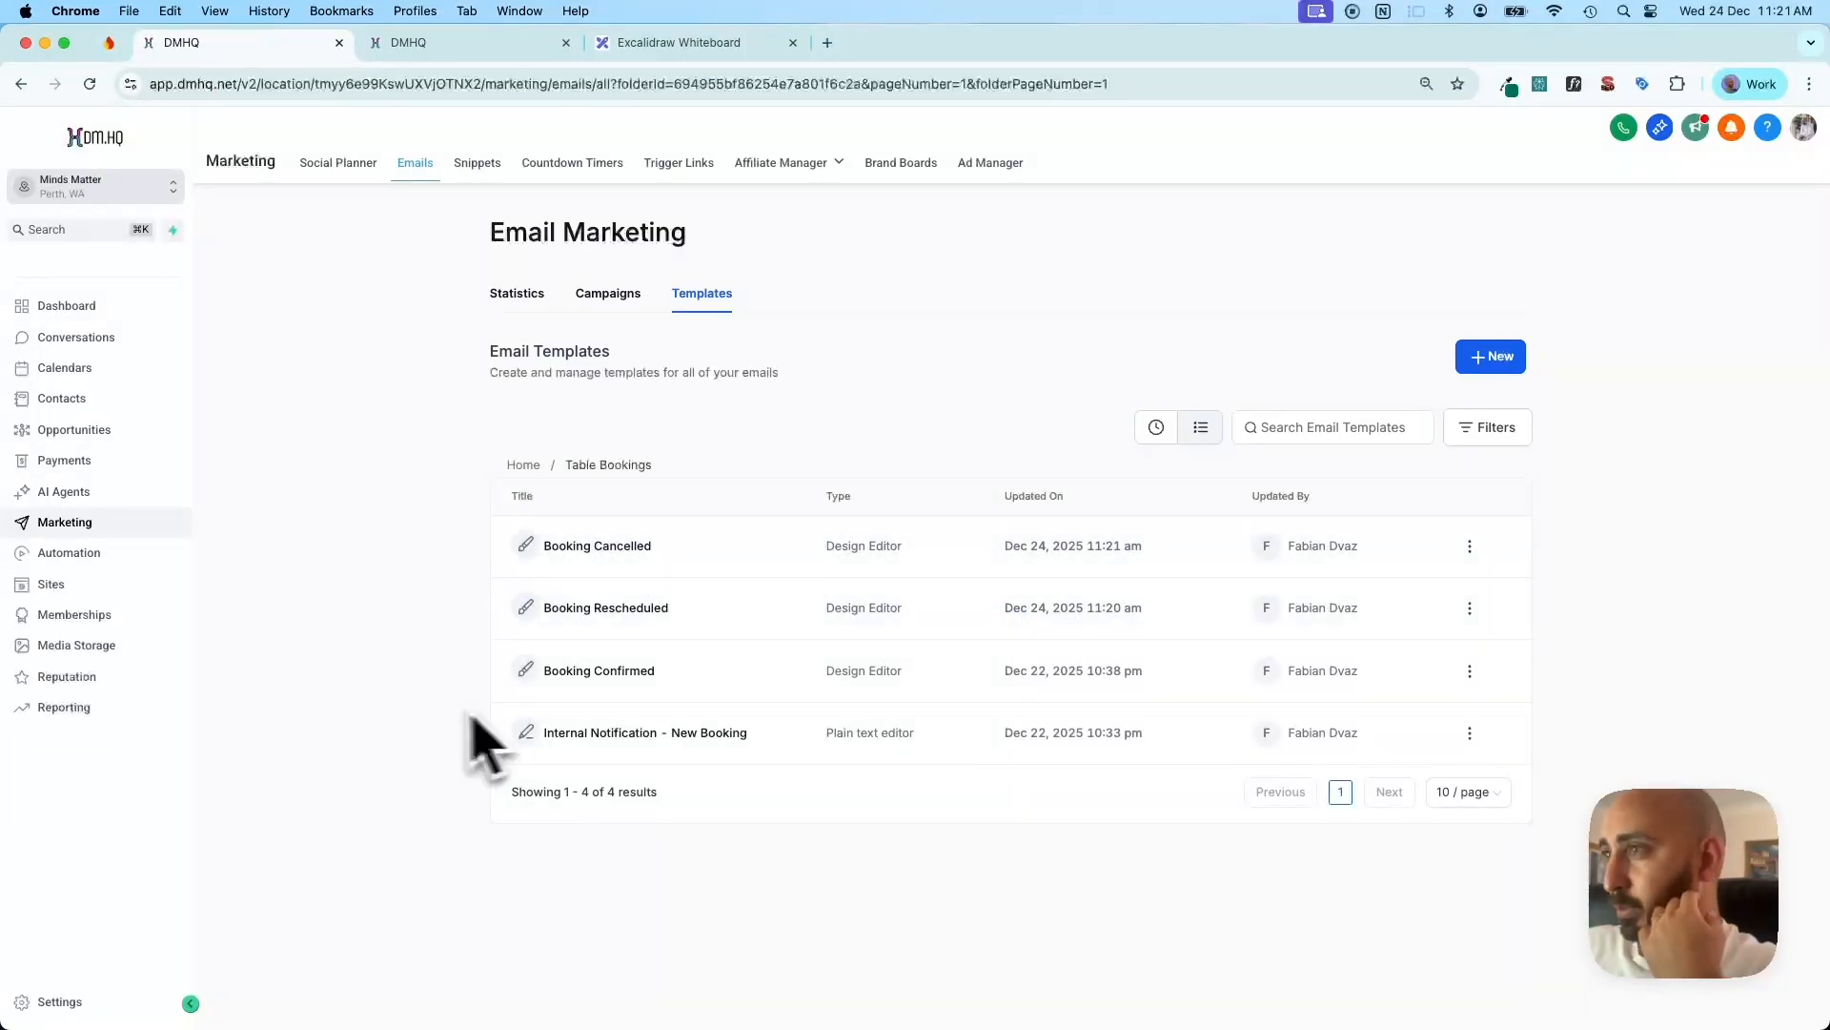
click(82, 562)
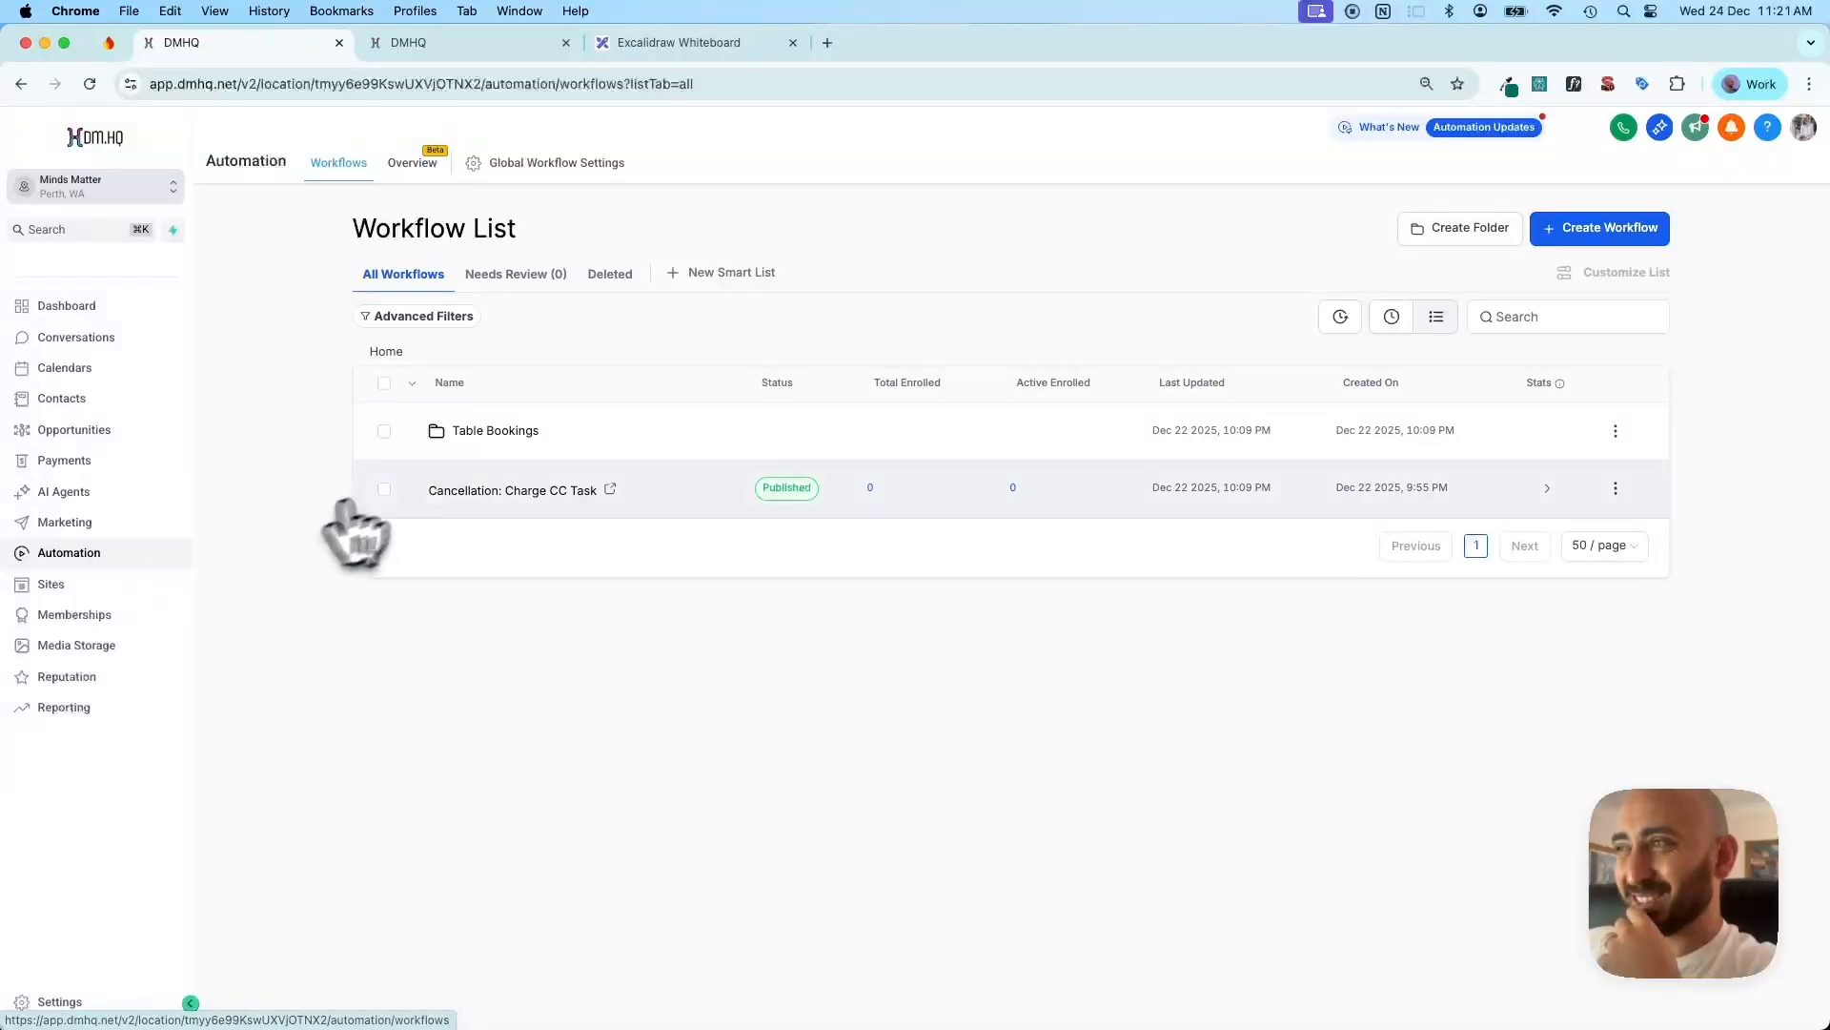
click(447, 440)
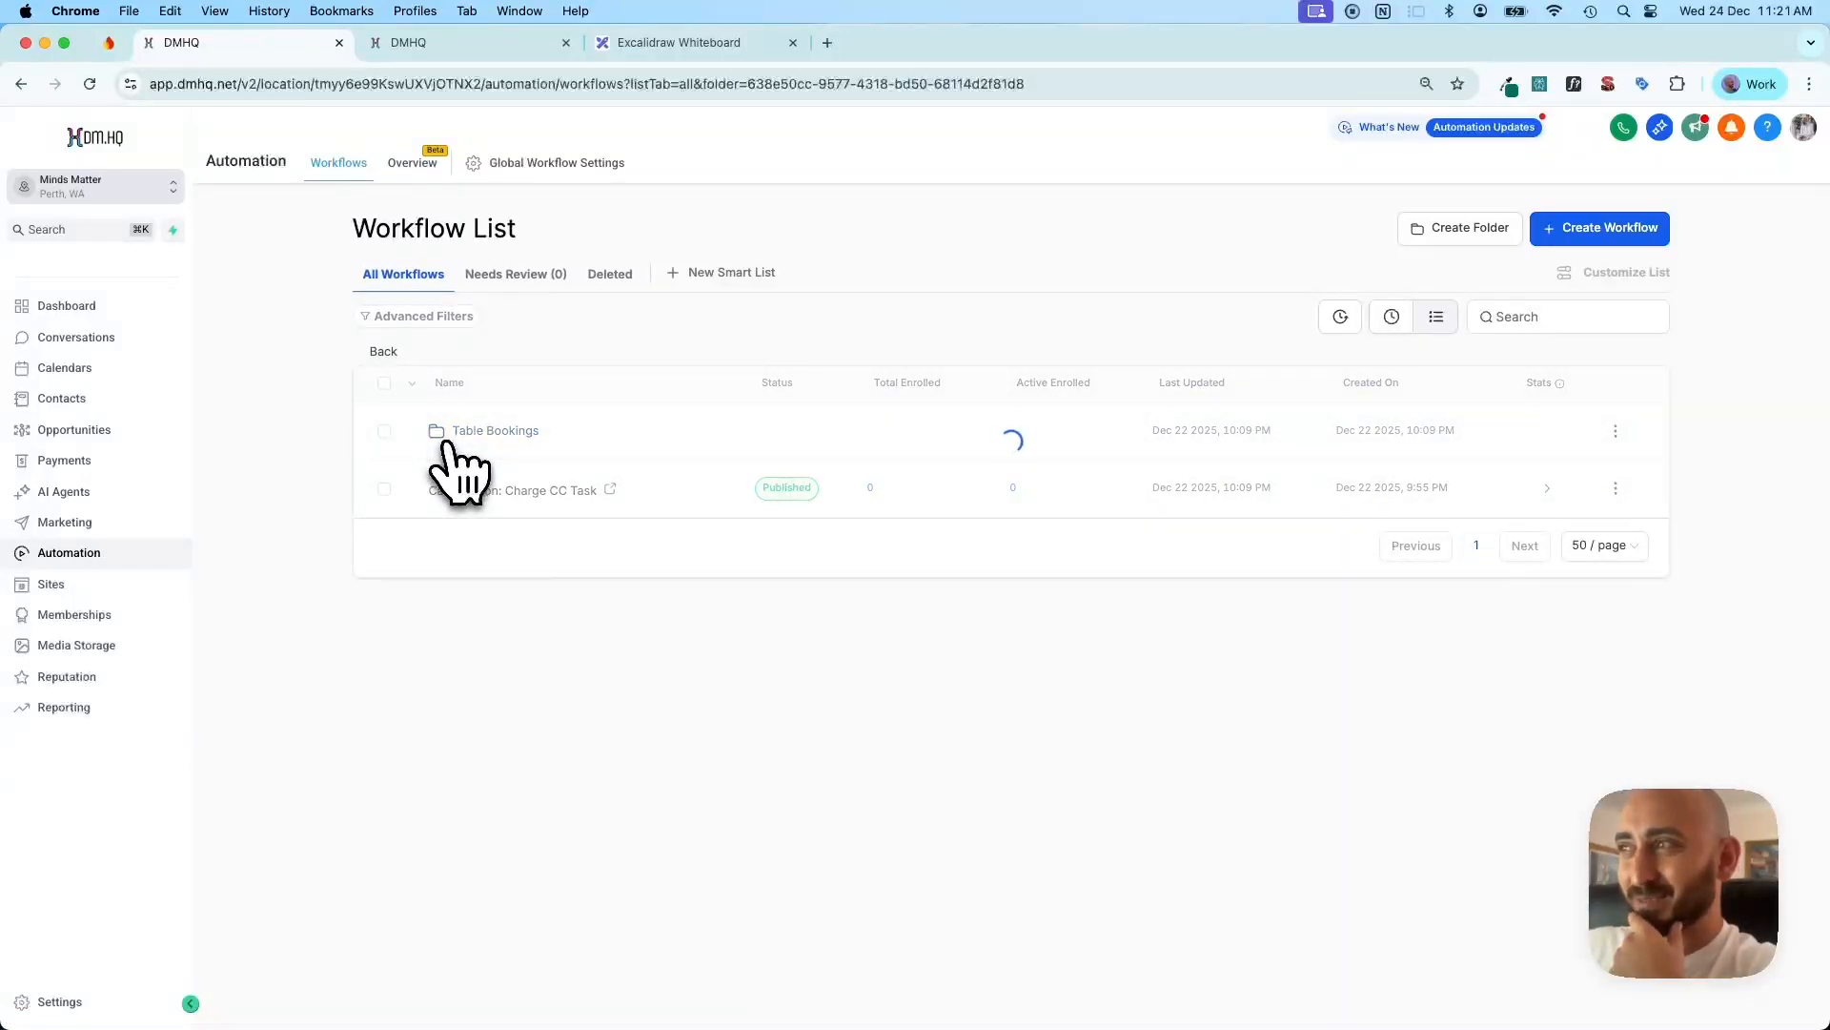
click(1030, 599)
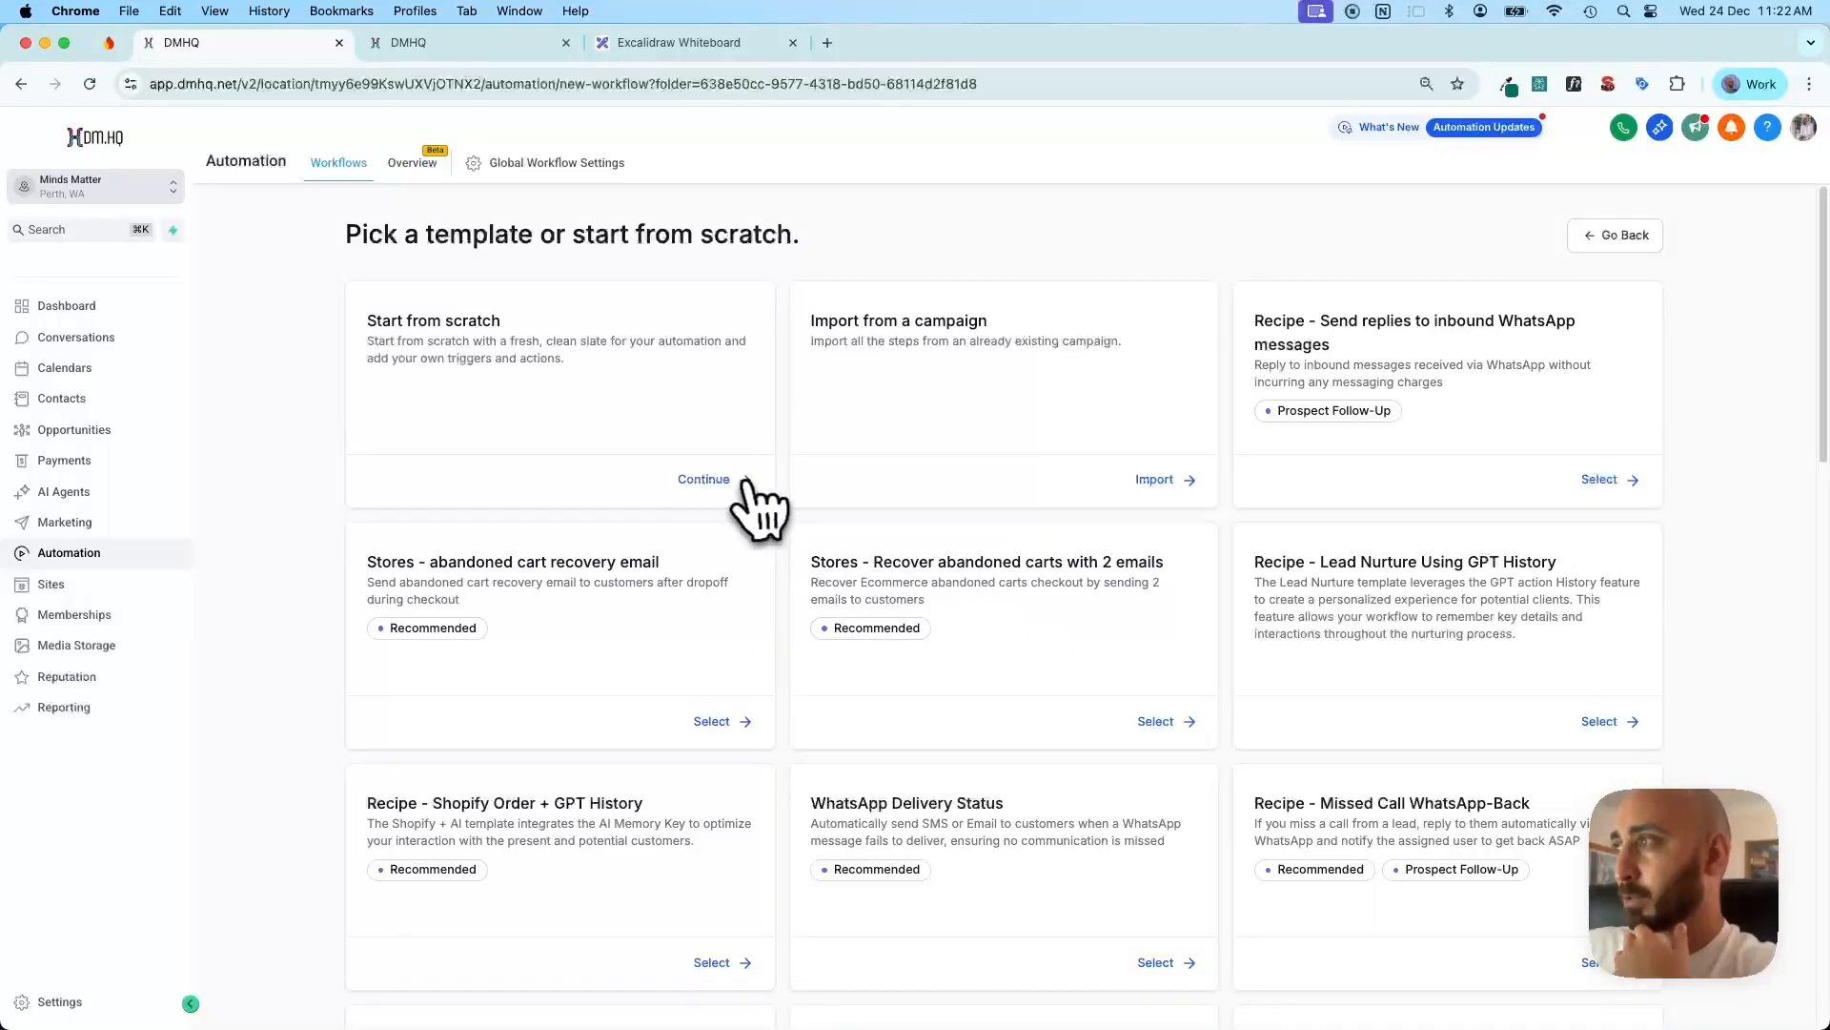
click(686, 610)
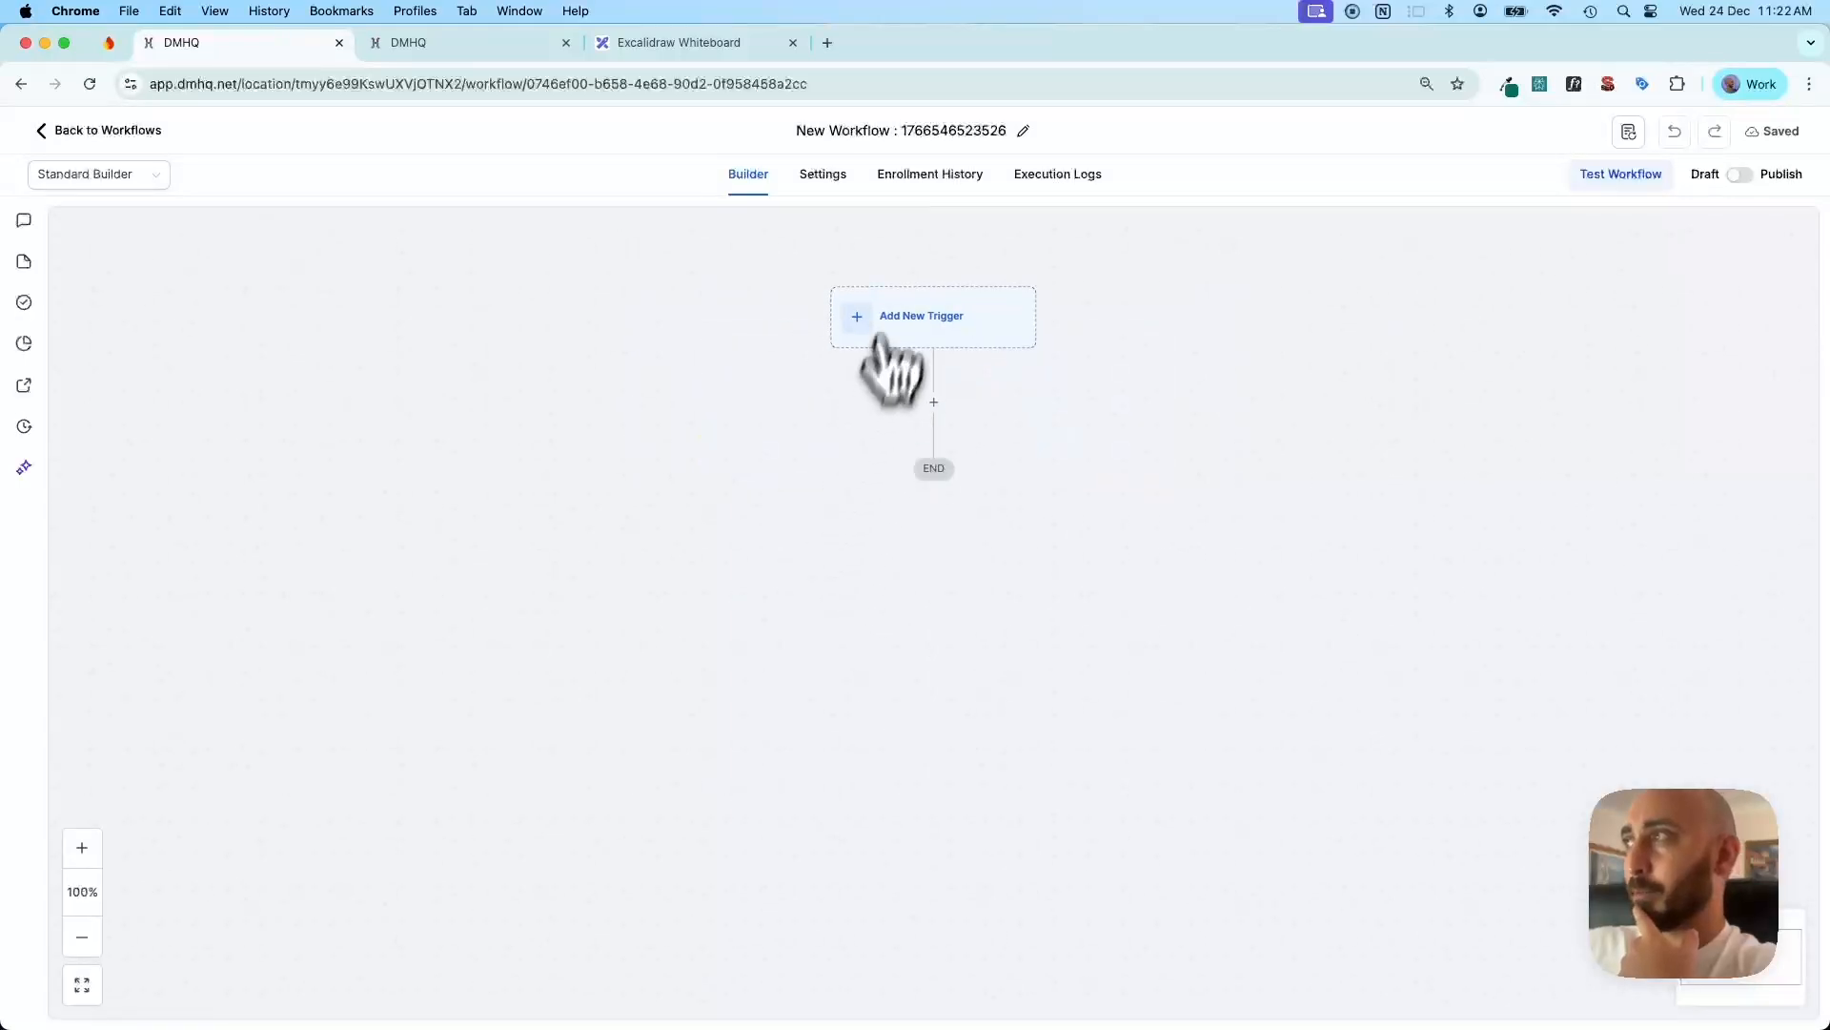
Rename the workflow "New Booking" and start adding a new trigger
click(973, 139)
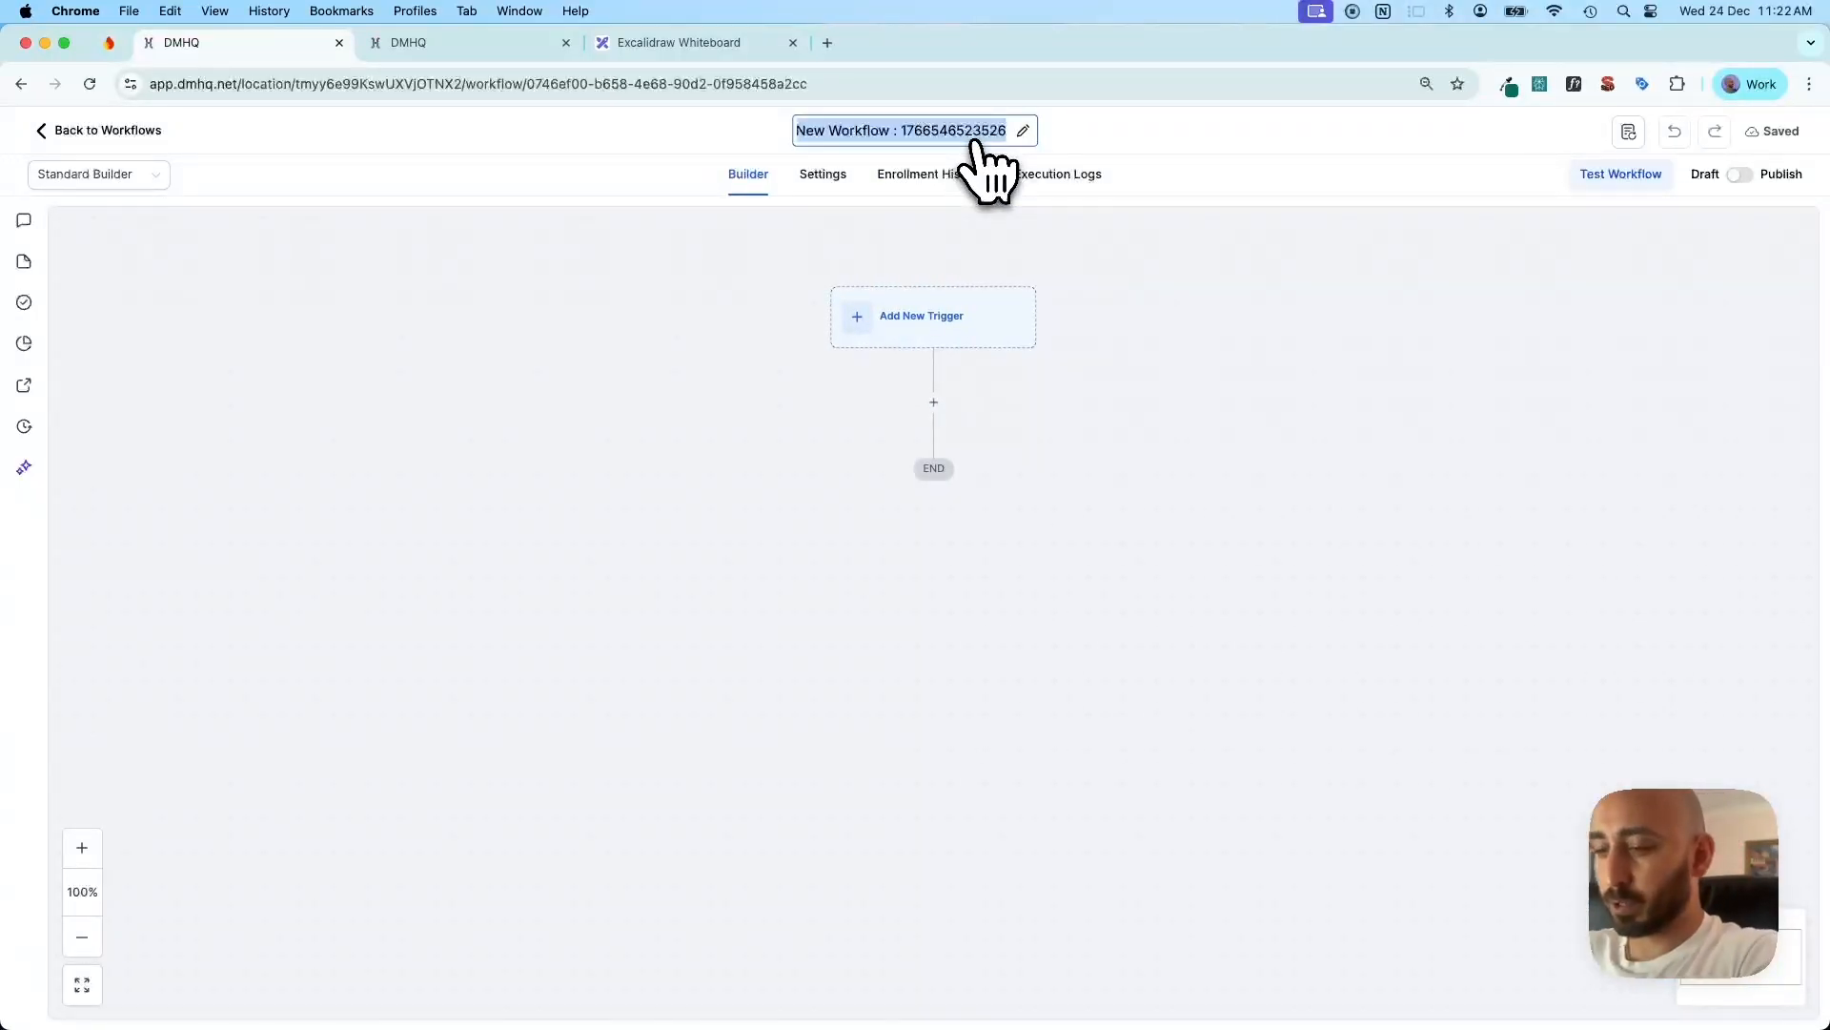
text(New Bookin)
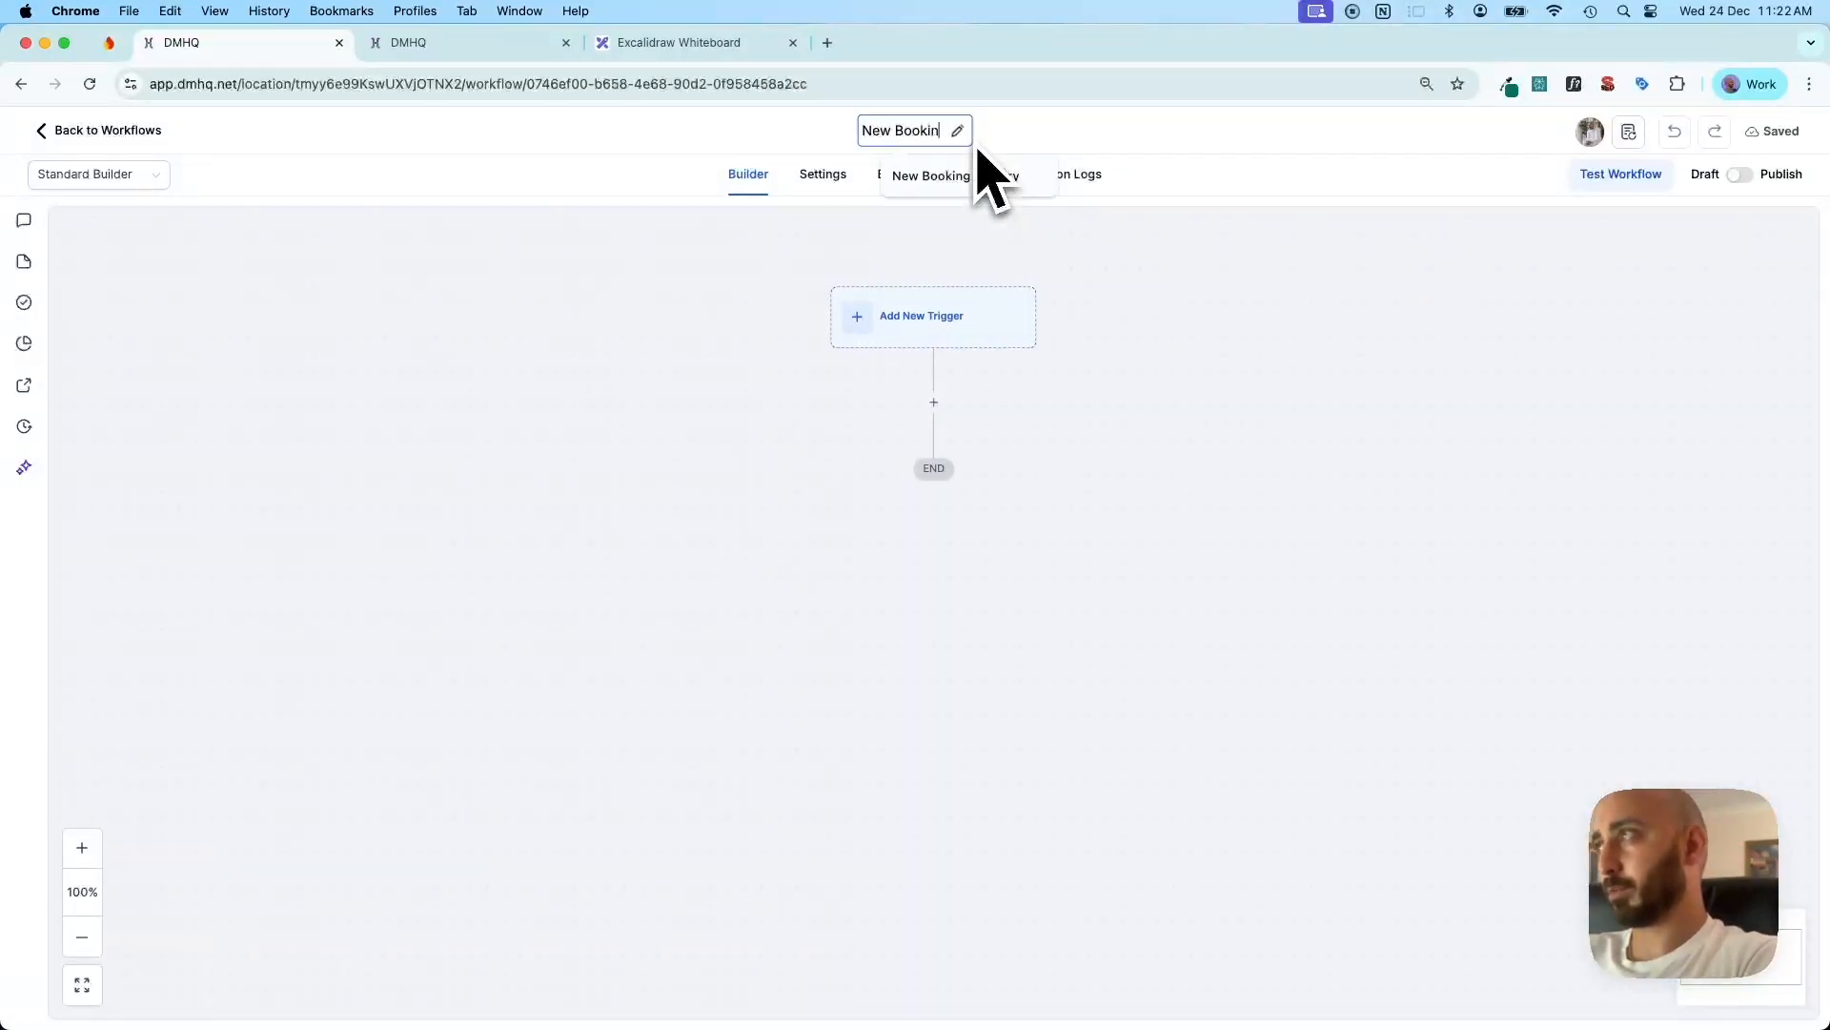
text(g)
key(Return)
click(939, 318)
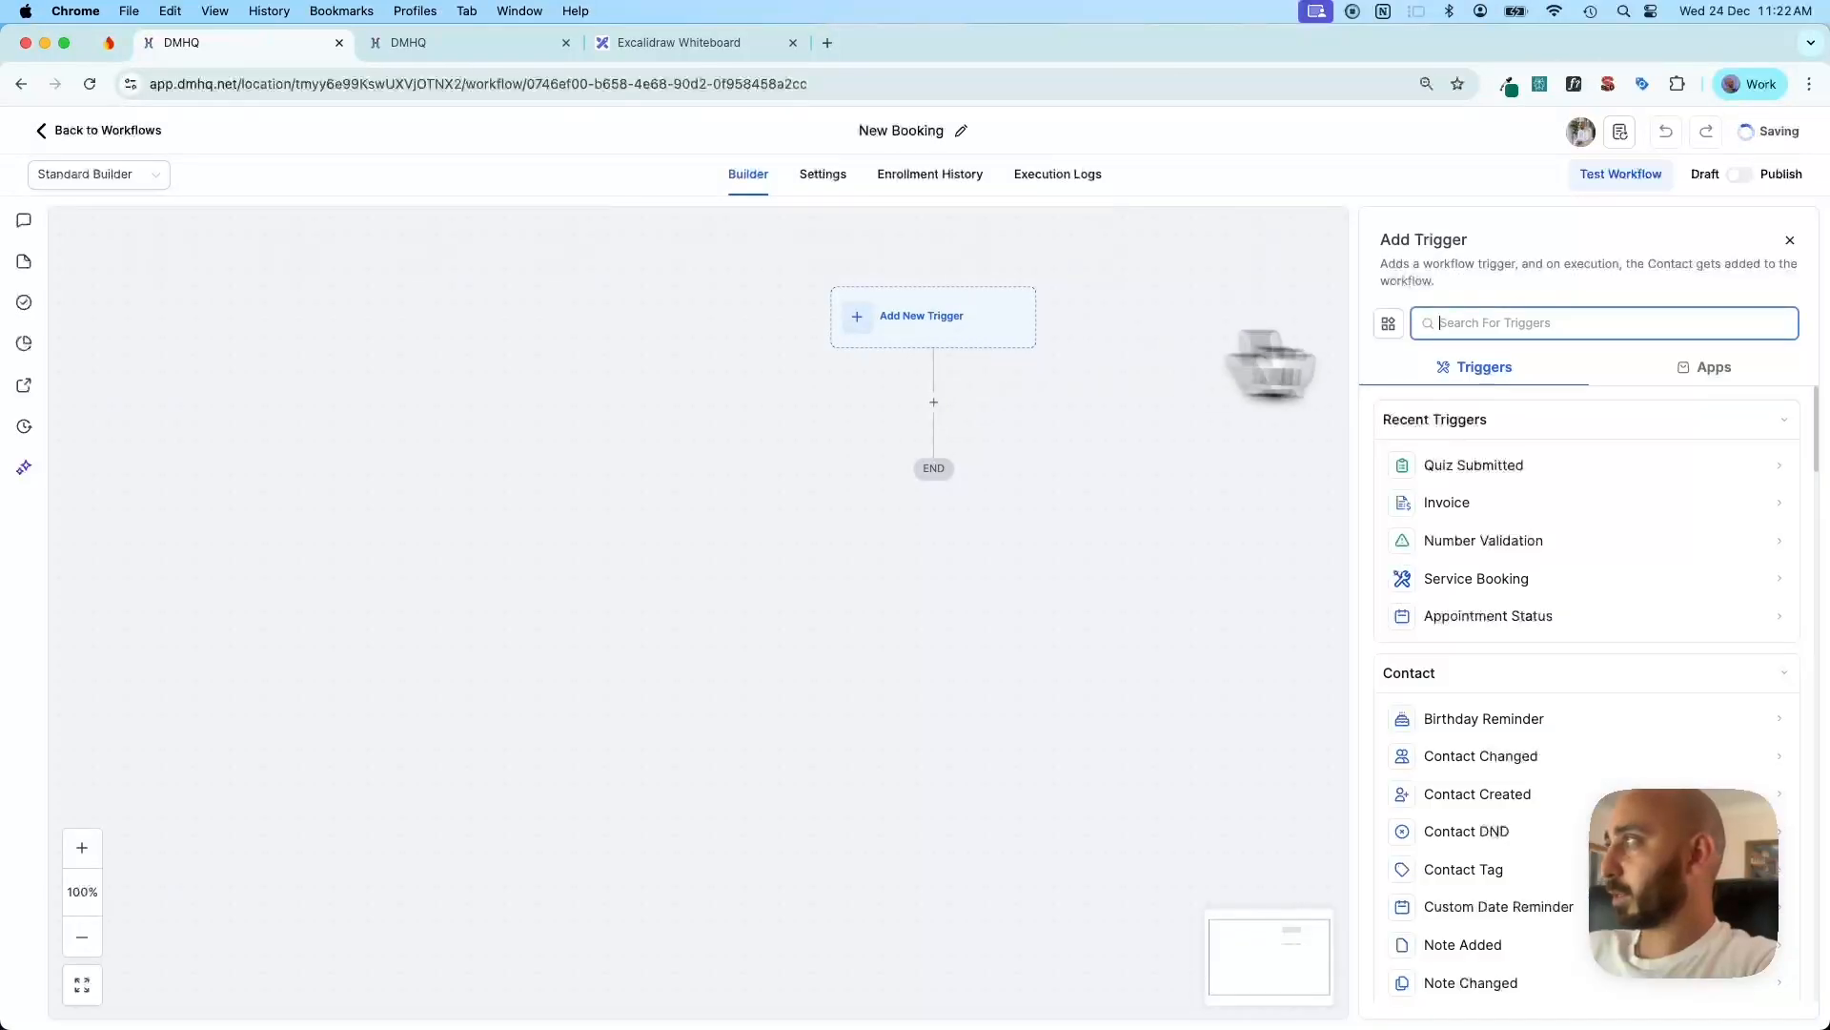
text(Cake)
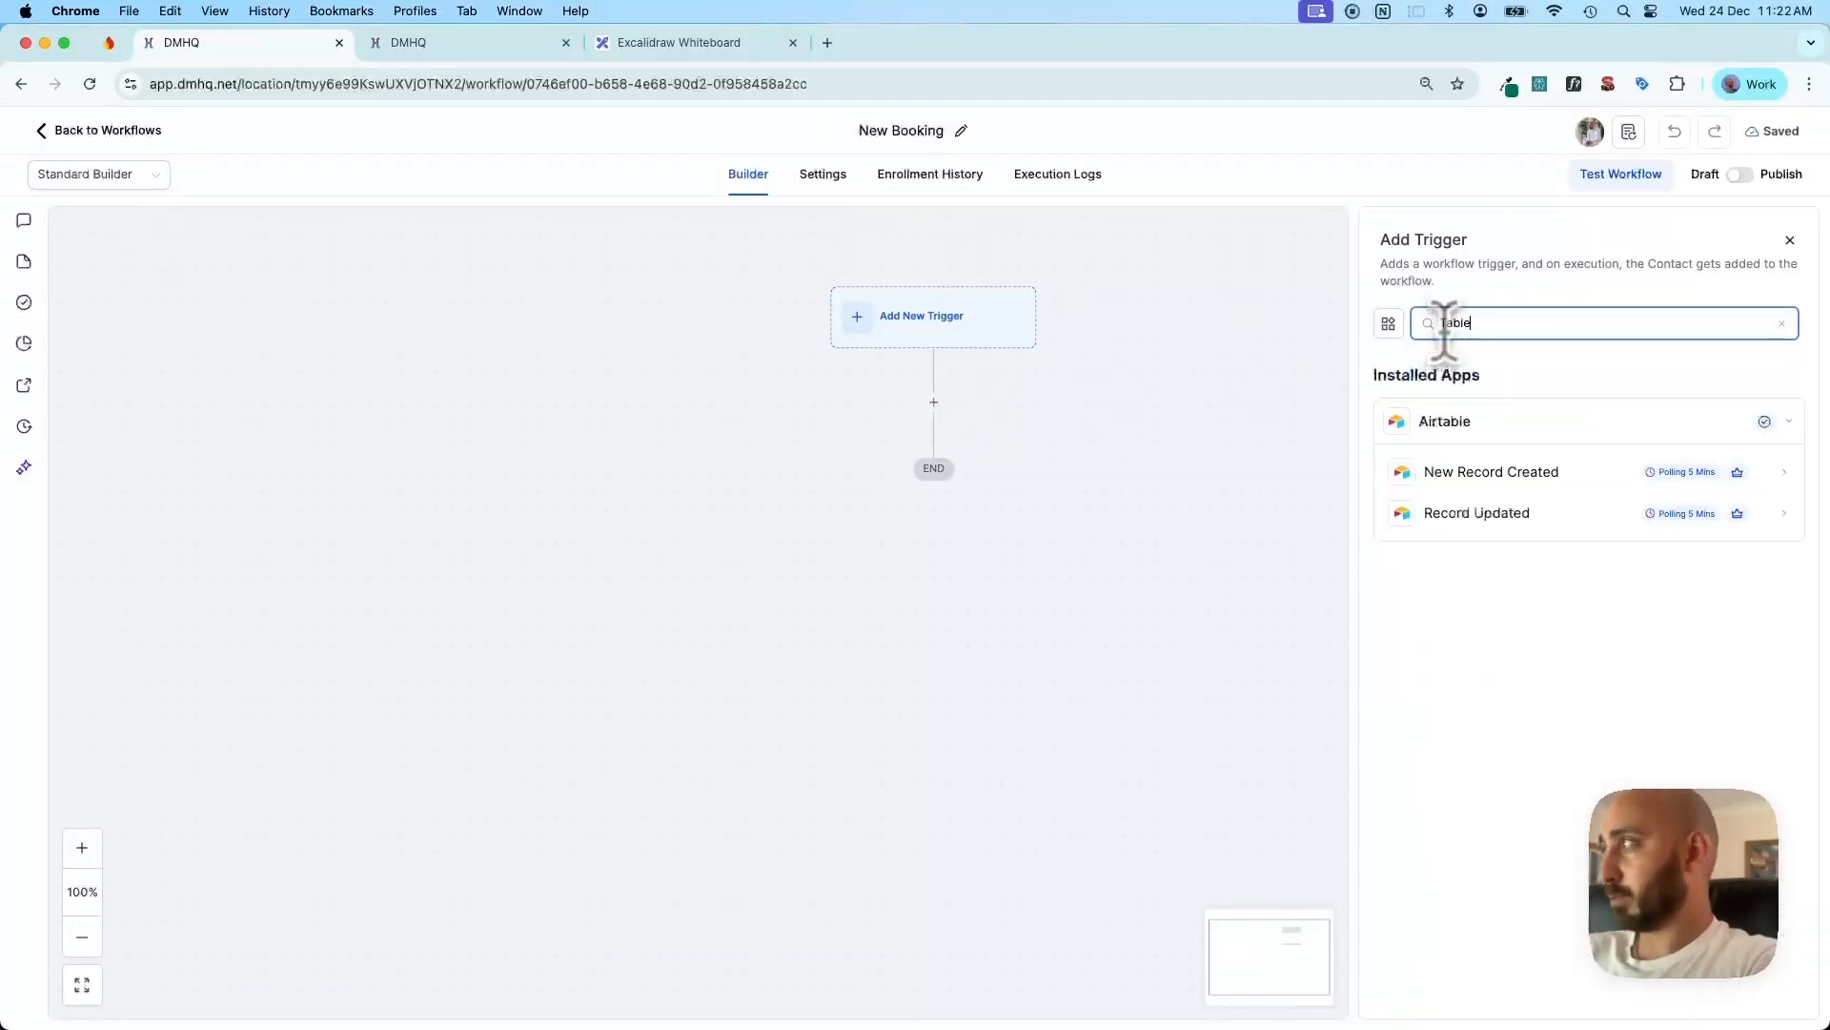
key(BackSpace)
key(BackSpace)
key(BackSpace)
key(BackSpace)
text(Cale)
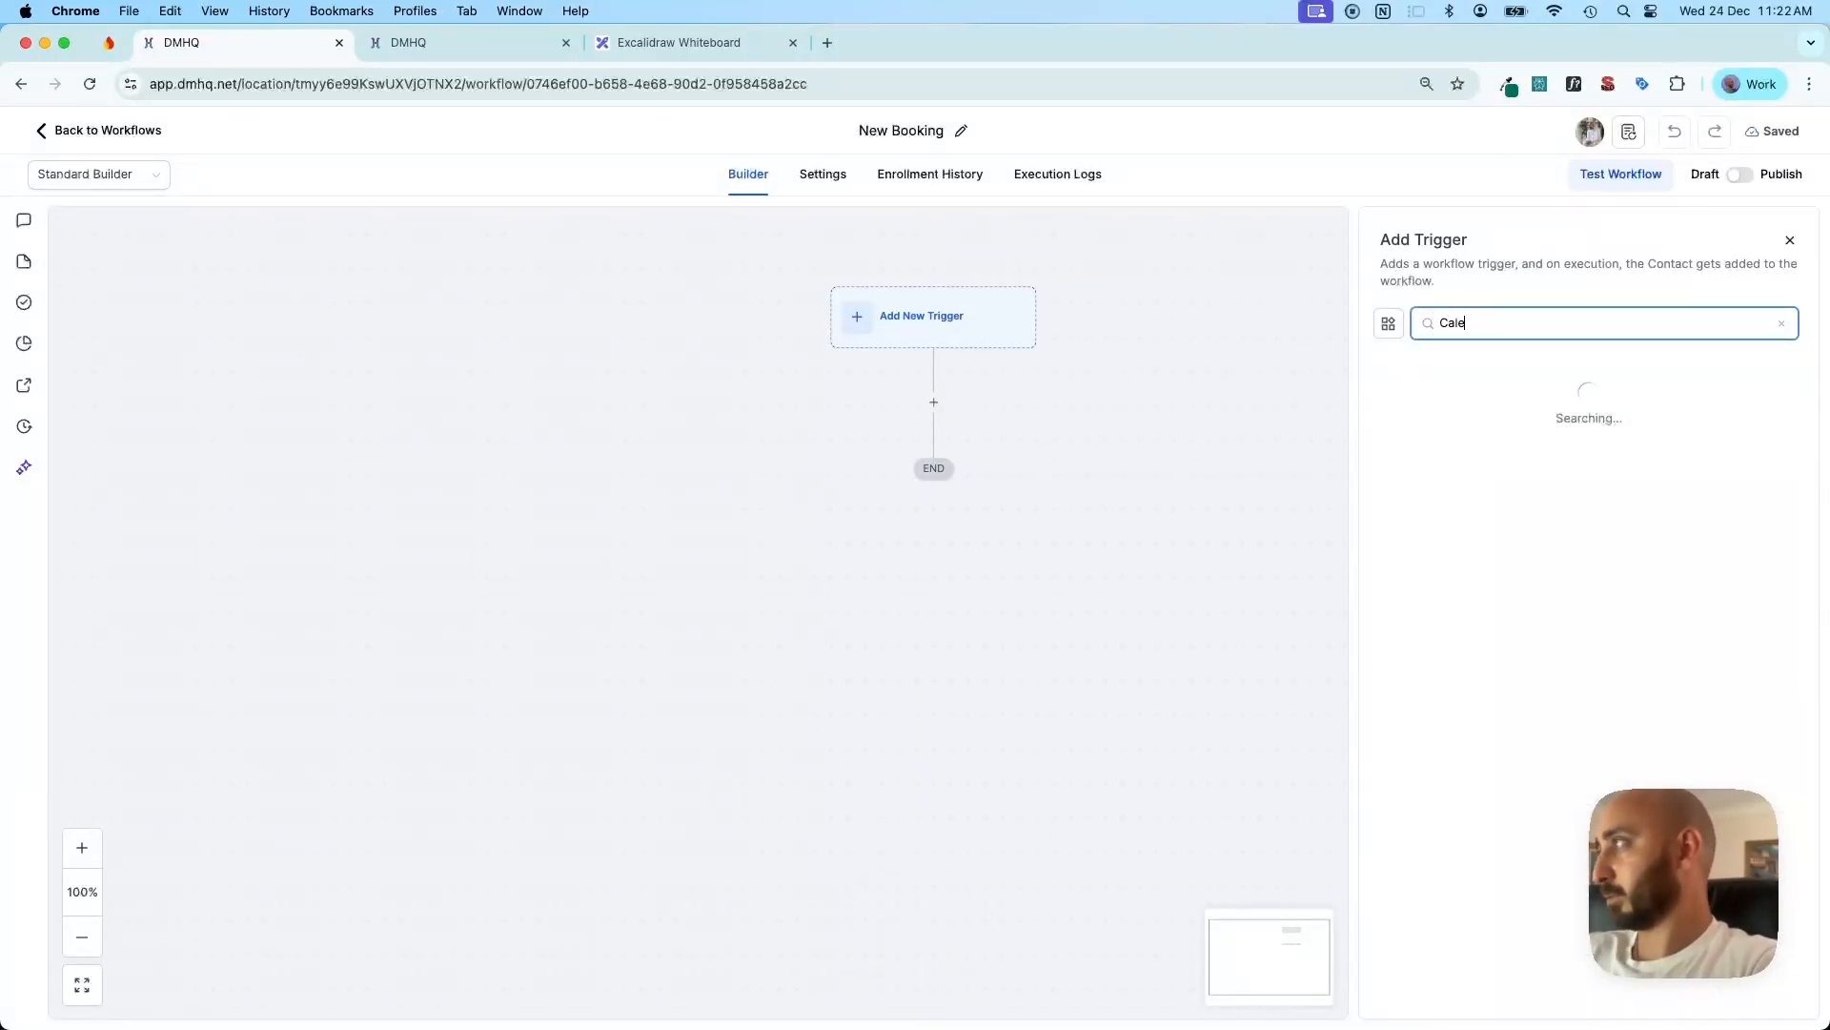
key(BackSpace)
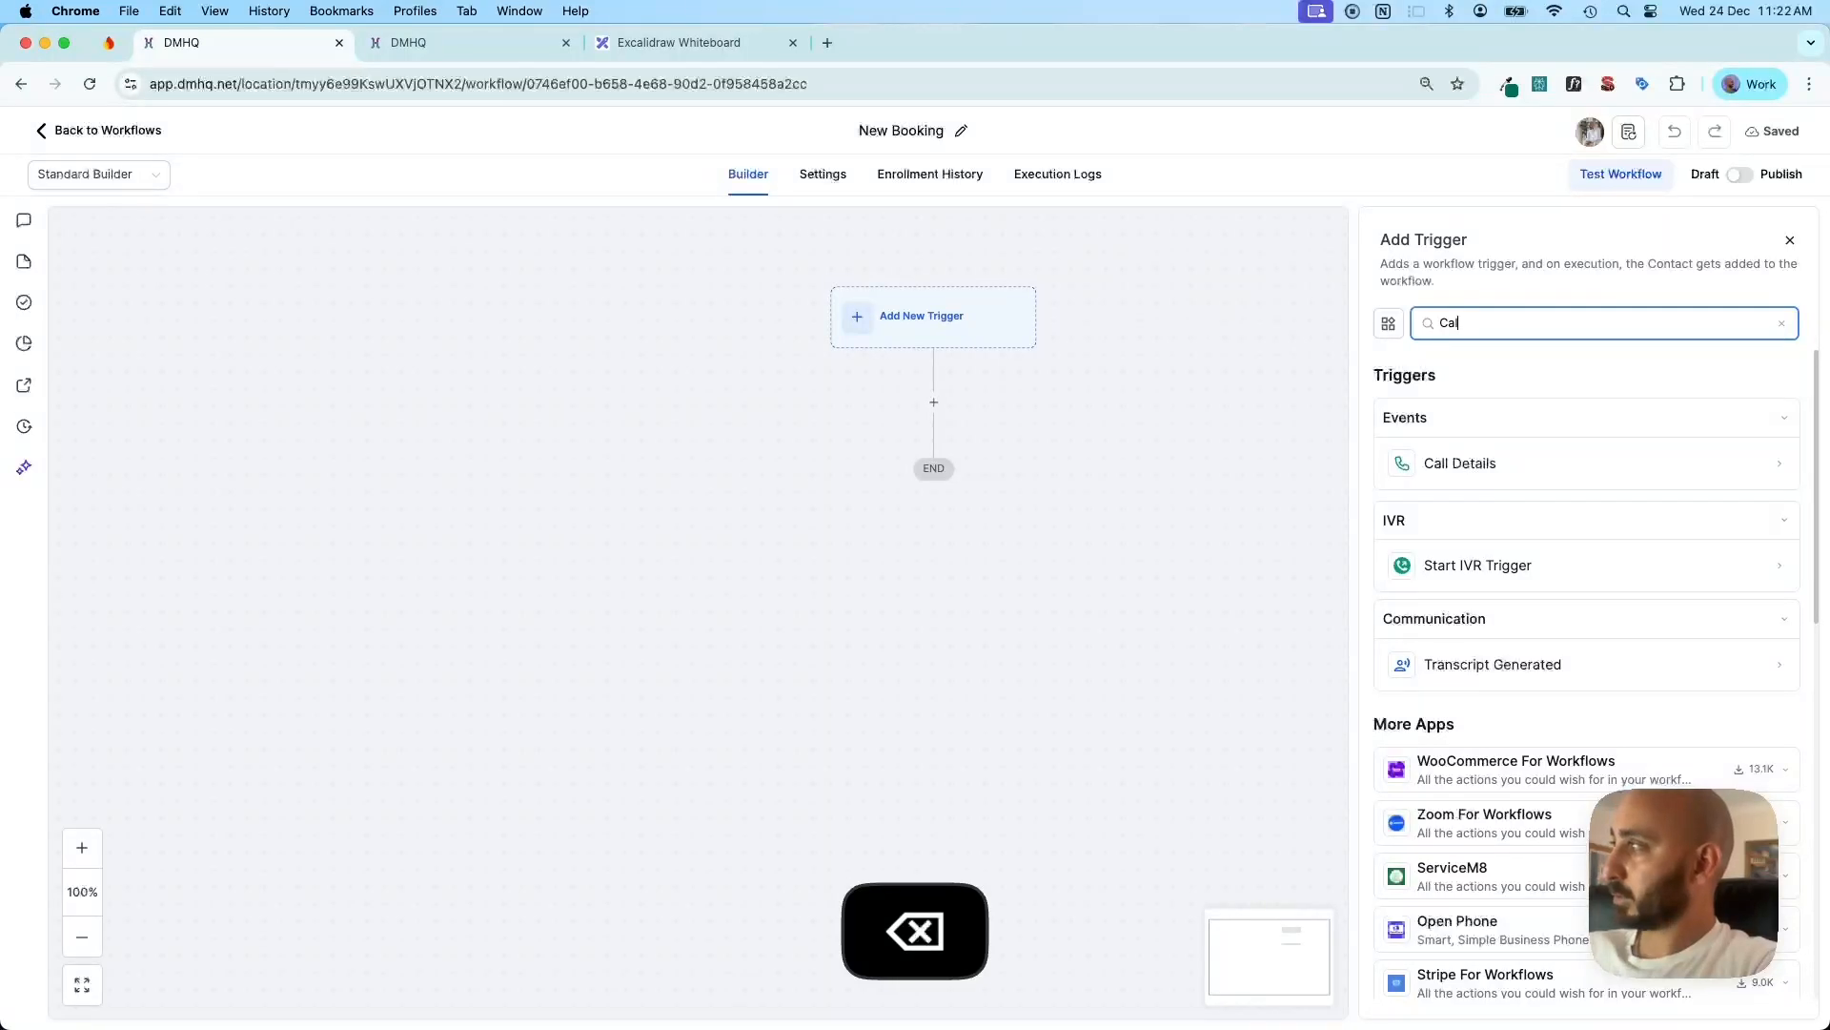
Search the triggers for "App" and choose Customer Booked Appointment
key(super+a)
text(App)
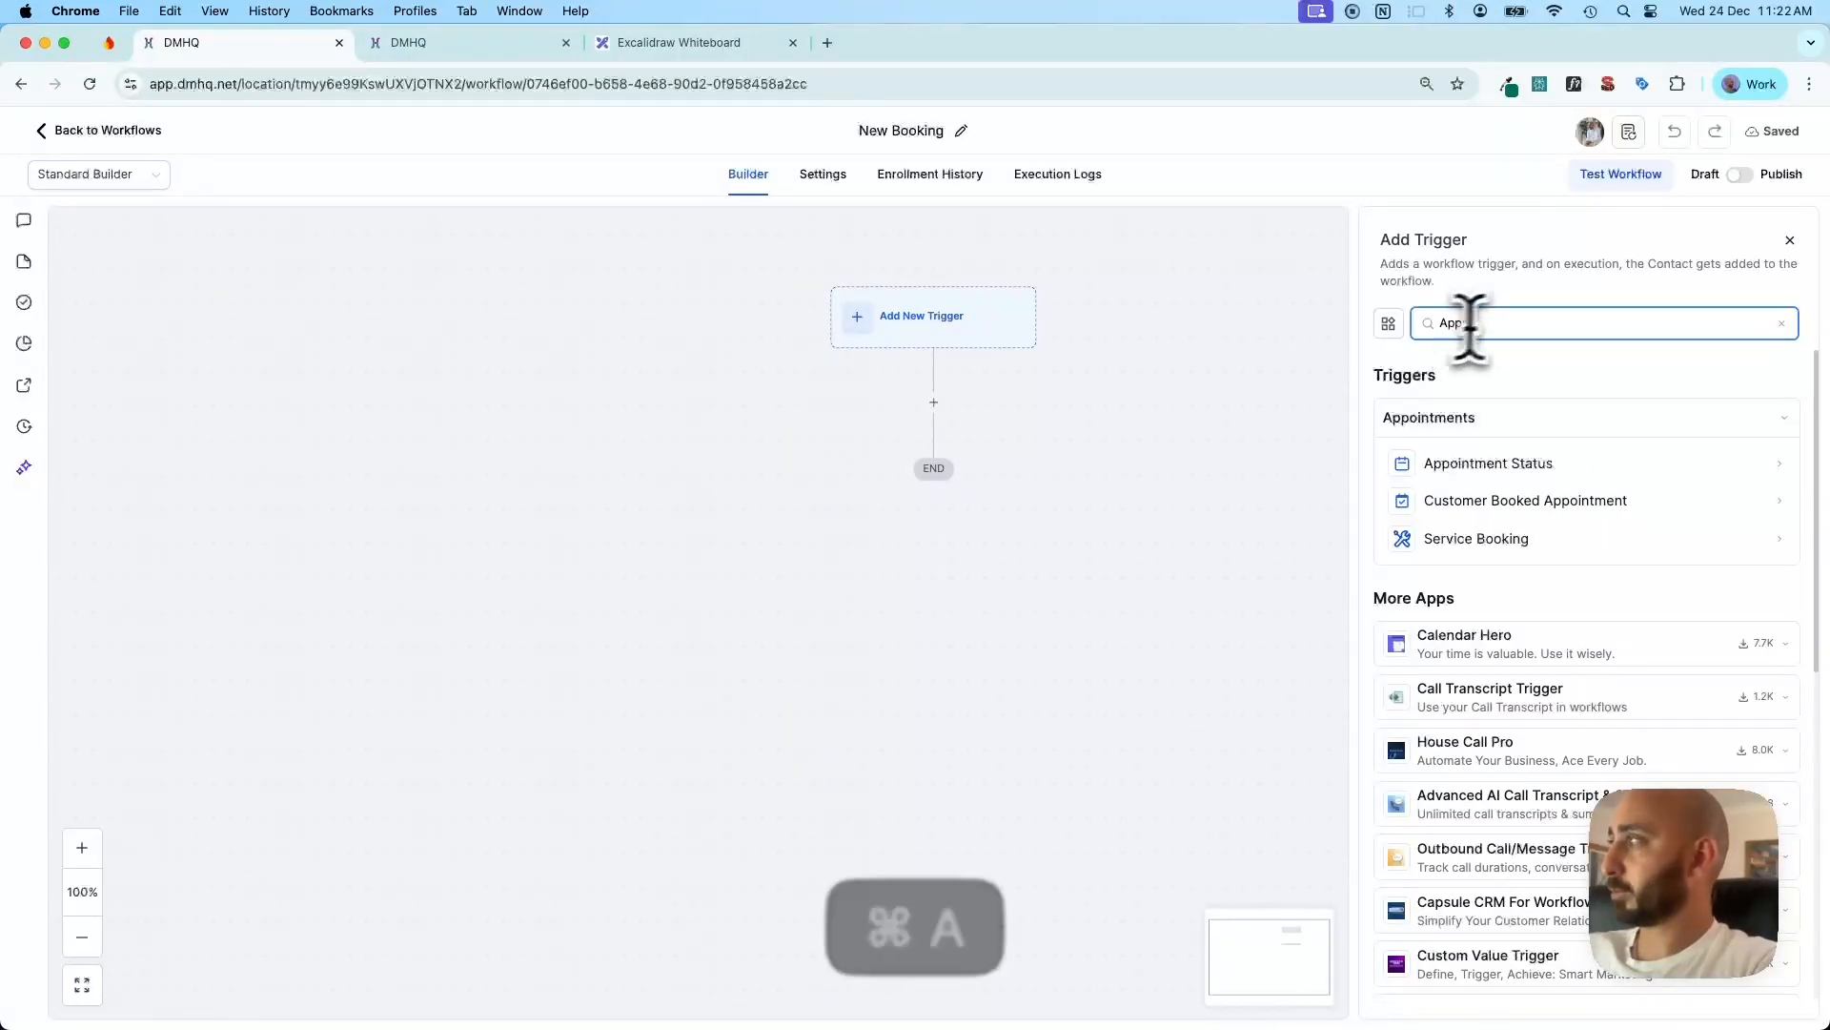
click(1495, 503)
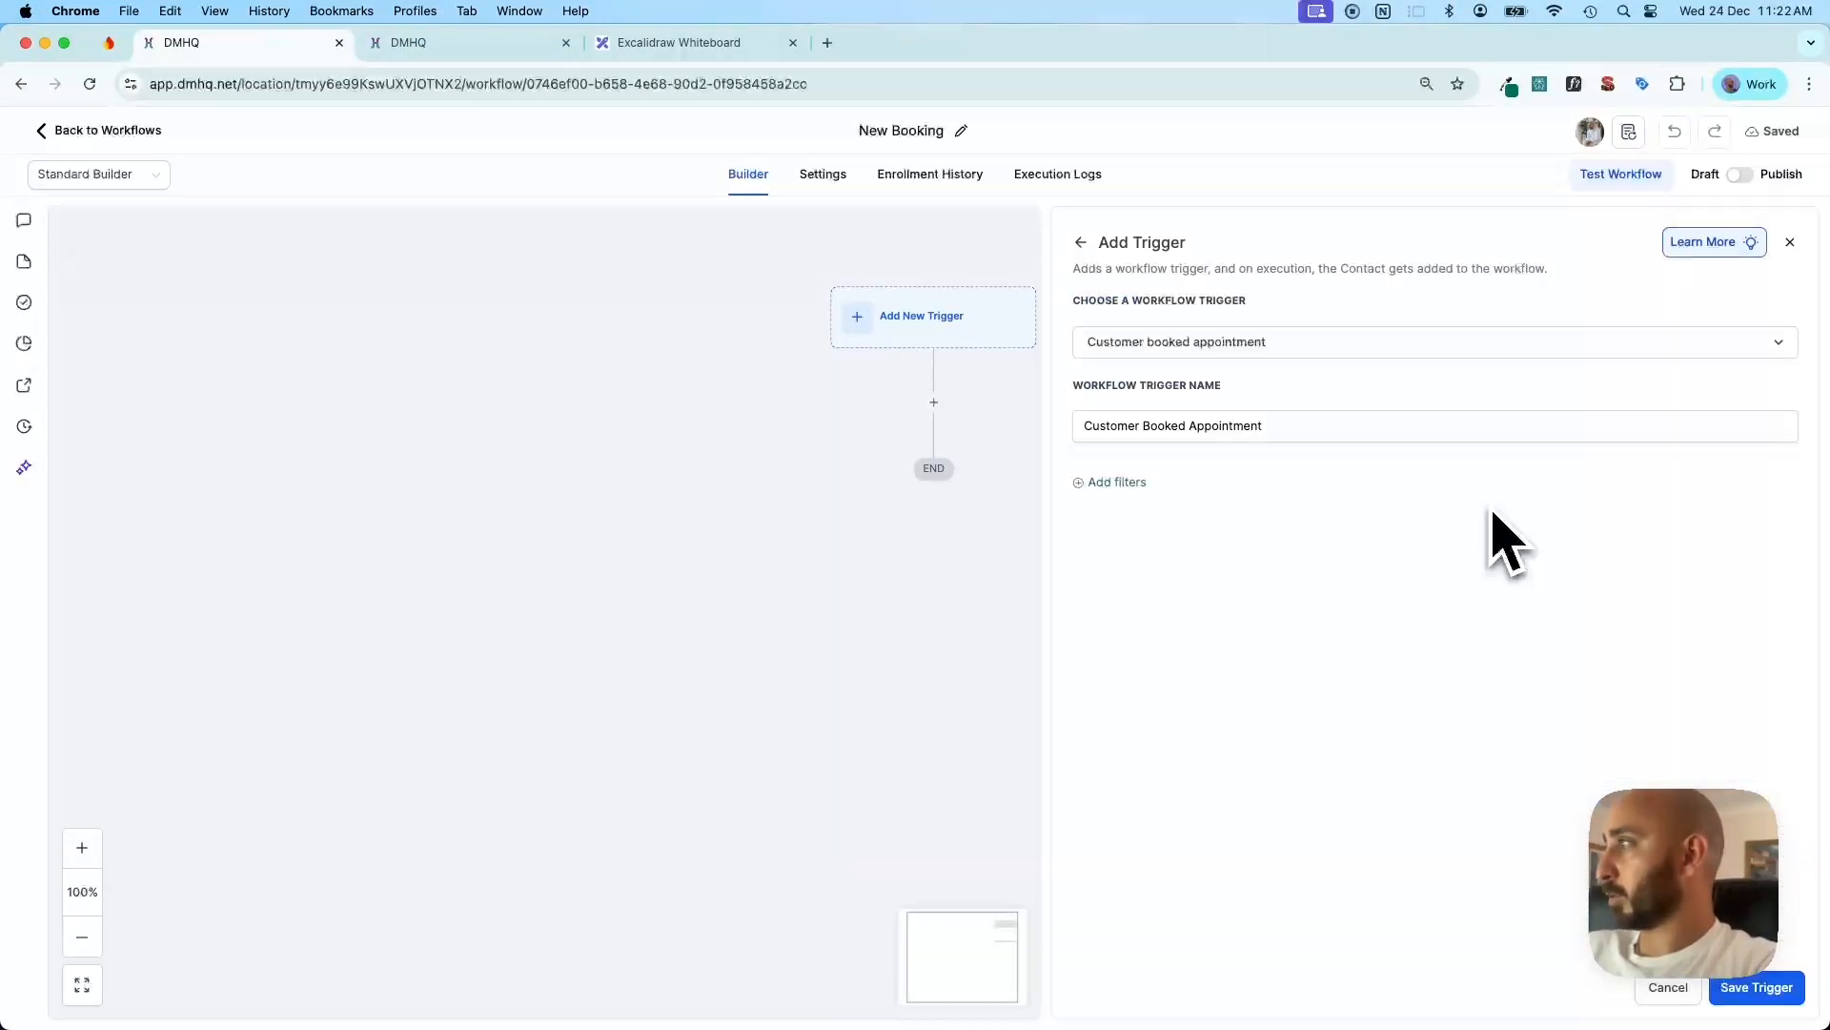
Filter the Customer Booked Appointment trigger to the "Reserve a table" calendar and save the trigger
click(1153, 504)
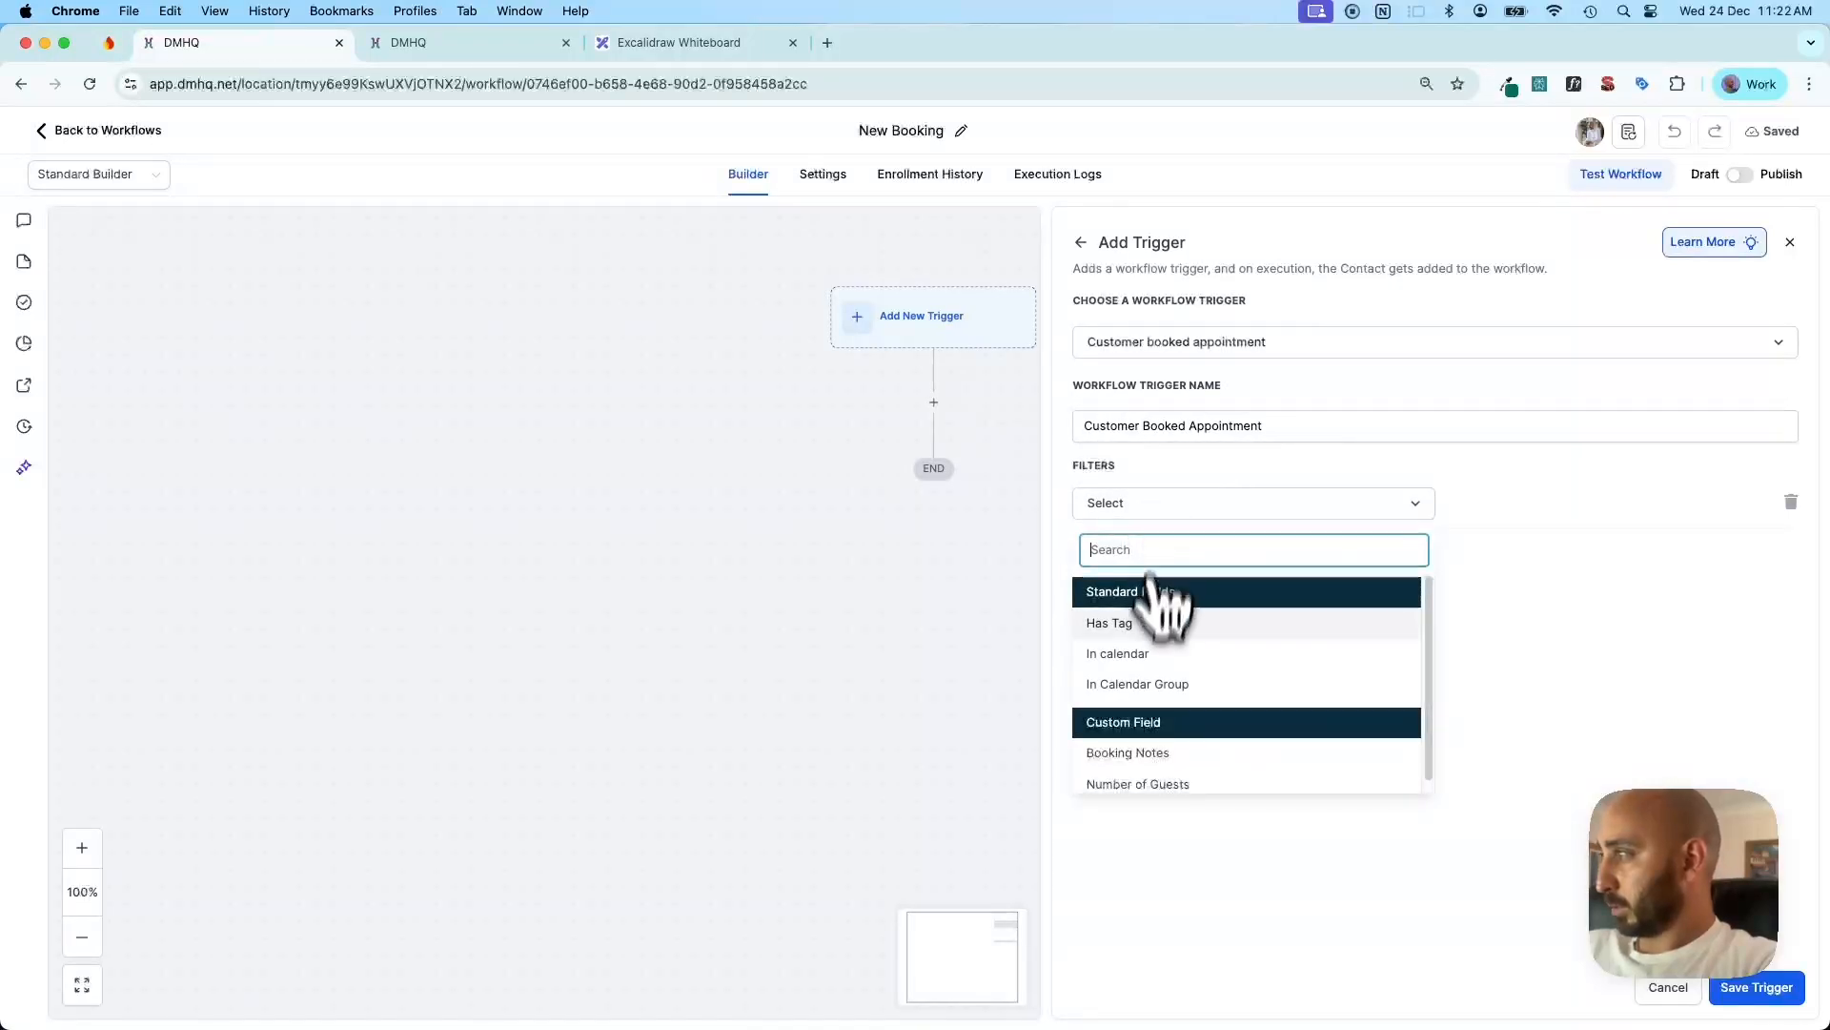
click(1165, 654)
click(1494, 518)
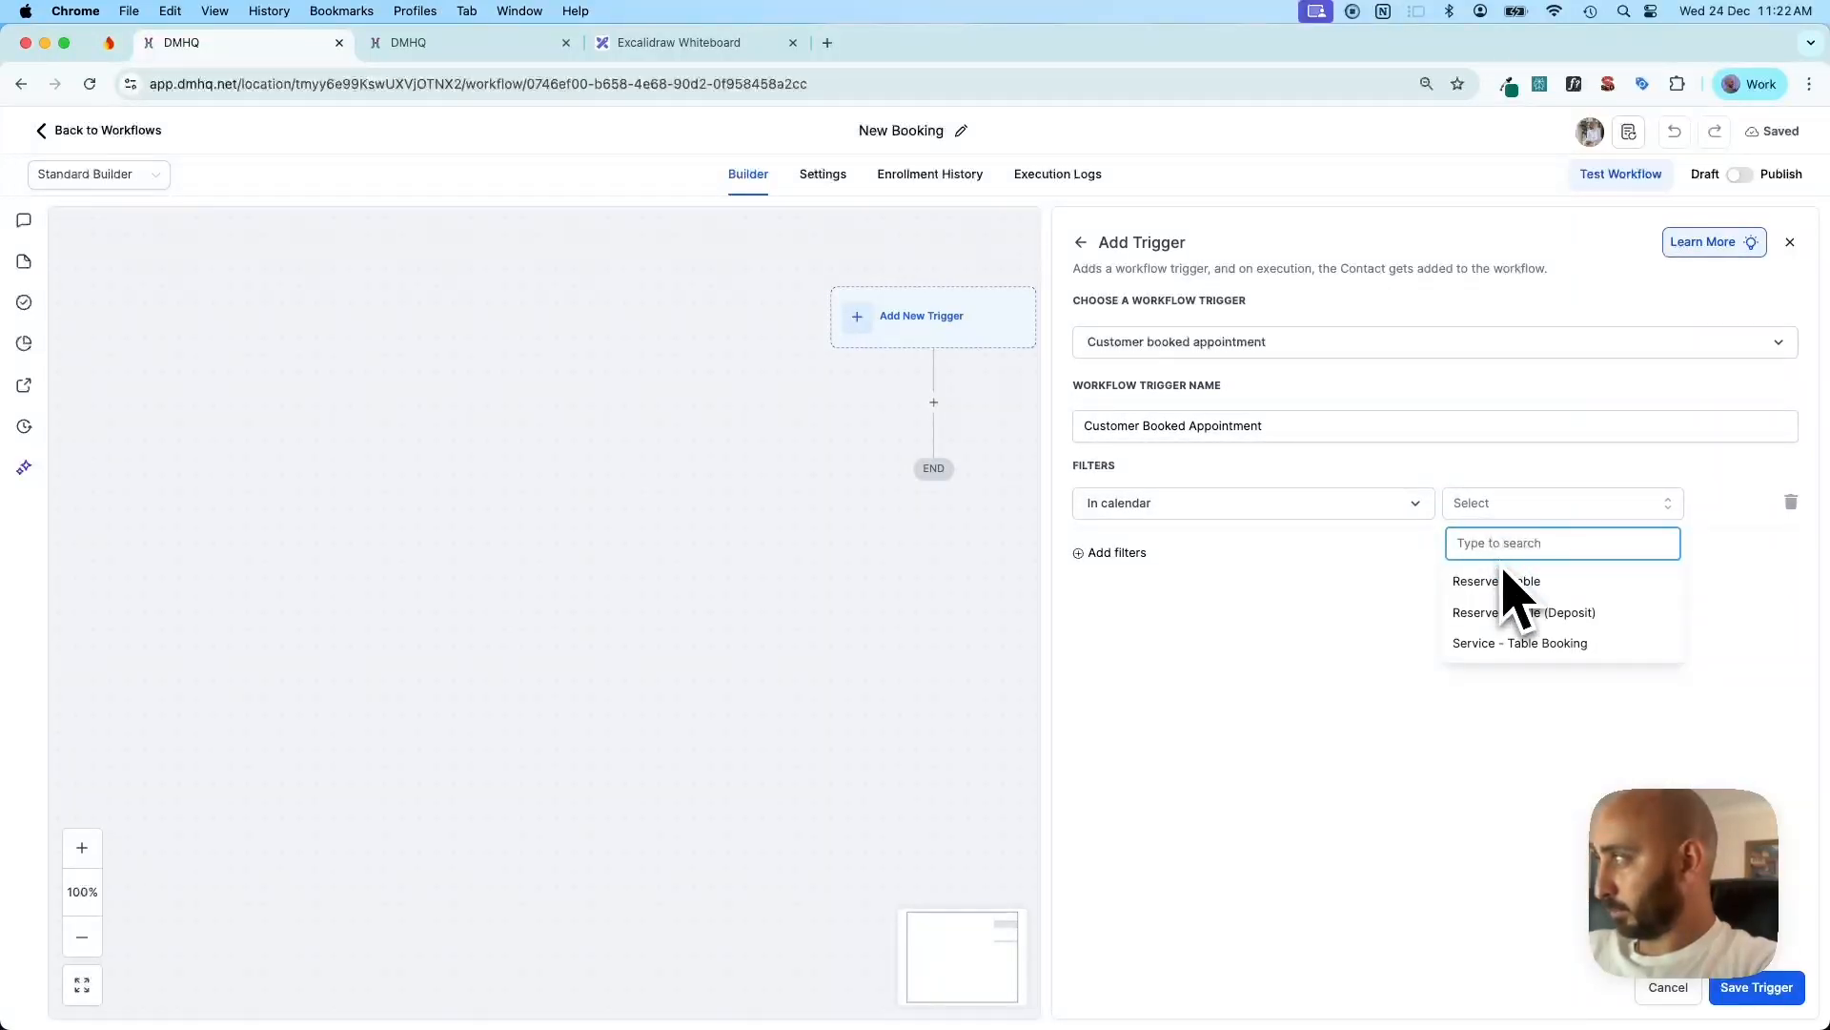
click(1501, 582)
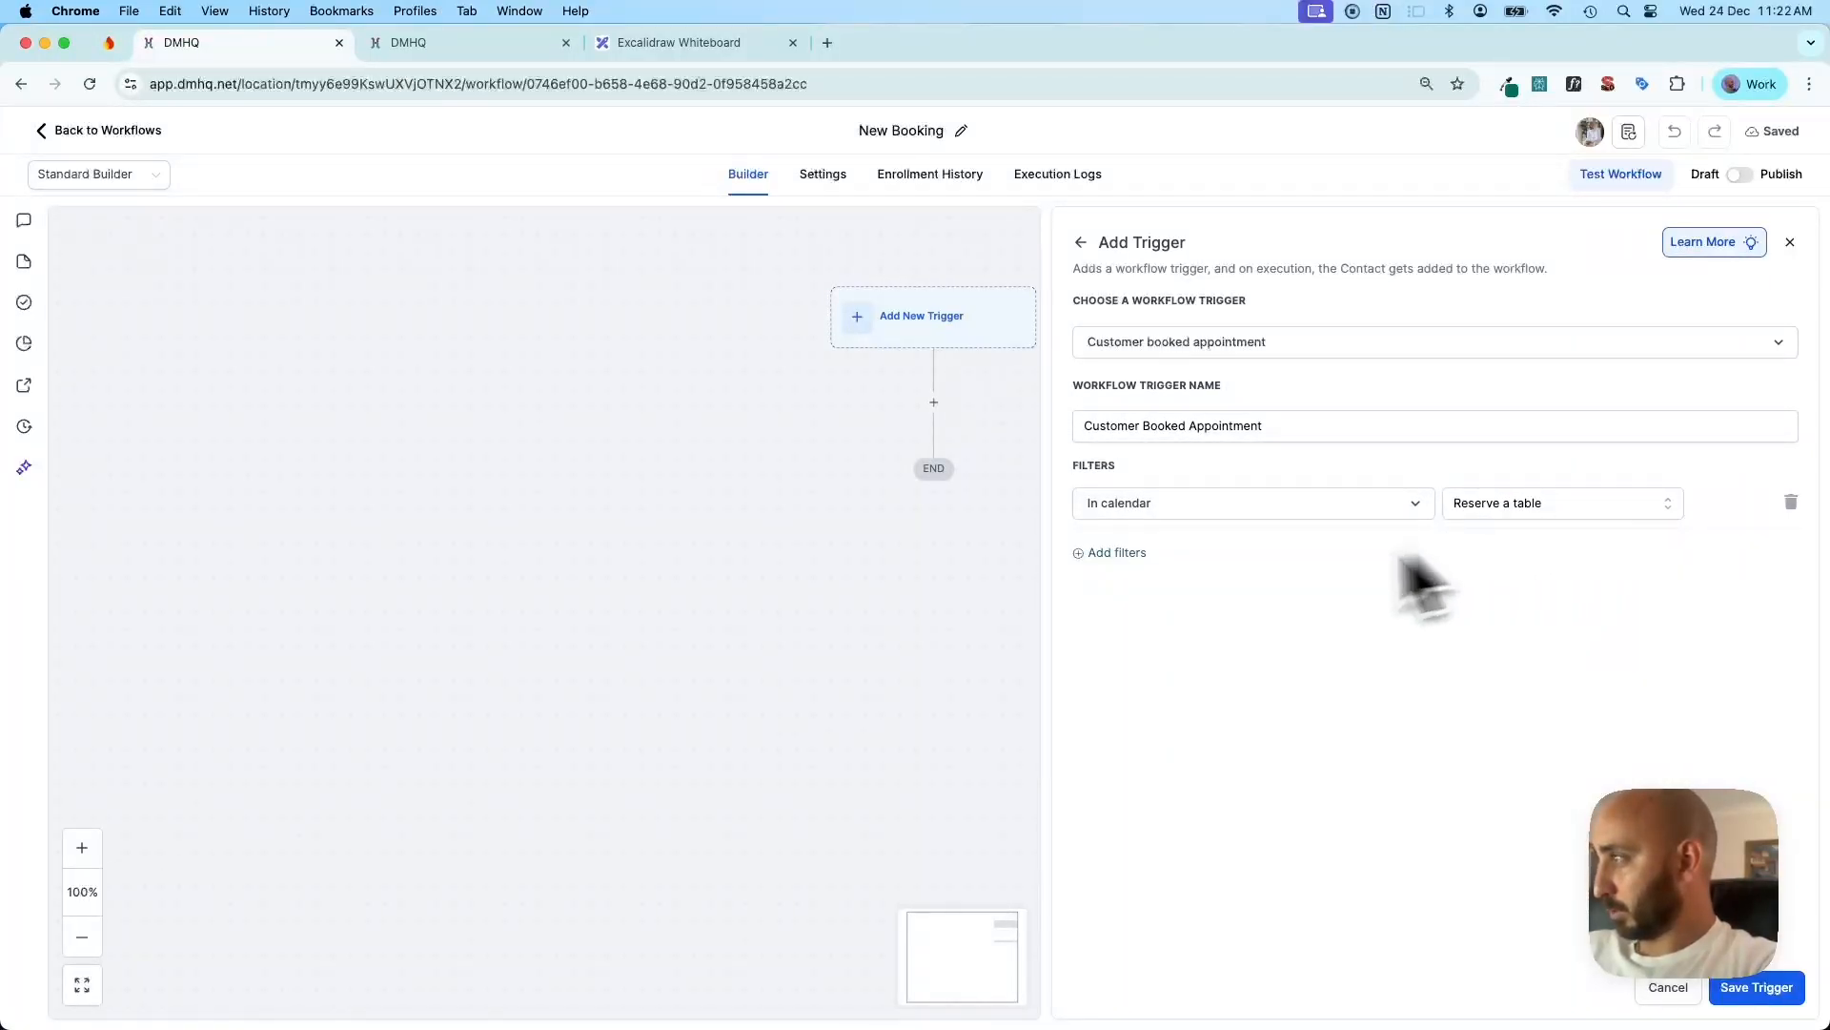
click(1735, 987)
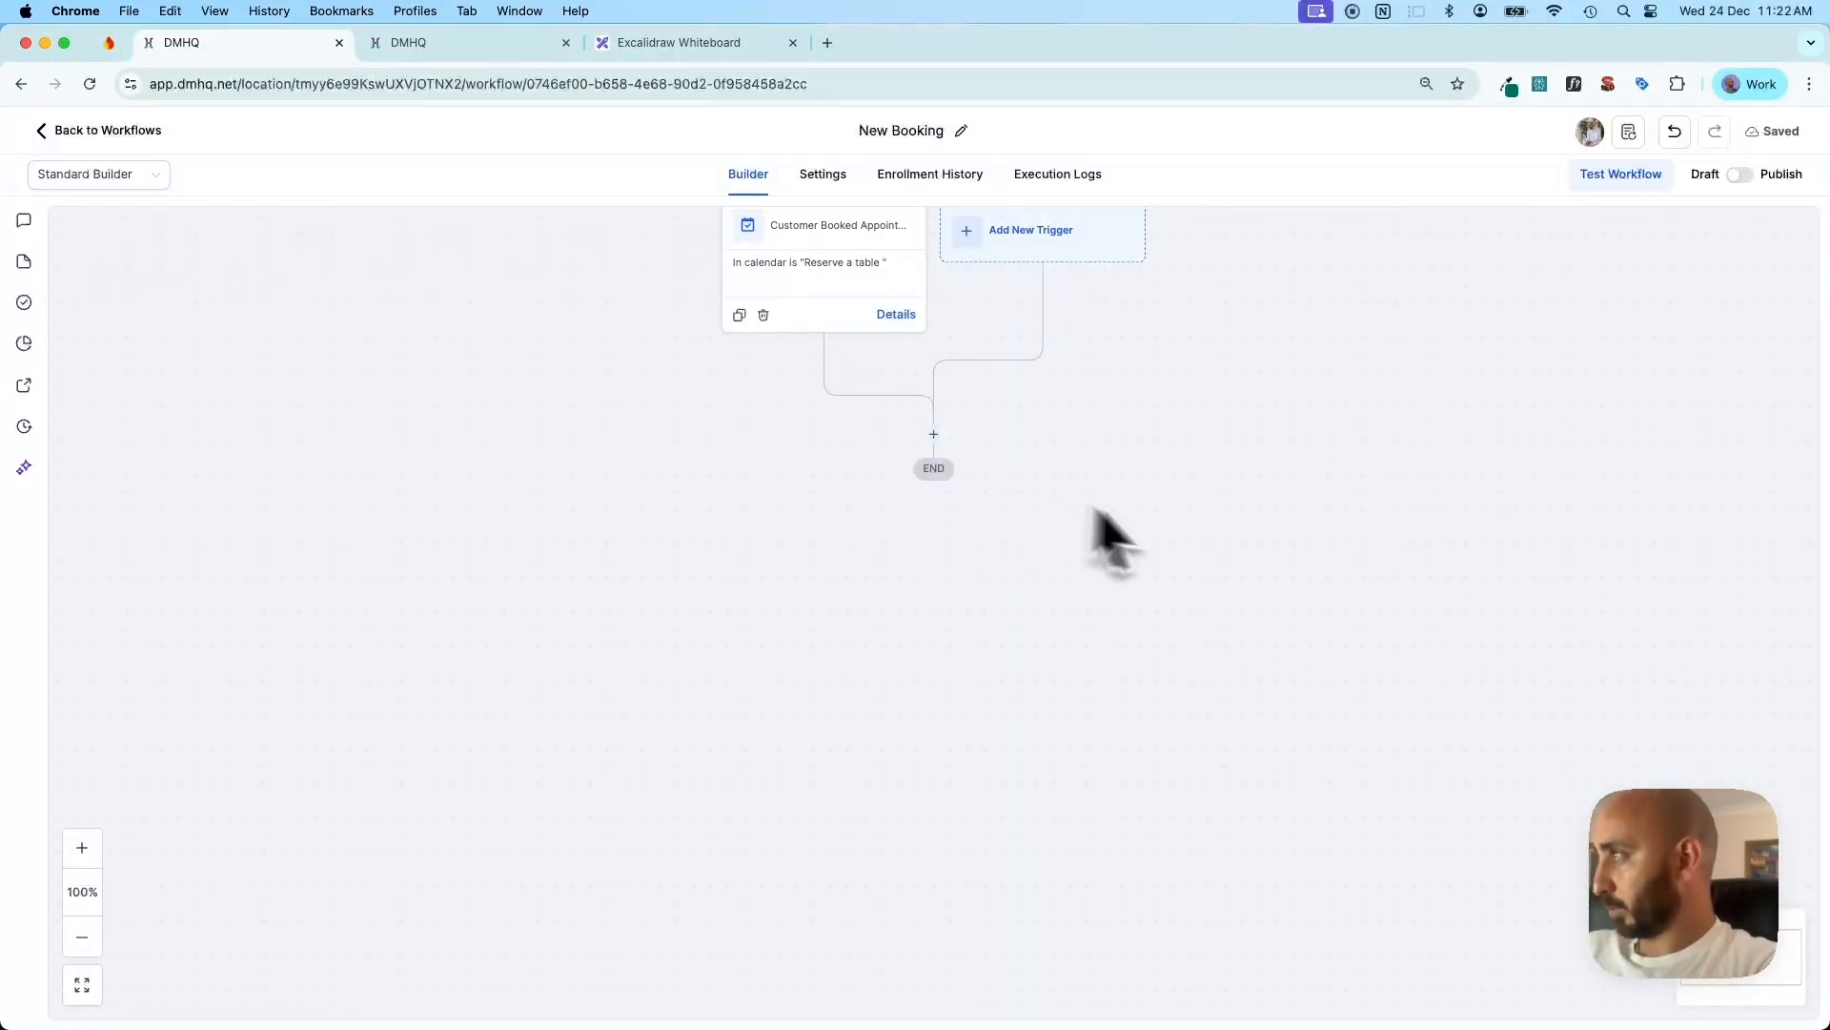
Add a second Customer Booked Appointment trigger filtered to the "Reserve a table (Deposit)" calendar and save it
click(1022, 246)
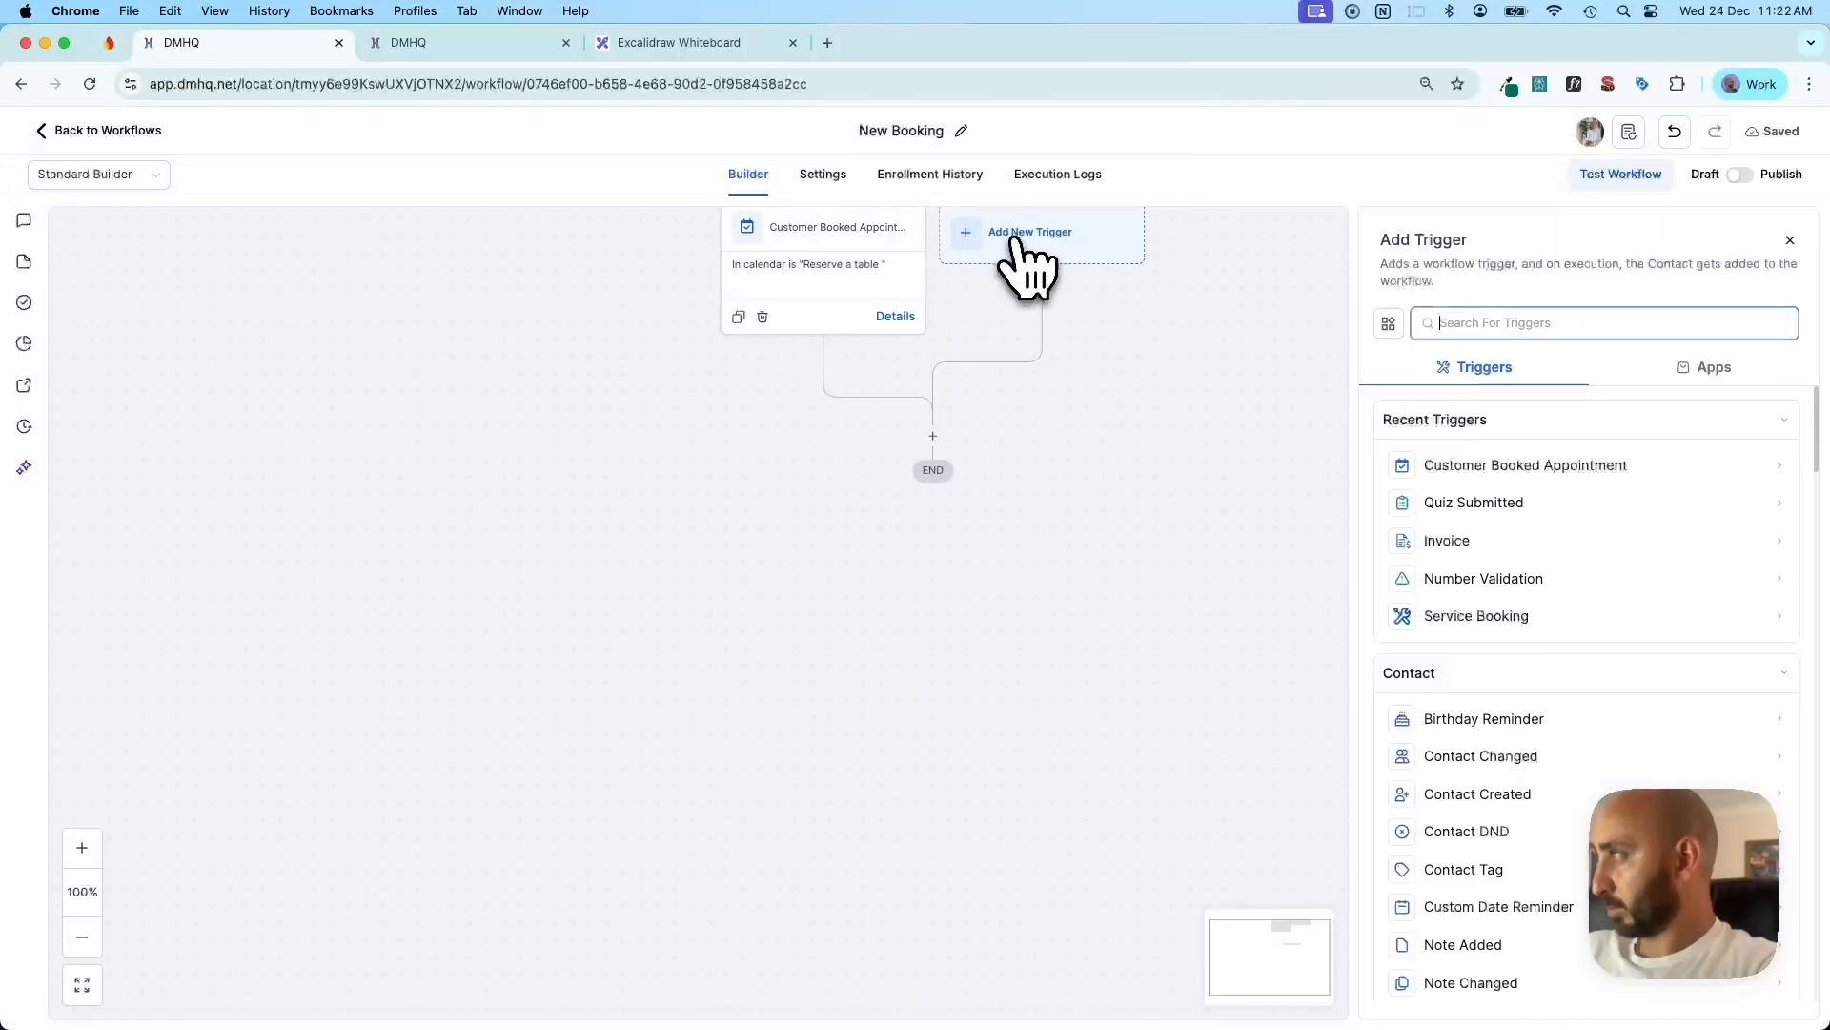
click(1516, 465)
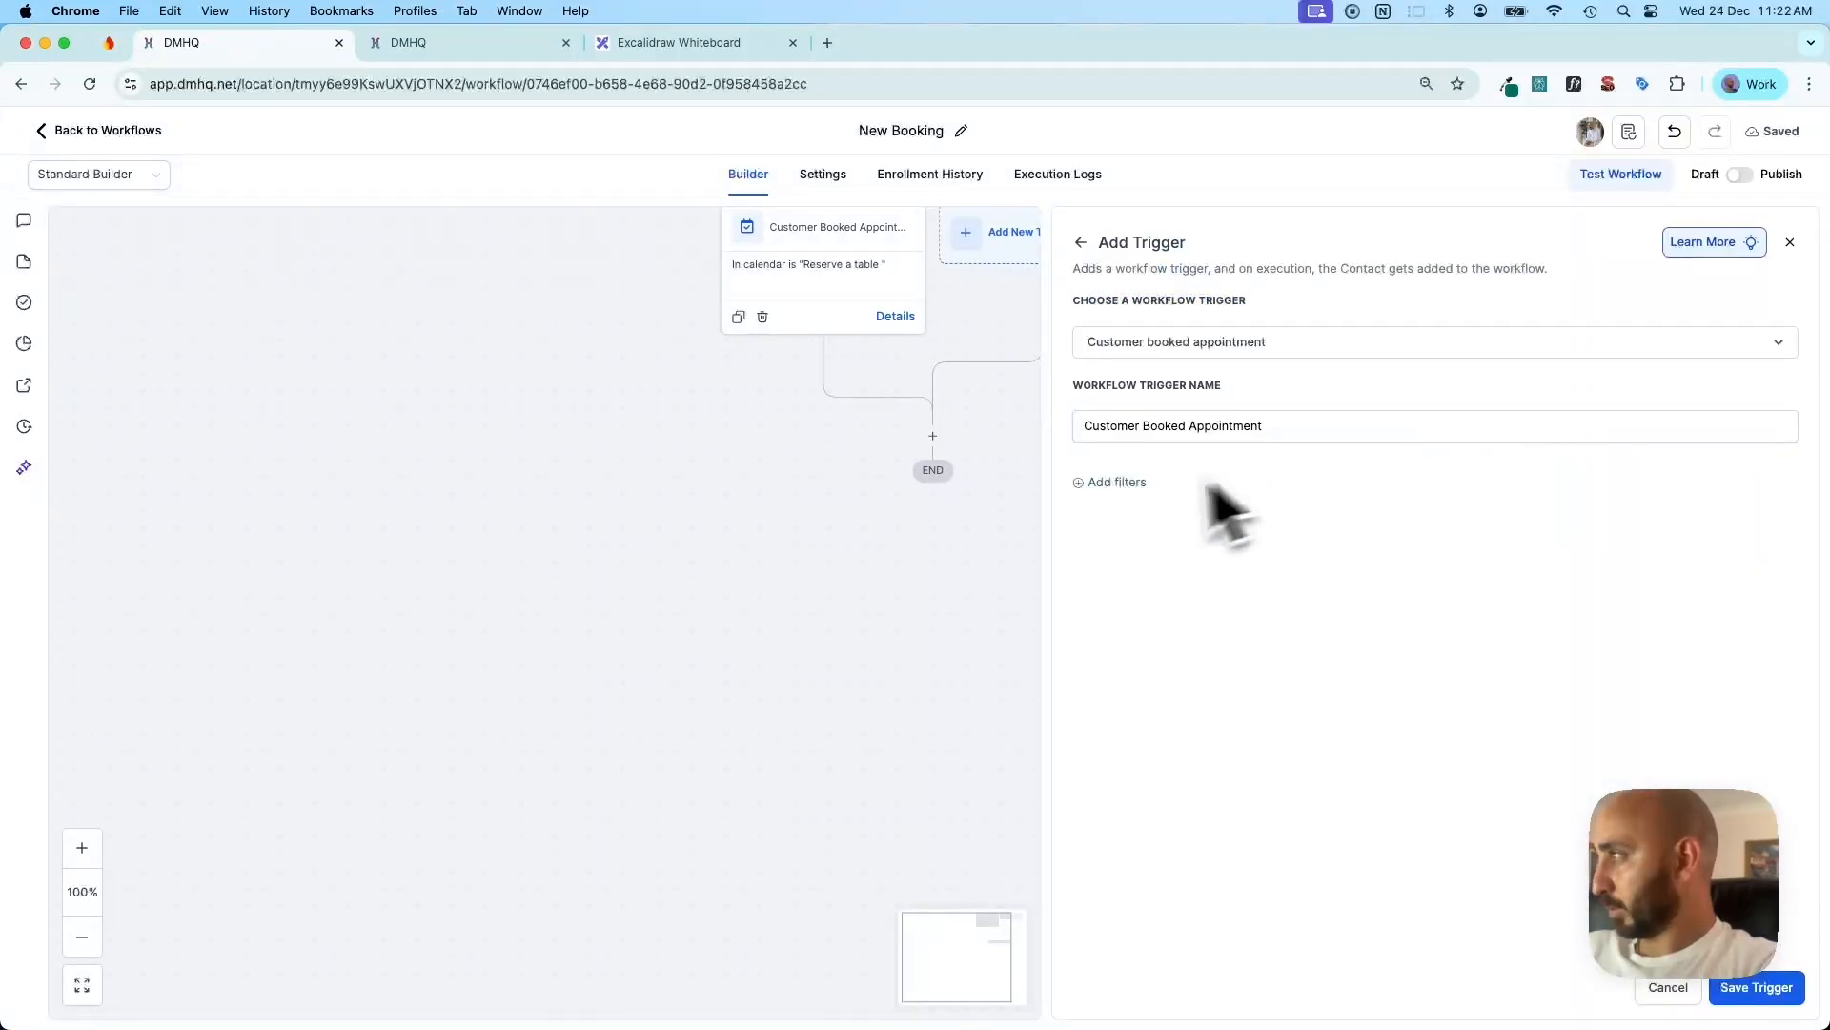
click(1130, 484)
click(1165, 503)
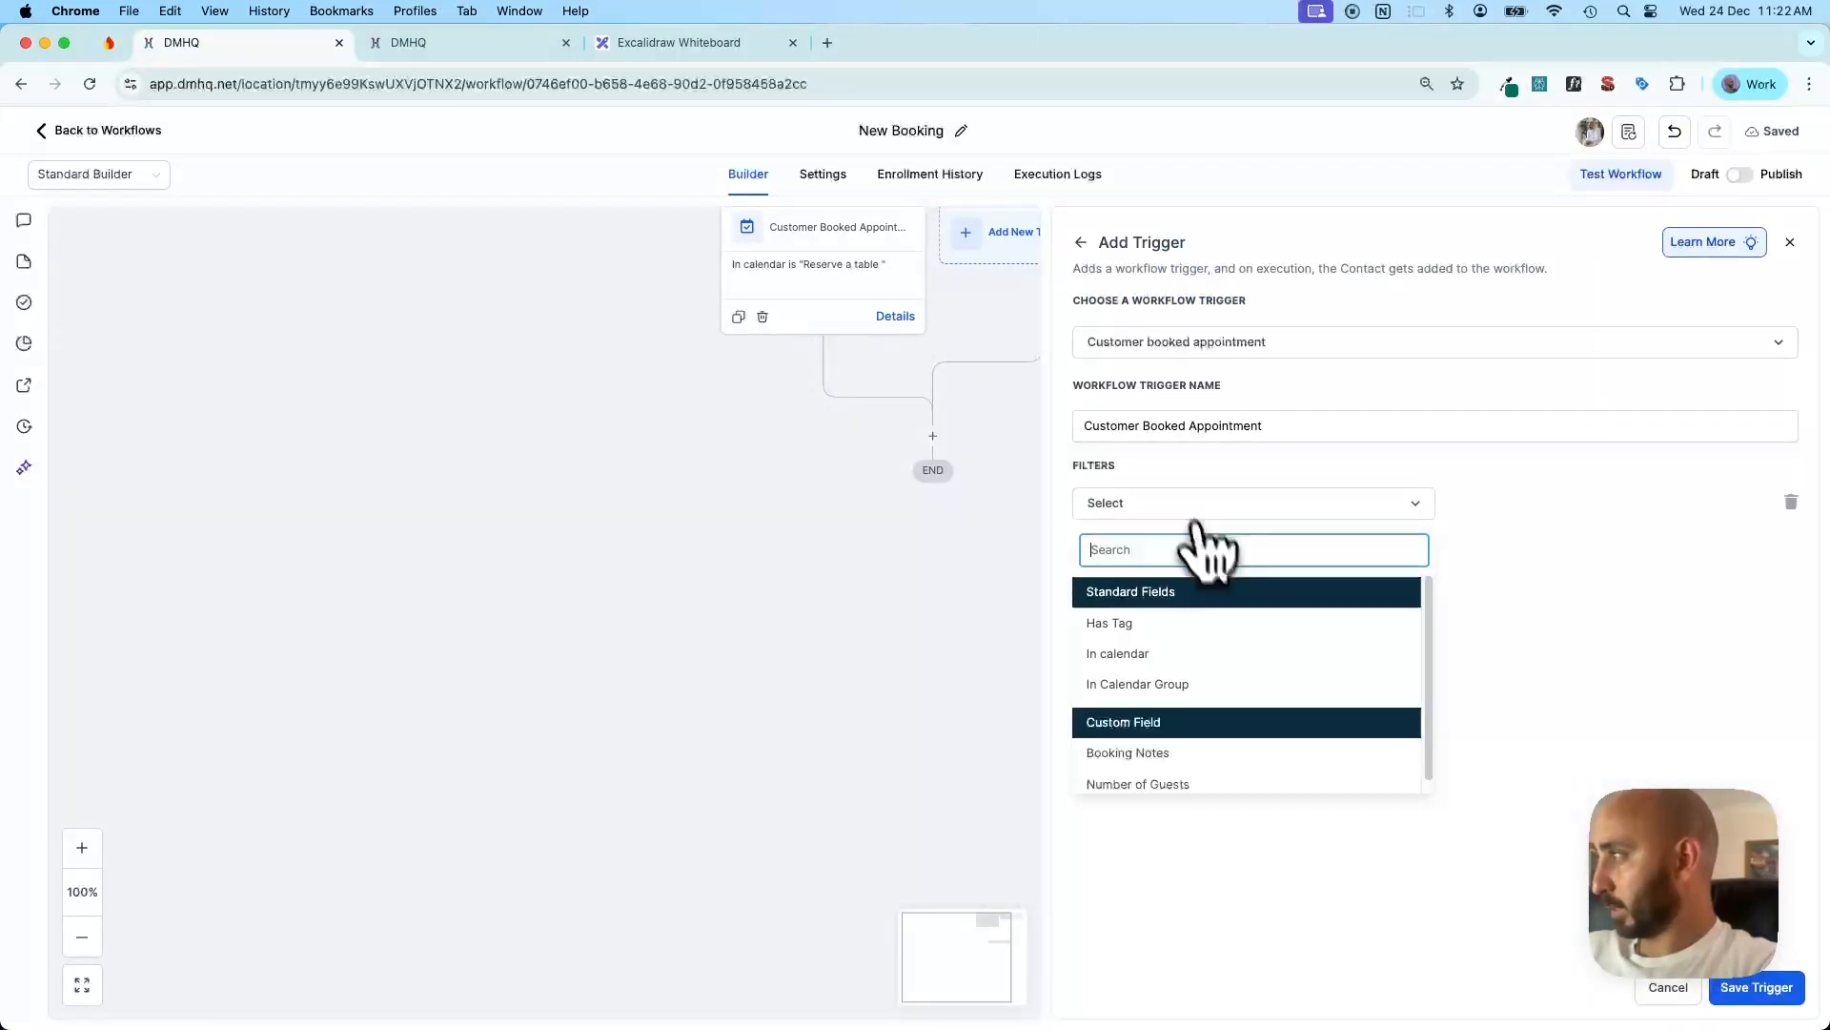
click(1192, 648)
click(1525, 503)
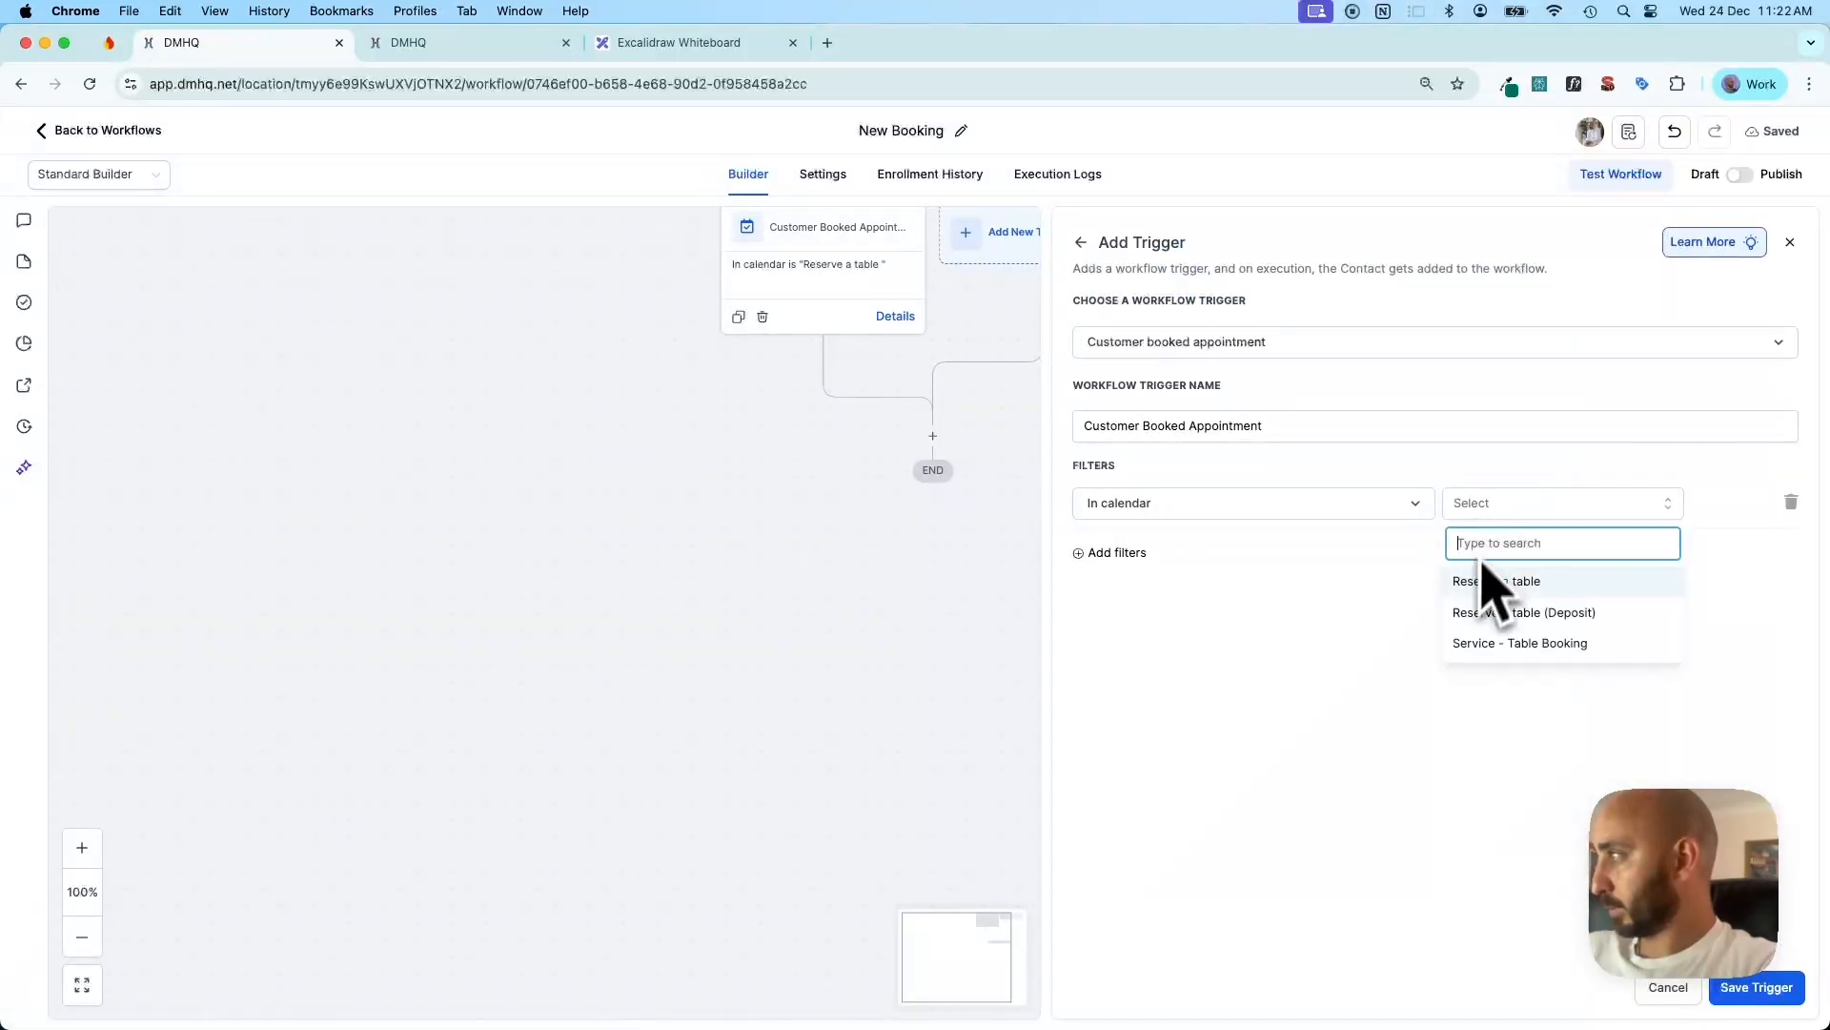
click(1547, 613)
click(1766, 989)
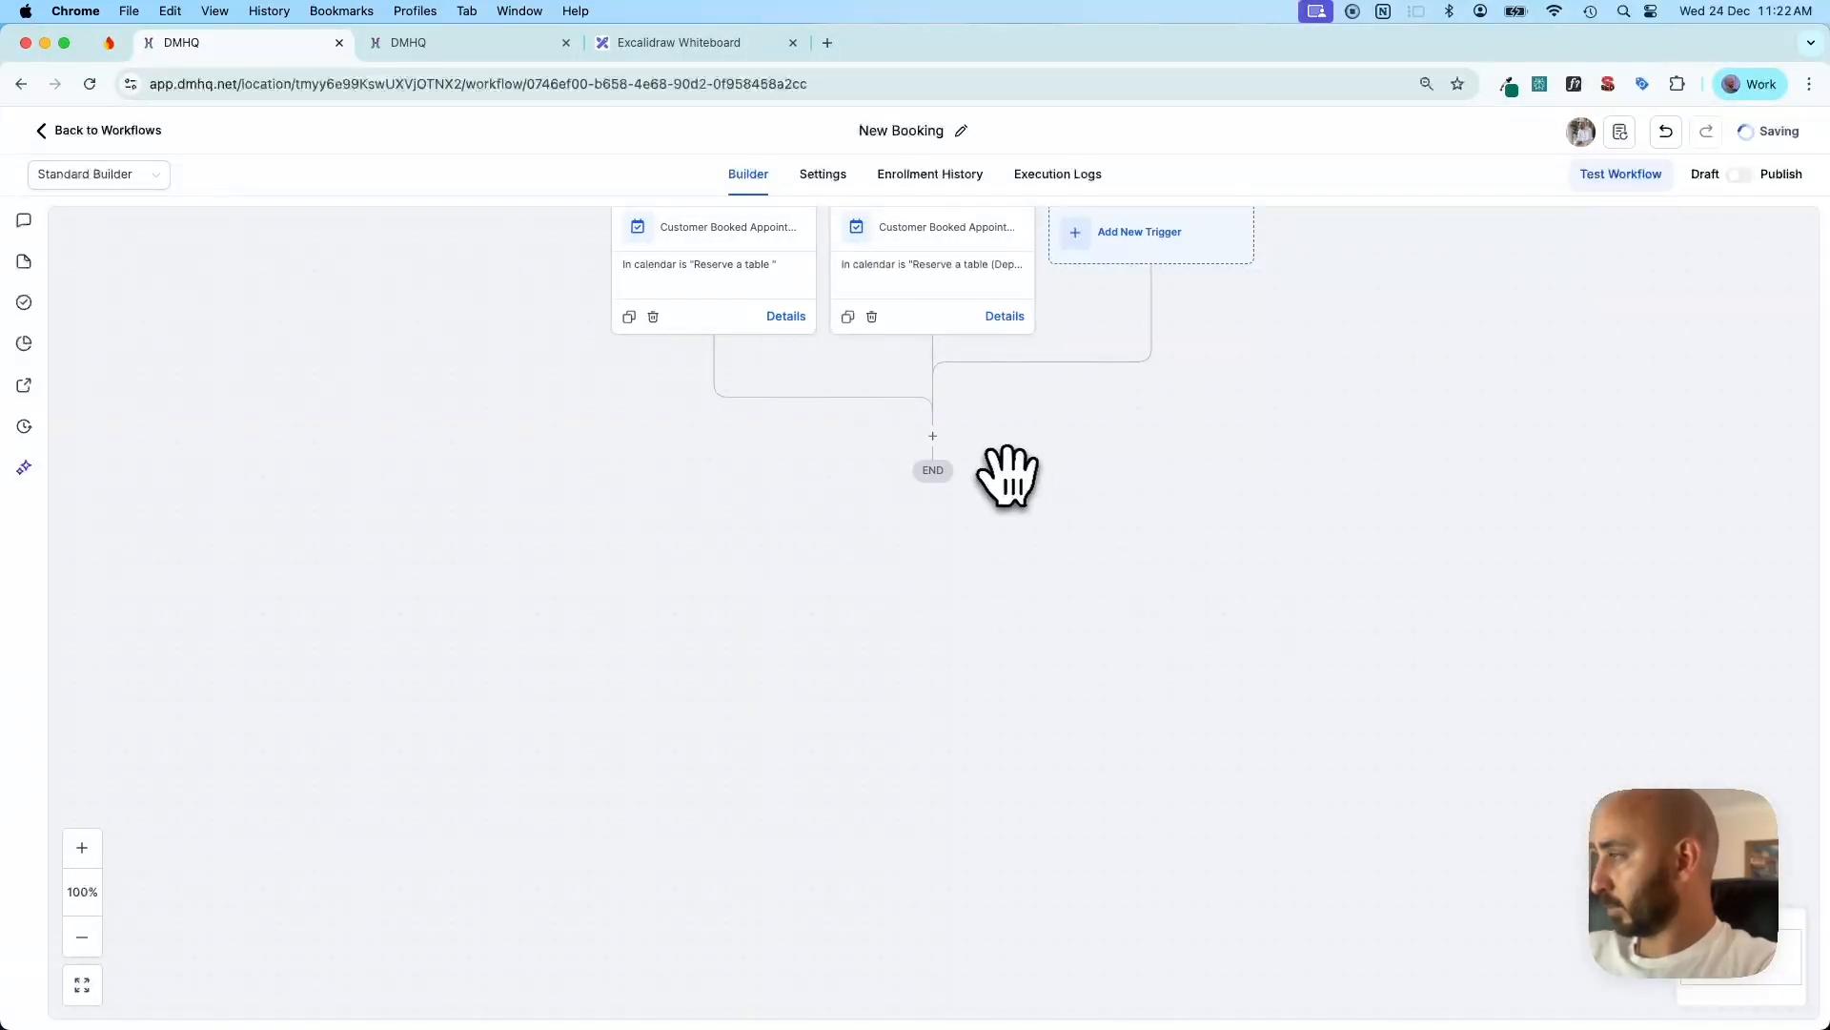
Add a Send Email action below the triggers using the Booking Confirmed template and save the action
click(933, 436)
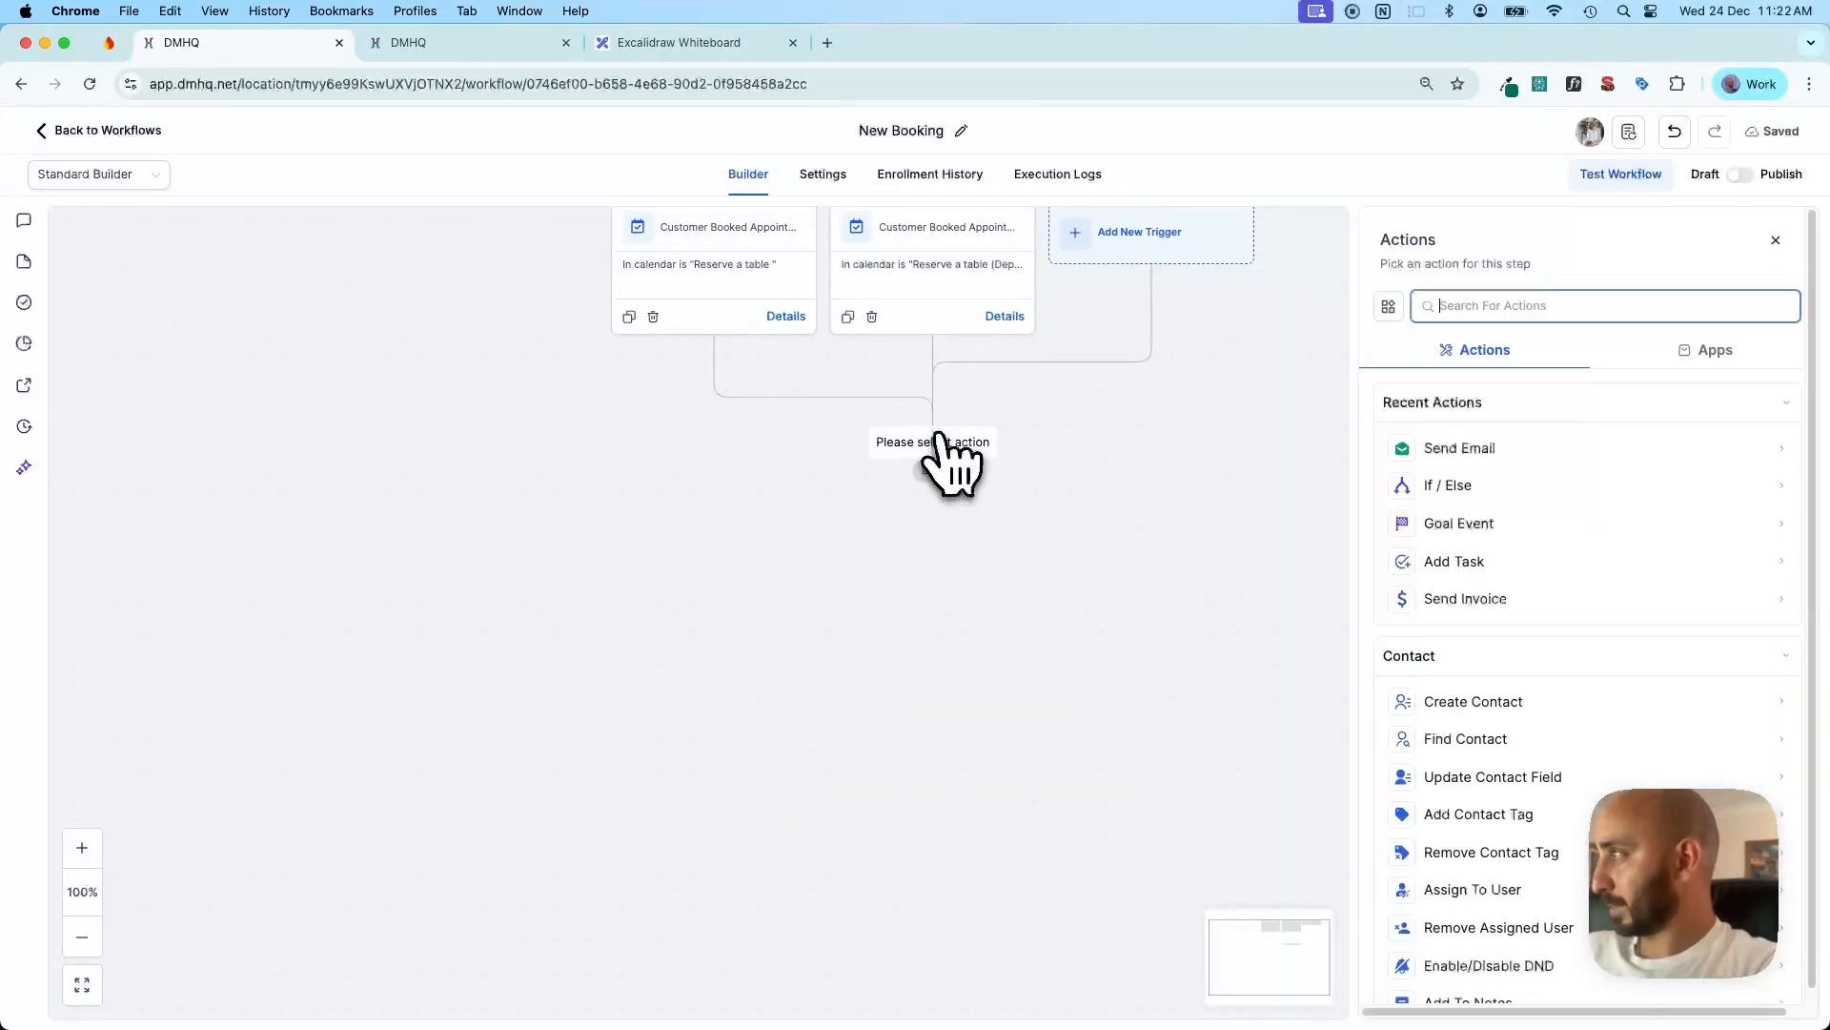
click(1466, 467)
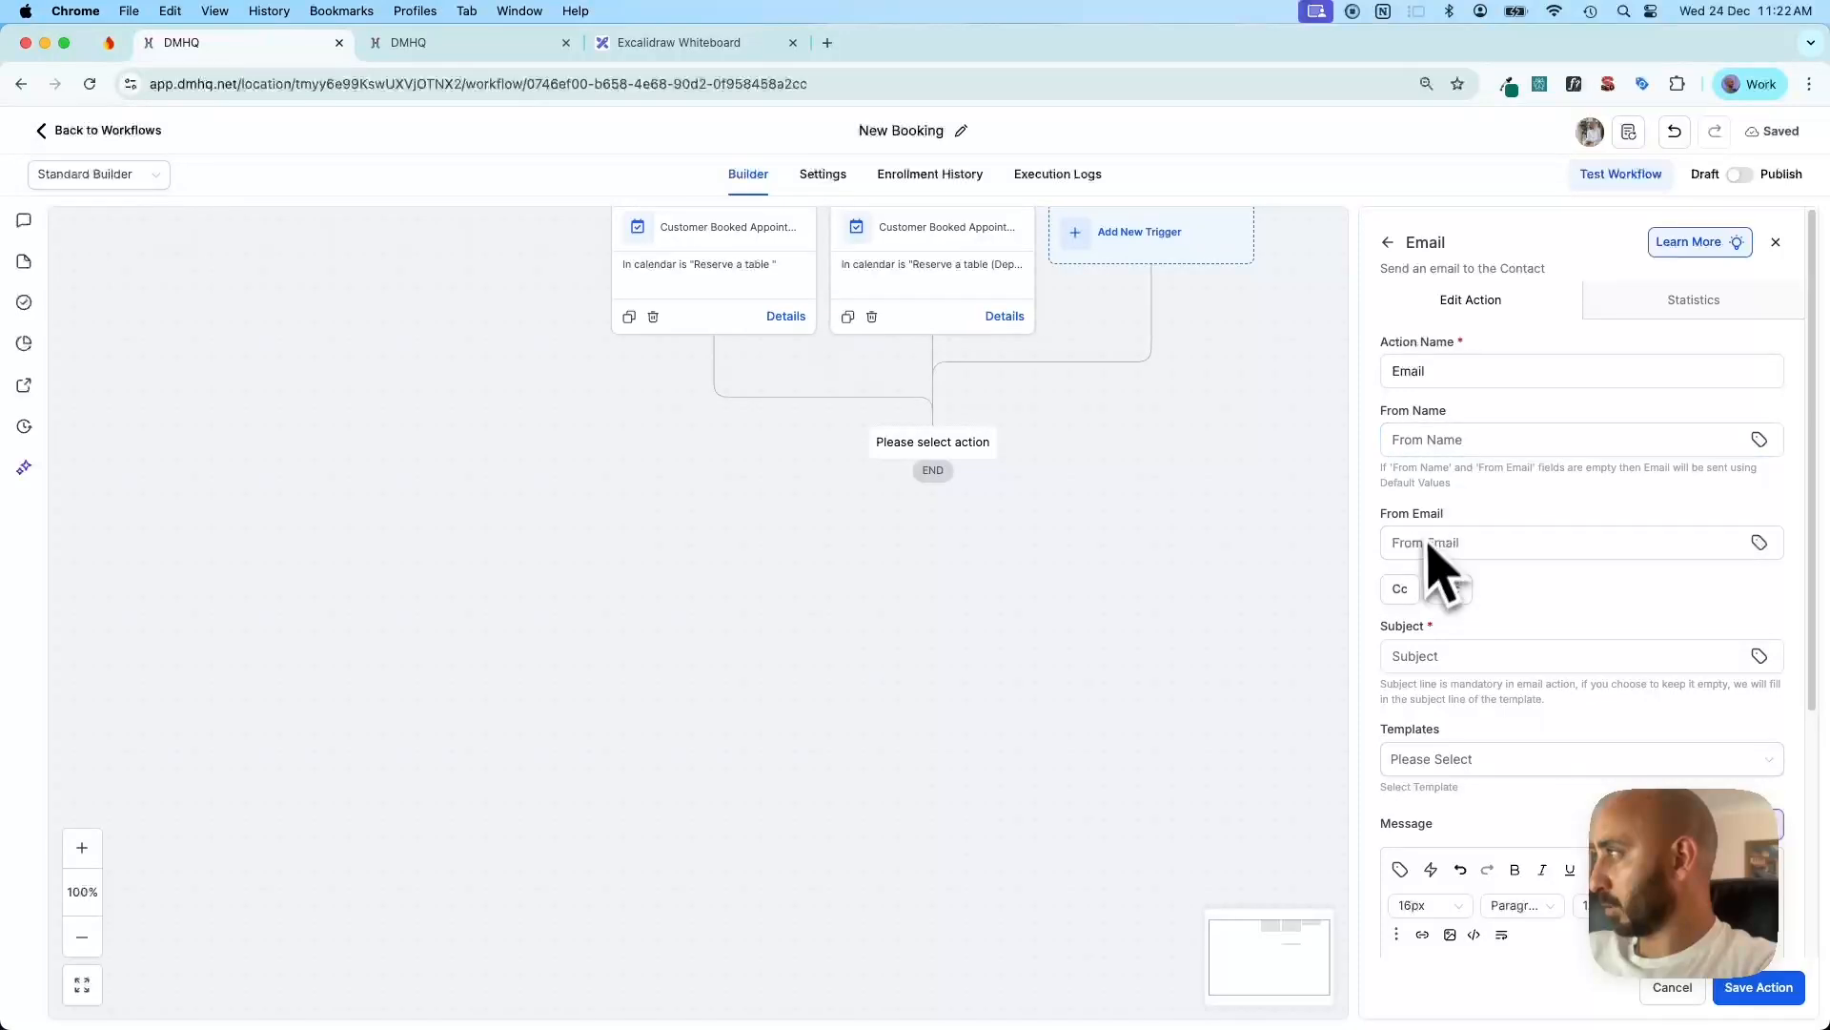
scroll(1602, 615, down, 2)
click(1525, 568)
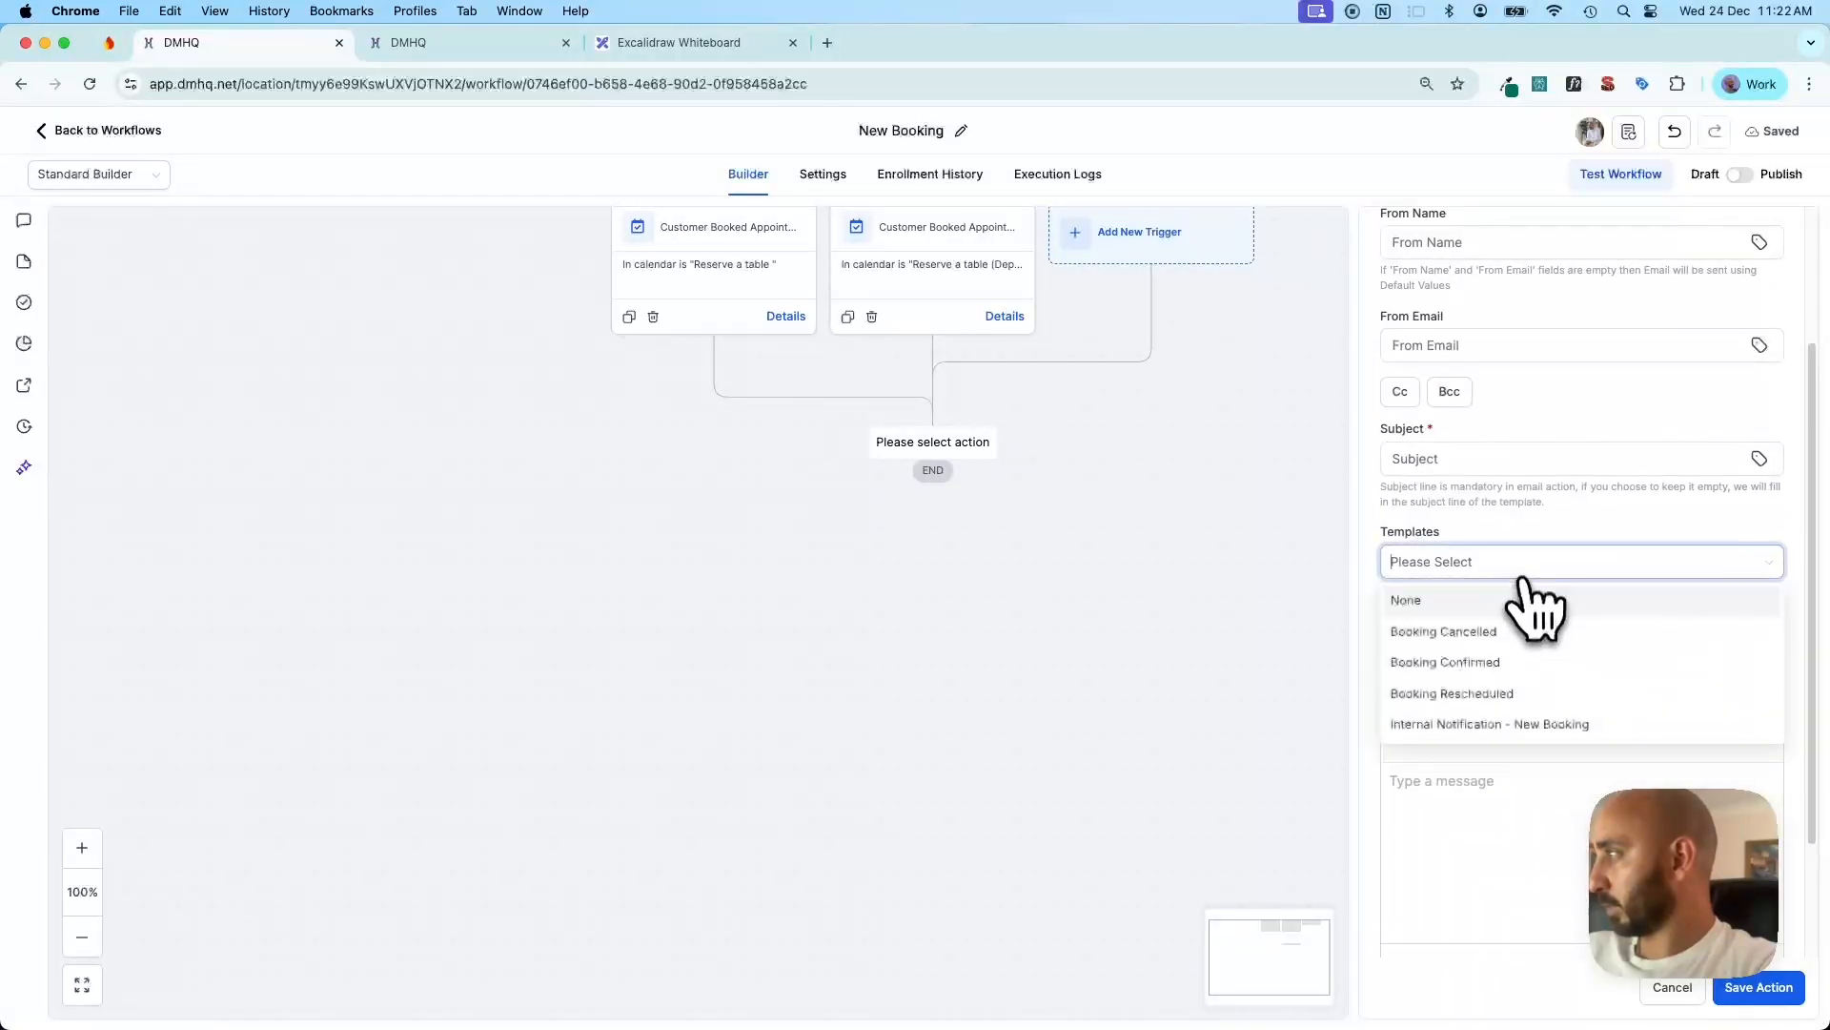
click(1516, 662)
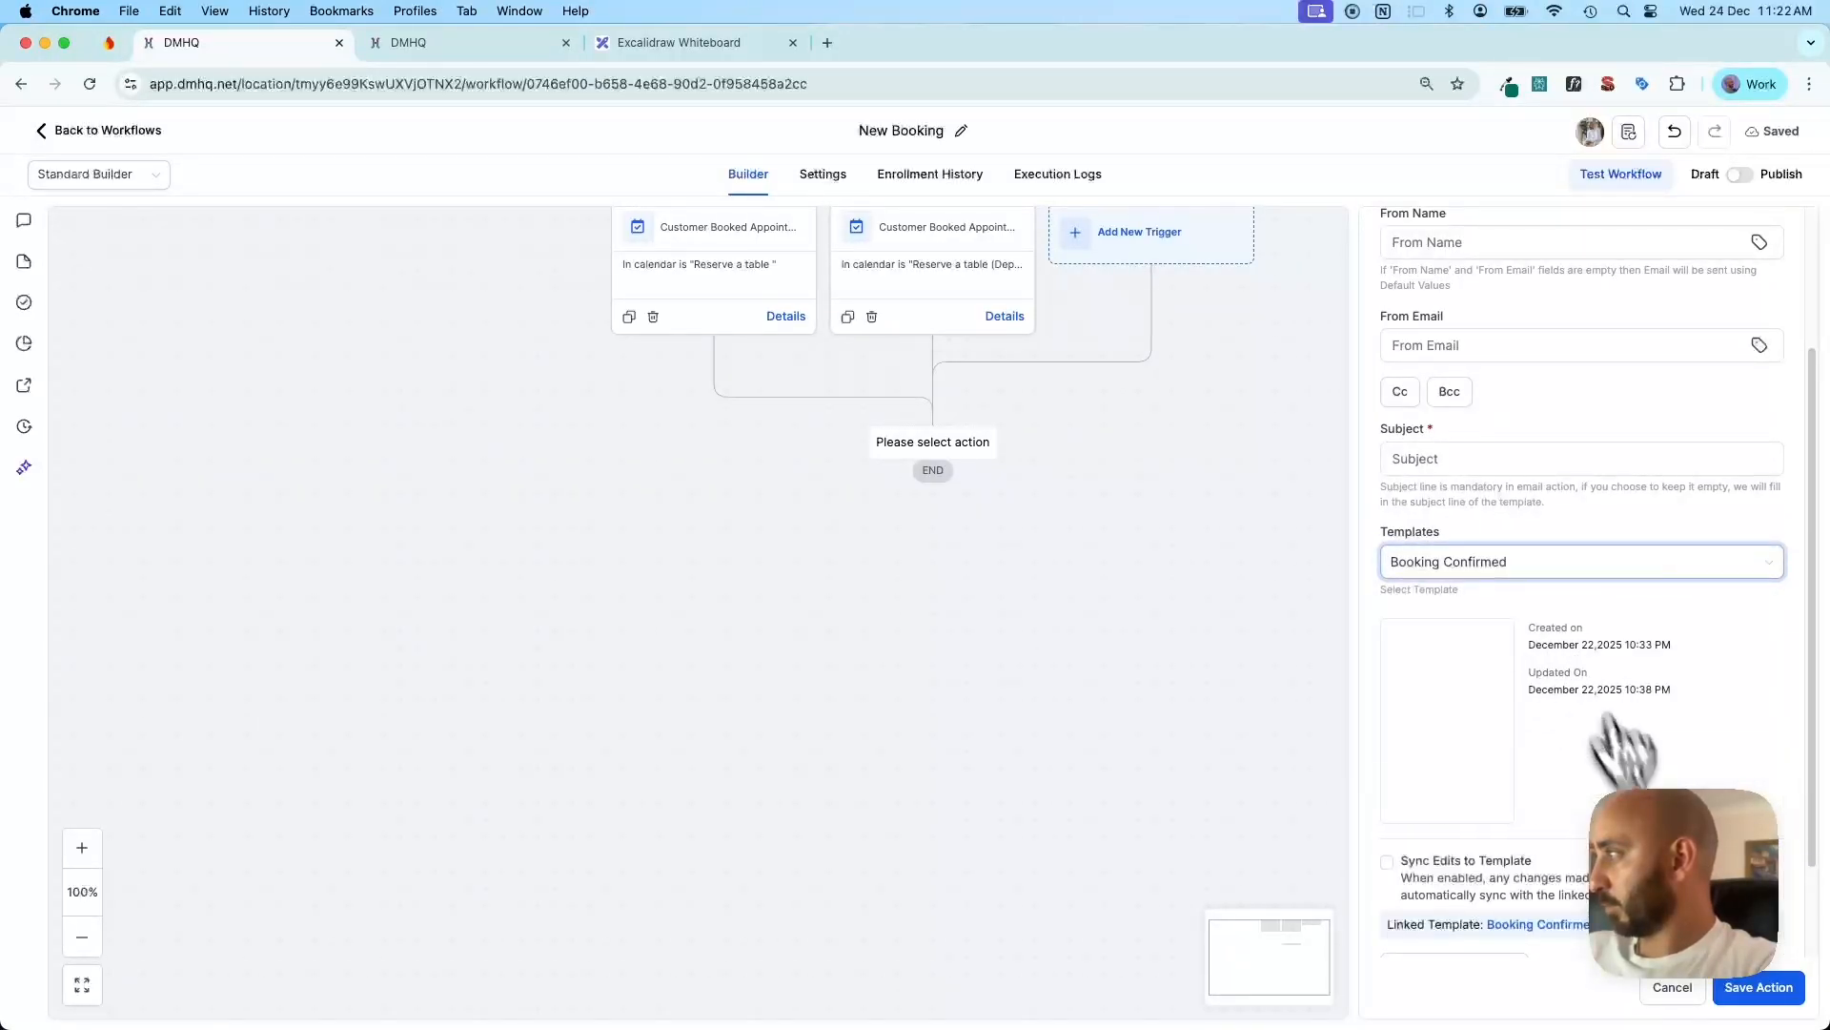
click(1746, 986)
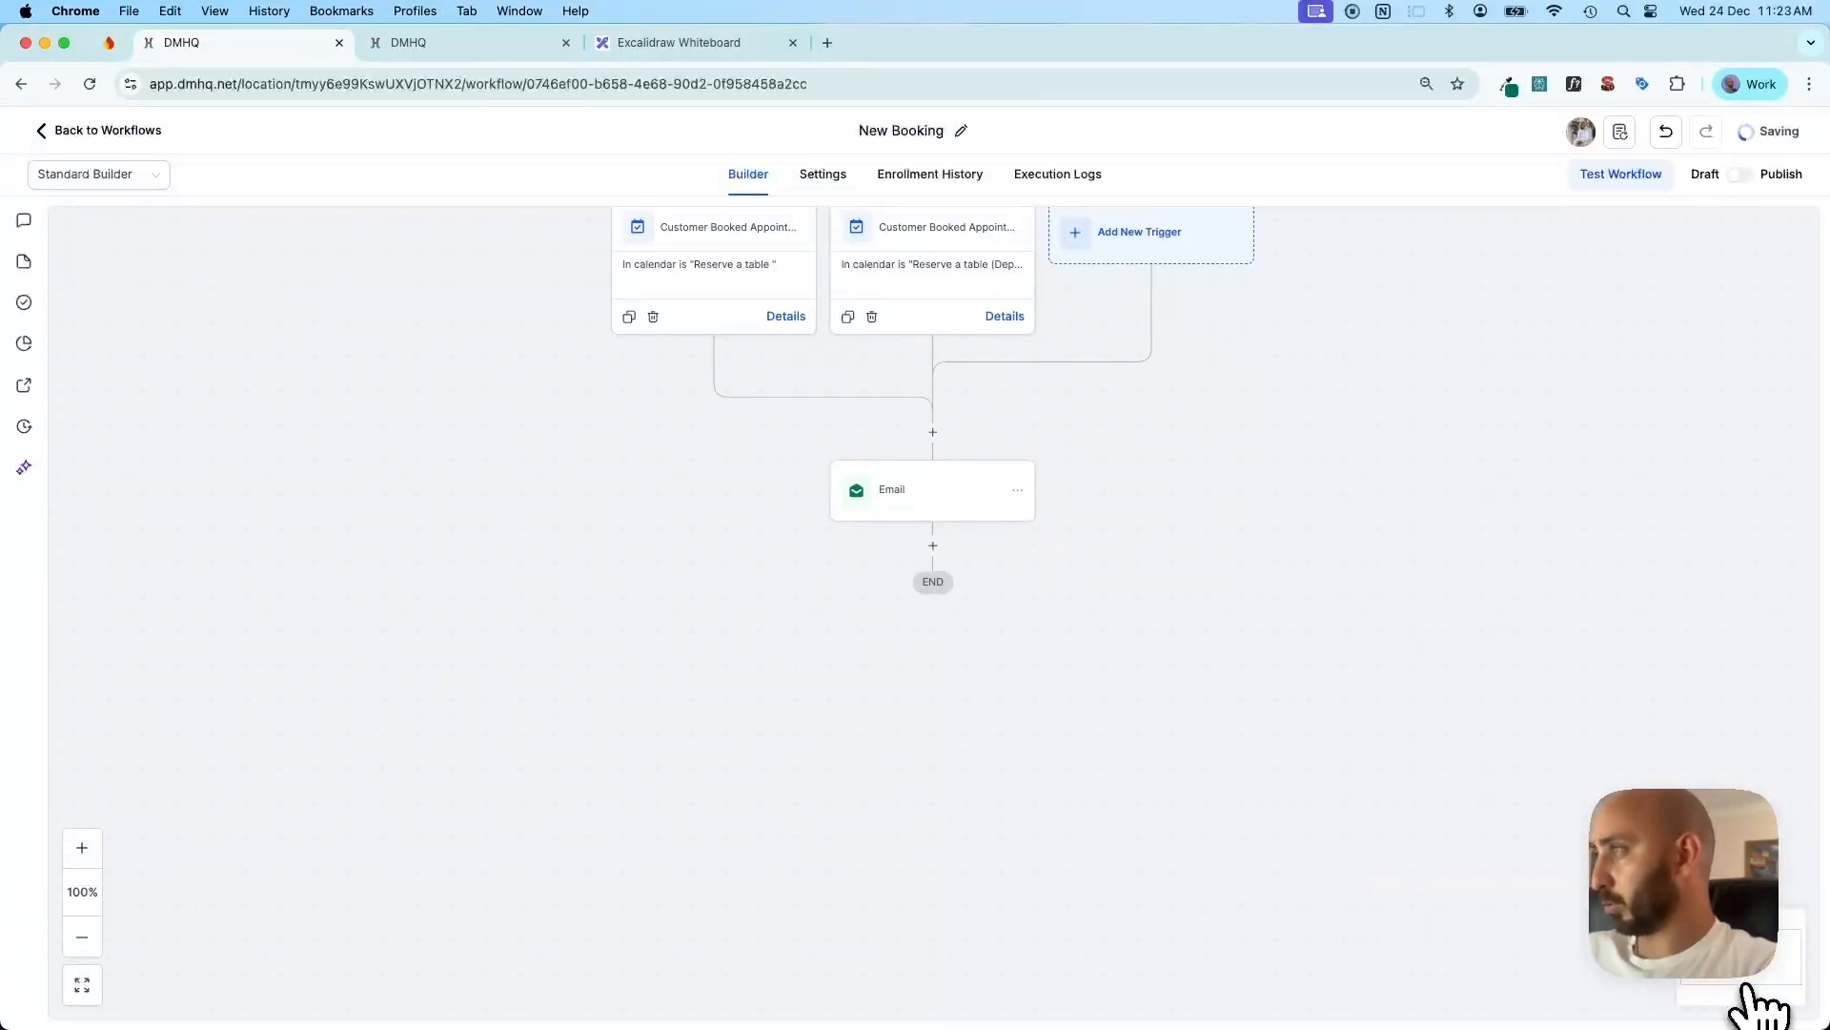
Publish the New Booking workflow and return to the workflow list
click(1742, 175)
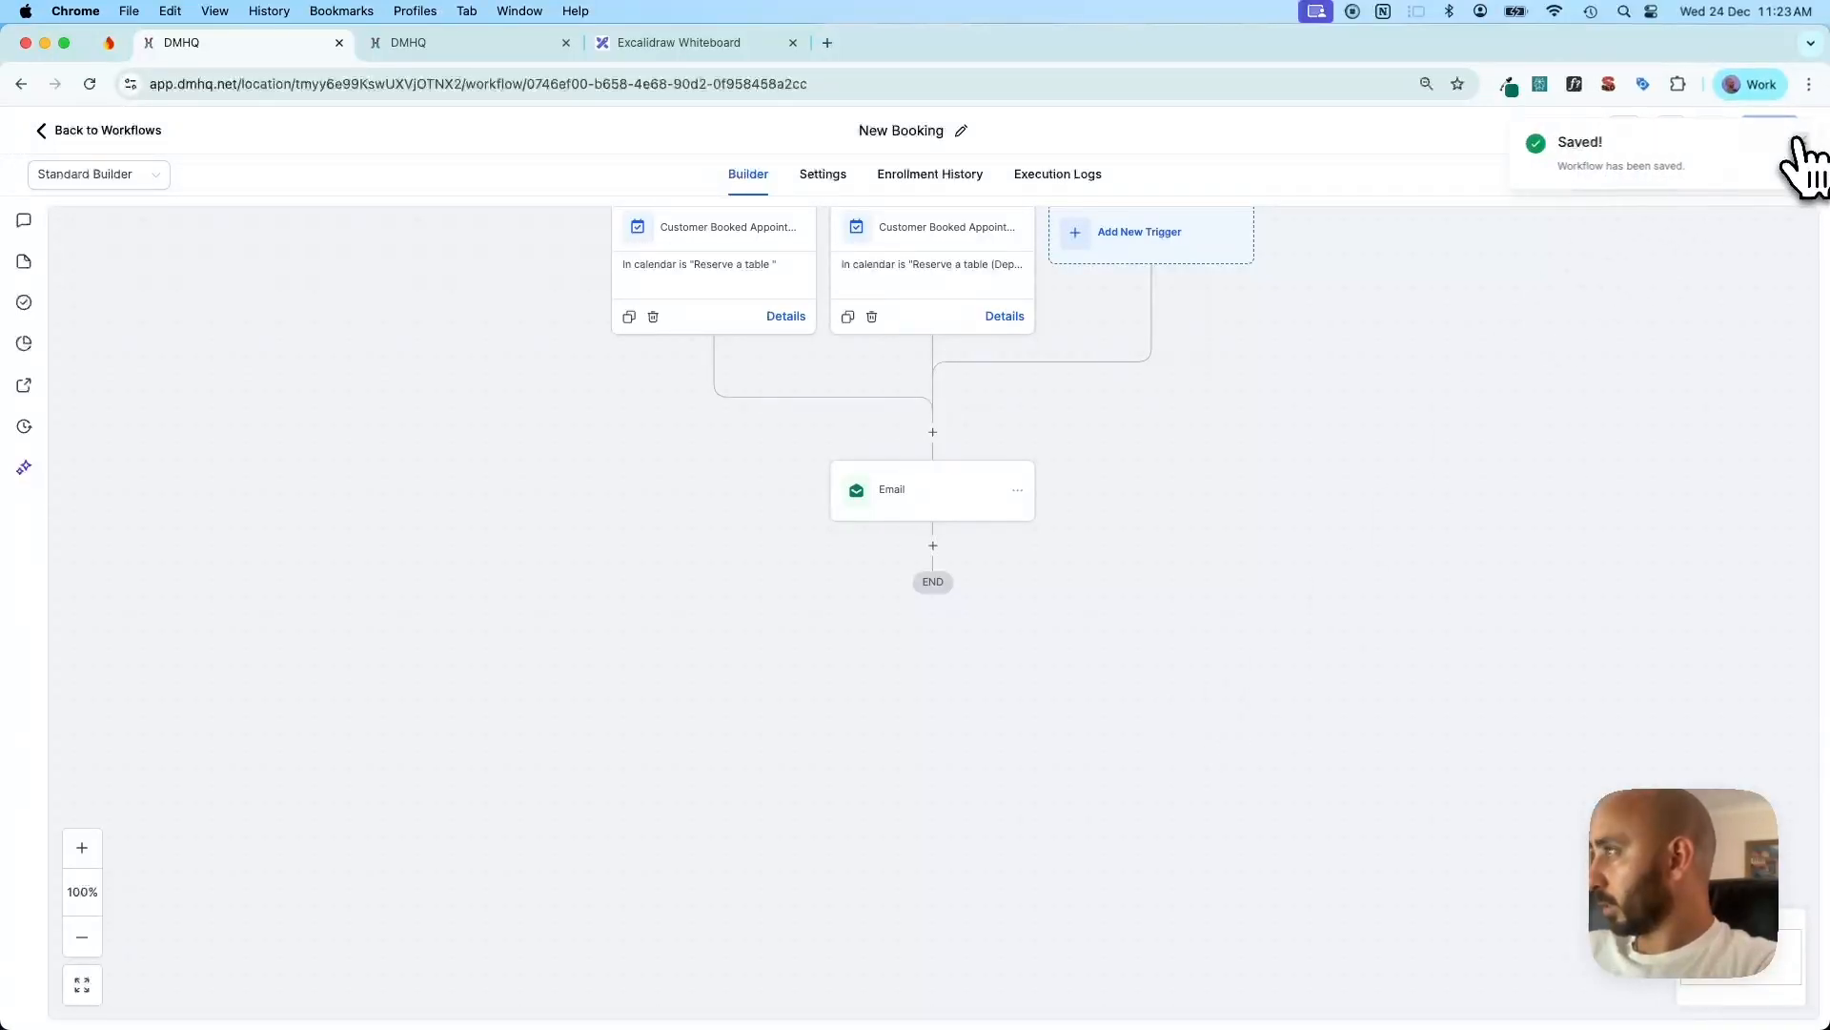
click(1793, 139)
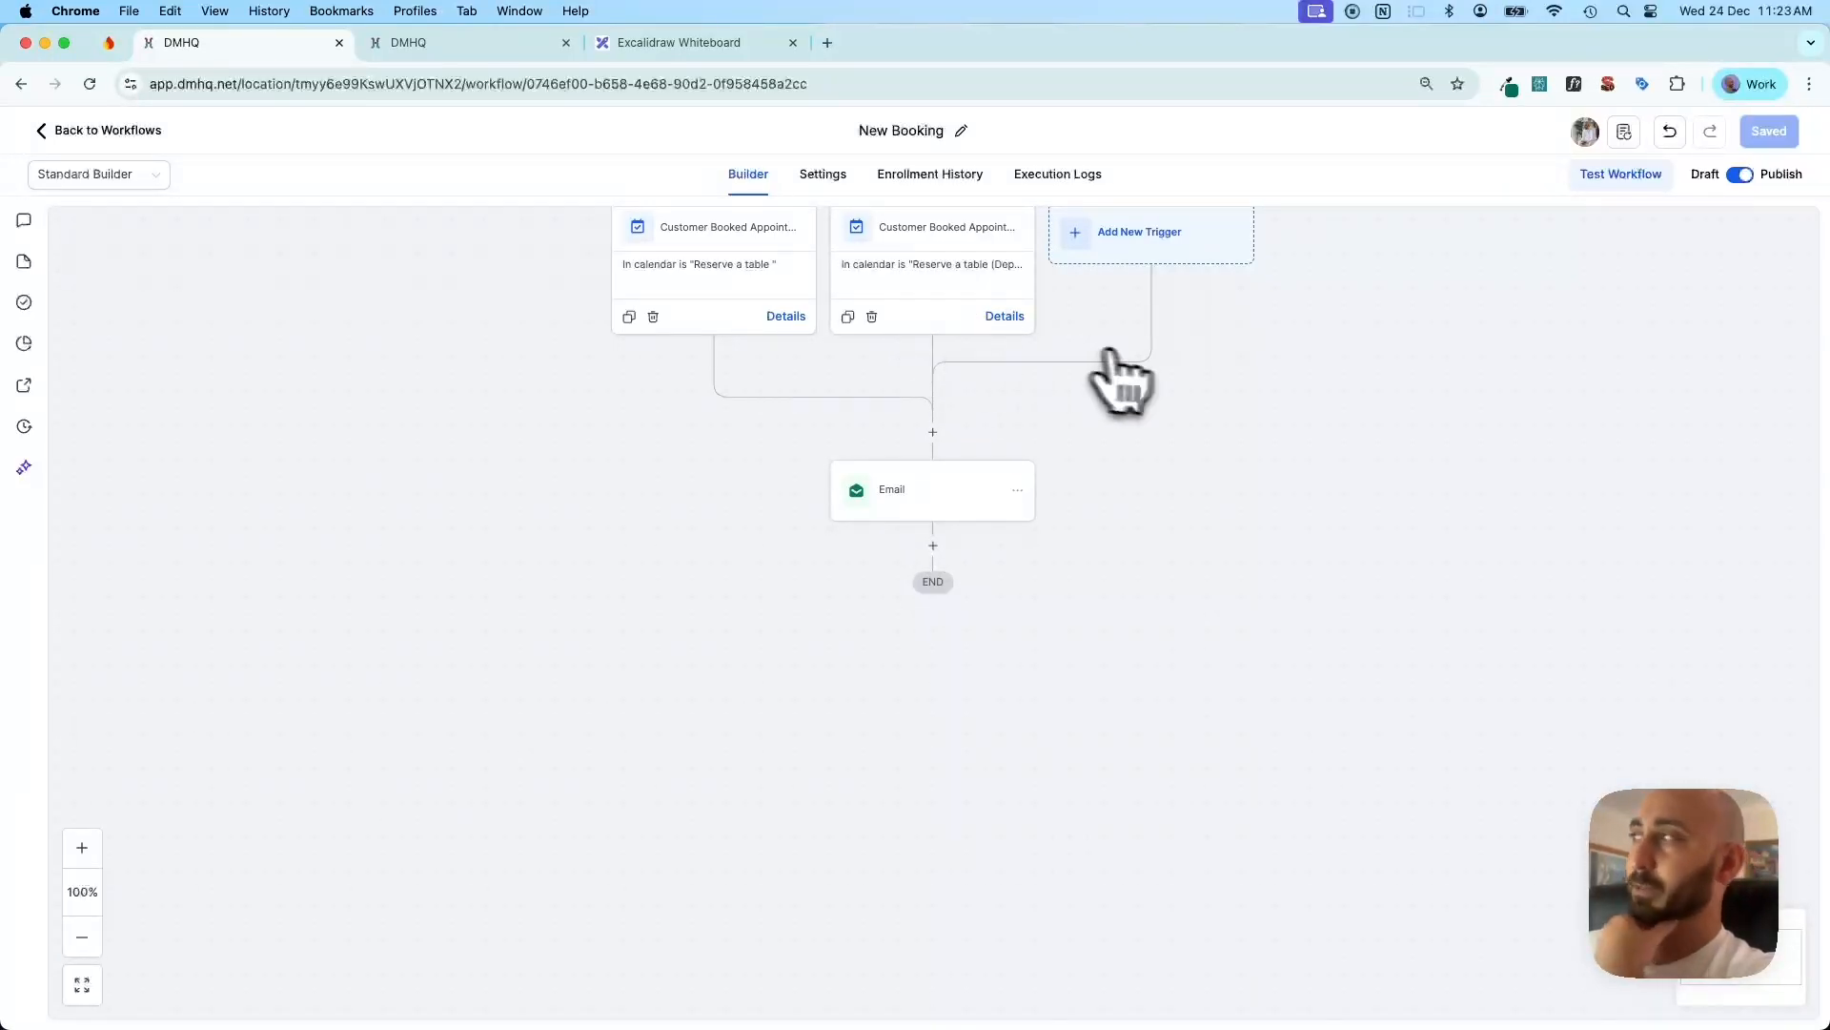
click(100, 134)
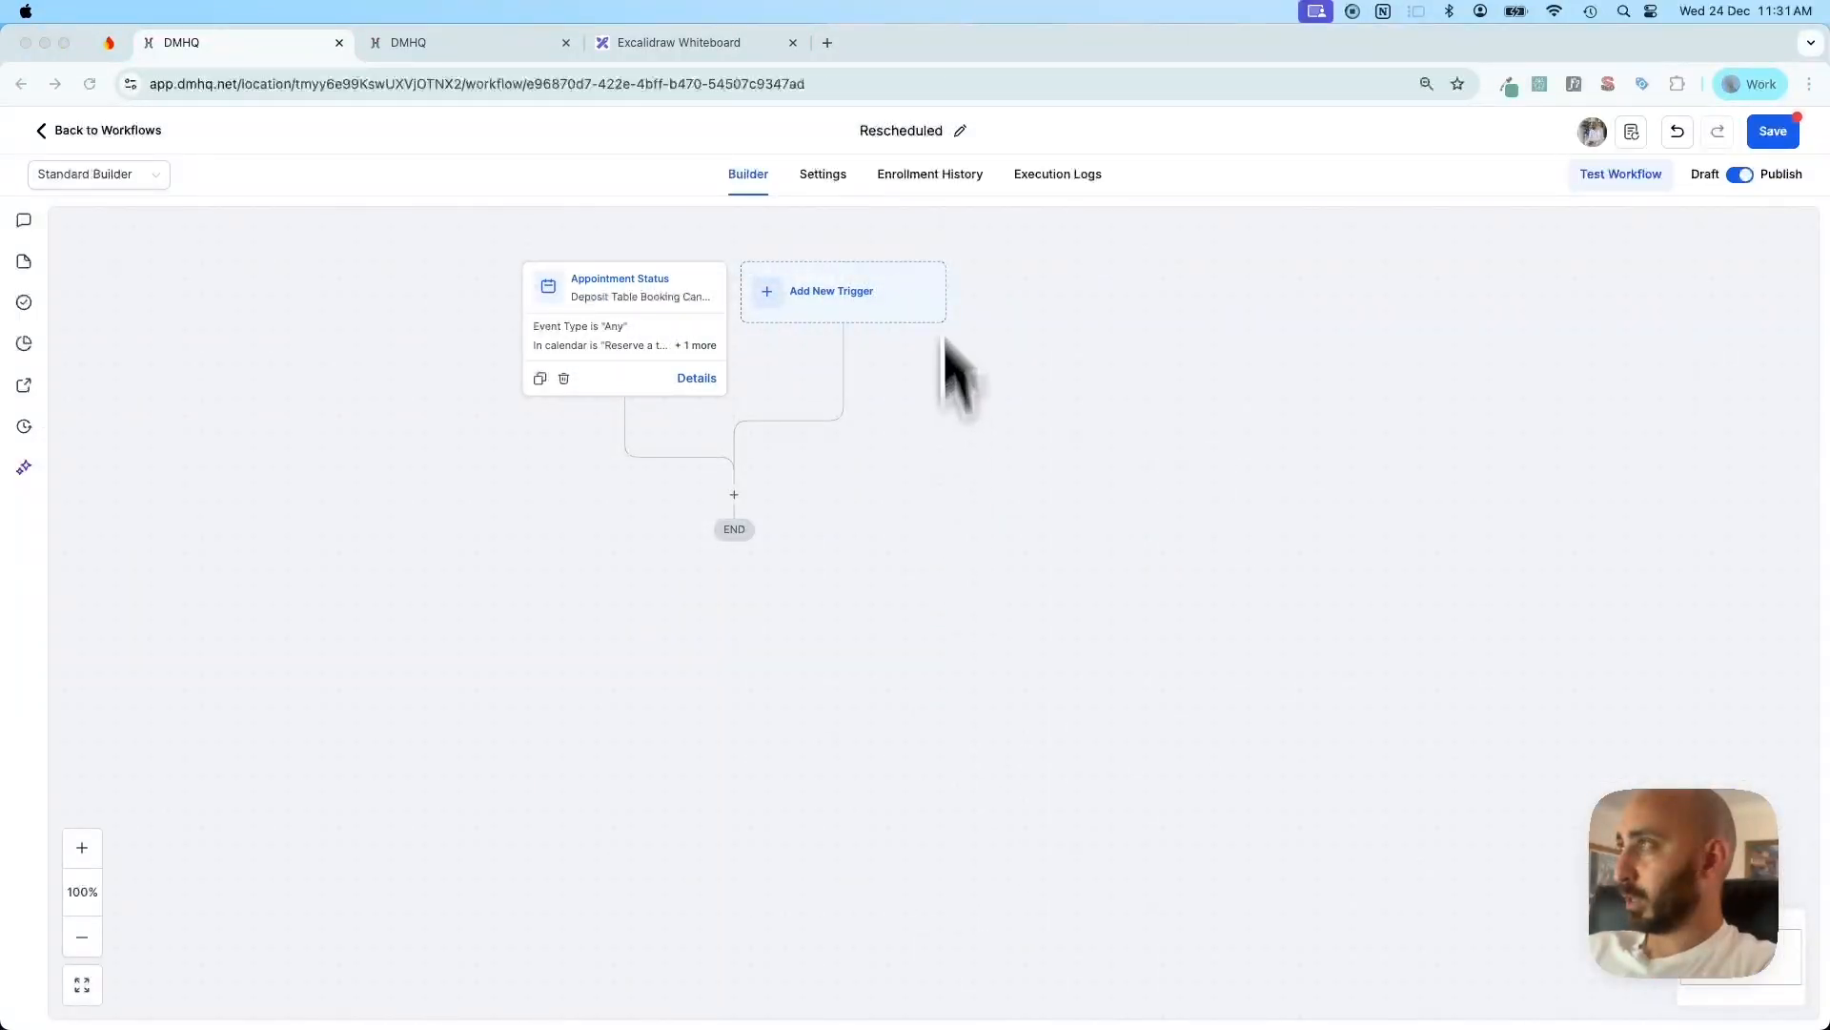
Review the Appointment Status trigger's filters in the Rescheduled workflow and close it without changes
click(578, 308)
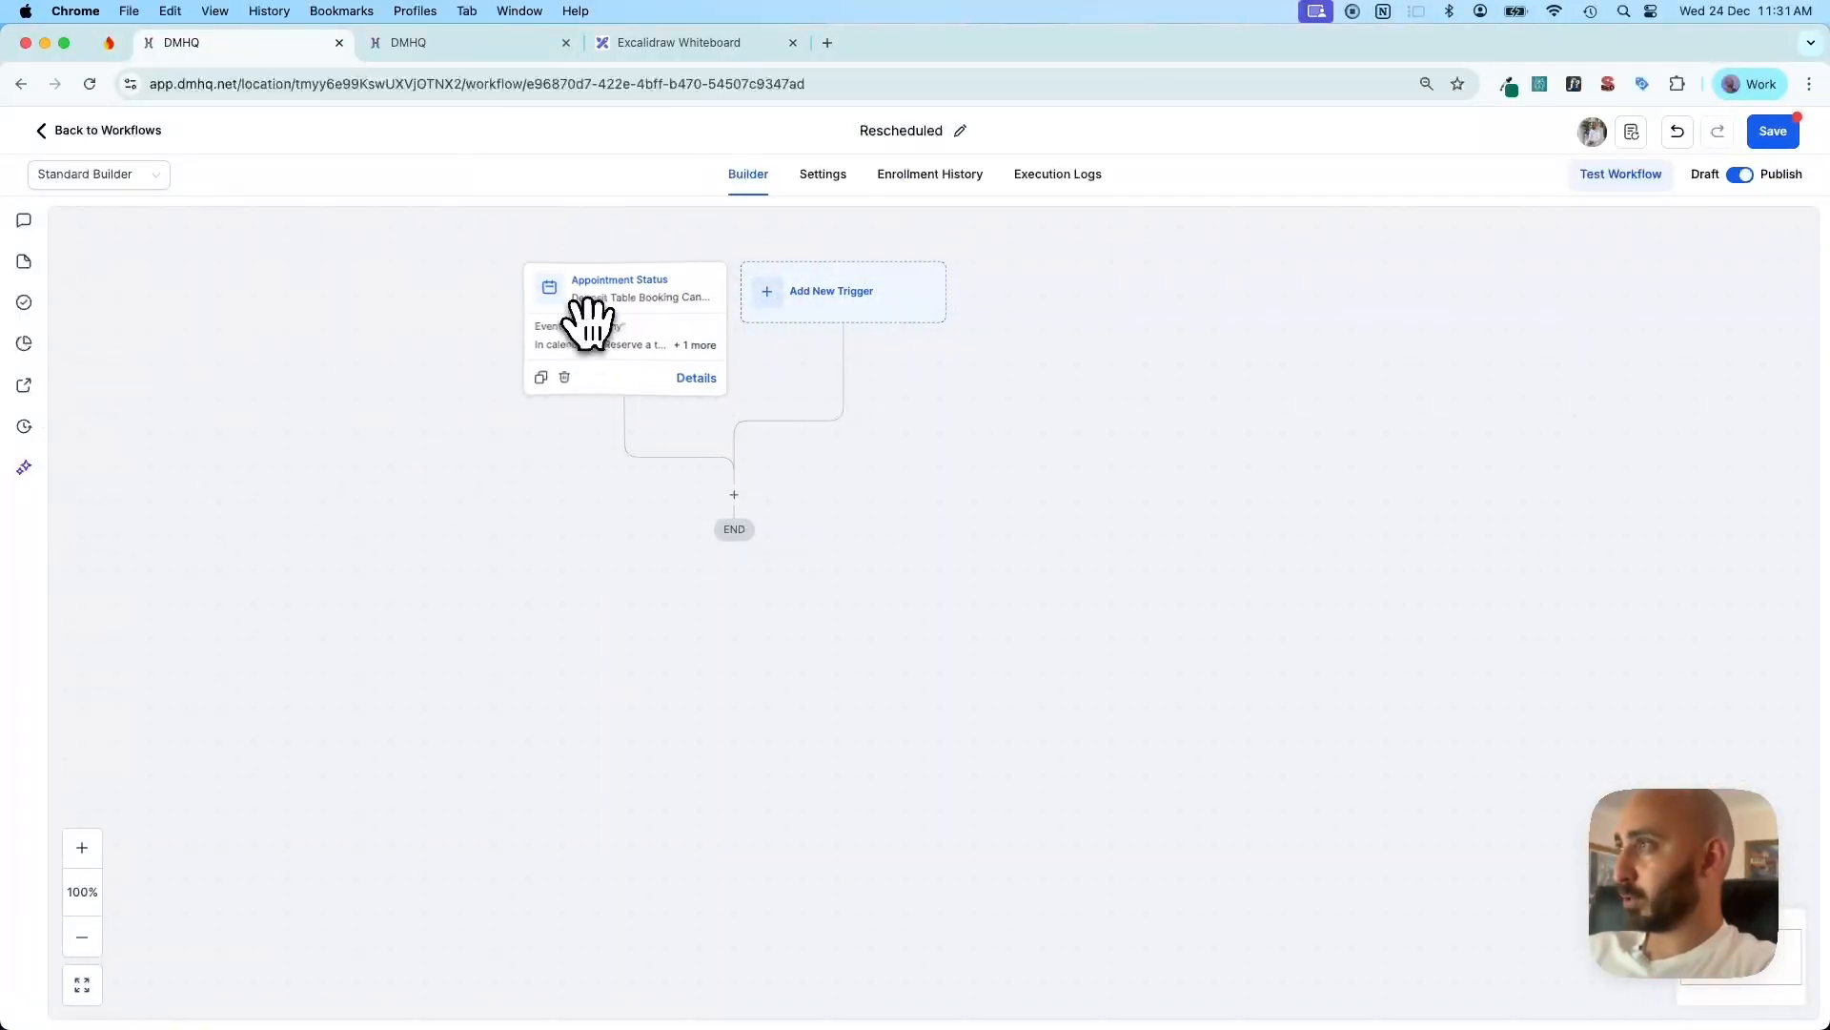
click(618, 296)
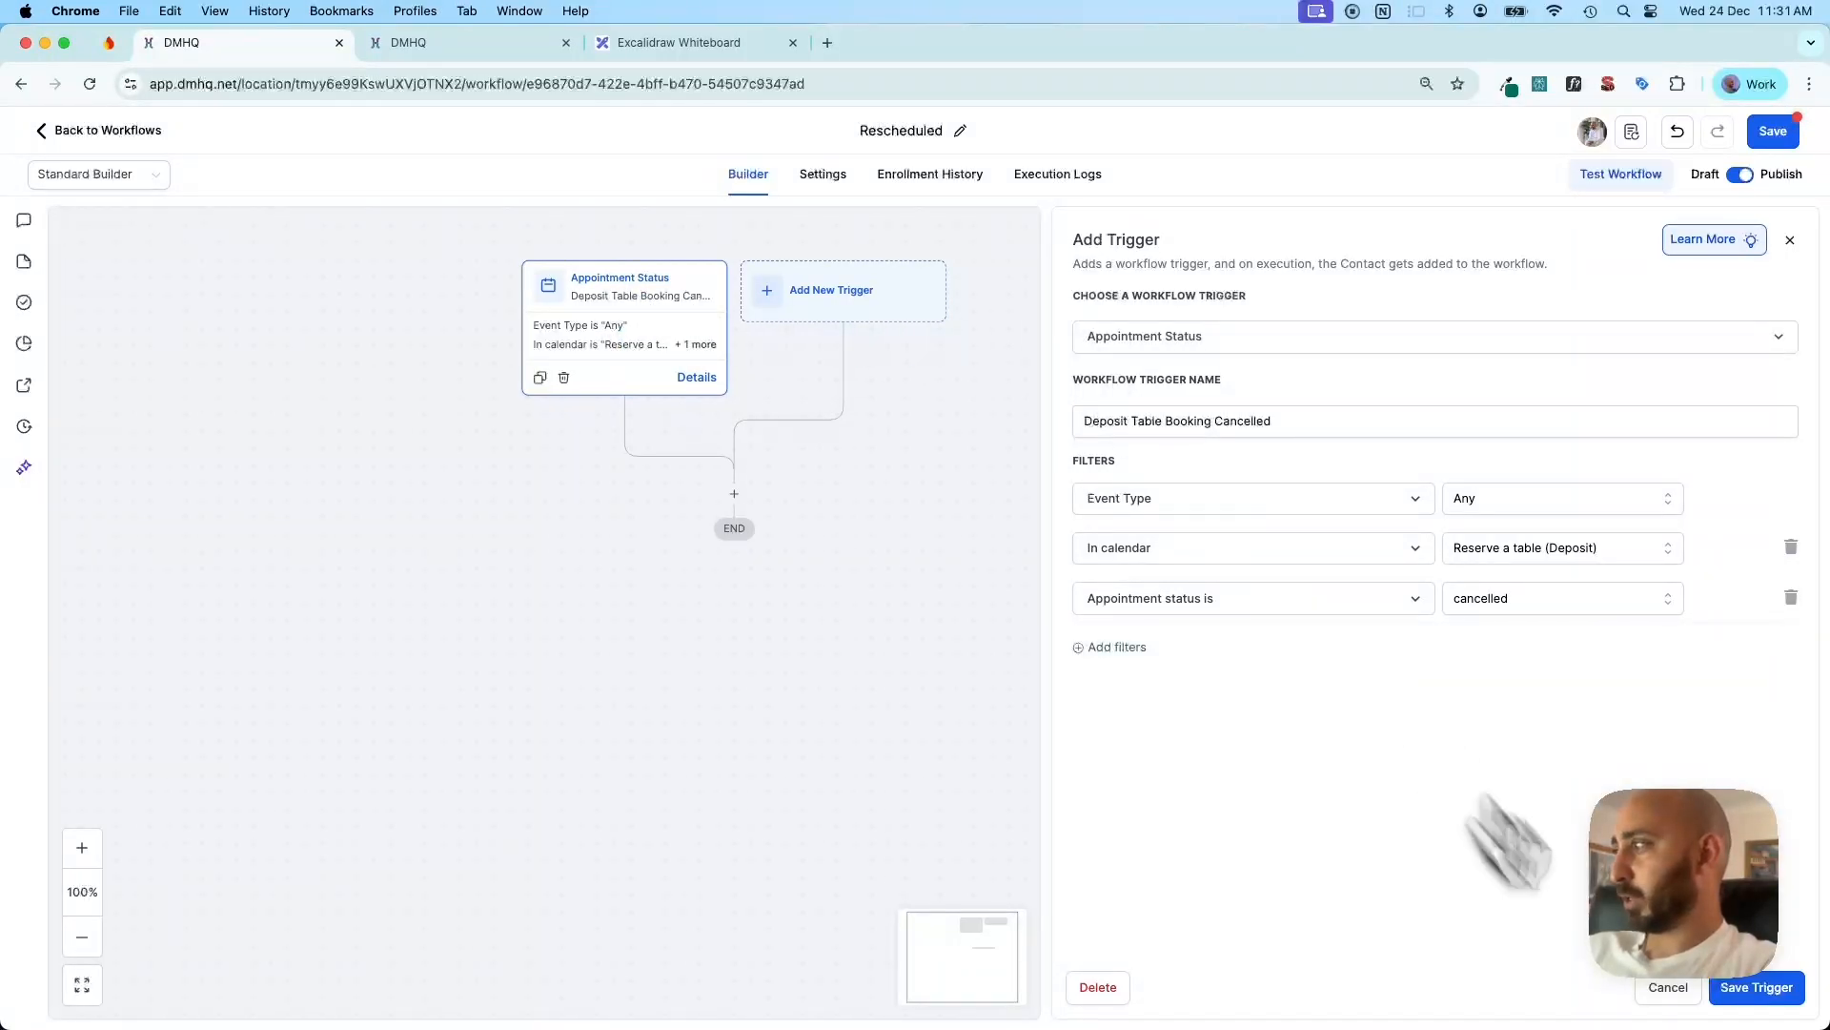
click(1666, 988)
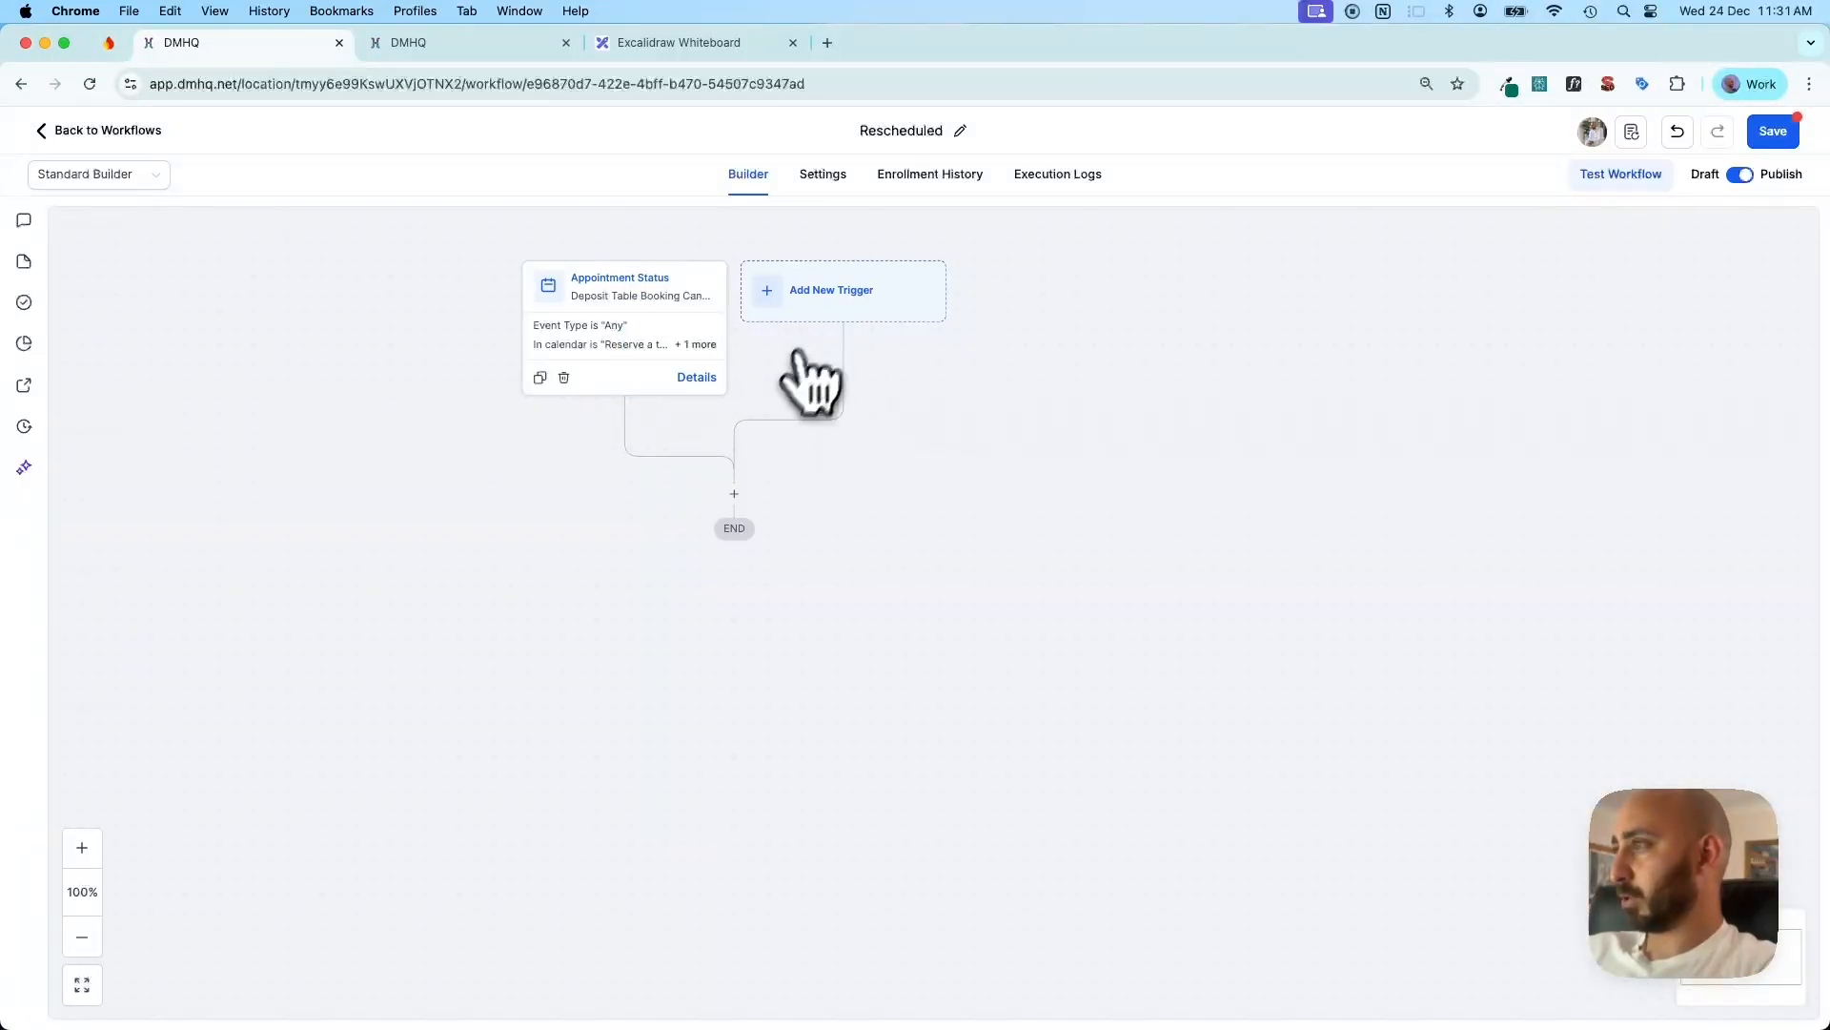
Add an If / Else action after the trigger with a branch where the appointment's Rescheduled value is True
click(734, 493)
click(1397, 446)
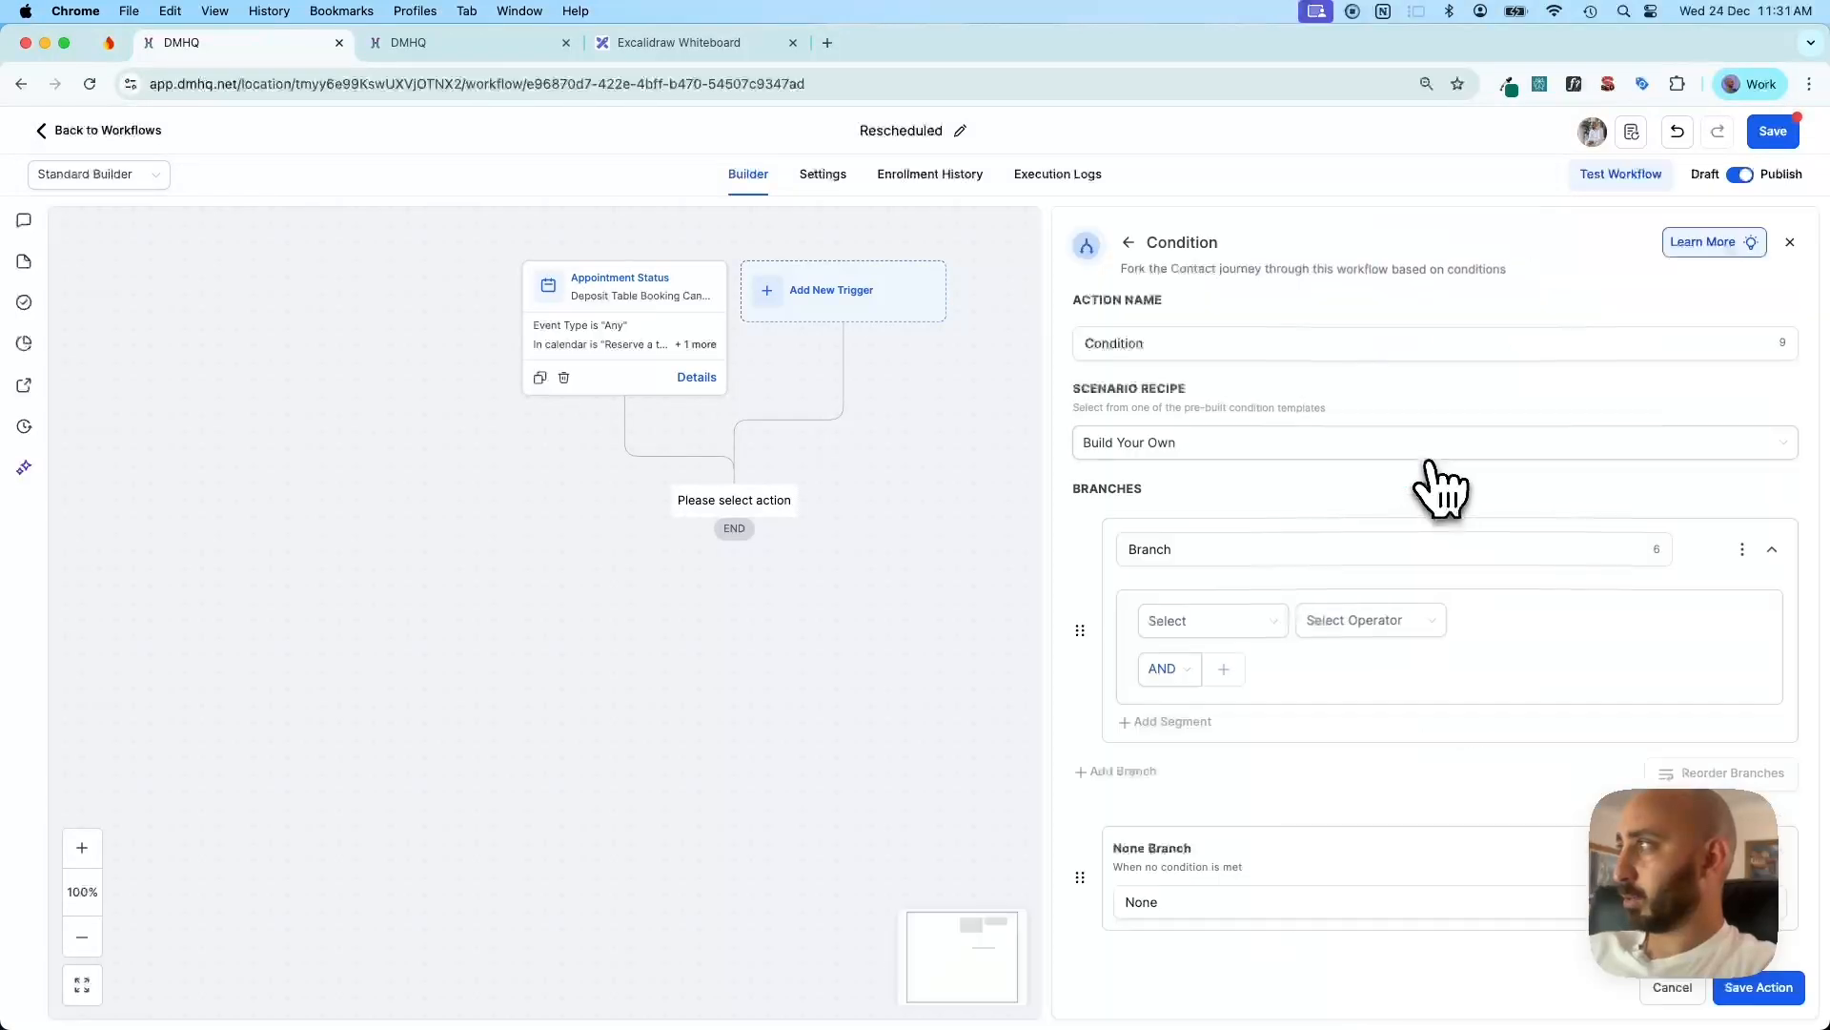
click(1260, 631)
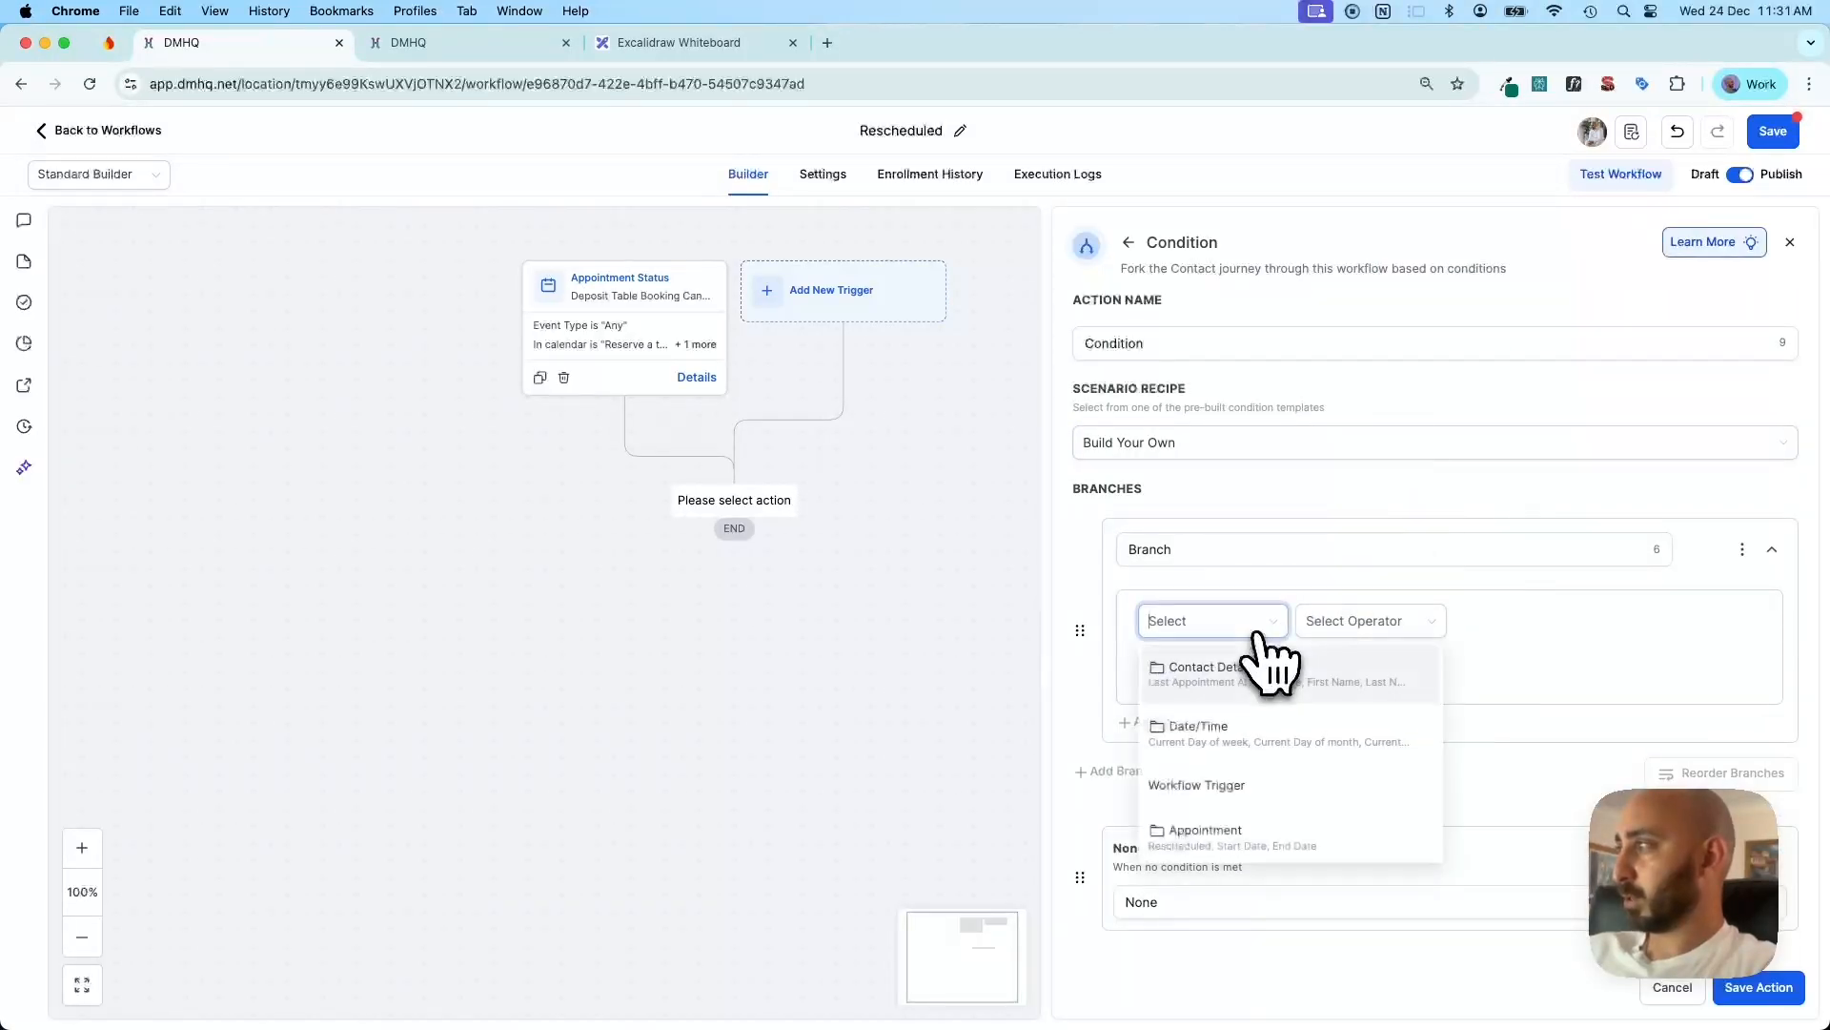
scroll(1268, 811, down, 1)
click(1272, 805)
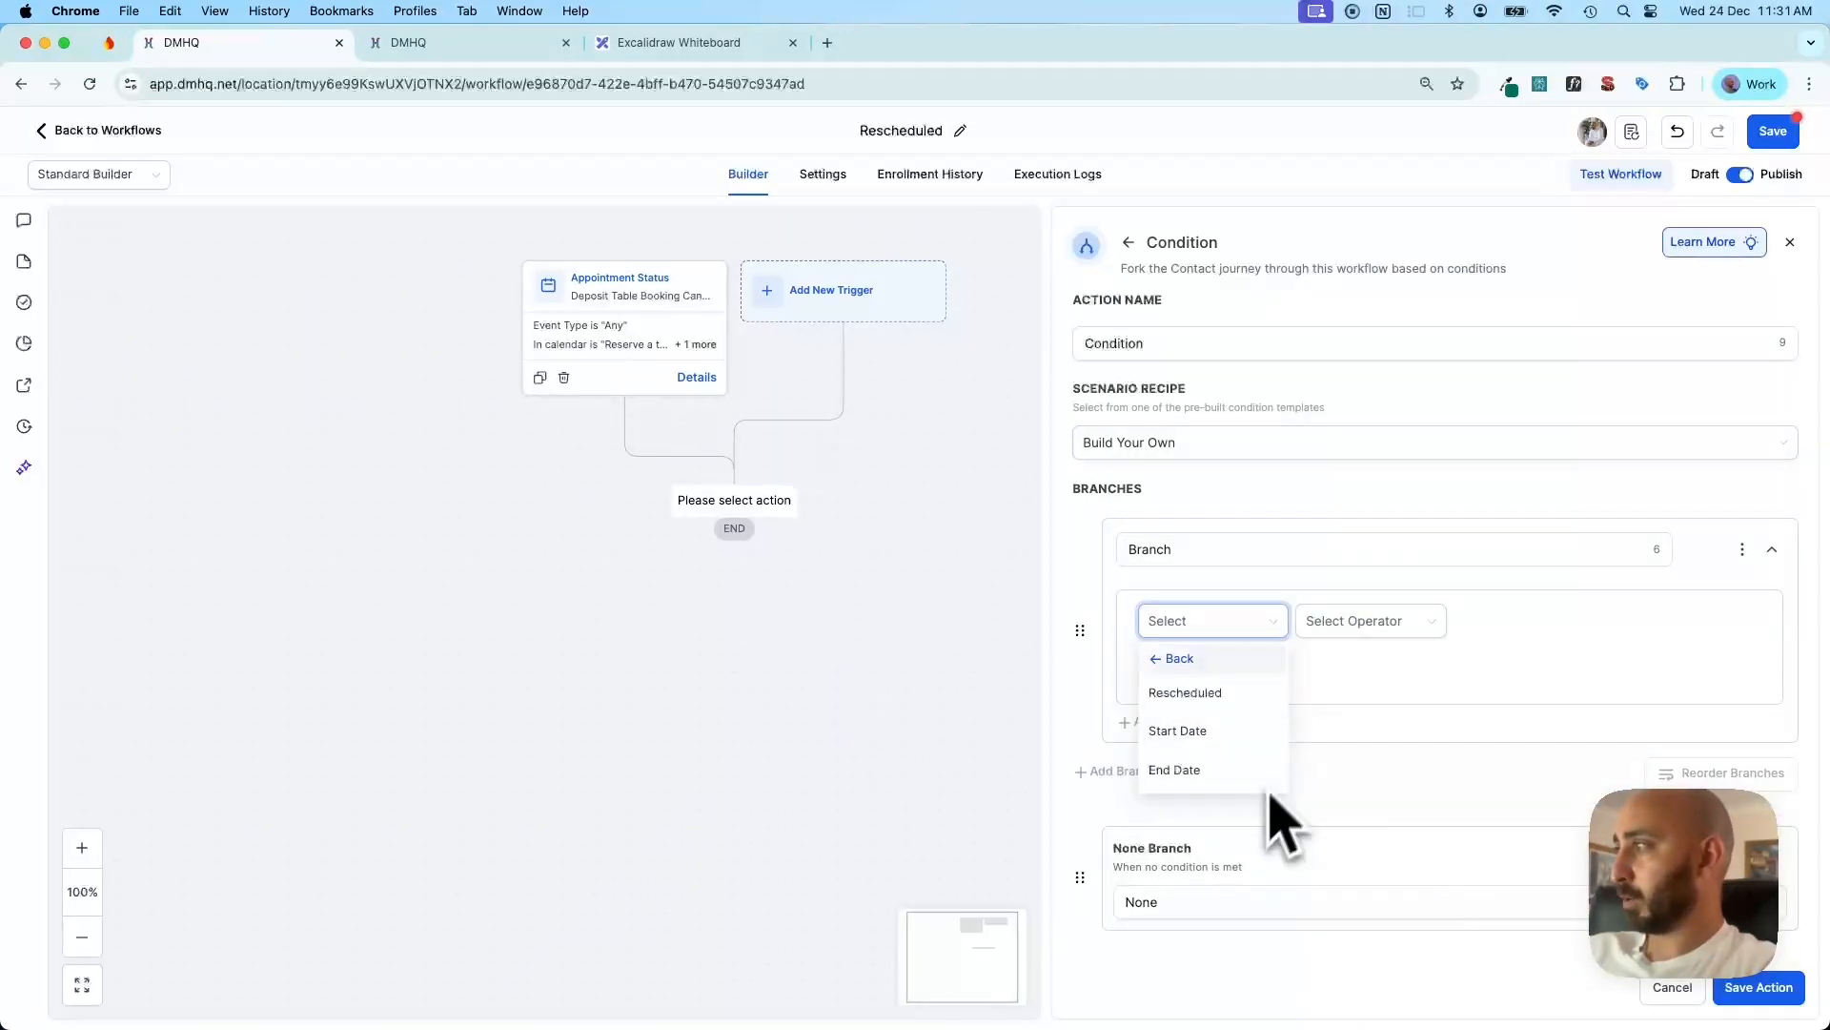
click(1217, 692)
click(1352, 624)
click(1383, 660)
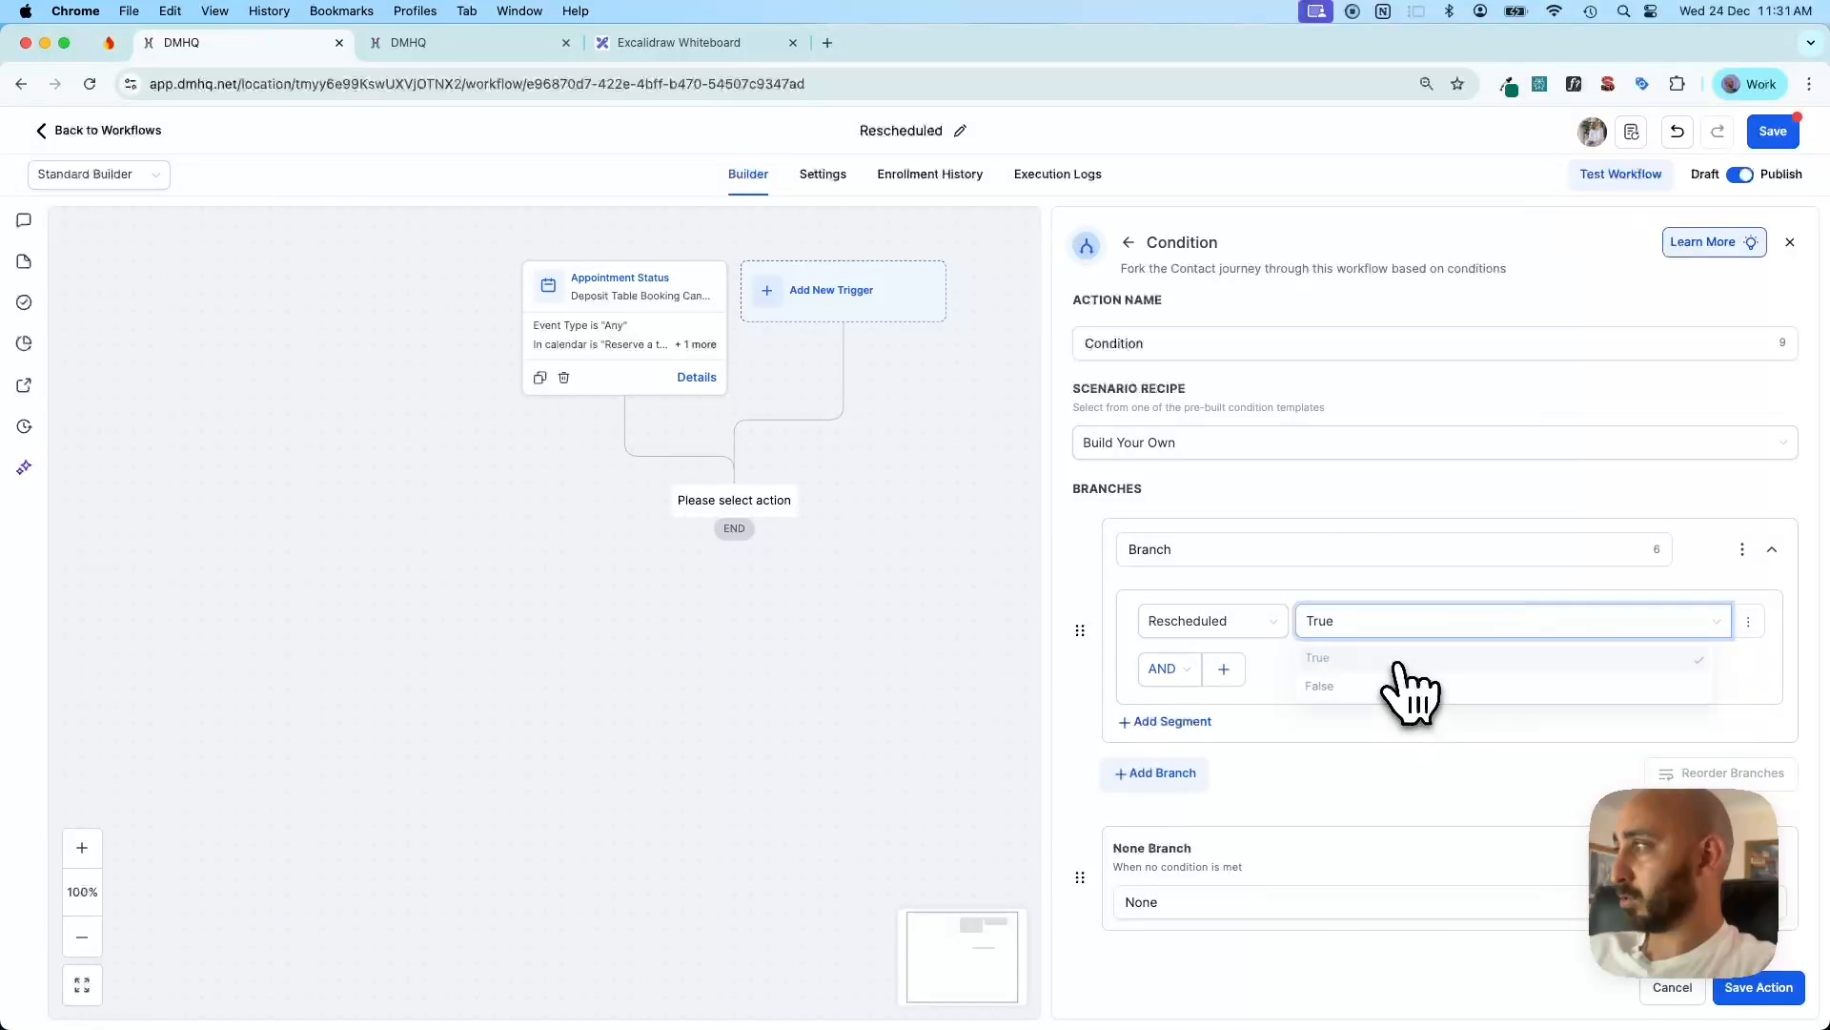
click(1730, 991)
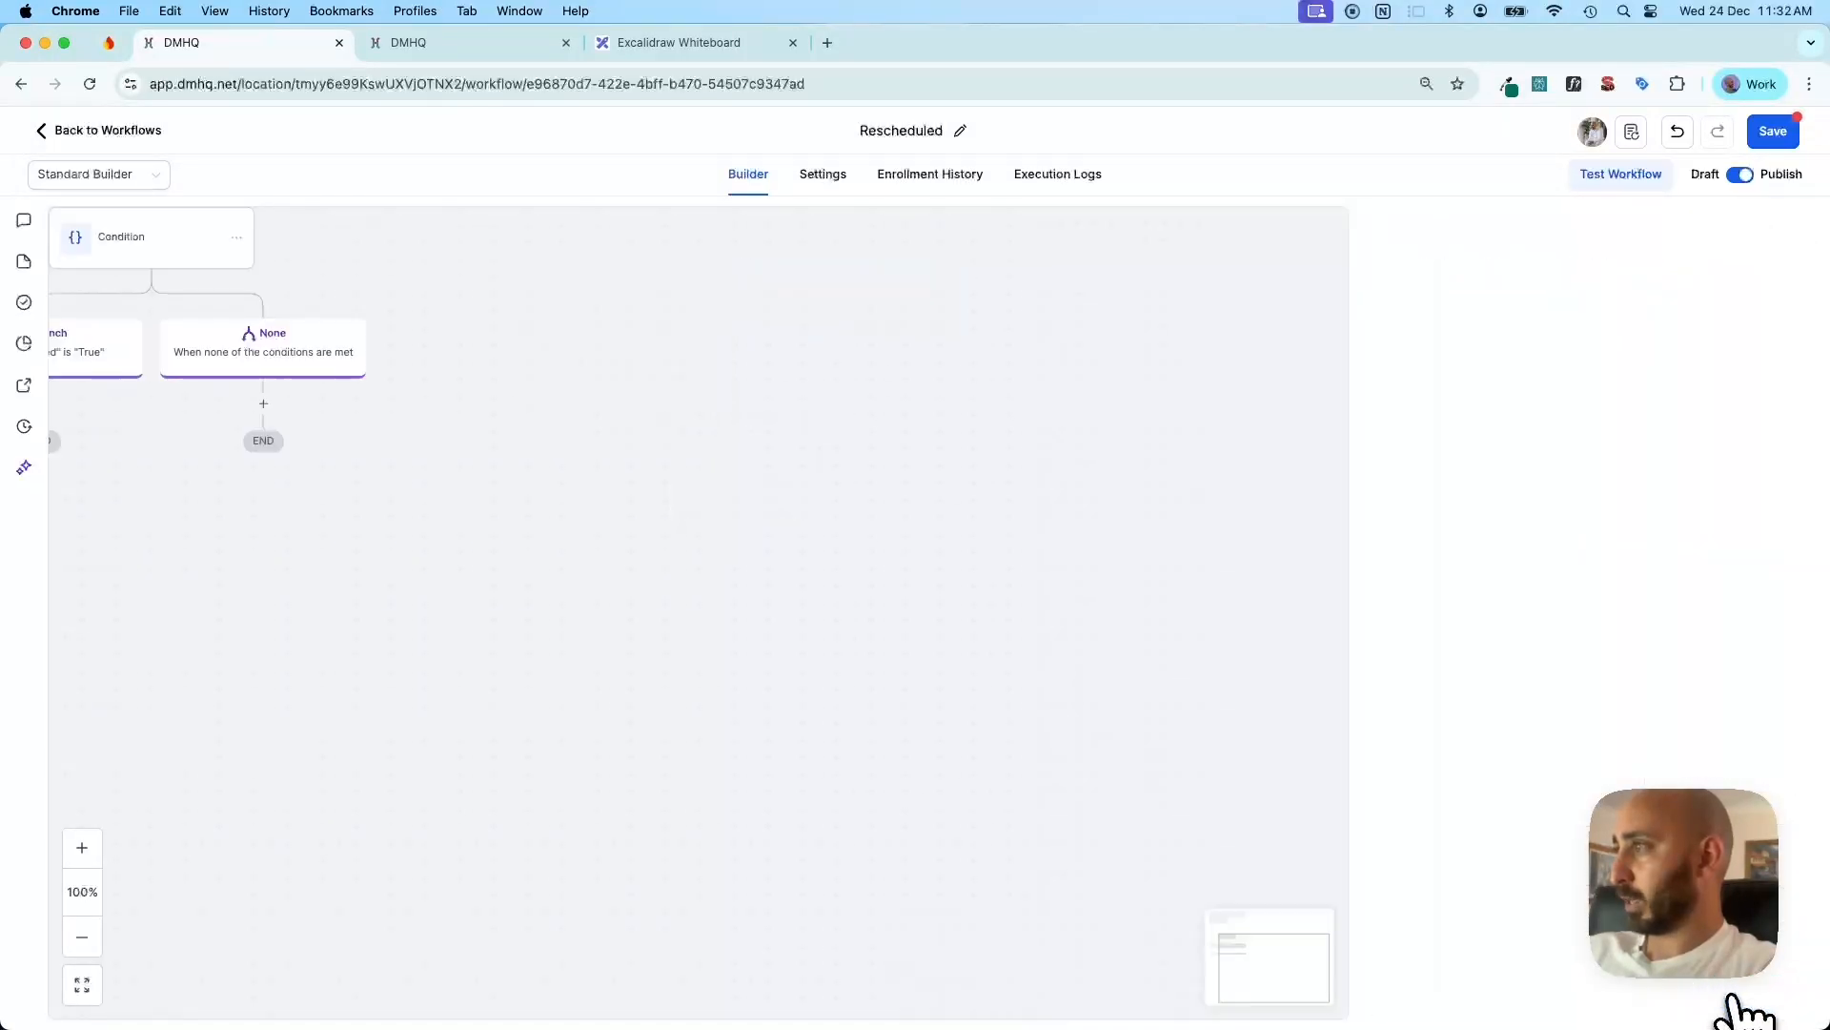
Rename the If / Else action "Condition - Rescheduled" and save it
drag(511, 572, 1034, 845)
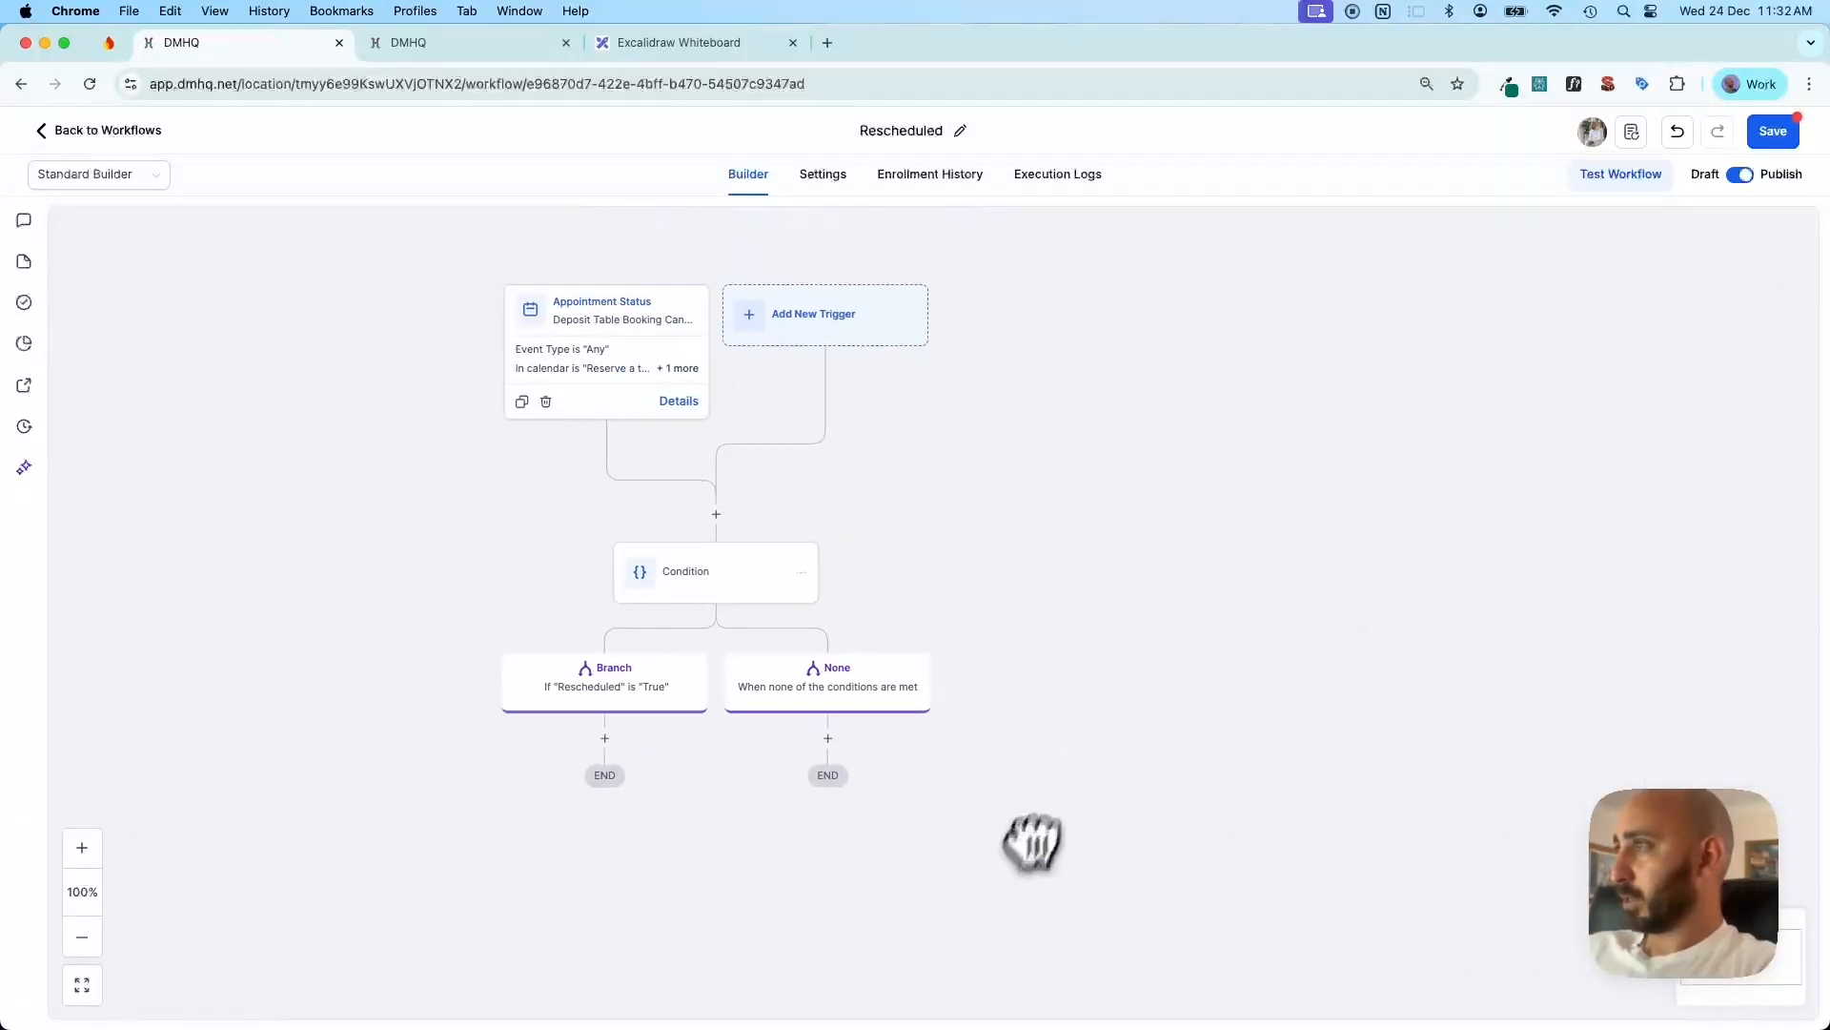
click(682, 584)
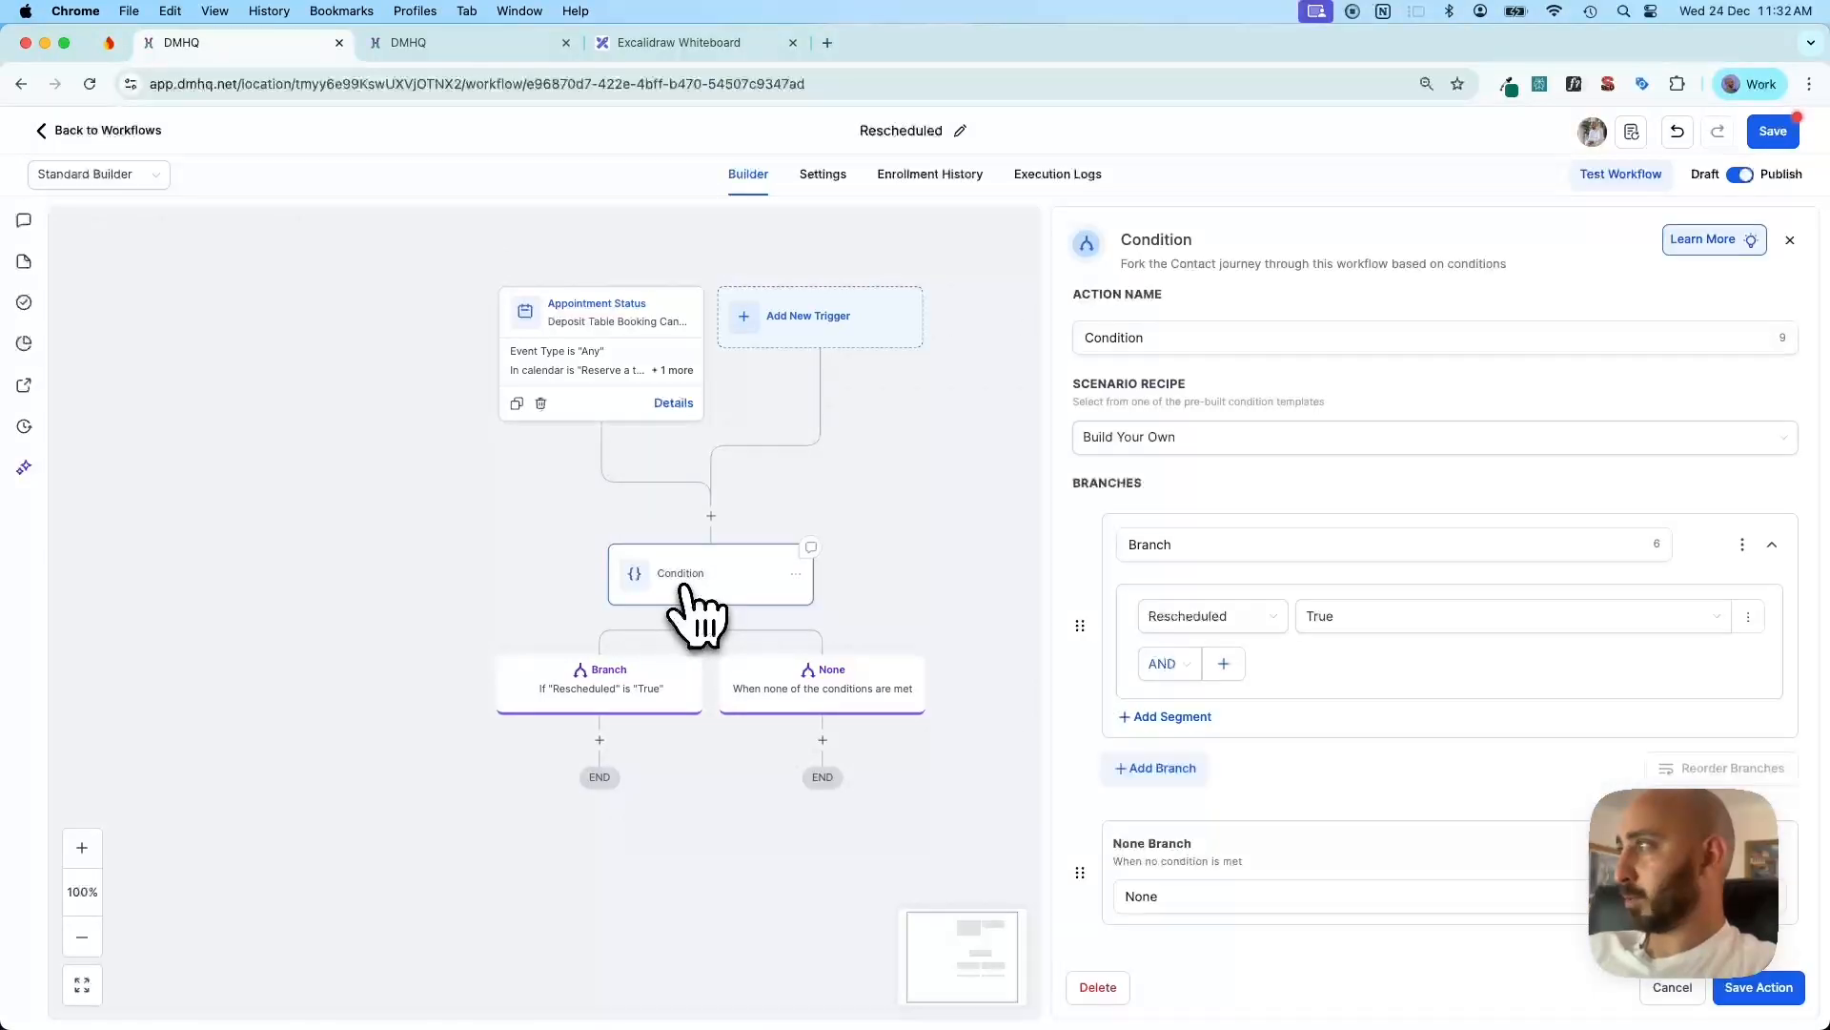
click(1214, 438)
click(1211, 338)
key(Right)
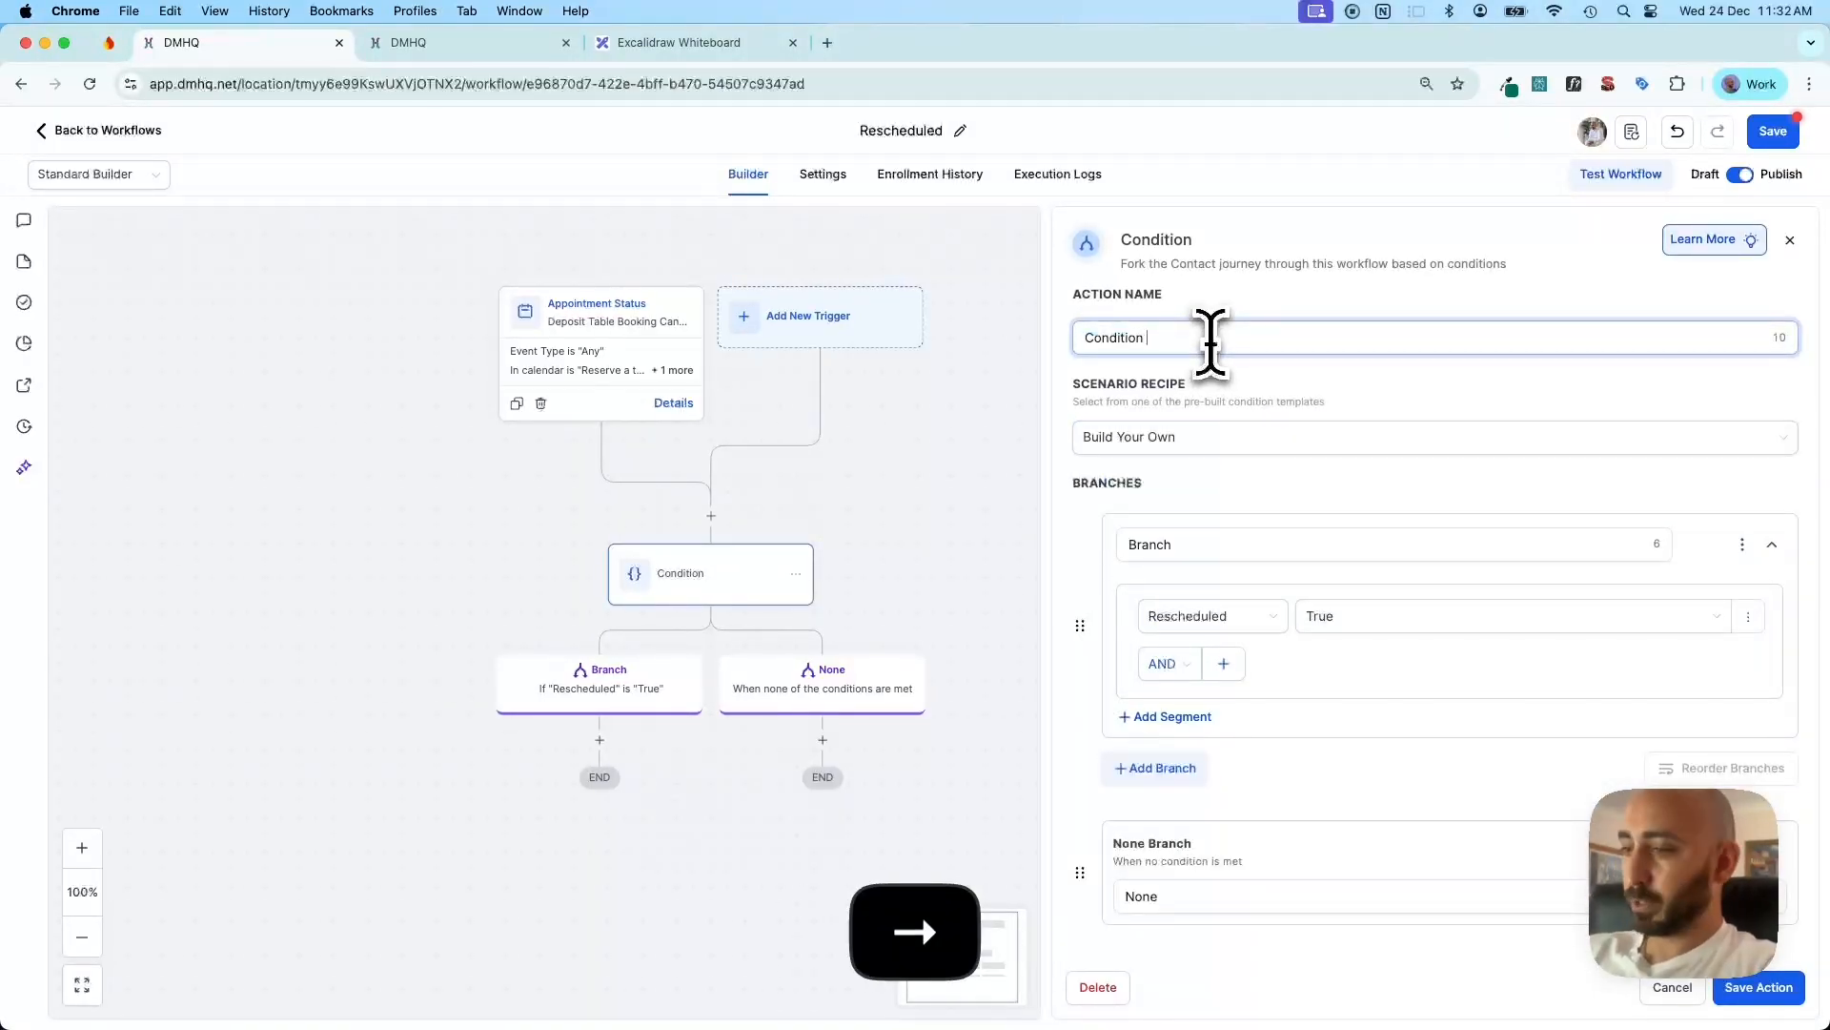
text(- Rescheduled)
key(BackSpace)
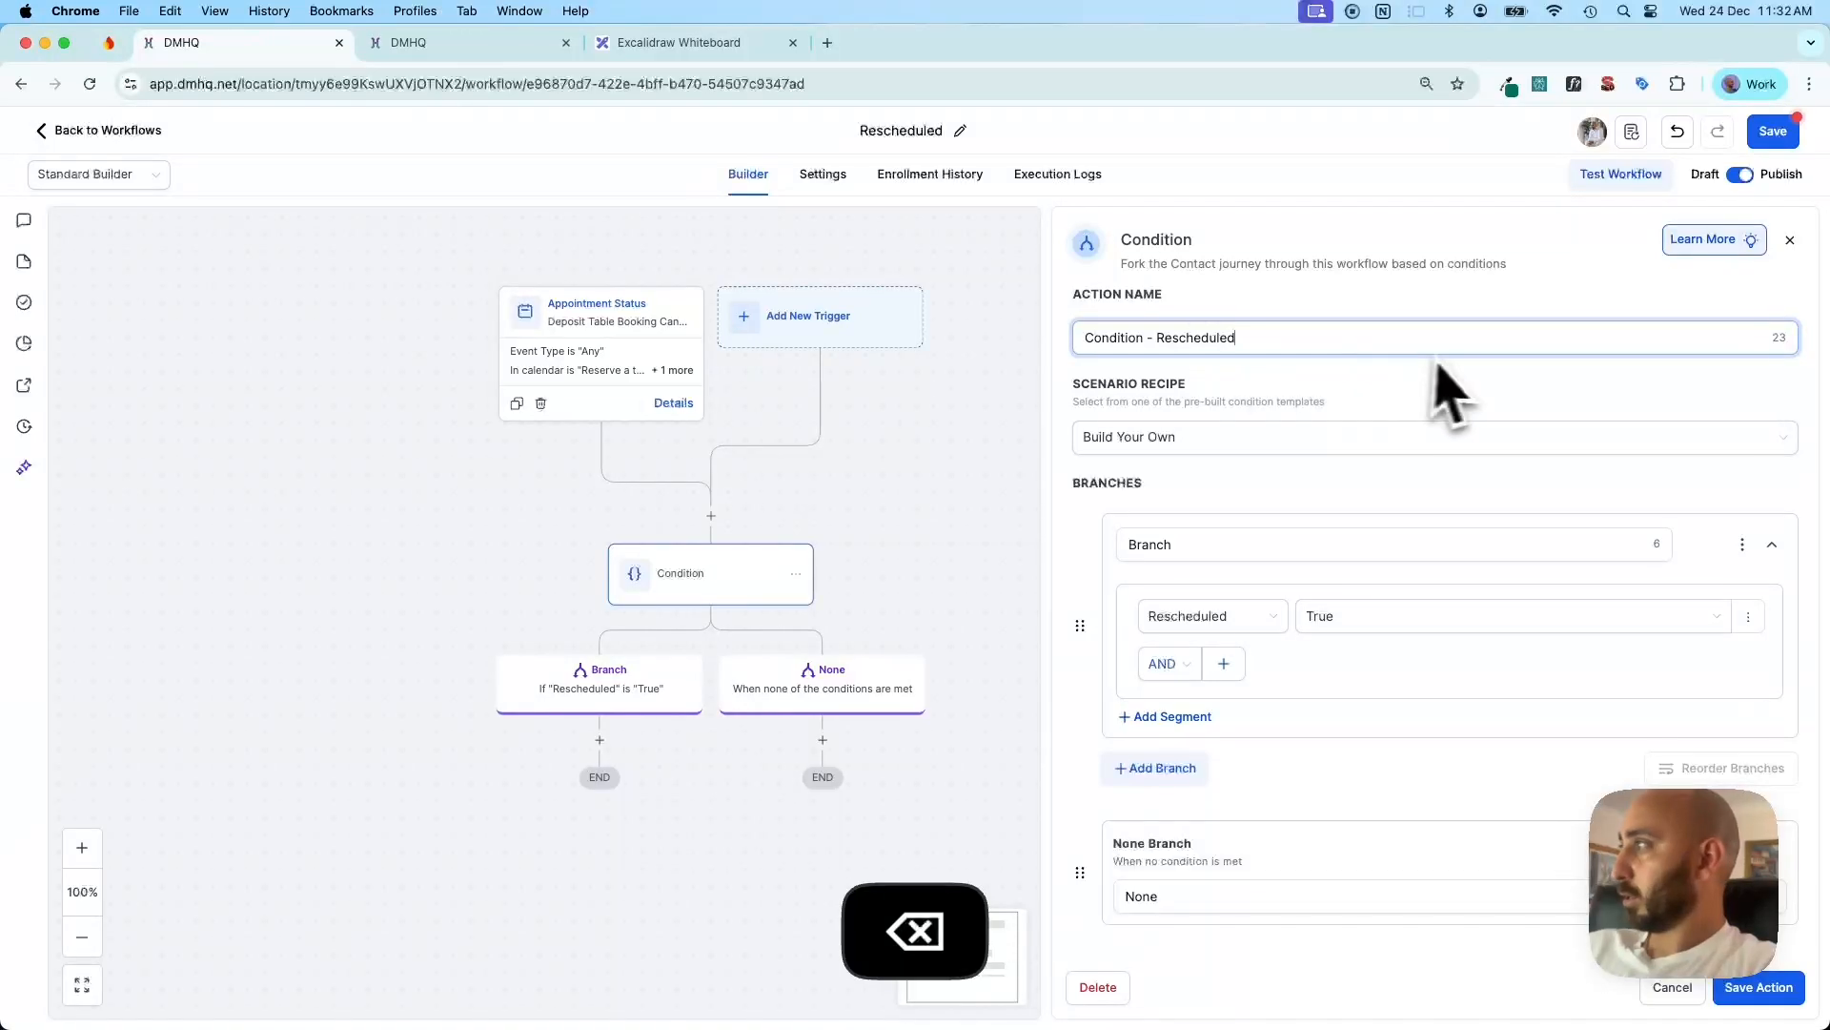
click(1406, 385)
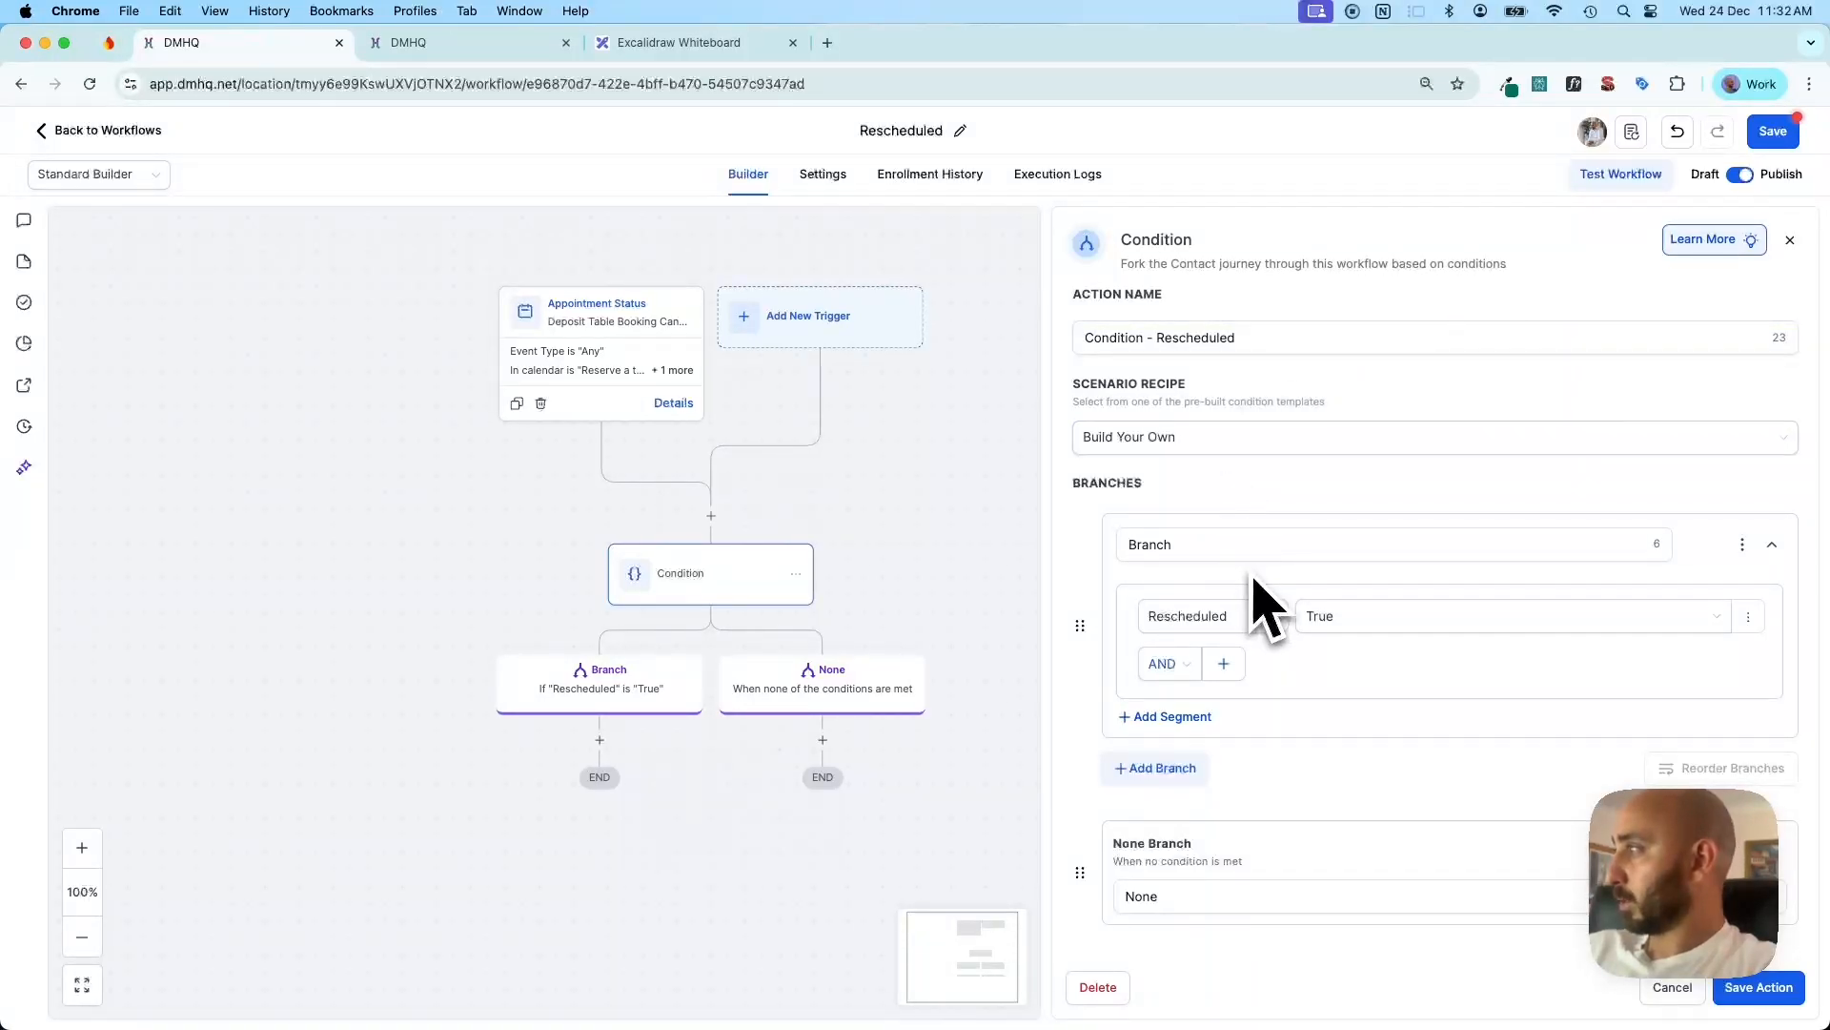
click(1754, 987)
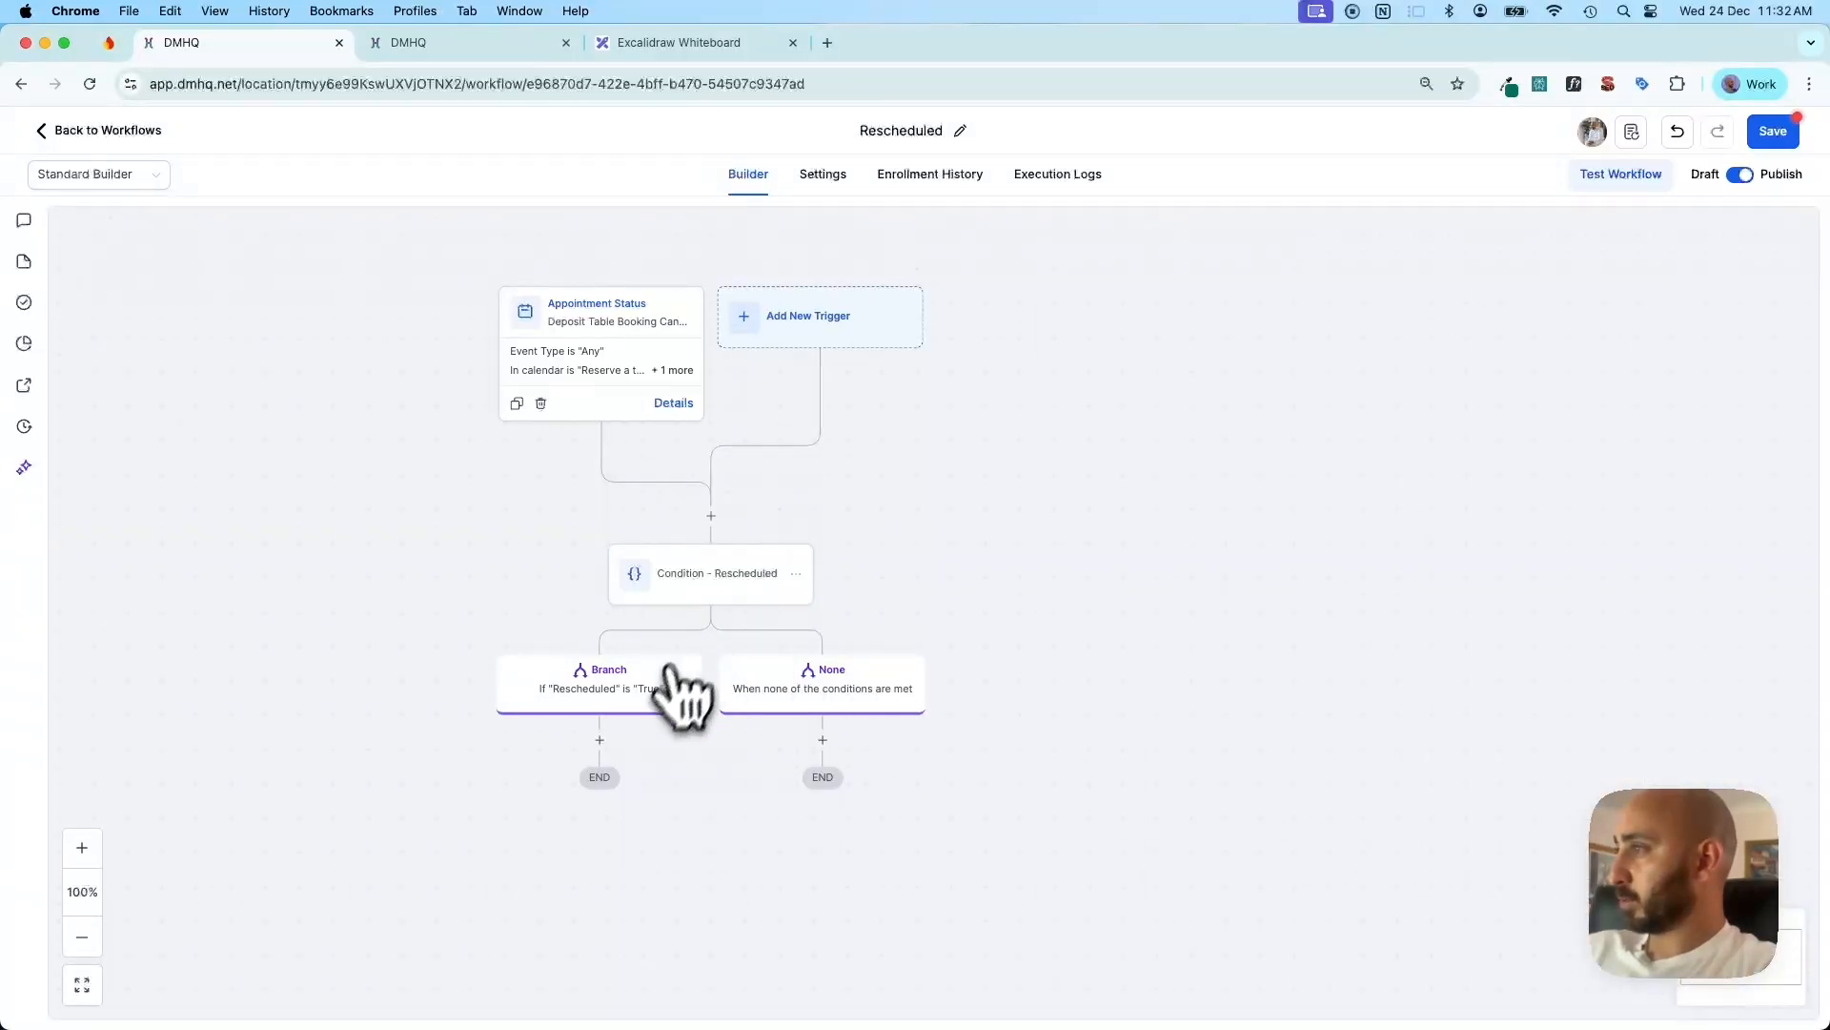
Add a Send Email action under the Rescheduled True branch using the Booking Rescheduled template, turn on template sync, and save it
click(600, 740)
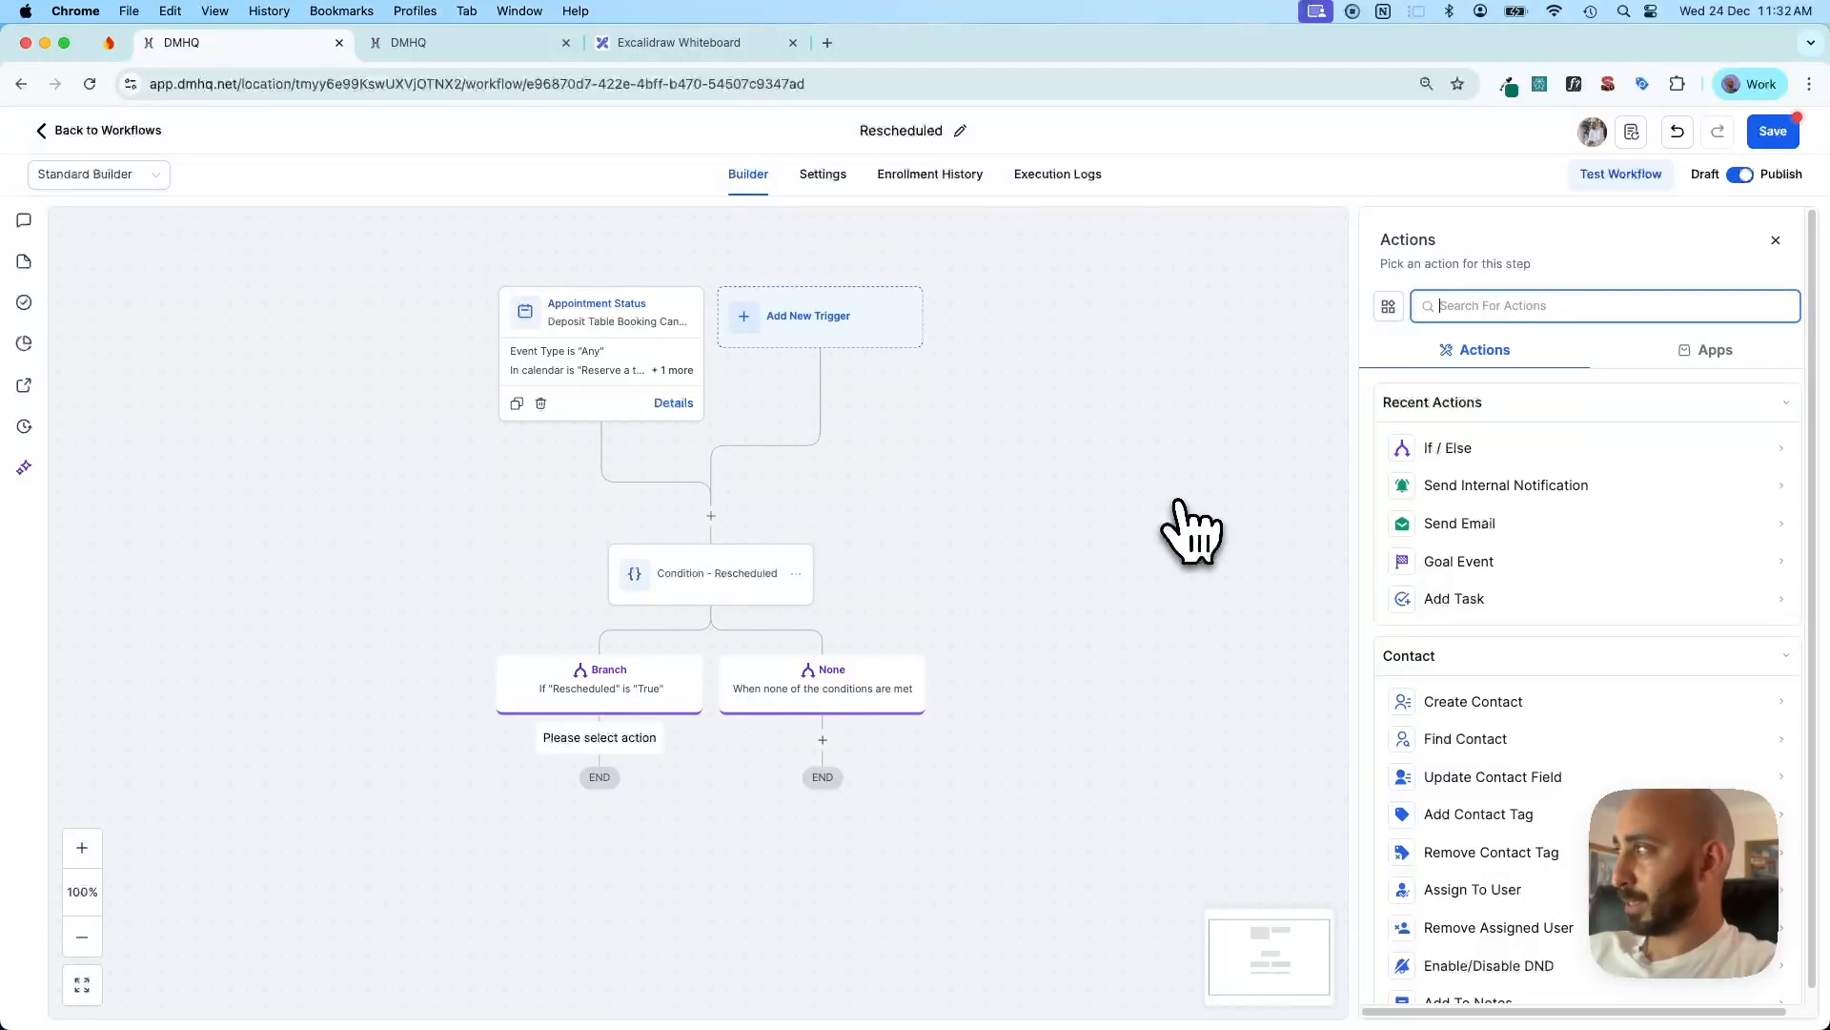
click(1459, 523)
scroll(1556, 636, down, 2)
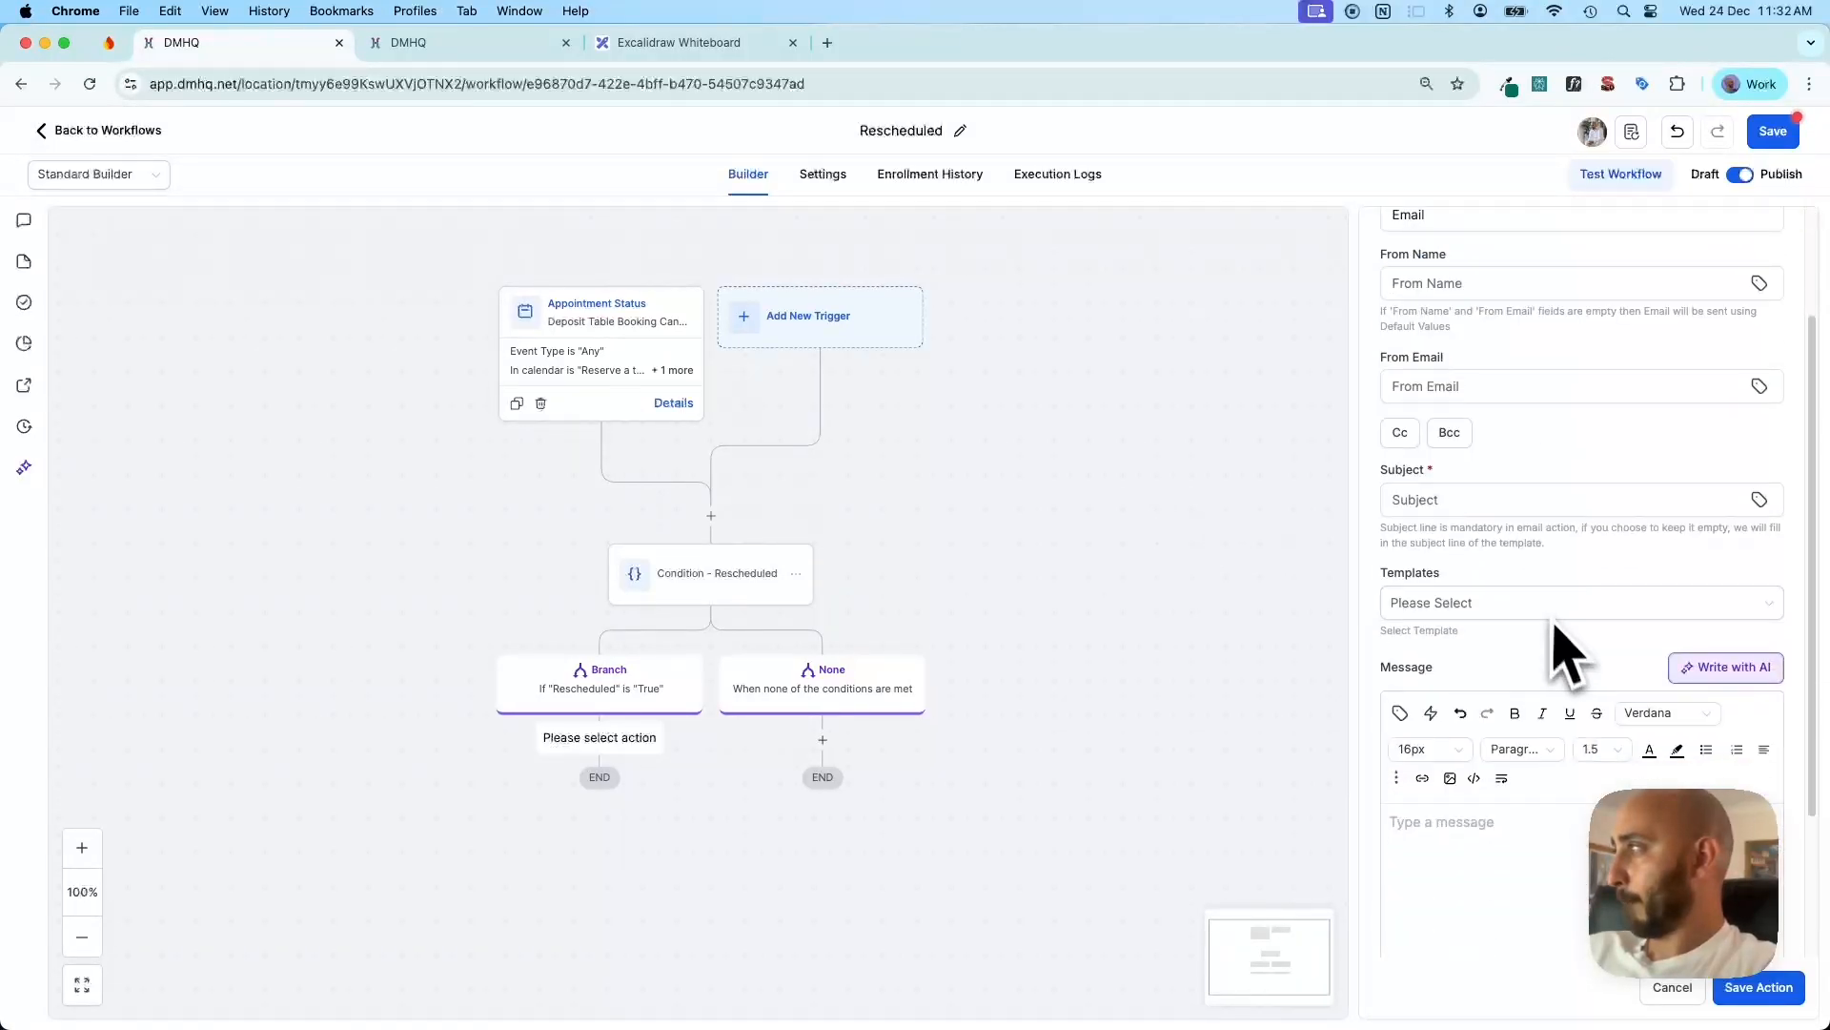
click(1557, 612)
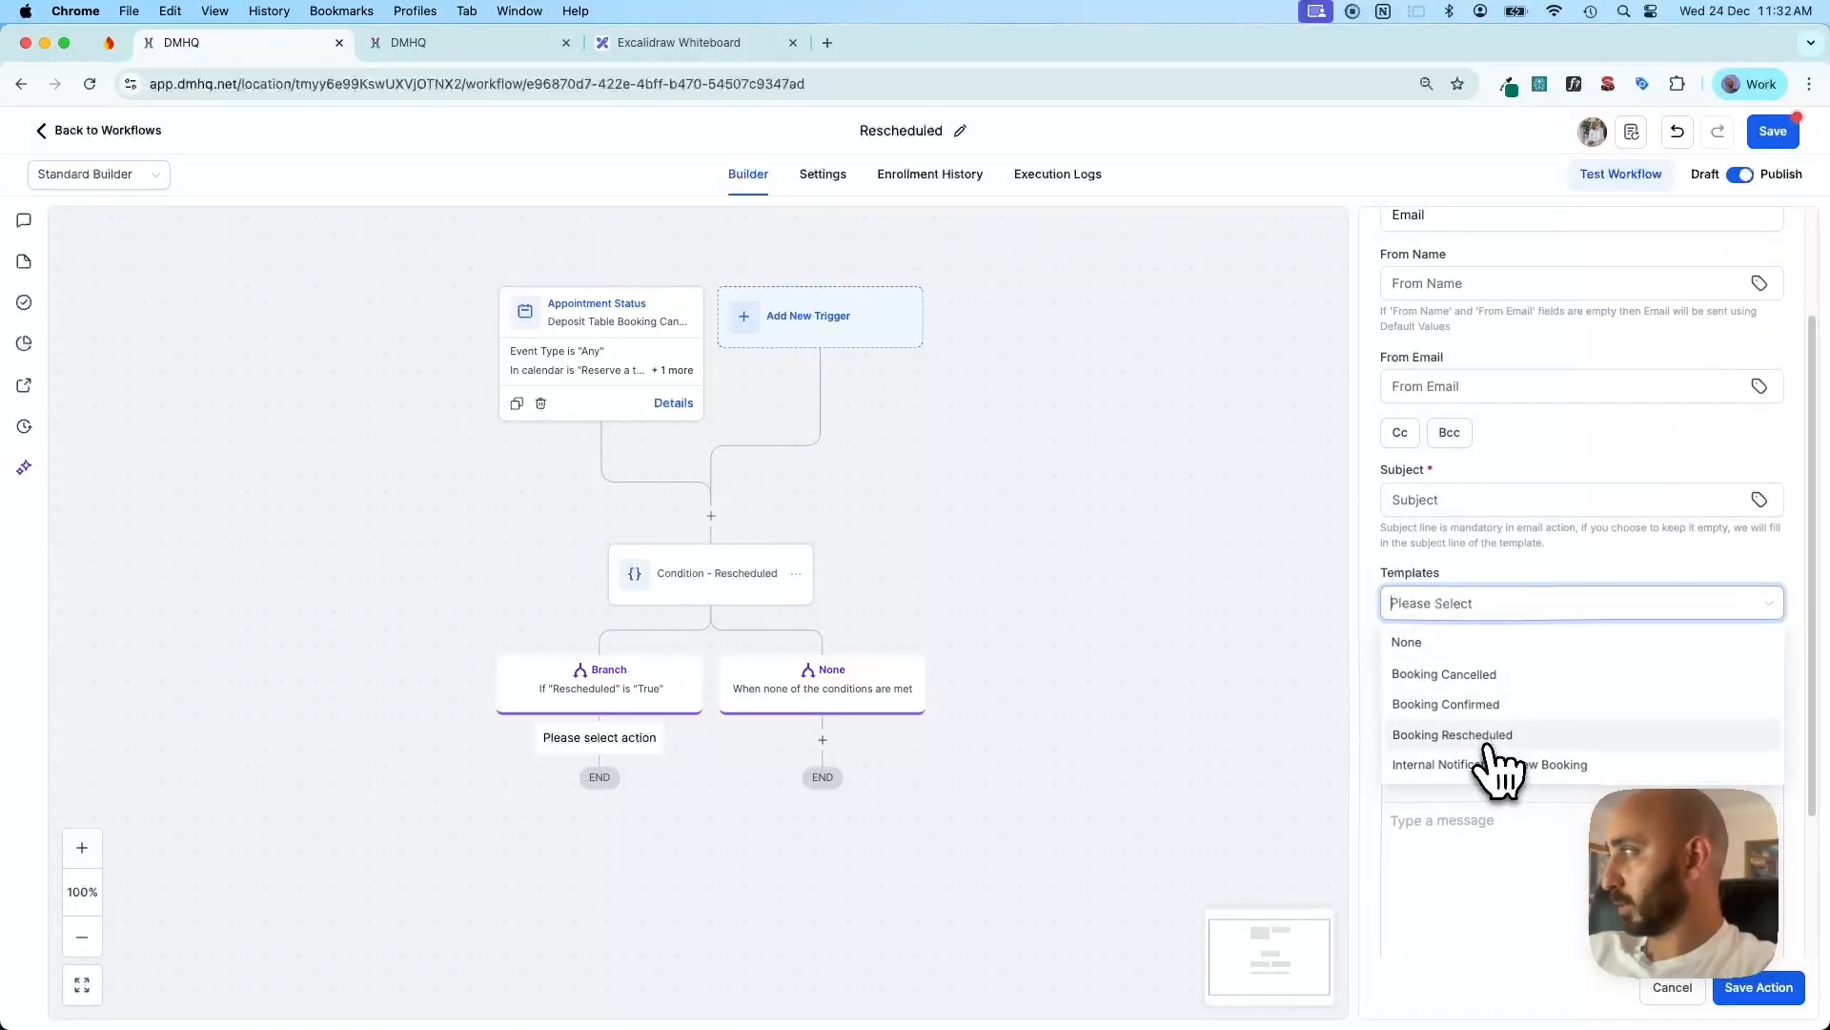
click(1497, 737)
scroll(1516, 715, down, 3)
click(1392, 740)
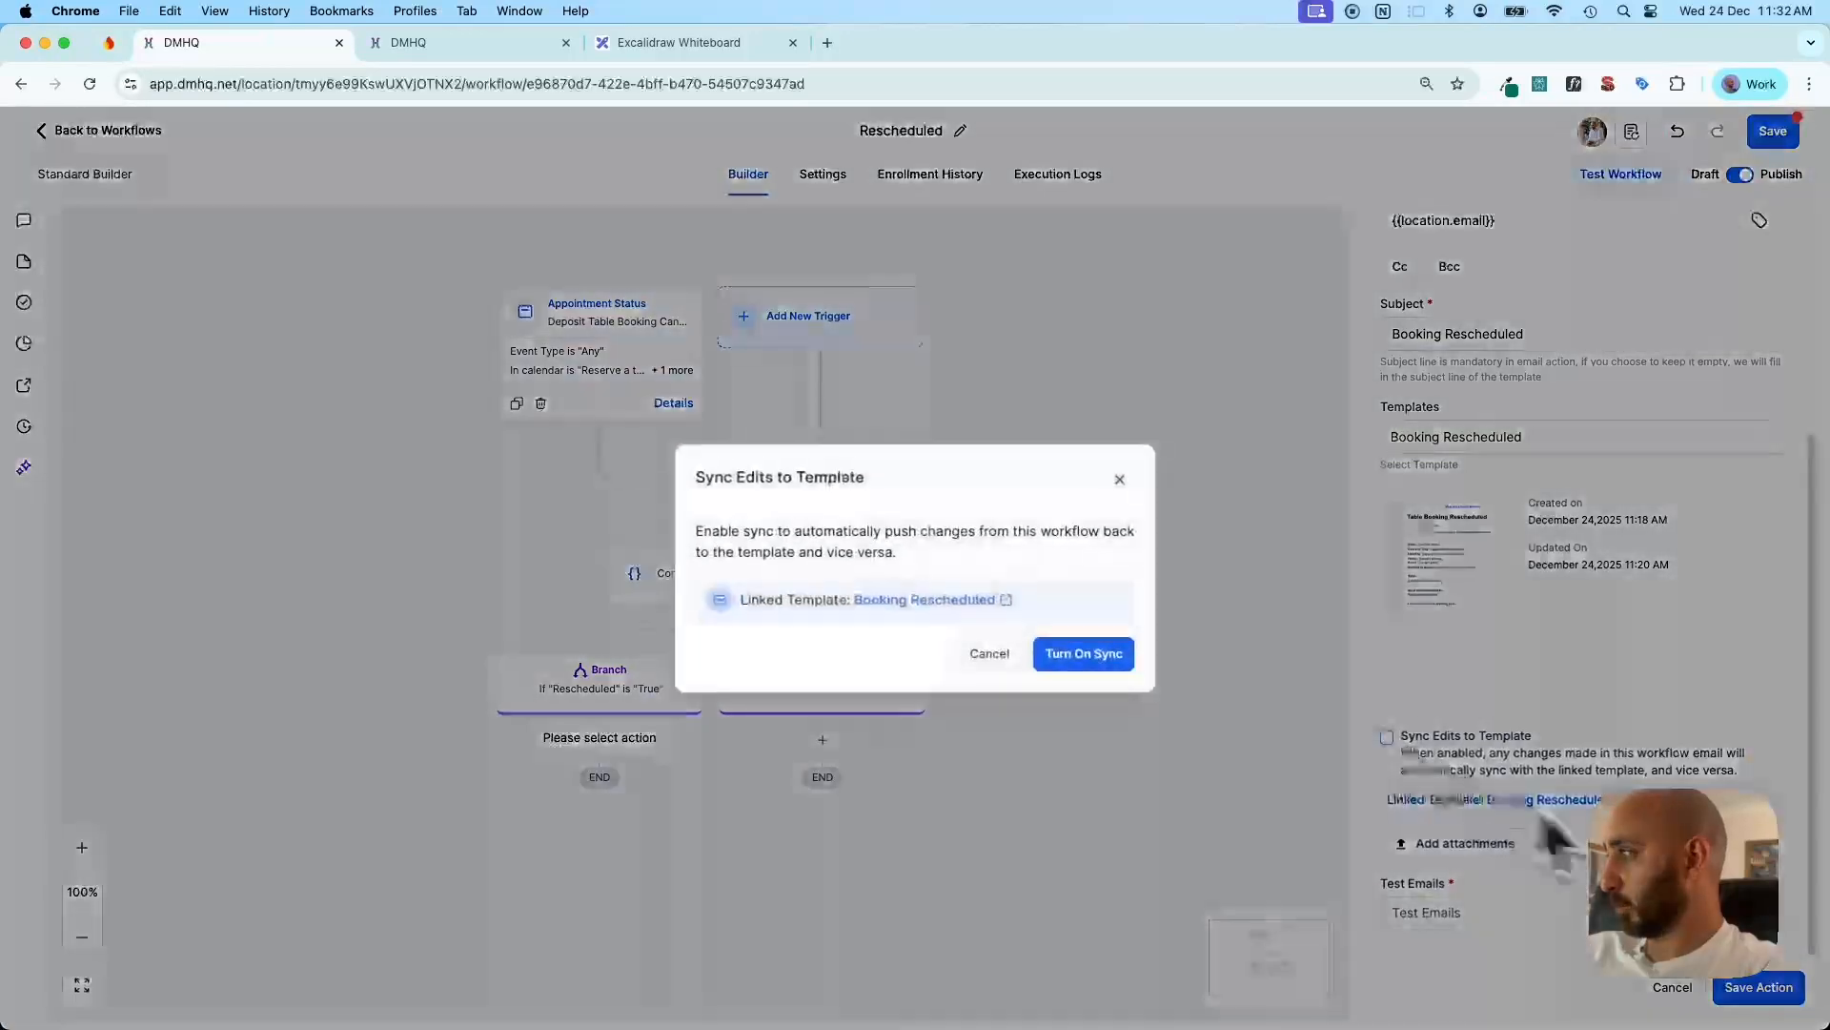
click(1064, 655)
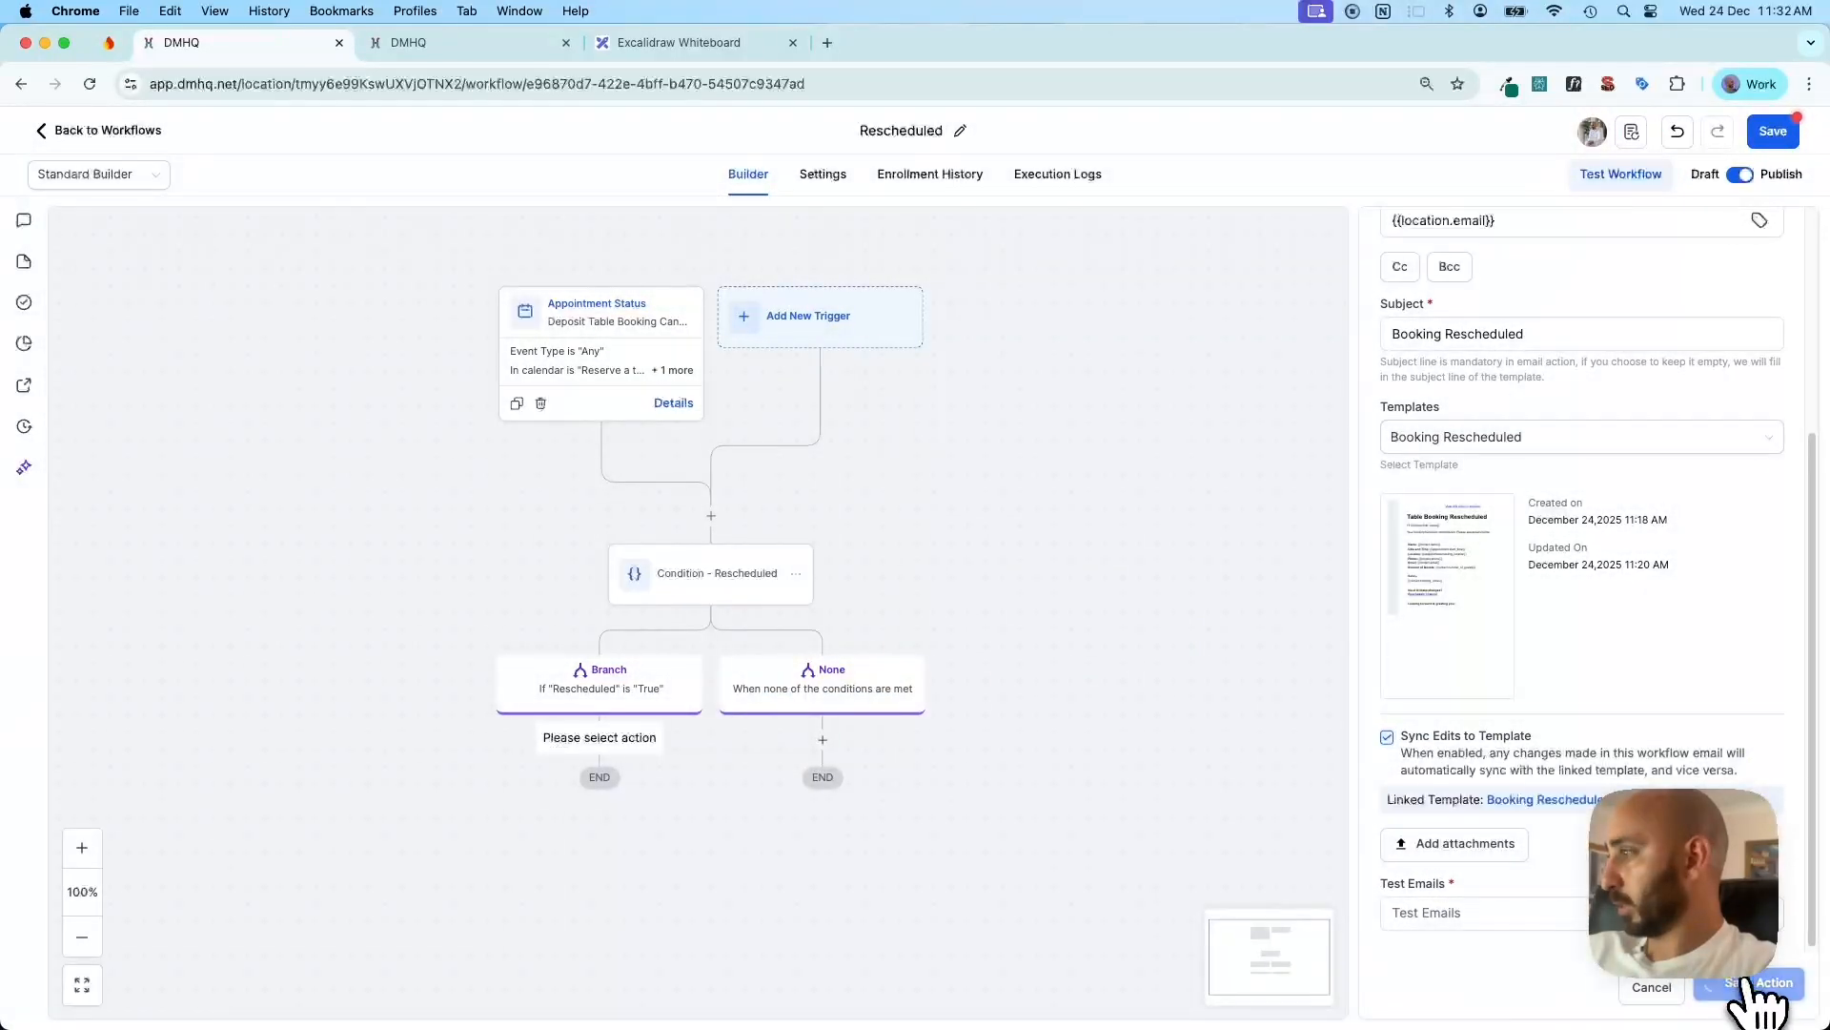
click(1757, 981)
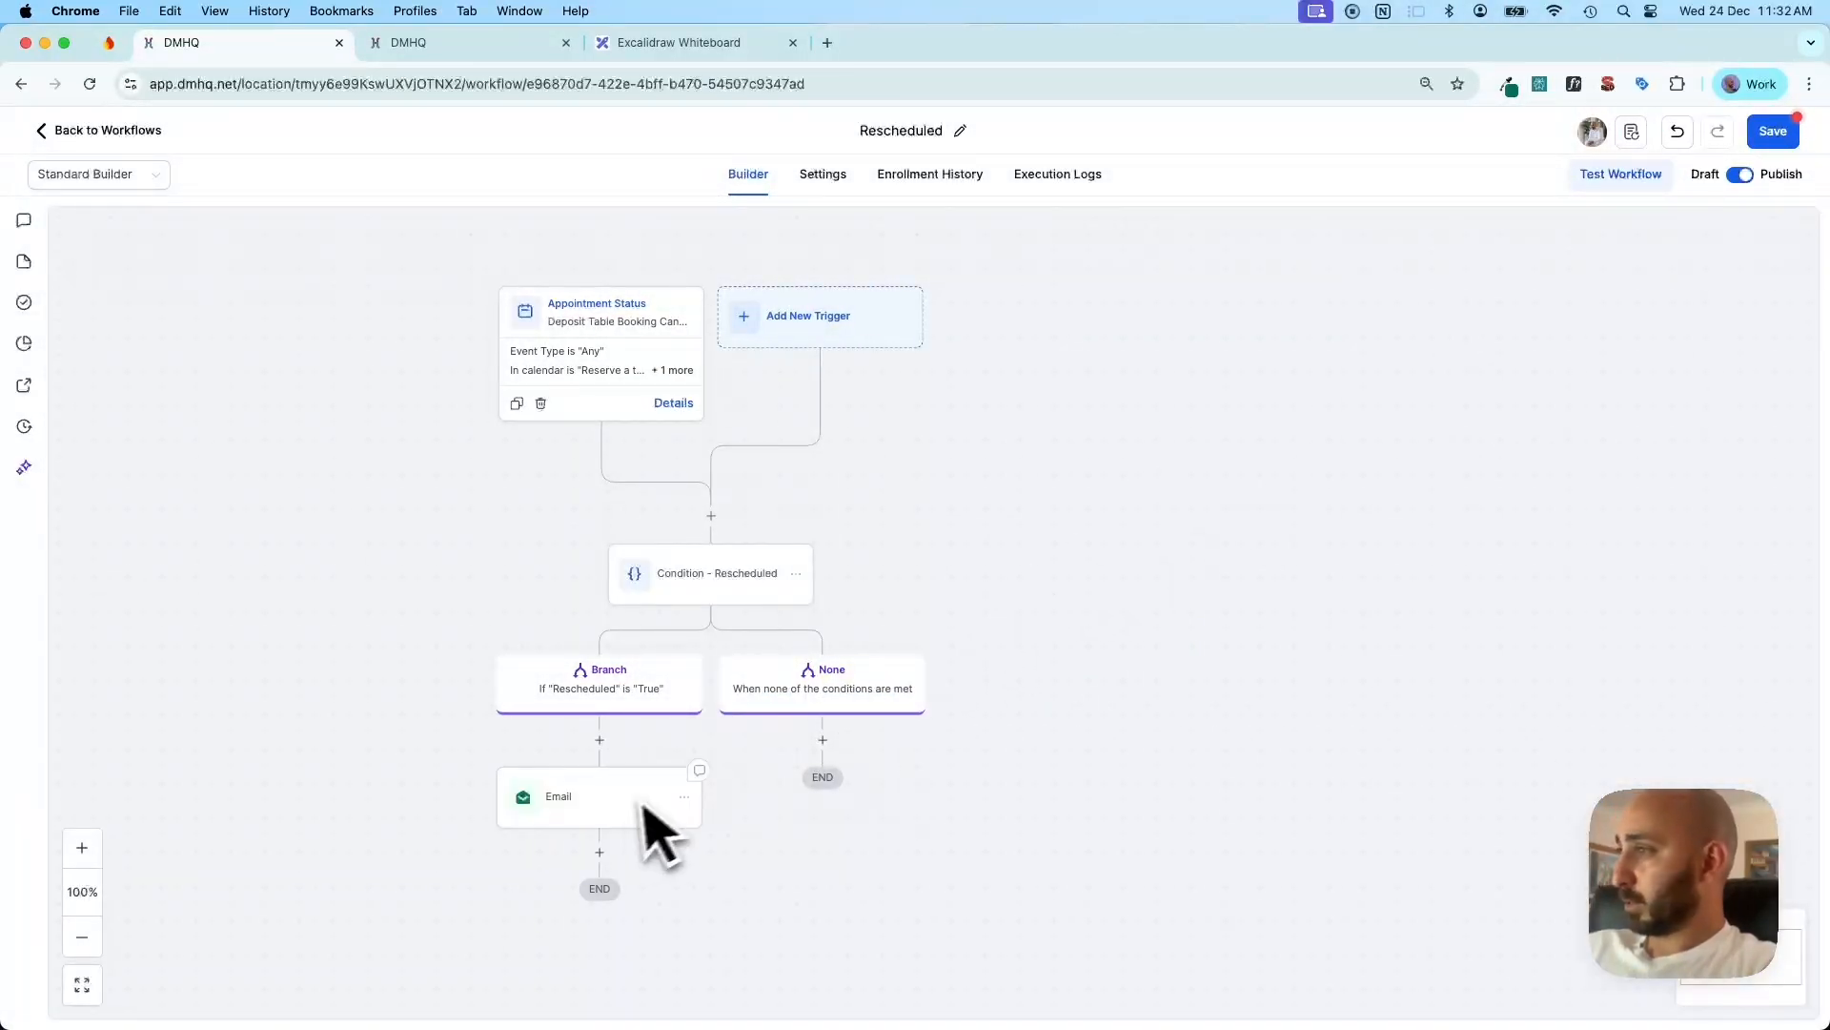
Rename the email action "Email - Rescheduled" and save it
click(644, 804)
click(1494, 364)
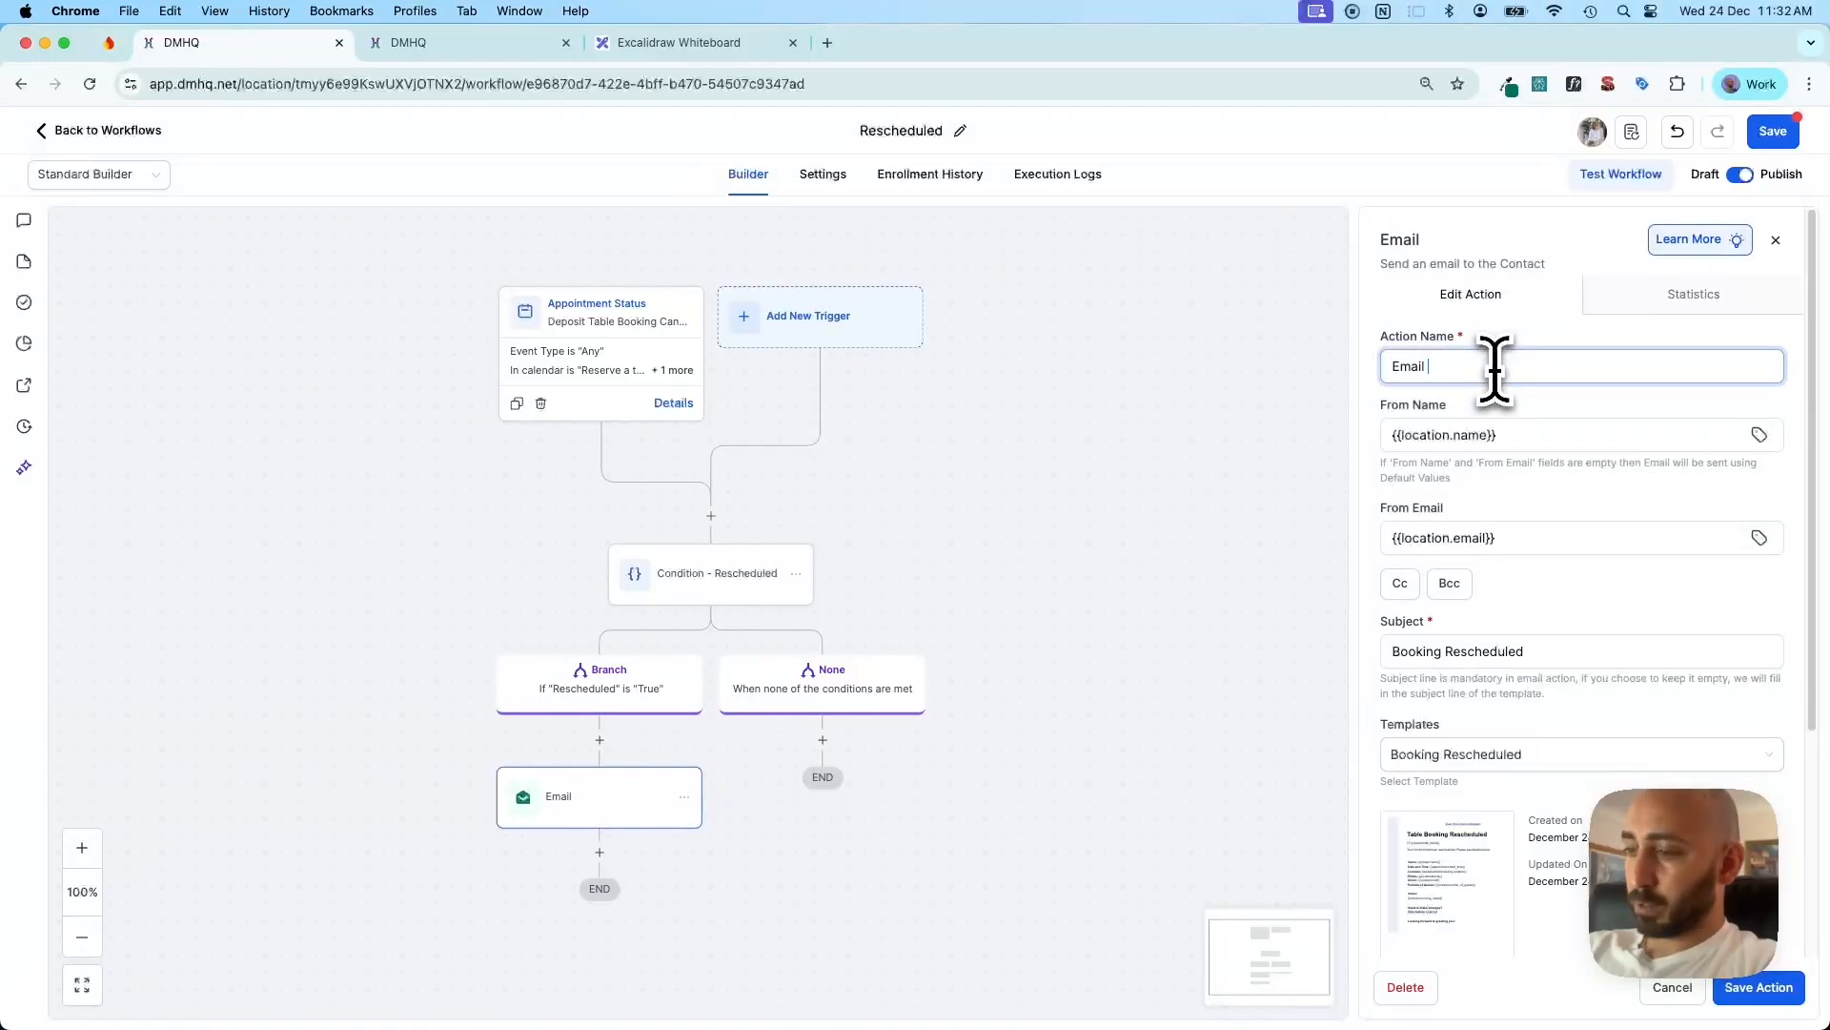
text(- Rescheud)
key(BackSpace)
key(BackSpace)
text(dul)
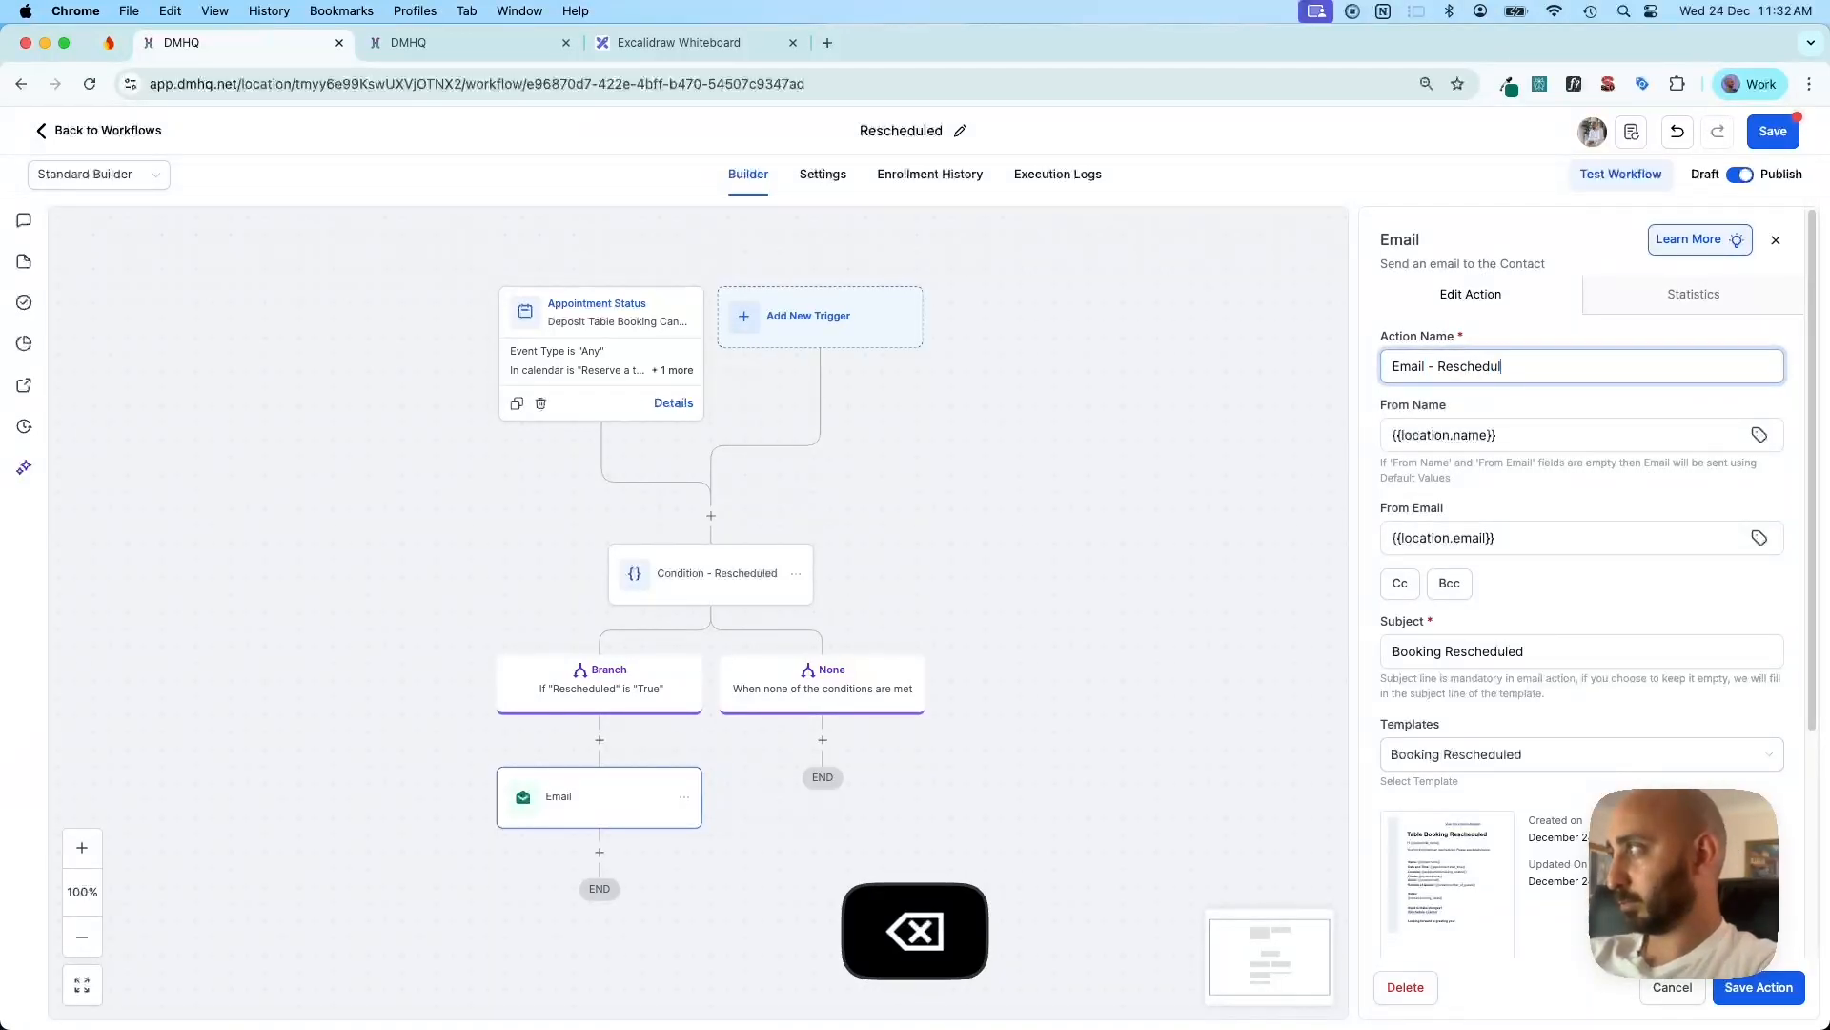
text(d)
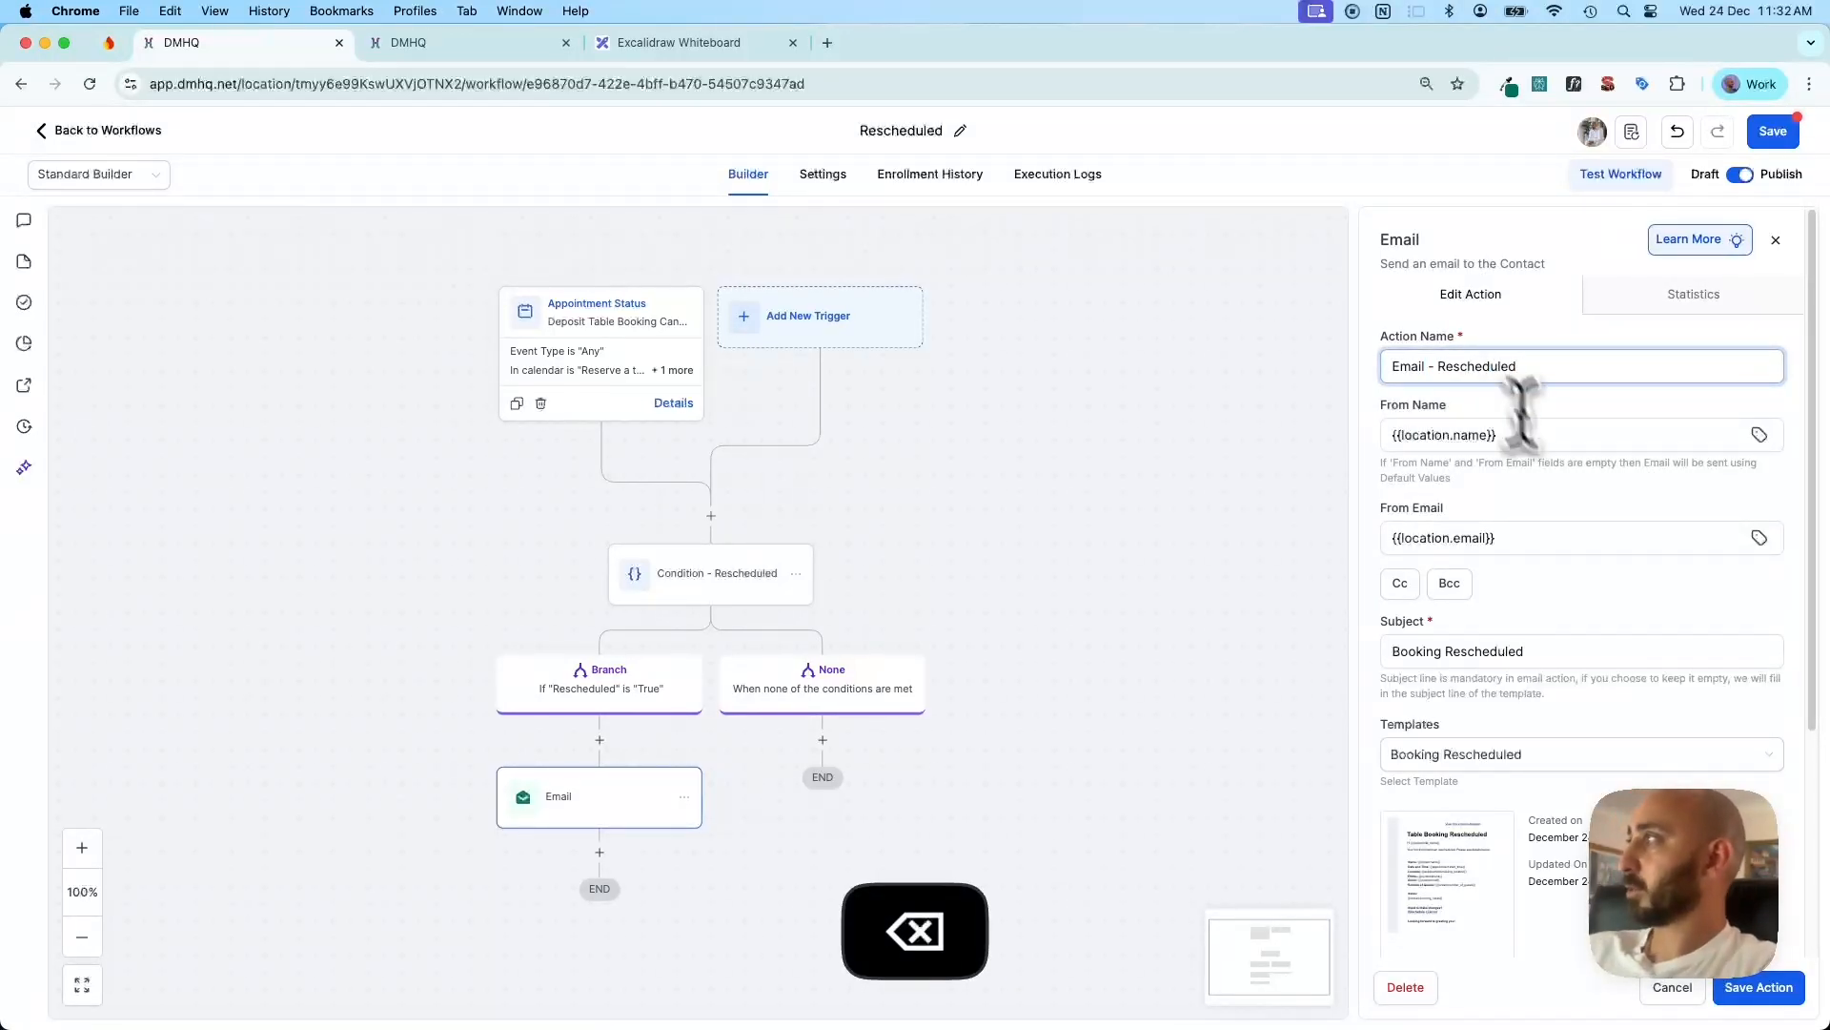
scroll(1585, 523, down, 5)
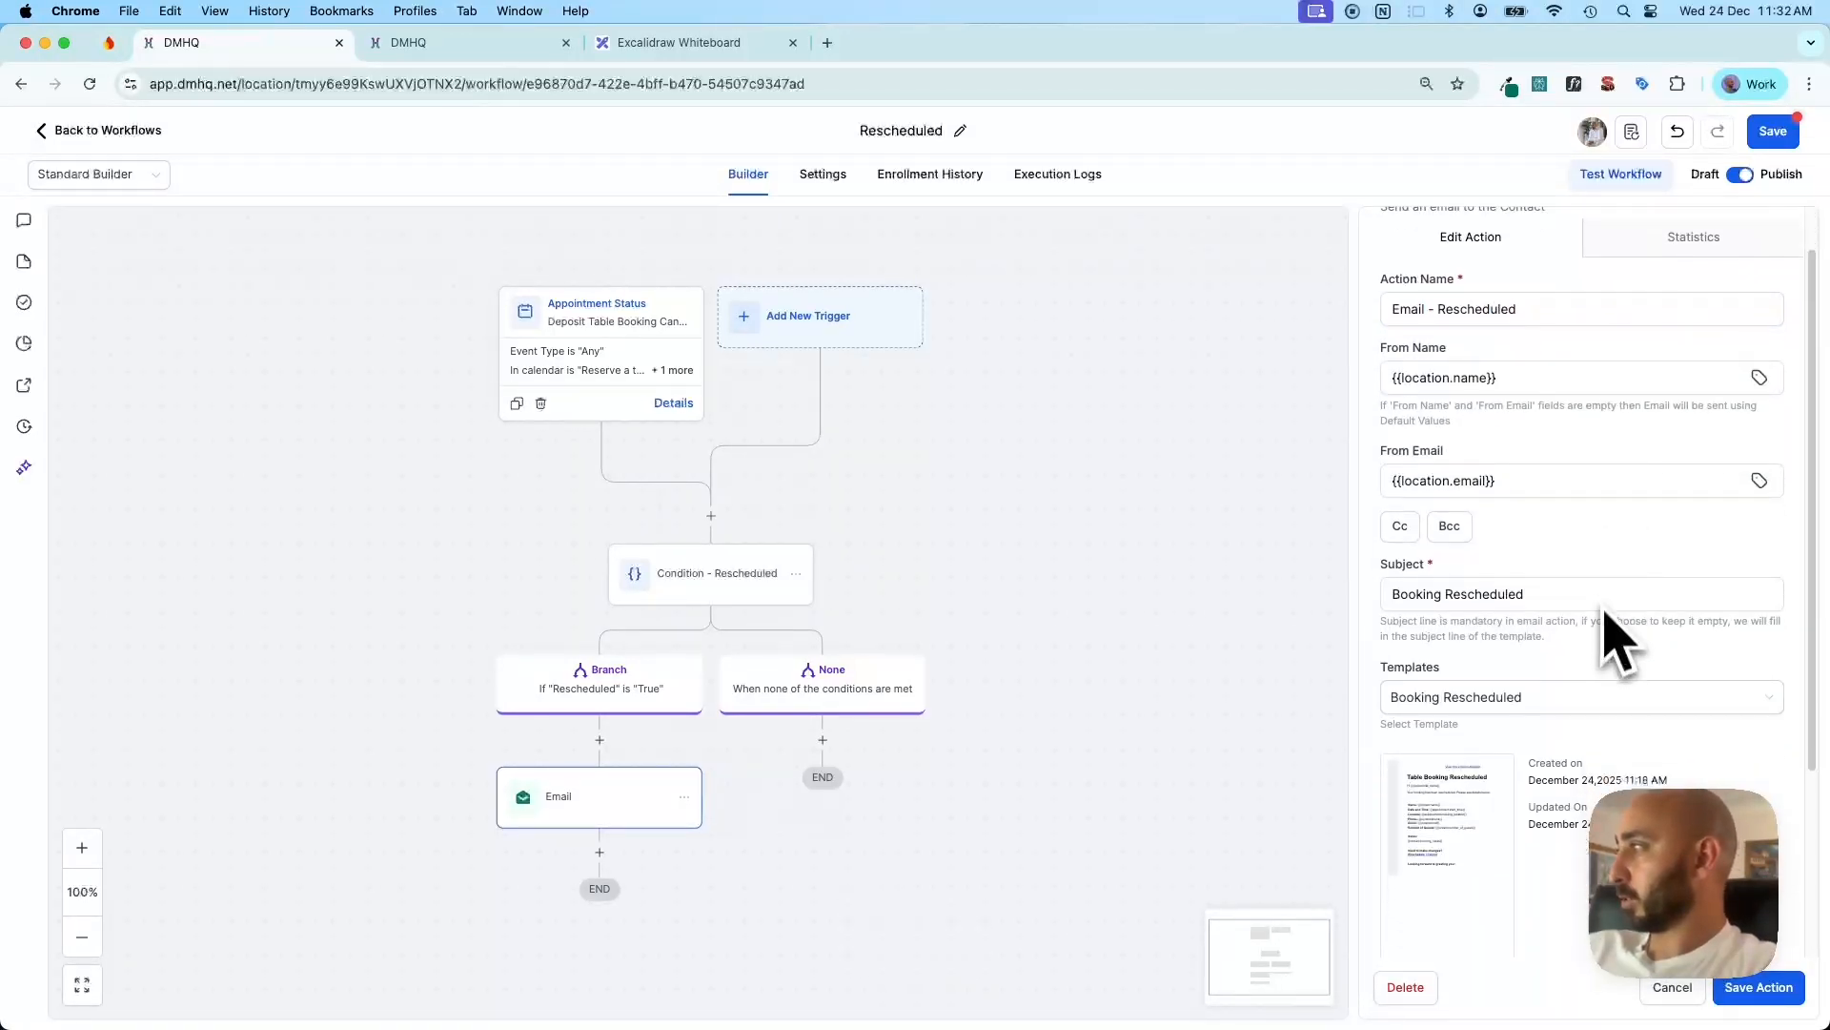
click(1752, 989)
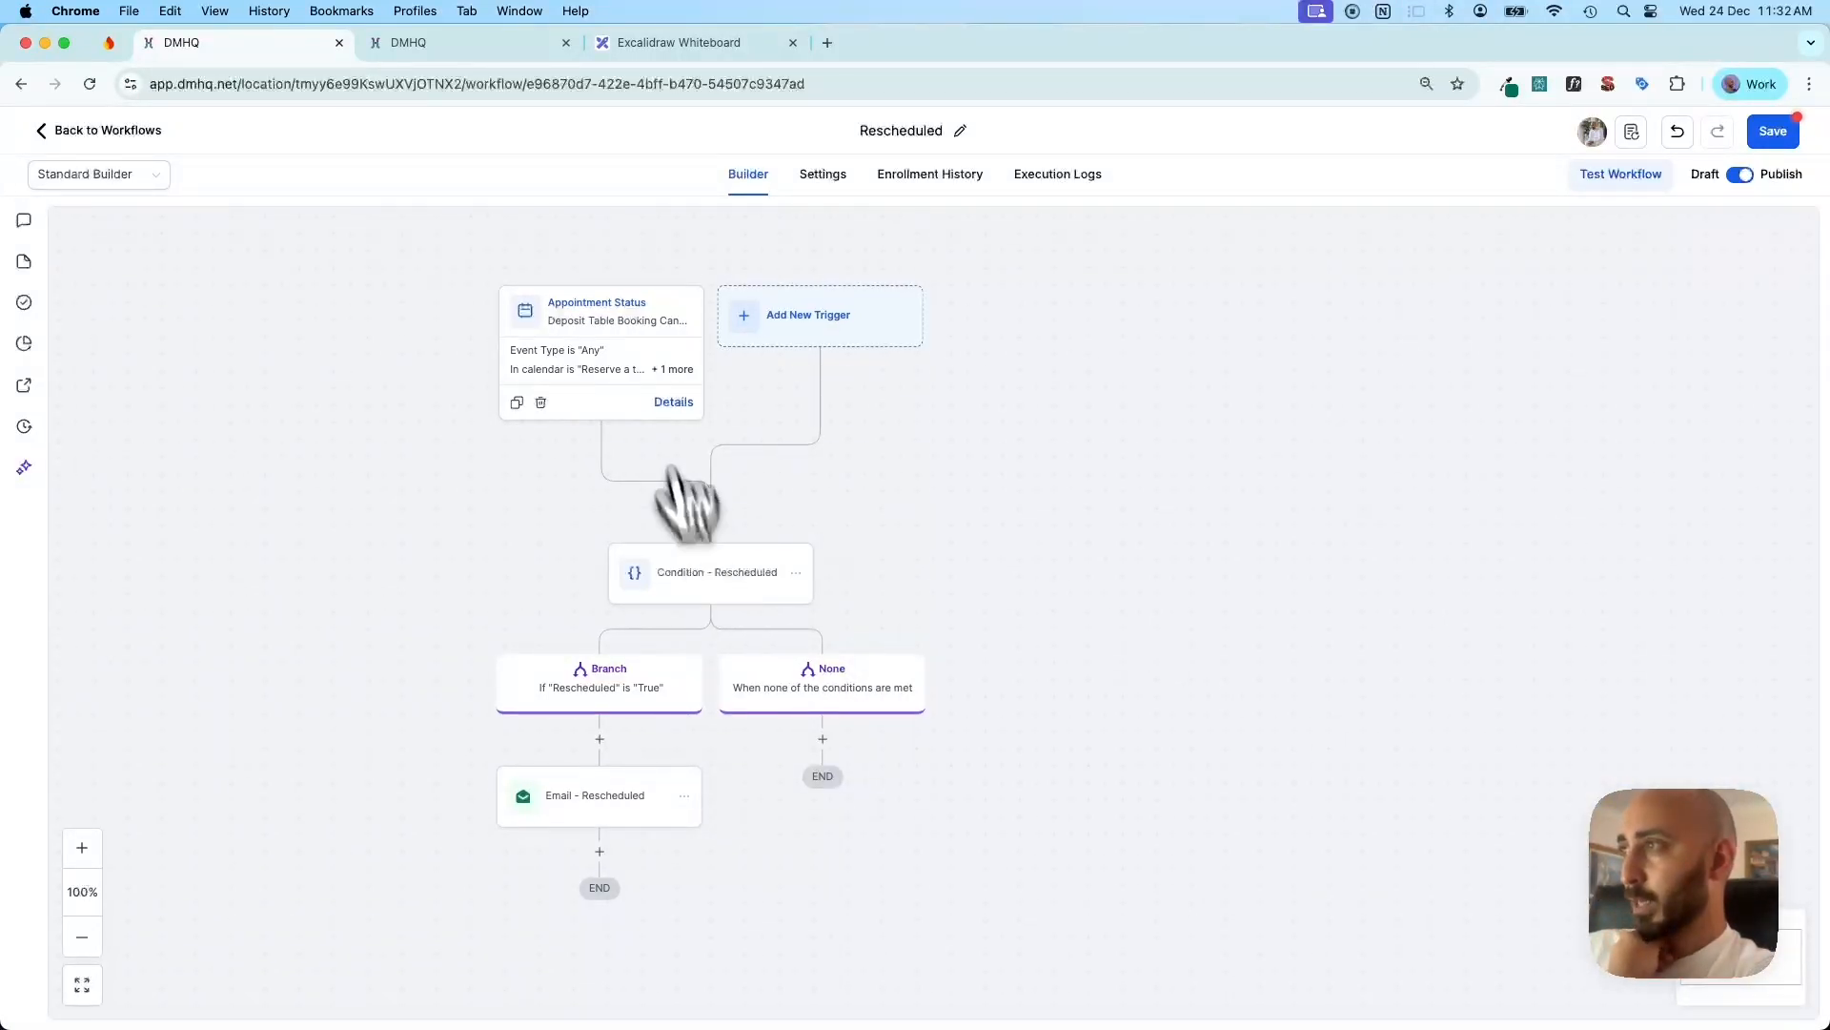
Delete the Appointment Status trigger named Deposit Table Booking Cancelled from the Rescheduled workflow
click(640, 368)
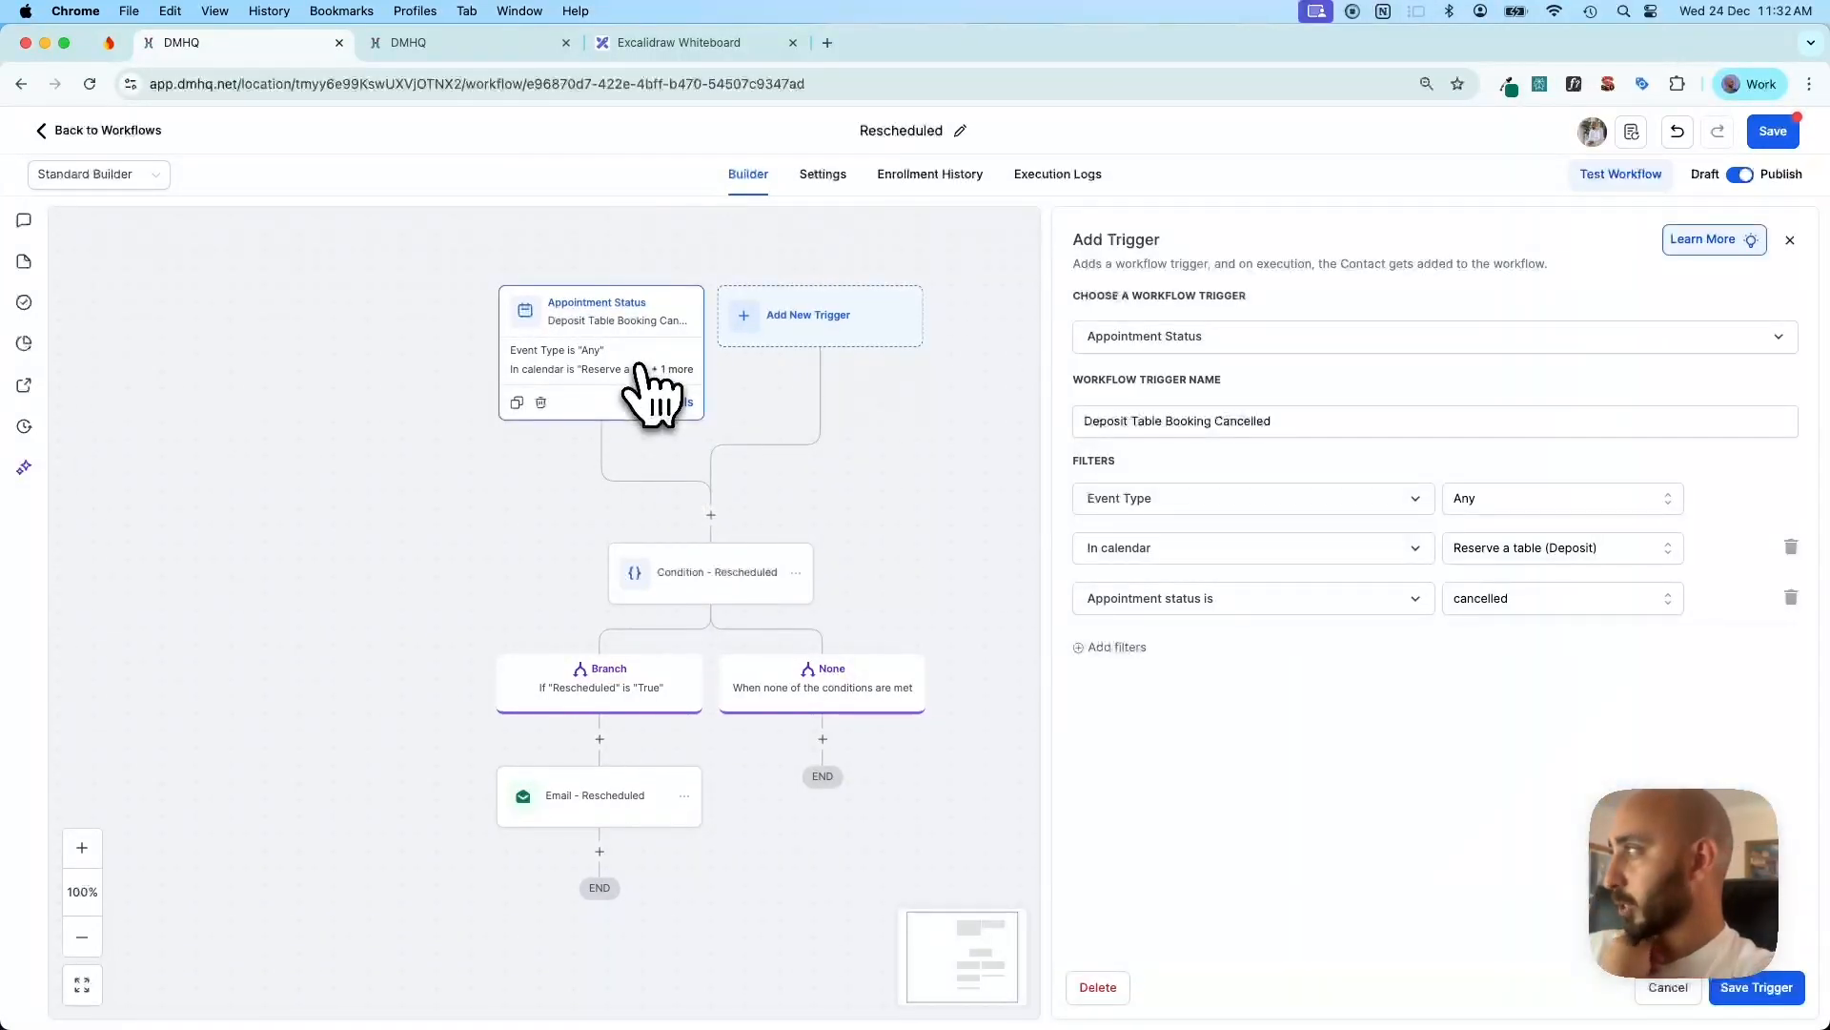
click(1790, 597)
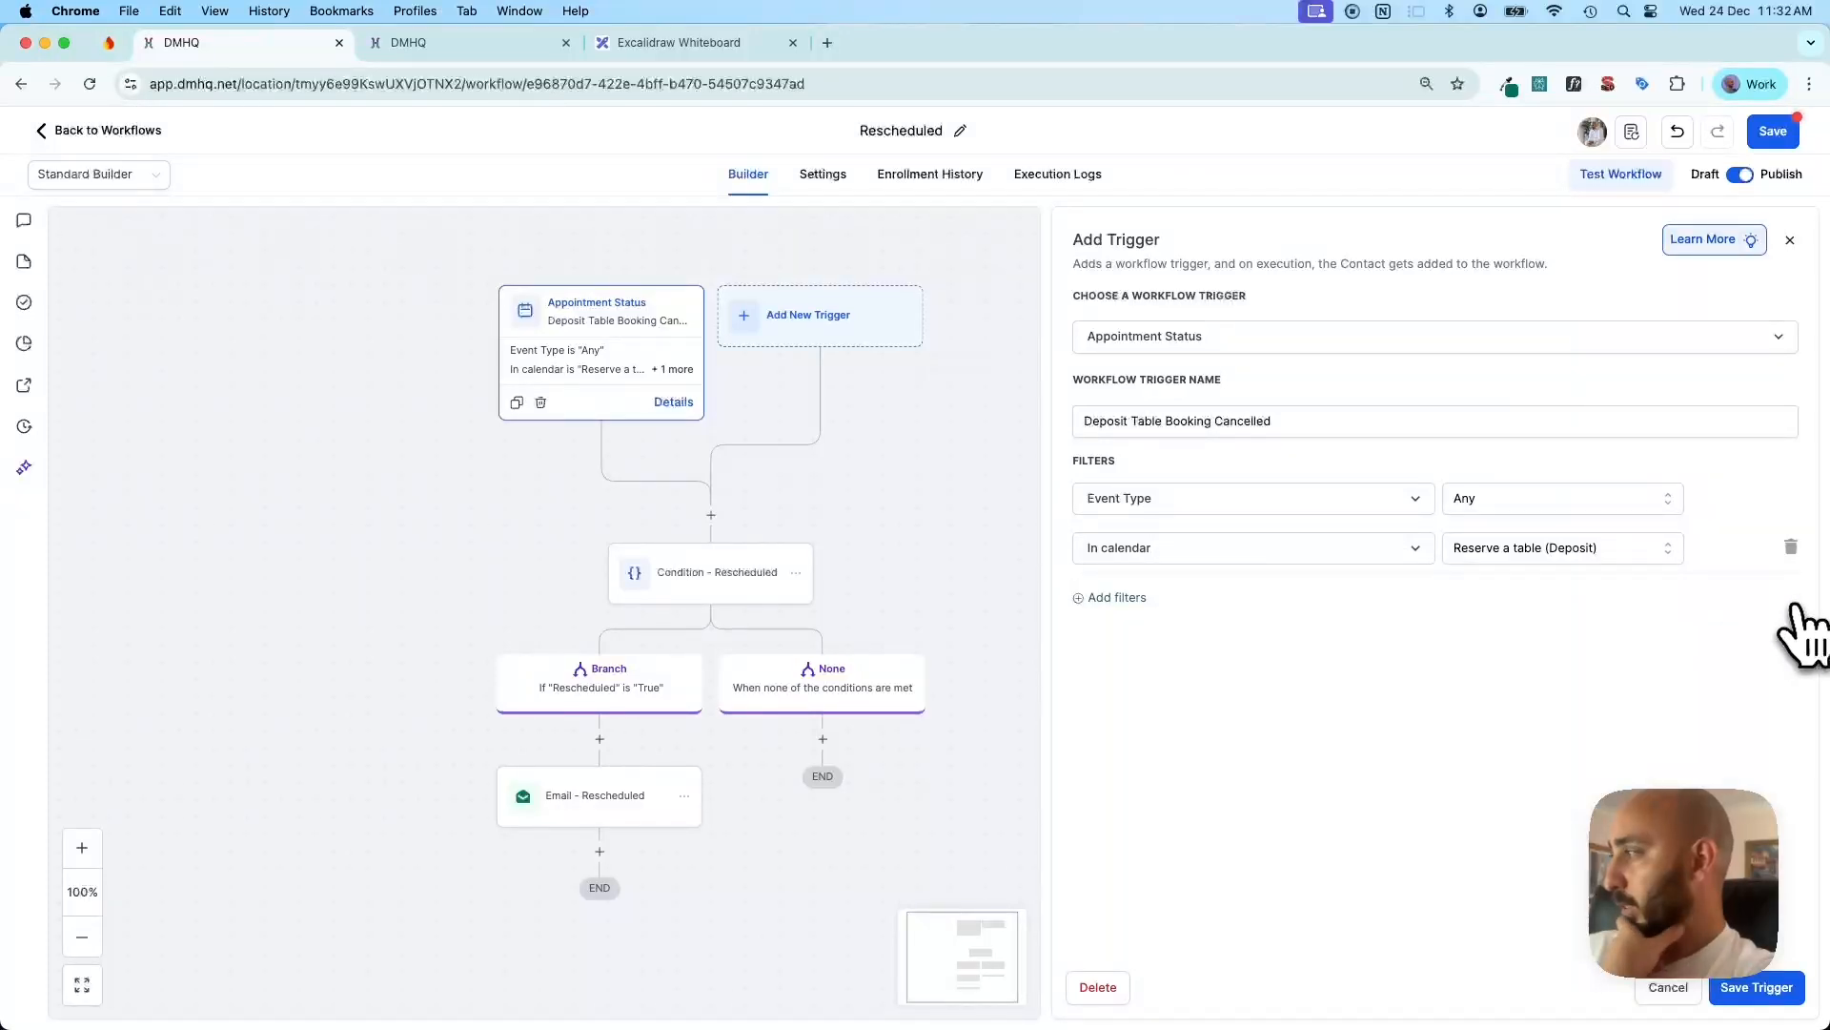
click(1101, 989)
click(1098, 620)
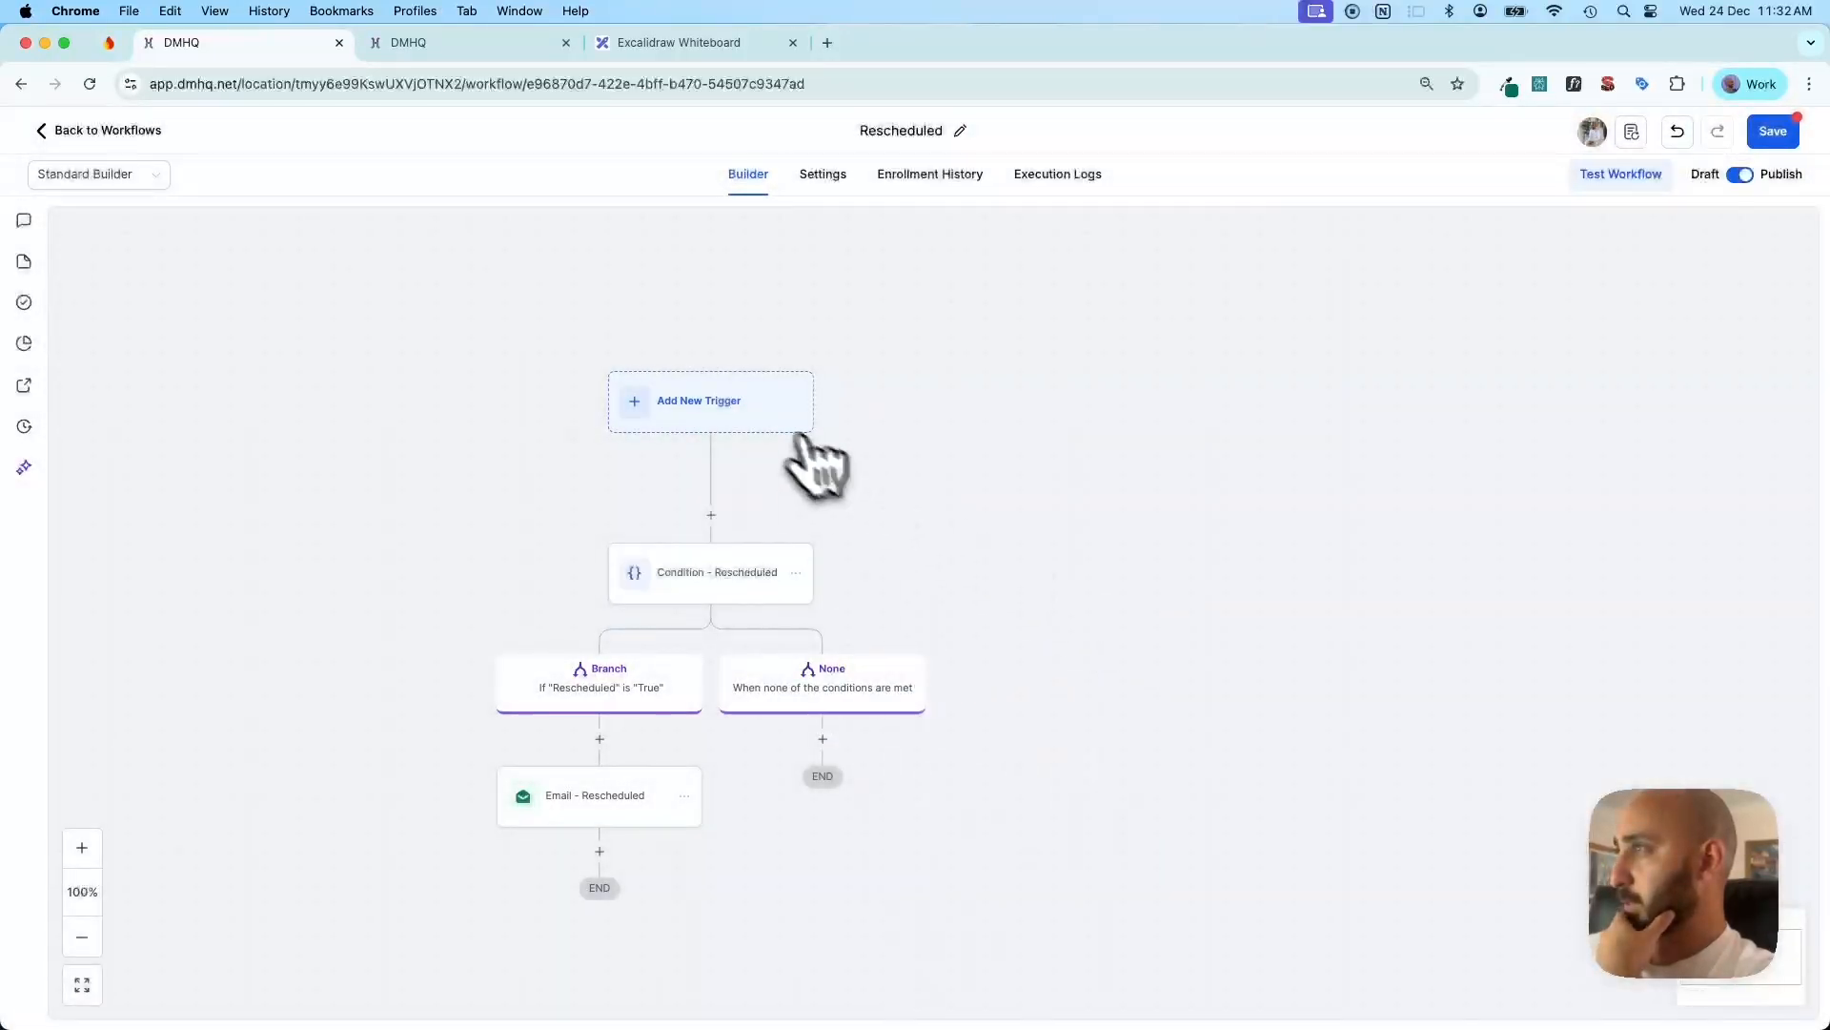
click(792, 419)
click(1450, 465)
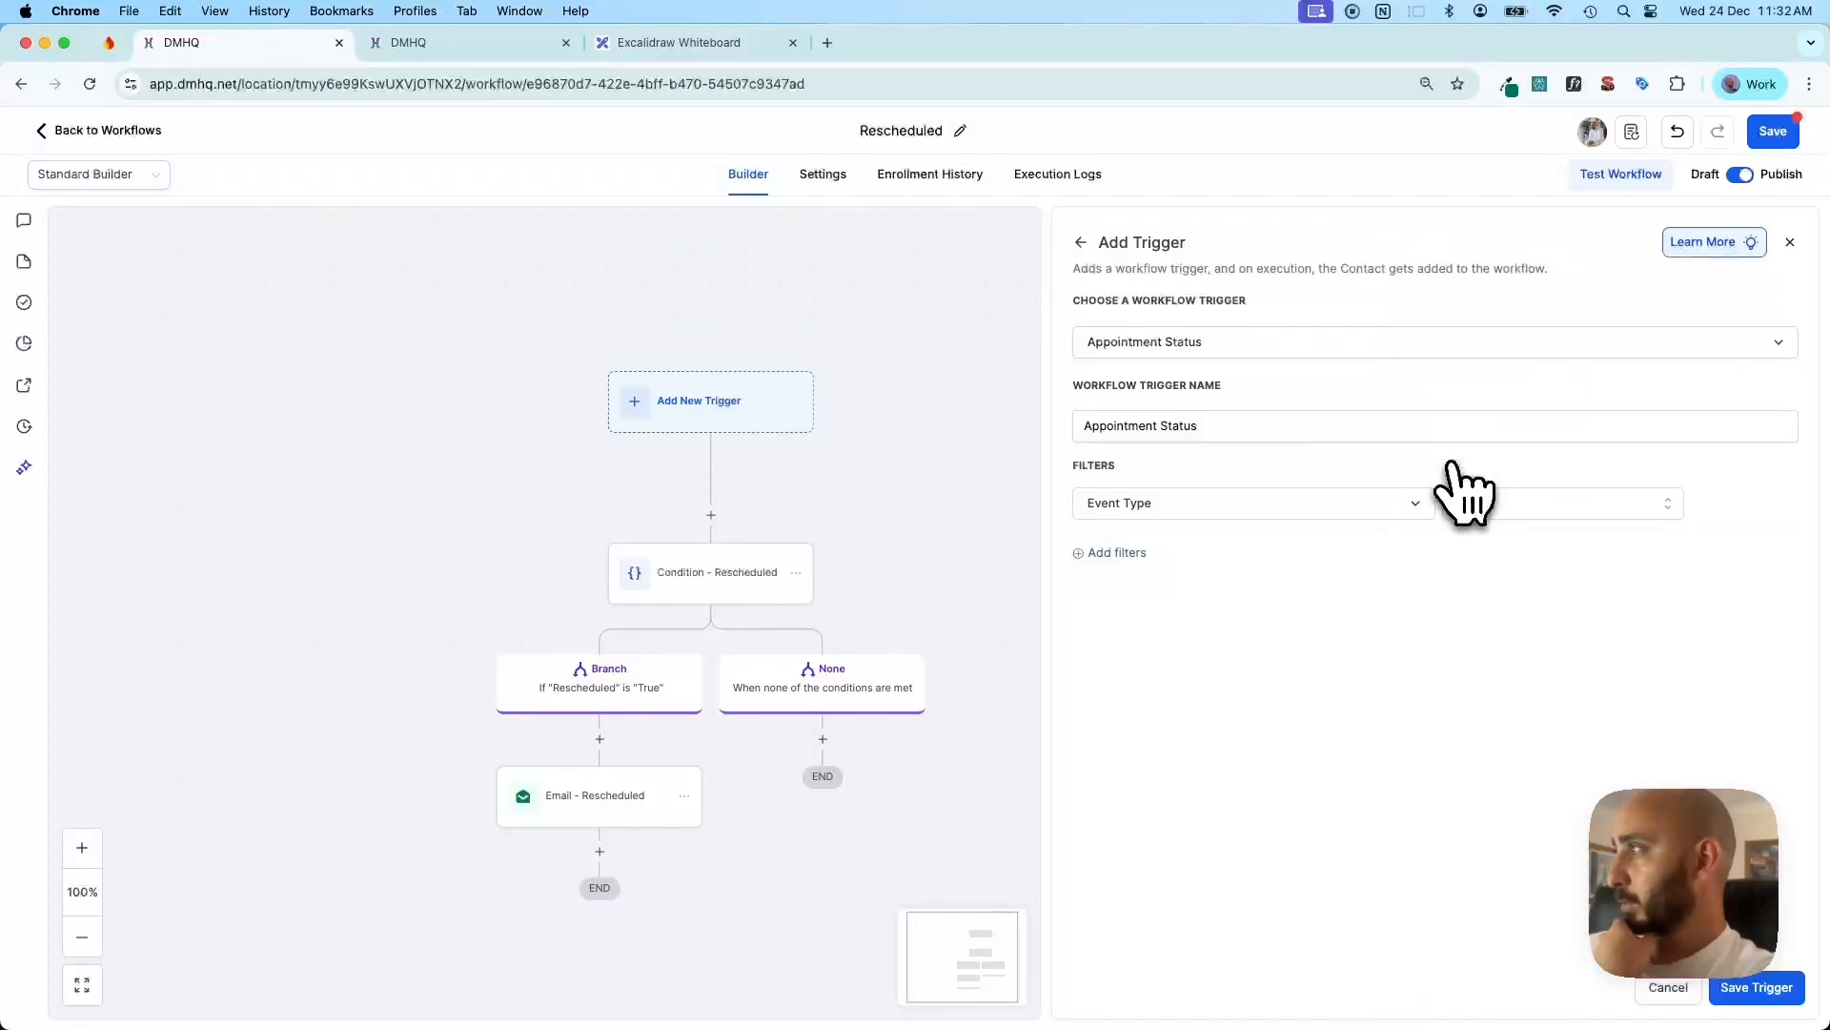
click(1666, 988)
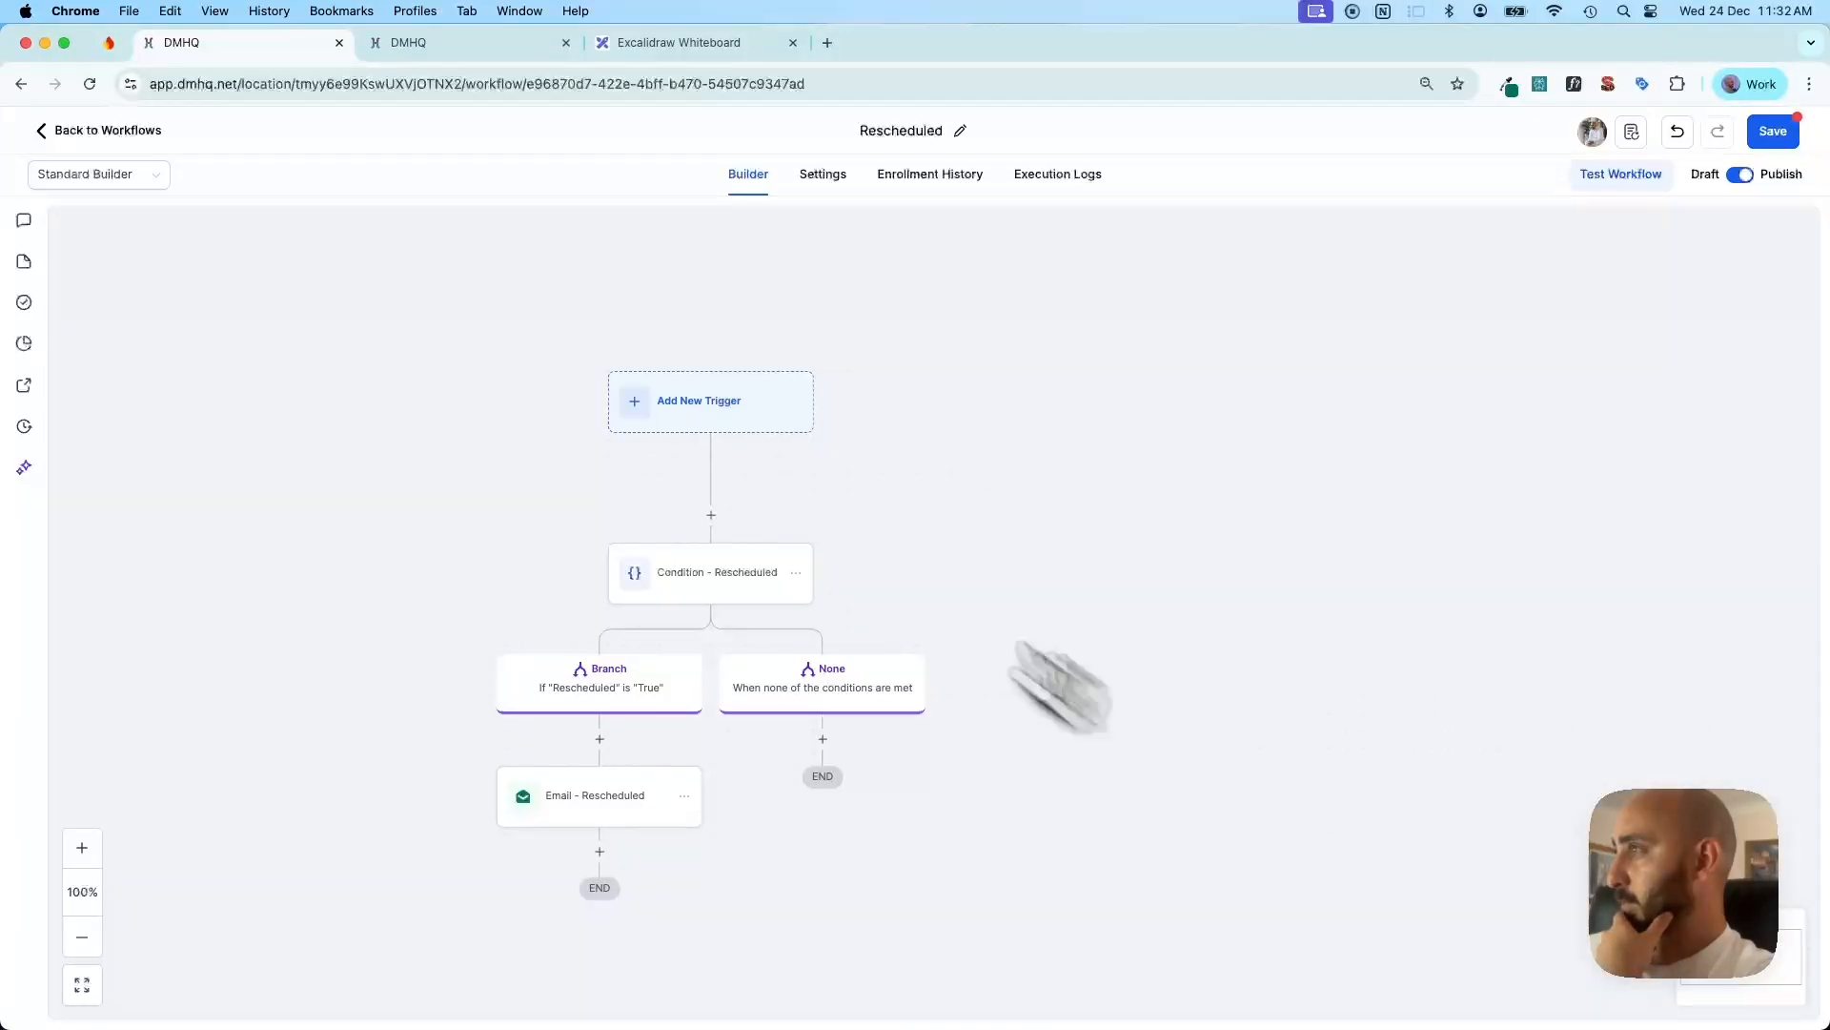
Add a Customer Booked Appointment trigger filtered to the "Reserve a table" calendar and save it
click(722, 386)
text(cal)
key(BackSpace)
key(super+a)
text(A)
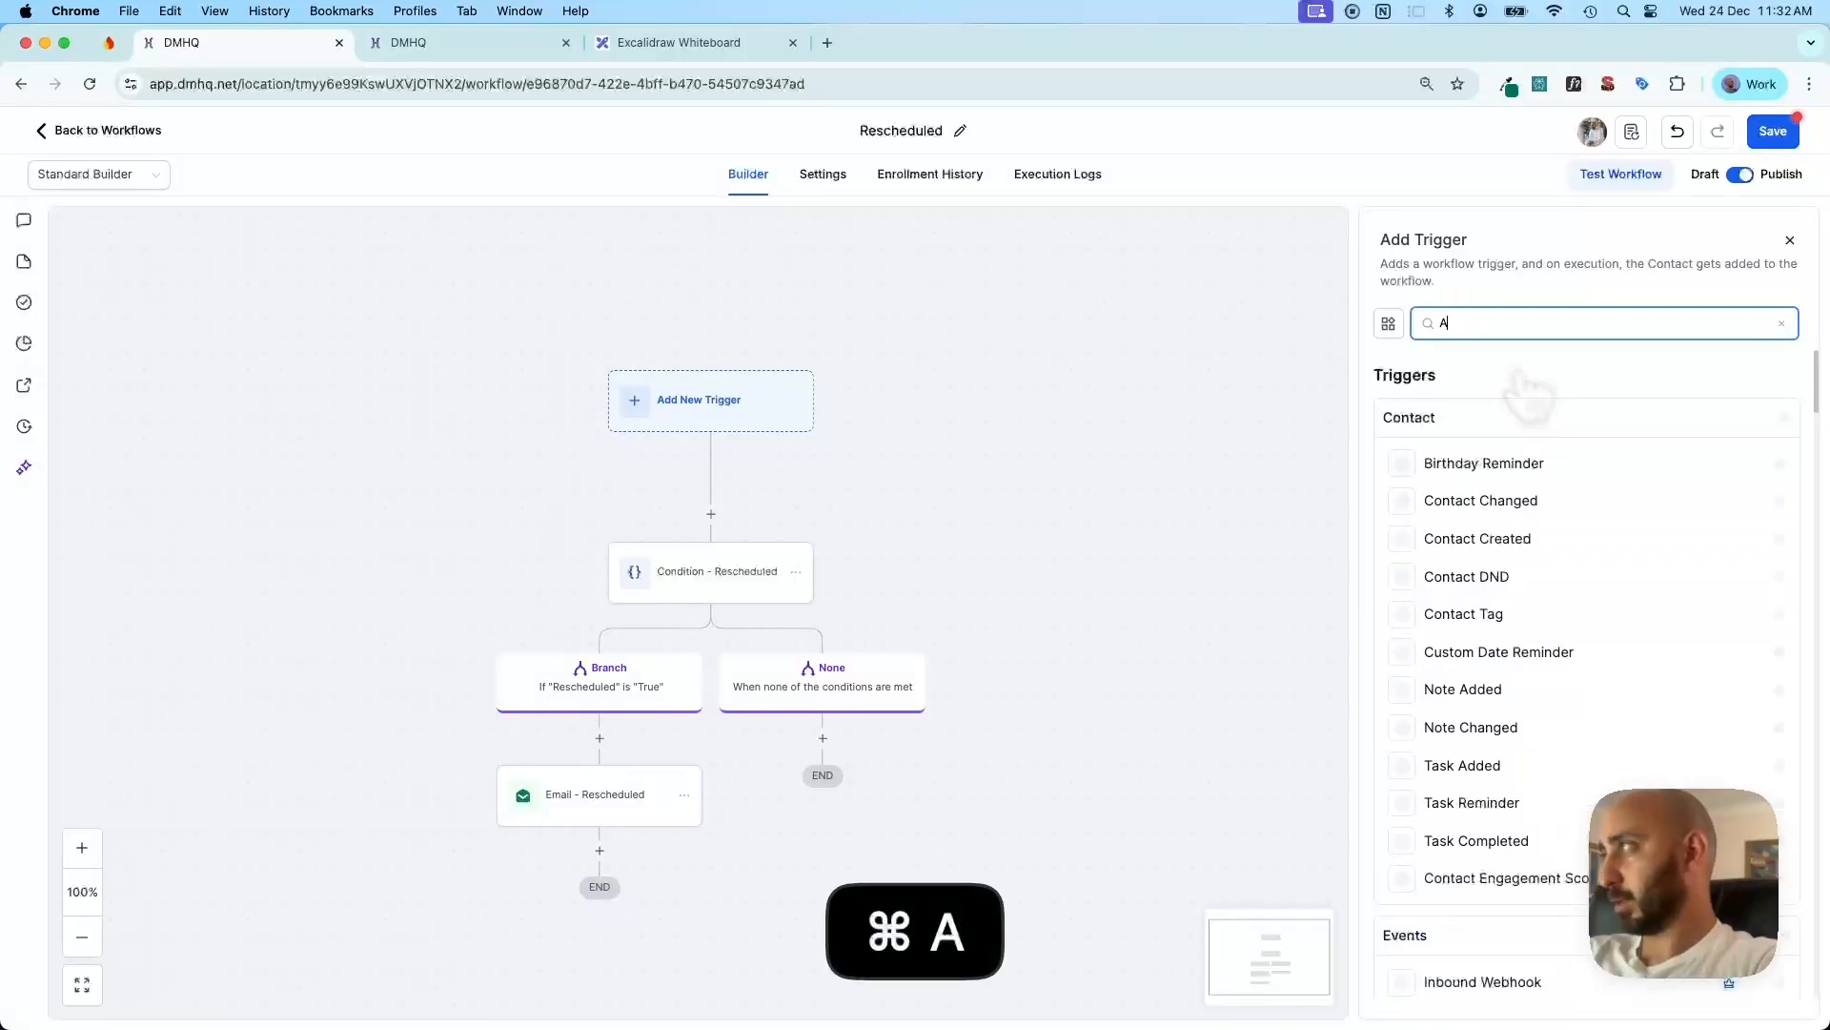
text(pp)
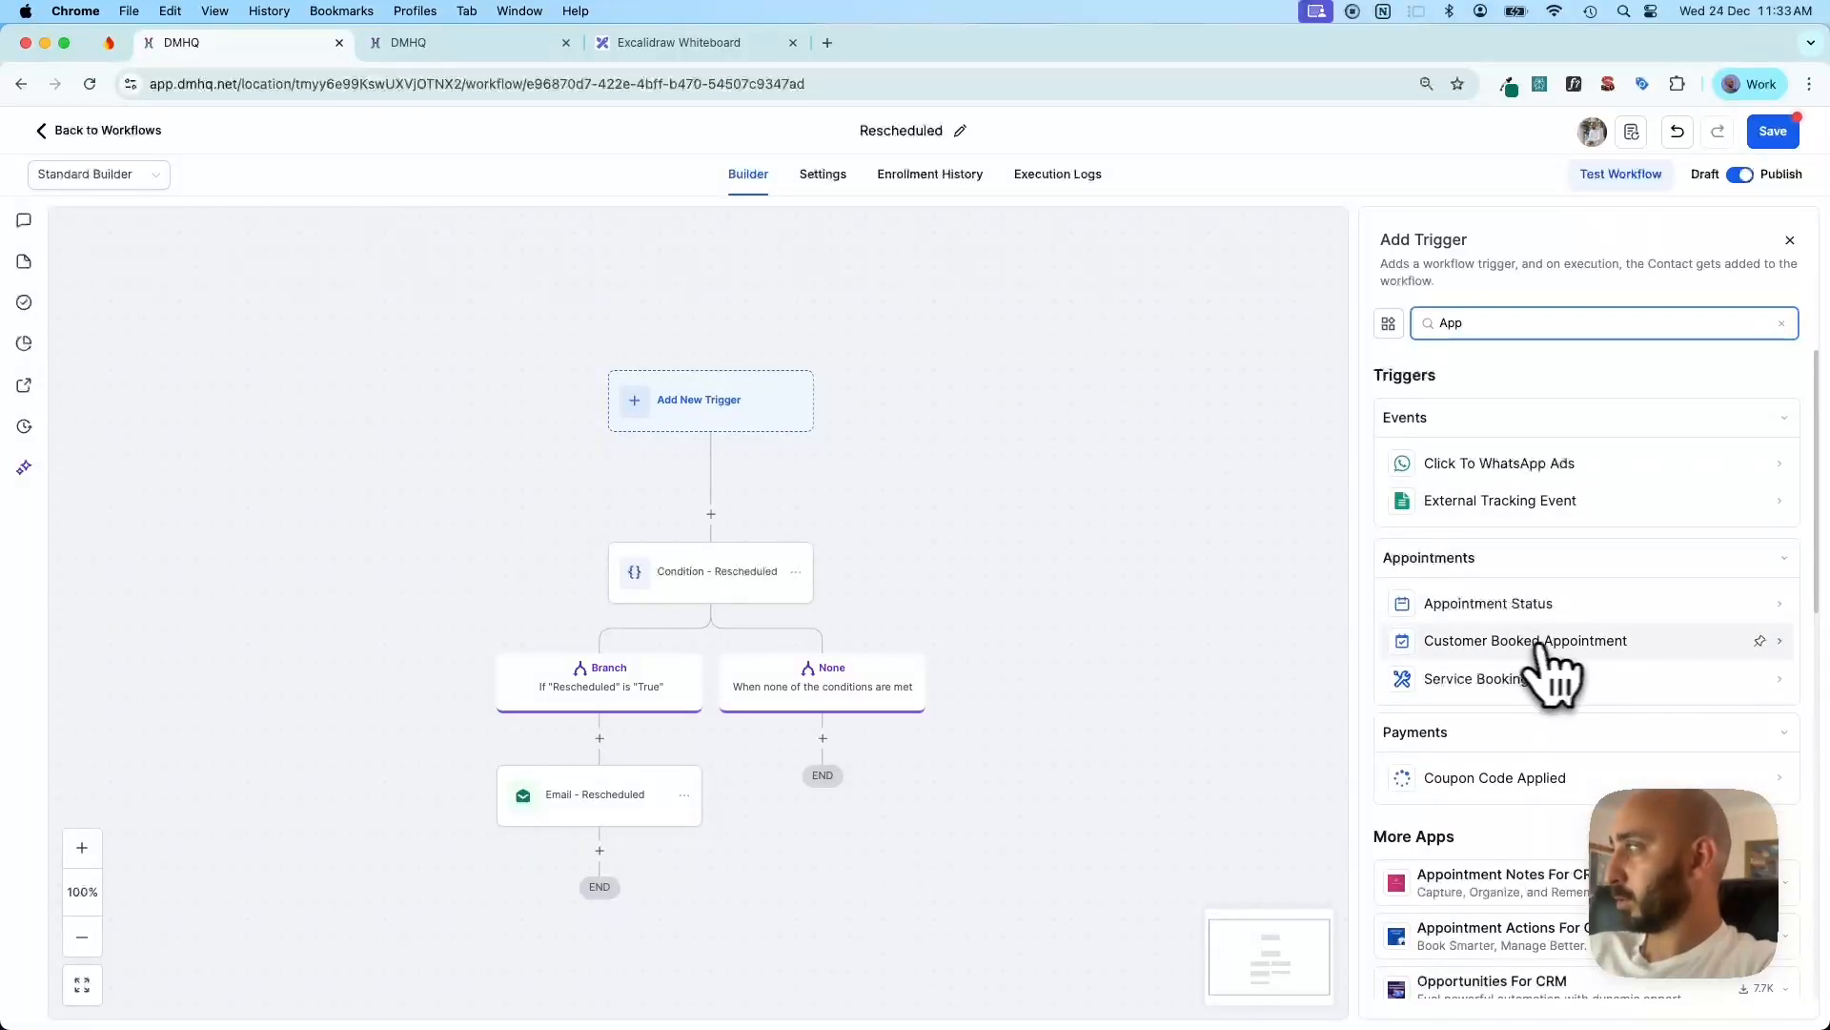
click(1476, 648)
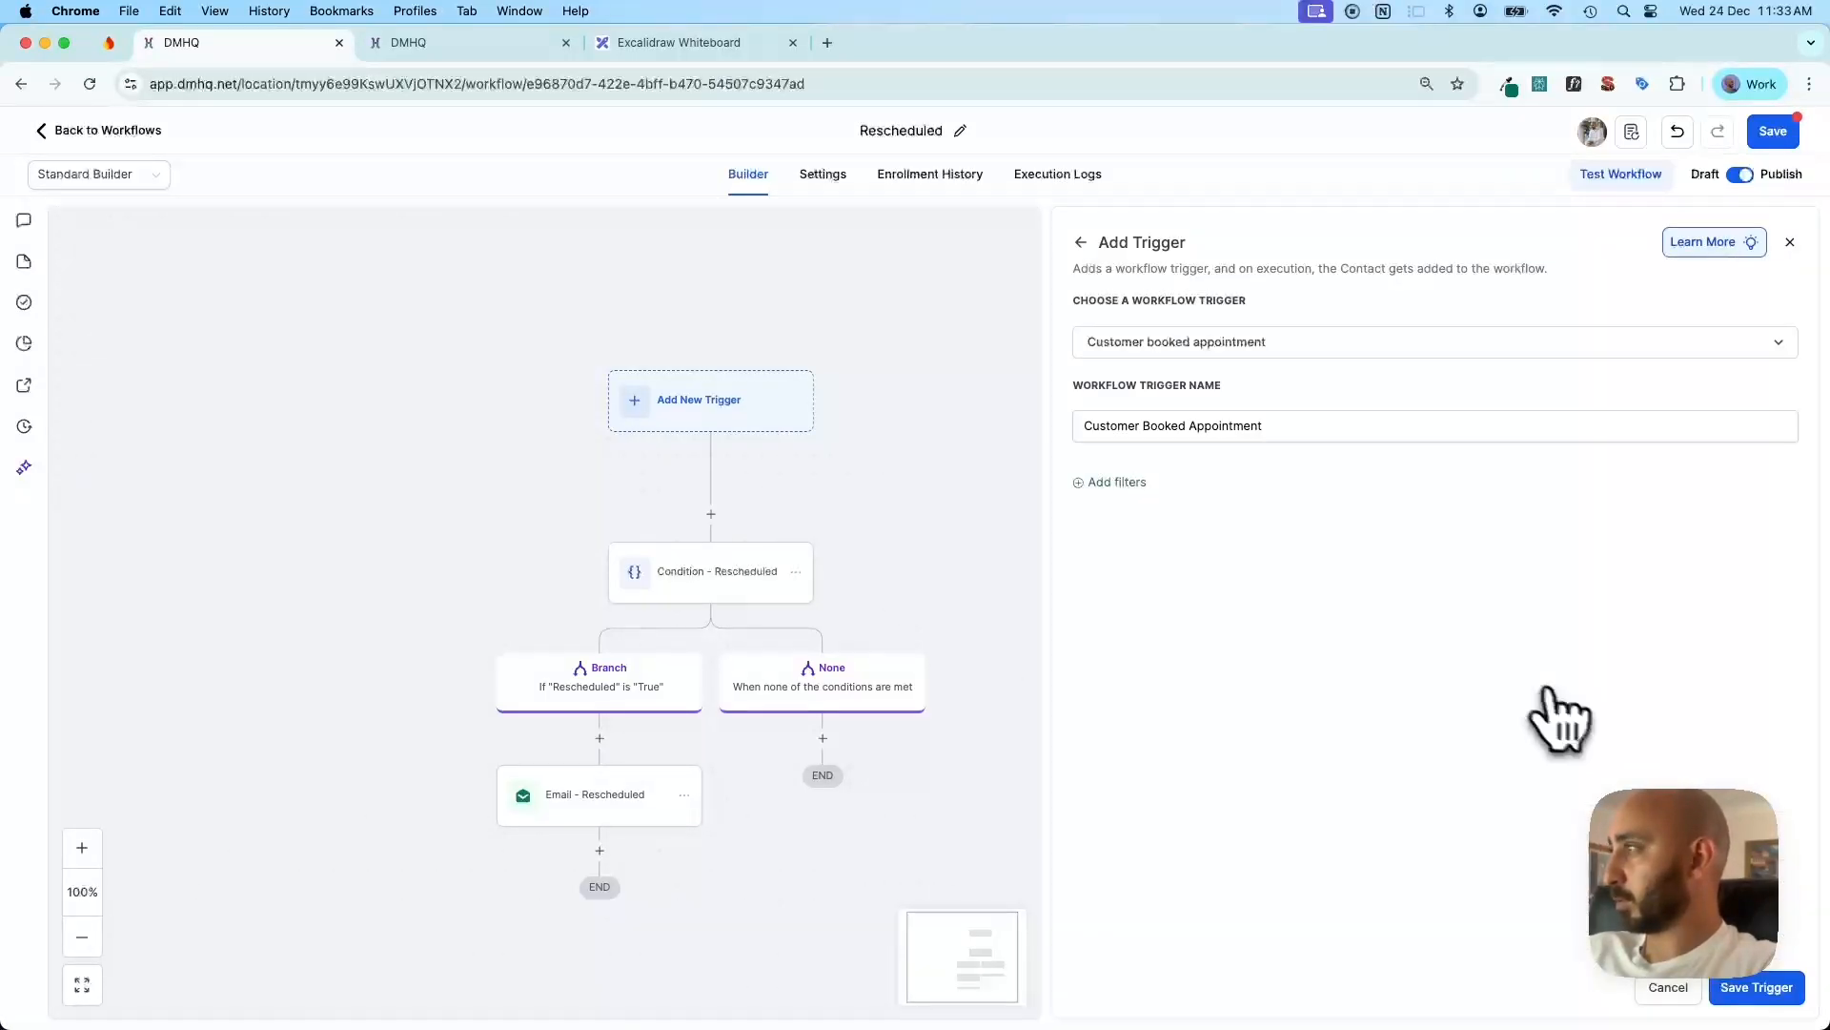
click(1135, 481)
click(1144, 503)
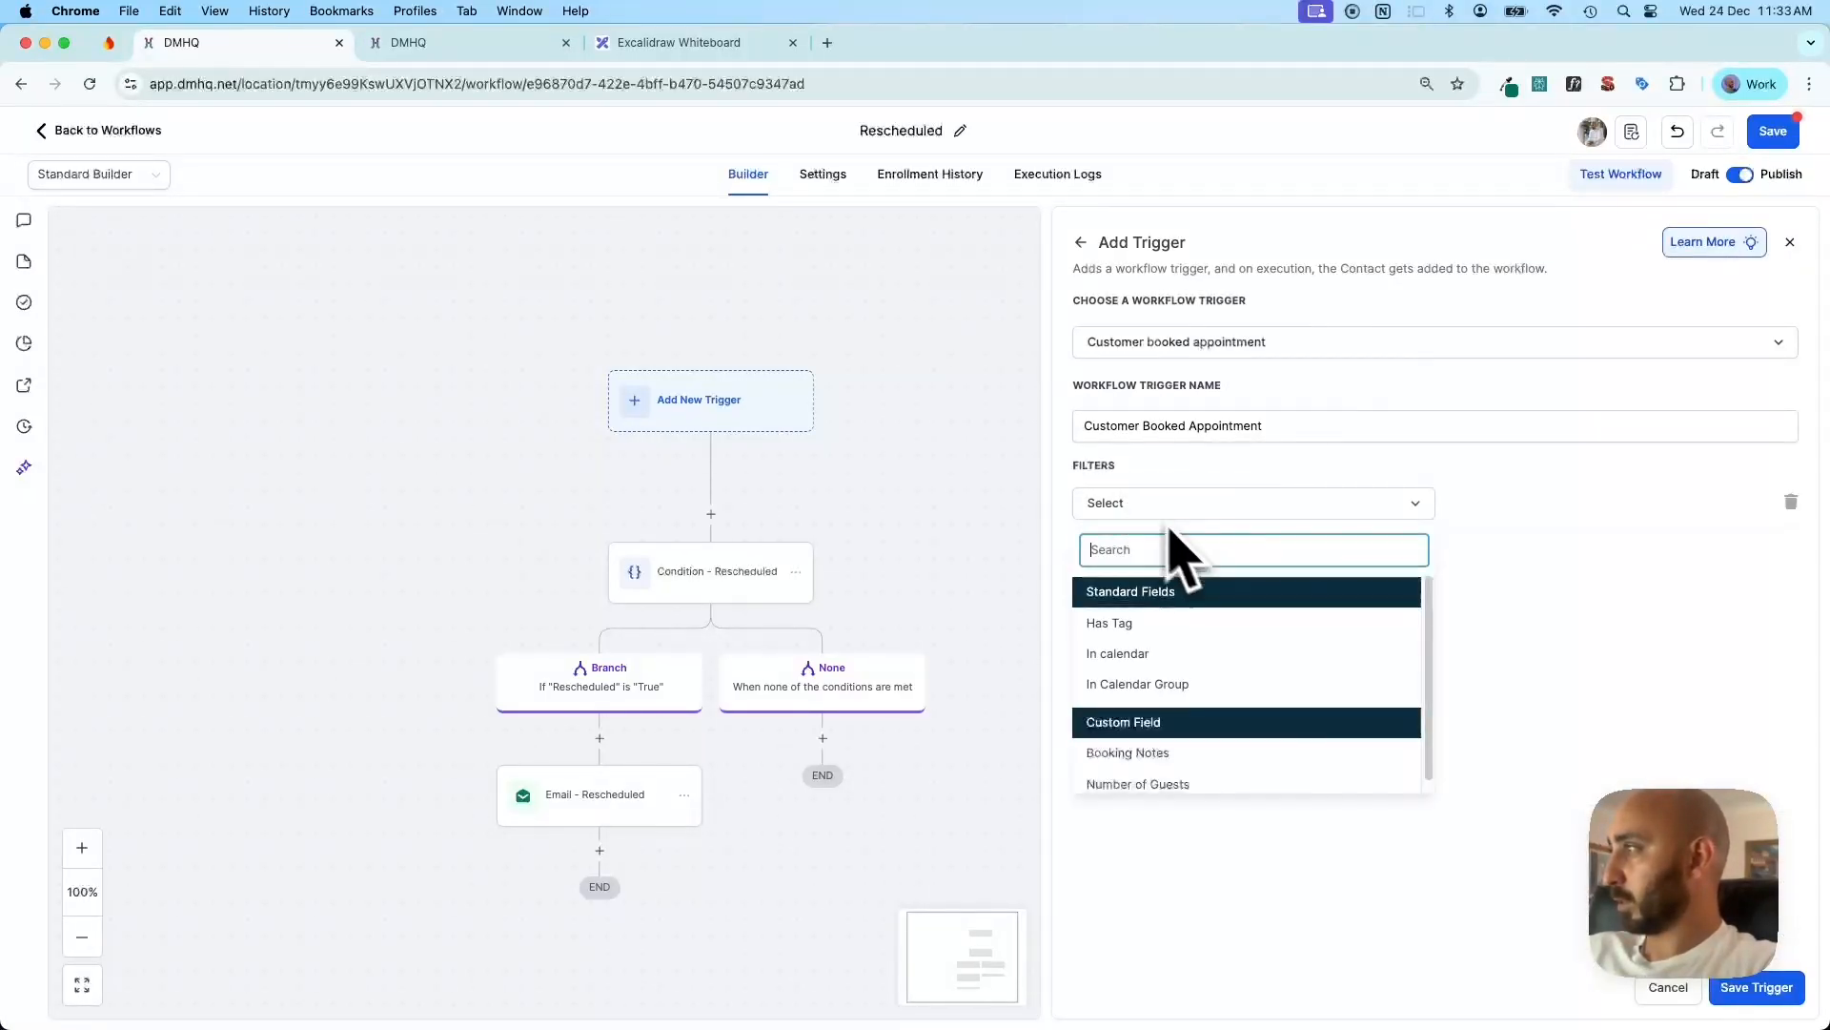
click(1165, 654)
click(1489, 582)
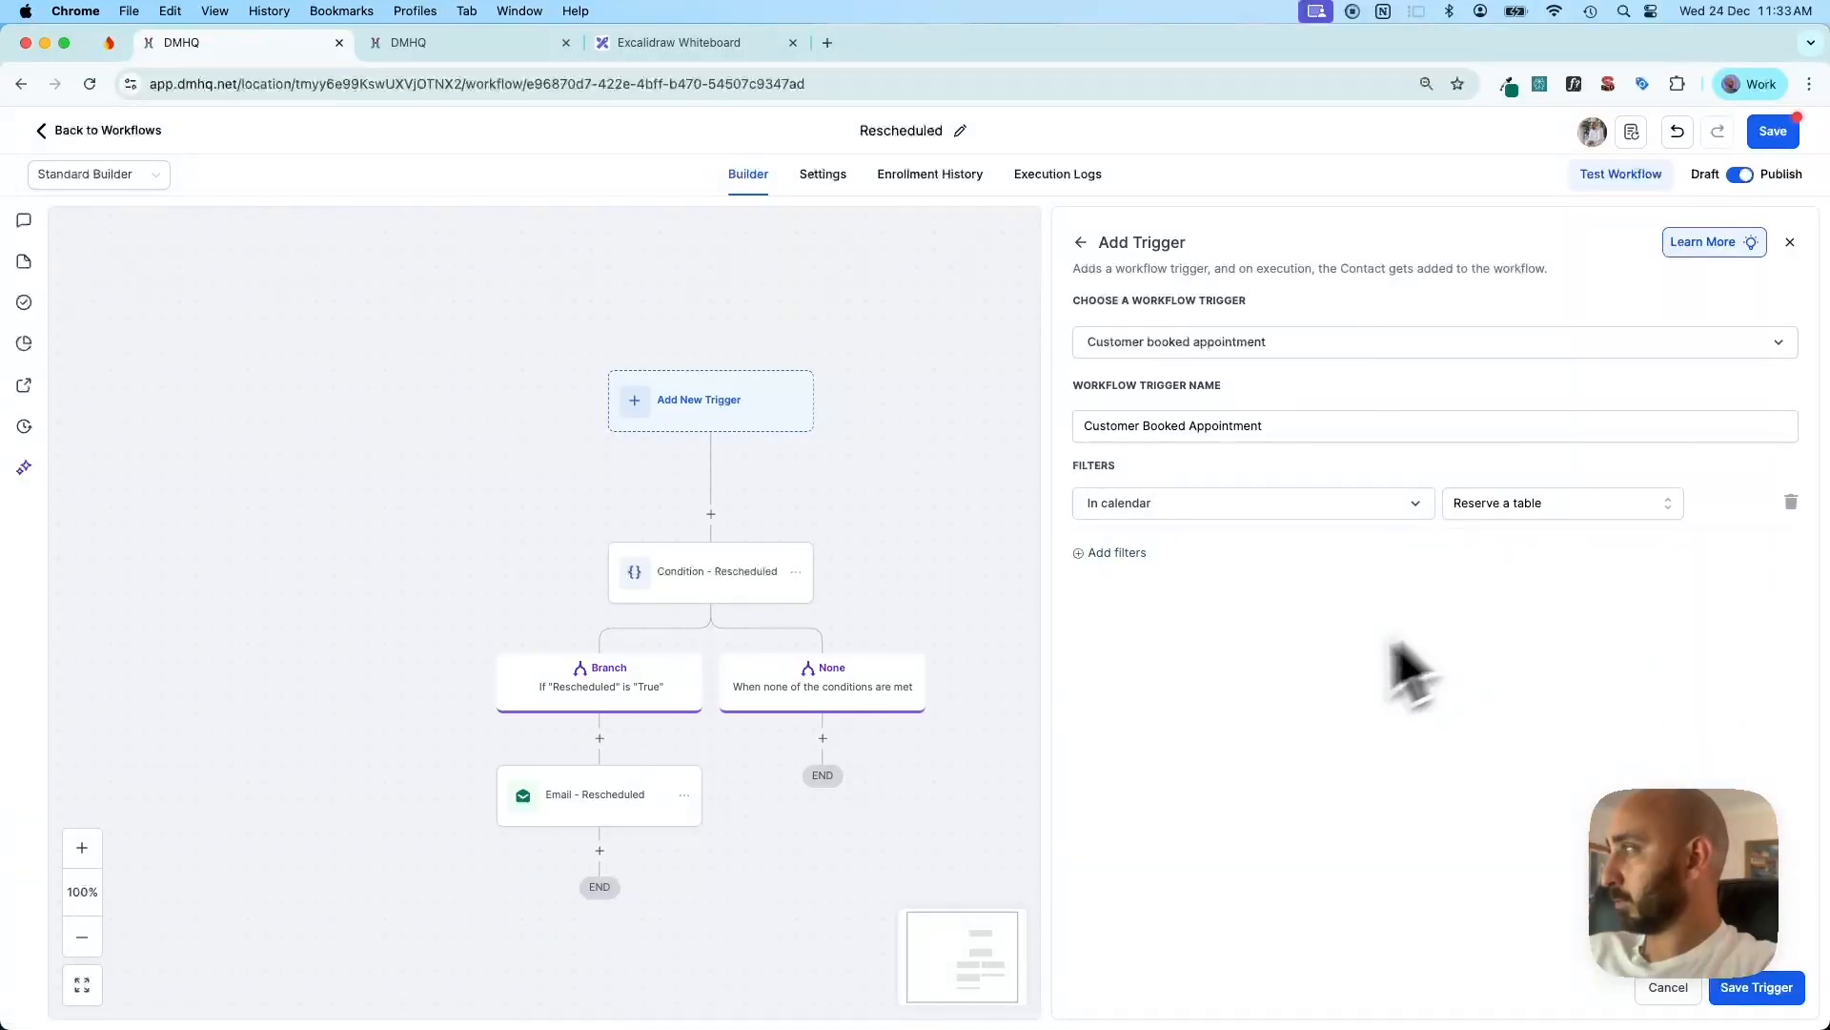
click(1728, 991)
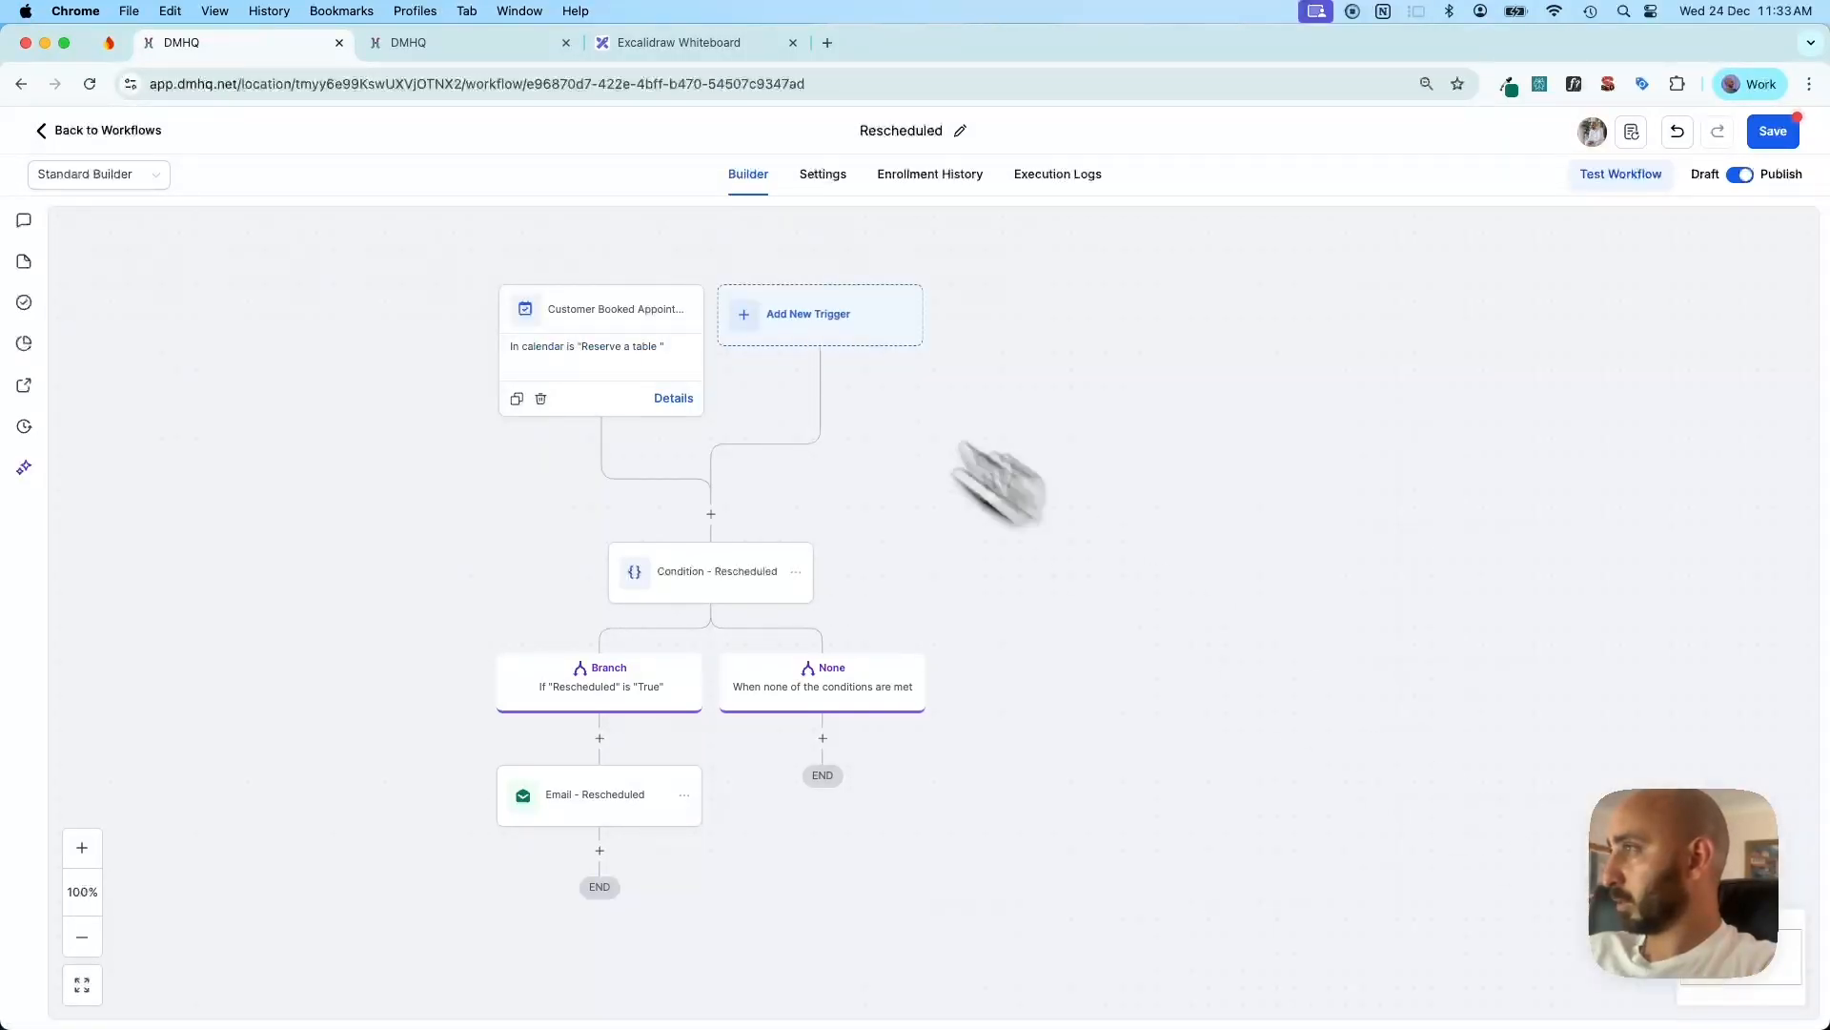
Add a second Customer Booked Appointment trigger filtered to the "Reserve a table (Deposit)" calendar and save it
click(806, 329)
click(1525, 467)
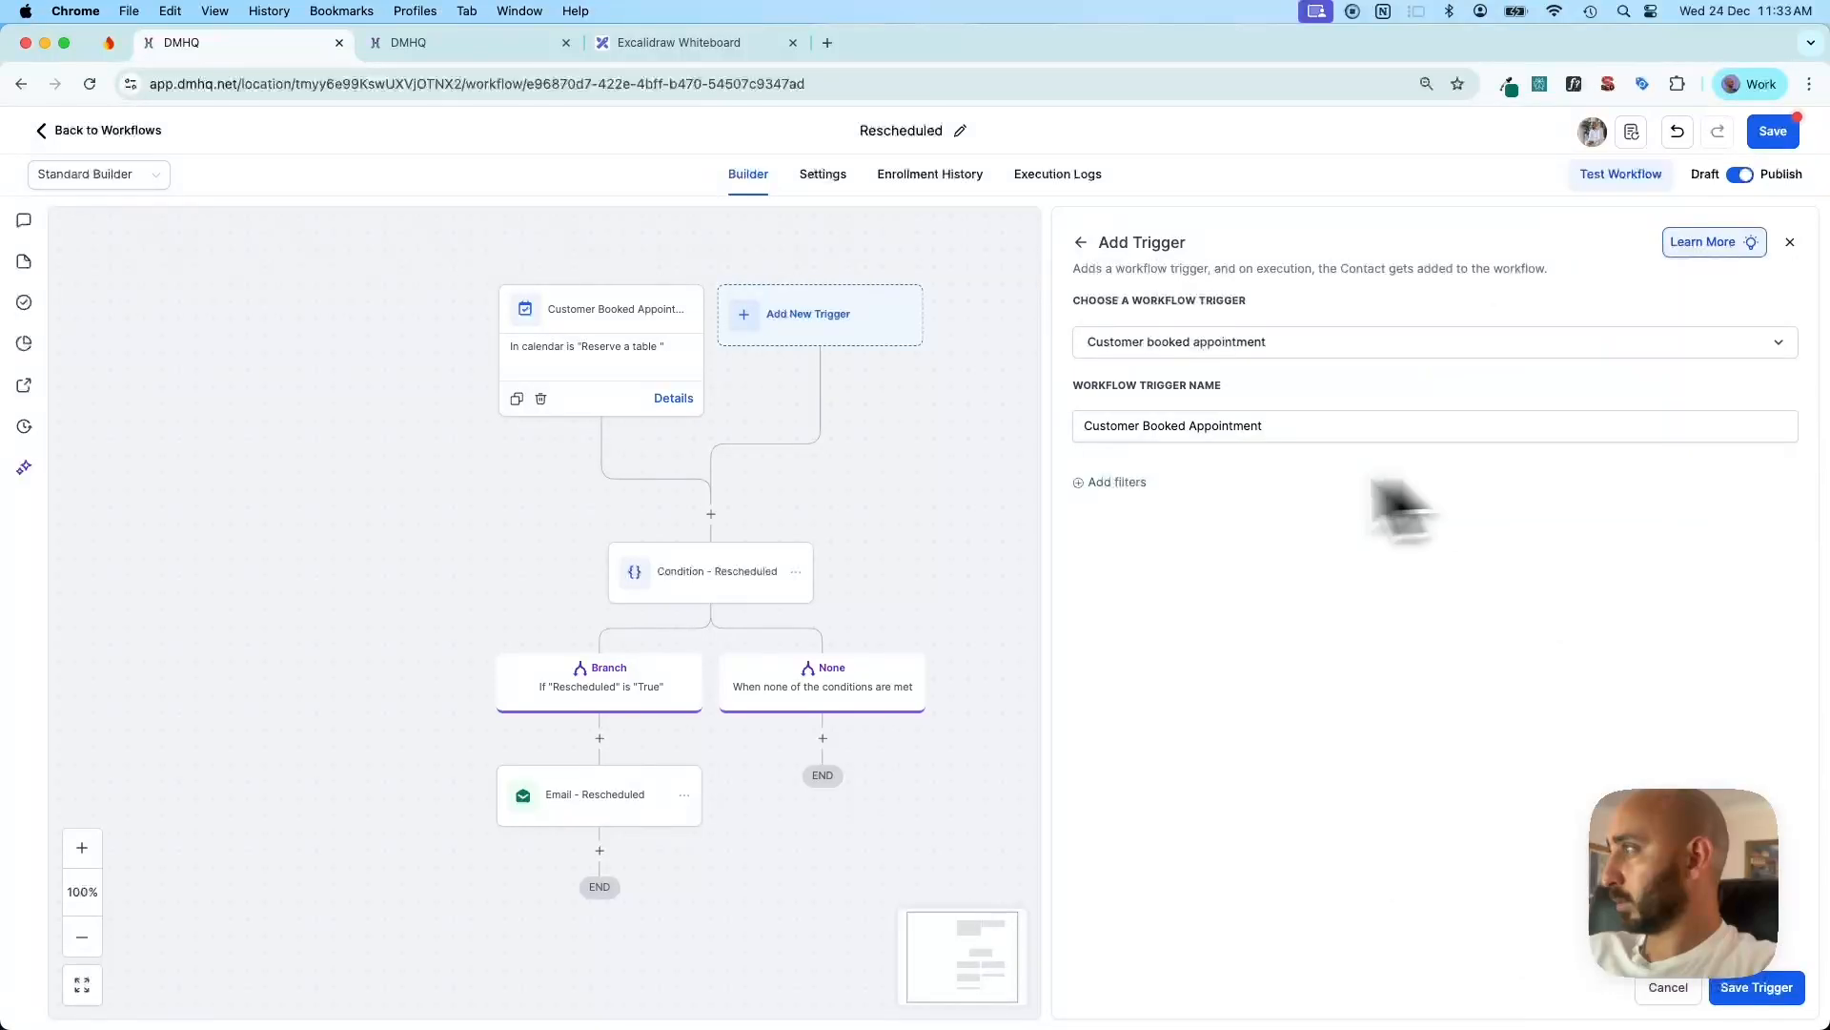
click(1115, 478)
click(1216, 504)
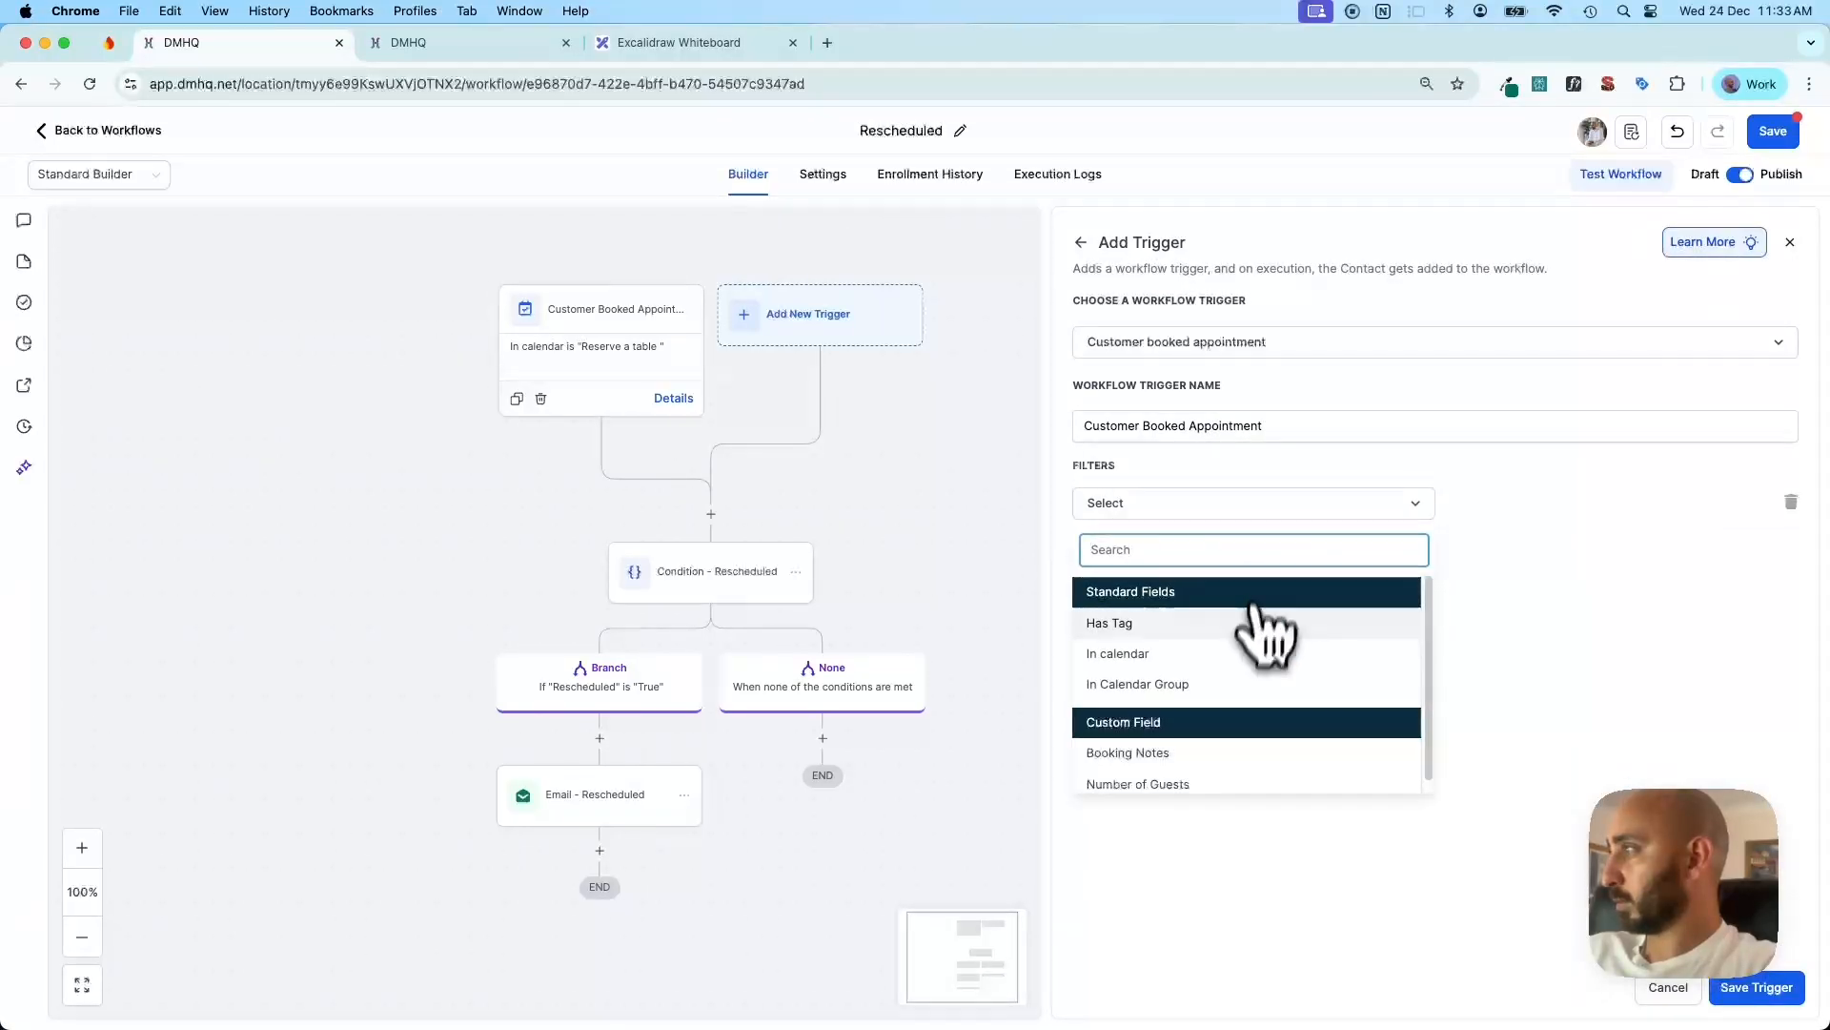
click(1249, 654)
click(1520, 505)
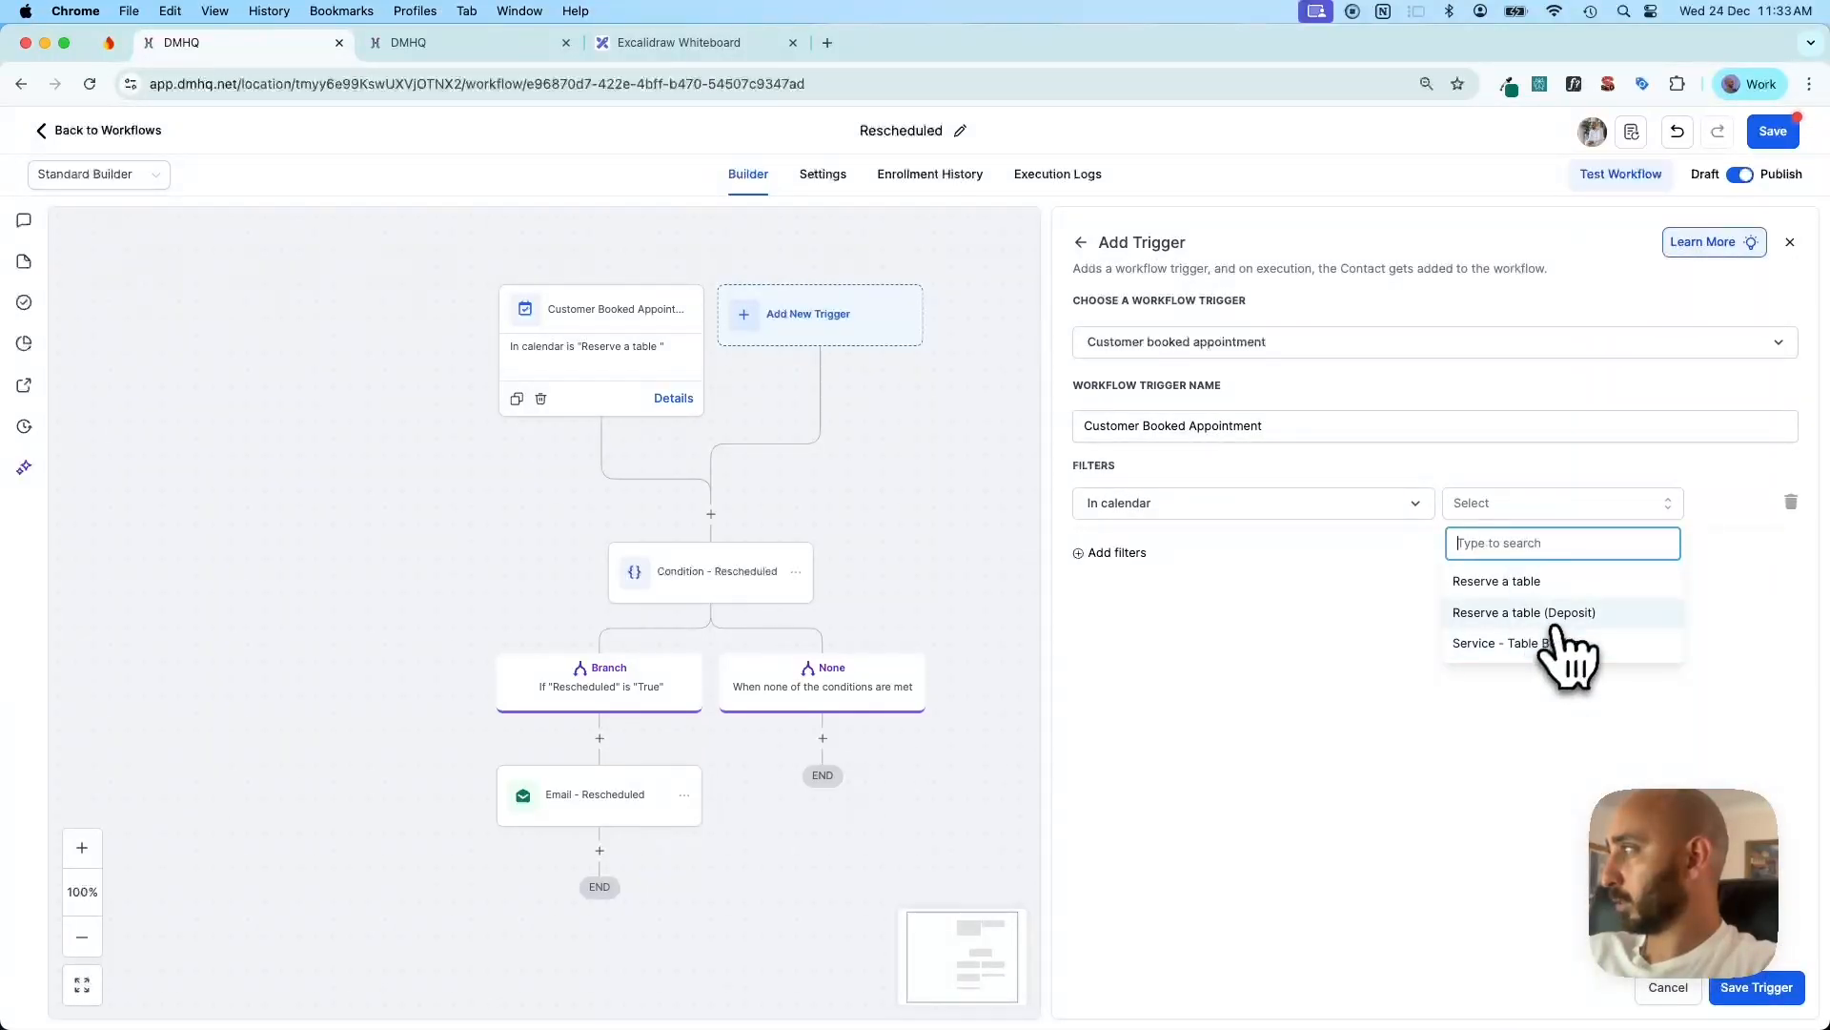
click(1554, 615)
click(1727, 996)
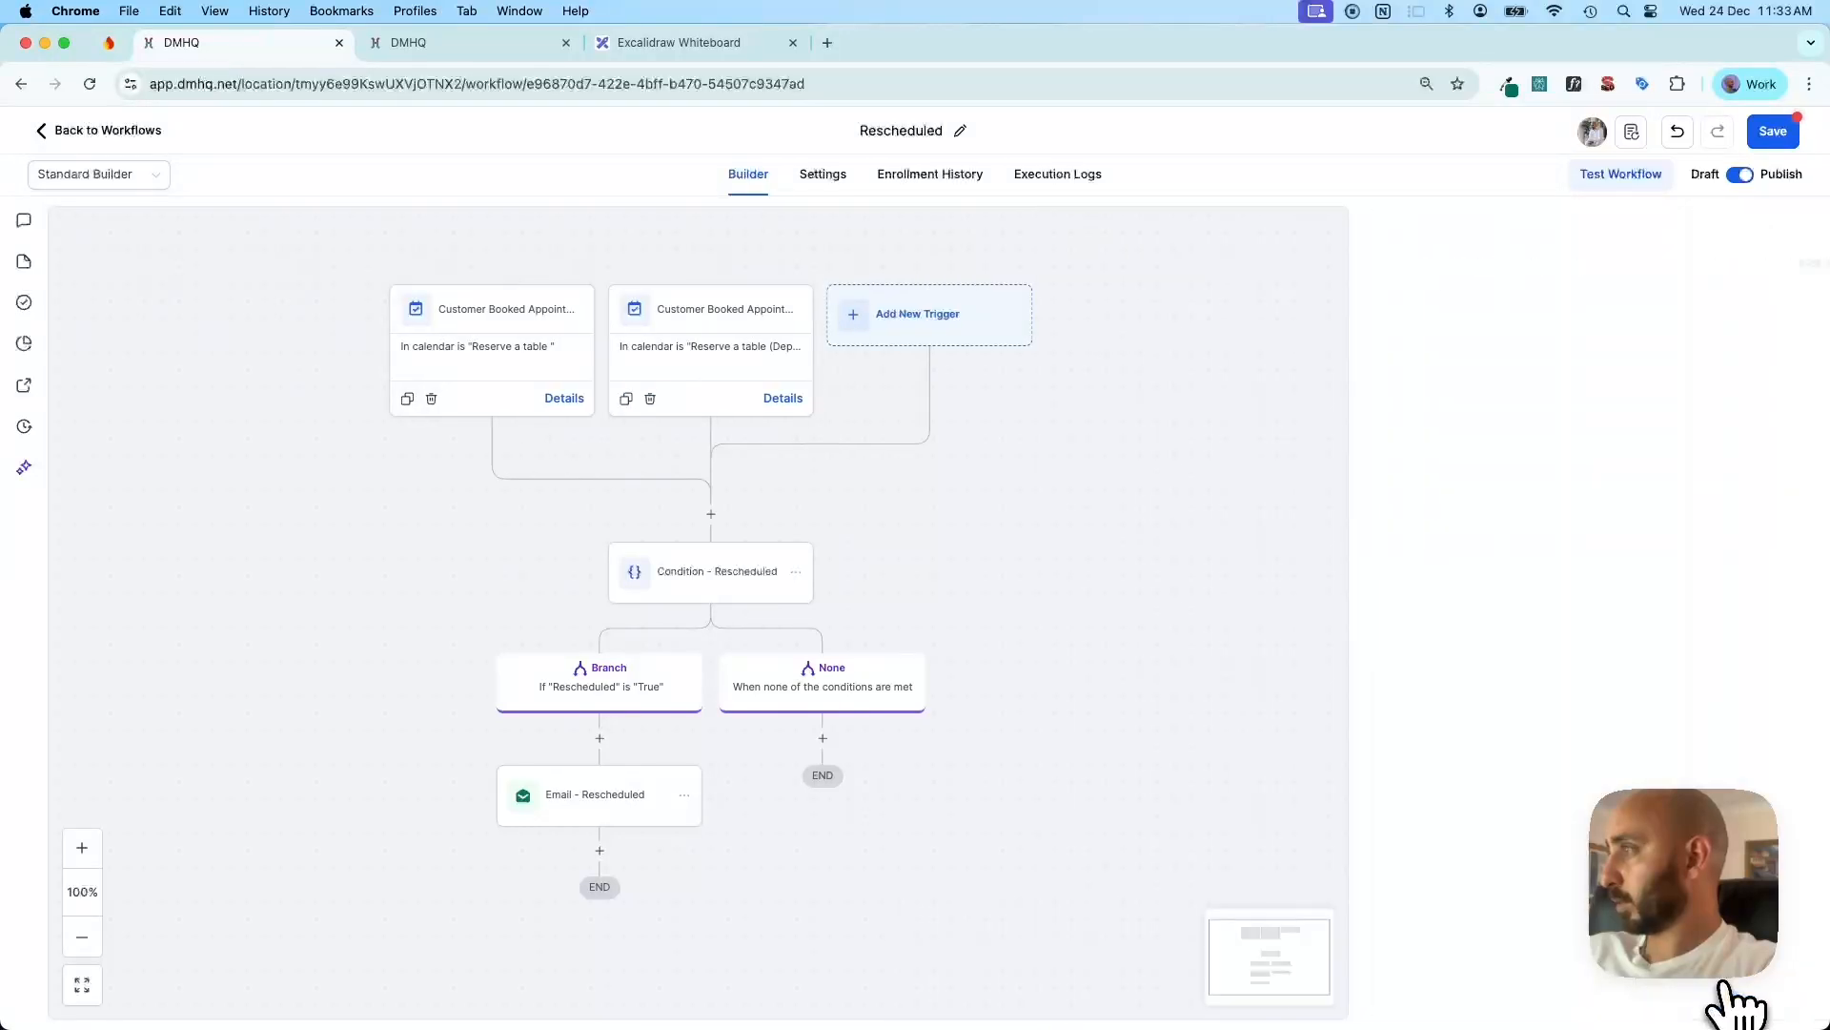
Save the Rescheduled workflow and return to the workflow list
drag(1054, 563, 1255, 576)
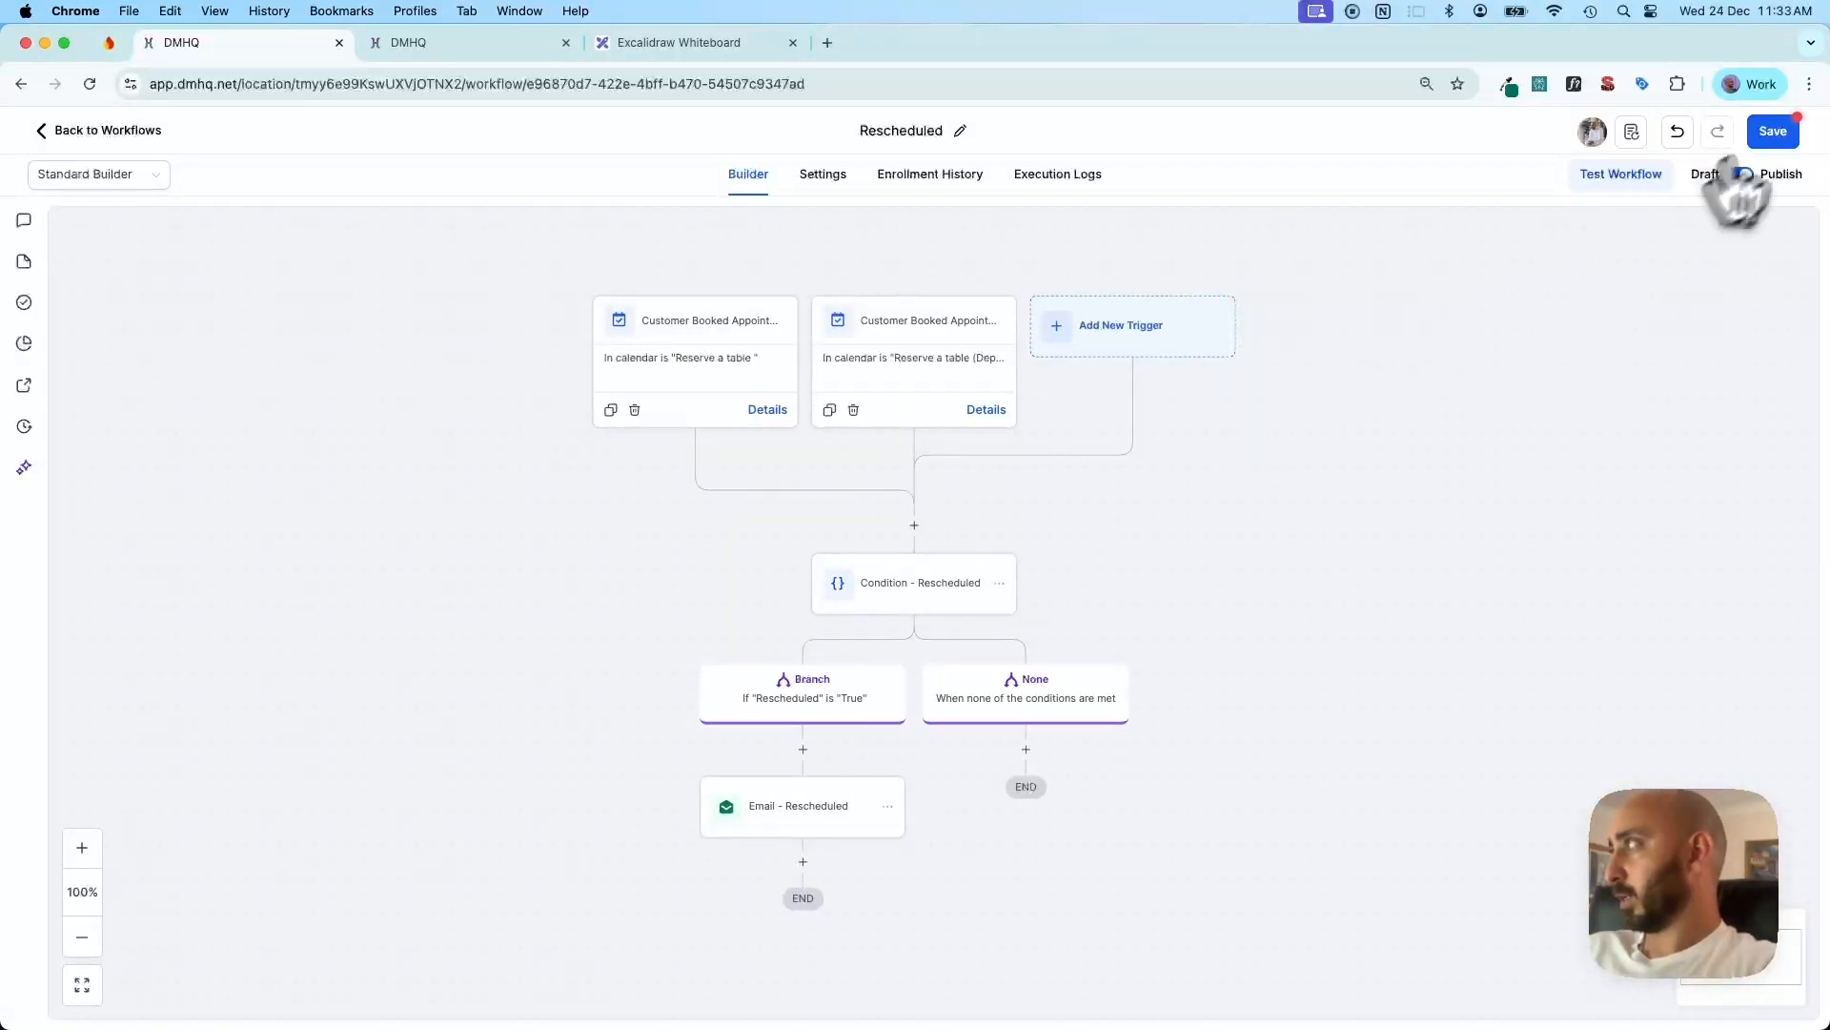
click(1771, 133)
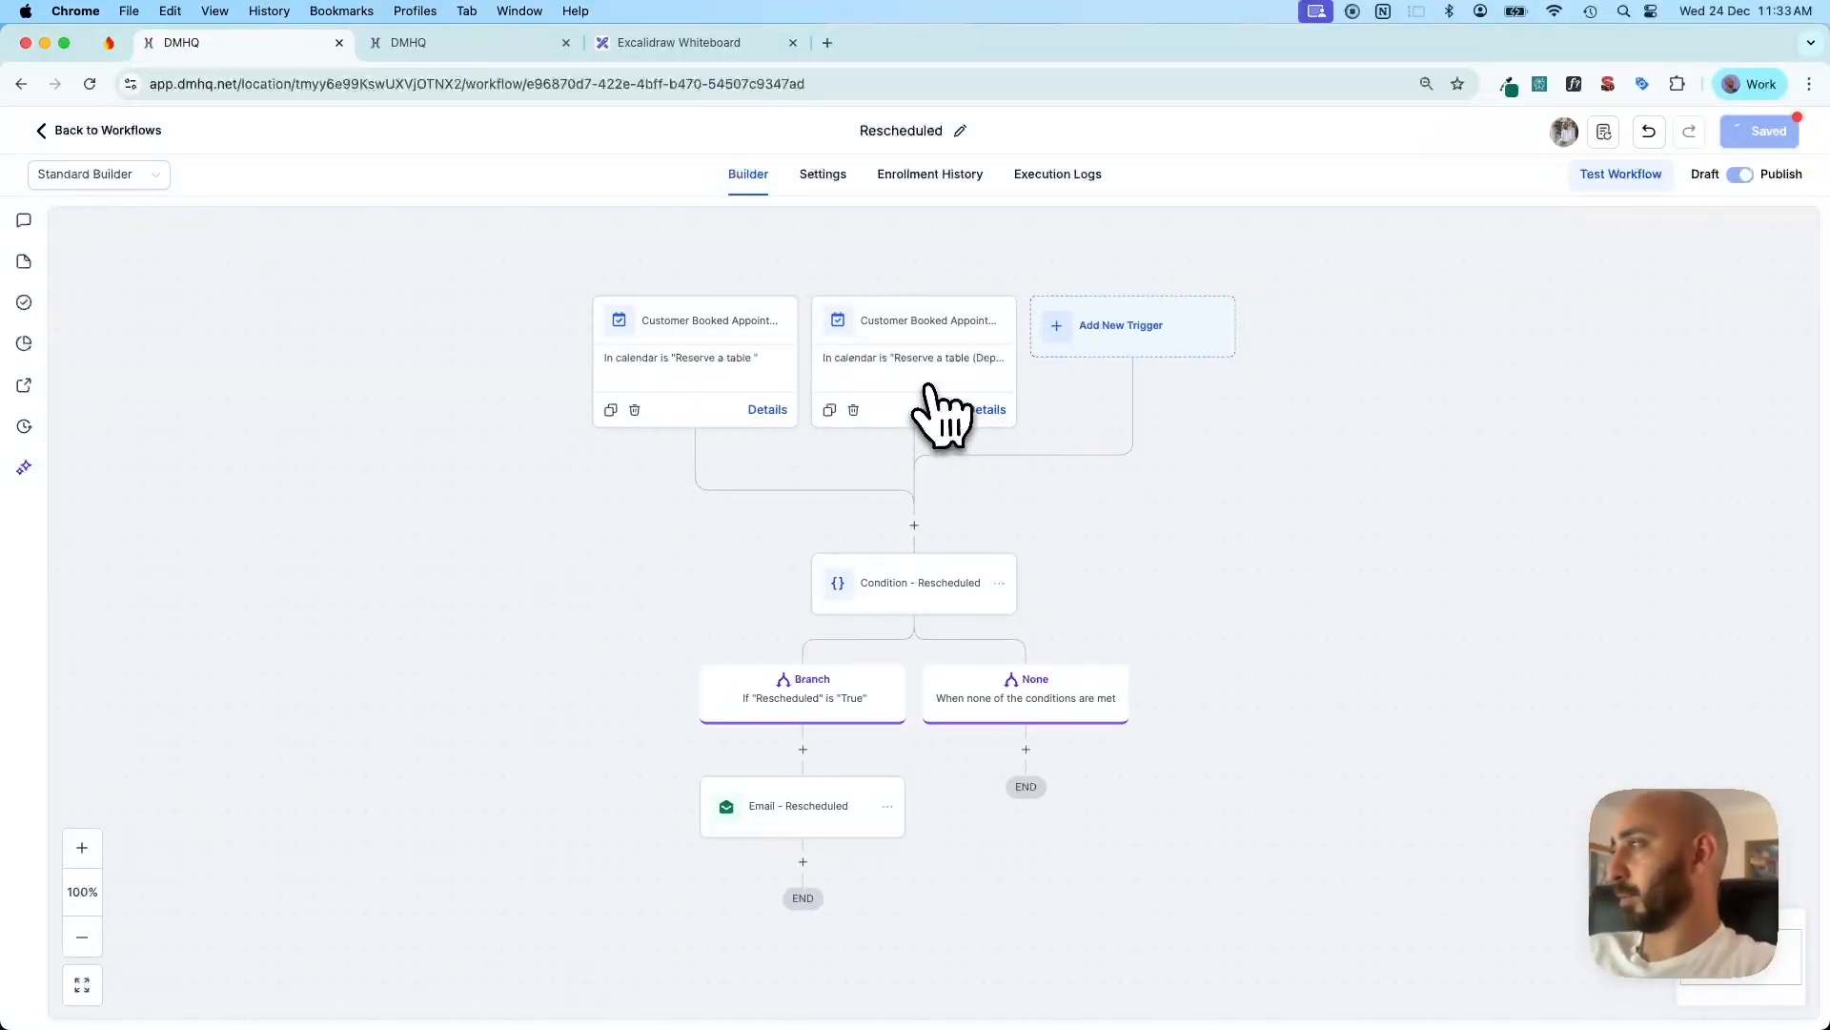
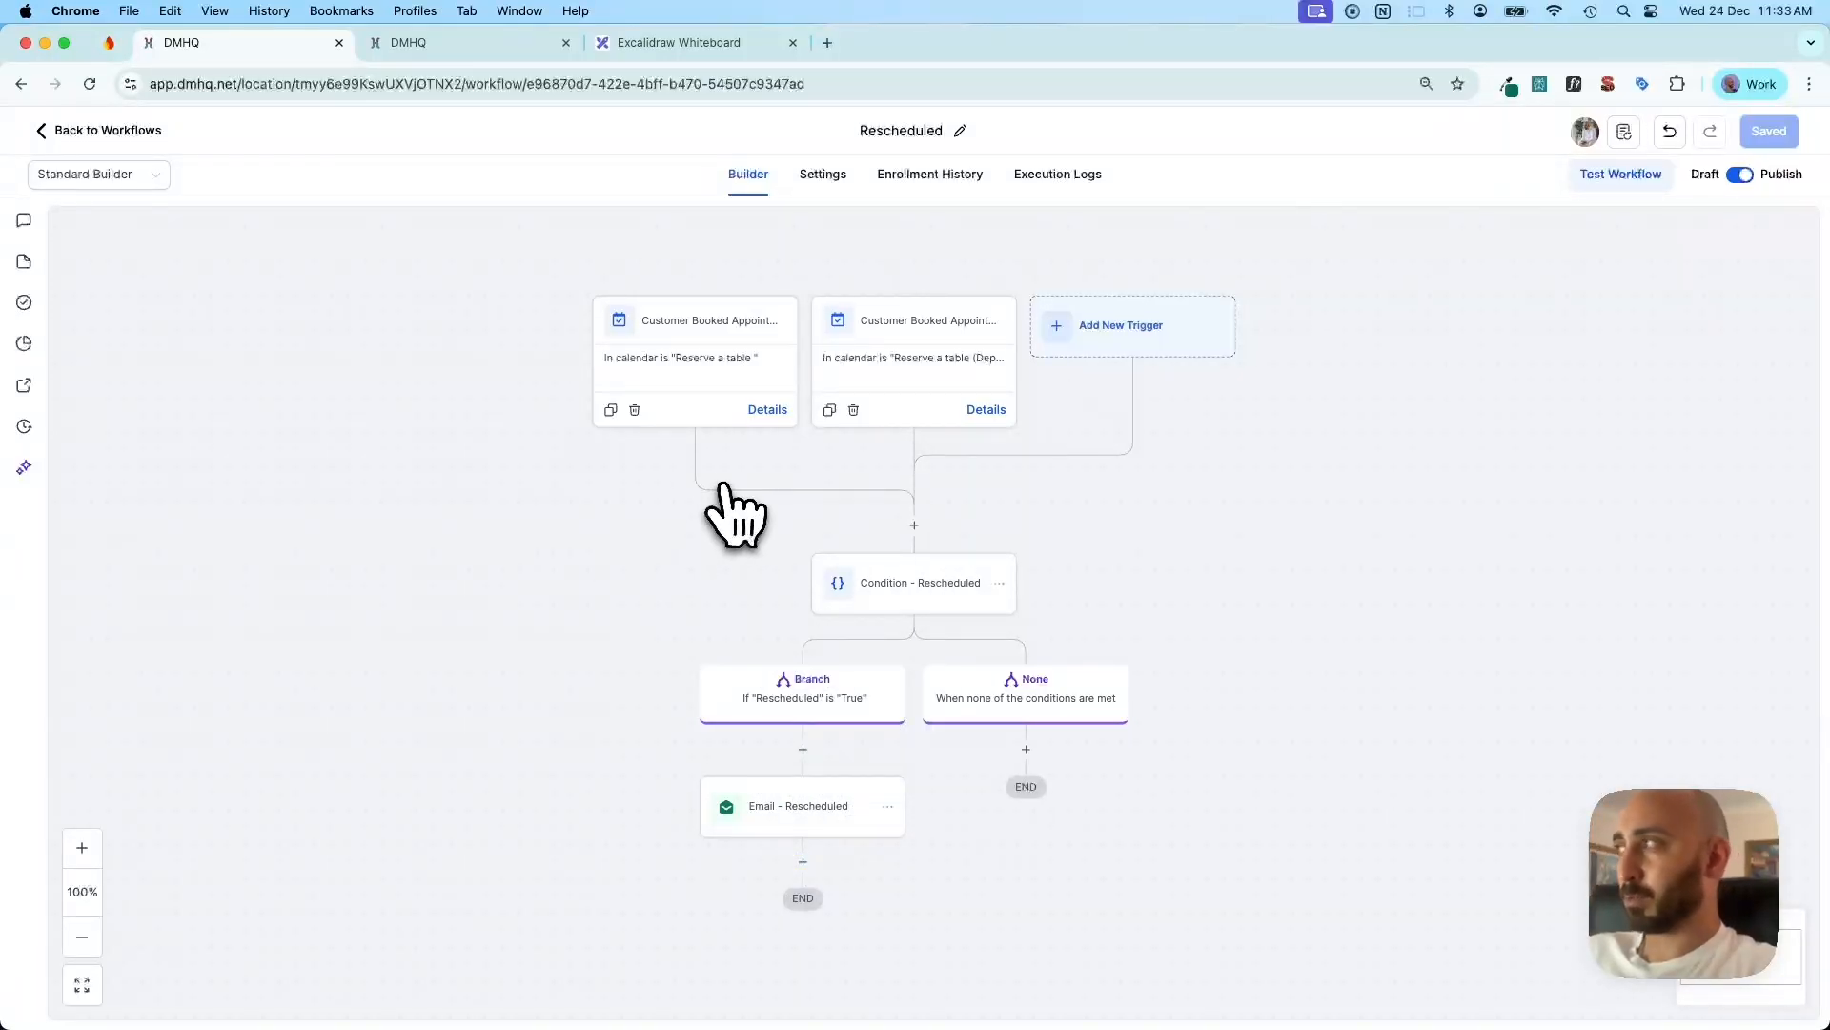
click(132, 133)
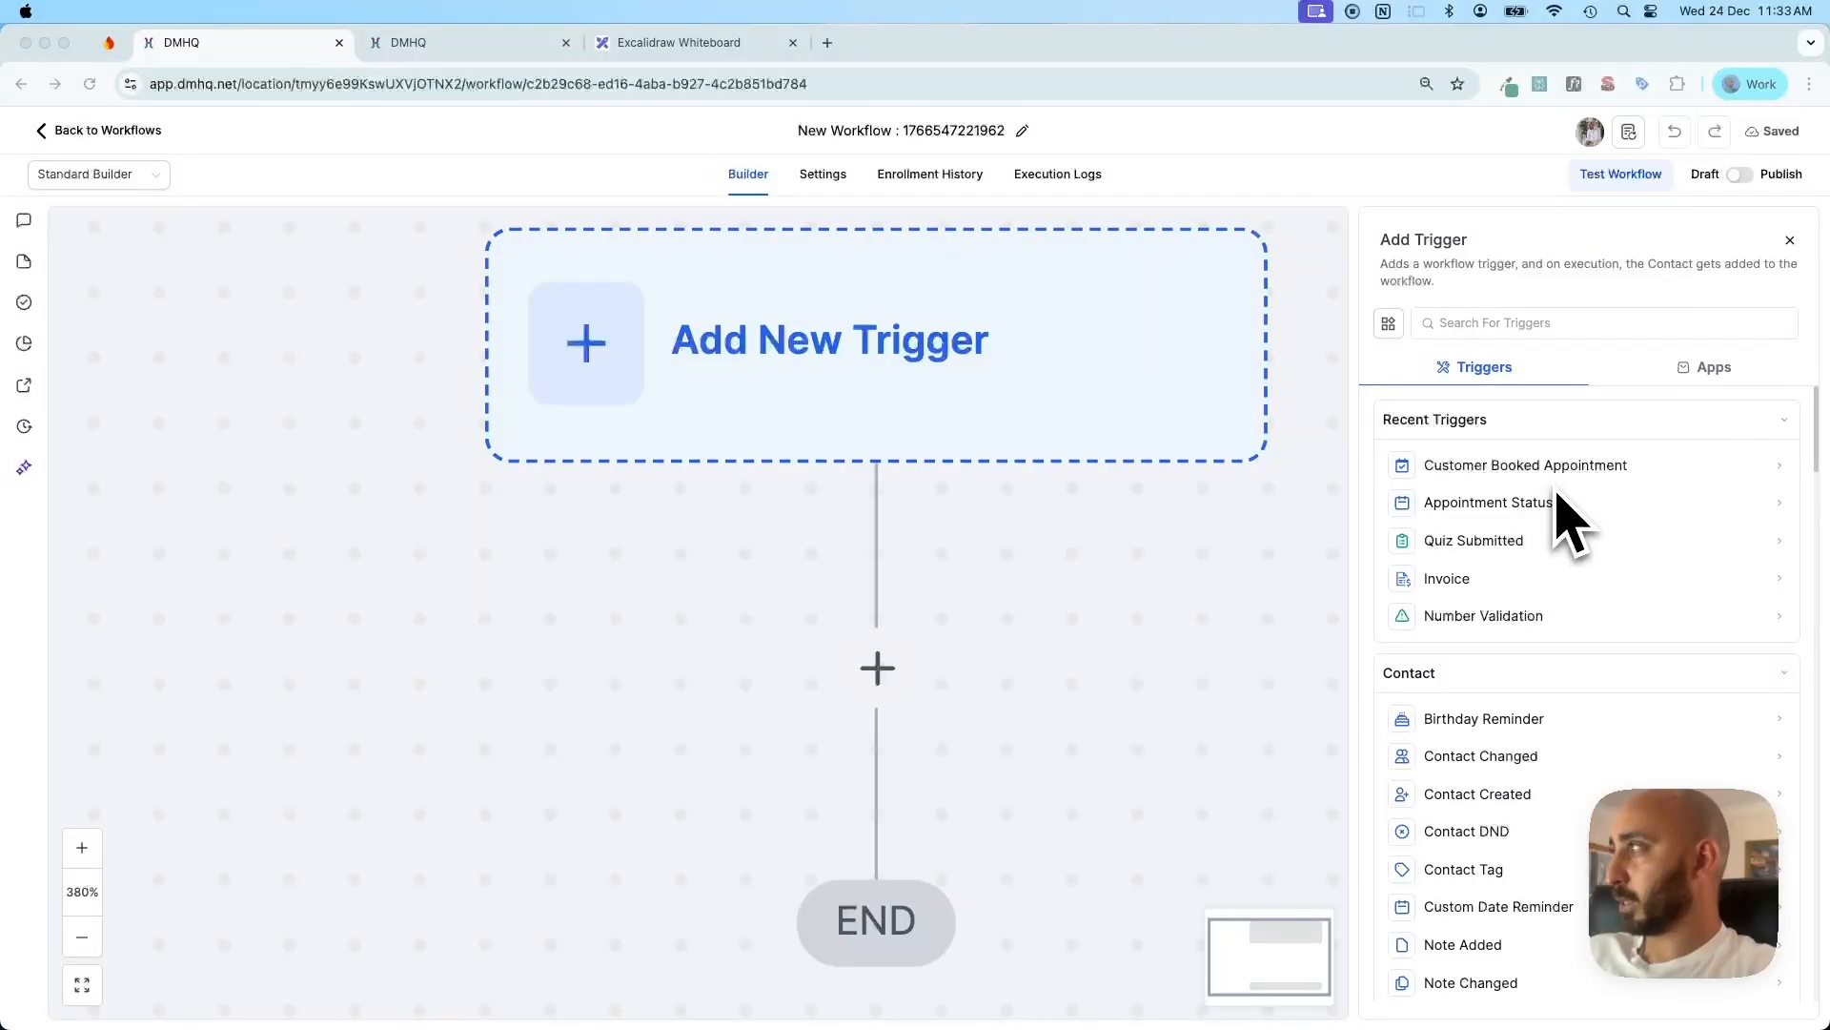
Choose an Appointment Status trigger for the new workflow and filter it to the "Reserve a table" calendar
click(1487, 502)
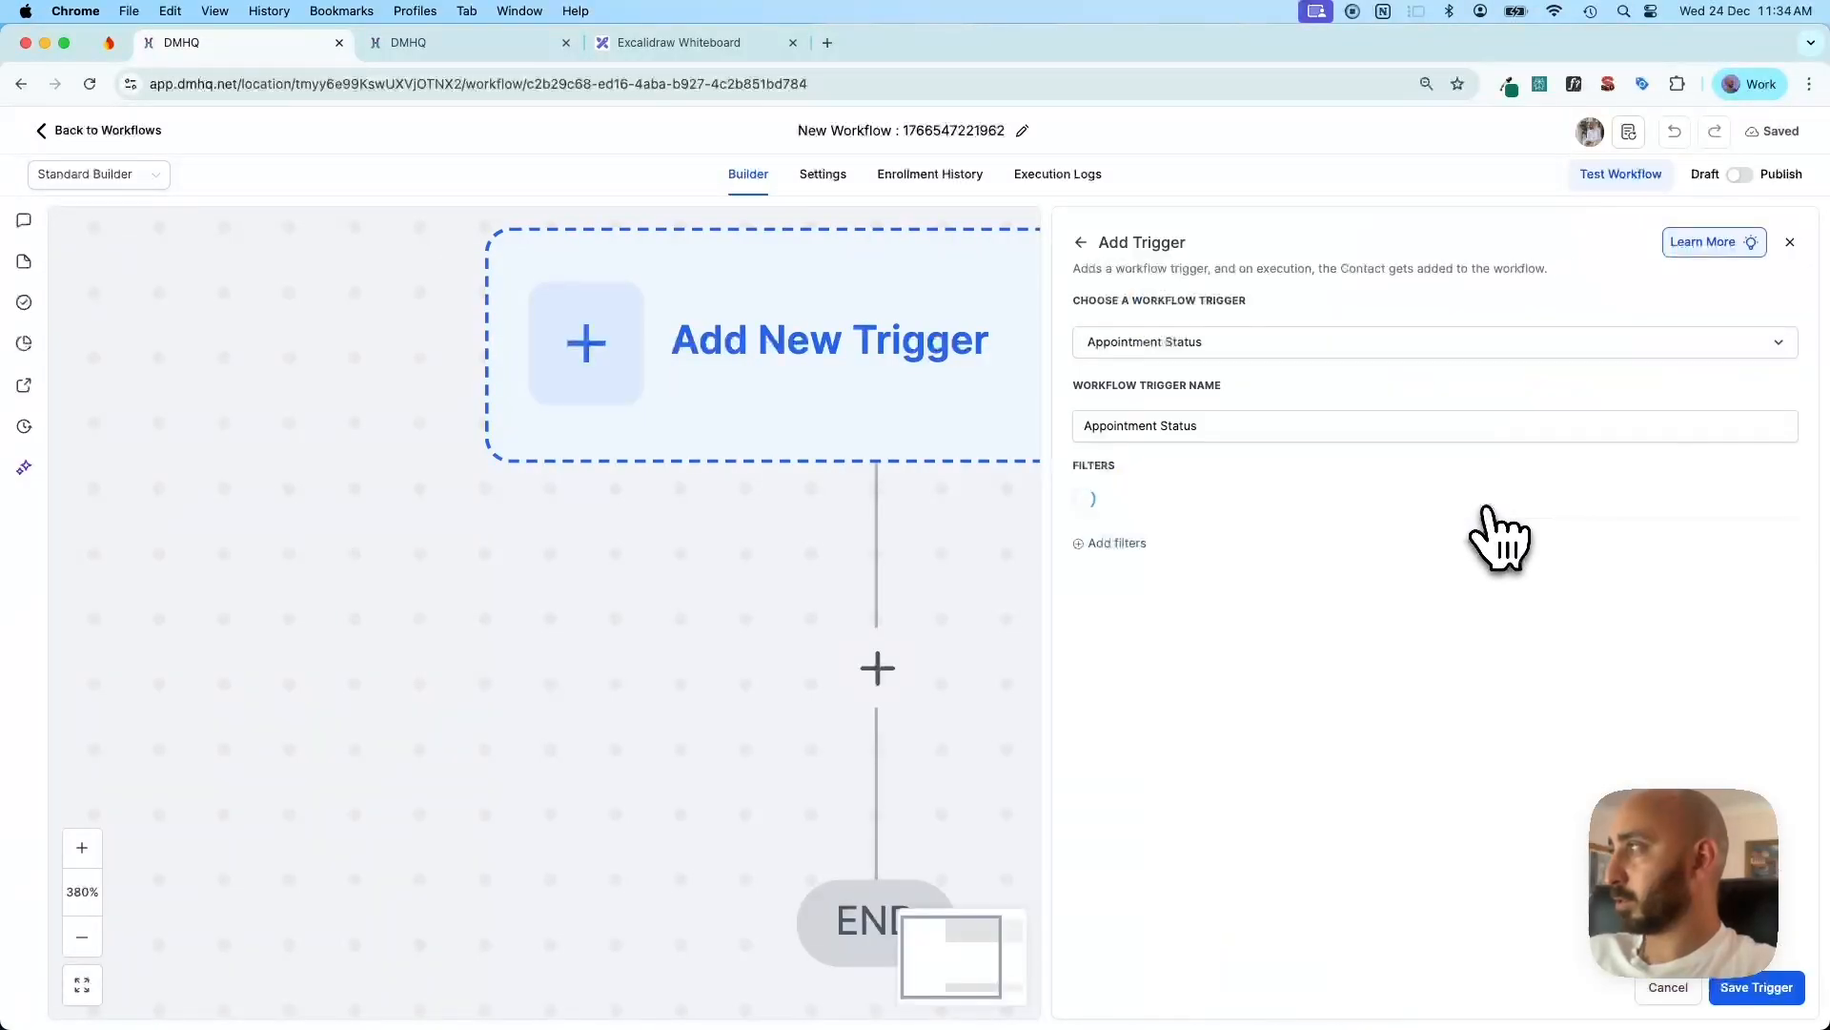
click(1114, 553)
click(1228, 763)
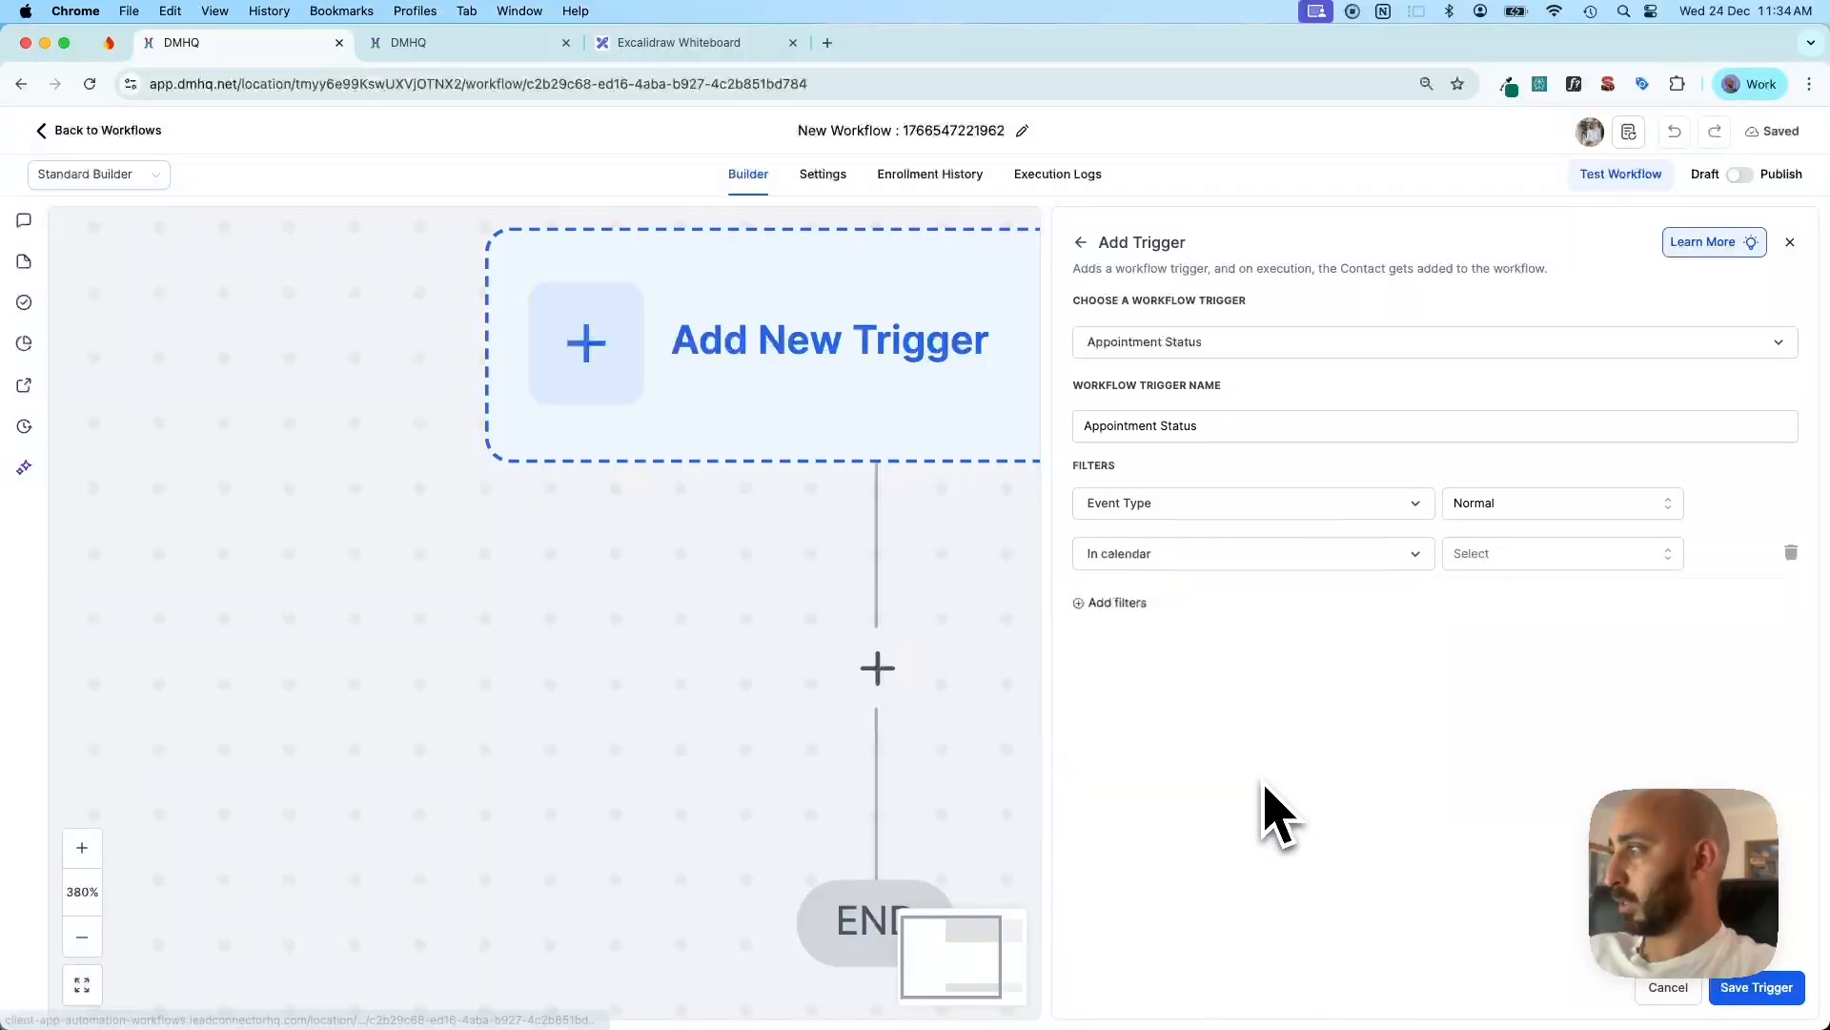
click(1666, 555)
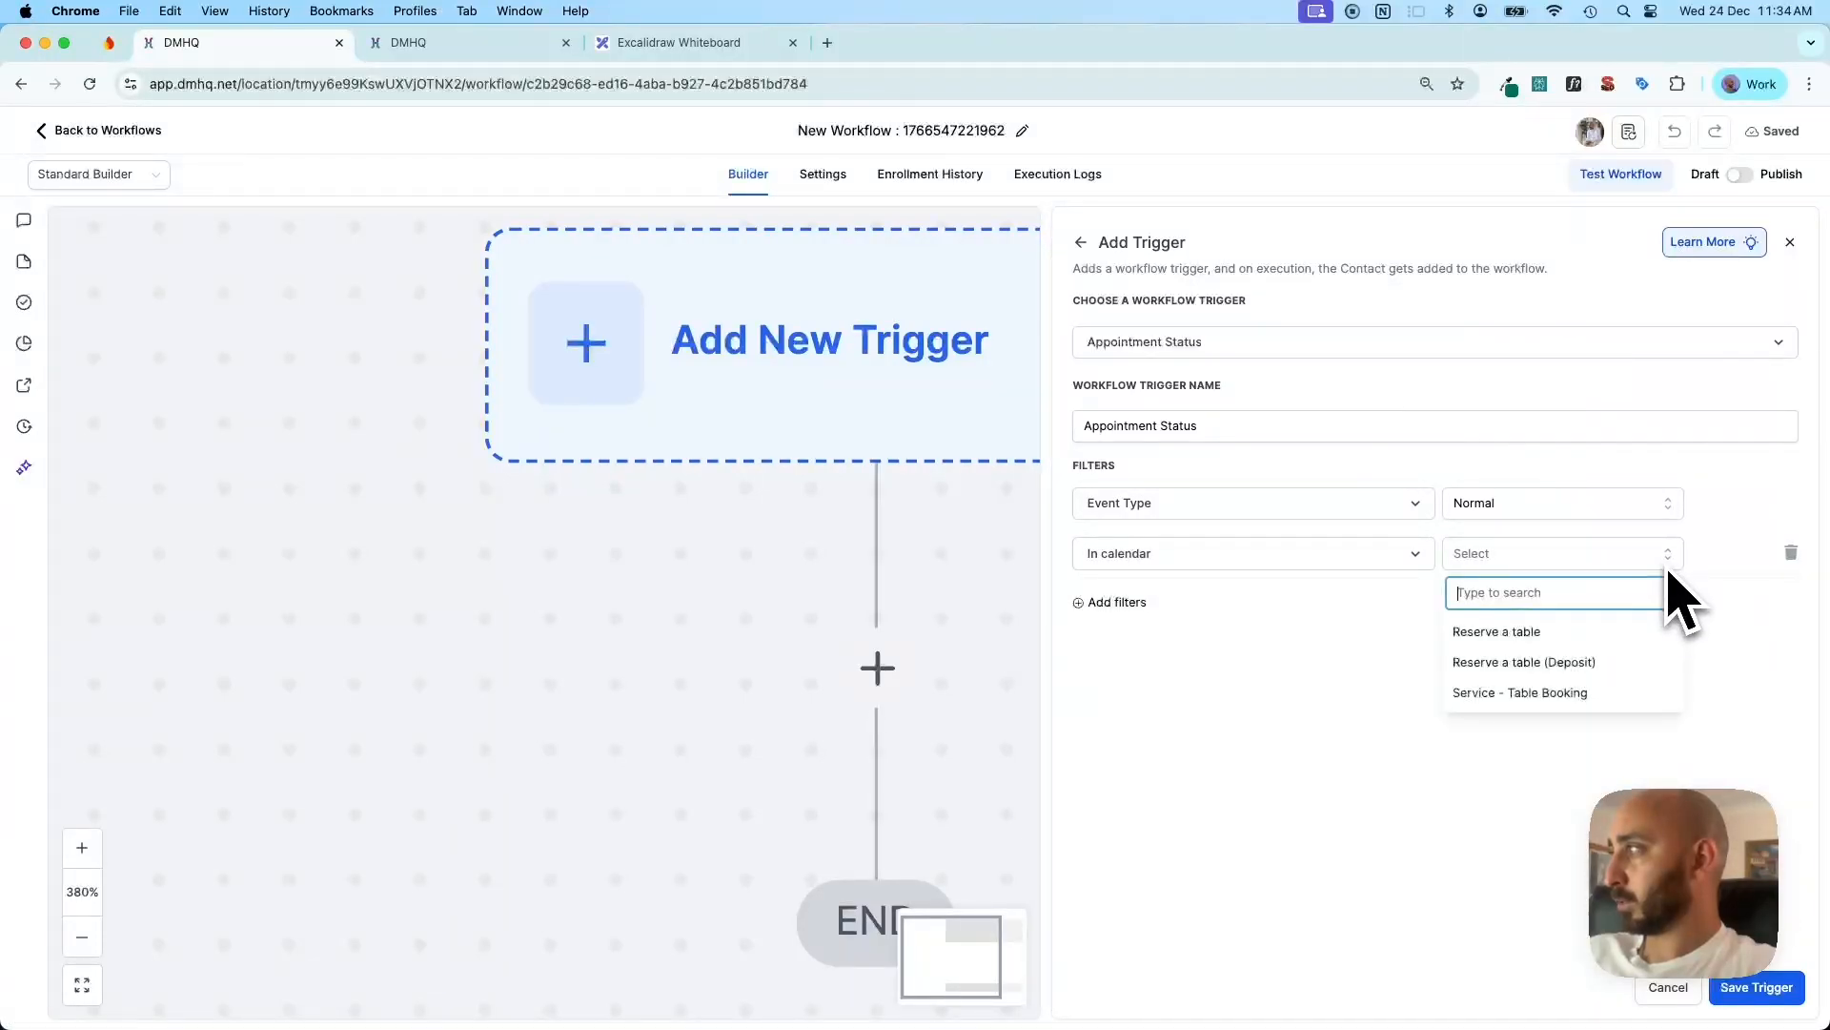
click(1589, 634)
Add an "Appointment status is" cancelled filter to the "Reserve a table" trigger and save the trigger
click(1134, 602)
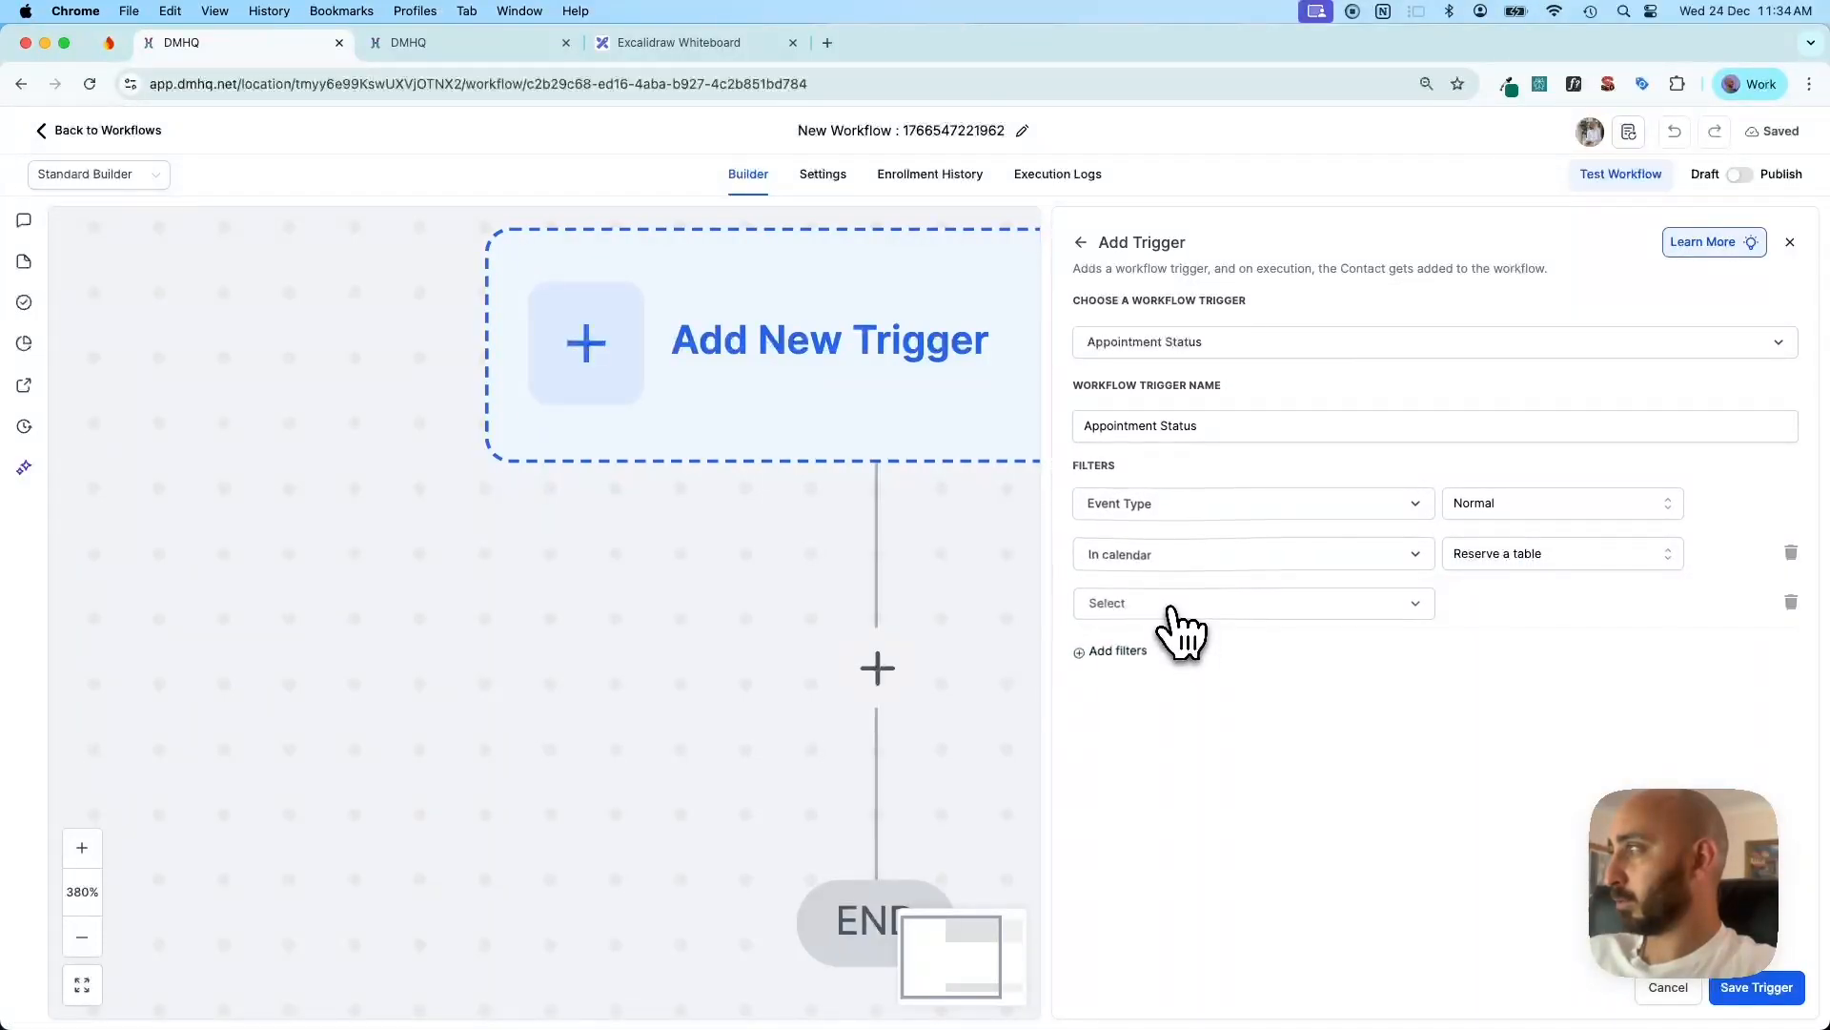
click(1169, 604)
click(1243, 722)
click(1508, 610)
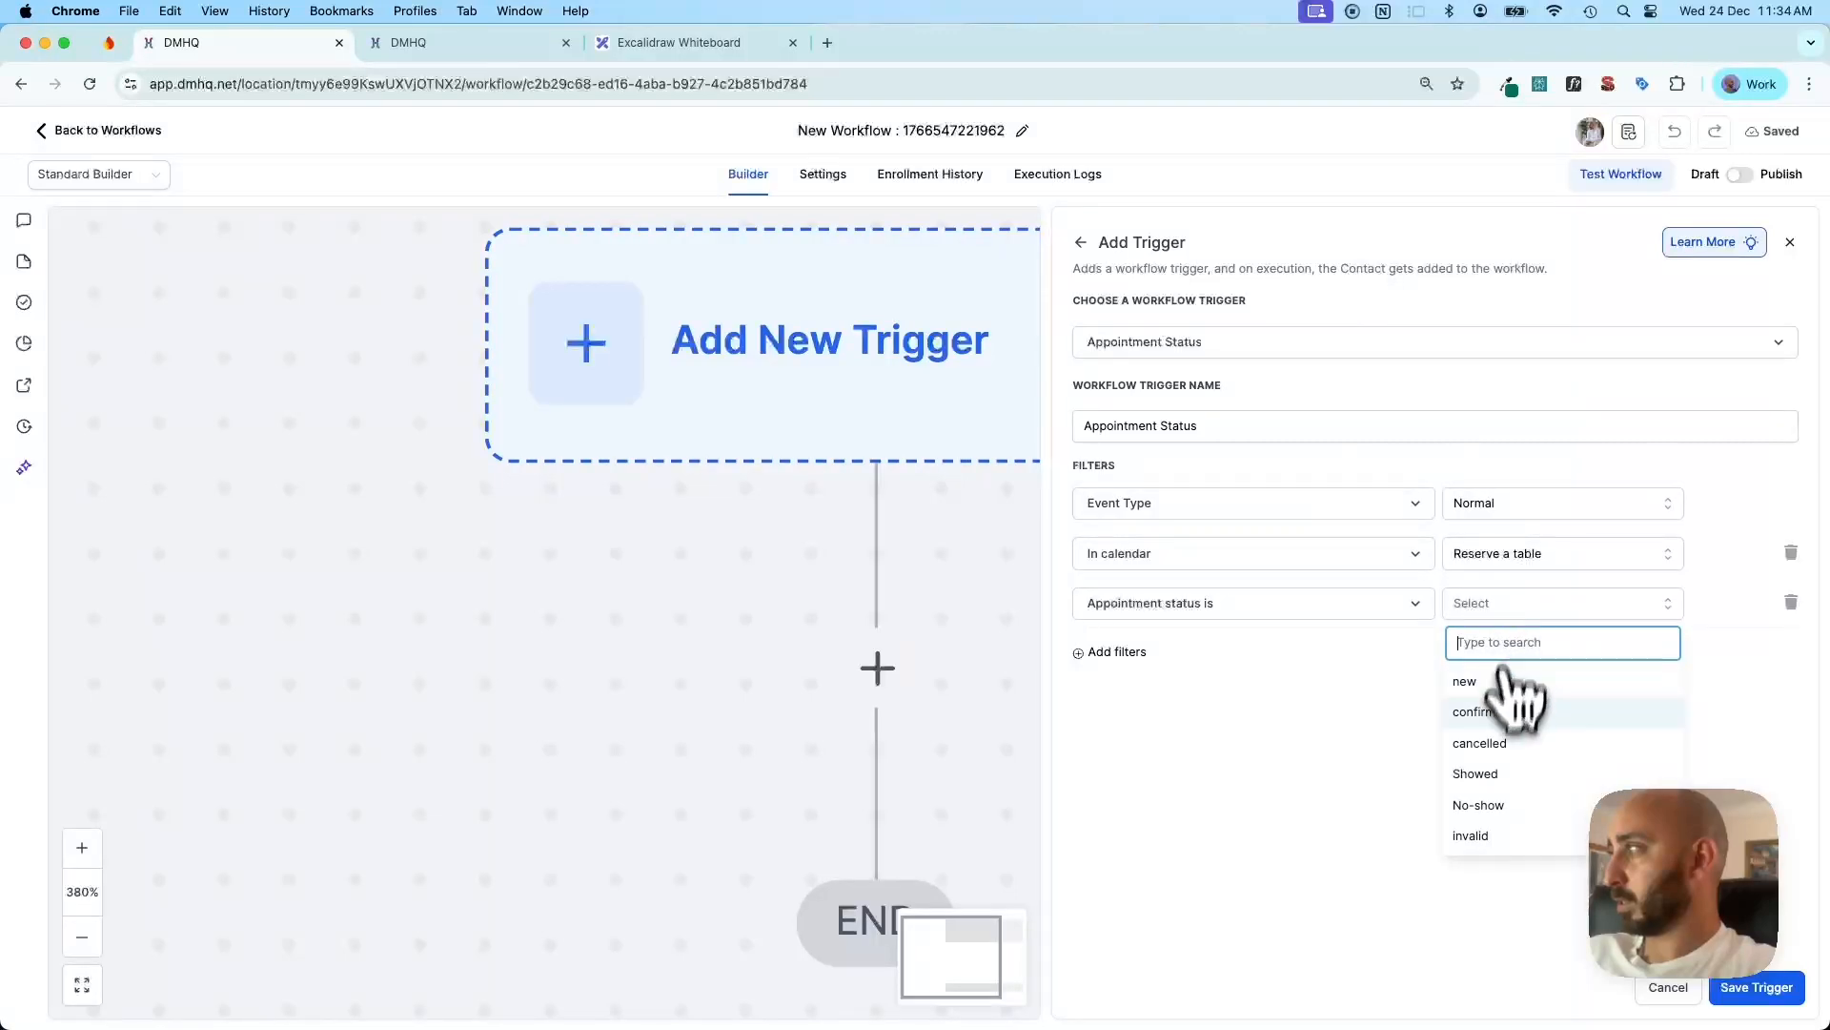
click(1503, 744)
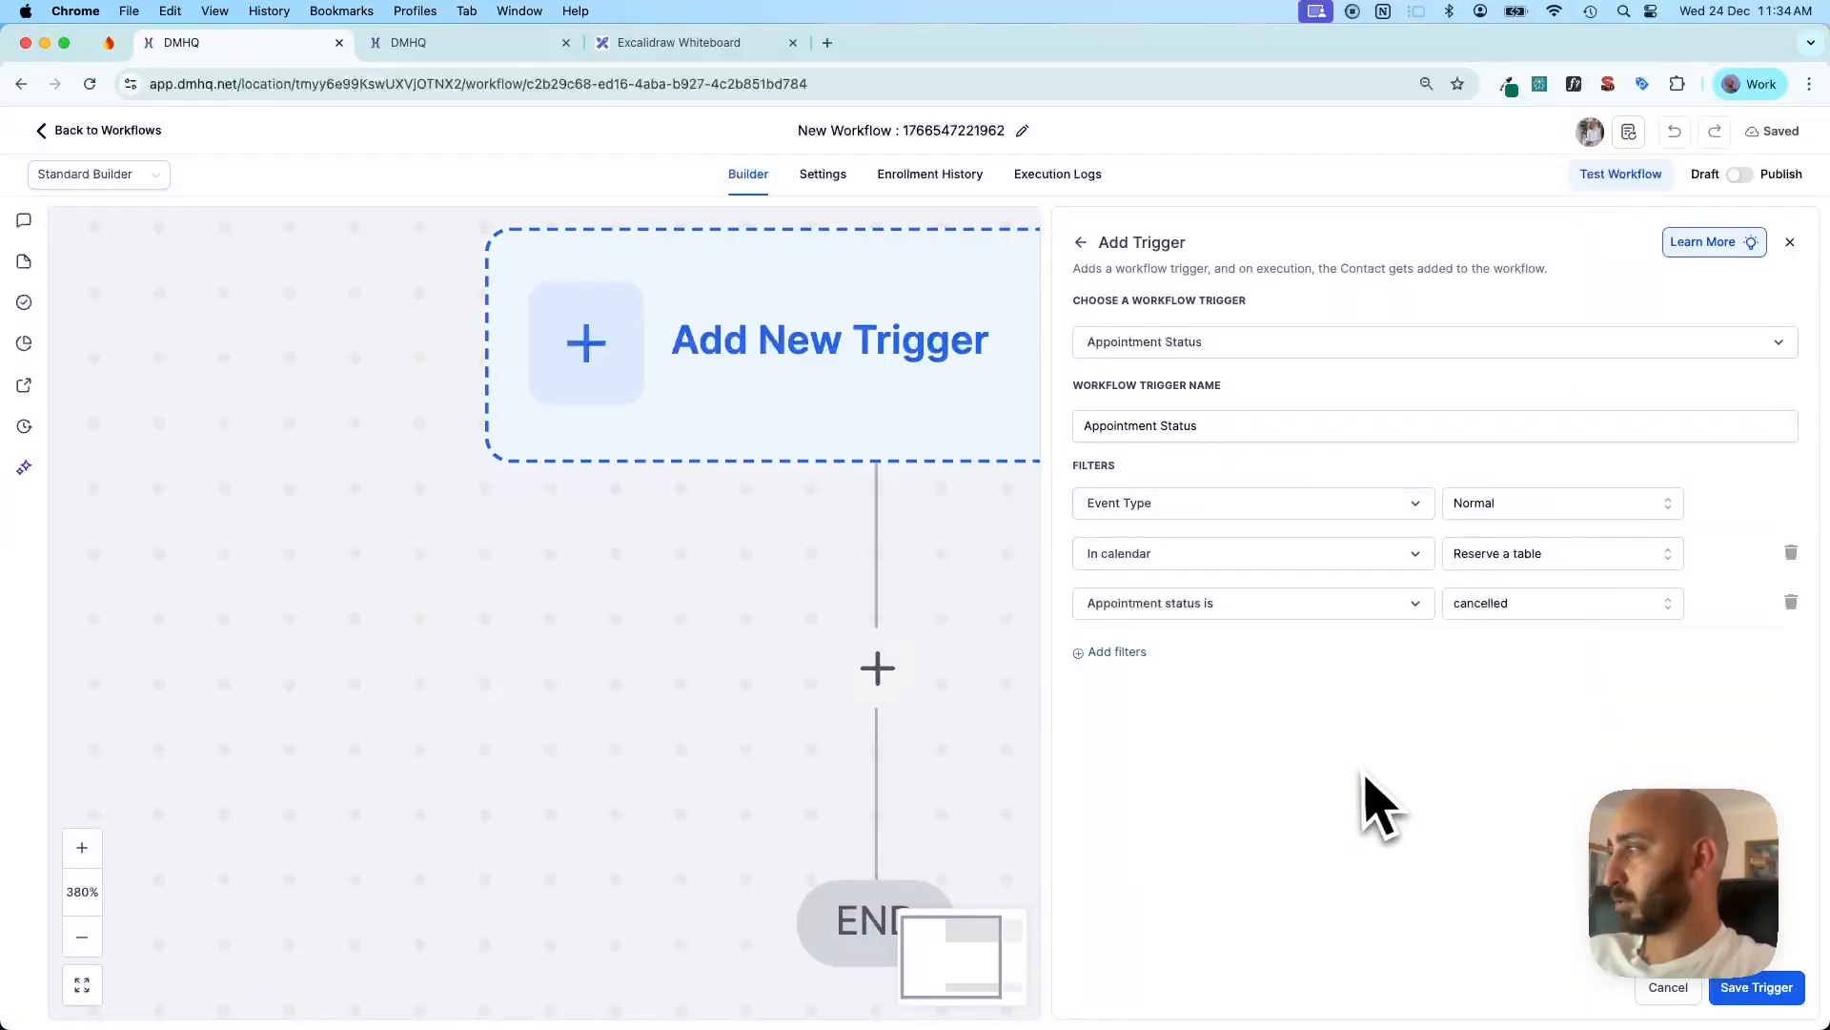
click(1752, 988)
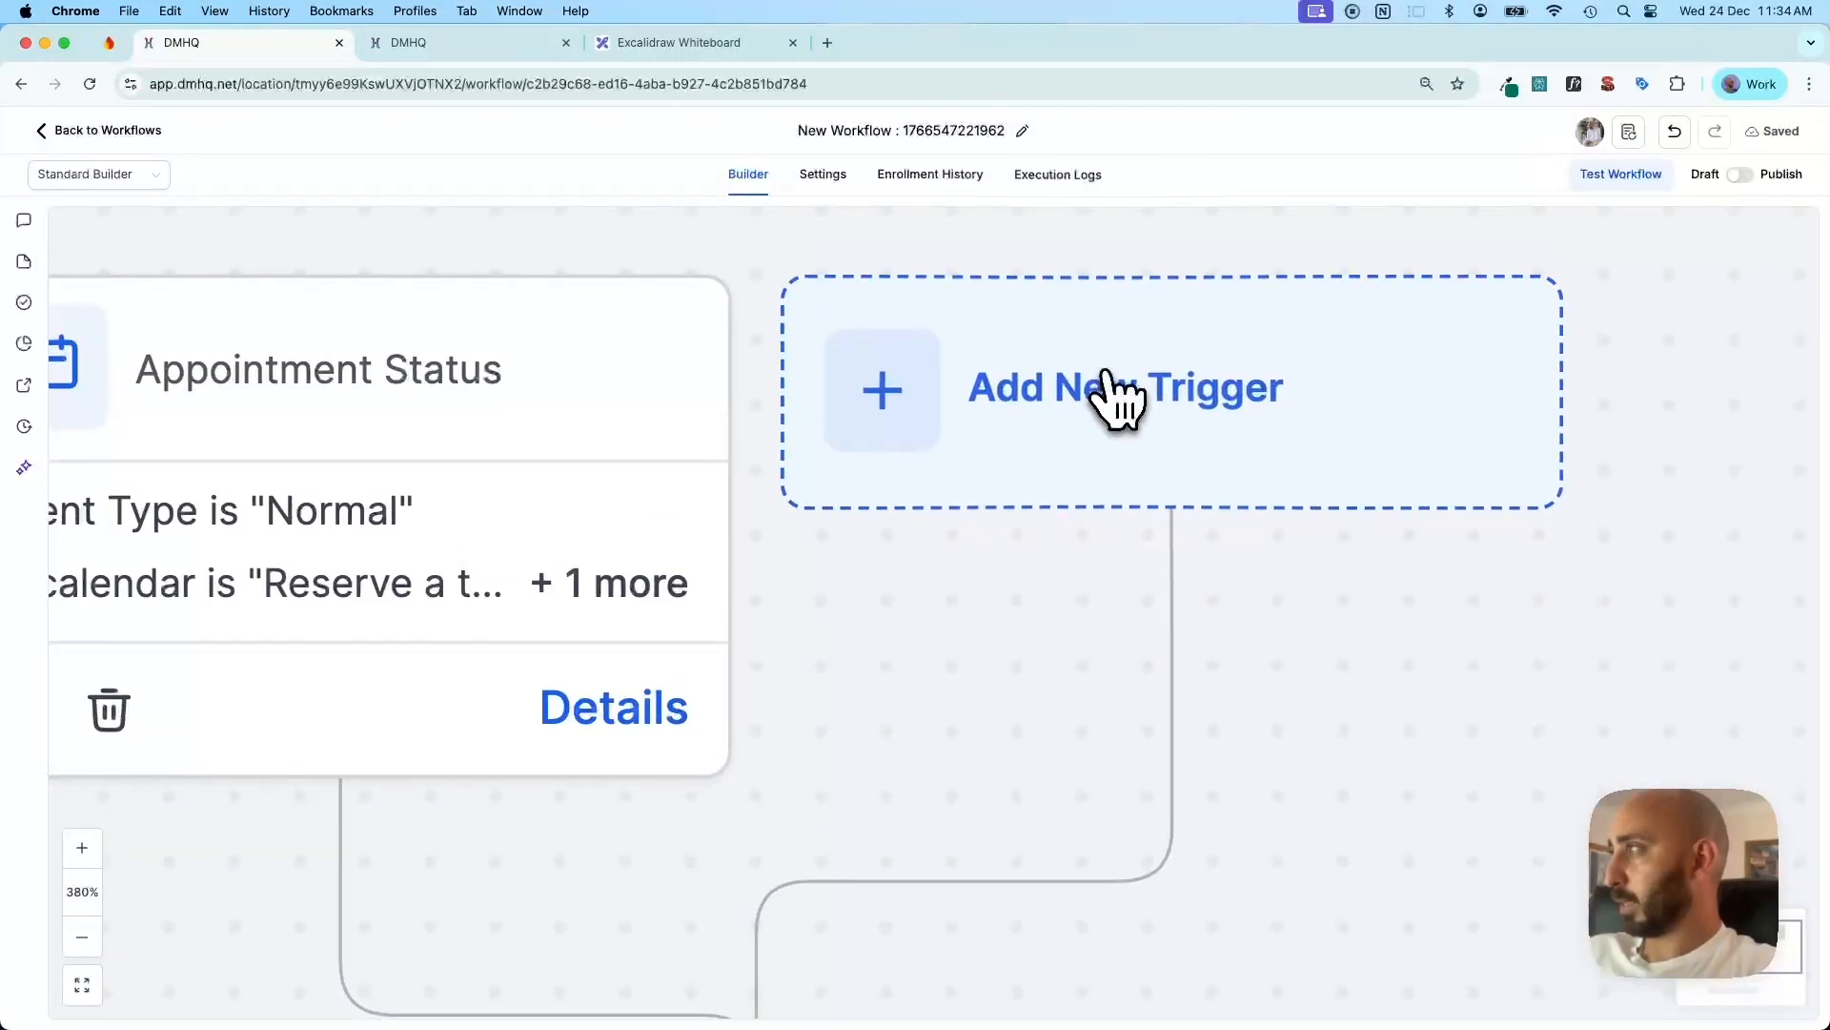
Start a second Appointment Status trigger and filter it to the "Reserve a table (Deposit)" calendar
click(1112, 396)
click(1523, 468)
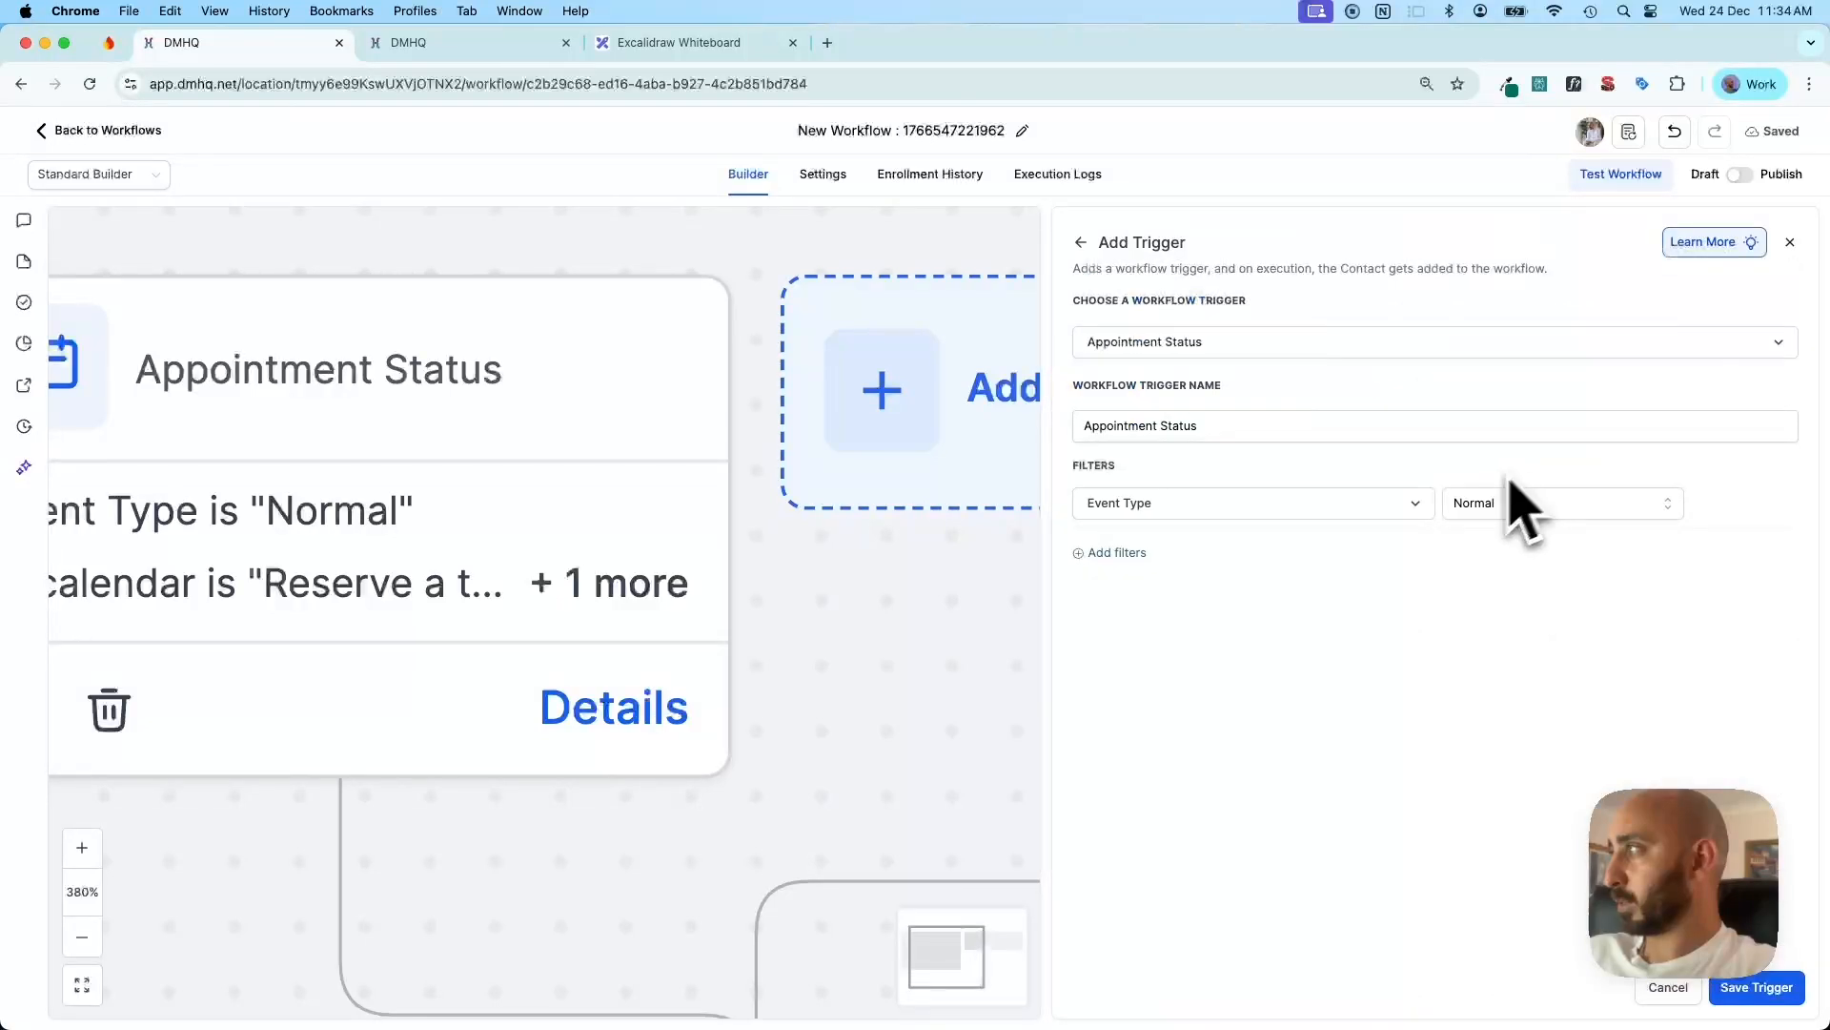
click(1133, 561)
click(1139, 556)
click(1183, 763)
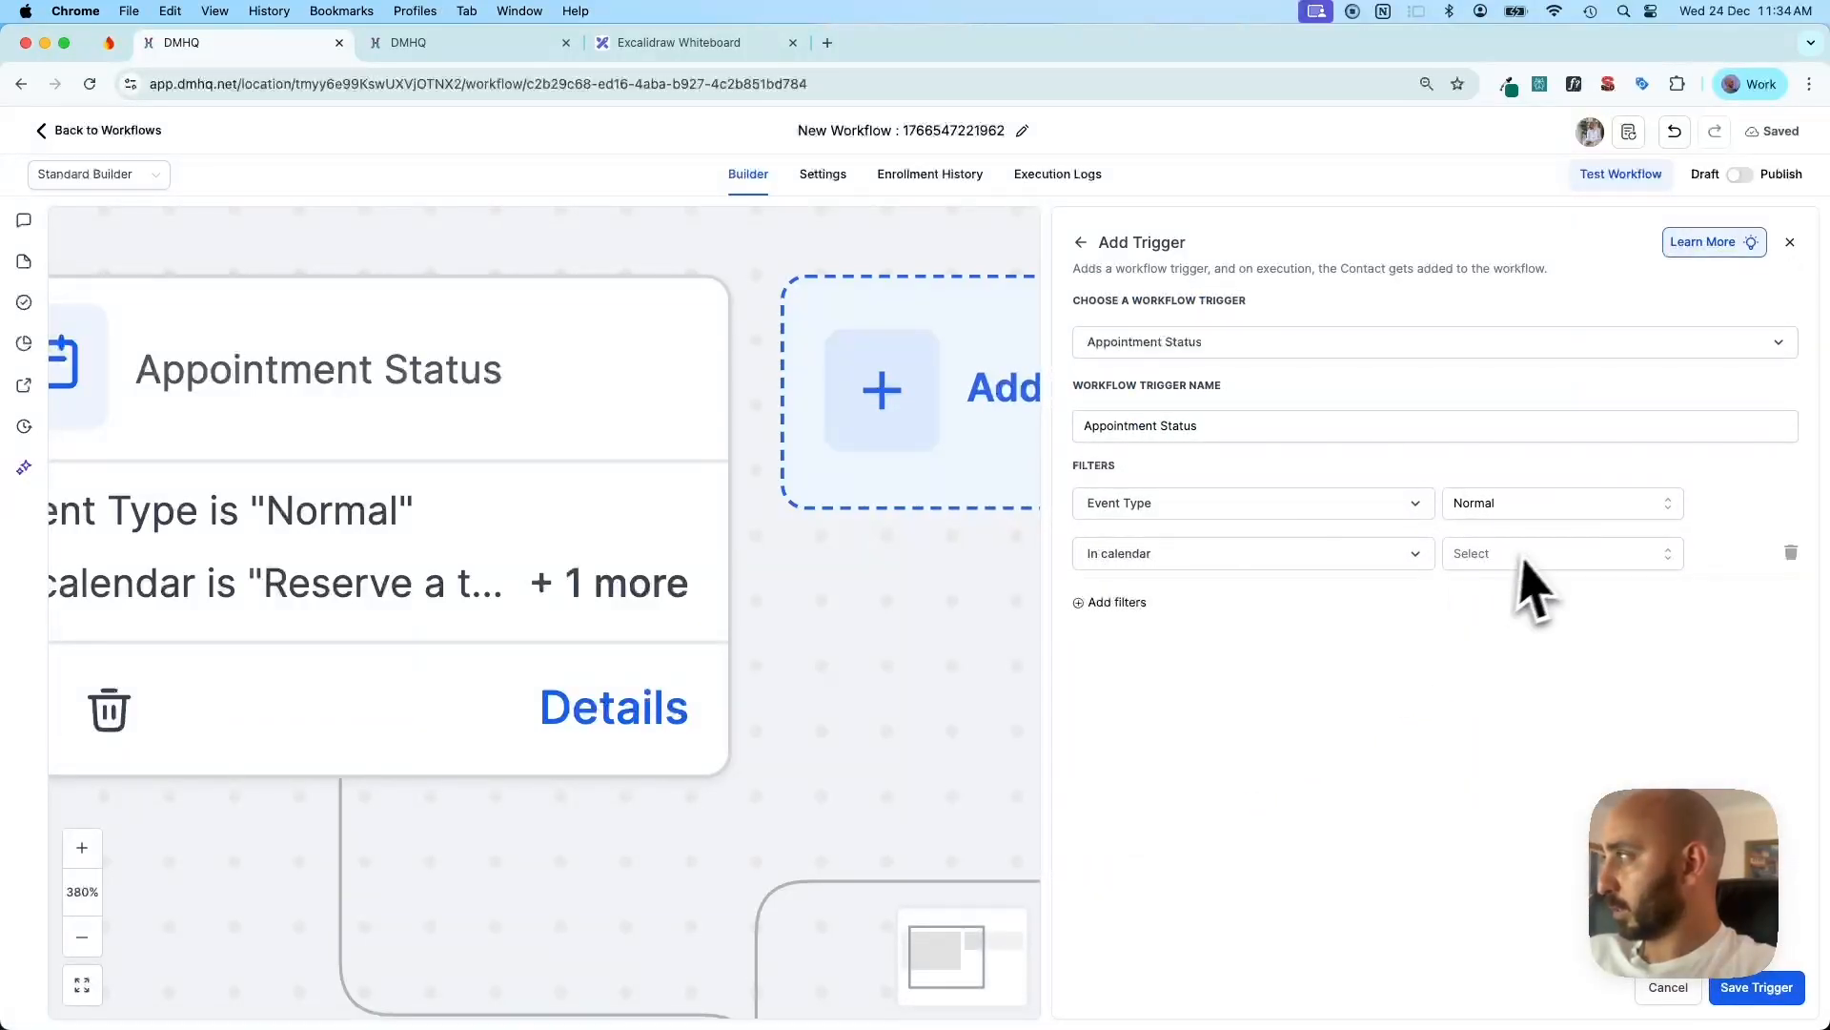
click(1519, 561)
click(1523, 664)
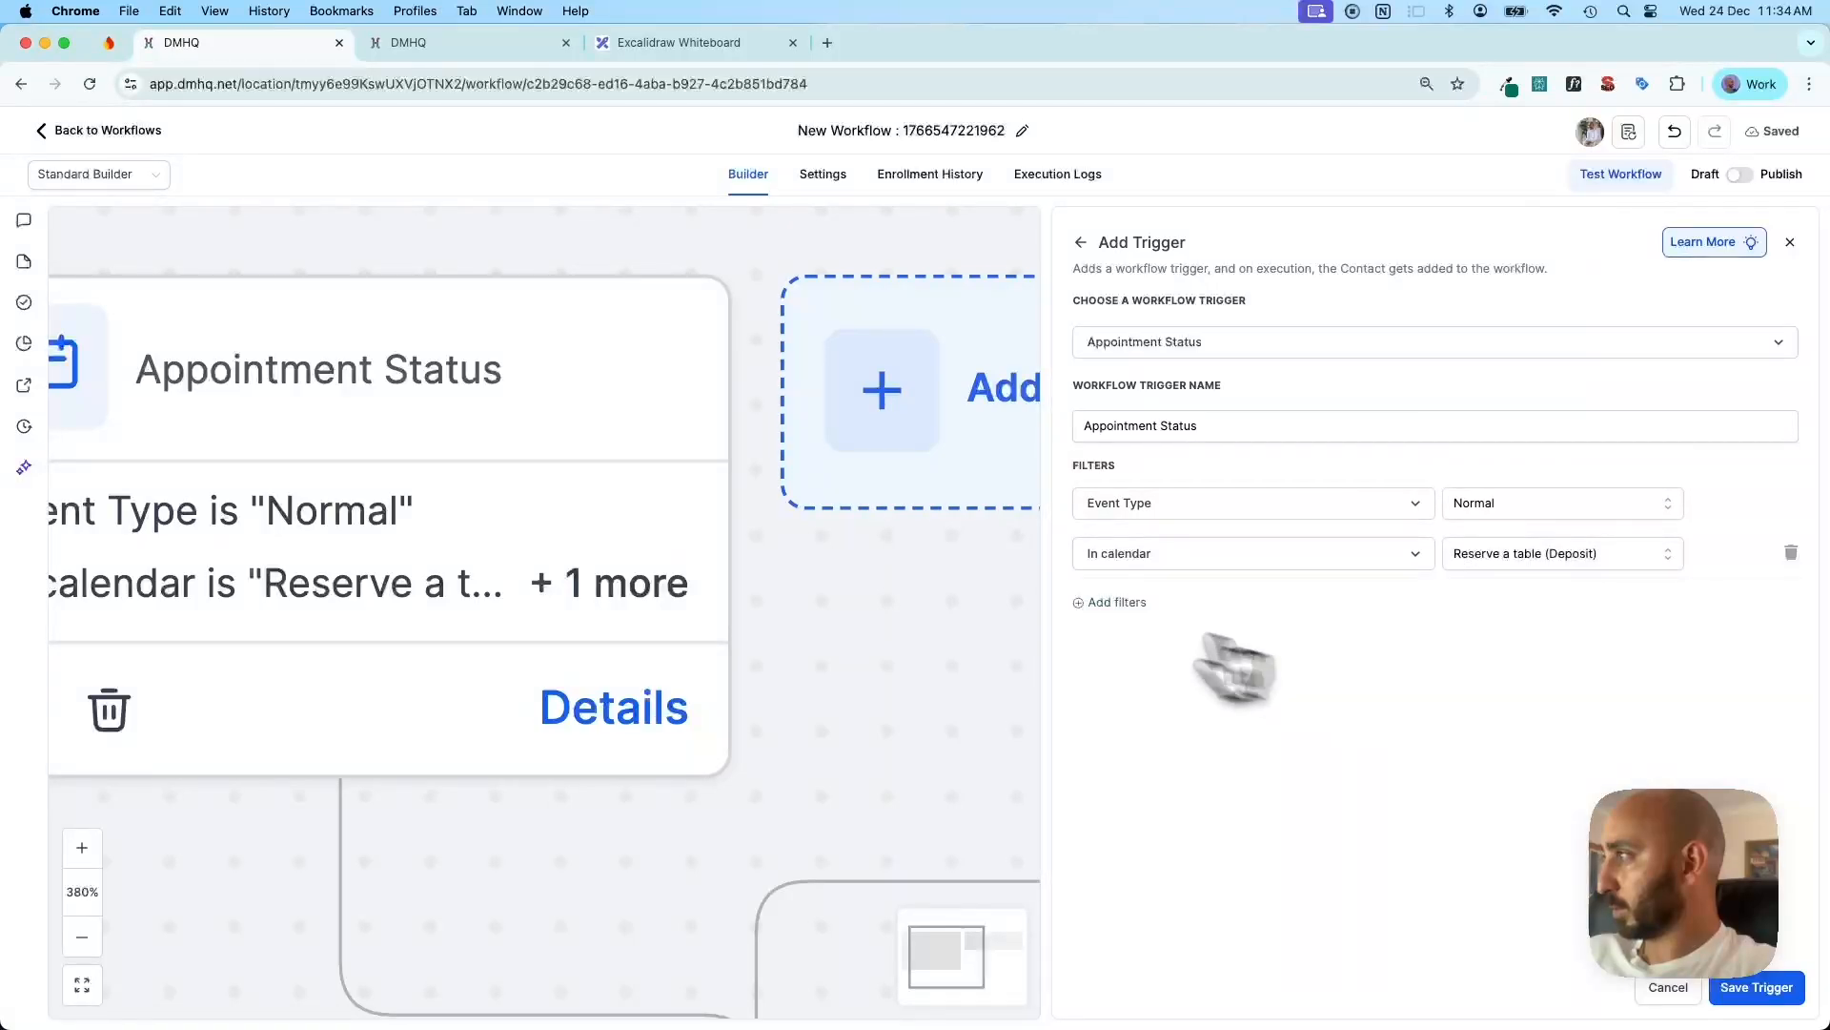
Add an "Appointment status is" cancelled filter to the deposit calendar trigger and save the trigger
click(1114, 601)
click(1325, 604)
click(1292, 720)
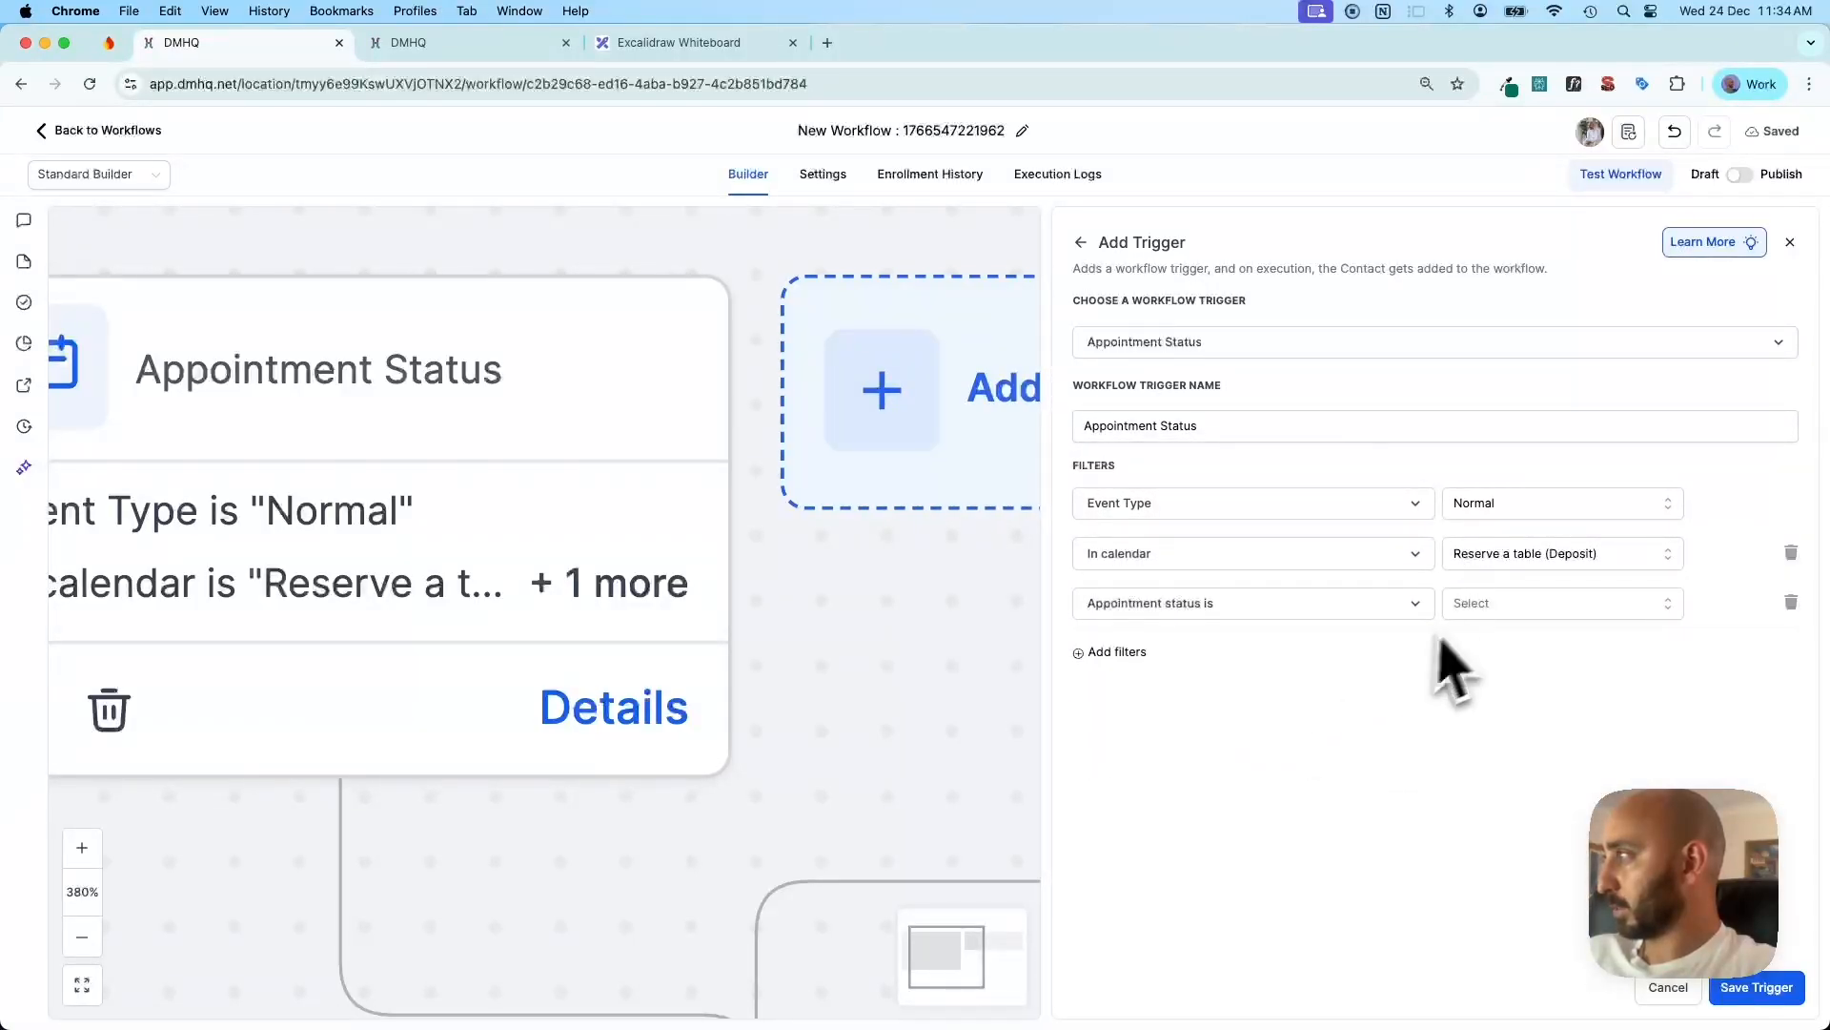
click(1468, 603)
click(1492, 742)
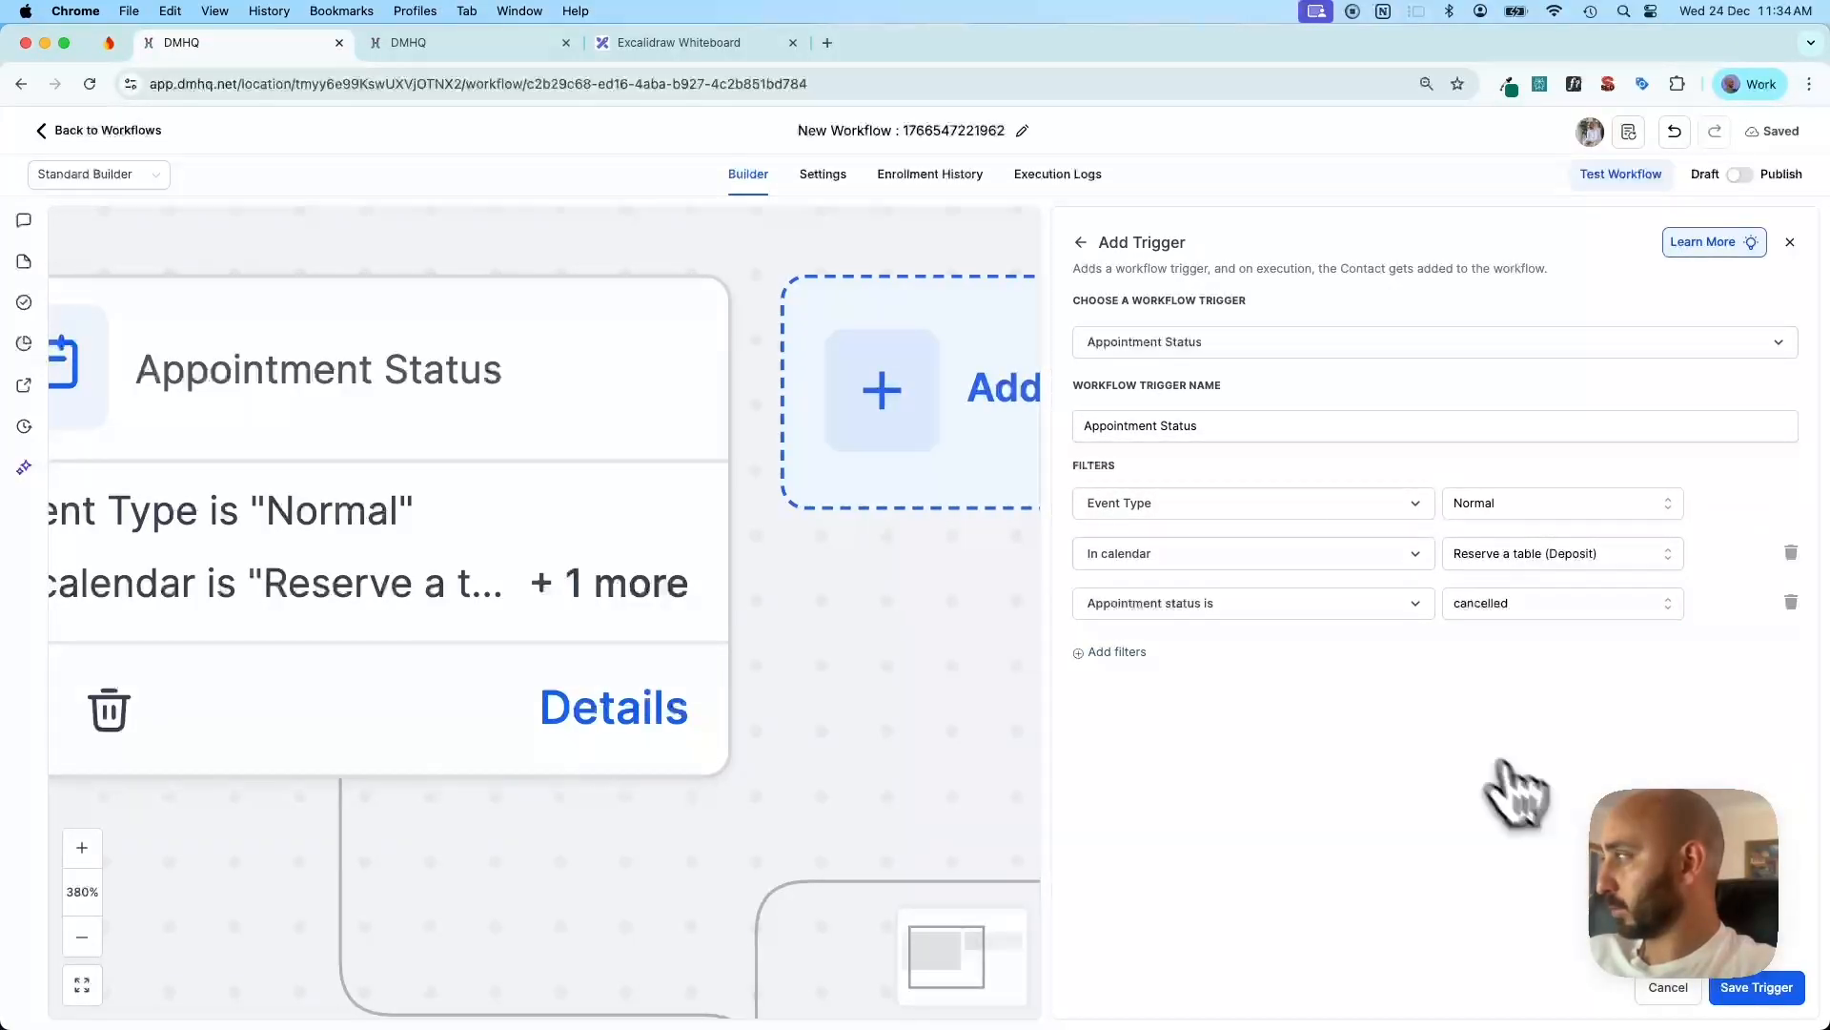
click(1740, 992)
scroll(1198, 675, down, 5)
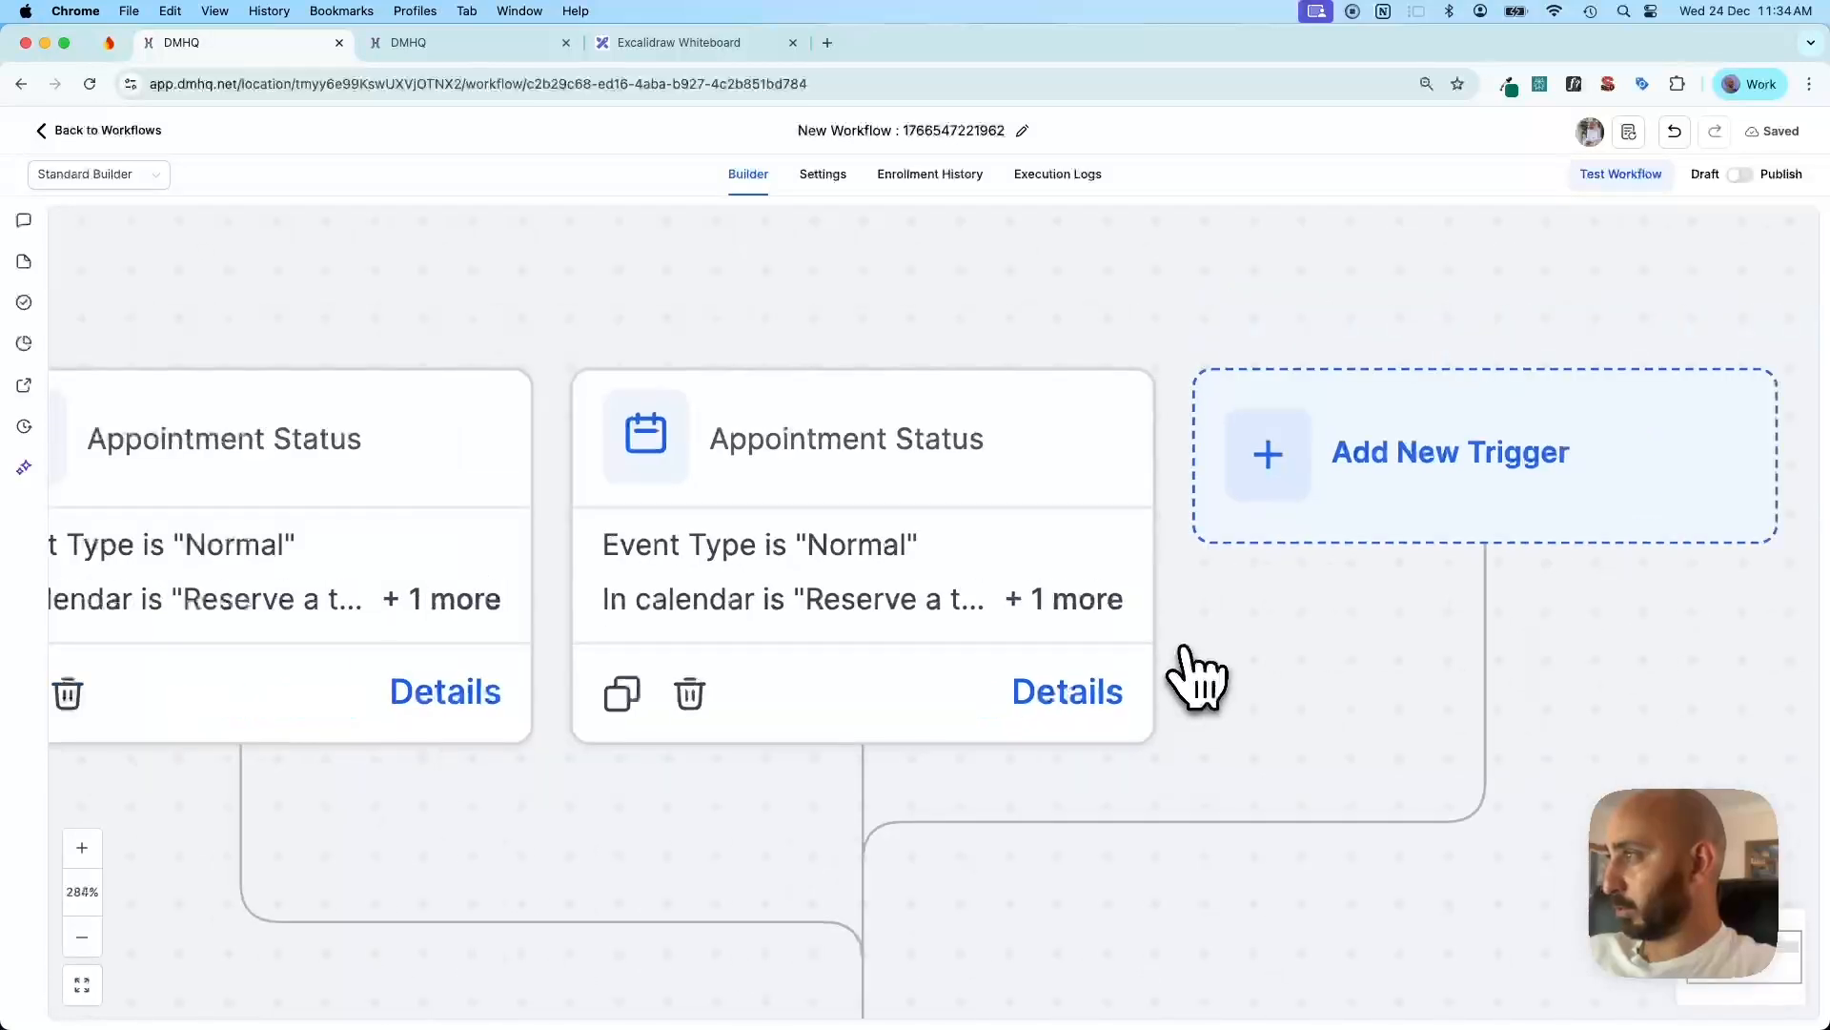
scroll(1199, 675, down, 5)
scroll(1193, 748, down, 2)
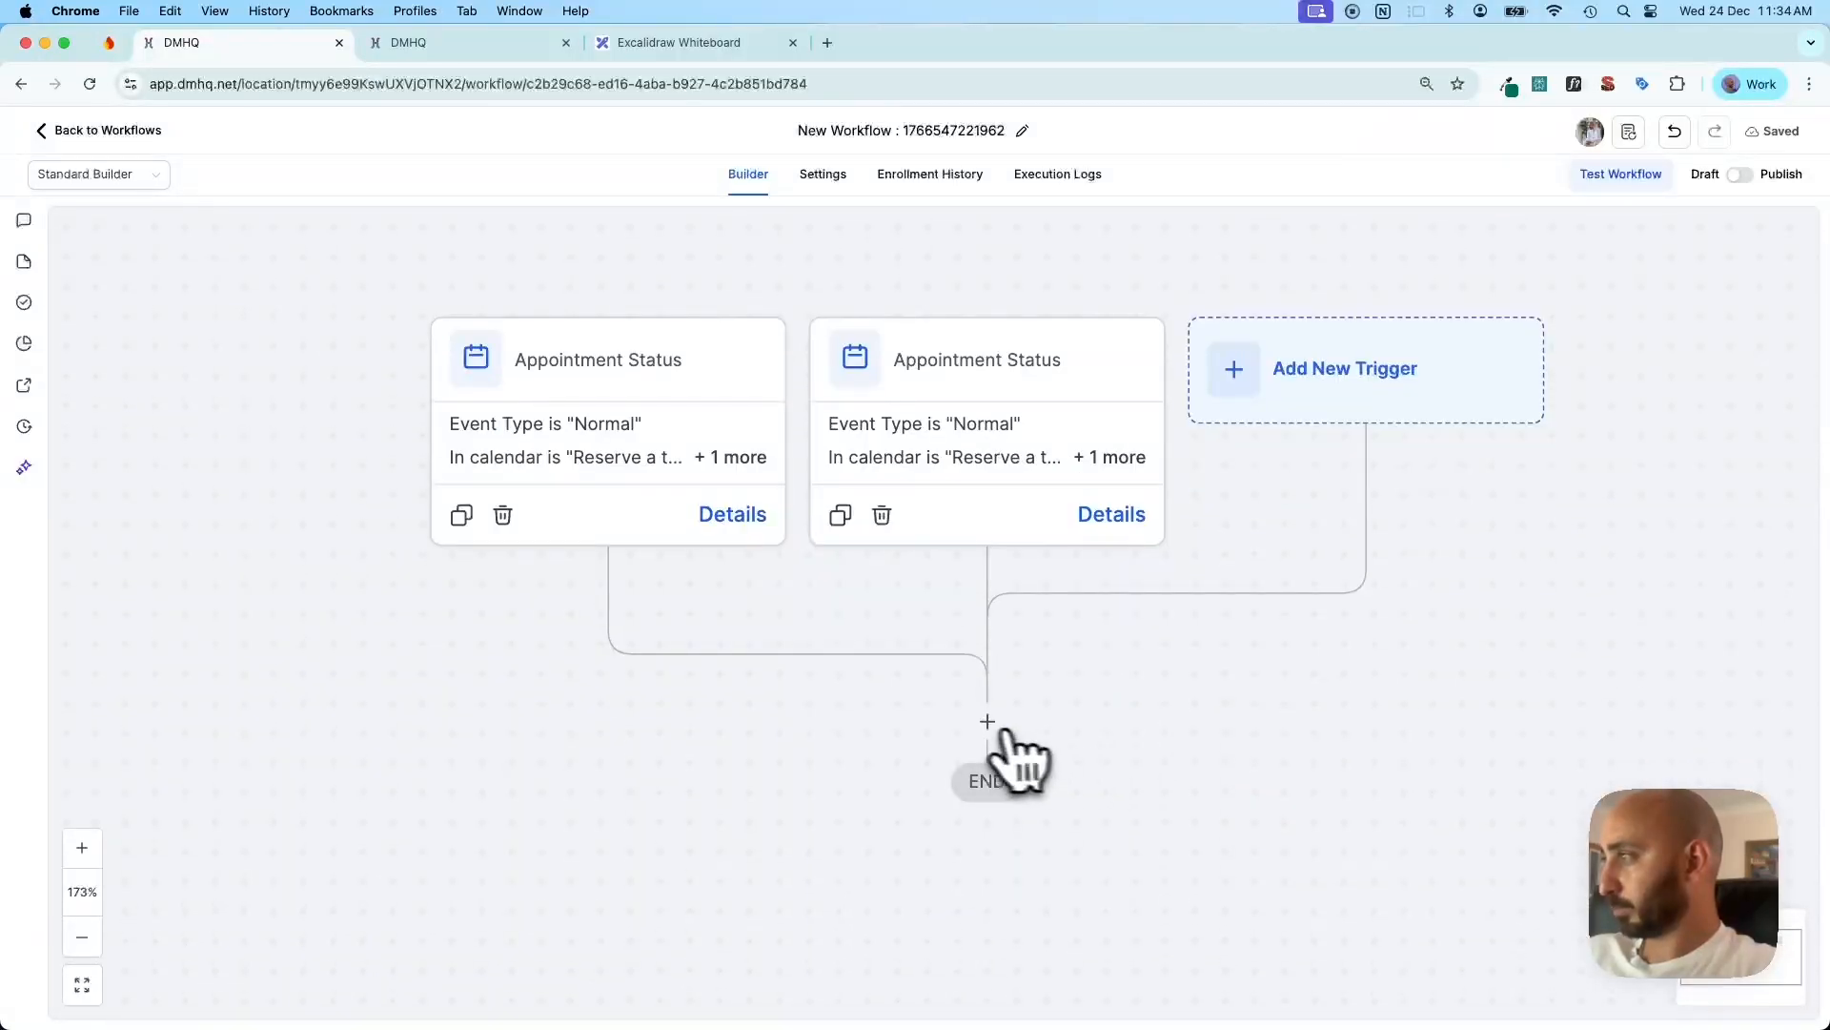
click(987, 722)
text(if)
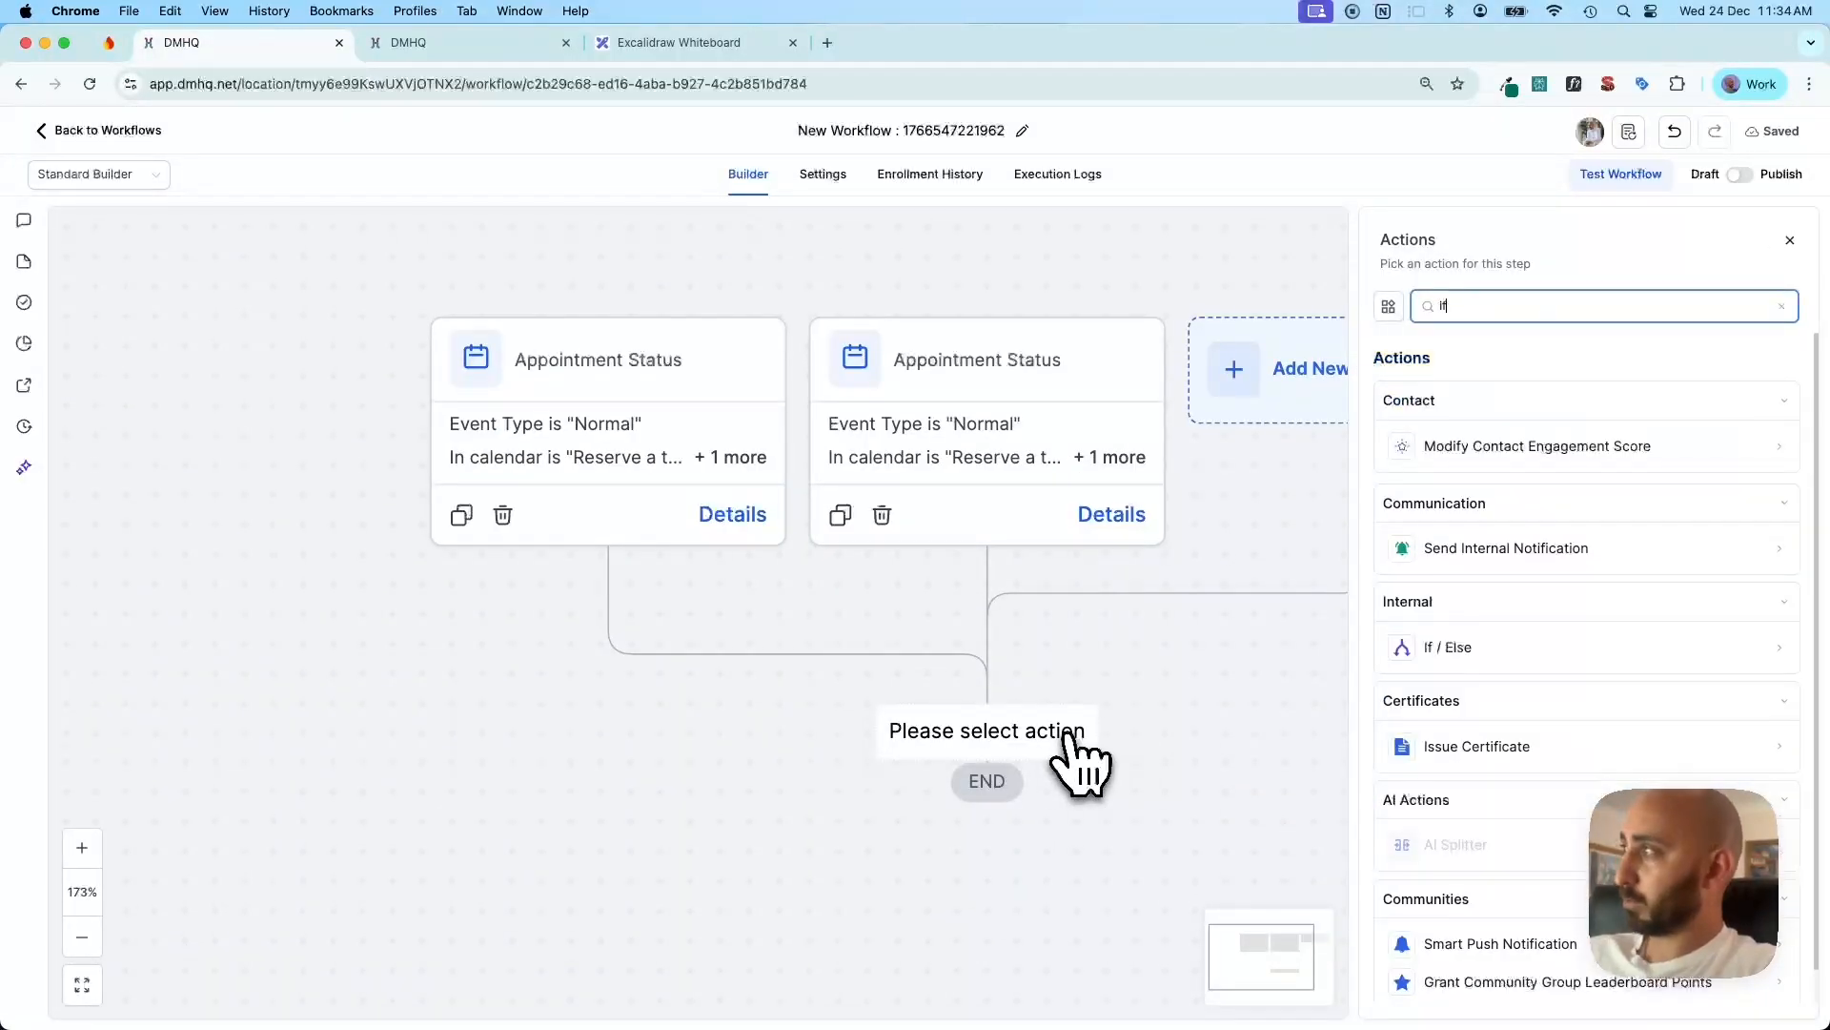
click(1516, 648)
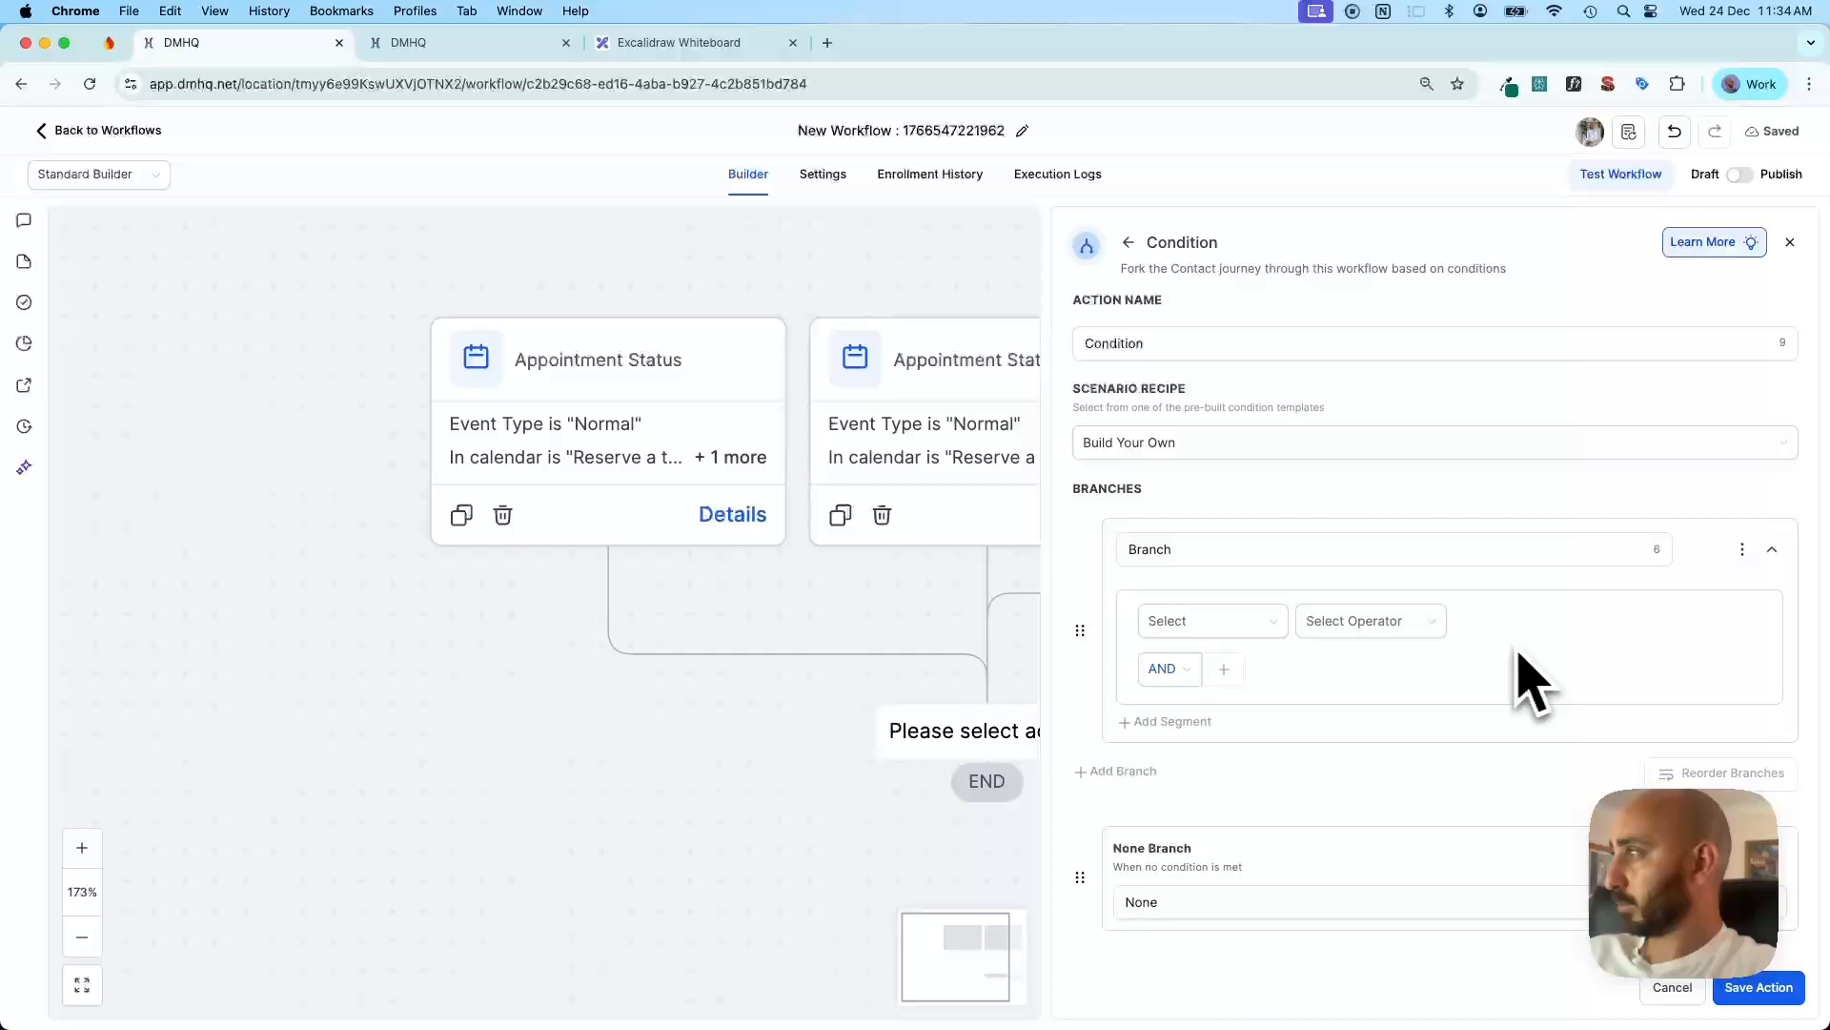
click(1249, 624)
click(1203, 843)
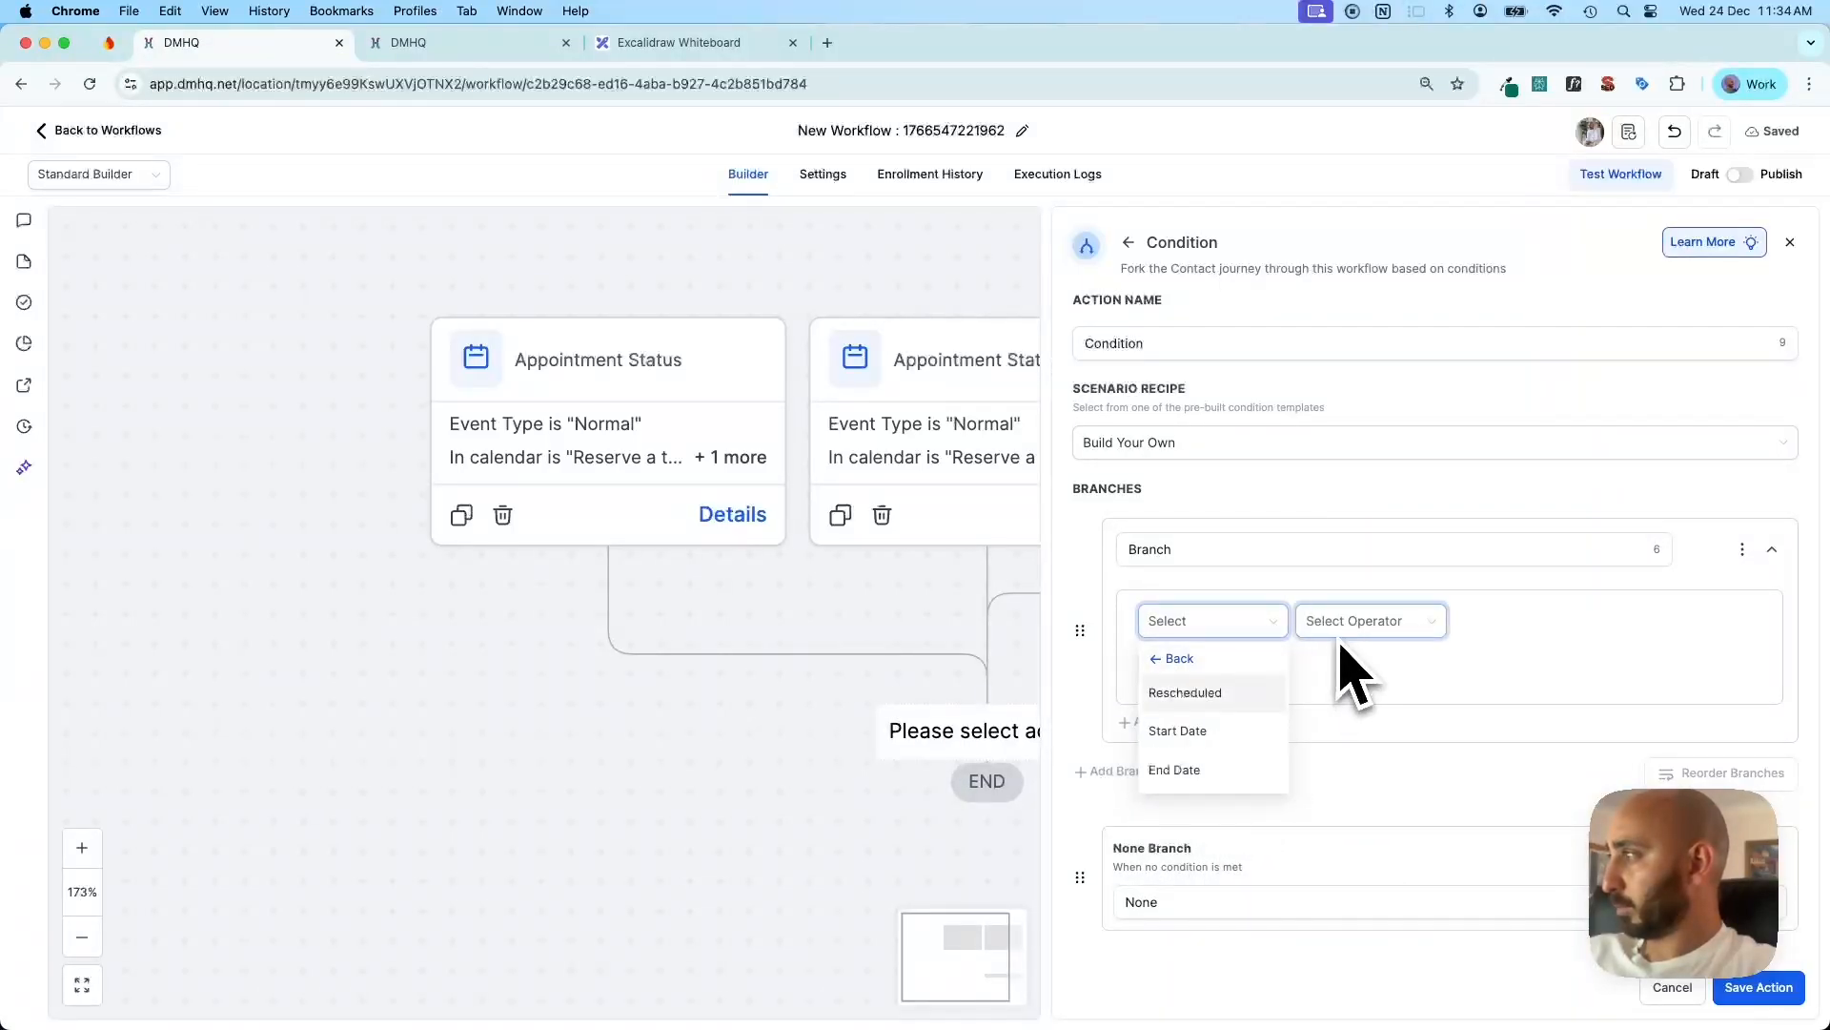
click(1194, 693)
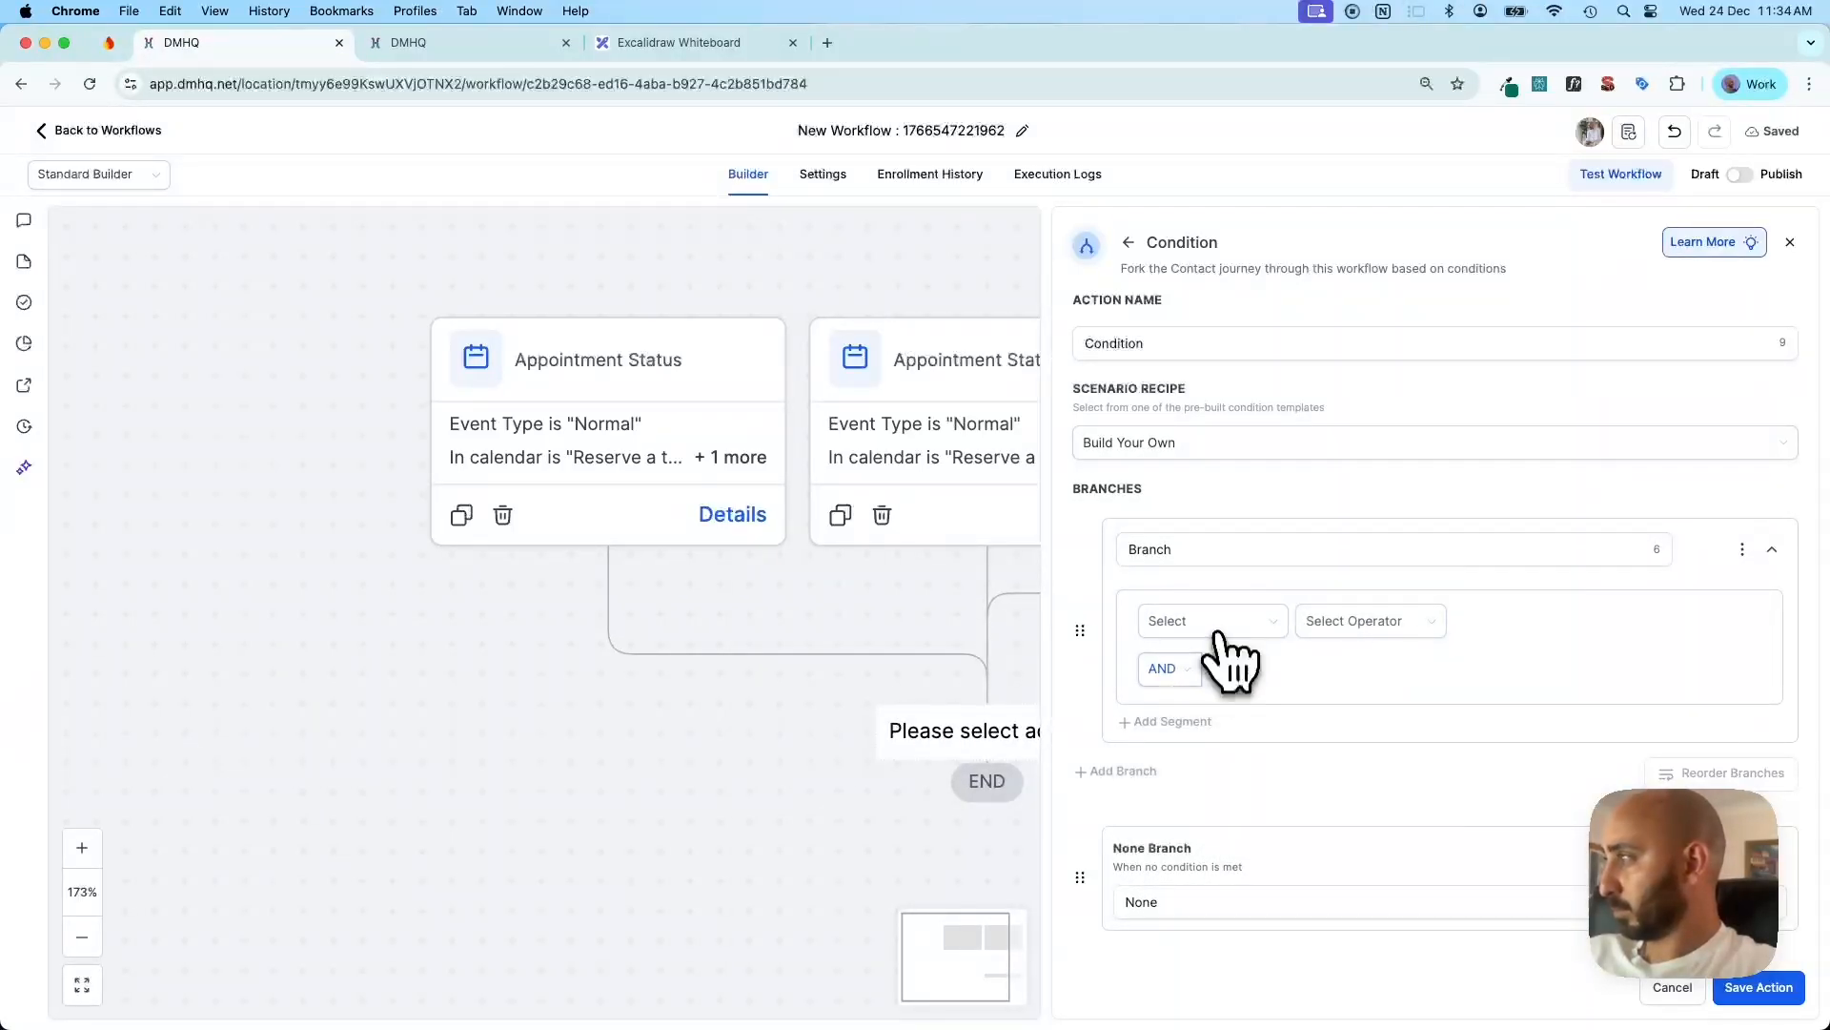
click(1218, 629)
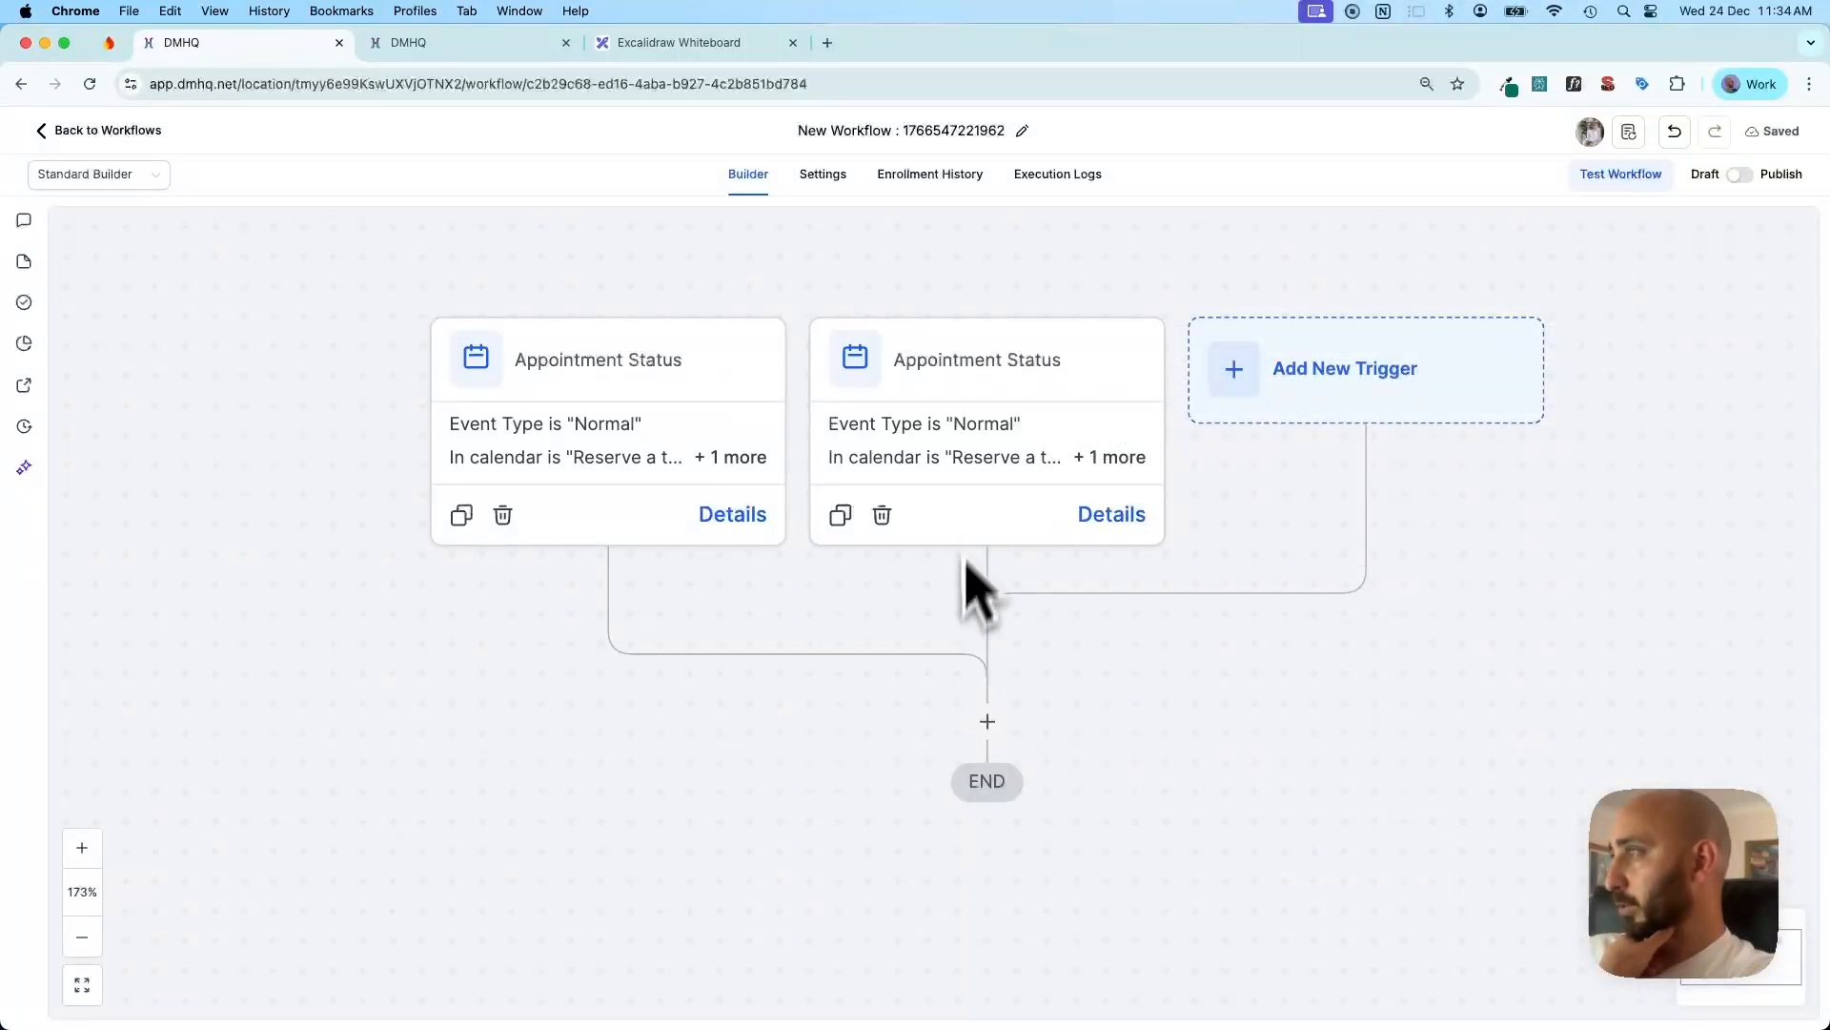
Rename the deposit calendar trigger "Appointment Status - Cancelled Deposit", copy the word "Cancelled" from its name, and save it
click(881, 405)
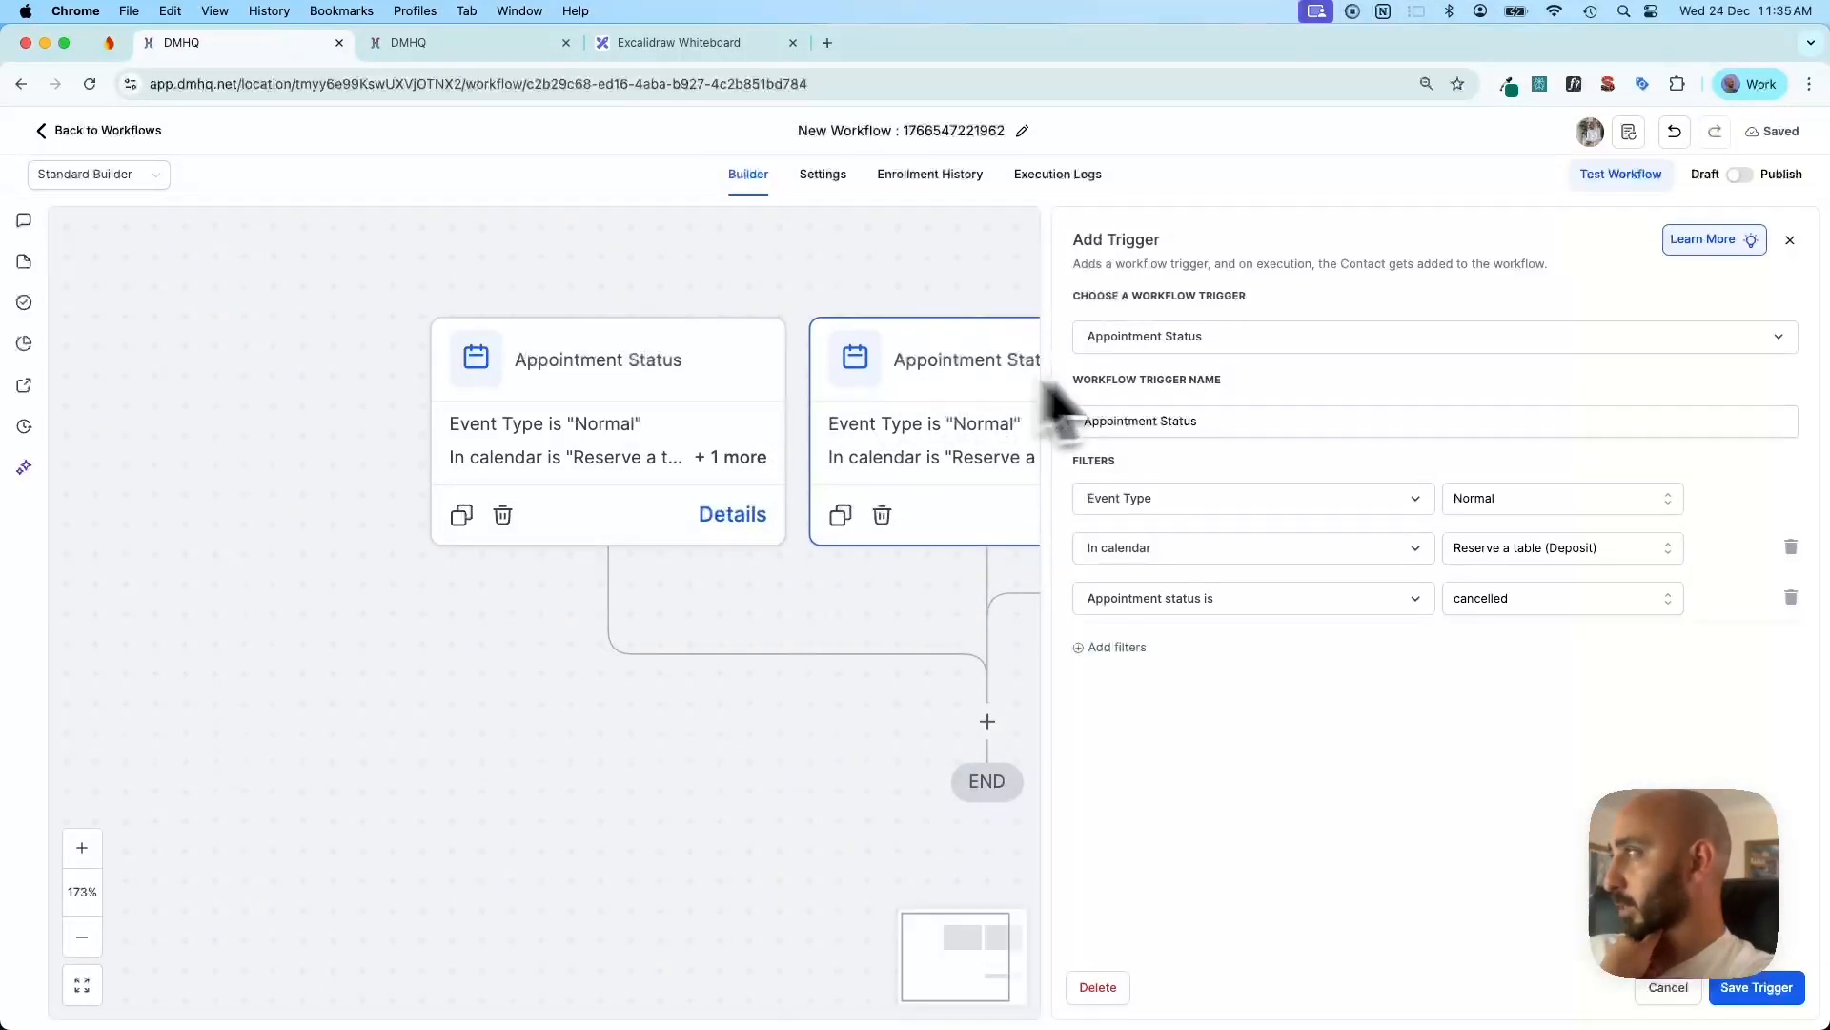
click(1221, 419)
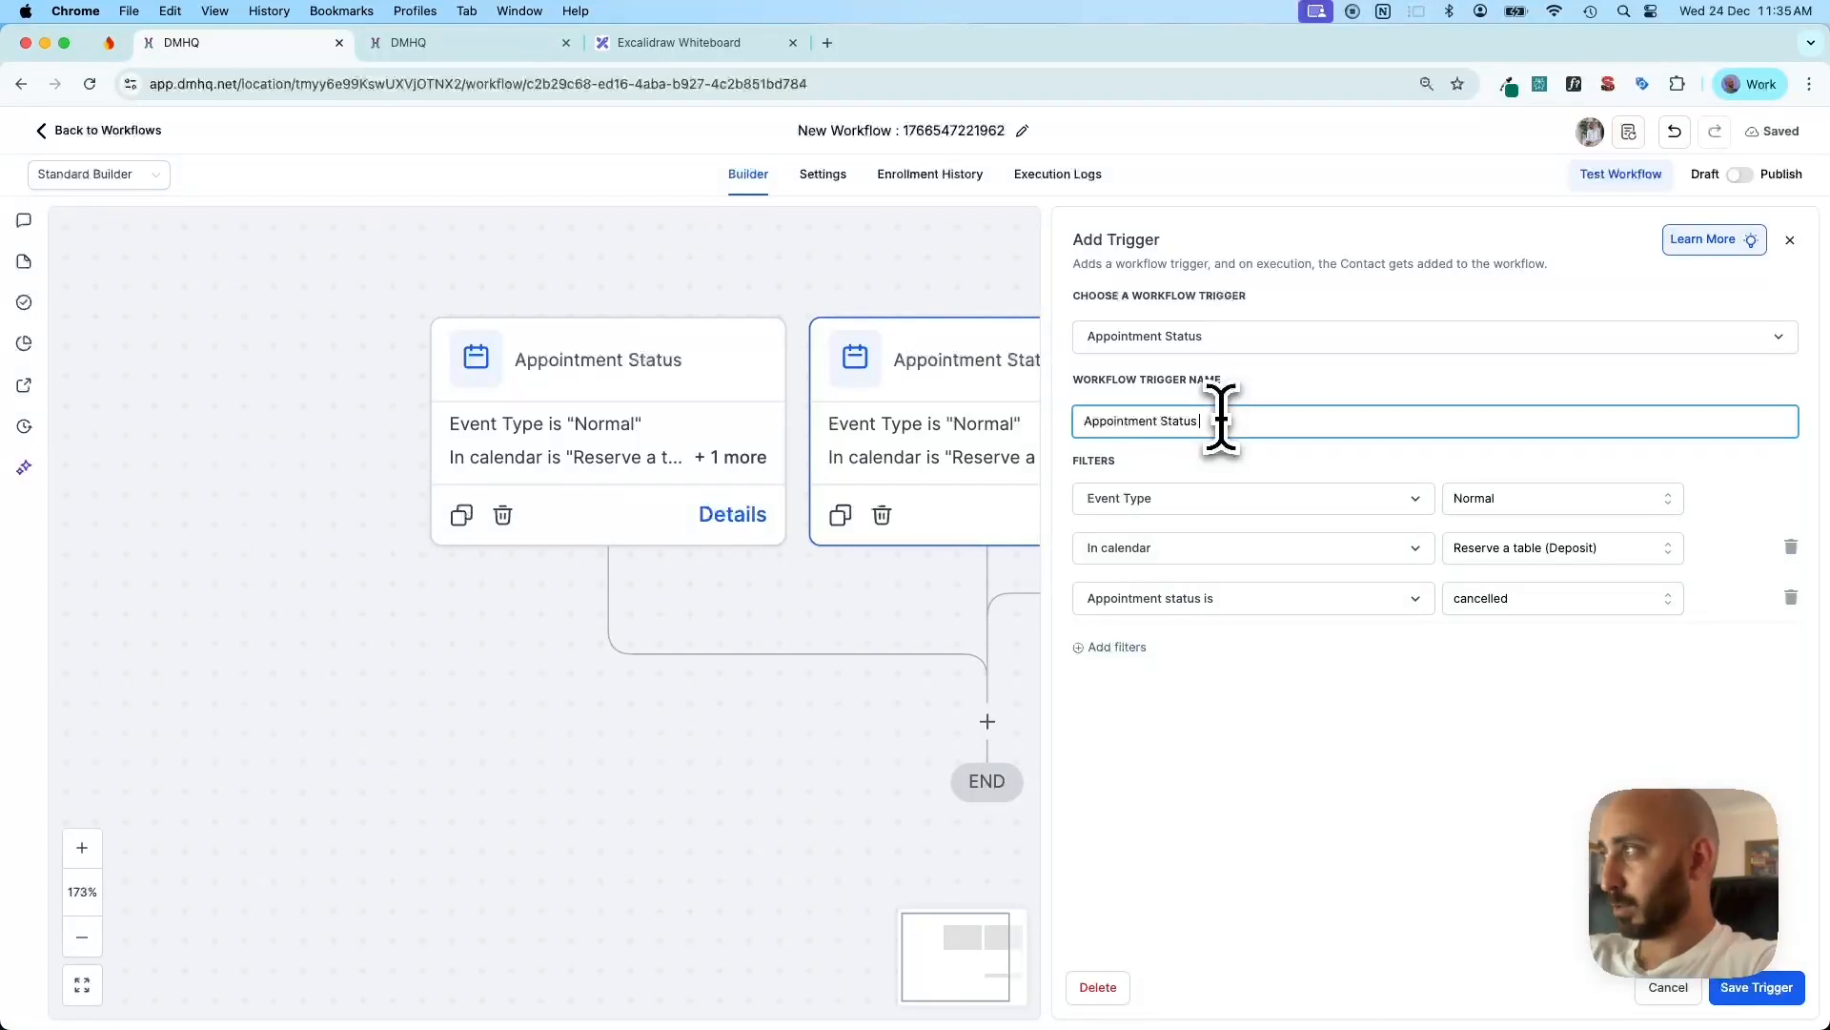
text(- Canne)
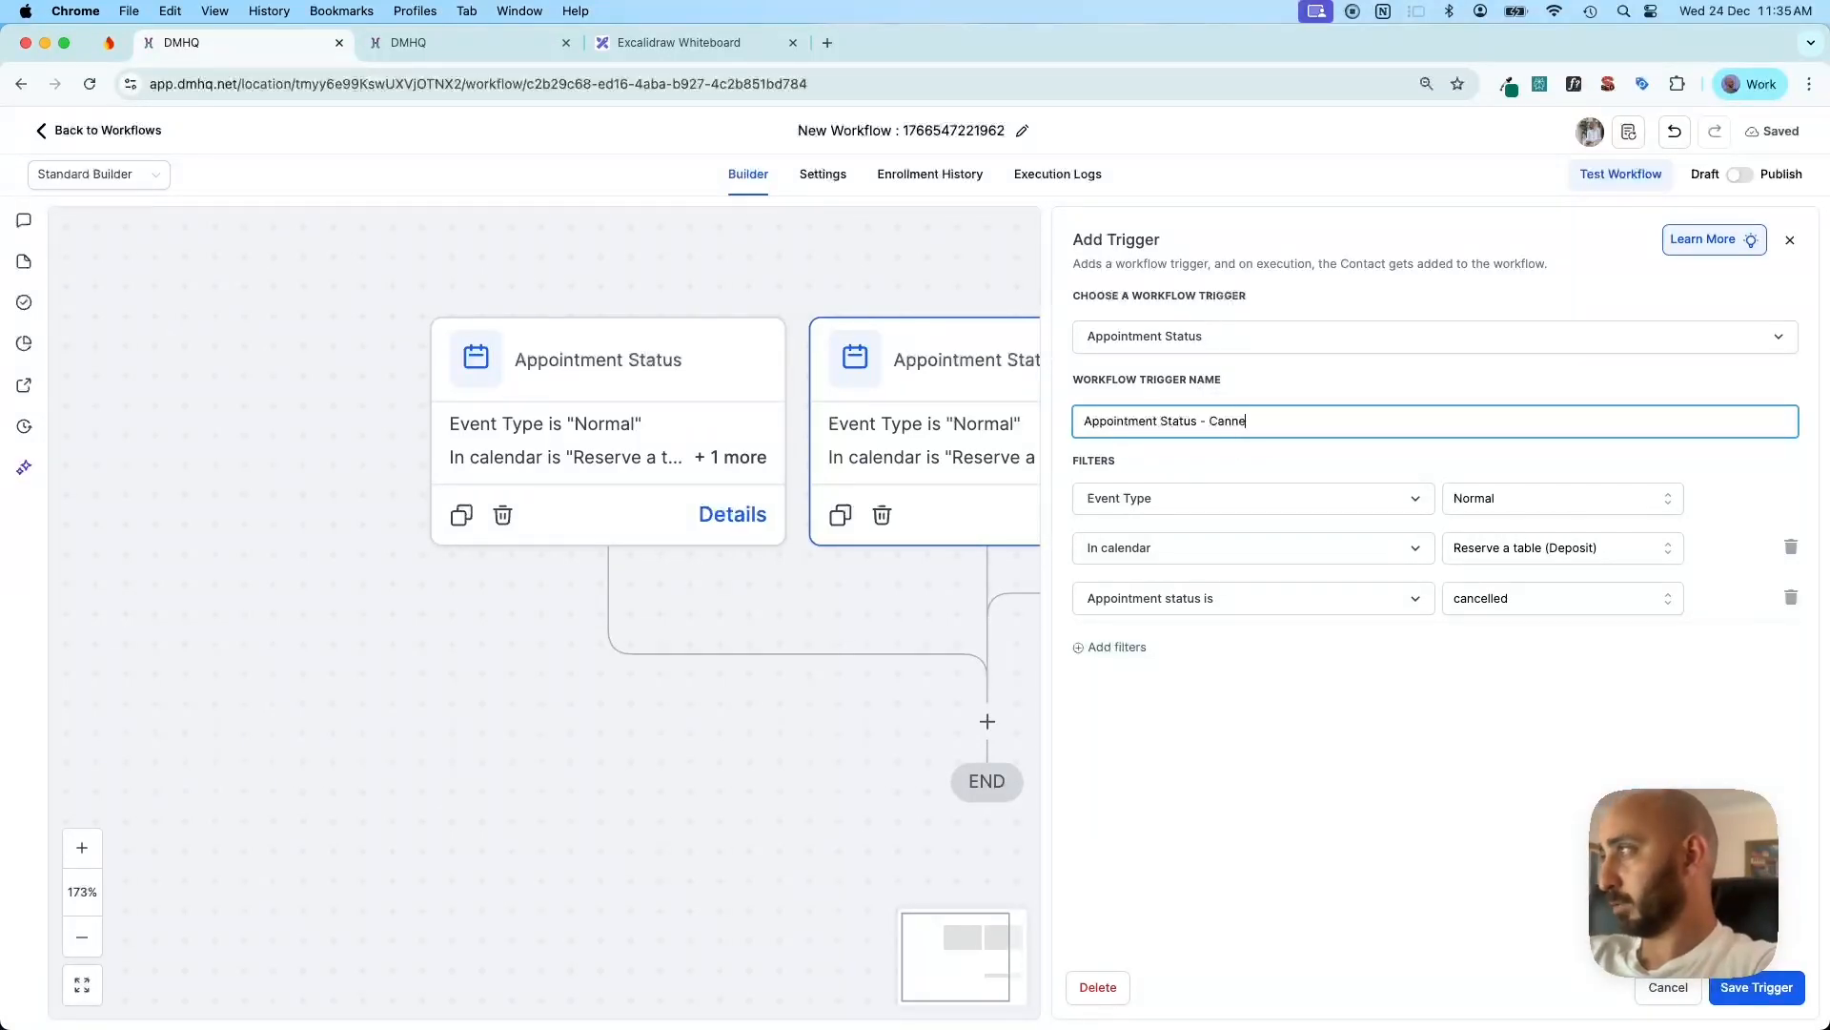
key(BackSpace)
text(celled De)
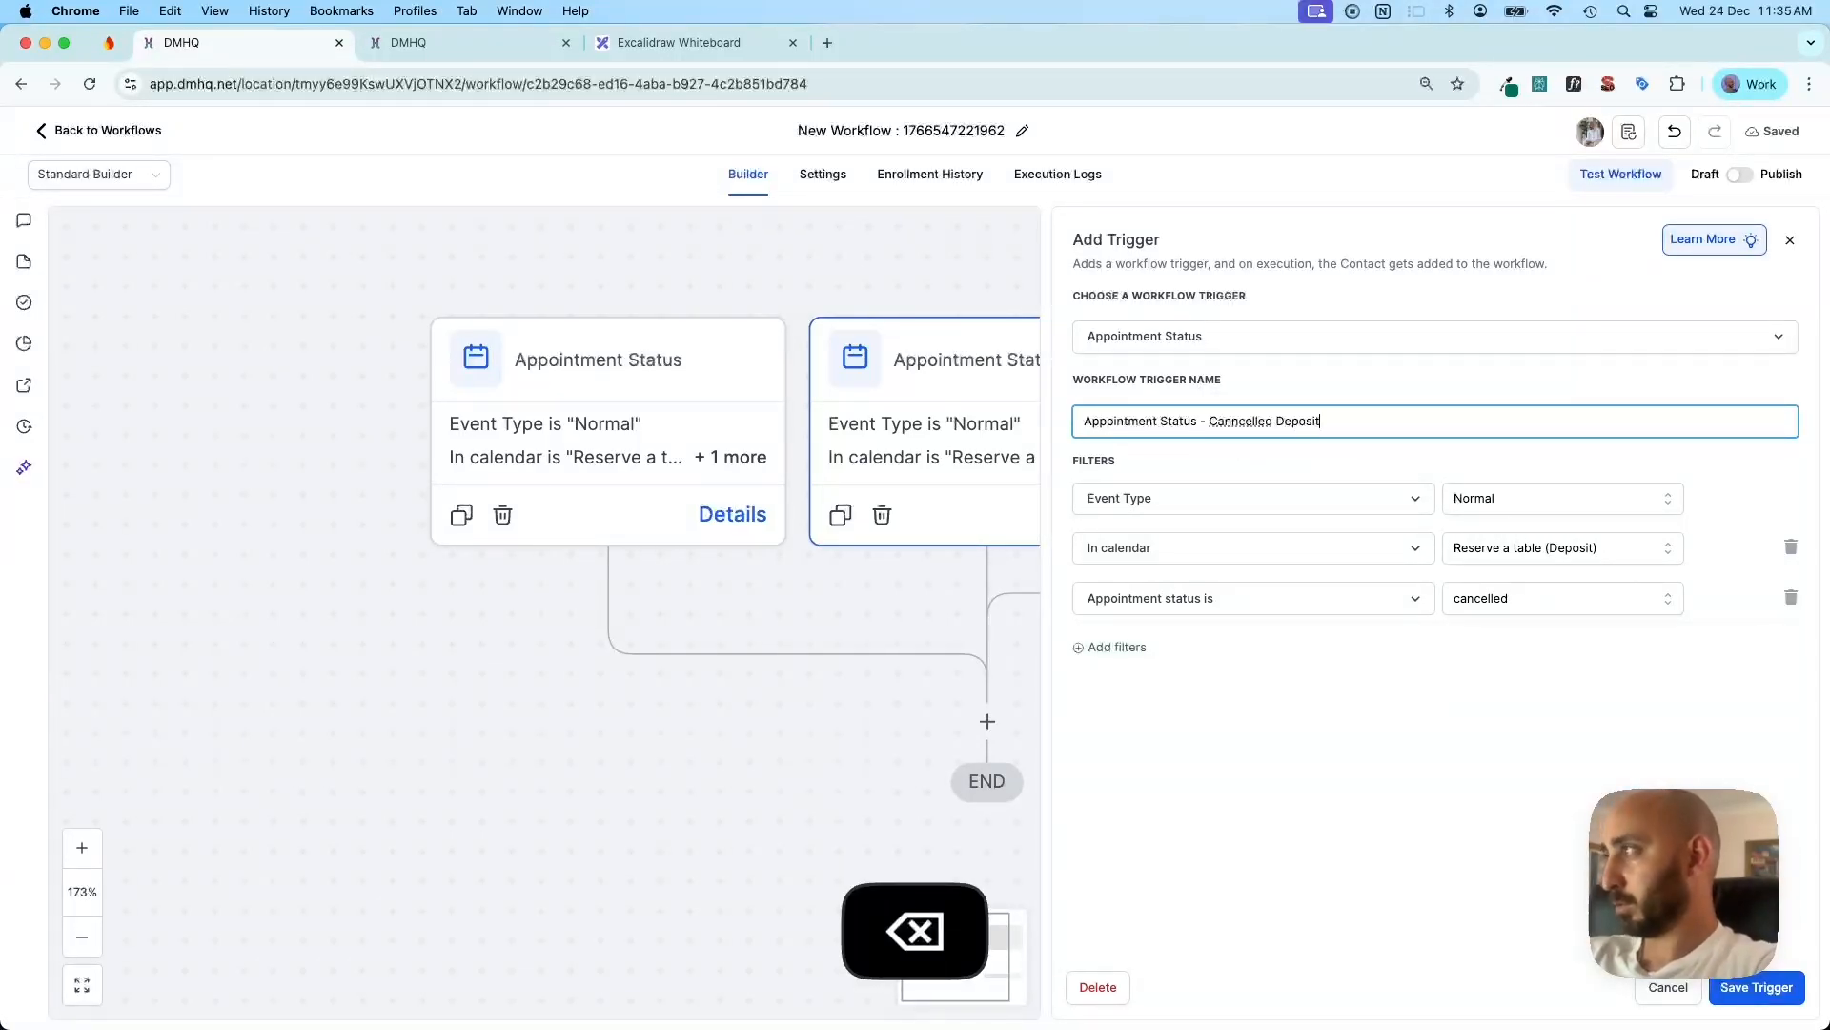
text(posit)
right_click(1242, 427)
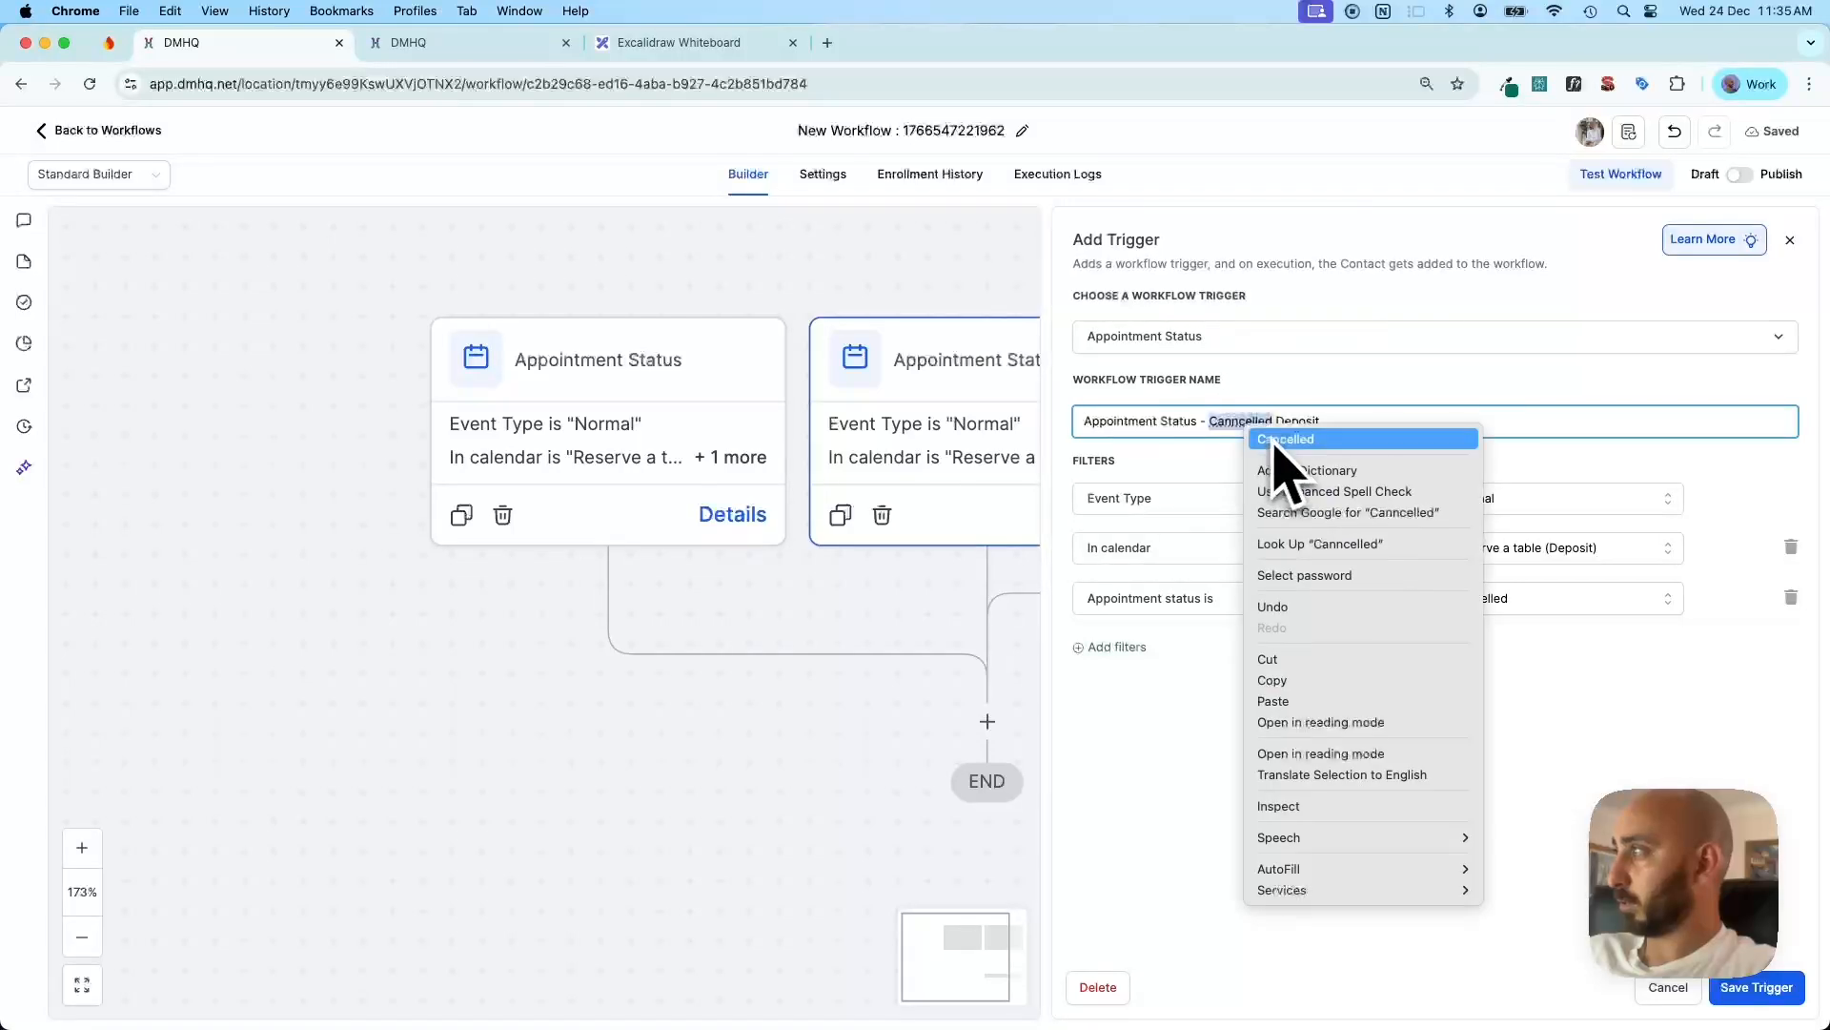
click(1273, 441)
key(super+c)
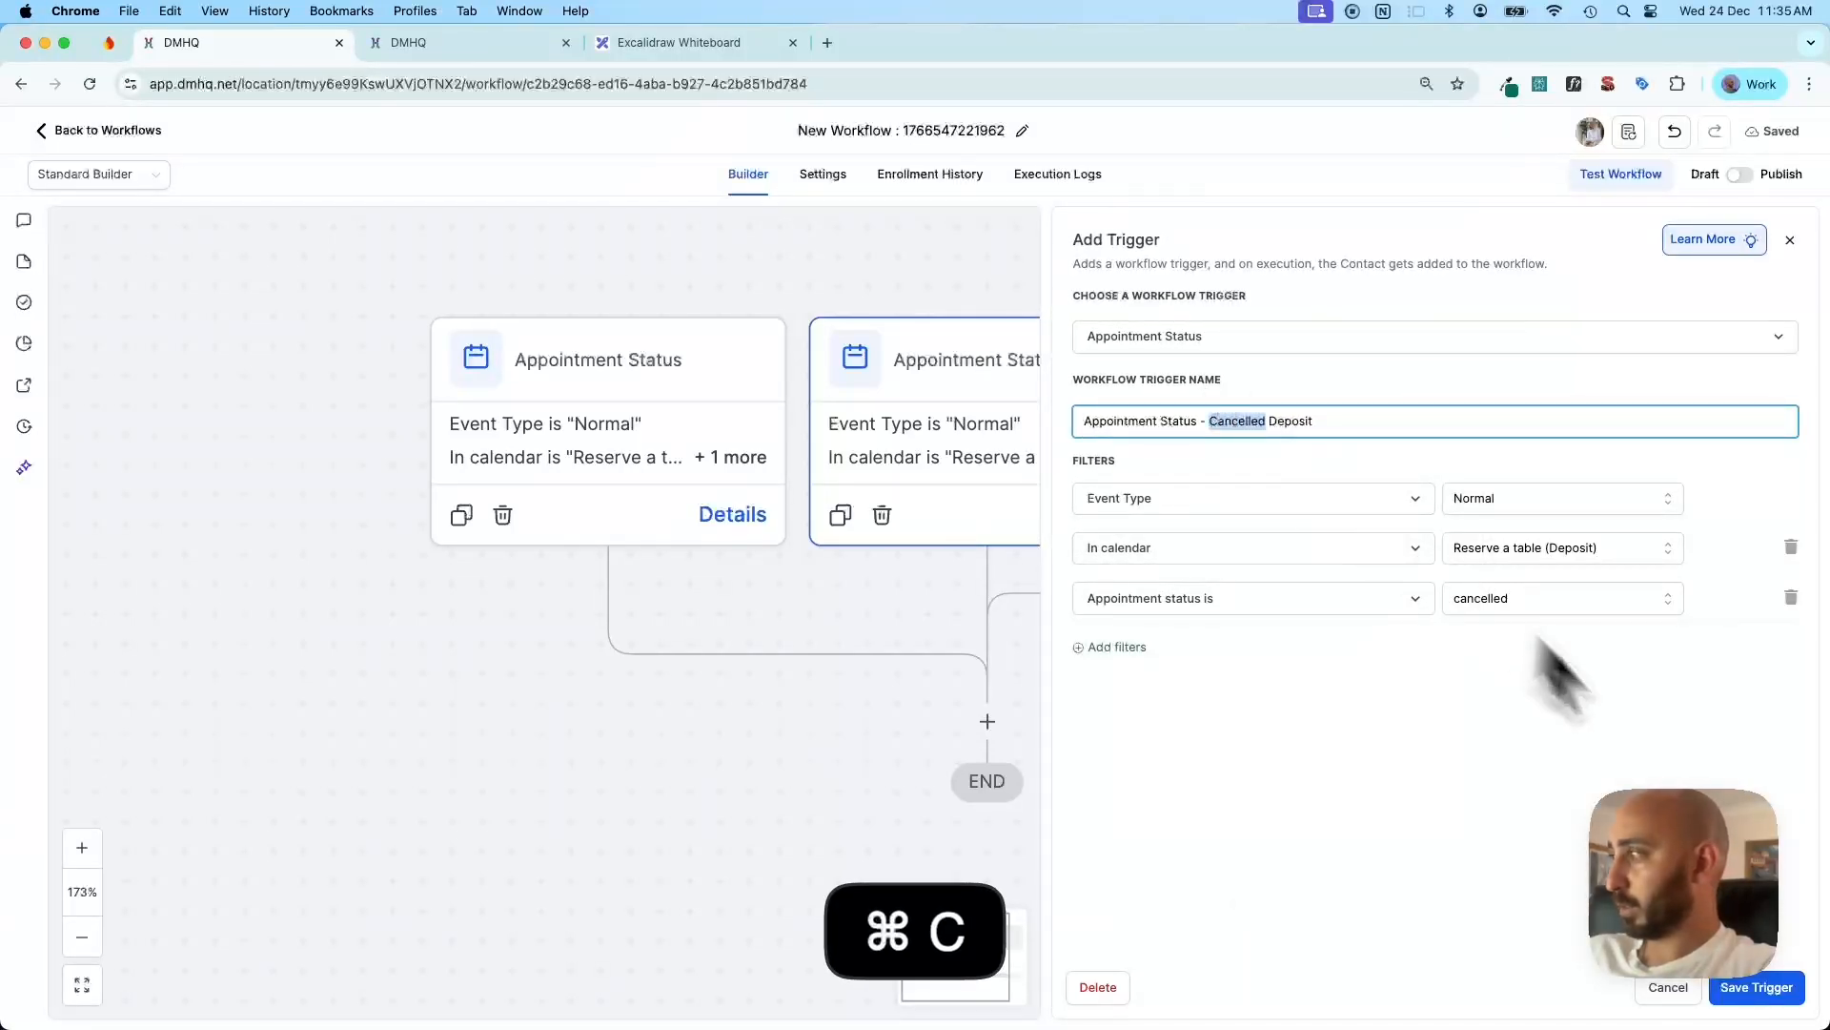
click(1761, 992)
Rename the "Reserve a table" calendar trigger "Appointment Status - Cancelled" and save it
click(703, 429)
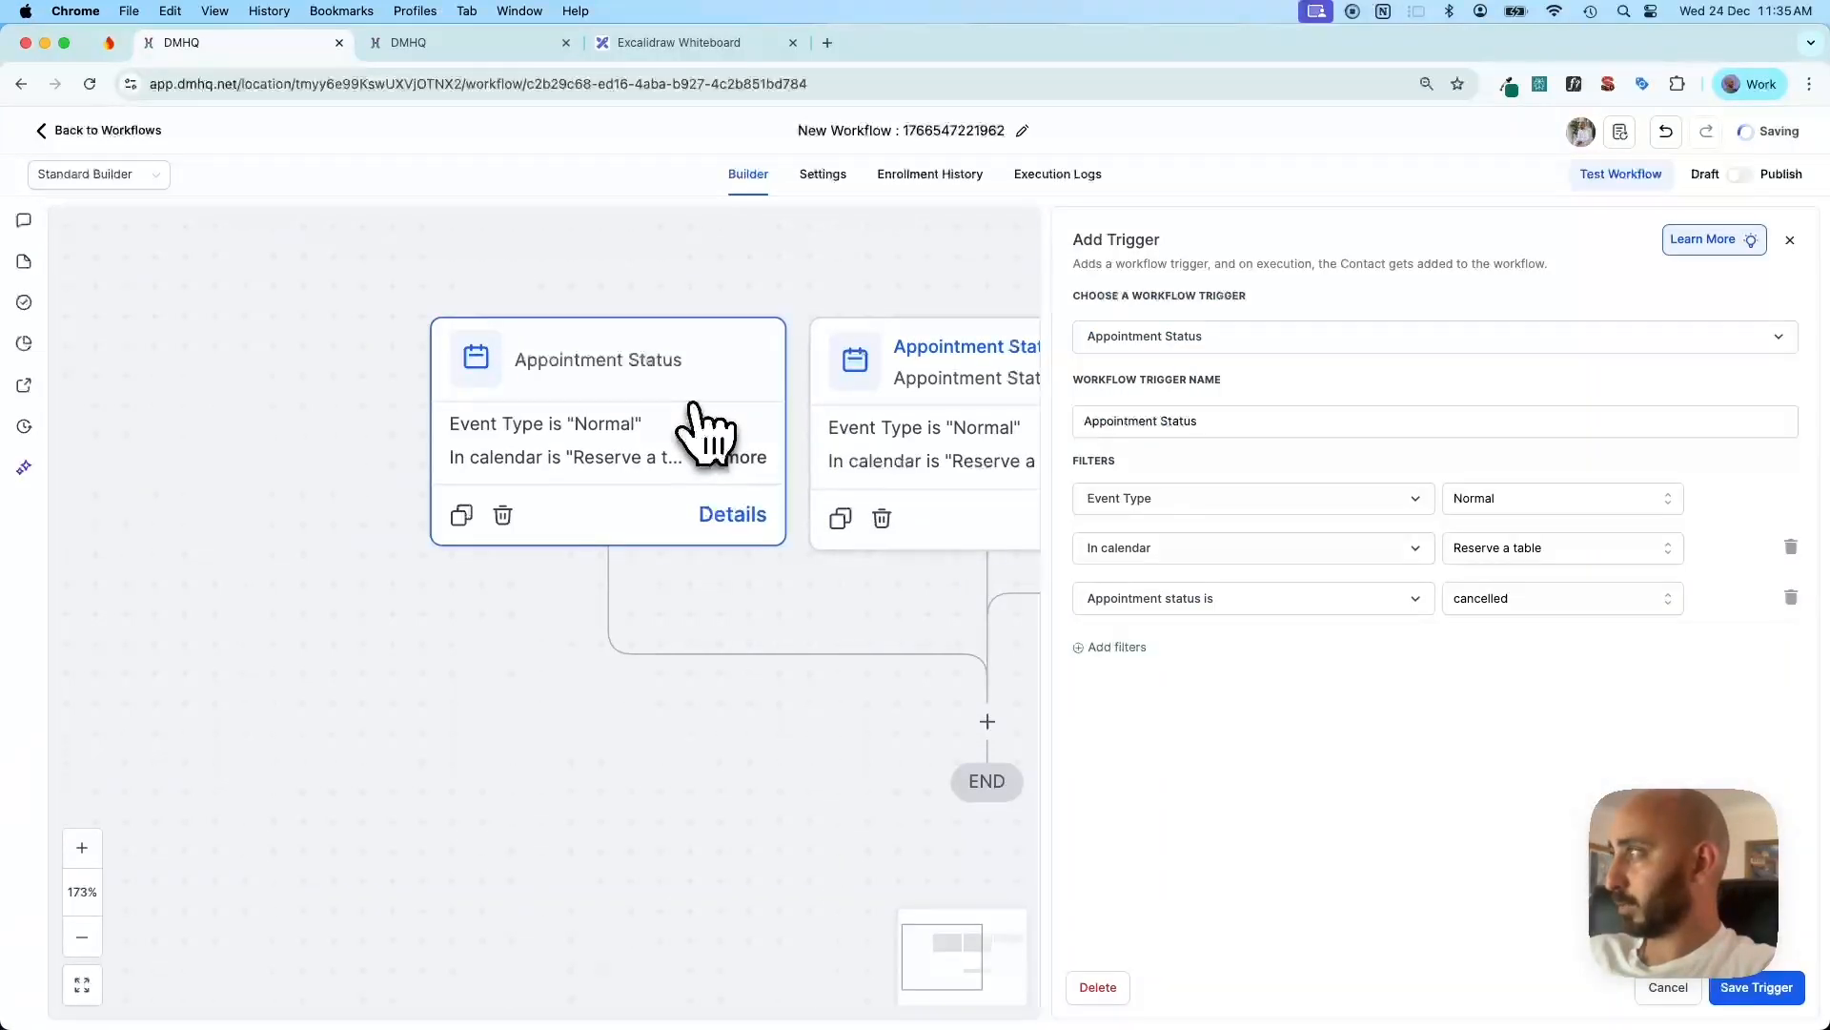
click(1239, 422)
text(-)
key(super+v)
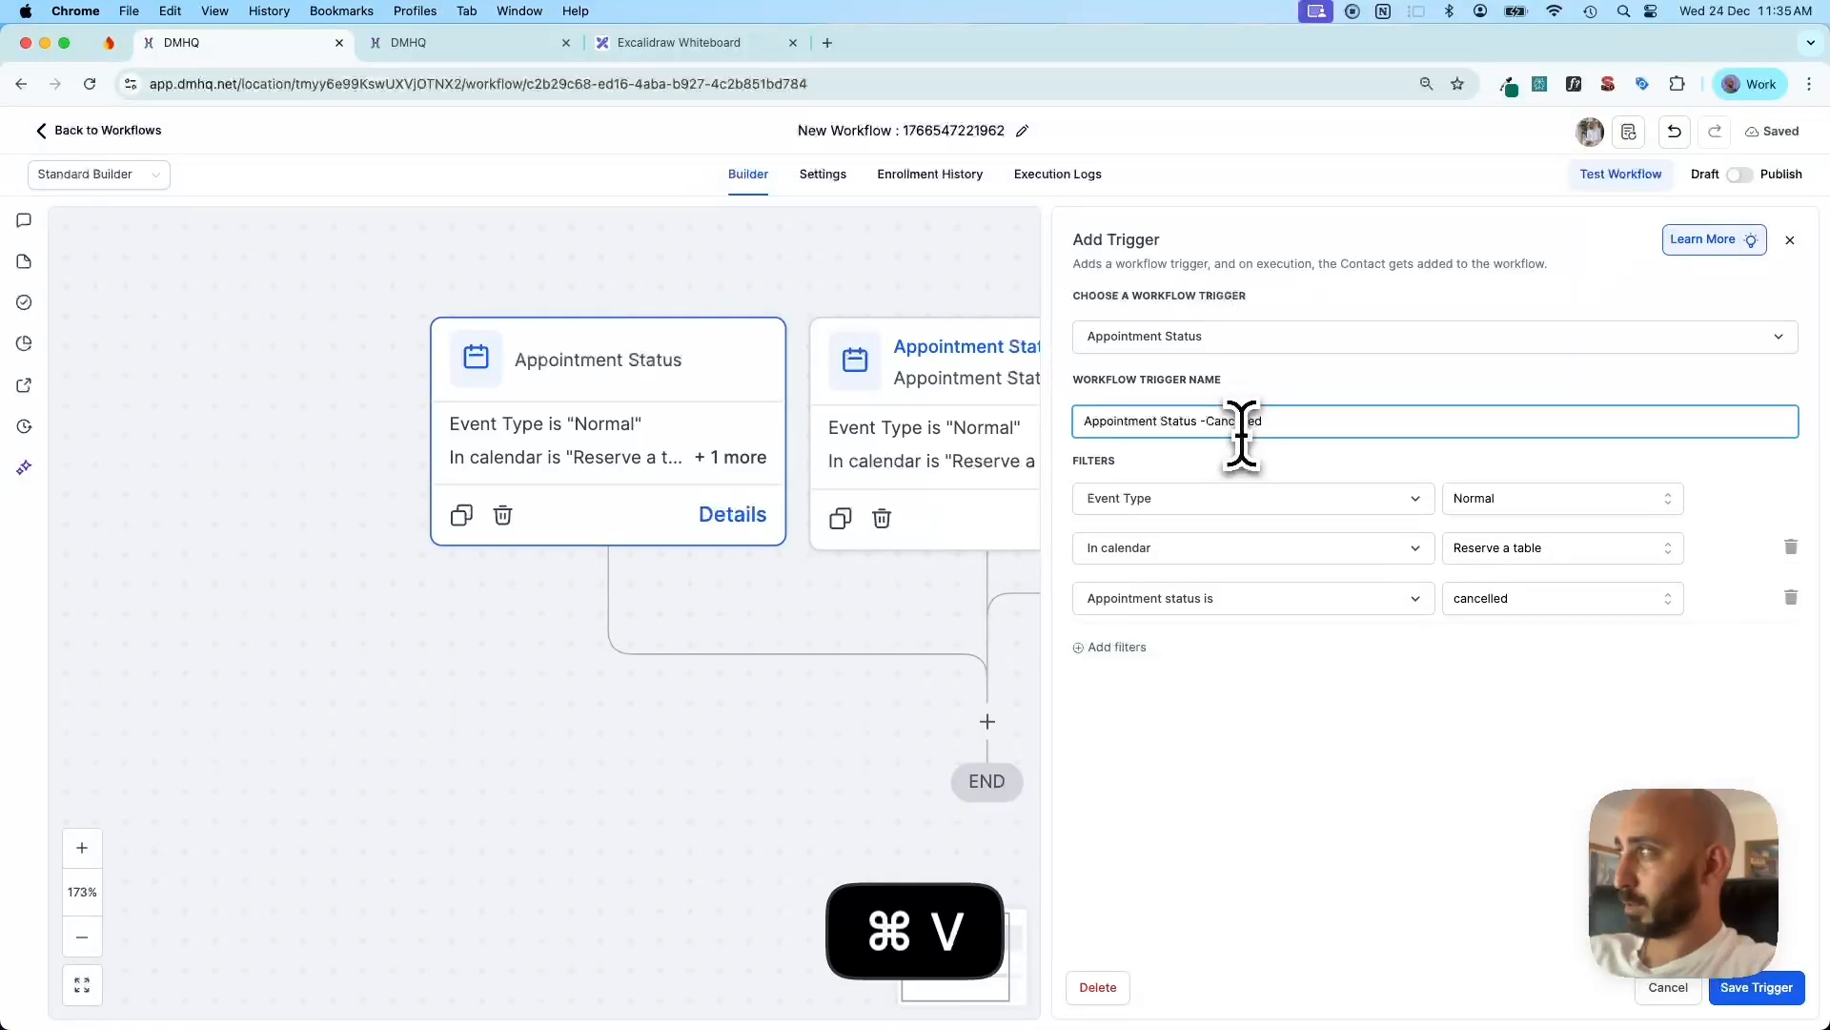
key(Left)
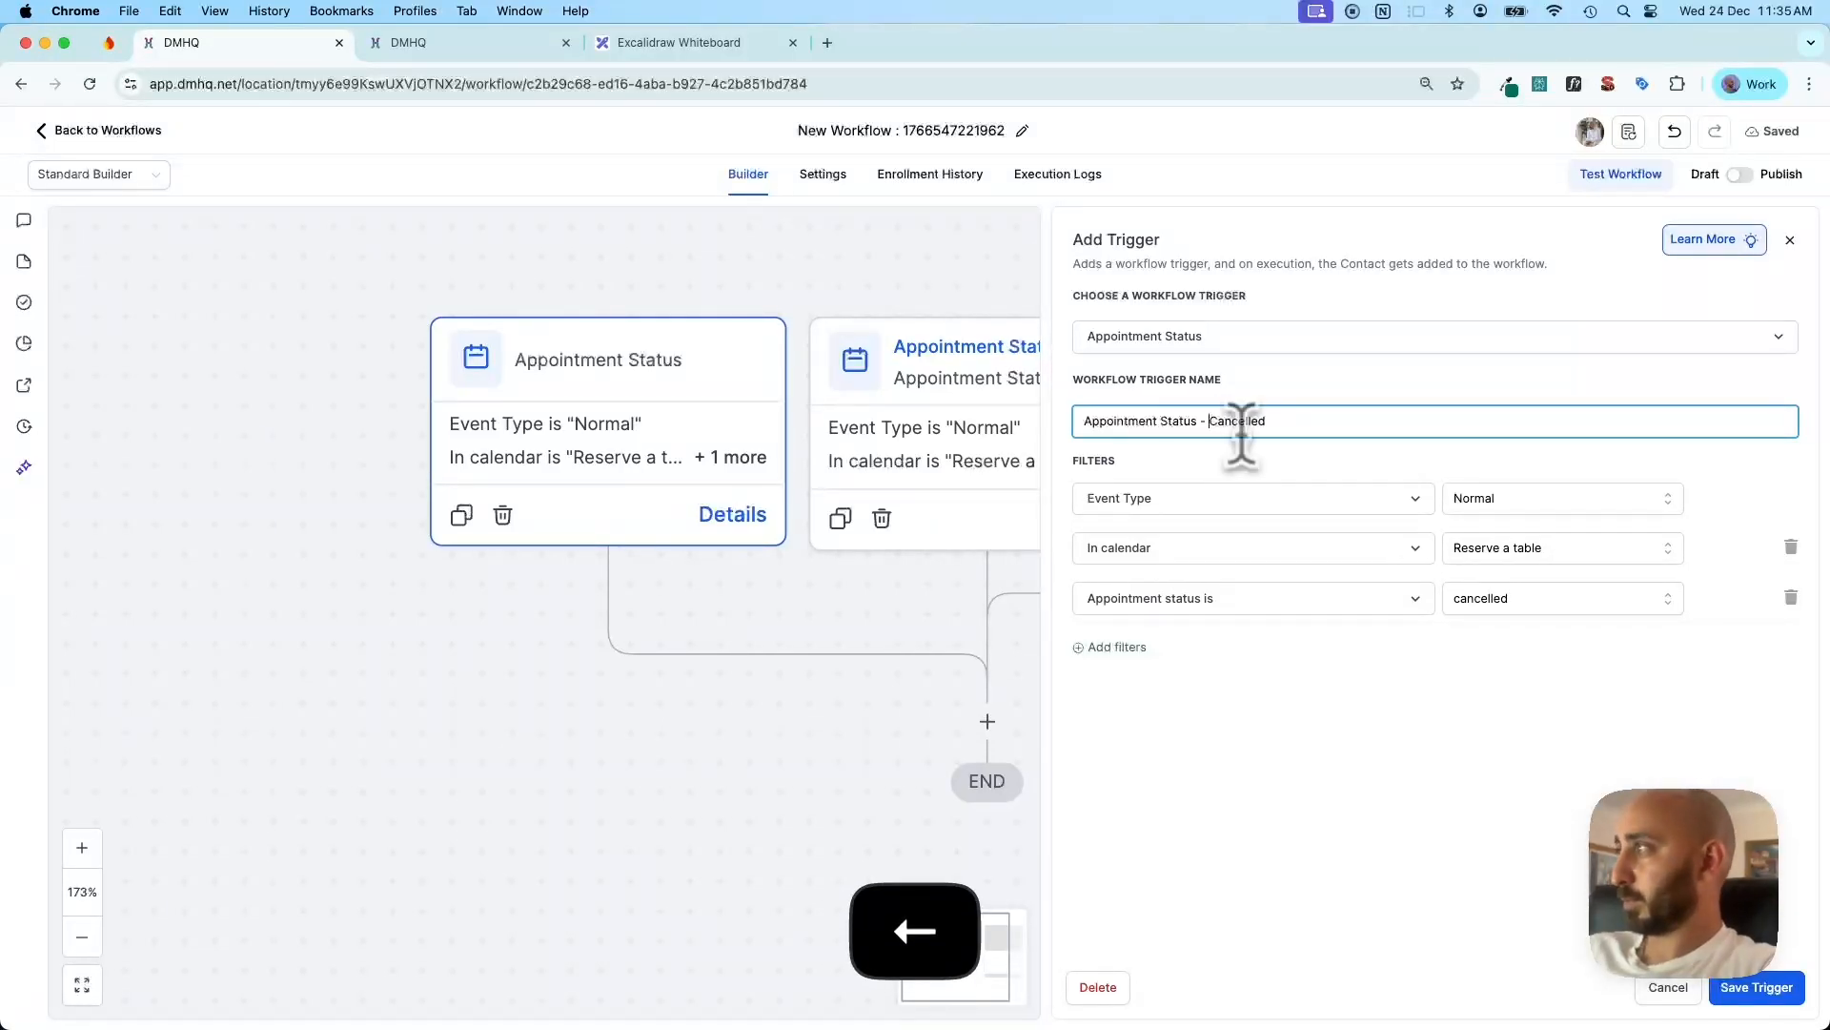
click(1757, 987)
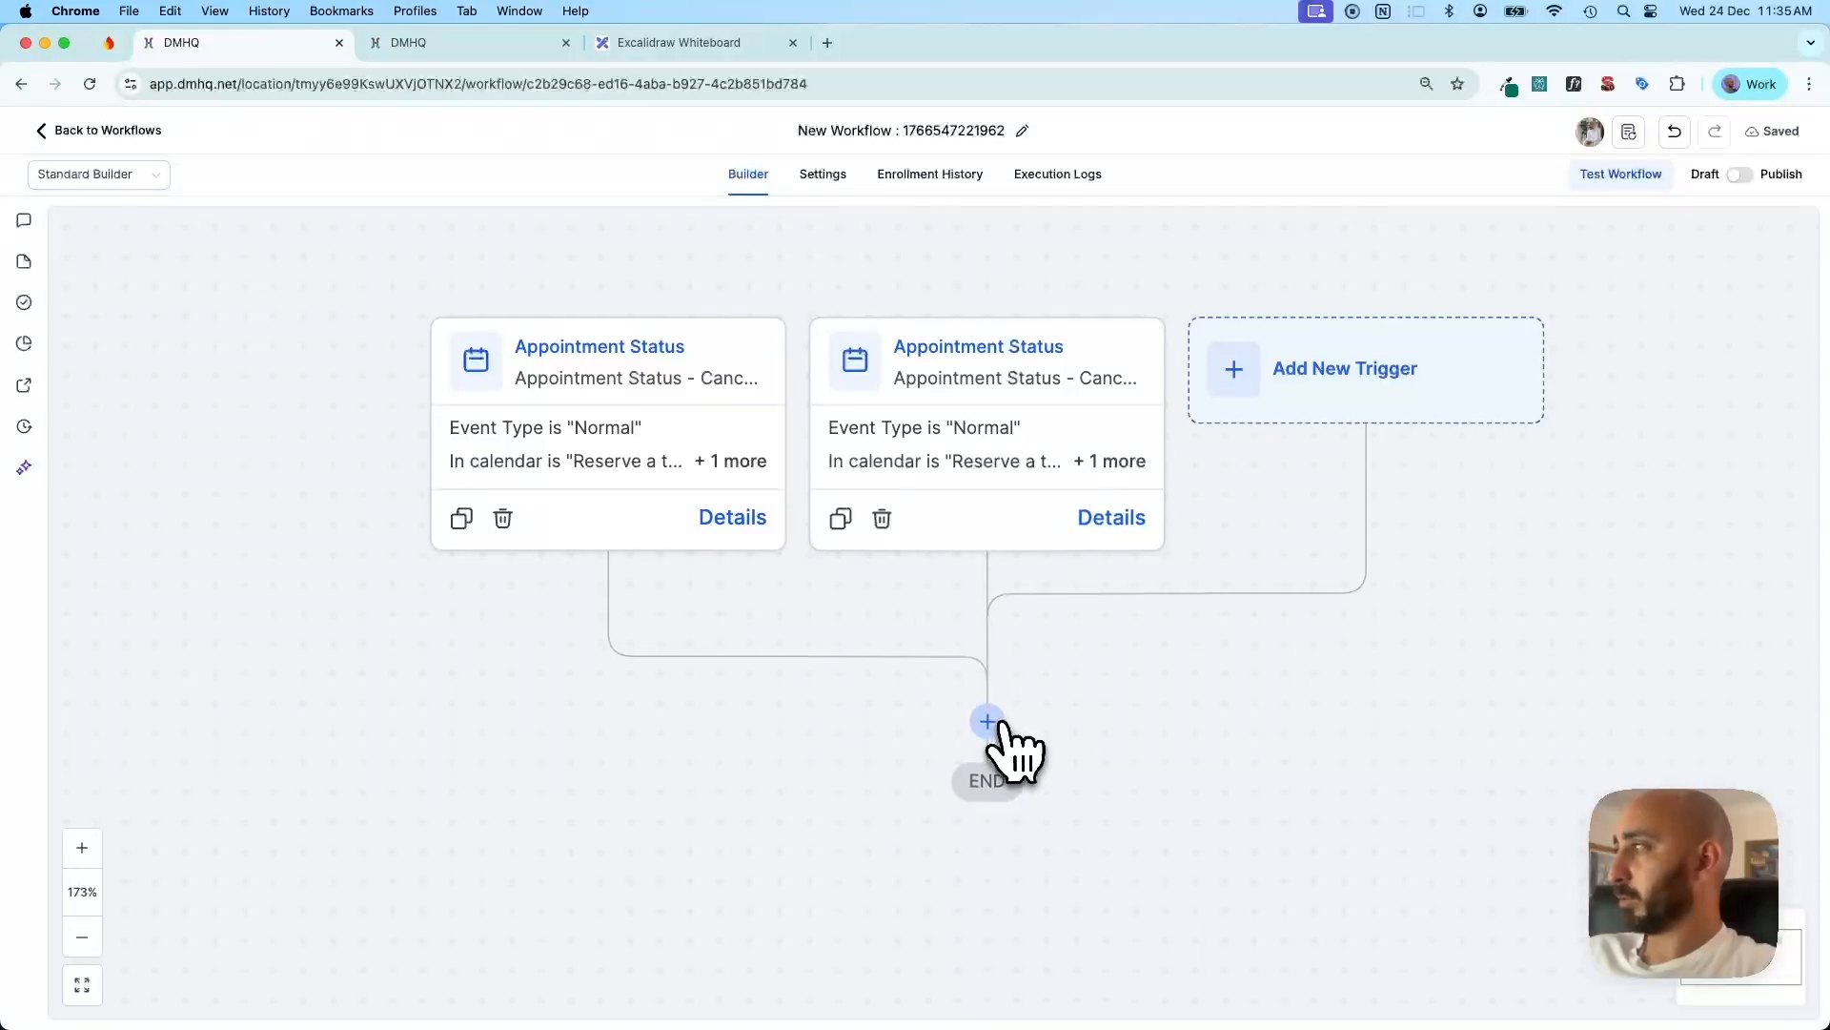
Add an If / Else action after the triggers whose branch requires Workflow Trigger Is "Appointment Status - Cancelled"
click(989, 721)
text(if)
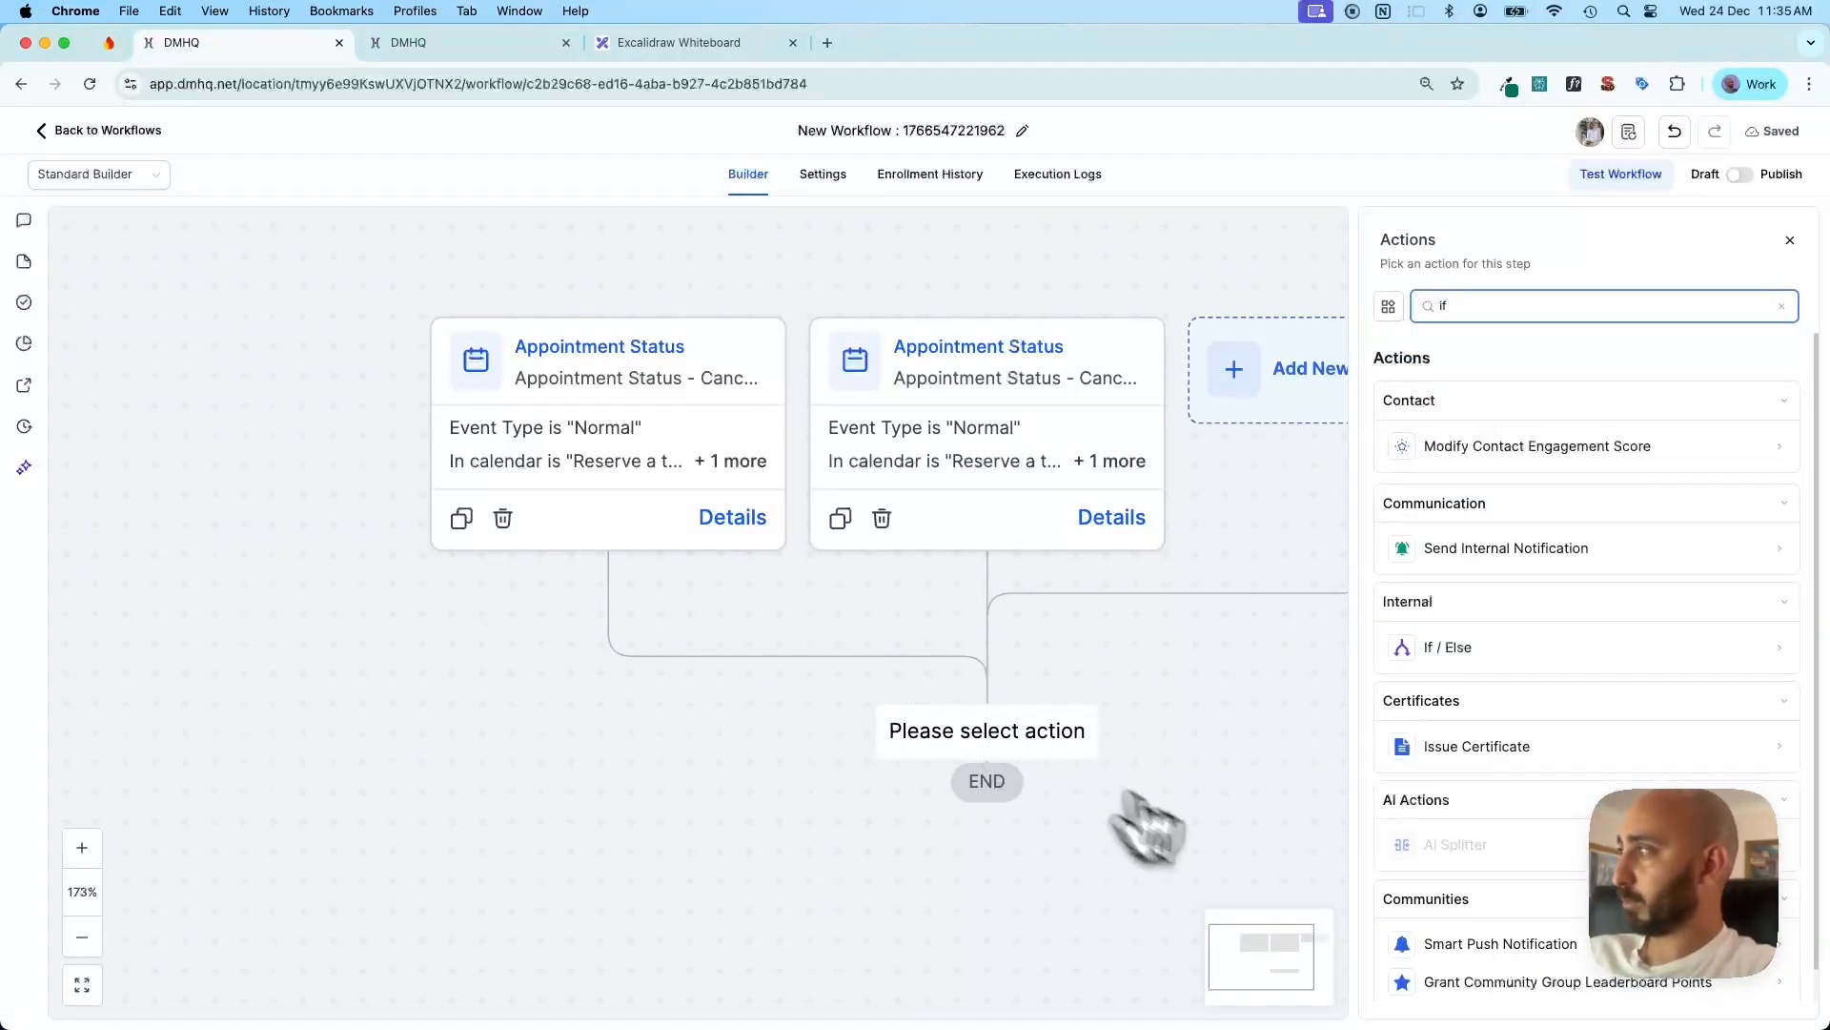
click(1578, 644)
click(1227, 634)
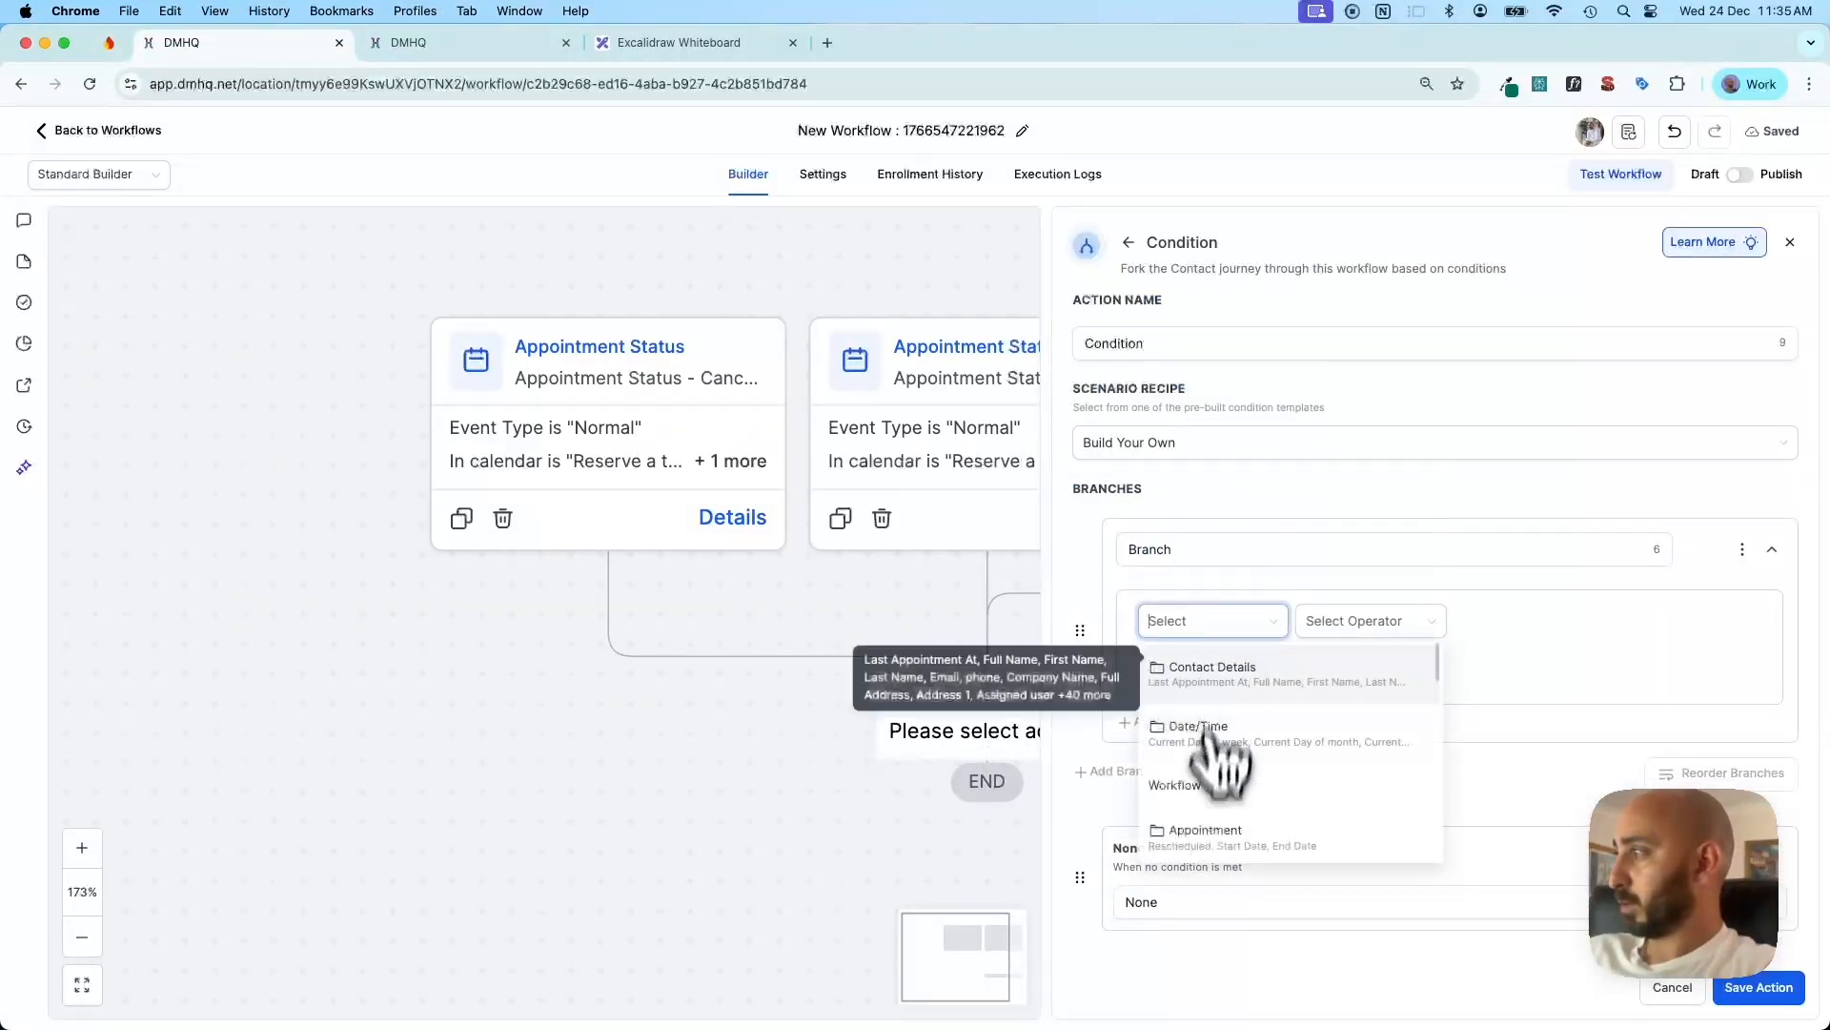
click(1218, 749)
click(1370, 625)
click(1361, 668)
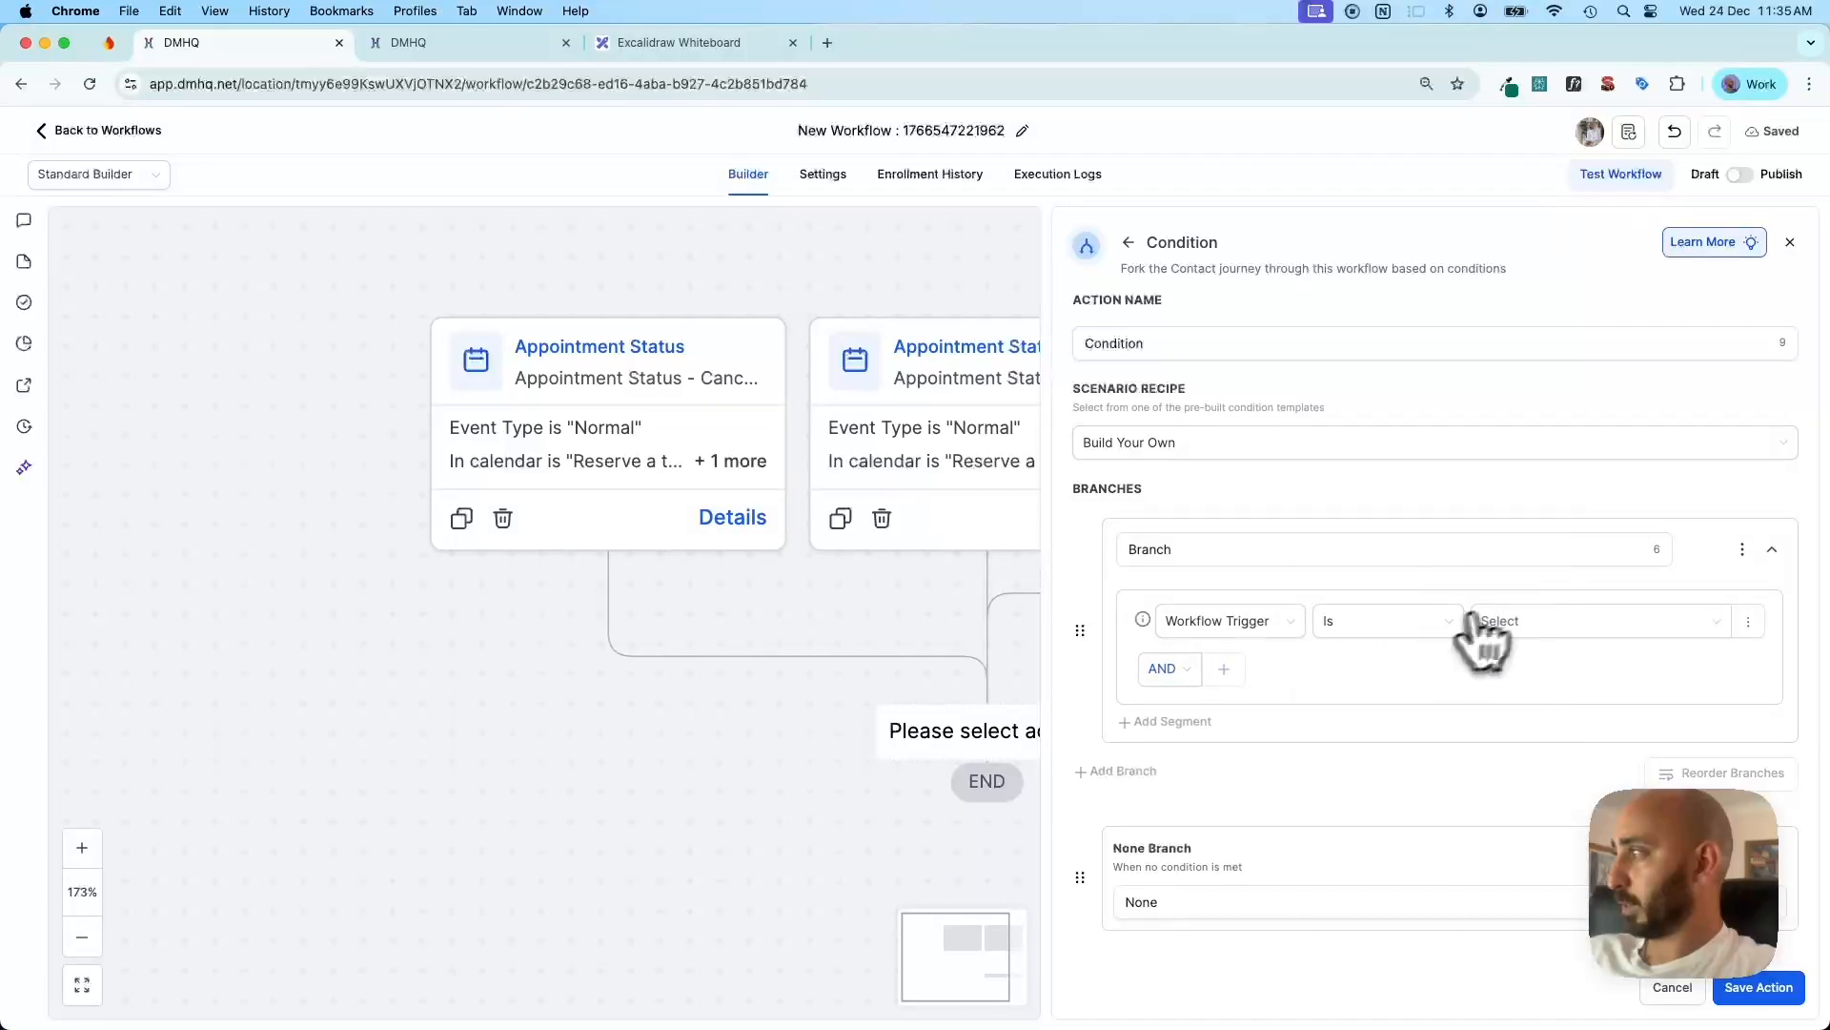
click(1492, 629)
click(1544, 659)
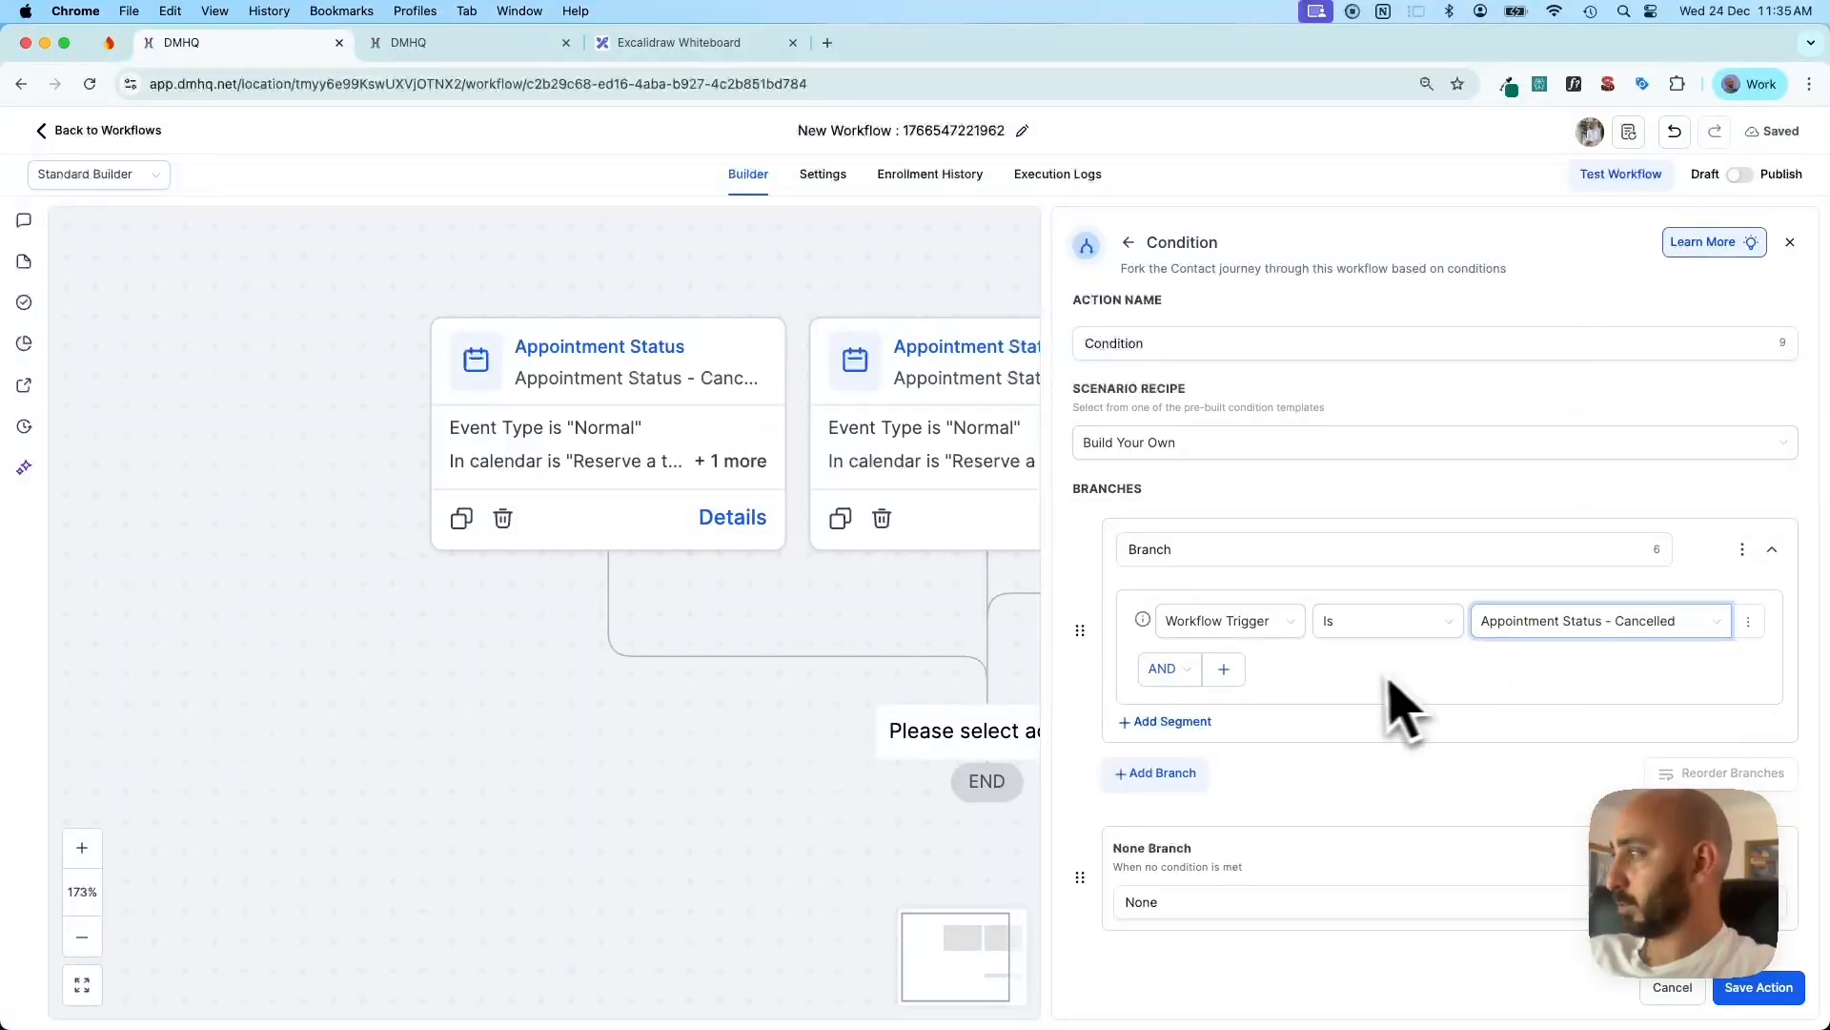
Duplicate the condition branch, set the copy's workflow trigger to "Appointment Status - Cancelled Deposit", and save the action
click(1743, 550)
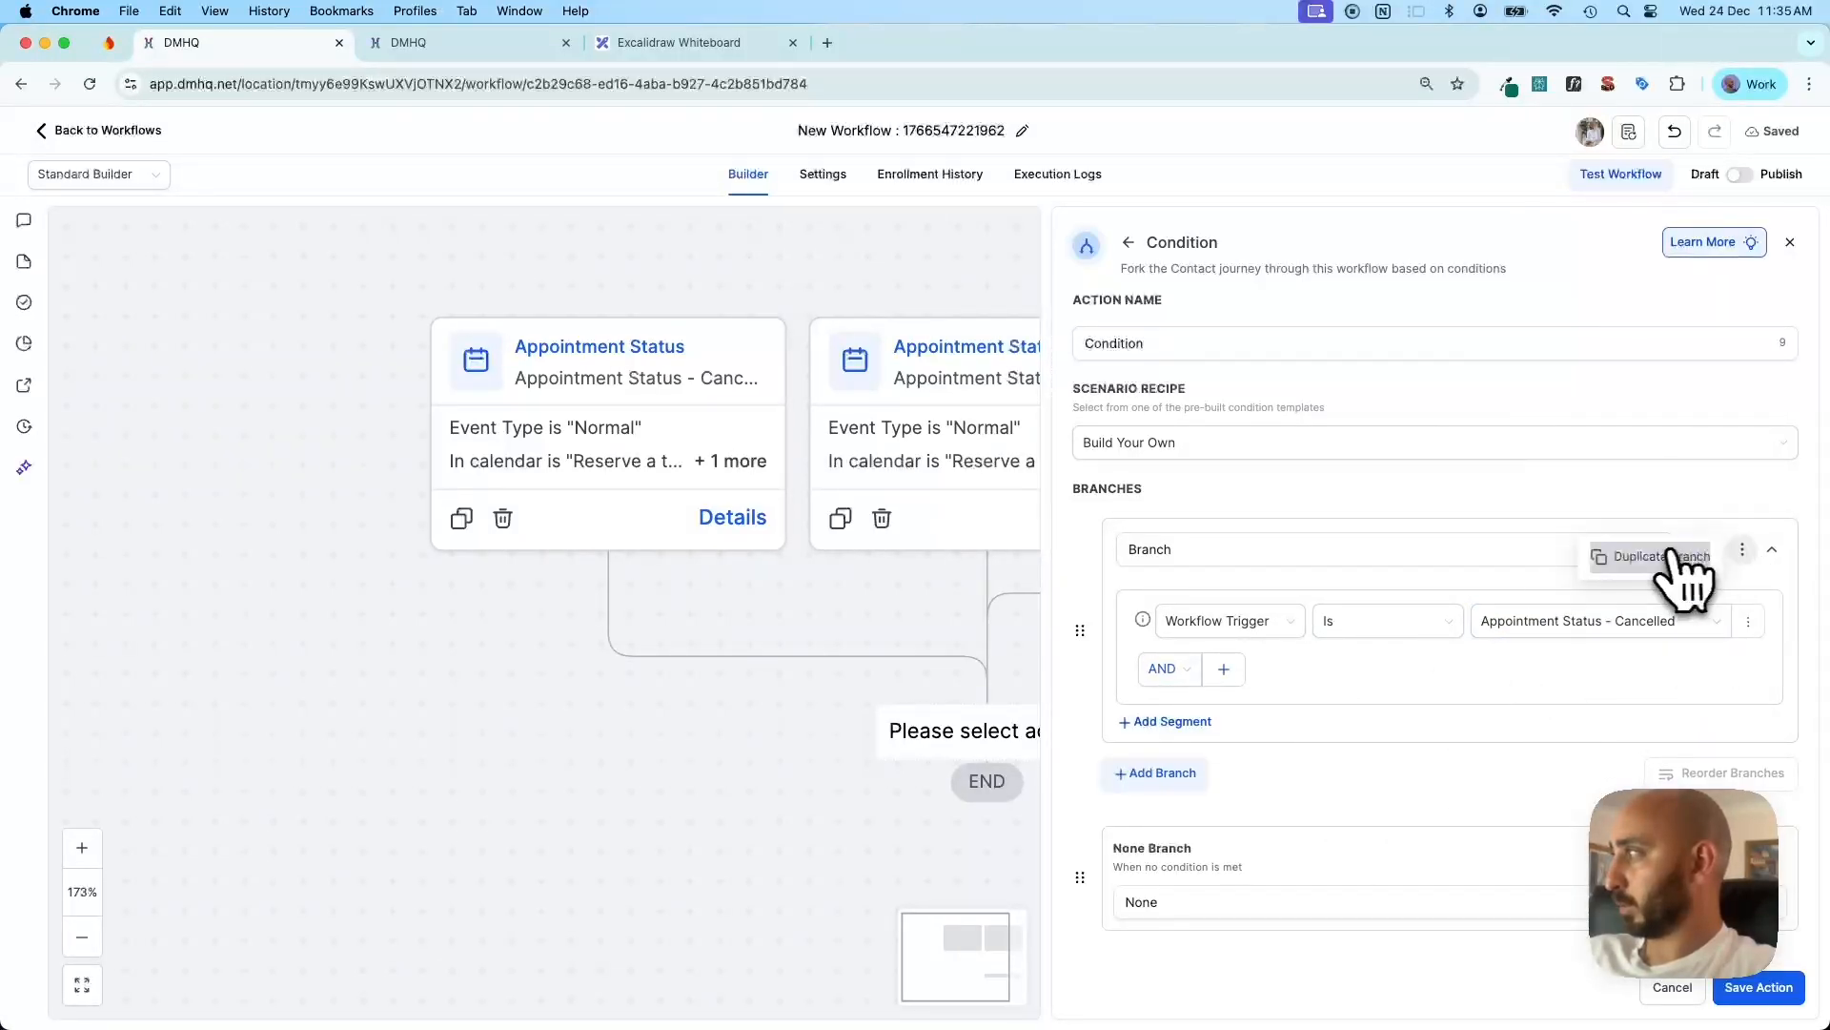
click(1675, 556)
scroll(1492, 696, down, 3)
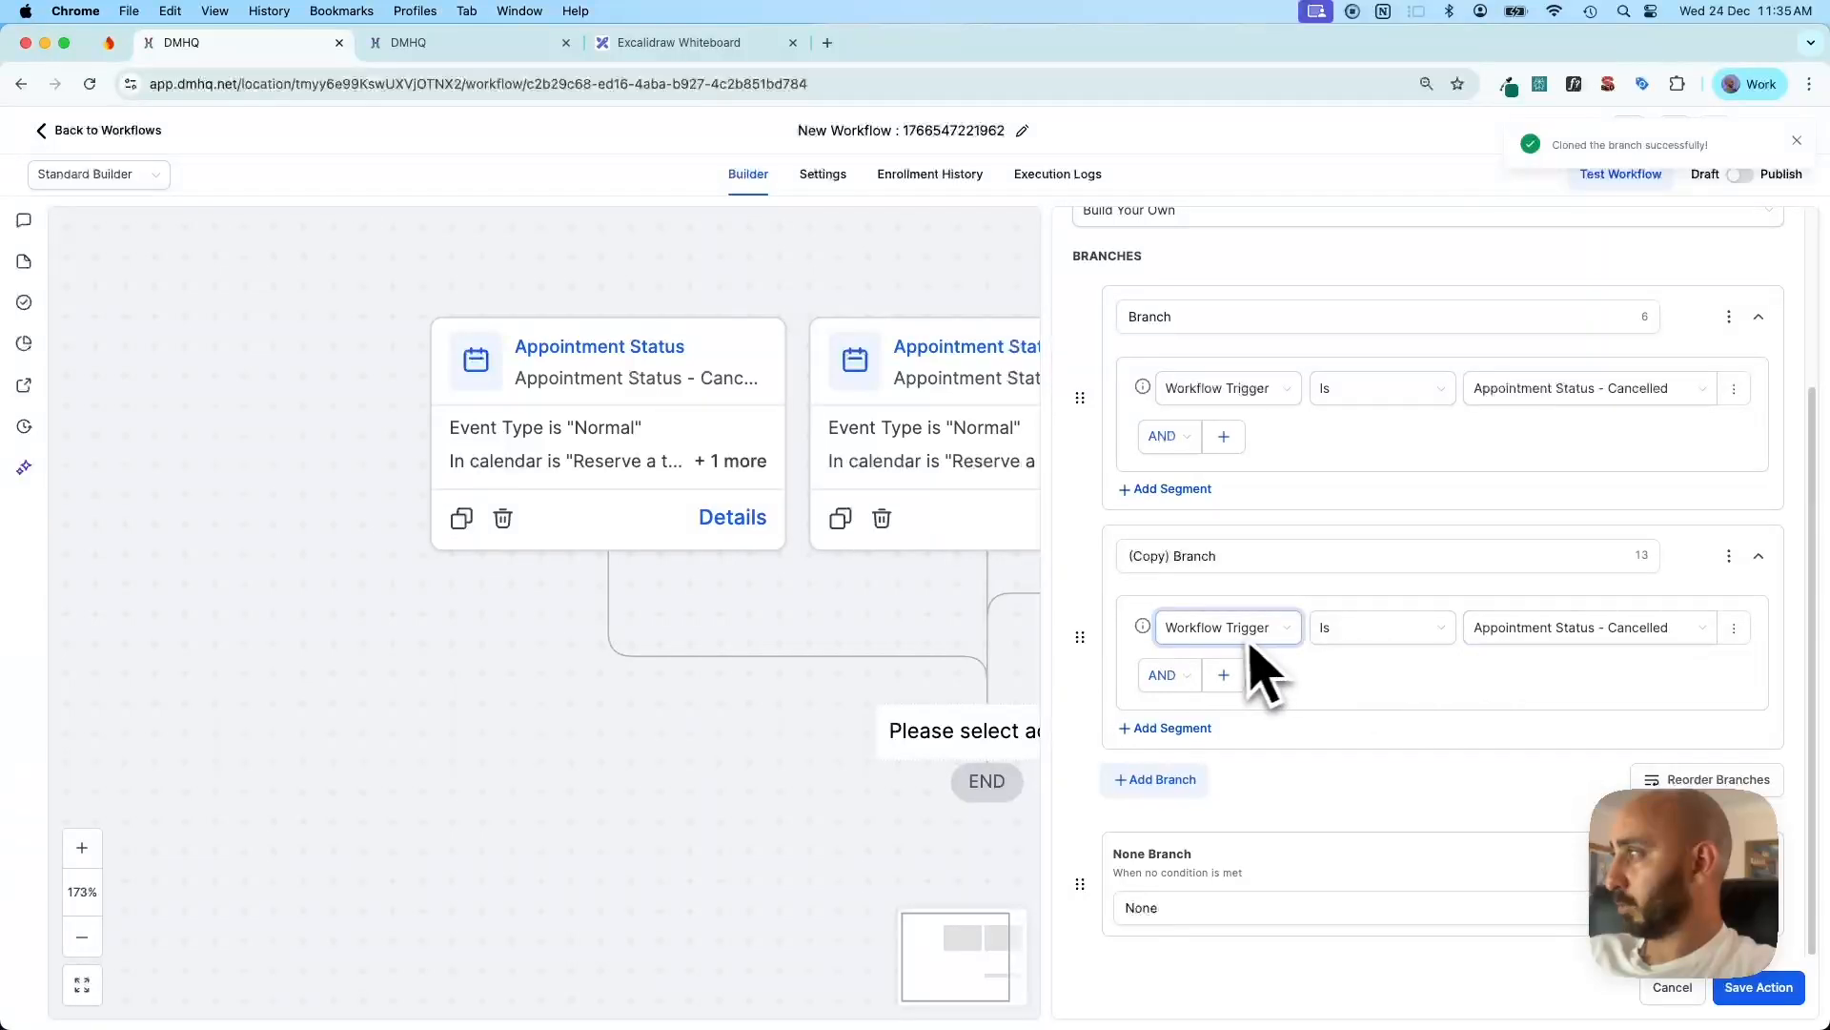
click(1578, 633)
click(1544, 727)
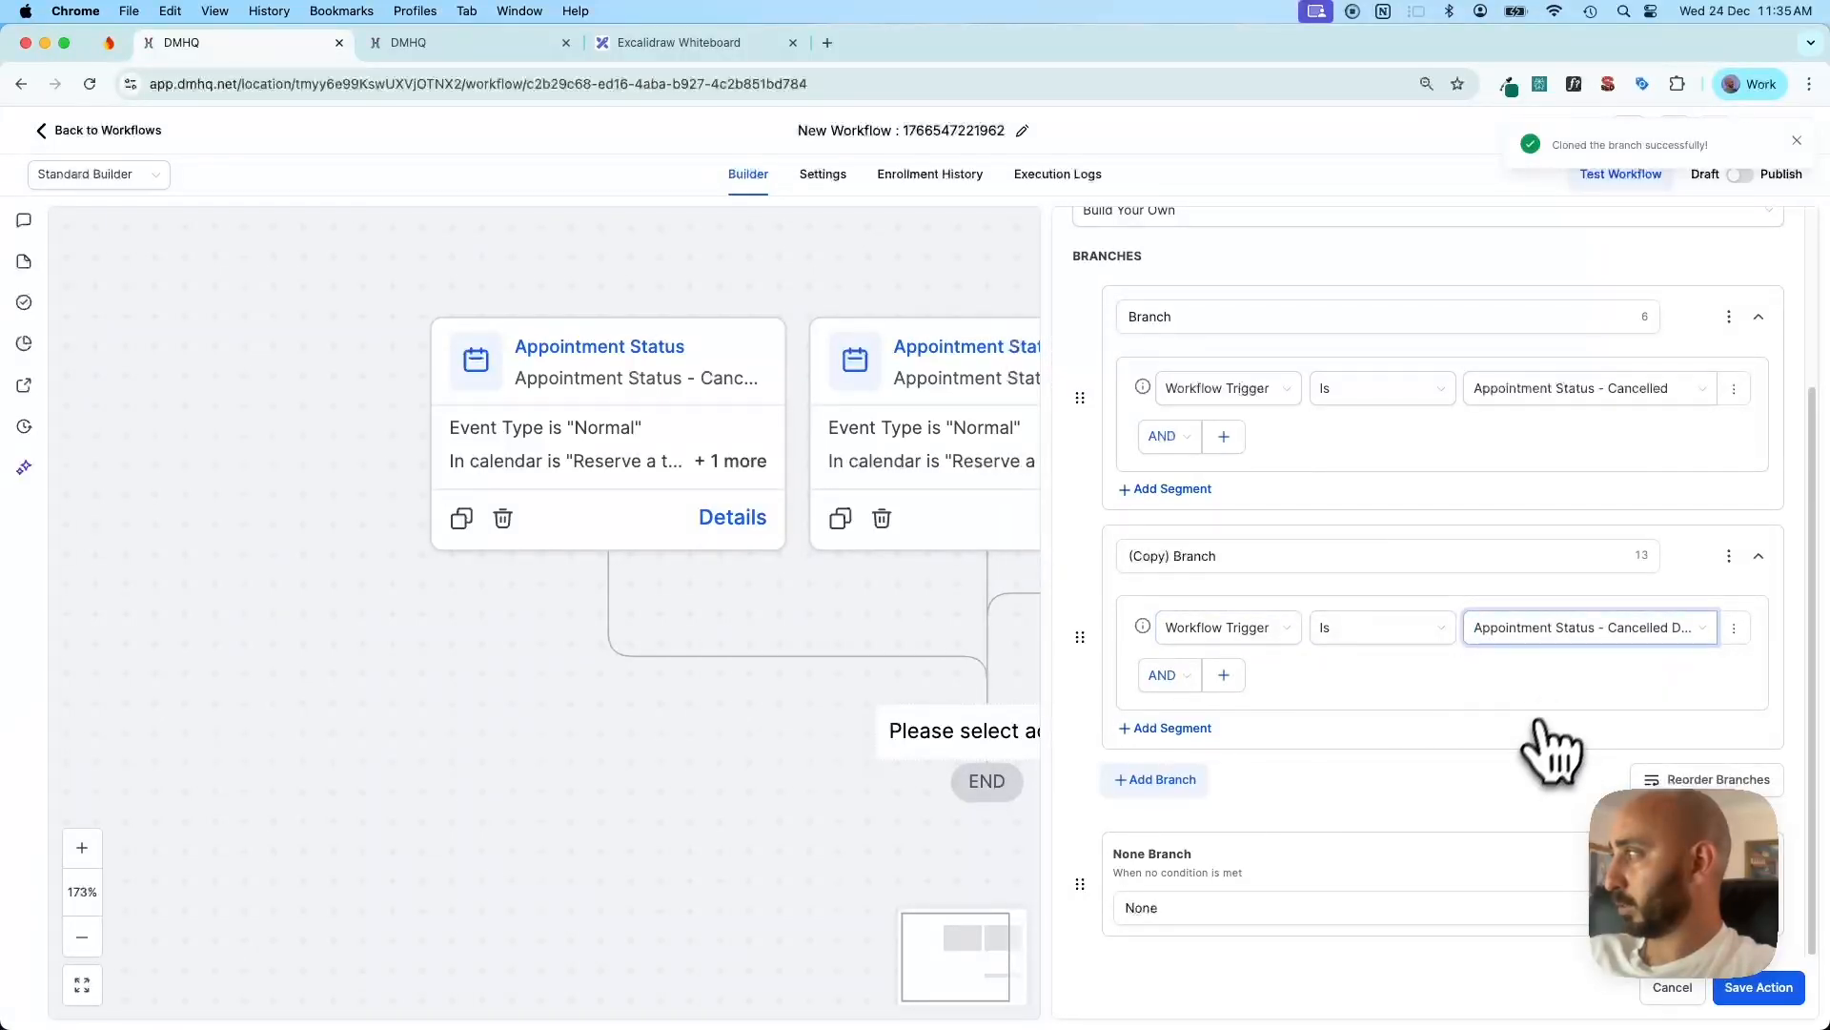
click(1759, 988)
Rename the condition's first branch, tied to the "Appointment Status - Cancelled" trigger, as "Cancelled"
drag(368, 531, 855, 793)
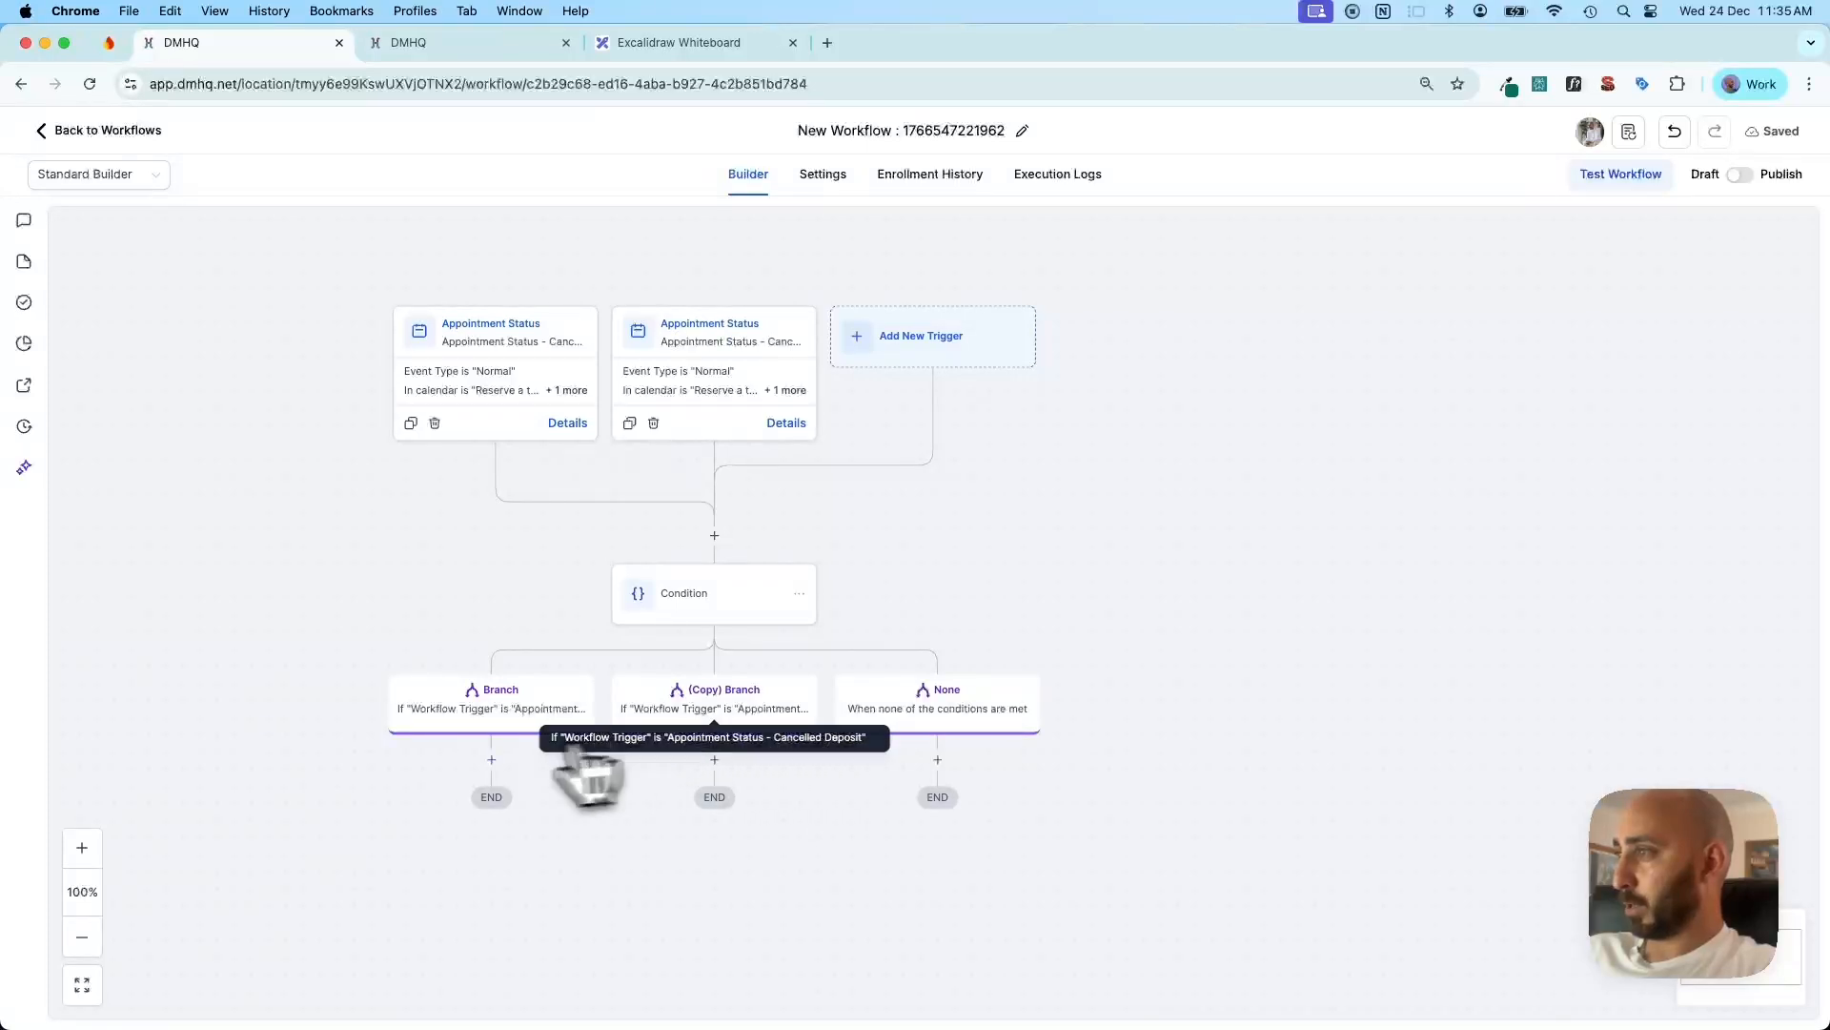
click(492, 760)
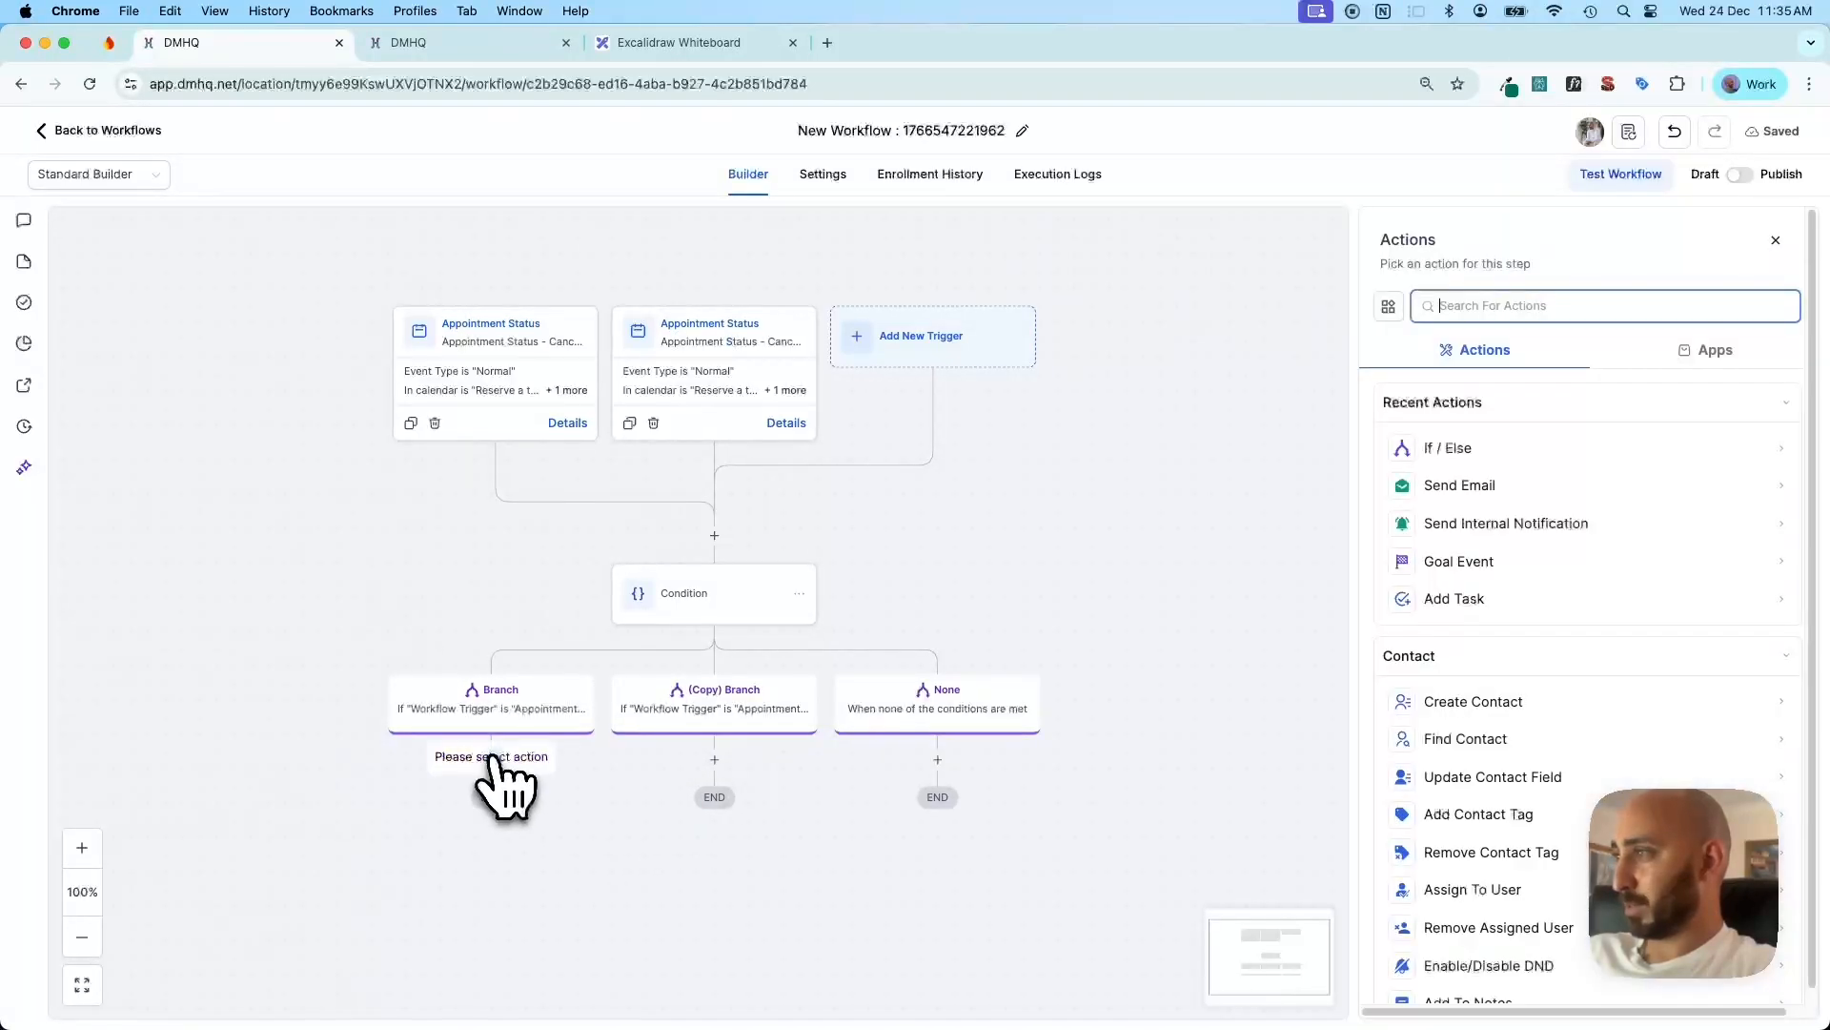
click(552, 710)
scroll(1275, 797, down, 2)
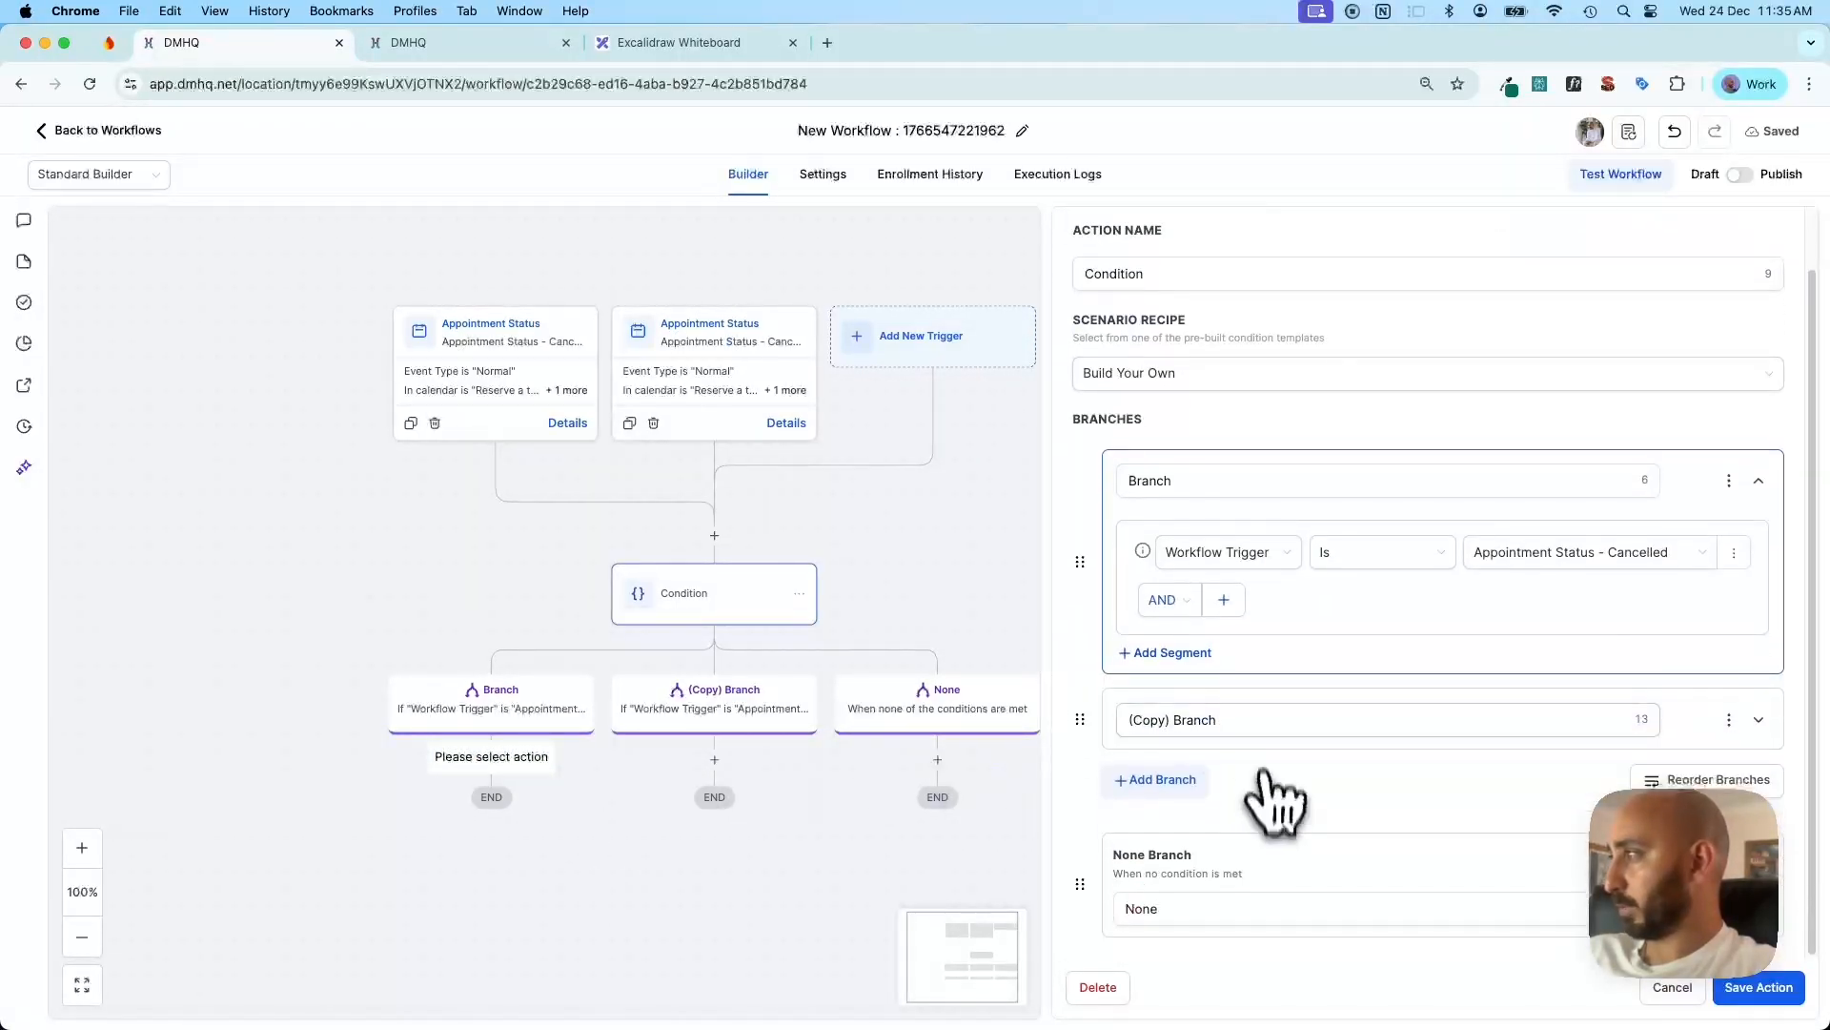
click(1234, 717)
key(super+a)
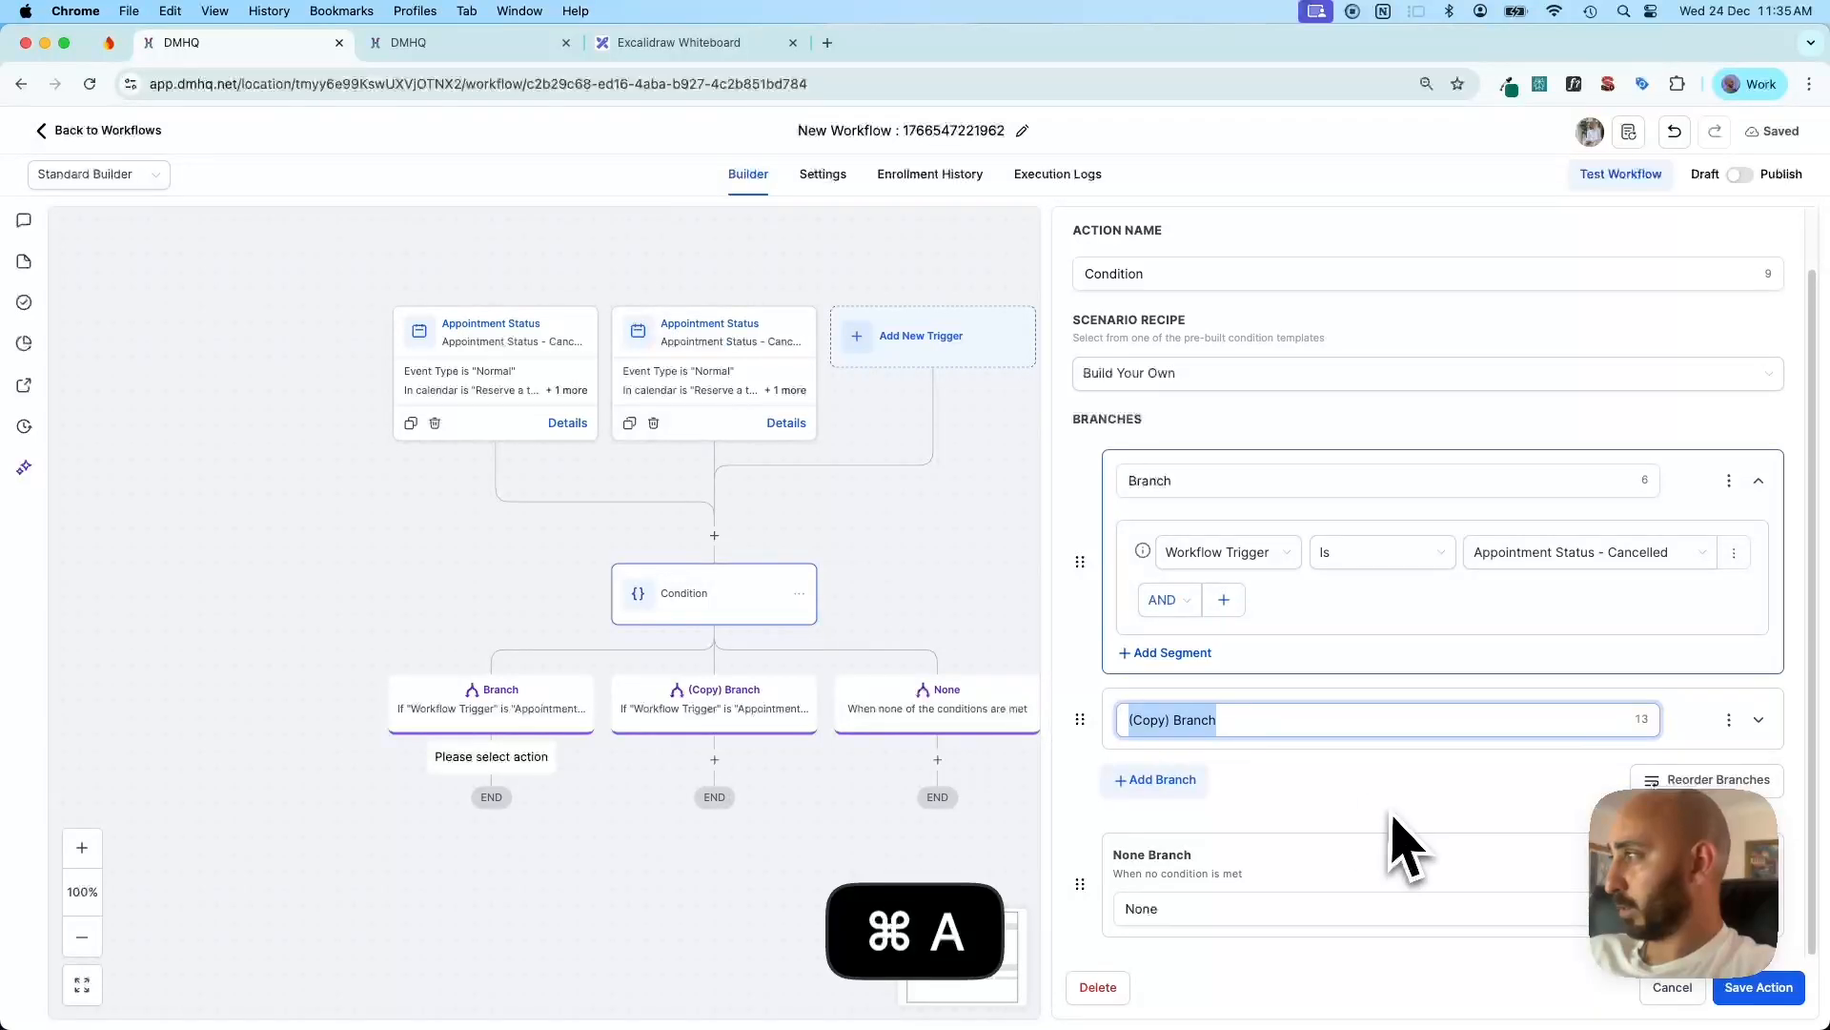
scroll(1279, 568, up, 1)
click(1221, 515)
key(super+a)
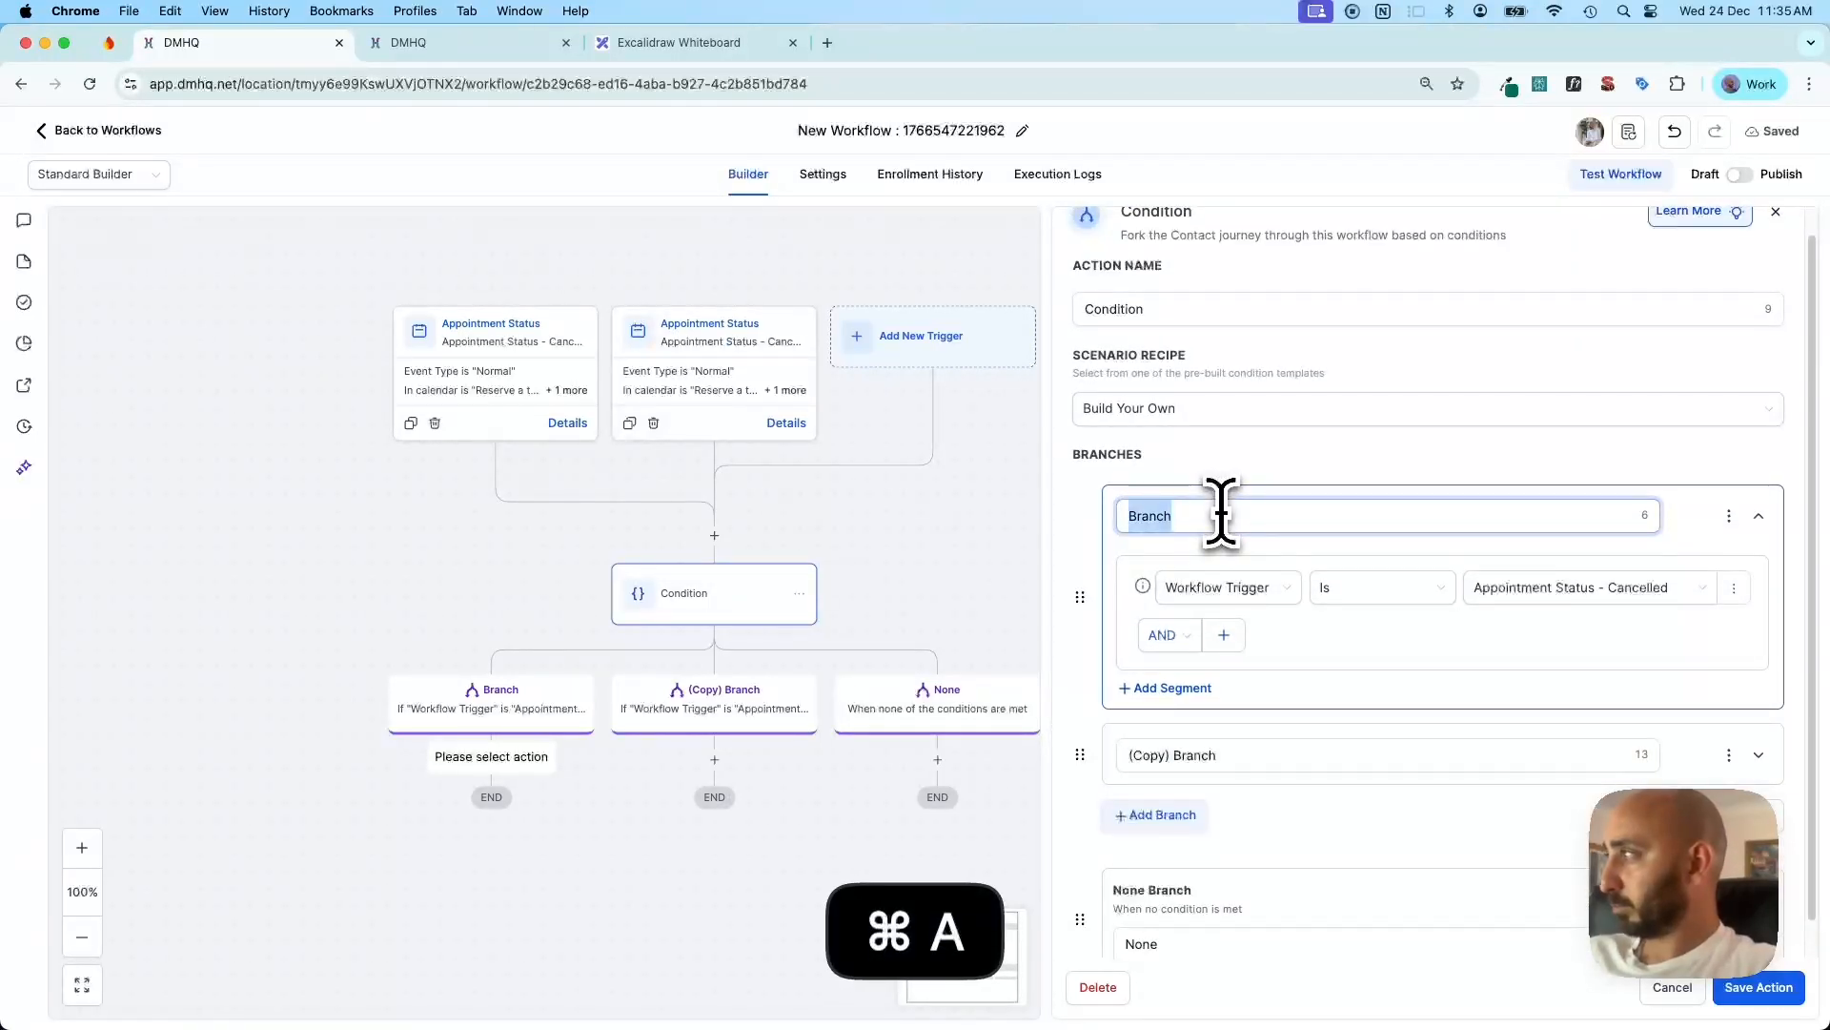
text(C)
key(BackSpace)
key(super+v)
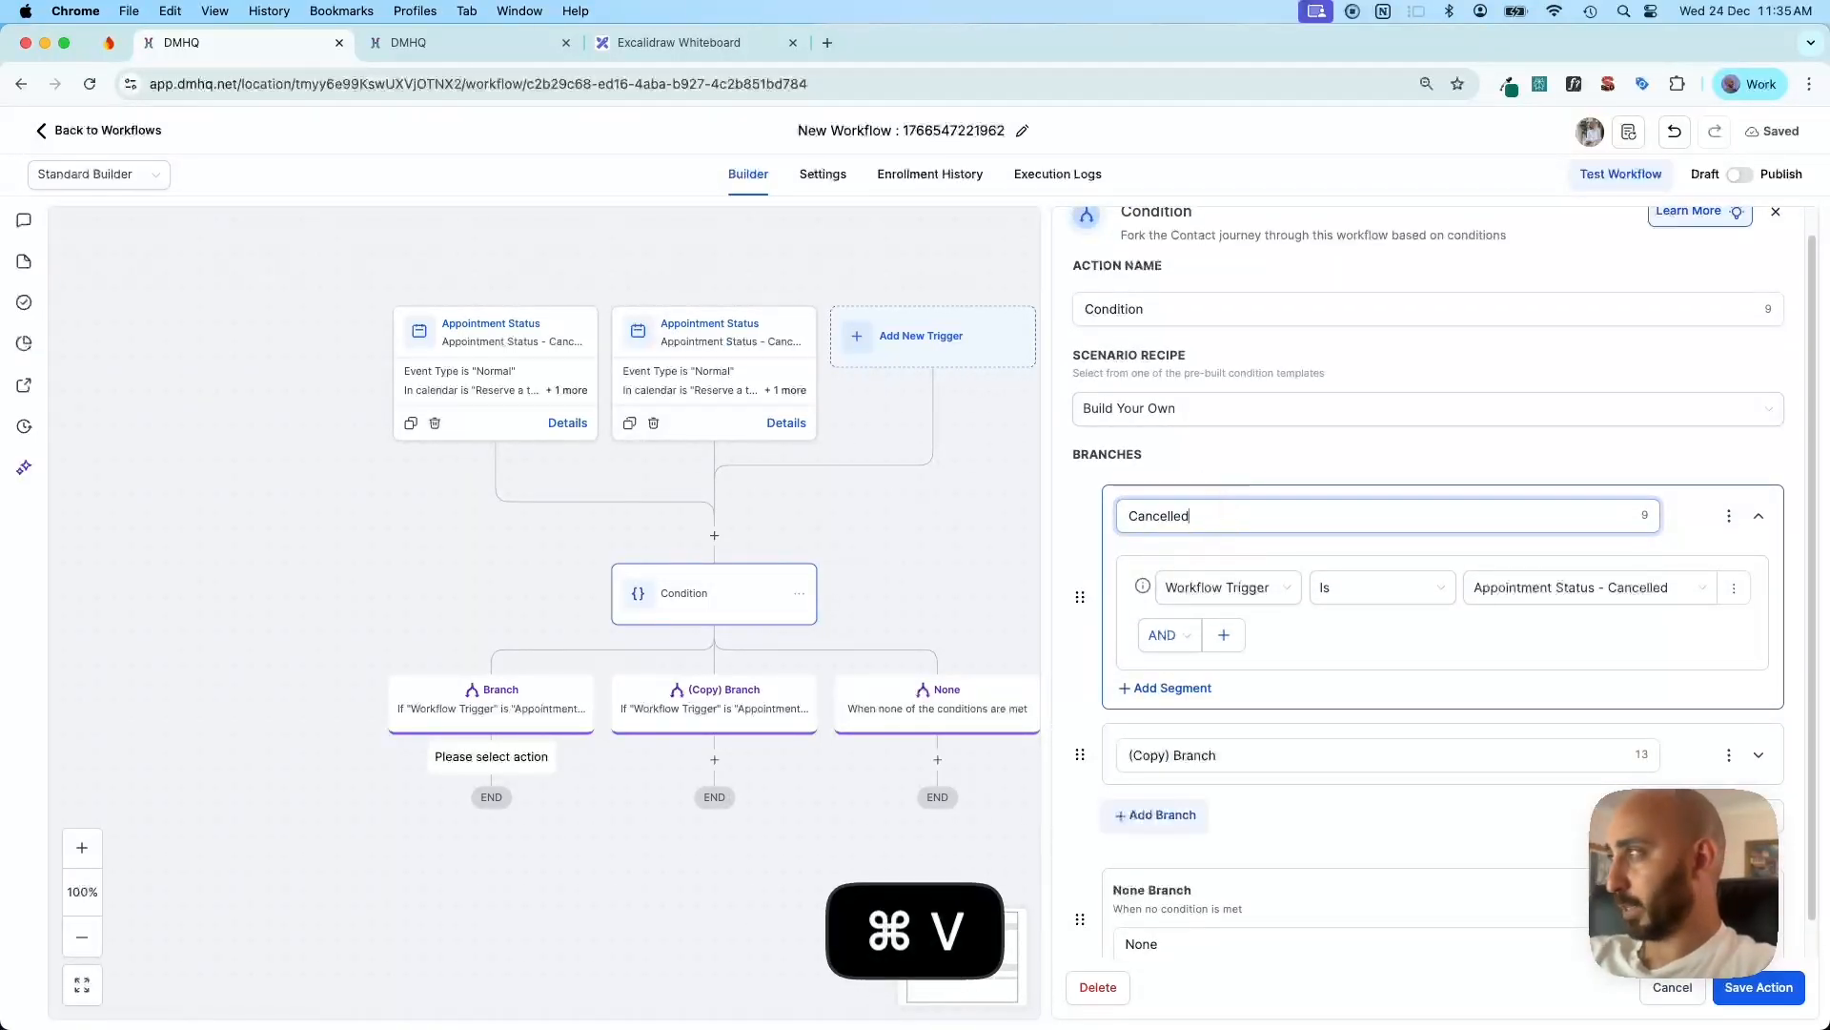
Rename the copied branch "Cancelled with Deposit" and save the condition action
scroll(1299, 754, down, 1)
click(1284, 720)
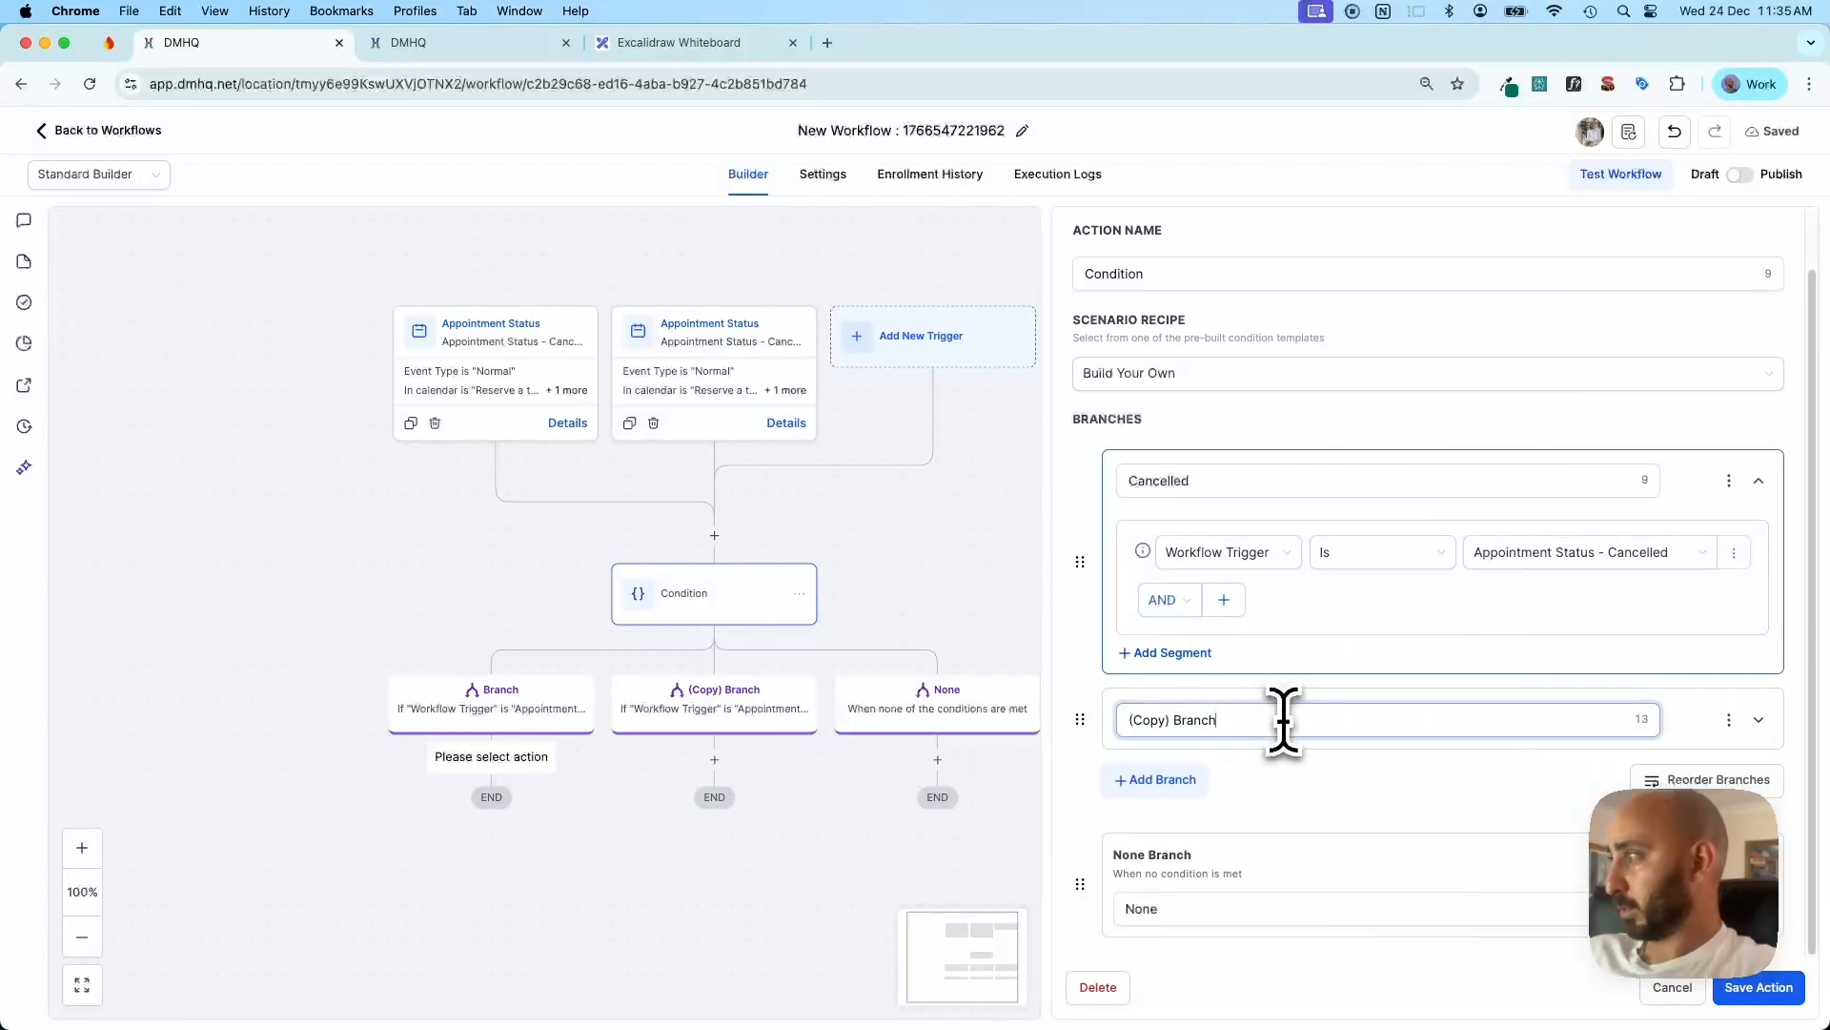
key(super+a)
key(super+v)
text(with Depos)
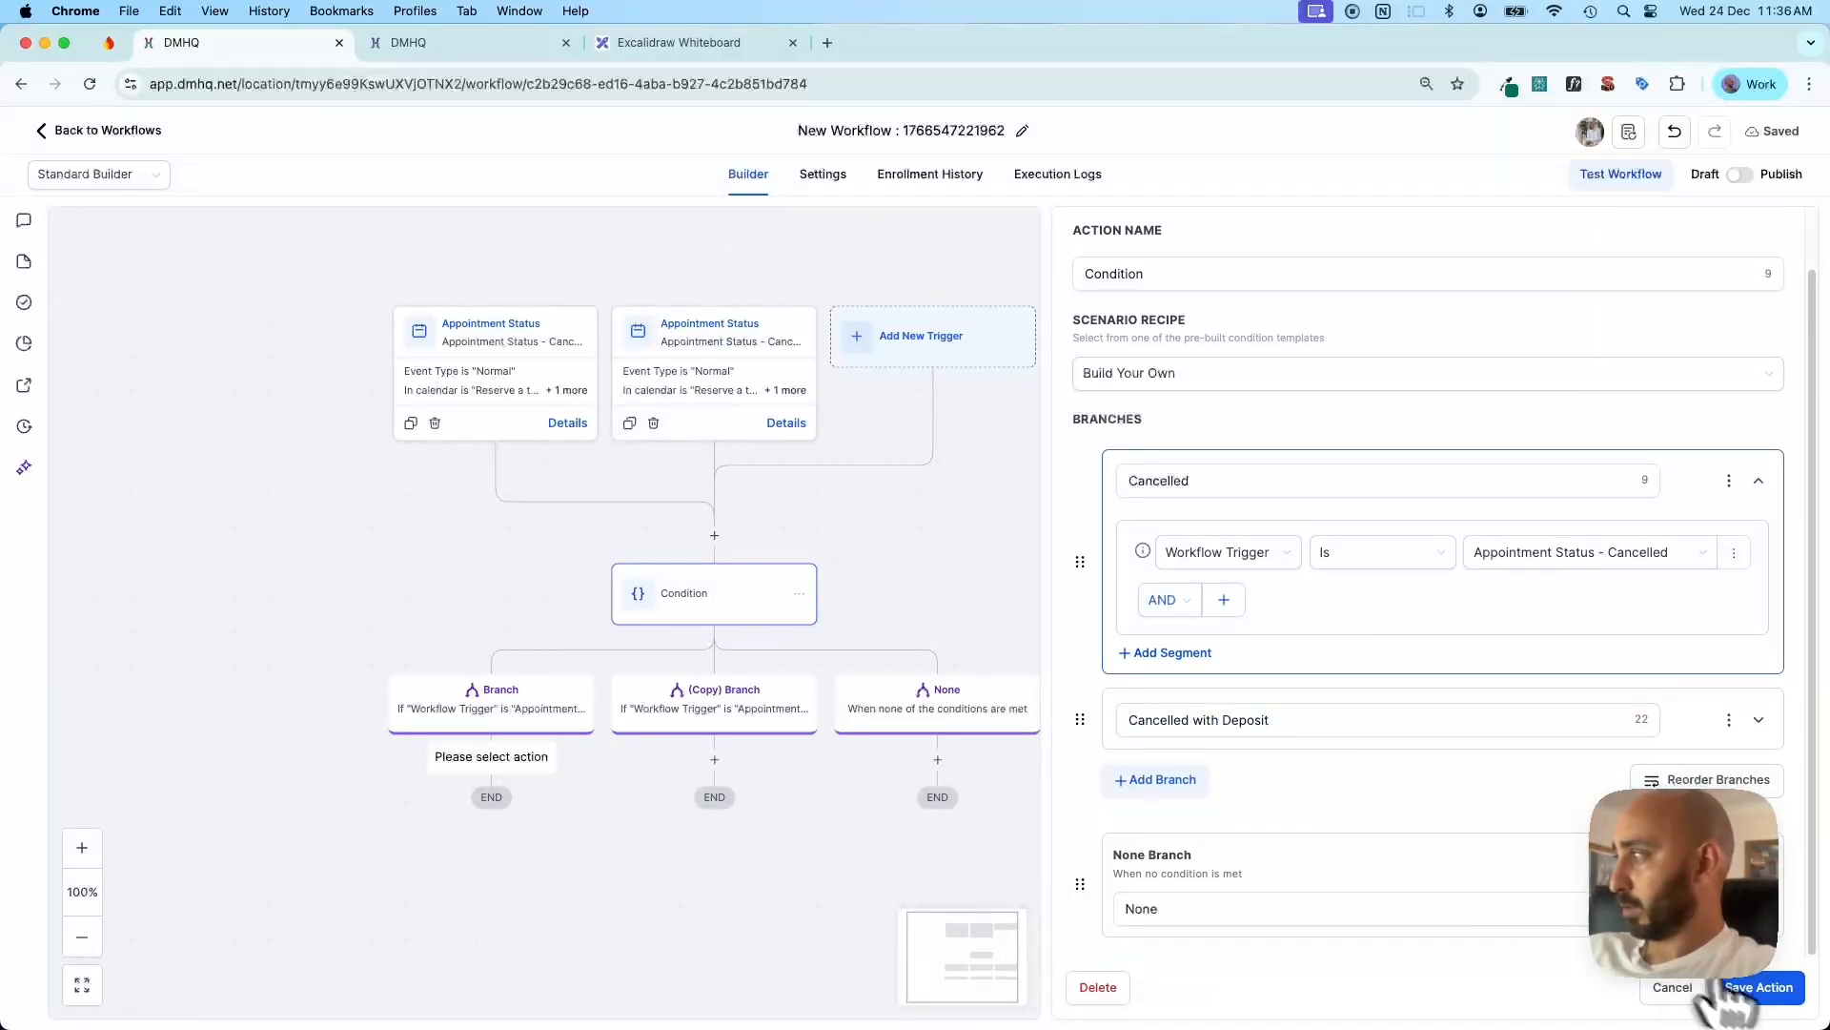
click(1758, 987)
Add an internal notification action under the "Cancelled with Deposit" branch and set its type to Notification
scroll(667, 772, left, 4)
scroll(668, 772, down, 3)
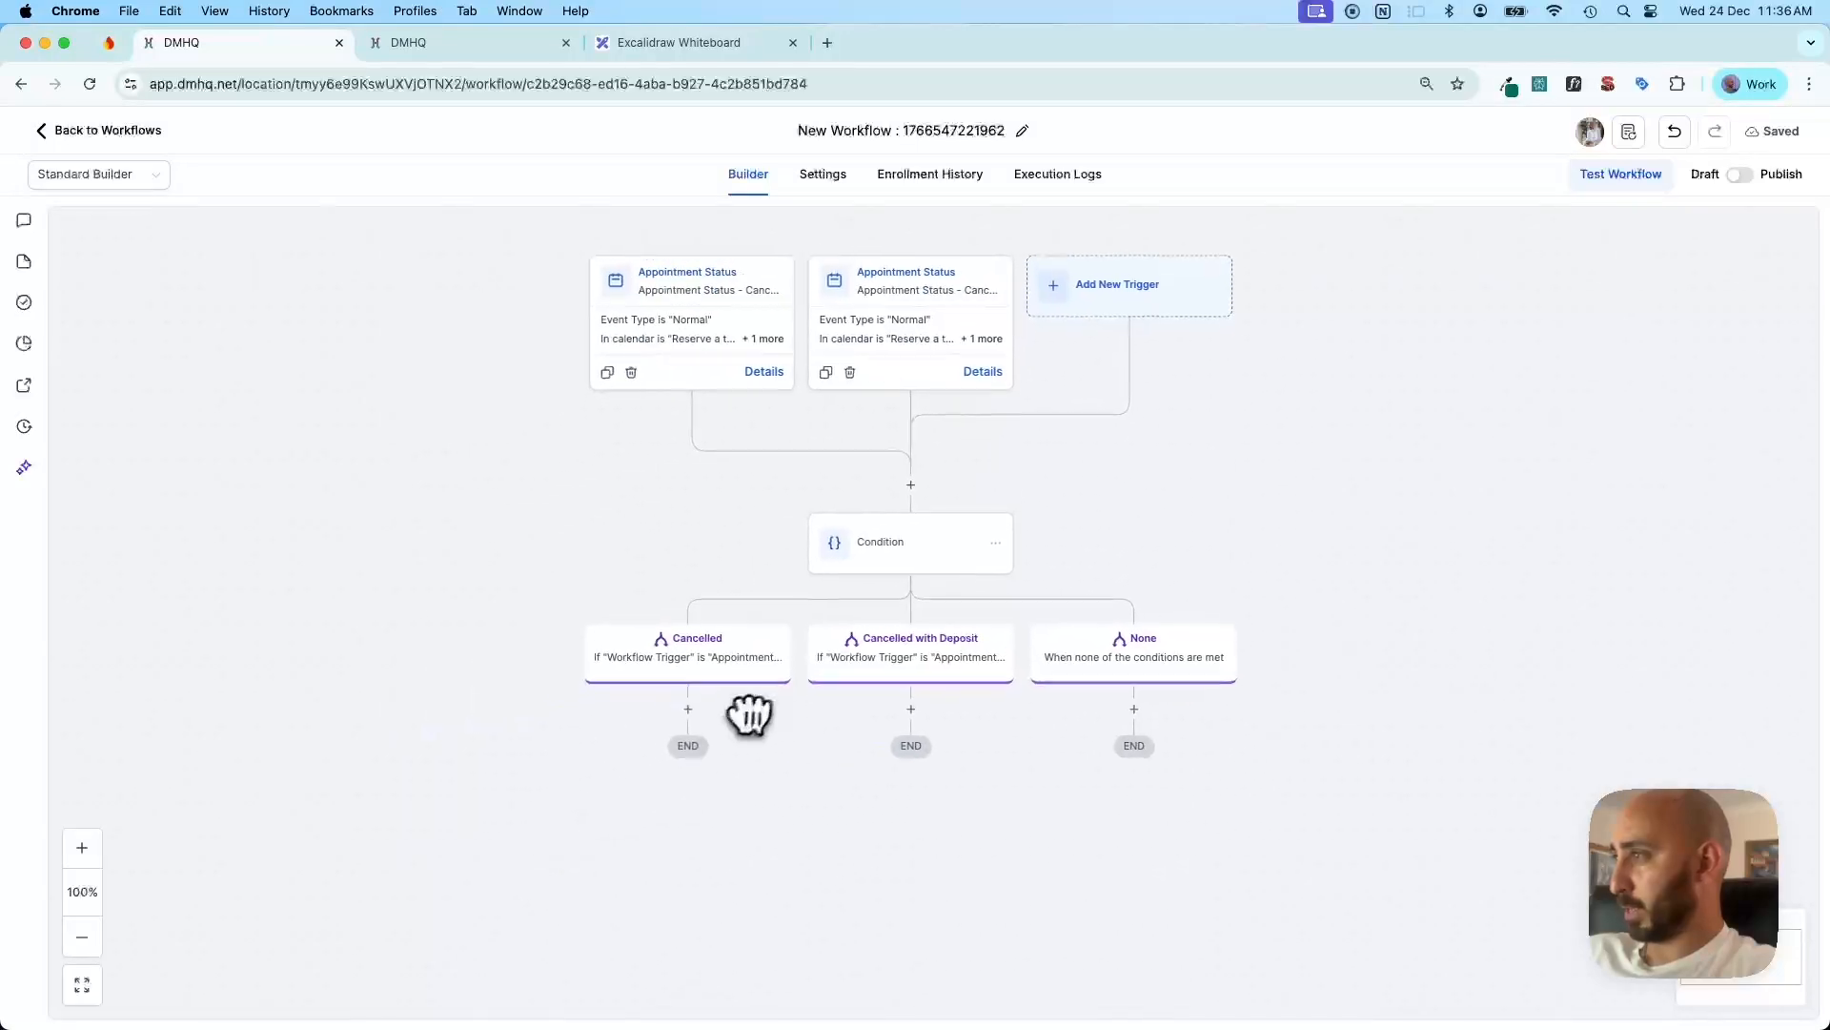
click(922, 634)
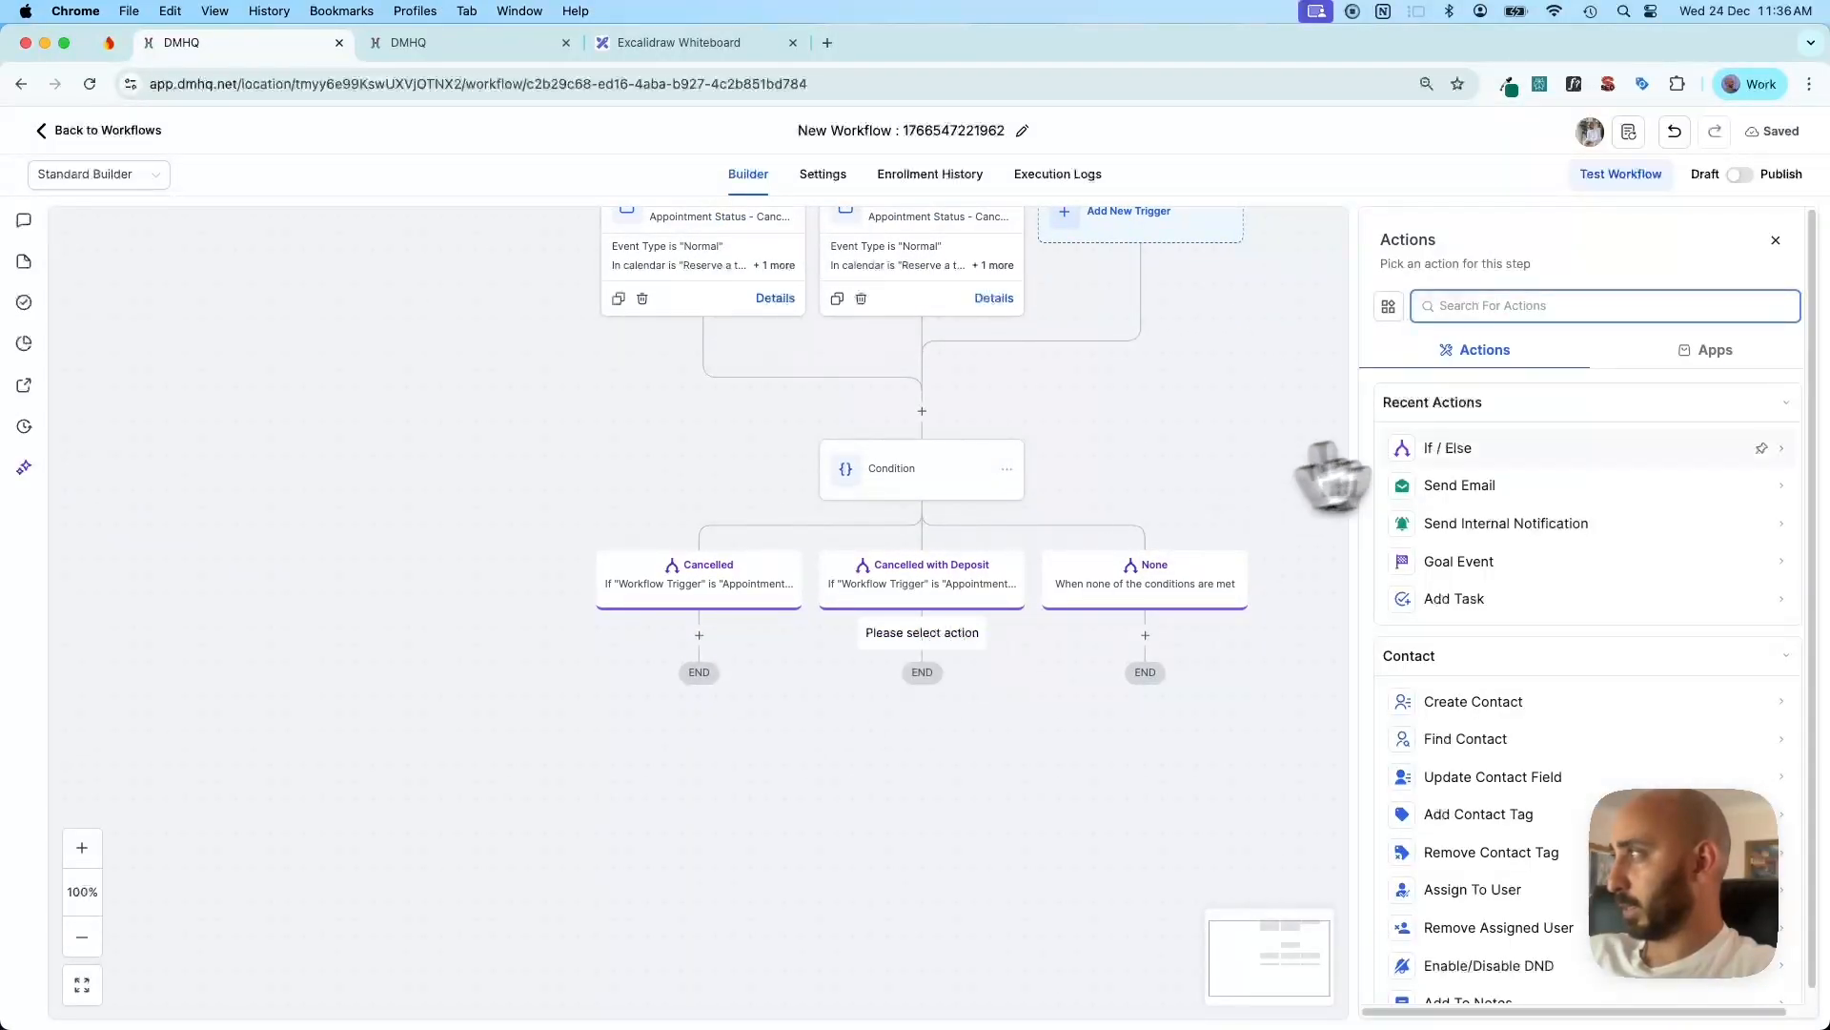
click(1477, 523)
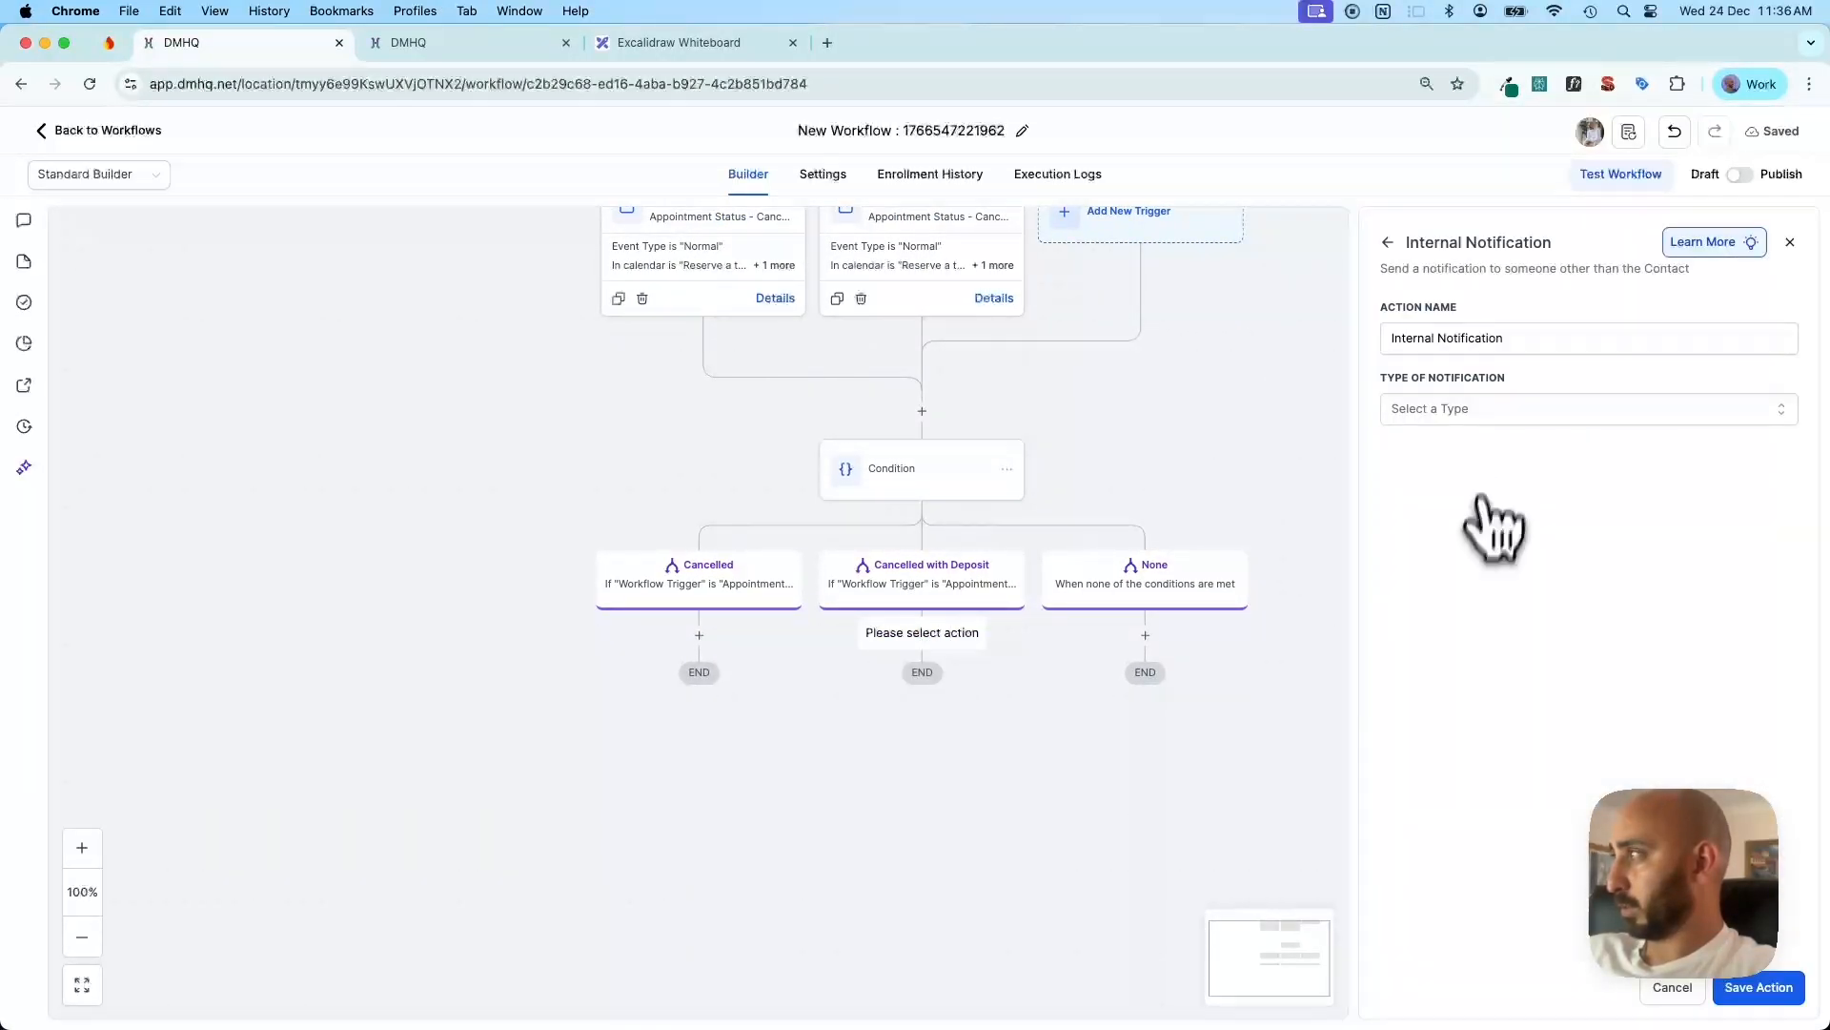
click(1492, 415)
click(1449, 511)
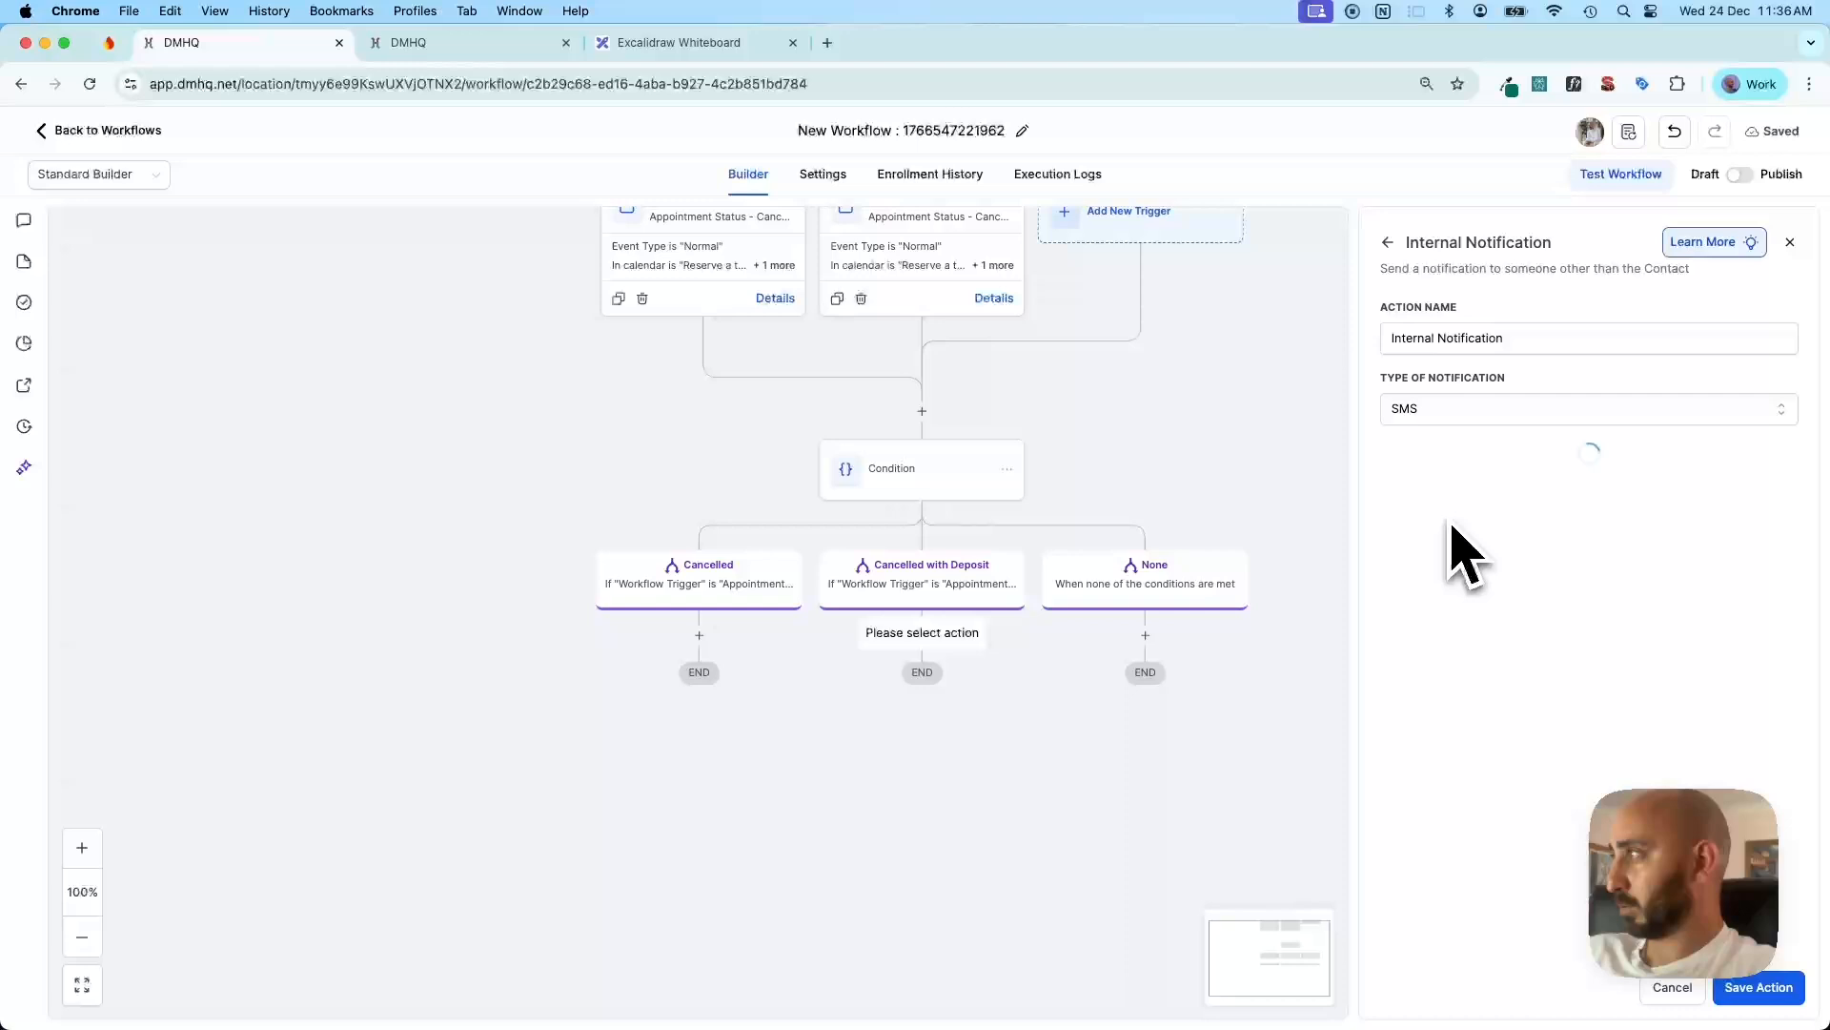
click(1480, 419)
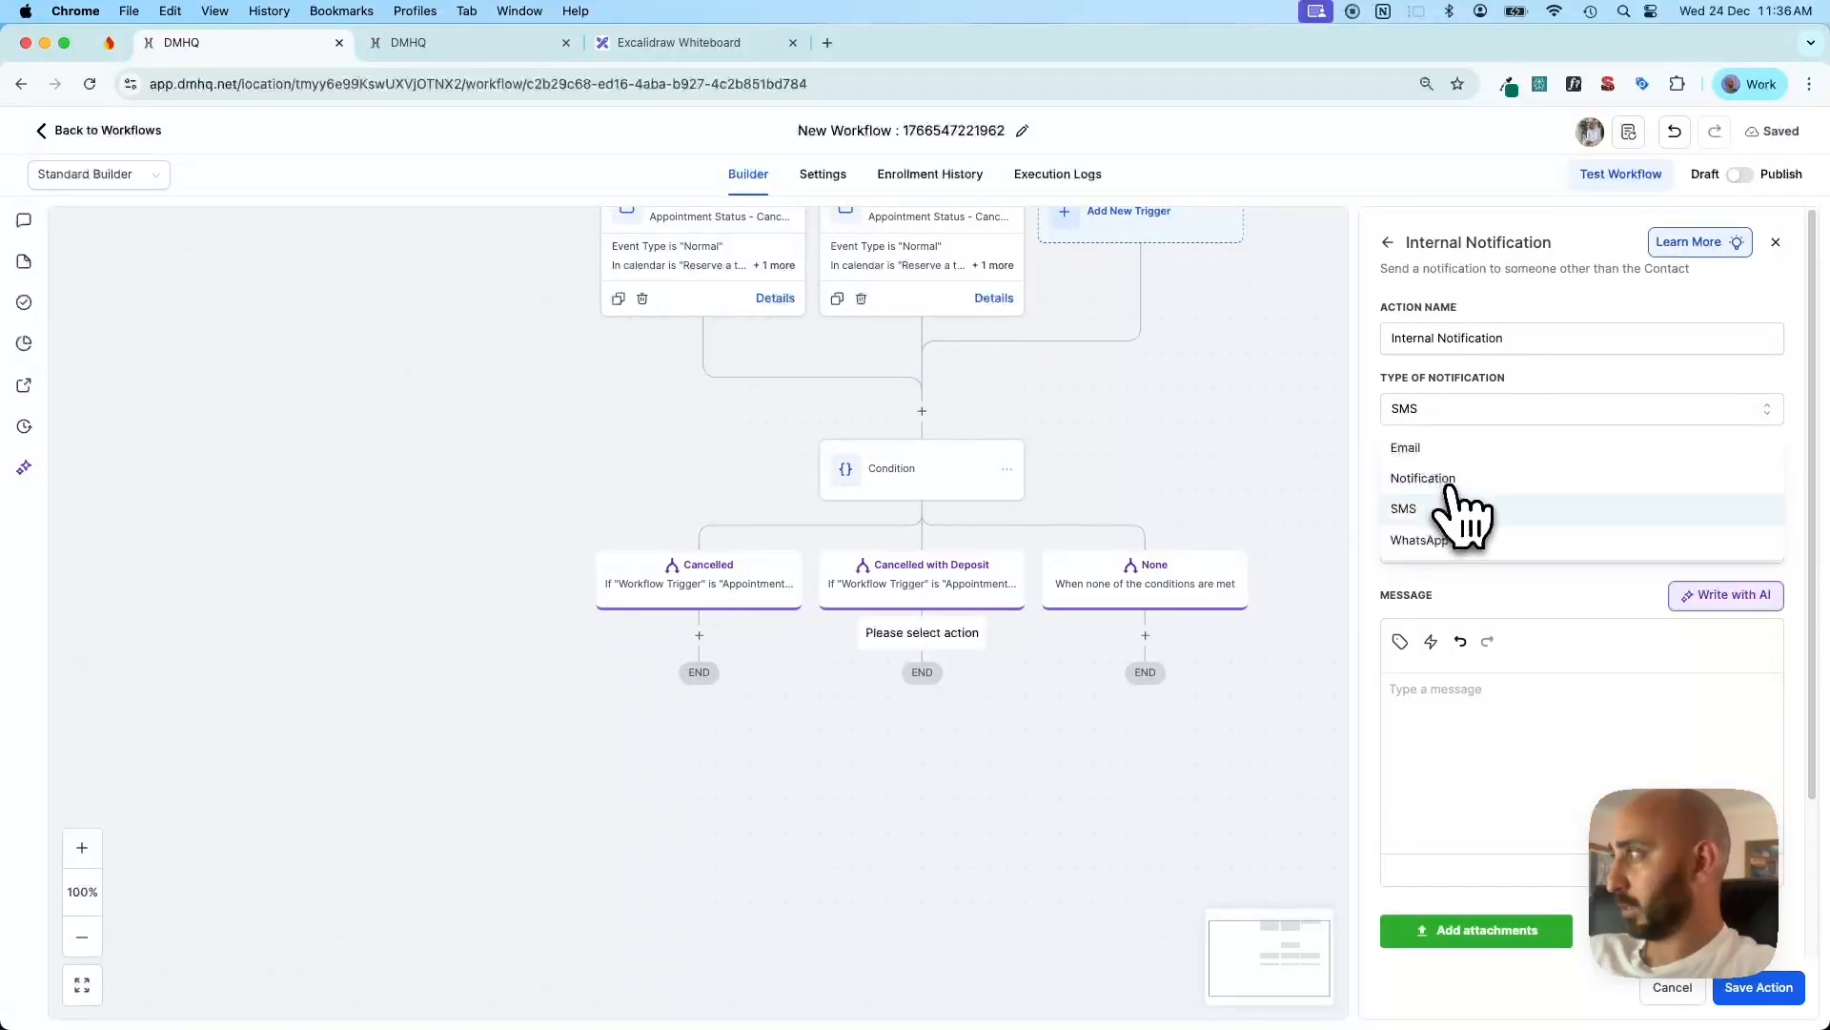
click(1445, 480)
Title the notification "Cancelled" and begin its message with the contact's full name merge field followed by "has Cancelled their booking."
click(1445, 468)
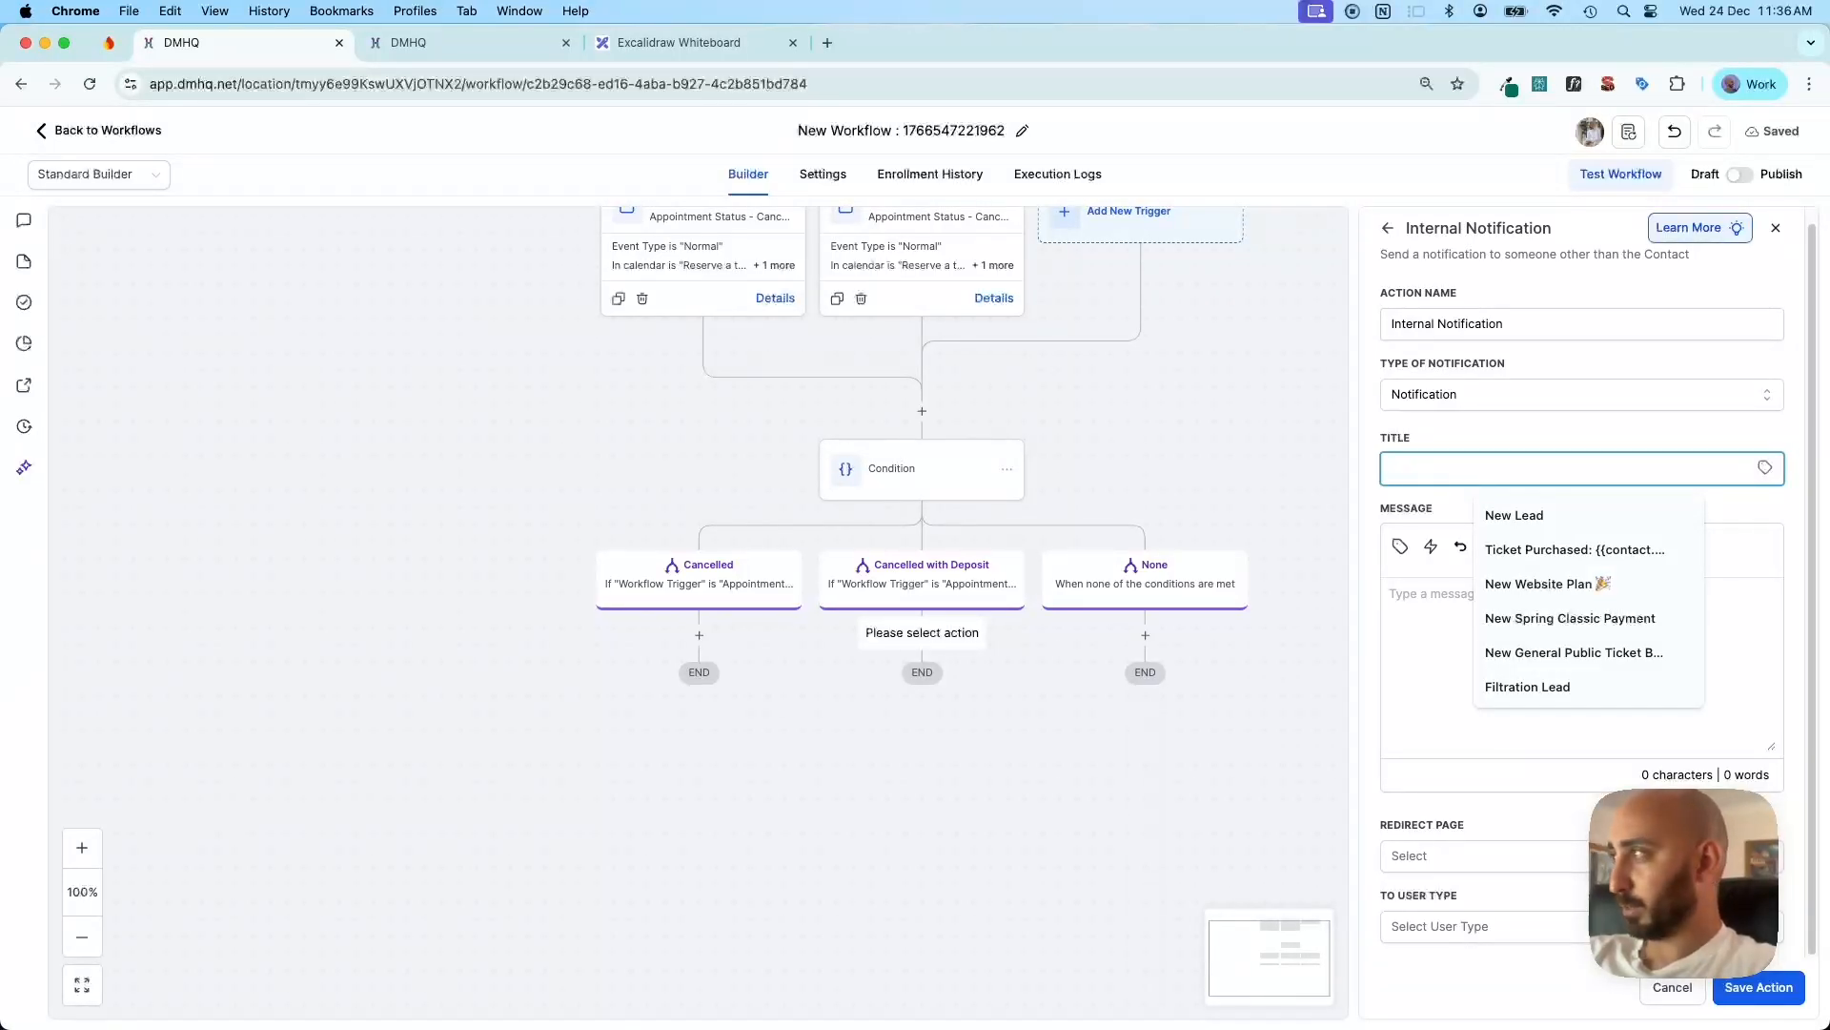
key(super+v)
key(Tab)
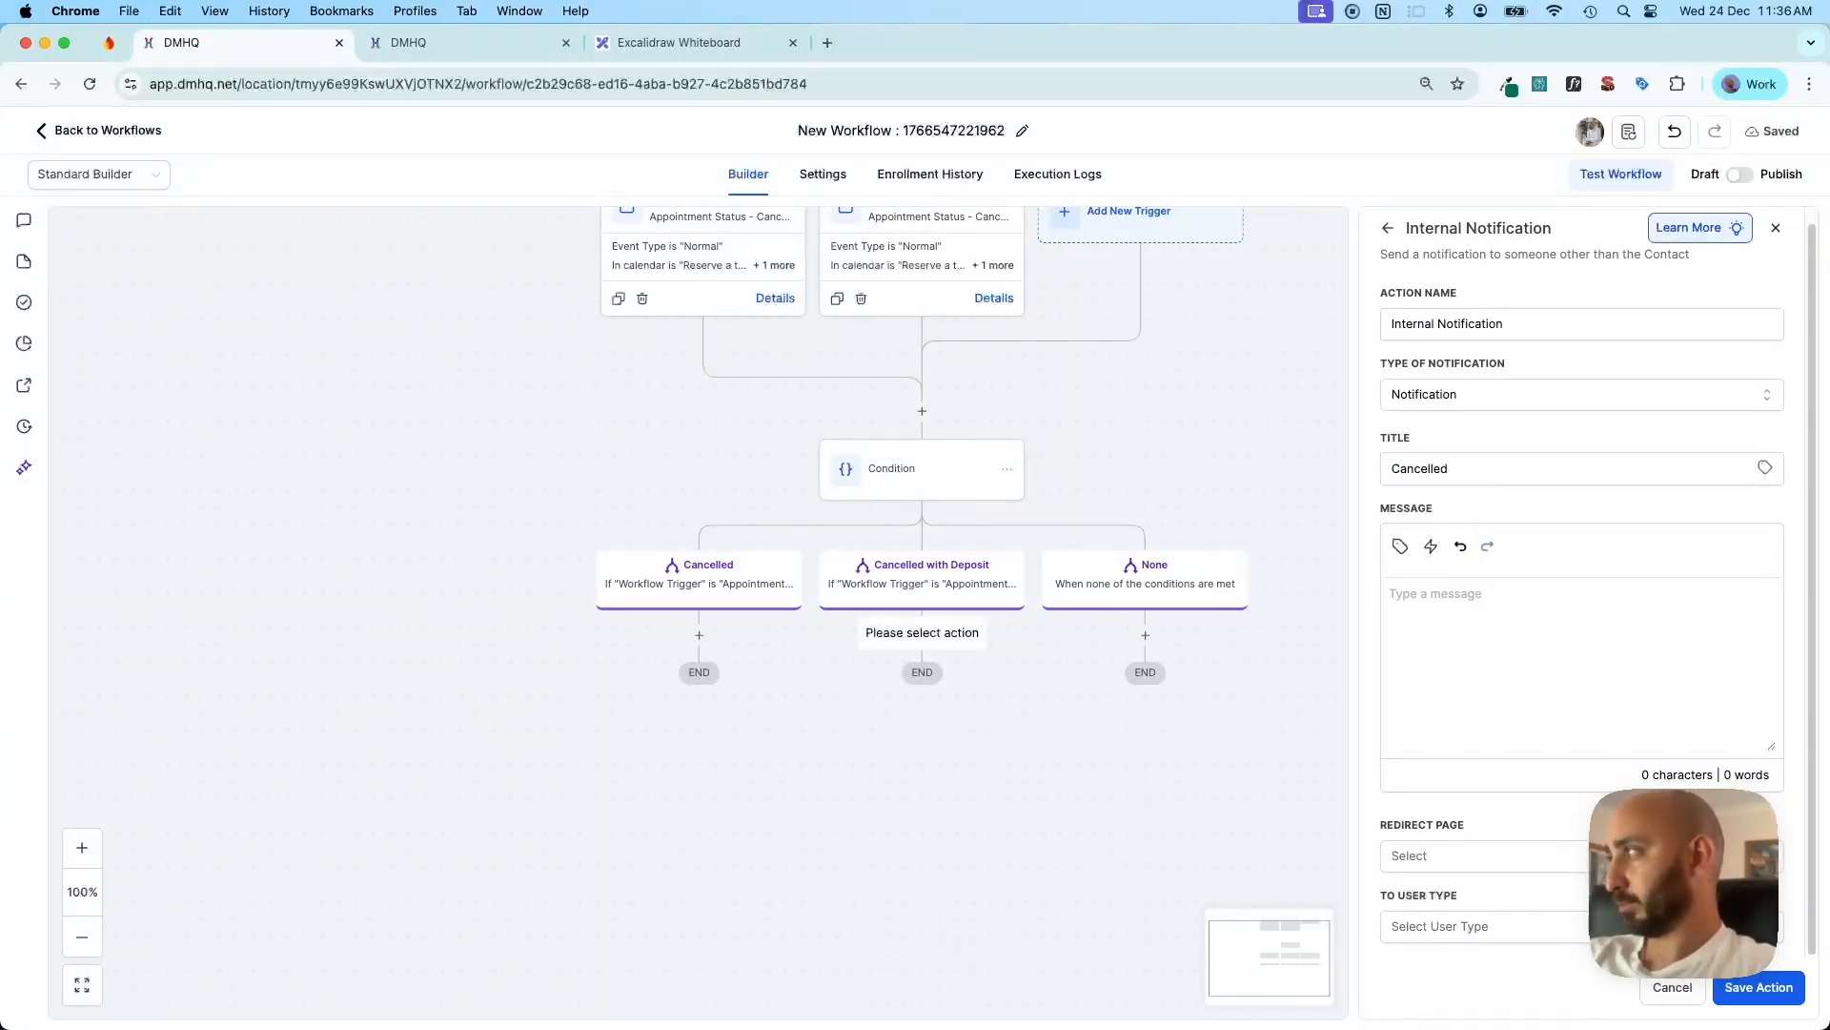
click(1400, 545)
click(1211, 388)
click(1173, 421)
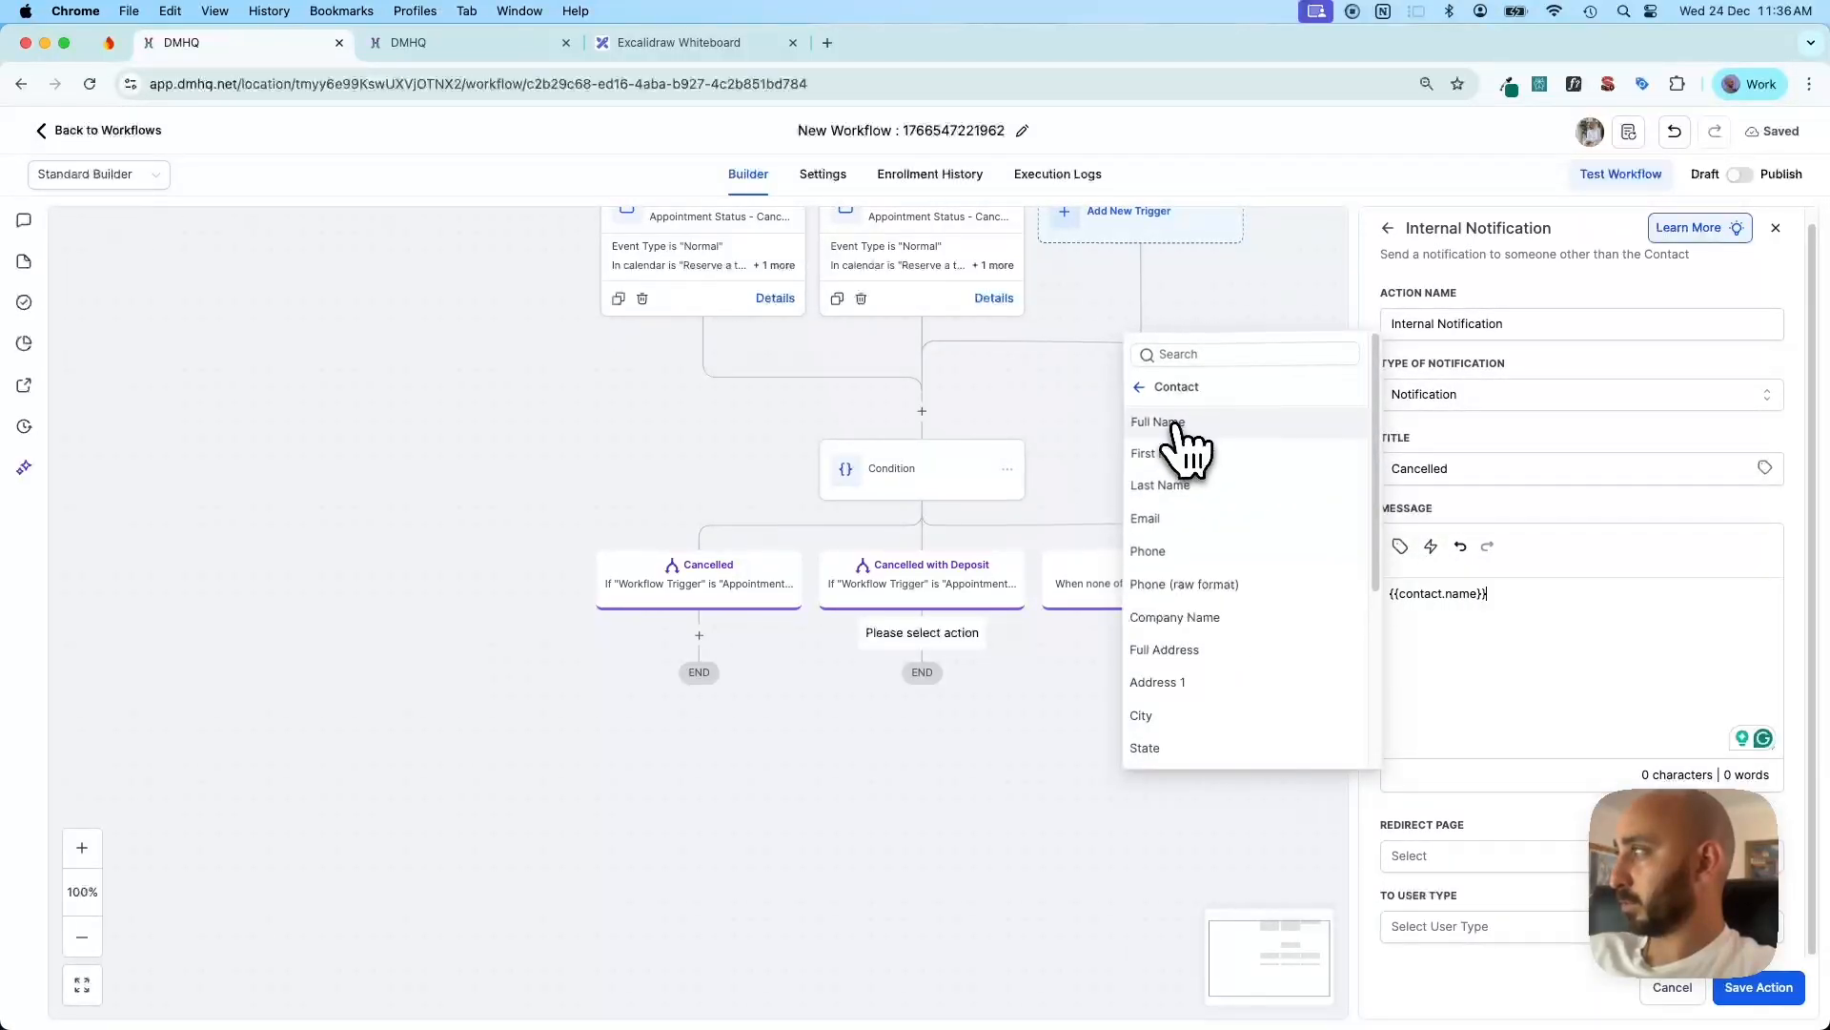
text(has c)
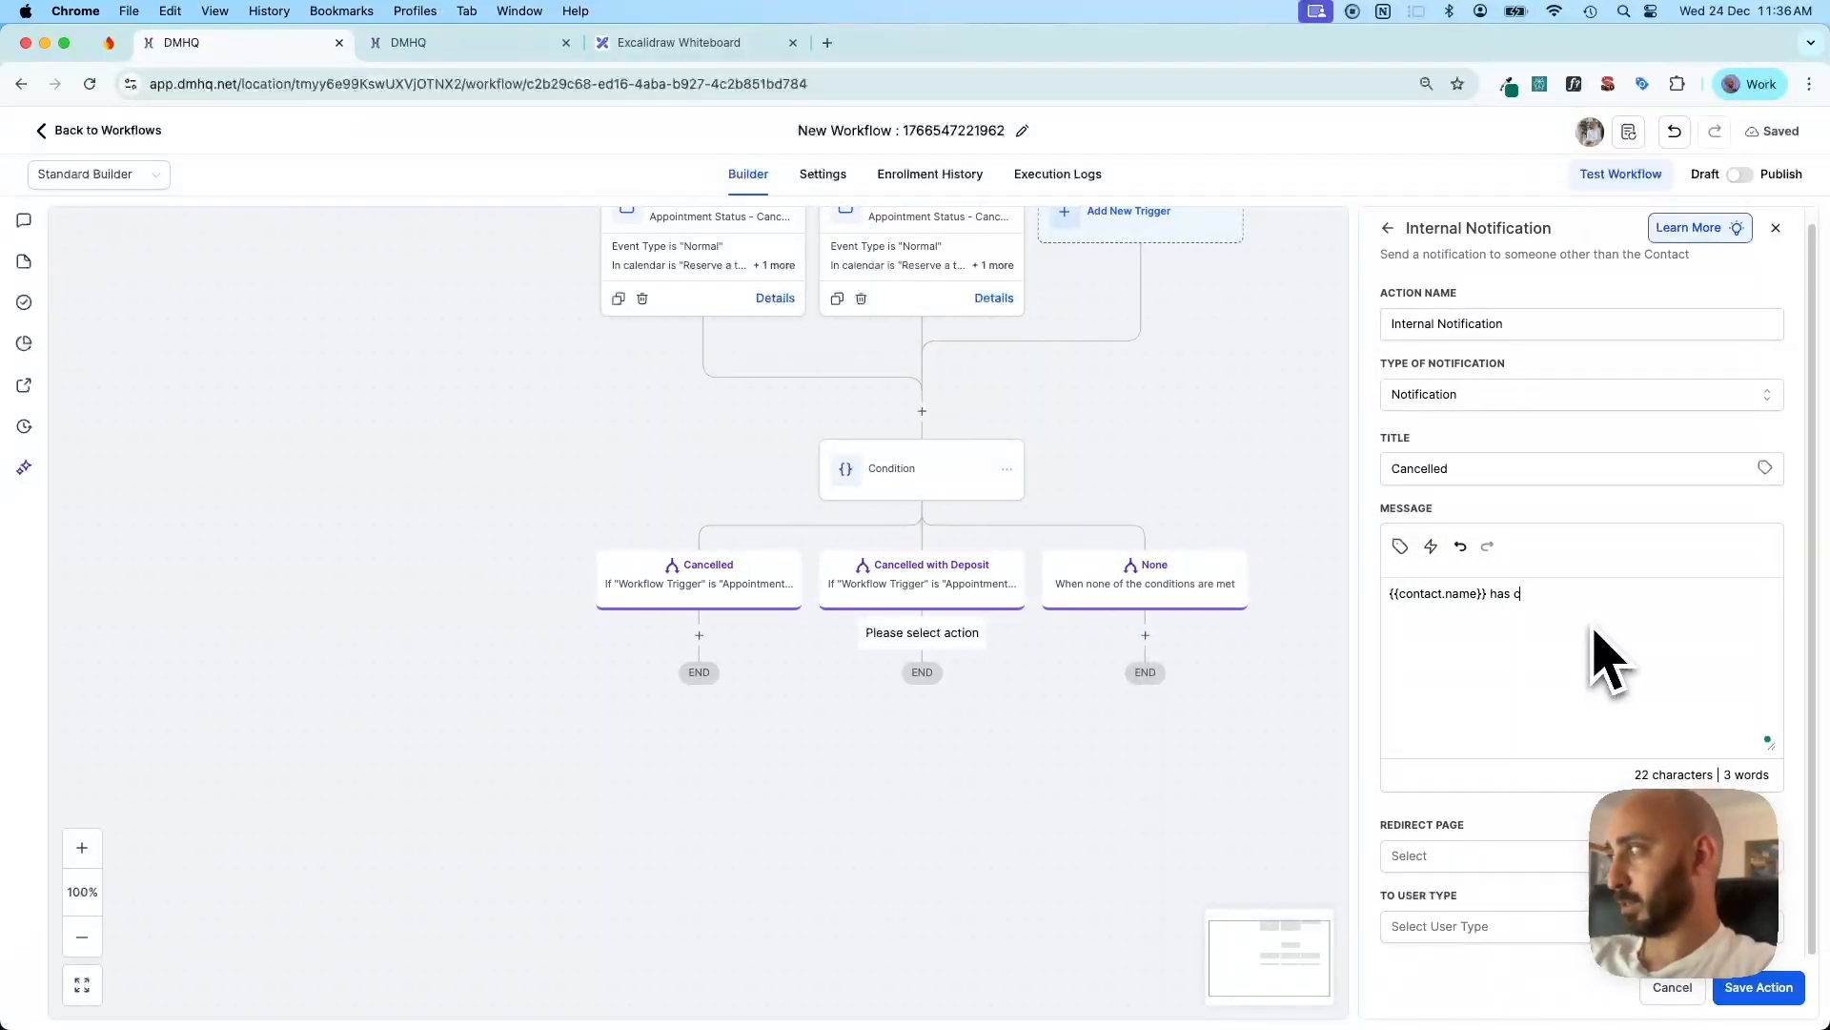
key(BackSpace)
text(Cancelled)
text(their)
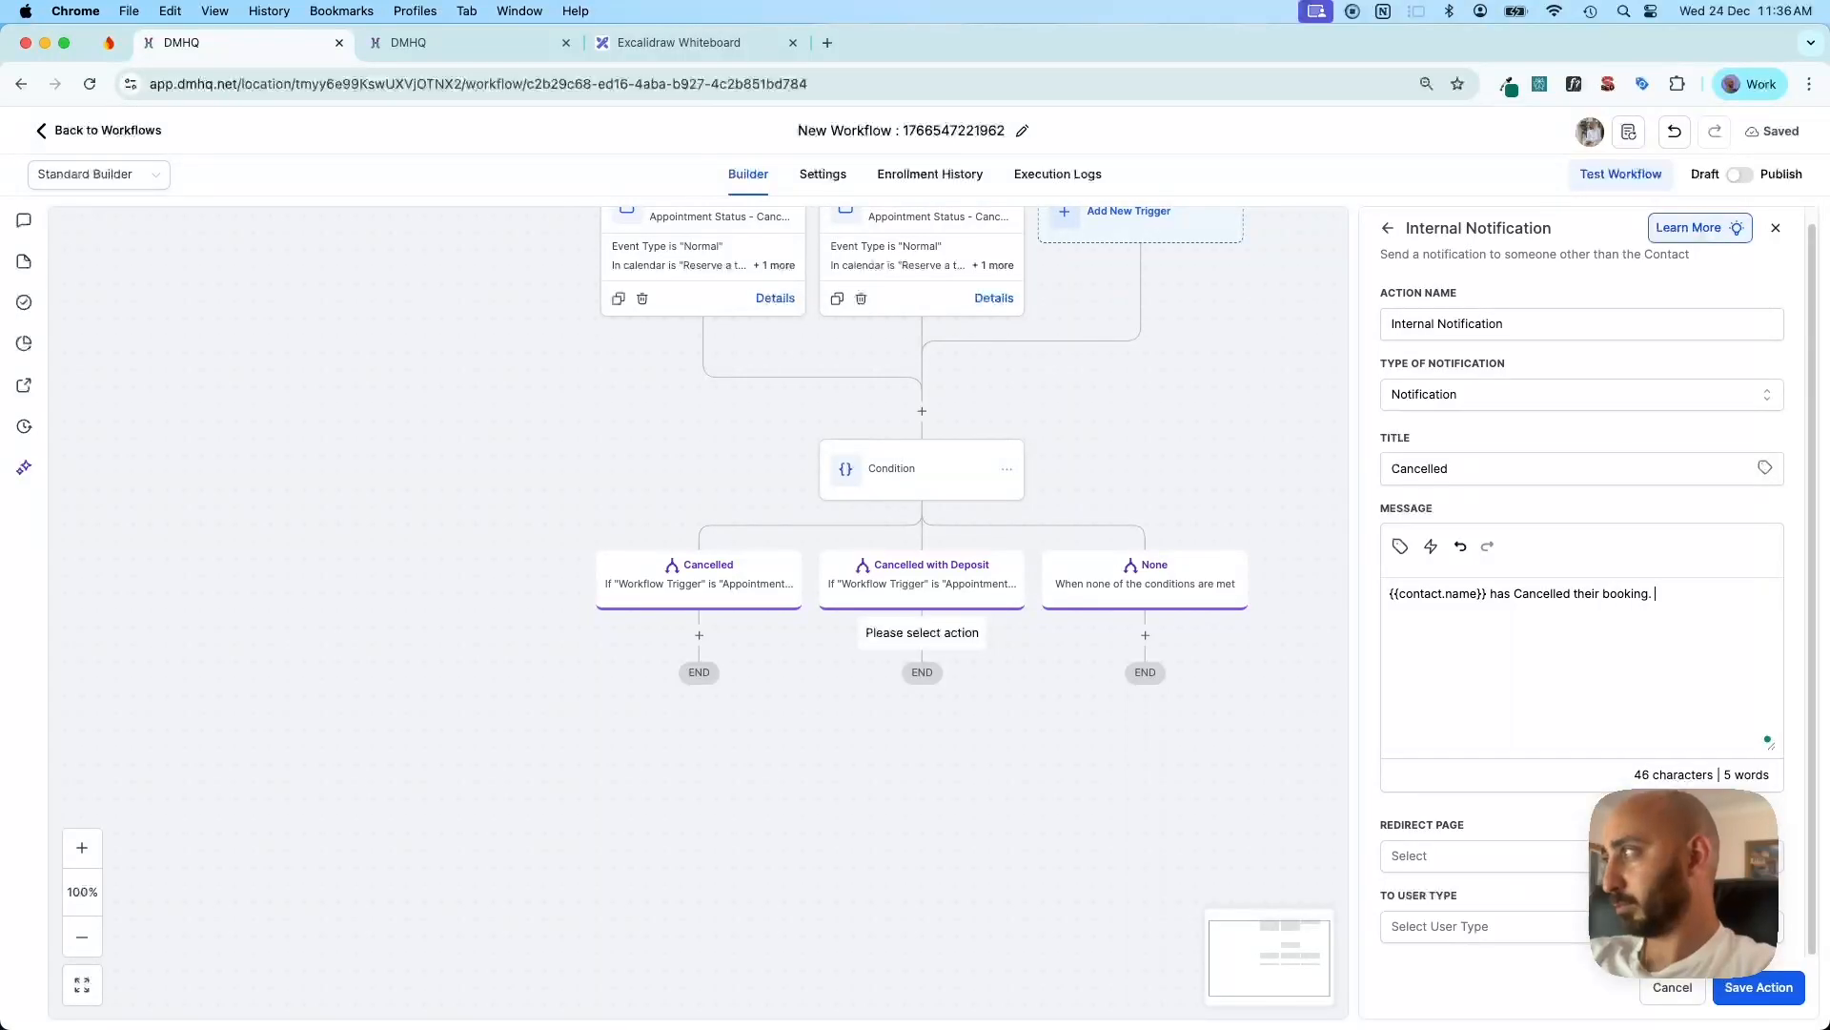
Add a second message paragraph reading "Reminder to charge their card on file. Head to invoices to find the details."
key(BackSpace)
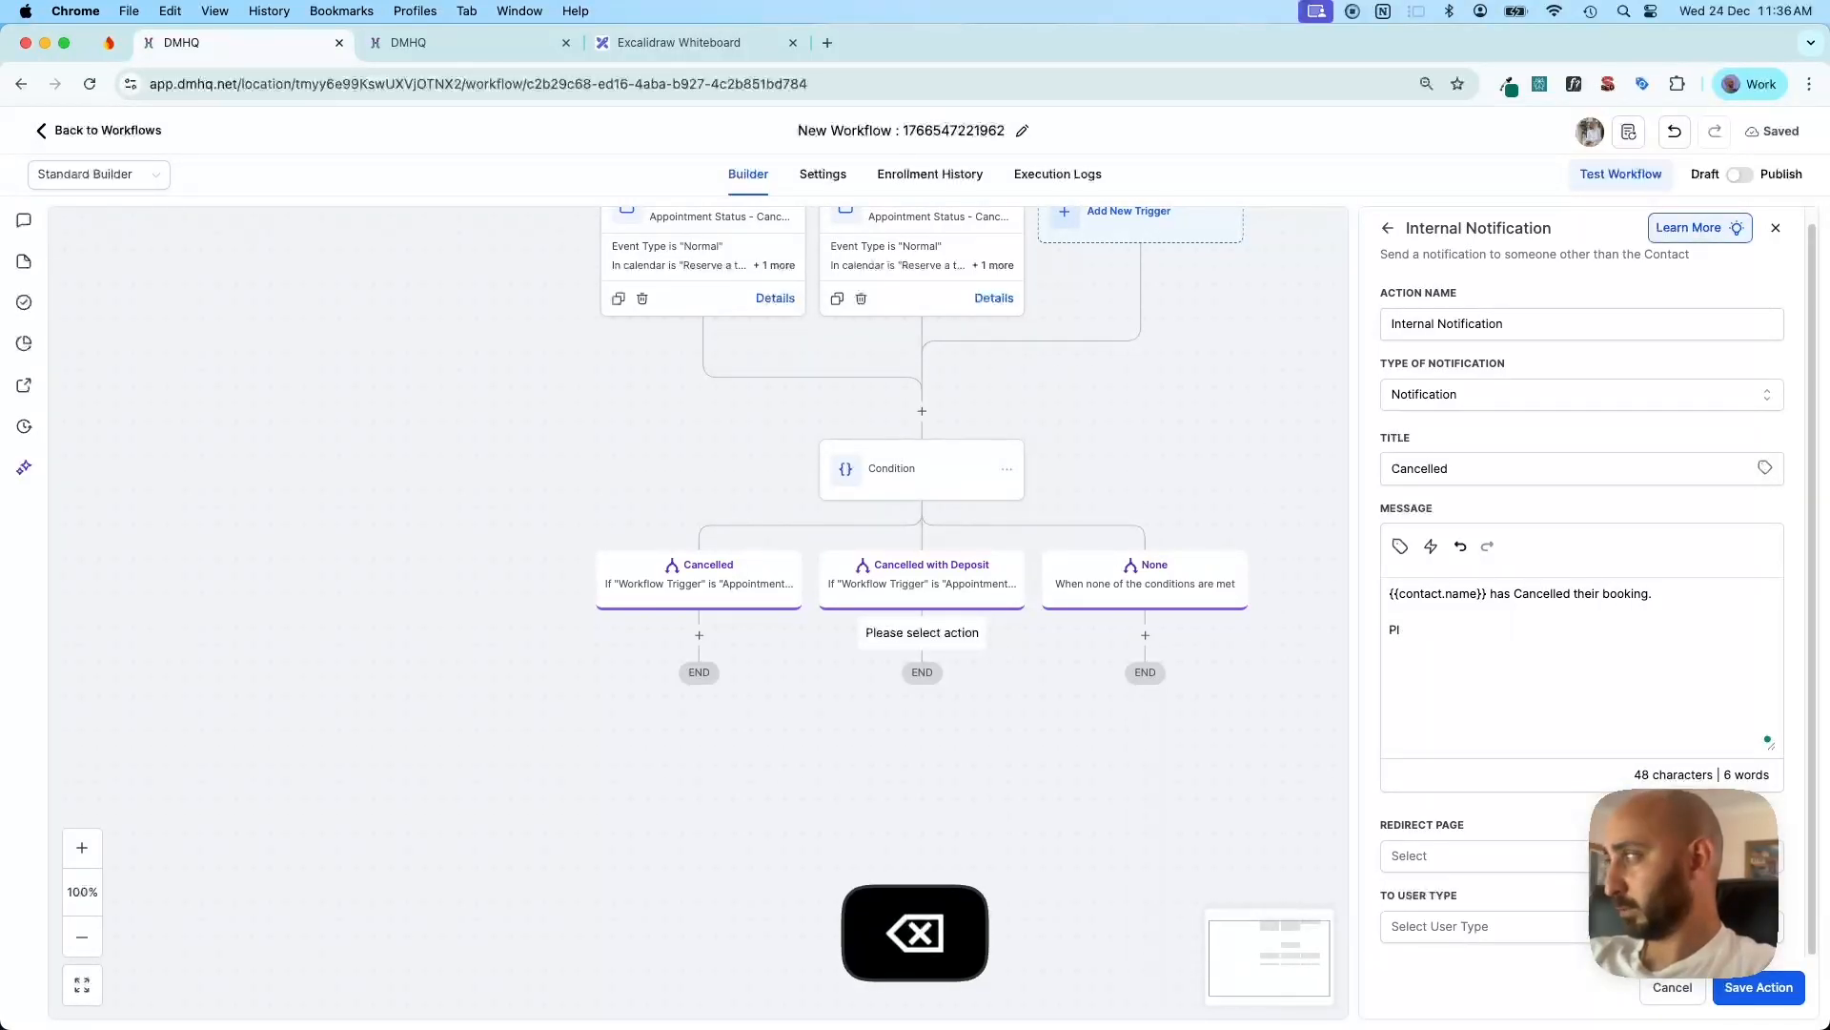
text(Reminder to )
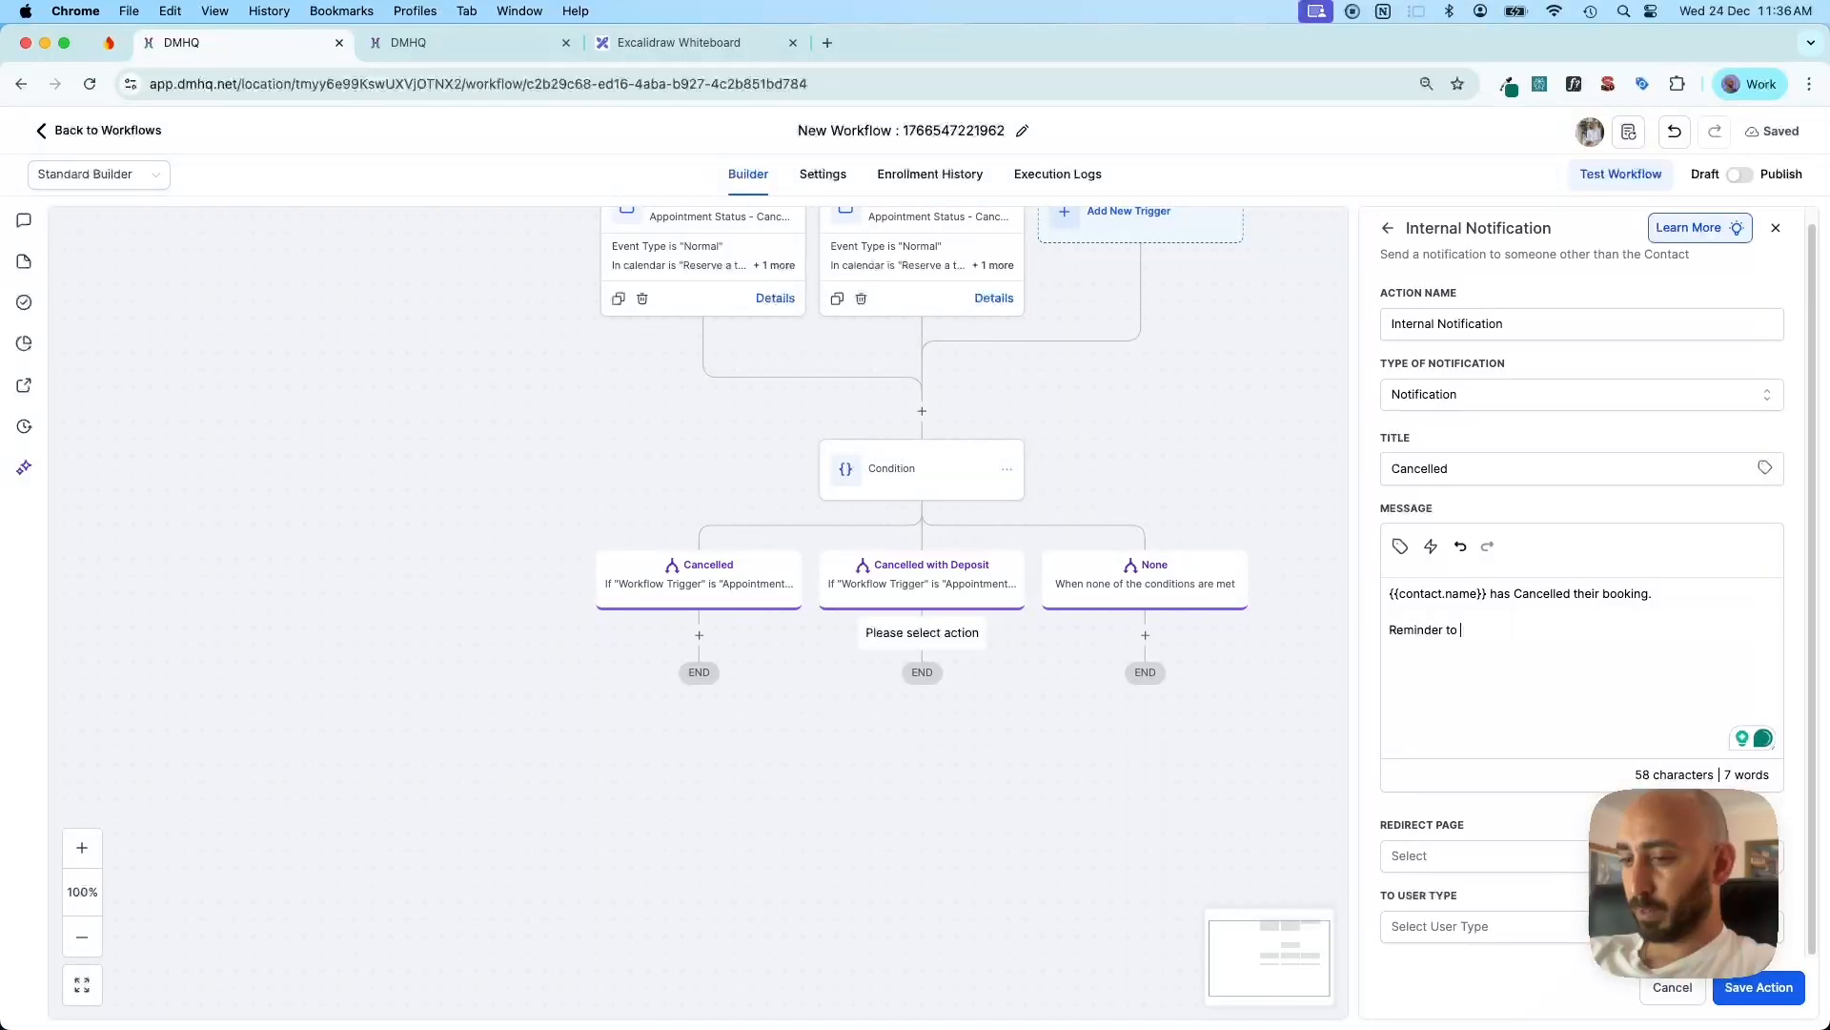
text(charge their card on fu)
key(BackSpace)
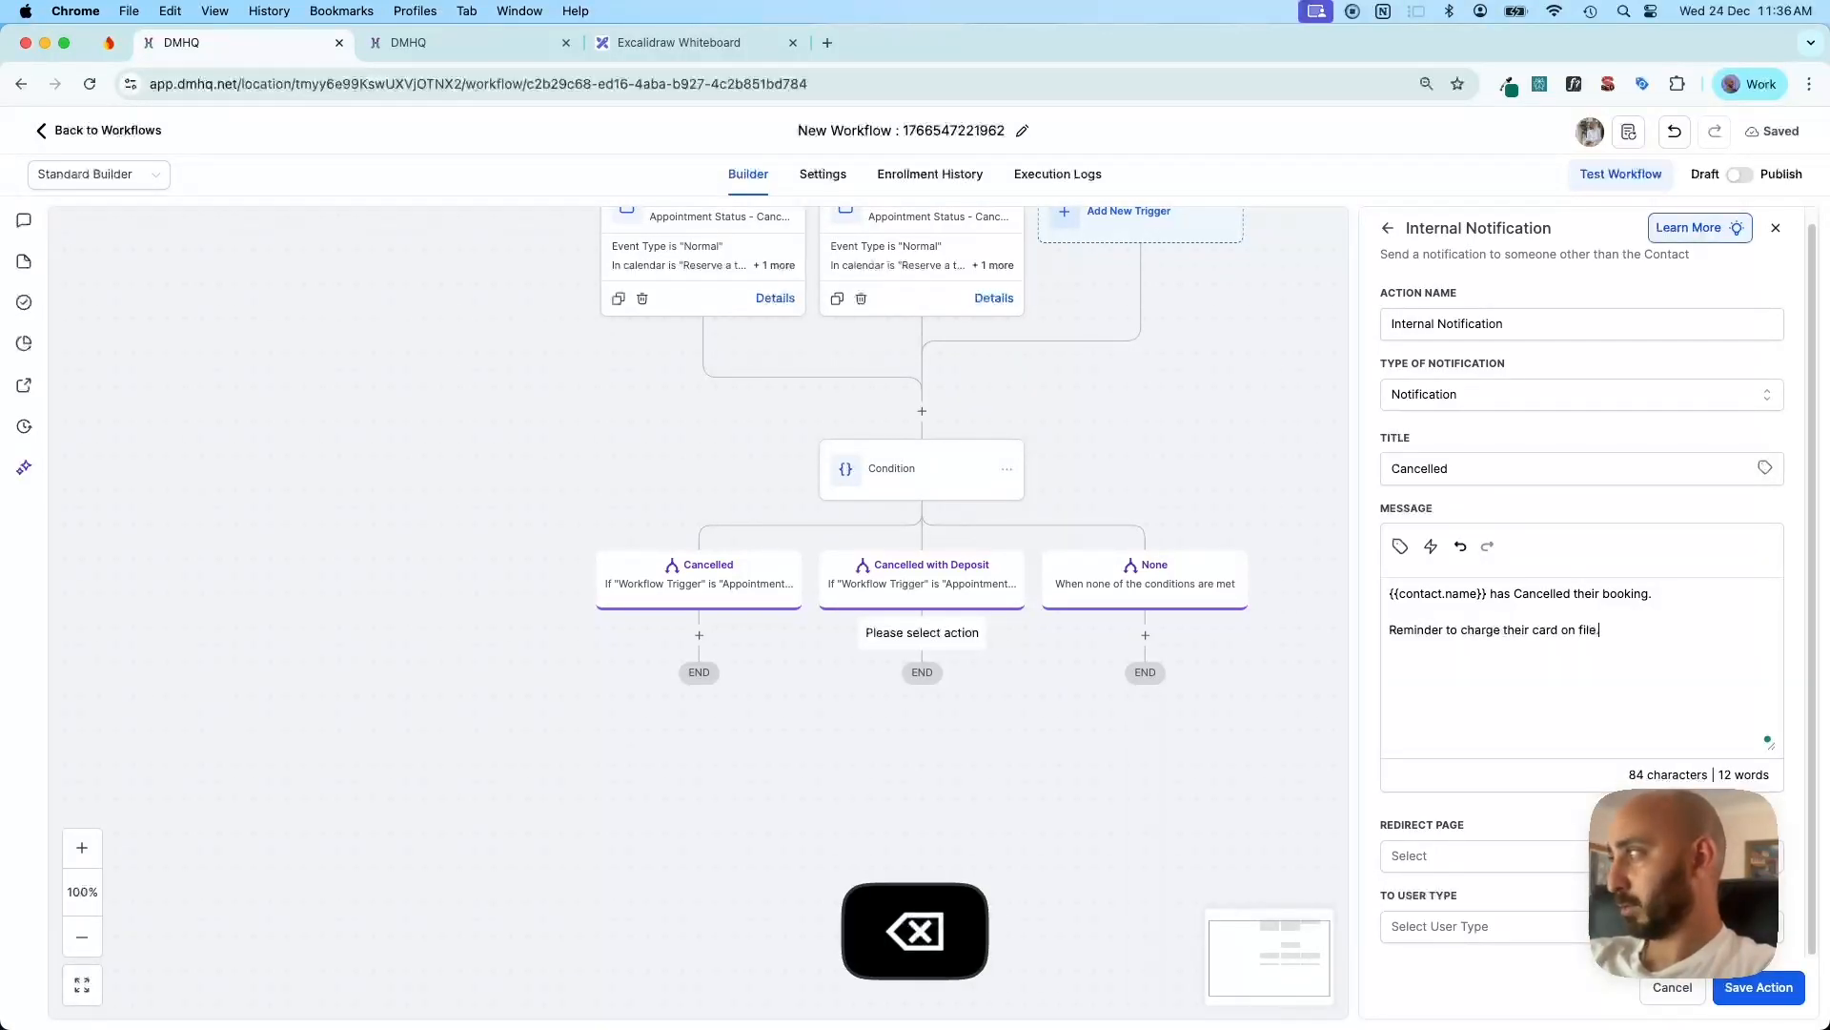
text(ile. Head to invoices to find the details.)
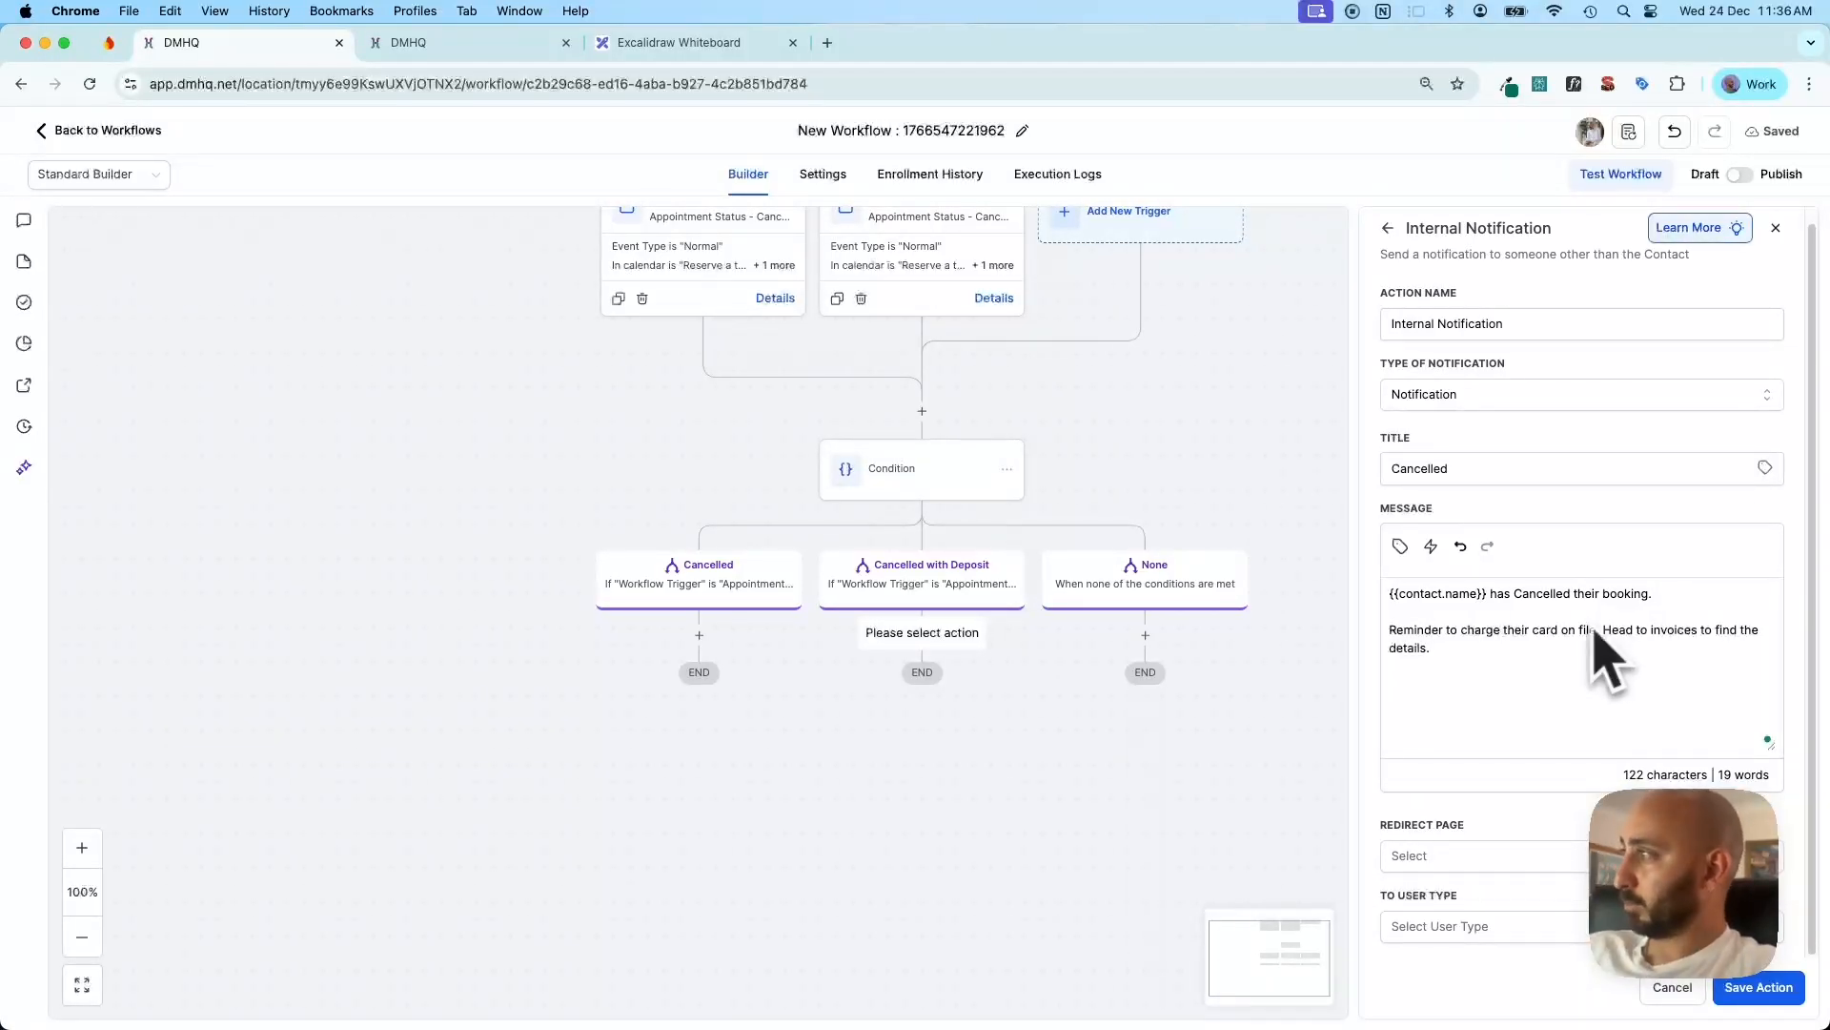
Insert the "Right now" Date (day/month/year) merge field below the reminder paragraph of the message
click(1399, 546)
scroll(1287, 625, down, 3)
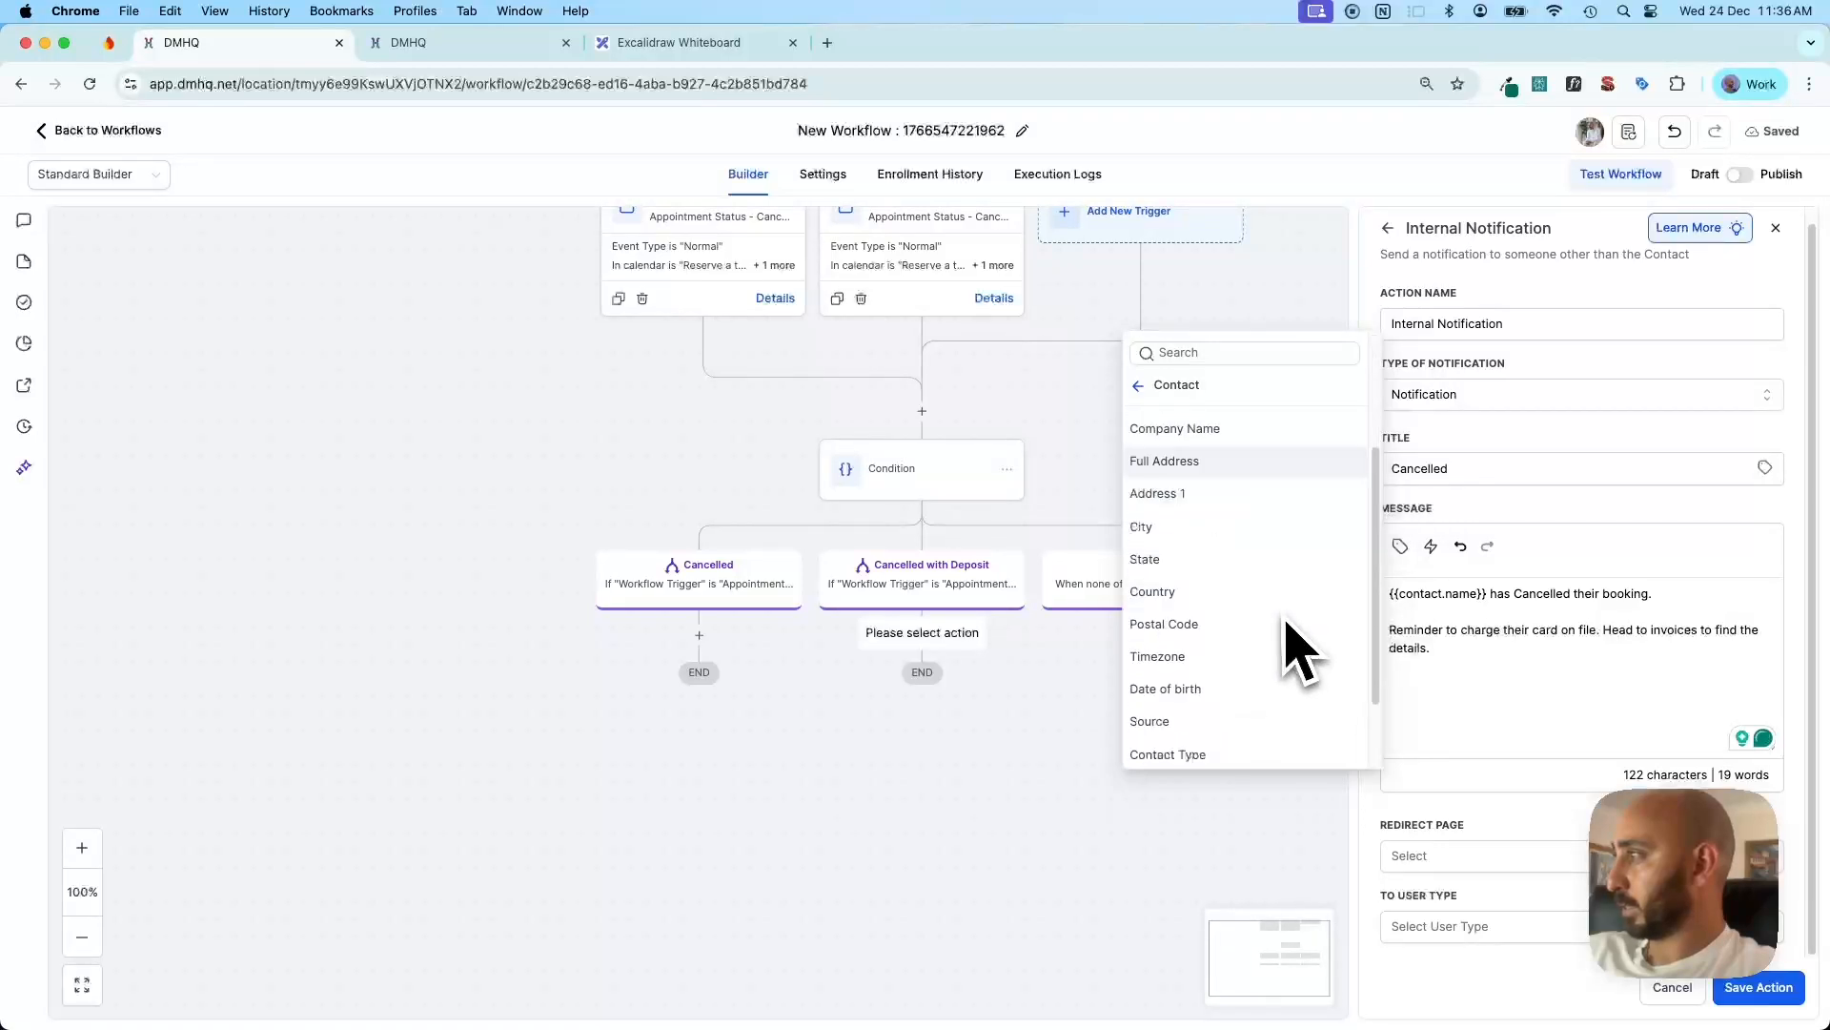
scroll(1283, 639, down, 2)
scroll(1194, 715, up, 5)
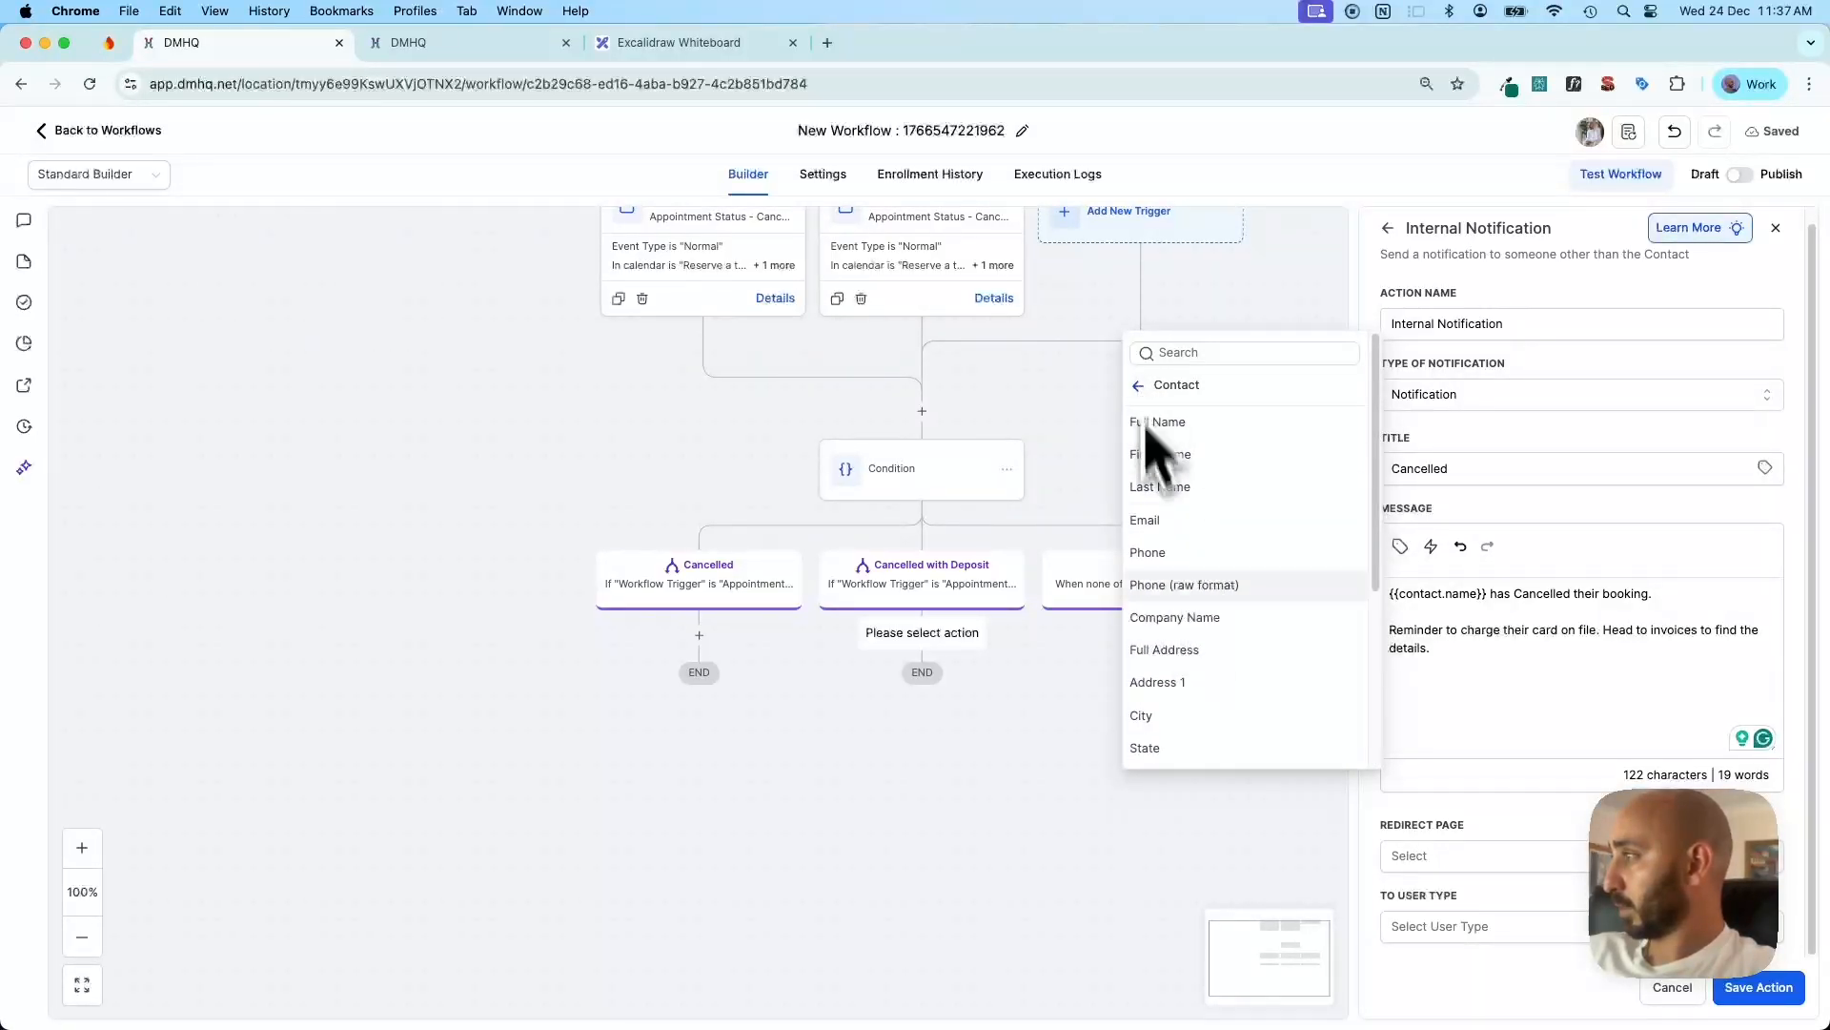
scroll(1165, 633, down, 5)
click(1203, 753)
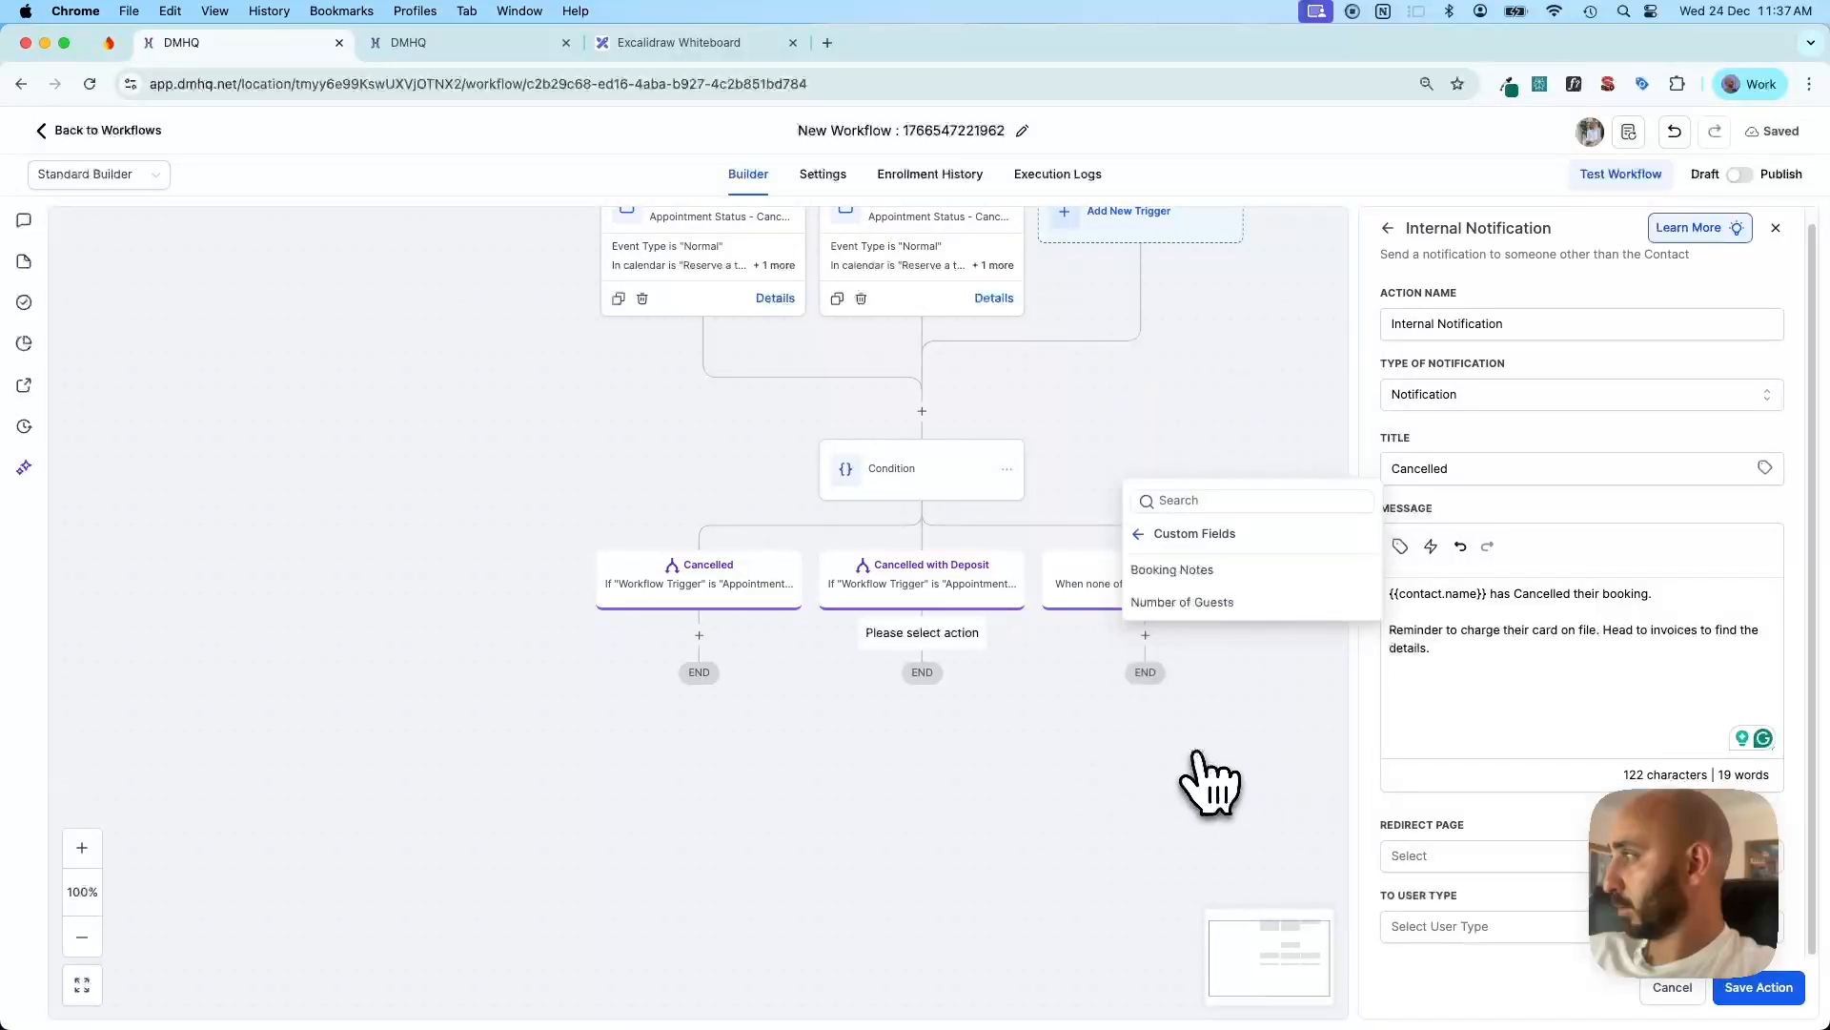
click(1159, 533)
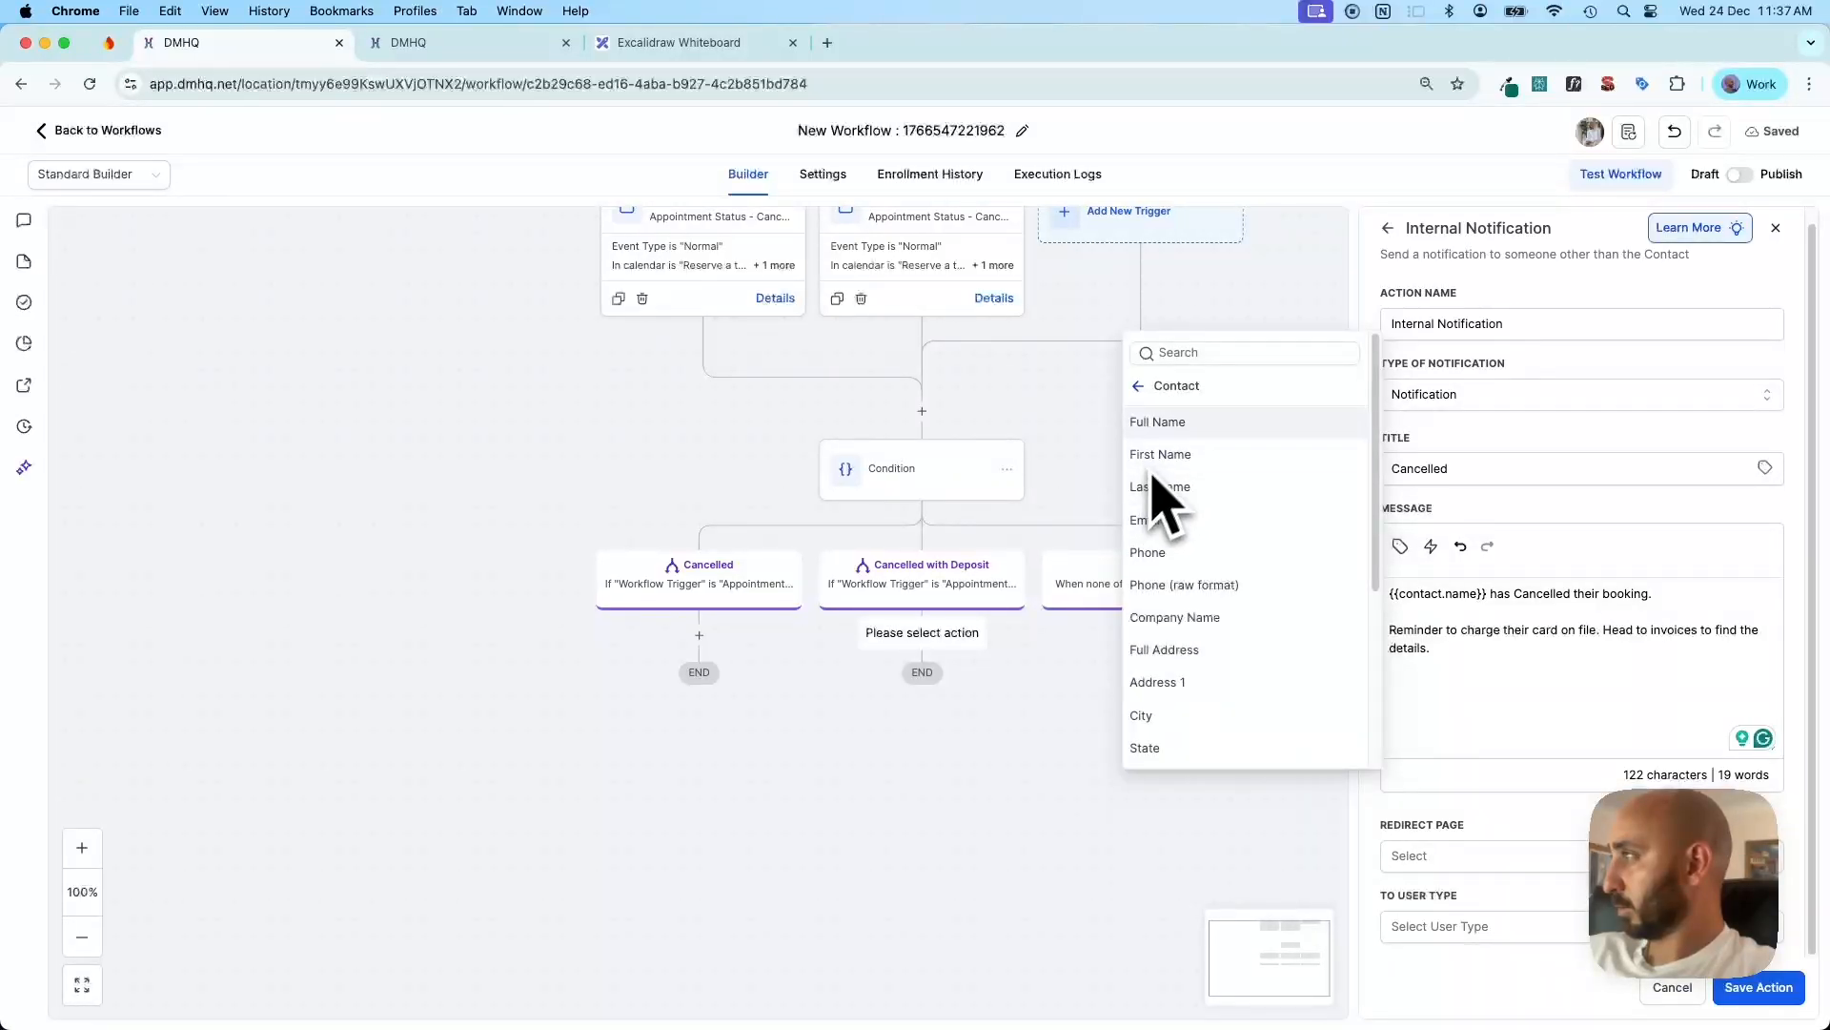
scroll(1207, 624, down, 5)
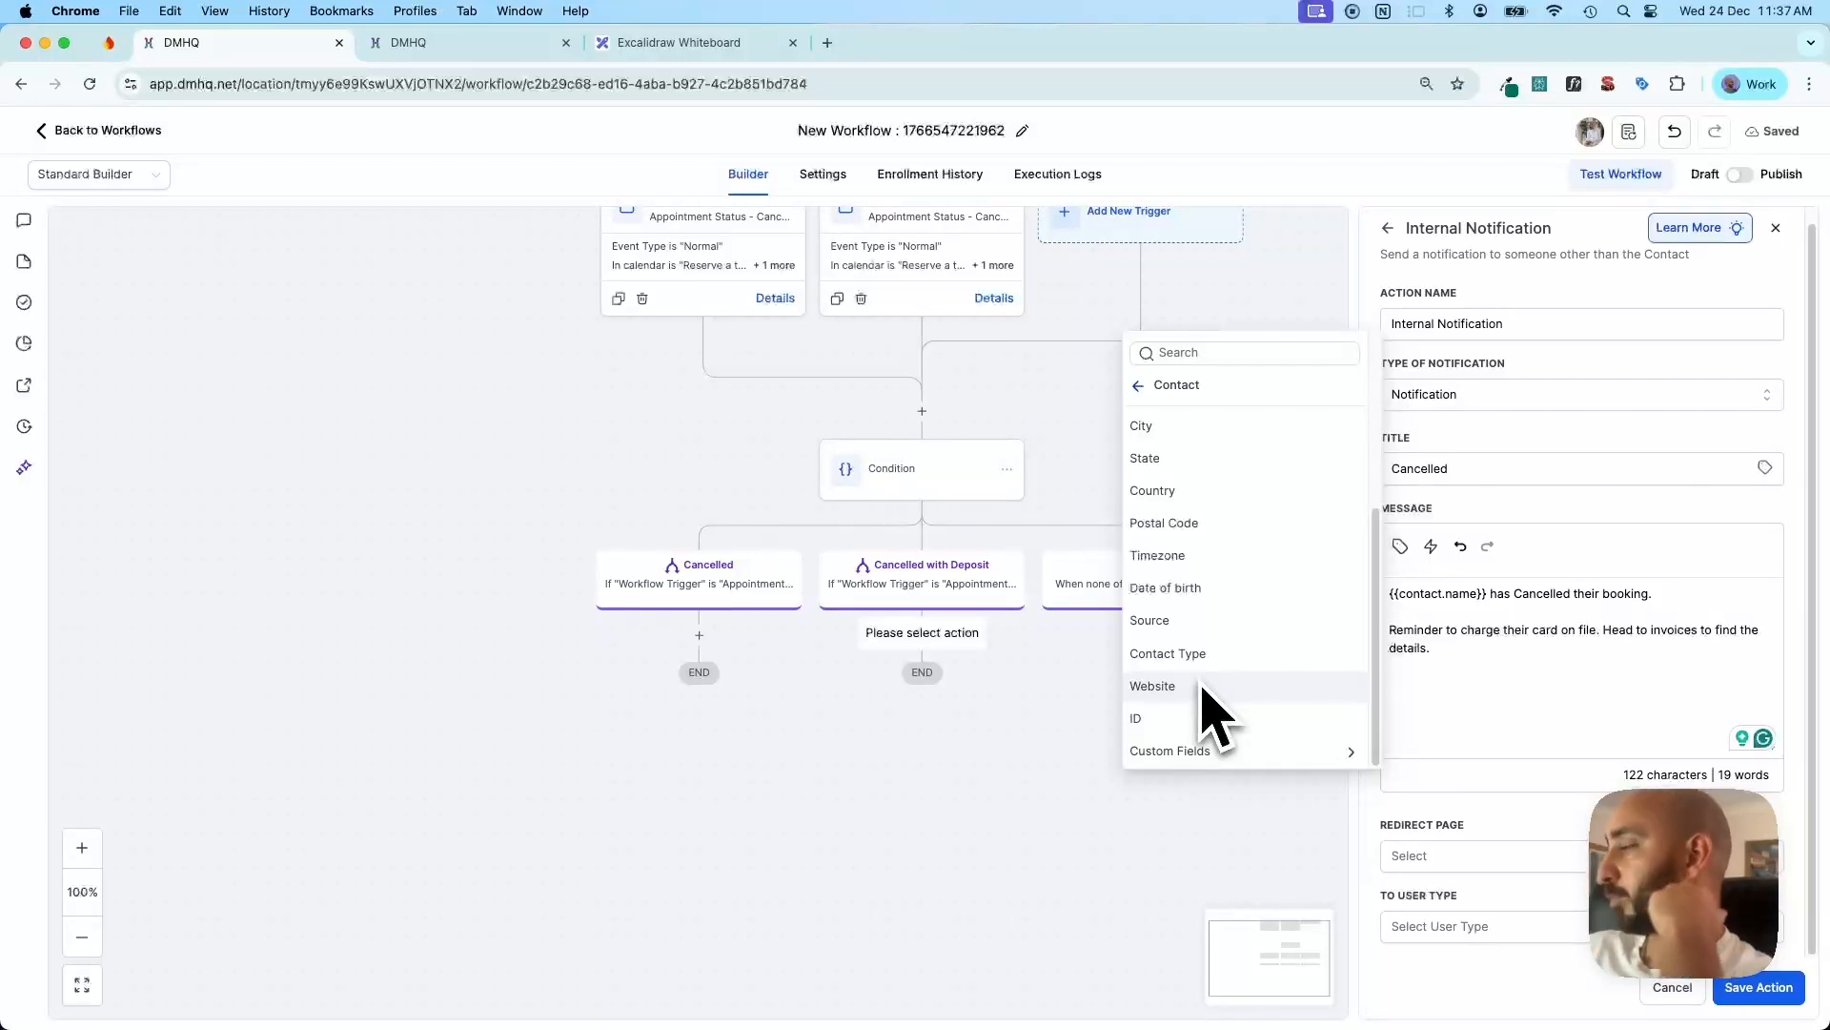
scroll(1233, 762, up, 5)
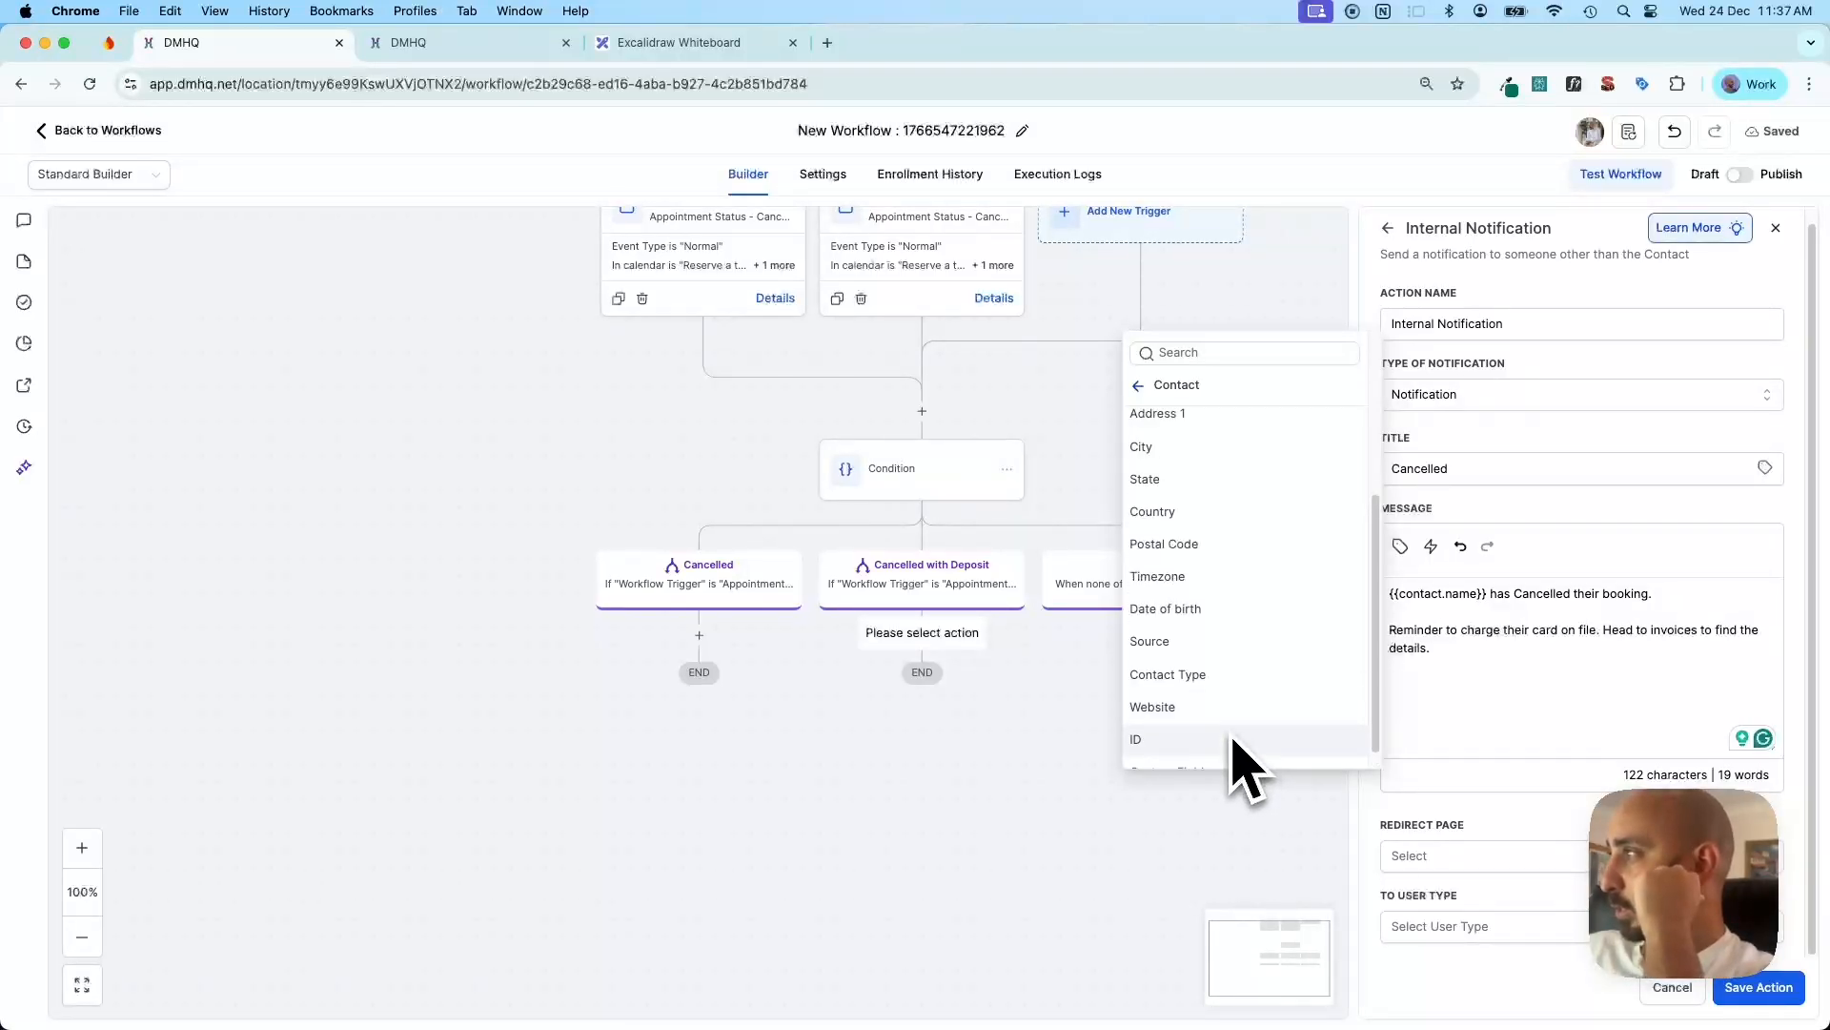
click(1149, 386)
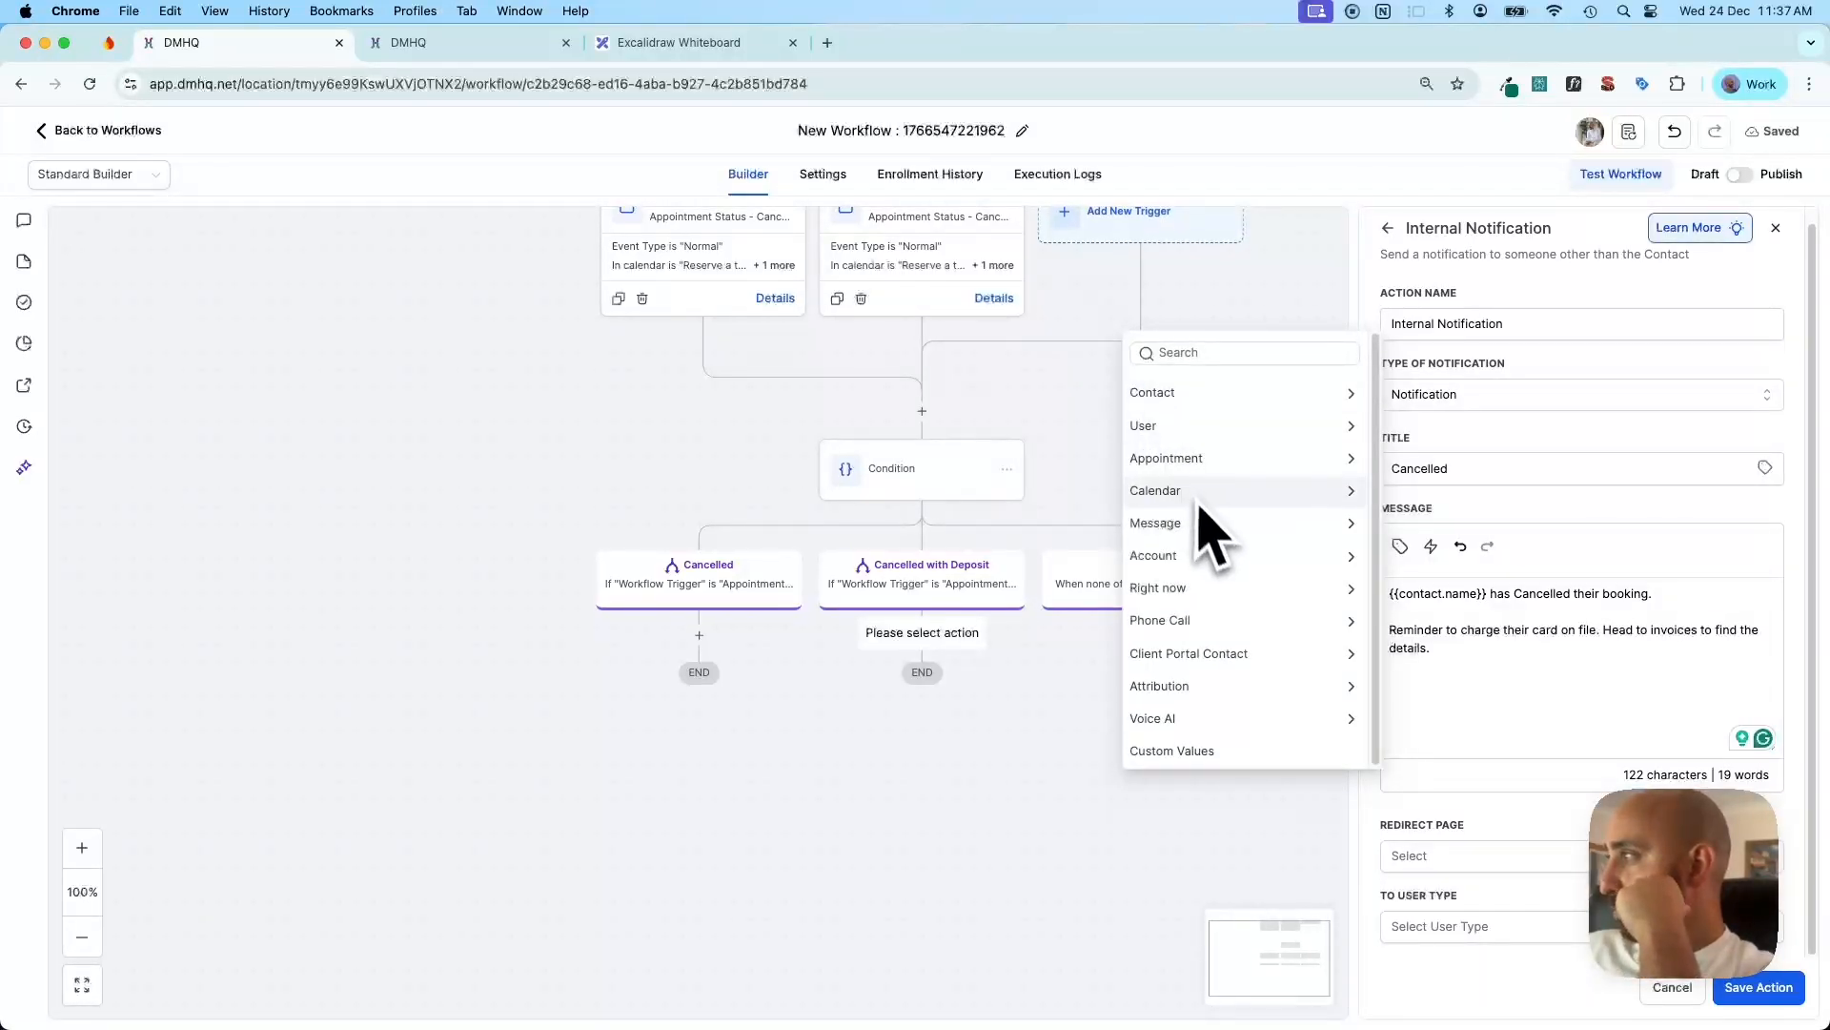
click(1201, 590)
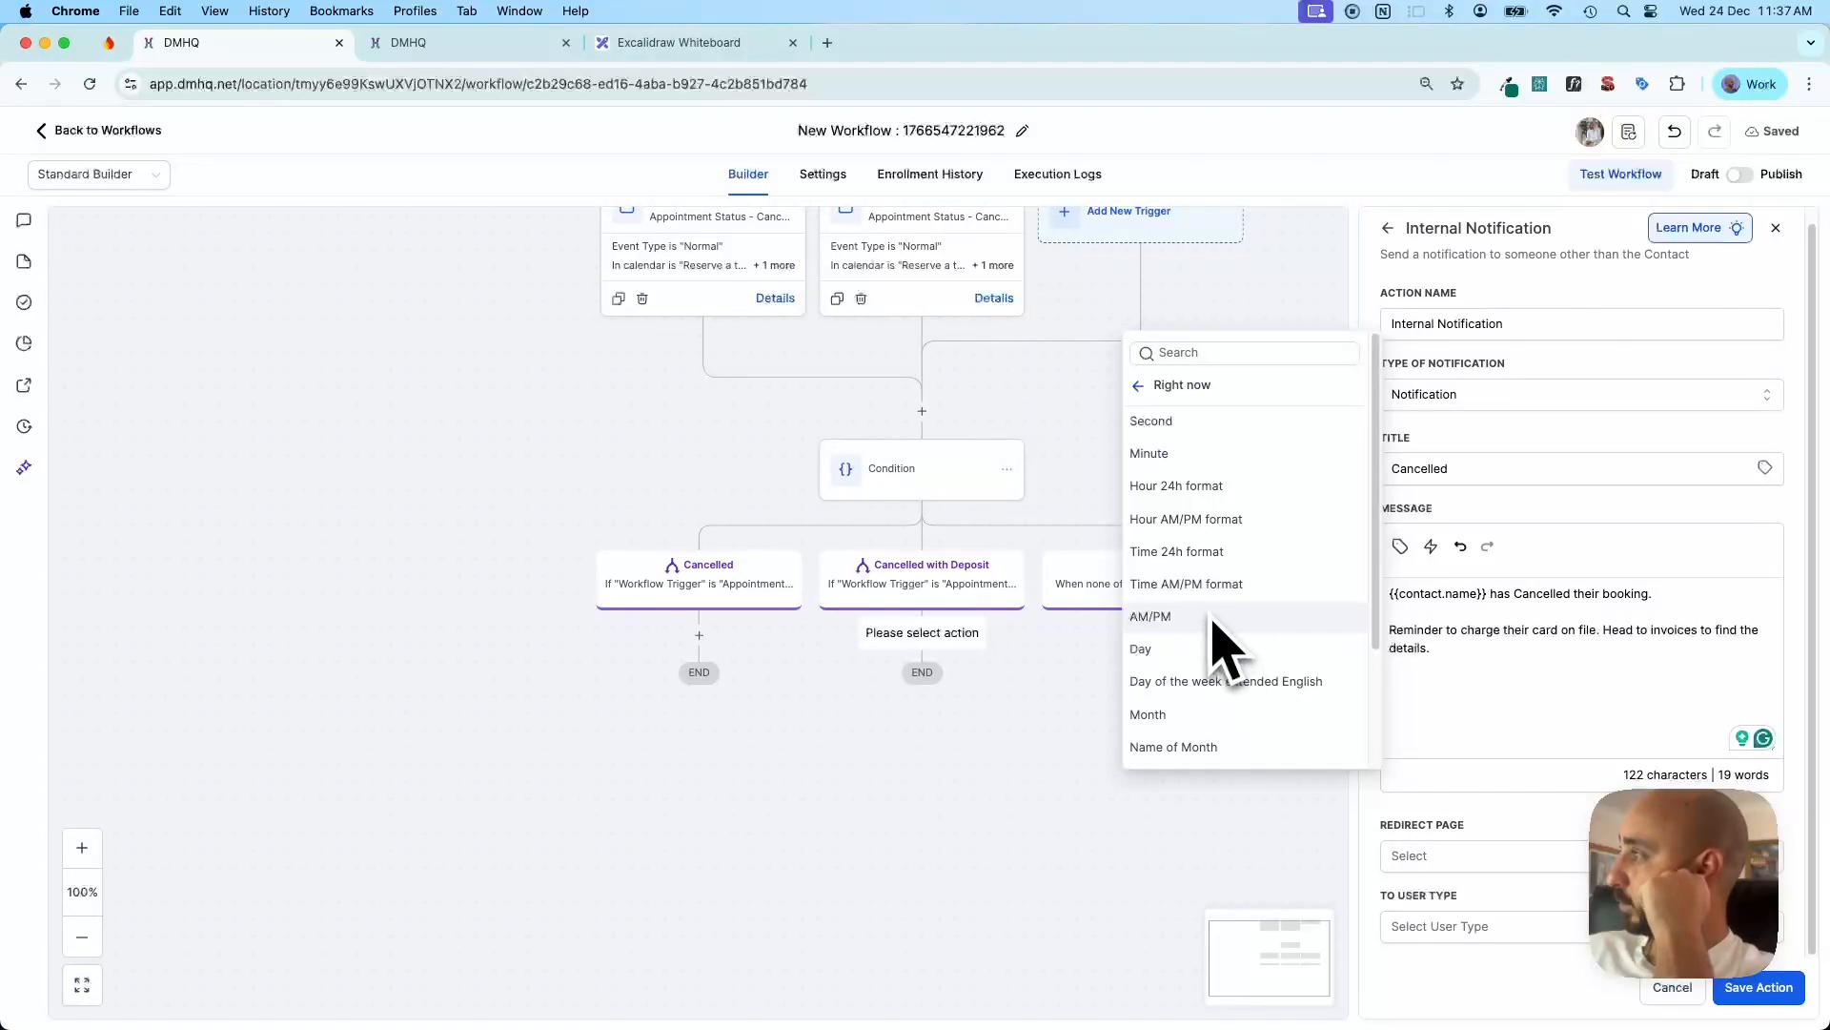
scroll(1217, 615, down, 4)
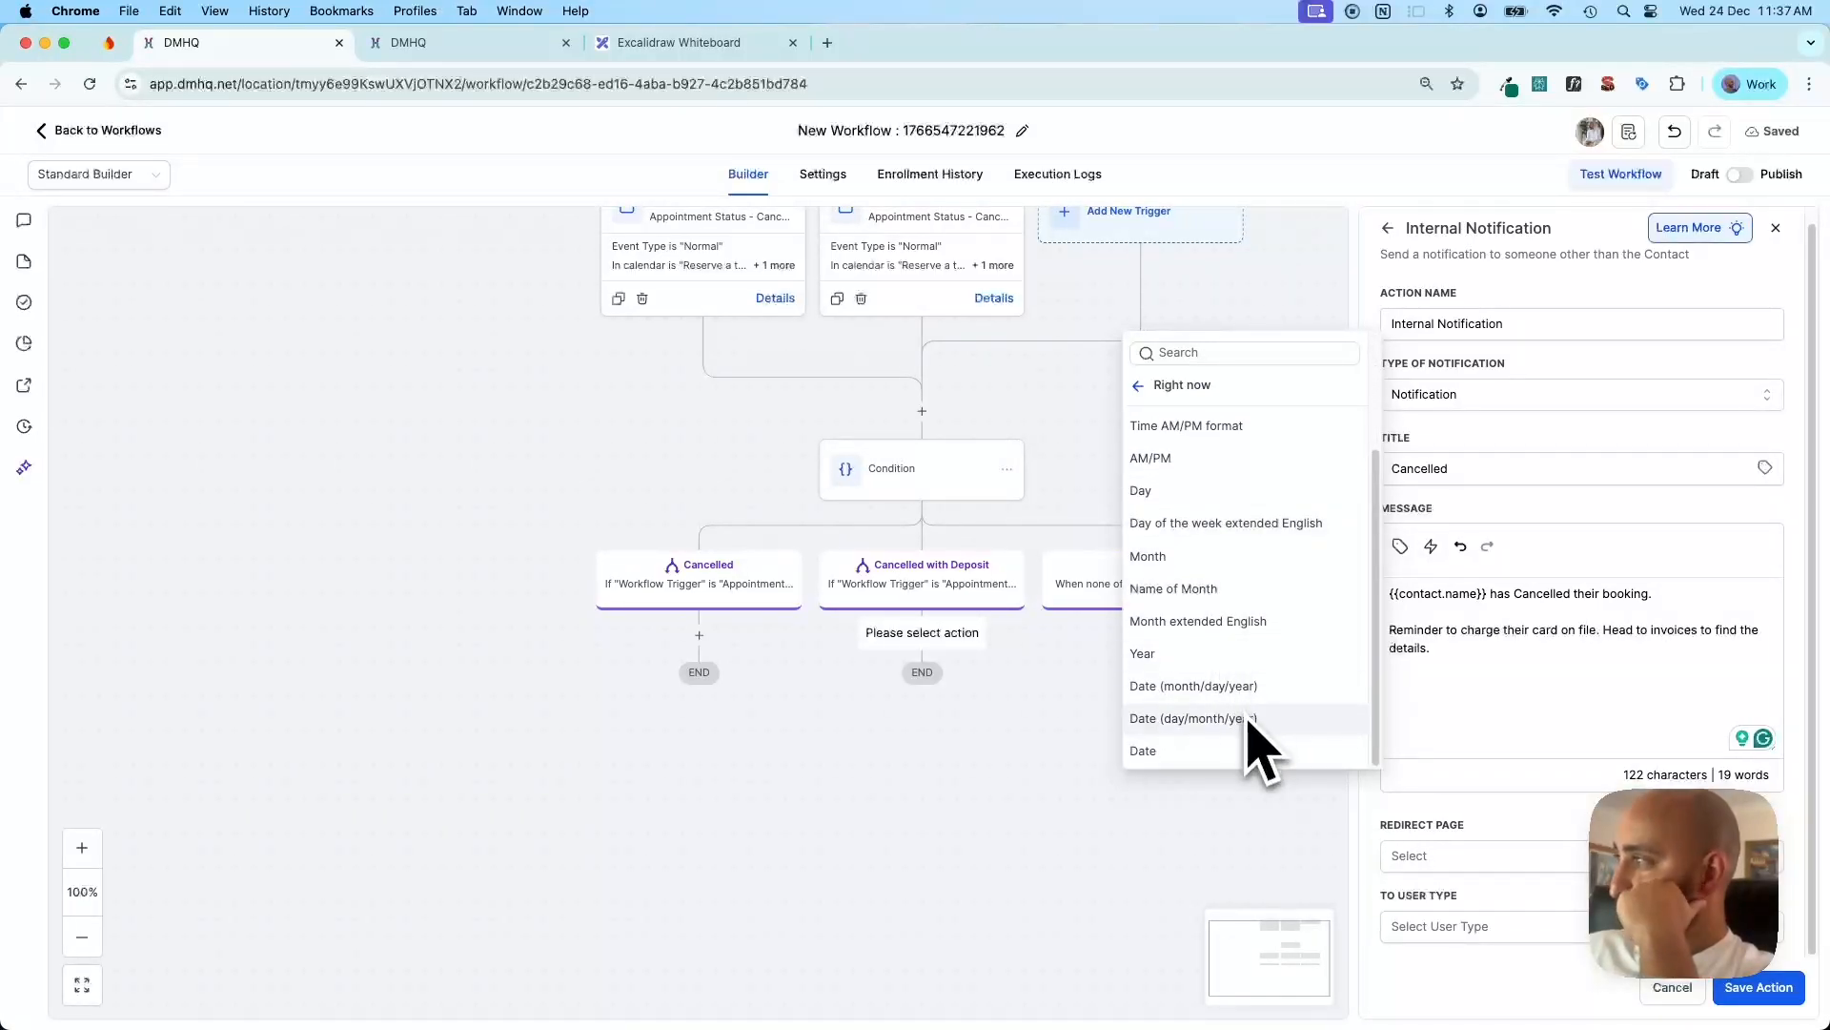
click(1257, 720)
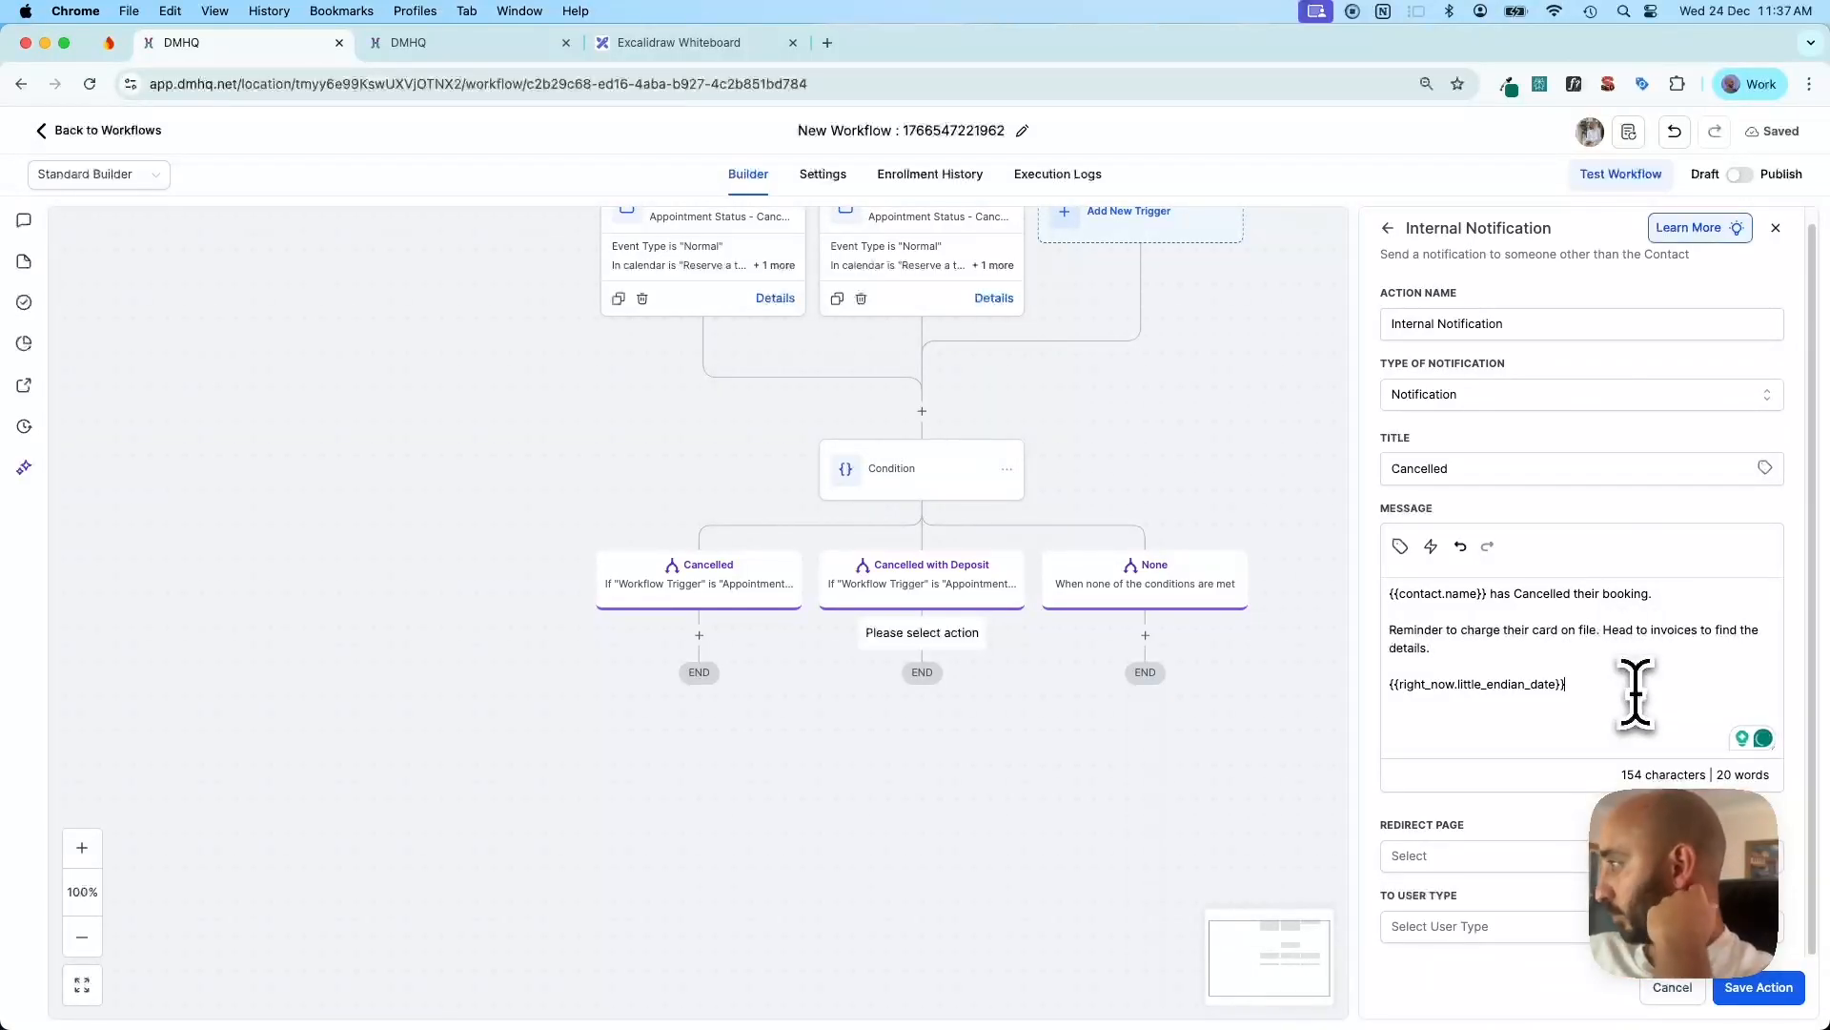
Set the notification's redirect page to Contact and its recipients to All Users, and save the action
click(1515, 836)
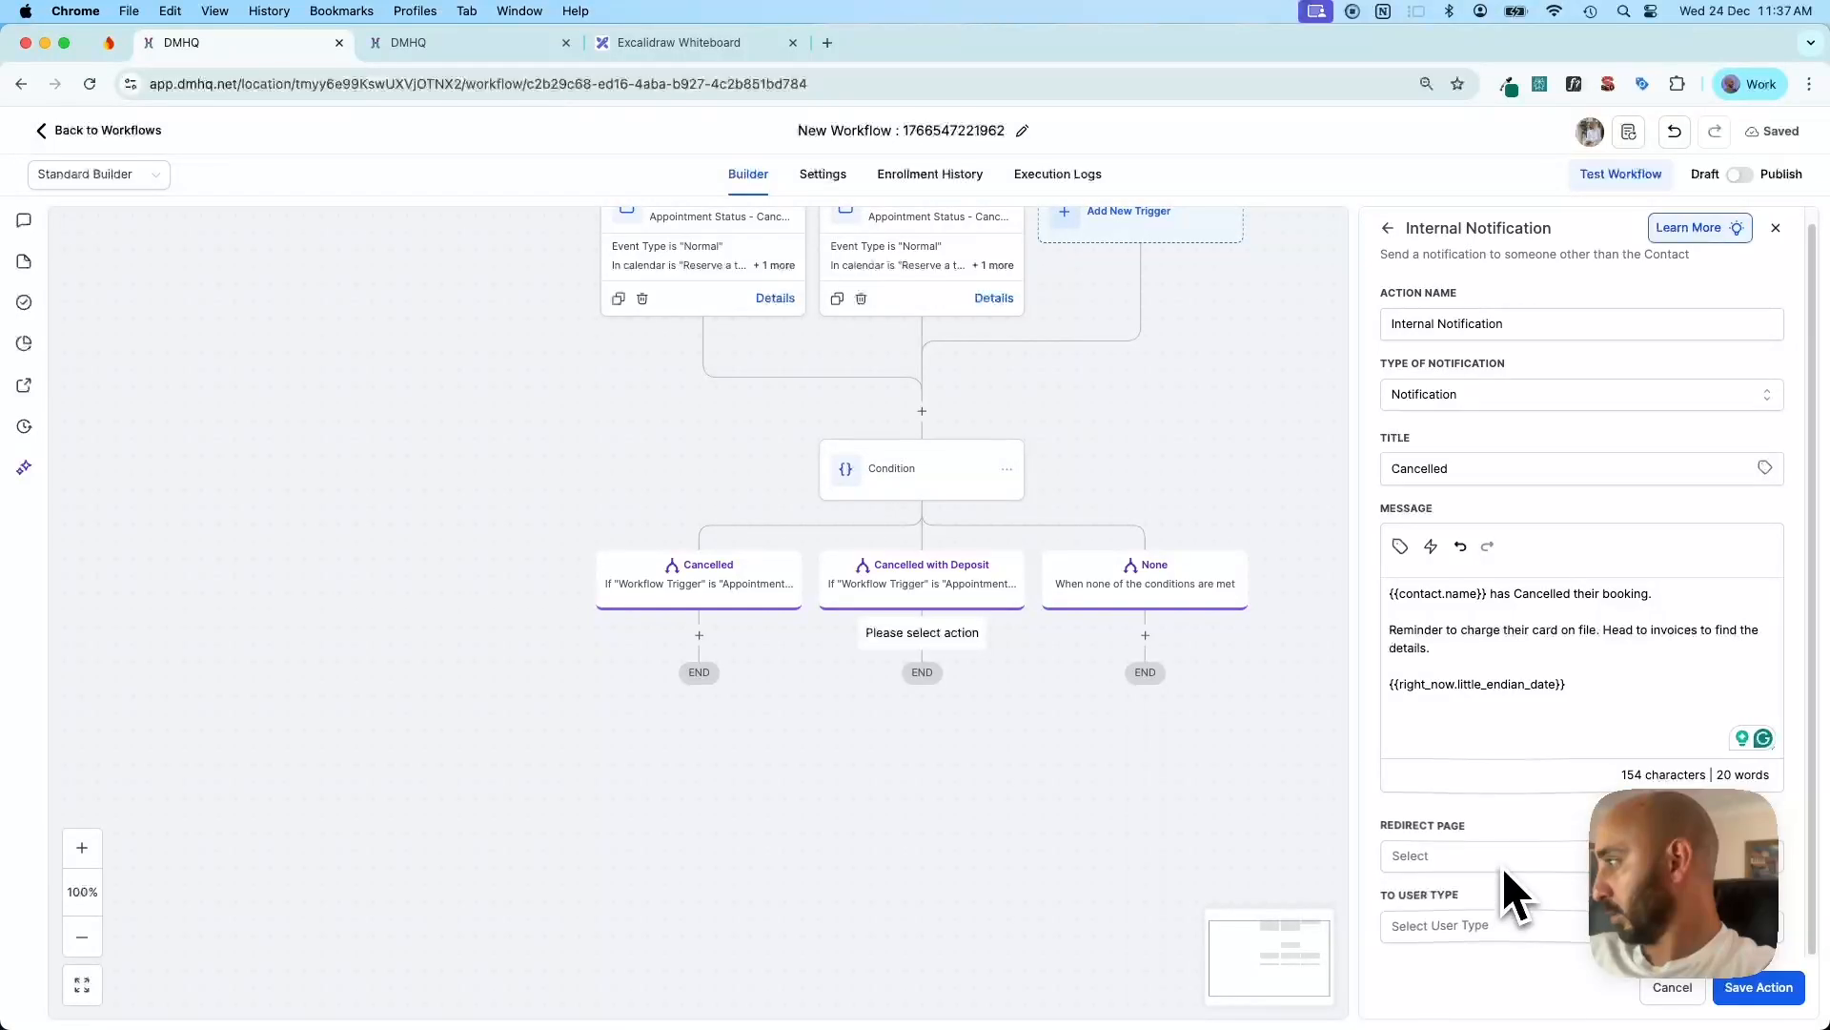
click(1505, 868)
click(1480, 885)
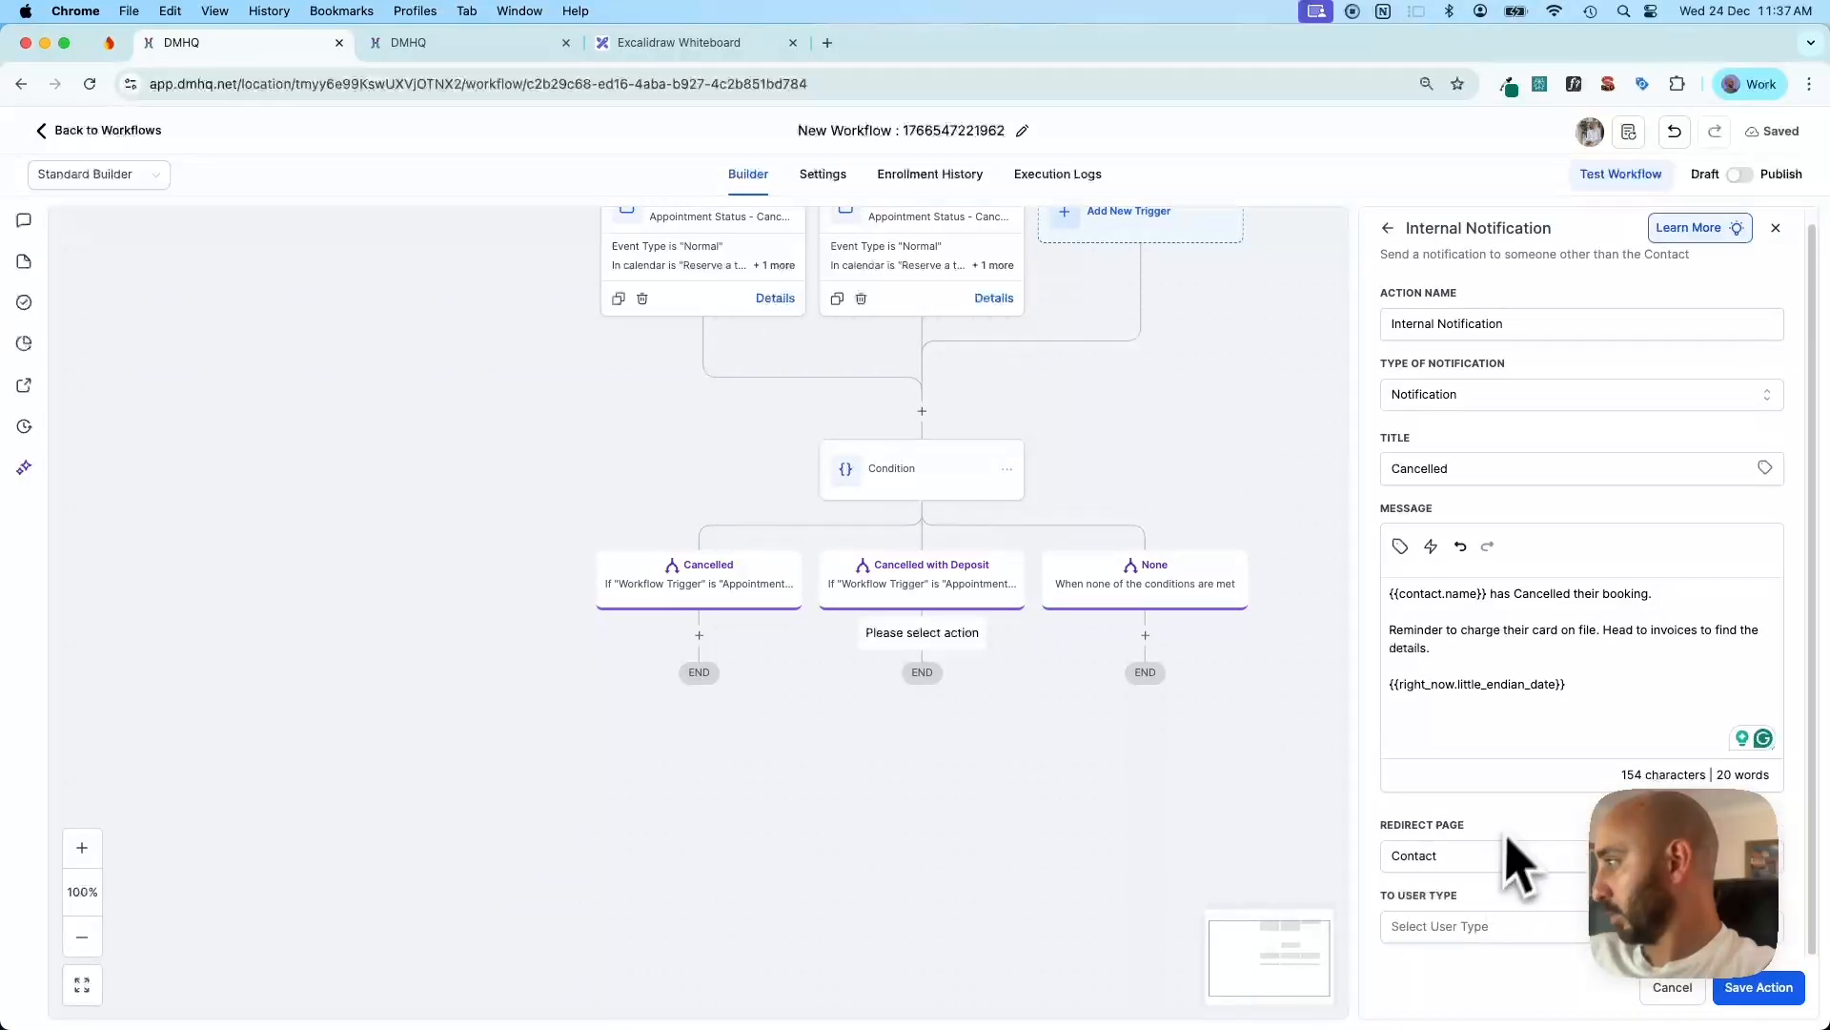
click(1505, 948)
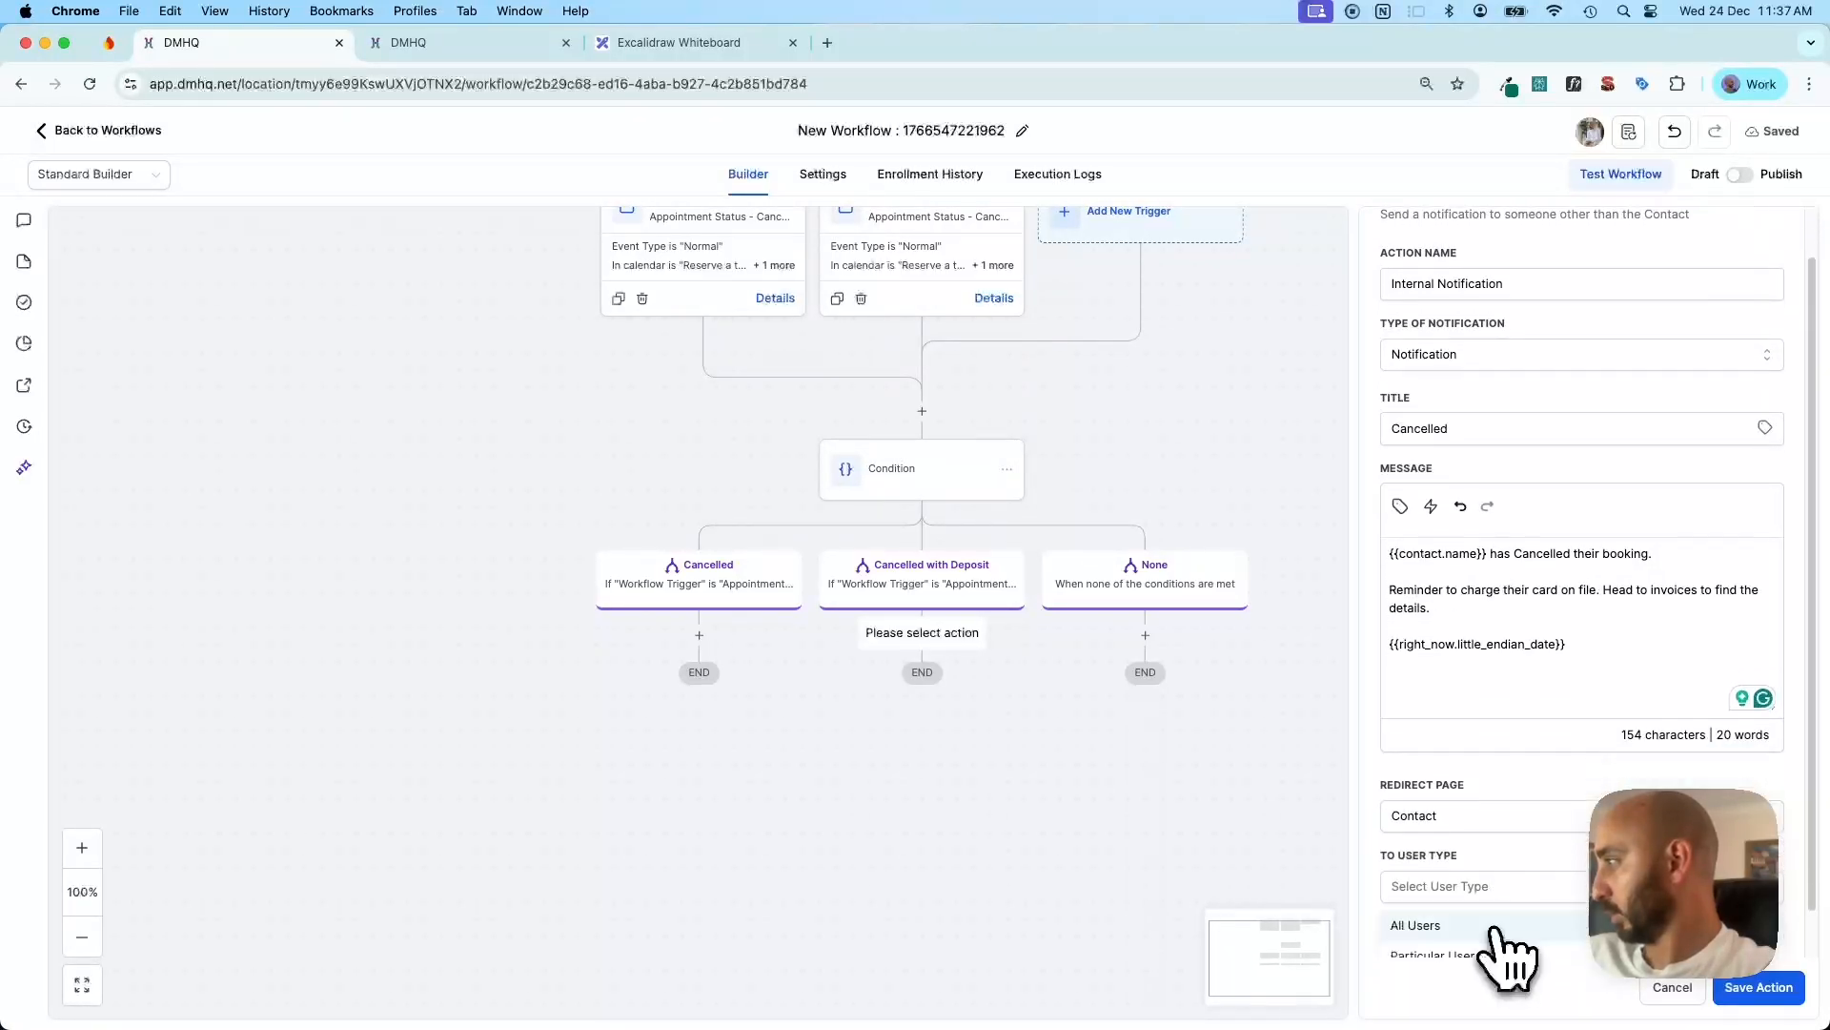
click(1501, 882)
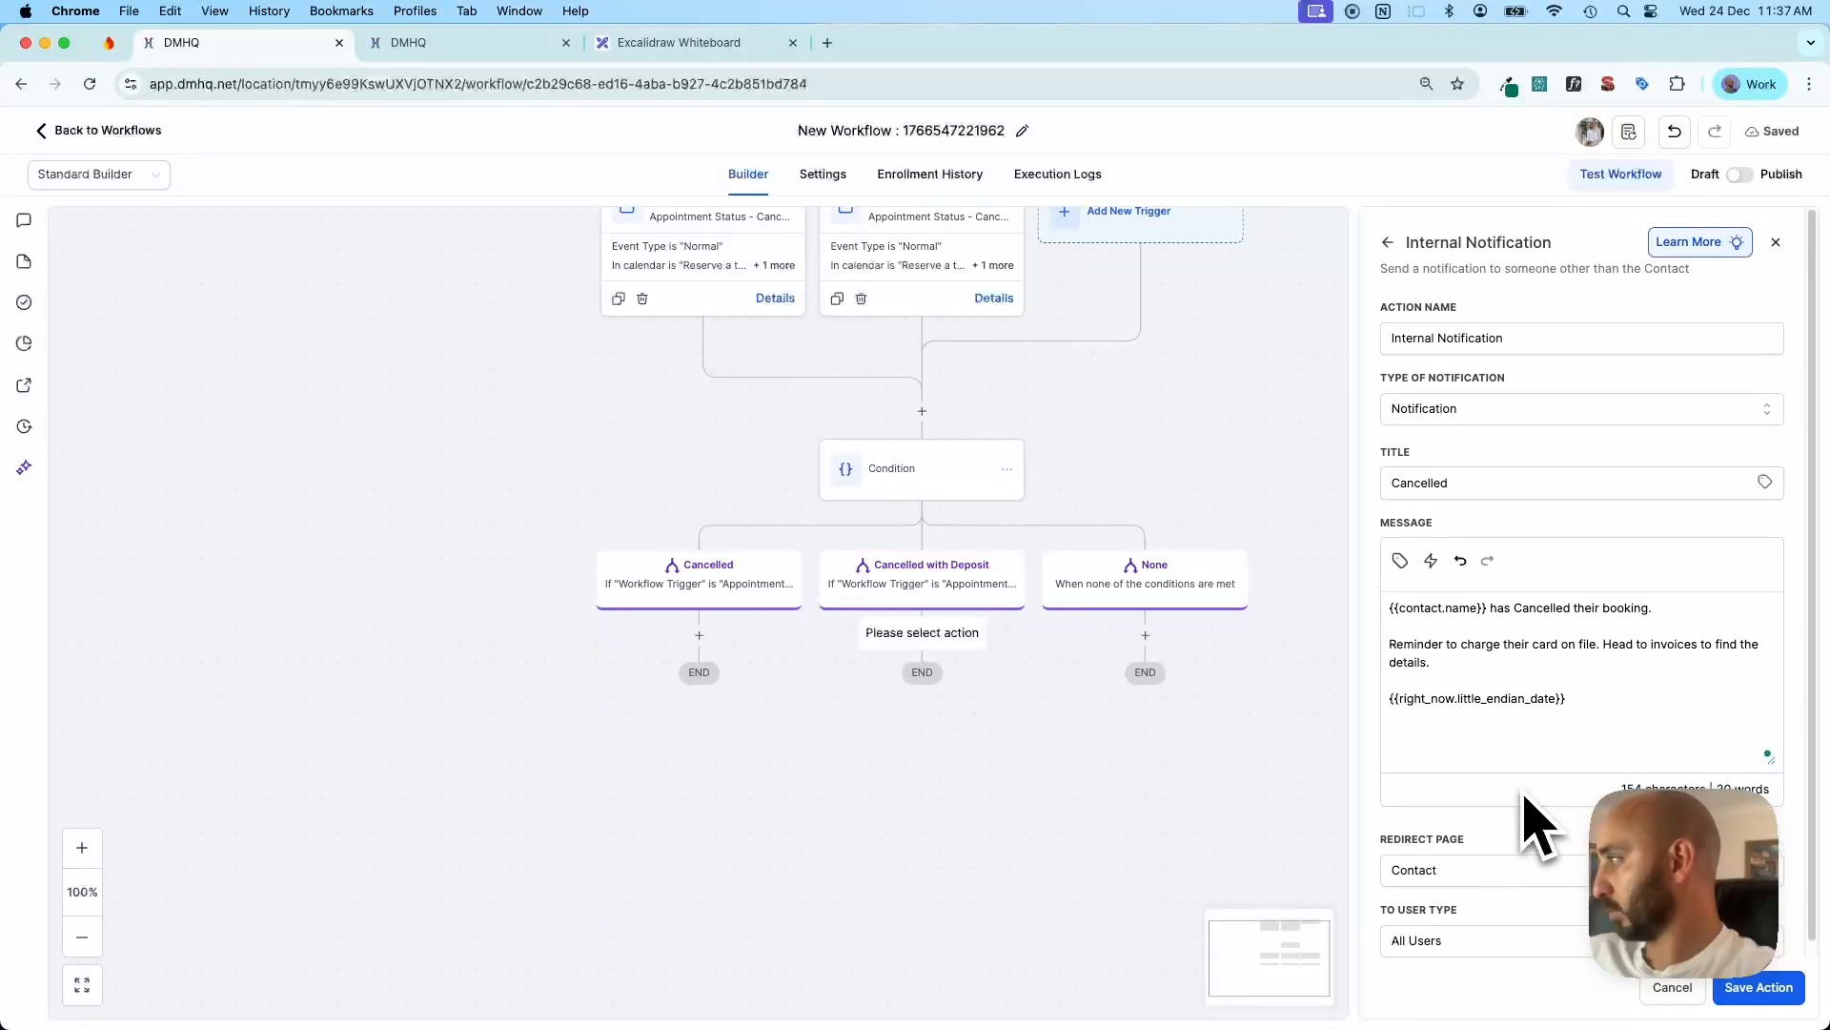
click(1736, 988)
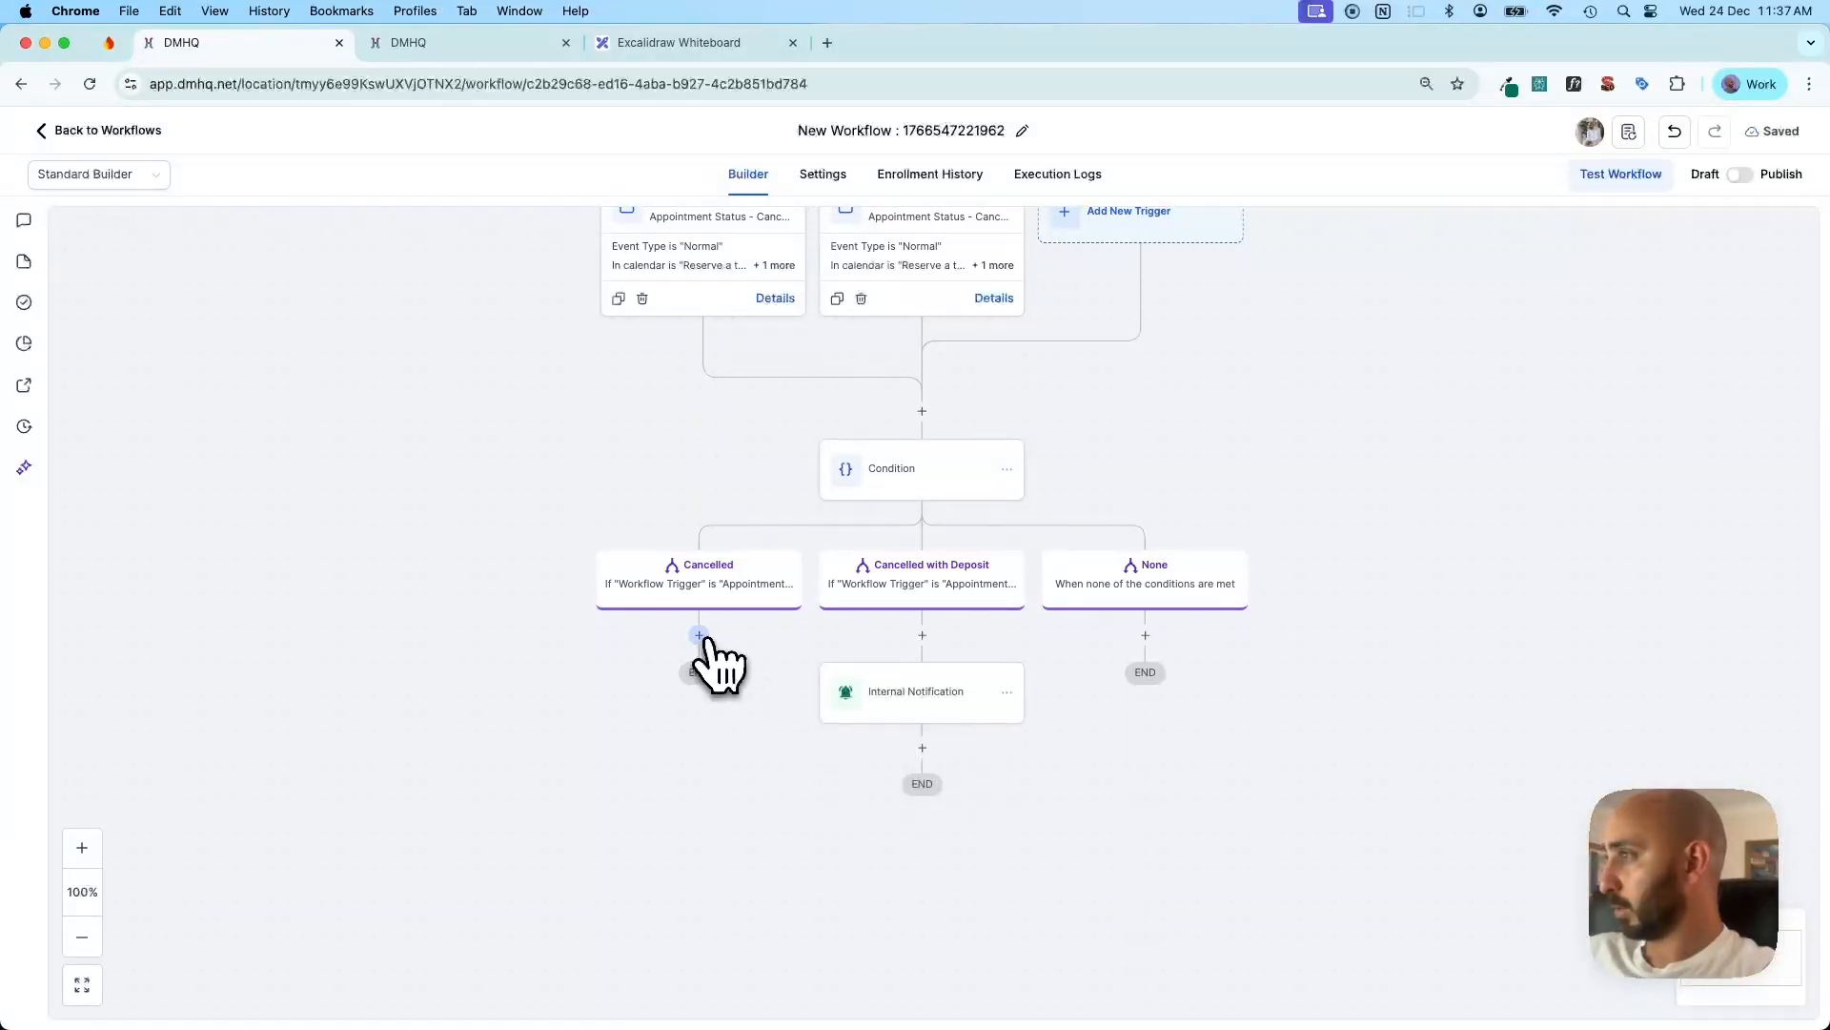
Add a Send Email action under the "Cancelled" branch and name it "Email - Cancelled"
click(699, 635)
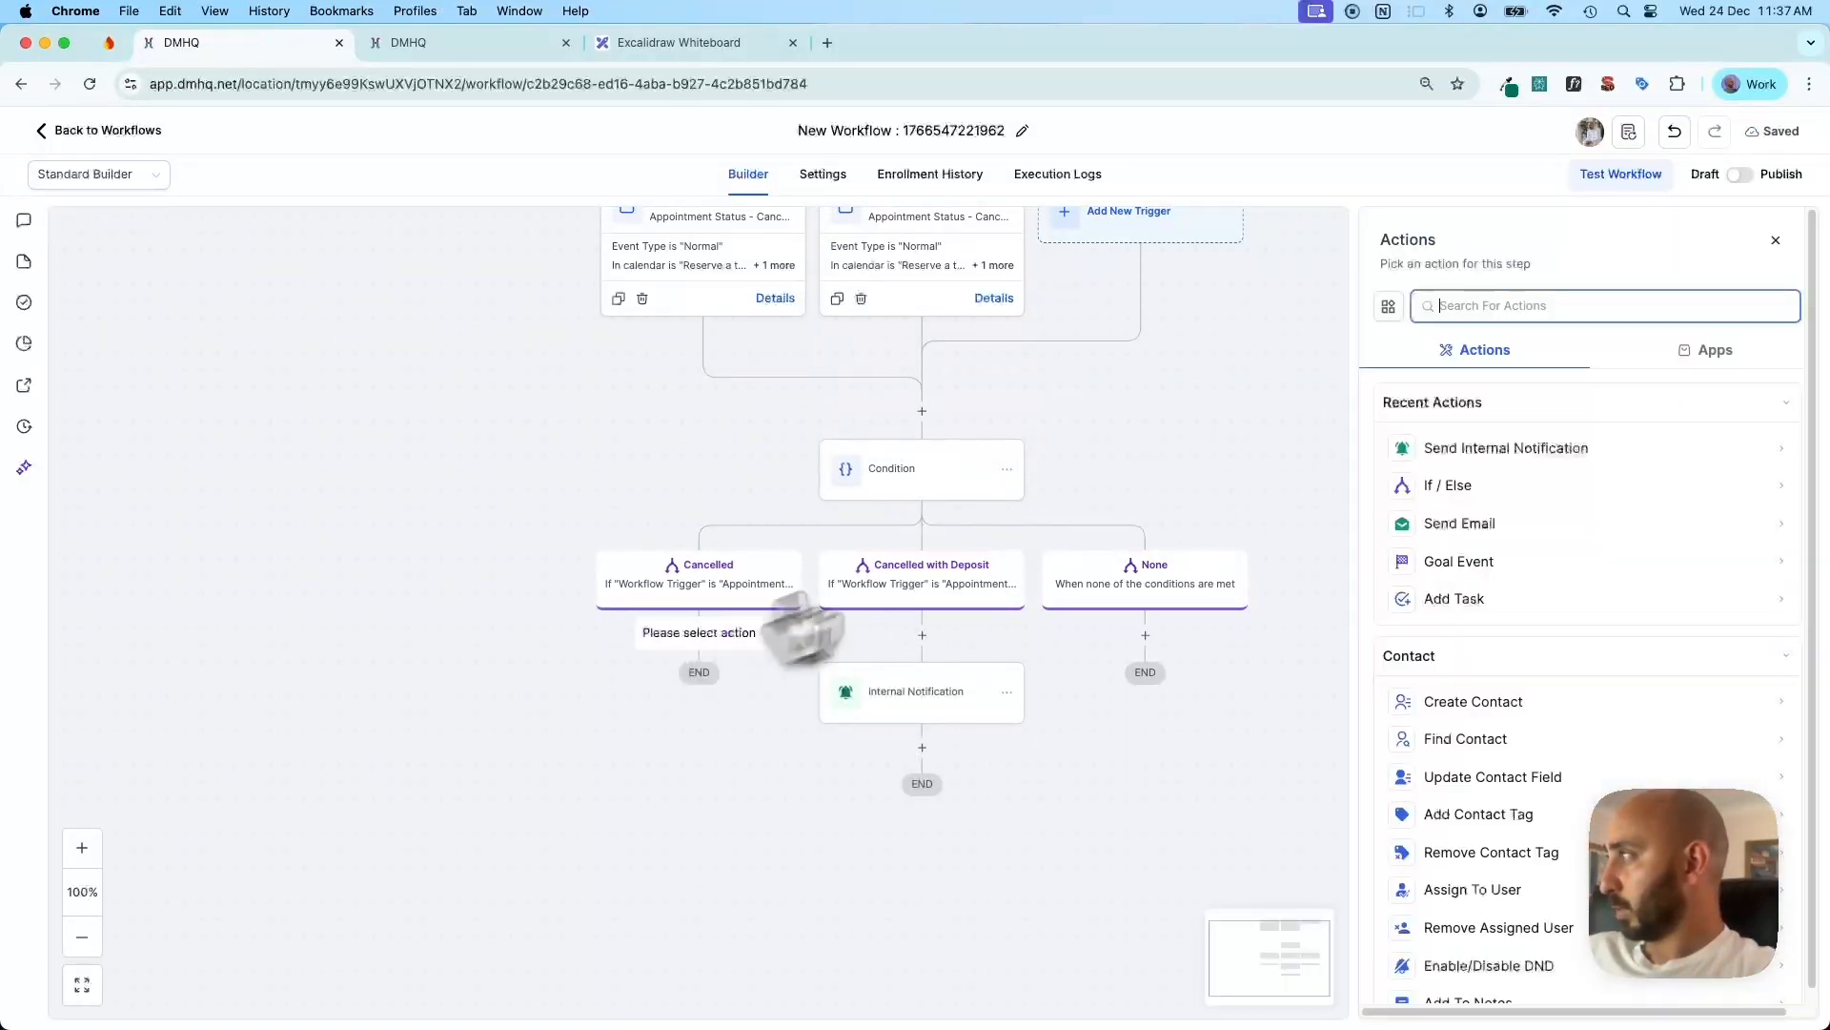
click(1508, 525)
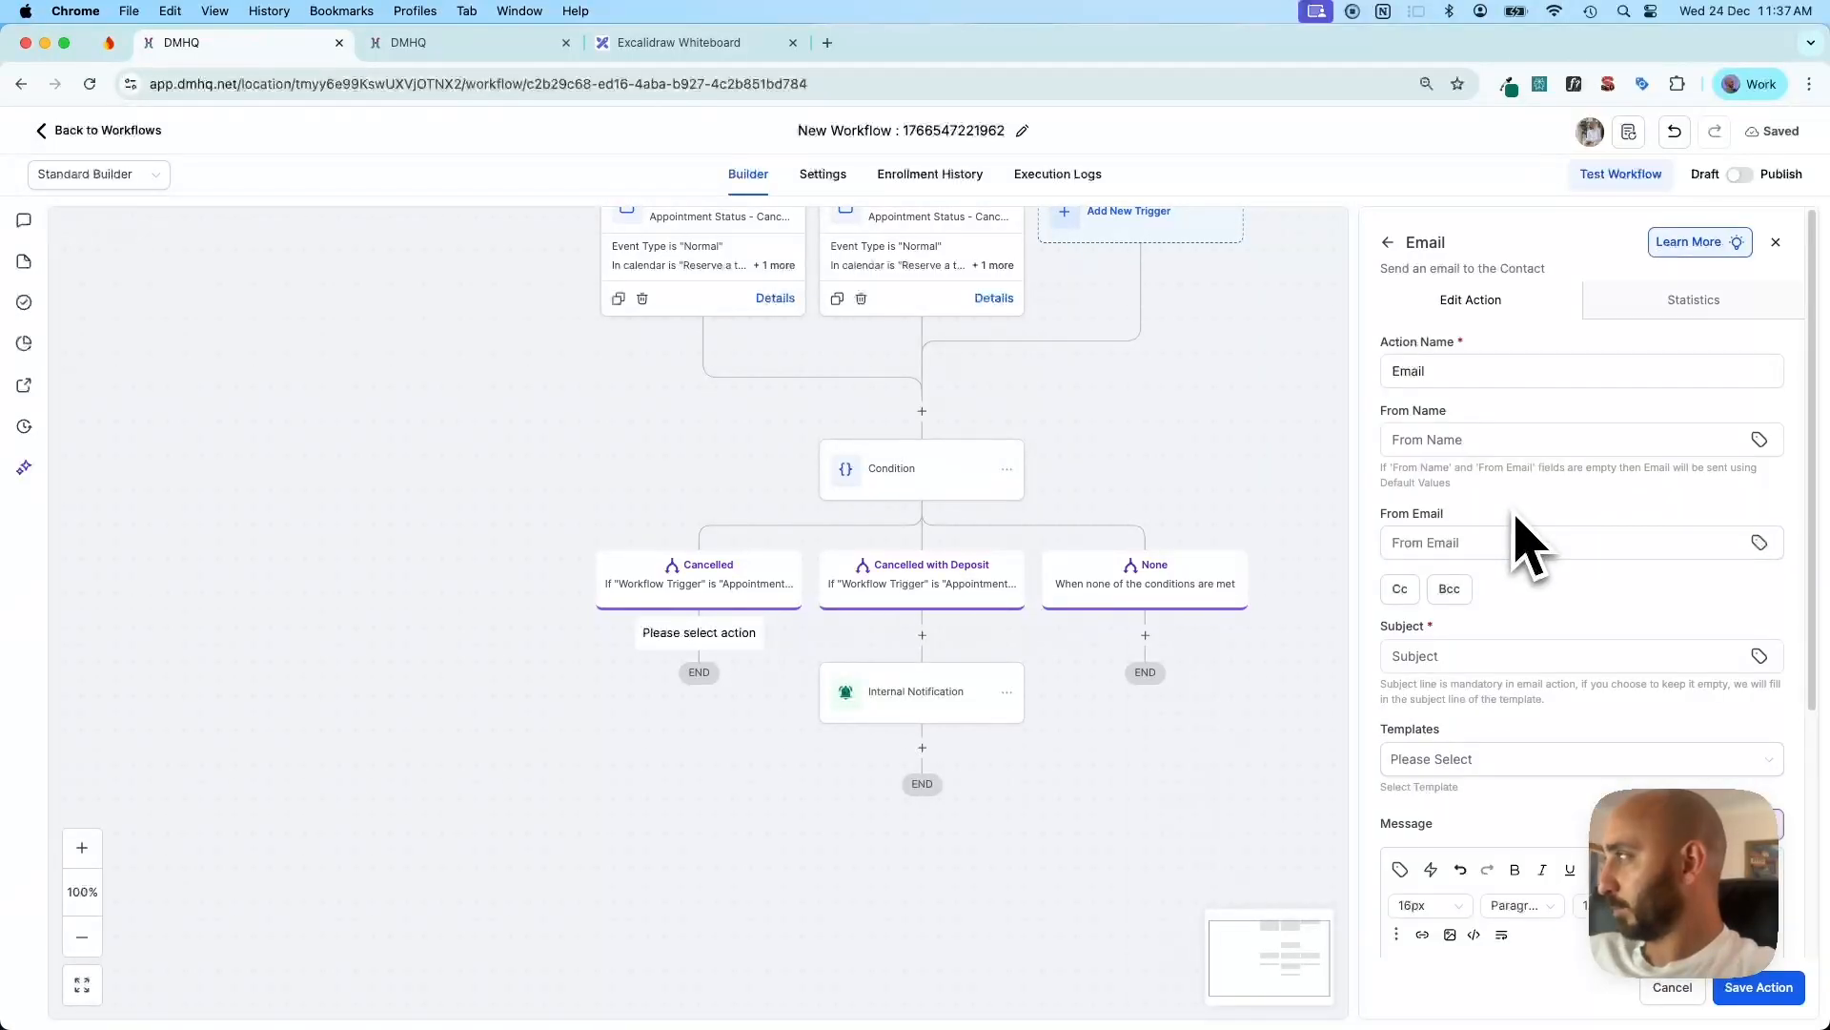
click(1504, 373)
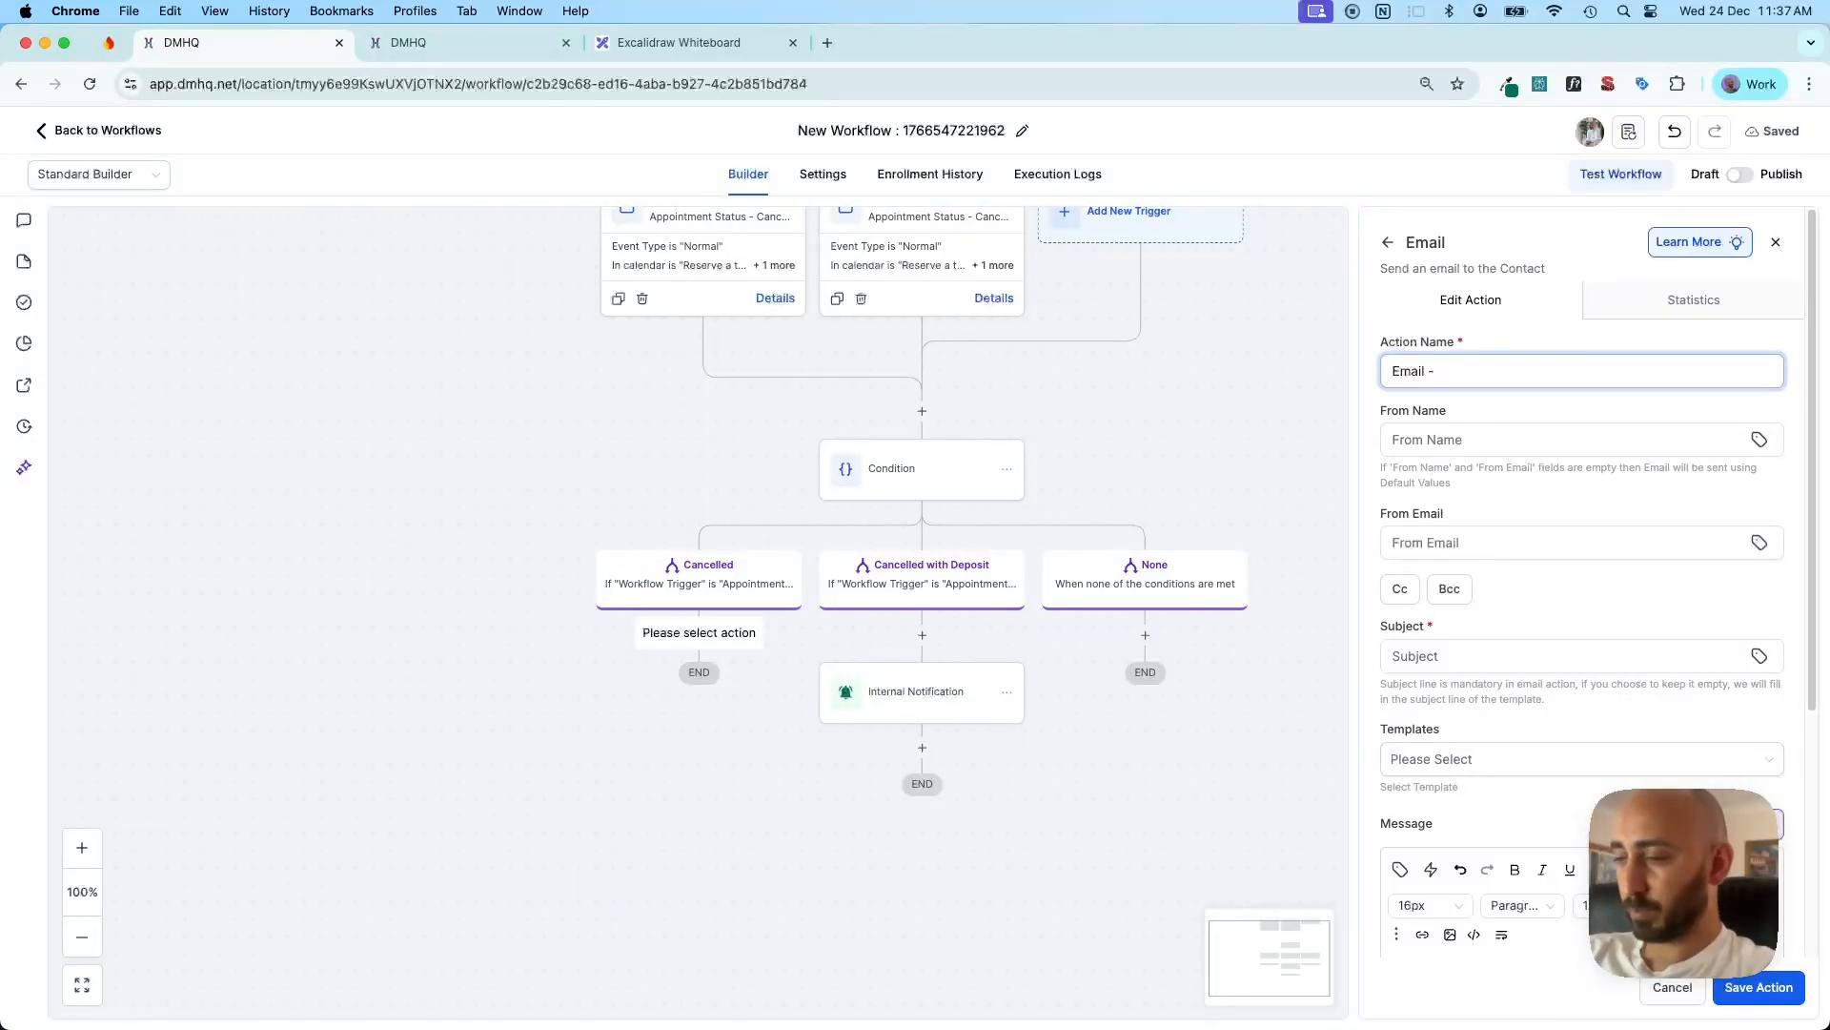
key(BackSpace)
text(Cancelled)
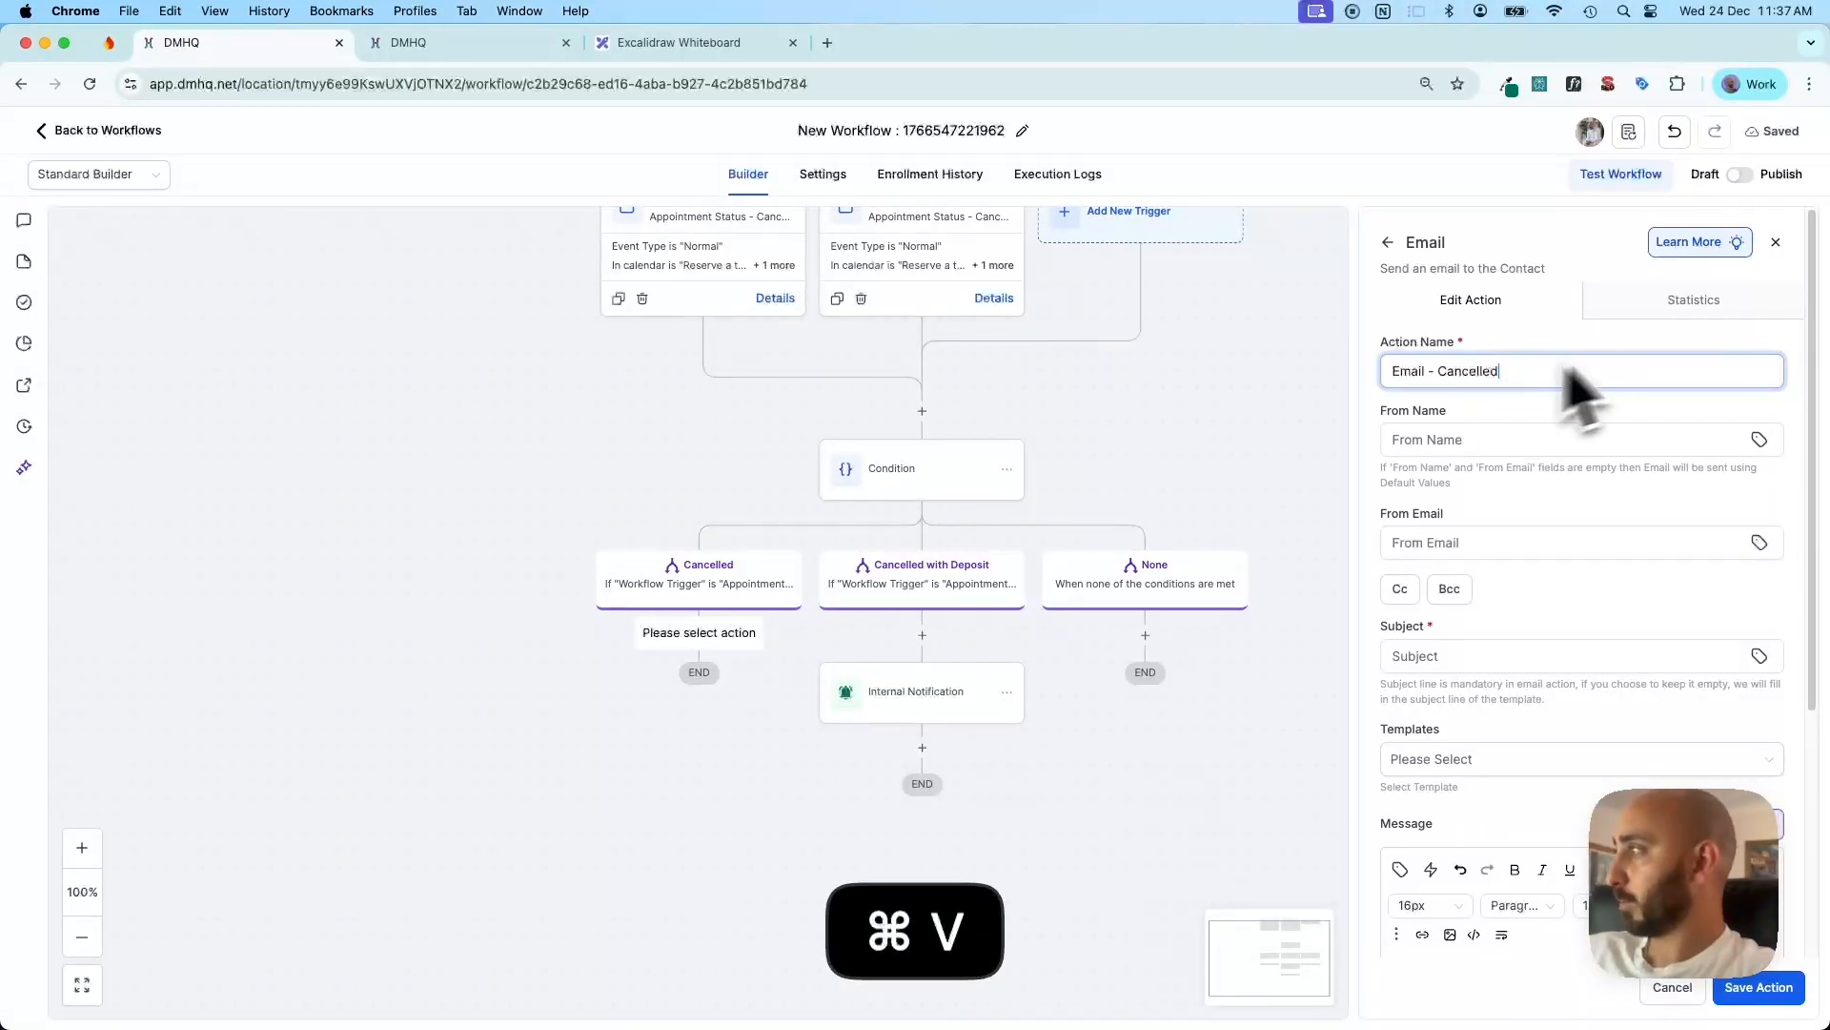
Apply the Booking Cancelled template to the email with Sync Edits to Template enabled, and save the action
scroll(1577, 429, down, 3)
click(1515, 585)
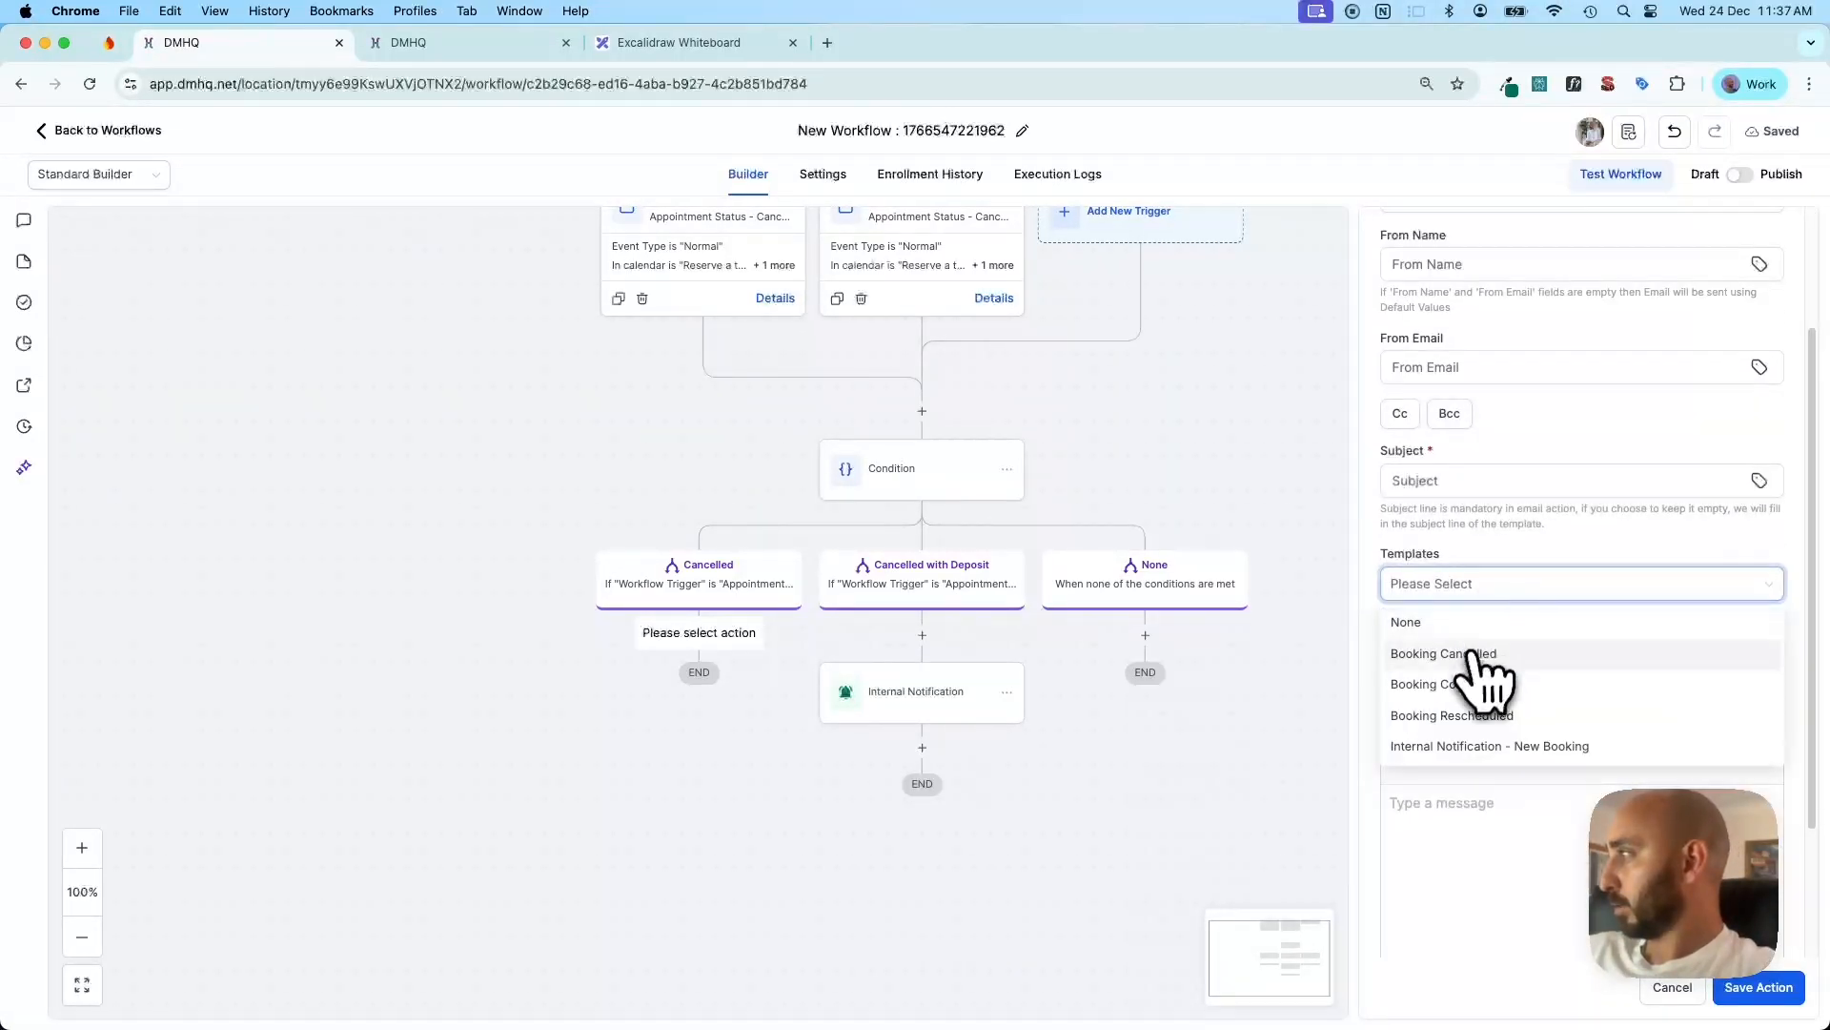
click(1578, 654)
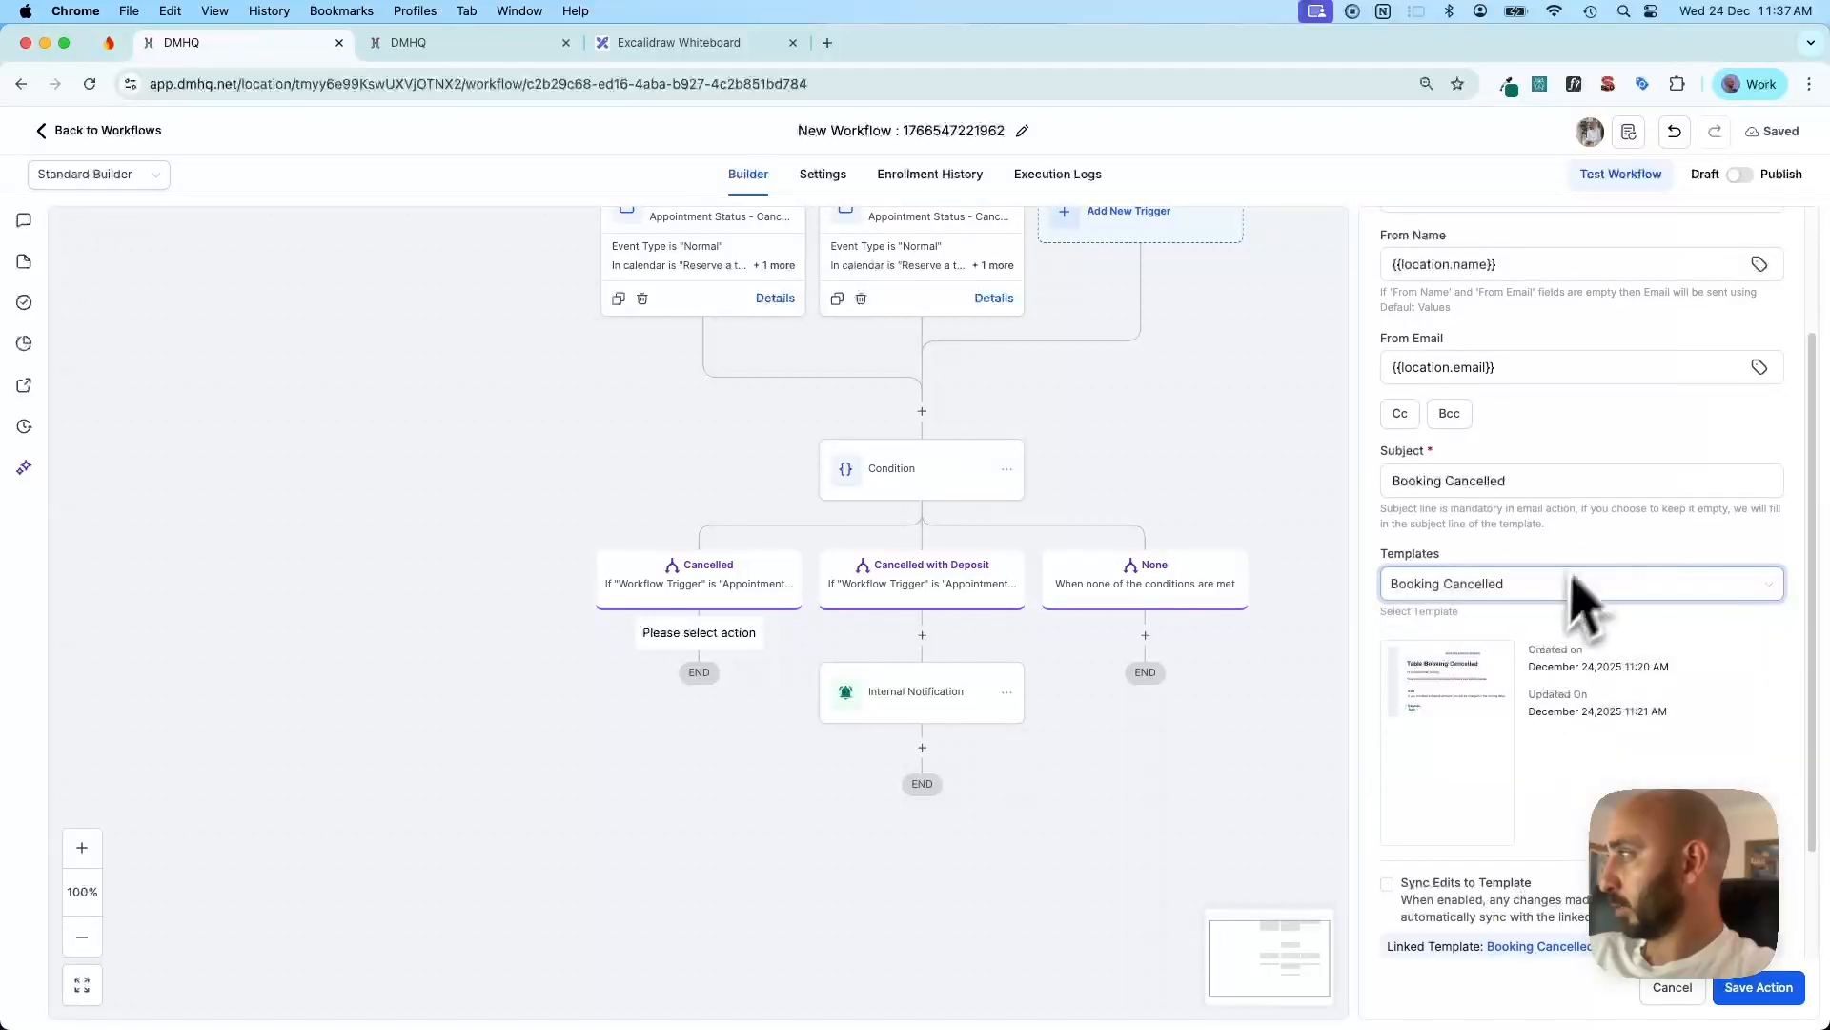
scroll(1605, 569, down, 2)
scroll(1605, 569, down, 2)
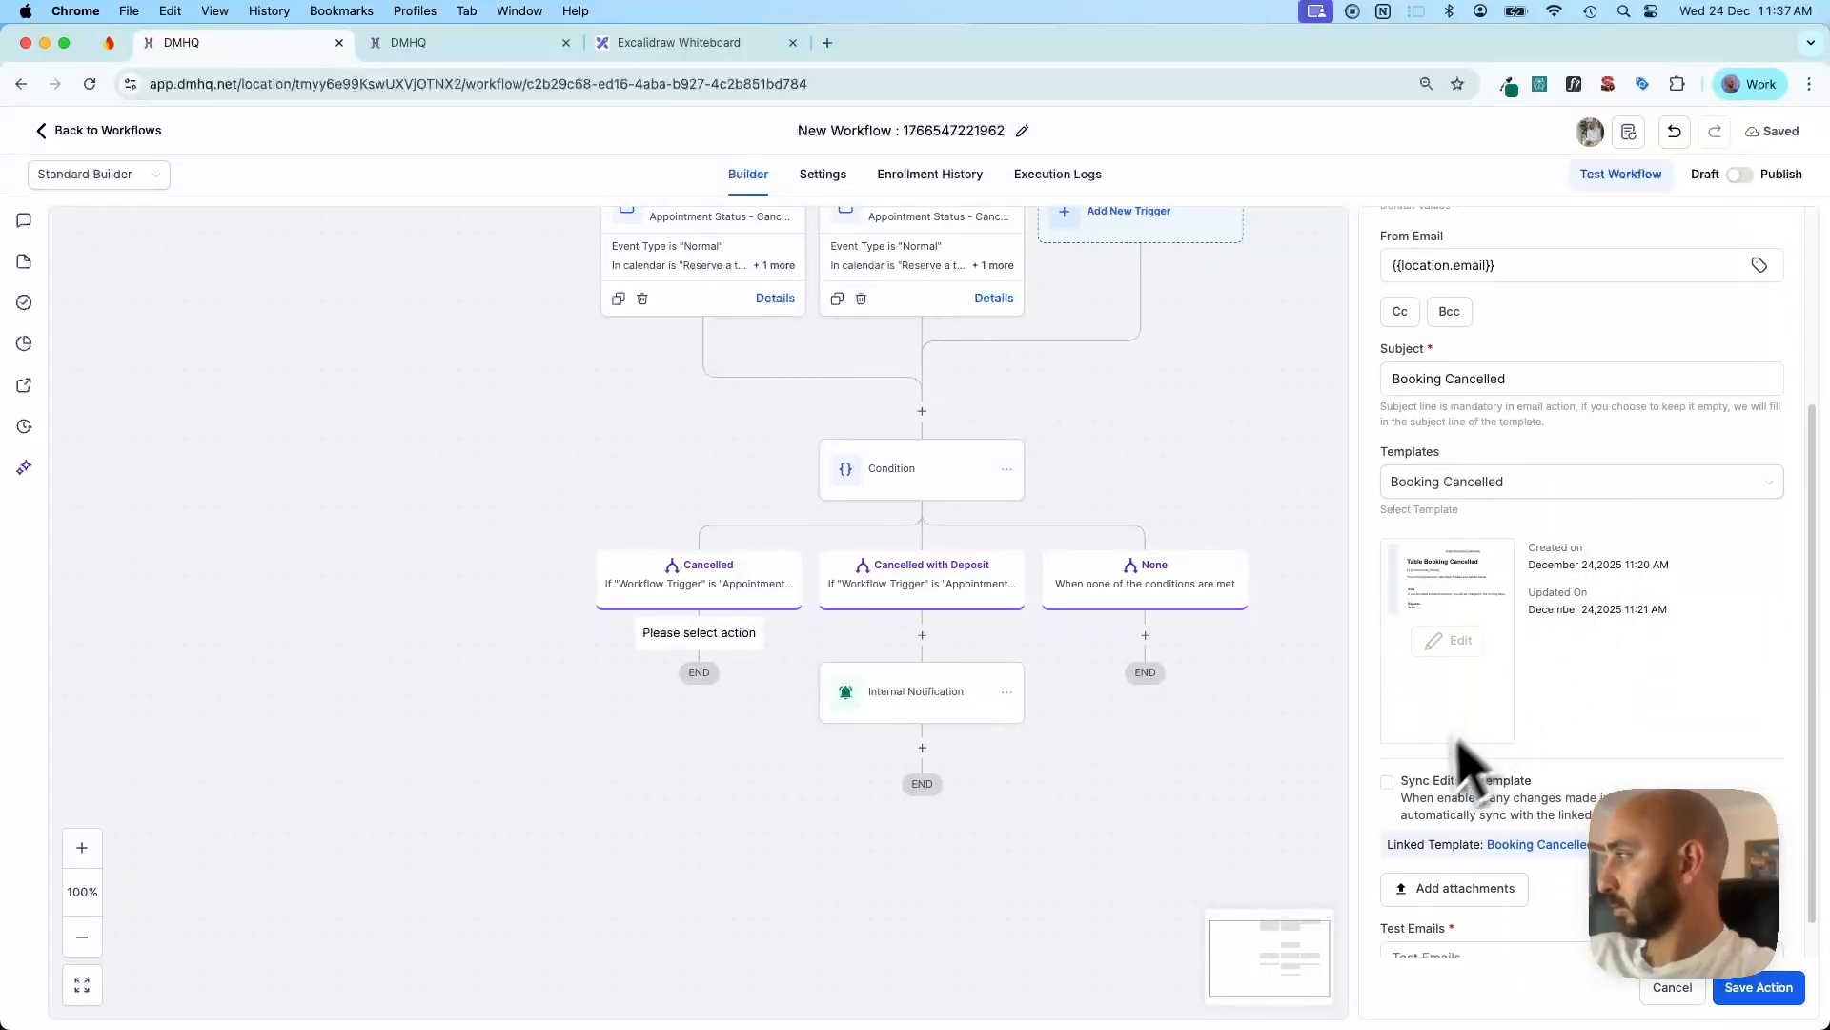
click(1392, 784)
click(1084, 653)
click(1095, 680)
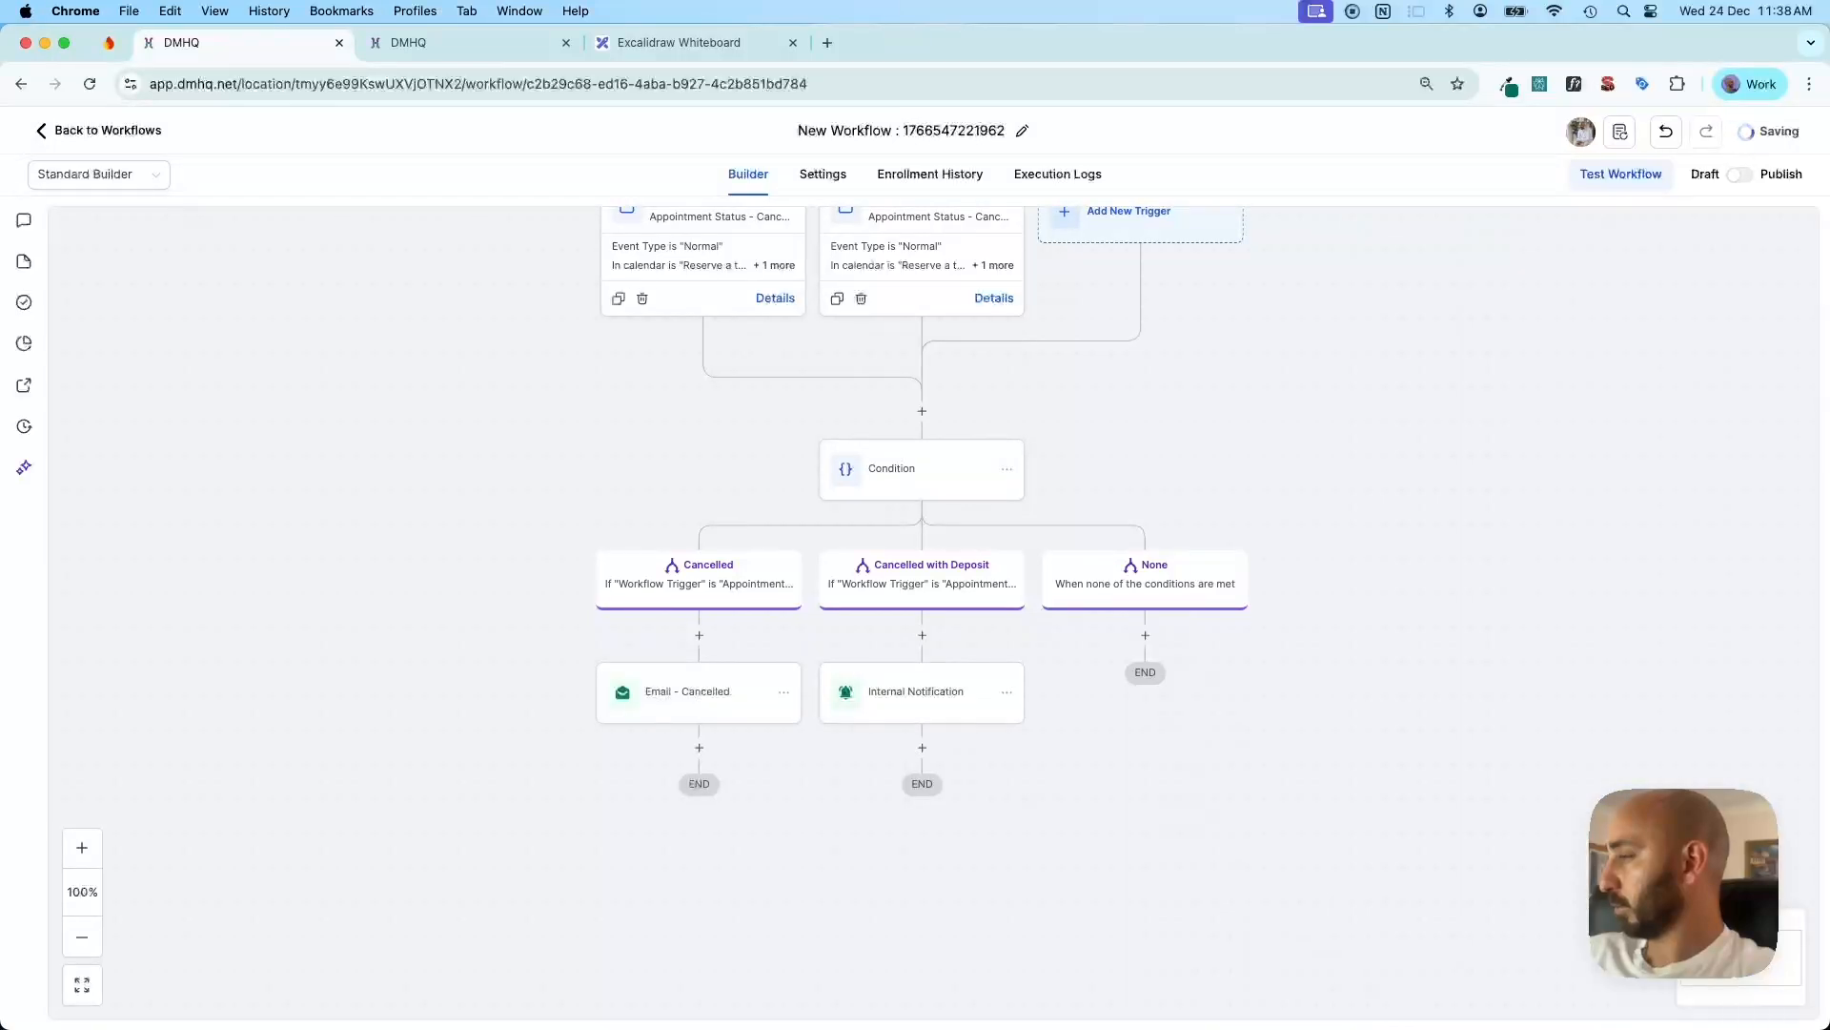
Copy the "Email - Cancelled" action into the "Cancelled with Deposit" branch, directly above the internal notification
right_click(844, 711)
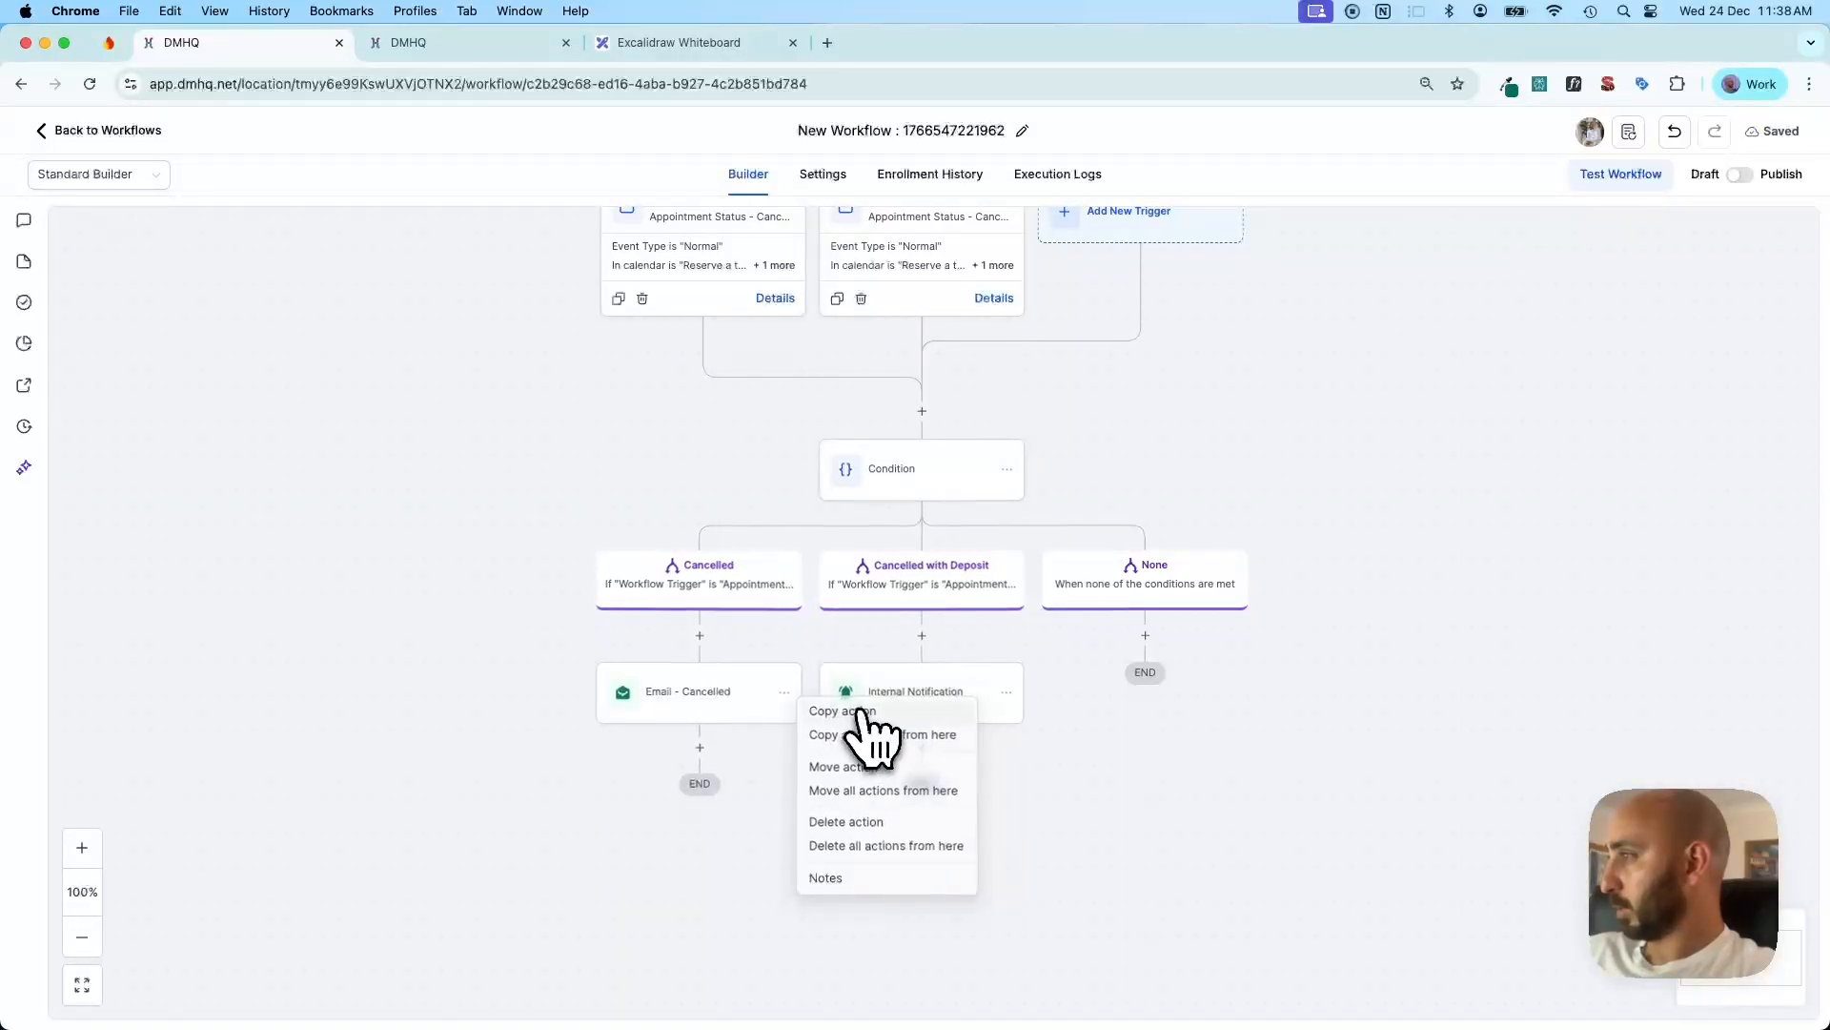
click(863, 717)
click(949, 635)
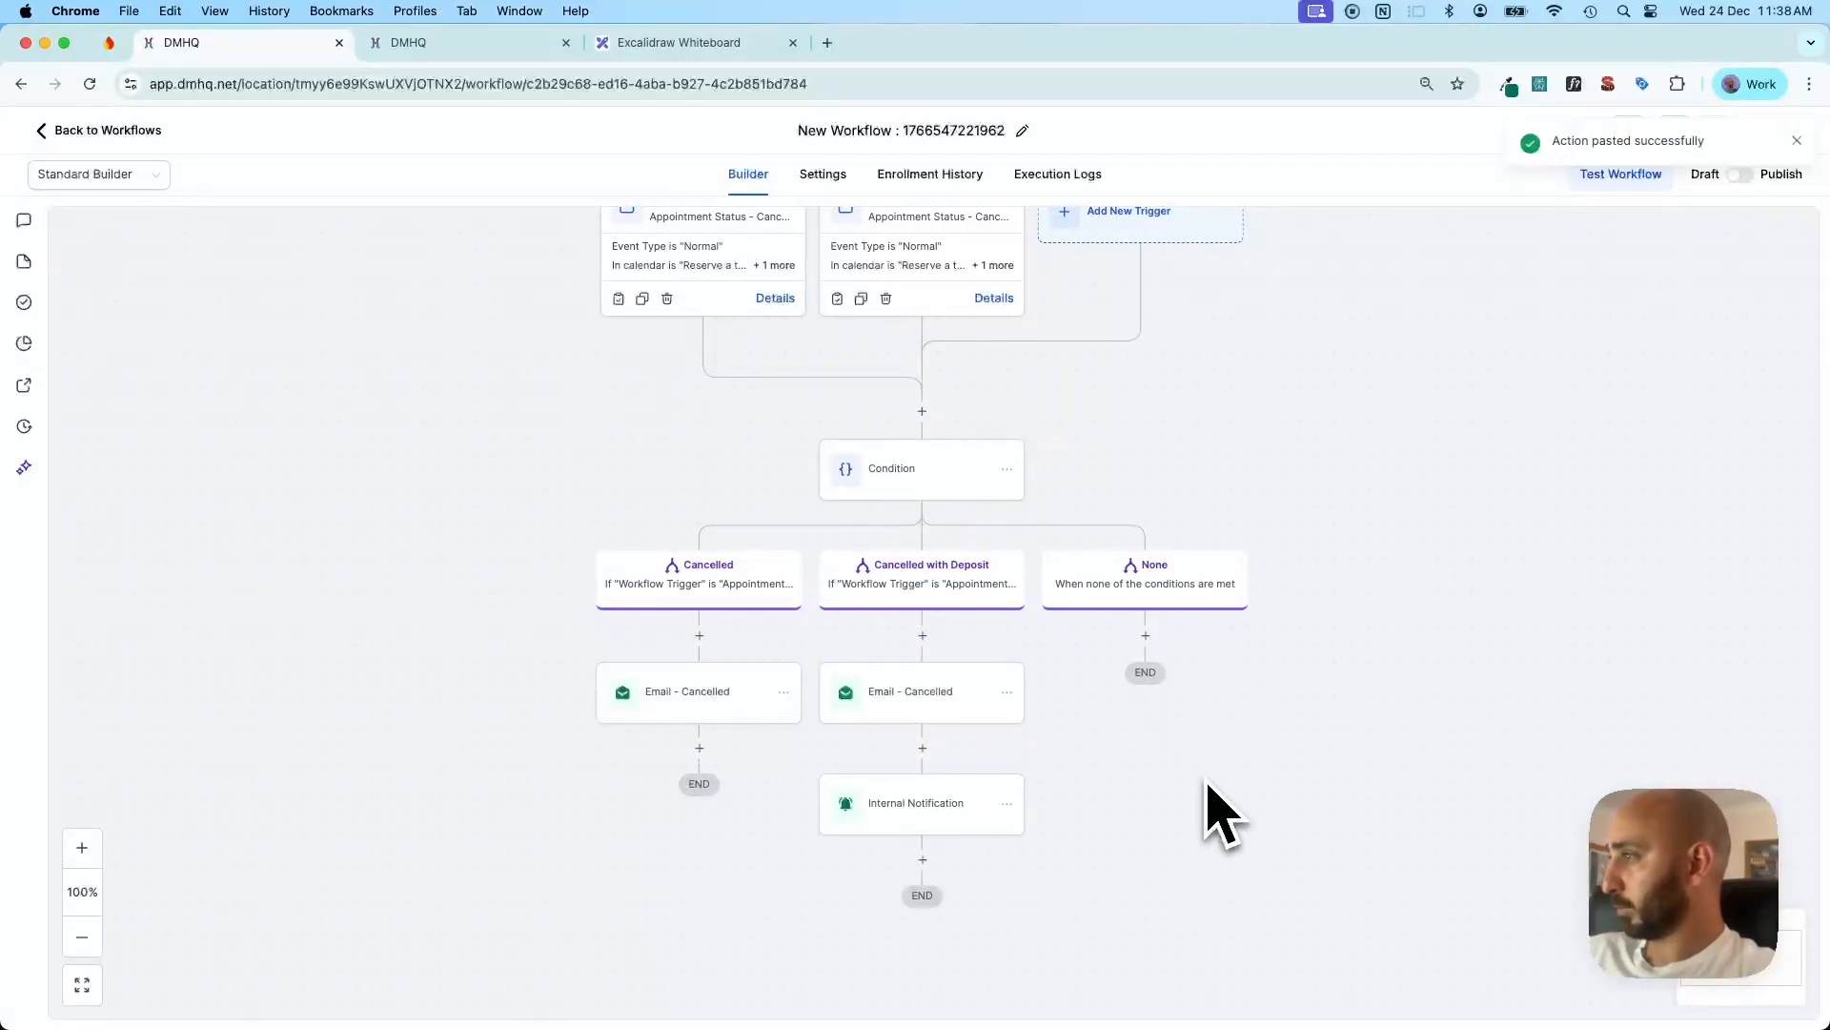
Switch the cancellation workflow from Draft to Publish
scroll(964, 715, up, 1)
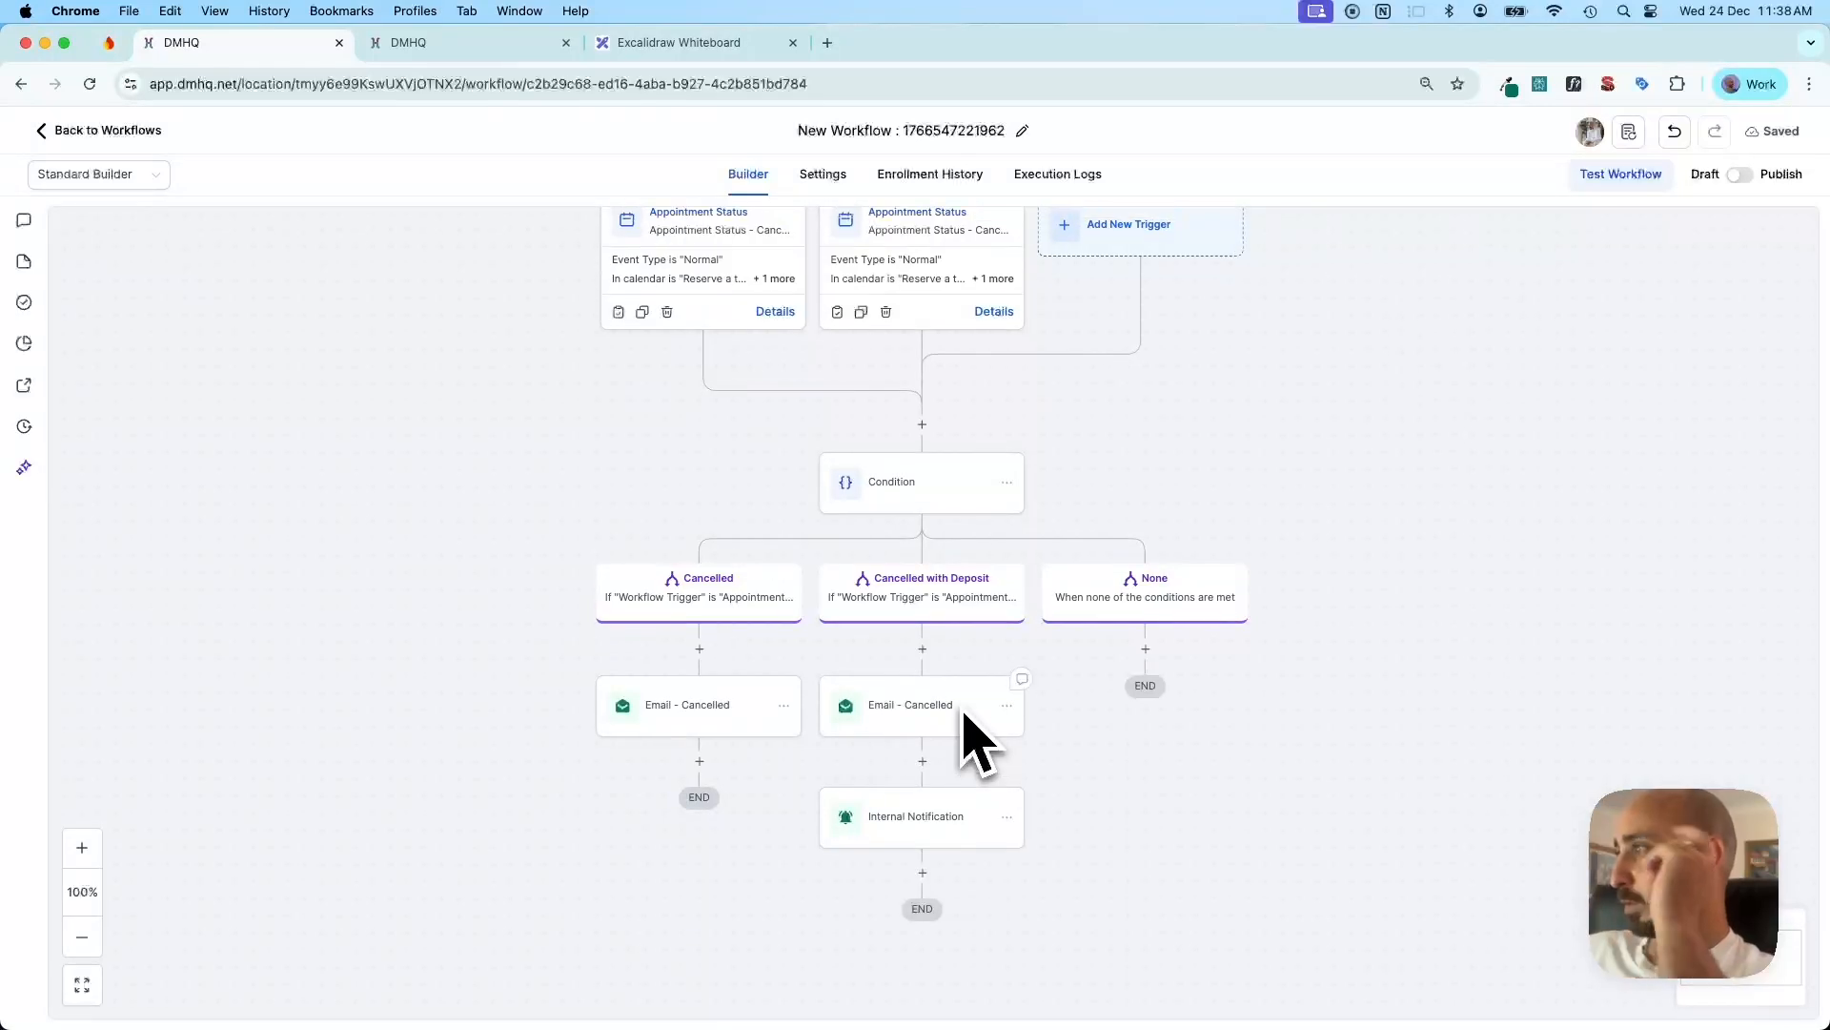
scroll(976, 728, up, 5)
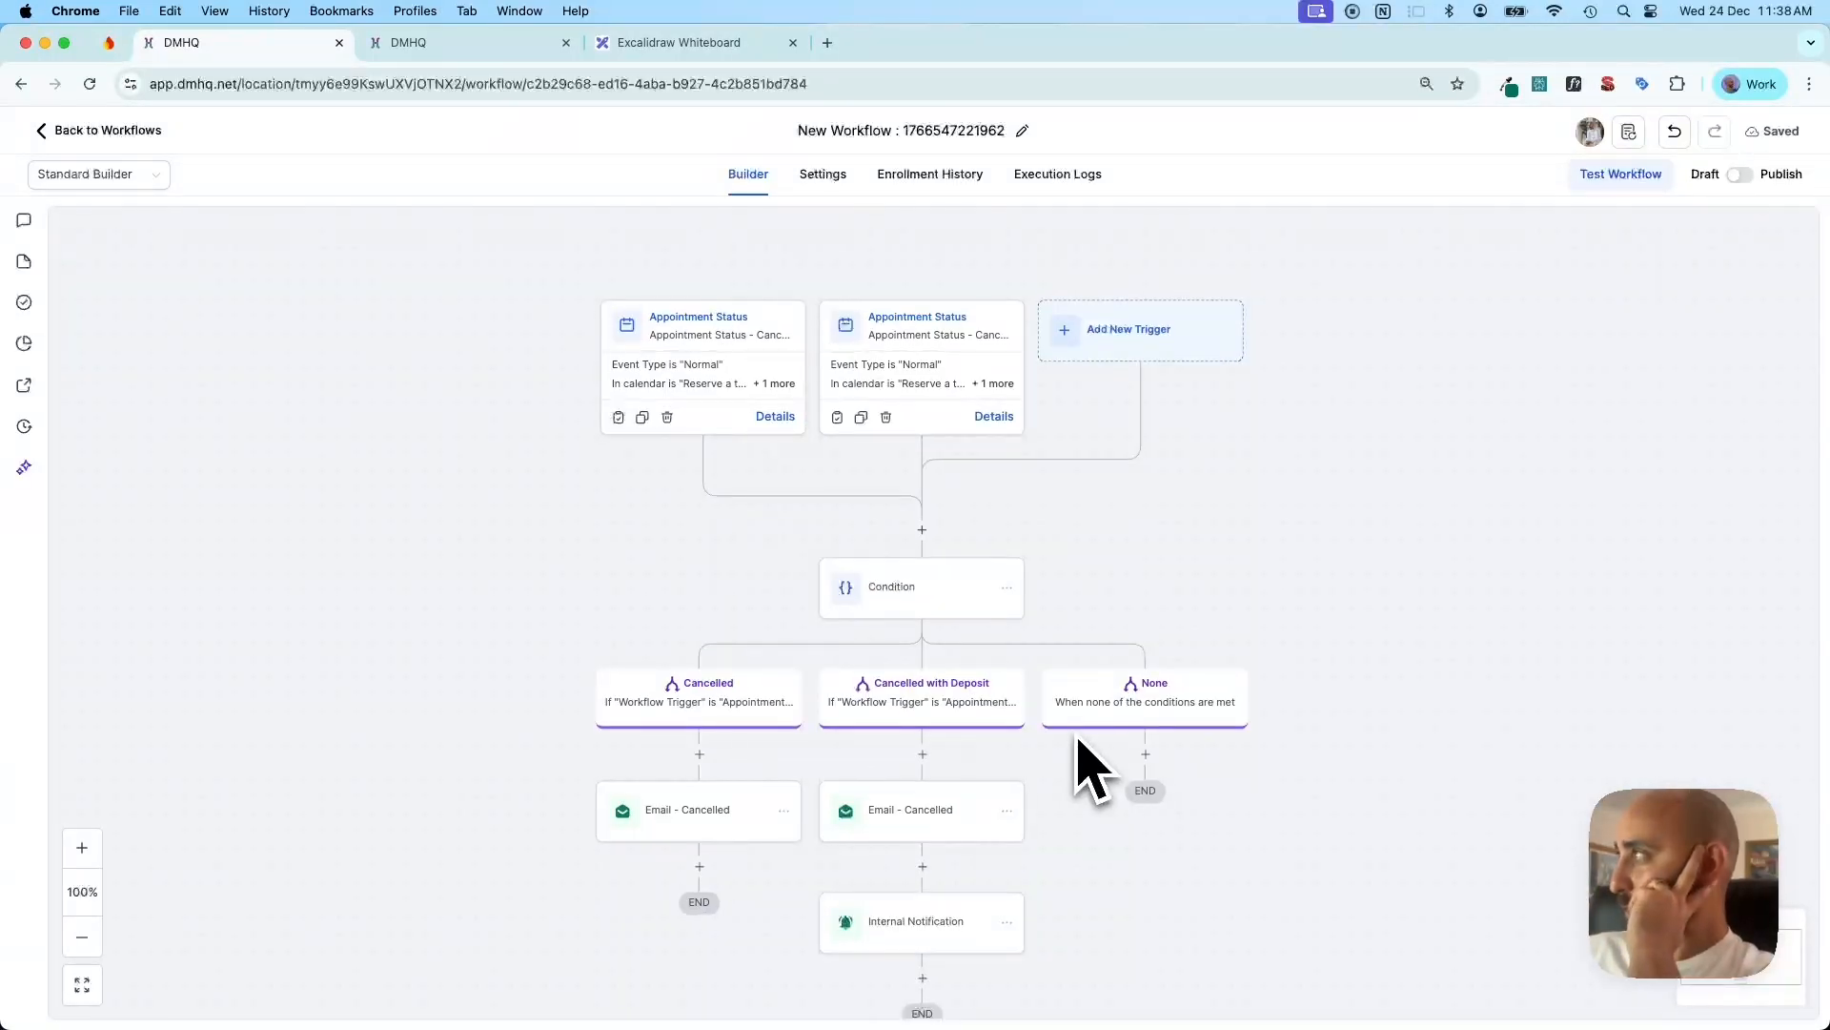
click(1741, 175)
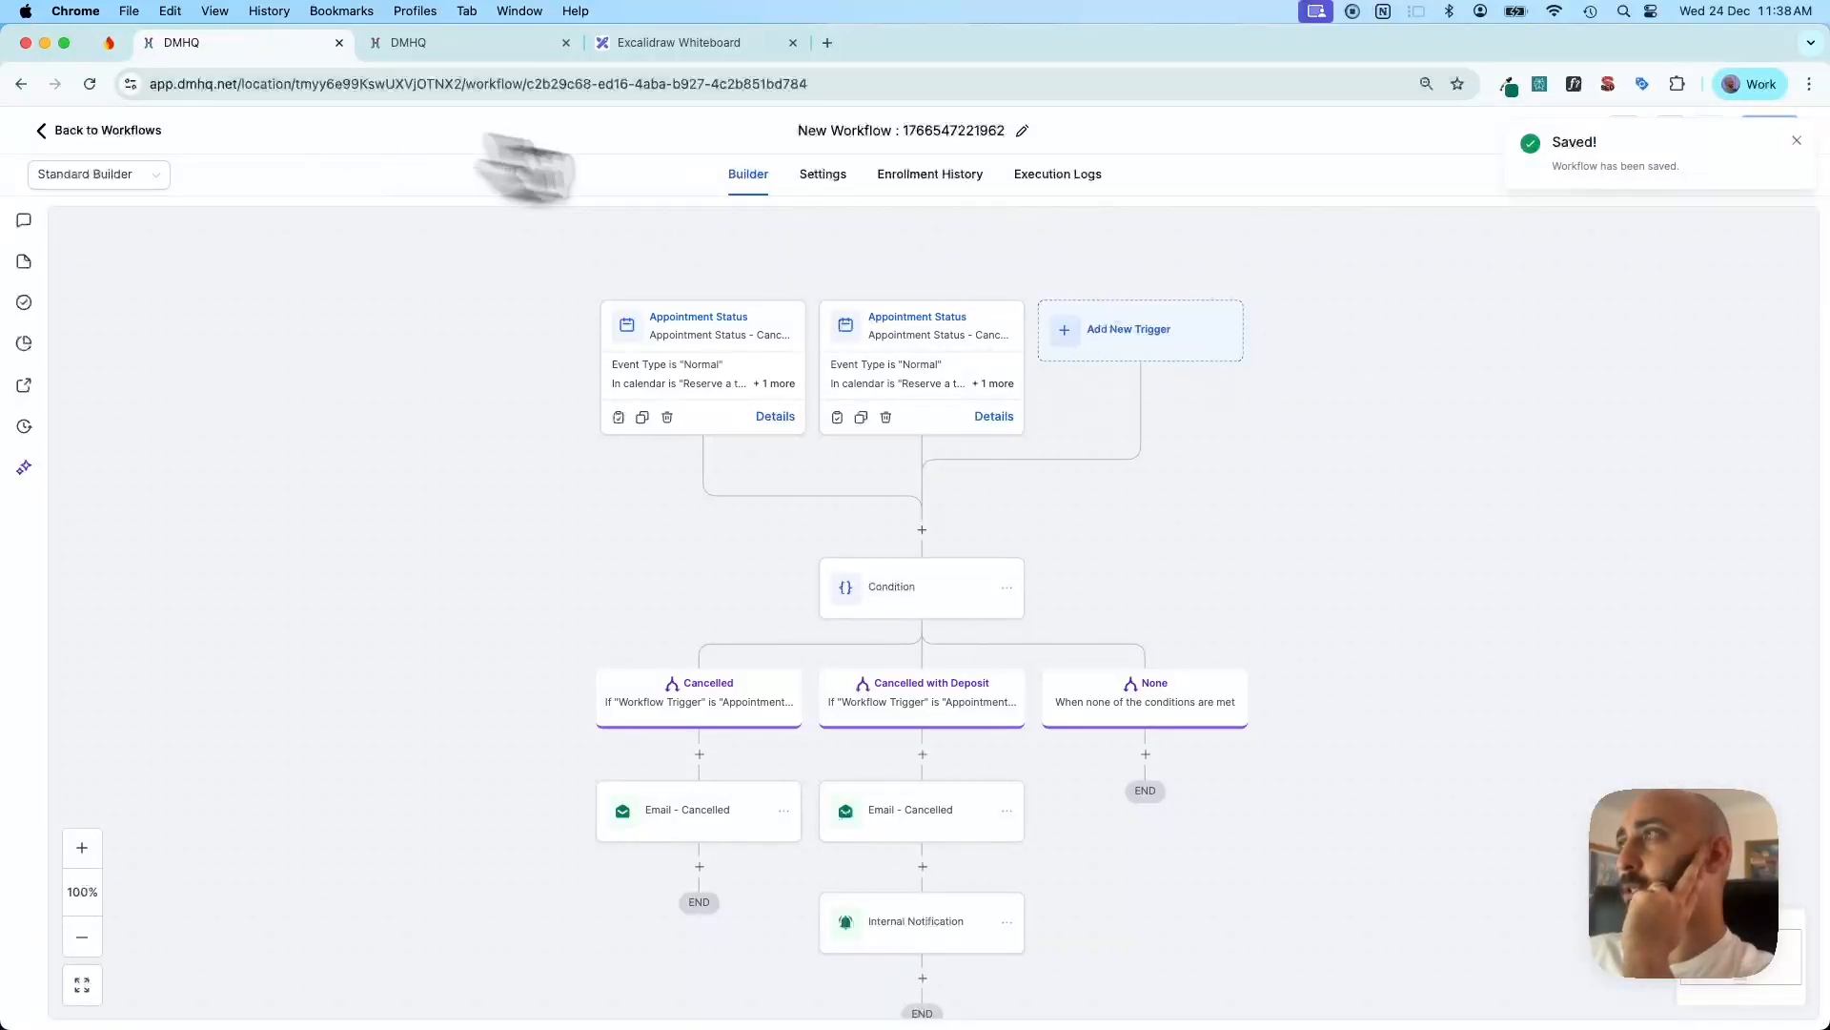
Try to rename the workflow "Cancelled" and leave for the workflow list without saving
click(894, 136)
key(super+v)
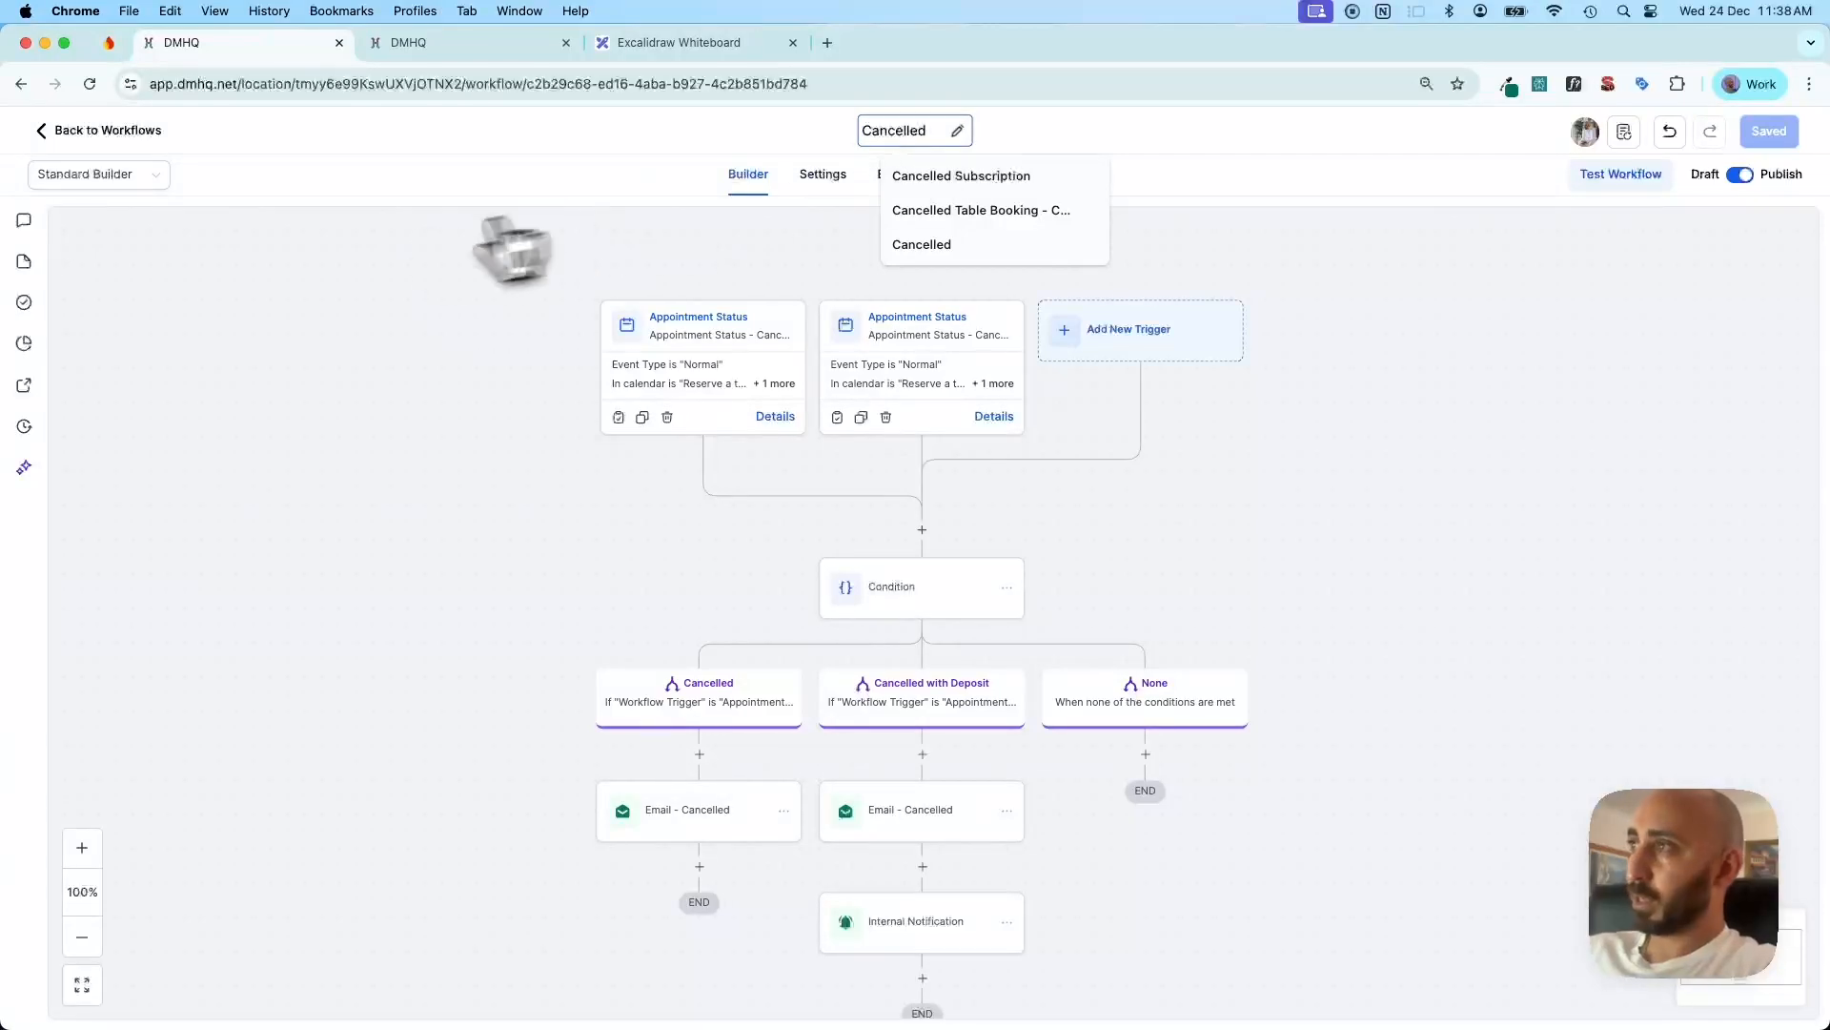
click(396, 240)
click(124, 132)
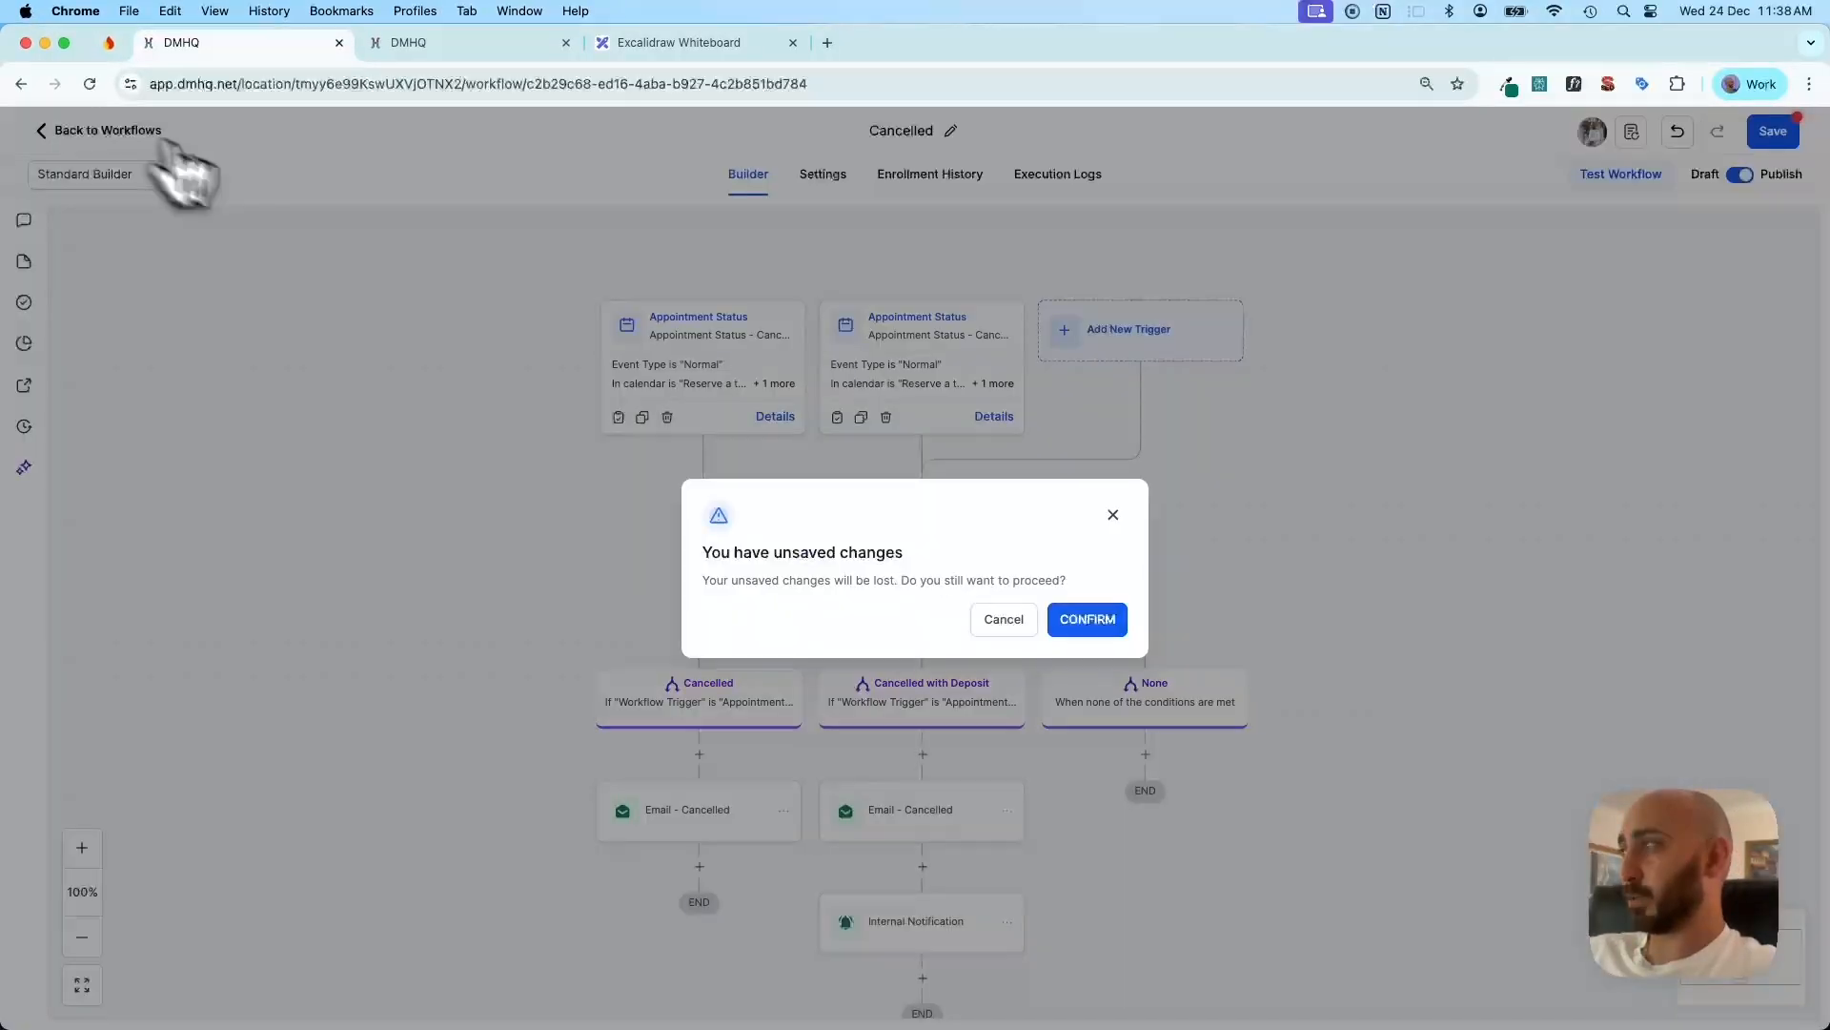
click(1092, 619)
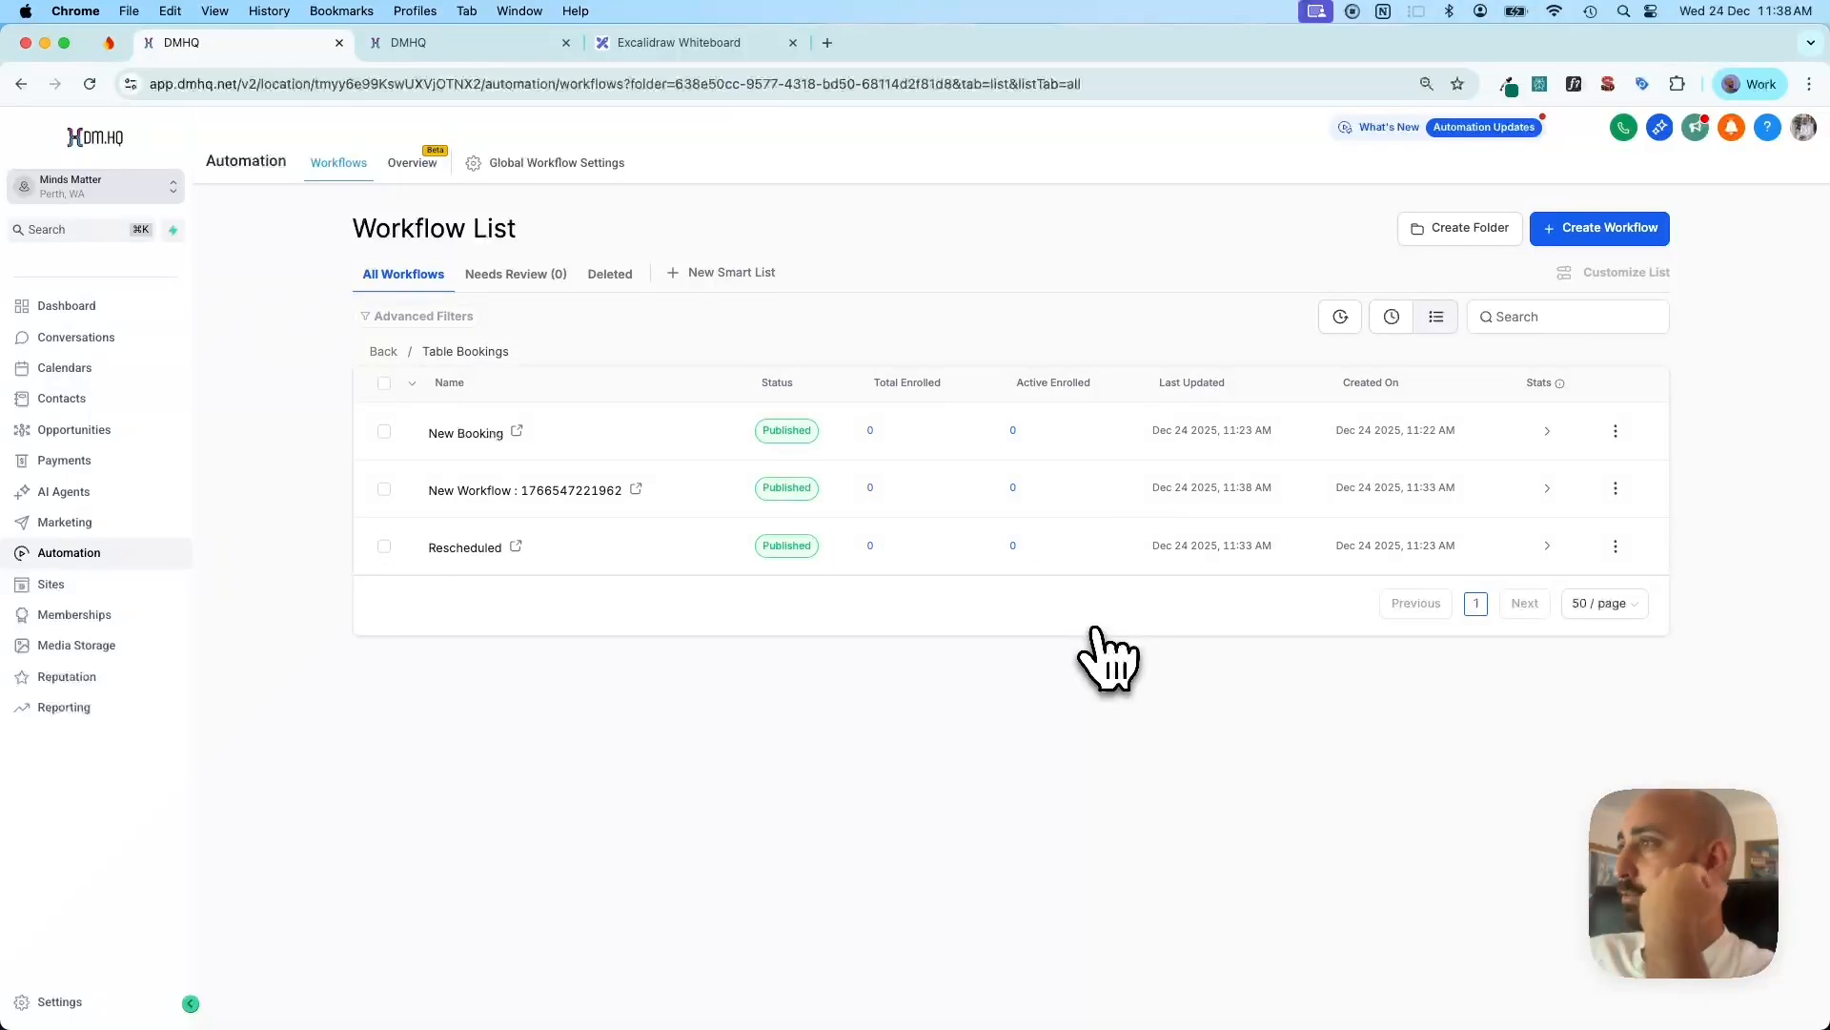
Reopen the unnamed new workflow, rename it "Cancelled", save it and return to the workflow list
click(606, 497)
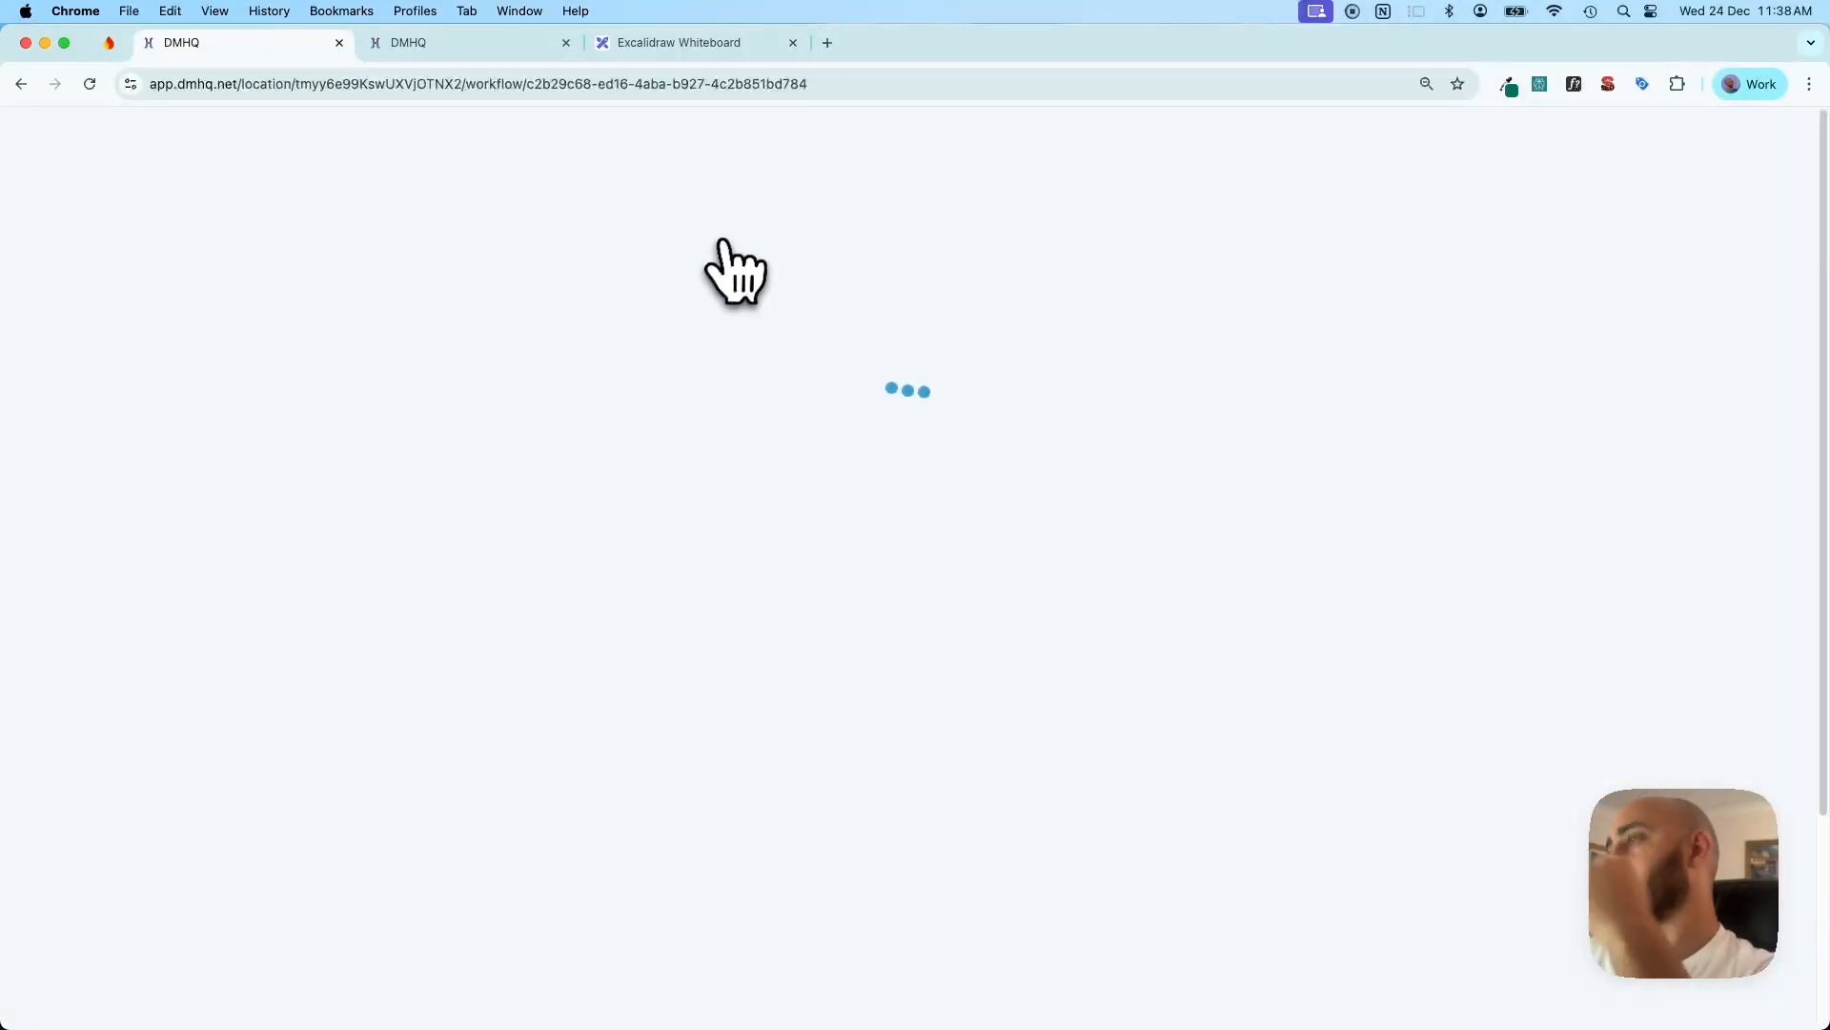
click(900, 138)
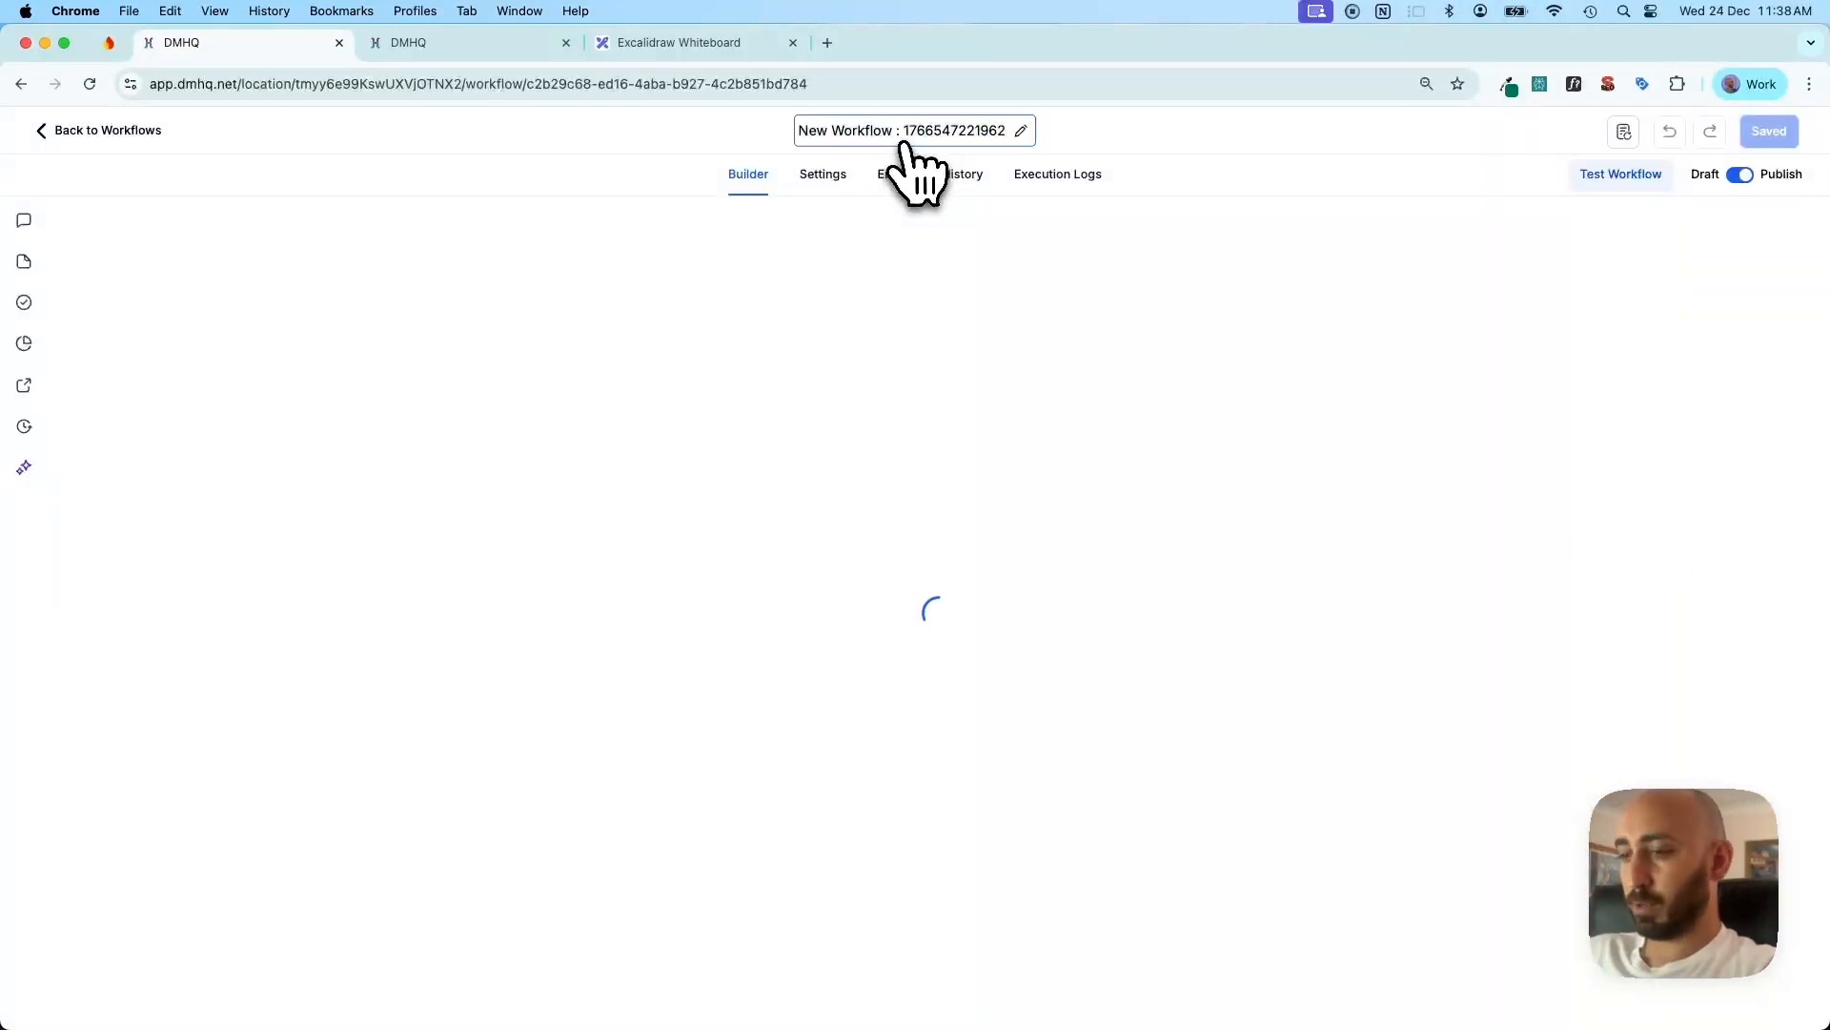
key(super+v)
key(super+a)
key(super+v)
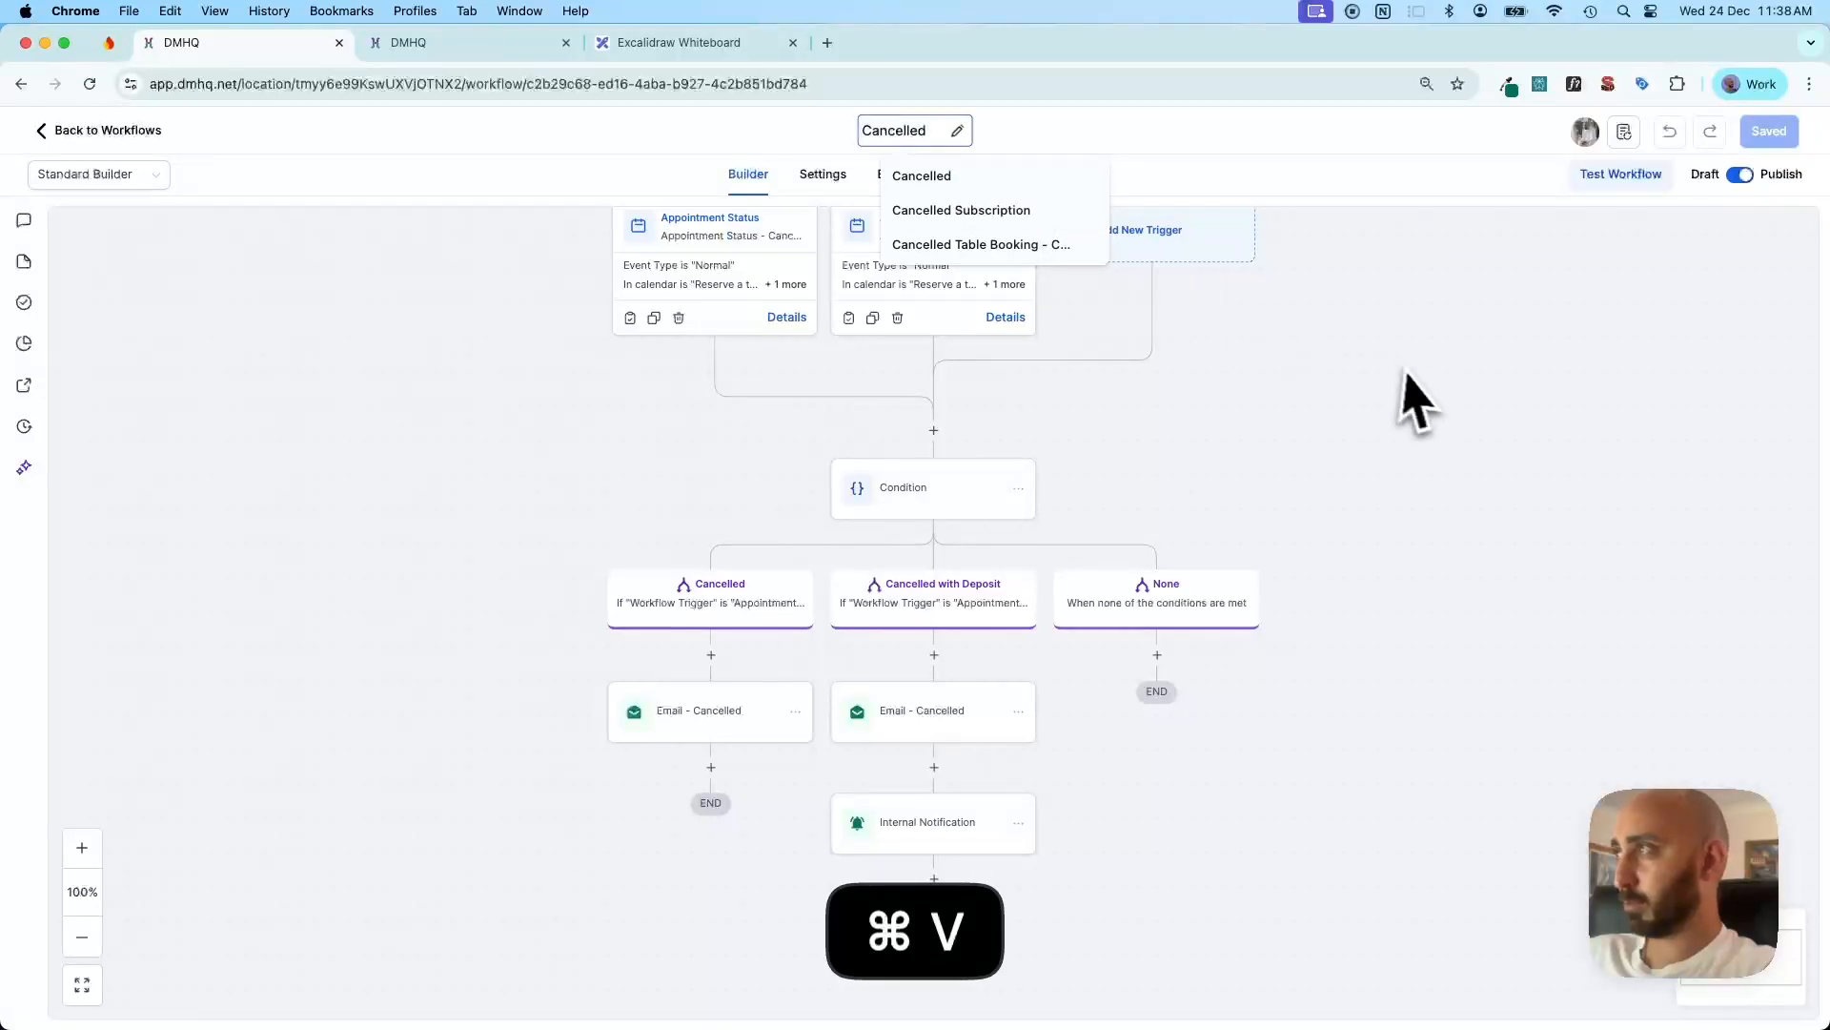
key(Return)
click(1766, 131)
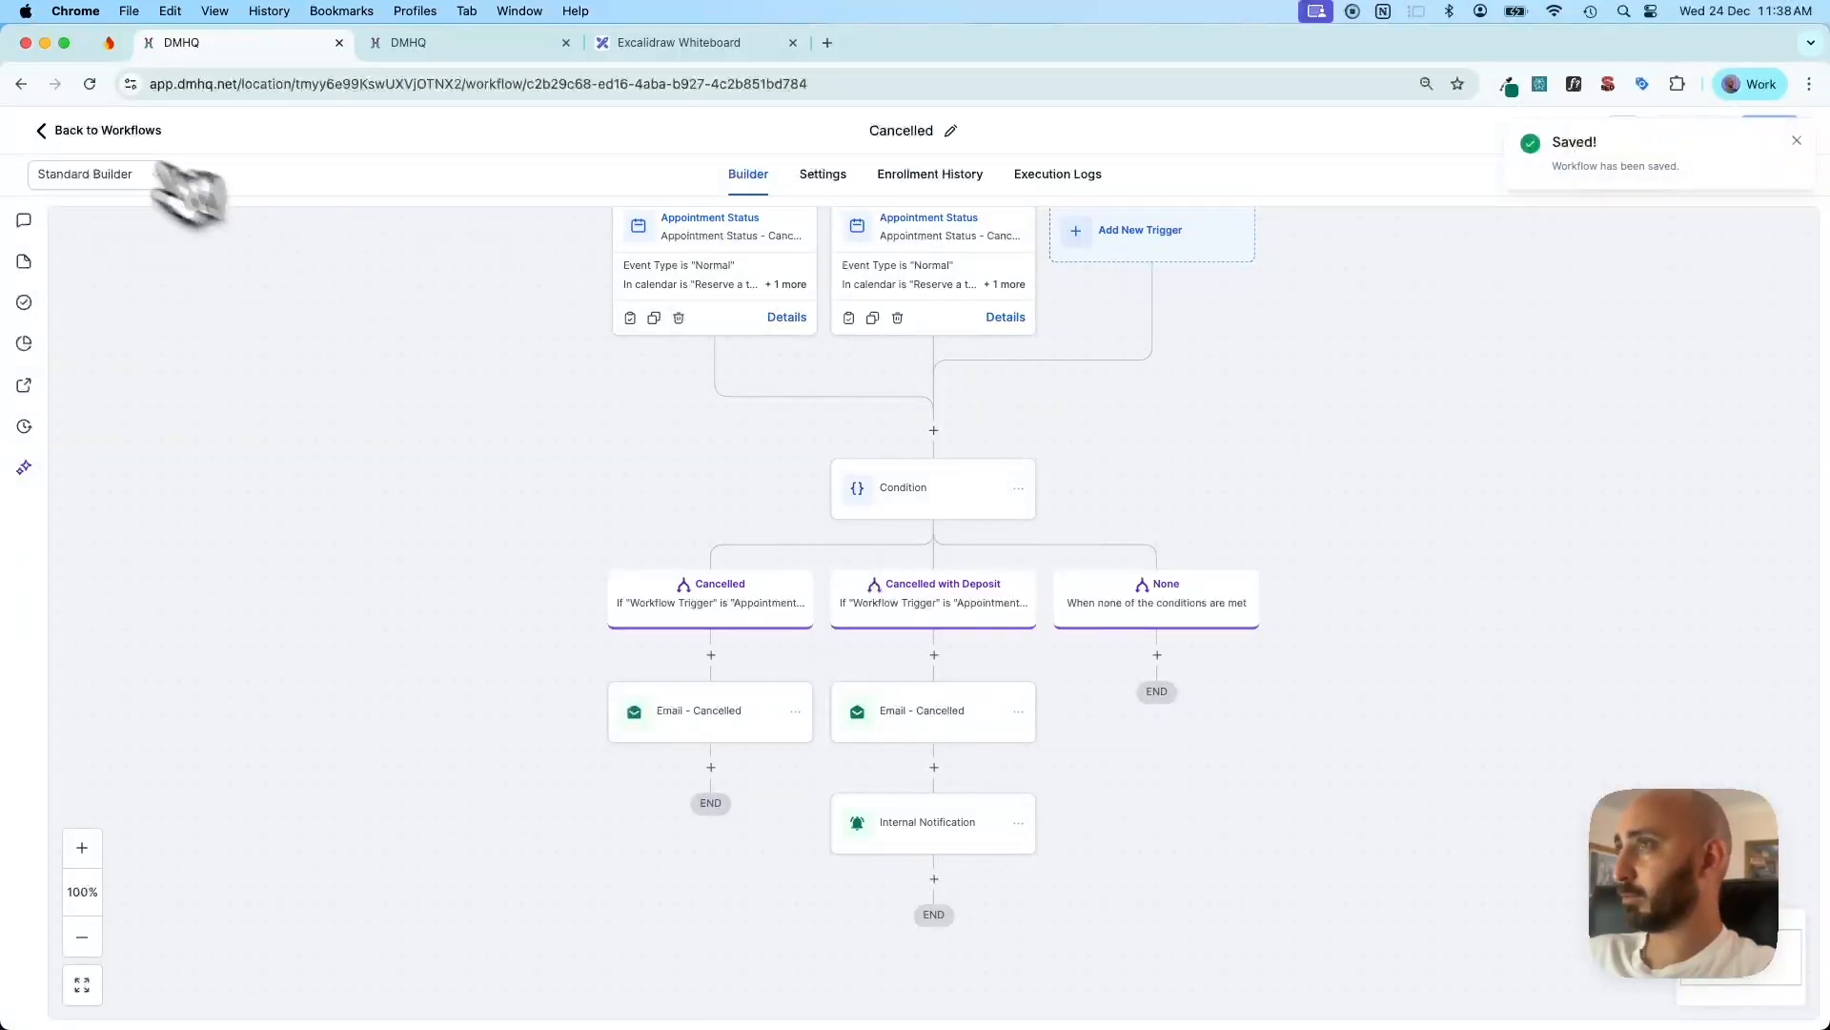
click(95, 131)
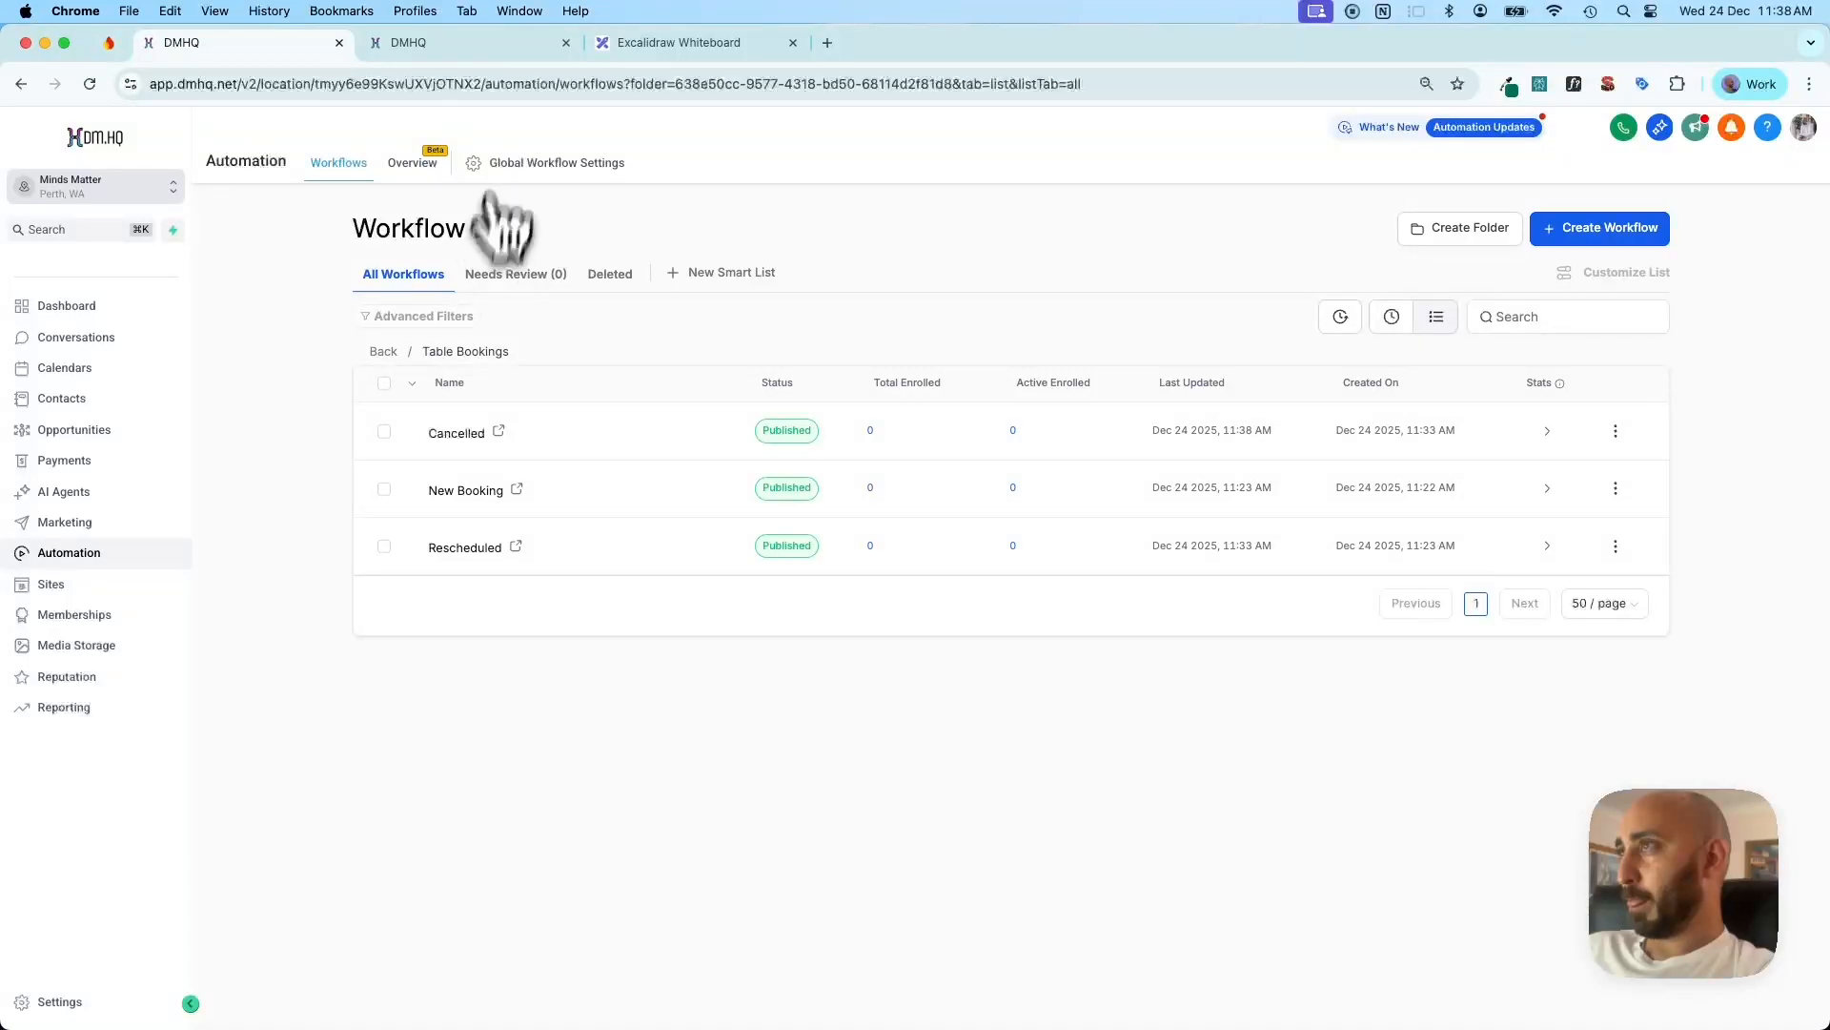
Check the confirmation page in the page builder and open the account's Business Profile settings
click(511, 43)
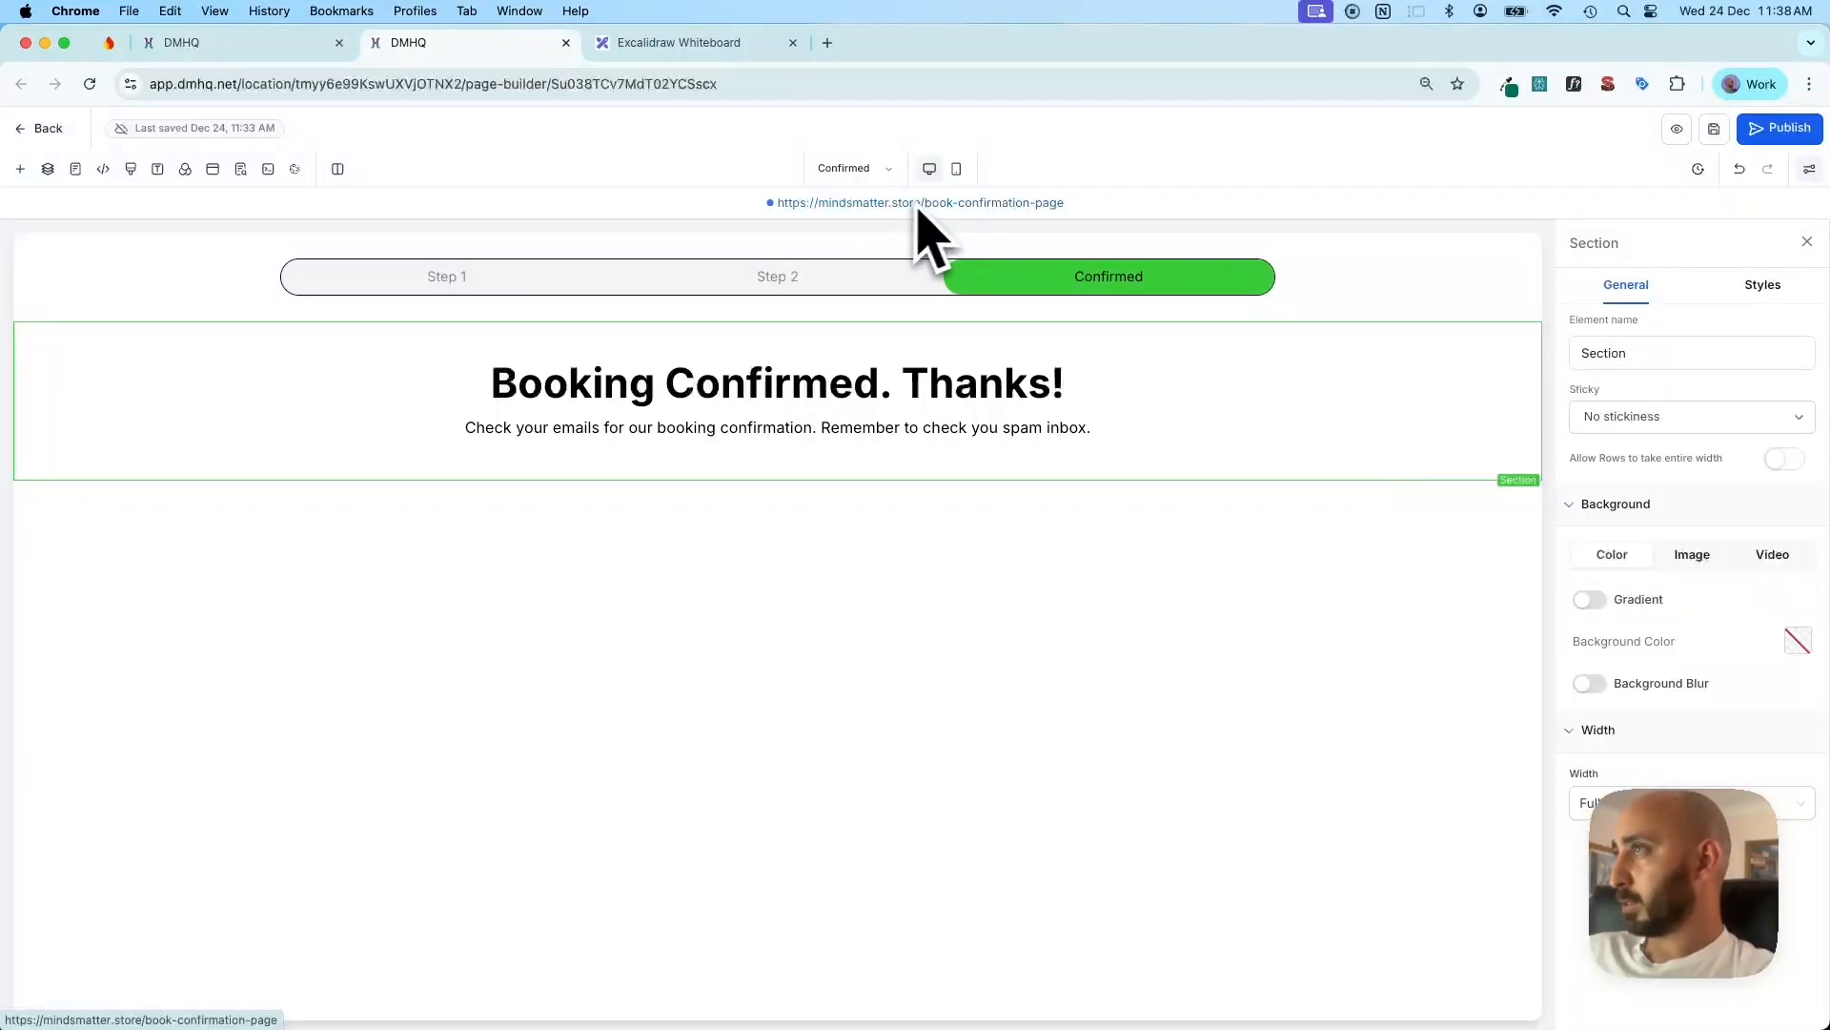
click(250, 43)
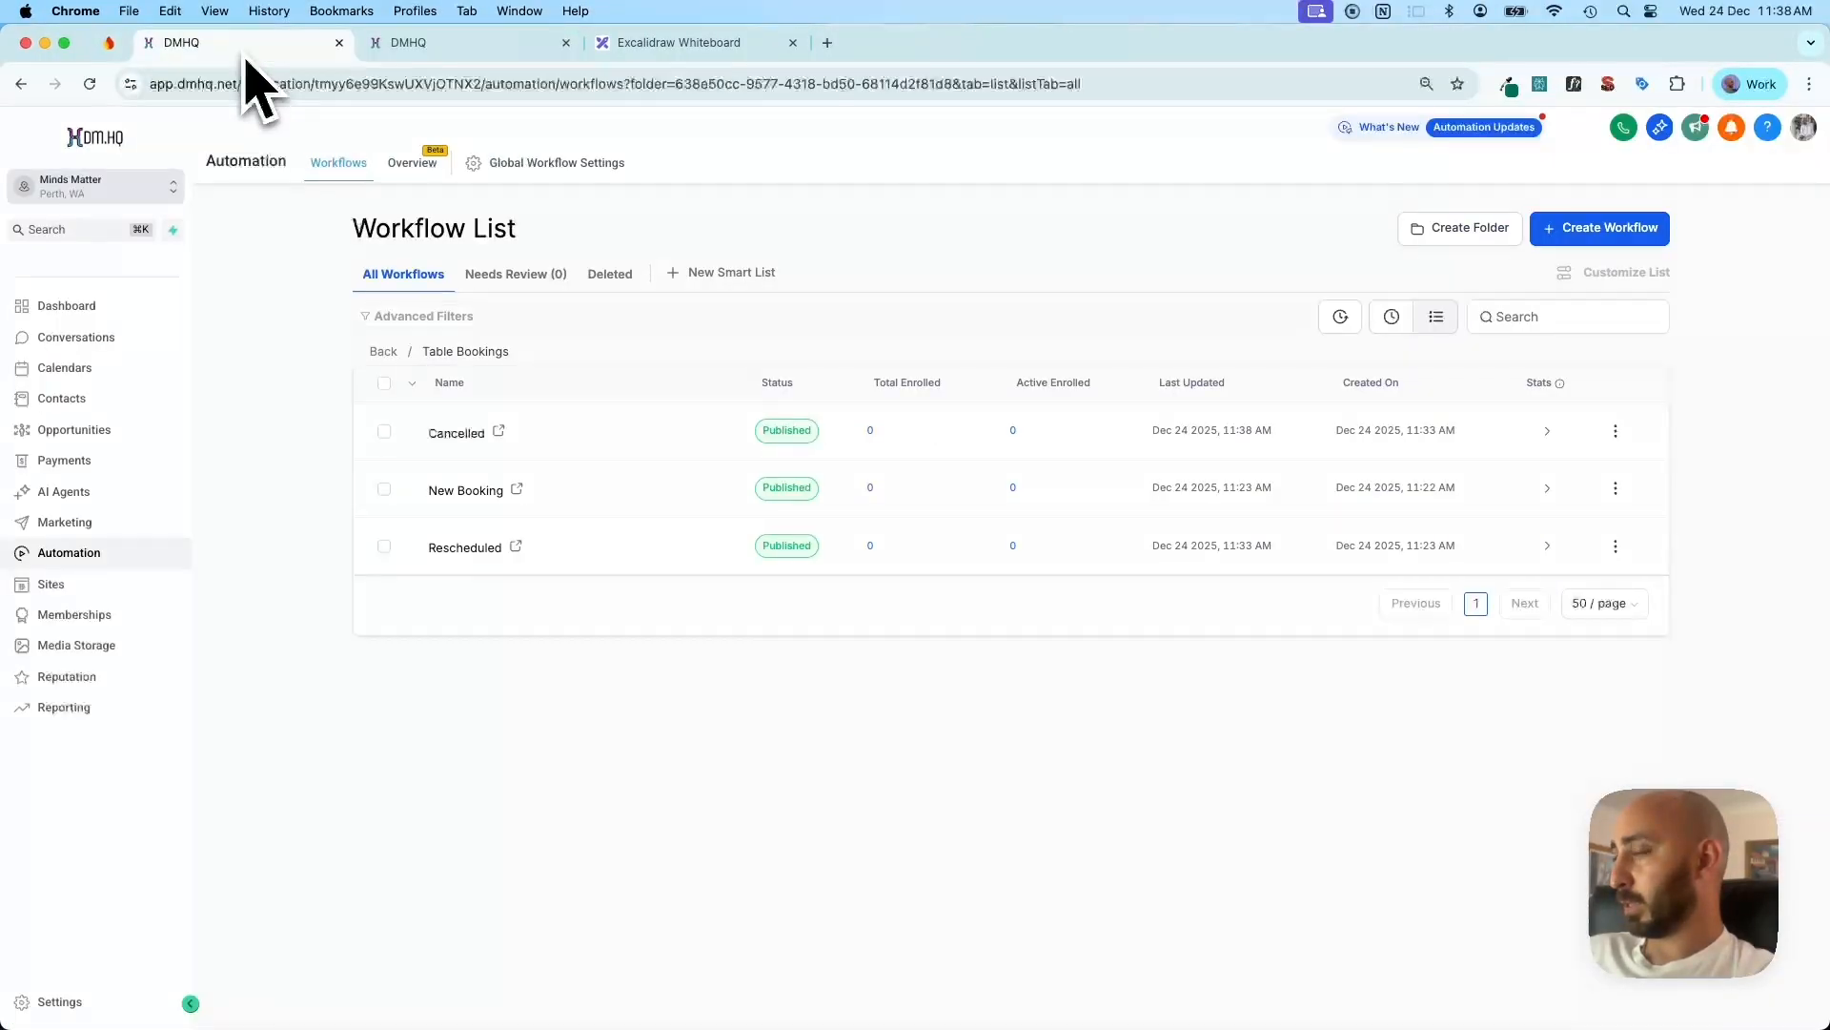
click(133, 1001)
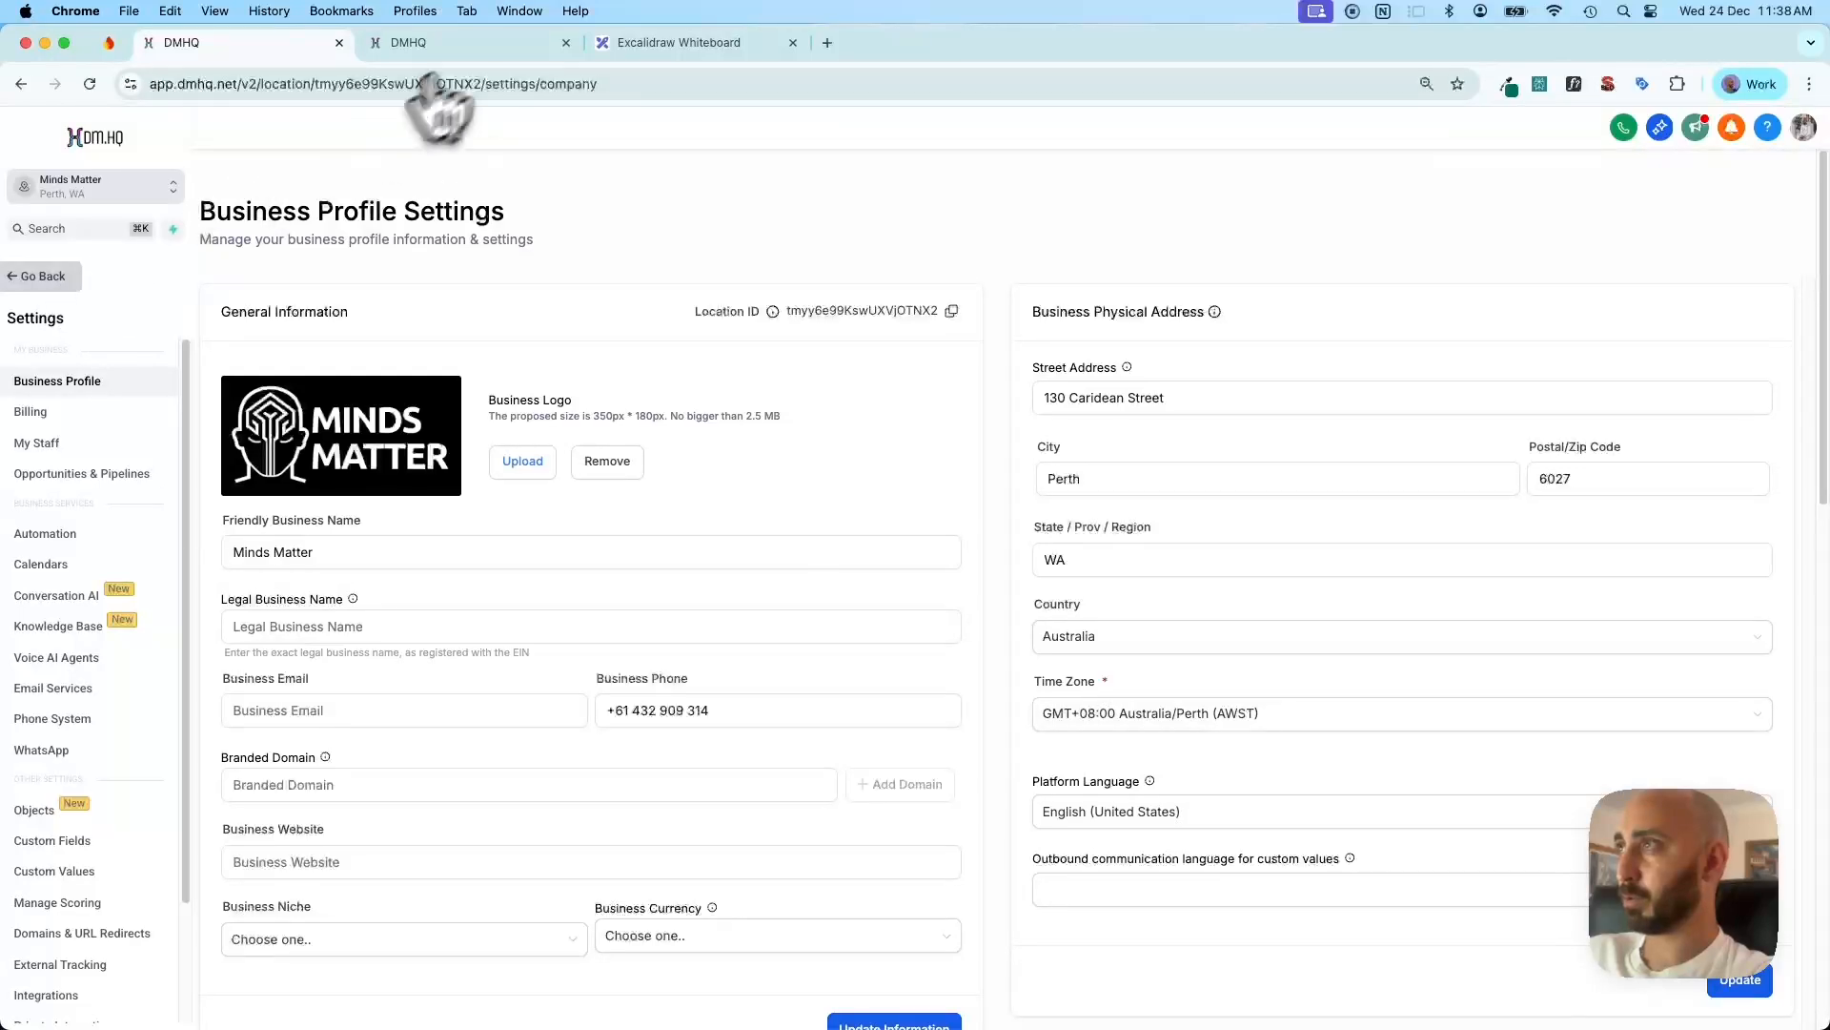
Load the Step 1 Guest Amount page in the page builder and open its live page
click(462, 42)
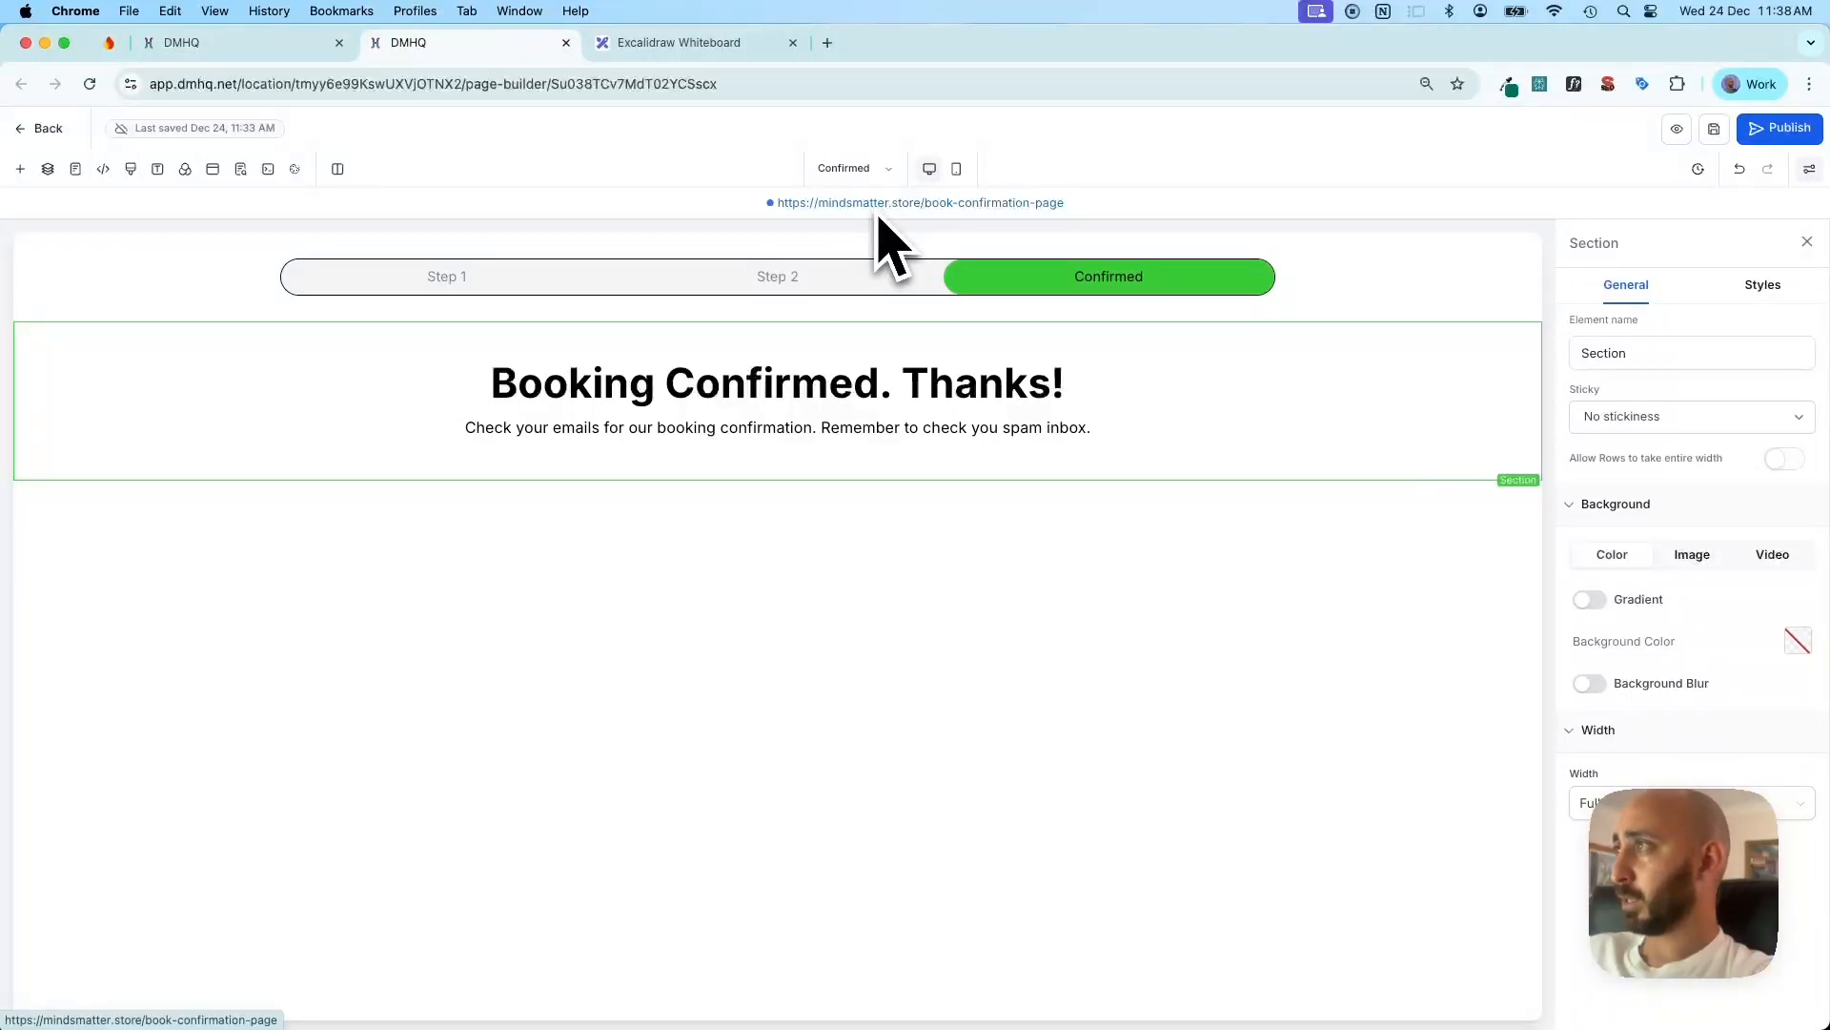
click(879, 172)
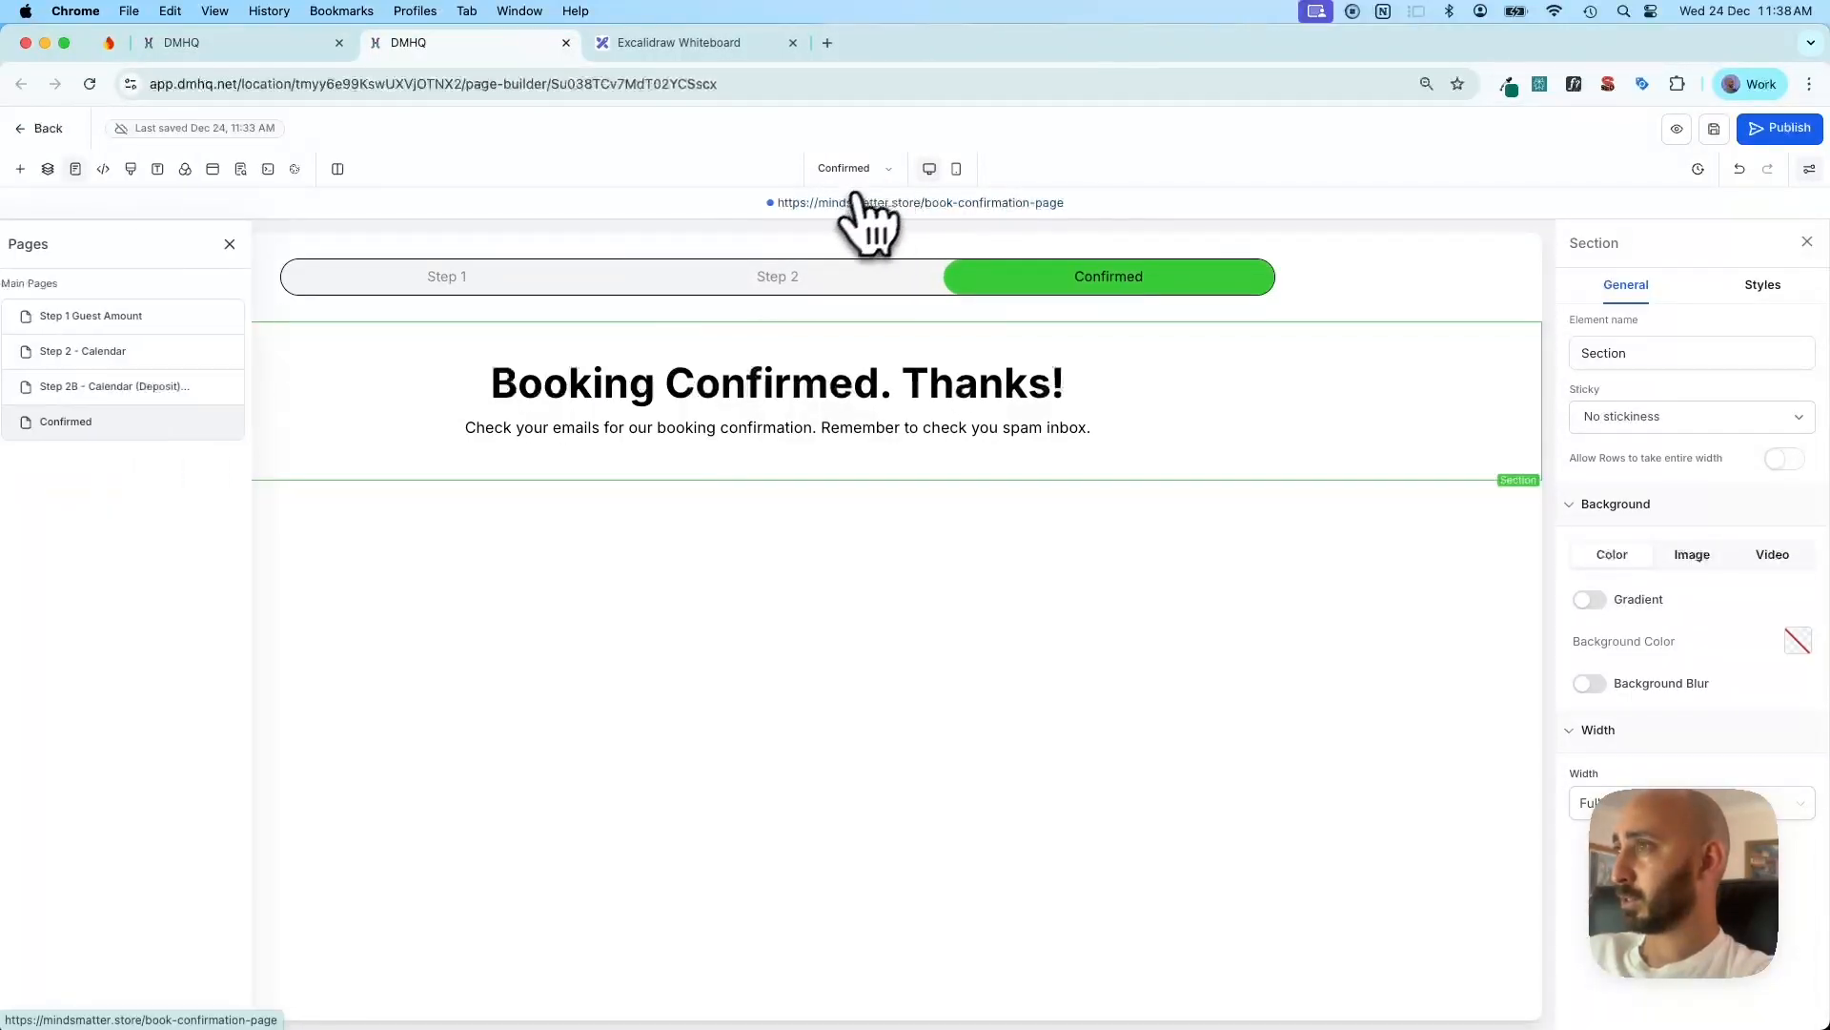
click(96, 318)
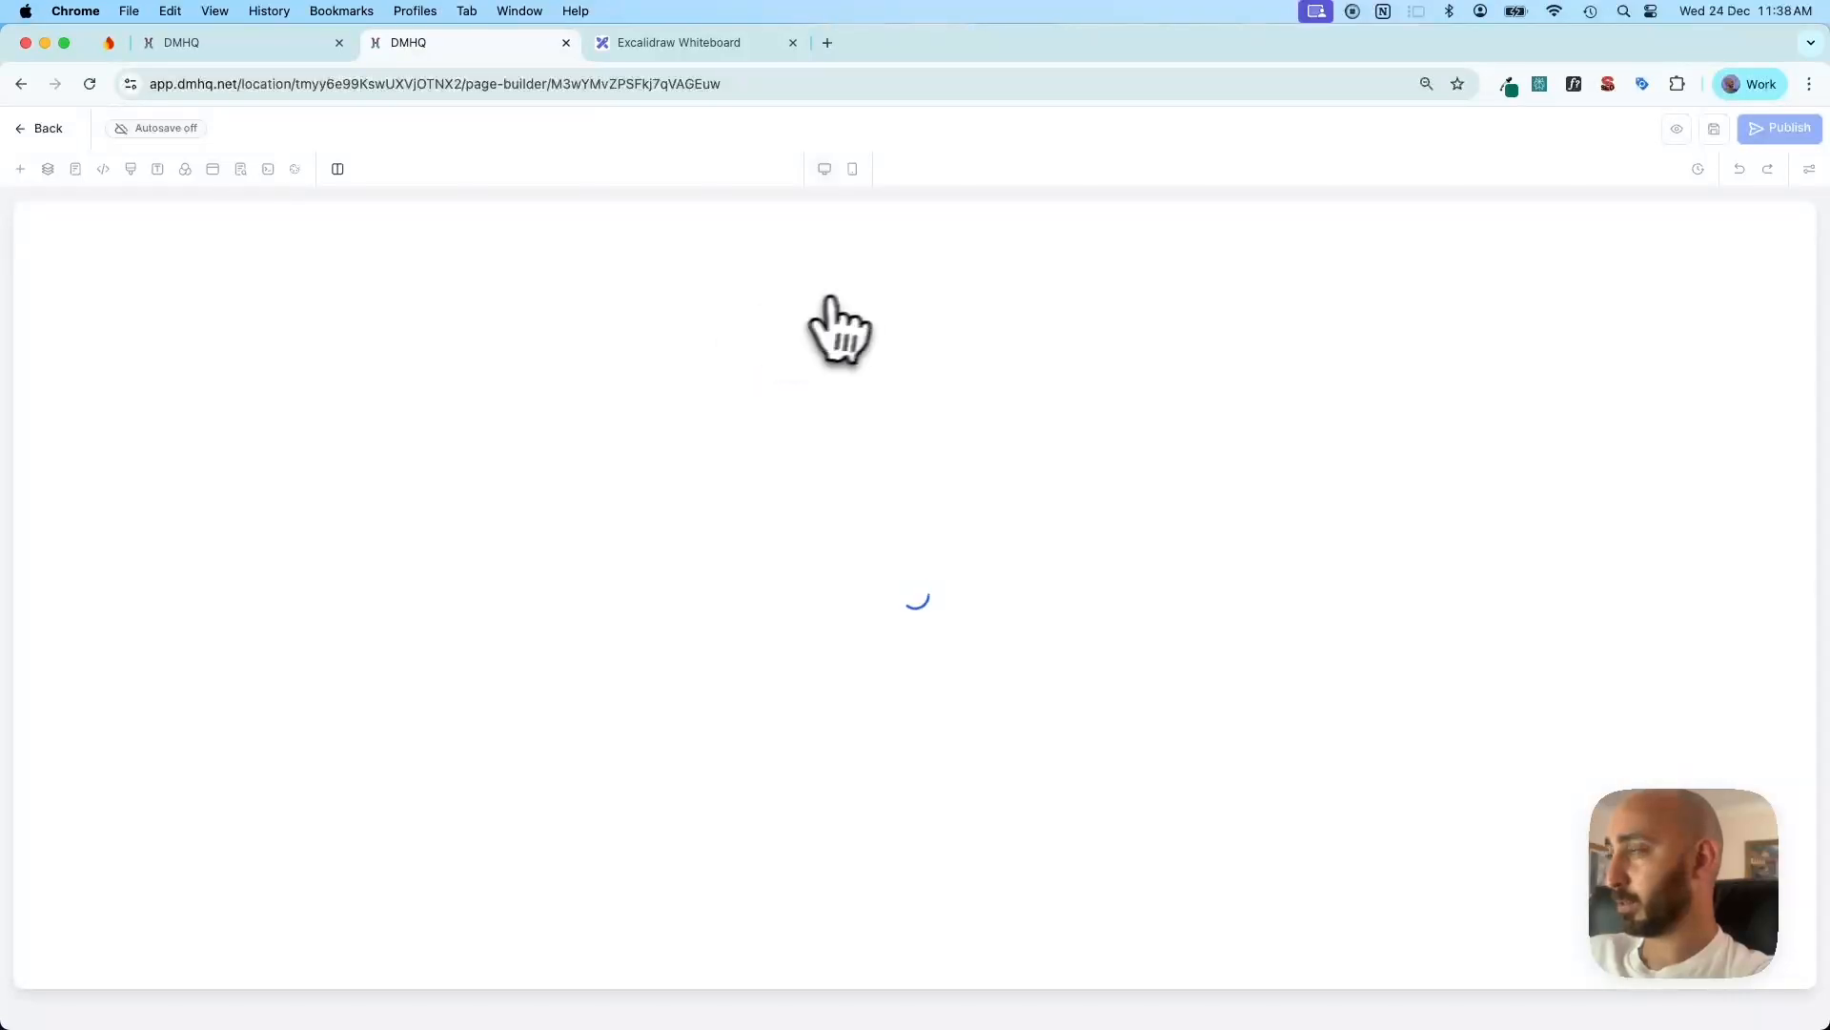
click(893, 204)
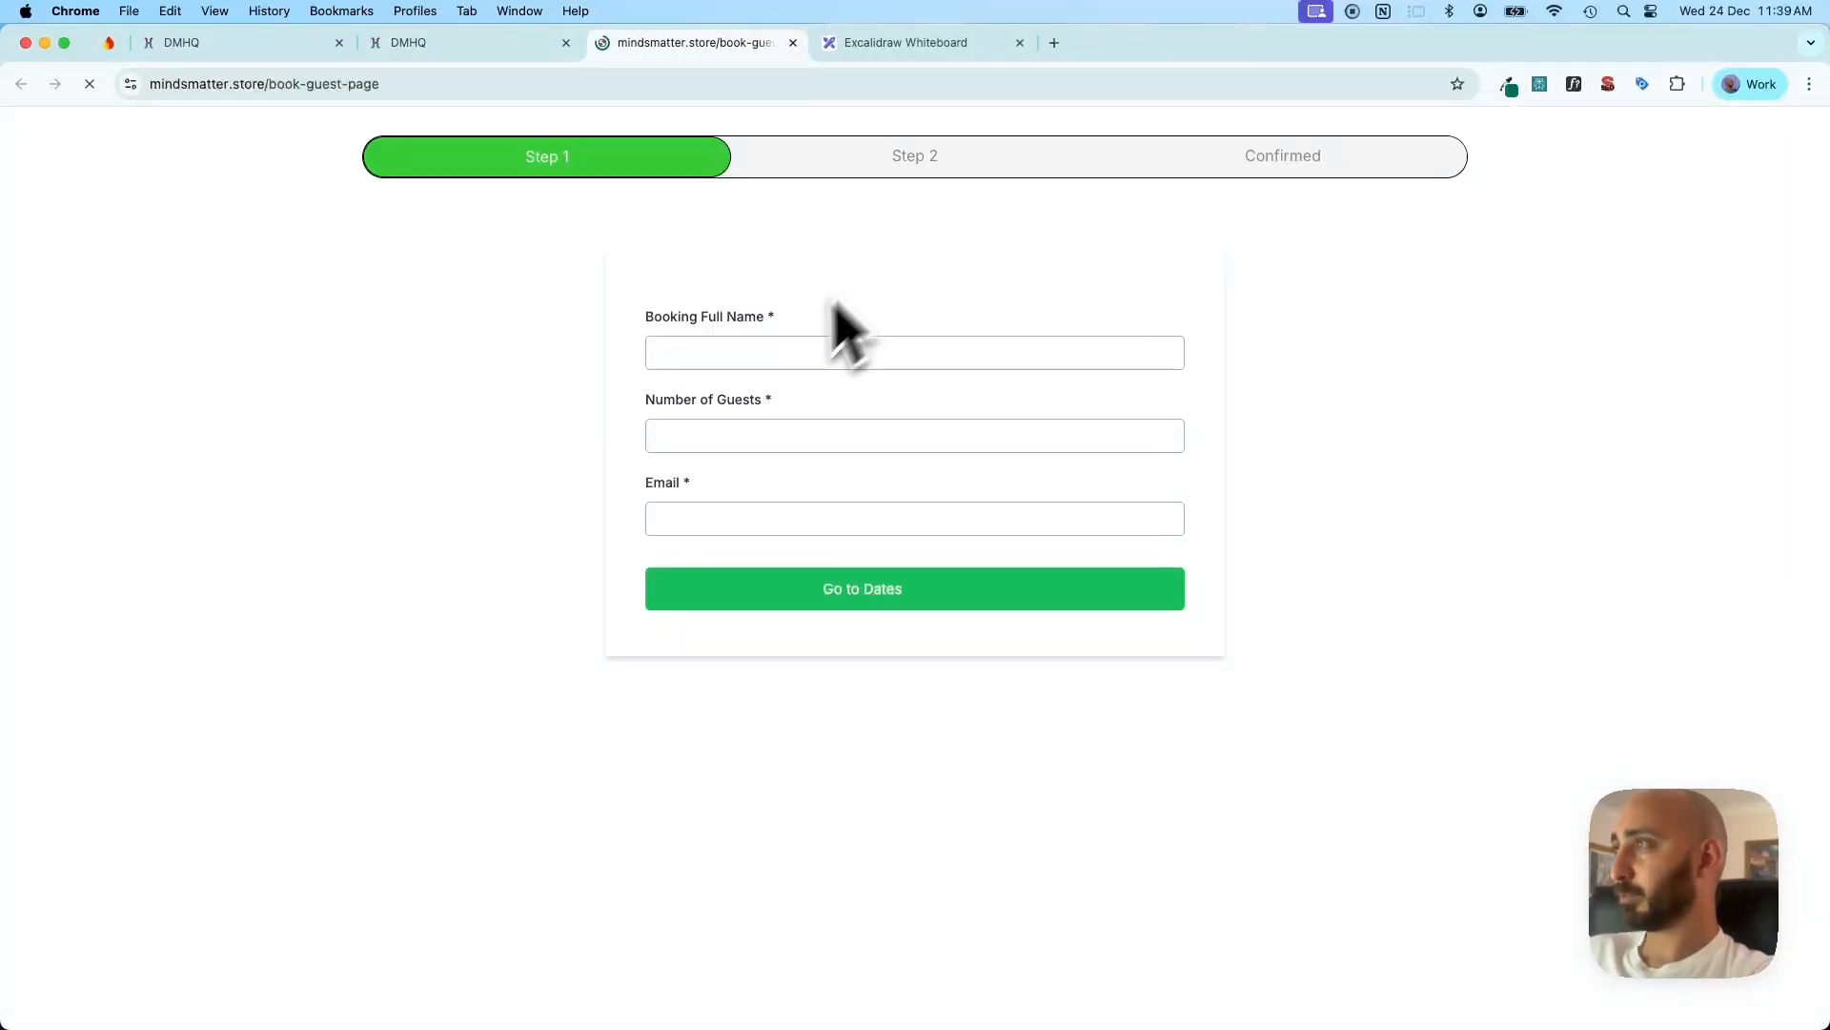
Fill in the booking form with the guest's full name, 6 guests and the guest's e-mail
click(776, 354)
click(787, 400)
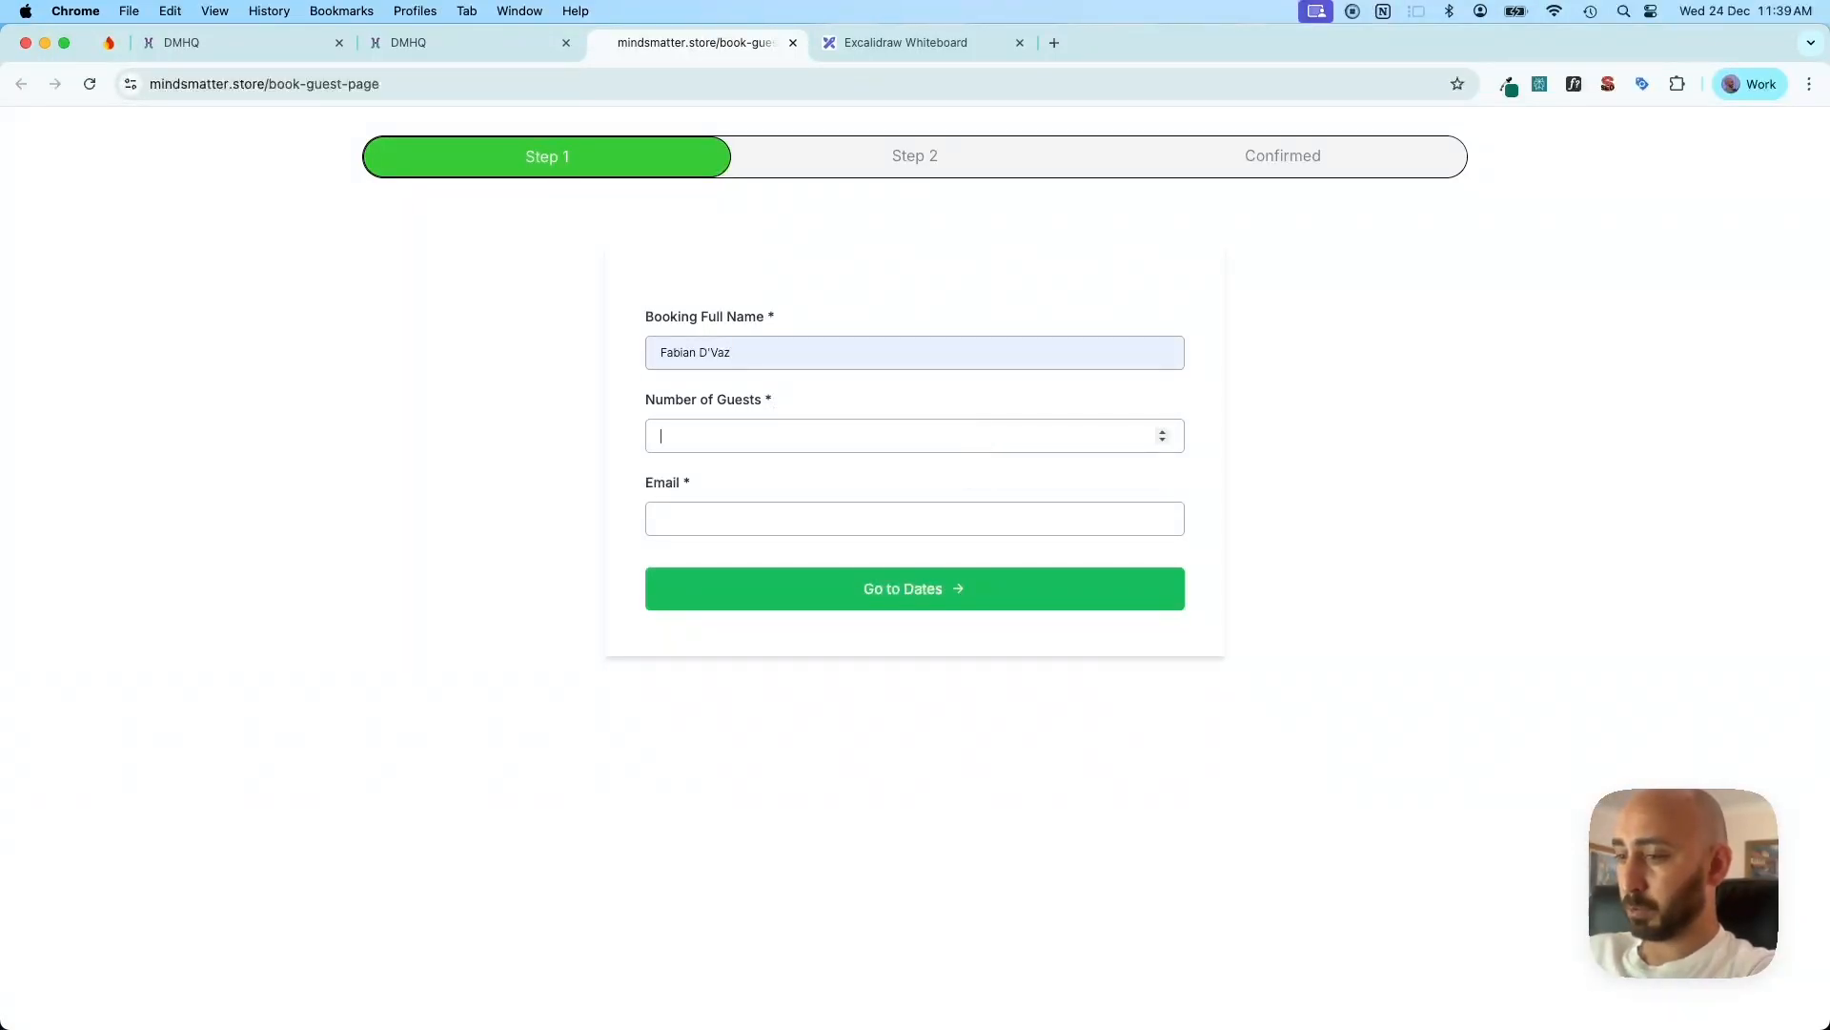
click(850, 517)
click(849, 562)
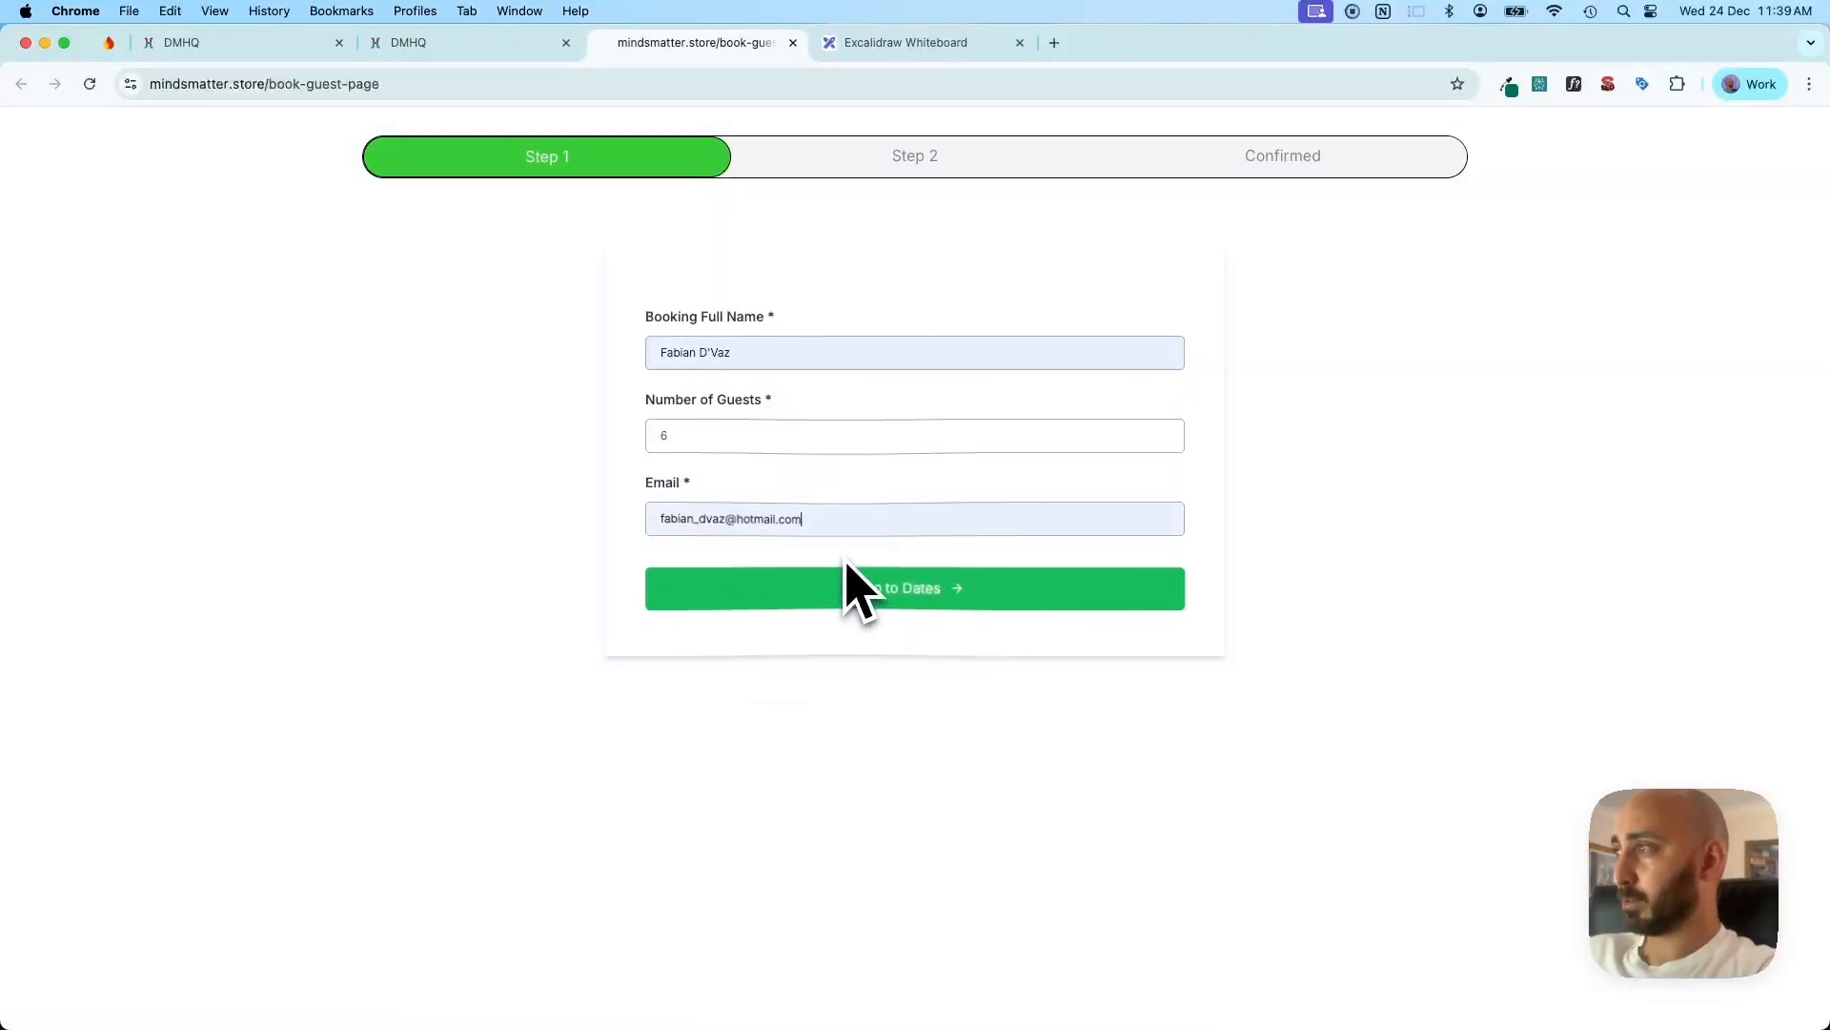
Submit the guest details and choose the 01:00 PM slot on Wed, Dec 24, 2025 for the table reservation
click(1104, 595)
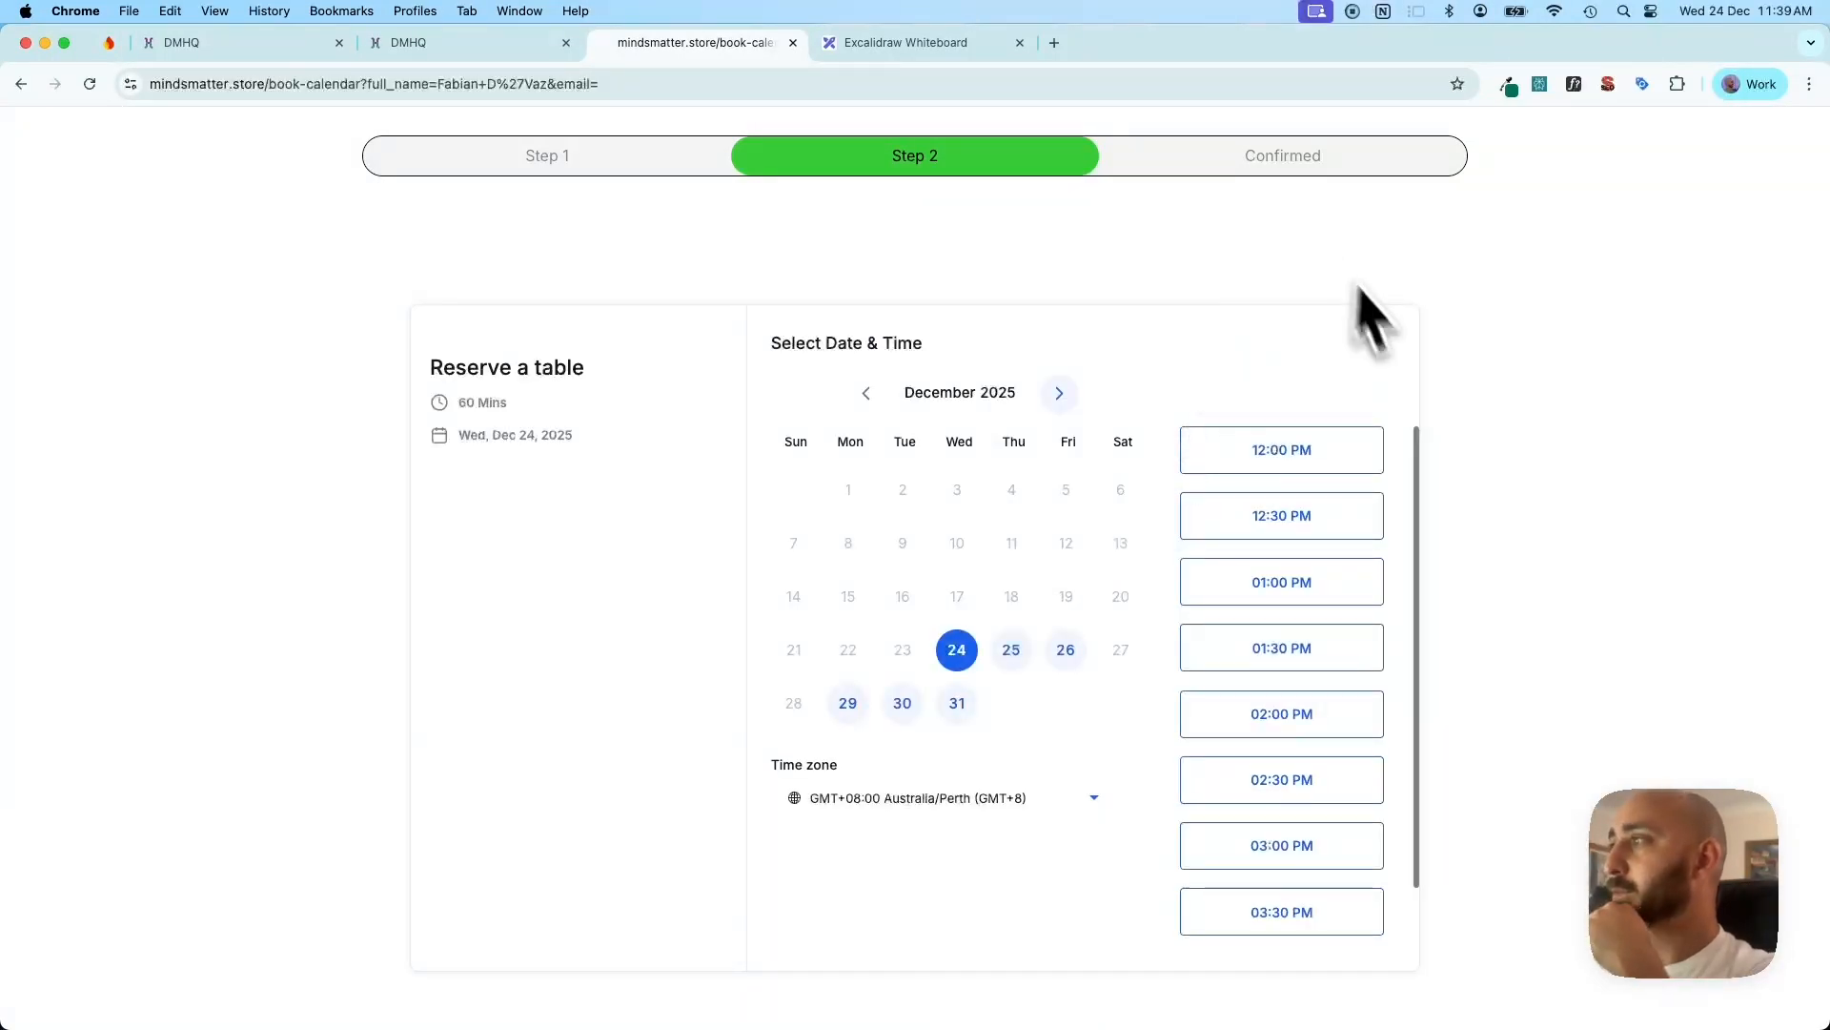
click(1289, 591)
click(1339, 596)
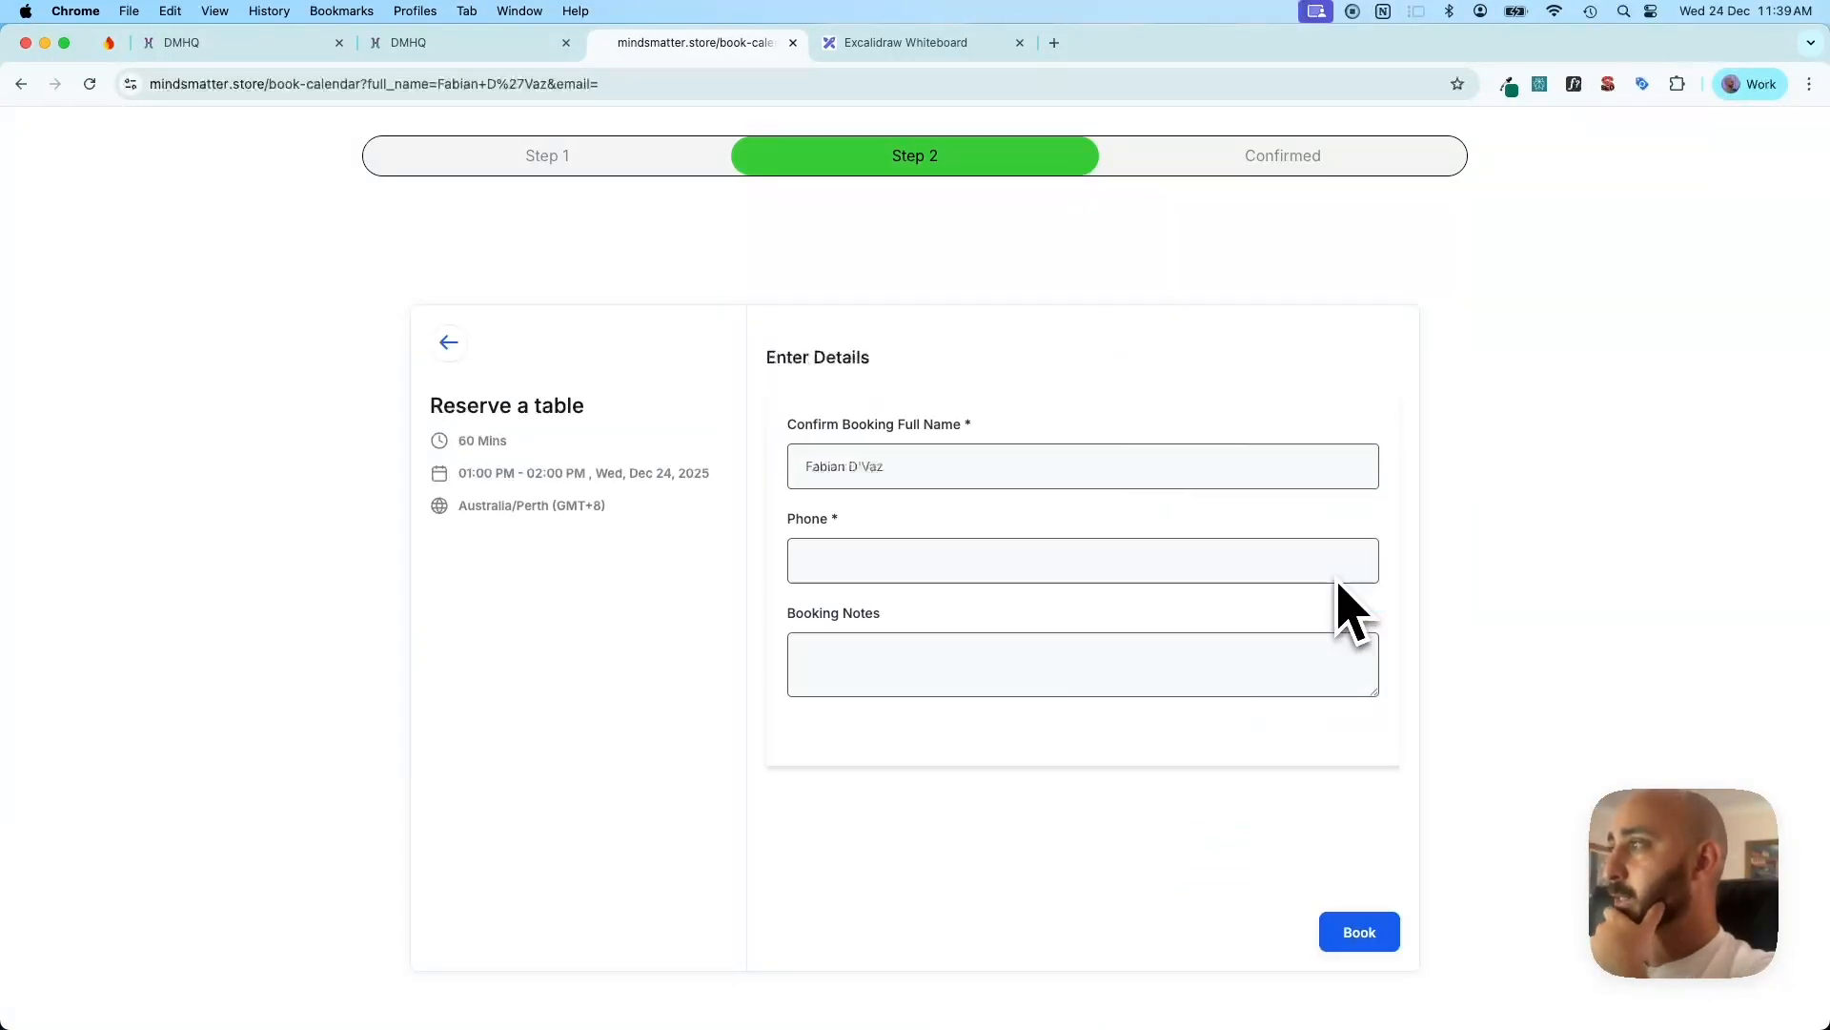
Enter the guest's phone number and the booking notes "Checking notes", and submit the booking
click(956, 551)
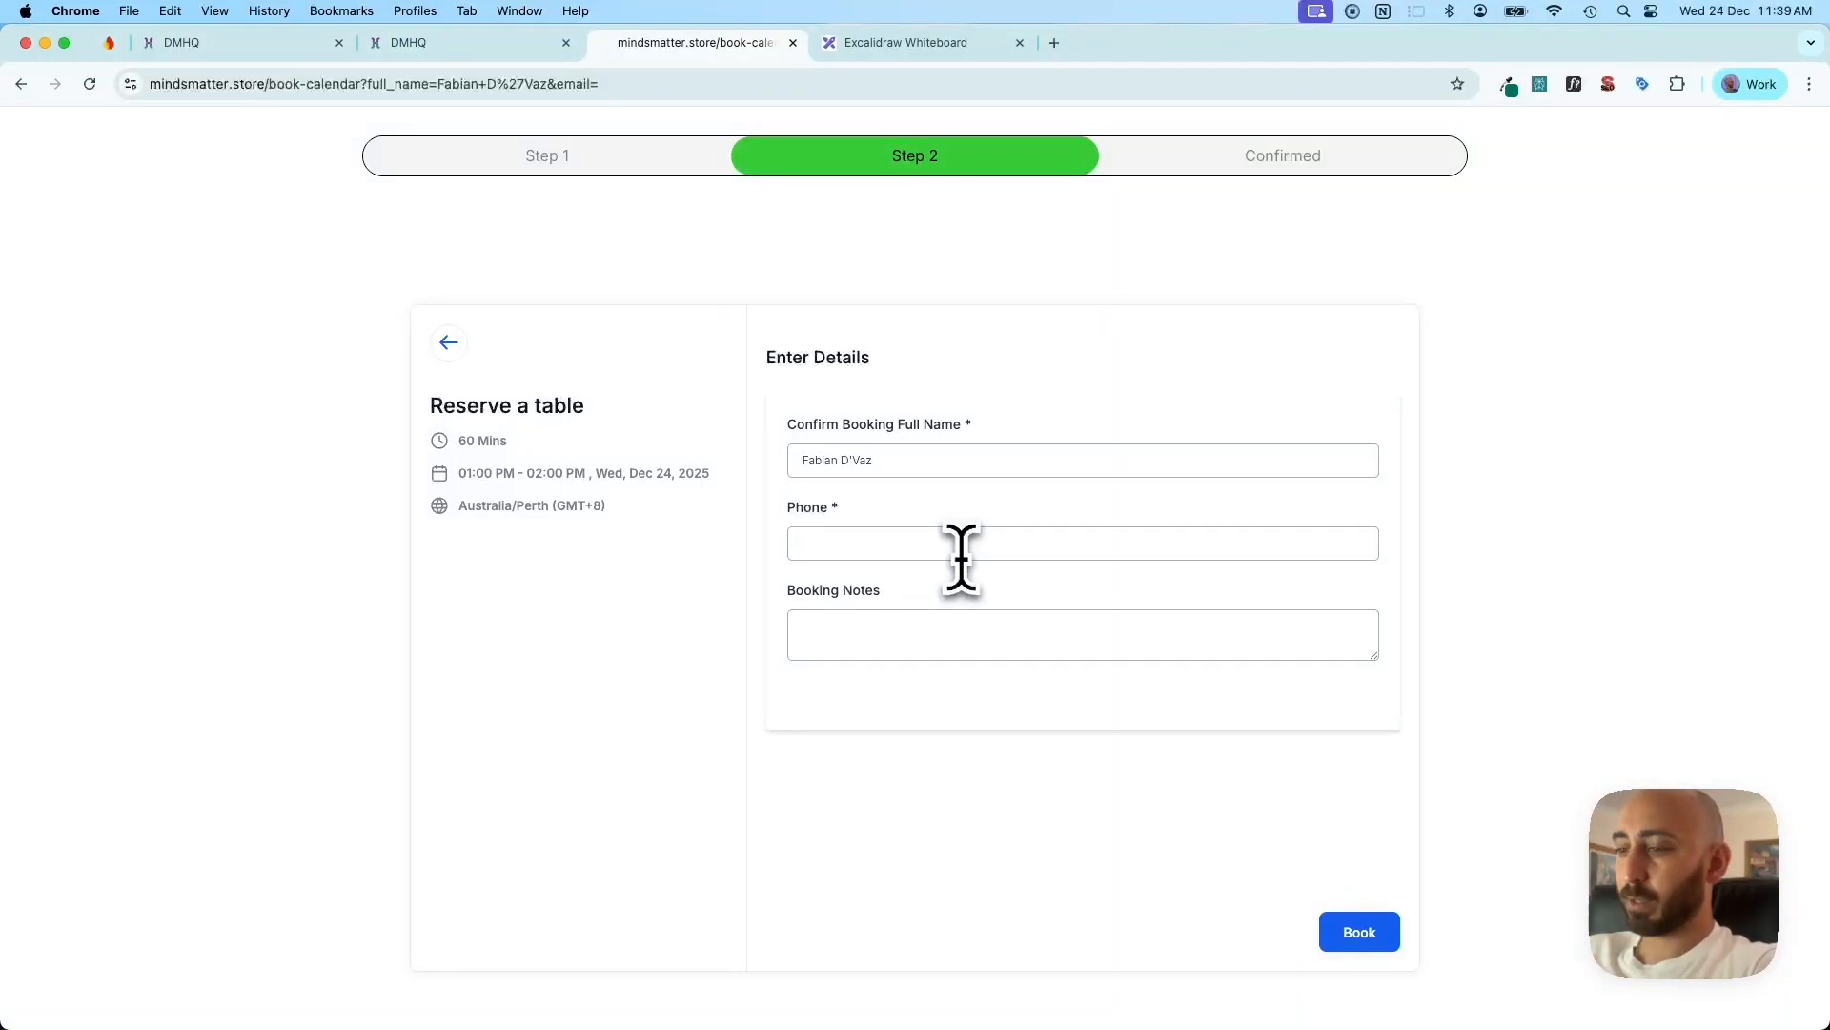
text(Cehck)
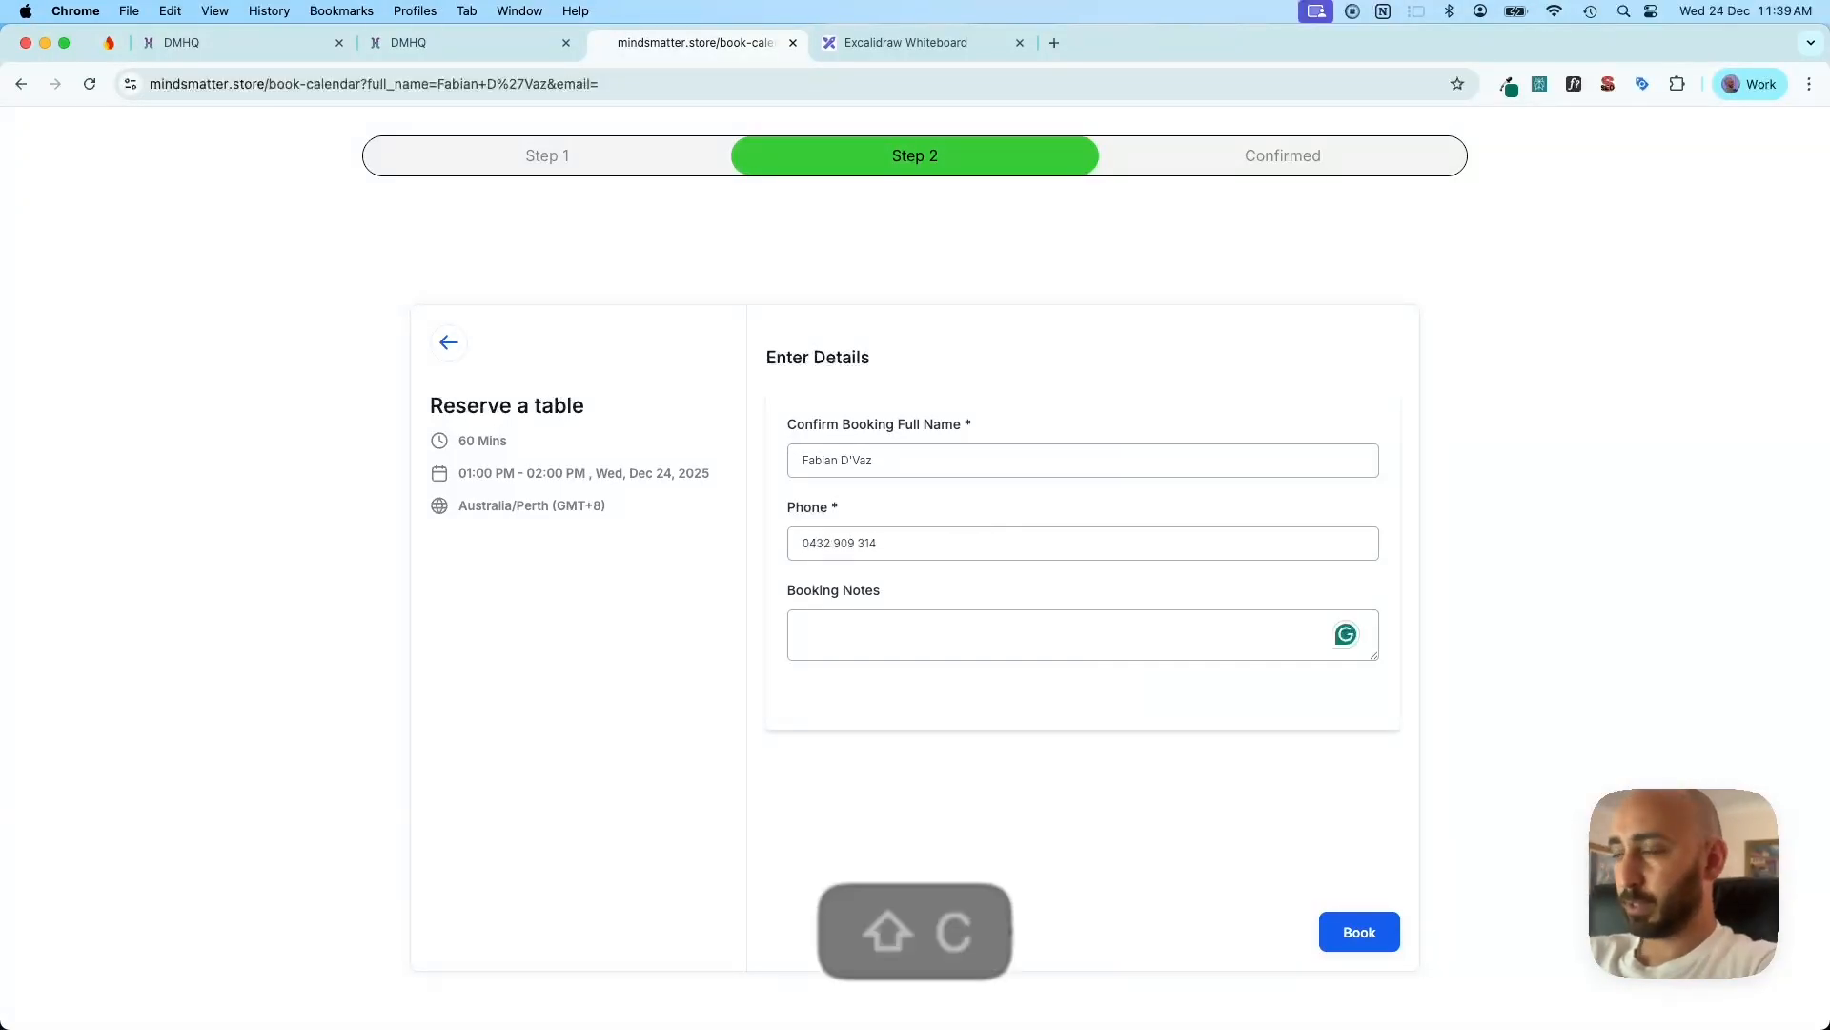
key(BackSpace)
key(BackSpace)
key(BackSpace)
key(BackSpace)
text(hecking notes)
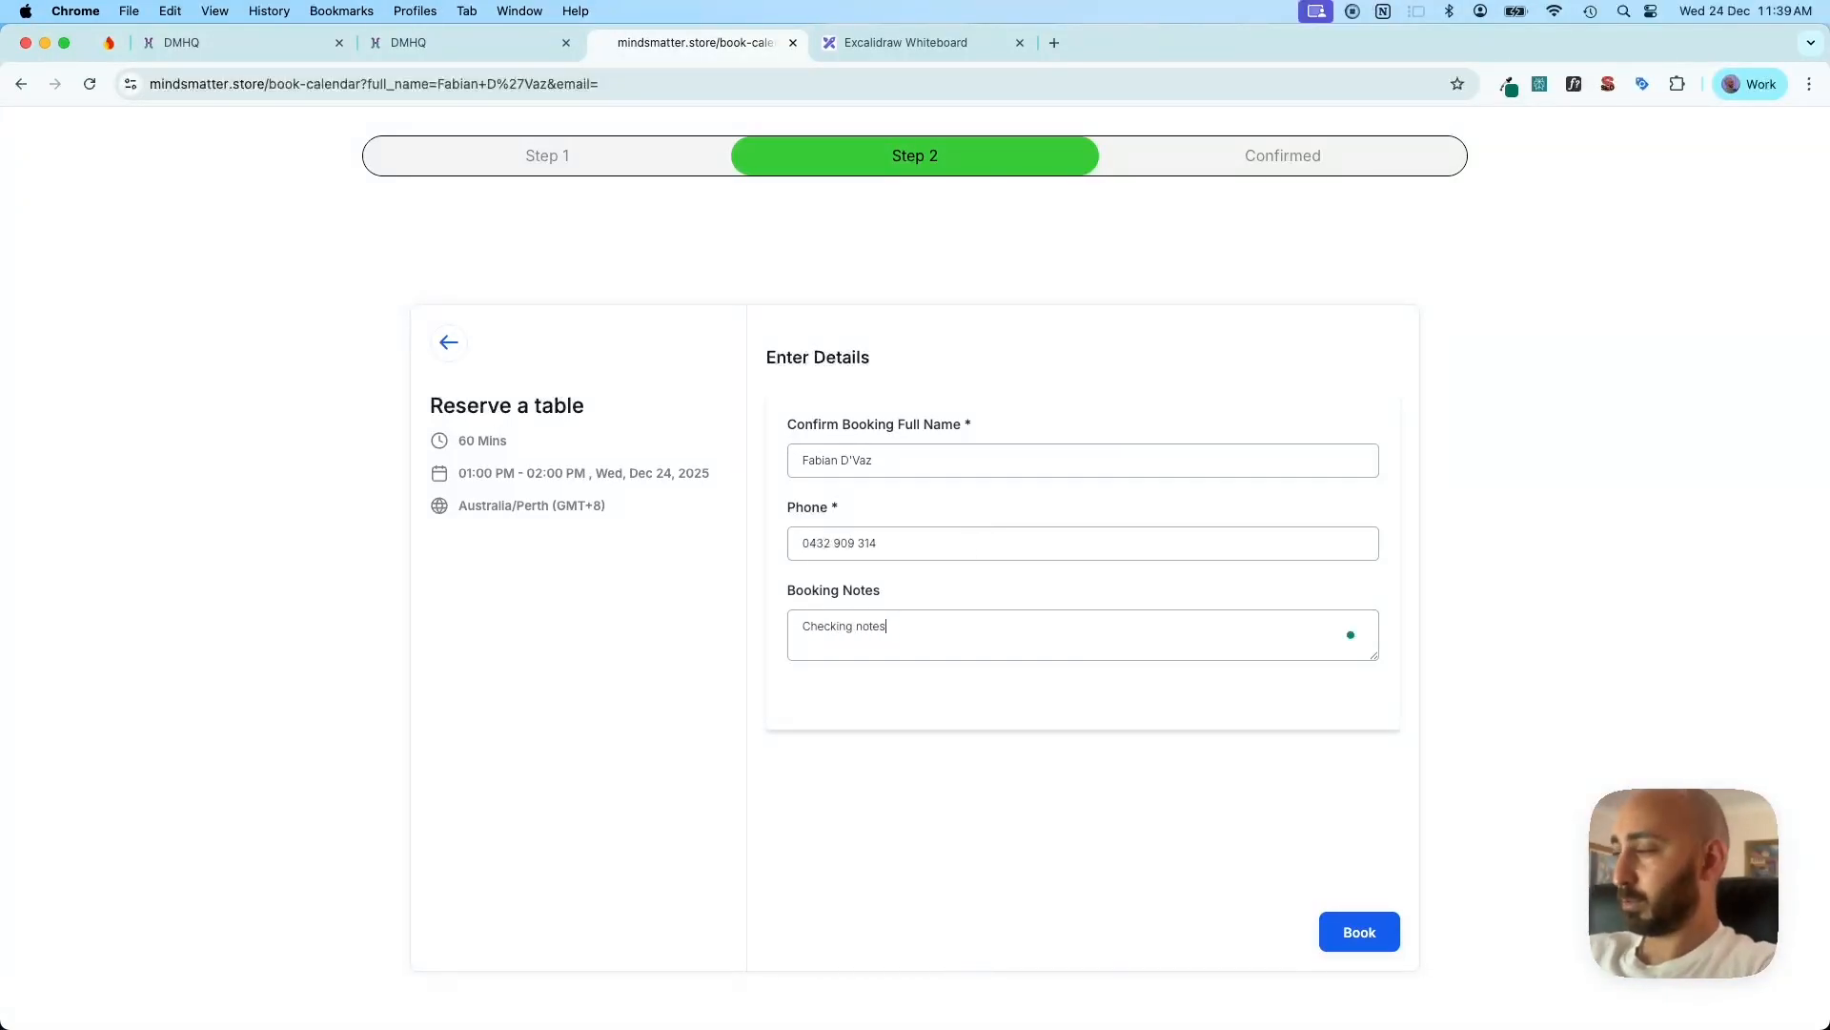
click(1349, 931)
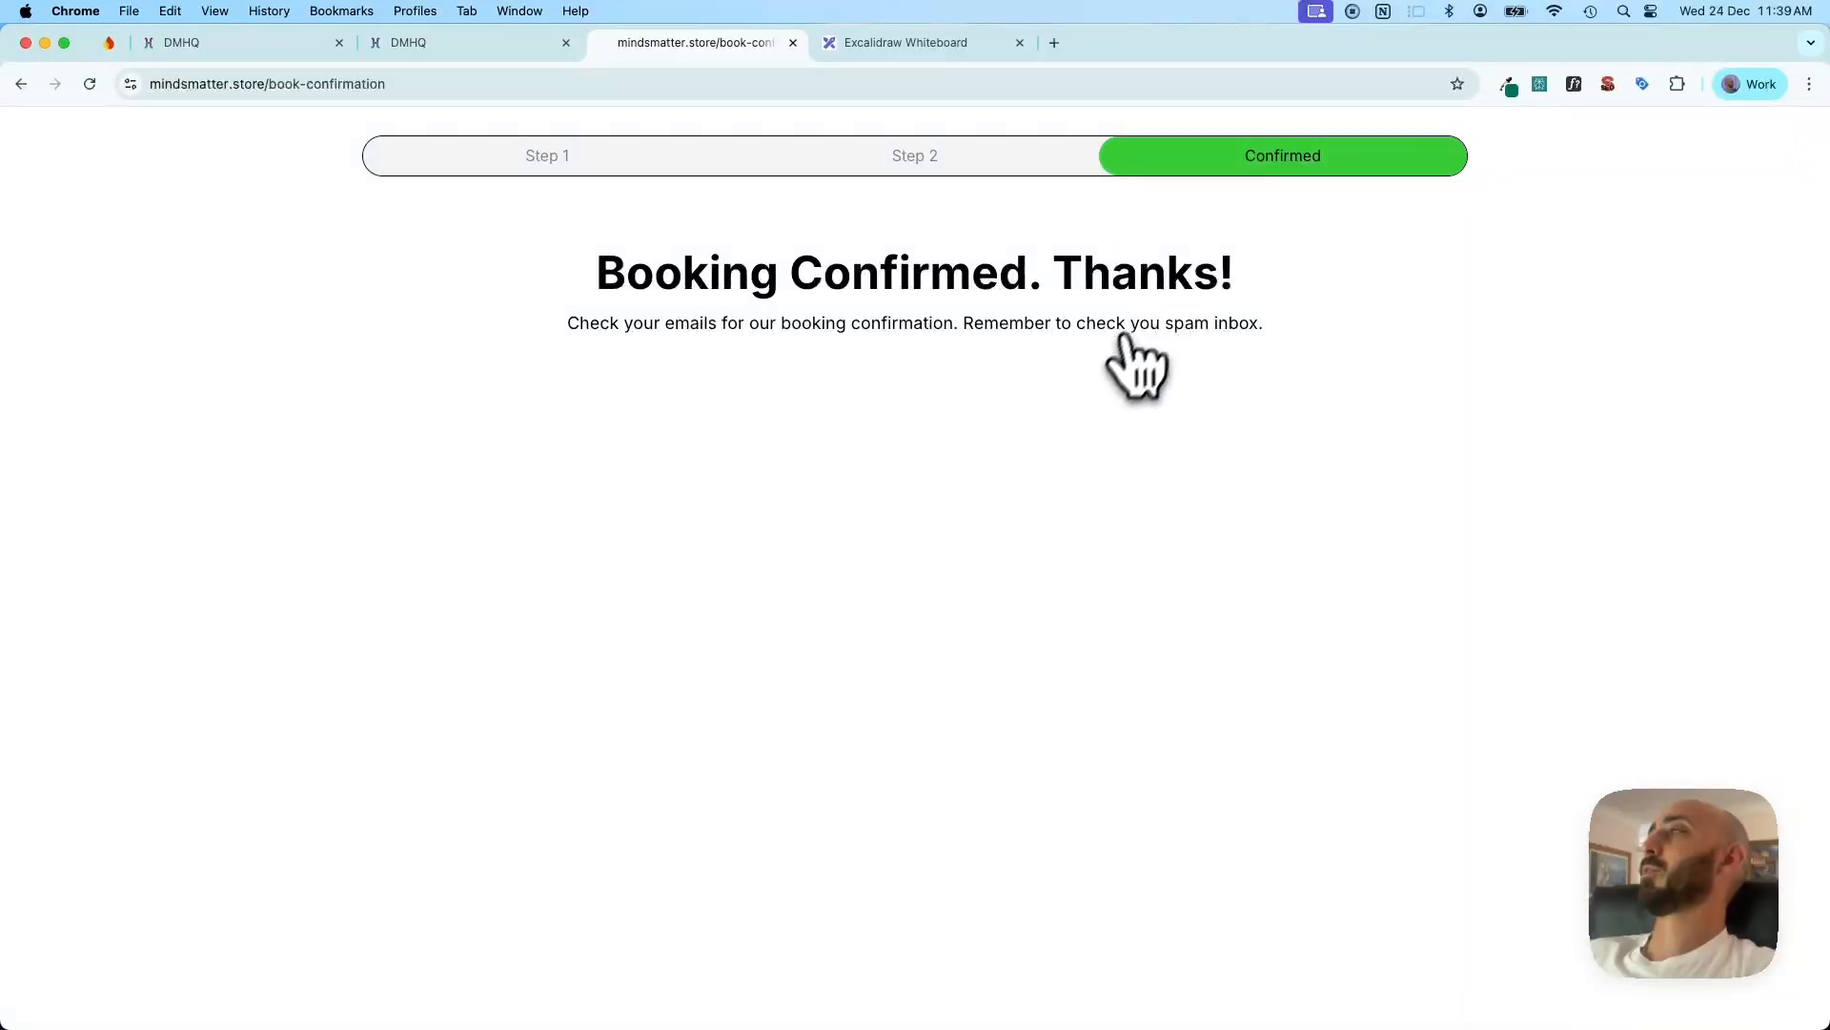
Open the hotmail.com mailbox in a new browser tab
click(1054, 43)
text(hotmail.com)
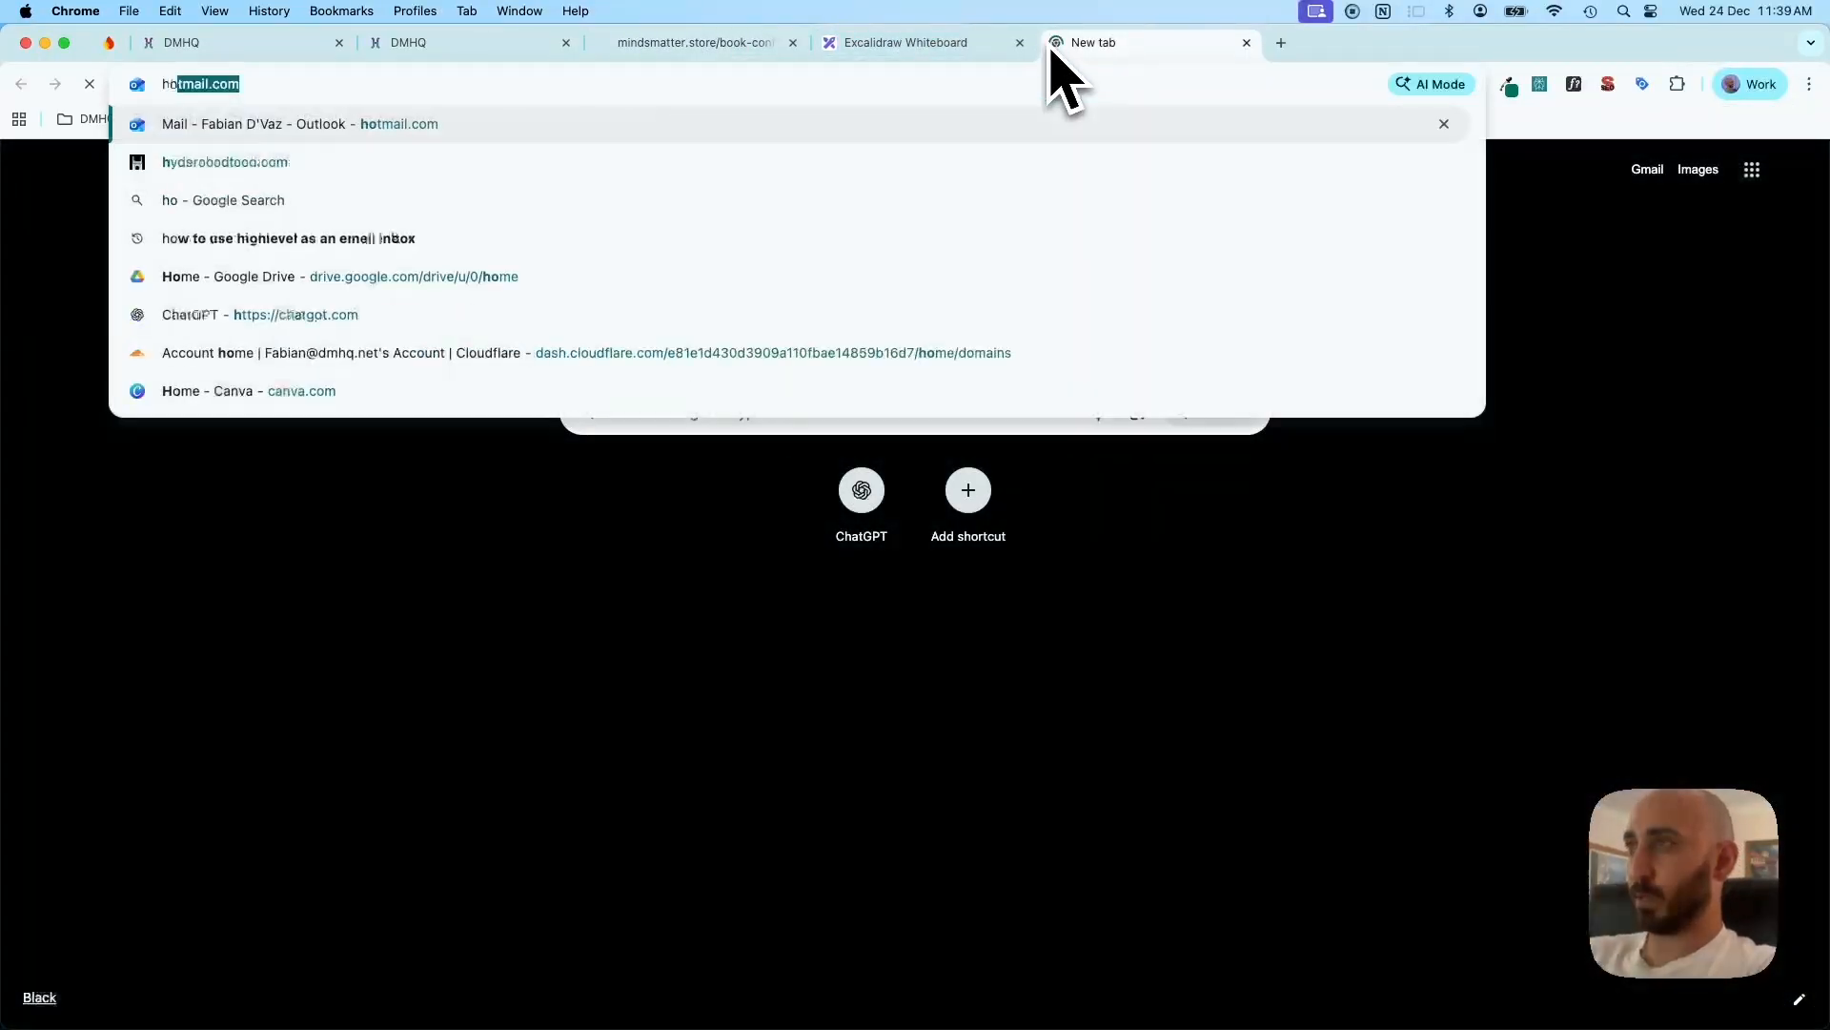
key(Return)
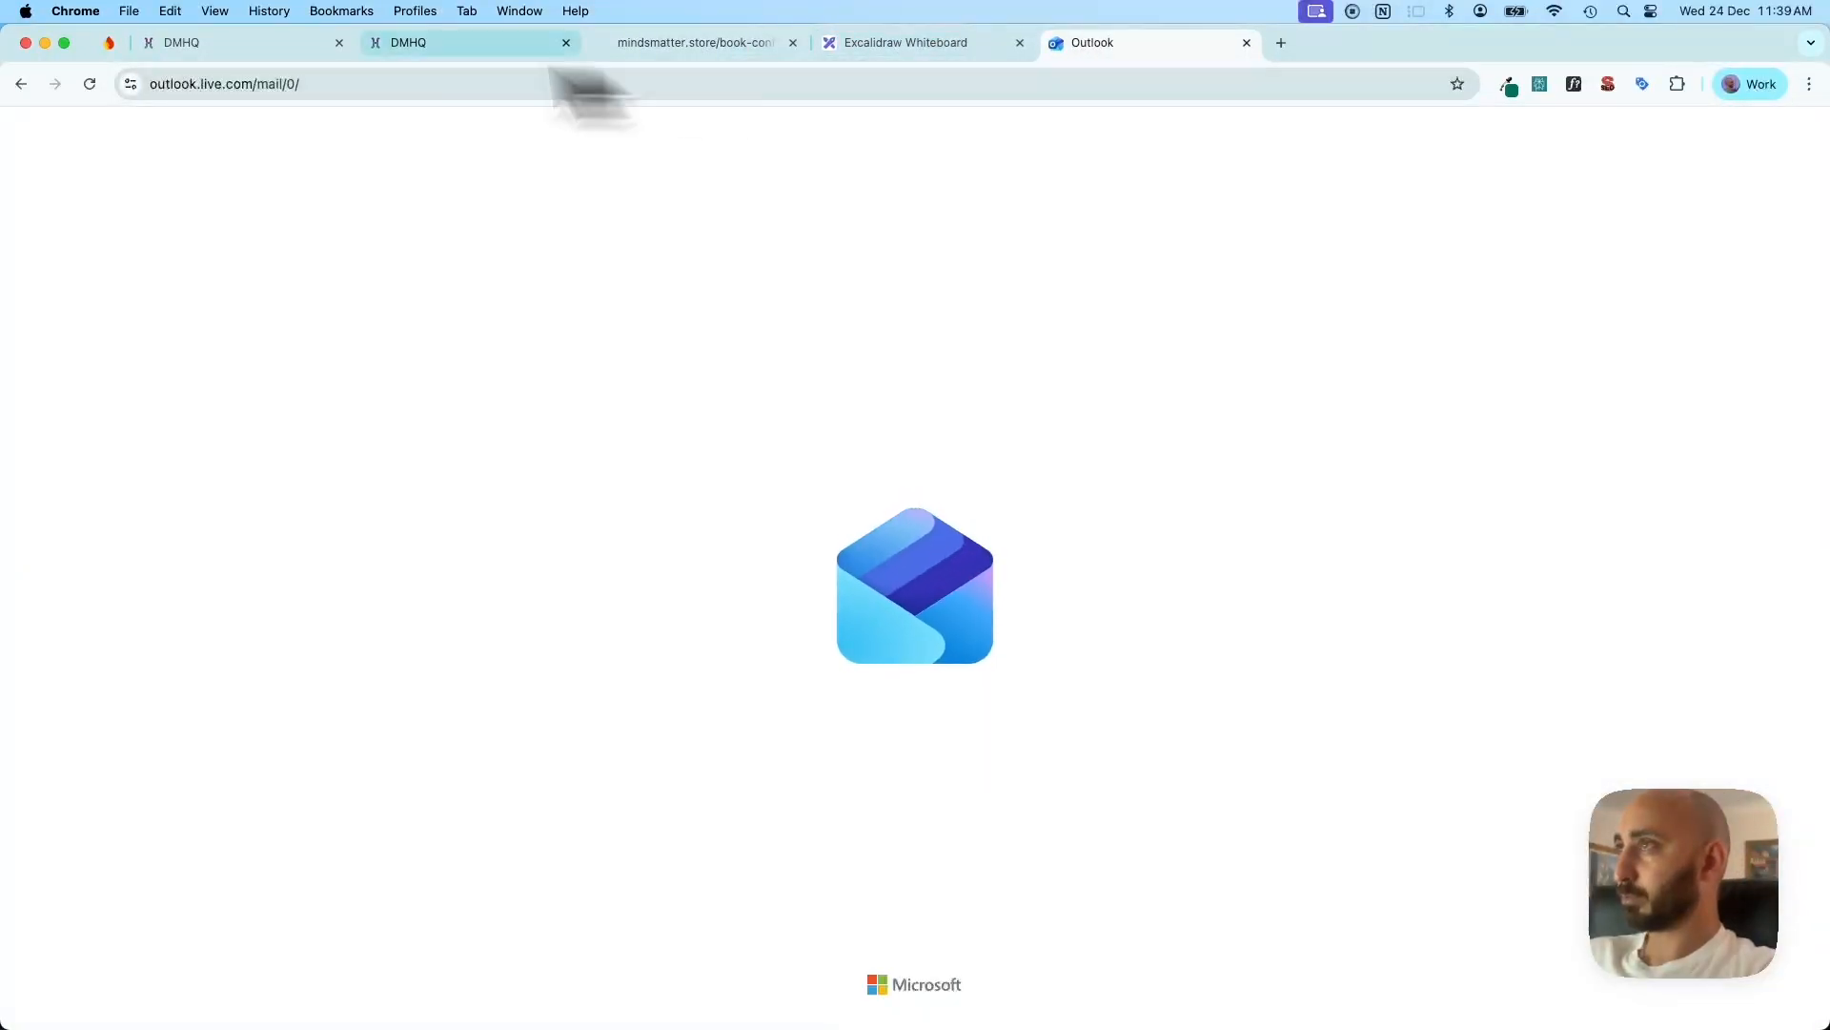
Filter the account's calendar view to the Reserve a table calendar, check the 1 PM appointment's details and close them
click(258, 43)
click(46, 273)
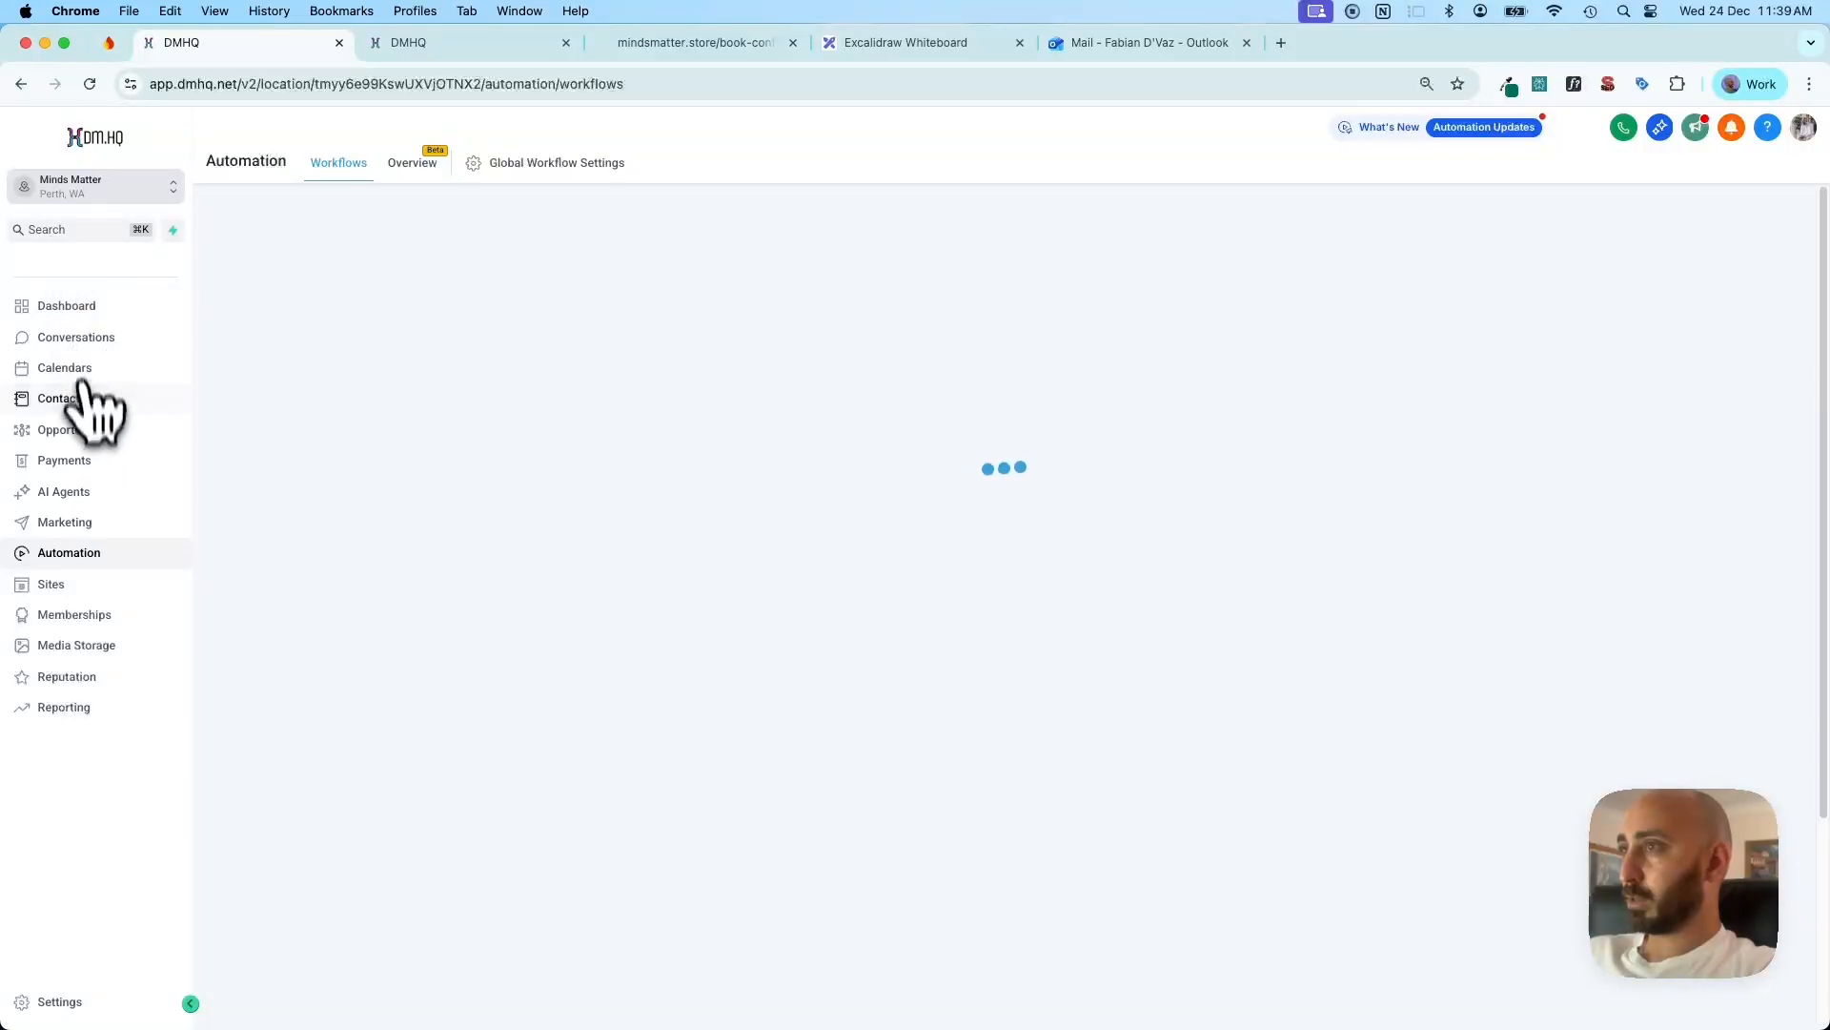
click(90, 370)
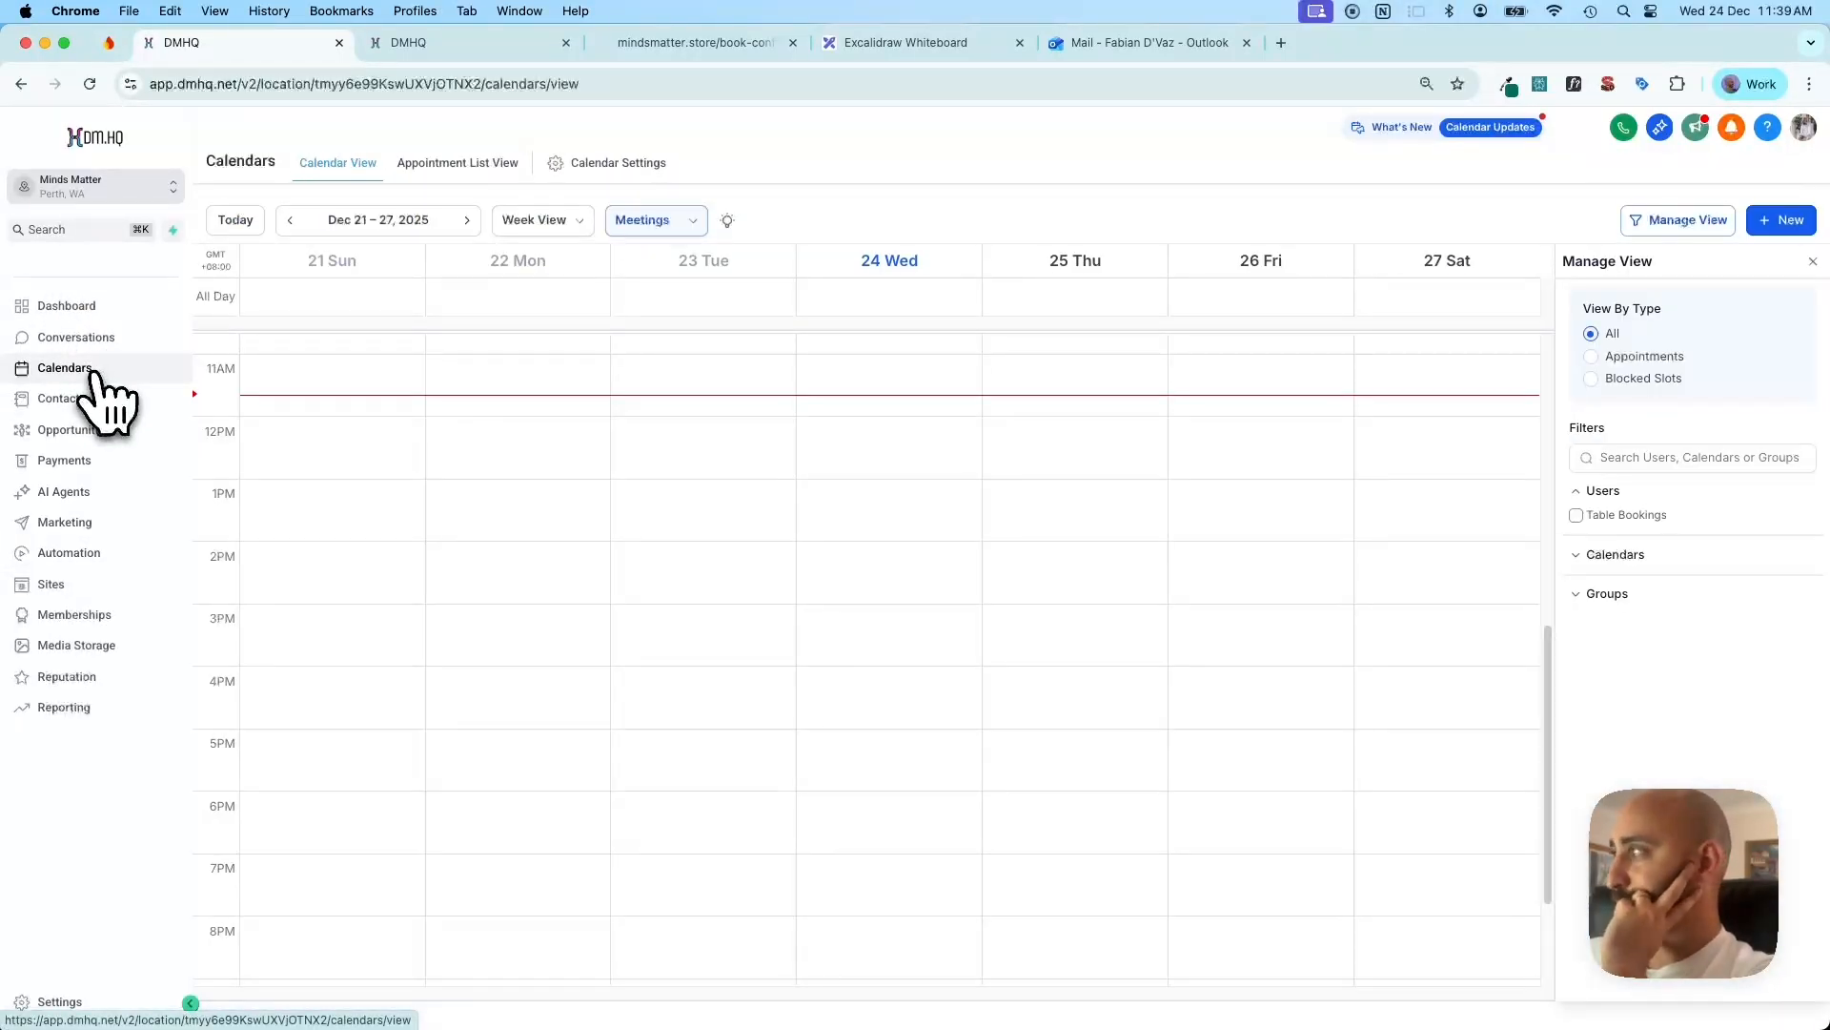
click(1590, 555)
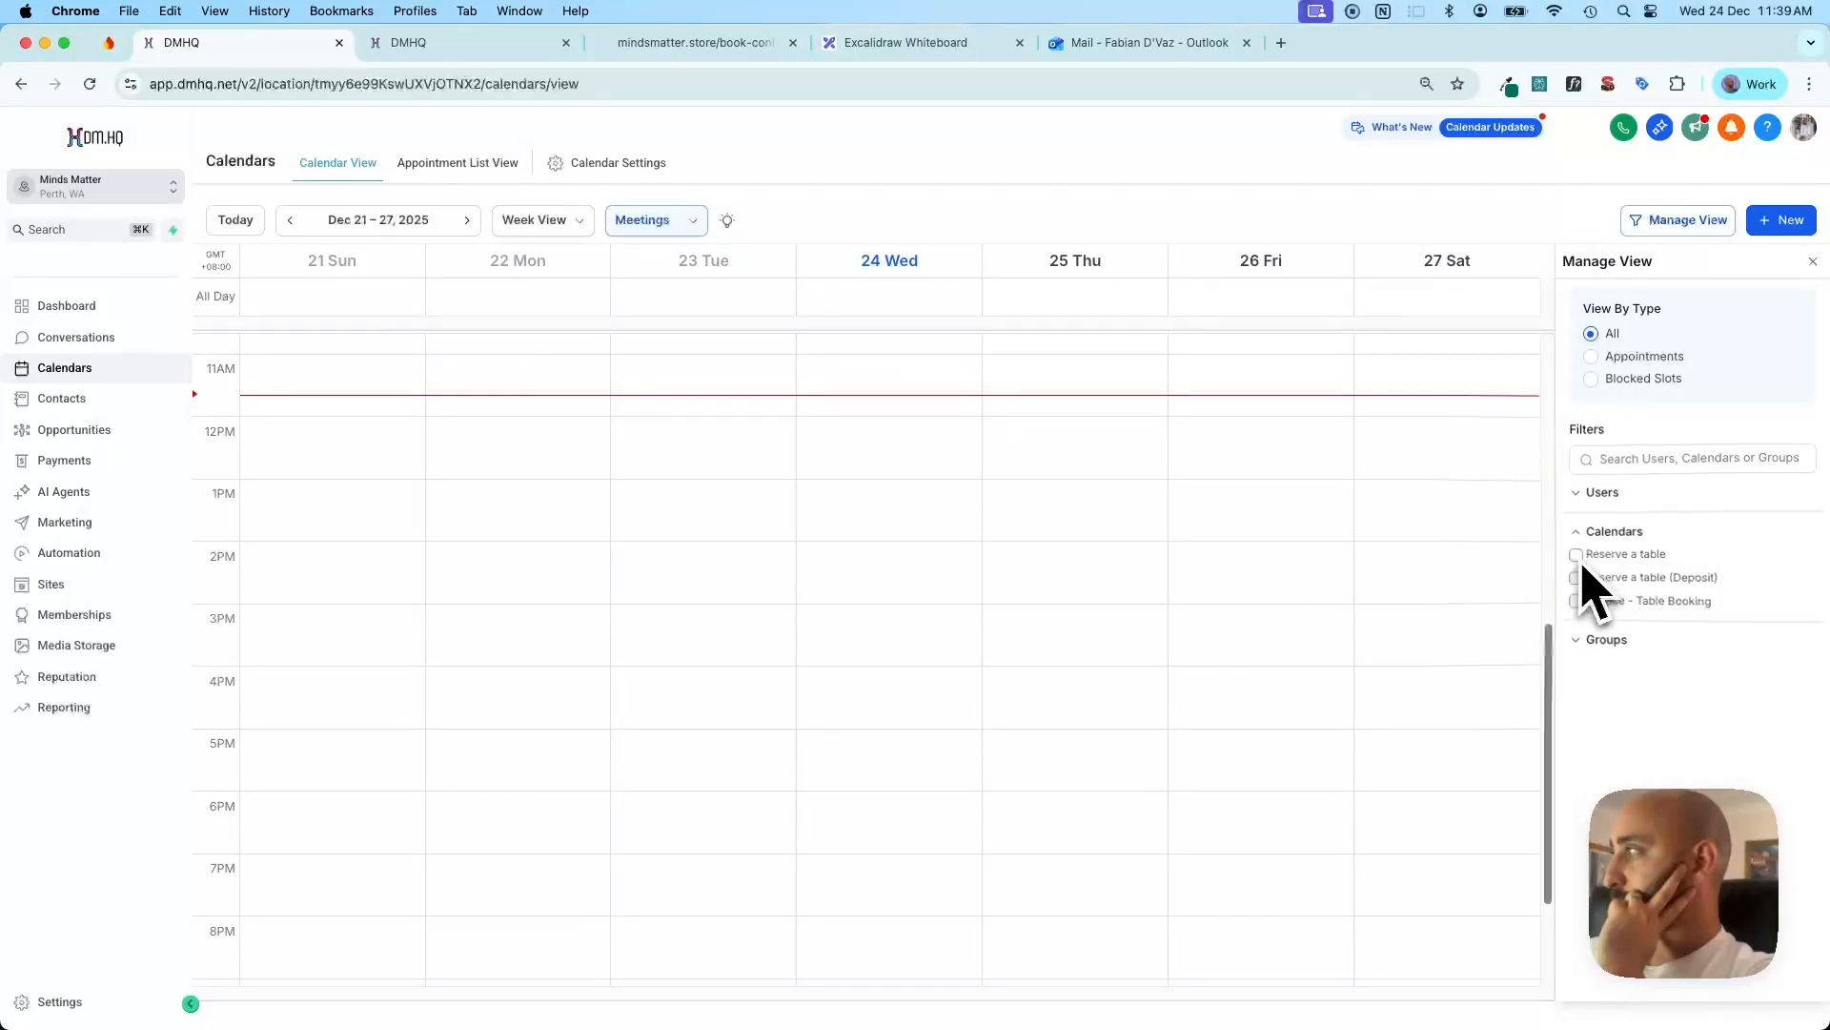
click(1579, 558)
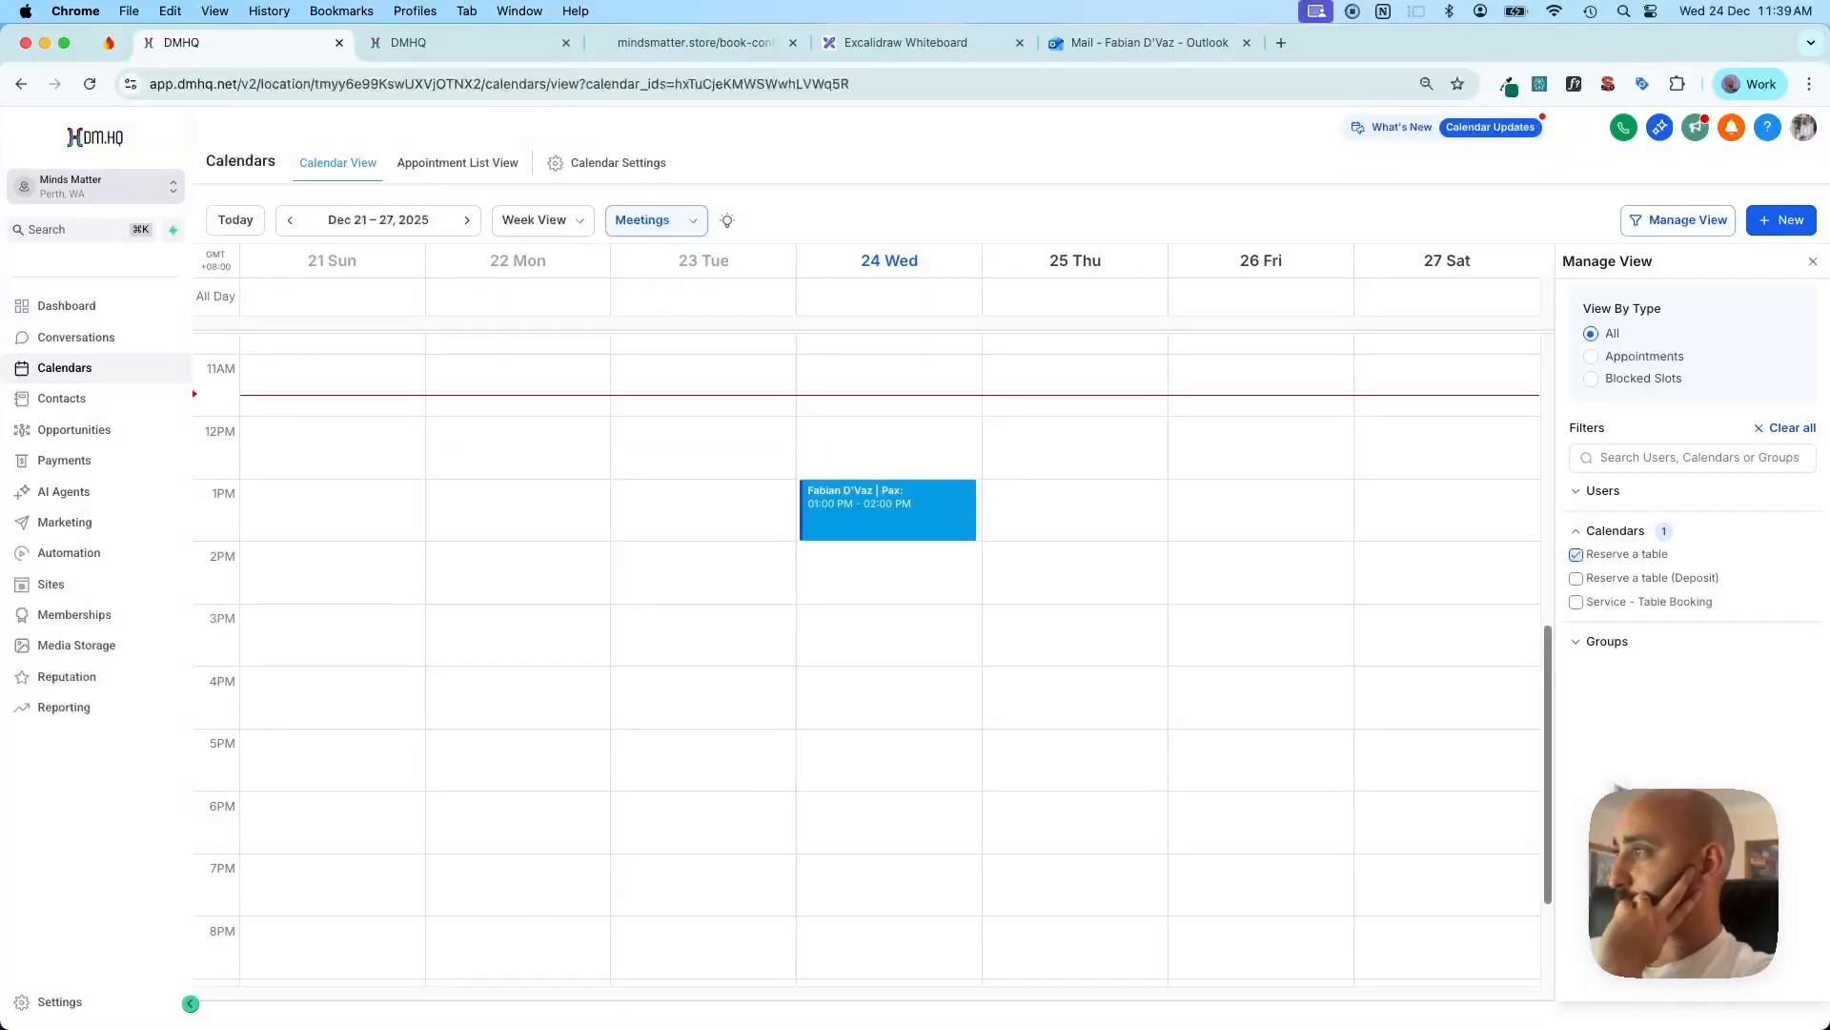
click(843, 505)
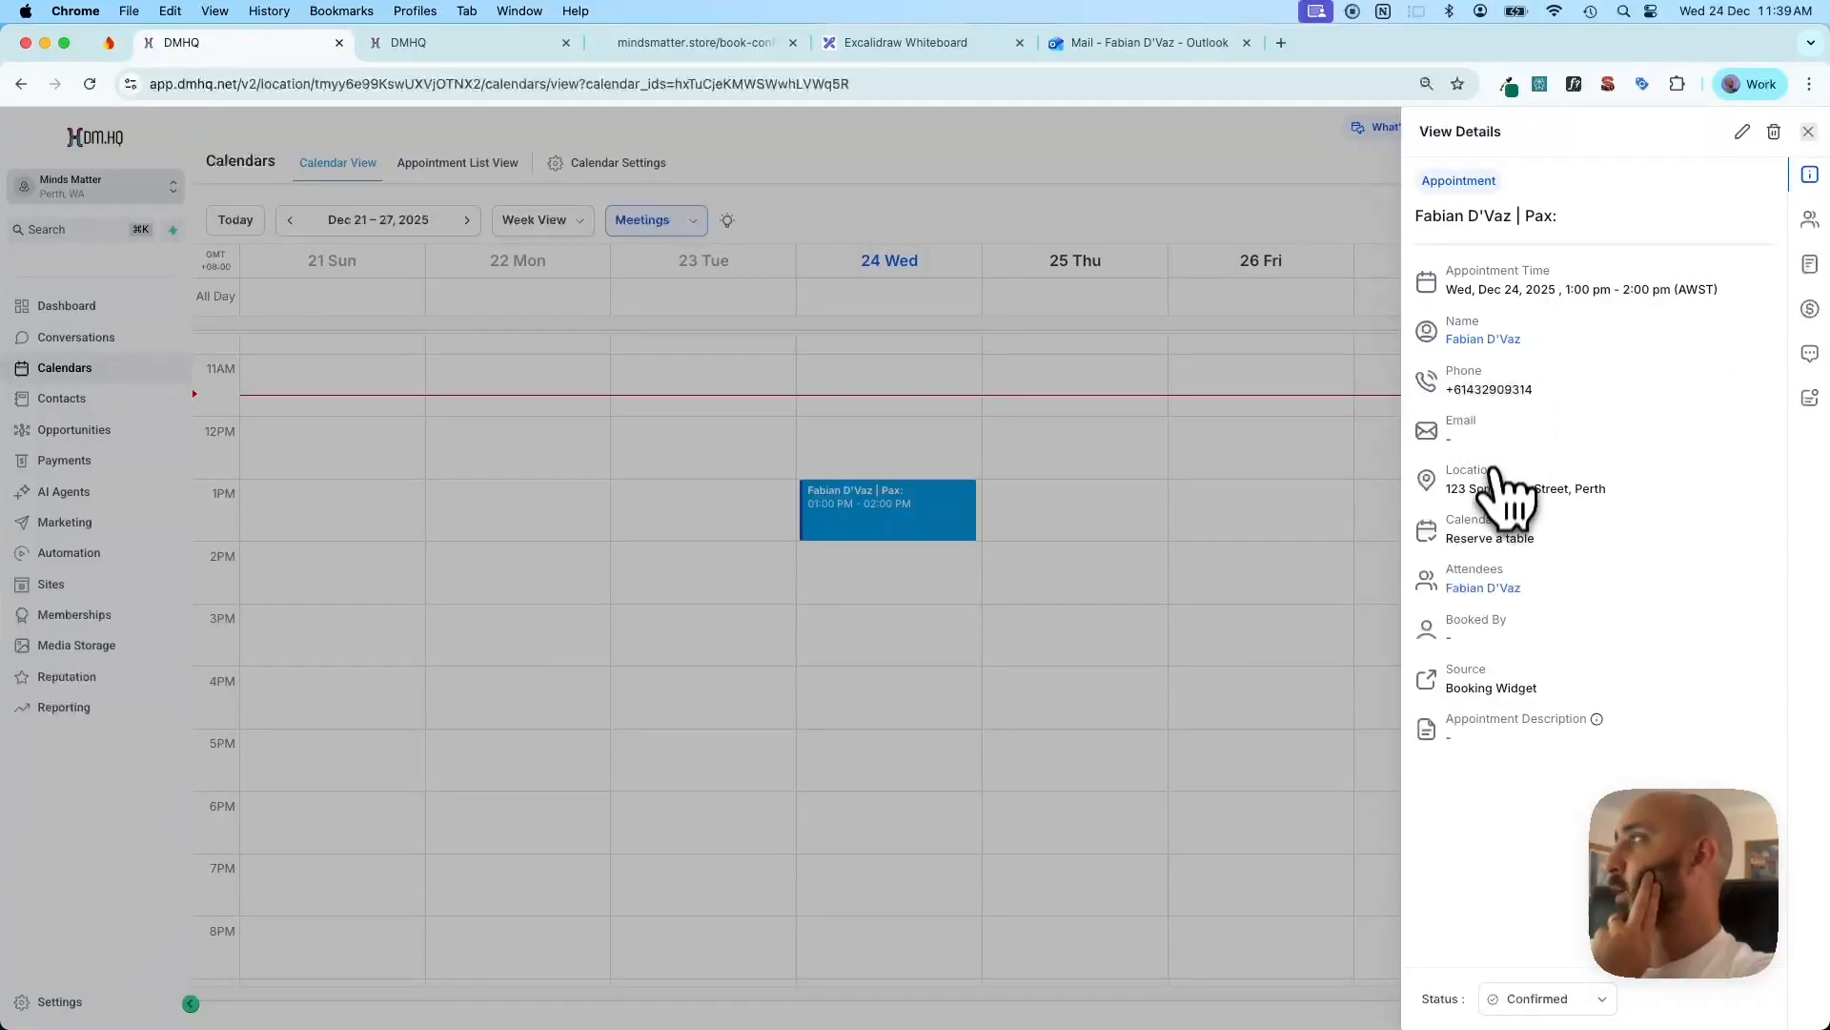
click(1808, 133)
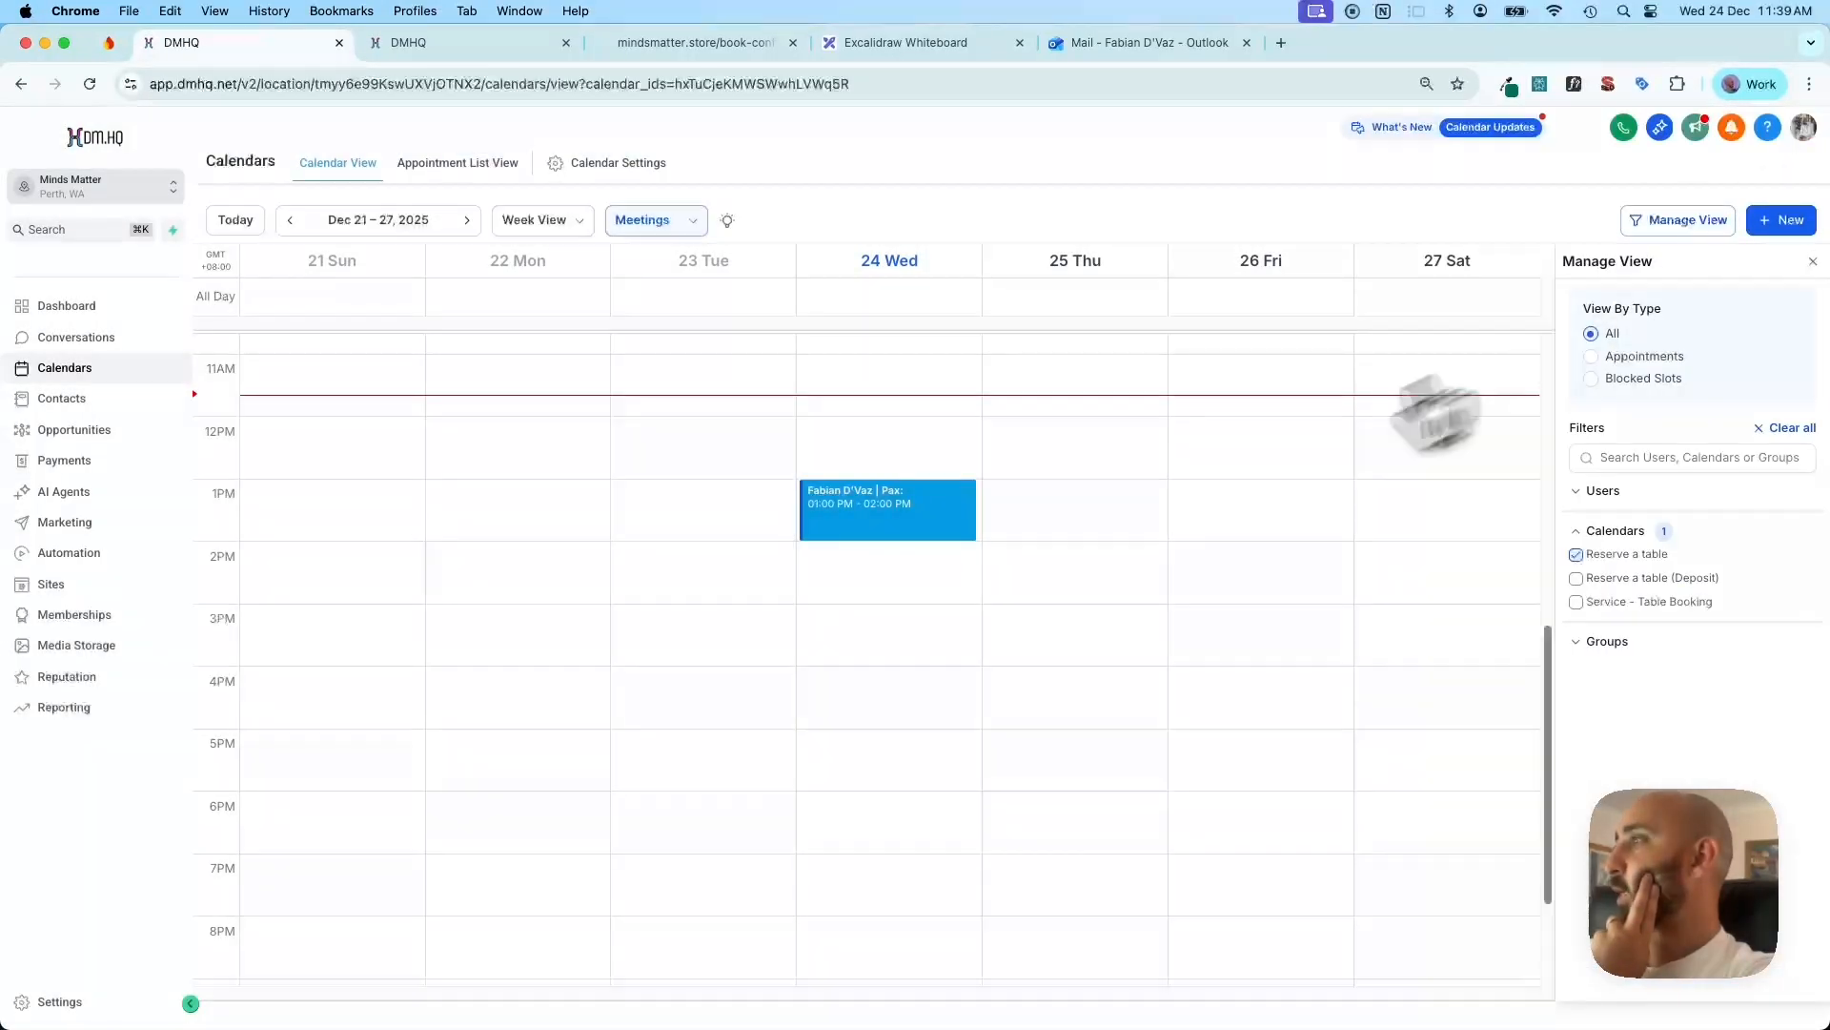
Look up the number of guests field in the custom field folders and copy its unique key
click(117, 996)
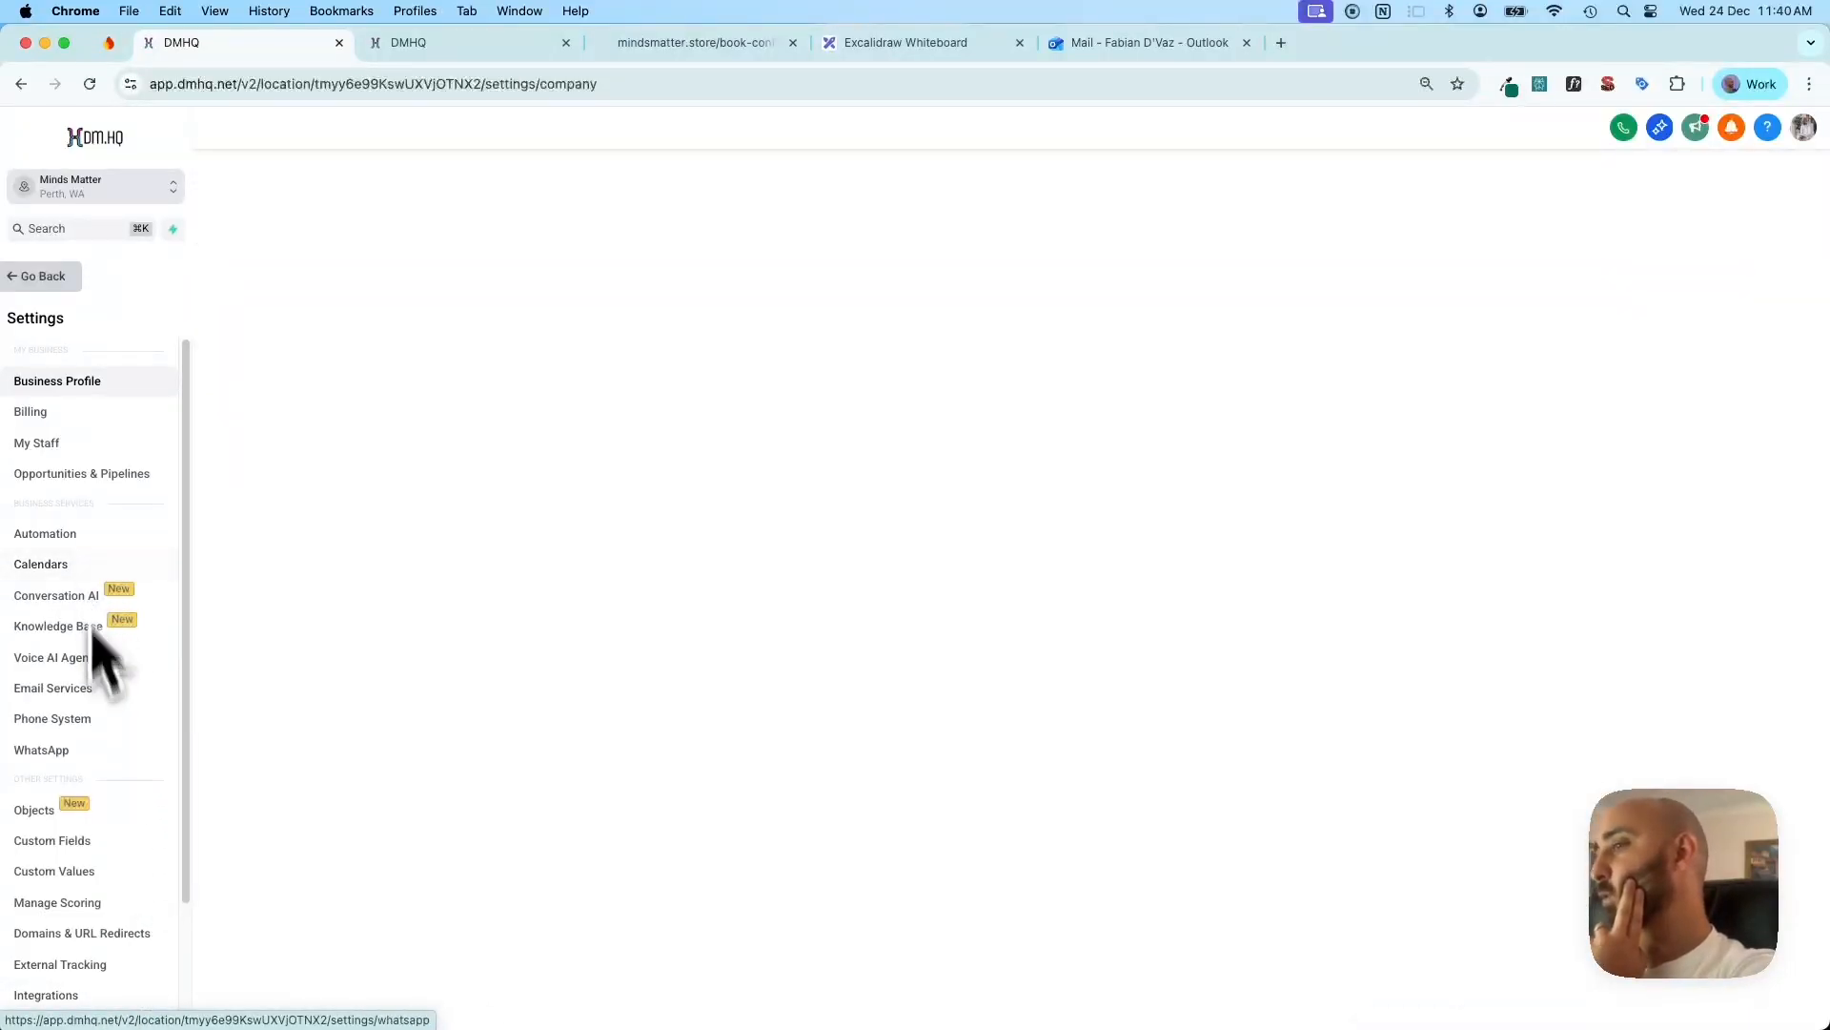
click(141, 845)
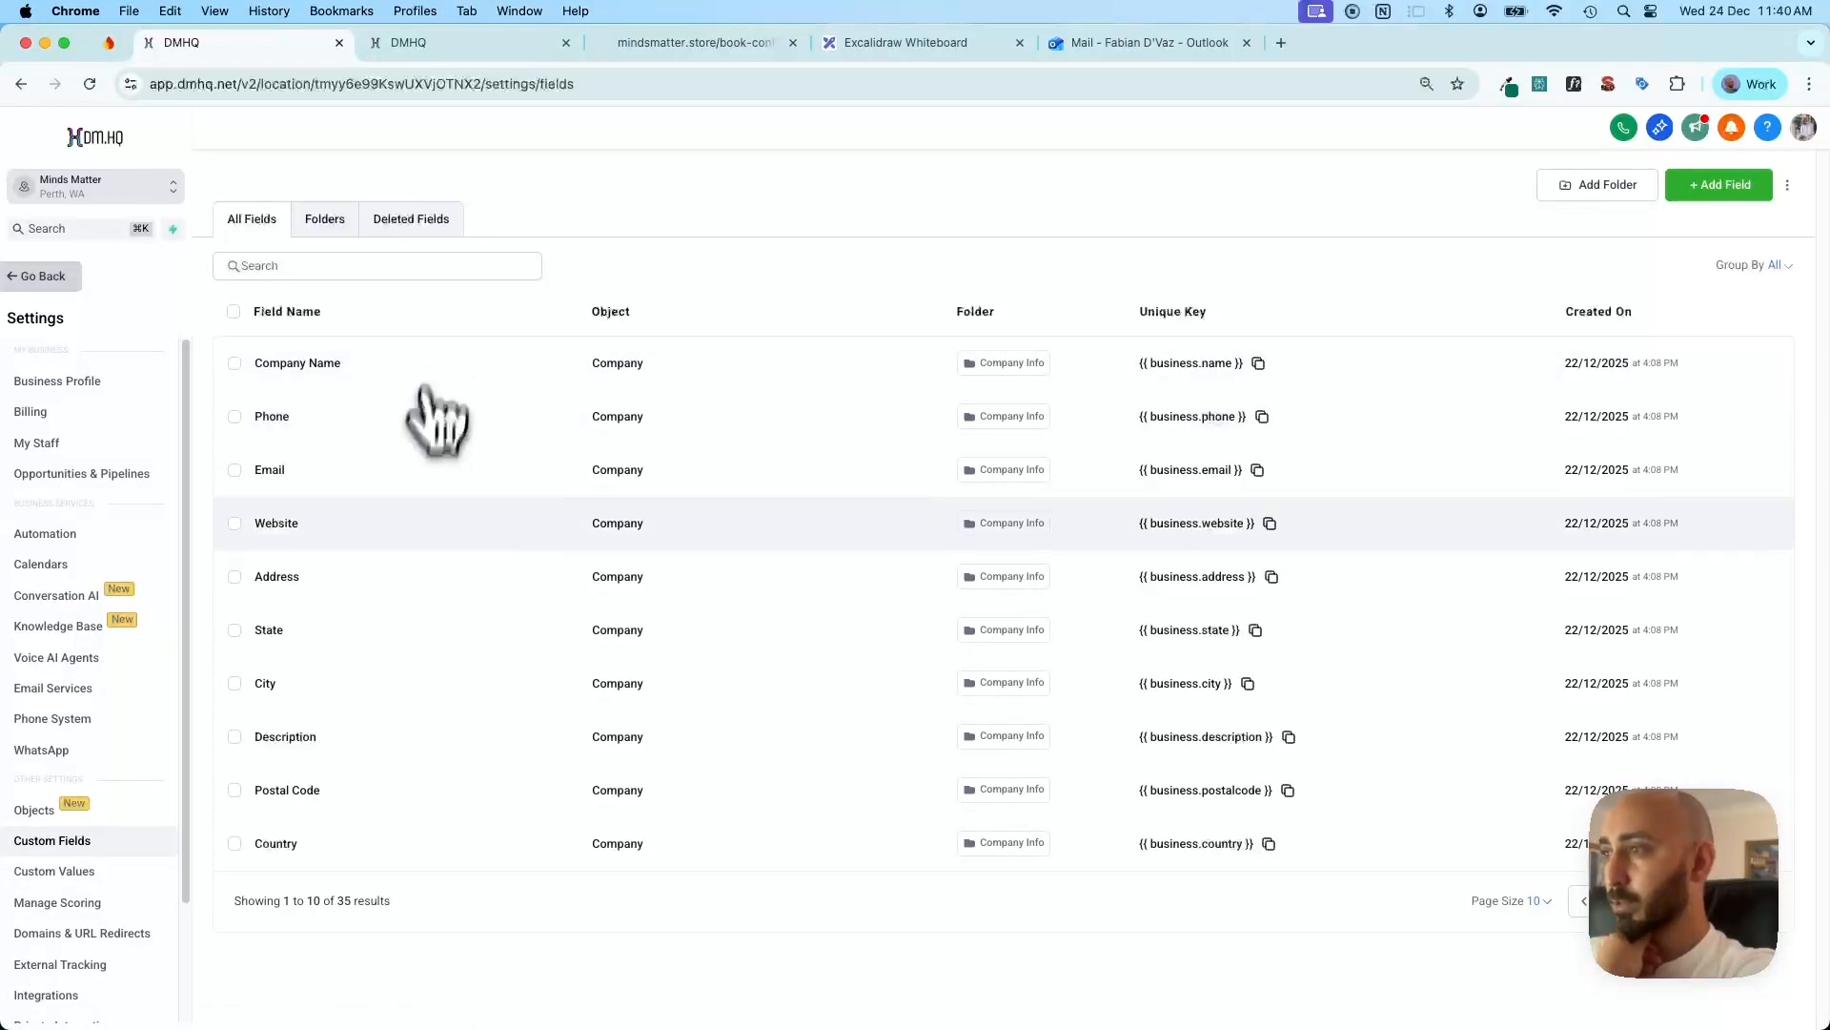
click(325, 221)
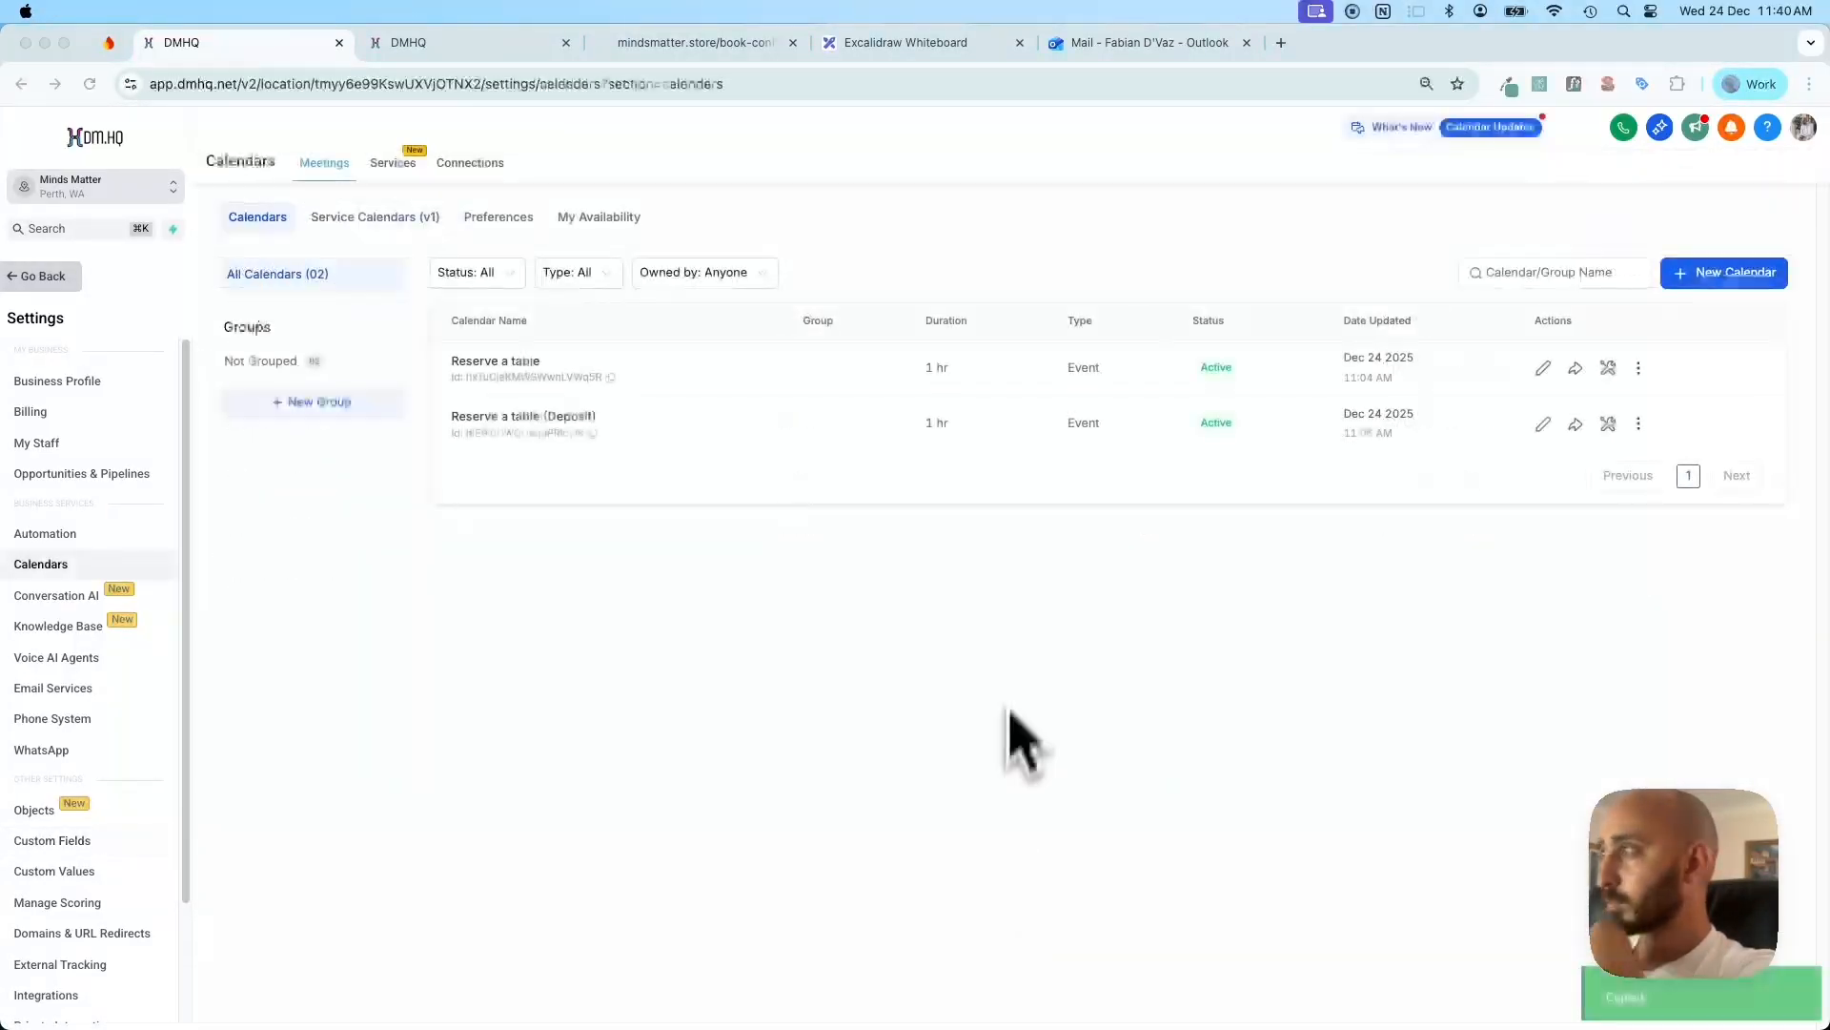
Edit the Reserve a table calendar and set its meeting invite title to "{{contact.name}} | Pax: {{ contact.number_of_guests }}"
click(1544, 369)
scroll(891, 446, down, 4)
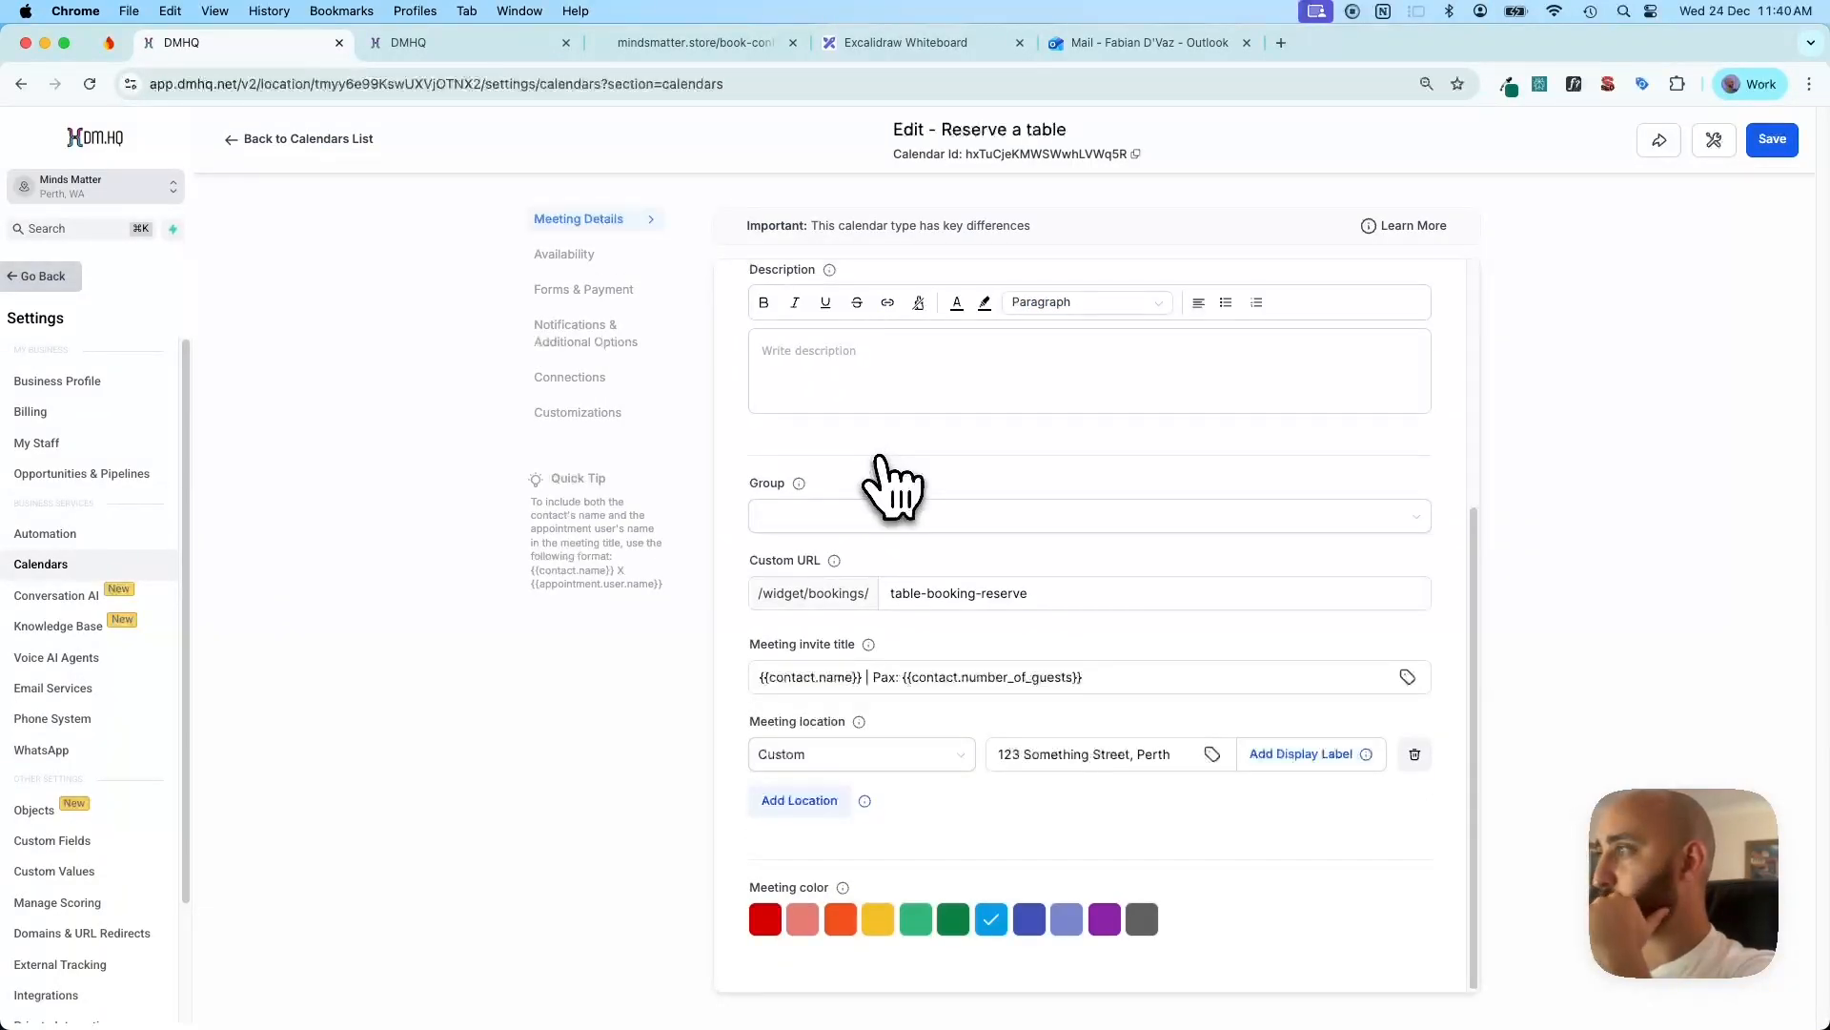
click(896, 672)
click(1091, 680)
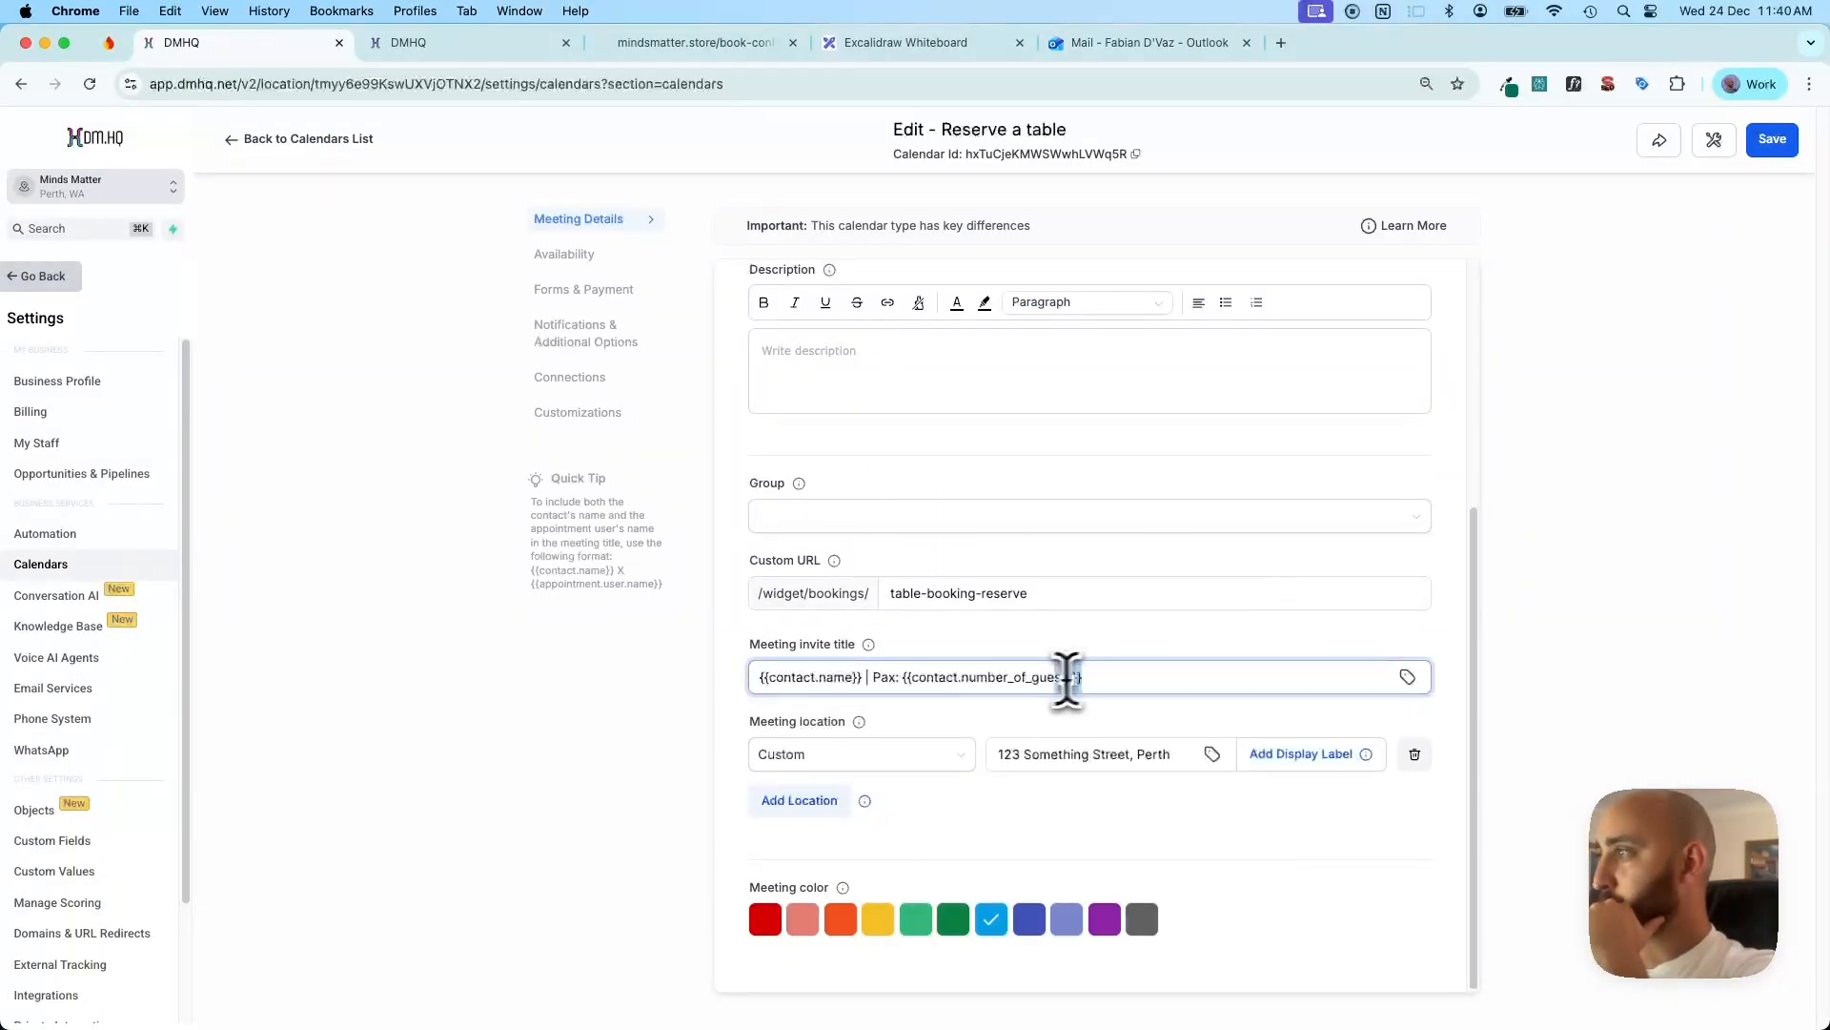
drag(1066, 680, 902, 681)
text({{ contact.number_of_guests }})
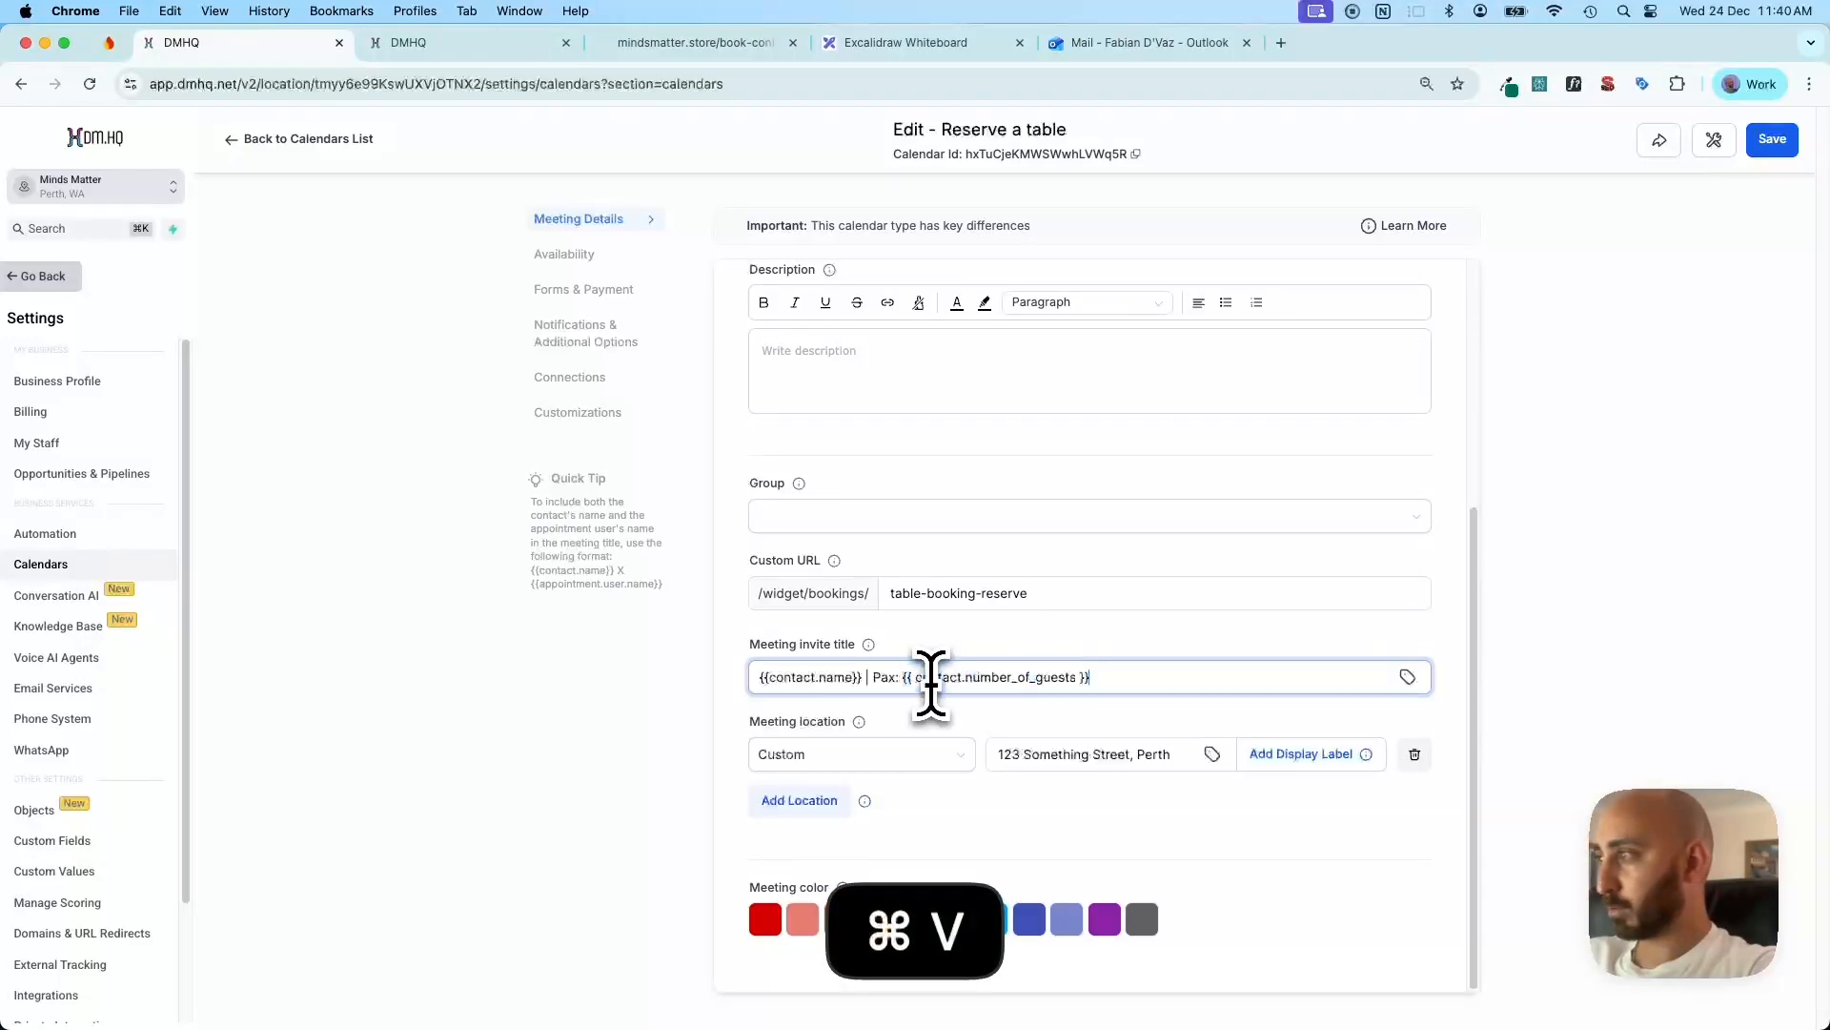
click(1295, 648)
click(1090, 680)
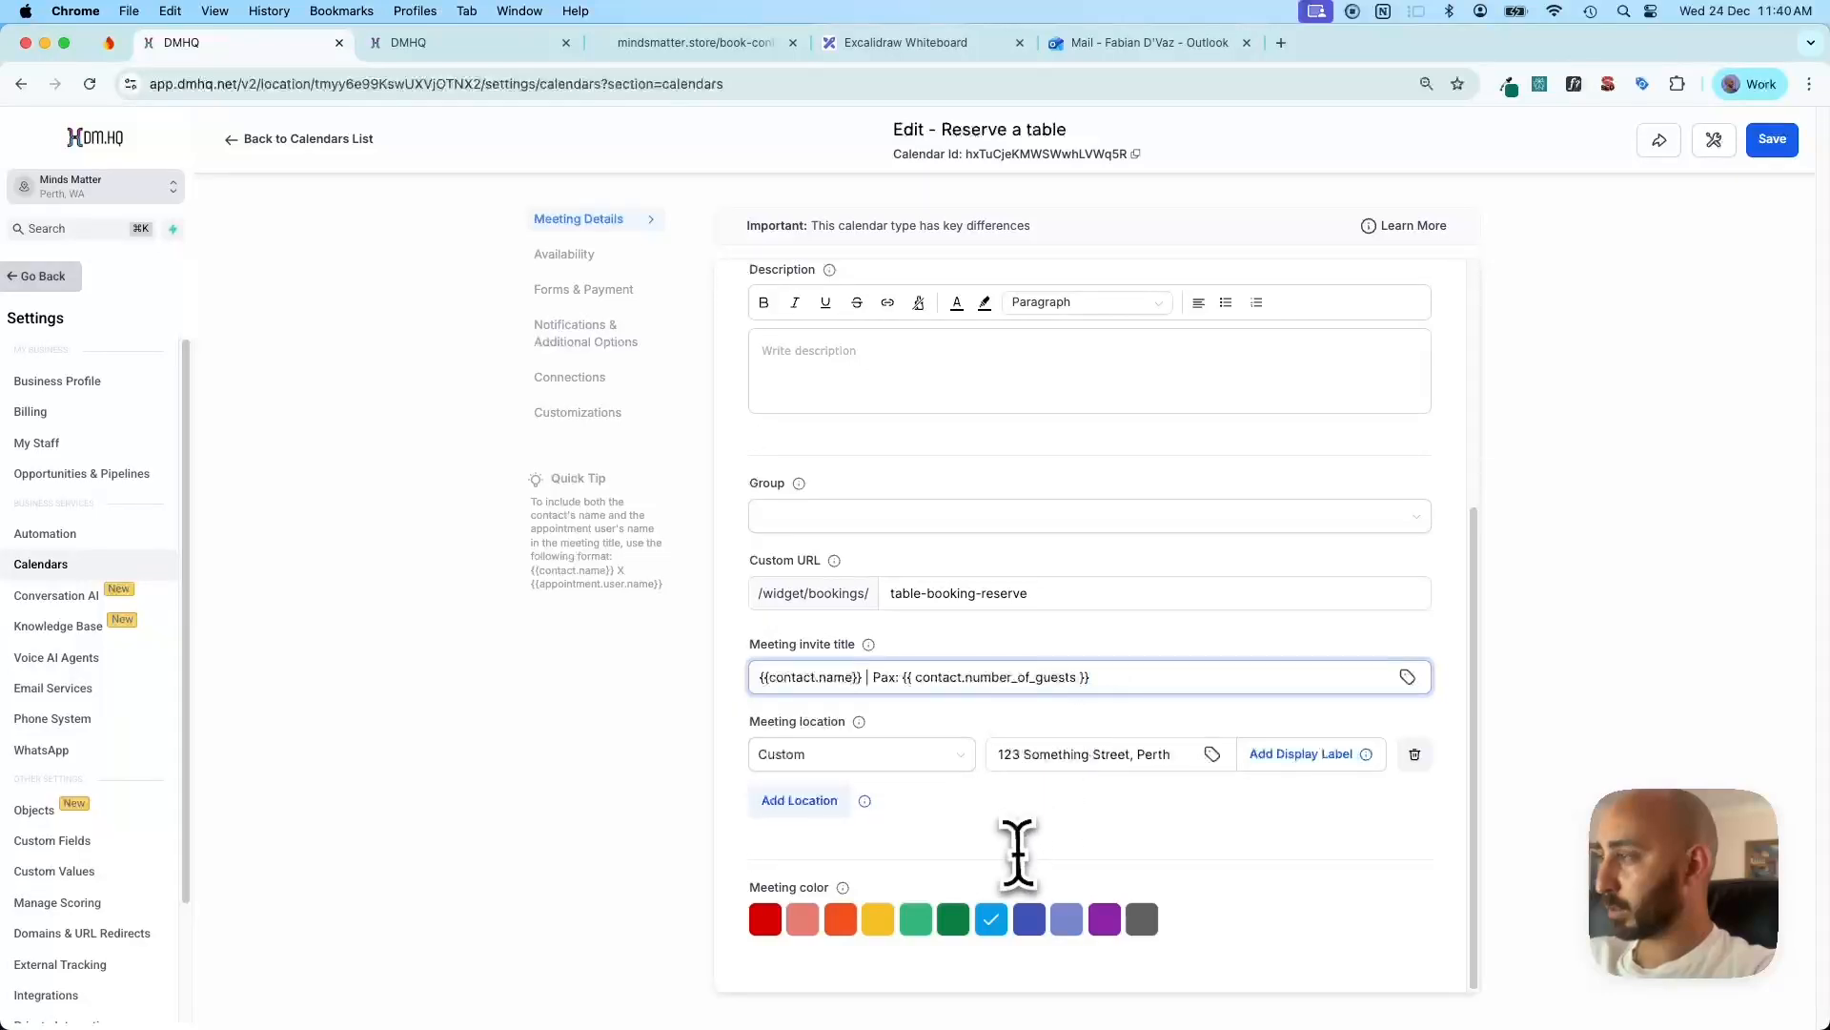
Review the Reserve a table calendar's availability, forms and payment, notification, customization and connection settings
scroll(1112, 703, up, 5)
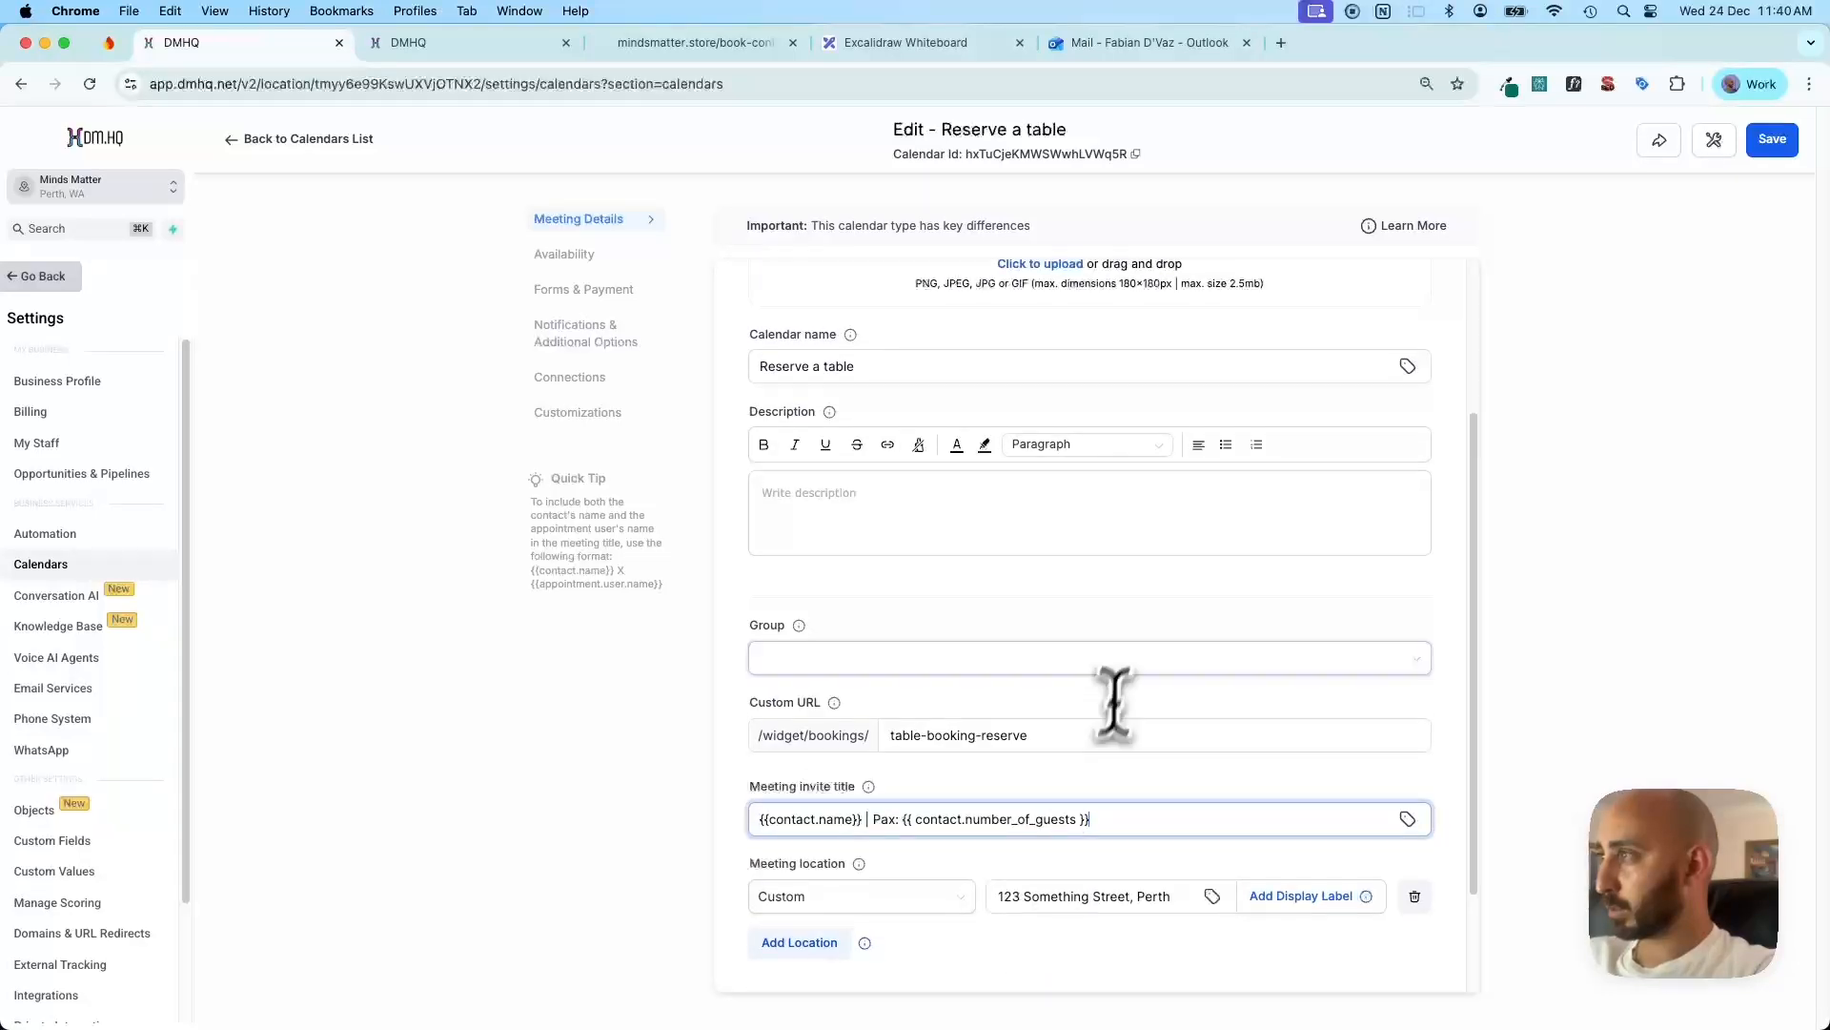
click(612, 255)
click(600, 290)
scroll(892, 450, down, 3)
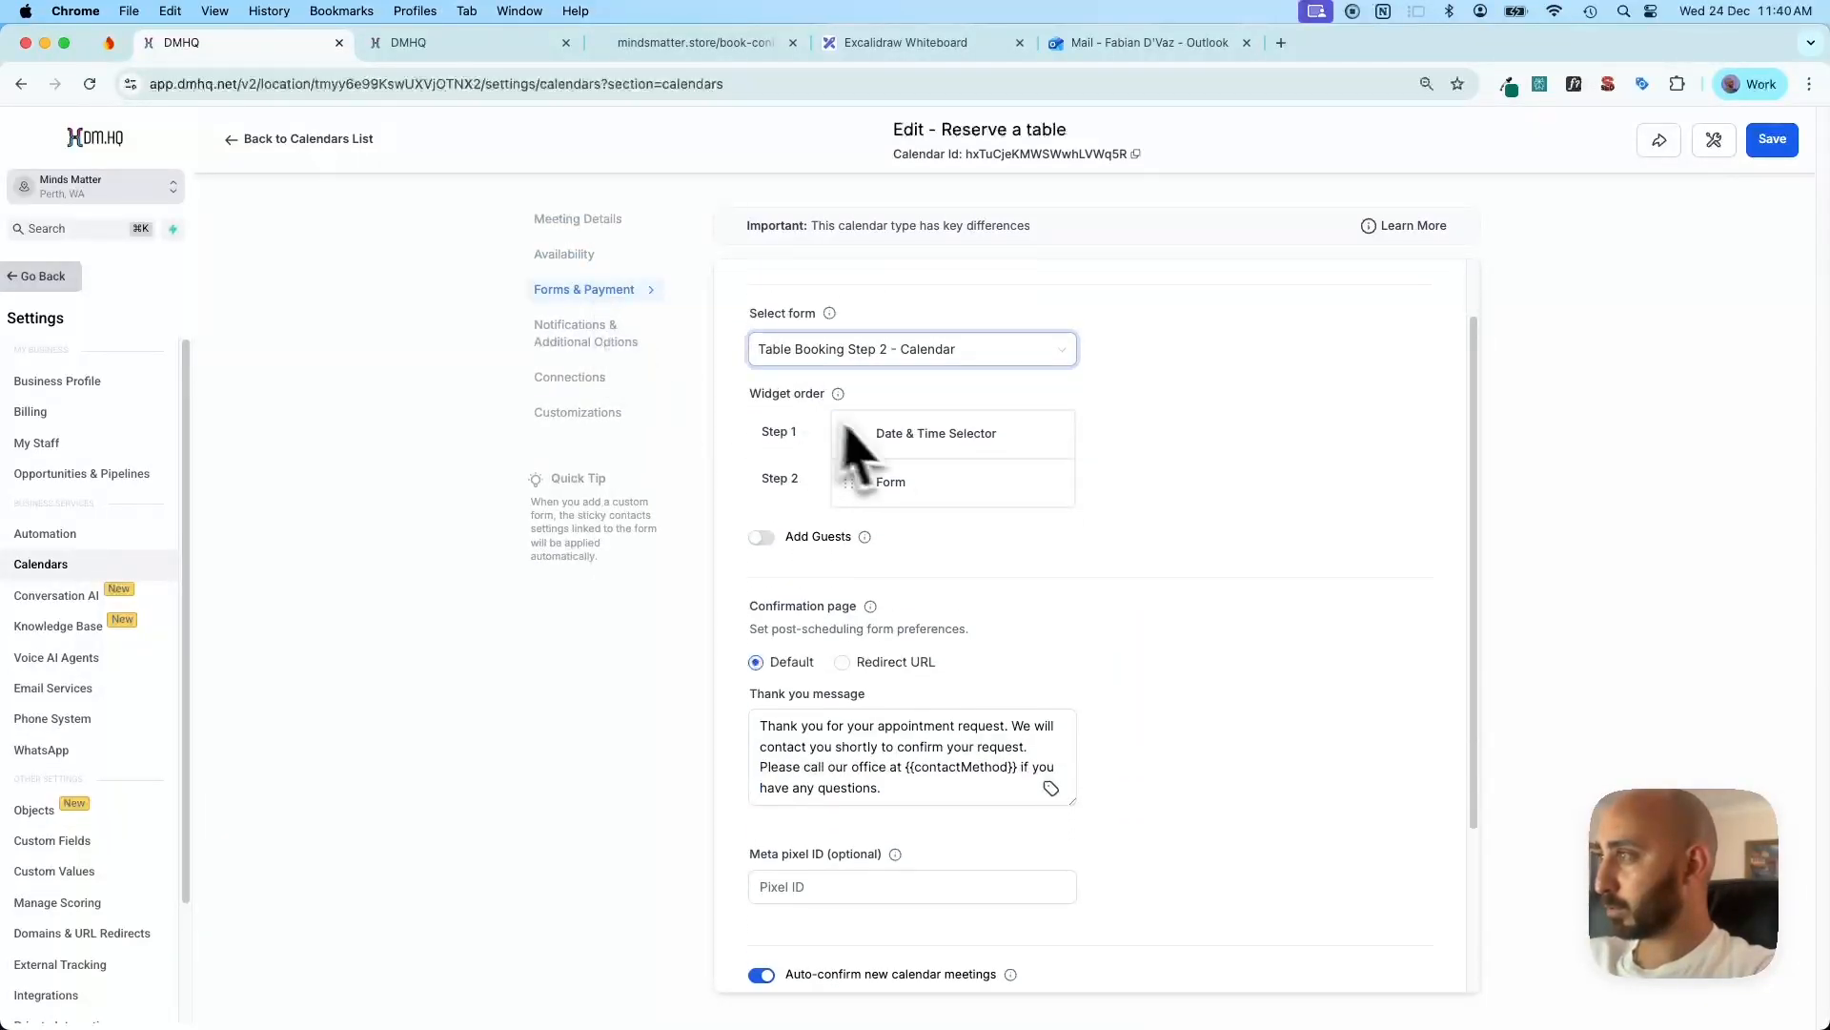
scroll(1058, 405, down, 4)
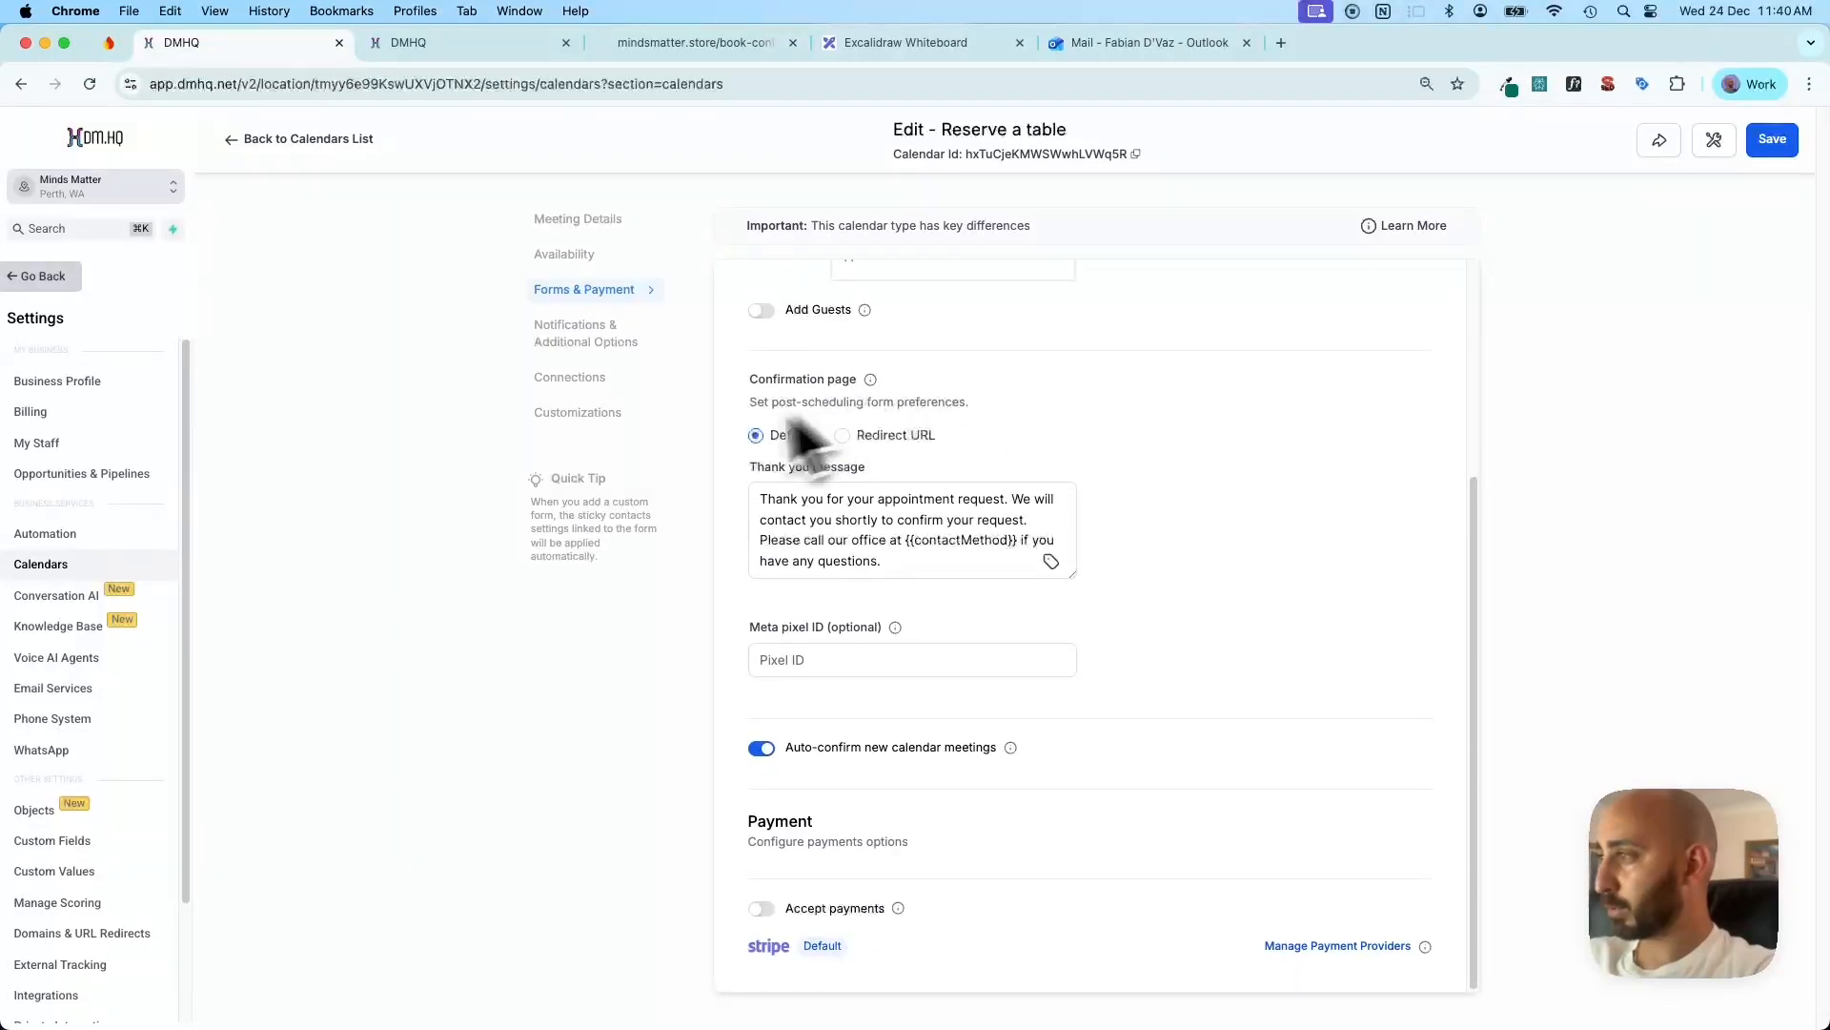
click(586, 336)
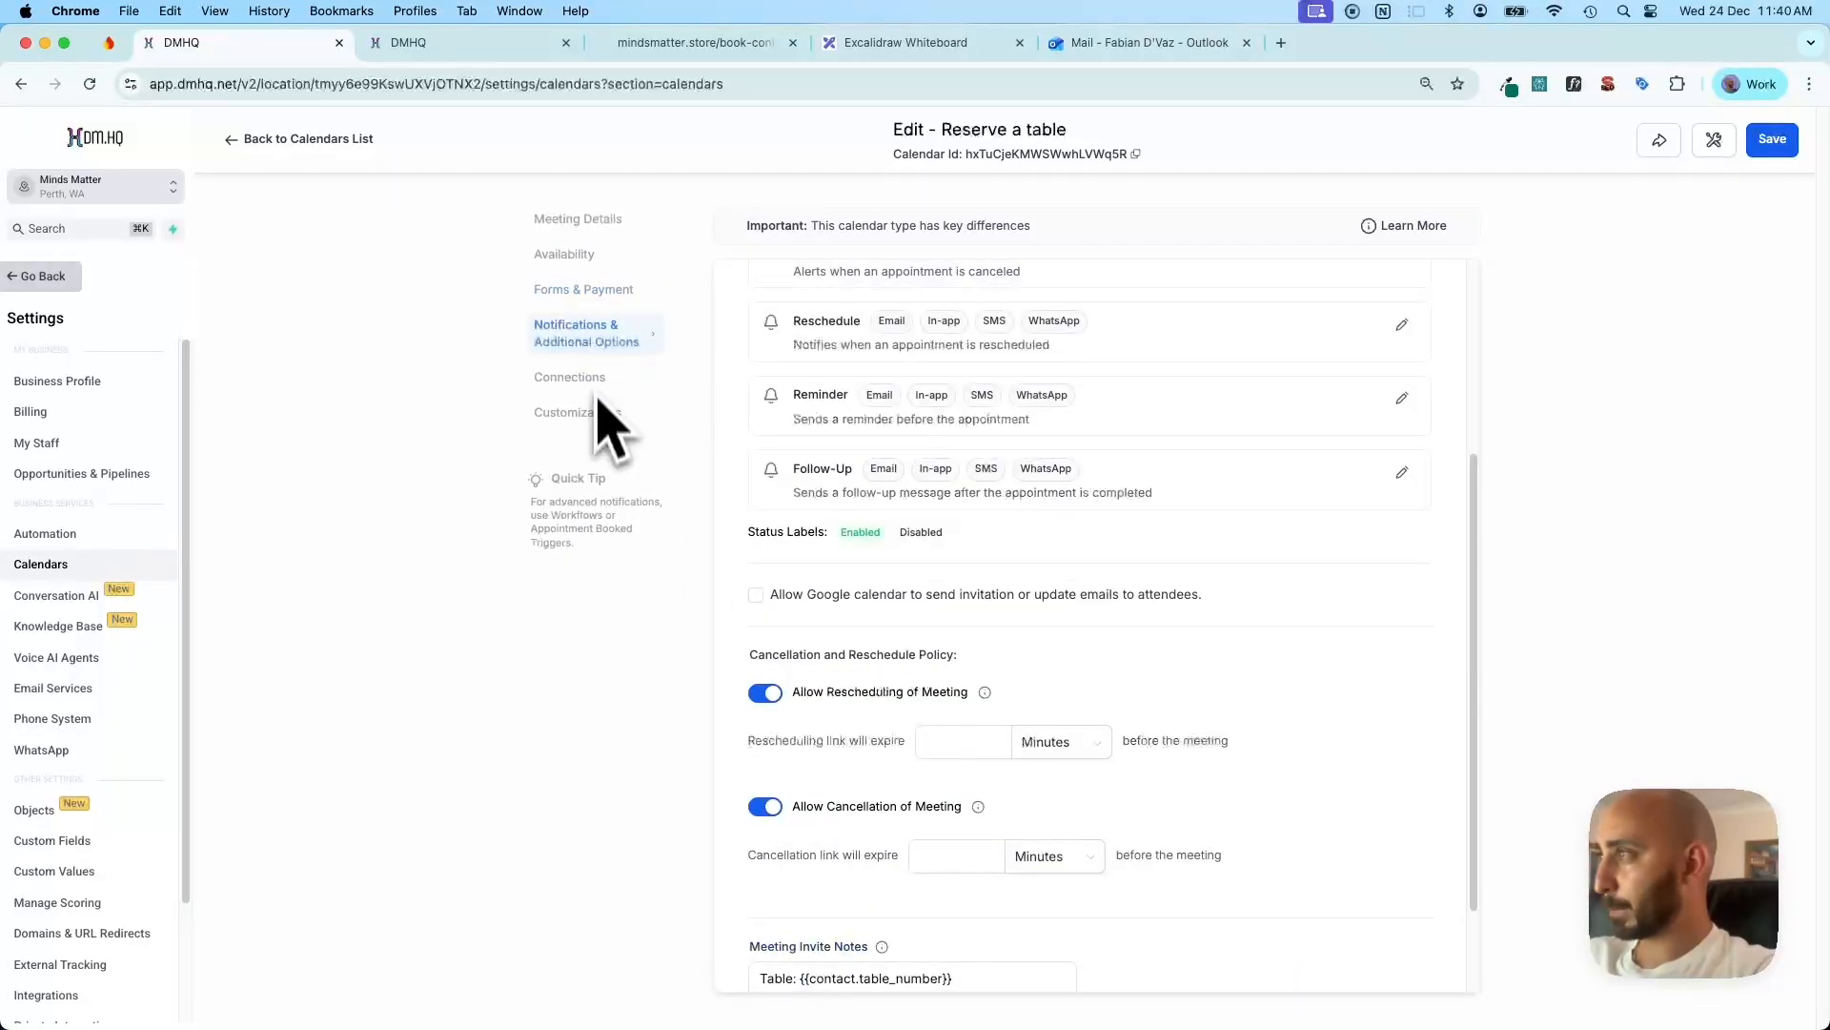
click(599, 408)
click(586, 380)
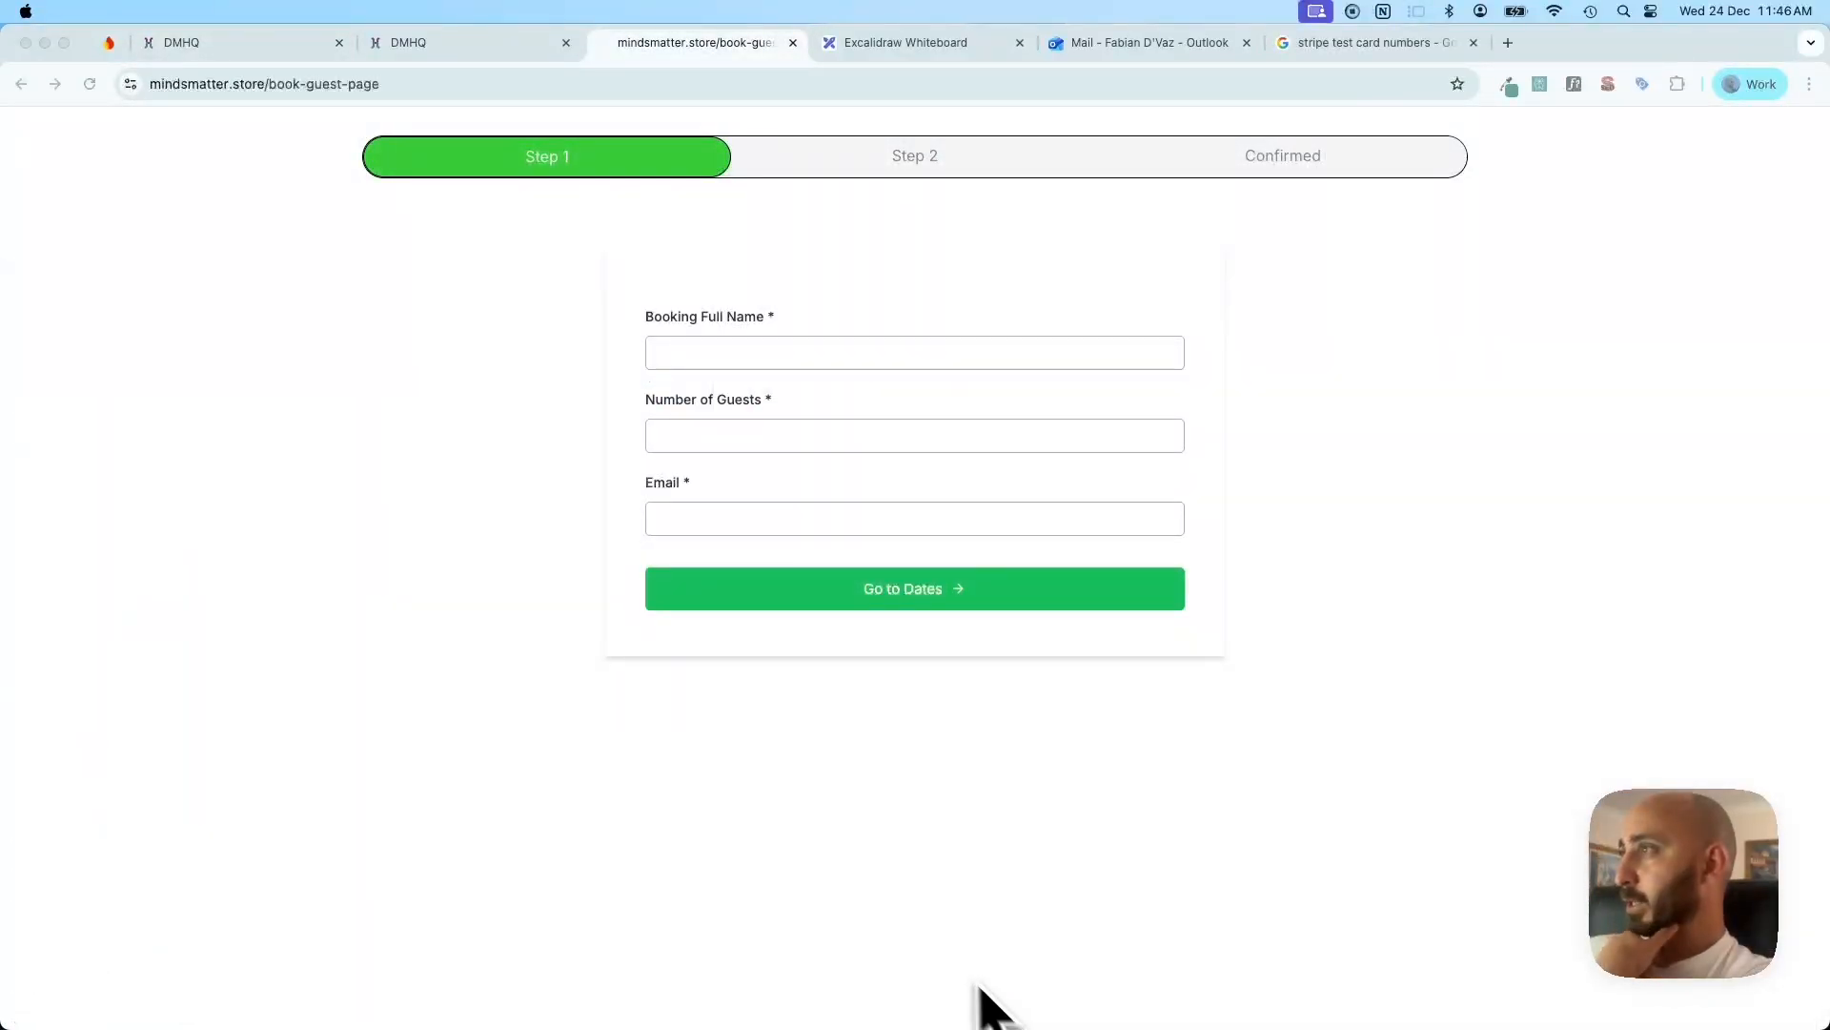
Check the name and guest number fields on the live Step 1 booking page and view that page in the builder
click(693, 355)
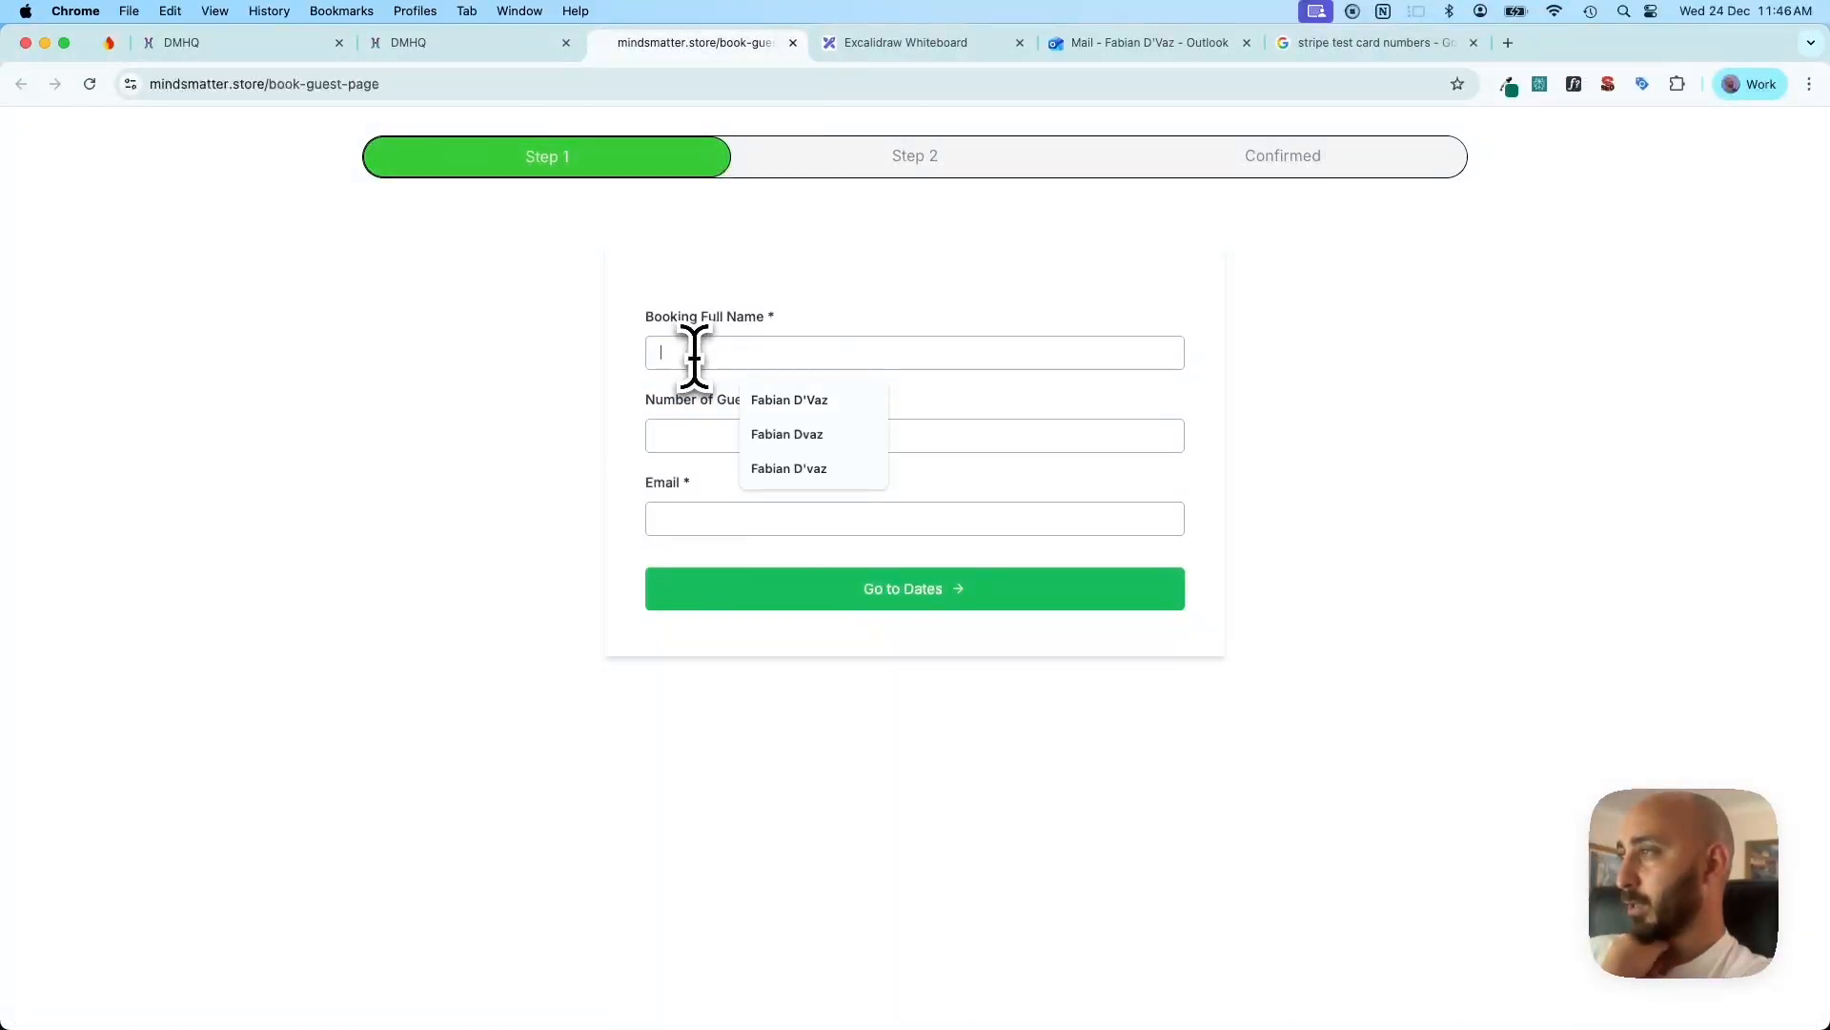
click(676, 404)
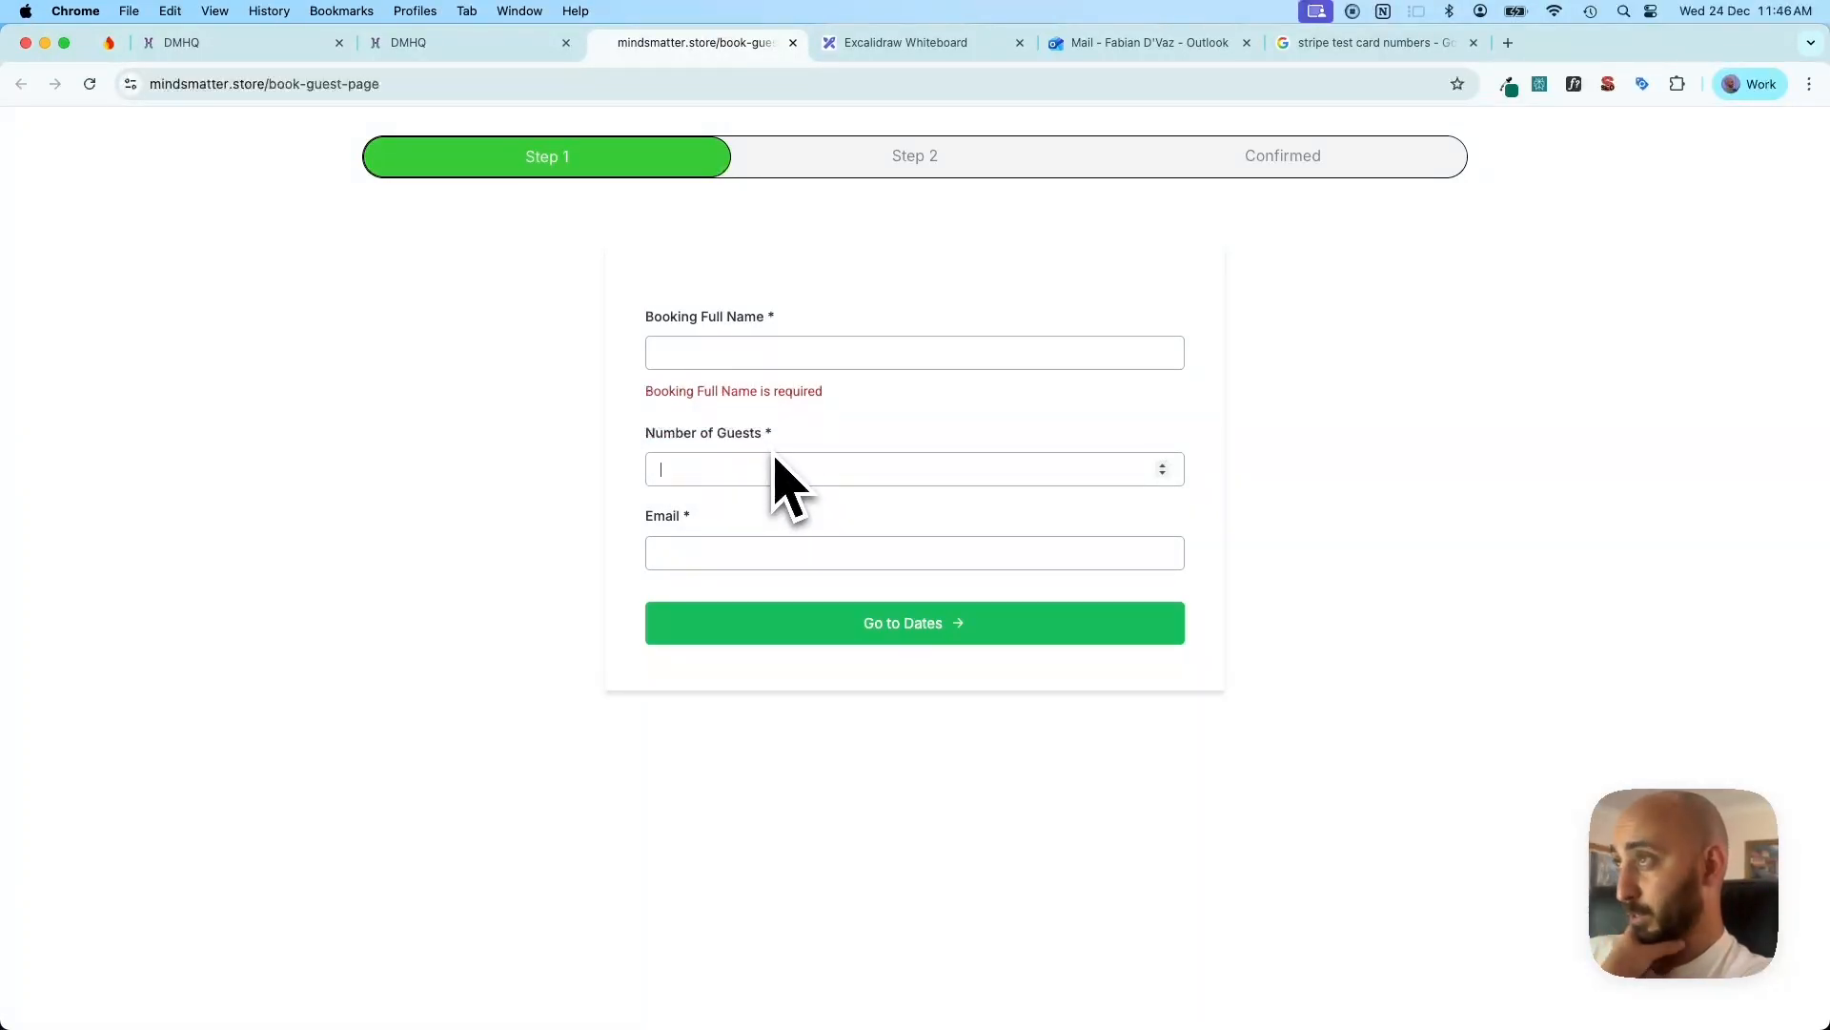
click(467, 45)
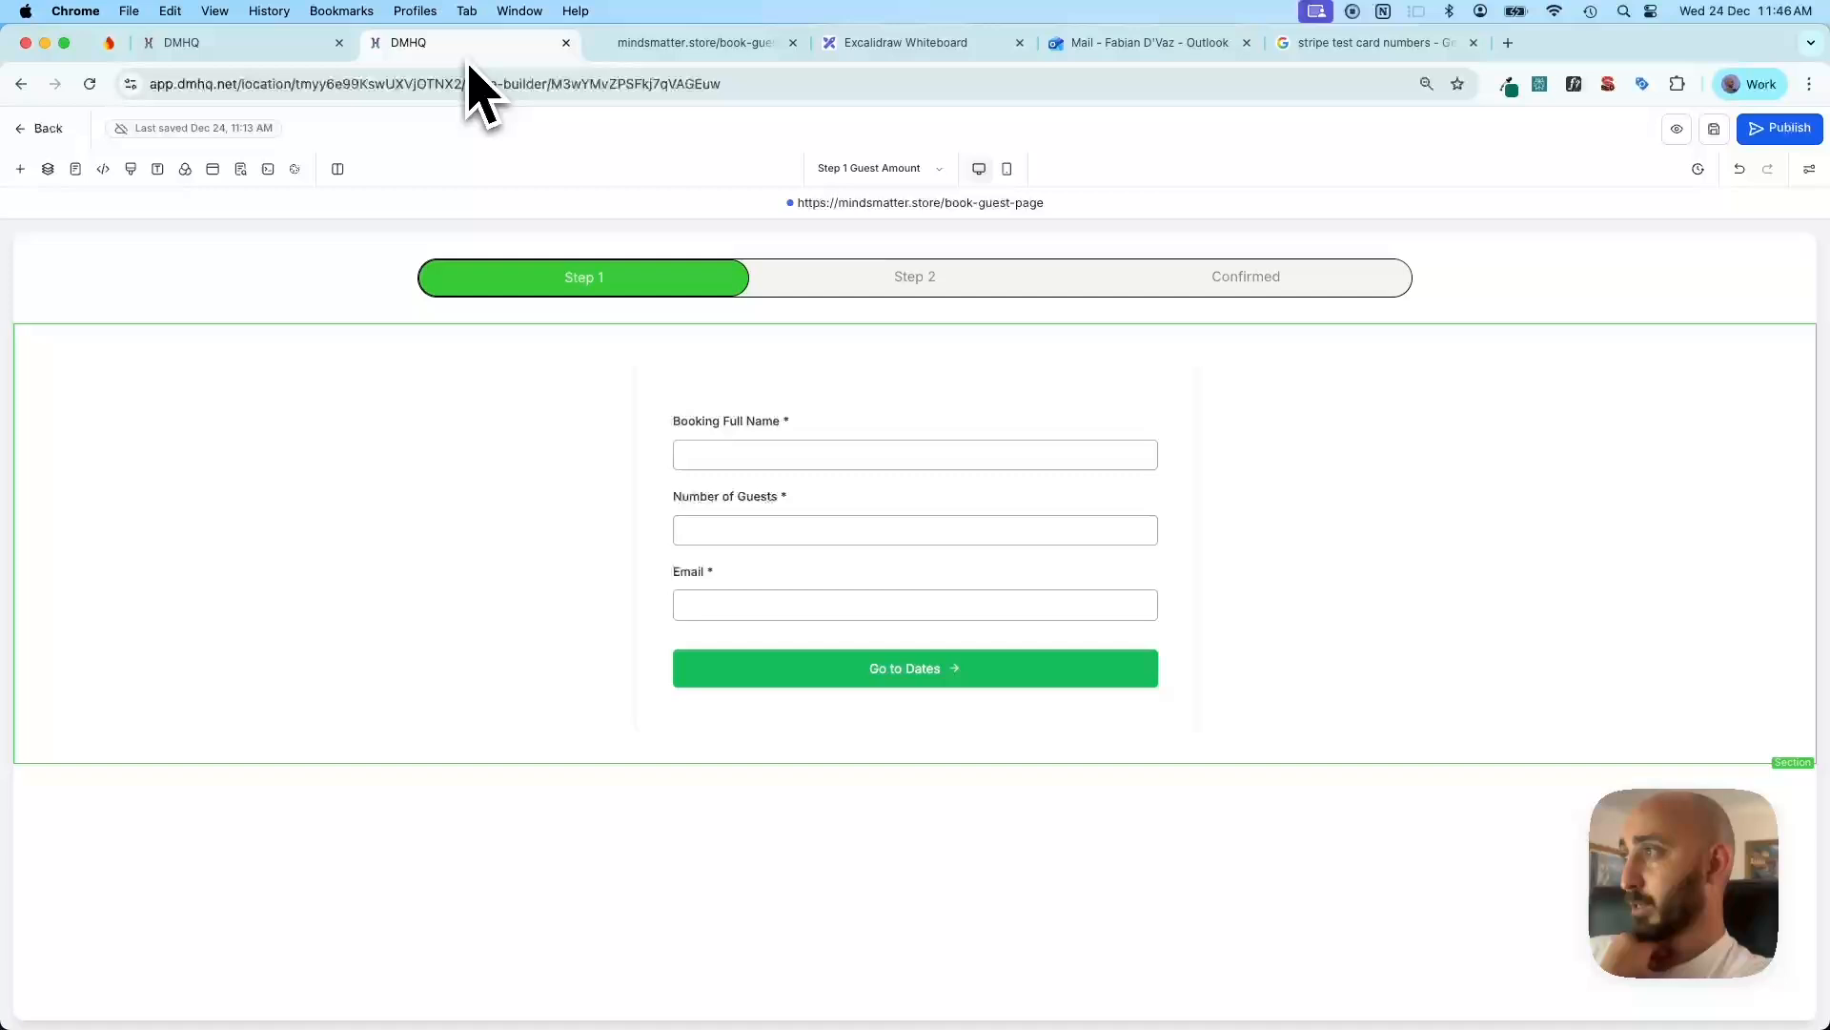
Review the settings of the Table Booking Step 2 - Calendar form, return to the form list and reopen the form for editing
click(233, 47)
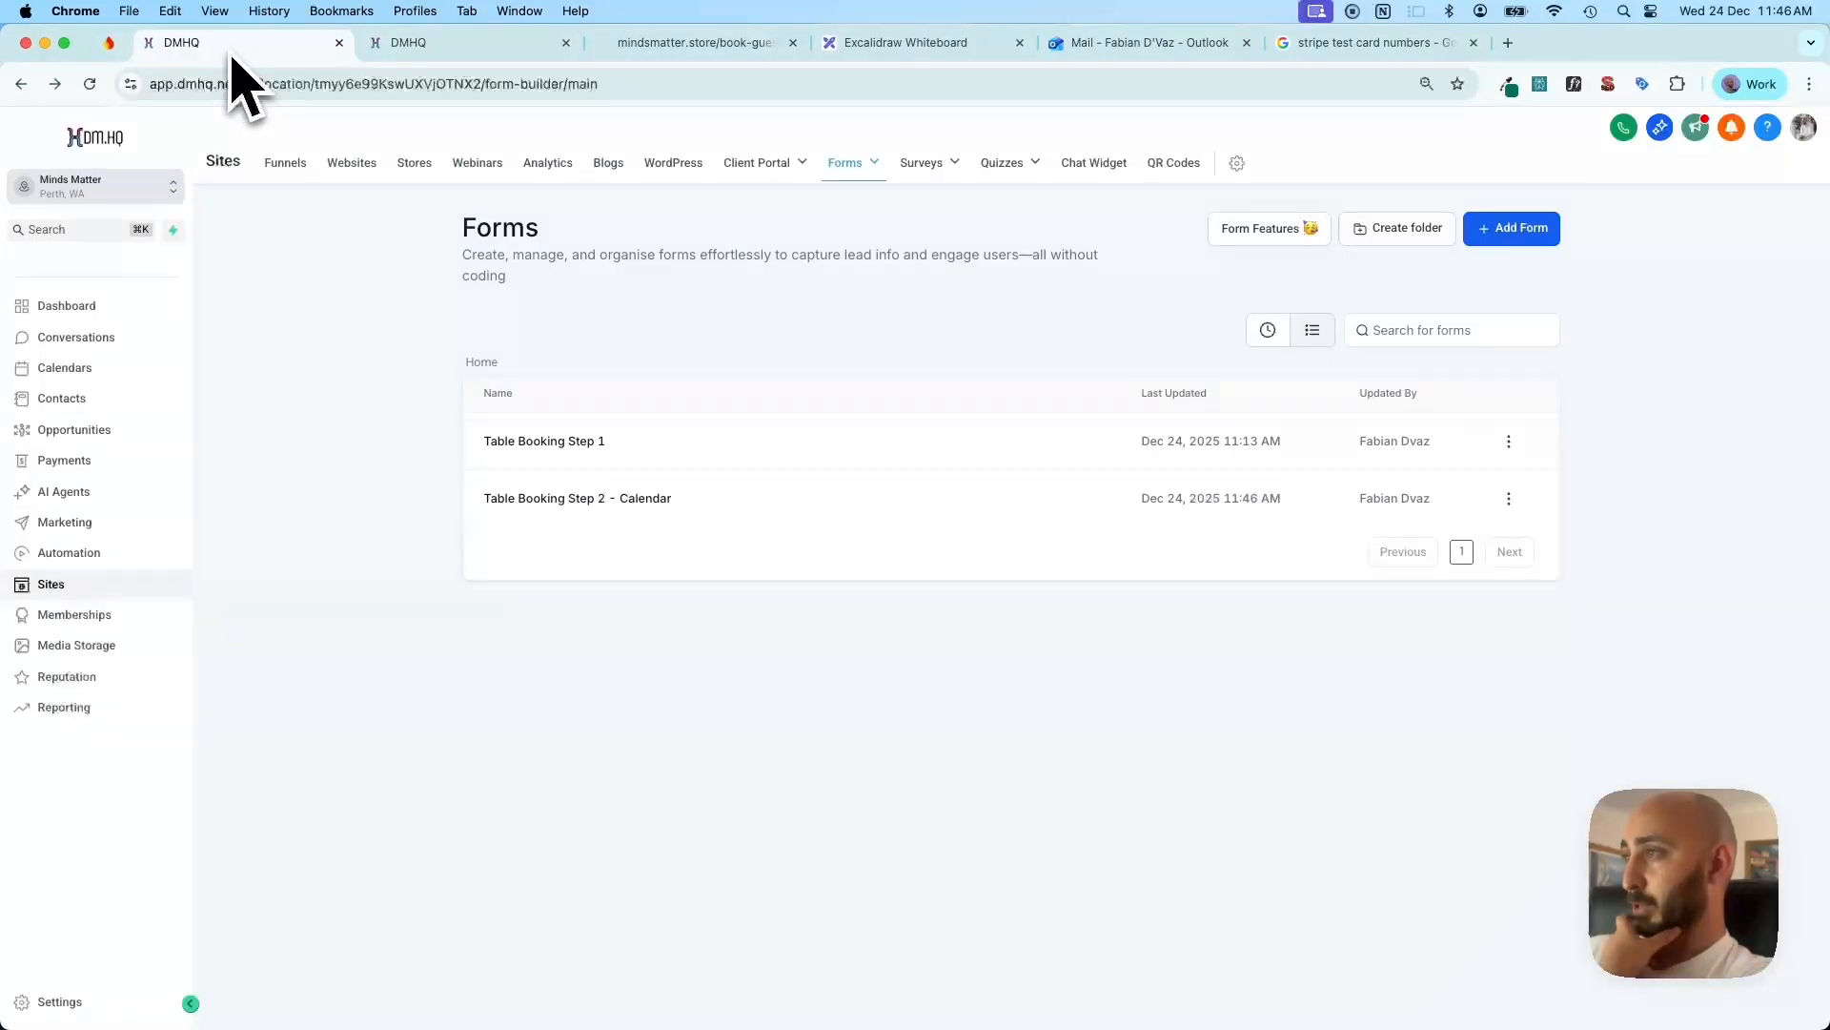
click(583, 514)
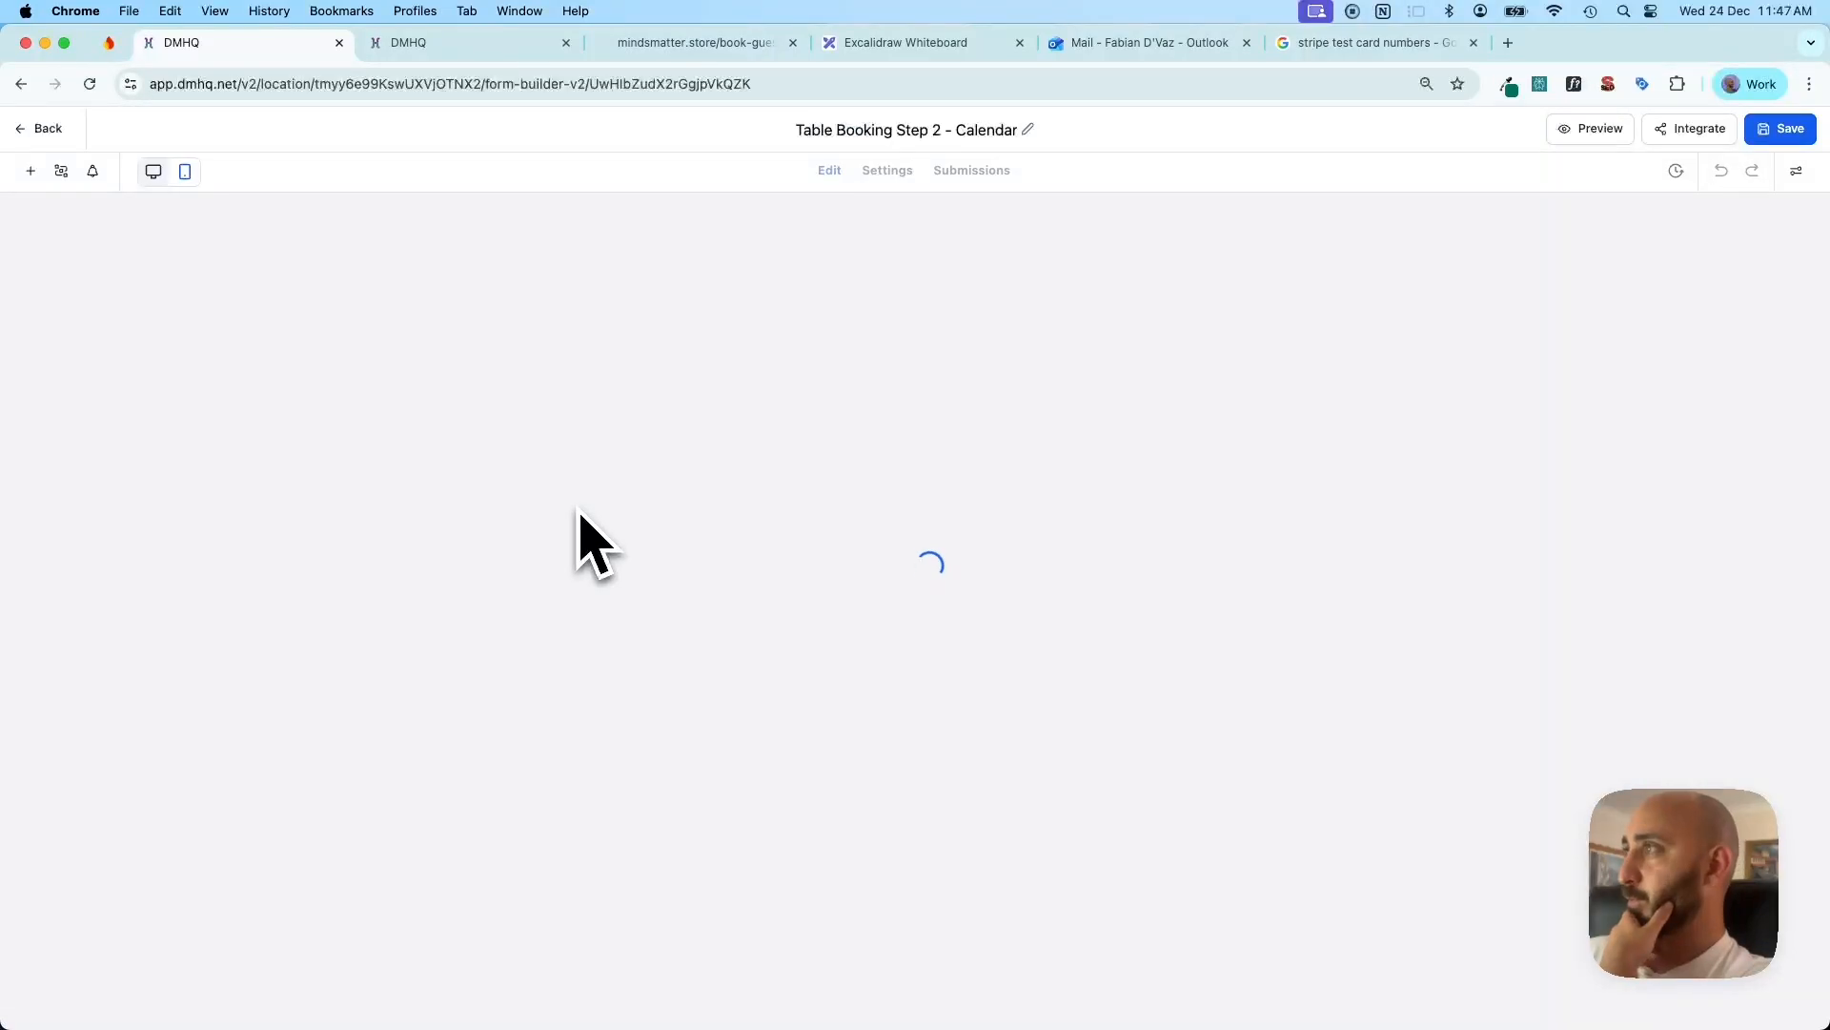
click(886, 172)
scroll(853, 391, down, 3)
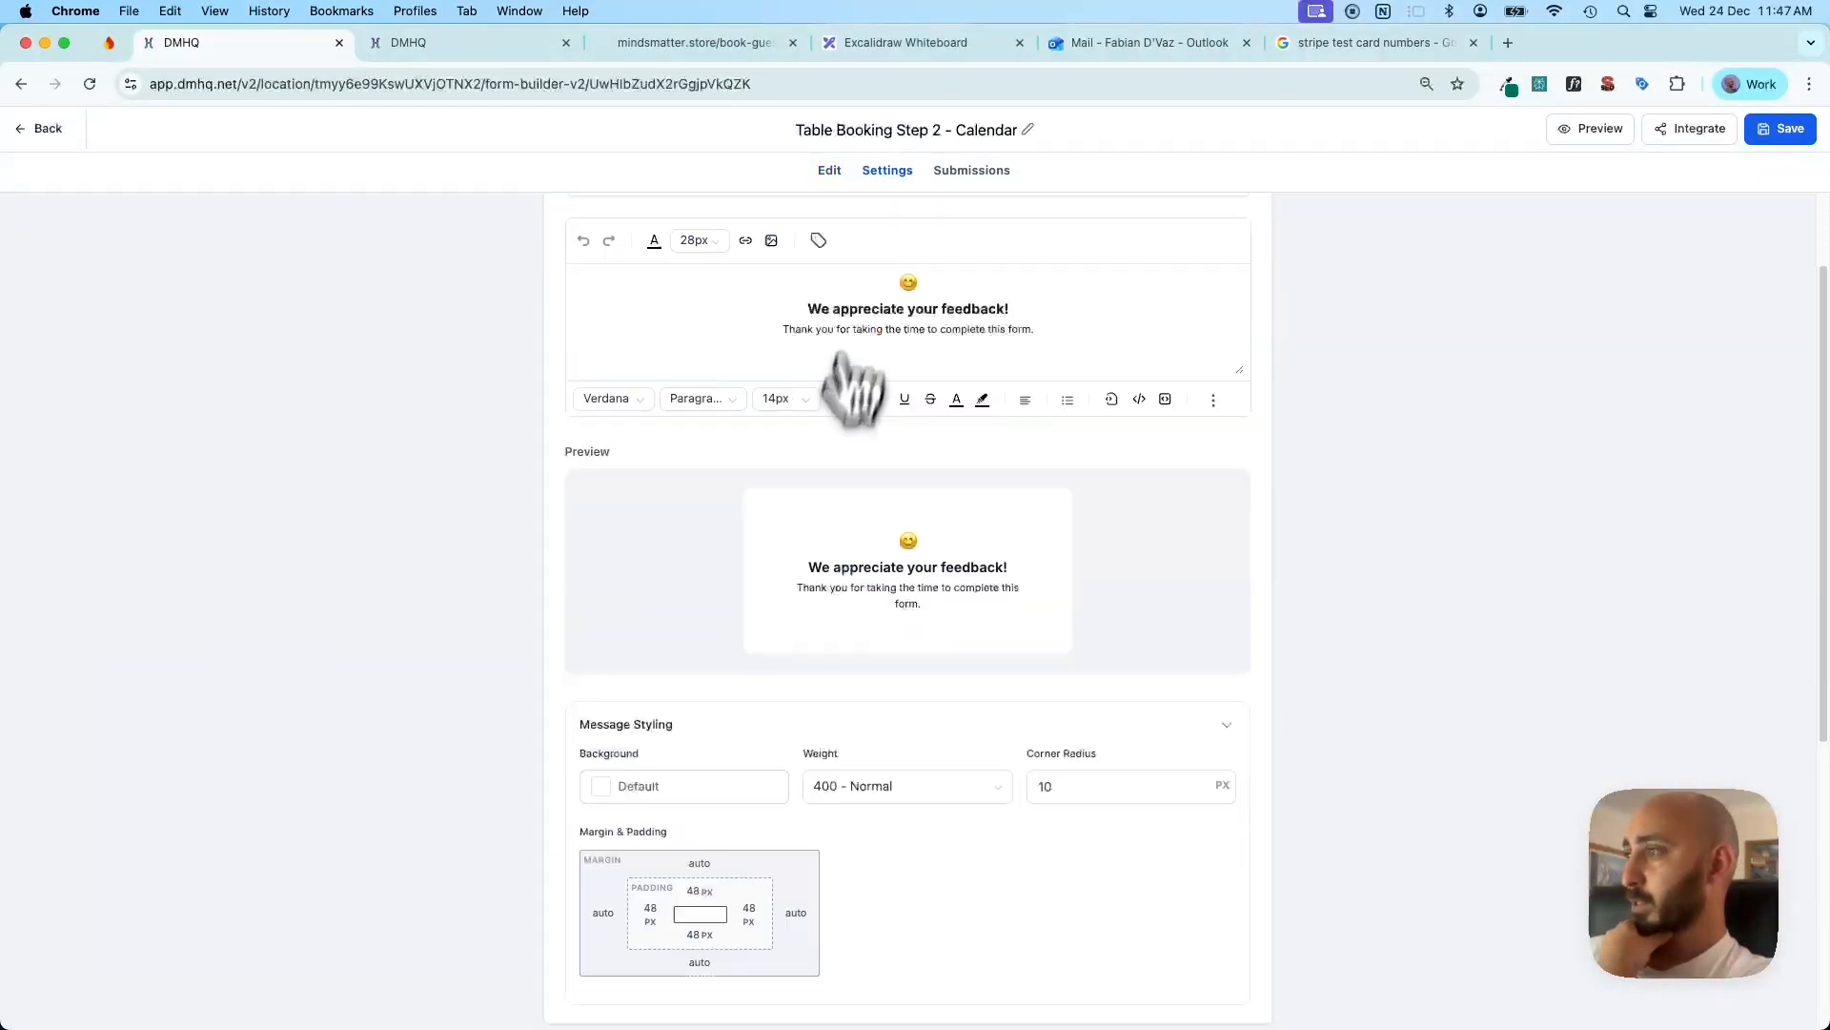
scroll(843, 429, down, 7)
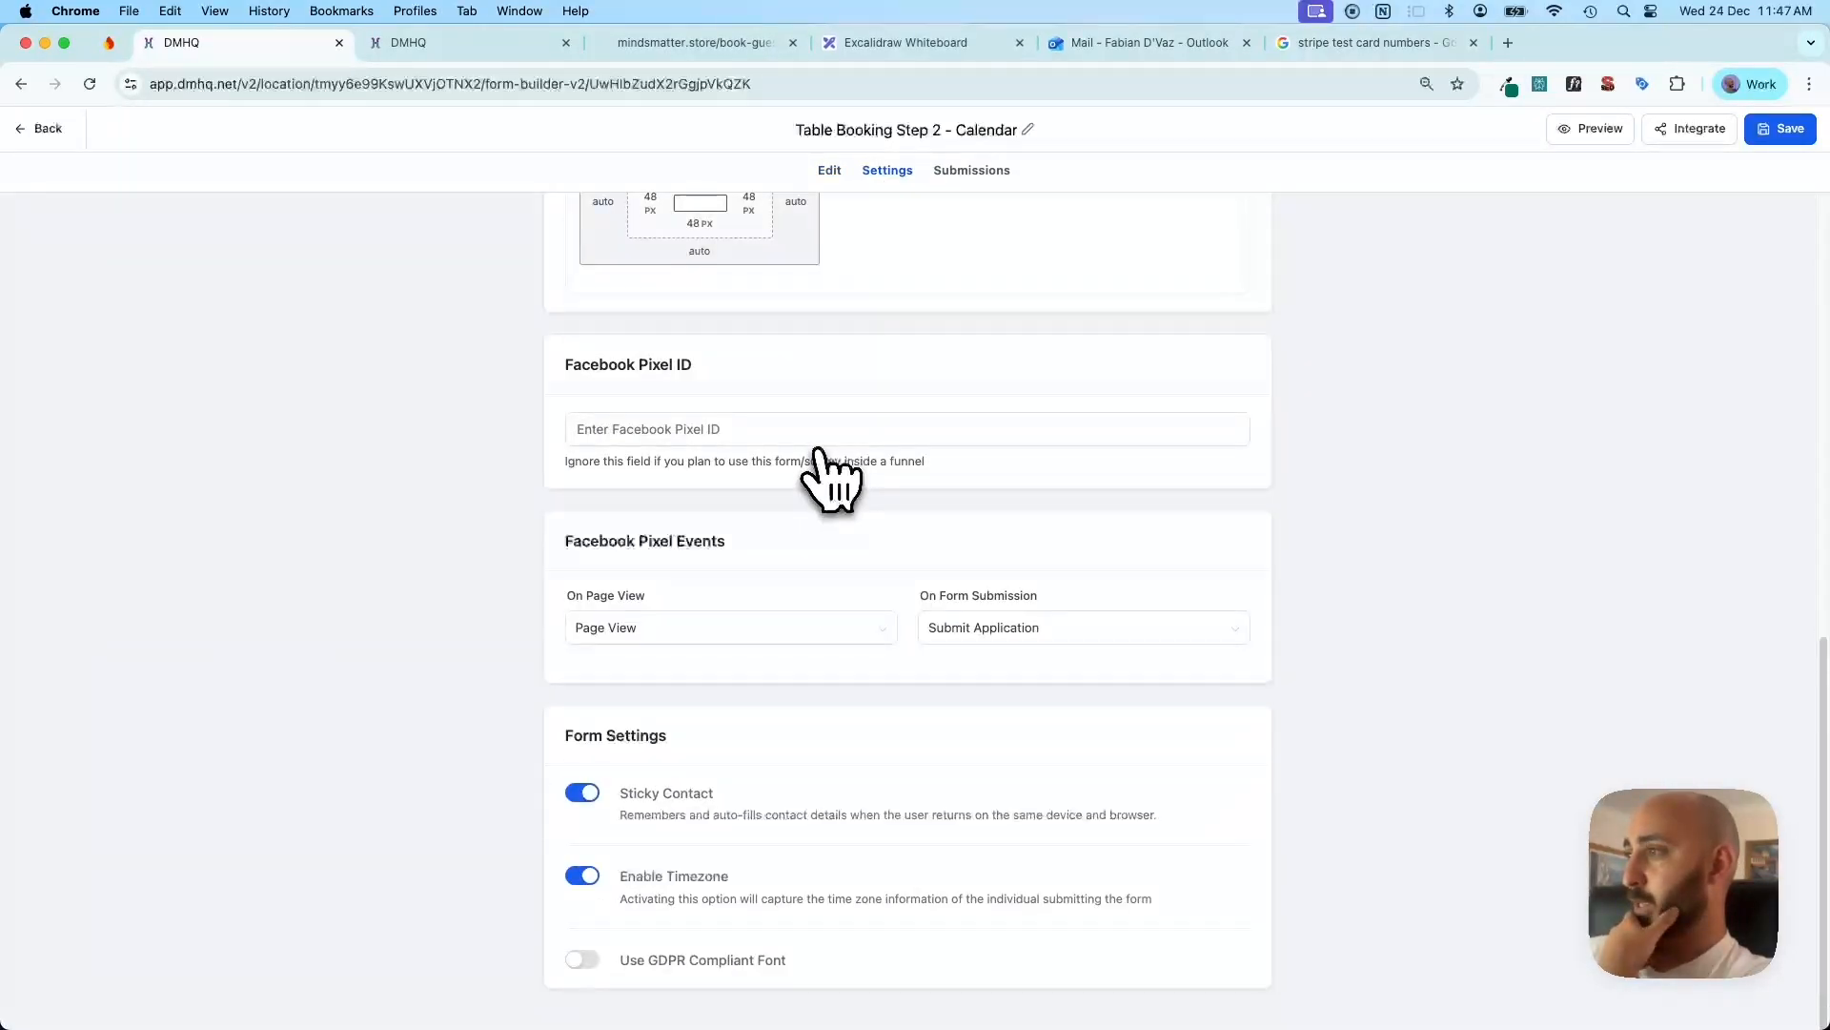
click(48, 127)
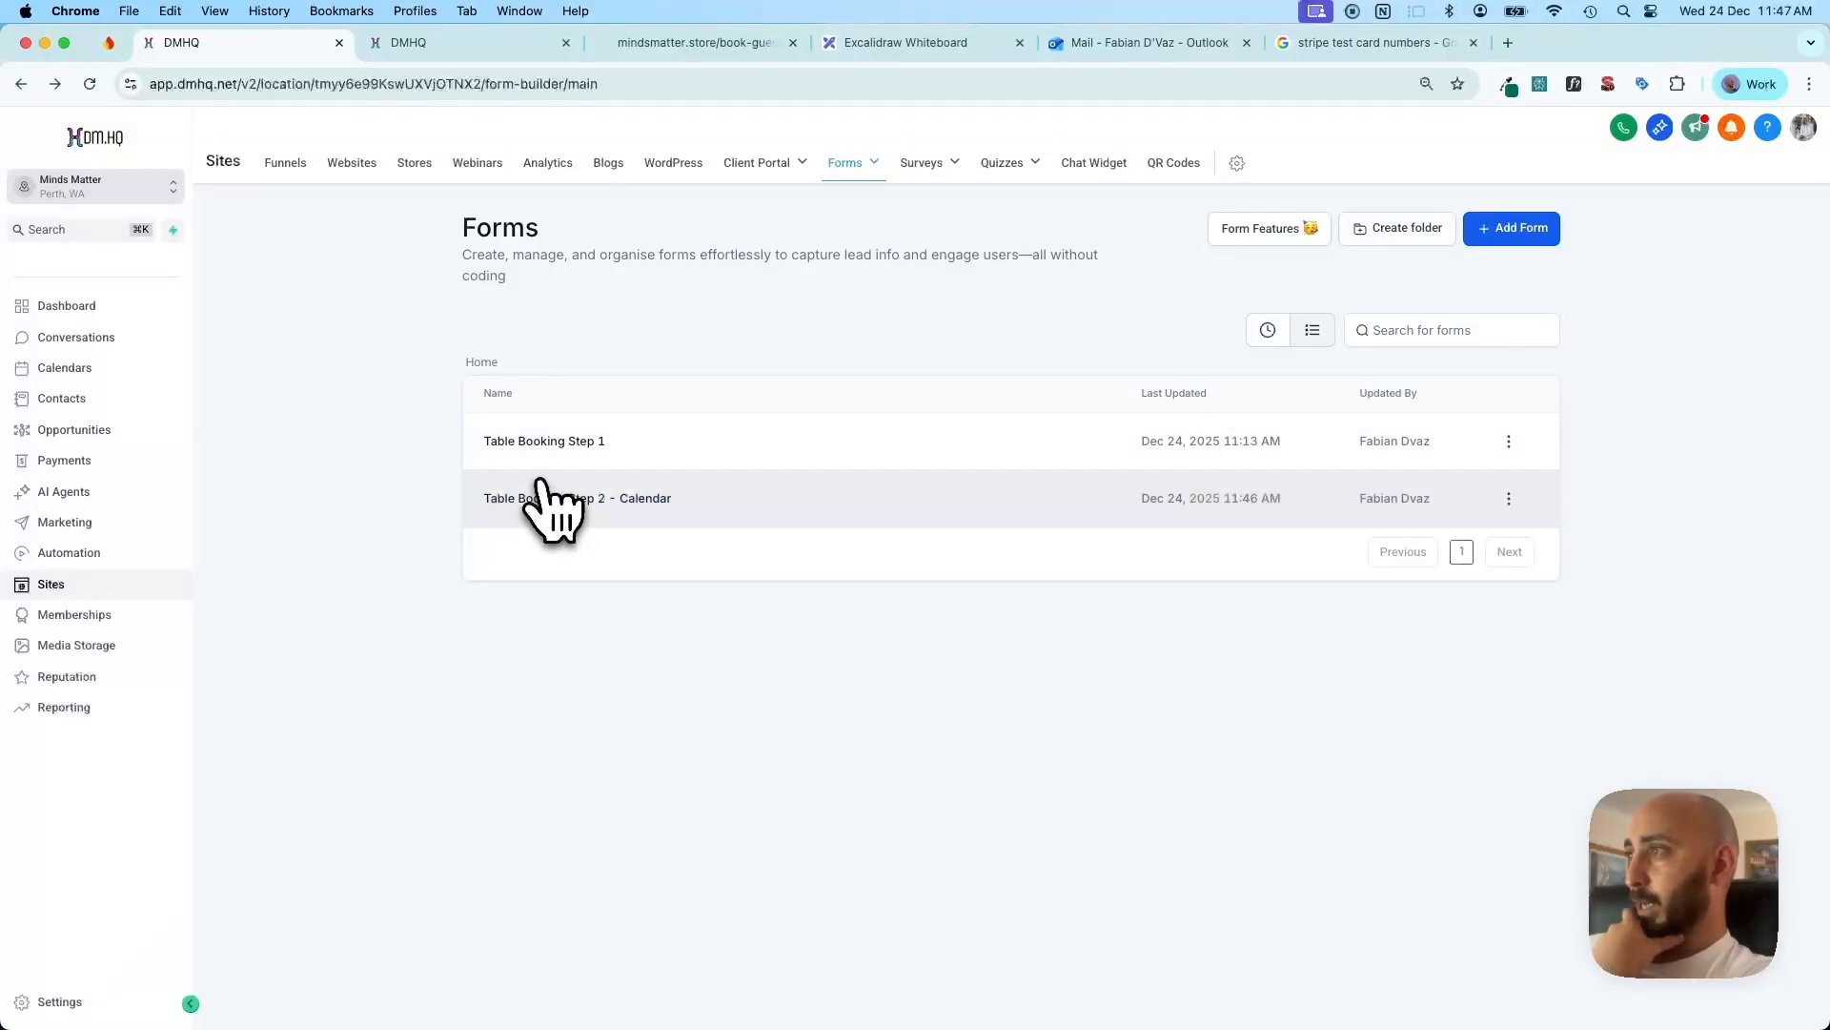
click(572, 499)
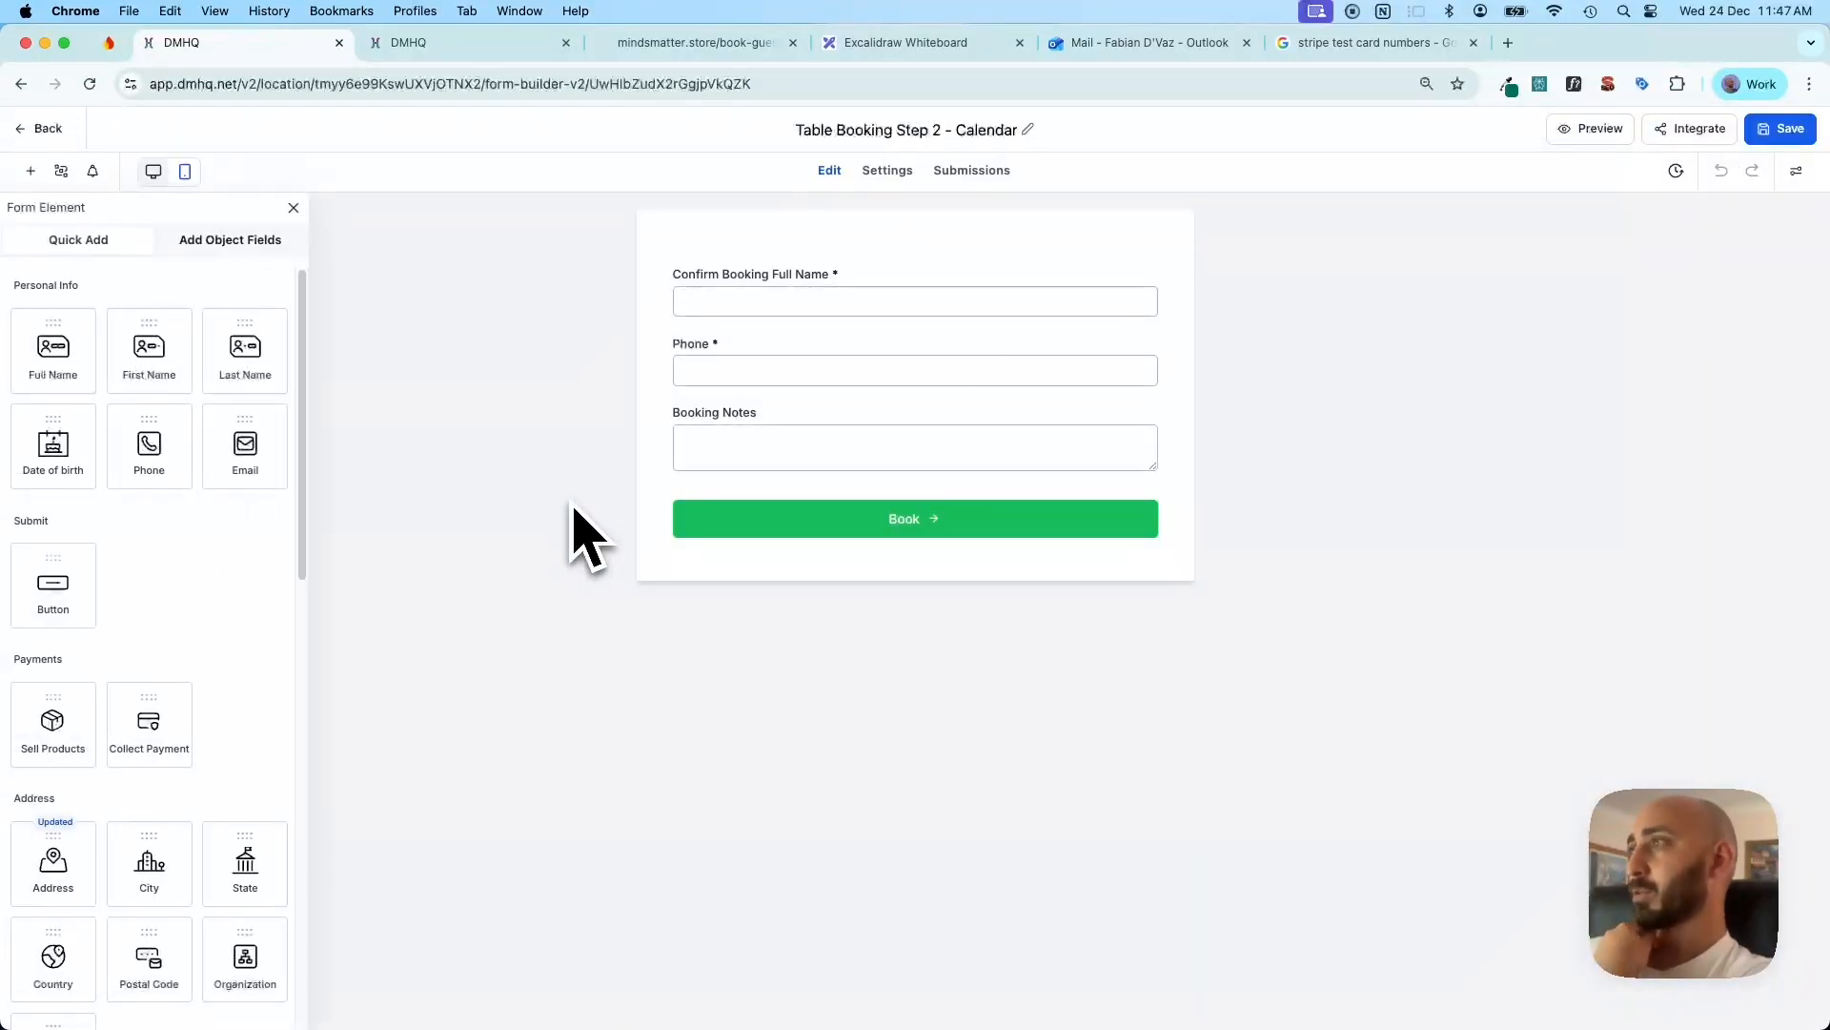
Add an Email field below Confirm Booking Full Name in the Step 2 form, making it hidden and not required
drag(237, 431, 706, 364)
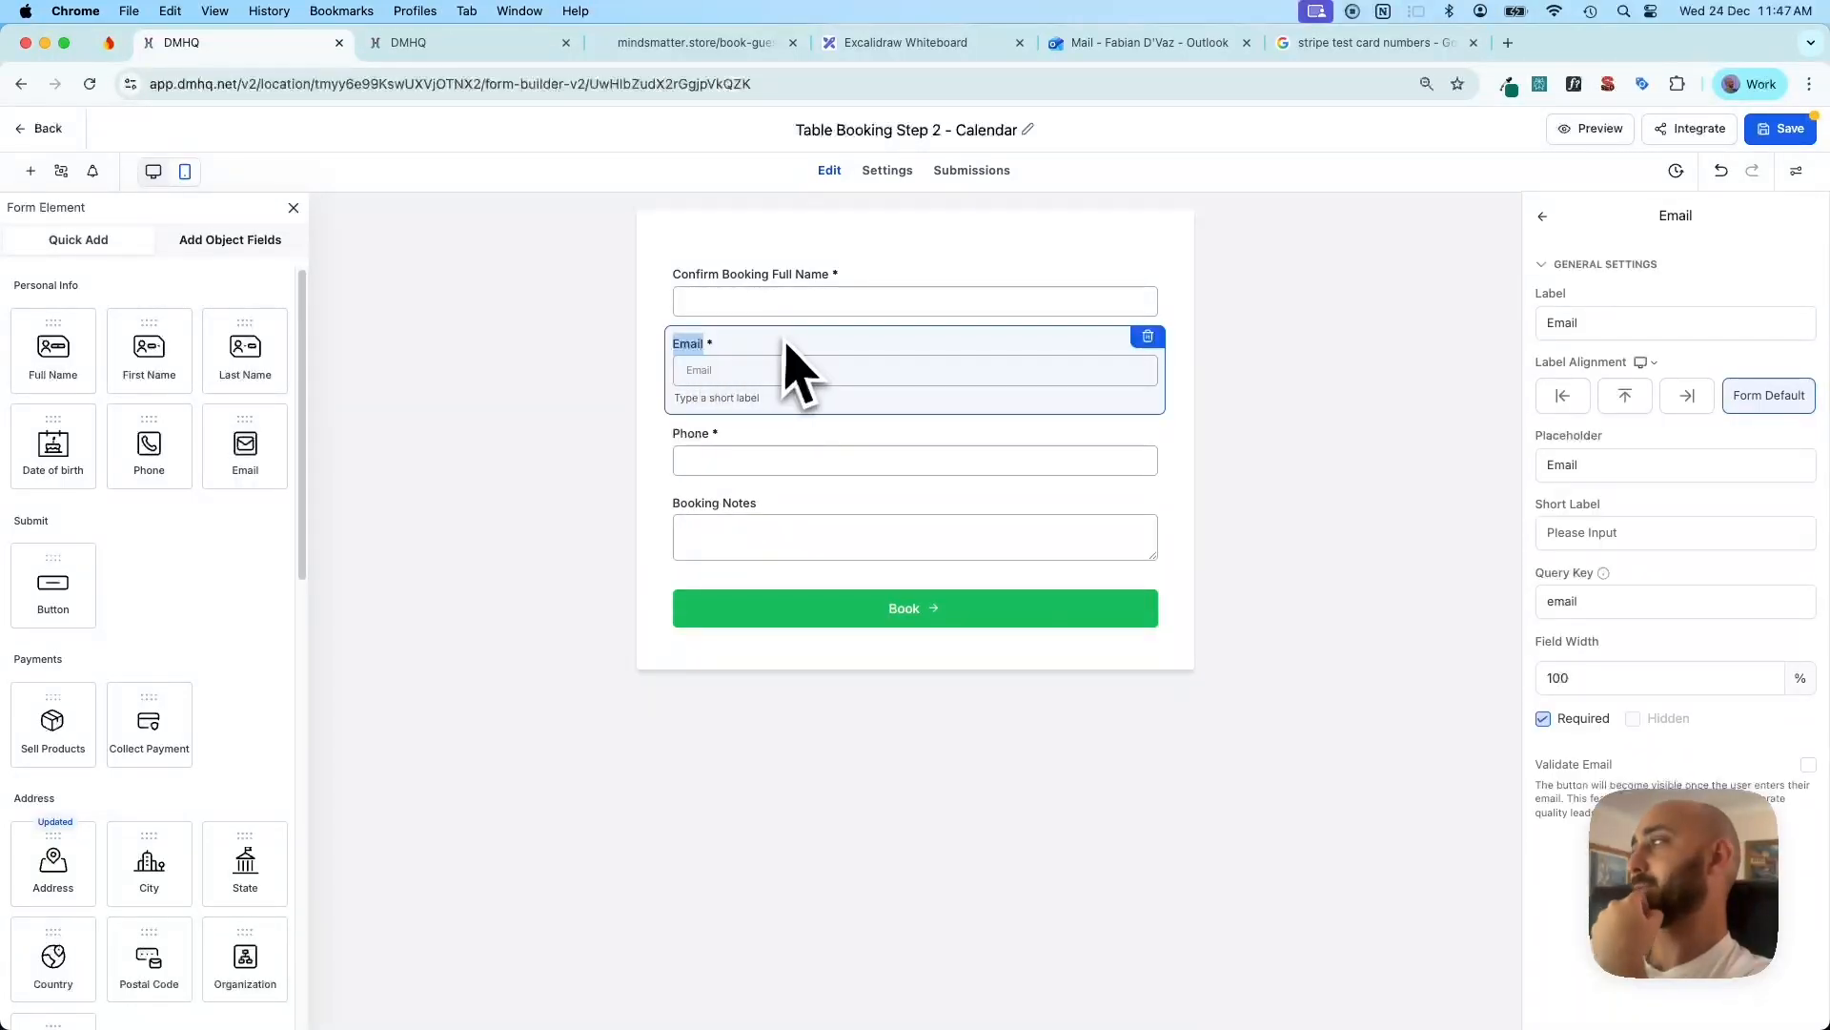
click(1543, 718)
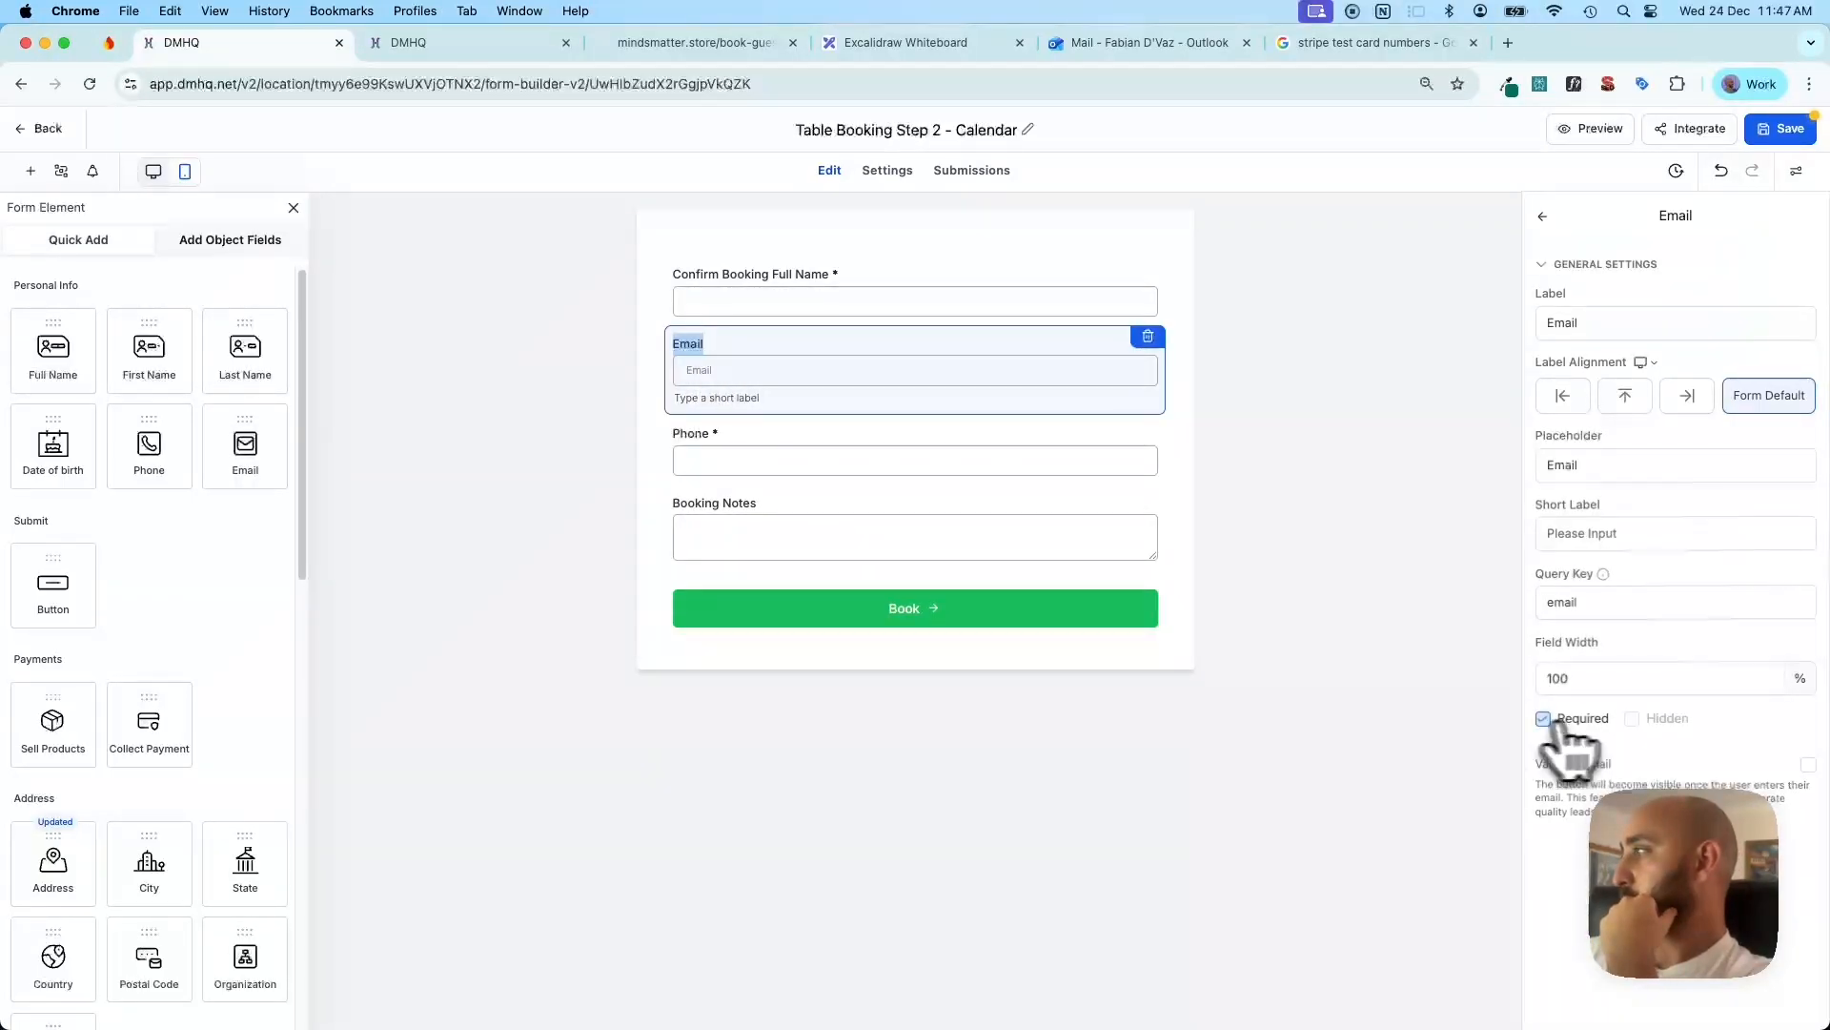
click(1634, 718)
click(1325, 567)
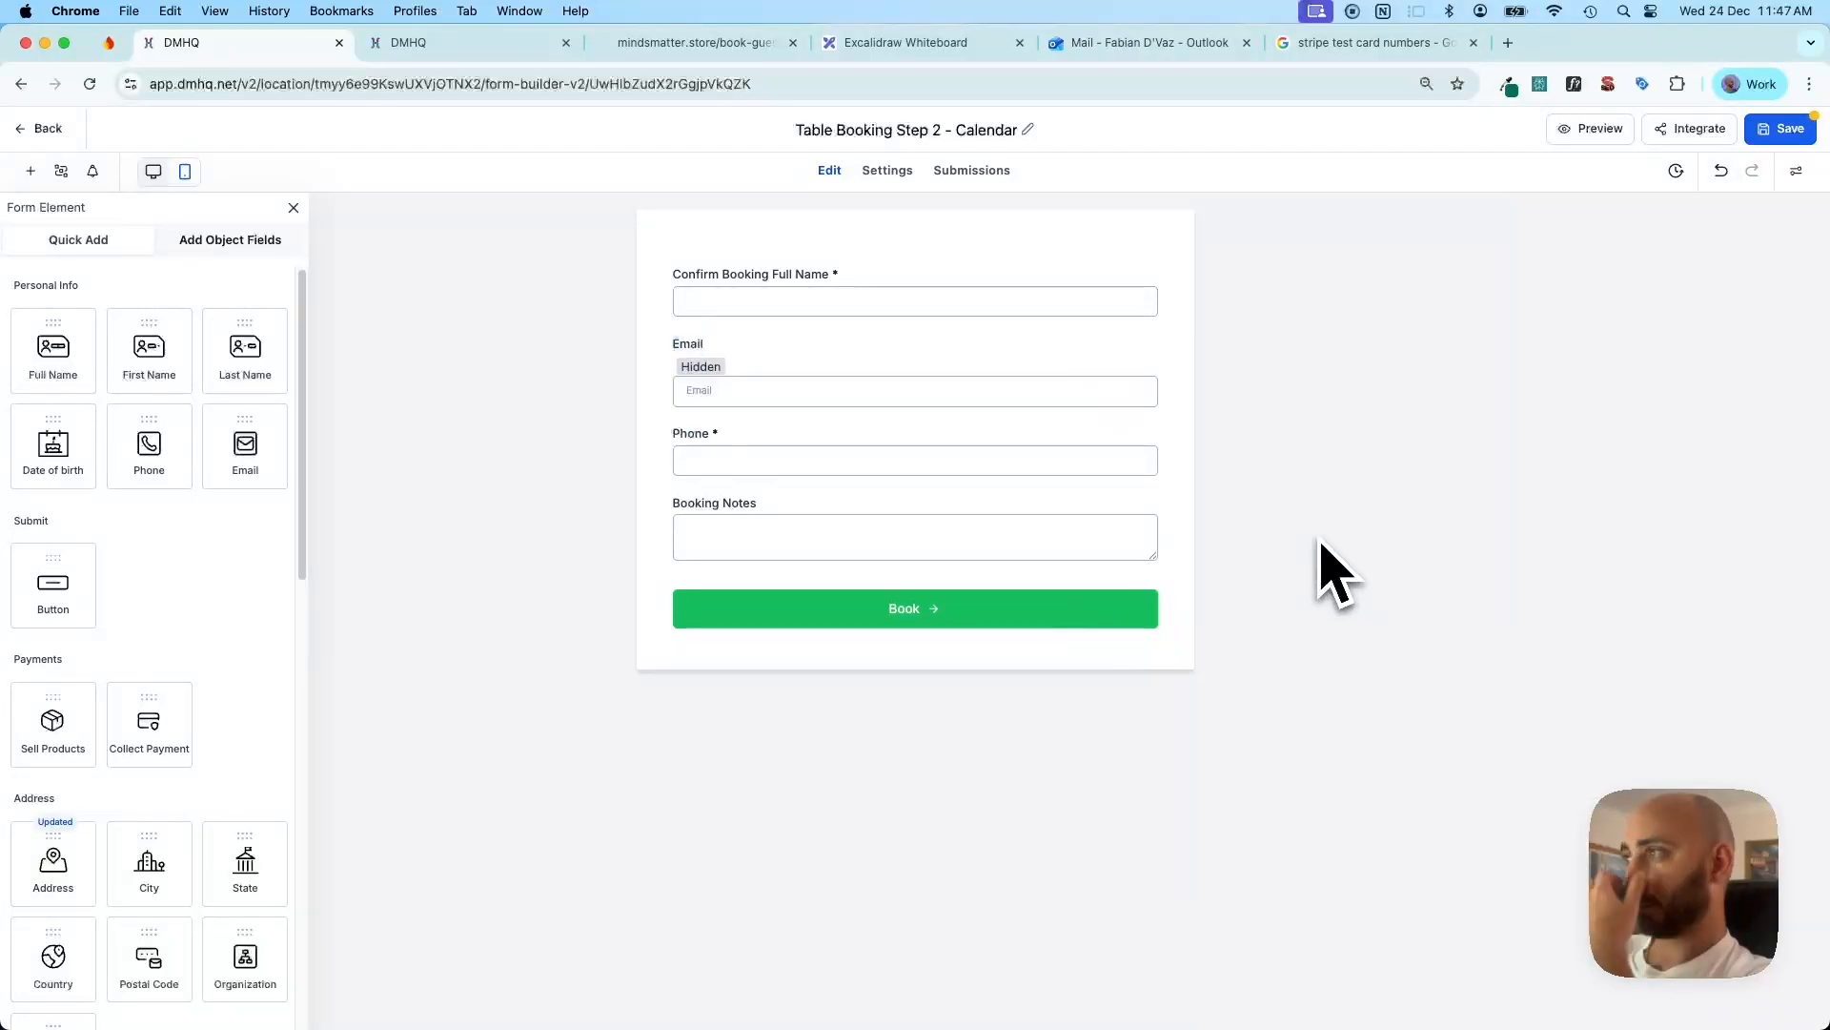
Move the hidden Email field above Confirm Booking Full Name and save the Step 2 form
click(848, 364)
drag(849, 364, 817, 270)
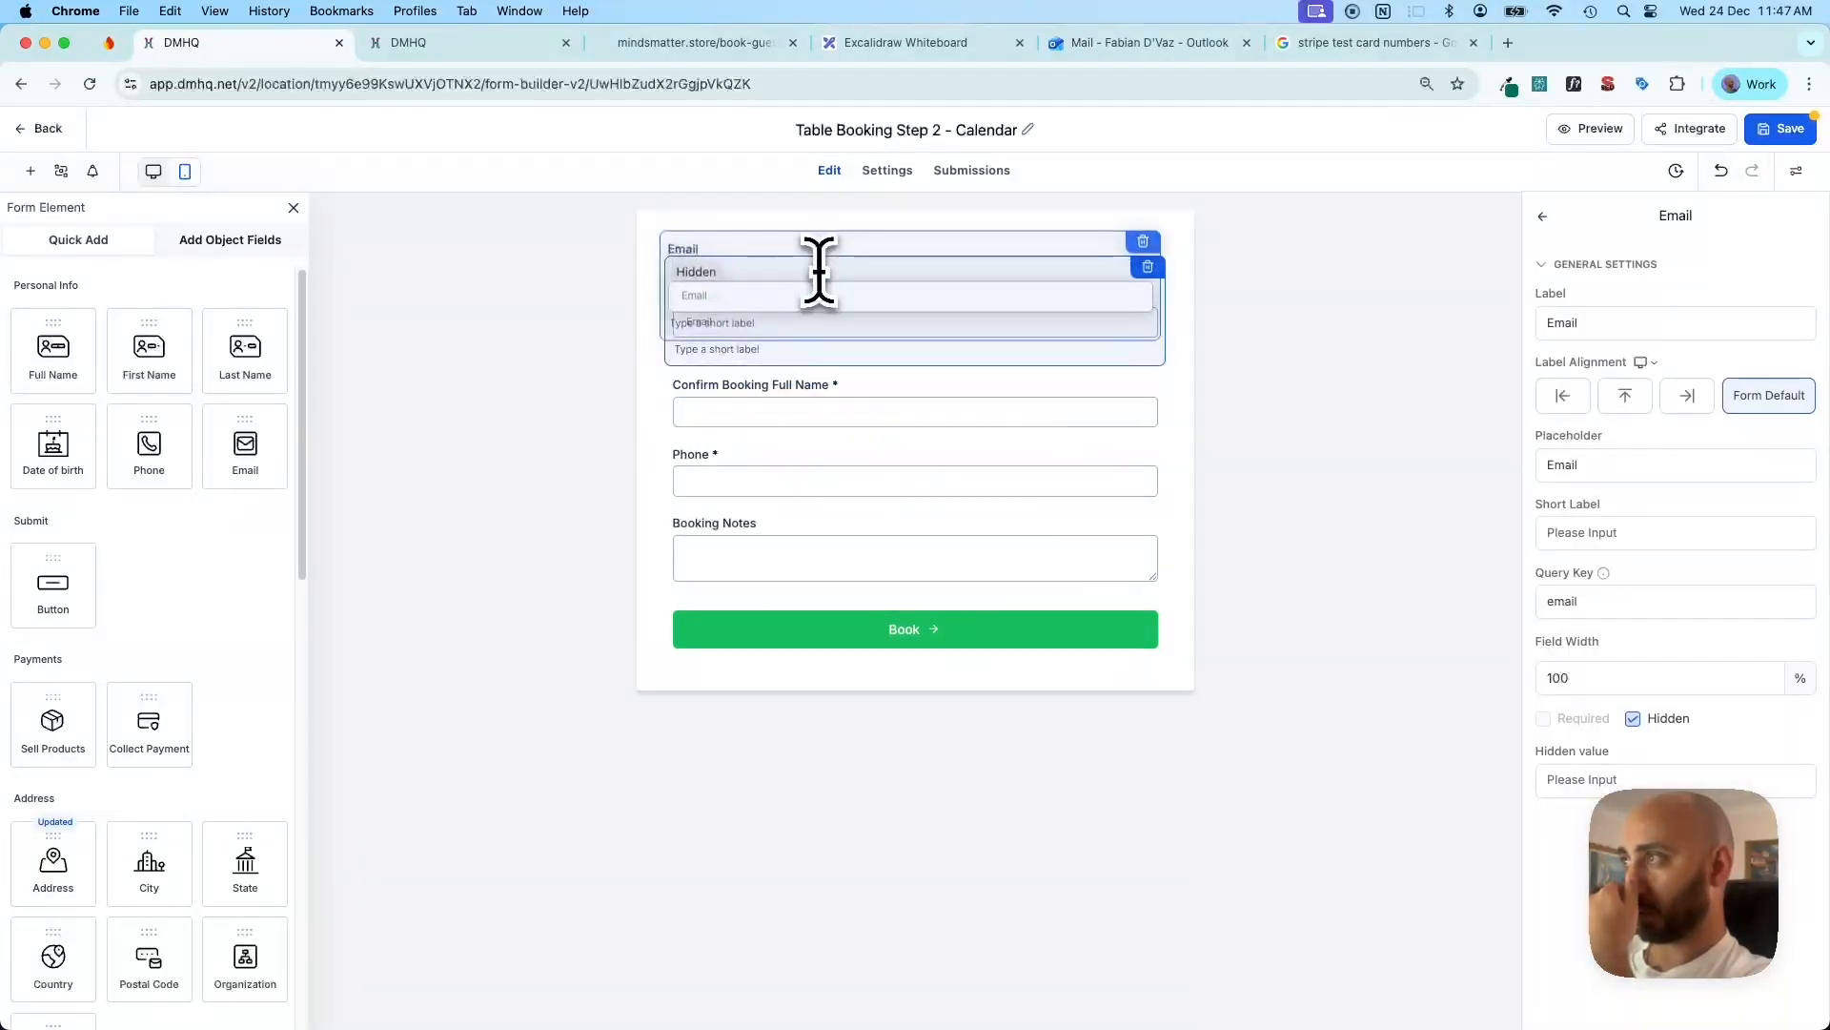
click(1323, 460)
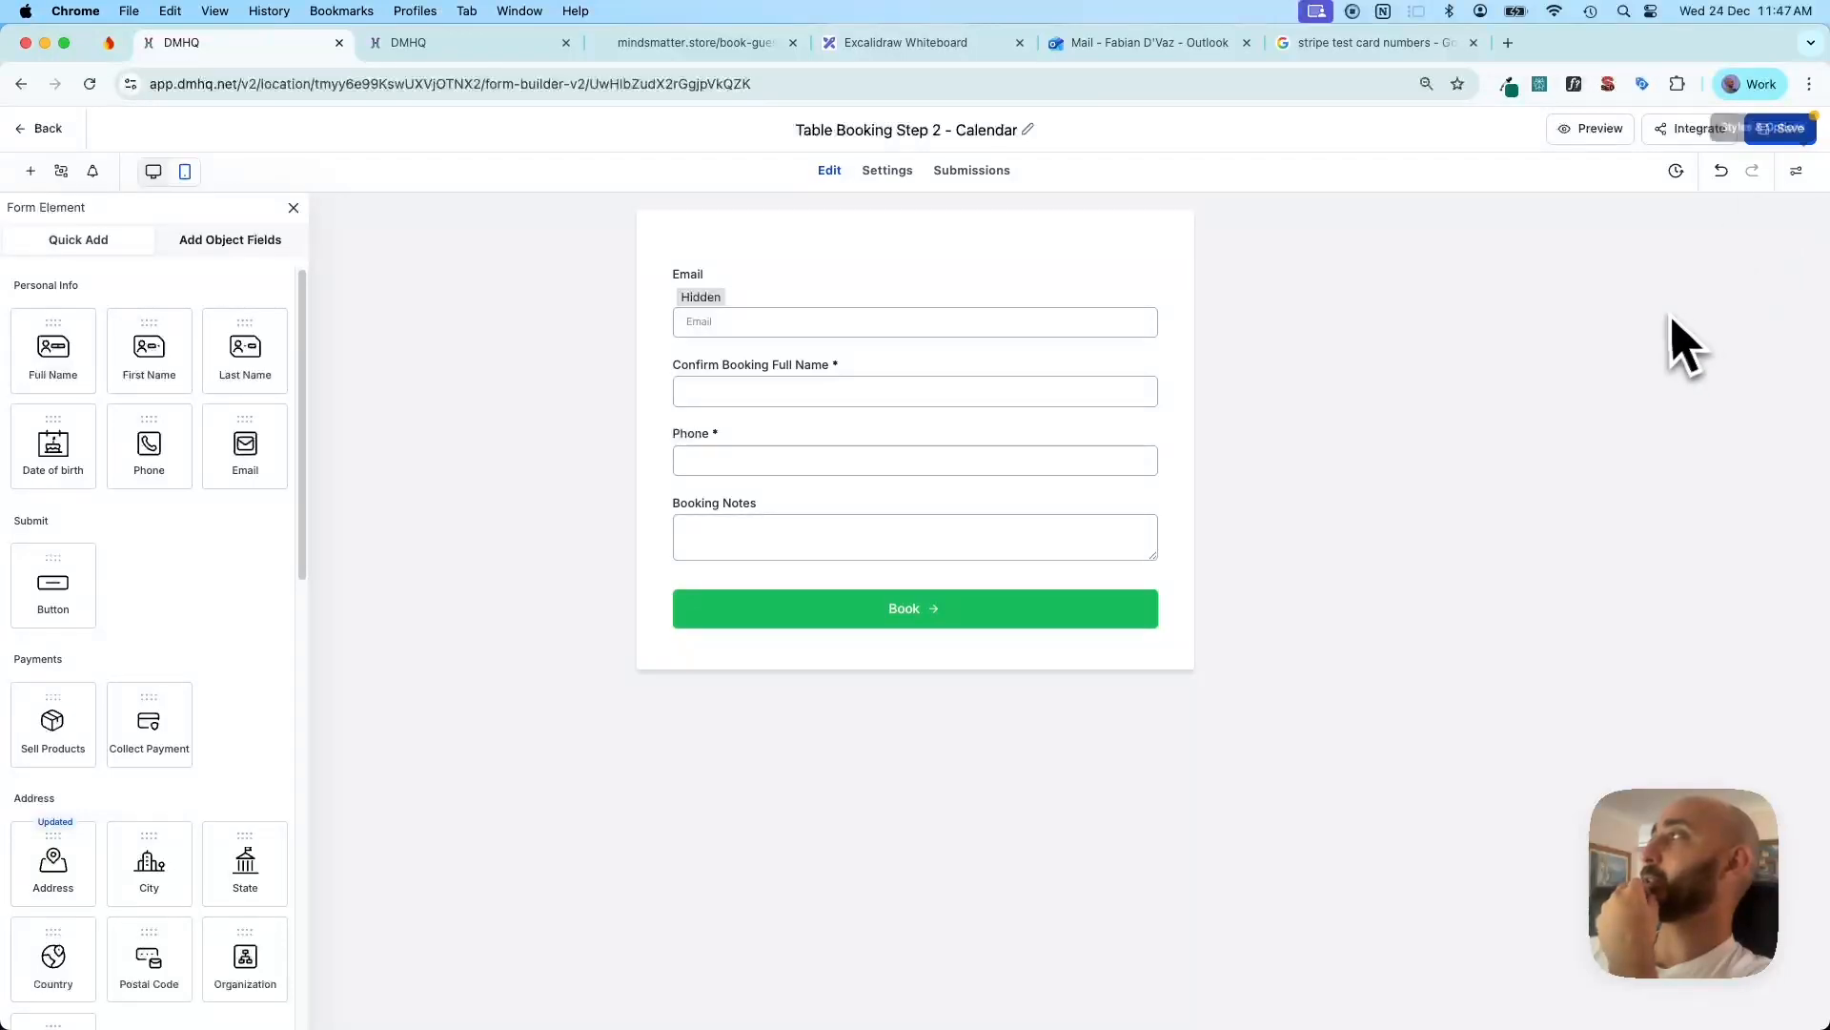
click(1788, 128)
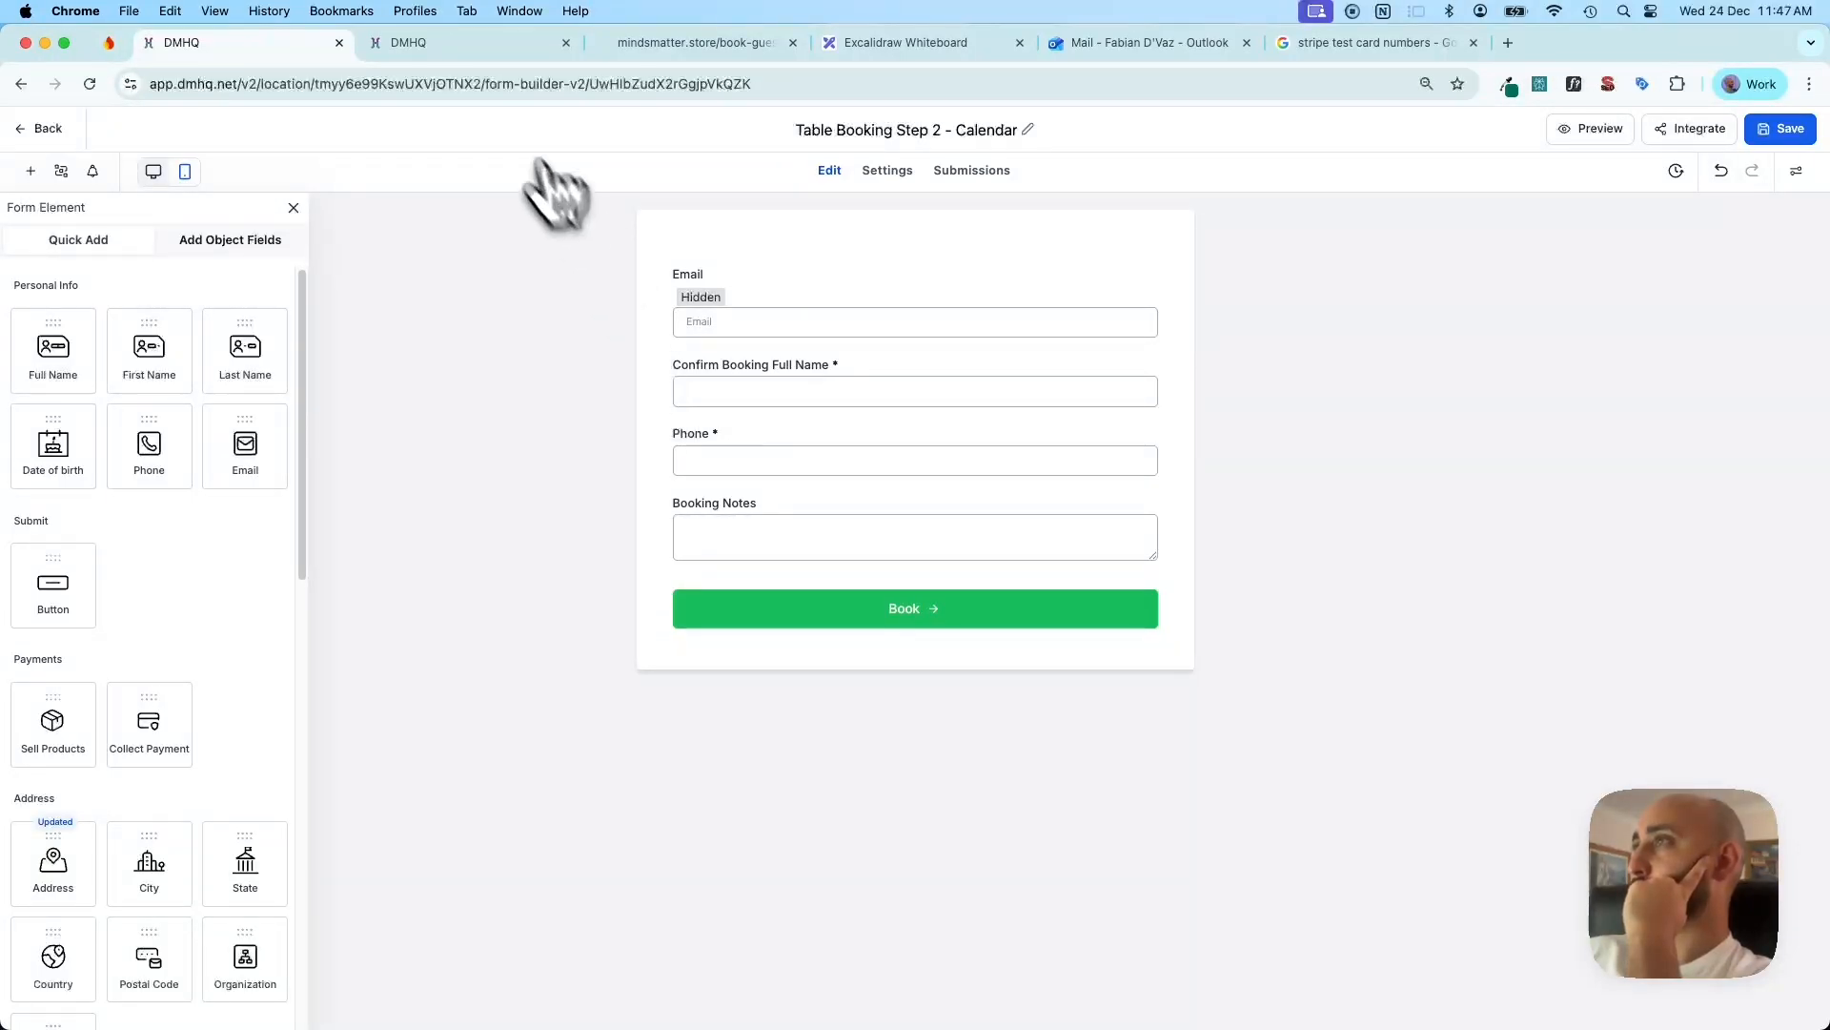
Reload the live Step 1 booking page and submit it with the booker's full name, 5 guests and the booker's email
click(420, 49)
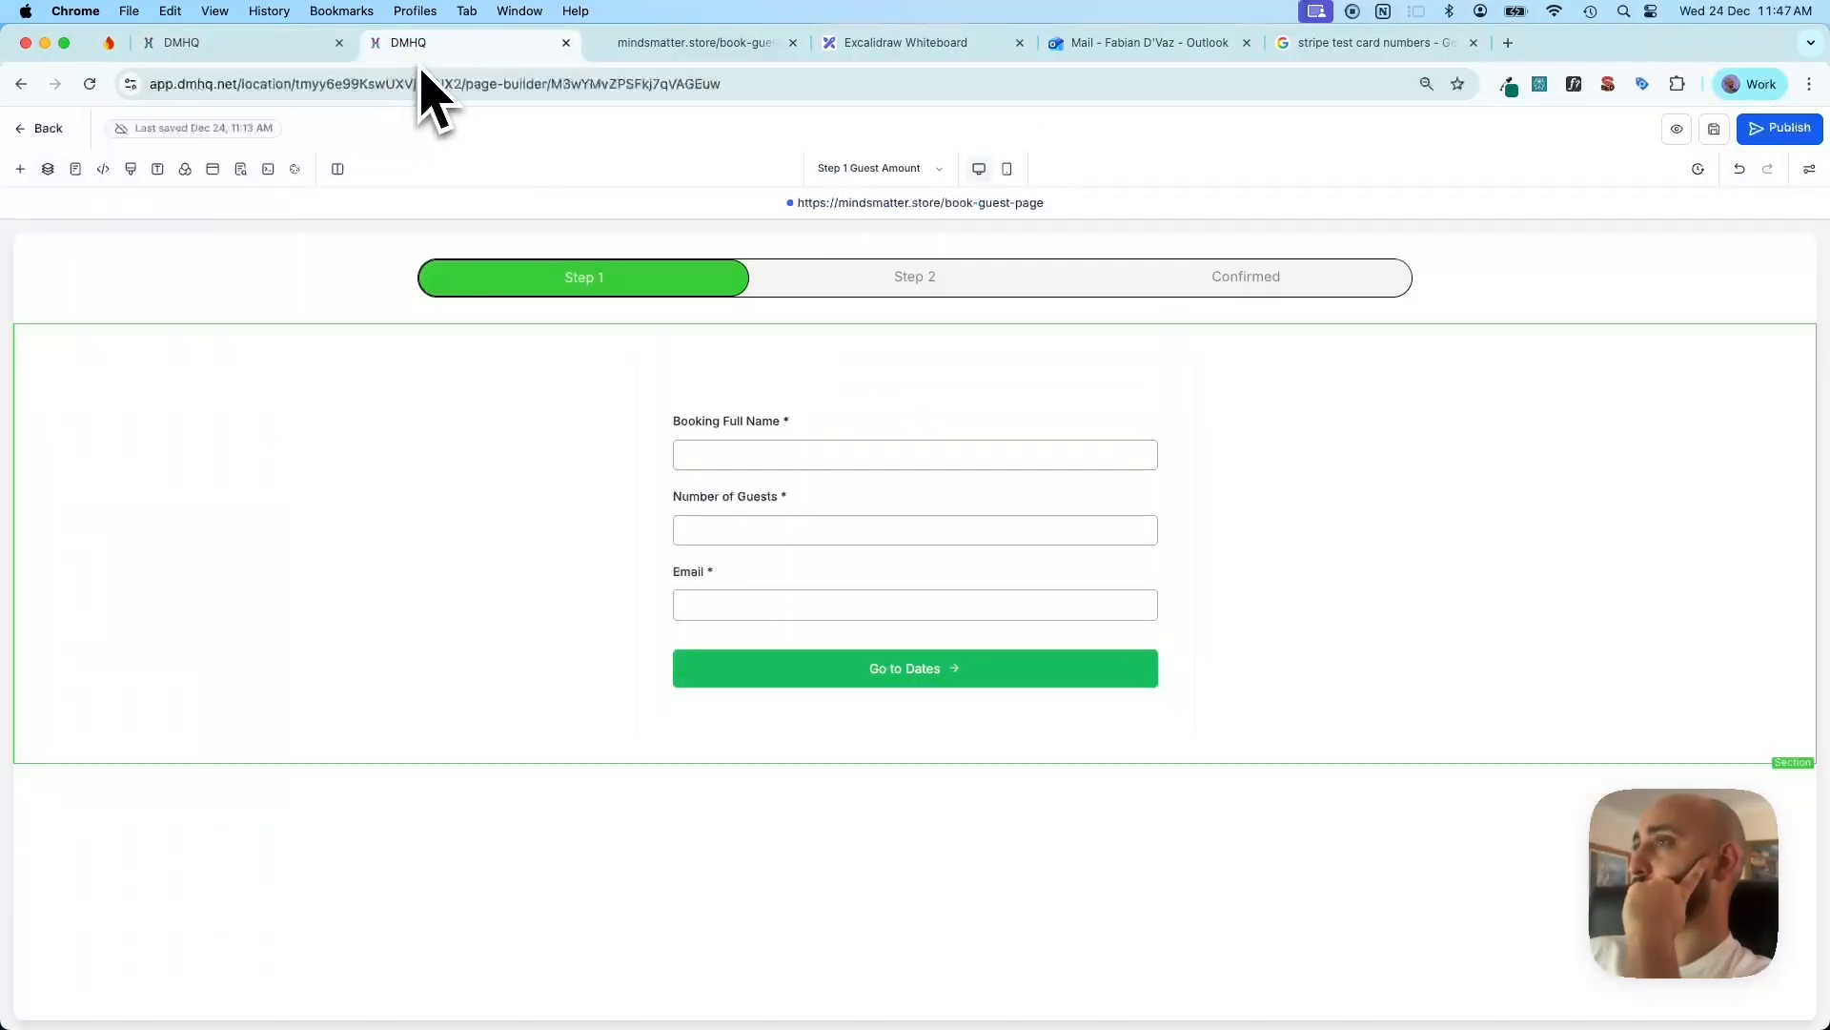
click(252, 48)
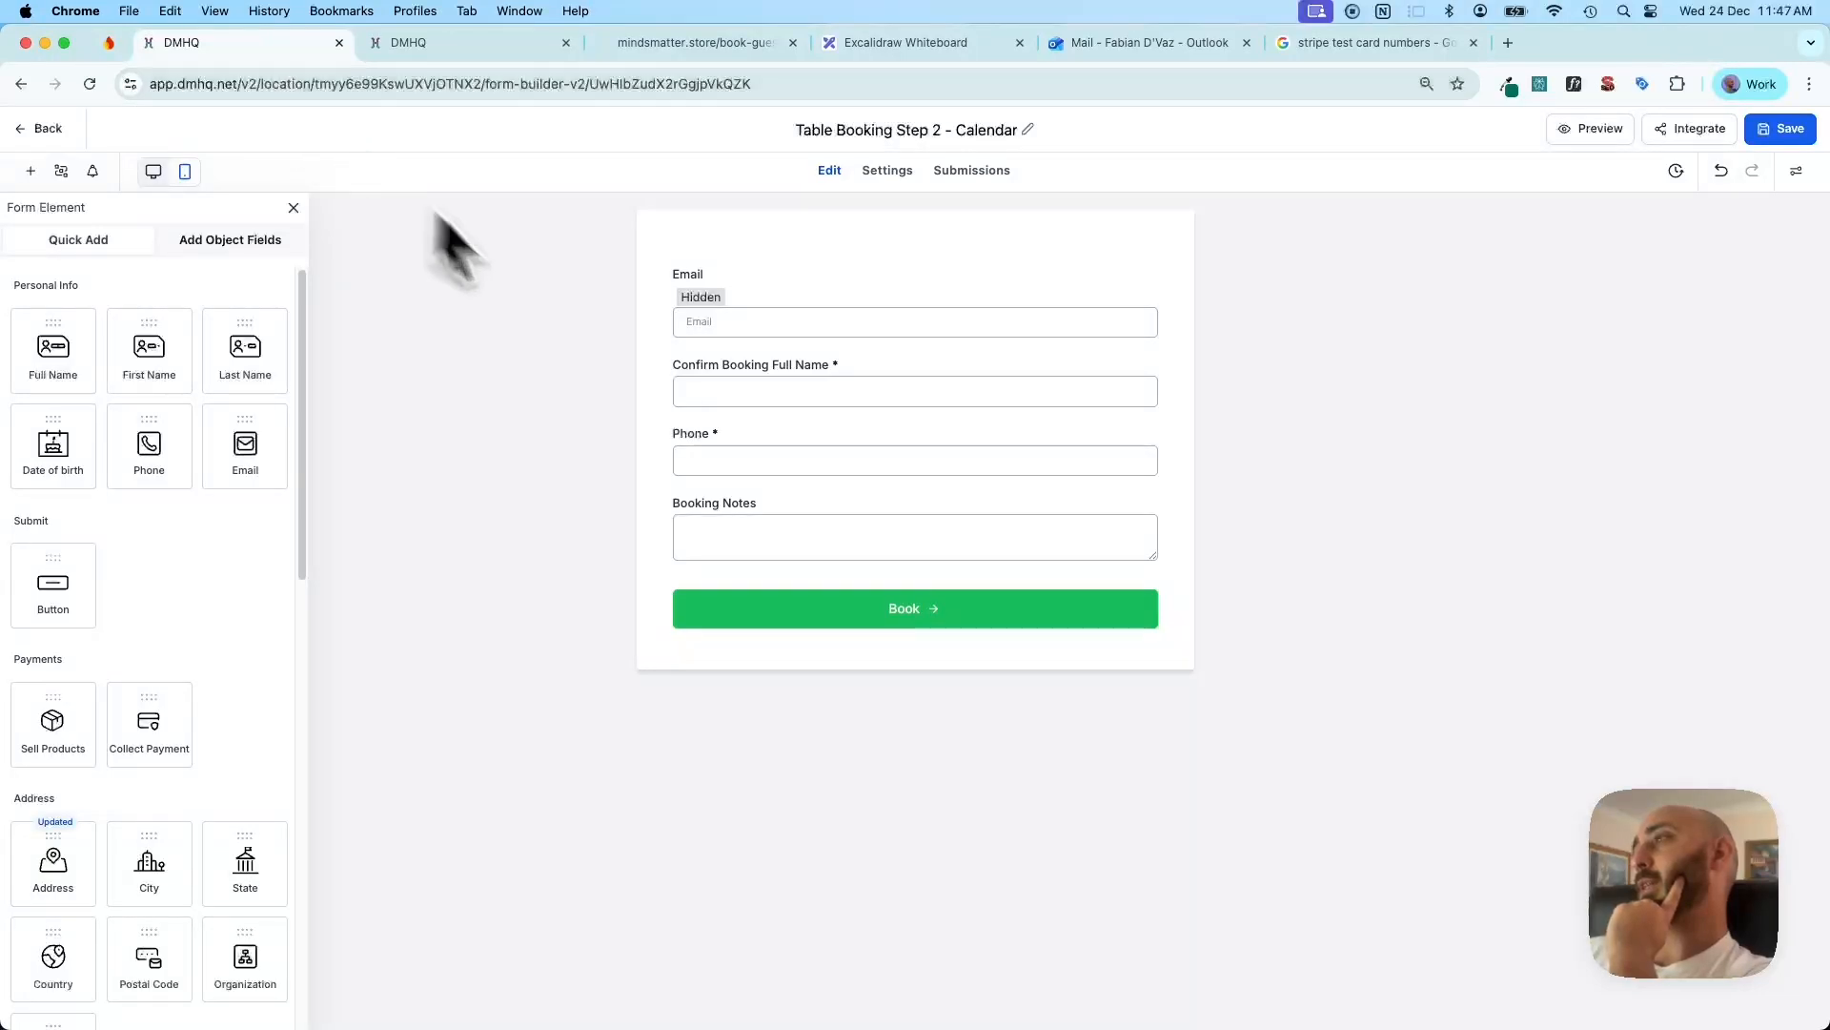
click(700, 42)
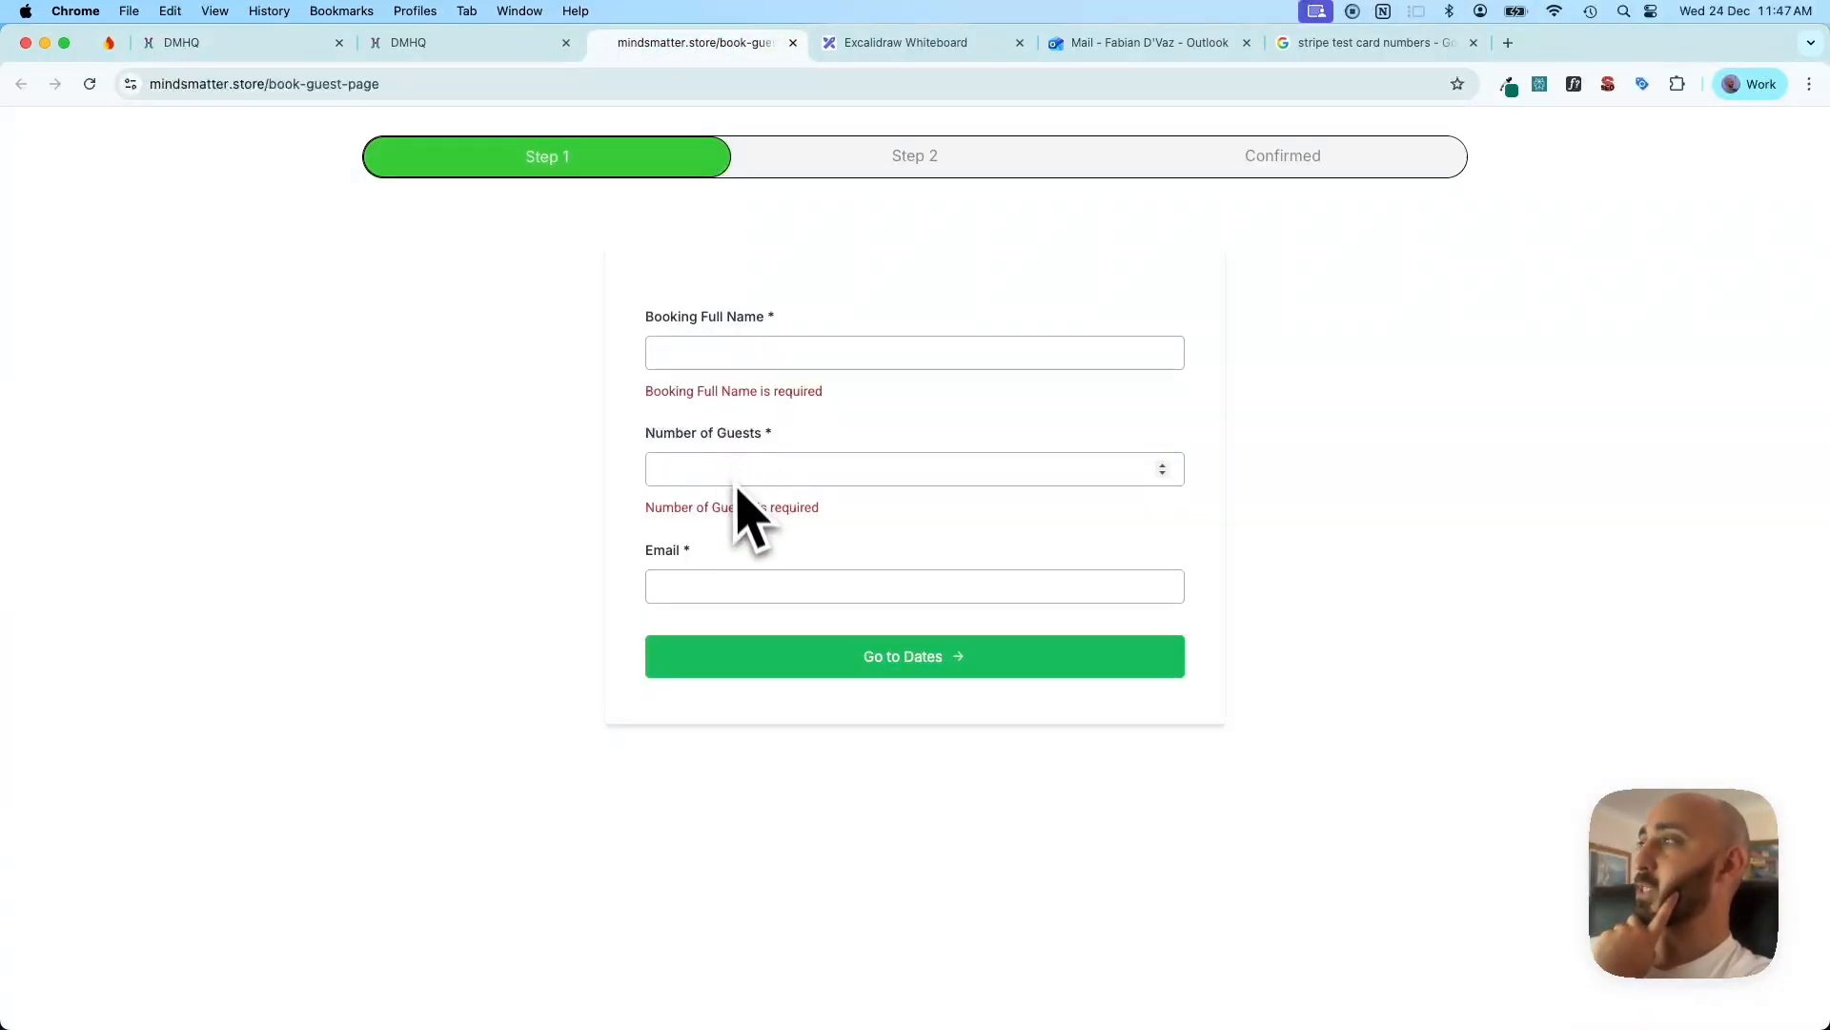
click(90, 84)
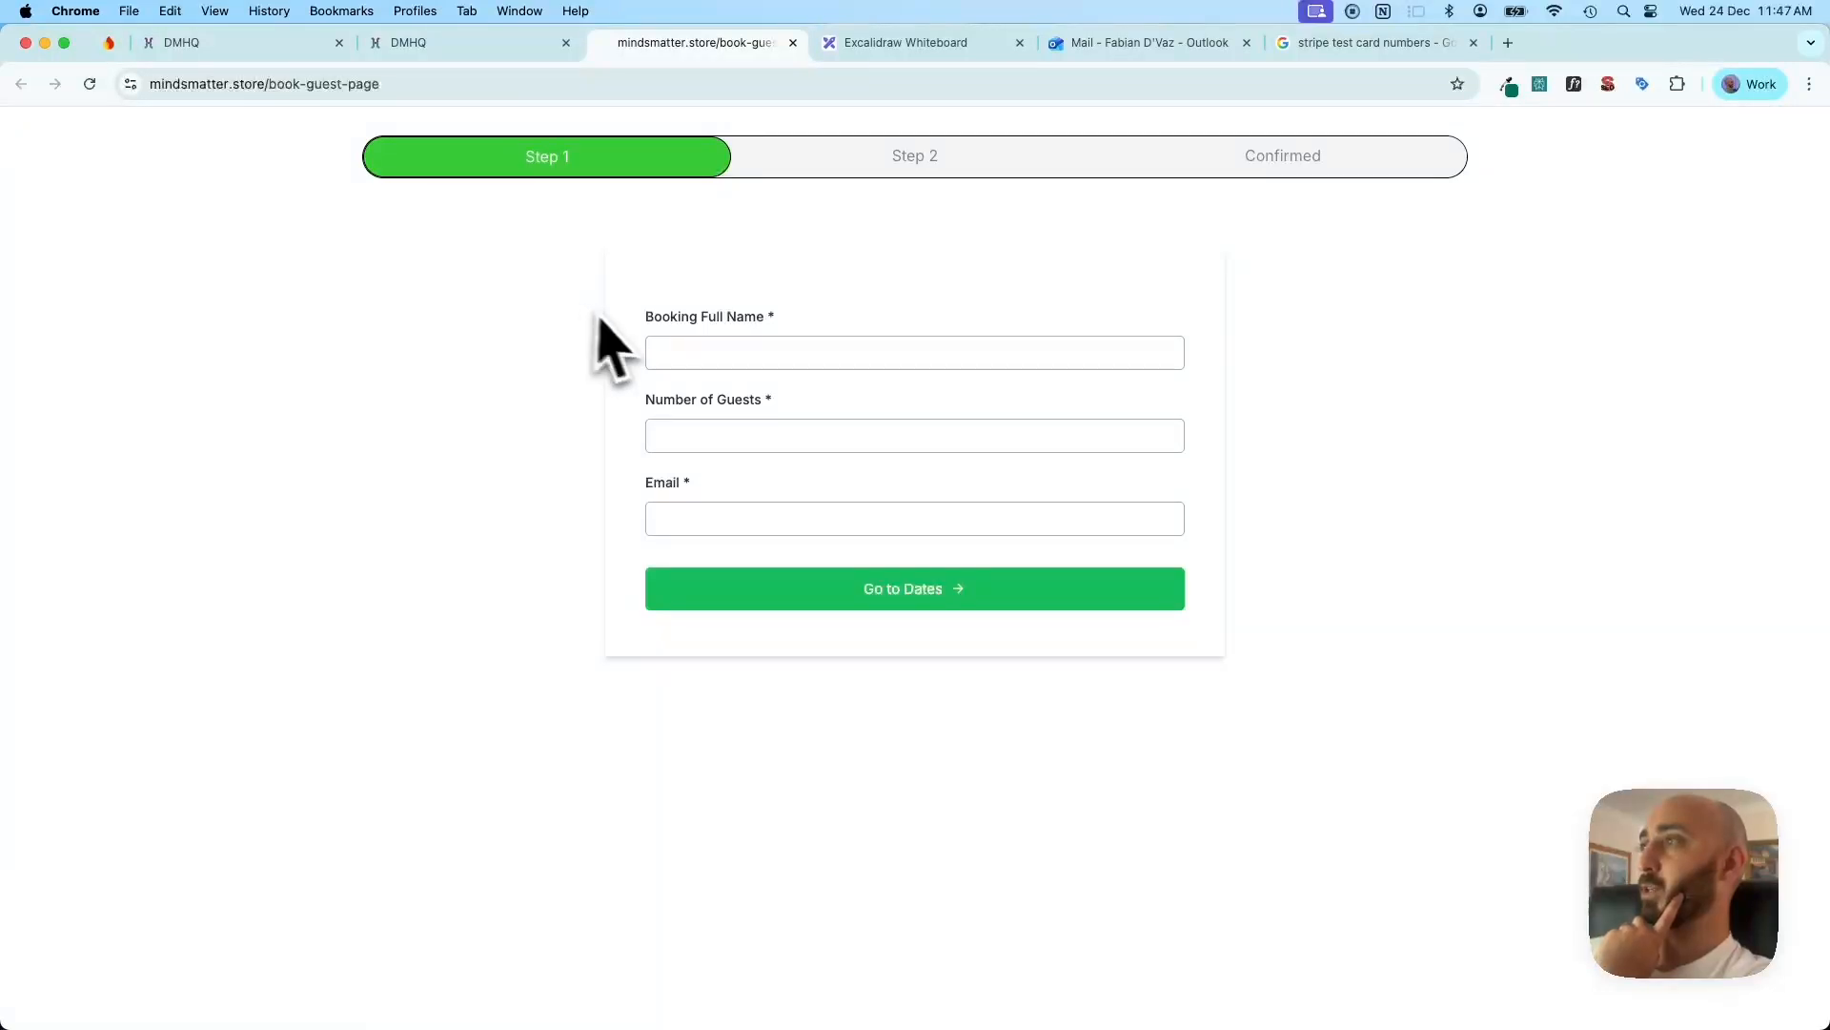
click(699, 351)
click(760, 396)
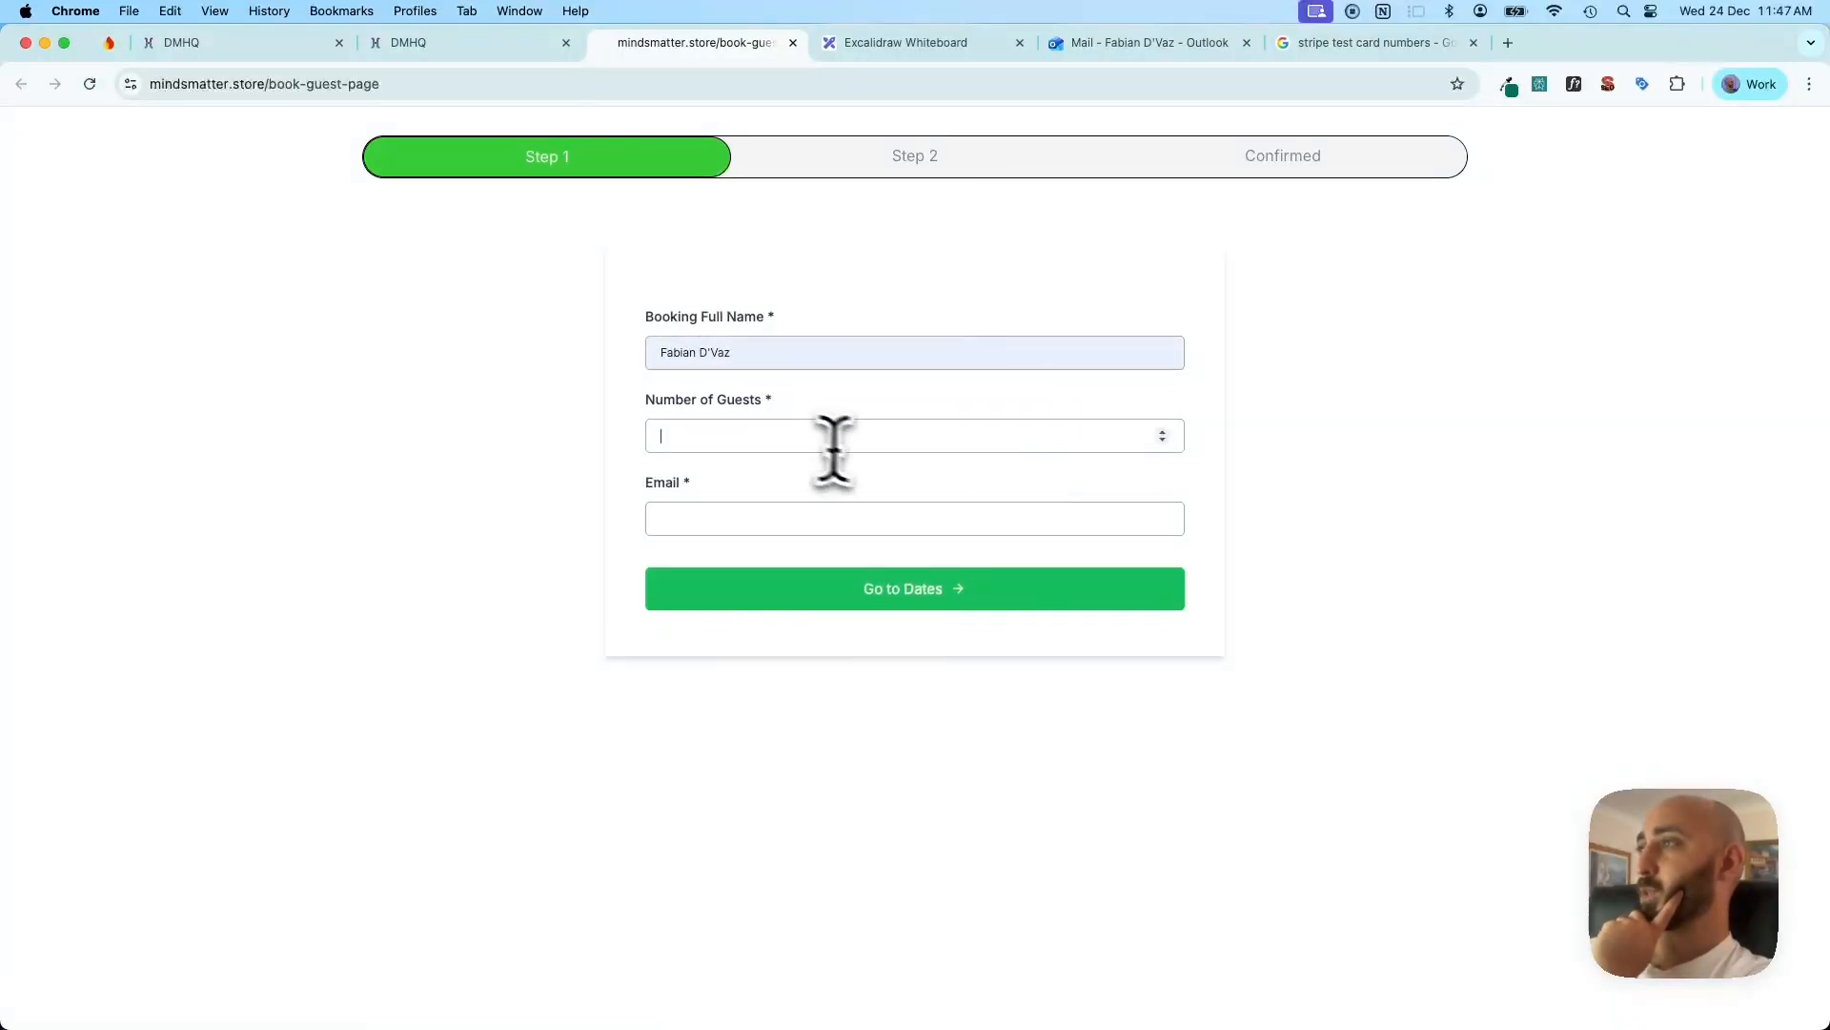
text(5)
click(817, 521)
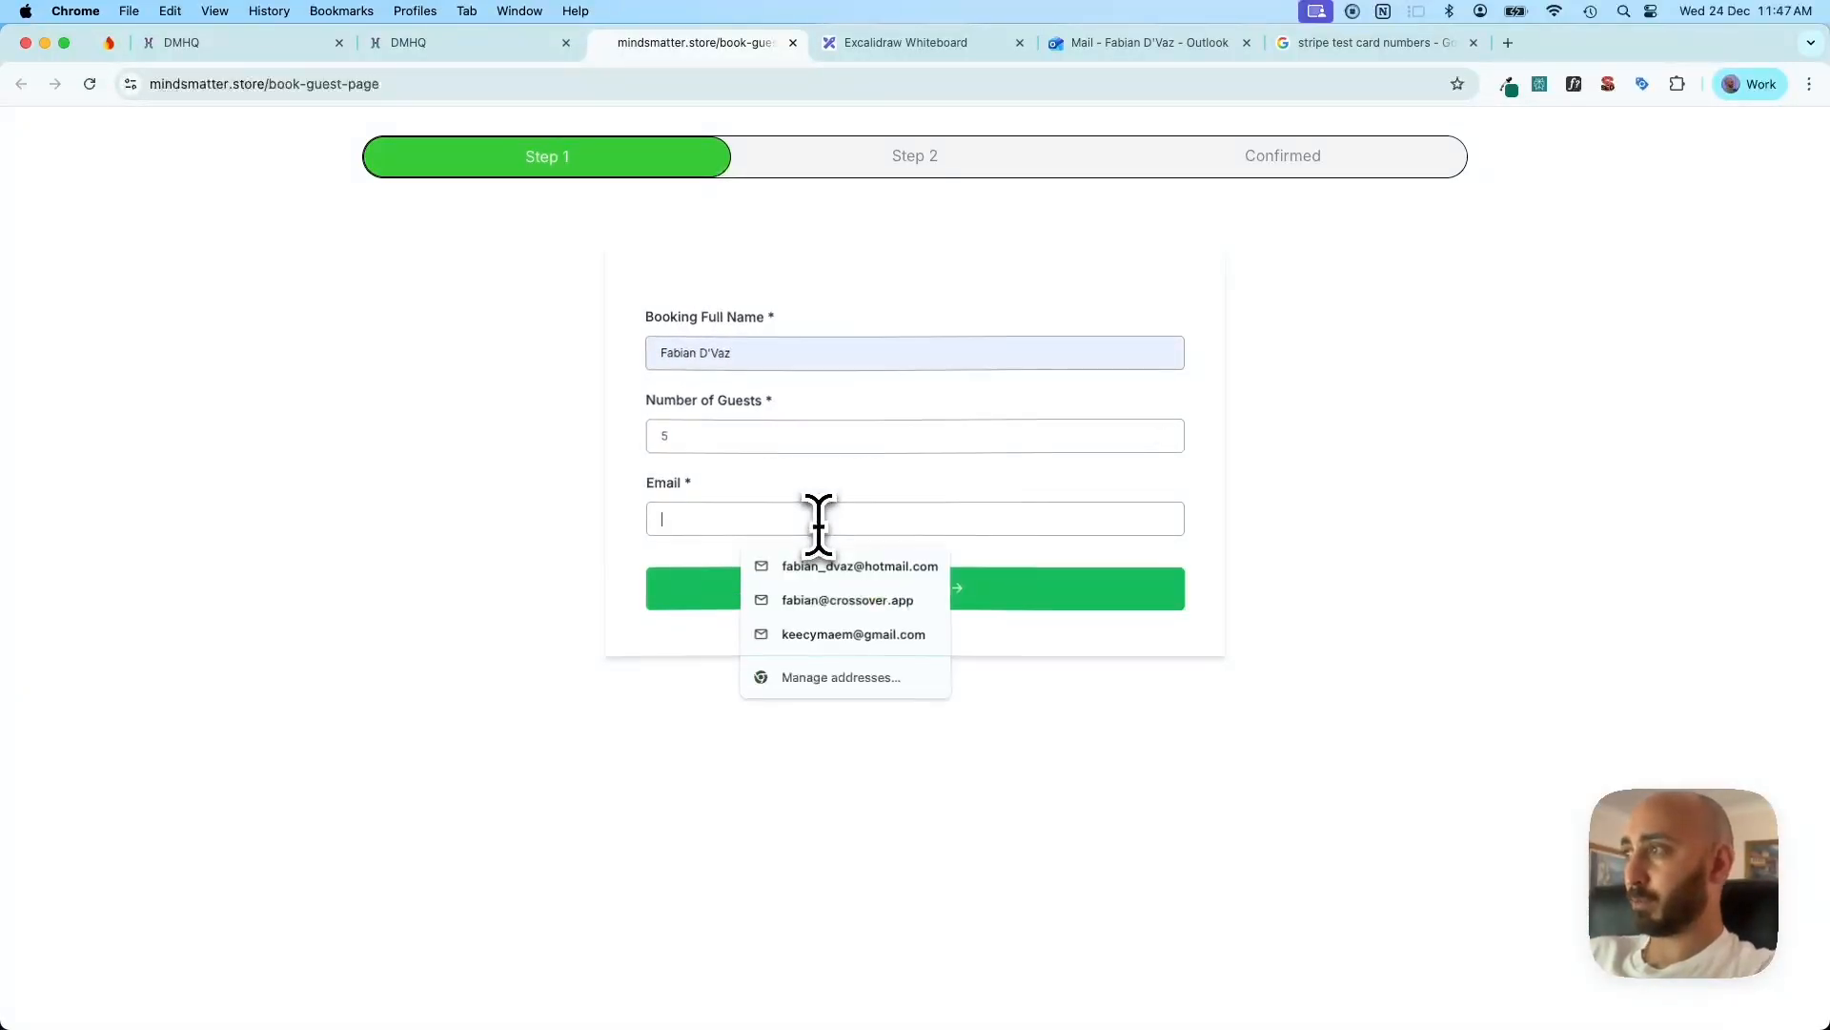
click(834, 565)
click(818, 588)
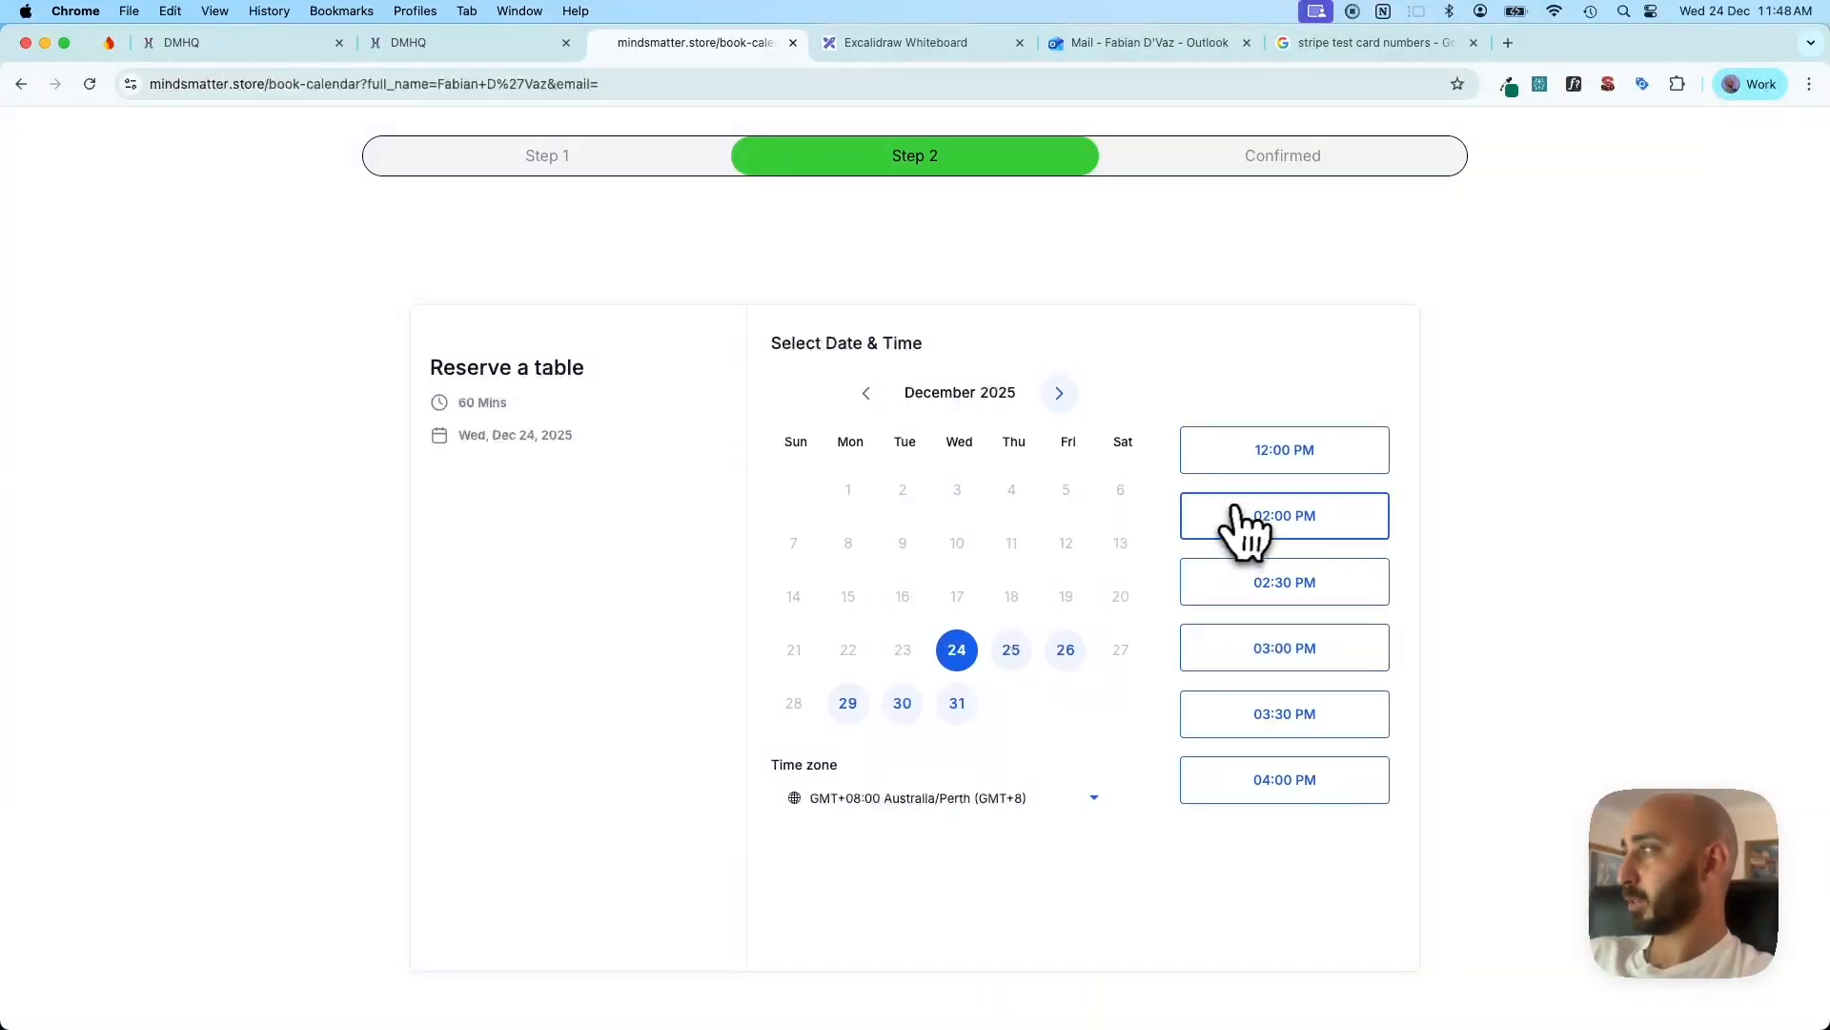
Book the 02:00 PM slot on December 24, entering the booker's phone number and the booking notes "testing notes"
click(1244, 512)
click(1348, 530)
click(850, 541)
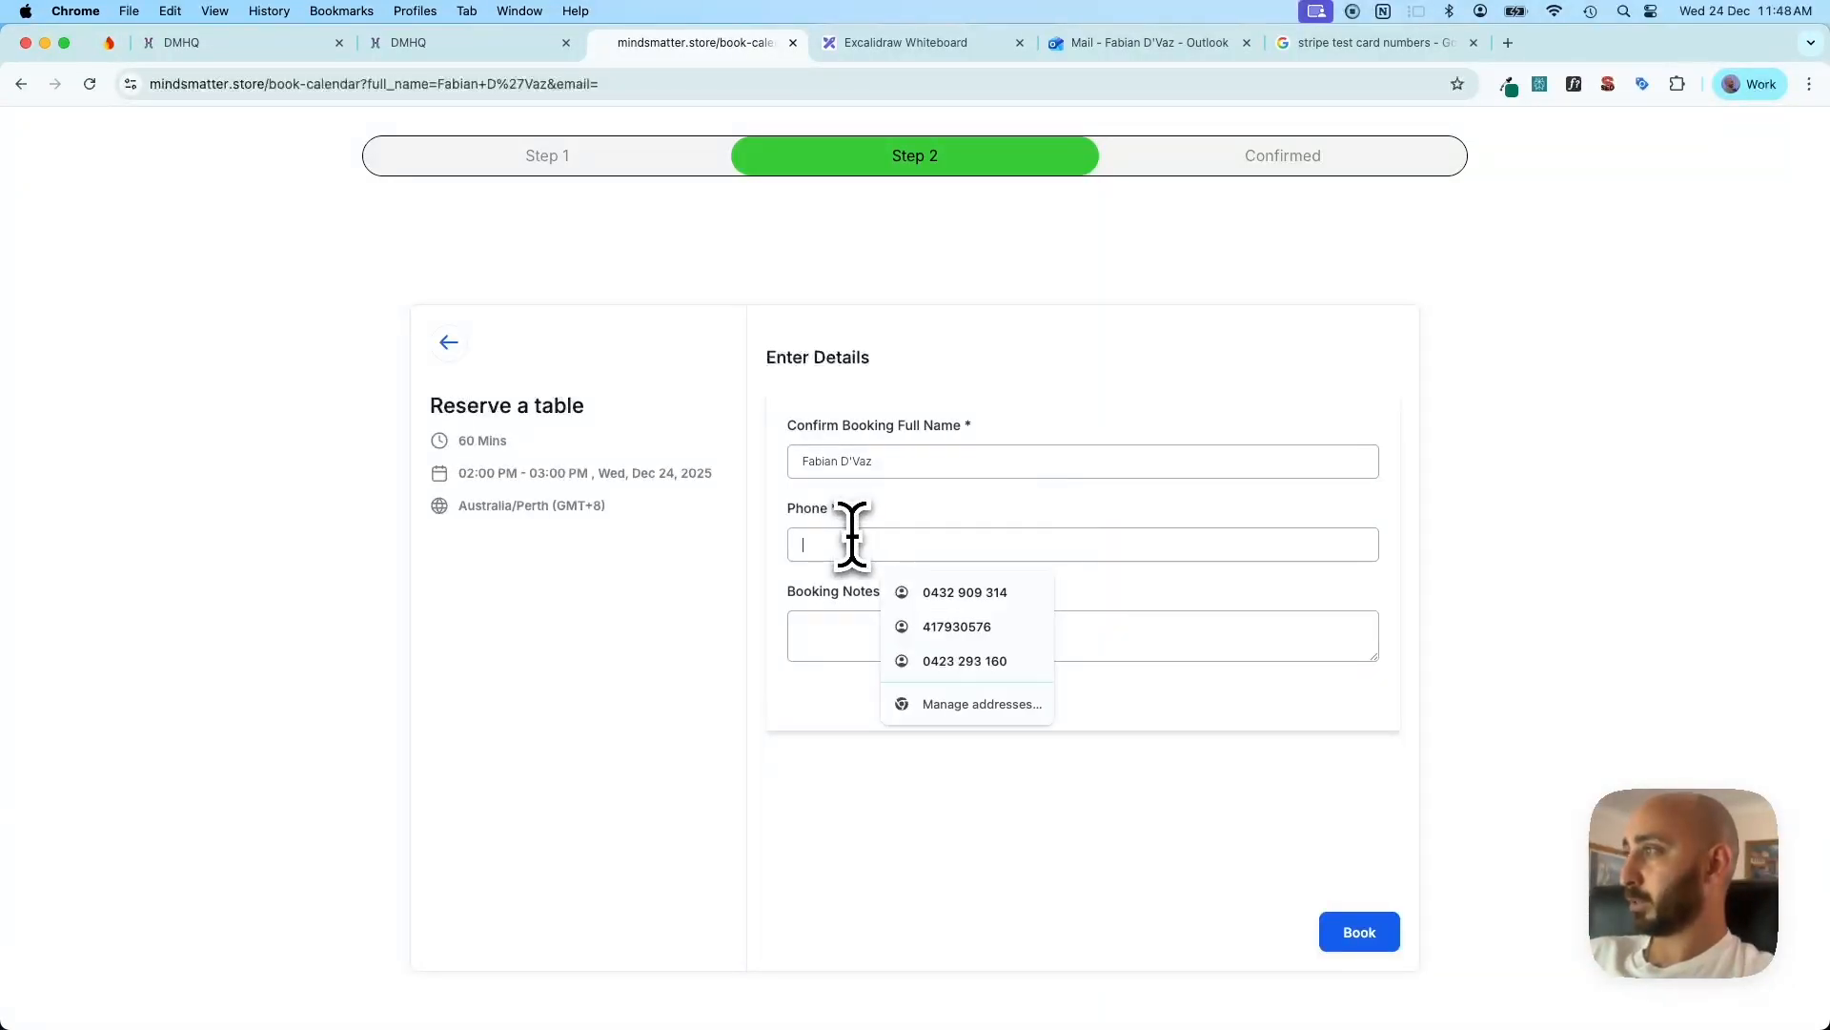
click(920, 593)
click(836, 627)
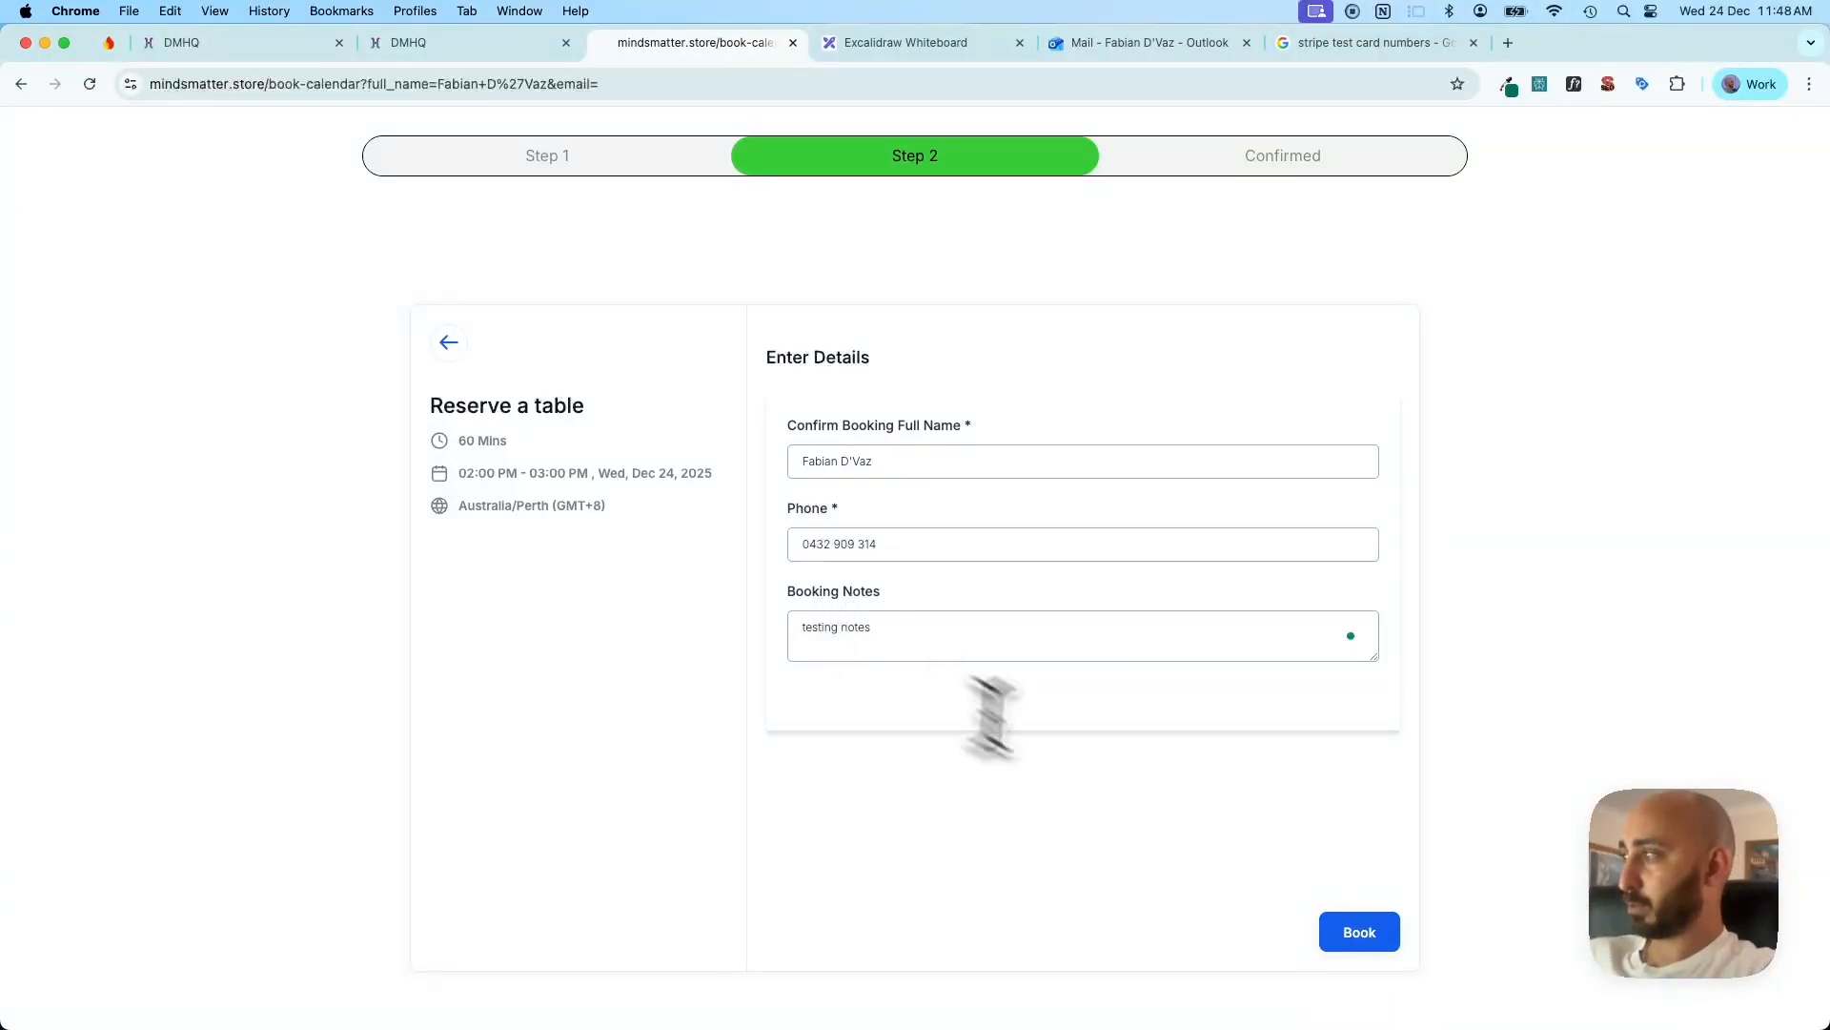
click(1375, 944)
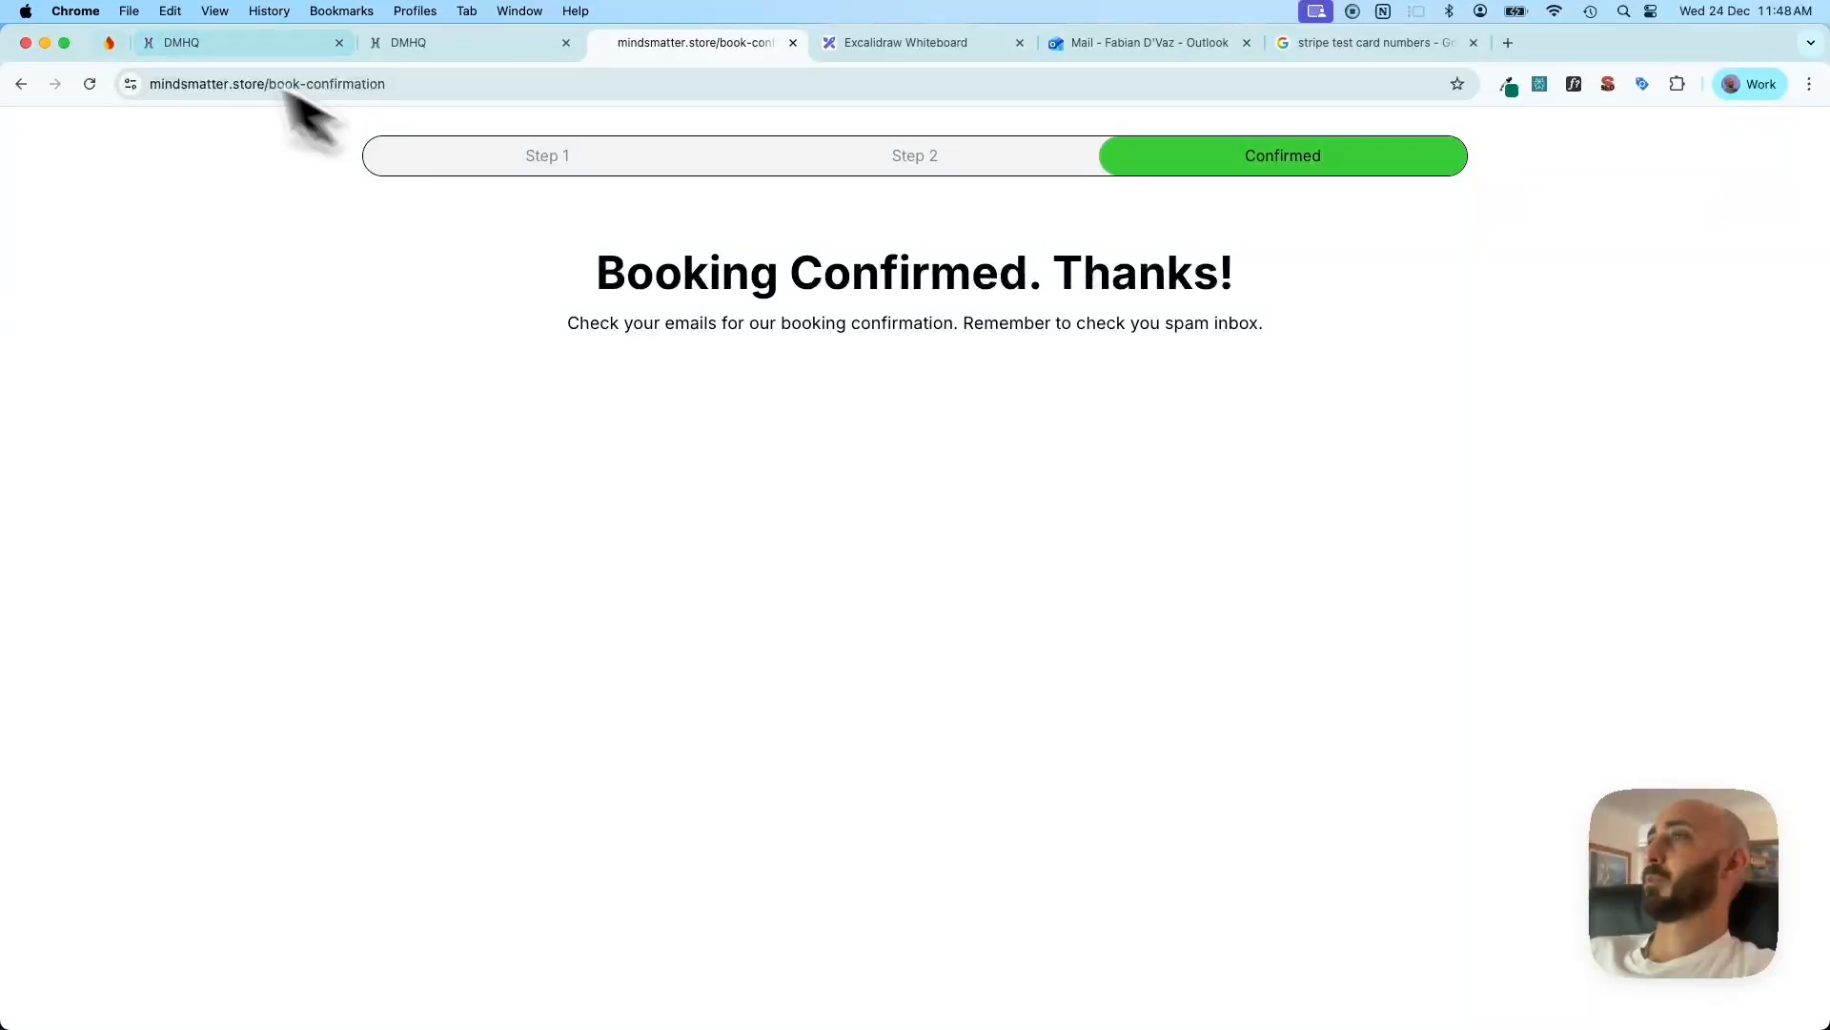
Leave the form builder, open the calendar view and check the 02:00 PM booking on December 24 for its guest number
click(179, 44)
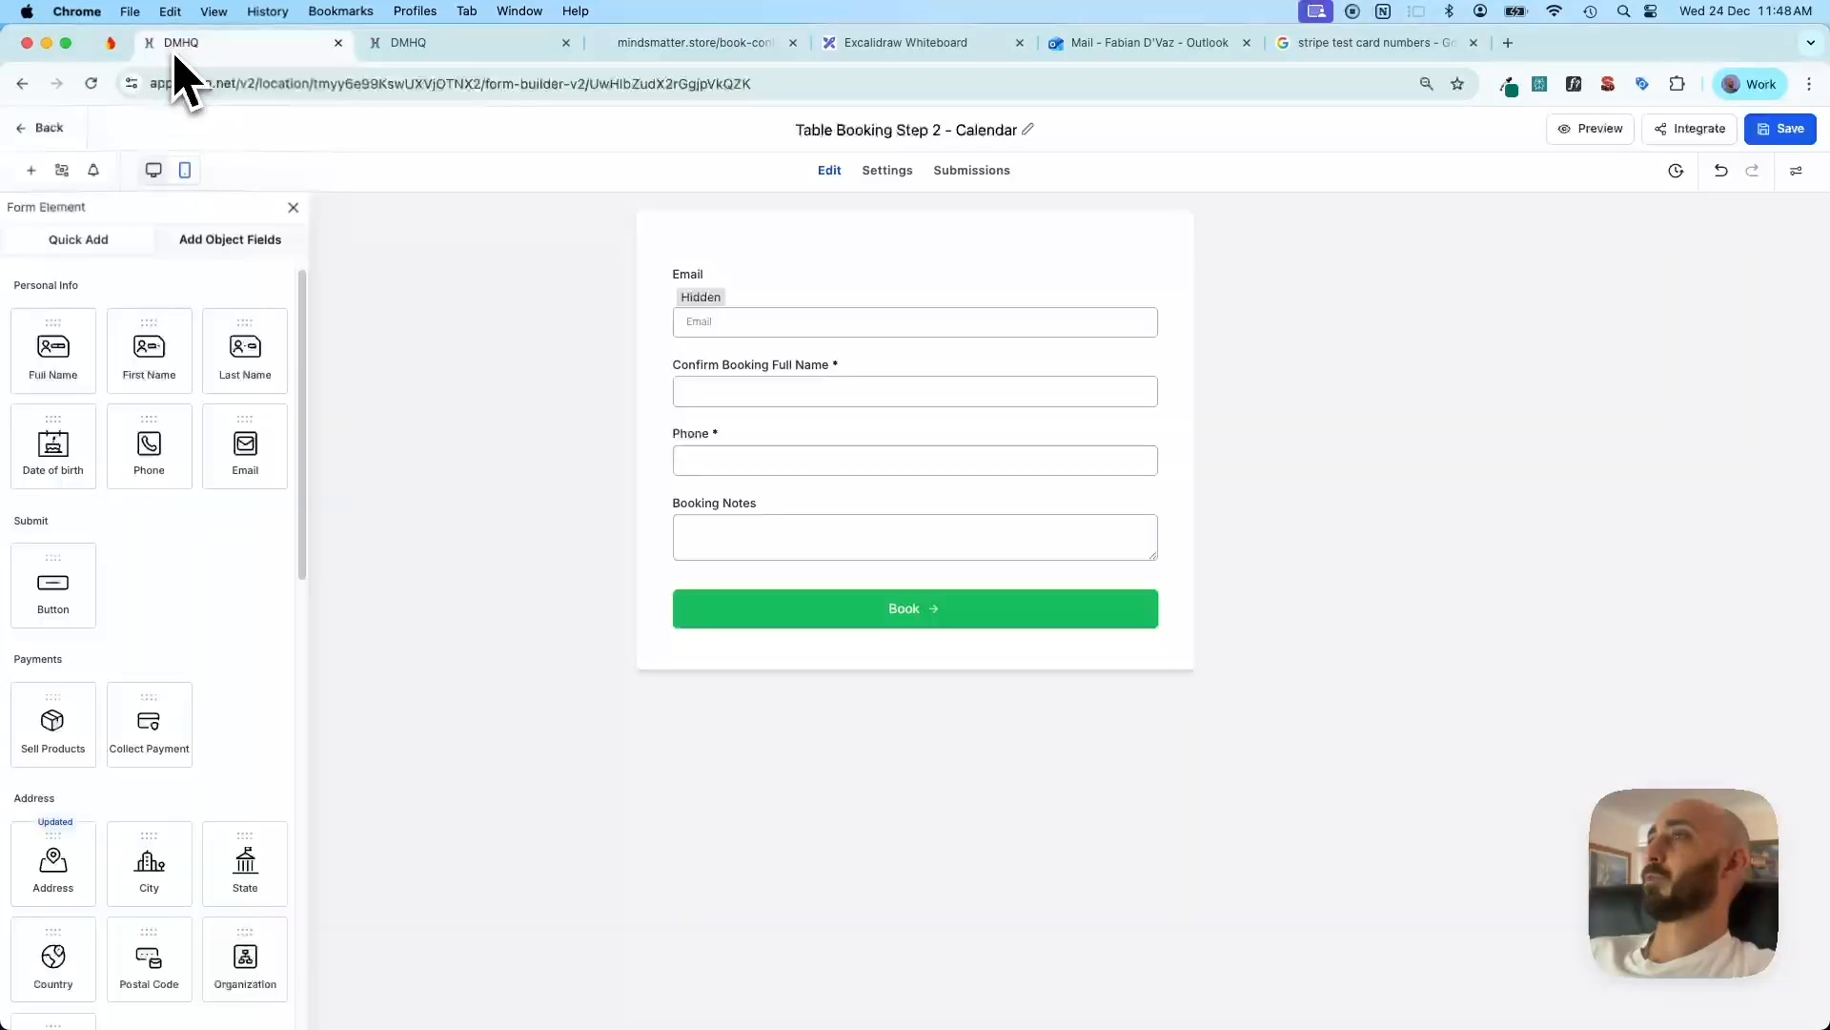
click(55, 130)
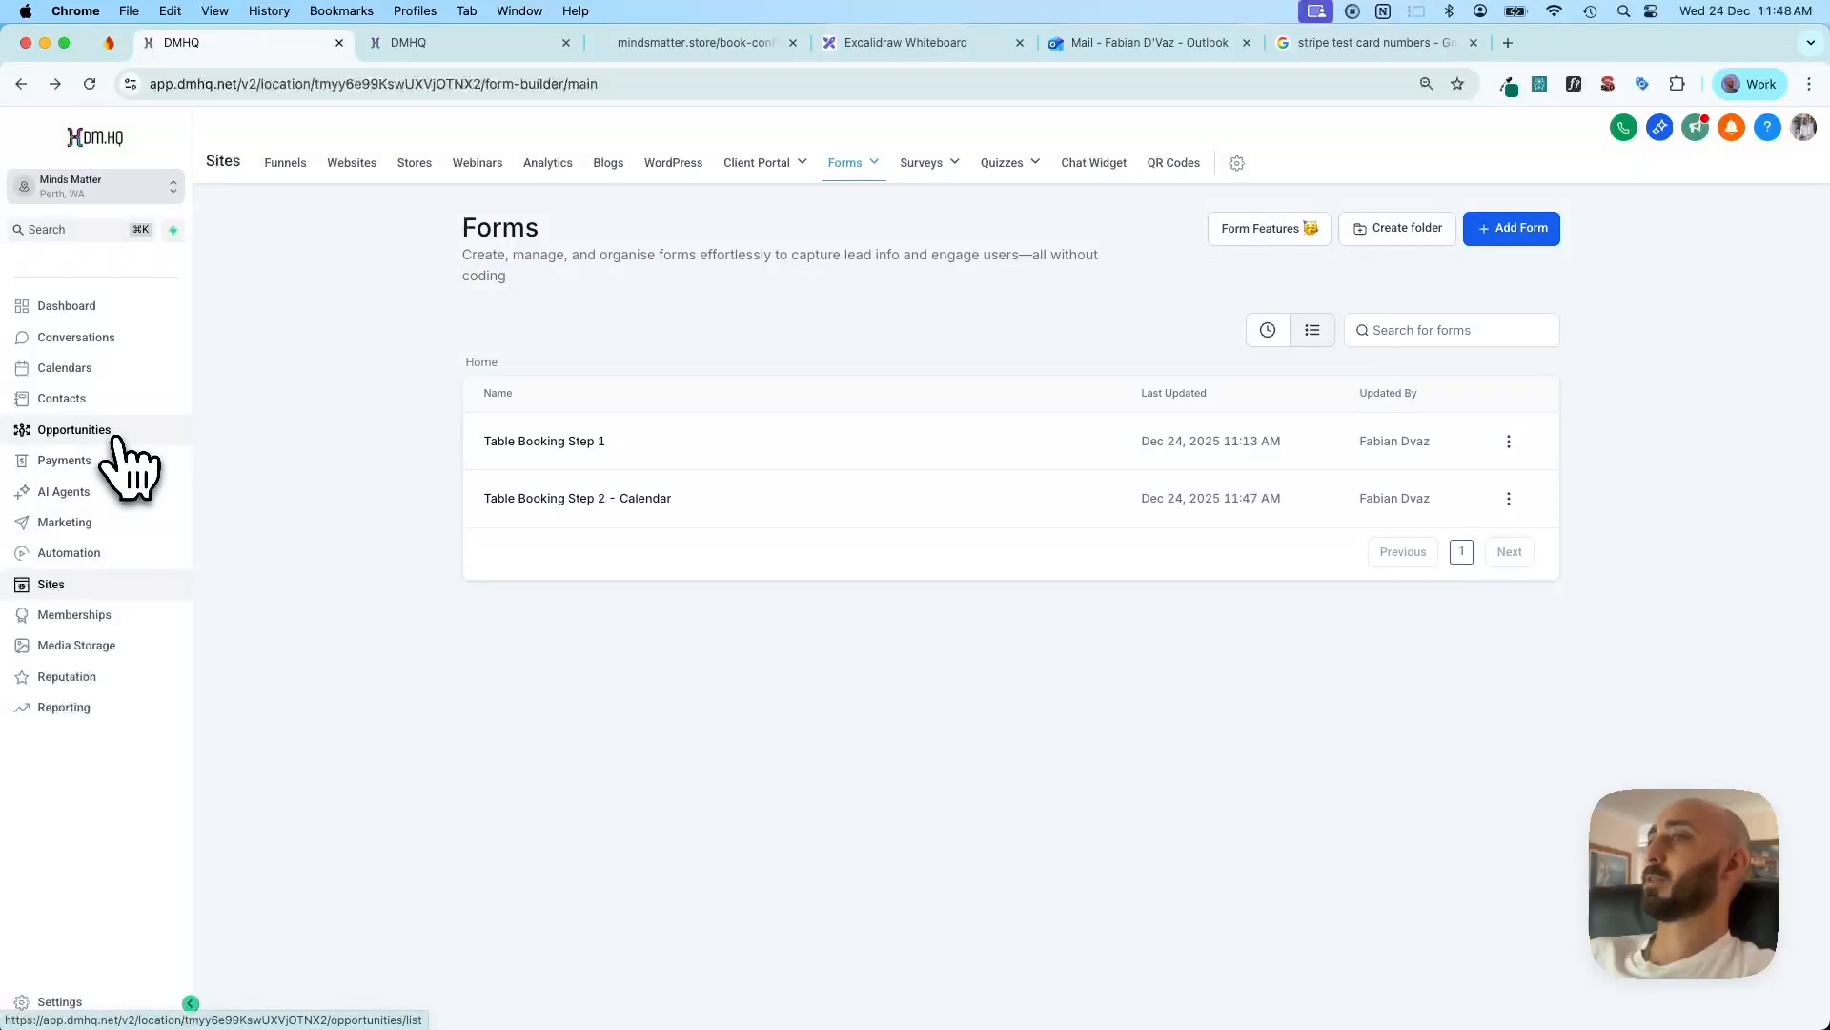
click(95, 369)
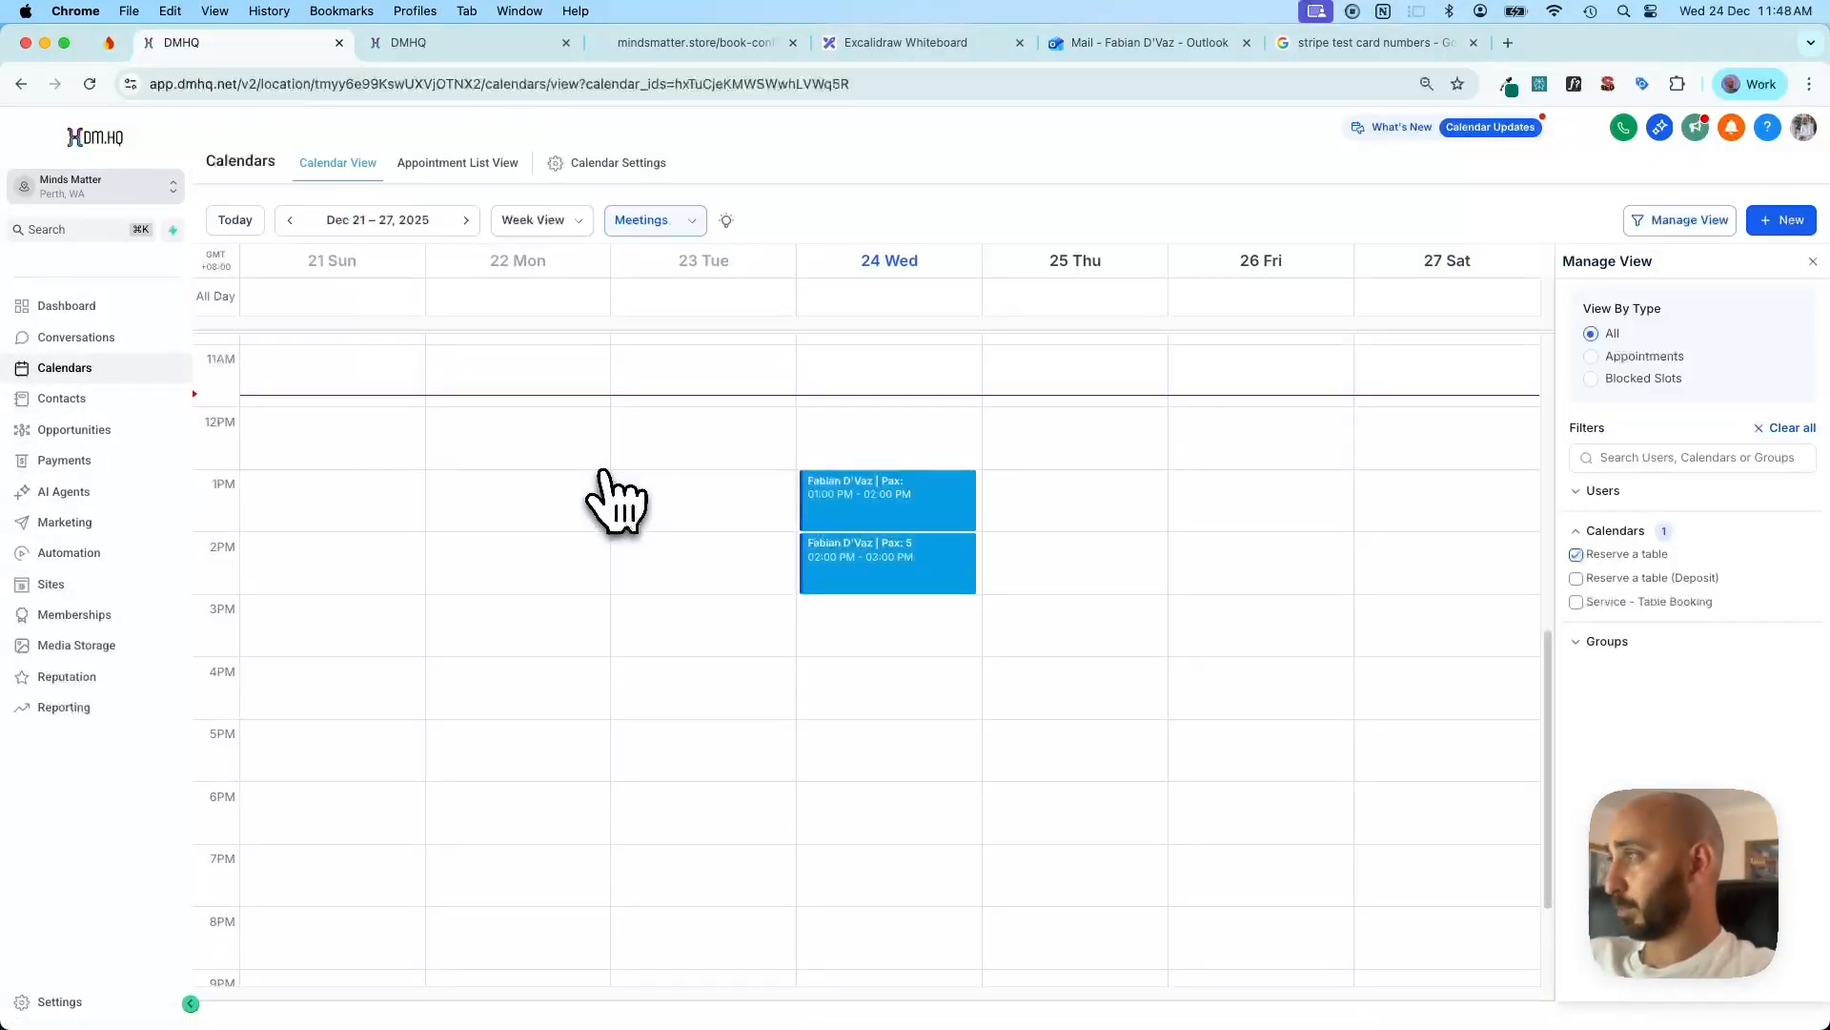
mouse_move(862, 572)
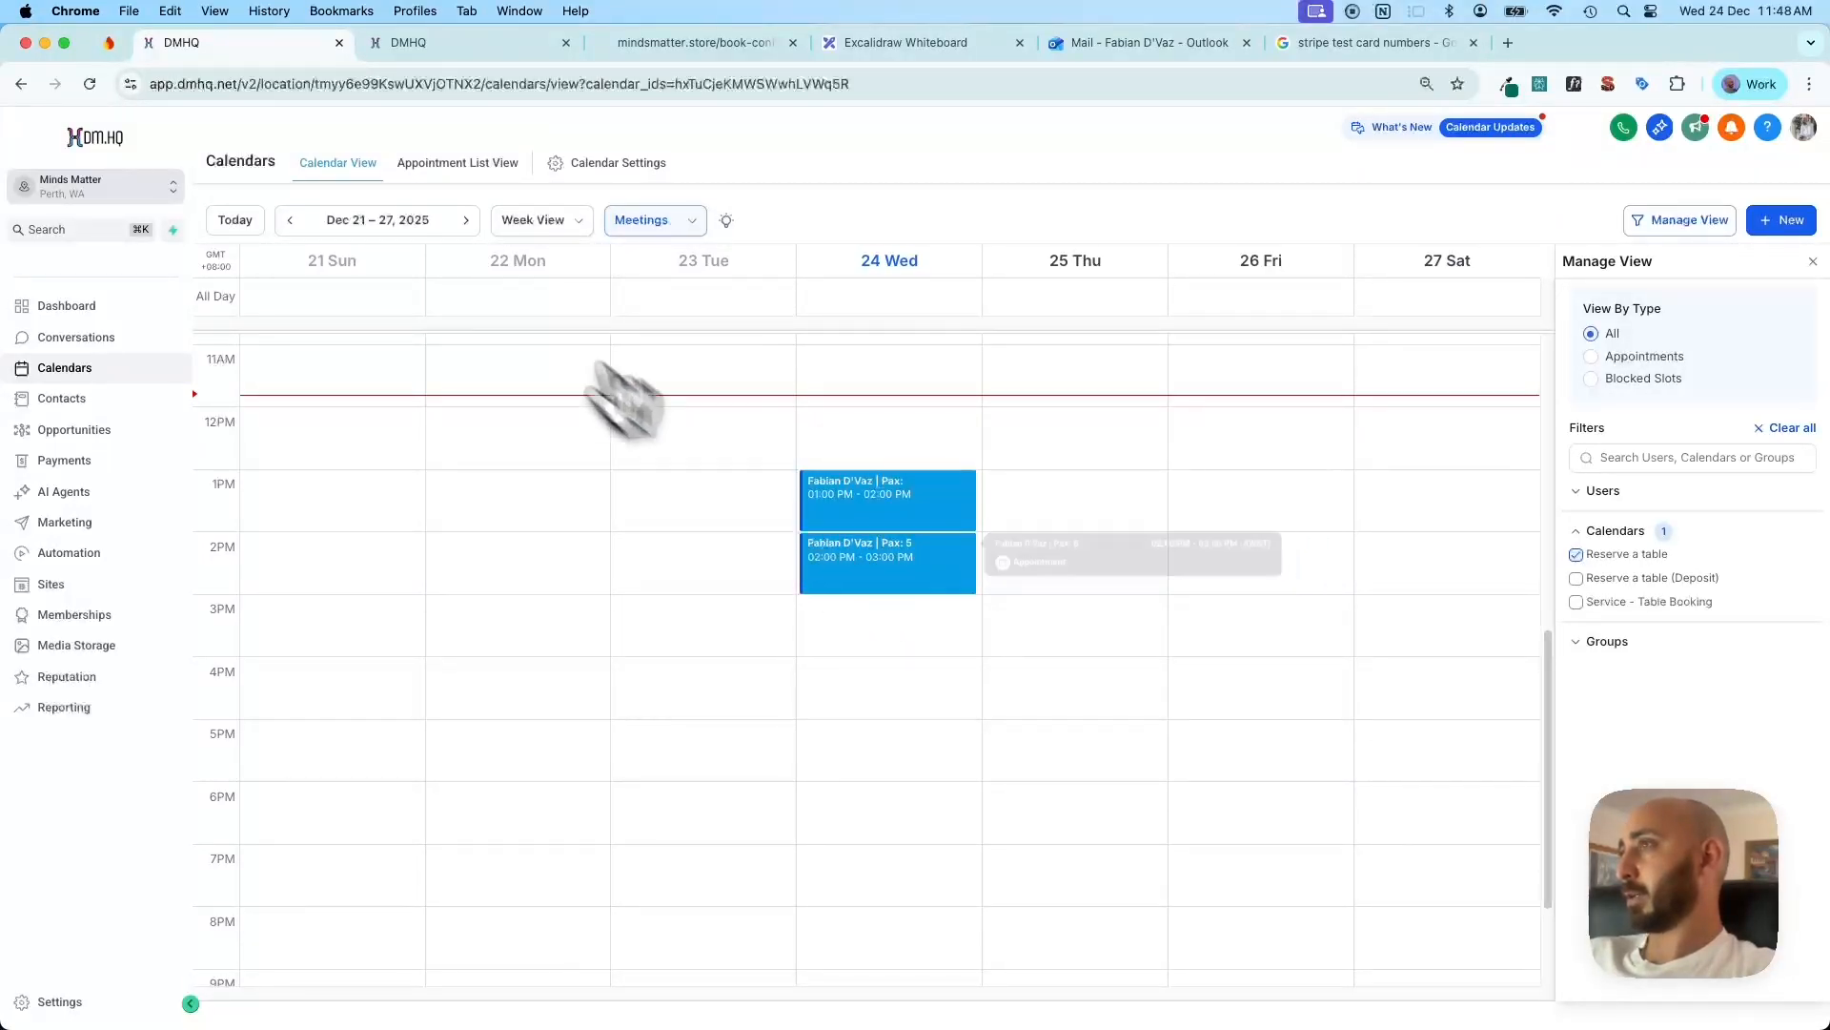
Switch the calendar to day view and look through December 25 and December 24
click(578, 221)
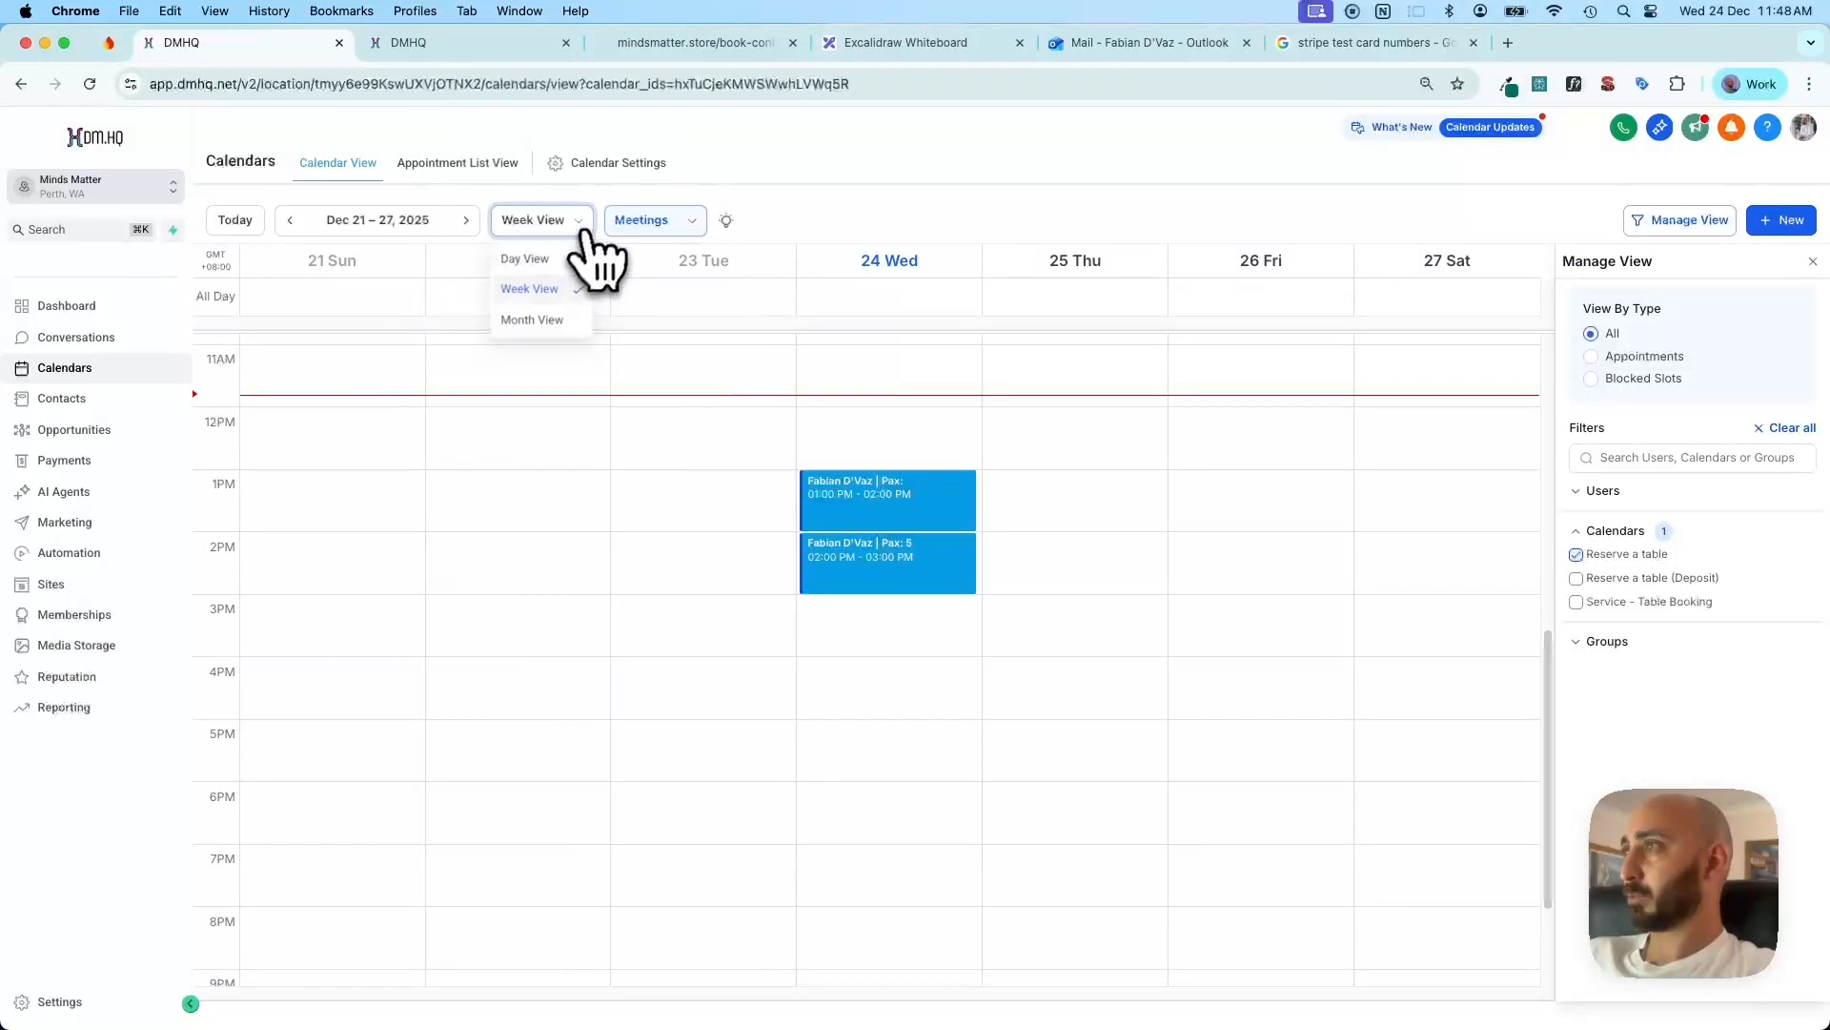
click(569, 255)
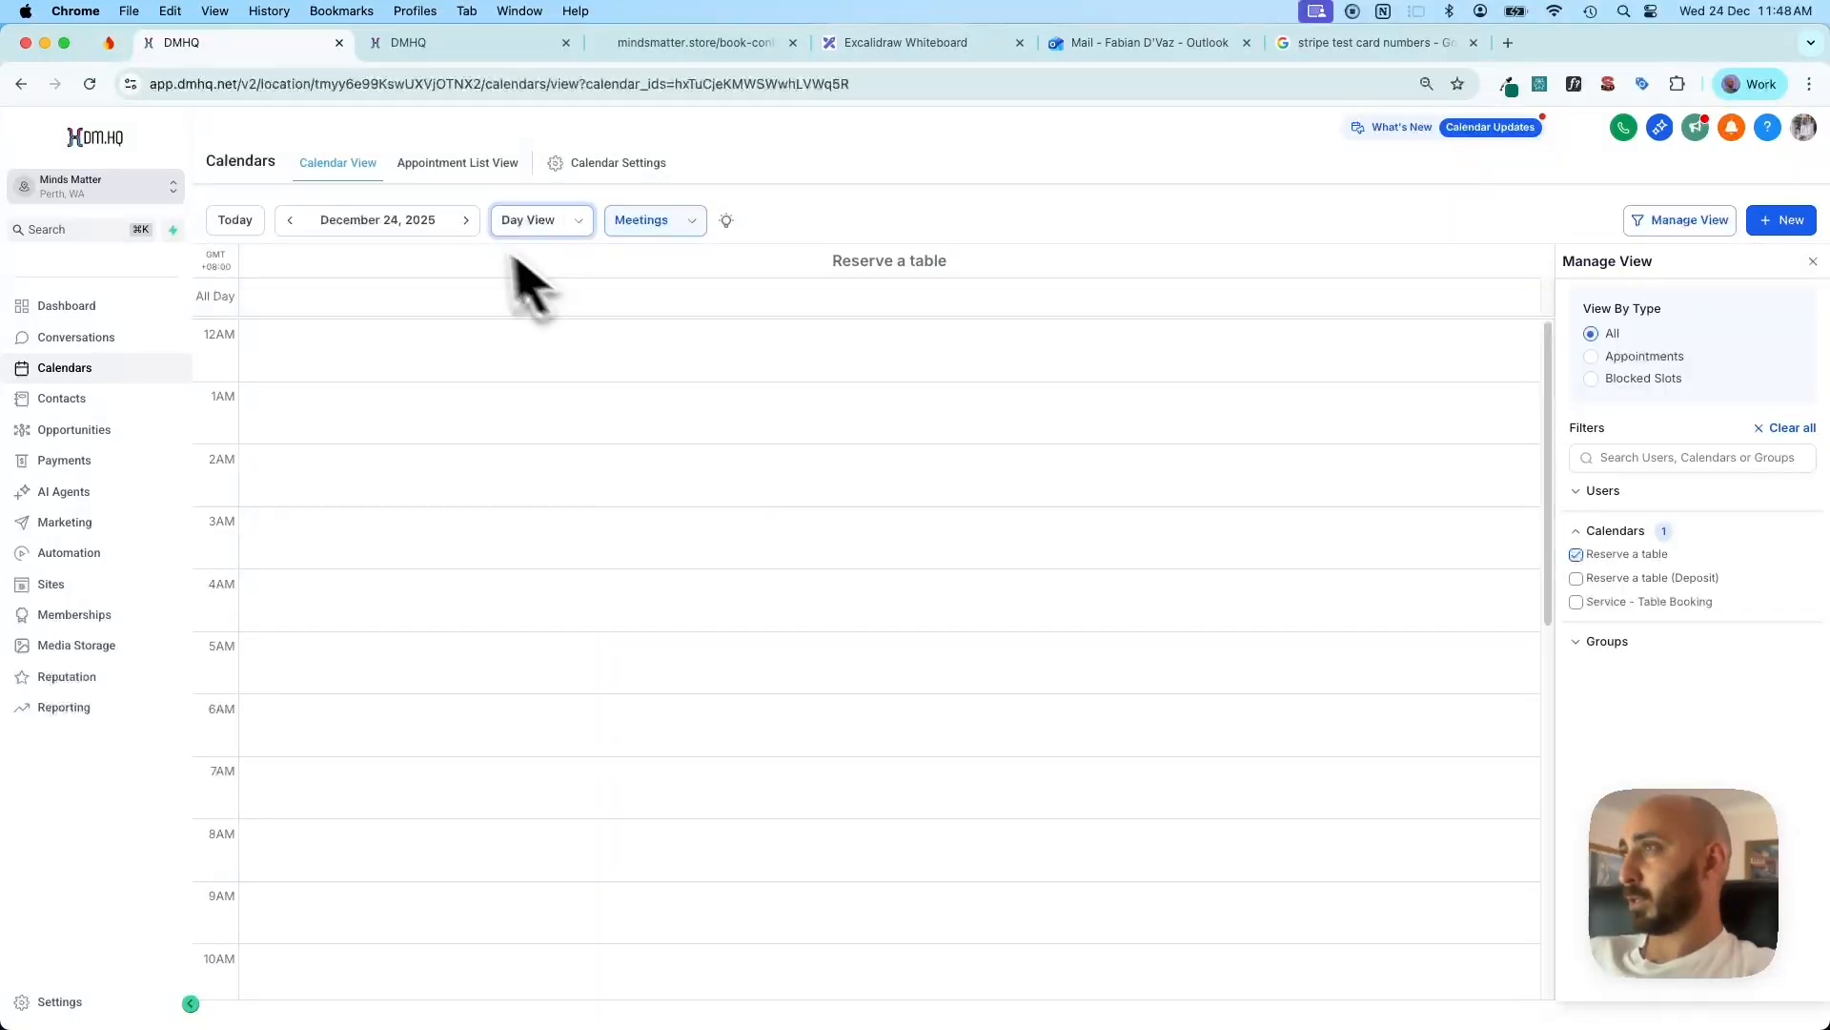
click(466, 220)
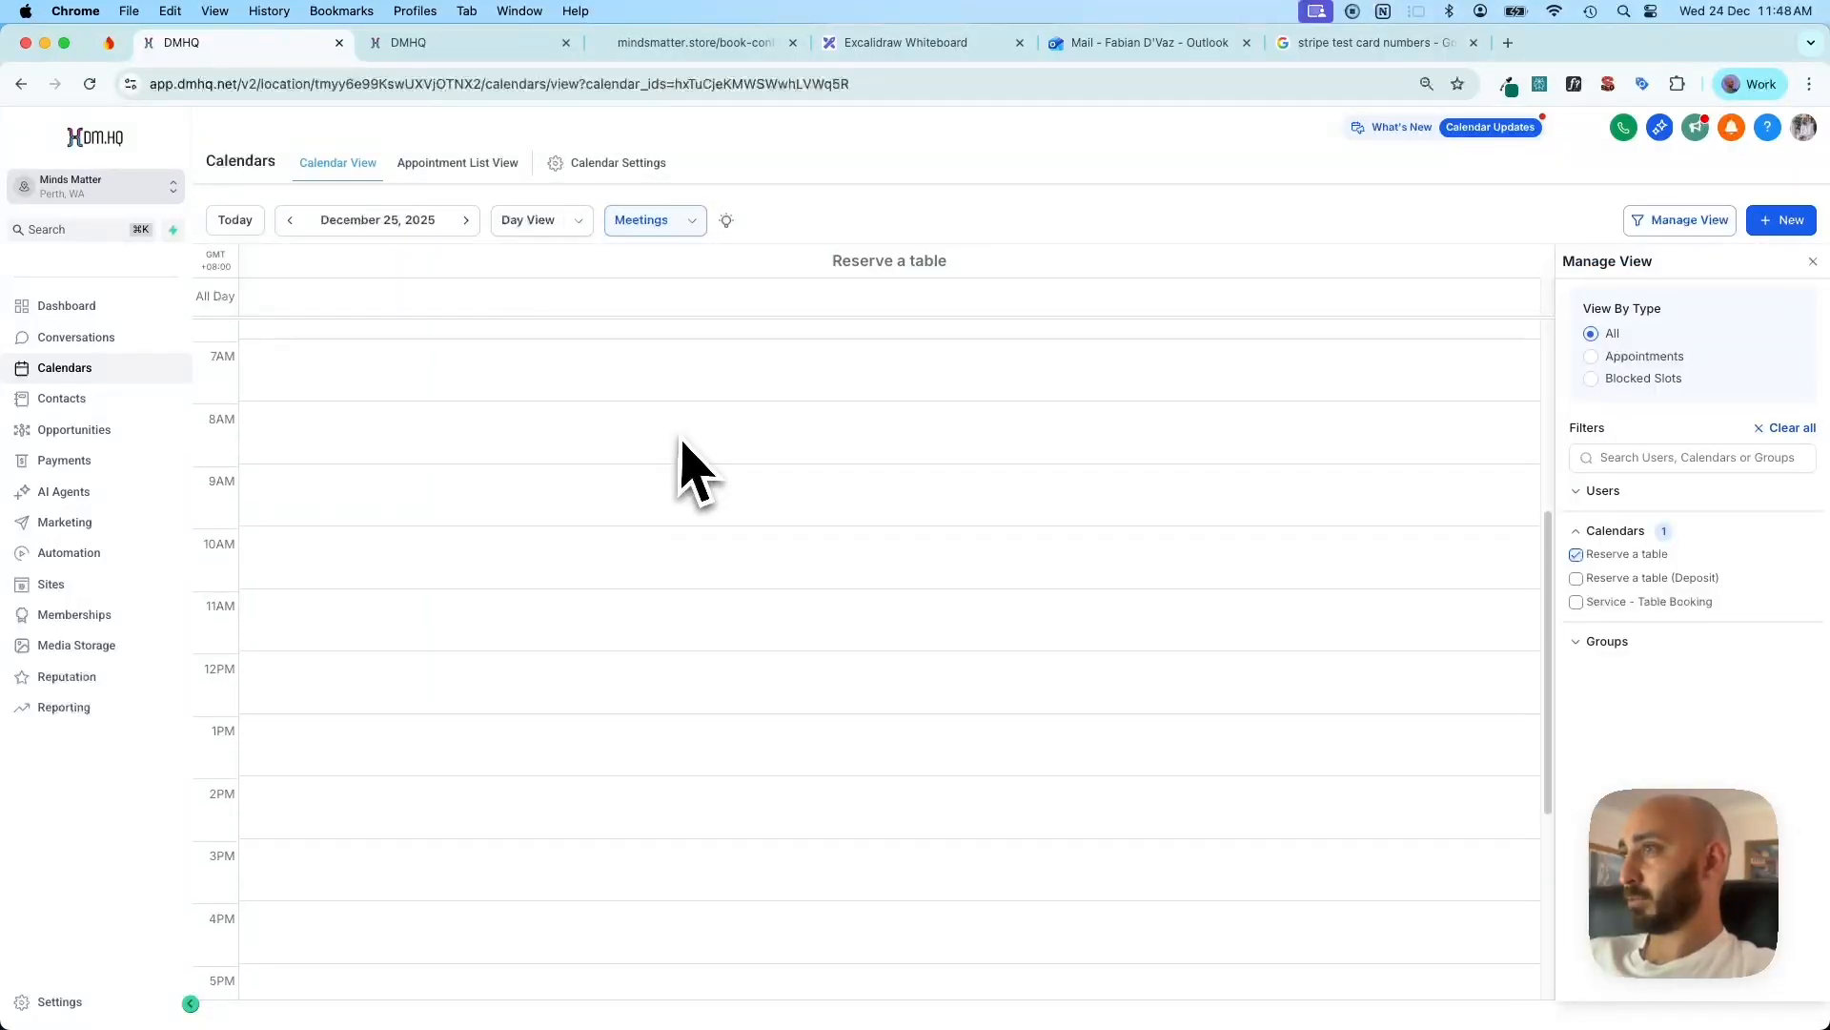
click(291, 220)
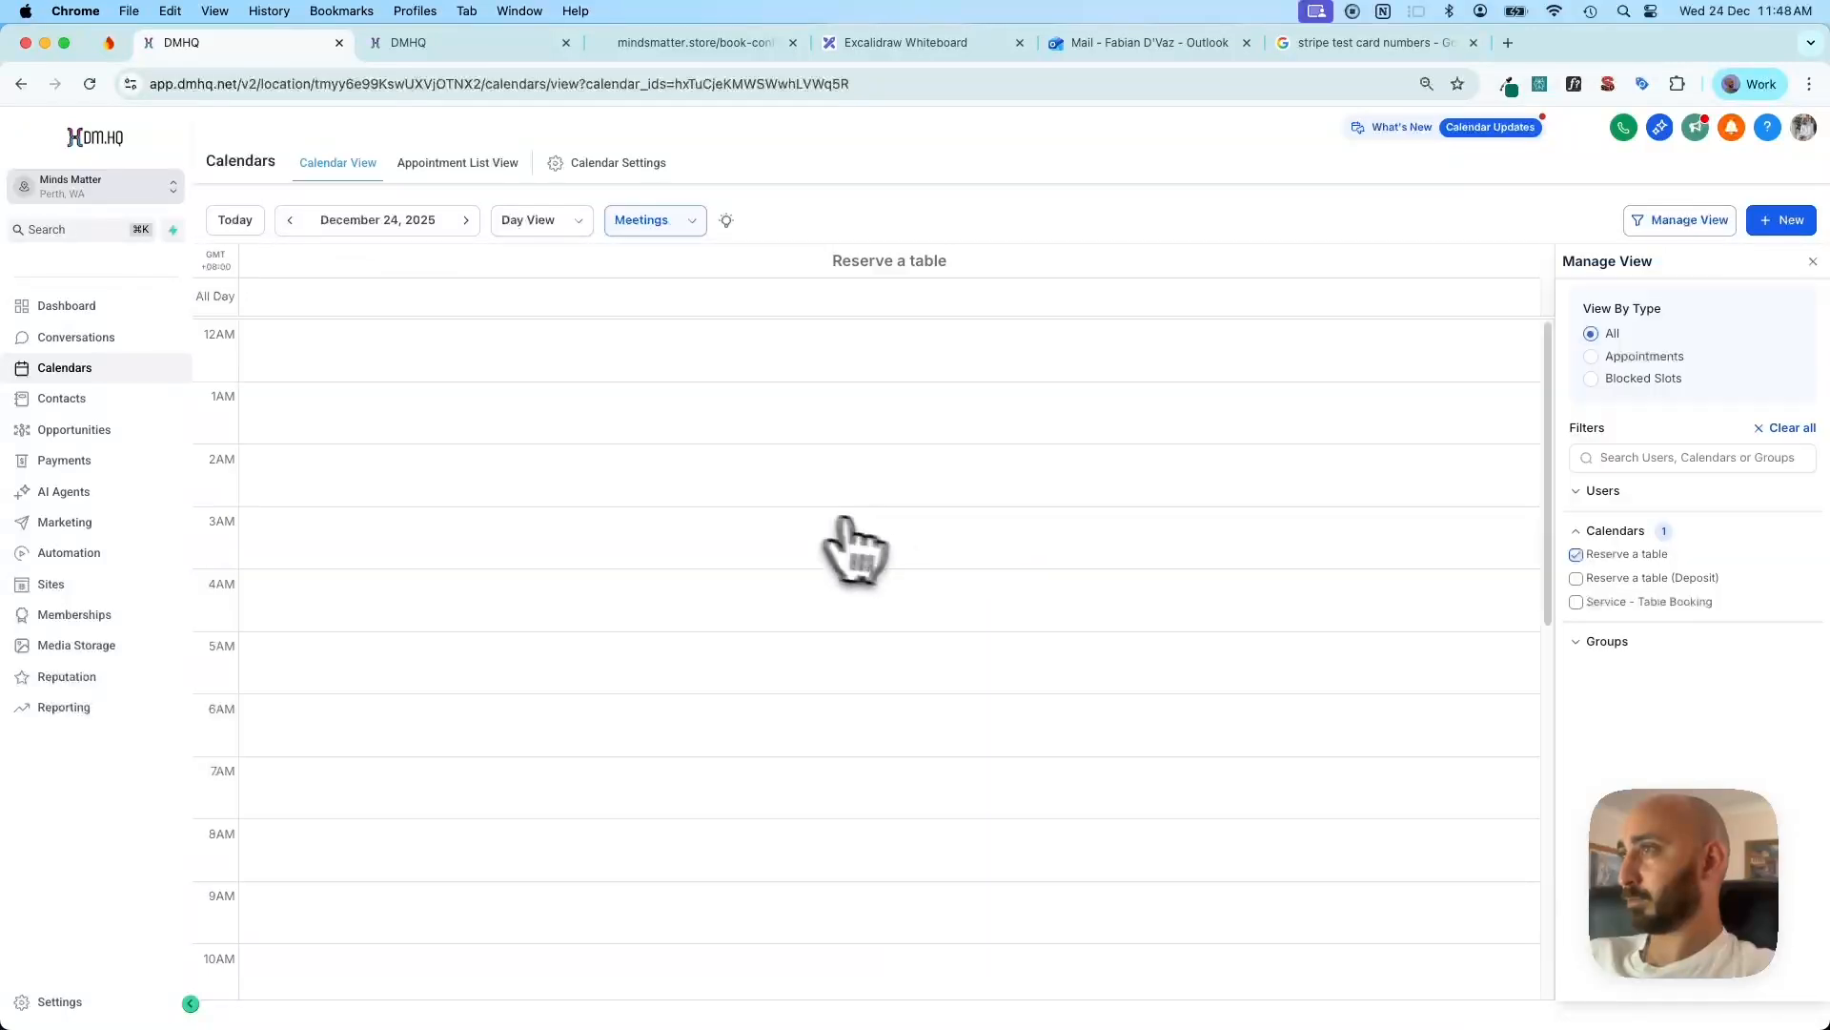
scroll(879, 522, down, 1)
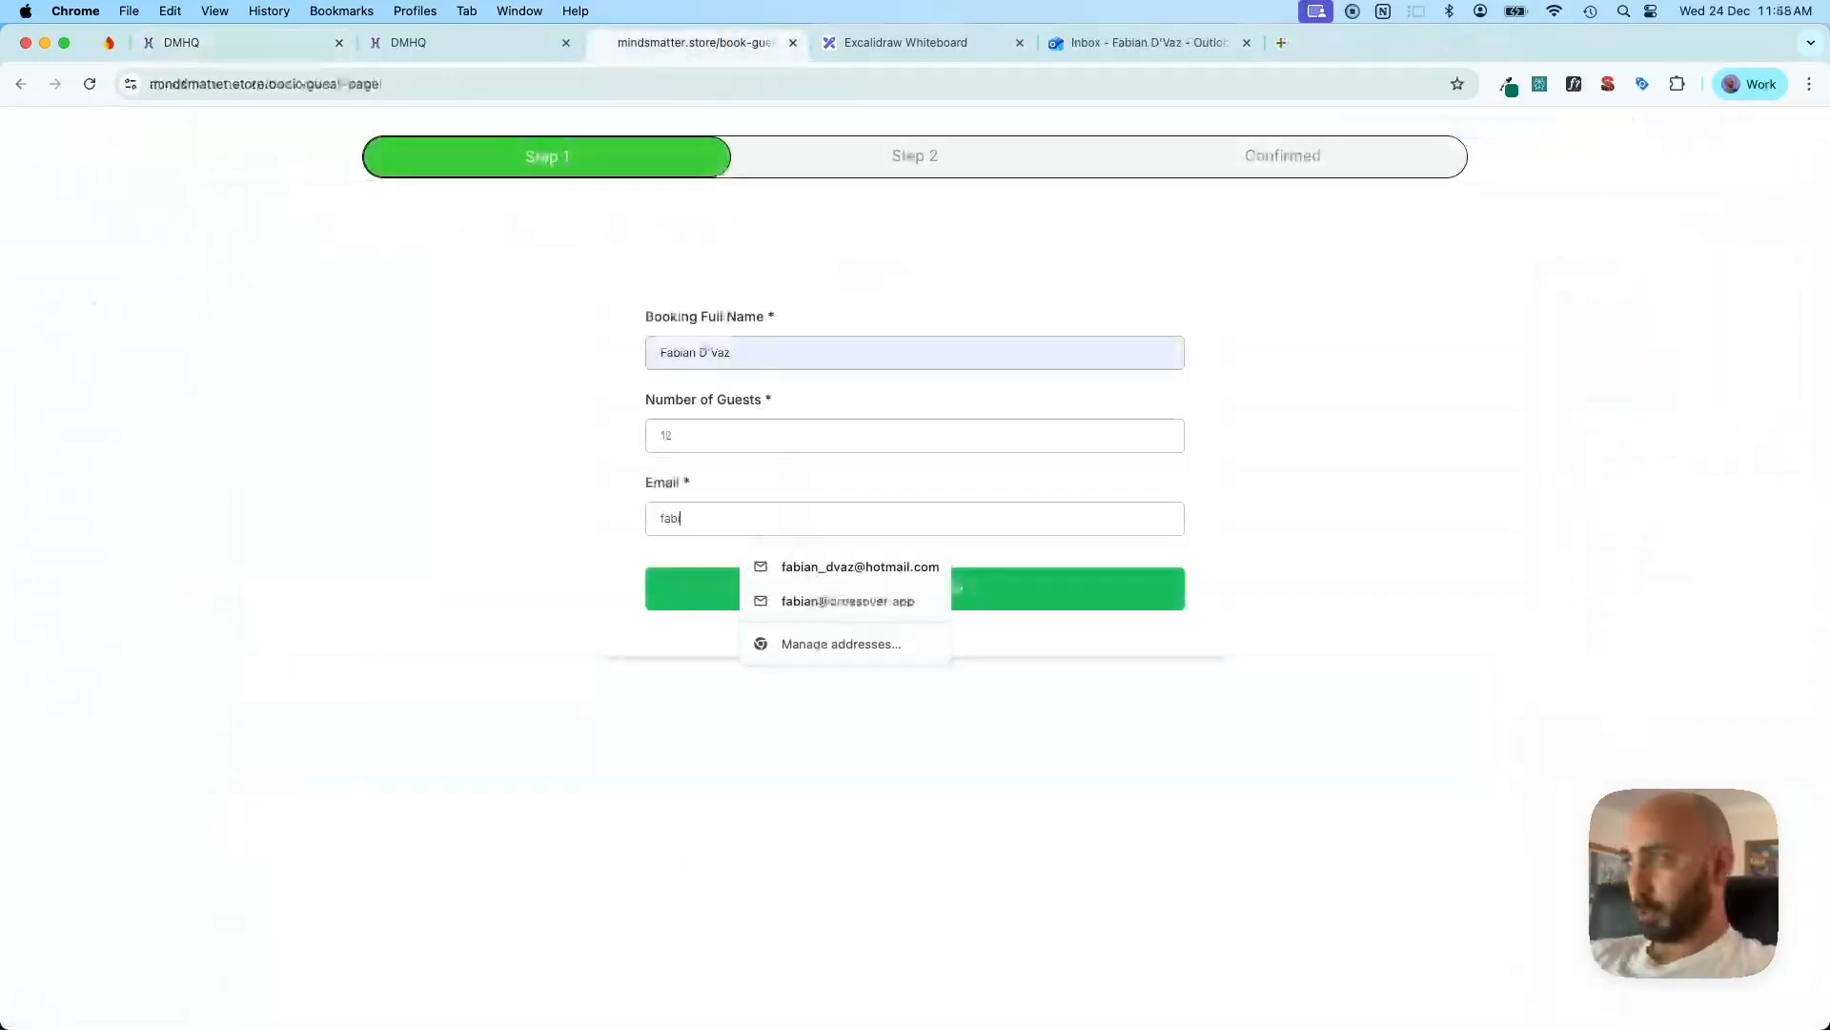
Fill in the booker's email on the live Step 1 form for the 12-guest booking
key(Down)
key(Return)
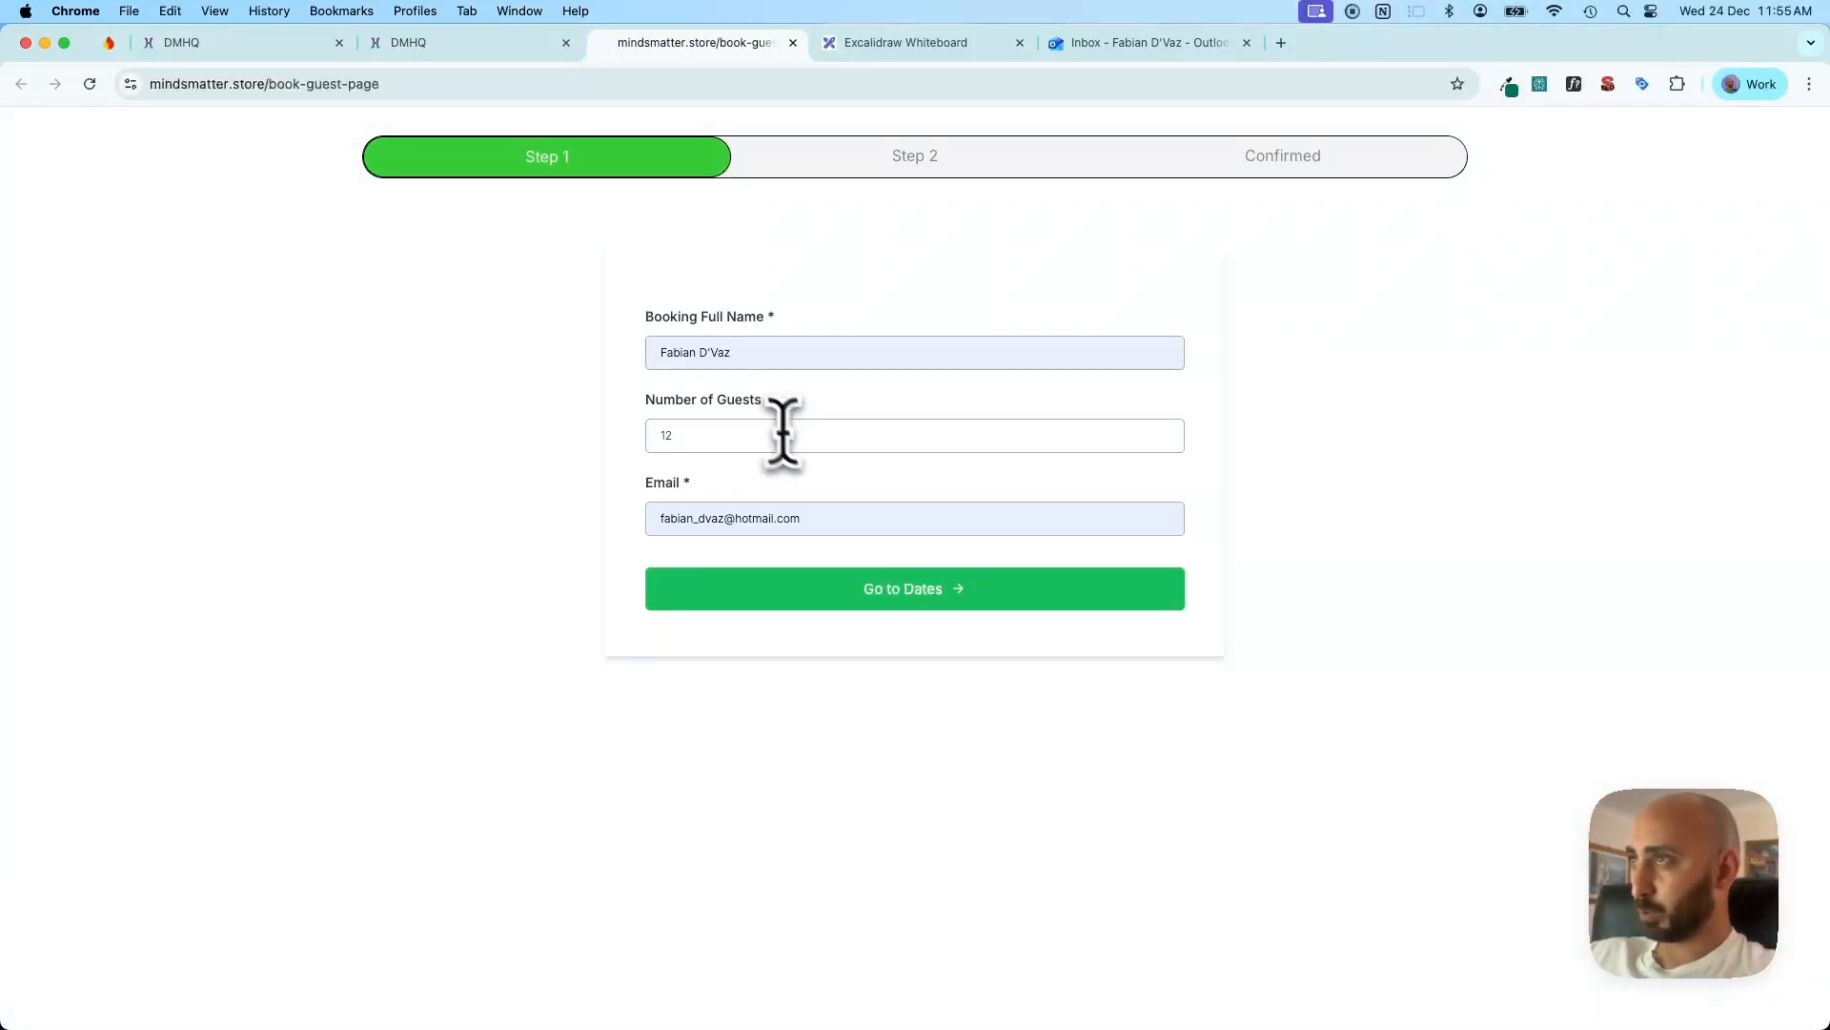
Return to the DMHQ forms list and switch to the Street Eats Eatery sub-account
click(253, 46)
click(113, 190)
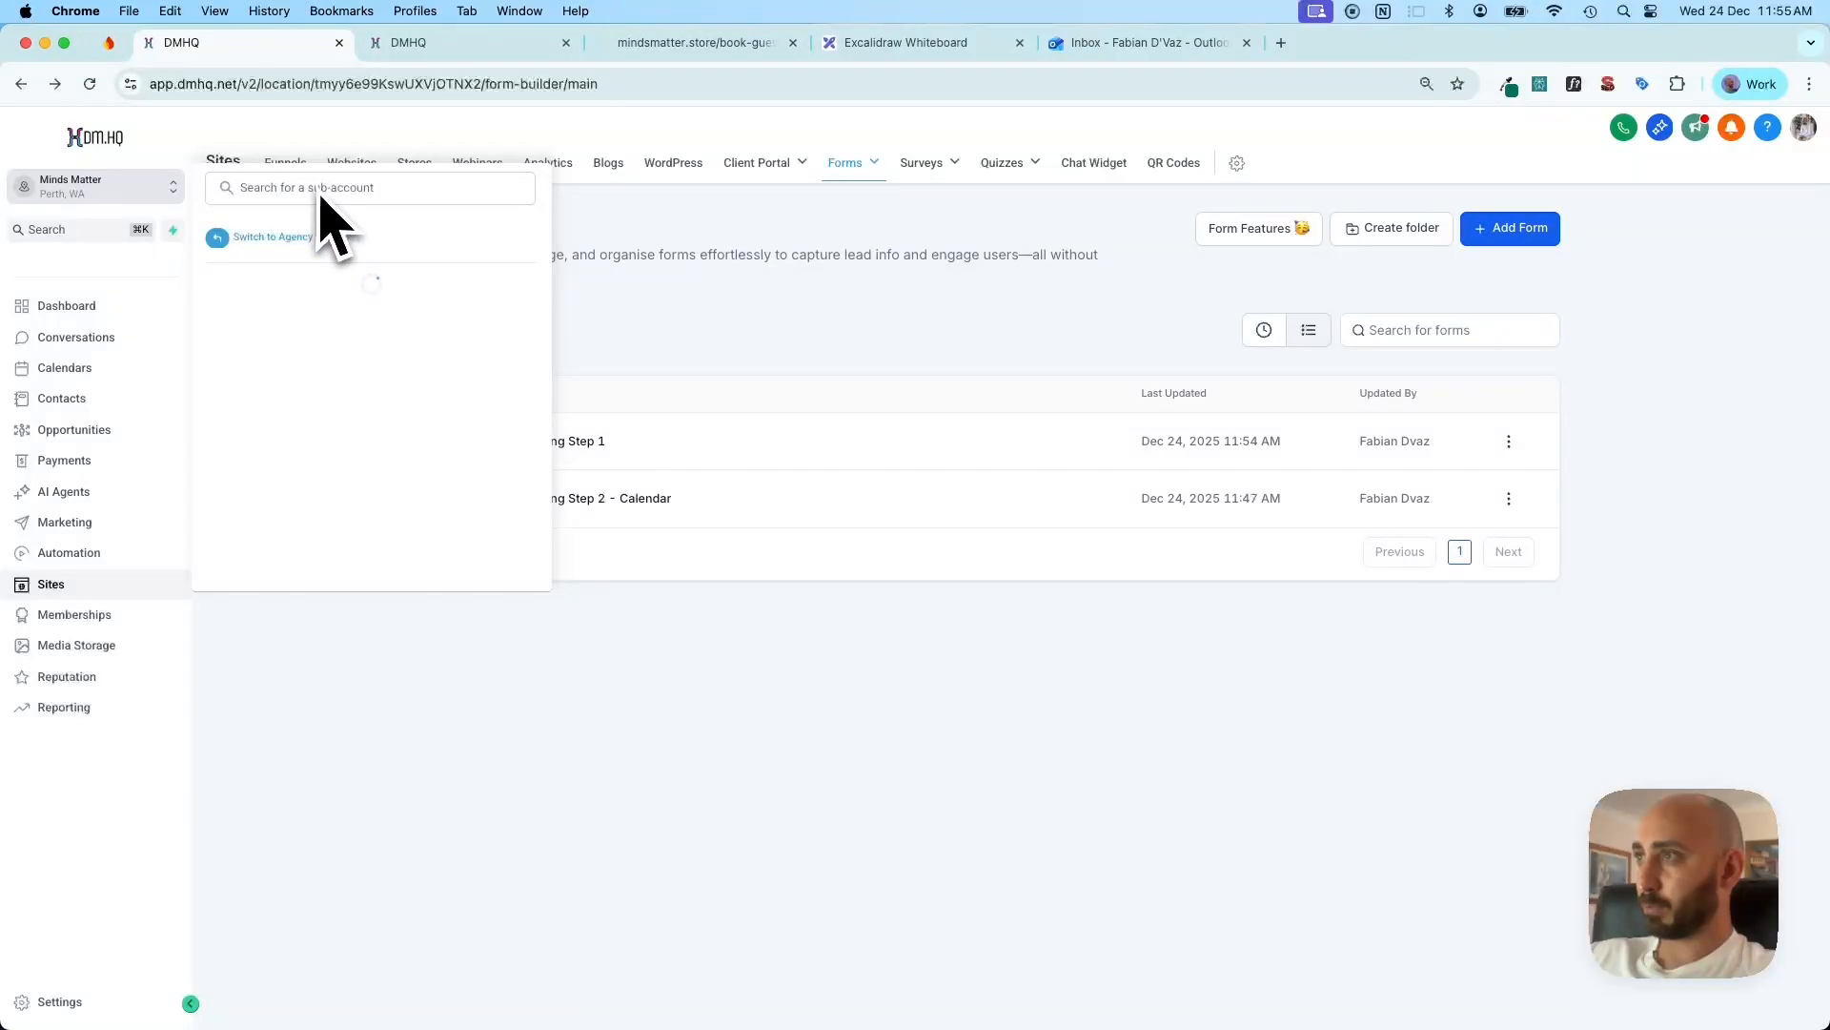
scroll(348, 386, down, 5)
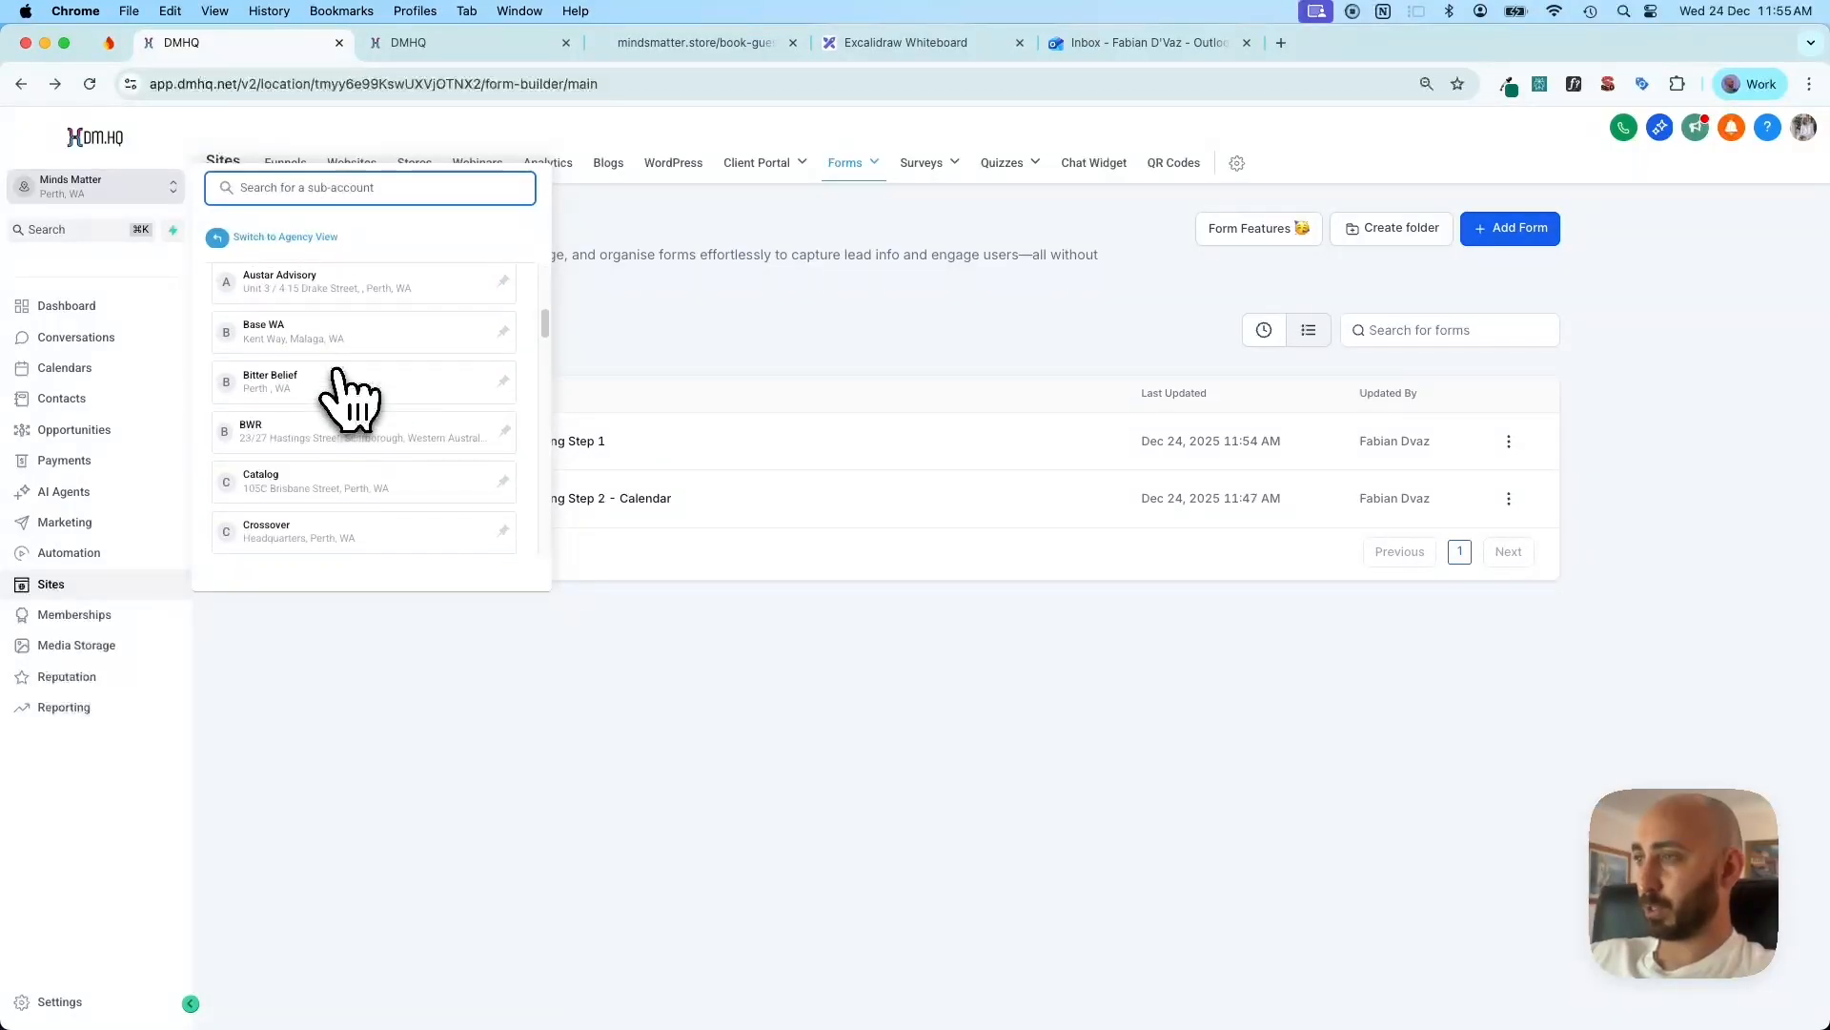
scroll(348, 391, down, 10)
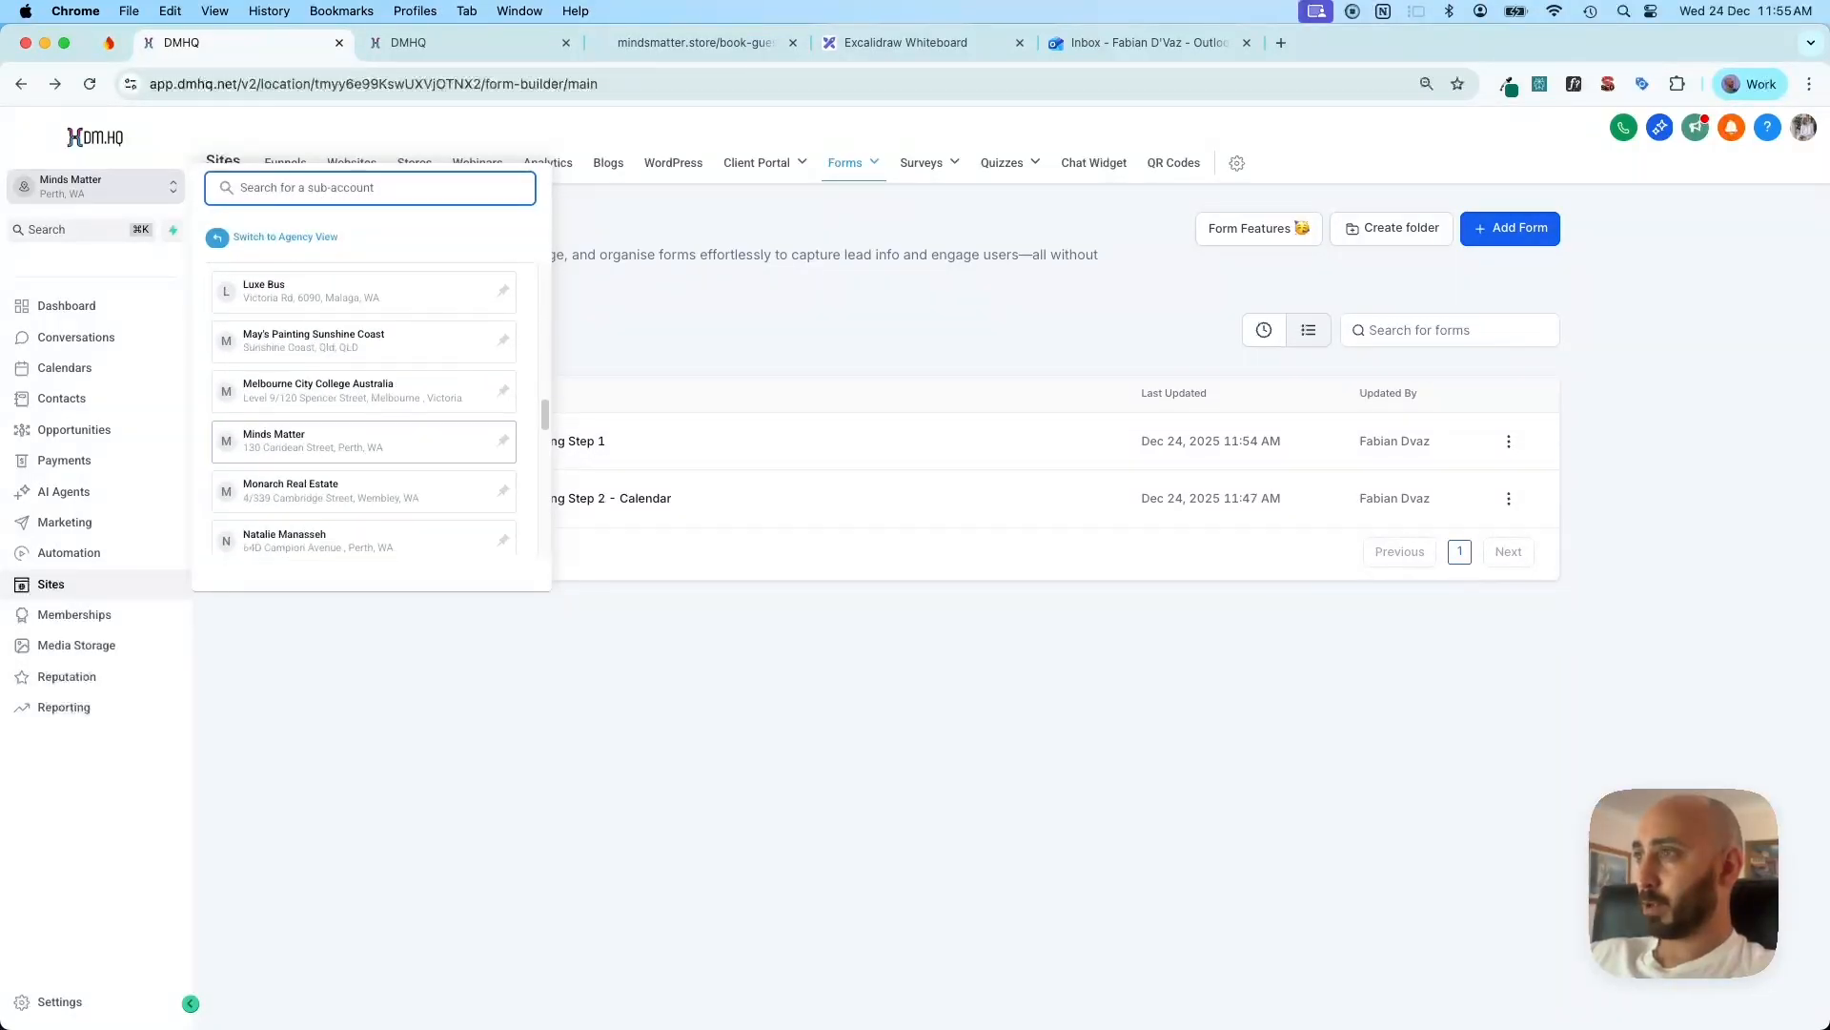
scroll(362, 410, down, 4)
scroll(347, 408, down, 8)
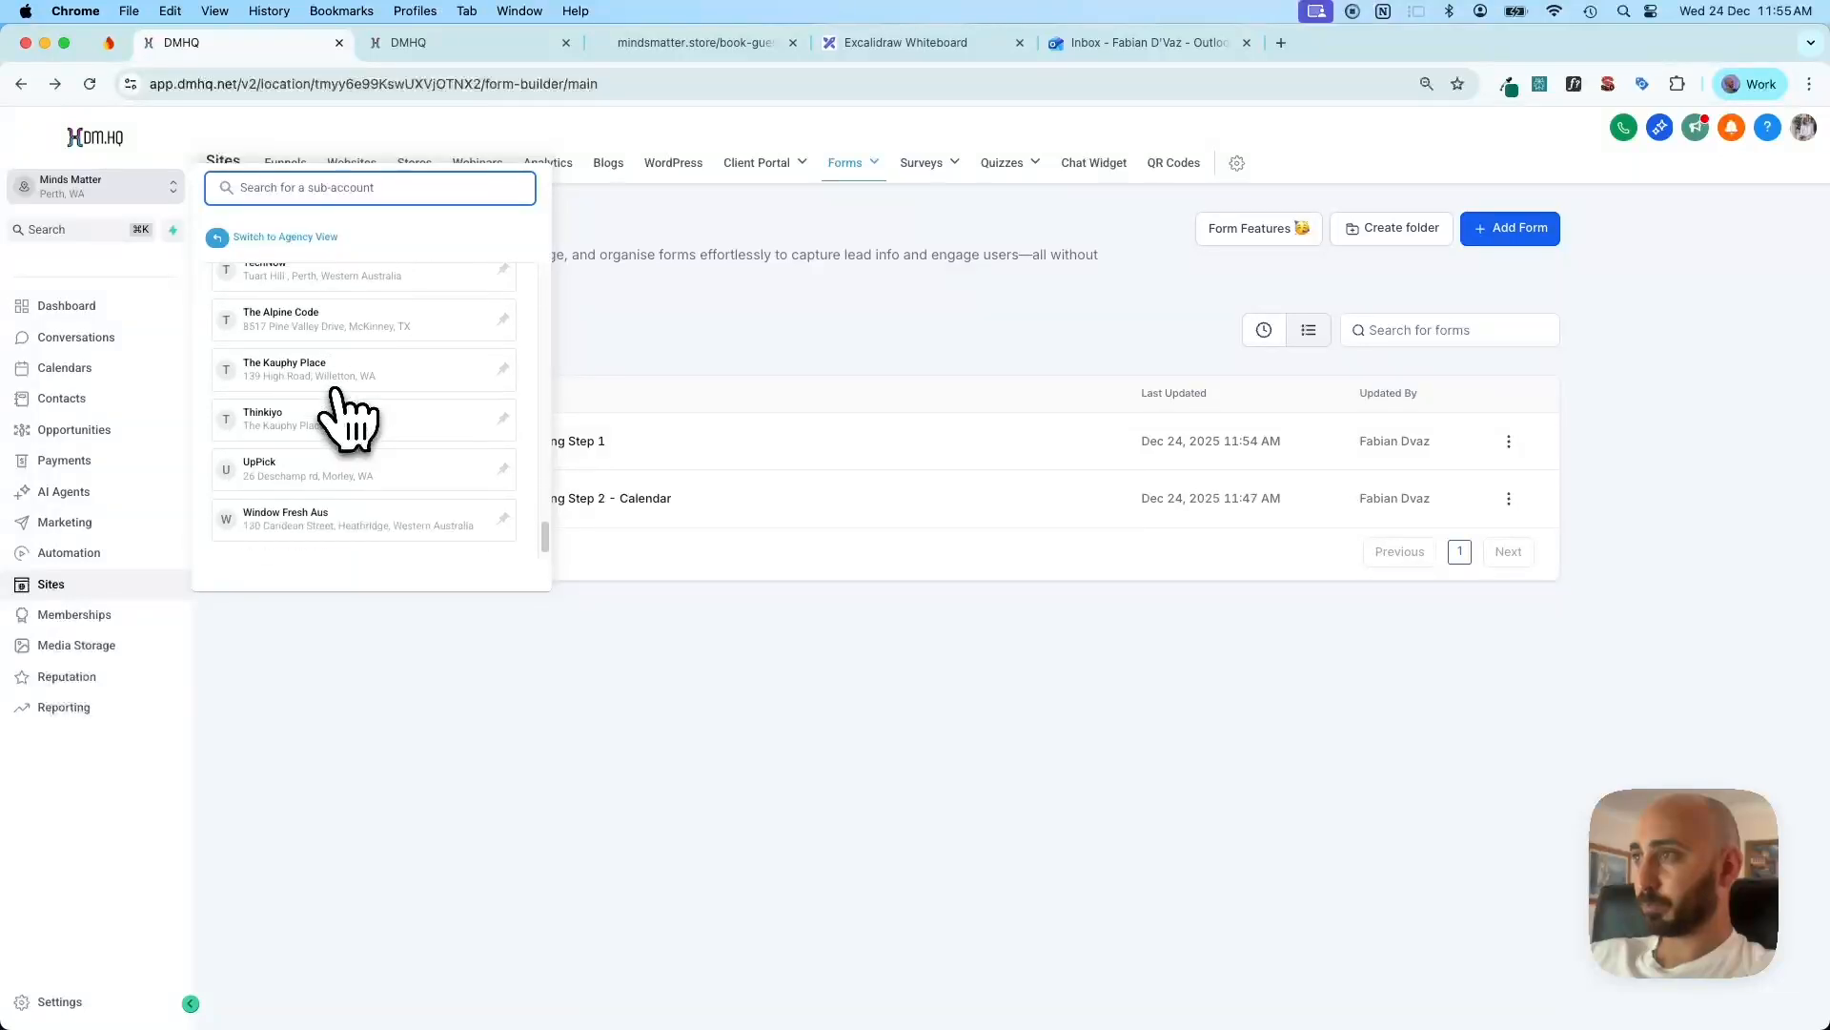
scroll(347, 408, up, 4)
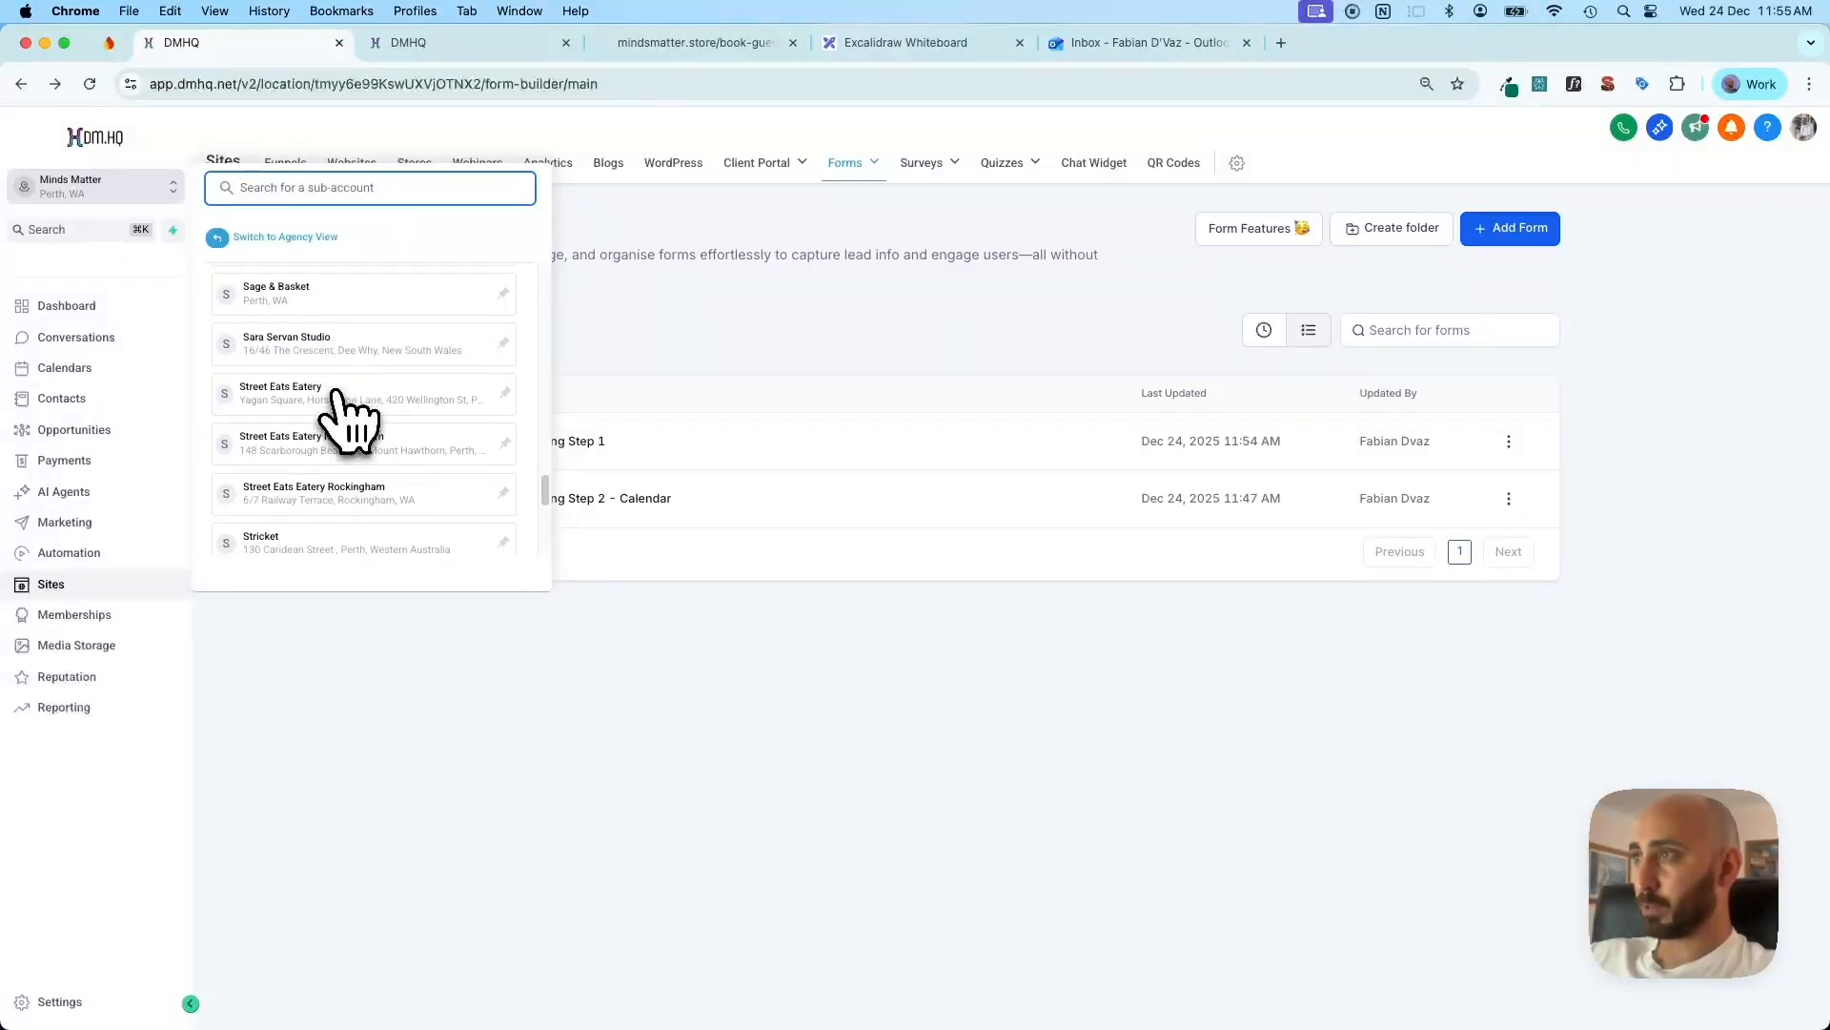
click(362, 367)
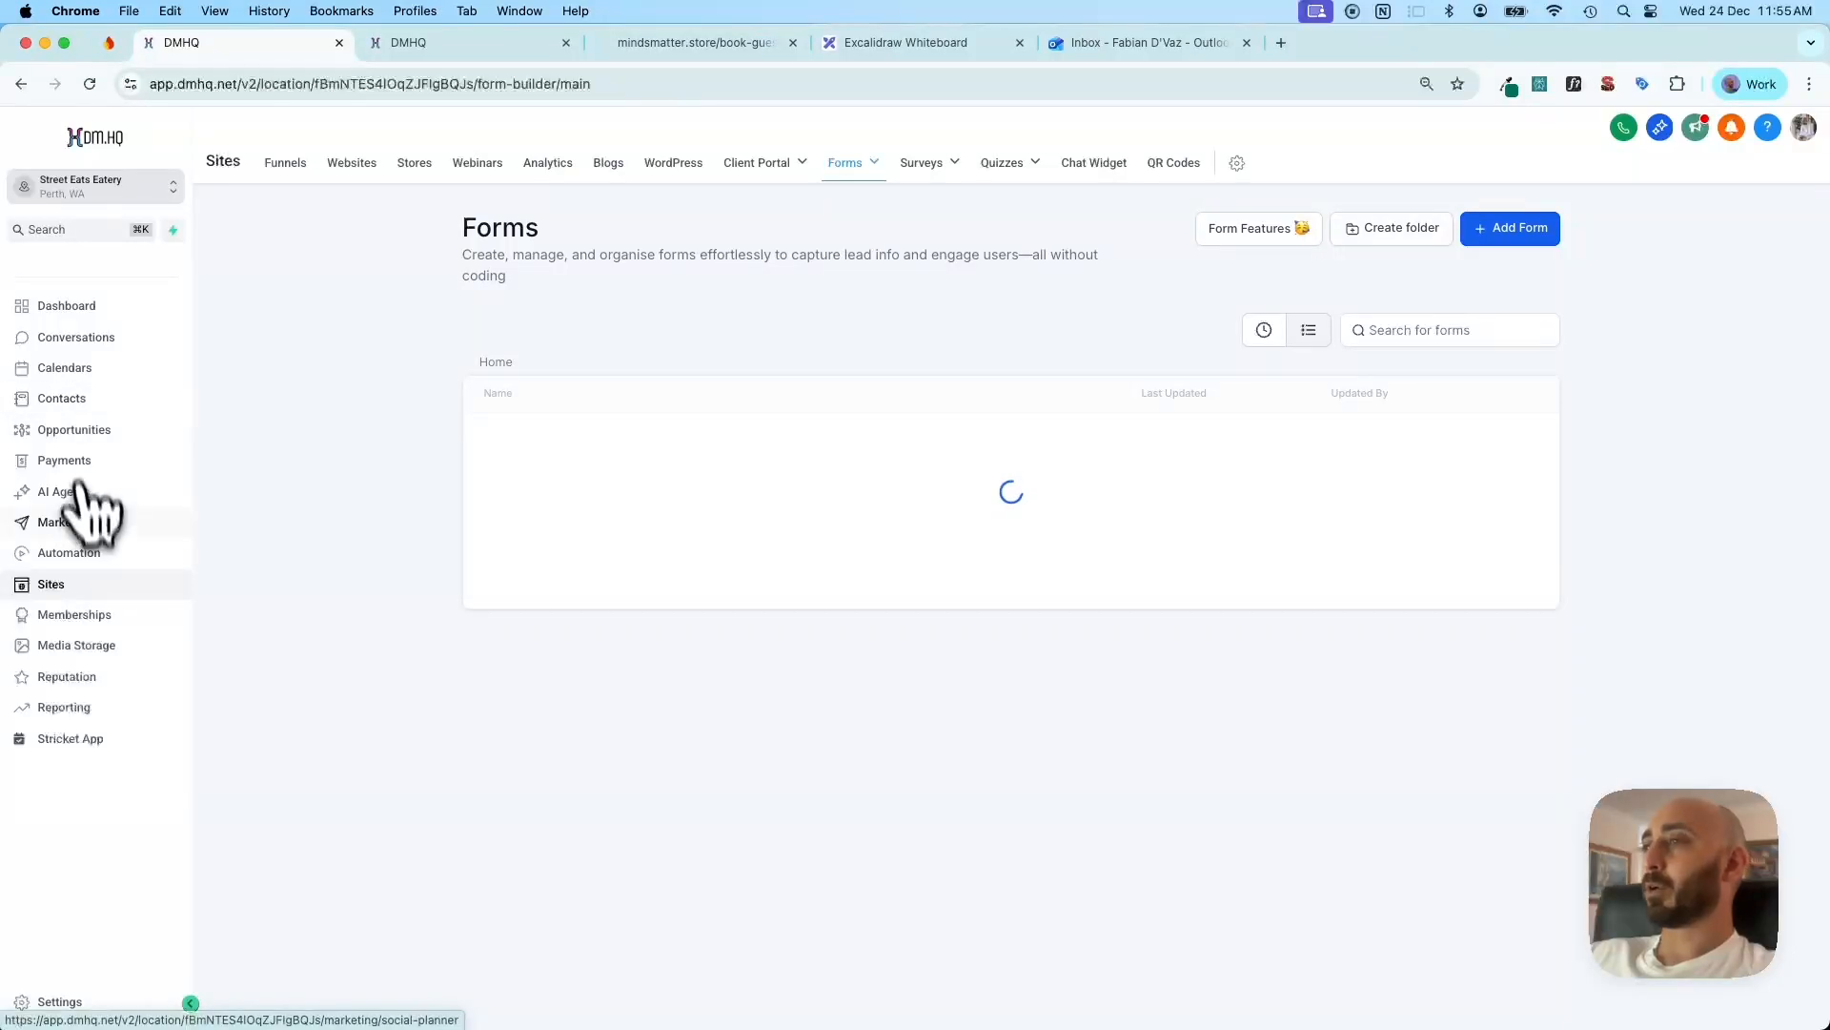
Open the sub-account's payment invoices and review the draft Yagan Square invoices with their guest numbers and amounts
click(95, 465)
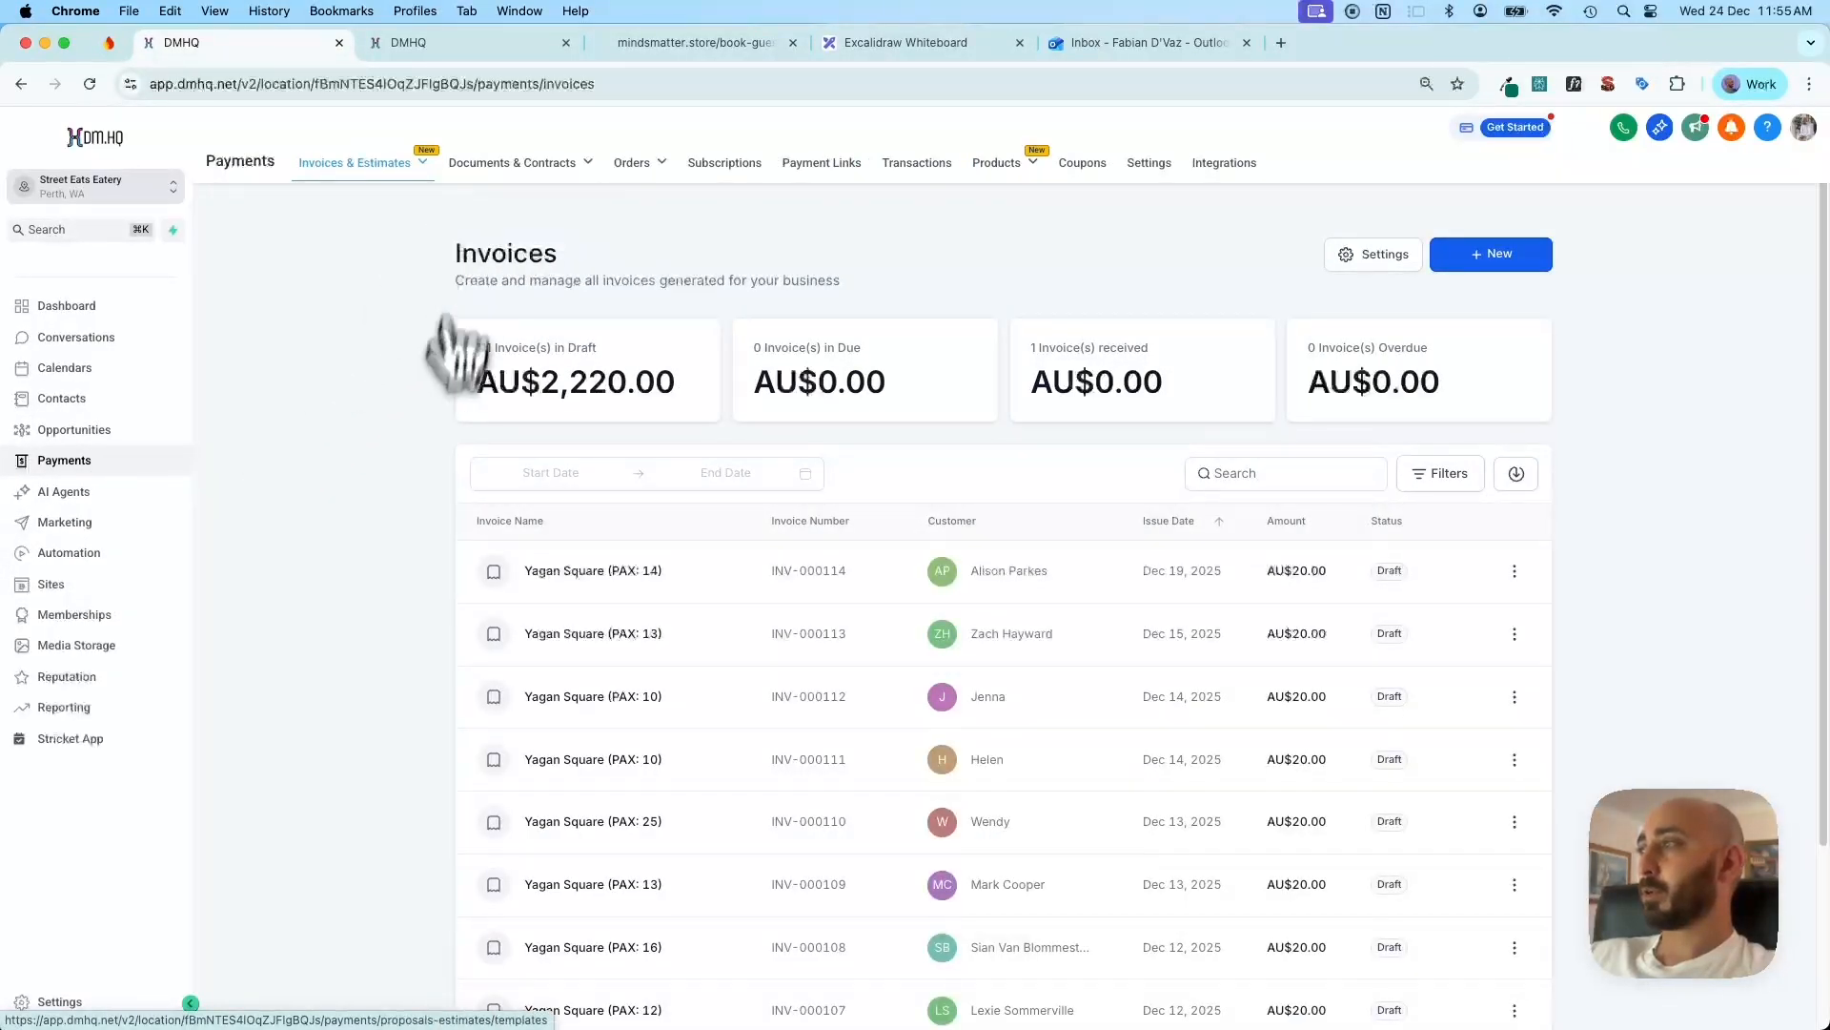
scroll(425, 481, down, 3)
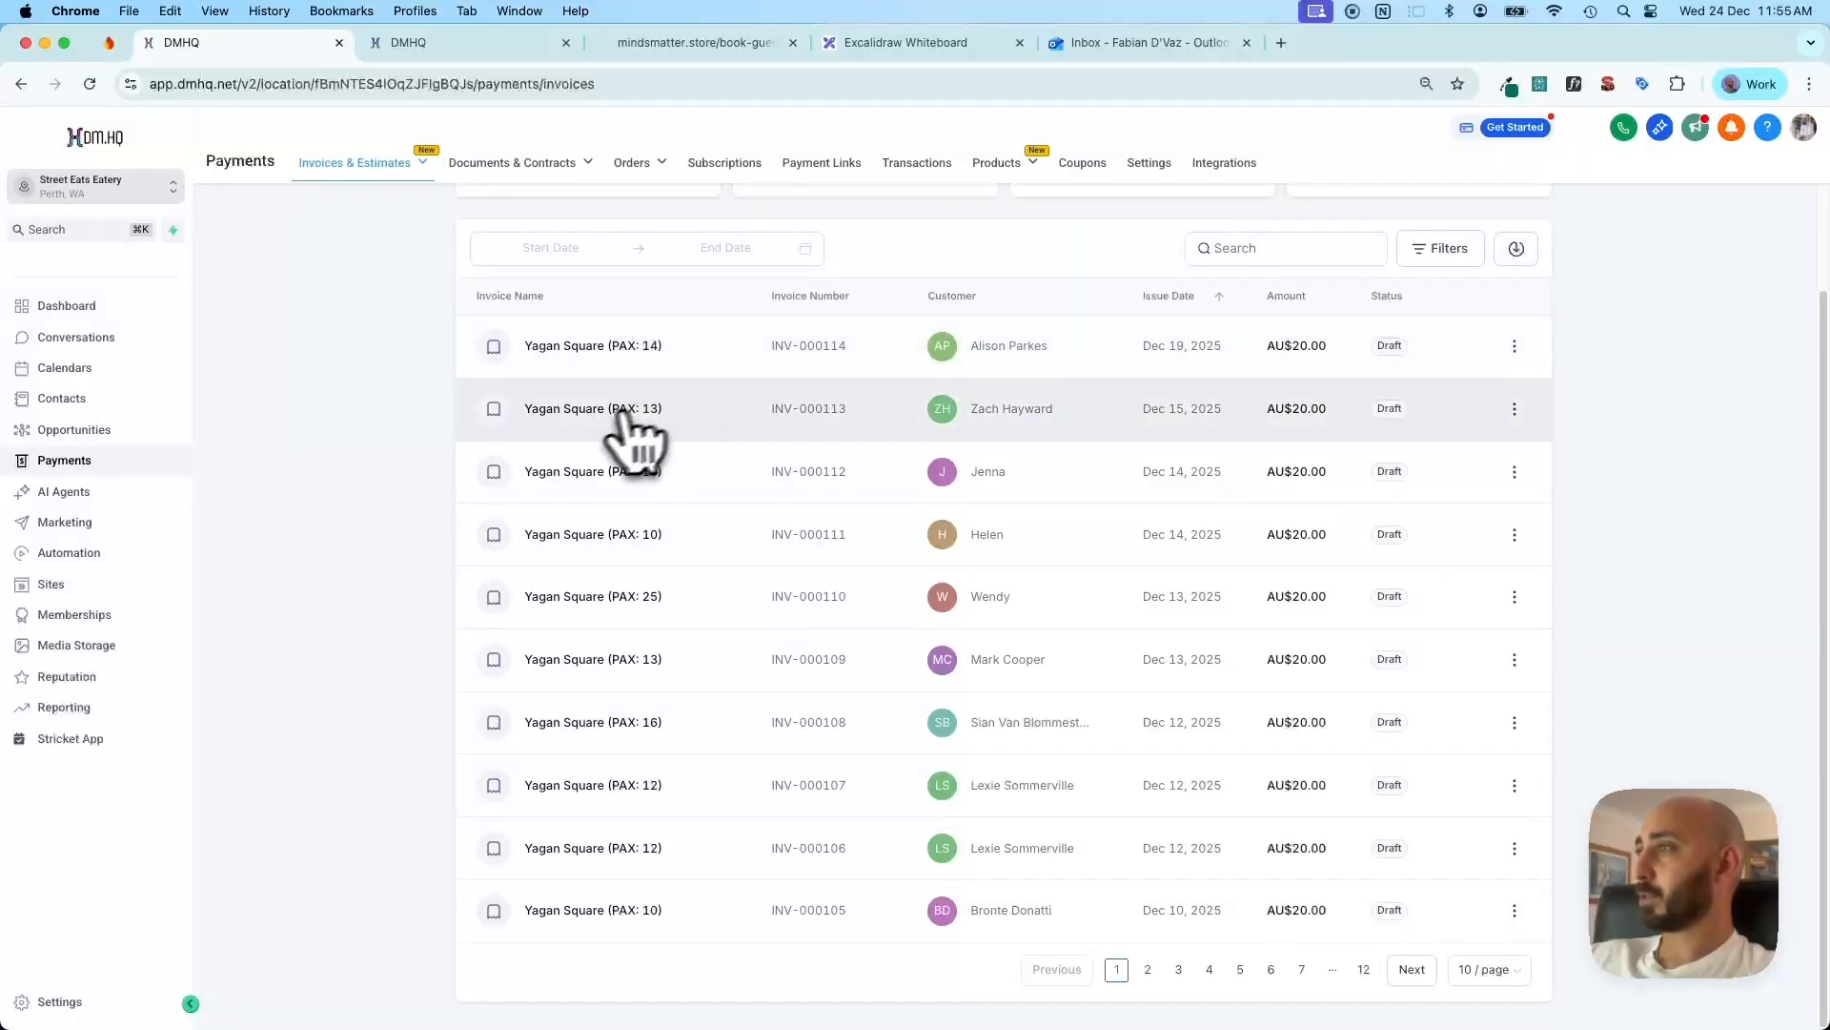
scroll(454, 534, up, 3)
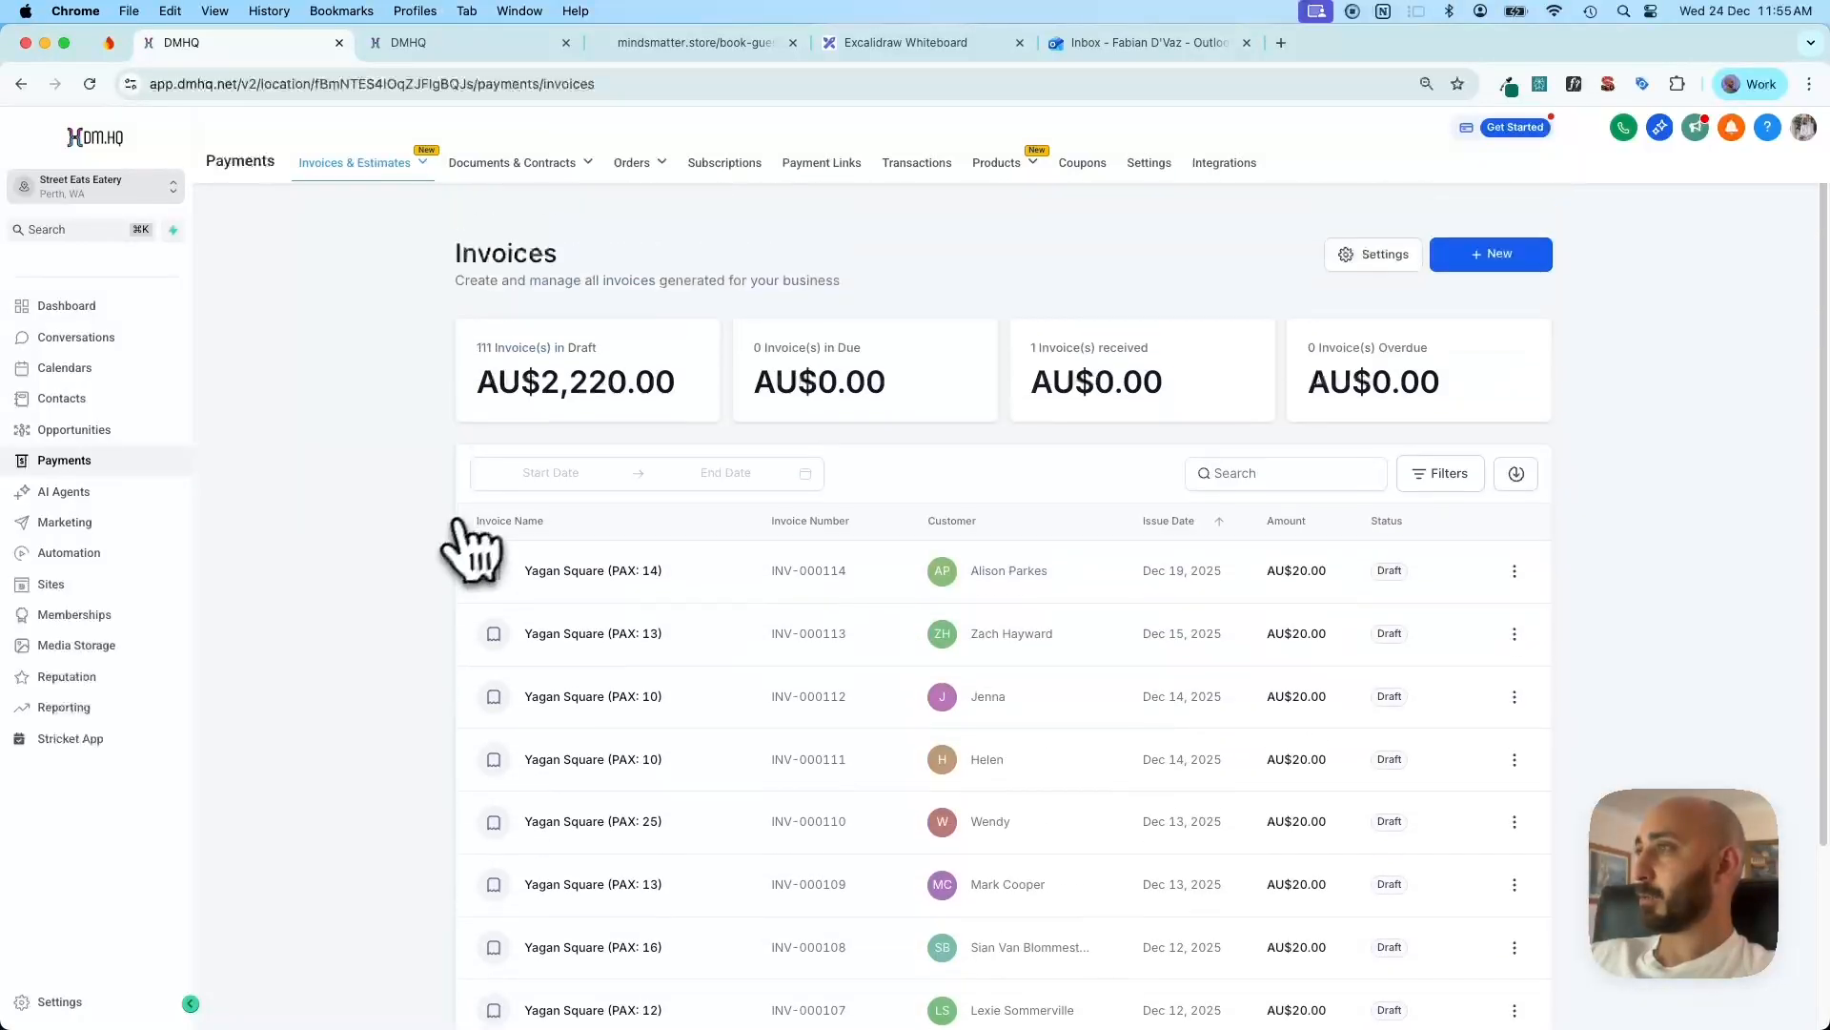
Look through the draft Yagan Square invoices and check the actions offered for the December 19 invoice with 14 guests
scroll(454, 544, down, 2)
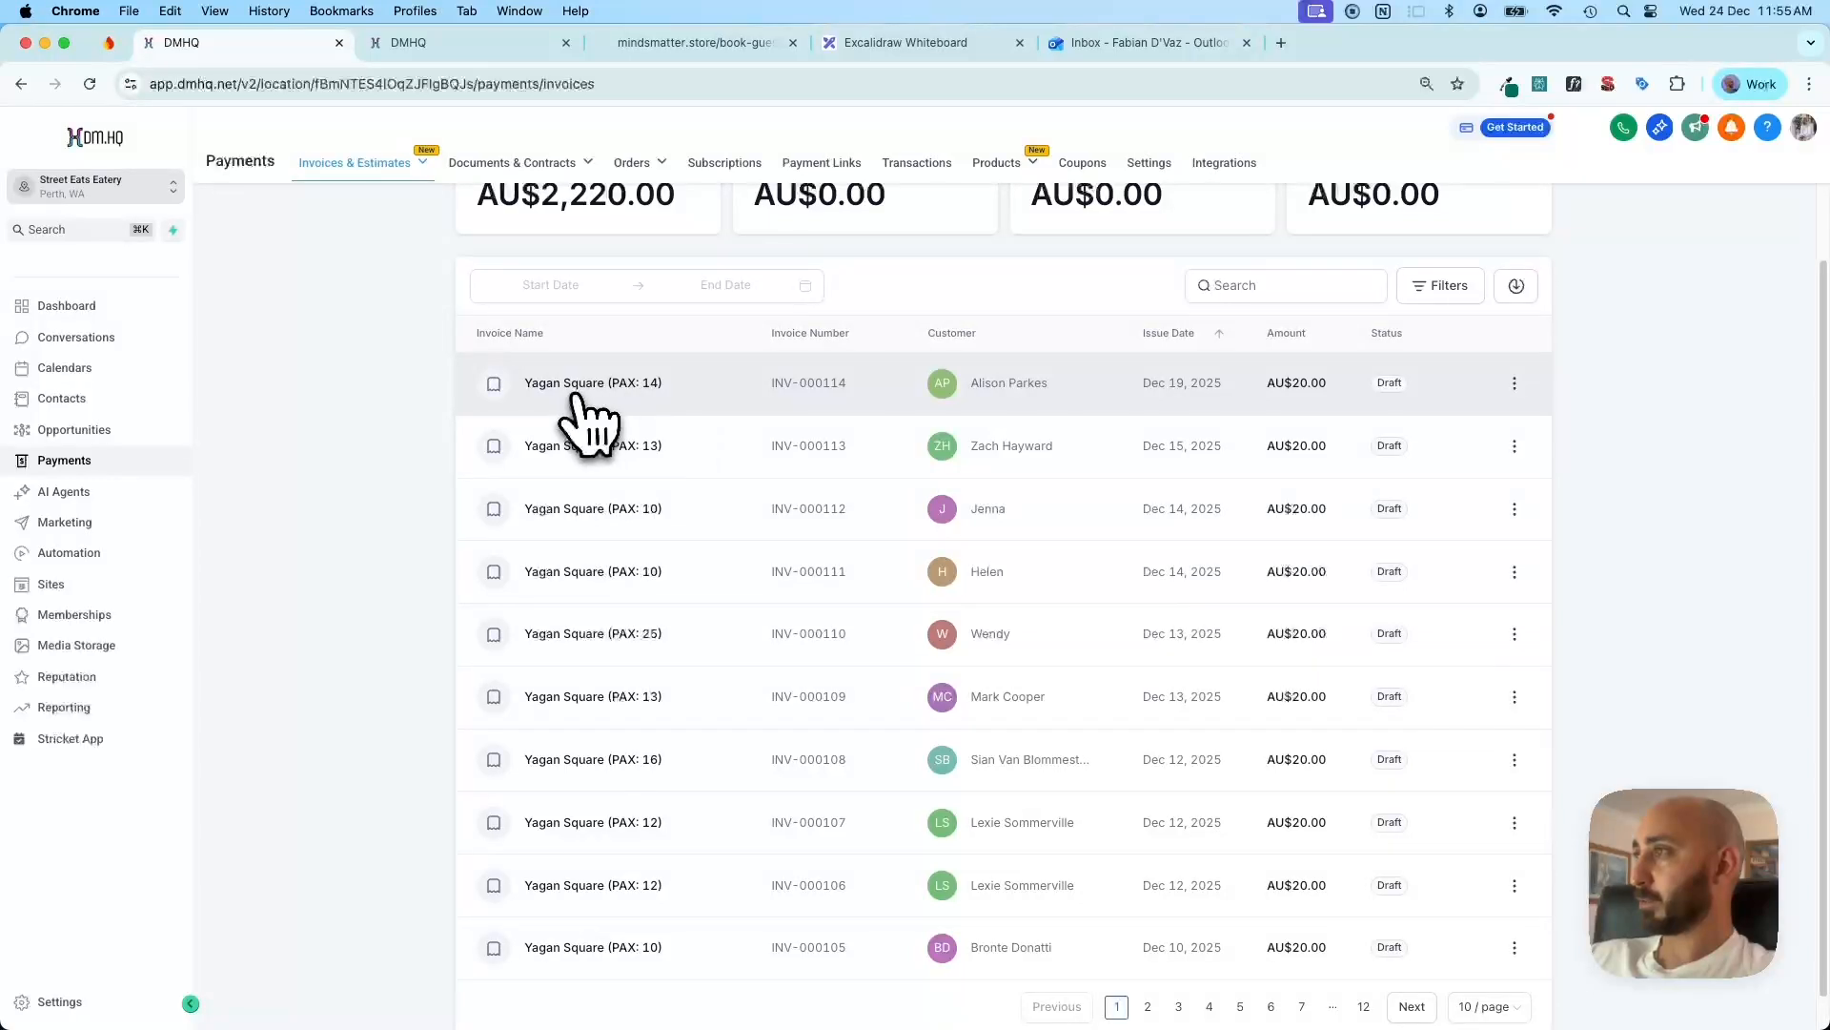
scroll(641, 538, down, 1)
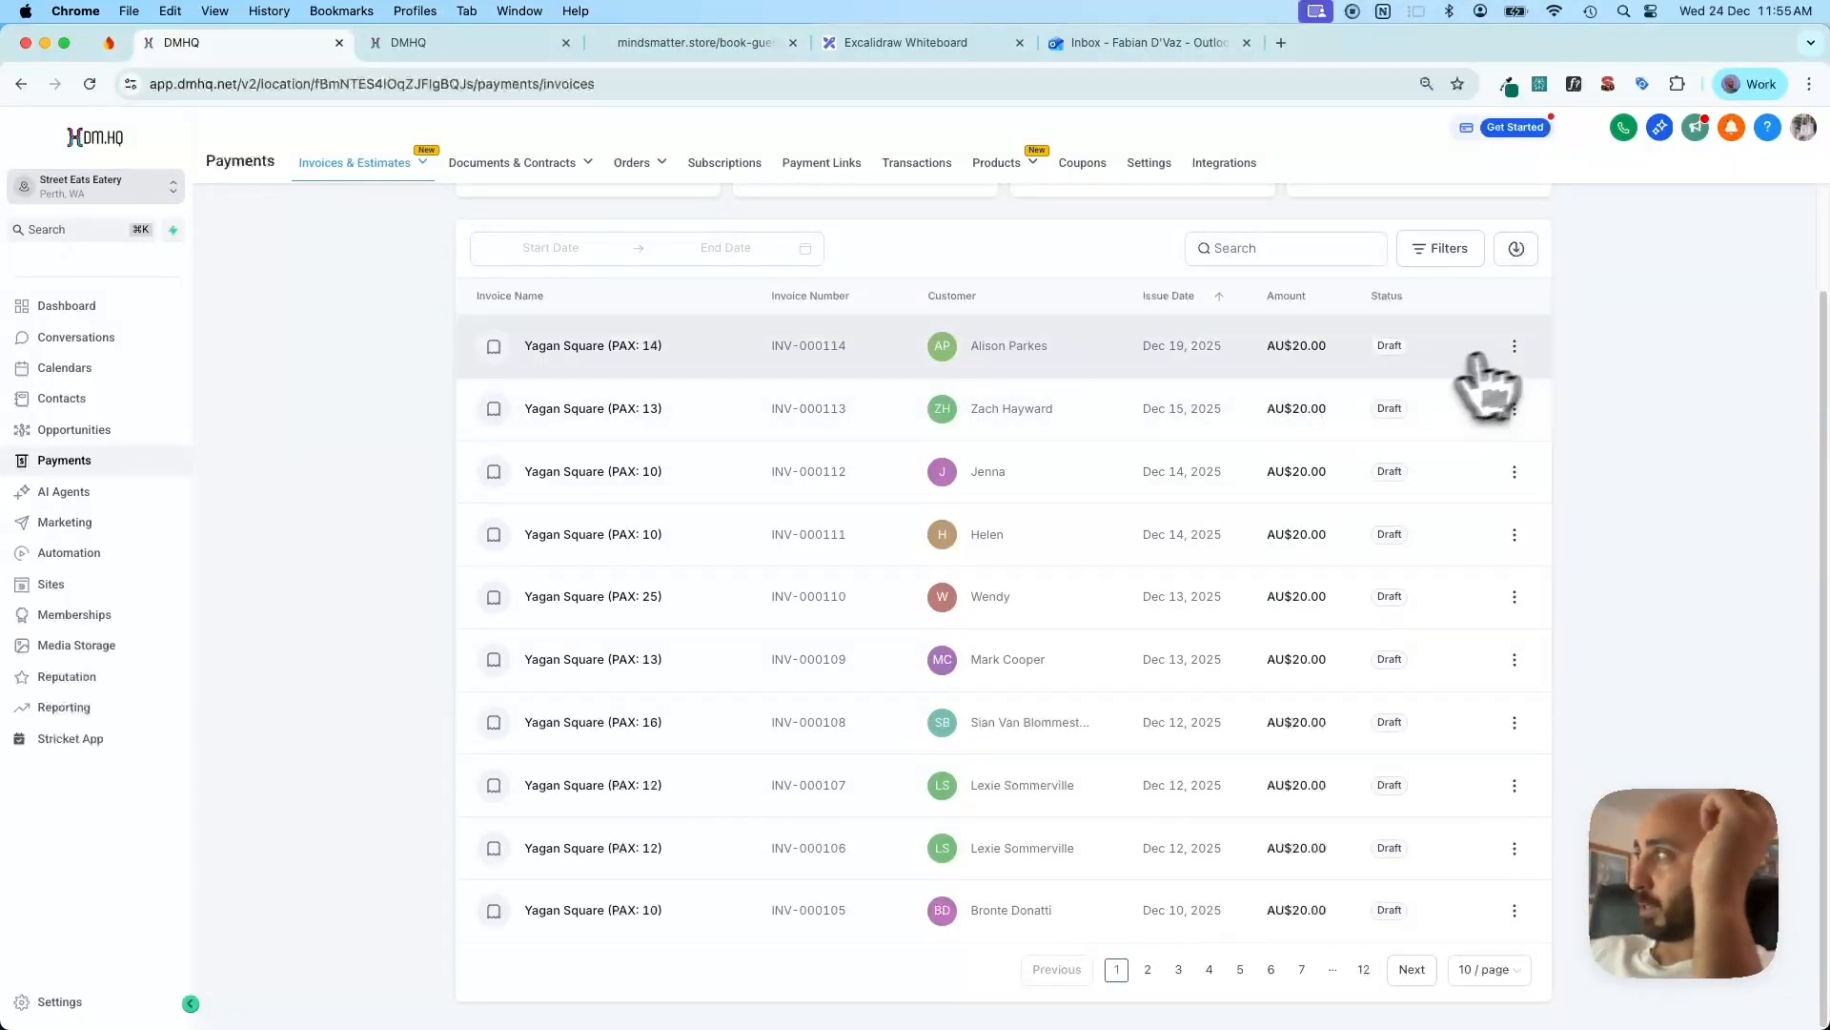
click(1515, 346)
click(1618, 382)
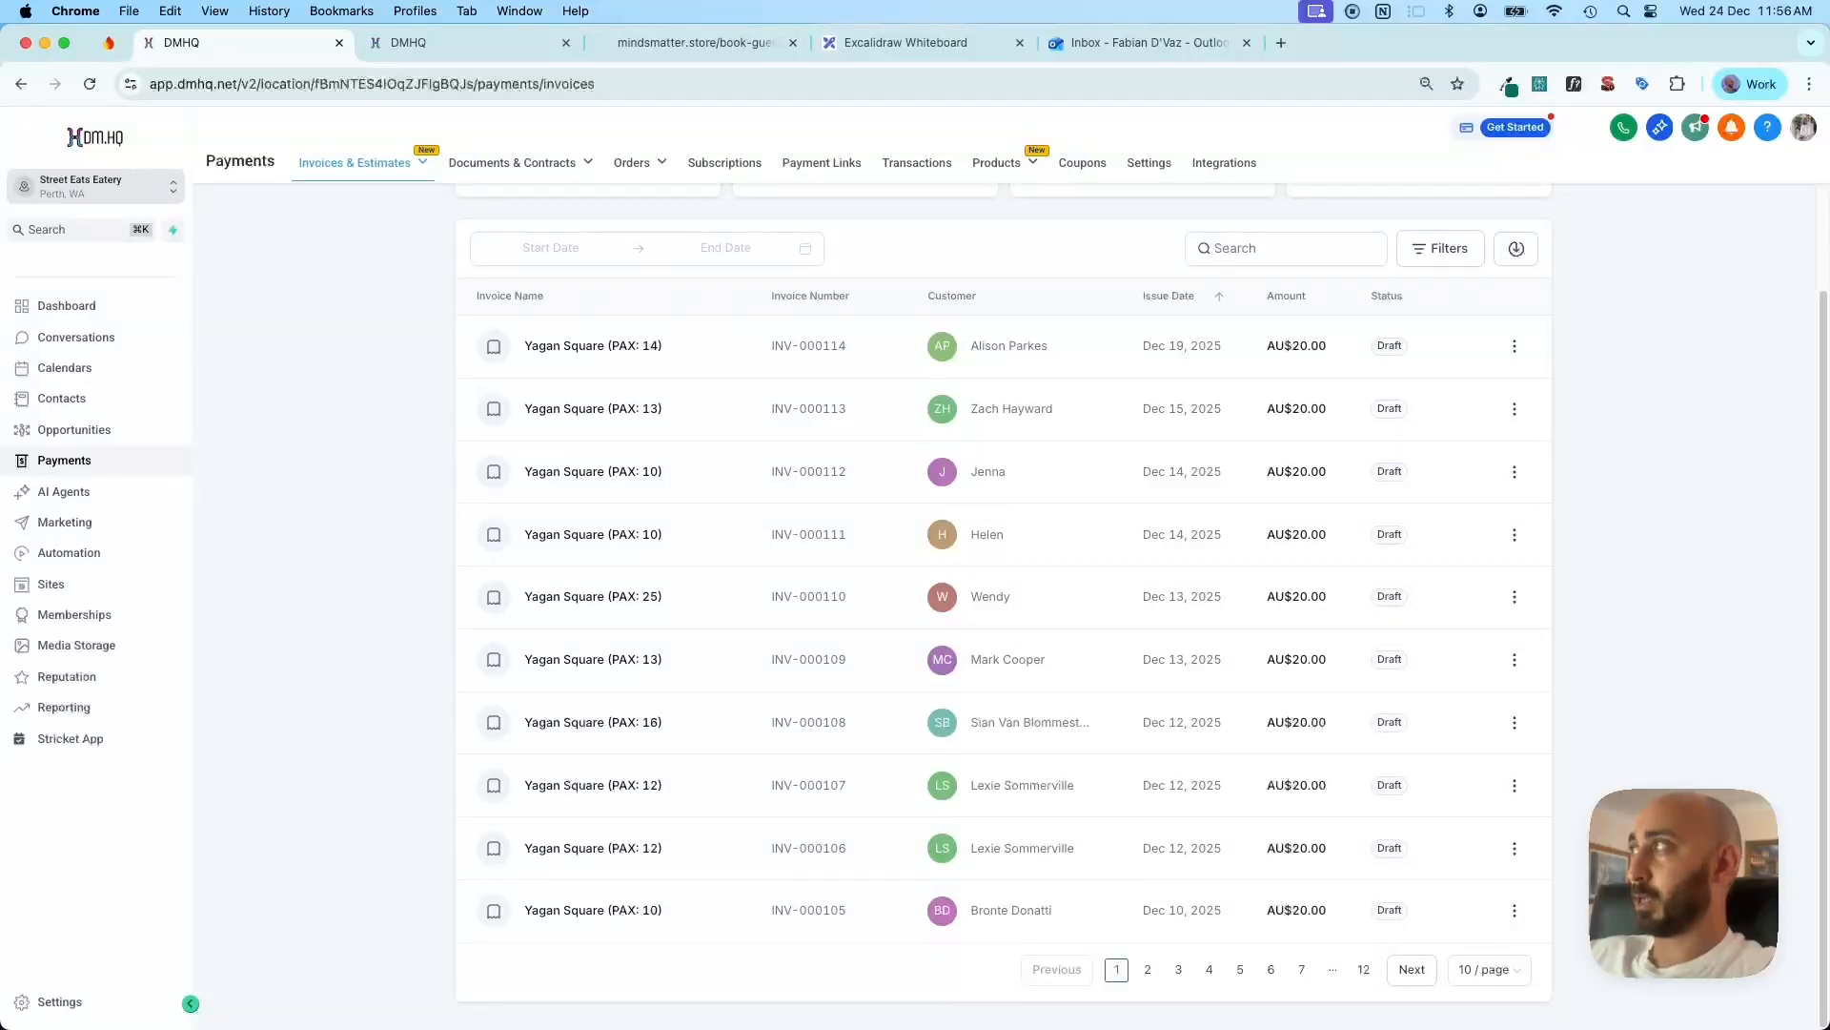
Open the sub-account's calendar and filter the week view to the Reserve a Table group
click(65, 368)
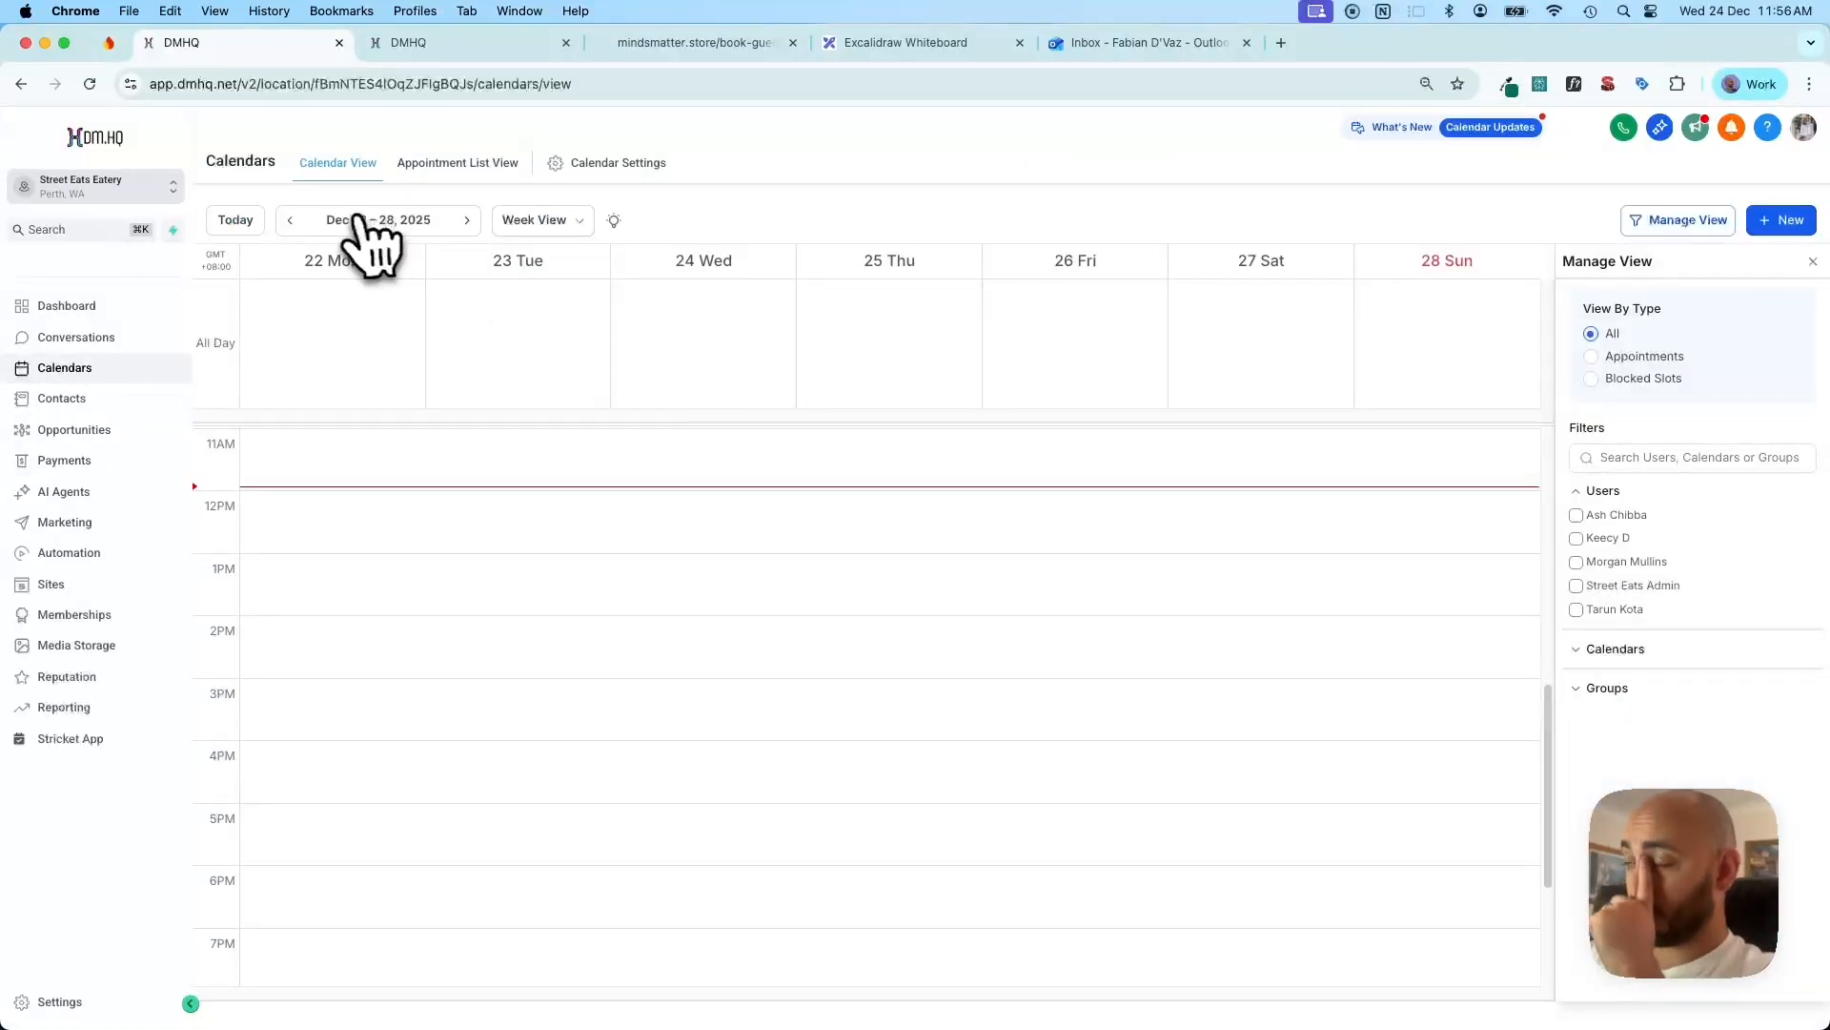
click(1585, 650)
click(1585, 667)
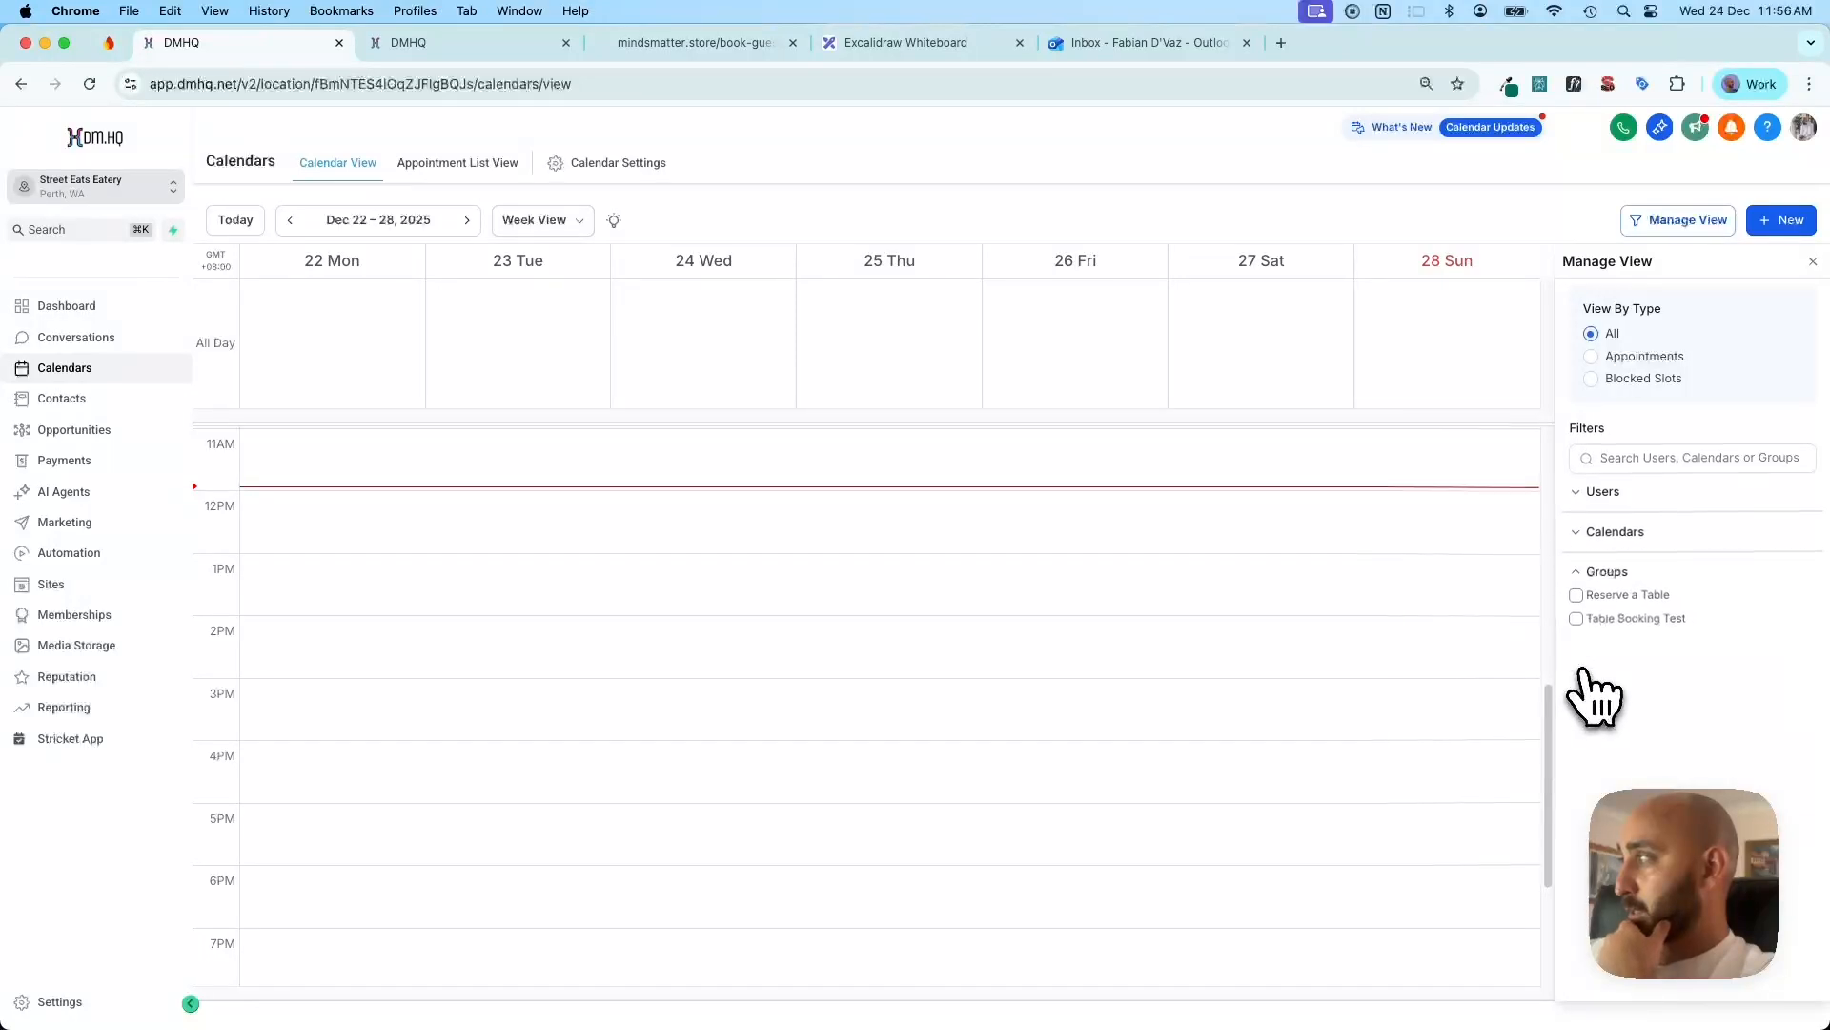
click(1578, 594)
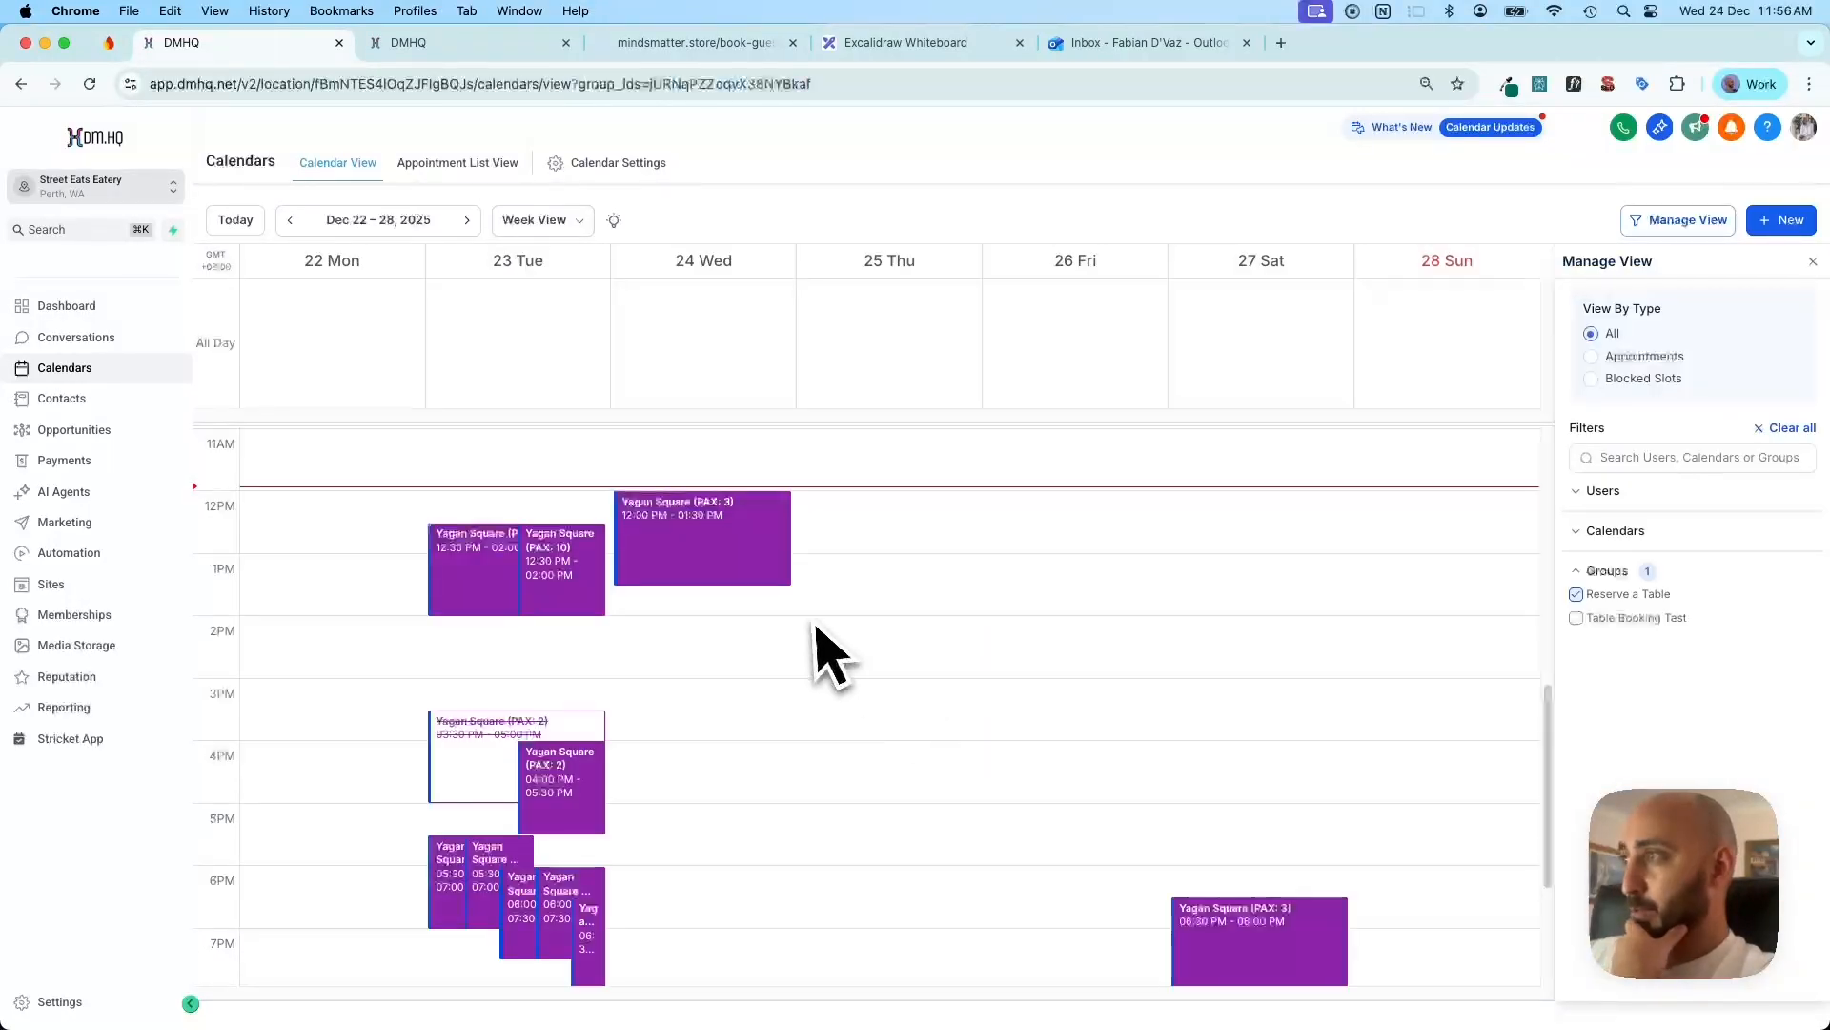